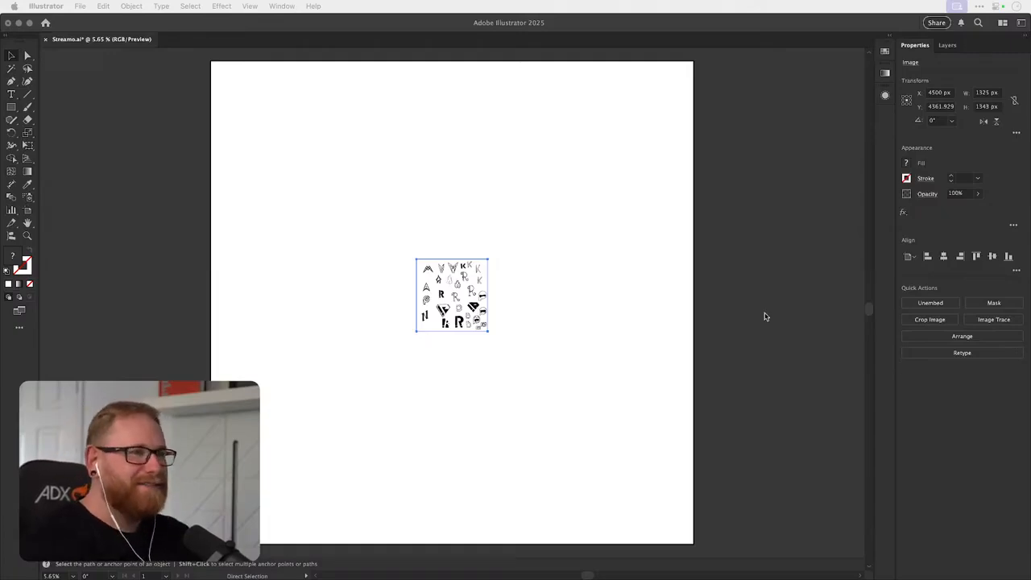
left_click(583, 302)
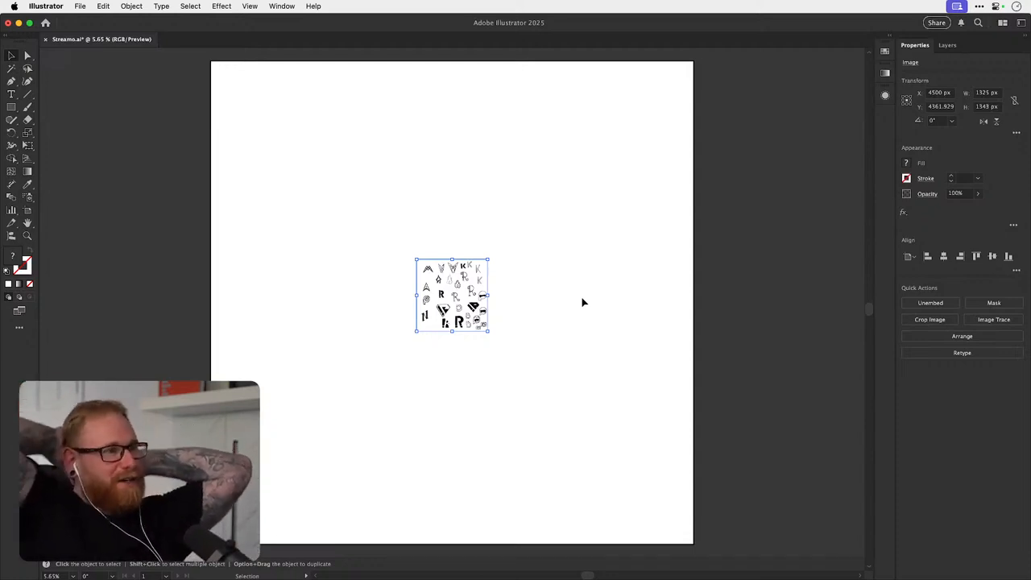
key("a")
key("v")
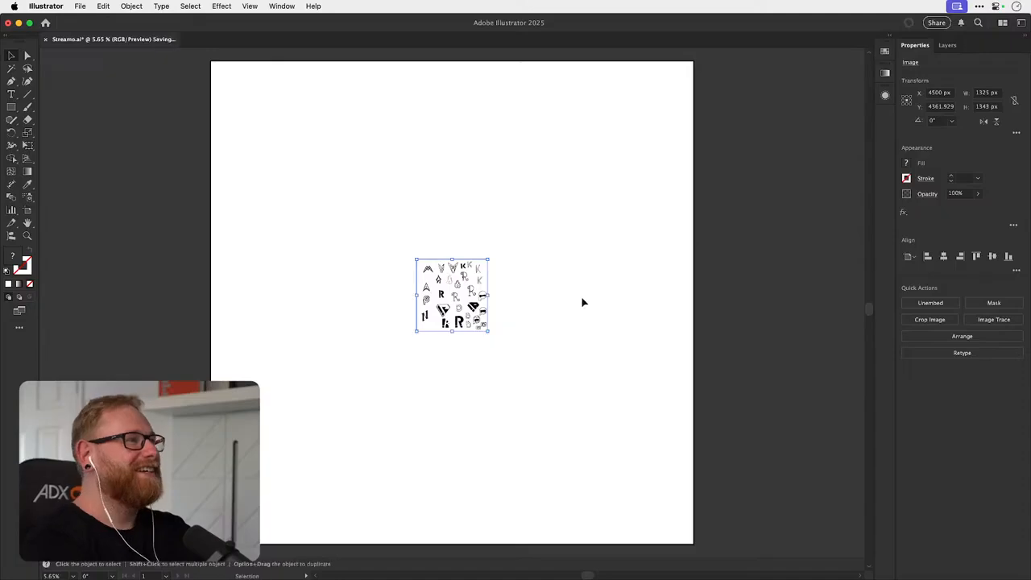
left_click(584, 292)
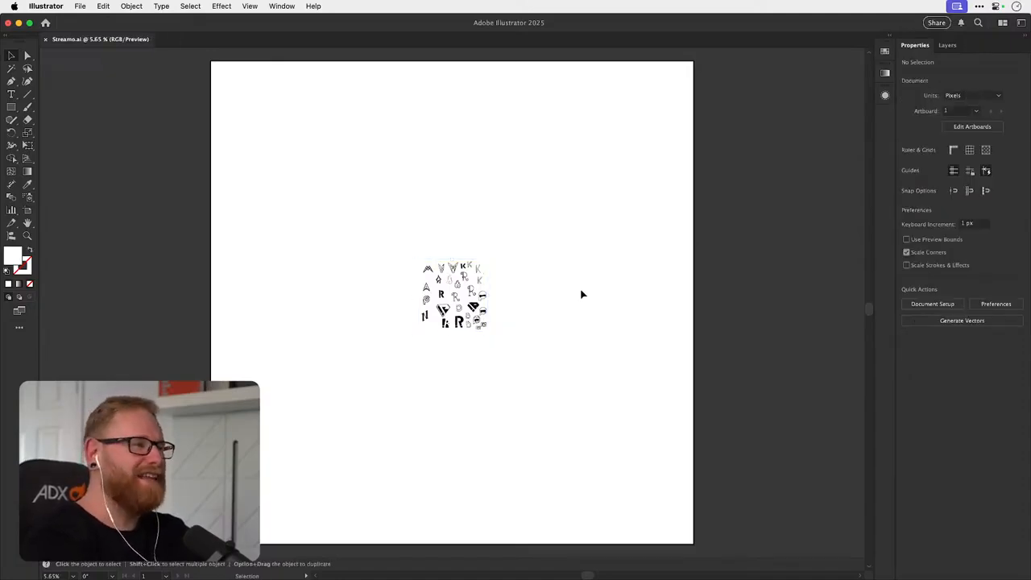
- Examine the placed sheet of hand-drawn letter and logo sketches up close
key("super+1")
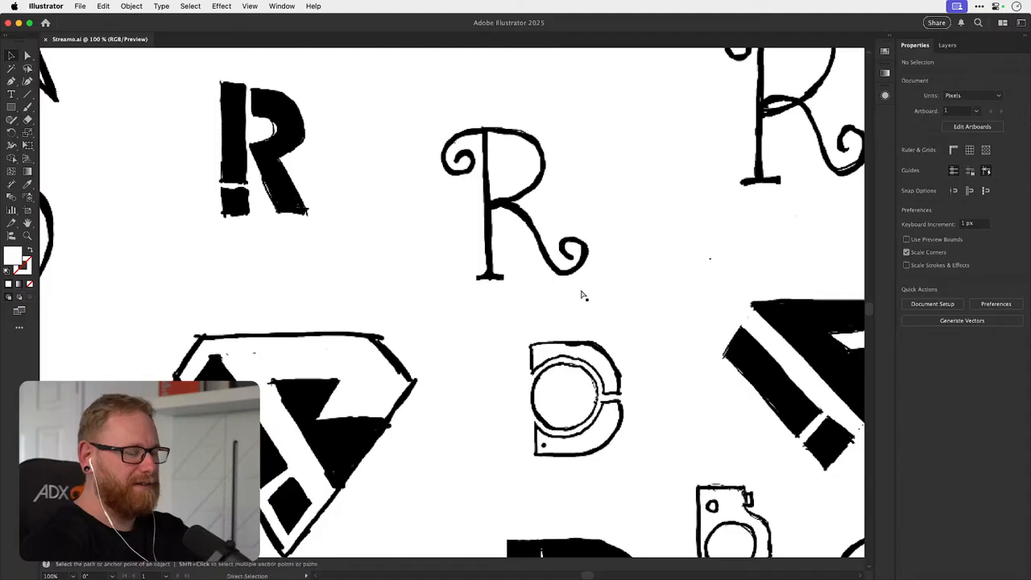
key("super+minus")
key("super+minus")
key("super+minus")
left_click(574, 288)
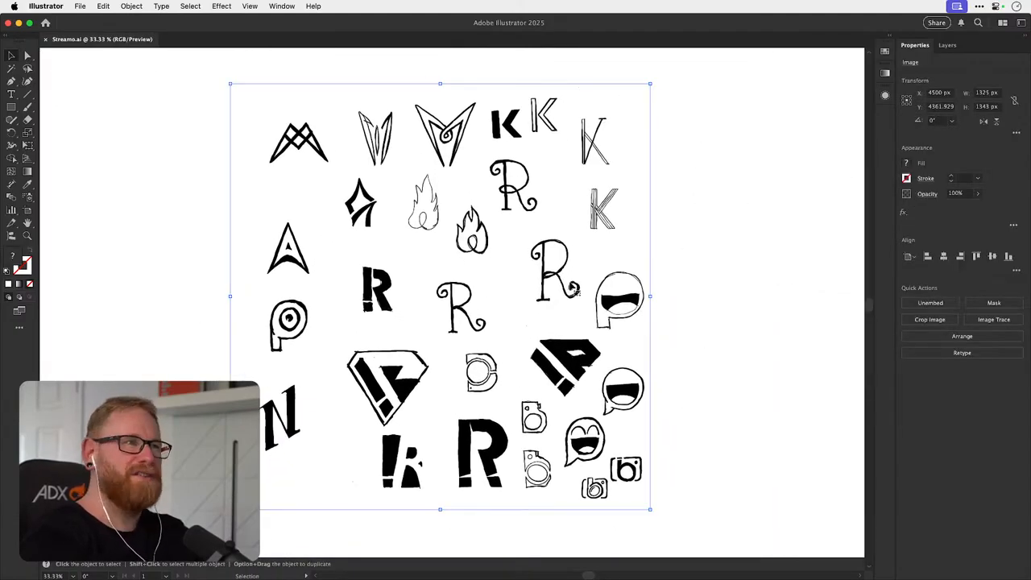
left_click_drag(573, 288, 576, 289)
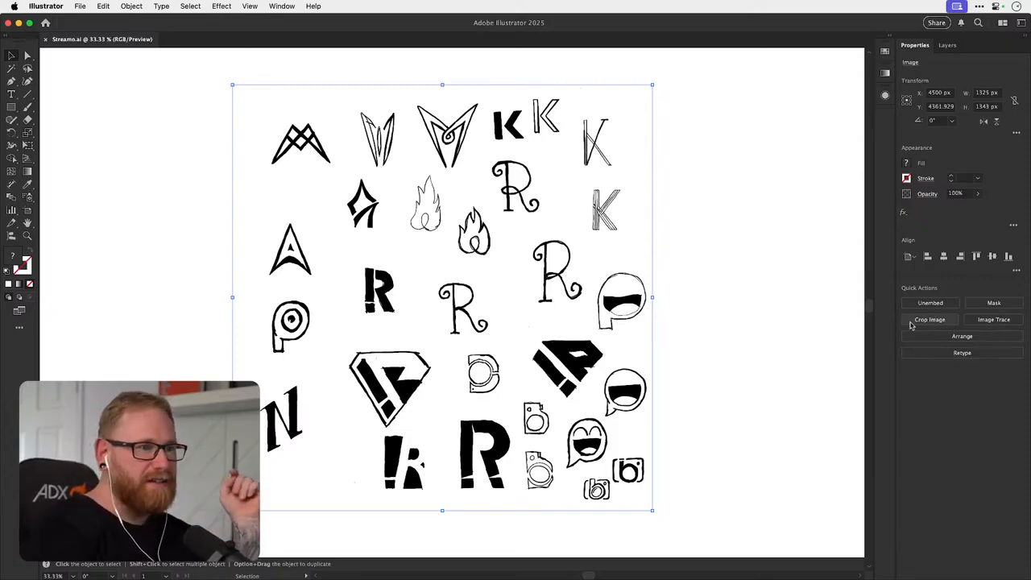
left_click(755, 308)
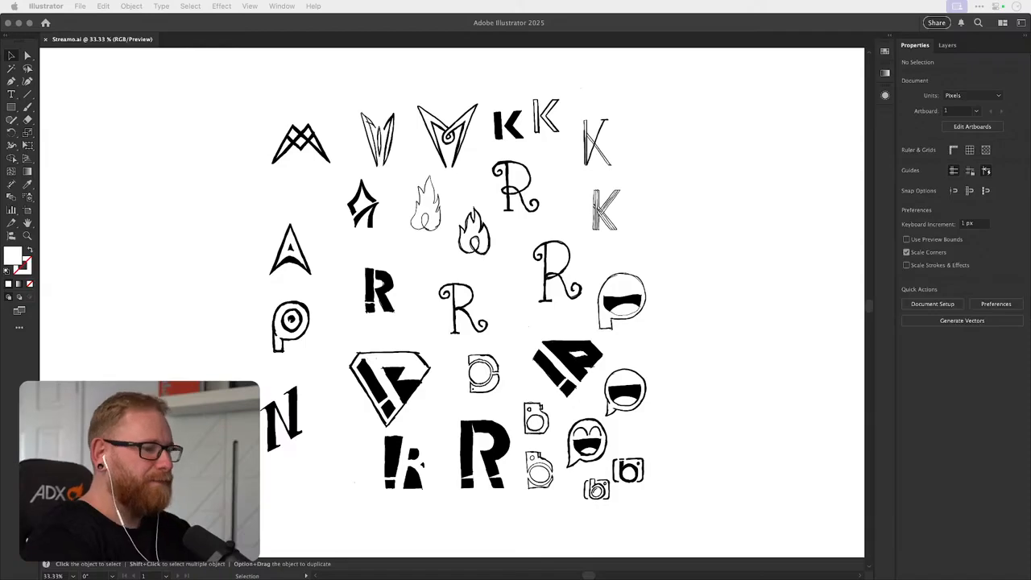
left_click(714, 319)
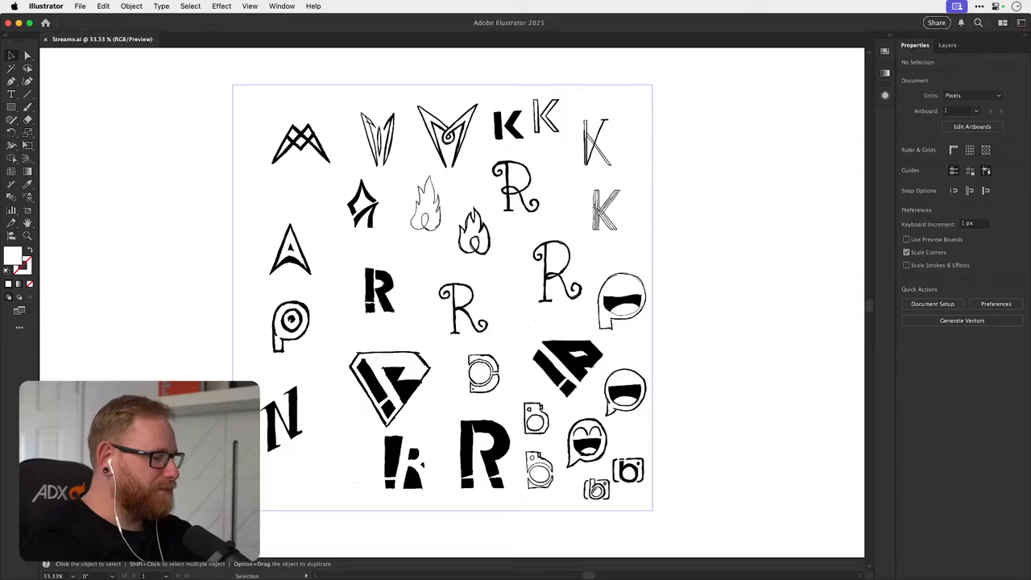
key("super+Tab")
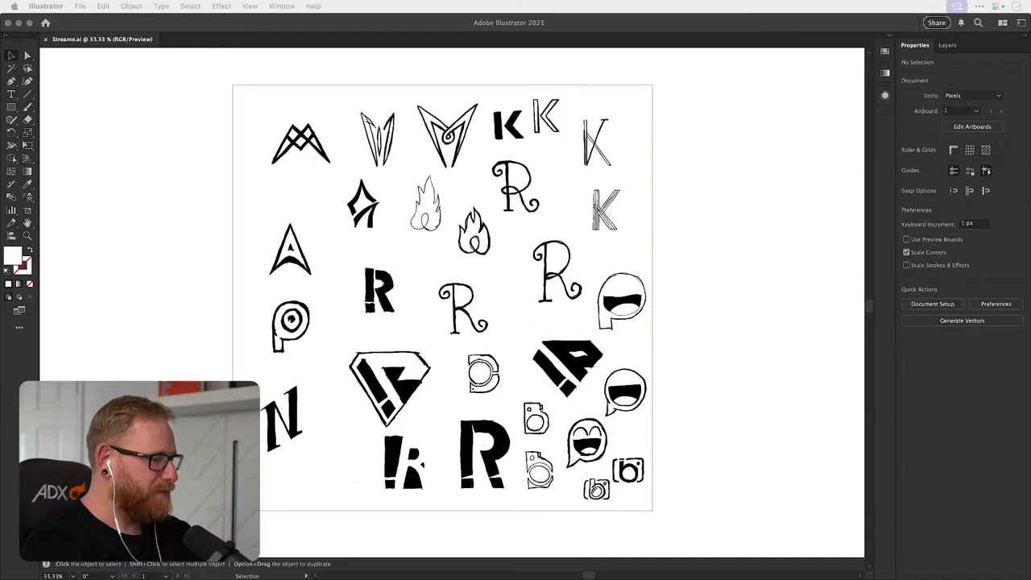
left_click(752, 295)
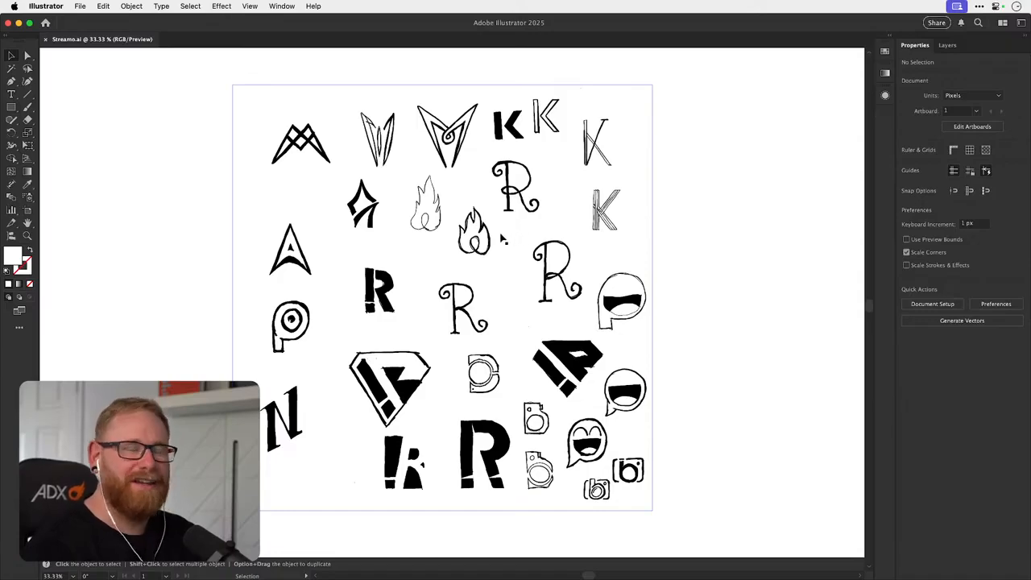
- Draw a vertical line about 72 px long in the empty space above the solid K sketch
left_click_drag(500, 239, 368, 360)
key("z")
left_click(421, 251)
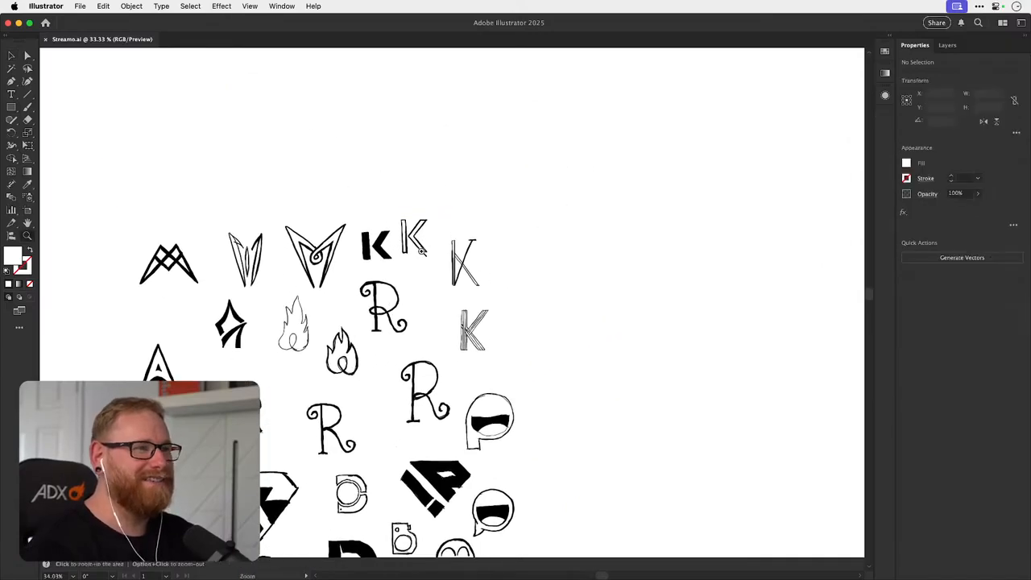
left_click_drag(421, 251, 476, 236)
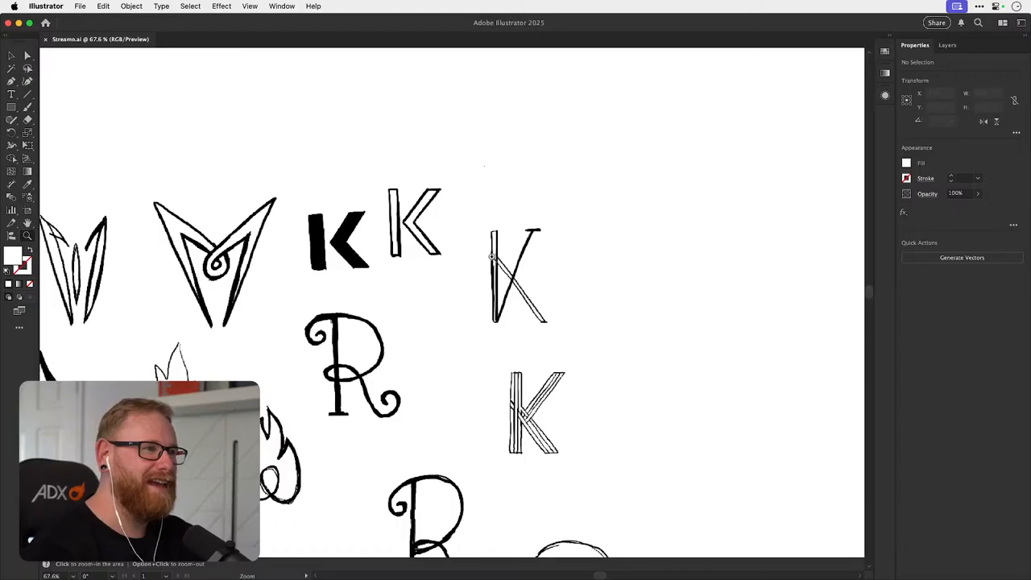
key("v")
key("space")
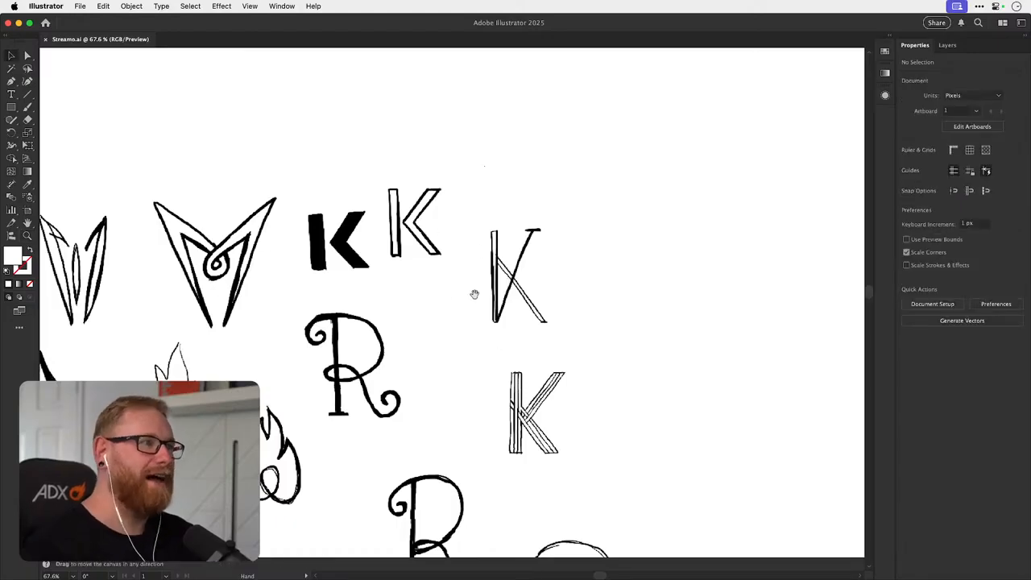
left_click_drag(455, 308, 497, 369)
key("z")
left_click_drag(367, 292, 448, 313)
key("v")
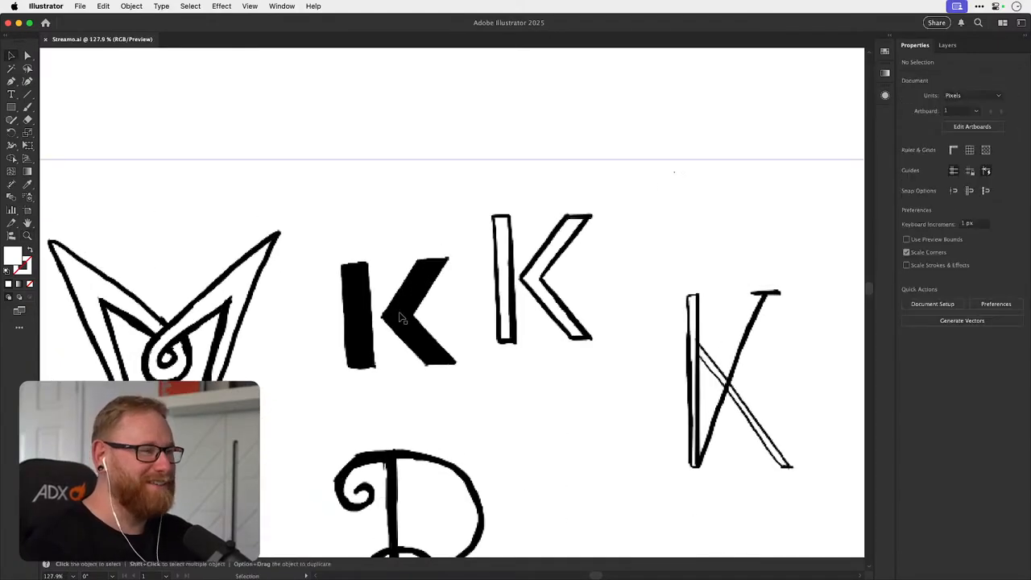
left_click(27, 94)
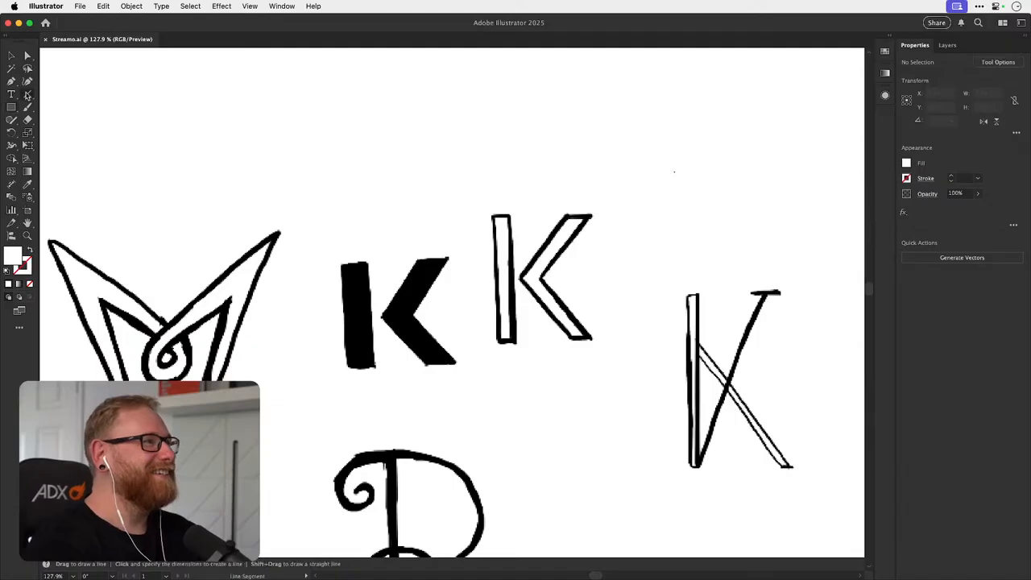
mouse_move(363, 75)
left_mouse_down()
mouse_move(363, 165)
mouse_move(364, 147)
left_mouse_up()
key("v")
scroll(365, 180, "up", 2)
- Give the vertical line no fill and a 30 pt black stroke so it forms the K's stem
key("d")
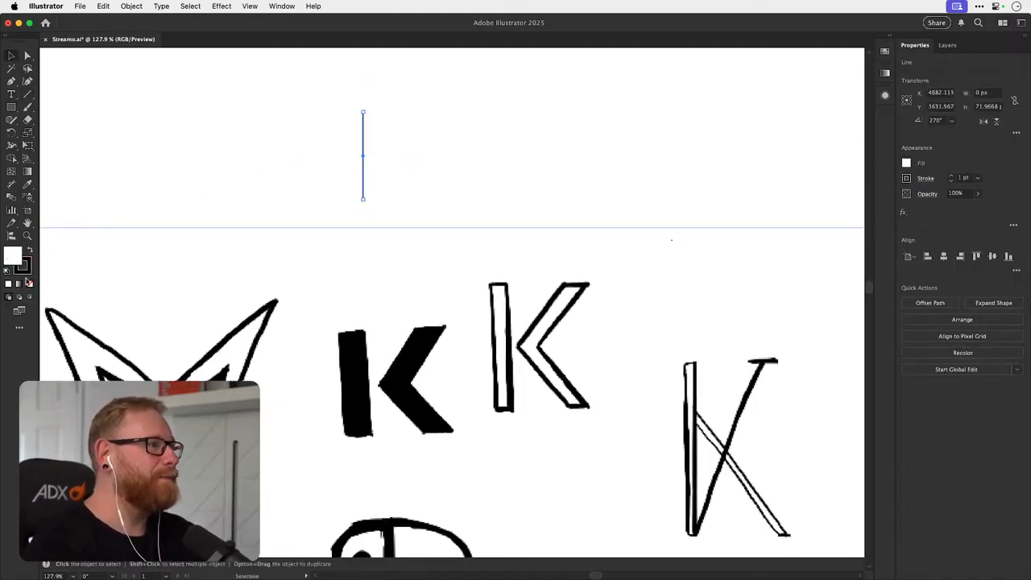
left_click(31, 283)
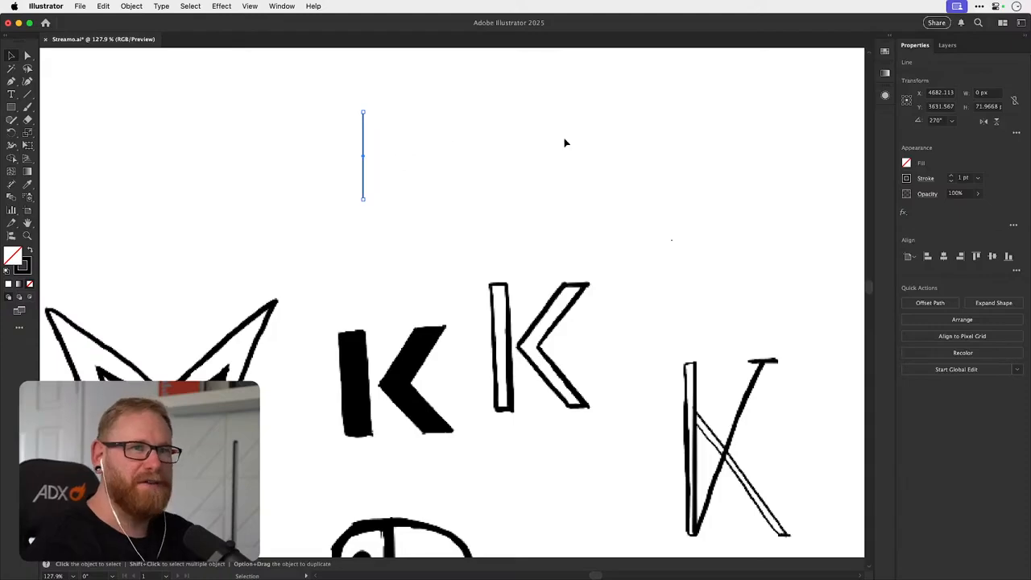
left_click(952, 176)
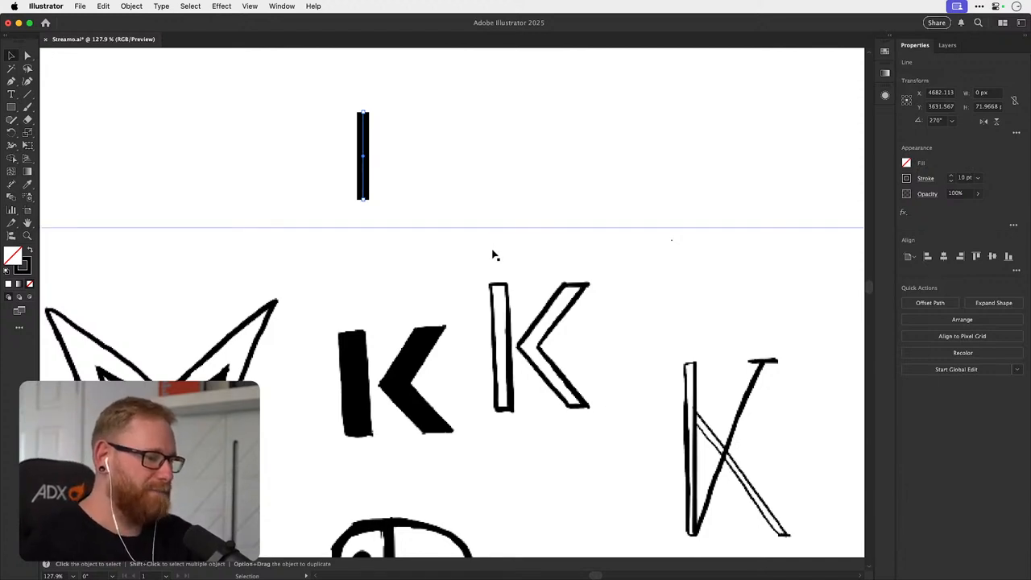
scroll(803, 173, "up", 2)
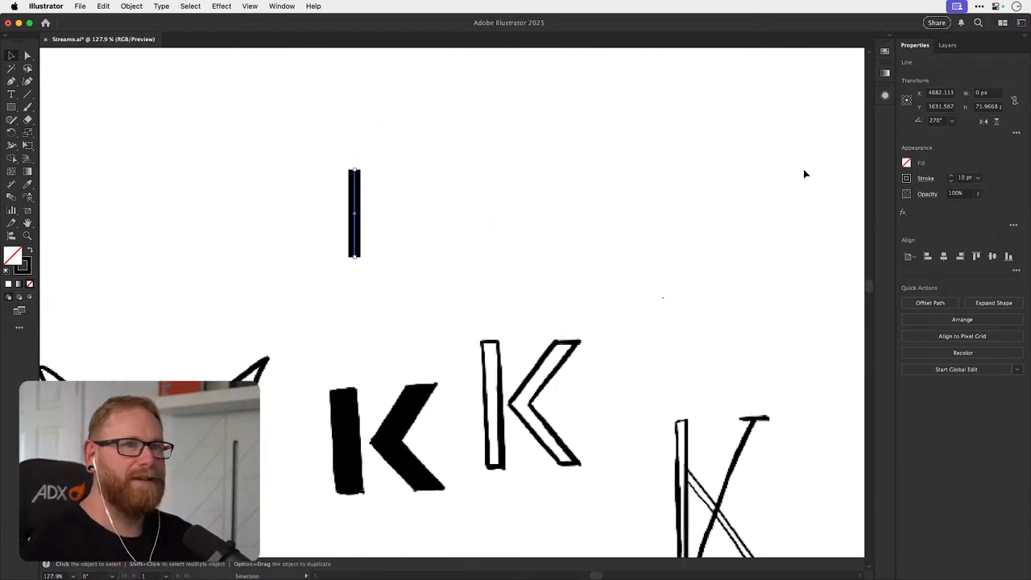
left_click(951, 175)
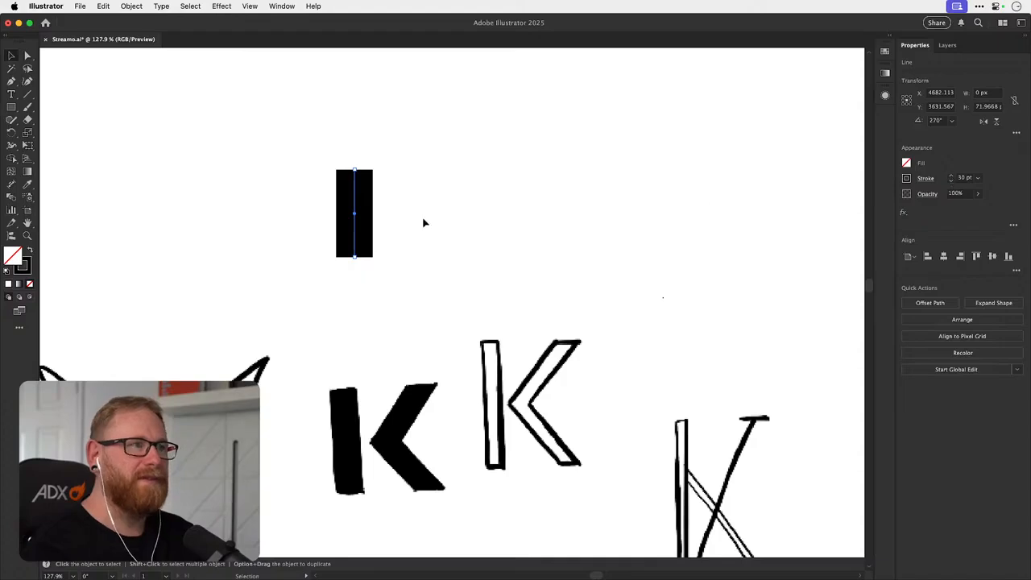
- Lengthen the K's stem by moving its upper endpoint straight up, and deselect it
key("a")
left_click_drag(354, 170, 354, 140)
left_click(380, 131)
key("v")
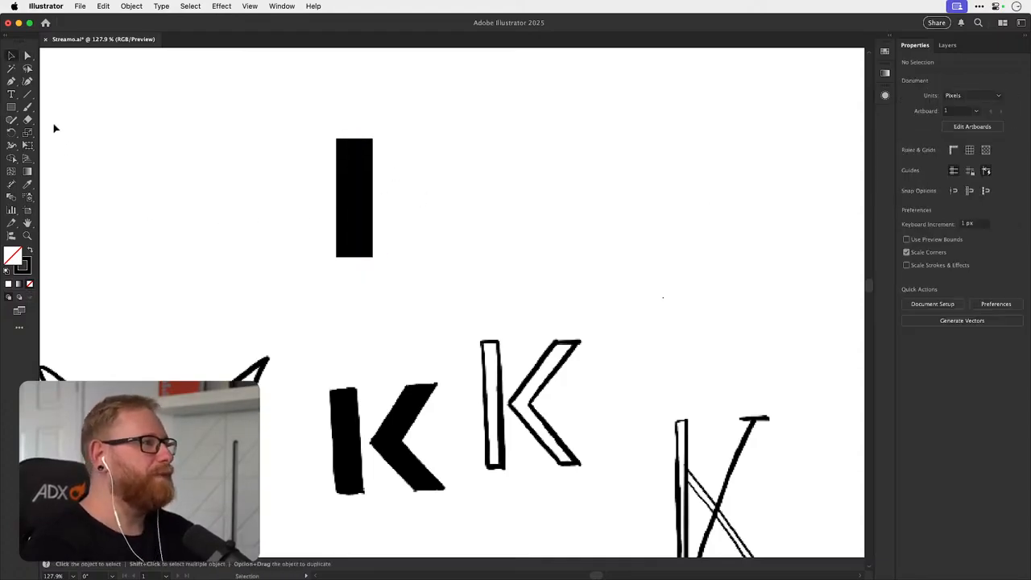
- Draw an unfilled square with the same 30 pt stroke, rotated 45° into a diamond about 157 px wide, its corner touching the stem's side
key("p")
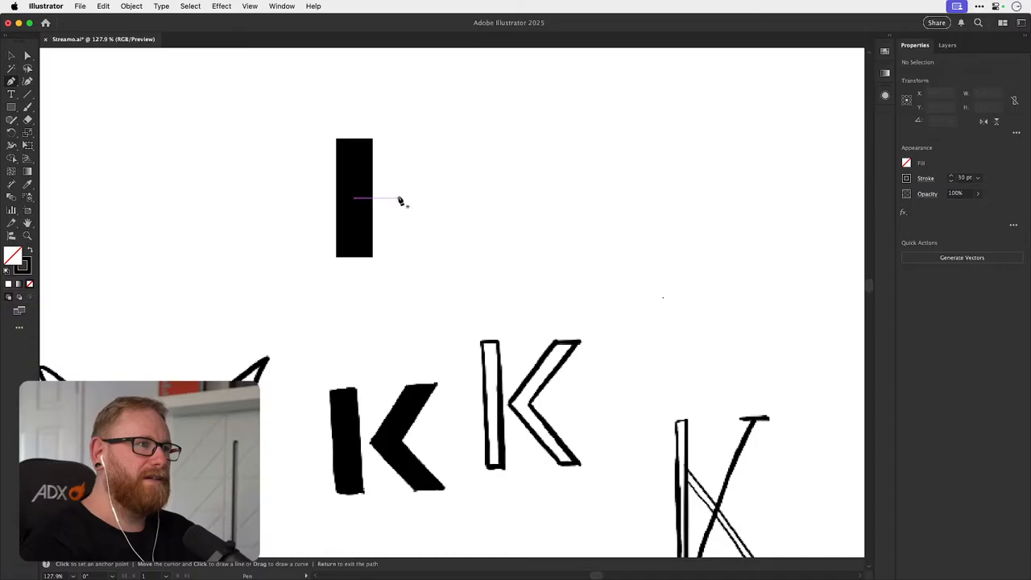
left_click(12, 107)
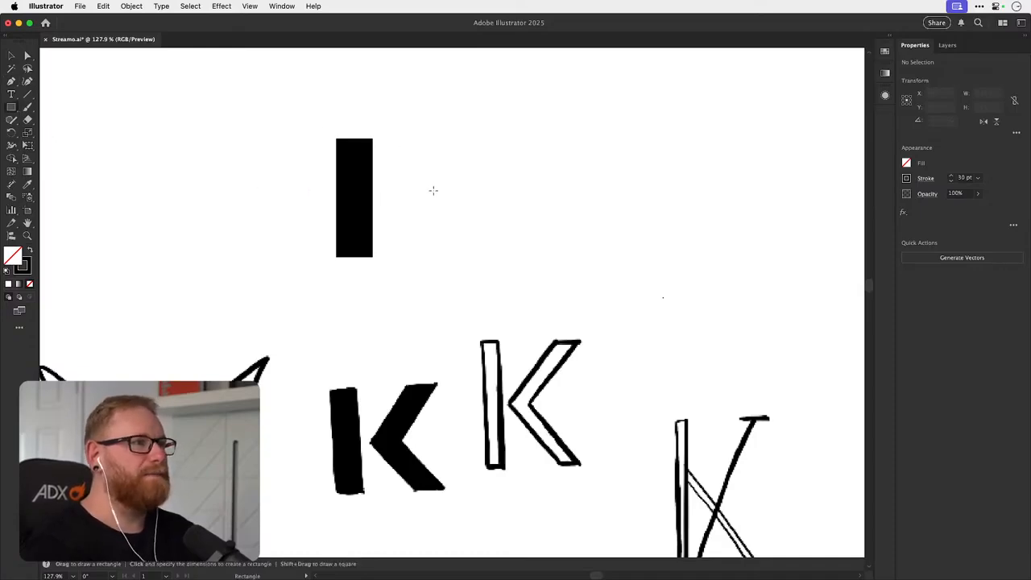
mouse_move(433, 196)
left_mouse_down()
mouse_move(469, 223)
mouse_move(494, 212)
mouse_move(485, 229)
mouse_move(495, 195)
mouse_move(540, 186)
mouse_move(547, 169)
mouse_move(560, 168)
left_mouse_up()
key("r")
key("super+shift+a")
key("v")
left_click(487, 204)
- Draw a black-filled rectangle about 250 px wide without stroke, covering the diamond's tip down to the stem's upper end
left_click(12, 106)
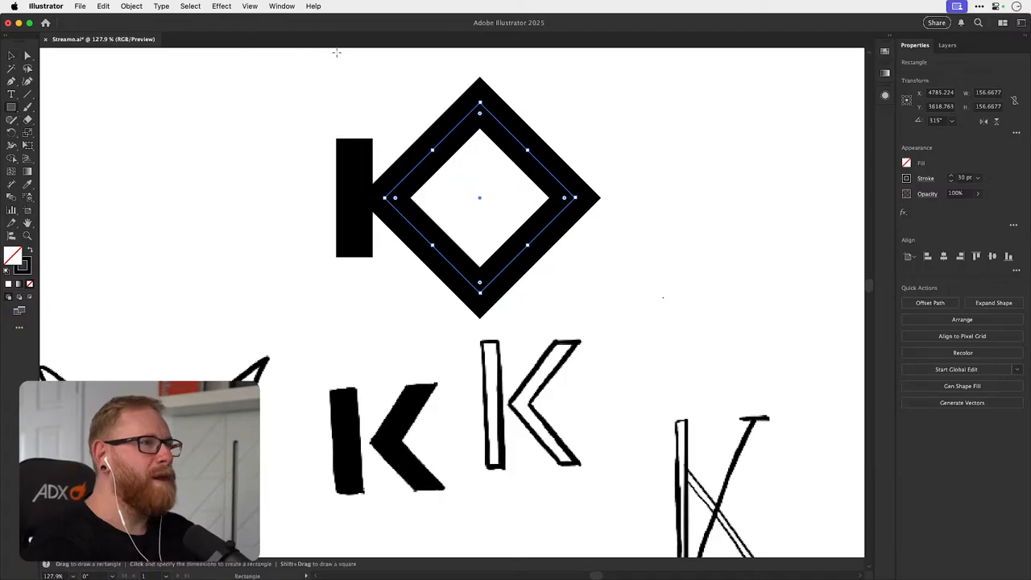
mouse_move(308, 49)
left_mouse_down()
mouse_move(459, 80)
mouse_move(612, 125)
mouse_move(612, 138)
left_mouse_up()
key("shift+x")
key("v")
left_click(283, 196)
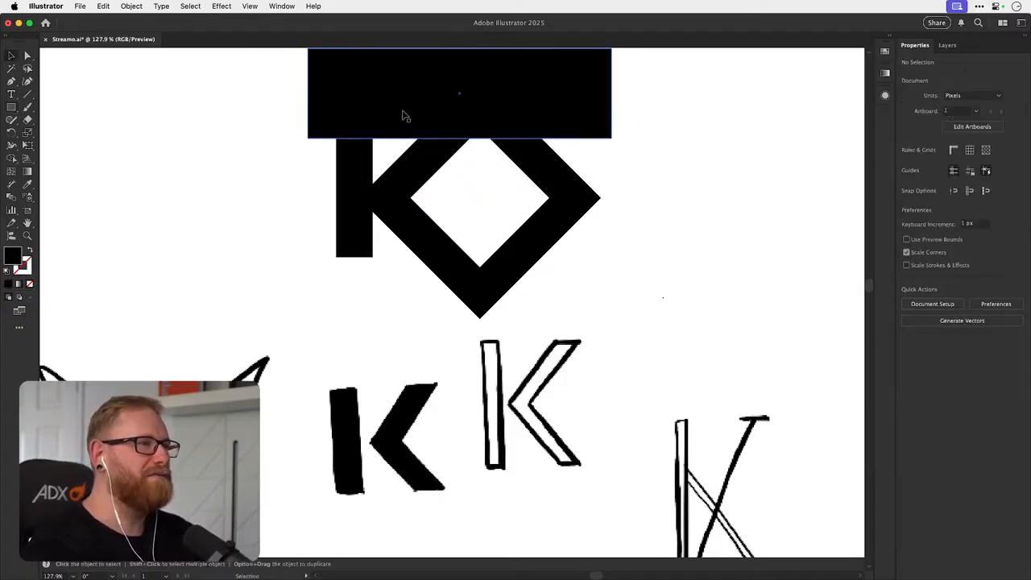
- Duplicate the covering rectangle flush with the stem's lower end, and recolour both rectangles white to mask the diamond's tips
left_click_drag(402, 90, 416, 285)
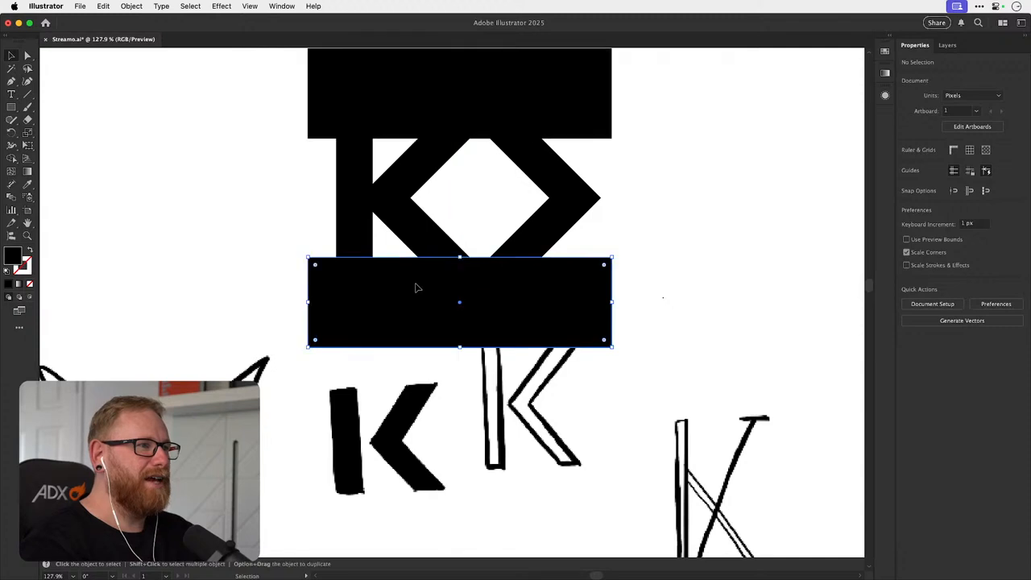
left_click(336, 104, "shift")
key("i")
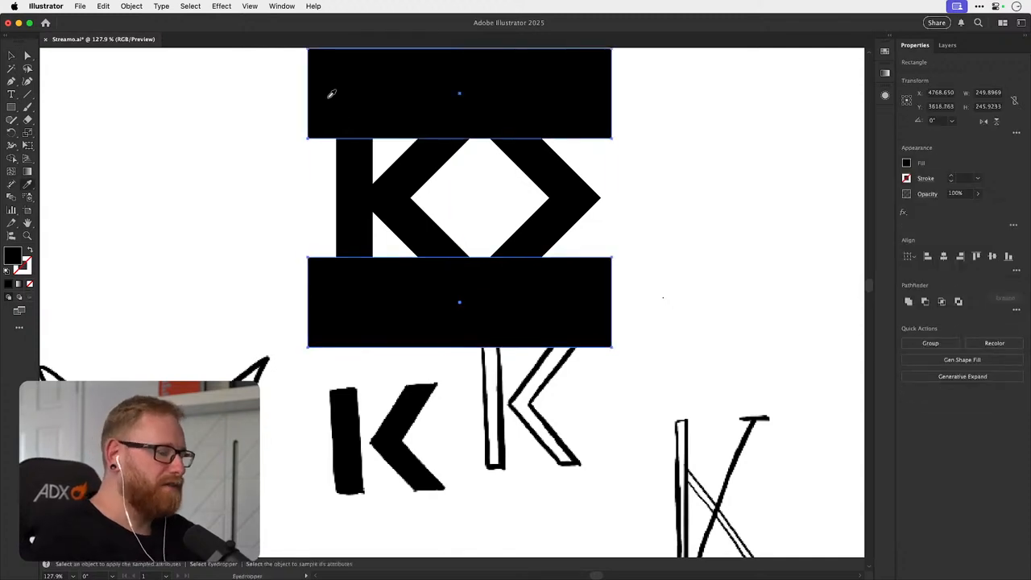
left_click(453, 196)
key("super+shift+a")
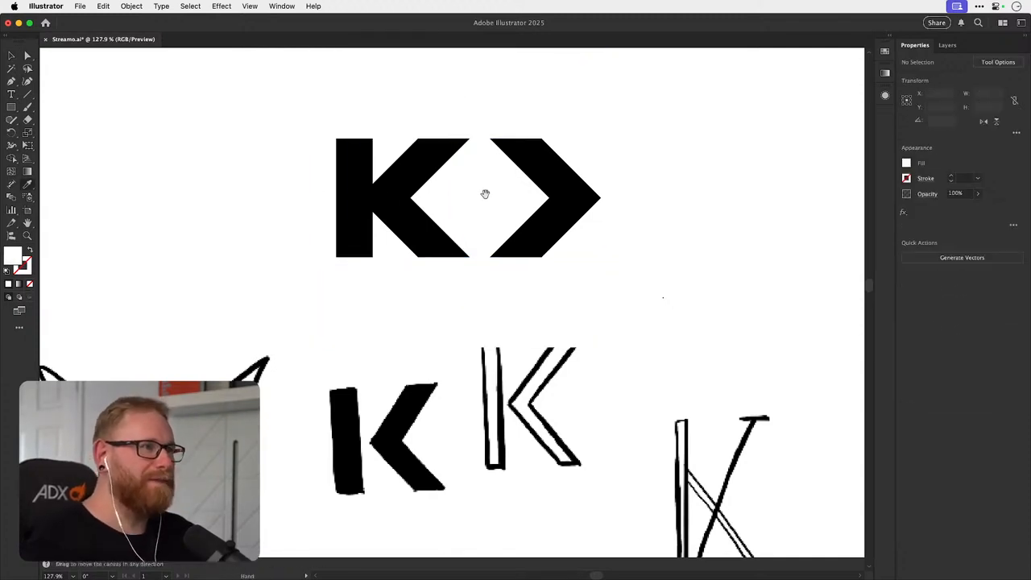
- Move the diamond and both white masking rectangles right together, leaving a narrow gap beside the K's stem
left_click_drag(485, 194, 480, 247)
key("v")
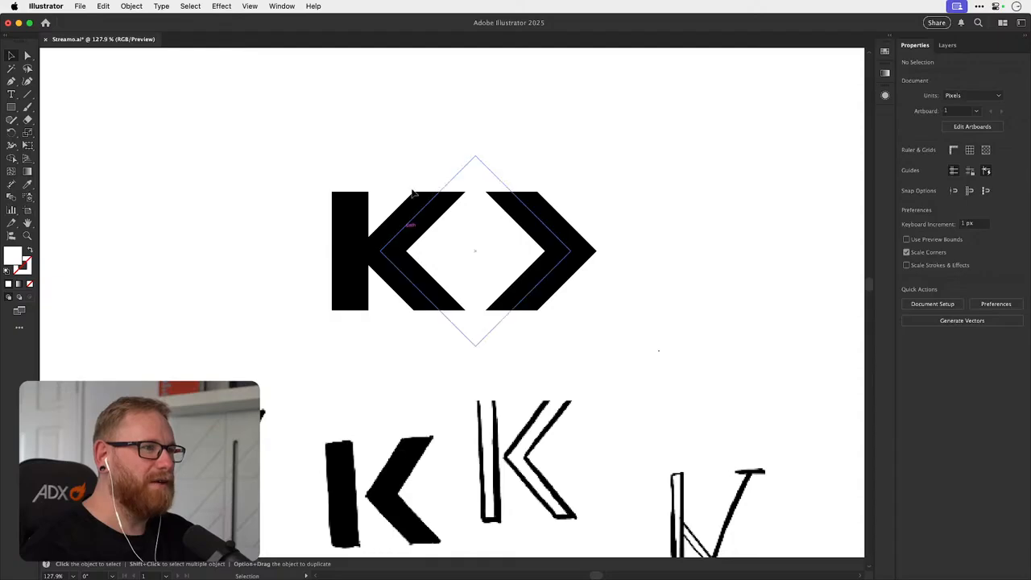
left_click_drag(424, 72, 520, 367)
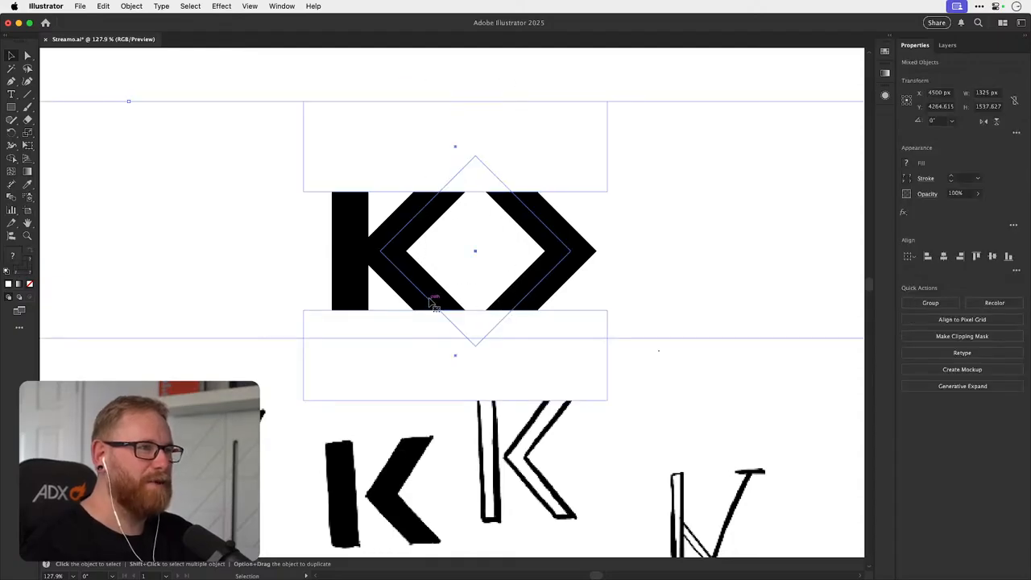
left_click(265, 338)
left_click(424, 294)
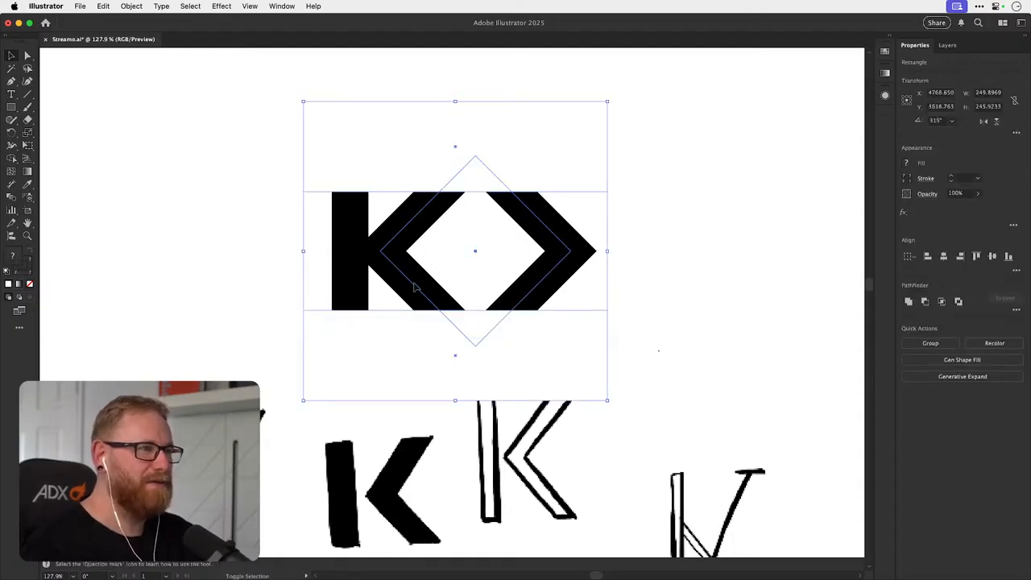
left_click_drag(424, 294, 449, 295)
- Add the stem to the selection and narrow the whole K construction horizontally, making the masks about 201 px wide
left_click(350, 293, "shift")
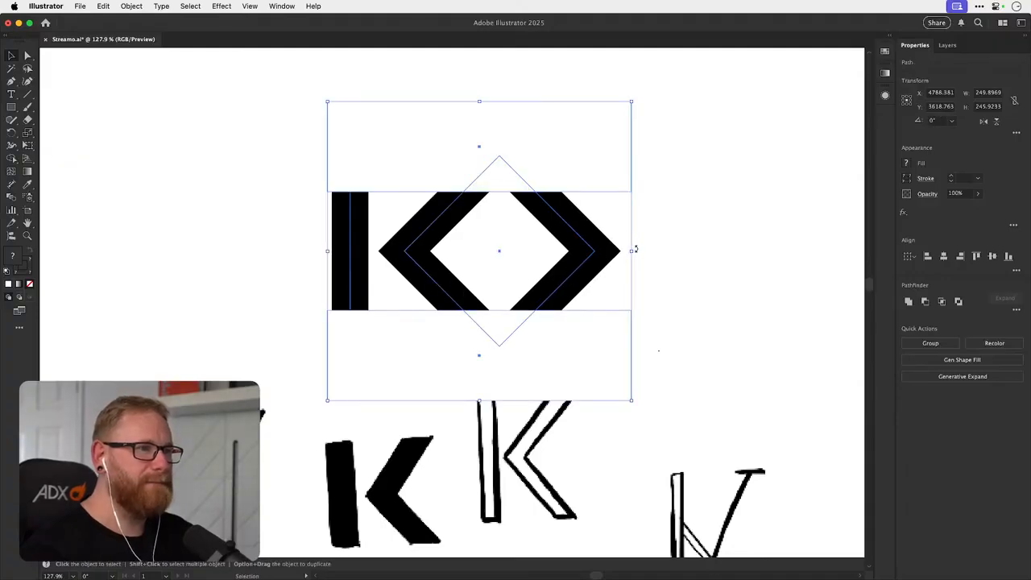
key("s")
left_click_drag(720, 237, 671, 242)
key("v")
left_click(671, 242)
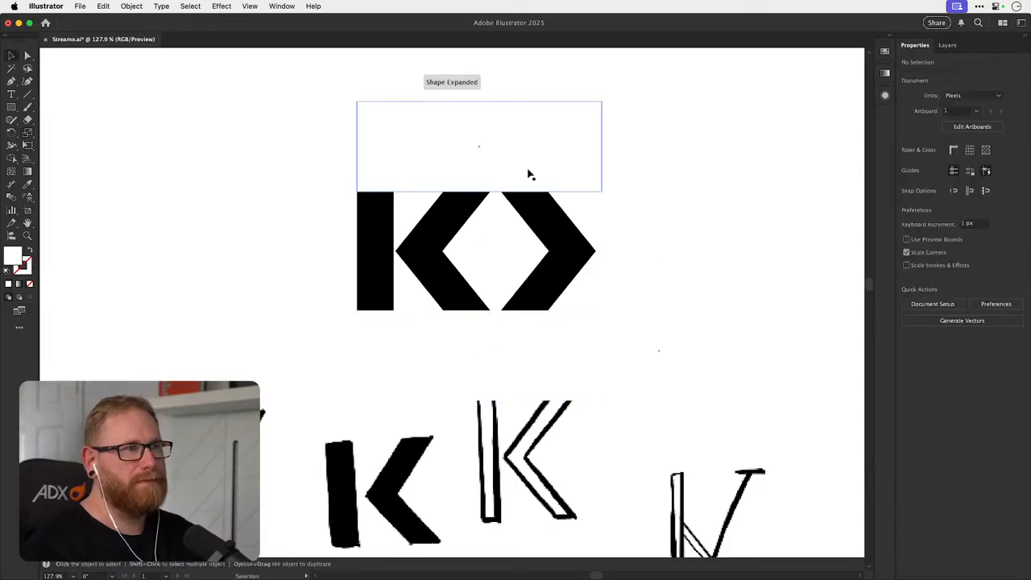
- Duplicate the upper white mask, rotate it 90° and widen it to about 106 px to hide the diamond's right half
left_click_drag(532, 174, 654, 253)
left_click_drag(718, 198, 627, 297)
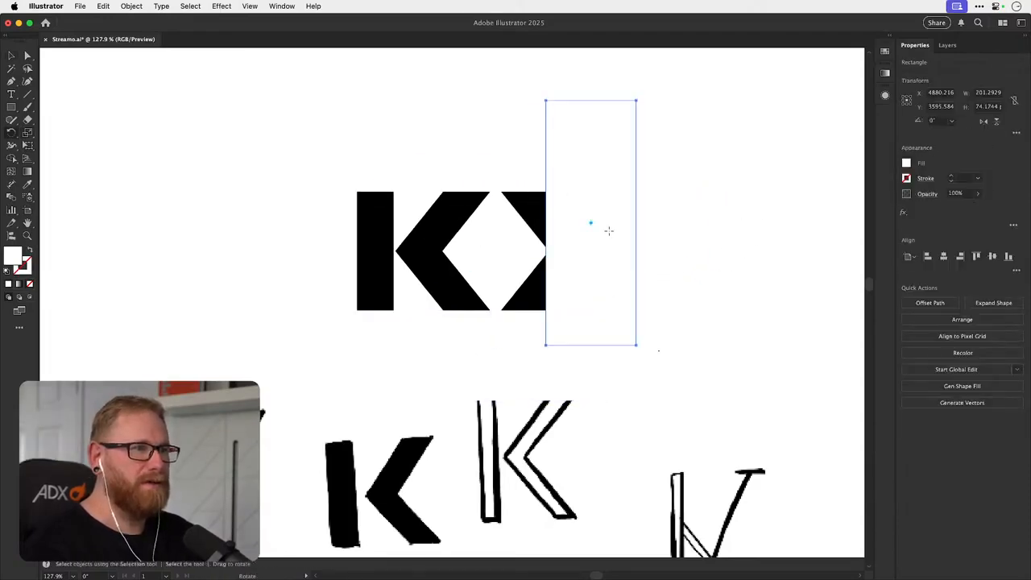
left_click_drag(595, 194, 626, 248)
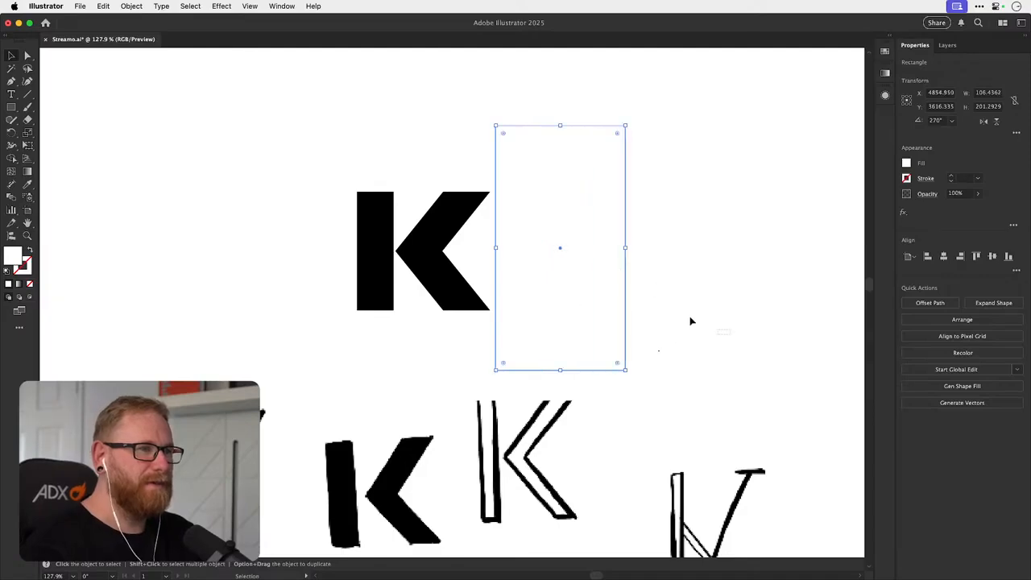
- Cut the sketch image, paste it in place on a new layer, and move that layer below Layer 1 and lock it
left_click_drag(730, 368, 495, 212)
key("super+minus")
key("super+minus")
key("super+minus")
key("super+minus")
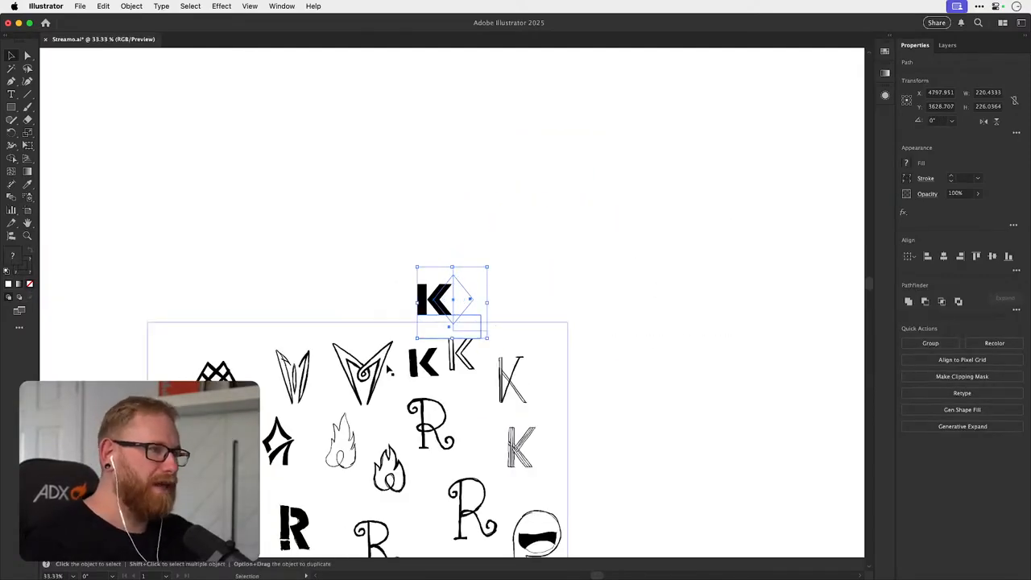
left_click(338, 328)
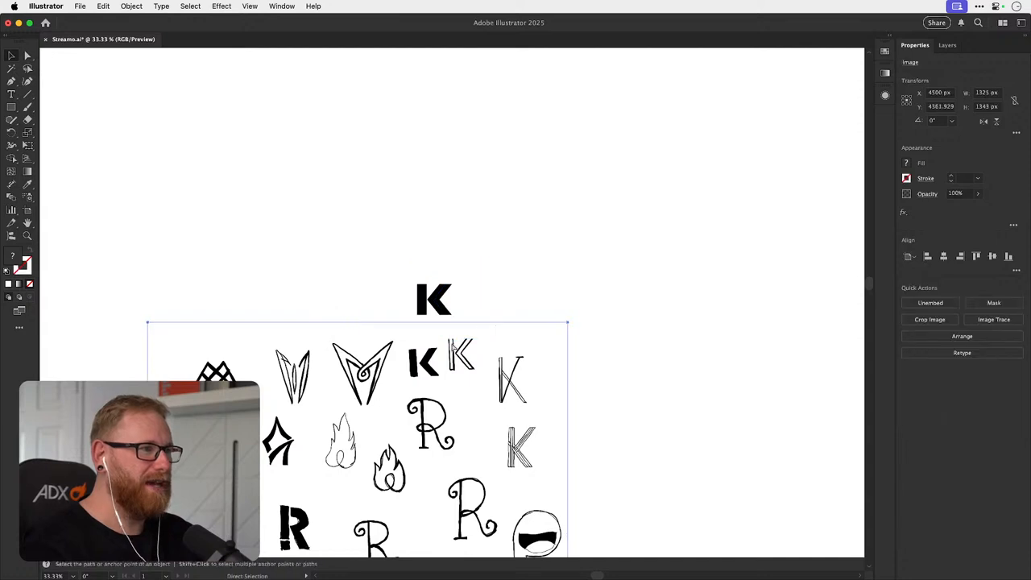
key("Delete")
left_click(948, 45)
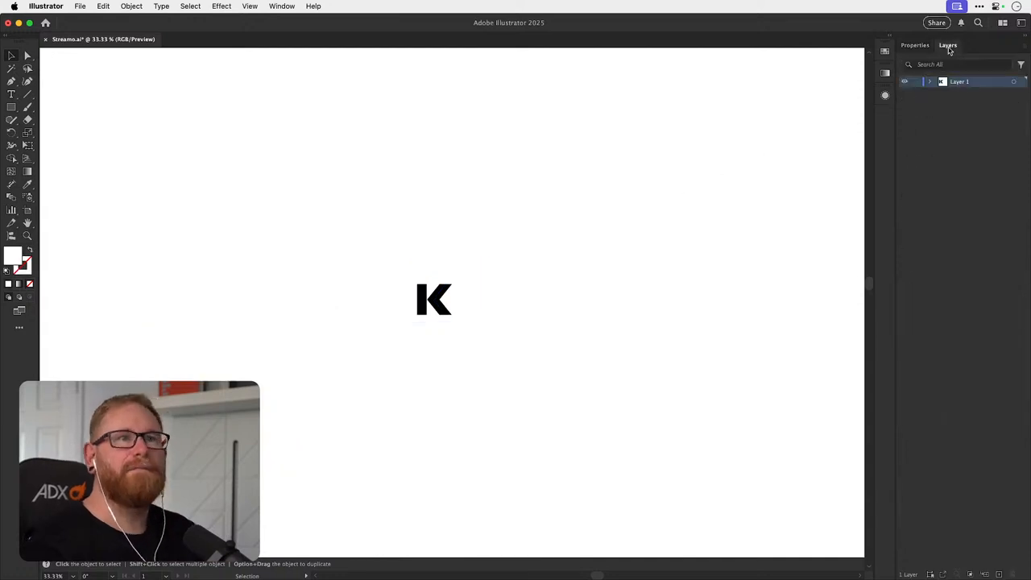
left_click(999, 574)
key("super+shift+v")
left_click_drag(961, 94, 937, 97)
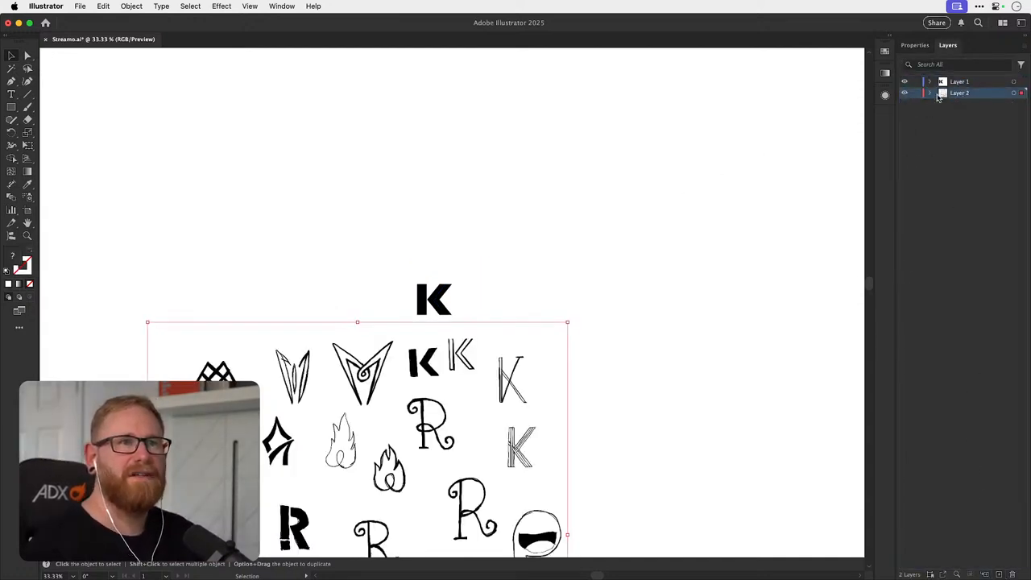
left_click(915, 94)
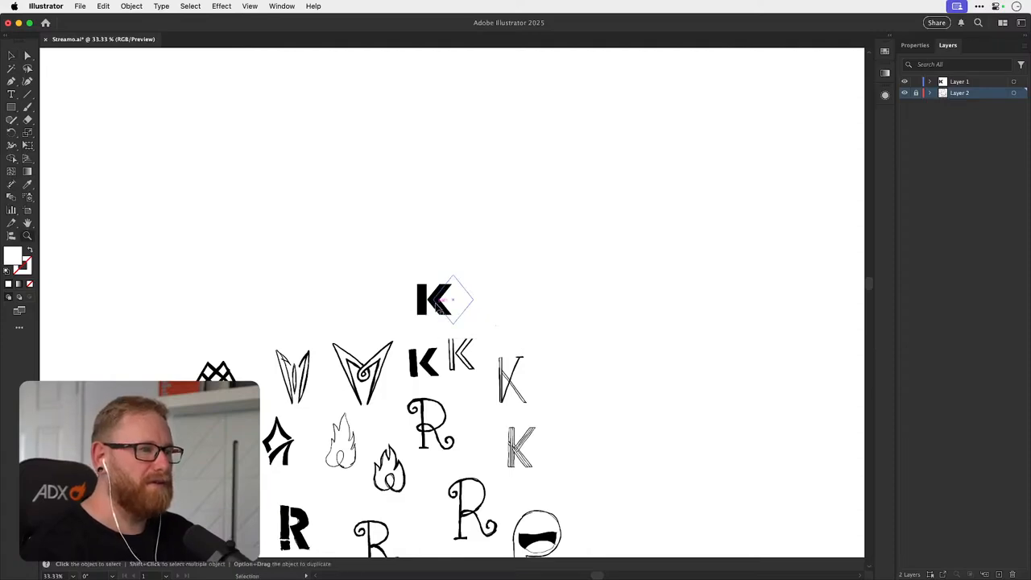
- Unlock the sketch image, set its opacity to 20% and lock it again
key("super+alt+2")
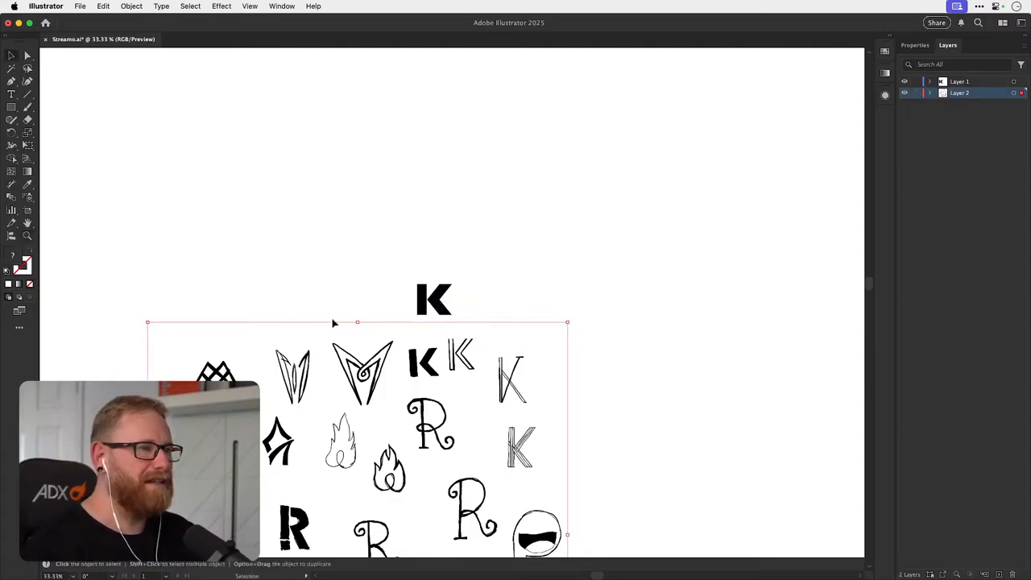
left_click(914, 46)
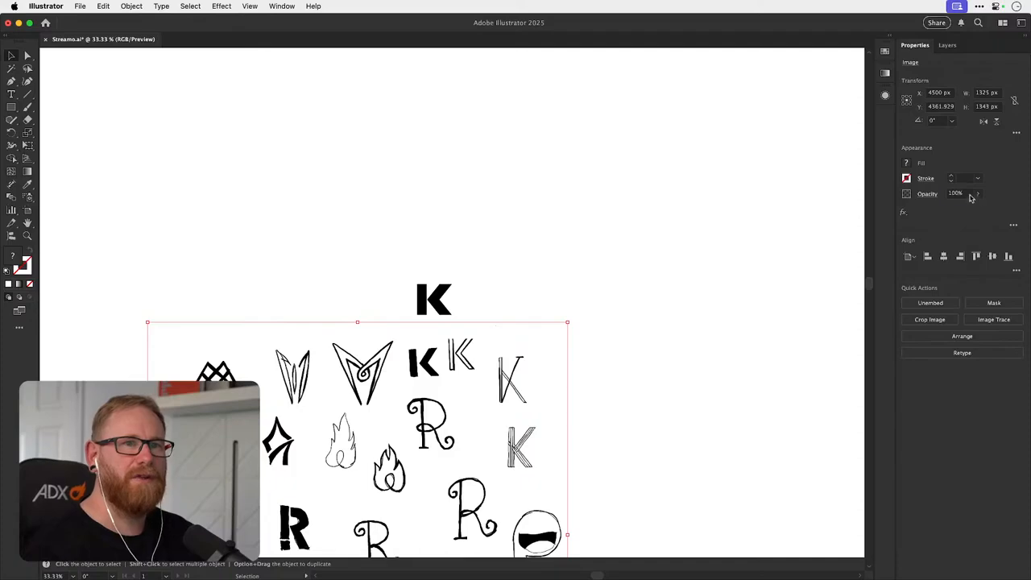
left_click(955, 193)
type("20")
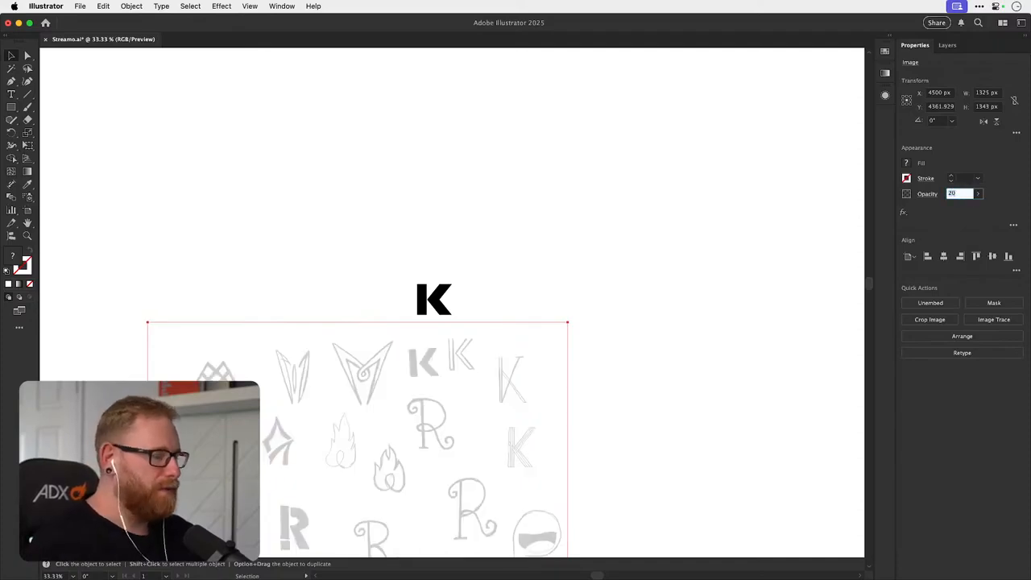
key("Return")
key("super+2")
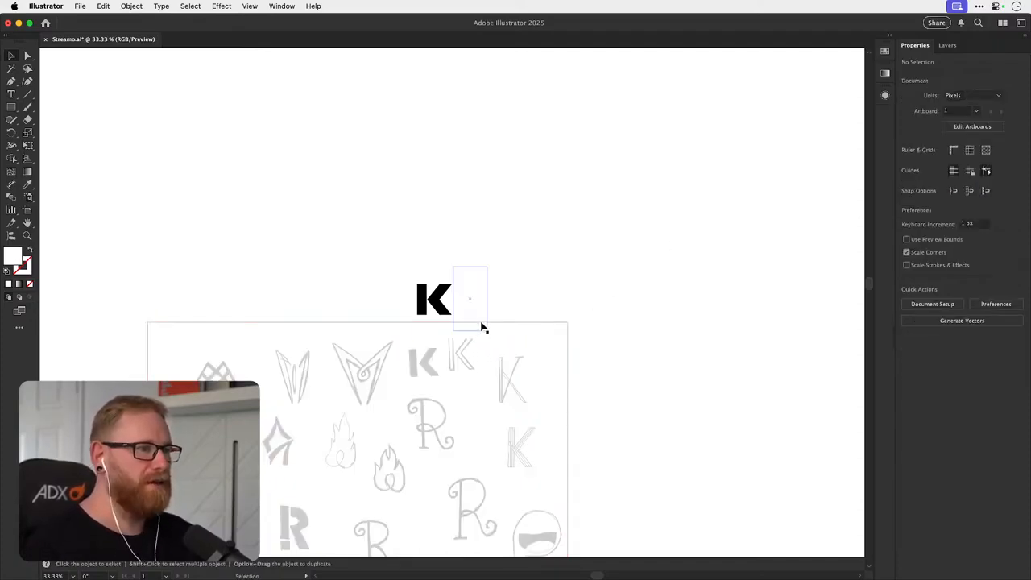
- Shift the diamond and the three white masks about 7 px right to widen the gap beside the K's stem
key("z")
left_click_drag(446, 299, 615, 286)
key("v")
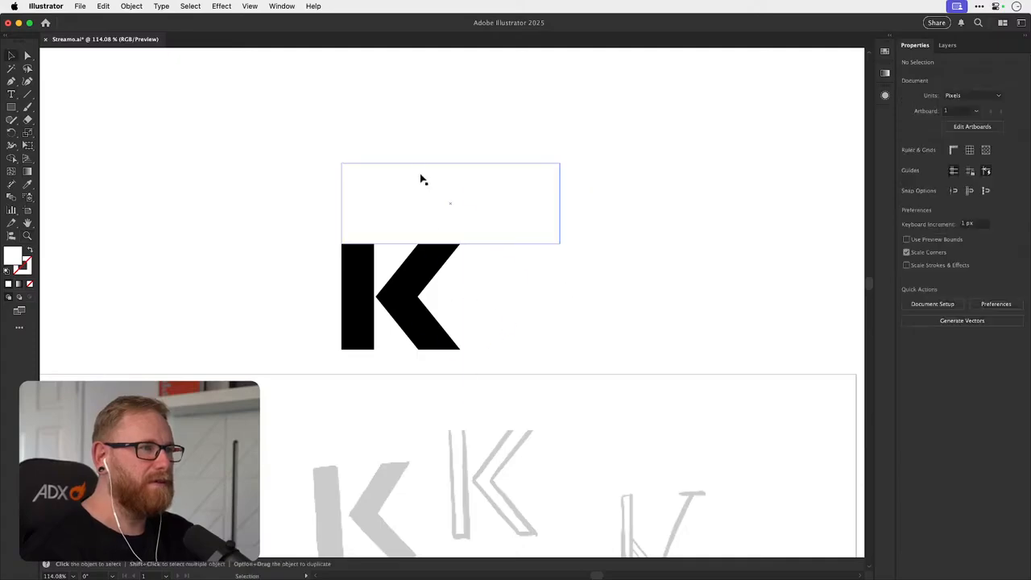
left_click_drag(403, 125, 587, 425)
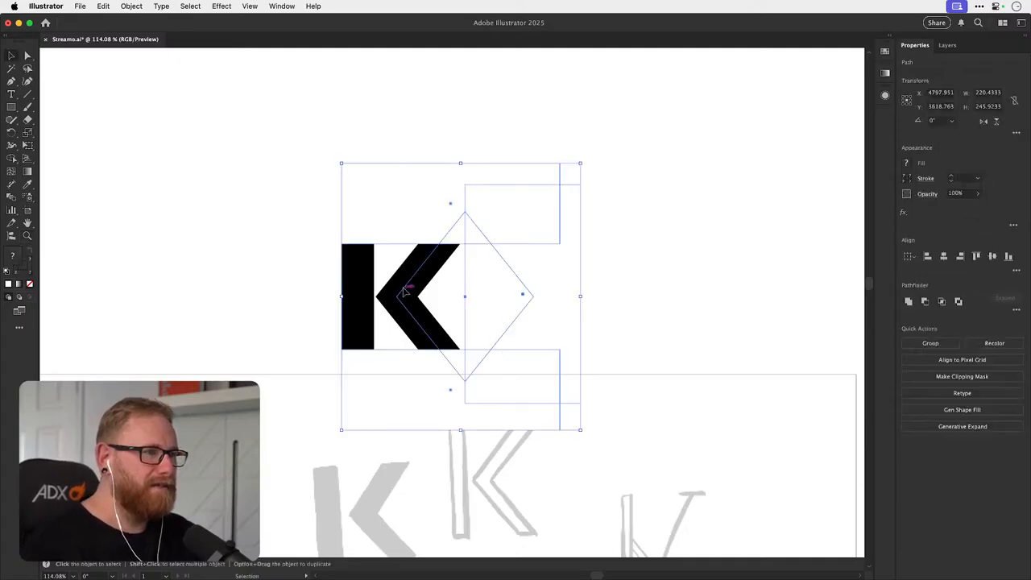
left_click_drag(404, 294, 409, 289)
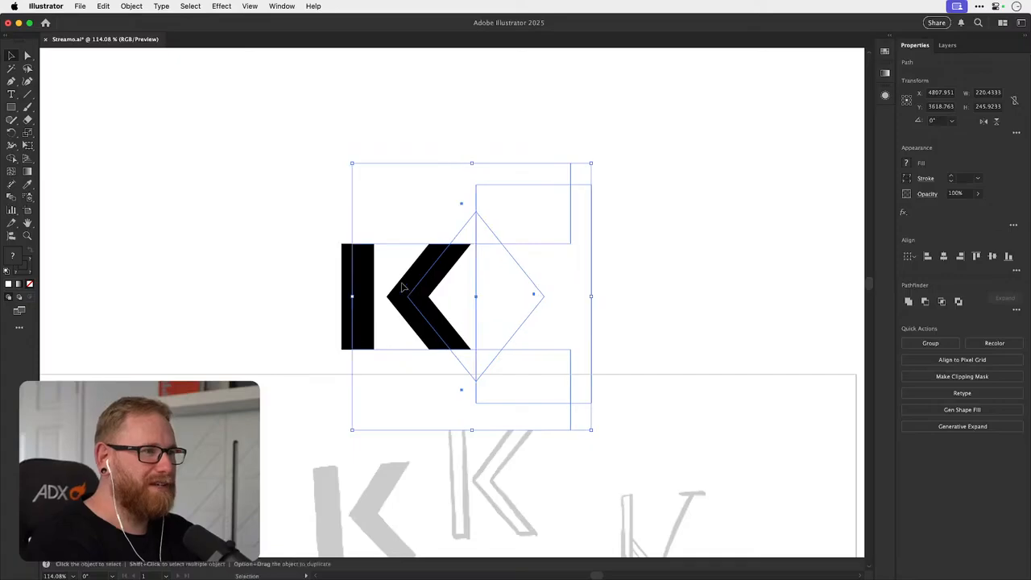
key("Left")
key("Left")
key("Left")
key("Left")
key("Left")
key("Right")
key("Right")
key("super+shift+a")
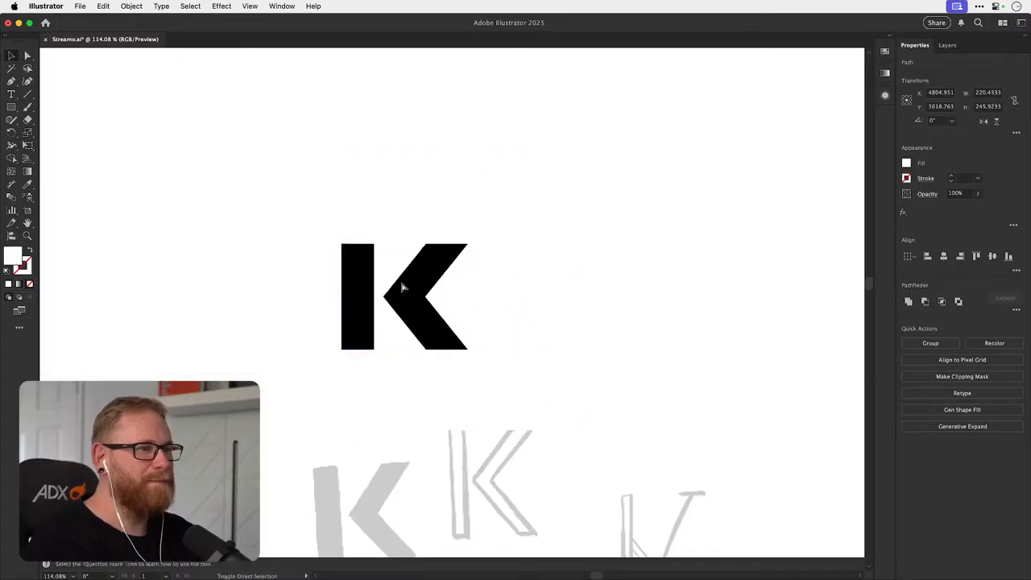
- Add the stem to the selection and narrow the whole K construction horizontally, making the diamond and masks about 187 px wide together
left_click_drag(622, 444, 625, 449)
key("s")
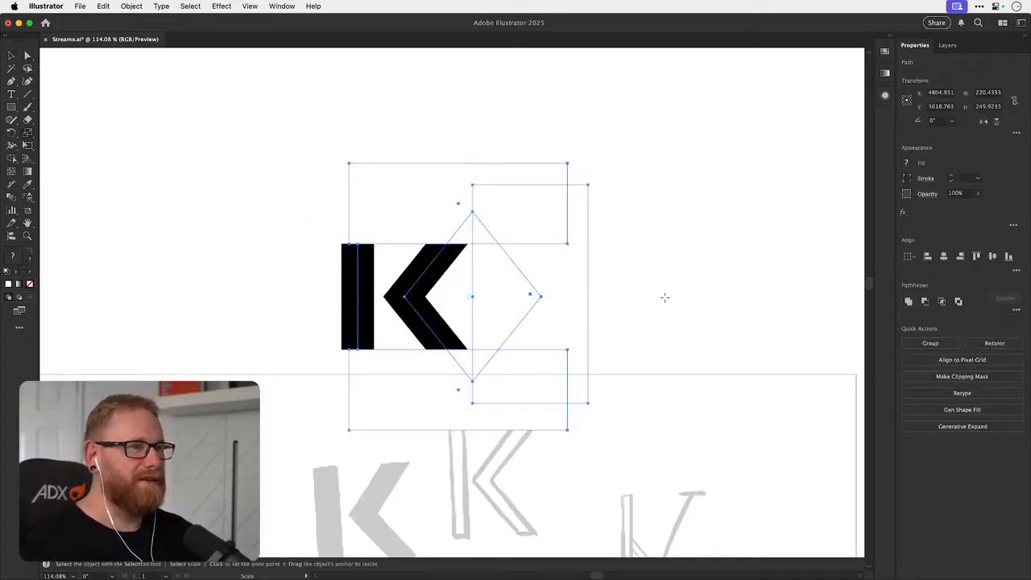
left_click_drag(662, 297, 635, 301)
- Shift the diamond and its white masks about 4 px right of their position, leaving a narrow gap beside the narrowed K's stem
key("v")
key("shift+Right")
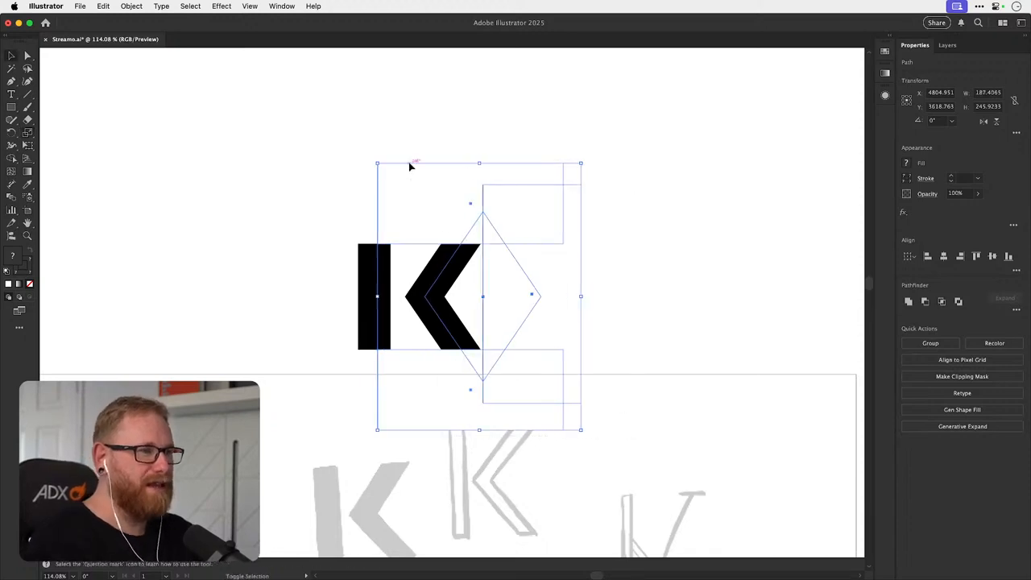
key("Left")
key("Left")
key("Left")
key("Left")
key("Left")
key("Left")
key("super+shift+a")
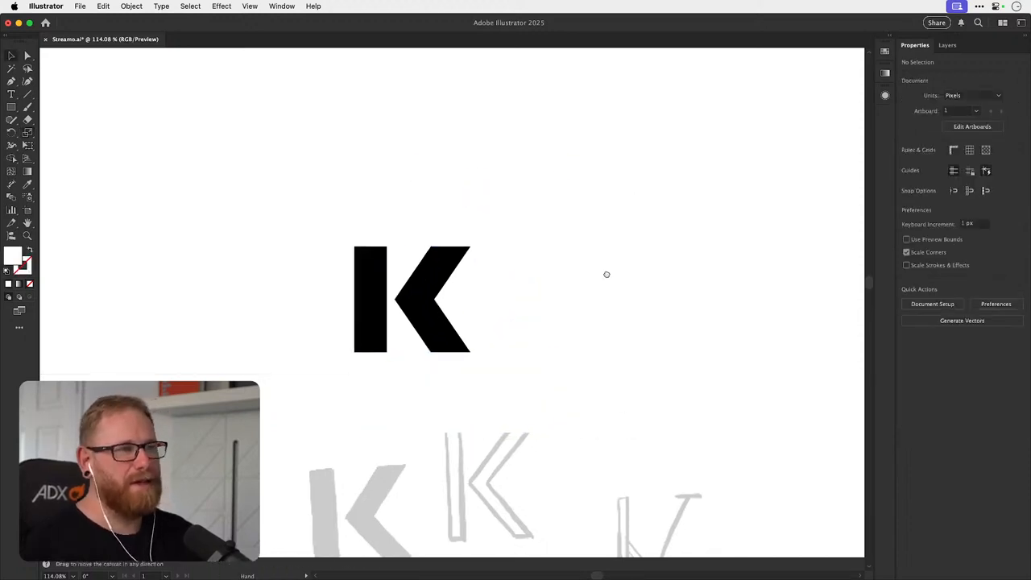
- Sketch a freehand left-pointing arrow above the K with the Pencil and give it the default black stroke
scroll(246, 221, "up", 2)
scroll(246, 221, "left", 1)
left_click(439, 417)
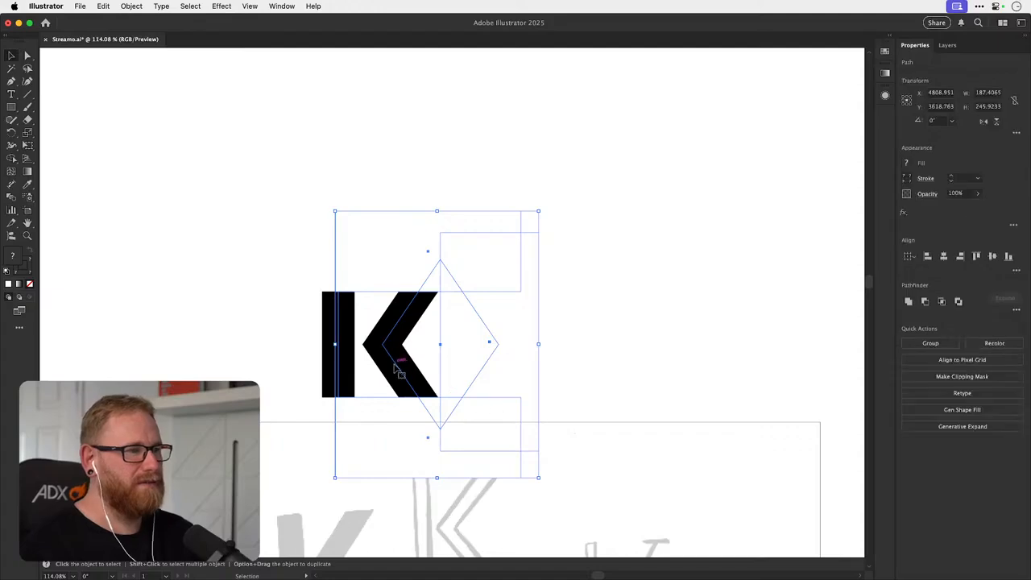
left_click_drag(401, 364, 575, 356)
key("super+shift+a")
key("v")
left_click_drag(758, 369, 789, 357)
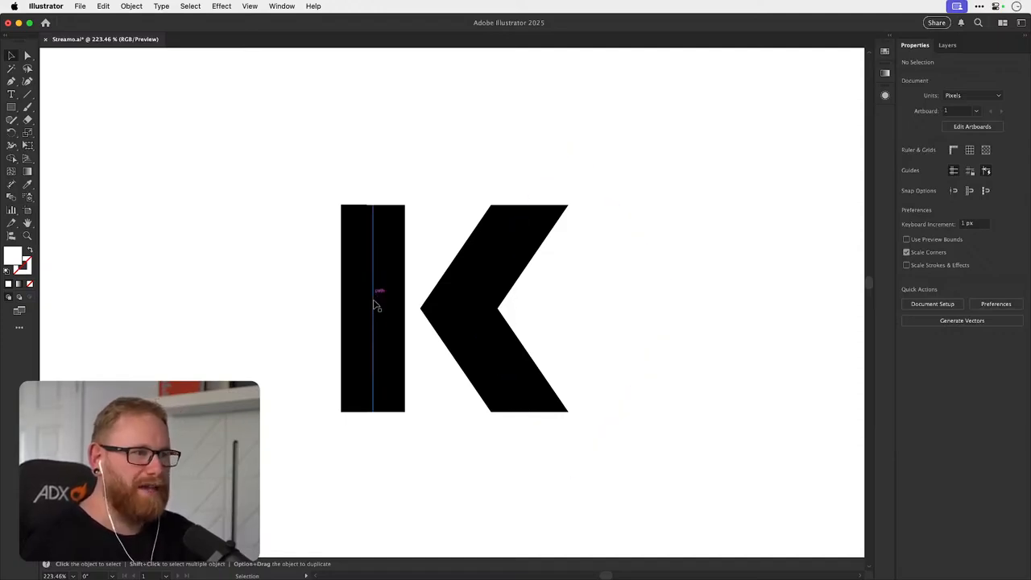
key("n")
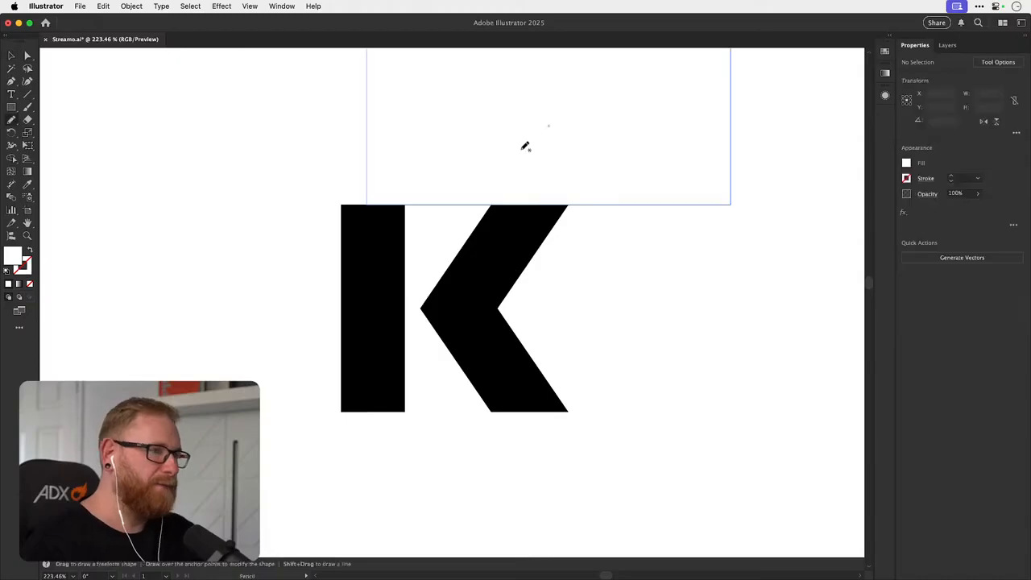
mouse_move(537, 174)
left_mouse_down()
mouse_move(427, 171)
mouse_move(455, 190)
left_mouse_up()
key("v")
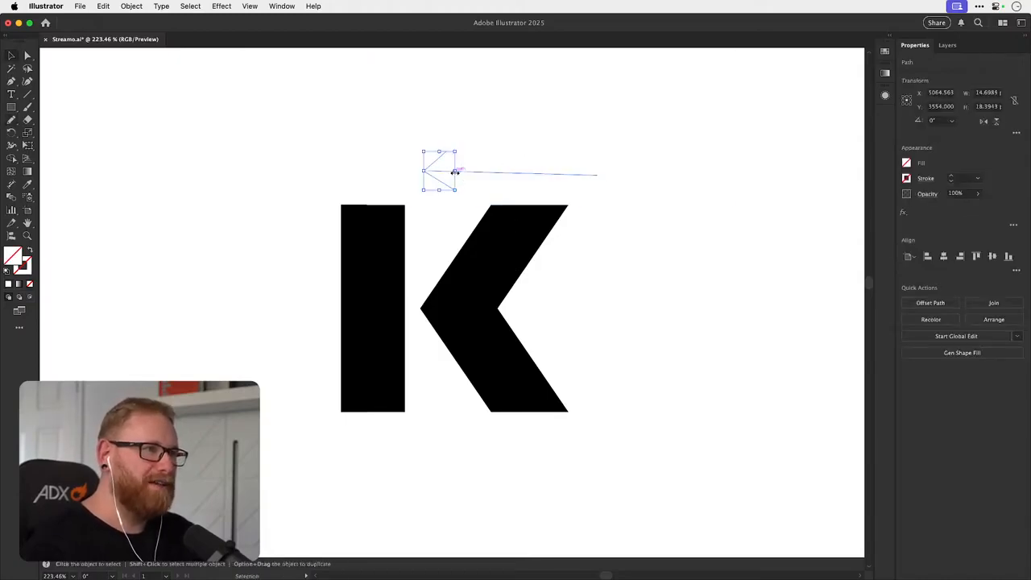
left_click(472, 172, "shift")
key("d")
left_click(480, 240)
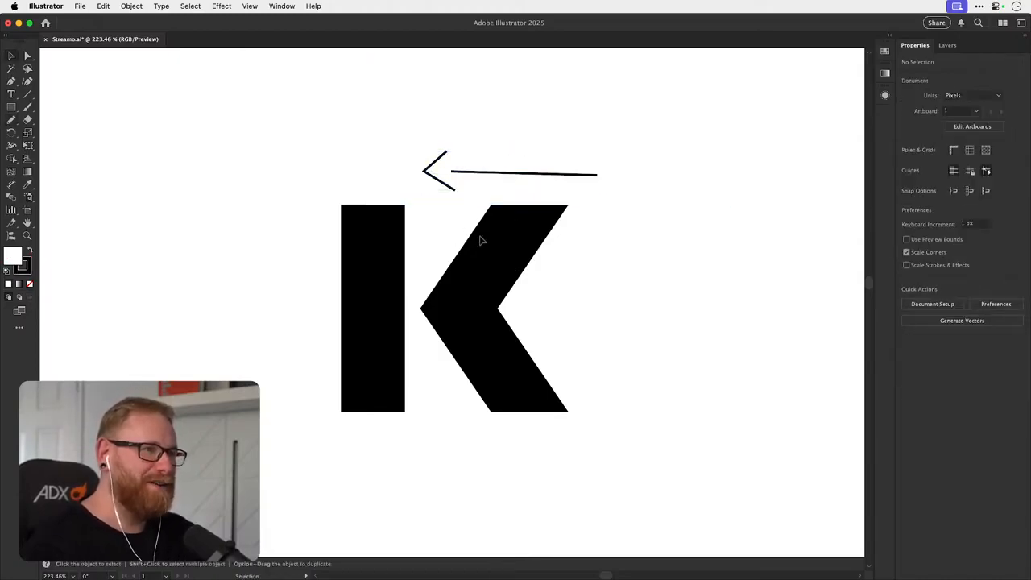
- Delete the shaft and head of the freehand arrow above the K
key("n")
left_click_drag(499, 193, 491, 223)
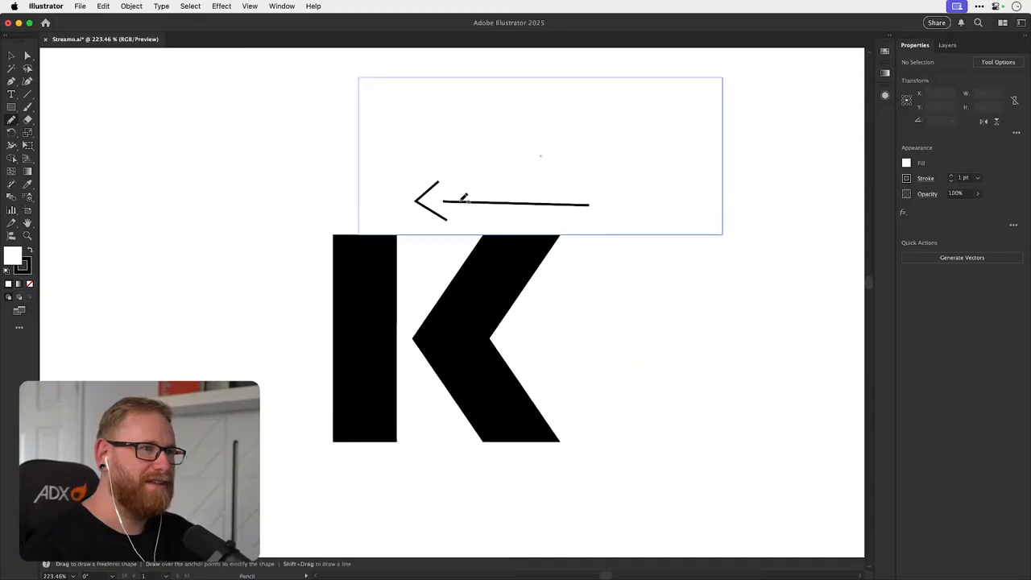
key("v")
left_click(460, 203)
key("Delete")
left_click(439, 214)
key("Delete")
- Sketch a freehand stick figure with a head, body, legs and arm standing on the K's upper arm
key("n")
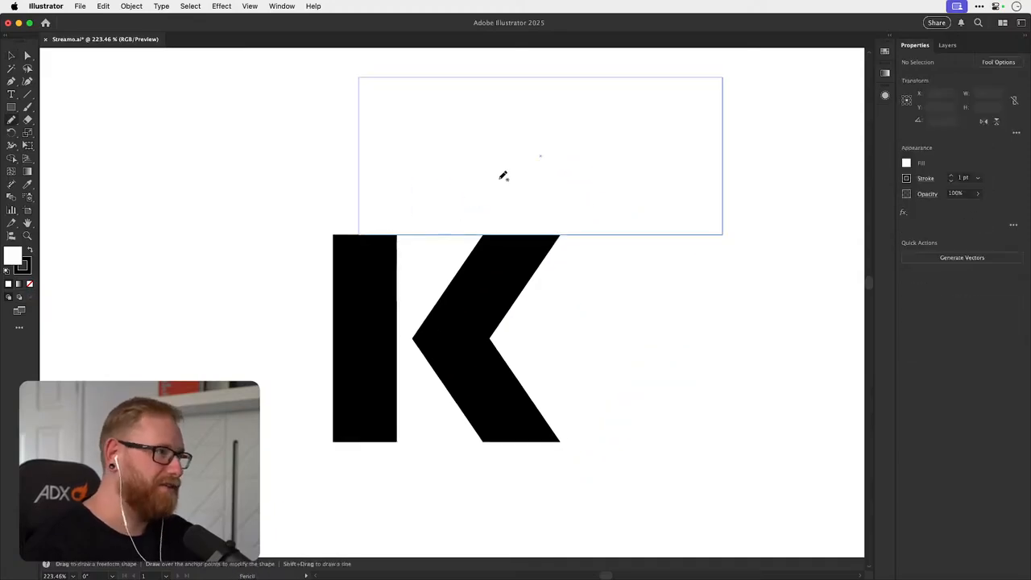
mouse_move(499, 179)
left_mouse_down()
mouse_move(505, 217)
mouse_move(505, 203)
mouse_move(495, 231)
left_mouse_up()
key("super+z")
key("super+shift+a")
key("super+shift+a")
key("super+shift+a")
key("super+shift+a")
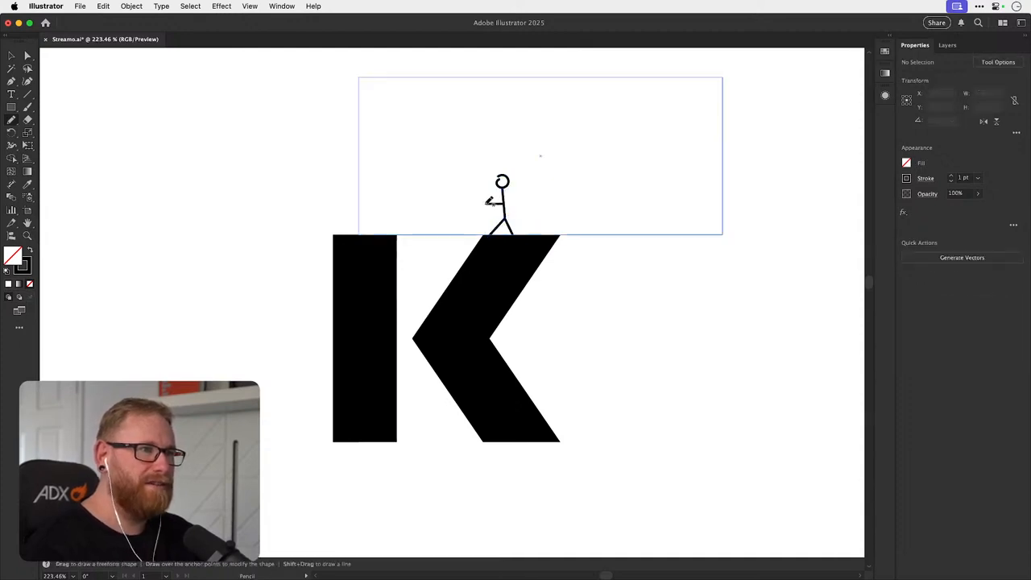
- Sketch a stick in the figure's hand and two left-pointing arrows leading over the K's stem
mouse_move(483, 204)
left_mouse_down()
mouse_move(473, 261)
mouse_move(415, 213)
mouse_move(417, 223)
mouse_move(353, 219)
left_mouse_up()
key("super+shift+a")
key("super+shift+a")
key("super+z")
key("super+shift+a")
key("super+shift+a")
- Try to delete all the doodle strokes above the K in one selection, and undo the deletion
key("v")
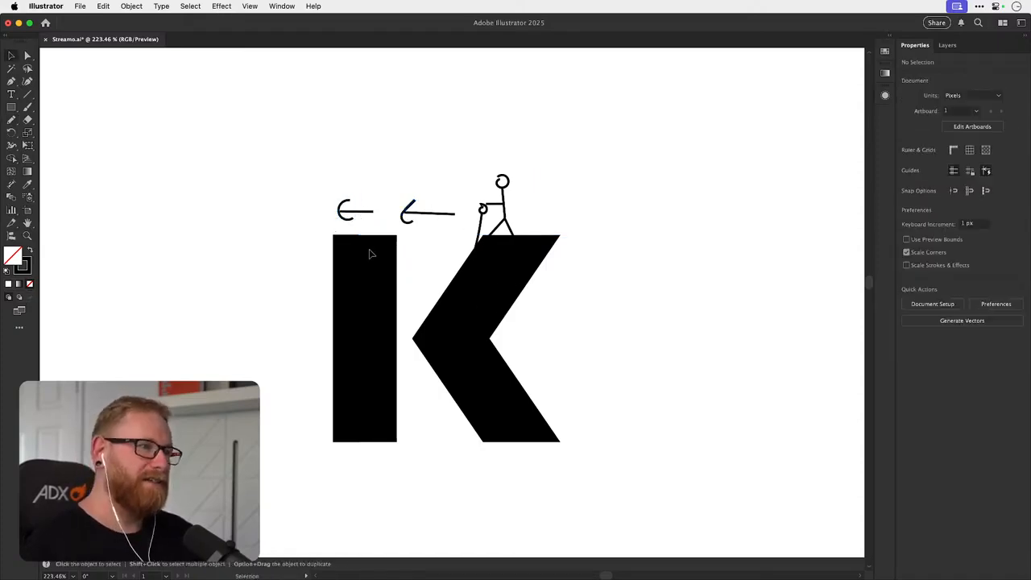
left_click_drag(532, 216, 543, 223)
key("Delete")
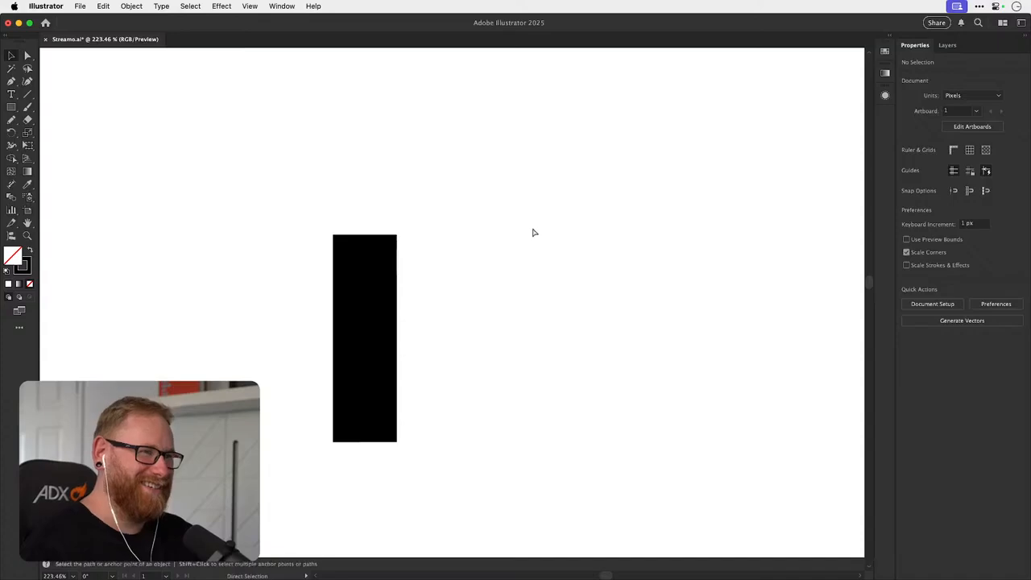
key("super+z")
key("super+shift+a")
- Delete the stick figure's body, head, arm and stick one by one, undoing the accidental deletion in the white mask
key("a")
left_click(505, 209)
key("Delete")
left_click(503, 188)
key("Delete")
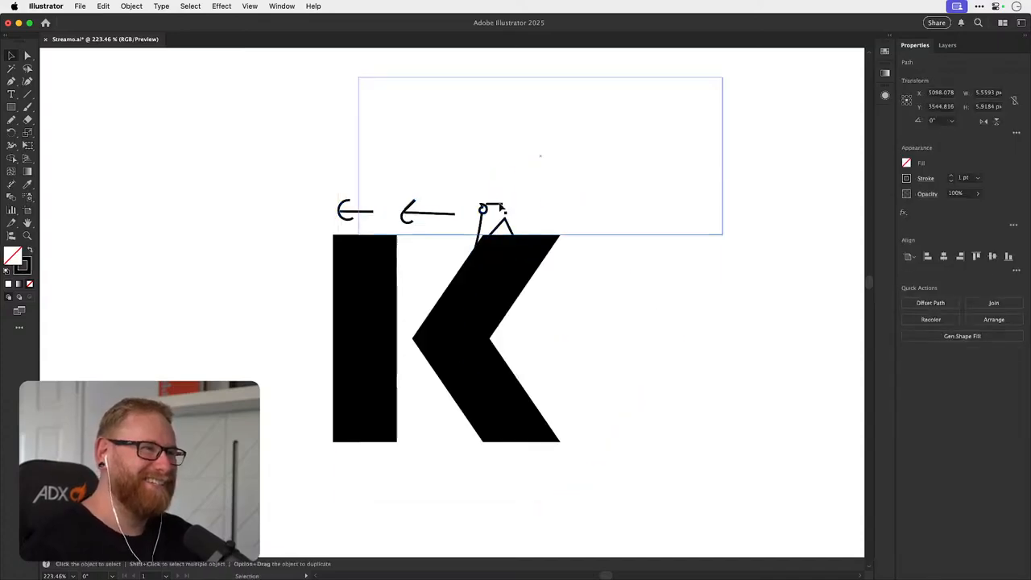
left_click(495, 204)
key("Delete")
left_click(485, 213)
left_click(483, 219)
key("Delete")
left_click(430, 220)
key("Delete")
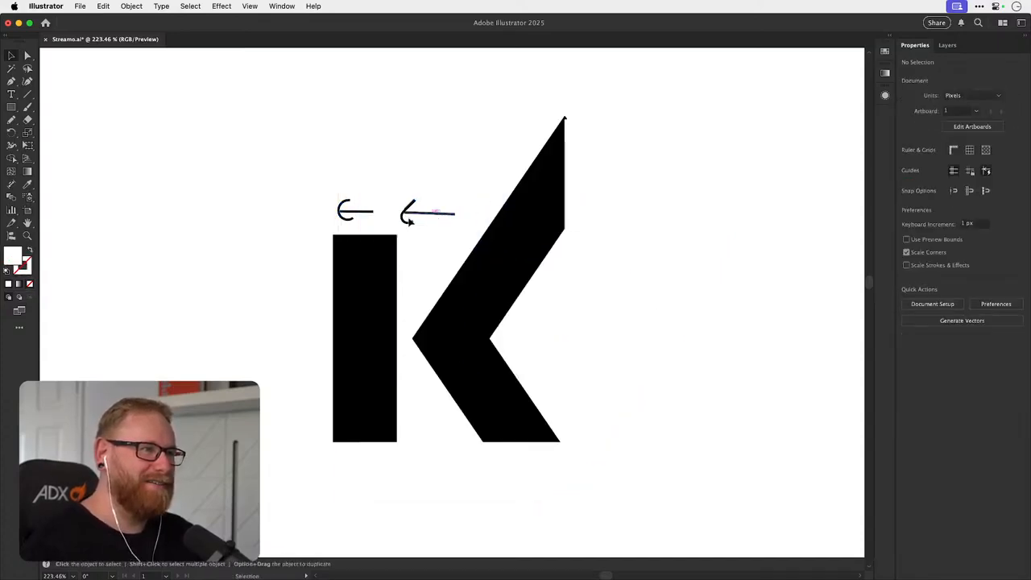
key("super+z")
- Delete both freehand arrows and the figure's remaining legs above the K
key("v")
left_click(428, 215)
key("Delete")
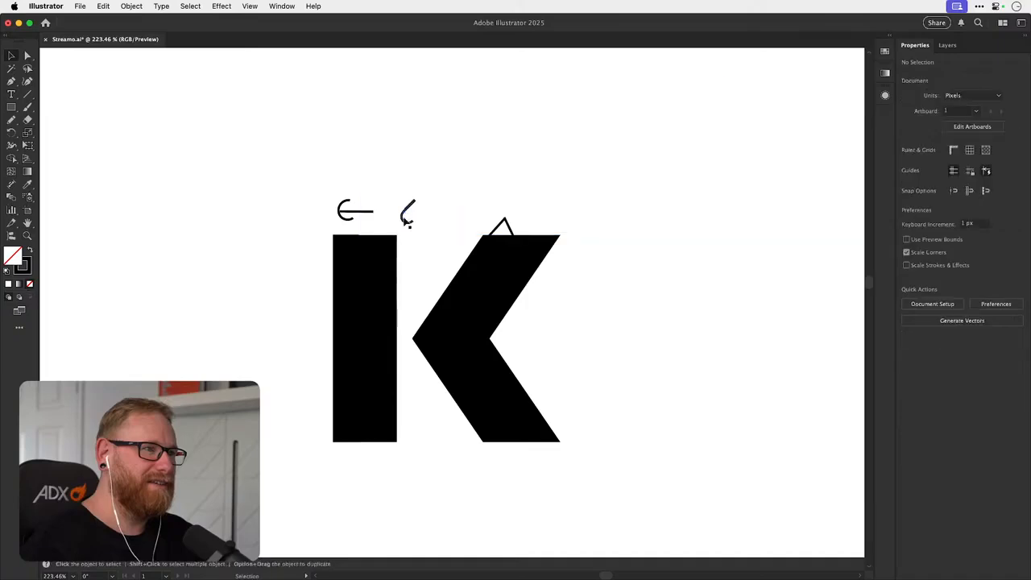
left_click(408, 221)
key("Delete")
left_click(359, 212)
key("Delete")
left_click_drag(357, 233, 720, 76)
key("Delete")
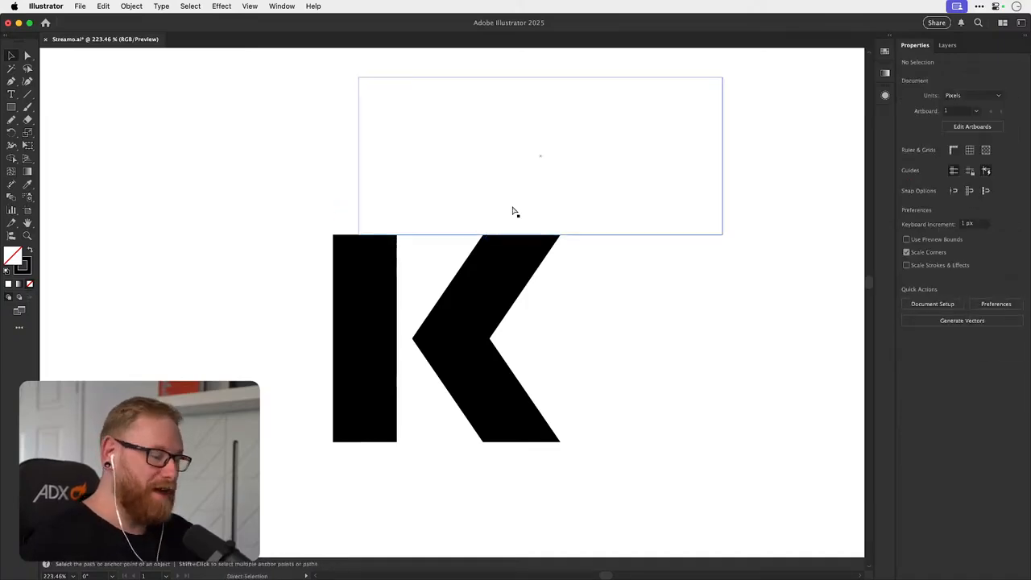
- Duplicate the complete K construction with its masks about 315 px to the right of the original
key("super+minus")
key("super+minus")
key("super+minus")
key("super+minus")
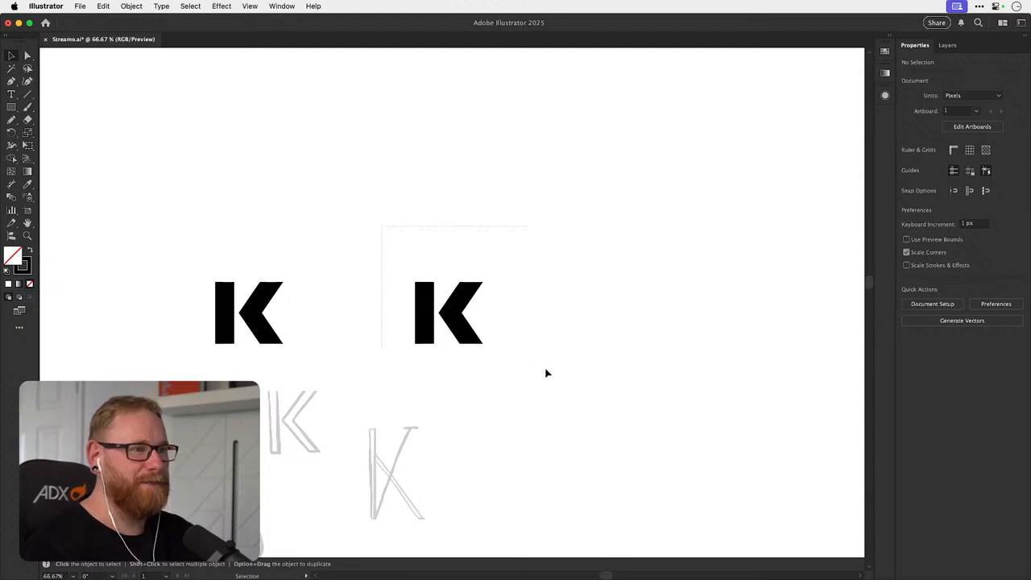
left_click_drag(546, 372, 549, 373)
left_click_drag(455, 348, 421, 378)
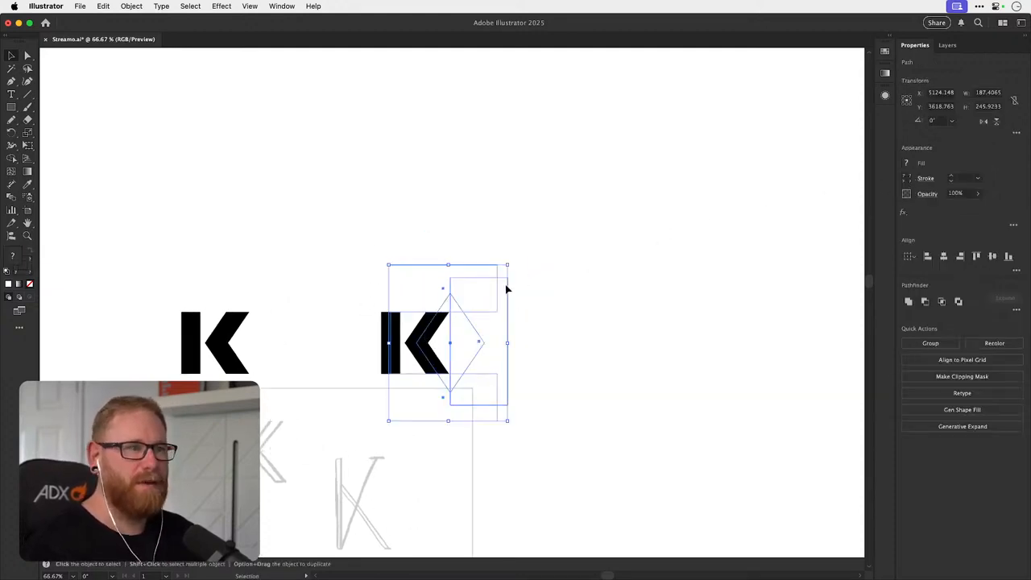
left_click(519, 334)
- Select the copied K's stem and diamond and reduce their stroke weight to 28 pt
left_click(391, 341)
left_click(423, 331, "shift")
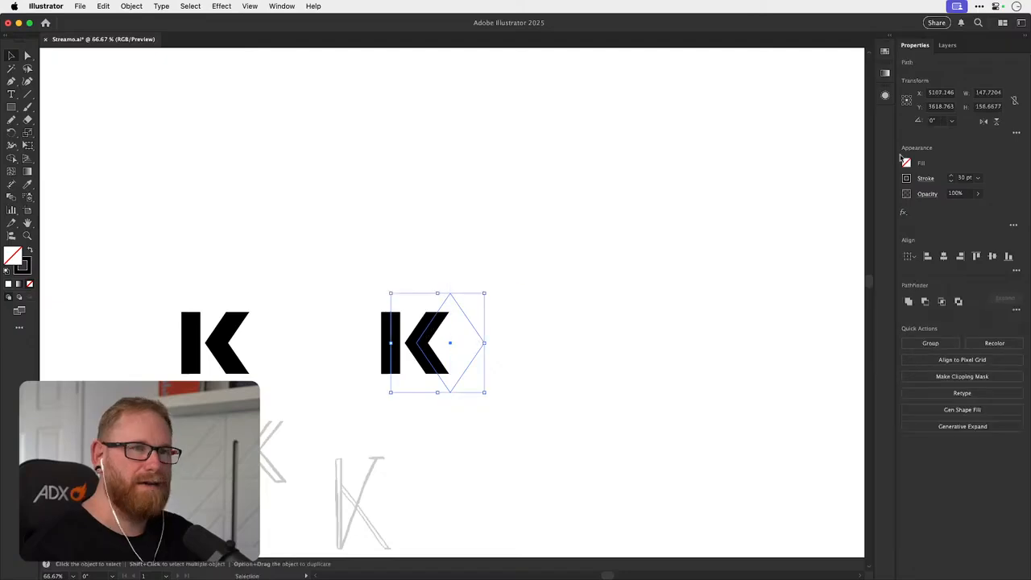
left_click(952, 180)
key("super+shift+a")
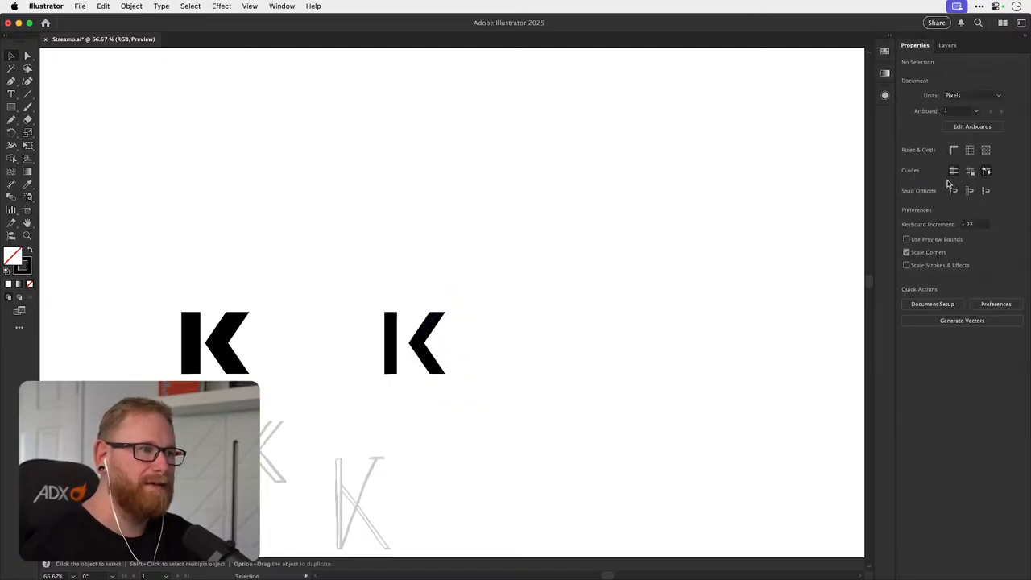
key("super+z")
key("super+z")
left_click(952, 182)
left_click(952, 182)
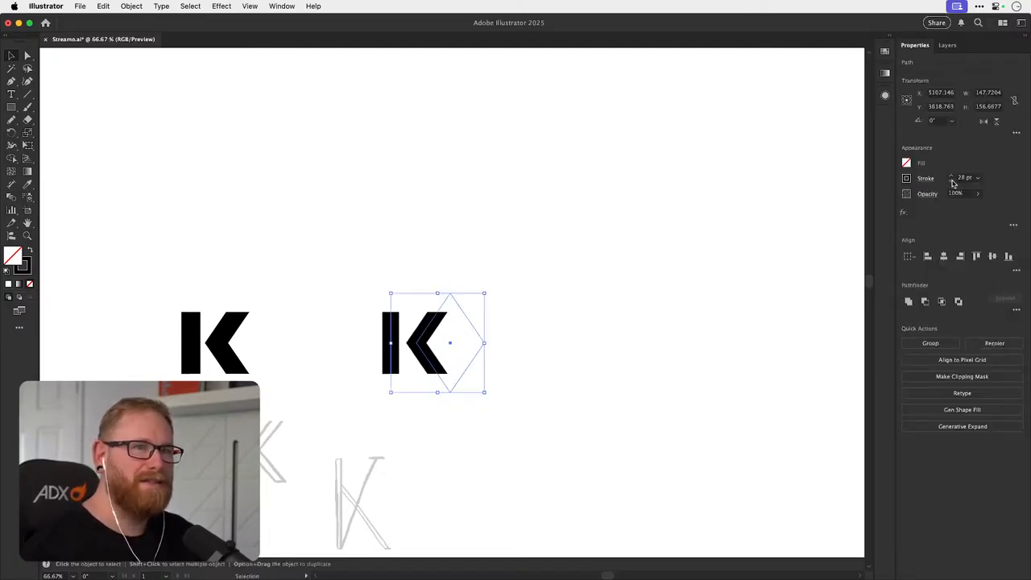
- Duplicate the thinner K construction with its masks to the right and expand the copy's fill and stroke
left_click(517, 246)
left_click_drag(351, 237, 499, 355)
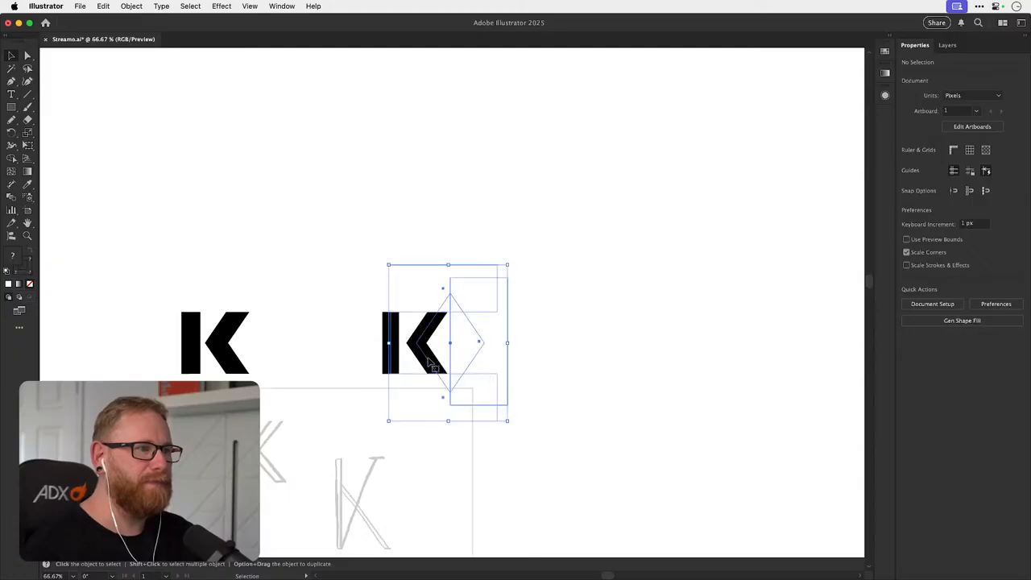
left_click_drag(432, 364, 662, 363)
left_click(131, 6)
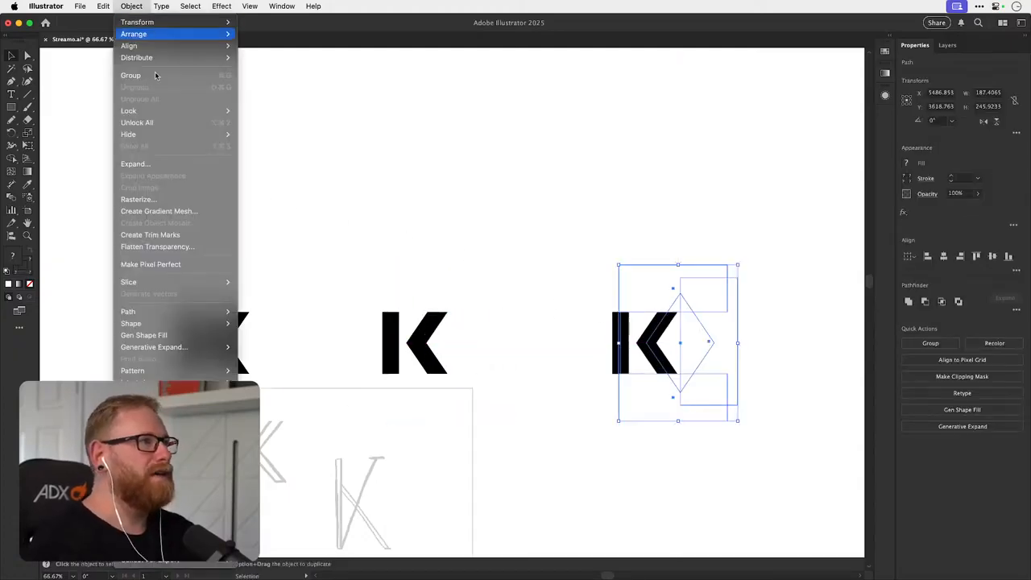
left_click(136, 164)
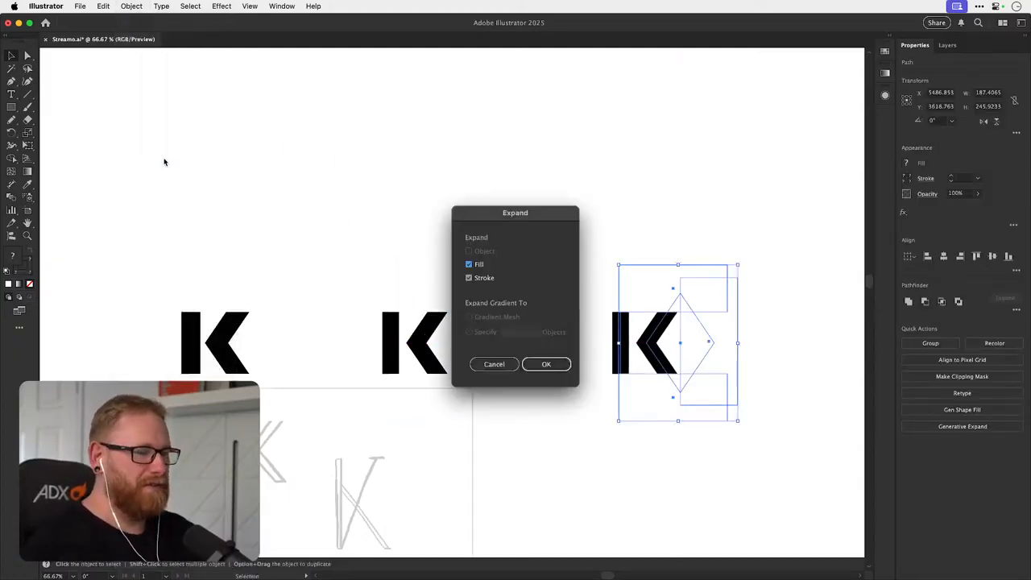
key("Return")
- Unite the expanded stem and diamond of the newest K copy
left_click_drag(682, 304, 538, 284)
left_click_drag(509, 331, 636, 342)
key("super+shift+a")
key("v")
left_click(449, 308)
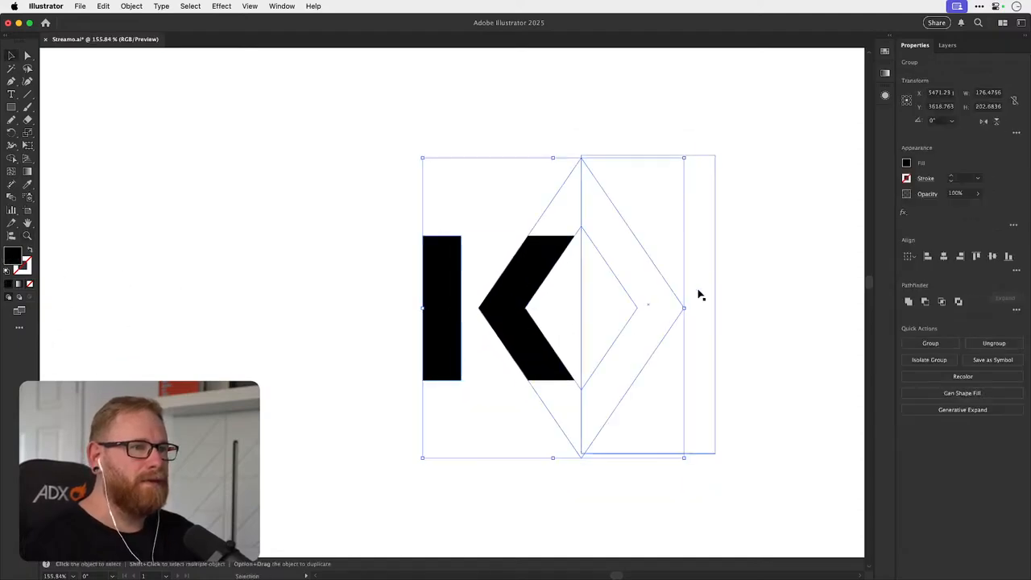
left_click(909, 302)
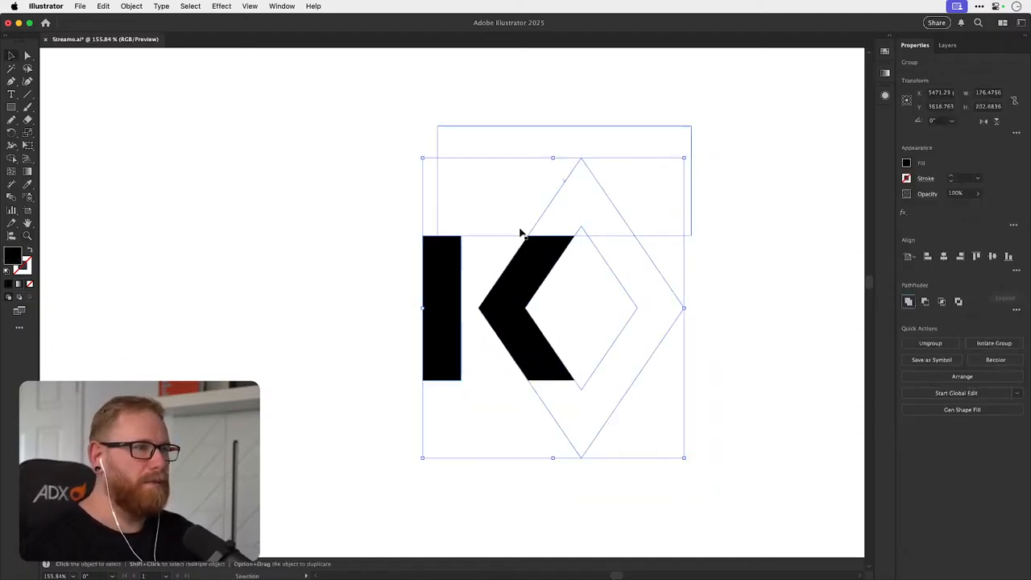
- Unite the three white masks around the expanded K
left_click_drag(721, 467, 761, 487)
left_click(452, 352, "shift")
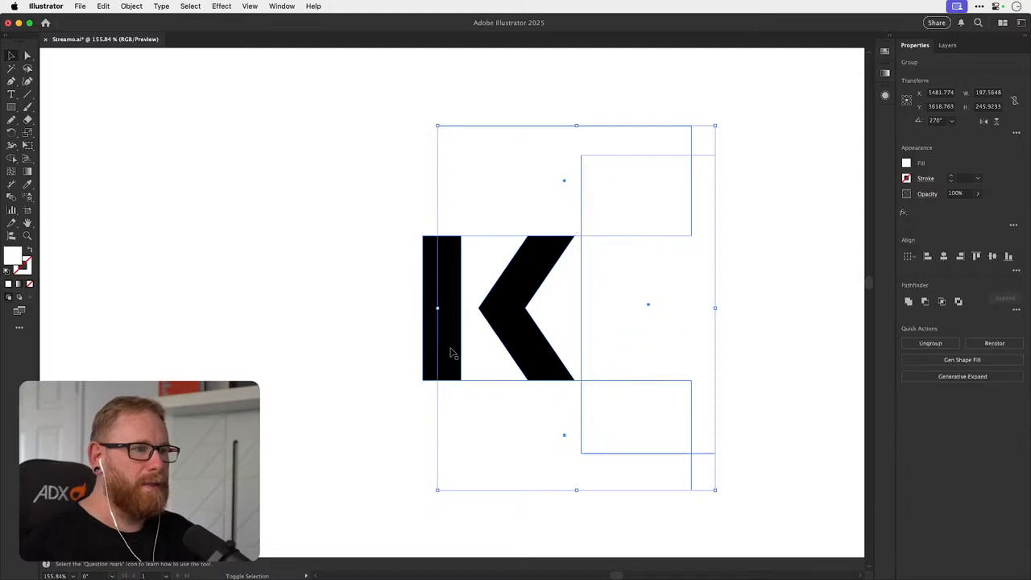
left_click(909, 302)
- Try to subtract the united white mask from the expanded K and move the K's shape
left_click_drag(344, 453, 641, 254)
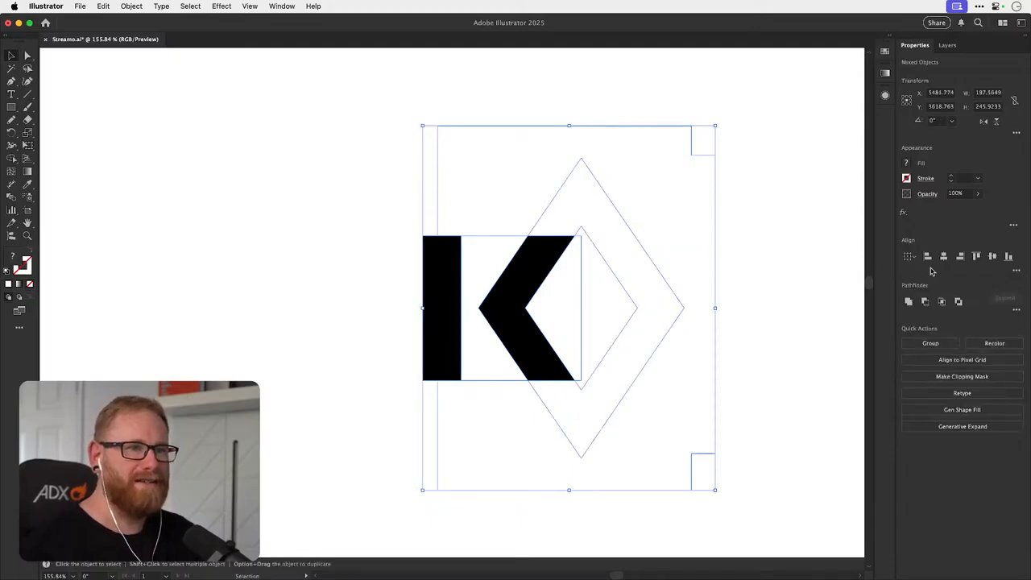
left_click(924, 303)
key("super+z")
left_click(568, 300)
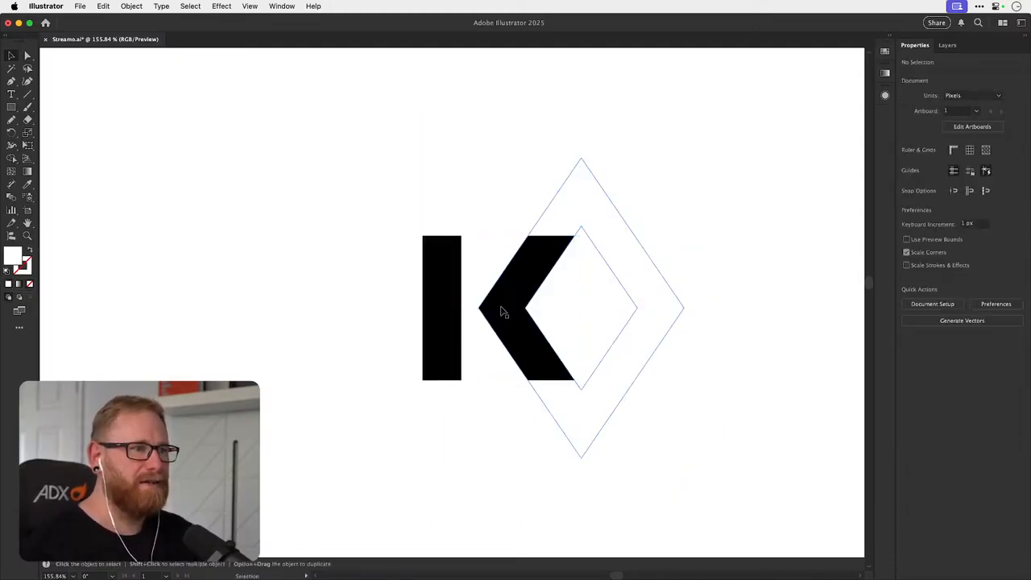
left_click_drag(500, 308, 499, 351)
key("super+z")
- Subtract the united white mask from the expanded K with Minus Front and check its paths in outline view
key("v")
left_click_drag(348, 258, 716, 405)
left_click(926, 302)
key("a")
key("super+y")
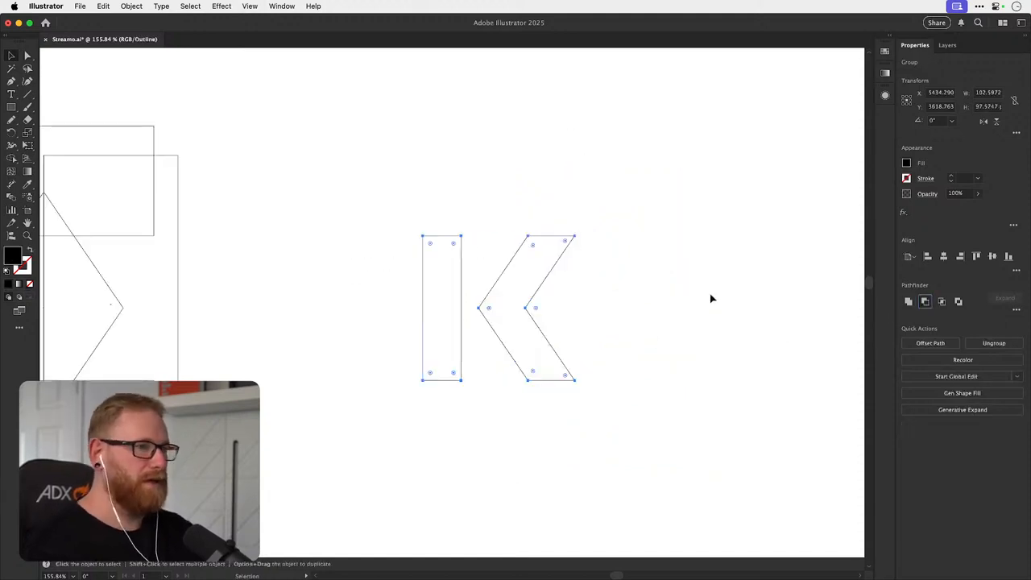
left_click(711, 296)
key("super+y")
key("v")
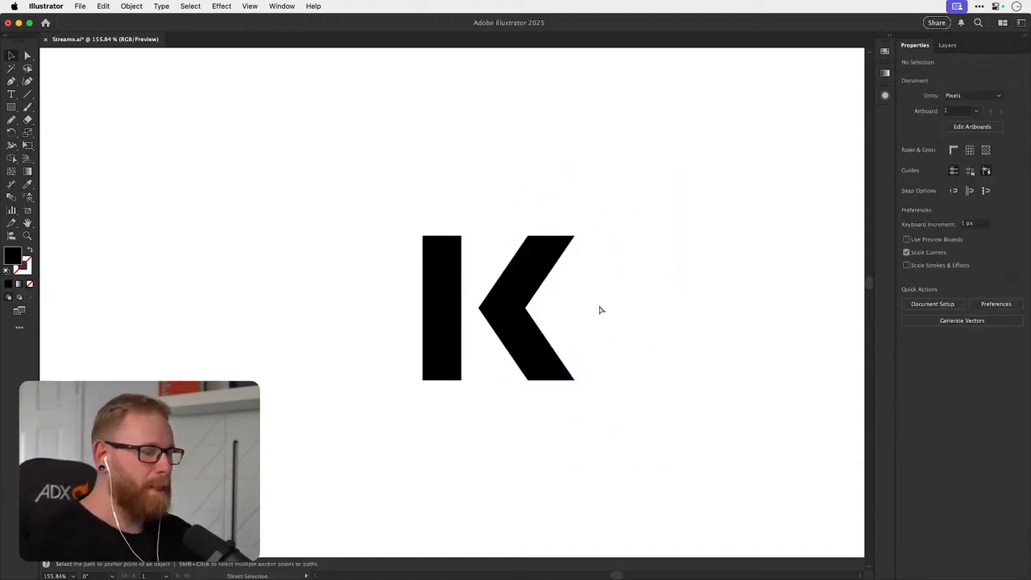
- Move the trimmed K about 156 px farther to the right of the two construction copies
key("super+minus")
key("super+minus")
key("super+minus")
key("super+minus")
key("a")
left_click_drag(615, 309, 534, 329)
left_click_drag(405, 342, 445, 355)
key("super+z")
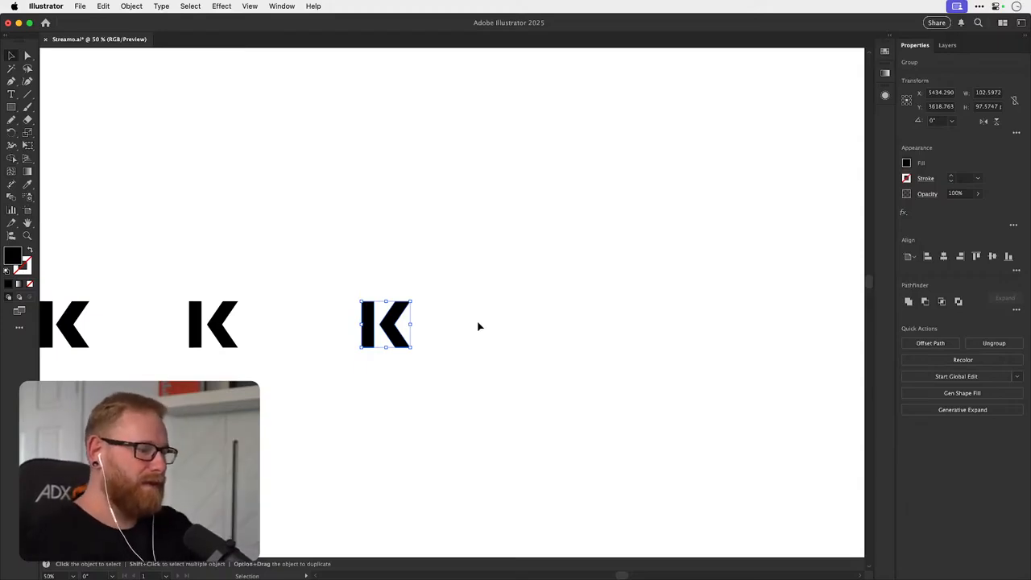
scroll(378, 342, "up", 5)
scroll(536, 322, "down", 4)
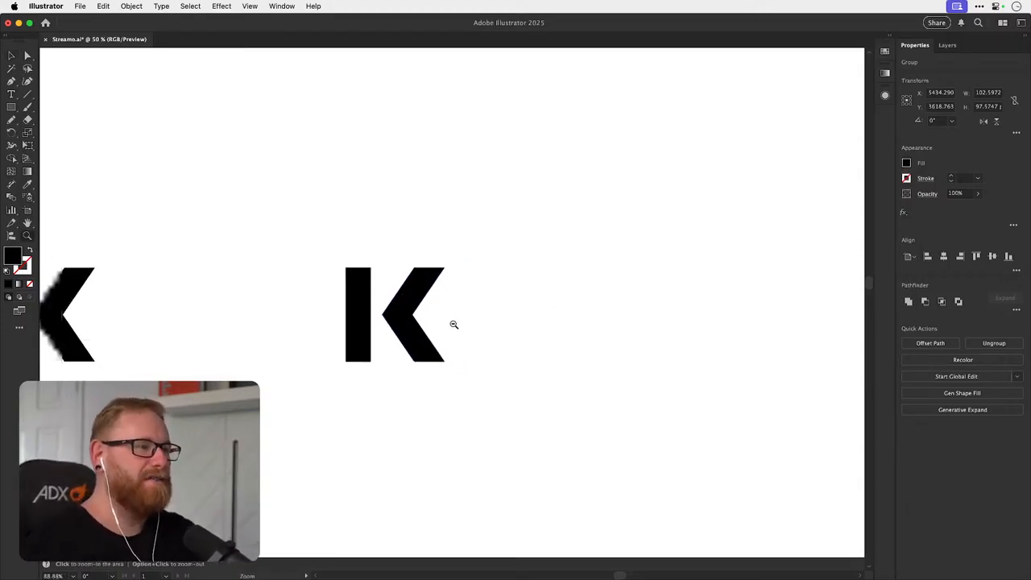
left_click_drag(405, 336, 499, 337)
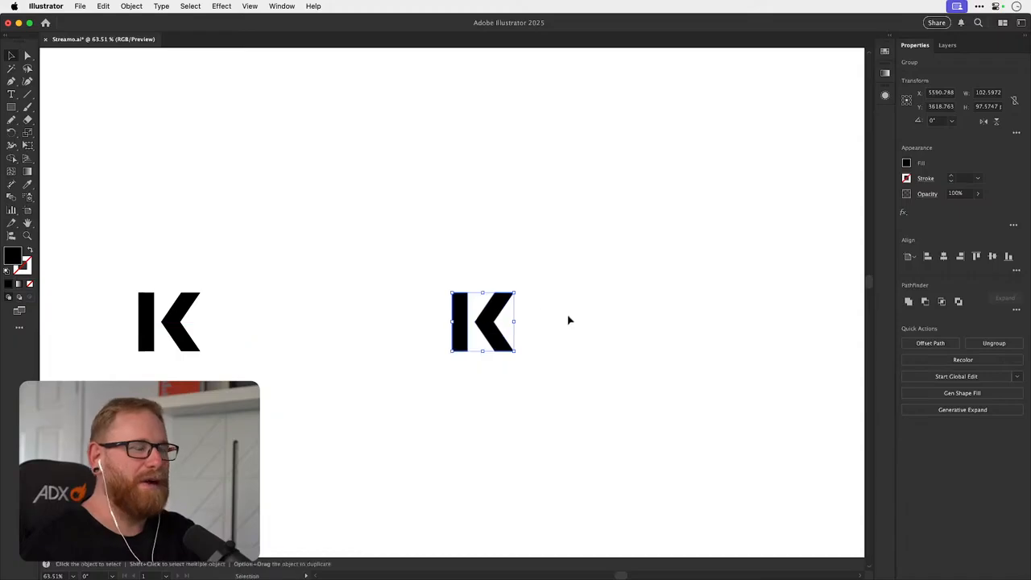
left_click(568, 319)
- Fill the trimmed K's chevron with yellow #ffd524, keeping the stem black
scroll(495, 338, "up", 4)
key("a")
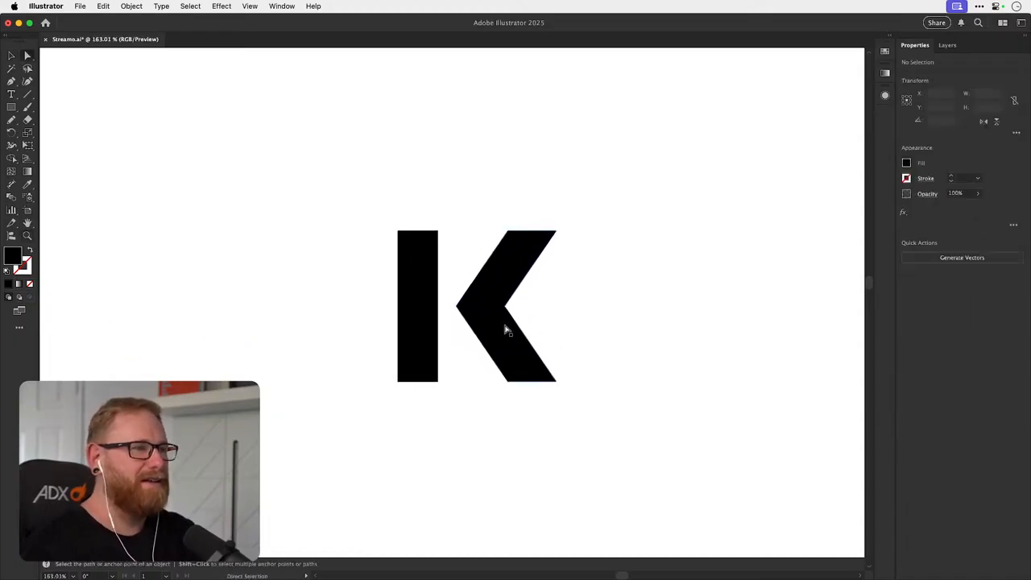
left_click(523, 315)
double_click(13, 256)
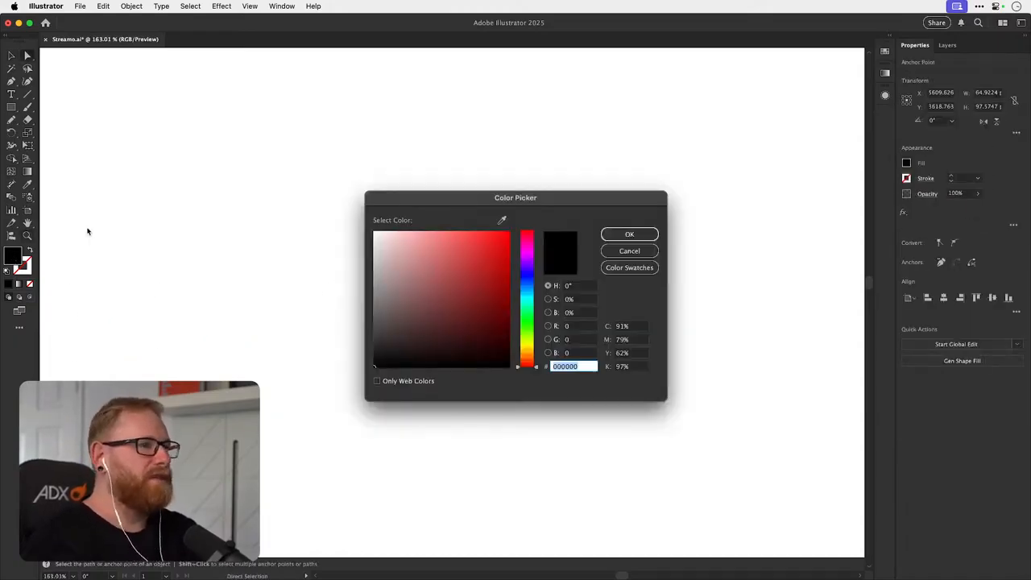
left_click(527, 348)
left_click(490, 232)
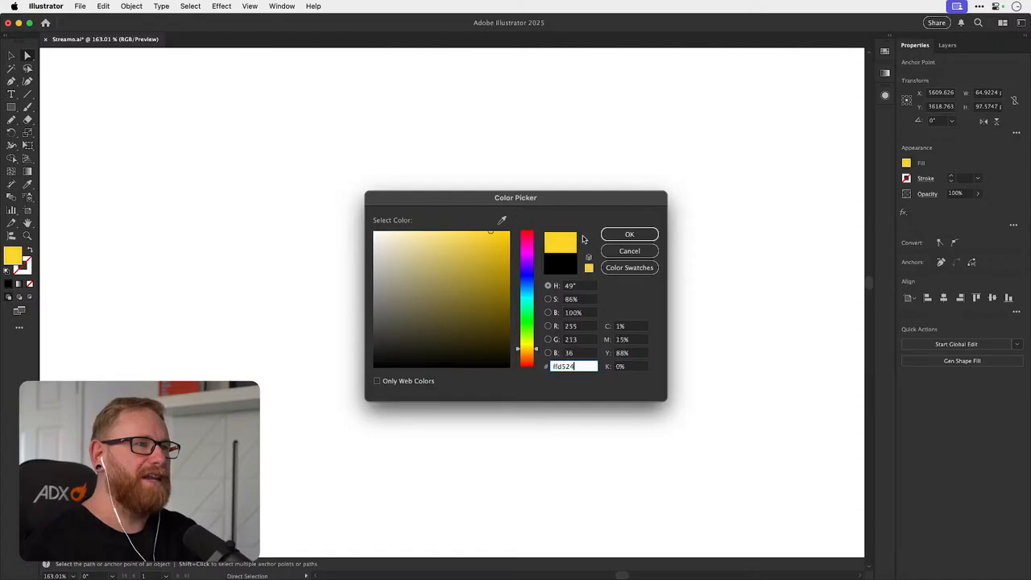
left_click(629, 233)
left_click(650, 289)
key("v")
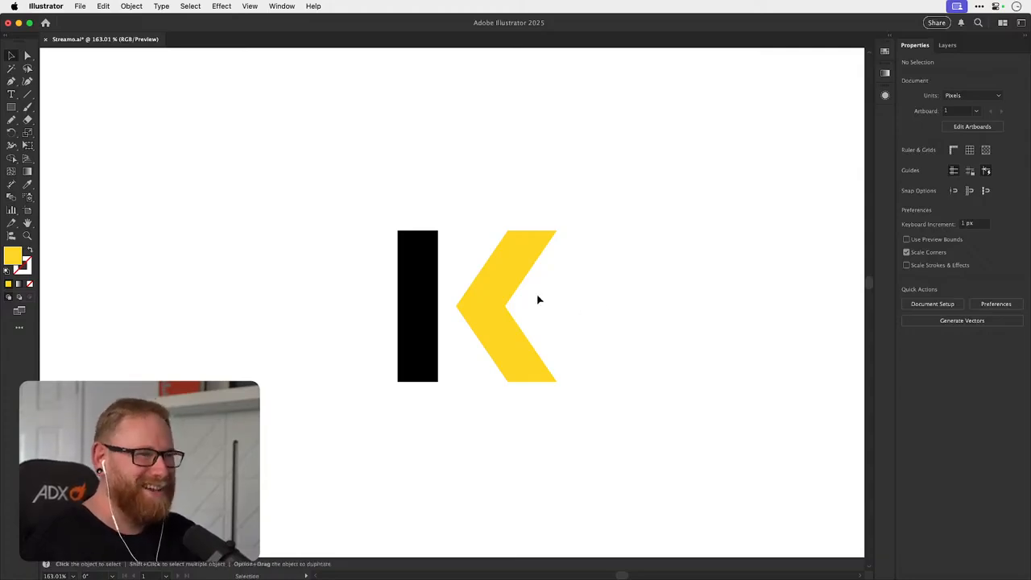
- Try small freehand Pencil marks on the chevron, and undo the yellow fill
key("n")
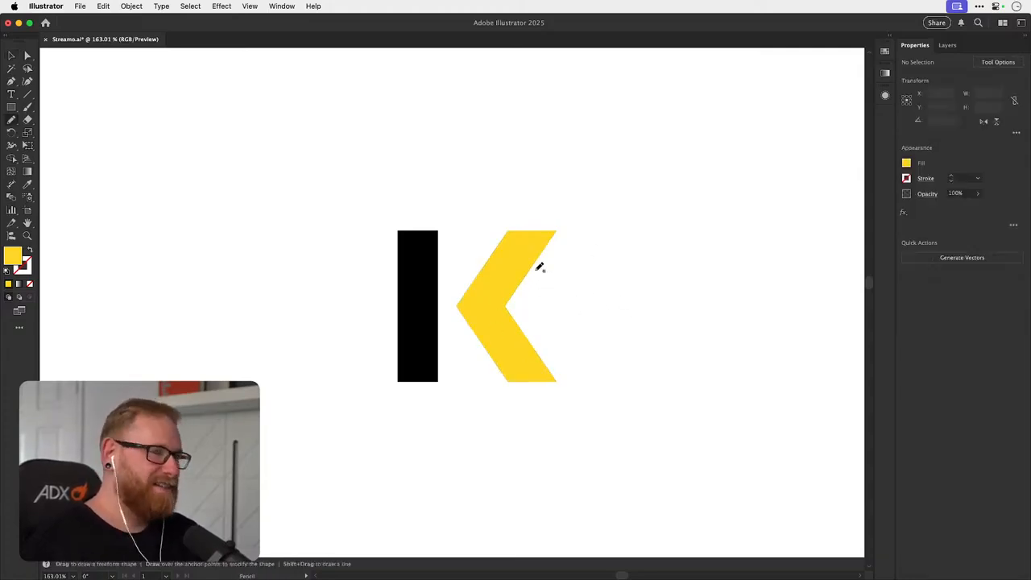
left_click_drag(518, 343, 513, 348)
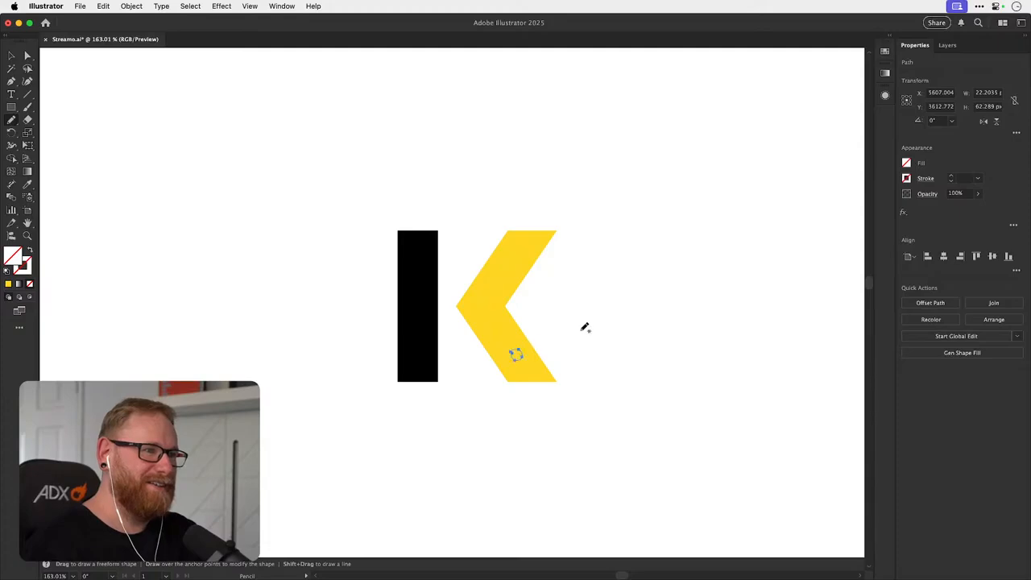
key("v")
key("super+z")
key("super+z")
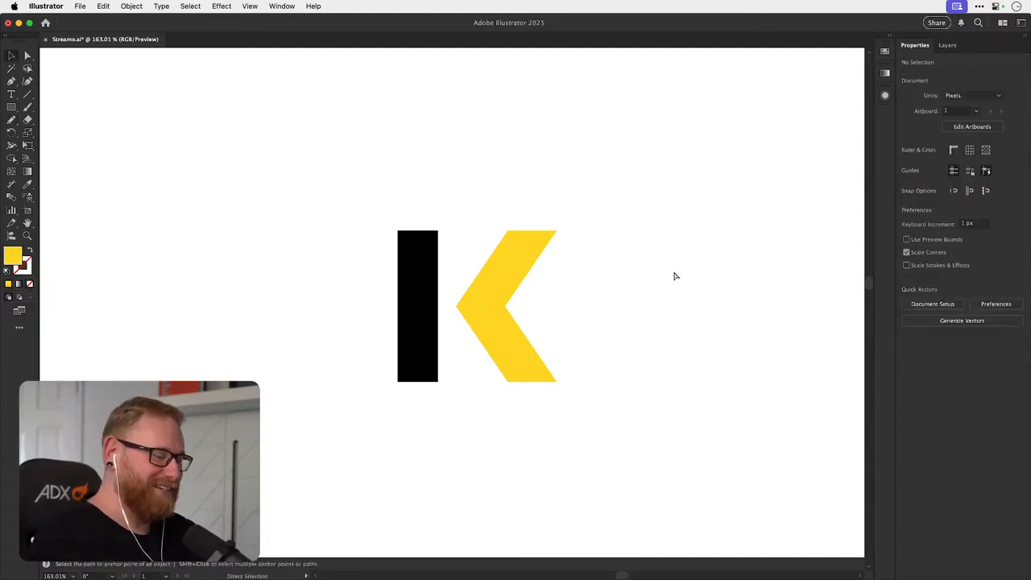
key("super+z")
- Move the finished black K up and to the right, well clear of the construction copies
key("super+minus")
key("super+minus")
key("super+minus")
key("super+minus")
key("super+minus")
key("super+minus")
left_click(675, 276)
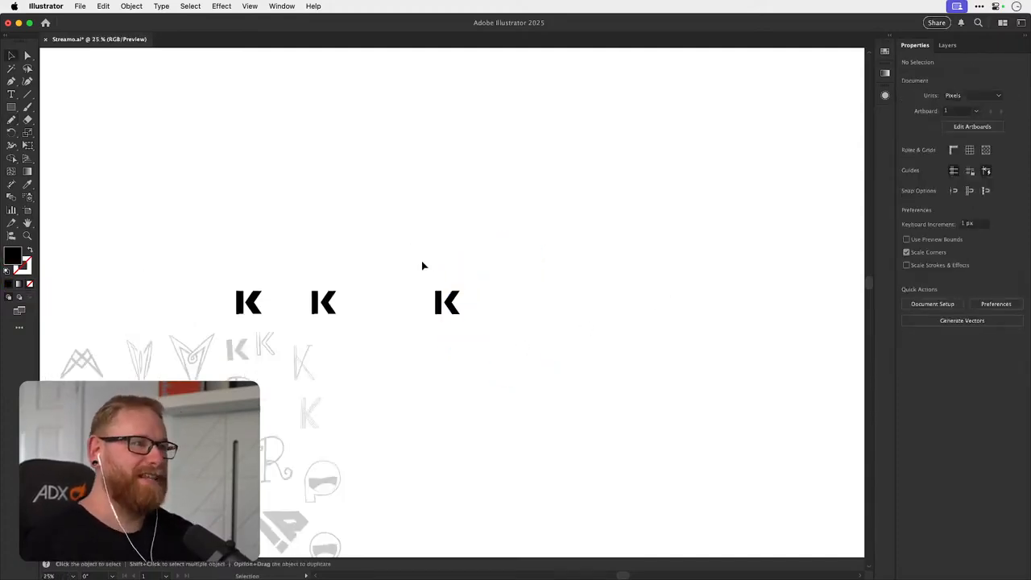
left_click_drag(447, 303, 568, 237)
left_click(641, 243)
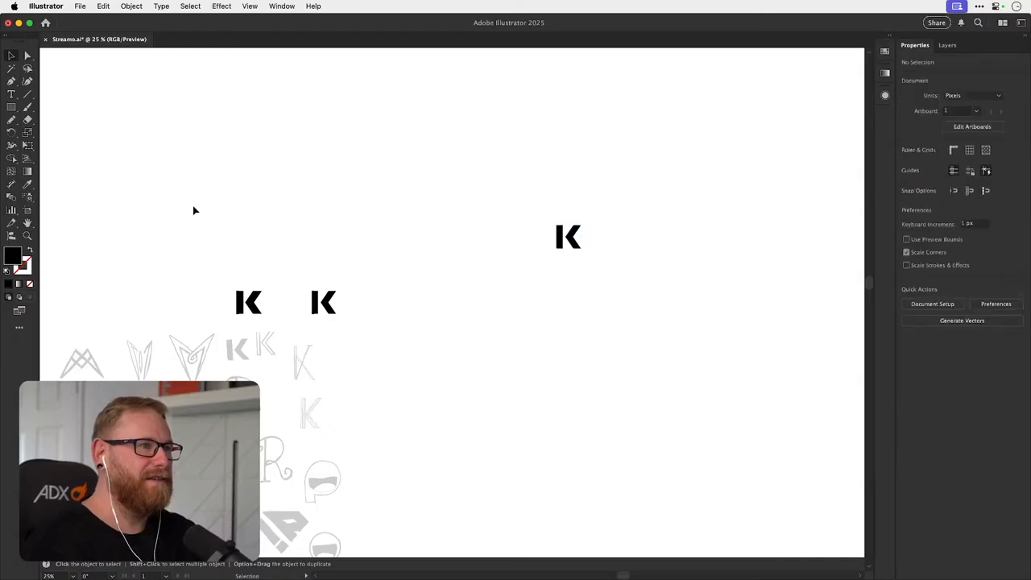
- Draw a rectangle about 768 by 605 px over the finished K and fill it with light grey
left_click(11, 107)
left_click_drag(484, 168, 667, 312)
key("v")
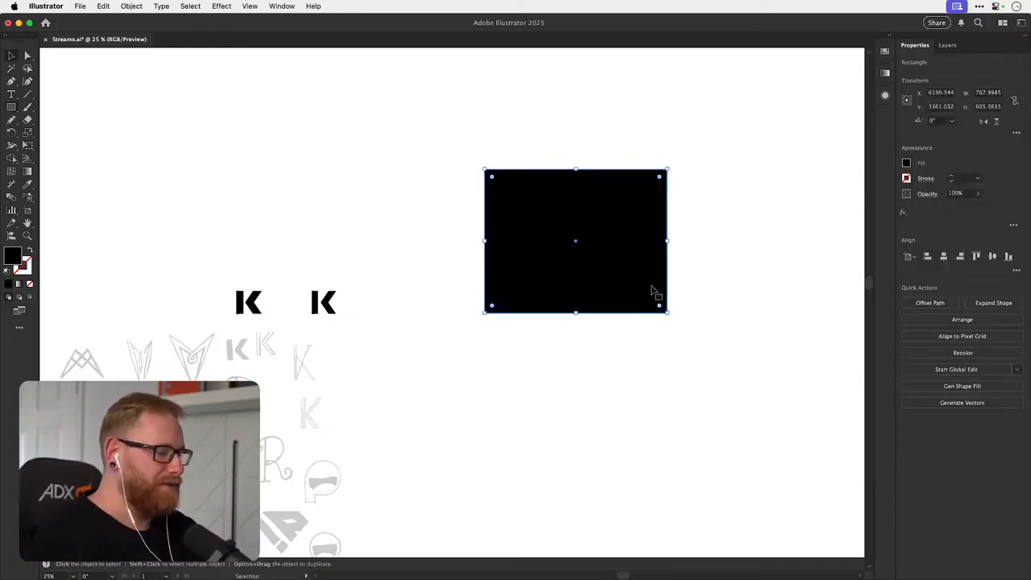
double_click(12, 255)
type("a5a5a5")
left_click_drag(348, 275, 341, 243)
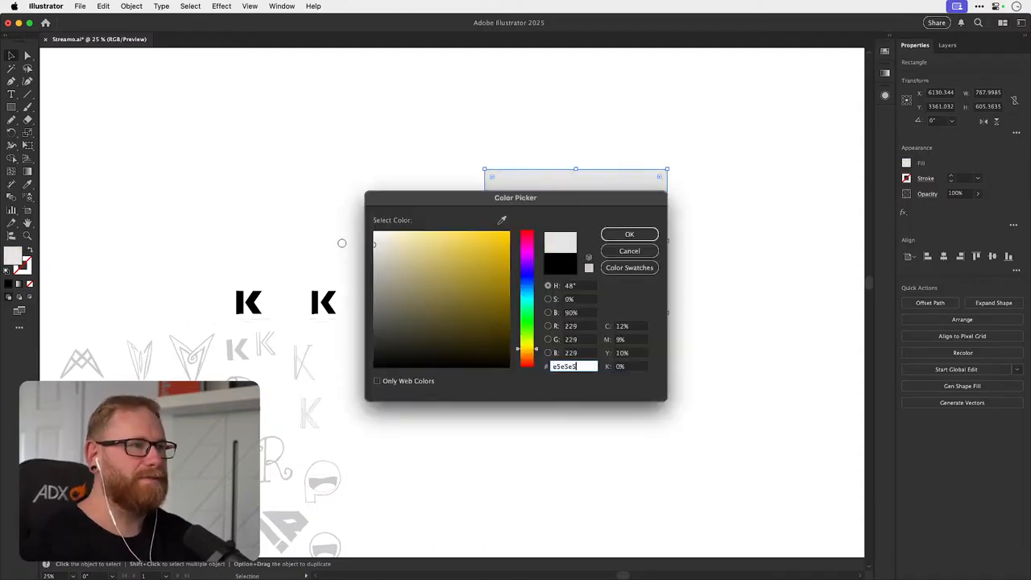
left_click(627, 234)
- Place the light grey rectangle behind the finished K
left_click_drag(593, 247, 536, 233)
key("super+z")
left_click_drag(594, 247, 592, 308)
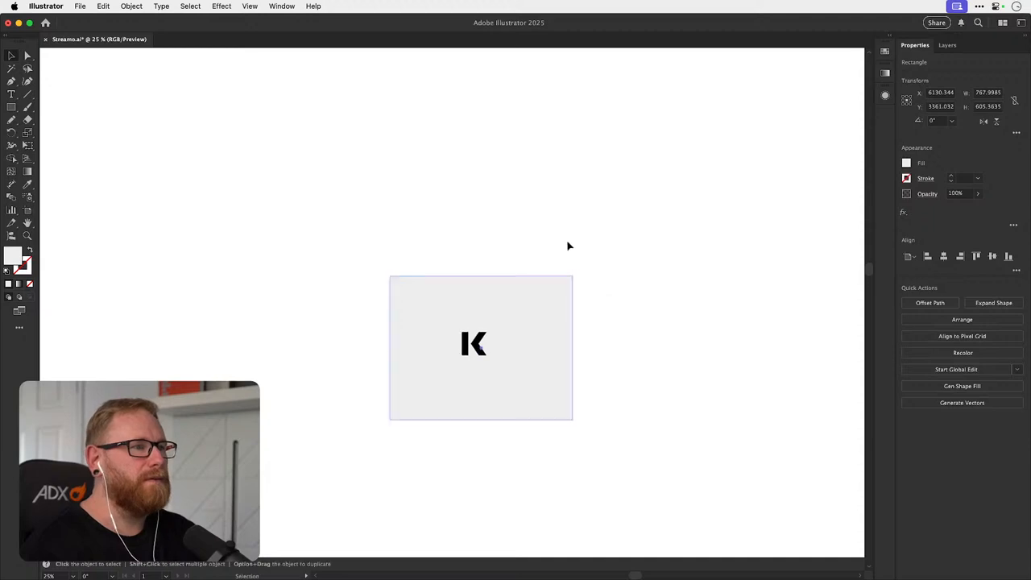
left_click(568, 243)
- Draw a square about 375 px wide in the empty area above the grey rectangle
key("m")
scroll(322, 185, "up", 5)
scroll(322, 186, "right", 3)
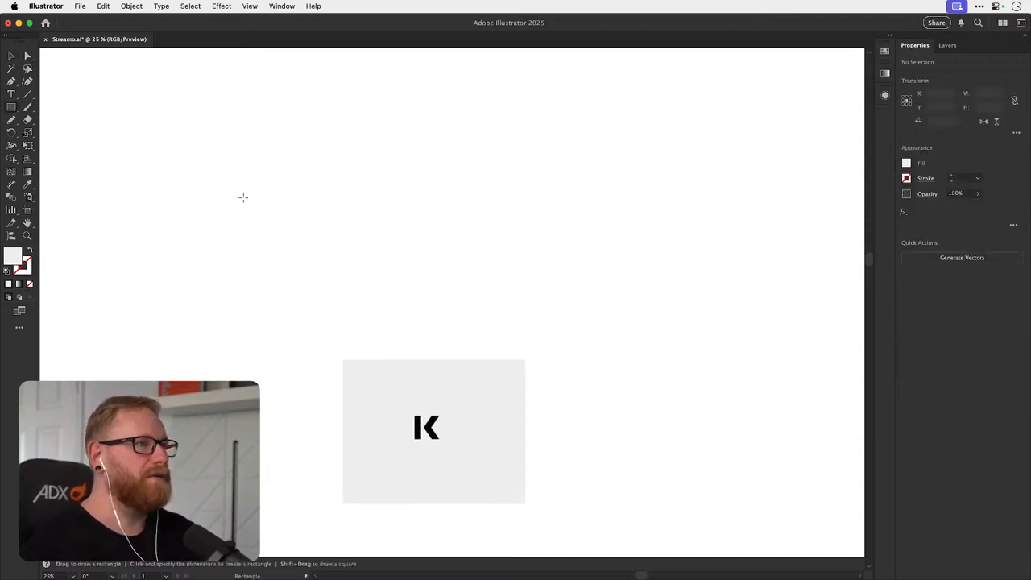
mouse_move(391, 122)
left_mouse_down()
mouse_move(459, 147)
mouse_move(635, 290)
mouse_move(637, 304)
mouse_move(653, 303)
left_mouse_up()
key("Delete")
left_click_drag(374, 130, 460, 218)
key("v")
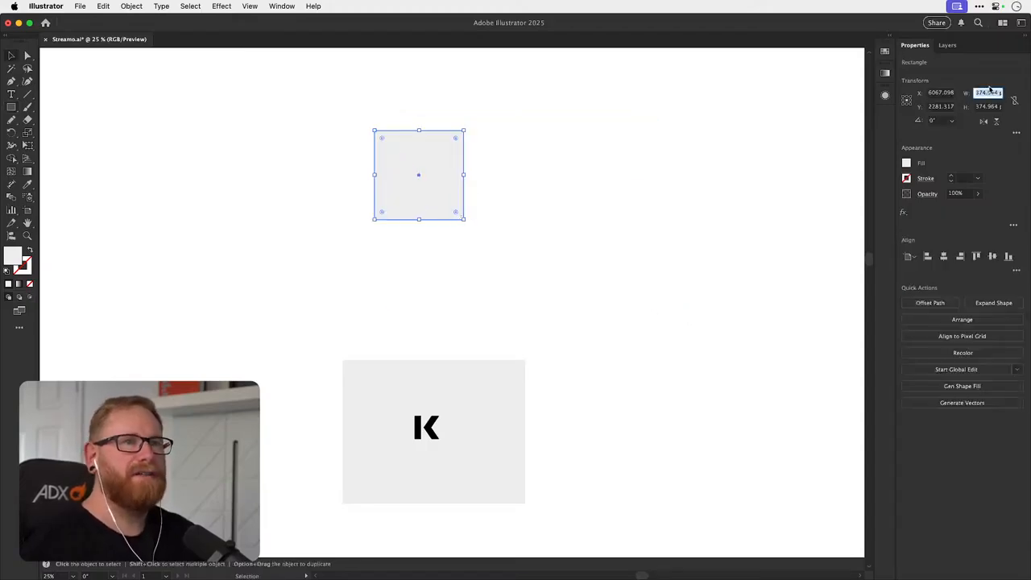
- Resize the square to 300 by 300 px and give it a 1 pt black stroke with no fill
type("300")
key("Tab")
type("30")
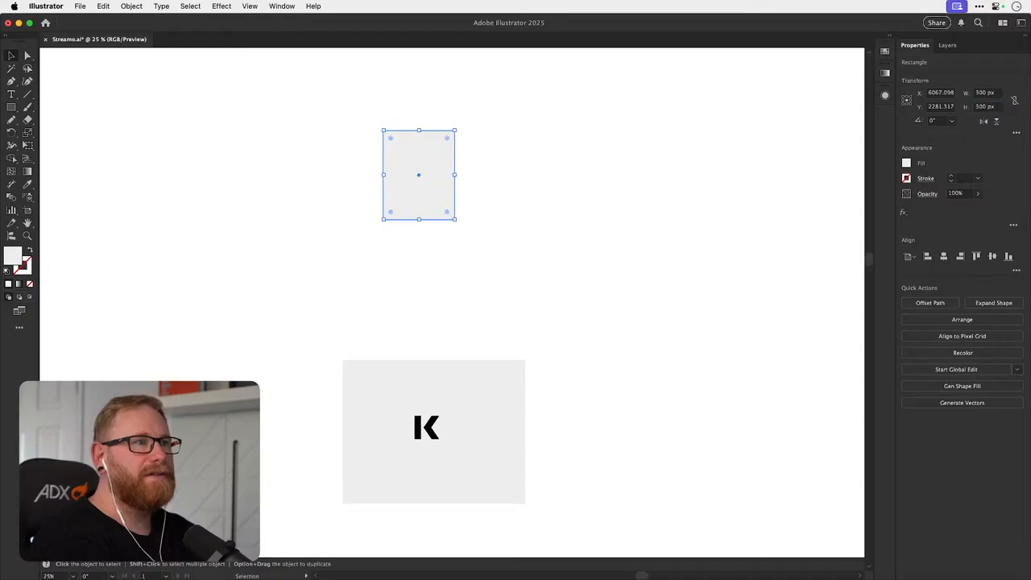
type("d")
left_click(30, 284)
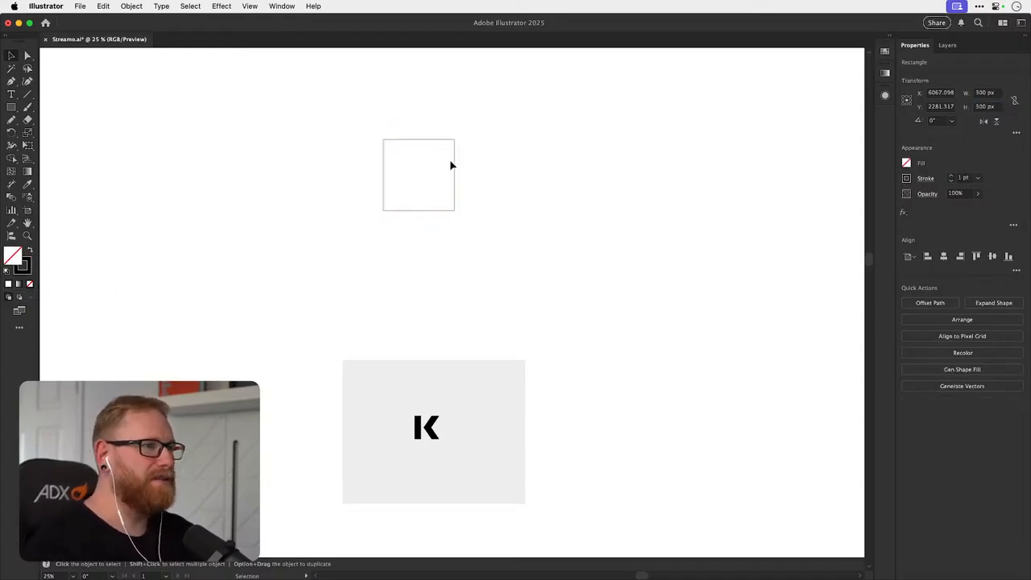
- Duplicate the square into an adjoining grid of four columns and two rows, and move the grid up and right
left_click(450, 161)
left_click_drag(455, 164, 527, 169)
key("super+d")
key("super+d")
left_click_drag(418, 253, 593, 231)
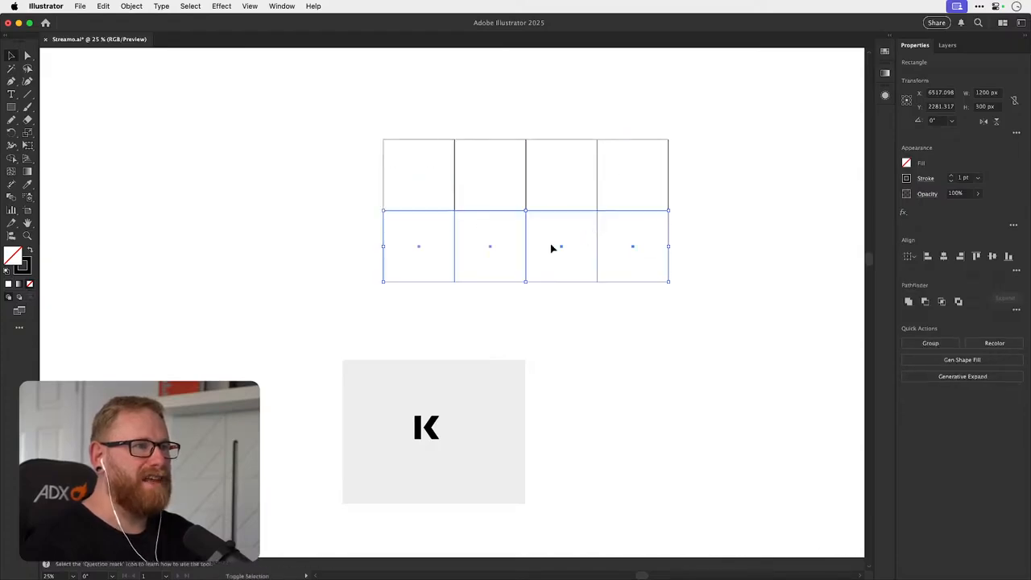
left_click_drag(343, 306, 702, 126)
left_click(614, 314)
- Copy the K from the grey rectangle into the first cell of the grid's upper row
left_click(418, 427)
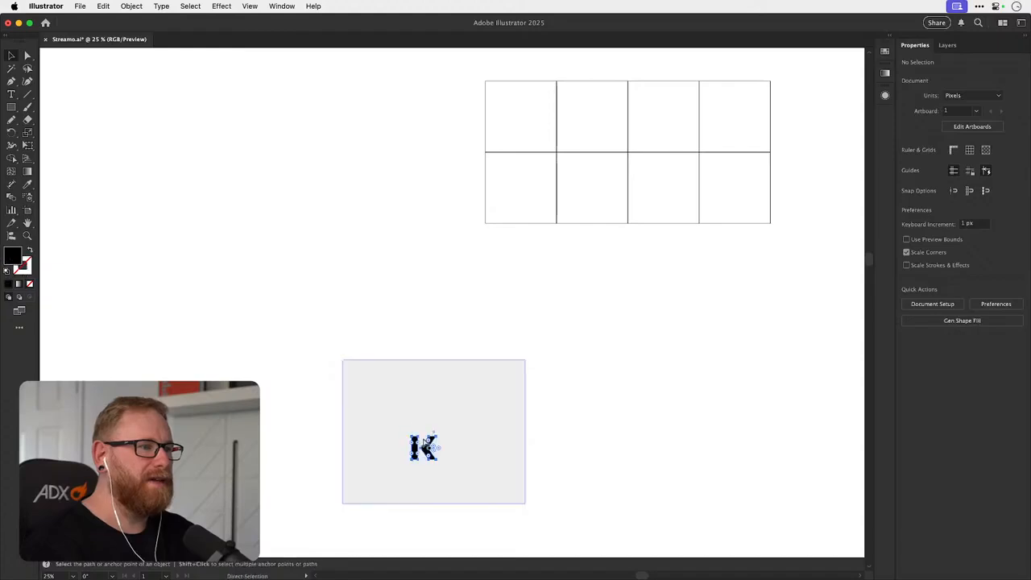
left_click_drag(418, 427, 519, 115)
left_click_drag(513, 192, 389, 302)
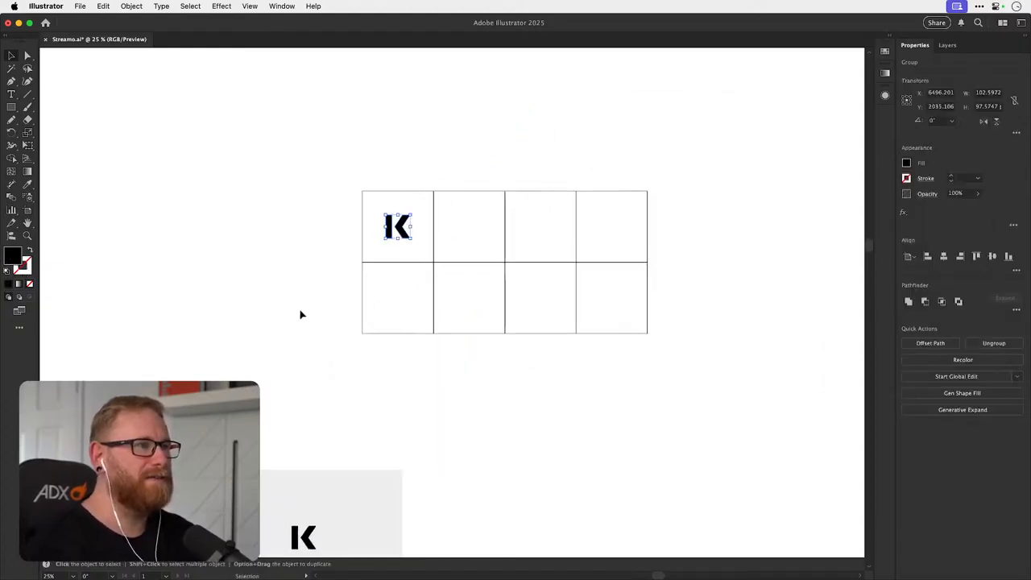
left_click(298, 315)
- Add the name as point text beside the first cell of the grid's lower row and set its font to Inter
left_click_drag(427, 259, 661, 251)
key("t")
left_click(210, 317)
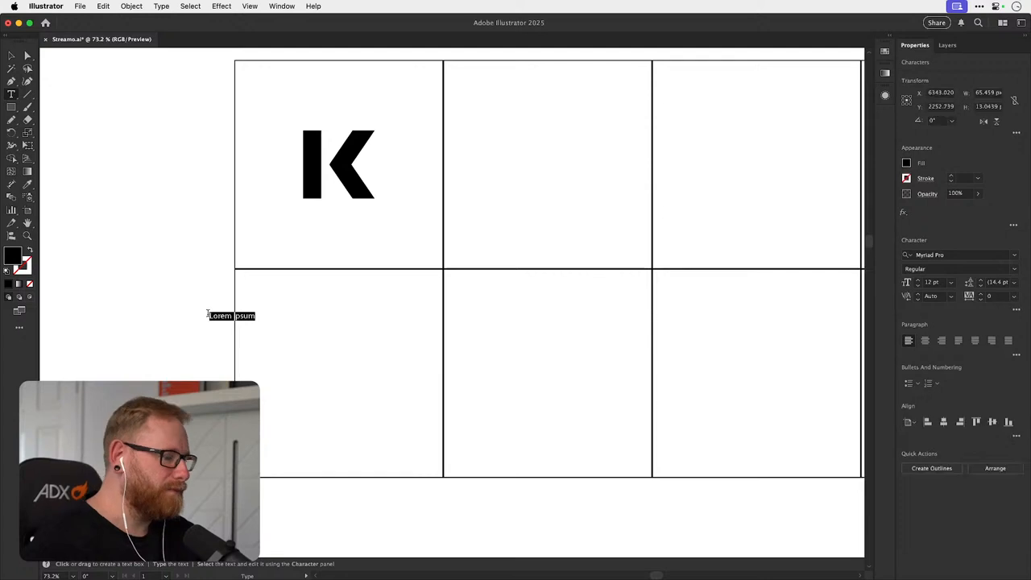
key("Escape")
left_click(938, 255)
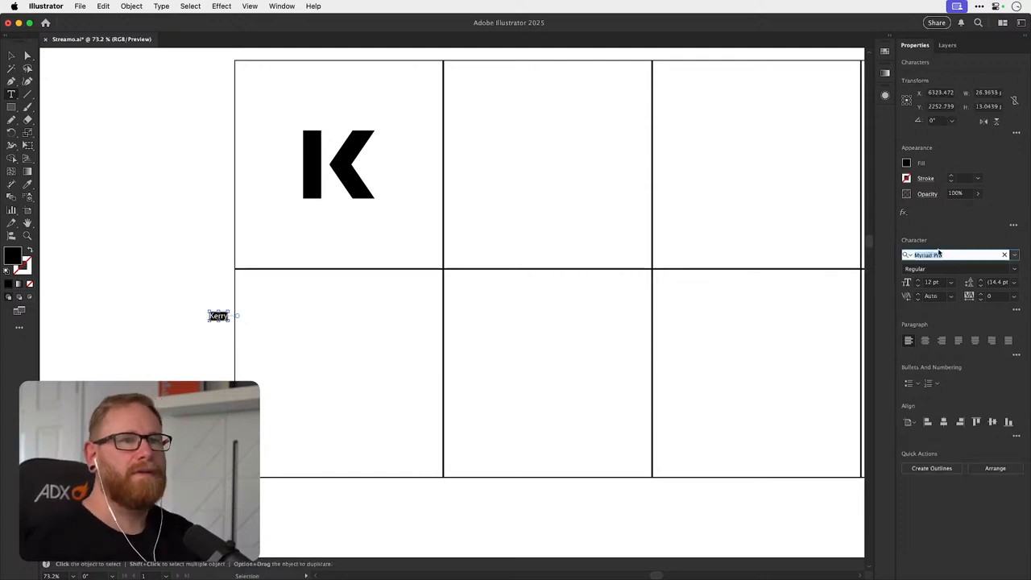
type("Inter")
key("Return")
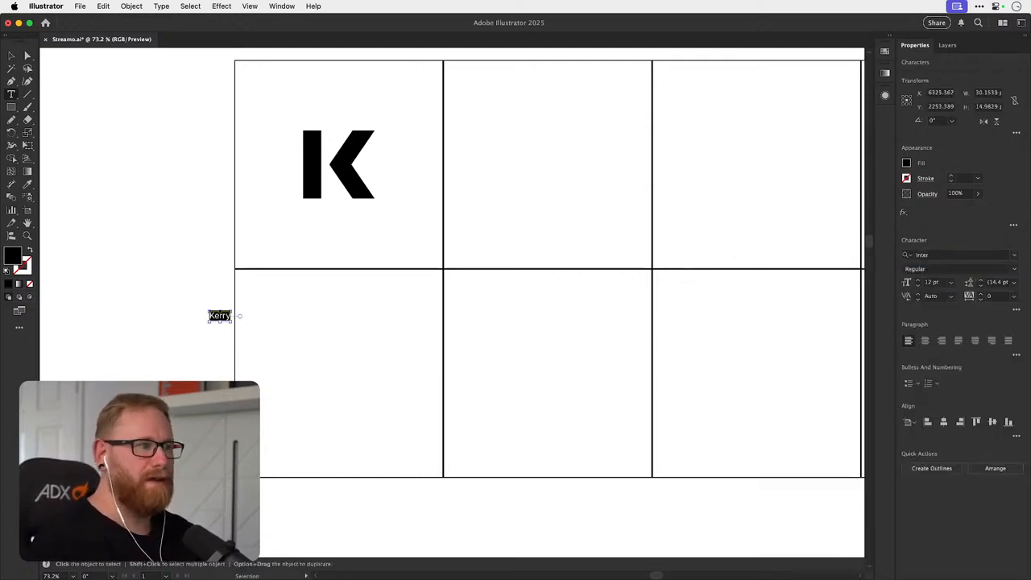
- Center-align the name text, move it to the bottom of the first upper cell, and center it horizontally on that cell
left_click(926, 341)
left_click(10, 58)
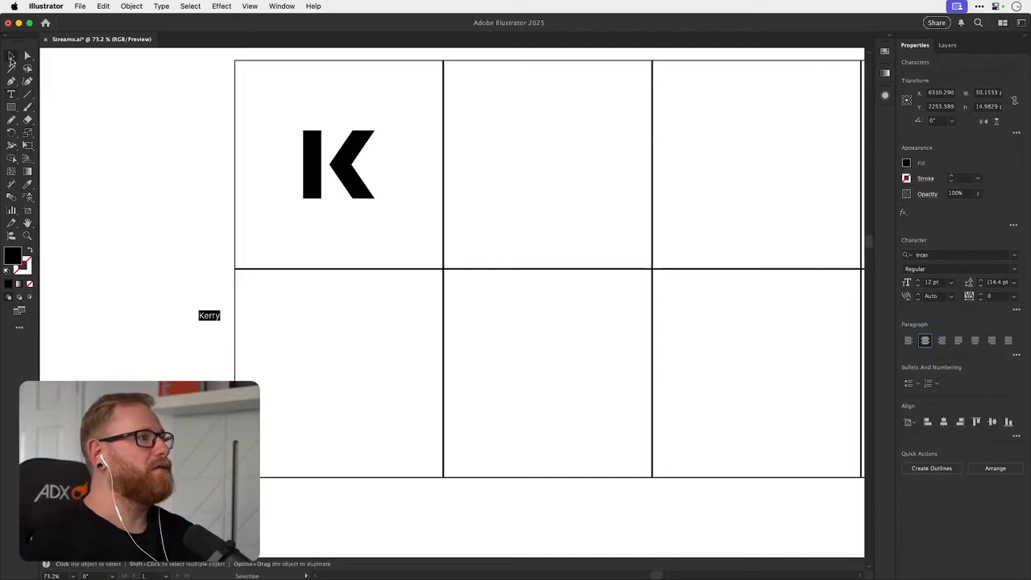
left_click(264, 291)
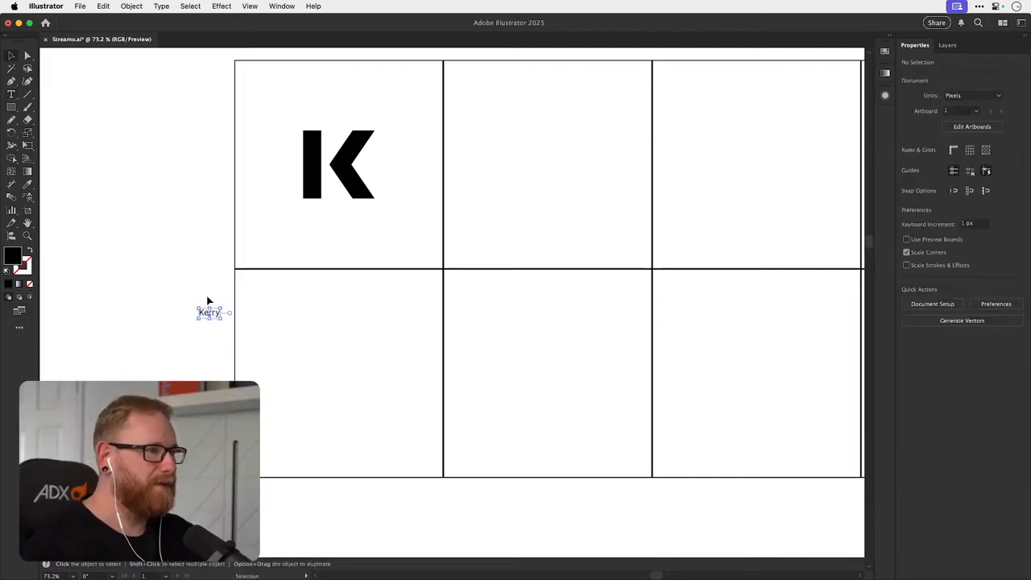
left_click_drag(207, 301, 338, 262)
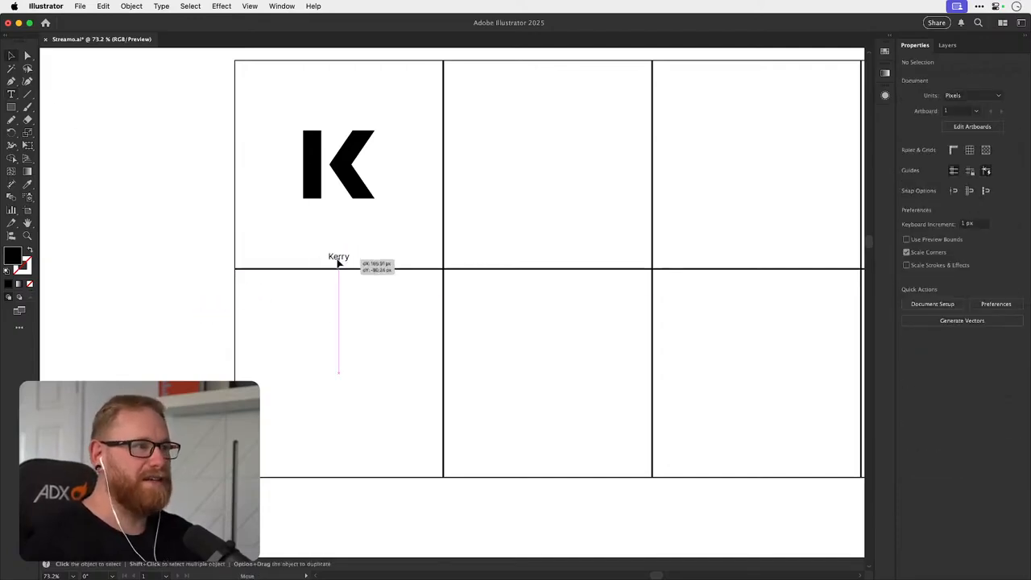
left_click(237, 247, "shift")
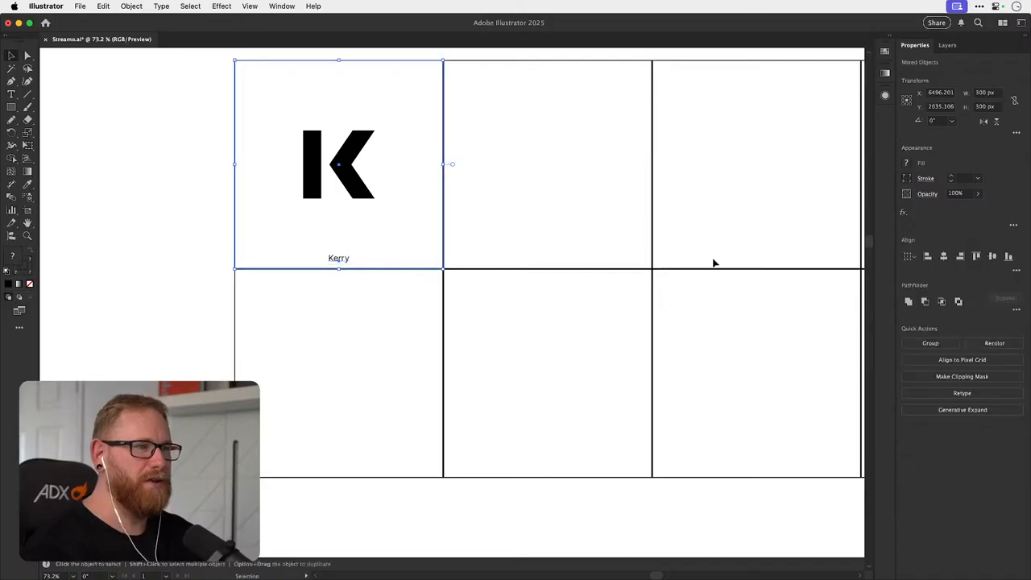
left_click(955, 256)
left_click(437, 218)
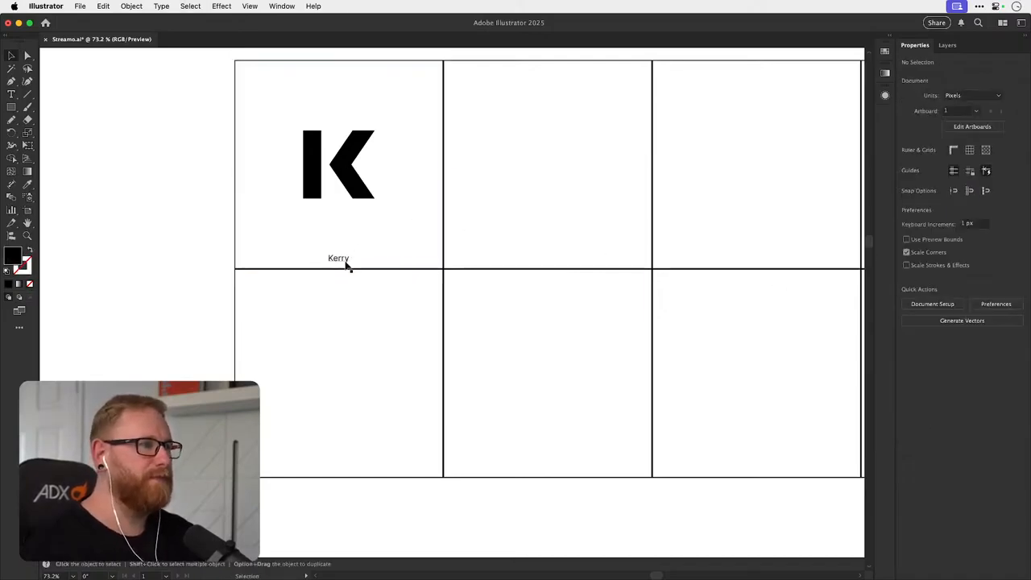
- Inspect in outline view how the edges of the grid's two rows meet at the first column's outer corner
left_click_drag(196, 341, 854, 416)
key("z")
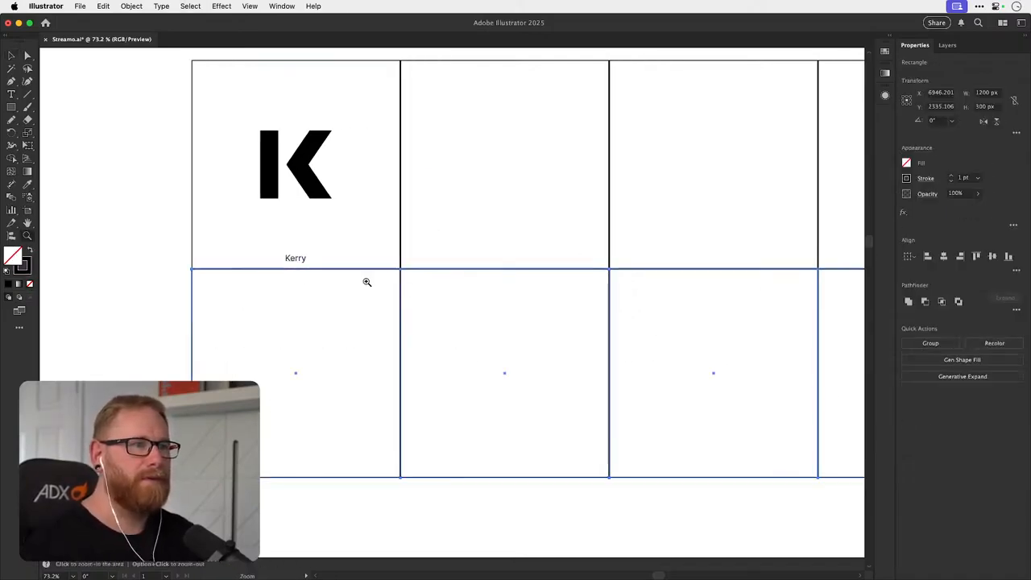
left_click(155, 274)
left_click_drag(266, 288, 361, 297)
key("super+y")
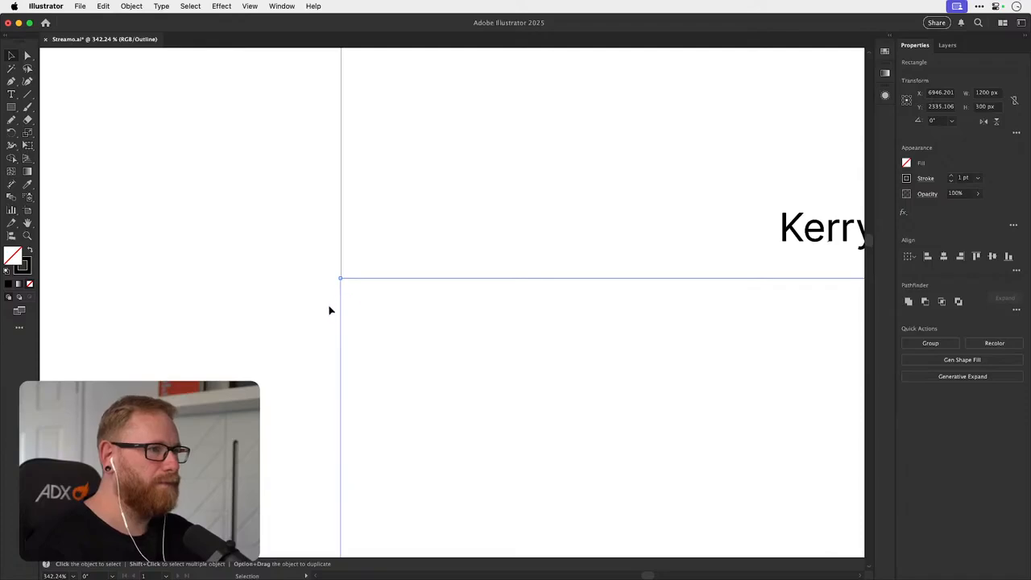
left_click(329, 310)
key("super+alt+0")
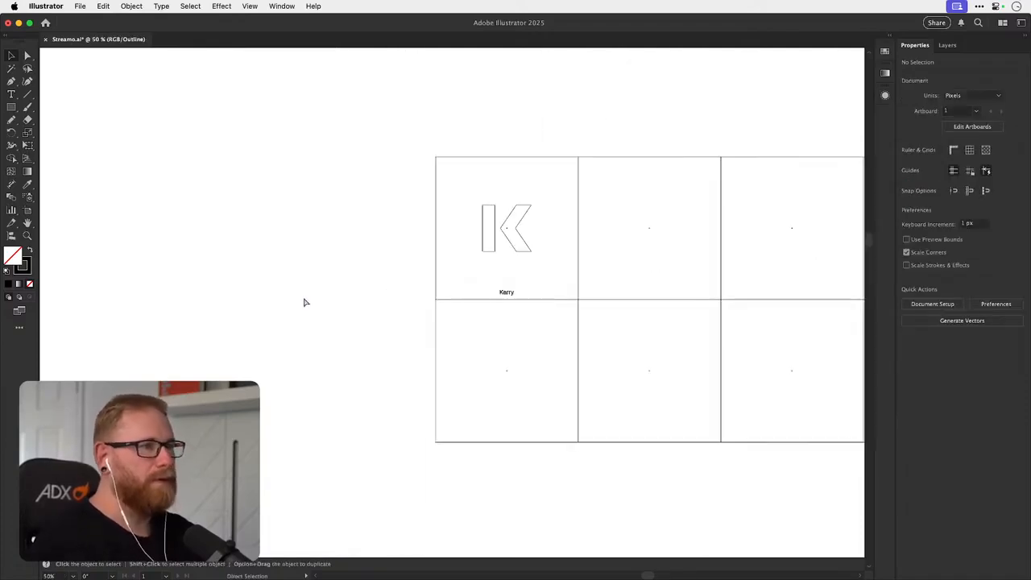
key("super+y")
- Delete the grid's lower row of squares and align the strokes of the four remaining squares to center
left_click_drag(297, 496, 718, 346)
key("Delete")
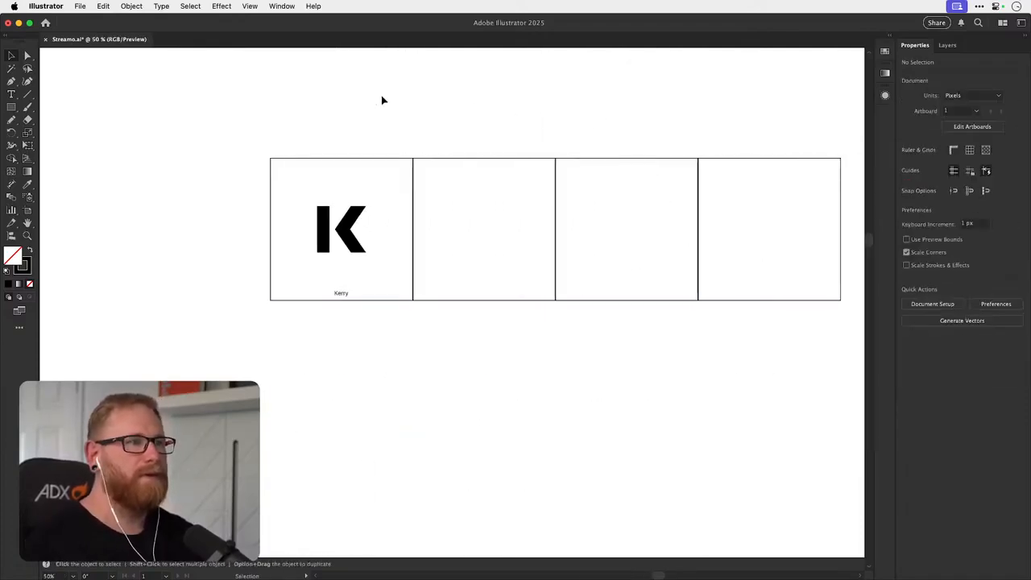
key("super+a")
left_click(926, 181)
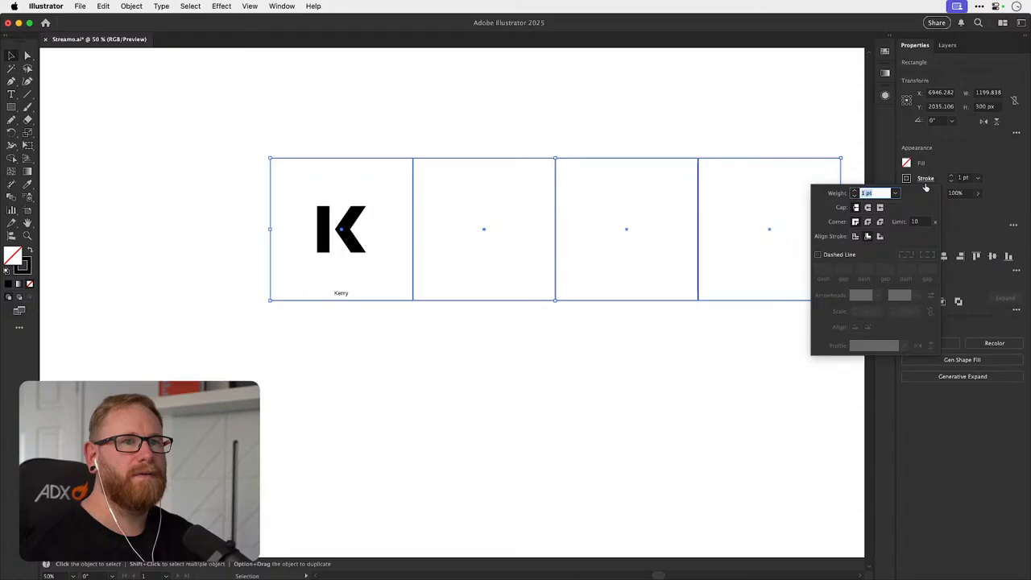
left_click(856, 236)
left_click(268, 322)
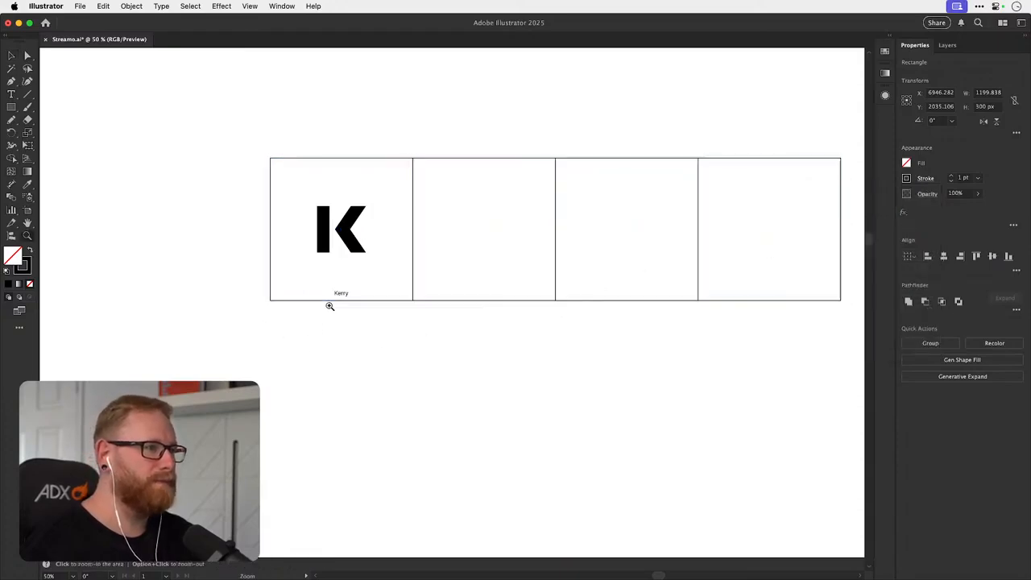
left_click_drag(328, 306, 371, 306)
- Duplicate the row of four squares directly below so the copy adjoins it as the grid's lower row
key("super+minus")
key("super+minus")
key("super+minus")
key("super+minus")
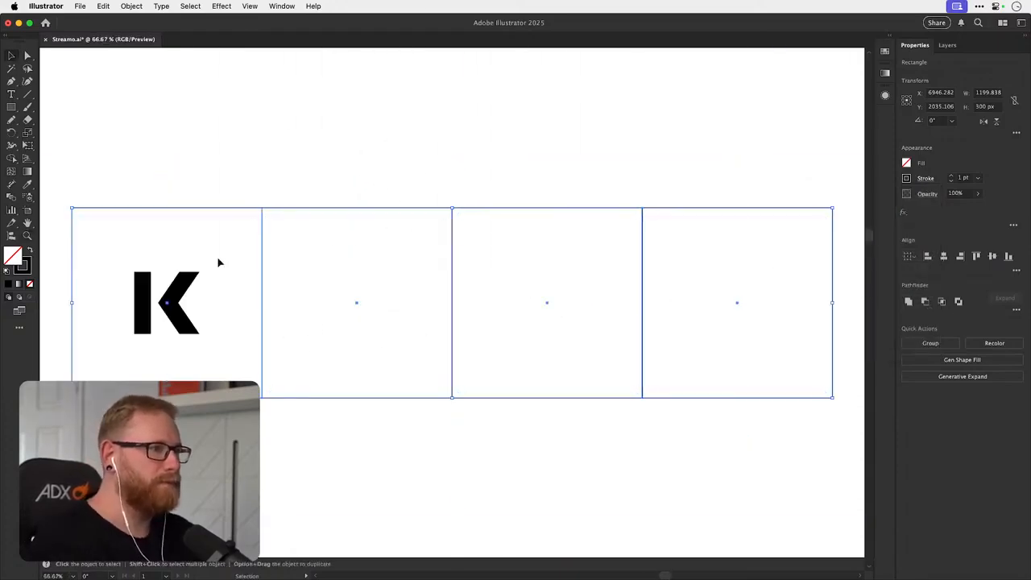
left_click_drag(339, 210, 341, 400)
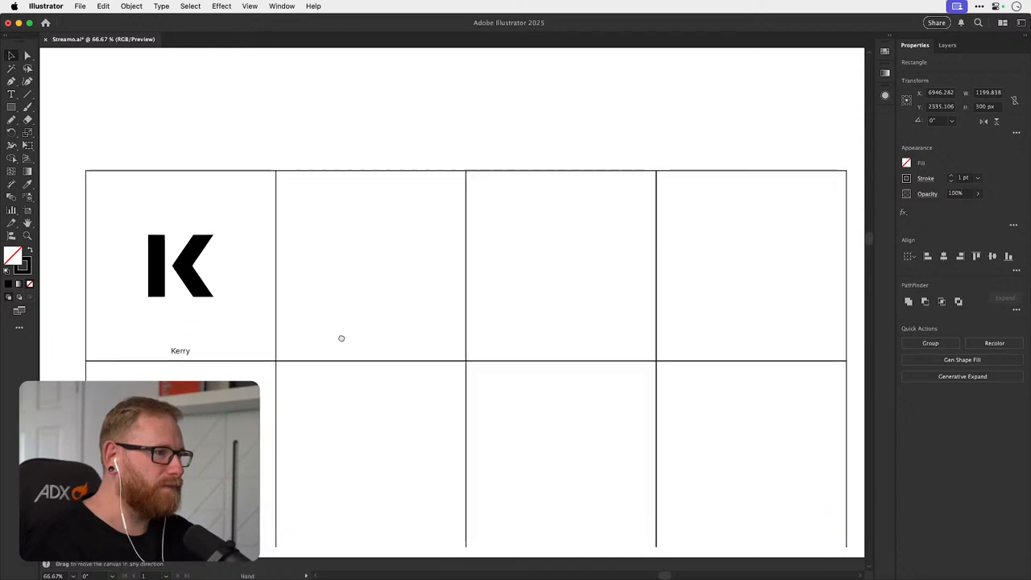
- Duplicate the name label into the other three upper cells, and copy all four labels to the bottom of the lower cells
scroll(340, 339, "down", 3)
left_click_drag(228, 260, 414, 258)
key("super+d")
key("super+d")
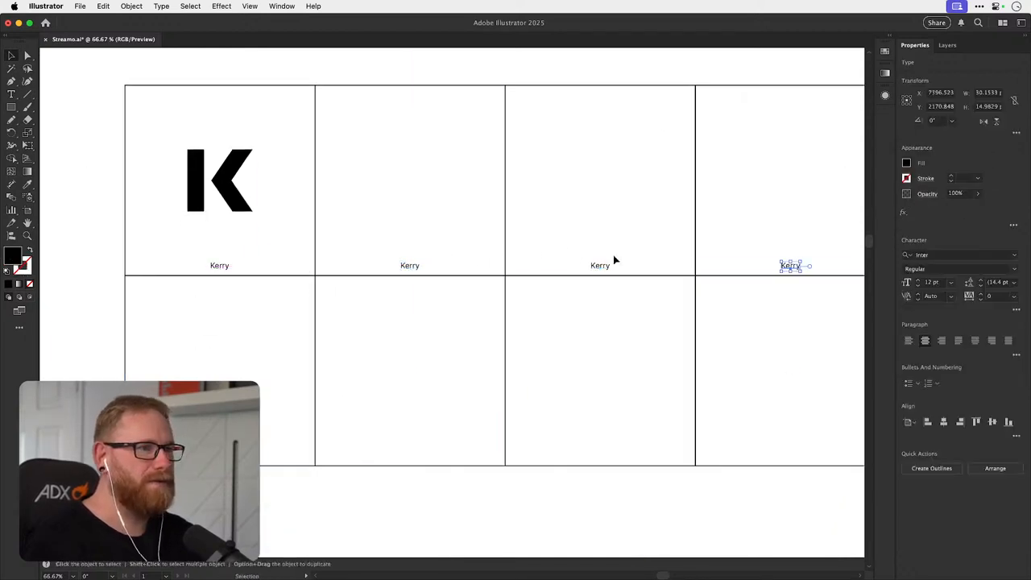
left_click(603, 268, "shift")
left_click(409, 267, "shift")
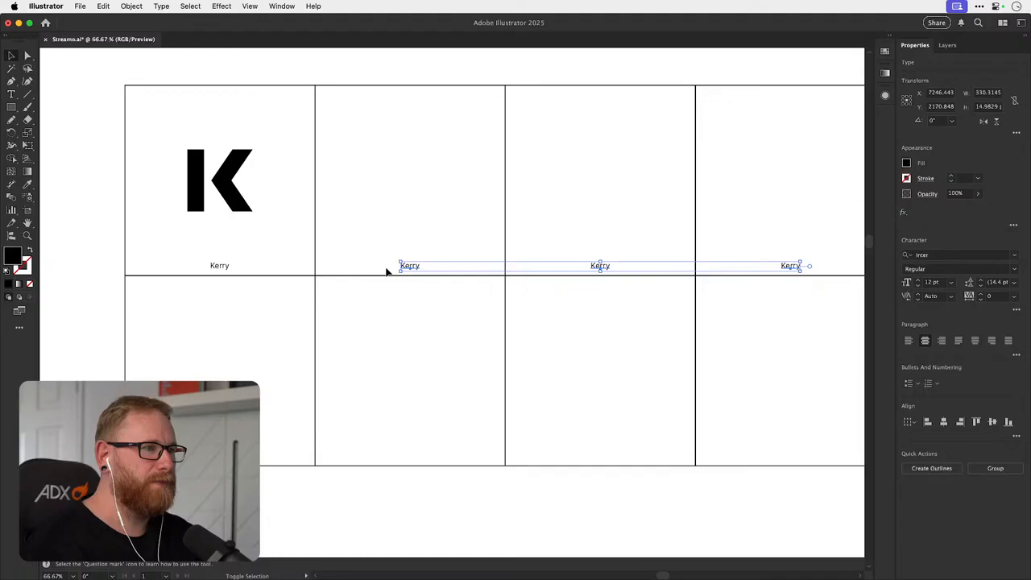
left_click(225, 267, "shift")
left_click_drag(225, 268, 252, 456)
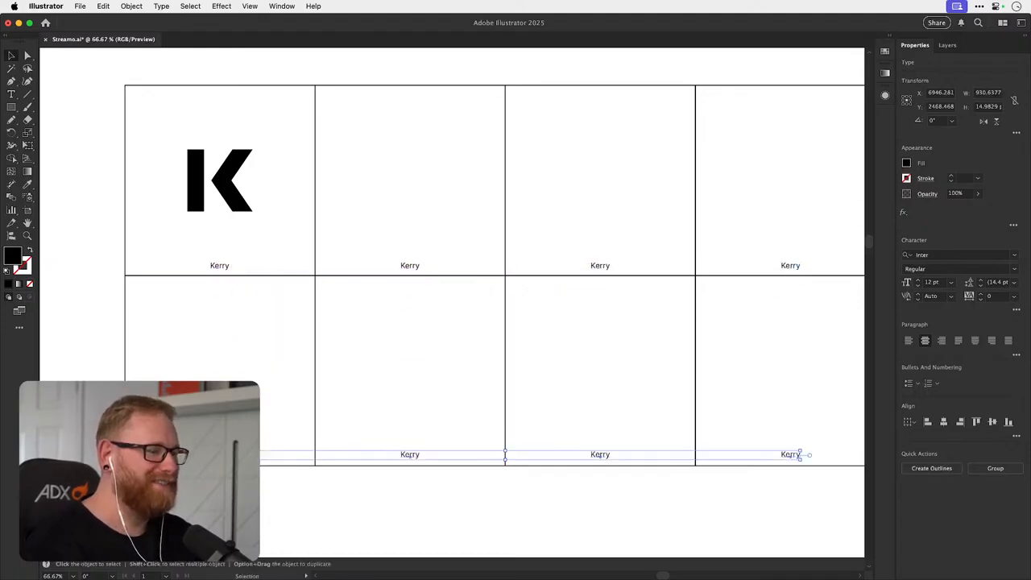
- Replace the name labels in the second, third and fourth upper cells with ?????
key("t")
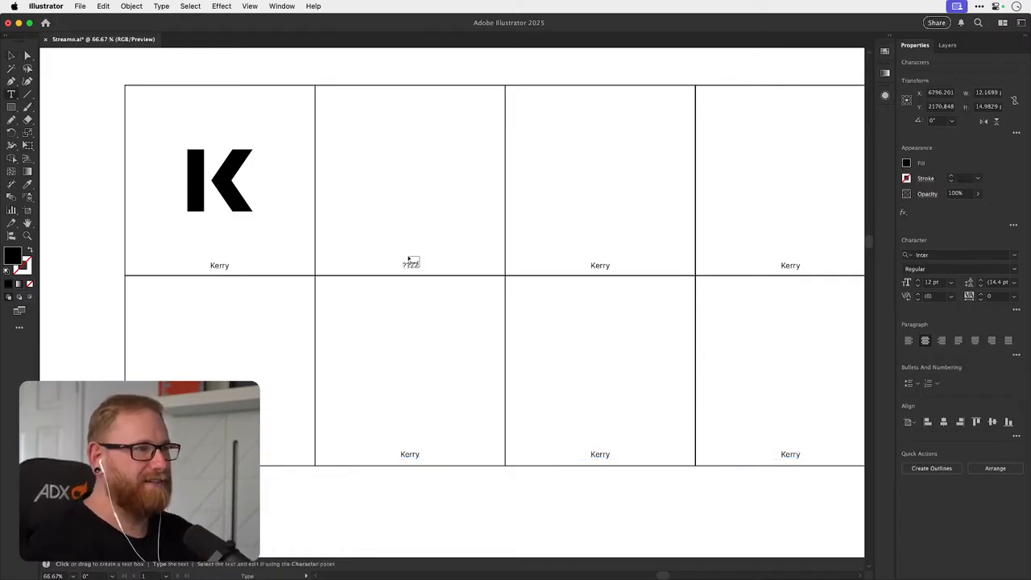
double_click(411, 264)
double_click(600, 265)
type("?????")
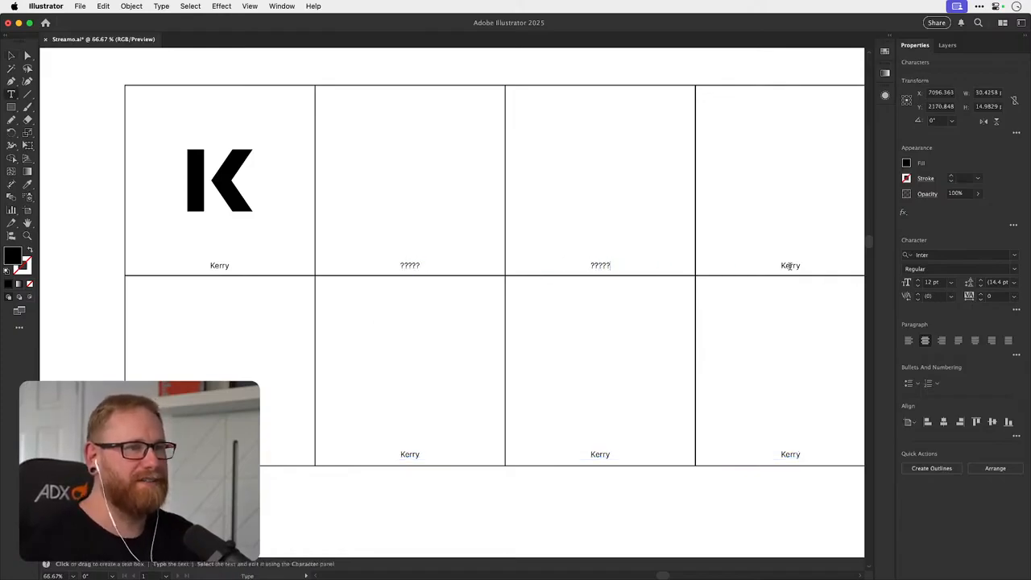
double_click(789, 266)
type("?????")
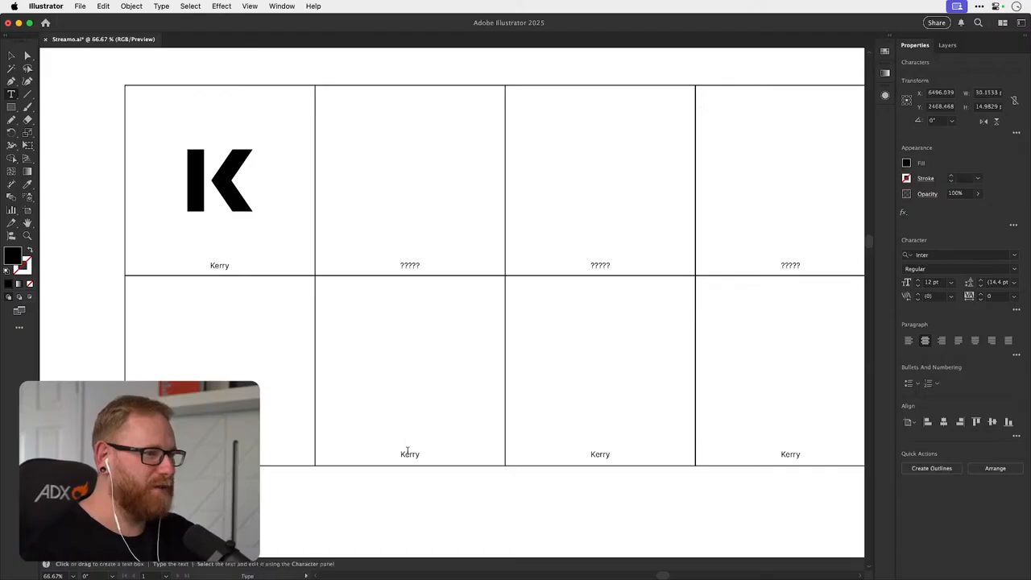
- Replace the name labels in the grid's lower row with ????? and deselect the text
double_click(410, 453)
type("?????")
double_click(600, 454)
type("?????")
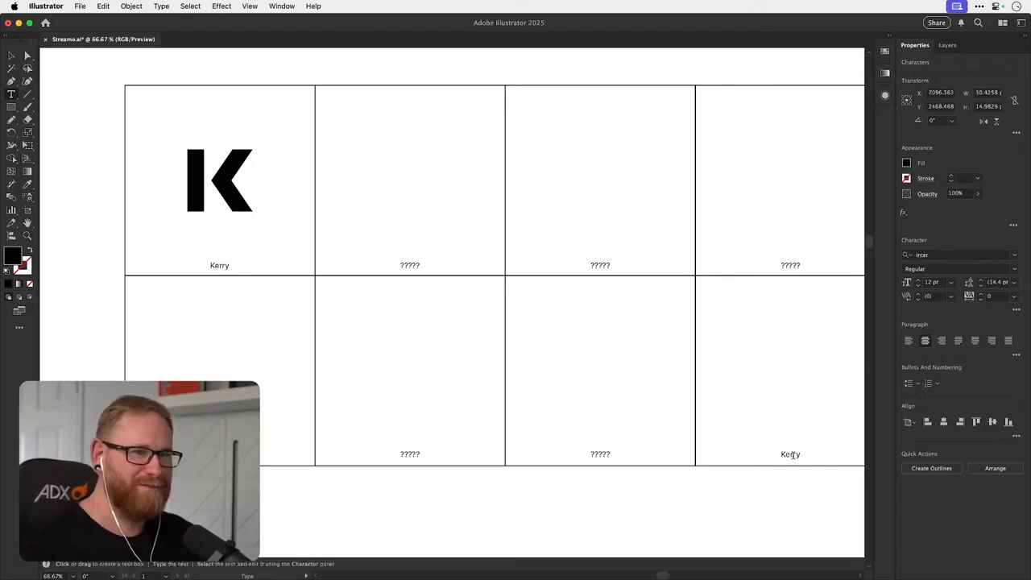
double_click(790, 454)
type("?????")
key("Escape")
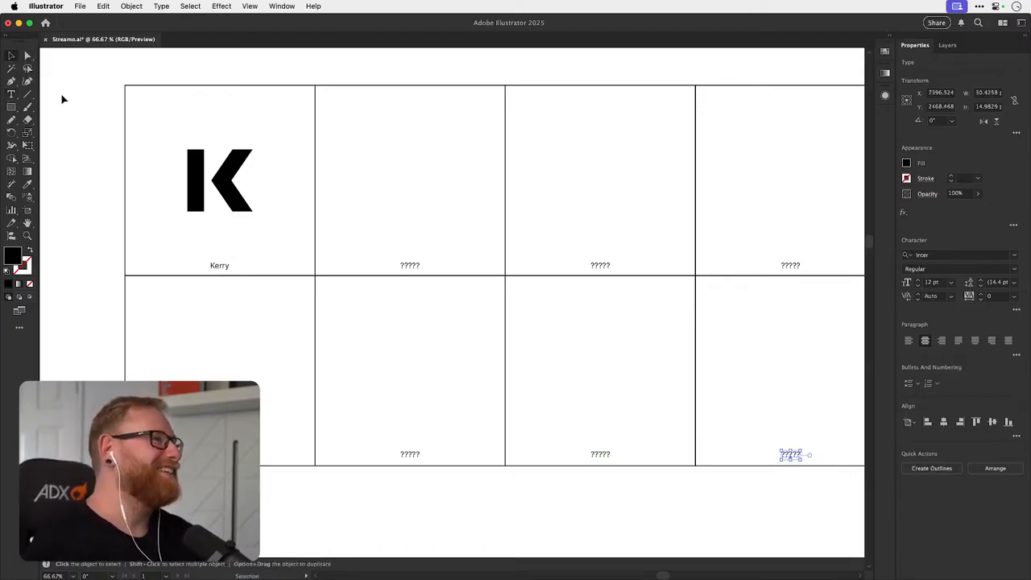
left_click(62, 97)
- Look over the sheet of letter sketches for the next logo to build, ending at the large bold R with cut-off feet
scroll(242, 153, "left", 8)
scroll(328, 265, "up", 2)
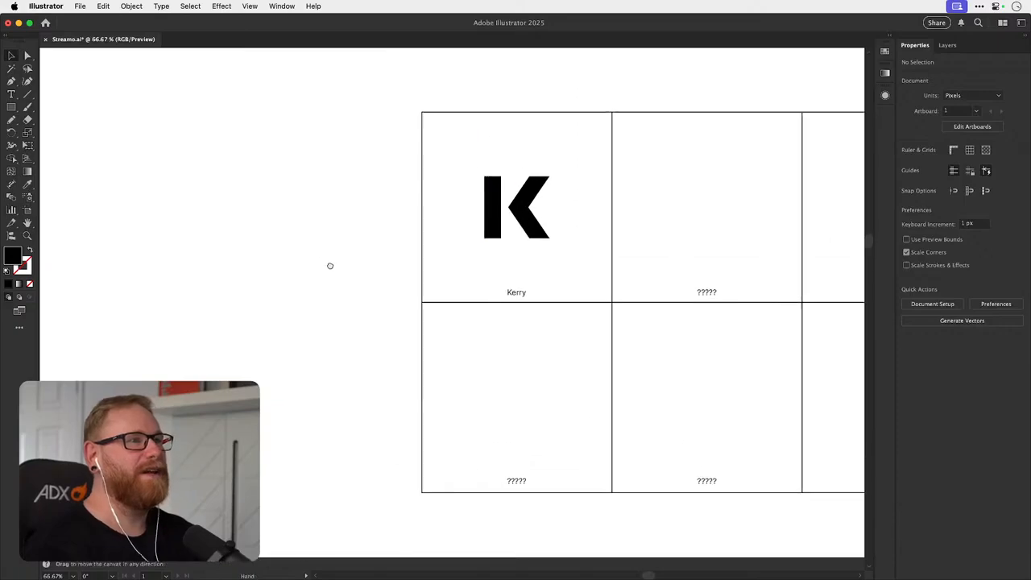
key("super+minus")
key("super+minus")
key("super+minus")
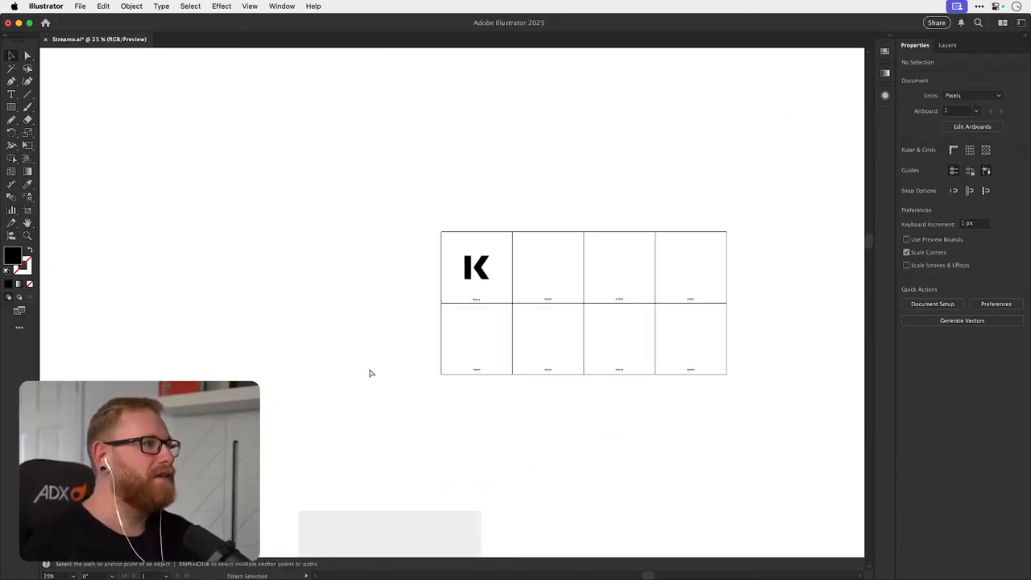
scroll(375, 373, "down", 5)
scroll(375, 373, "left", 2)
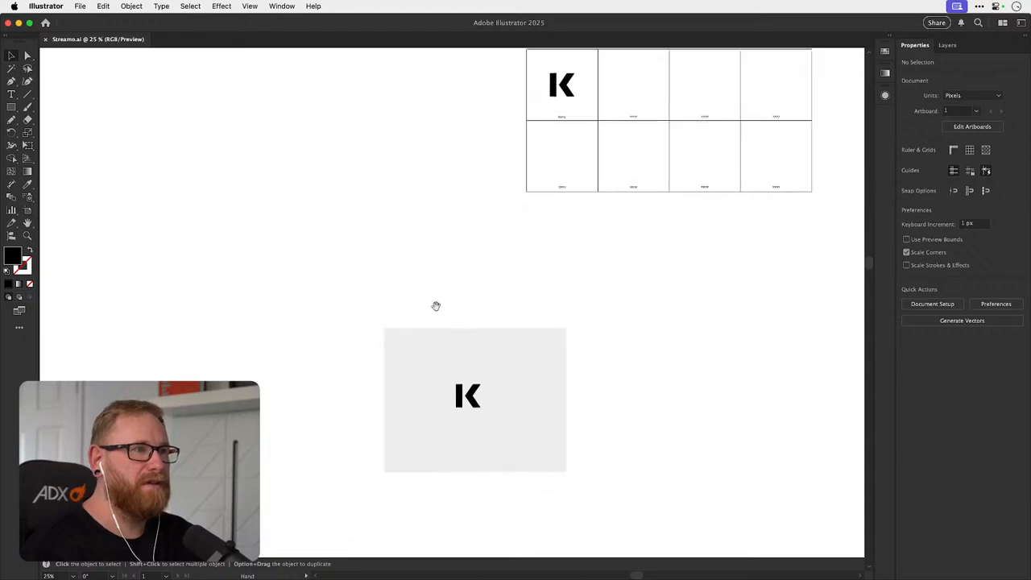
left_click_drag(436, 306, 435, 305)
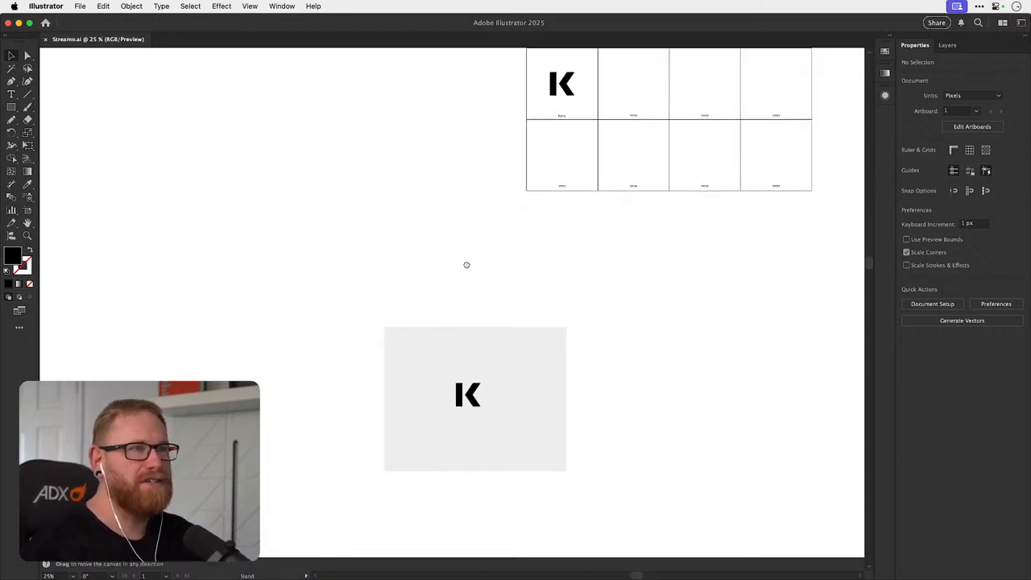
scroll(472, 265, "down", 5)
scroll(472, 265, "left", 4)
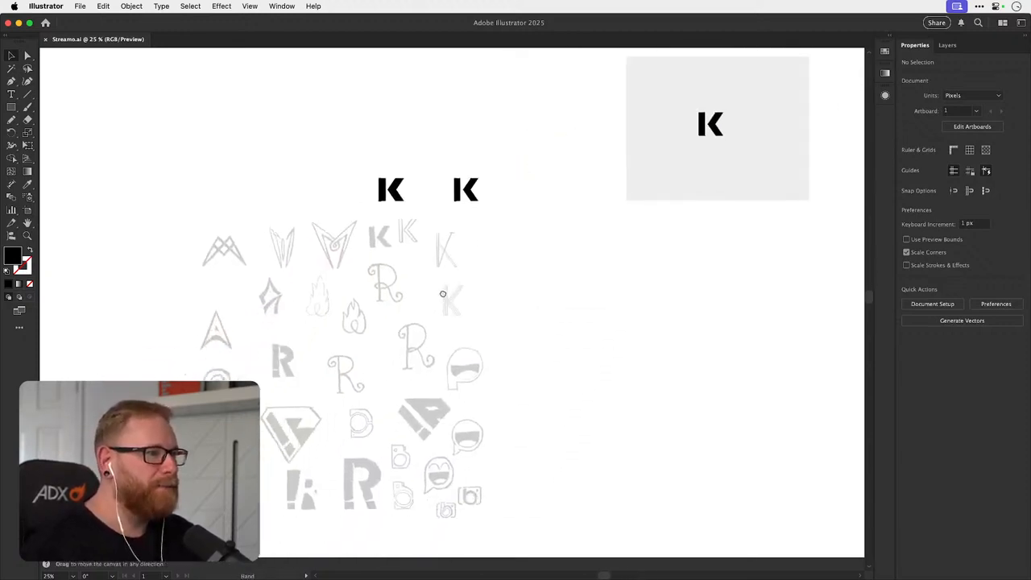
scroll(442, 294, "down", 3)
scroll(442, 294, "left", 1)
left_click_drag(391, 339, 358, 338)
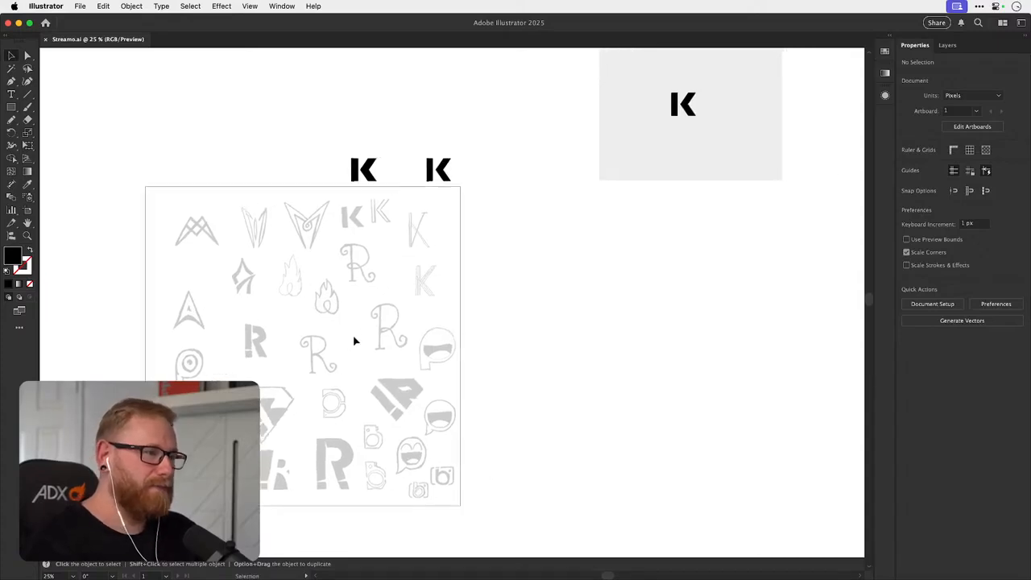
key("z")
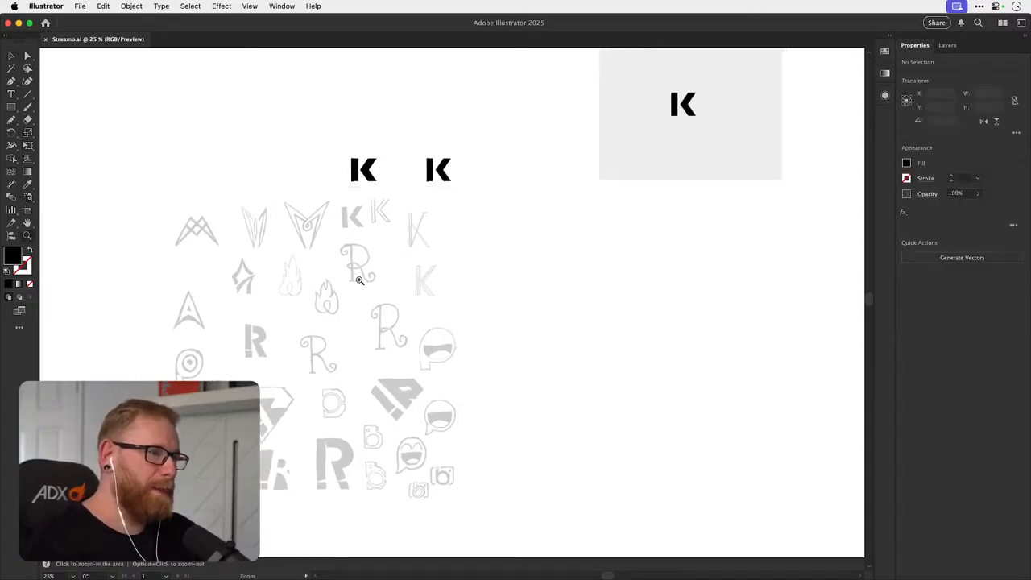
left_click_drag(356, 278, 543, 231)
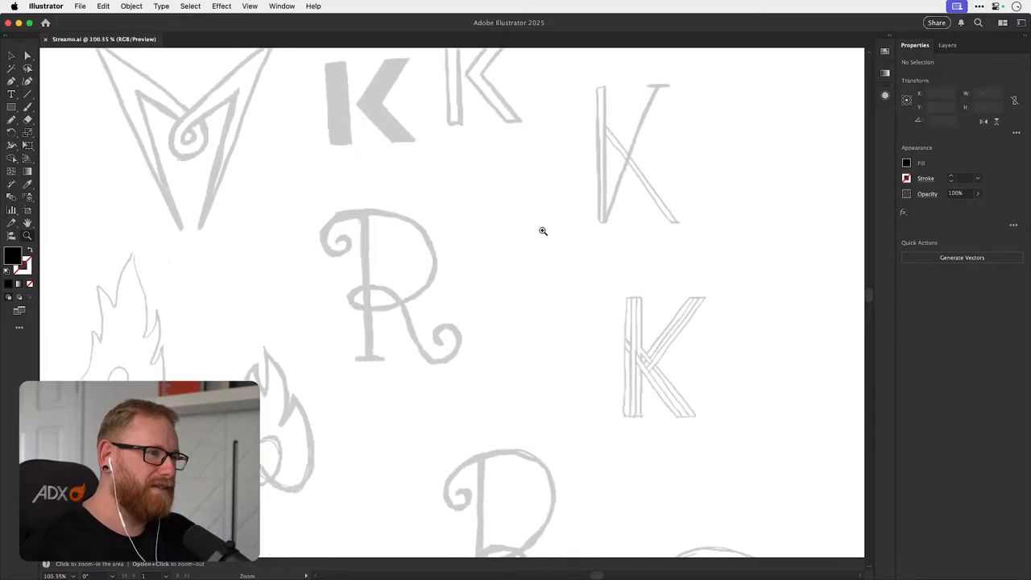
left_click_drag(453, 295, 350, 284)
left_click_drag(394, 400, 396, 211)
left_click_drag(388, 462, 409, 374)
left_click_drag(409, 374, 452, 355)
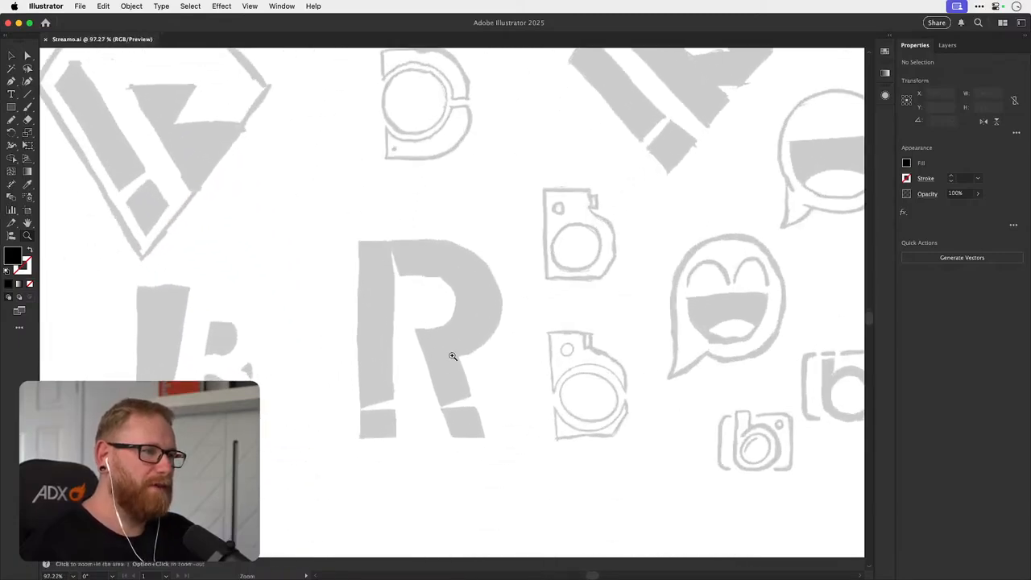
- Draw a vertical line about 158 px long down the bold R sketch's stem, with no fill and a stroke of about 26 pt
key("v")
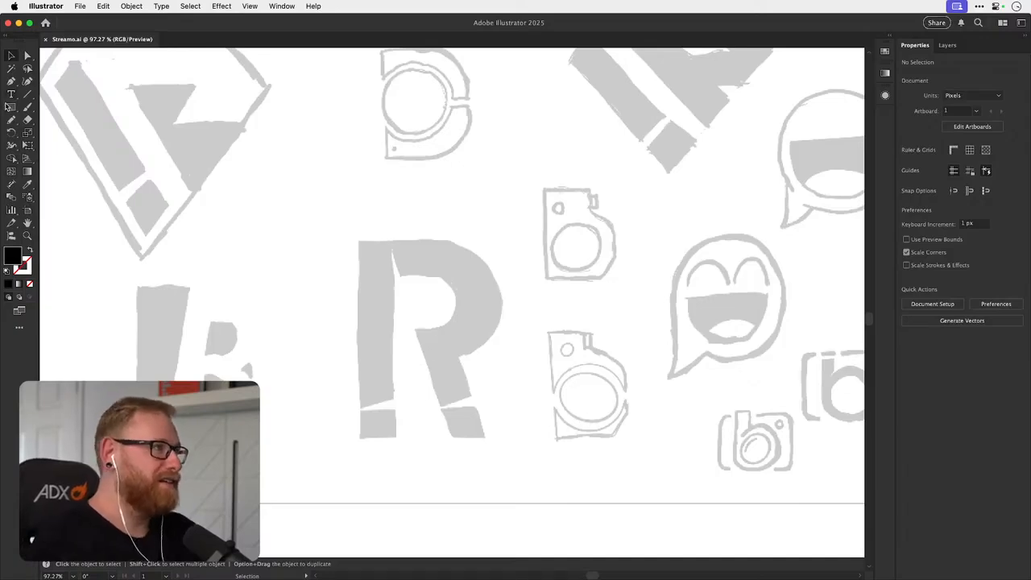
left_click(28, 95)
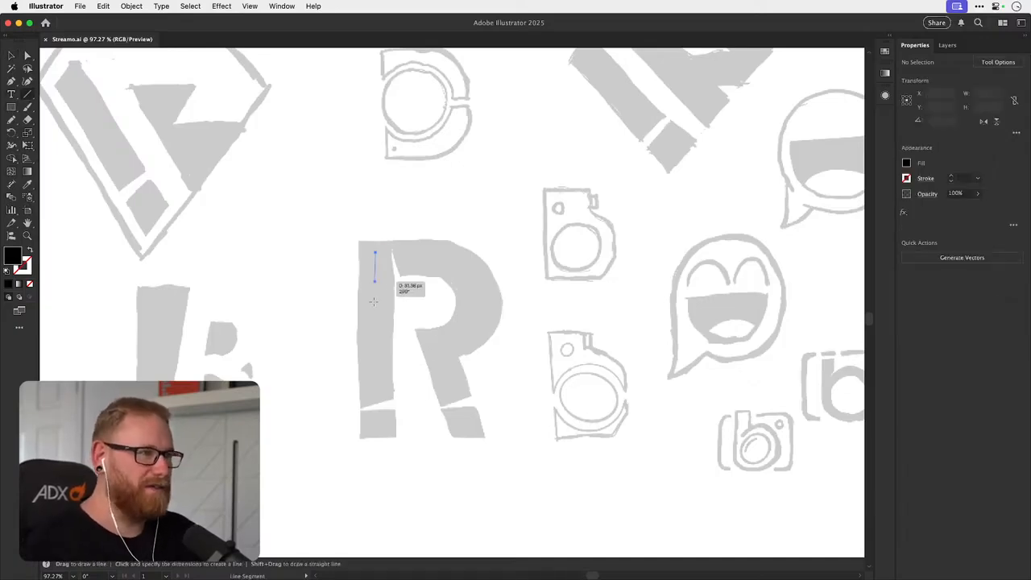
left_click_drag(373, 301, 375, 397)
key("v")
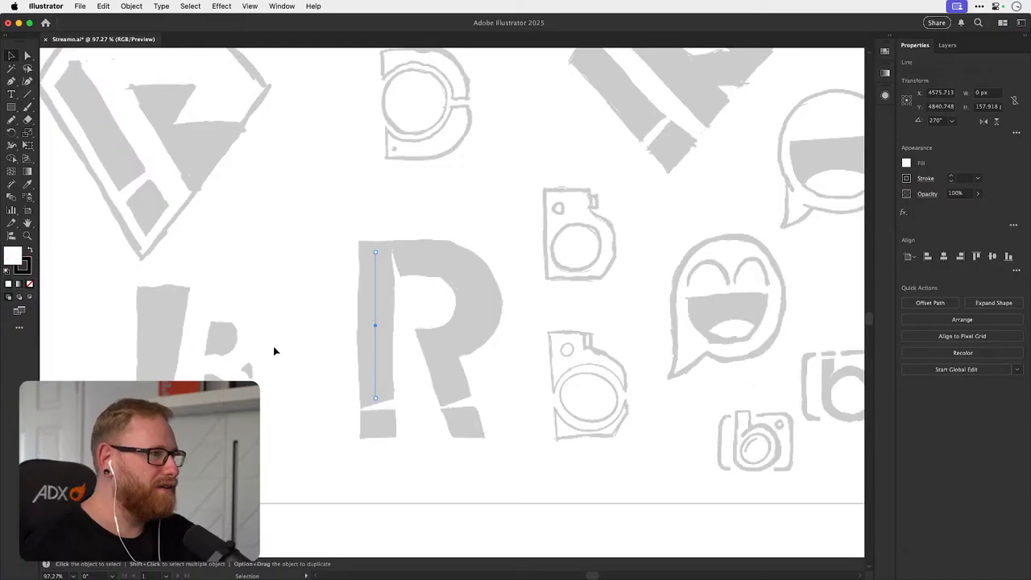
left_click(950, 176, "shift")
left_click(951, 175, "shift")
left_click(951, 176)
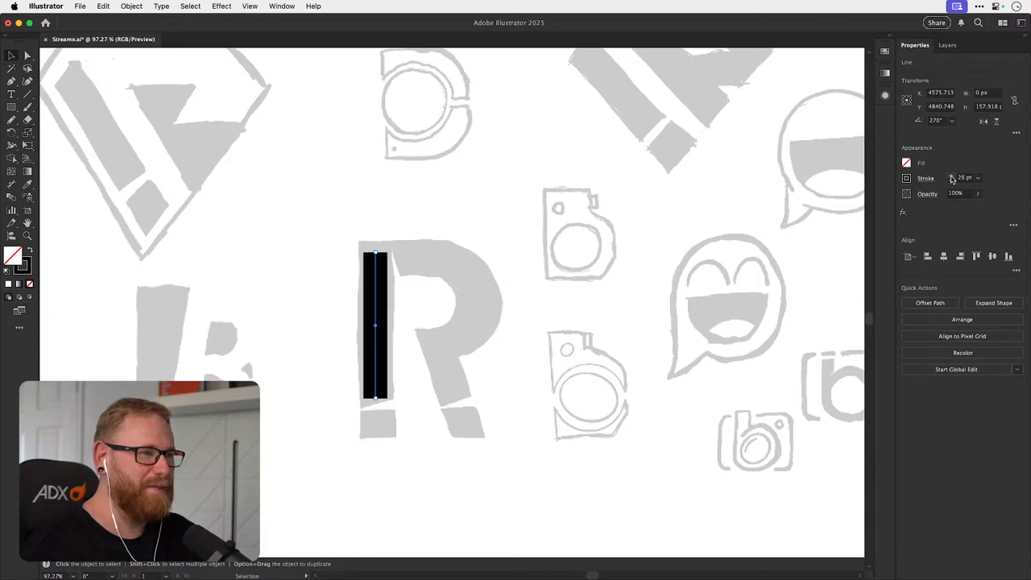
left_click(426, 347)
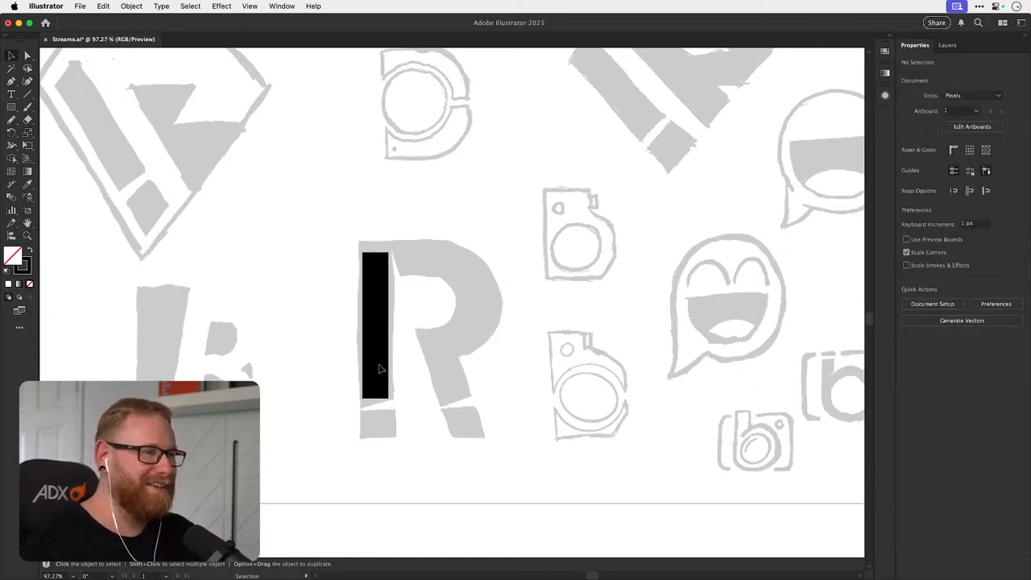
- Set the stroke weight of the R's vertical stem line to 30 pt and deselect it
left_click(379, 369)
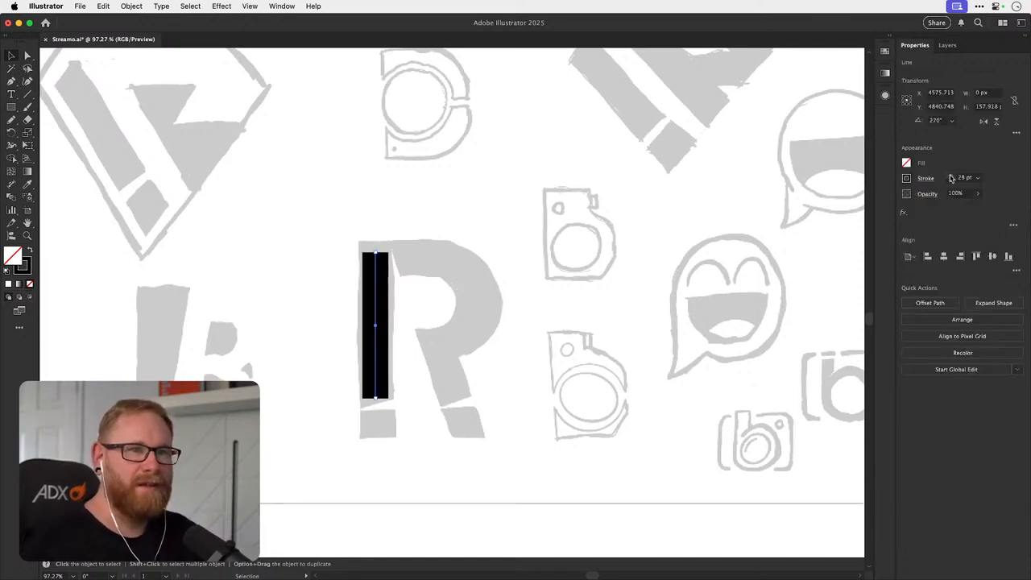
left_click(951, 177)
left_click(405, 324)
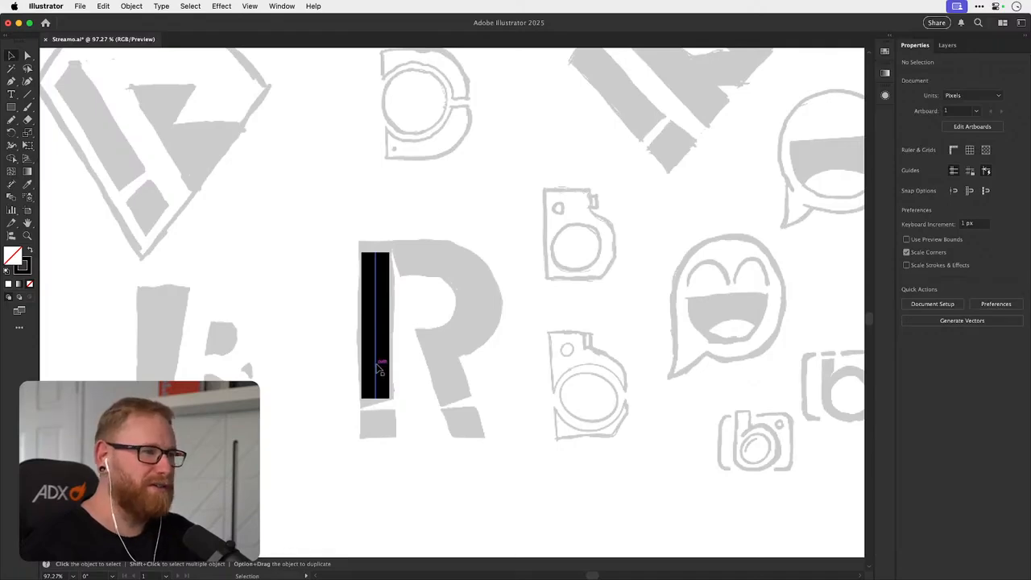
- Duplicate the stem line and slant the copy down to the right to form the R's diagonal leg
left_click_drag(378, 366, 456, 398)
key("a")
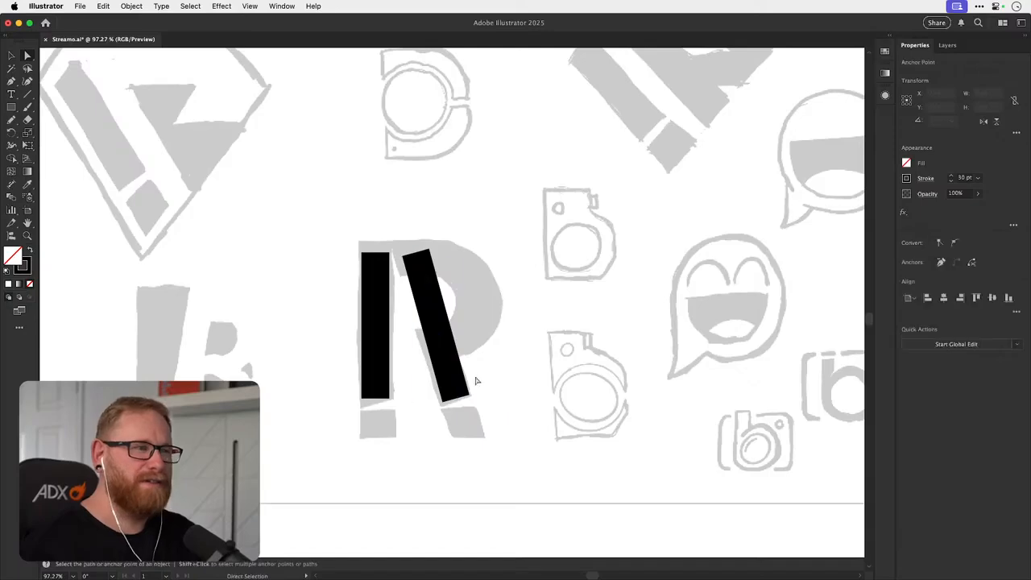
left_click(472, 386)
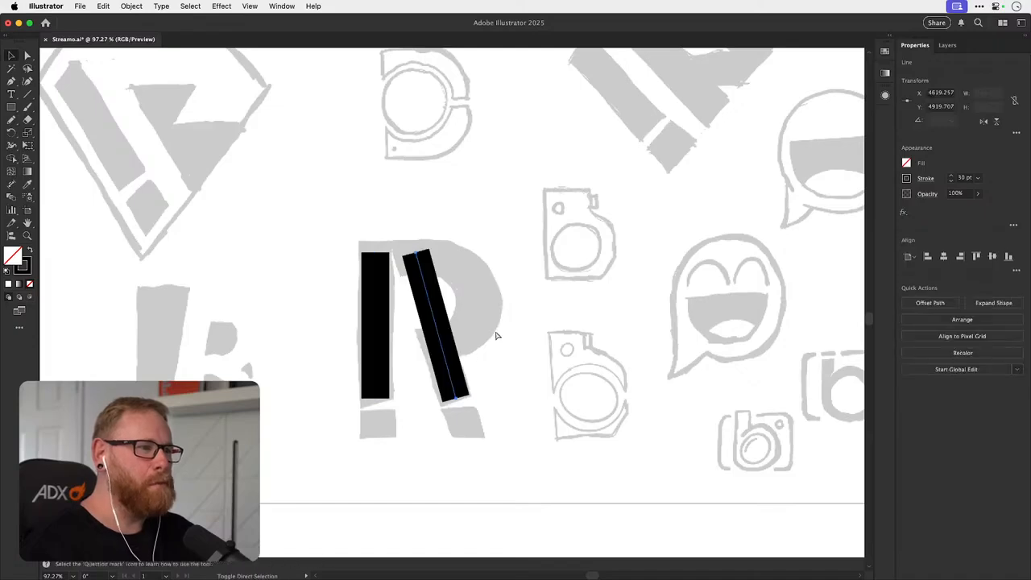
key("ctrl+z")
key("ctrl+shift+z")
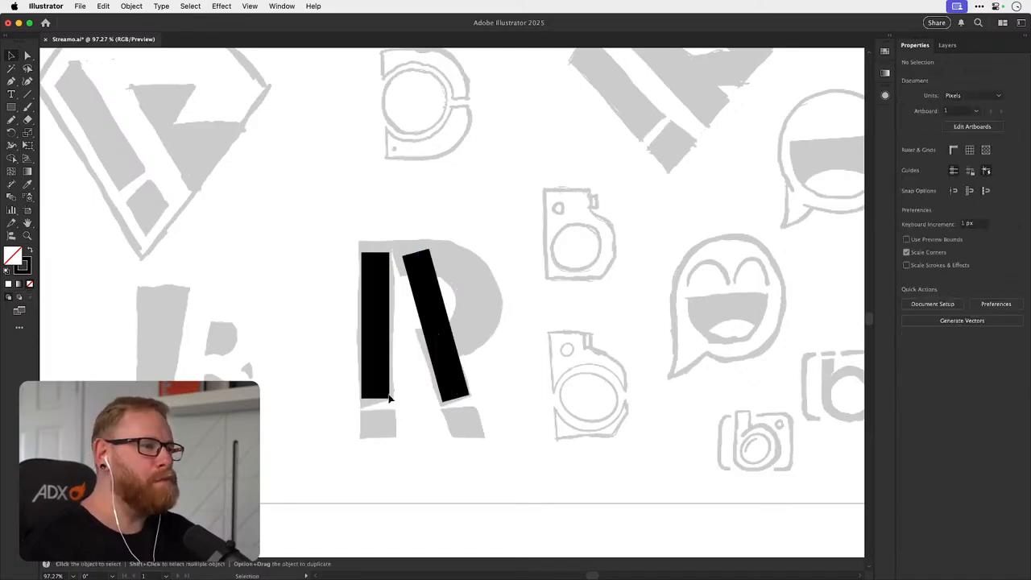
- Lengthen the stem down to the sketch's foot gap and extend the diagonal leg through its foot
left_click_drag(375, 400, 376, 408)
left_click_drag(462, 400, 471, 444)
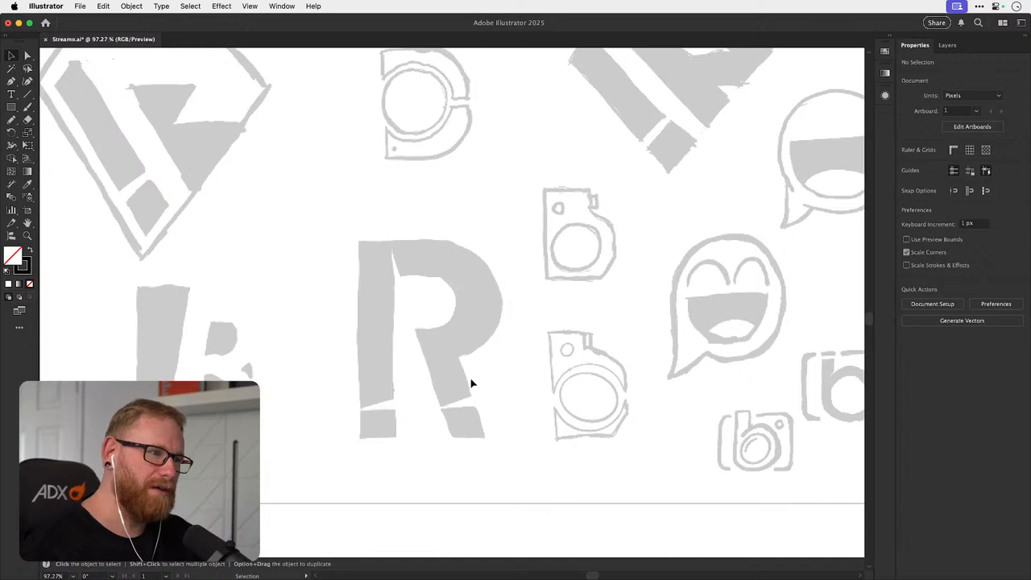
key("super+z")
left_click(504, 287)
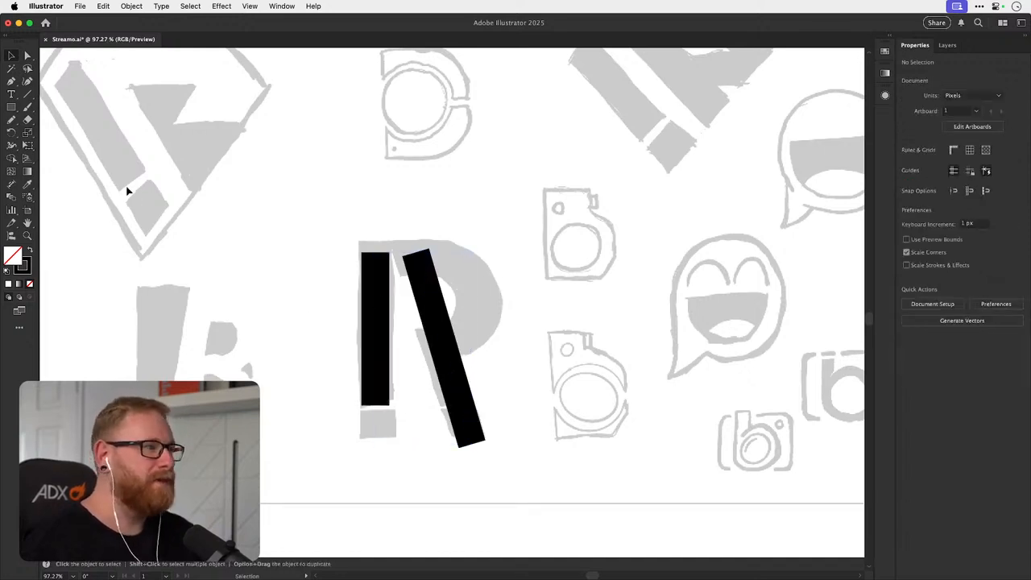
- Draw a short vertical line below the stem, in line with it, as the stem's separate square foot
key("backslash")
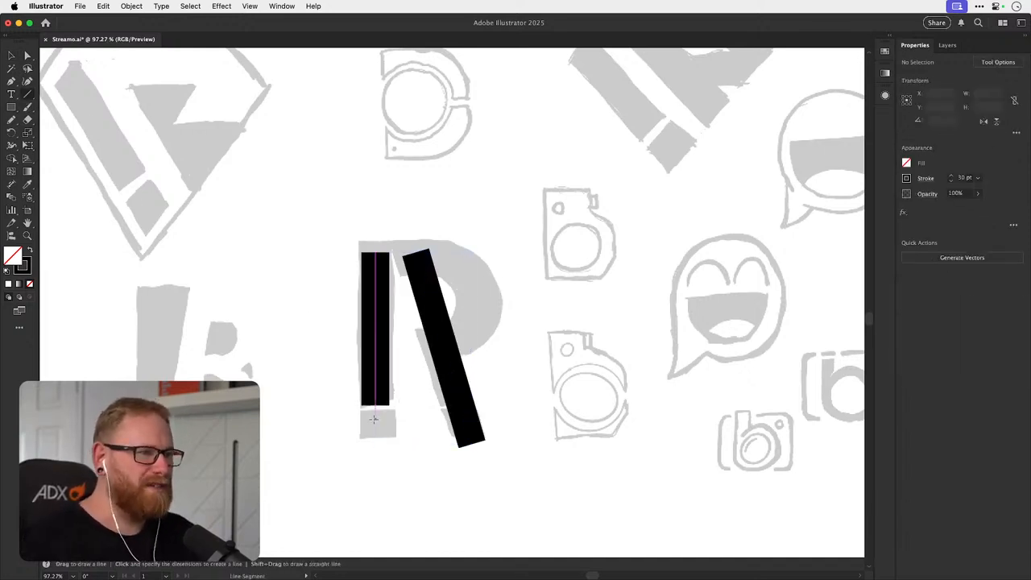
left_click_drag(373, 418, 373, 443)
key("v")
left_click(411, 436)
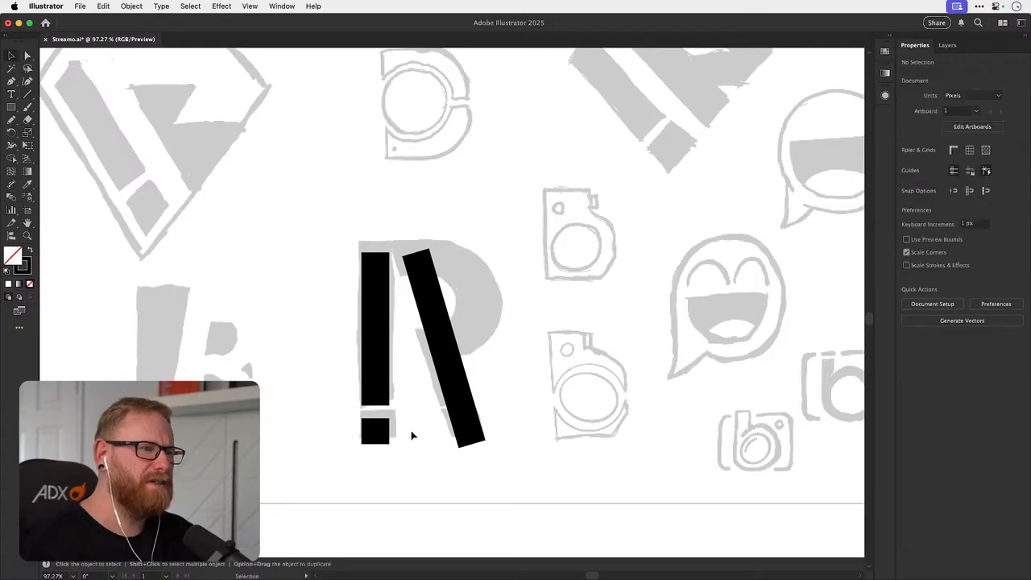
- Extend the diagonal leg's lower end a little farther along its slant, past the bottom of the stem's foot
key("a")
mouse_move(466, 443)
left_mouse_down()
mouse_move(459, 407)
mouse_move(500, 426)
mouse_move(478, 457)
left_mouse_up()
key("v")
left_click(464, 430)
key("a")
left_click(465, 416)
key("v")
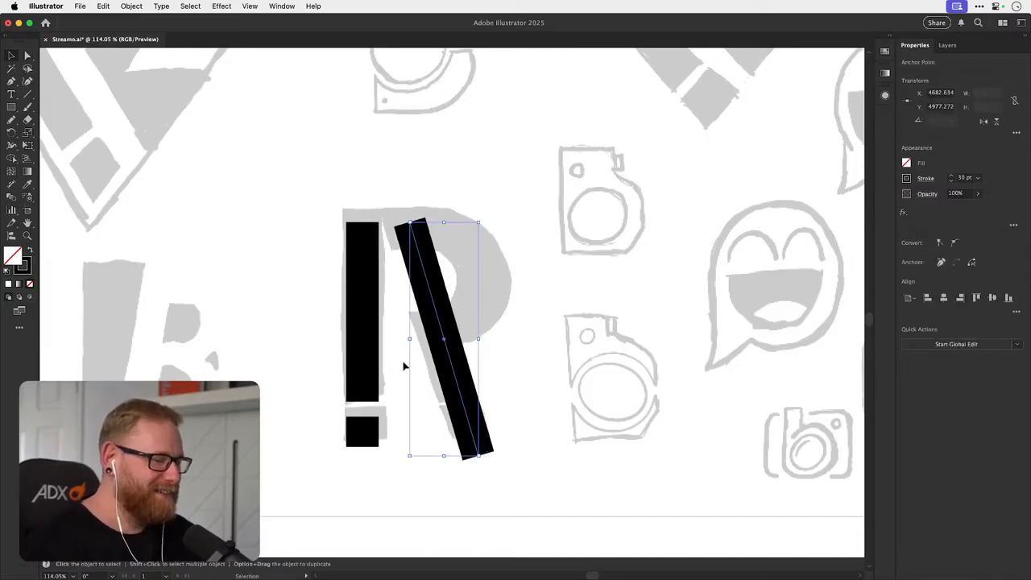
- Draw a solid horizontal rectangle about 142 by 14 px across the leg and the gap above the stem's foot
left_click(12, 107)
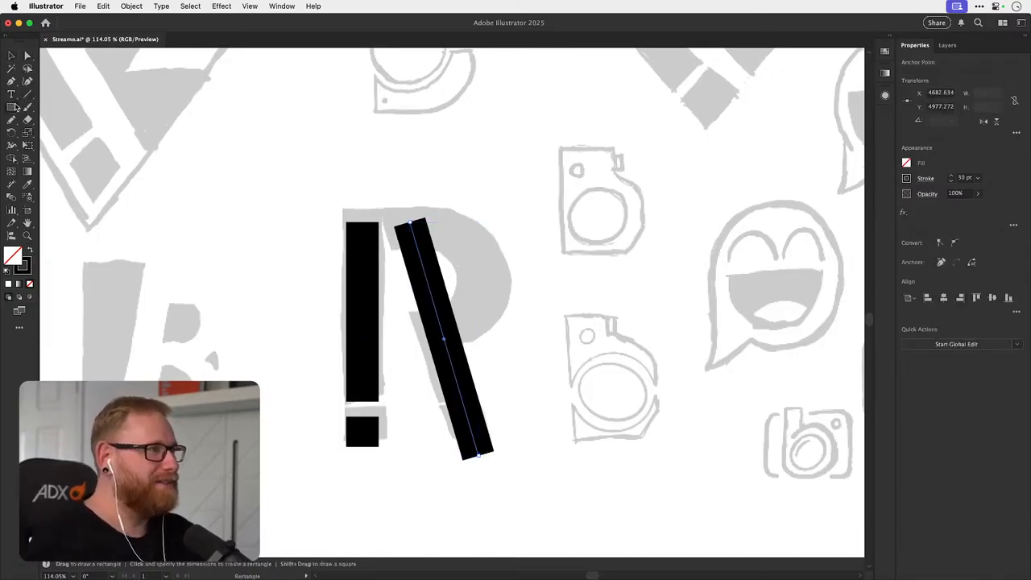
left_click_drag(335, 402, 490, 416)
key("shift+x")
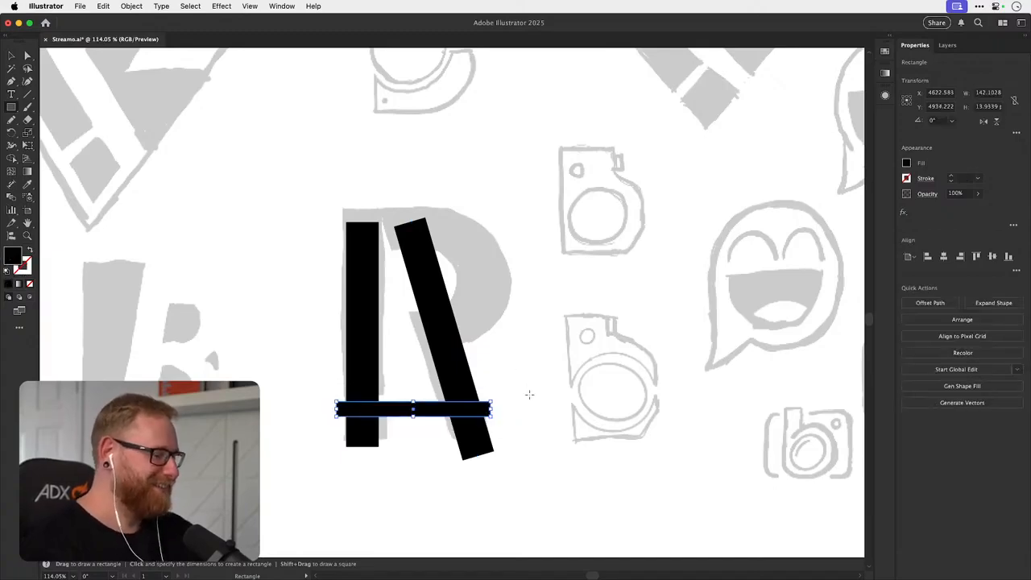
- Give the horizontal rectangle the white sampled from the background and raise its opacity to full so it cuts the leg
key("i")
left_click(524, 448)
key("v")
key("a")
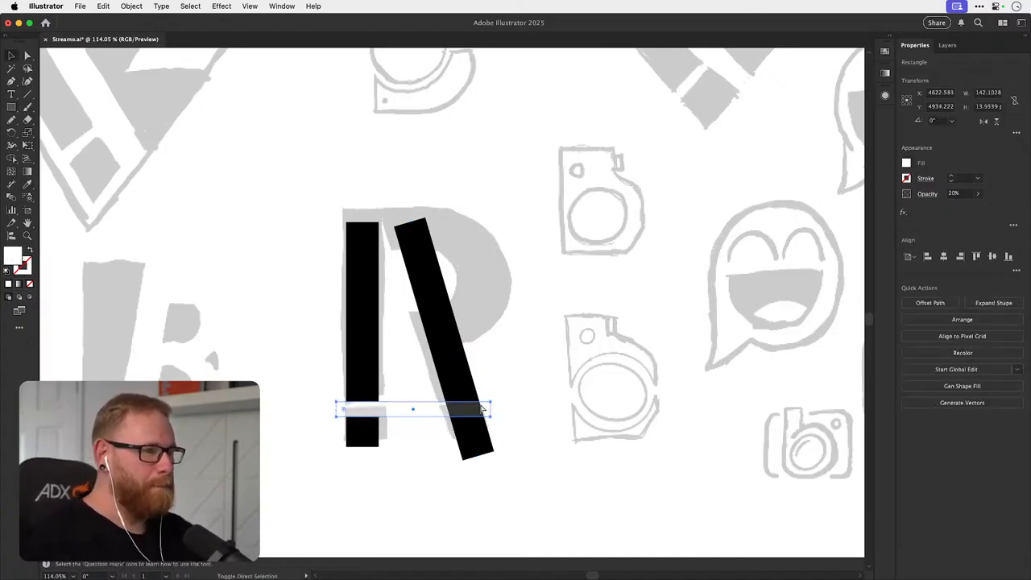
key("v")
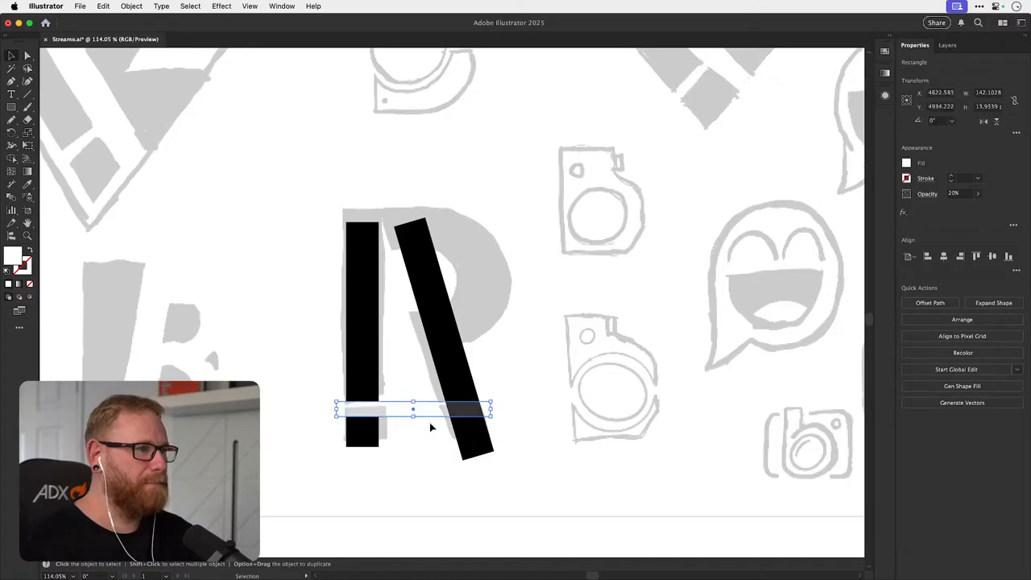
key("super")
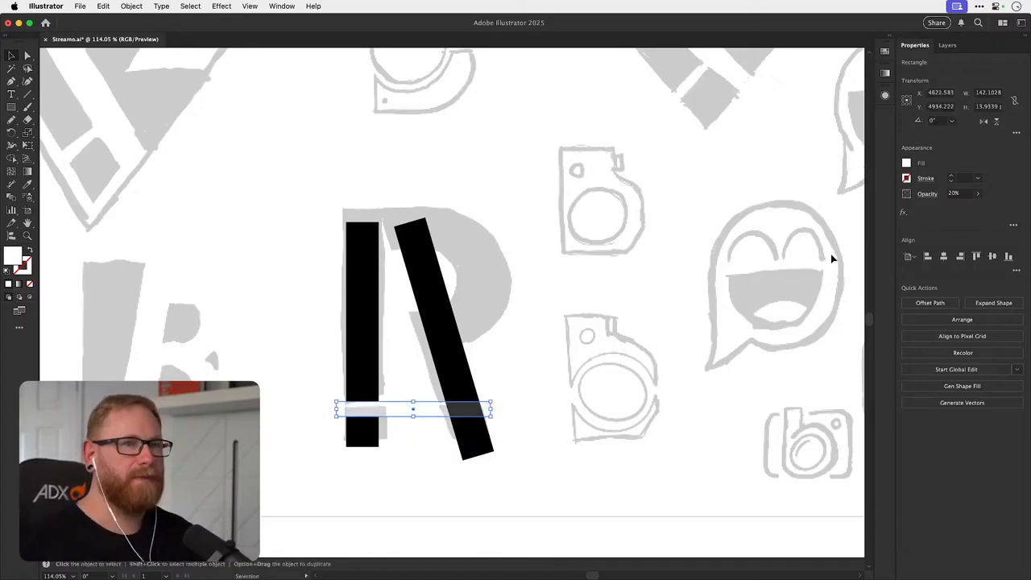
left_click(979, 193)
left_click(976, 207)
left_click(624, 354)
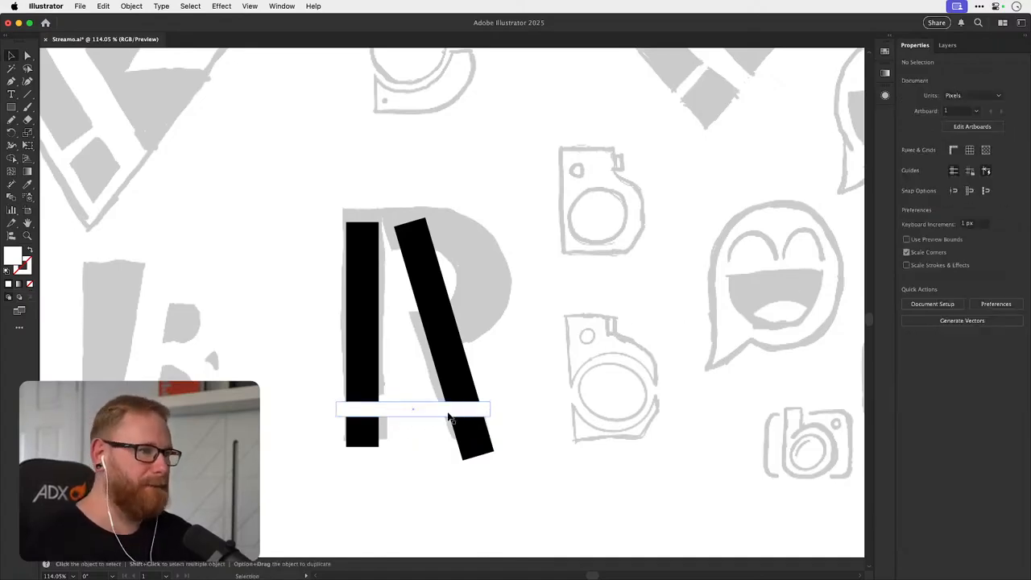
- Move the stem, leg, white bar and stem foot together onto the empty canvas below the sketches, keeping their arrangement
left_click(450, 412)
left_click(459, 389)
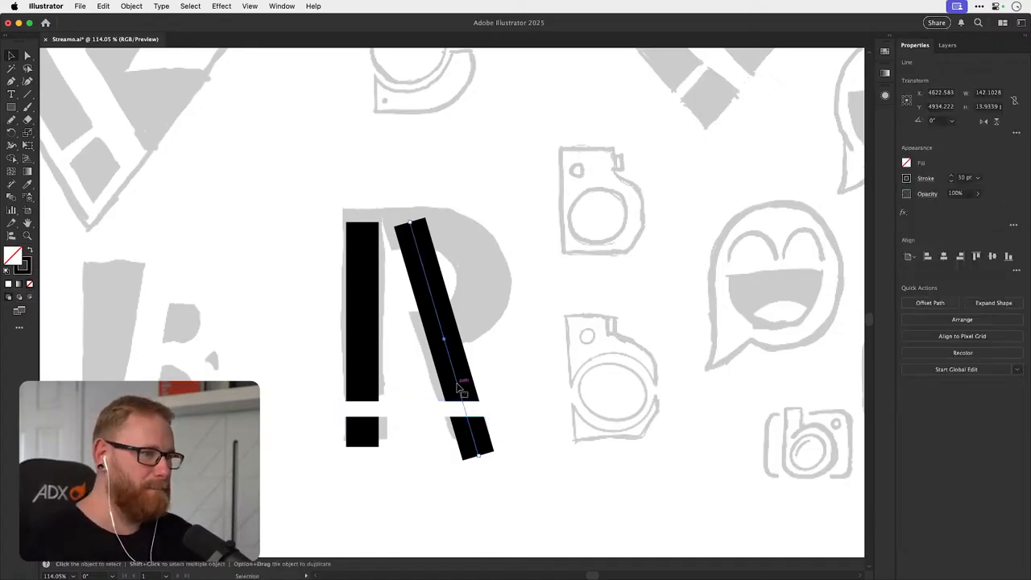
left_click(365, 436, "shift")
left_click(373, 412, "shift")
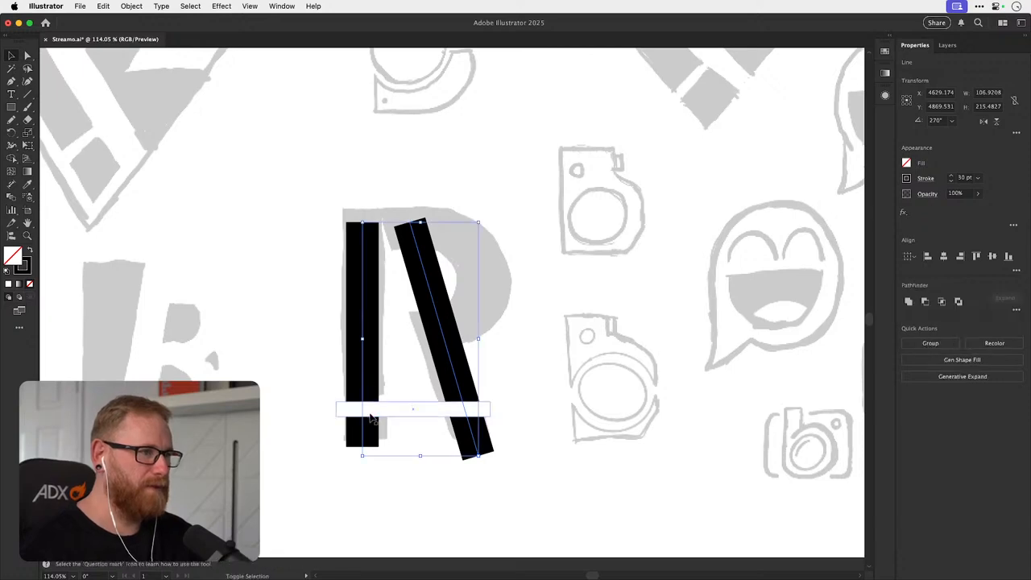
key("super+minus")
key("super+minus")
key("super+minus")
key("super+minus")
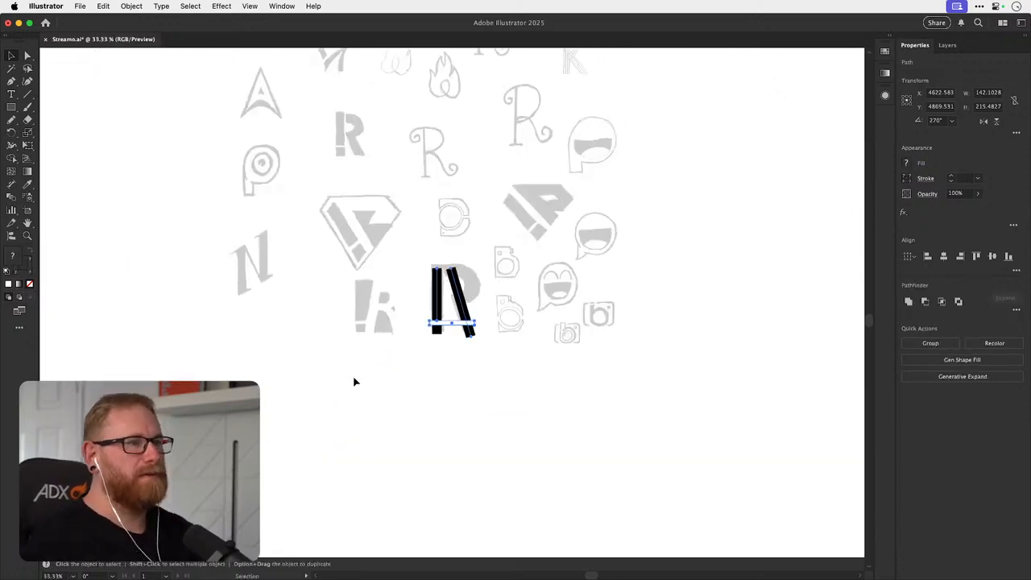
mouse_move(447, 326)
left_mouse_down()
mouse_move(483, 426)
mouse_move(483, 458)
left_mouse_up()
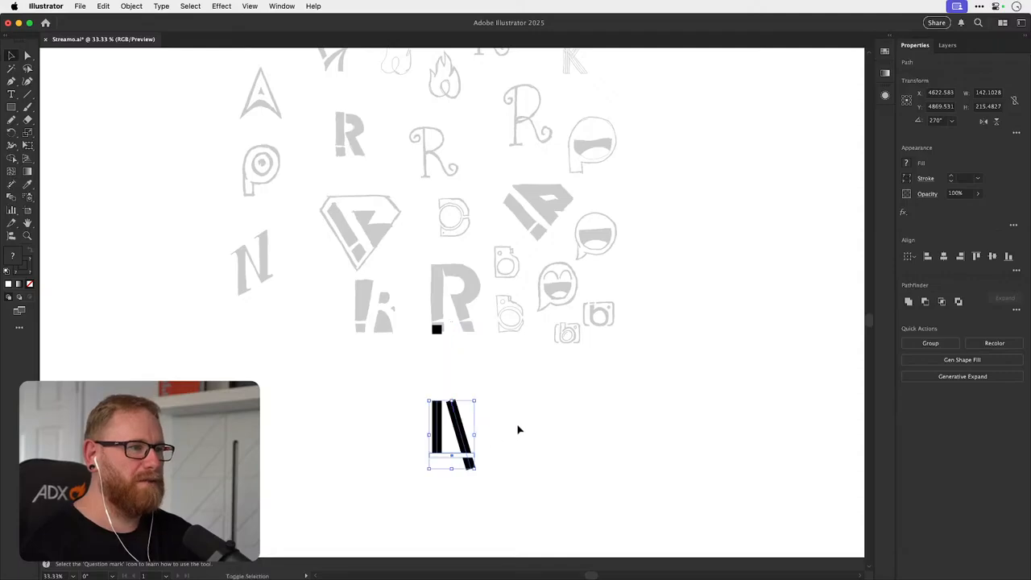
left_click(452, 352)
left_click_drag(437, 329, 445, 472)
- Draw a circle about 107 px in diameter beside the leg's upper part, unfilled with a 30 pt black stroke
scroll(476, 455, "up", 5)
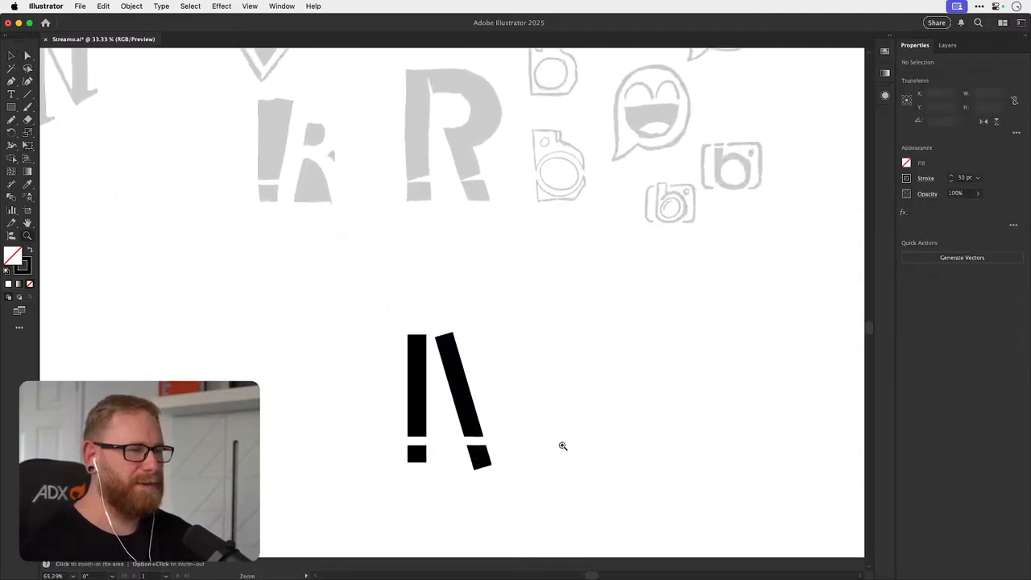
left_click(11, 107)
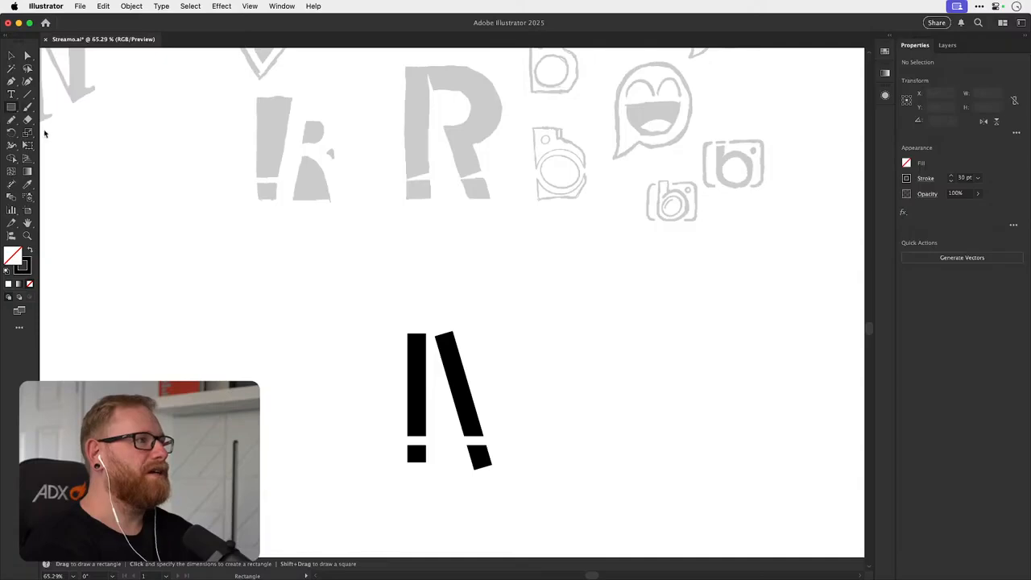
left_click_drag(13, 111, 40, 132)
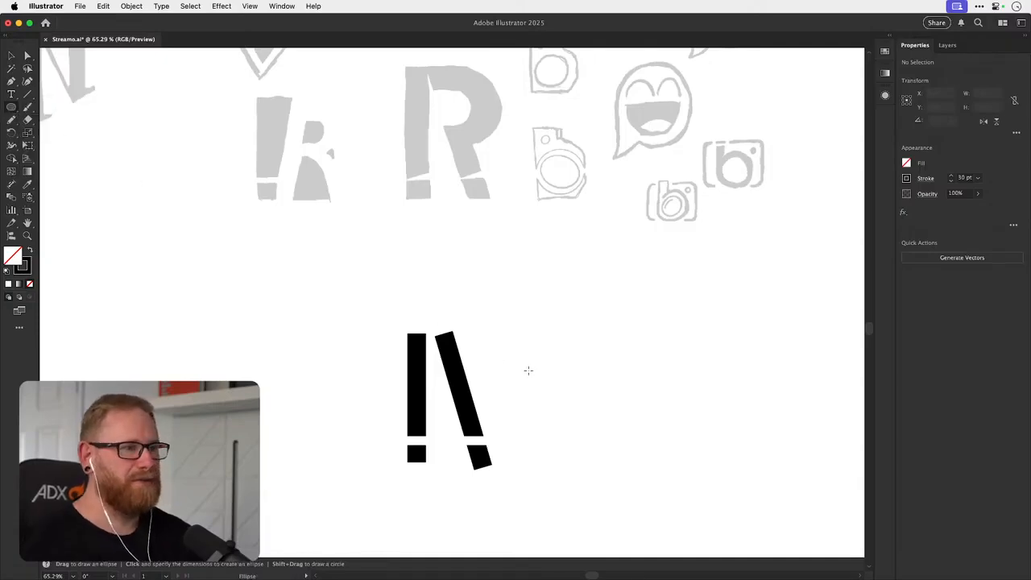
left_click_drag(528, 371, 569, 411)
- Delete the circle's left anchor point and move the remaining half ring against the diagonal leg as the R's bowl
key("v")
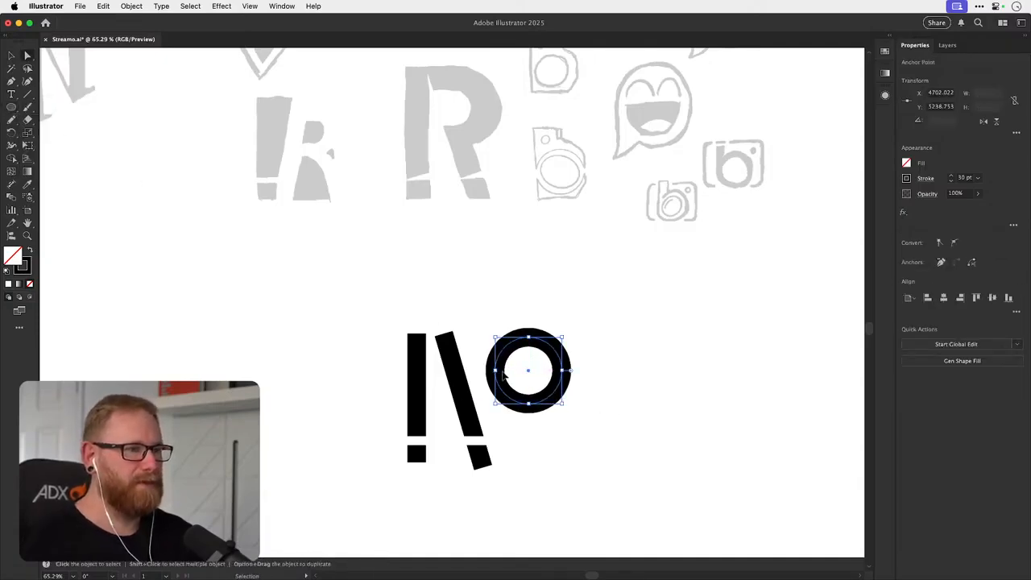
key("Delete")
key("v")
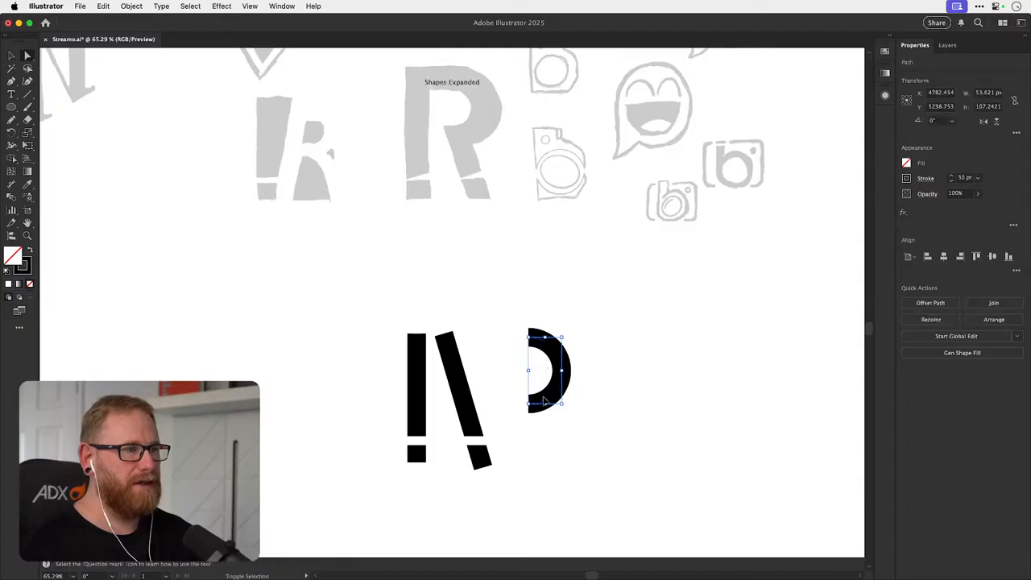
left_click(520, 406)
left_click_drag(549, 402, 497, 399)
left_click_drag(460, 470, 491, 476)
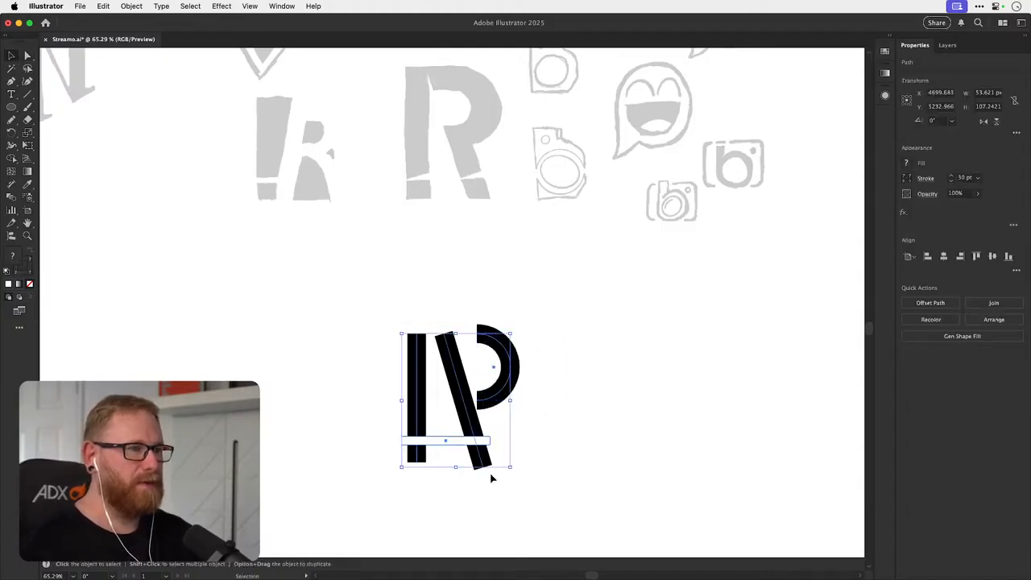
left_click(925, 179)
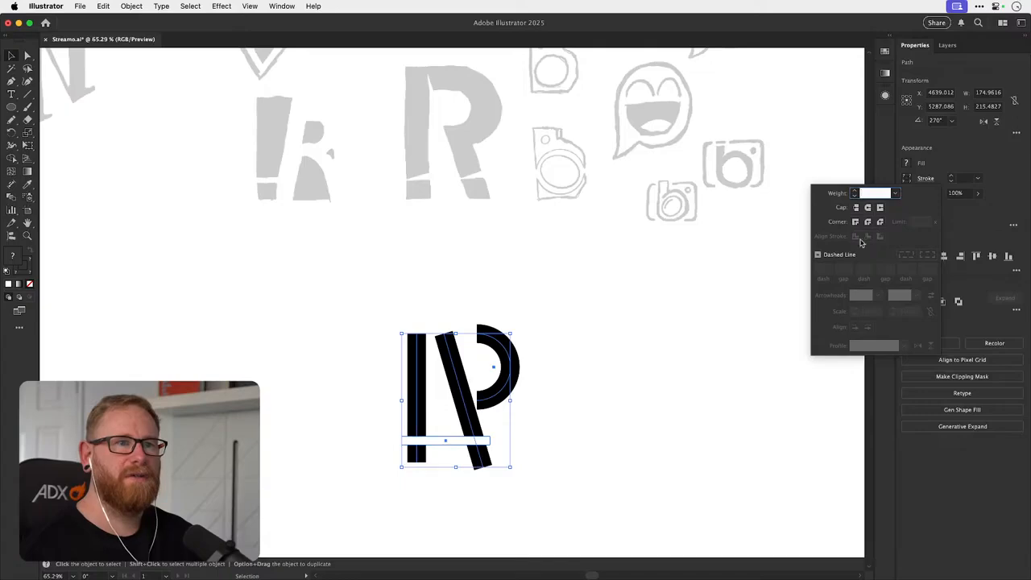
left_click(421, 358)
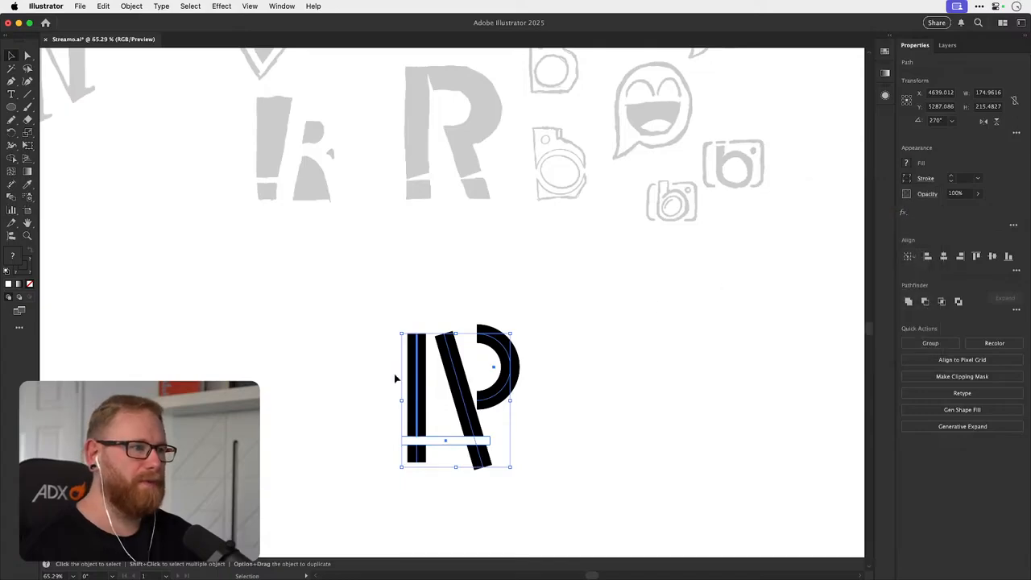
- Give the stem line's stroke a projecting cap
left_click(416, 378)
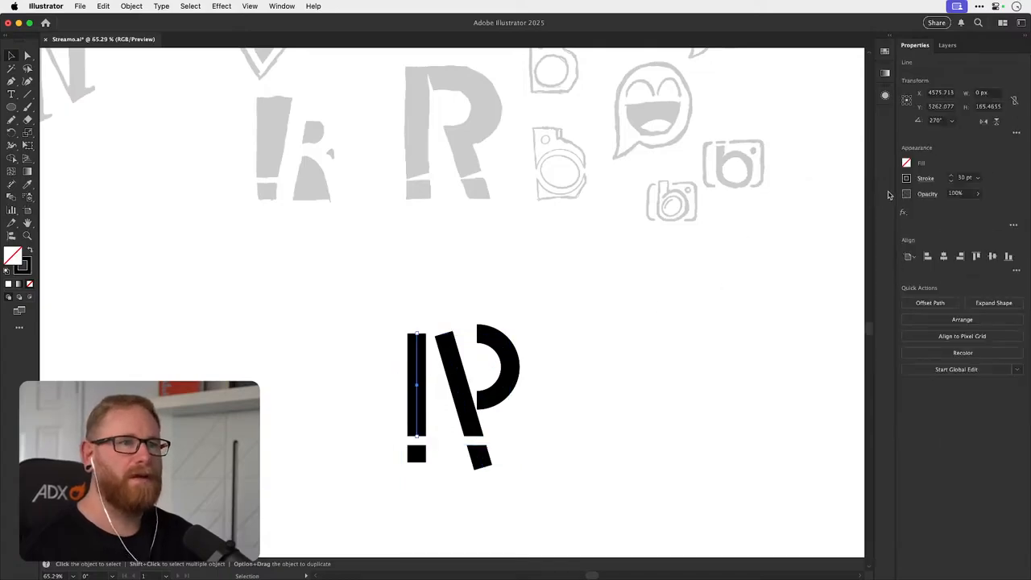
left_click(925, 180)
left_click(573, 318)
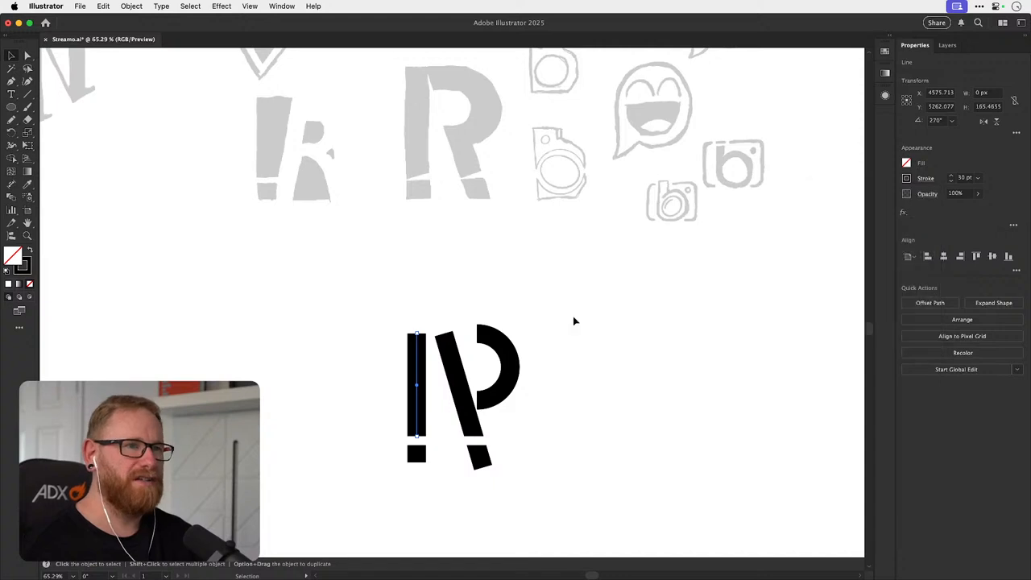
left_click(924, 179)
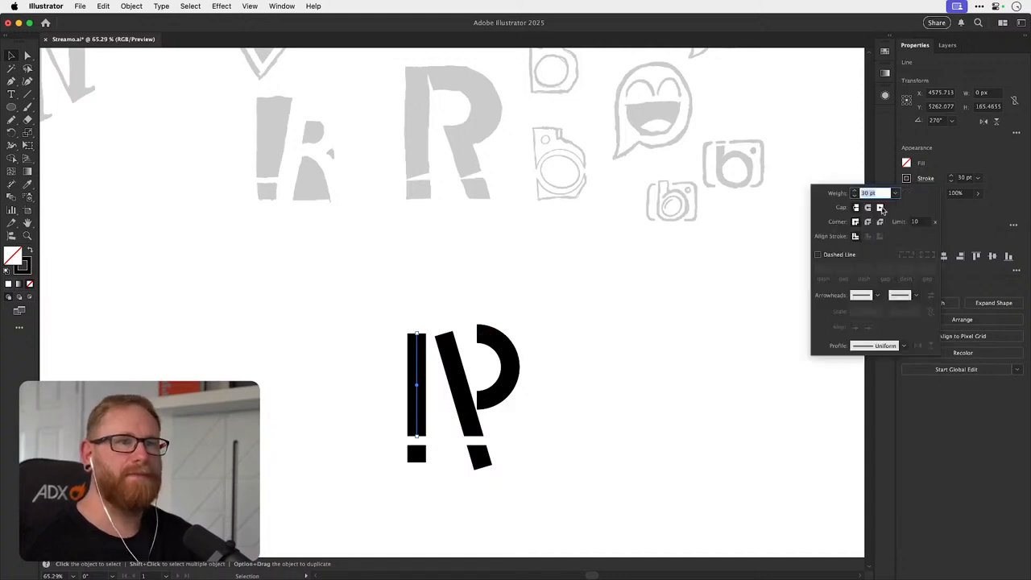
left_click(879, 208)
- Give the diagonal leg's stroke a projecting cap and deselect it
key("a")
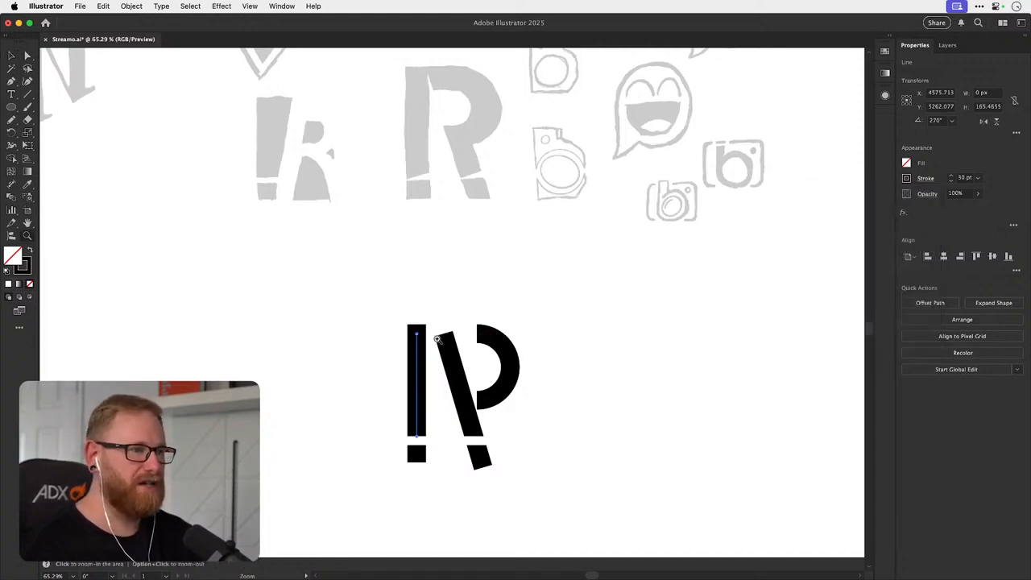
left_click(449, 337)
left_click(918, 178)
left_click(879, 208)
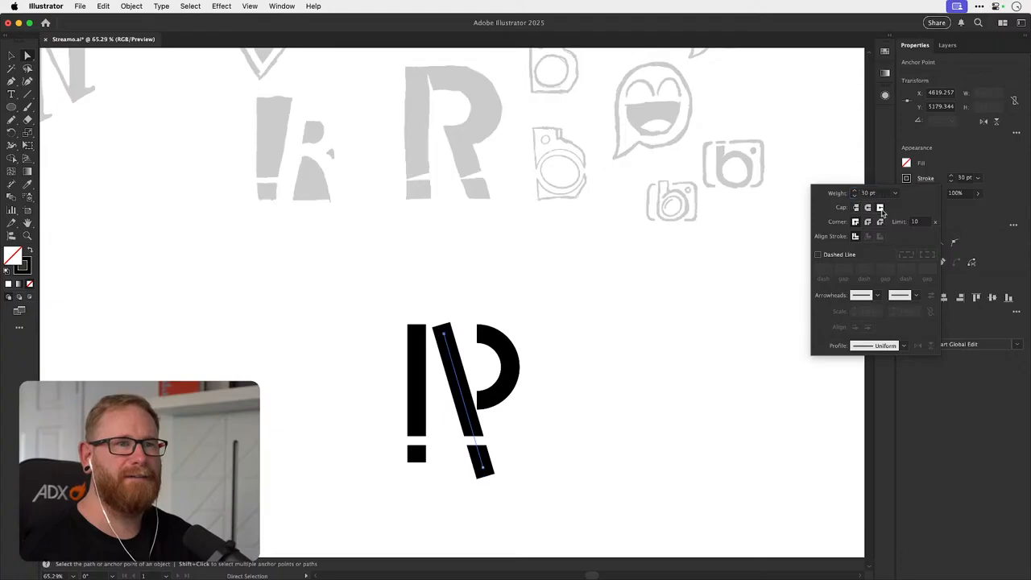
left_click(545, 337)
key("v")
left_click(558, 333)
- Extend the stem's line from its top anchor with a horizontal bar reaching the bowl's upper end
left_click_drag(426, 340, 470, 334)
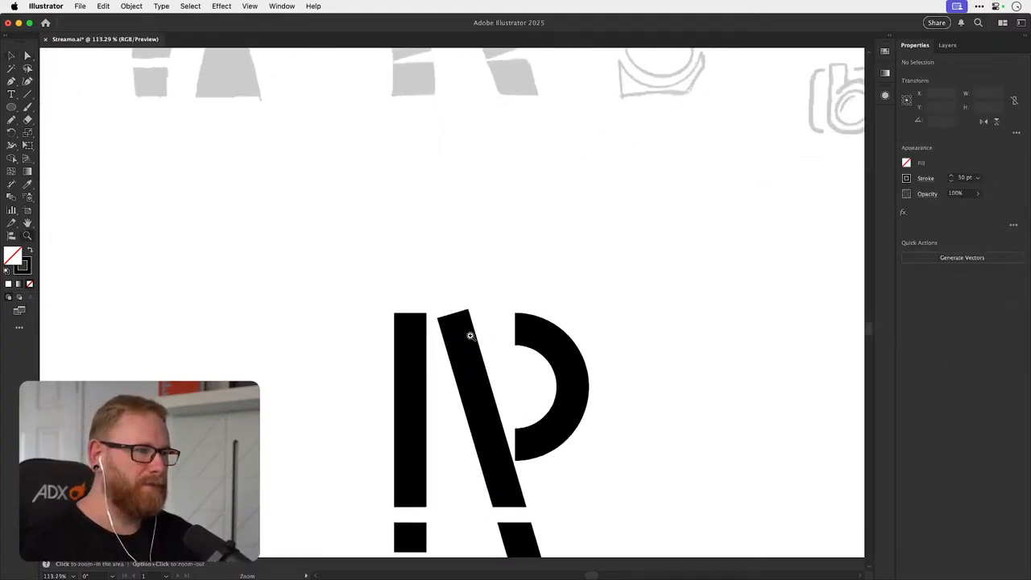
key("a")
left_click(409, 329)
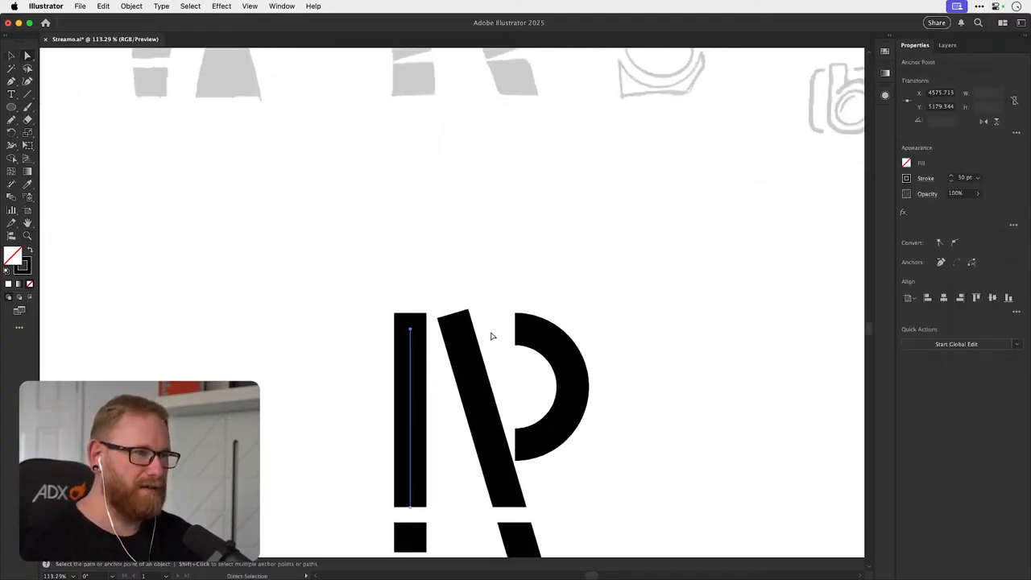
key("p")
left_click(410, 329)
left_click(491, 329)
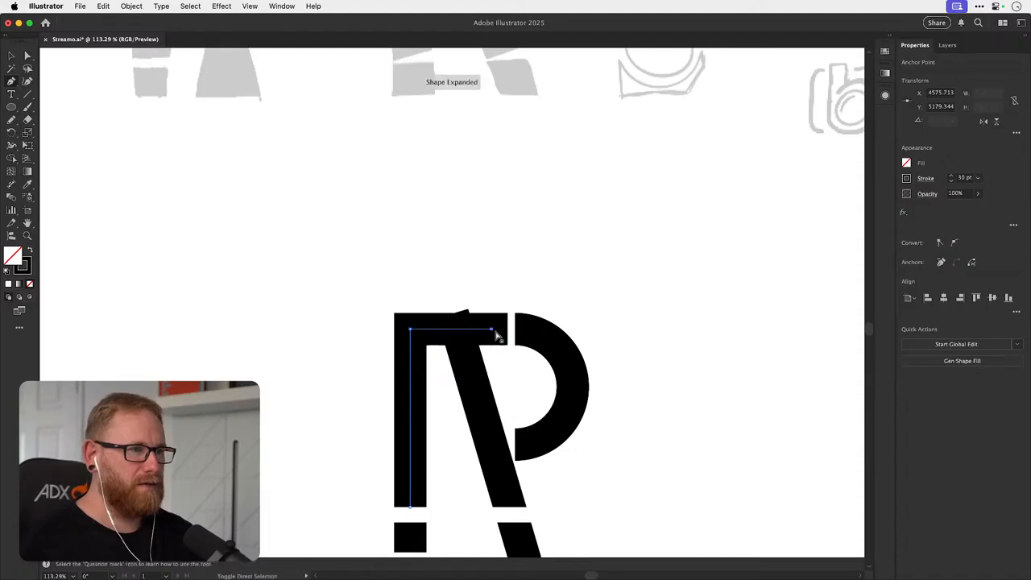
left_click_drag(492, 329, 567, 268)
left_click(572, 317, "super")
- Move the diagonal leg's top anchor into the corner area where the stem meets the top bar
key("a")
left_click(473, 354)
left_click_drag(452, 282, 433, 286)
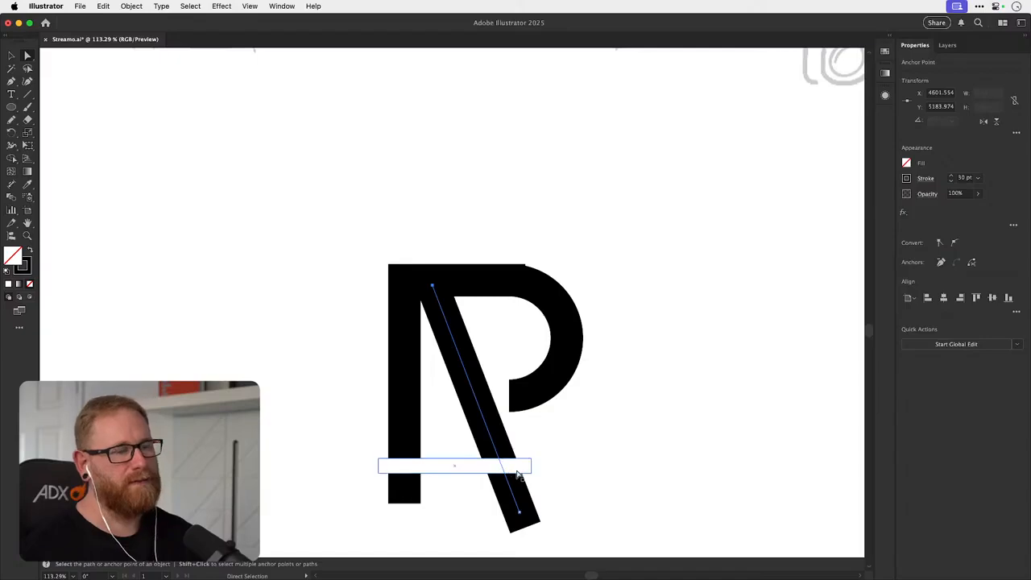
- Duplicate the white gap bar below the letter and enlarge it to about 222 by 44 px, trimming the leg's slanted foot level
left_click(517, 471)
key("v")
left_click_drag(512, 471, 596, 492)
key("super+shift+a")
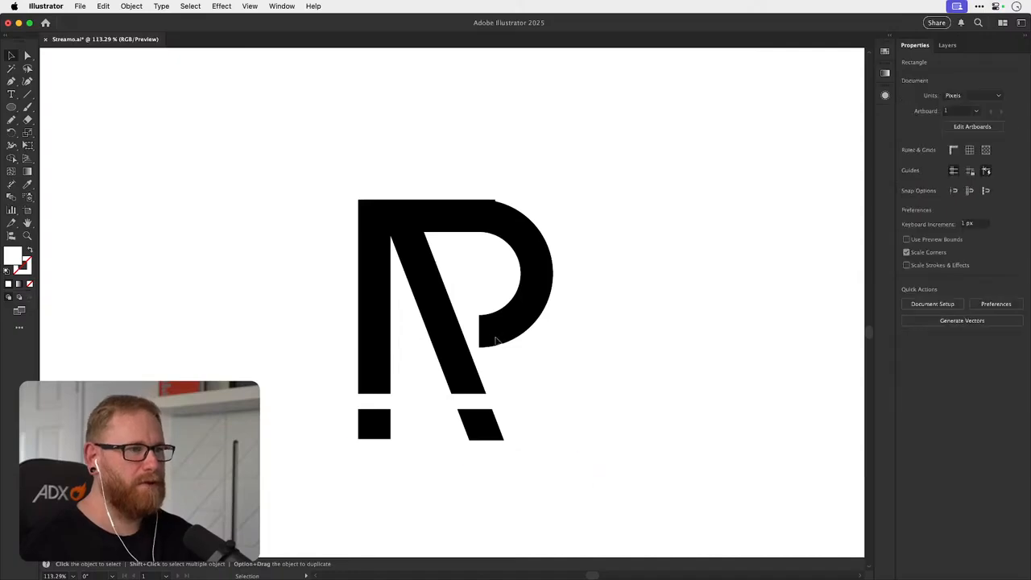
key("a")
key("v")
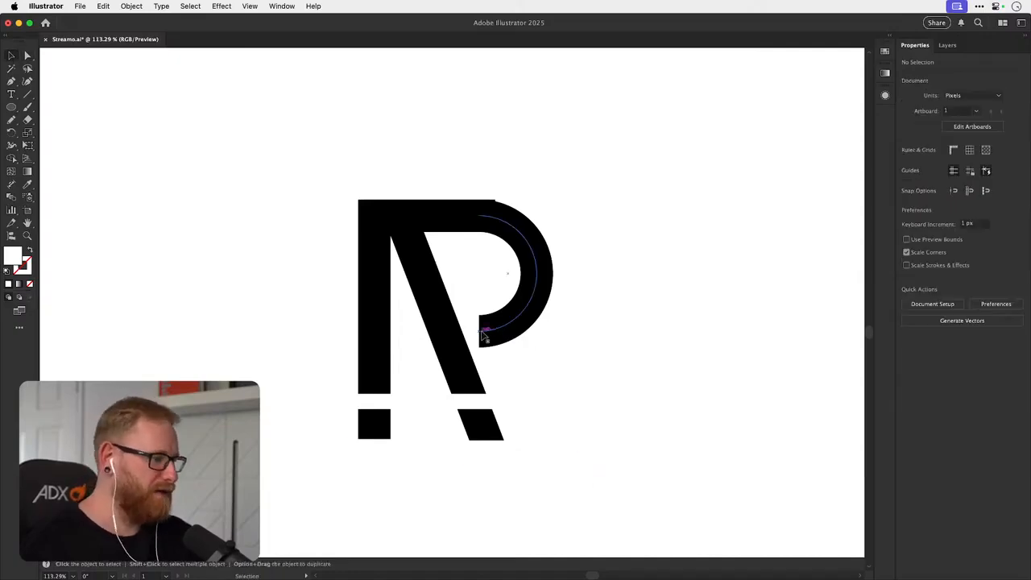
- Examine the R's proportions at a small size against the original sketches
key("super+minus")
key("super+minus")
key("super+minus")
key("super+minus")
key("super+minus")
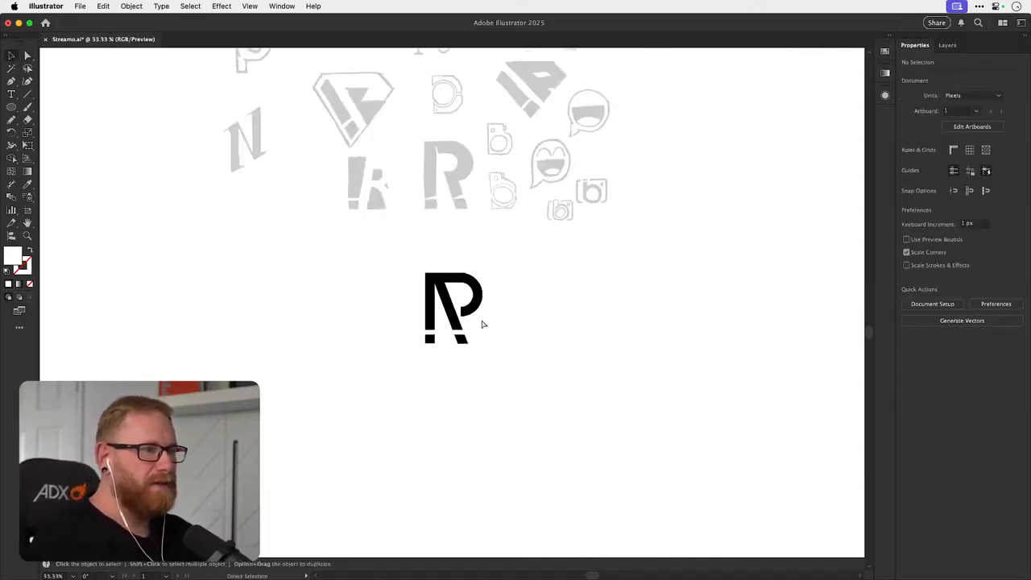
key("super+space")
left_click_drag(454, 290, 690, 265)
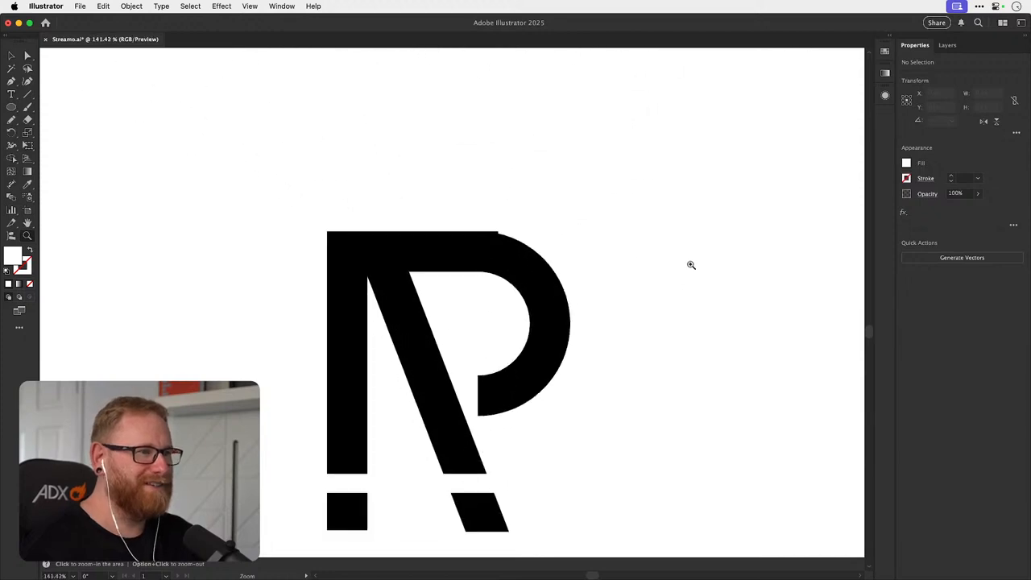
- Shorten the top bar towards the stem and move the half-ring bowl inward to meet its end
key("a")
left_click(452, 252)
left_click_drag(478, 252, 411, 252)
key("super+shift+a")
key("v")
left_click_drag(529, 275, 486, 275)
key("super+shift+a")
- Lower the diagonal leg's top anchor so the leg starts at the bowl's lower end
key("a")
left_click(423, 364)
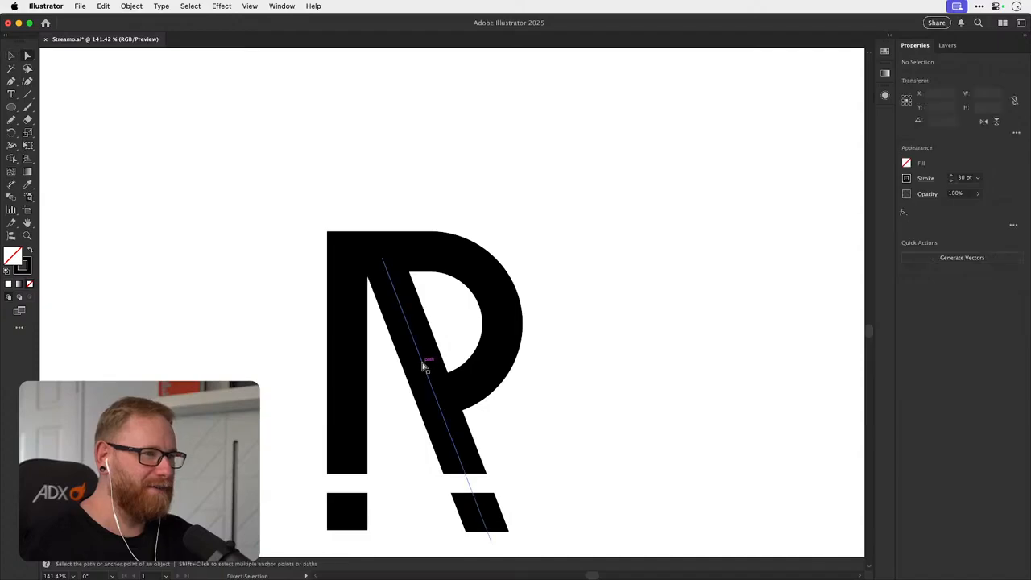
left_click_drag(384, 263, 390, 275)
left_click_drag(415, 341, 435, 396)
- In outline view, align the leg's top anchor exactly with the bowl's lower endpoint
key("ctrl+y")
scroll(448, 412, "up", 6)
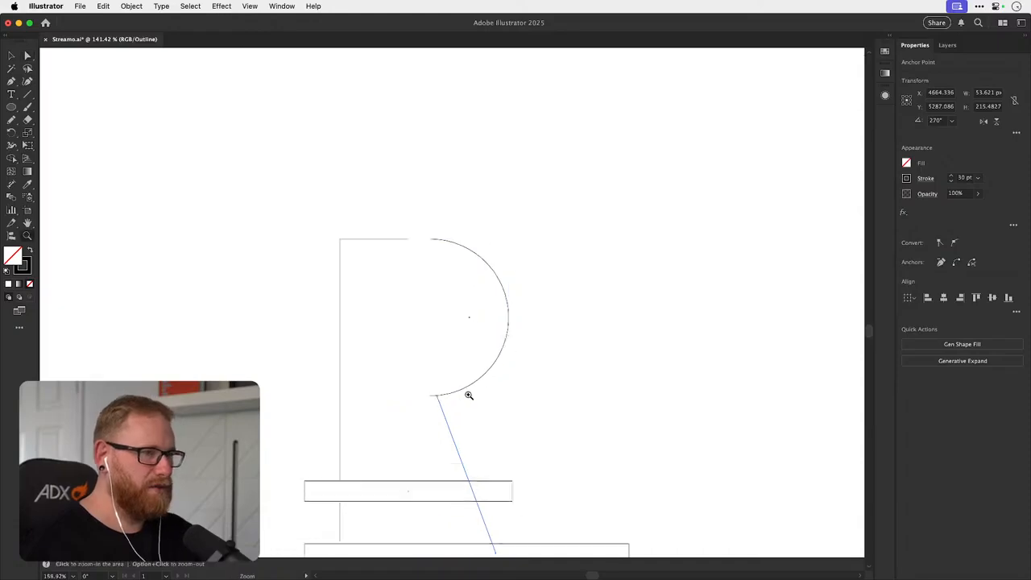
left_click(460, 401)
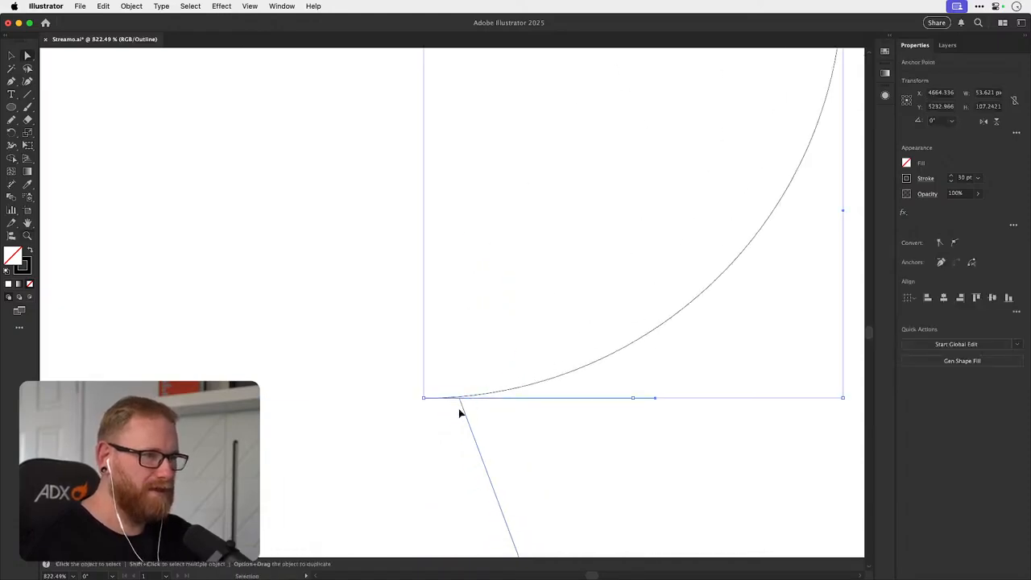
key("ctrl+z")
left_click(439, 419)
left_click_drag(287, 240, 276, 307)
left_click_drag(267, 222, 393, 484)
mouse_move(413, 475)
left_mouse_down()
mouse_move(377, 247)
mouse_move(340, 157)
mouse_move(360, 336)
mouse_move(396, 470)
left_mouse_up()
left_click_drag(437, 426, 411, 150)
left_click_drag(371, 195, 444, 430)
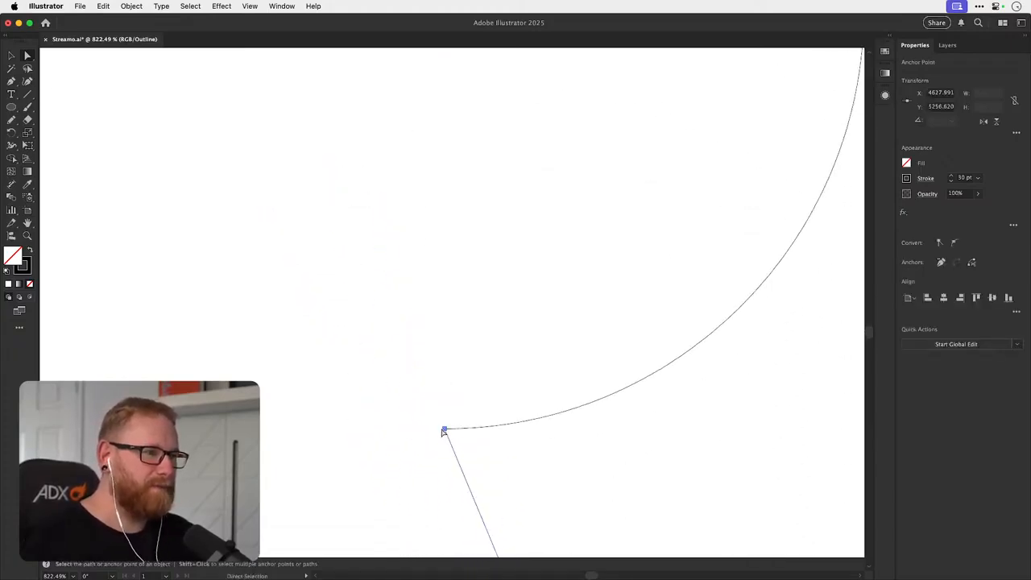
- Join the leg and bowl into one continuous stroke, return to the normal preview and deselect it
key("super+y")
key("super+1")
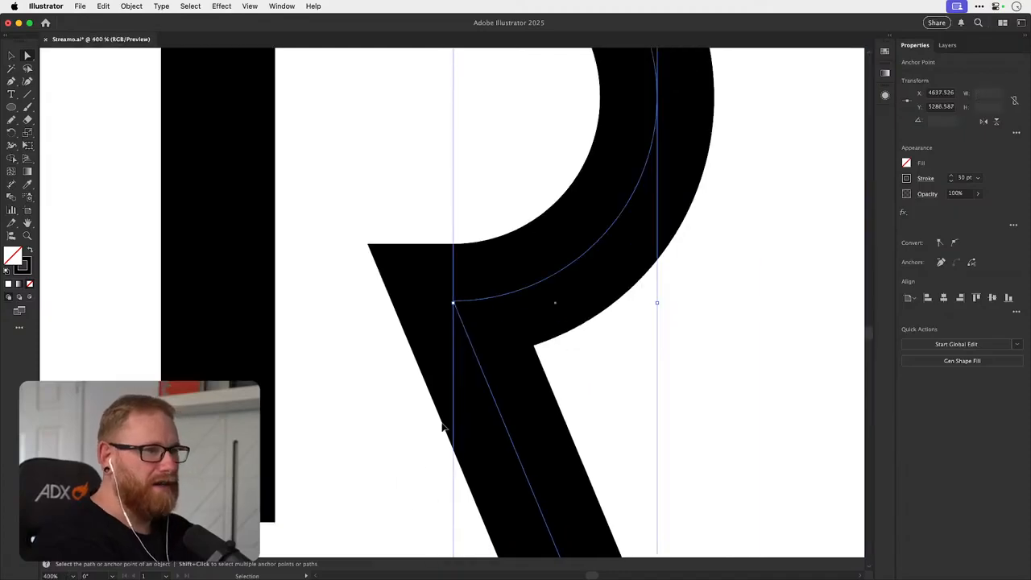
left_click(444, 428)
key("v")
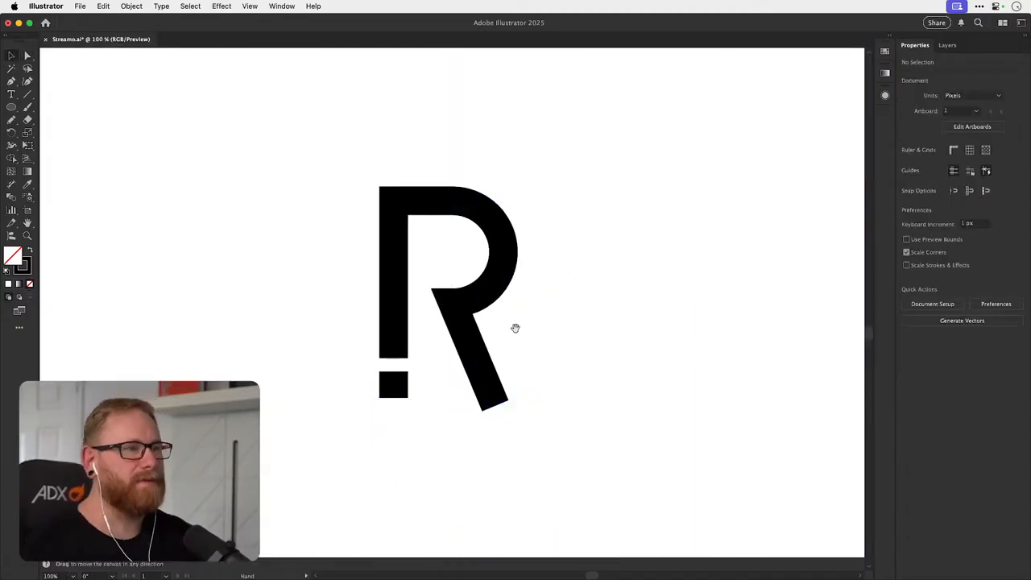
mouse_move(515, 326)
left_mouse_down()
mouse_move(512, 338)
mouse_move(502, 329)
mouse_move(533, 321)
left_mouse_up()
key("super+z")
key("super+shift+a")
- Bring the white gap bar and the white rectangle at the letter's base to the front
key("z")
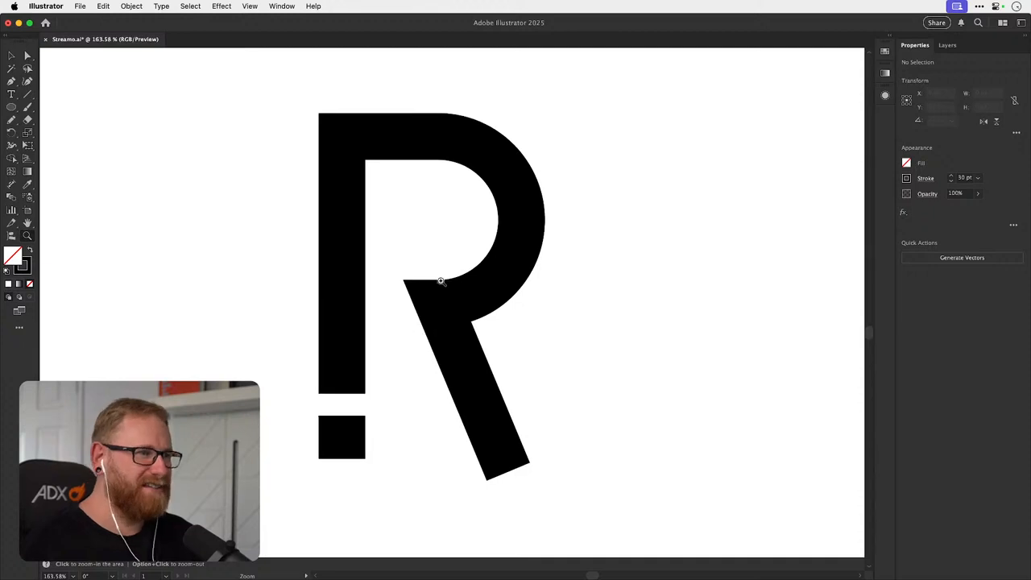
key("v")
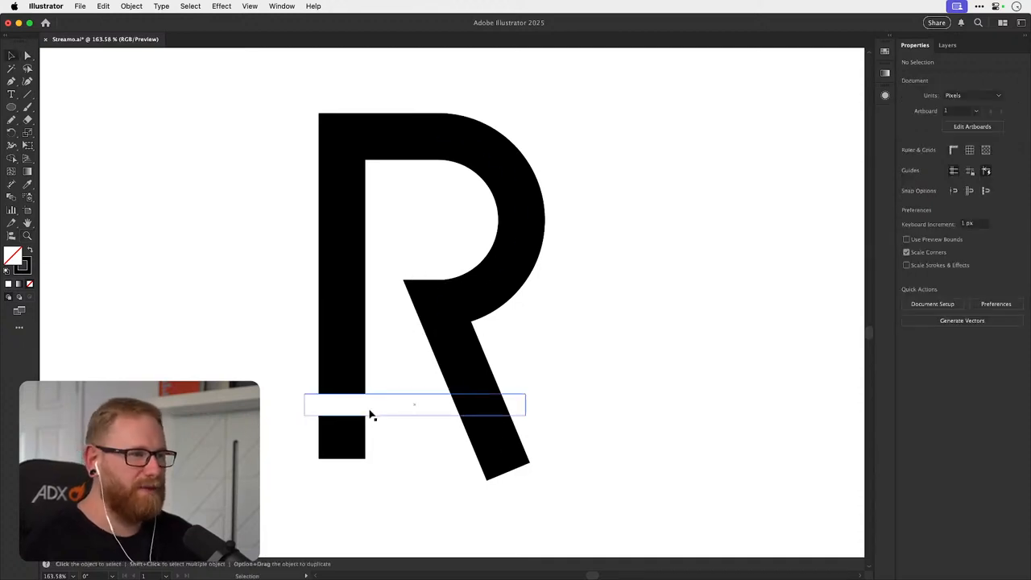
left_click(371, 409)
key("super+shift+]")
key("super+shift+a")
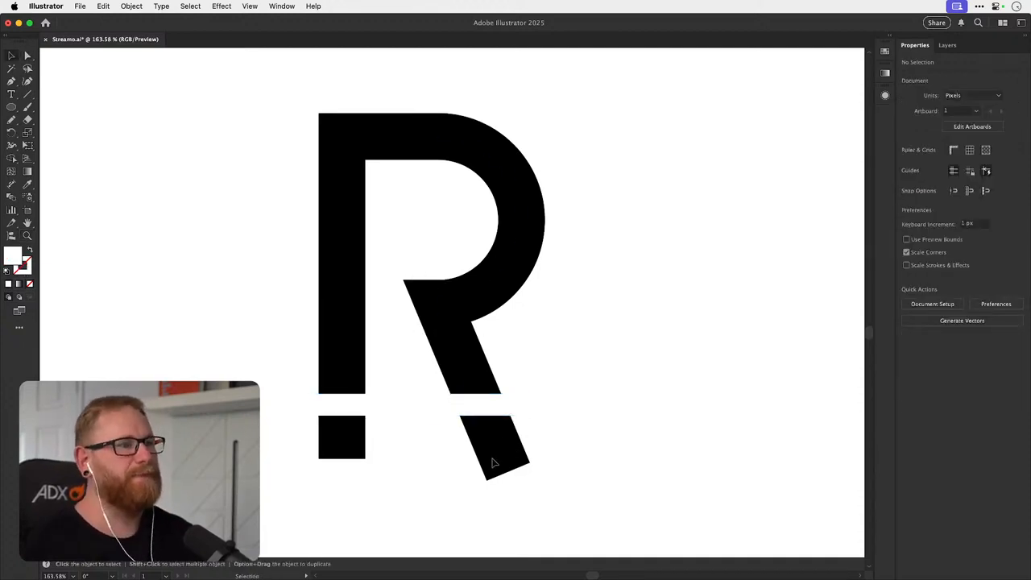
left_click(469, 476)
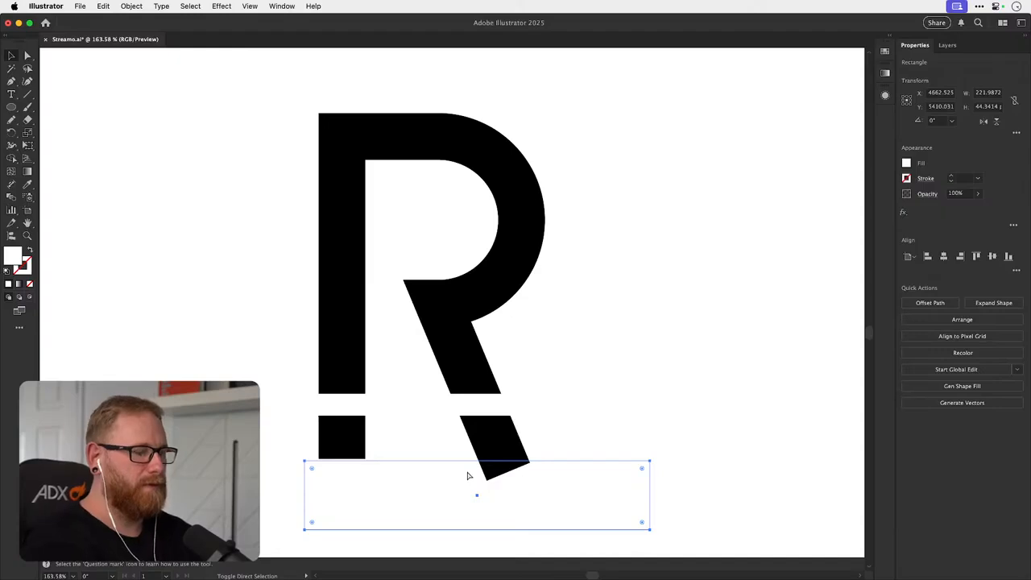
key("super+shift+a")
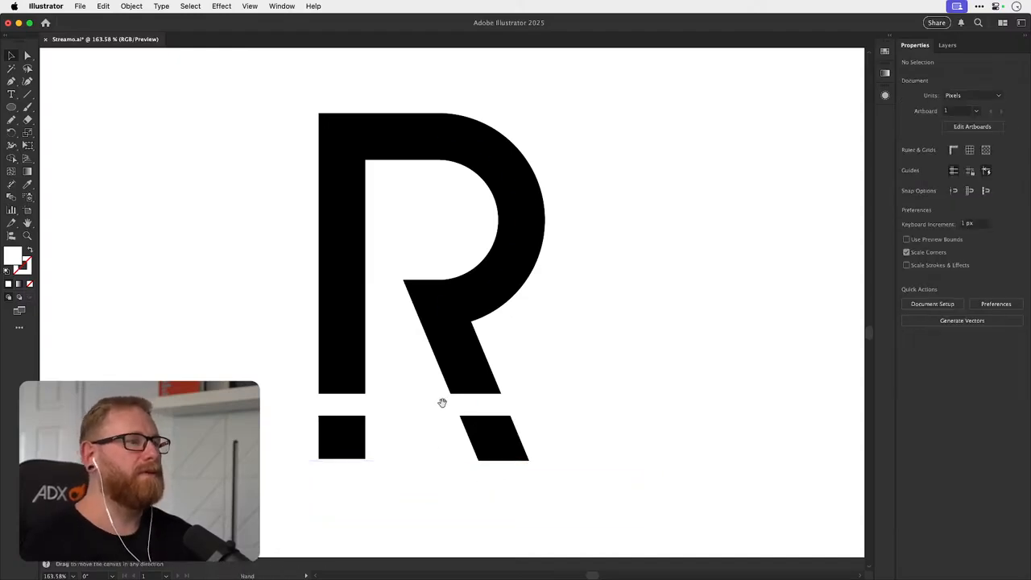
- Draw a straight Pen path from the stem's top edge diagonally down to the baseline beside the leg
left_click_drag(488, 381, 474, 425)
key("super+1")
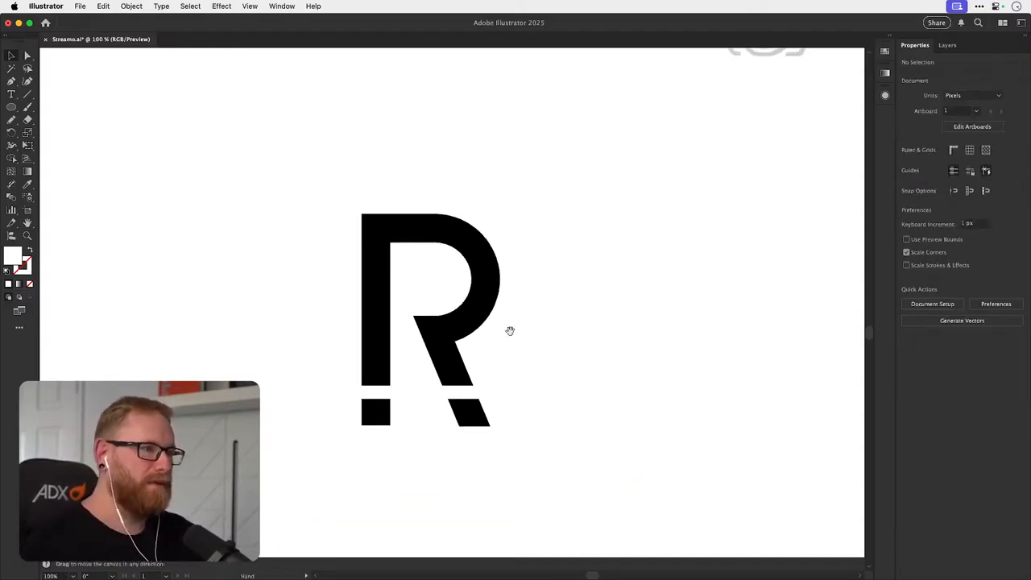
left_click_drag(510, 330, 455, 338)
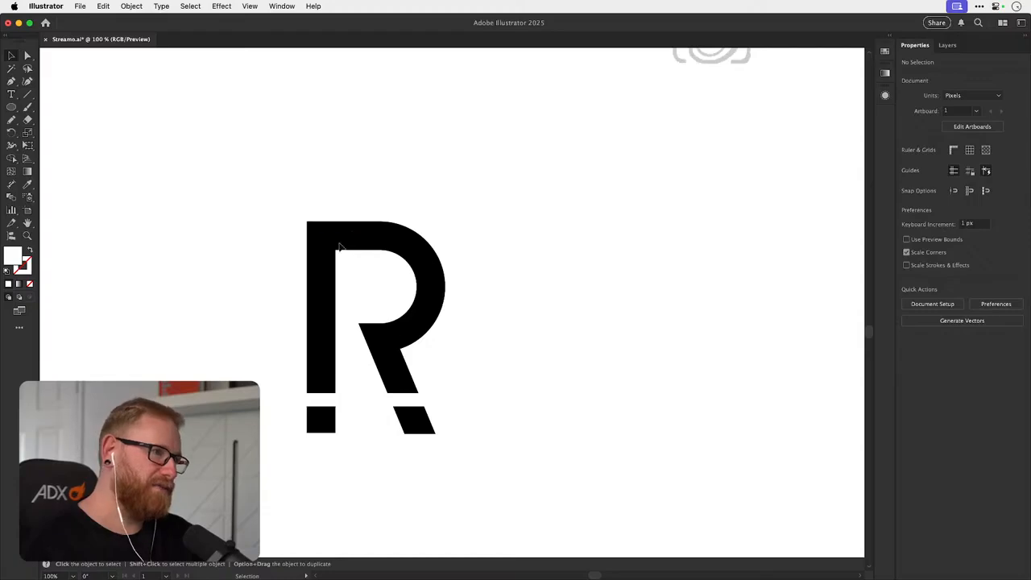
scroll(343, 260, "up", 3)
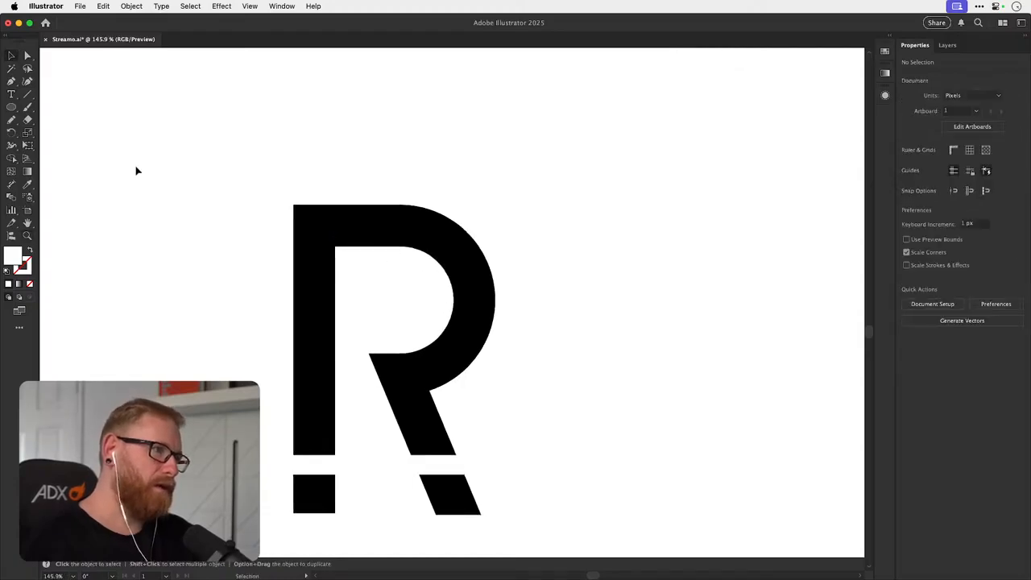
left_click(13, 82)
key("z")
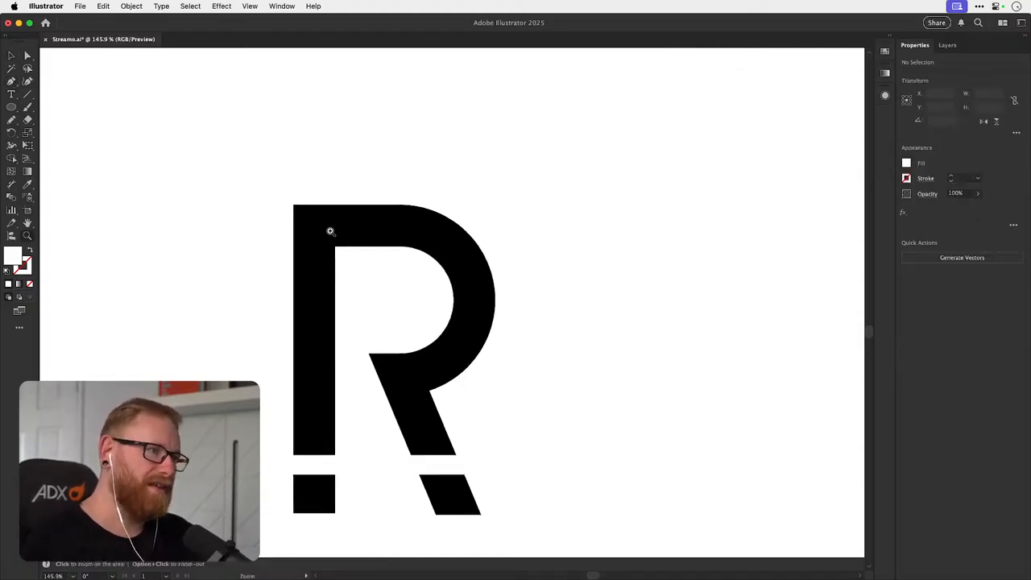
key("p")
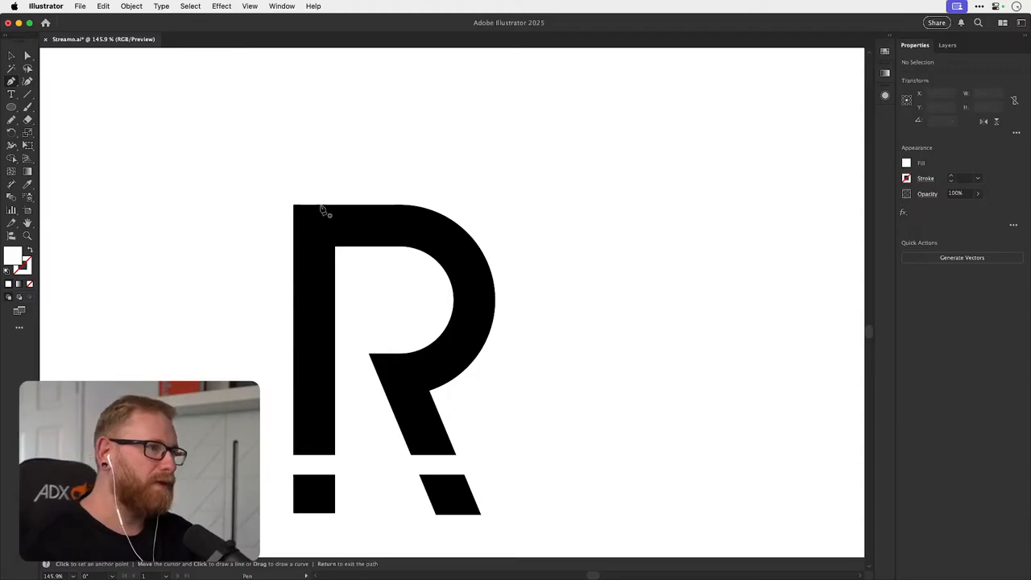
left_click(321, 206)
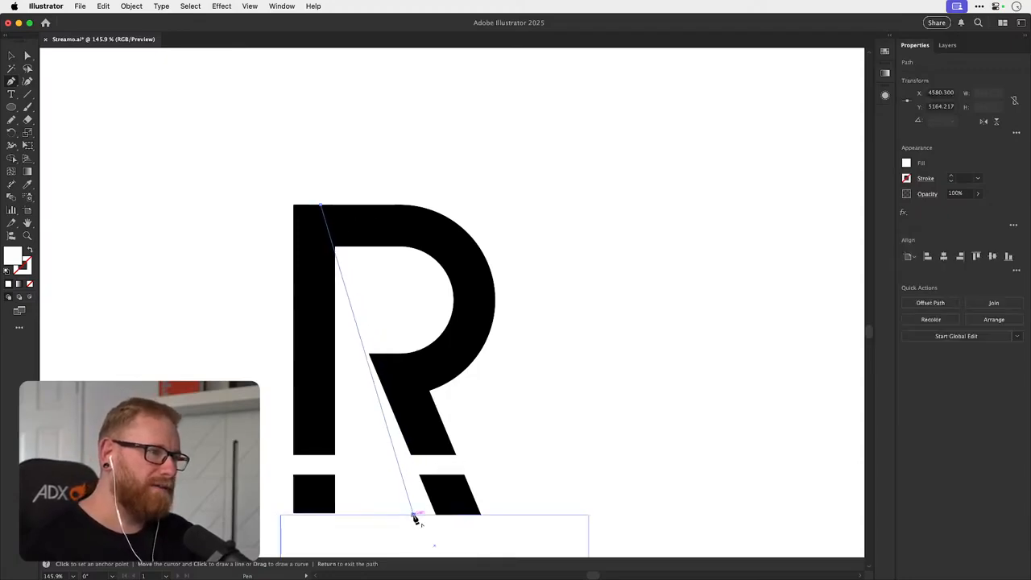
left_click(414, 517)
- Shift the path's top anchor along the letter's top edge so the line passes through the counter's upper inner corner
key("z")
left_click(308, 198)
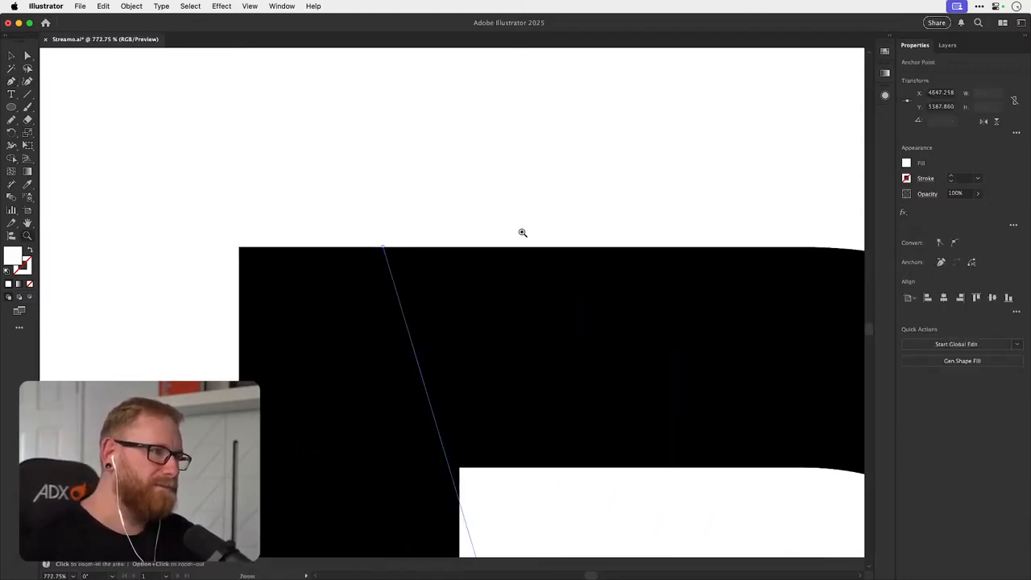
key("a")
left_click_drag(384, 247, 395, 245)
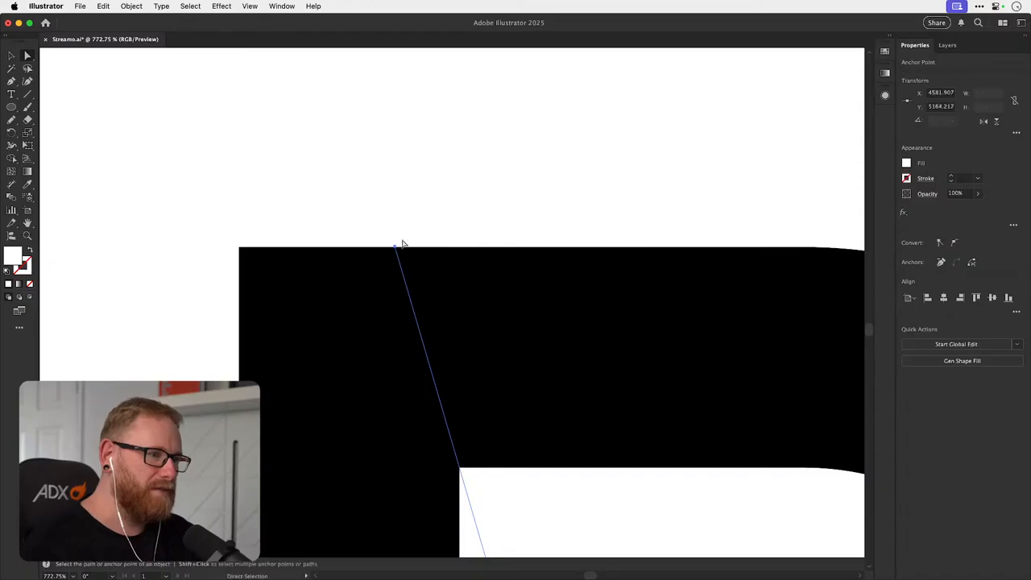
- Continue the path from its top anchor with two points inside the counter, forming a white wedge through the top bar
key("super+minus")
key("super+minus")
key("super+minus")
key("super+minus")
key("super+minus")
left_click_drag(490, 408, 398, 306)
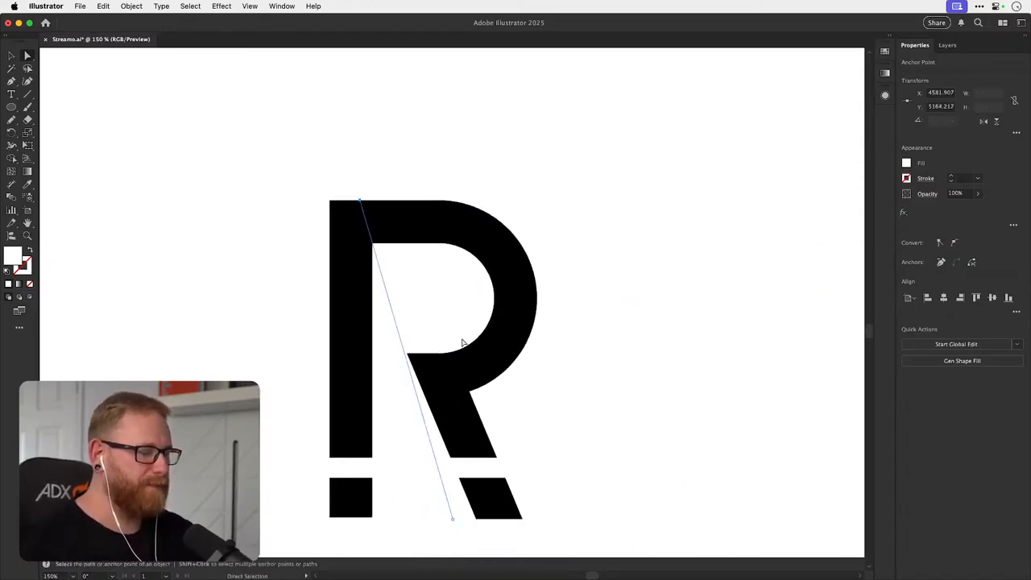
key("p")
left_click(360, 200)
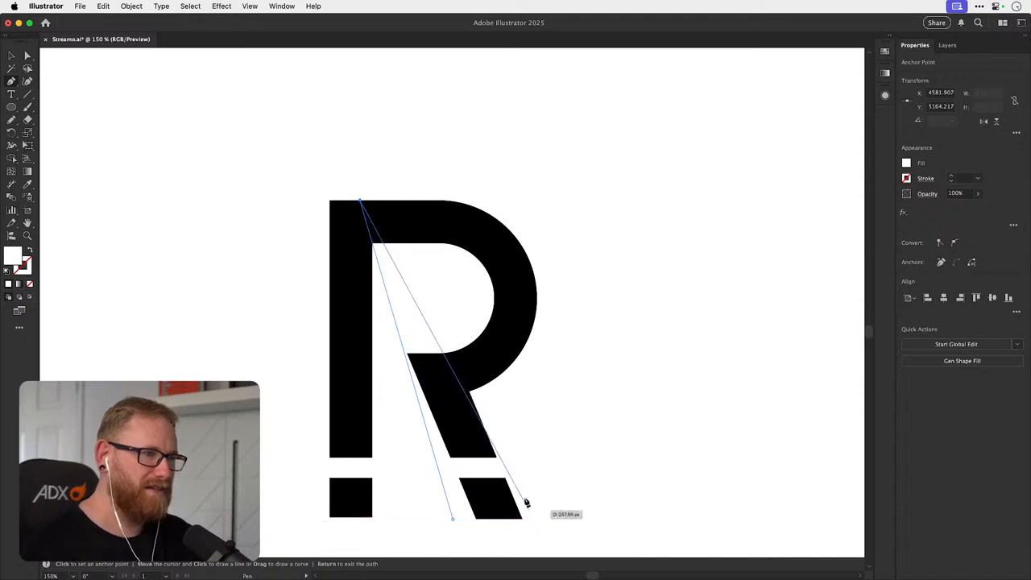
left_click(428, 330)
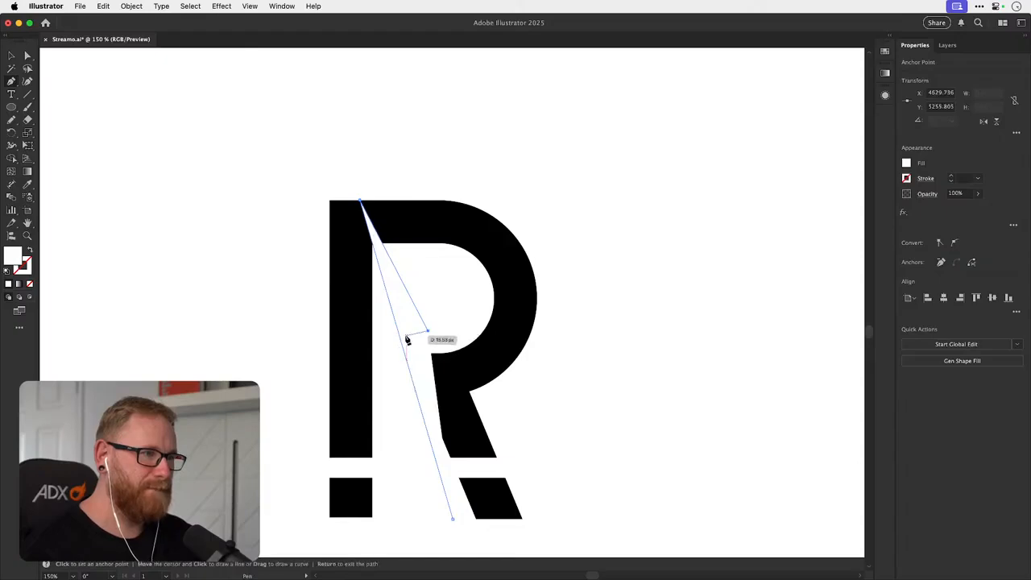
left_click(402, 329)
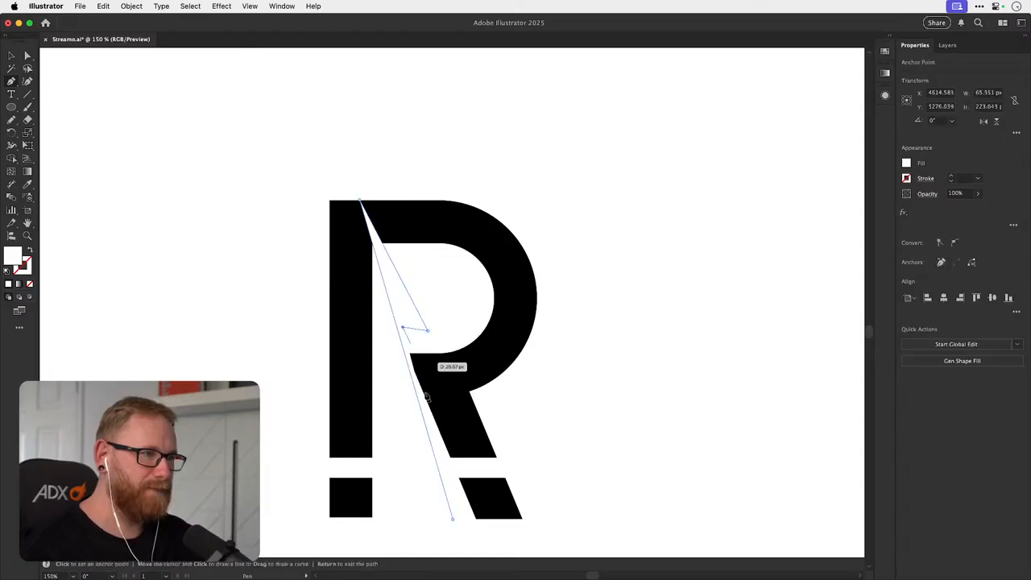
- Move the wedge's last anchor up along the diagonal line, clear of the leg, and deselect the path
key("a")
left_click_drag(403, 329, 393, 313)
key("z")
left_click_drag(393, 313, 574, 327)
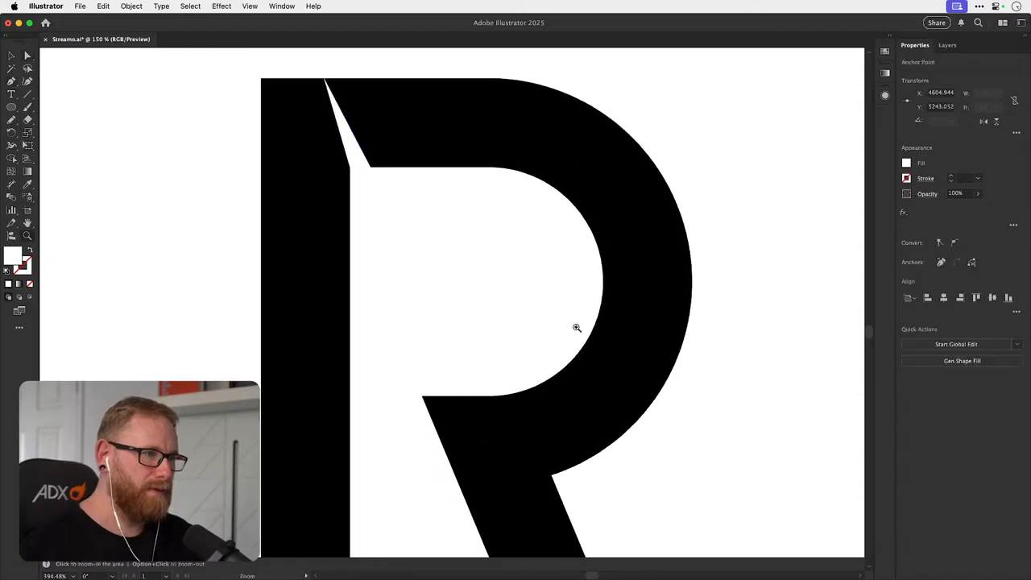
key("v")
key("super+shift+a")
- Examine the whole R with its wedge cut and check its paths in outline view
key("super+minus")
key("super+minus")
key("super+minus")
key("super+minus")
key("super+minus")
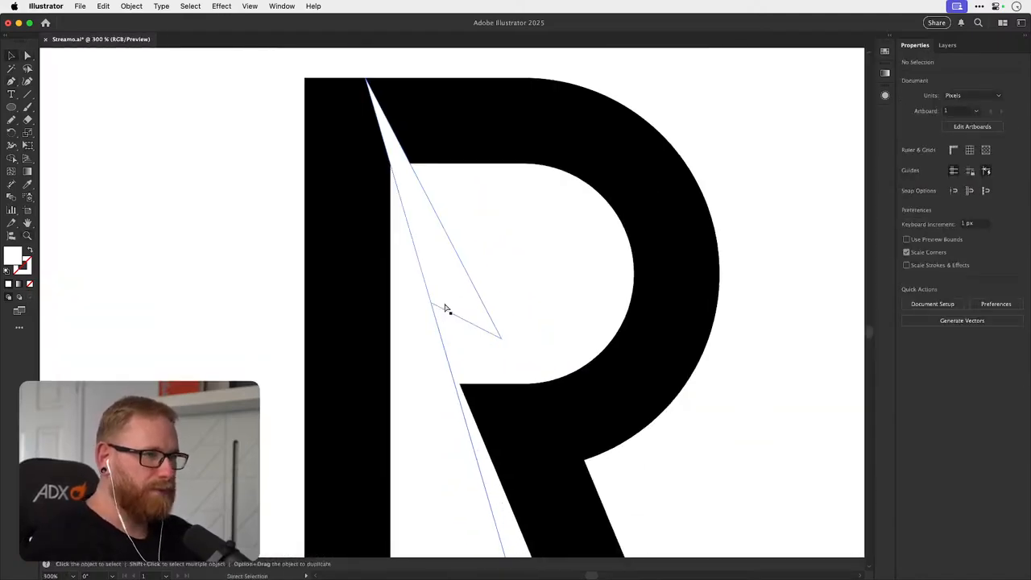
key("space")
left_click_drag(560, 437, 441, 369)
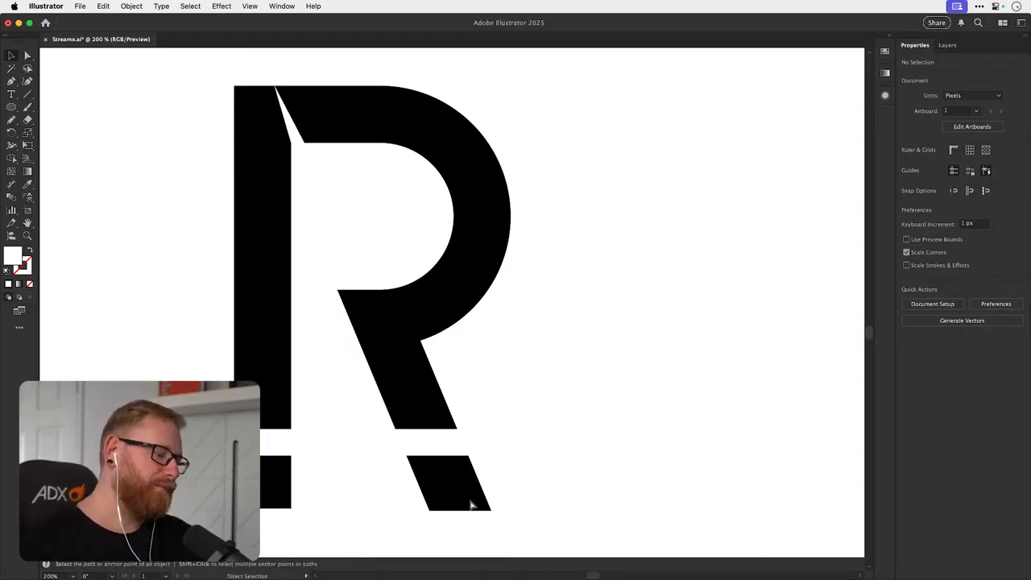
key("super+y")
key("super+y")
key("a")
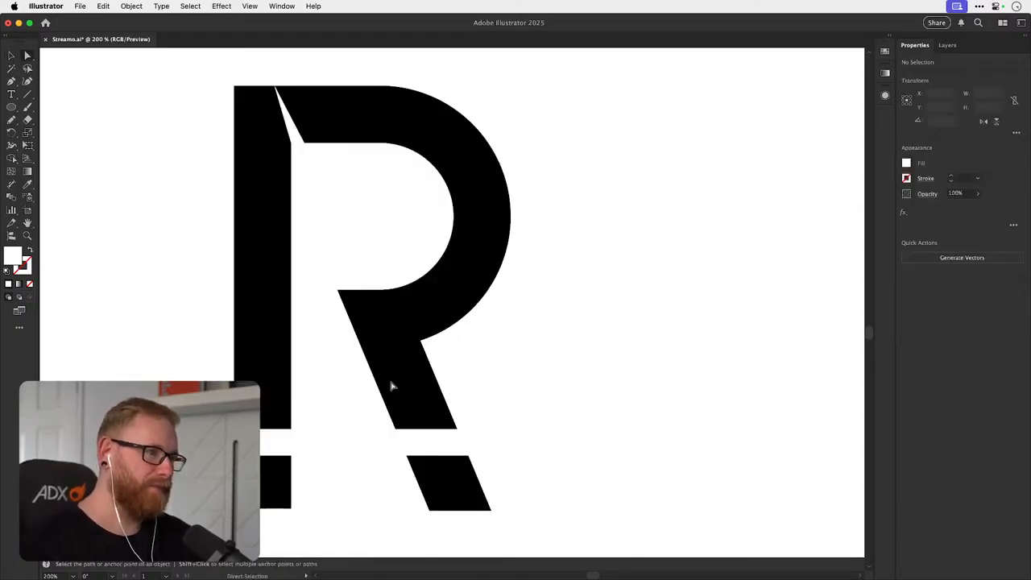
- Move the leg's end anchor inward to make the leg steeper, then deselect the path
left_click(405, 379)
left_click_drag(470, 503, 440, 501)
key("super+y")
key("super+y")
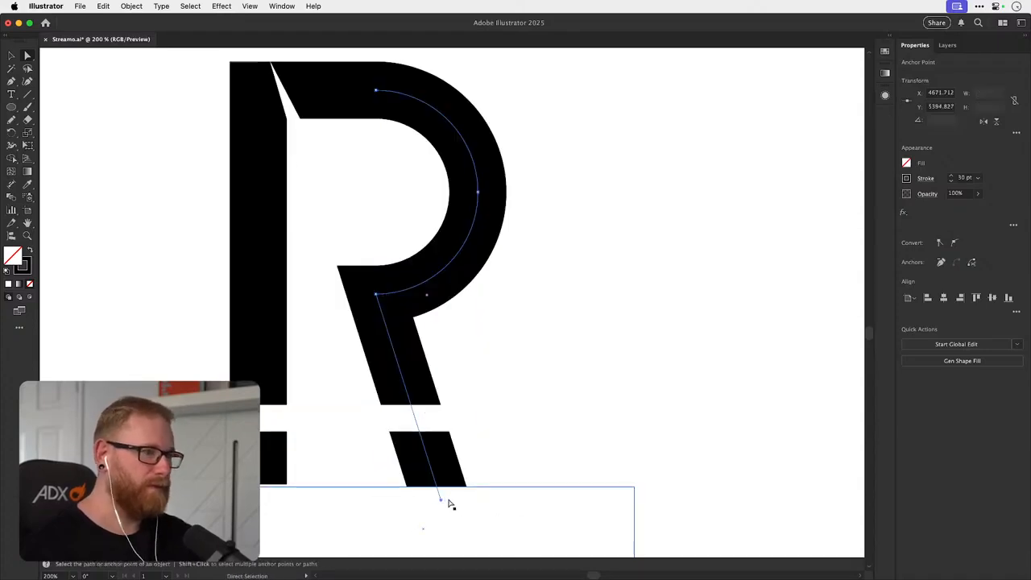
key("super+shift+a")
key("v")
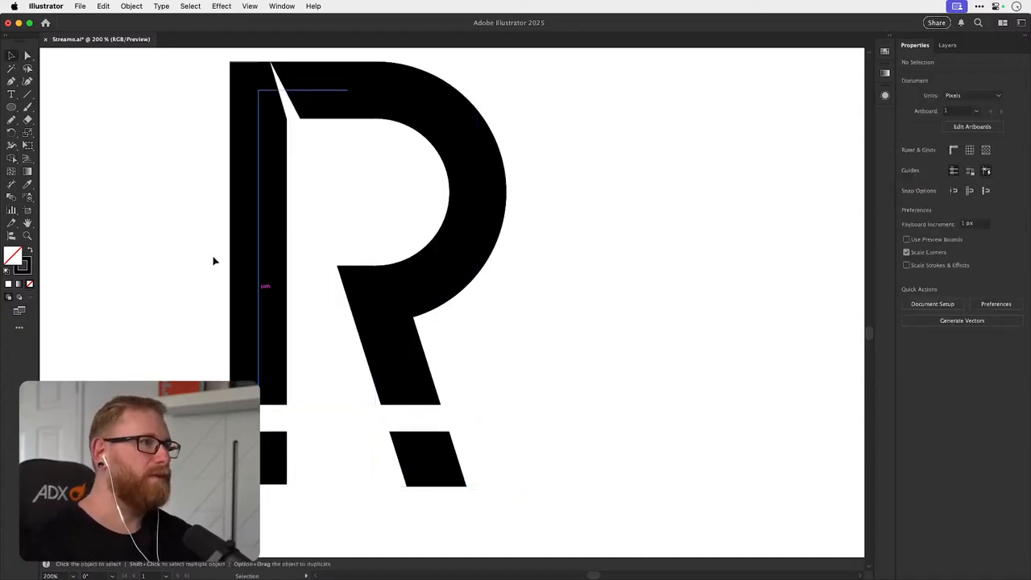
- Draw a straight diagonal line from the wedge's upper tip along its inner edge to just below the leg's foot
left_click(27, 94)
left_click_drag(270, 59, 405, 507)
key("v")
key("super+y")
key("a")
key("super+y")
key("v")
key("super+shift+a")
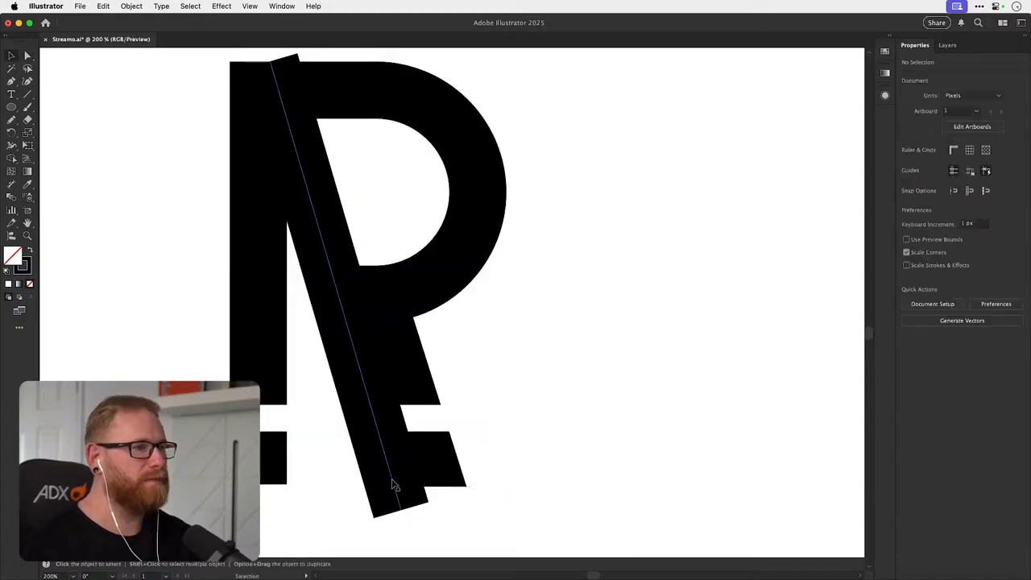
- Convert the diagonal line into a guide
left_click(394, 483)
left_click(250, 6)
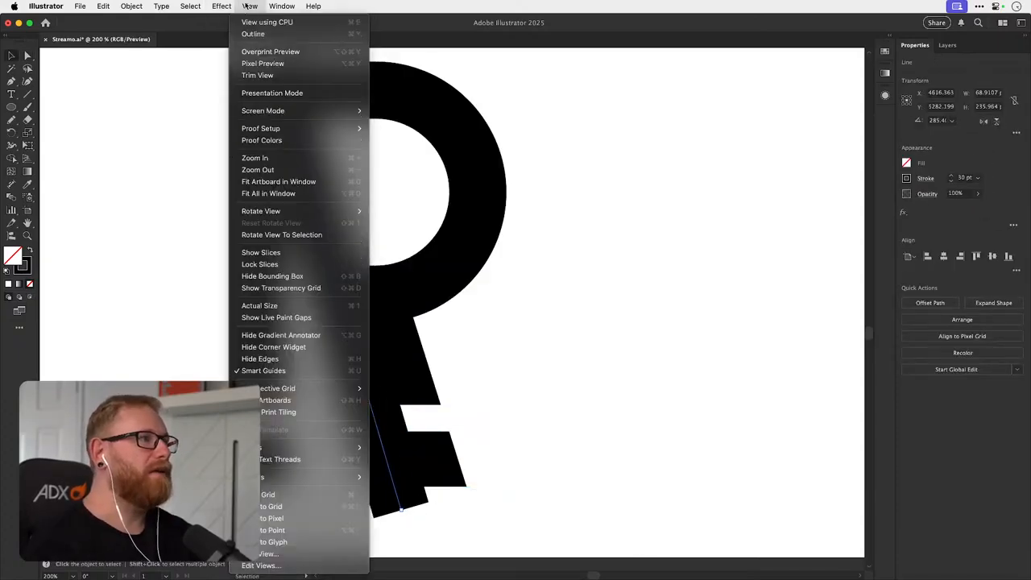
mouse_move(354, 477)
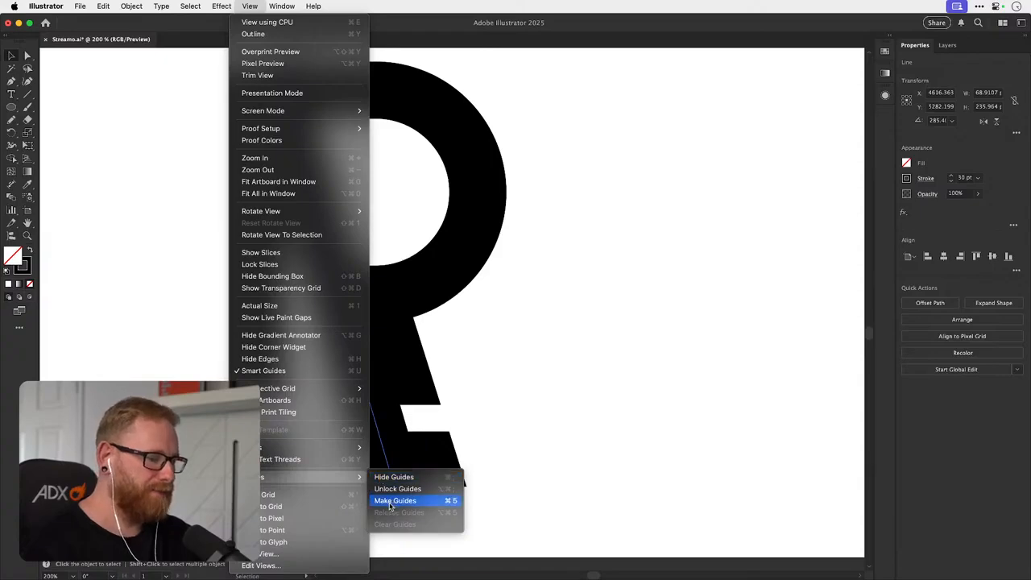
left_click(389, 505)
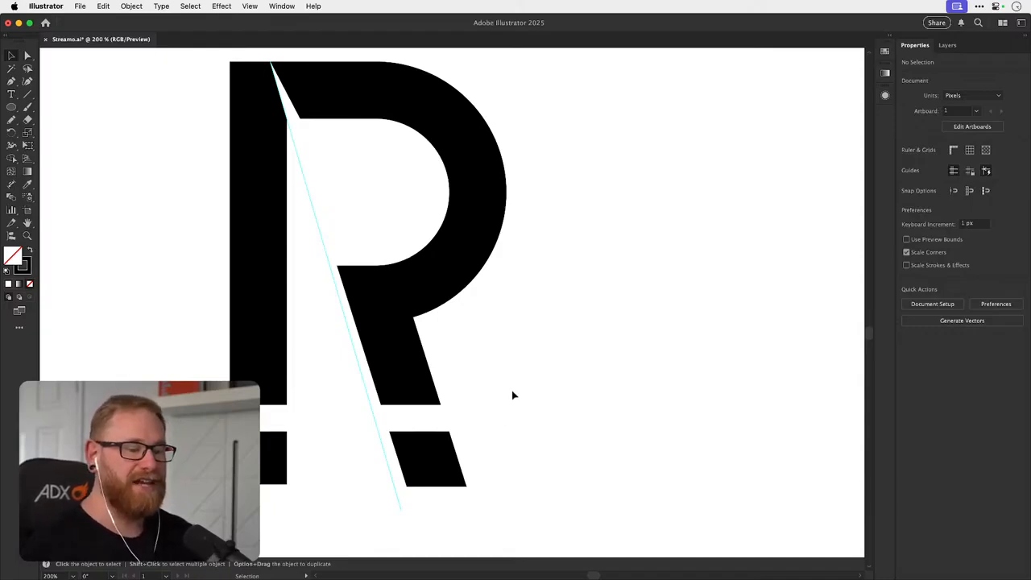
left_click_drag(511, 407, 515, 416)
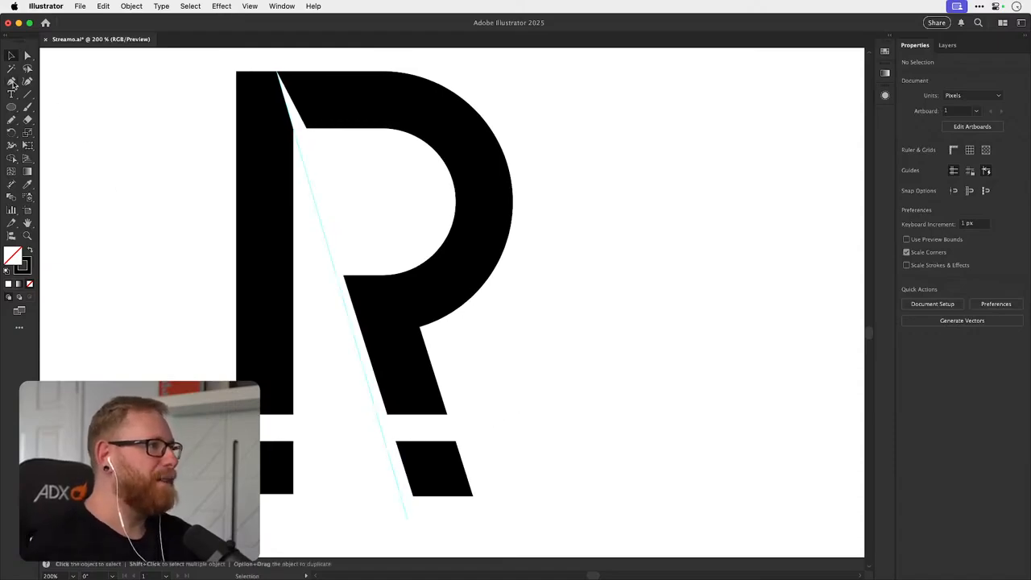
left_click(12, 82)
scroll(322, 177, "up", 2)
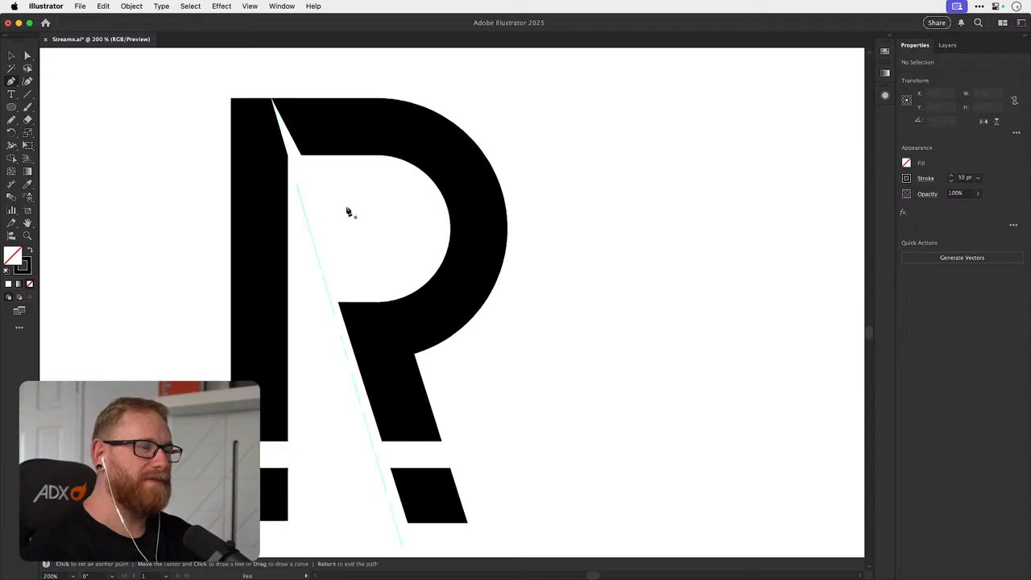
key("v")
key("a")
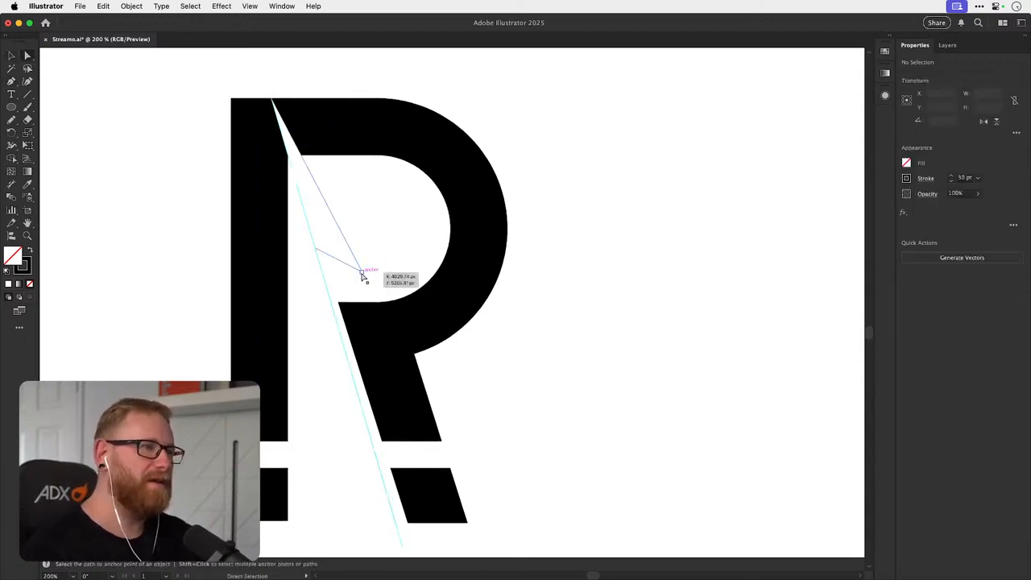
key("v")
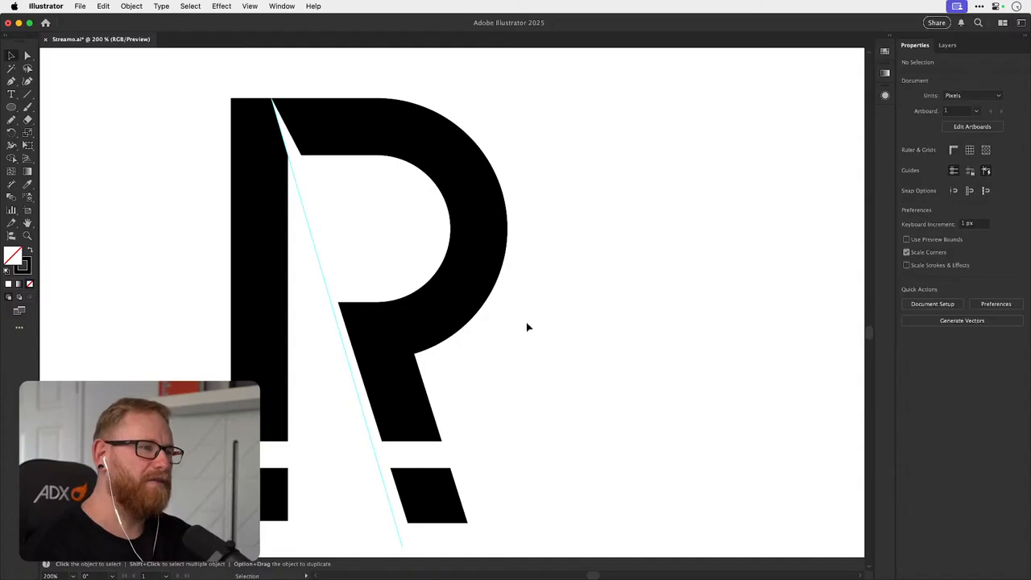
- Draw a closed four-point shape with a slanted lower edge over the counter's lower edge, filled instead of stroked
scroll(368, 315, "up", 3)
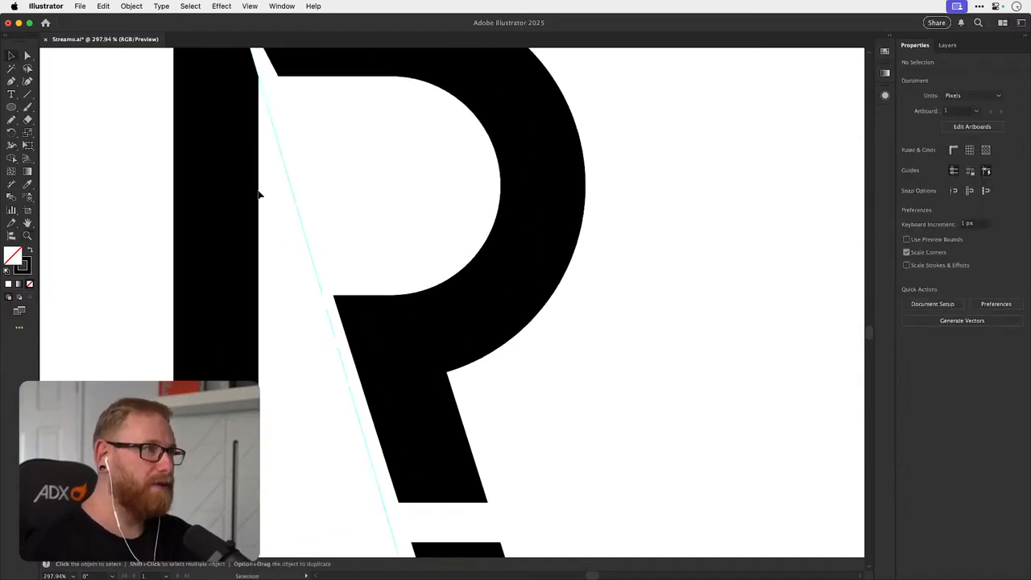
left_click(12, 83)
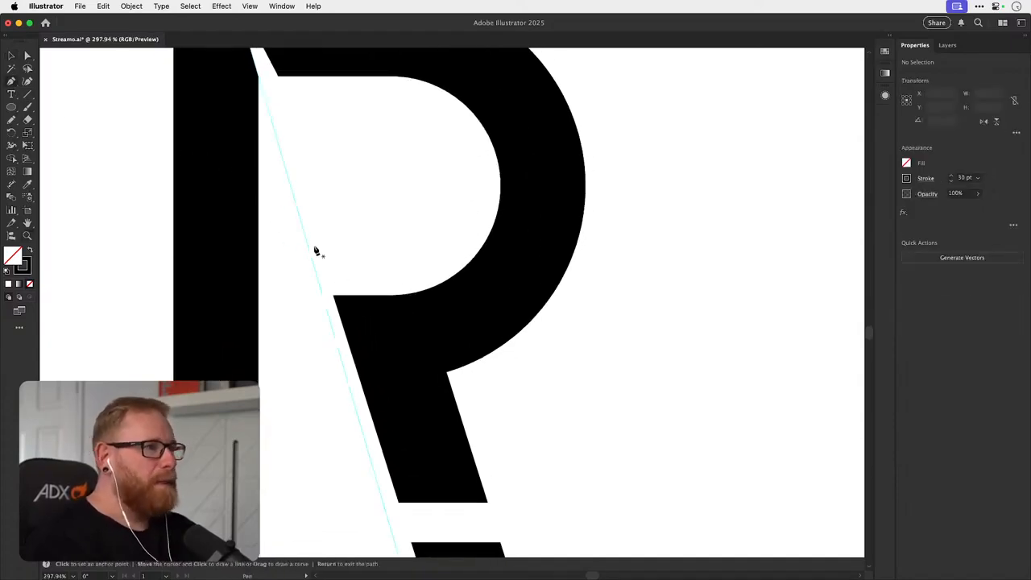
left_click(406, 296)
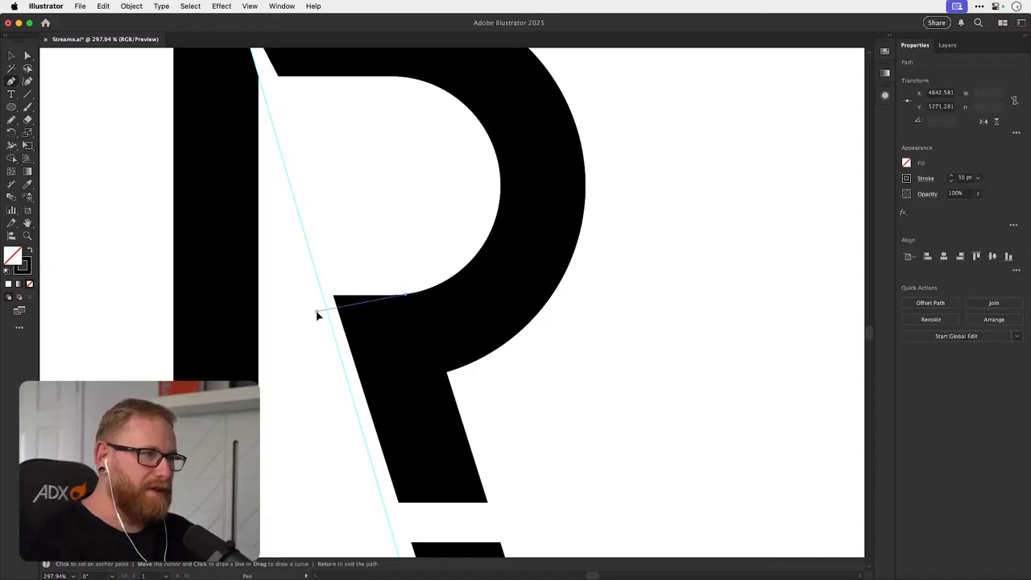
left_click(317, 311)
left_click(314, 282)
left_click(423, 268)
left_click(406, 295)
key("shift+x")
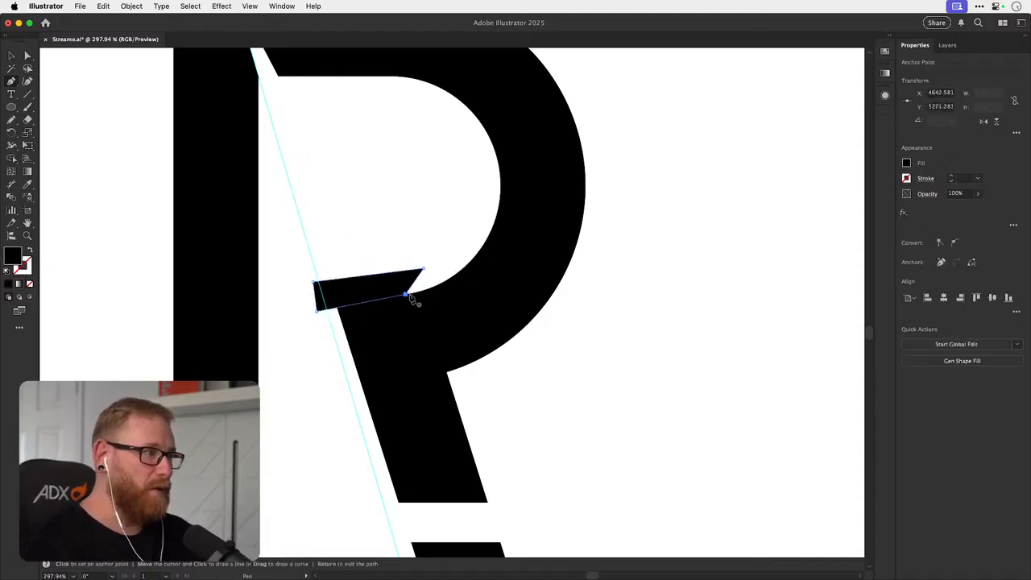
- Fill the four-point shape with white sampled from the background so it cuts a slanted edge into the bowl
key("i")
left_click(632, 291)
key("super+shift+a")
key("v")
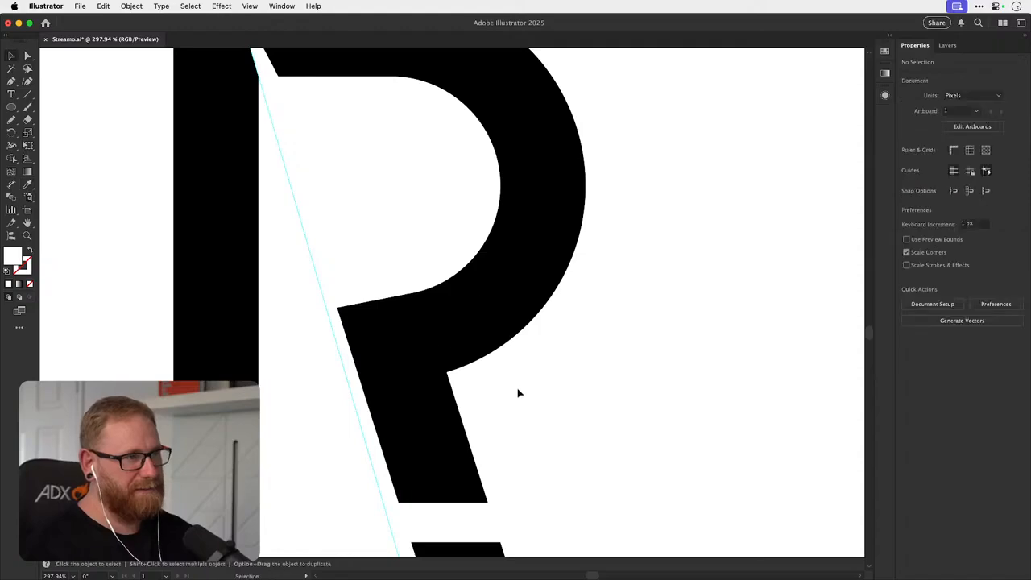
- Remove the white slanted patch from the counter's lower edge
key("super+1")
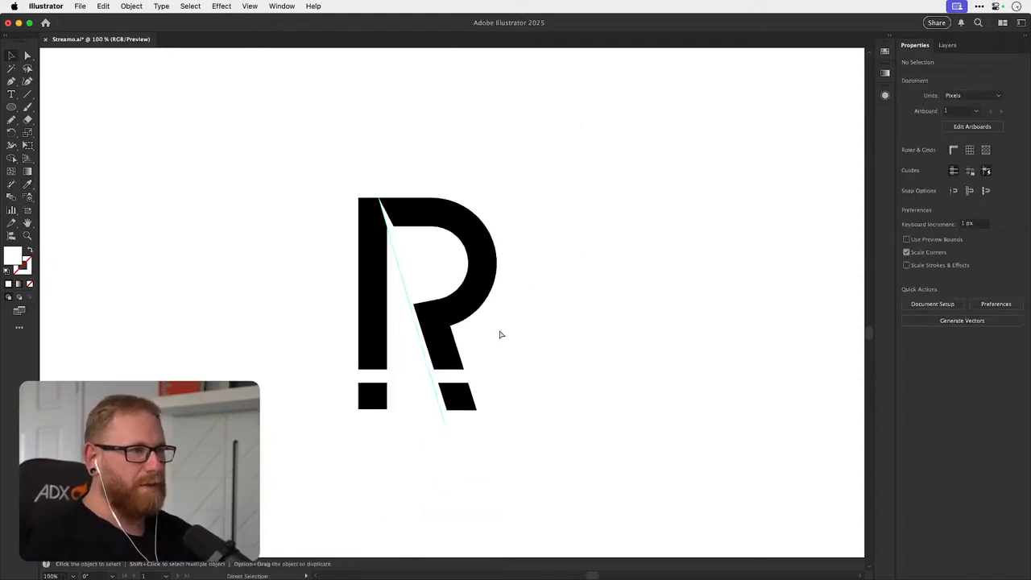
left_click(433, 296)
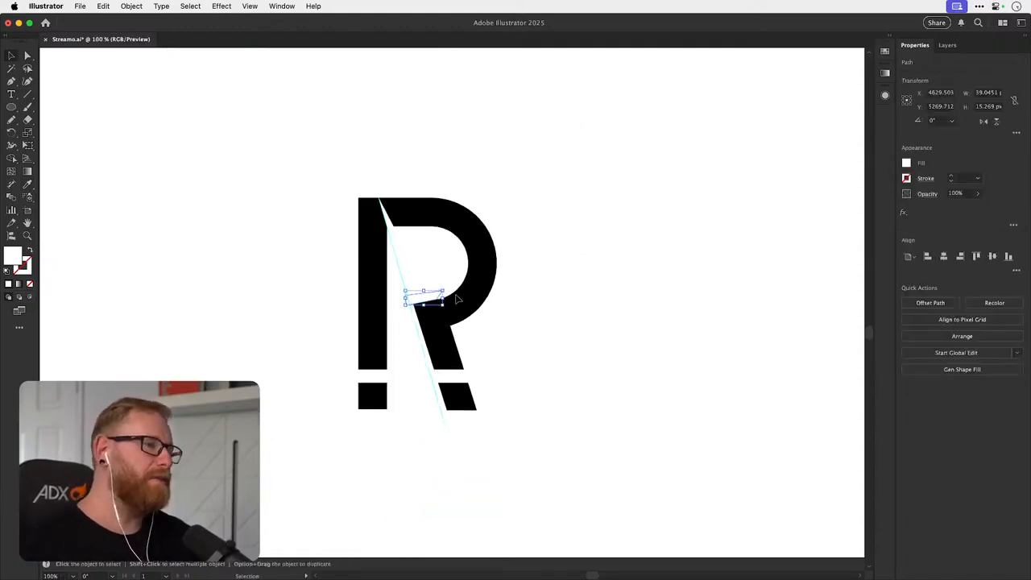
key("a")
key("super+shift+a")
key("v")
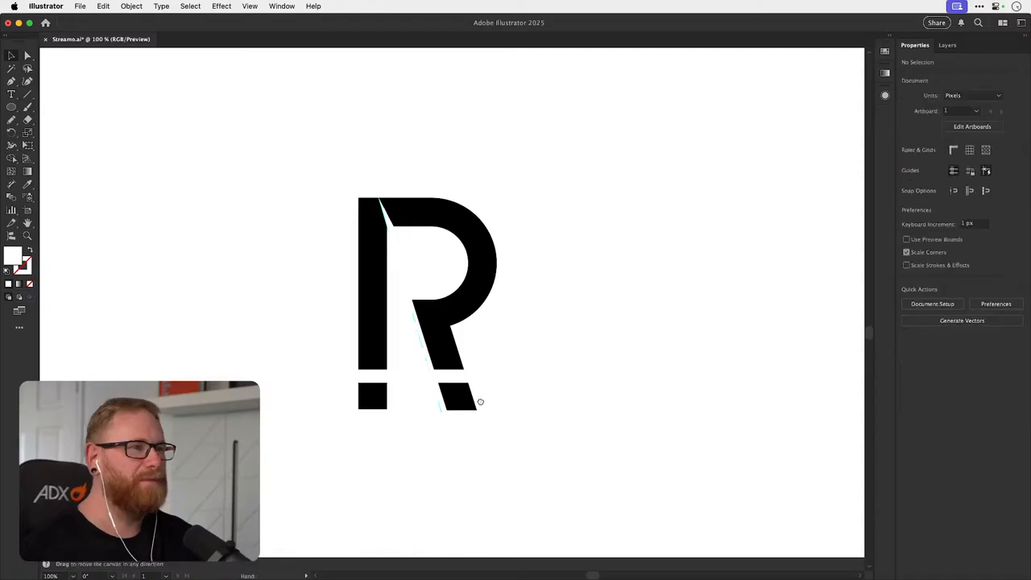
- Nudge the leg's end anchor slightly inward so the leg runs parallel to the diagonal guide
left_click_drag(483, 399, 469, 412)
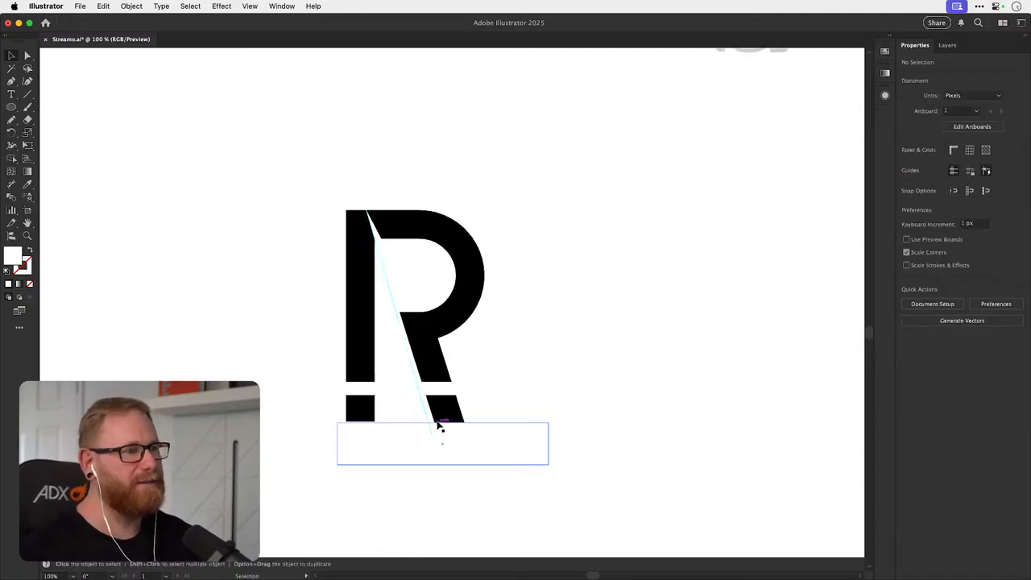
key("a")
left_click_drag(479, 355, 440, 456)
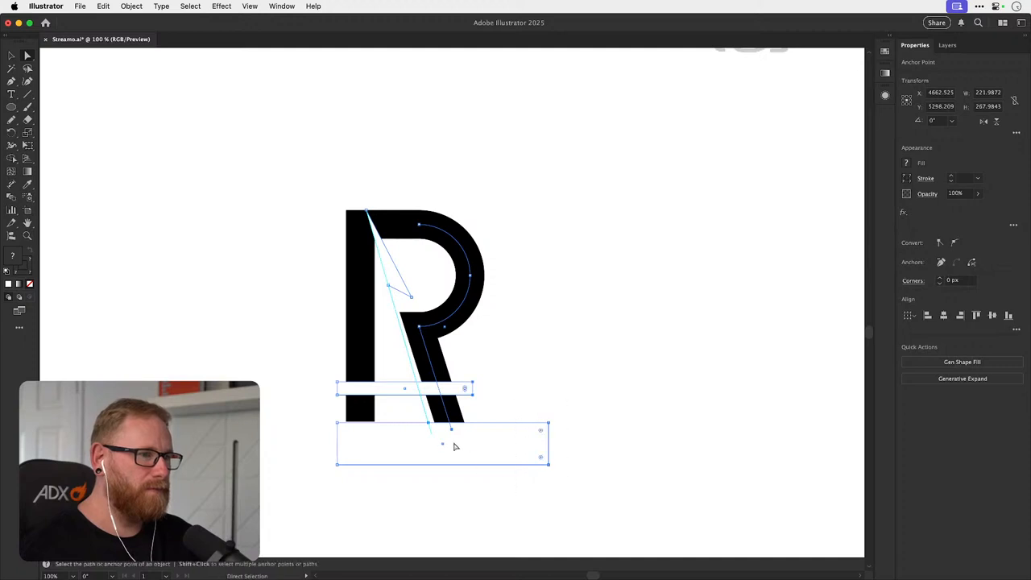
scroll(459, 439, "up", 5)
left_click_drag(462, 432, 456, 435)
key("v")
key("super+shift+a")
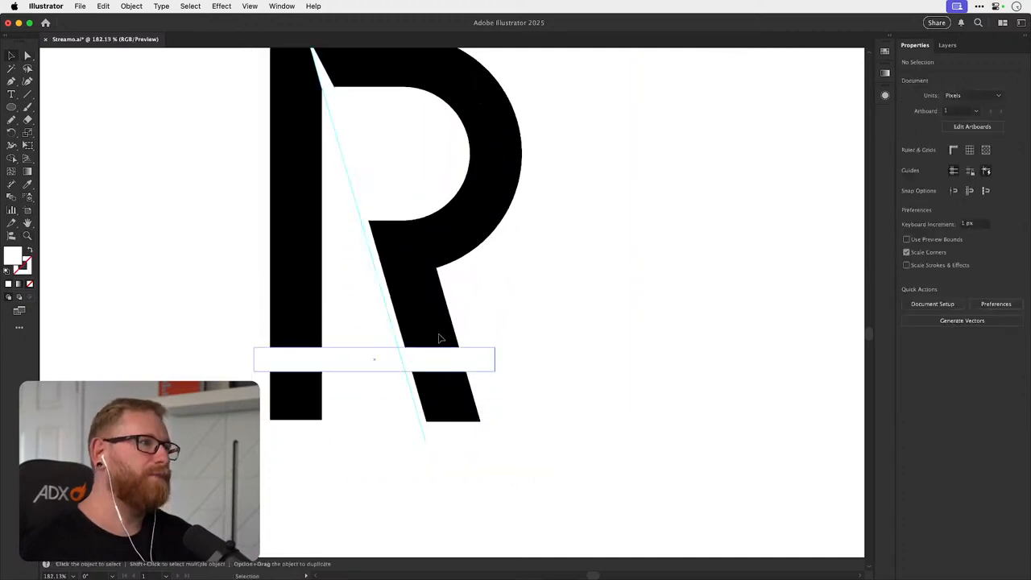
- Shift the leg's anchors sideways until the leg's inner edge lies on the diagonal guide
left_click_drag(397, 266, 397, 303)
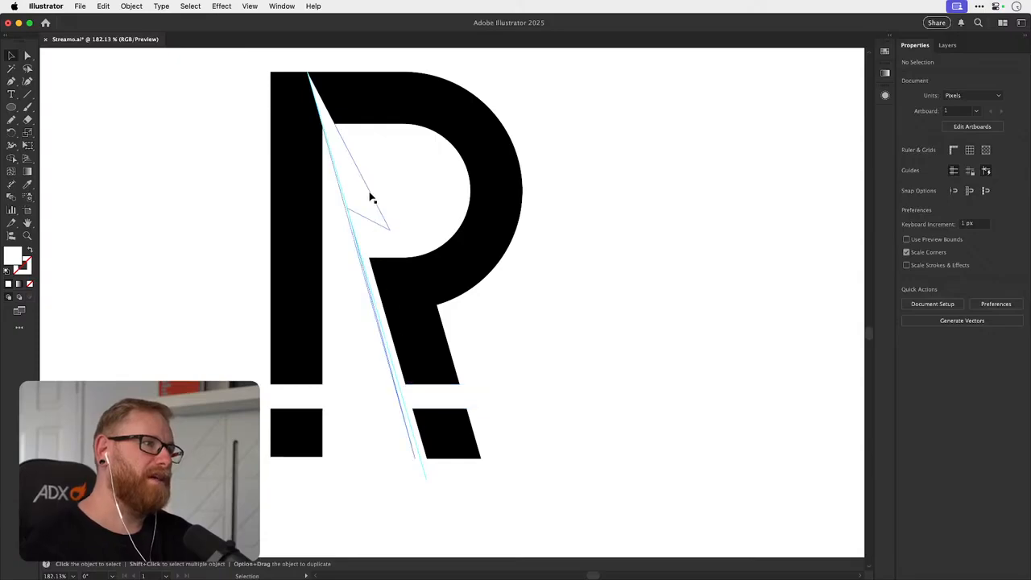
key("a")
left_click_drag(343, 259, 451, 477)
key("super+shift+a")
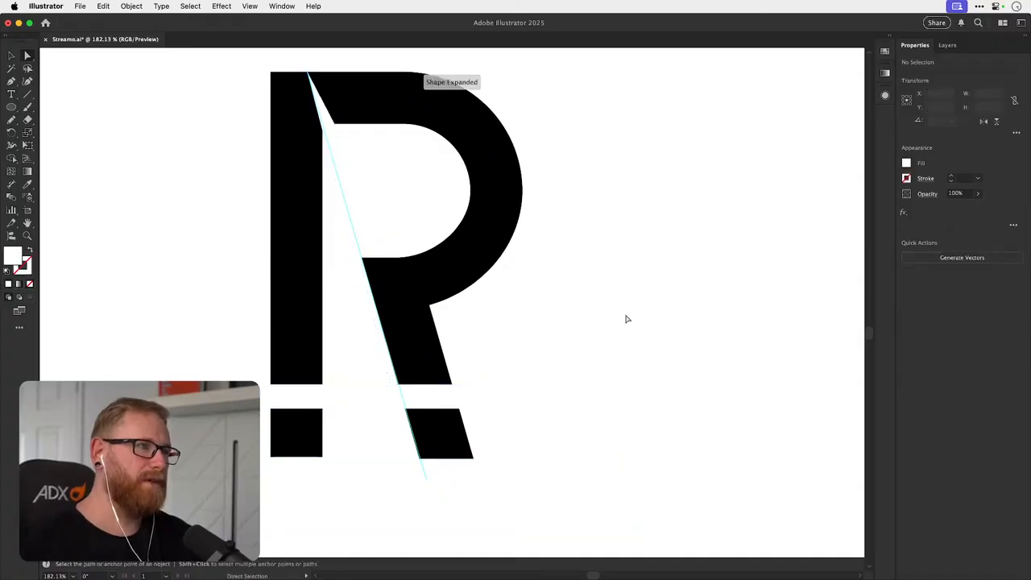
- Move the leg's end anchor outward to give the leg a wider slant away from the guide, then deselect
key("v")
key("super+minus")
key("super+minus")
key("super+minus")
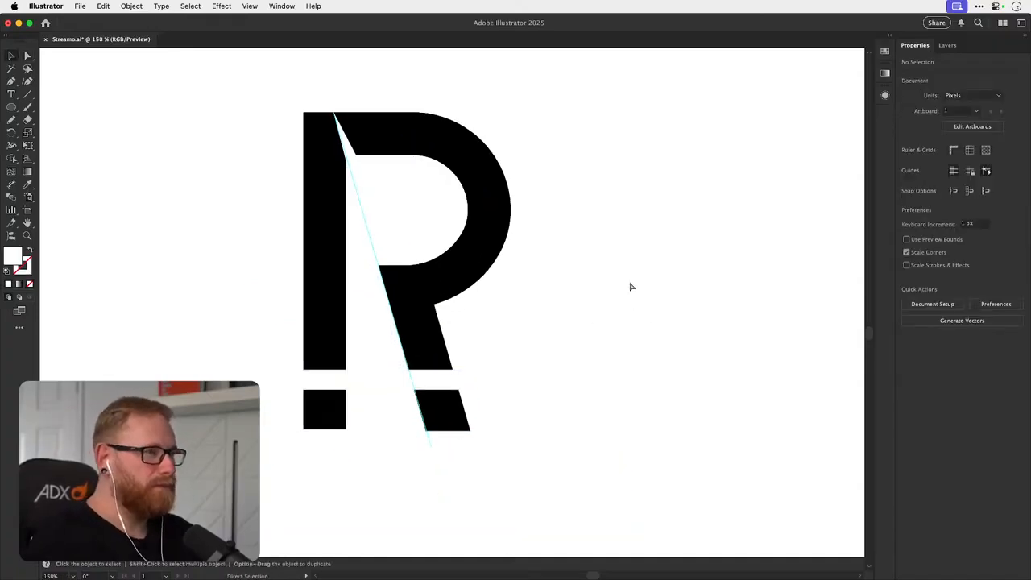
scroll(460, 329, "up", 5)
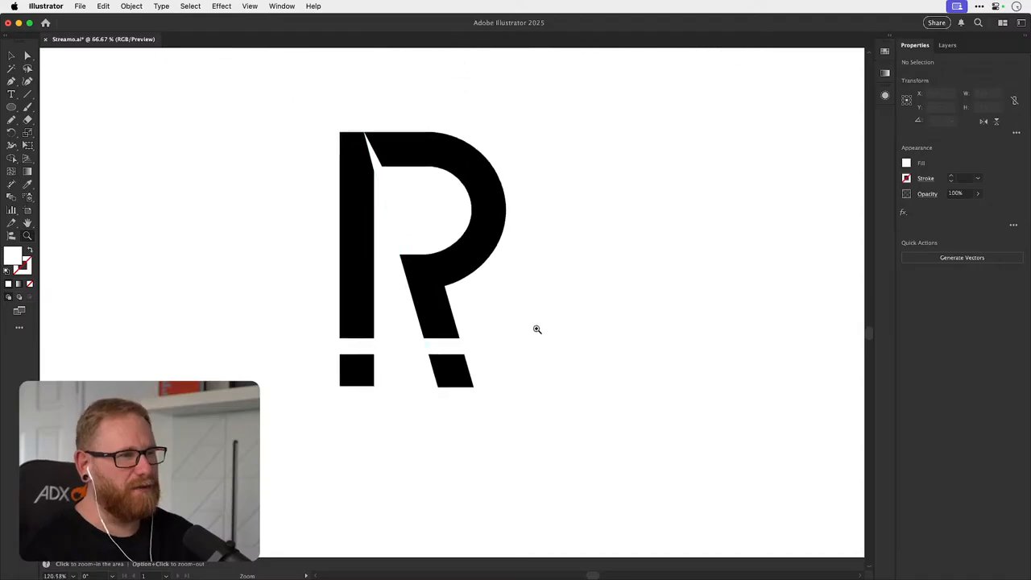
key("a")
left_click(473, 346)
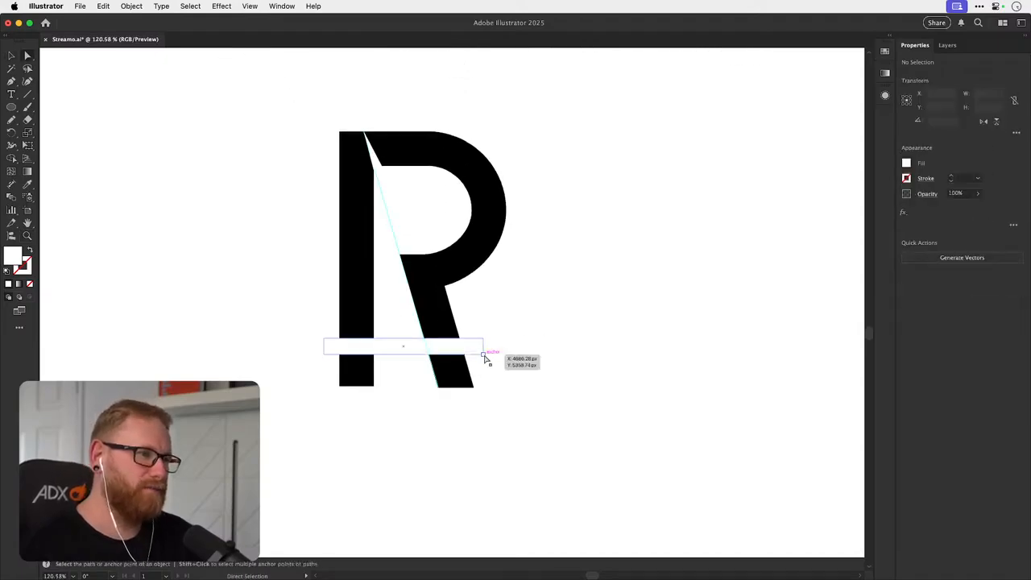
left_click_drag(478, 335, 479, 336)
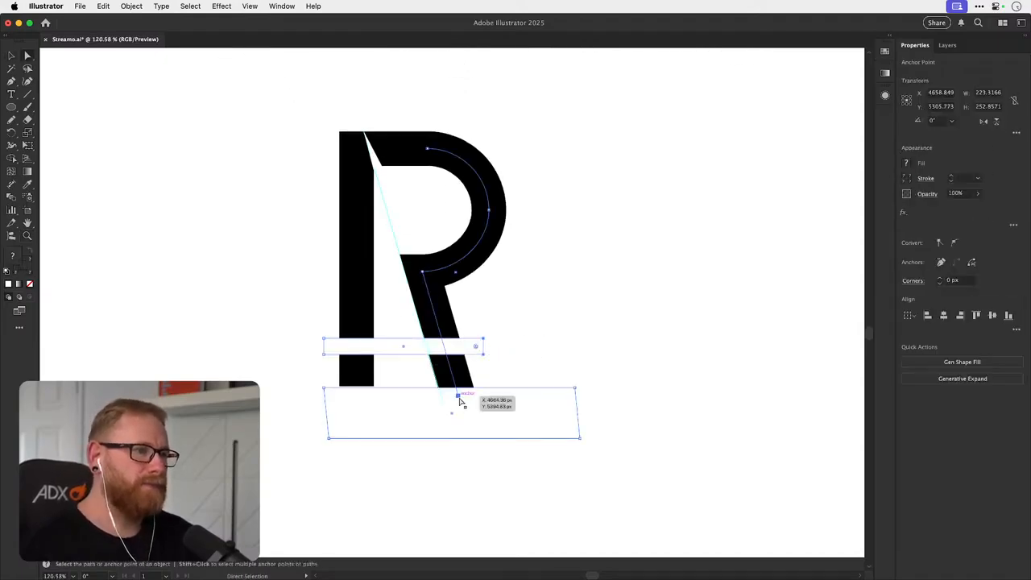
left_click_drag(458, 393, 484, 394)
left_click(599, 433)
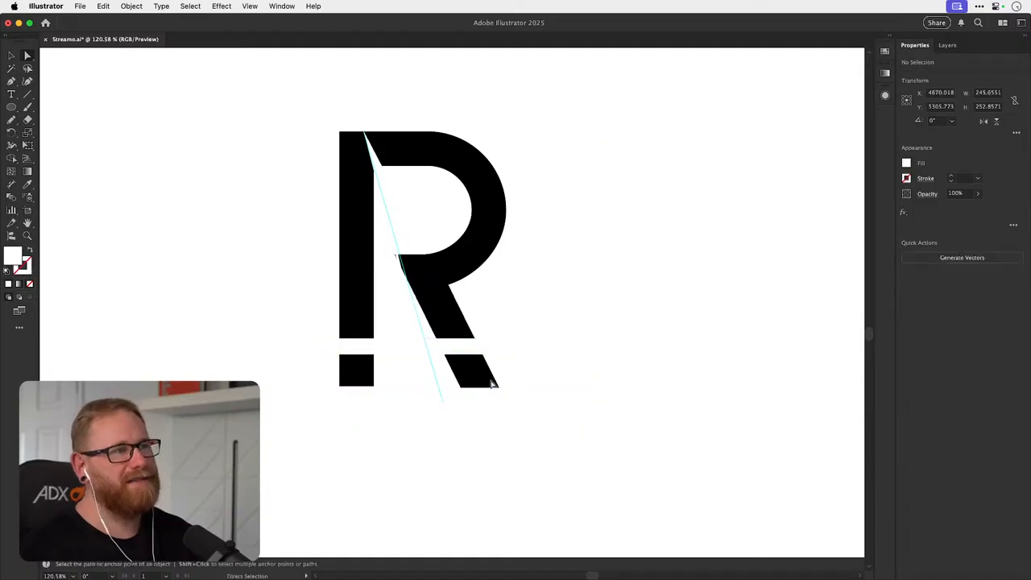
- Thicken the stem path and the bowl-and-leg path to a 40 pt stroke, comparing the letter before and after the change
key("v")
left_click_drag(488, 336, 477, 391)
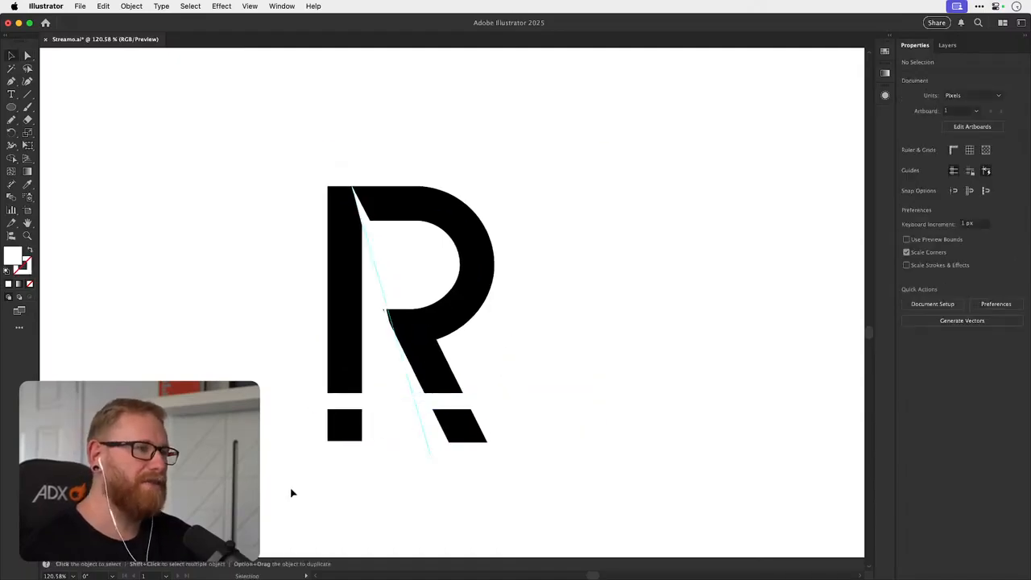
left_click_drag(290, 490, 483, 169)
left_click(538, 225)
left_click(478, 259)
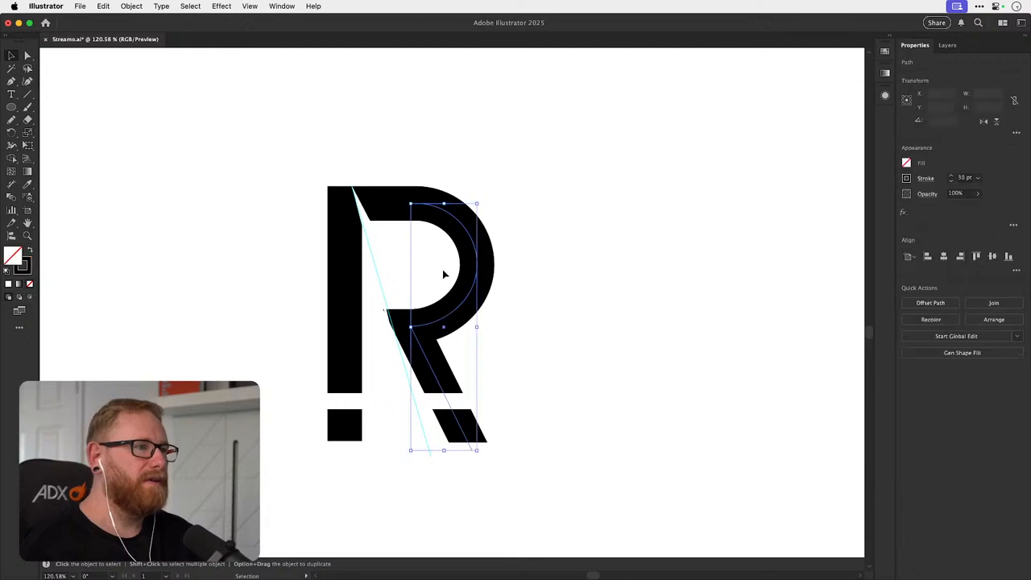
left_click(951, 174, "shift")
key("shift+super+a")
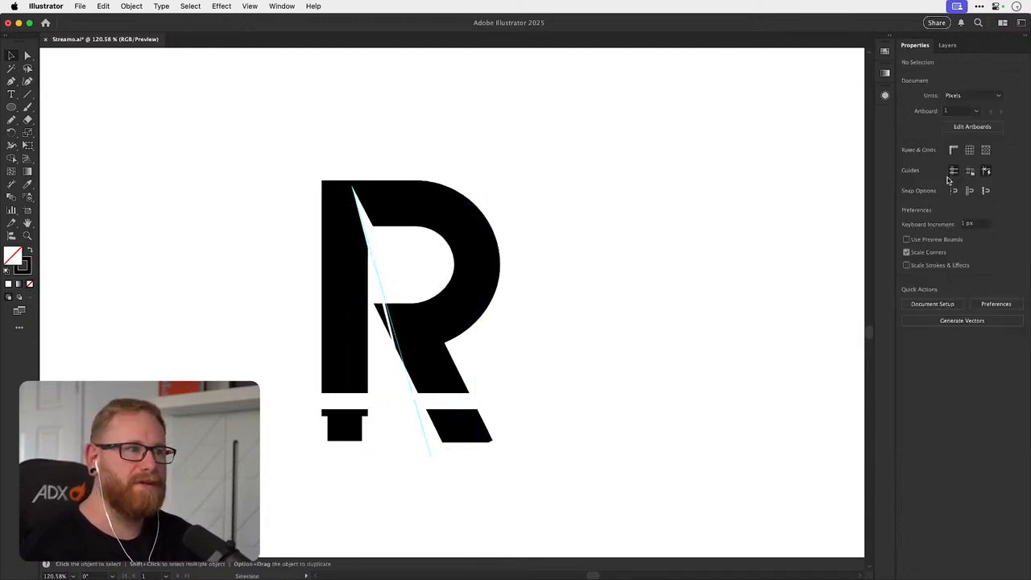
key("super+z")
key("shift+super+z")
key("shift+super+a")
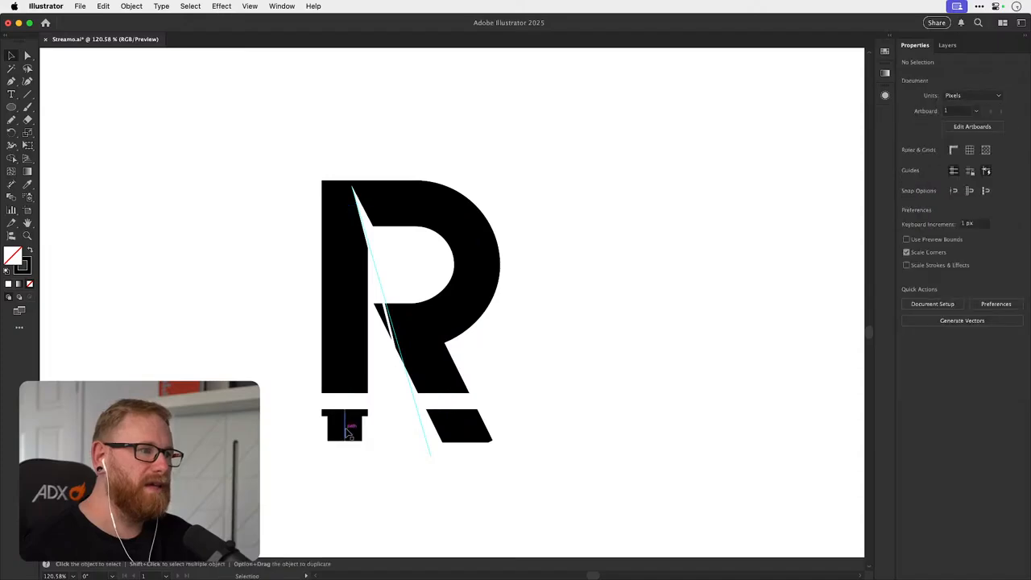
left_click(347, 429)
left_click(461, 432, "shift")
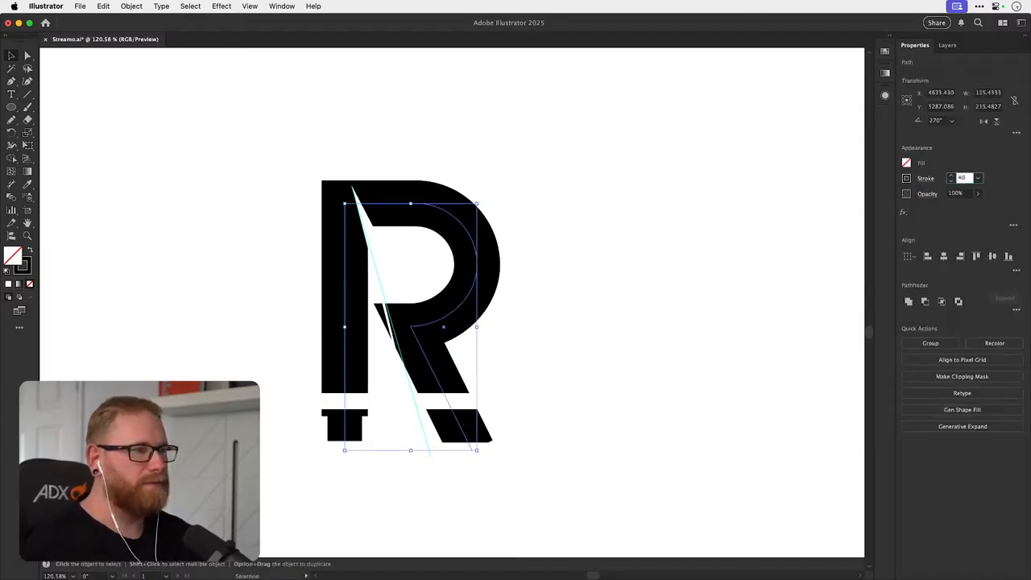
key("shift+super+a")
- Extend the stem and leg downward and reposition the white base block to trim both feet level
mouse_move(479, 458)
left_mouse_down()
mouse_move(467, 470)
mouse_move(478, 474)
left_mouse_up()
key("a")
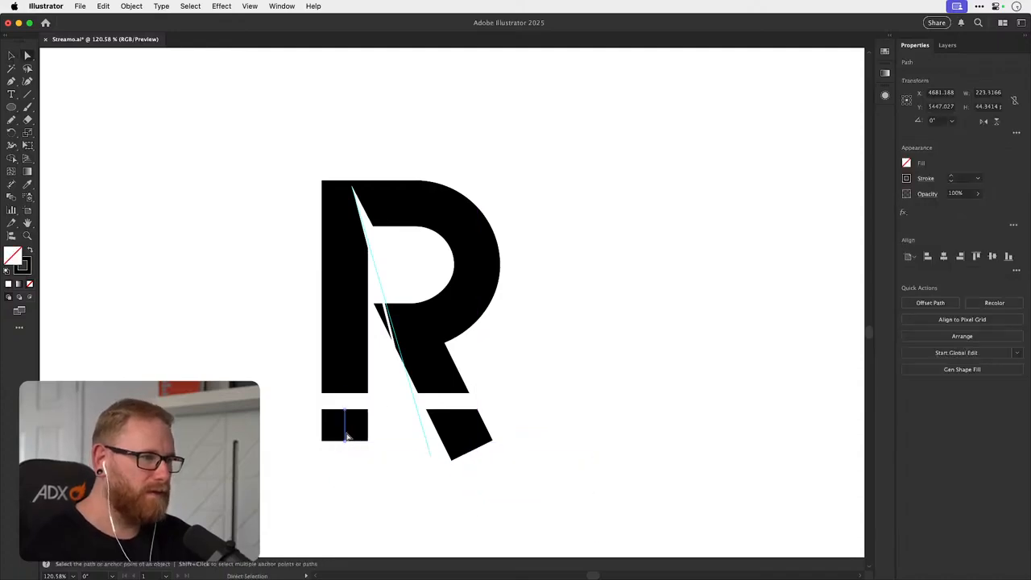
left_click_drag(345, 442, 348, 471)
left_click_drag(473, 452, 481, 469)
key("v")
left_click_drag(451, 501, 421, 464)
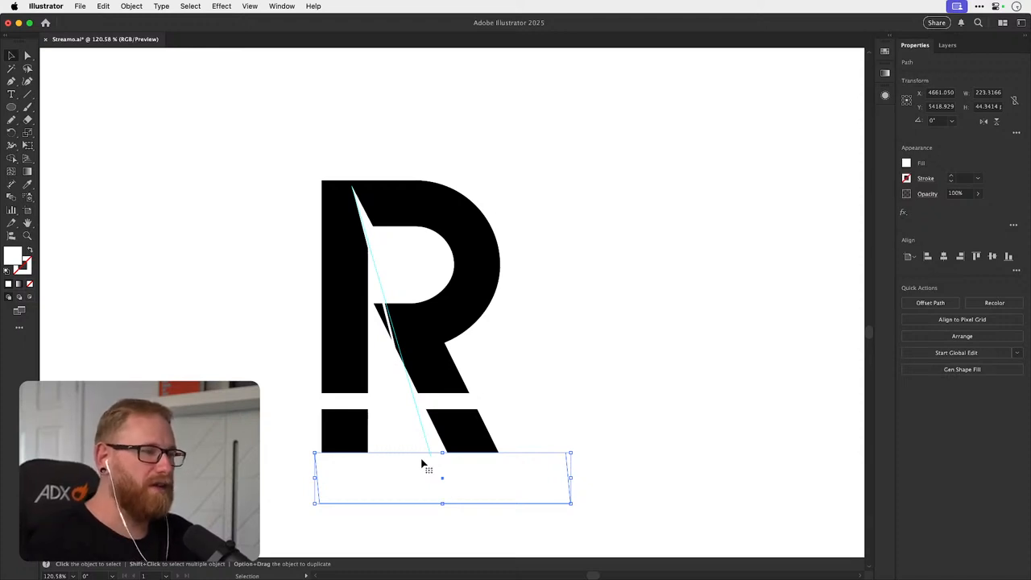
left_click(671, 323)
left_click(129, 6)
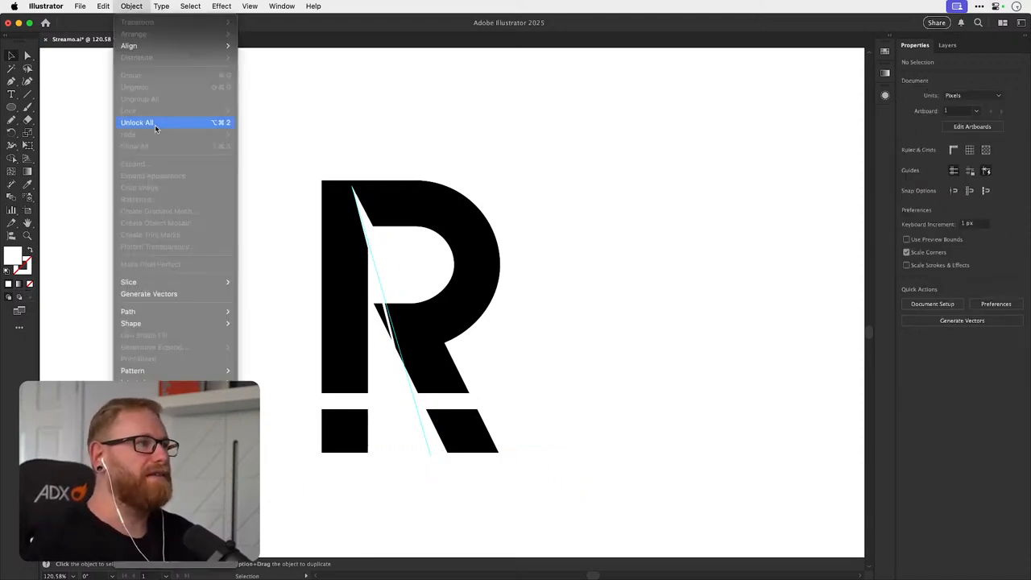
mouse_move(173, 370)
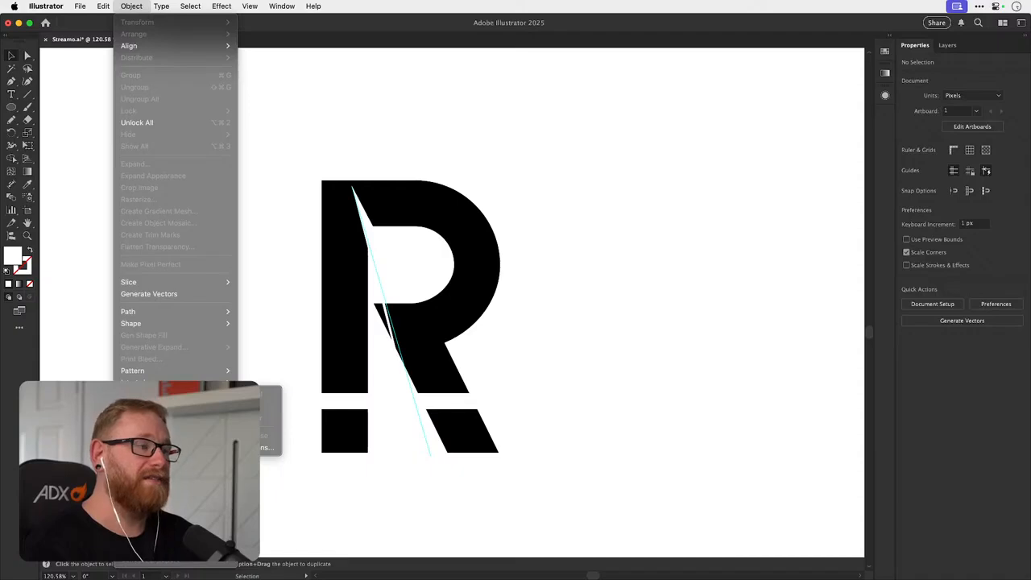
left_click(653, 342)
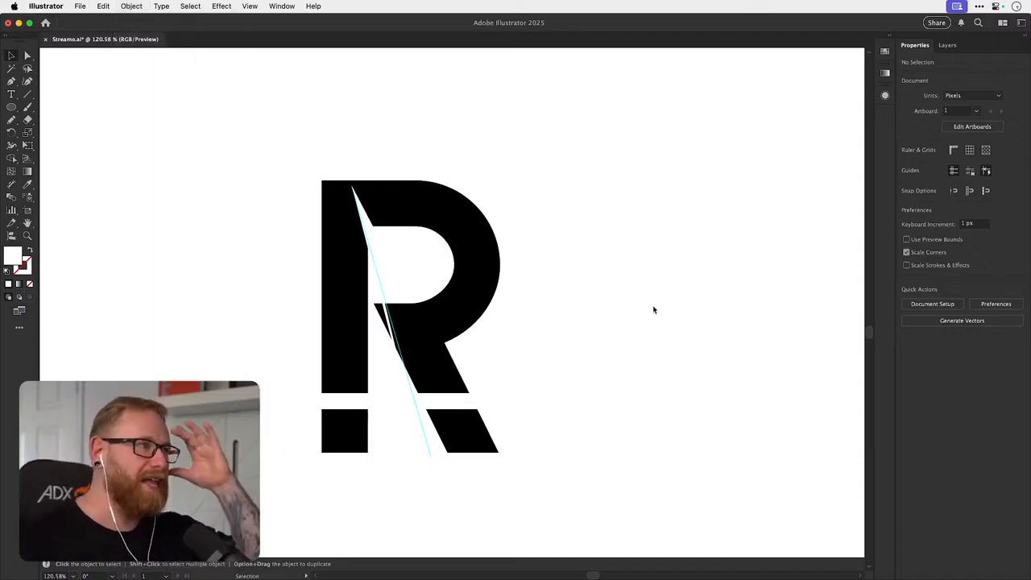
- Look over the sheet of letter sketches, examining the pointed M sketch up close, and return to the vector R
key("a")
key("super+minus")
key("super+minus")
key("super+minus")
key("super+minus")
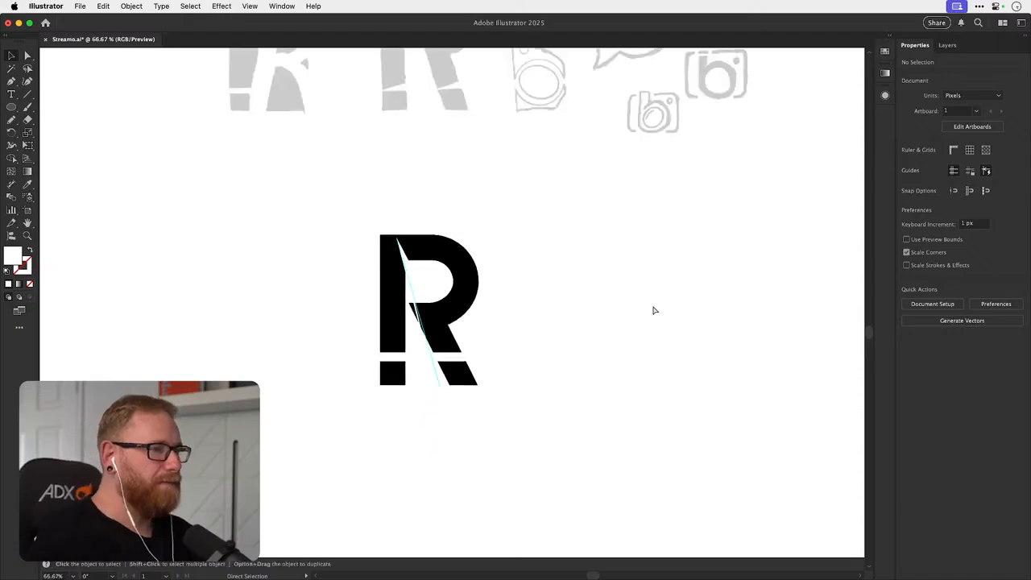
left_click_drag(461, 322, 459, 479)
left_click_drag(461, 322, 460, 410)
scroll(451, 338, "up", 5)
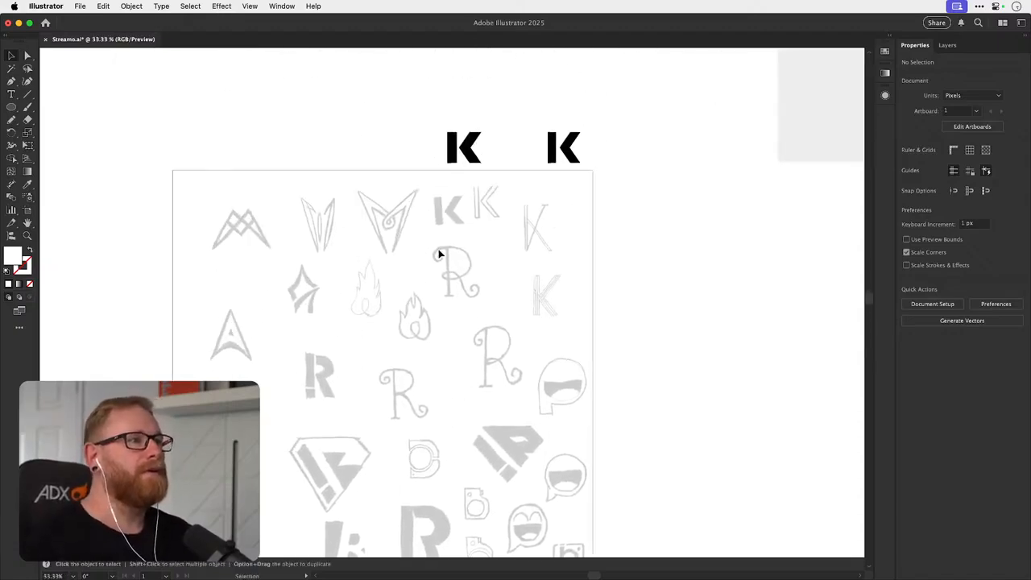
scroll(559, 247, "up", 10)
scroll(396, 243, "up", 3)
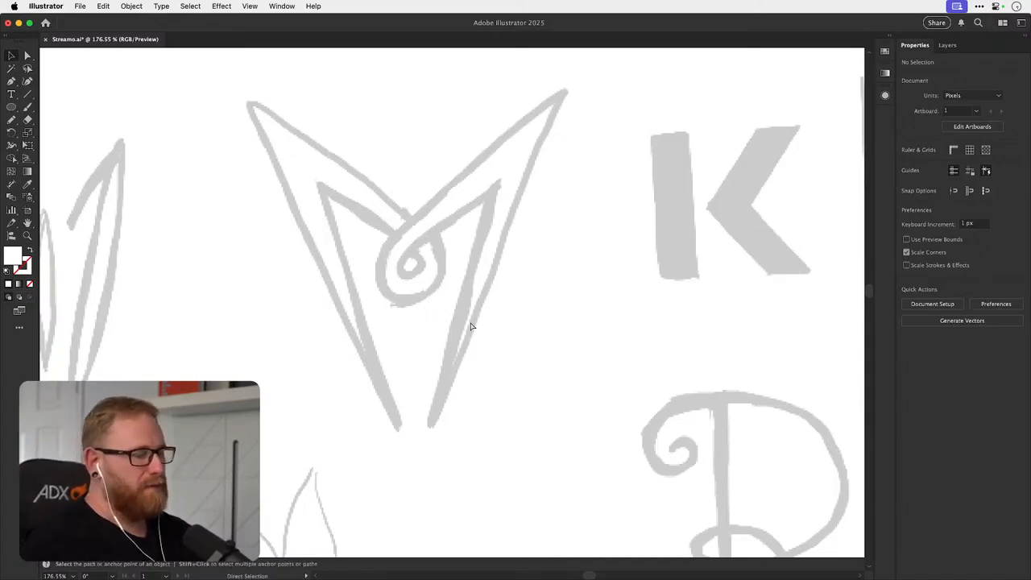
scroll(472, 326, "down", 12)
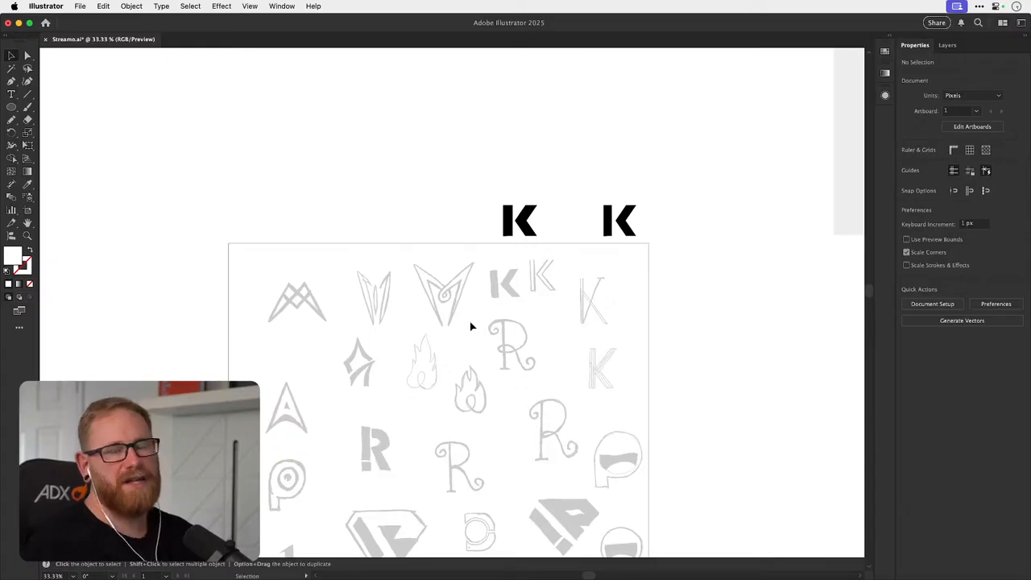
scroll(471, 326, "down", 10)
key("z")
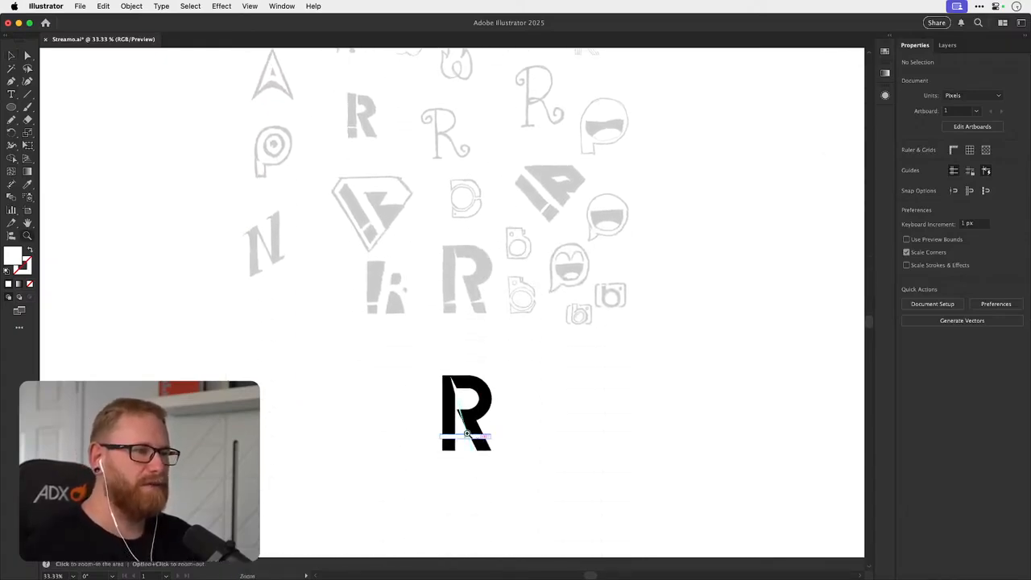
scroll(467, 434, "up", 7)
key("v")
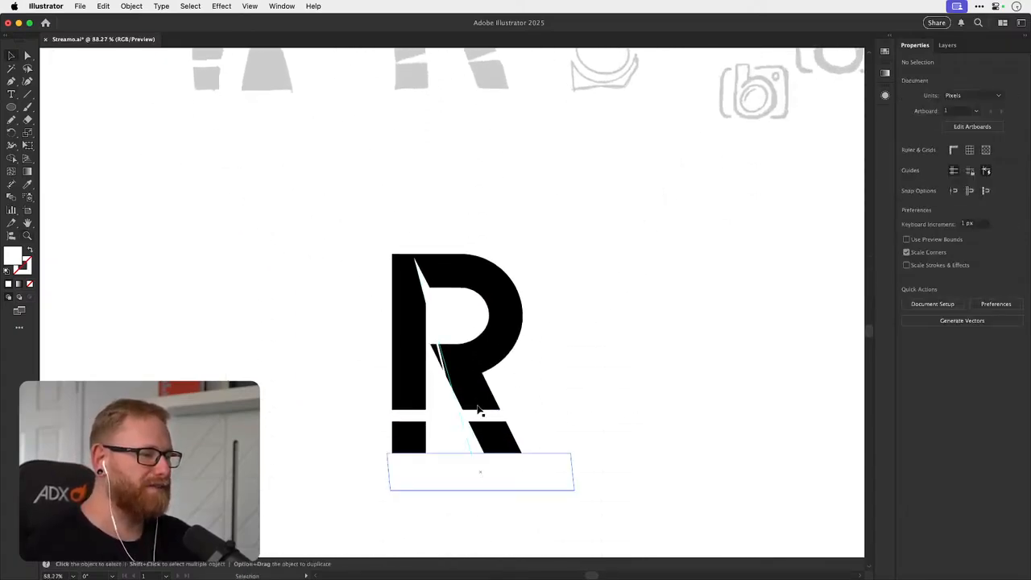
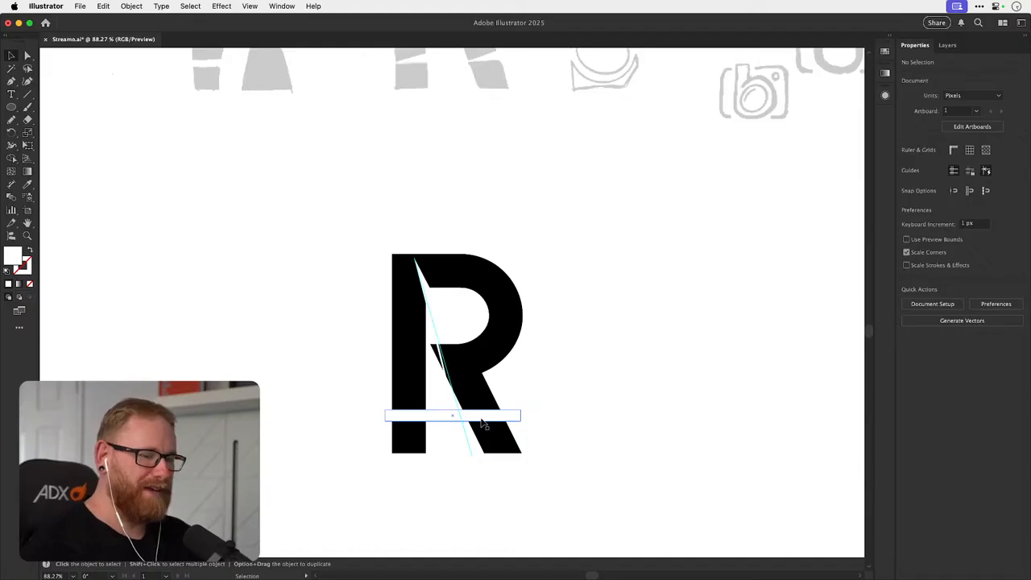
- Try to pull the white wedge's lowest anchor inward toward the stem
key("a")
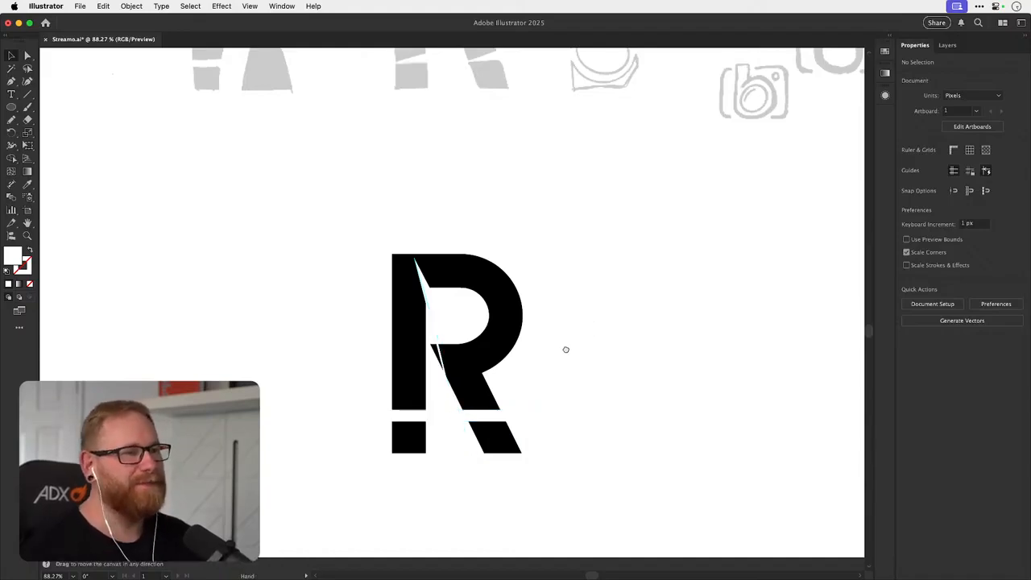
scroll(451, 368, "down", 1)
scroll(449, 368, "up", 5)
left_click(429, 307)
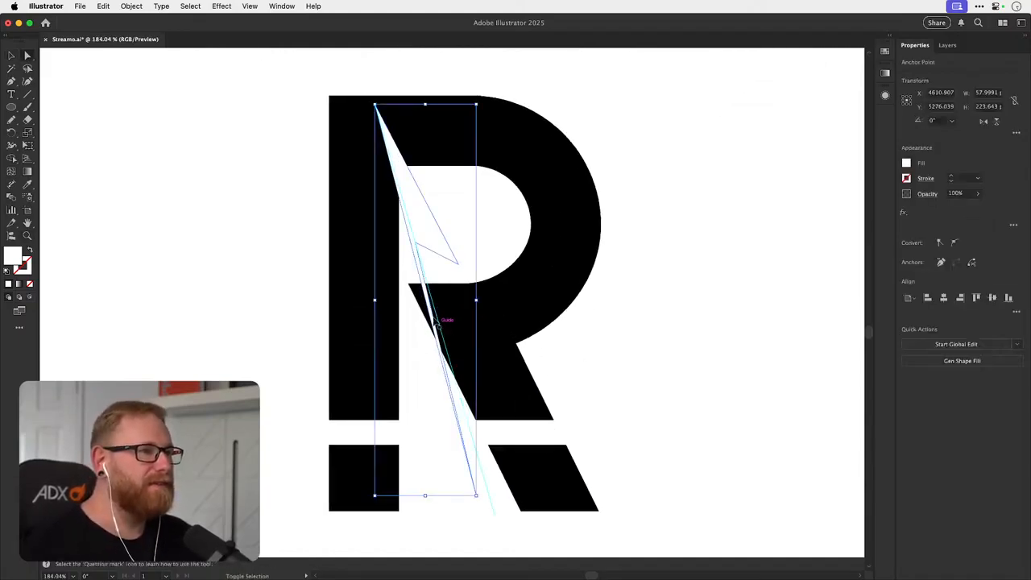
left_click(414, 242)
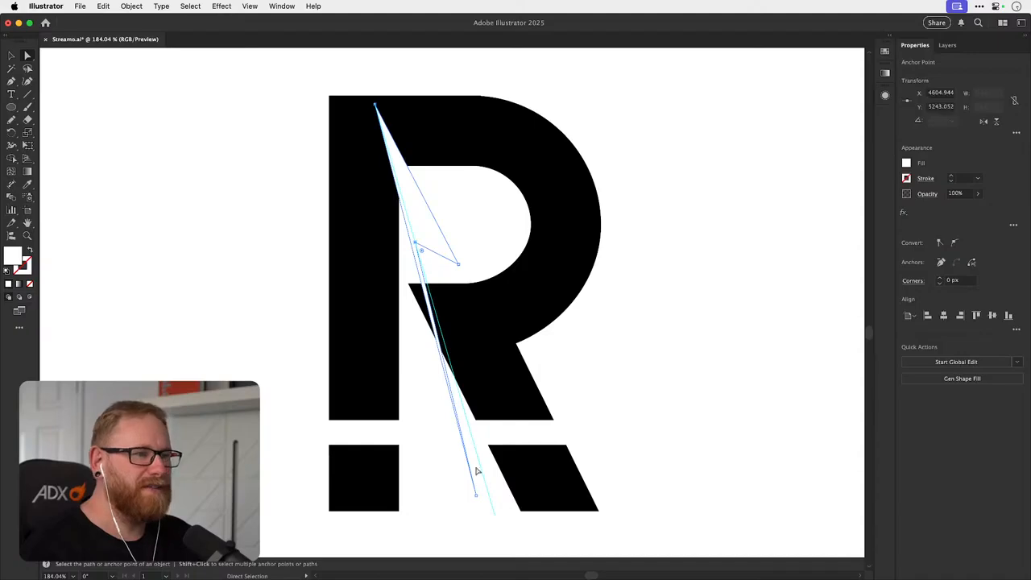
left_click_drag(476, 494, 448, 493)
key("super+z")
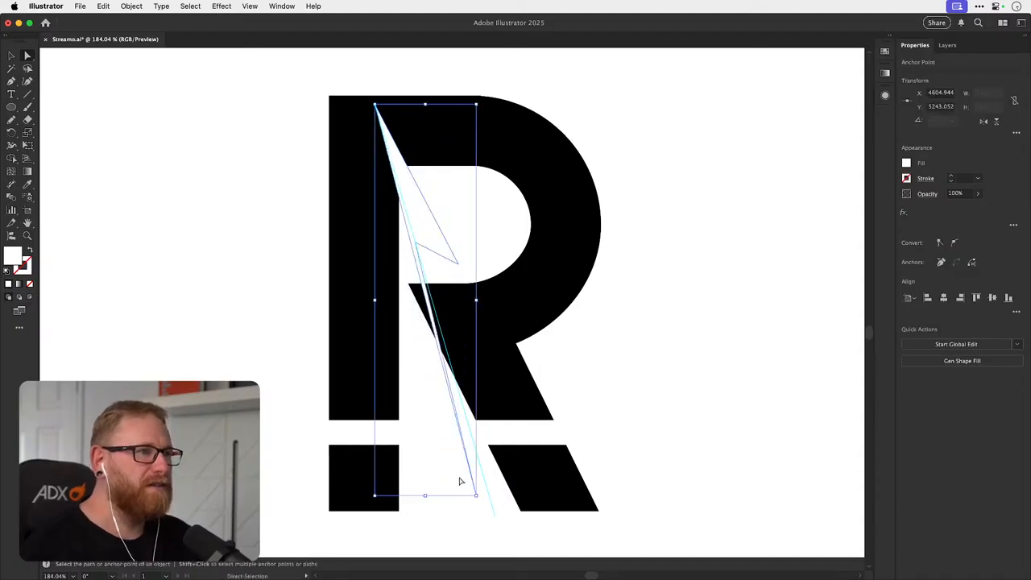
- Add an anchor on the stem-side edge of the white wedge and pull it down toward the stem to widen the cut, and deselect
key("plus")
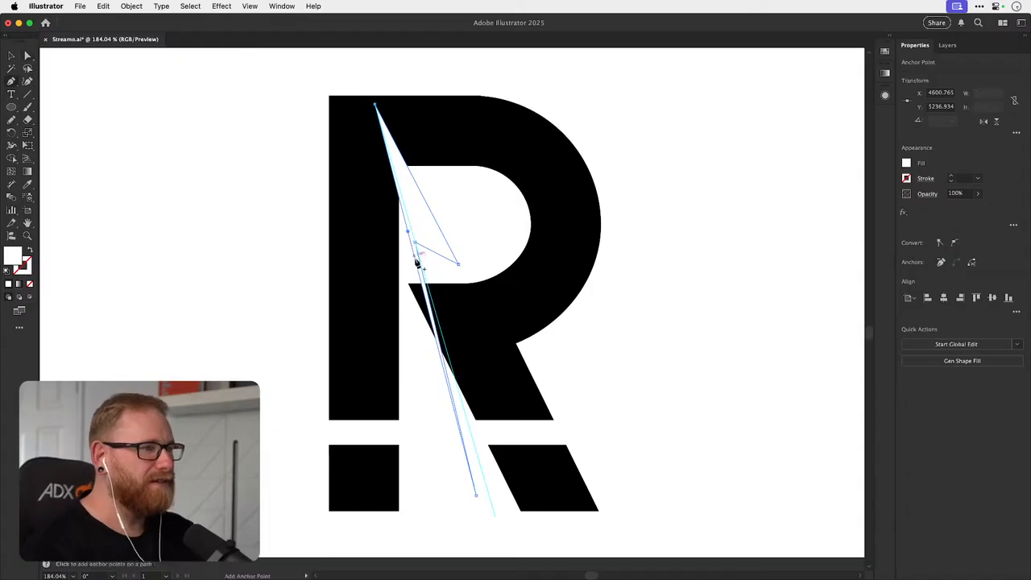
left_click(416, 261)
key("a")
left_click_drag(416, 260, 405, 279)
left_click(661, 300)
key("v")
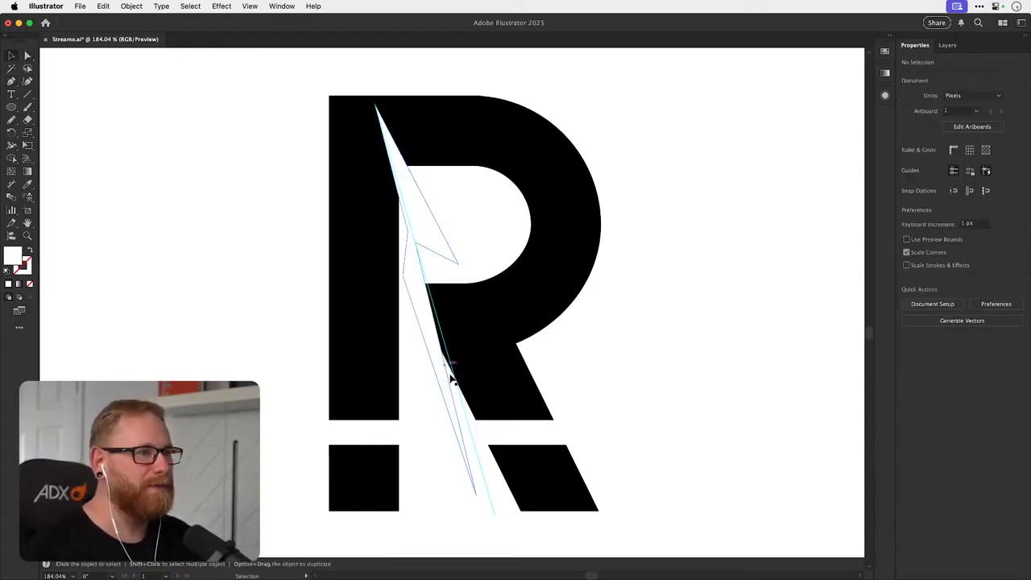
- Move the white wedge's lowest anchor outward onto the diagonal guide so it trims the leg's inner edge, and deselect
key("a")
left_click_drag(476, 492, 489, 497)
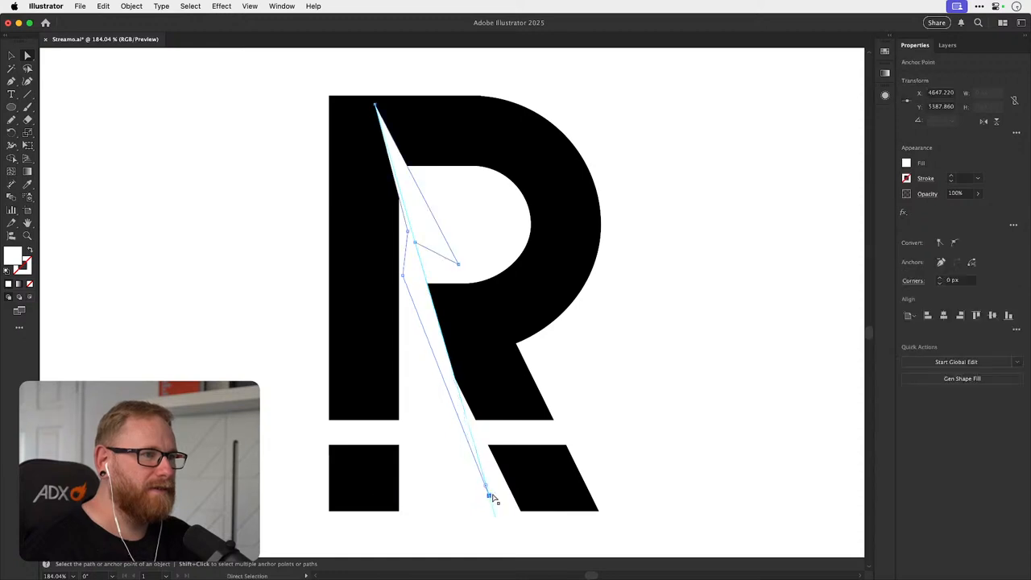
left_click(491, 481)
key("v")
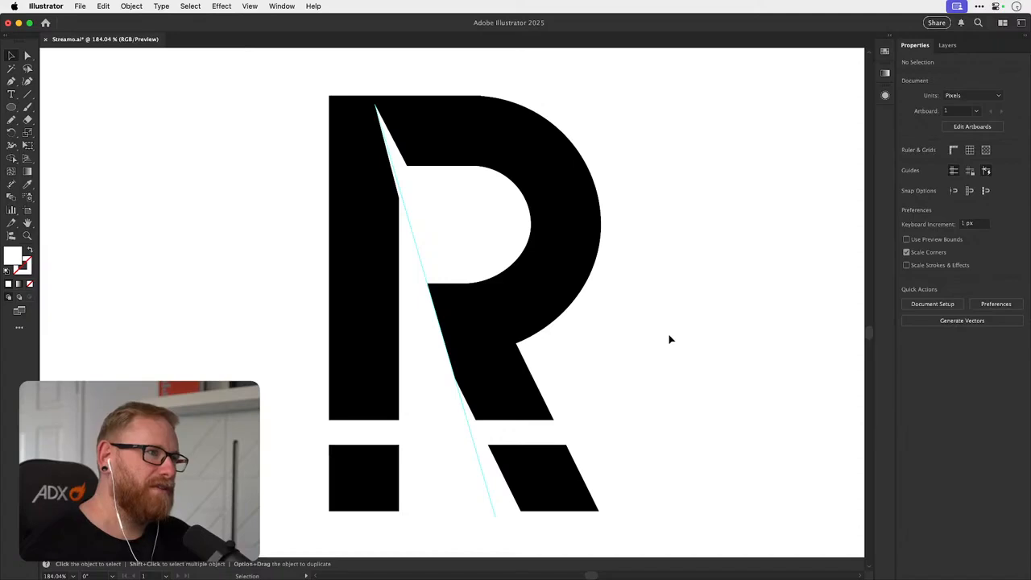
- Move the wedge's middle stem-side anchor slightly upward so its cut into the stem follows the diagonal guide
key("a")
scroll(419, 191, "up", 4)
left_click(422, 218)
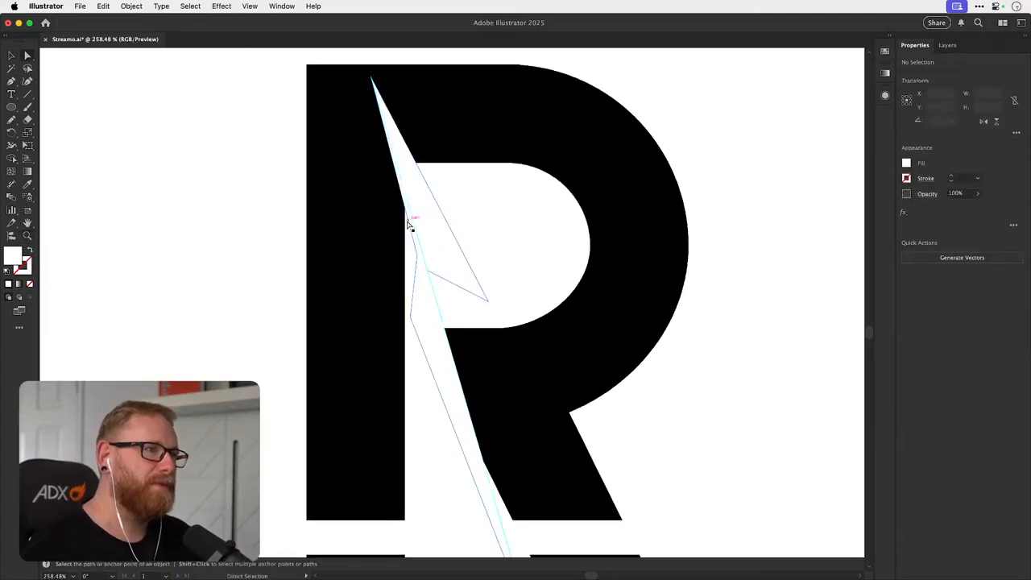
left_click_drag(418, 255, 417, 244)
- Try to move the leg's end anchor inward so the leg's inner edge follows the diagonal guide
scroll(489, 394, "down", 3)
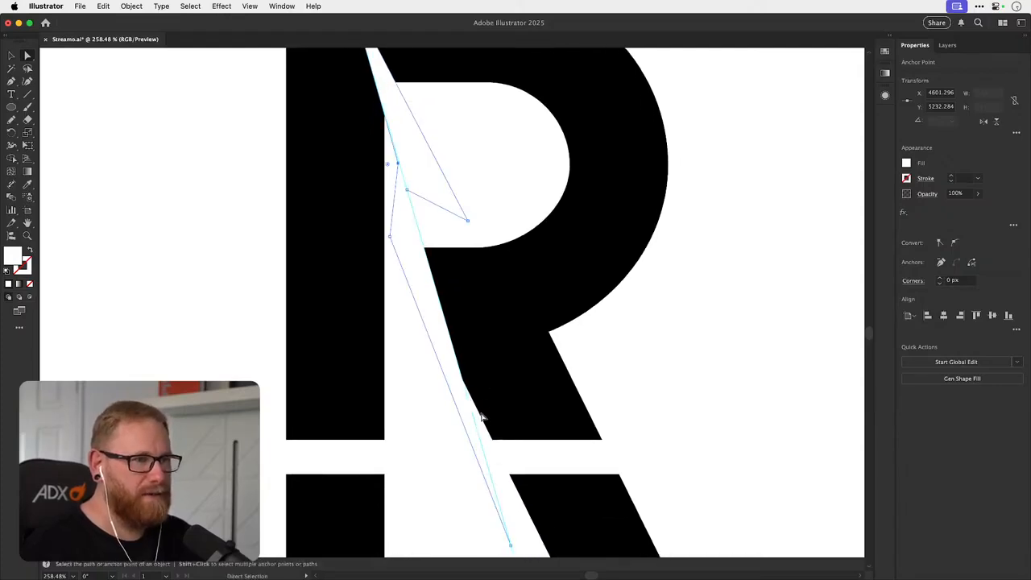
scroll(481, 418, "down", 2)
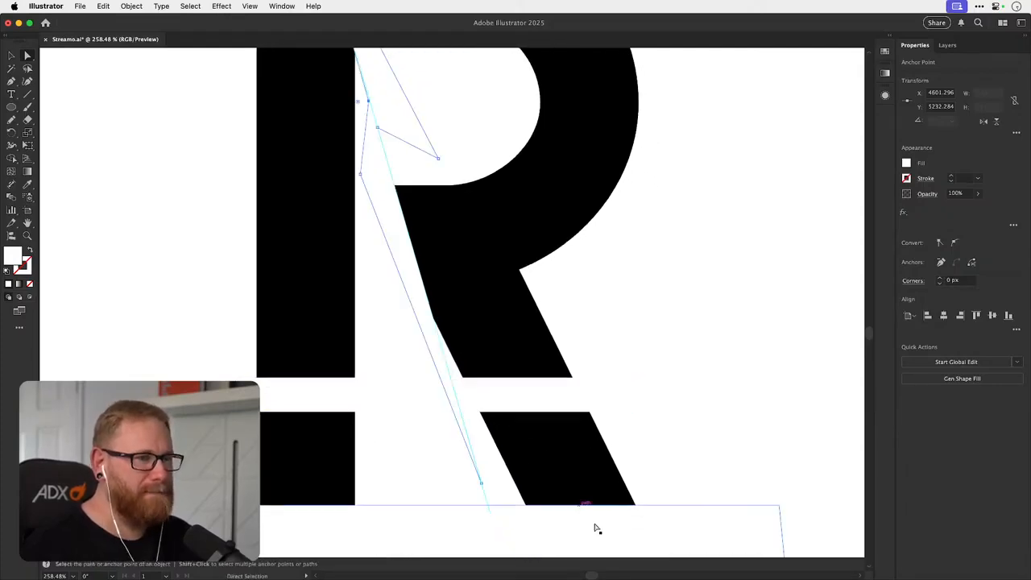
left_click(574, 489)
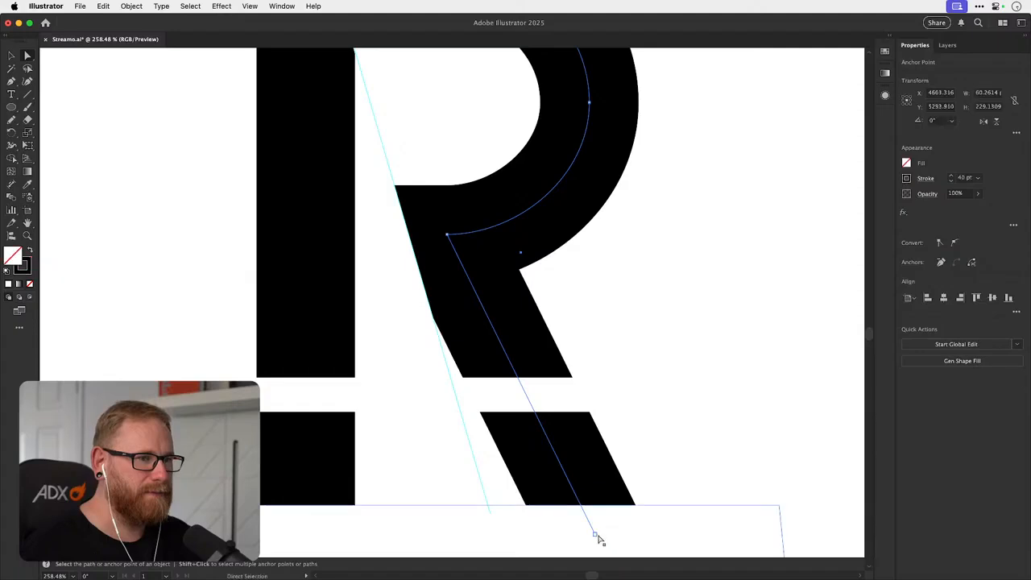
left_click_drag(593, 533, 547, 547)
left_click(556, 543)
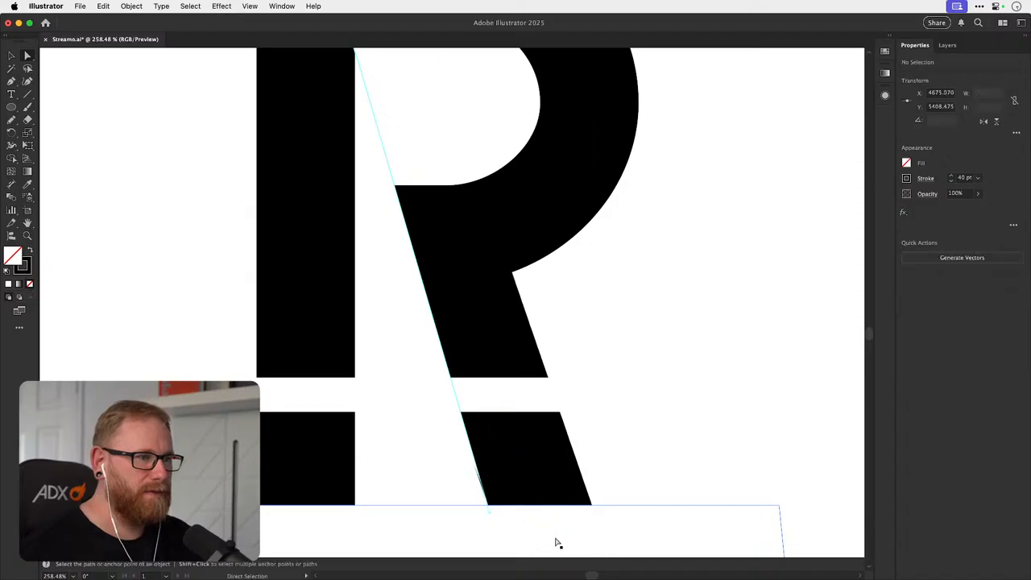
key("super+minus")
key("super+minus")
key("super+minus")
left_click_drag(506, 301, 478, 349)
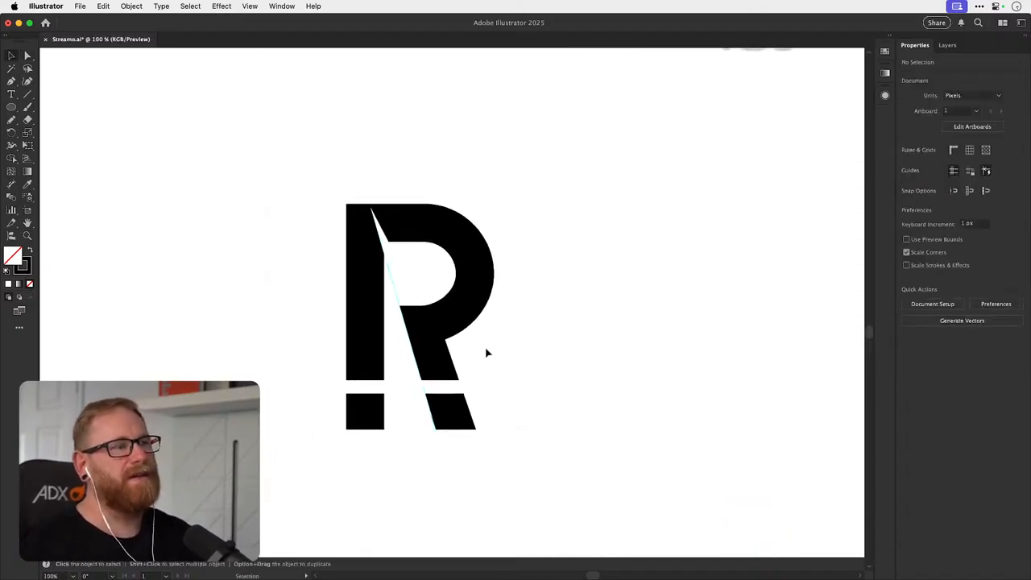
key("super+z")
- Shift the anchor joining bowl and leg horizontally away from the stem until the leg's inner corner meets the diagonal guide
key("a")
left_click(499, 365)
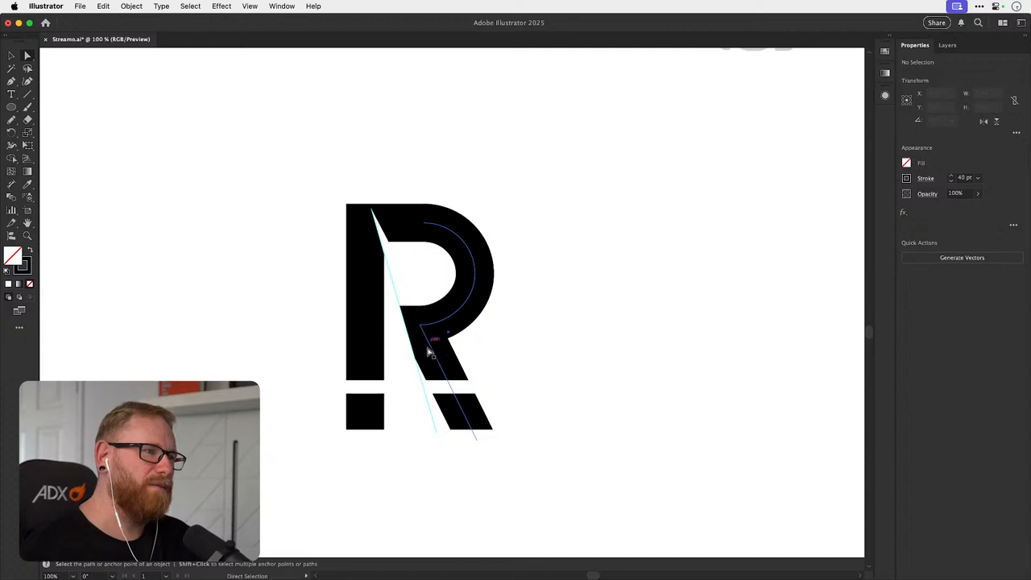
key("v")
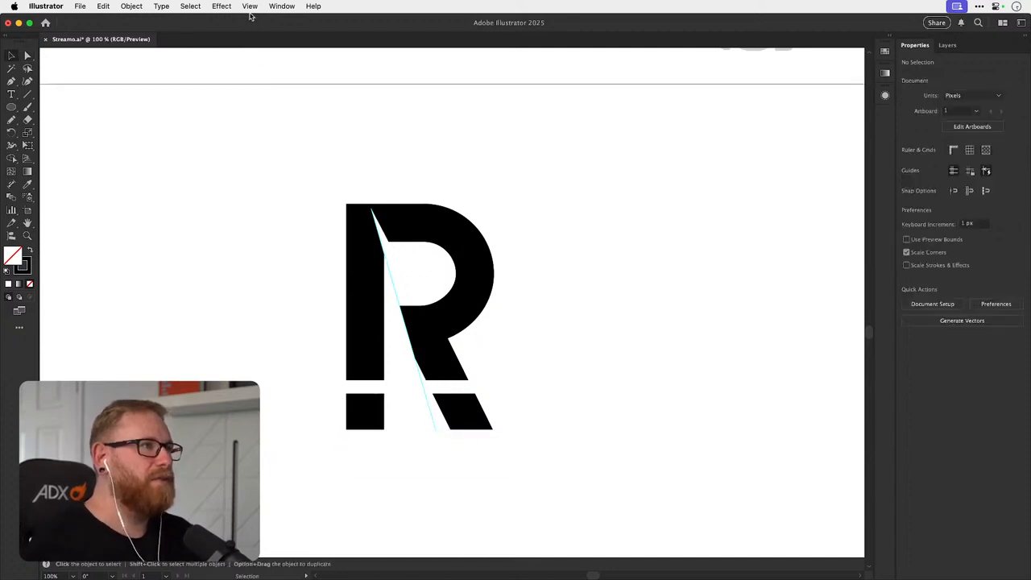
key("z")
left_click_drag(424, 343, 489, 331)
key("v")
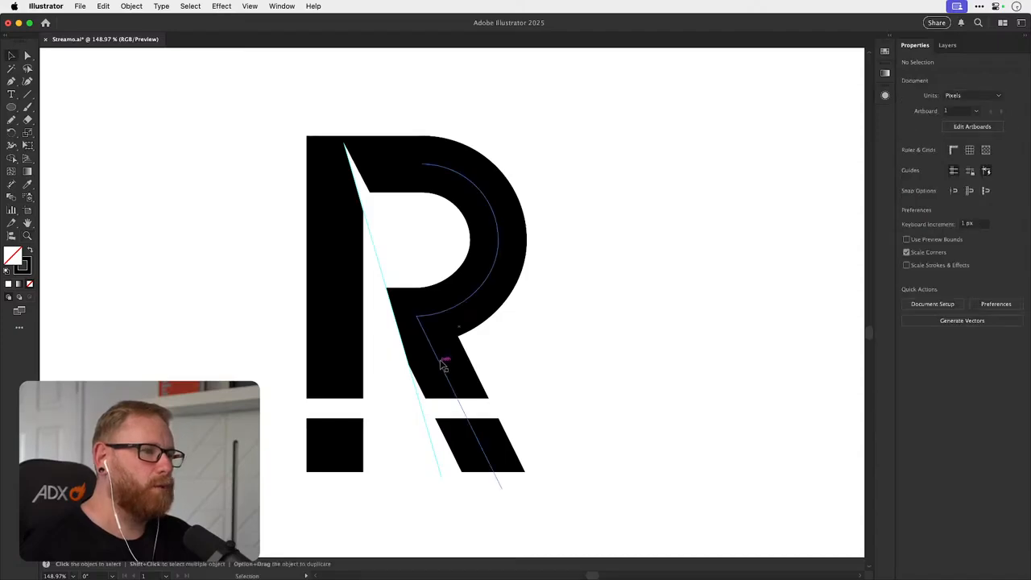
key("a")
left_click(441, 364)
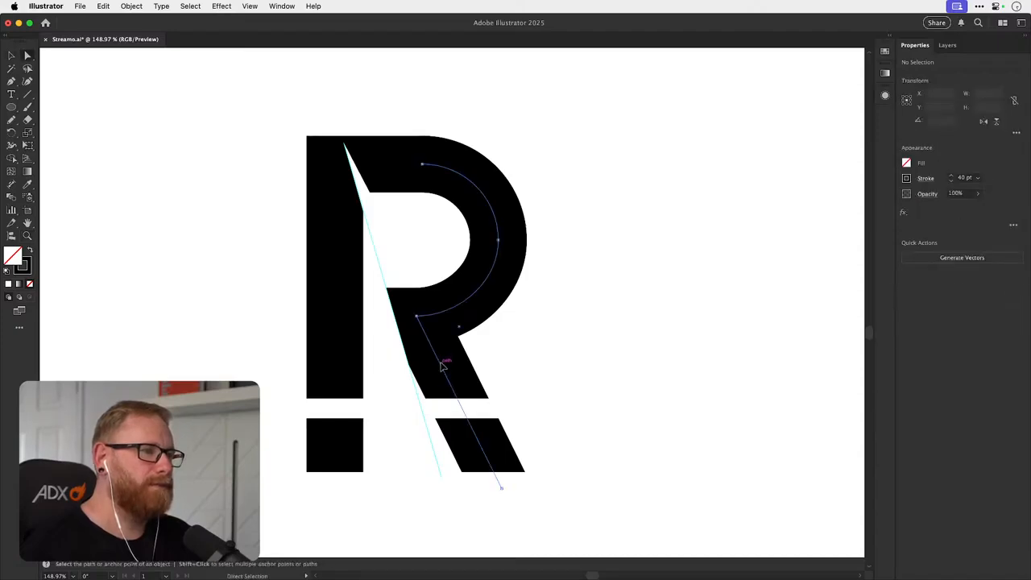
left_click_drag(416, 315, 432, 320)
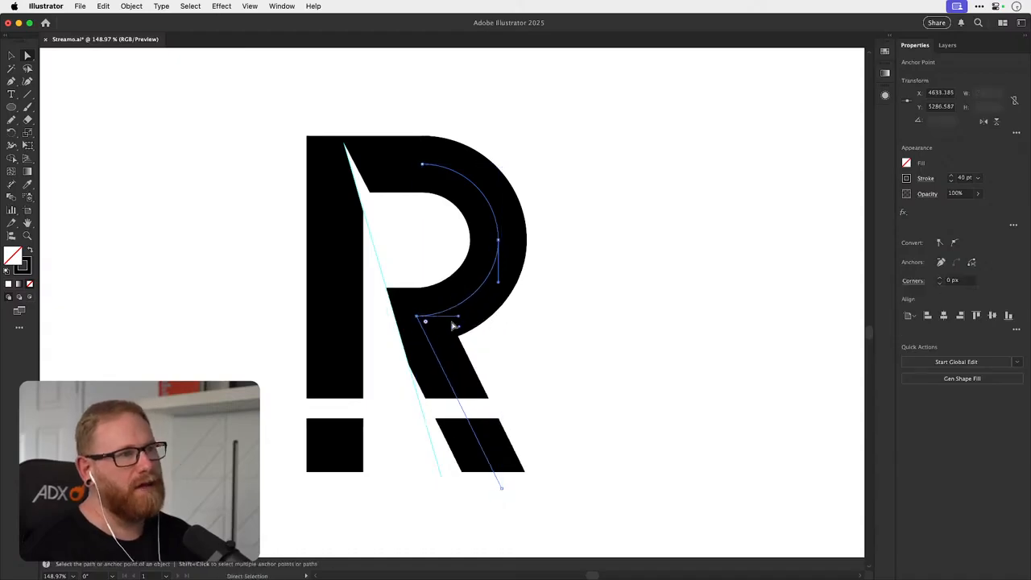
left_click_drag(417, 317, 433, 322)
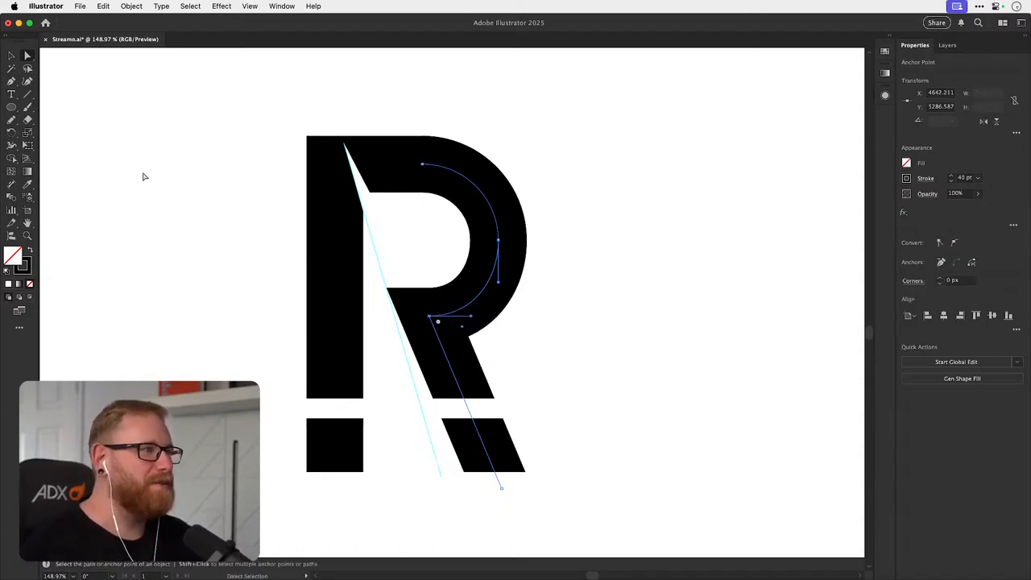
- Draw a straight line from the wedge's tip down through the leg, aligned with the wedge's outer edge, checking it in outline view
key("v")
left_click(28, 93)
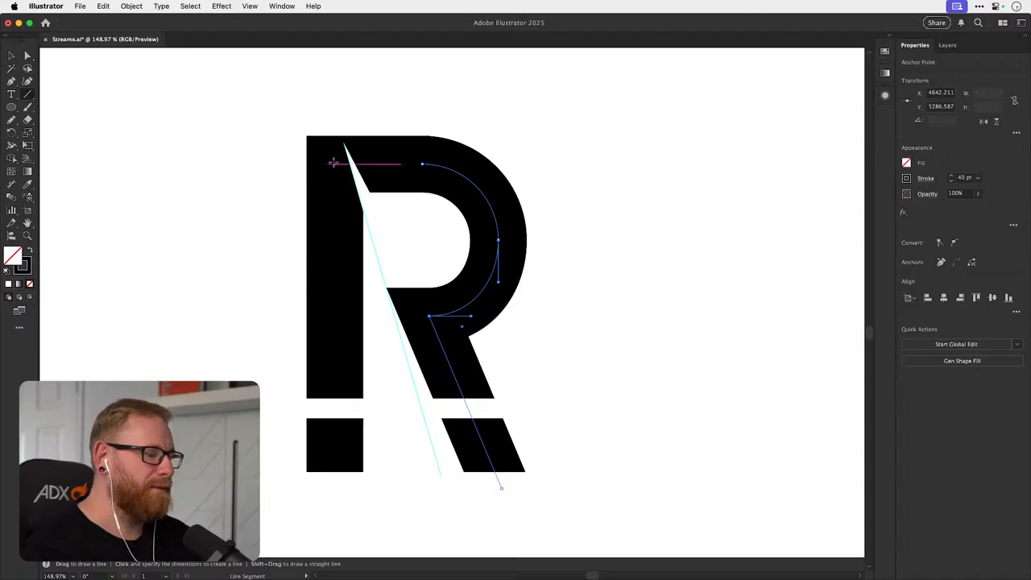
left_click_drag(344, 143, 510, 465)
key("super+y")
key("super+shift+a")
key("a")
key("super+y")
key("v")
- Convert the new diagonal line into a guide
left_click(250, 6)
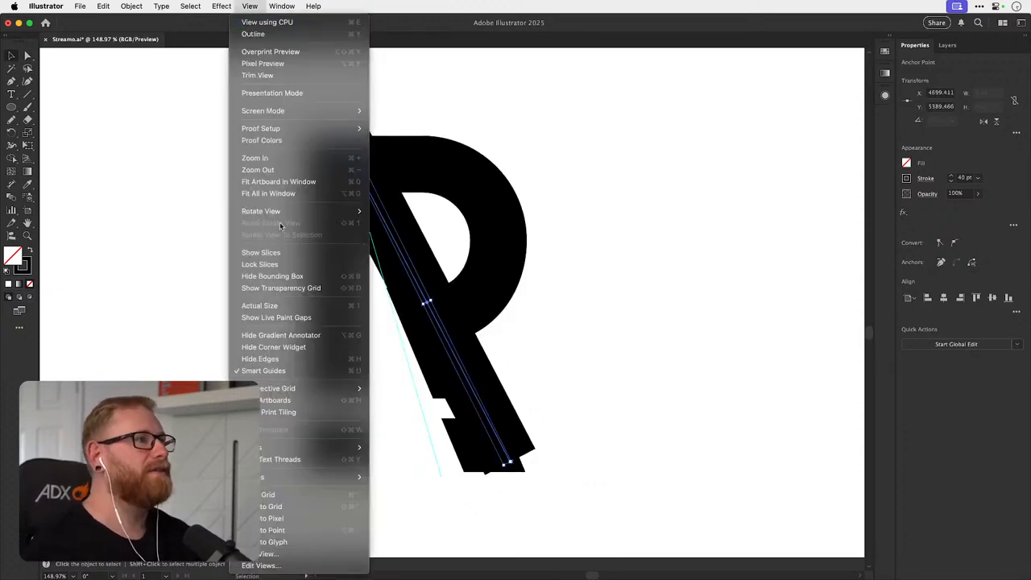
mouse_move(322, 477)
left_click(398, 501)
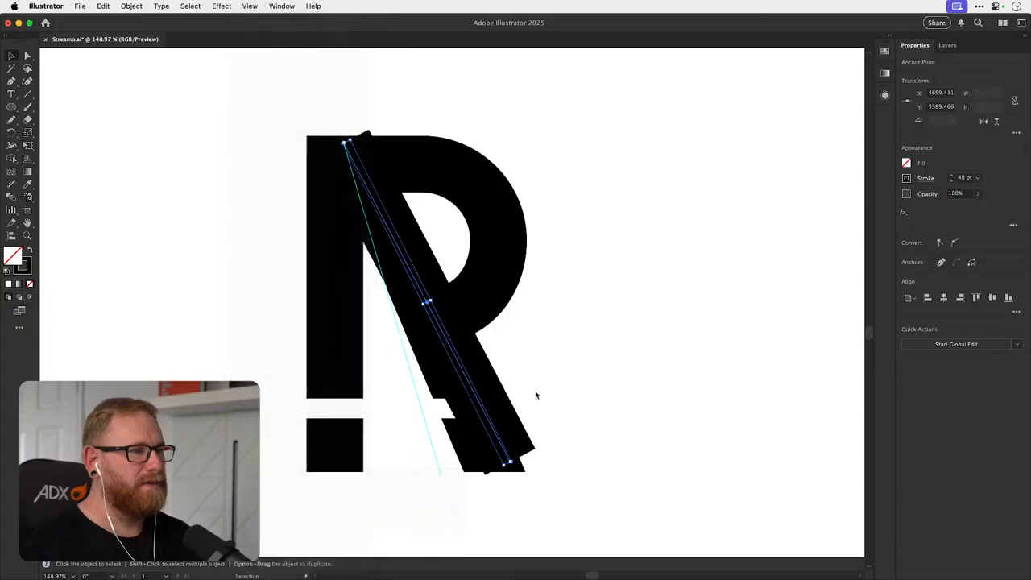
- Move the leg's end anchor outward until the leg runs parallel to the new diagonal guide
key("a")
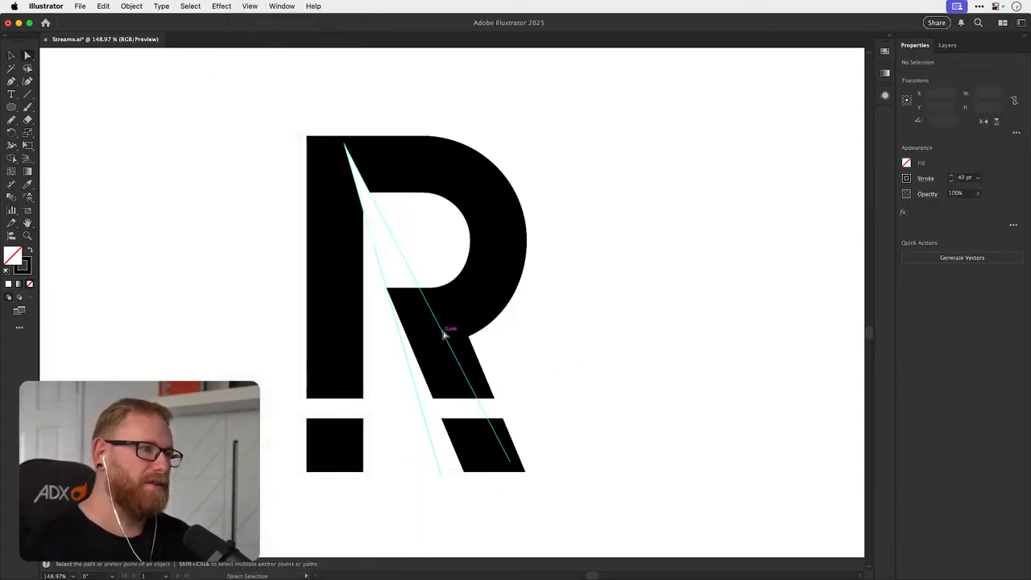
left_click(492, 469)
mouse_move(499, 484)
left_mouse_down()
mouse_move(525, 479)
mouse_move(516, 486)
left_mouse_up()
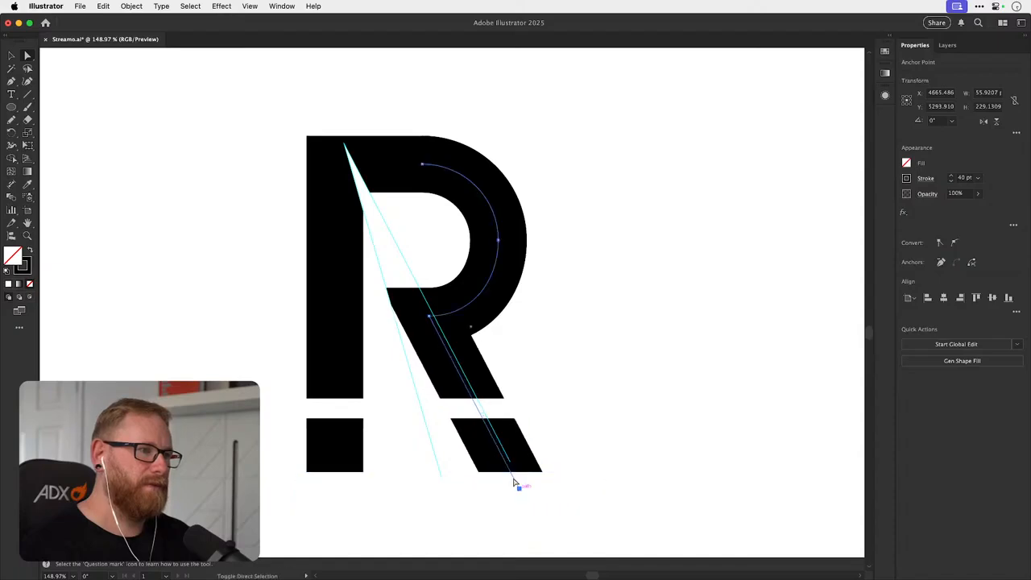
- Shift the anchor joining bowl and leg horizontally away from the stem until the leg's centreline lies on the diagonal guide
left_click(429, 319, "shift")
left_click_drag(430, 318, 653, 302)
left_click_drag(468, 326, 462, 328)
key("super+1")
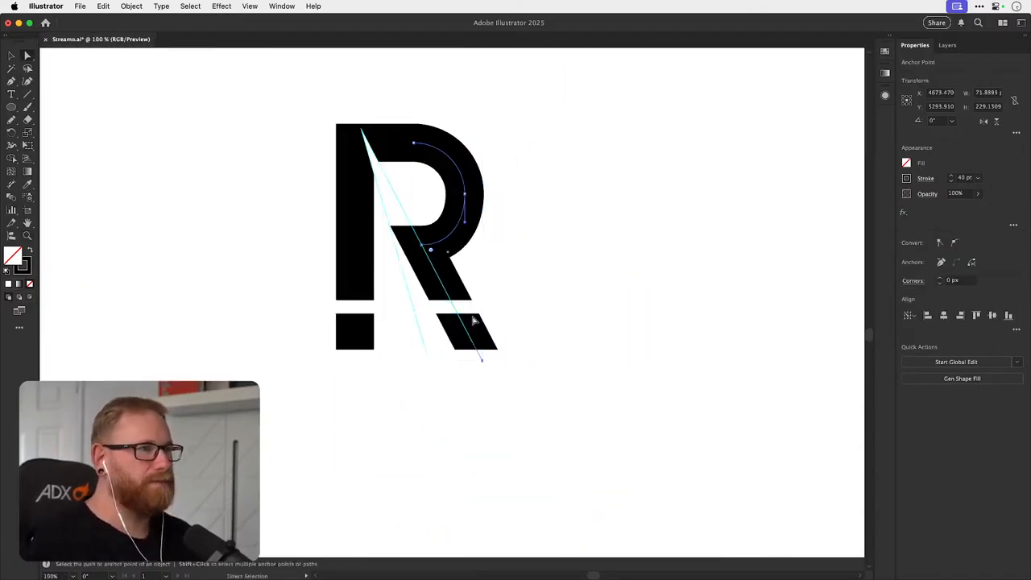
- Try to widen the R's bowl by moving its outermost anchor away from the stem, and undo the change
key("v")
left_click(619, 312)
left_click_drag(558, 349, 556, 456)
left_click_drag(427, 322, 486, 298)
key("super+z")
key("super+shift+a")
key("a")
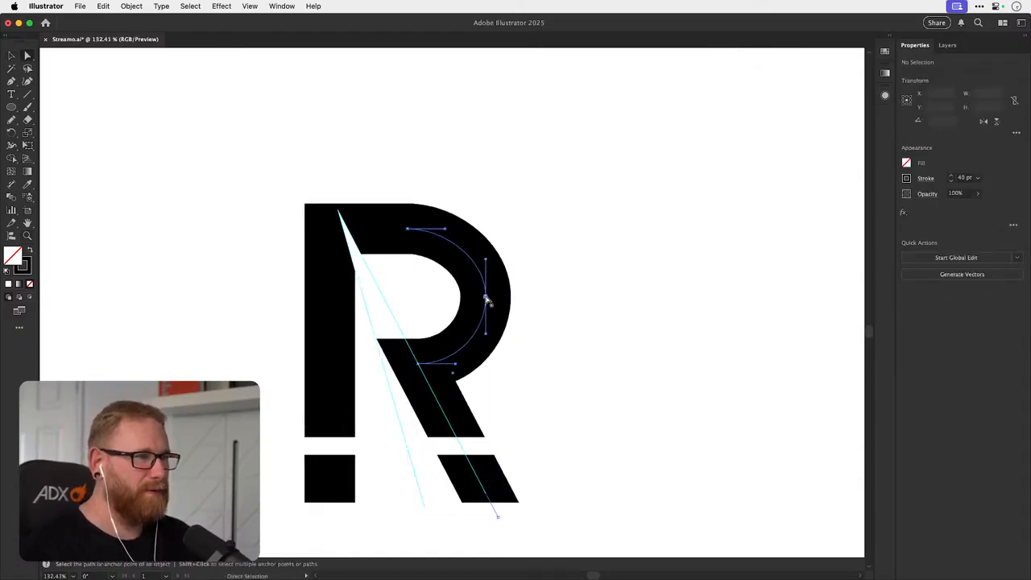
key("super+z")
key("super+shift+a")
key("v")
left_click(471, 325)
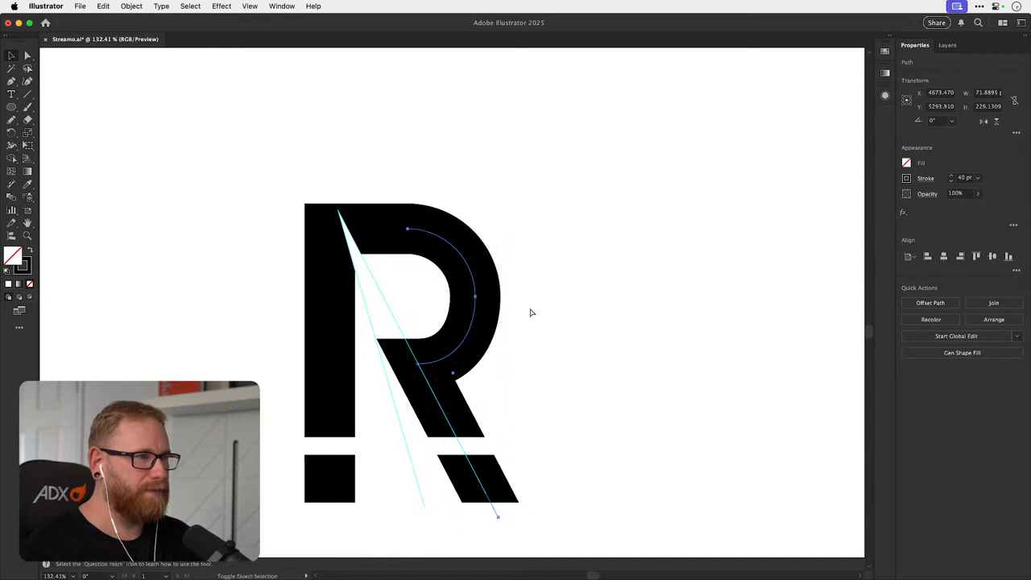
key("super+shift+a")
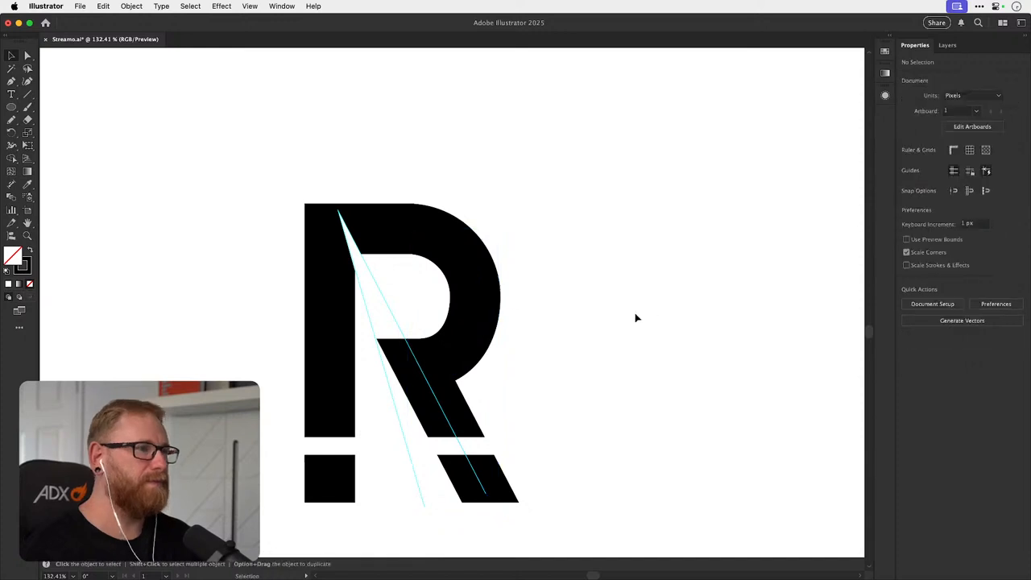
- Hide the diagonal guides and deselect everything
left_click(475, 299)
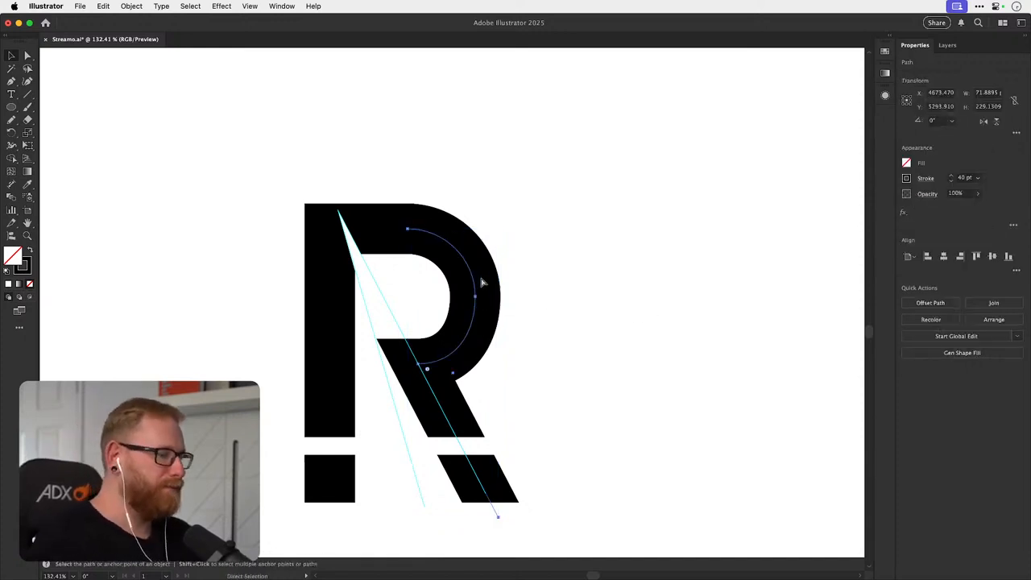
key("super+;")
key("super+shift+a")
left_click_drag(593, 365, 586, 301)
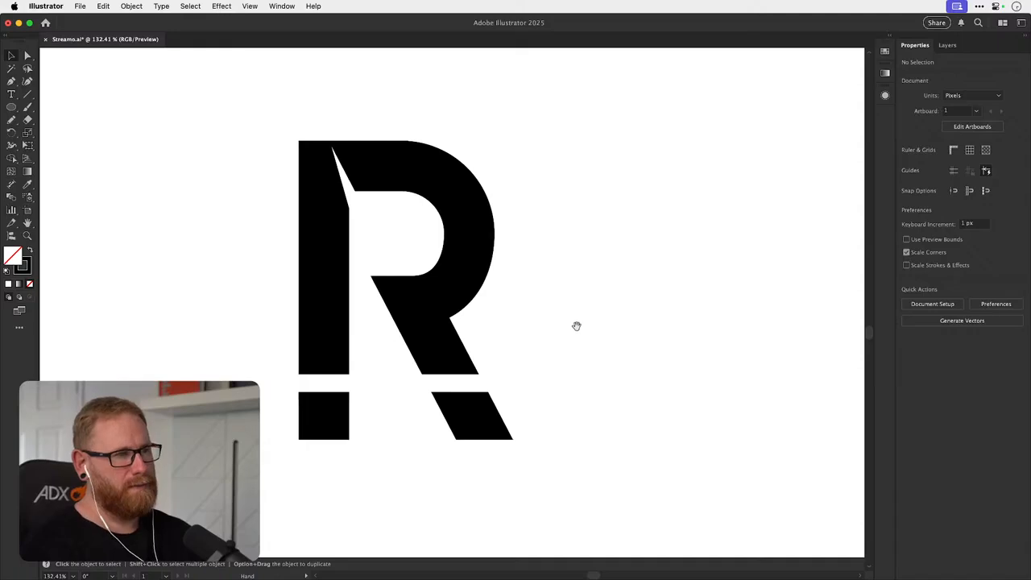
- Delete the white wedge shape cut between the R's stem and bowl
left_click(471, 265)
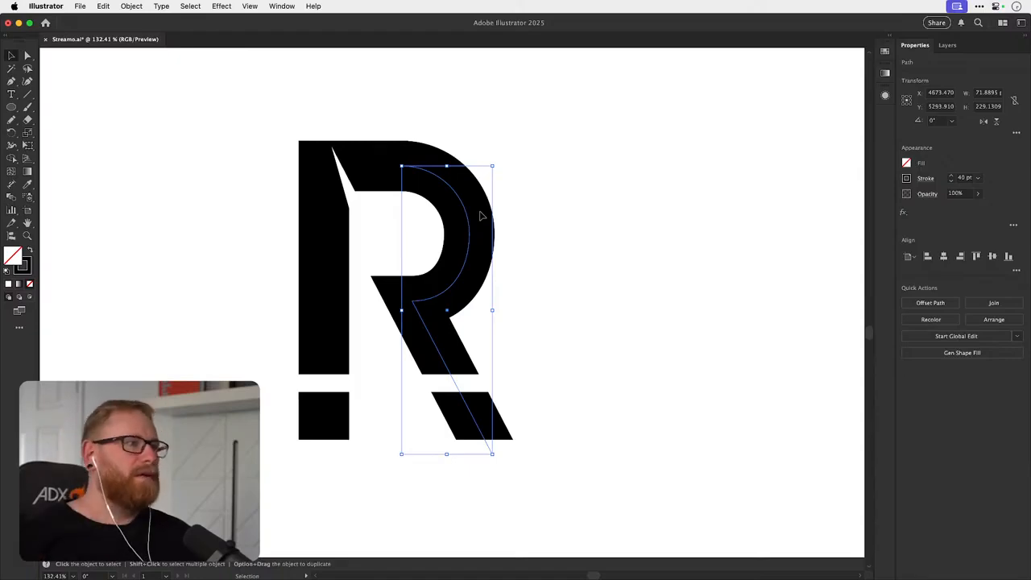
scroll(430, 272, "right", 4)
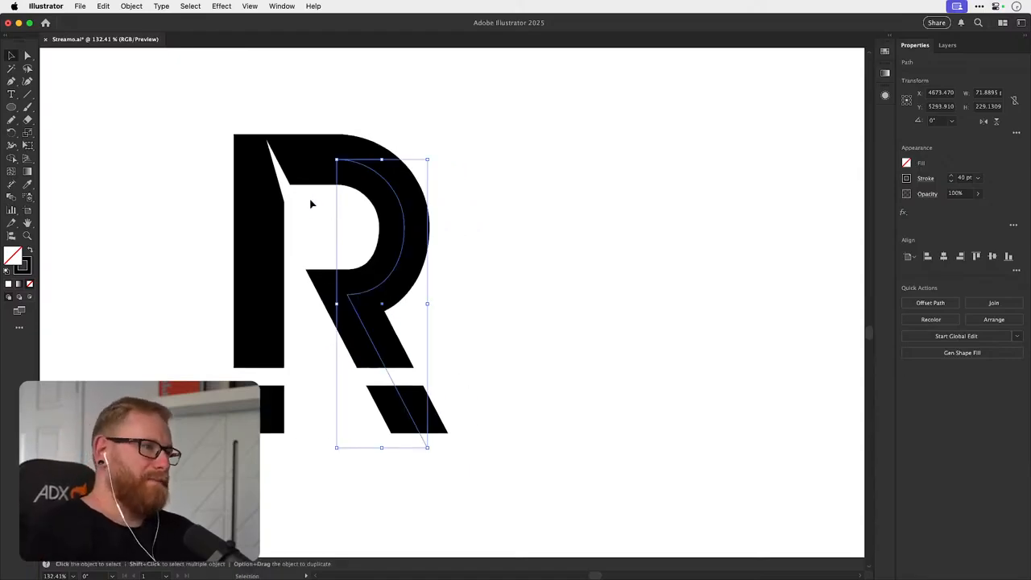
left_click(301, 252)
left_click(469, 262)
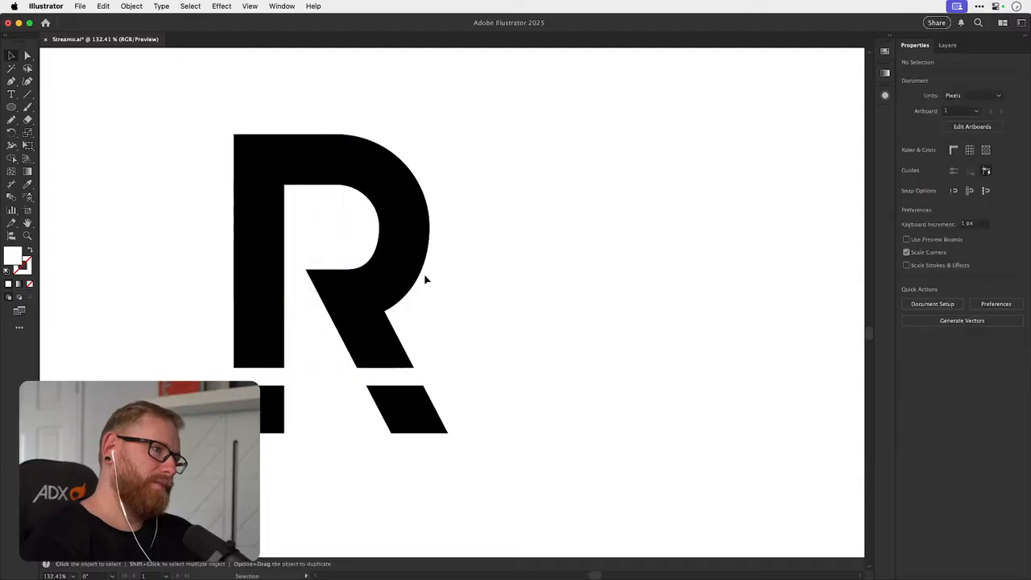
- Move the leg's lower end anchor toward the stem to make the leg steeper
scroll(363, 315, "left", 3)
key("a")
left_click(401, 367)
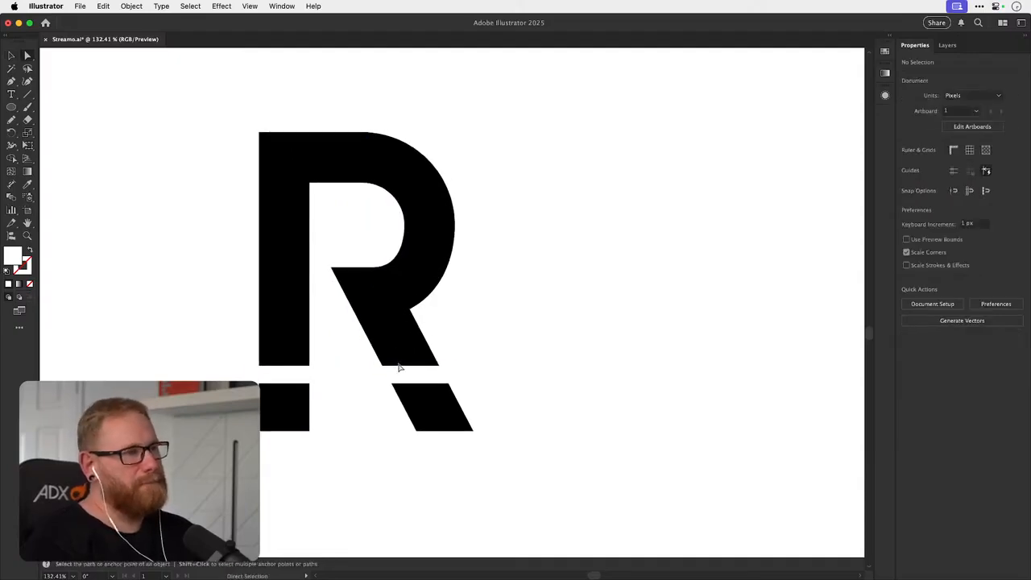
key("v")
key("a")
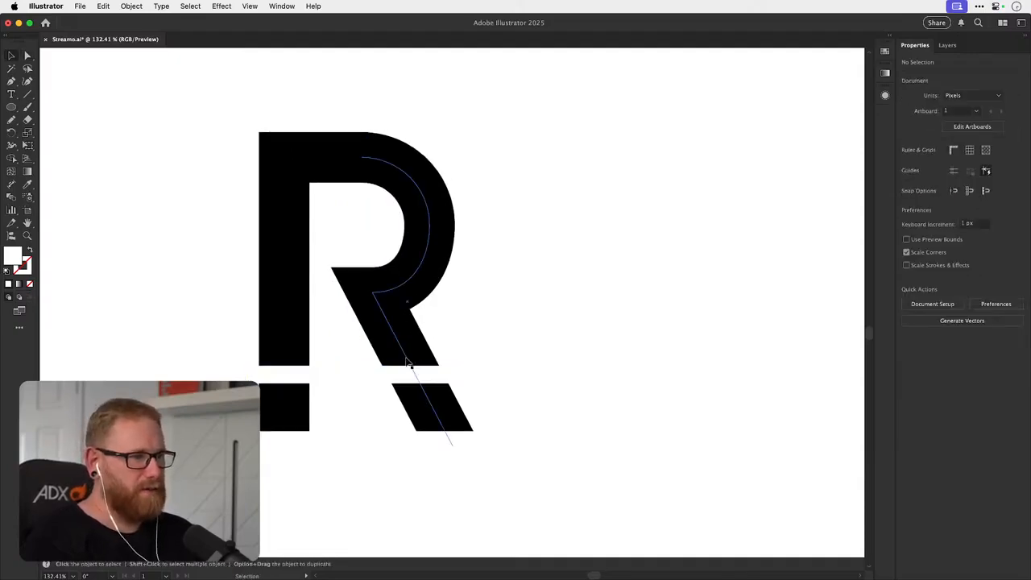
left_click(409, 358)
left_click(452, 445)
left_click_drag(452, 447, 427, 450)
- Delete the curved bowl segments and draw a stroked circle about 107 px wide as the new bowl
left_click_drag(434, 228, 447, 219)
key("Delete")
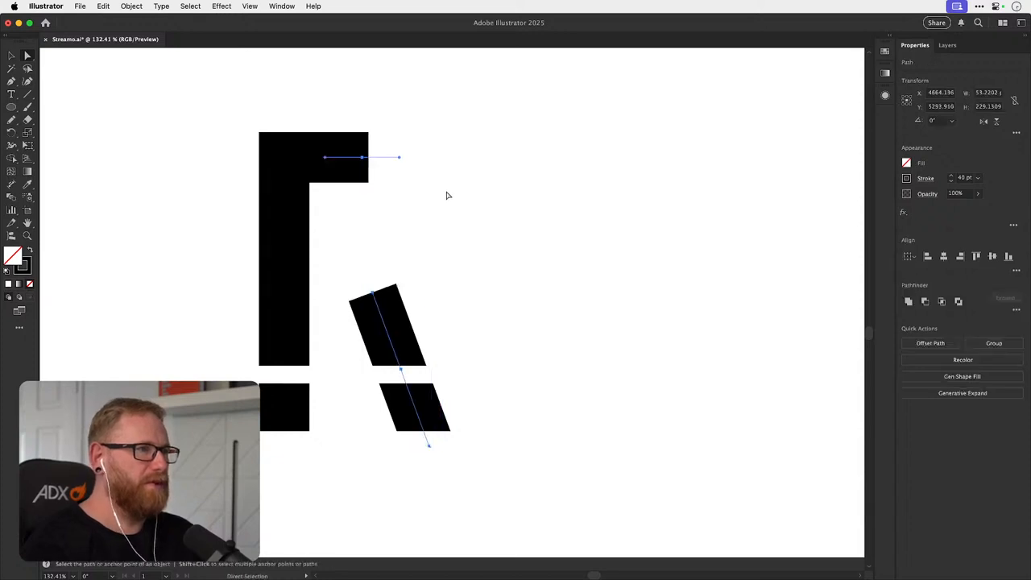
left_click_drag(12, 108, 61, 129)
left_click_drag(365, 156, 501, 291)
key("super+shift+a")
key("v")
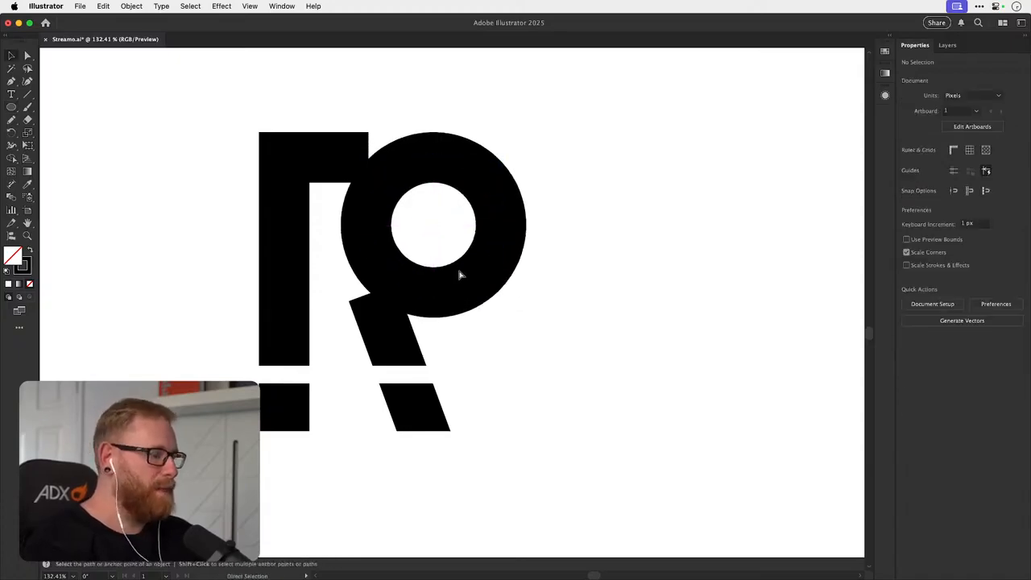
- In outline view, move the circle toward the stem until its centre lies directly above the leg's upper anchor
key("super+y")
left_click_drag(366, 208, 305, 207)
left_click(285, 166, "shift")
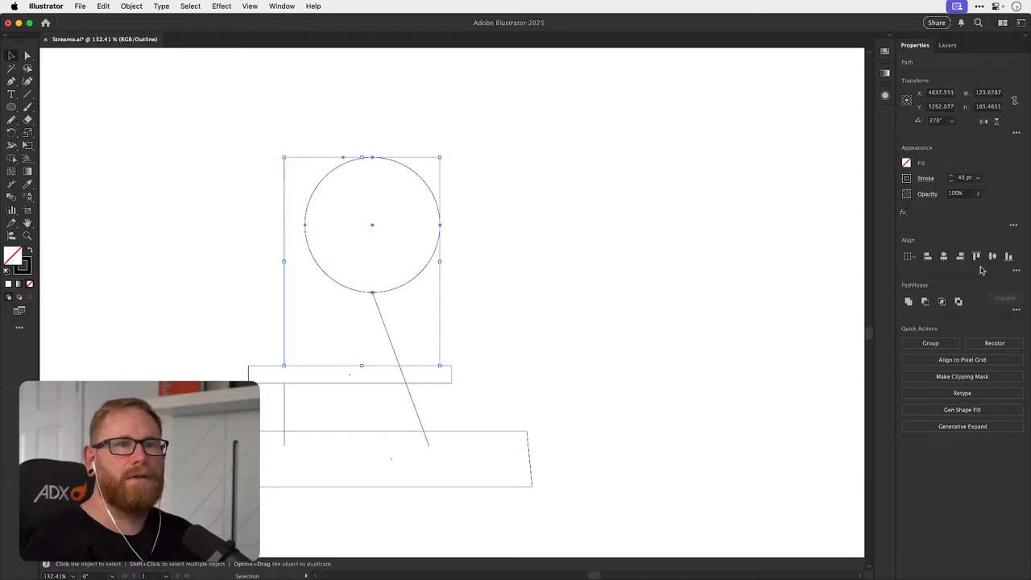
- Examine how the circle's top edge lines up with the upper bar's end in outline view, and return to preview
key("super+shift+a")
key("a")
scroll(357, 154, "up", 10)
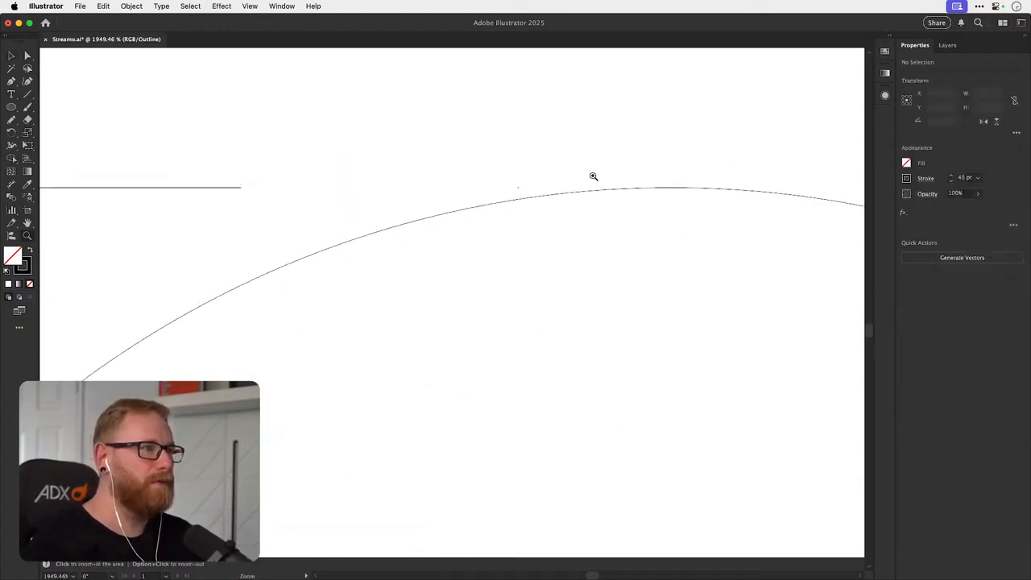
key("v")
key("super+y")
key("super+minus")
key("super+minus")
key("super+minus")
key("super+minus")
key("super+minus")
key("super+minus")
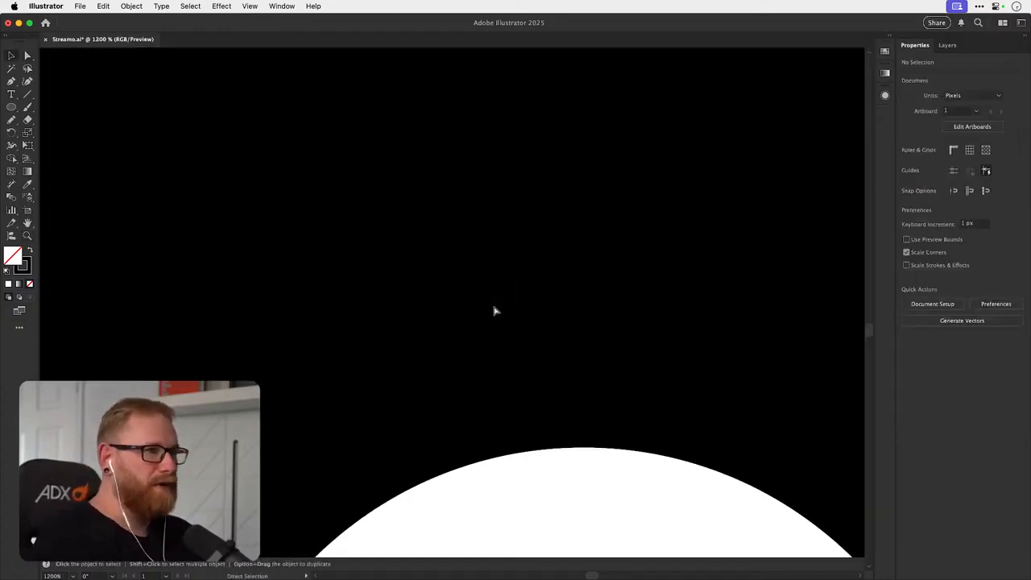
key("super+minus")
key("super+minus")
key("super+minus")
left_click_drag(540, 371, 589, 368)
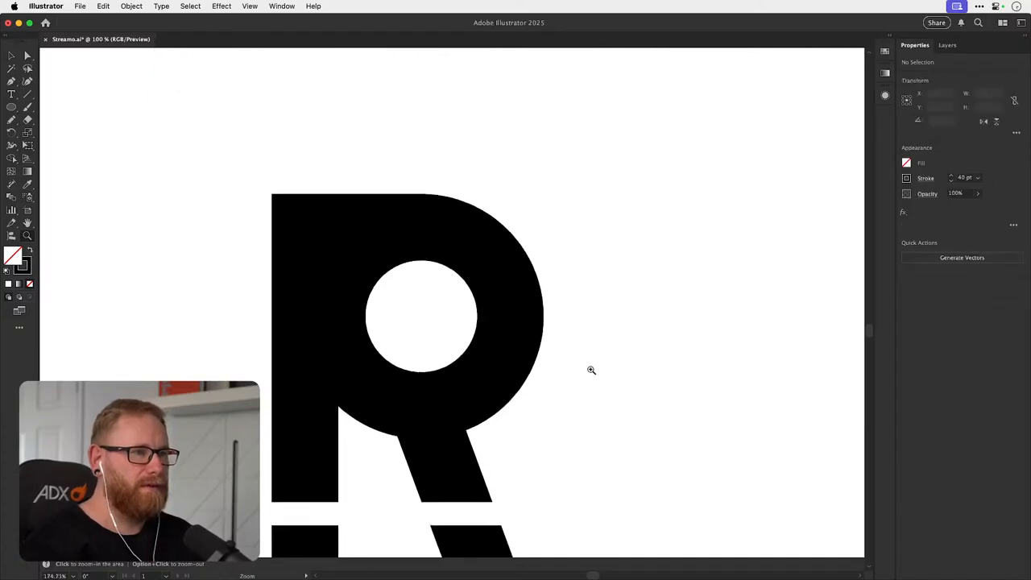
- Scale the bowl circle up proportionally to about 122 px wide
key("v")
left_click(493, 375)
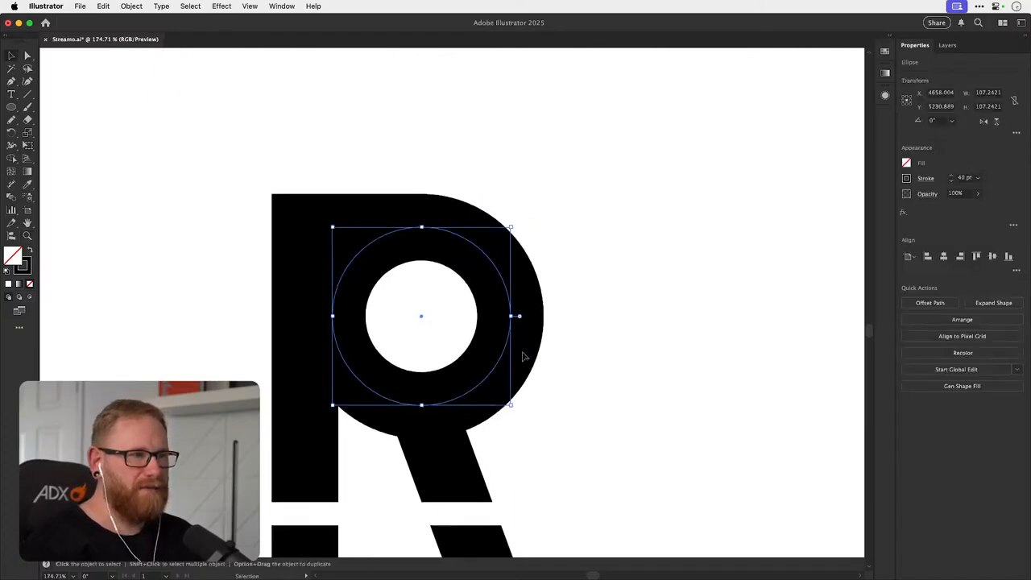
scroll(497, 354, "down", 2)
left_click_drag(490, 363, 517, 389)
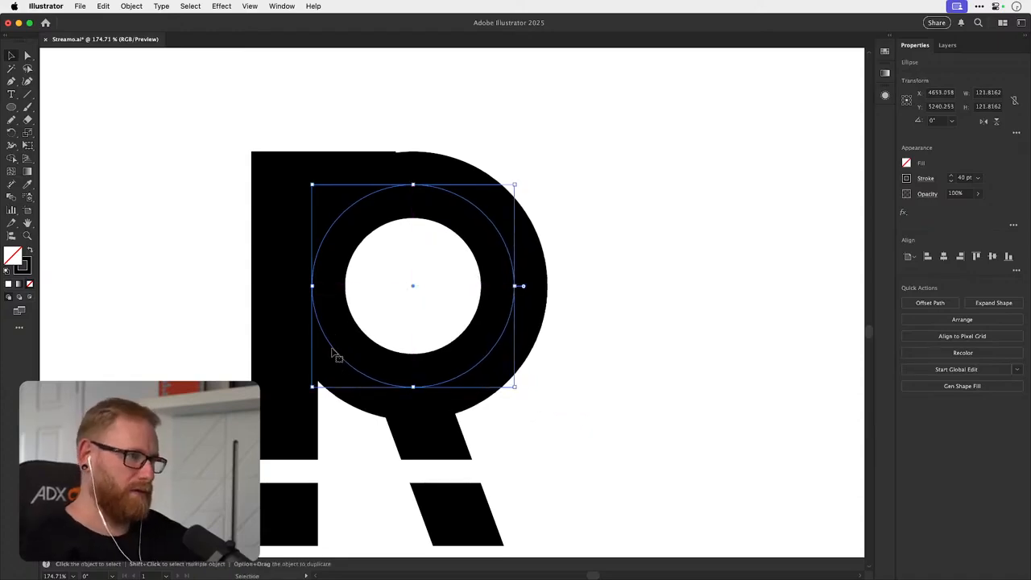
- Delete the circle's upper quarter segment nearest the stem
key("a")
left_click(318, 252)
key("Delete")
- Cut the circle's lower arc between stem and leg with the Scissors tool and delete the leftover piece beside the stem
key("v")
left_click(342, 258)
key("c")
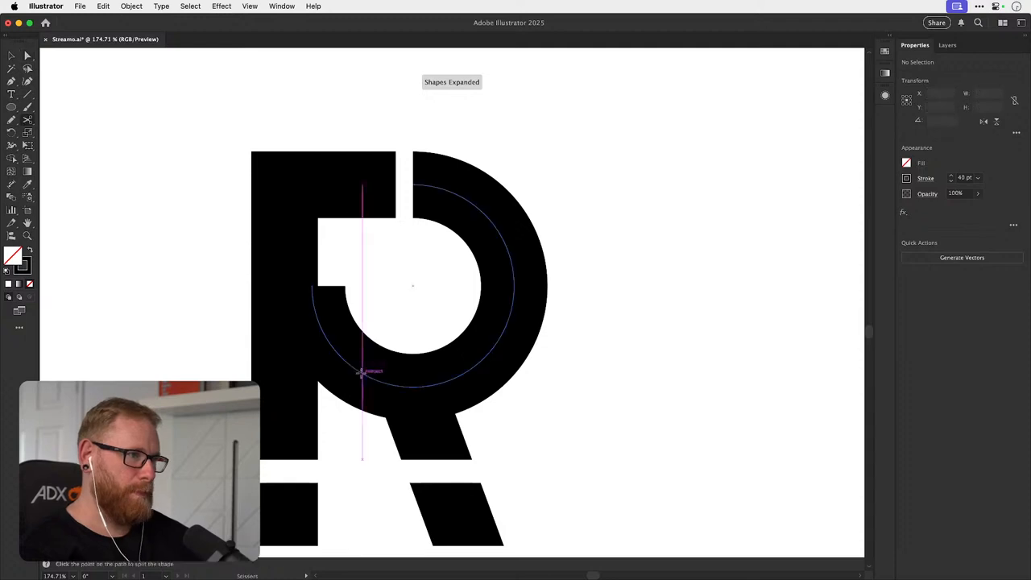
left_click(362, 373)
key("a")
key("super+shift+a")
left_click(347, 364)
key("Delete")
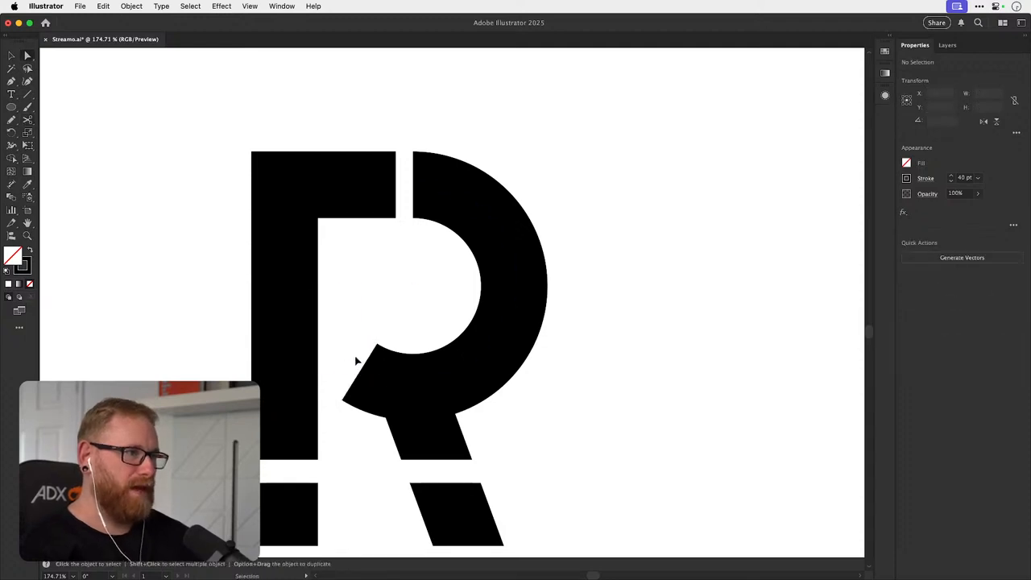
- Try to shorten the bowl's lower end with another scissors cut and deletion, and undo both
left_click_drag(385, 379, 363, 336)
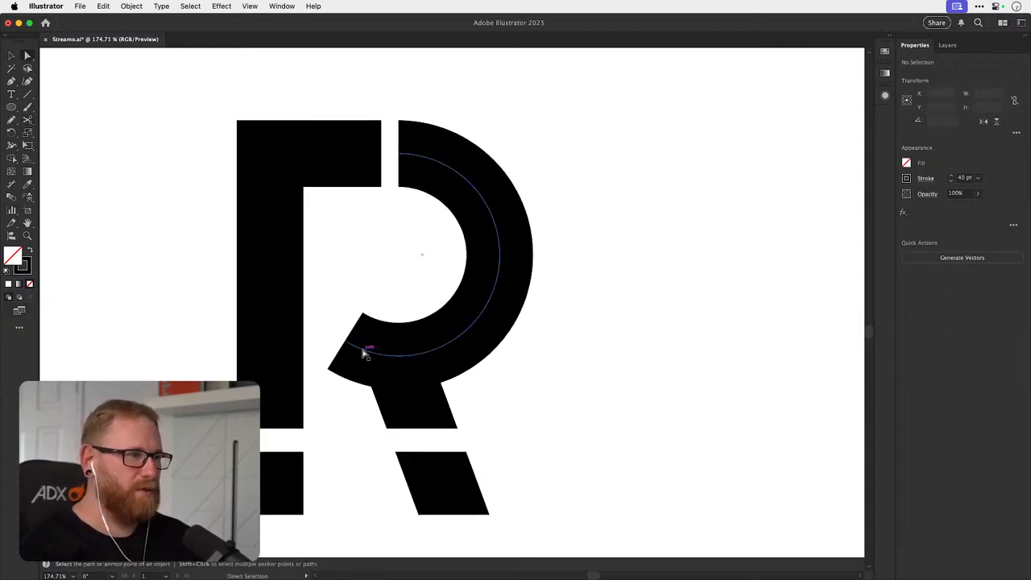
key("c")
left_click(359, 348)
key("a")
left_click(352, 344)
key("Delete")
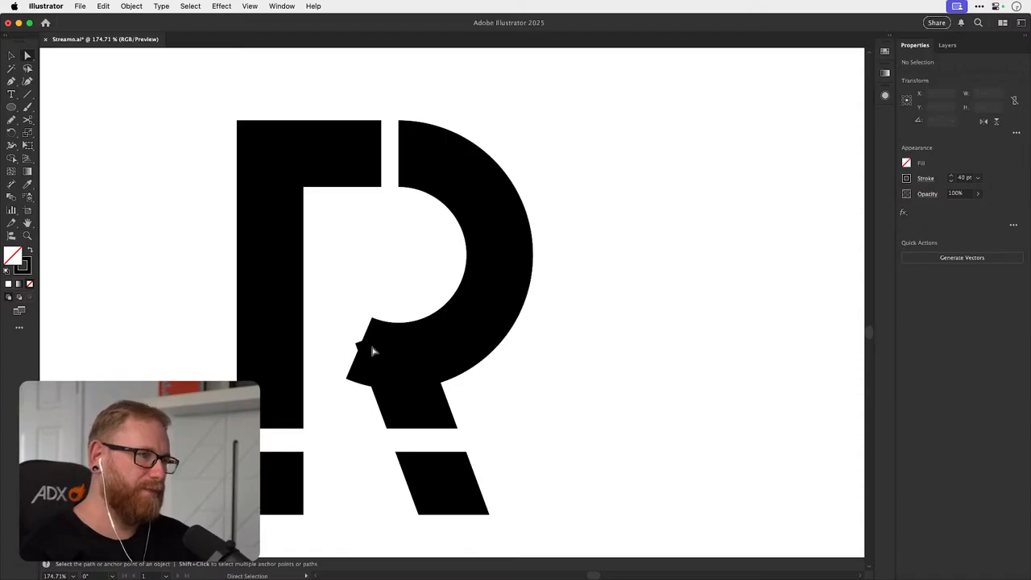
key("super+z")
key("super+shift+z")
key("super+z")
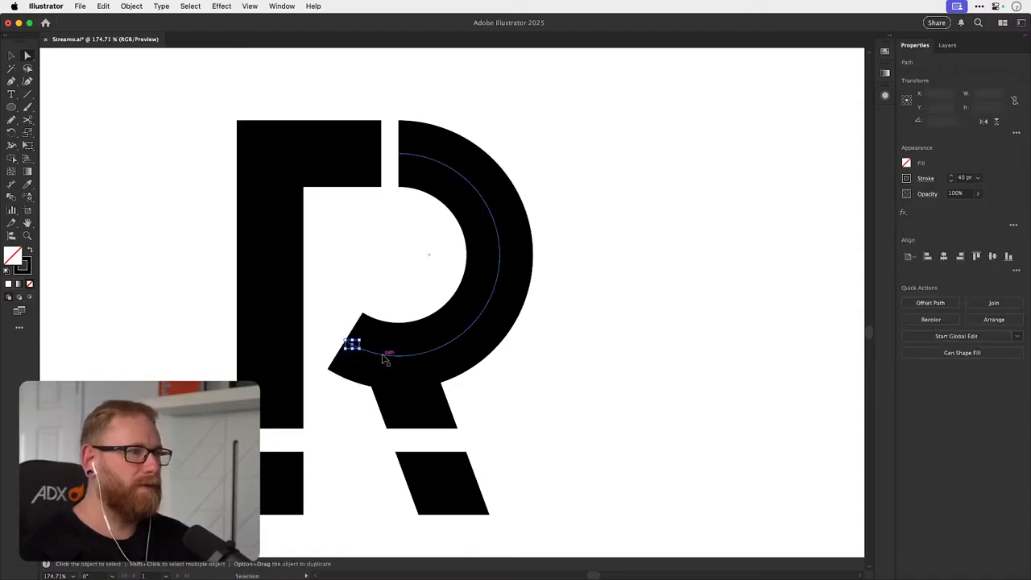
key("super+z")
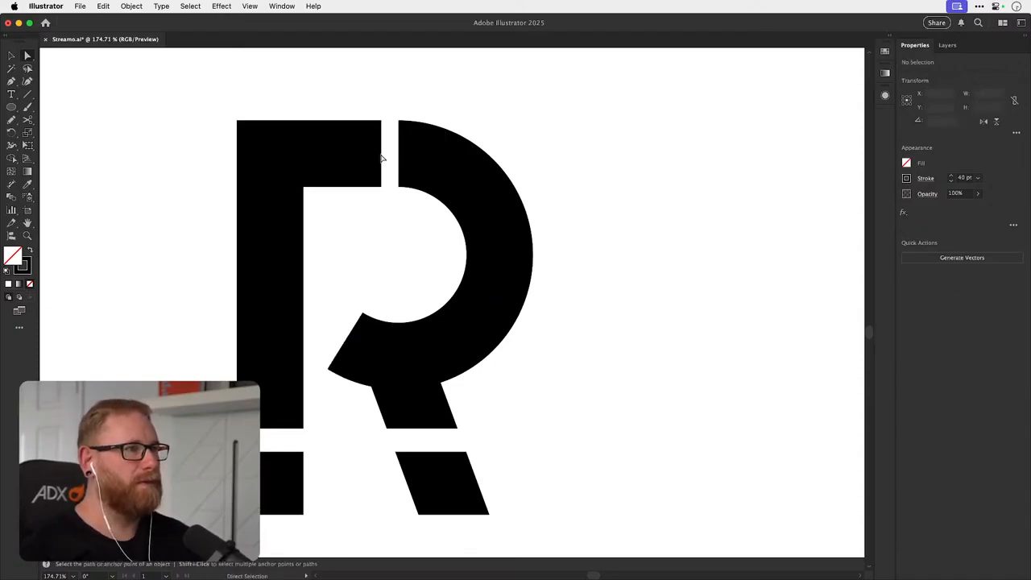
- Extend the upper bar's end anchor horizontally until it meets the start of the bowl arc
mouse_move(354, 158)
left_mouse_down()
mouse_move(379, 156)
mouse_move(363, 158)
left_mouse_up()
left_click(924, 178)
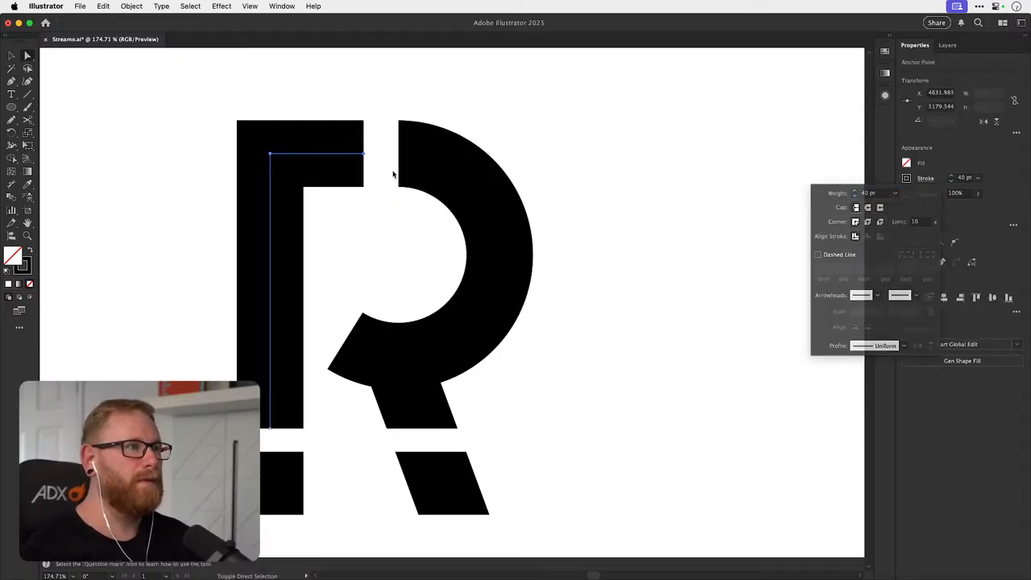
left_click_drag(365, 155, 399, 156)
left_click(637, 273)
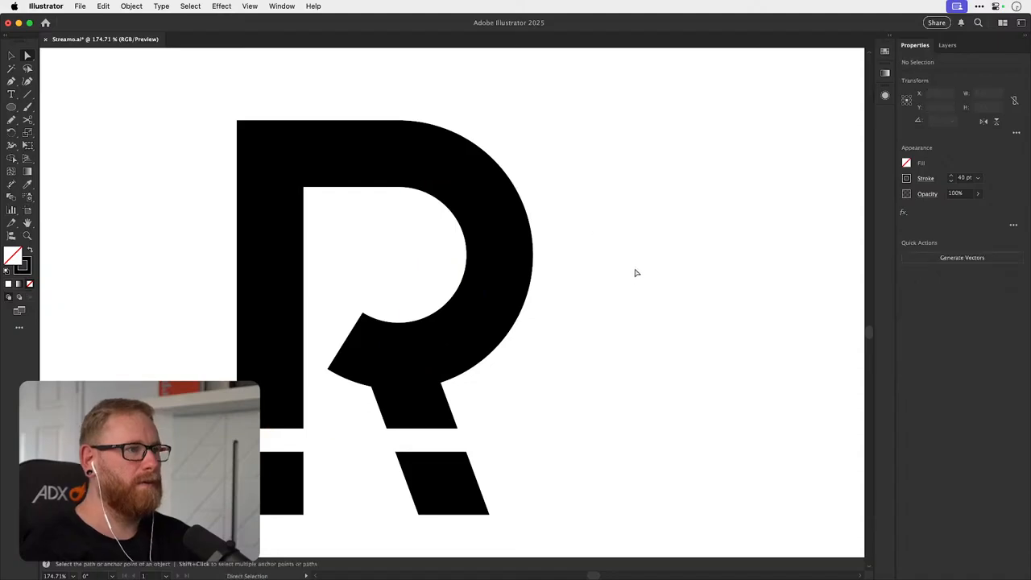
- Move the leg's upper anchor onto the cut lower end of the bowl and review the whole letter
key("space")
left_click_drag(622, 279, 599, 241)
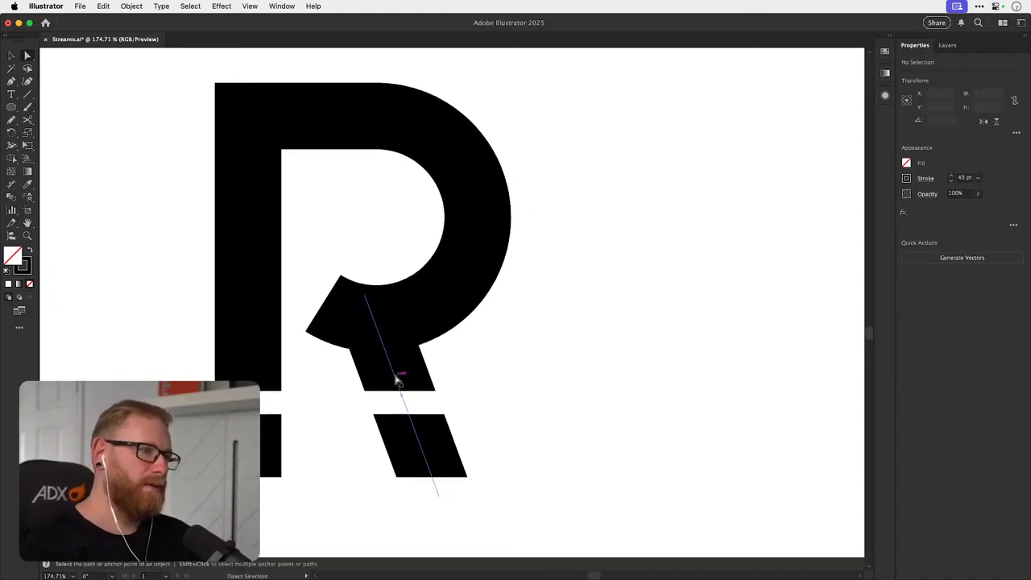
left_click_drag(365, 294, 337, 319)
key("shift+super+a")
key("super+minus")
key("super+minus")
key("super+minus")
key("super+minus")
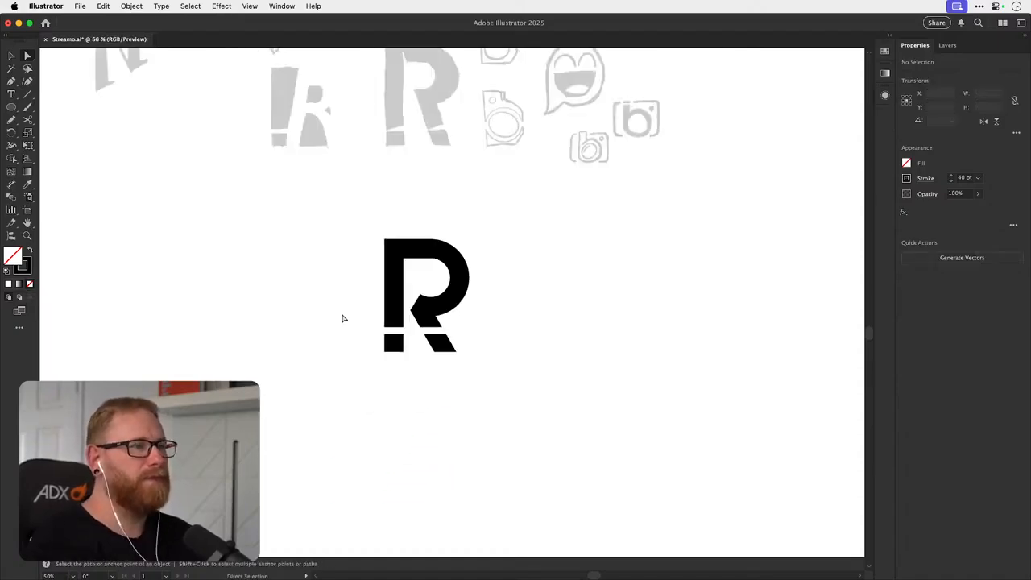
left_click_drag(446, 332, 475, 318)
key("v")
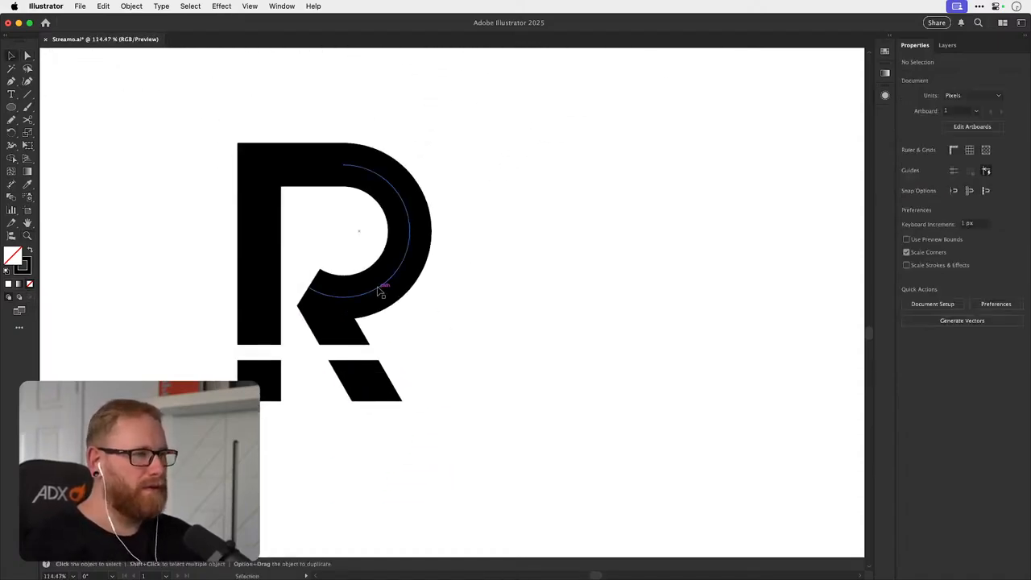
- Try to reposition the anchor at the bowl's cut end where it meets the leg, and undo the change
left_click(381, 291)
left_click_drag(410, 299, 400, 286)
scroll(341, 301, "up", 5)
left_click_drag(347, 344, 363, 346)
key("a")
left_click(327, 289)
left_click_drag(327, 289, 468, 252)
key("super+z")
key("super+shift+a")
left_click_drag(368, 244, 356, 250)
key("super+0")
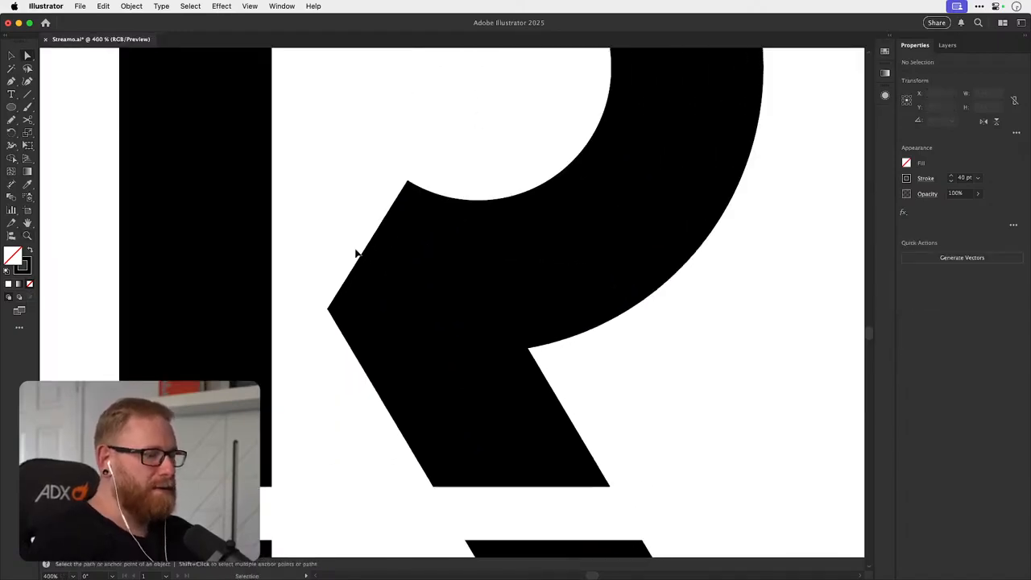
key("v")
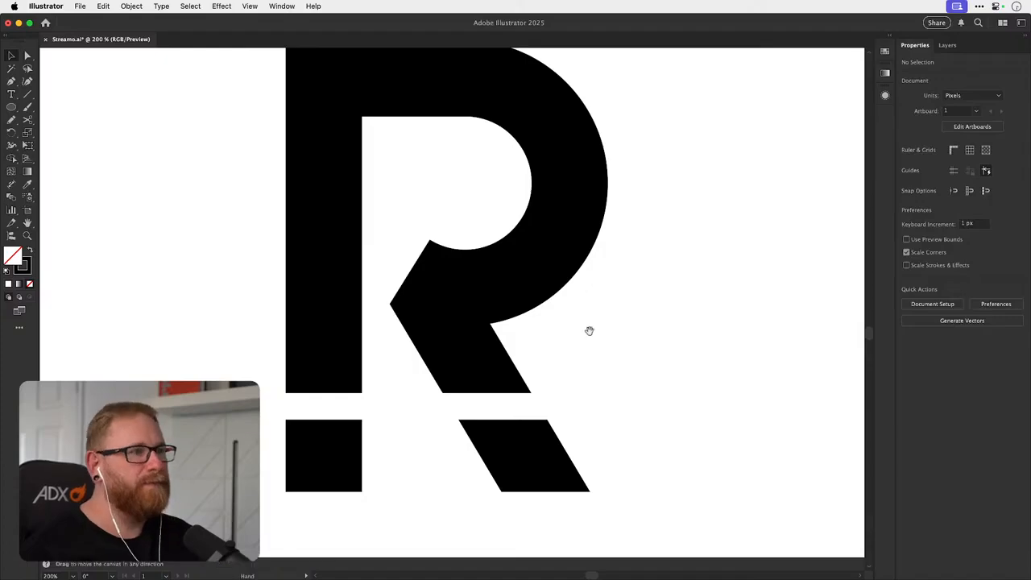
left_click_drag(588, 331, 502, 355)
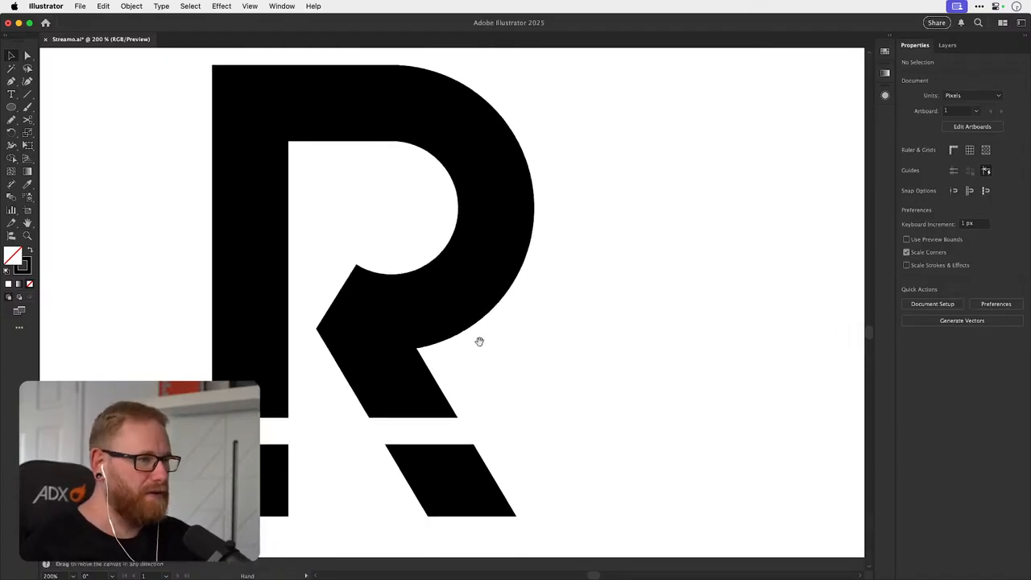
key("super+minus")
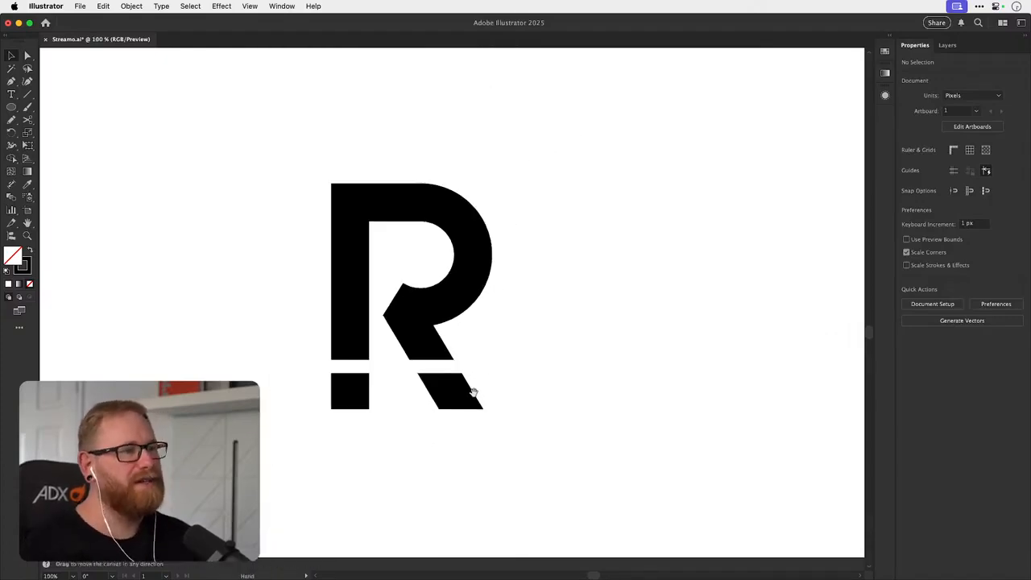
- Try other positions for the leg's lower end anchor, undoing each change
left_click_drag(473, 393, 449, 411)
key("a")
left_click_drag(401, 441, 441, 354)
key("super+z")
left_click(434, 423)
left_click_drag(445, 443, 435, 449)
key("super+z")
key("v")
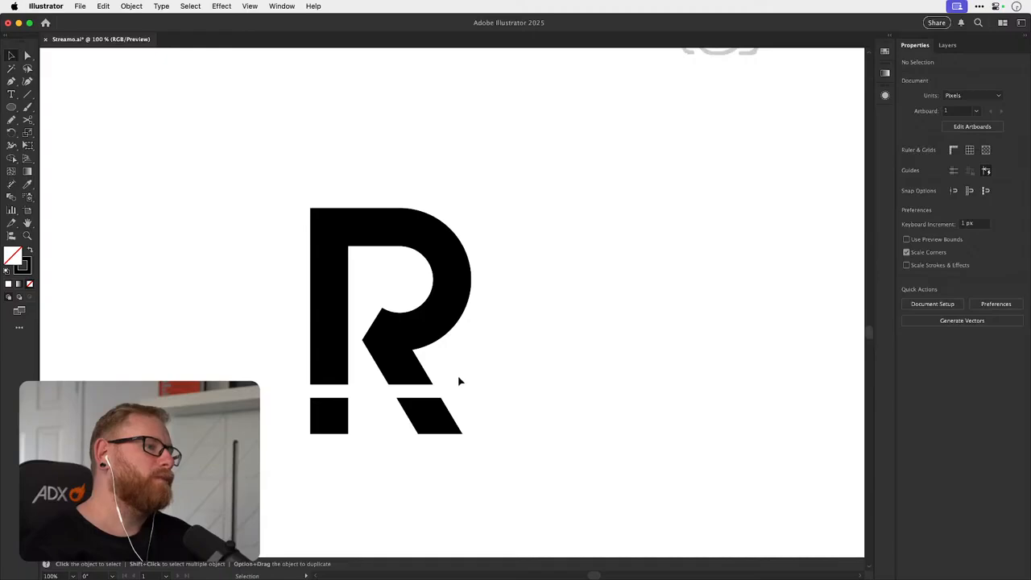
- Try to stretch the leg's upper anchor up to the corner where stem and upper bar meet, and undo the change
left_click_drag(441, 368, 297, 263)
key("z")
key("a")
key("v")
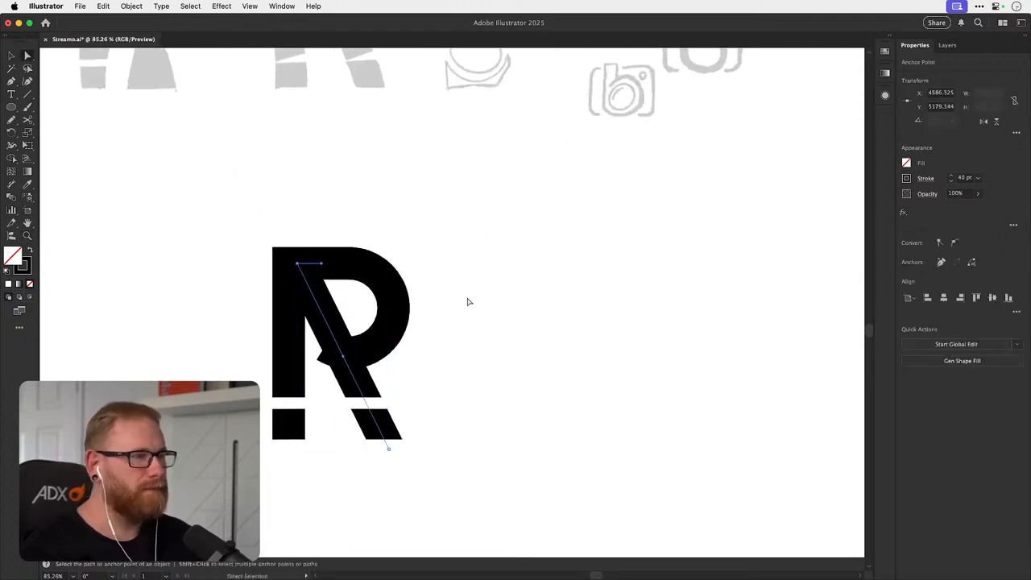
key("super+z")
left_click(462, 320)
- Duplicate the complete R with its white masking shapes to the right of the original
key("v")
left_click_drag(191, 254, 394, 451)
left_click_drag(400, 394, 245, 419)
left_click_drag(244, 351, 568, 350)
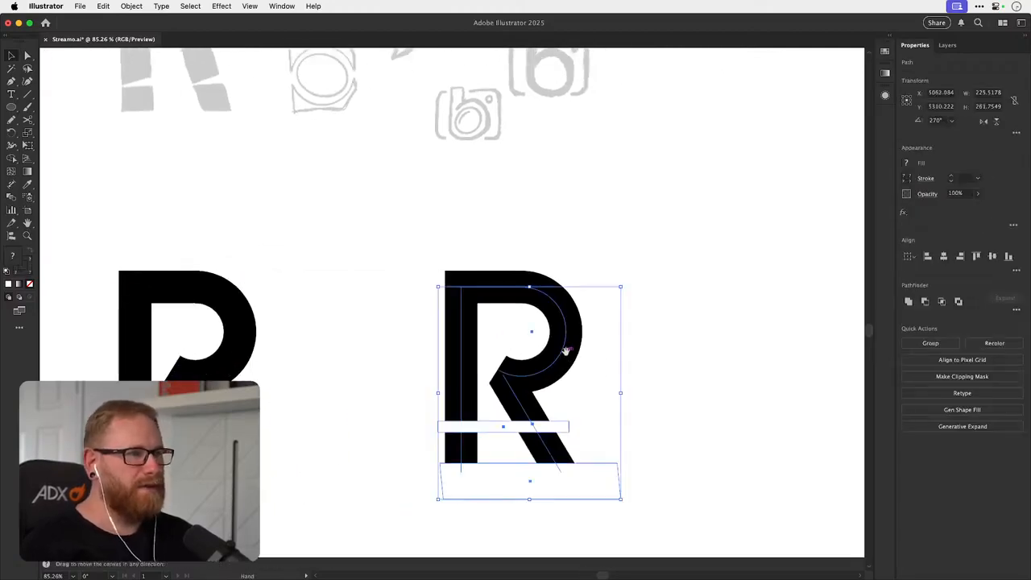
left_click_drag(523, 404, 420, 396)
left_click(419, 396)
- On the copied R, move the leg's upper anchor slightly right off the bowl's end and shift its lower anchor left
key("a")
left_click(381, 343)
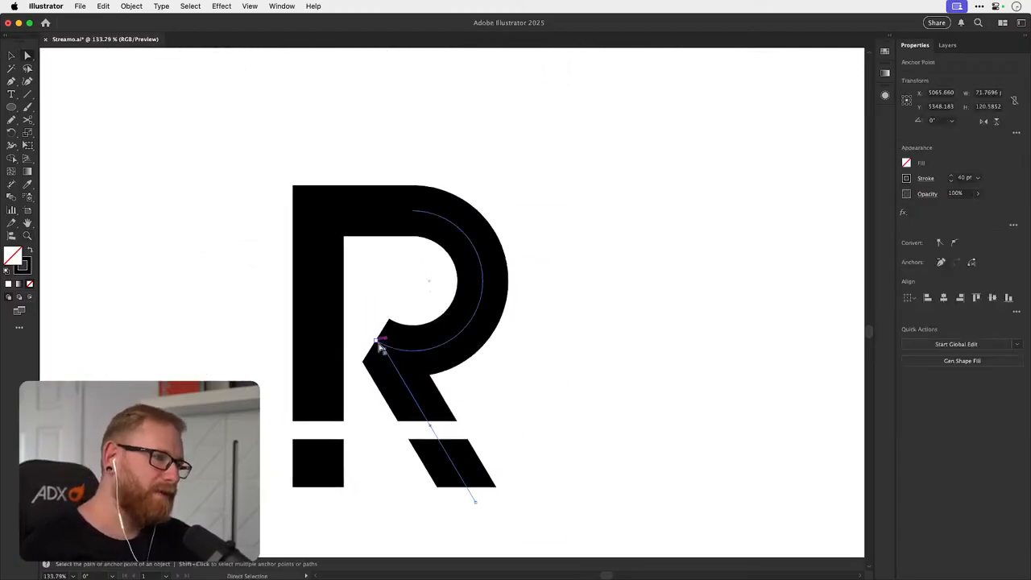
left_click_drag(385, 352, 429, 344)
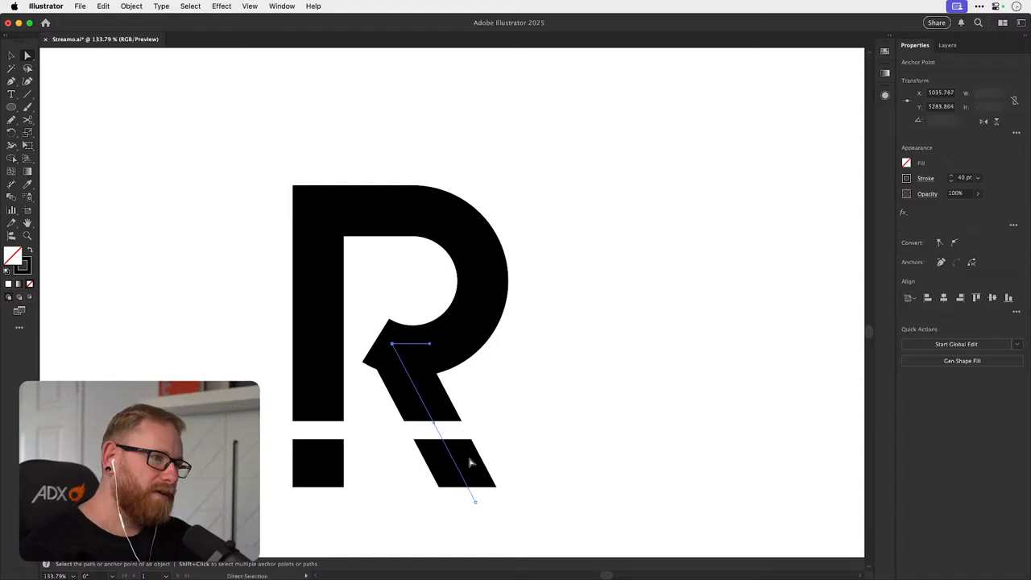
left_click_drag(476, 503, 467, 503)
key("super+shift+a")
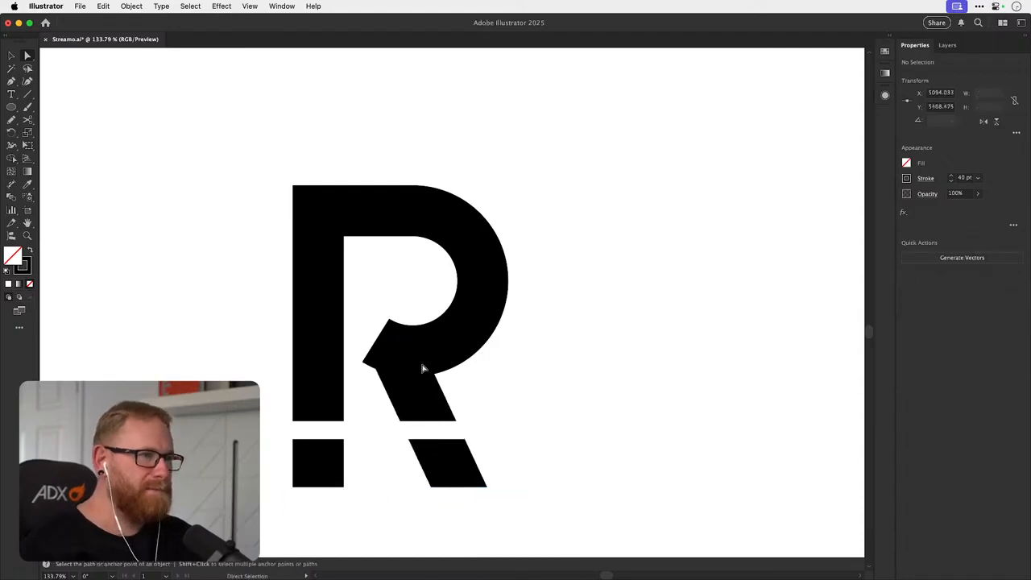
- Delete the end anchor of the bowl's lower hook so that only a half-circle arc remains
left_click(379, 339)
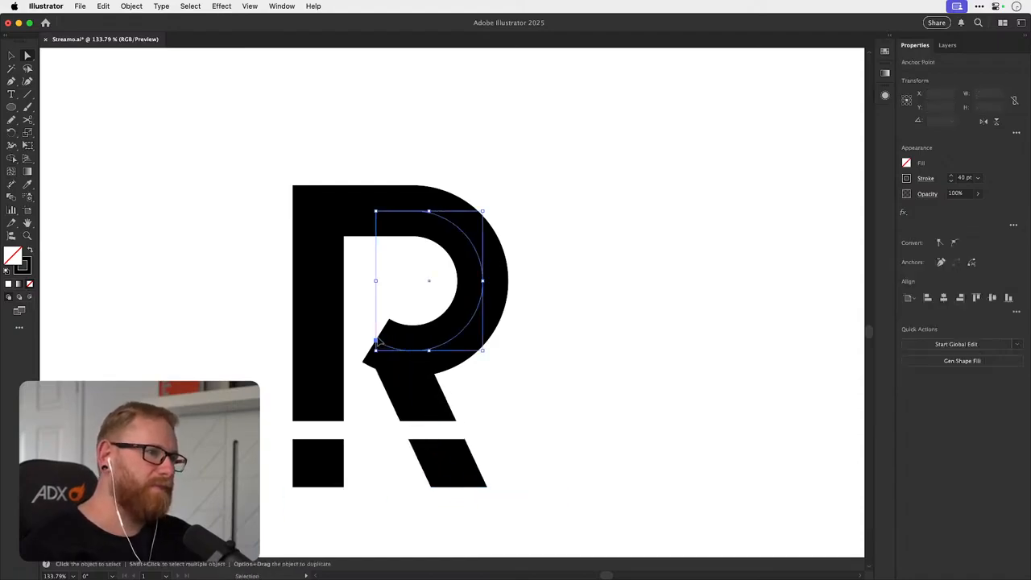
key("Delete")
key("super+shift+a")
key("v")
key("space")
left_click_drag(460, 364, 417, 375)
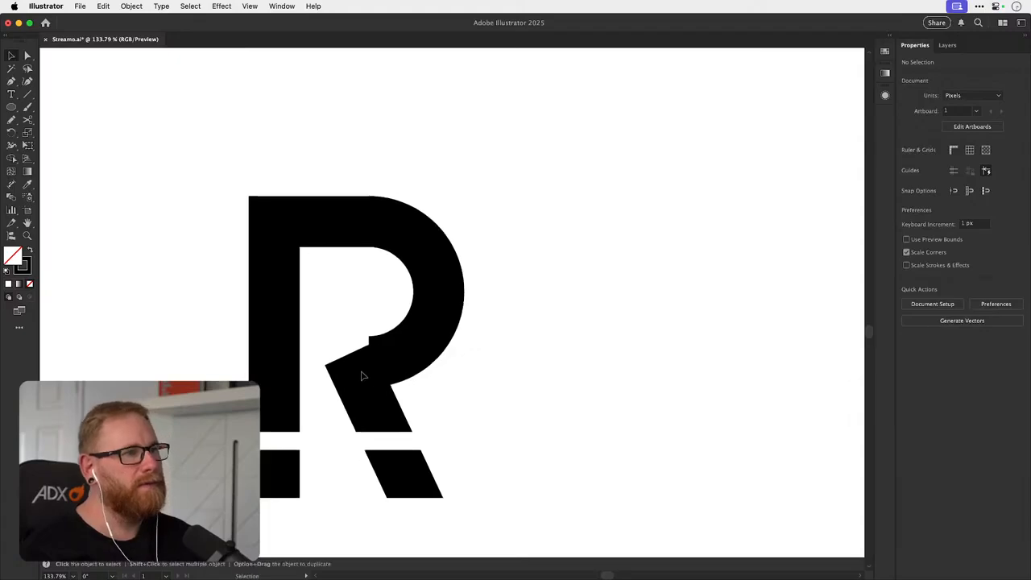
- Try to line the leg's upper anchor up with the shortened bowl's inner edge, and undo the change
left_click_drag(348, 357, 358, 348)
key("super+shift+a")
left_click_drag(446, 353, 427, 359)
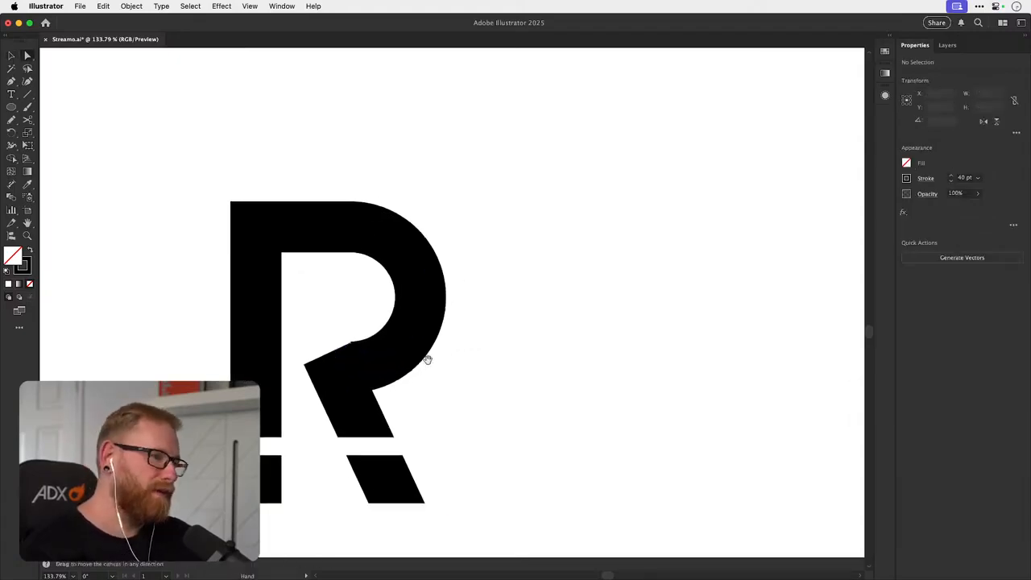
key("super+z")
key("super+shift+a")
- Scale the bowl arc up proportionally to about 72 by 144 px, extending it down and toward the stem
key("v")
left_click(381, 361)
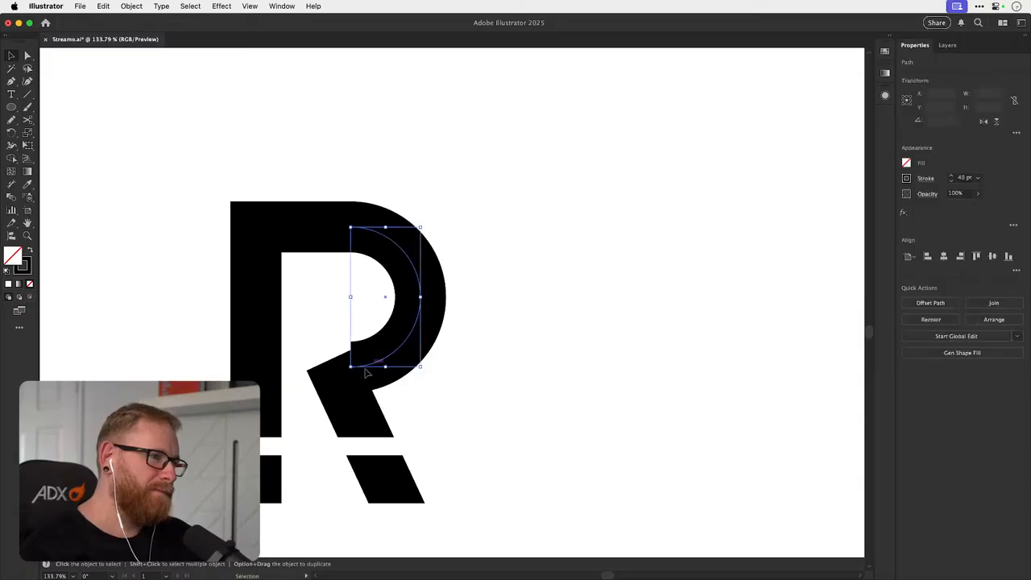
left_click_drag(350, 367, 288, 412)
- Move the leg's upper anchor down onto the lower curve of the enlarged bowl
key("a")
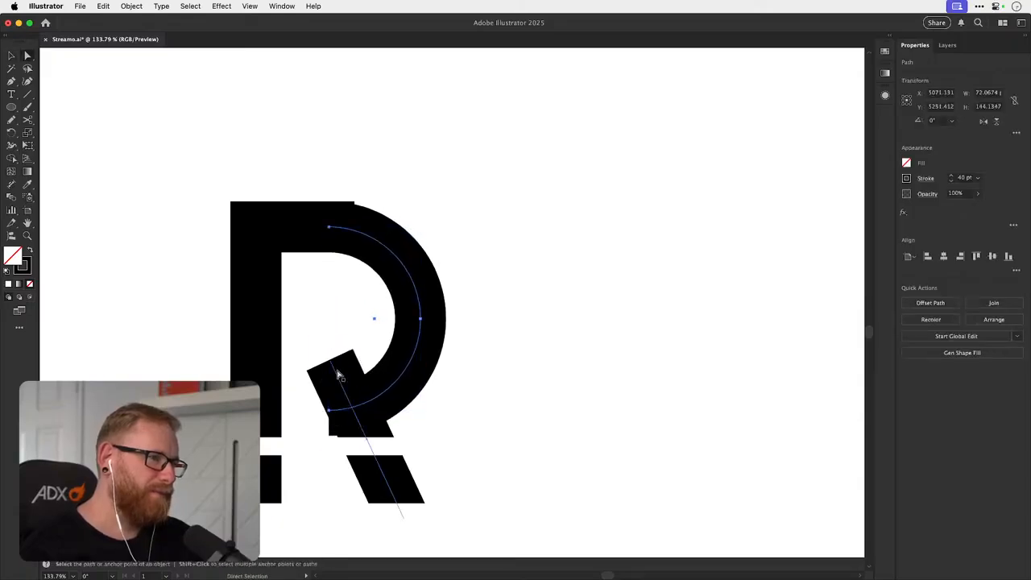
left_click_drag(332, 364, 351, 428)
key("v")
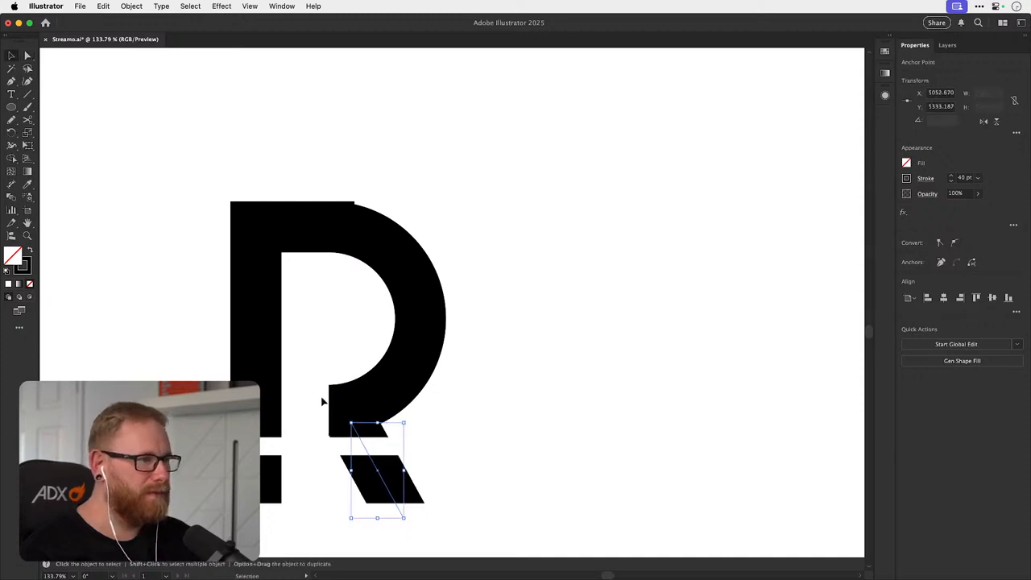
left_click(490, 379)
- Try to shift the enlarged bowl arc slightly outward, and undo the move
left_click_drag(493, 390, 506, 344)
left_click_drag(416, 346, 438, 342)
key("super+z")
- Add the point text "!?" in the empty area to the right of the R
left_click_drag(524, 338, 347, 382)
key("t")
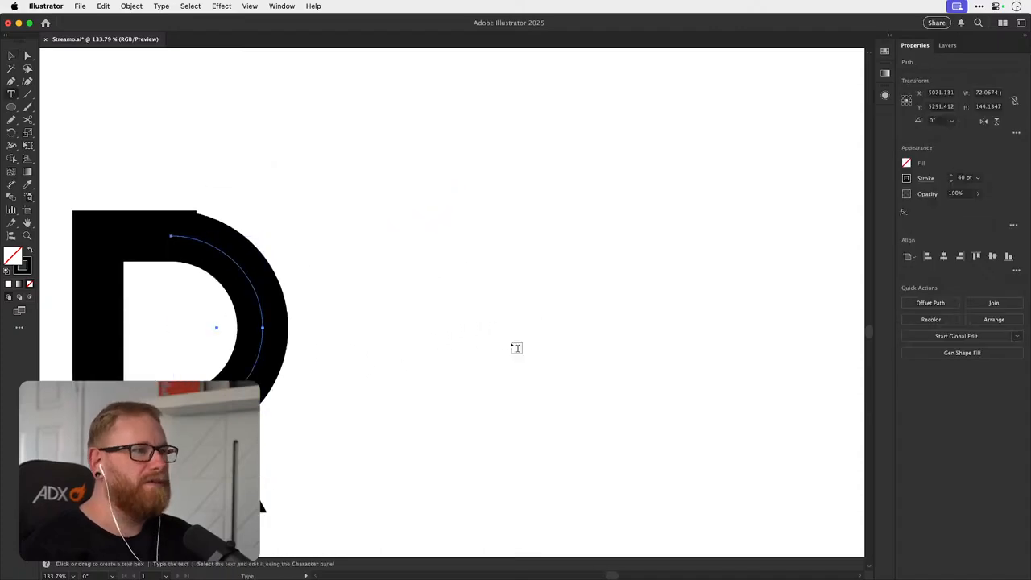
left_click(515, 342)
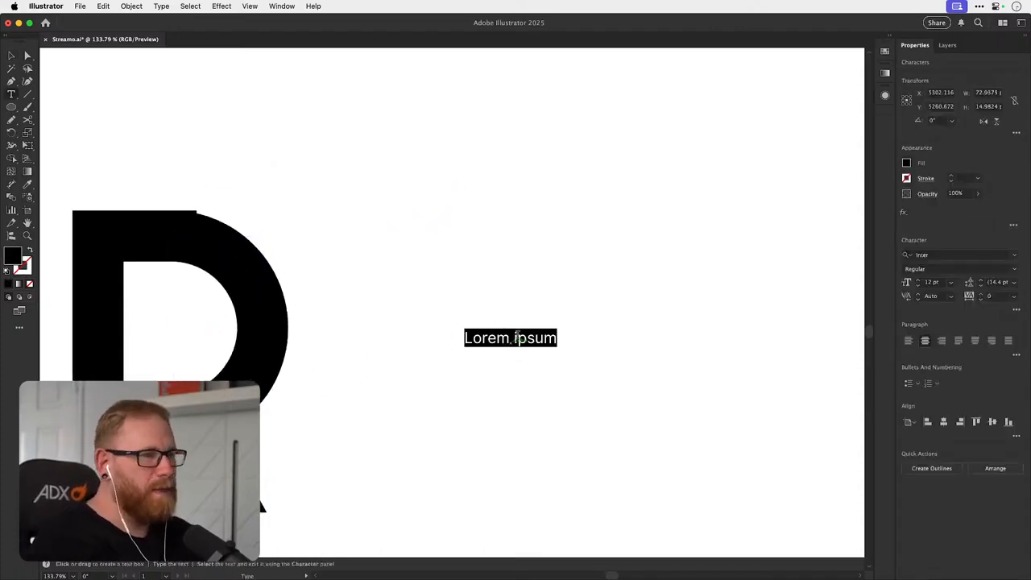
type("!?")
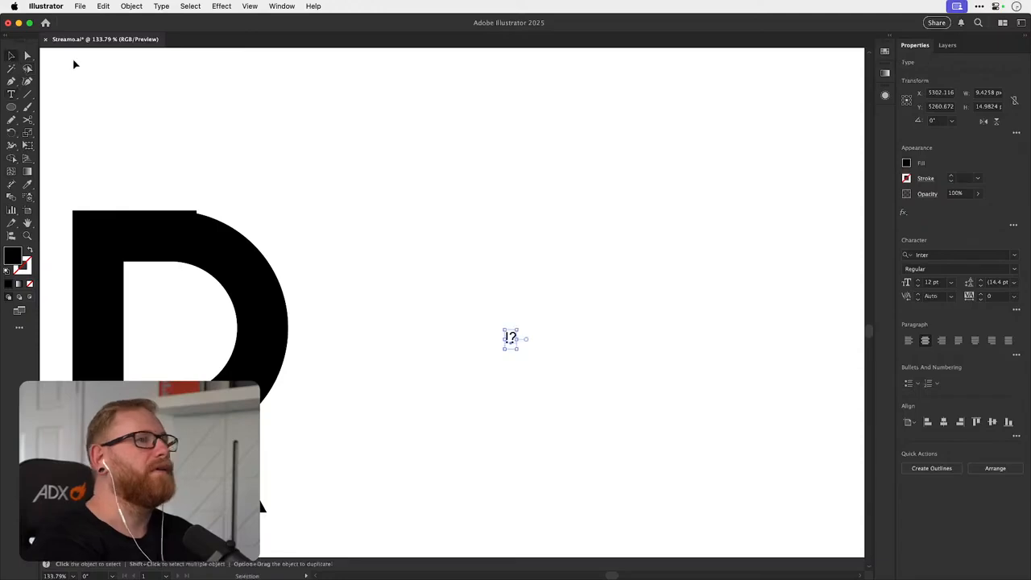
- Set the "!?" text to Extra Bold and enlarge it to about 124 pt
left_click(948, 253)
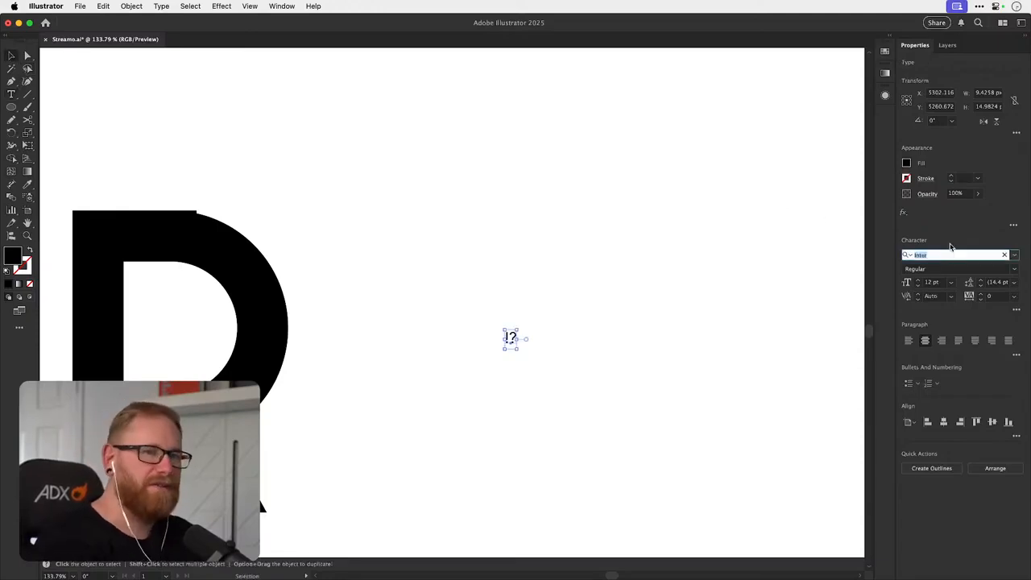
left_click(1019, 269)
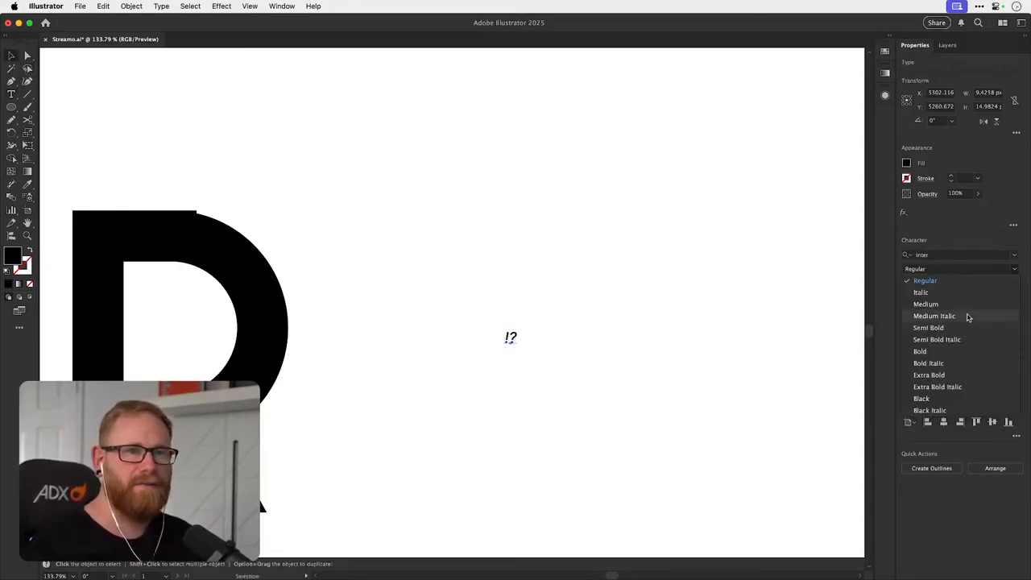
left_click(915, 371)
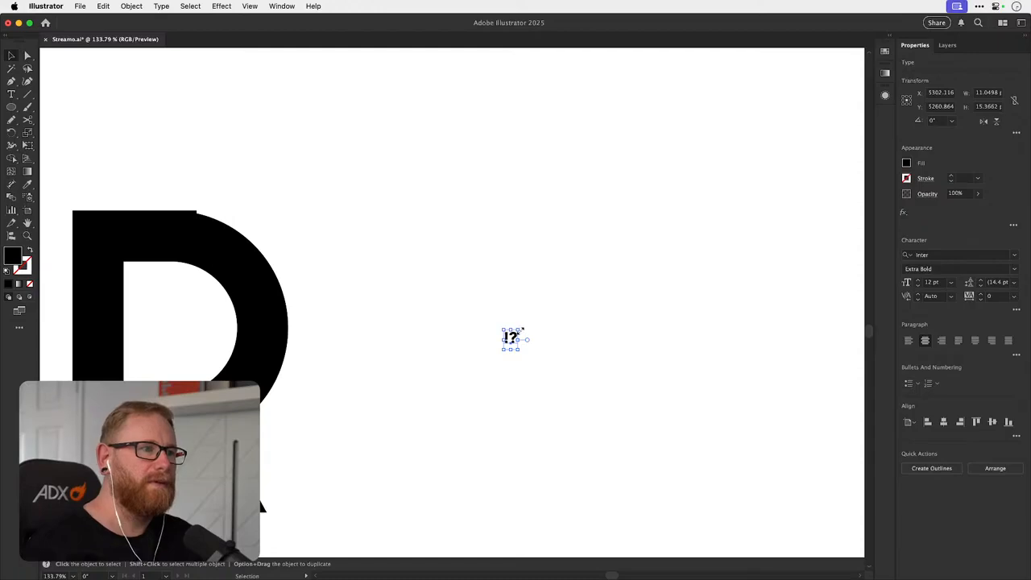
left_click_drag(521, 330, 583, 239)
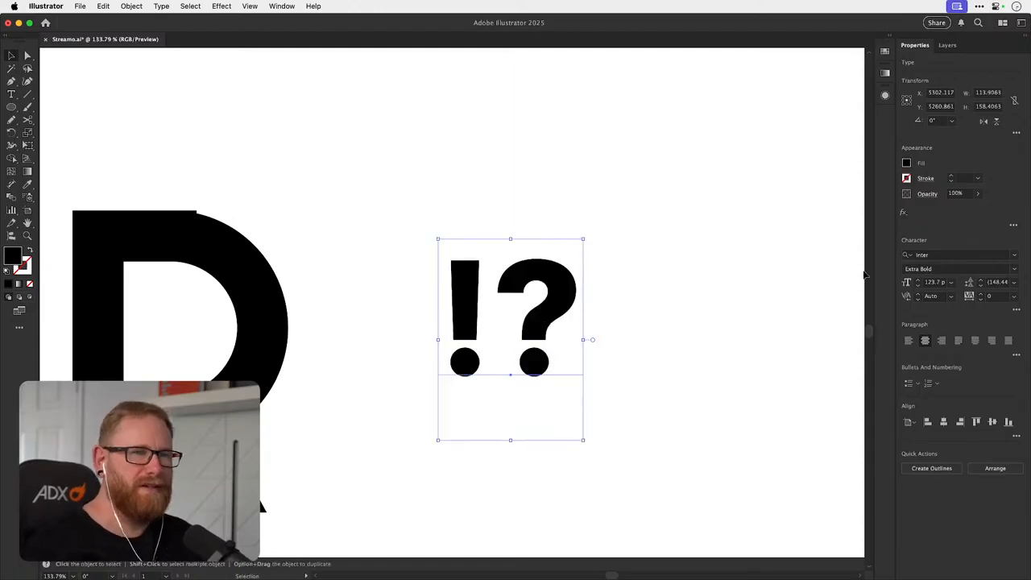
- Browse through the fonts starting with J for the "!?" text and apply Josefin Sans
left_click(932, 252)
type("Jacma")
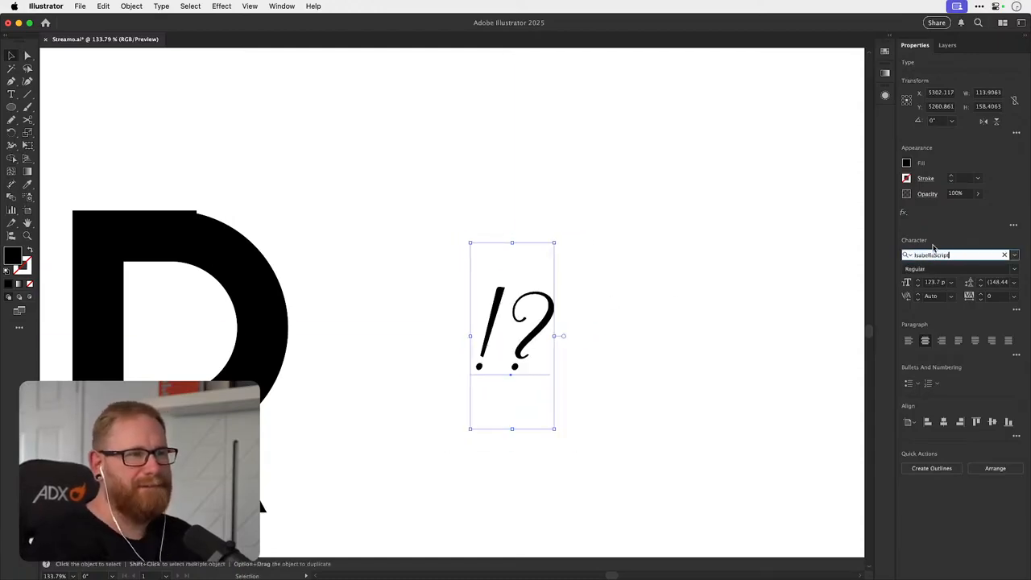
key("Up")
key("Down")
key("Down")
key("Down")
key("Down")
key("Down")
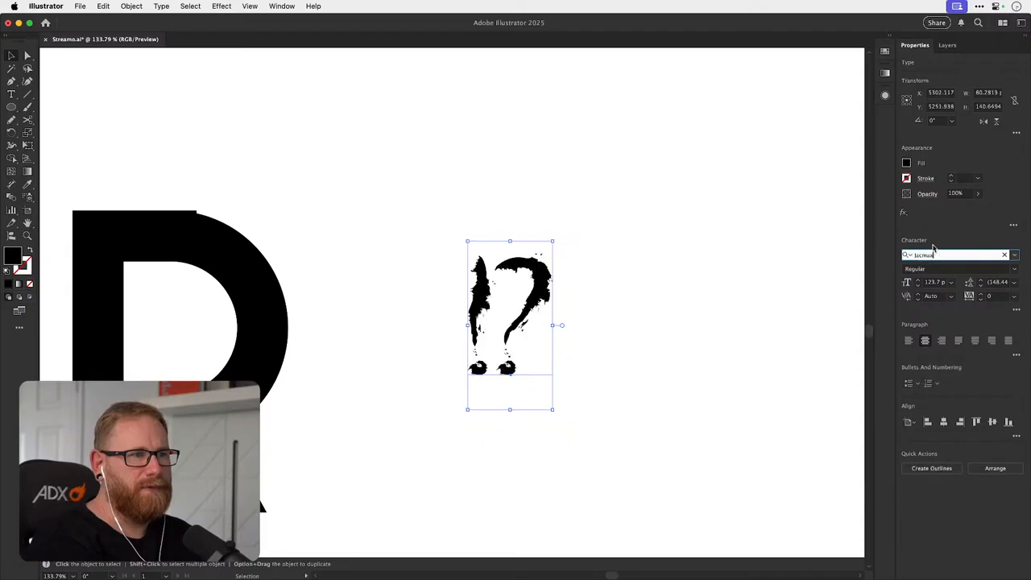
key("Down")
key("Down")
key("Down")
key("Down")
key("Down")
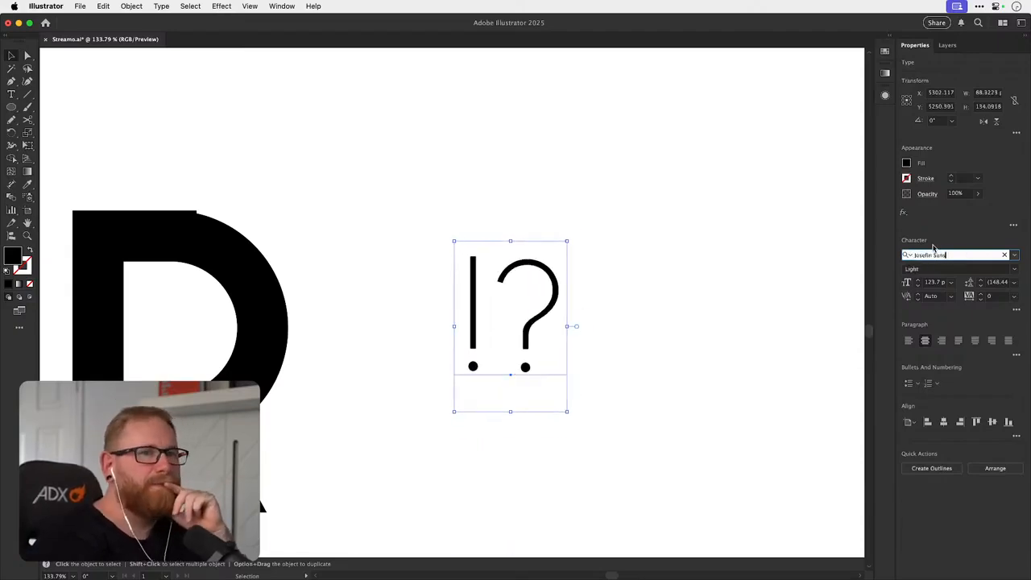
- Set the font weight of the "!?" text to Bold
left_click(1007, 268)
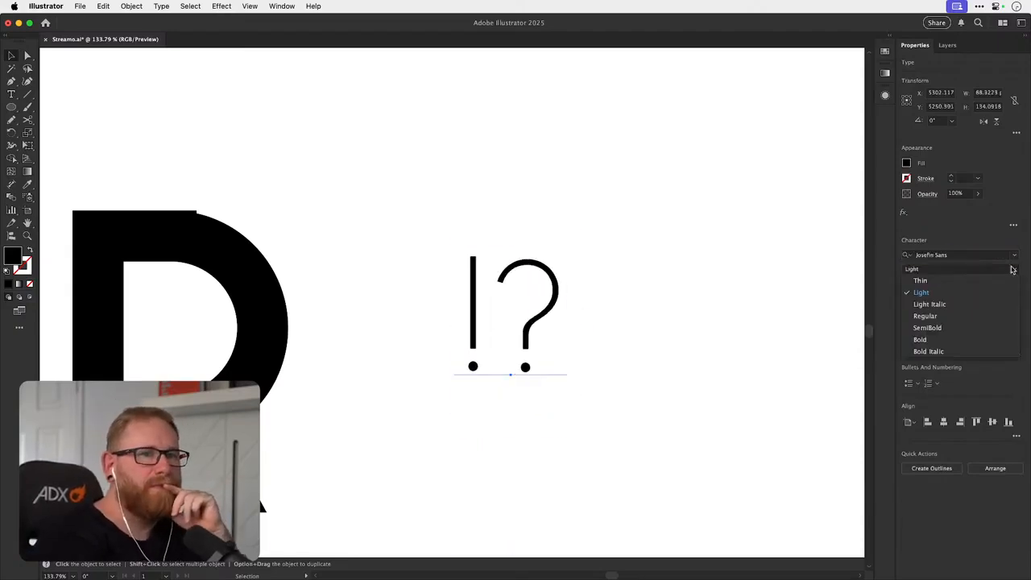
left_click(950, 341)
left_click(607, 282)
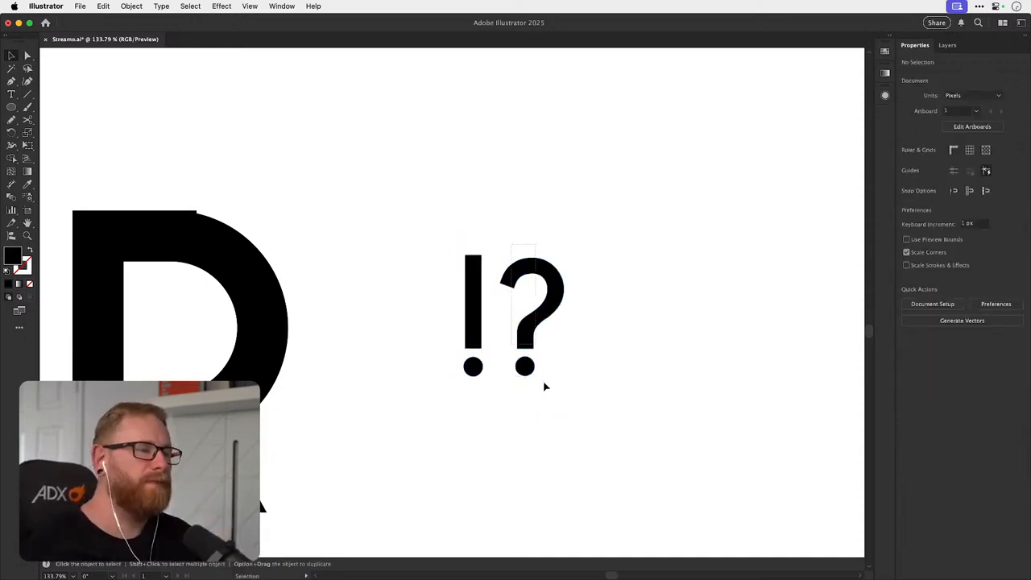
- Examine the outlined question mark's curve and dot next to the R's bowl and cut leg
left_click(525, 364)
scroll(503, 323, "up", 3)
key("b")
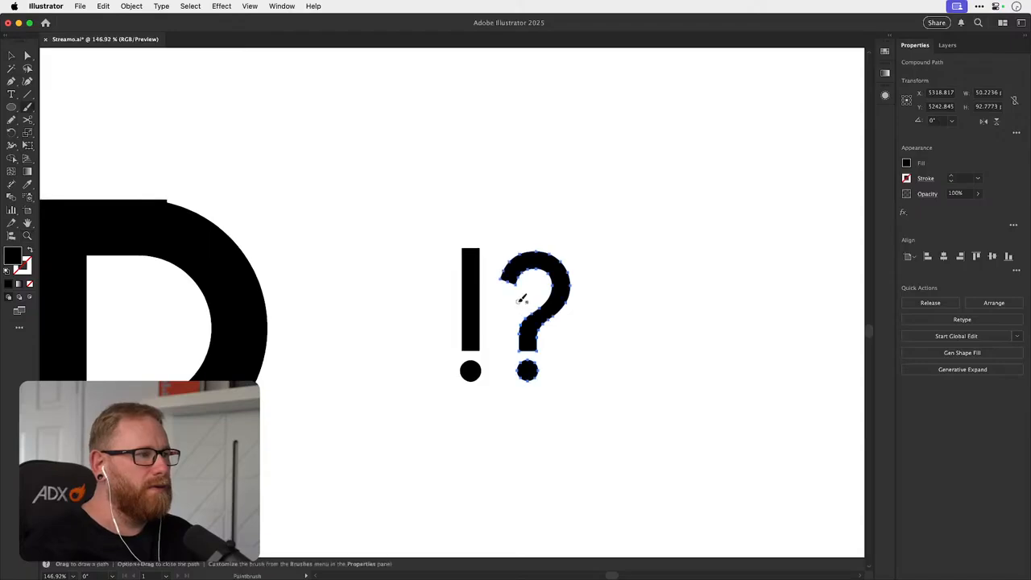
key("v")
left_click_drag(516, 308, 573, 295)
left_click_drag(464, 325, 570, 302)
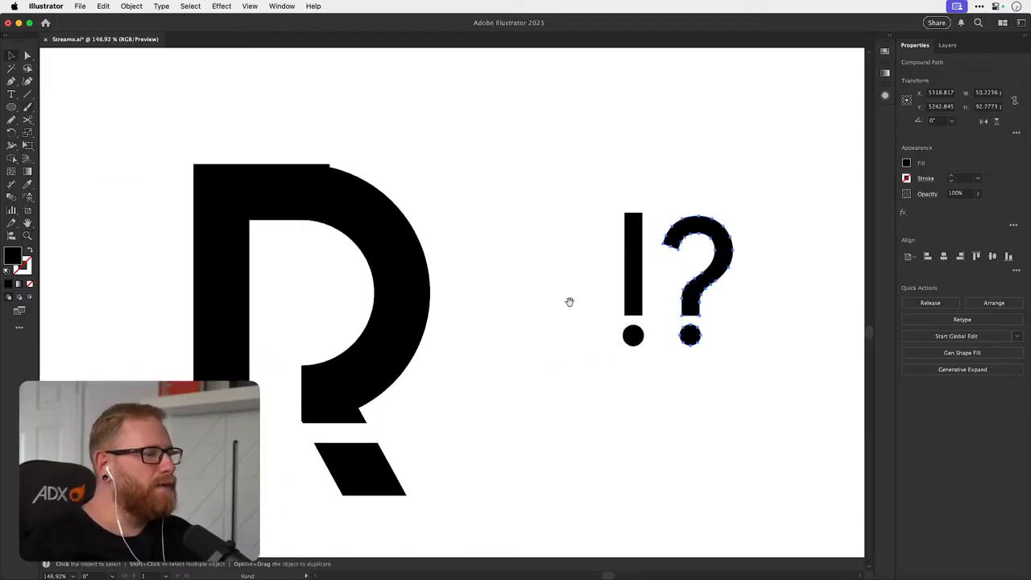
left_click_drag(545, 320, 515, 322)
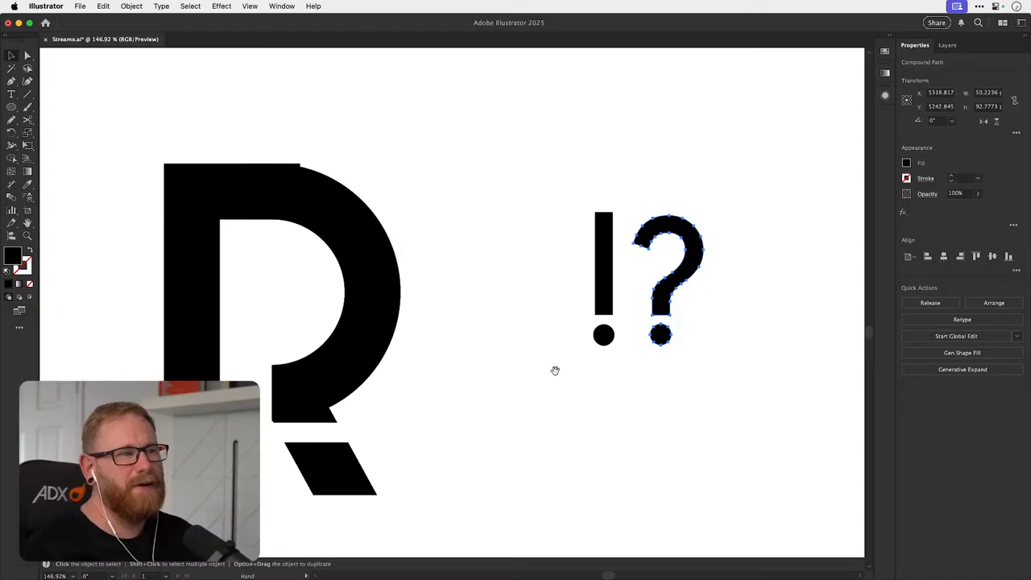
left_click_drag(555, 370, 508, 337)
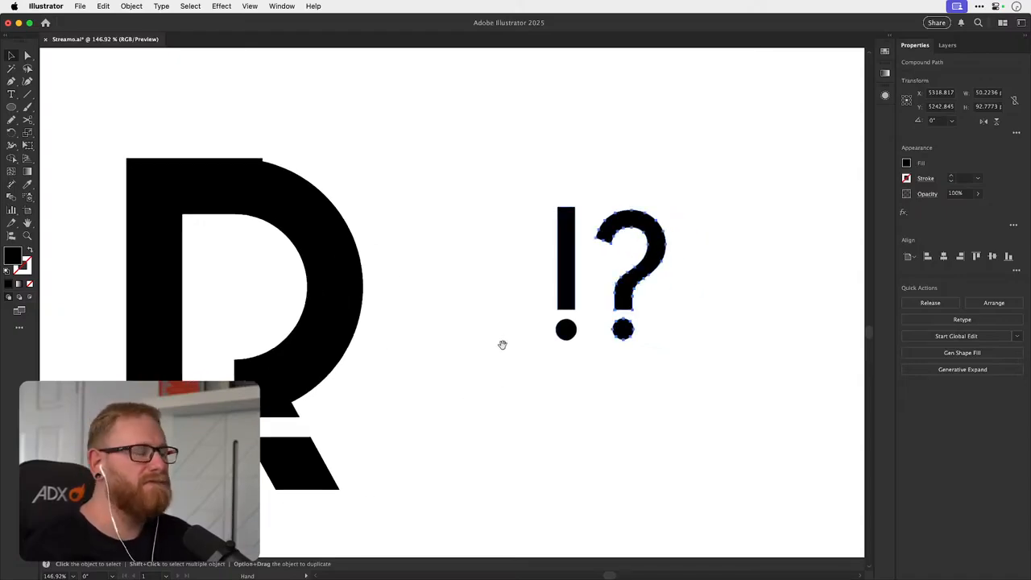
- Make the white strip that cuts the R's stem and leg taller and bring it to the front
left_click(274, 420)
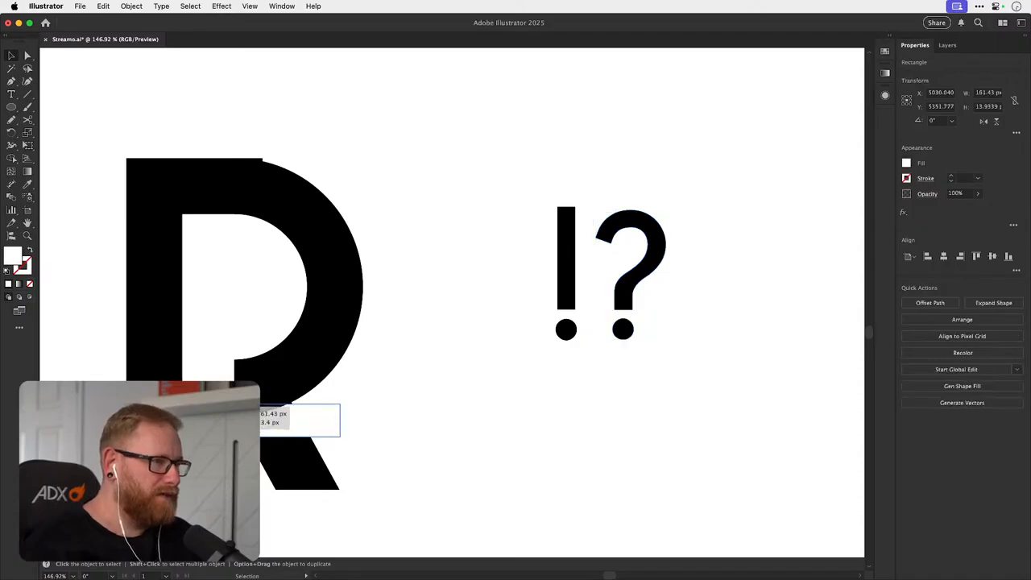
key("super+shift+]")
key("super+shift+a")
left_click_drag(522, 445, 537, 391)
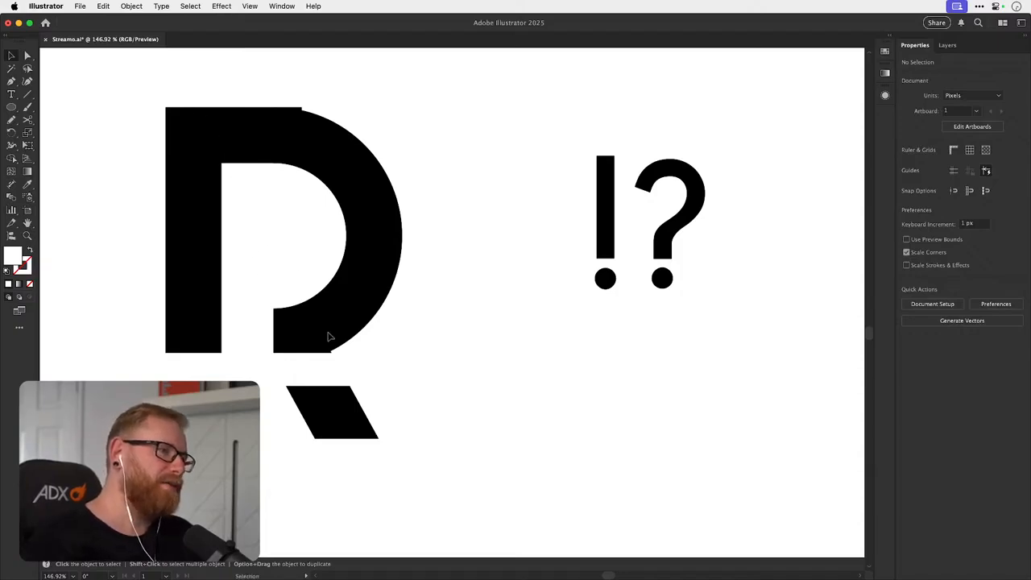
- Delete the white gap strip and the white shape masking the bottom of the copied R
left_click(322, 372)
key("Delete")
left_click(338, 464)
key("Delete")
left_click_drag(338, 458, 325, 460)
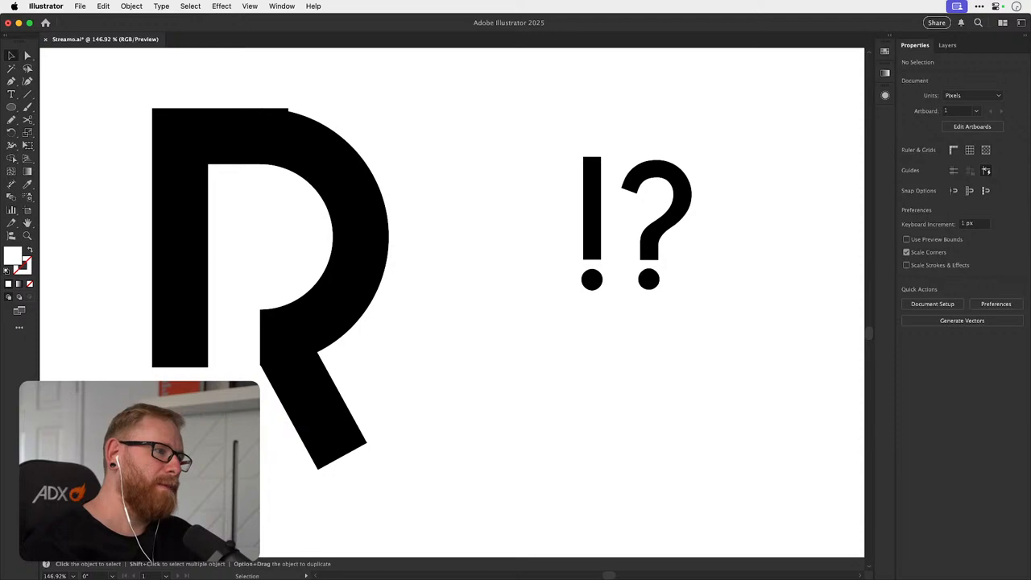
- Extend the stem's lower end anchor straight down so the stem reaches the leg's depth
left_click(180, 354)
key("a")
left_click(232, 354)
left_click_drag(179, 368, 180, 456)
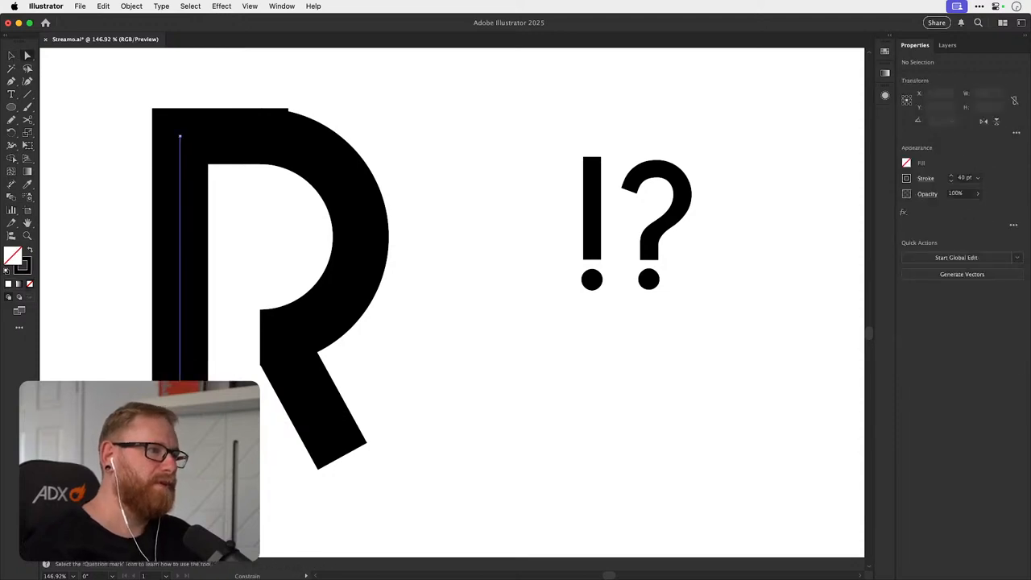
key("super+shift+a")
key("v")
- Draw a square of about 31 px beside the R, rotate it to 315° as a diamond, and give it a black fill
left_click(12, 108)
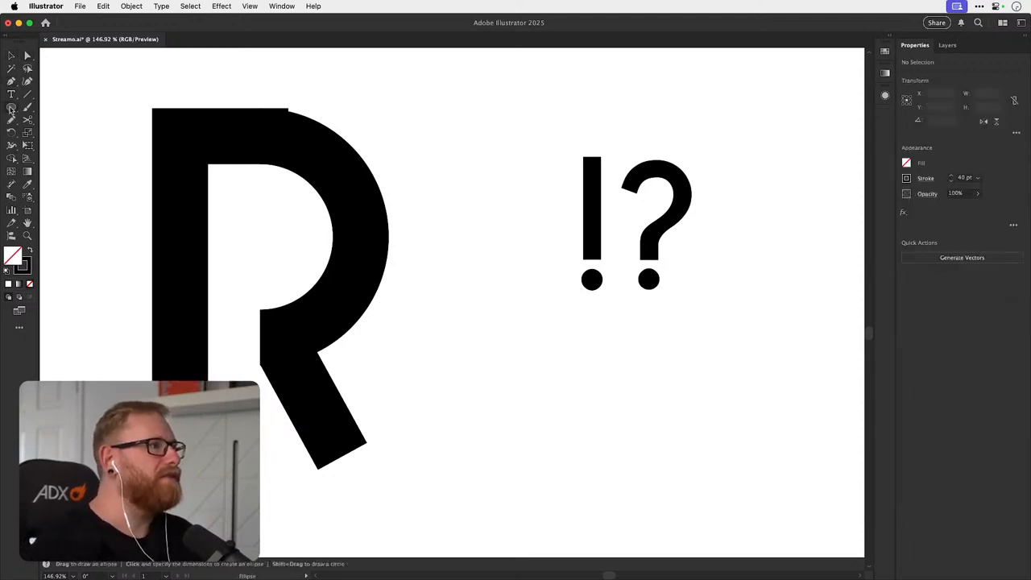
left_click_drag(11, 108, 33, 111)
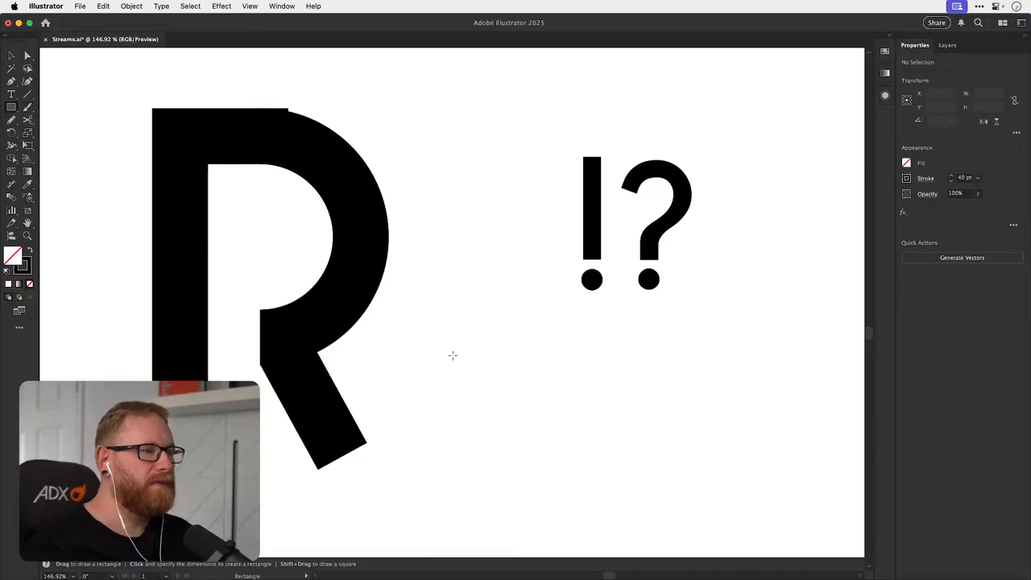
mouse_move(450, 354)
left_mouse_down()
mouse_move(481, 384)
mouse_move(502, 368)
mouse_move(495, 376)
left_mouse_up()
key("r")
key("shift+x")
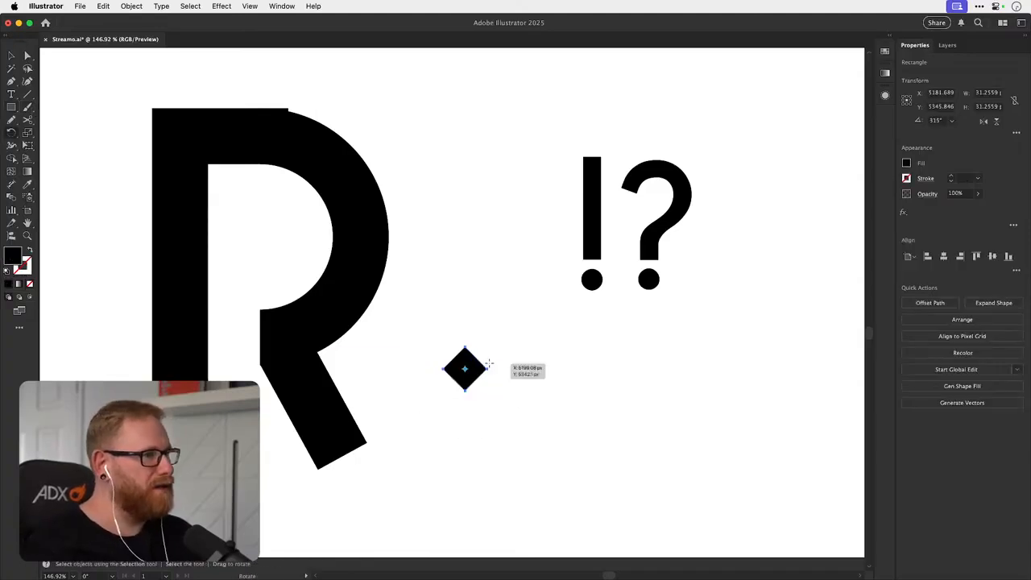
- Stretch the diamond's top anchor straight up to form a tall narrow spike
key("a")
left_click_drag(469, 345, 444, 97)
key("i")
left_click(495, 284)
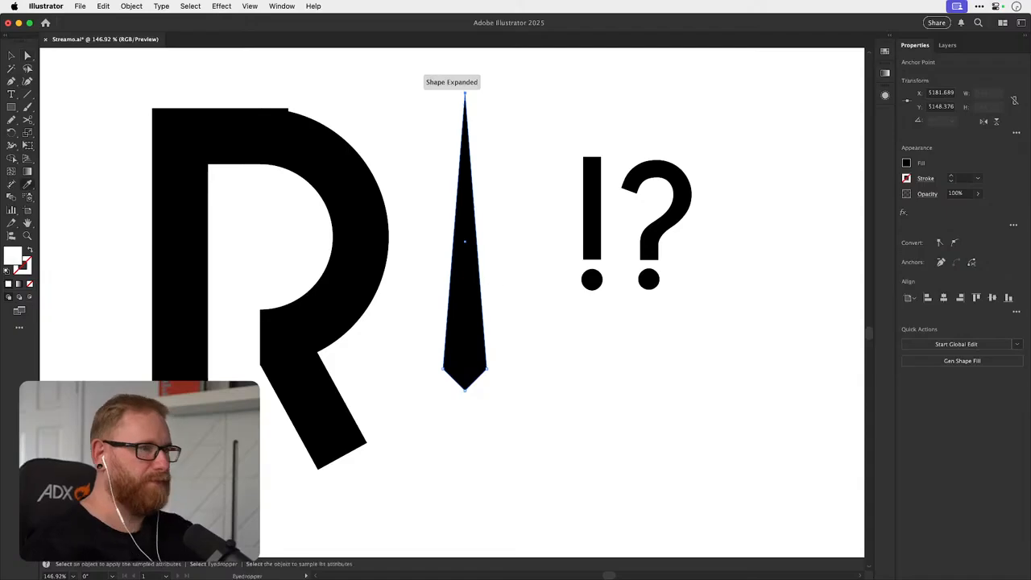
- Move the white spike onto the R's stem, with its tip near the stem's upper end
key("super+shift+a")
key("v")
left_click_drag(475, 284, 287, 378)
key("super+y")
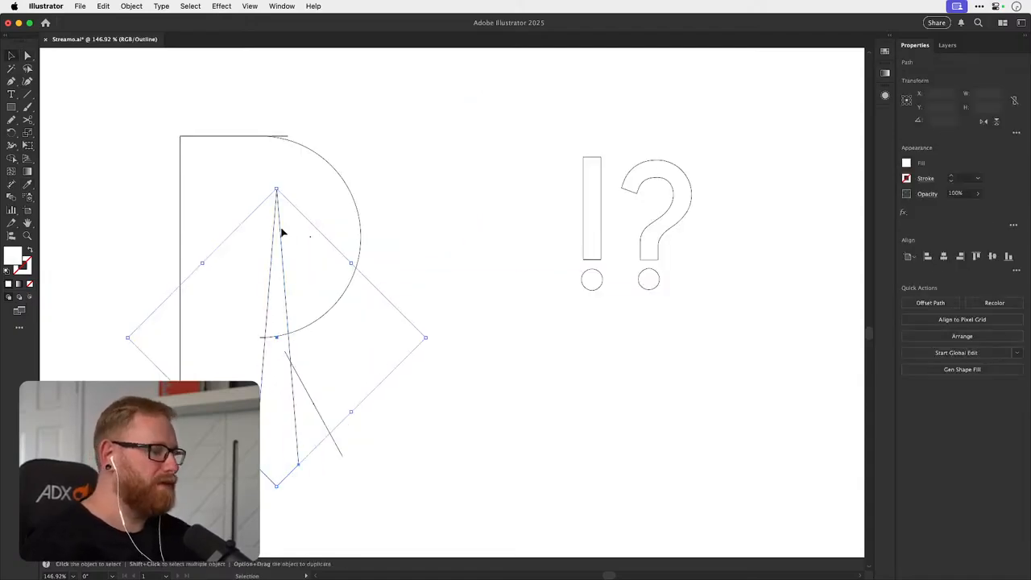
left_click_drag(239, 174, 383, 208)
left_click_drag(323, 252, 160, 185)
left_click_drag(179, 183, 325, 260)
left_click_drag(302, 217, 355, 258)
key("super+y")
key("a")
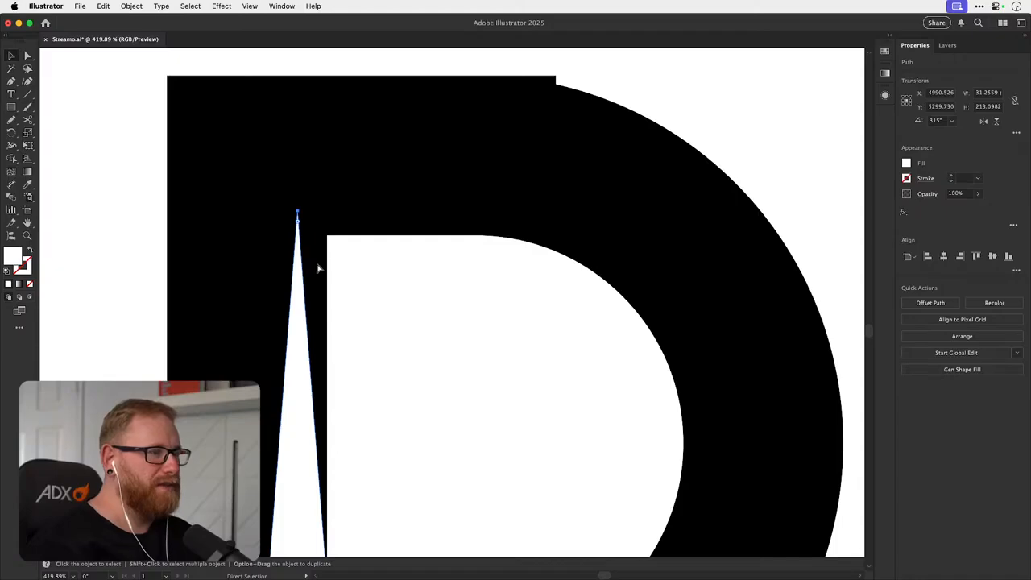
- Align the spike's tip exactly with the top end of the stem's centre path in outline view
left_click_drag(303, 273, 333, 300)
left_click_drag(324, 233, 255, 207)
key("super+y")
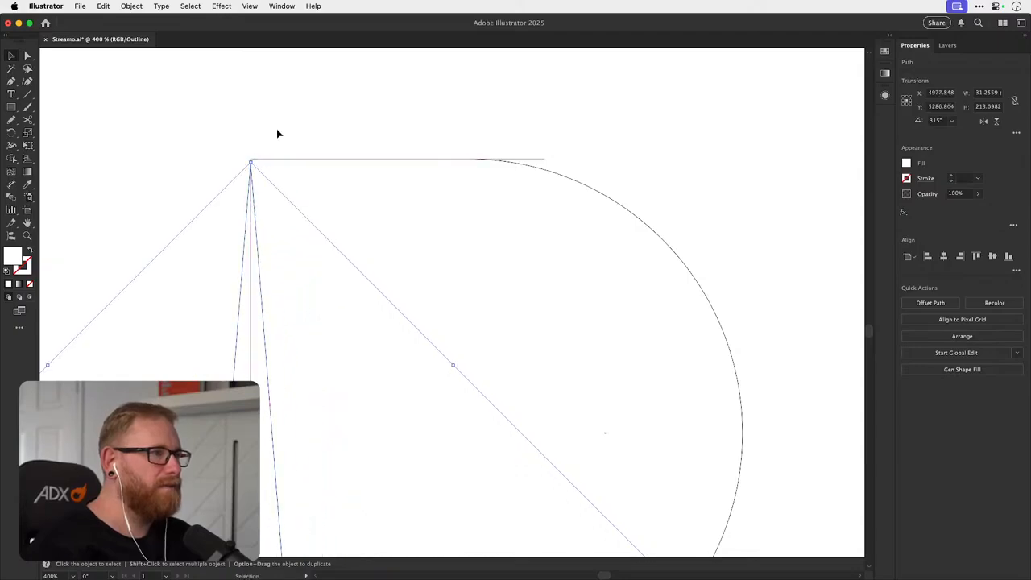
left_click(279, 134)
left_click_drag(244, 150, 294, 234)
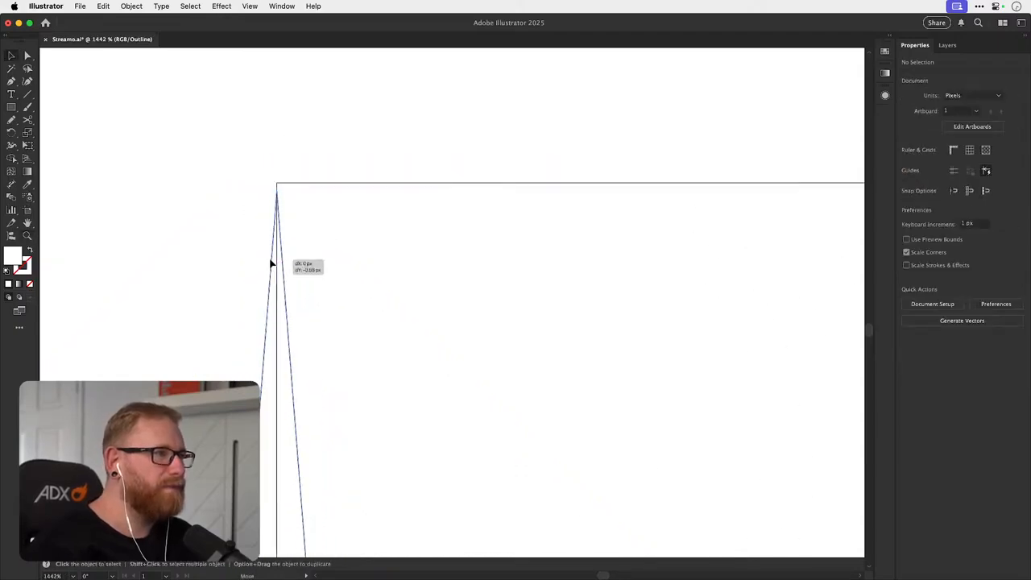
left_click(271, 259)
- Rotate the spike about its tip so it cuts diagonally across the R's bowl
key("r")
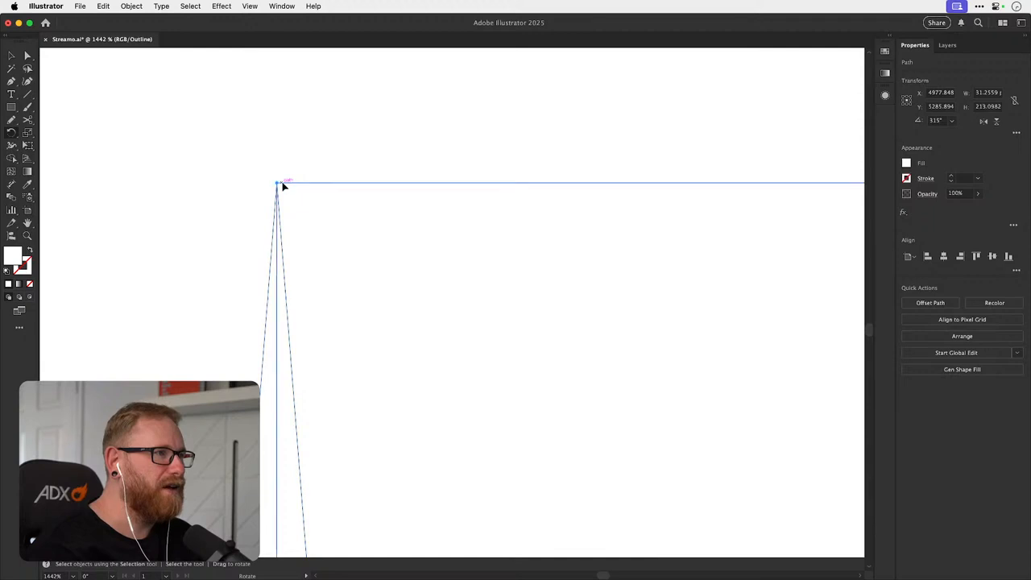
key("super+minus")
key("super+minus")
key("super+minus")
key("super+minus")
key("super+minus")
key("super+minus")
key("super+minus")
key("super+y")
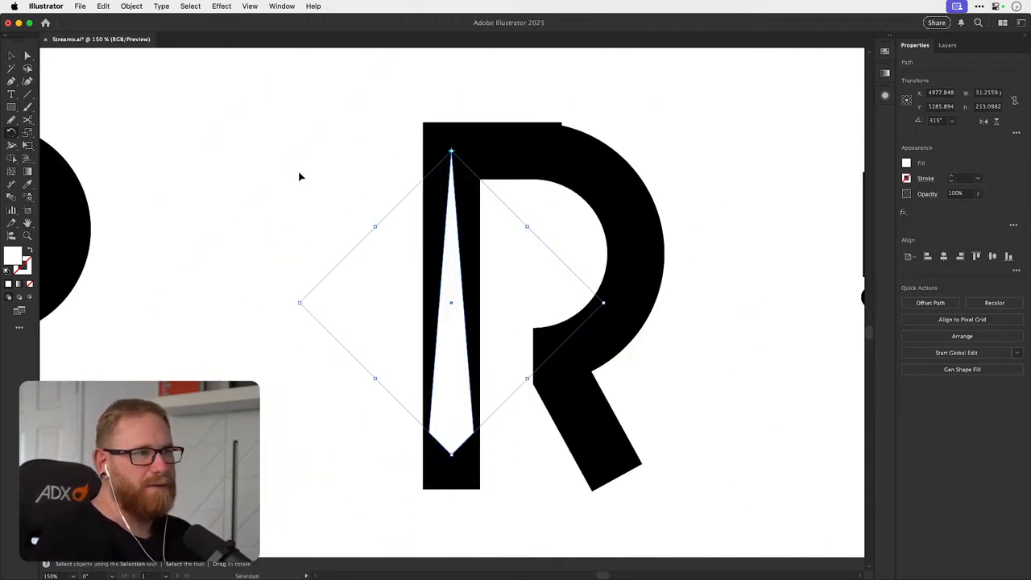
left_click_drag(475, 298, 376, 282)
left_click_drag(424, 401, 563, 252)
left_click_drag(446, 238, 411, 389)
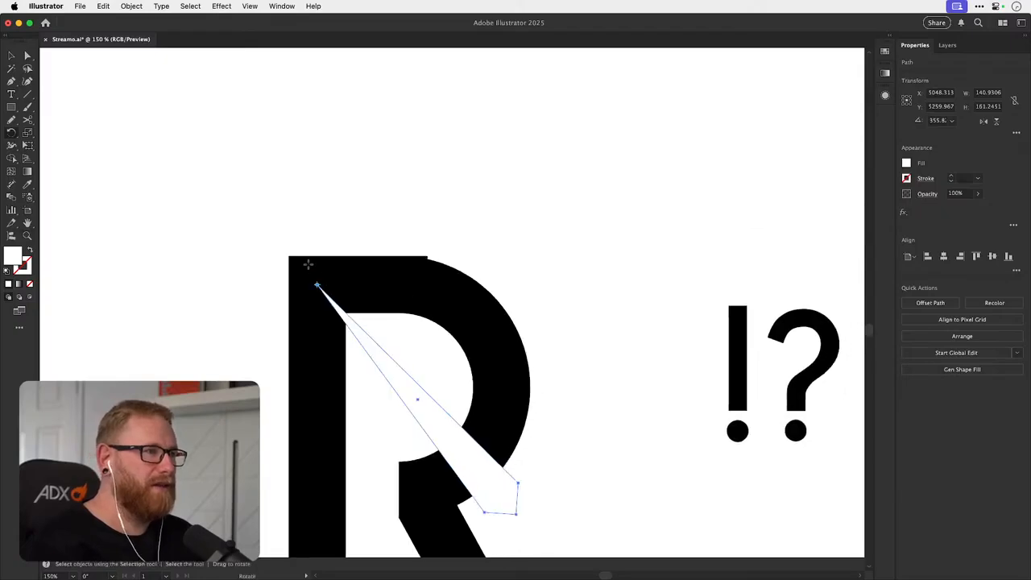
- Move the spike's tip to the R's outer upper-left corner and rotate the spike slightly about it
left_click_drag(308, 265, 385, 304)
key("v")
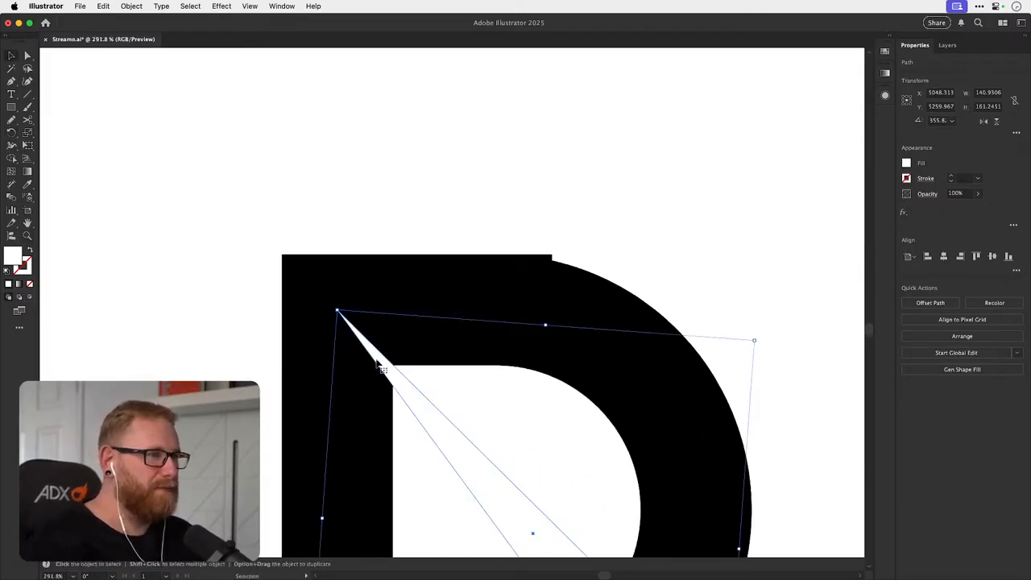
left_click_drag(378, 364, 322, 303)
key("r")
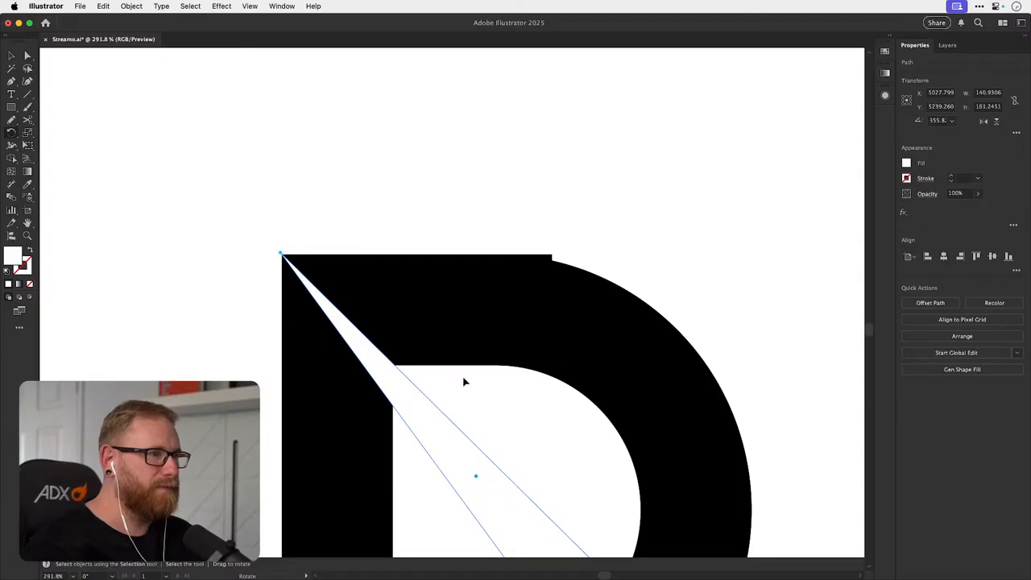
mouse_move(514, 406)
left_mouse_down()
mouse_move(518, 426)
mouse_move(524, 411)
left_mouse_up()
- Scale down the three anchors at the spike's wide end to make the spike narrower
key("super+minus")
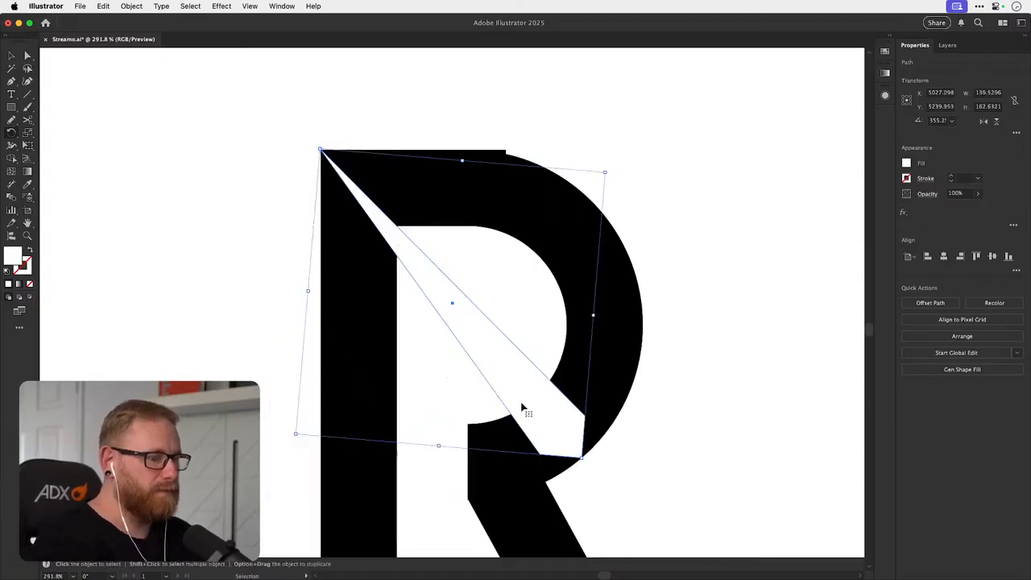
key("super+minus")
key("super+minus")
key("super+minus")
key("super+minus")
left_click_drag(509, 362, 443, 357)
left_click_drag(415, 339, 460, 368)
key("a")
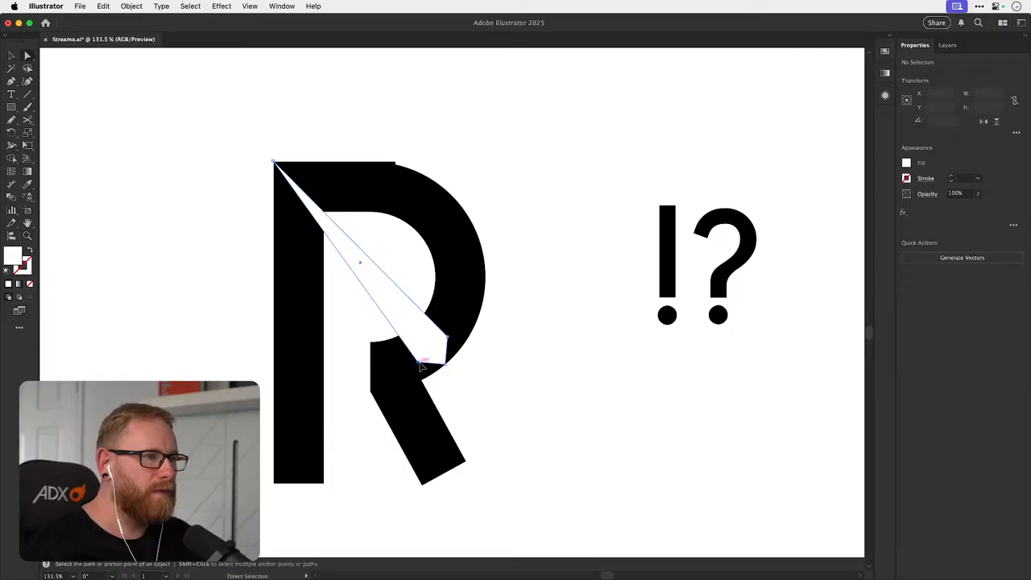
left_click(446, 365)
left_click(446, 338, "shift")
key("s")
left_click_drag(499, 304, 487, 325)
key("a")
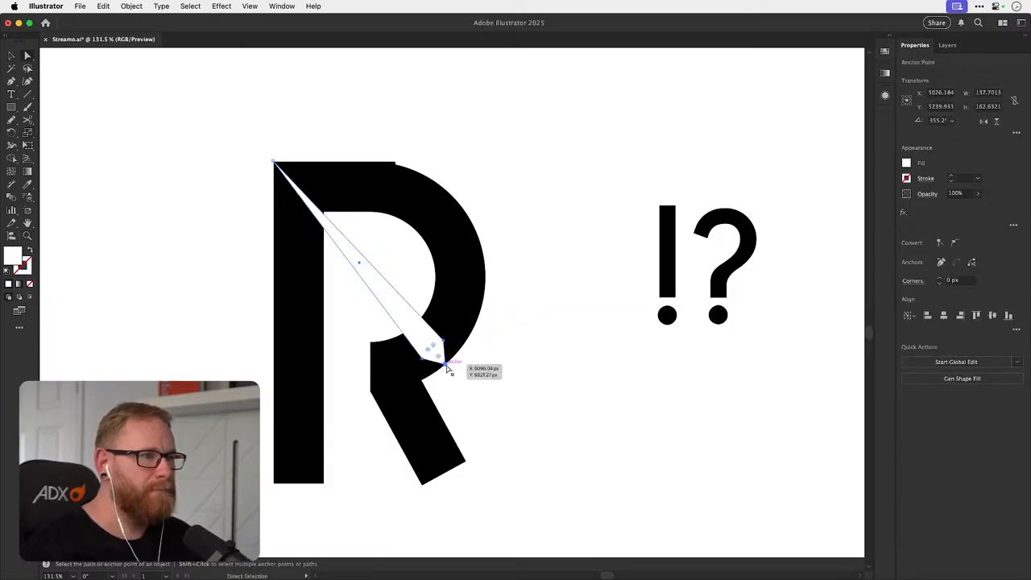
- Stretch the spike's wide end diagonally until it lies beyond the outer edge of the R's bowl
left_click_drag(448, 369, 532, 427)
key("v")
left_click(542, 356)
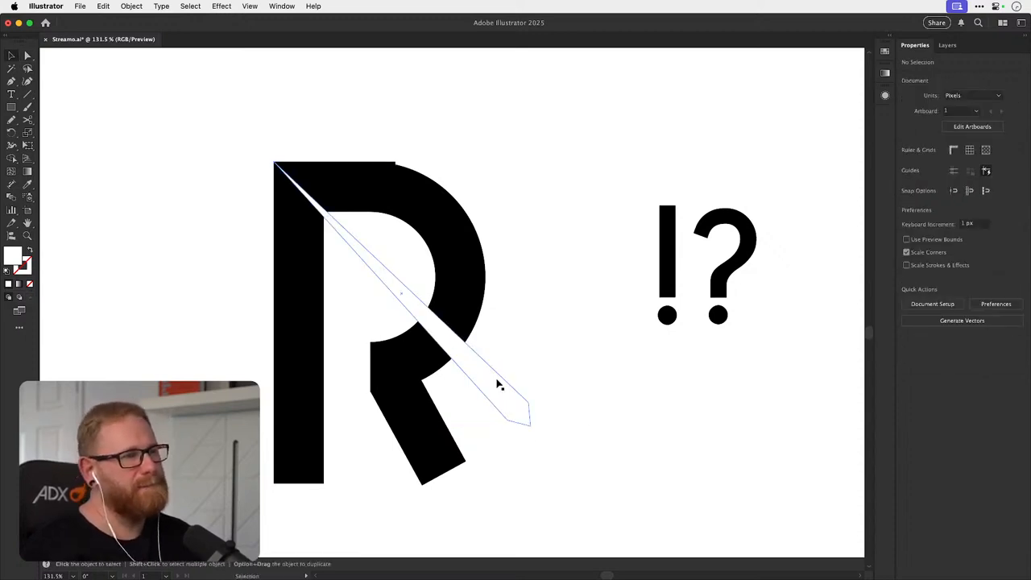
- Try shortening the spike so its wide end sits inside the R's bowl, and undo it
key("a")
left_click_drag(543, 392, 542, 394)
left_click_drag(518, 408, 413, 295)
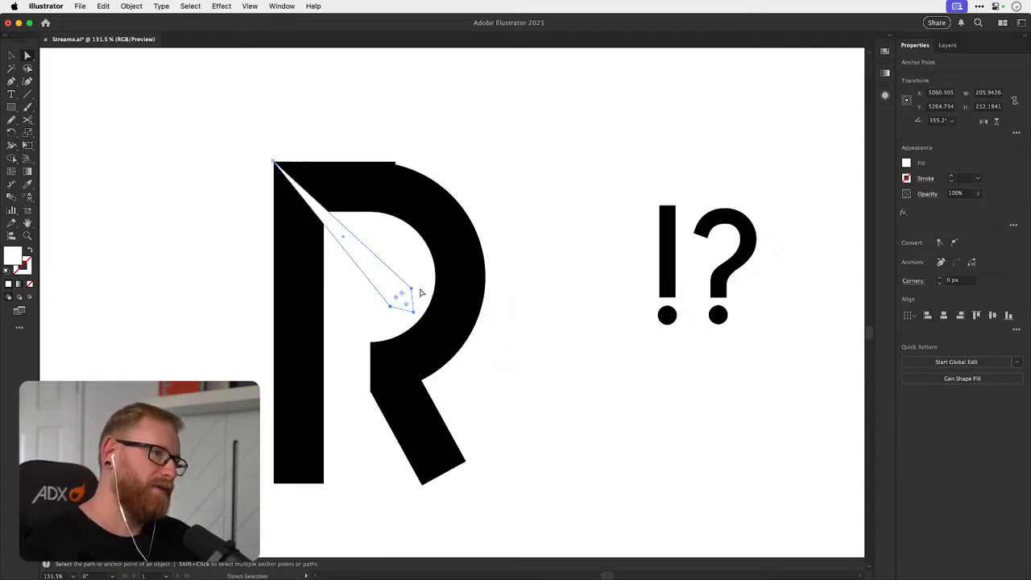
key("super+z")
- Draw a rectangle of about 42 × 175 px over the stem of the R sketch, with a black fill and no stroke
key("v")
key("super+minus")
key("super+minus")
key("super+minus")
key("super+minus")
key("super+minus")
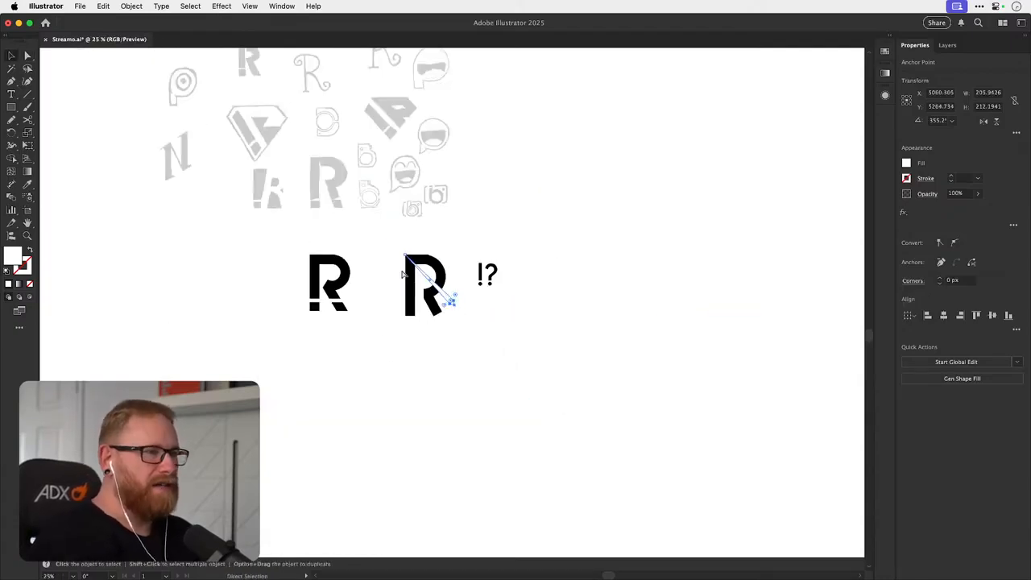
key("z")
left_click_drag(332, 265, 528, 301)
left_click_drag(320, 300, 398, 294)
key("v")
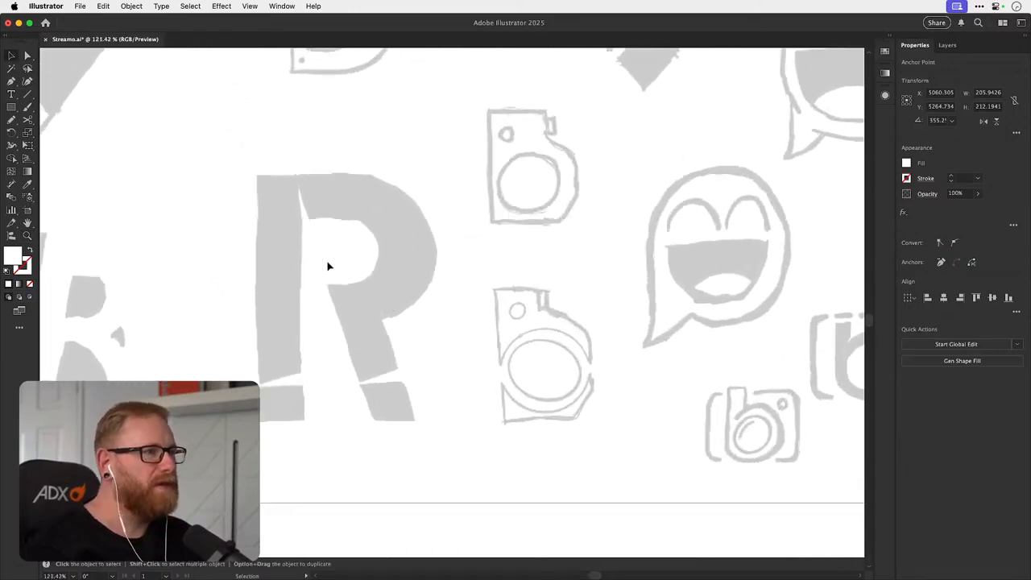
left_click(13, 107)
mouse_move(258, 177)
left_mouse_down()
mouse_move(296, 247)
mouse_move(304, 376)
left_mouse_up()
left_click(30, 285)
key("v")
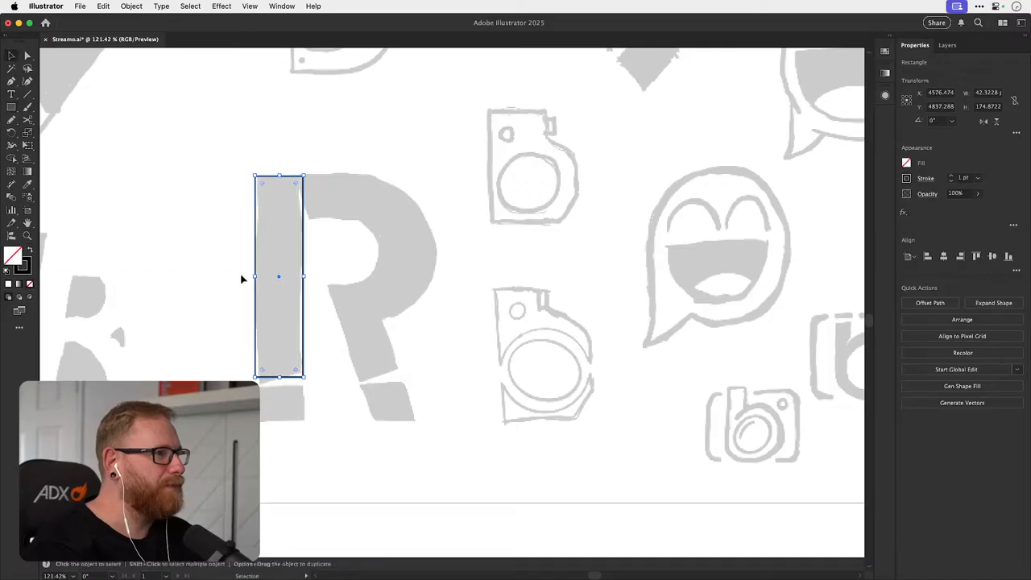
key("shift+x")
key("super+shift+a")
- Duplicate the stem rectangle straight down, leaving a small gap, and shorten the copy to a square of about 42 px
left_click_drag(288, 219, 288, 430)
scroll(281, 506, "down", 2)
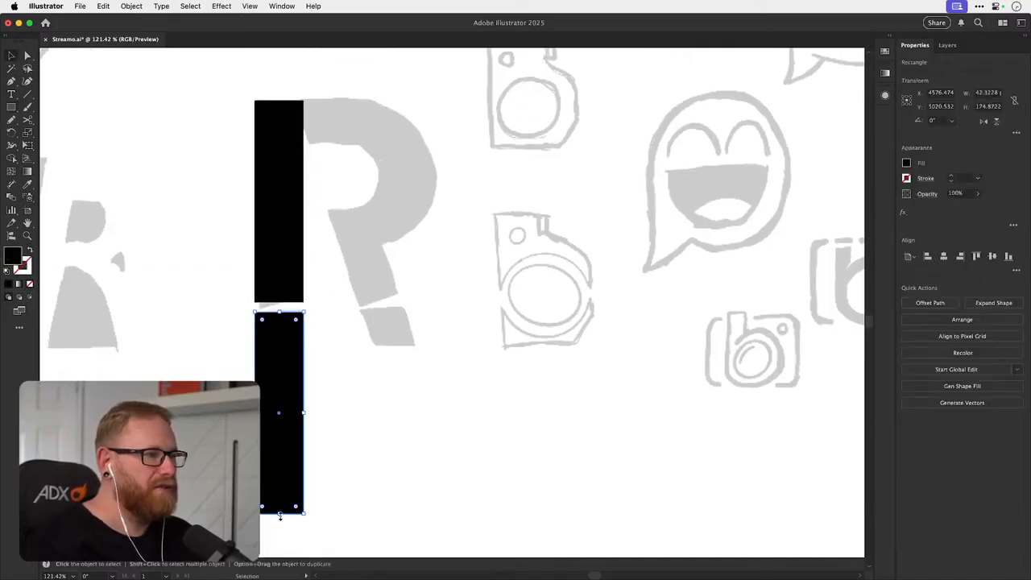
left_click_drag(280, 515, 272, 428)
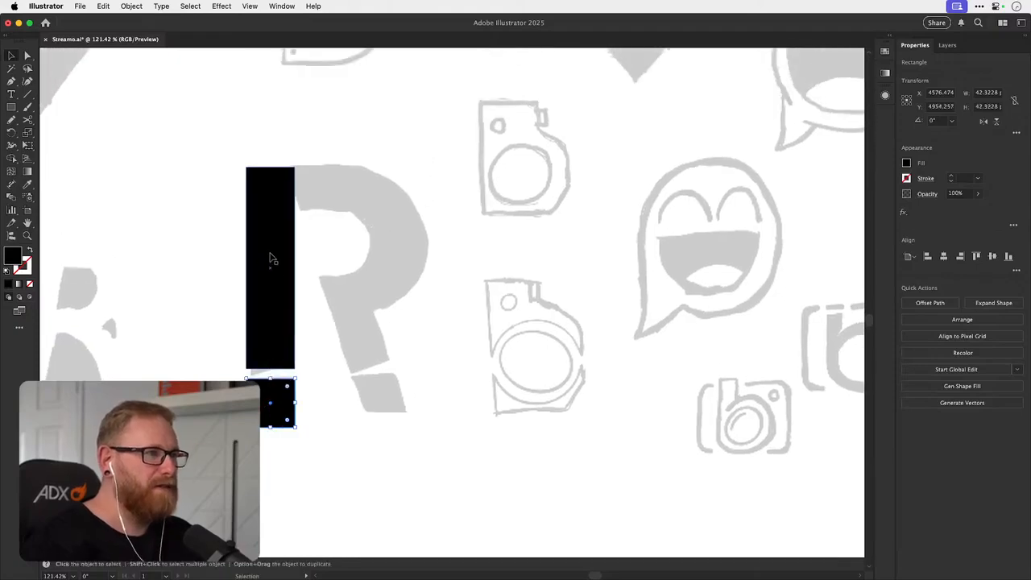
- Duplicate the stem to its right and shift the copy's anchors to slant it along the sketch's leg, starting at the stem's top corner
left_click_drag(276, 324, 366, 313)
key("a")
left_click_drag(383, 176, 345, 169)
left_click(384, 368)
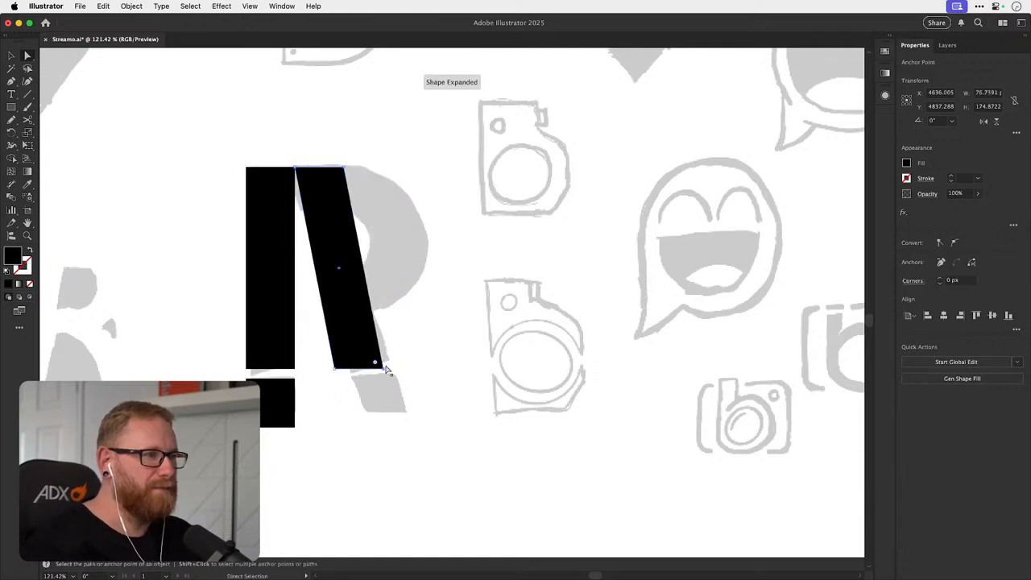
left_click_drag(339, 373, 348, 372)
left_click(397, 327)
key("v")
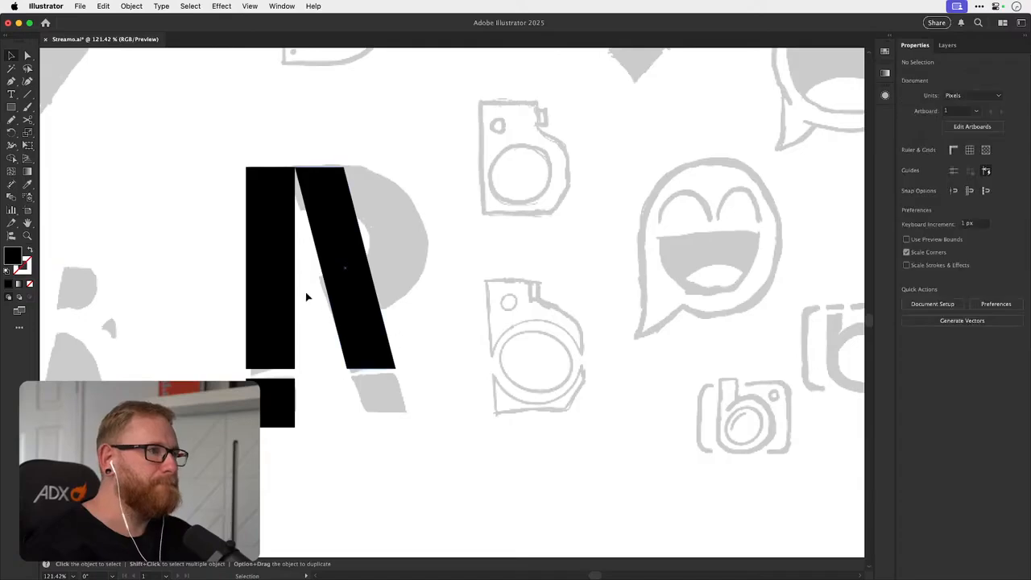
left_click(13, 107)
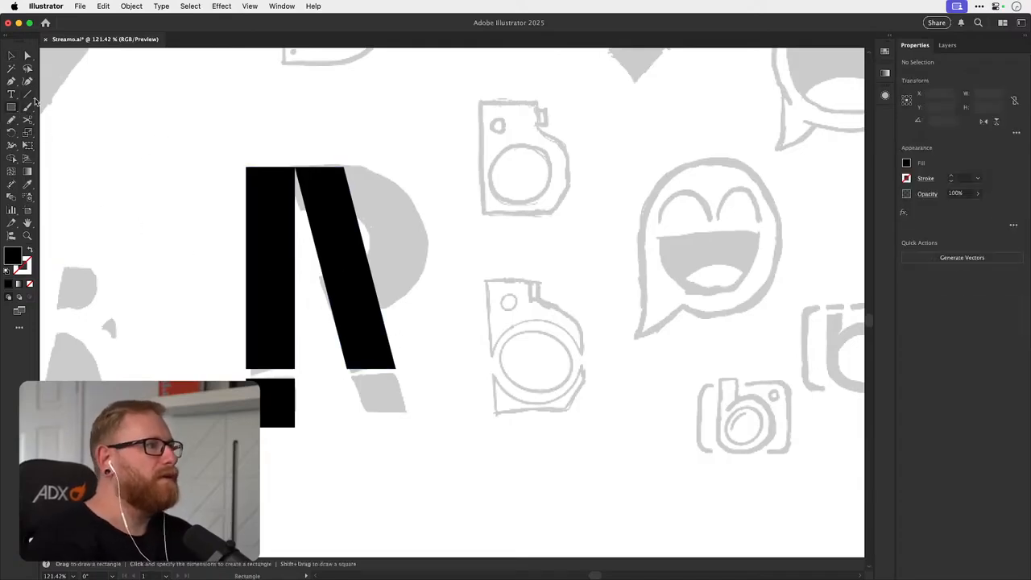
left_click(12, 107)
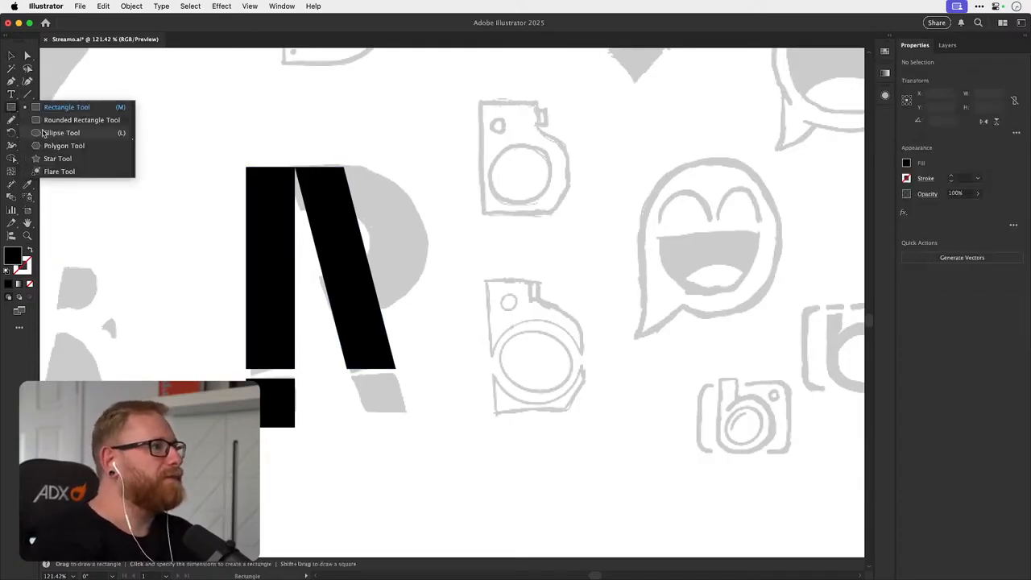
left_click(45, 132)
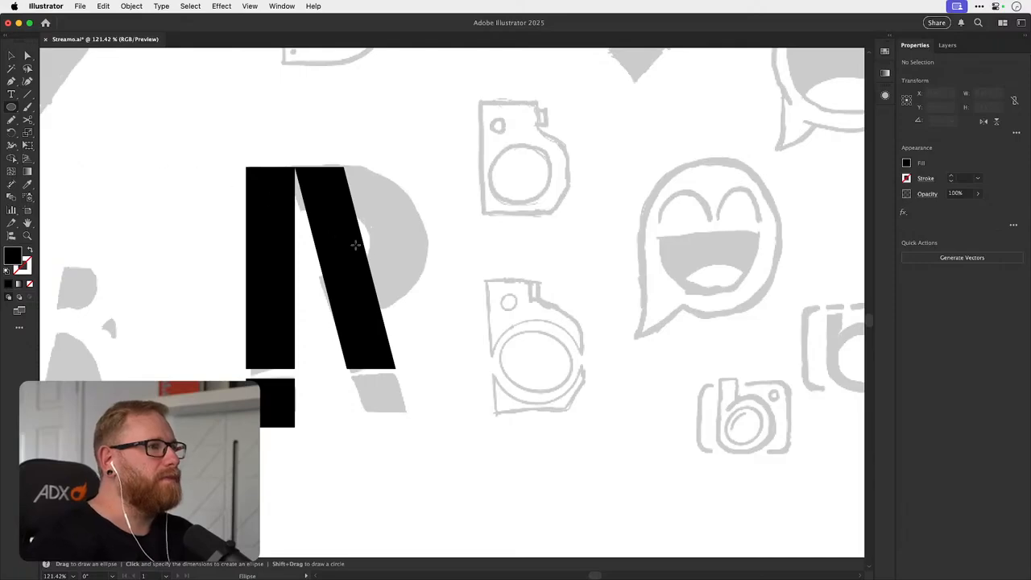
mouse_move(406, 239)
left_mouse_down()
mouse_move(434, 278)
mouse_move(494, 318)
mouse_move(478, 297)
left_mouse_up()
key("super+z")
left_click(26, 95)
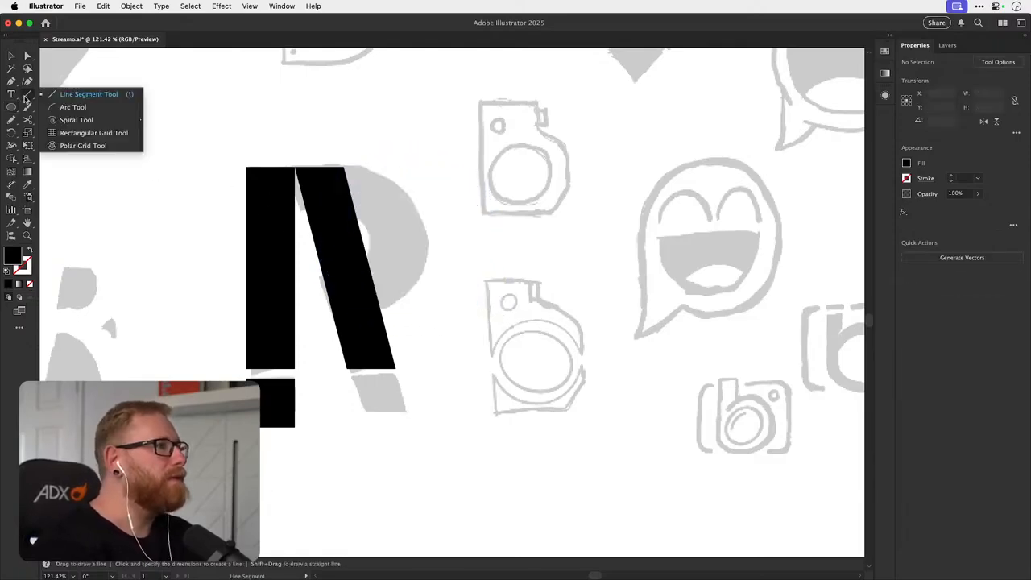
left_click(53, 108)
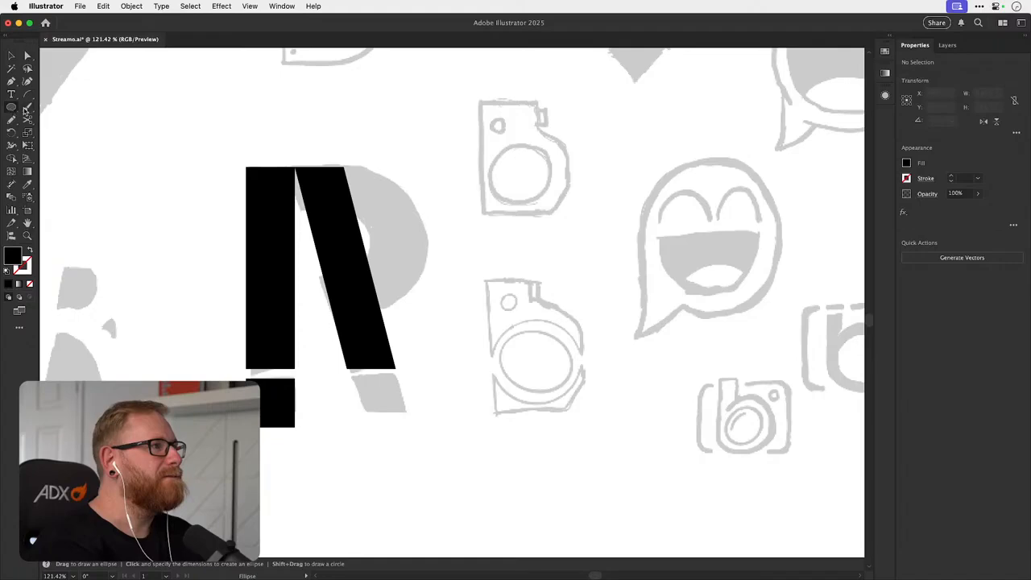
- Draw a circle of about 101 px over the R's bowl area, with no fill and a black 60 pt stroke
left_click_drag(444, 218, 495, 269)
key("shift+x")
key("v")
left_click(950, 176, "shift")
left_click(950, 176, "shift")
left_click(950, 177, "shift")
left_click(950, 176, "shift")
left_click(950, 177, "shift")
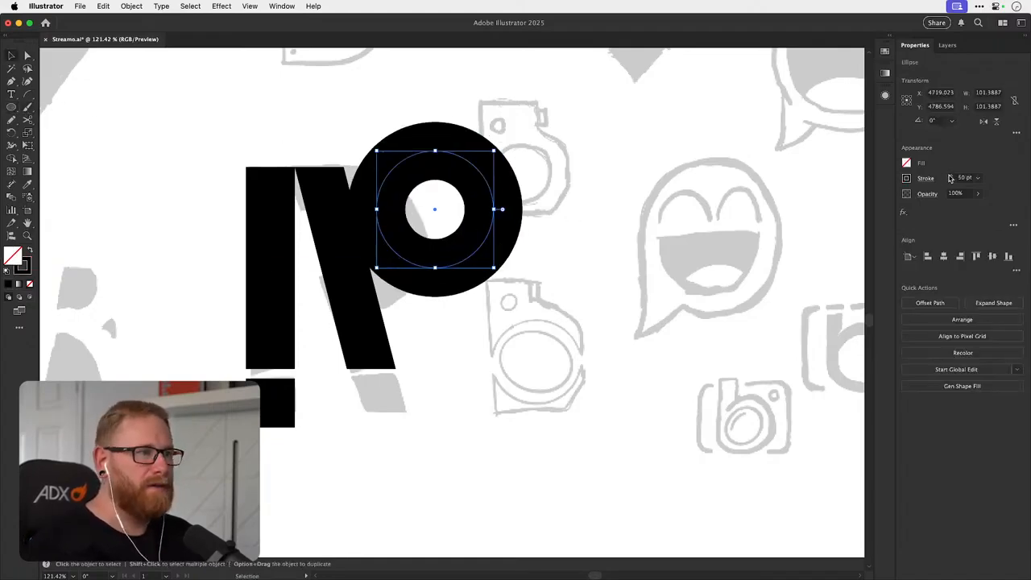
left_click(950, 176, "shift")
- Move the ring over the upper ends of the stem and leg, and set its stroke to 38 pt
mouse_move(476, 254)
left_mouse_down()
mouse_move(396, 253)
mouse_move(369, 205)
left_mouse_up()
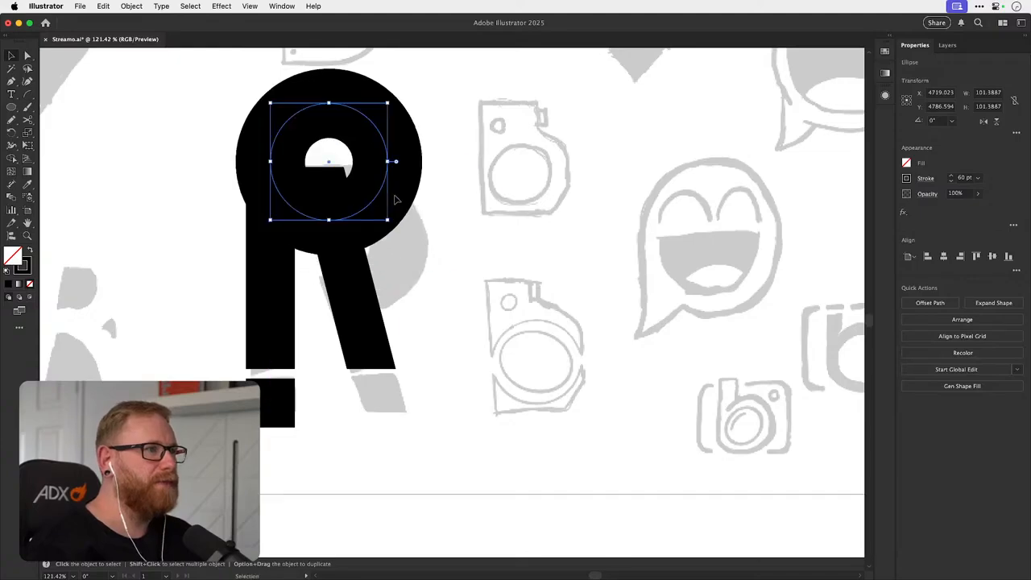
left_click(950, 181)
left_click(950, 181)
left_click(950, 181)
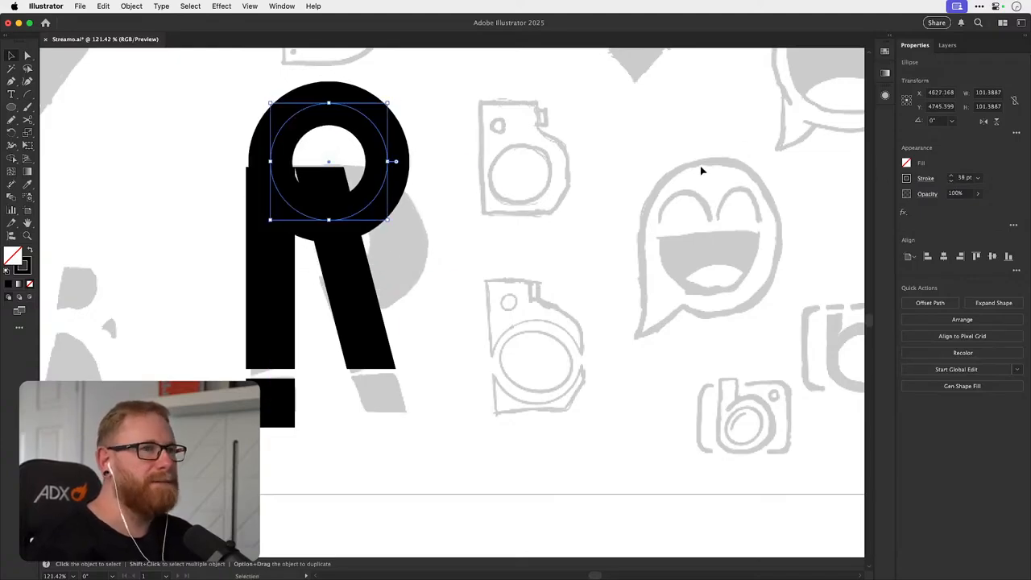
- Delete the ring's two left segments to leave its right half, moving it below and to the right of the leg
key("a")
left_click(290, 118)
key("Delete")
key("v")
left_click(323, 111)
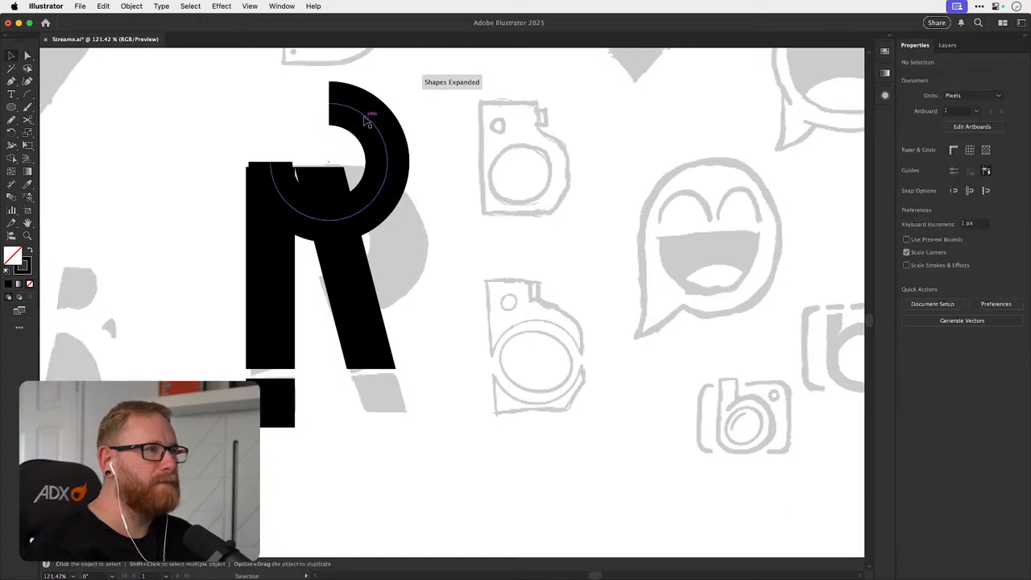
left_click_drag(376, 124, 500, 378)
key("a")
left_click(395, 418)
key("Delete")
key("v")
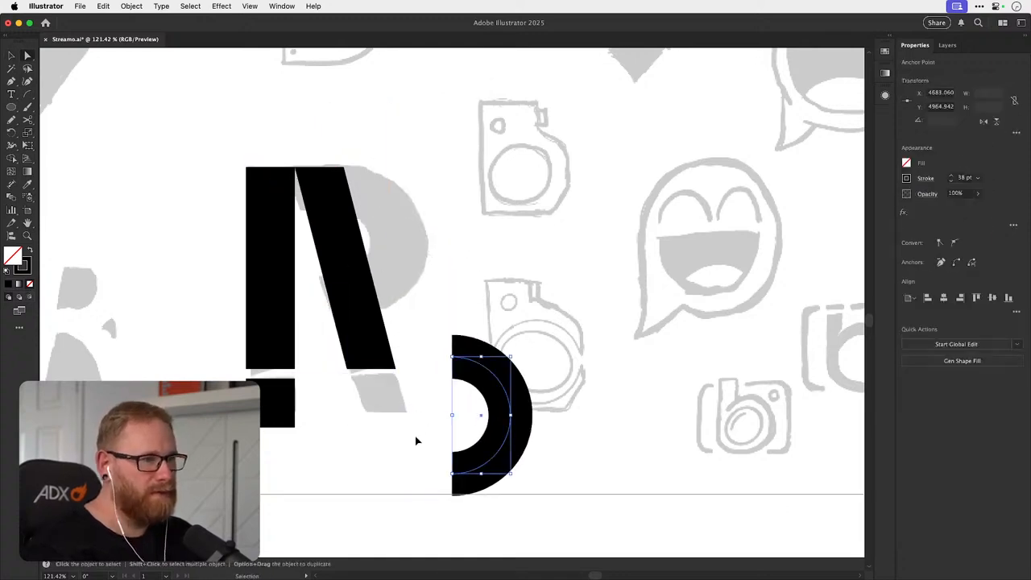
- Move the half ring beneath the small square and rotate it to 270° so it opens upward
left_click(417, 439)
left_click(488, 447)
left_click_drag(501, 442, 320, 507)
left_click(394, 423)
key("r")
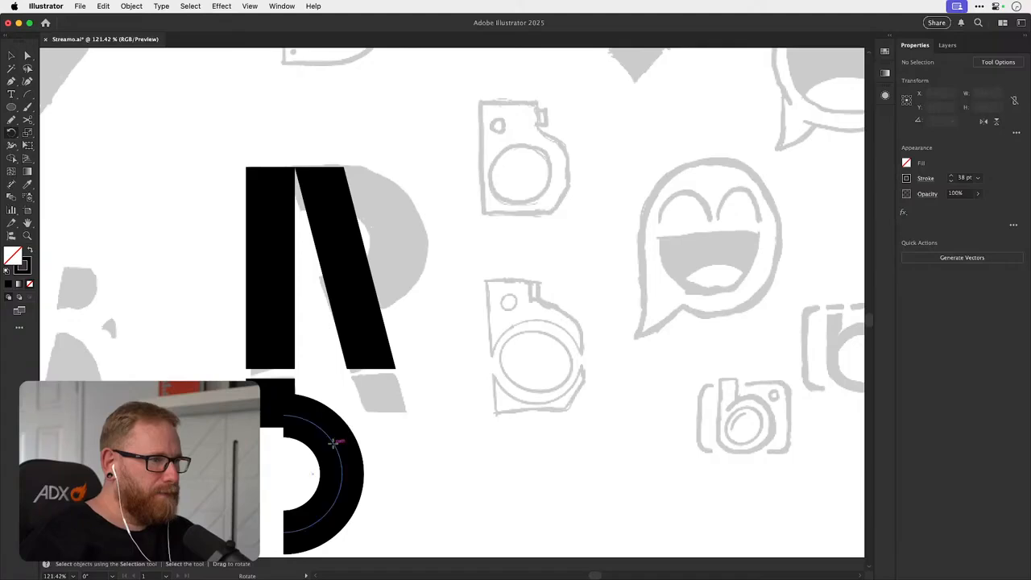
key("v")
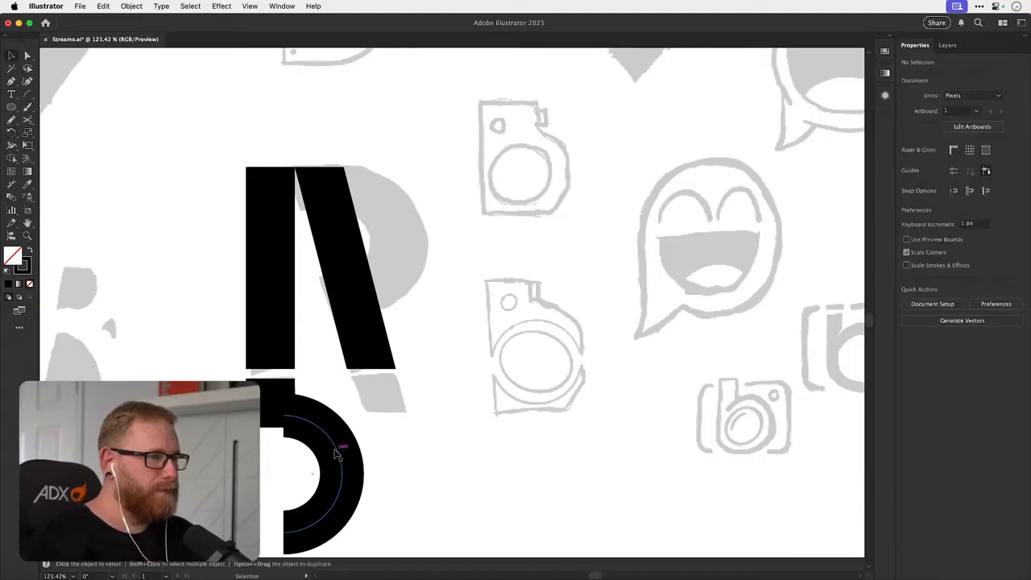
left_click(335, 454)
key("r")
left_click_drag(337, 389, 363, 482)
key("v")
- Increase the half ring's stroke to 42.4 pt to match the width of the square above it
scroll(414, 419, "up", 6)
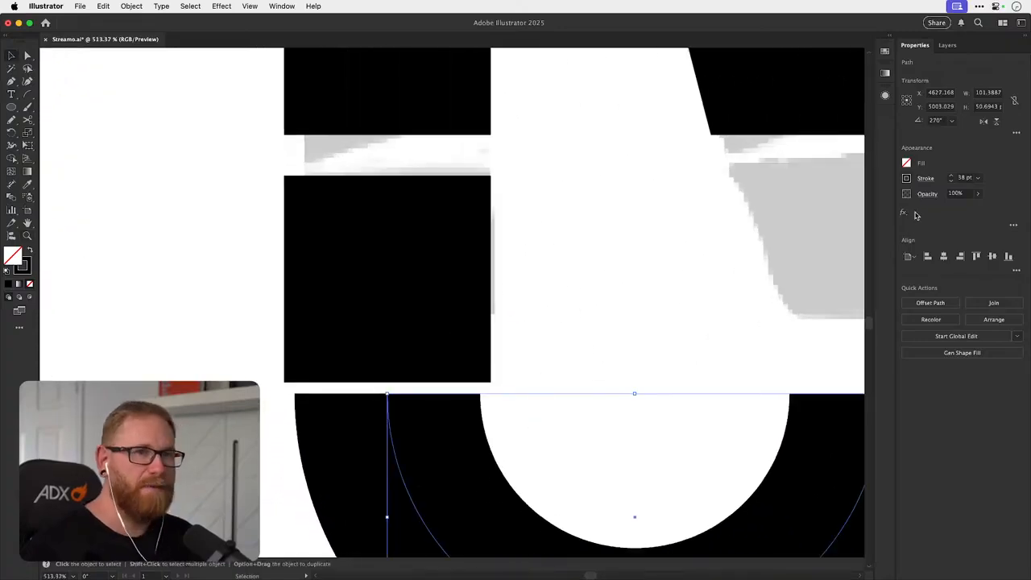
left_click(951, 176)
left_click(950, 175)
left_click(950, 176)
left_click(951, 175)
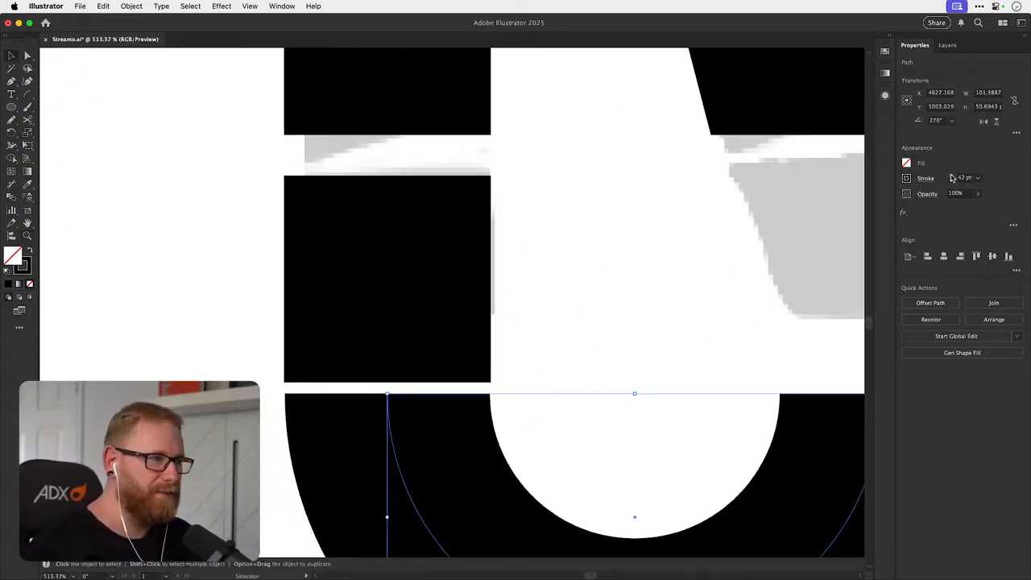
left_click(951, 176)
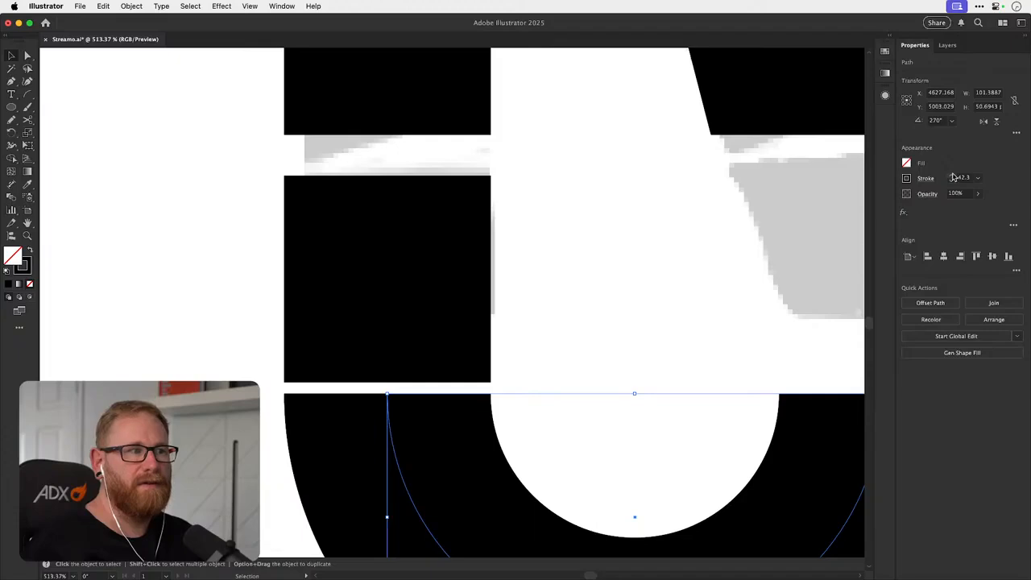
left_click(951, 176)
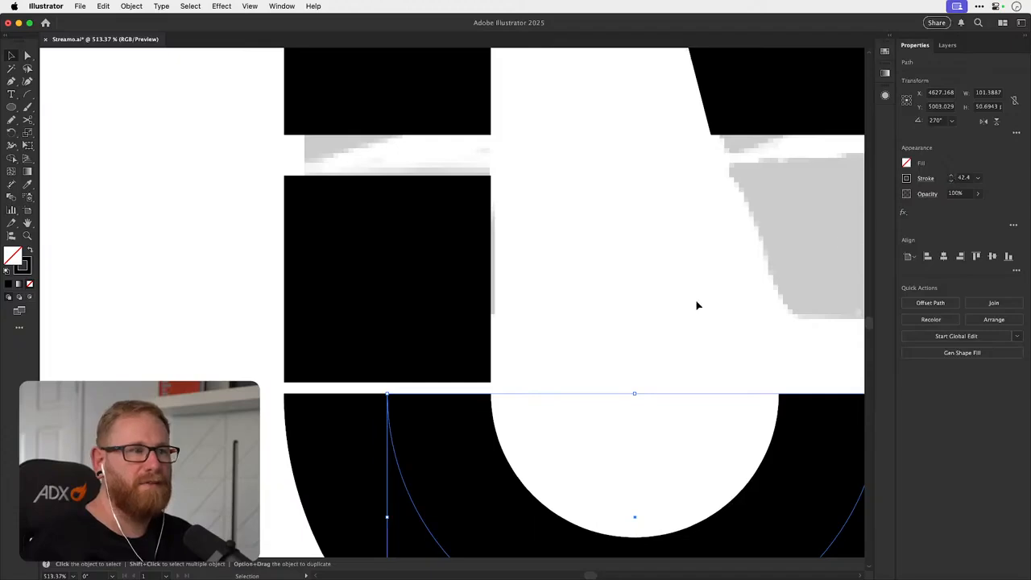
- Rotate the thick half-circle stroke to 0° and attach it to the top of the R's diagonal bar as its bowl
key("super+minus")
key("super+minus")
key("super+minus")
left_click_drag(695, 299, 525, 394)
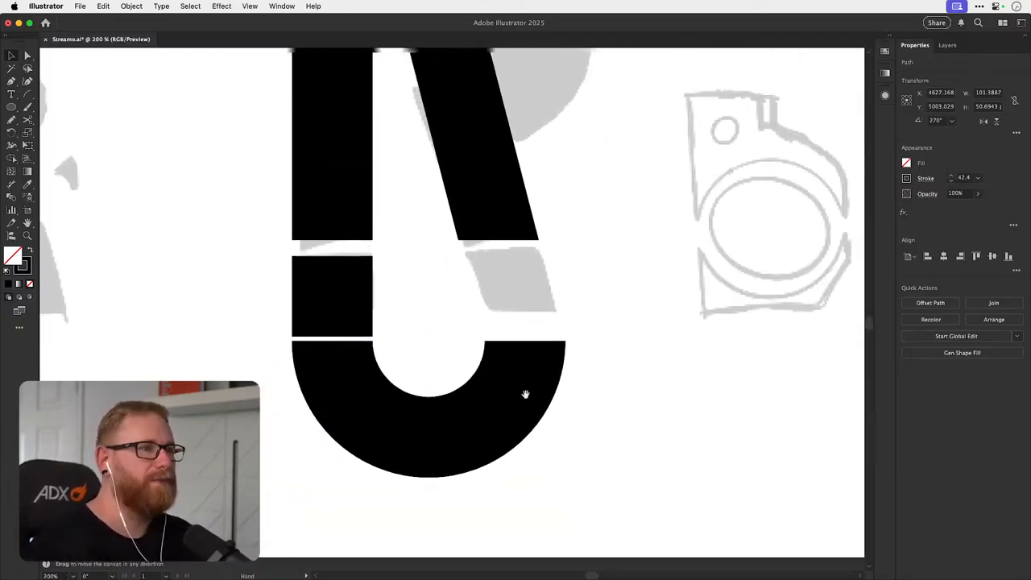
key("r")
left_click_drag(575, 341, 422, 306)
key("v")
left_click_drag(467, 353, 529, 185)
left_click_drag(522, 248, 426, 423)
left_click_drag(442, 385, 486, 252)
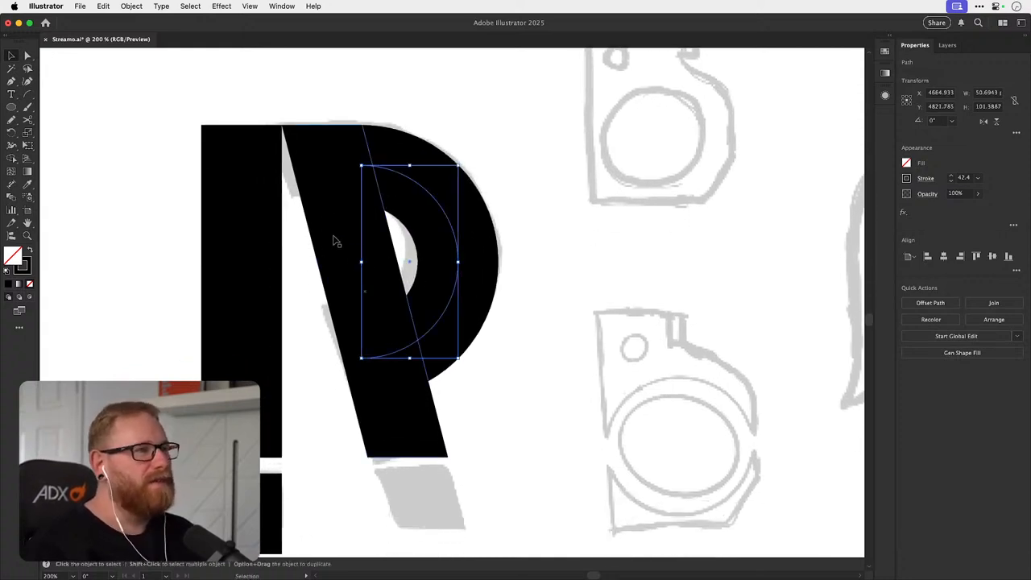
left_click(397, 236)
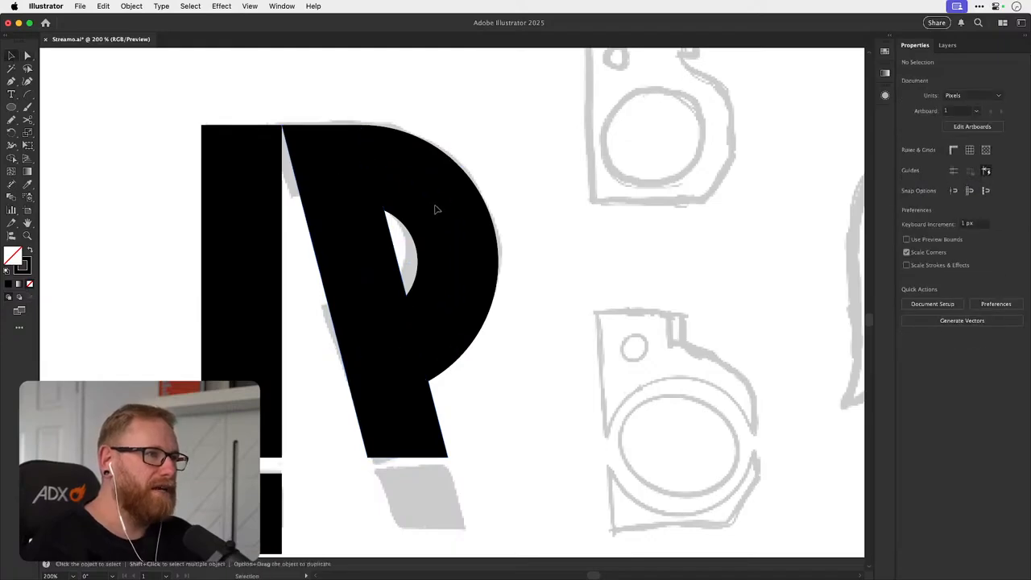
left_click_drag(374, 249, 322, 339)
key("super+z")
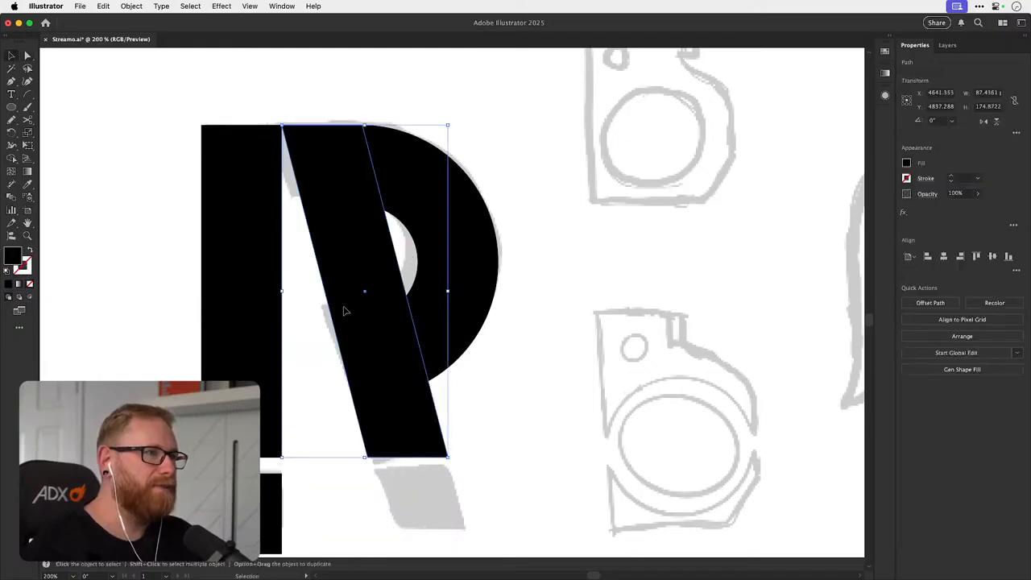
- Split the R's diagonal bar into an upper and a lower piece with a horizontal Knife cut near the bowl's mid-height
left_click(413, 263)
left_click(357, 261)
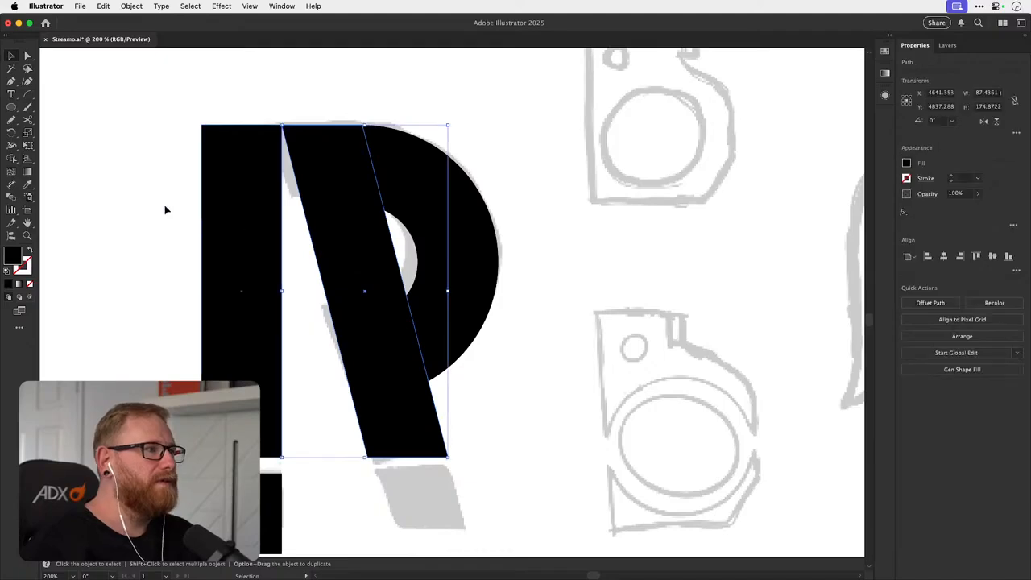
left_click_drag(28, 122, 62, 145)
key("a")
left_click(412, 263)
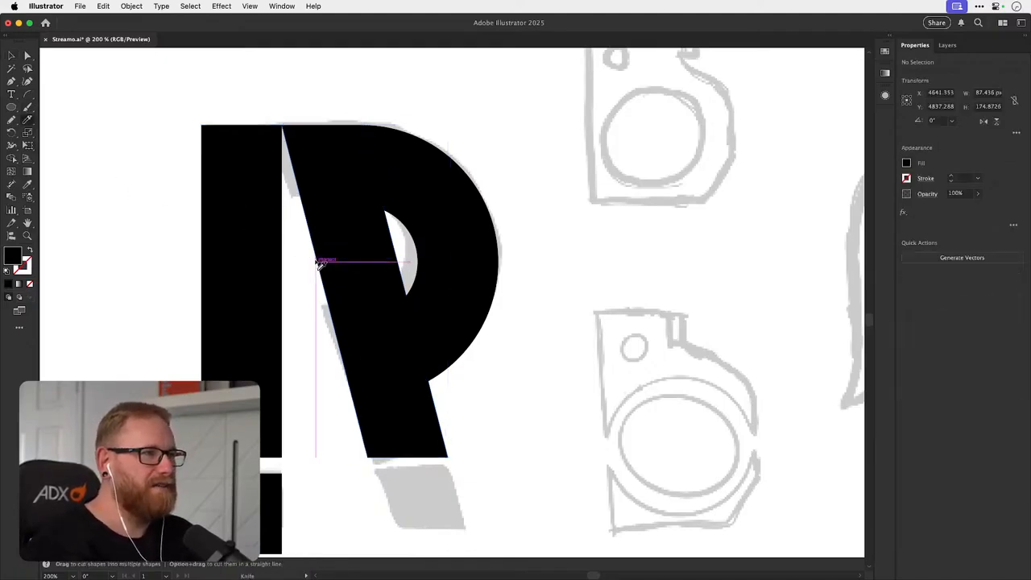
left_click(316, 257)
- Move both top corners of the lower diagonal piece down along its slant to open a horizontal gap below the upper piece
left_click_drag(396, 259, 401, 278)
key("super+z")
key("super+y")
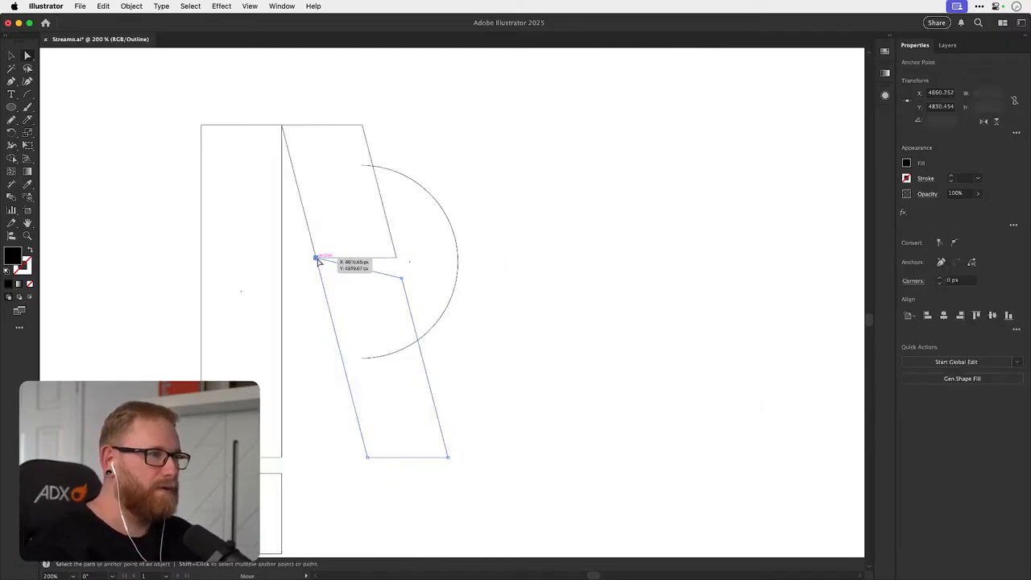
left_click_drag(318, 260, 324, 281)
key("super+y")
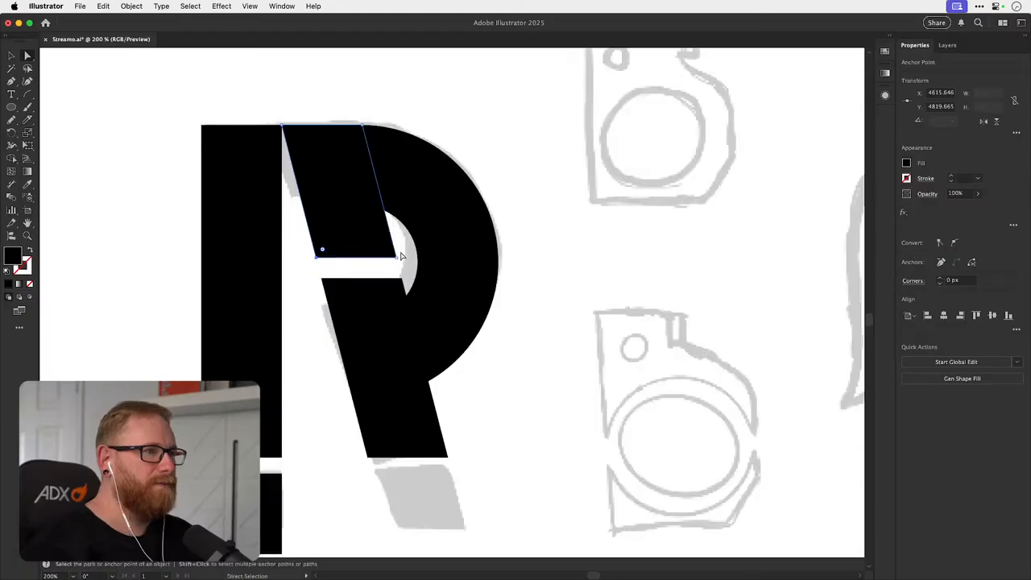
- Raise both bottom corners of the upper diagonal piece along its slant so its lower edge meets the bowl's inner curve
left_click_drag(405, 258, 382, 216)
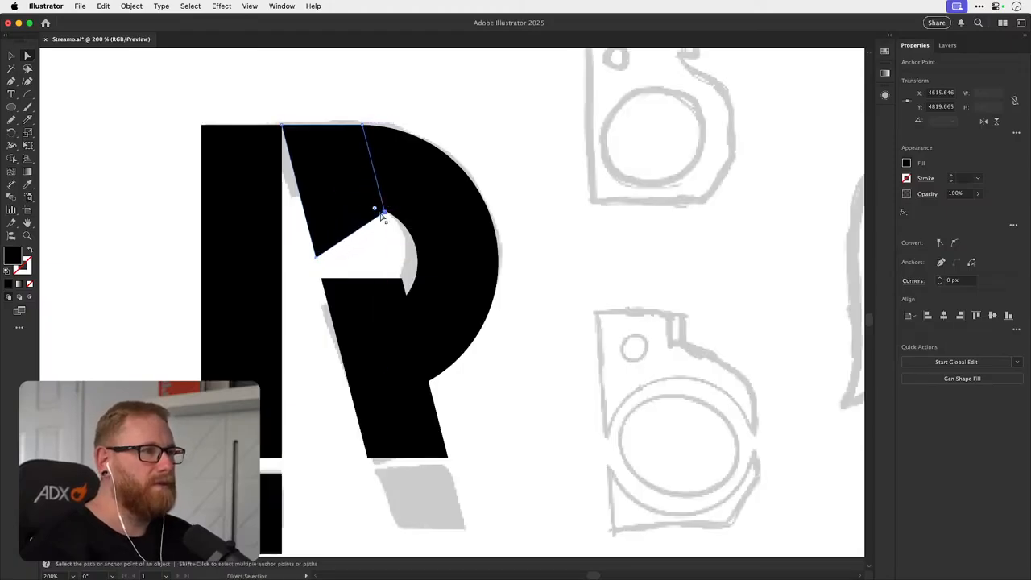
left_click_drag(316, 259, 304, 214)
left_click(323, 260)
- Lower the top edge of the lower diagonal piece further along its slant to meet the lower part of the bowl's inner curve
left_click_drag(445, 332, 438, 272)
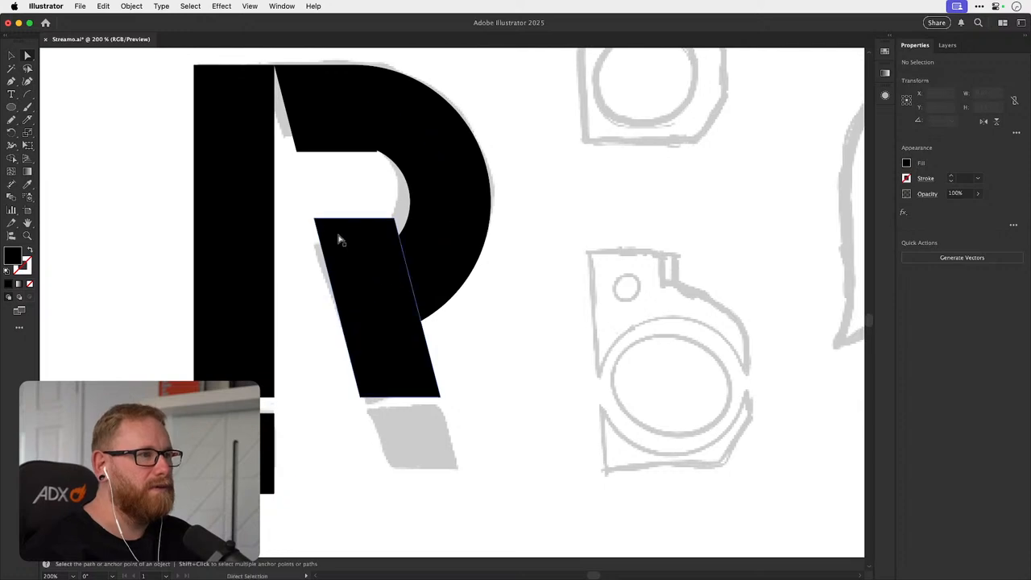
left_click(314, 220)
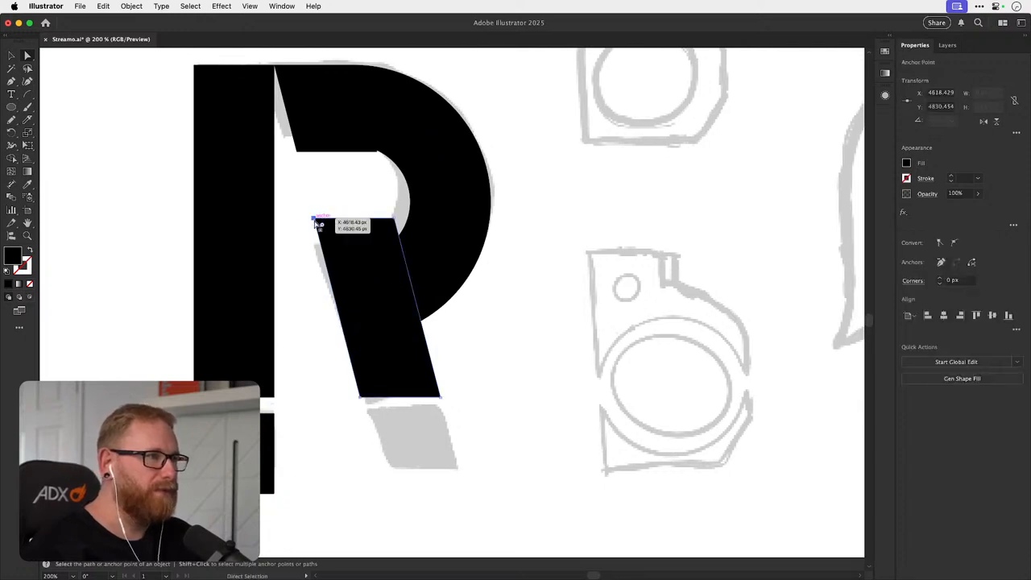
left_click_drag(397, 227, 392, 243)
left_click_drag(315, 220, 319, 238)
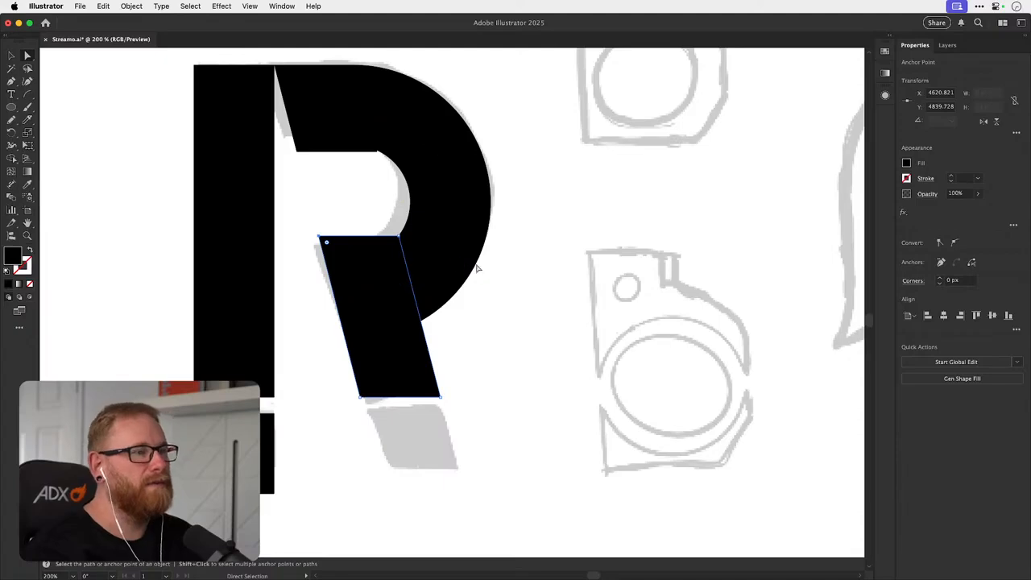
key("v")
left_click(496, 297)
key("space")
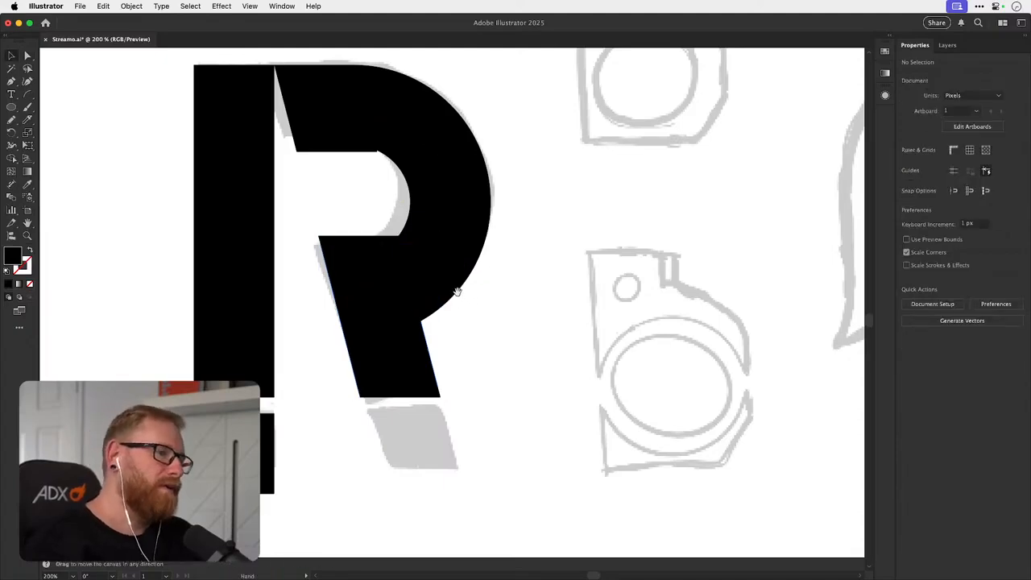
left_click_drag(239, 457, 414, 461)
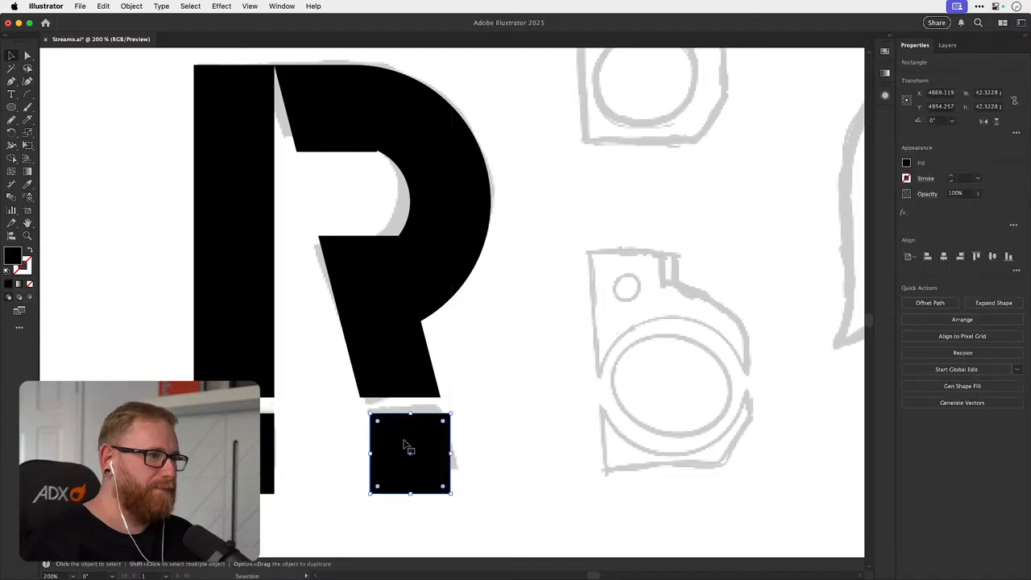
key("cmd+z")
- Extend the diagonal leg's bottom edge along its slant down to about the base of the square under the stem
left_click(387, 352)
key("cmd+y")
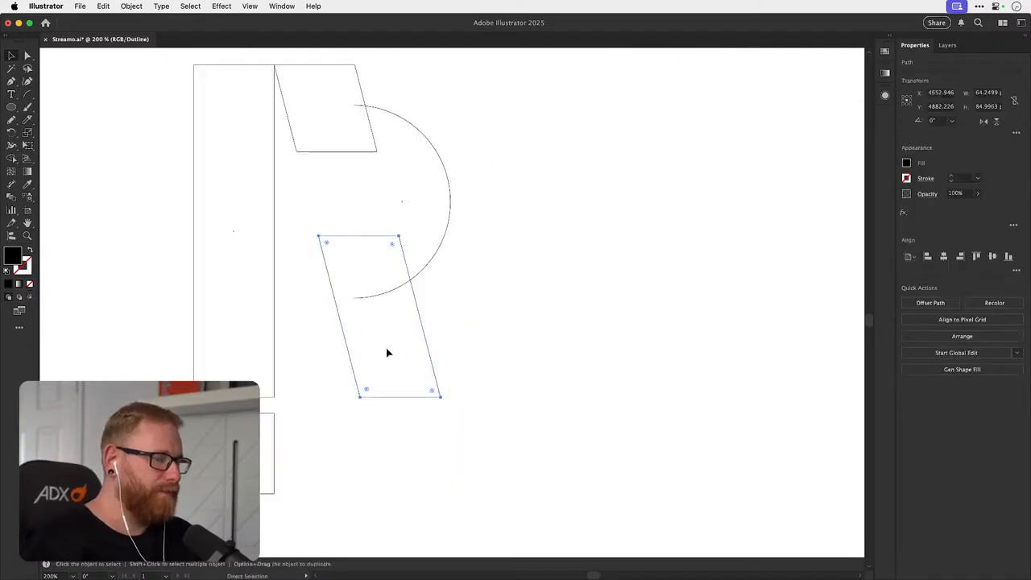
left_click(364, 409)
key("a")
left_click_drag(360, 399, 385, 497)
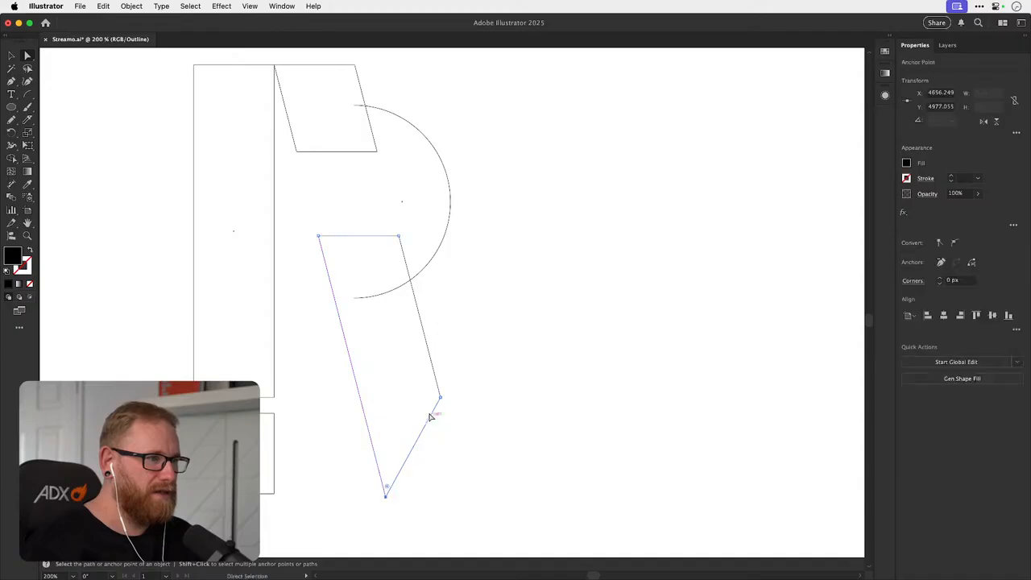
key("super+d")
left_click(312, 406, "super")
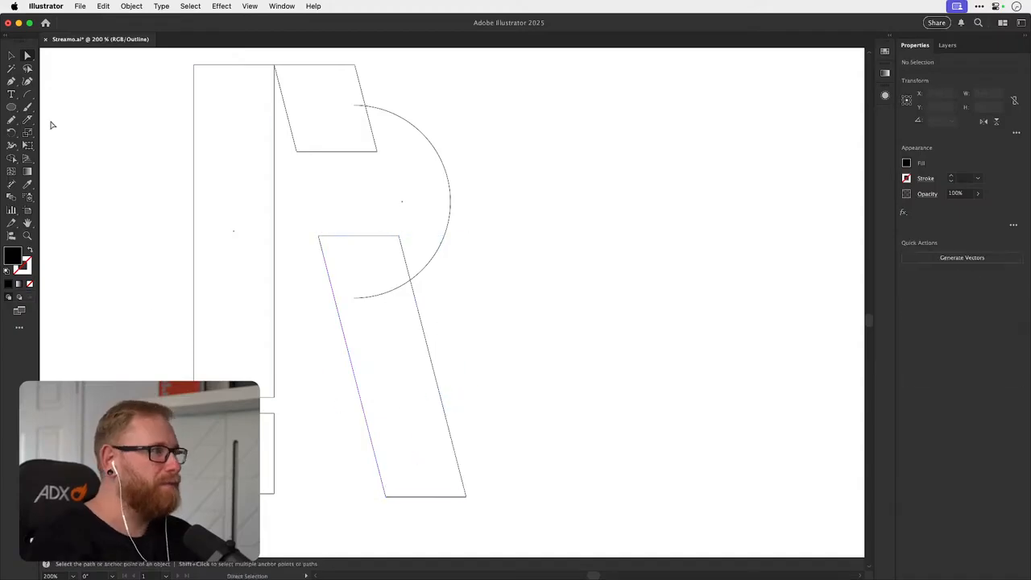
- Draw a thin rectangle across the leg, level with the stem's gap, about 86.7 px wide and 8.4 px high
left_click_drag(12, 107, 65, 105)
left_click_drag(290, 400, 455, 413)
key("v")
key("super+y")
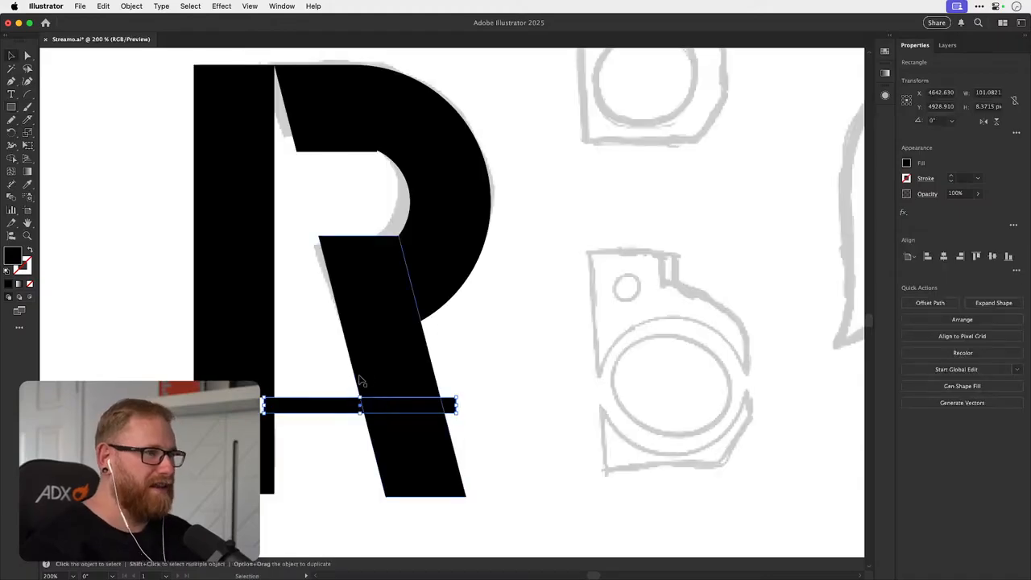
left_click_drag(263, 405, 290, 405)
- Cut the leg with the thin rectangle using Divide Objects Below and delete the strip to leave a gap
left_click(132, 7)
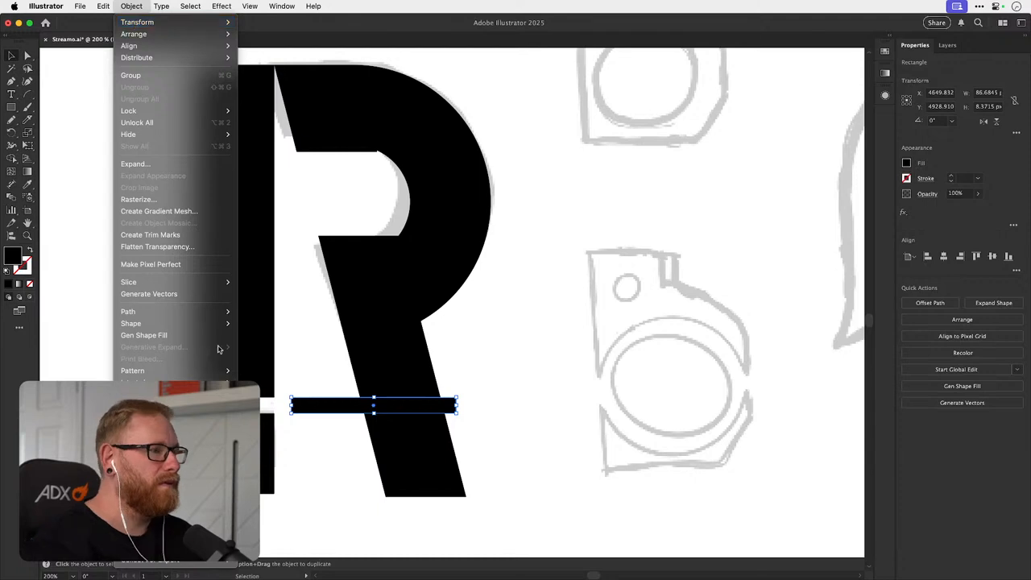
mouse_move(211, 316)
left_click(272, 431)
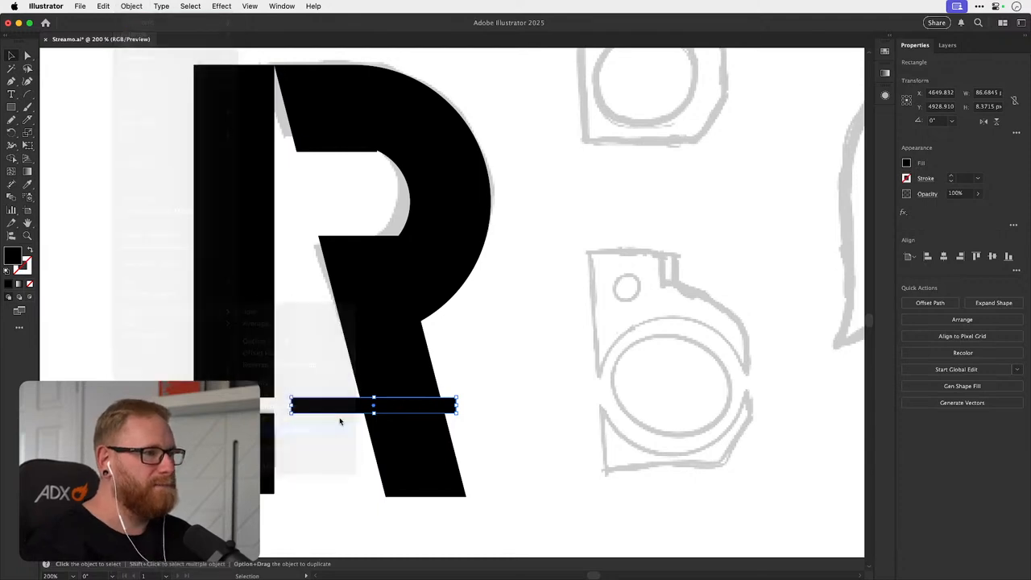
key("super+shift+a")
left_click(423, 407)
key("Delete")
left_click_drag(487, 357, 480, 401)
scroll(472, 374, "down", 5)
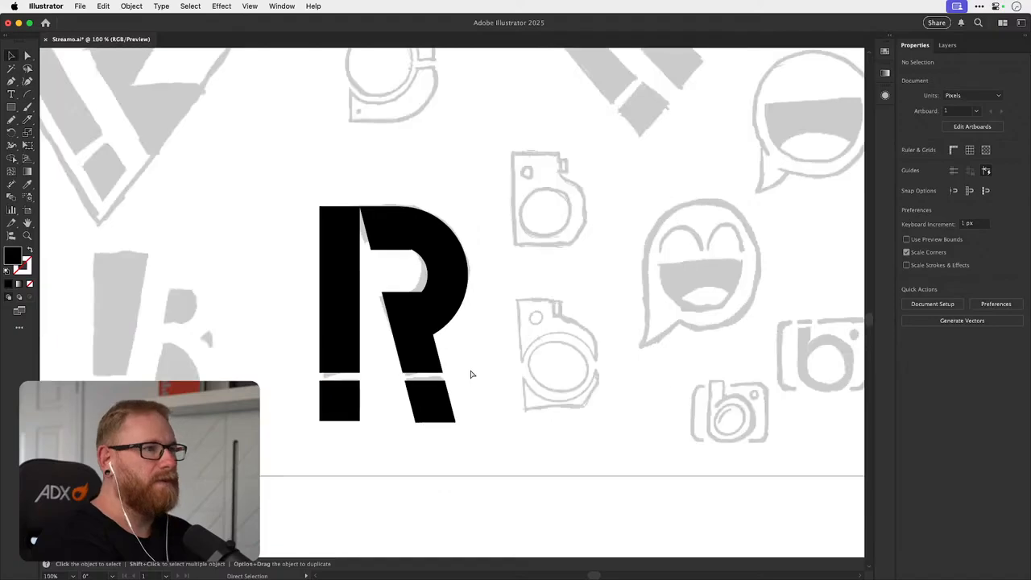
scroll(472, 373, "up", 5)
left_click_drag(312, 282, 333, 352)
key("super+z")
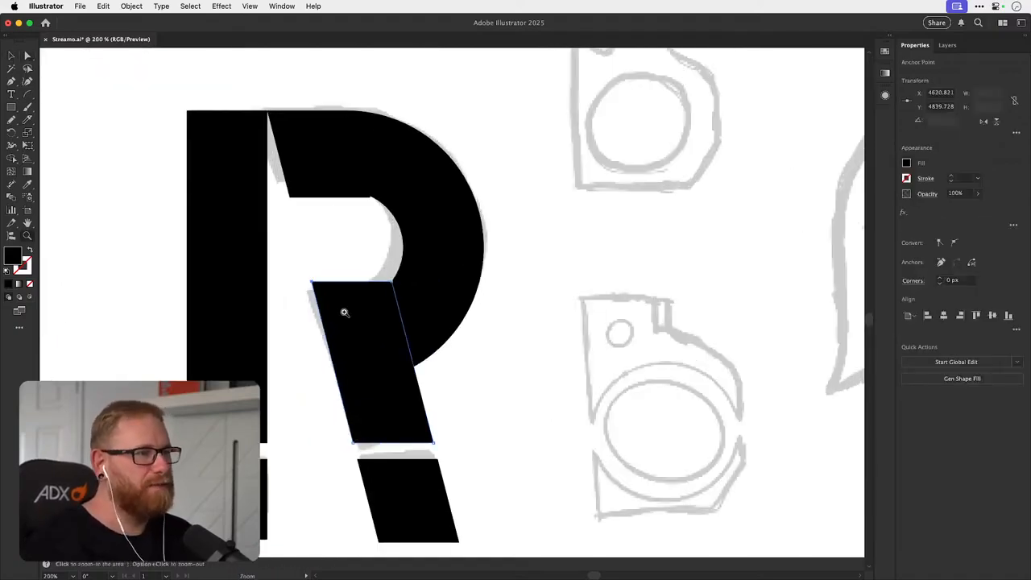
- Enlarge the bowl's half-circle path proportionally toward the lower left to about 61.2 by 122.4 px
scroll(345, 311, "up", 3)
left_click(449, 321)
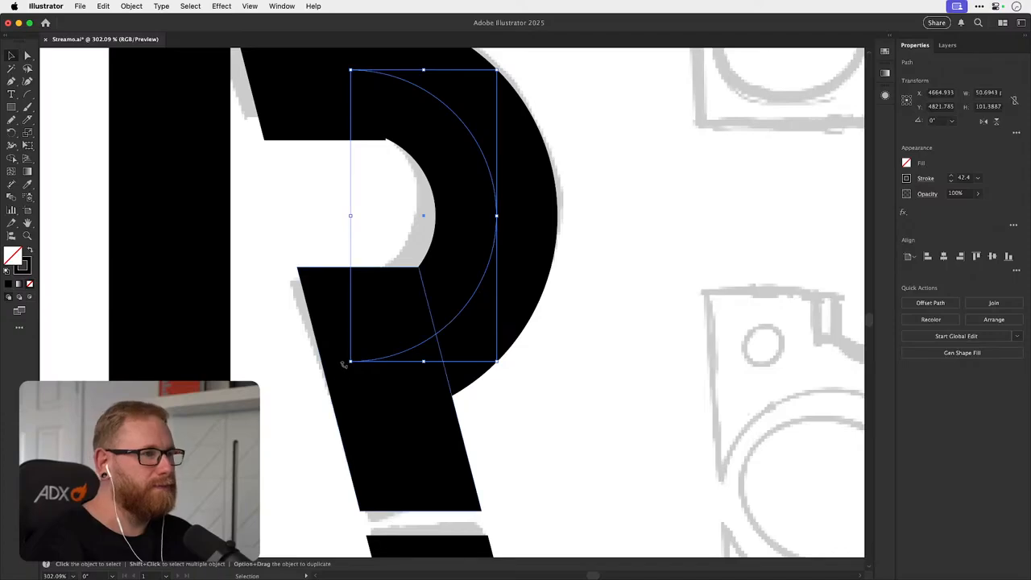
left_click_drag(351, 360, 285, 423)
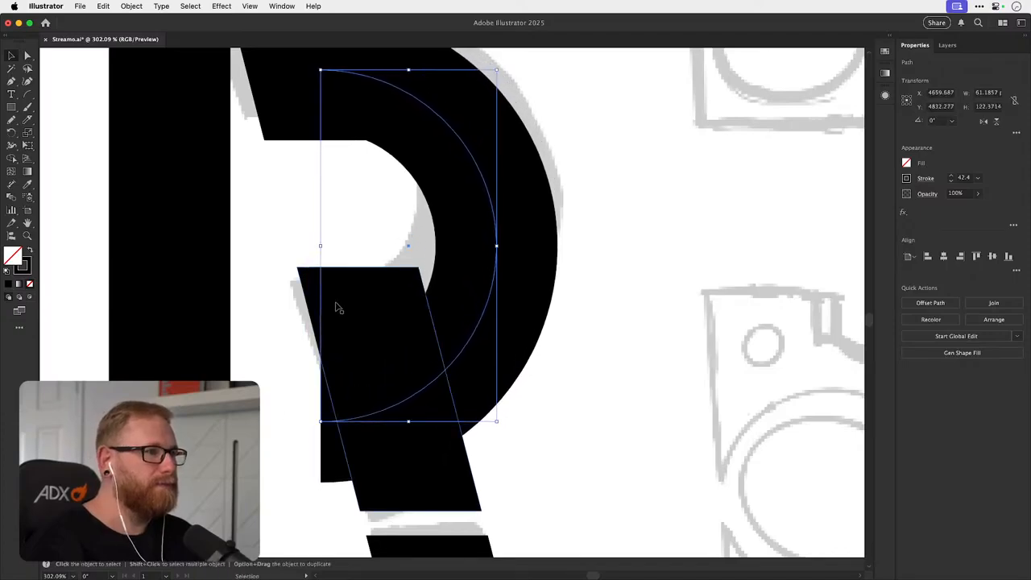
- Move the leg piece's top corners down along its slant so its upper edge sits behind the enlarged bowl's stroke
key("a")
left_click_drag(298, 267, 331, 397)
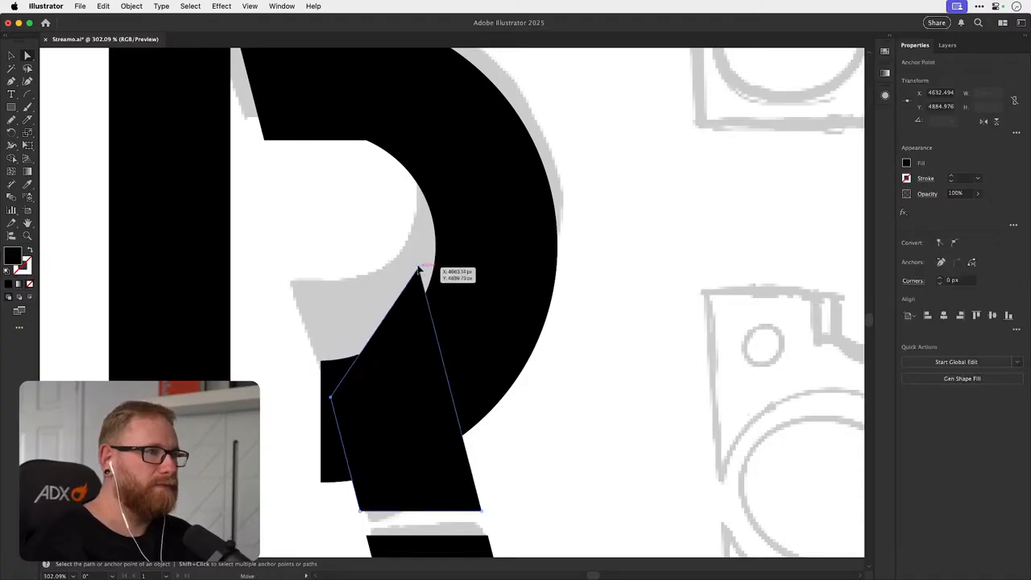
left_click_drag(418, 267, 452, 398)
left_click(430, 271)
- Draw a closed triangle with the Pen tool over the bowl's corner that overhangs the leg, following the leg's slanted edge
left_click_drag(436, 279, 422, 208)
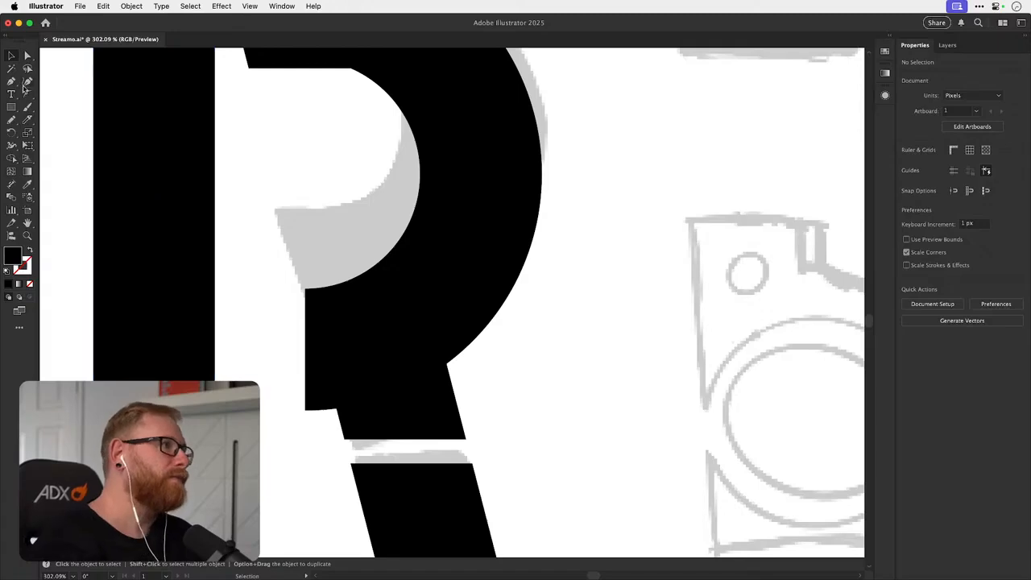
key("p")
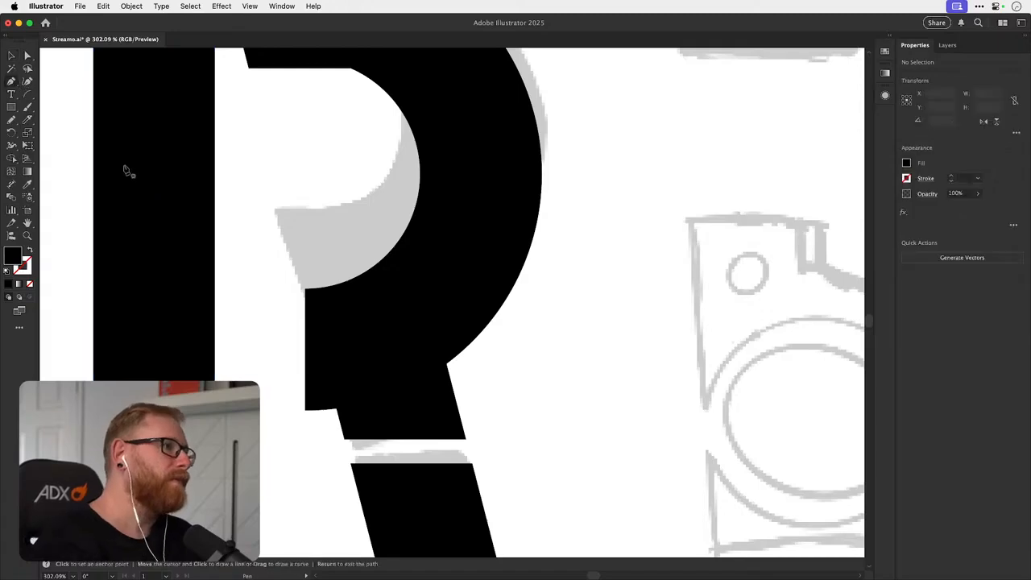
left_click(339, 417)
left_click(299, 267)
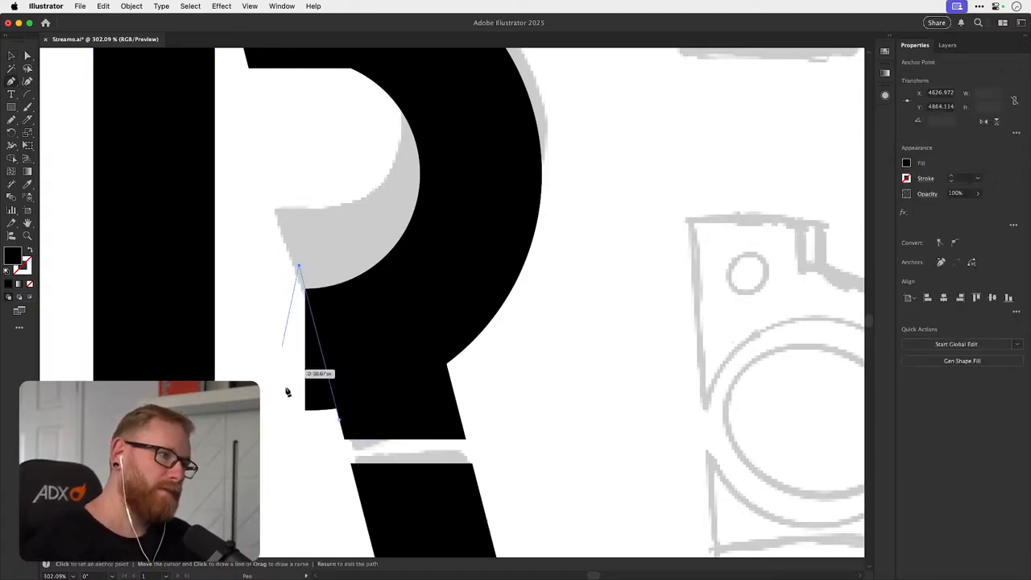
left_click(292, 425)
left_click(339, 420)
- Fill the triangle with white so it masks the bowl's overhanging corner
key("i")
left_click(293, 447)
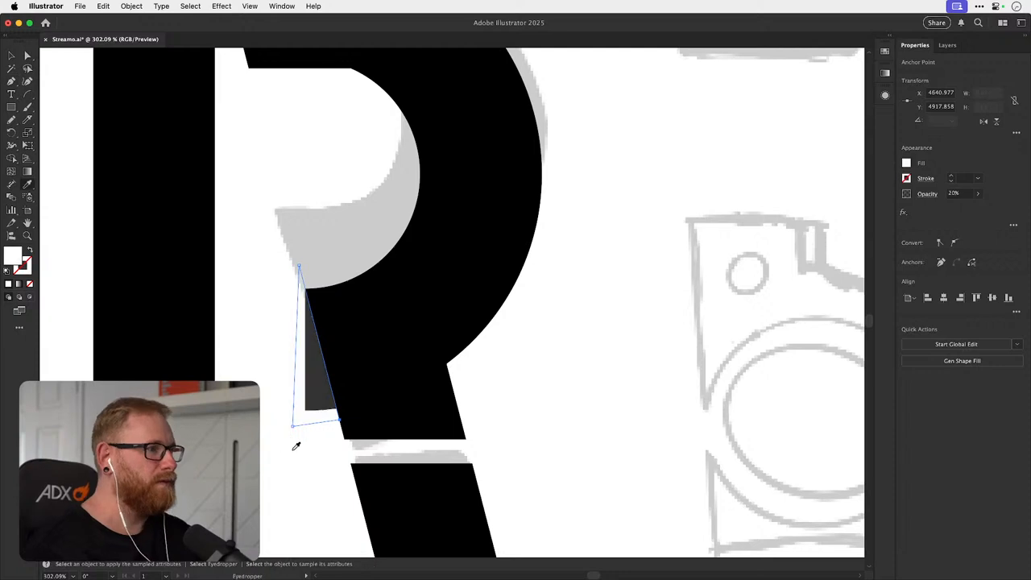
key("v")
key("super+shift+a")
key("super+z")
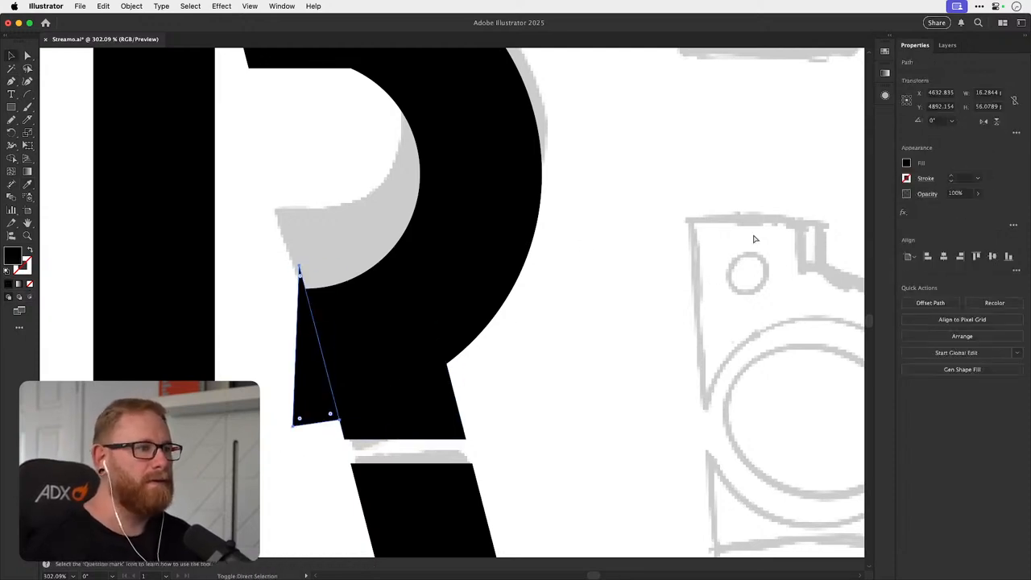
key("super+shift+z")
left_click(695, 333)
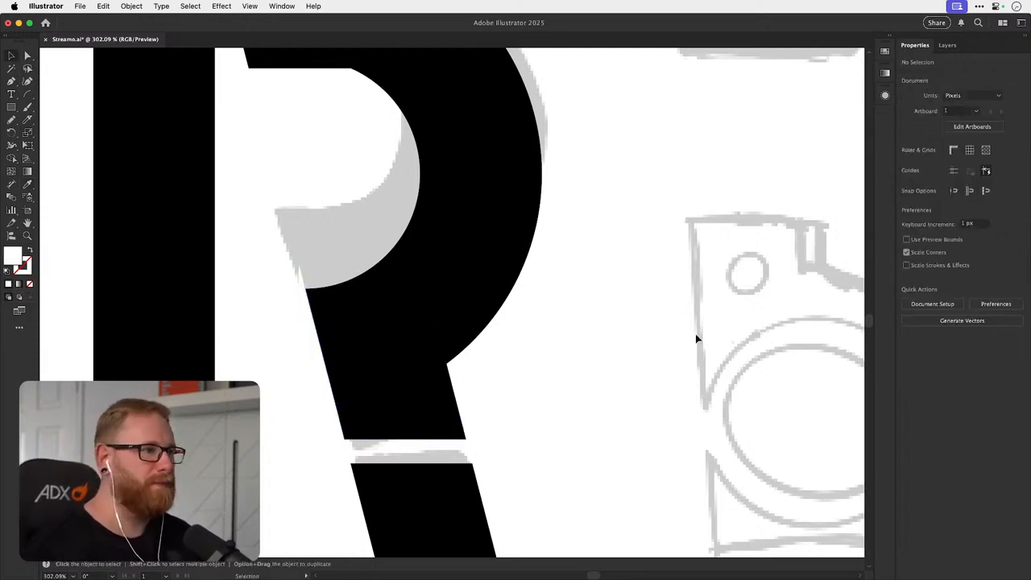
scroll(697, 337, "down", 5)
scroll(410, 290, "up", 5)
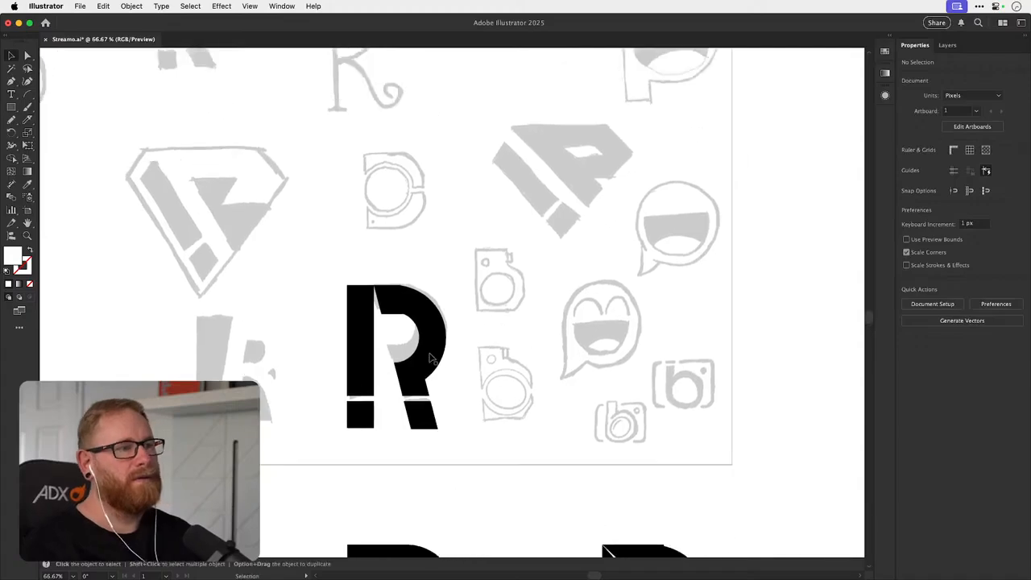
left_click(402, 284)
left_click_drag(397, 293, 604, 294)
key("a")
left_click_drag(346, 323, 354, 253)
key("super+z")
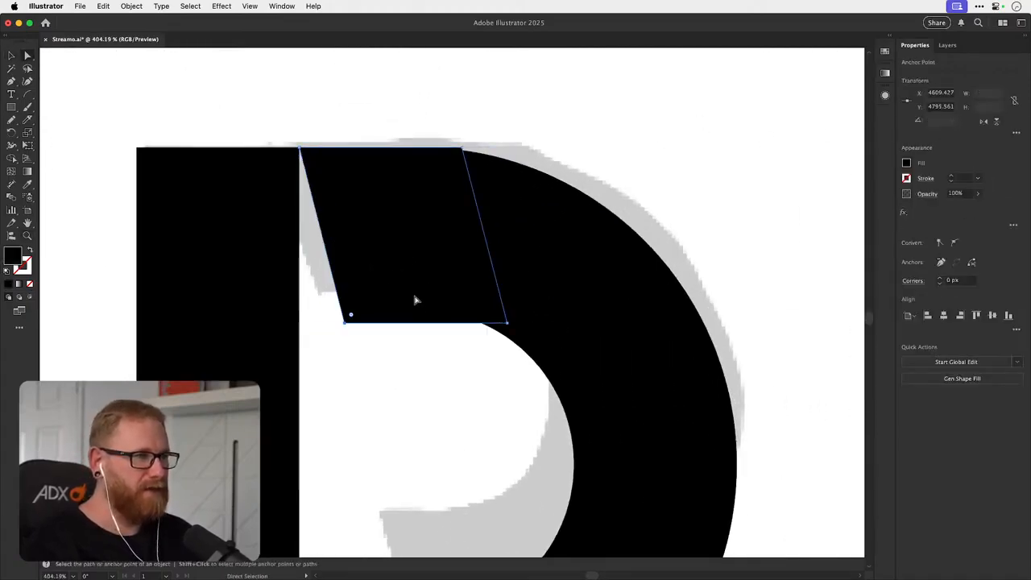
scroll(467, 315, "up", 3)
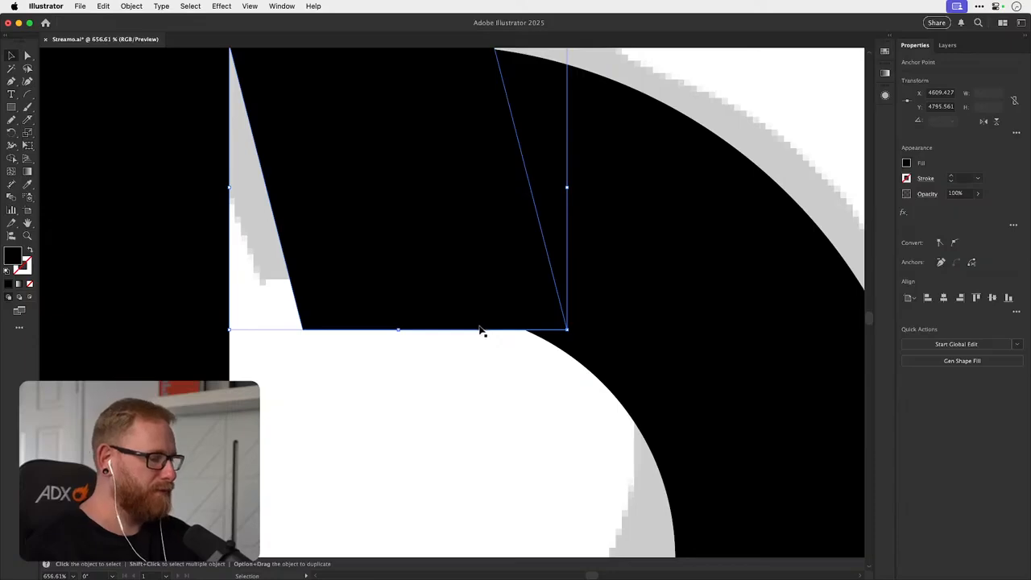
left_click(313, 334)
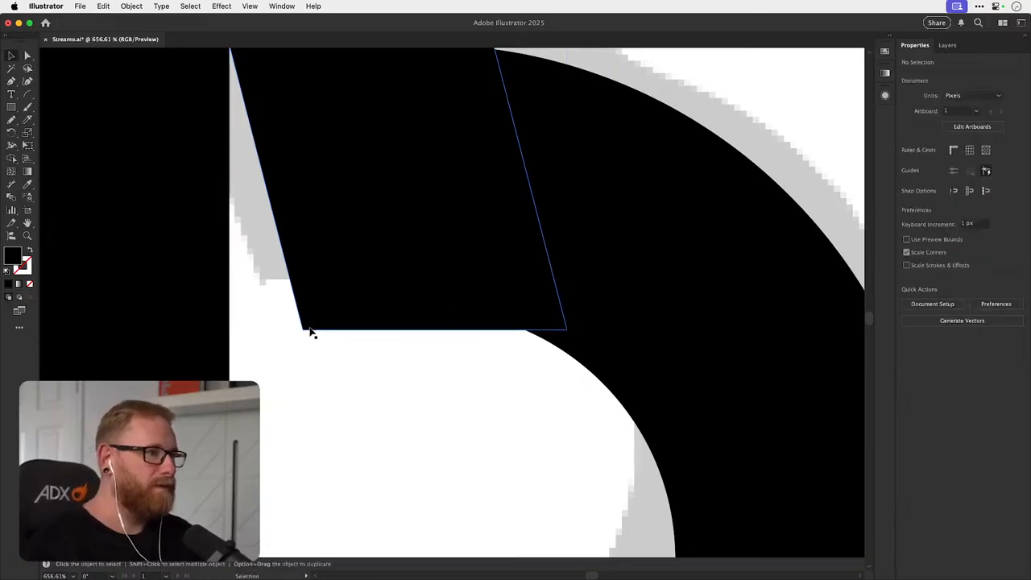
- Move the slanted top piece's two lower corners up along its slant, level with the sketch's shorter edge
key("a")
left_click_drag(305, 329, 290, 276)
left_click_drag(567, 330, 553, 275)
key("p")
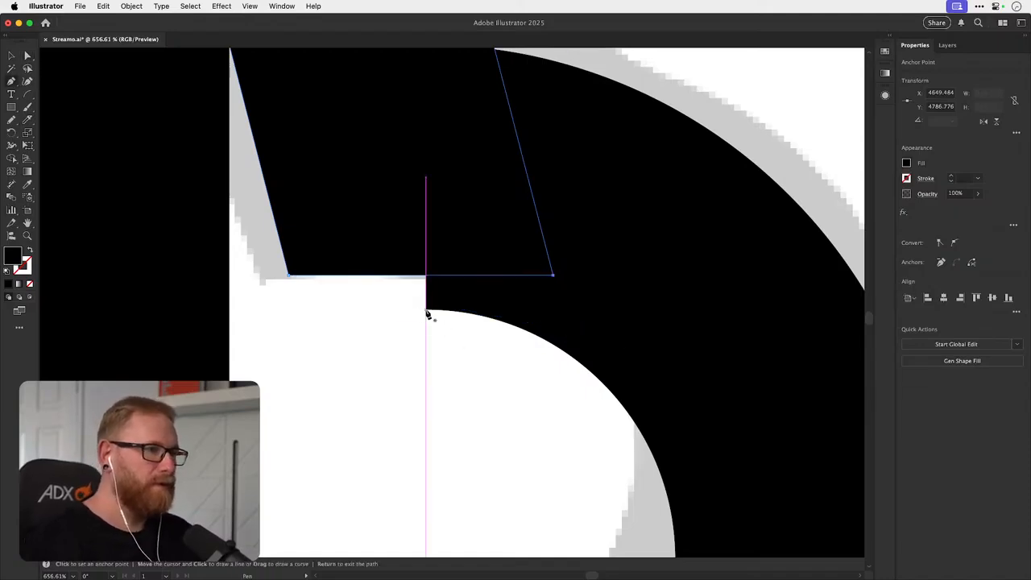
left_click(426, 310)
key("super+z")
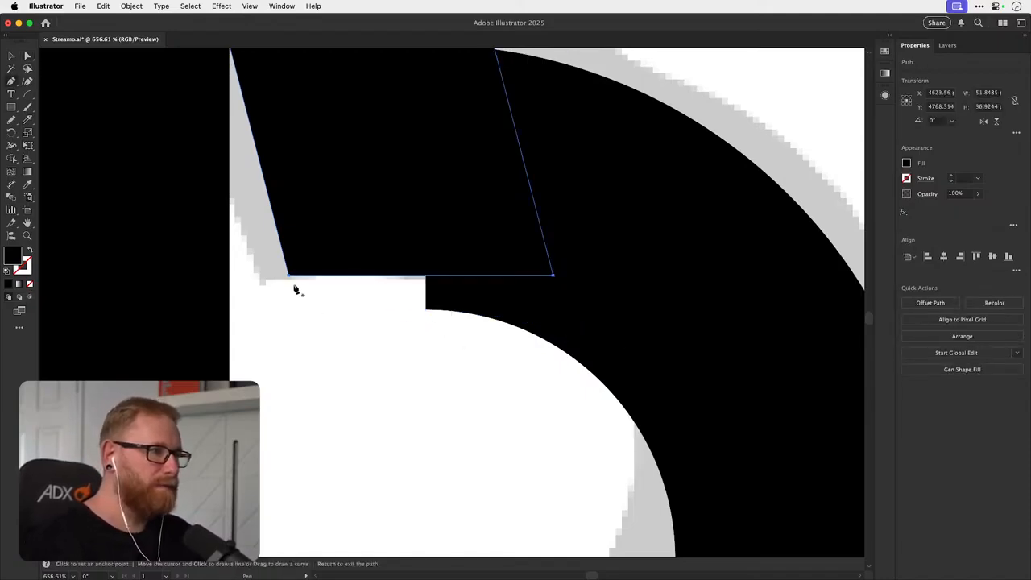
key("super+shift+a")
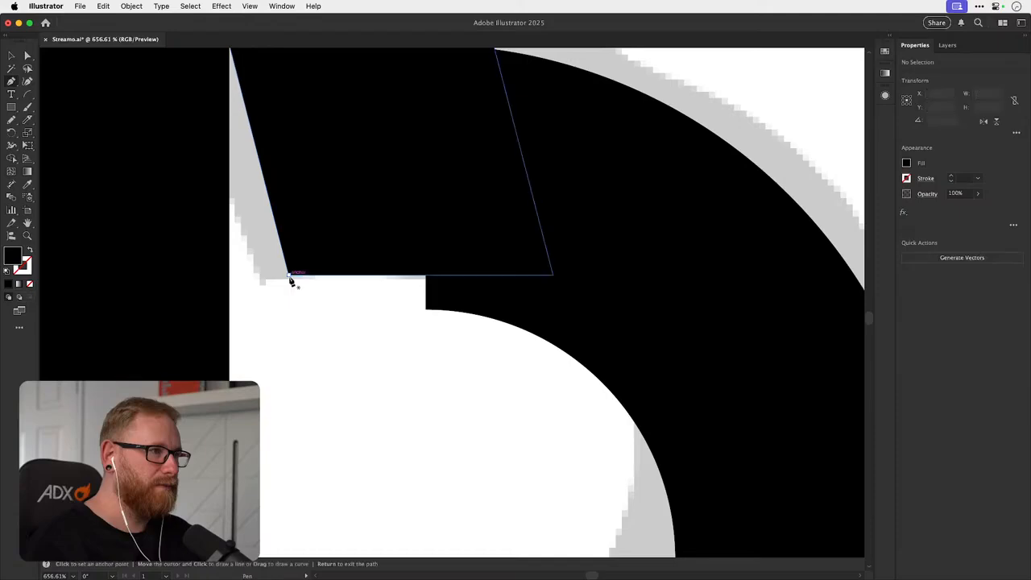
left_click(275, 221)
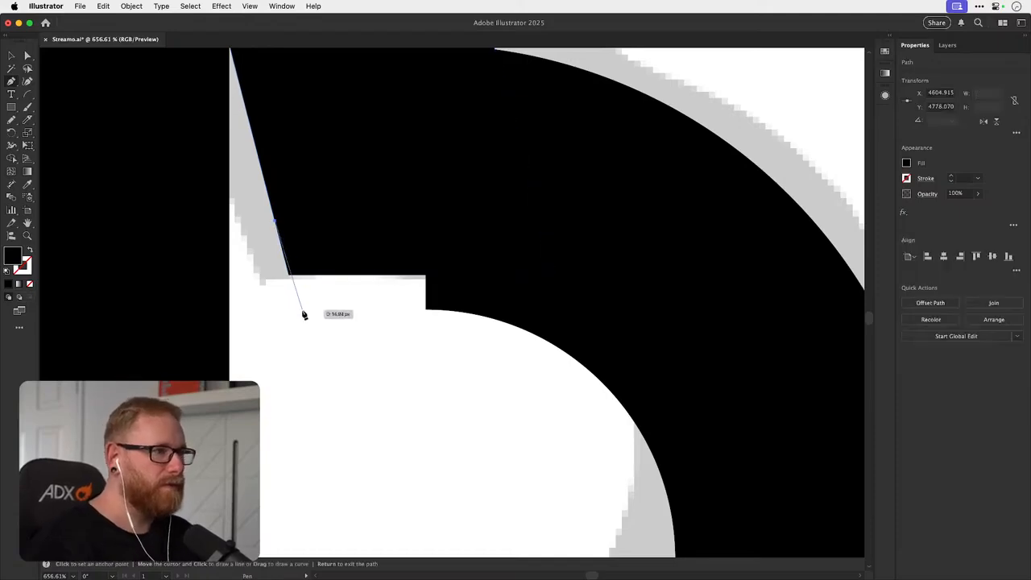
key("super+z")
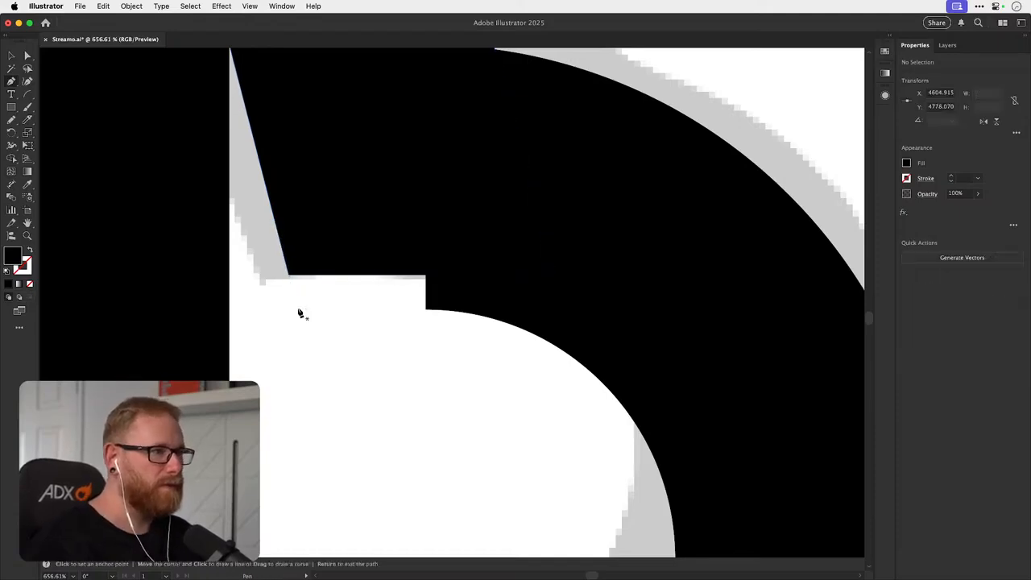
- Extend the top piece's lower stem-side corner down its slant and draw a rectangle about 22.9 by 7 px from the bowl's inner corner across it
key("a")
left_click_drag(289, 275, 301, 322)
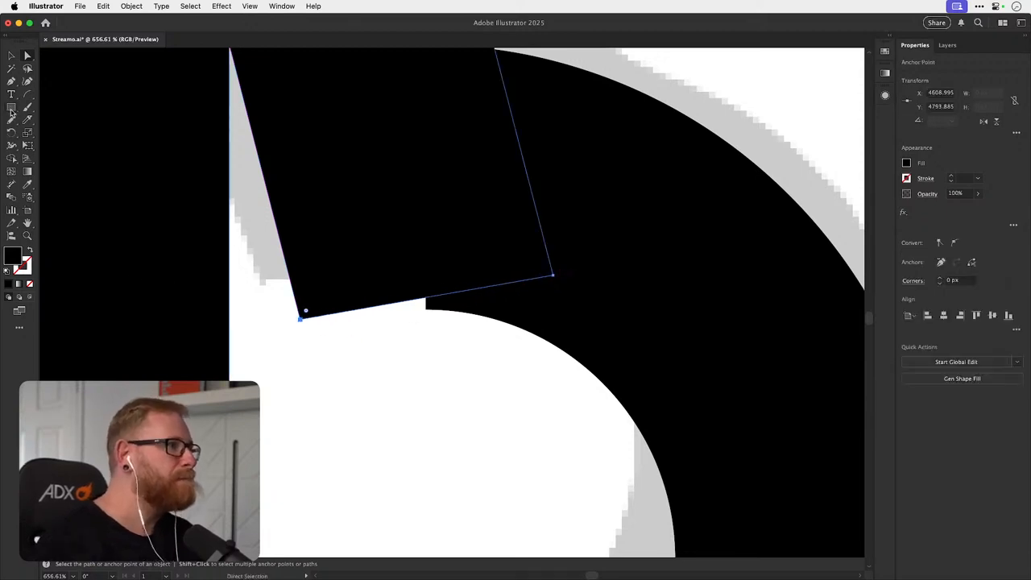
left_click(12, 108)
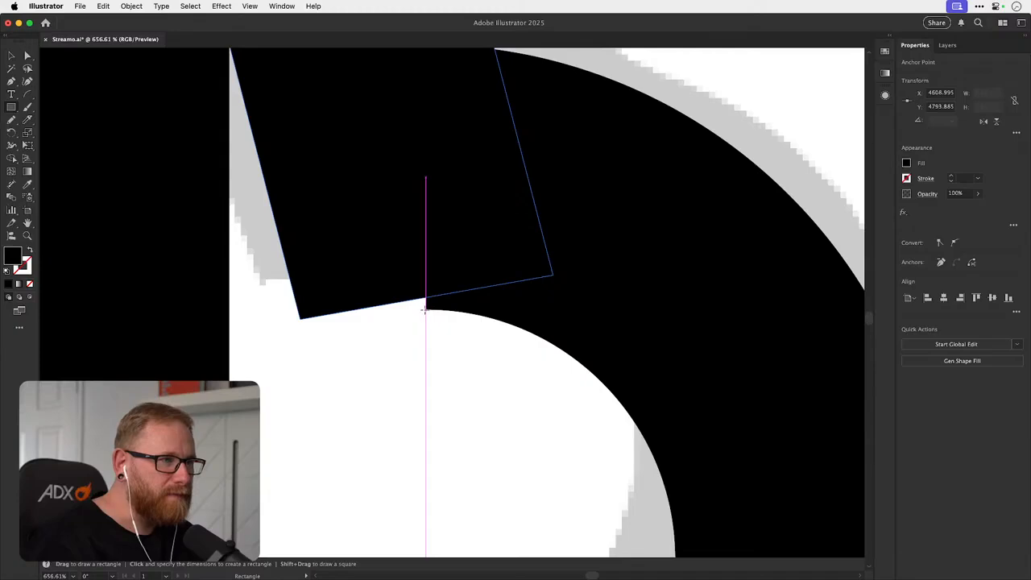
left_click_drag(425, 309, 282, 353)
- Fill the rectangle with white so it masks the top piece's overhang below the bowl's inner edge
key("i")
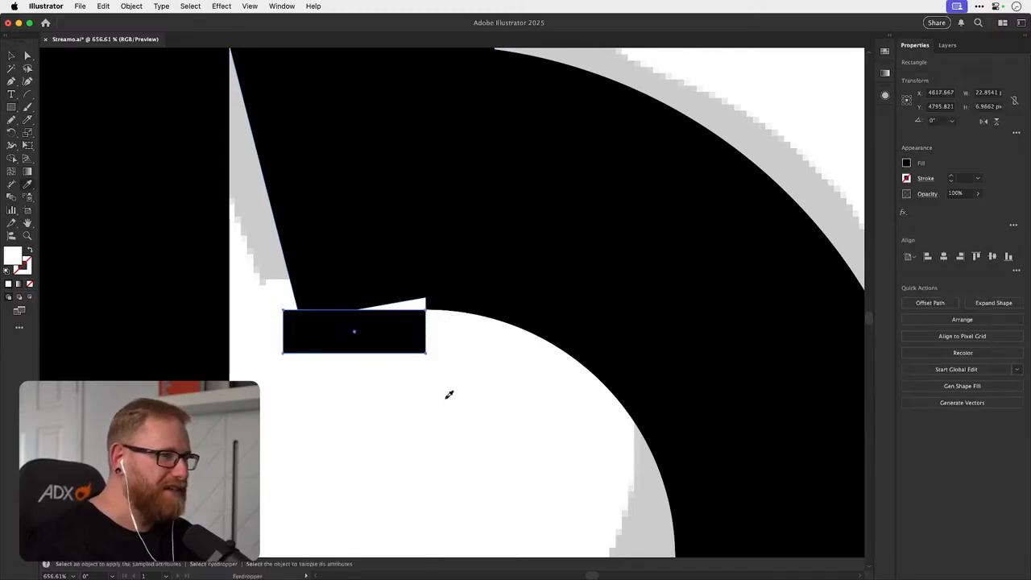
left_click(449, 395)
key("v")
key("a")
left_click(416, 299)
left_click(411, 324)
key("v")
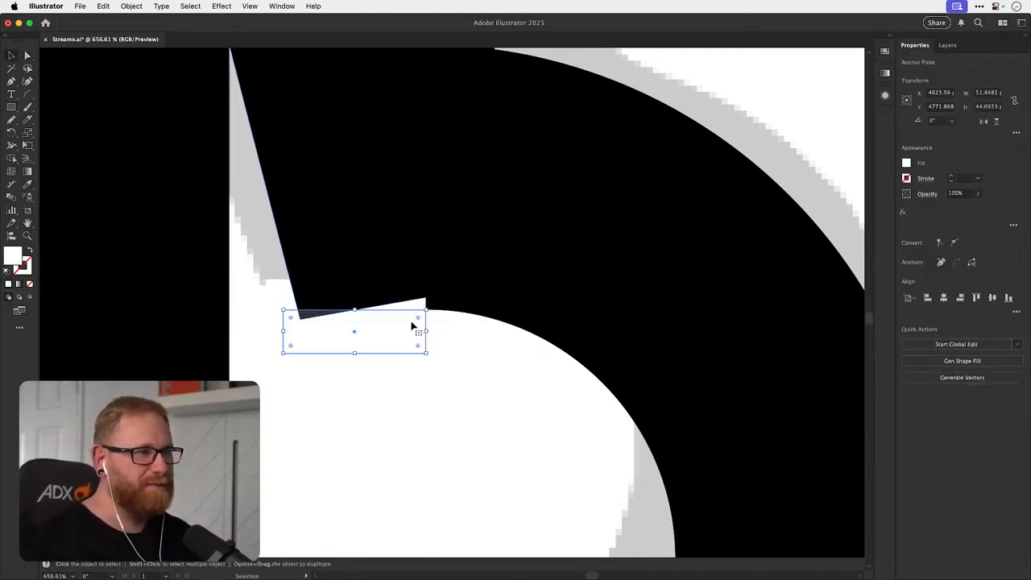
left_click(977, 207)
key("super+shift+a")
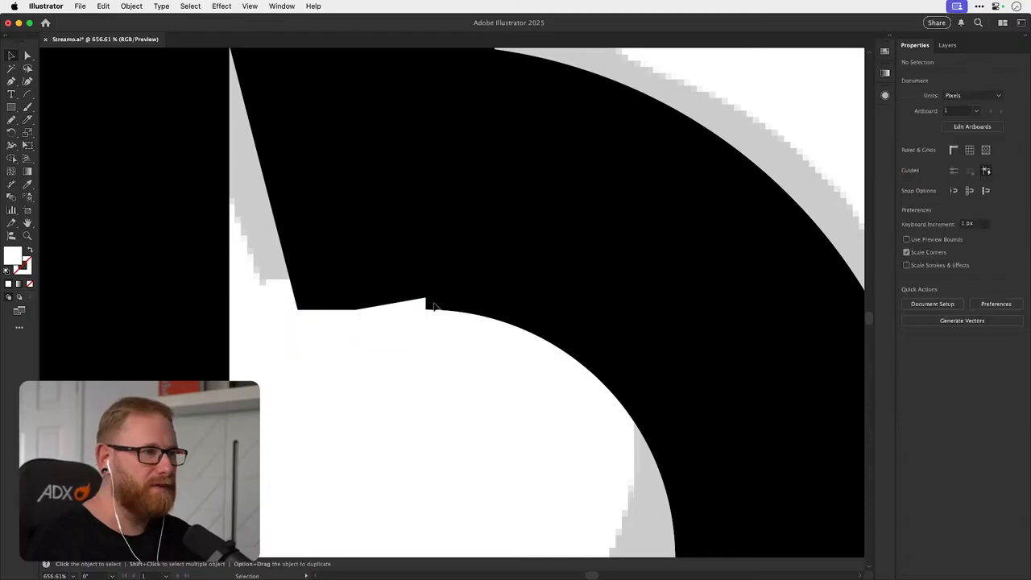
- Move the top piece's other lower corner down inside the bowl to fill the notch above the white rectangle
key("a")
left_click(424, 299)
left_click_drag(552, 277, 564, 297)
key("super+shift+a")
- Delete the unused R variation with the diagonal cut and the exclamation and question marks beside it
key("super+minus")
key("super+minus")
key("super+minus")
key("super+minus")
key("super+minus")
key("super+minus")
key("super+minus")
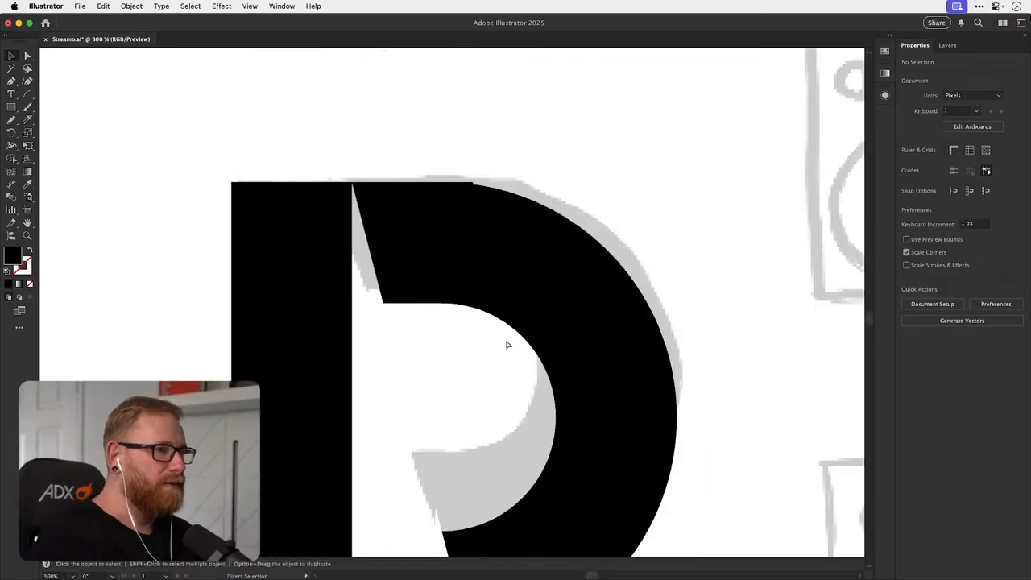
left_click_drag(469, 400, 385, 352)
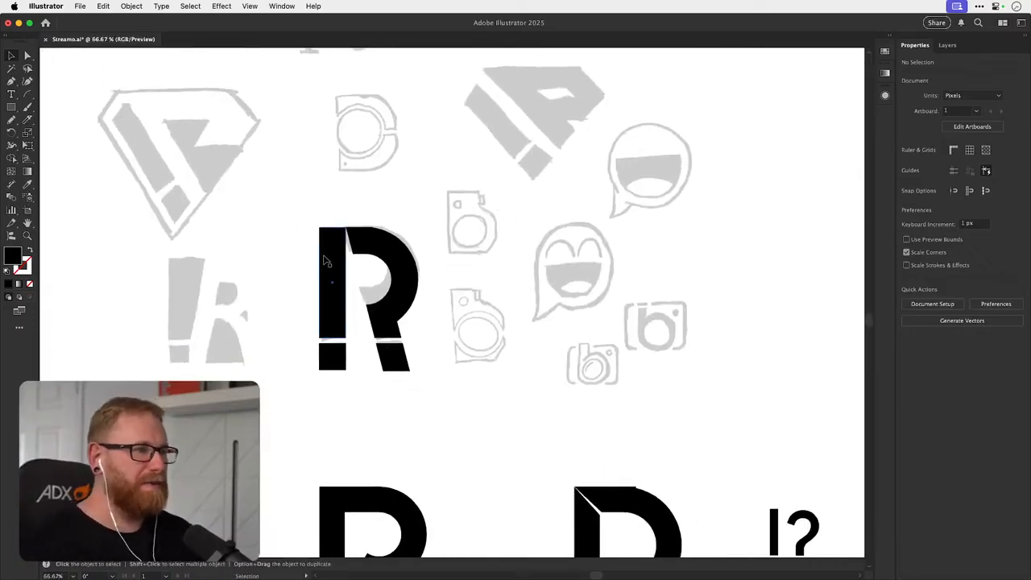
left_click_drag(313, 425, 398, 235)
scroll(397, 236, "down", 5)
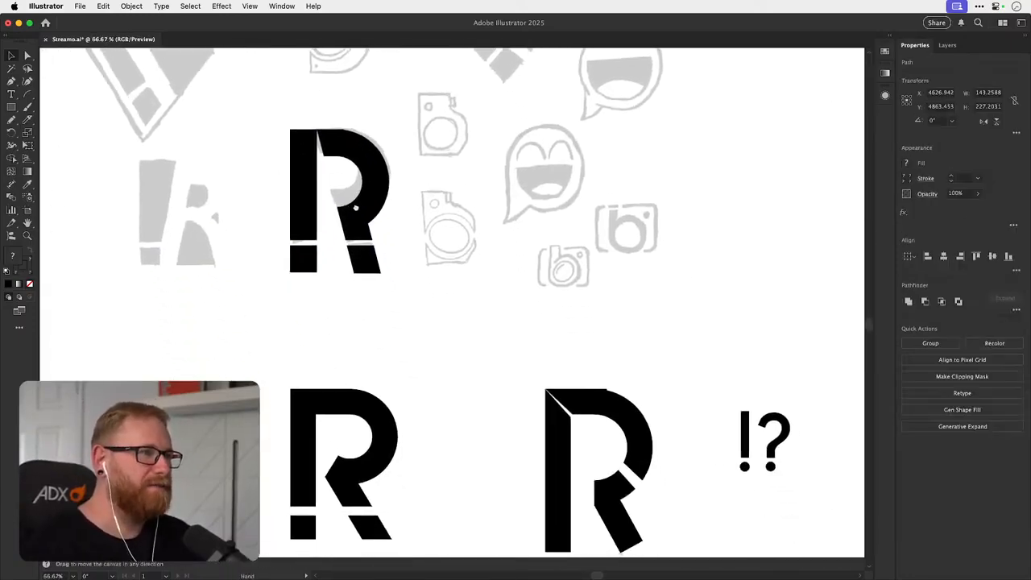
key("super+minus")
key("super+minus")
left_click_drag(527, 378, 684, 456)
key("Delete")
- Move the traced R off the sketch onto the empty canvas beside the earlier R version
mouse_move(384, 211)
left_mouse_down()
mouse_move(480, 208)
mouse_move(565, 345)
mouse_move(585, 360)
mouse_move(616, 345)
mouse_move(526, 330)
left_mouse_up()
left_click(649, 346)
left_click_drag(487, 378, 576, 370)
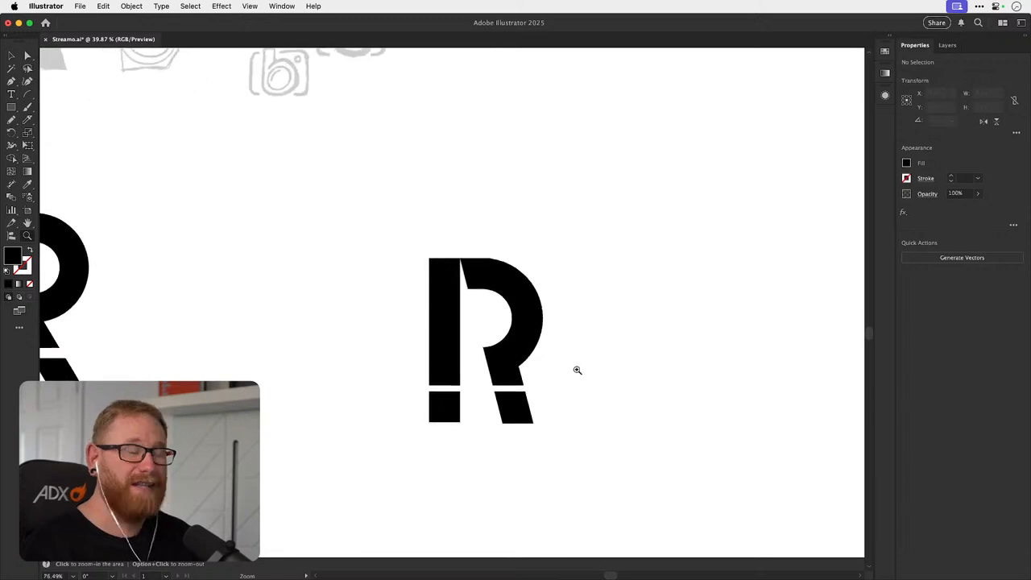
left_click_drag(494, 391, 571, 327)
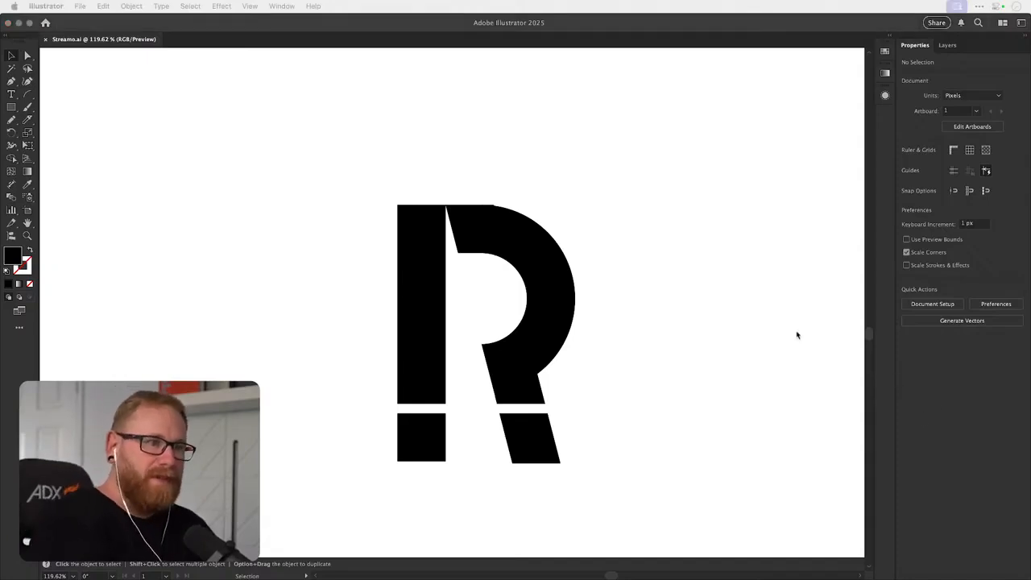
left_click(719, 321)
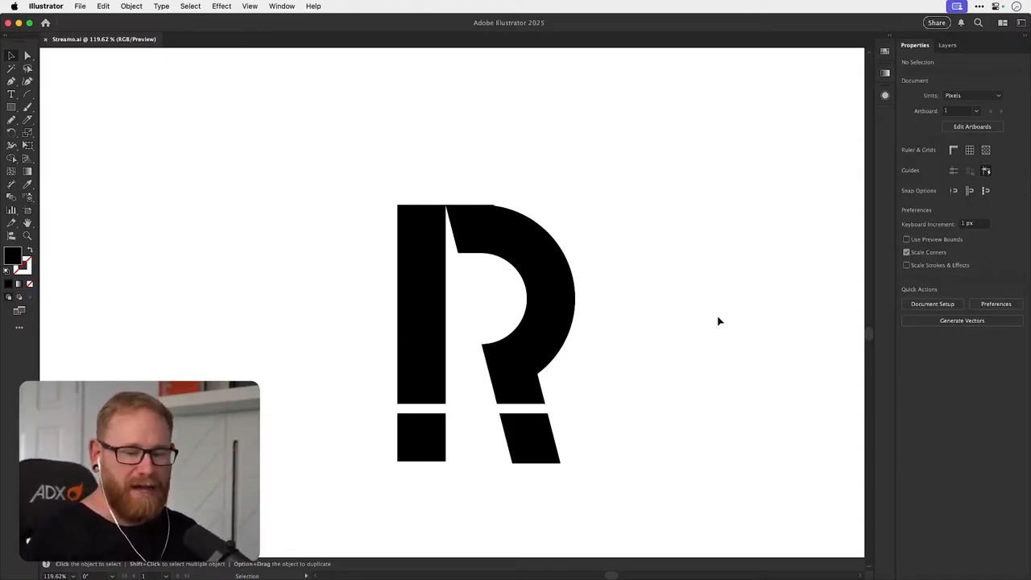
- Move the top piece's upper bowl-side corner back to where the bowl's curve begins so the top edge runs smoothly
left_click_drag(529, 294, 460, 311)
key("a")
left_click_drag(394, 225, 484, 232)
key("super+z")
key("a")
left_click(489, 217)
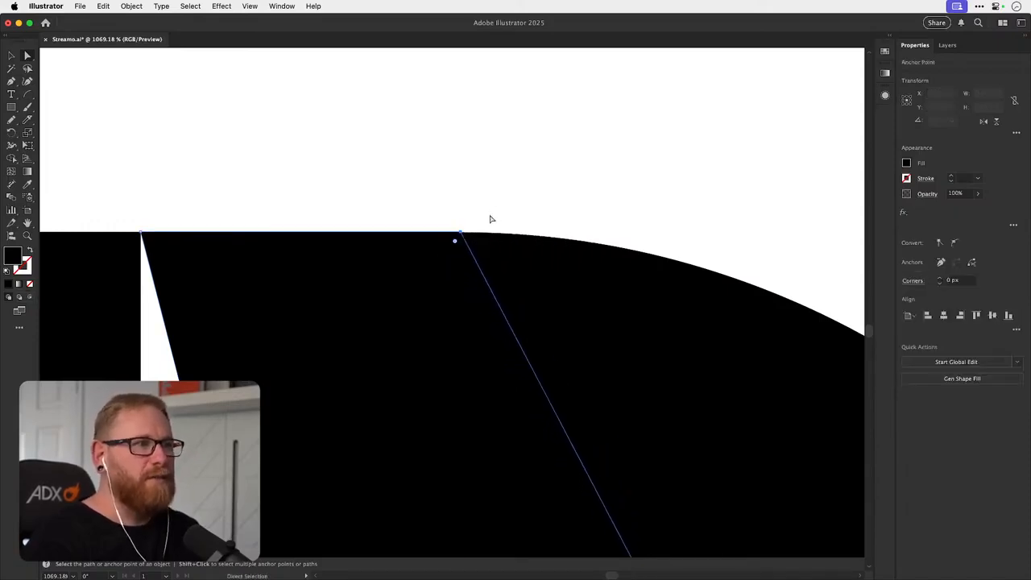
left_click(510, 222)
key("v")
key("a")
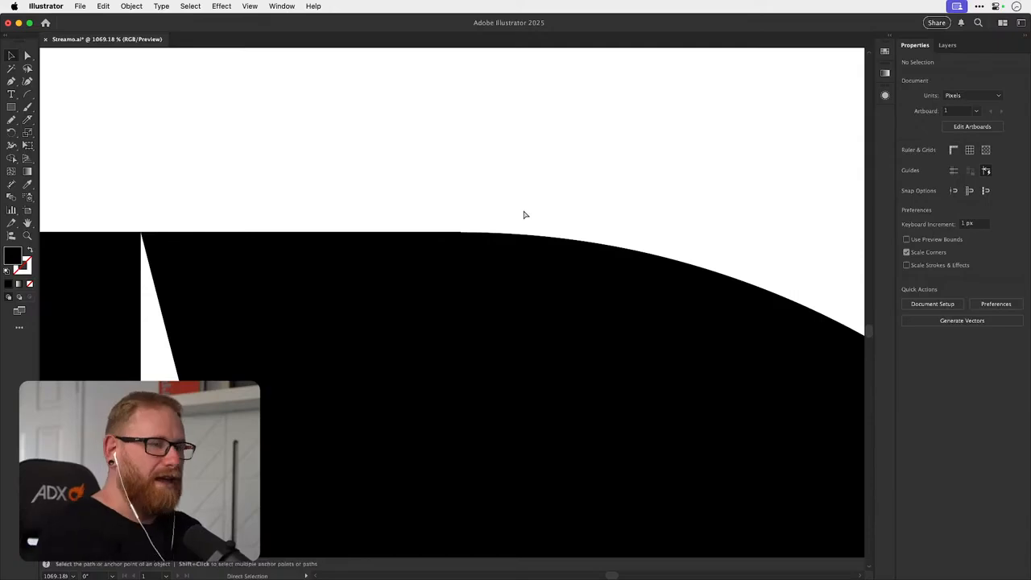
- Shift both leg pieces together horizontally about 6.75 px toward the stem
key("super+1")
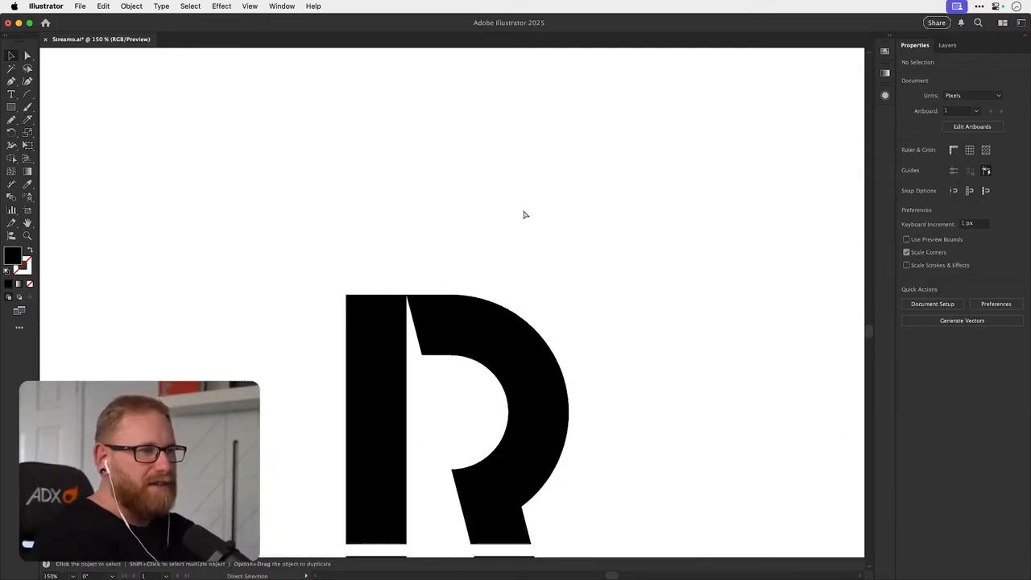
key("v")
scroll(495, 375, "down", 2)
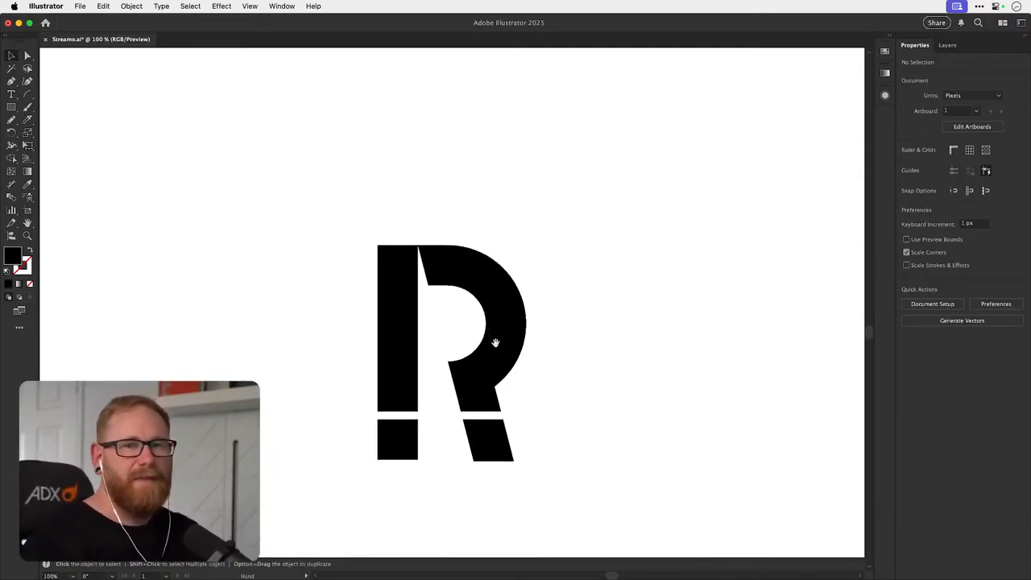
key("a")
left_click_drag(461, 411, 564, 427)
key("super+z")
key("z")
key("v")
left_click(481, 392)
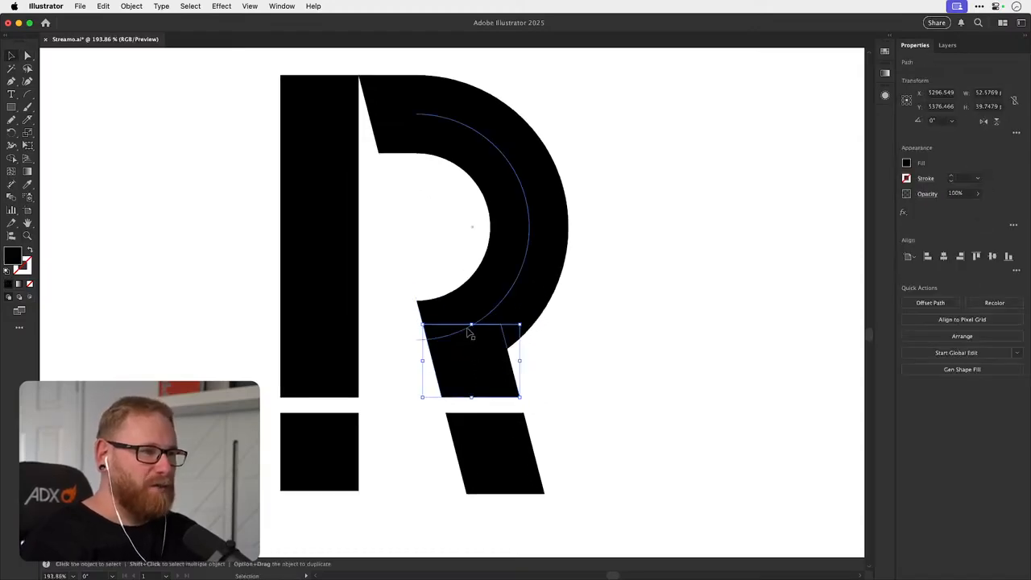
left_click(488, 438, "shift")
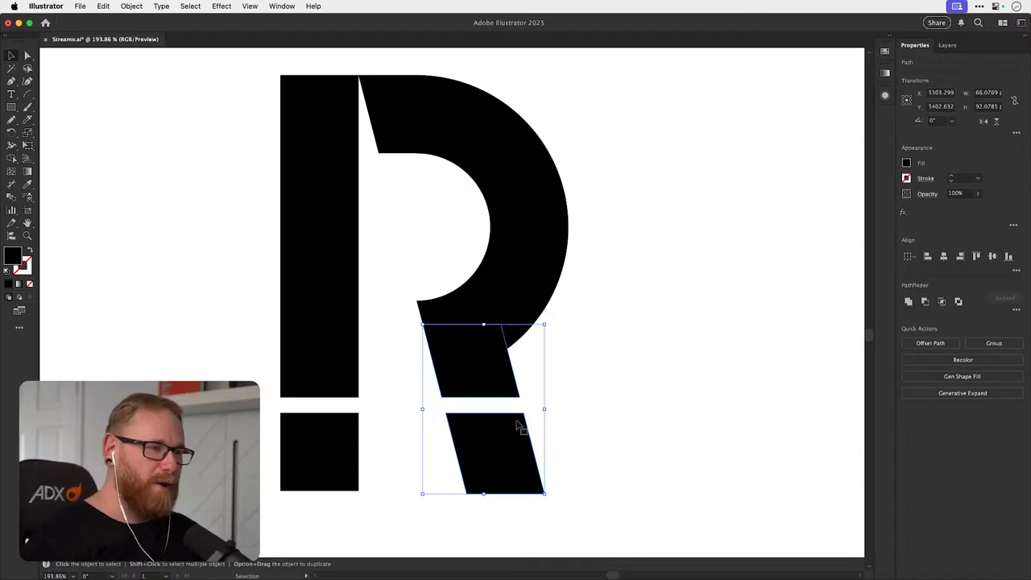
left_click_drag(512, 449, 500, 447)
- Move the white mask triangle's corners toward the stem so its slanted side follows the shifted leg's edge
key("z")
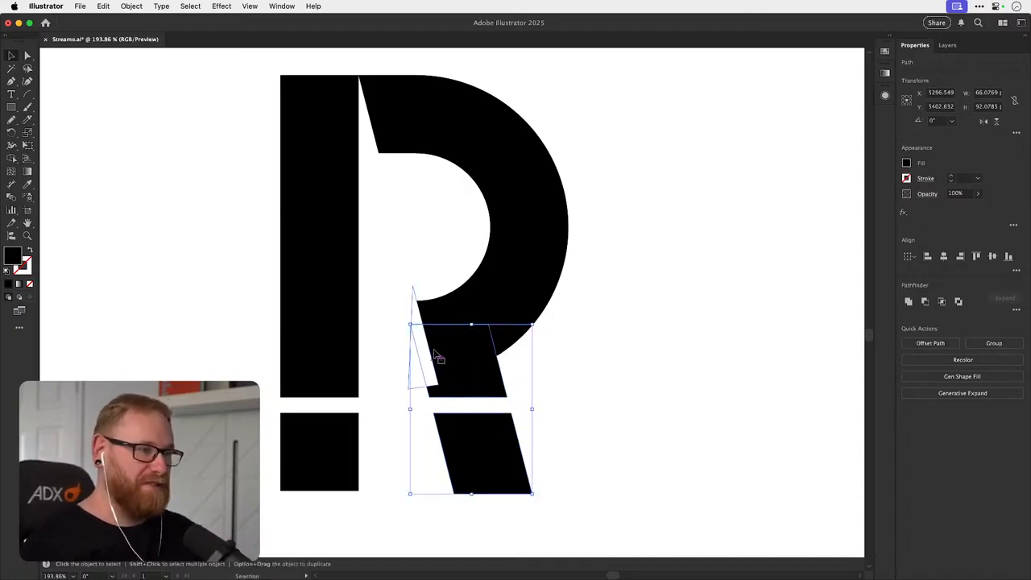
left_click_drag(413, 355, 500, 377)
key("a")
key("super+shift+a")
left_click(463, 396)
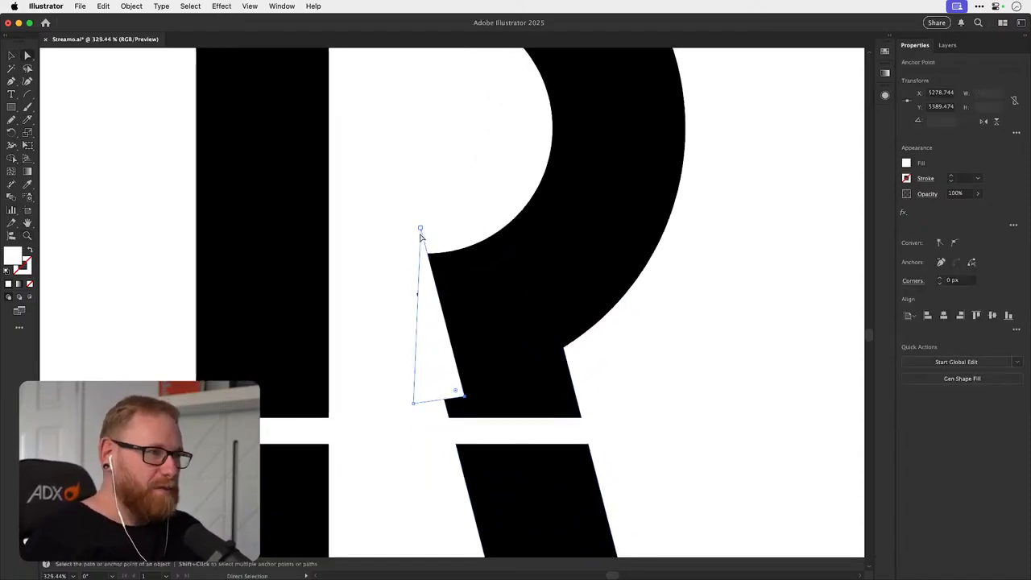
left_click_drag(413, 404, 393, 406)
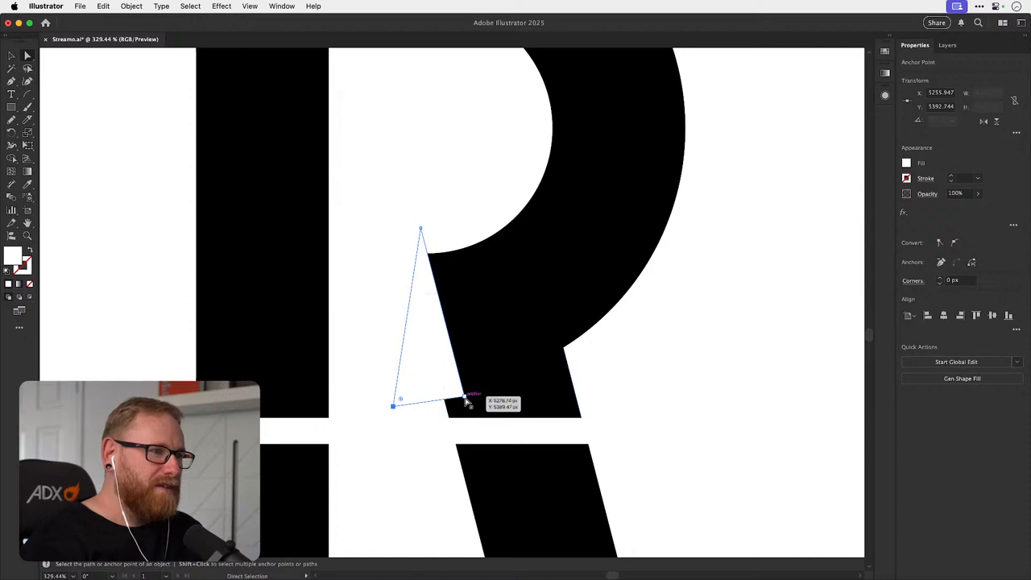
left_click_drag(465, 397, 445, 398)
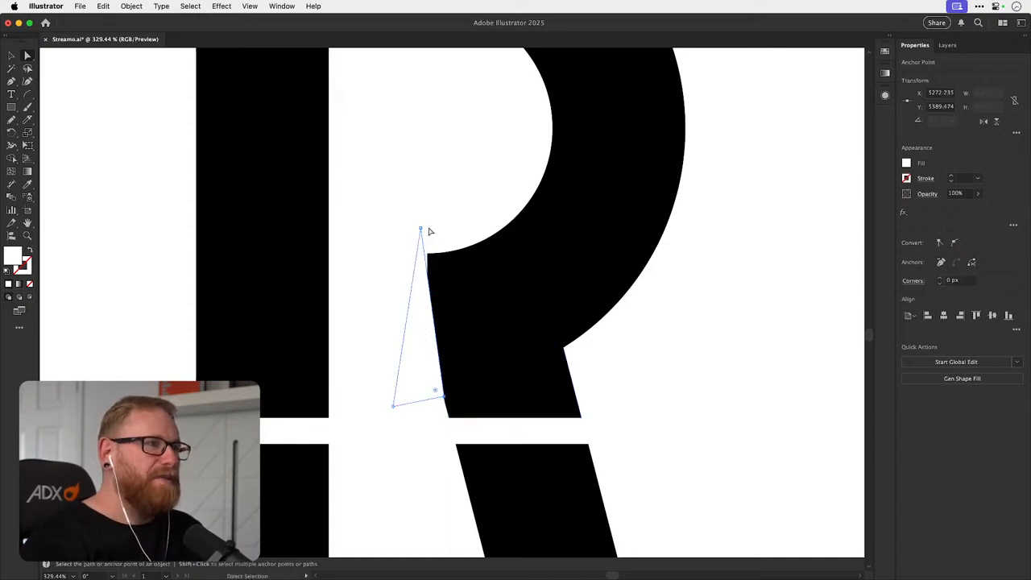
left_click(421, 227)
key("super+d")
key("super+shift+a")
key("v")
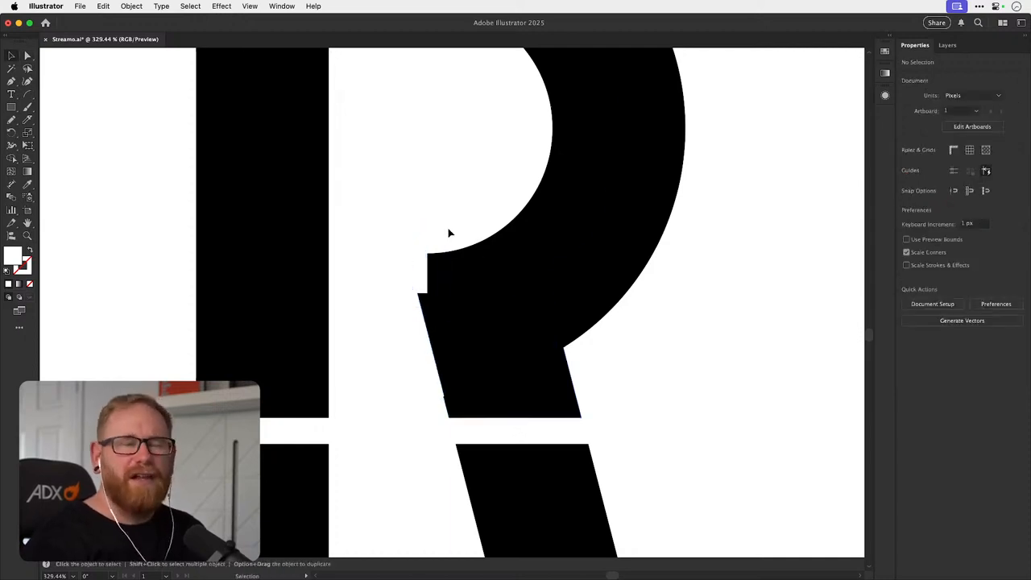
- Extend the bowl's path with the Pen tool from its lower endpoint horizontally about 6 px toward the stem
left_click_drag(467, 325, 473, 374)
scroll(461, 338, "up", 3)
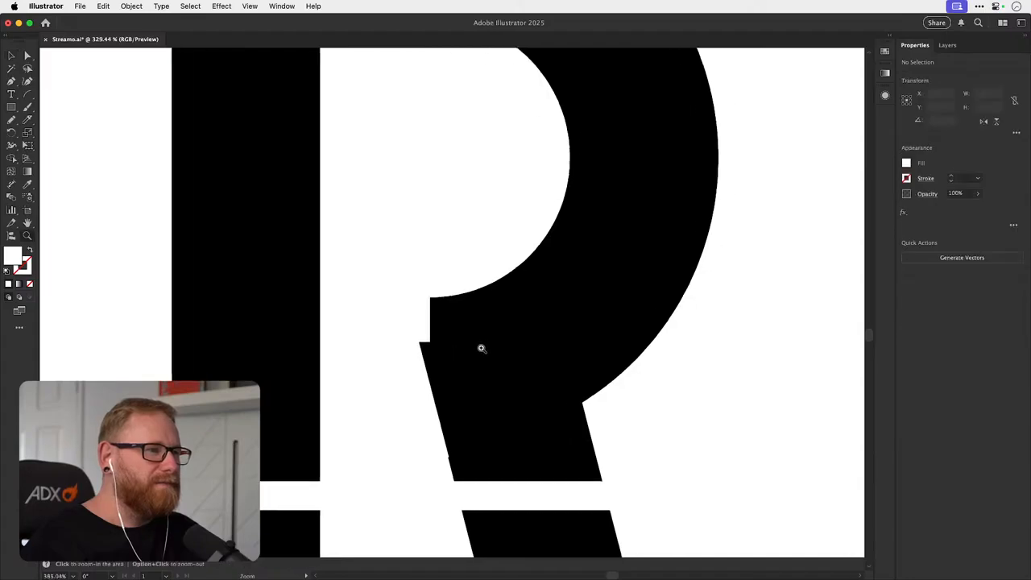
key("a")
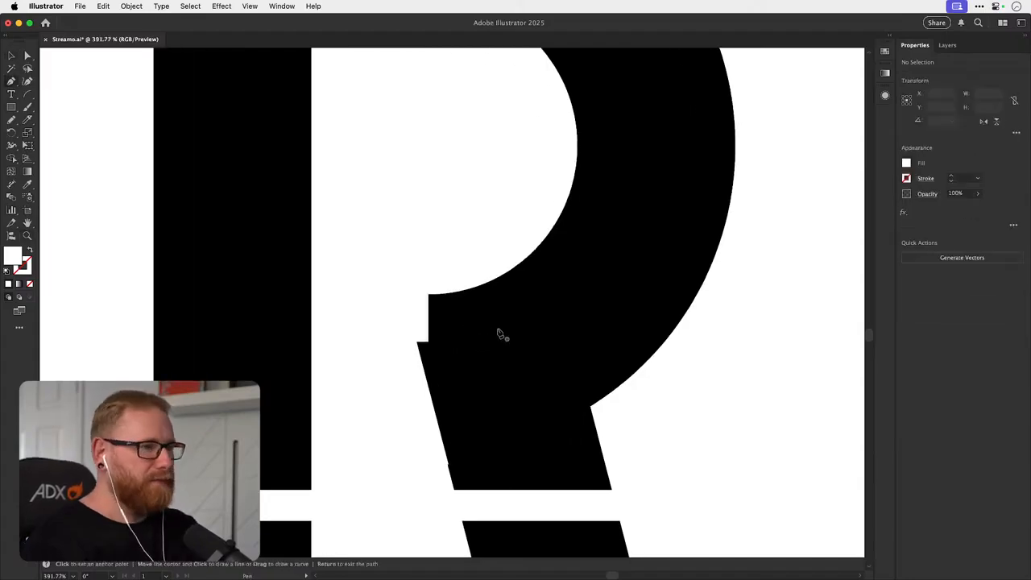
left_click(568, 331)
left_click(454, 369)
key("p")
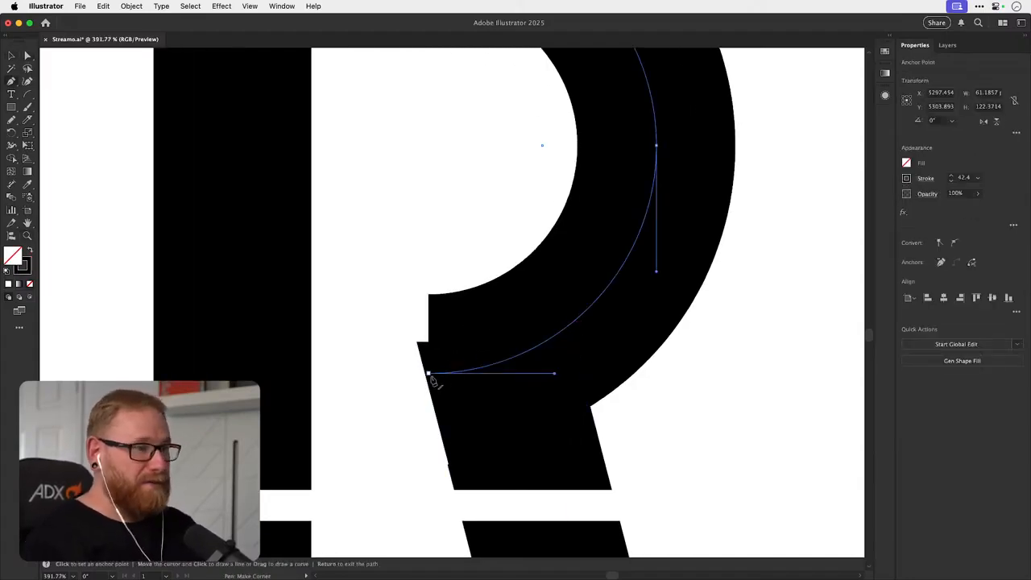
left_click(428, 373)
left_click(406, 373)
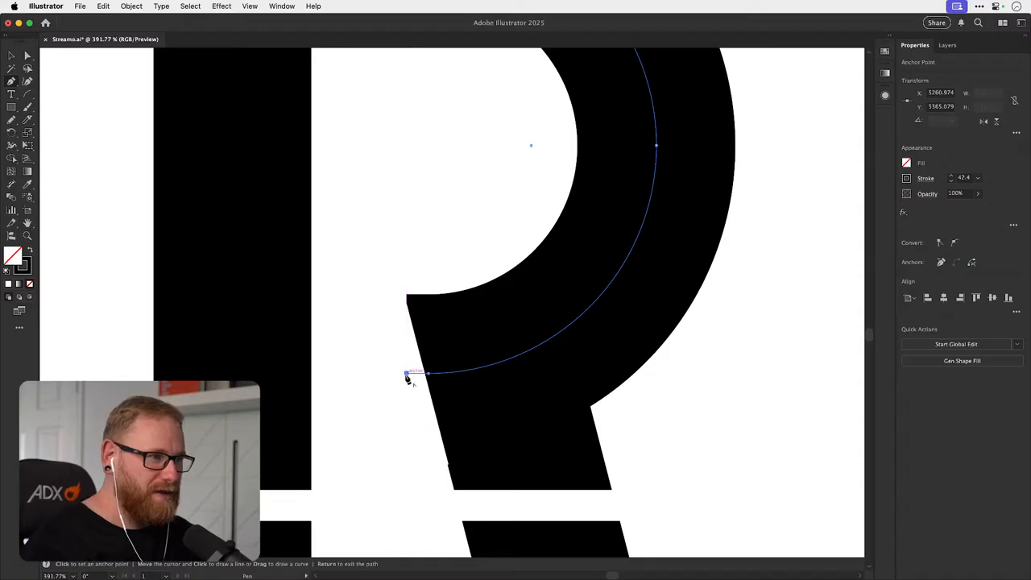
- Move the bowl path's new endpoint slightly farther toward the stem so the bowl's inner corner reaches the leg's slanted edge
key("v")
key("a")
left_click(402, 382)
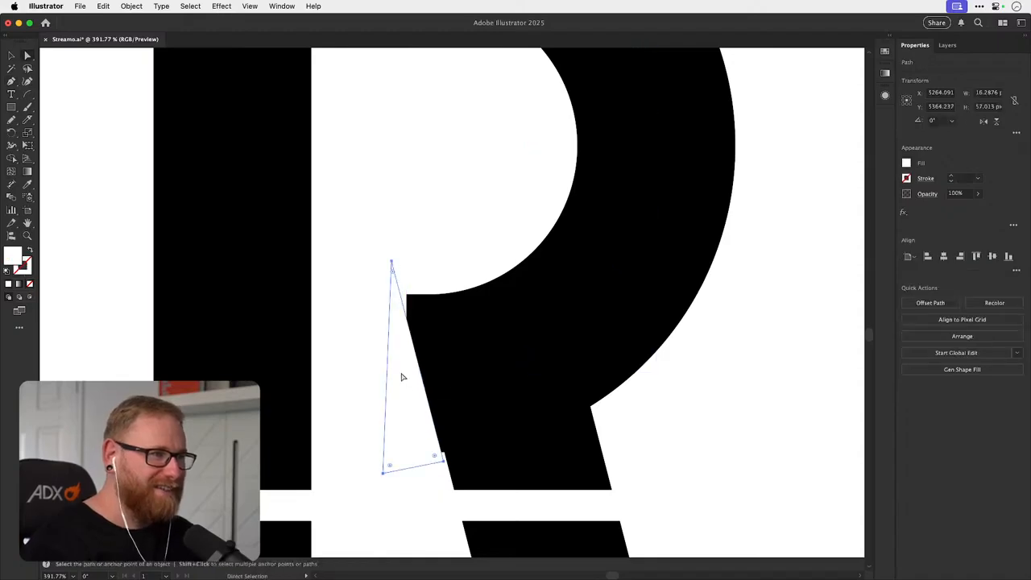
key("ctrl+y")
mouse_move(406, 372)
left_mouse_down()
mouse_move(384, 374)
mouse_move(400, 374)
left_mouse_up()
key("ctrl+y")
left_click(691, 367)
key("v")
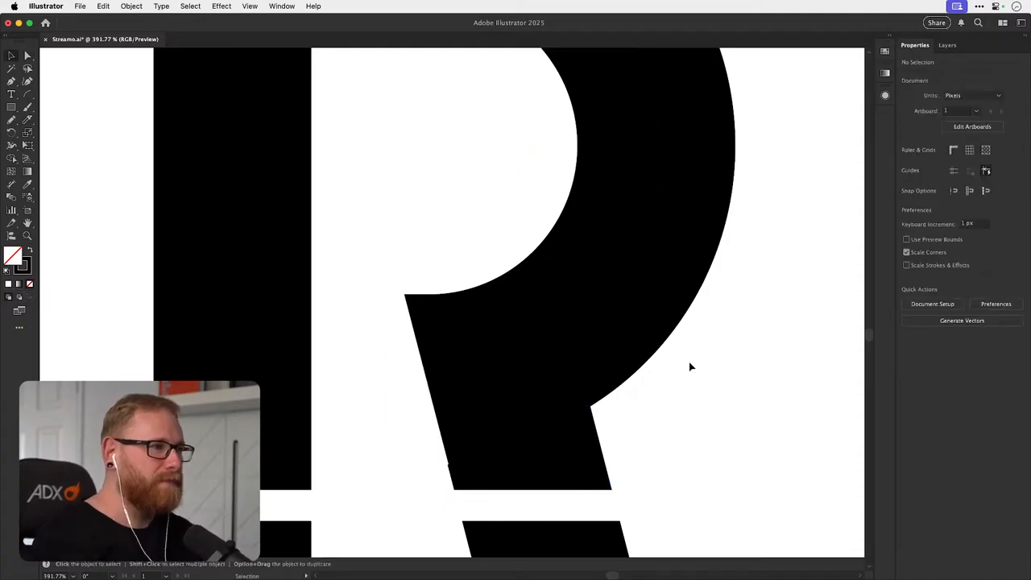
- Examine the refined R at a small size alongside the earlier R version and the sketches
key("ctrl+minus")
key("ctrl+minus")
key("ctrl+minus")
key("ctrl+minus")
key("ctrl+minus")
key("ctrl+minus")
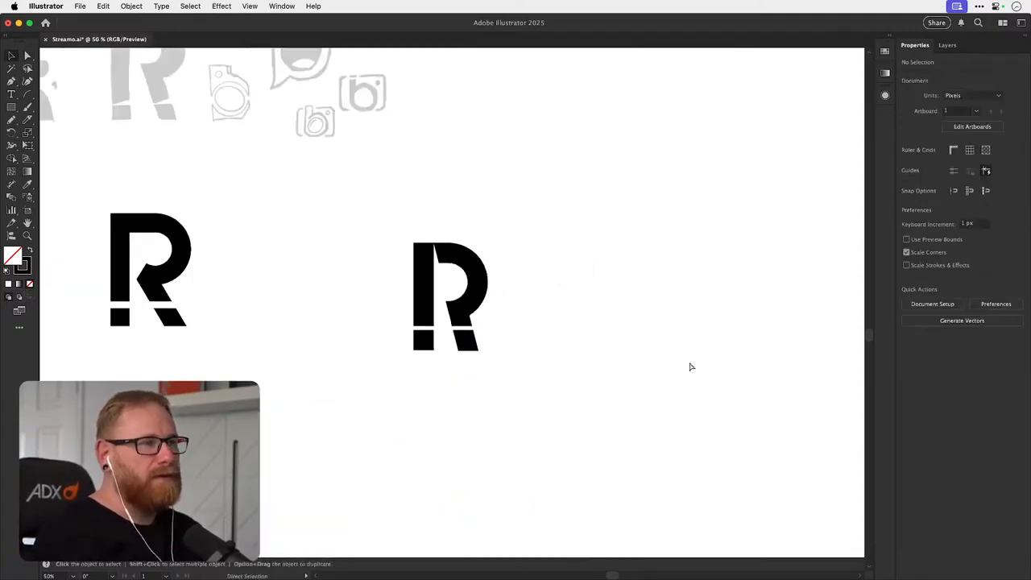
key("ctrl+minus")
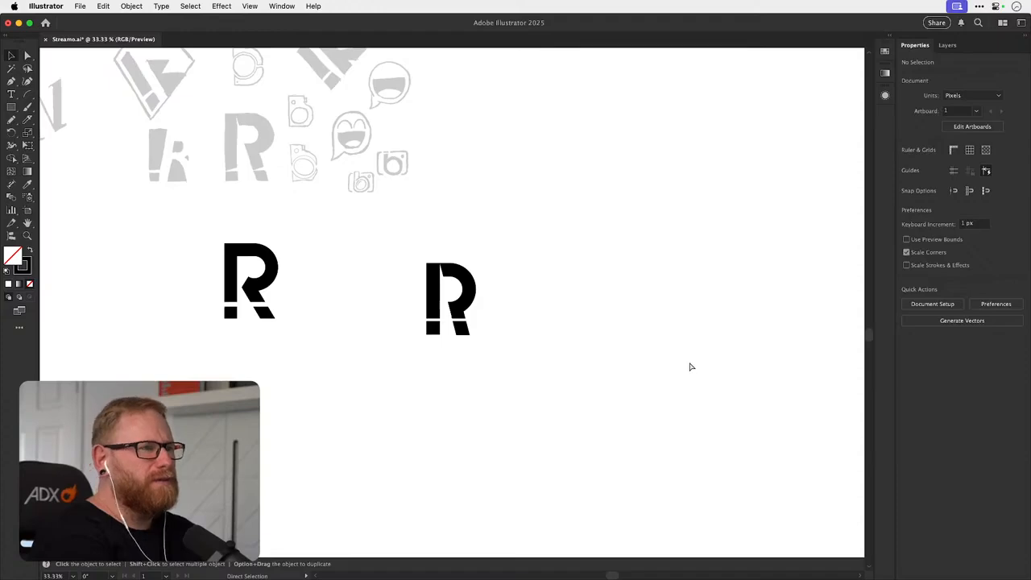
- Adjust the white mask triangle's lower corner onto the leg's slanted edge so it no longer cuts into the upper leg piece
key("ctrl+plus")
key("ctrl+plus")
key("ctrl+plus")
key("ctrl+plus")
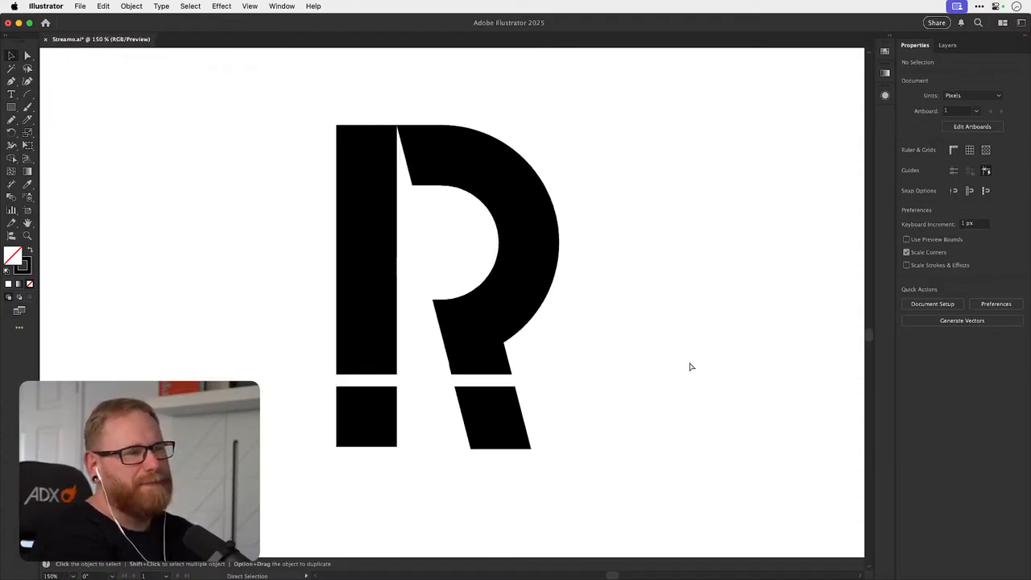
key("cmd+plus")
key("v")
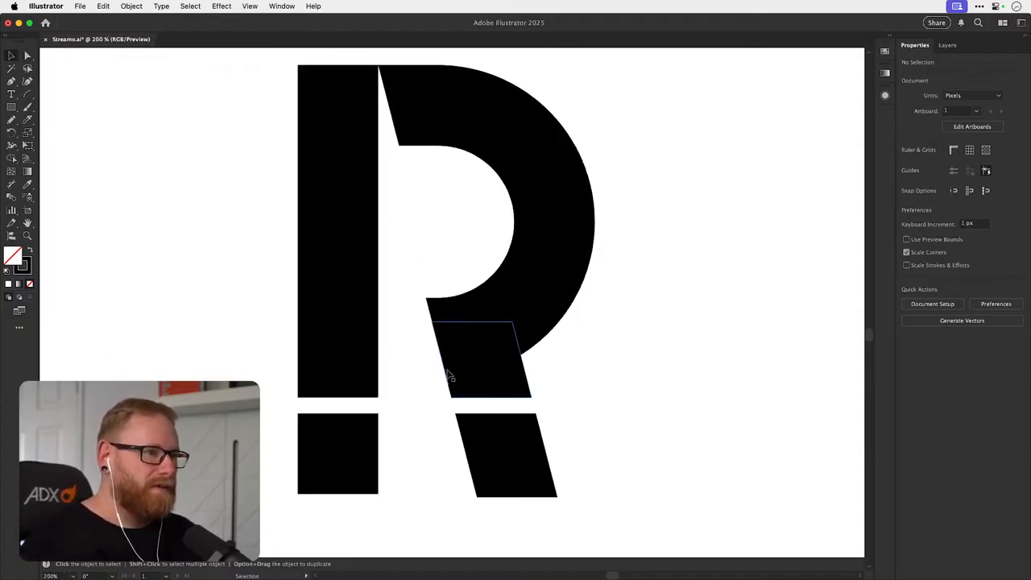
key("z")
left_click_drag(450, 392, 660, 354)
left_click_drag(447, 364, 684, 335)
key("a")
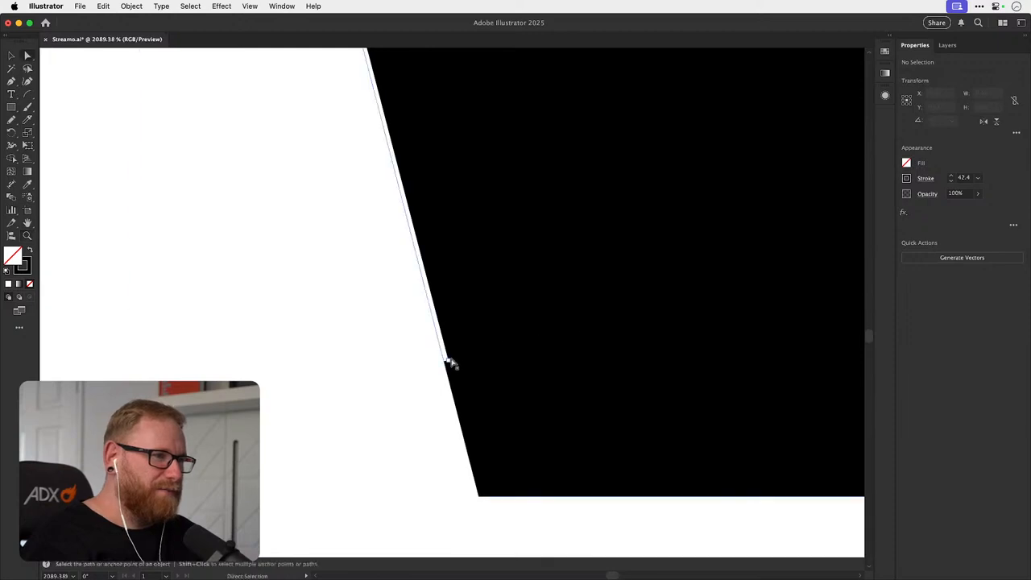
left_click(452, 361)
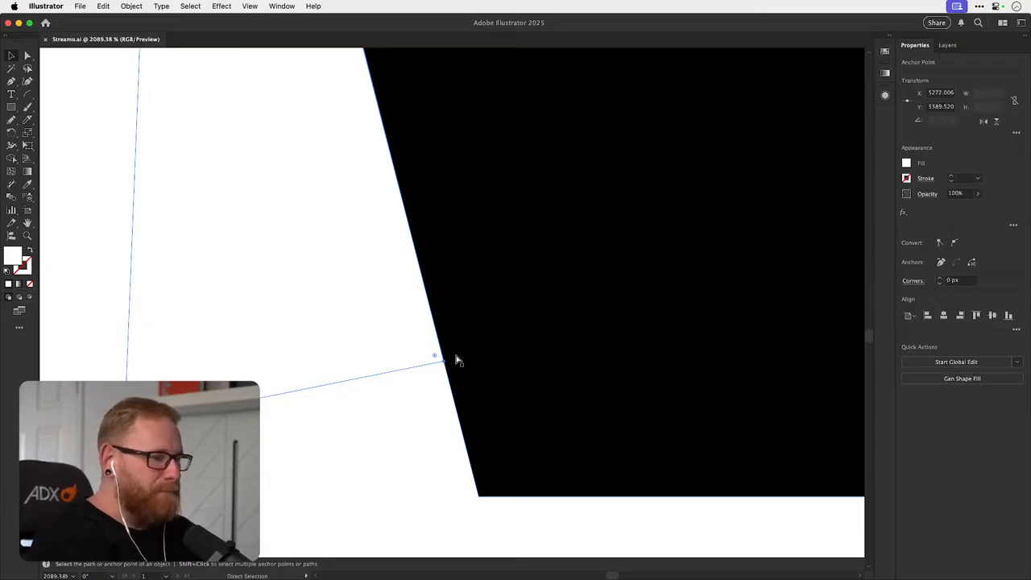
key("v")
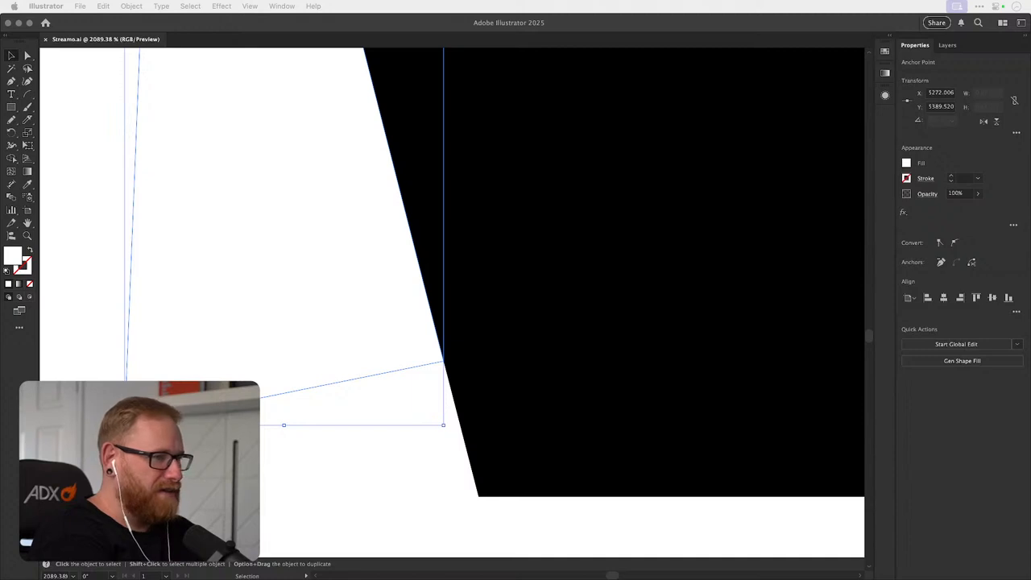
left_click(424, 474)
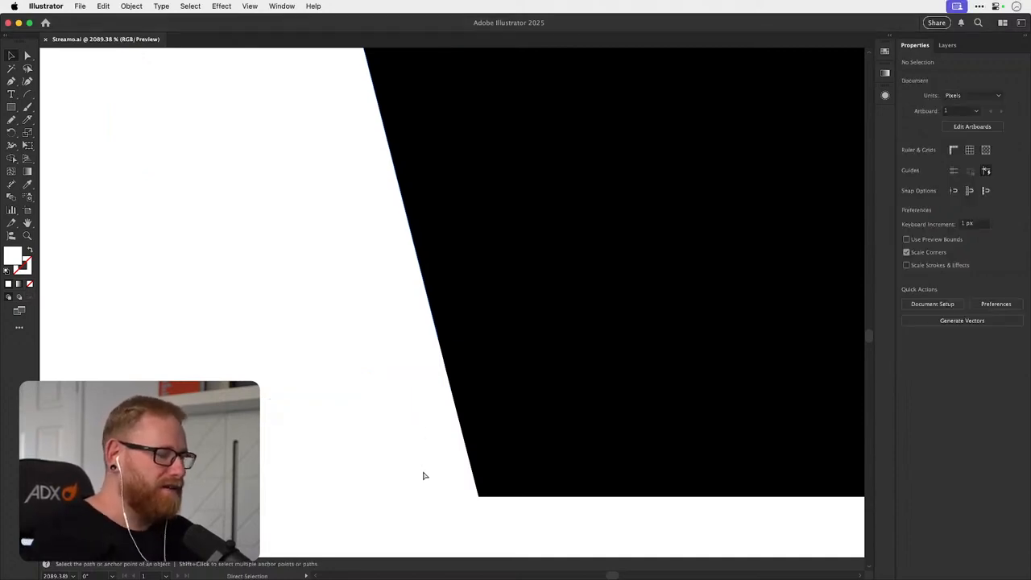
- Draw an upright rectangle about 31 by 53 px in the empty canvas area beside the R
scroll(425, 475, "down", 6)
key("super+minus")
key("super+minus")
left_click_drag(630, 335, 369, 315)
left_click_drag(515, 343, 633, 361)
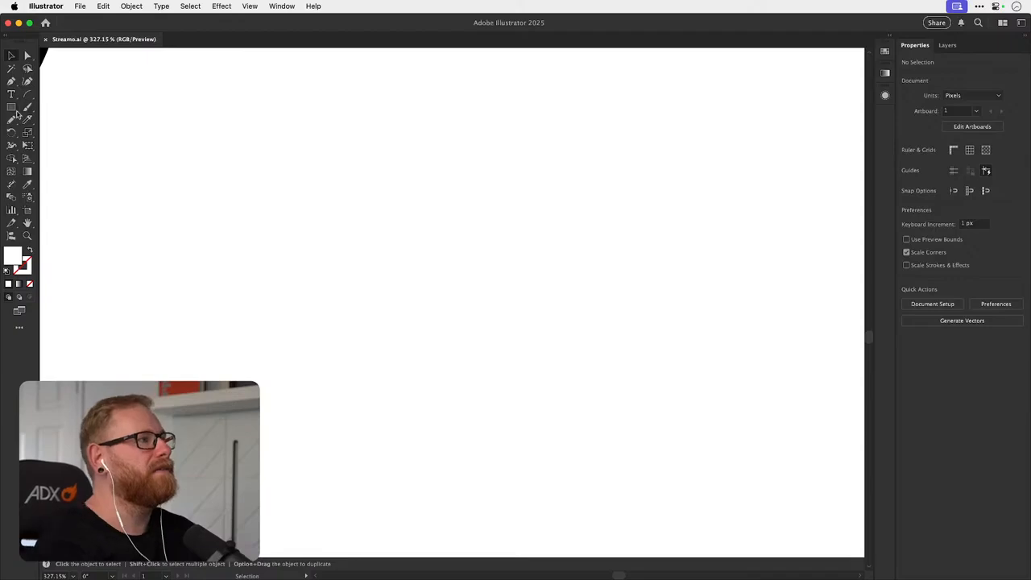
left_click(13, 107)
left_click_drag(380, 236, 476, 399)
key("v")
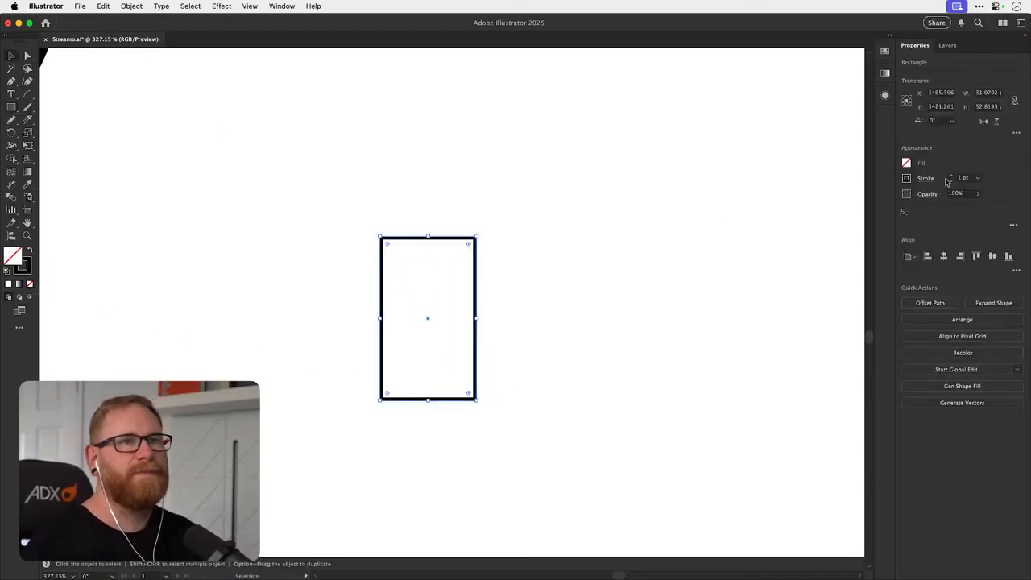
- Set the rectangle's stroke to 8 pt, centred on its path
left_click(950, 176)
left_click(934, 179)
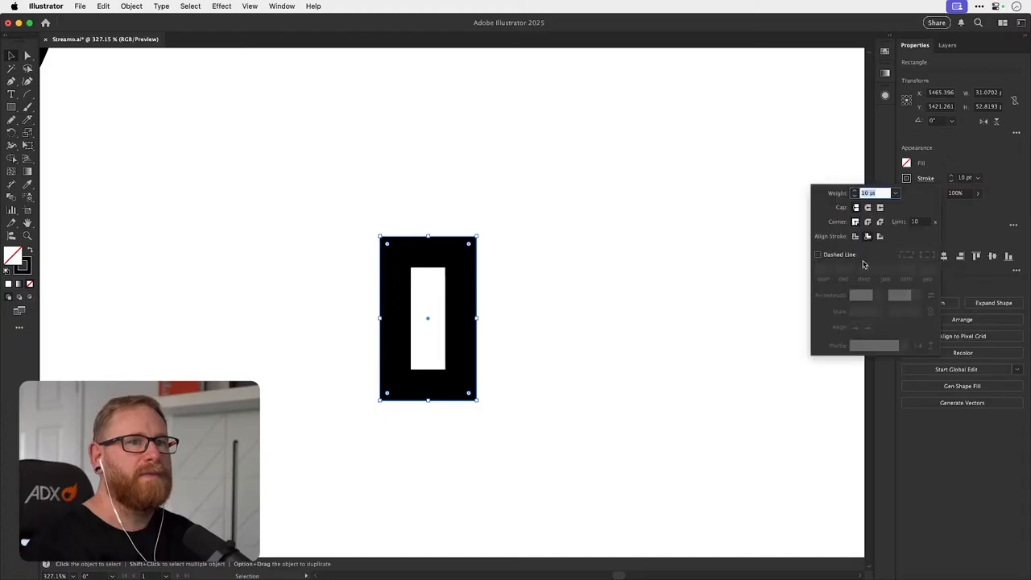
left_click(868, 233)
left_click(950, 181)
left_click(951, 181)
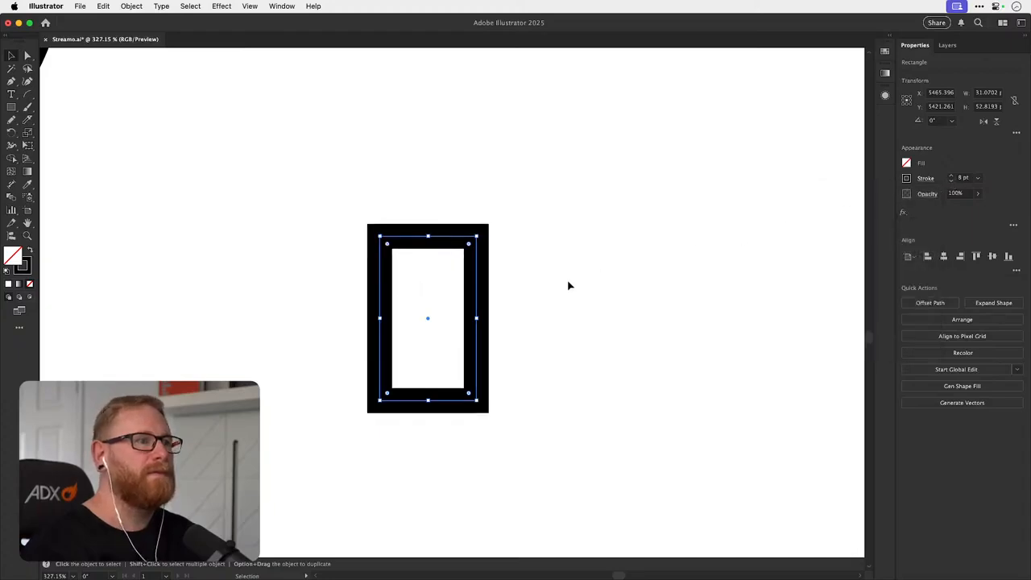
left_click(335, 283)
- Draw a diagonal line about 19 by 18 px outward from the rectangle's upper-left corner and duplicate it at the lower-left corner
left_click(11, 80)
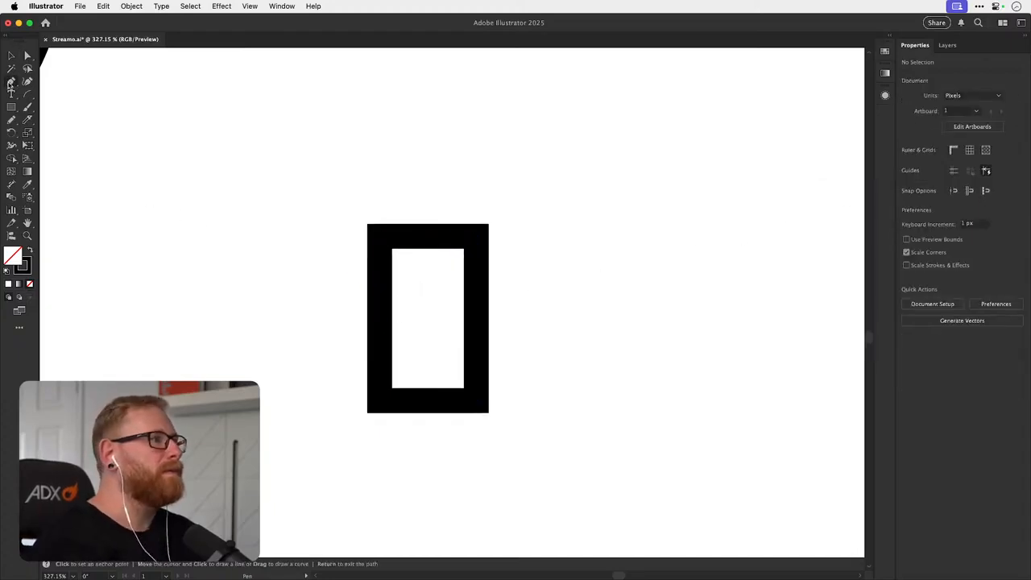
left_click(380, 236)
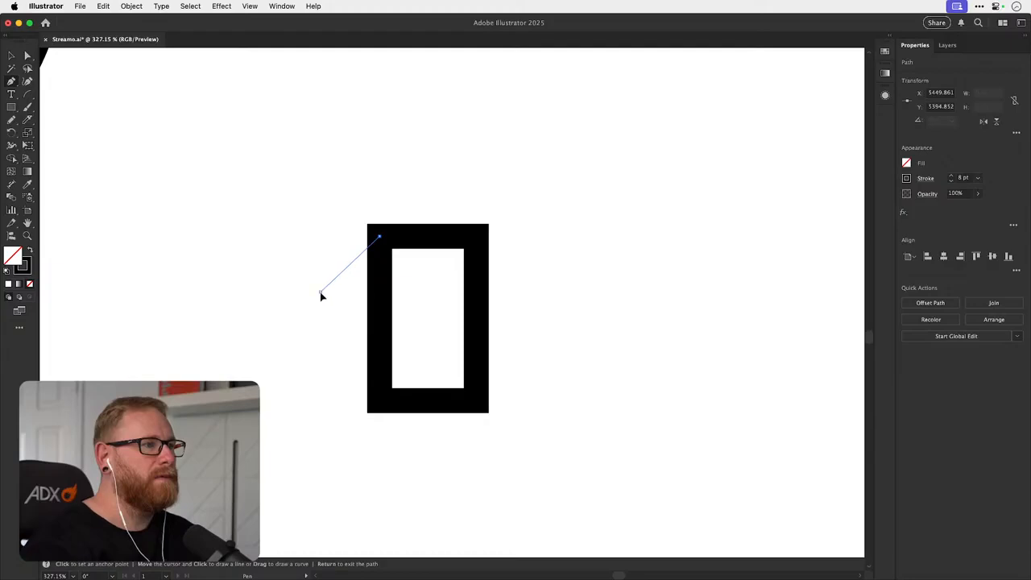
left_click(320, 291)
key("v")
mouse_move(344, 272)
left_mouse_down()
mouse_move(368, 422)
mouse_move(360, 437)
left_mouse_up()
- Join the outer ends of the two diagonal lines to form an open door on the O
key("a")
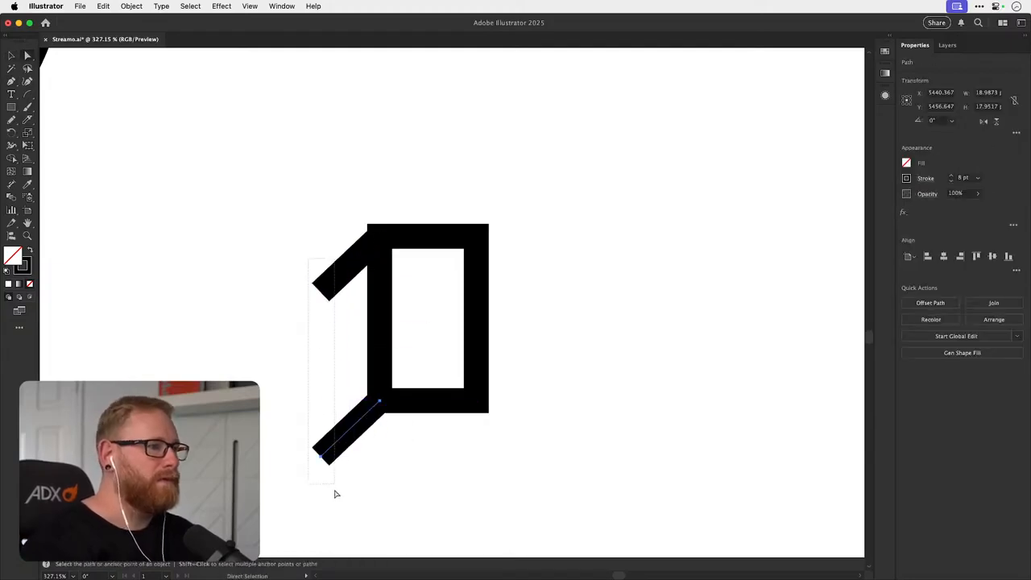
left_click_drag(336, 493, 336, 494)
key("super+j")
left_click(588, 308)
key("v")
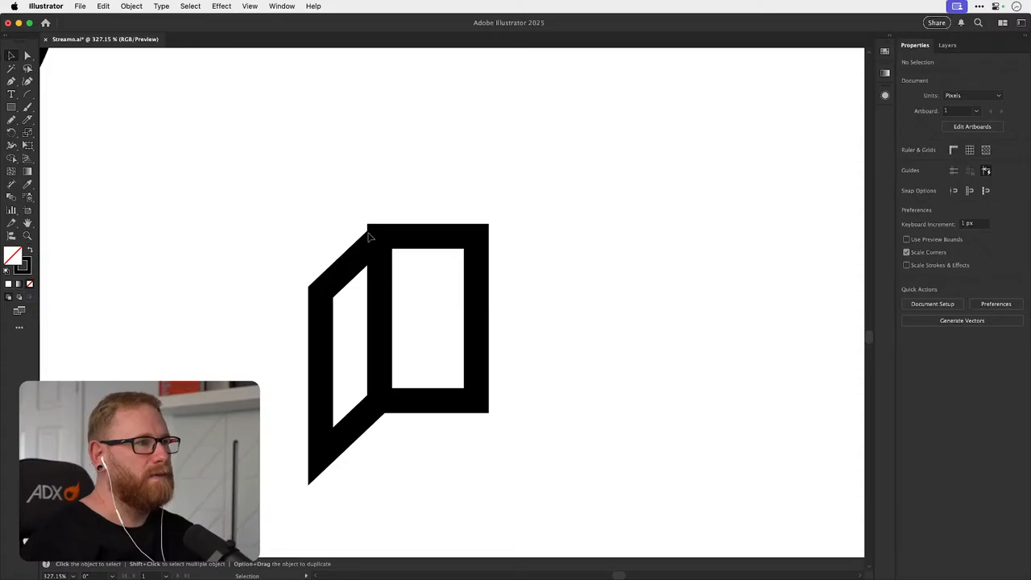
- Draw the P's vertical stem with the Pen tool beside the O, matching the O's path height
key("a")
key("v")
key("space")
left_click_drag(562, 248, 496, 244)
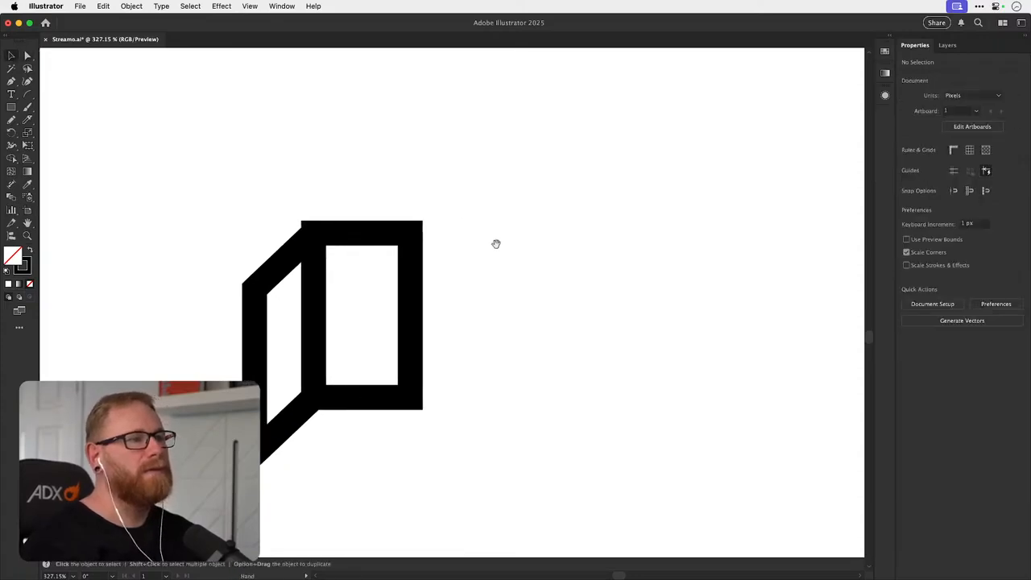
key("p")
left_click(456, 233)
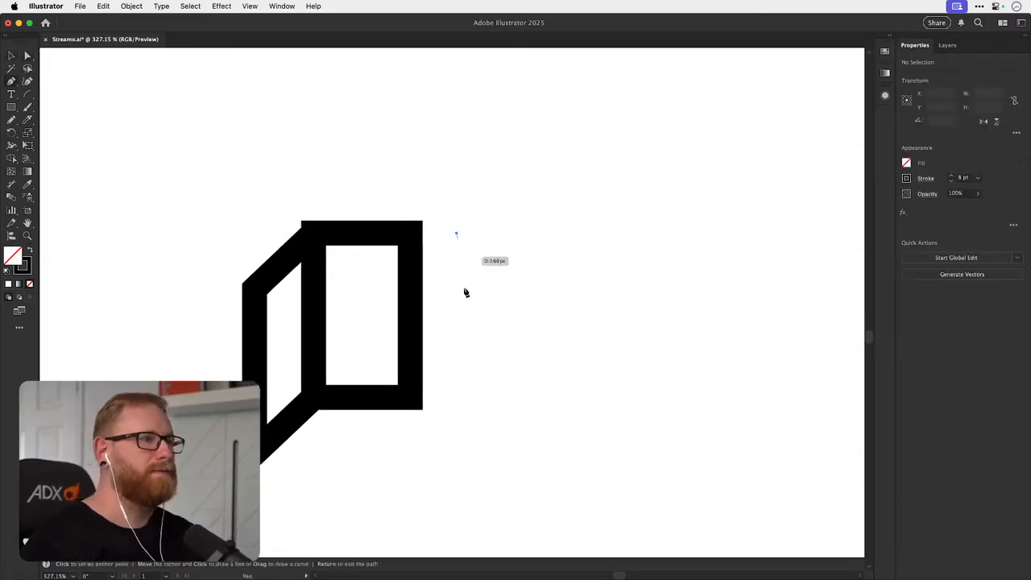
left_click(458, 397)
key("Return")
- Draw the P's square bowl from the stem's top, down to mid-height and back to the stem
left_click(456, 232)
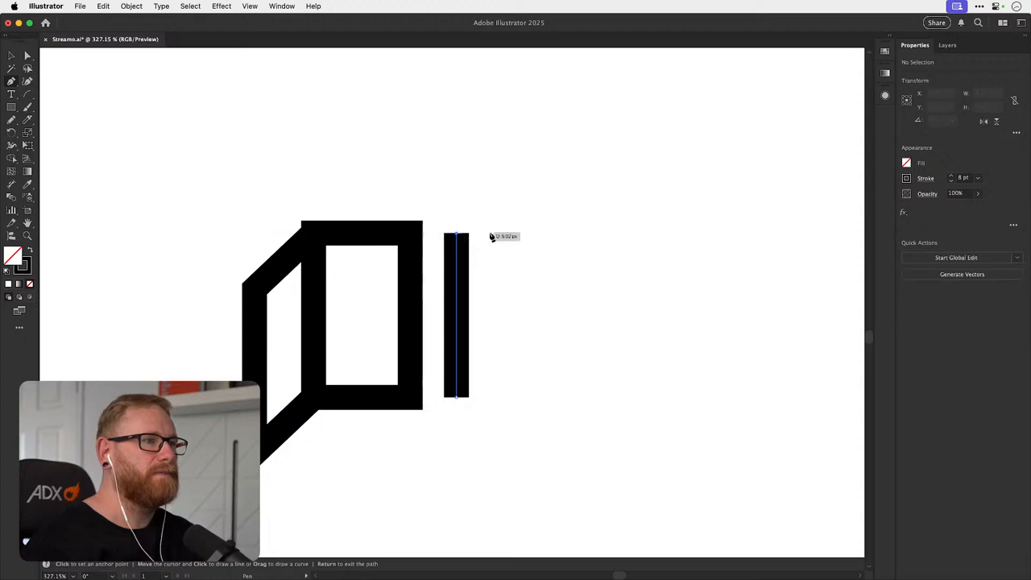
left_click(550, 232)
left_click(552, 315)
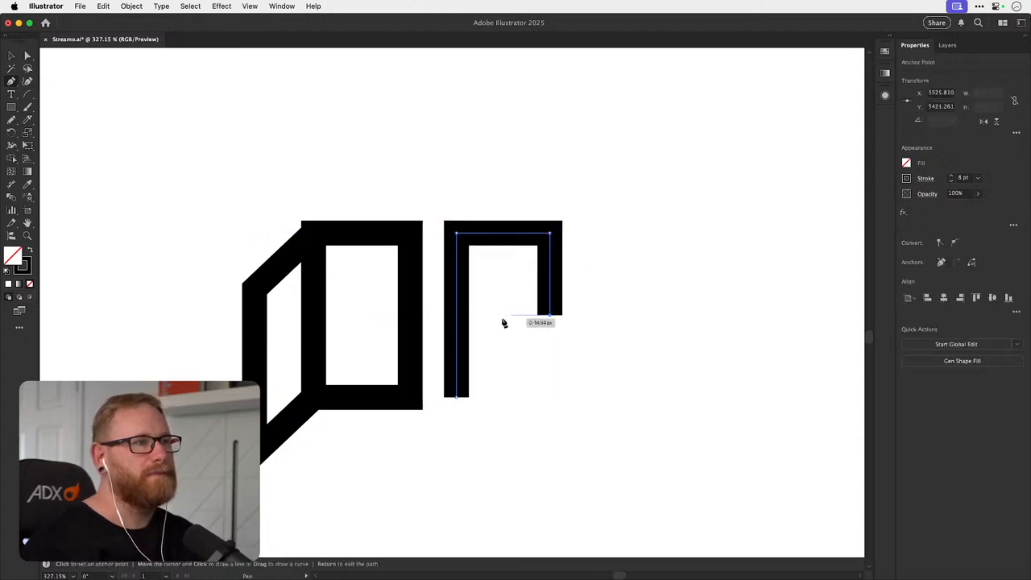
left_click(458, 315)
scroll(472, 290, "right", 3)
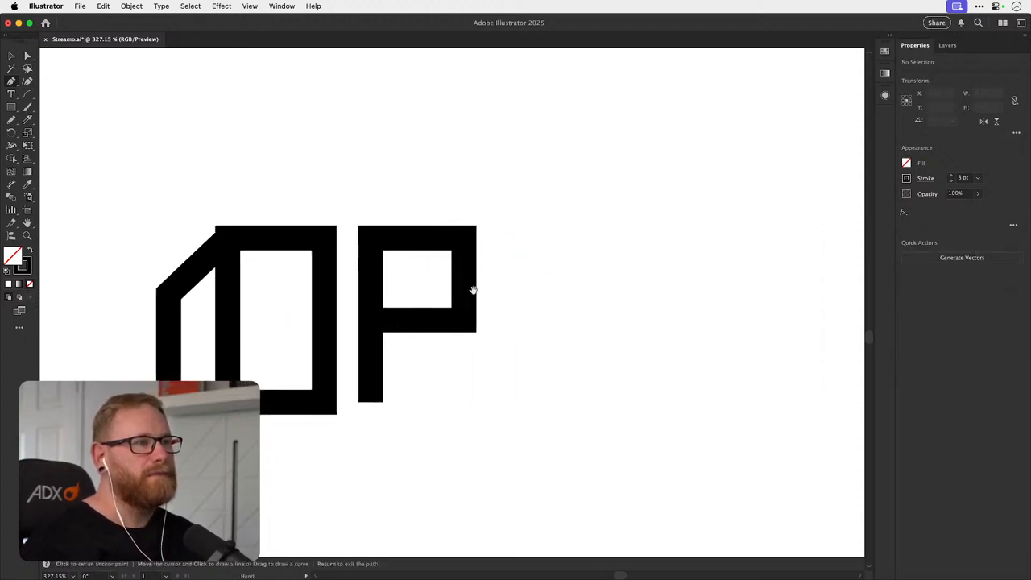
key("Return")
- Draw the E's stem about 53 px tall beside the P and extend its top arm horizontally away from the P
left_click(506, 238)
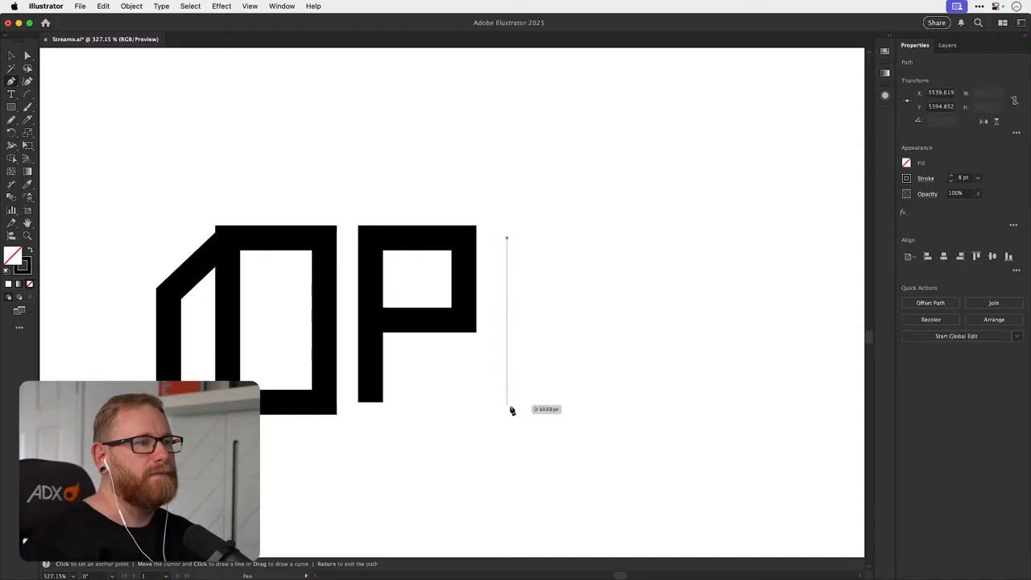
left_click(507, 401)
left_click(507, 238)
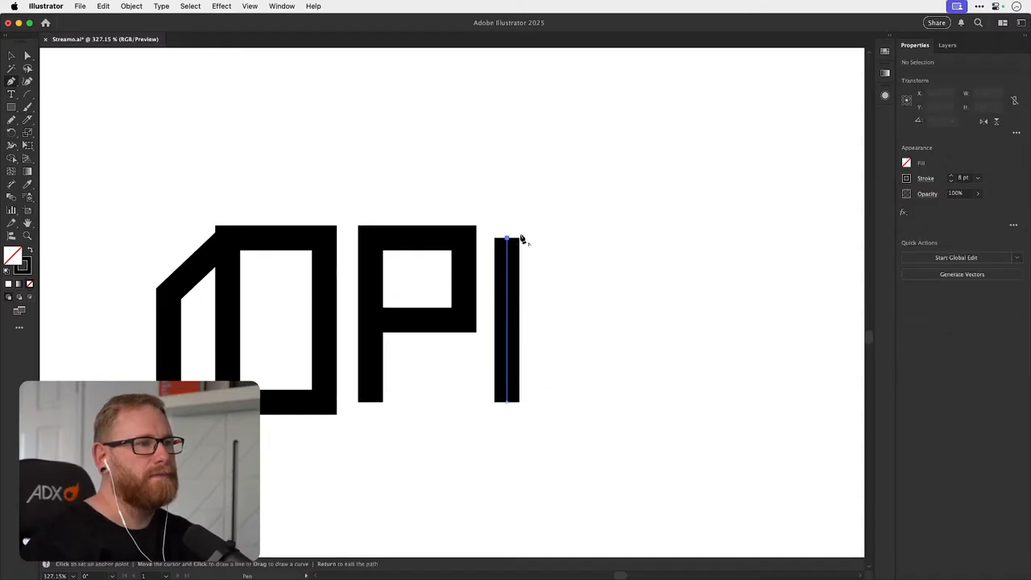
left_click(597, 240)
key("Return")
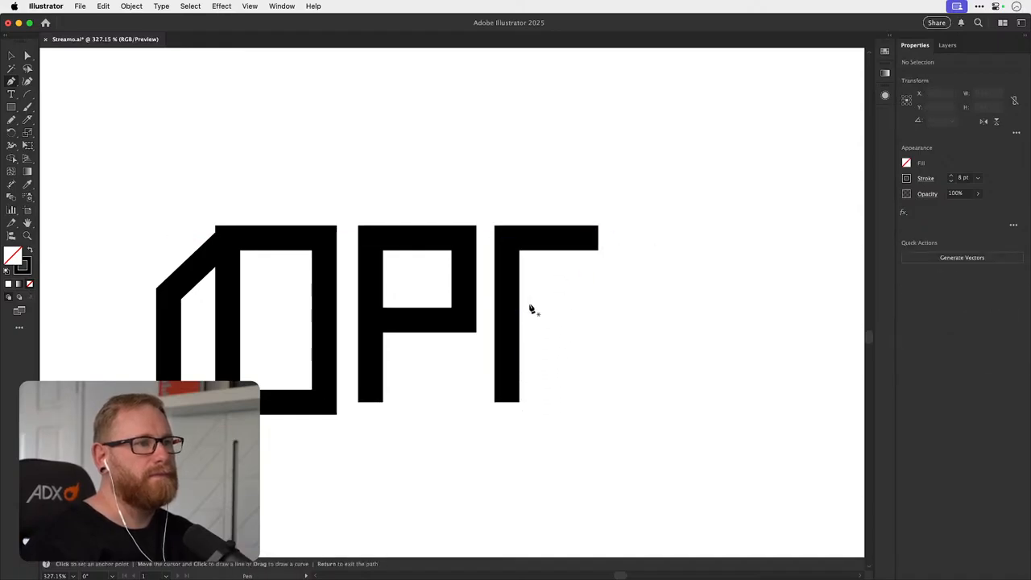
- Add the E's bottom arm and a middle arm at the stem's midpoint, both as long as the top arm
left_click(507, 401)
left_click(597, 400)
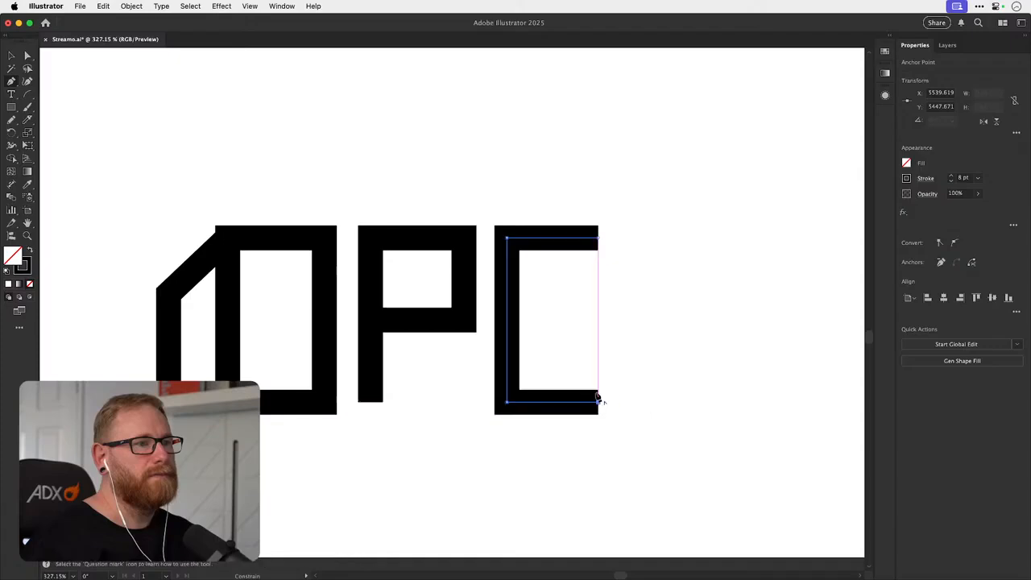
key("Return")
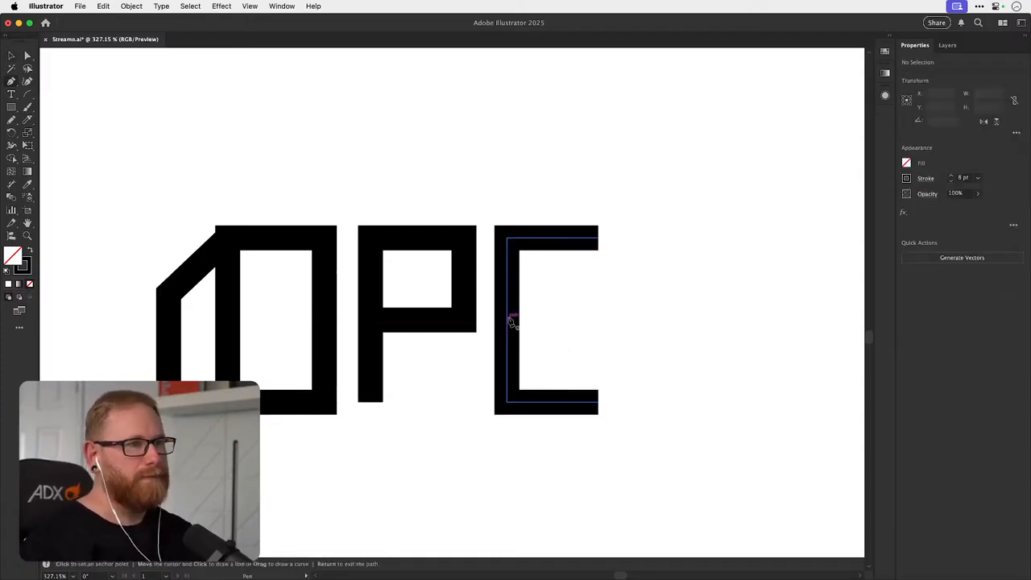
left_click(508, 320)
left_click(599, 320)
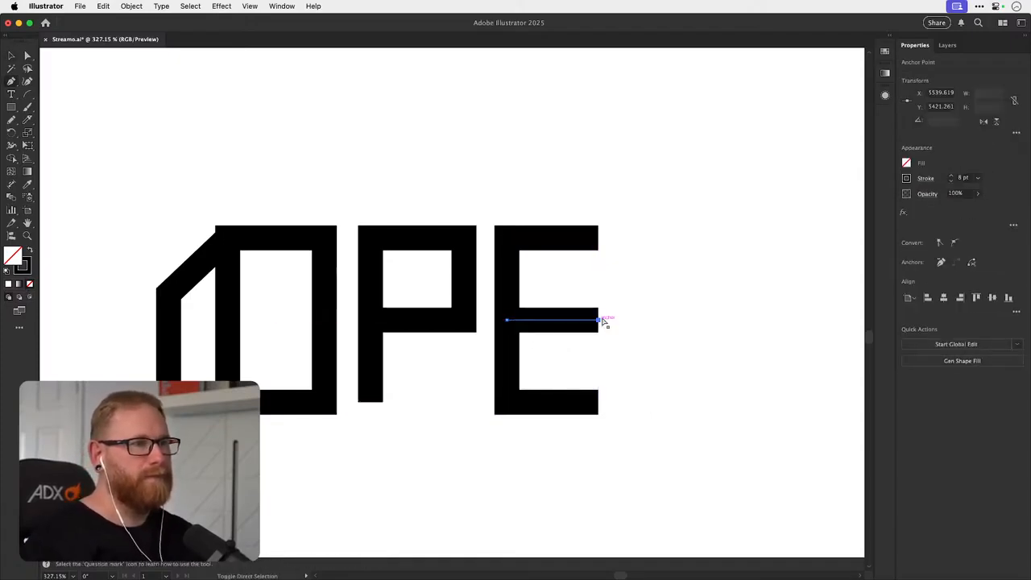
key("Return")
- Draw an N about 32 by 53 px beside the E as one continuous path of stem, diagonal and second stem
left_click_drag(590, 313, 459, 317)
left_click(498, 407)
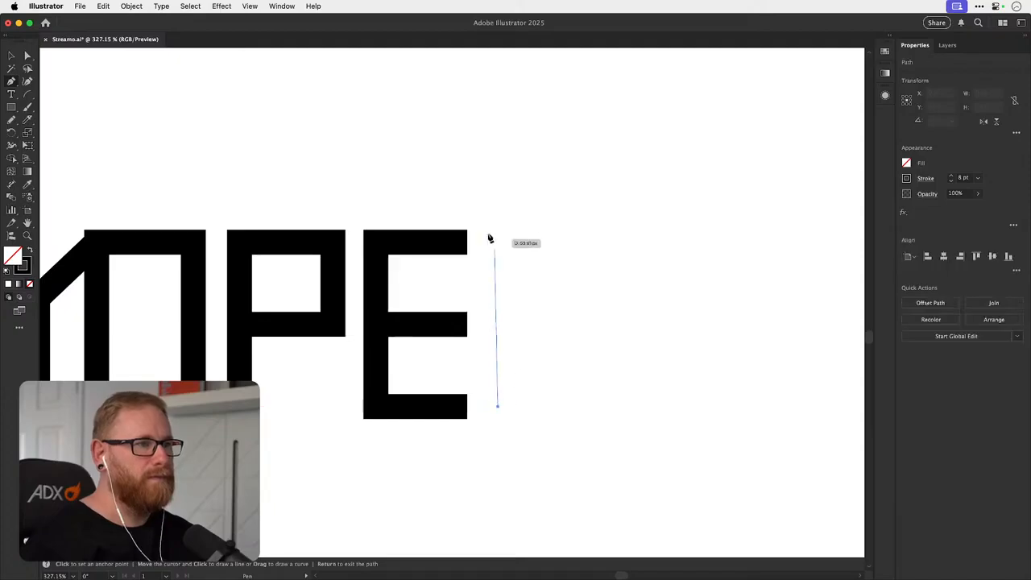
left_click(498, 242)
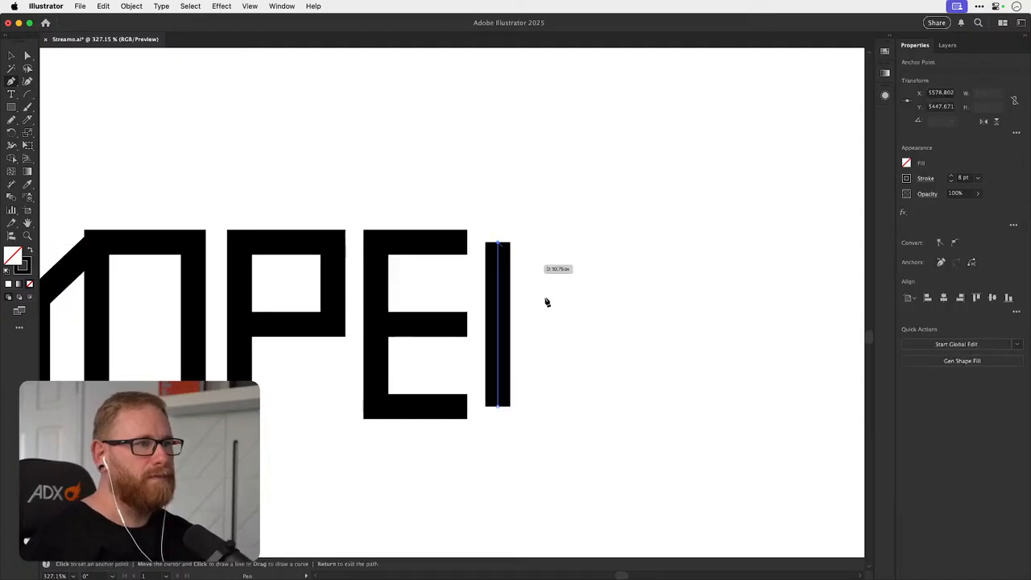
left_click(597, 406)
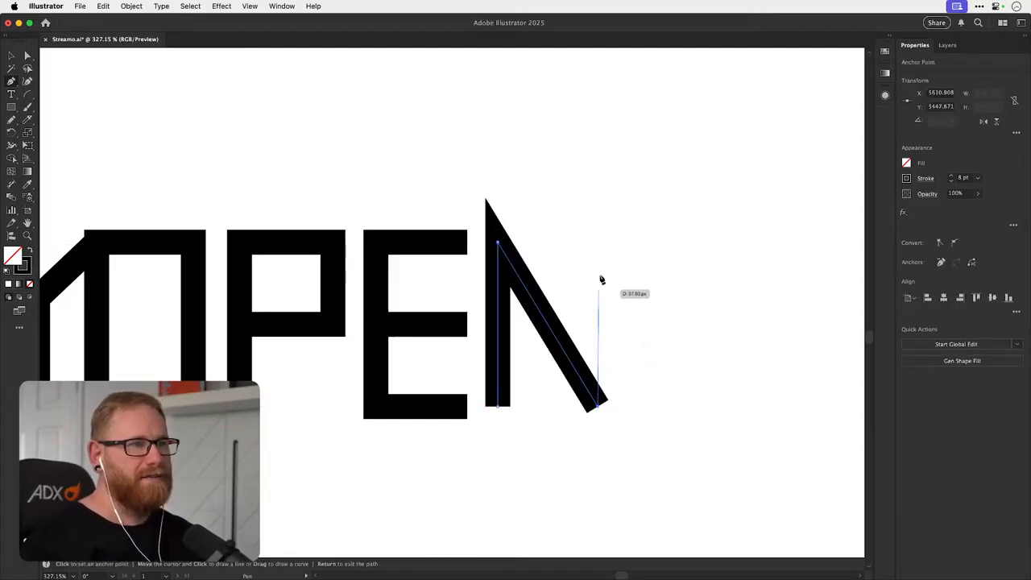
left_click(597, 242)
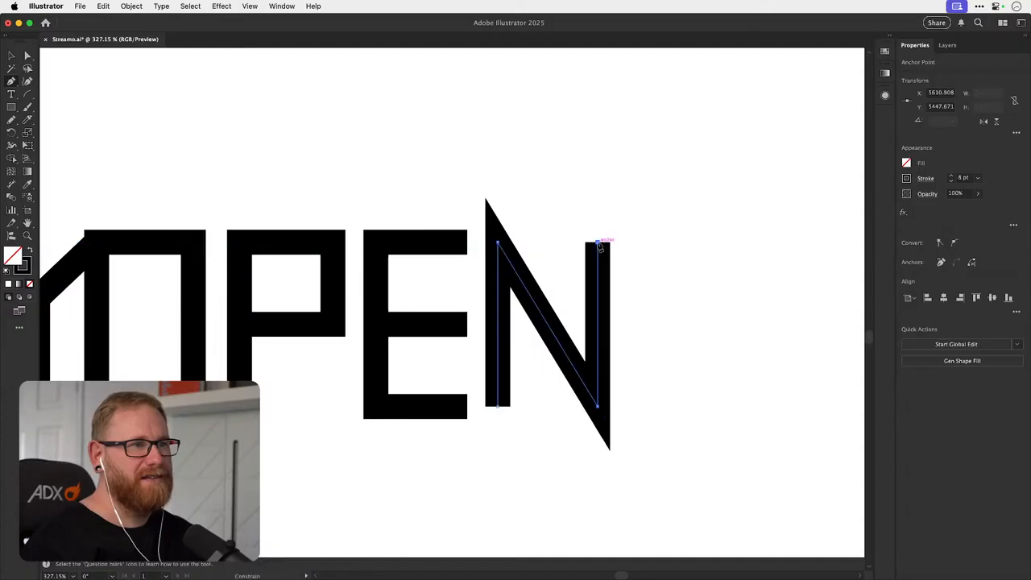
key("Return")
- Give the N's stroke projecting caps so its stem ends reach the height of the neighbouring letters
key("v")
left_click(579, 338)
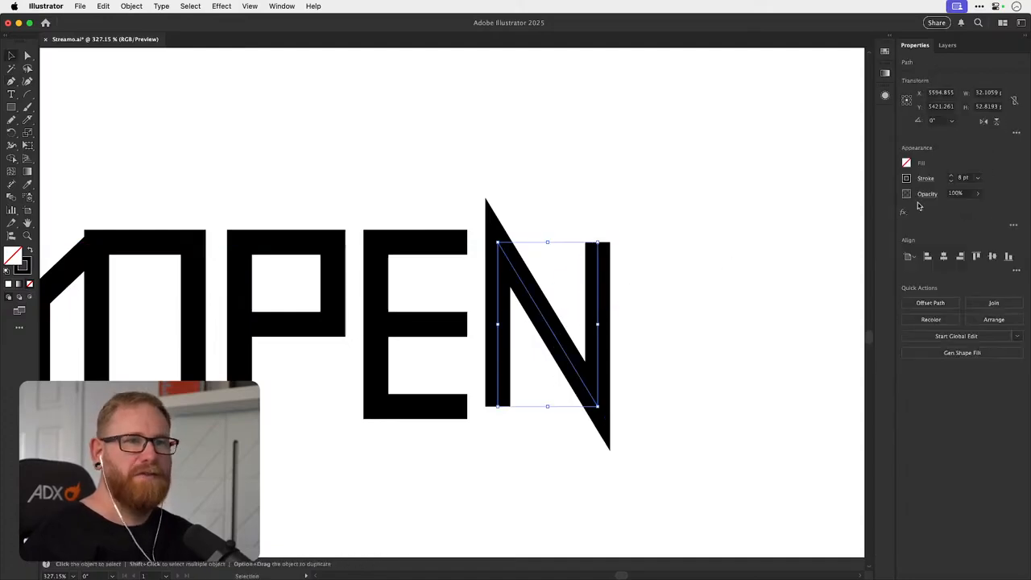
left_click(925, 178)
left_click(876, 208)
left_click(697, 256)
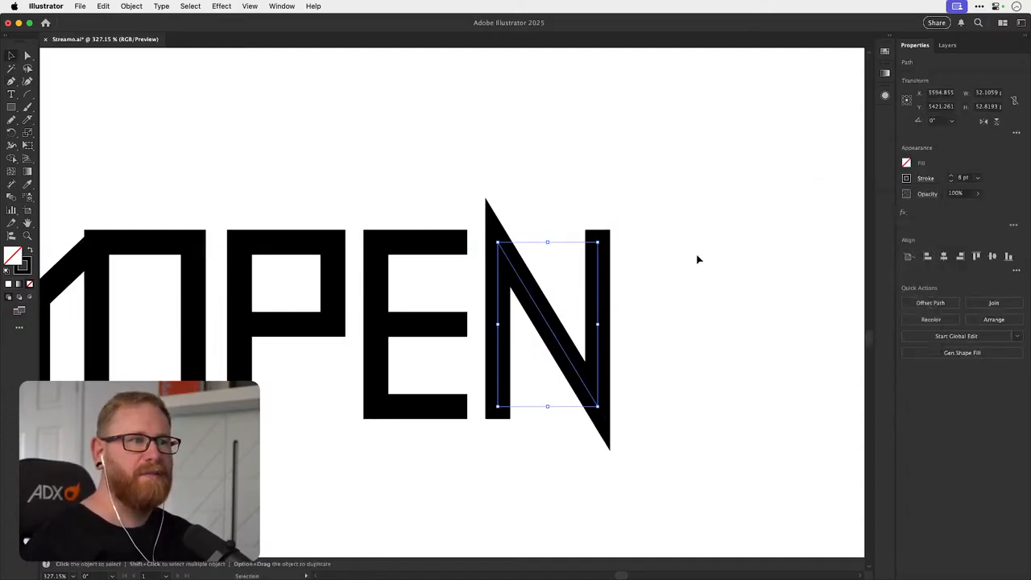
left_click(691, 262)
- Add an anchor point on the N's diagonal just below its pointed upper-left corner
key("z")
left_click_drag(490, 239, 789, 292)
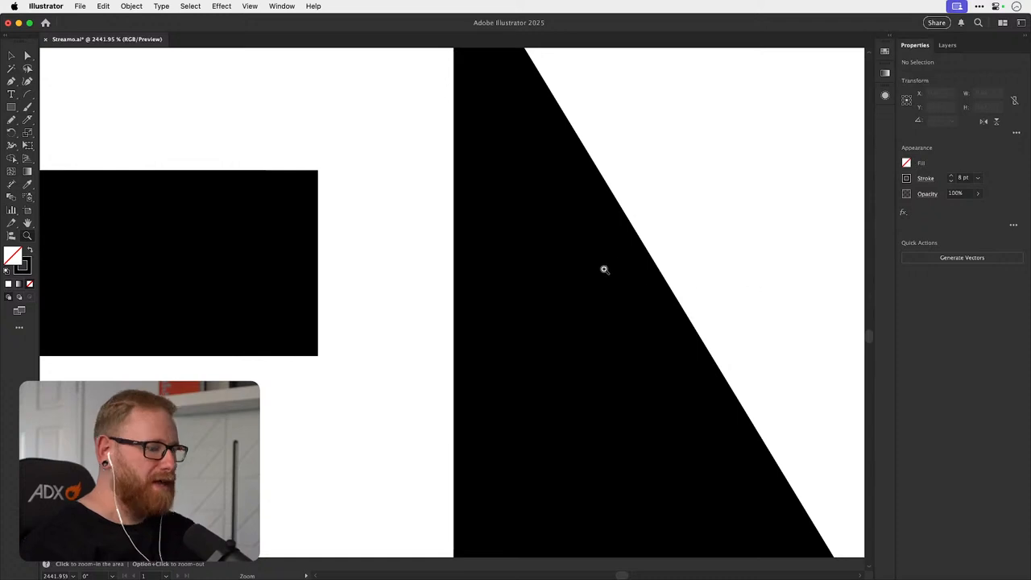
key("v")
left_click_drag(626, 234, 499, 393)
key("p")
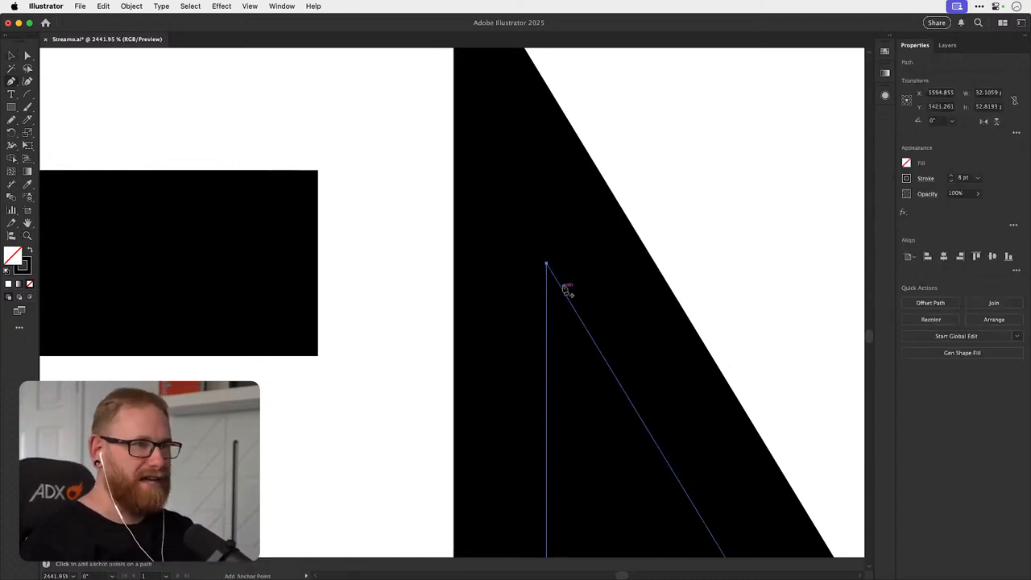
left_click(563, 287)
- Move the new anchor point level with the N's upper-left corner anchor and 1 px to its right, flattening the spike
key("a")
left_click_drag(562, 289, 548, 267)
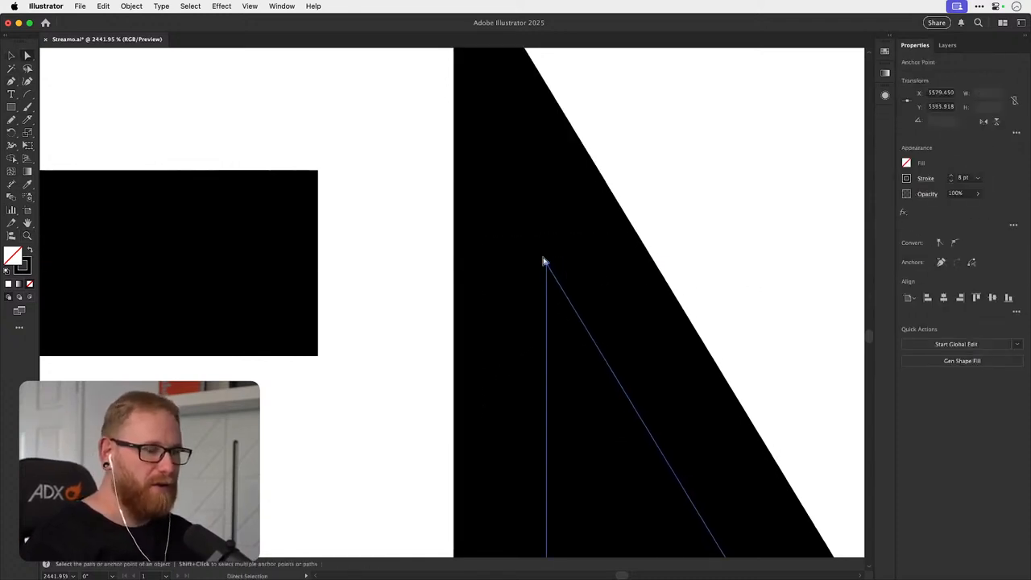
key("Right")
key("super+minus")
key("super+minus")
key("super+minus")
key("super+minus")
key("super+minus")
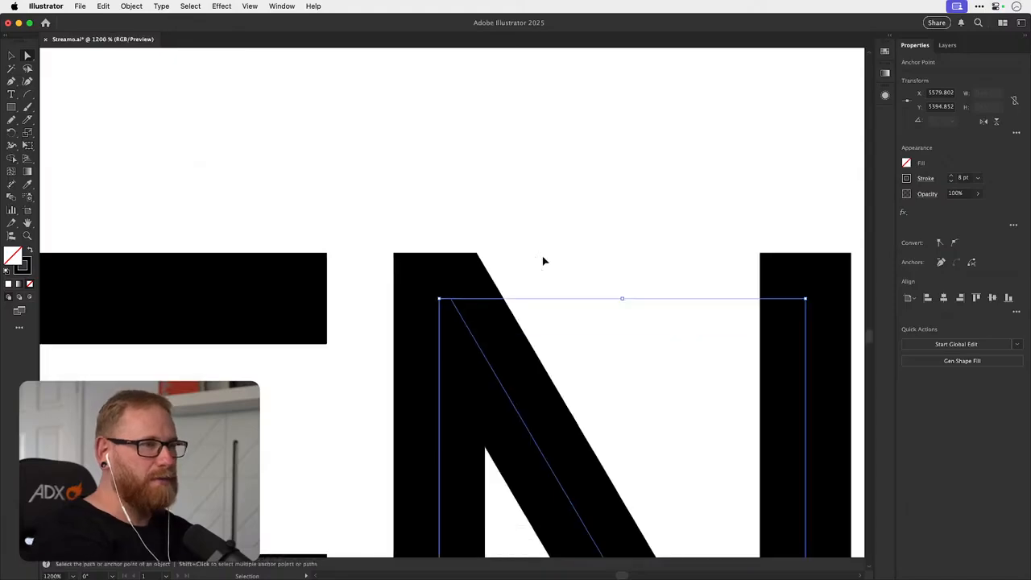
- Add an anchor point on the N's diagonal above its lower-right corner and move it level with the corner anchor, 1 px to its left
left_click_drag(550, 390, 517, 185)
left_click_drag(595, 392, 731, 398)
key("v")
key("plus")
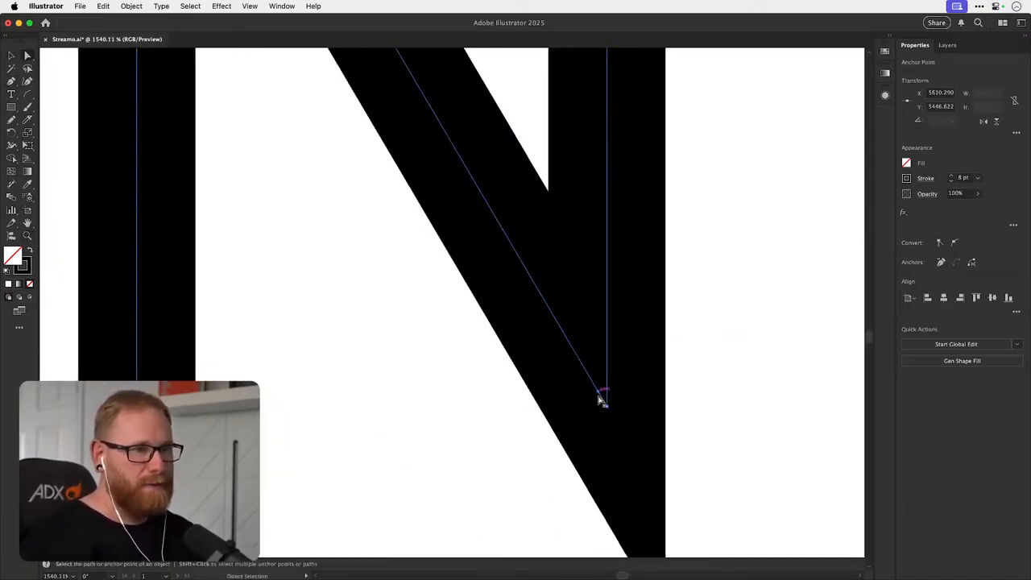
mouse_move(600, 399)
left_mouse_down()
mouse_move(605, 407)
mouse_move(599, 401)
left_mouse_up()
key("super+minus")
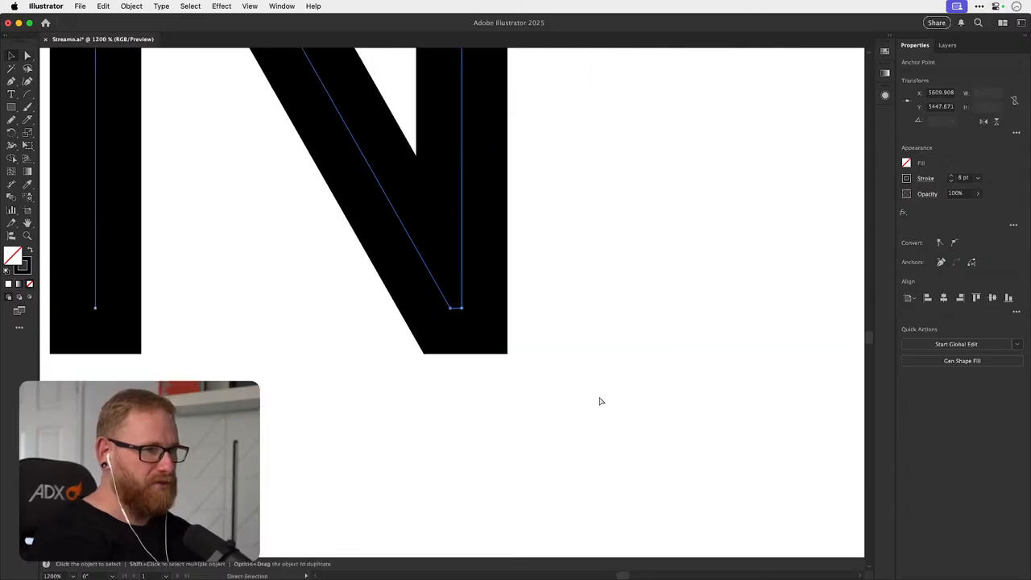
key("super+minus")
key("super+minus")
key("super+minus")
- Try a 20 pt stroke weight on the N and undo it
left_click_drag(490, 299, 591, 357)
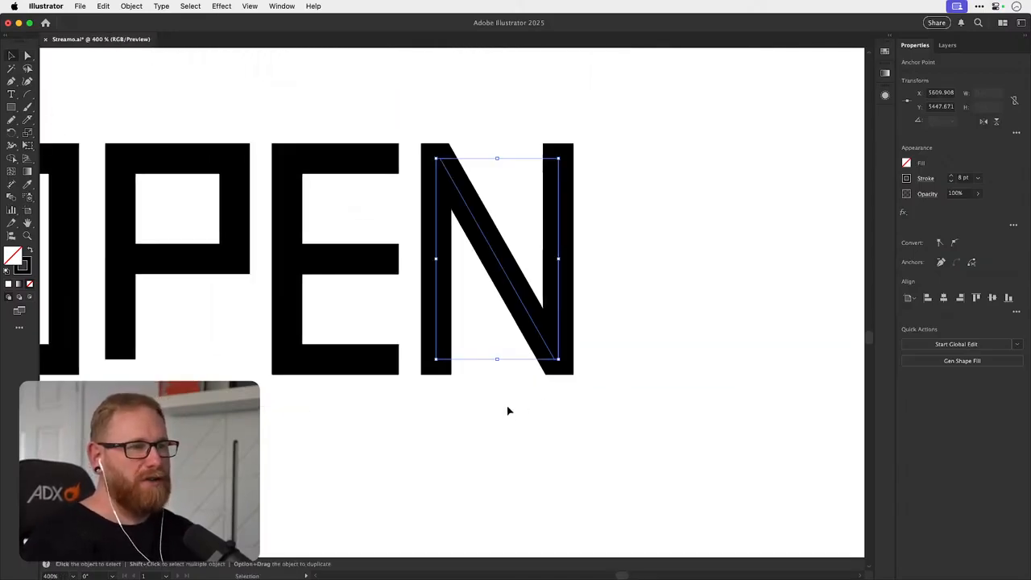
left_click(950, 175)
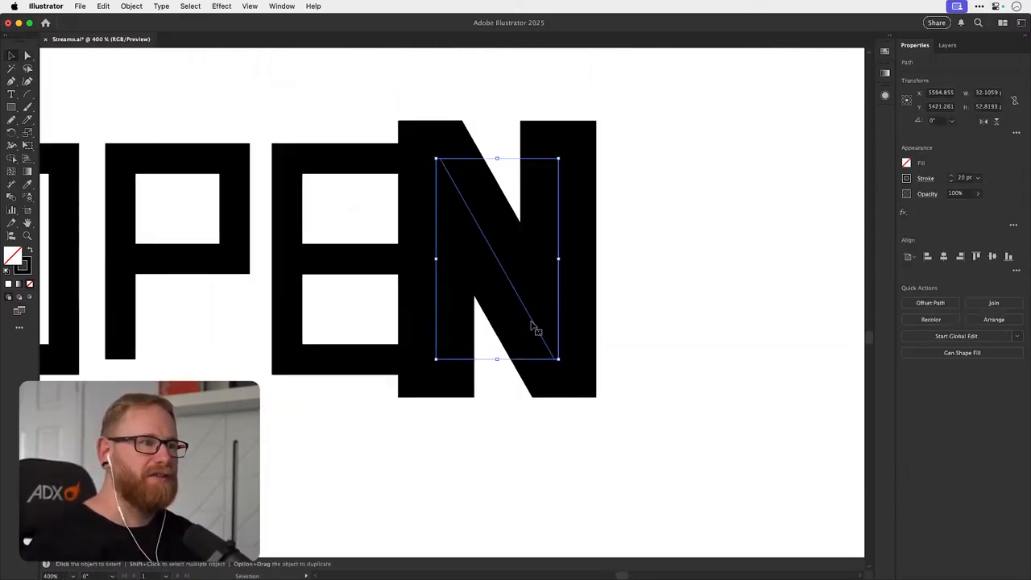
key("super+z")
key("super+z")
left_click(711, 268)
- Give the P's stroke projecting caps so its stem reaches the baseline of the neighbouring letters
left_click_drag(572, 295, 699, 282)
key("super+minus")
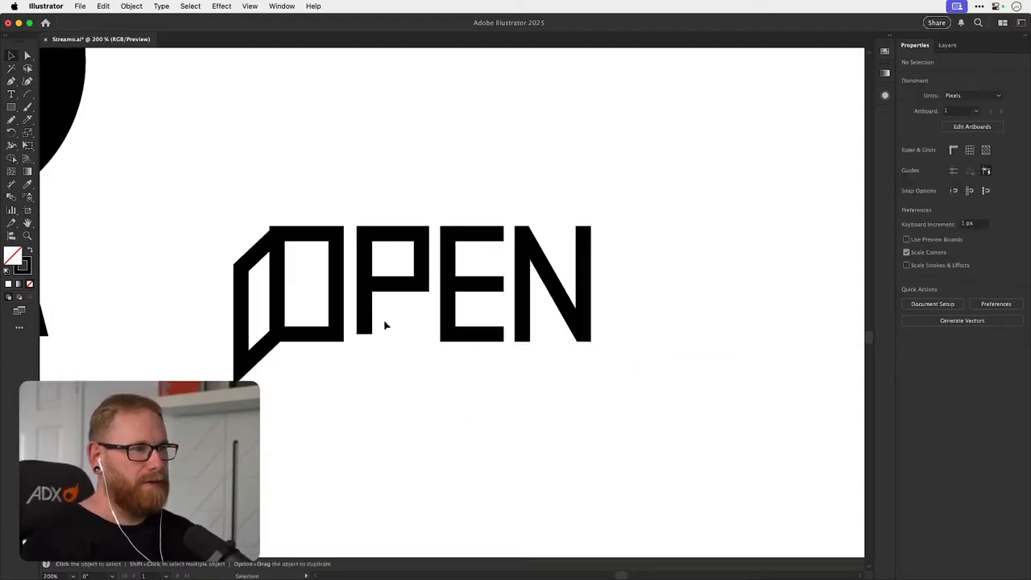
left_click(371, 332)
left_click(925, 178)
left_click(502, 432)
left_click(494, 443)
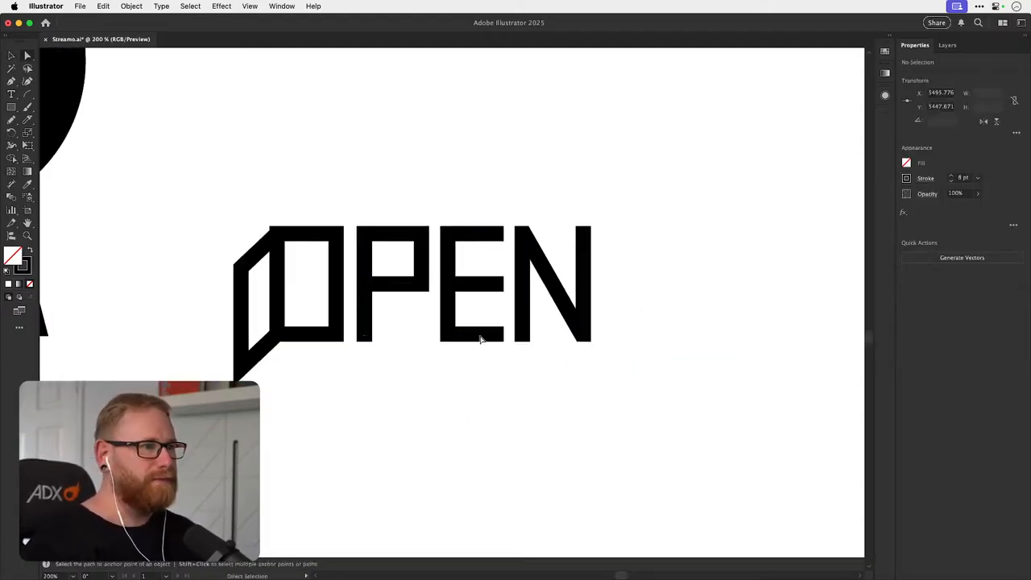
- Close the door panel's open path by joining its end points along the left edge of the O rectangle
left_click(467, 285)
key("v")
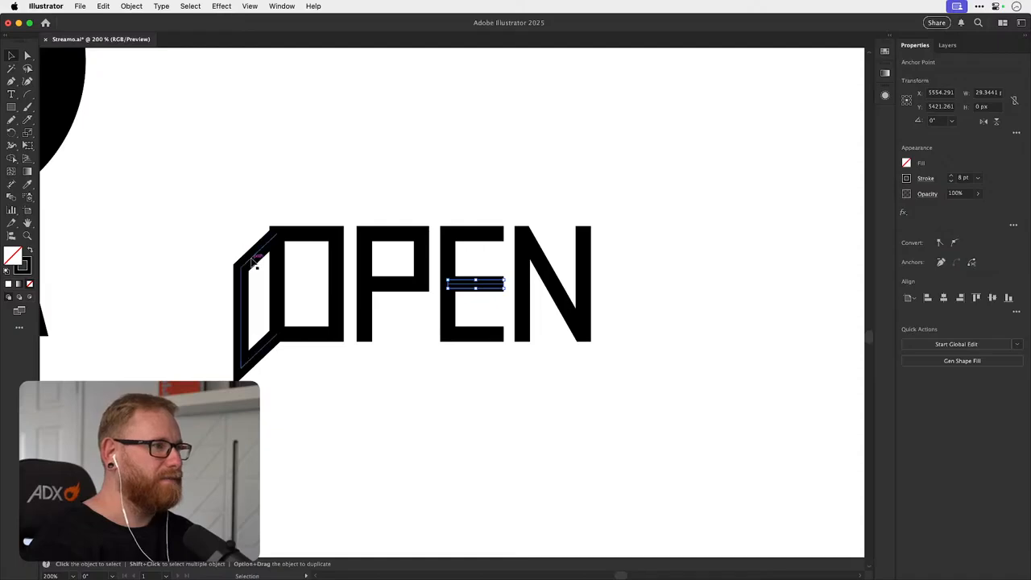
left_click(251, 262)
key("a")
left_click(275, 240)
left_click(277, 234)
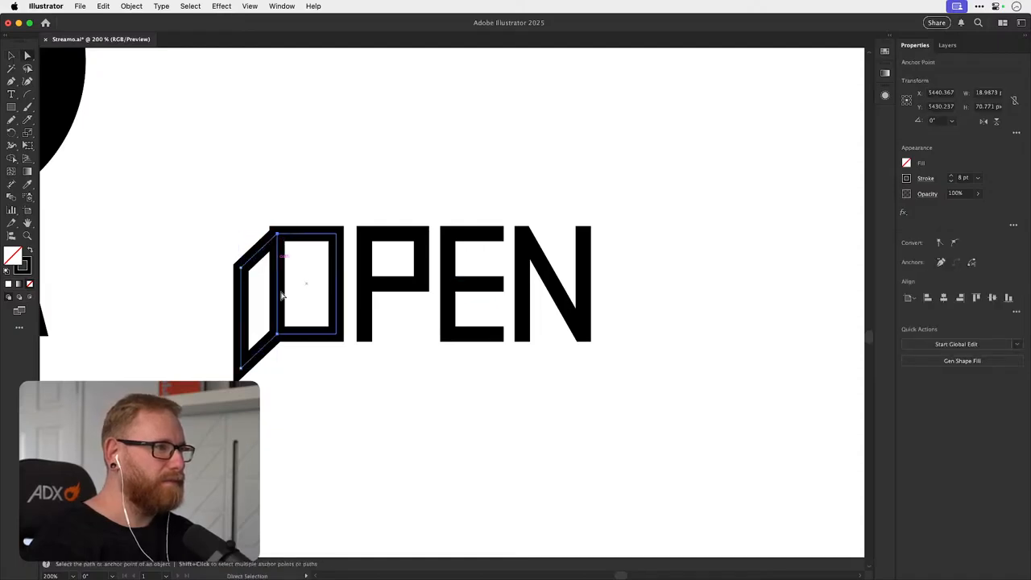
key("v")
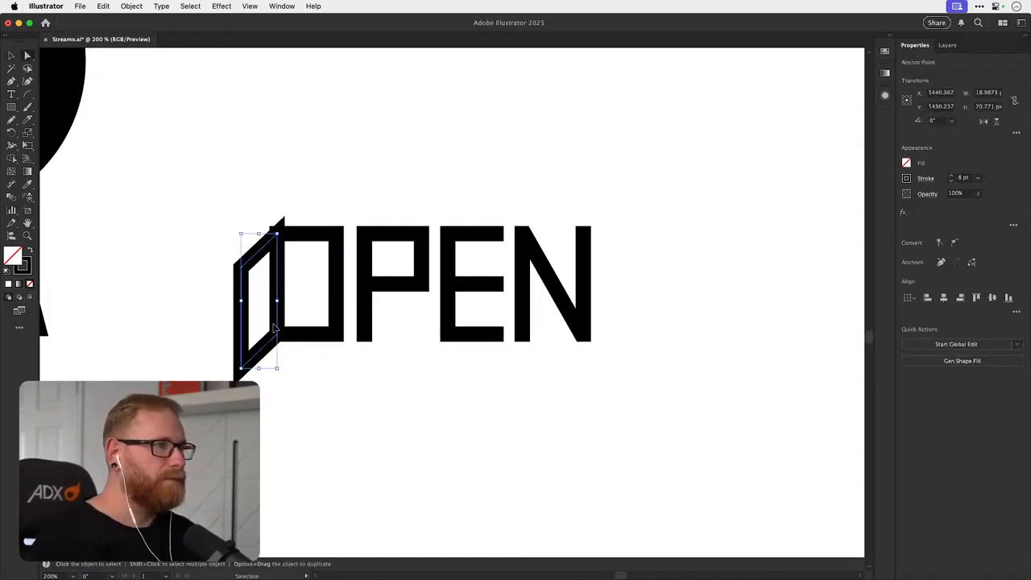
- Try round corner joins on the strokes of all the OPEN letters
scroll(322, 371, "left", 3)
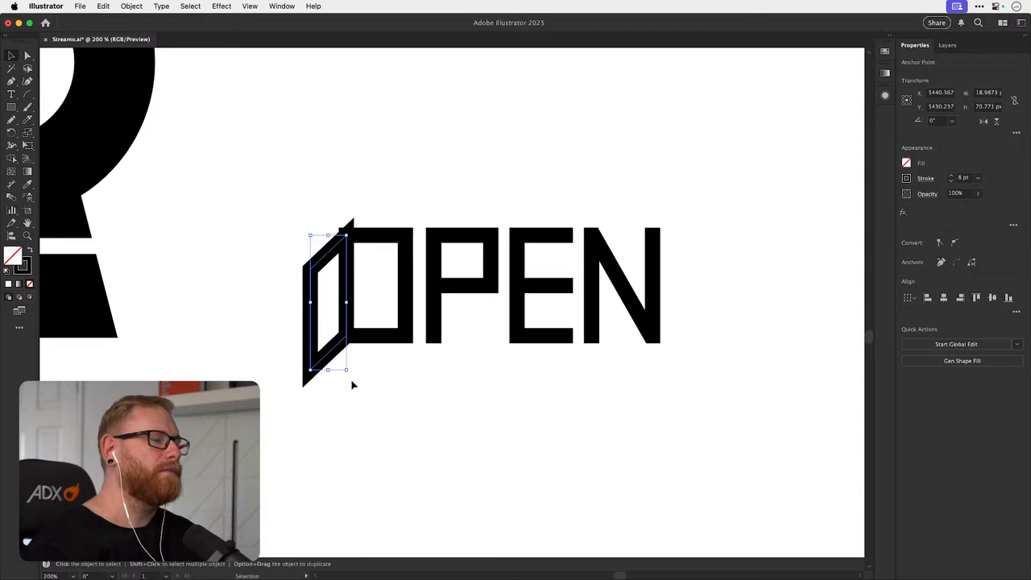
left_click(420, 268, "shift")
left_click(926, 179)
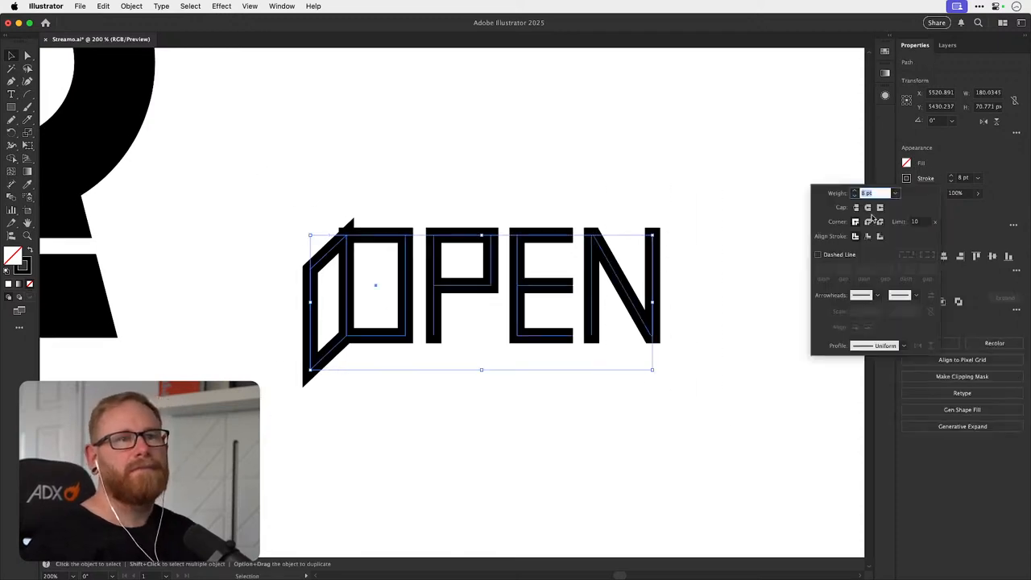
left_click(447, 182)
left_click(413, 214)
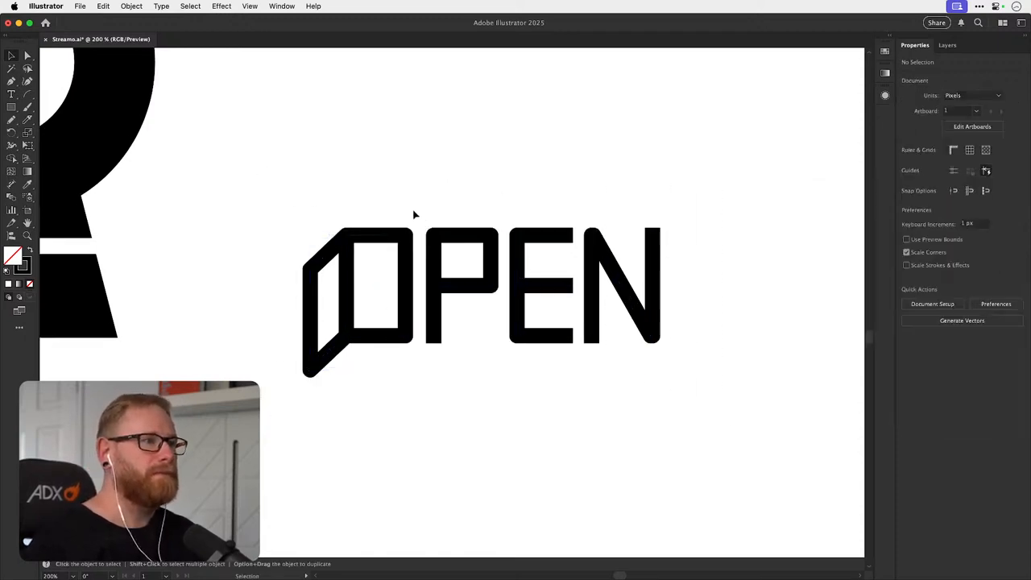
- Try rounding the O rectangle's corners, and undo both that and the round joins on the lettering
left_click(399, 241)
left_click_drag(399, 244, 390, 255)
key("super+z")
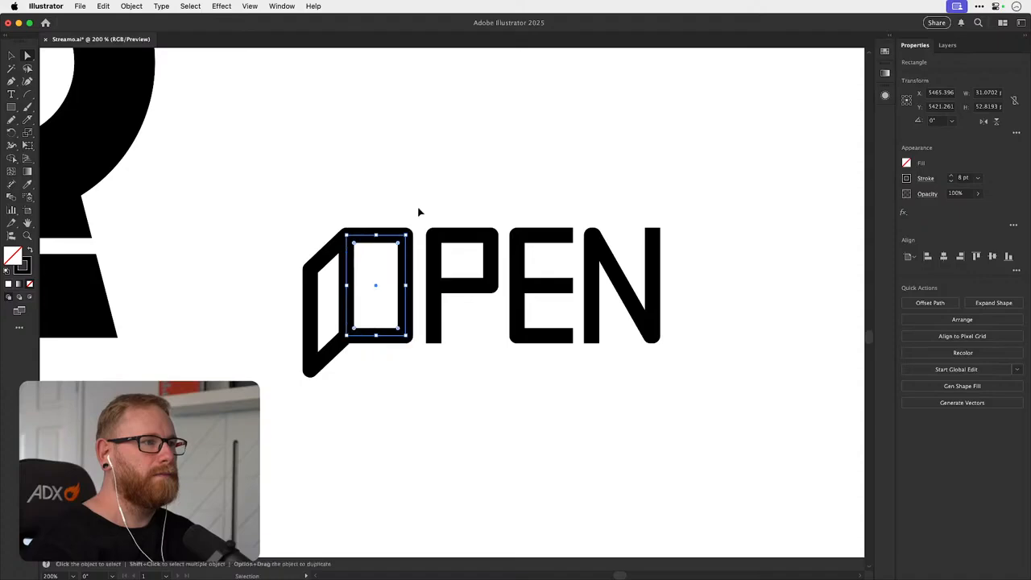
key("super+z")
key("a")
left_click(411, 211)
key("v")
- Add an anchor point on the door panel's top edge and place it level with and slightly left of the upper-right corner, flattening the spike
scroll(318, 260, "up", 5)
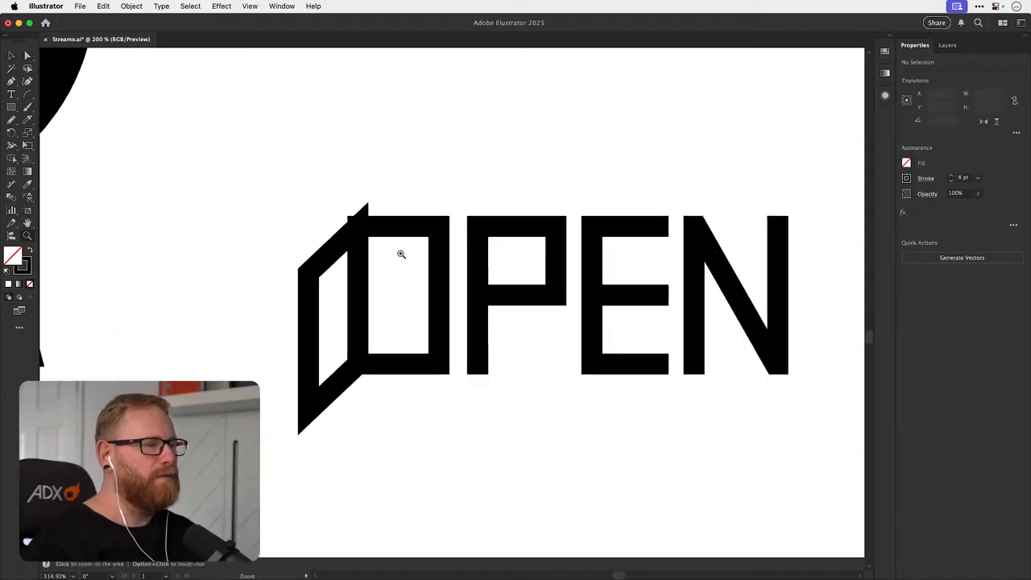
left_click(347, 252)
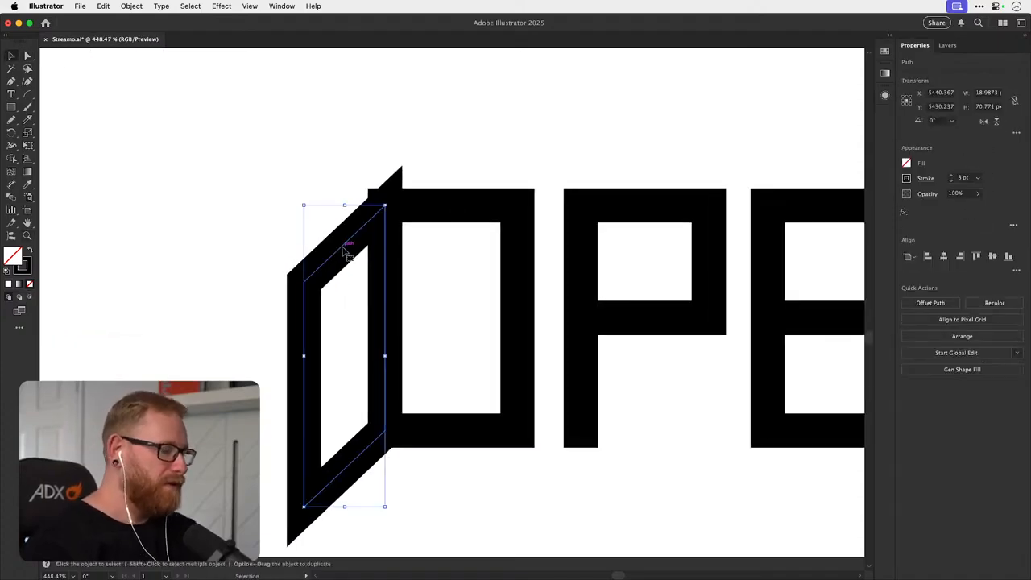
key("plus")
key("a")
left_click_drag(384, 208, 377, 209)
key("super+z")
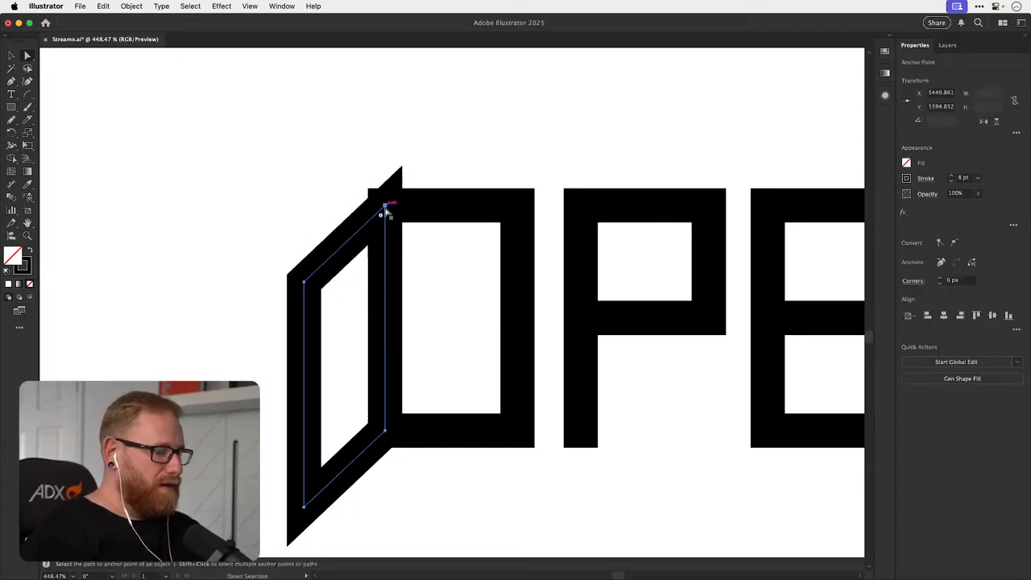
key("p")
key("a")
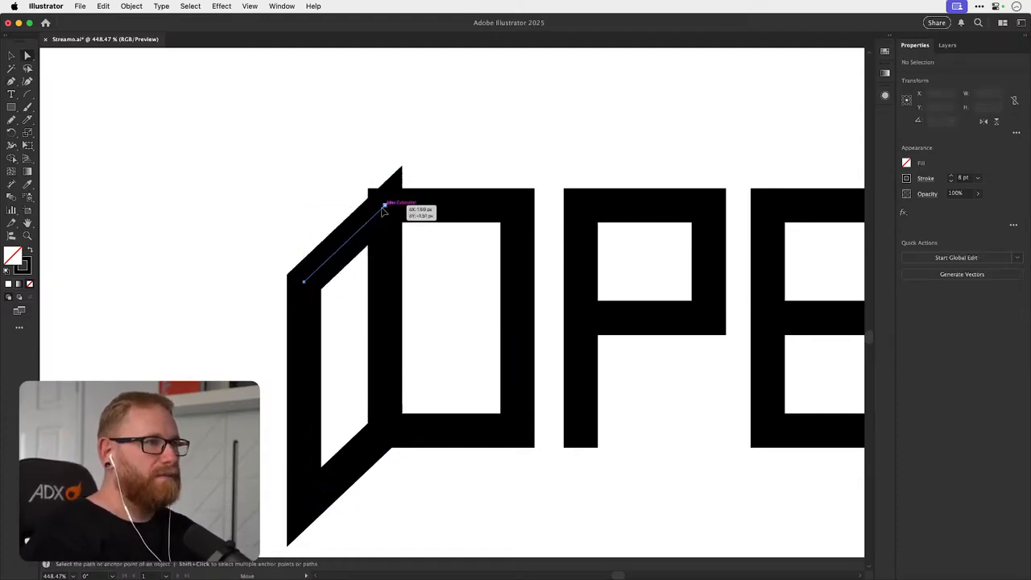
left_click(376, 199)
key("Left")
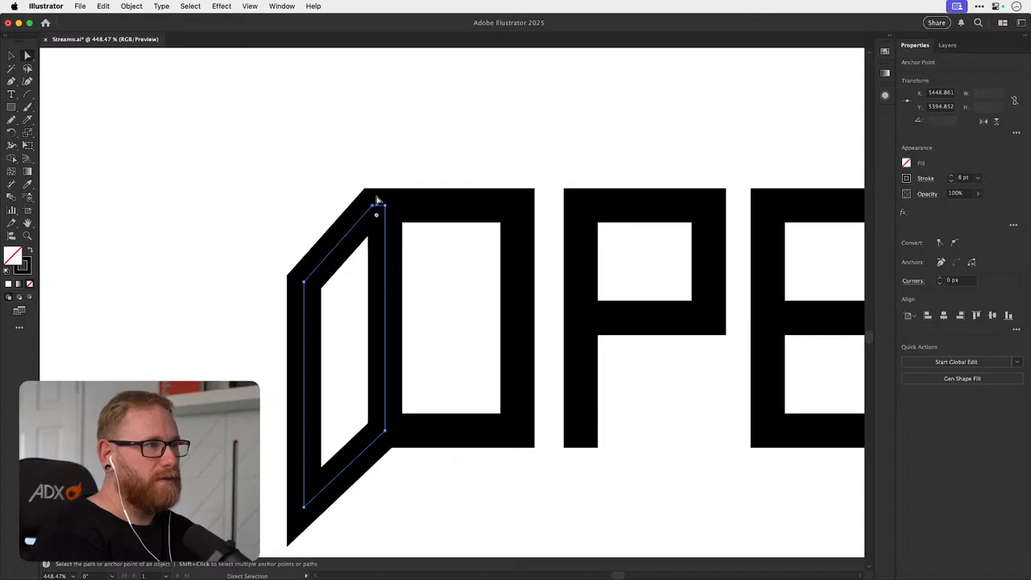
left_click(481, 370)
key("v")
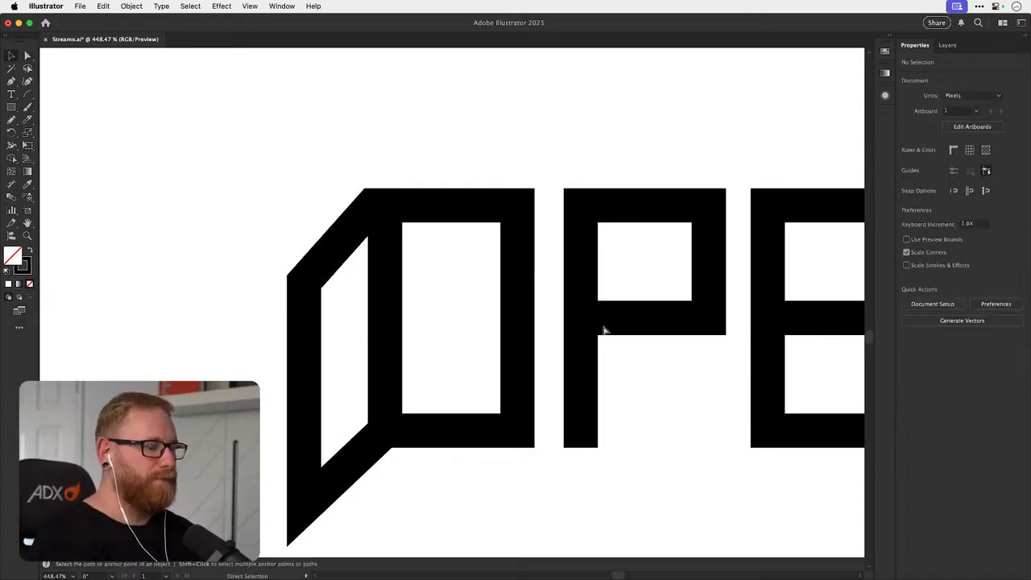
- Try a solid door panel by swapping its fill and stroke, and undo the swap
key("super+minus")
key("super+minus")
key("super+minus")
key("super+minus")
key("space")
left_click_drag(480, 315, 457, 325)
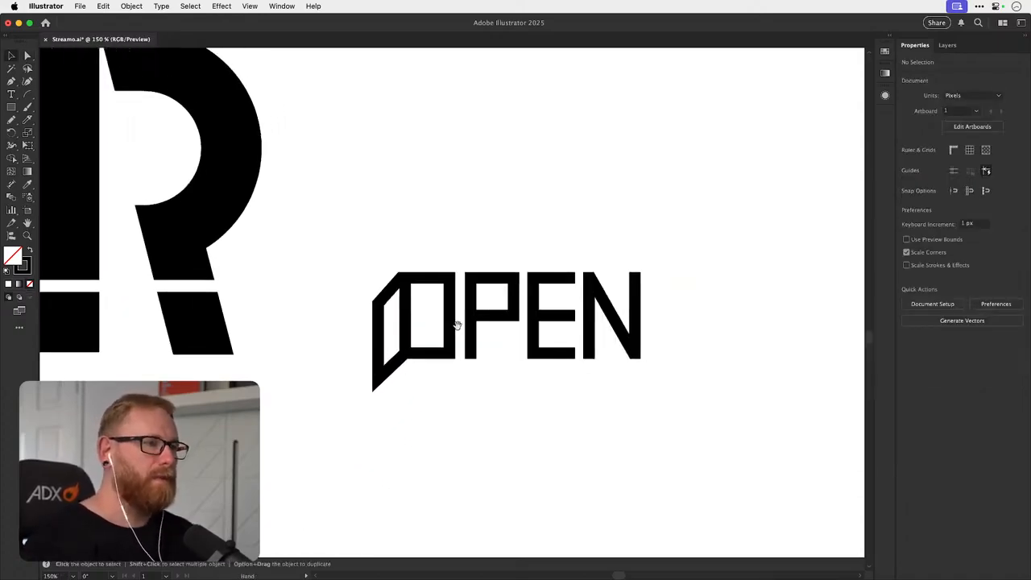
left_click(390, 319)
key("shift+x")
left_click(448, 220)
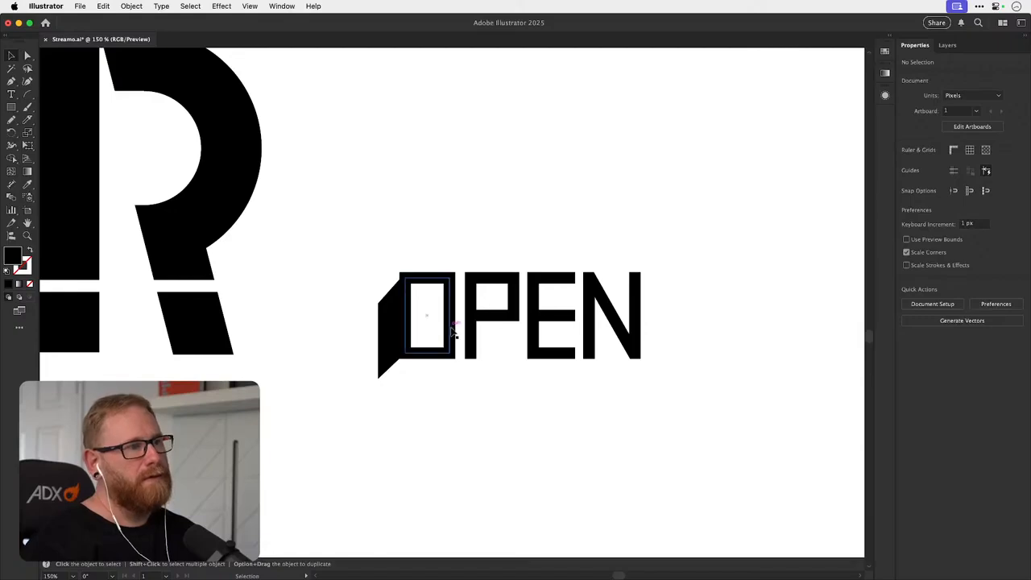
key("super+z")
key("super+z")
left_click(440, 214)
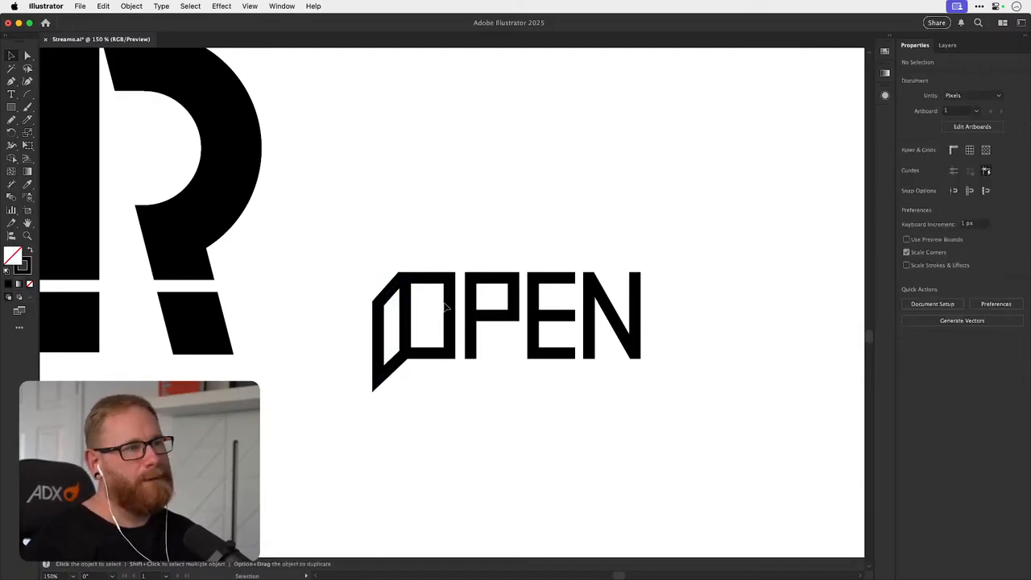
- Nudge the N slightly right, and the E and N together slightly right, to even out the gaps between letters
left_click_drag(472, 399, 420, 399)
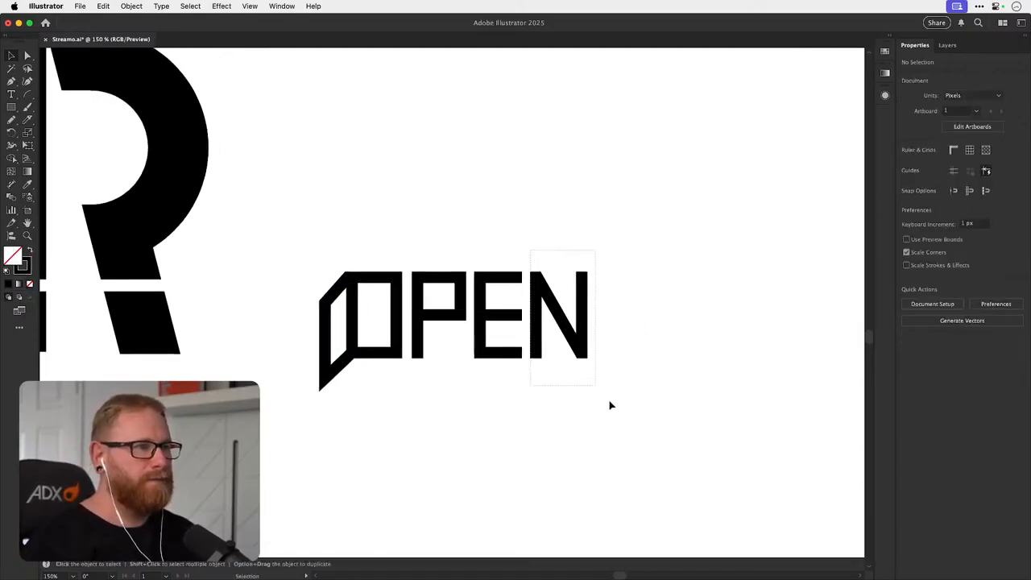
left_click(536, 298)
scroll(532, 297, "up", 5)
left_click_drag(545, 320, 548, 321)
left_click(505, 330, "shift")
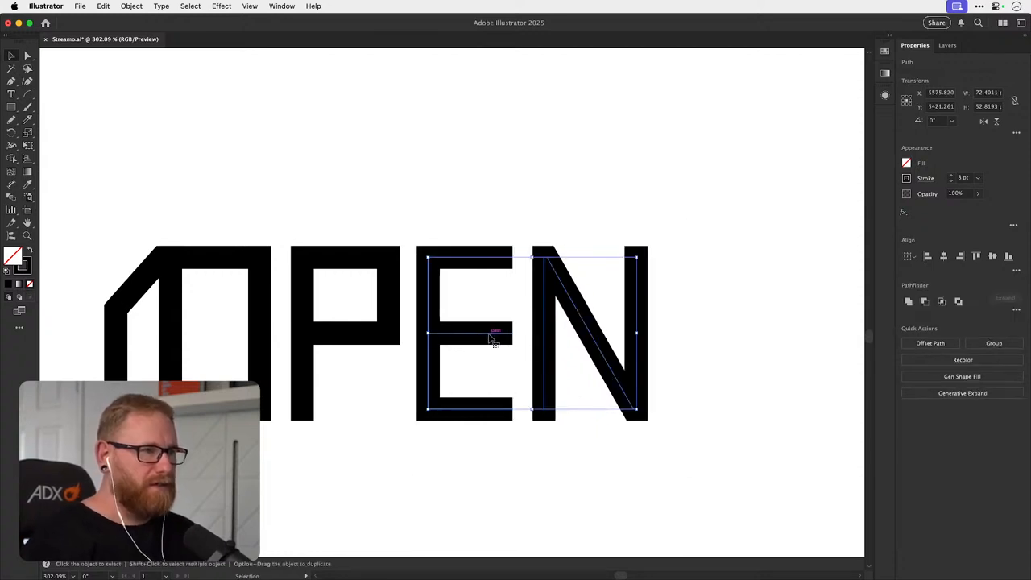
left_click_drag(487, 334, 488, 334)
key("super+shift+a")
- Shorten the E's middle bar at both ends so it floats clear of the stem and stops short of the outer arms
key("a")
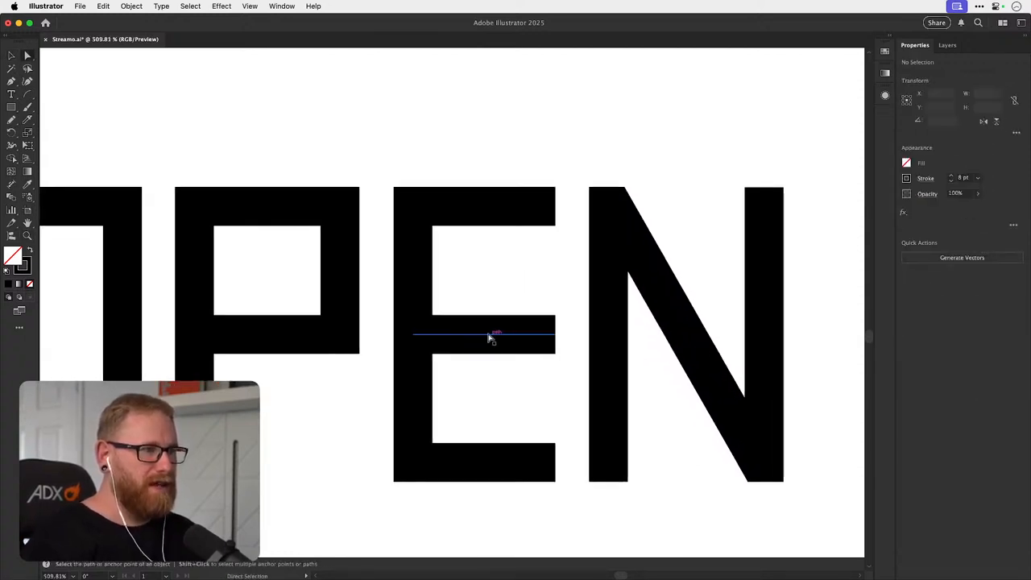
left_click_drag(554, 334, 524, 333)
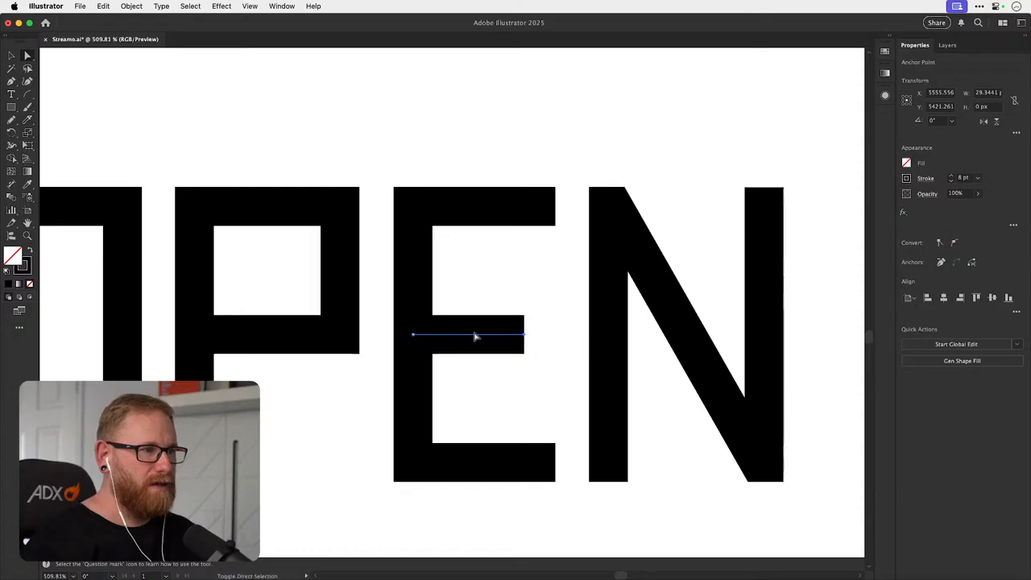
left_click_drag(414, 334, 450, 333)
left_click_drag(524, 333, 537, 334)
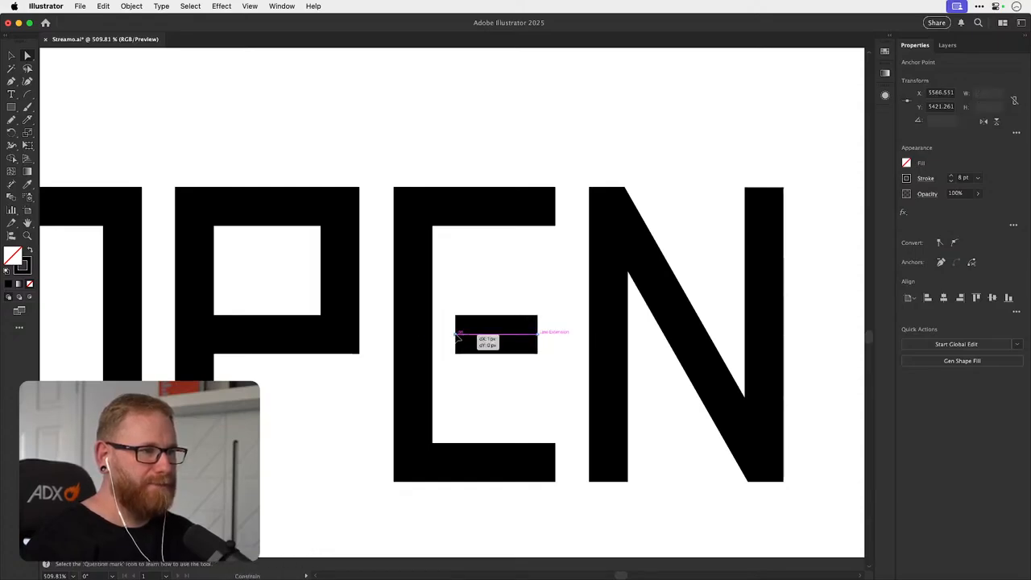
left_click_drag(456, 334, 455, 335)
key("super+shift+a")
- Loosen the wordmark's letter spacing by nudging the P, E and N progressively further right
key("super+minus")
key("super+minus")
key("super+minus")
key("super+minus")
key("super+minus")
key("v")
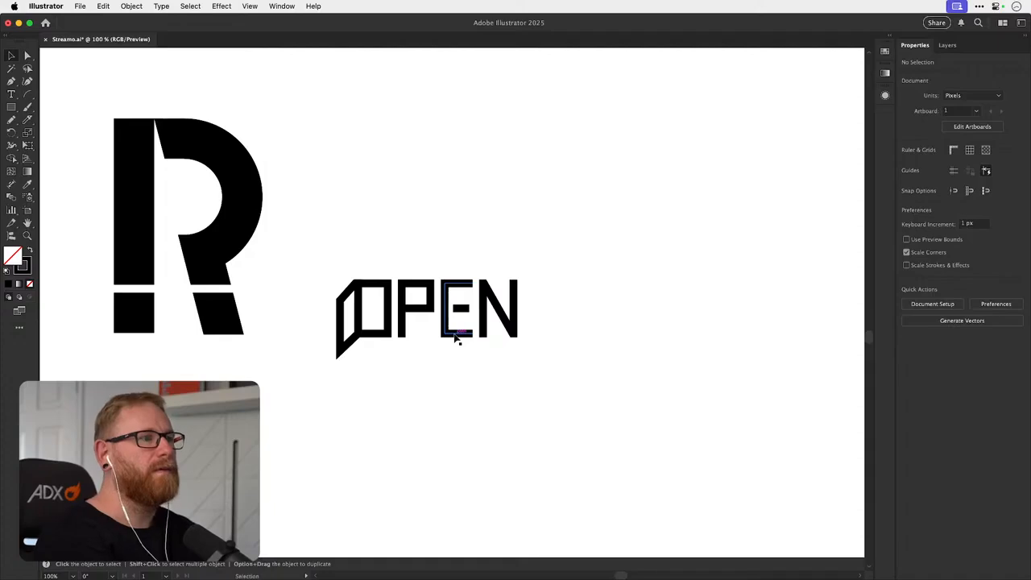
left_click_drag(402, 275, 550, 385)
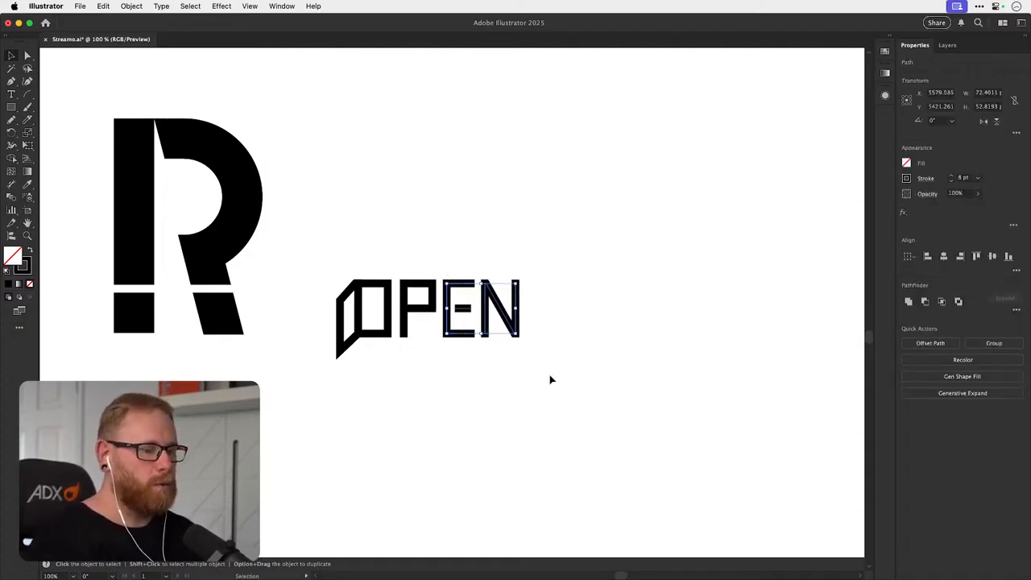
key("Right")
key("Right")
left_click(501, 299)
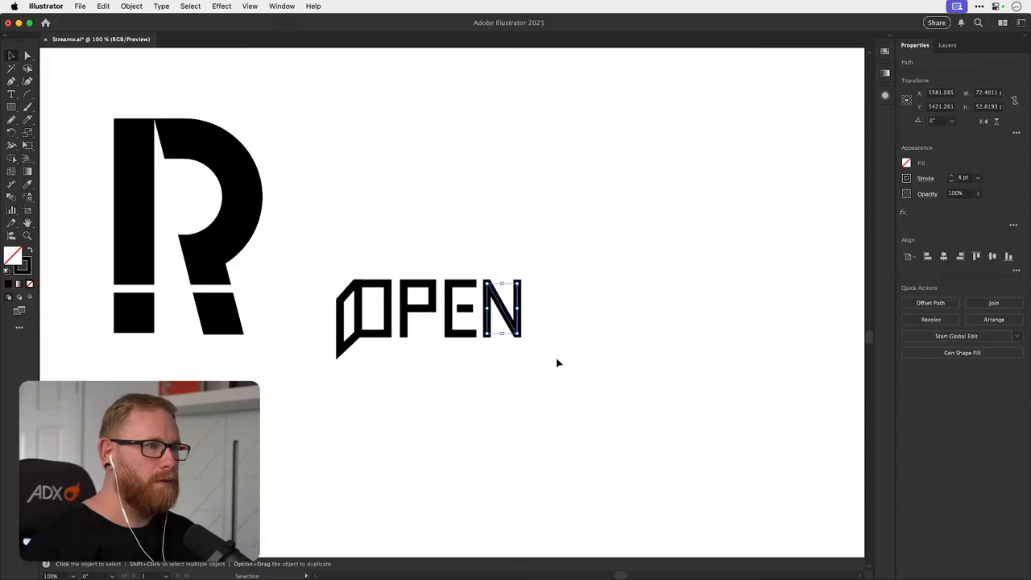
key("Right")
key("Right")
left_click(447, 215)
- Move both anchor points of the P's lower bowl bar slightly down to make the bowl taller
scroll(436, 317, "up", 5)
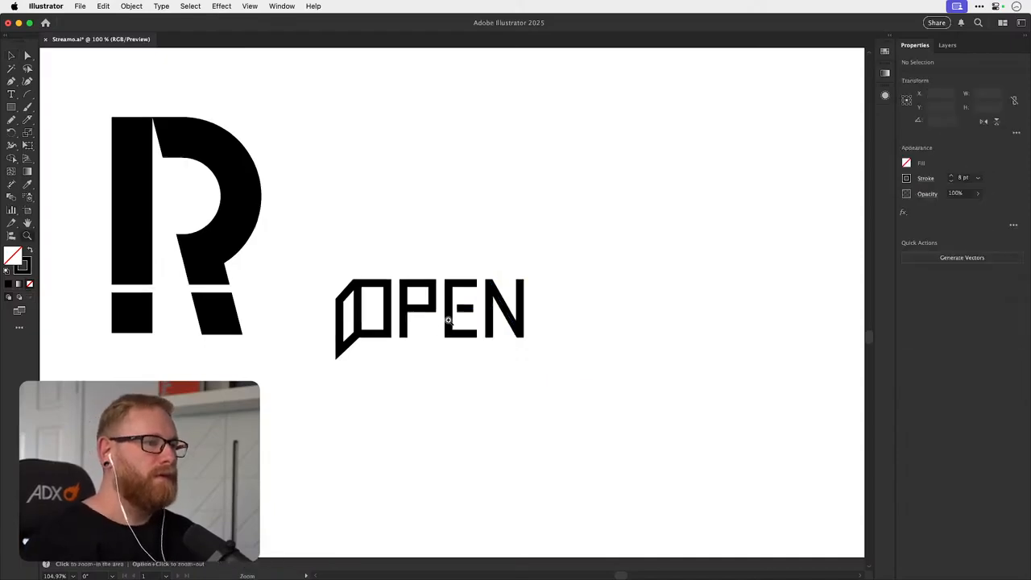
key("a")
left_click(399, 301)
left_click(376, 301)
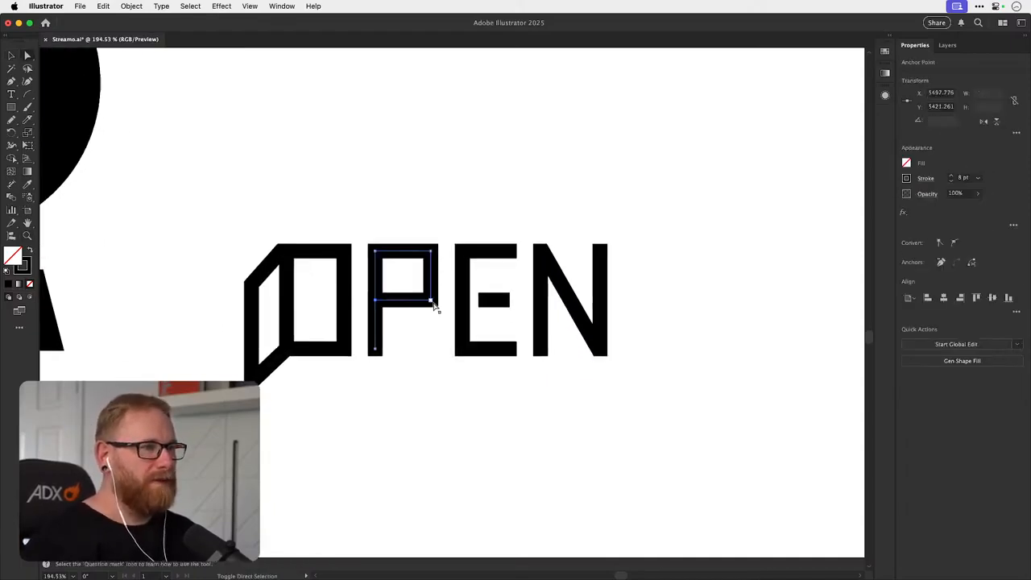
left_click(431, 300, "shift")
left_click_drag(432, 301, 432, 310)
key("super+shift+a")
key("v")
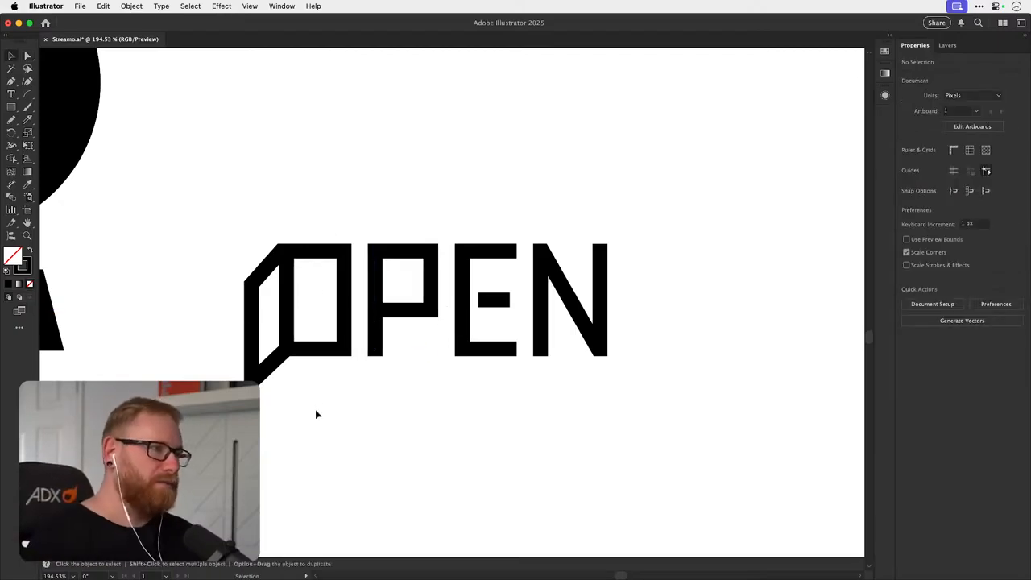
left_click_drag(316, 414, 340, 417)
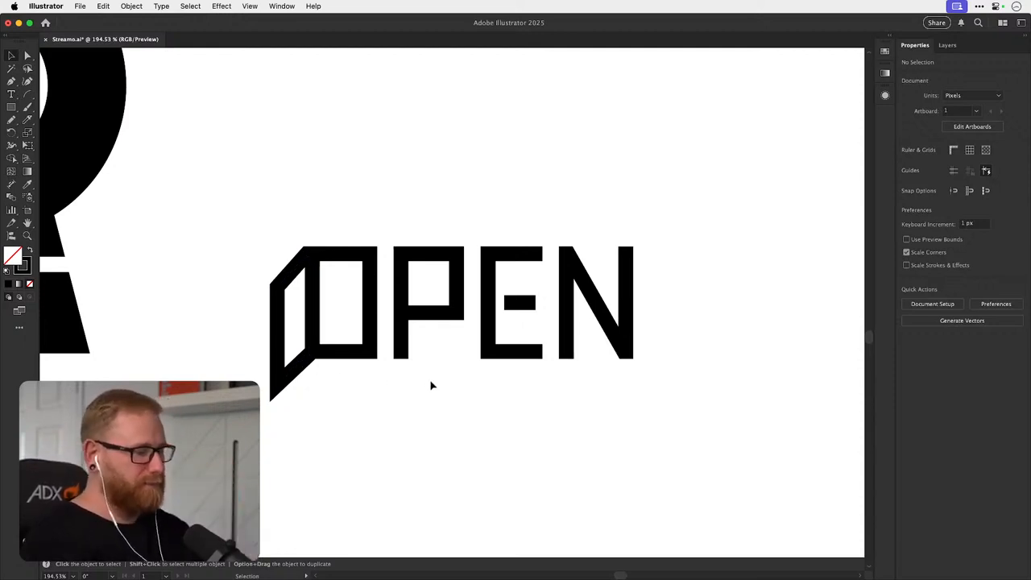
key("super+minus")
key("super+minus")
key("super+minus")
key("super+minus")
left_click_drag(434, 366, 399, 377)
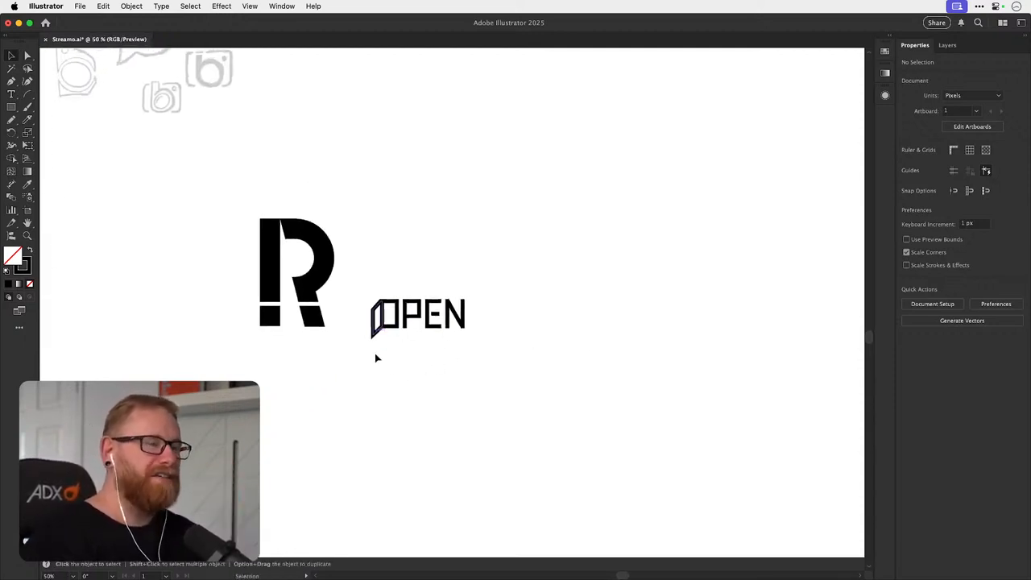
- Give the door panel a solid black fill without a stroke, stretch it taller at both ends and shift it slightly left
scroll(387, 320, "up", 5)
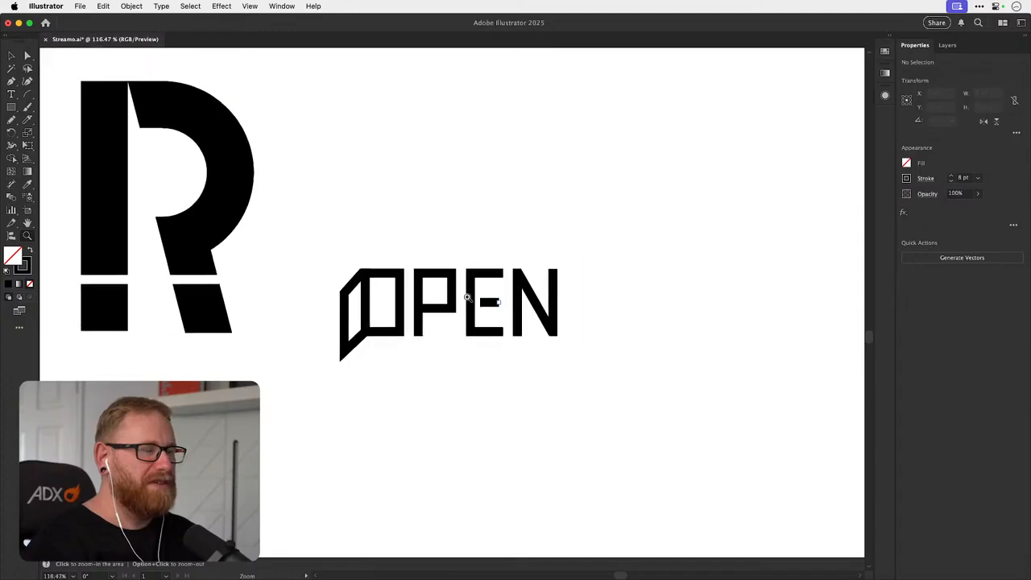
left_click(350, 299)
scroll(330, 310, "up", 5)
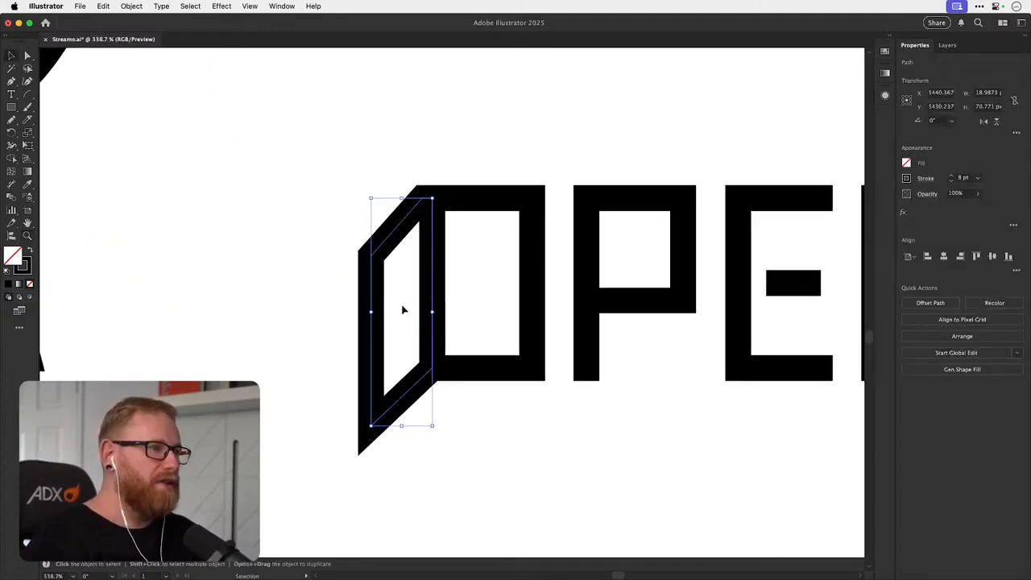
key("shift+x")
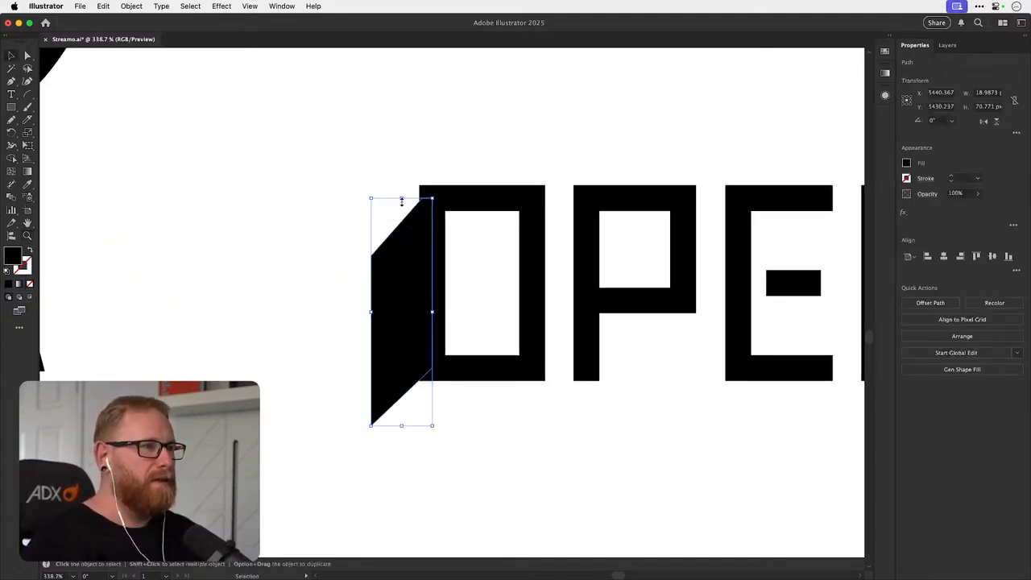
left_click_drag(403, 194, 403, 184)
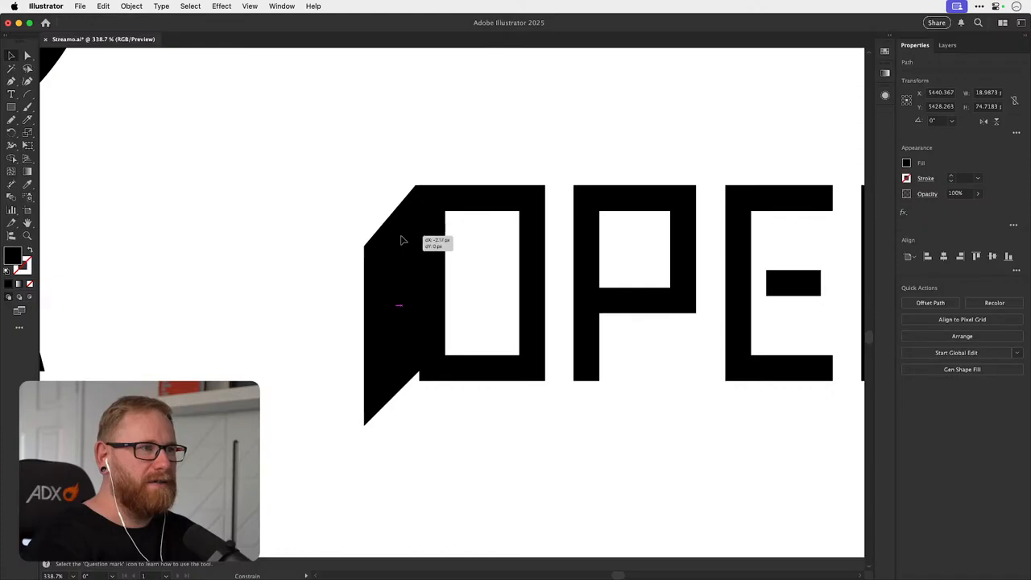
left_click_drag(393, 429, 394, 439)
left_click(298, 280)
- Draw a vertical 1 pt line with the Pen tool along the seam between the door and the O, and sample white for its stroke
left_click(11, 80)
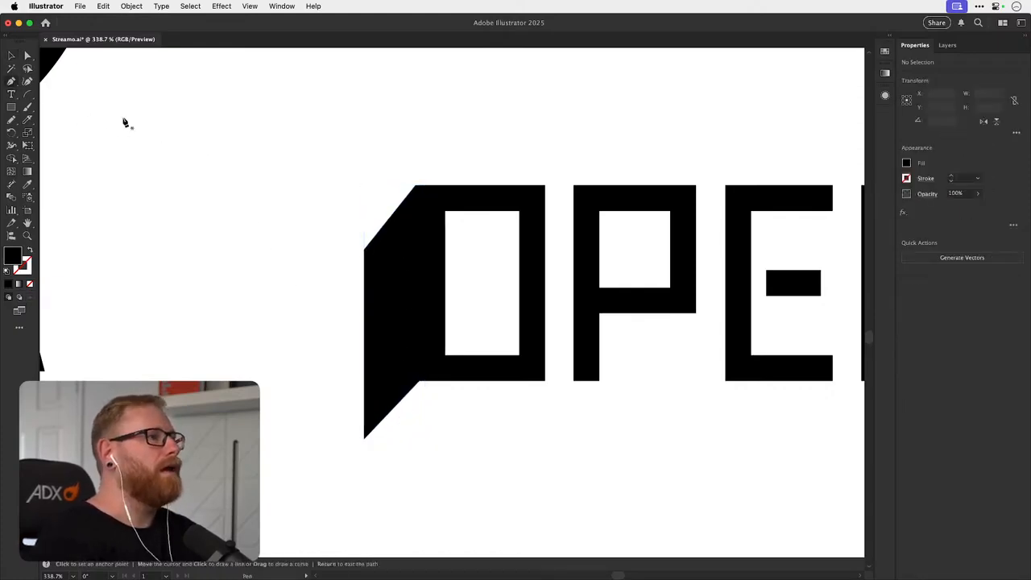
left_click(416, 168)
left_click(416, 419)
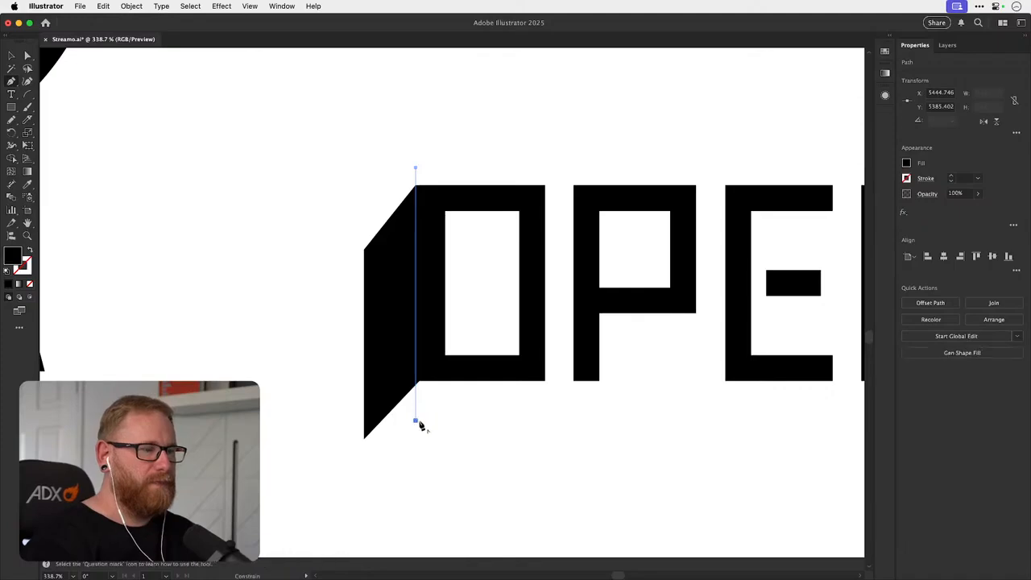
key("shift+x")
key("i")
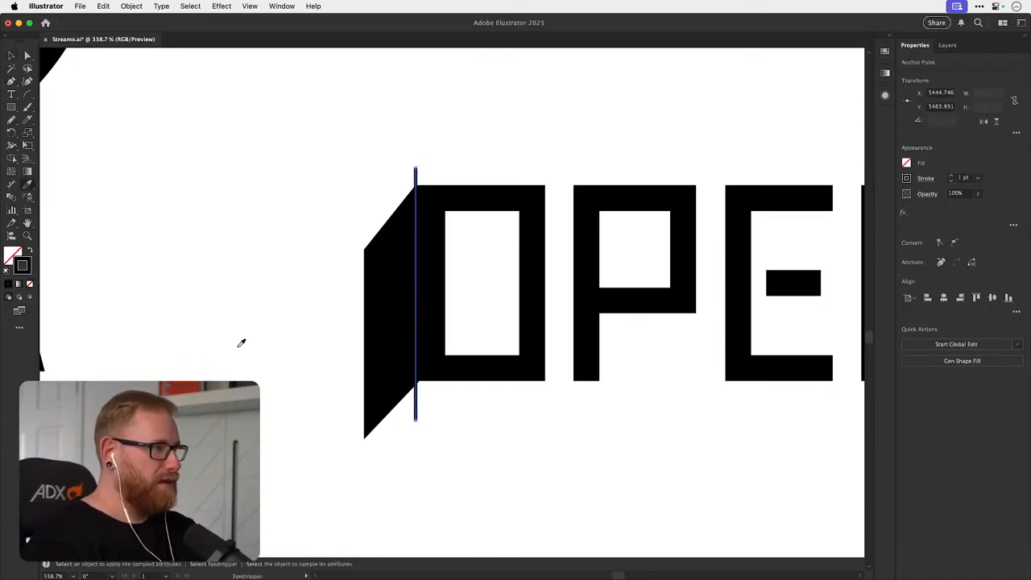
left_click(238, 344, "shift")
- Move the white line slightly right so it forms a thin gap between the door panel and the O
key("super+shift+a")
key("v")
left_click_drag(416, 332, 418, 328)
key("super+shift+a")
left_click(418, 338)
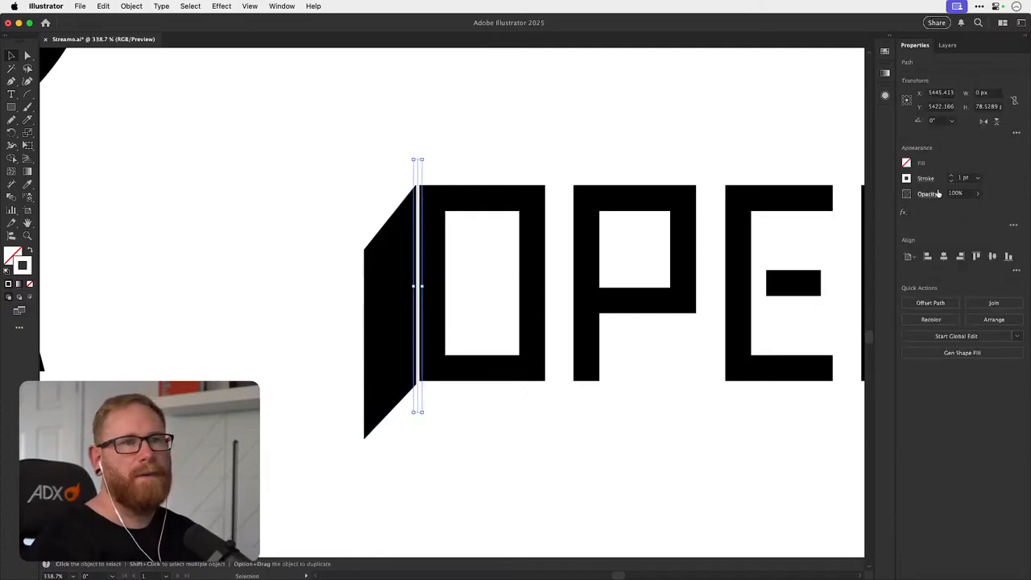
key("super+shift+a")
- Select the complete OPEN wordmark with its door and move it far right of the R logo into empty canvas
key("super+1")
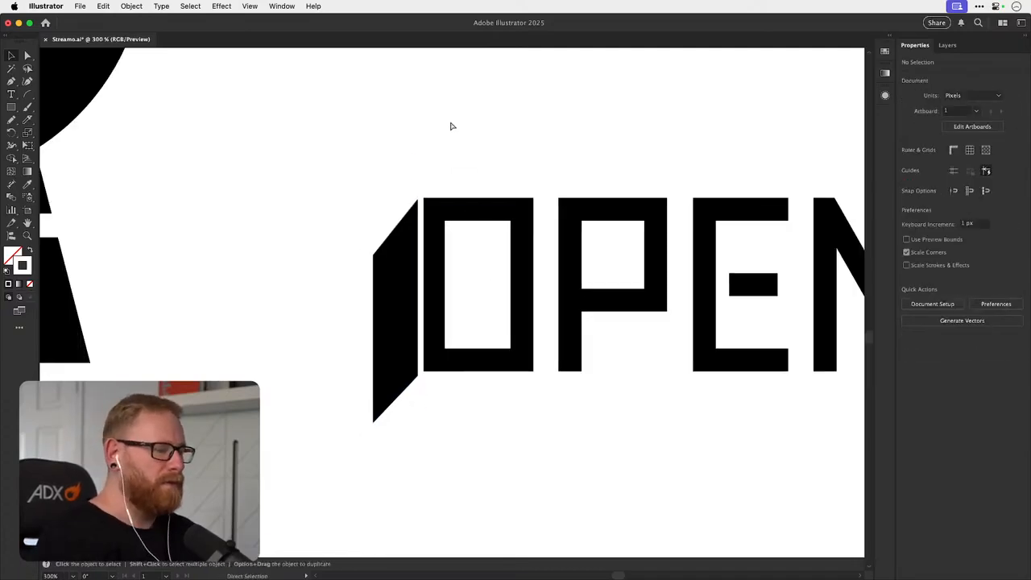
left_click_drag(535, 304, 462, 308)
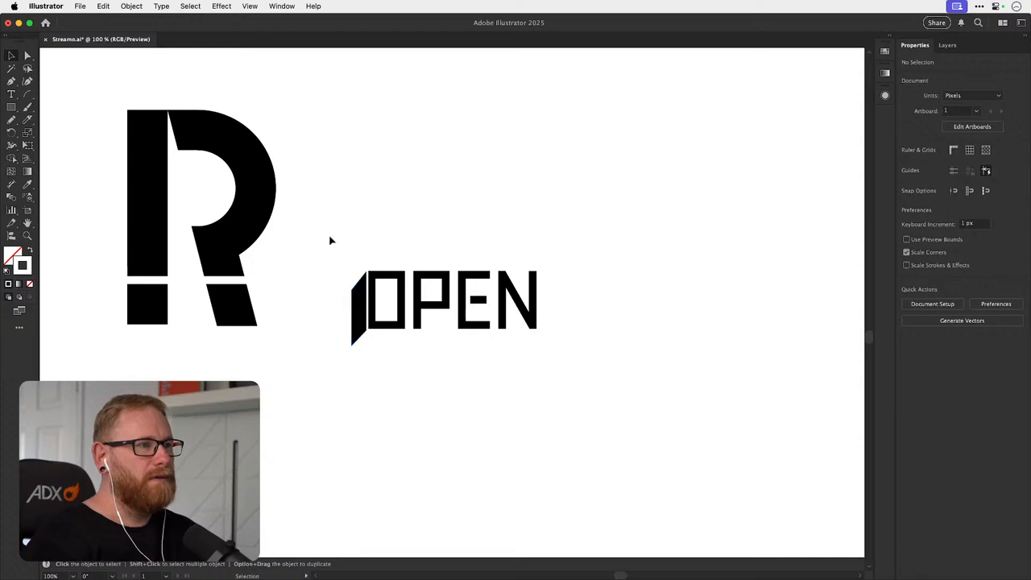
left_click_drag(329, 240, 536, 363)
left_click_drag(481, 303, 717, 251)
key("a")
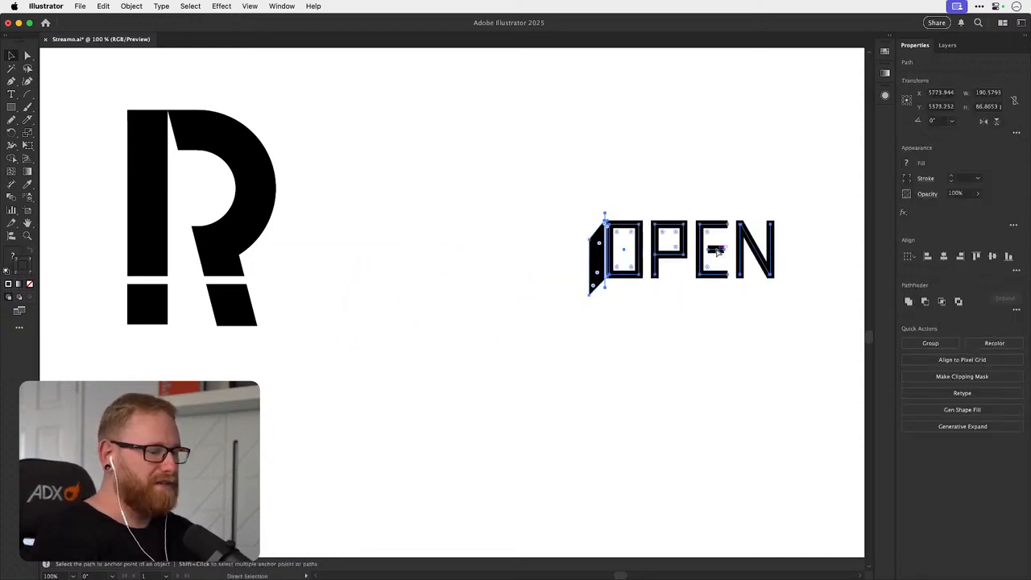
key("v")
key("super+minus")
key("super+minus")
key("super+minus")
left_click_drag(463, 302, 762, 272)
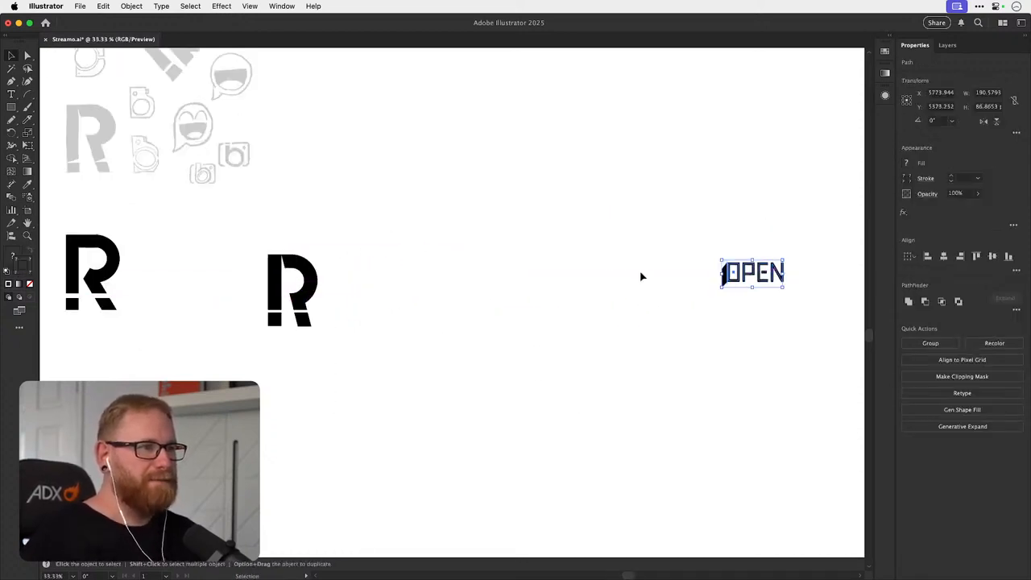
left_click(440, 308)
left_click_drag(439, 308, 250, 338)
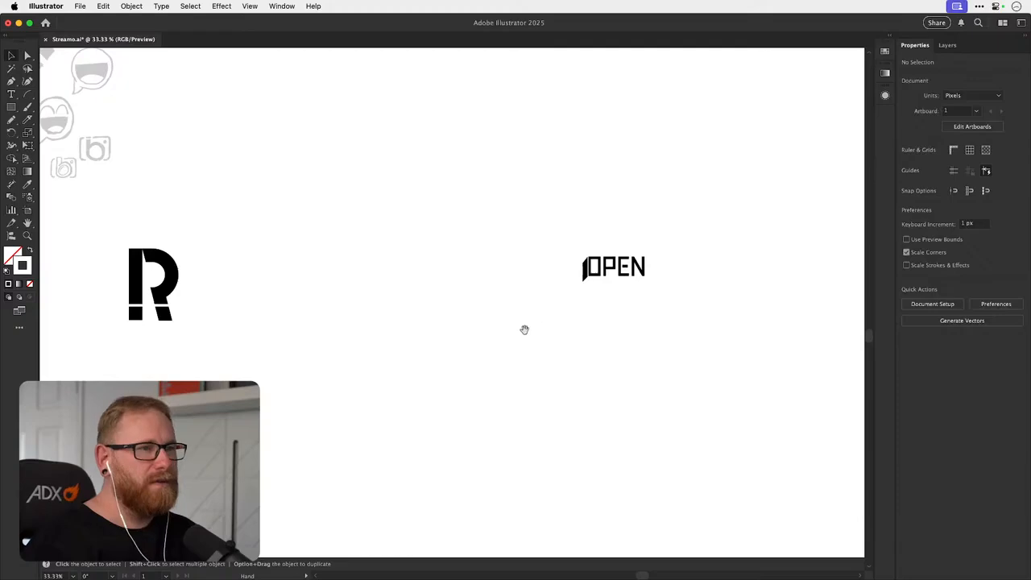
left_click_drag(630, 308, 533, 309)
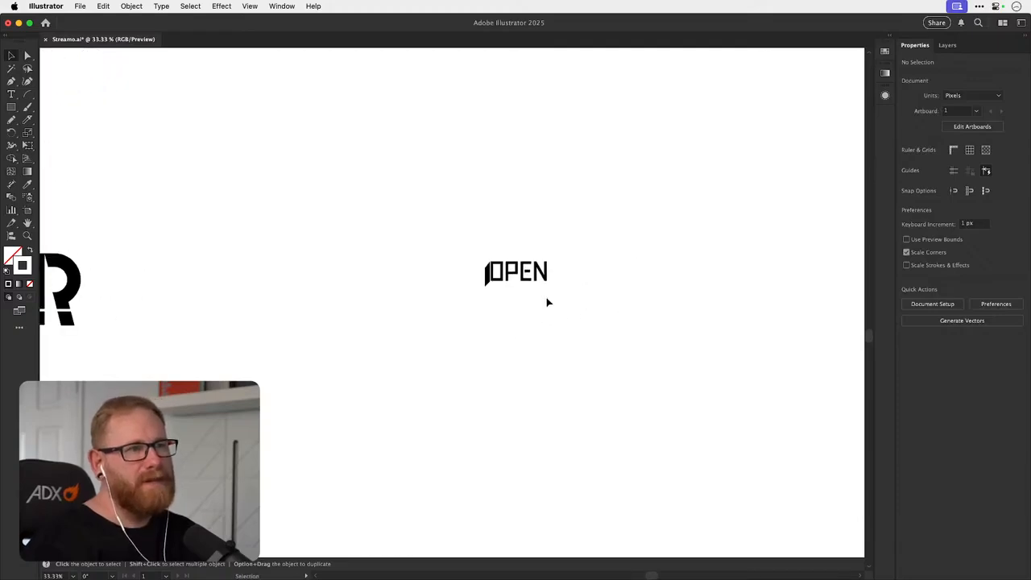
- Try a stacked layout by moving the E and N together beneath the O and P
left_click_drag(529, 271, 711, 288)
left_click_drag(504, 309, 581, 211)
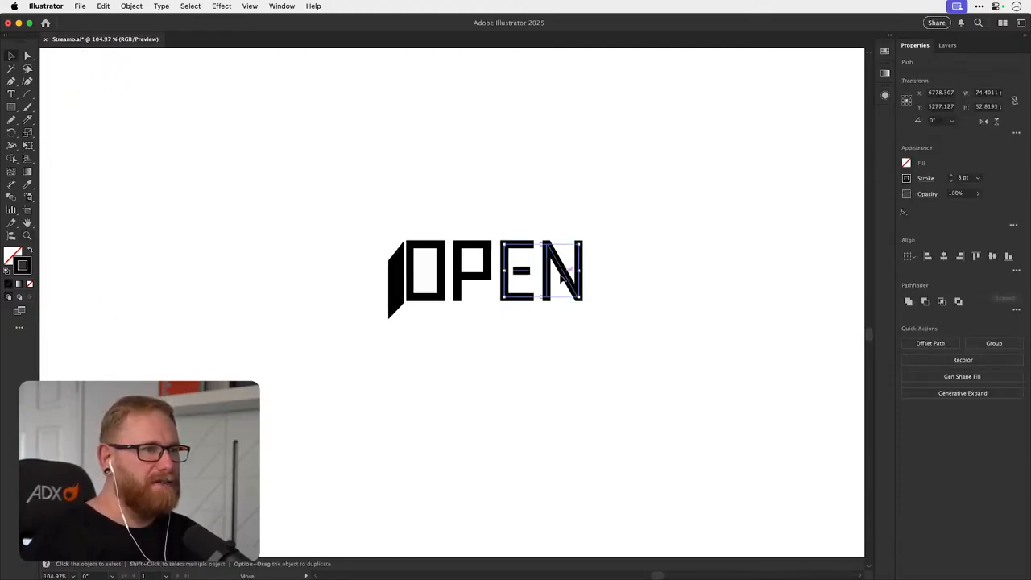
left_click_drag(569, 265, 475, 344)
key("z")
left_click(479, 311)
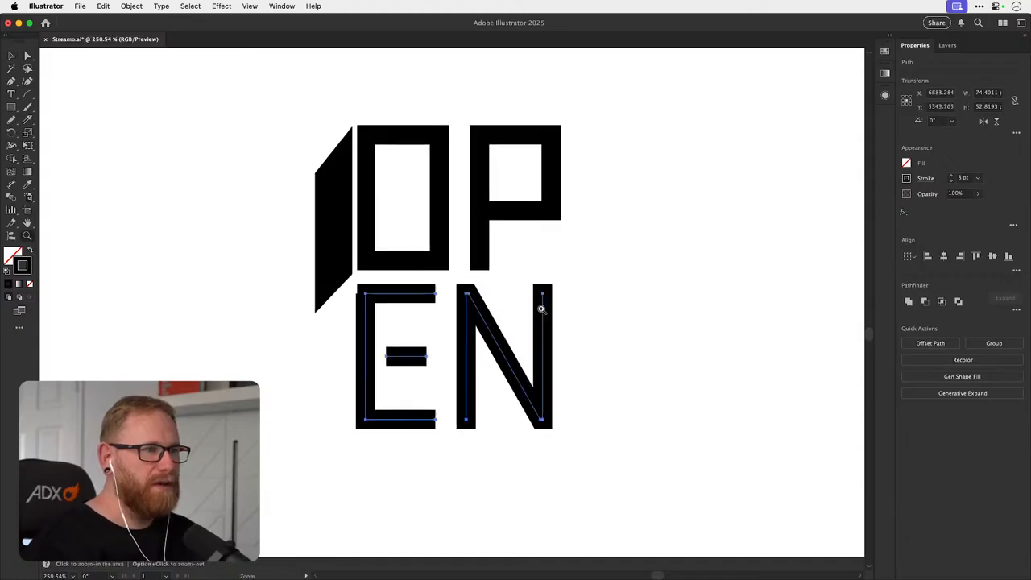
- Shift the N right to line up under the P, and lengthen the E's arms and middle bar to match the O's right edge
left_click(496, 394)
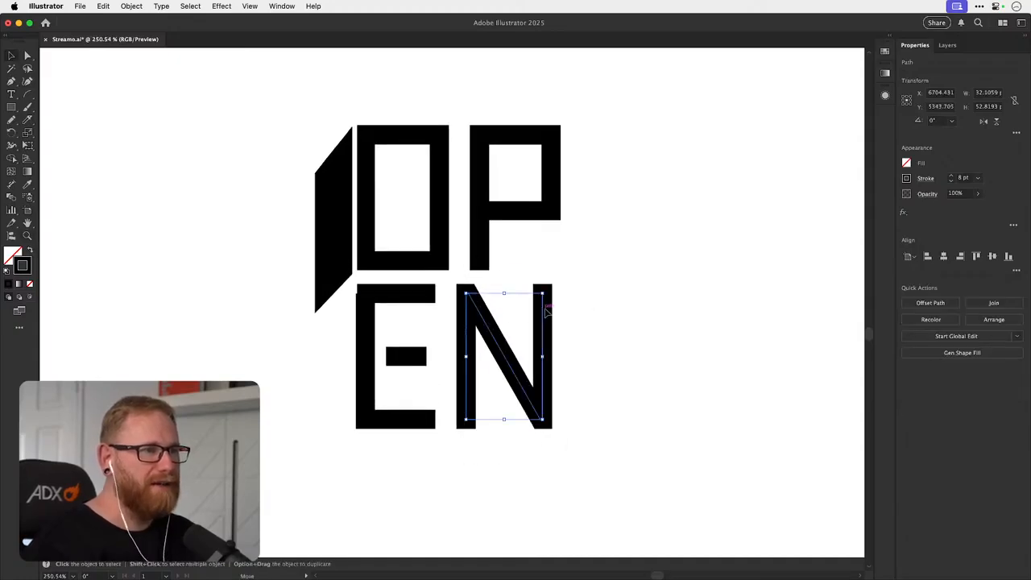
left_click_drag(547, 306, 562, 306)
key("a")
left_click_drag(448, 280, 422, 426)
left_click_drag(437, 298, 450, 298)
left_click(466, 279)
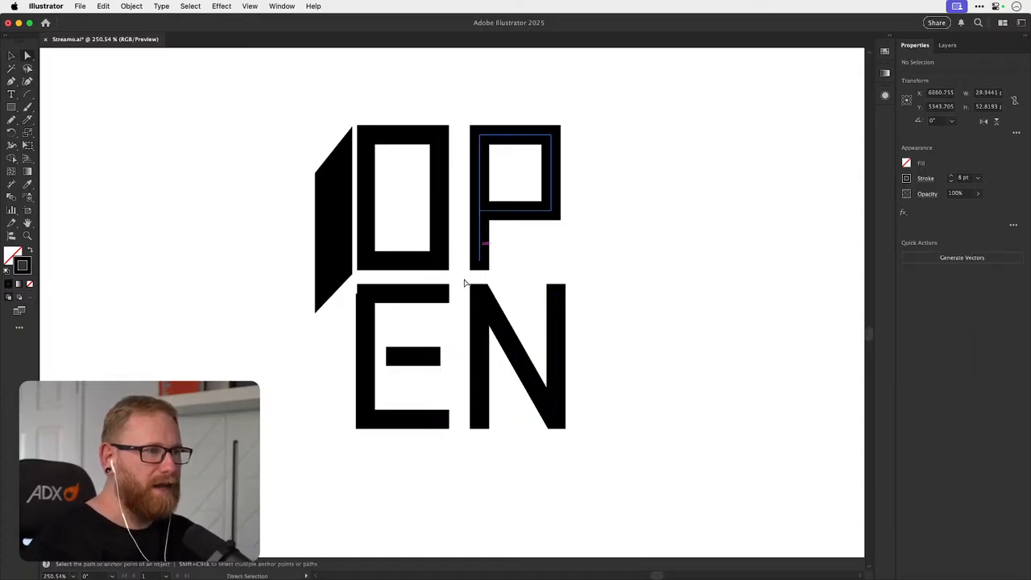
- Undo the E and N adjustments and the stacked layout to restore the single-line OPEN wordmark
key("v")
key("super+minus")
key("super+minus")
key("super+minus")
key("super+minus")
key("super+minus")
key("super+minus")
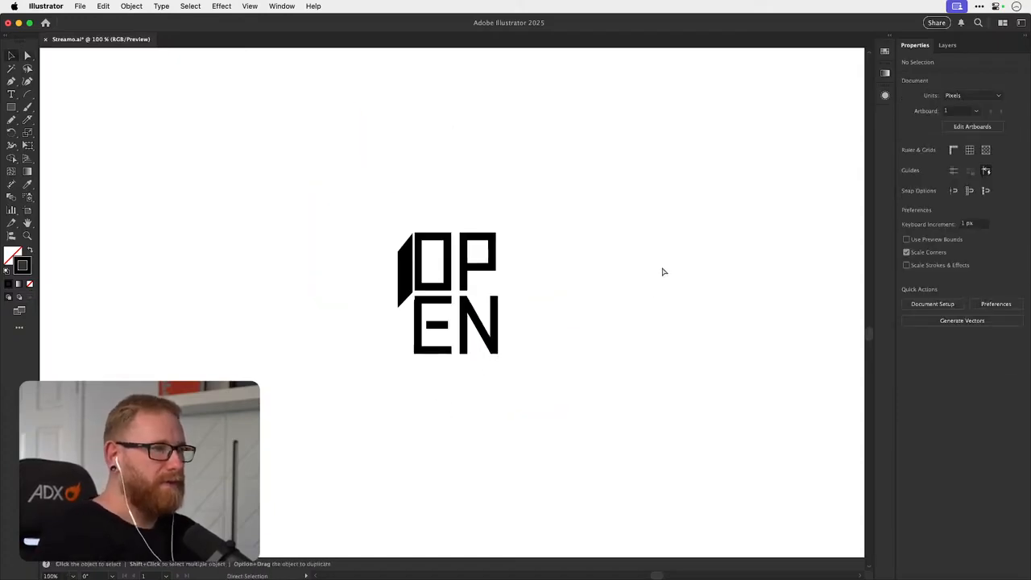
key("super+z")
key("super+z")
key("super+z")
left_click(315, 307)
scroll(642, 294, "left", 10)
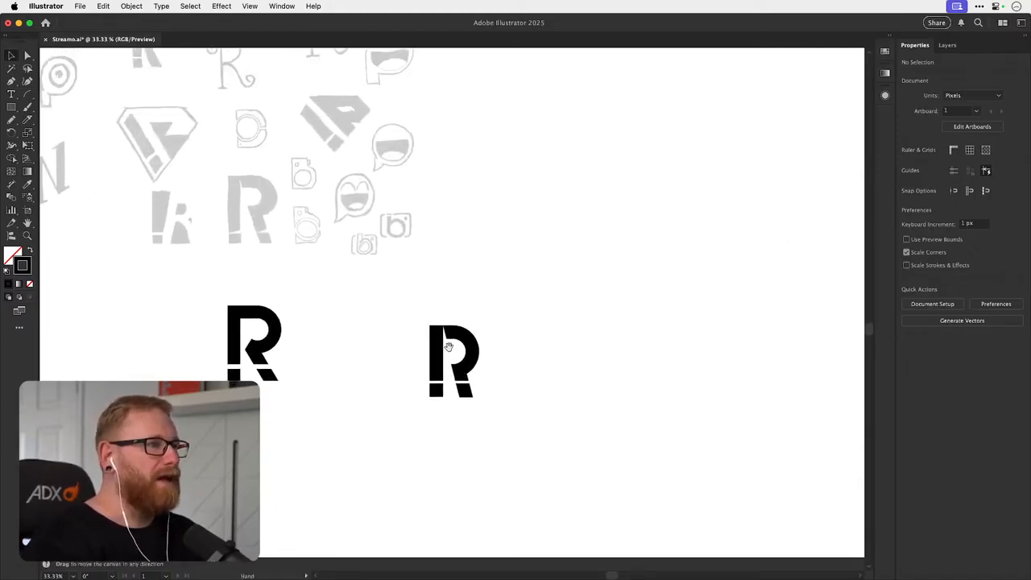
scroll(448, 346, "up", 8)
scroll(449, 346, "left", 2)
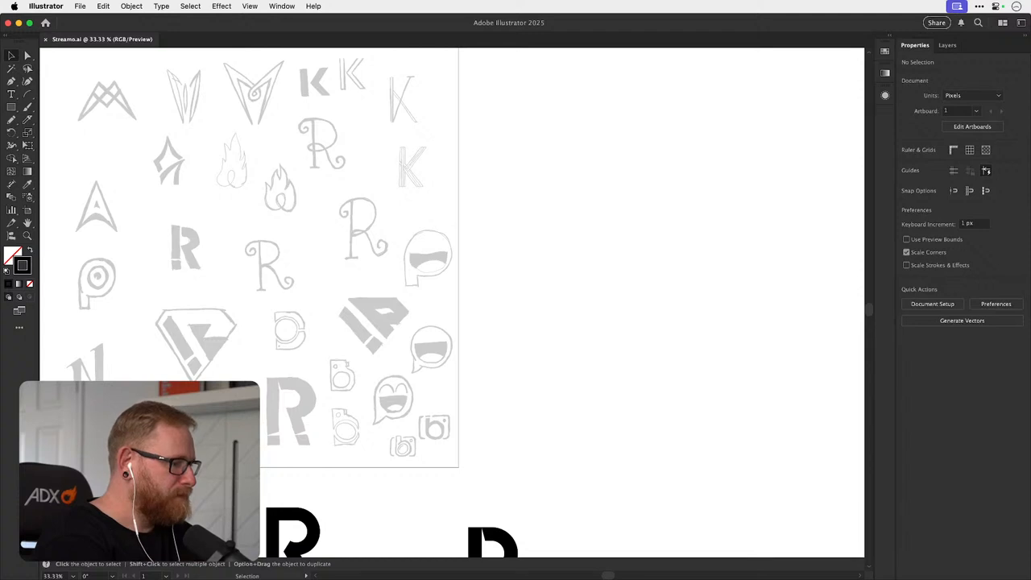
key("super+Tab")
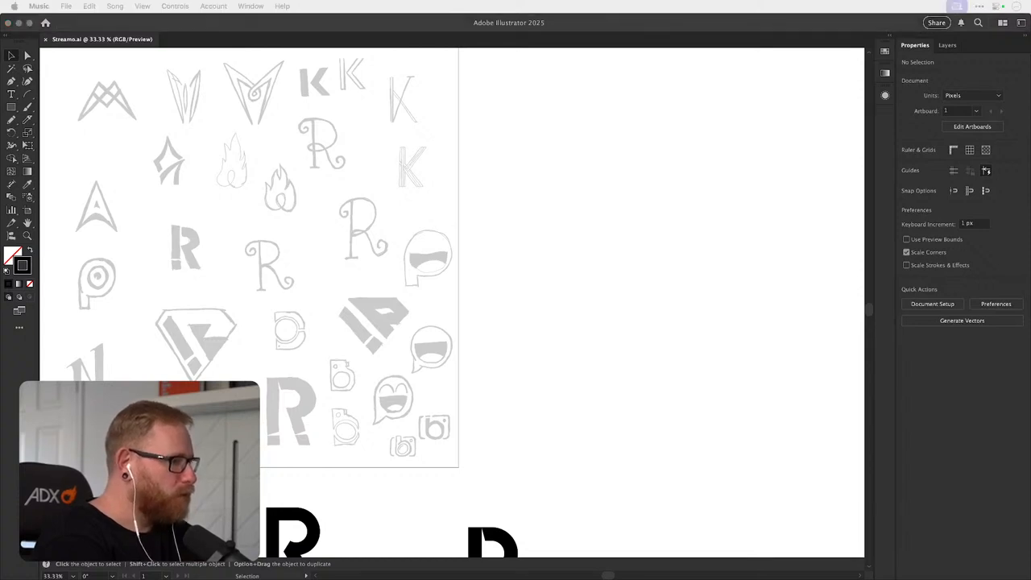
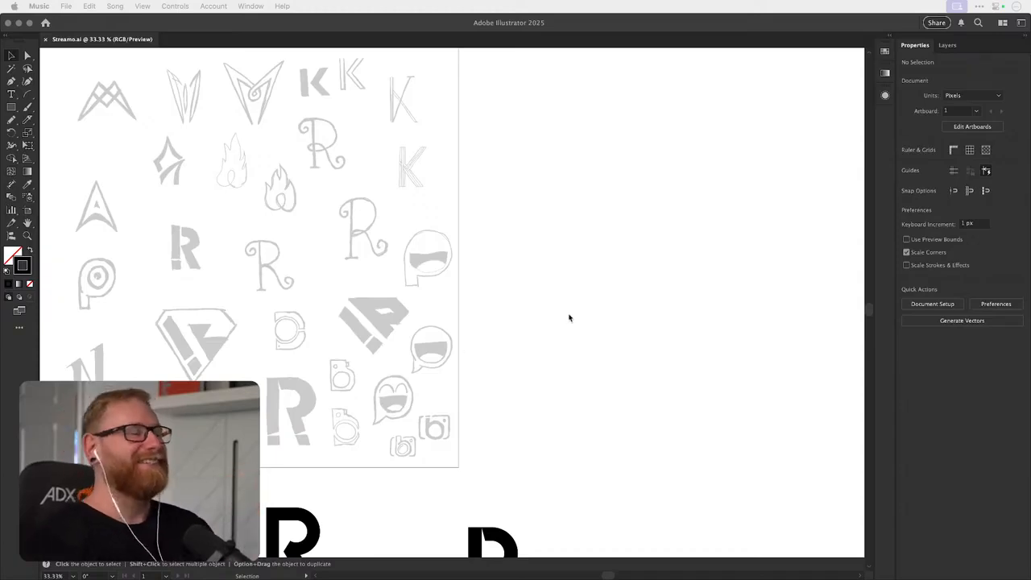
left_click(513, 400)
- Move the whole OPEN wordmark further right, well clear of the R logo
scroll(483, 354, "down", 5)
key("a")
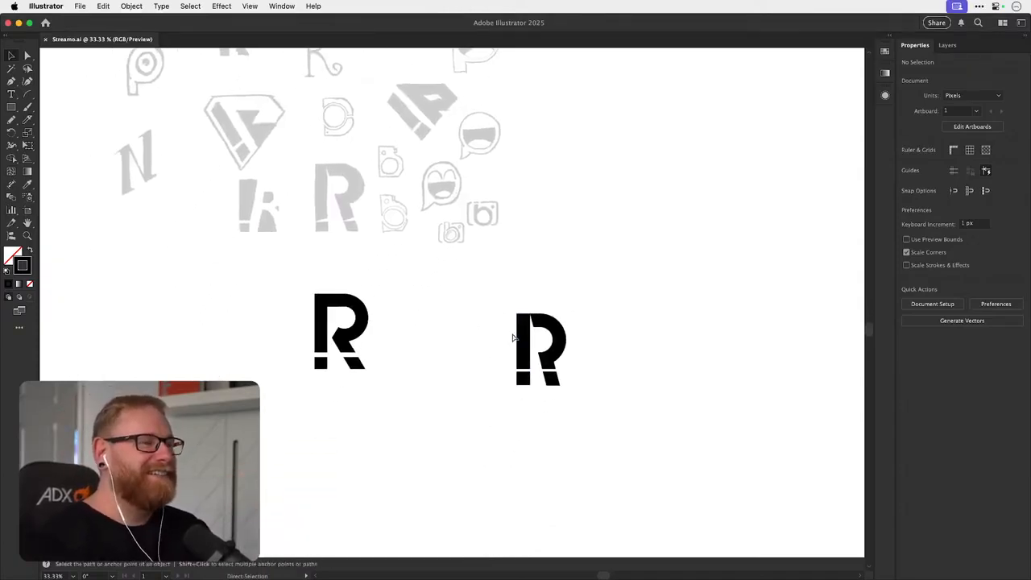
scroll(494, 354, "down", 1)
key("z")
left_click_drag(477, 308, 552, 300)
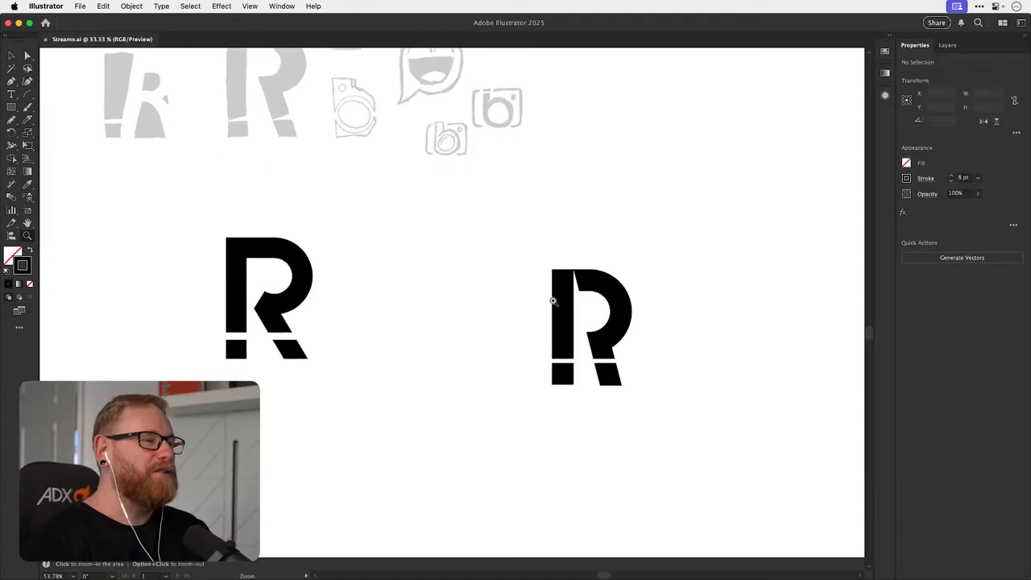
key("v")
scroll(554, 354, "right", 4)
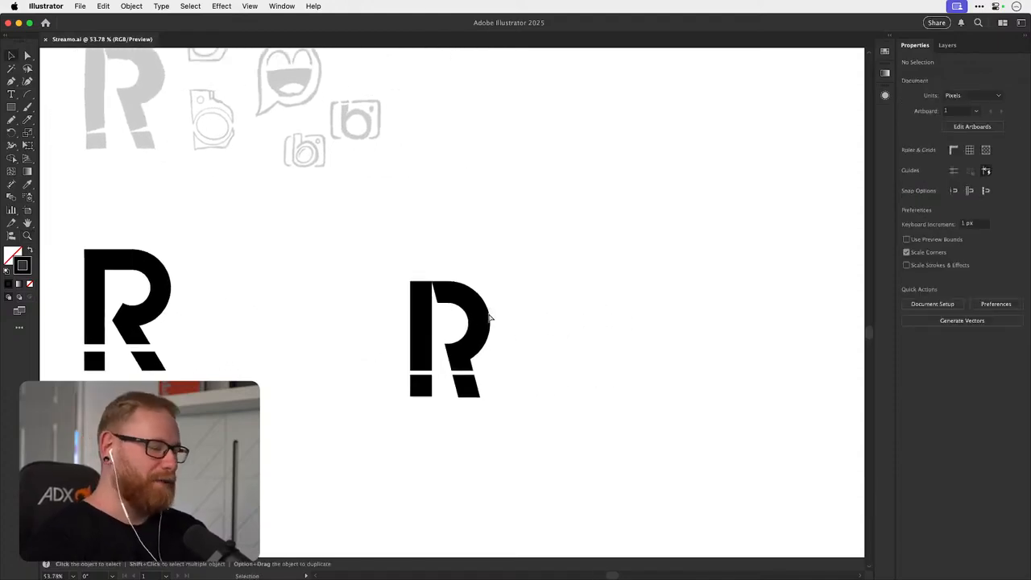
scroll(489, 317, "down", 3)
left_click_drag(536, 362, 381, 393)
left_click_drag(590, 307, 670, 366)
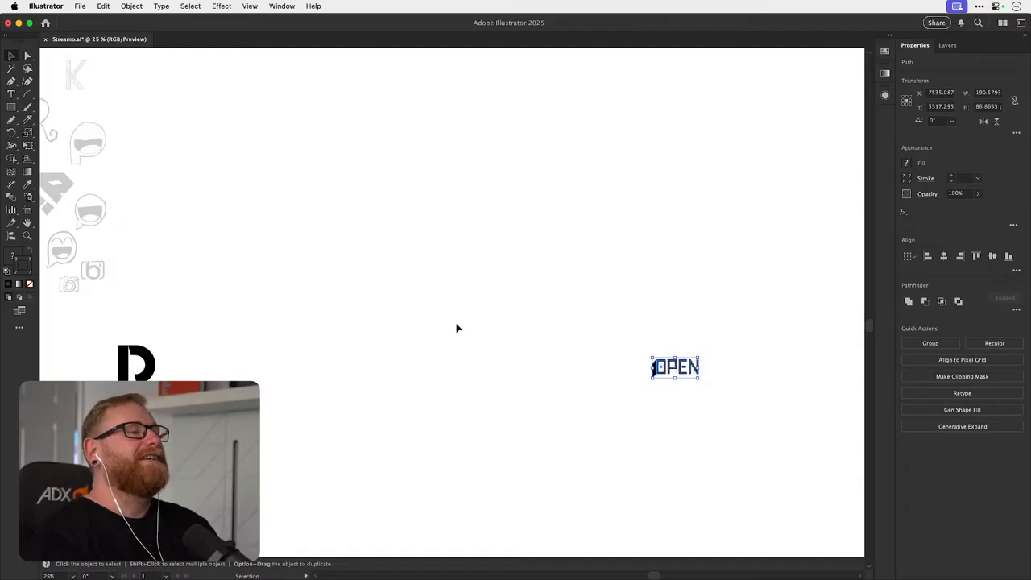
left_click(419, 349)
- Look over the R logos and the sheet of pencil sketches, and examine the curly letter R sketch up close
scroll(483, 327, "left", 5)
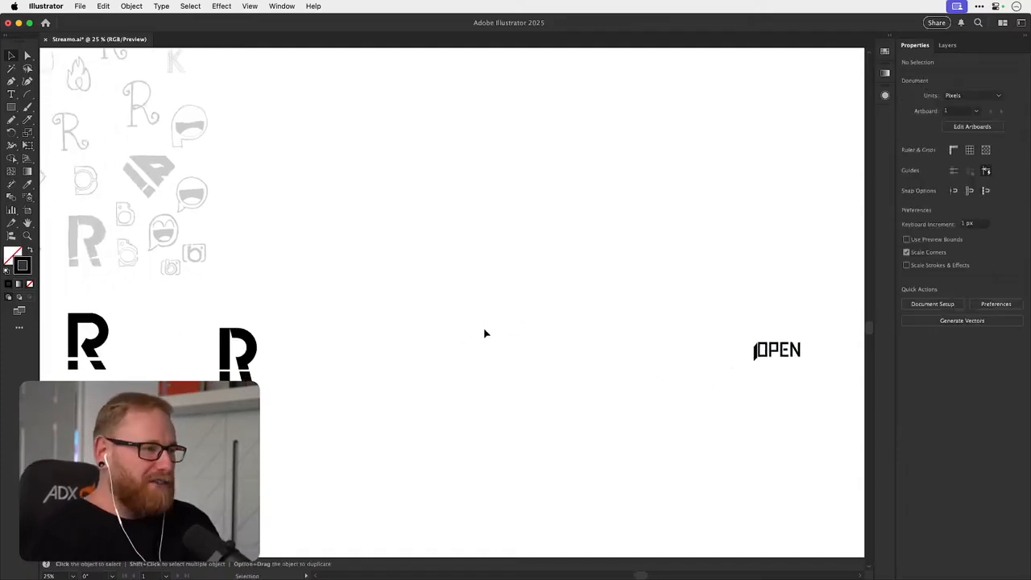
scroll(484, 332, "left", 5)
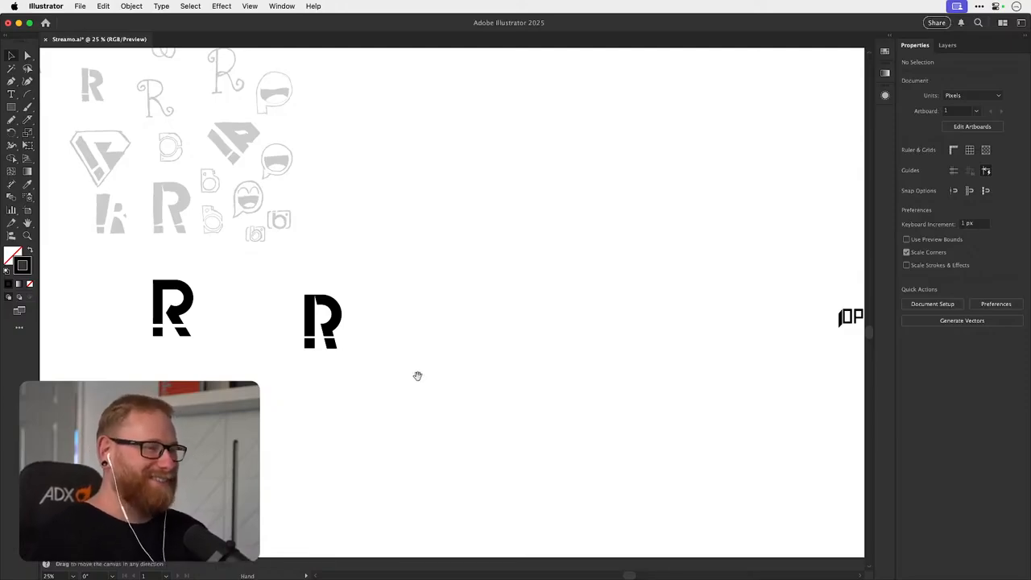
scroll(416, 373, "left", 5)
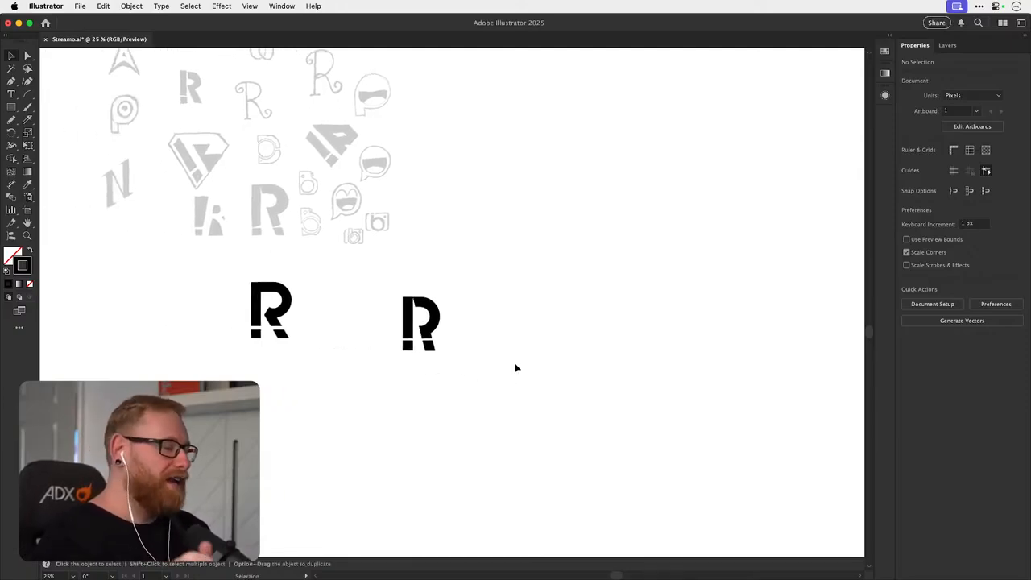
scroll(405, 375, "up", 10)
scroll(405, 376, "left", 4)
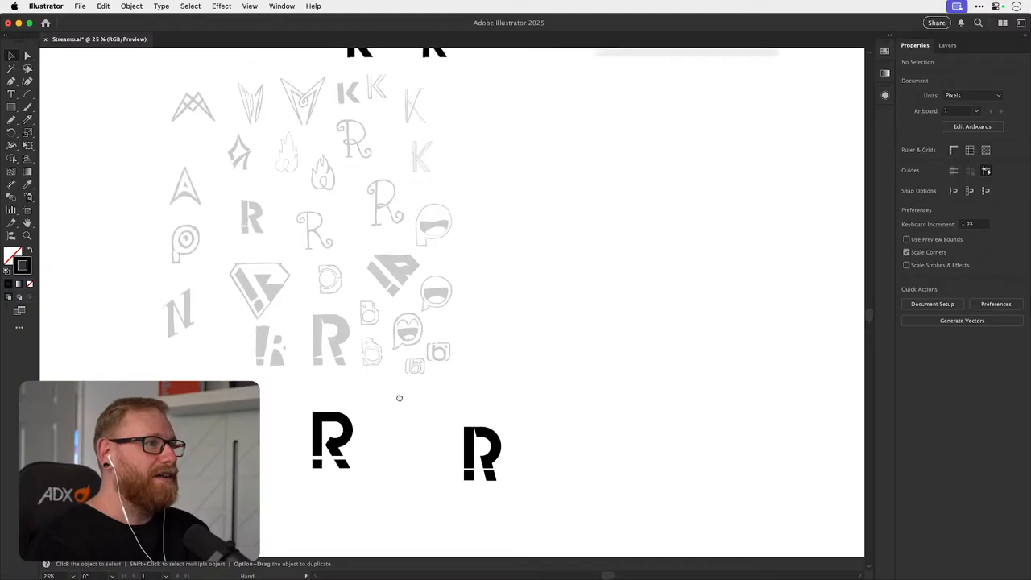
scroll(428, 427, "up", 5)
scroll(437, 366, "left", 2)
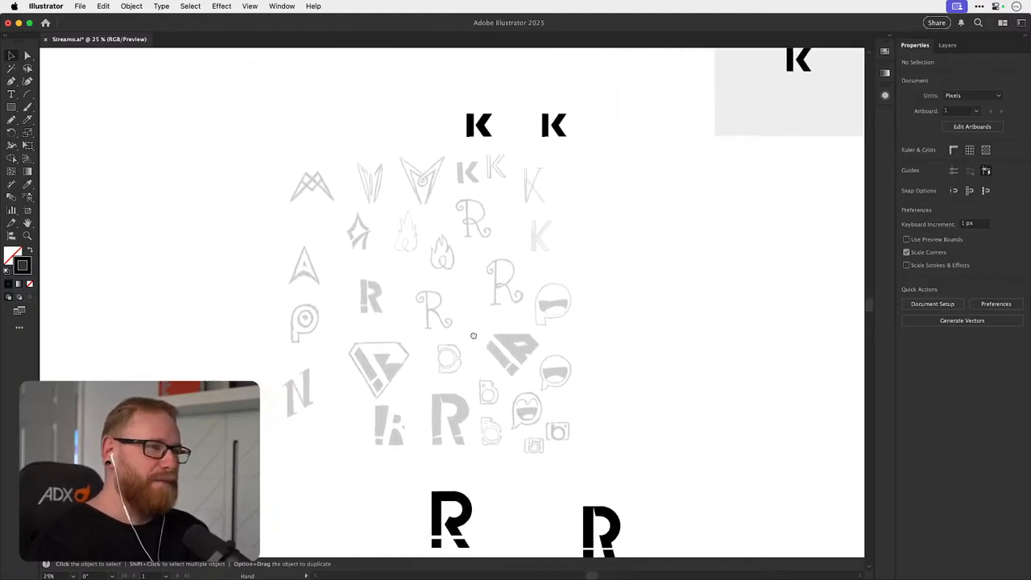
scroll(436, 365, "right", 3)
scroll(427, 354, "down", 10)
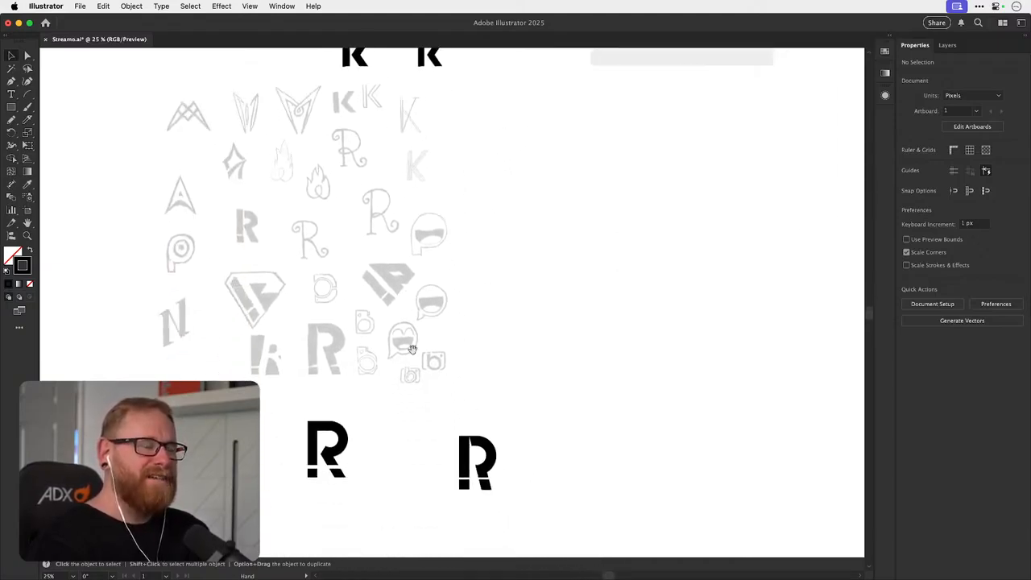
scroll(416, 419, "up", 2)
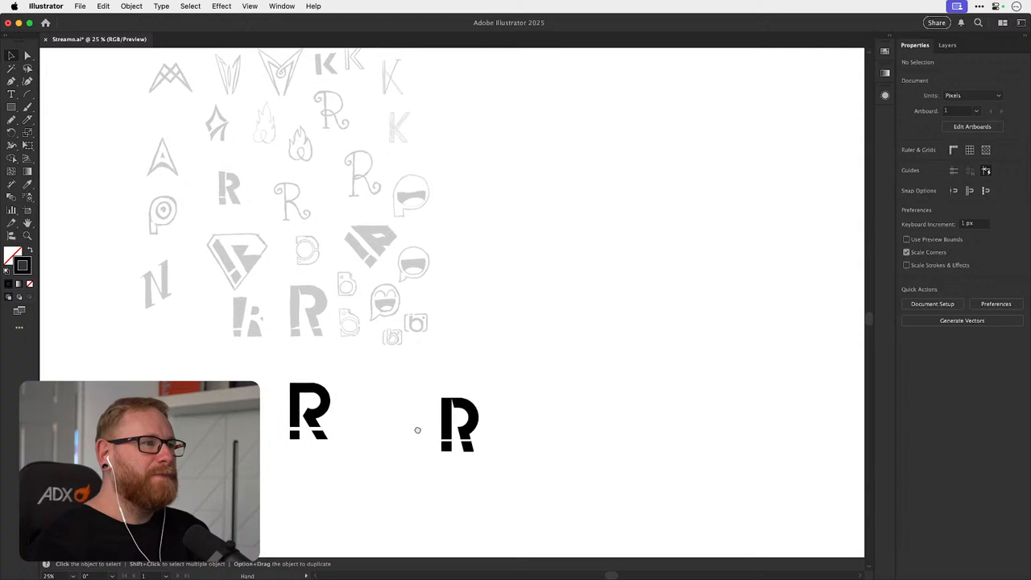
left_click_drag(383, 397, 384, 466)
key("z")
left_click_drag(360, 252, 435, 251)
left_click_drag(374, 290, 342, 339)
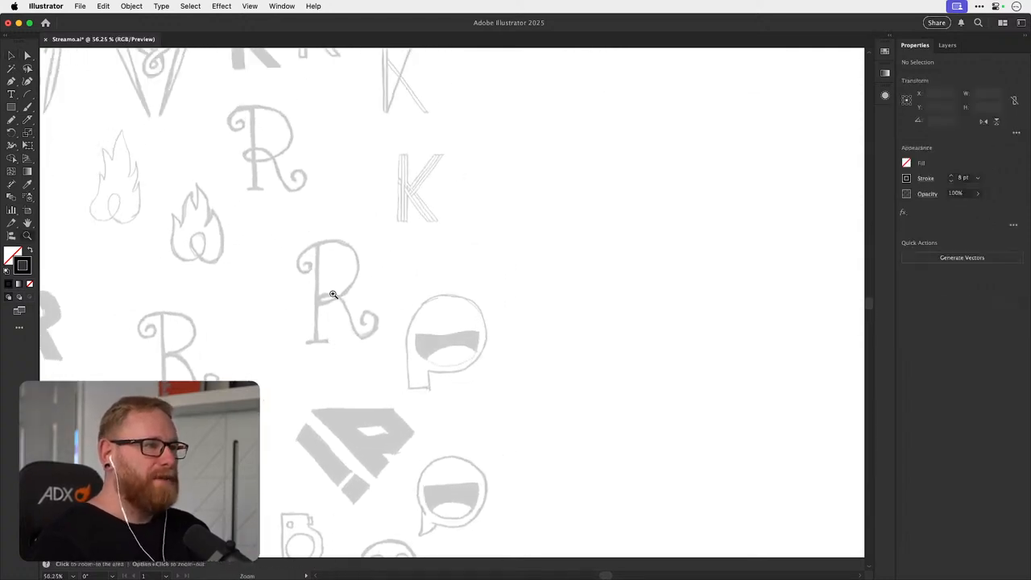
- Copy the stencil-style R logo and place the copy in the second cell of the top row, beside the K
left_click_drag(409, 339, 233, 273)
key("v")
left_click_drag(439, 447, 338, 359)
left_click_drag(338, 414, 376, 543)
left_click_drag(412, 404, 286, 539)
key("z")
left_click_drag(451, 187, 587, 246)
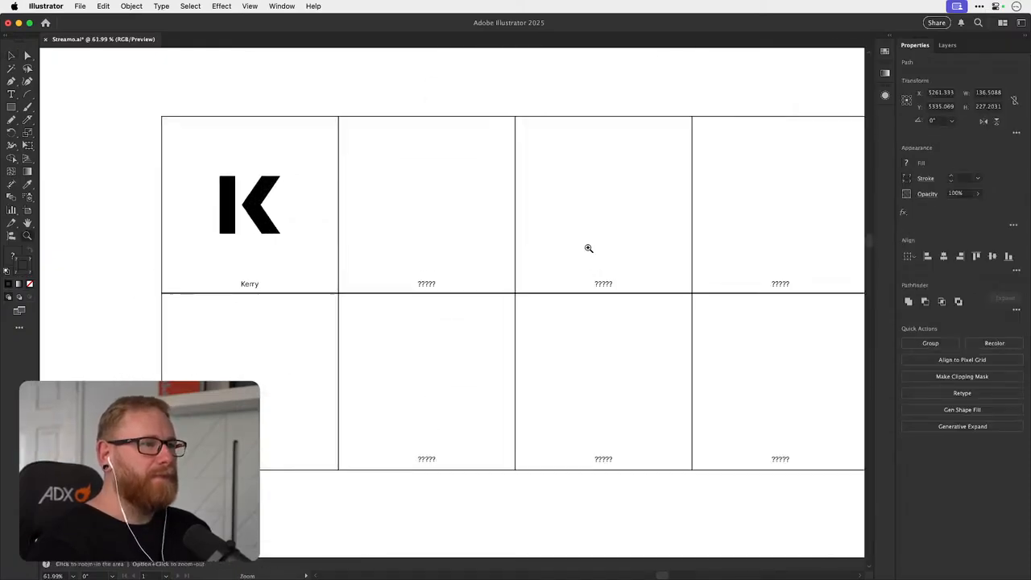
key("v")
key("super+v")
left_click_drag(436, 286, 417, 188)
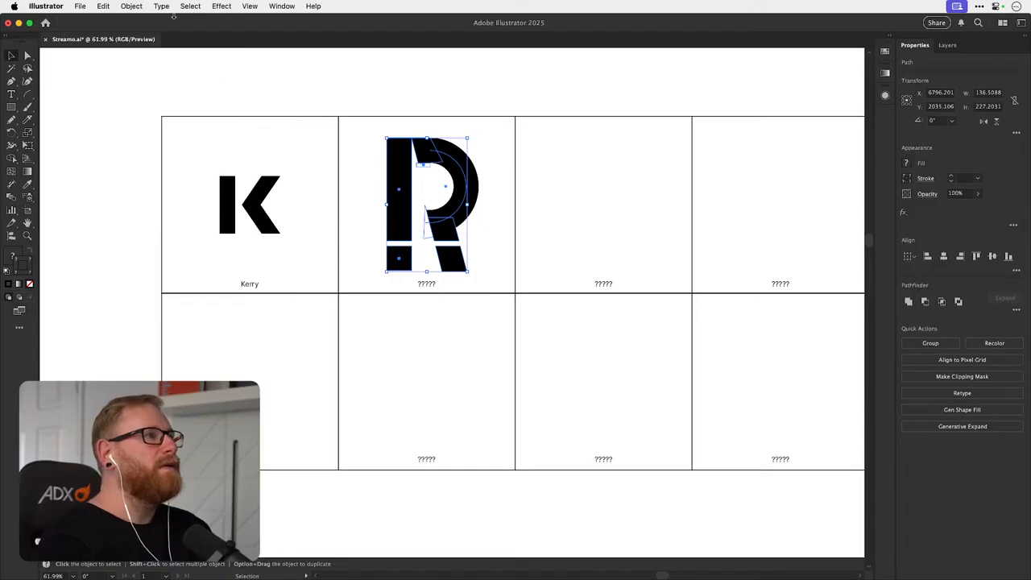
- Expand the pasted R's fill and stroke into outlined shapes
left_click(136, 6)
left_click(150, 176)
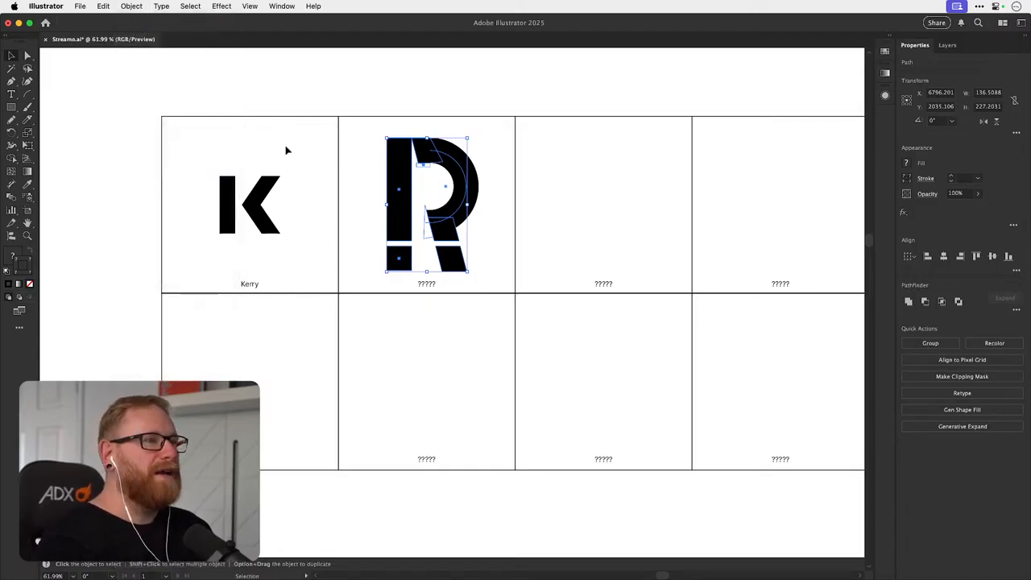
left_click(139, 7)
left_click(157, 164)
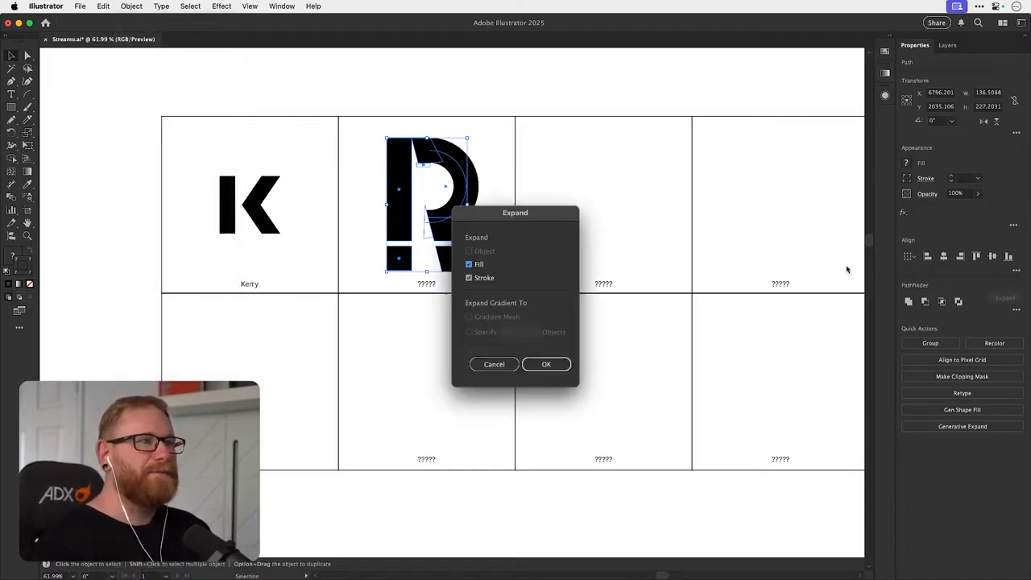
left_click(546, 364)
- Scale the expanded R down proportionally about its centre so it fits the cell at a size similar to the K
left_click_drag(480, 138, 521, 211)
key("v")
key("super+z")
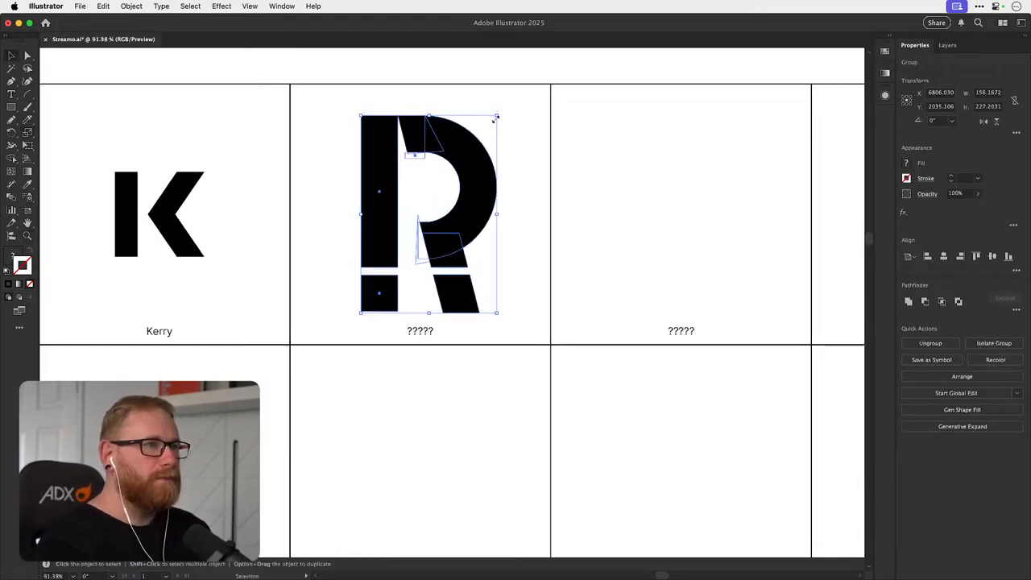
left_click_drag(496, 118, 464, 165)
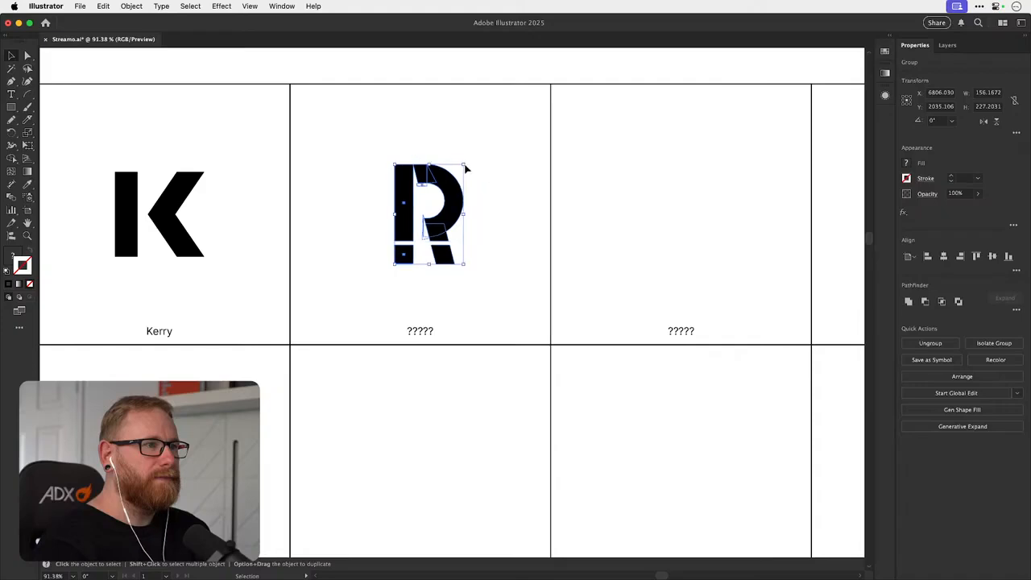
- Replace the placeholder caption under the R with the person's first name
key("t")
left_click(438, 325)
key("super+a")
type("Rhys")
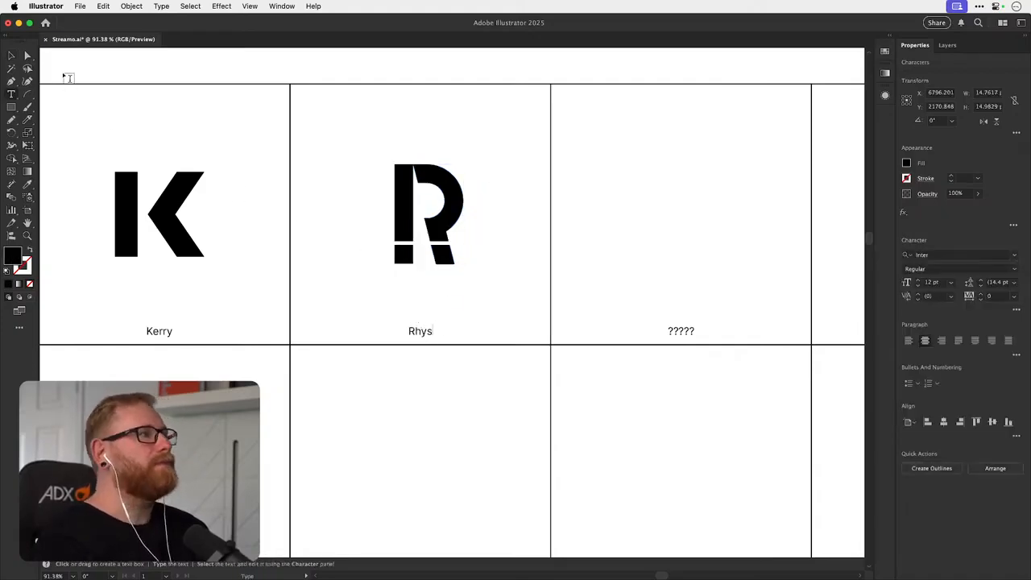
left_click(12, 55)
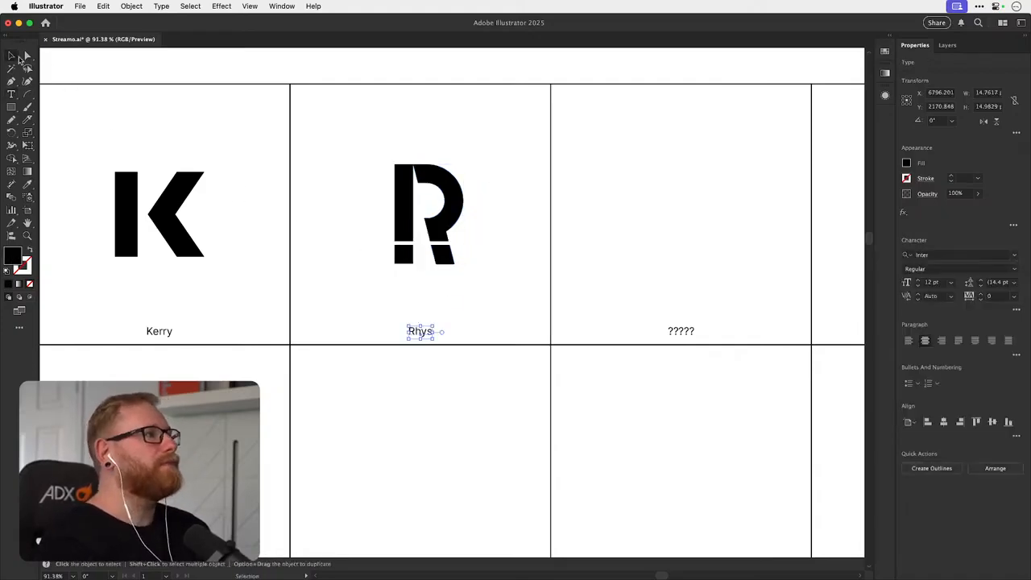
left_click(133, 74)
key("super+minus")
key("super+minus")
key("super+minus")
key("super+minus")
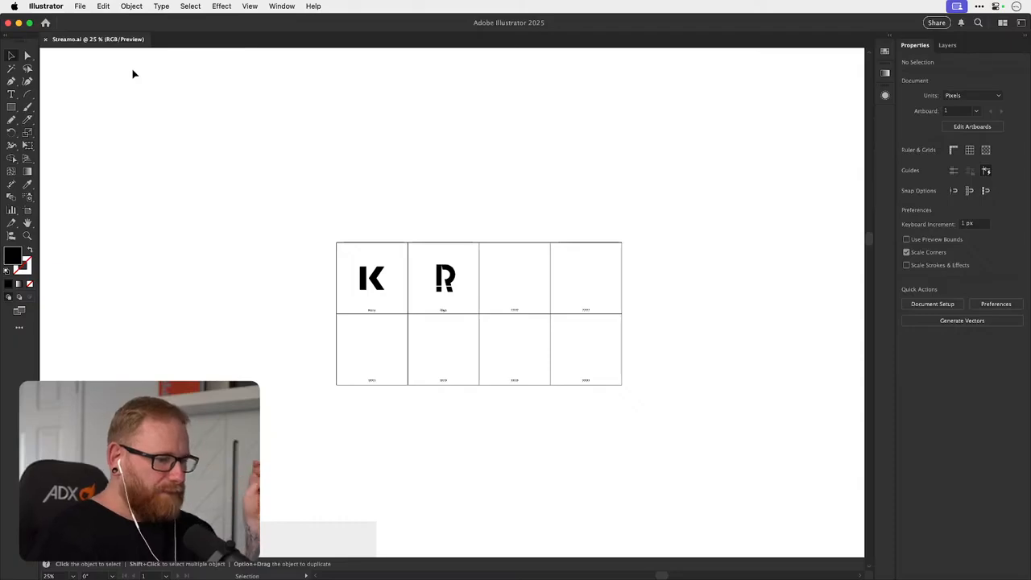
- Centre the K horizontally and vertically on the grey rectangle below the logo grid
scroll(315, 379, "down", 10)
scroll(315, 379, "left", 3)
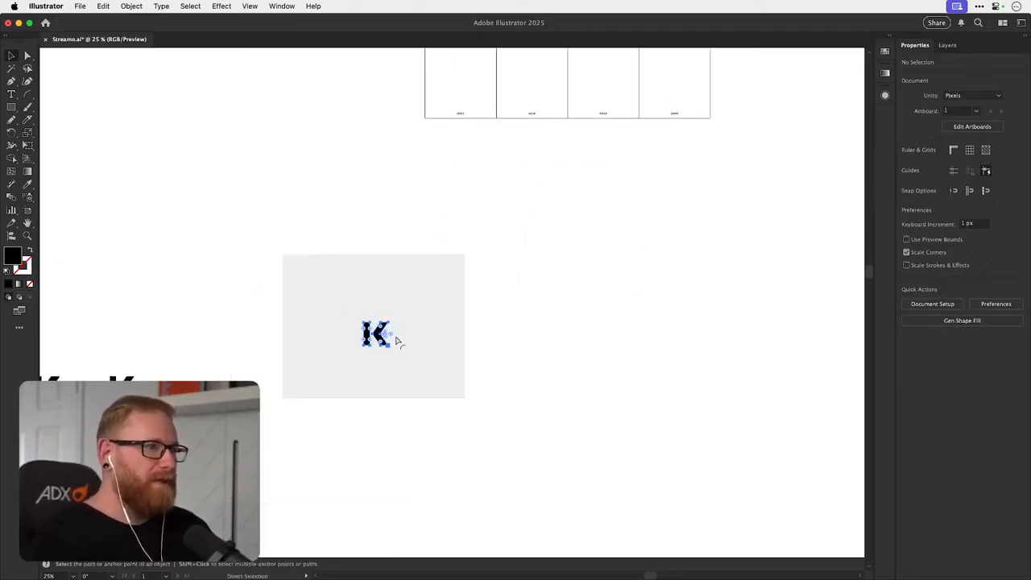
left_click(394, 338)
left_click(435, 323)
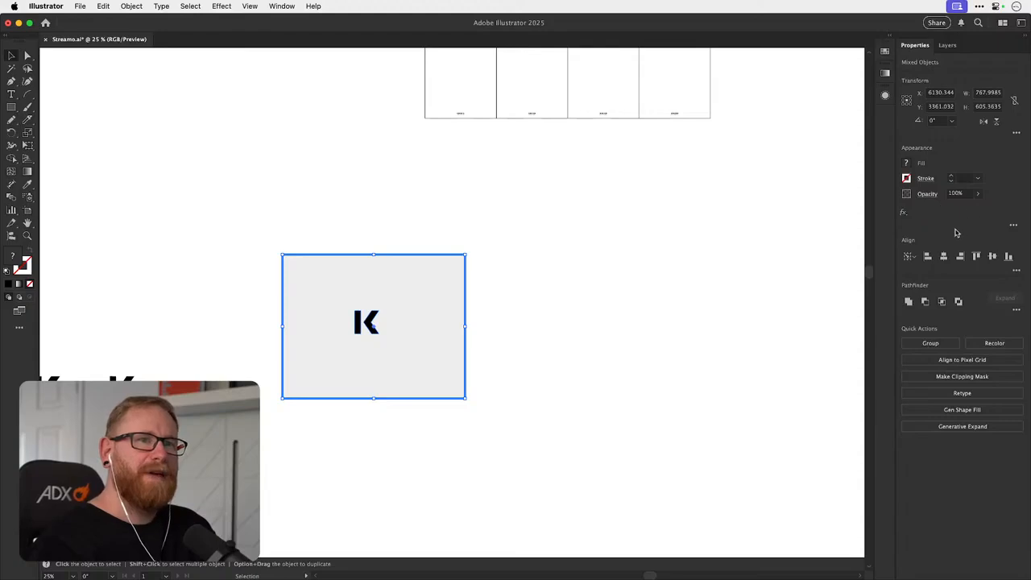
left_click(943, 256)
left_click(992, 256)
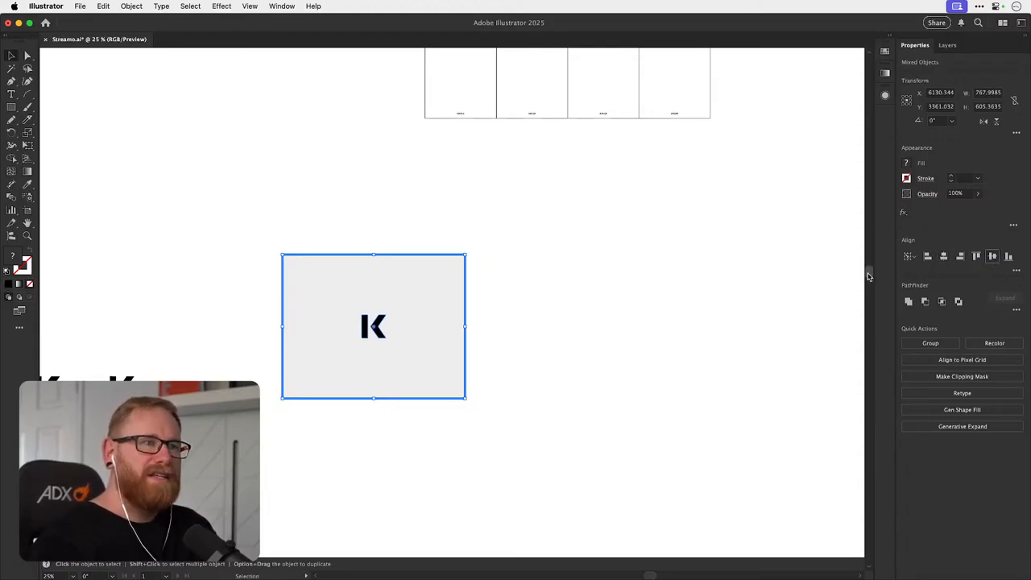
left_click(540, 344)
- Draw a straight vertical path with the Pen tool over the stem of the curly R sketch beside the P face
left_click_drag(501, 410, 644, 293)
left_click_drag(542, 363, 653, 272)
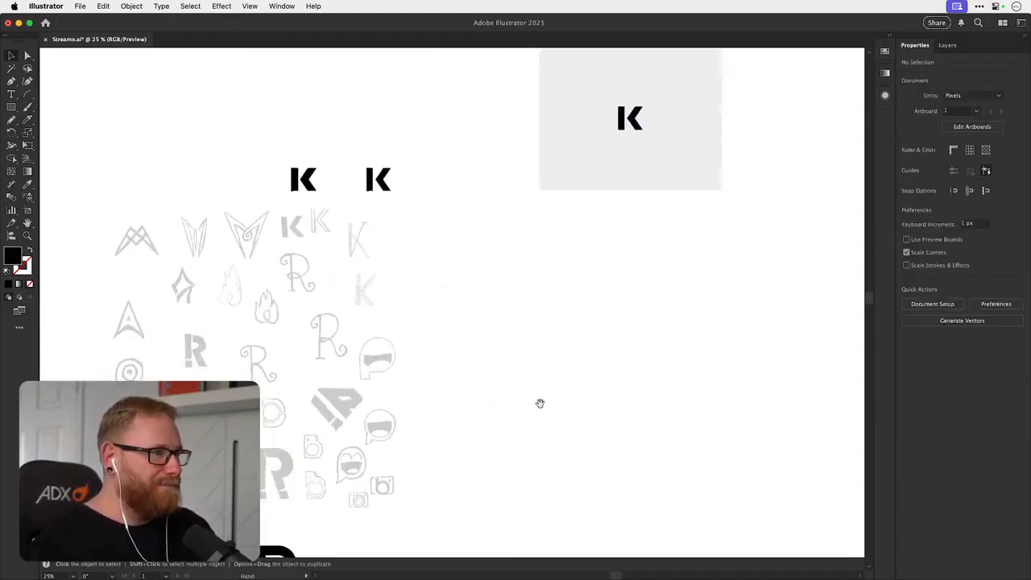
left_click_drag(541, 402, 619, 319)
left_click_drag(484, 354, 500, 396)
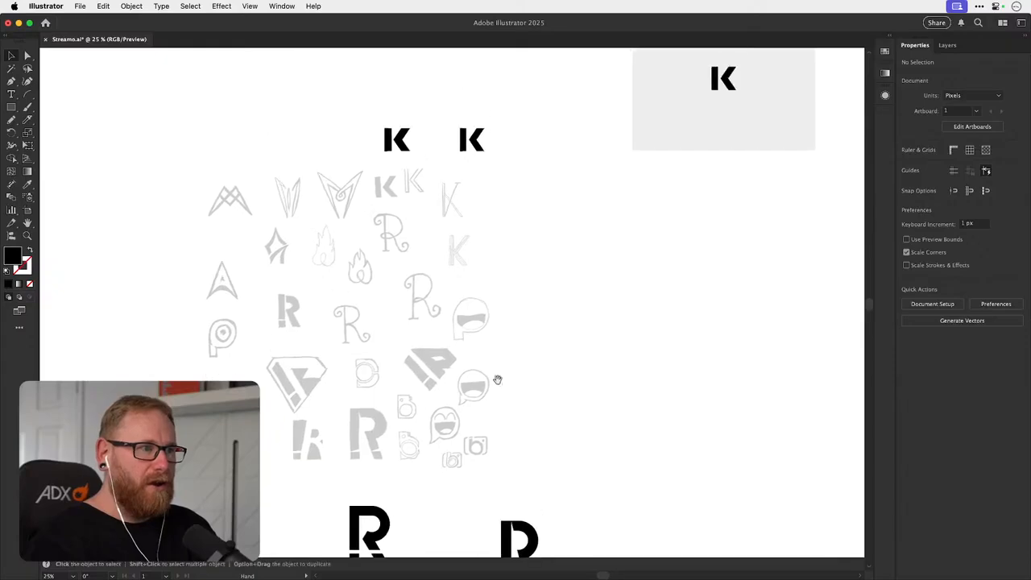
key("z")
left_click_drag(415, 283, 494, 300)
left_click_drag(406, 301, 527, 308)
key("v")
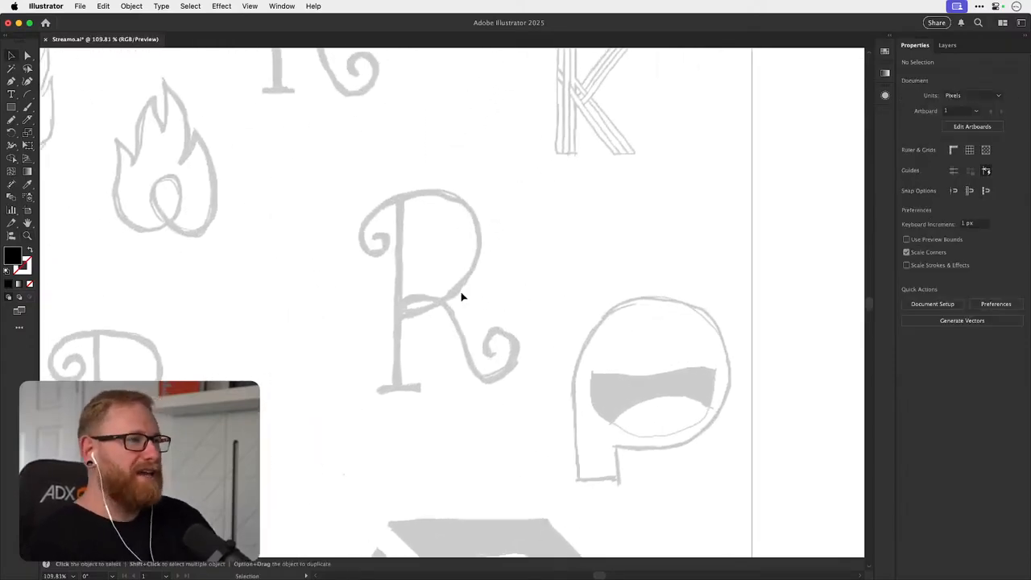
left_click(11, 80)
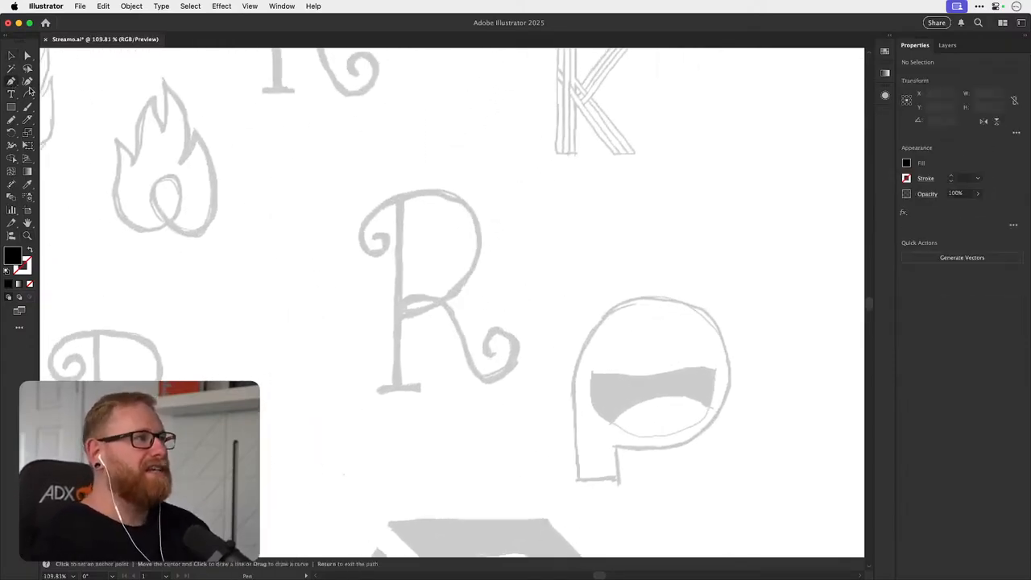
left_click(399, 199)
left_click(398, 385)
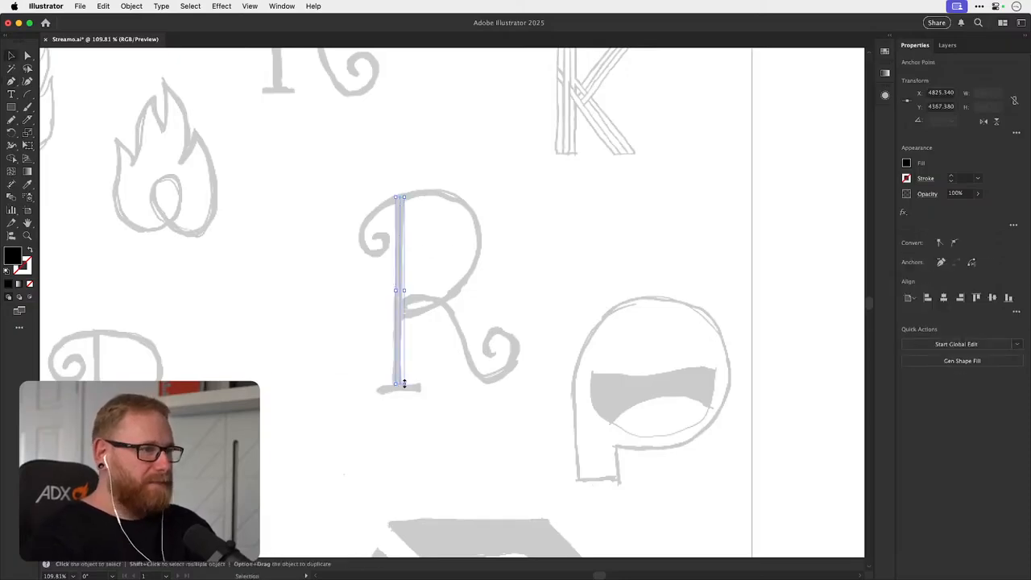
- Give the stem line no fill and a black stroke of 7 pt
key("v")
left_click(29, 284)
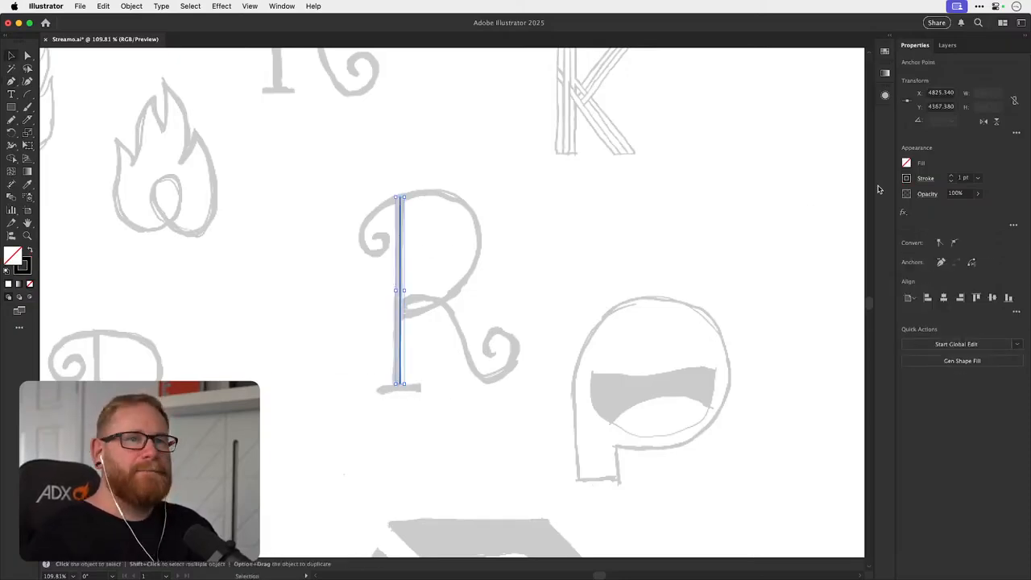
left_click(951, 175)
left_click(951, 175)
left_click(951, 174)
left_click(951, 175)
left_click(951, 175)
left_click(951, 174)
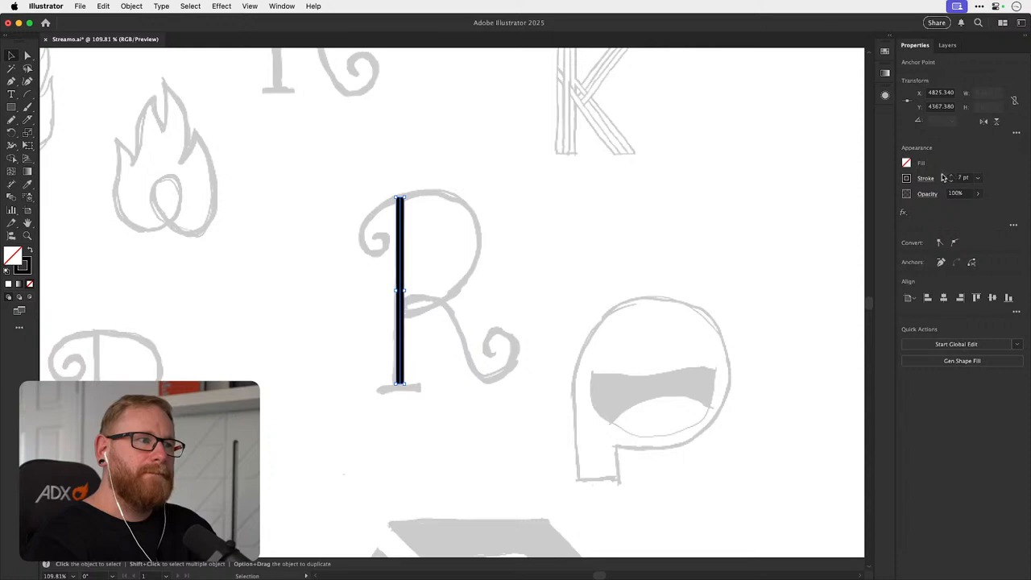
left_click(451, 302)
scroll(440, 287, "up", 5)
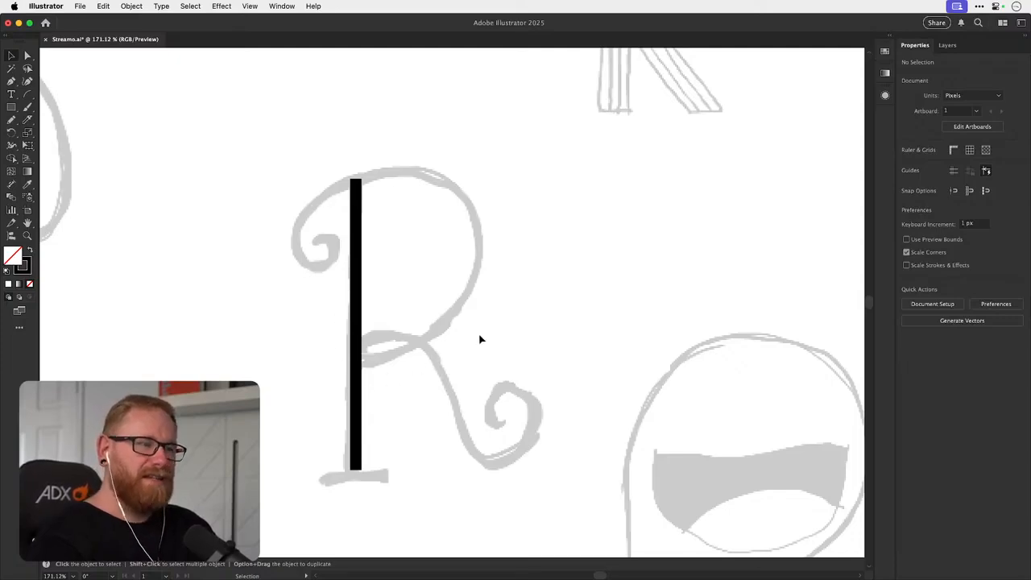
- Draw an ellipse about 124 × 98 px beside the stem and rotate it about 22° counterclockwise
left_click(11, 82)
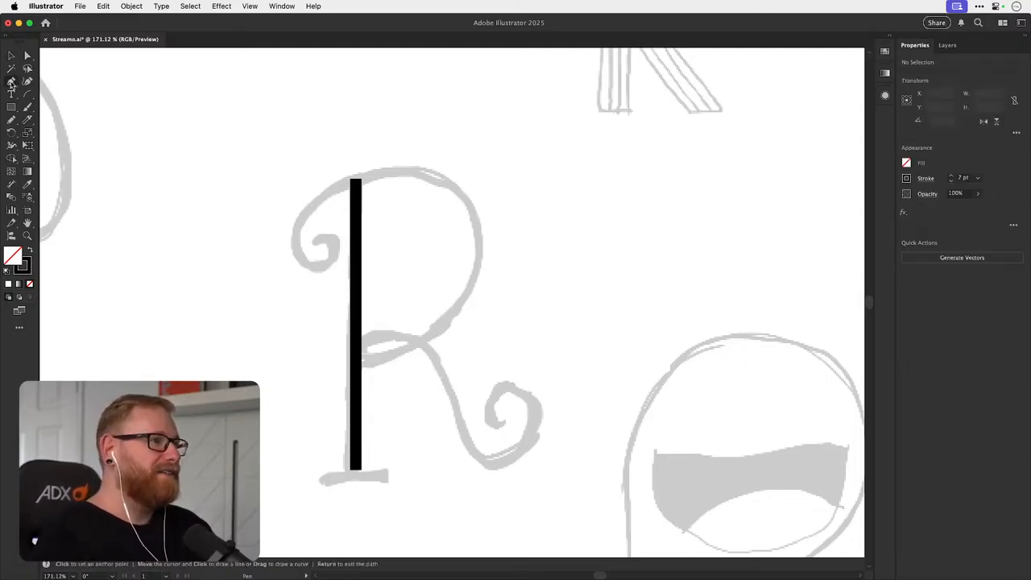
left_click(11, 107)
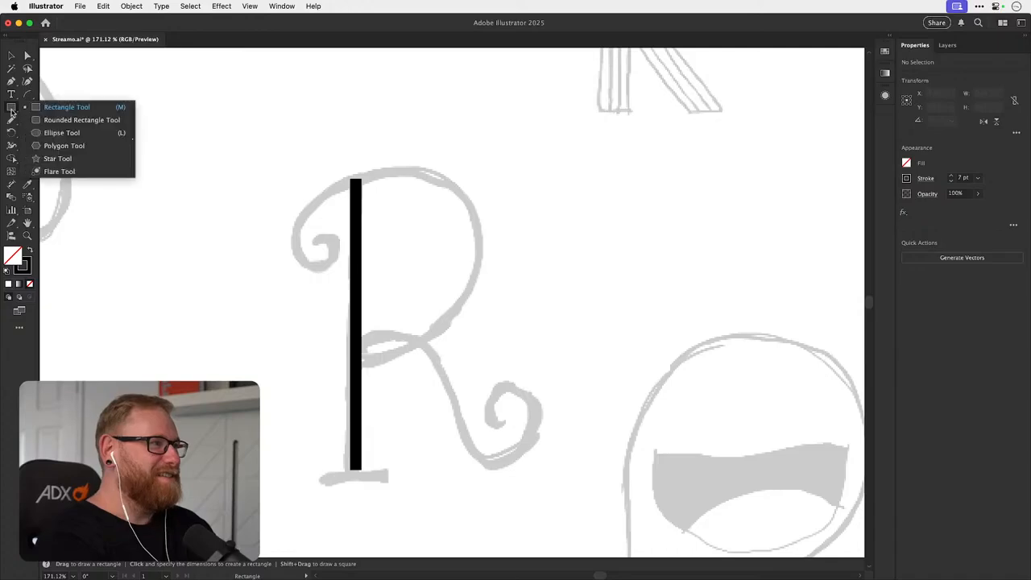
left_click(32, 133)
left_click_drag(381, 246, 588, 412)
key("r")
left_click_drag(598, 370, 596, 327)
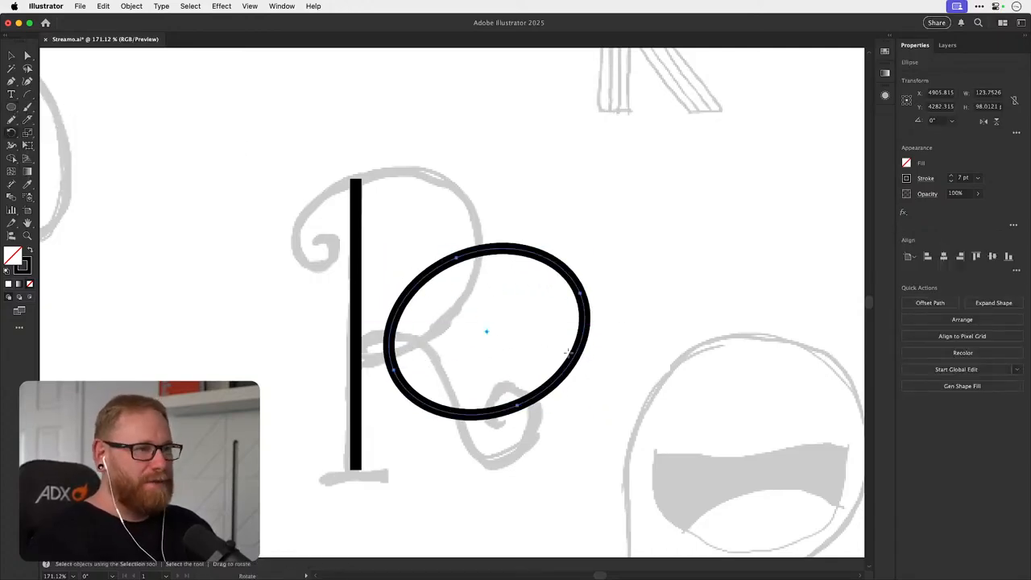
- Move the tilted ellipse over the R sketch's bowl and enlarge it to about 132 × 117 px
key("v")
left_click_drag(563, 366, 557, 313)
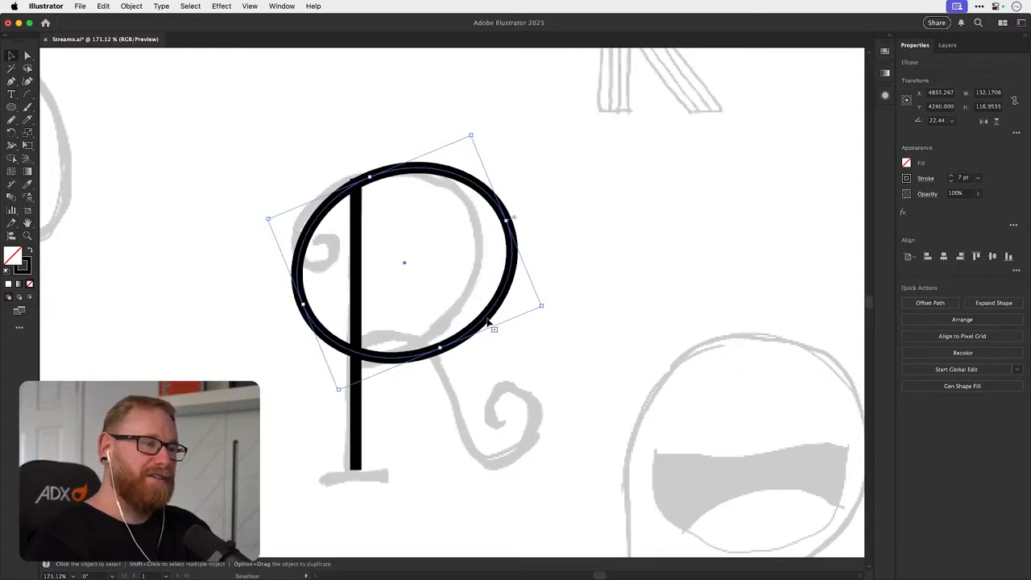
left_click_drag(475, 329, 468, 327)
- Shift the ellipse in outline view so its path meets the stem's top end, and return to preview
key("super+y")
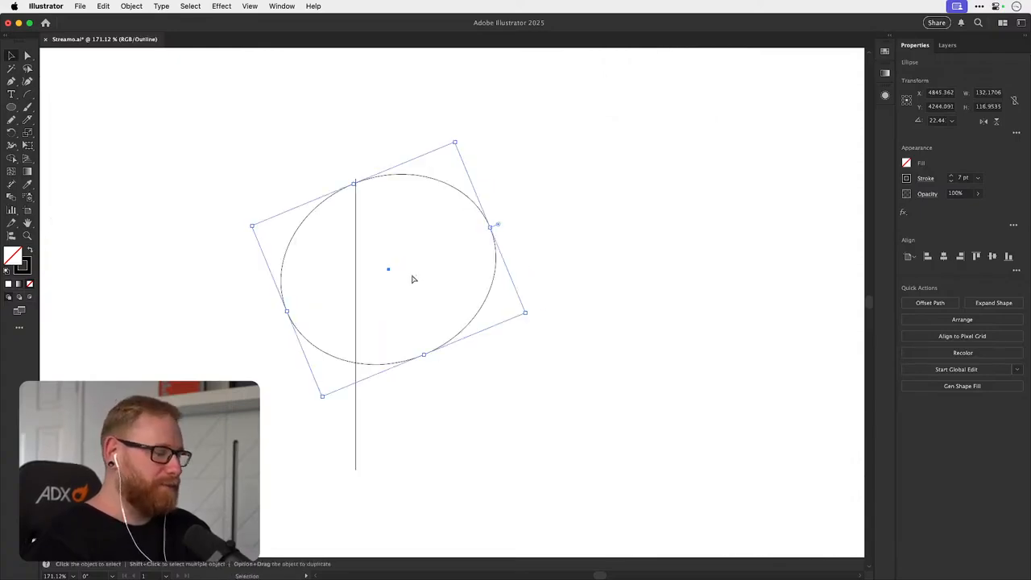
key("z")
left_click_drag(347, 159, 543, 230)
key("v")
left_click_drag(422, 306, 426, 279)
key("a")
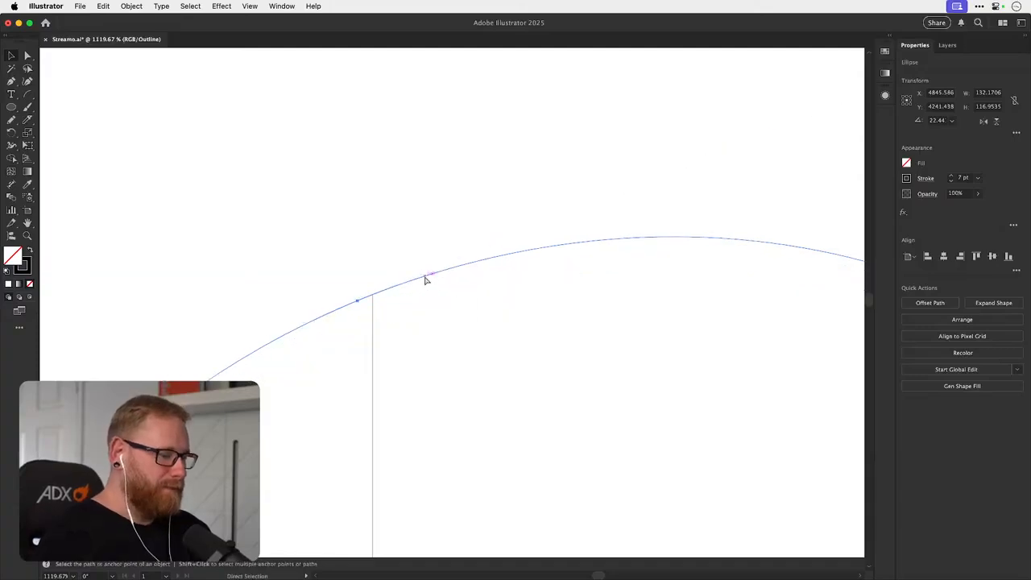
key("super+y")
key("super+minus")
key("super+minus")
key("super+minus")
key("super+minus")
key("super+minus")
key("super+minus")
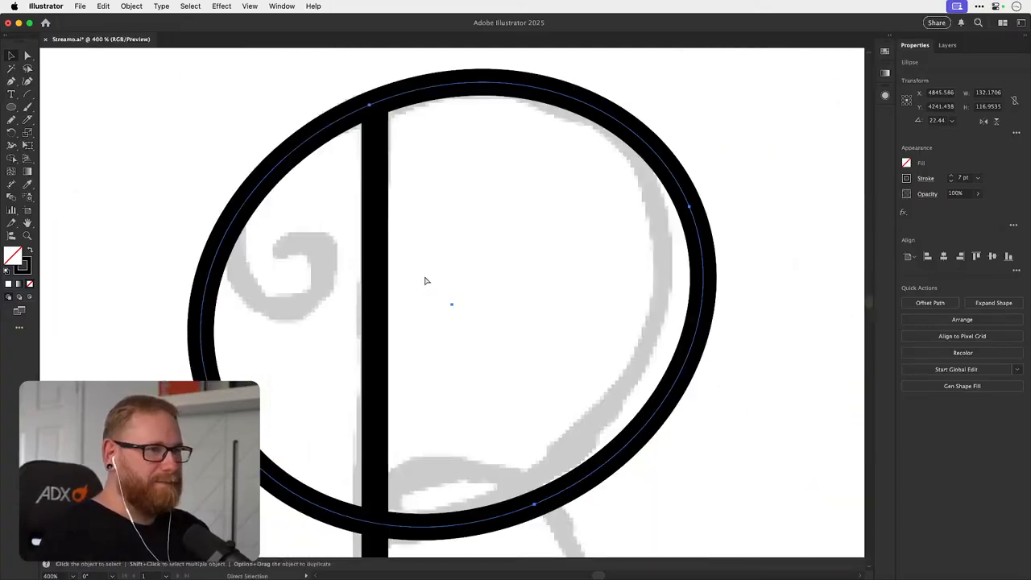
key("v")
key("z")
left_click_drag(457, 410, 545, 356)
left_click_drag(423, 424, 426, 436)
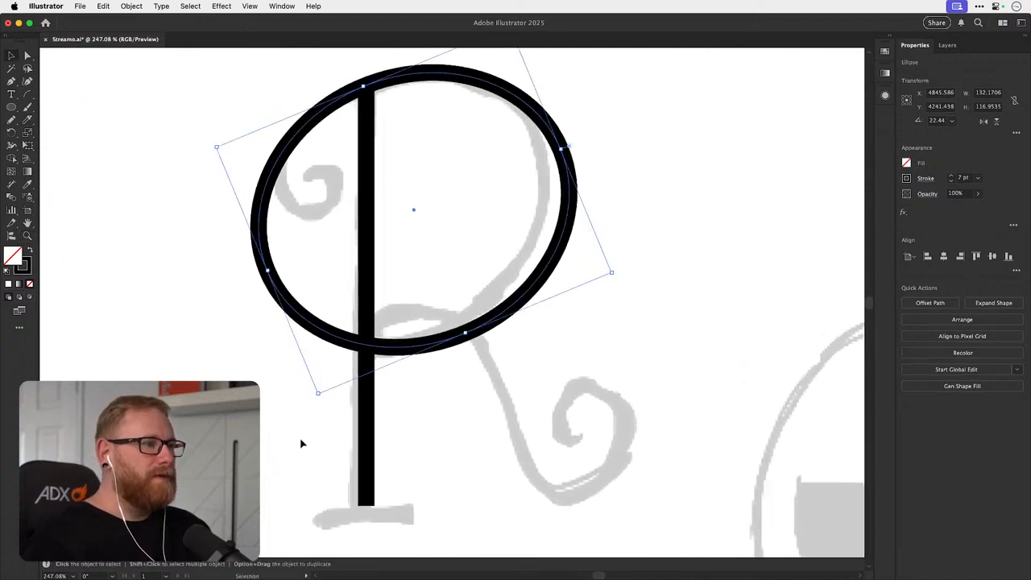
- Draw a short horizontal serif line with the Pen tool across the foot of the stem
left_click(301, 442)
key("p")
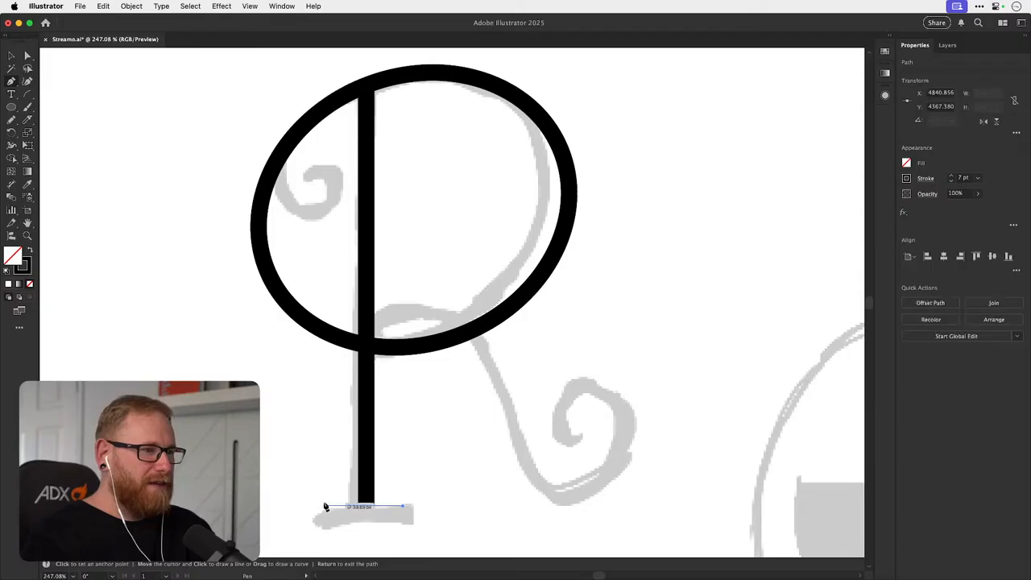
left_click(329, 505)
key("v")
left_click(432, 464)
left_click_drag(426, 465, 420, 480)
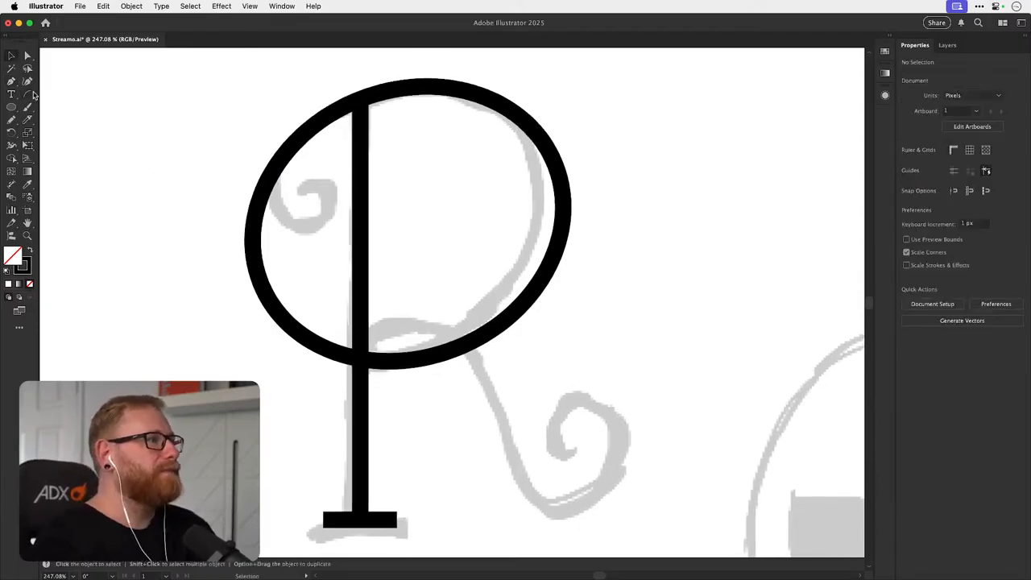
- Draw a spiral to the left of the R and delete its innermost anchor points
left_click(28, 95)
left_click(58, 120)
left_click_drag(143, 191, 205, 243)
key("a")
left_click(195, 219)
left_click(135, 193)
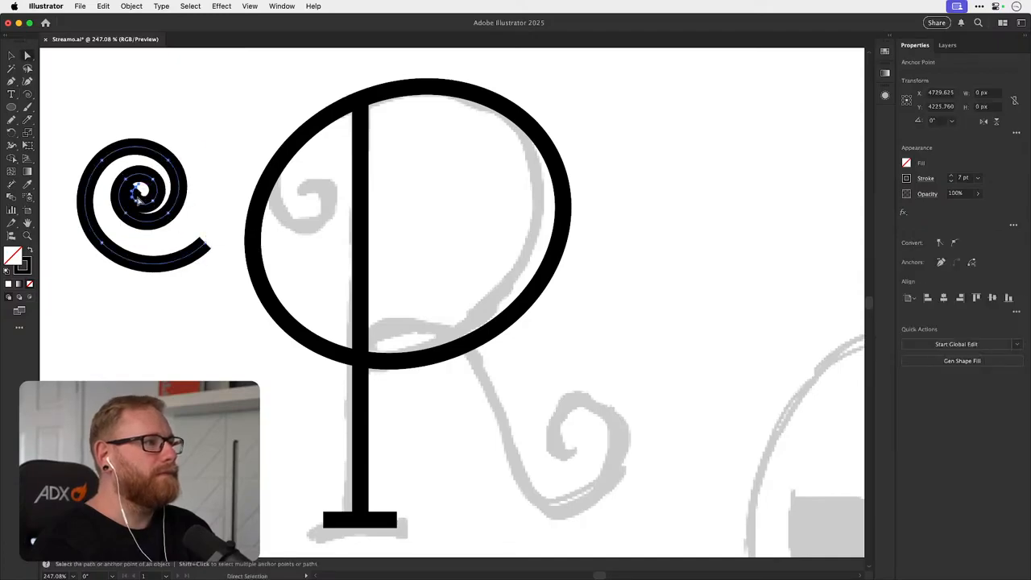
left_click(135, 200, "shift")
key("v")
key("Delete")
- Flip the spiral horizontally and rotate it so its outer end lies at the top, placed slightly lower beside the ellipse
left_click(174, 221)
left_click(174, 207)
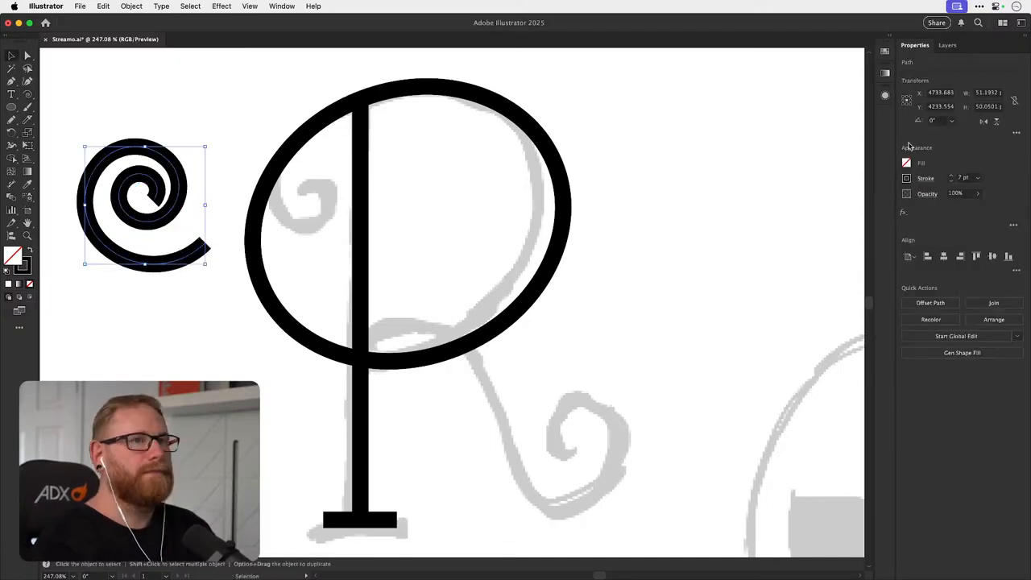
left_click(983, 121)
key("r")
left_click_drag(233, 174, 130, 276)
key("v")
left_click(222, 234)
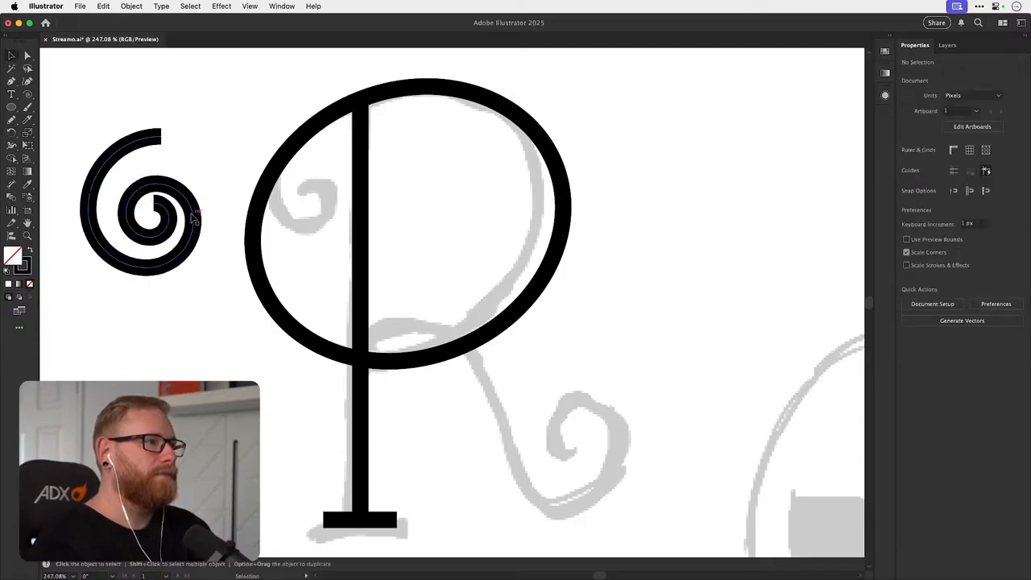
left_click_drag(194, 217, 199, 262)
- Remove the ellipse's upper segment to the left of the stem, leaving the bowl open on that side
key("a")
left_click(258, 243)
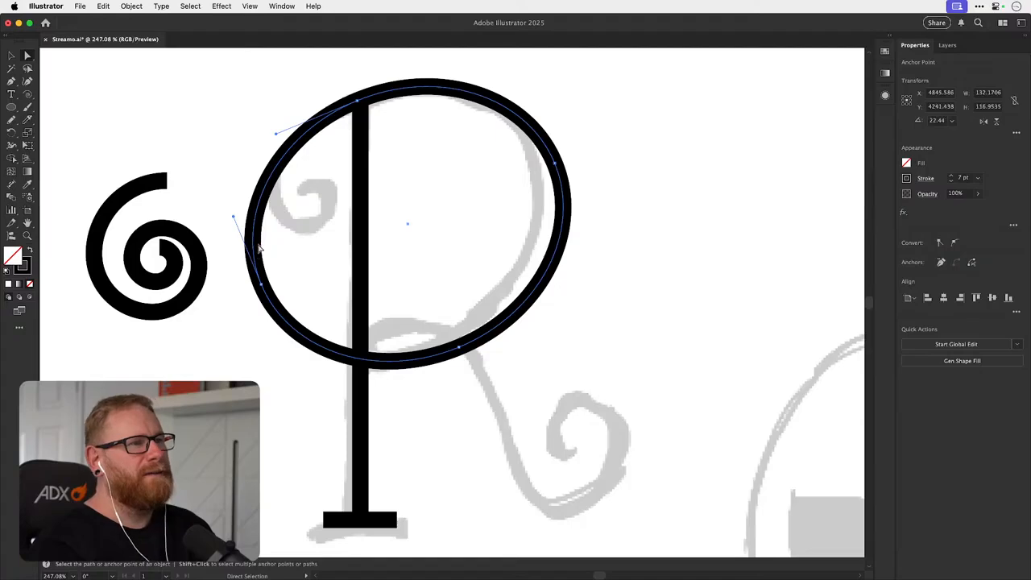
key("super+shift+a")
left_click(254, 231)
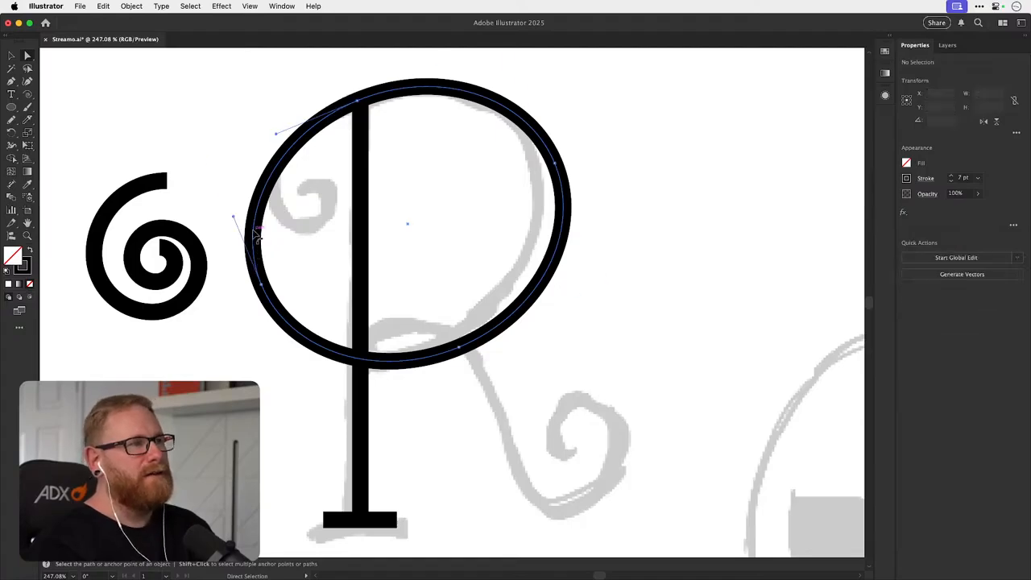
key("super+x")
key("super+shift+a")
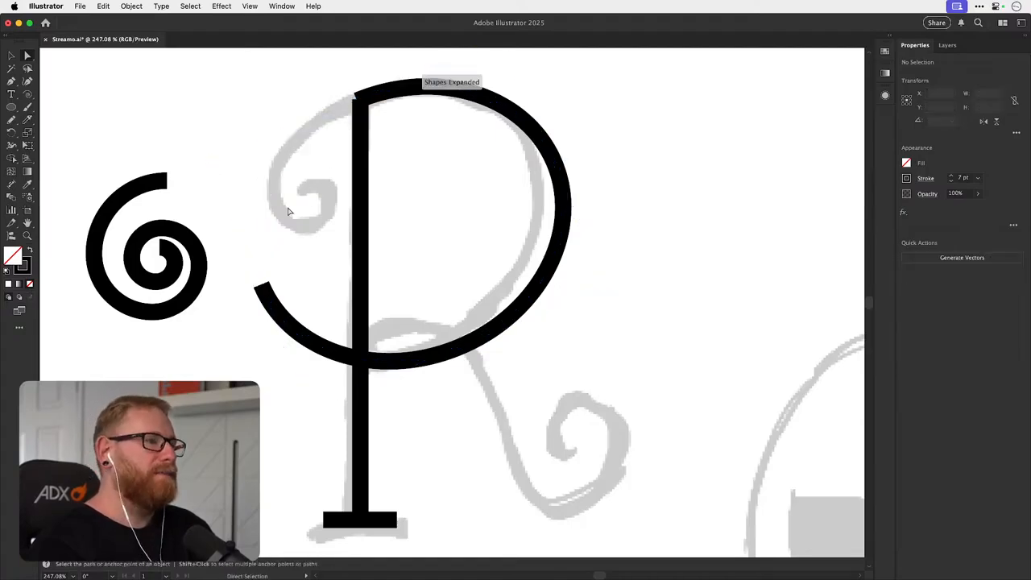
key("v")
key("super+y")
key("super+y")
key("v")
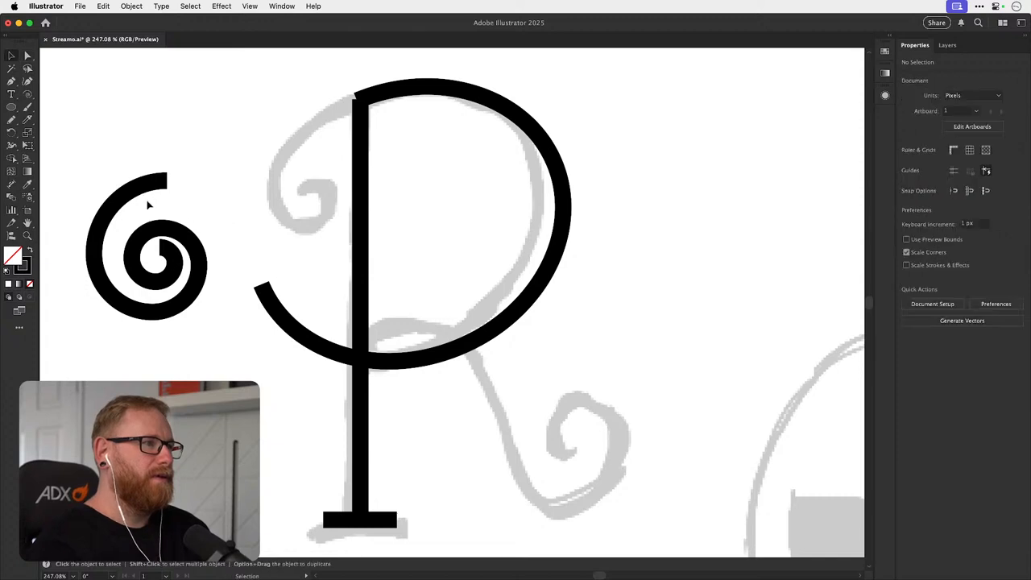
- Position the spiral against the stem's upper end, enlarge it slightly, and move it back out to the left of the R
left_click_drag(146, 186, 339, 107)
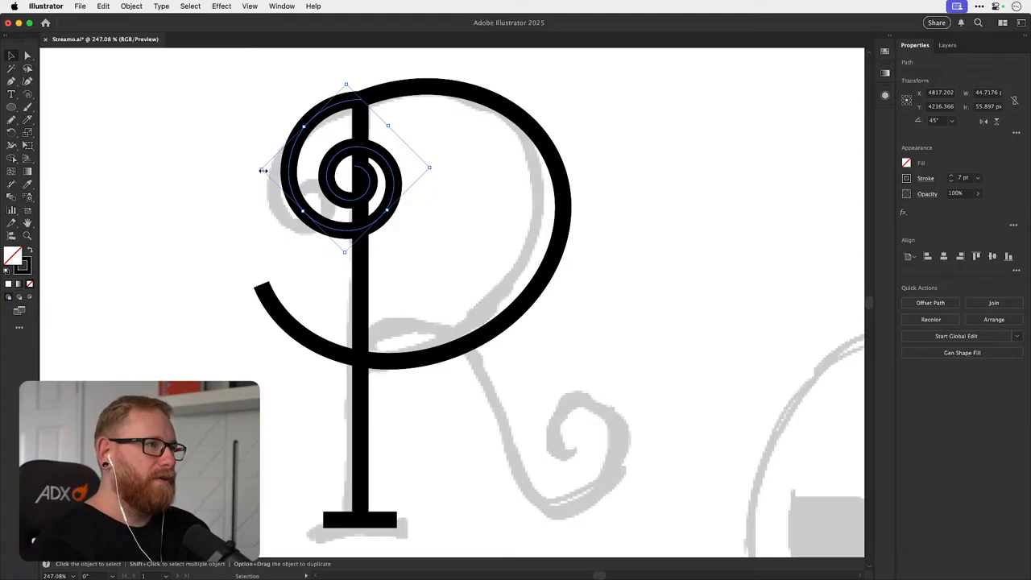
left_click_drag(264, 170, 197, 204)
left_click_drag(346, 199, 228, 236)
- Cut away the three innermost anchor points of the spiral one after another to shorten its inner turn
key("a")
left_click(223, 215)
left_click(211, 201)
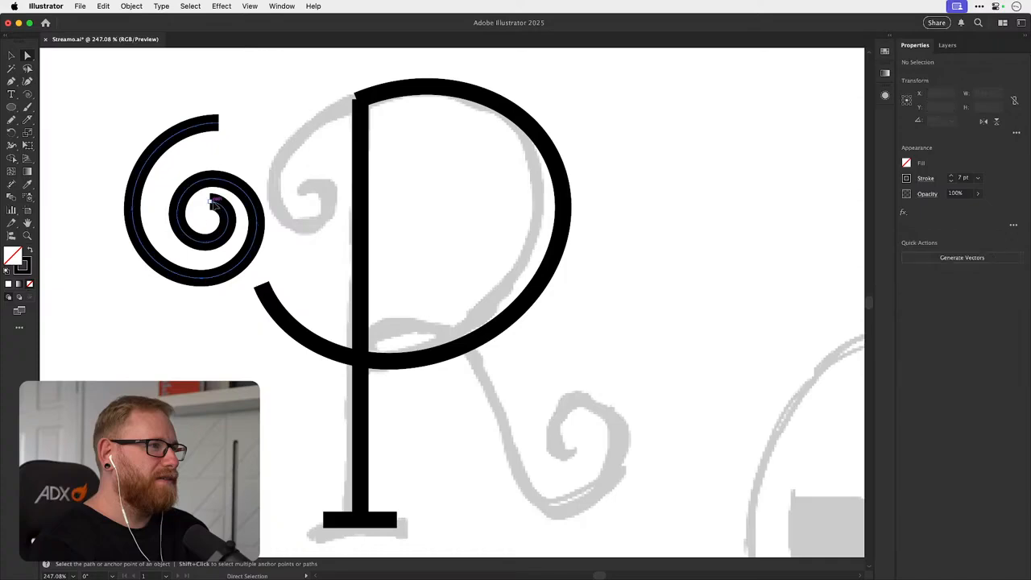
key("super+x")
left_click(227, 220)
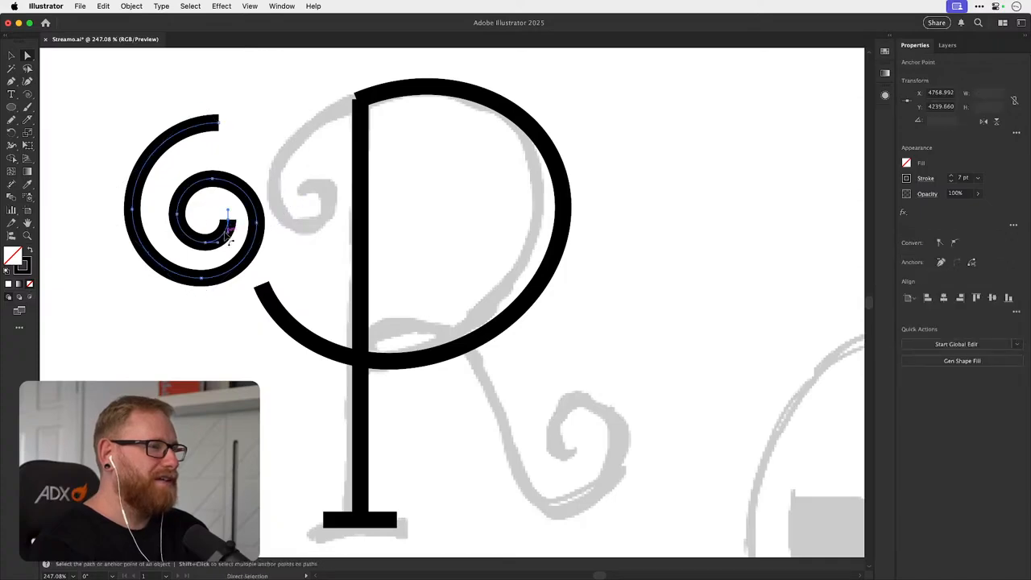
key("super+x")
left_click(216, 240)
left_click(206, 243)
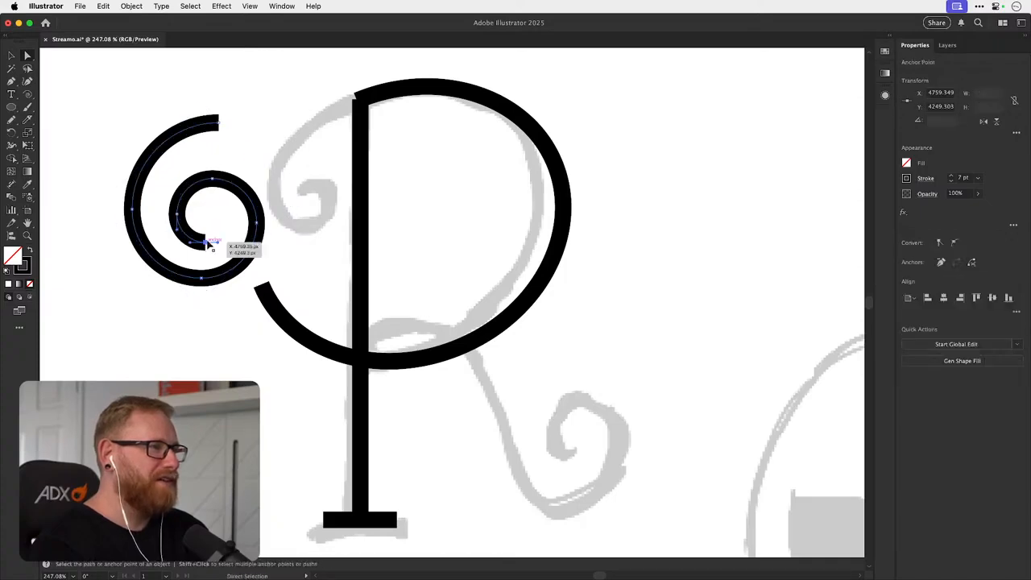
key("super+x")
- Try removing one more inner anchor and moving the spiral onto the sketched curl, and undo these changes
left_click(181, 224)
left_click(177, 214)
key("super+x")
key("v")
left_click(228, 197)
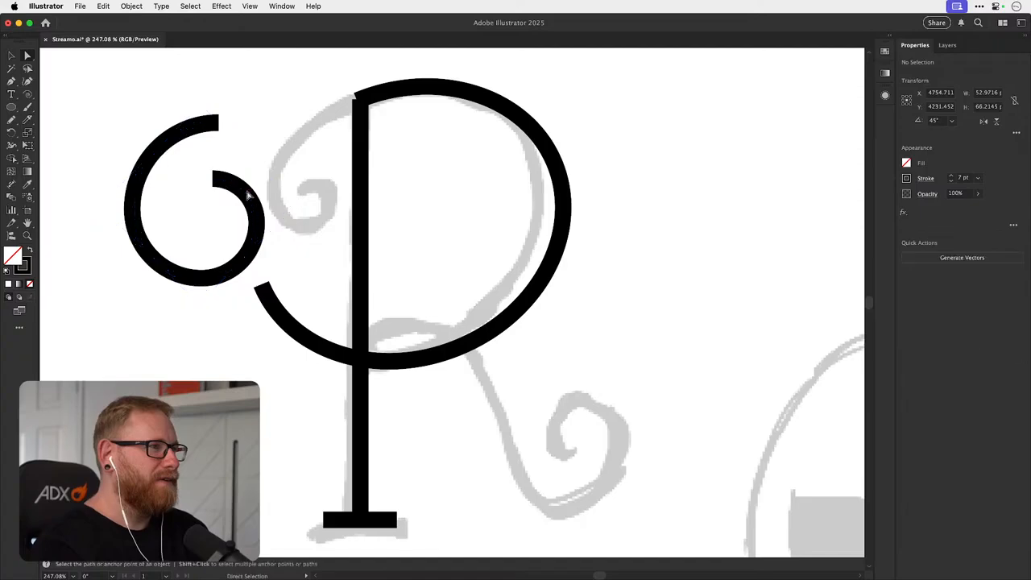
left_click_drag(257, 201, 338, 175)
key("super+z")
key("super+z")
key("super+z")
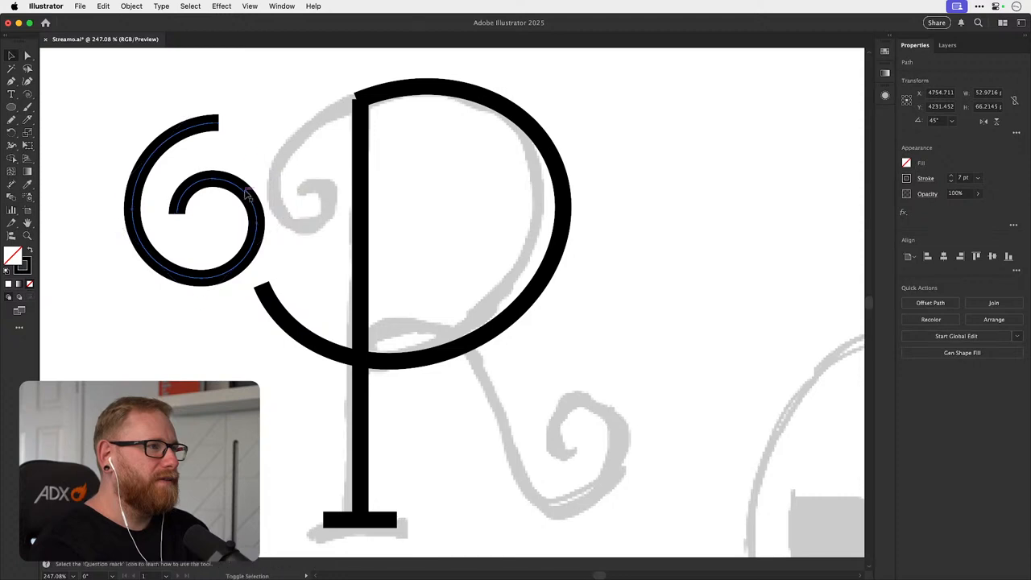
- Scale the spiral down to about 32 × 41 px and place it over the sketched curl left of the stem
key("s")
left_click_drag(247, 195, 346, 207)
key("v")
- Delete the outermost anchor point of the small spiral, opening its upper side toward the stem
key("z")
left_click_drag(314, 190, 296, 282)
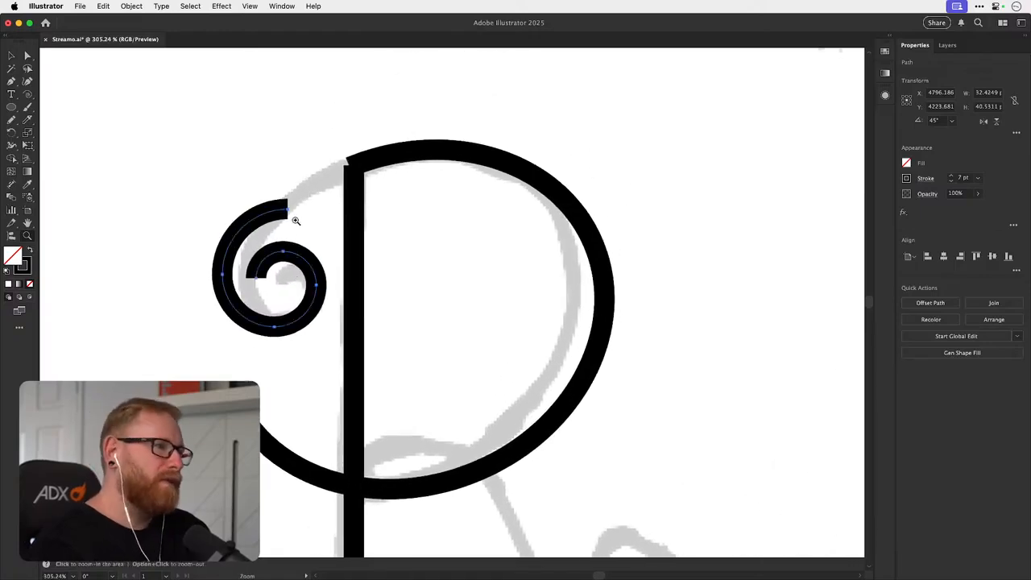
left_click_drag(298, 206, 304, 187)
key("v")
left_click(302, 186)
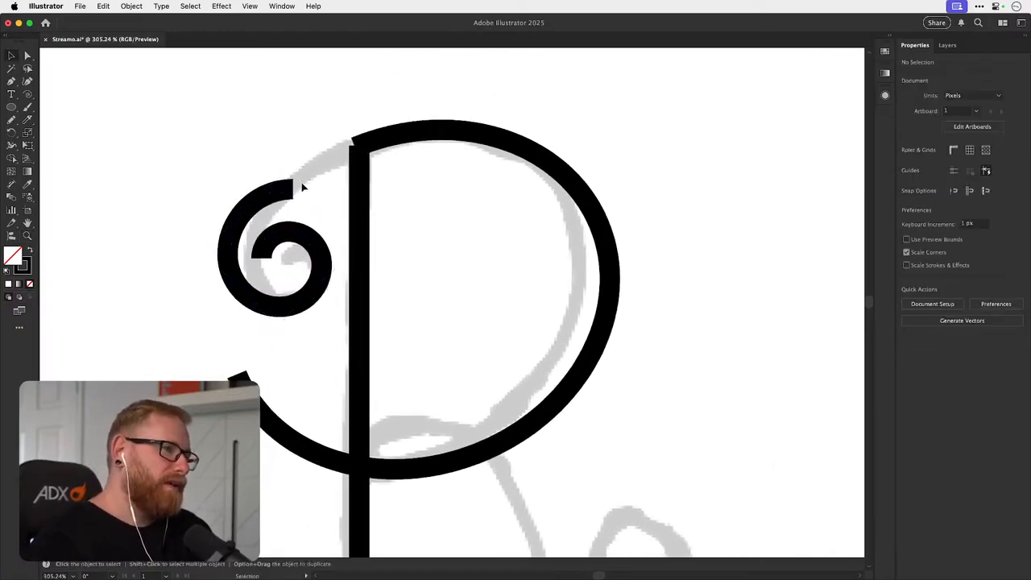
key("a")
left_click(296, 191)
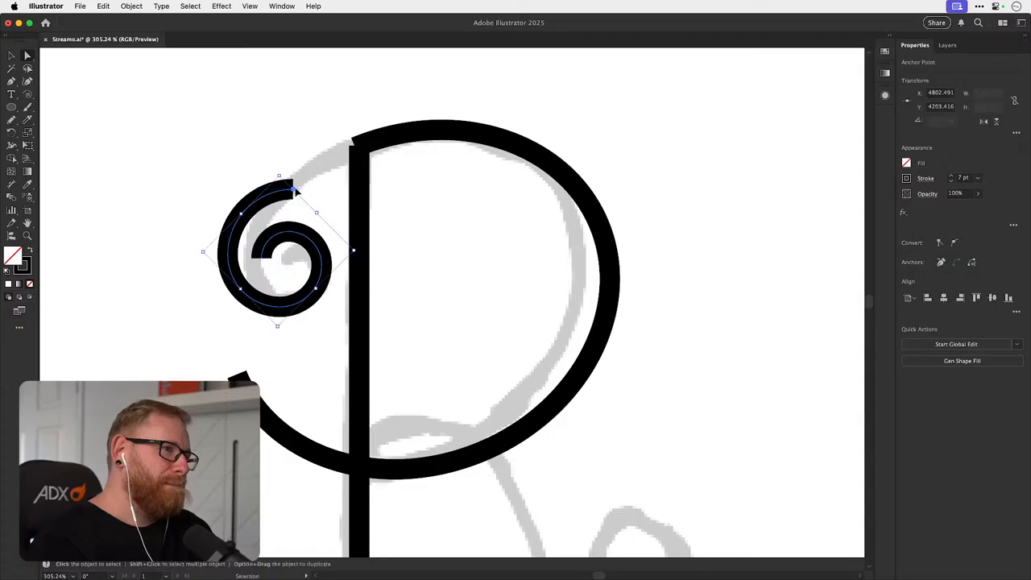
key("Delete")
key("v")
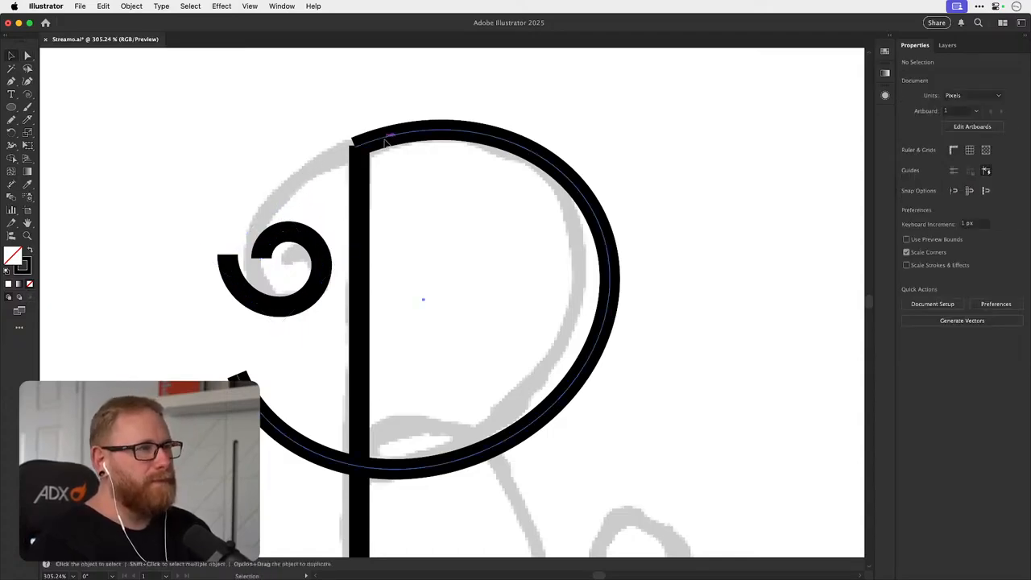
- Draw a smooth curve with the Pen tool from the stem's top end to the outer end of the curl
left_click(390, 148)
key("p")
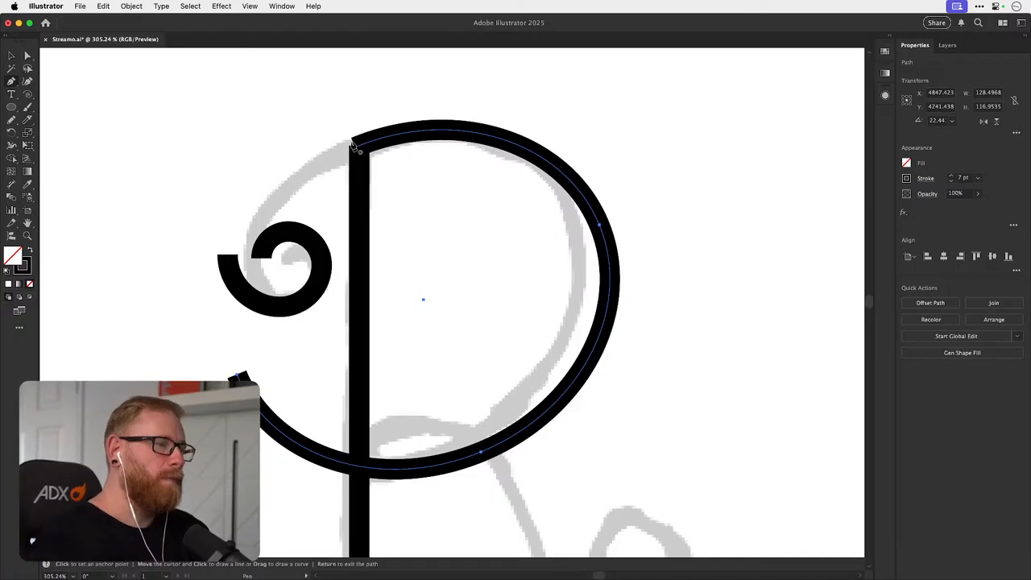
left_click(320, 204, "super")
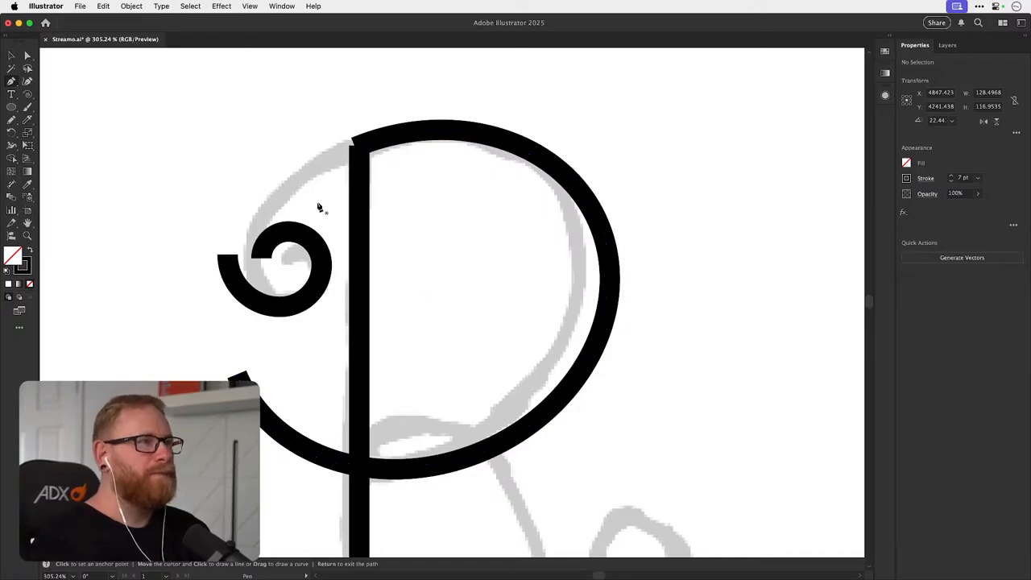
left_click(358, 146)
left_click_drag(227, 258, 222, 337)
left_click(342, 164, "super")
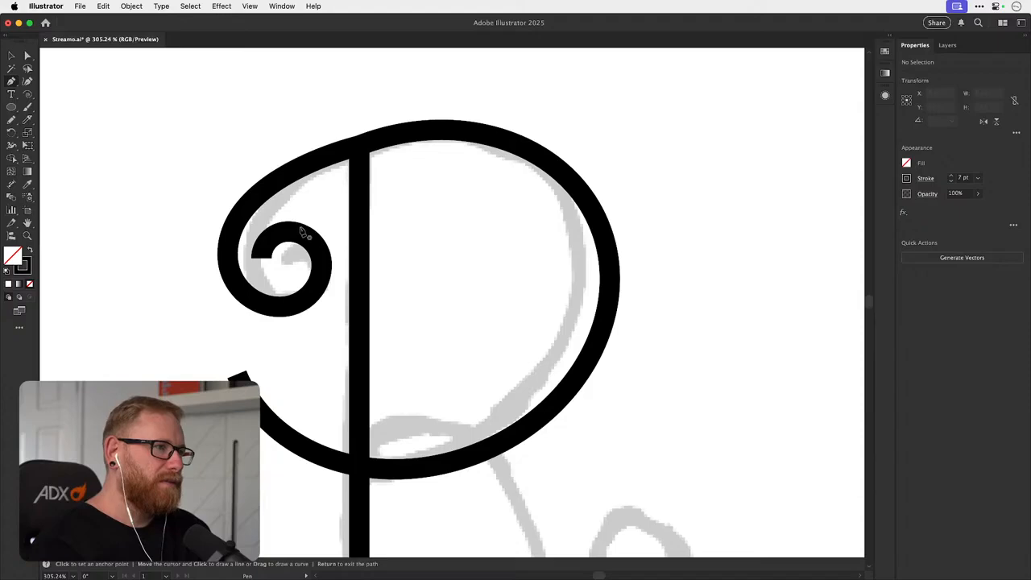
- Move the curl's lower anchor points slightly down, lengthening the curve that connects them to the stem
key("v")
key("a")
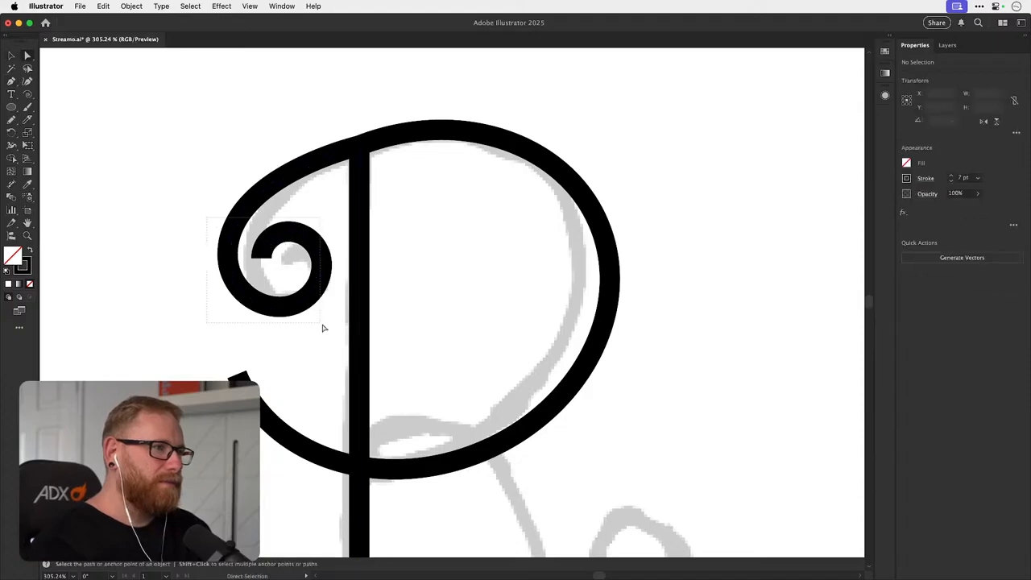
left_click_drag(322, 328, 322, 287)
key("v")
left_click(513, 258)
key("space")
left_click_drag(469, 259, 463, 161)
left_click_drag(470, 229, 440, 187)
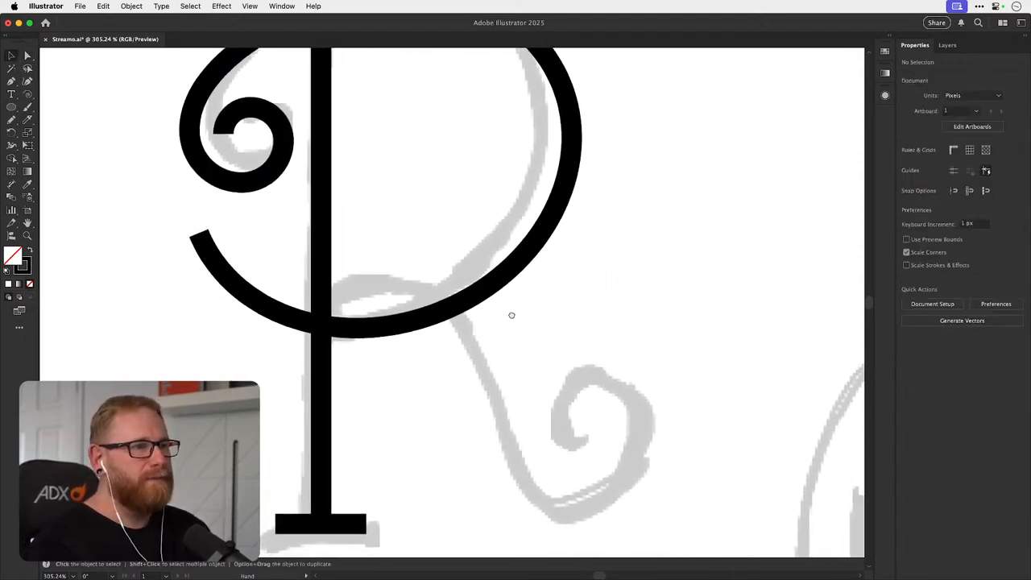
left_click_drag(516, 330, 461, 302)
- Duplicate the finished curl path onto the sketched curl at the end of the R's leg
left_click_drag(220, 156, 239, 247)
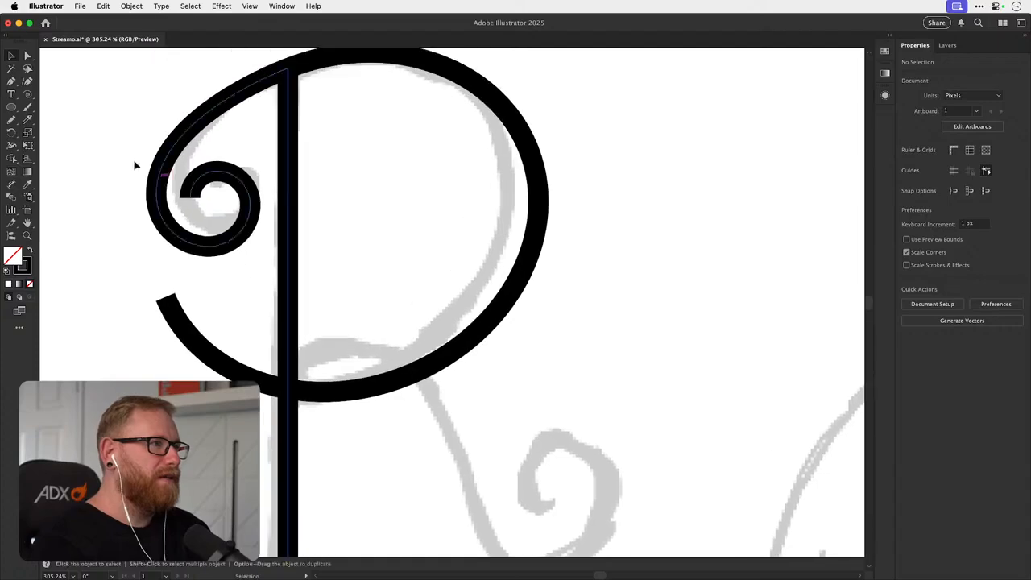
key("a")
left_click_drag(116, 114, 288, 271)
key("space")
left_click_drag(421, 368, 348, 226)
key("v")
left_click(431, 325)
left_click(327, 256)
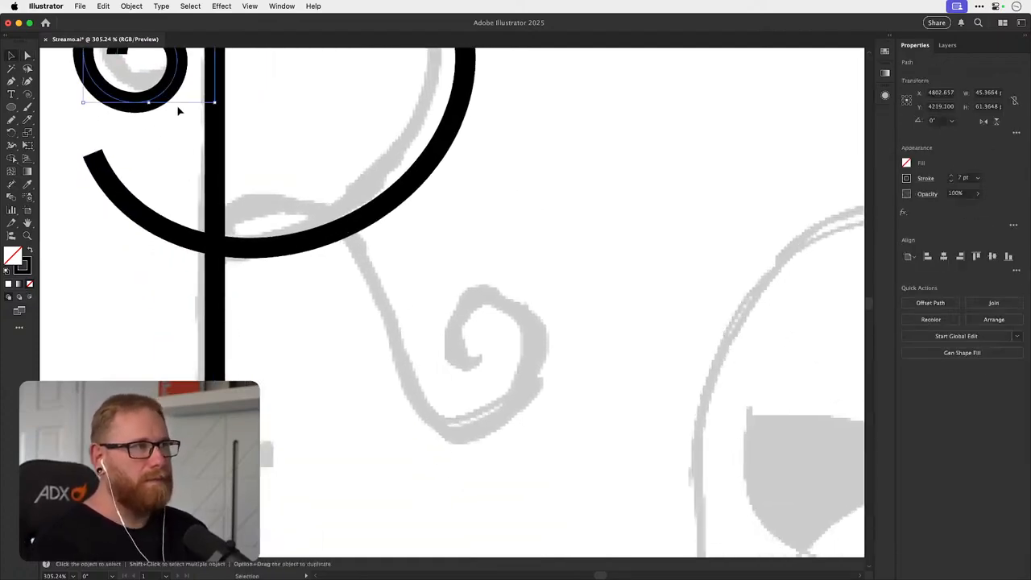
left_click_drag(169, 100, 500, 409)
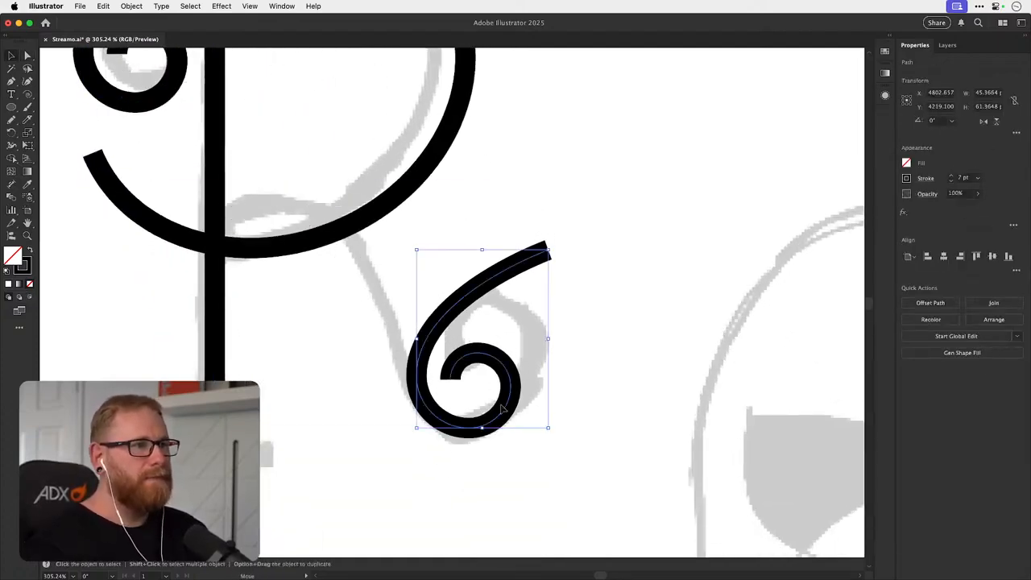
- Try the copied curl flipped horizontally beside the leg's sketch, and flip it back to its original orientation
left_click(982, 122)
left_click_drag(531, 334, 592, 295)
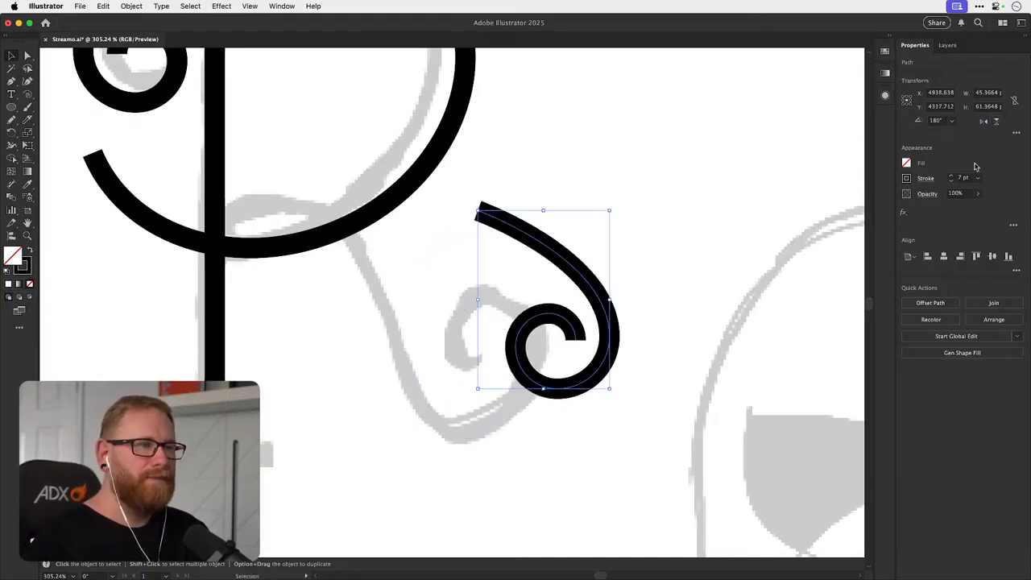
left_click(983, 121)
left_click_drag(516, 271, 455, 314)
- Delete the top end anchor of the copied curl and shift the remaining curl onto the sketched leg curl
key("a")
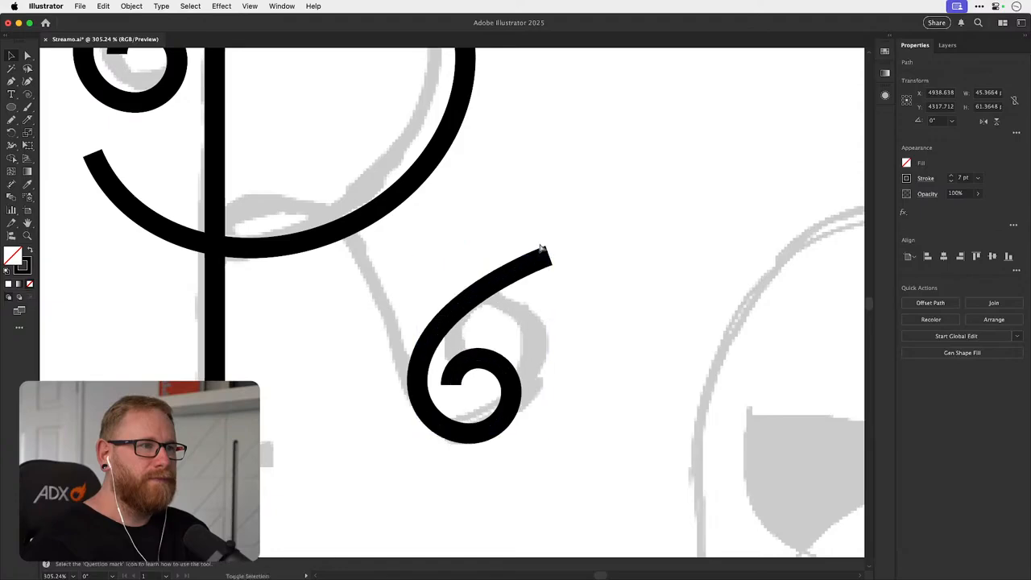
left_click(548, 253)
key("v")
key("Delete")
left_click(554, 255)
left_click_drag(511, 375, 539, 337)
left_click_drag(475, 345, 496, 361)
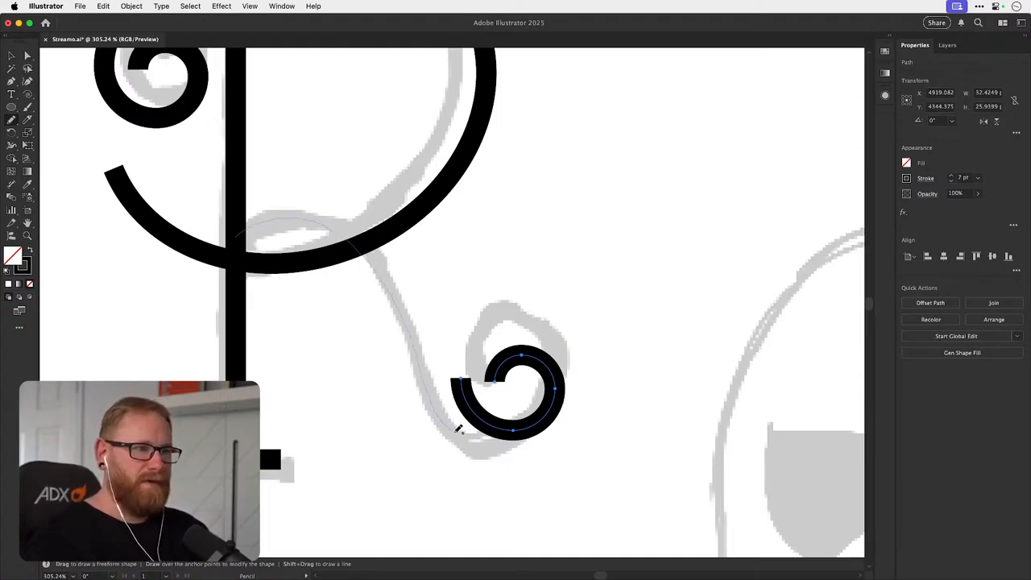
- Draw the R's leg with the Pencil tool from the stem over the bowl to the curl, about 85 × 76 px
left_click_drag(482, 438, 483, 439)
key("v")
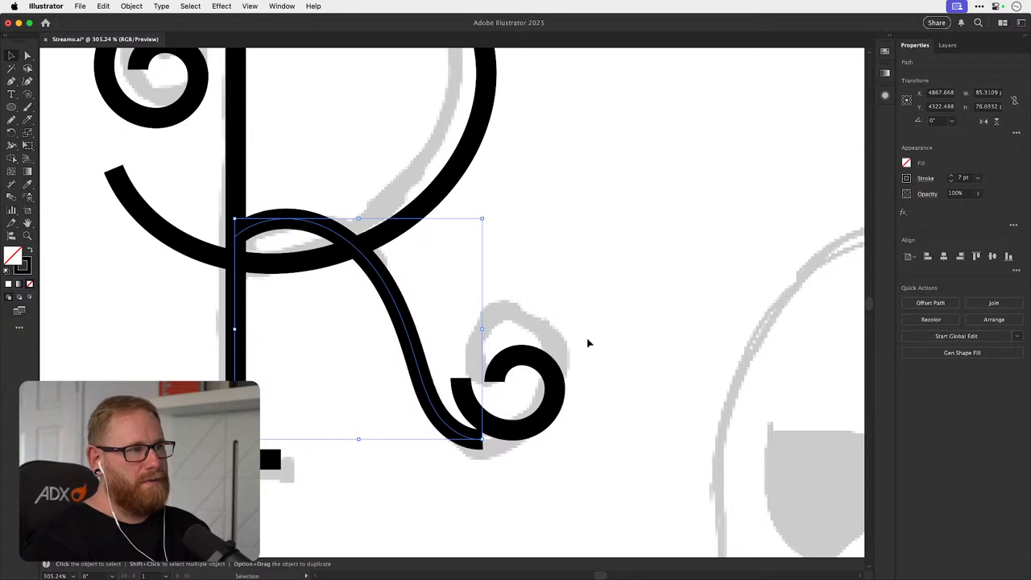
left_click(606, 311)
- Delete the leg curl's outermost anchor, attach its open end to the leg's end, and enlarge it toward the sketch
left_click(476, 383)
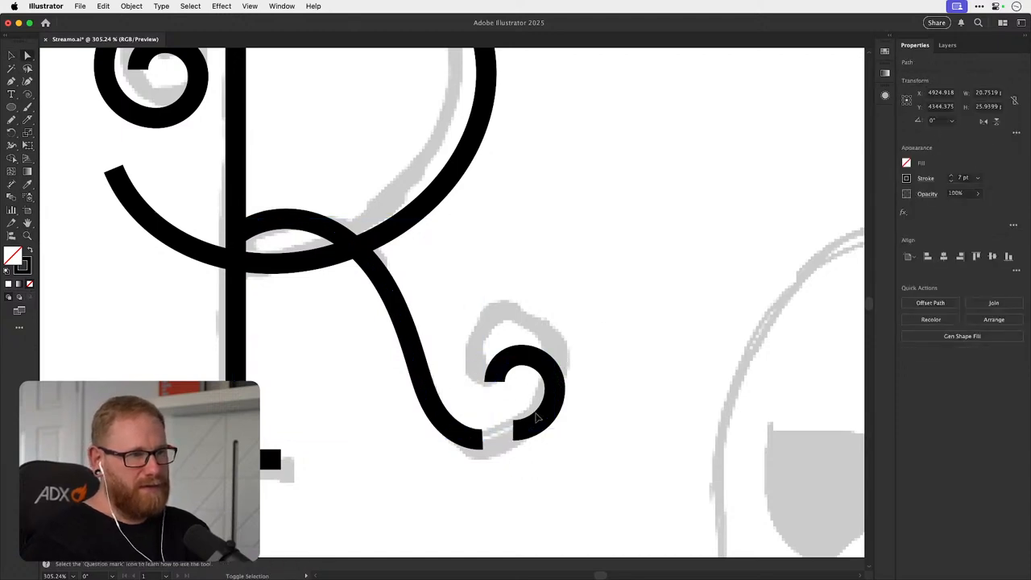
key("v")
left_click_drag(535, 427, 509, 436)
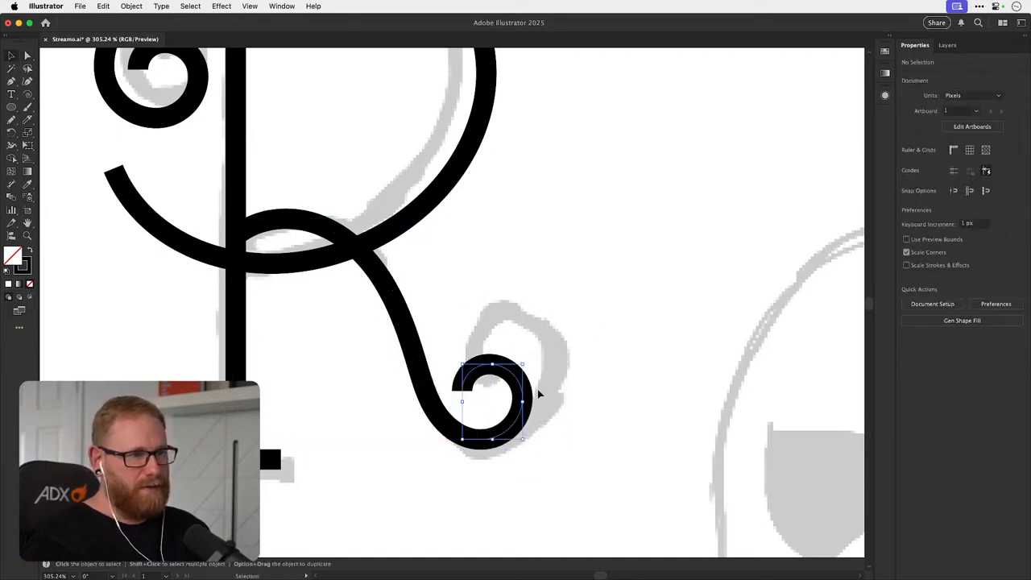
left_click_drag(536, 355, 559, 321)
- Average the meeting end anchors of the leg and its curl, and join them into one continuous path
left_click_drag(478, 442, 532, 429)
key("a")
left_click_drag(486, 513, 521, 392)
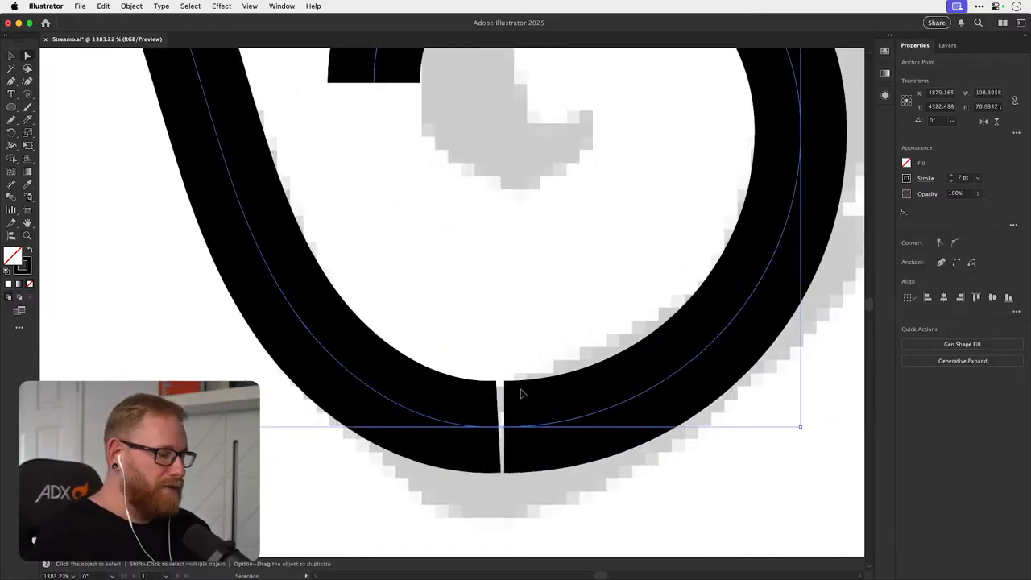
key("alt+super+j")
key("Return")
key("super+j")
key("v")
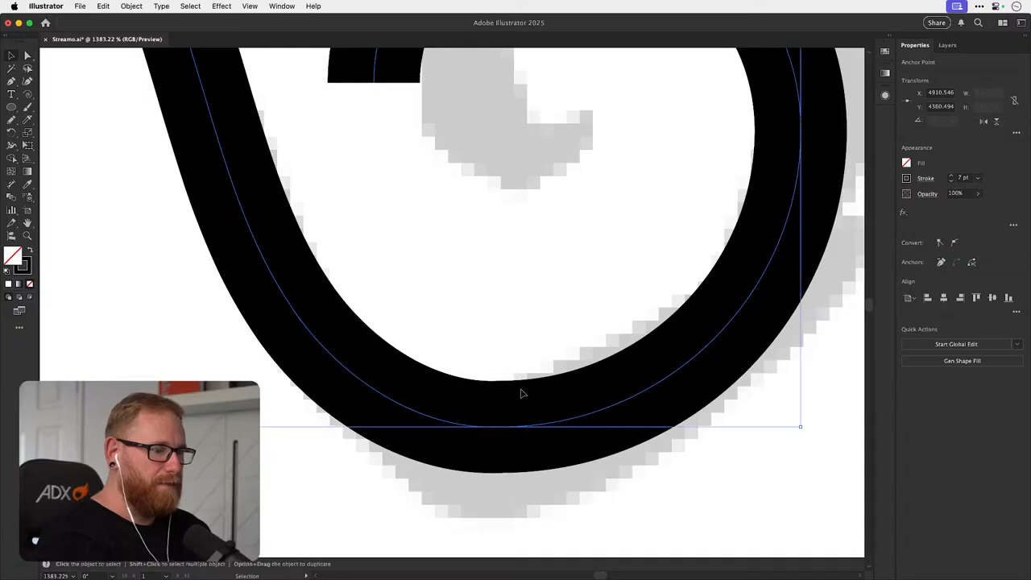
key("super+shift+a")
- Move the serif and the stem's lower end upward together to shorten the stem
key("super+minus")
key("super+minus")
key("super+minus")
key("super+minus")
key("super+minus")
key("super+minus")
key("super+minus")
left_click_drag(437, 329, 539, 346)
left_click_drag(444, 372, 476, 359)
key("a")
left_click_drag(226, 433, 341, 351)
left_click_drag(272, 394, 274, 381)
left_click_drag(370, 331, 350, 426)
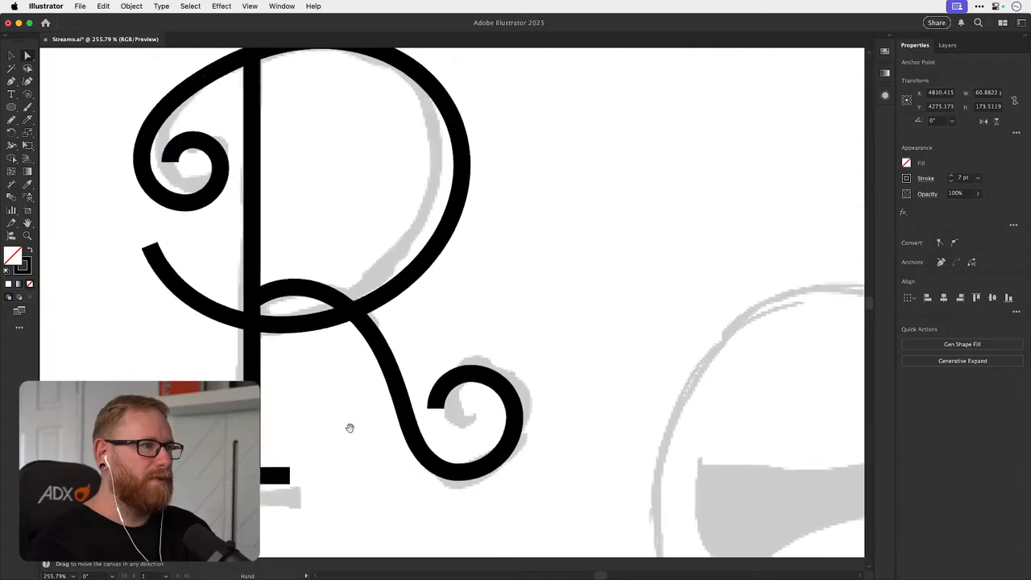
- Place copies of the complete R in the empty area to the right of the sketches and save the document
key("v")
key("super+minus")
key("super+minus")
left_click_drag(471, 289, 363, 366)
left_click(440, 269)
left_click_drag(260, 190, 392, 348)
left_click_drag(391, 353, 699, 346)
left_click_drag(624, 317, 258, 310)
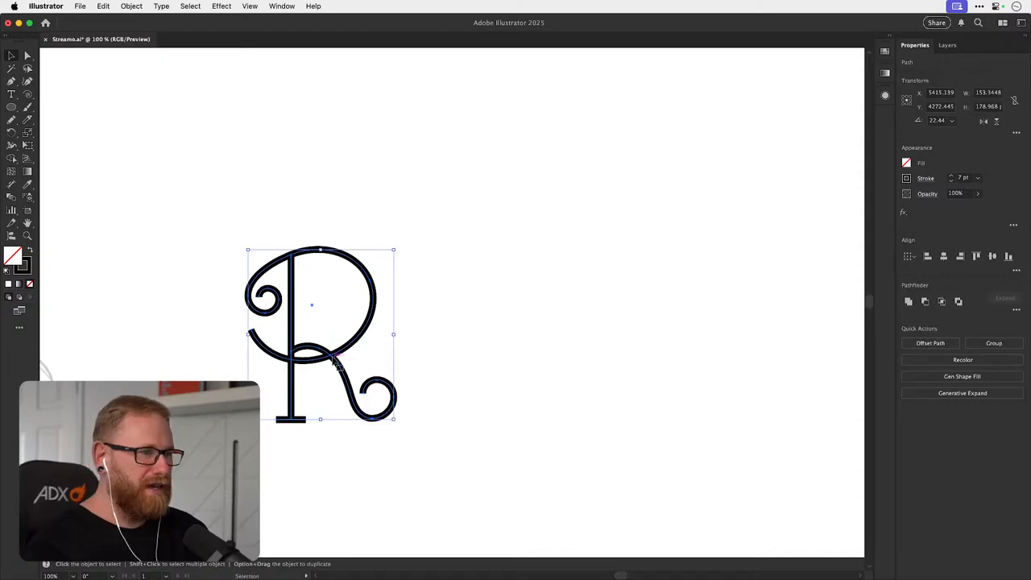
left_click_drag(368, 357, 609, 357)
mouse_move(522, 334)
left_mouse_down()
mouse_move(339, 318)
mouse_move(512, 329)
left_mouse_up()
key("super+s")
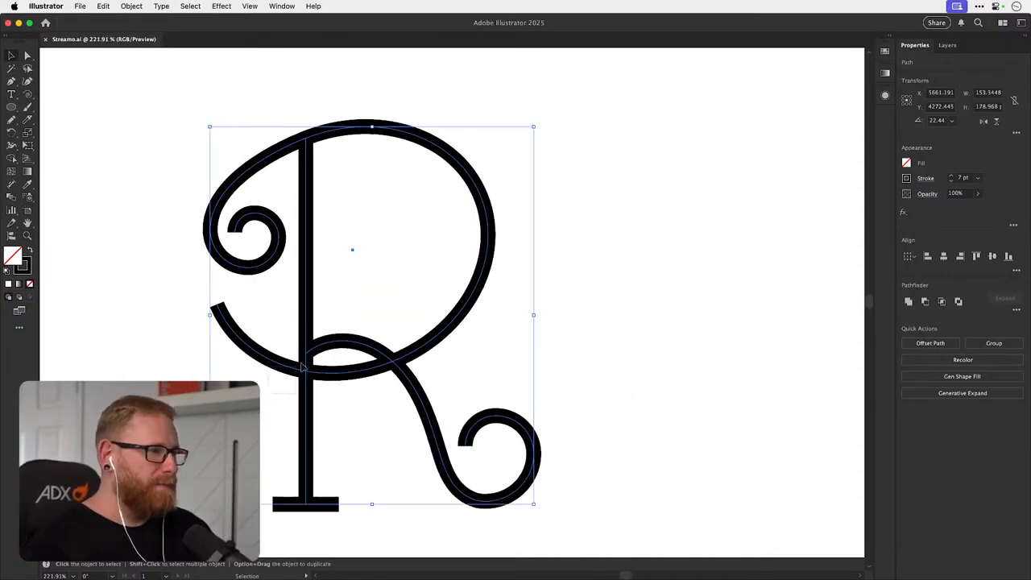
- Remove the bowl's lower tail to the left of the stem with the Shape Builder tool
key("shift+m")
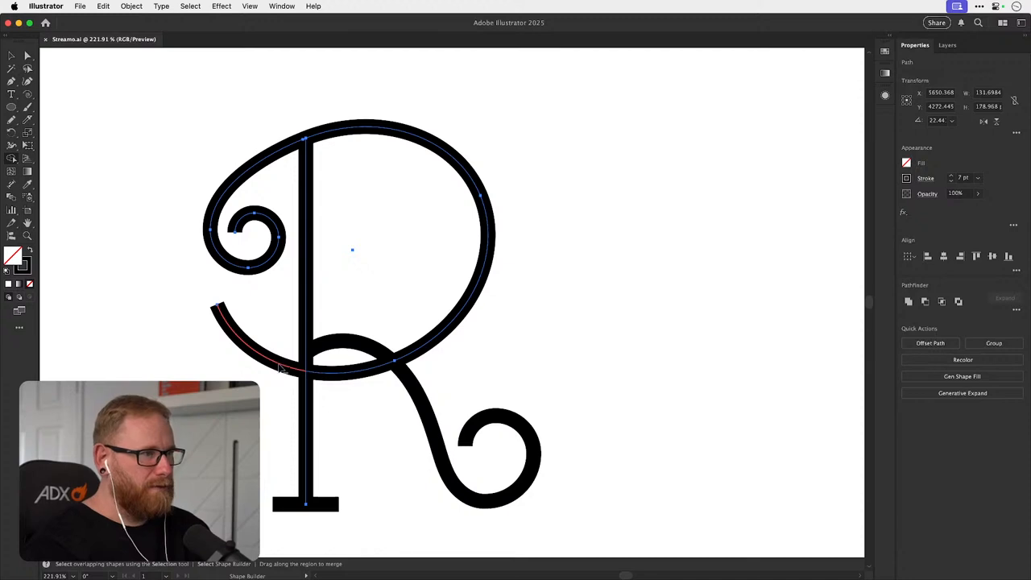
key("v")
left_click(513, 329)
scroll(300, 318, "down", 2)
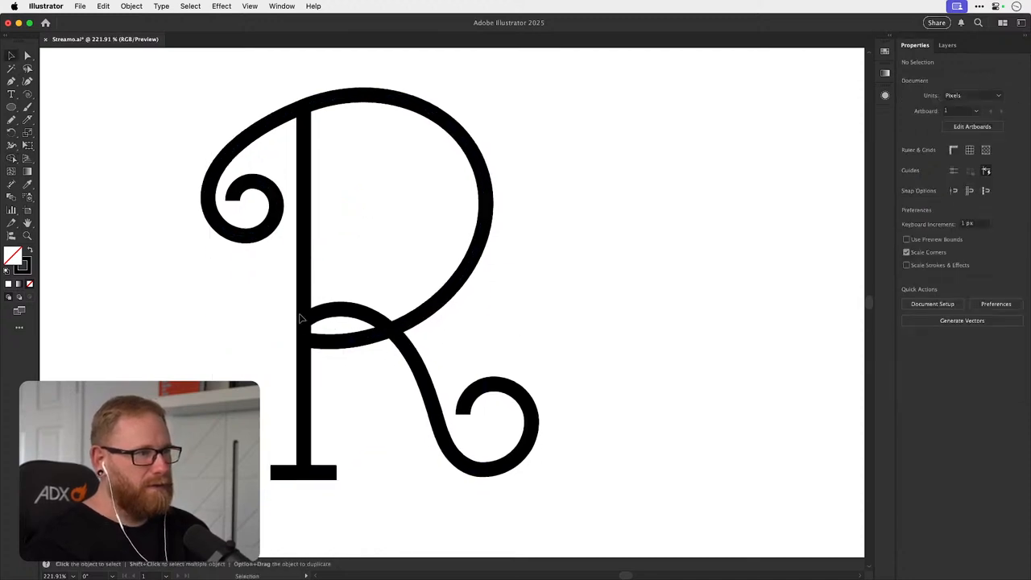
- Widen the serif at the stem's foot to about 36 px
key("z")
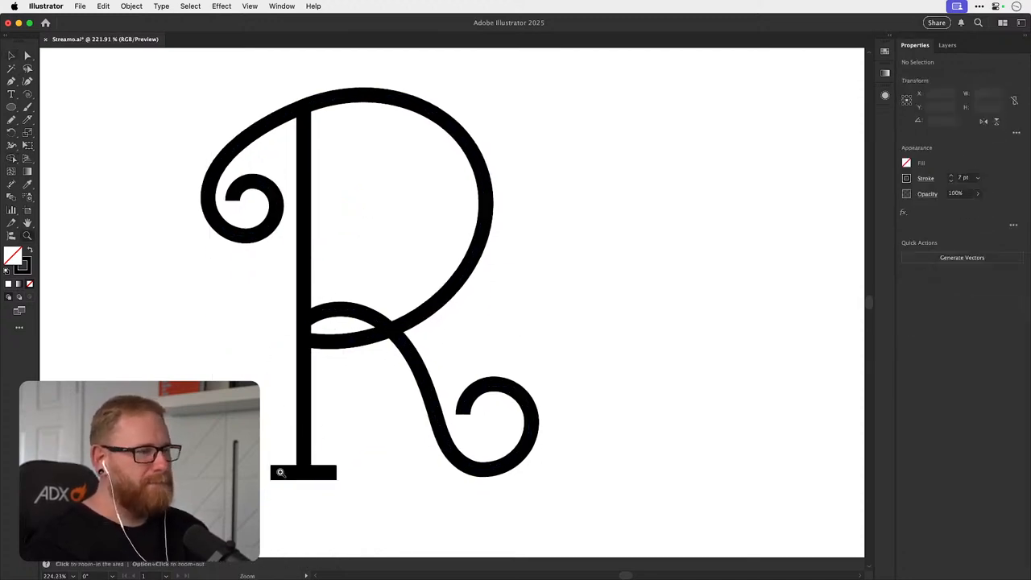
left_click_drag(276, 472, 332, 454)
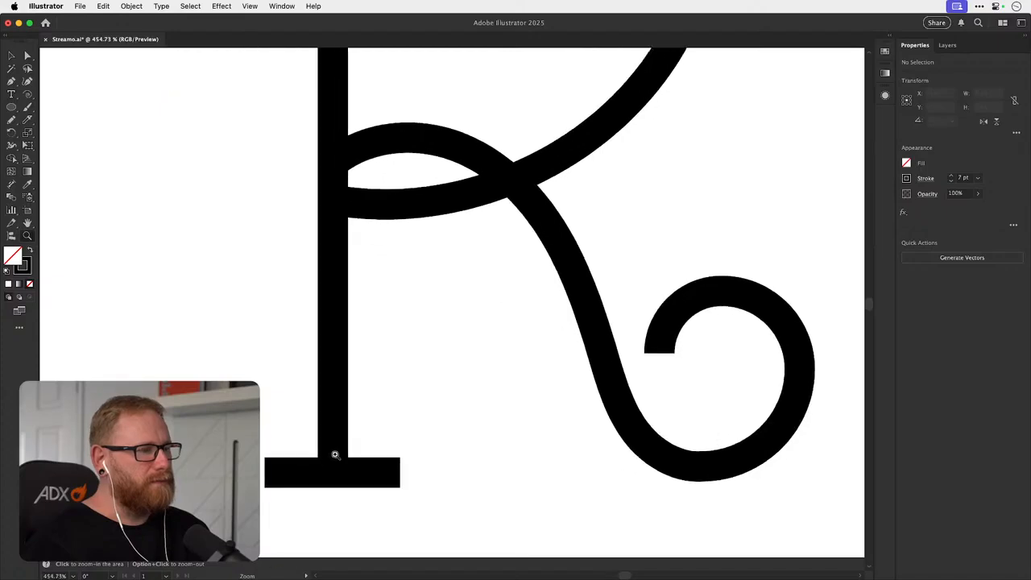
key("v")
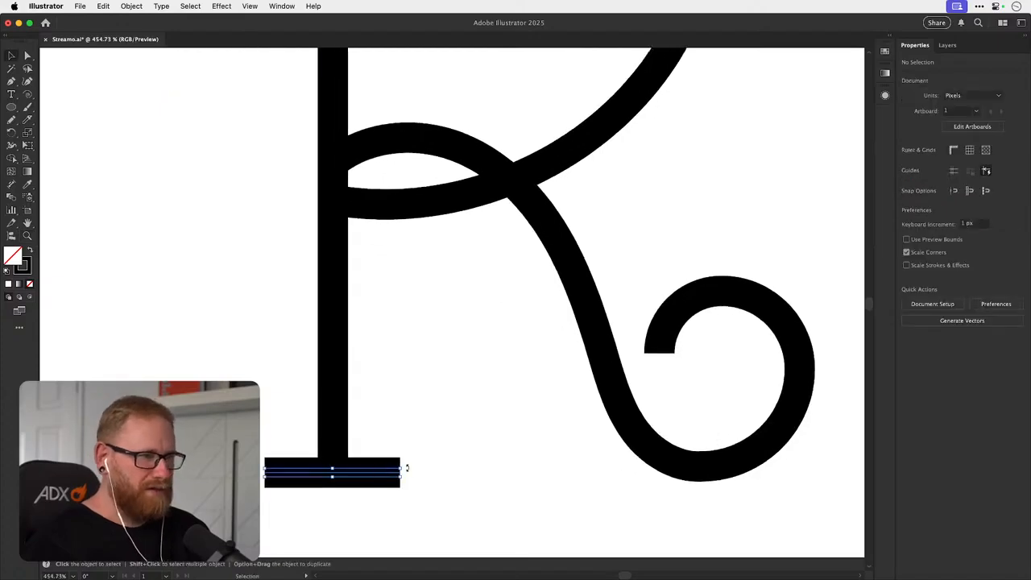
left_click(407, 467)
key("s")
left_click_drag(451, 455, 464, 446)
key("v")
key("super+minus")
key("super+minus")
key("super+minus")
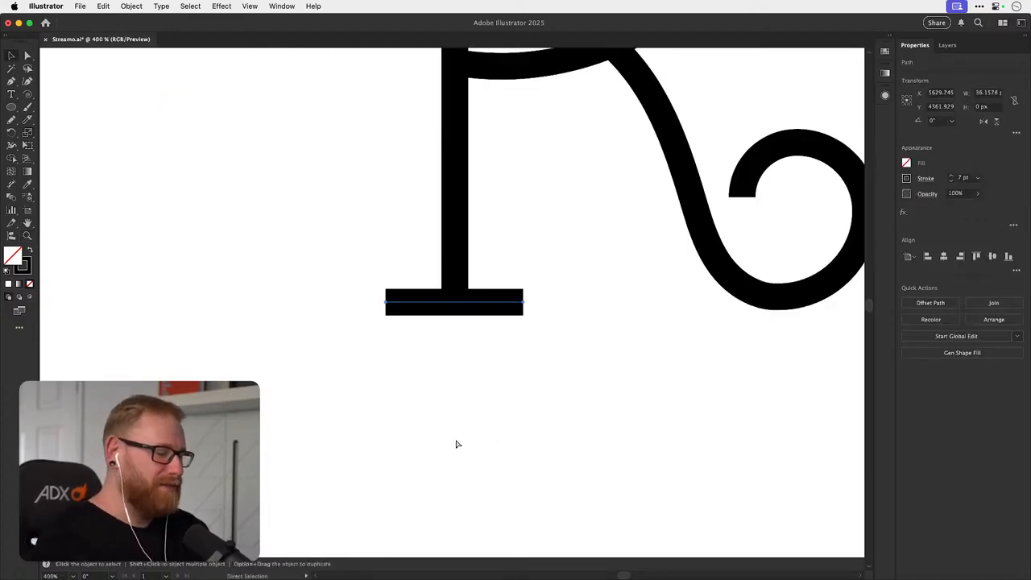
- Try thickening the middle of the leg's stroke evenly on both sides with the Width tool
left_click(456, 443)
left_click_drag(524, 370, 443, 442)
left_click_drag(474, 402, 457, 470)
left_click(461, 352)
key("shift+w")
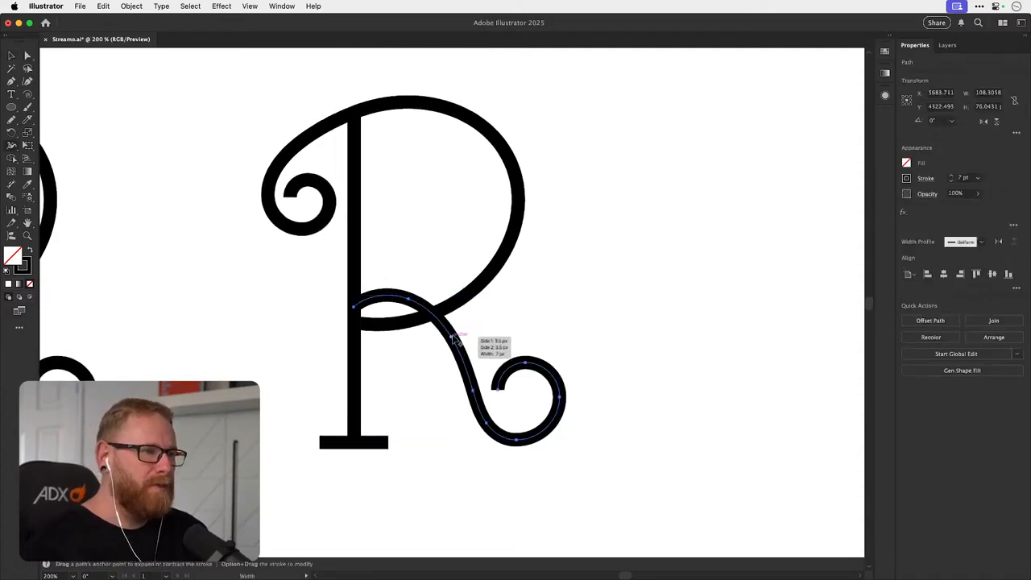
left_click_drag(455, 338, 476, 327)
key("v")
left_click(573, 294)
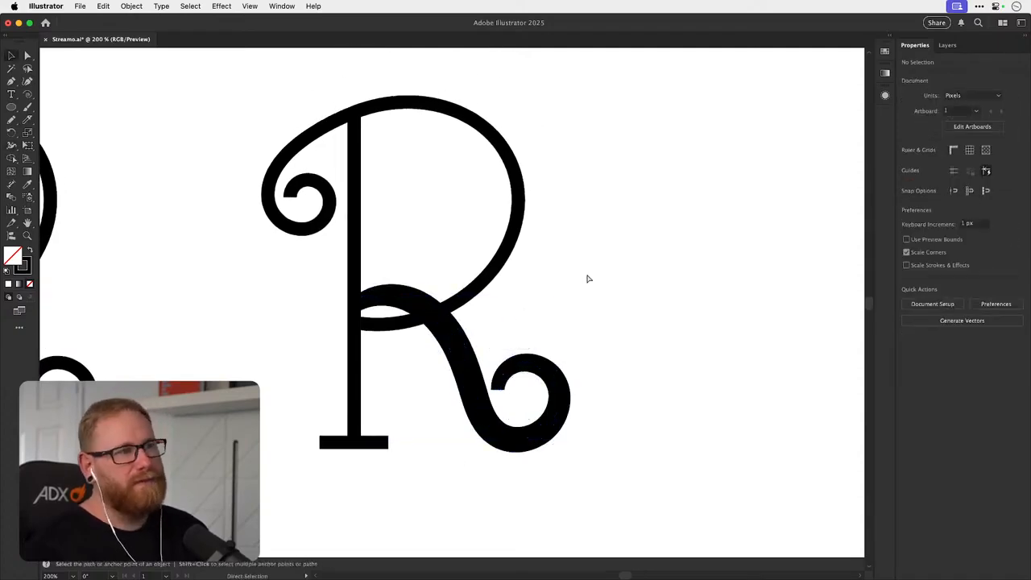
key("super+z")
- Try thickening the bowl's upper right curve toward its inside with the Width tool
left_click(498, 138)
key("shift+w")
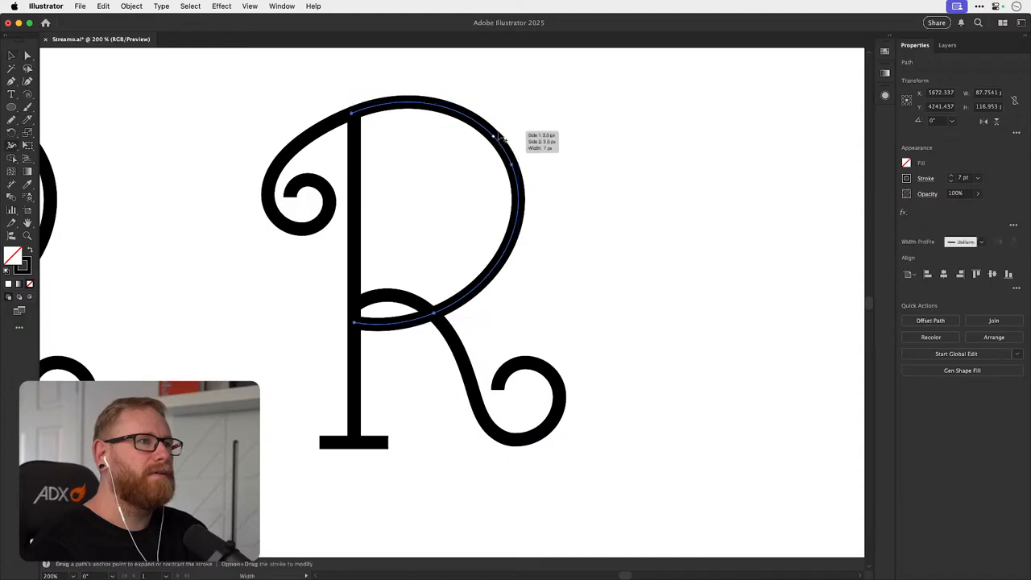
left_click_drag(509, 154, 492, 169)
key("v")
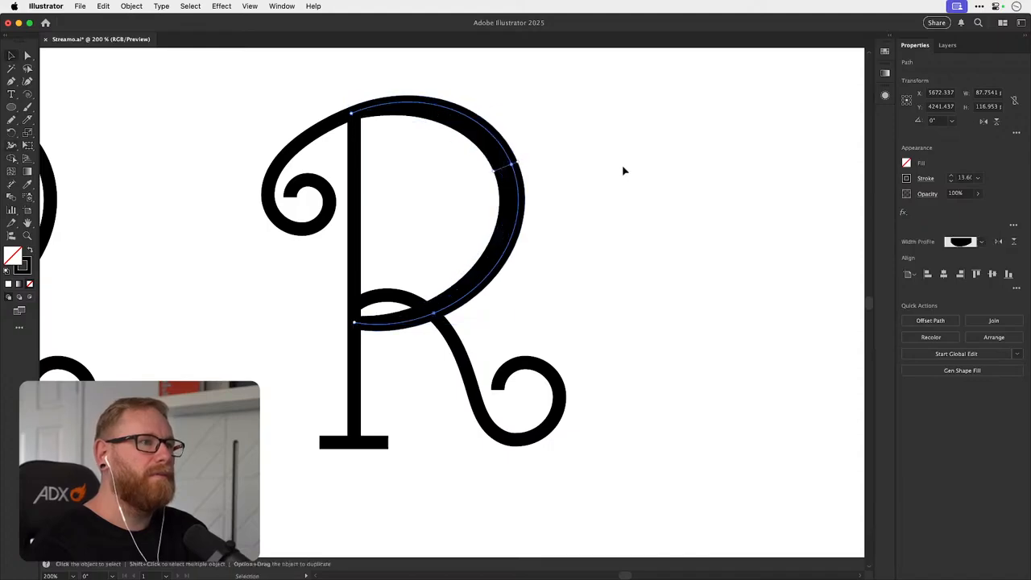
left_click(626, 164)
- Try thickening the leg to match the thickened bowl, and undo both width changes
left_click(469, 344)
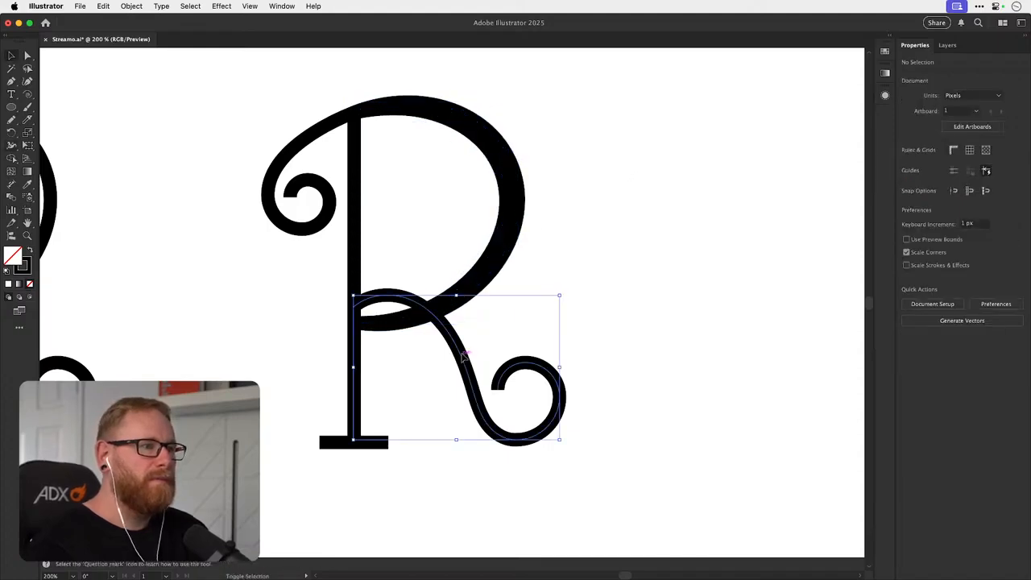
key("shift+w")
left_click_drag(460, 351, 442, 352)
key("v")
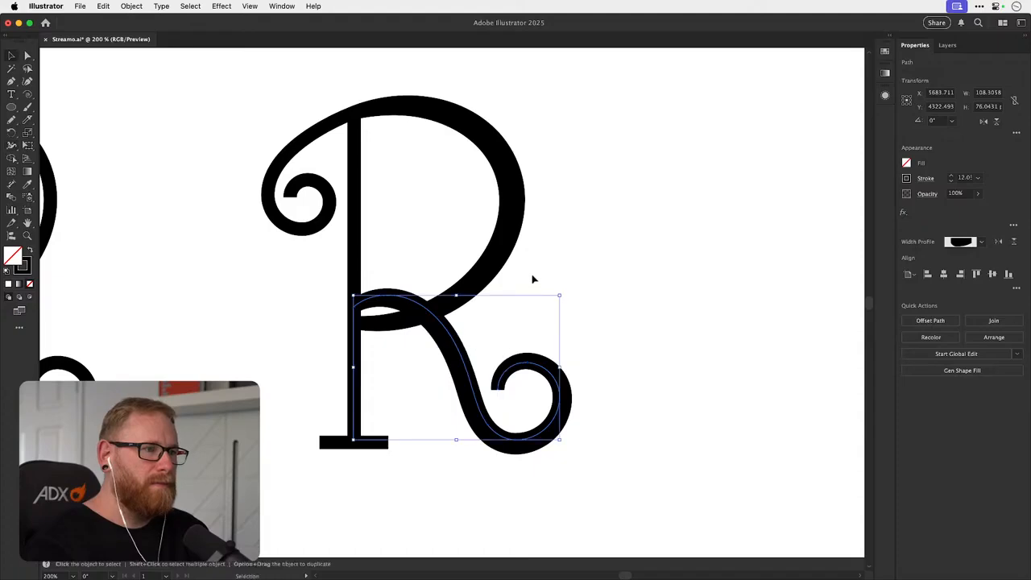
left_click(562, 260)
key("super+z")
key("super+z")
left_click(611, 273)
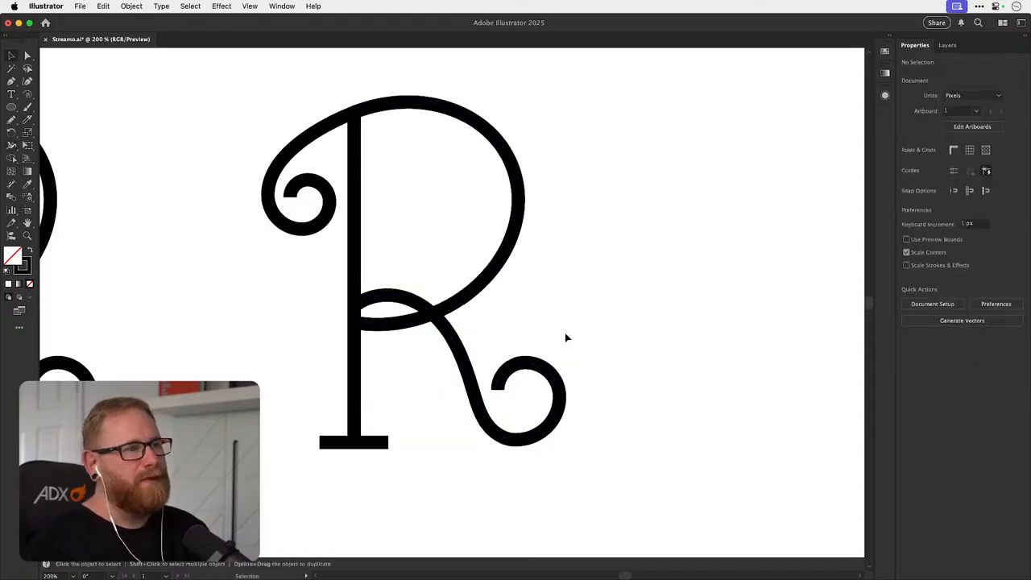
- Delete the curl from the leg's lower end, leaving an open end at the bottom of the leg
left_click_drag(548, 351, 519, 327)
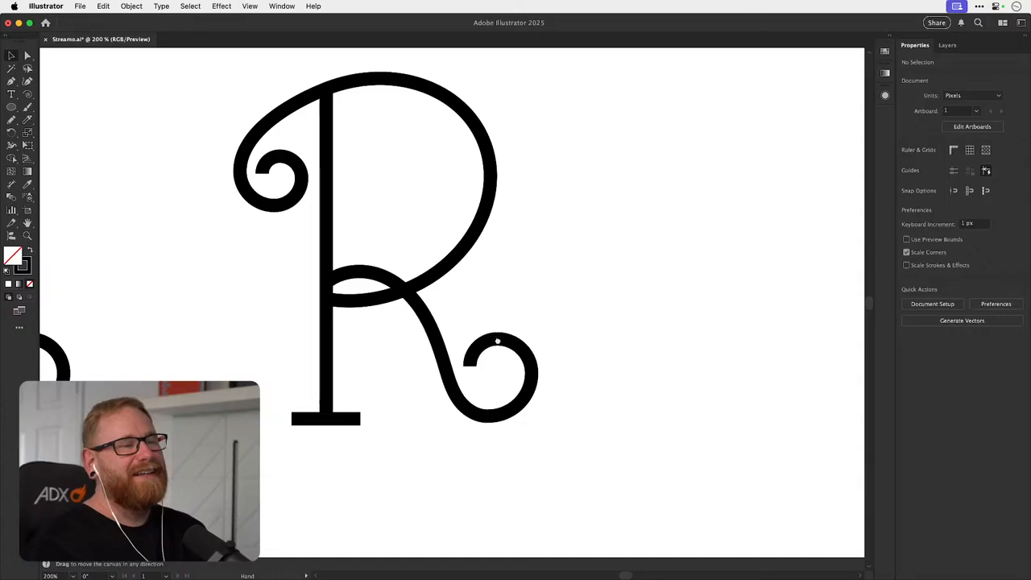
left_click_drag(497, 340, 461, 330)
key("a")
left_click(435, 356)
key("Delete")
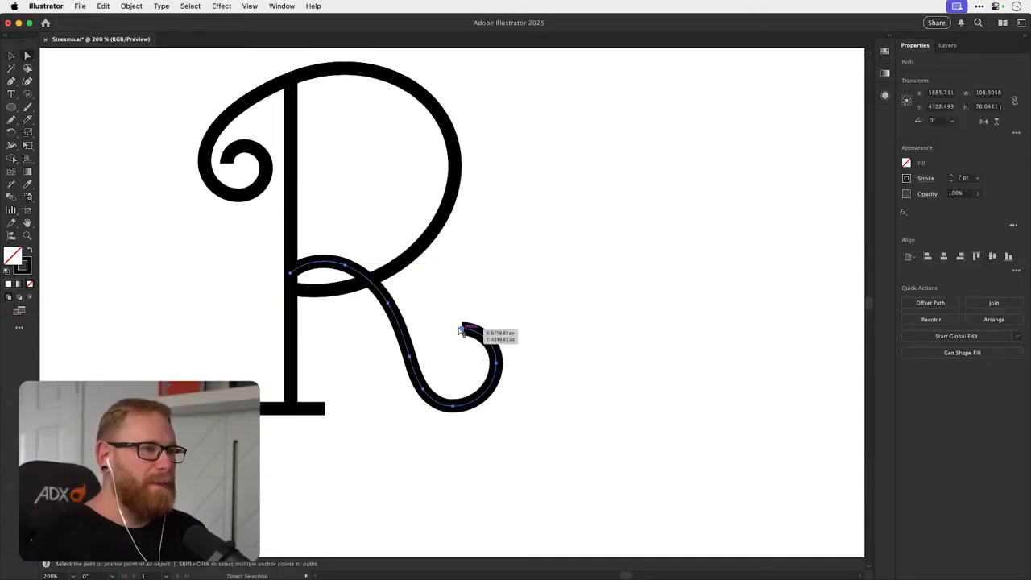
key("Delete")
key("v")
left_click_drag(508, 368, 506, 337)
key("a")
key("v")
left_click(518, 340)
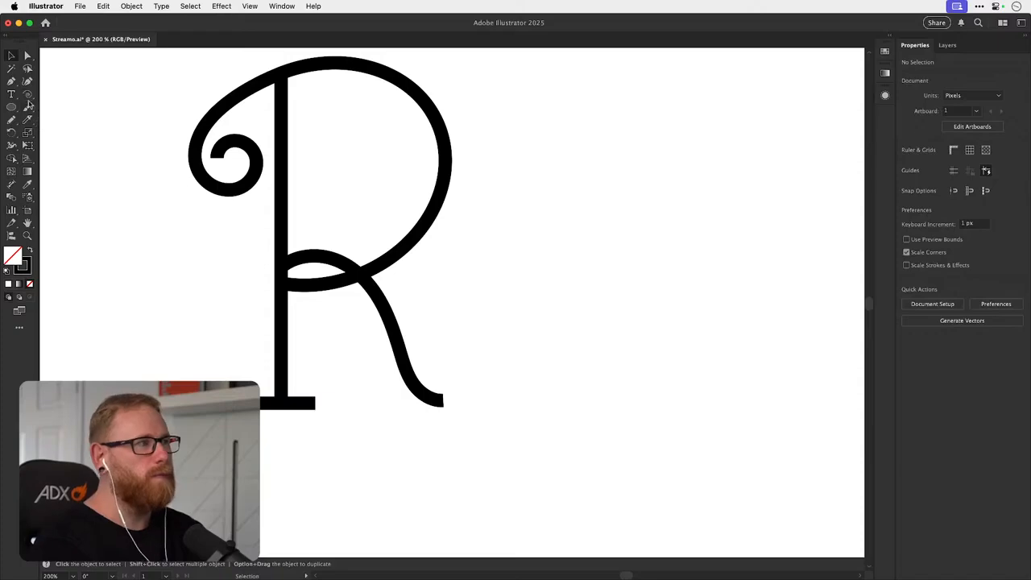
- Draw a spiral about 44 by 55 px, flip it horizontally, and place its outer end on the leg's open end
left_click(28, 106)
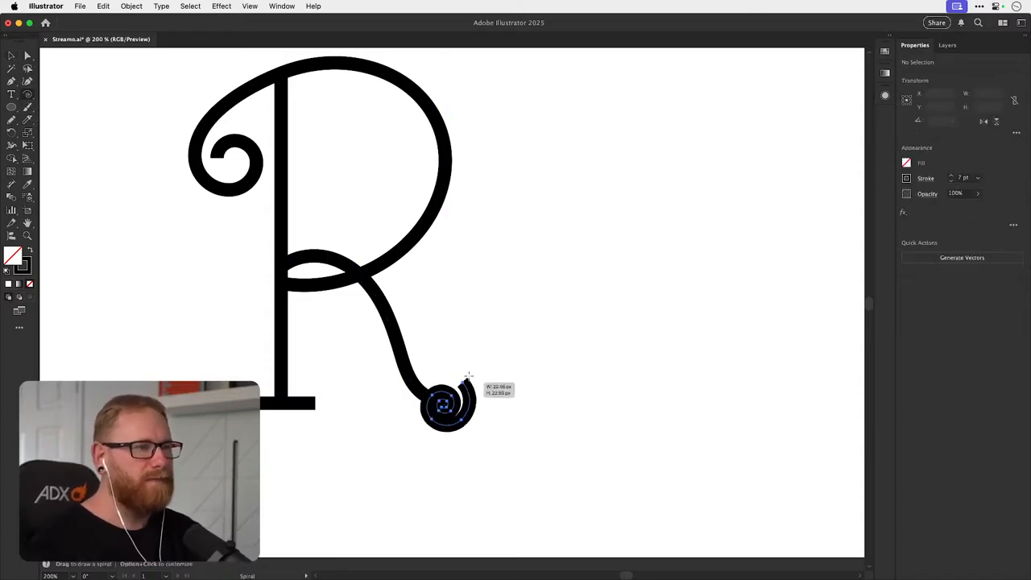
left_click_drag(468, 376, 453, 444)
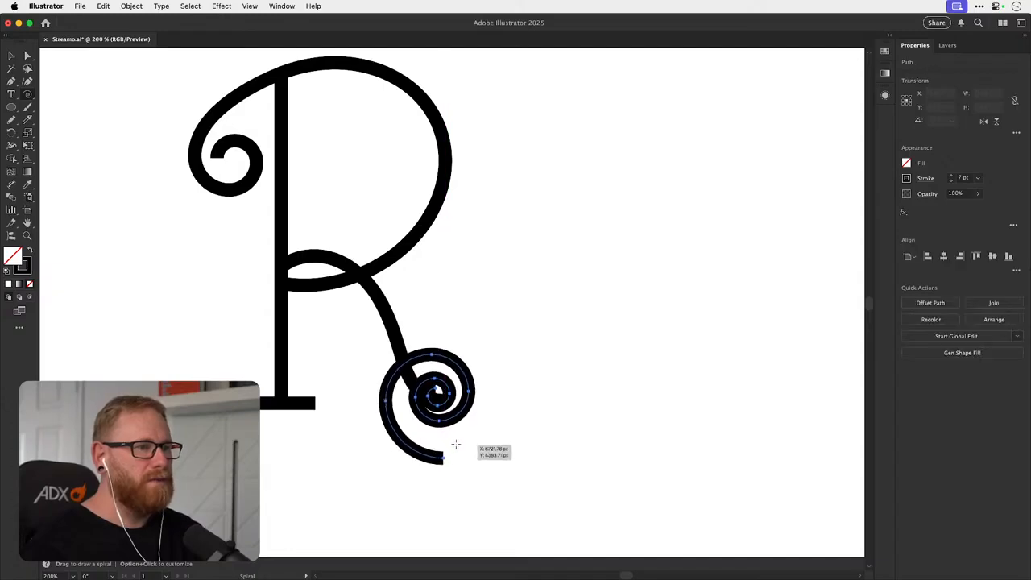
left_click(983, 122)
key("v")
left_click(530, 345)
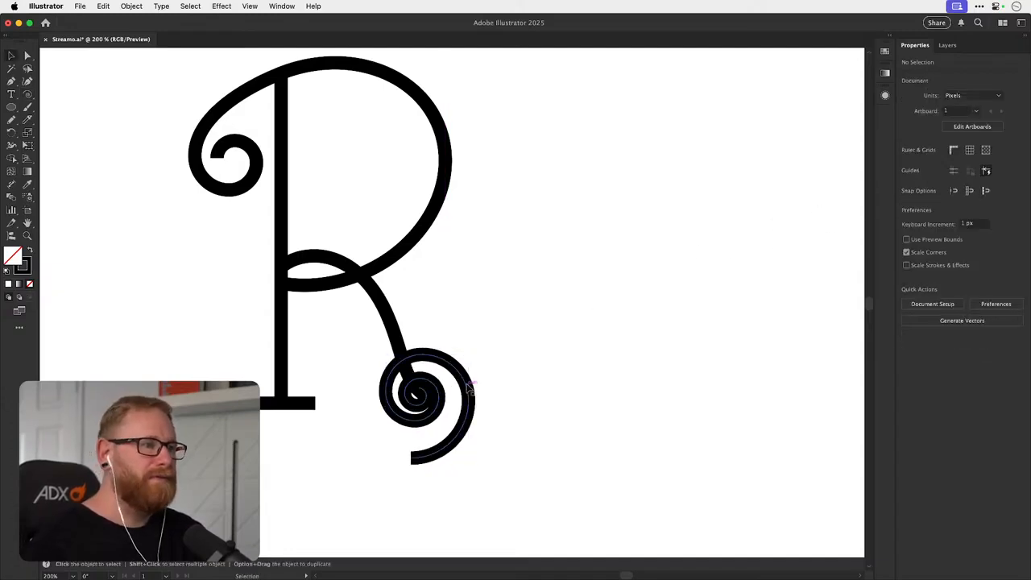
left_click_drag(468, 388, 484, 326)
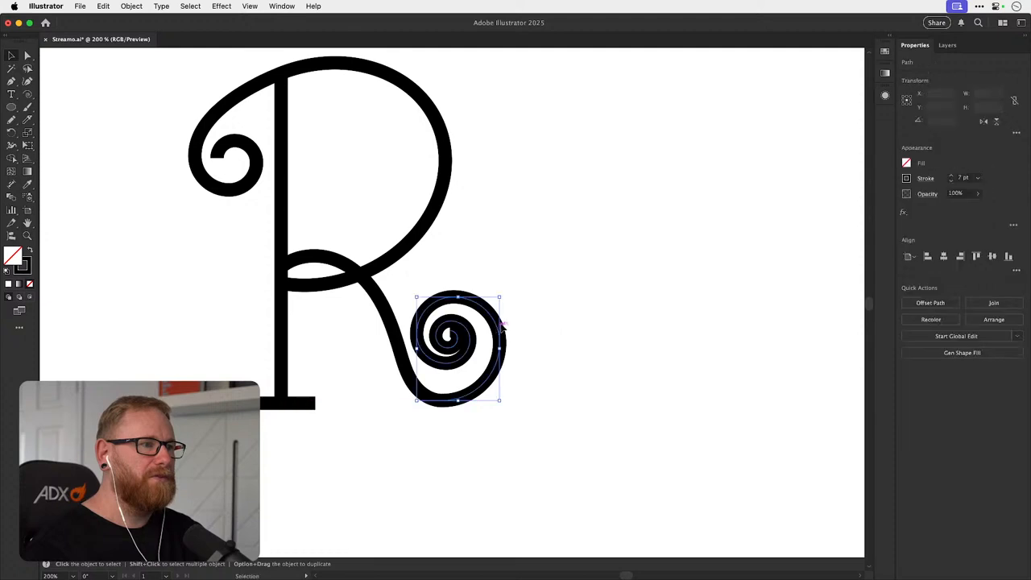
- Delete the remaining part of the old leg and keep the new spiral
scroll(435, 385, "up", 5)
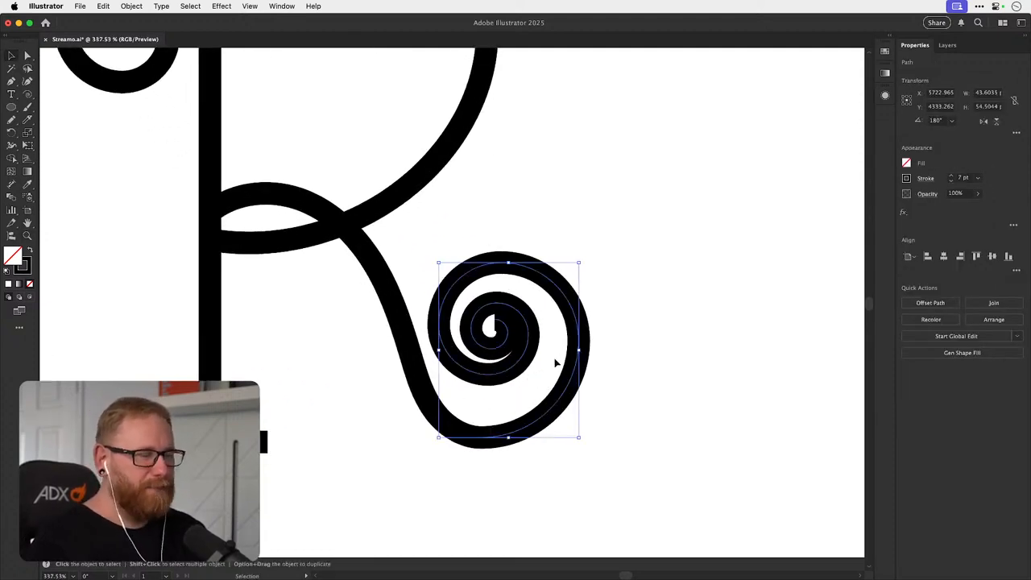
scroll(467, 366, "right", 3)
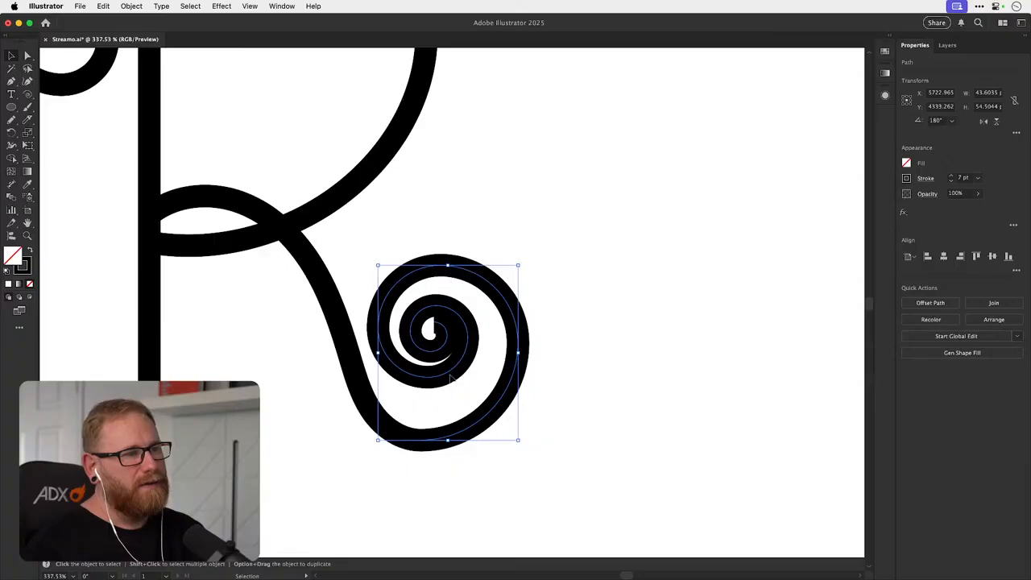
left_click(366, 405)
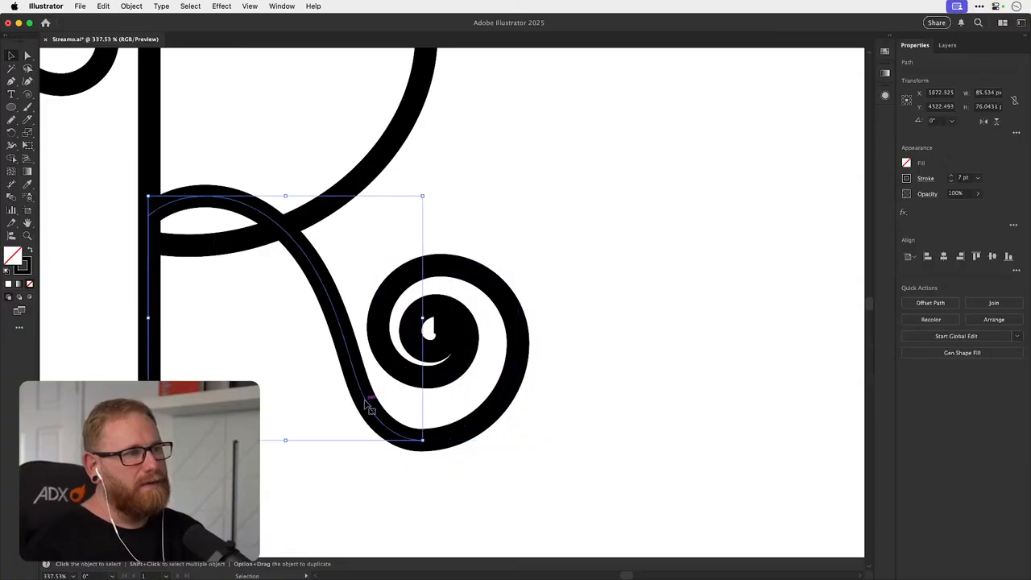
key("Delete")
- Rotate the spiral a quarter turn so its open arm points up, and align its bottom edge with the serif line
left_click(523, 340)
left_click_drag(536, 315, 494, 422)
left_click(189, 443, "shift")
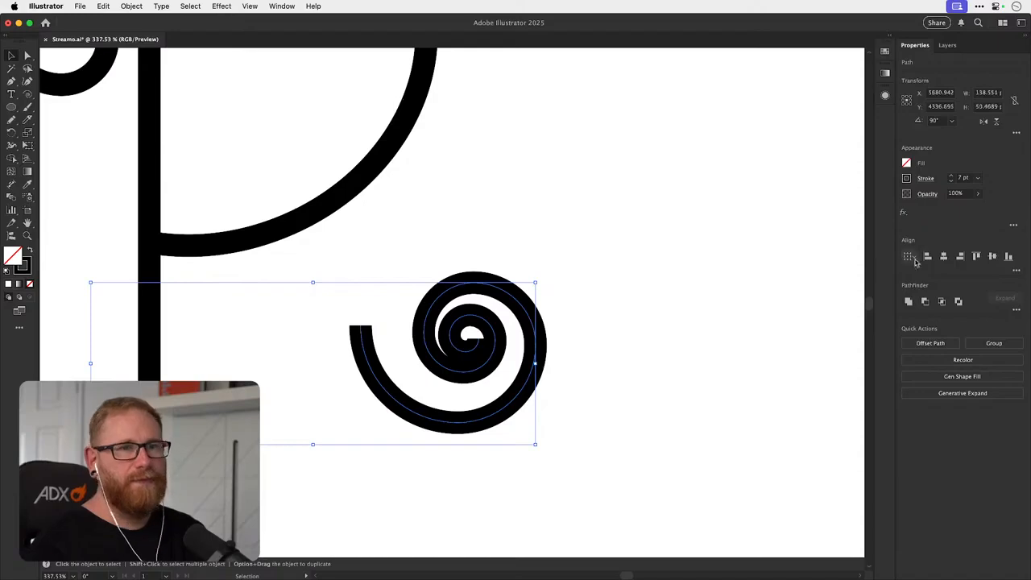
left_click(994, 256)
left_click(465, 334)
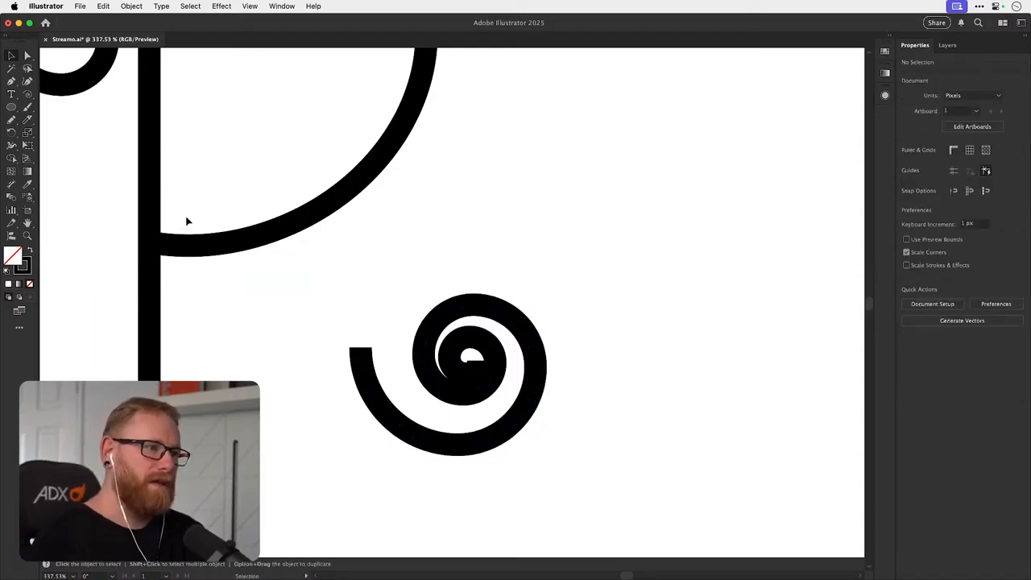
- Cut the spiral's outer arm partway down with the Scissors tool and delete the end piece
key("c")
left_click(372, 393)
key("a")
left_click_drag(345, 326, 380, 367)
key("Delete")
key("v")
left_click(377, 398)
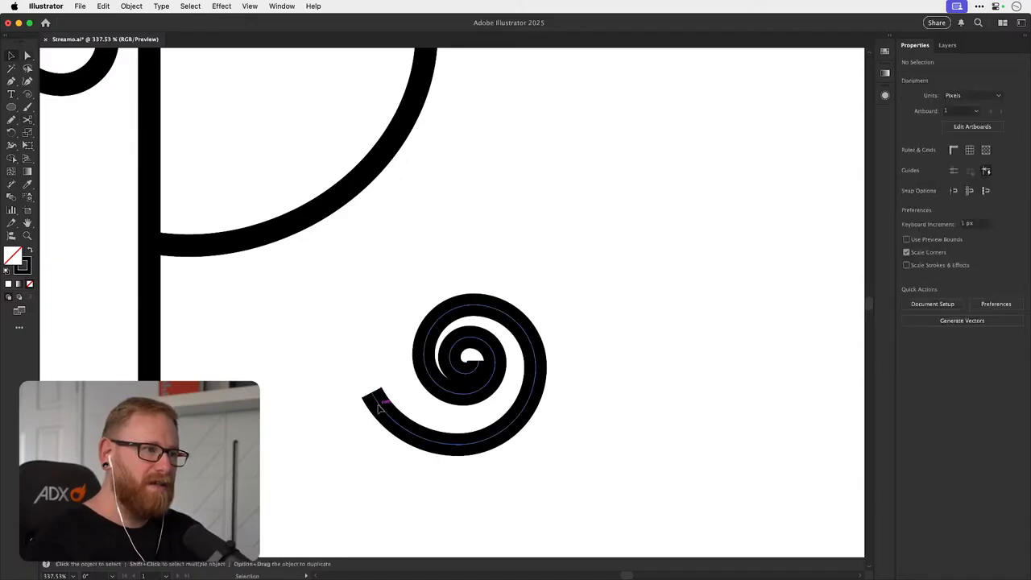
left_click(304, 330)
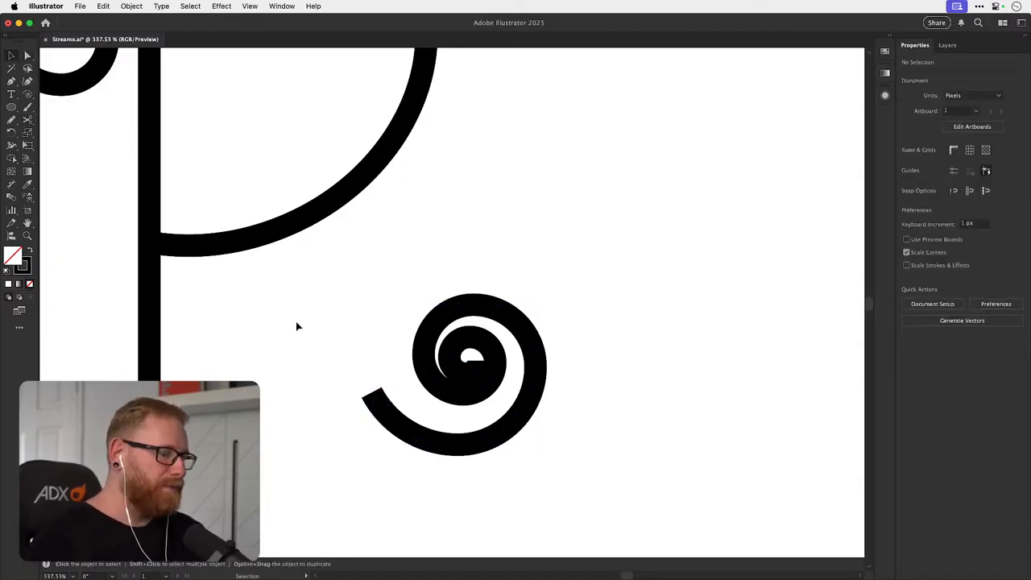
- Draw a curved leg with the Pen tool from the stem's centre line to the spiral's cut outer end
key("p")
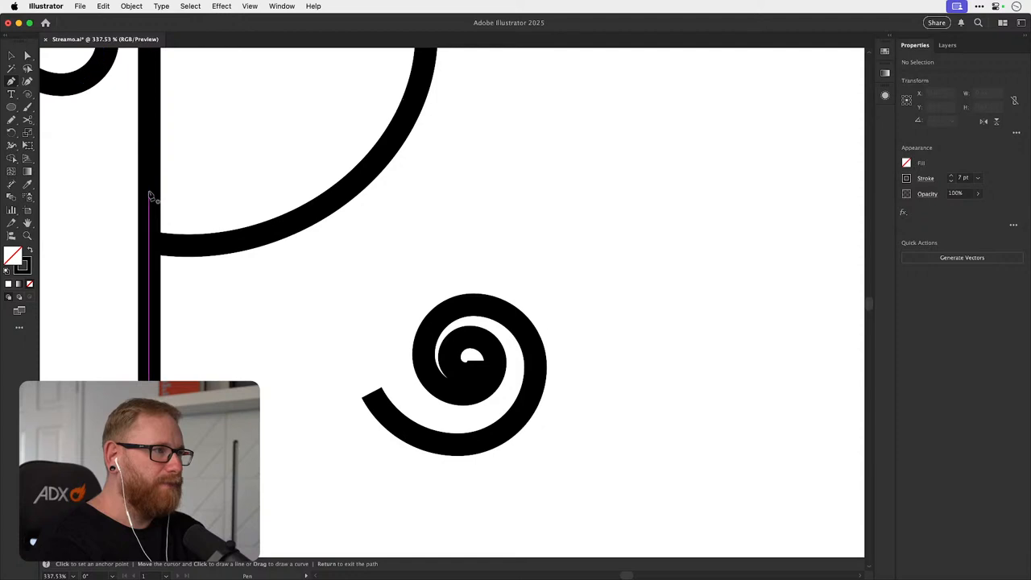
left_click(191, 190)
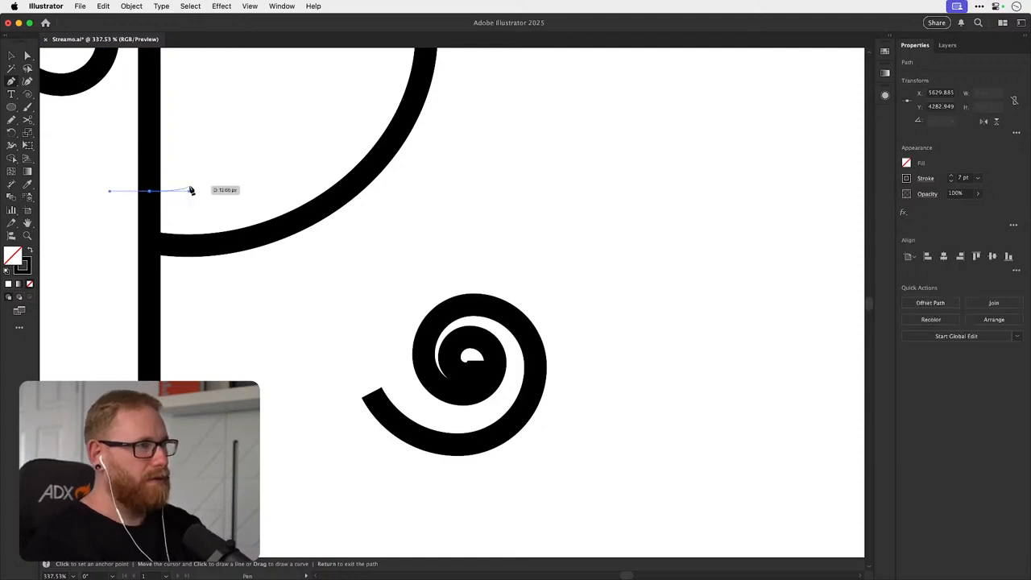
left_click_drag(371, 391, 382, 520)
- Move the anchor joining leg and spiral upward and adjust the surrounding handles for a smoother leg curve
key("a")
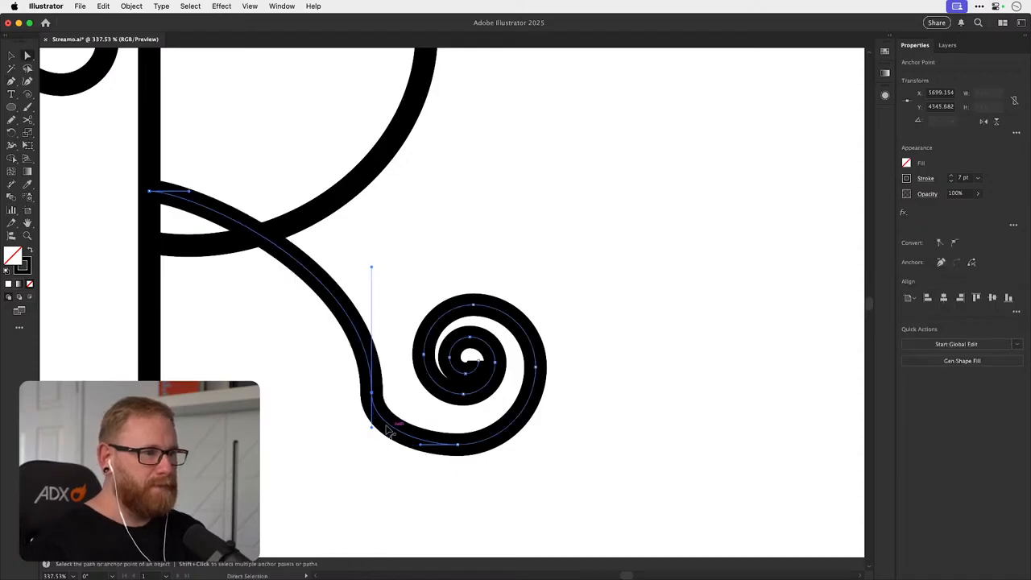
mouse_move(372, 270)
left_mouse_down()
mouse_move(368, 322)
mouse_move(370, 250)
mouse_move(370, 274)
mouse_move(371, 264)
left_mouse_up()
left_click_drag(190, 193, 228, 191)
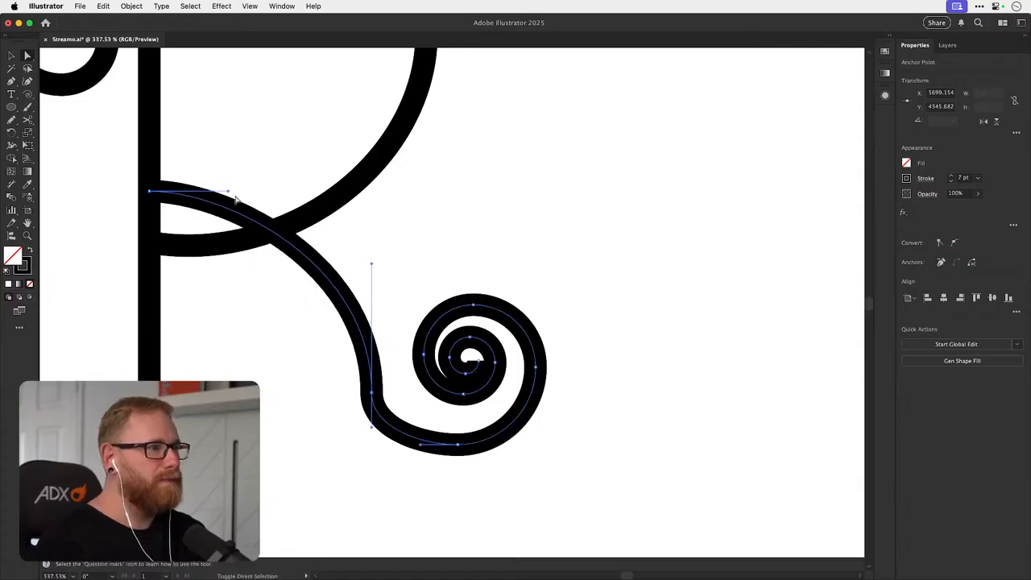
left_click_drag(371, 429, 371, 445)
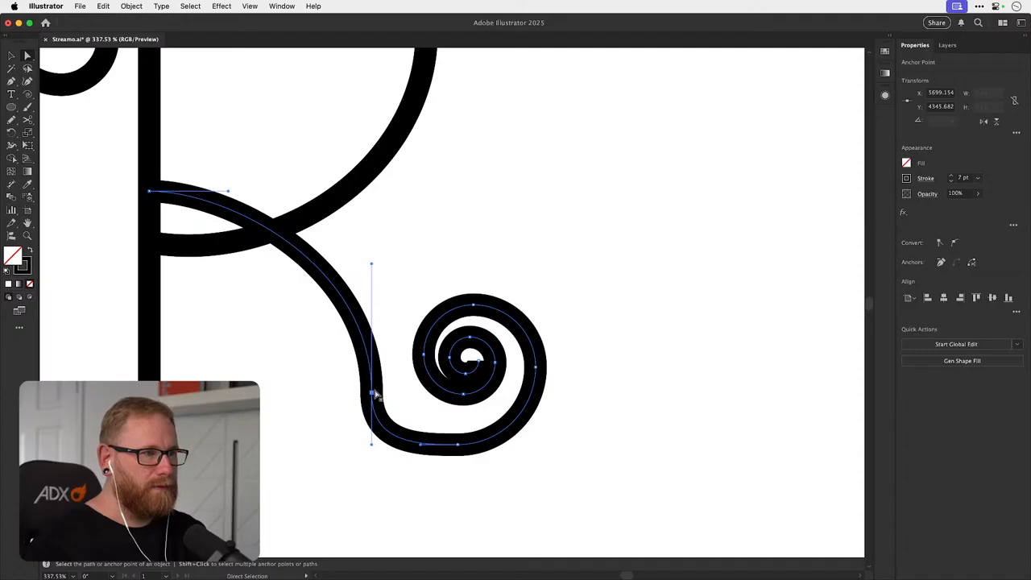
left_click_drag(375, 393, 377, 366)
left_click(420, 446)
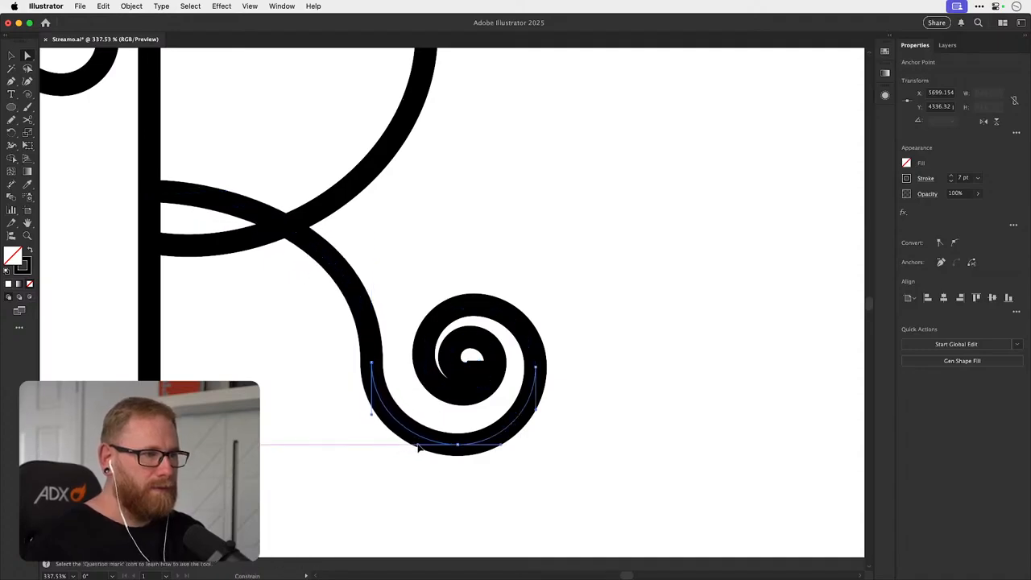
left_click(371, 419)
left_click_drag(372, 422, 372, 422)
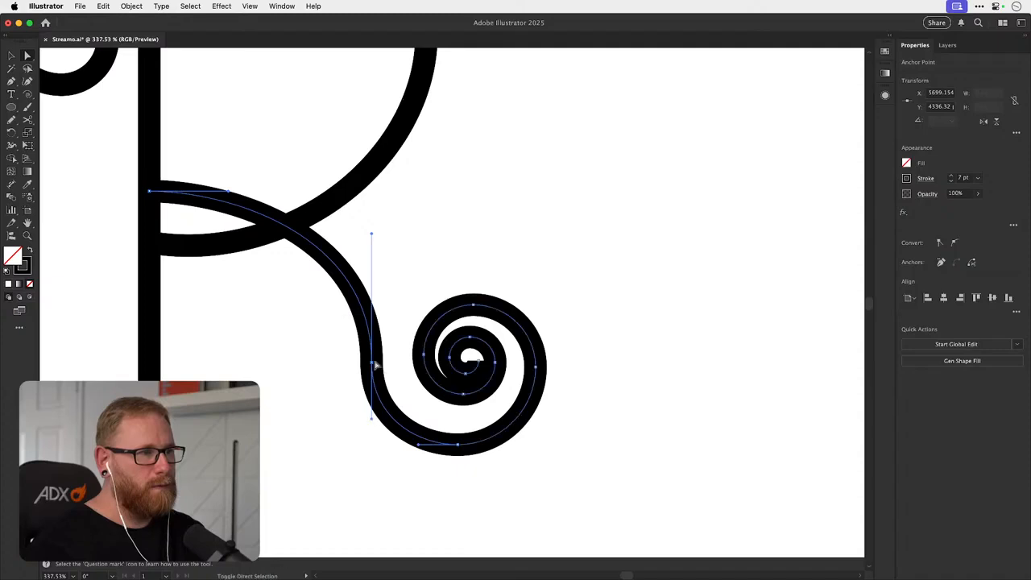
key("v")
left_click(423, 239)
- Try smoothing the join between the leg and the spiral with the Smooth tool
left_click(370, 317)
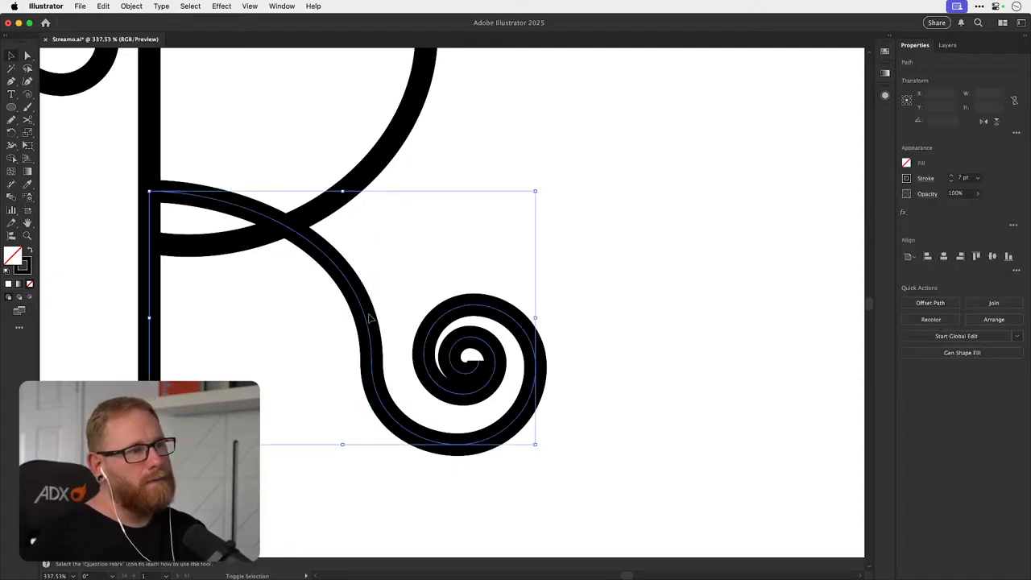
key("n")
left_click_drag(373, 360, 374, 337)
key("super+z")
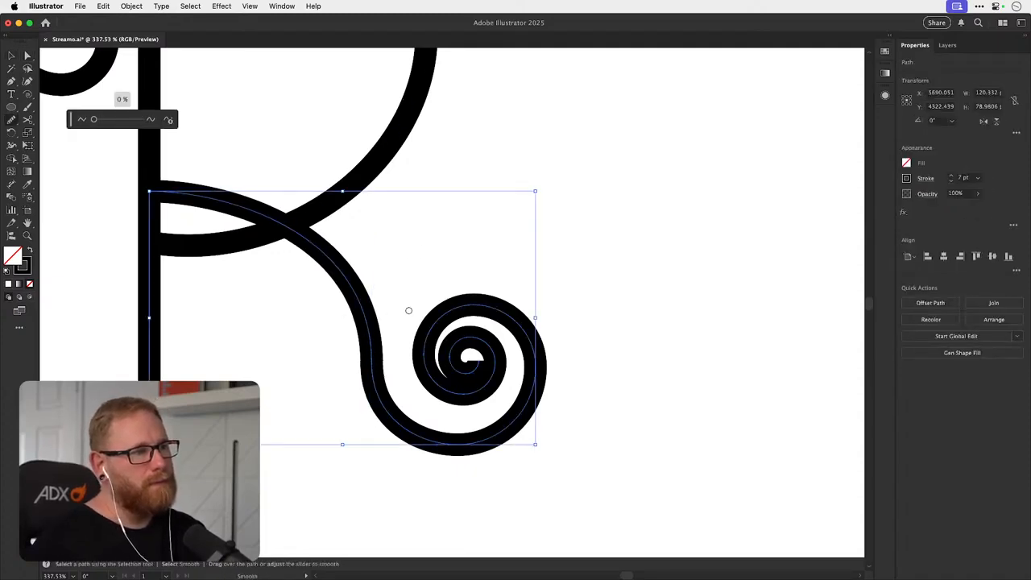
left_click(408, 310, "super")
- Extend the lower handle of the anchor joining the leg and the spiral slightly downward
key("a")
left_click(415, 439)
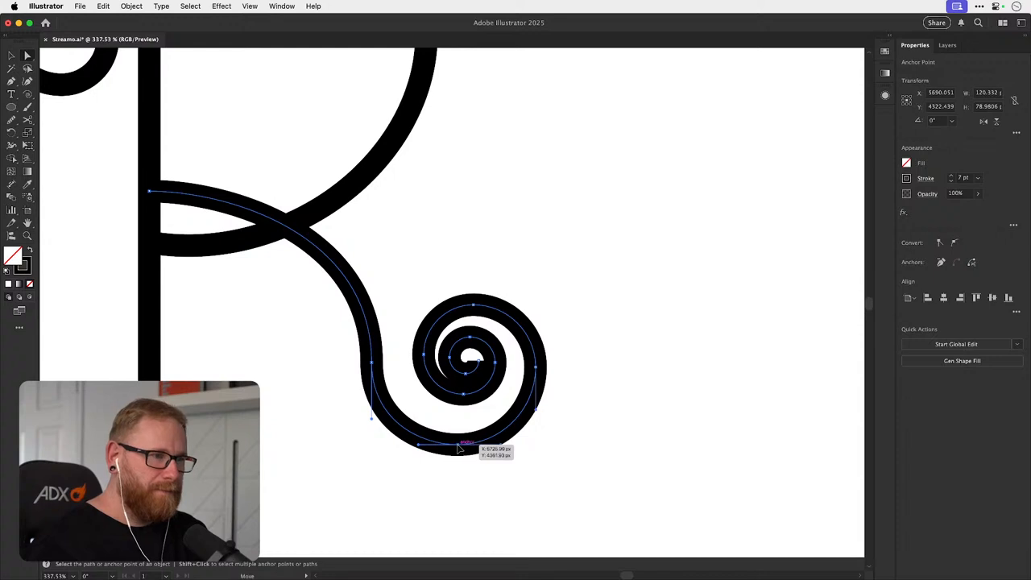
left_click_drag(459, 449, 434, 448)
key("super+z")
scroll(420, 444, "up", 5)
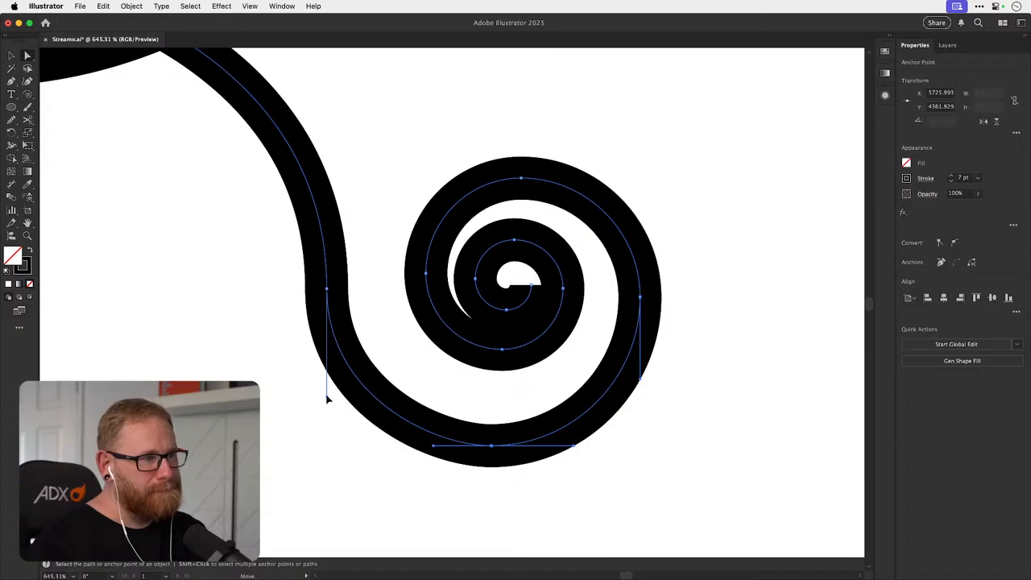
left_click_drag(327, 397, 326, 406)
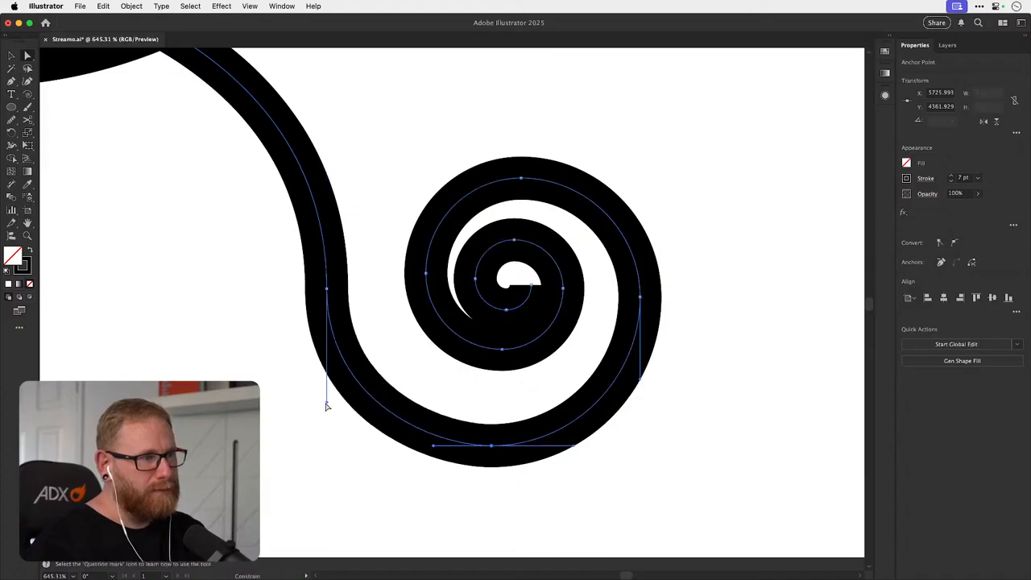
key("super+minus")
key("super+minus")
key("super+minus")
key("super+minus")
key("super+minus")
key("v")
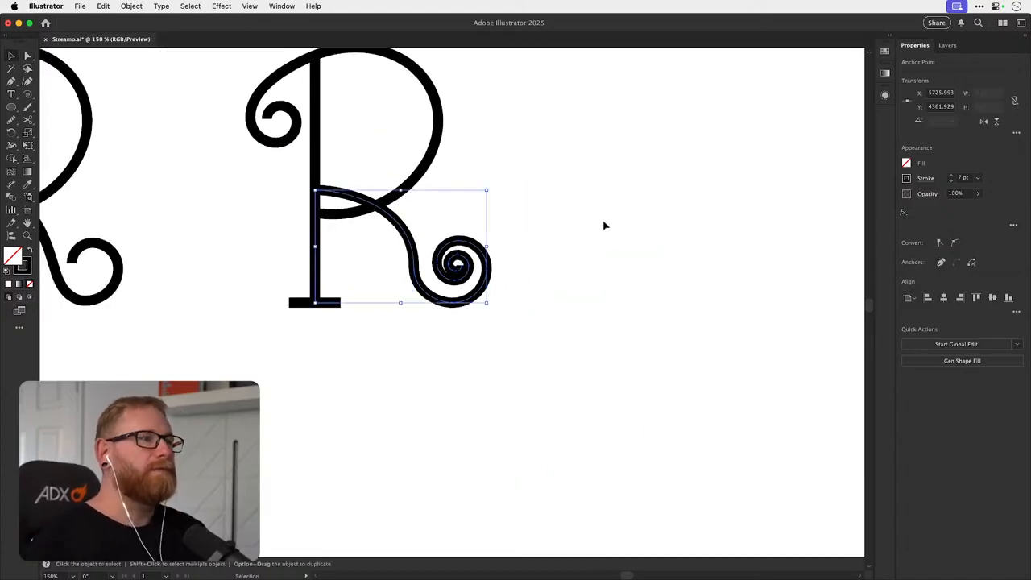
left_click(604, 227)
- Delete the innermost segments of the leg's spiral so the curl ends after a shorter, more open turn
left_click_drag(538, 242, 548, 377)
key("a")
left_click(467, 408)
left_click_drag(465, 408, 636, 410)
left_click(484, 389)
key("Delete")
left_click(465, 405)
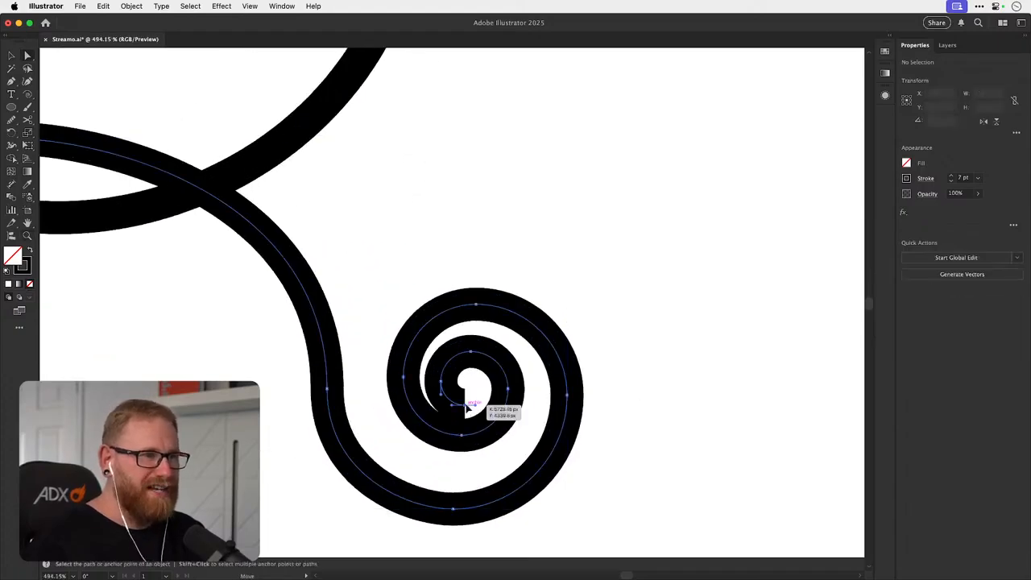
key("Delete")
left_click(482, 388)
left_click(442, 381)
key("Delete")
left_click(473, 386)
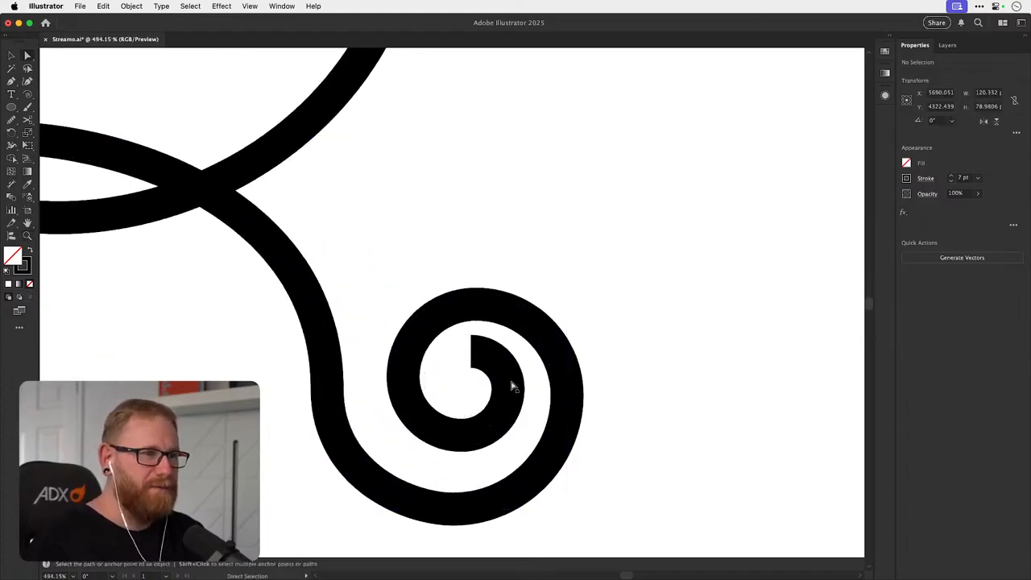
left_click(475, 350)
key("Delete")
left_click(611, 314)
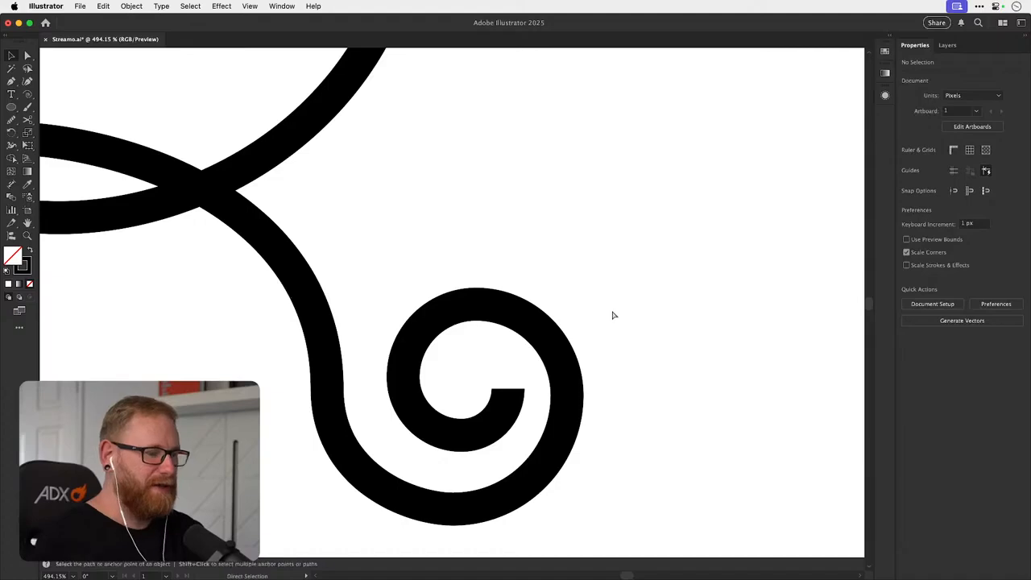
- Select all strokes of the refined R and place a copy horizontally beside it
key("super+minus")
key("super+minus")
key("super+minus")
key("super+minus")
left_click_drag(445, 351, 395, 403)
left_click_drag(200, 491, 511, 140)
left_click_drag(414, 207, 728, 243)
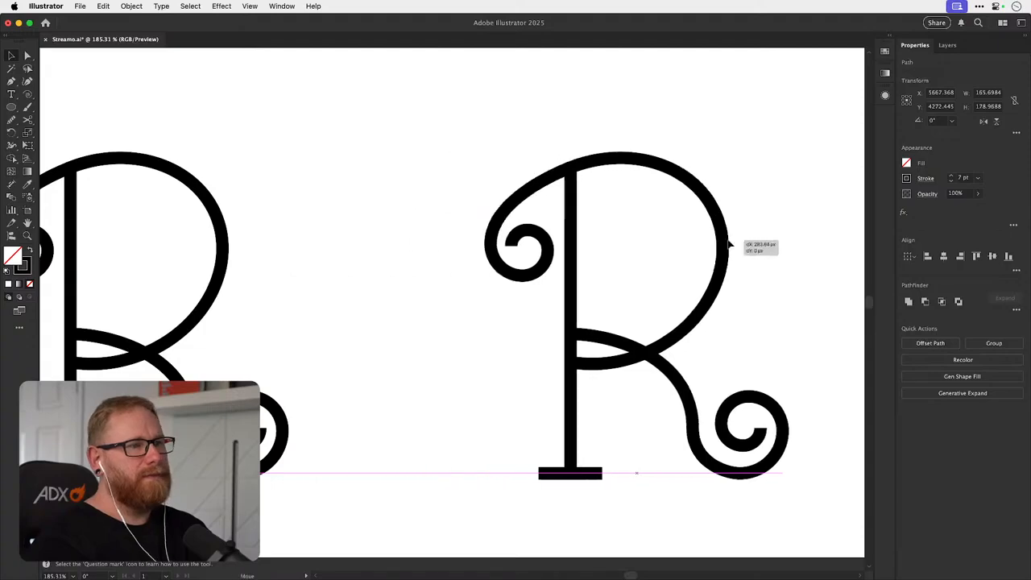
- Delete the leg segment between the stem and the spiral on the copied R
left_click_drag(631, 292, 349, 218)
left_click_drag(432, 365, 459, 363)
key("super+shift+a")
key("a")
left_click(407, 324)
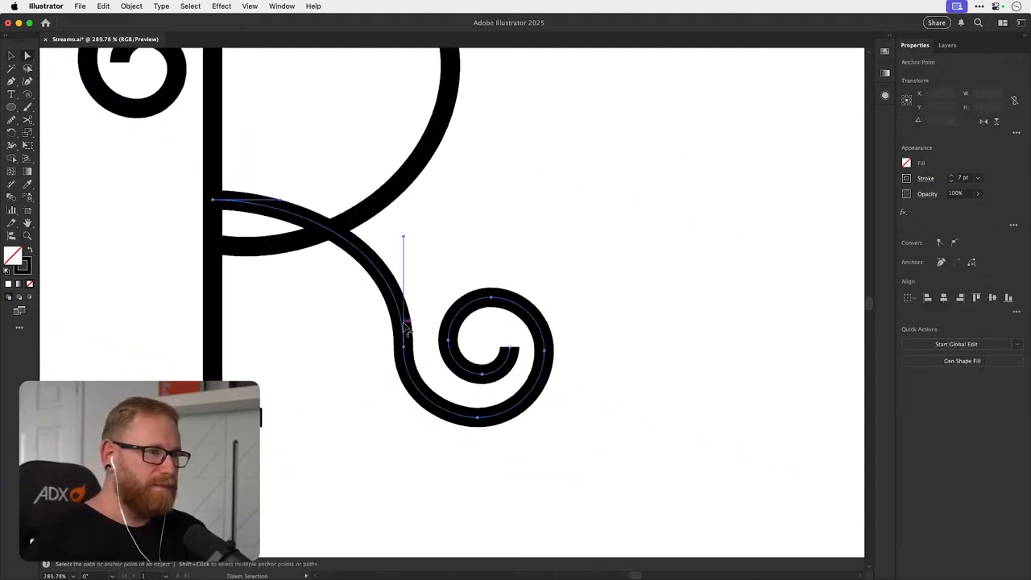
key("Delete")
key("super+shift+a")
- Cut the spiral's outer arm just below its open end with the Scissors tool and delete the end piece
key("n")
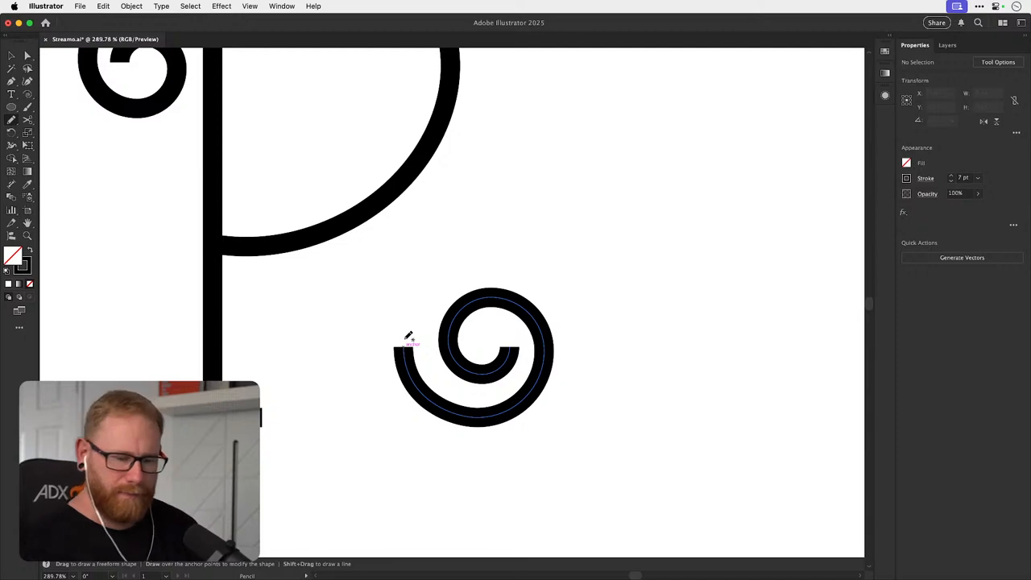
key("c")
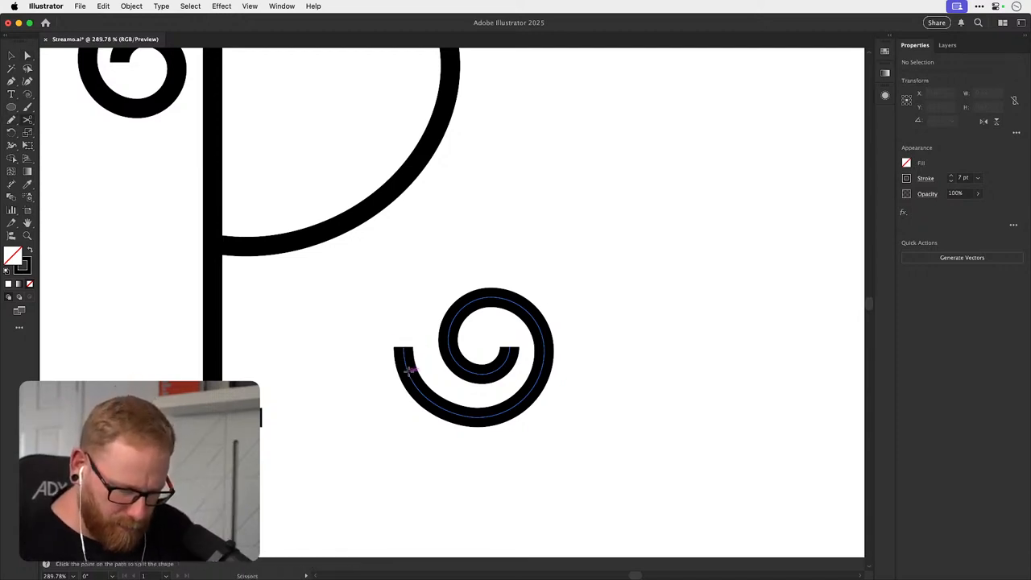
left_click(412, 376)
key("a")
left_click(404, 352)
key("Delete")
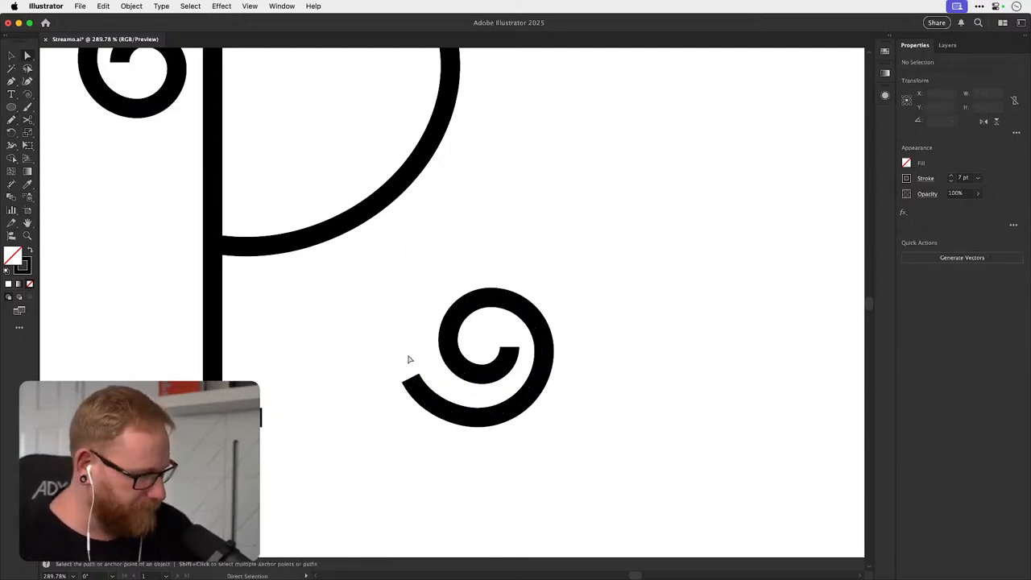
- Draw a curved leg with the Pen tool from the spiral's cut end to the stem's centre line, then adjust its handle
key("p")
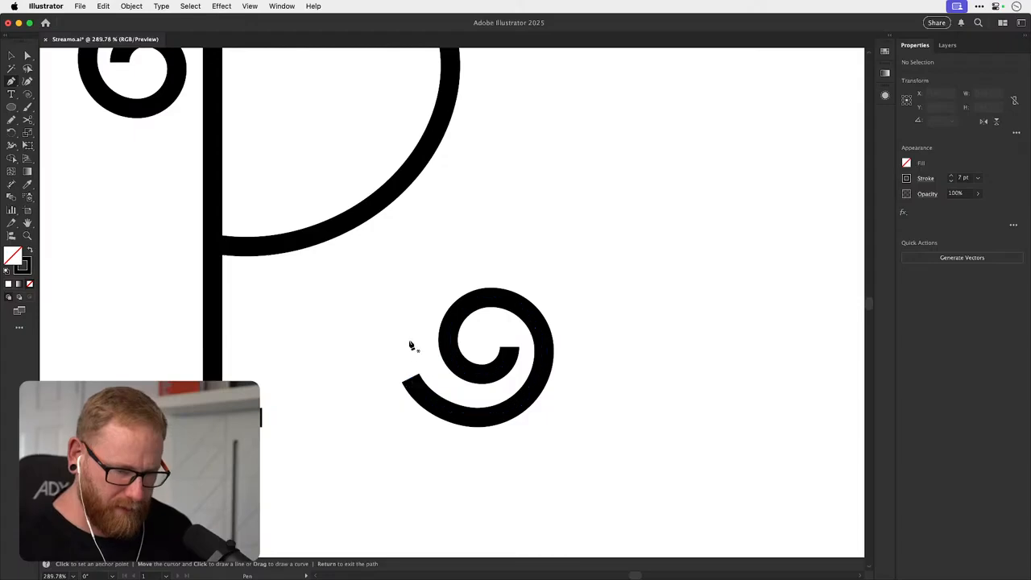
left_click(411, 377)
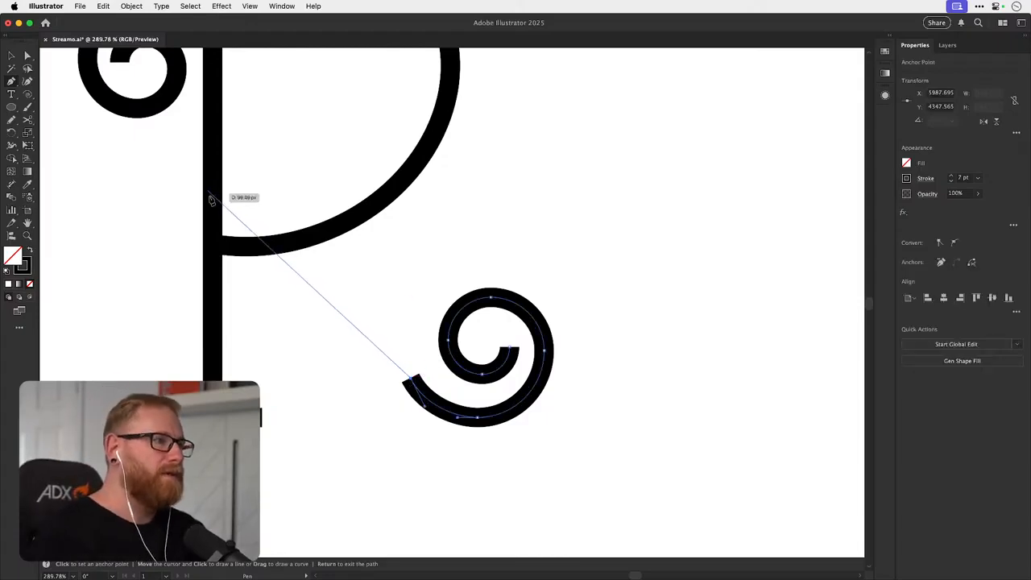
left_click_drag(212, 205, 77, 236)
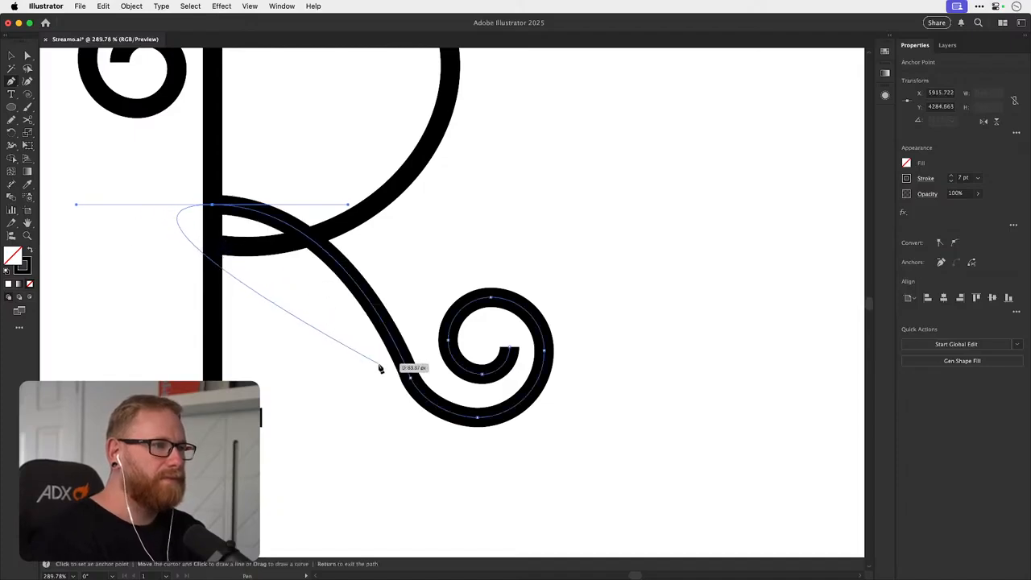
left_click_drag(349, 205, 330, 209)
key("v")
left_click(582, 247)
key("space")
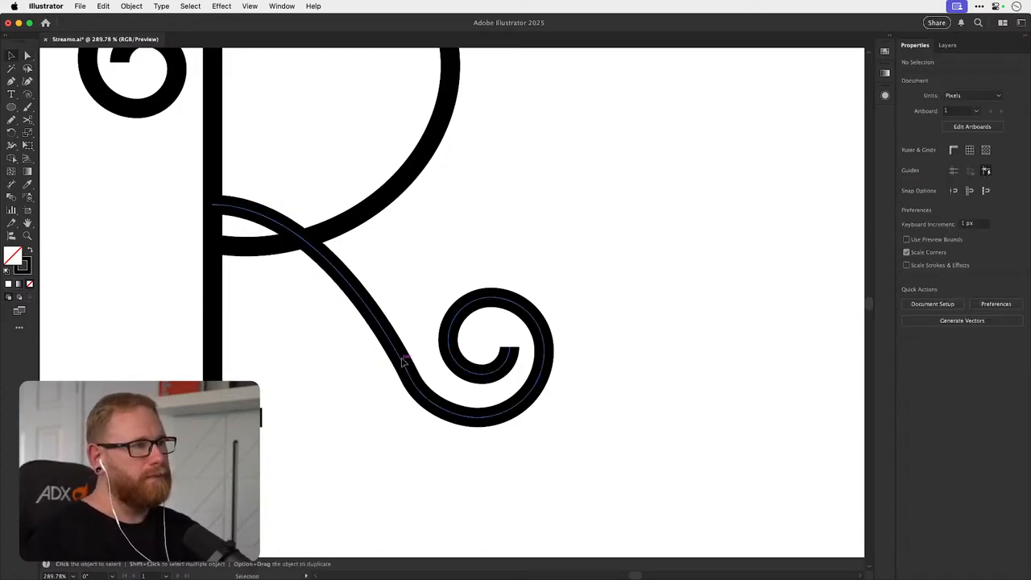
left_click_drag(403, 362, 205, 361)
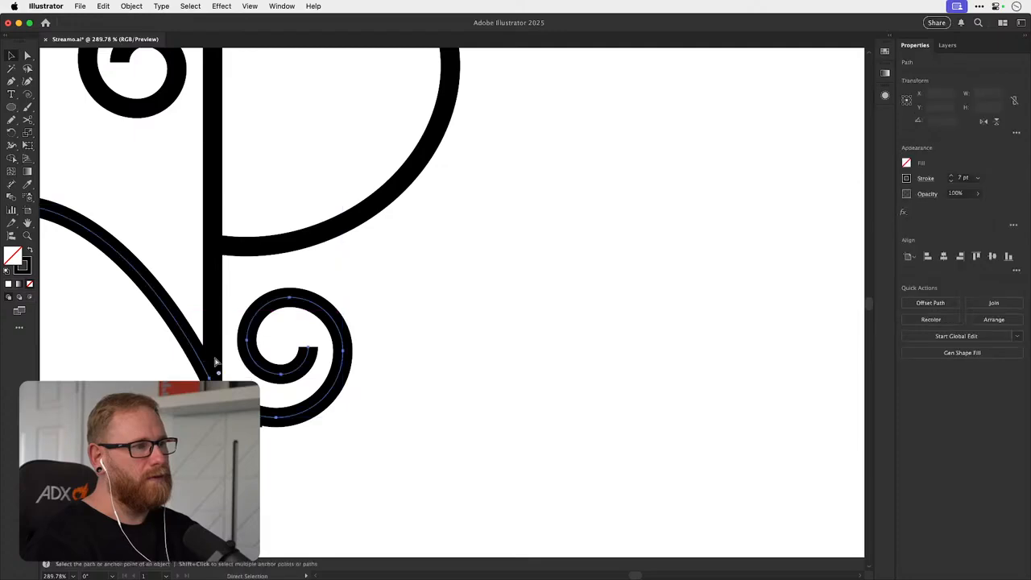
key("super+z")
left_click(604, 311)
- Smooth the bend where the new leg meets the spiral with several strokes of the Smooth tool
key("super+space")
left_click_drag(405, 392, 693, 384)
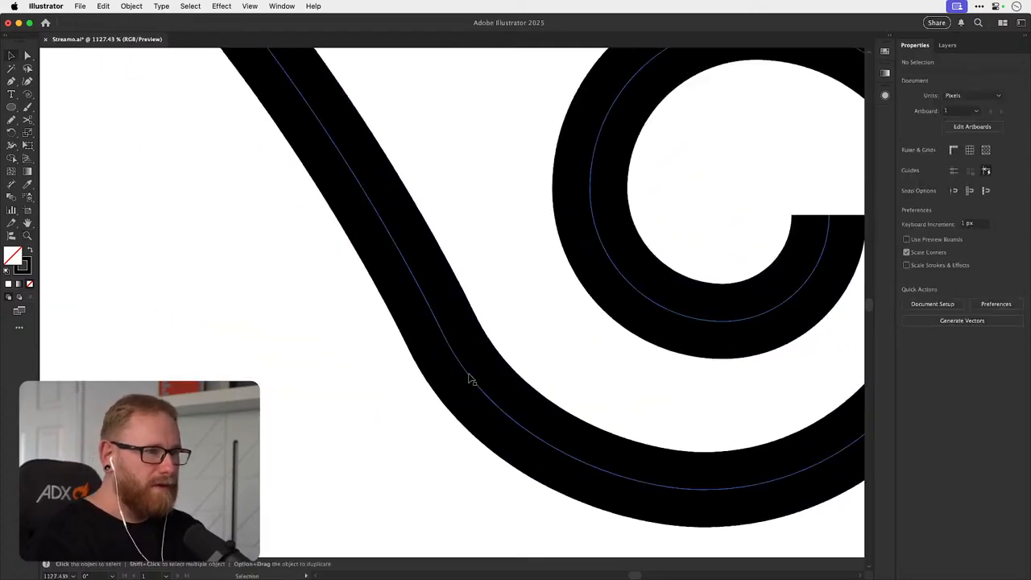
left_click(469, 375)
key("n")
left_click_drag(448, 337, 458, 352)
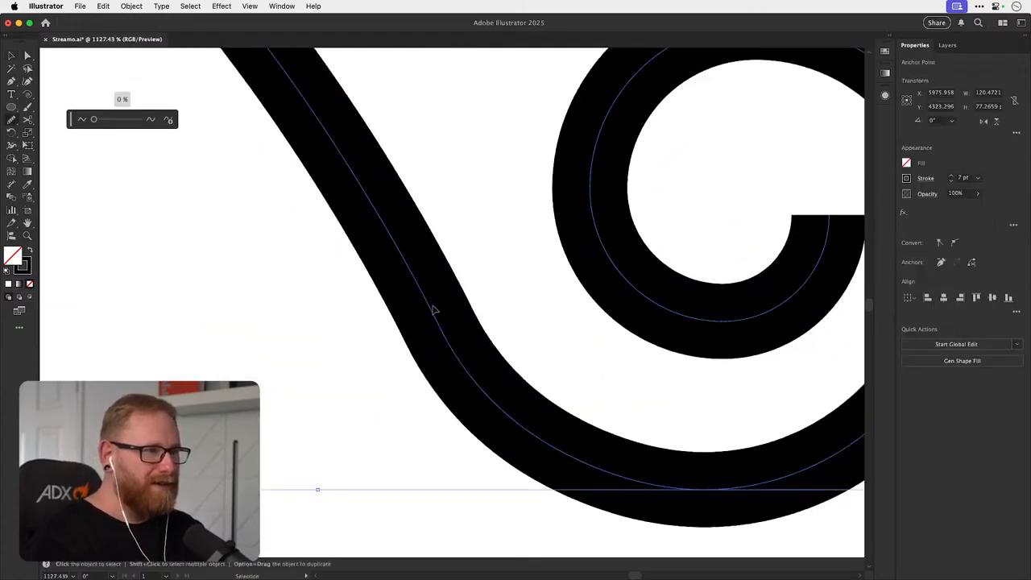
left_click_drag(435, 309, 468, 347)
left_click_drag(415, 284, 525, 408)
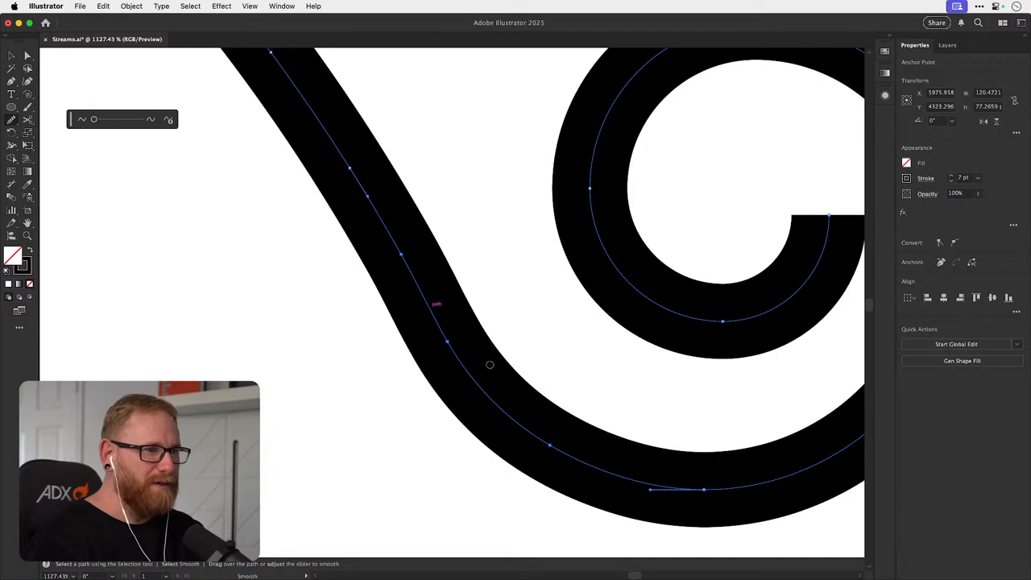
key("v")
key("super+minus")
key("super+minus")
key("super+minus")
key("super+minus")
key("super+minus")
key("super+minus")
left_click(558, 285)
- Go over the lower bend of the leg once more with the Smooth tool
key("space")
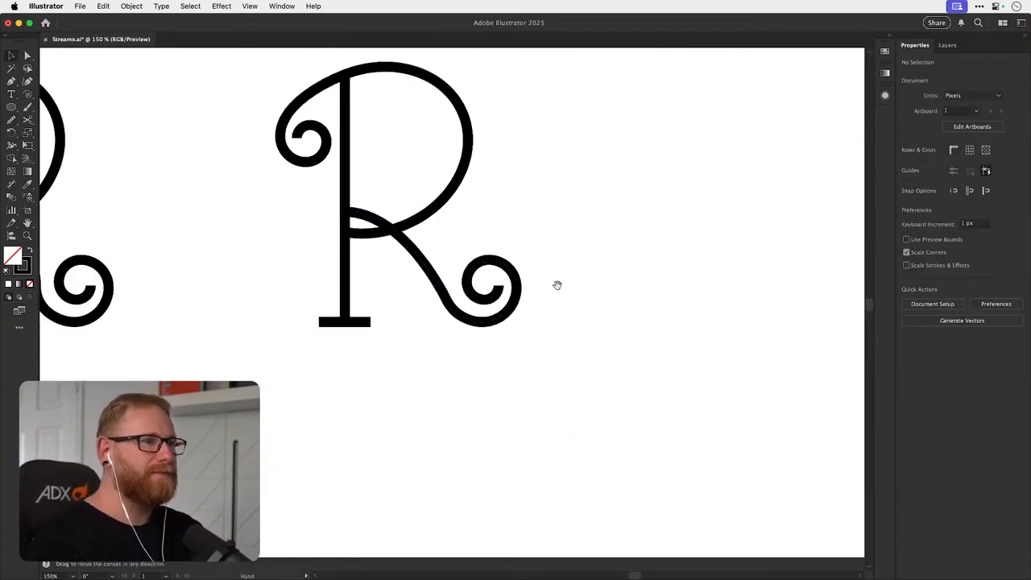
left_click_drag(557, 285, 546, 304)
left_click(444, 329)
key("n")
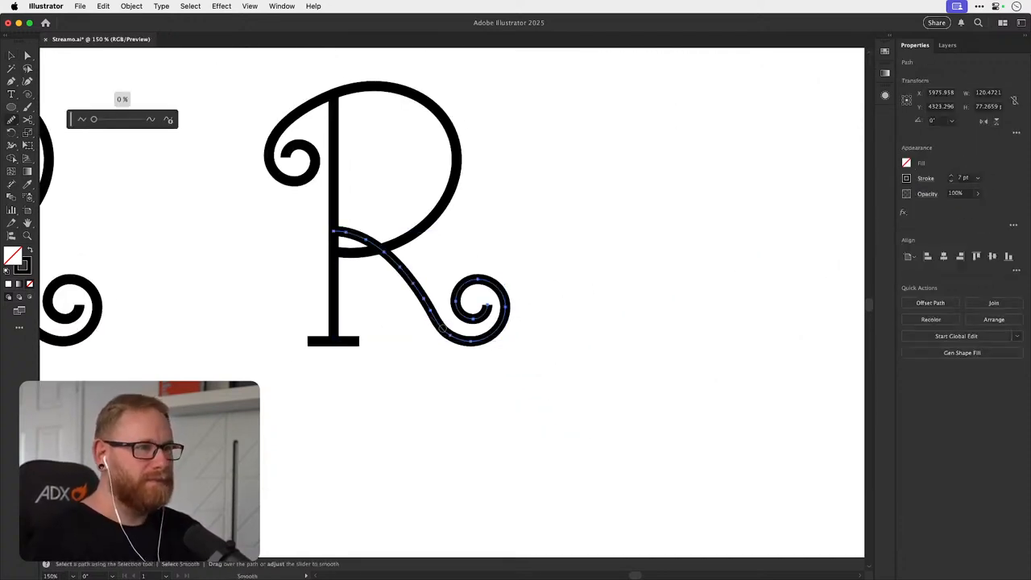
key("v")
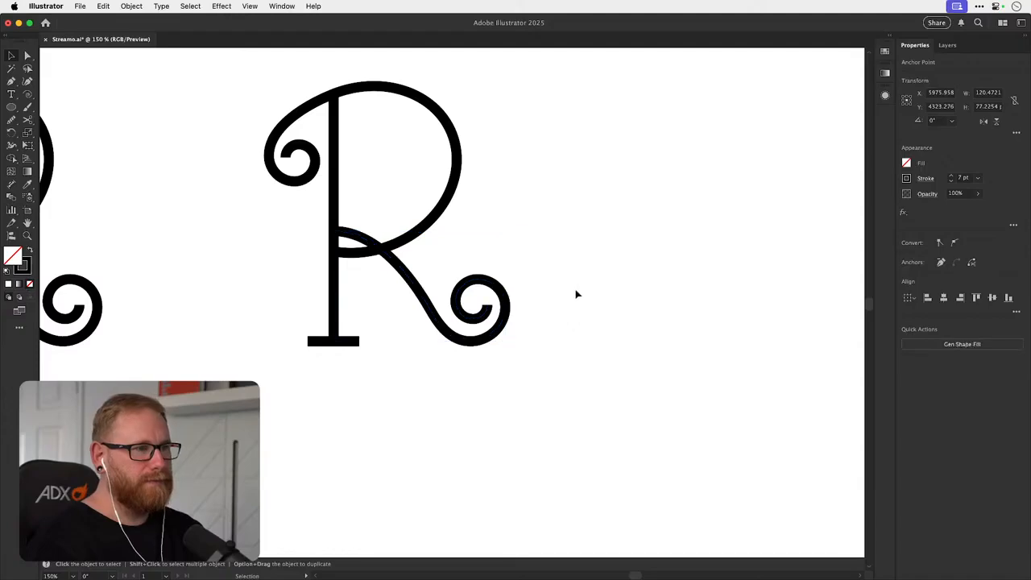
left_click(575, 293)
scroll(558, 333, "up", 3)
left_click_drag(538, 330, 540, 338)
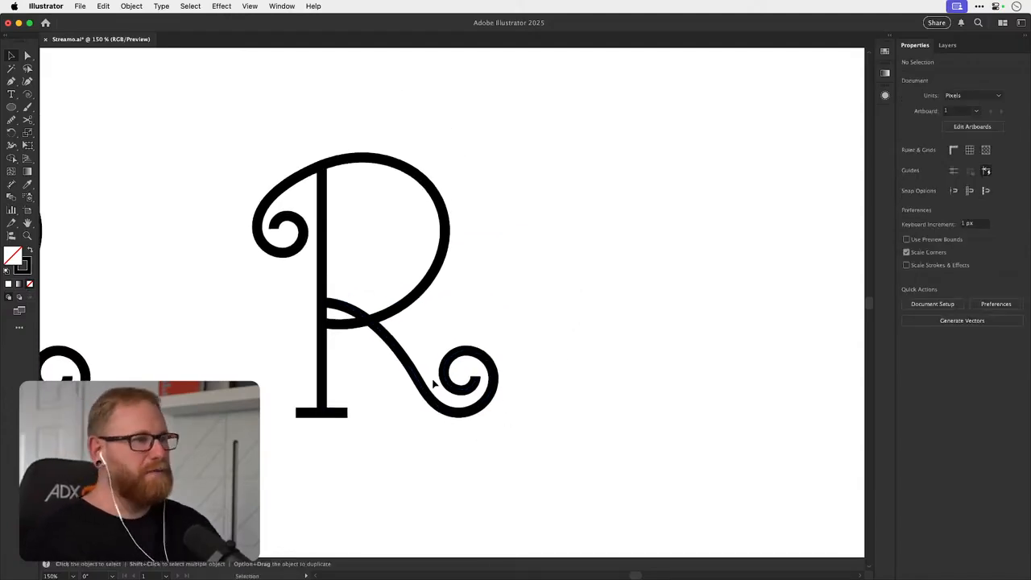
- Try removing an anchor point from the middle of the leg with the Pen tool
key("a")
left_click(411, 366)
key("v")
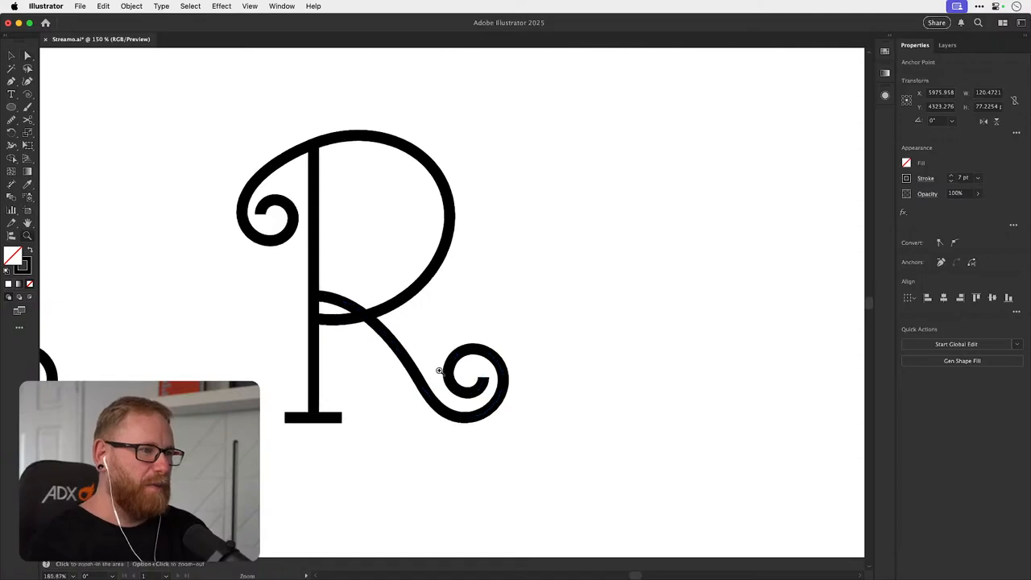
scroll(414, 376, "up", 3)
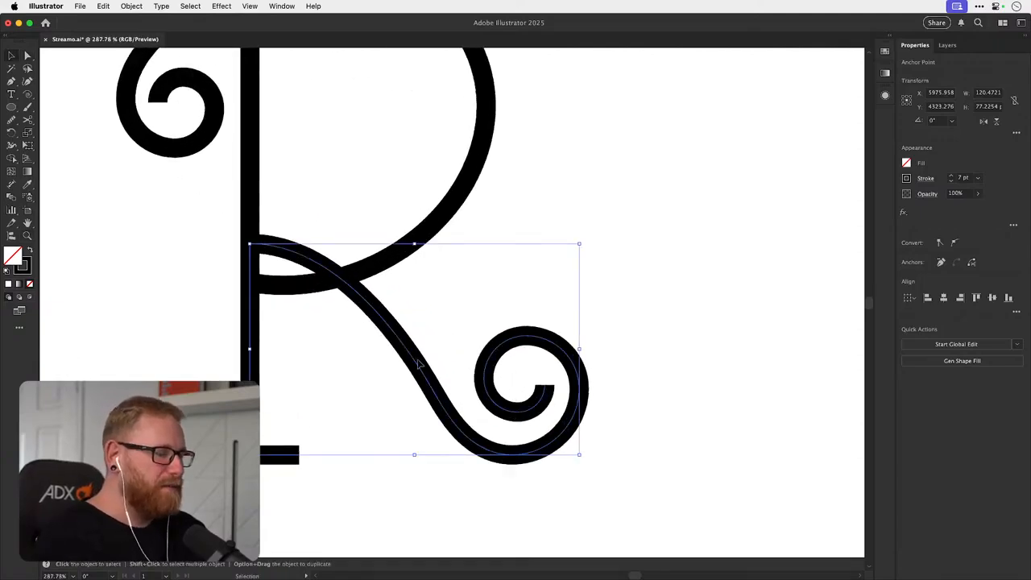
key("p")
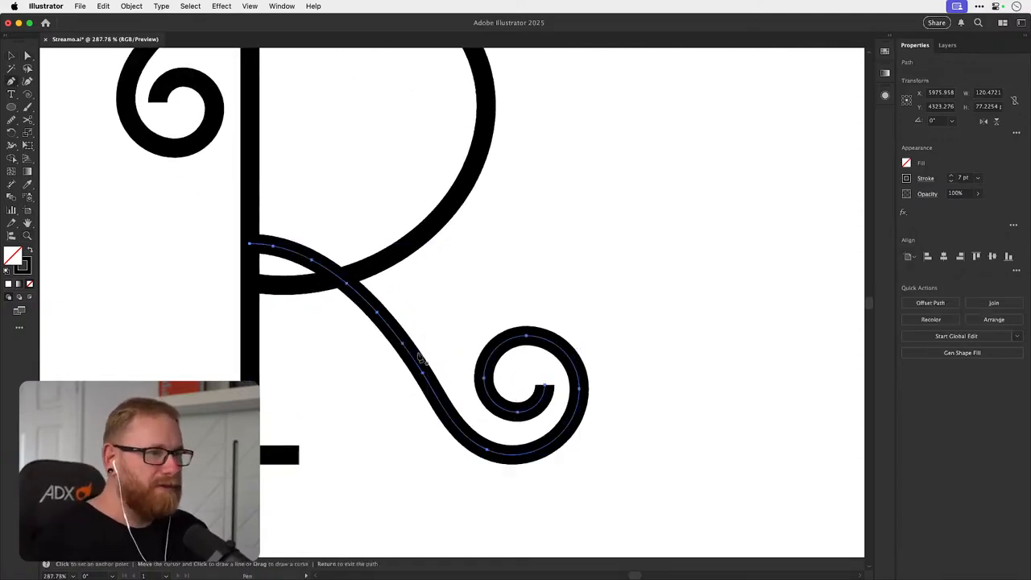
left_click(403, 343)
key("super+z")
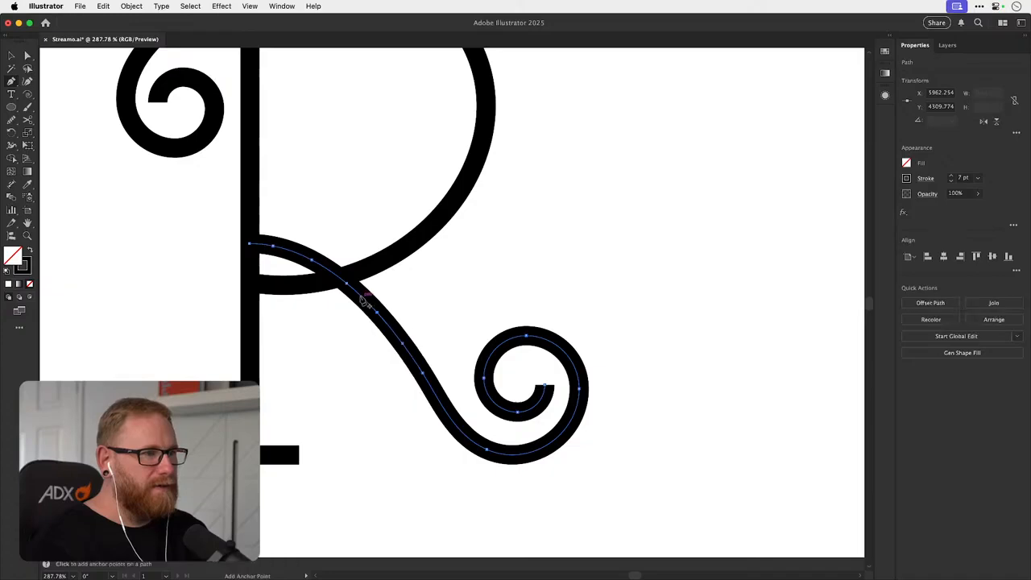
key("v")
left_click(474, 306)
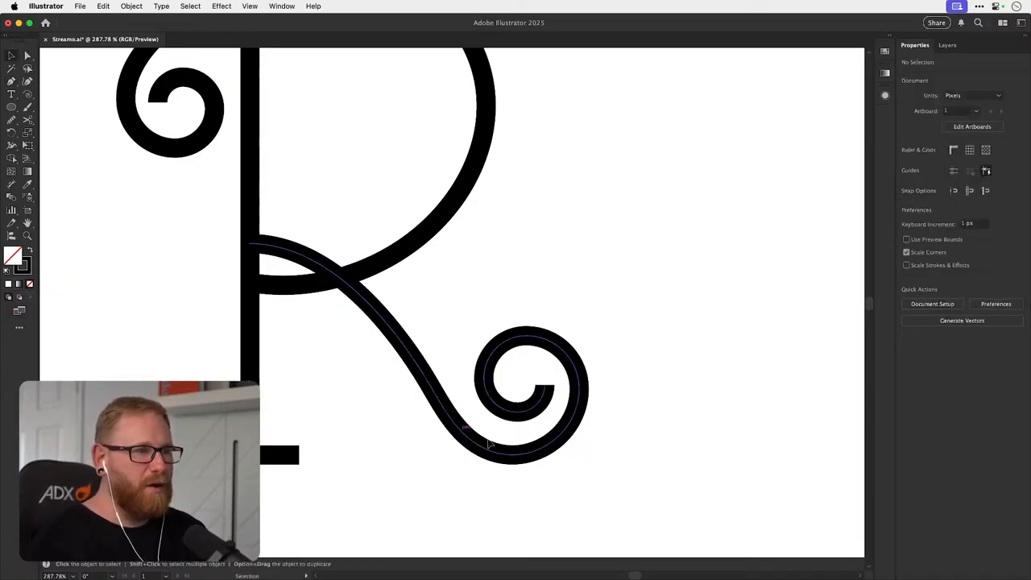
- Copy the last arc segment of the curl beside the stem and paste it in place
key("space")
left_click_drag(465, 405, 486, 430)
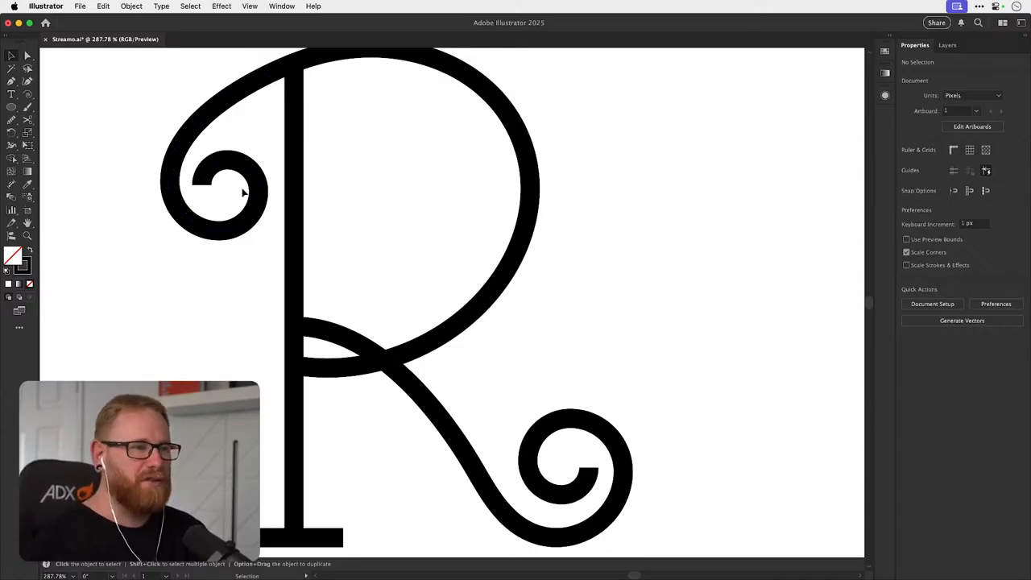
scroll(270, 275, "up", 2)
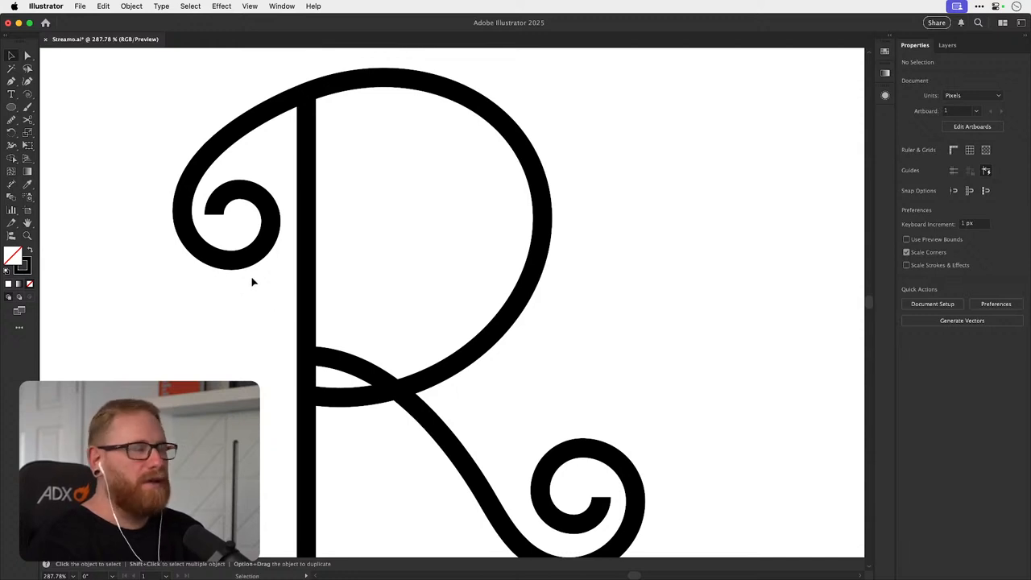
key("z")
left_click_drag(207, 210, 296, 215)
key("a")
left_click(231, 195)
left_click(258, 223)
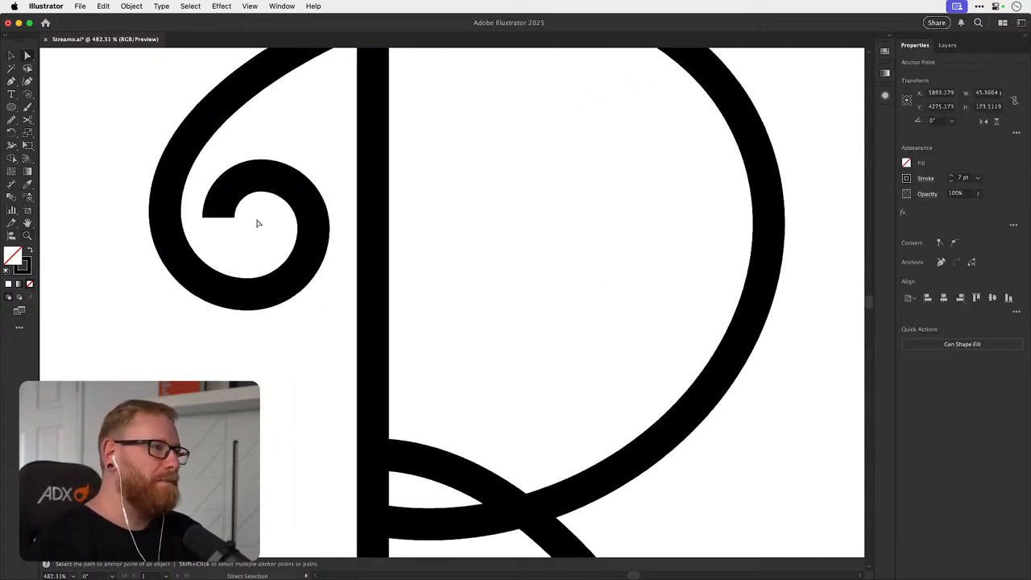
left_click(253, 225)
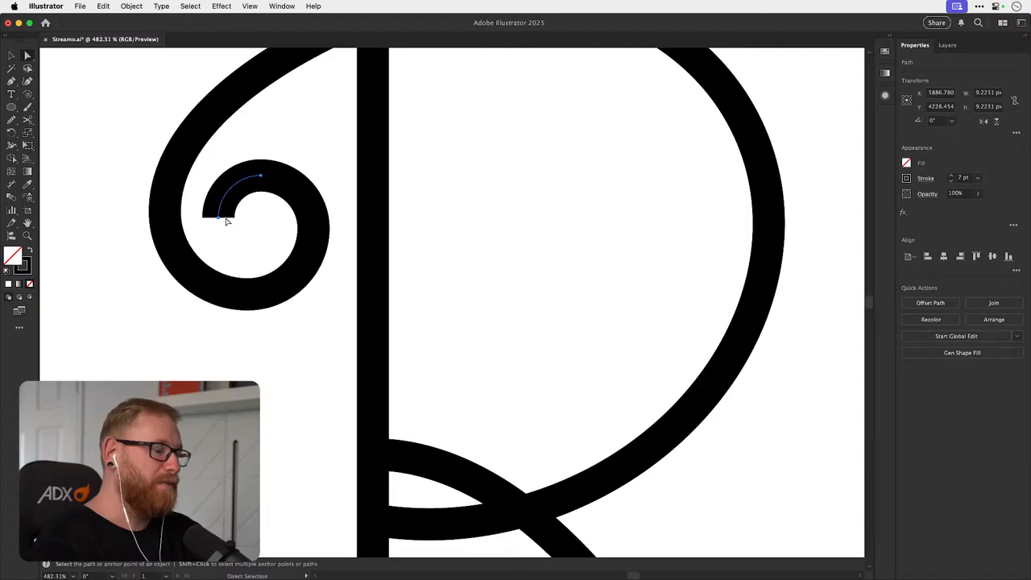
- Rotate and mirror the copied arc about the curl's open end so that it continues the curl inward
key("r")
left_click(218, 217)
left_click_drag(281, 195, 249, 314)
left_click(983, 121)
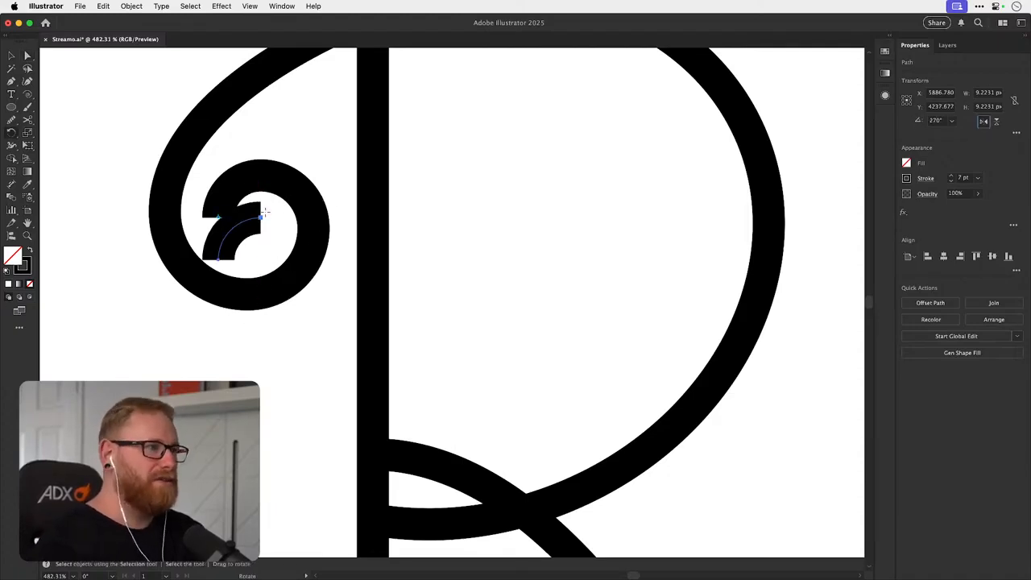
left_click_drag(265, 211, 218, 190)
key("z")
left_click_drag(219, 190, 346, 219)
key("v")
key("super+shift+a")
left_click_drag(279, 245, 280, 326)
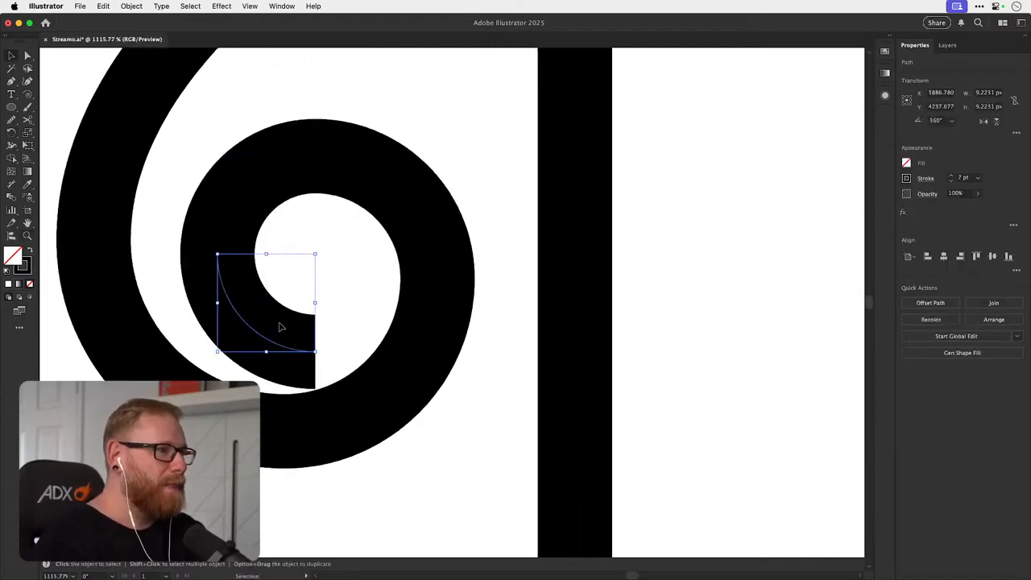
- Set the stroke weight of all paths of the R with the refined curls to 5 pt
key("super+minus")
key("super+minus")
key("super+minus")
key("super+minus")
key("super+minus")
key("space")
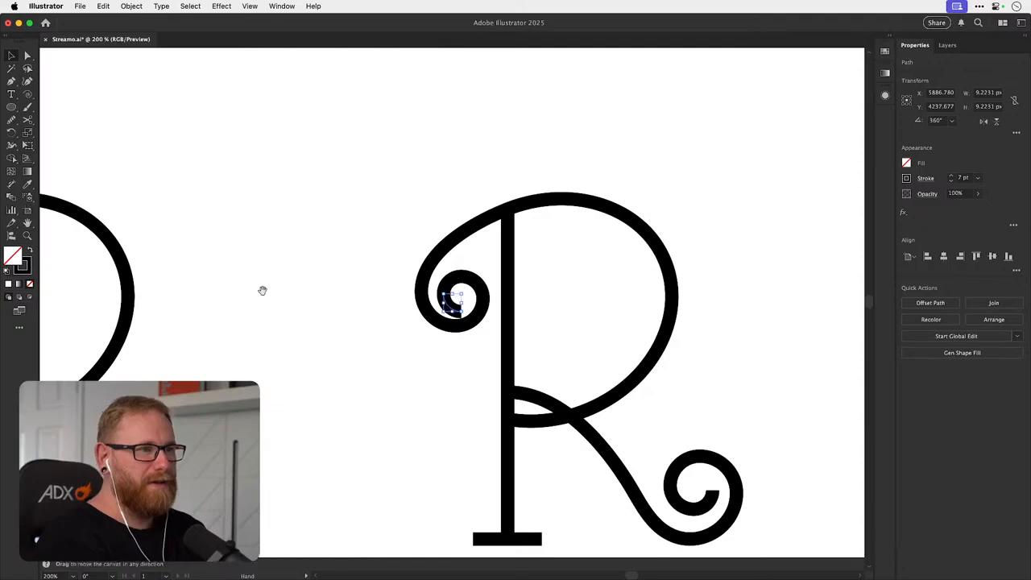
left_click_drag(487, 297, 399, 255)
key("super+a")
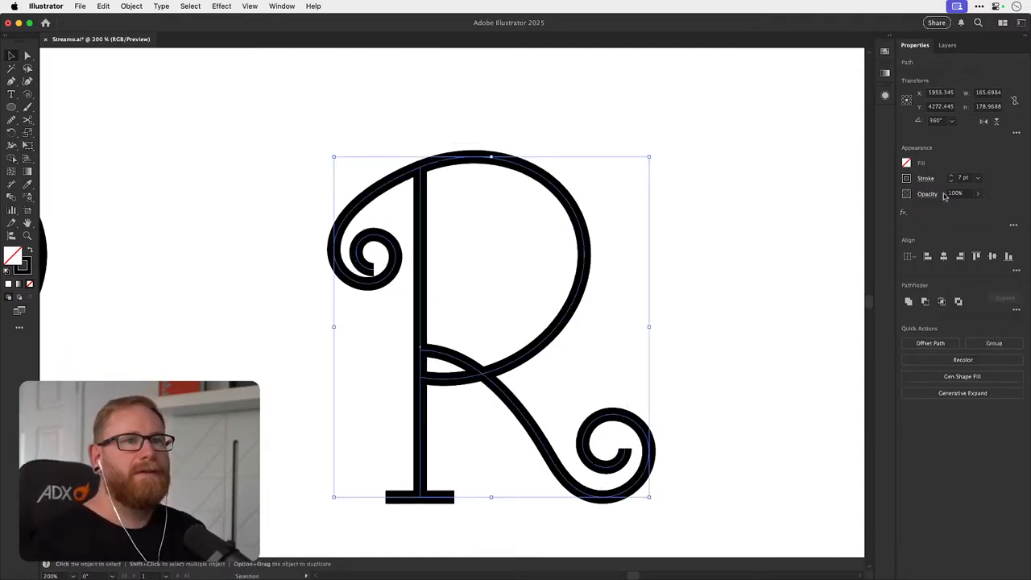
left_click(698, 290)
key("space")
left_click_drag(604, 281, 553, 256)
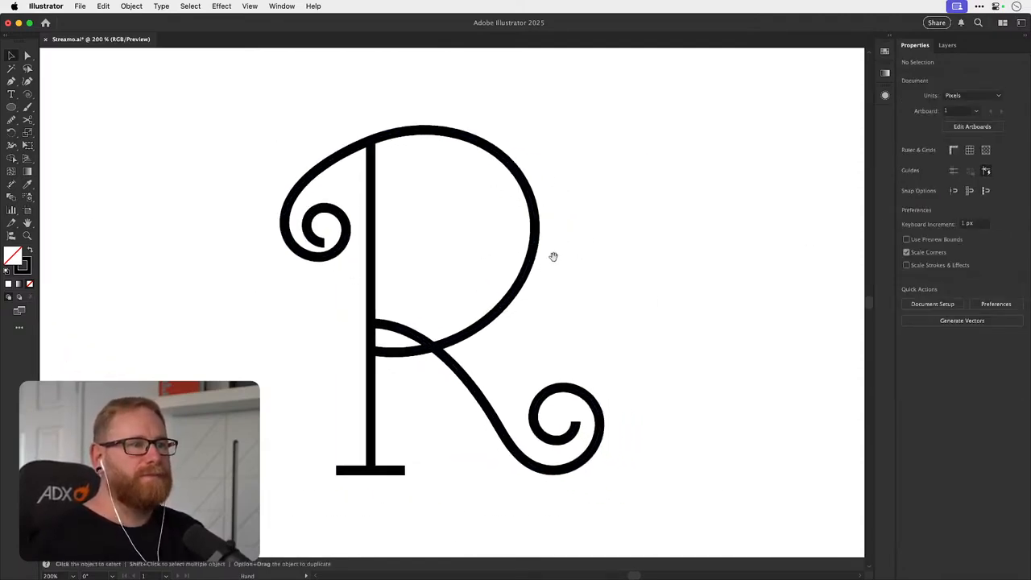
- Shorten the inner end of the curl beside the stem by trimming its last arc segment
left_click(324, 246)
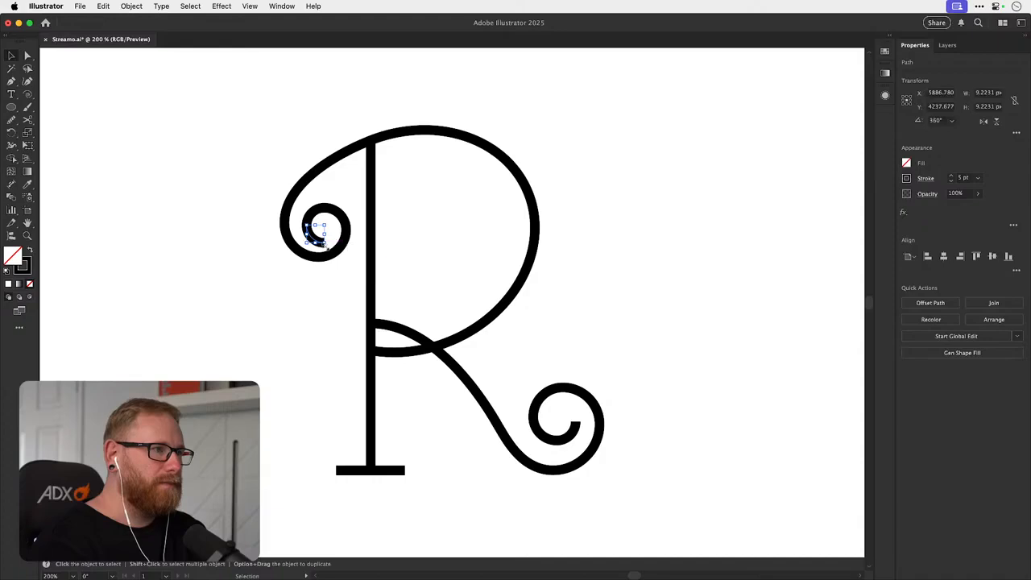
left_click_drag(325, 245, 323, 240)
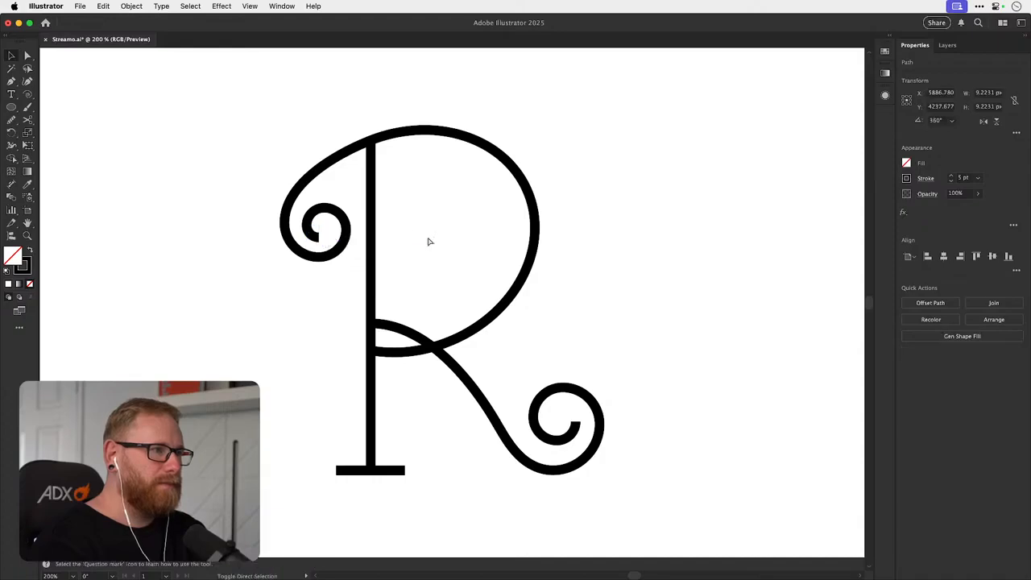
key("super+shift+a")
key("space")
left_click_drag(597, 273, 511, 244)
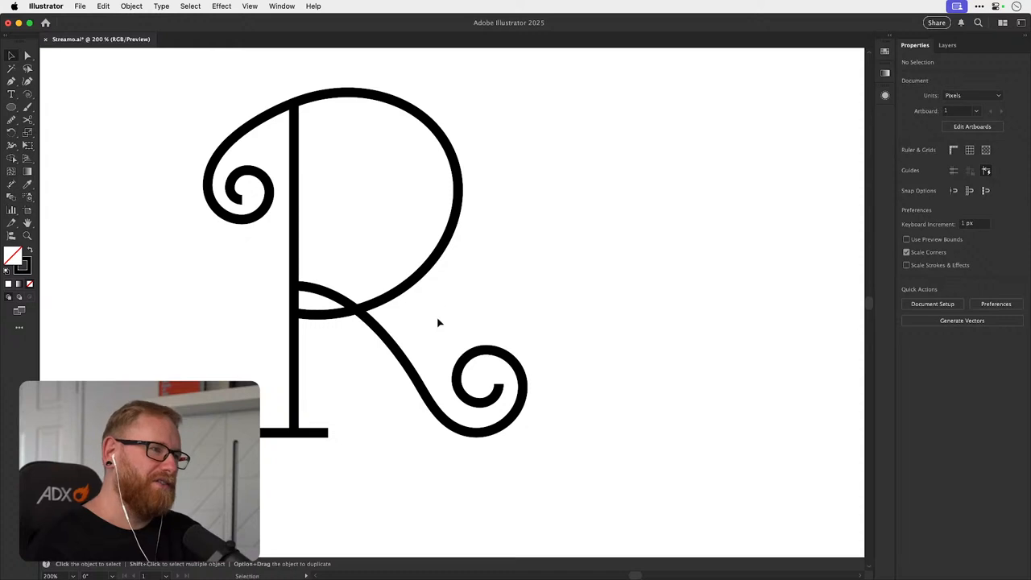
- Try enlarging the leg and its curl proportionally from the foot of the stem to about 138 px wide, then undo it
left_click_drag(387, 479, 454, 393)
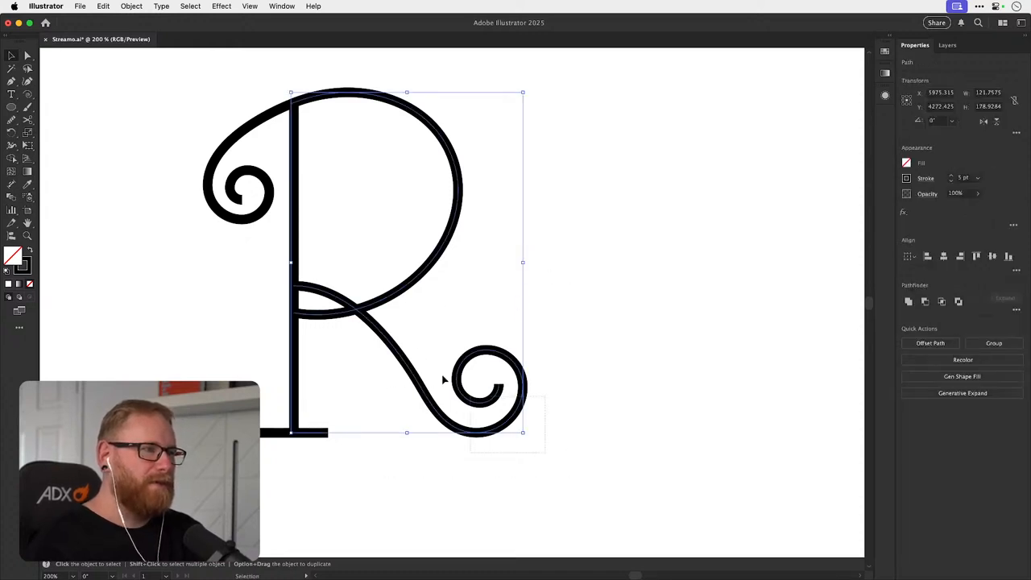
left_click_drag(419, 451, 440, 332)
left_click_drag(525, 285, 556, 257)
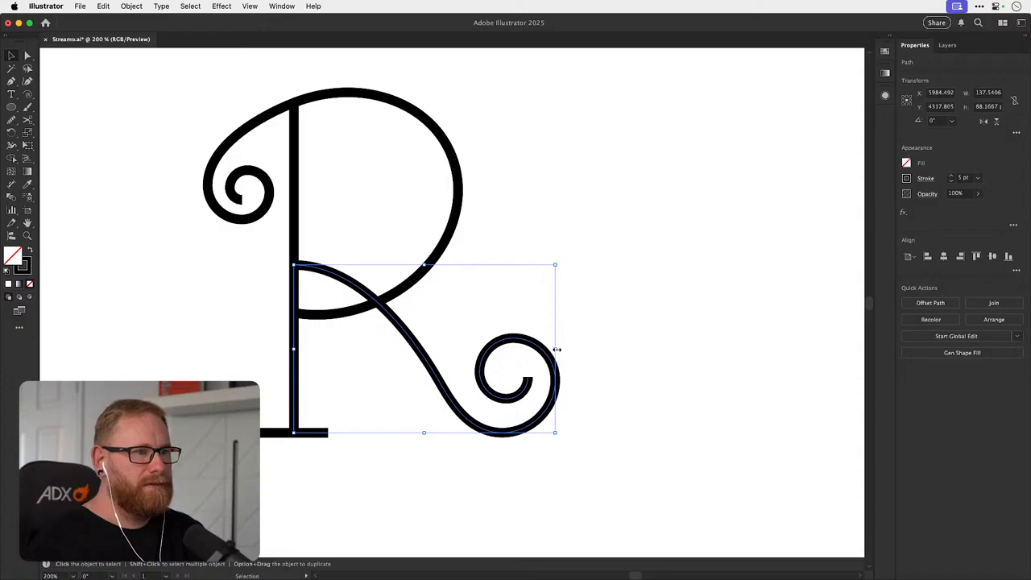
left_click(487, 320)
key("v")
left_click(333, 276)
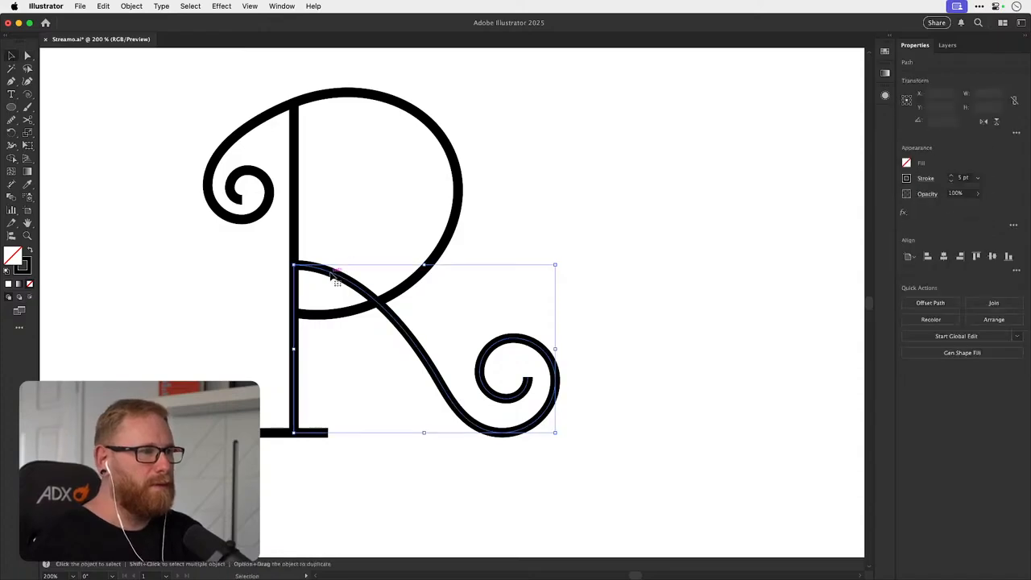
left_click_drag(295, 349, 328, 350)
left_click(627, 238)
key("super+z")
key("super+z")
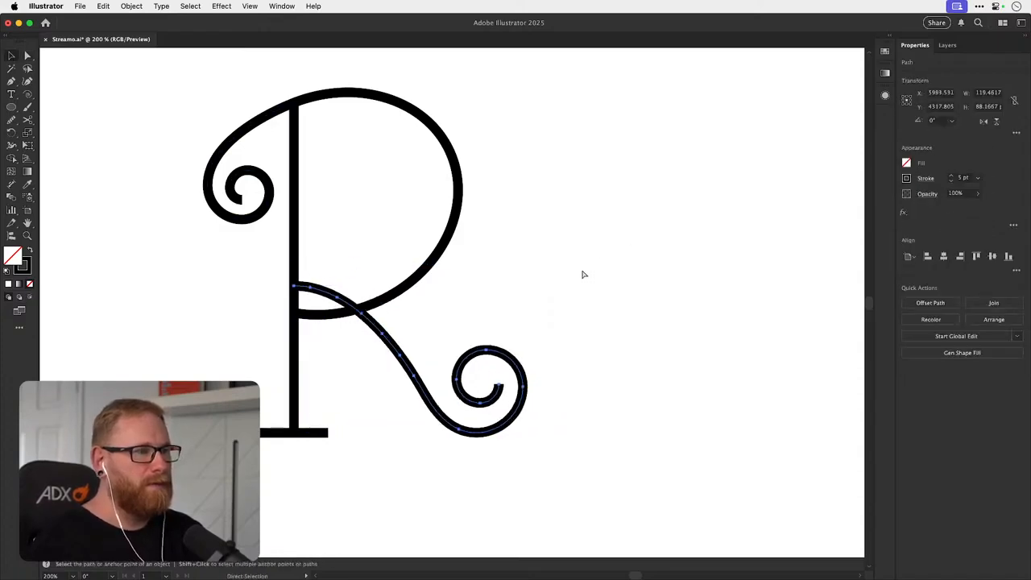
- Move the curled leg up about 11 px and raise the foot serif with the stem's lower end by the same amount
left_click_drag(402, 359, 402, 339)
key("a")
left_click(314, 435)
left_click_drag(314, 435, 336, 413)
key("v")
left_click(586, 313)
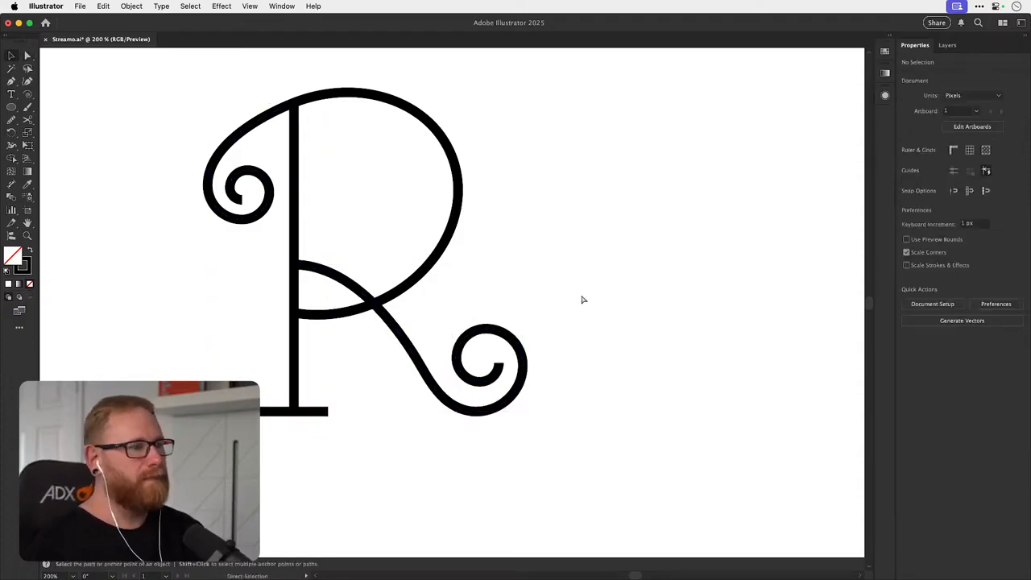
- Duplicate the thinner R with the raised leg beside the original and save the document
key("super+minus")
key("super+minus")
key("super+minus")
key("super+minus")
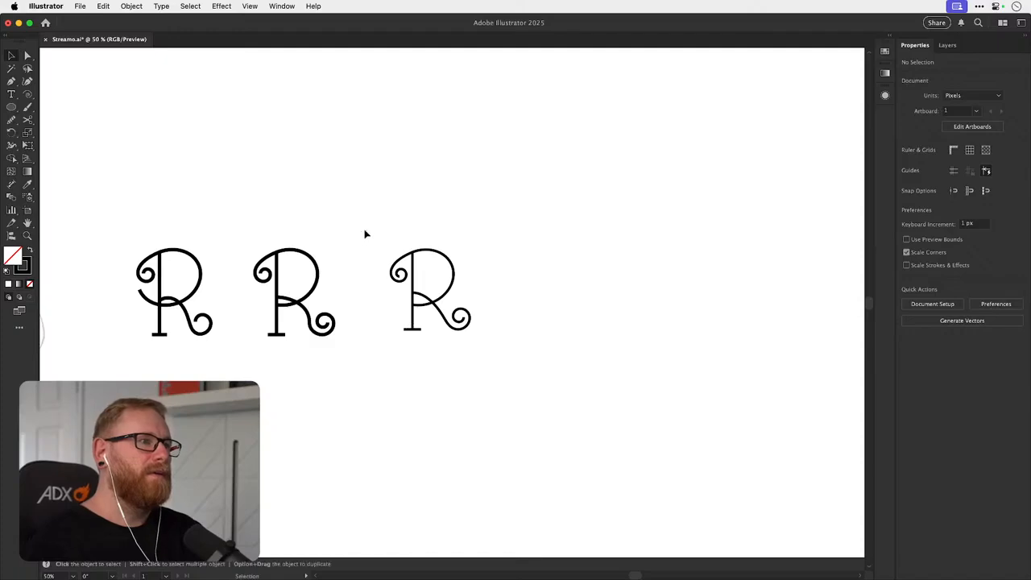
left_click_drag(379, 228, 469, 352)
left_click_drag(444, 349, 381, 392)
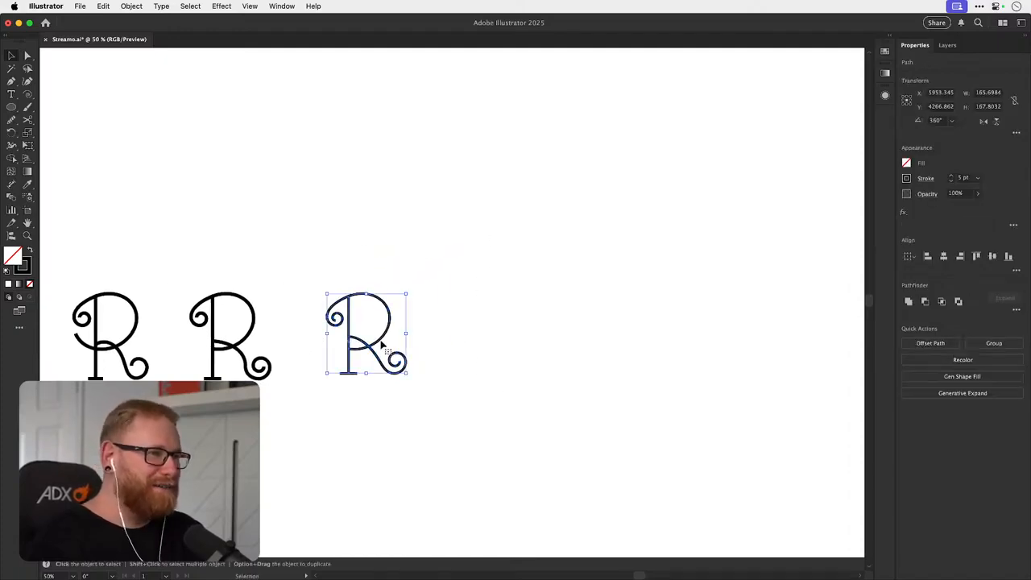
left_click_drag(383, 339, 571, 339)
left_click(612, 302)
scroll(543, 297, "right", 5)
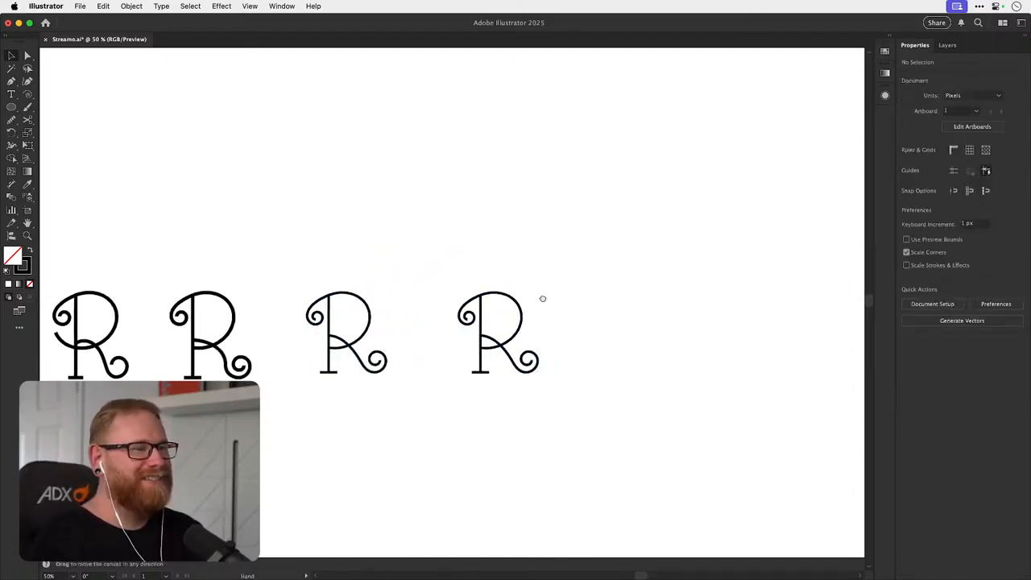
scroll(472, 341, "up", 5)
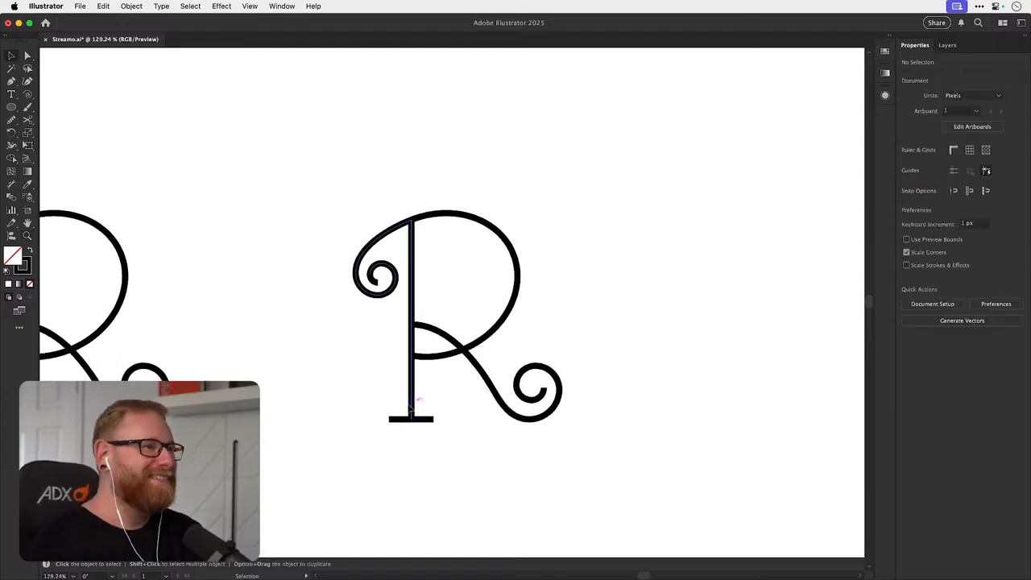
key("super+s")
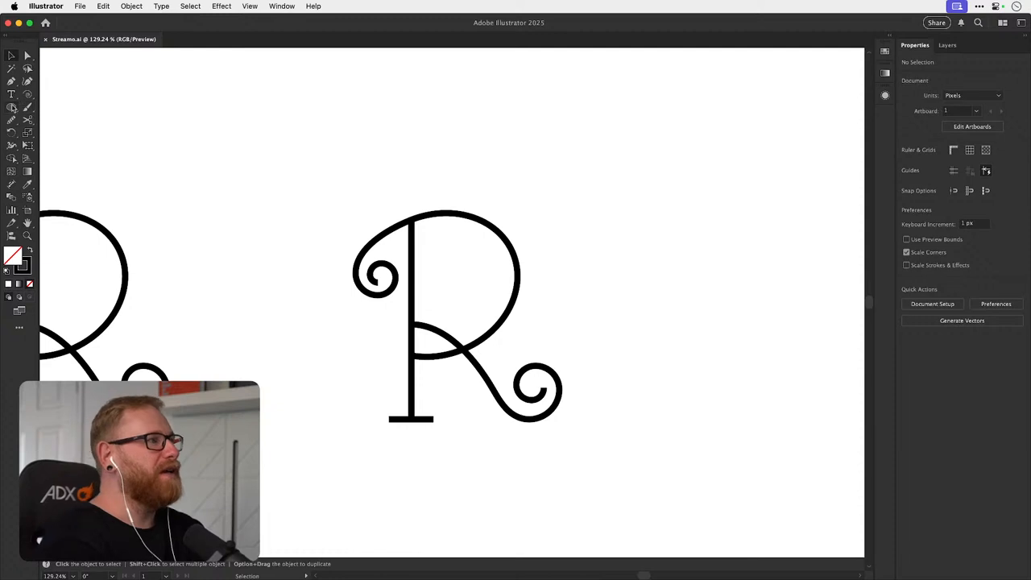
- Draw a trial circle about 123 px in diameter beside the duplicated R and delete it
left_click(12, 107)
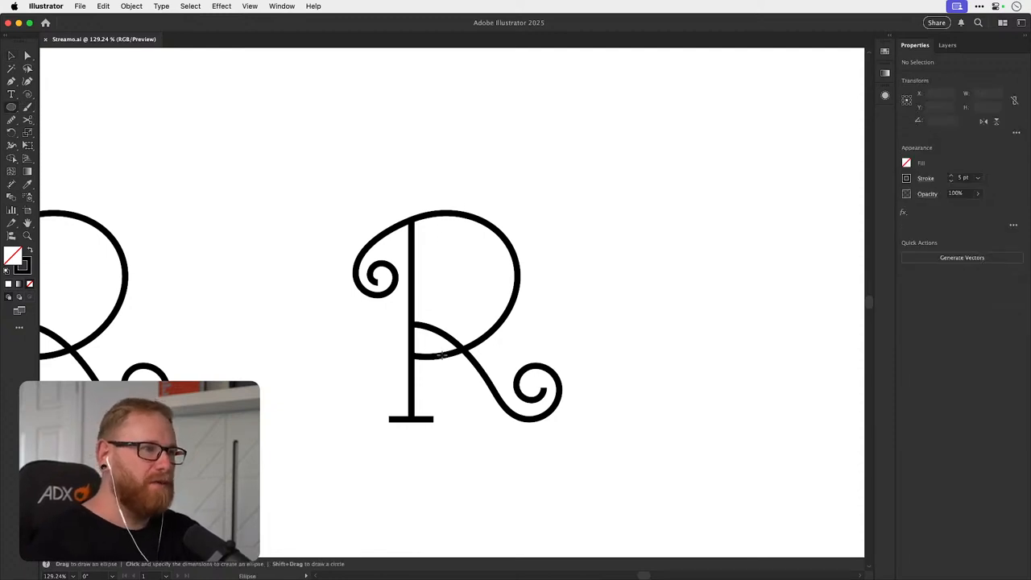
left_click_drag(650, 219, 760, 372)
key("v")
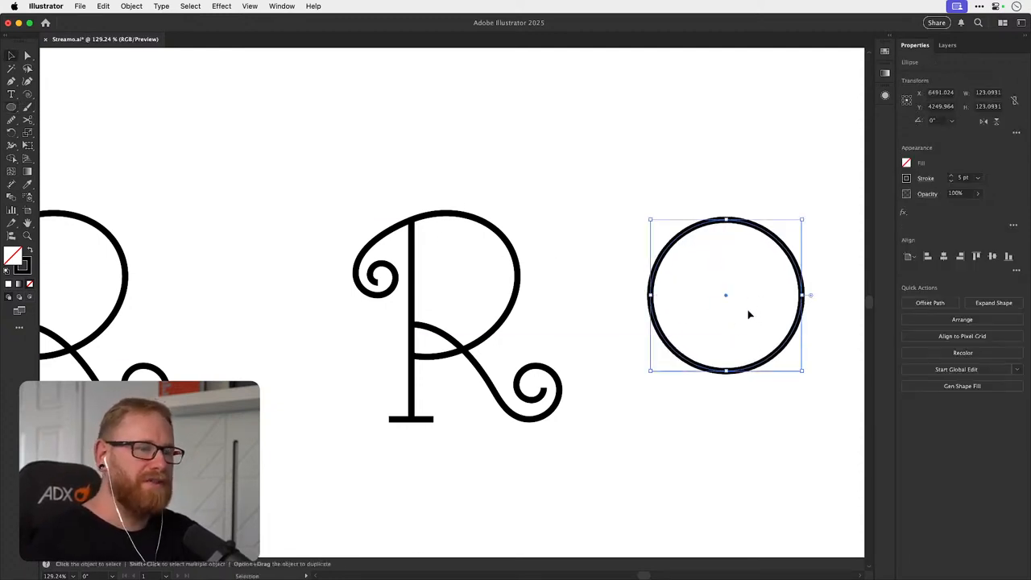
key("a")
key("Delete")
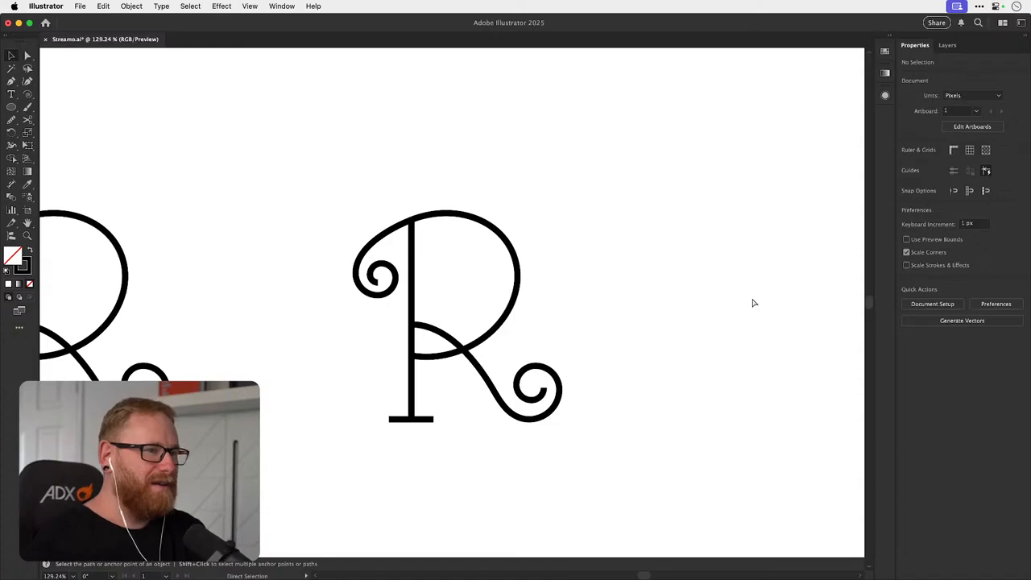
key("v")
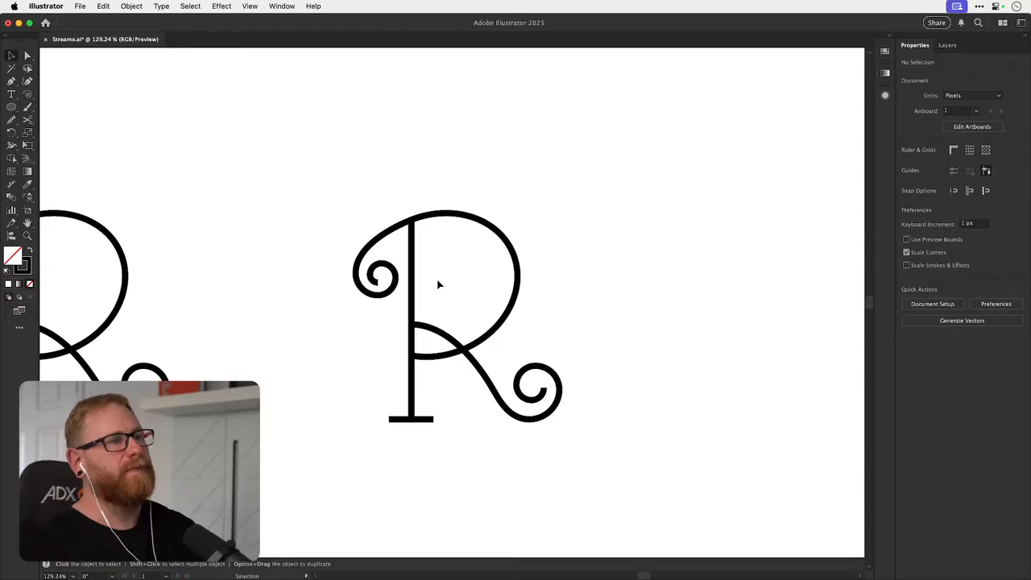
- Sketch a small Pencil loop across the stem that joins the leg's upper end to the bowl's lower end
key("z")
left_click(460, 387)
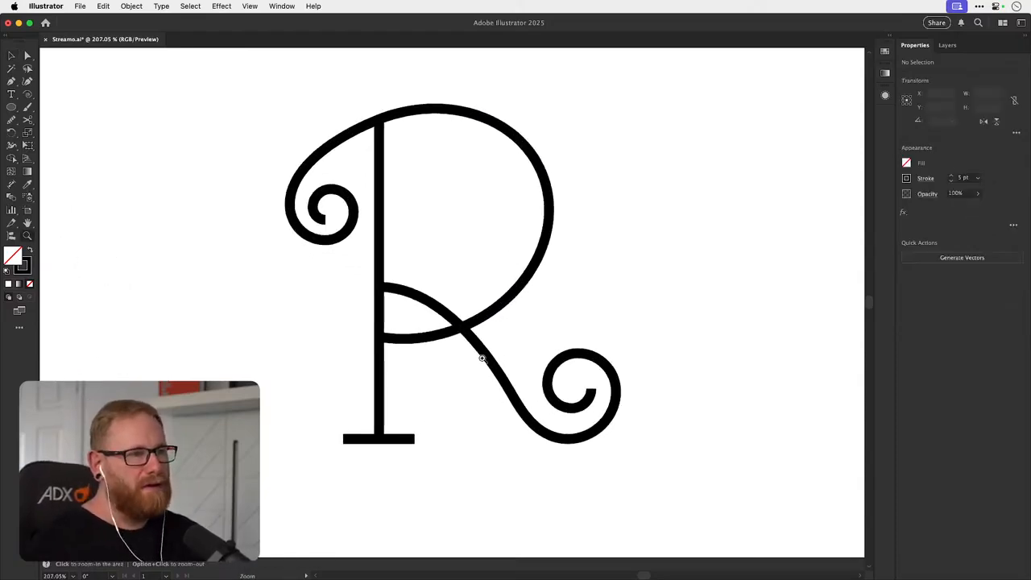
key("v")
scroll(396, 332, "up", 3)
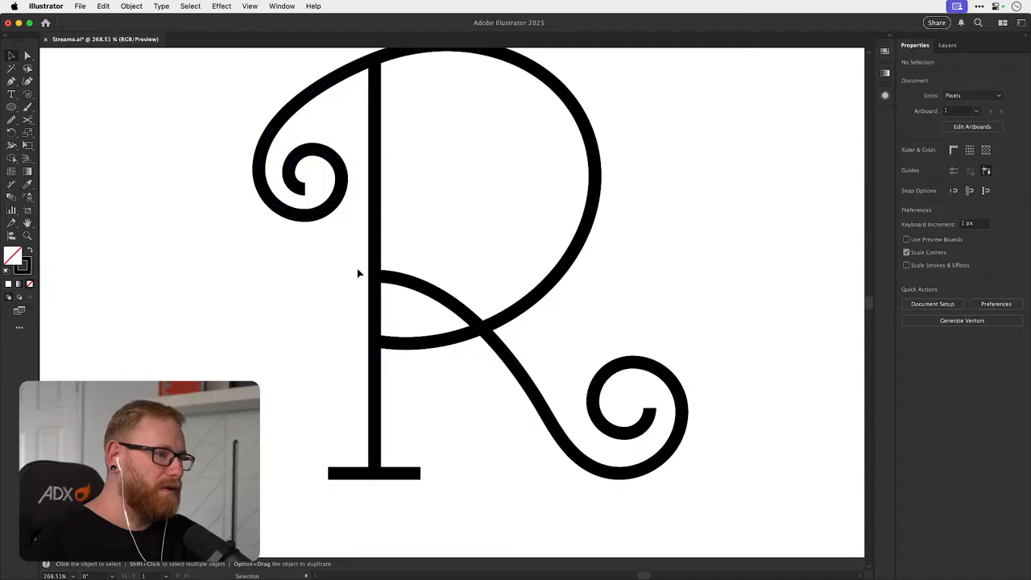
key("n")
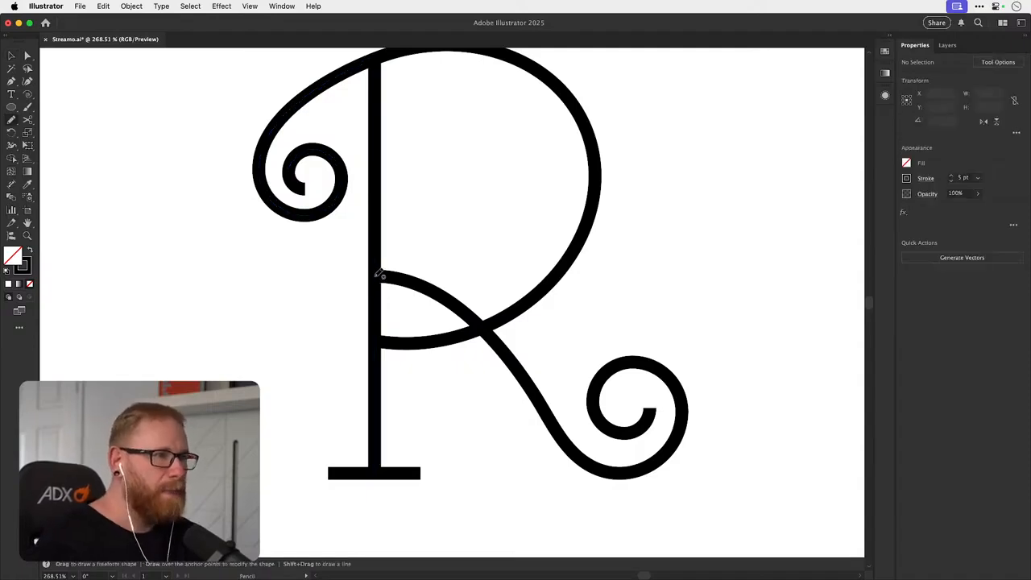
left_click_drag(358, 328, 377, 345)
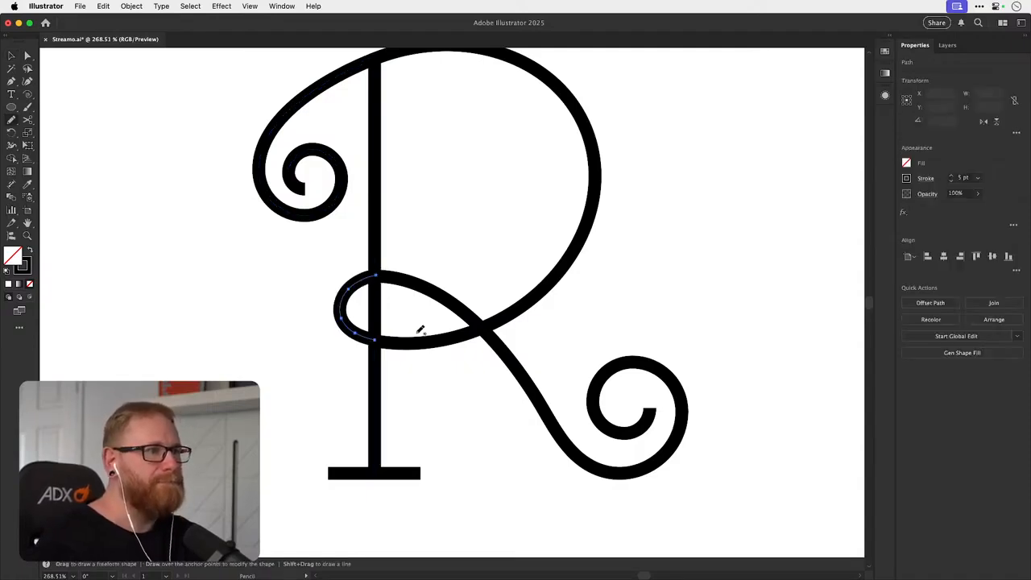
key("v")
left_click(312, 372)
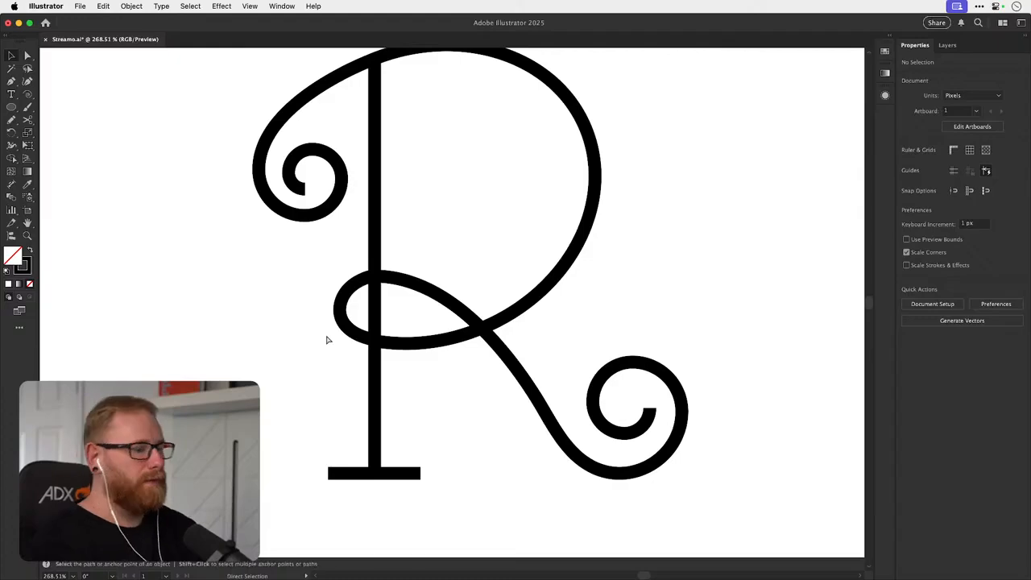
key("super+minus")
key("super+minus")
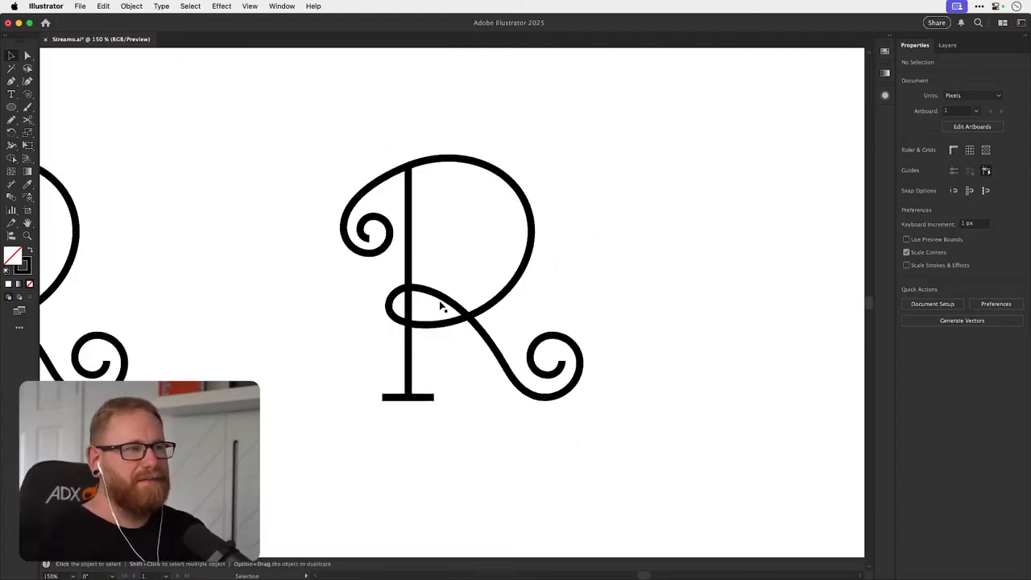
scroll(396, 311, "up", 5)
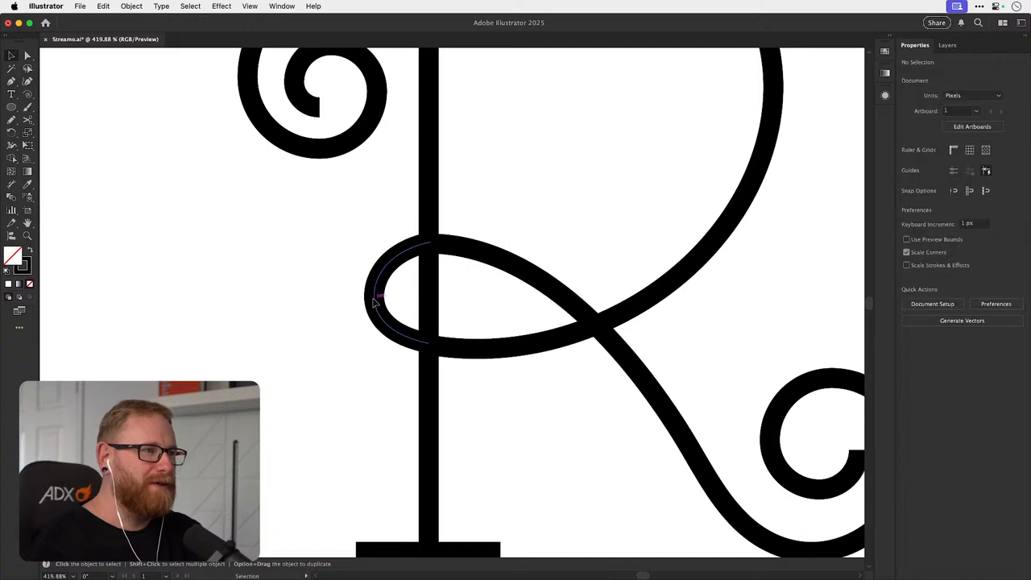
- Draw a curved Pen path looping behind the stem to connect the leg's upper end with the bowl's lower end
key("p")
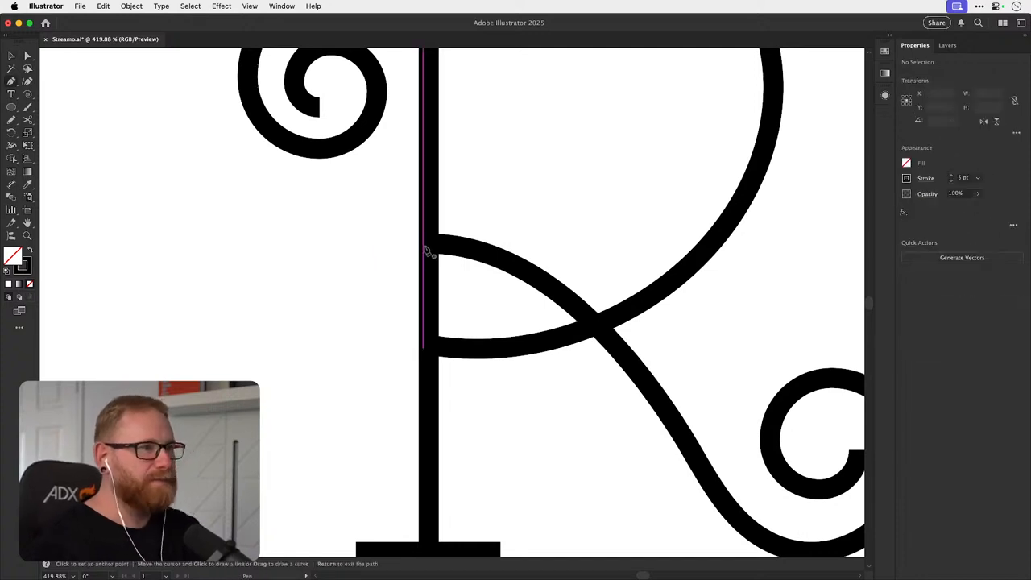
left_click(428, 244)
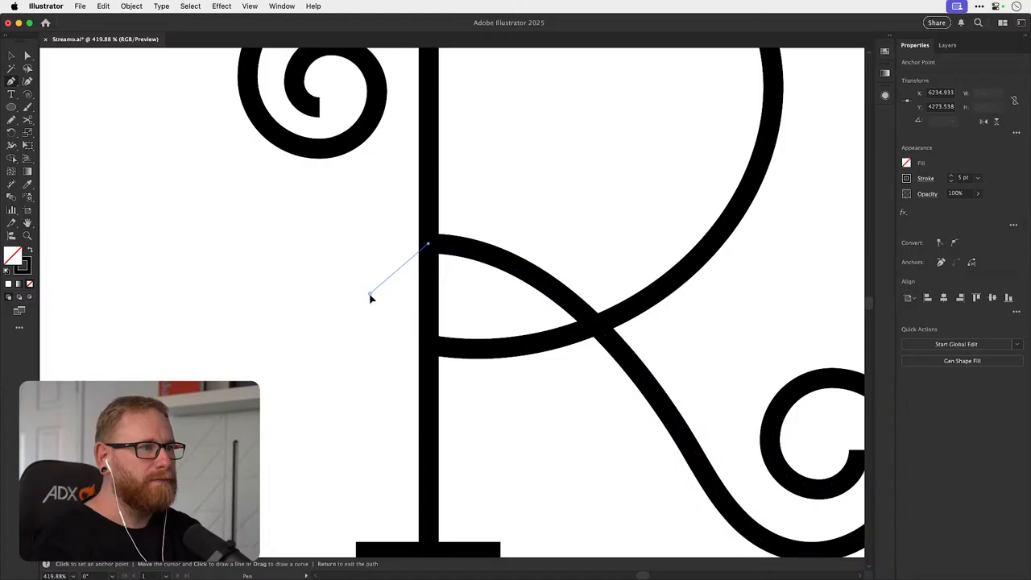
left_click_drag(370, 295, 370, 336)
left_click(429, 346)
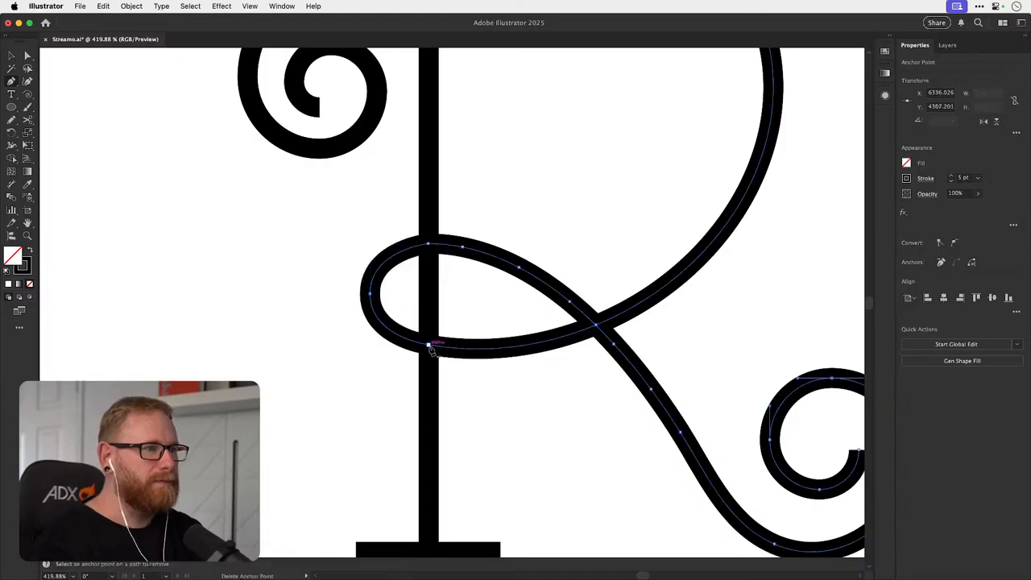
key("v")
left_click(375, 368)
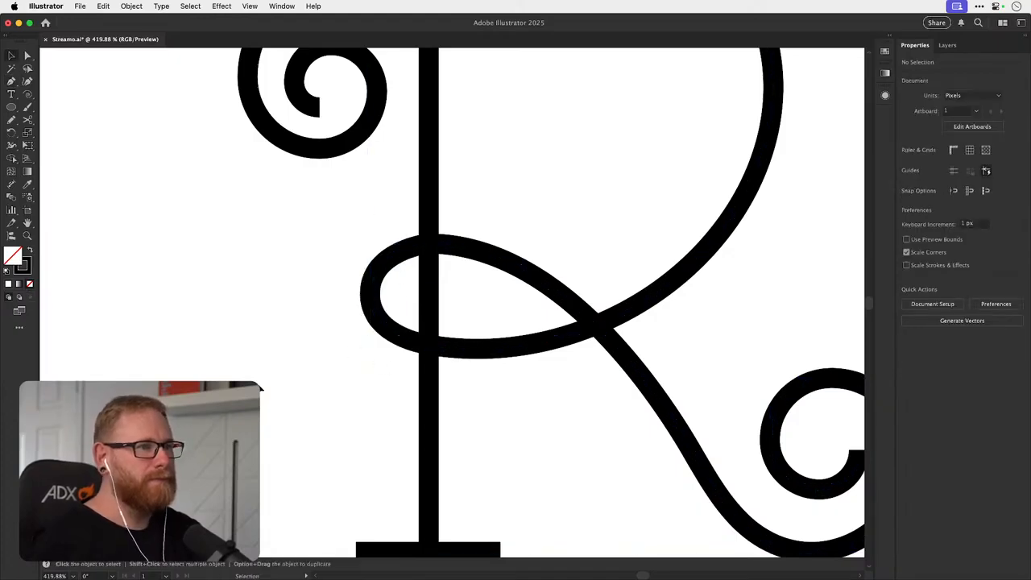
key("super+1")
left_click_drag(476, 355, 497, 348)
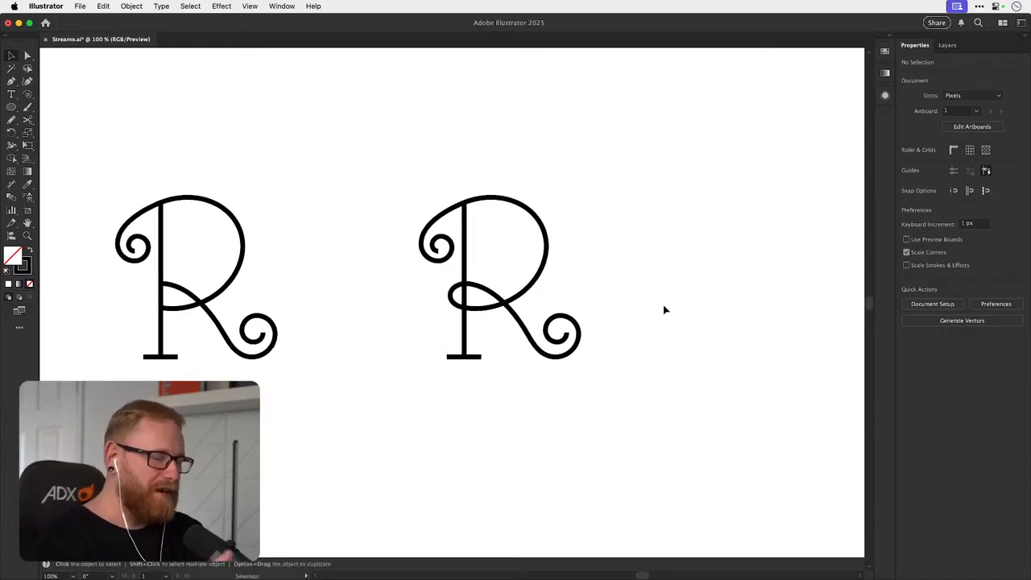
left_click_drag(533, 296, 469, 346)
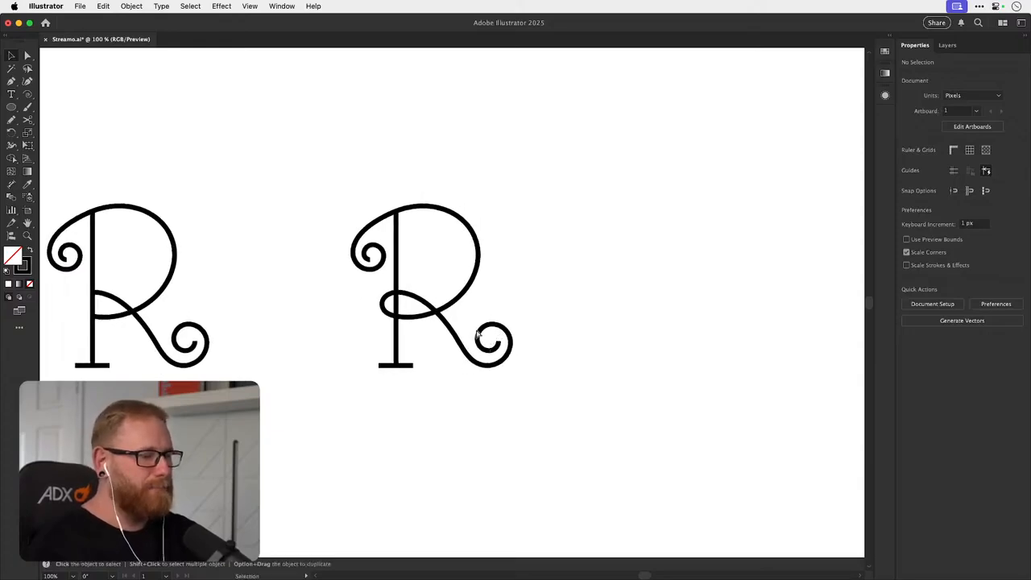
scroll(478, 333, "down", 5)
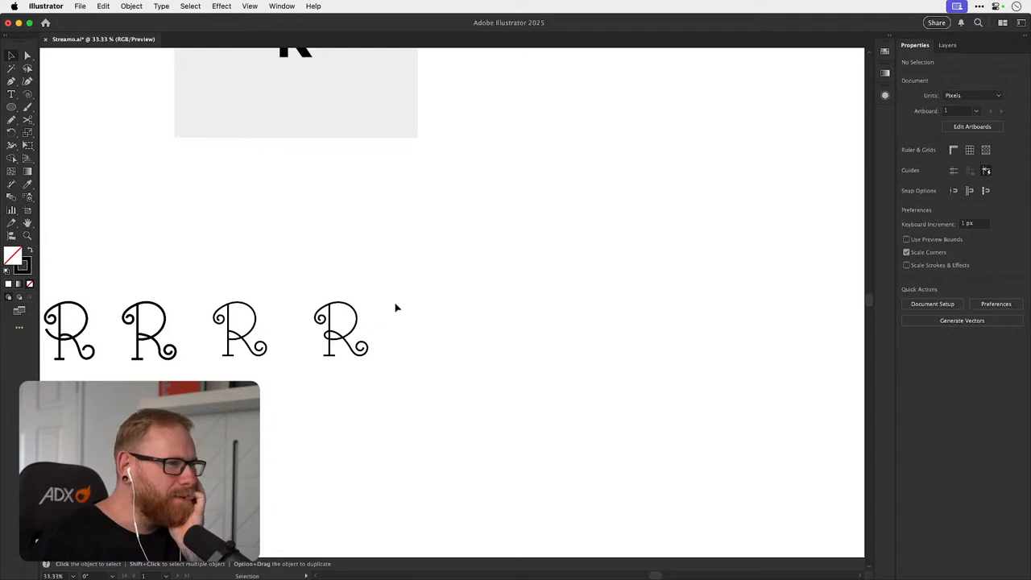
left_click(333, 329)
scroll(333, 326, "up", 3)
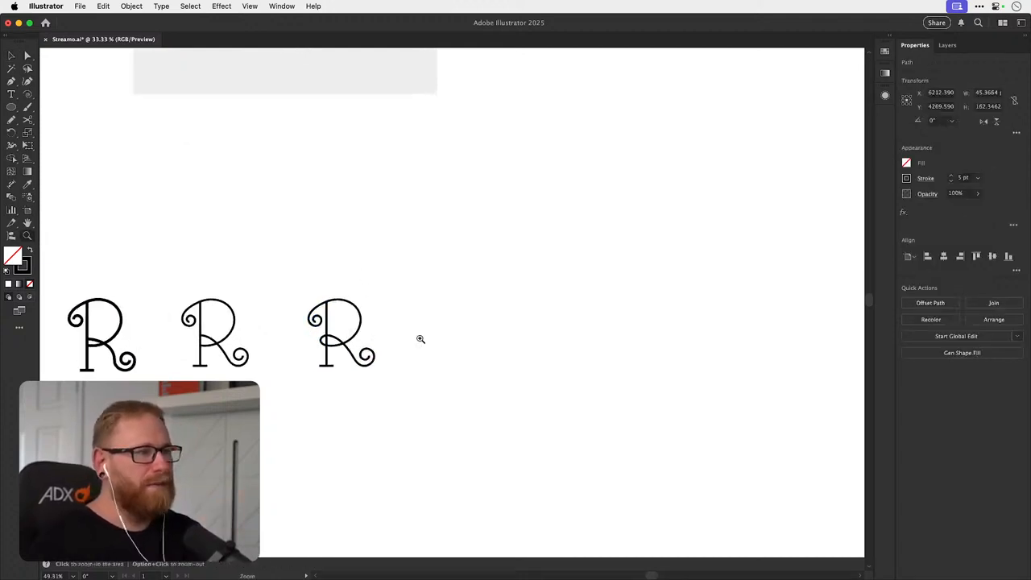
- Try removing the curl at the upper end of the R's bowl
key("a")
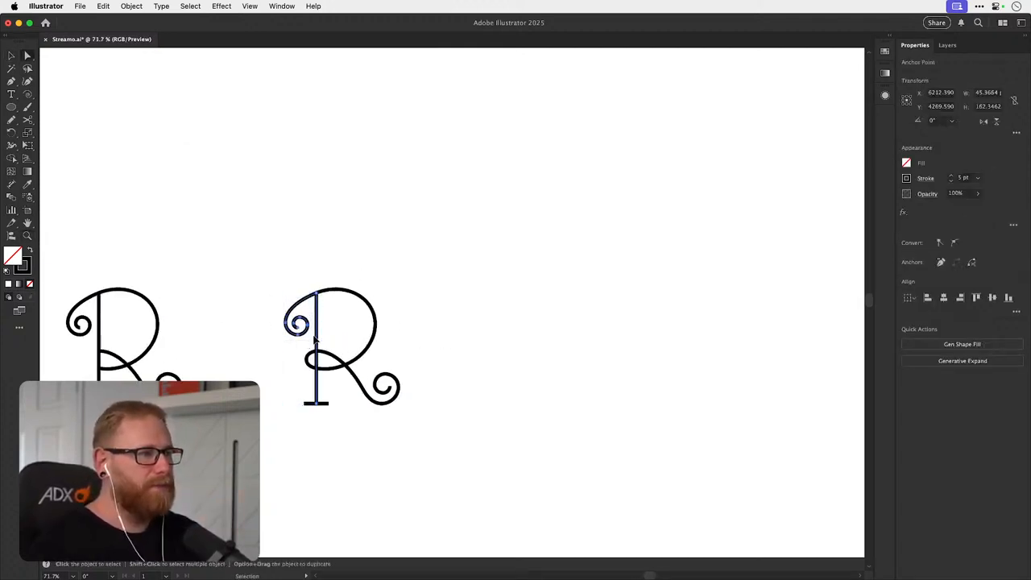
key("Delete")
key("v")
left_click(450, 279)
key("a")
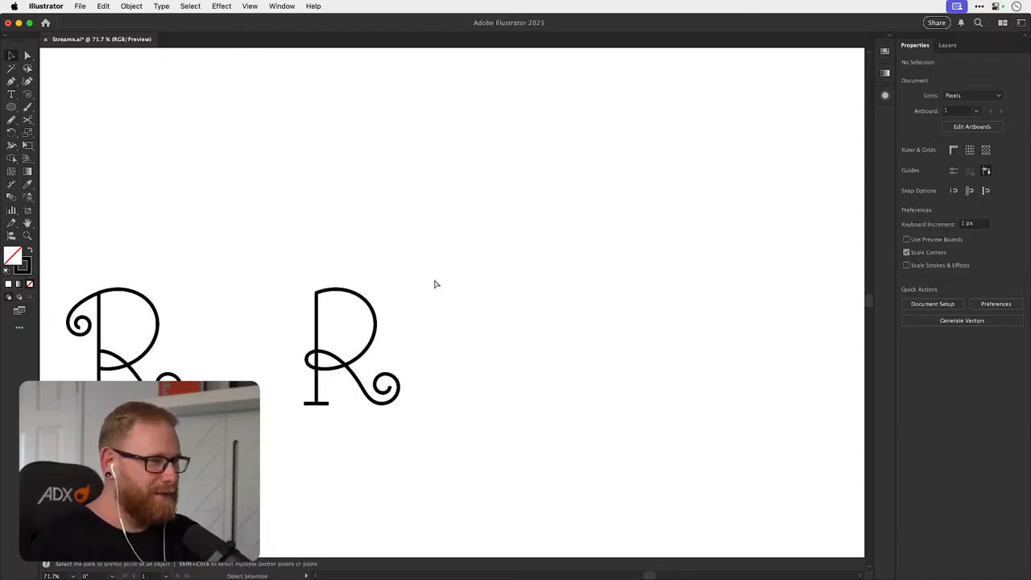
key("super+z")
key("super+z")
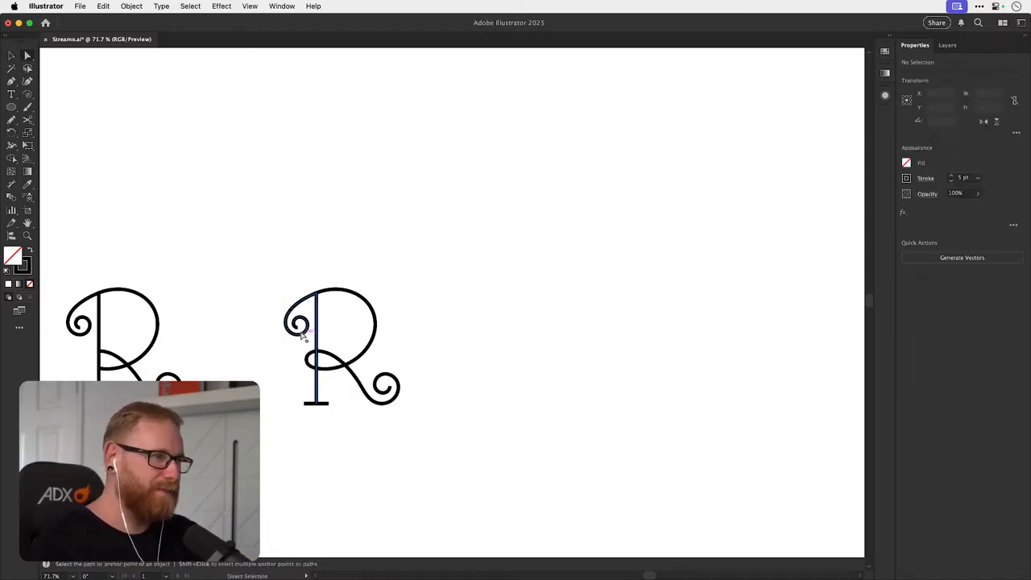
- Shorten the upper curl of the looped R by deleting its innermost segment
left_click(299, 330)
left_click(424, 295)
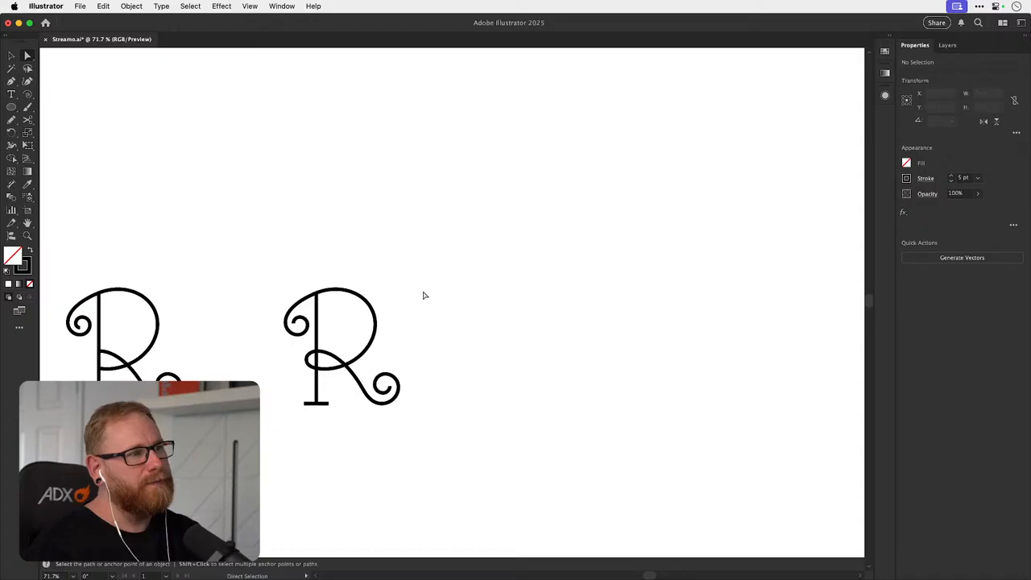
key("v")
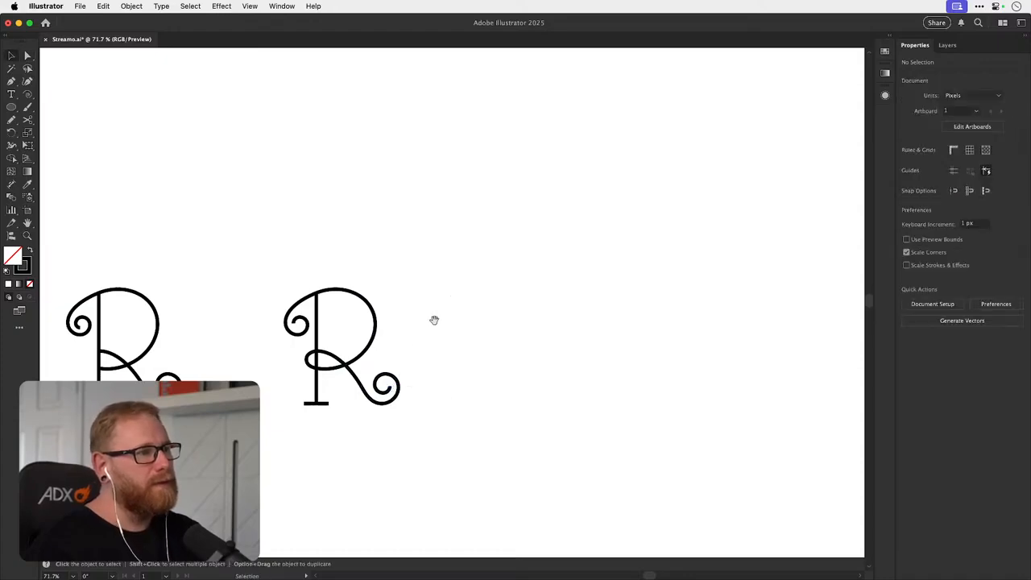
- Try round stroke caps on all paths of the looped R
left_click_drag(420, 336, 441, 313)
key("z")
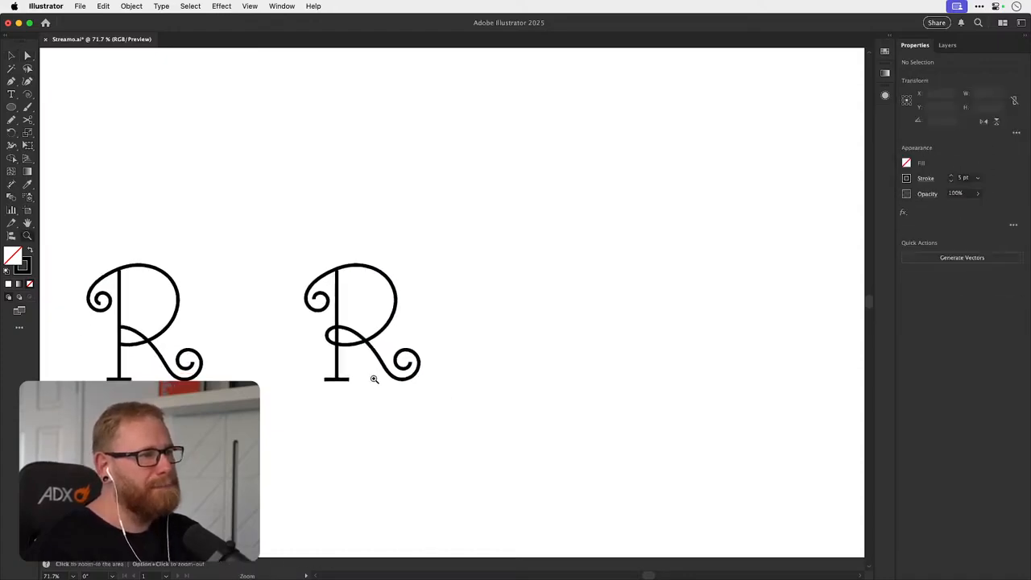
left_click_drag(373, 375, 414, 358)
key("v")
left_click_drag(259, 421, 475, 224)
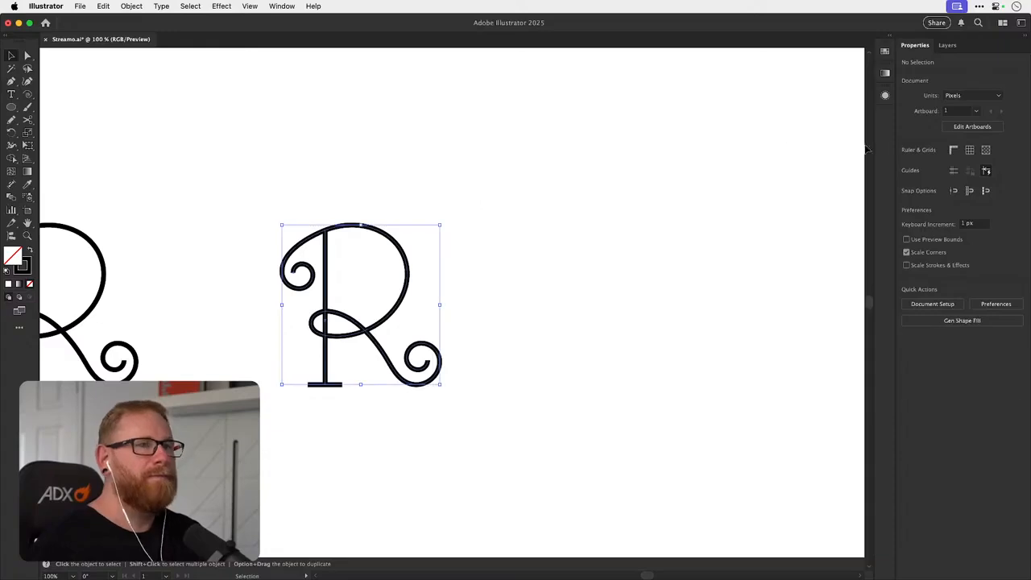
left_click(925, 178)
left_click(868, 207)
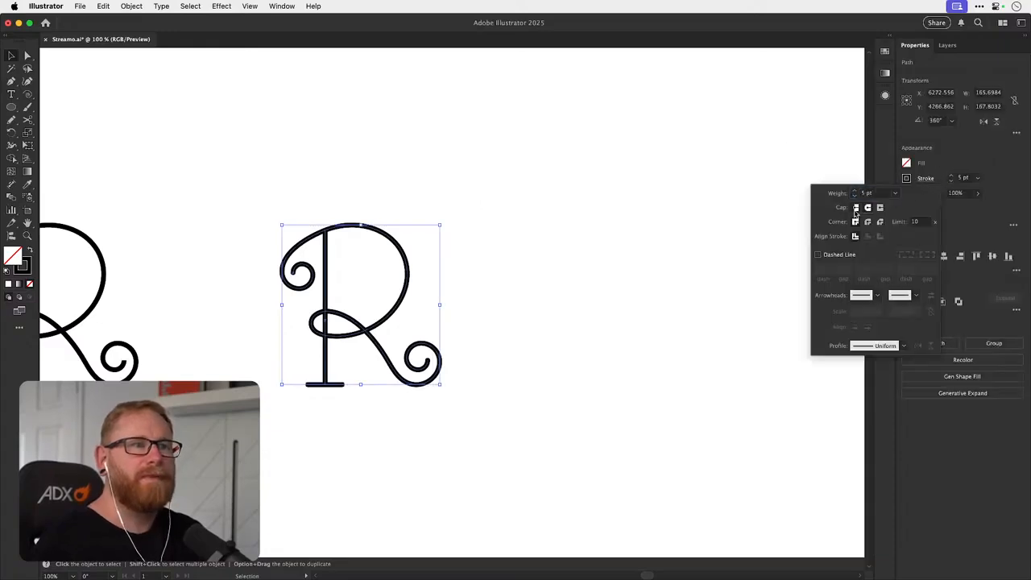
left_click(636, 234)
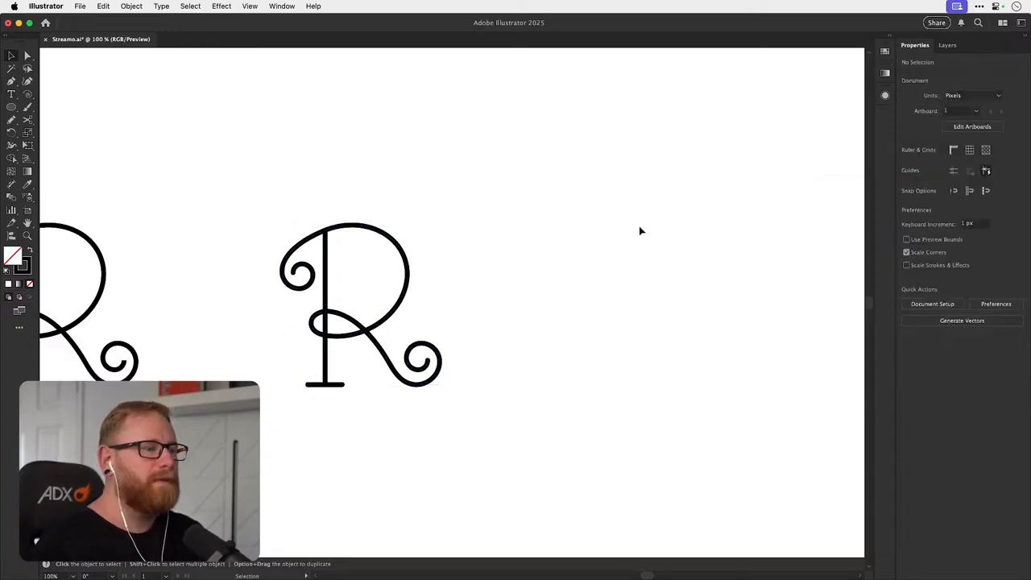
scroll(363, 379, "up", 5)
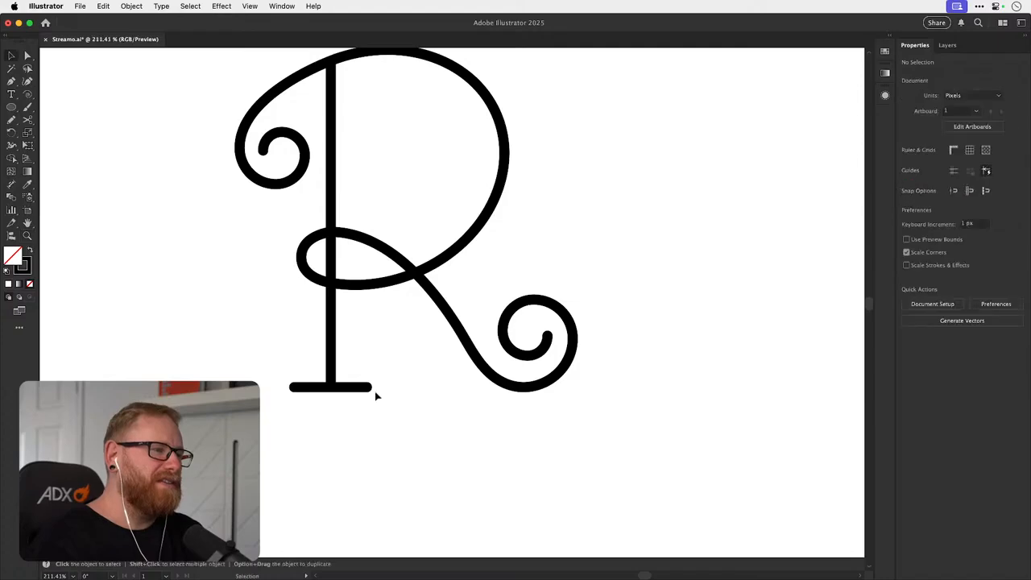
scroll(425, 346, "down", 4)
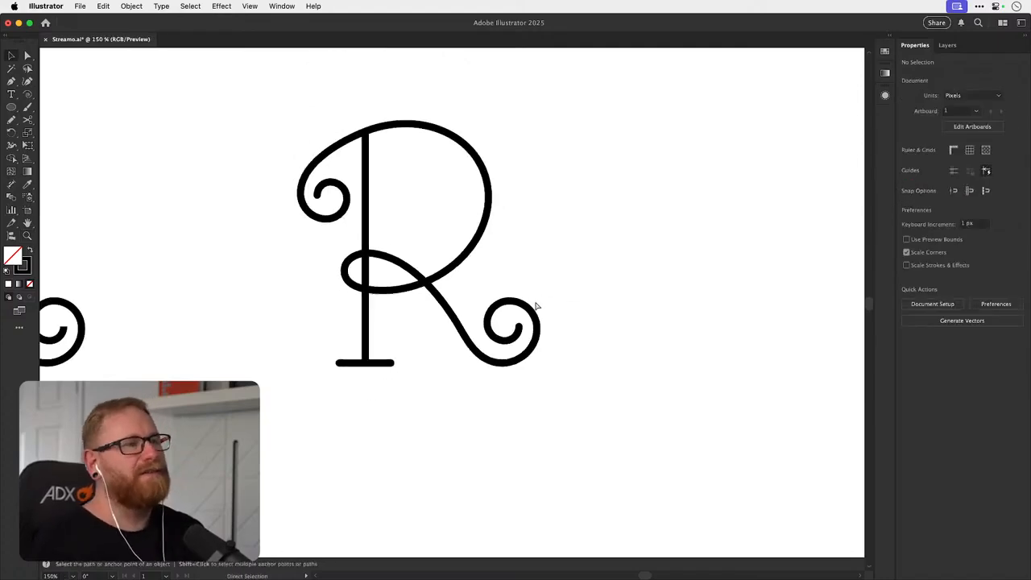
left_click_drag(536, 302, 411, 364)
left_click(410, 373)
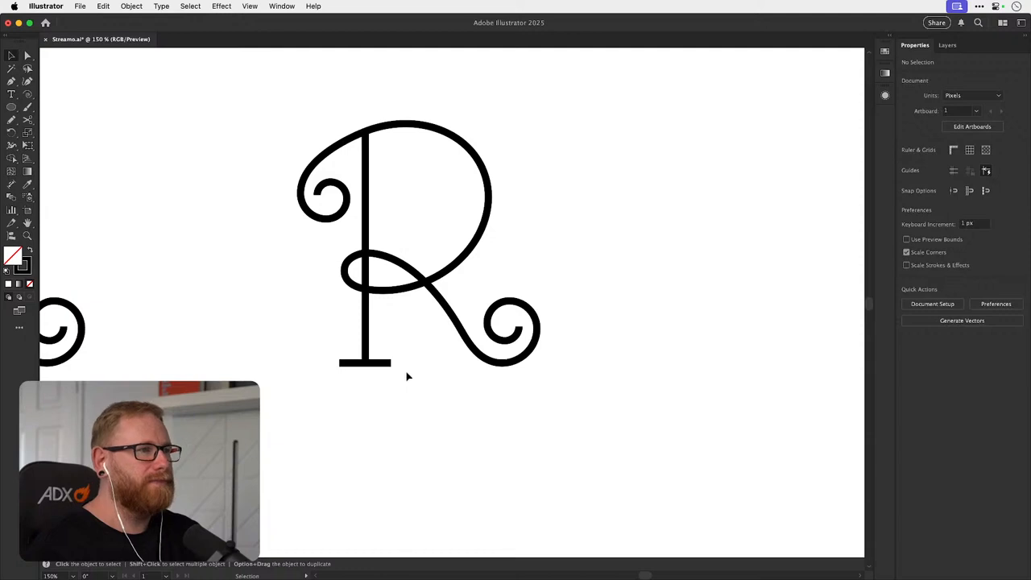
- Duplicate the whole looped R beside the original
left_click_drag(266, 441, 583, 123)
left_click_drag(496, 223, 672, 332)
left_click_drag(556, 322, 404, 303)
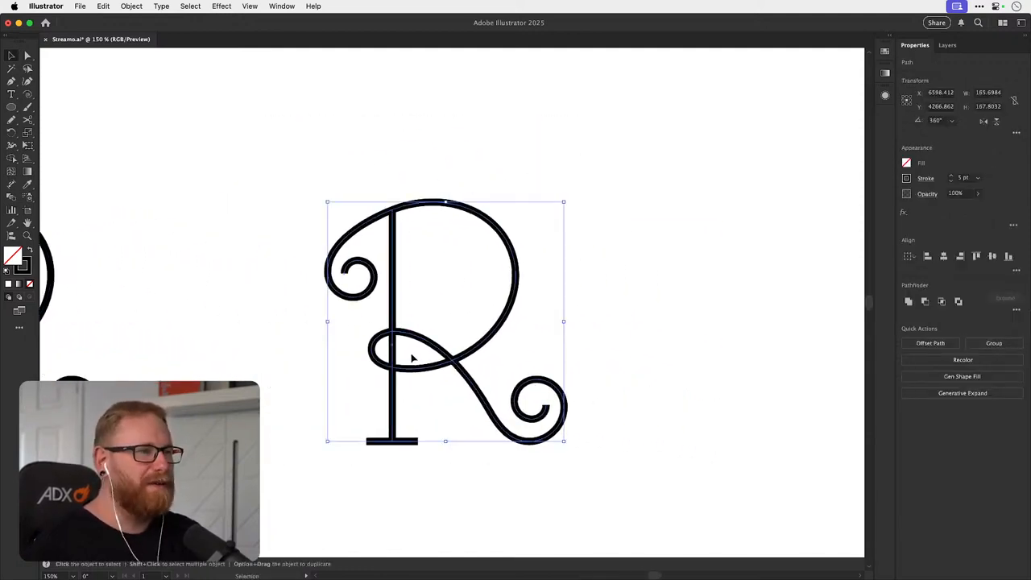
left_click_drag(414, 356, 575, 319)
left_click(575, 317)
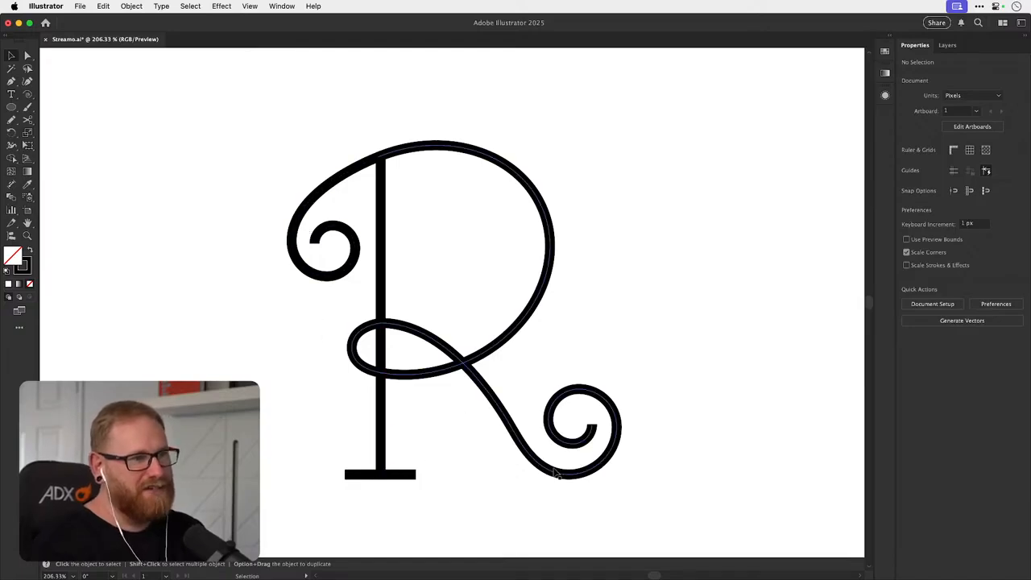
- Draw a concave Pen bracket about 16 by 10 px between the serif's left half and the stem, and give it a black fill without stroke
scroll(365, 473, "up", 3)
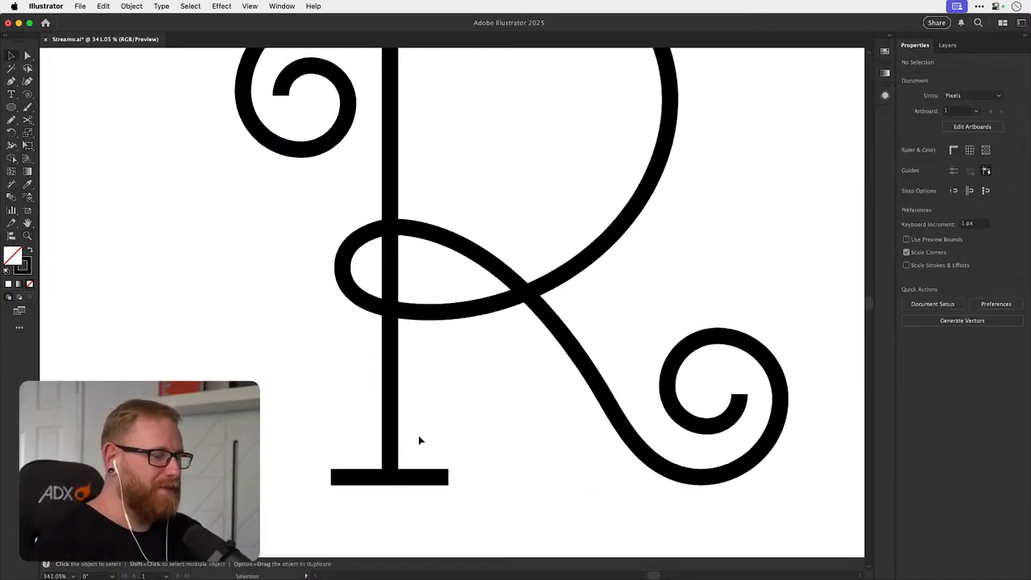
key("p")
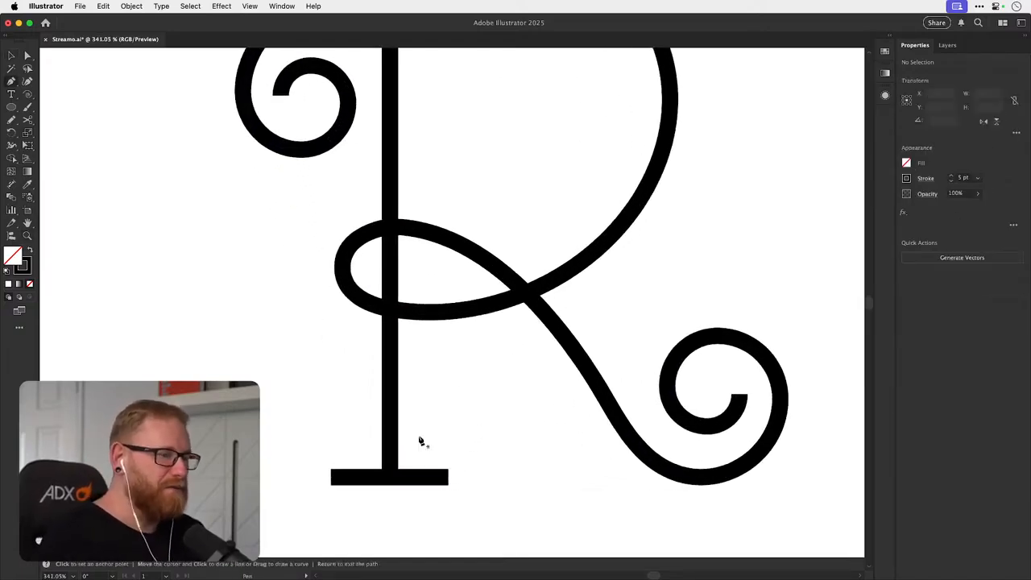
left_click(331, 470)
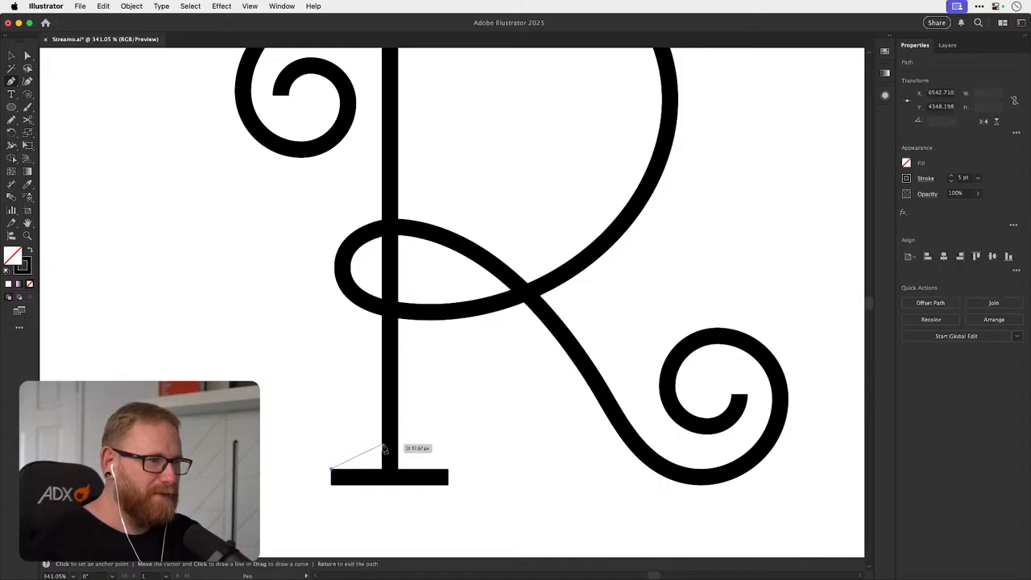
left_click_drag(382, 444, 383, 482)
left_click(381, 477)
left_click(331, 470)
key("super+shift+a")
key("v")
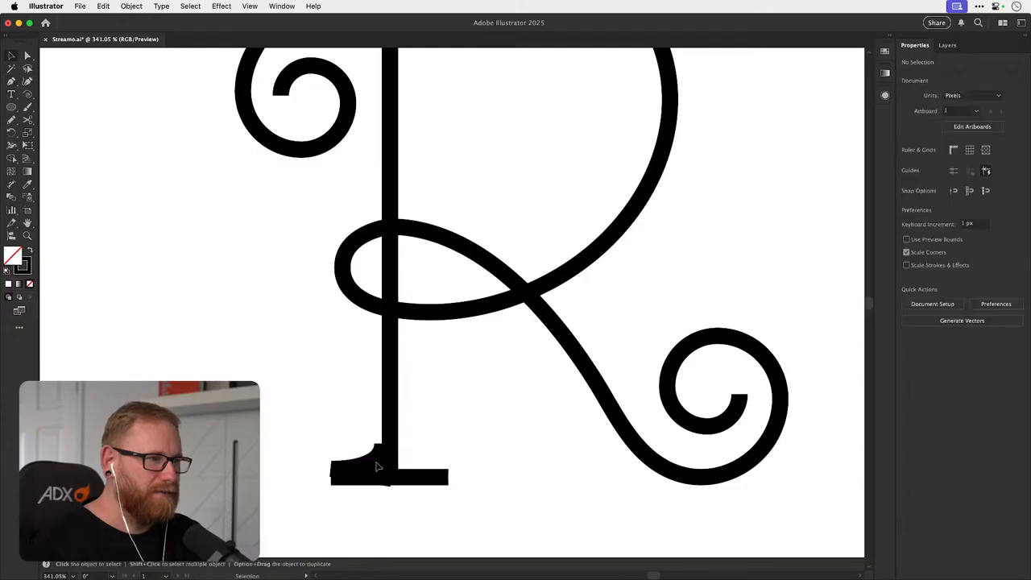
left_click(376, 466)
key("shift+x")
- Reflect a copy of the serif bracket and place it against the stem's right side
key("o")
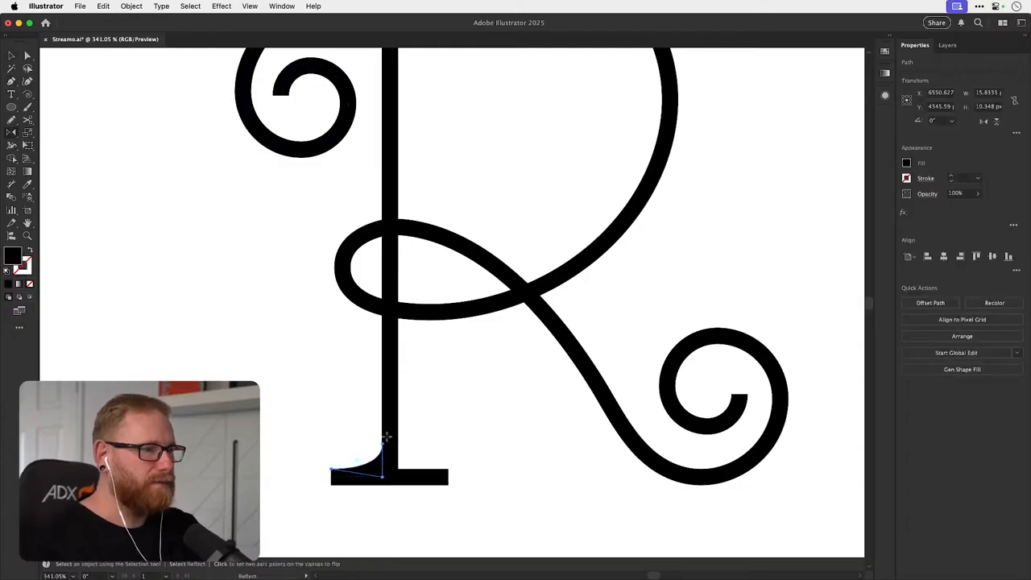
left_click(383, 444, "alt")
left_click(460, 370)
key("v")
left_click_drag(405, 460, 515, 463)
left_click_drag(411, 490, 451, 489)
key("super+shift+a")
key("super+minus")
key("super+minus")
key("super+minus")
key("super+minus")
key("super+minus")
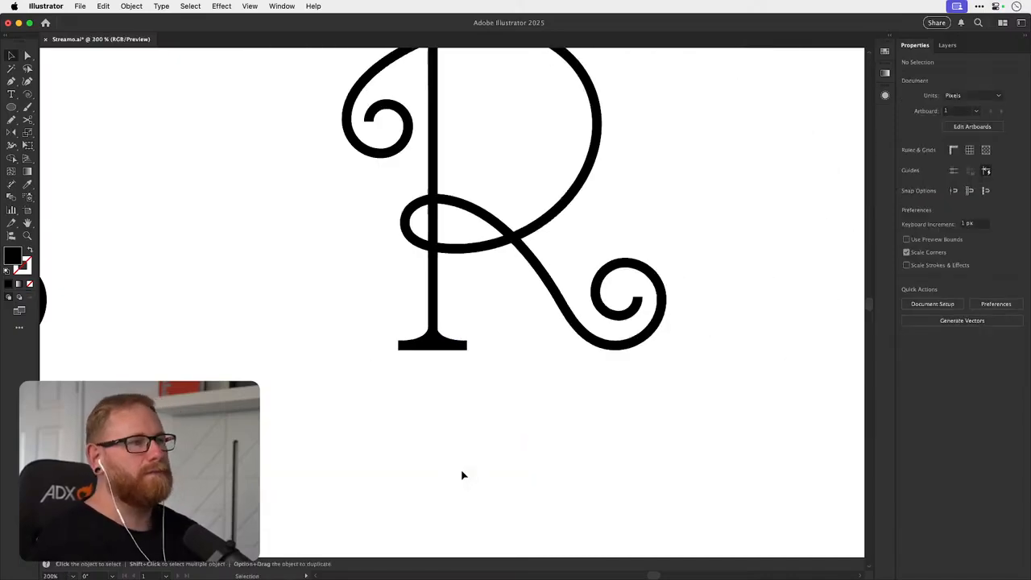
left_click_drag(462, 362, 434, 401)
- Set the stroke weight of the stem's foot serif to 3 pt
key("a")
left_click_drag(341, 421, 394, 469)
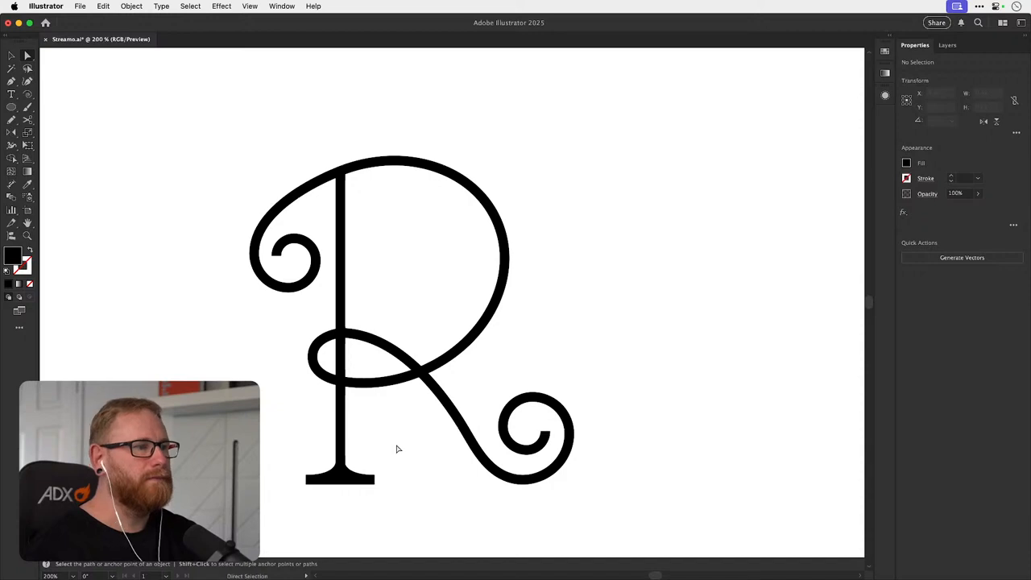
key("super+shift+a")
left_click(355, 483)
scroll(334, 488, "up", 4)
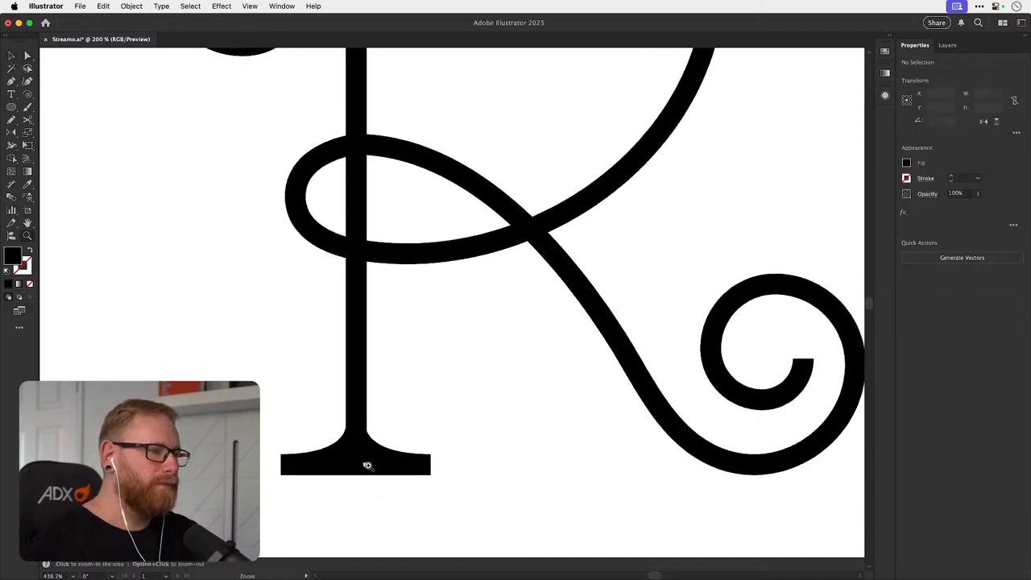
left_click(355, 465)
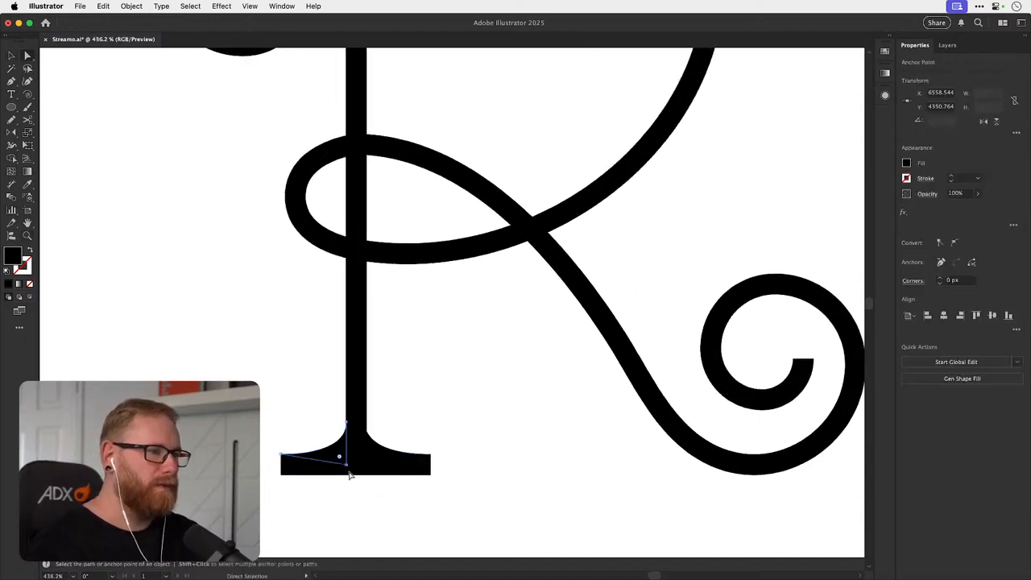
left_click(356, 466)
key("shift+Delete")
left_click(949, 182)
left_click(950, 181)
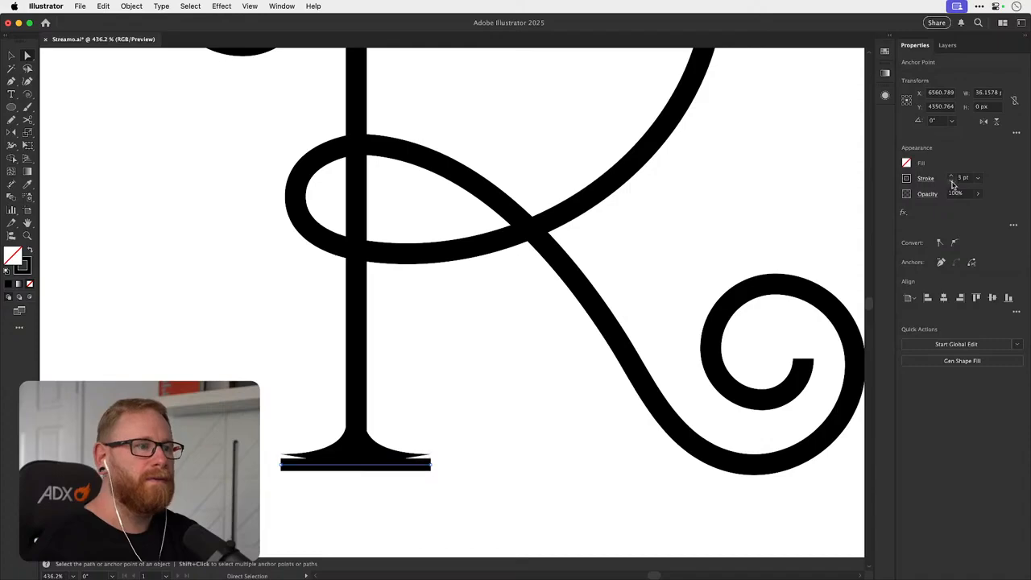
- Move the foot serif line up slightly to meet the outer ends of the curved brackets
left_click_drag(347, 467, 602, 431)
key("super+shift+a")
key("v")
left_click_drag(354, 460, 350, 444)
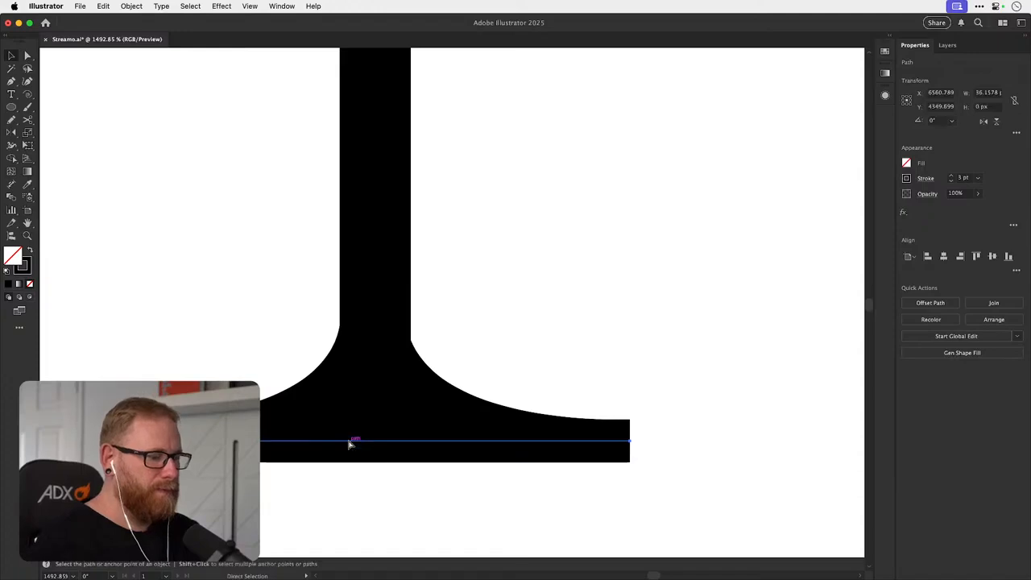
key("super+minus")
key("super+minus")
key("super+minus")
key("super+minus")
key("super+minus")
key("super+minus")
key("super+minus")
key("super+shift+a")
- Set the stroke weight of the duplicated R's stem, bowl, loop and leg to 3 pt
left_click_drag(452, 355, 391, 426)
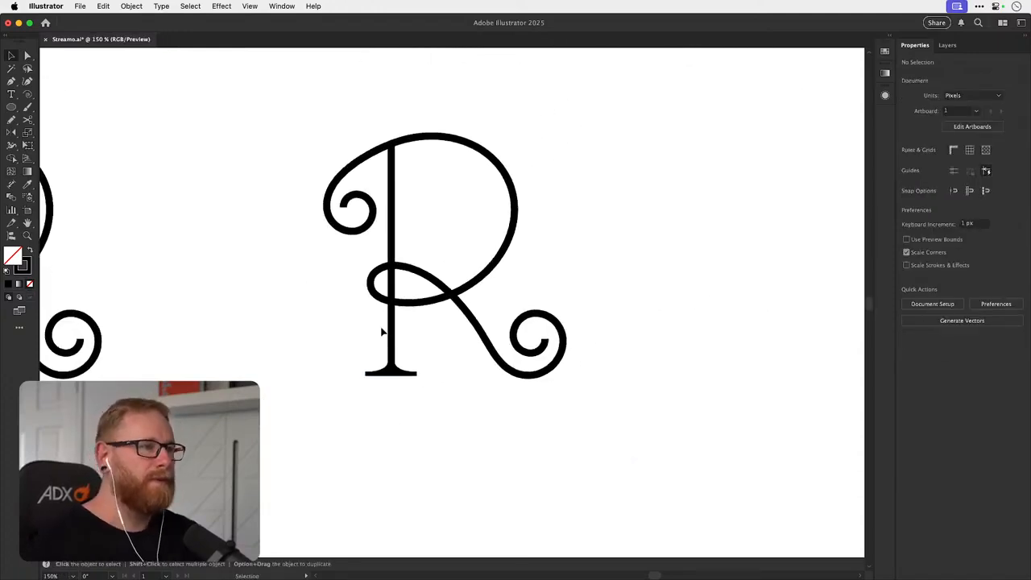
left_click(390, 327)
key("a")
left_click(951, 182)
left_click(951, 182)
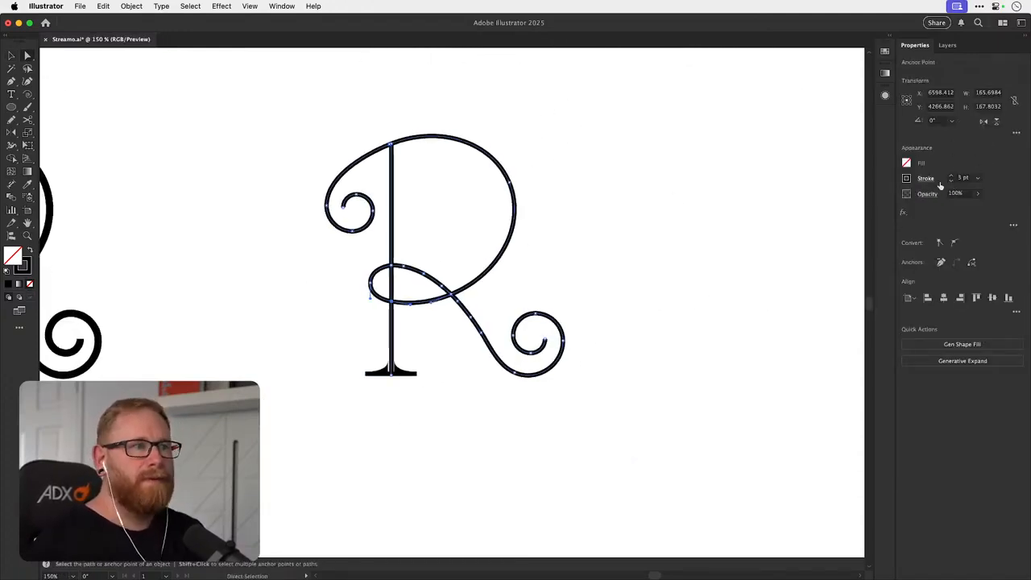
left_click(559, 269)
scroll(591, 292, "up", 3)
key("v")
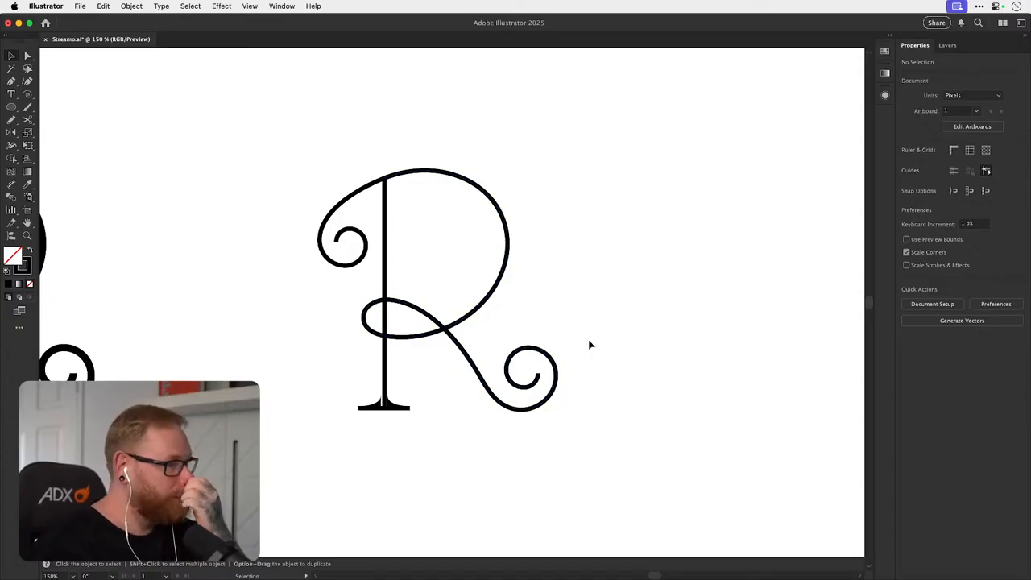
- Shift the curved serif bracket inward to close the gap beside the thinner stem
left_click_drag(380, 408, 439, 405)
left_click(385, 392)
left_click_drag(388, 383, 411, 379)
left_click(472, 299)
key("super+minus")
key("super+minus")
key("super+minus")
key("super+minus")
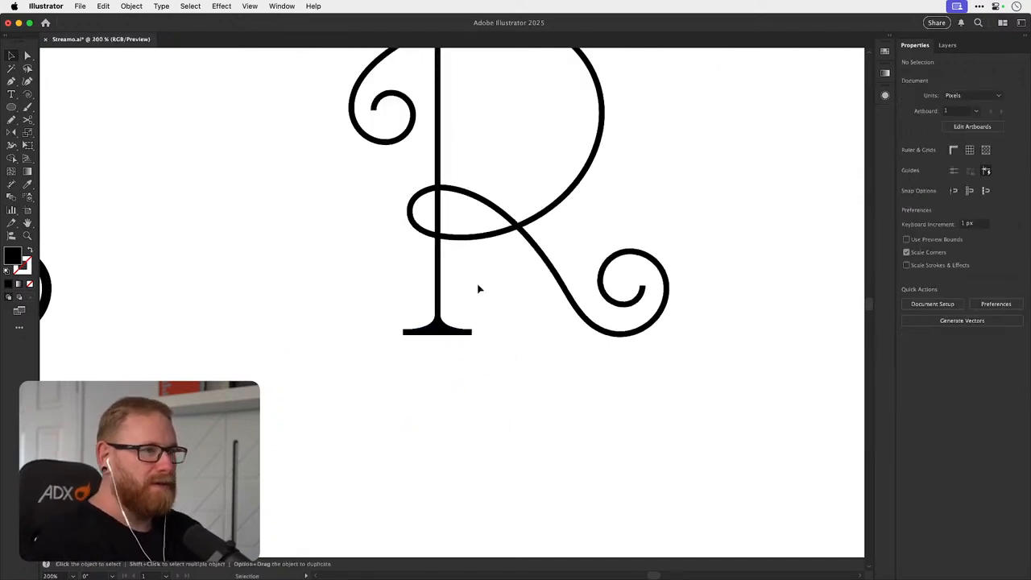
left_click_drag(487, 296, 405, 392)
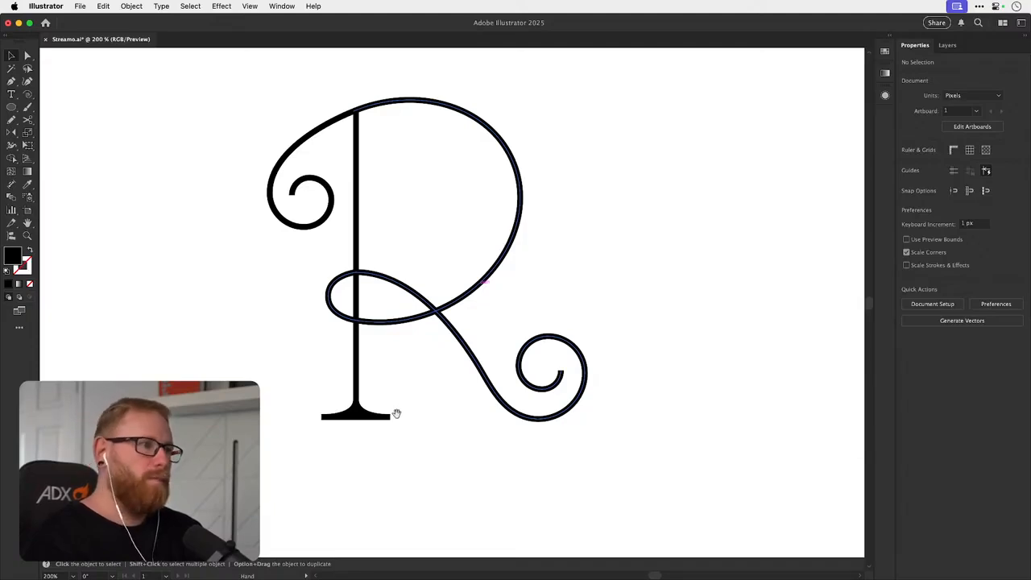
left_click_drag(393, 414, 383, 440)
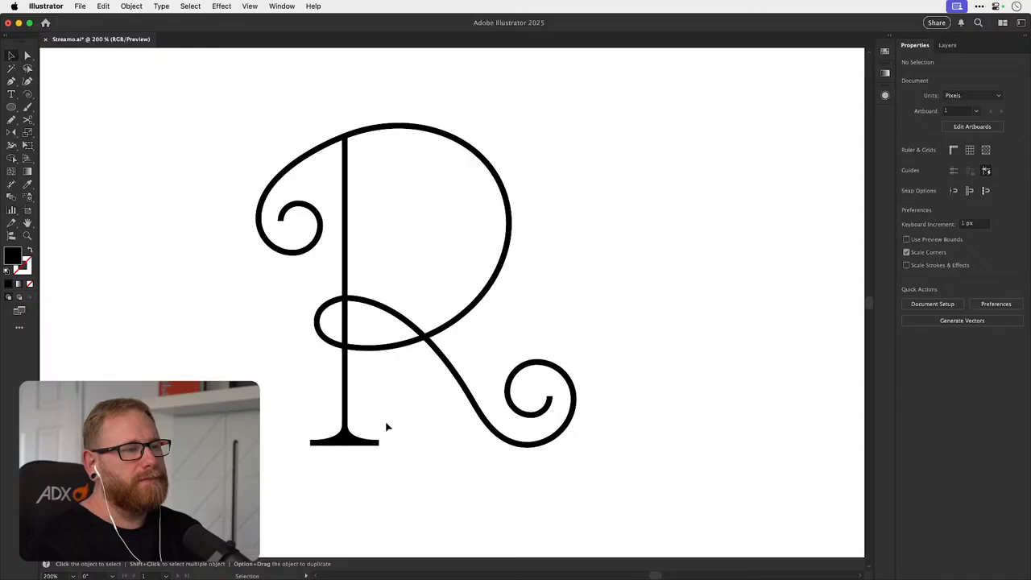
- Delete both curved brackets from the foot of the stem
left_click(348, 439)
key("Delete")
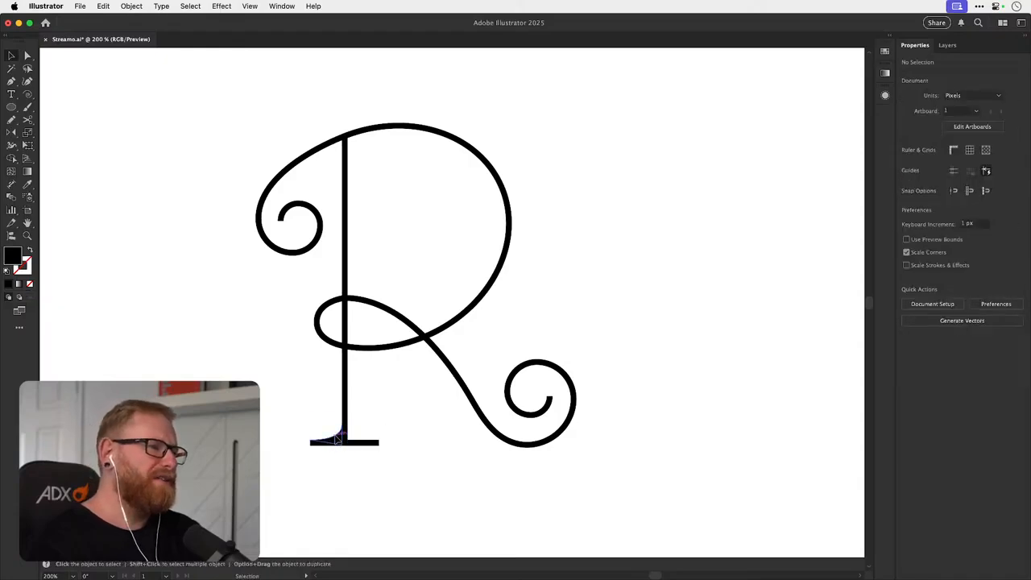
left_click_drag(383, 473, 331, 483)
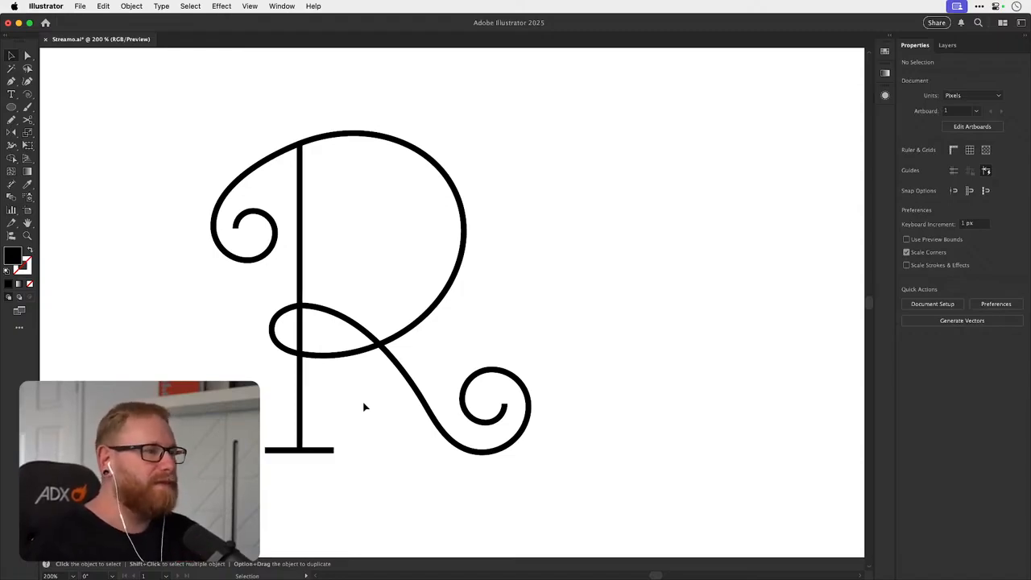
- Try the thin R without its foot serif, and undo the deletion
left_click(287, 452)
key("Delete")
key("super+minus")
key("super+minus")
key("super+minus")
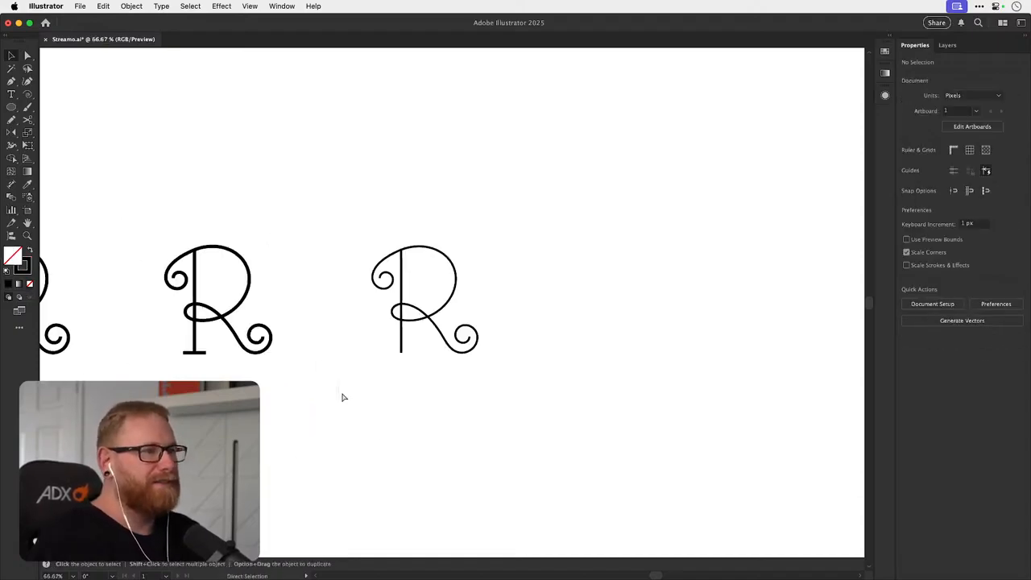
key("super+equal")
key("super+equal")
key("super+z")
key("super+minus")
key("super+minus")
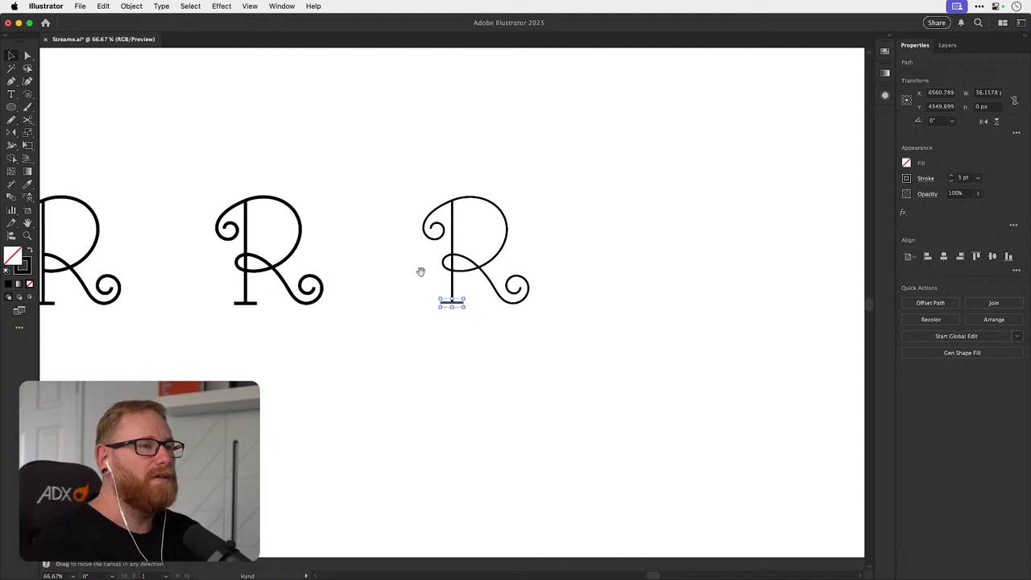
- Duplicate the thin R to the right and draw a rectangle about 166 by 181 px around the copy
left_click_drag(458, 246, 331, 334)
left_click_drag(386, 395, 590, 394)
left_click_drag(11, 106, 50, 106)
left_click_drag(499, 277, 605, 392)
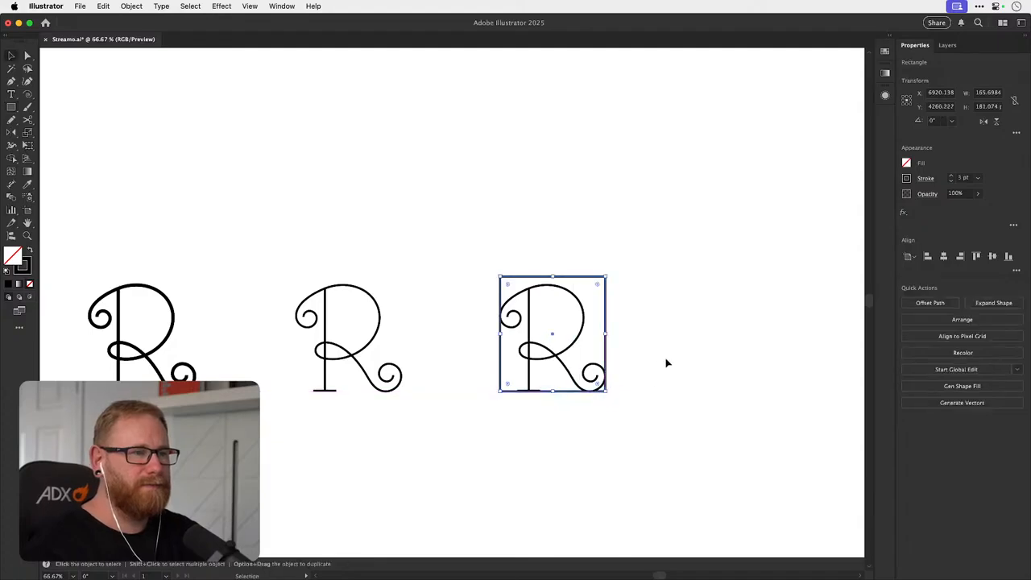
left_click(667, 363, "super")
left_click_drag(654, 356, 525, 373)
left_click_drag(427, 394, 453, 400)
key("v")
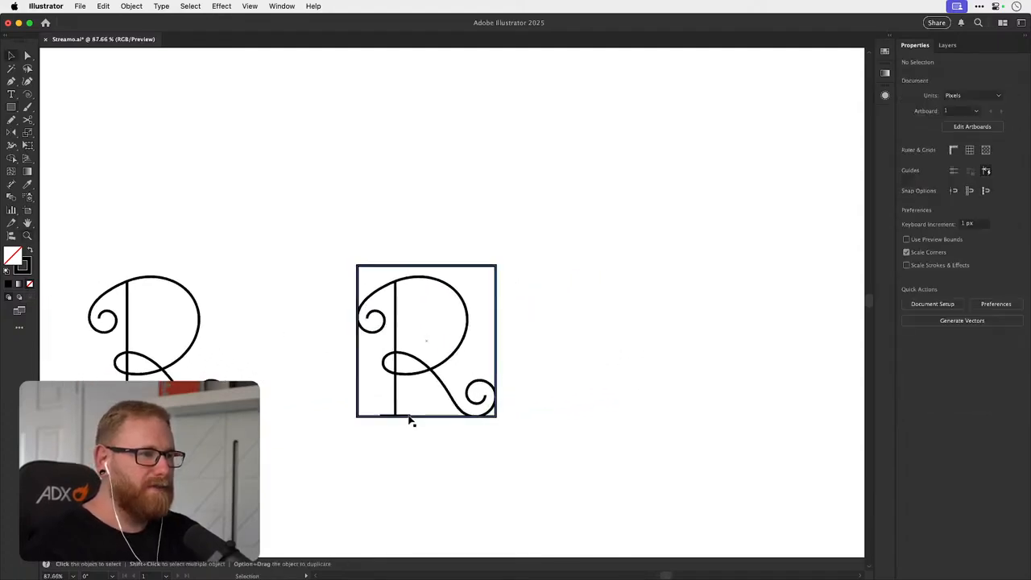
- Fit the rectangular frame around the rightmost R, lowering its top edge to meet the top of the bowl
left_click_drag(393, 416, 472, 414)
left_click(491, 416)
left_click(437, 445)
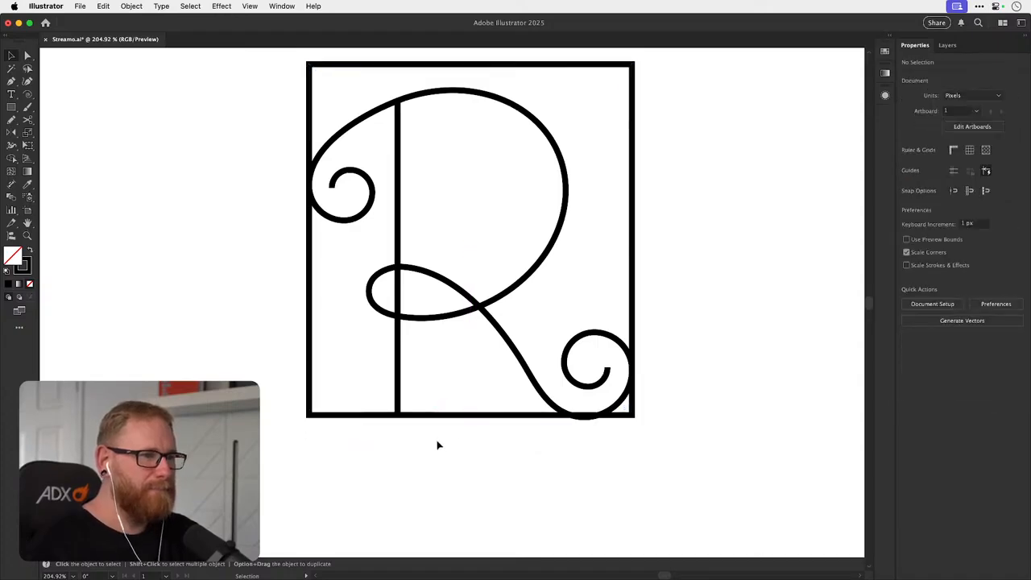
key("super+minus")
key("super+minus")
key("super+minus")
key("super+minus")
key("super+minus")
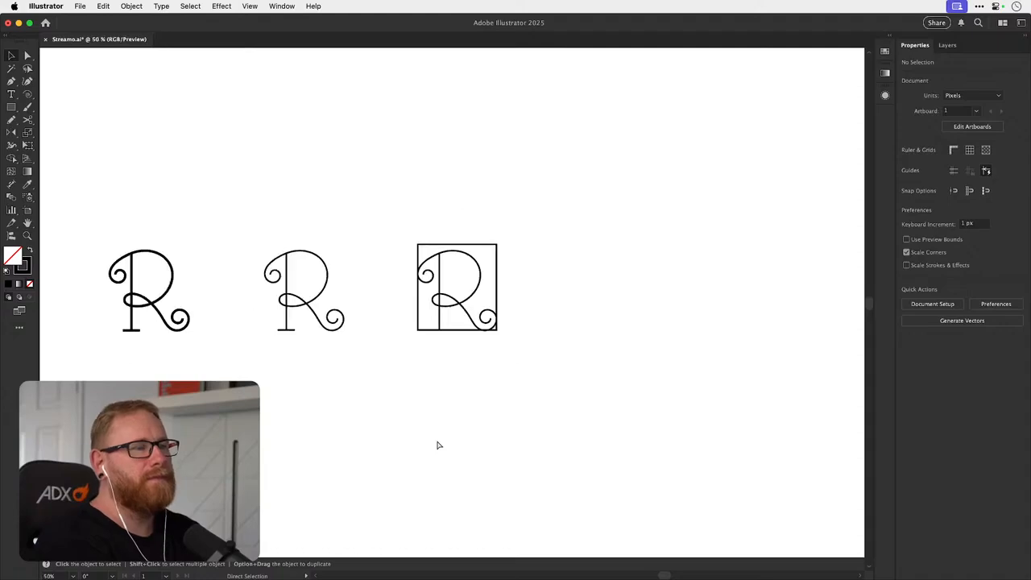
left_click_drag(454, 253, 645, 294)
left_click(443, 282)
left_click(448, 282)
left_click(554, 306)
left_click_drag(442, 300, 442, 297)
left_click(466, 249)
key("super+minus")
key("super+minus")
key("super+minus")
key("super+minus")
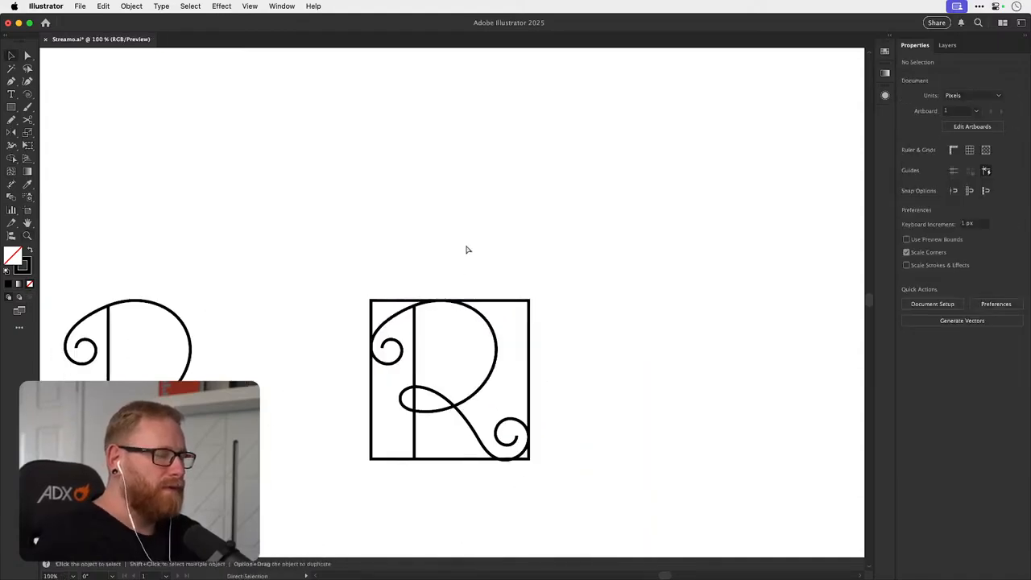
- Align the short base line under the R's stem with the frame's bottom edge, and save the document
left_click_drag(498, 357, 475, 349)
key("z")
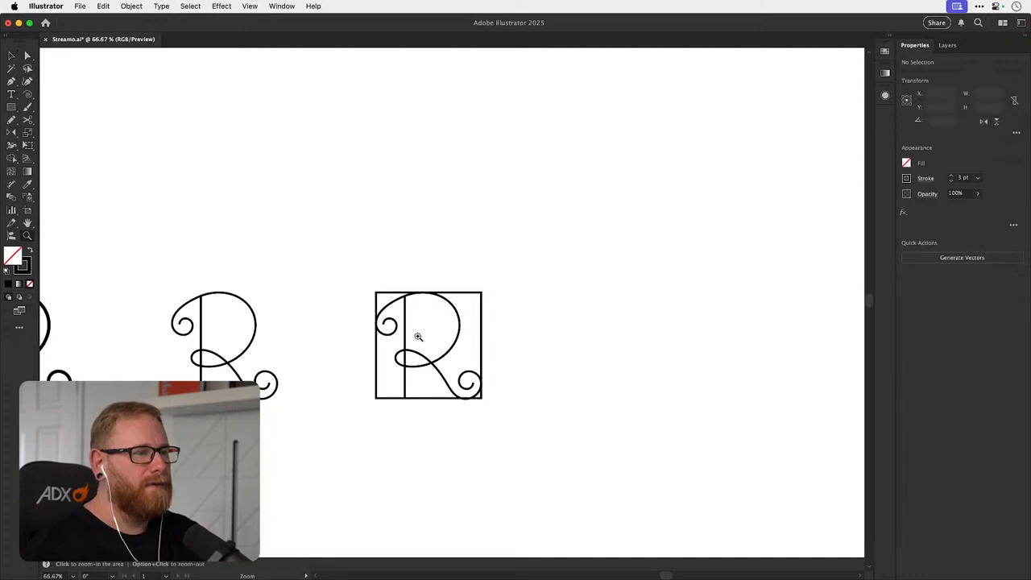
left_click_drag(405, 325, 461, 327)
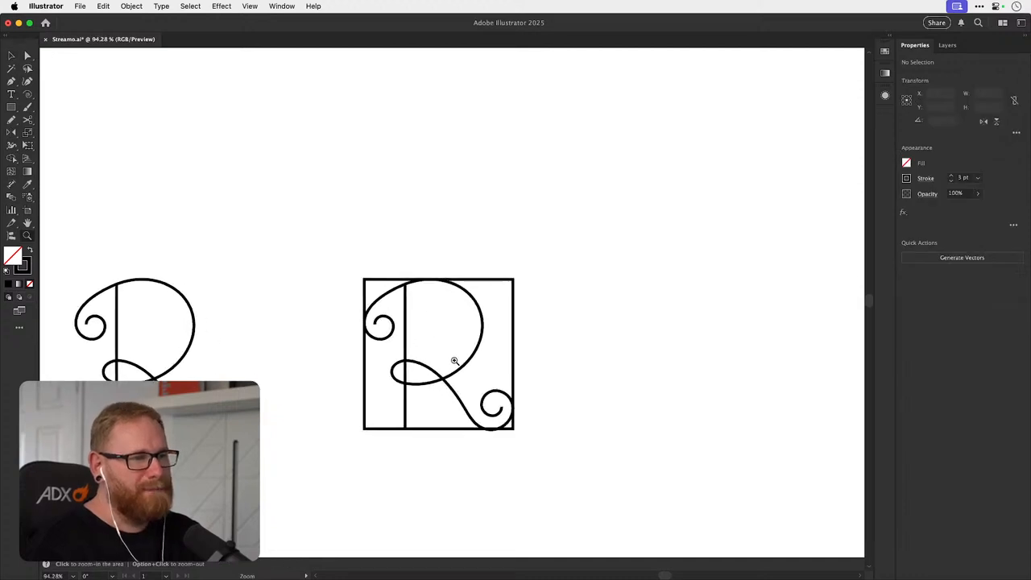
left_click_drag(443, 385, 435, 372)
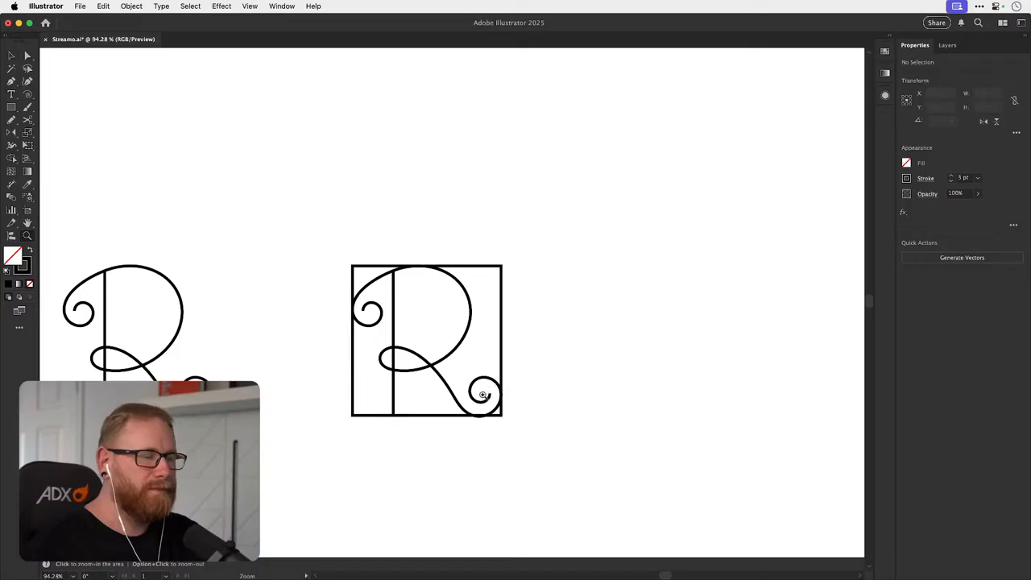
left_click_drag(482, 399, 606, 383)
key("v")
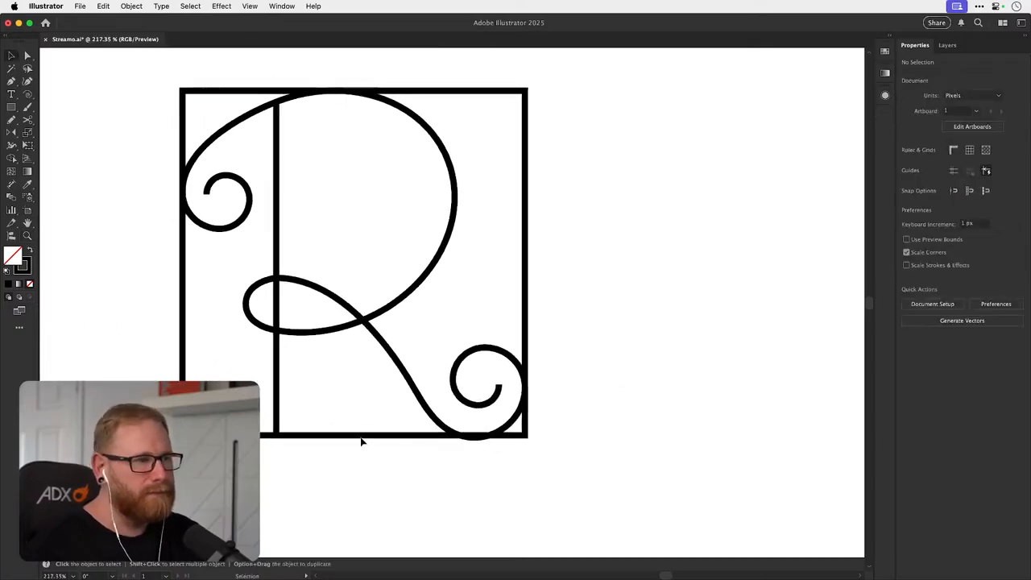
left_click(360, 436)
mouse_move(354, 435)
left_mouse_down()
mouse_move(319, 452)
mouse_move(322, 438)
mouse_move(362, 431)
mouse_move(365, 439)
left_mouse_up()
key("a")
key("z")
key("a")
left_click(358, 475)
key("super+minus")
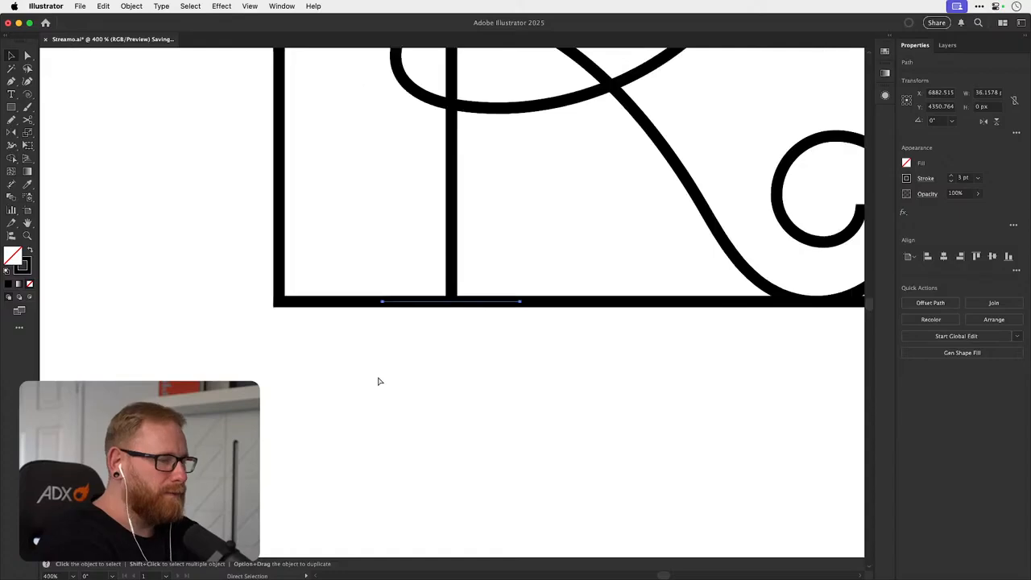
key("v")
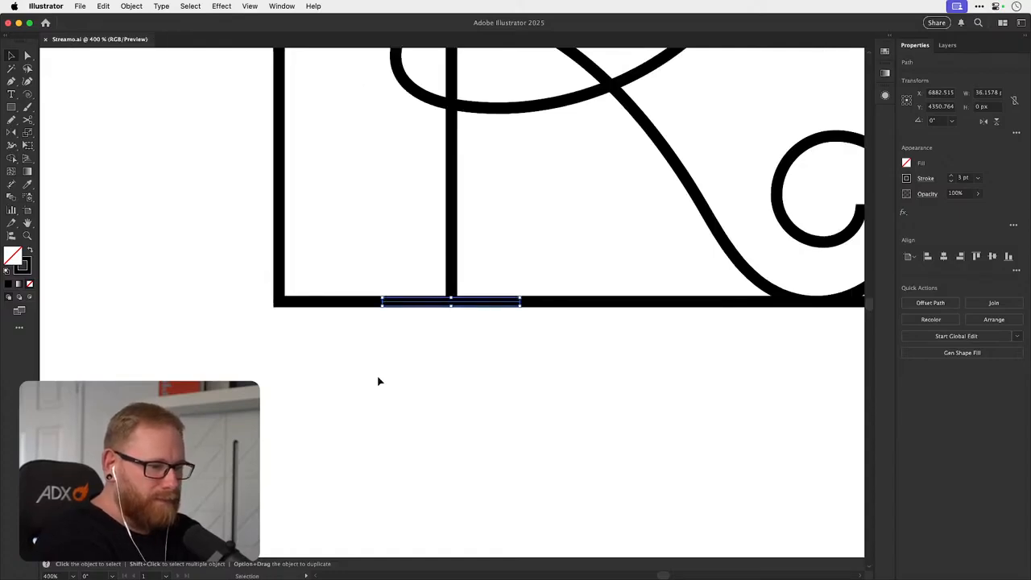
- Duplicate the framed R together with its frame and place the copy beside it on the right
key("super+minus")
key("super+minus")
key("super+minus")
key("super+minus")
key("super+minus")
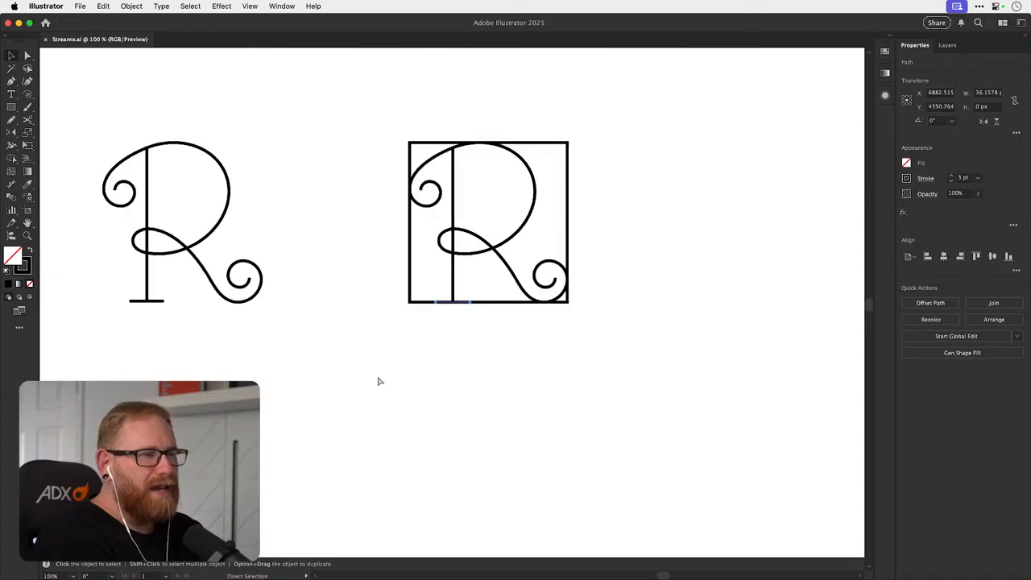
left_click(586, 382)
left_click_drag(559, 337, 506, 407)
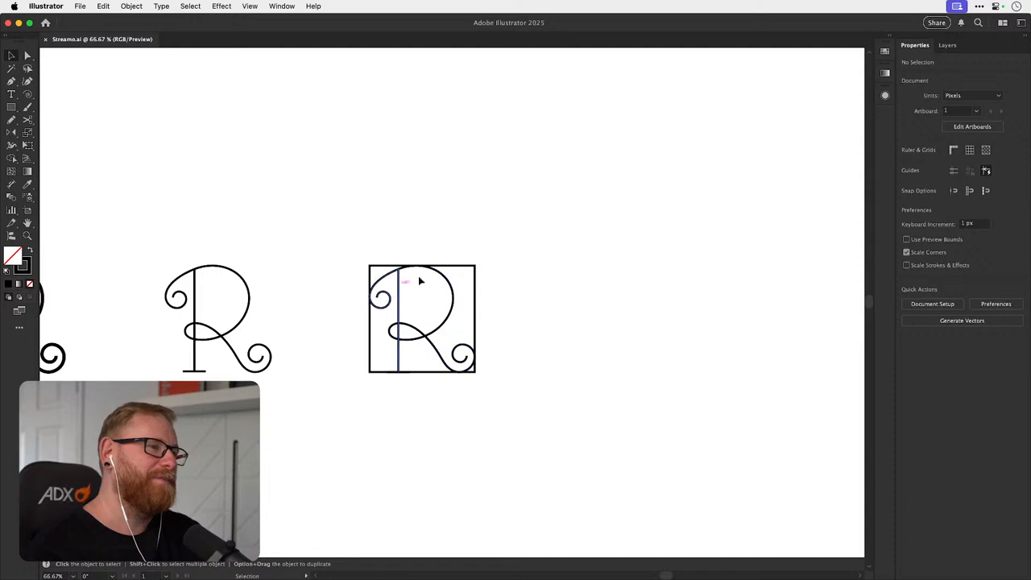
left_click_drag(480, 348, 441, 351)
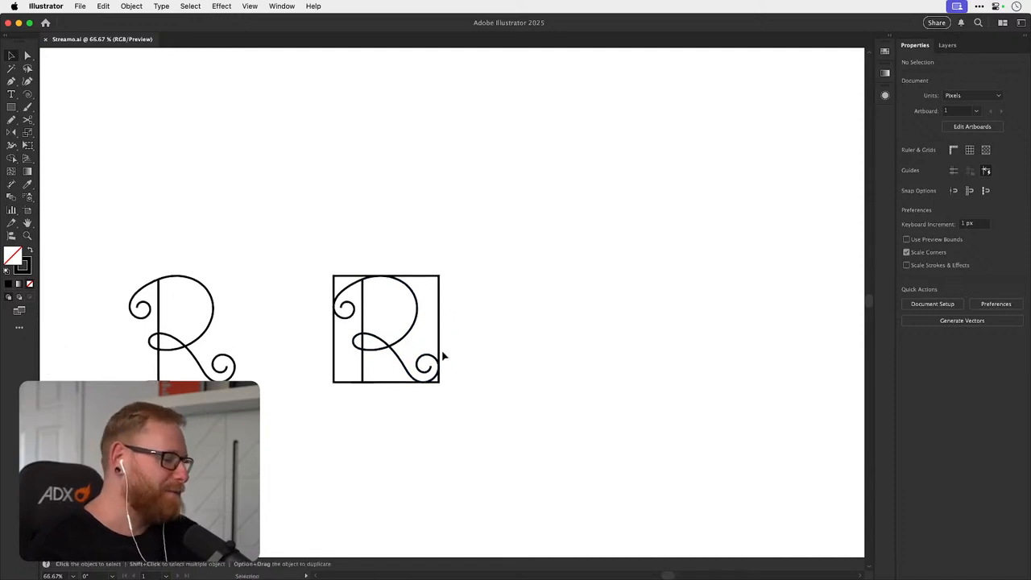
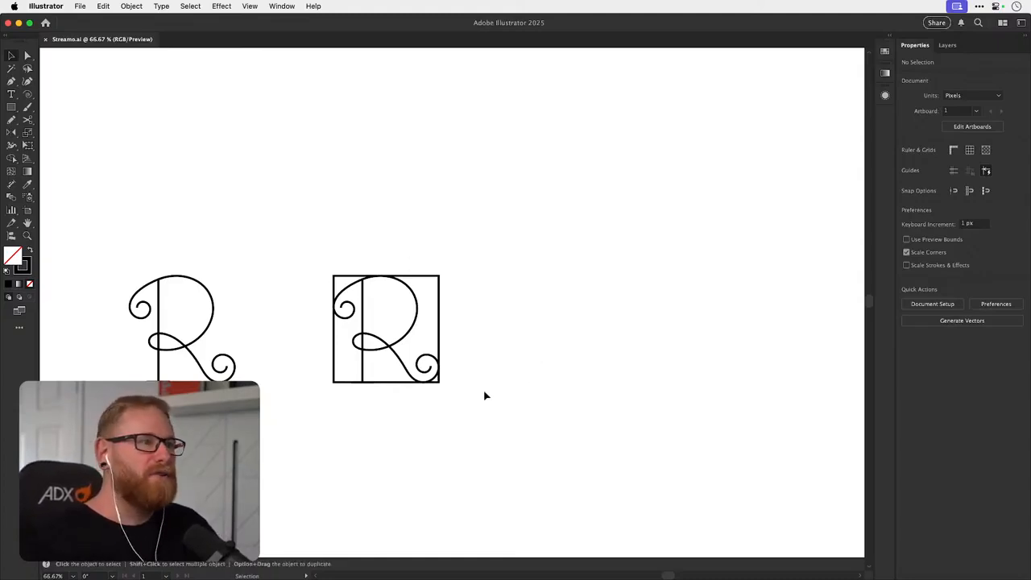
left_click_drag(467, 421, 504, 379)
left_click_drag(322, 187, 504, 385)
scroll(428, 320, "right", 2)
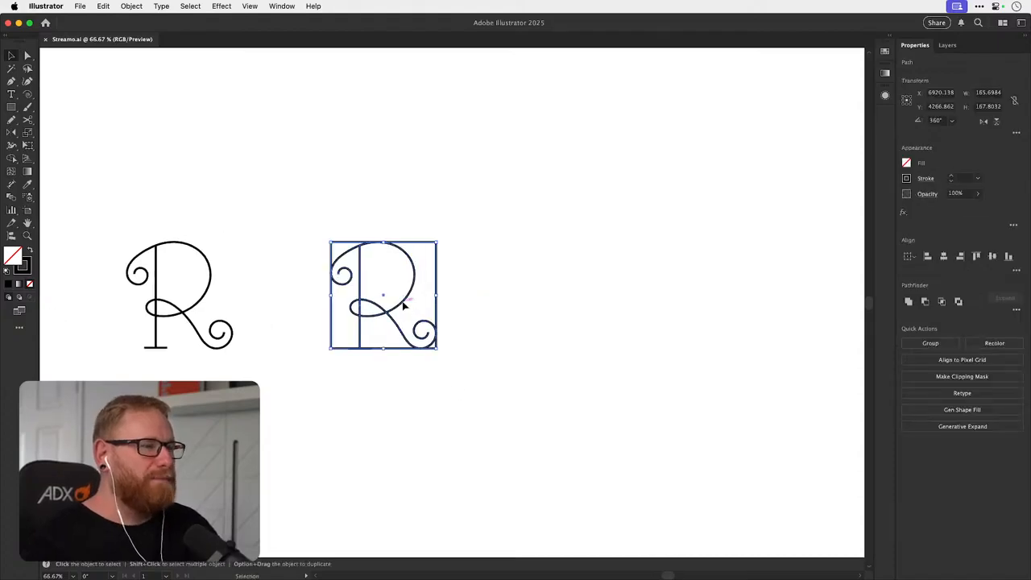
left_click_drag(404, 305, 640, 306)
left_click_drag(640, 306, 507, 302)
left_click(556, 266)
- Delete the anchor points that form the upper-left spiral of the copied R
left_click_drag(472, 266, 622, 292)
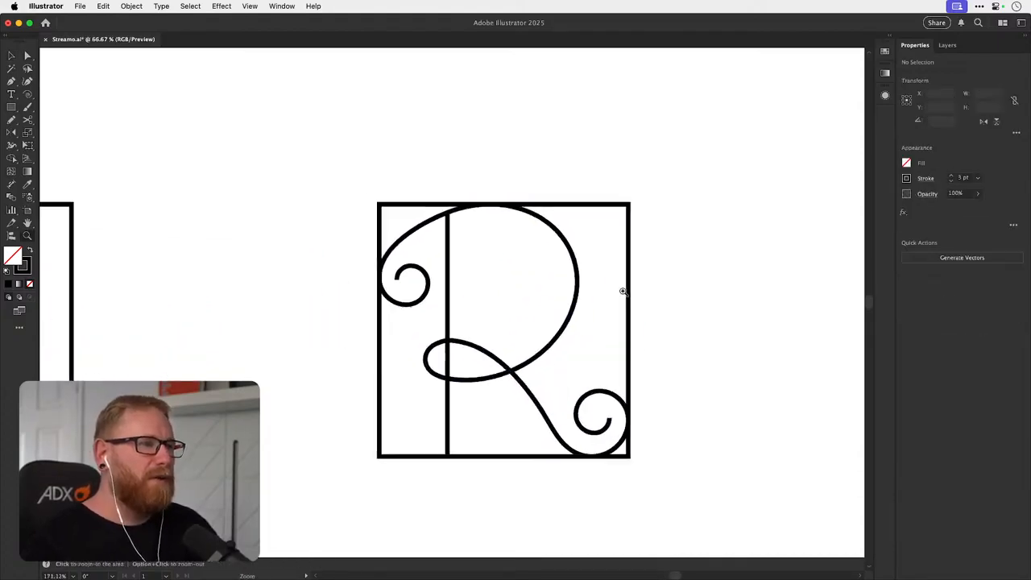
key("v")
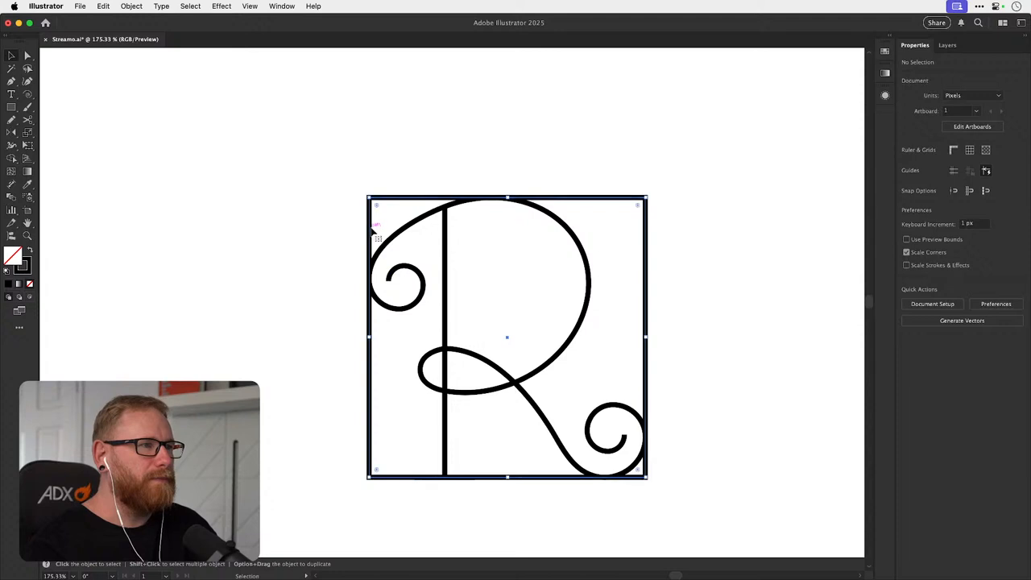
left_click(413, 273)
key("a")
left_click(395, 278)
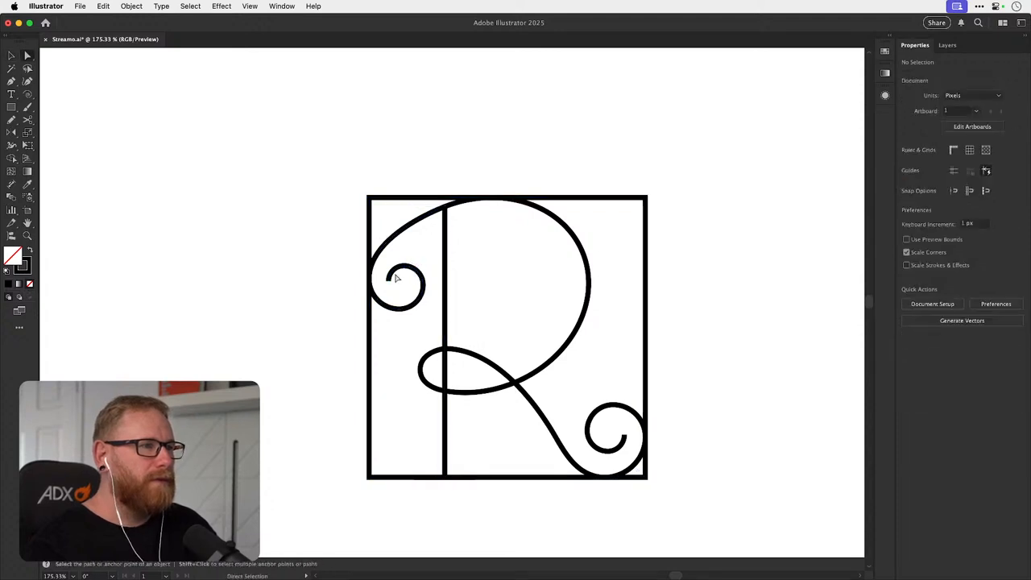
left_click(388, 278)
left_click(404, 266, "shift")
left_click(423, 284, "shift")
left_click(400, 310, "shift")
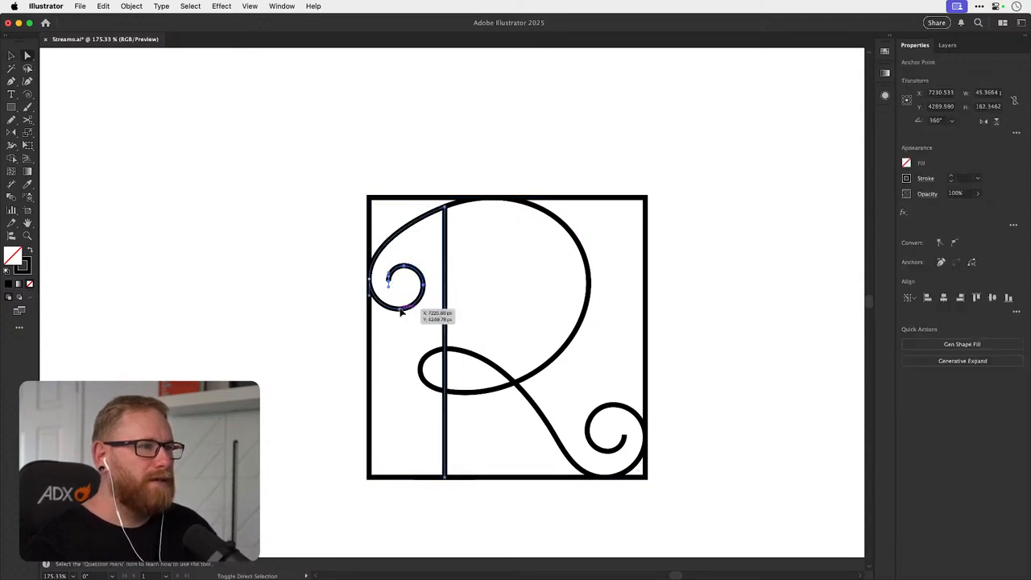
key("Delete")
- Remove the top part of the R's bowl and shorten the vertical stem from its upper end
left_click(438, 223)
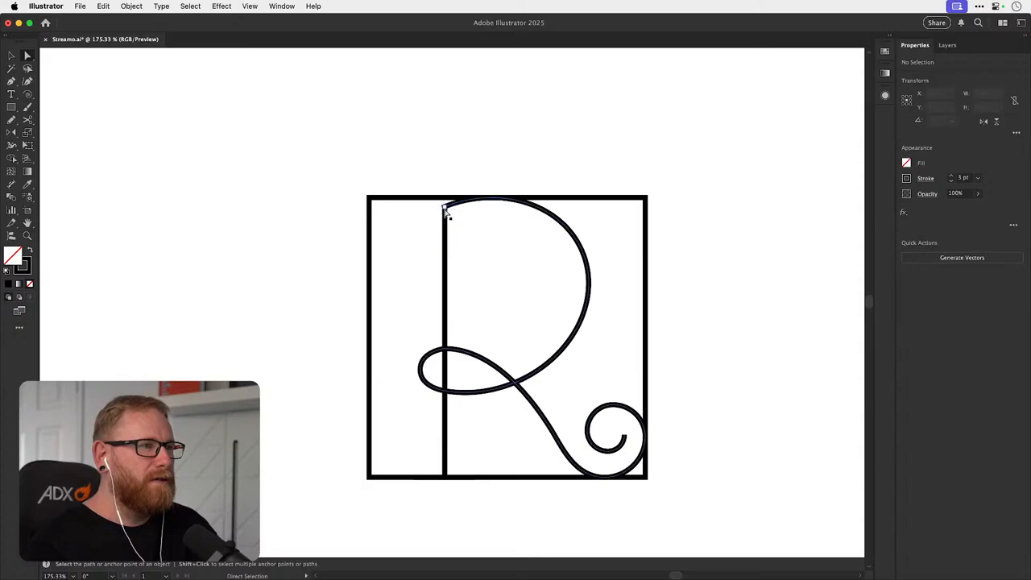
key("Delete")
left_click(451, 216)
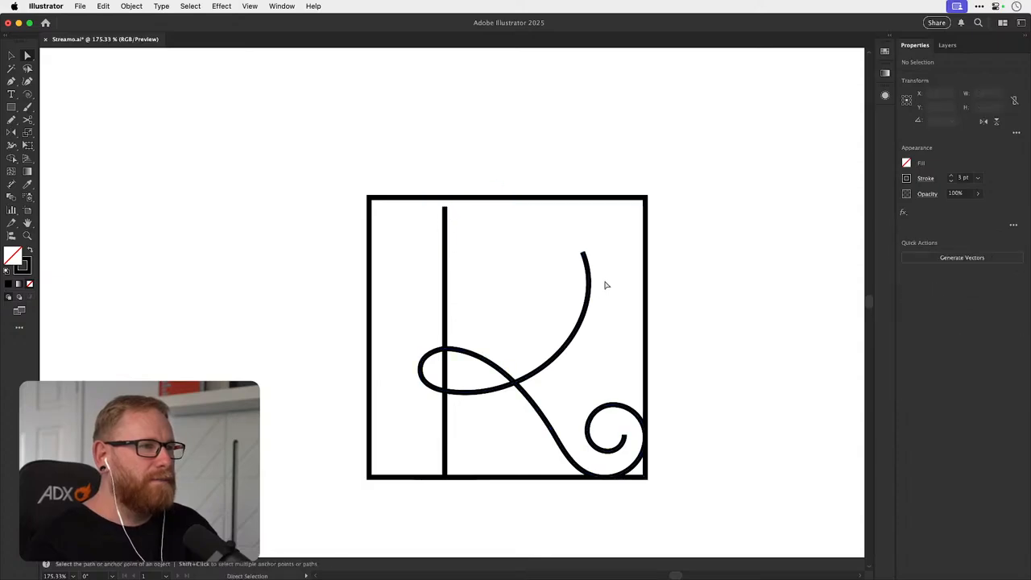
left_click_drag(444, 208, 444, 256)
key("v")
- Place a copy of the lower-right spiral, rotated 225°, in the frame's upper-left corner
left_click(602, 405)
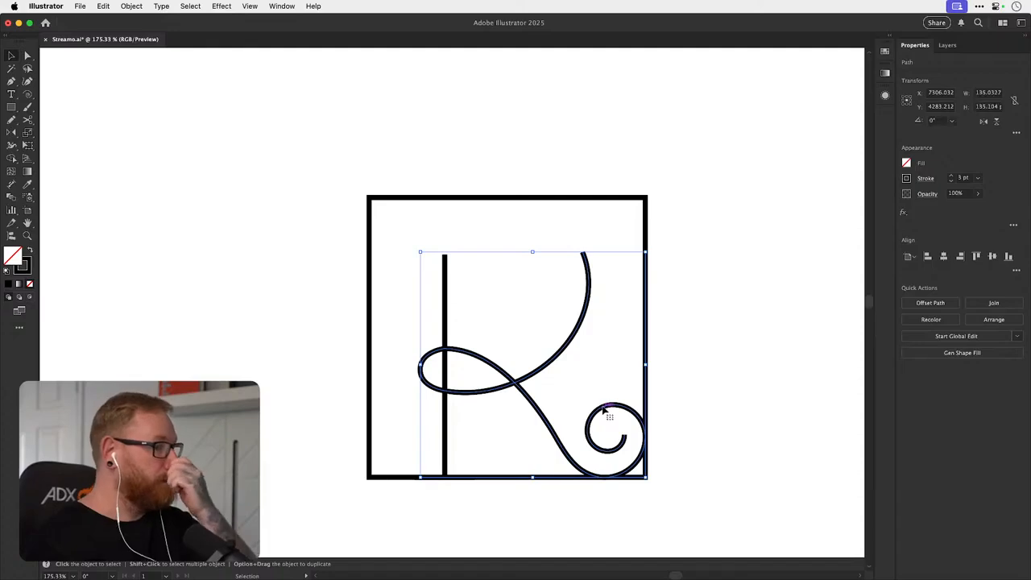
key("a")
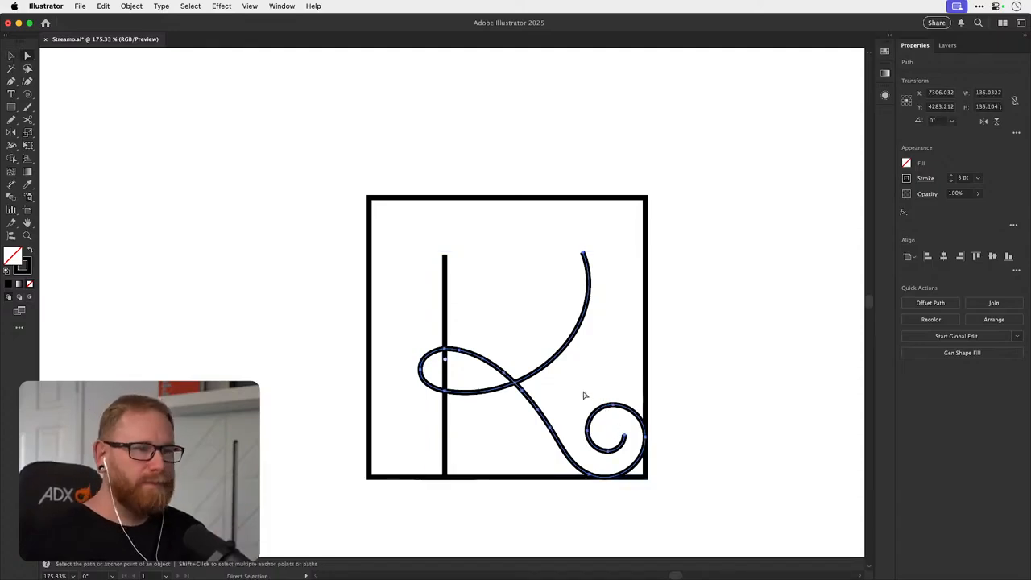
left_click(609, 466)
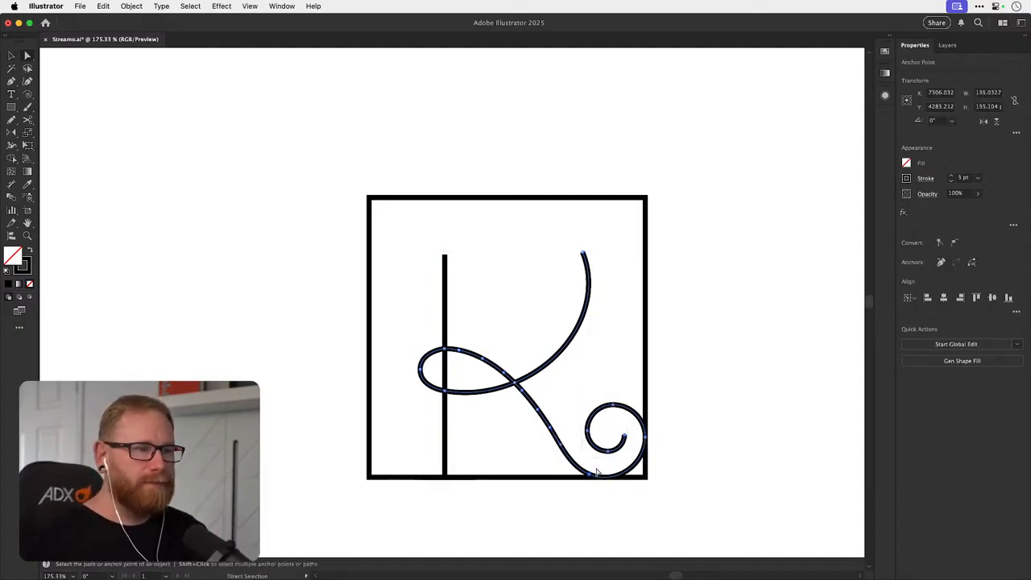
left_click(608, 377)
key("v")
left_click(612, 404)
key("r")
left_click_drag(537, 306, 407, 203)
key("v")
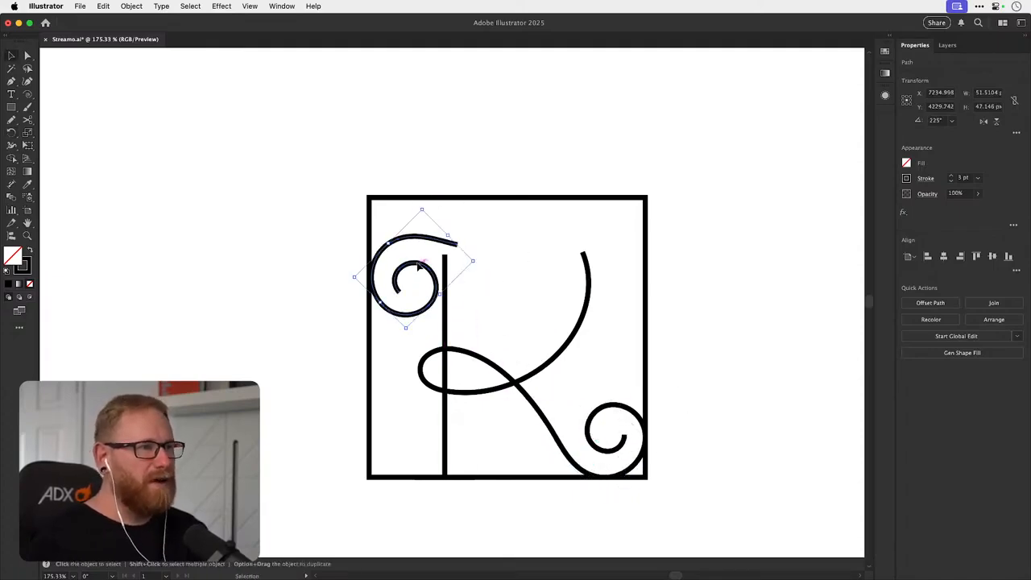
left_click_drag(419, 261, 424, 202)
key("super+shift+a")
- Cut the upper-left spiral at its topmost anchor point and delete the leftover tail segment
key("a")
left_click(453, 207)
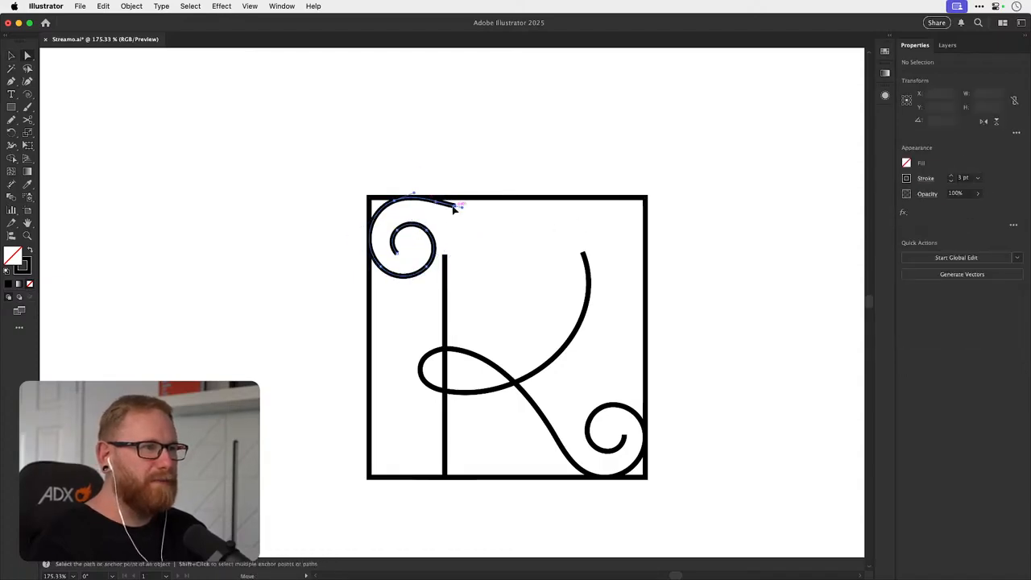
key("c")
left_click(415, 198)
key("super+shift+a")
key("v")
left_click(455, 208)
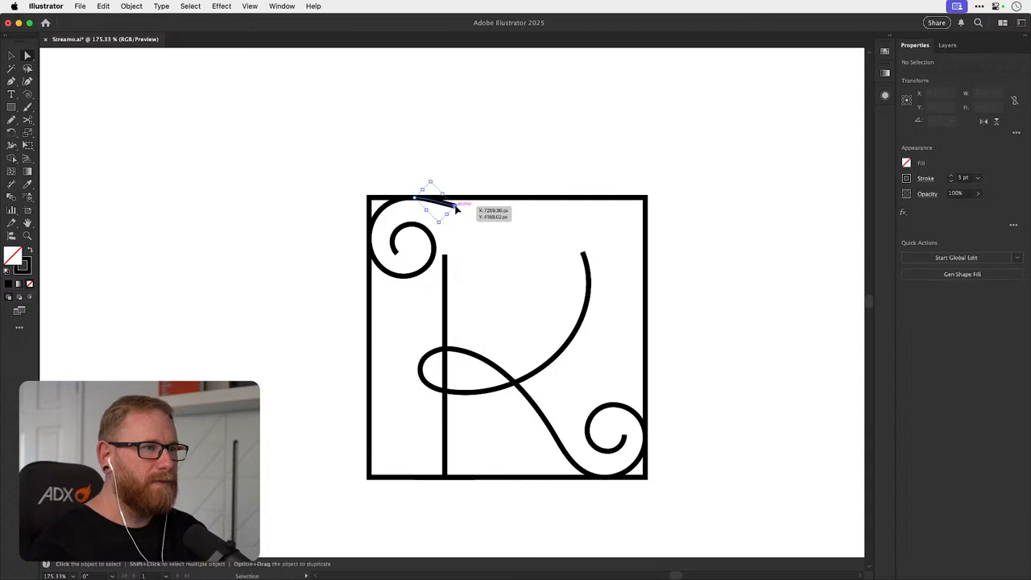
key("Delete")
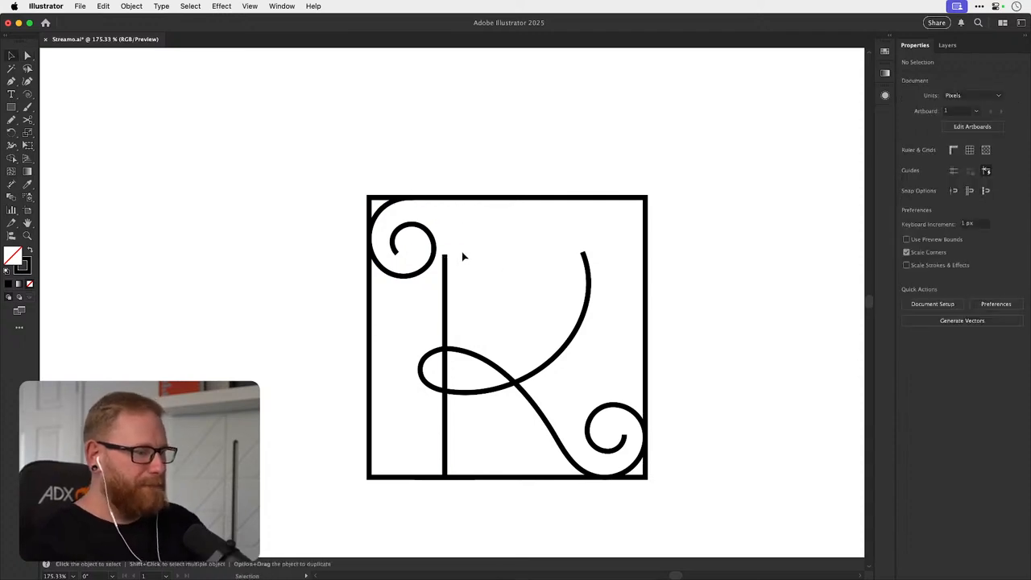
- Extend the bowl's open end to the frame's top edge with a curved Pen segment and adjust its handle
key("space")
left_click_drag(463, 251, 444, 264)
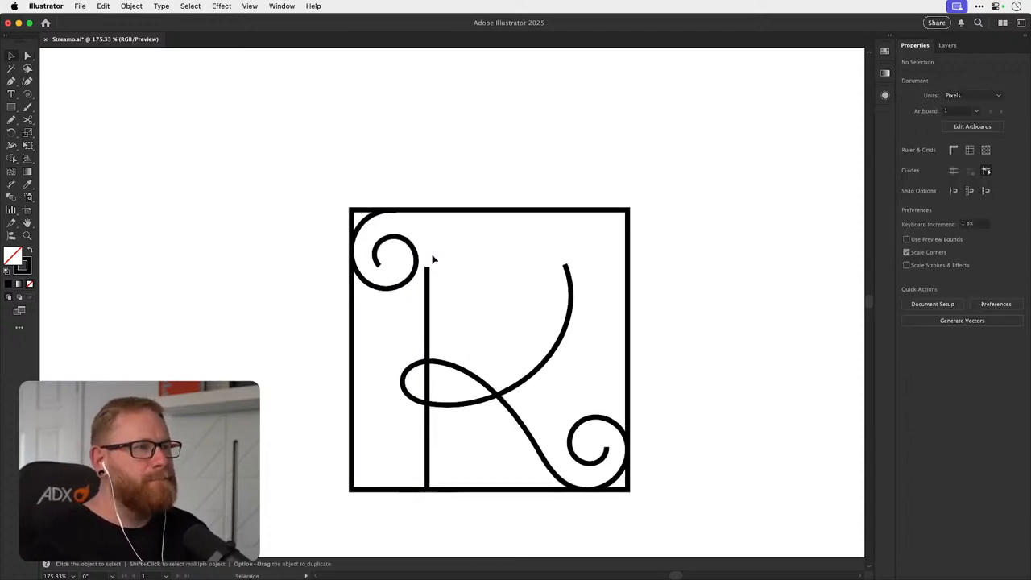
key("p")
left_click(426, 245)
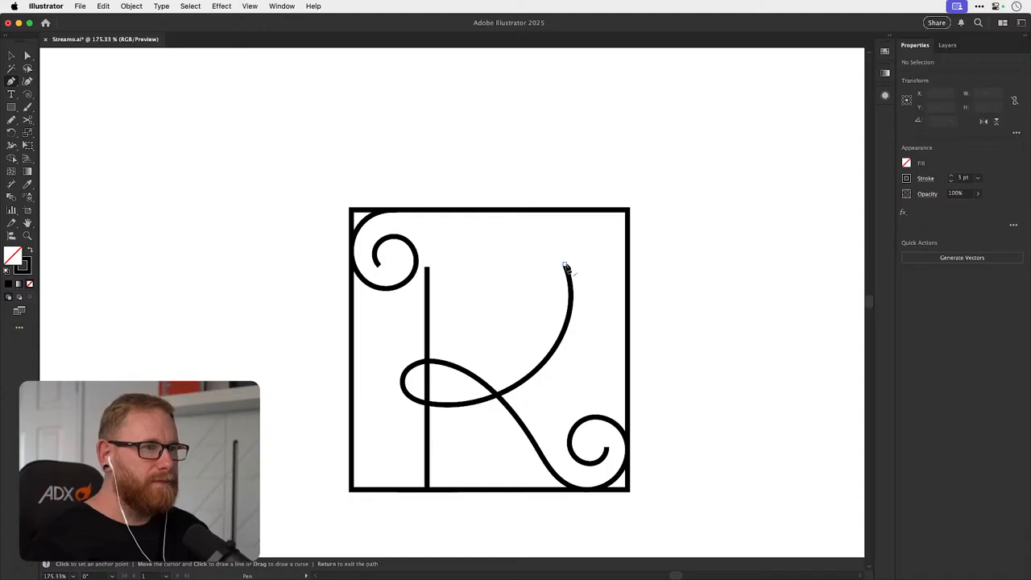
left_click(565, 265)
left_click_drag(432, 210, 323, 211)
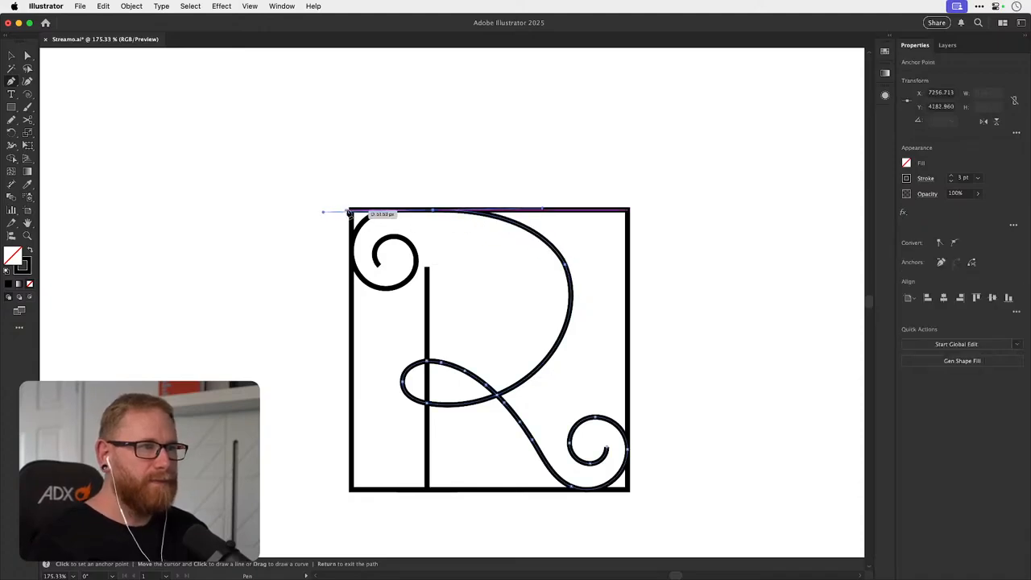
key("Return")
key("a")
left_click(525, 229)
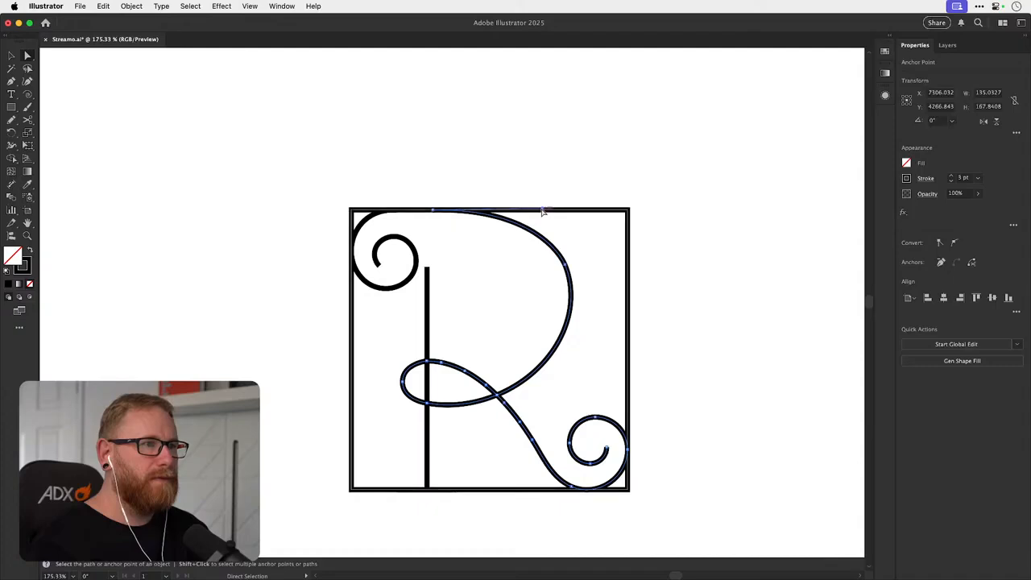
mouse_move(542, 210)
left_mouse_down()
mouse_move(555, 211)
mouse_move(527, 204)
mouse_move(546, 210)
left_mouse_up()
key("super+shift+a")
left_click_drag(577, 292, 571, 291)
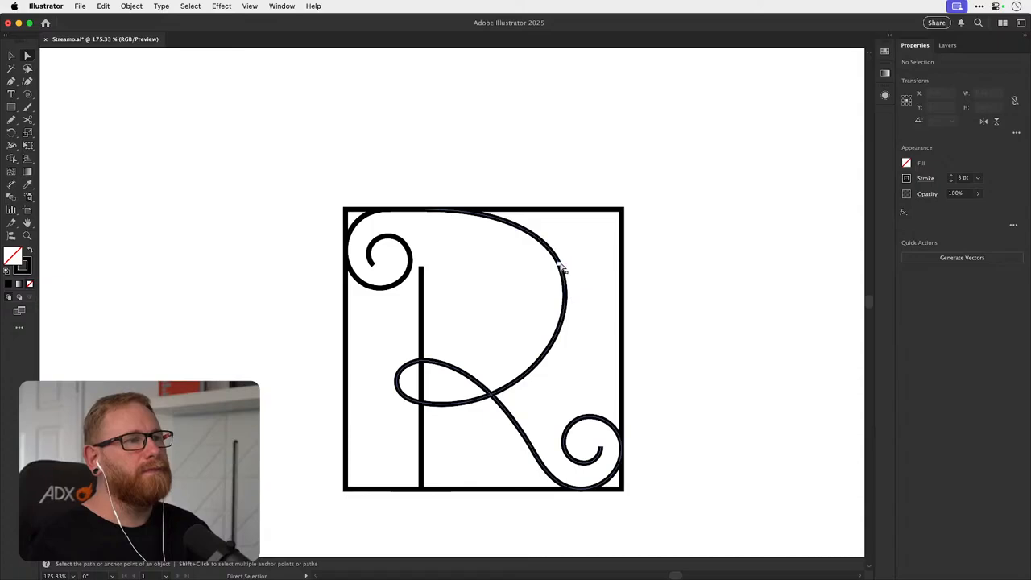
- Delete the anchor point on the bowl's right side with its adjoining curves, and activate the Ellipse tool
left_click(560, 265)
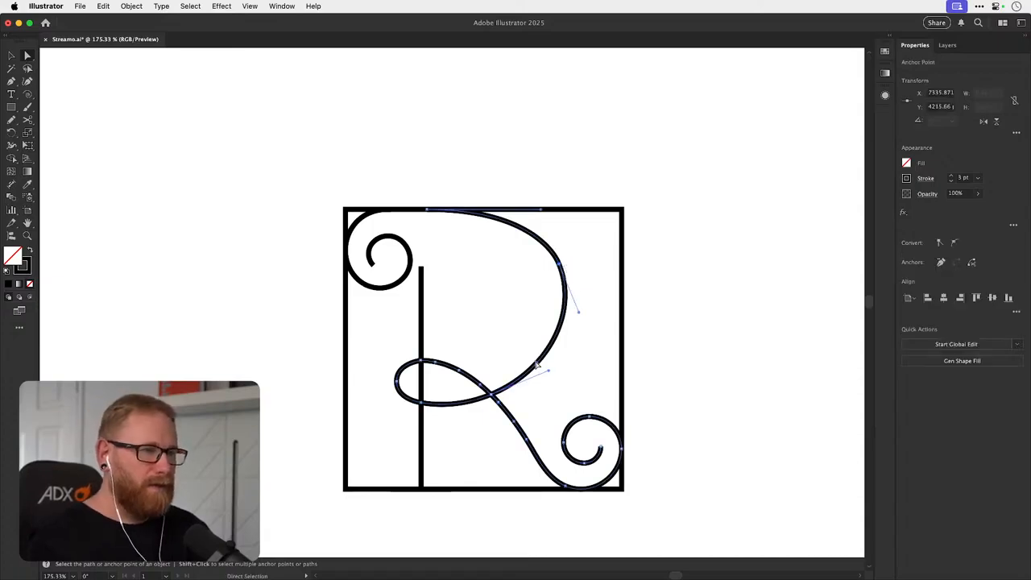
key("BackSpace")
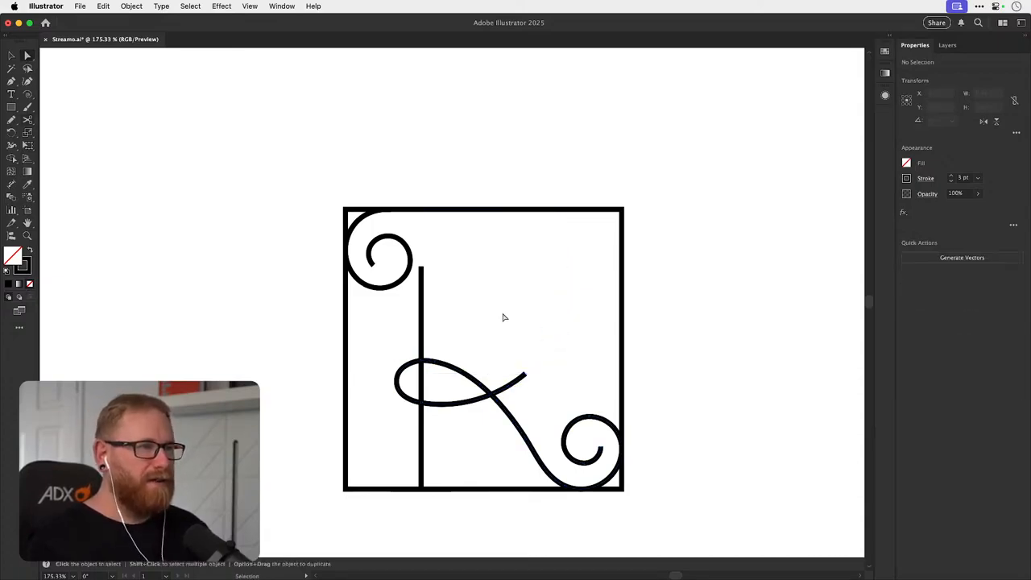
left_click_drag(12, 106, 80, 132)
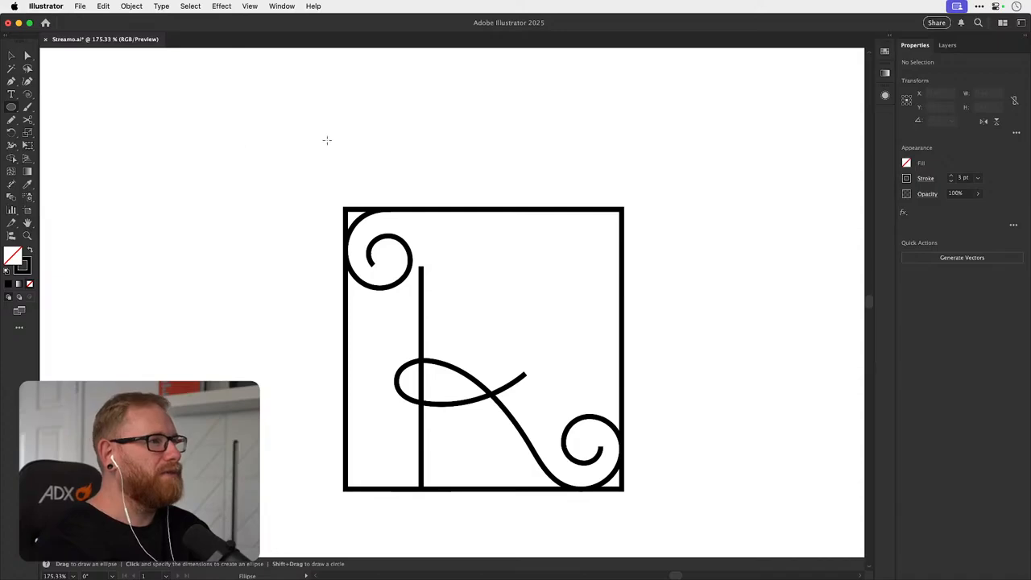
- Draw a circle about 112 px in diameter for the bowl and delete the loop's short end segment beyond the leg crossing
mouse_move(327, 140)
left_mouse_down()
mouse_move(548, 364)
mouse_move(533, 352)
mouse_move(533, 330)
left_mouse_up()
key("v")
key("a")
left_click(523, 385)
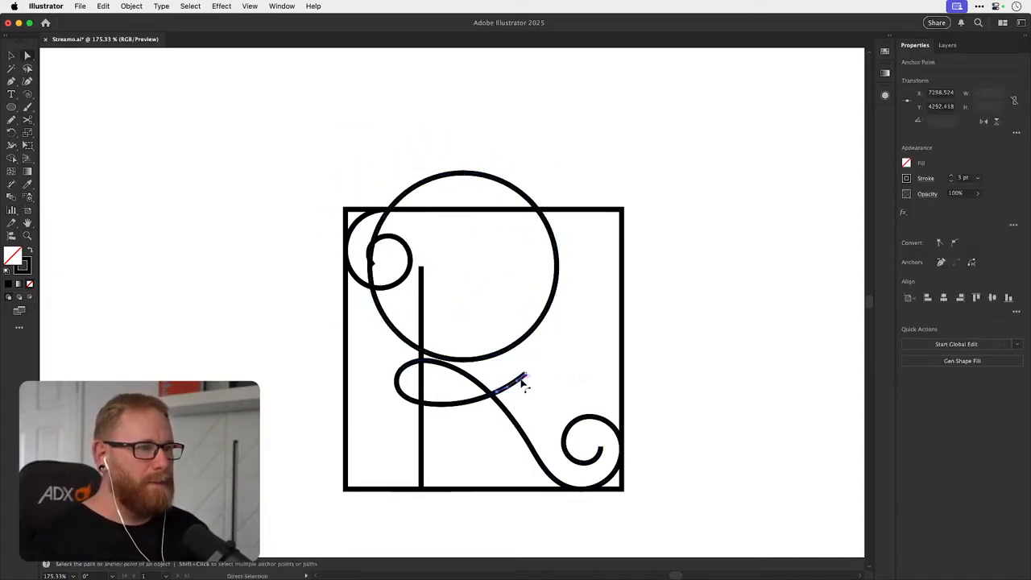
key("Delete")
key("Delete")
- Align the circle with the frame's top edge and enlarge it to about 122 px in diameter
key("v")
left_click(515, 351)
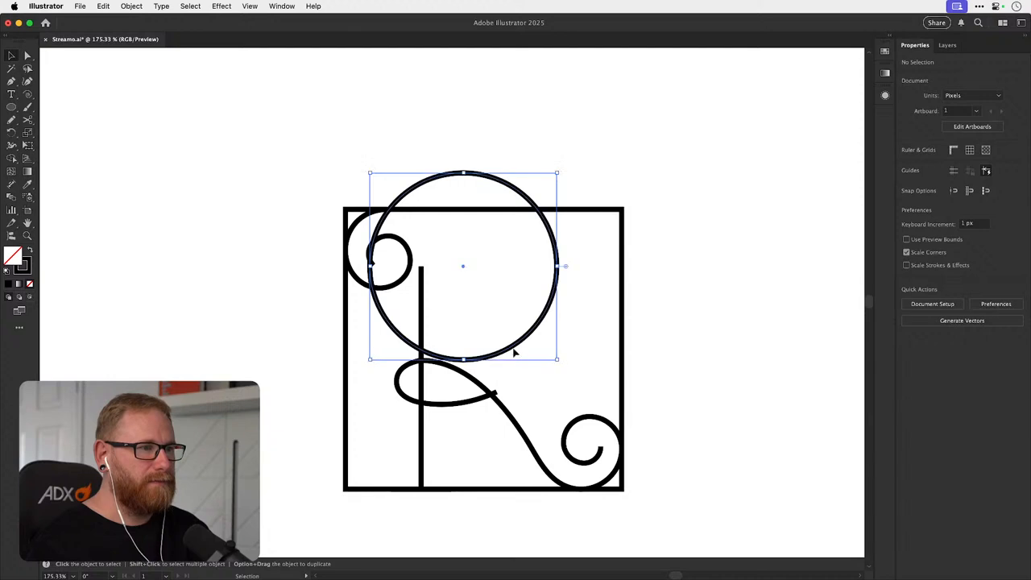
left_click_drag(514, 351, 520, 390)
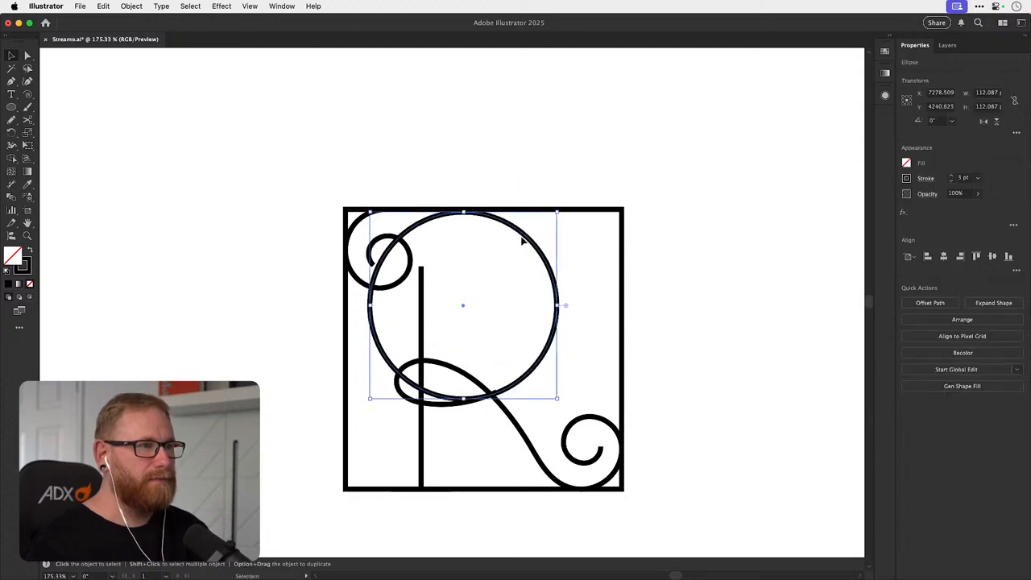
left_click_drag(557, 212, 561, 210)
mouse_move(518, 388)
left_mouse_down()
mouse_move(527, 388)
mouse_move(500, 389)
mouse_move(537, 400)
left_mouse_up()
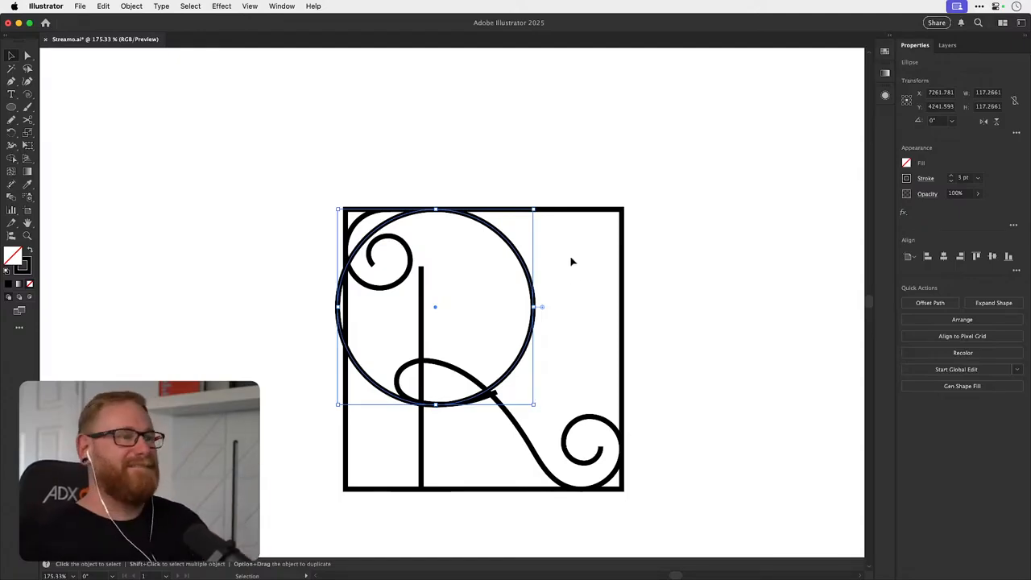
left_click_drag(534, 293, 566, 293)
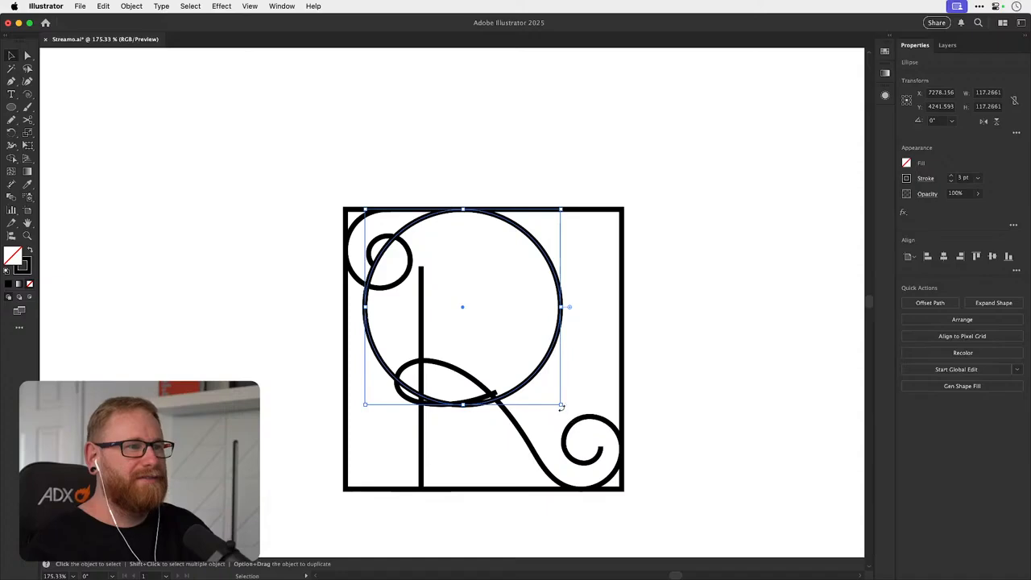
left_click_drag(561, 406, 579, 411)
- Delete the circle's upper-left quarter arc so the bowl starts at the frame's top edge
key("super+shift+a")
left_click(369, 304, "super")
key("Delete")
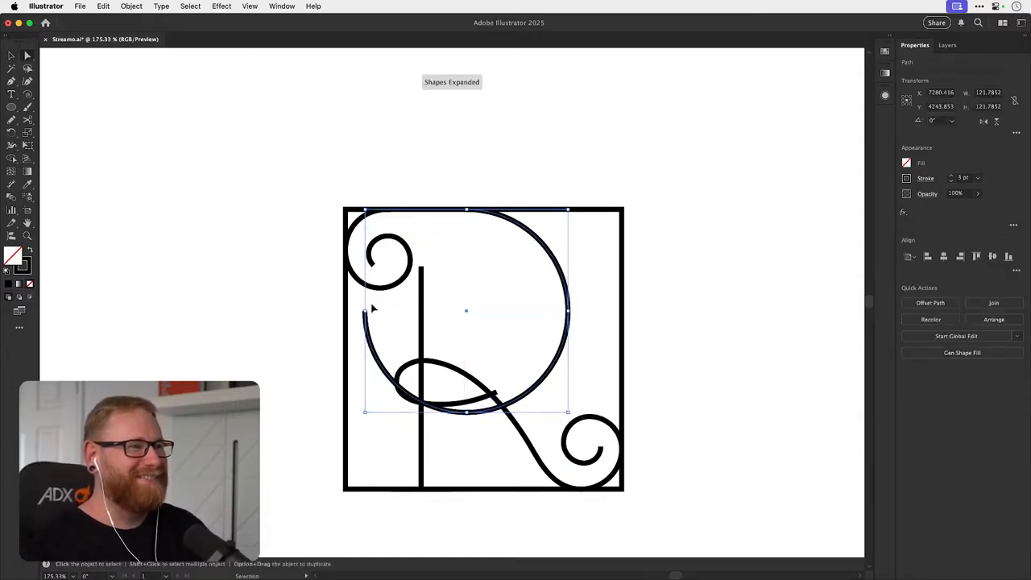
key("super+shift+a")
scroll(484, 386, "up", 2)
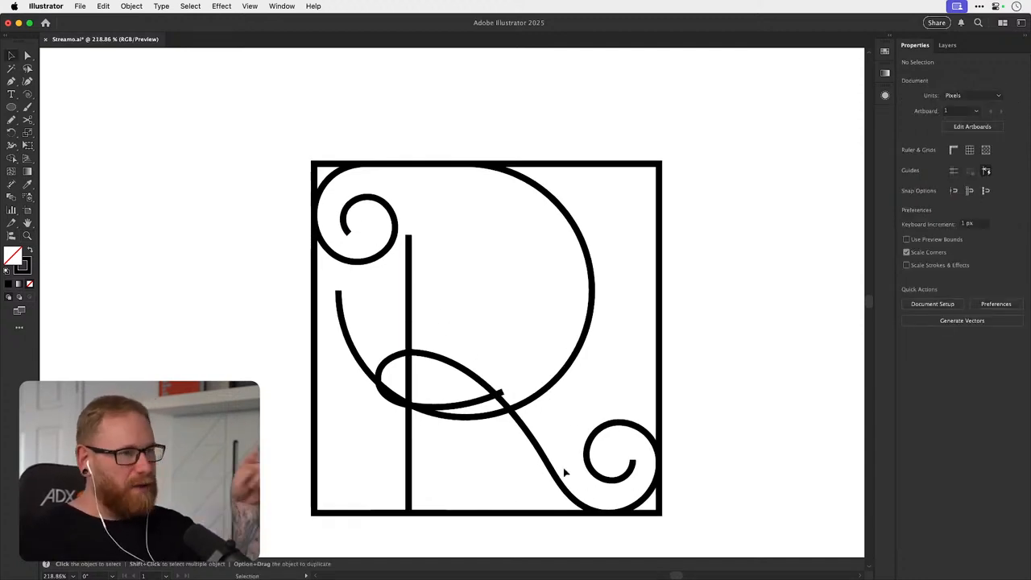
- Move the vertical stem left so its upper end meets the right side of the upper-left spiral
key("super+space")
left_click_drag(455, 405, 407, 379)
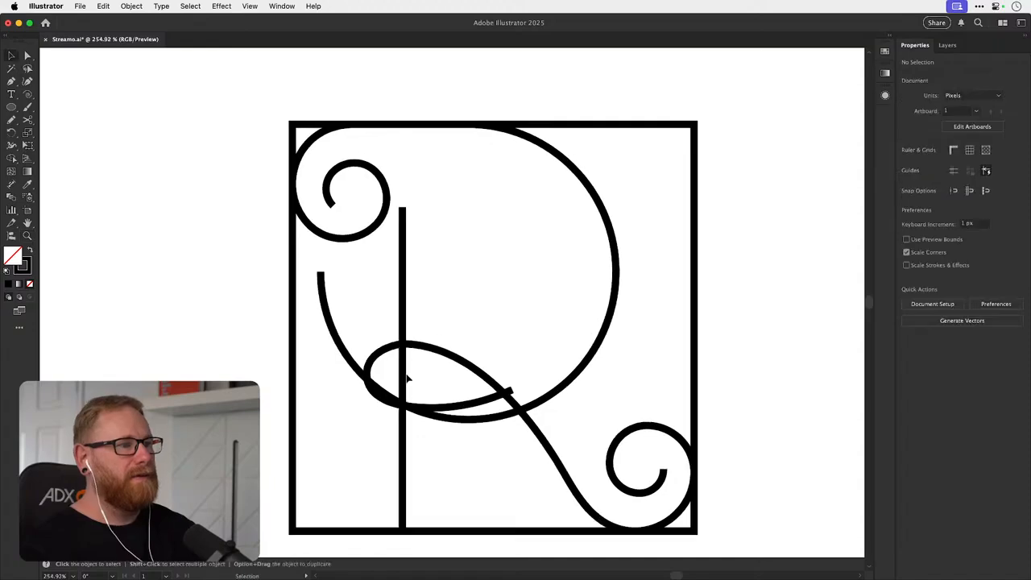
key("a")
left_click(403, 209)
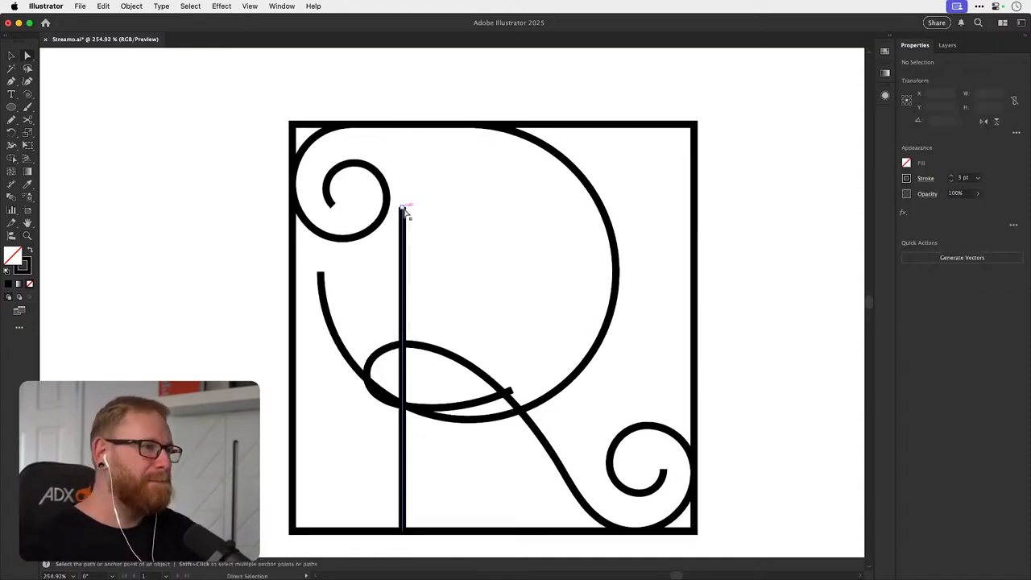
mouse_move(404, 209)
left_mouse_down()
mouse_move(387, 230)
mouse_move(388, 198)
left_mouse_up()
left_click(443, 215)
key("v")
key("space")
key("a")
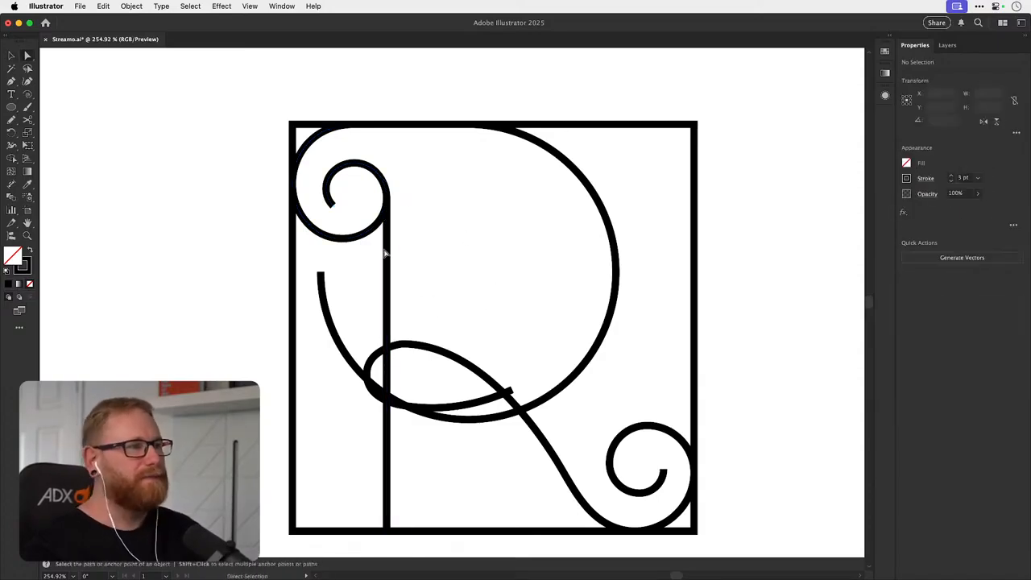
- Delete the loop's lower segment that ends at the leg crossing, next to the new circular bowl
key("space")
left_click_drag(442, 292, 428, 295)
key("v")
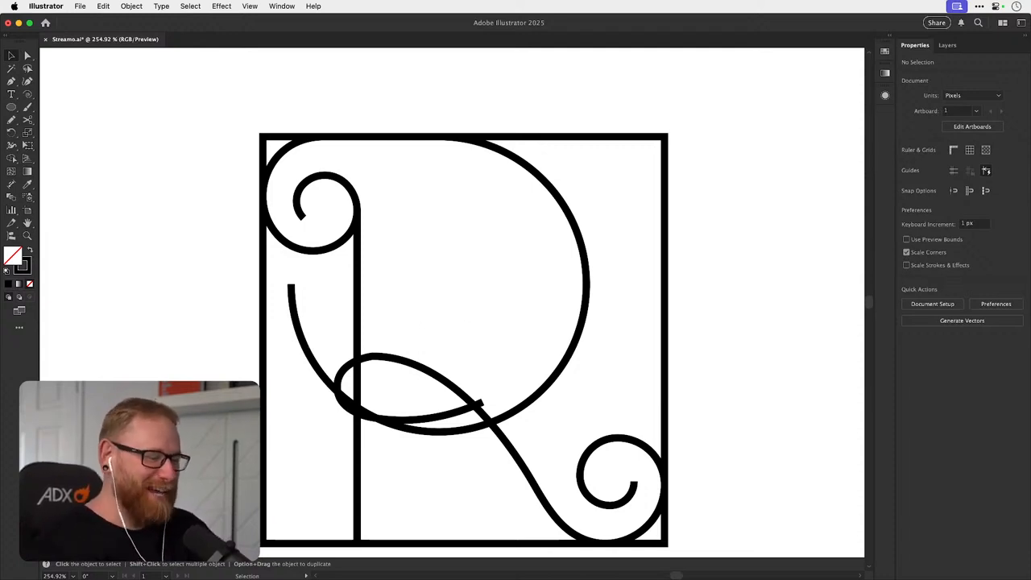
scroll(483, 308, "down", 2)
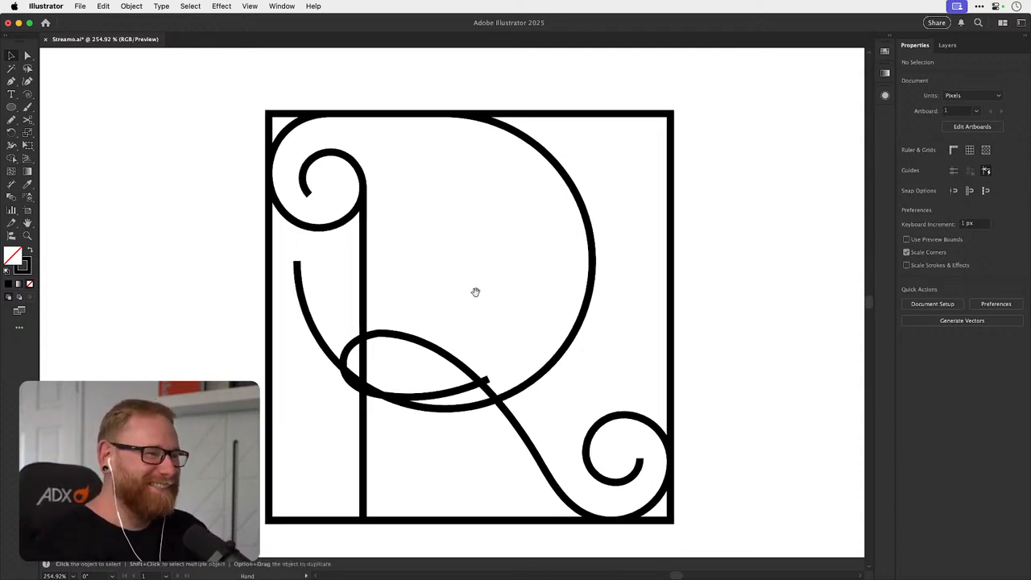
left_click(468, 392)
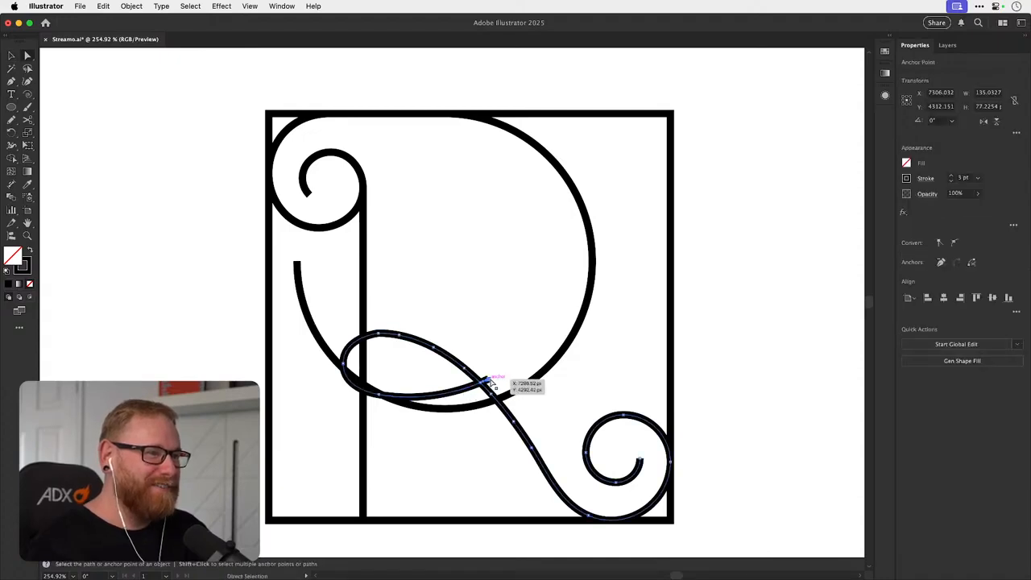
key("super+shift+a")
left_click(481, 383)
key("Delete")
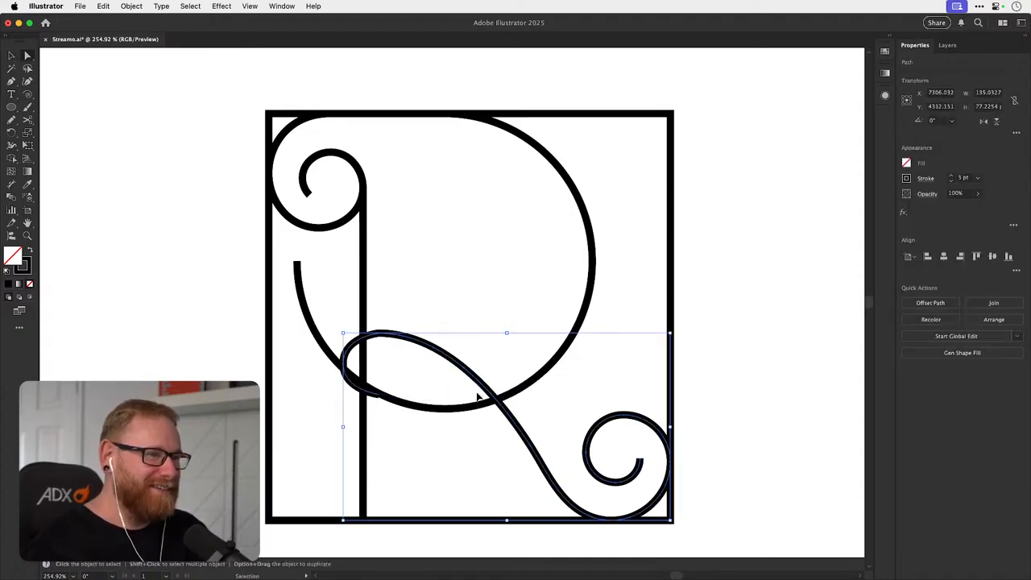
- Delete the remaining lower and left curves of the loop back to its topmost anchor point
key("super+shift+a")
left_click(379, 396)
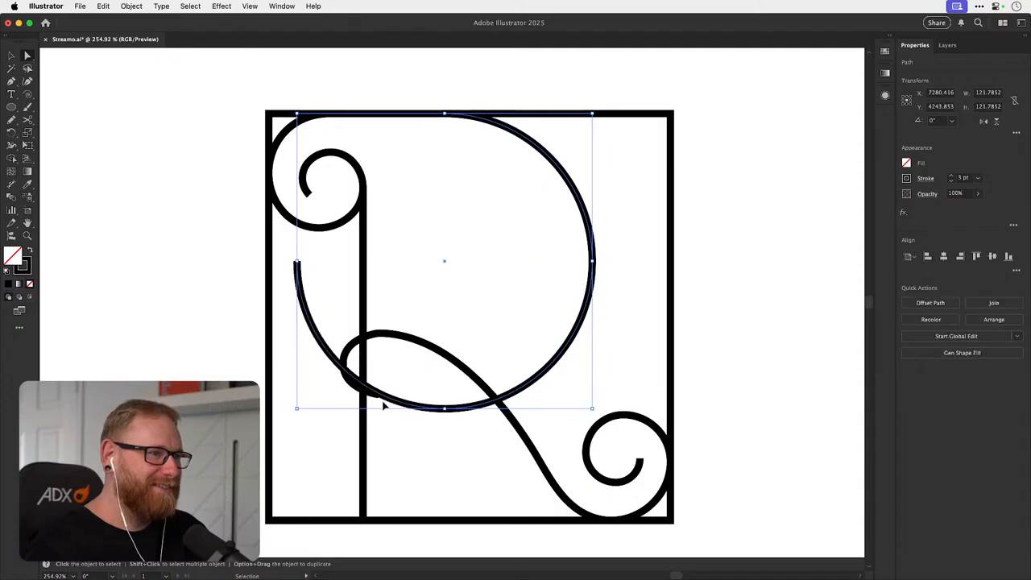
key("z")
left_click(347, 394)
key("v")
left_click(414, 396)
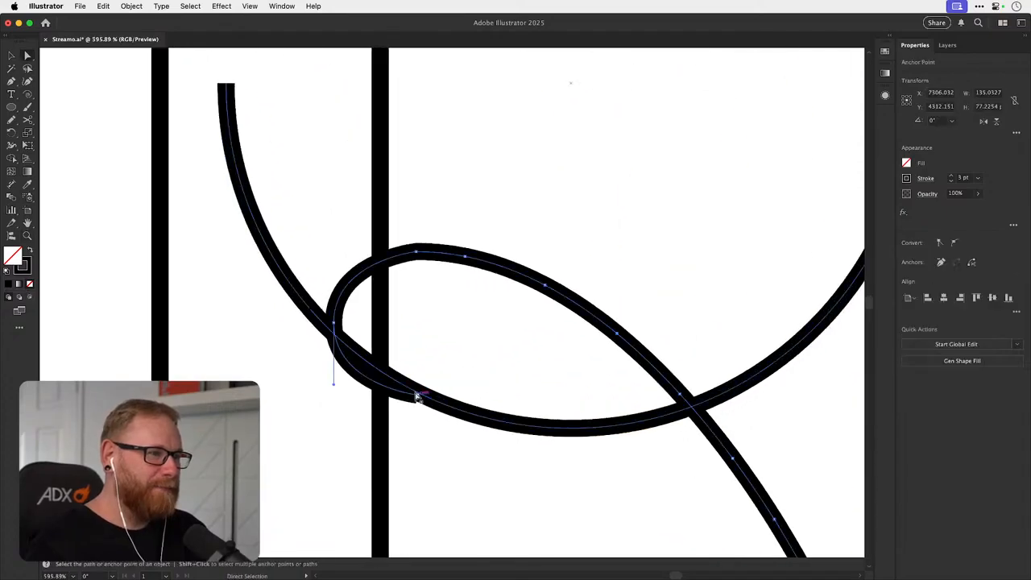
key("Delete")
key("super+shift+a")
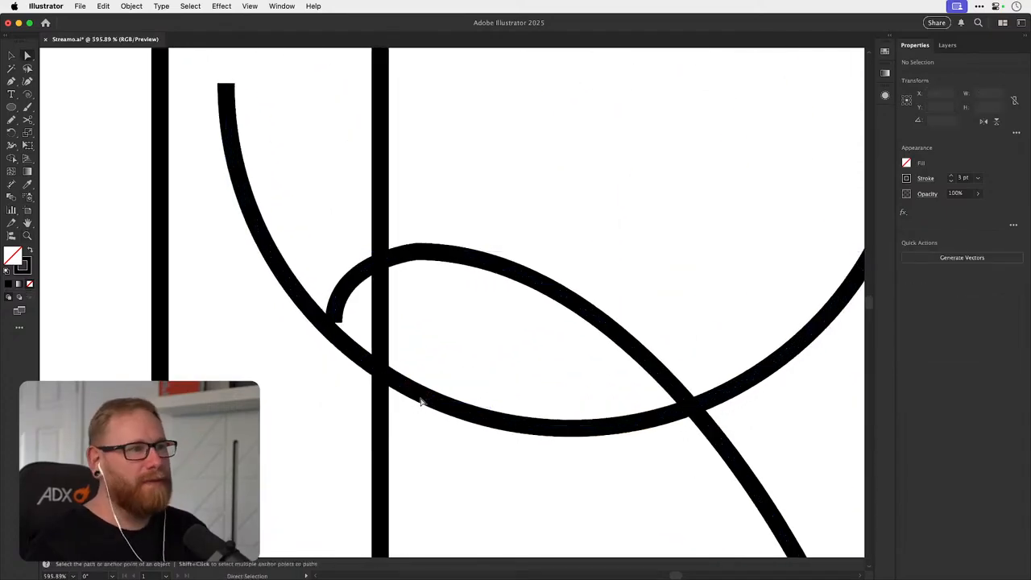
left_click(341, 322)
key("Delete")
key("v")
key("super+shift+a")
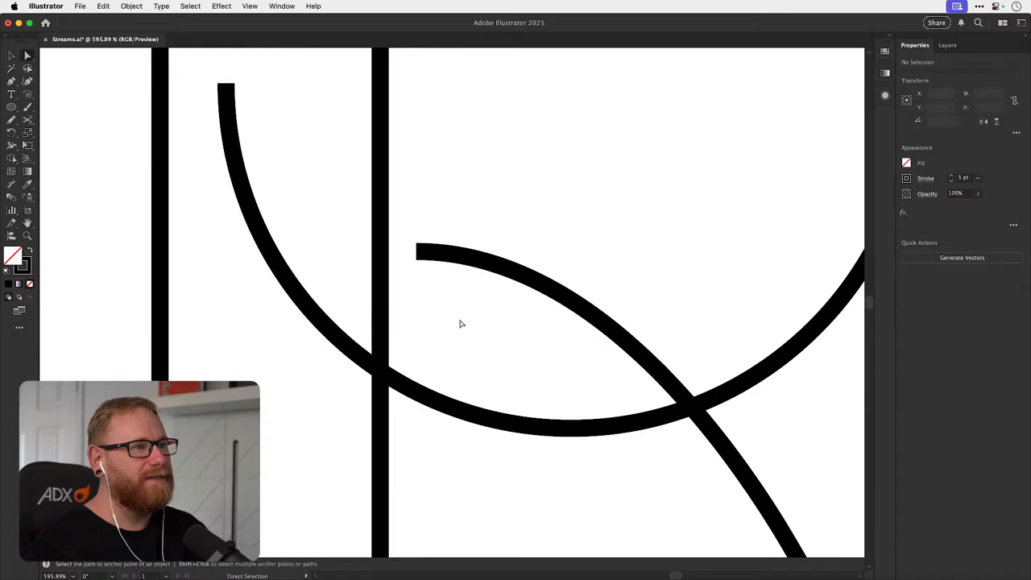
- Remove the part of the bowl's arc left of the stem with the Shape Builder
key("super+minus")
key("super+minus")
key("super+minus")
key("super+minus")
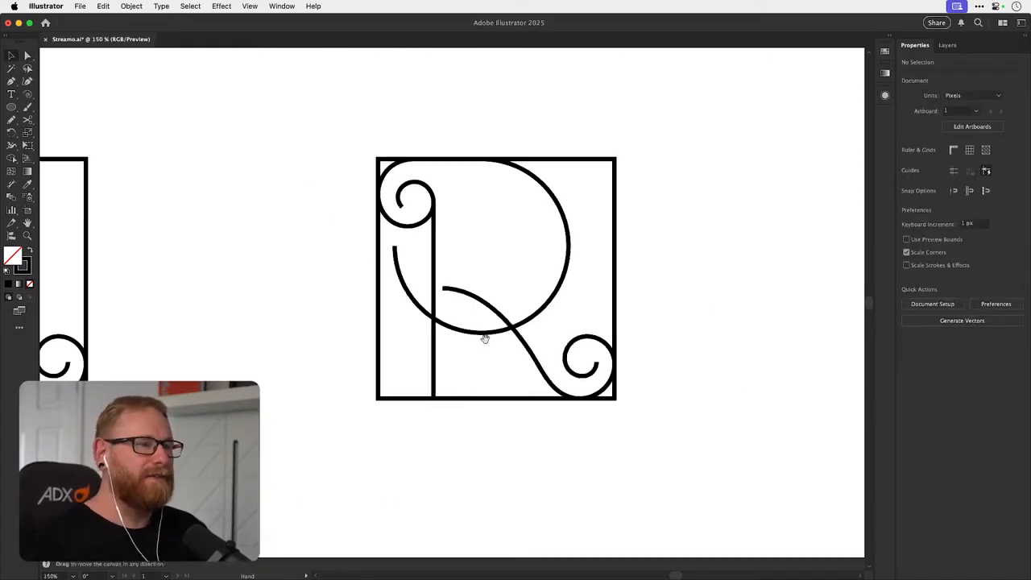
left_click_drag(473, 344, 494, 331)
key("z")
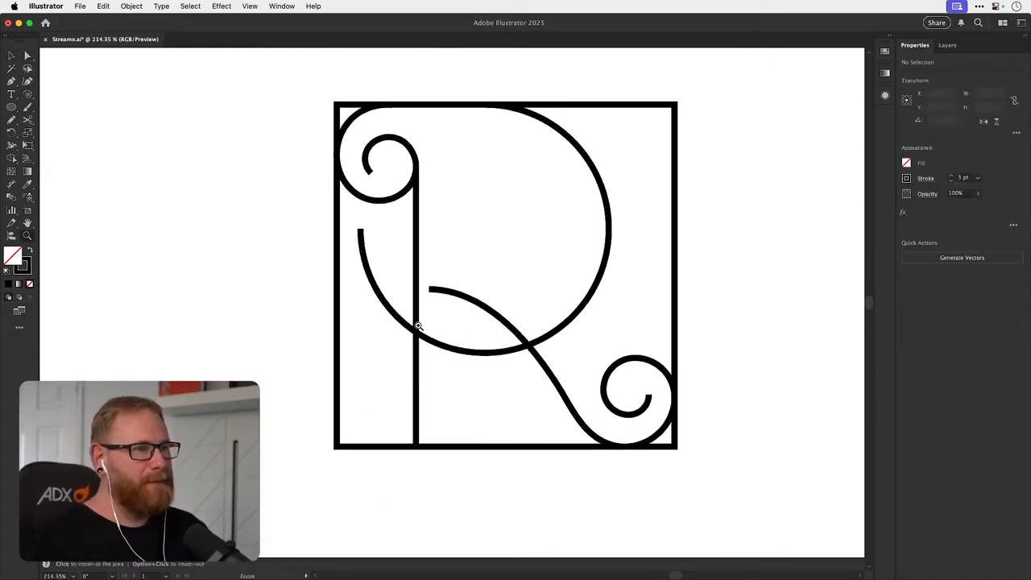
left_click(417, 324, "super")
key("shift+m")
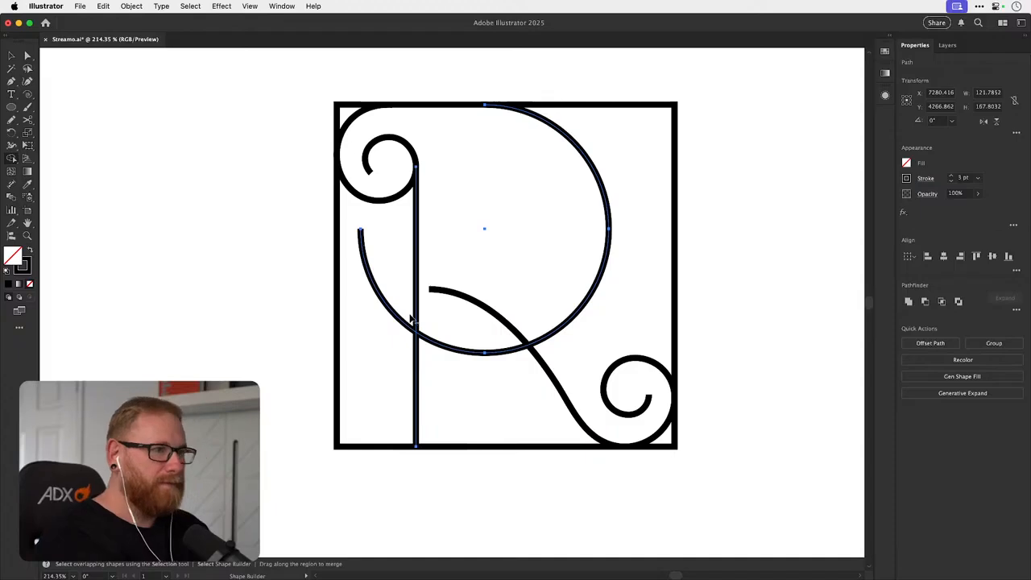
left_click(379, 320, "super")
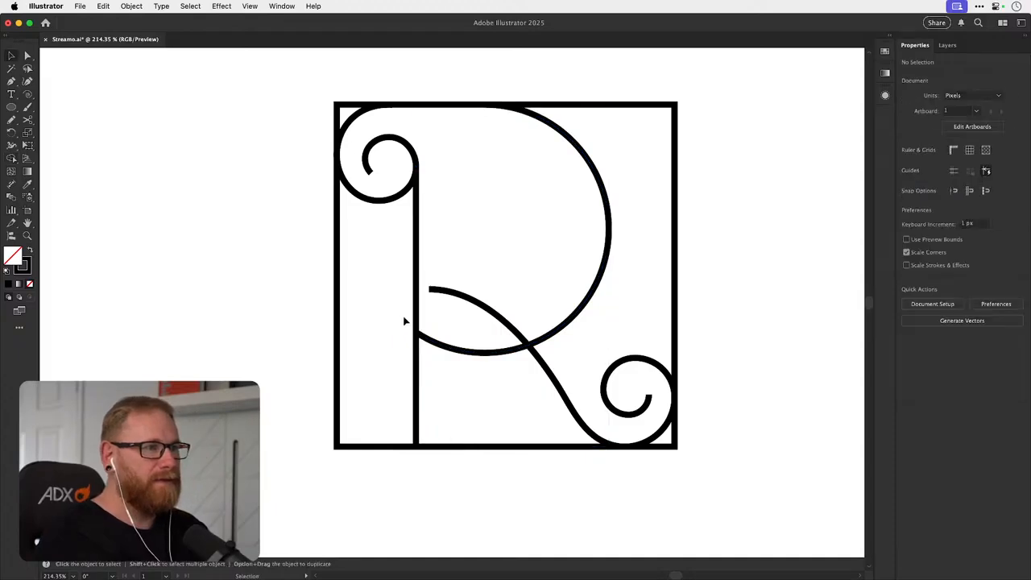
- Extend the leg's open end with a Pencil stroke curving around the stem to the bowl's cut end
key("z")
left_click_drag(405, 320, 527, 327)
key("v")
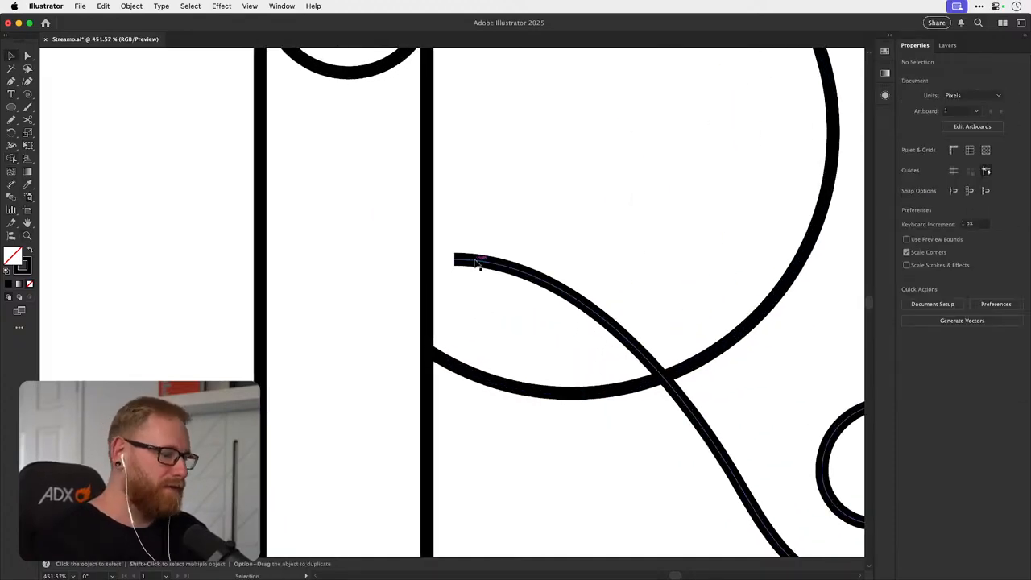
left_click(474, 261)
key("n")
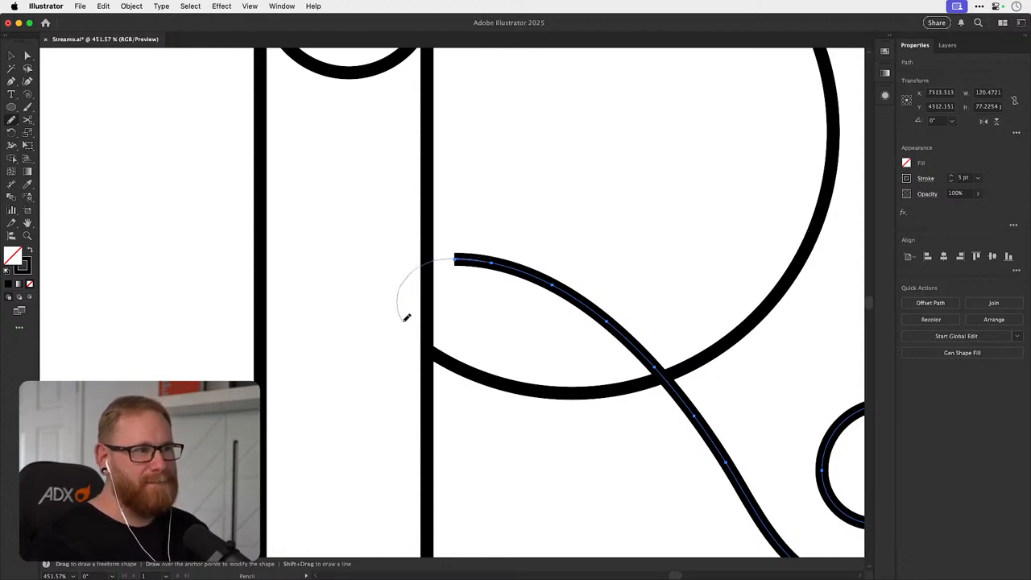
left_click_drag(425, 344, 432, 353)
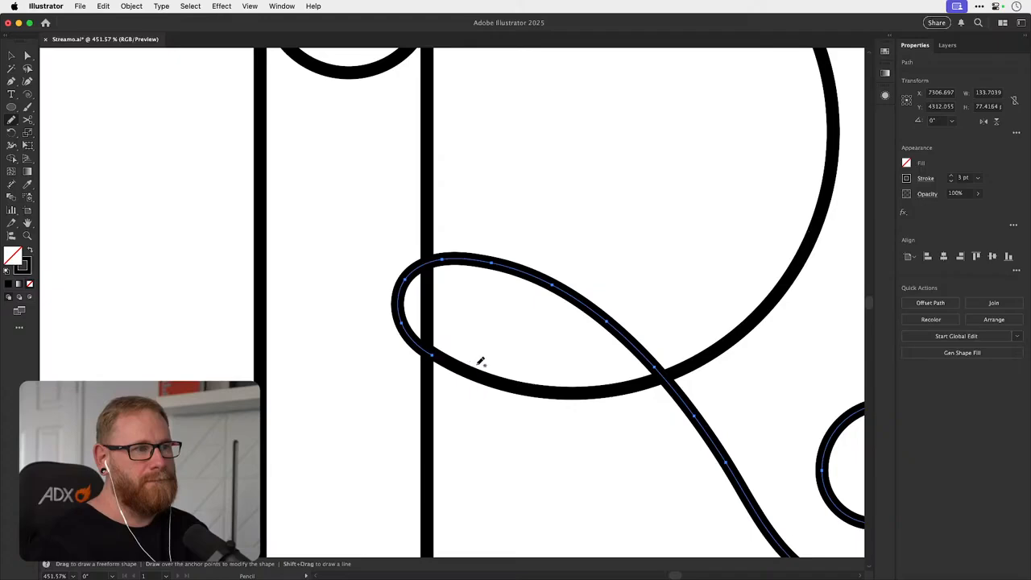
key("v")
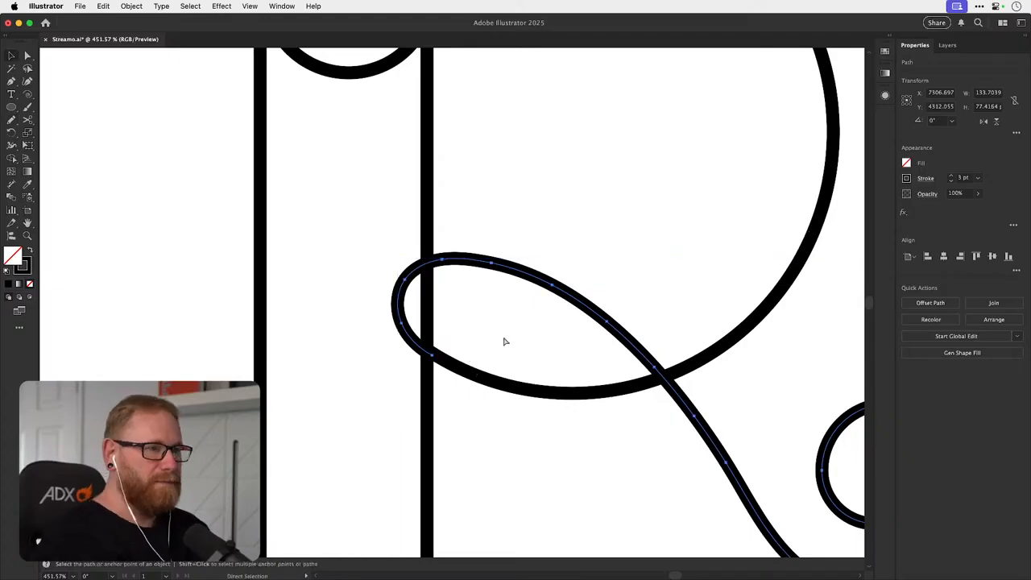
- Move the loop's end anchor point onto the stem's centre line where the bowl ends
key("super+minus")
key("super+minus")
key("super+minus")
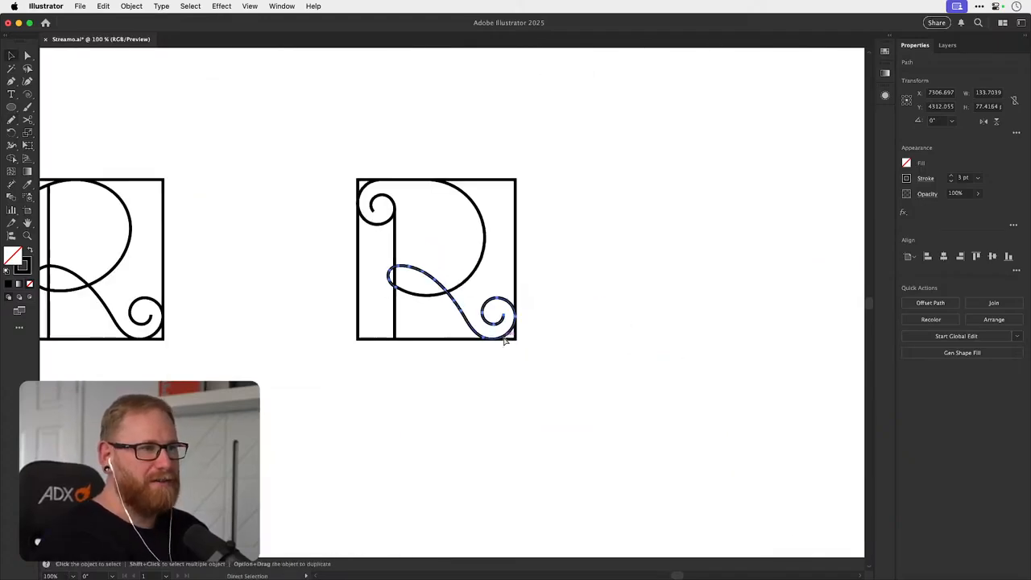
left_click(655, 301)
left_click_drag(547, 412, 596, 391)
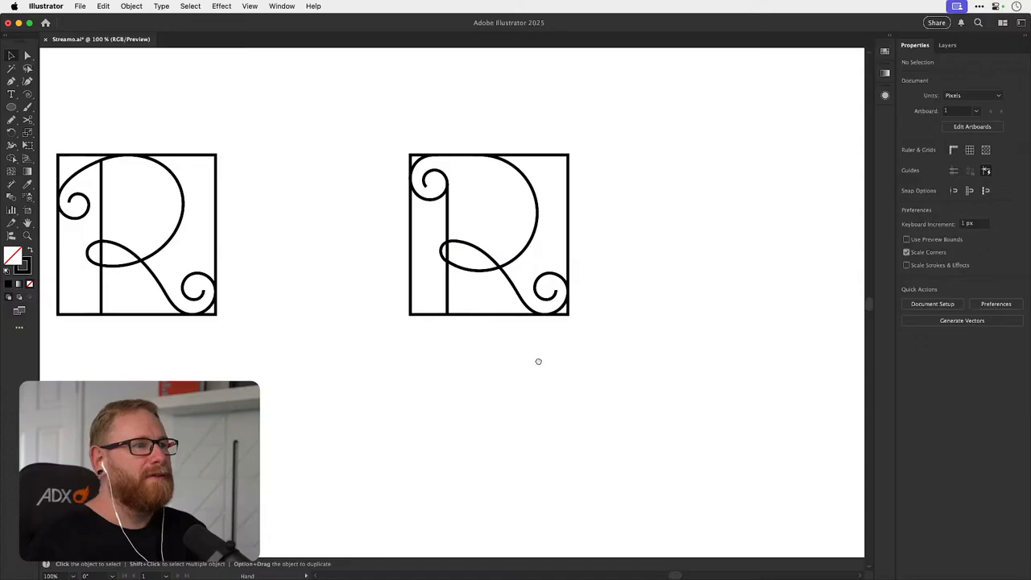
left_click_drag(539, 362, 532, 423)
left_click_drag(473, 329, 680, 329)
left_click(462, 338)
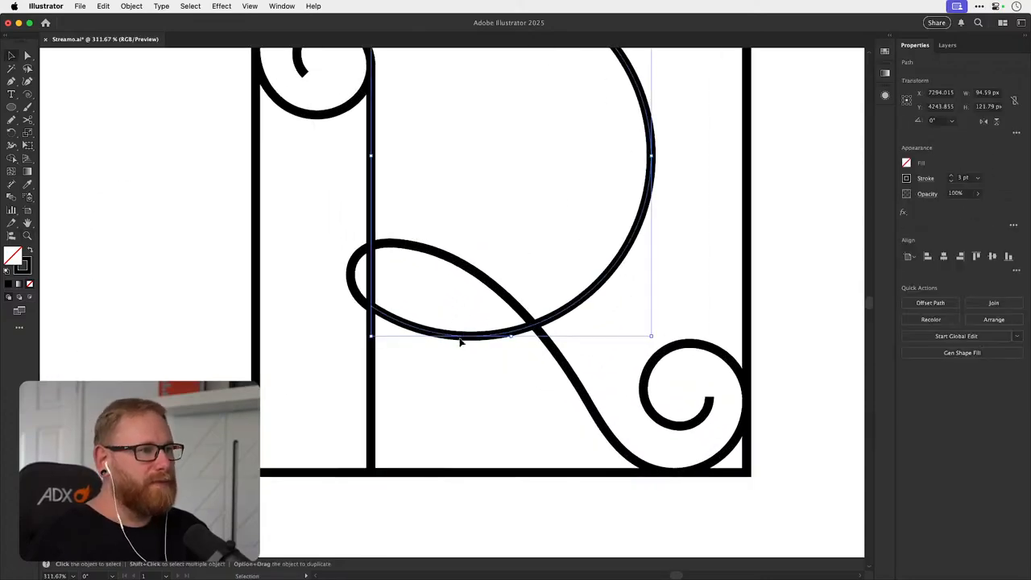
key("a")
scroll(372, 290, "up", 5)
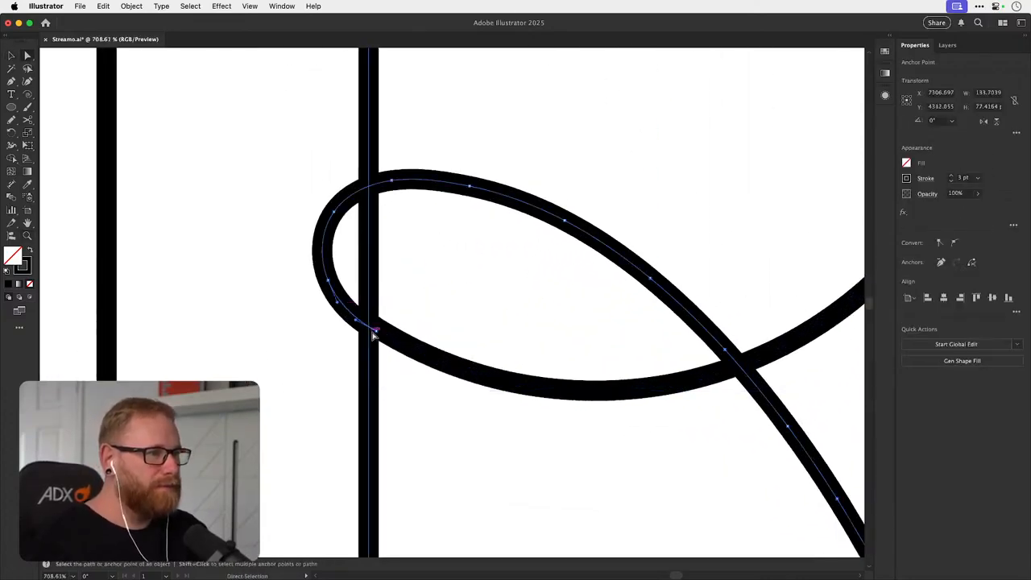
left_click_drag(375, 333, 368, 322)
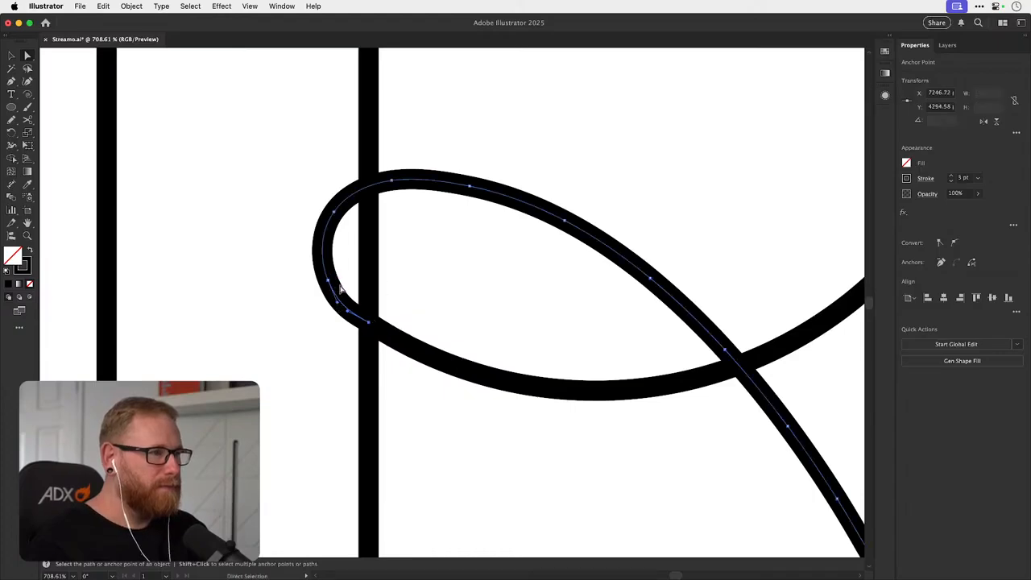
left_click(324, 322)
- Smooth the left curve of the loop with the Smooth tool and reselect the leg path
left_click(341, 300)
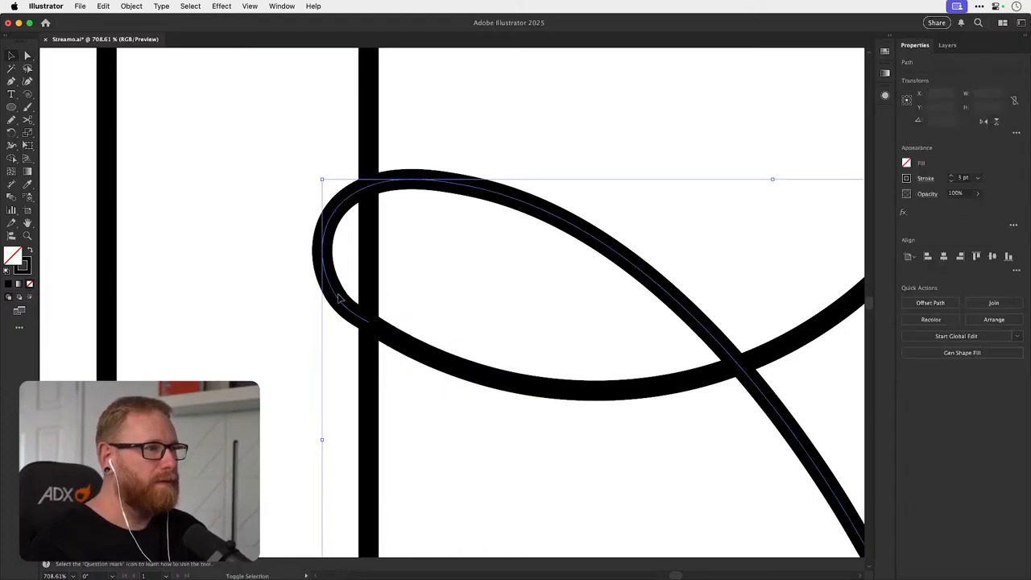
key("super+shift+s")
left_click_drag(326, 260, 336, 247)
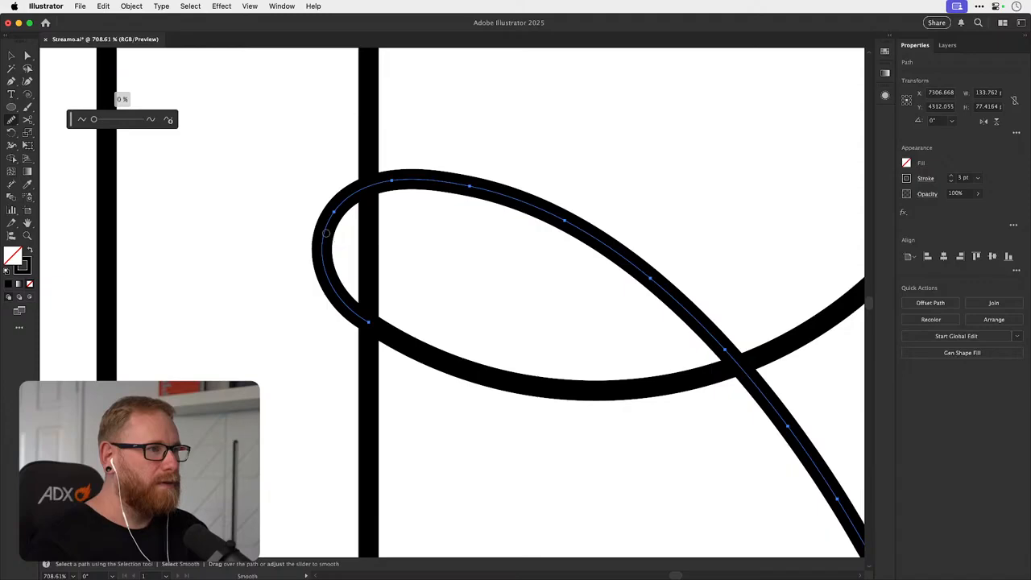
key("v")
key("super+shift+a")
key("super+minus")
key("super+minus")
key("super+minus")
key("super+minus")
key("super+minus")
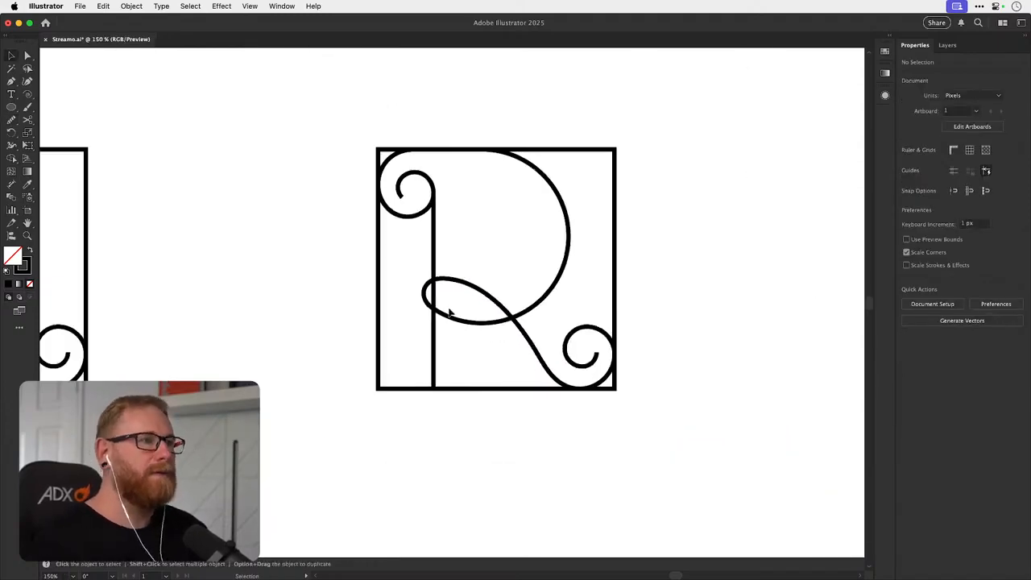
scroll(427, 288, "up", 5)
left_click(439, 342)
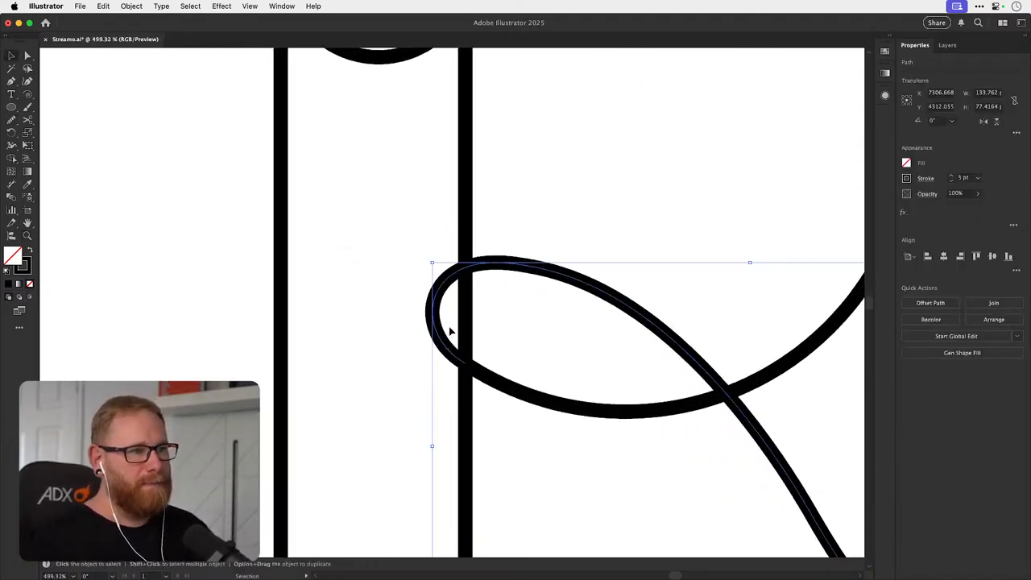
- Delete the anchor point on the loop's left curve, leaving the leg path open beside the stem
key("Delete")
key("super+z")
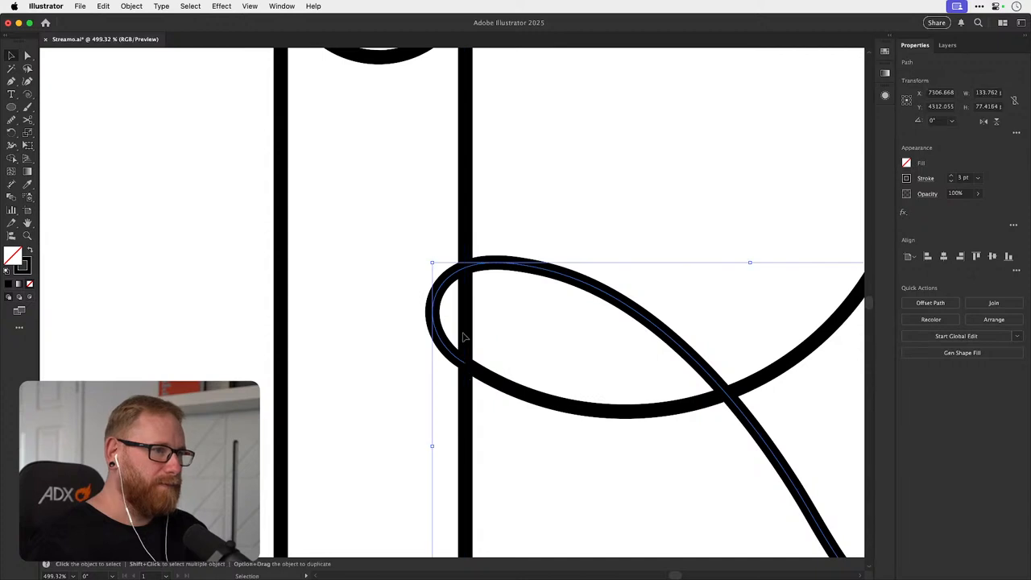
key("a")
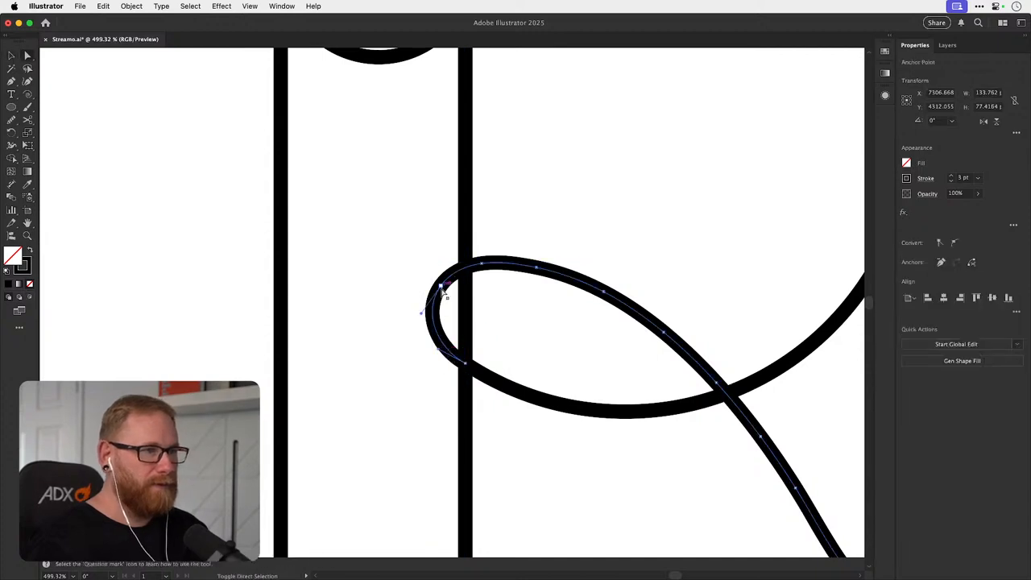
key("Delete")
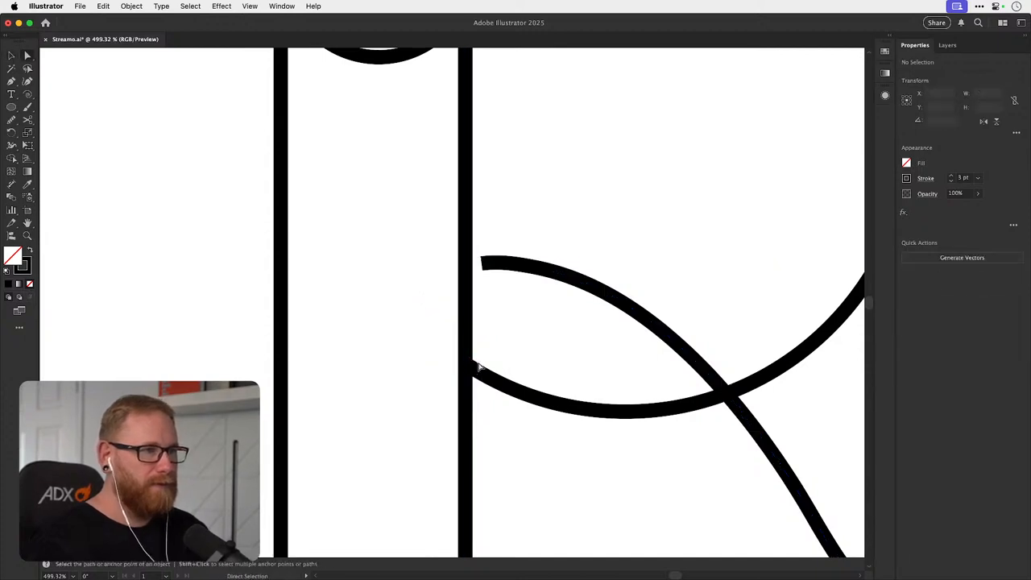
- Redraw the loop's left side with the Pen tool, from the bowl's end around the stem to the leg's open end
key("p")
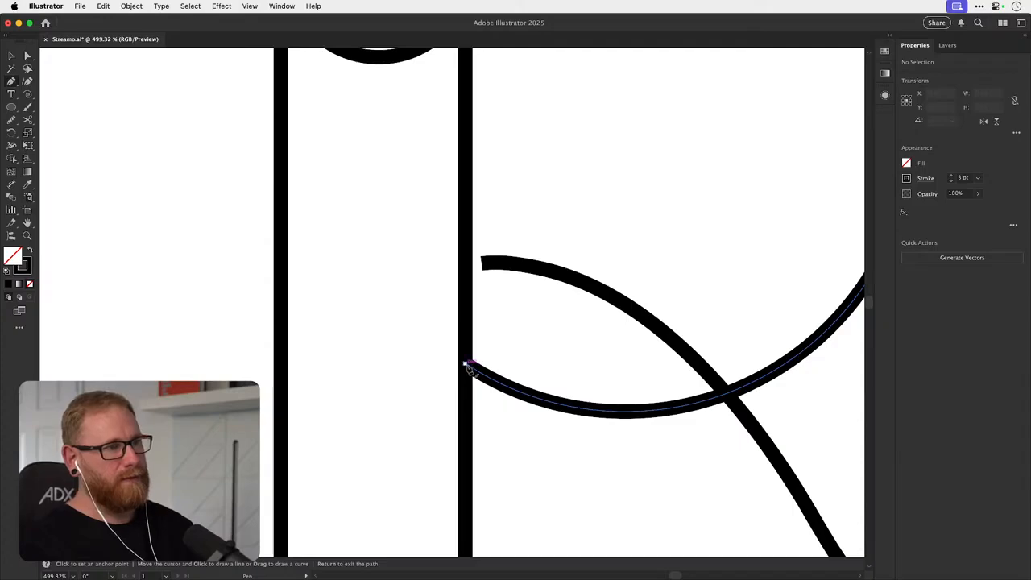
left_click(466, 364)
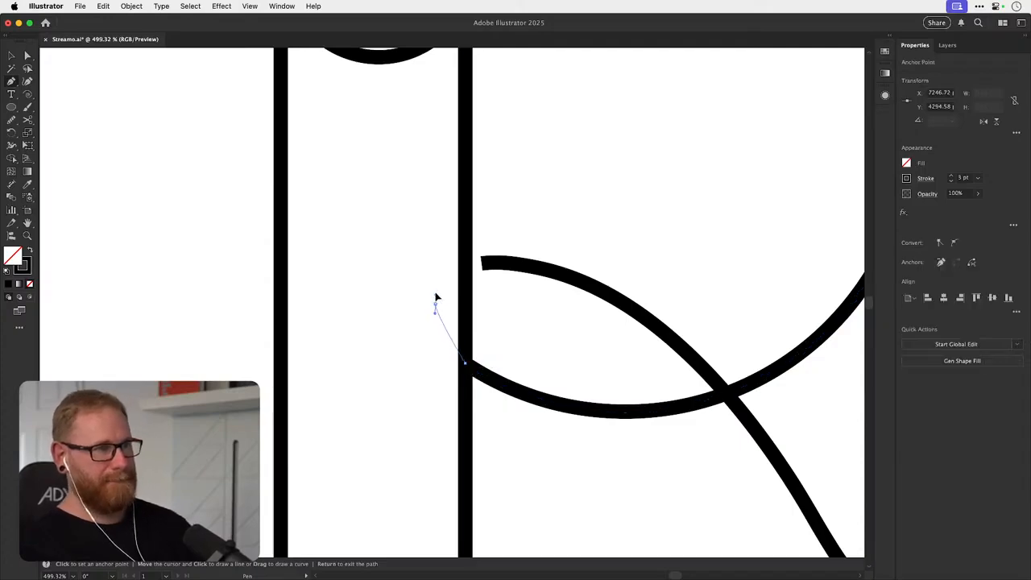
left_click_drag(434, 278, 438, 262)
left_click(481, 263)
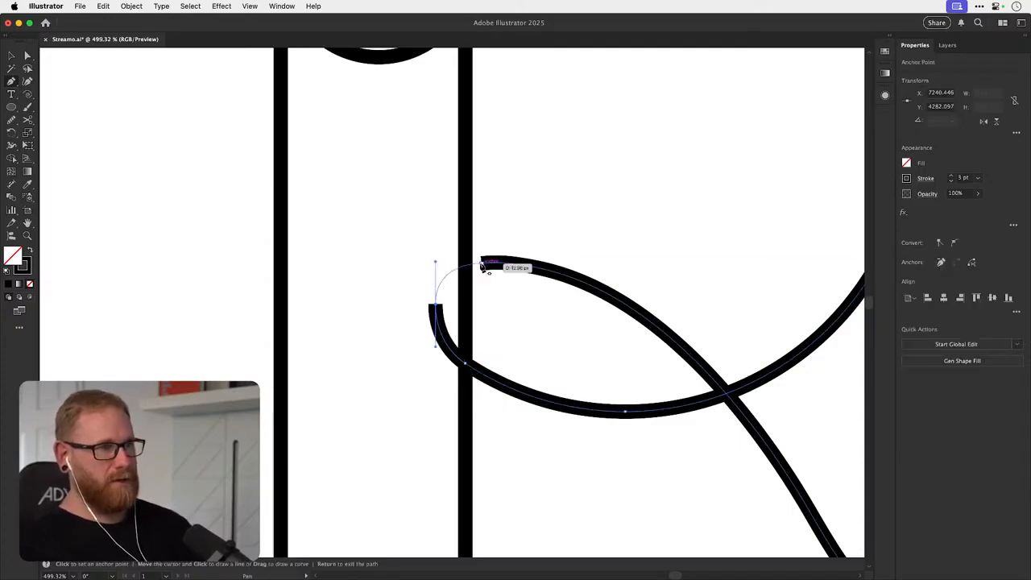
key("shift+super+a")
- Move the loop's leftmost anchor point slightly down and adjust the direction handles to round the curve
key("a")
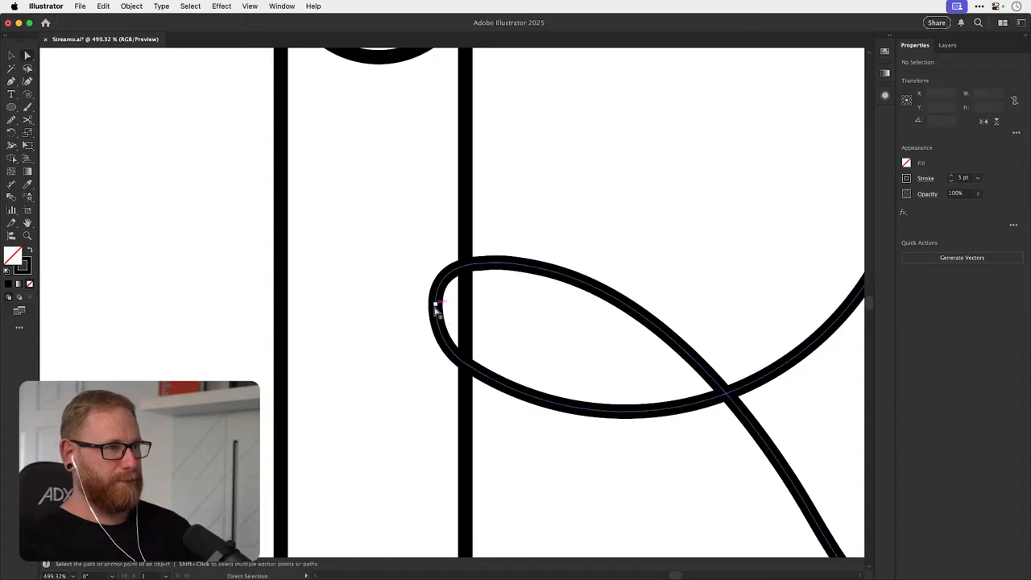
left_click_drag(435, 304, 436, 312)
key("shift+super+a")
left_click_drag(500, 303, 478, 294)
left_click(435, 304)
left_click(478, 293)
left_click(409, 289)
left_click_drag(398, 243, 399, 261)
mouse_move(399, 322)
left_mouse_down()
mouse_move(389, 324)
mouse_move(395, 340)
left_mouse_up()
left_click(341, 444)
- Smooth the rebuilt left curve of the loop with the Smooth tool and deselect the path
key("v")
key("a")
left_click(391, 339)
key("s")
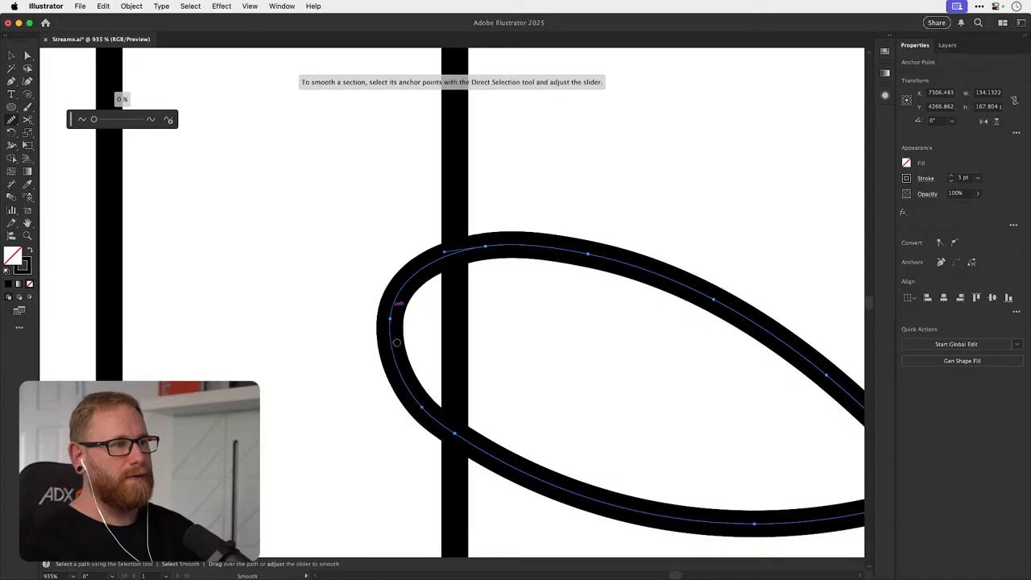
left_click(354, 329, "super")
key("v")
left_click(394, 323)
key("s")
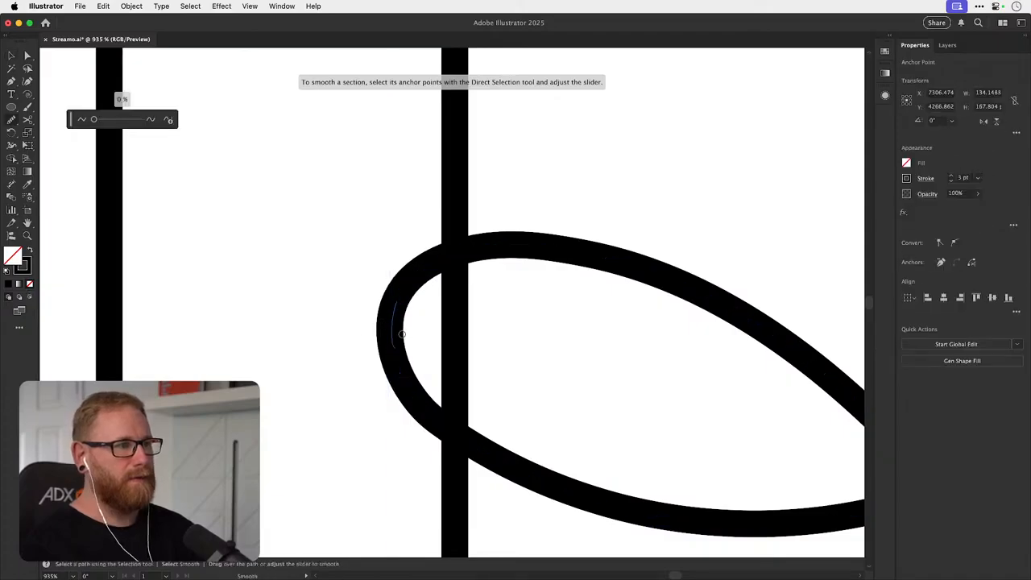
key("super+shift+a")
- Place the earlier unframed R with the foot serif beside the reworked framed R for comparison
key("v")
key("super+minus")
key("super+minus")
key("super+minus")
key("super+minus")
key("super+minus")
key("super+minus")
key("super+minus")
key("super+minus")
key("super+minus")
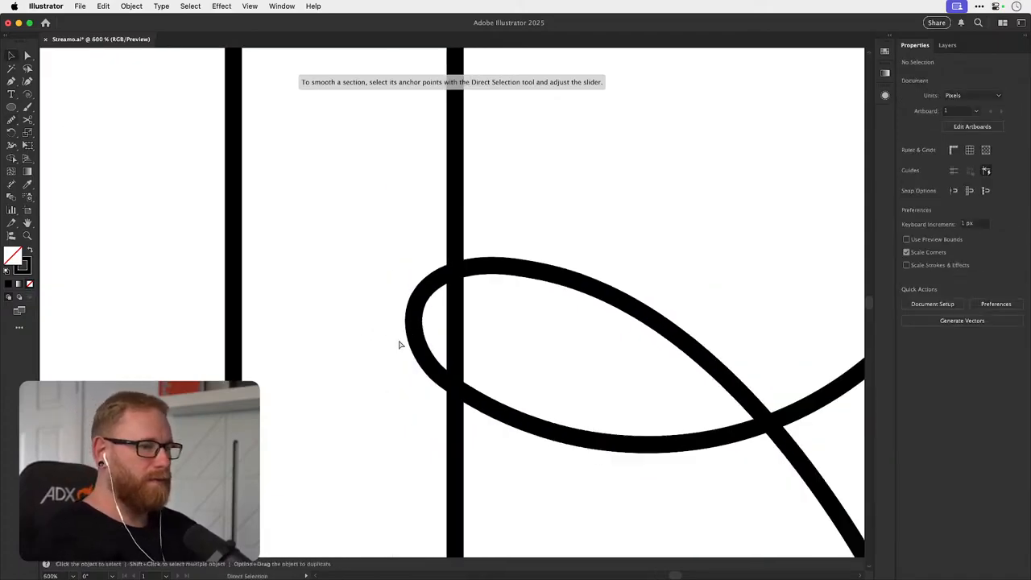
left_click_drag(398, 340, 476, 359)
left_click_drag(498, 286, 537, 309)
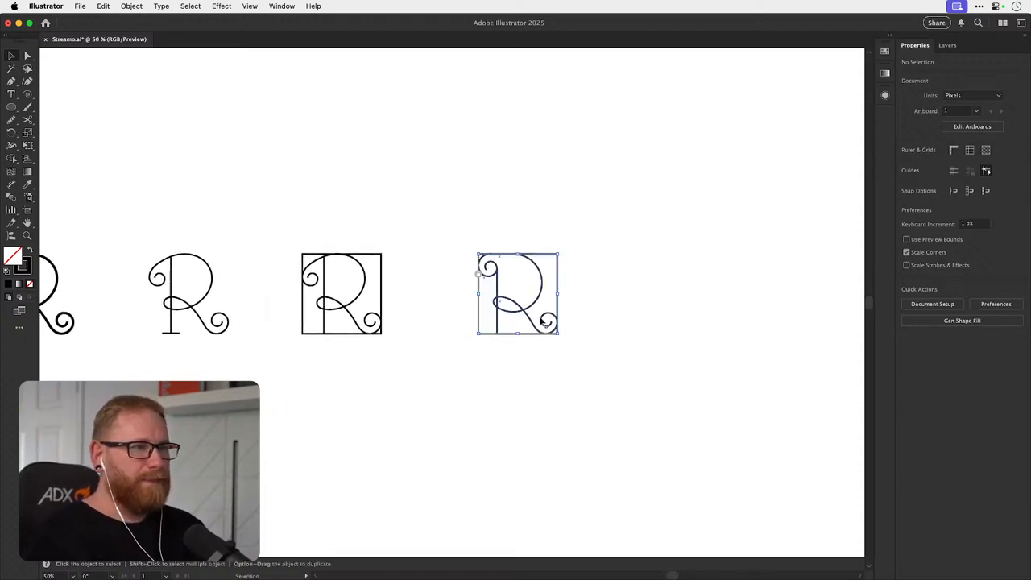
left_click(483, 276, "shift")
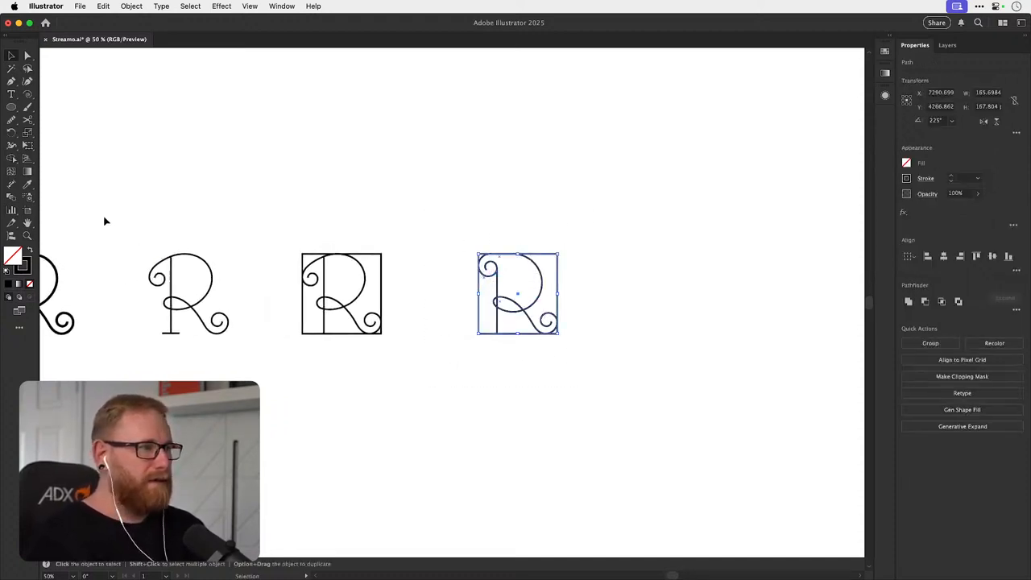
left_click(224, 324)
left_click_drag(223, 324, 685, 323)
left_click_drag(605, 306, 462, 315)
left_click_drag(400, 295, 523, 304)
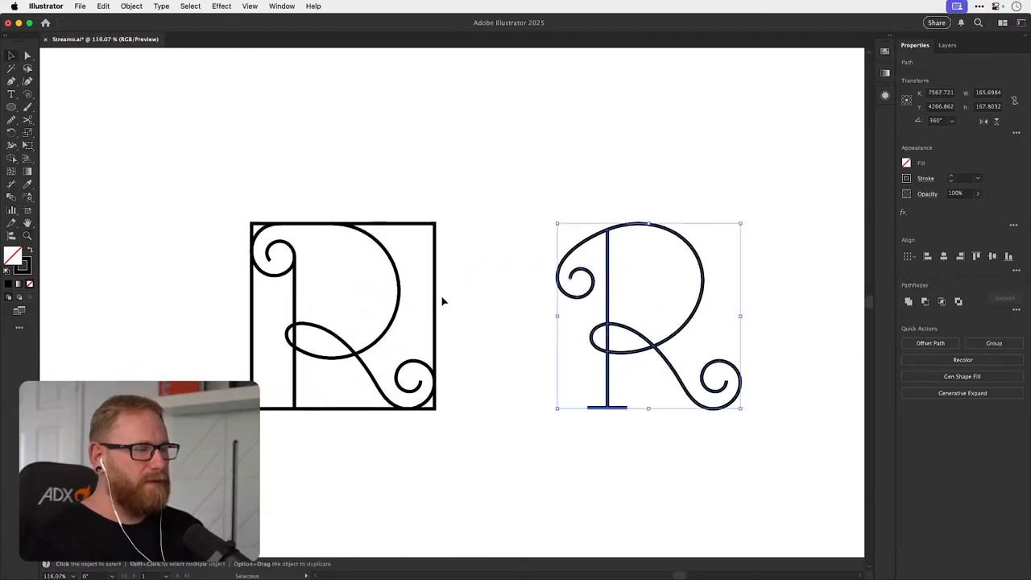
left_click(466, 285)
- Split the square frame with the Scissors tool at points on its four sides near the spirals, stem and bowl
left_click(371, 240, "super")
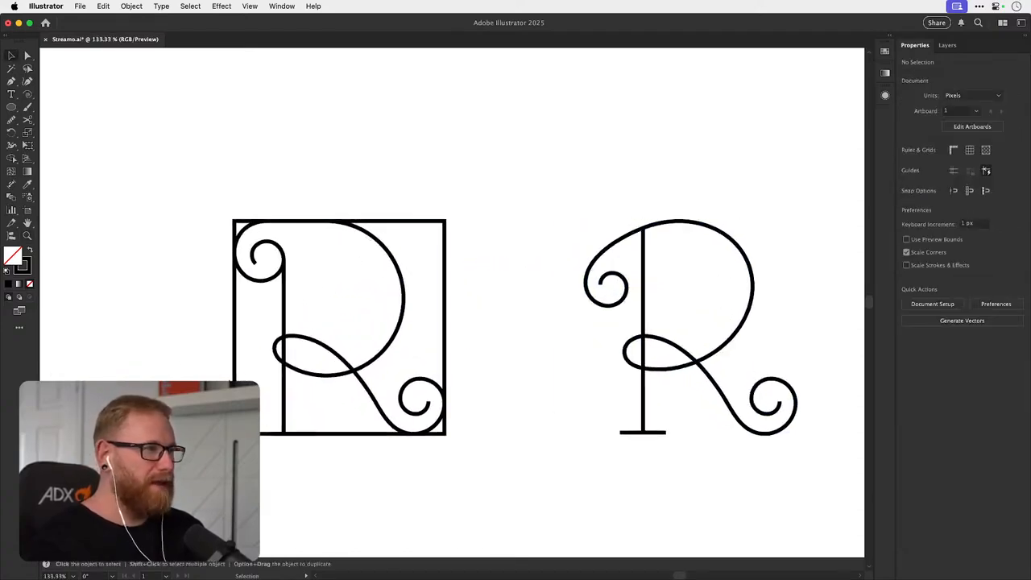
left_click_drag(232, 375, 227, 397)
key("super+z")
key("c")
left_click(234, 281)
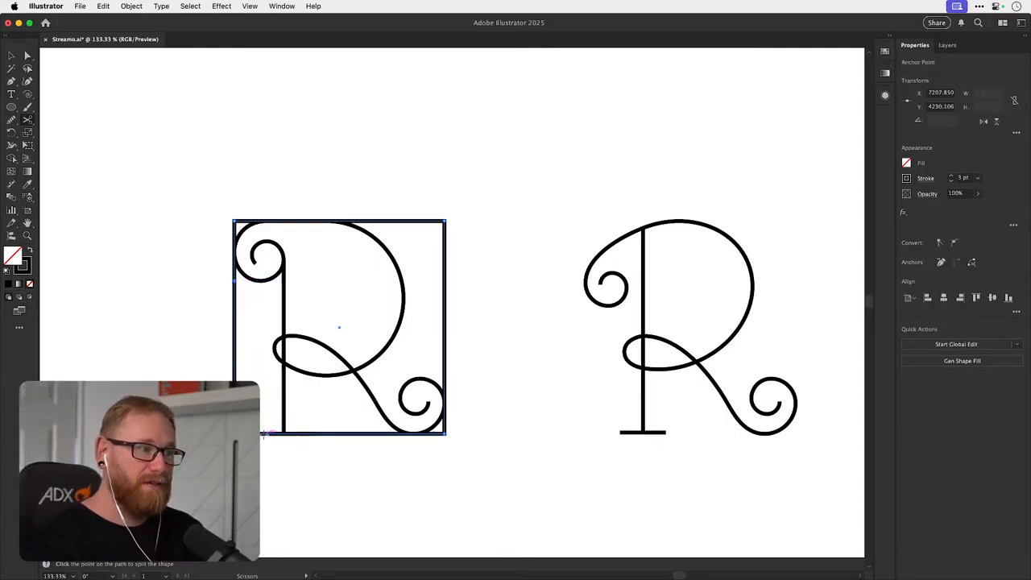
left_click(262, 435)
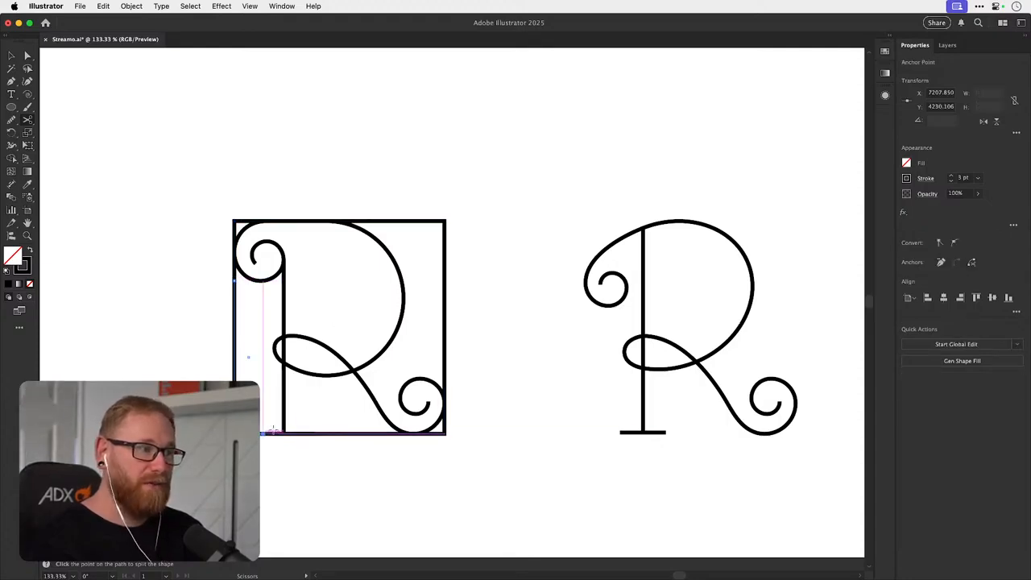
left_click(386, 434)
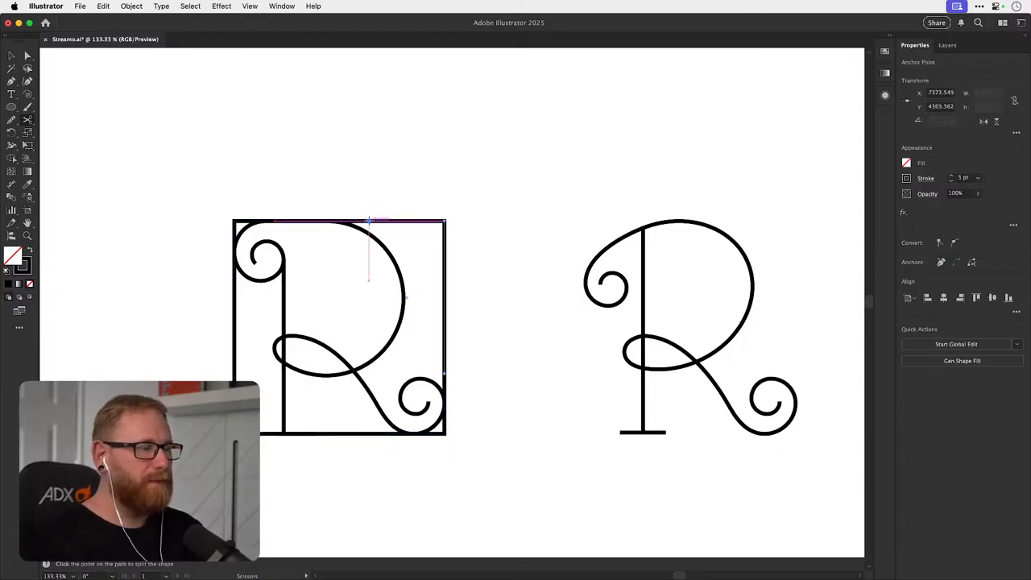
key("super+shift+a")
- Delete the frame segment above the bowl and adjust the upper-right corner piece's ends to leave small gaps at the bowl and spiral
key("a")
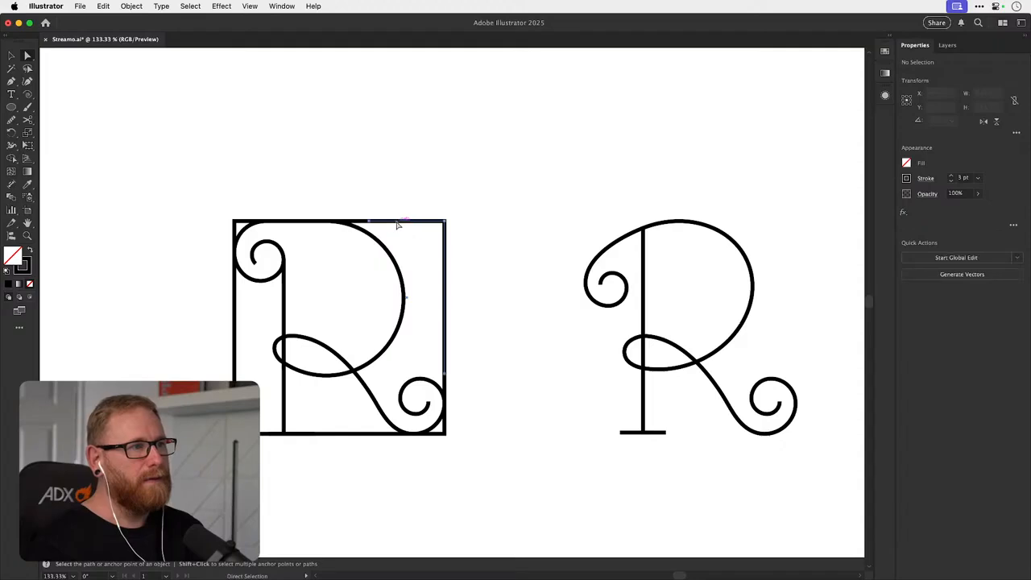
left_click(397, 223)
key("Delete")
left_click(446, 375)
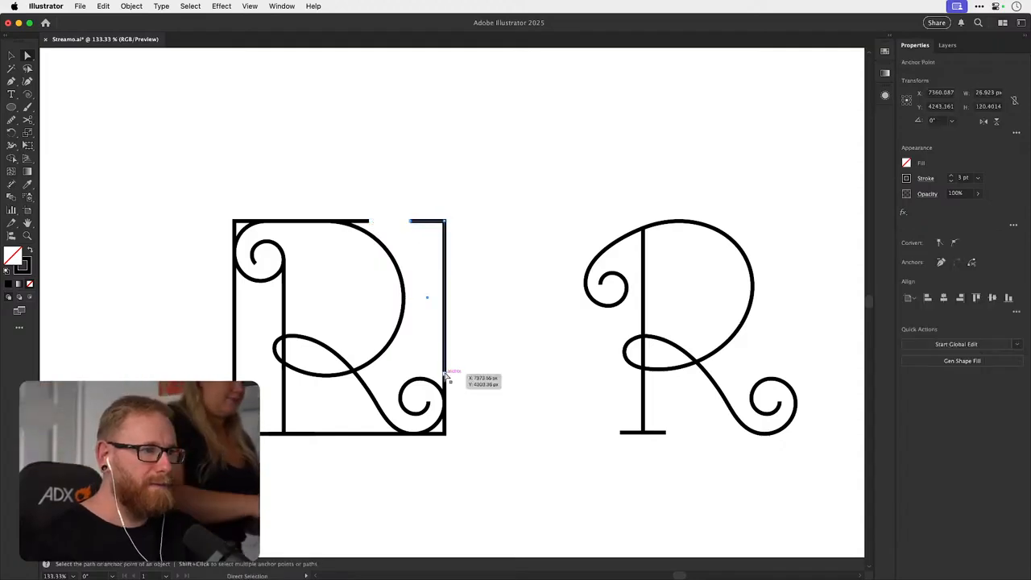
left_click_drag(445, 375, 446, 357)
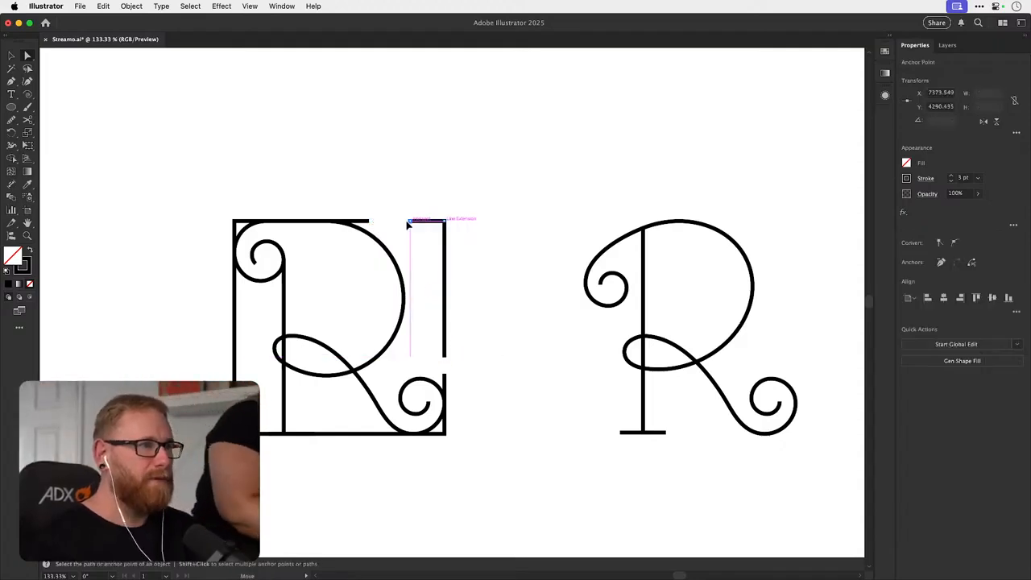
left_click_drag(409, 224, 379, 233)
- Separate the frame's bottom edge below the stem into a short foot serif, with gaps on both sides
left_click(258, 433)
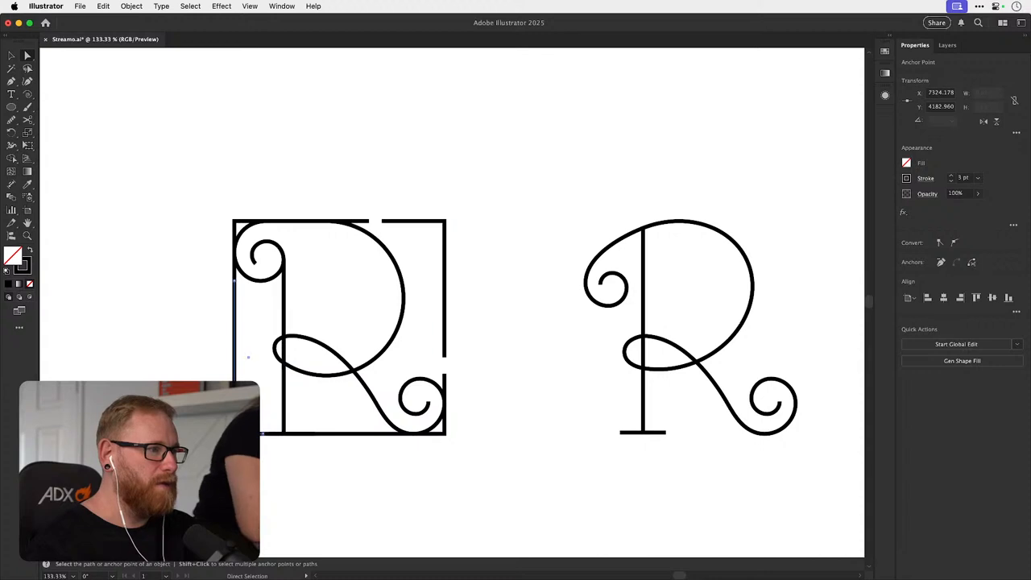
mouse_move(264, 434)
left_mouse_down()
mouse_move(258, 427)
mouse_move(327, 434)
left_mouse_up()
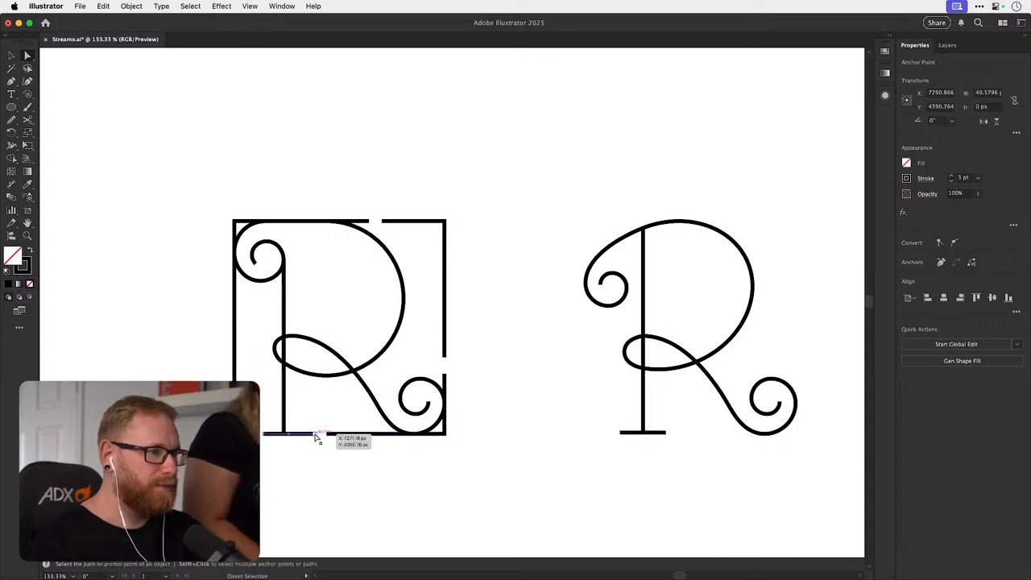
left_click(311, 435)
key("Delete")
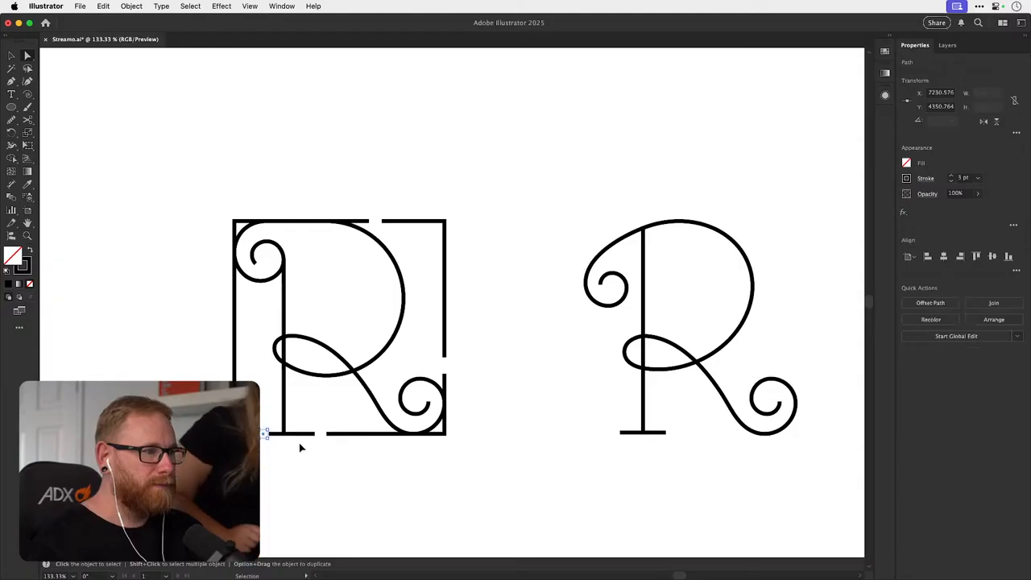
key("Delete")
left_click_drag(314, 434, 264, 438)
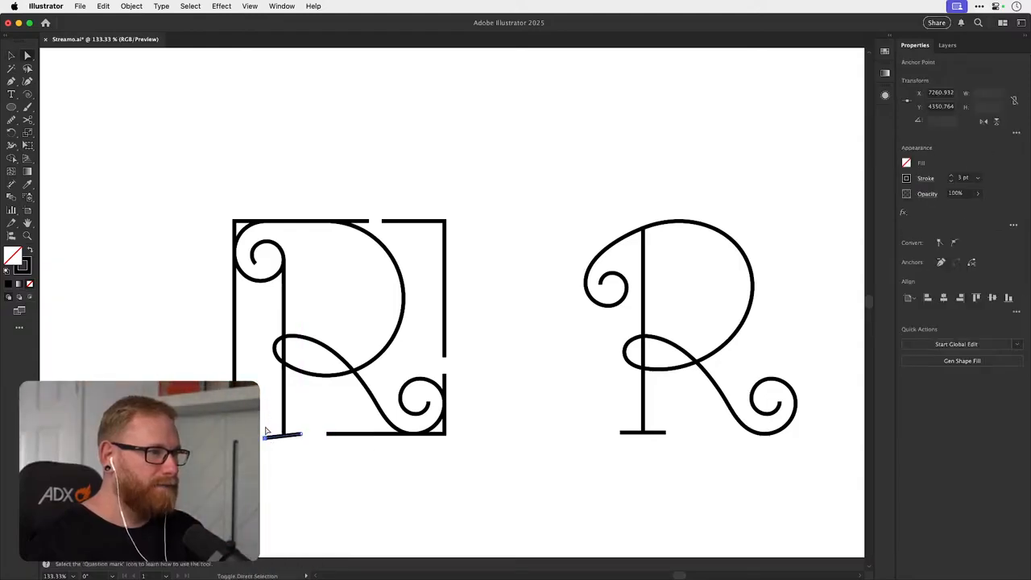
- Try to open a gap in the frame's left side and remove the square corner around the upper spiral
left_click(234, 281)
left_click(234, 290)
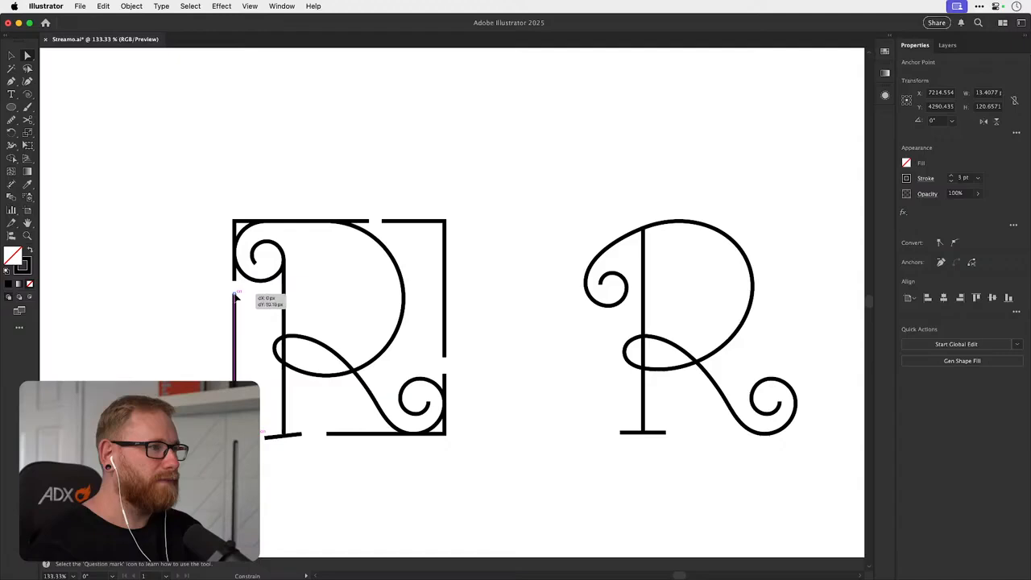
left_click_drag(237, 292, 236, 257)
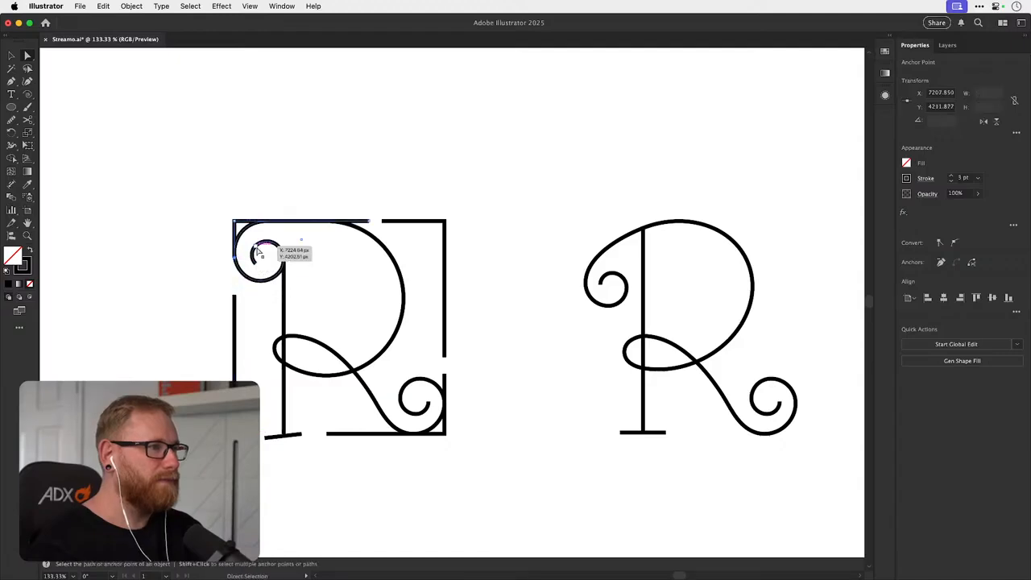
key("v")
left_click(426, 215)
key("a")
left_click(239, 232)
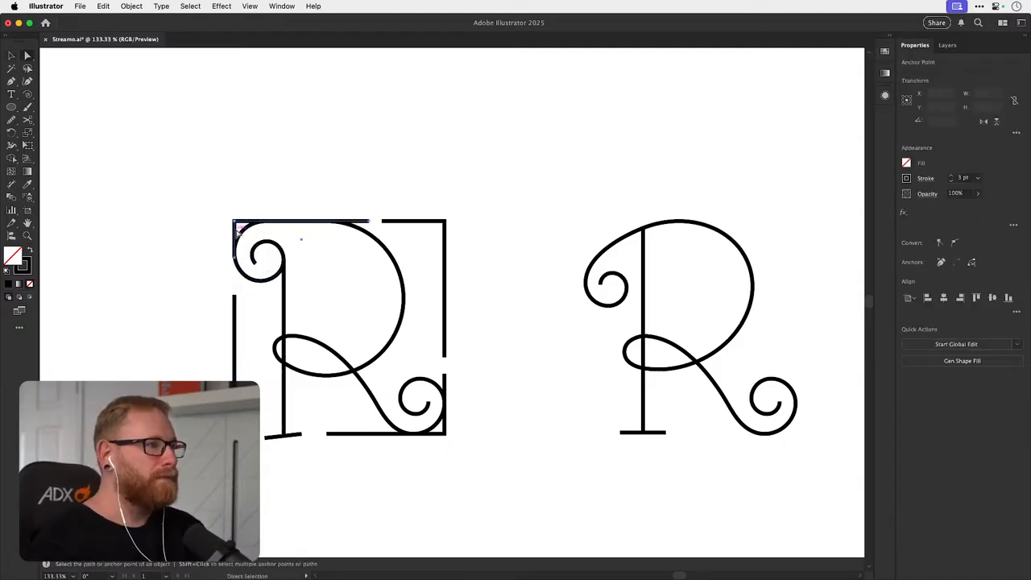
left_click_drag(241, 229, 271, 221)
left_click(529, 287)
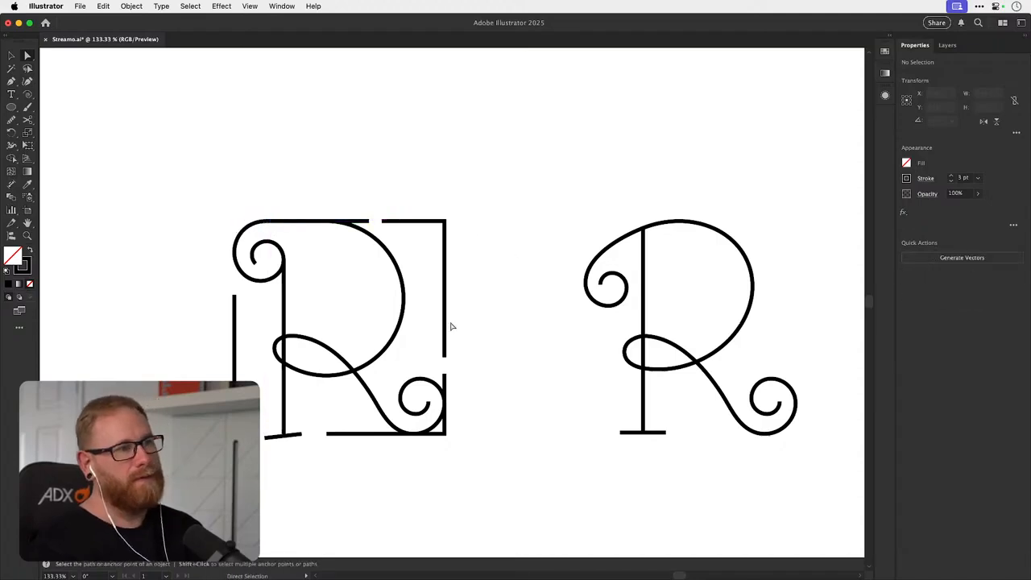
- Try to level the slanted foot serif by adjusting its two end anchor points
left_click(269, 440)
left_click_drag(266, 438, 270, 433)
key("super+z")
left_click(270, 439)
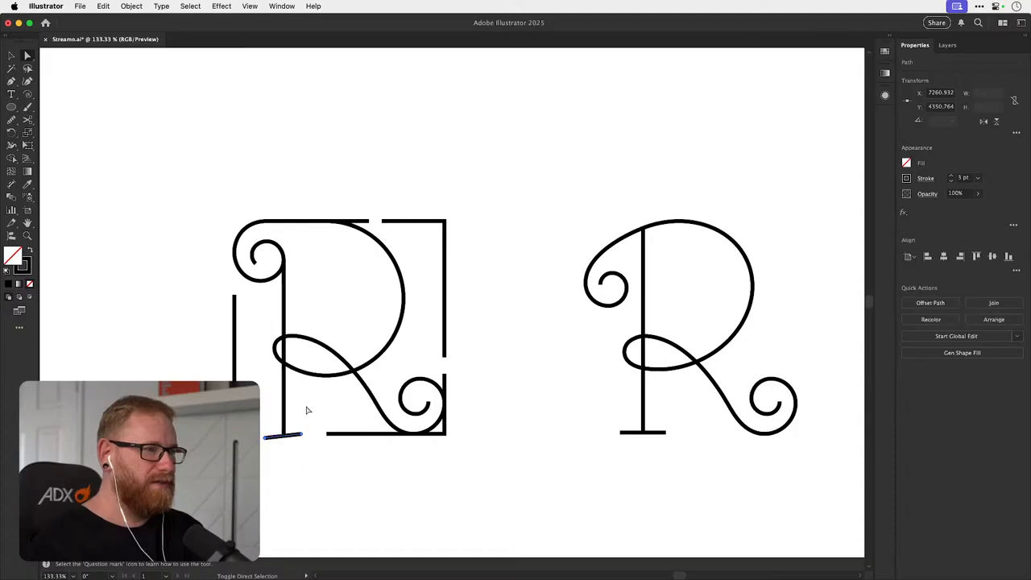
left_click(265, 438)
left_click(303, 434, "shift")
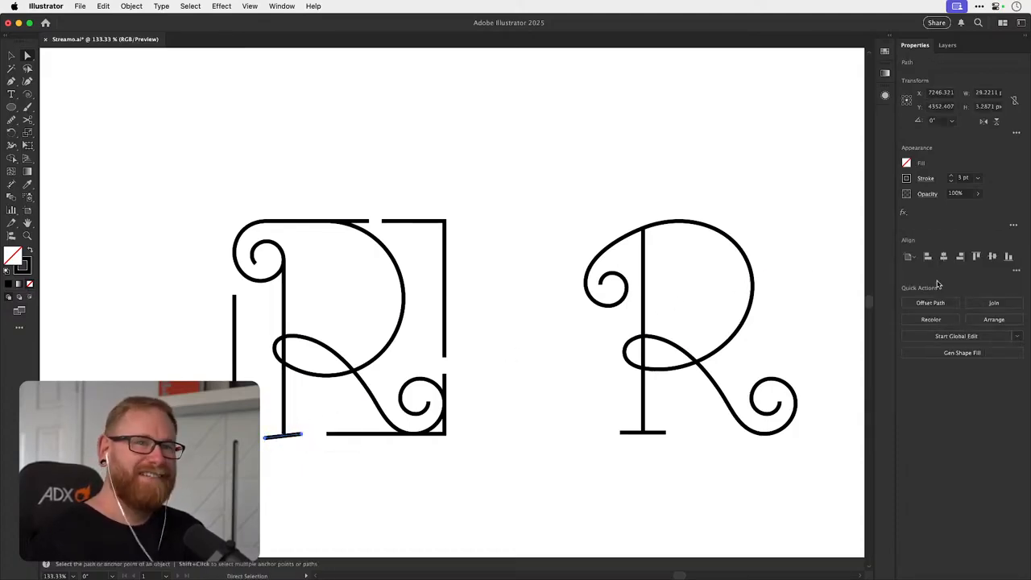
key("super+shift+a")
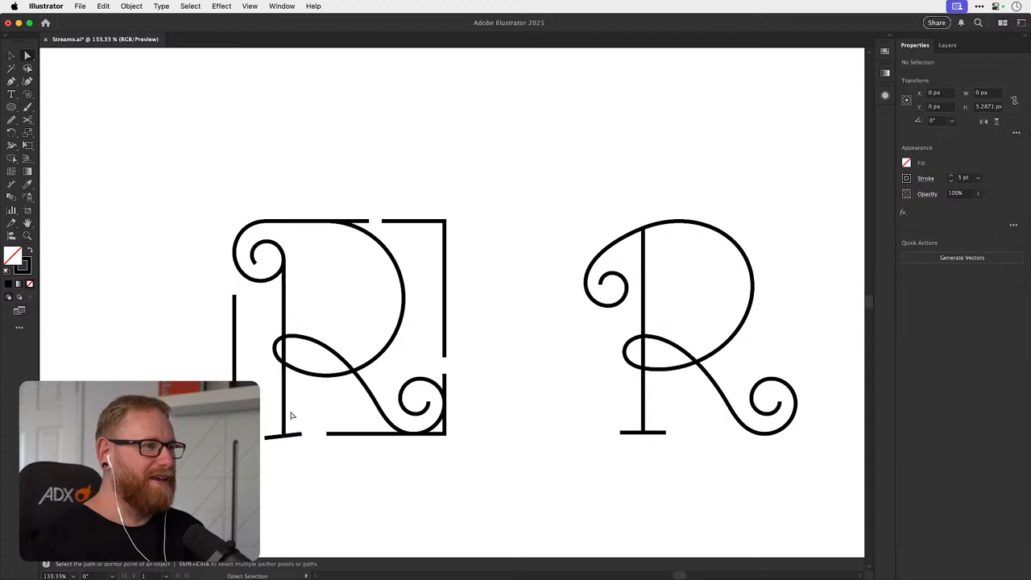
- Undo the recent edits to the foot serif and the frame's left side, back to the level serif
key("super+z")
key("super+z")
key("super+z")
key("super+z")
left_click(269, 455)
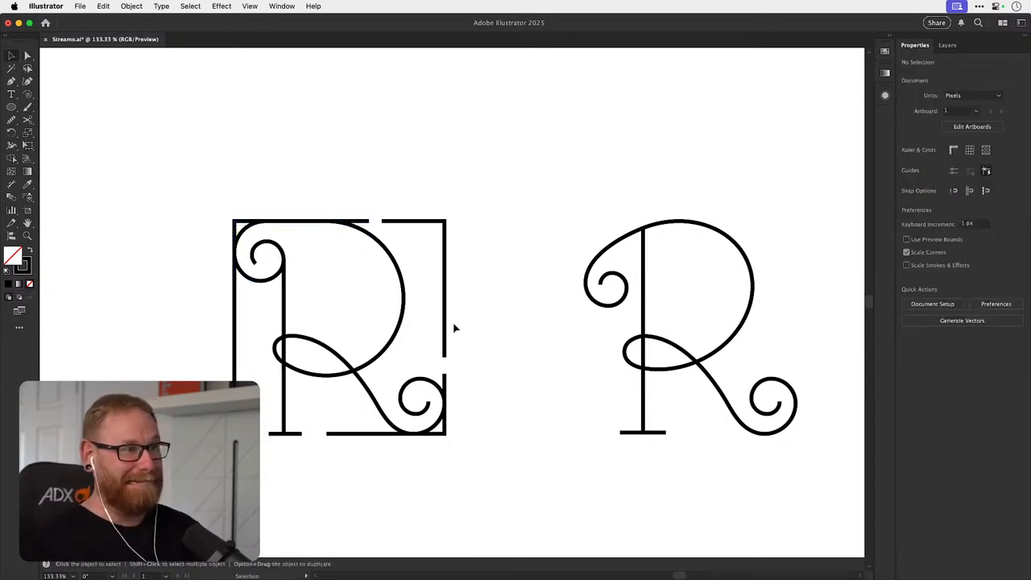
- Delete the frame pieces around the leg's spiral and along the bottom edge, and lower the upper end of the left frame piece
key("a")
left_click(447, 377)
key("Delete")
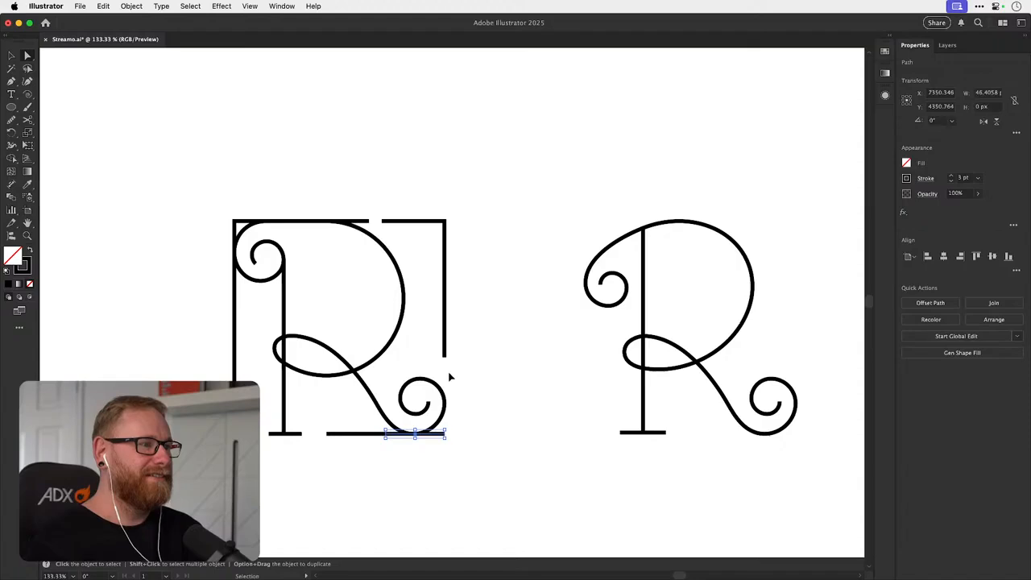
key("Delete")
left_click(344, 433)
key("Delete")
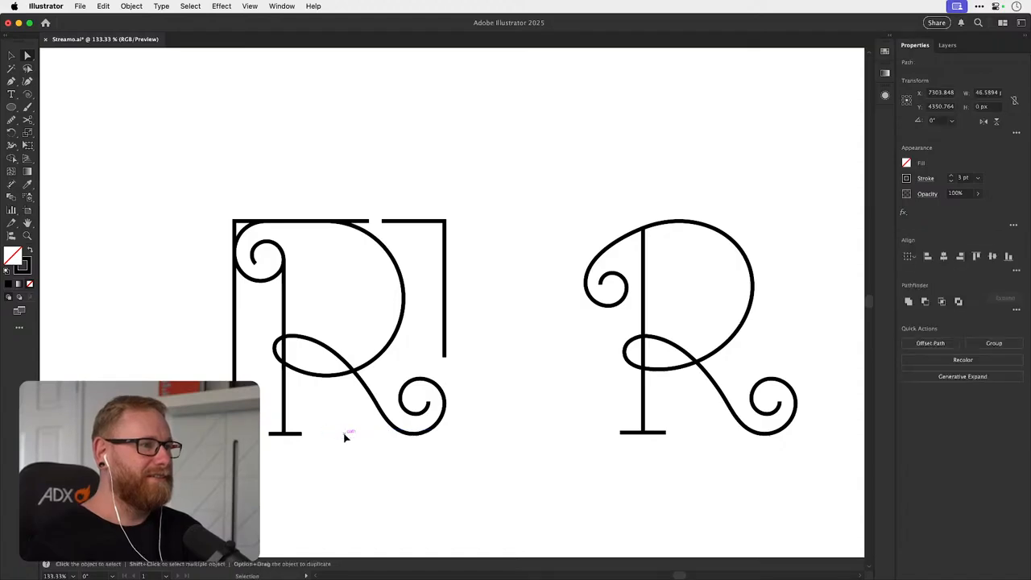
left_click_drag(239, 285, 258, 408)
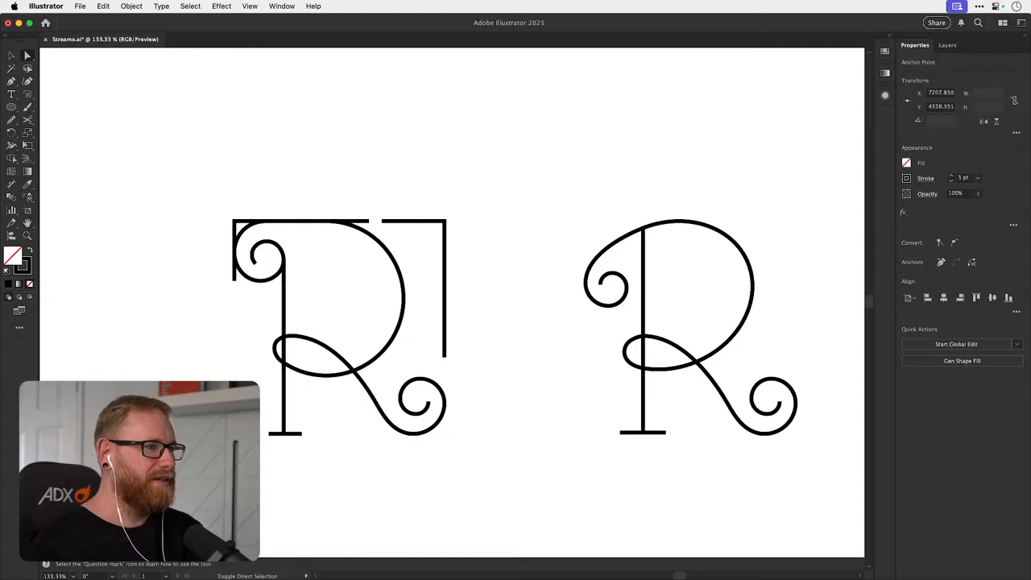
- Delete the frame piece around the upper spiral and join the spiral's outer end to the bowl with a straight top line
left_click_drag(239, 277, 368, 219)
key("Delete")
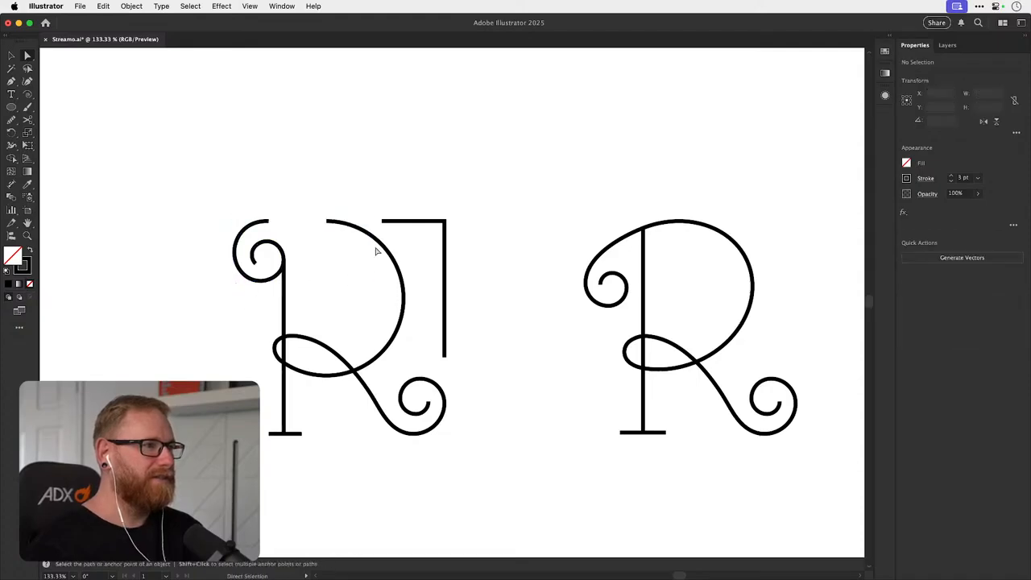
key("p")
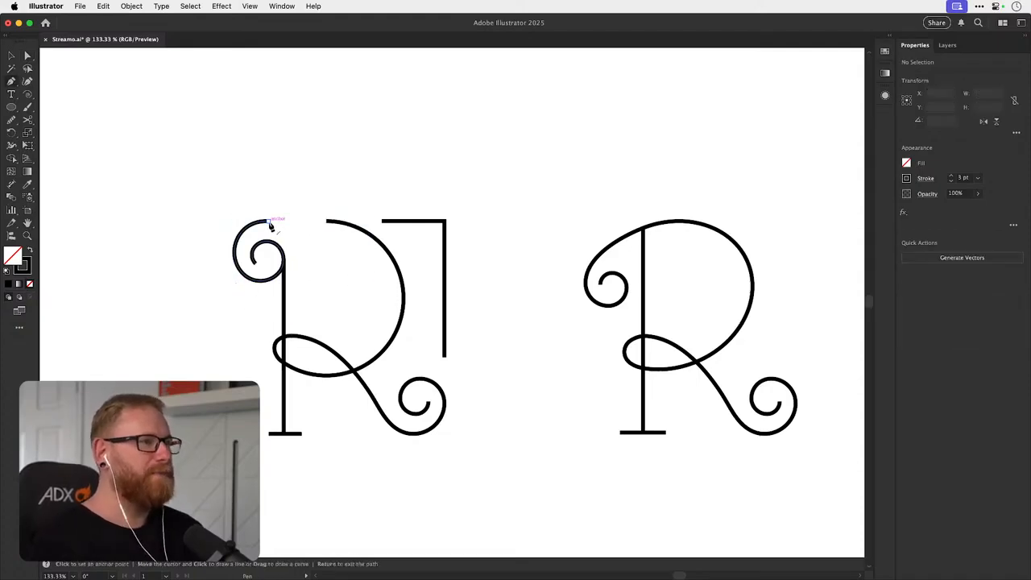
left_click(268, 221)
left_click(326, 220)
key("super+shift+a")
key("v")
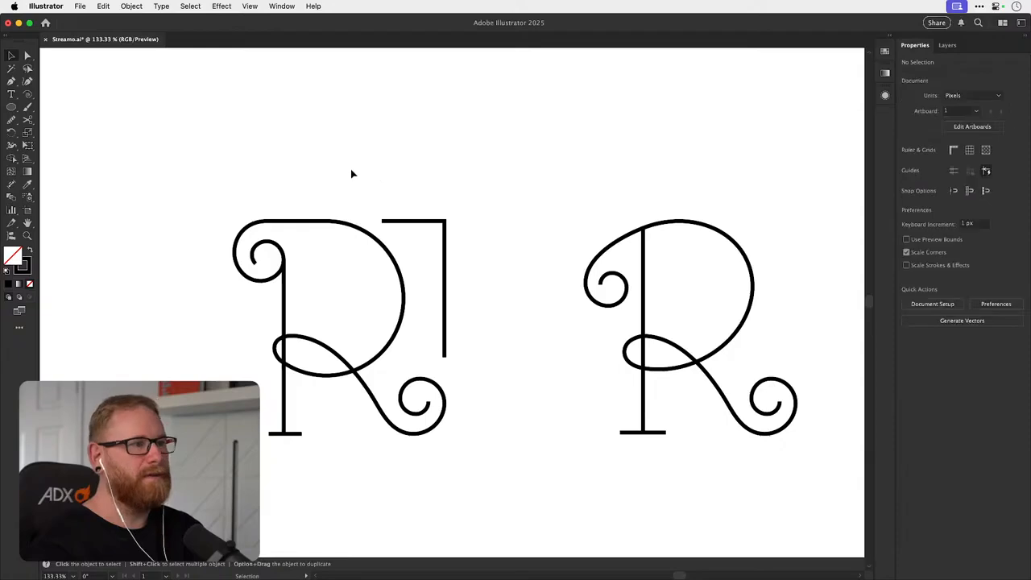
- Extend the frame's left piece upward so its end sits just below the upper spiral
key("a")
mouse_move(444, 357)
left_mouse_down()
mouse_move(444, 288)
mouse_move(444, 351)
left_mouse_up()
key("super+z")
left_click_drag(239, 402, 234, 300)
key("v")
key("super+shift+a")
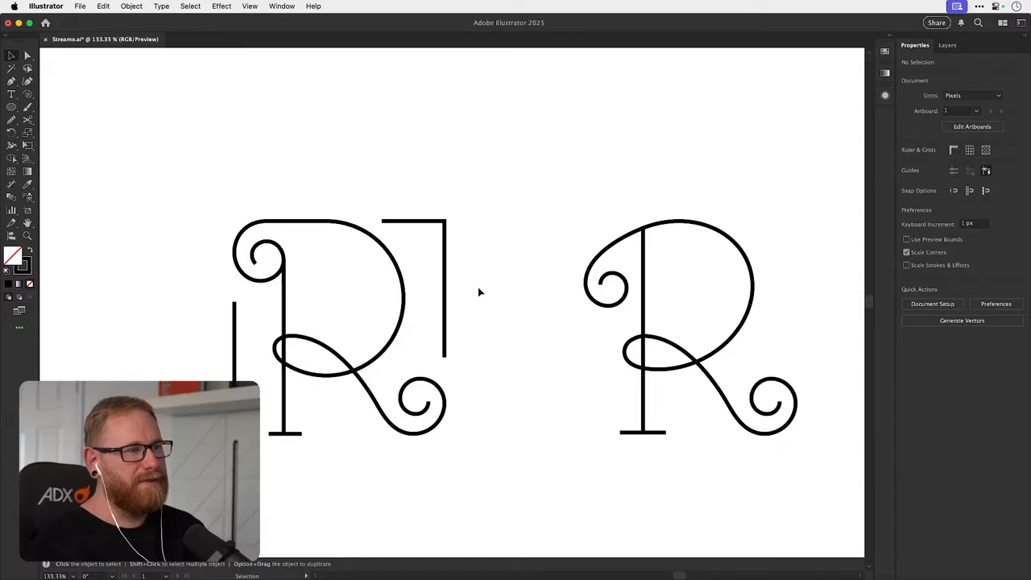
- Delete the remaining left and upper-right frame pieces around the flat-topped R
left_click_drag(466, 299, 421, 295)
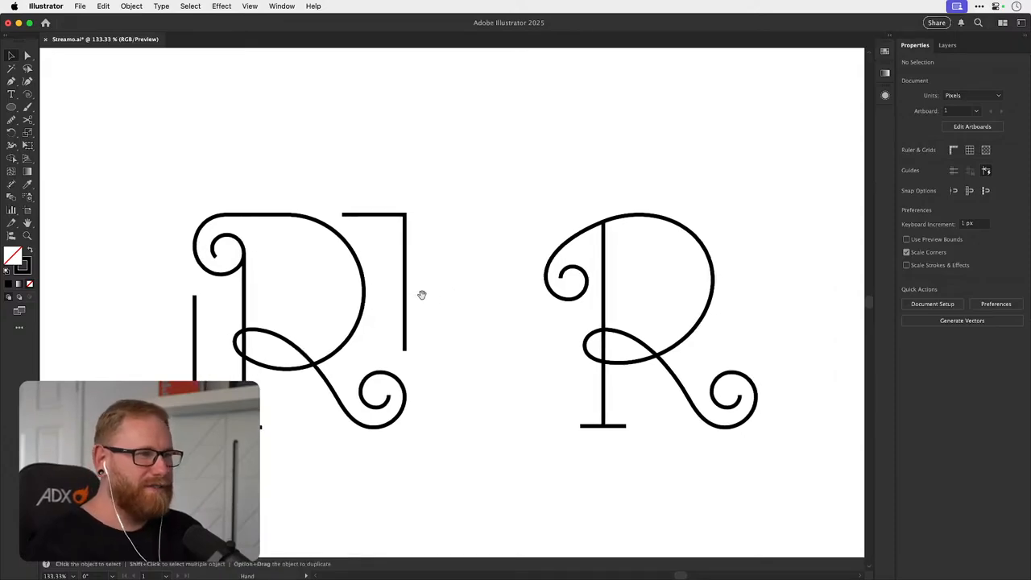
key("super+minus")
key("super+minus")
key("super+minus")
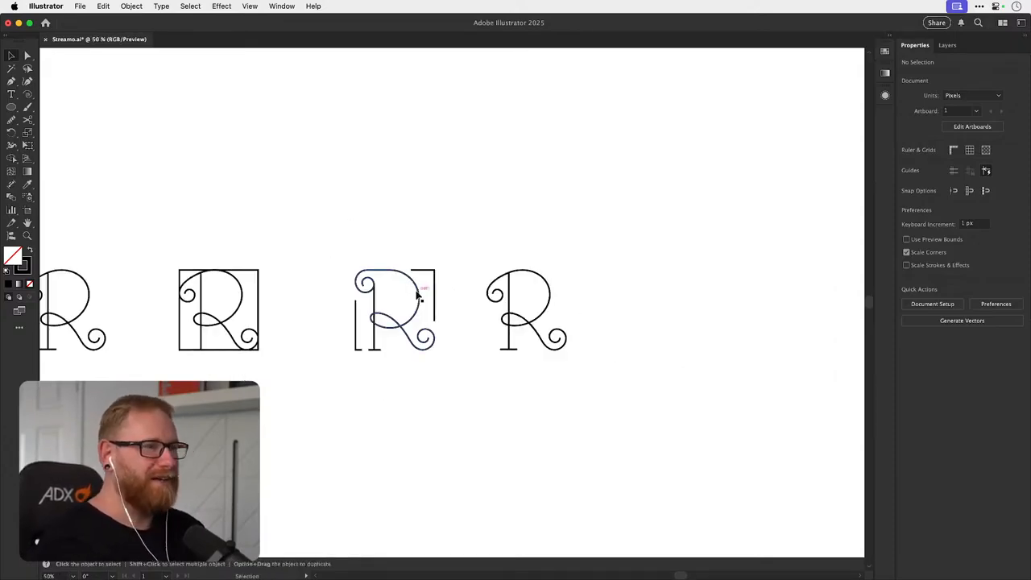
left_click(360, 350)
key("Delete")
key("a")
left_click(435, 277)
key("Delete")
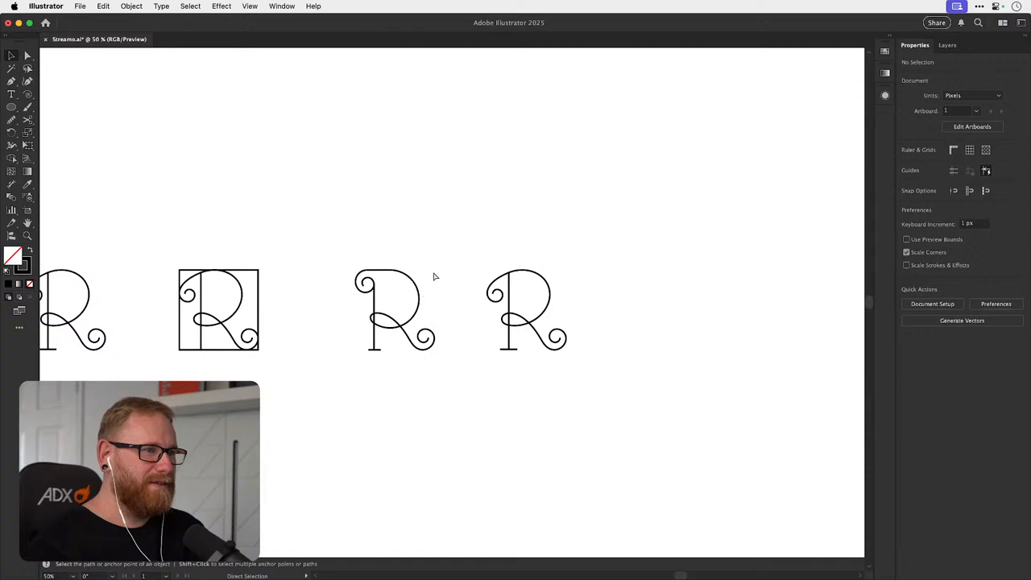
- Move the flat-topped R to the other side of the plain R, at the end of the row
left_click_drag(426, 366, 456, 391)
left_click_drag(404, 324, 331, 336)
left_click_drag(331, 337, 574, 321)
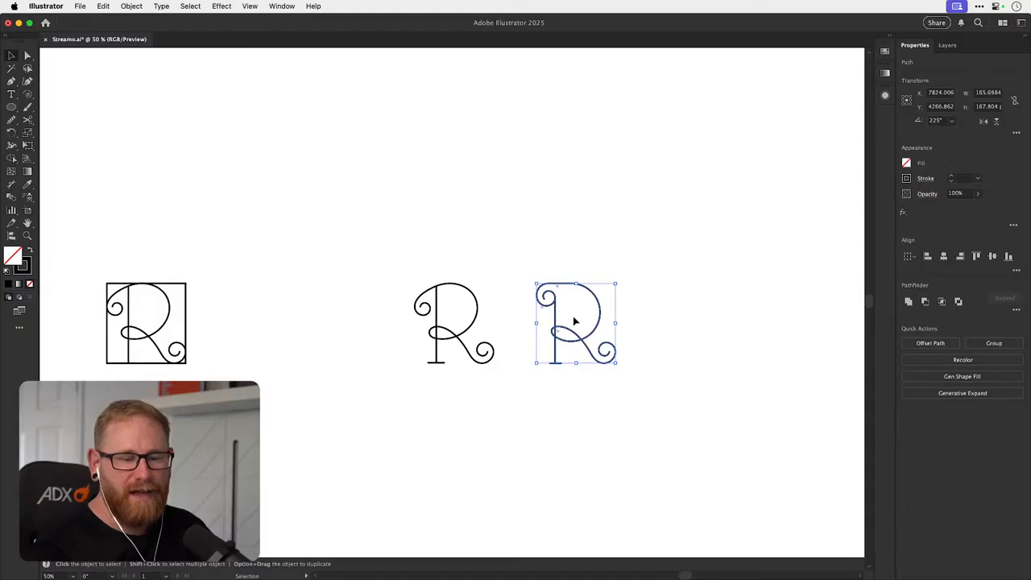
- Compare the logo sketches on the reference sheet with the row of R variations
key("super+minus")
key("super+minus")
key("super+minus")
key("super+minus")
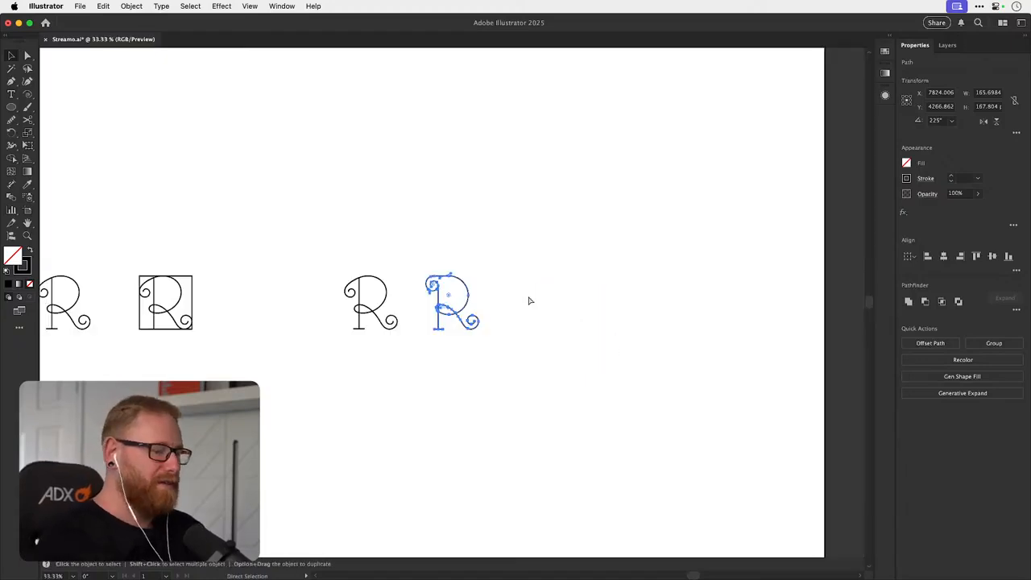
left_click_drag(465, 346, 693, 335)
left_click_drag(292, 297, 294, 298)
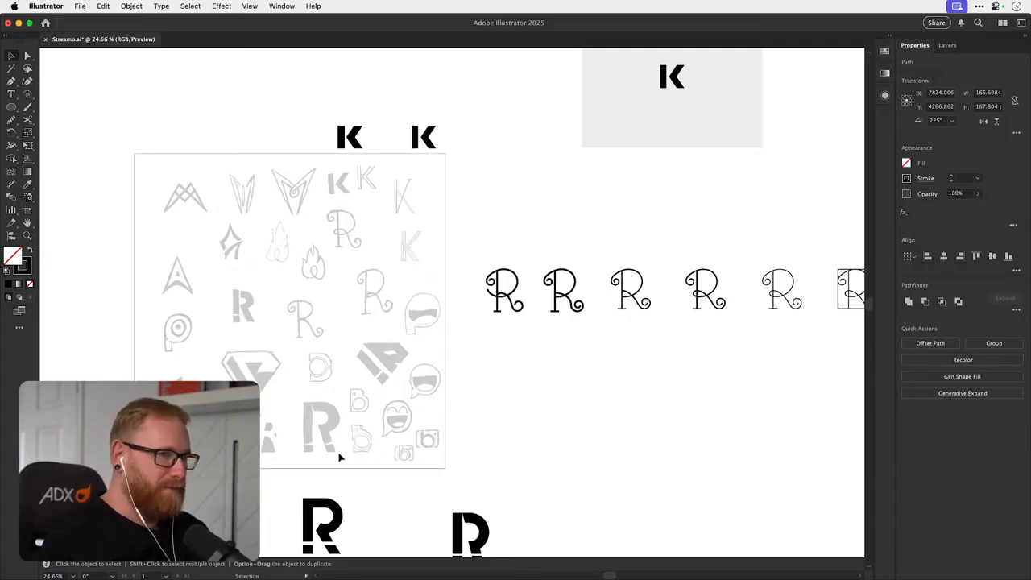
scroll(592, 359, "down", 2)
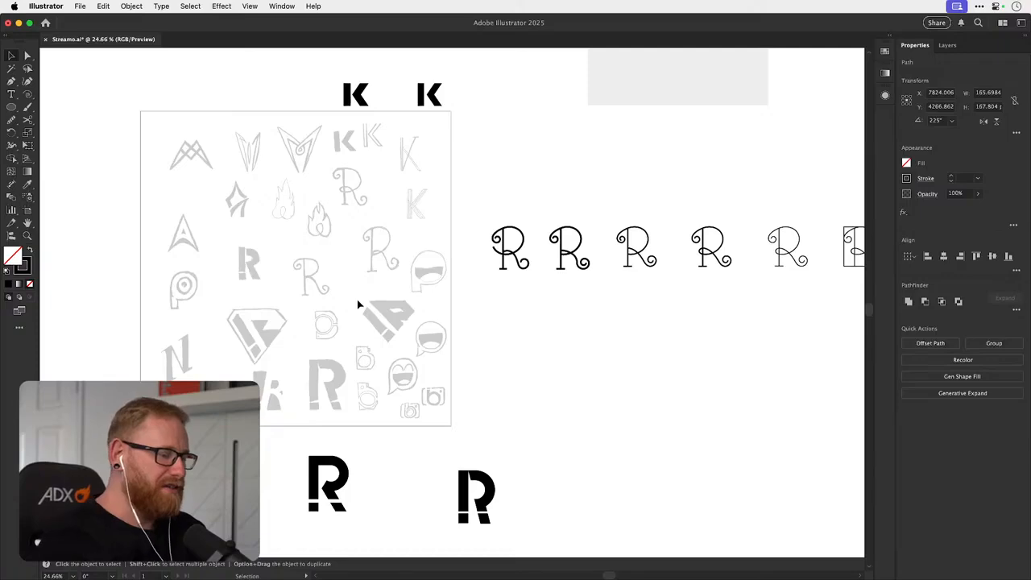
scroll(633, 349, "right", 5)
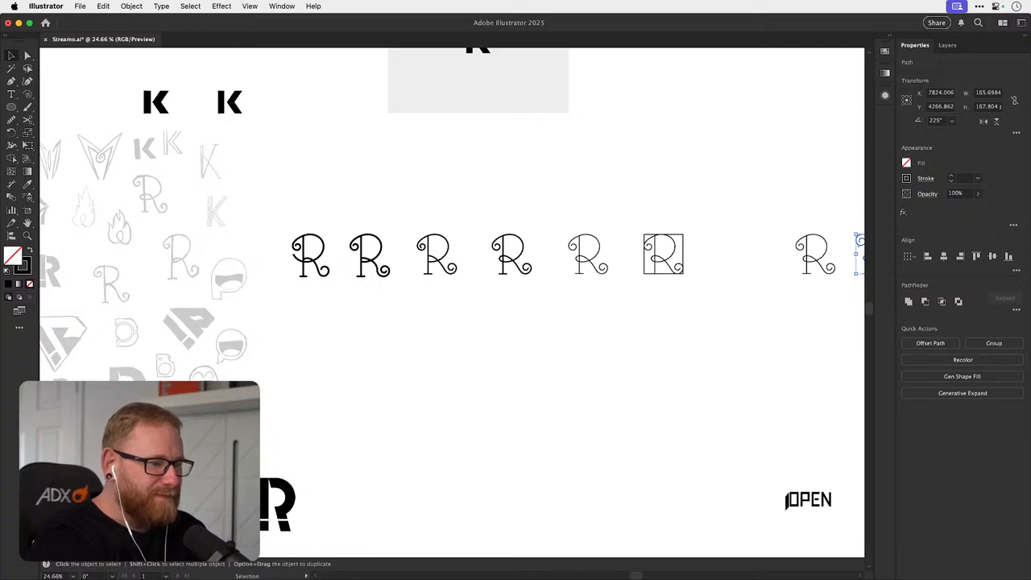
left_click(690, 381)
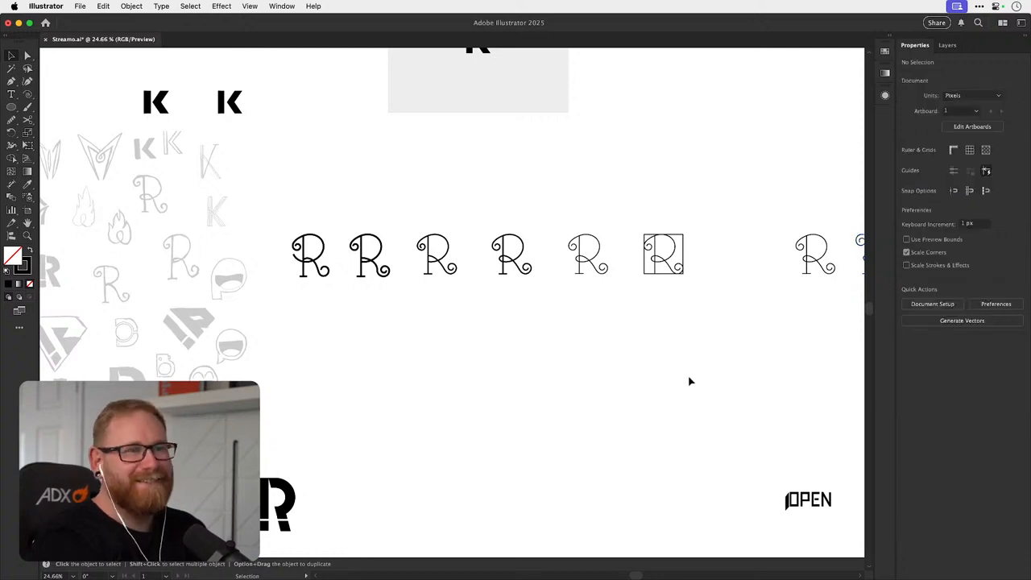
key("super+Tab")
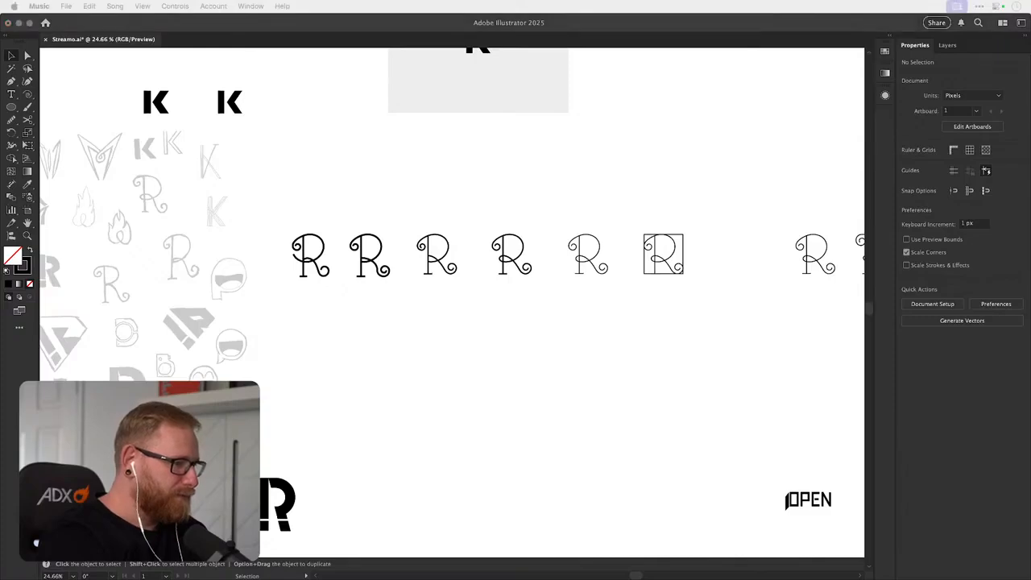
left_click(680, 372)
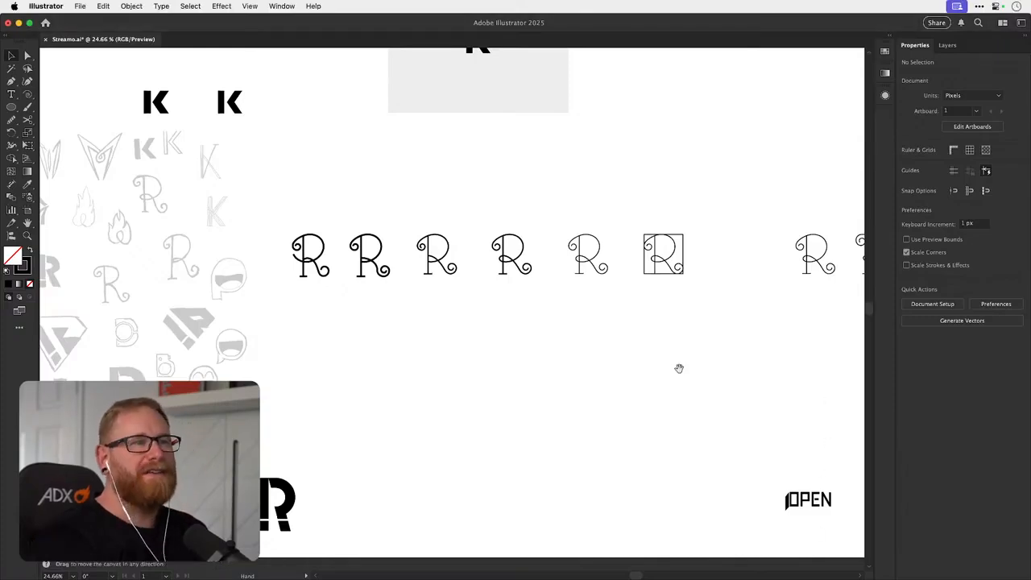
- Lower the top end of the flat-topped R's vertical stem by about 23 px, opening a gap below the upper spiral
left_click_drag(623, 292, 406, 313)
scroll(368, 282, "up", 3)
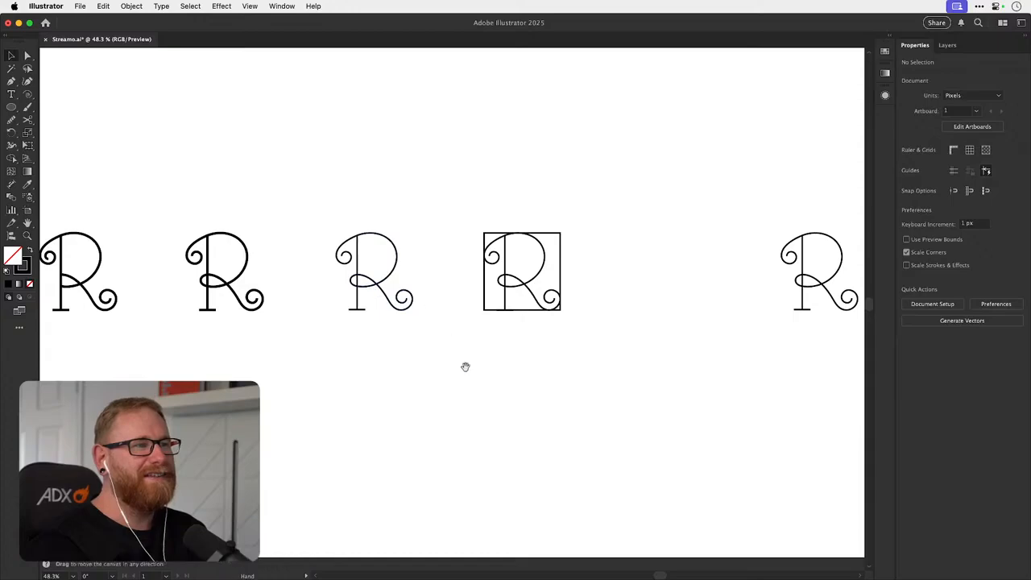
left_click_drag(465, 363, 343, 349)
scroll(342, 349, "right", 5)
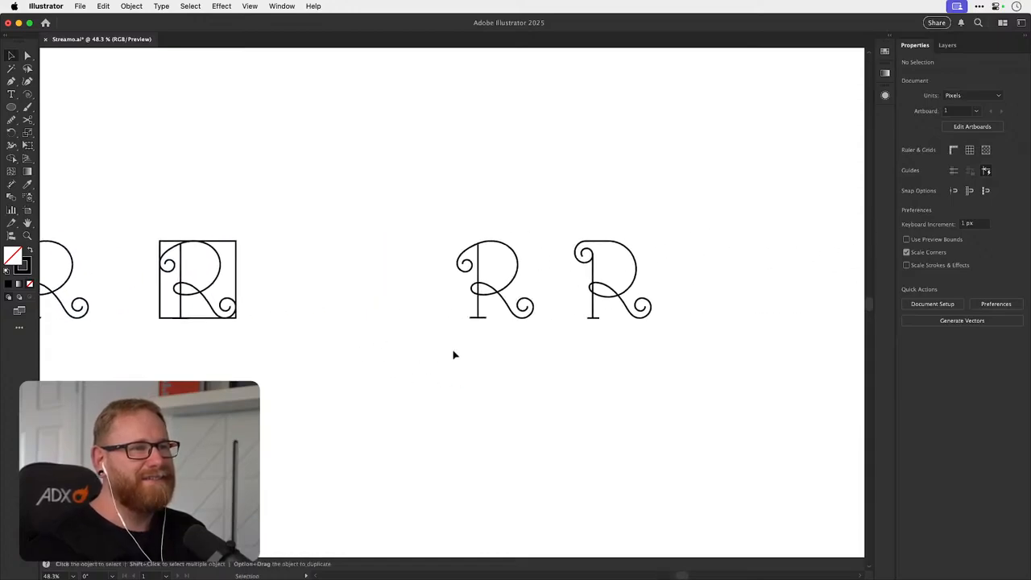
scroll(528, 294, "up", 3)
key("a")
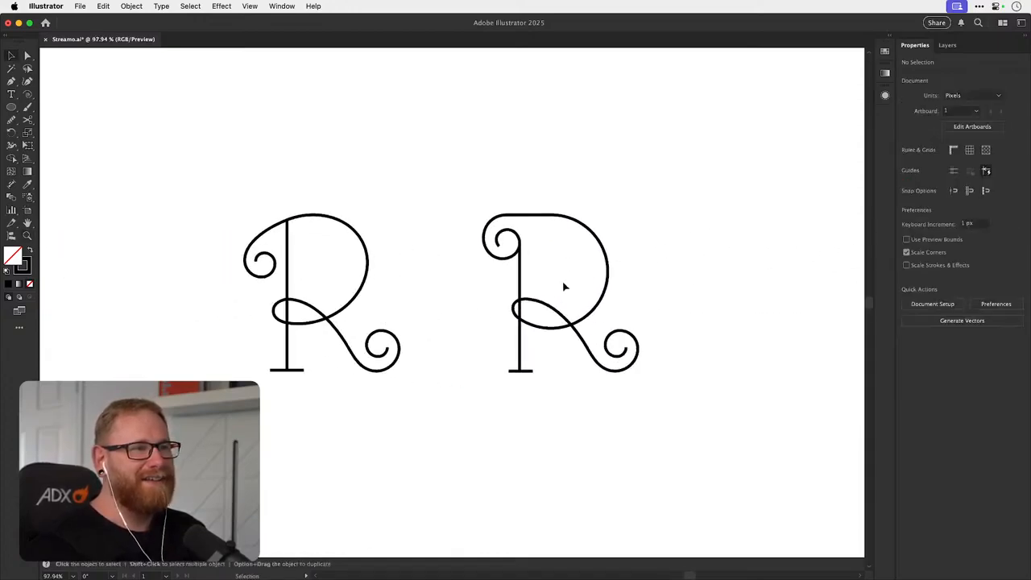
left_click(520, 261)
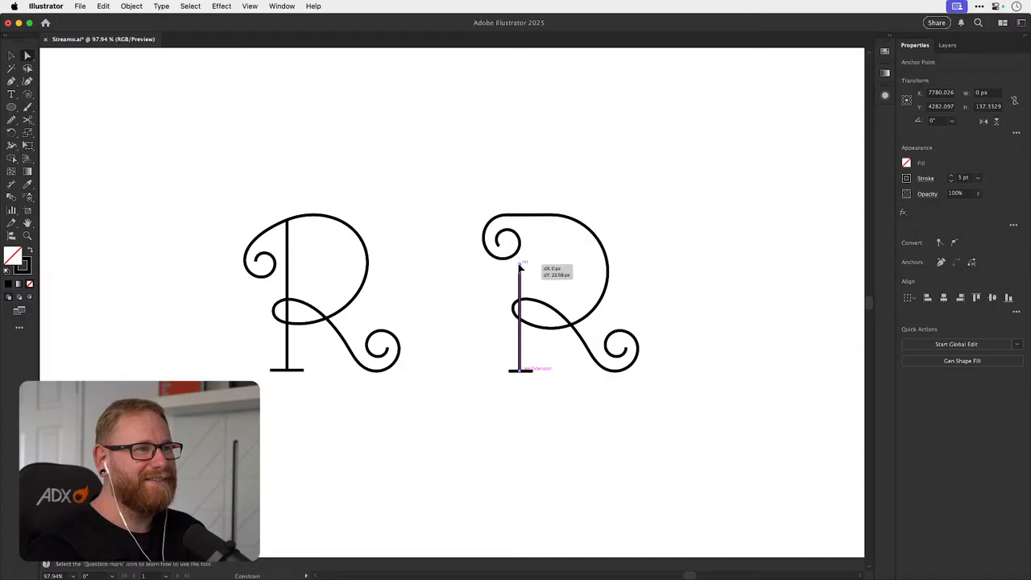
key("v")
left_click(690, 249)
- Try to copy the plain R with the full-height stem up into the third column of the logo grid
scroll(577, 269, "right", 4)
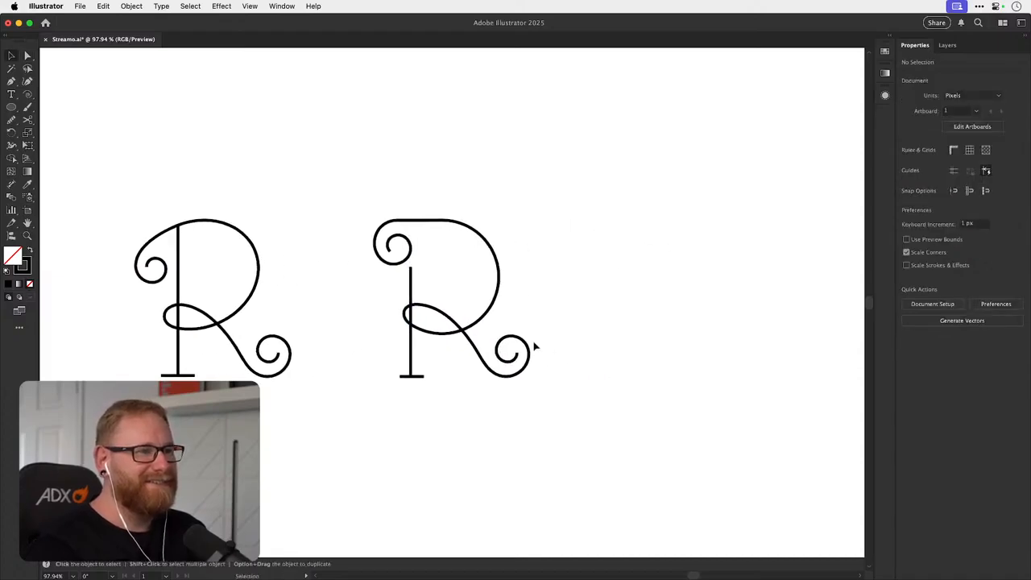
scroll(474, 410, "left", 3)
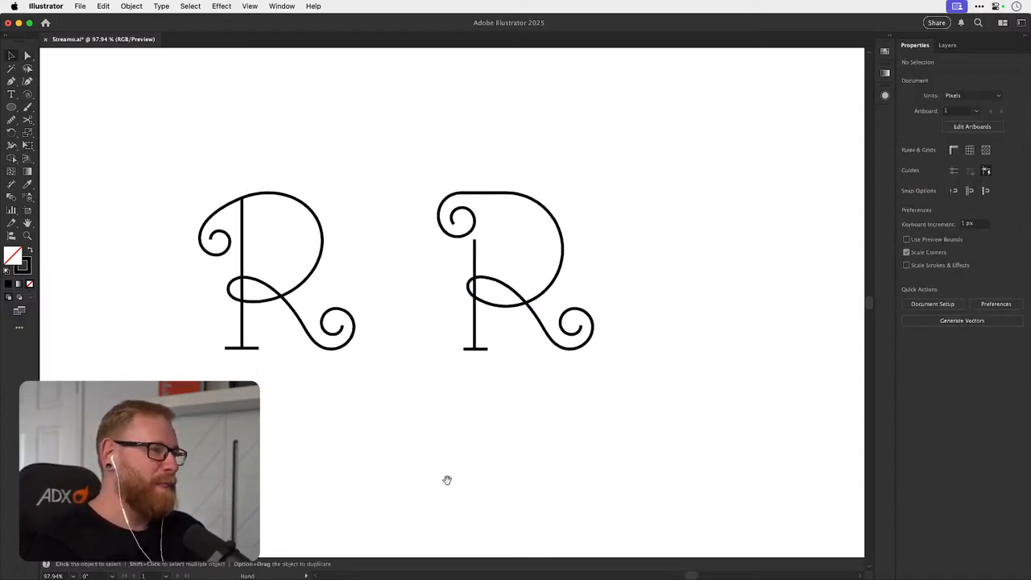
scroll(479, 462, "left", 3)
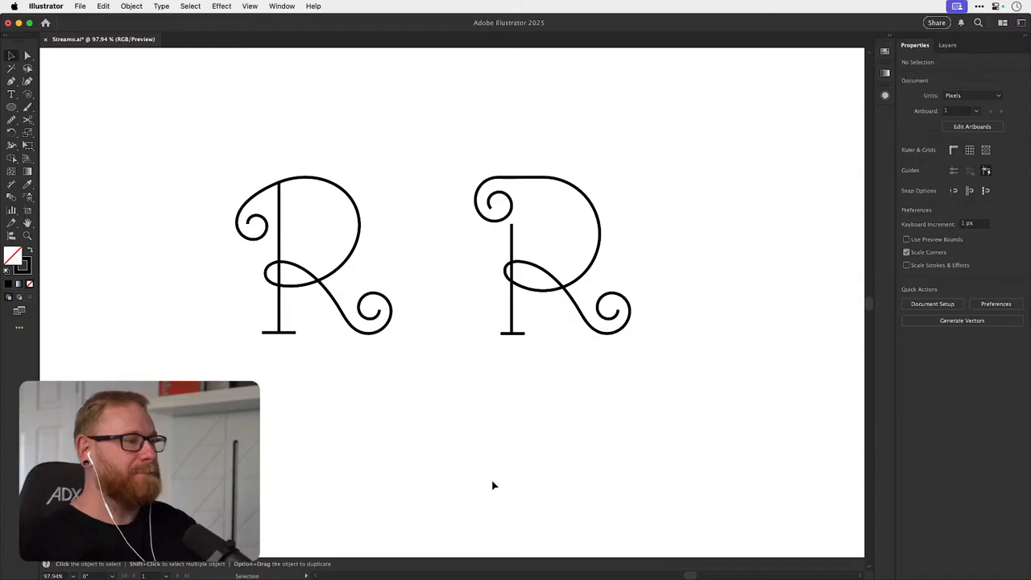
left_click_drag(195, 143, 414, 362)
key("a")
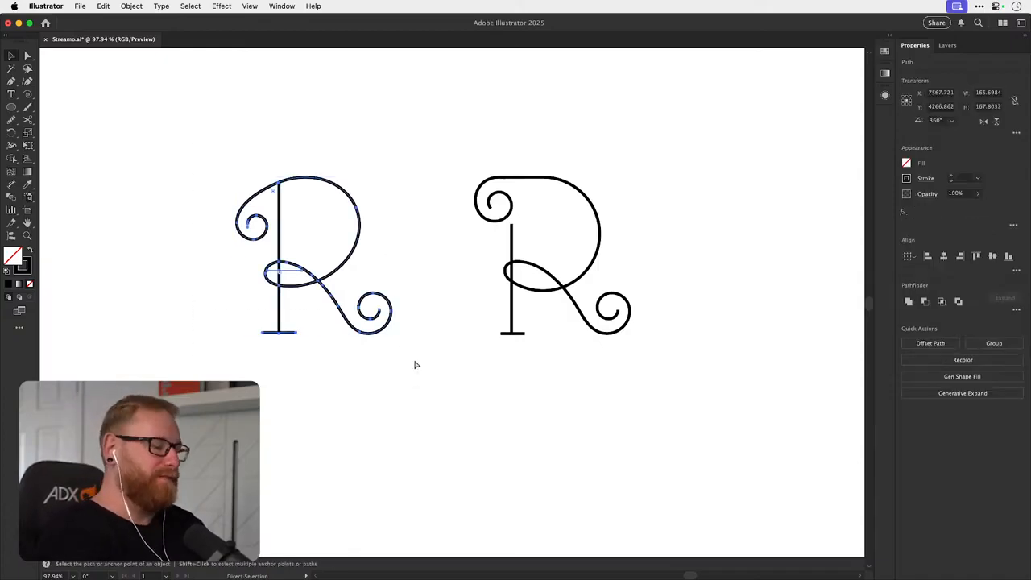
key("super+minus")
key("super+minus")
key("v")
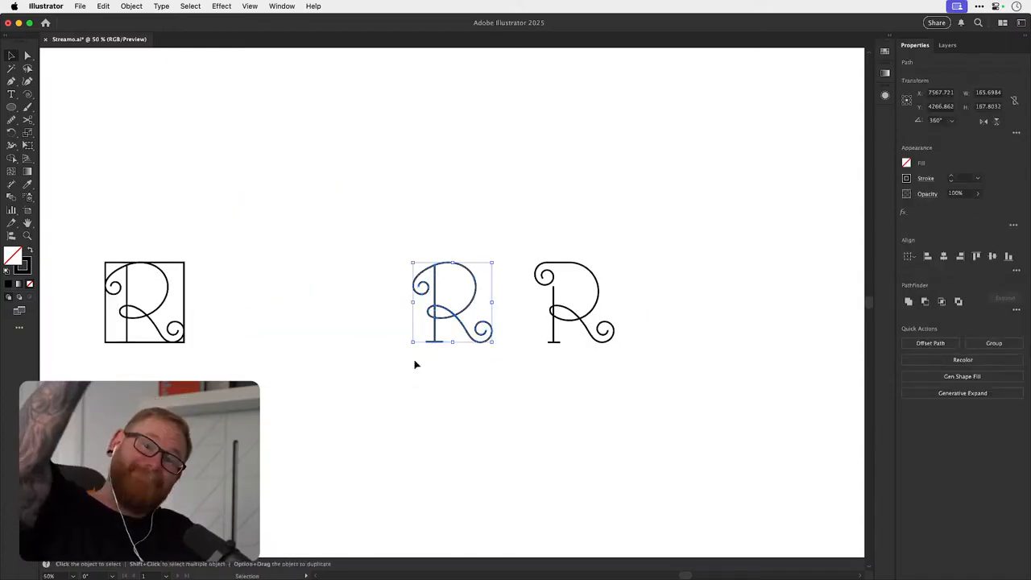
key("a")
key("super+minus")
key("super+minus")
key("super+minus")
key("super+minus")
key("super+minus")
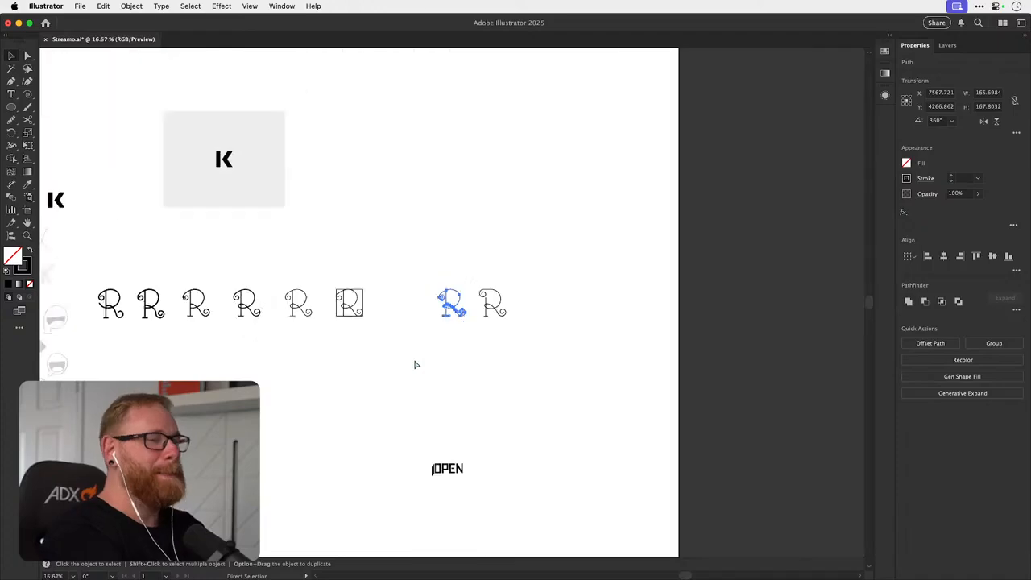
key("v")
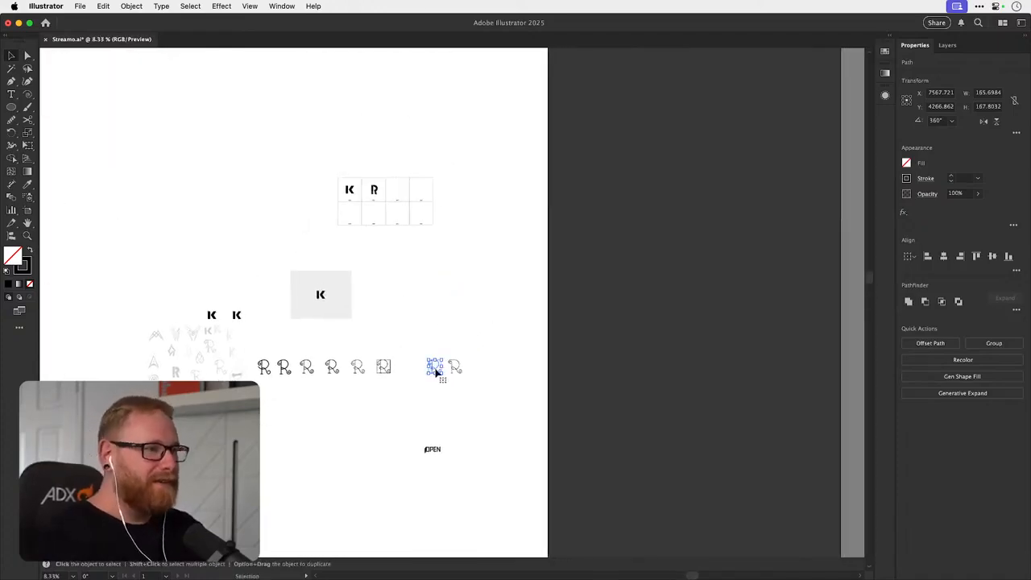
left_click_drag(435, 371, 399, 216)
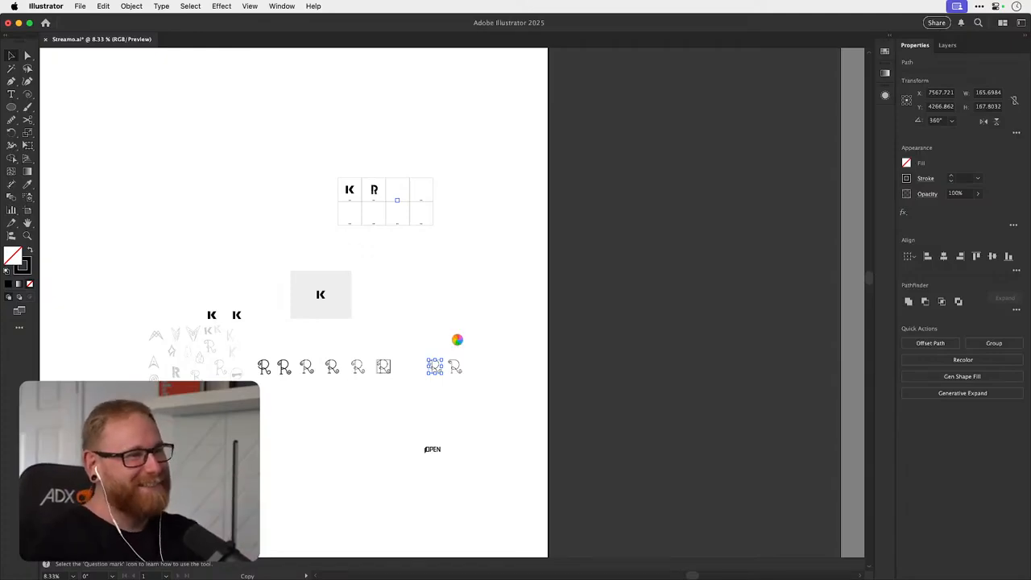
- Force quit the unresponsive Adobe Illustrator 2025 and dismiss the list of running applications
key("super+alt+Escape")
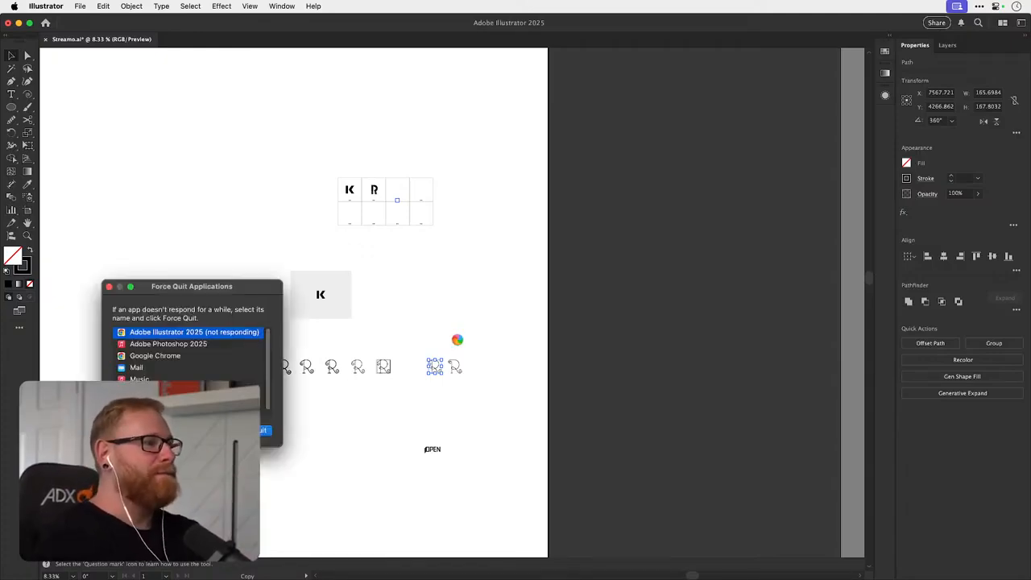
key("Return")
key("Return")
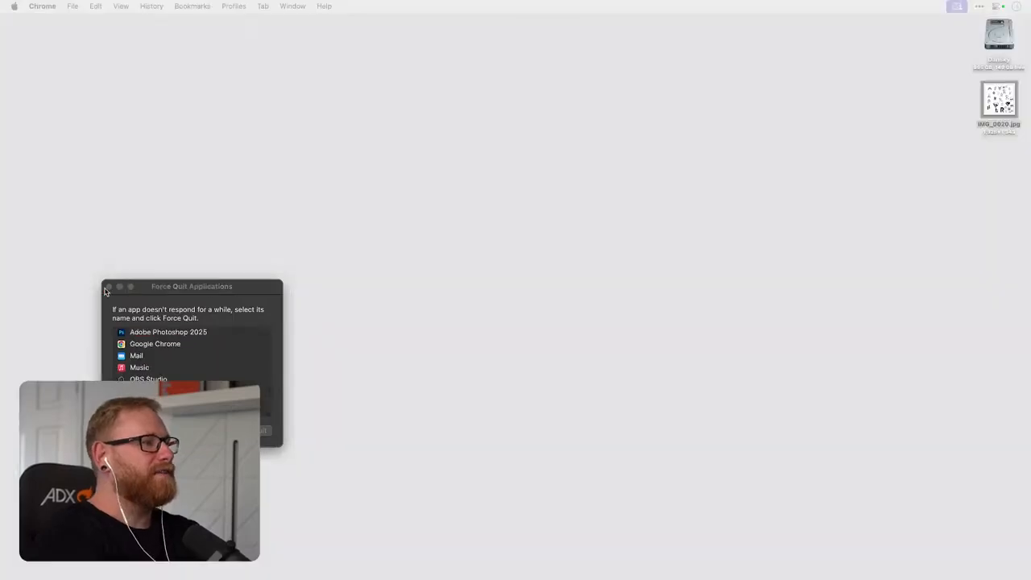
left_click(109, 287)
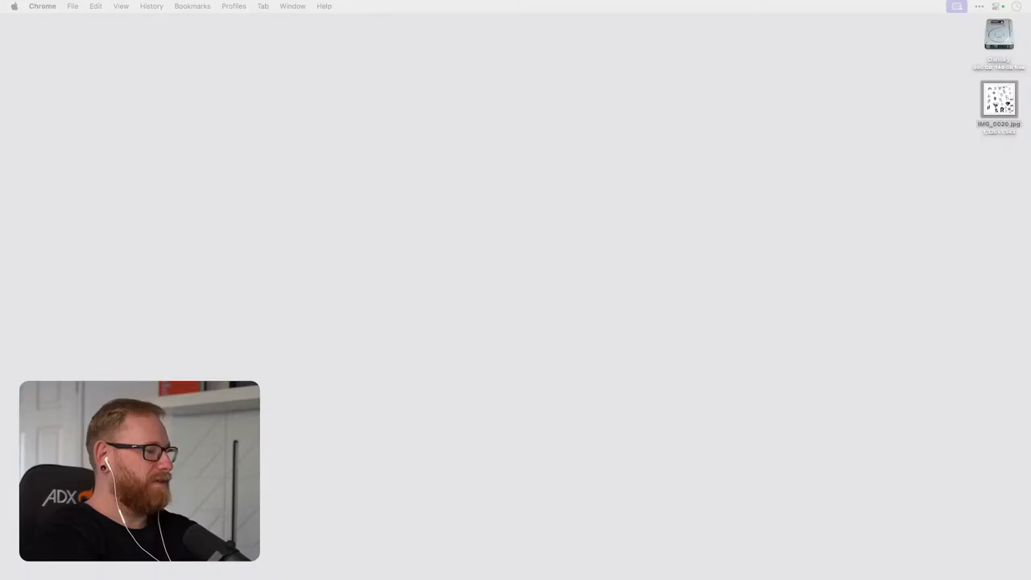
- Bring the recovered Streamo document's window into view on the desktop and enlarge it to fill the screen
left_click_drag(555, 579, 447, 258)
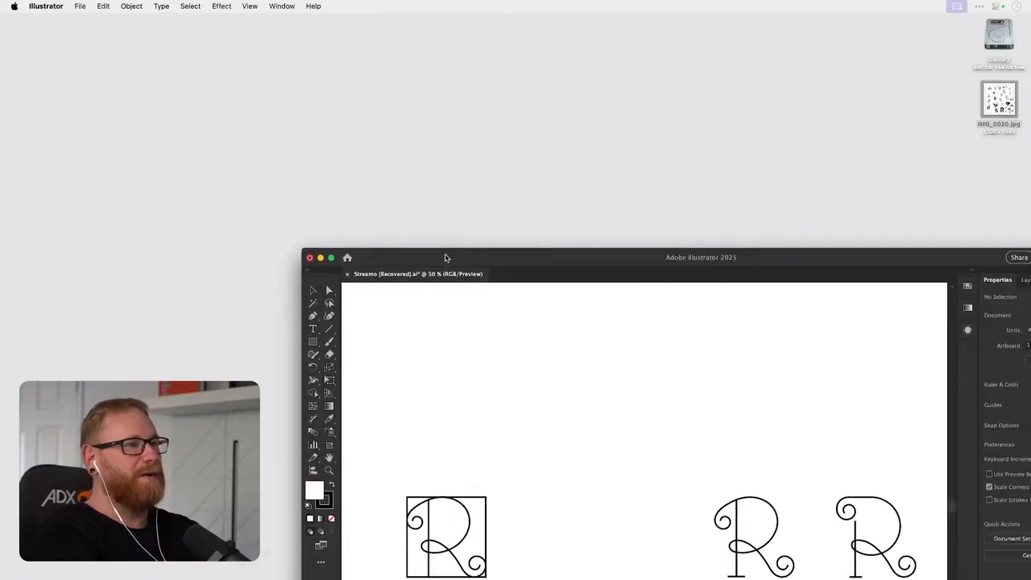
left_click(331, 258)
key("super+minus")
key("super+minus")
key("super+minus")
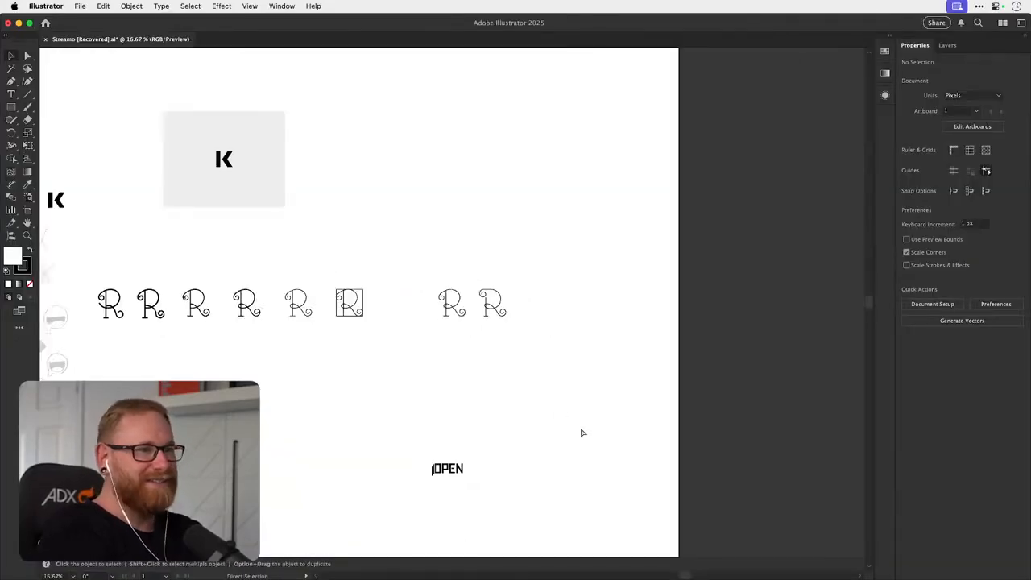
key("super+plus")
key("super+plus")
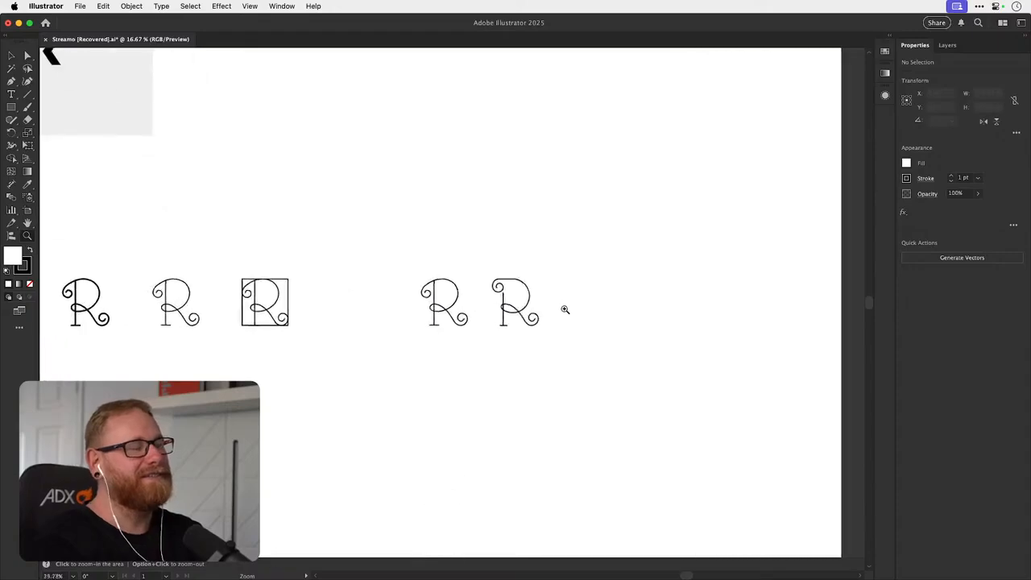
- Save the recovered document in Illustrator 2020 format with PDF compatibility, embedded ICC profiles and compression
key("super+s")
key("Return")
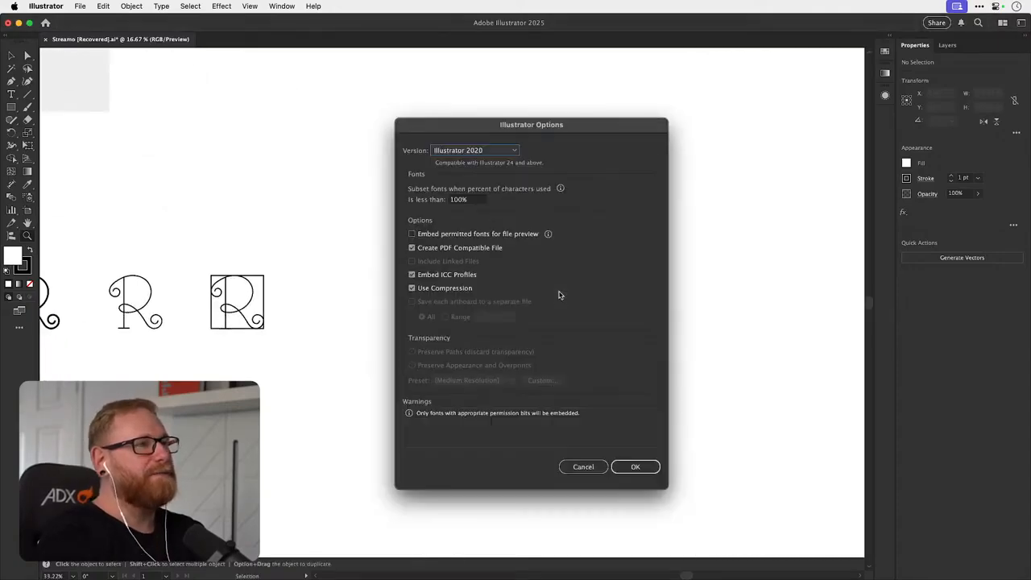
key("Return")
left_click_drag(517, 317, 591, 306)
key("v")
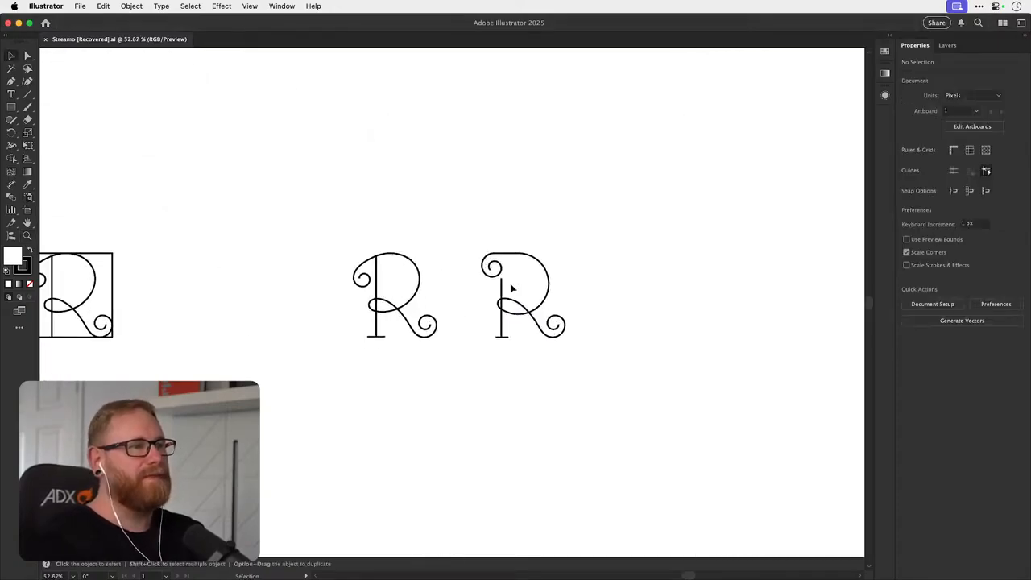
- Copy the plain R with the full-height stem into the empty logo grid cell beside the stencil R
left_click_drag(349, 254, 451, 389)
key("super+minus")
key("super+minus")
key("super+minus")
key("super+minus")
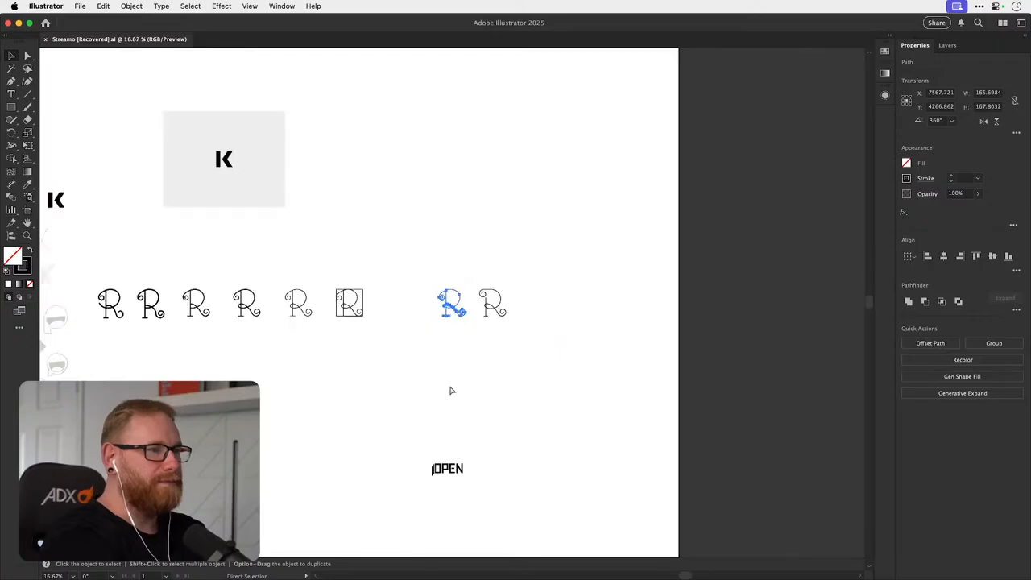
key("space")
left_click_drag(463, 224, 451, 503)
left_click_drag(369, 220, 621, 258)
key("super+v")
left_click_drag(427, 293, 365, 248)
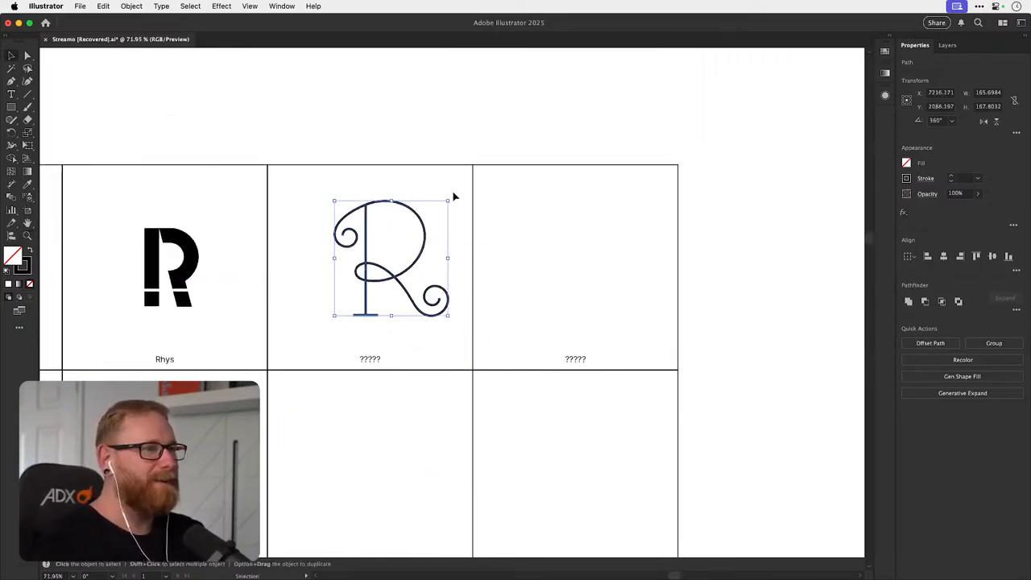
- Scale the pasted R down to about 119 by 121 px and center it in its grid cell
key("s")
left_click_drag(512, 165, 472, 196)
key("v")
left_click_drag(400, 275, 378, 280)
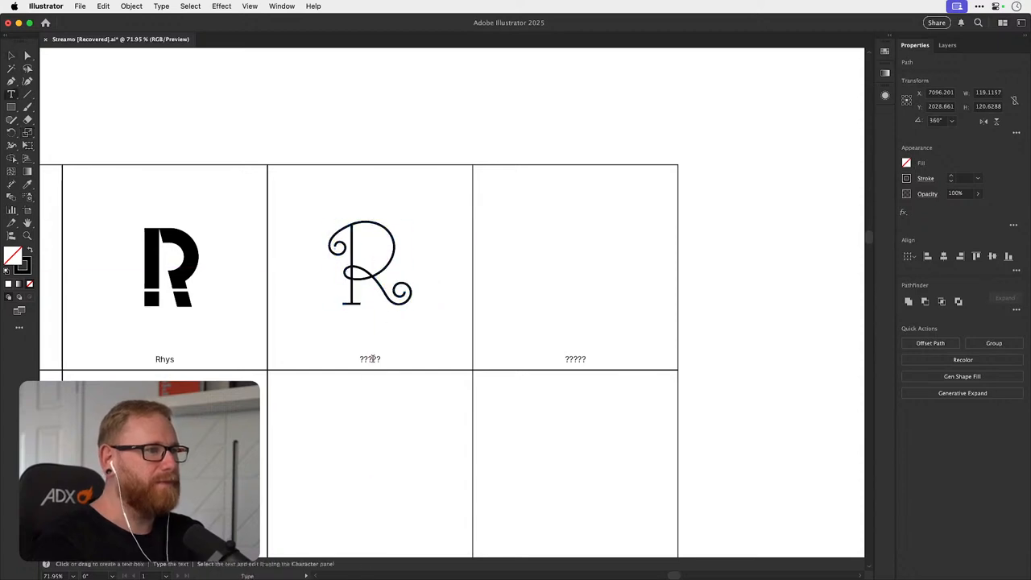
- Replace the placeholder caption under the decorative R with the person's first name and save the document
double_click(371, 359)
type("Raquel")
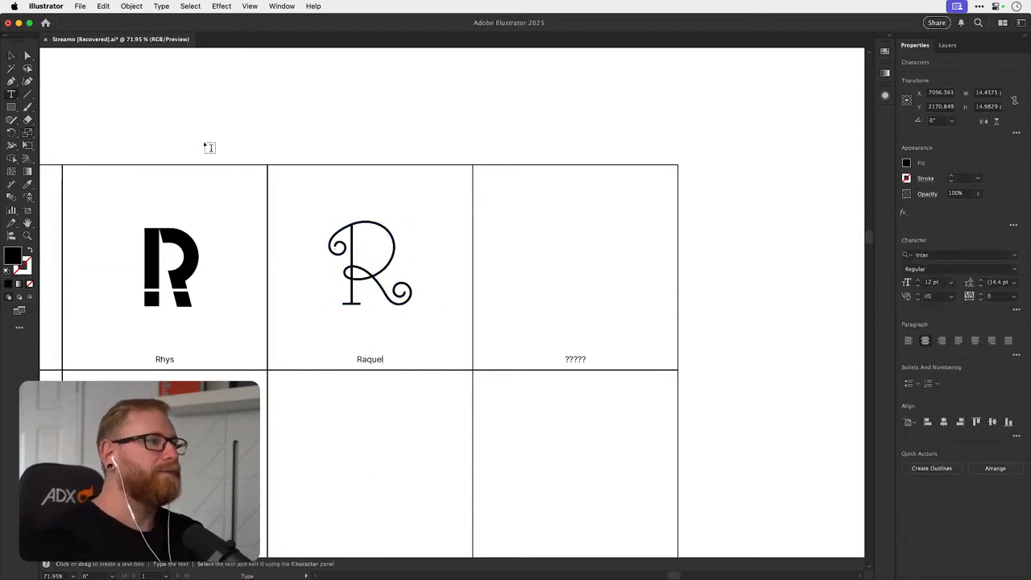
left_click(11, 55)
left_click(349, 92)
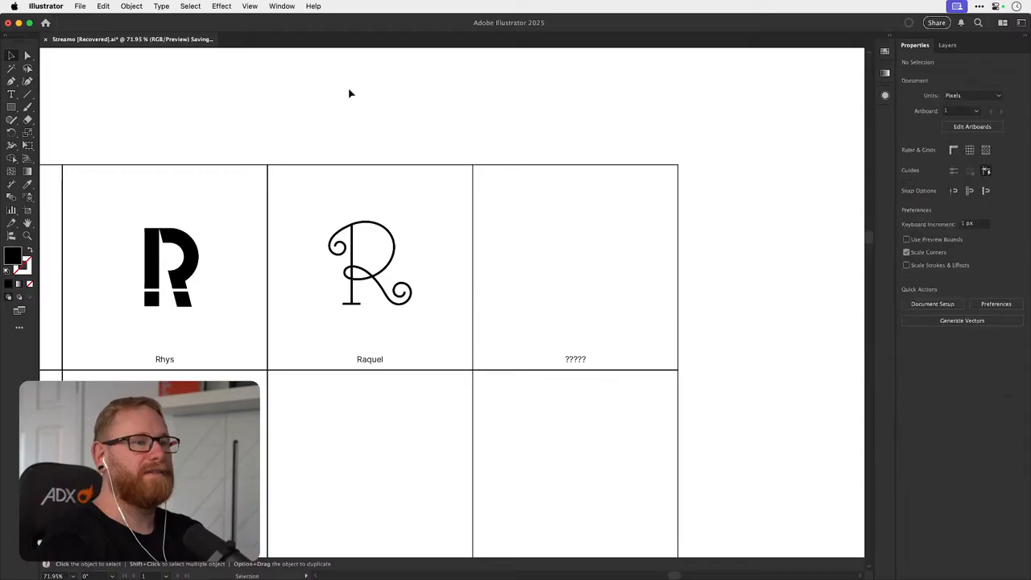
- Draw an unfilled, black-outlined square about 56 px wide, rotate it 45 degrees and place it over the spiral in the pointed V-like sketch
key("super+minus")
key("super+minus")
key("super+minus")
key("super+minus")
key("super+minus")
left_click_drag(362, 444, 500, 257)
left_click_drag(277, 290, 329, 389)
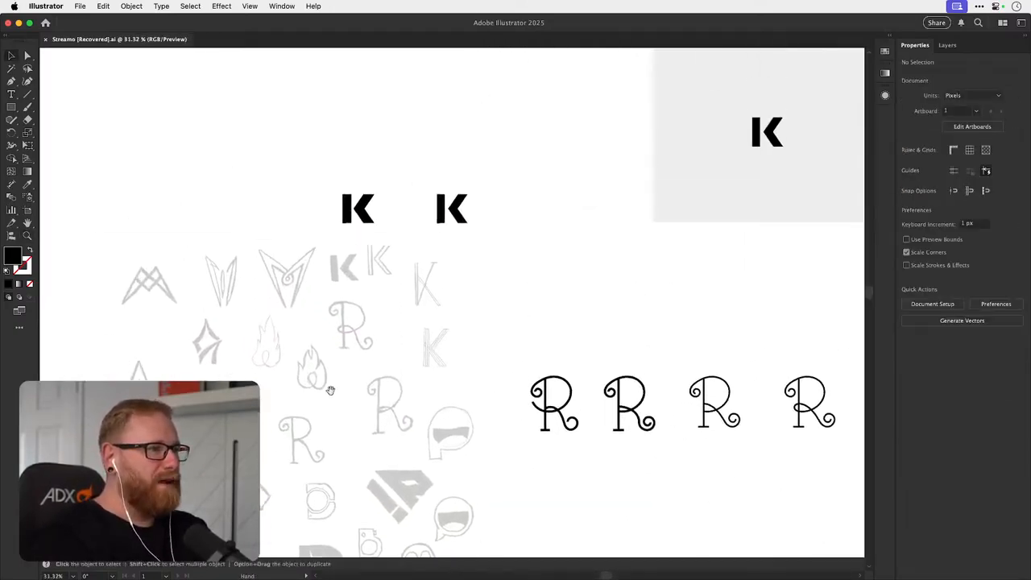
left_click_drag(278, 270, 362, 290)
left_click_drag(281, 278, 443, 294)
left_click_drag(338, 310, 383, 307)
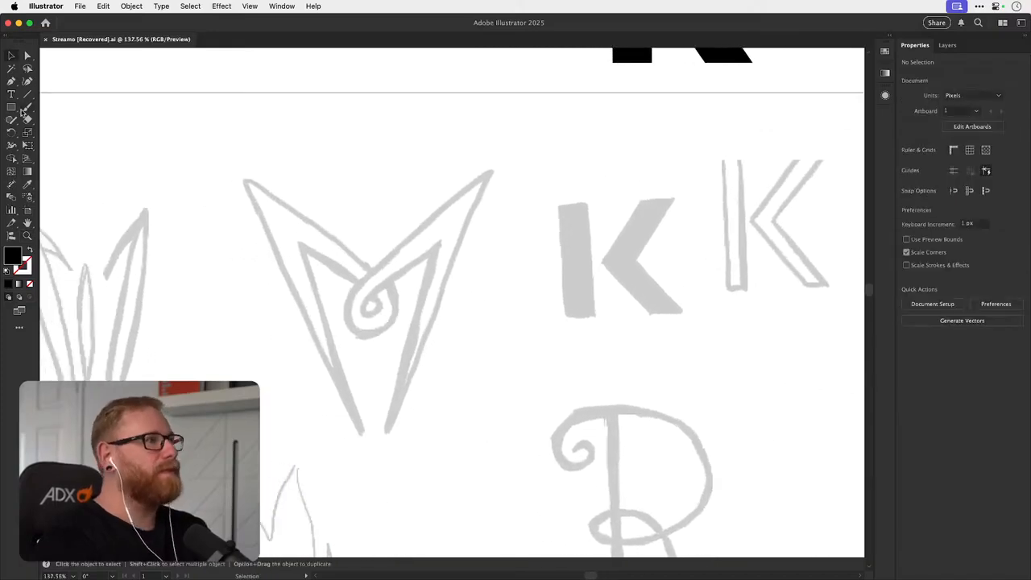
left_click_drag(11, 107, 76, 107)
left_click_drag(371, 310, 421, 361)
key("r")
left_click_drag(460, 348, 413, 371)
key("d")
left_click(30, 283)
key("v")
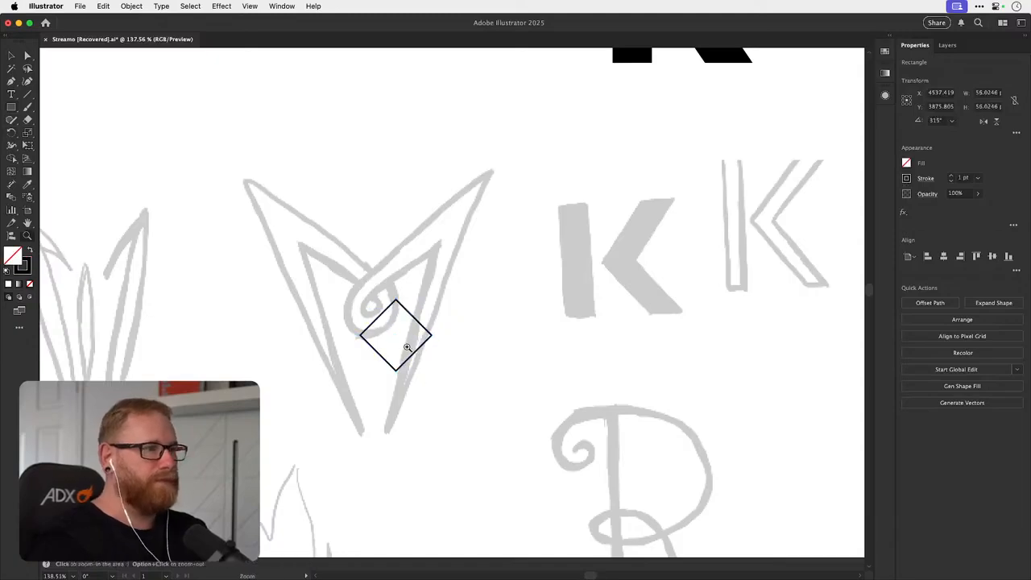
scroll(409, 345, "up", 3)
left_click_drag(427, 311, 395, 263)
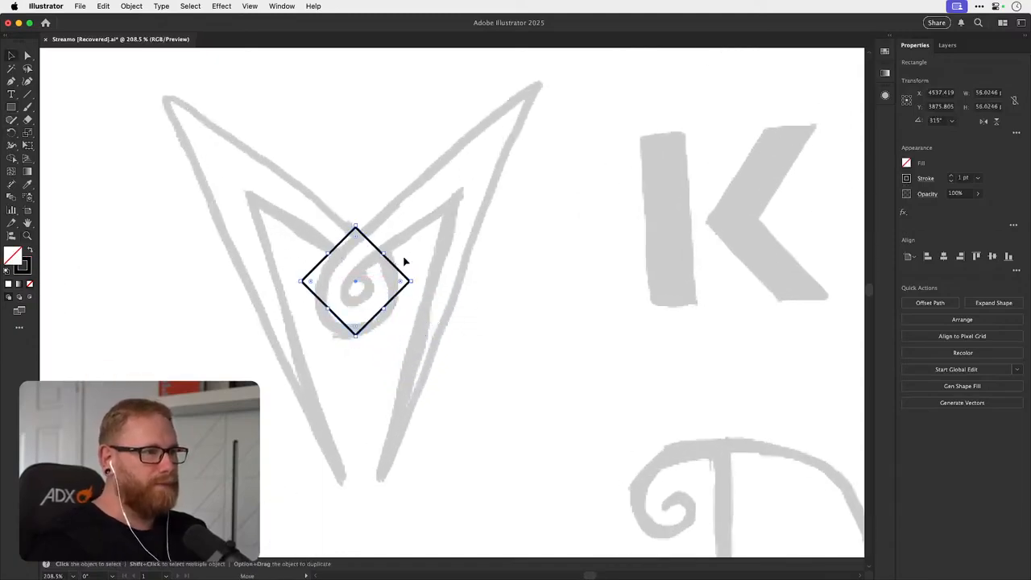
- Give the diamond a 10 pt stroke aligned to the center of its path
left_click(950, 176, "shift")
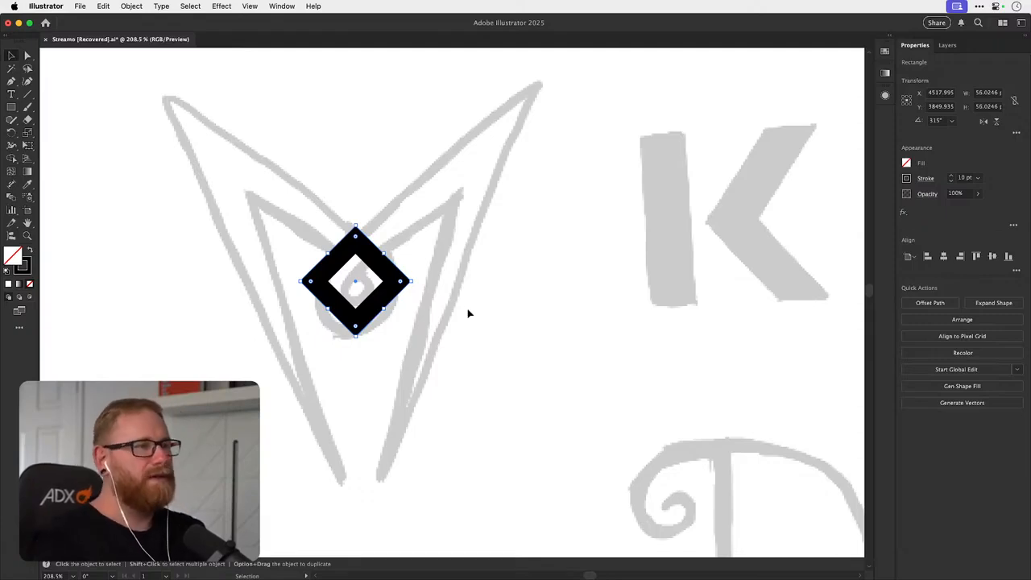
scroll(475, 310, "up", 1)
left_click(924, 178)
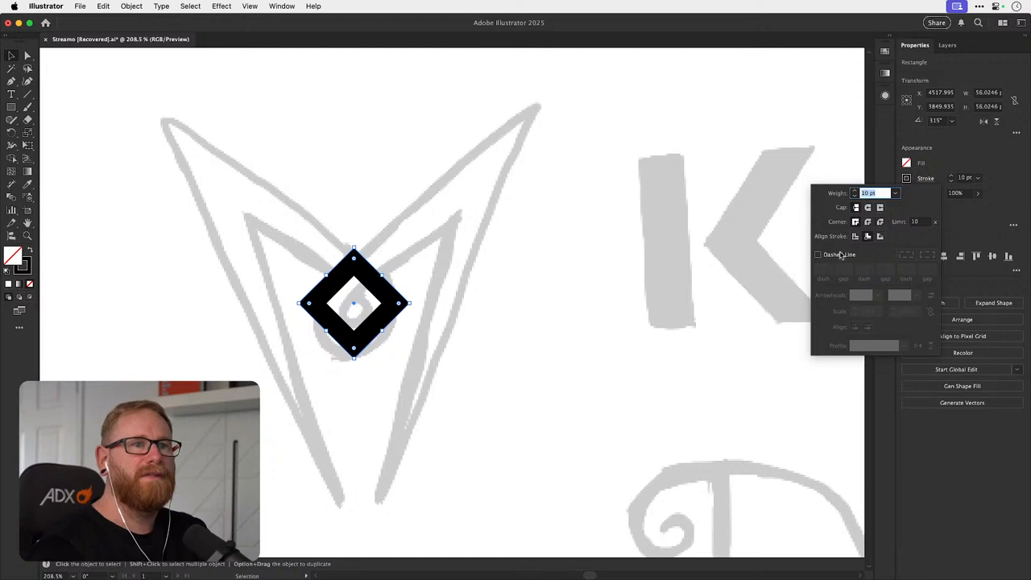
left_click(853, 238)
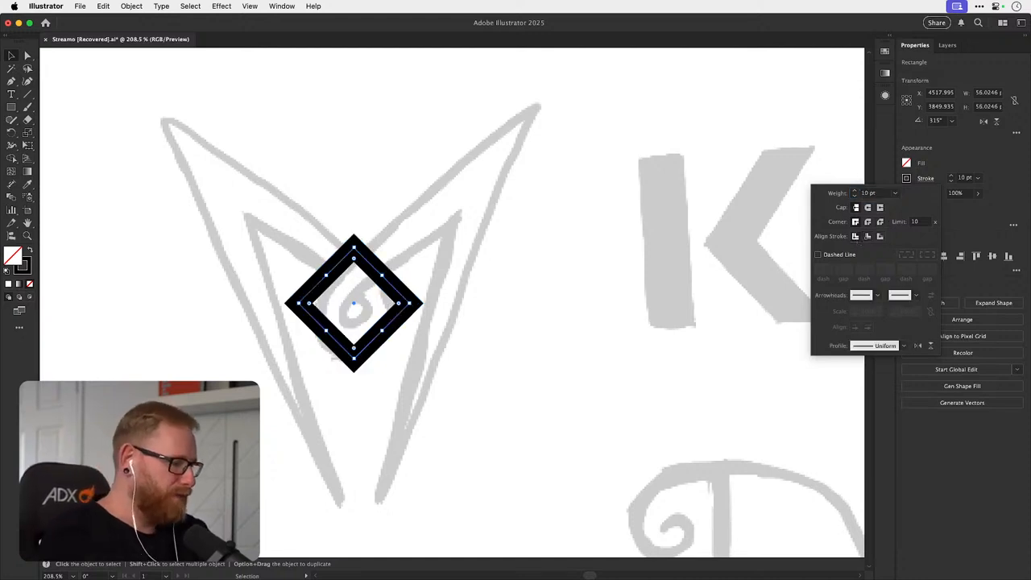
key("super+Tab")
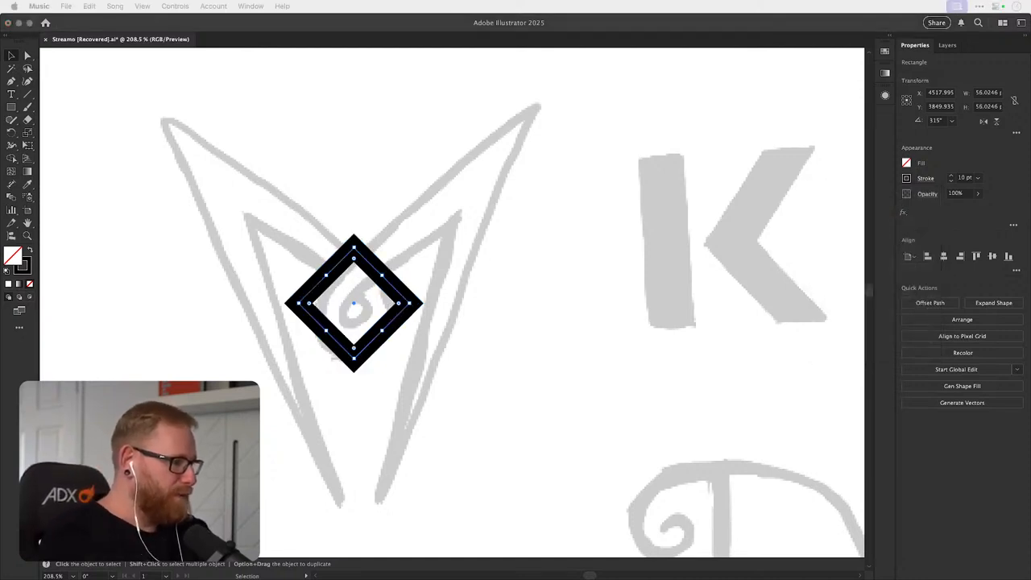
key("super+Tab")
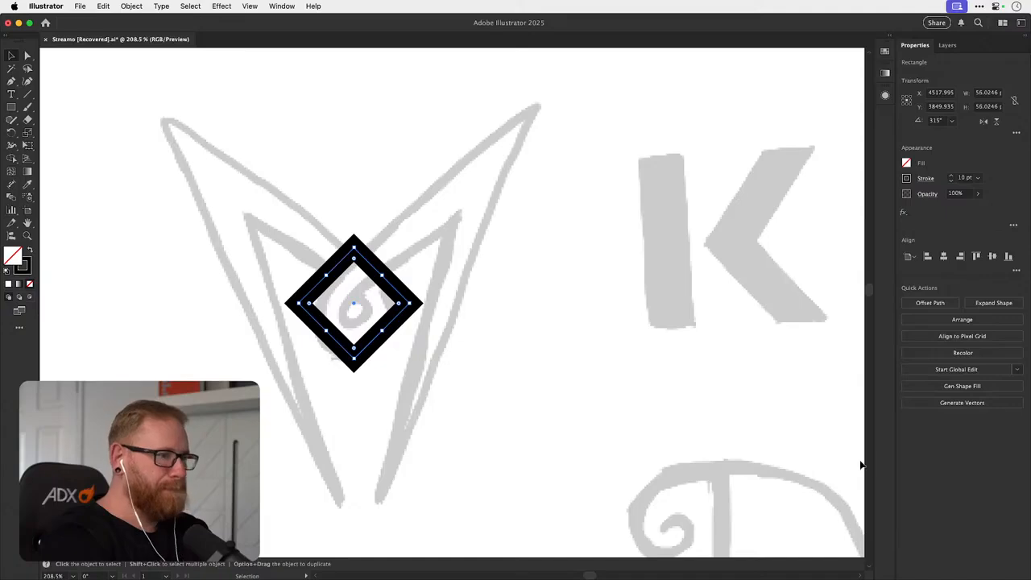
left_click(547, 343)
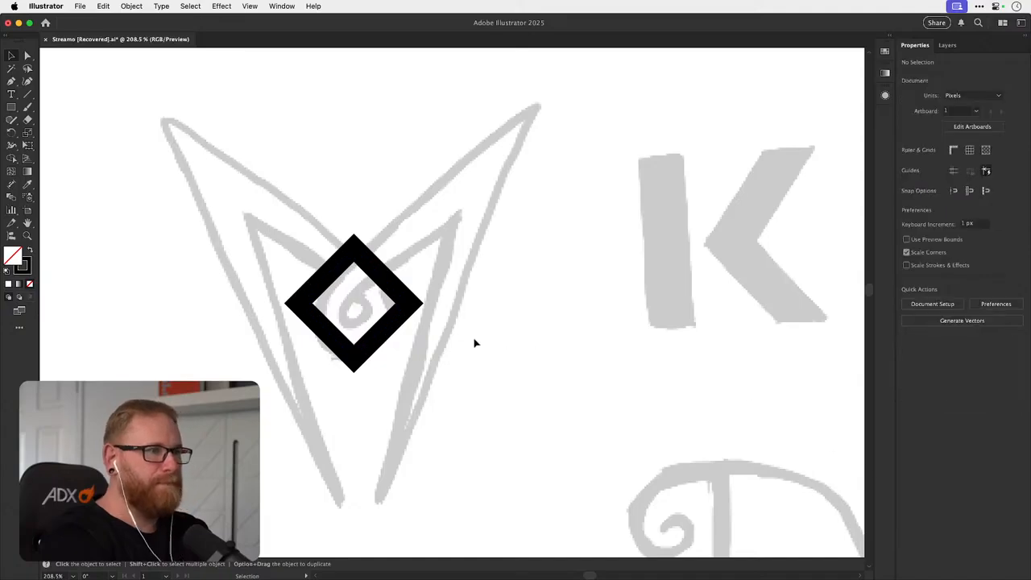
- Reduce the diamond's stroke weight to 5 pt
left_click(401, 298)
key("p")
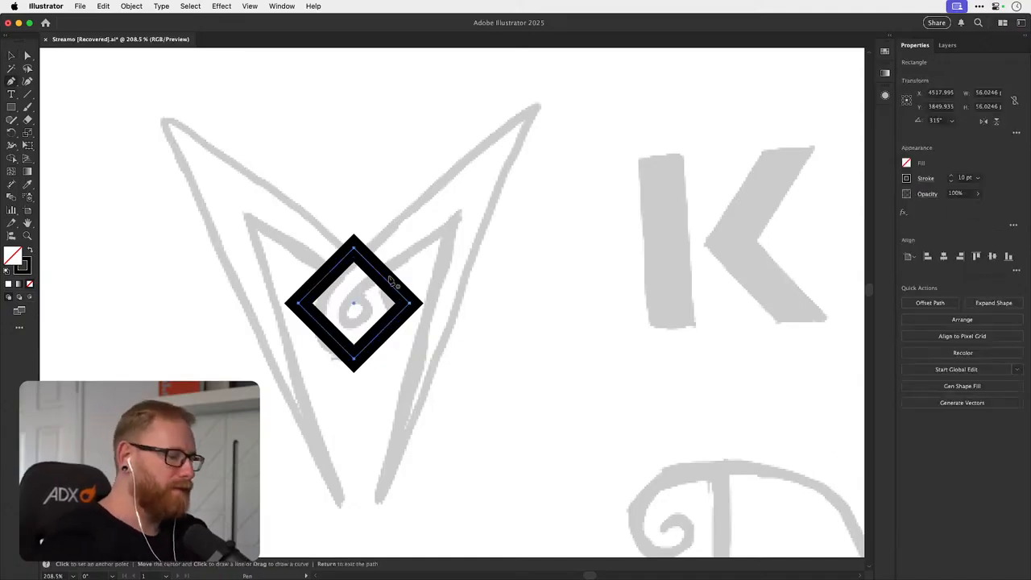
left_click(951, 180)
left_click(951, 180)
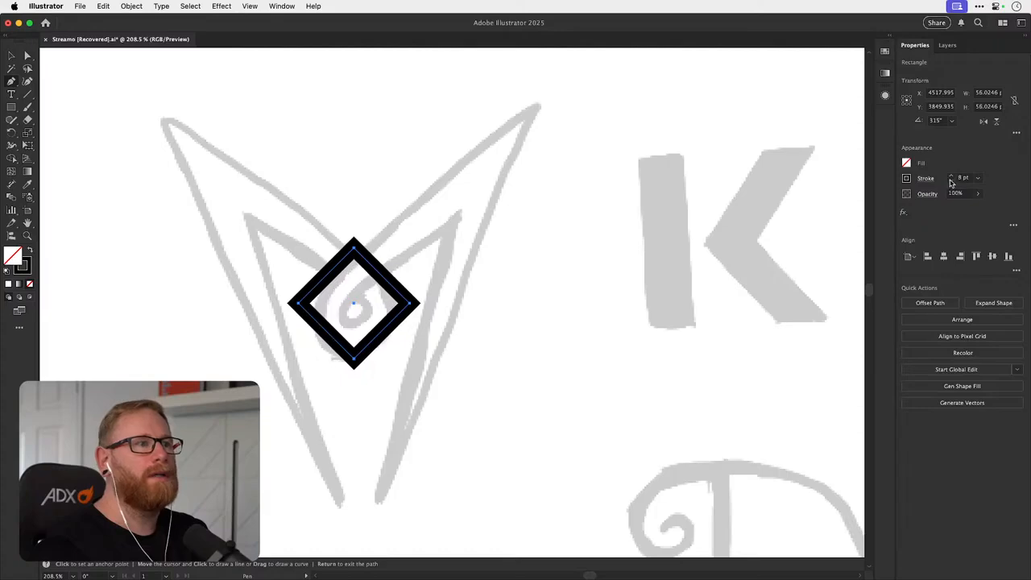
left_click(951, 180)
left_click(951, 180)
left_click(951, 180)
key("super+shift+a")
scroll(398, 309, "up", 1)
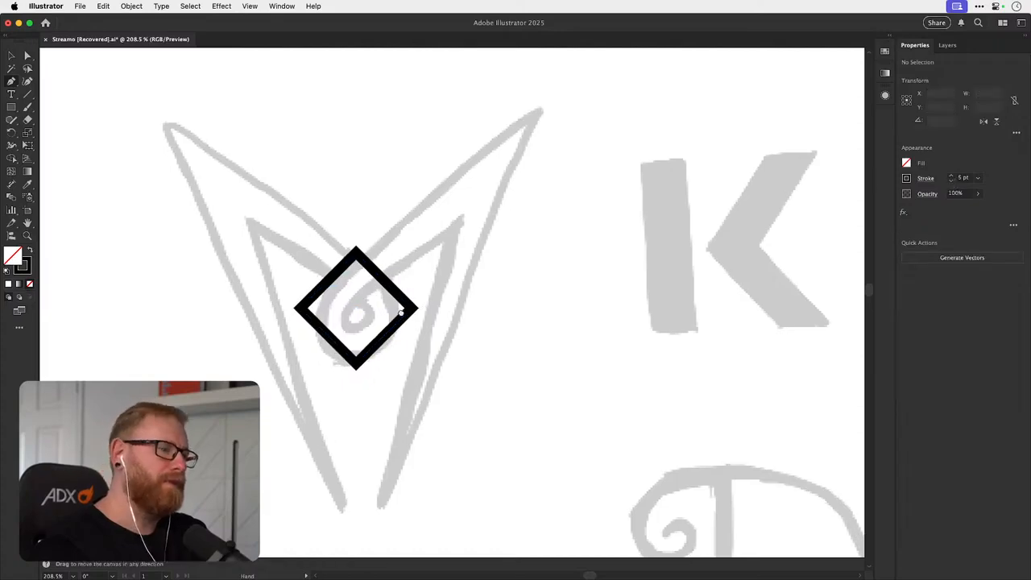
- Round the diamond's two side corners and lower corner fully, keeping the upper one sharp to form a teardrop
key("a")
left_click(393, 356)
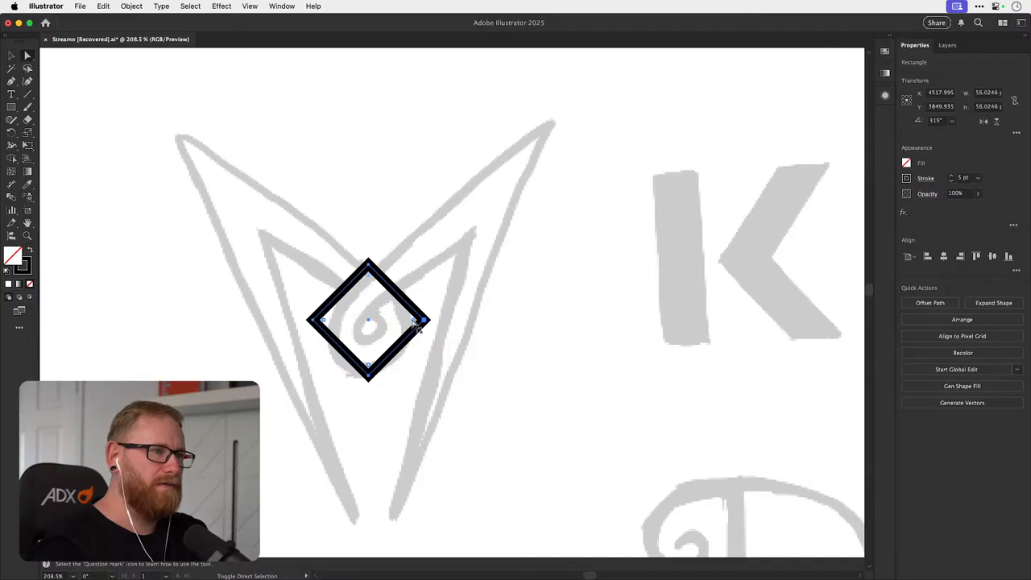
left_click_drag(414, 320, 330, 250)
key("v")
left_click(484, 302)
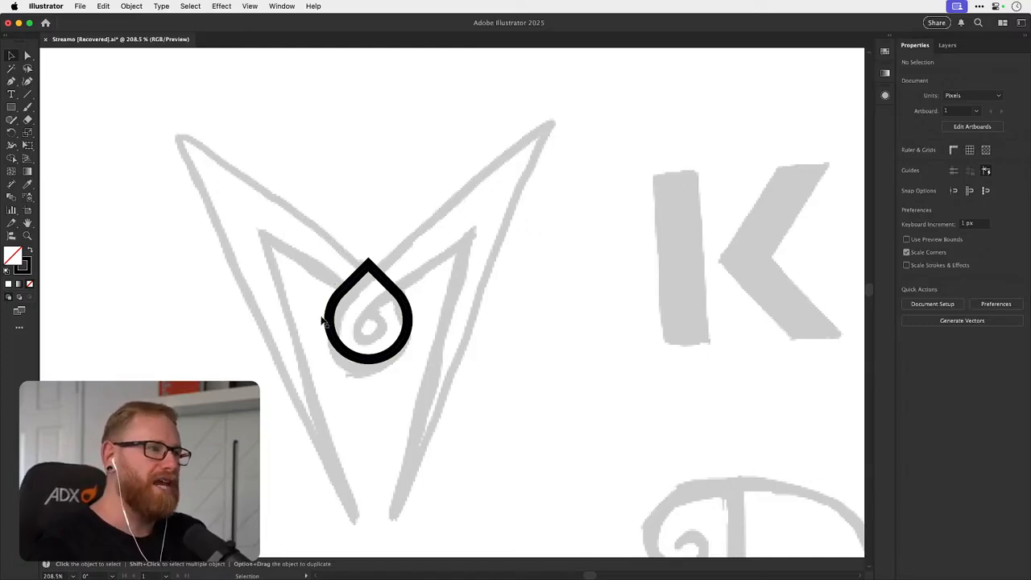
- Thicken the teardrop's stroke to 12 pt and scale the shape down to about 33 by 40 px over the sketched spiral
left_click(412, 332)
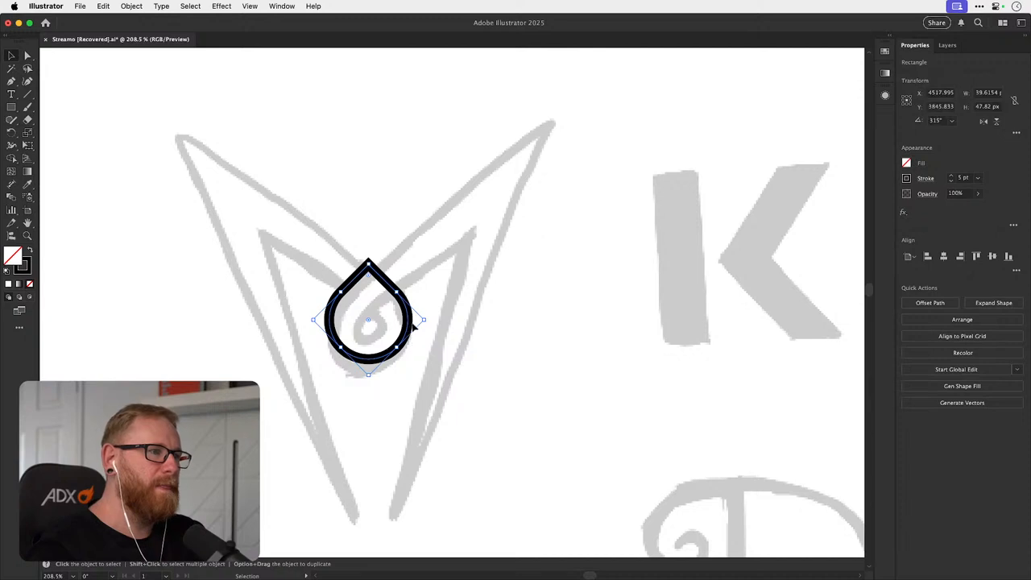
left_click(951, 175)
left_click(951, 176)
left_click(950, 176)
left_click(951, 176)
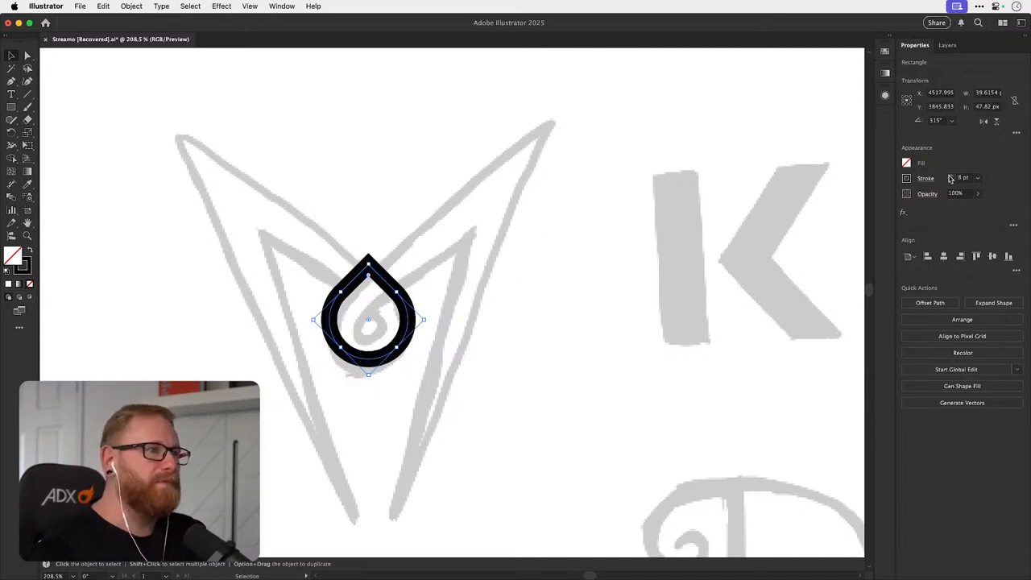
left_click(951, 176)
left_click(951, 176)
left_click(951, 175)
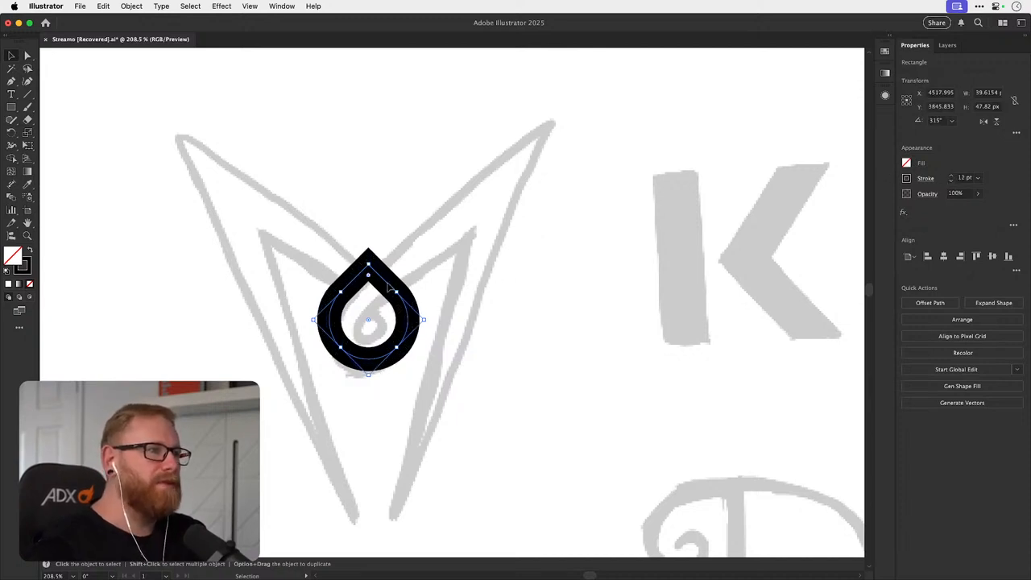
left_click_drag(389, 286, 369, 280)
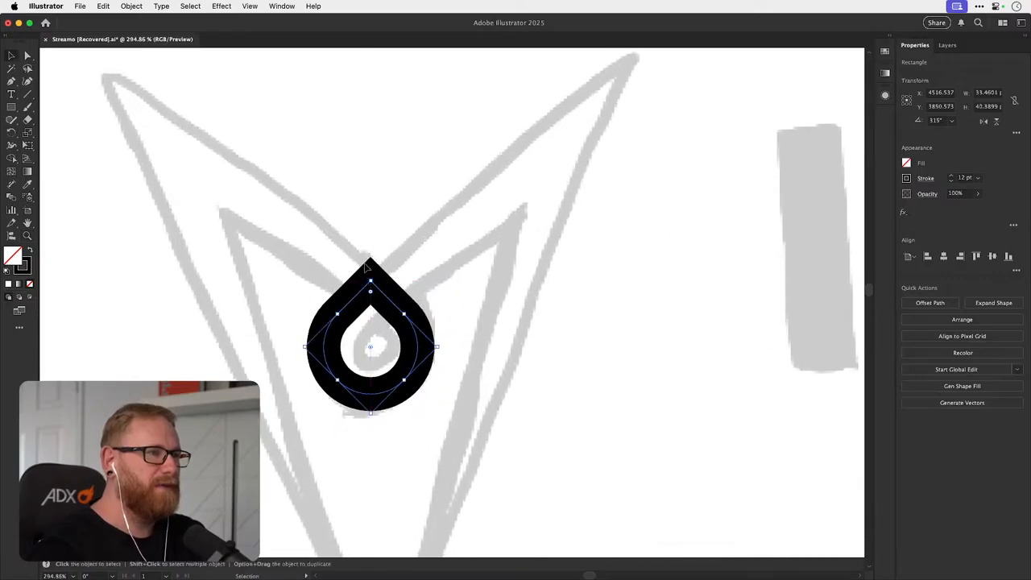
- Draw a straight 45-degree line from the teardrop's tip up toward the sketch's left point, spanning about 86 px horizontally and vertically
key("p")
key("super+shift+a")
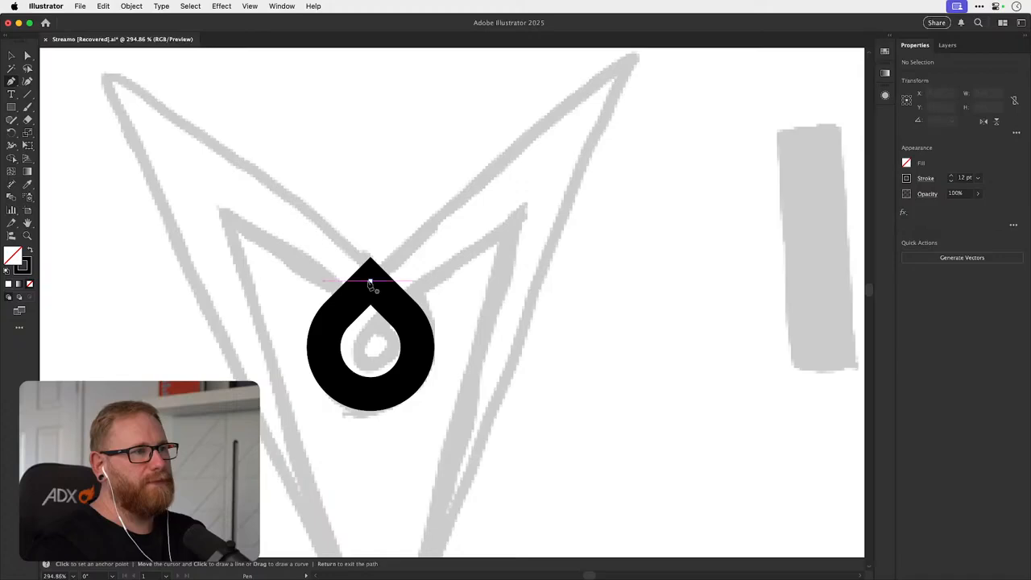
left_click(370, 283)
left_click(116, 72, "shift")
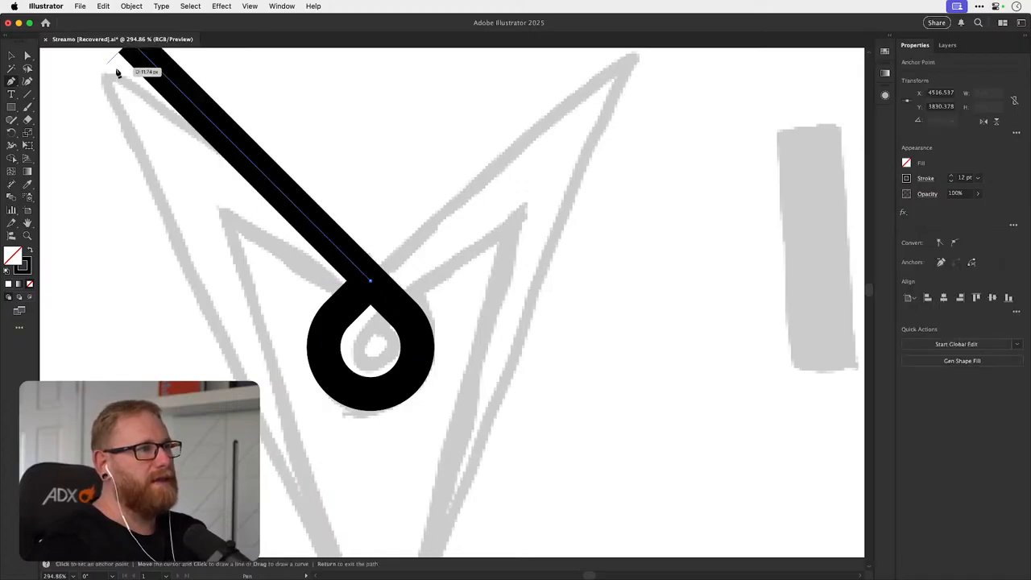
key("Return")
key("v")
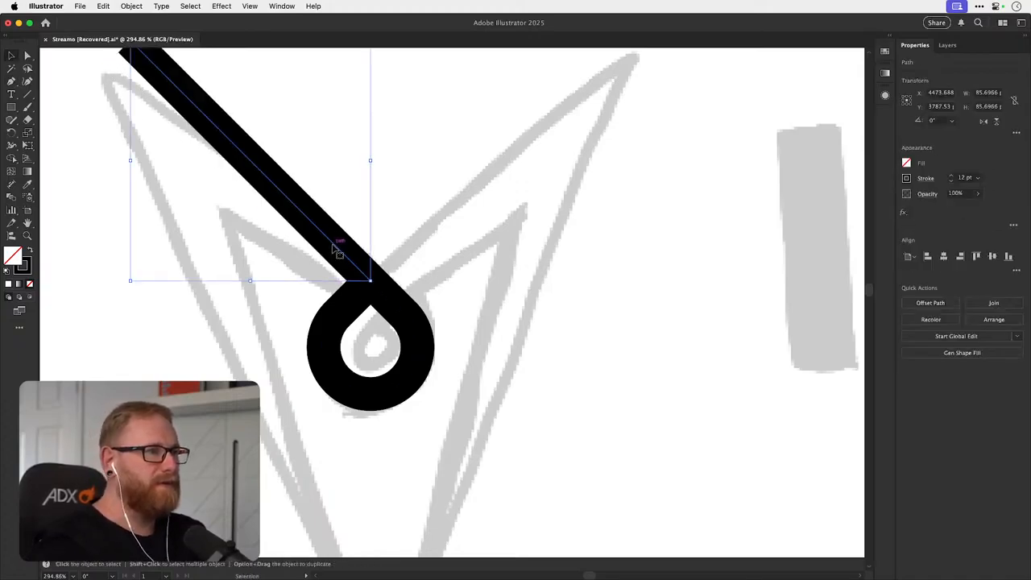
- Remove the curved and straight segments on the teardrop's right side, leaving an open hook
scroll(372, 308, "left", 3)
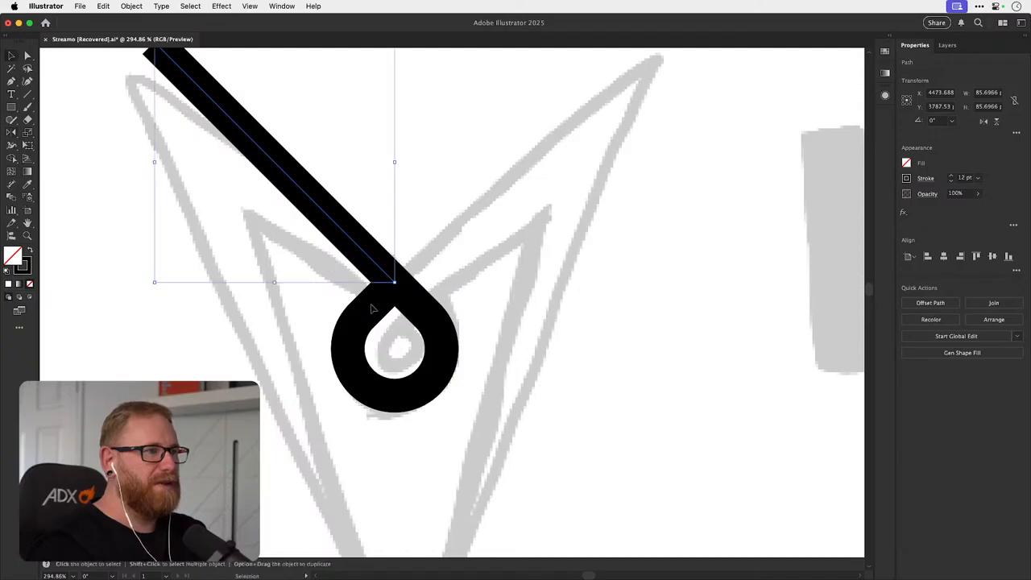
key("a")
left_click(442, 341)
key("super+x")
left_click(430, 324)
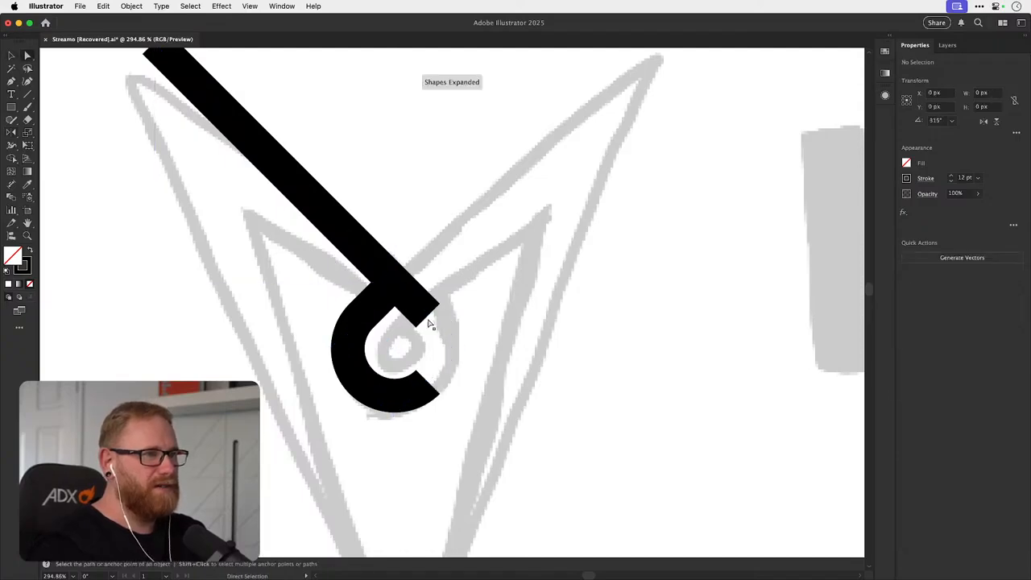
left_click(428, 316)
key("super+x")
left_click(462, 341)
left_click(427, 382)
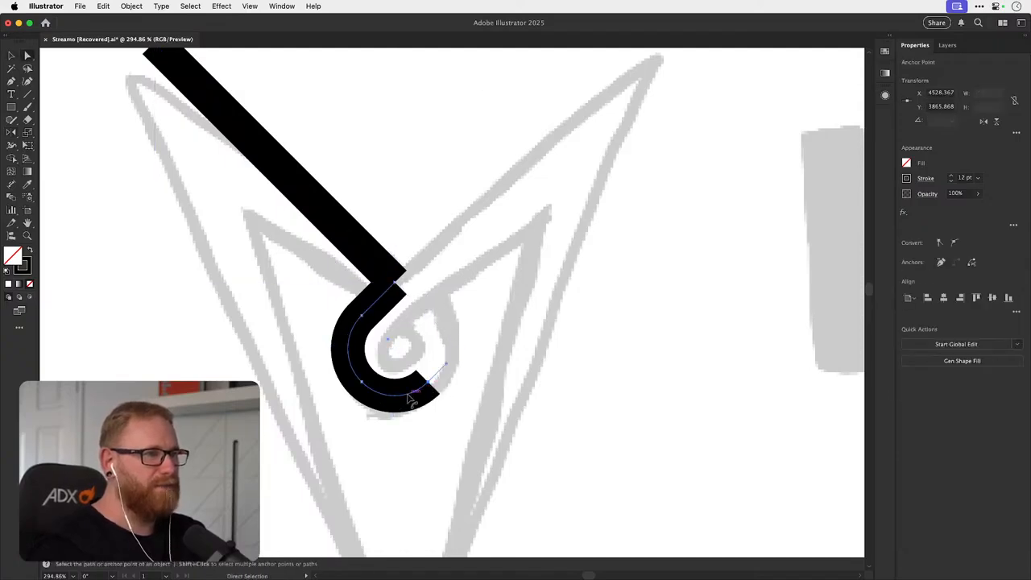
- Split the hook at its lowest point with the Scissors tool and delete the leftover end of the curve
key("c")
left_click(395, 394)
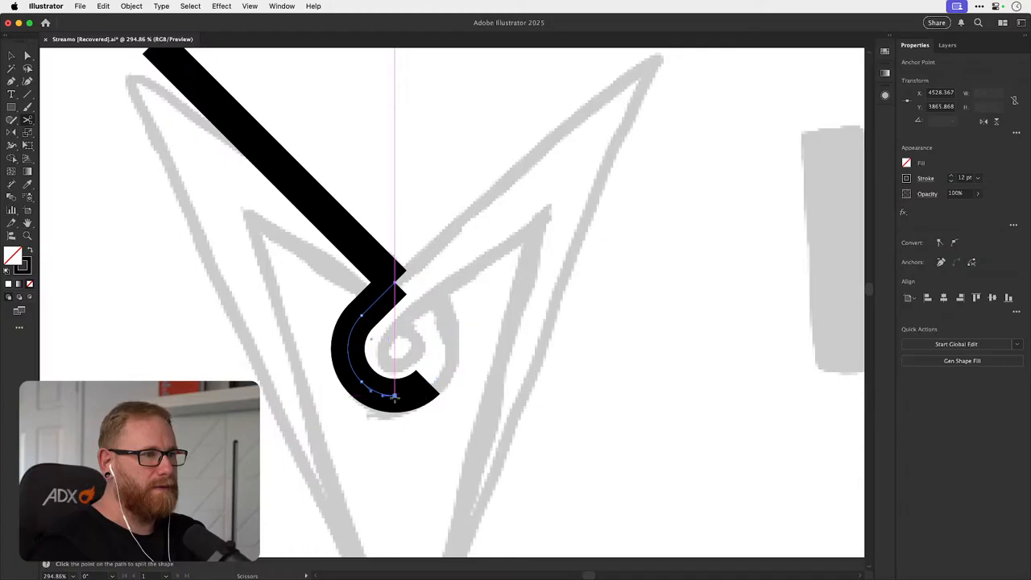
key("v")
left_click(424, 393)
key("Delete")
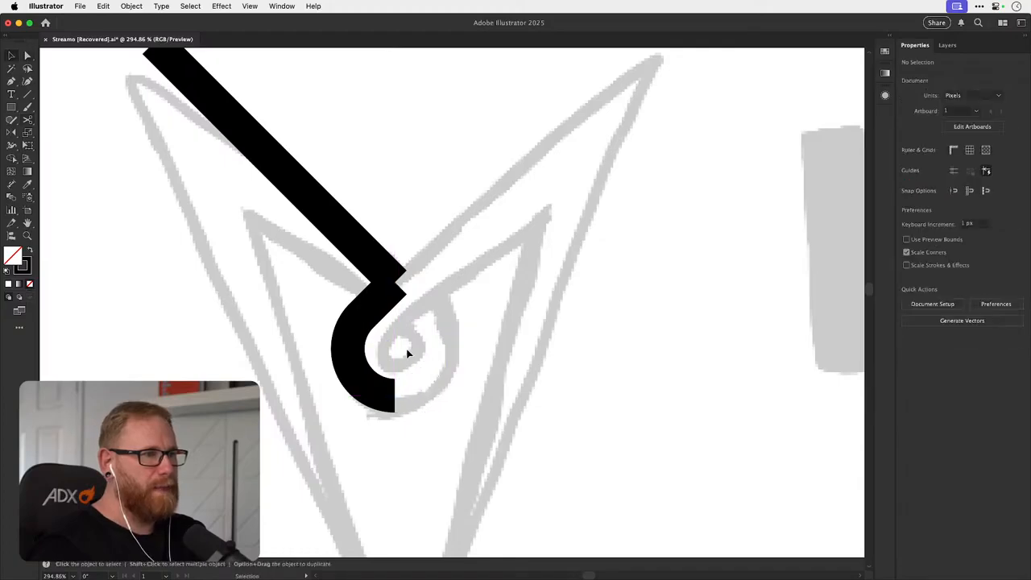
- Join the diagonal line and the hook at the tip into one path with a sharp corner, and select it
key("a")
left_click(376, 295)
key("super+j")
key("super+shift+a")
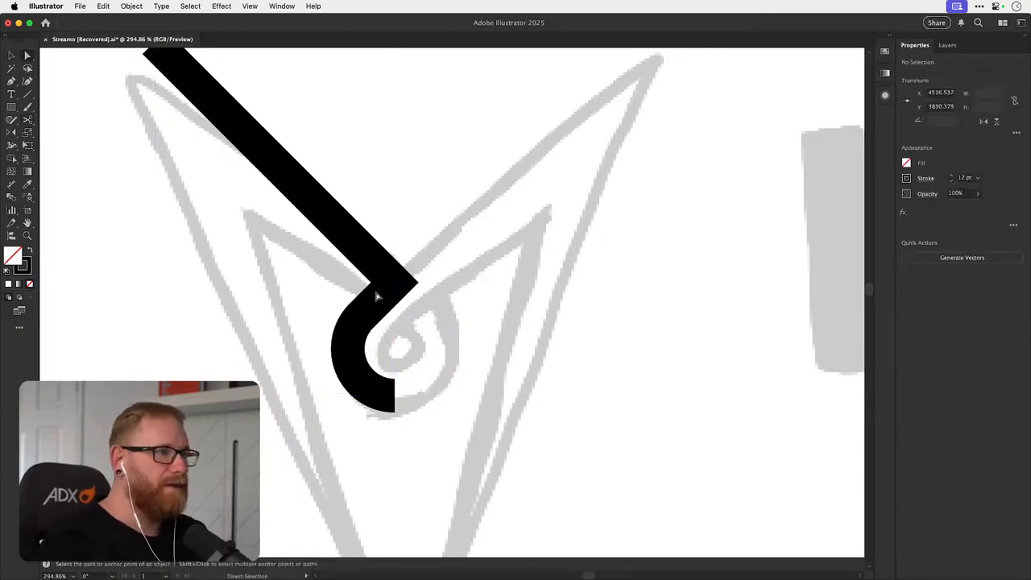
key("v")
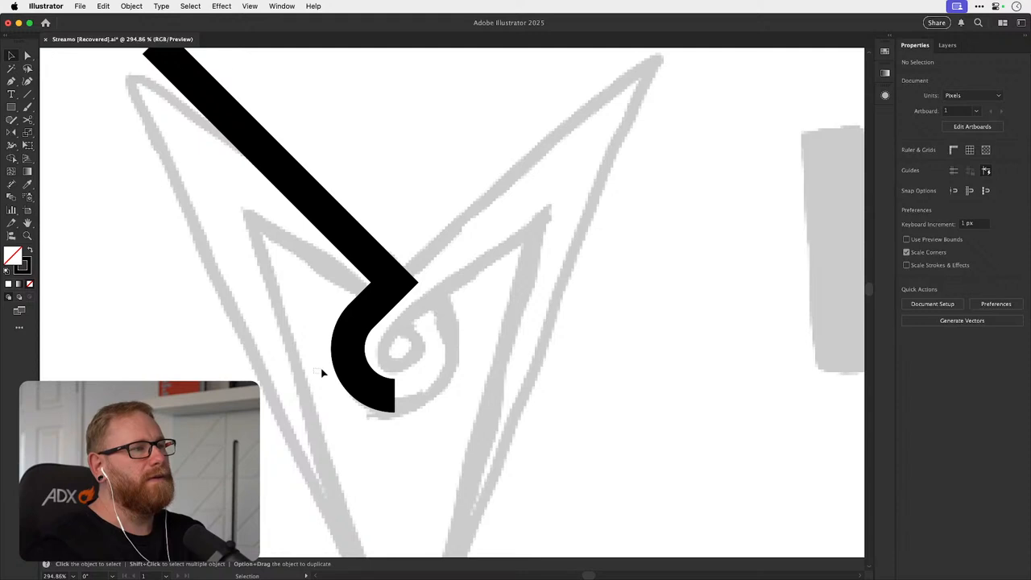
left_click(344, 354)
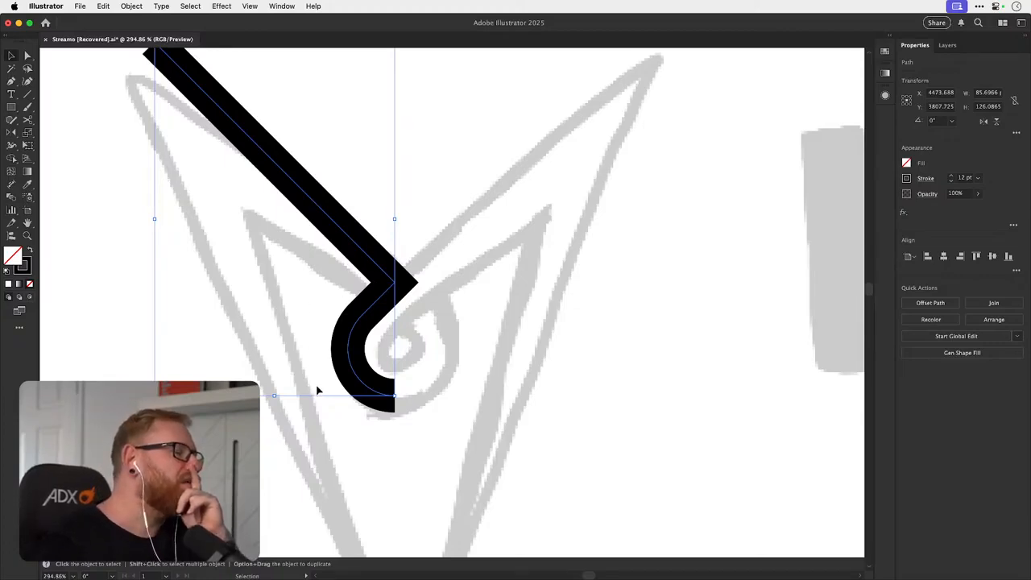
- Reduce the stroke weight of the diagonal-and-hook path to 3 pt
left_click(950, 181)
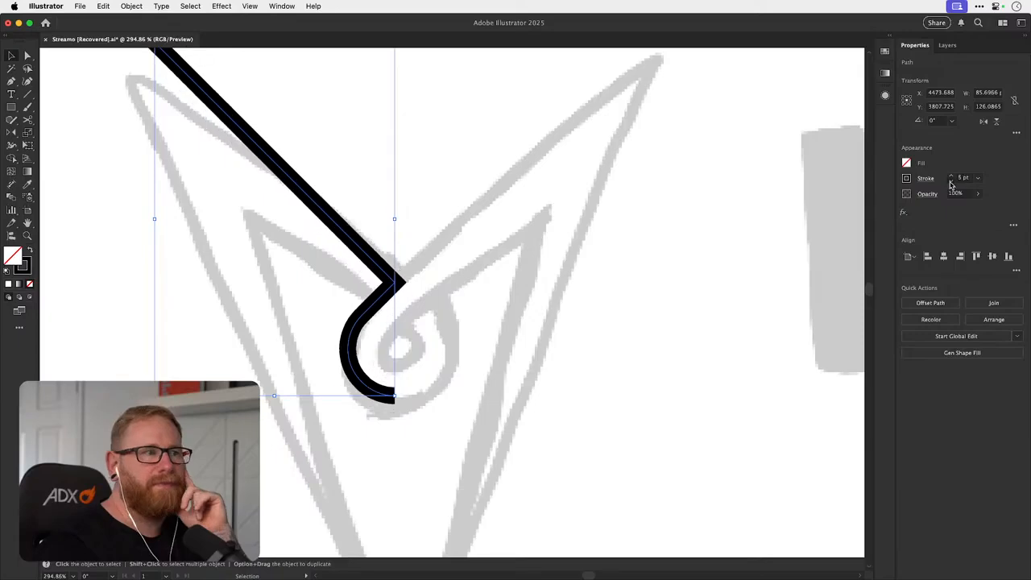
left_click(950, 182)
left_click(950, 182)
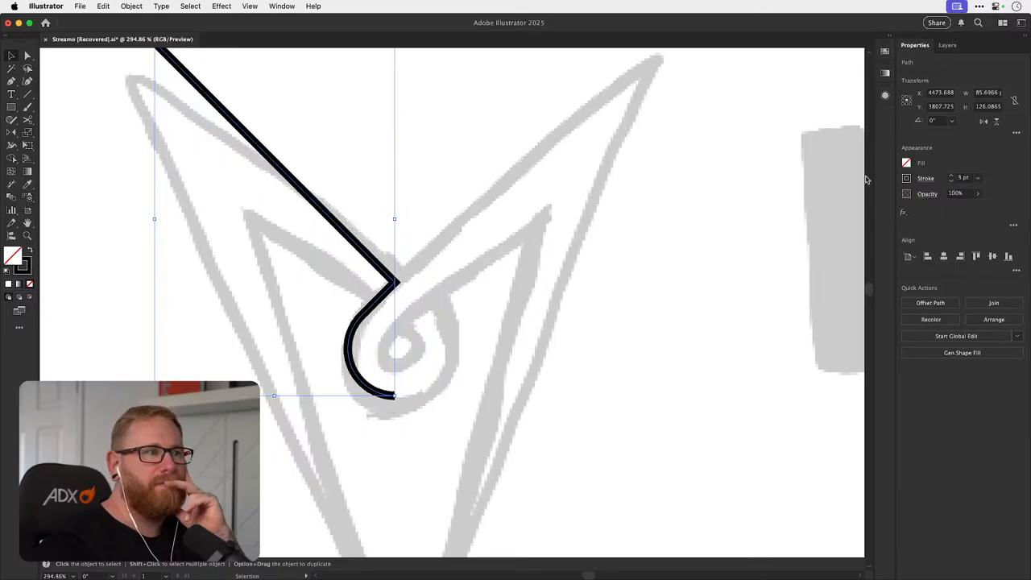
- Apply a mirror repeat to the path and shift the source half about 2 px right so both halves meet on the axis
left_click(142, 8)
left_click(125, 8)
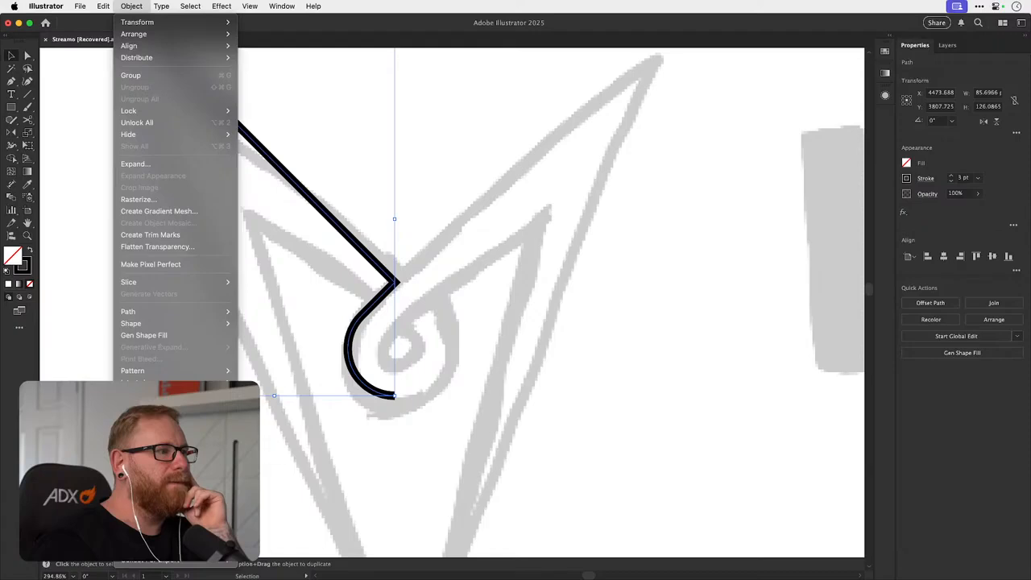
mouse_move(135, 393)
left_click(270, 418)
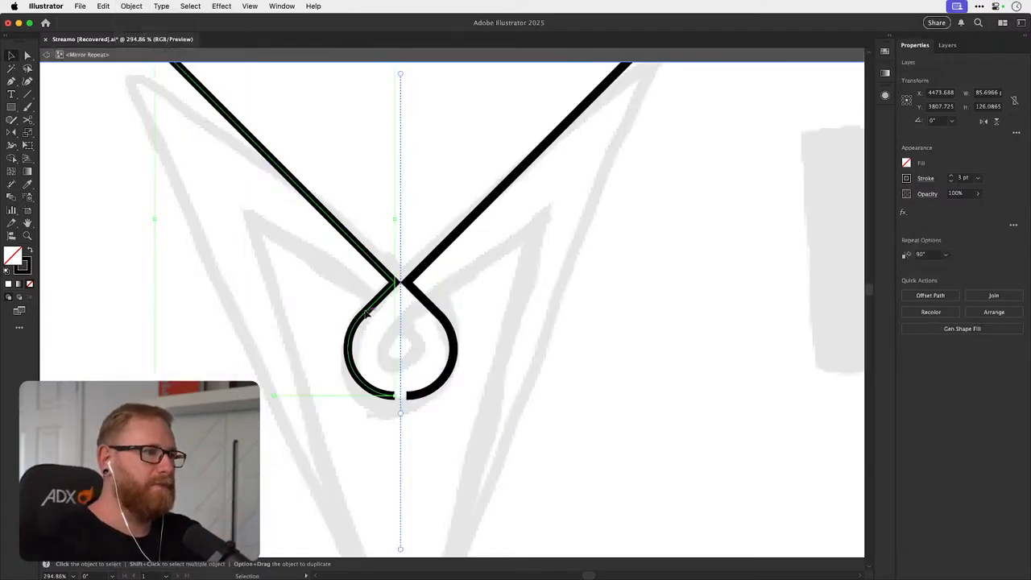
left_click_drag(366, 314, 372, 312)
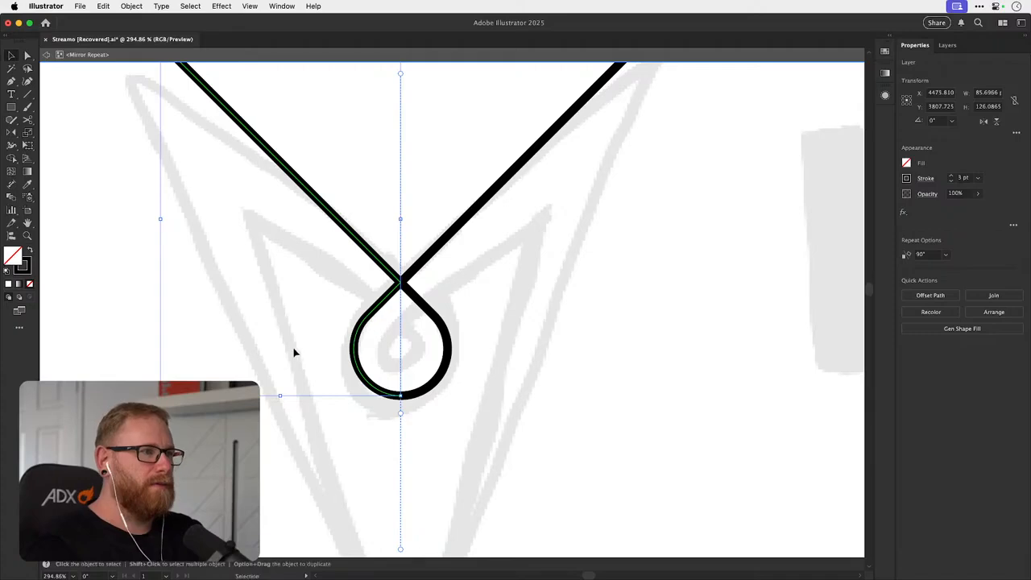
- Extend the diagonal's upper end with straight Pen segments down about 205 px to the base, up to the inner point, and back to the mirror axis
left_click_drag(295, 350, 307, 403)
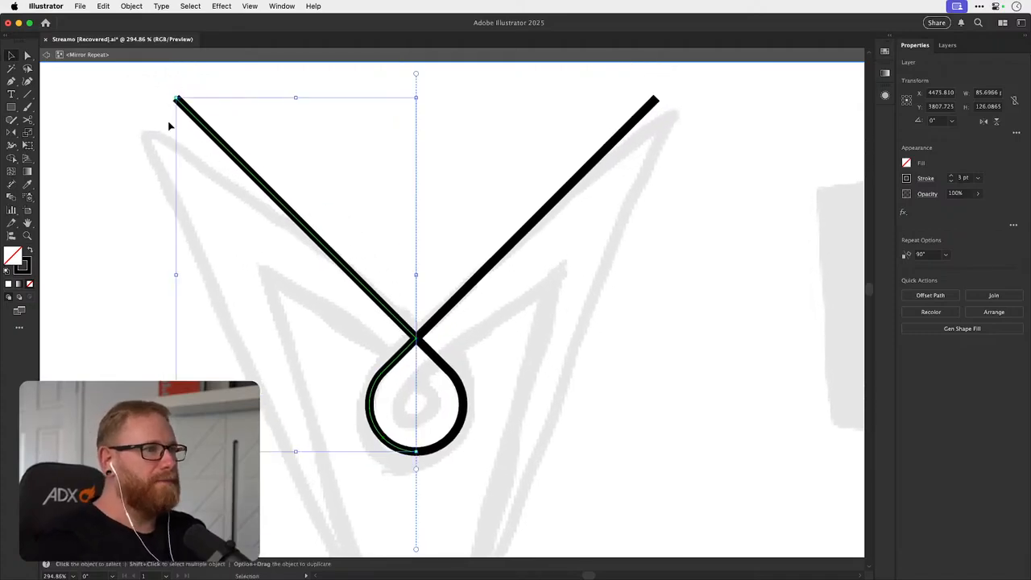
key("super+minus")
key("super+minus")
key("p")
key("super+shift+a")
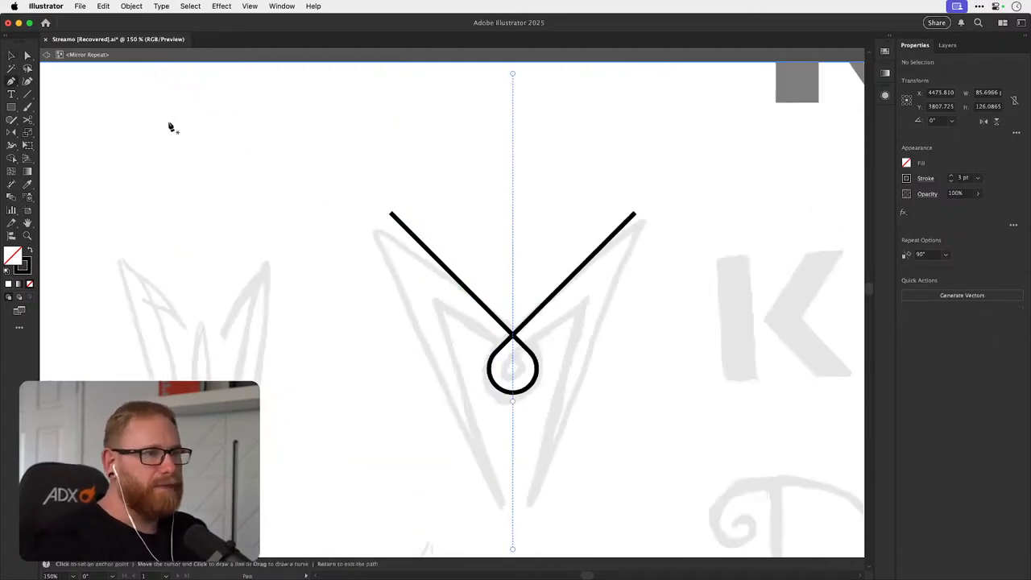
left_click_drag(421, 302, 355, 264)
left_click(323, 175)
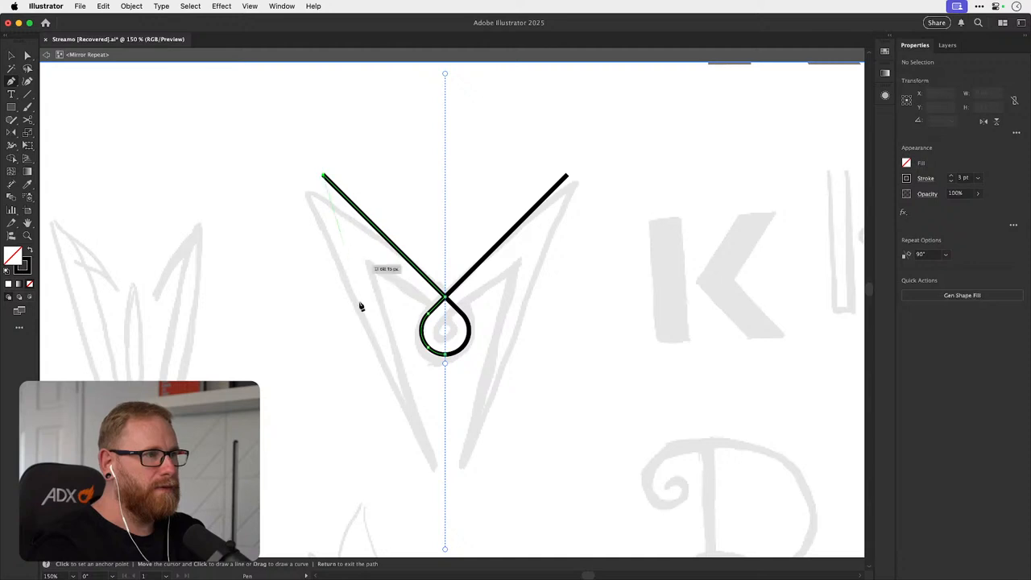
left_click(434, 467)
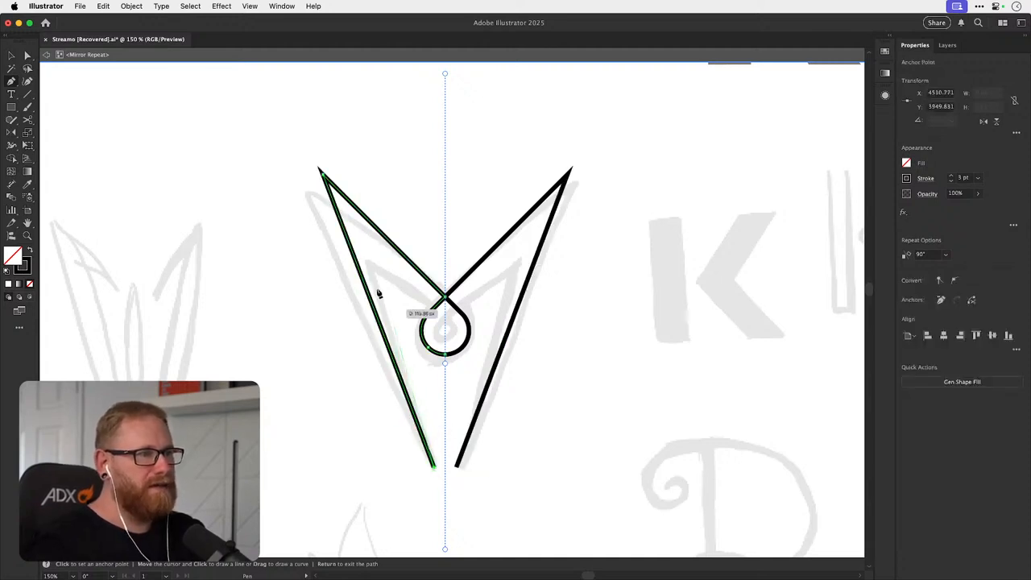
left_click(370, 249)
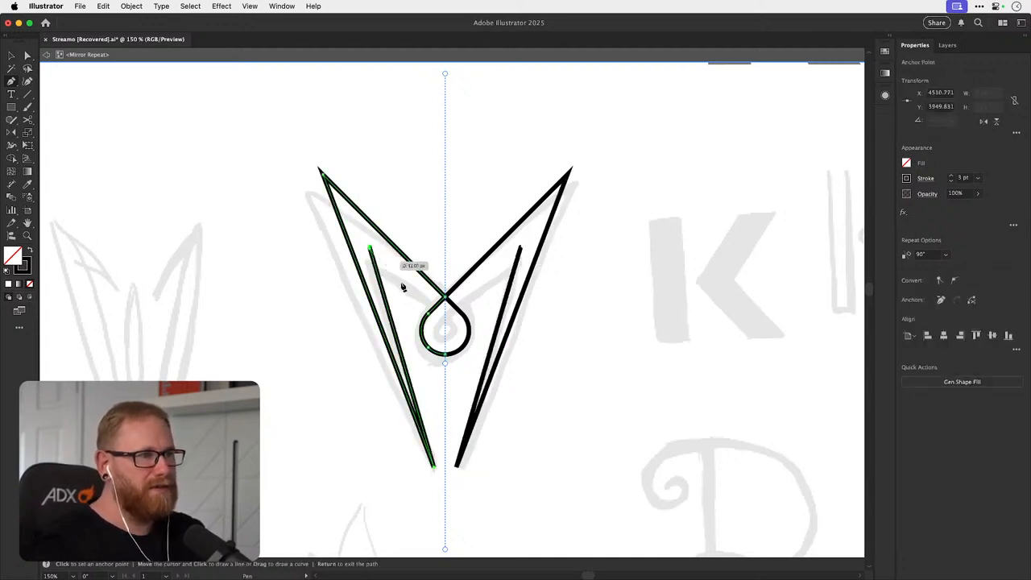
left_click(445, 314)
- Lower the inner line's end anchor along the mirror axis by about 5 px, into the teardrop
left_click_drag(418, 263, 418, 303)
key("a")
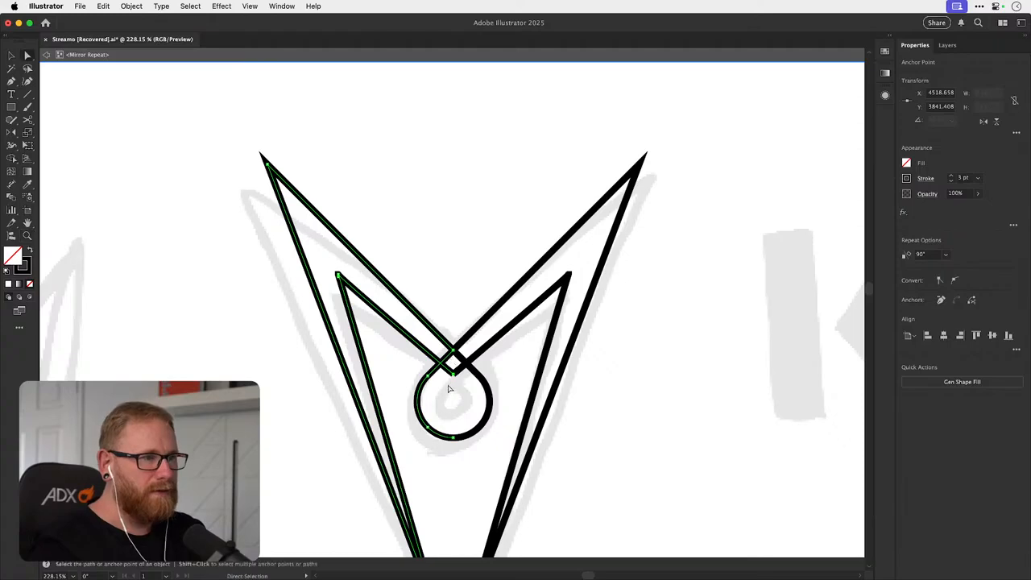
left_click(450, 389)
left_click_drag(453, 374, 452, 390)
mouse_move(338, 277)
left_mouse_down()
mouse_move(334, 268)
mouse_move(338, 276)
left_mouse_up()
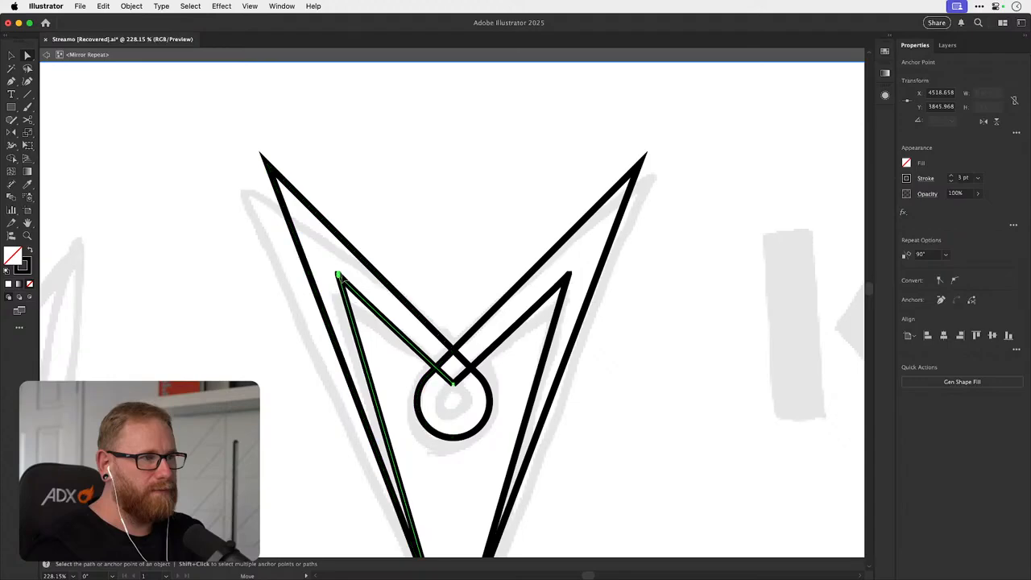
key("v")
scroll(465, 394, "up", 4)
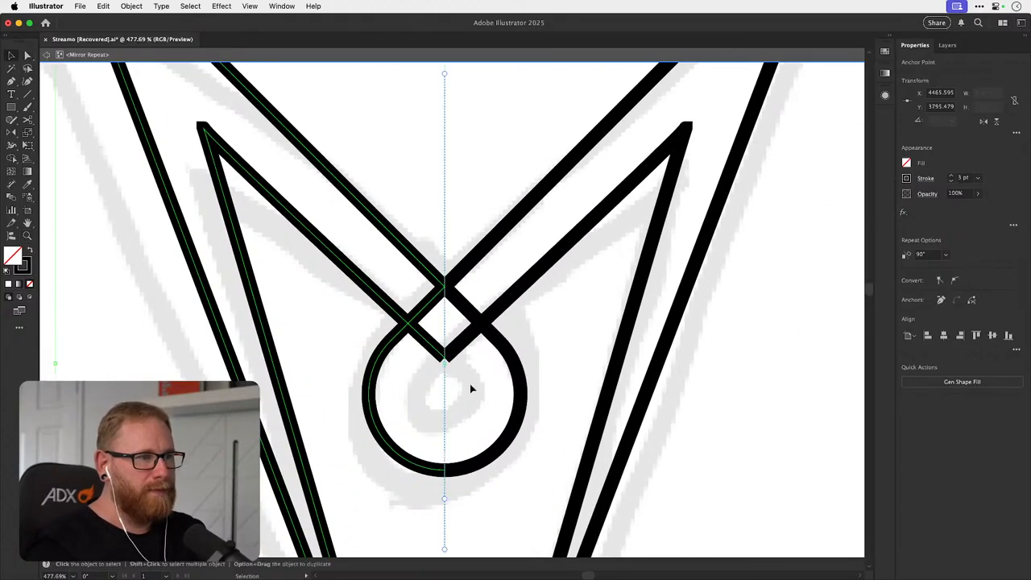
scroll(448, 358, "up", 2)
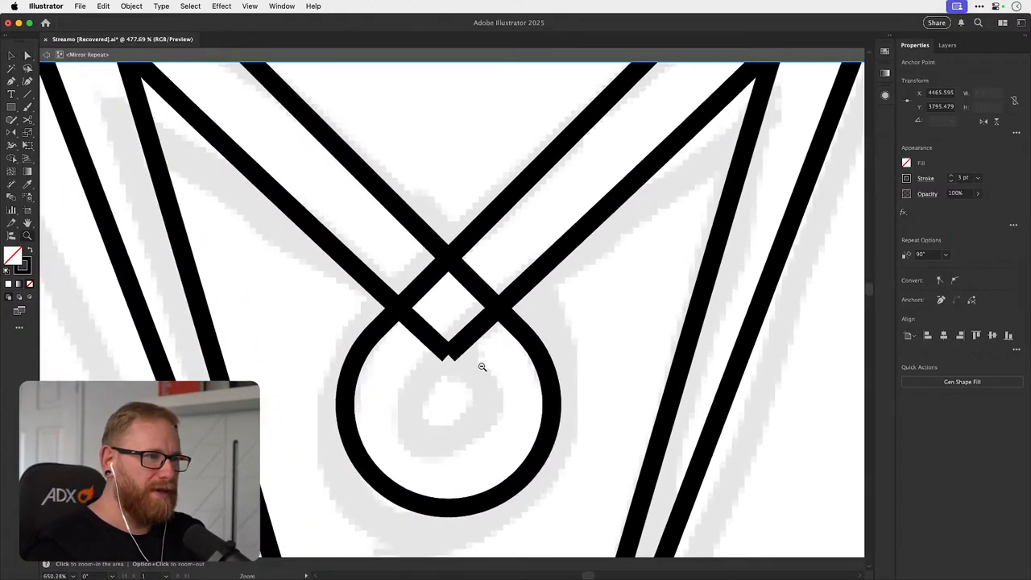
- Select the diagonal and teardrop hook segments and duplicate them 10 px to the right
left_click(399, 398)
key("a")
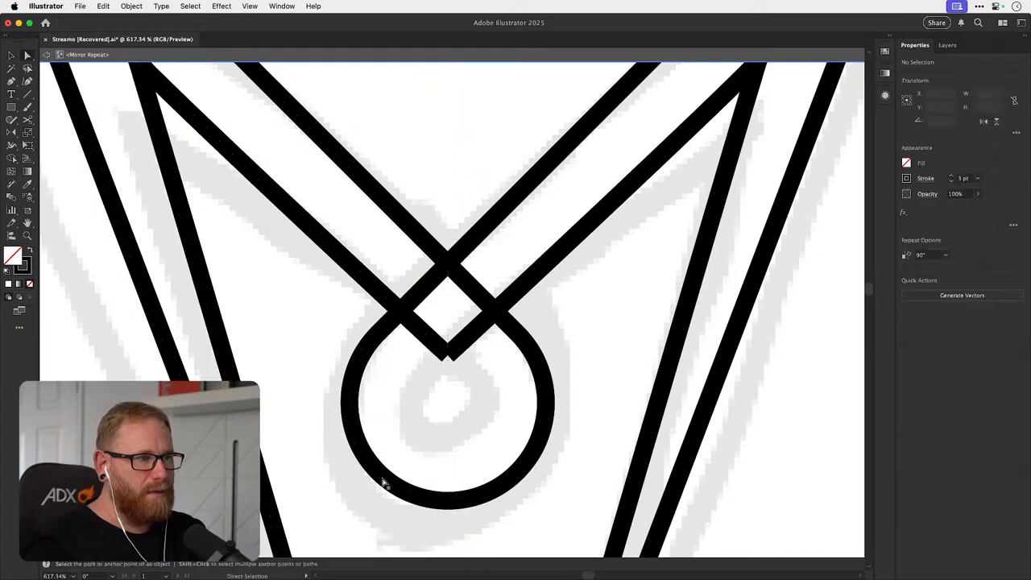
left_click(448, 500)
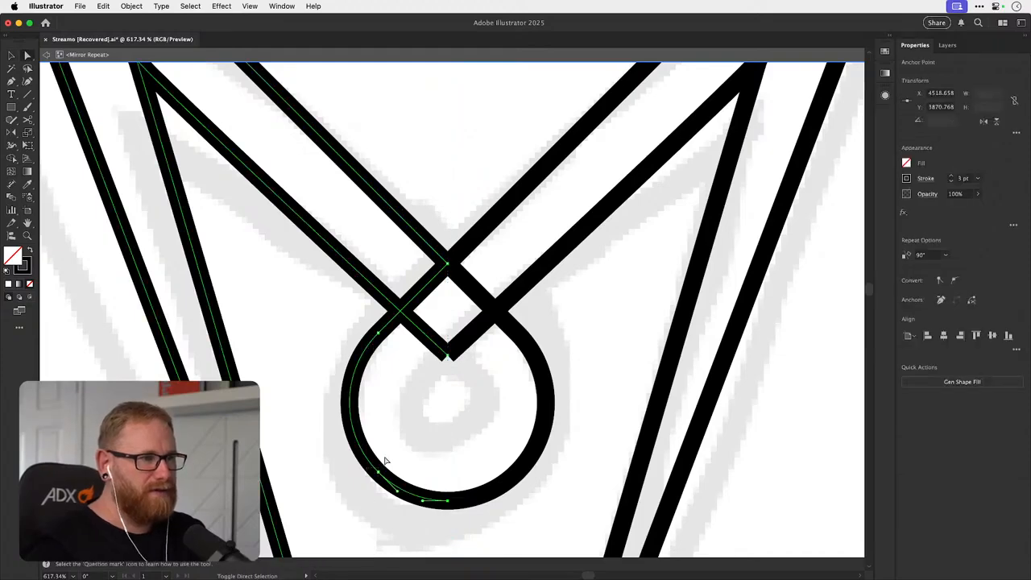
left_click(382, 334)
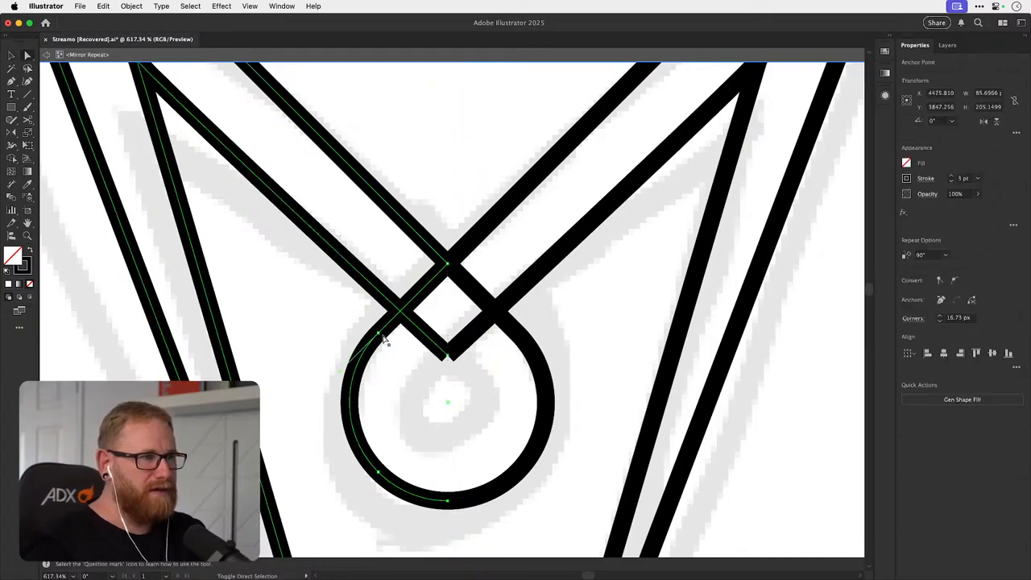
left_click(585, 324)
key("v")
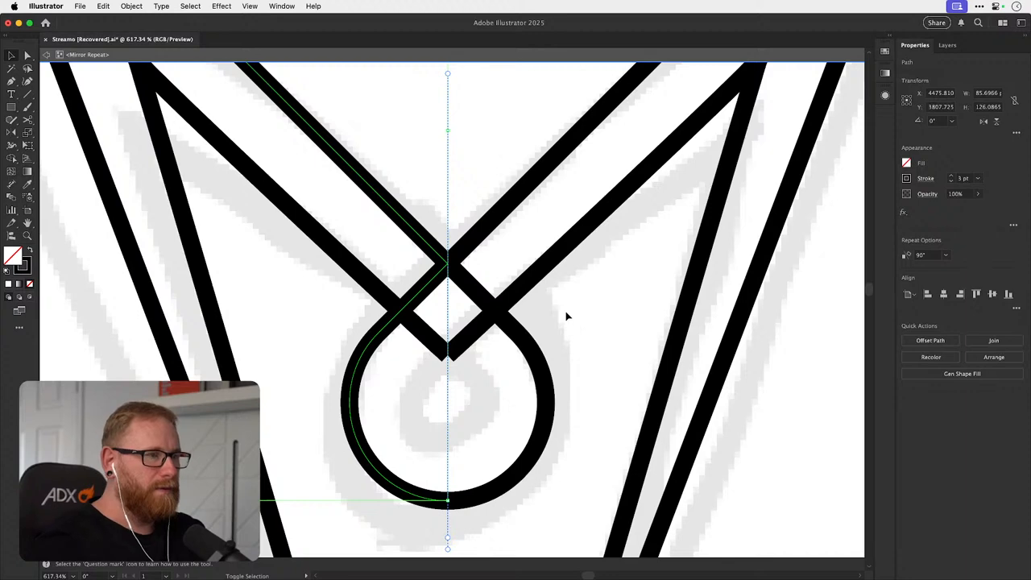
key("alt+shift+Right")
key("a")
key("super+minus")
key("super+minus")
key("super+minus")
key("super+minus")
key("v")
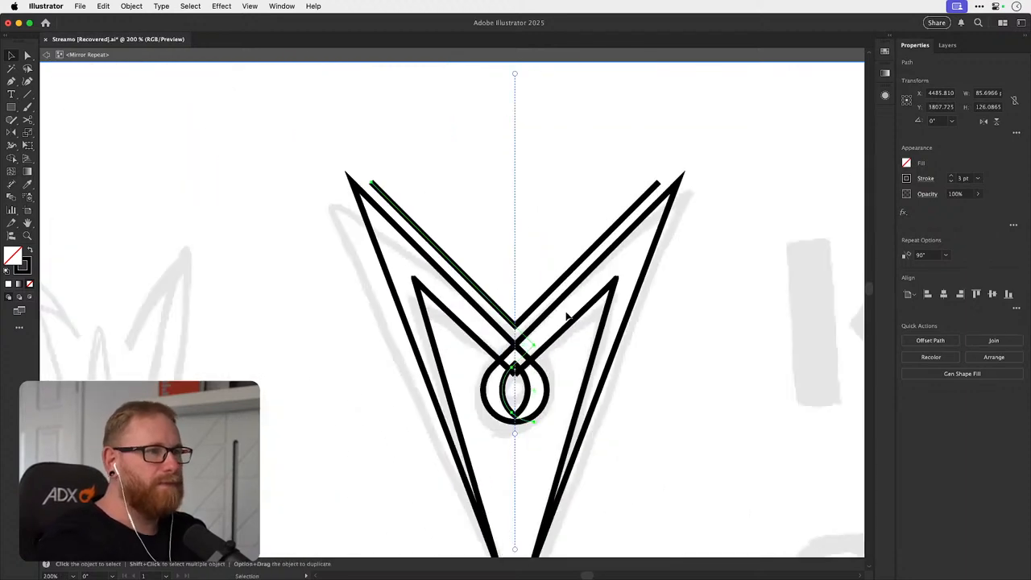
- Delete the upper end anchor of the duplicate's diagonal line, keeping only the hook
left_click(420, 198)
key("a")
left_click(372, 182)
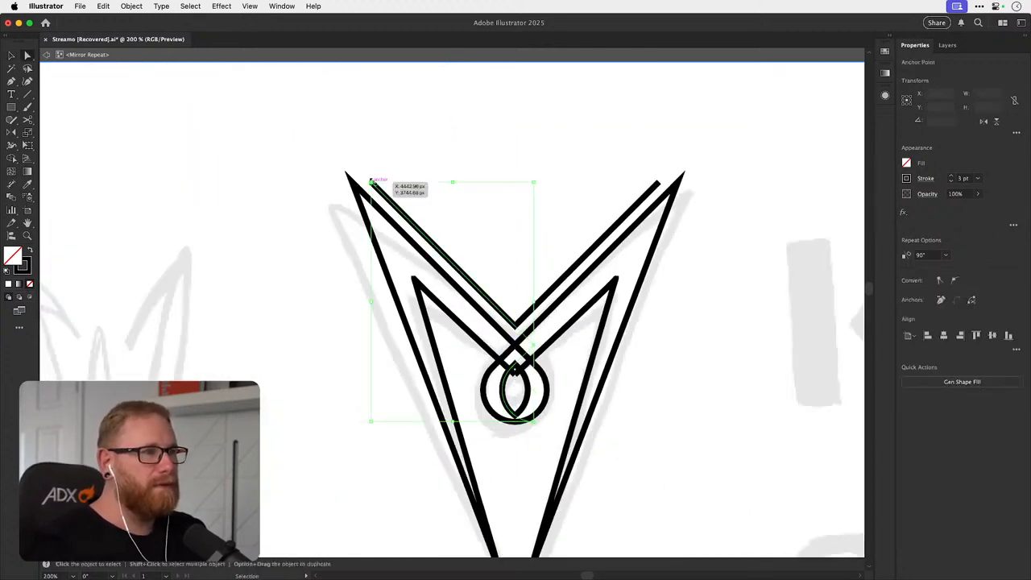
key("Delete")
- Move the duplicated hook 10 px left so it lies over the original teardrop and ends on the mirror axis
left_click(496, 308)
key("z")
left_click_drag(511, 386, 595, 386)
key("v")
left_click(501, 386)
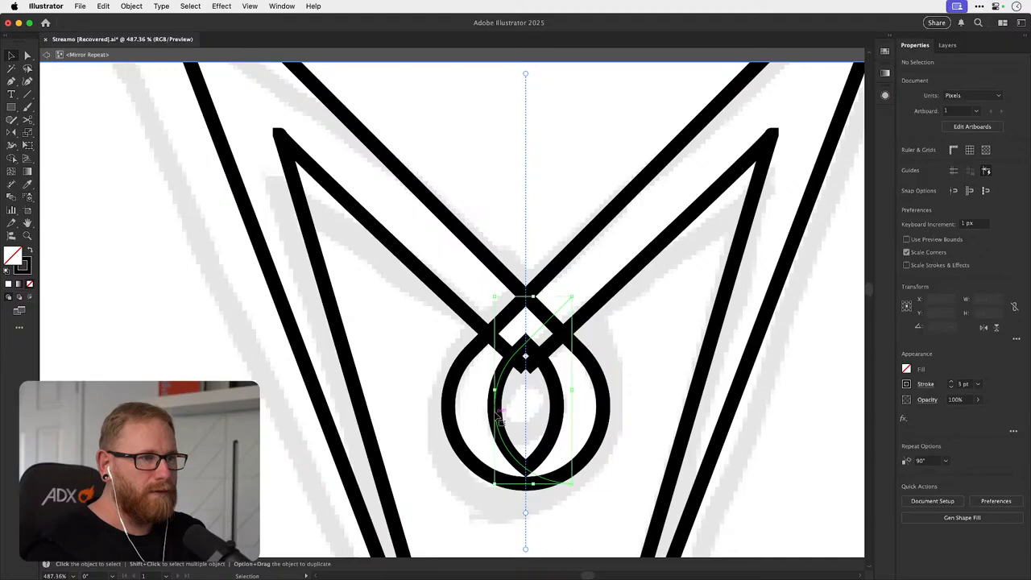
key("Delete")
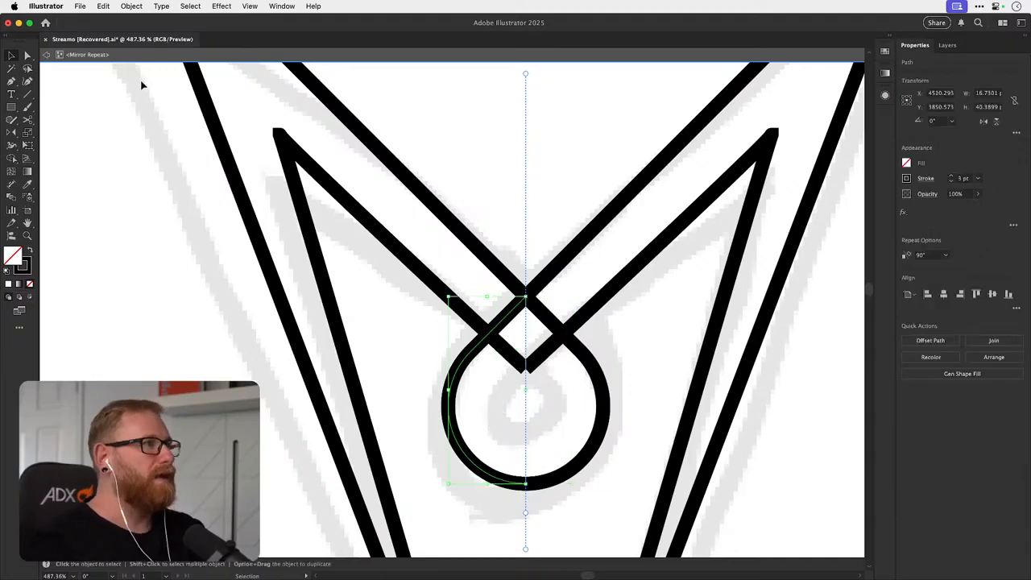
- Offset the duplicated hook's path by about -9.6 px to form an inner and outer contour
left_click(138, 10)
mouse_move(203, 311)
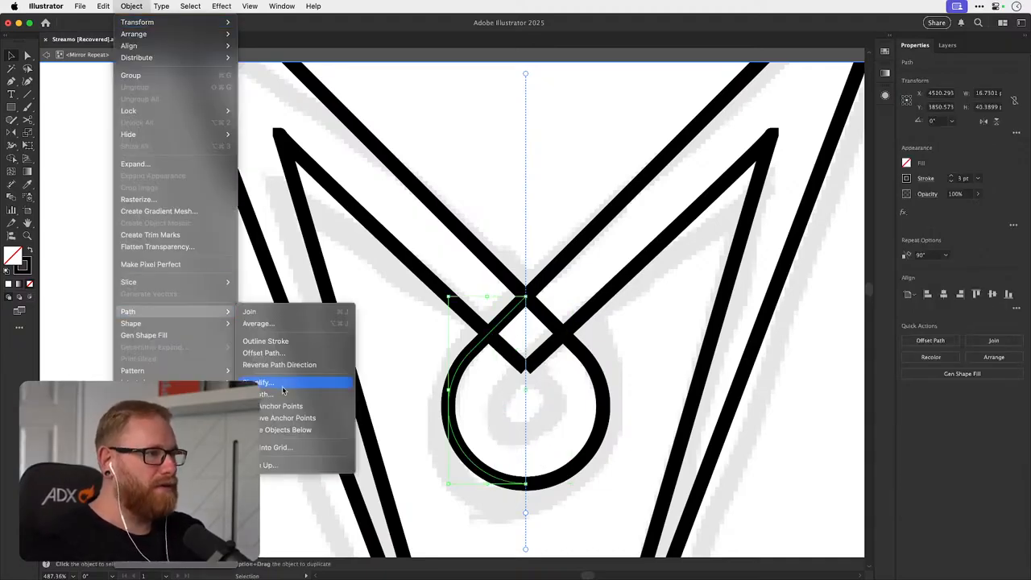
left_click(286, 356)
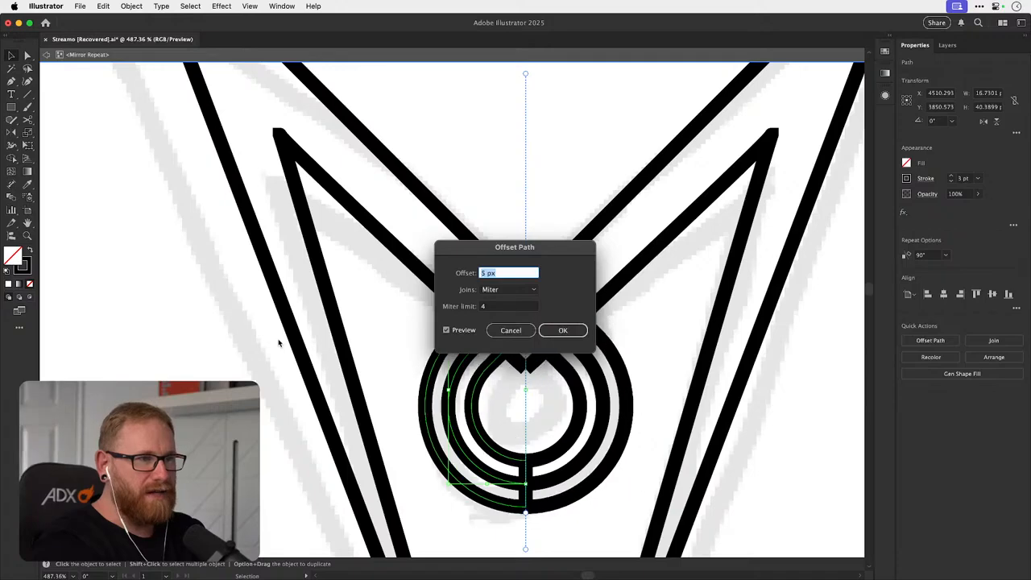
type("-9")
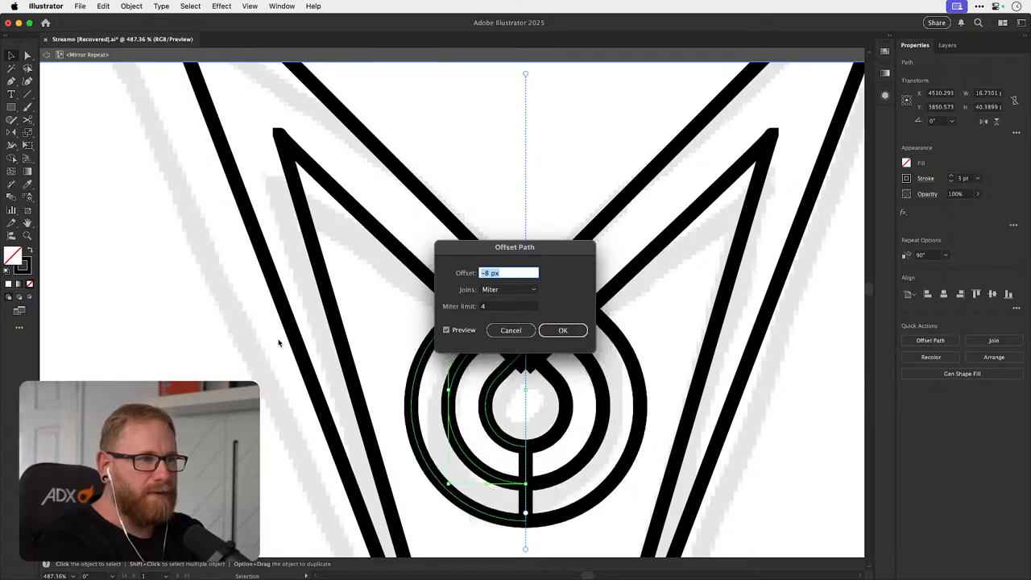
key("Down")
key("super+Up")
key("super+Up")
key("super+Up")
key("super+Up")
key("super+Up")
key("super+Up")
key("super+Up")
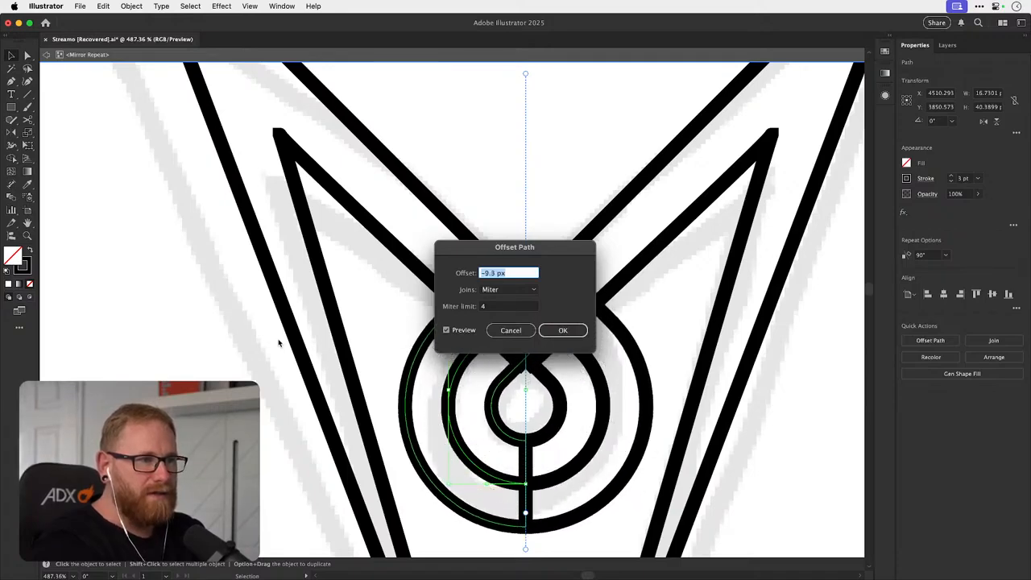
key("super+Down")
key("super+Down")
key("super+Down")
key("Return")
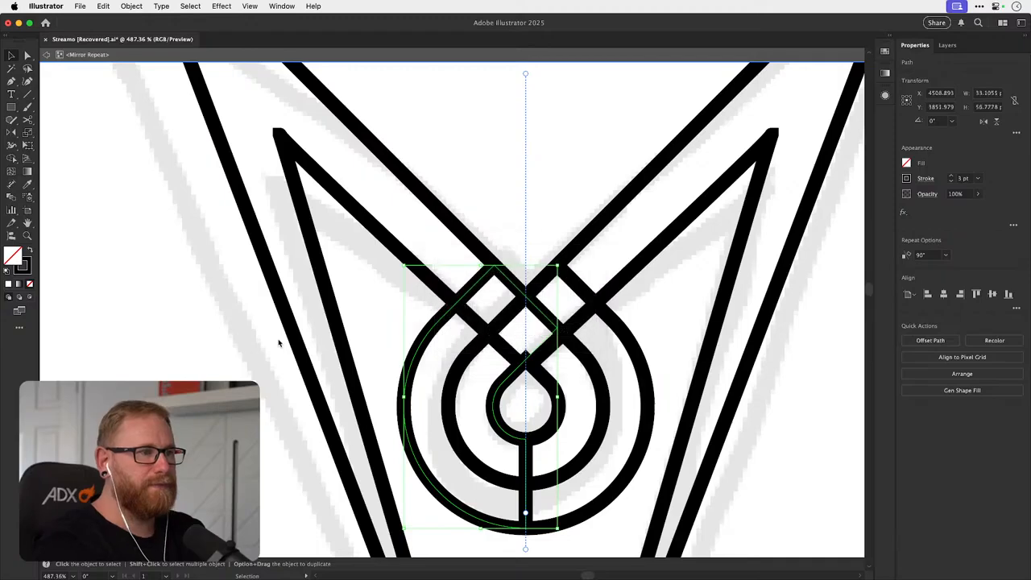
- Move the offset shape horizontally left until it is clear of the main mark, and deselect it
key("super+minus")
key("super+z")
key("shift+Left")
key("shift+Left")
key("shift+Left")
key("shift+Left")
key("shift+Left")
key("shift+Left")
key("shift+Left")
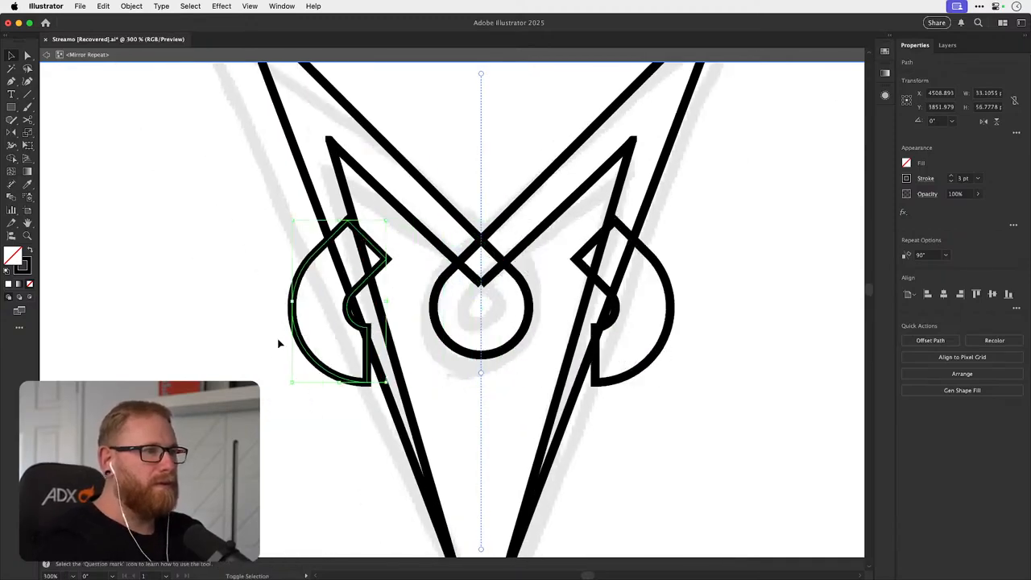
left_click(279, 344)
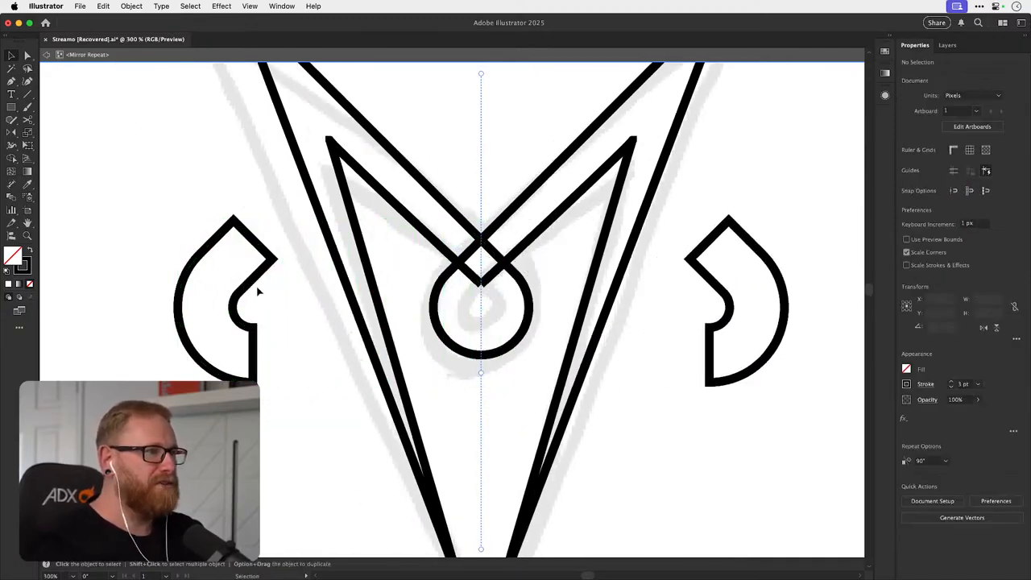
- Delete the offset shape's outer corner and lower curve anchors, leaving only the small inner hook
key("a")
left_click(233, 219)
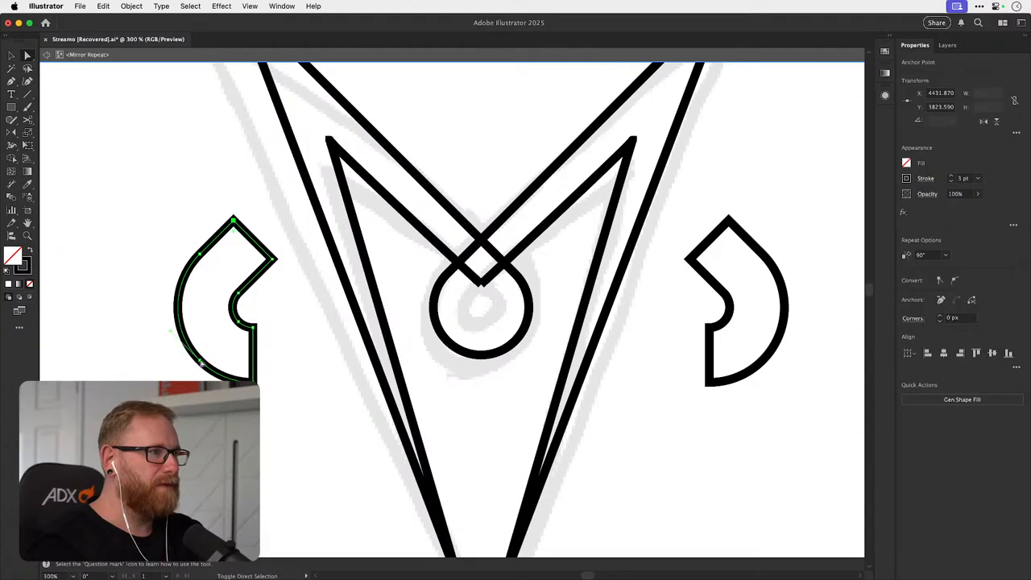
left_click(200, 359, "shift")
key("Delete")
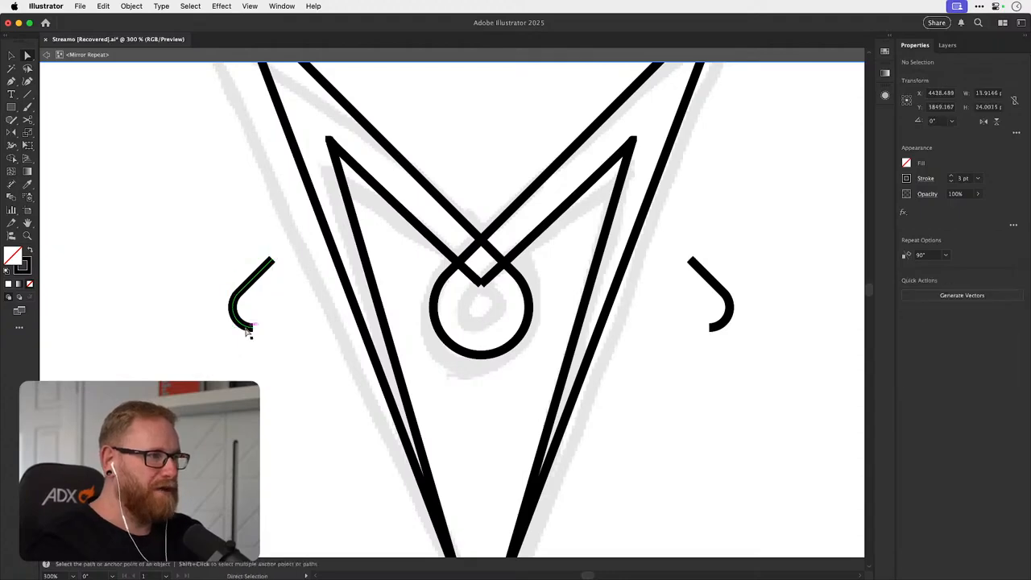
- Move the small hook horizontally back to the mirror axis so it forms a concentric teardrop inside the larger one
key("v")
left_click(242, 321)
left_click(242, 321)
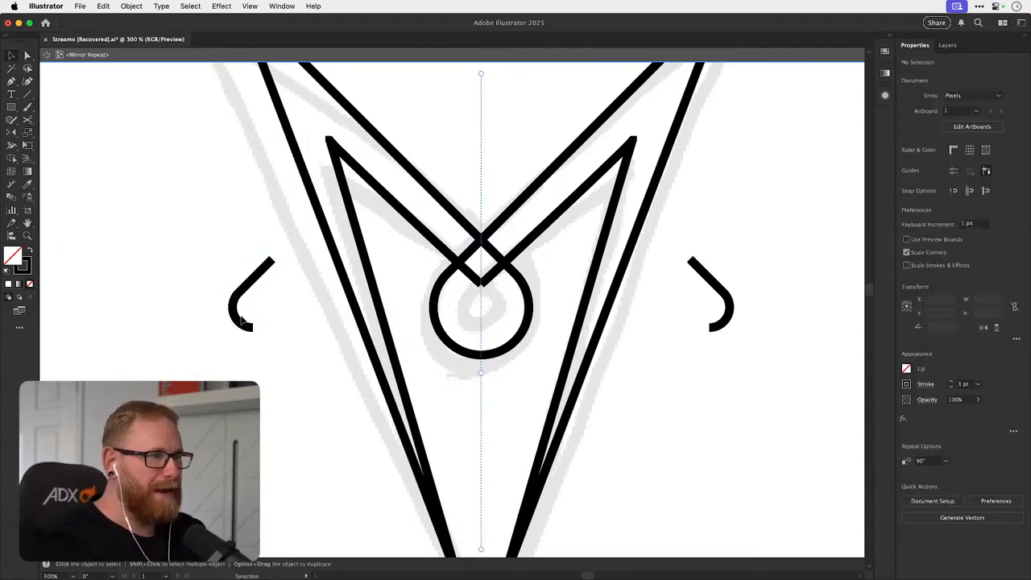
left_click_drag(201, 307, 261, 356)
key("shift+Right")
key("shift+Right")
key("shift+Right")
key("shift+Right")
key("shift+Right")
key("shift+Right")
key("shift+Right")
key("shift+Right")
key("shift+Right")
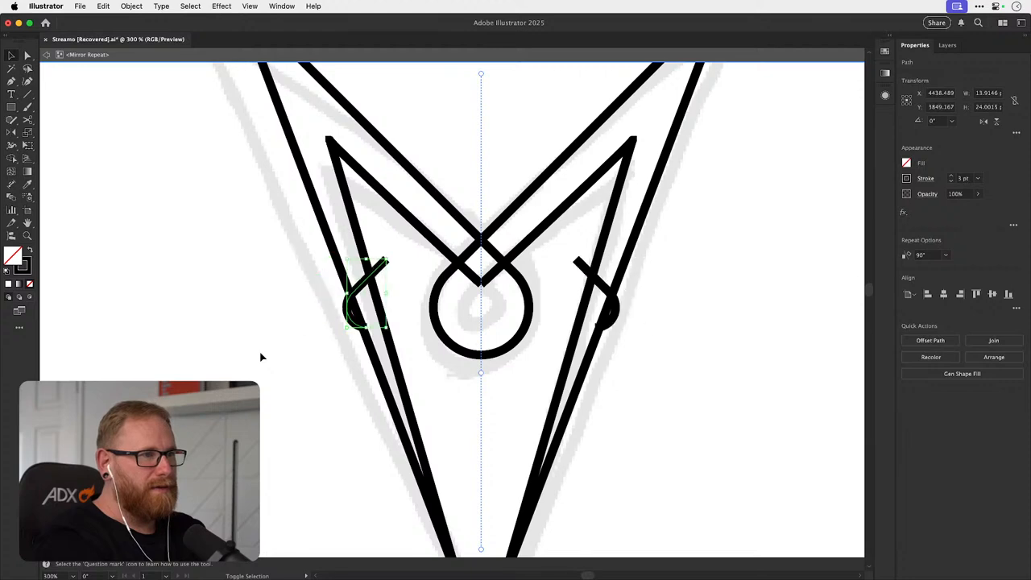
left_click(260, 357)
left_click_drag(531, 326, 485, 346)
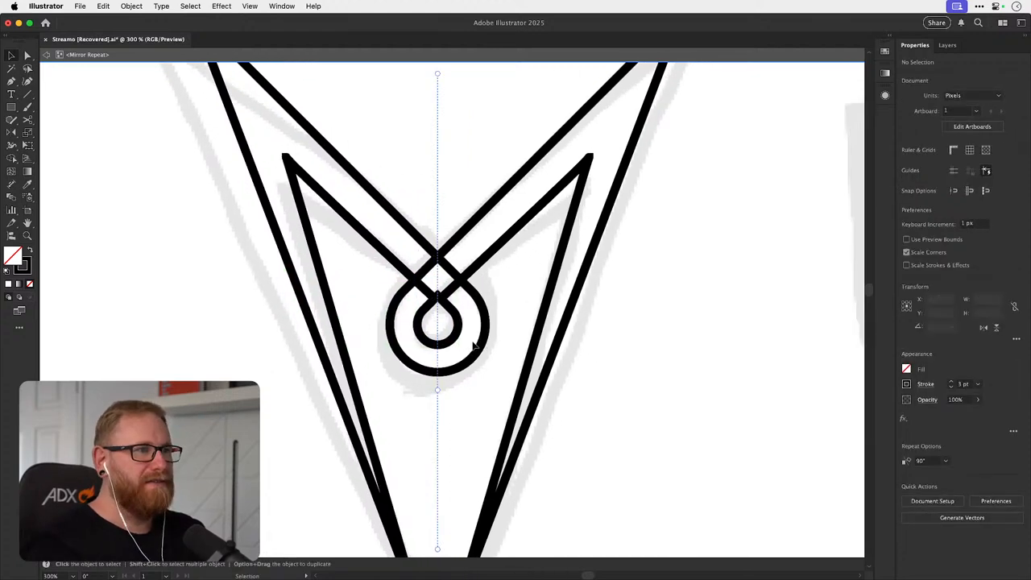
left_click_drag(441, 320, 595, 319)
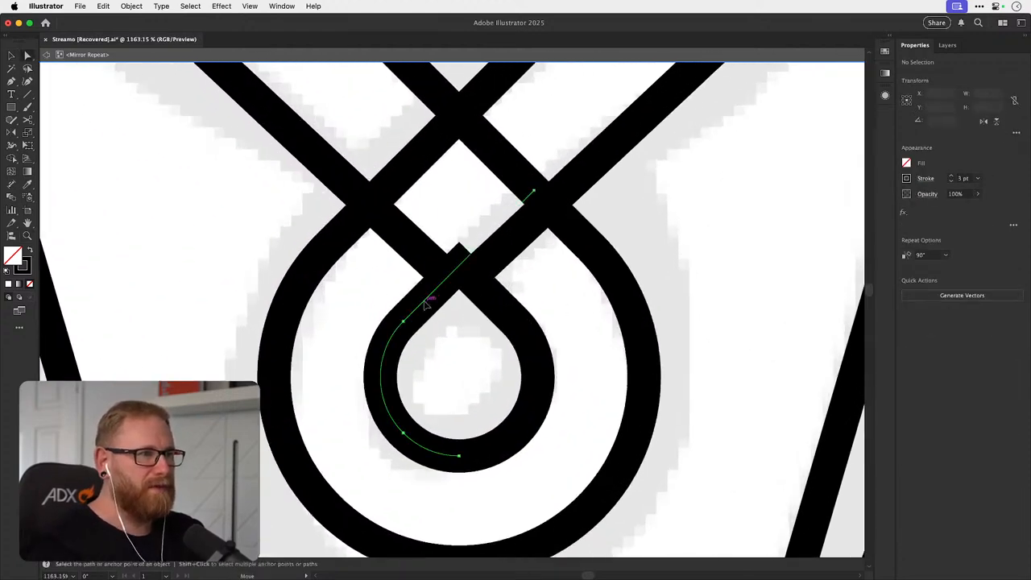
- Try to reshape the small inner hook from its overlong upper end, and undo the change
left_click(427, 301)
key("v")
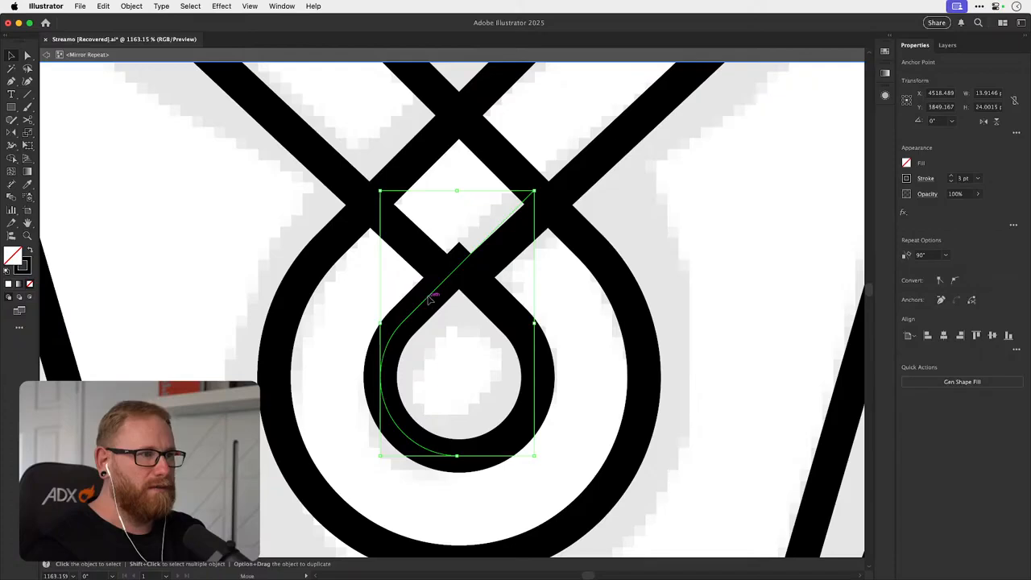
left_click_drag(429, 300, 424, 333)
key("a")
key("super+shift+a")
key("v")
left_click_drag(536, 192, 518, 217)
key("super+z")
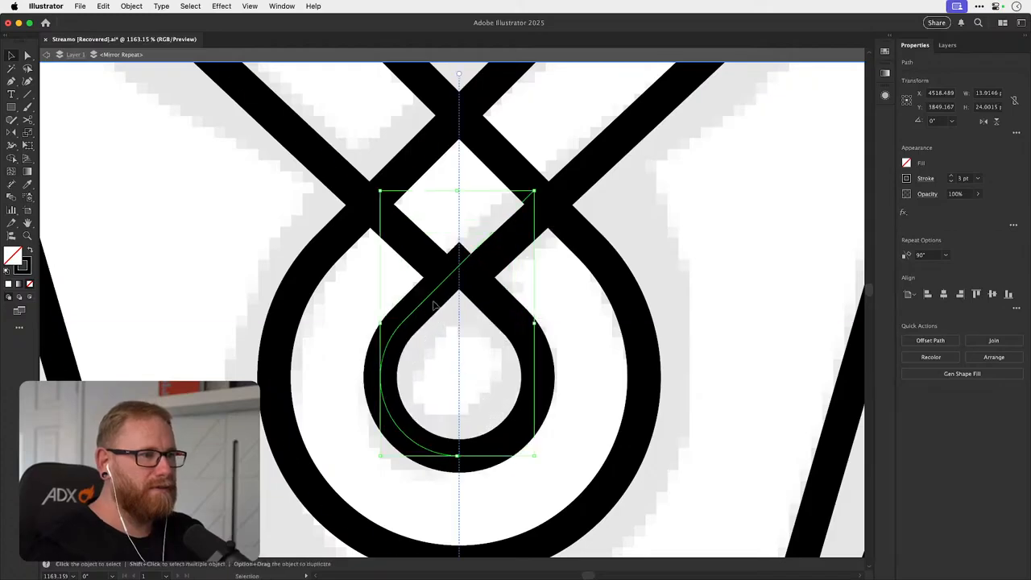
key("a")
key("super+shift+a")
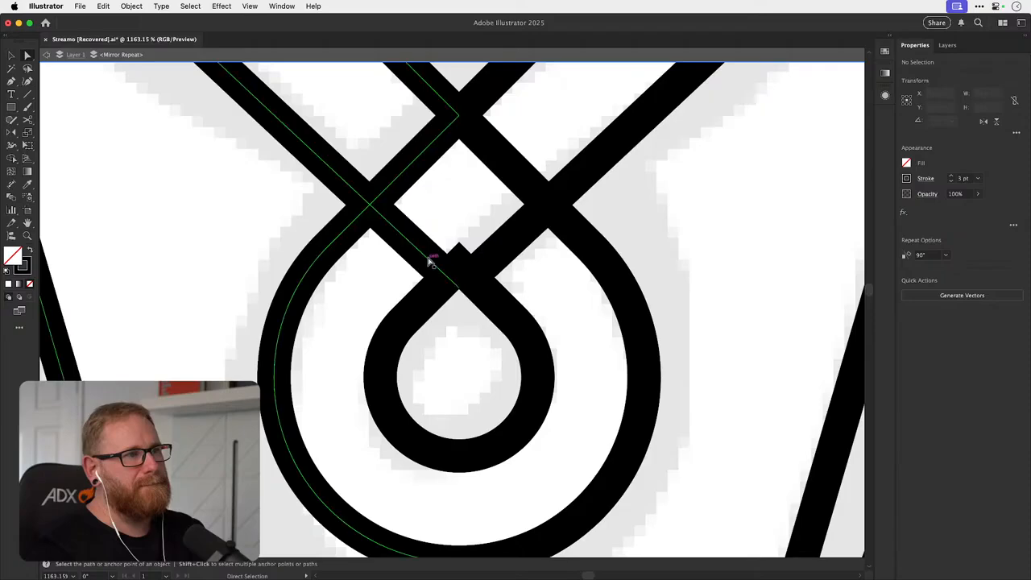
- Try raising only the inner diagonal's end anchor on the mirror axis by about 2 px
left_click(430, 257)
left_click_drag(459, 285, 457, 263)
key("super+minus")
key("super+minus")
key("super+minus")
key("super+minus")
key("super+minus")
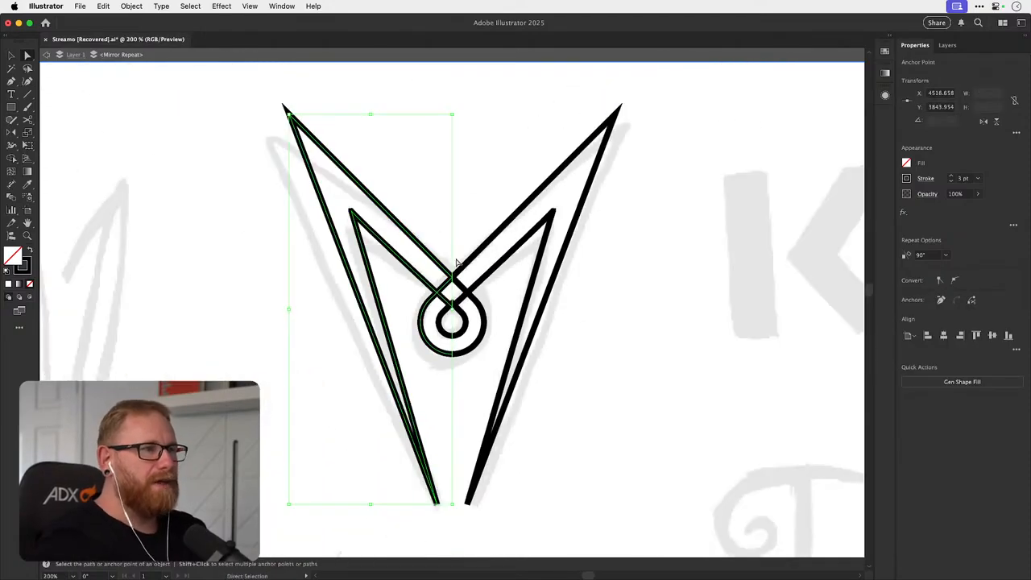
key("super+shift+a")
- Move the inner diagonal's end anchor on the mirror axis and its upper tip anchor up together by about 2 px
key("z")
left_click_drag(453, 316, 527, 317)
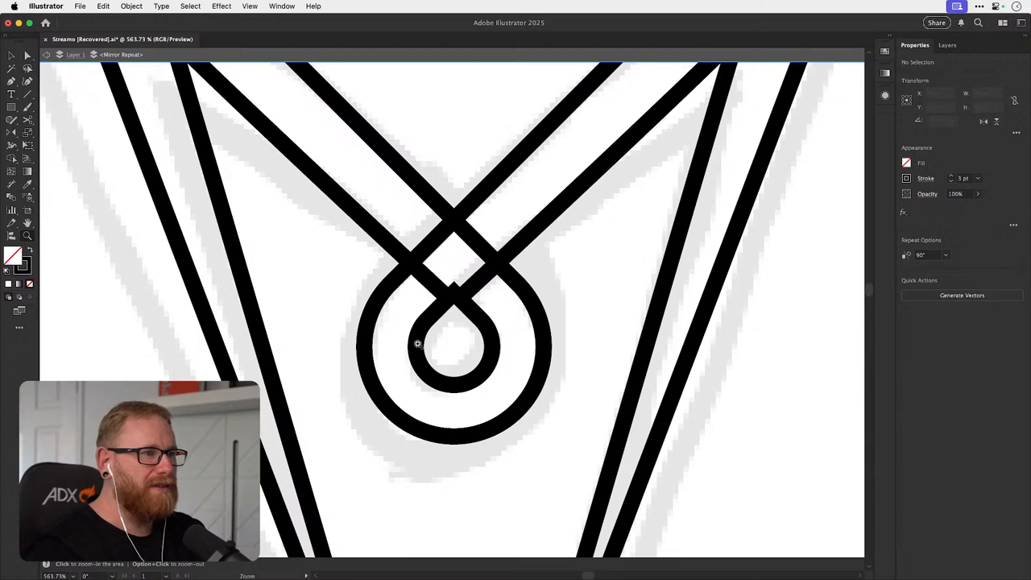
key("a")
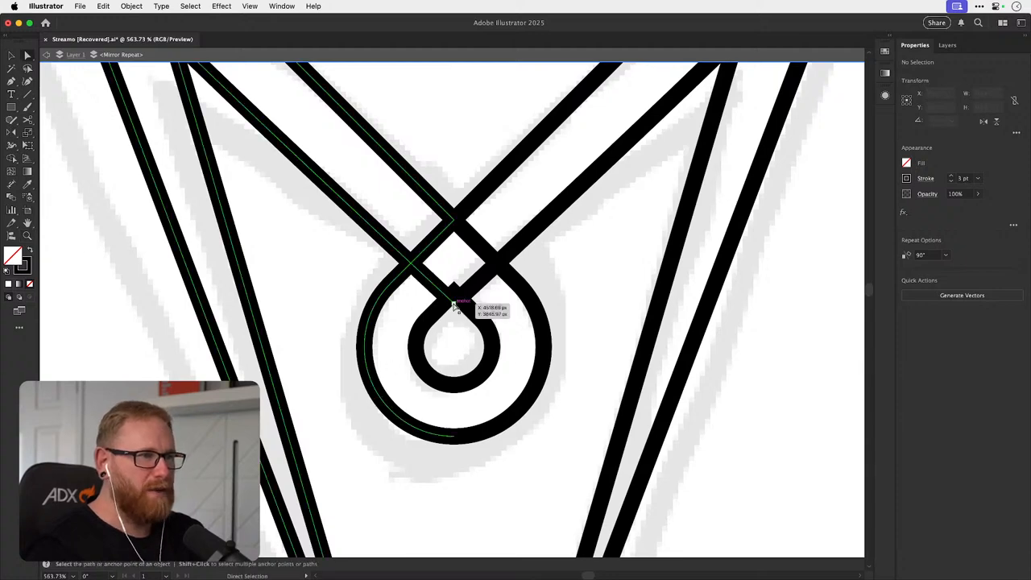
left_click(456, 298)
left_click_drag(328, 234, 455, 506)
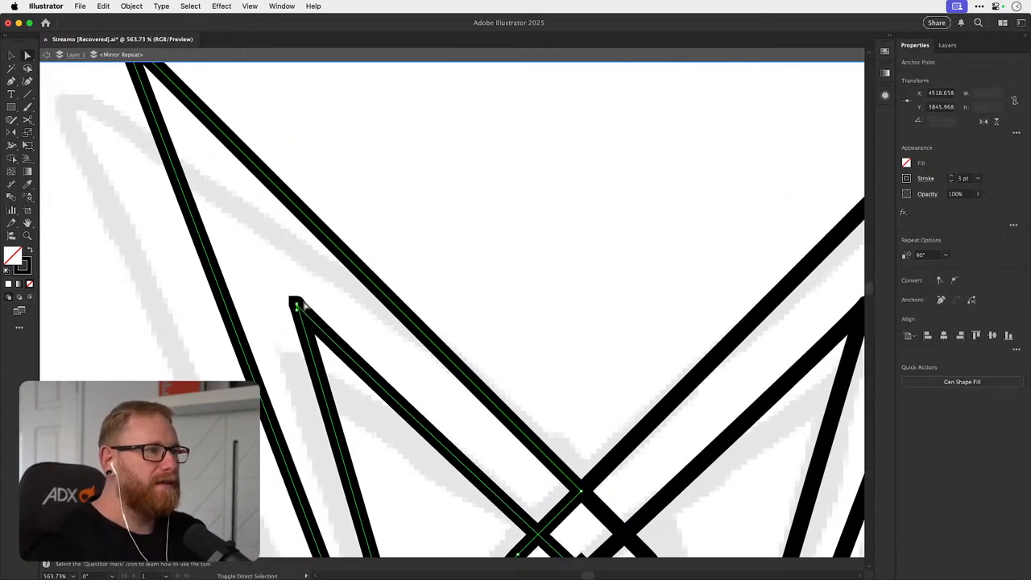
left_click(297, 306, "shift")
left_click_drag(297, 304, 281, 212)
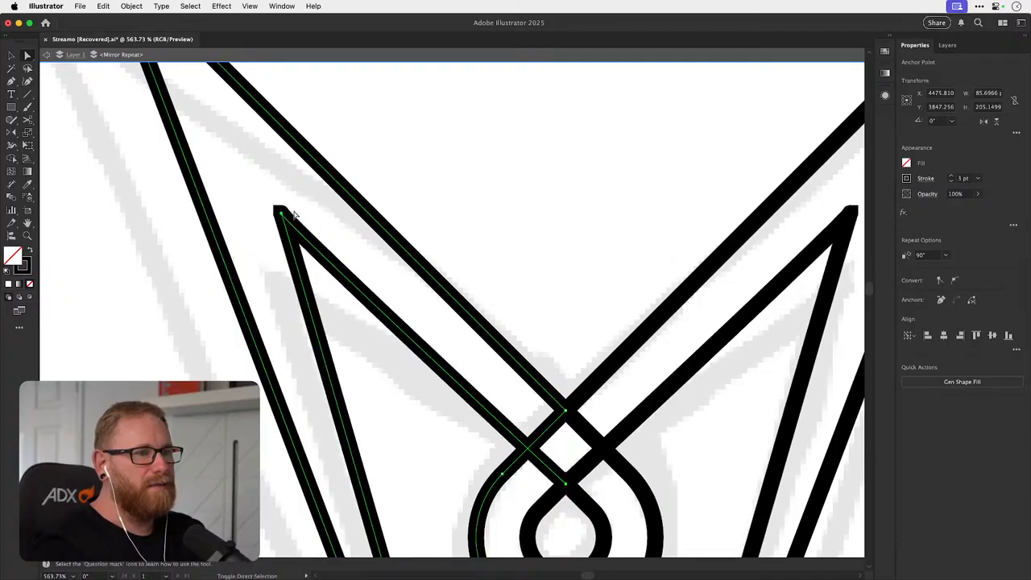
key("super+minus")
key("super+minus")
key("super+minus")
key("super+minus")
- Deselect the artwork and leave the mirror repeat's isolation mode
key("v")
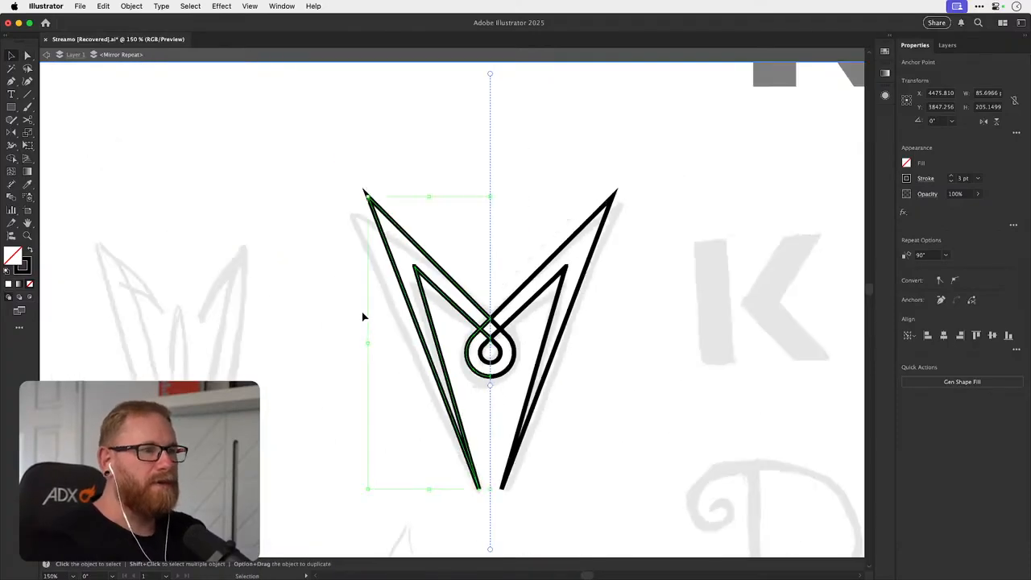
left_click(343, 370)
left_click_drag(378, 357, 344, 334)
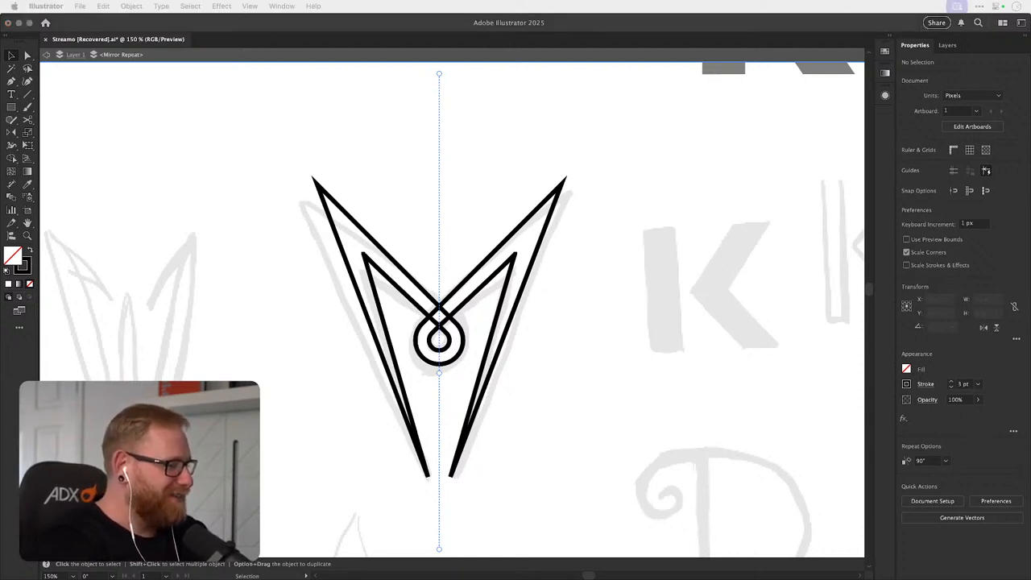
left_click(276, 273)
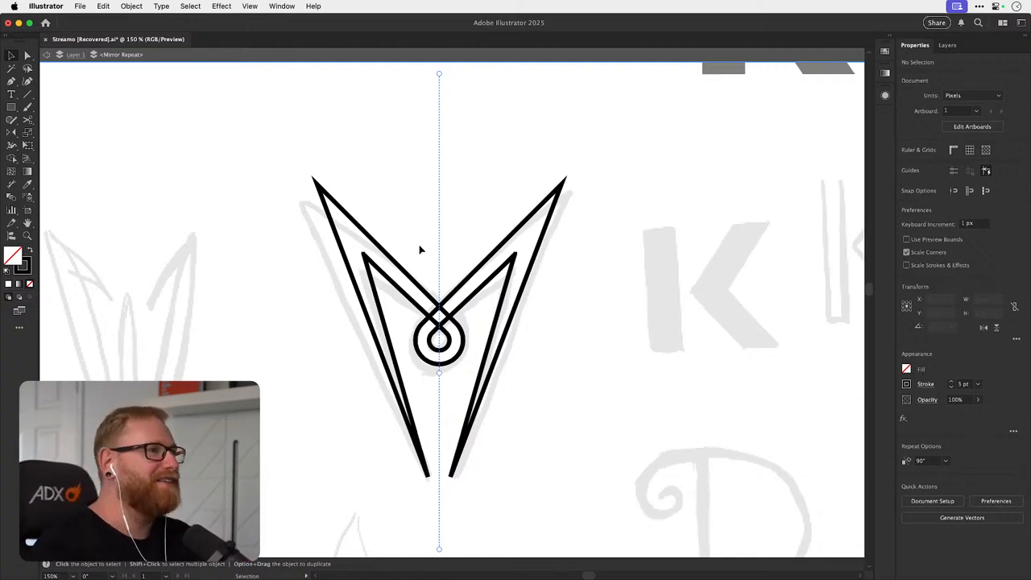
double_click(229, 131)
left_click_drag(423, 377, 397, 353)
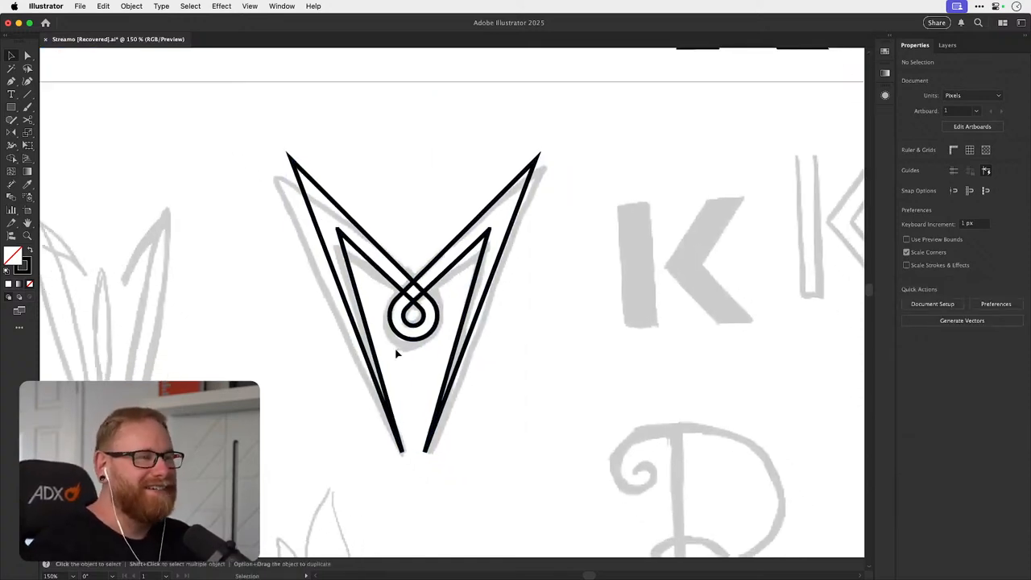
- Select the finished mirrored mark in its original position and save the document
left_click_drag(438, 285, 465, 296)
key("super+z")
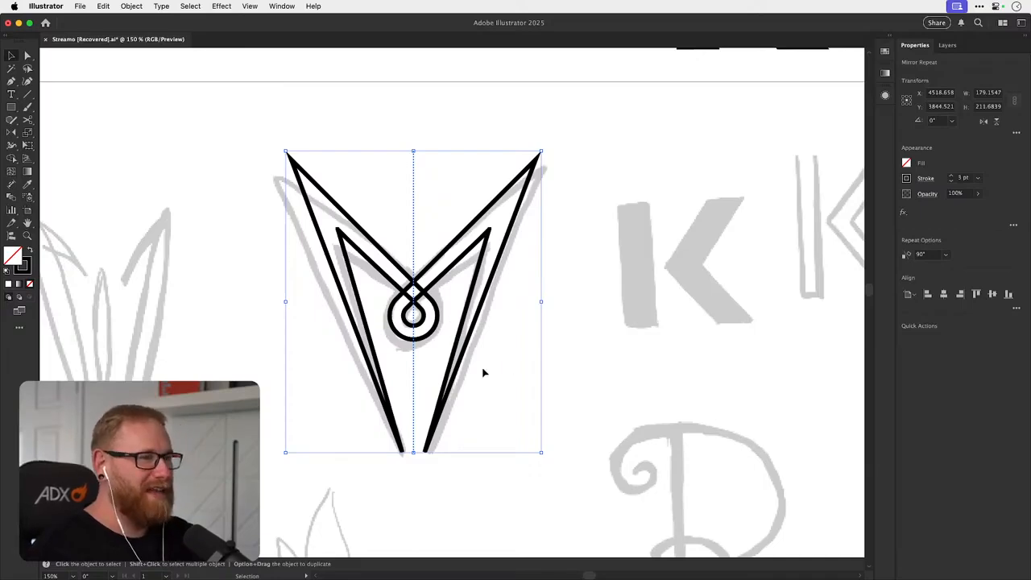
key("super+s")
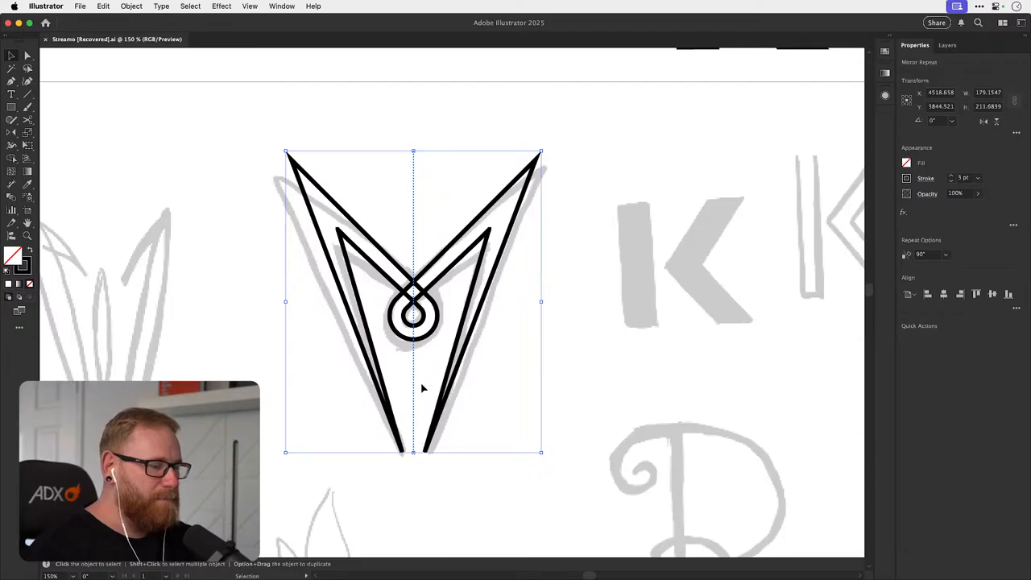
- Duplicate the mirrored mark straight up by about 590 px into the blank area above the sketches
left_click_drag(439, 358, 429, 403)
scroll(399, 361, "up", 3)
left_click_drag(393, 333, 384, 328)
key("super+z")
scroll(400, 354, "down", 10)
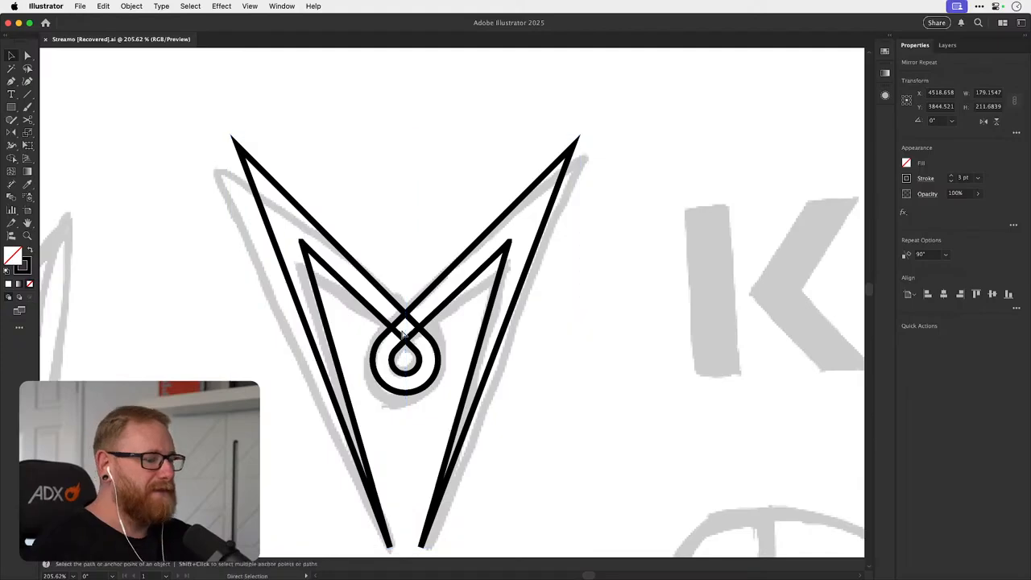
left_click_drag(429, 305, 436, 208)
scroll(430, 193, "up", 8)
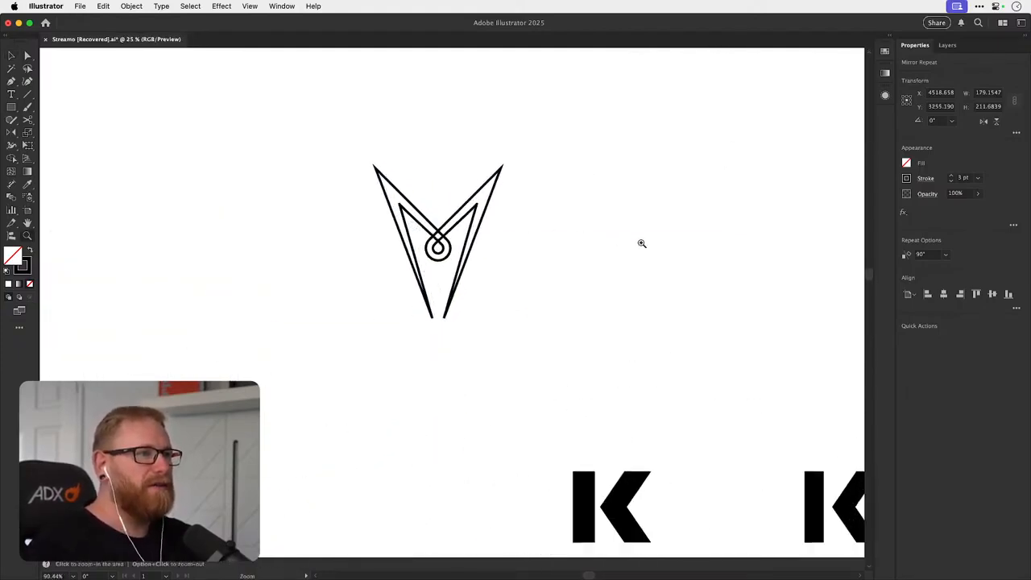
- Try swapping the duplicate's fill and stroke to preview it as a solid shape, and undo the swap
key("shift+x")
left_click(620, 271)
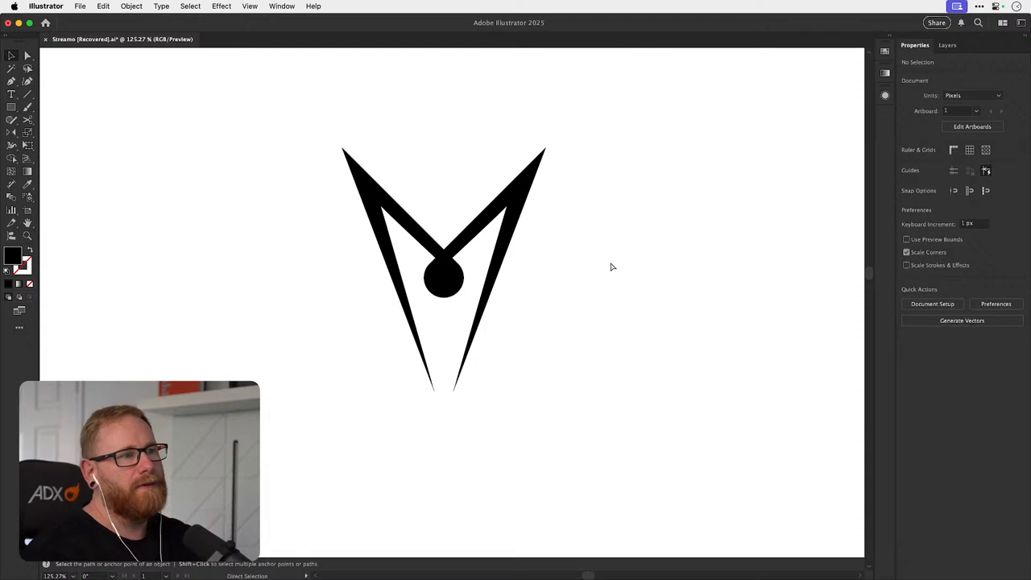
key("super+z")
- Select the duplicated mark and reduce its stroke weight to 1 pt
left_click(460, 279)
key("z")
mouse_move(449, 279)
left_mouse_down()
mouse_move(476, 295)
mouse_move(460, 293)
left_mouse_up()
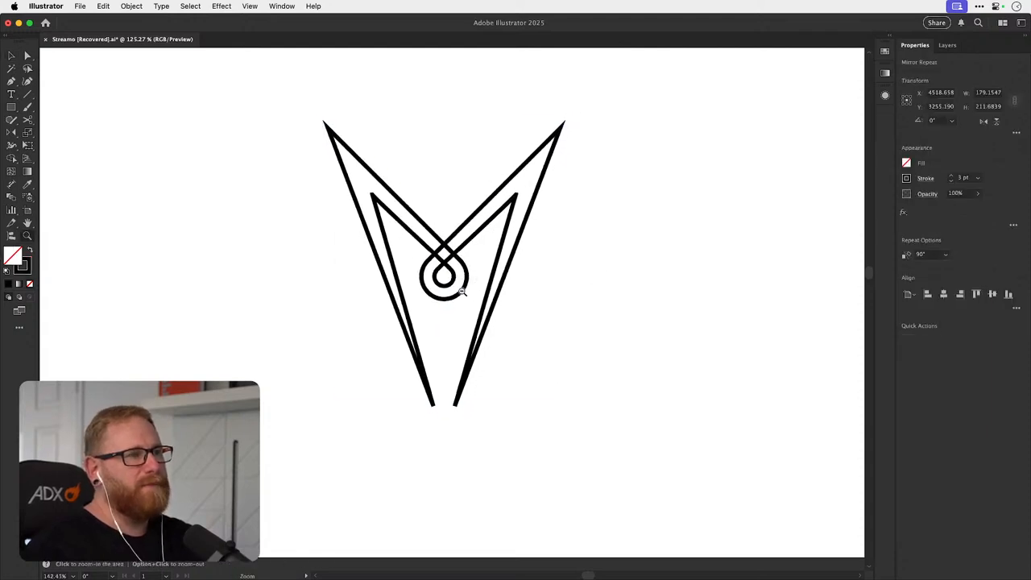
key("a")
left_click(442, 390)
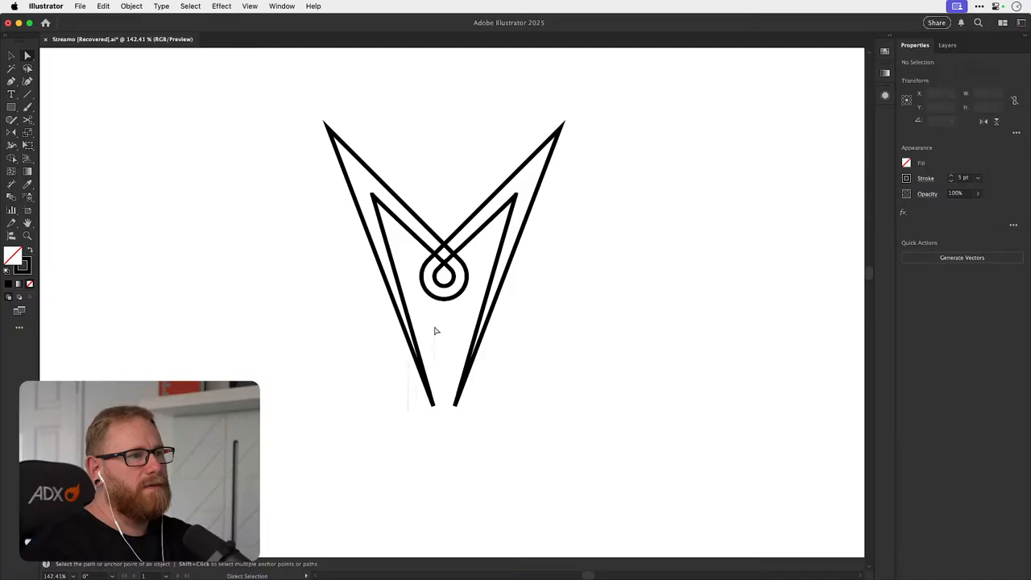
key("v")
left_click_drag(434, 300, 419, 345)
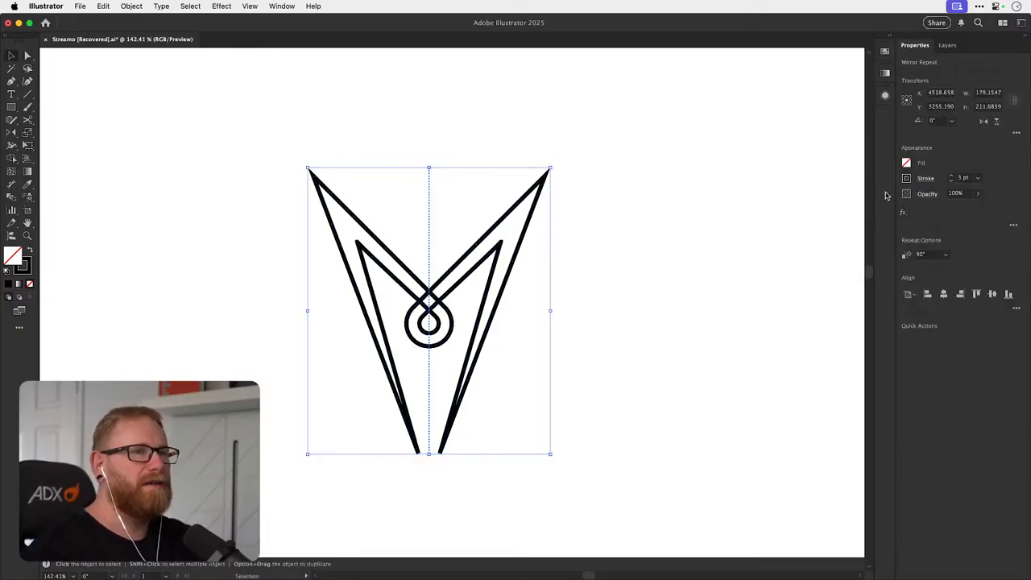
left_click(950, 182)
left_click(950, 182)
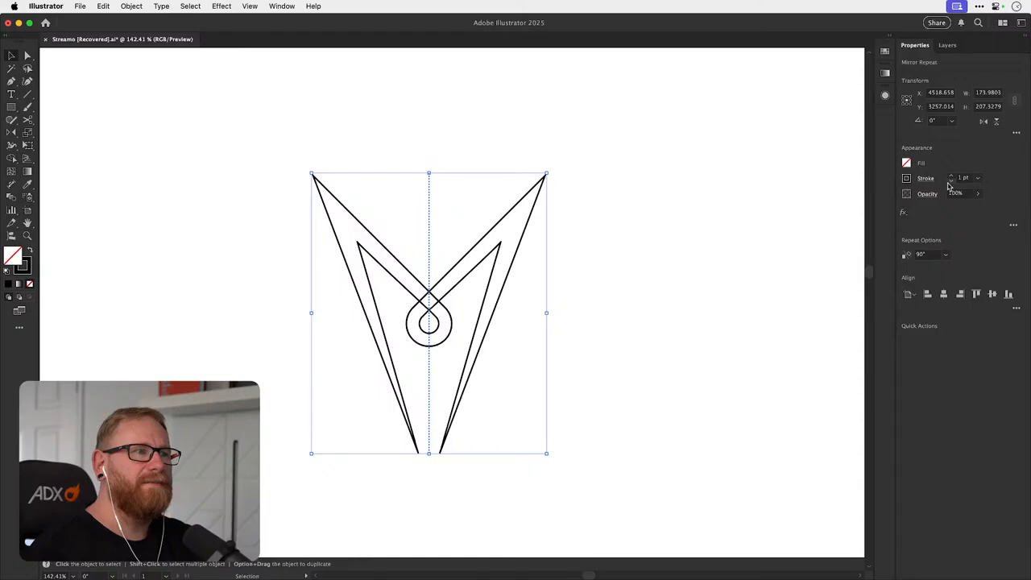
- Increase the duplicated mark's stroke weight stepwise past 6 pt to test a heavier look
left_click(951, 175)
left_click(950, 175)
left_click(950, 175)
left_click(950, 175)
left_click(950, 175)
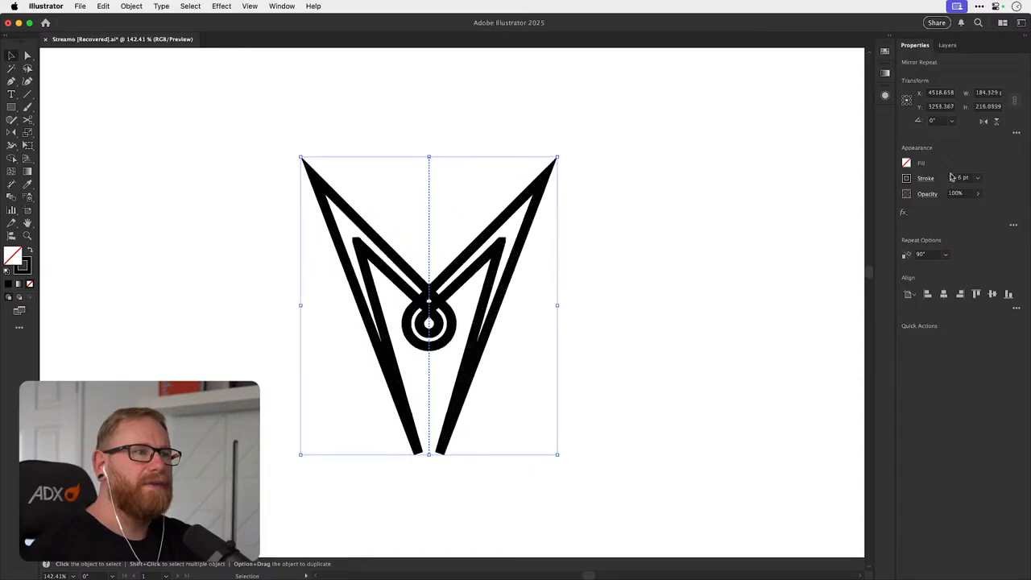
left_click(950, 175)
- Reduce the duplicated mark's stroke weight to 2 pt and deselect it
left_click(952, 183)
left_click(952, 183)
left_click(952, 184)
left_click(952, 184)
left_click(952, 184)
left_click(951, 184)
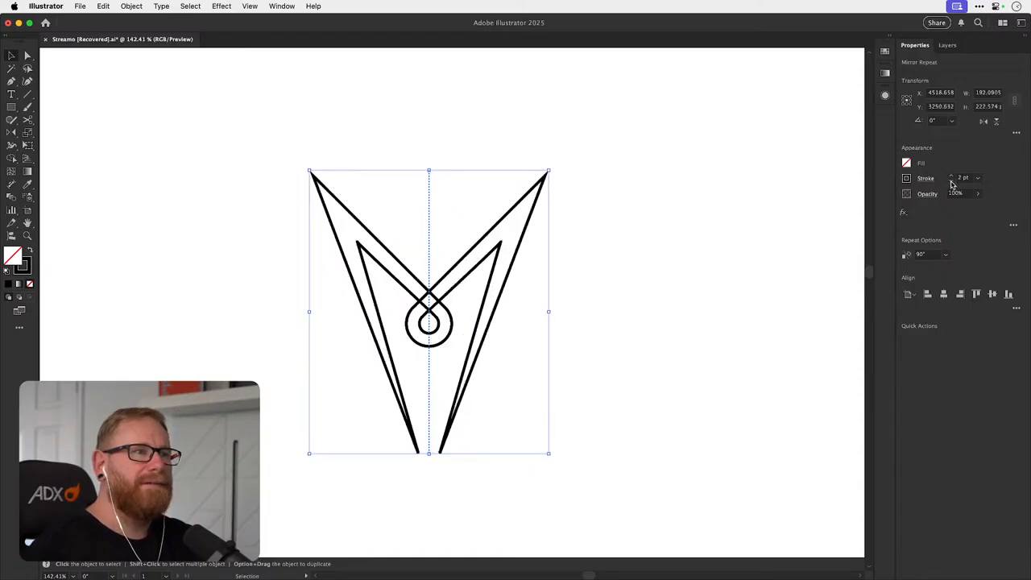
left_click(628, 269)
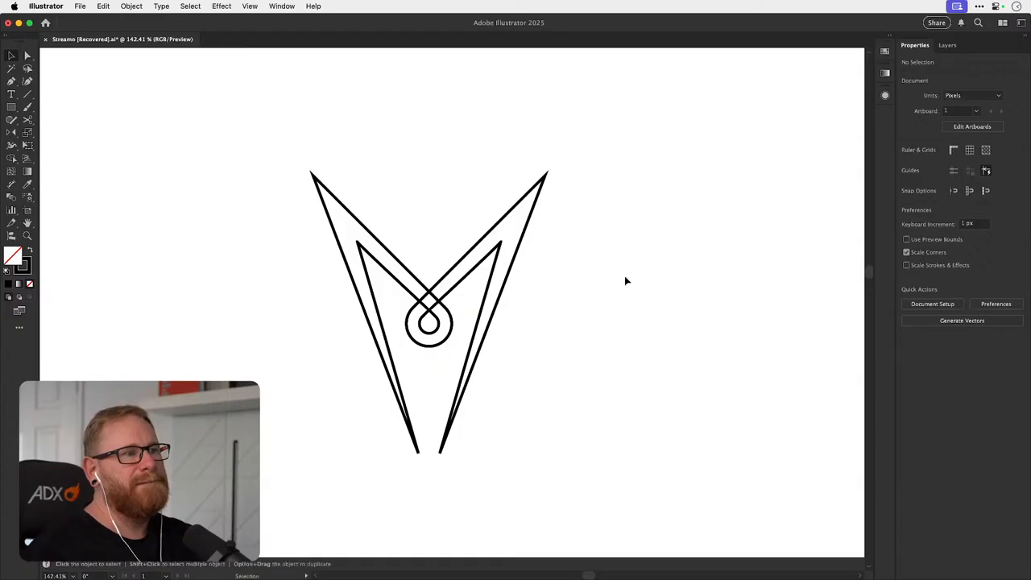
- Compare the thinner duplicate with the original mark, and undo the stroke weight changes back to 3 pt
key("super+z")
left_click(629, 282)
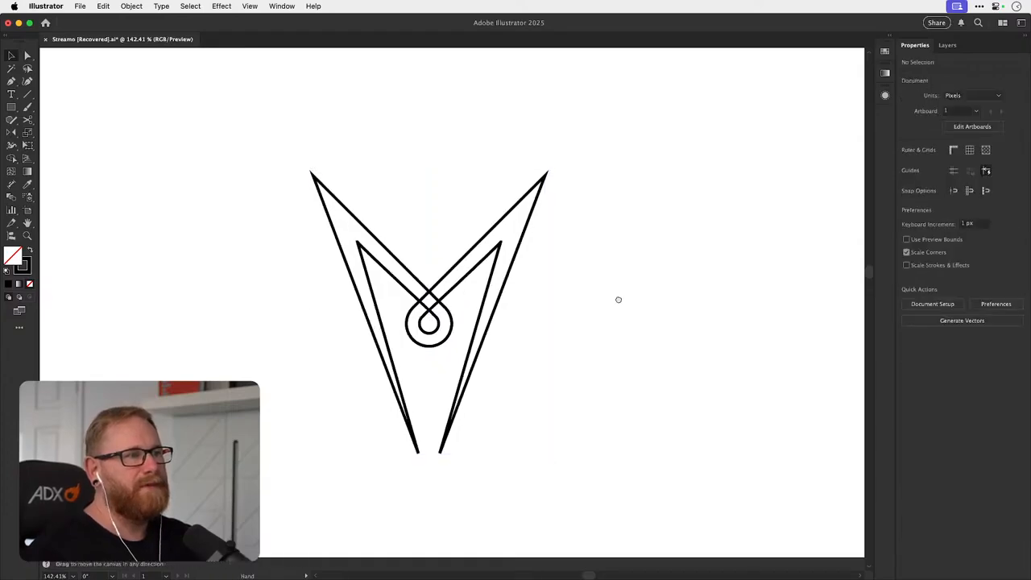
scroll(612, 297, "up", 4)
key("super+minus")
key("super+minus")
key("super+minus")
key("super+minus")
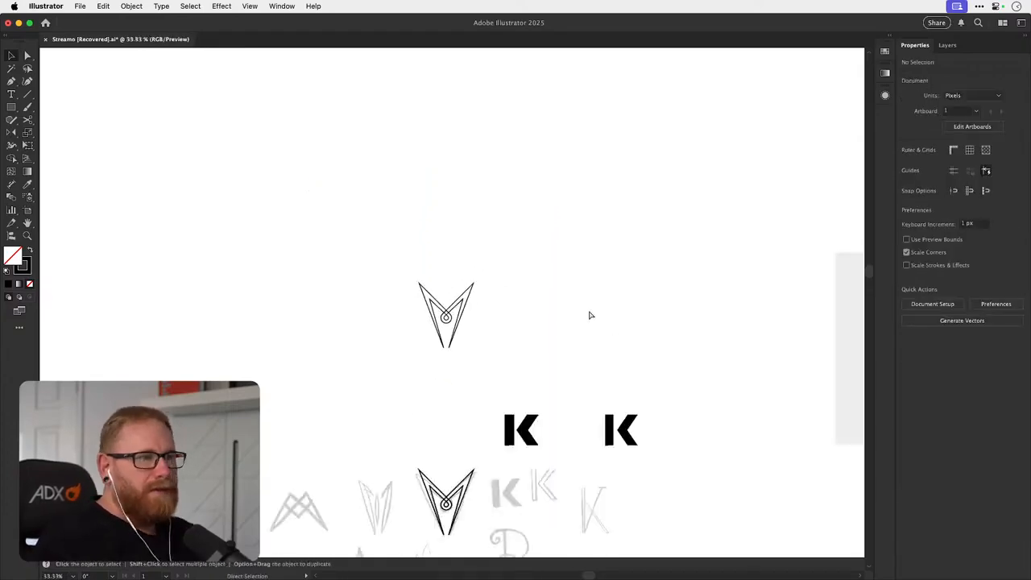
key("super+z")
key("super+equal")
key("super+equal")
key("super+equal")
key("super+equal")
key("super+equal")
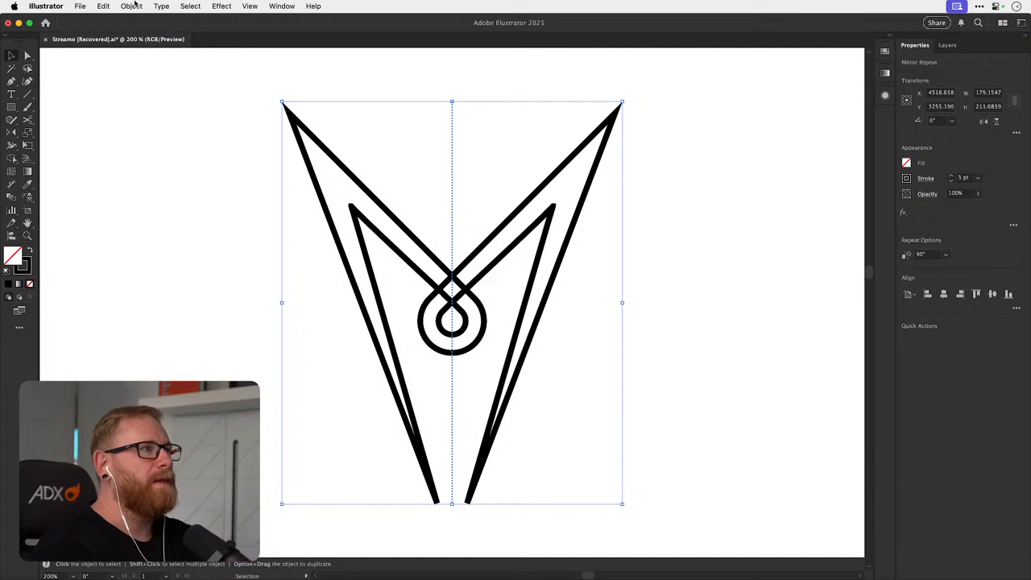
- Expand the duplicated mirror repeat with Object and Fill enabled
left_click(133, 5)
left_click(149, 166)
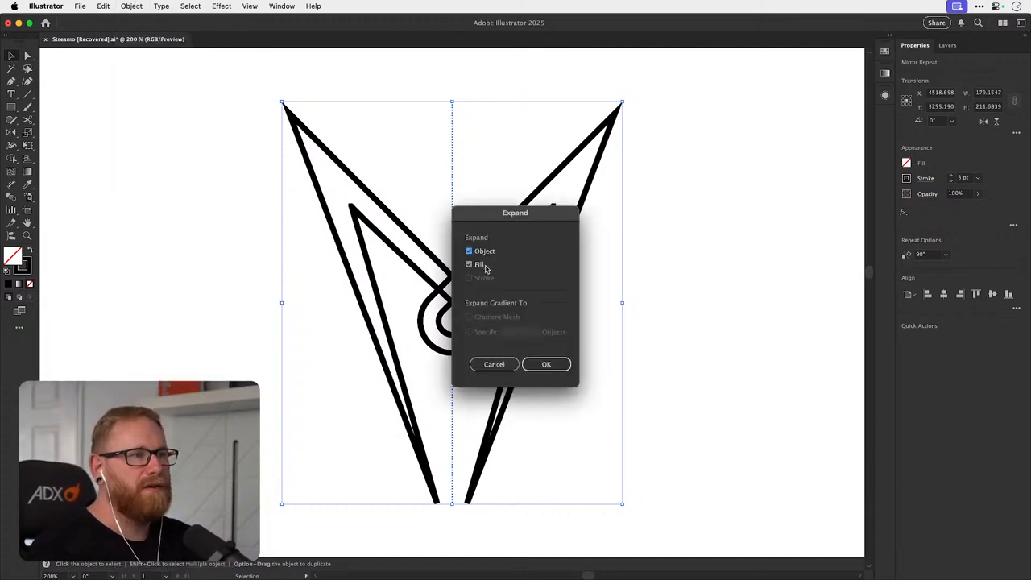
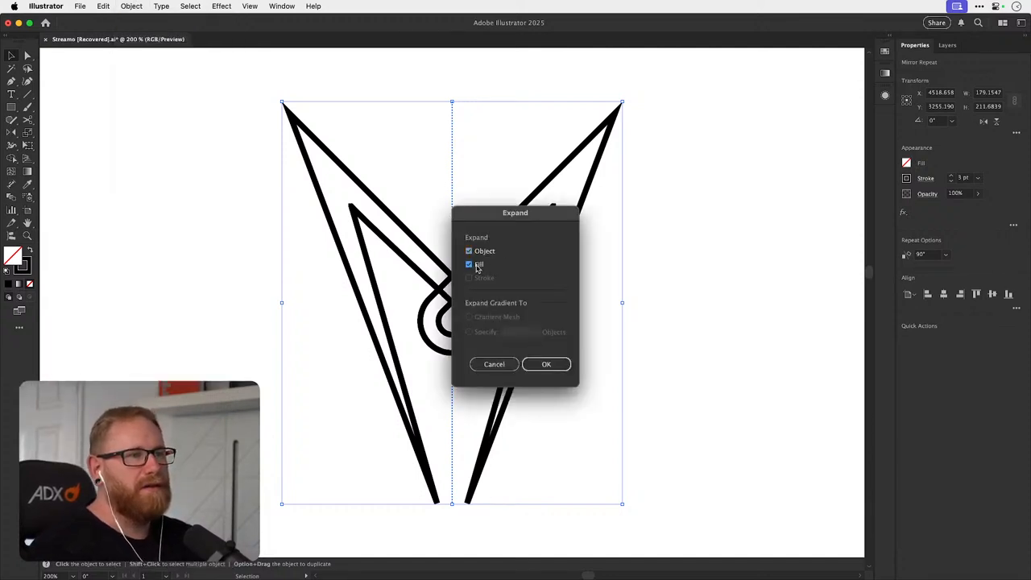
left_click(539, 366)
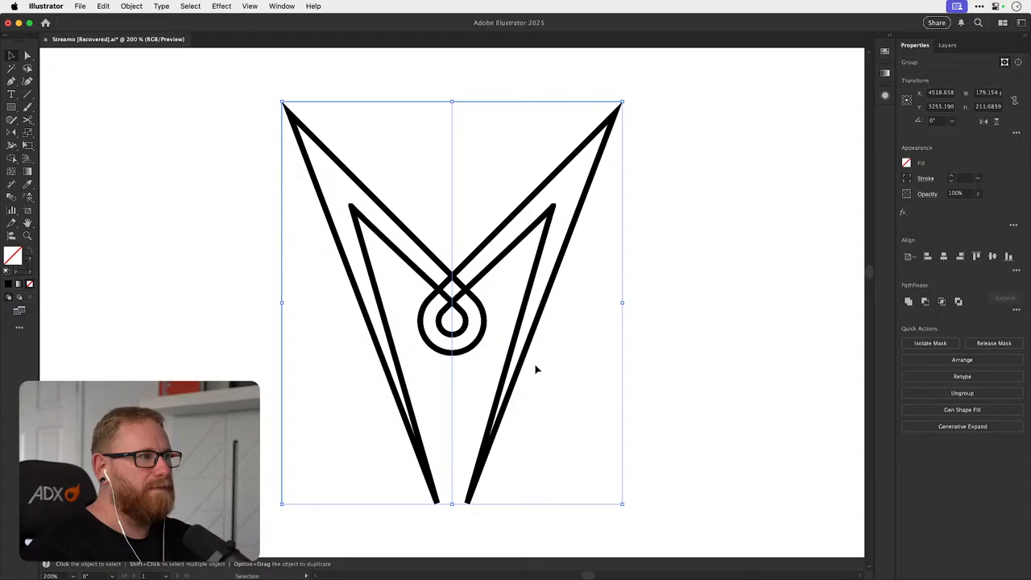
- Select the stroked path group inside the expanded mark and briefly try the Shape Builder tool on it
key("a")
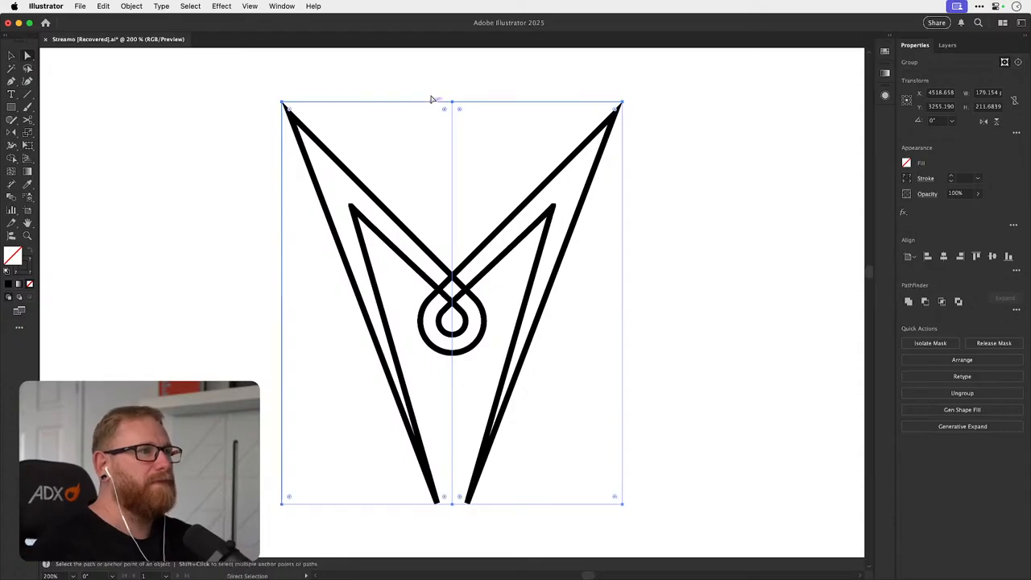
left_click(469, 125)
key("v")
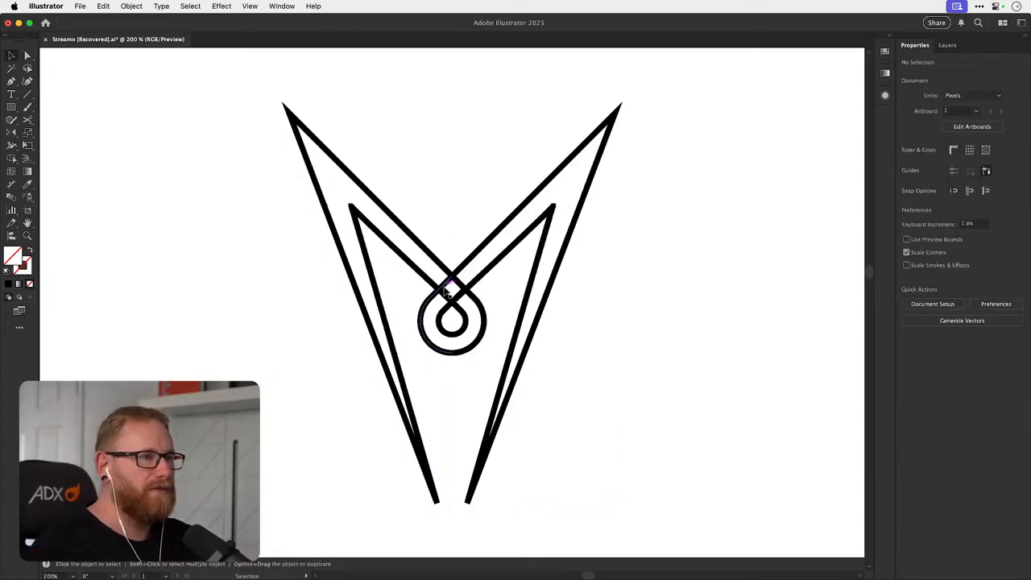
left_click(446, 291)
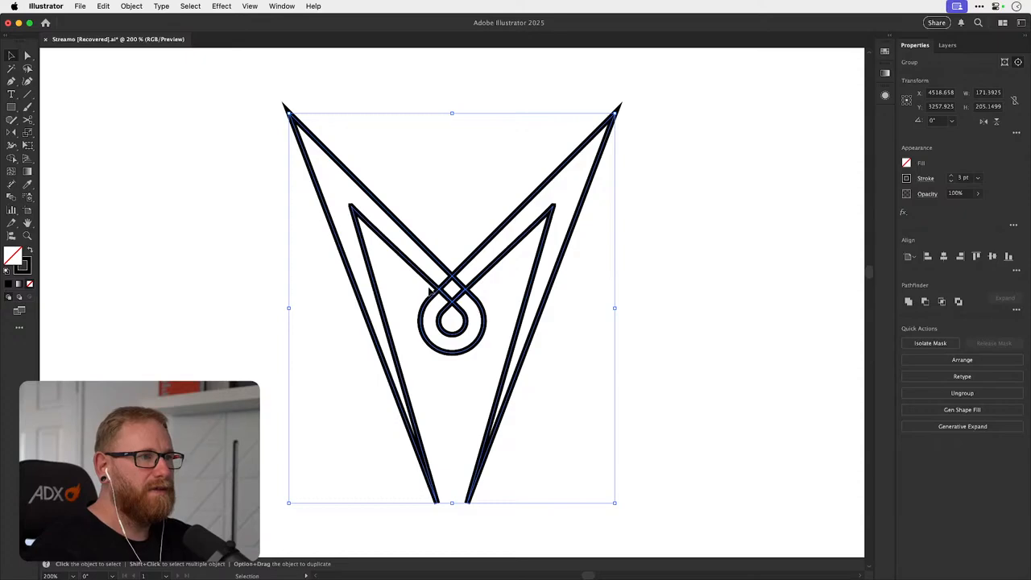
key("shift+m")
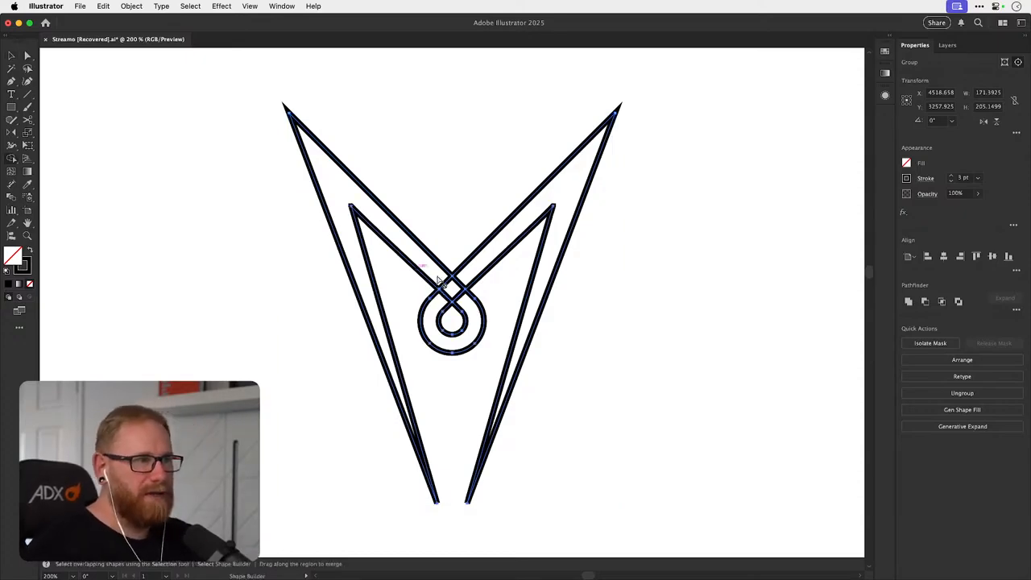
key("v")
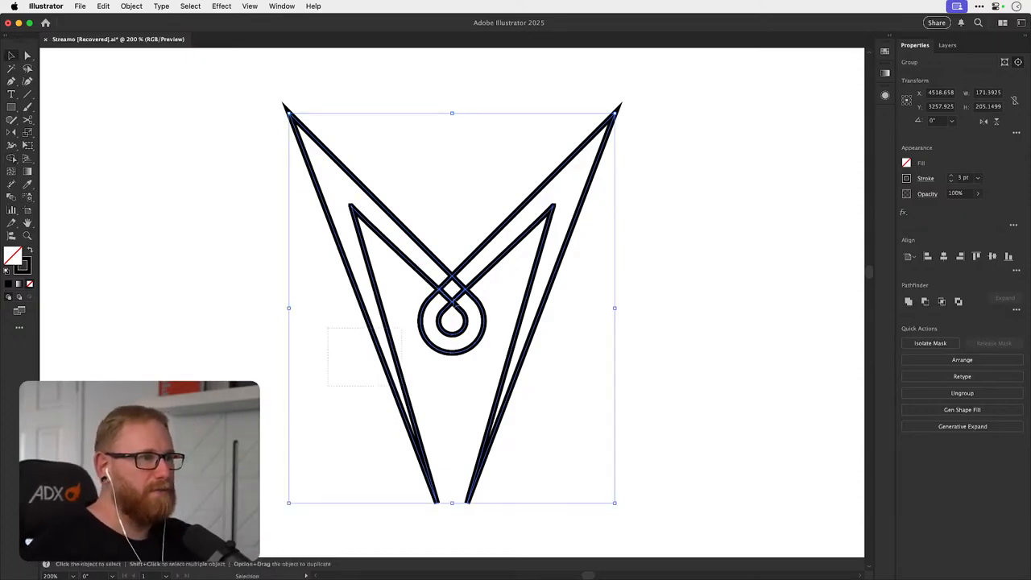
- Ungroup the duplicated mark's stroked paths and try the Shape Builder tool on the central overlap
key("shift+m")
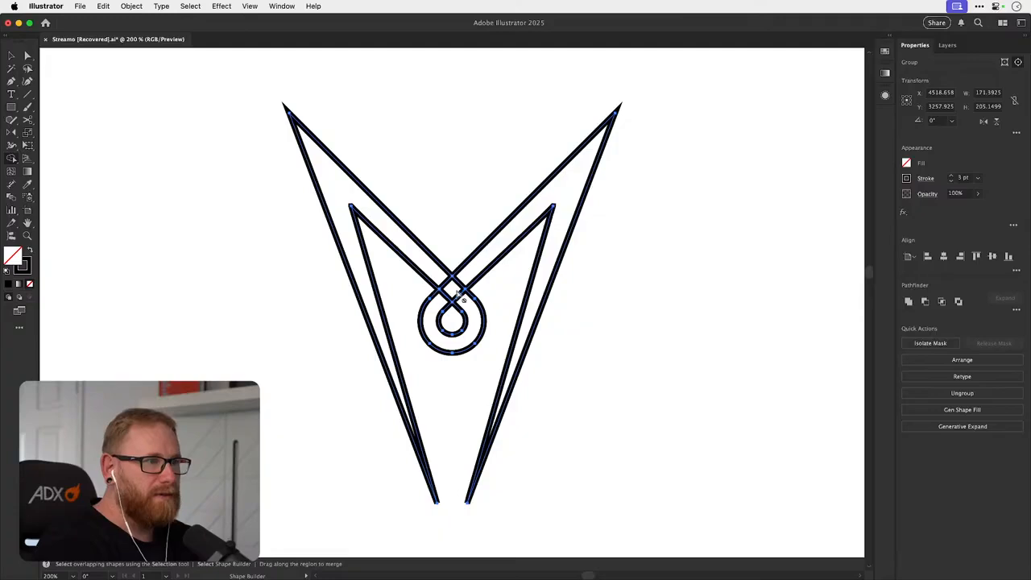
key("v")
key("super+shift+g")
key("shift+m")
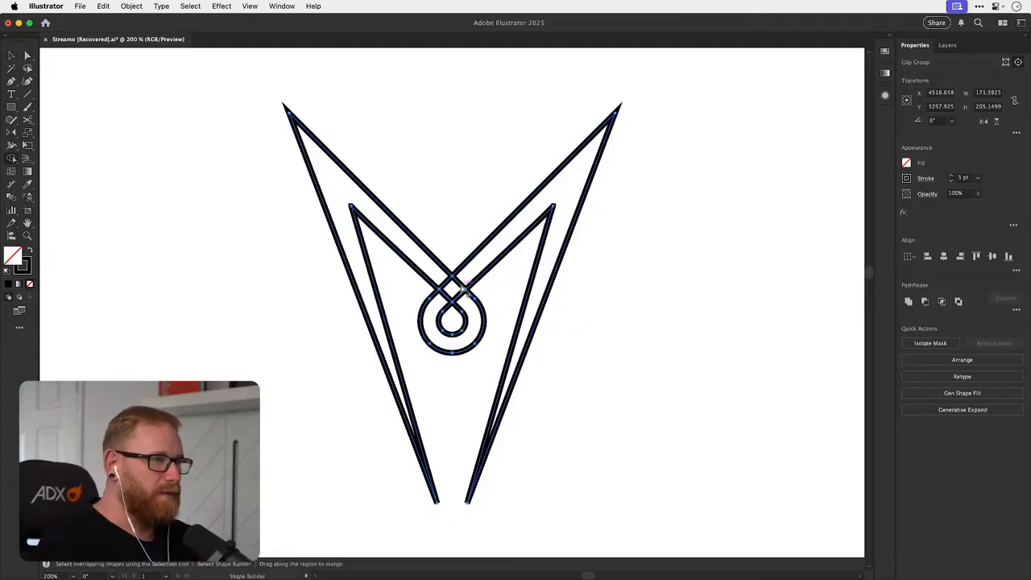
left_click_drag(534, 271, 493, 288)
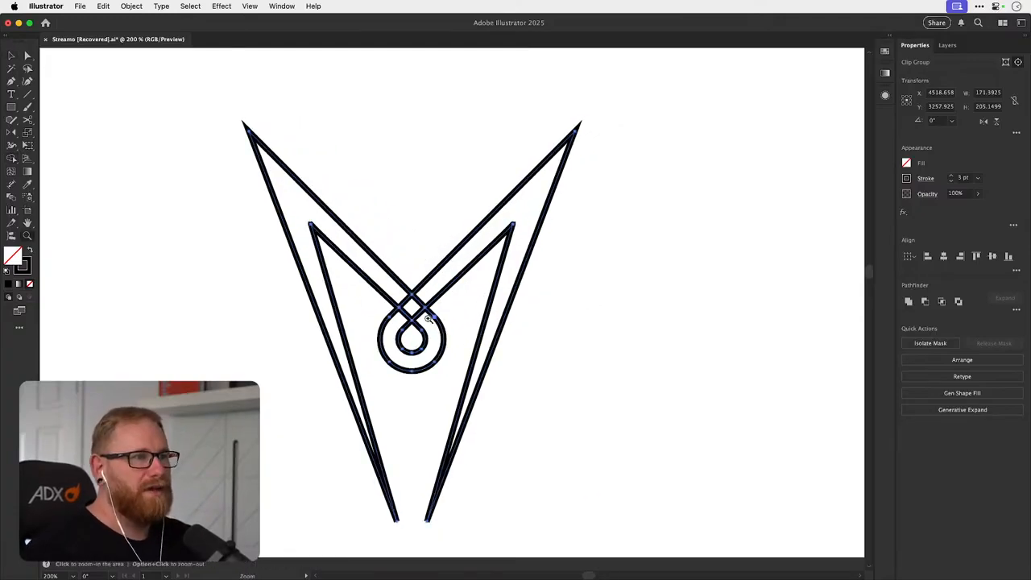
left_click_drag(418, 313, 498, 307)
- Try to move the mirrored right half of the mark aside, and undo the move
key("v")
left_click(498, 307)
left_click_drag(424, 315, 481, 314)
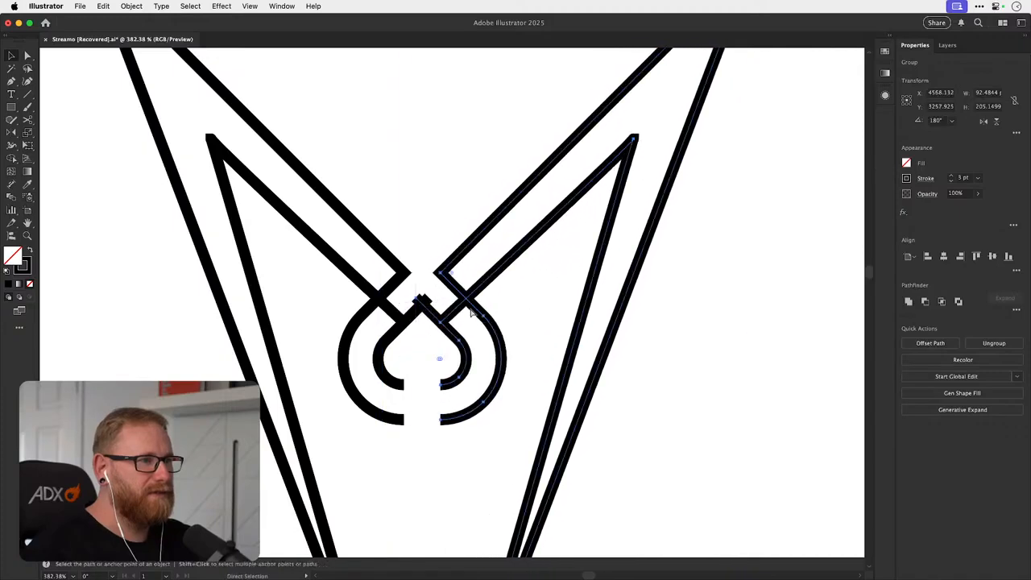
key("super+z")
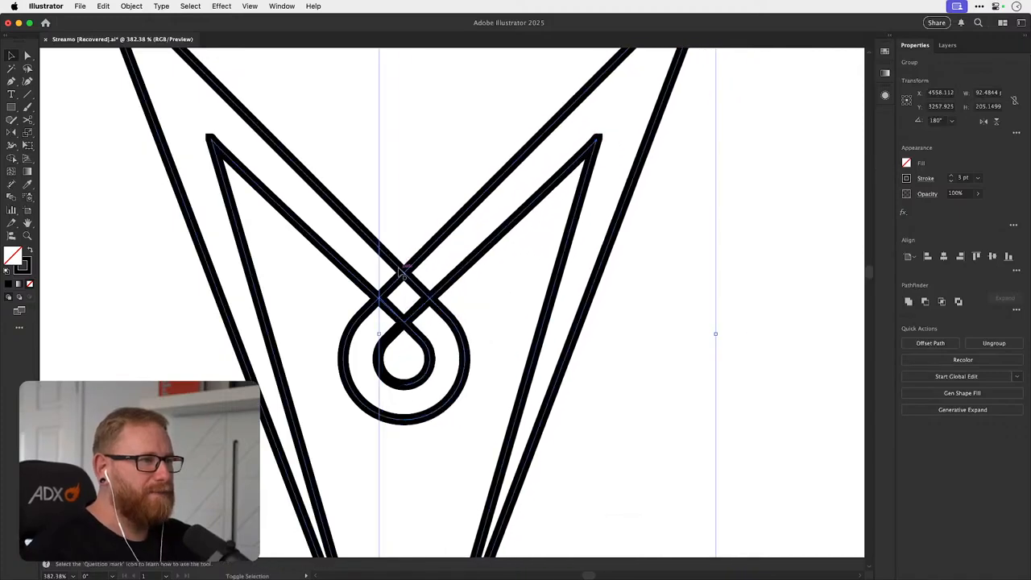
- Try to delete the outer teardrop's straight segment on its left shoulder, and undo the deletion
key("a")
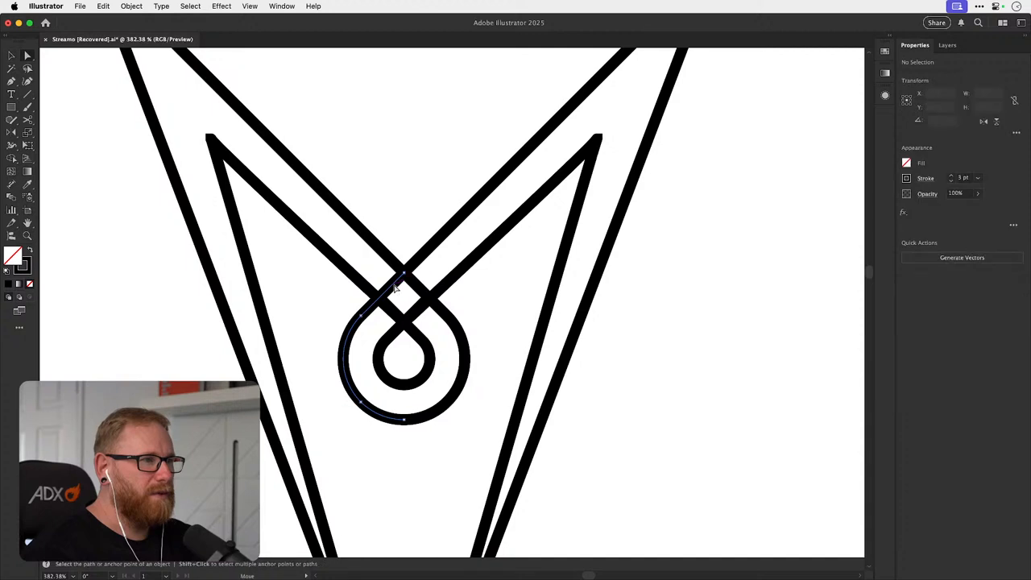
left_click(398, 288)
key("Delete")
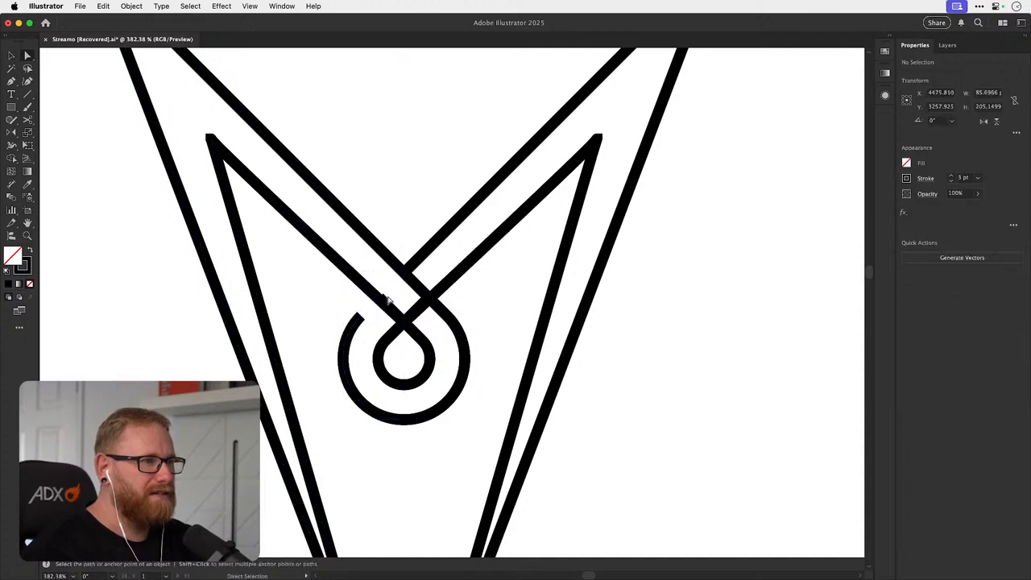
key("super+z")
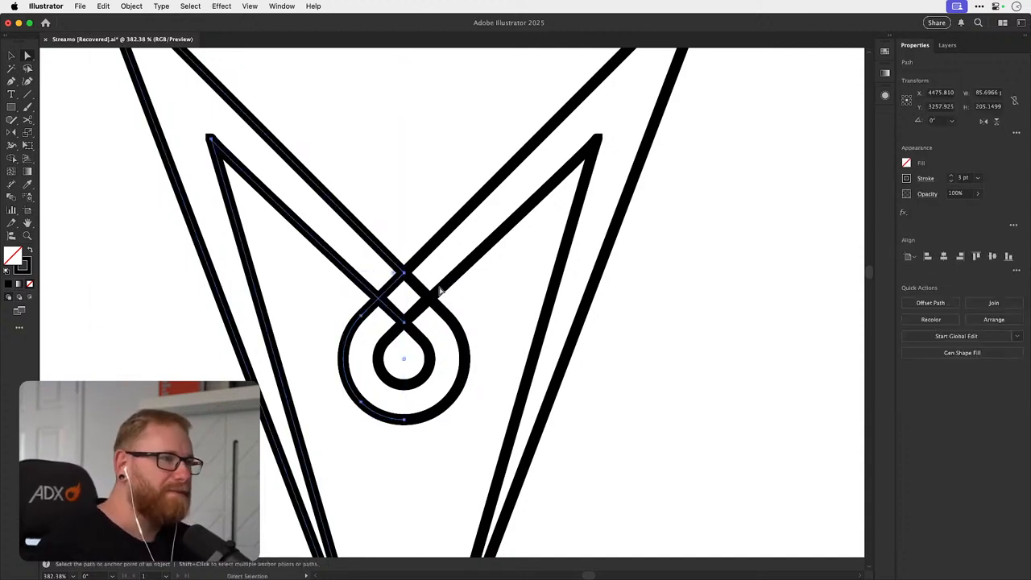
- Cut the outer teardrop's left shoulder with the Scissors tool and pull the lower cut end back to the left inner diagonal
scroll(444, 301, "up", 5)
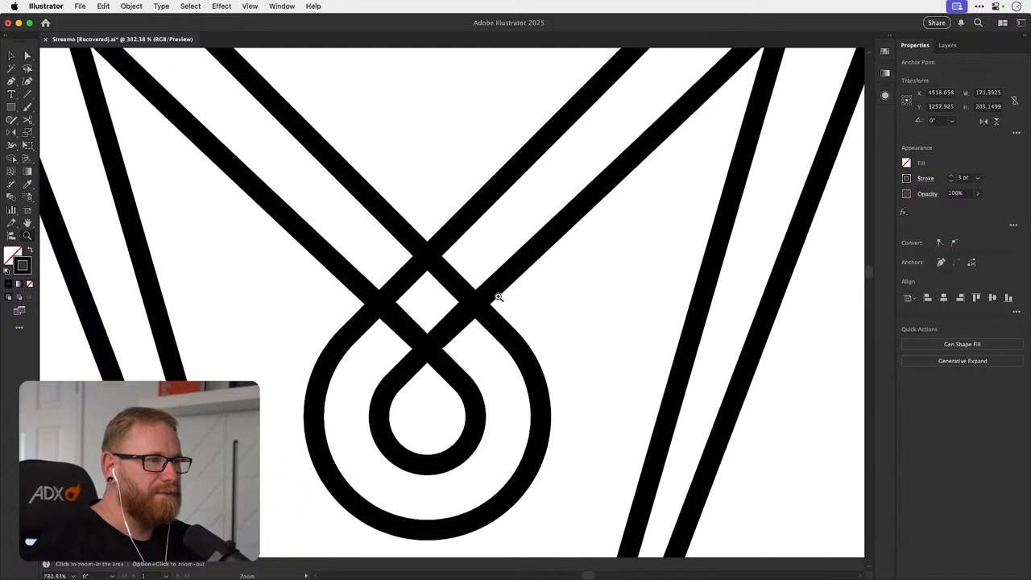
key("c")
left_click(407, 279)
key("a")
left_click_drag(405, 281, 386, 304)
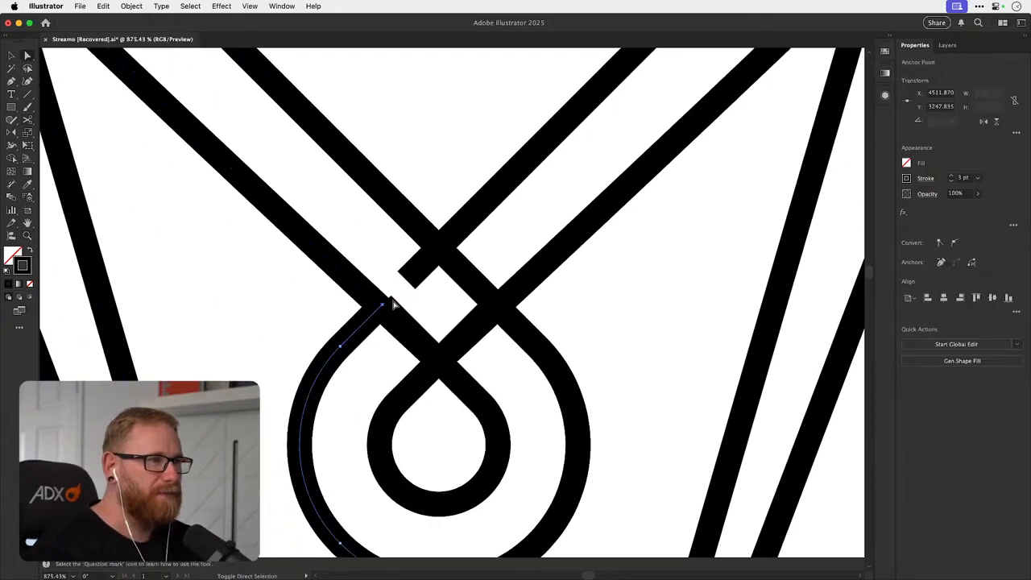
- Try to pull the left inner diagonal's lower end back to the outer teardrop, and undo the move
key("v")
key("a")
left_click(368, 295)
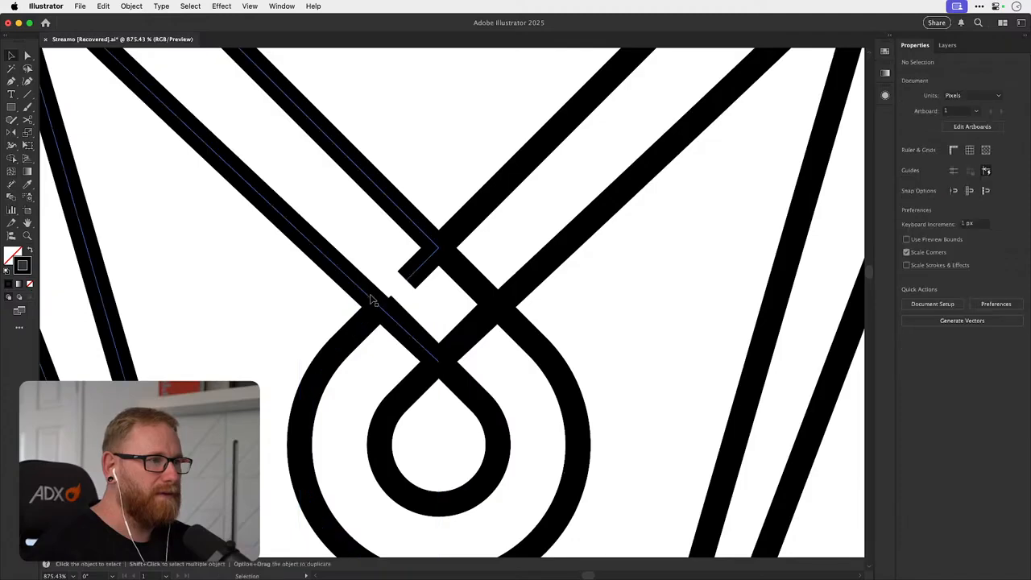
left_click_drag(438, 363, 387, 312)
key("super+z")
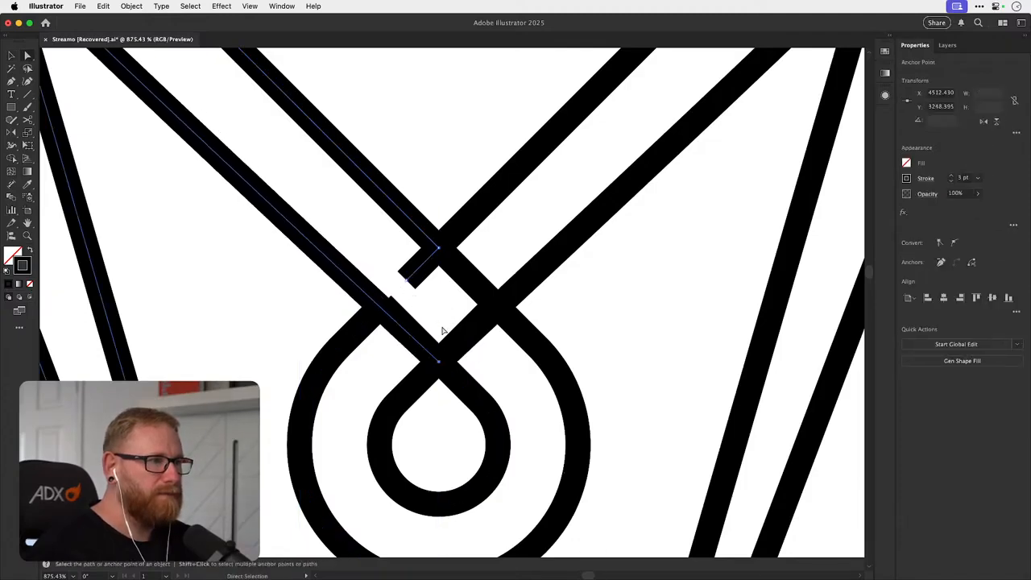
left_click(444, 329)
left_click(440, 363)
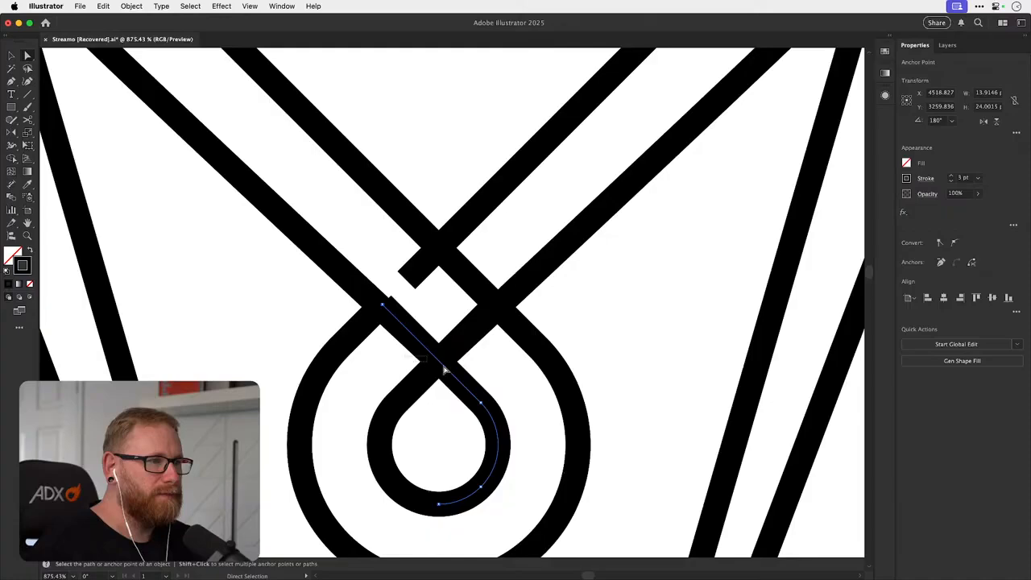
- Pull the loose end of the remaining cut stub back to the crossing of the two outer diagonals
key("super+a")
scroll(344, 287, "up", 5)
scroll(344, 288, "left", 3)
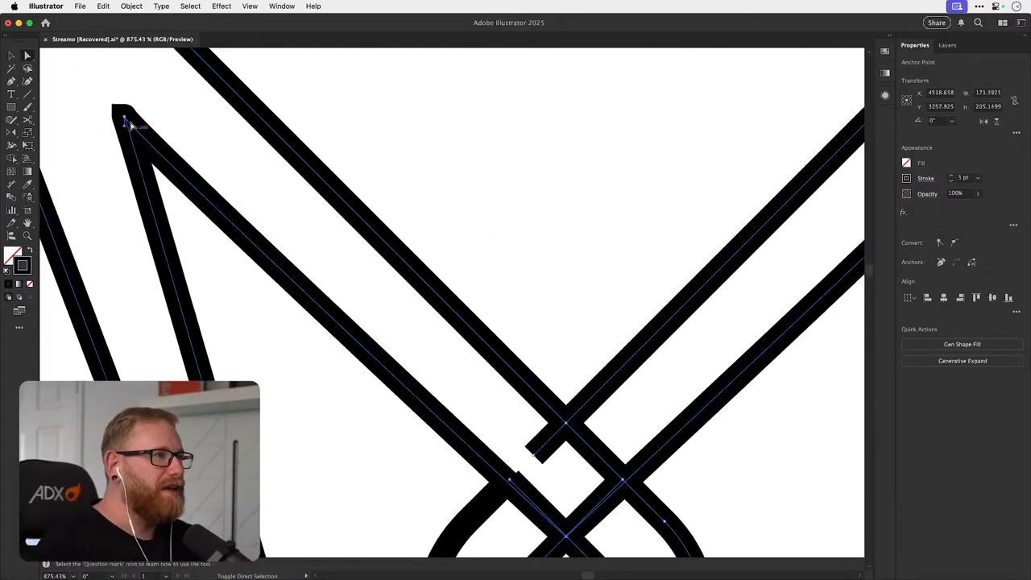
left_click_drag(125, 117, 123, 117)
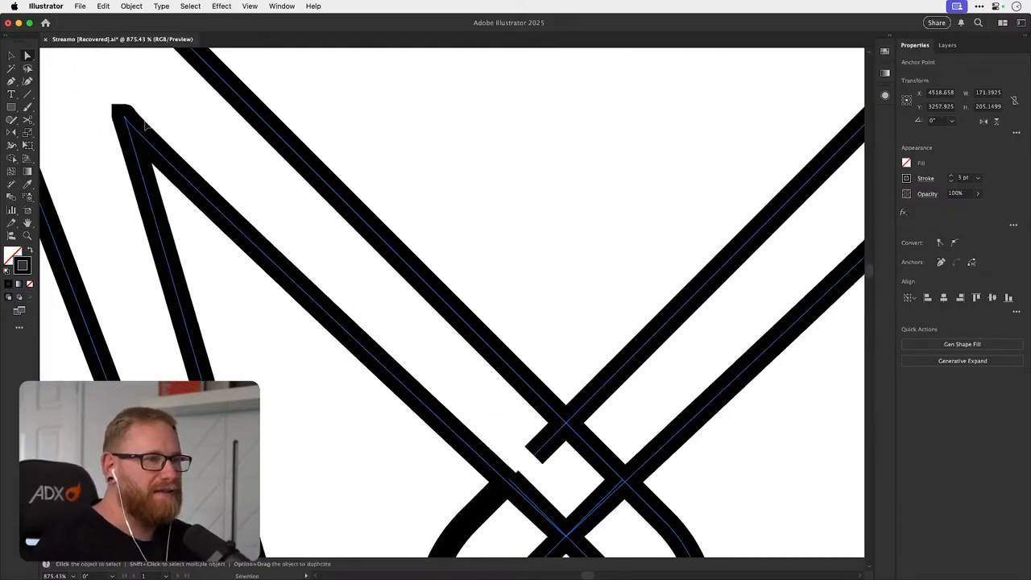
left_click(494, 384)
scroll(483, 378, "down", 2)
scroll(483, 378, "right", 3)
left_click_drag(433, 385, 473, 348)
key("super+minus")
key("super+minus")
key("super+minus")
key("super+minus")
key("super+minus")
key("super+minus")
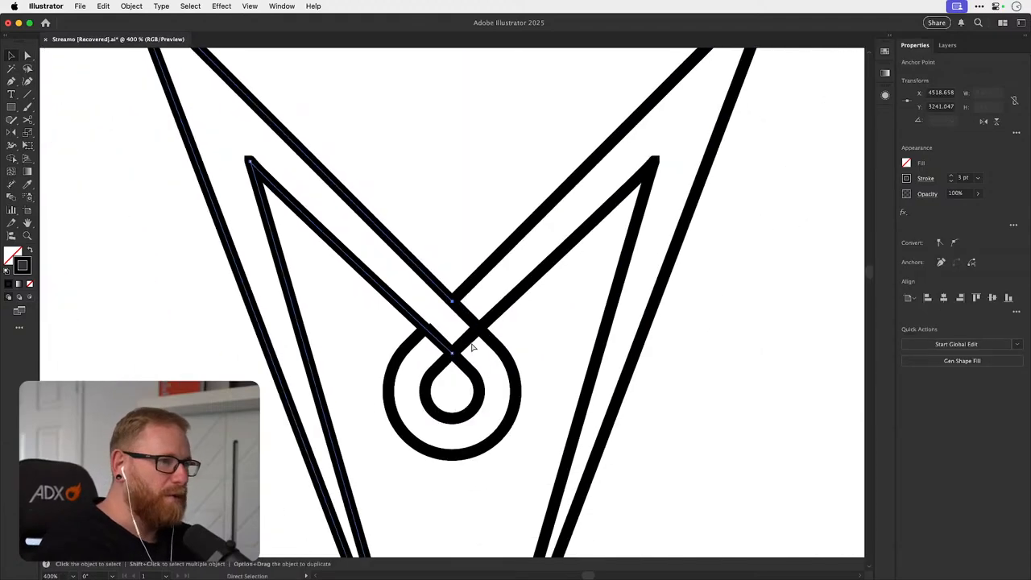
- Trim the right inner diagonal with the Scissors tool back to its crossing with the outer teardrop and delete the leftover piece
key("super+shift+a")
key("space")
mouse_move(475, 334)
left_mouse_down()
mouse_move(449, 361)
mouse_move(492, 345)
mouse_move(464, 340)
left_mouse_up()
key("z")
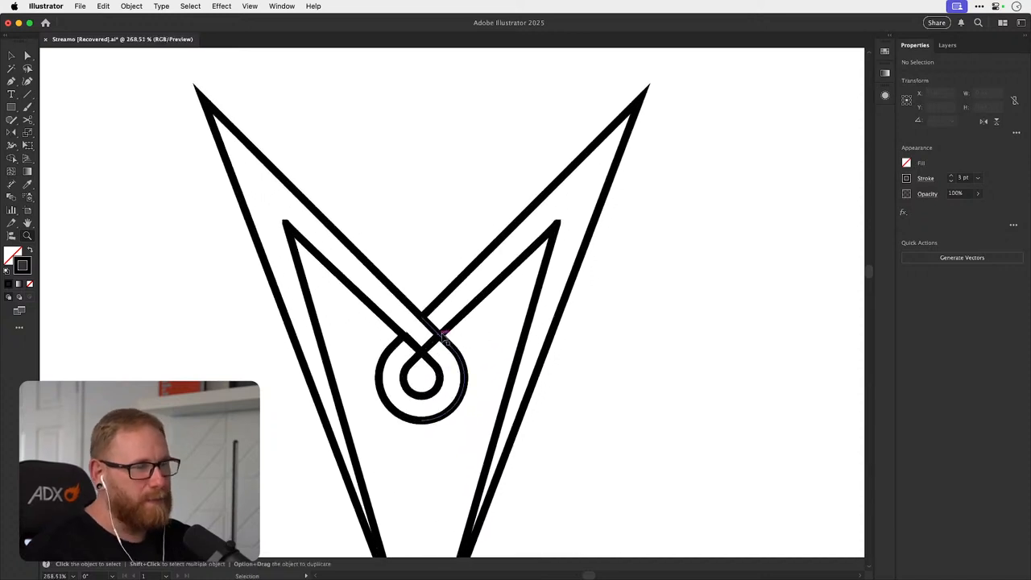
left_click_drag(438, 344, 502, 336)
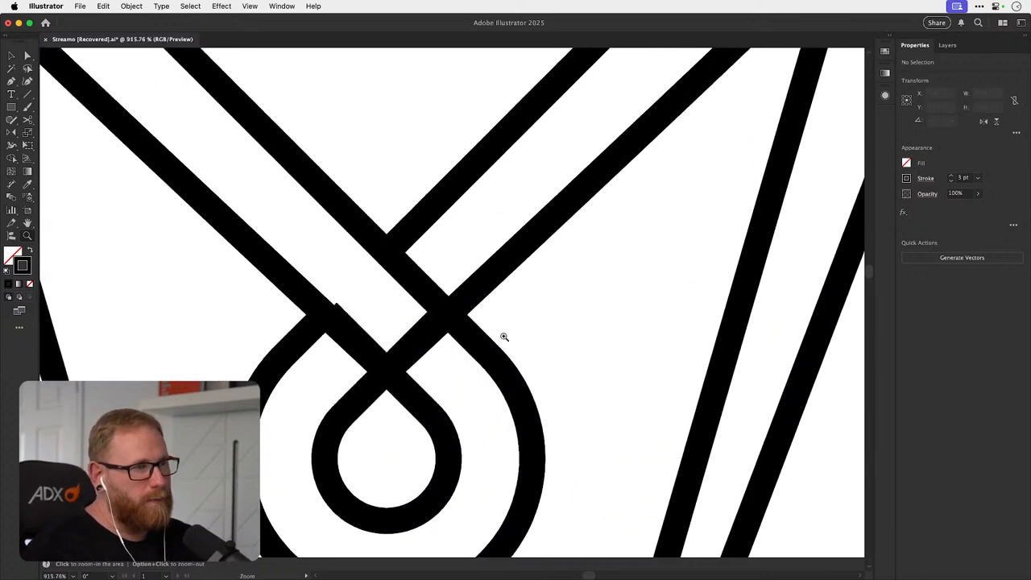
key("c")
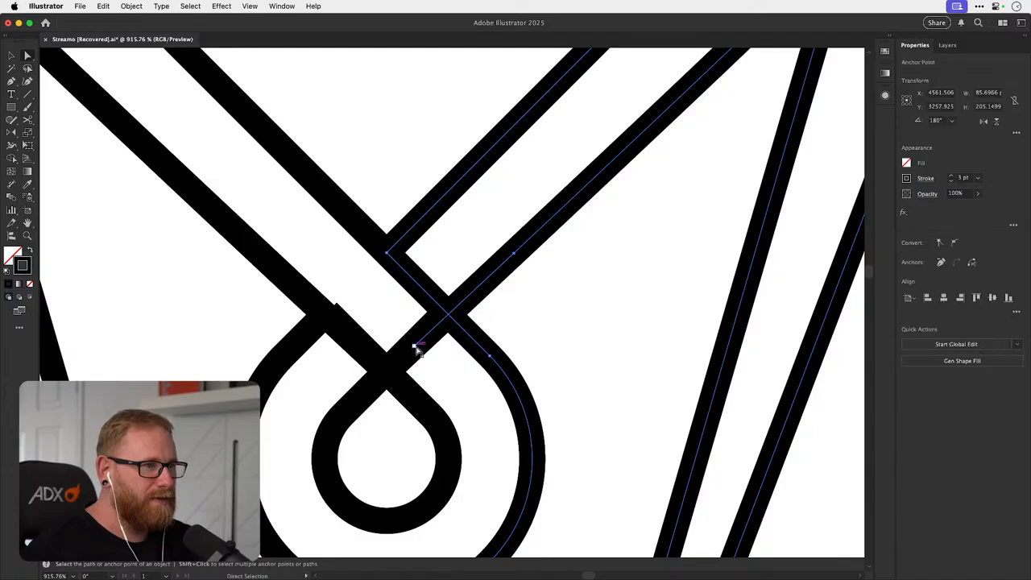
left_click(448, 313)
key("a")
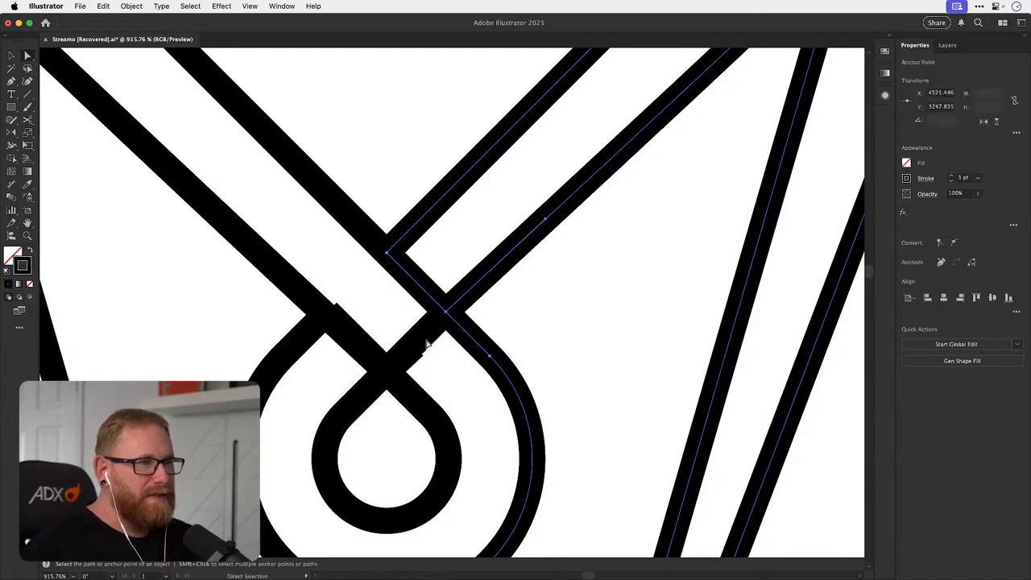
left_click_drag(411, 352, 400, 362)
key("Delete")
key("Delete")
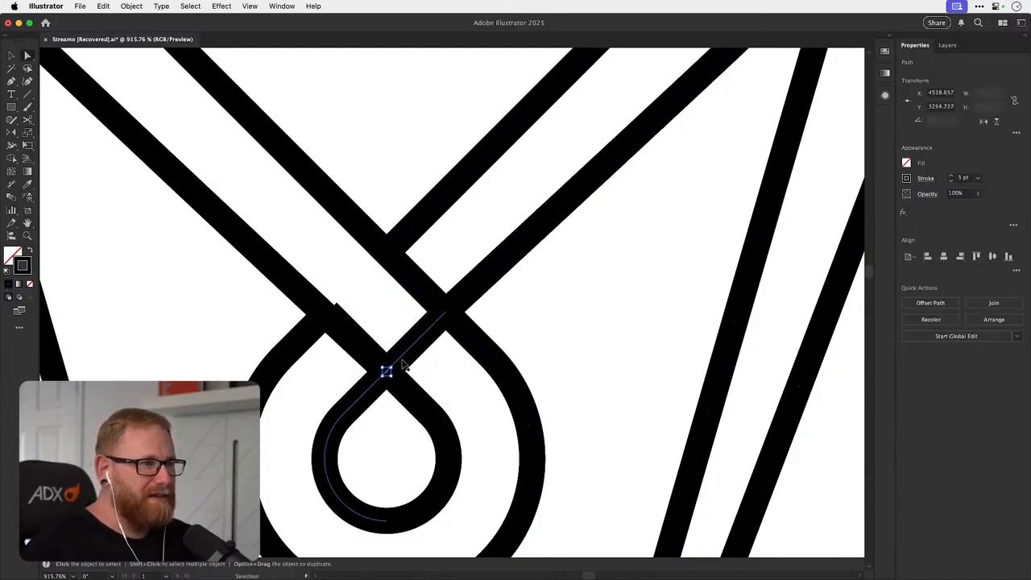
- Pull the inner teardrop's overhanging end down to its top vertex so it stops crossing the band
left_click(443, 315)
mouse_move(443, 315)
left_mouse_down()
mouse_move(386, 372)
mouse_move(442, 336)
left_mouse_up()
left_click(452, 347)
key("v")
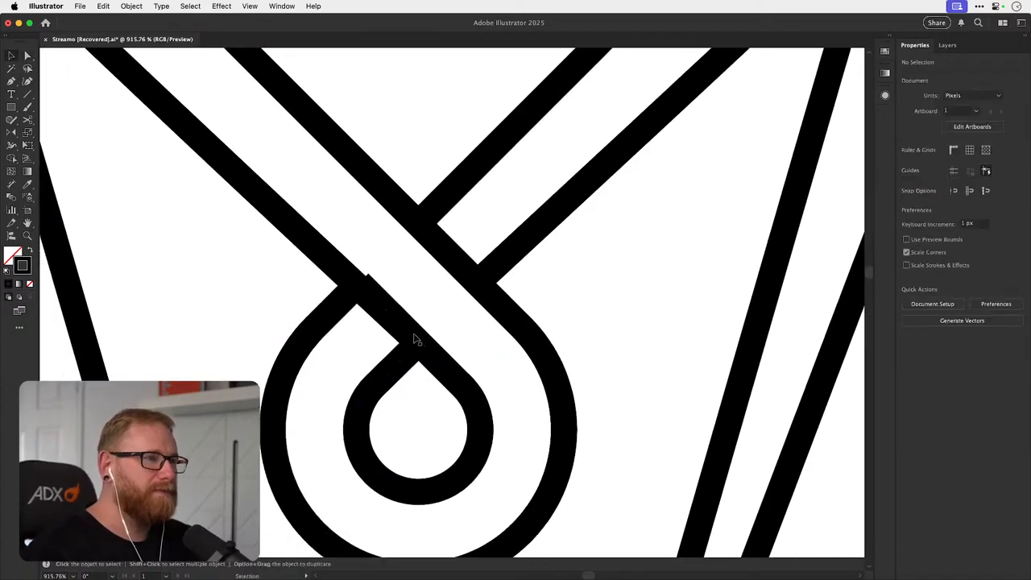
- Select both halves of the inner teardrop, scale them down slightly, and deselect them
left_click(413, 339)
left_click_drag(245, 314, 458, 386)
key("super+shift+g")
key("super+shift+a")
key("super+z")
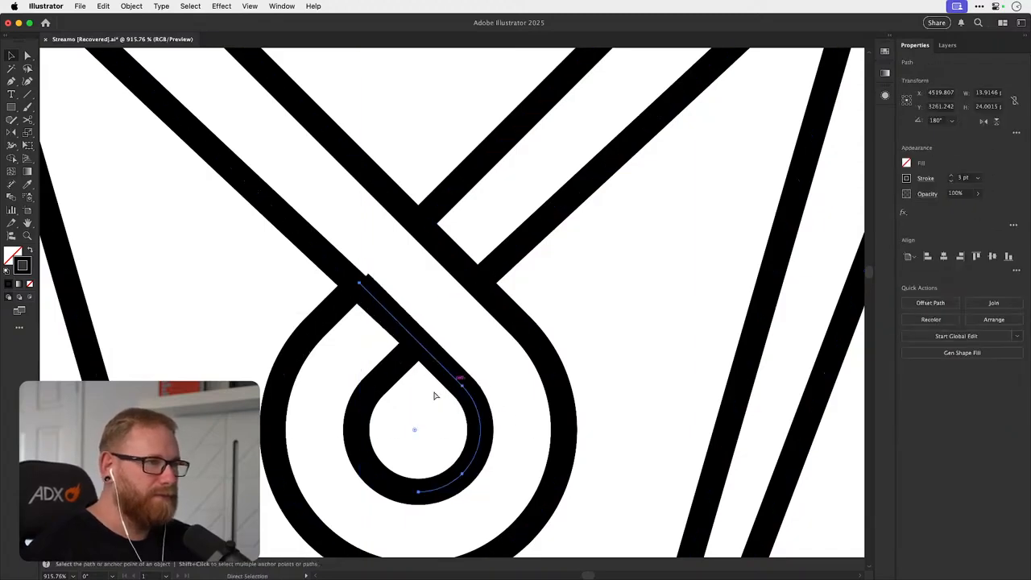
left_click(376, 392, "shift")
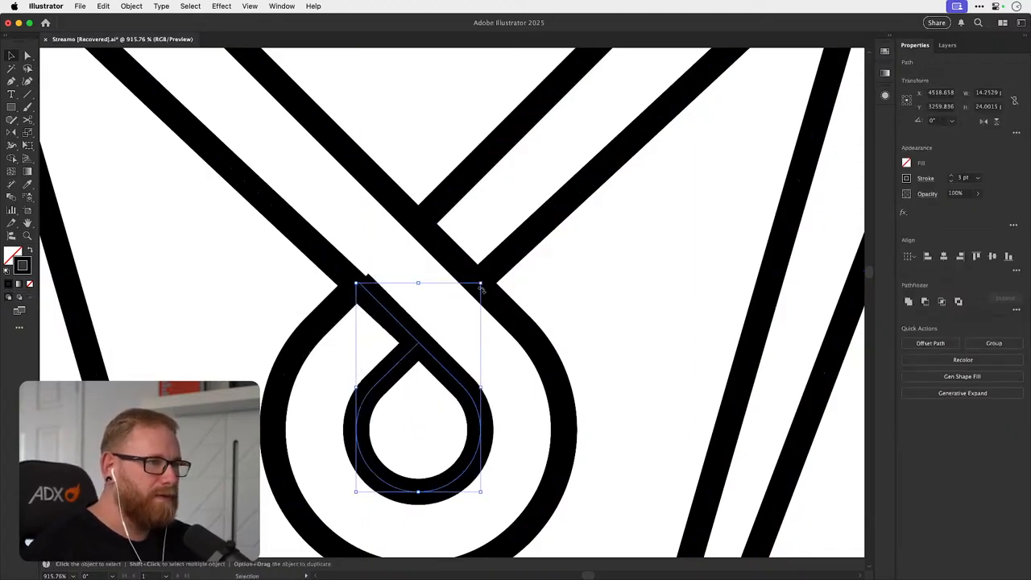
left_click_drag(481, 283, 476, 291)
key("super+shift+a")
- Pull the left inner diagonal's lower end back to the outer teardrop's cut end and try averaging the loose endpoints
key("a")
left_click(349, 277)
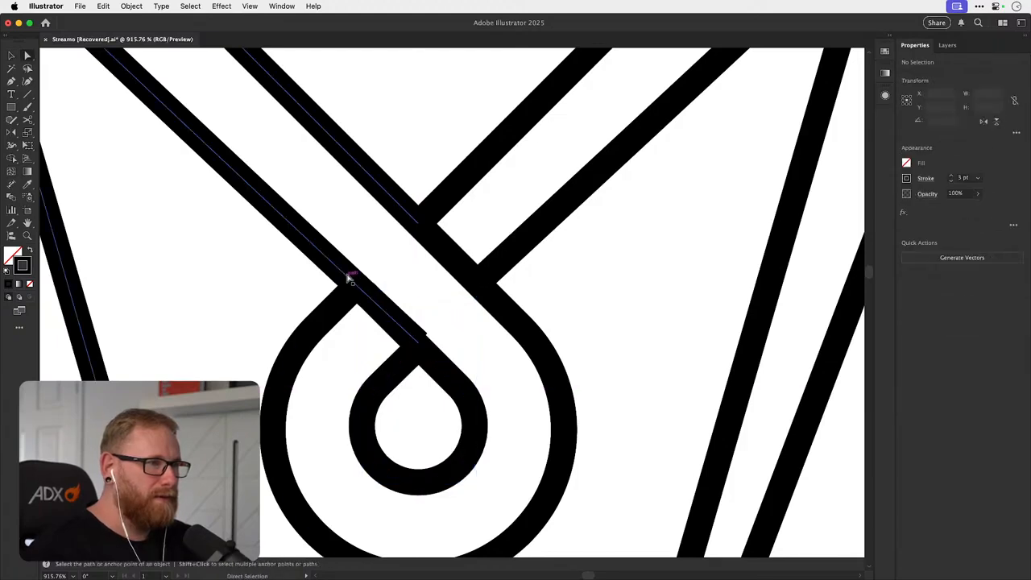
left_click_drag(418, 341, 380, 297)
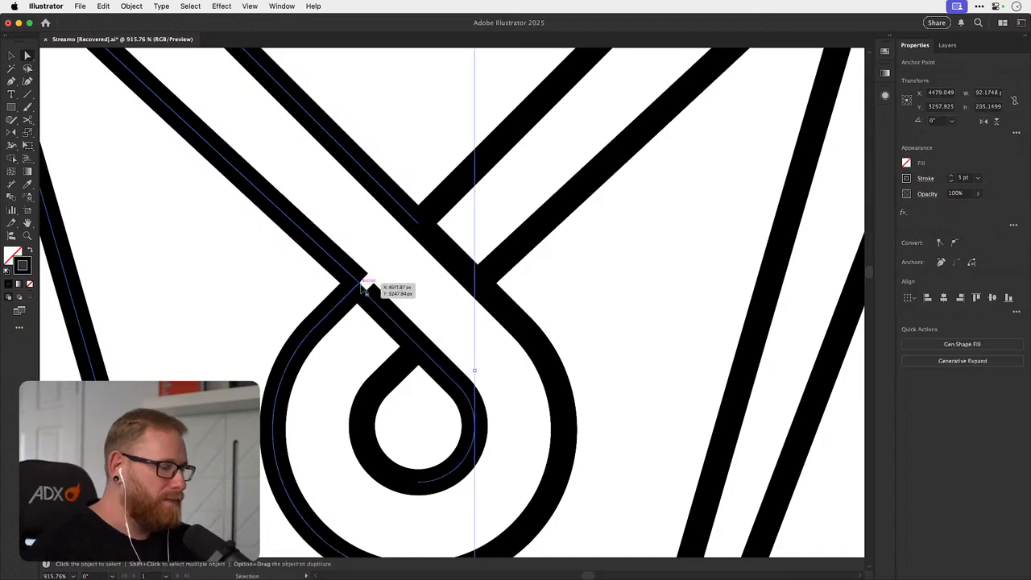
key("super+alt+j")
key("Return")
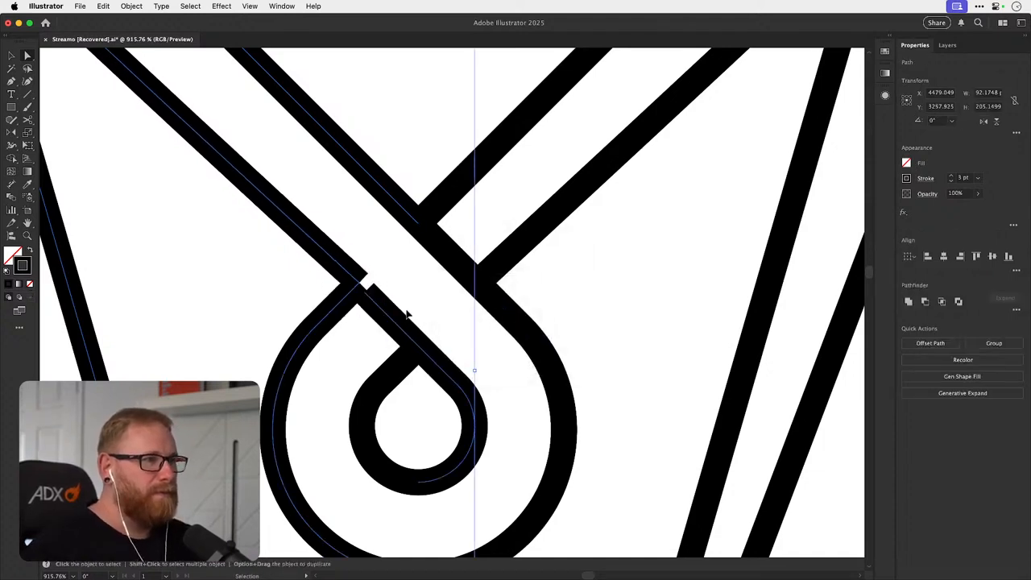
- In Outline view, snap the inner teardrop's loose end onto the left junction of the diagonal and outer teardrop
key("super+shift+a")
left_click_drag(353, 285, 478, 299)
key("super+y")
key("a")
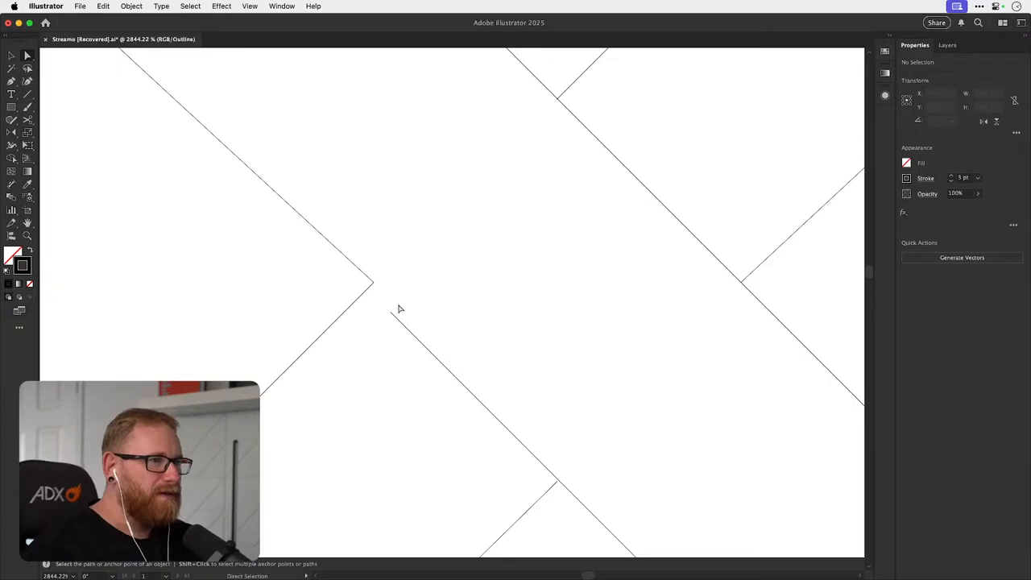
left_click_drag(388, 309, 375, 285)
scroll(402, 261, "down", 10)
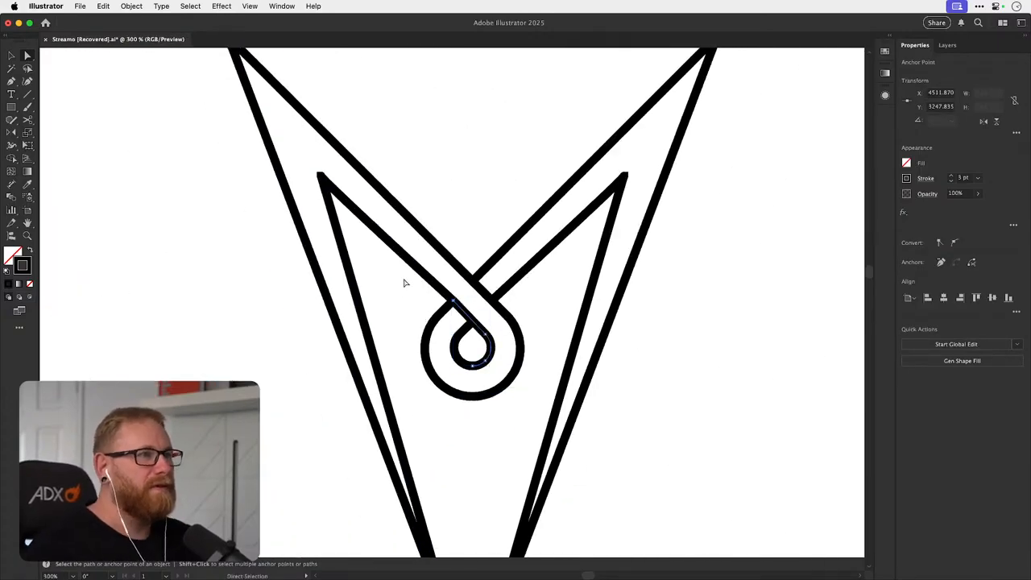
- Delete the left inner diagonal's straight segment and try repositioning the loose ends at the teardrop and the inner tip
left_click(421, 275)
key("Delete")
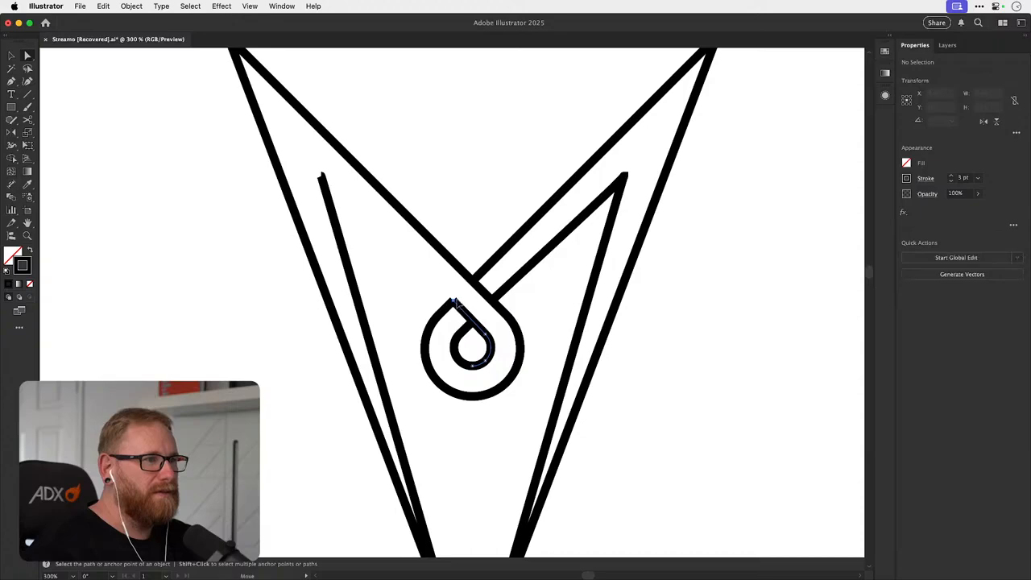
left_click_drag(456, 302, 465, 289)
key("super+z")
left_click_drag(323, 176, 337, 175)
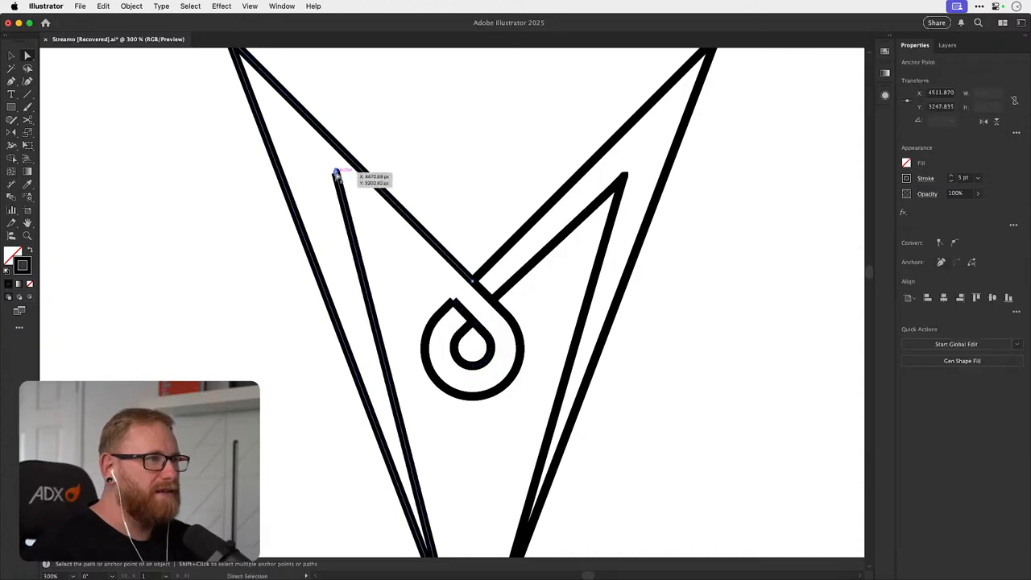
- Try to remove the stray curved stub at the upper tip of the left inner stroke
scroll(330, 176, "up", 10)
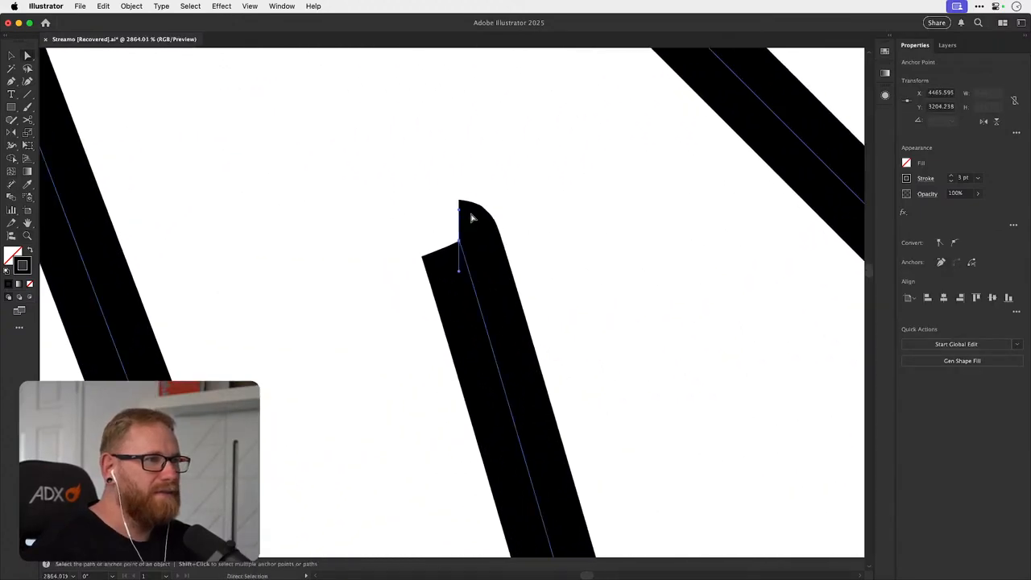
left_click(450, 204)
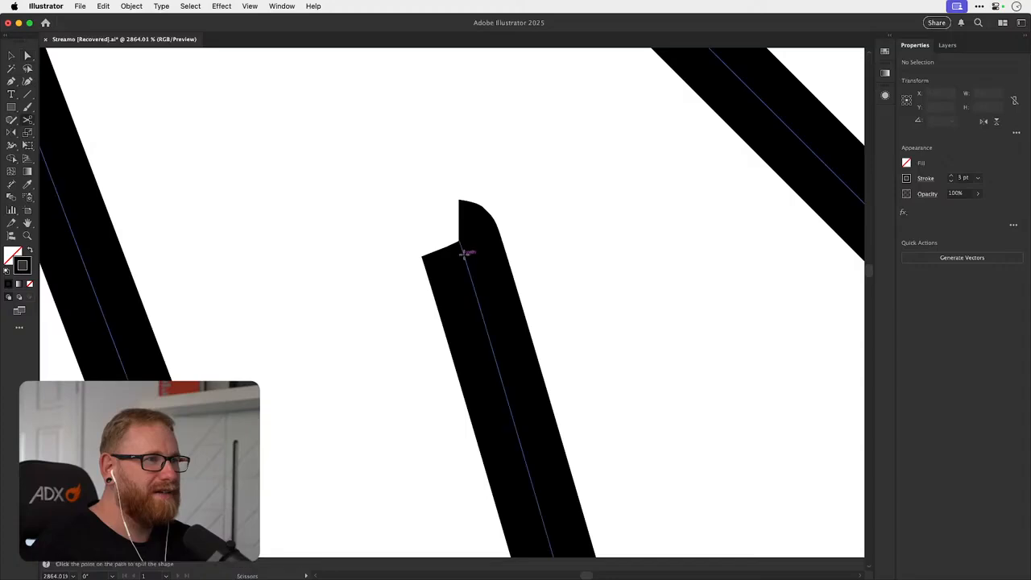
left_click(463, 241)
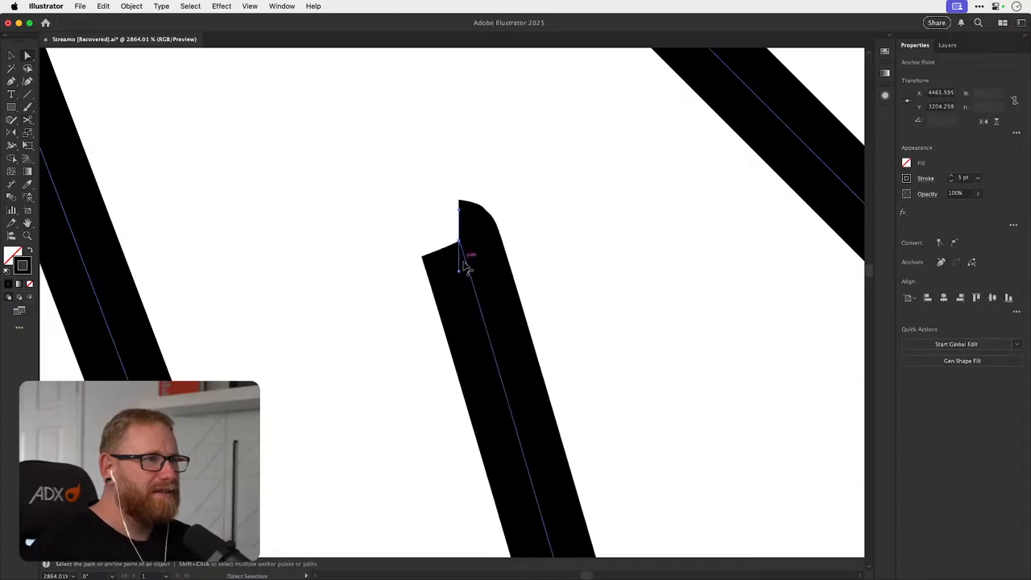
left_click_drag(459, 271, 426, 243)
key("super+z")
left_click(469, 229)
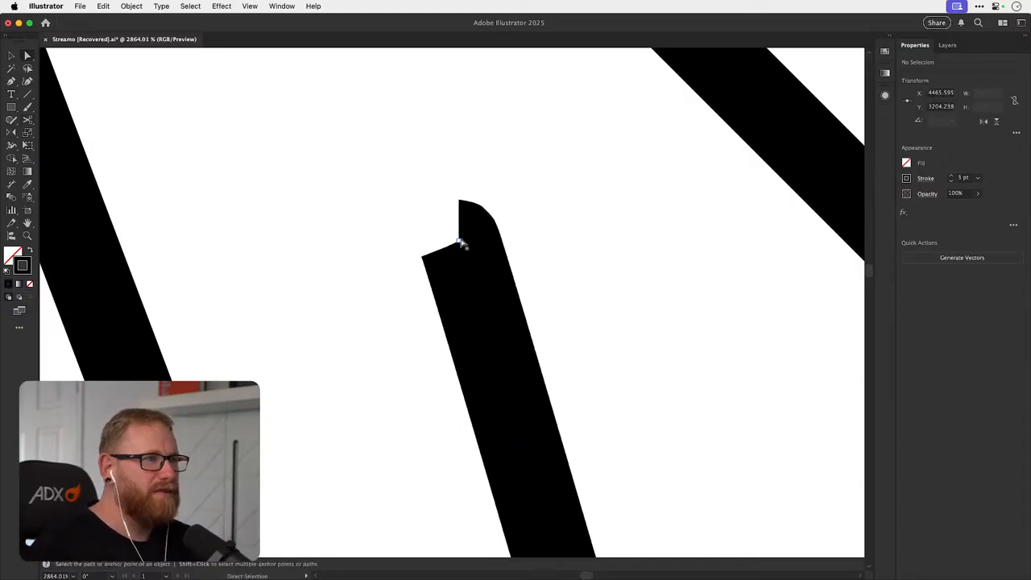
left_click(461, 241)
key("Delete")
key("super+z")
key("v")
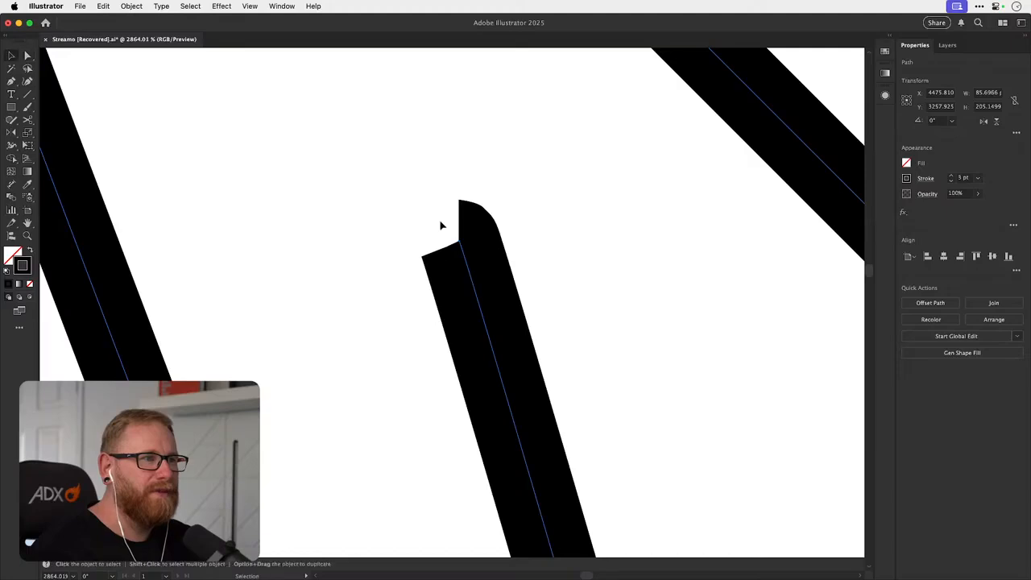
left_click(479, 222)
left_click(476, 257)
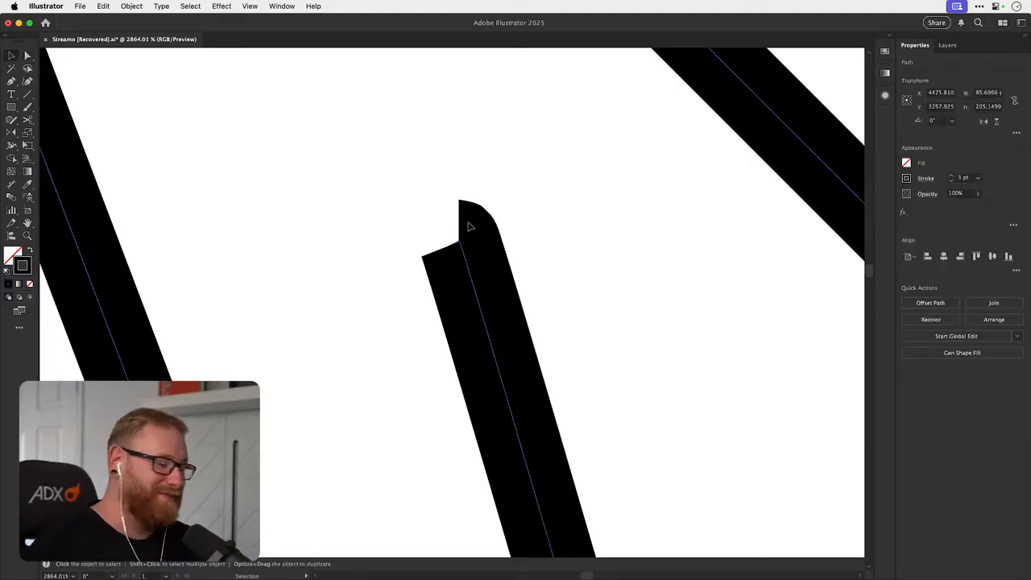
- Delete the curved stub at the left inner stroke's upper tip and pull the stroke's clean end slightly upward
scroll(469, 226, "down", 15)
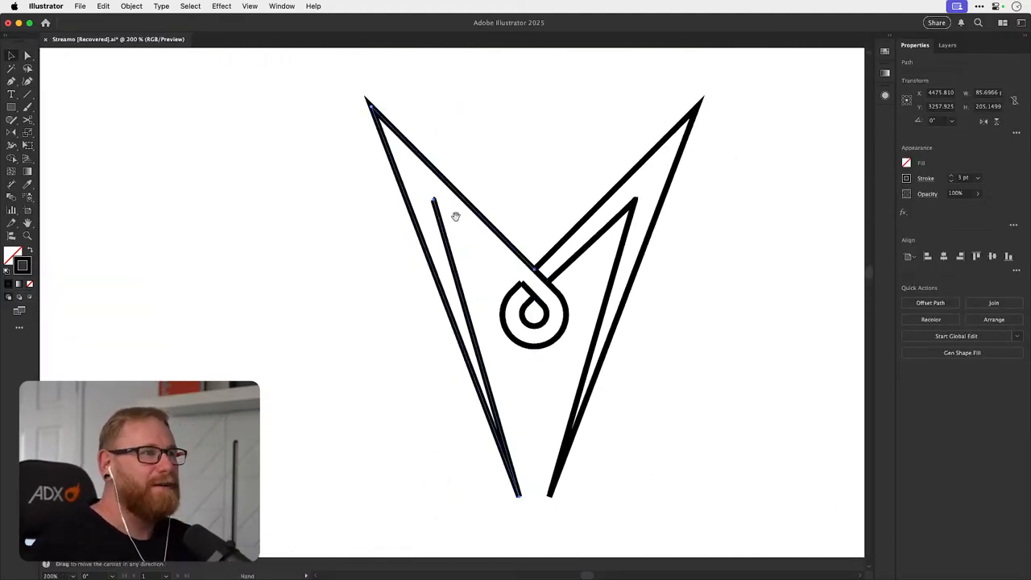
left_click_drag(456, 216, 580, 269)
key("a")
left_click(417, 289)
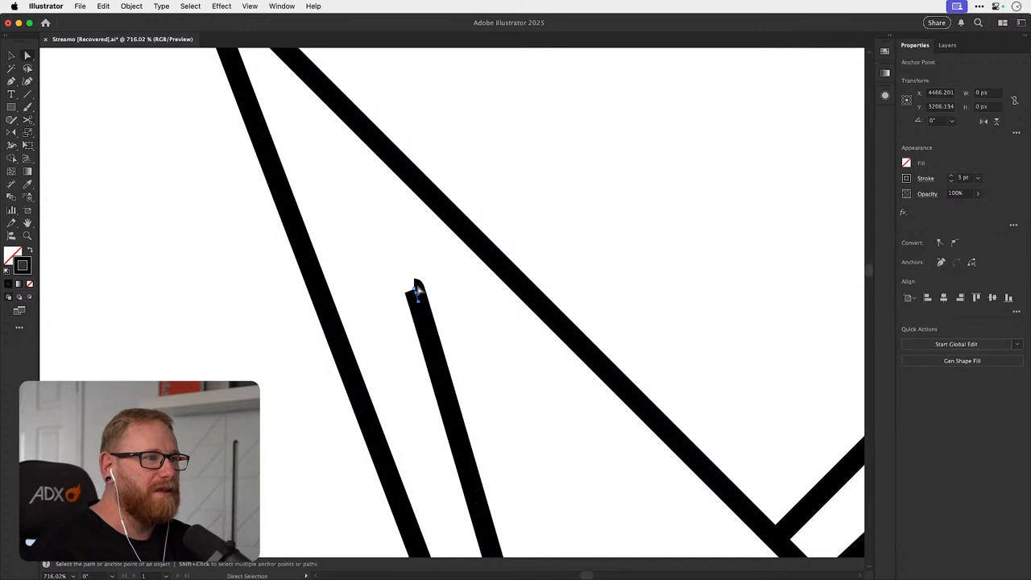
key("Delete")
key("v")
key("a")
left_click_drag(426, 303, 417, 282)
key("v")
key("super+minus")
key("super+minus")
key("super+minus")
key("super+minus")
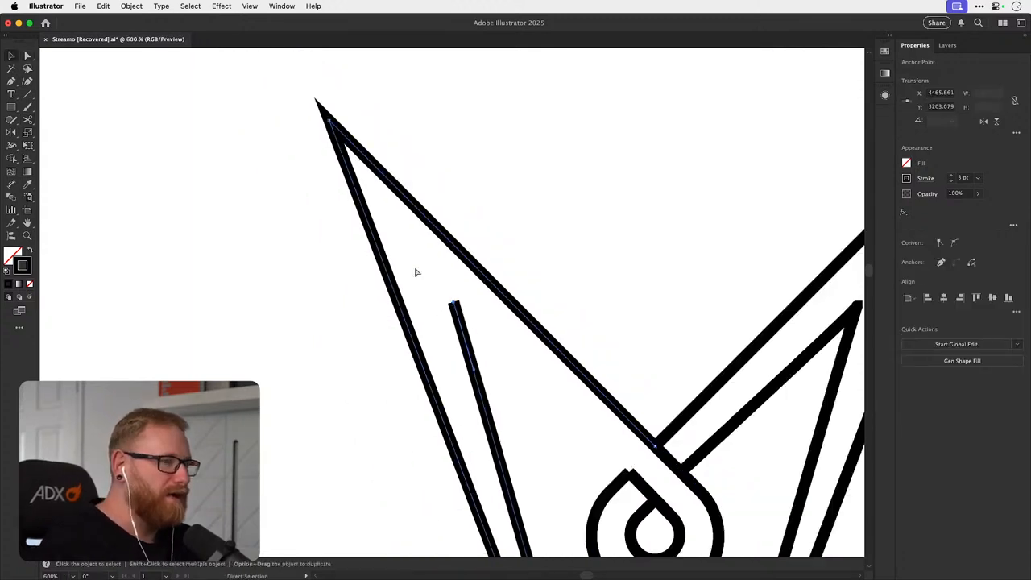
left_click_drag(451, 350, 531, 343)
- In Outline view, extend the inner teardrop's loose diagonal end up and left past the left inner stroke's upper end
key("z")
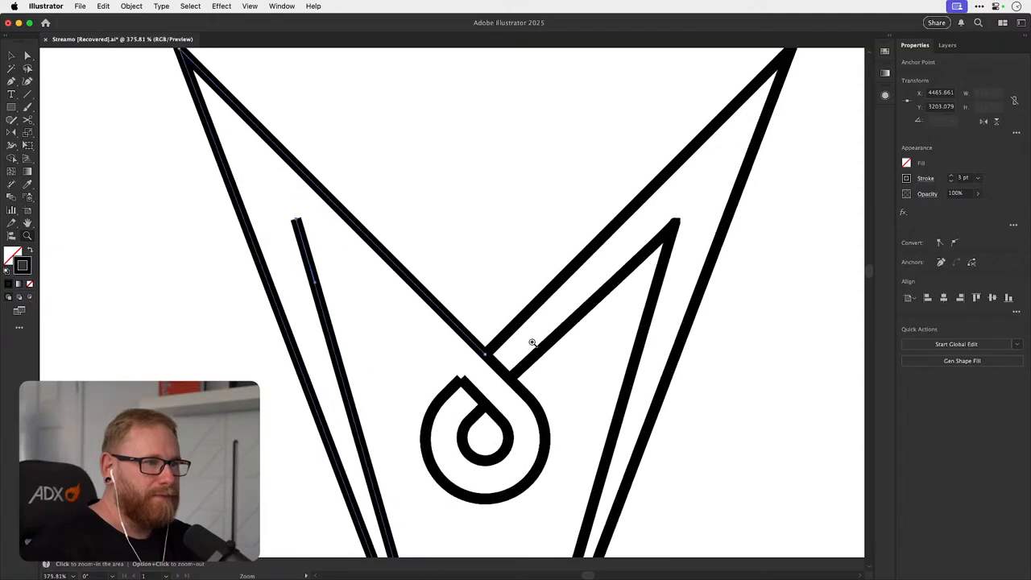
left_click_drag(485, 375, 522, 370)
key("a")
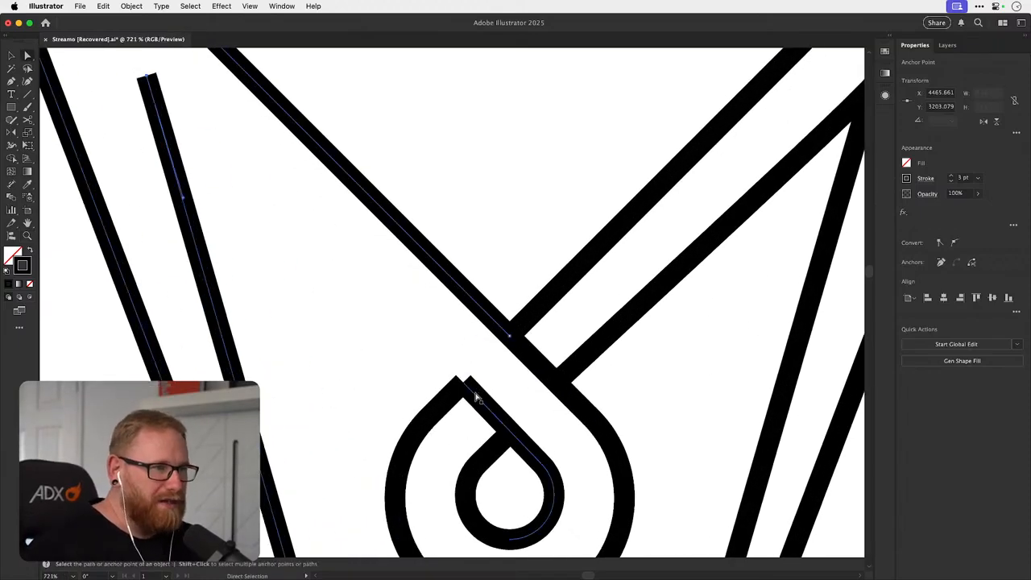
left_click_drag(472, 391, 365, 289)
key("super+z")
key("super+y")
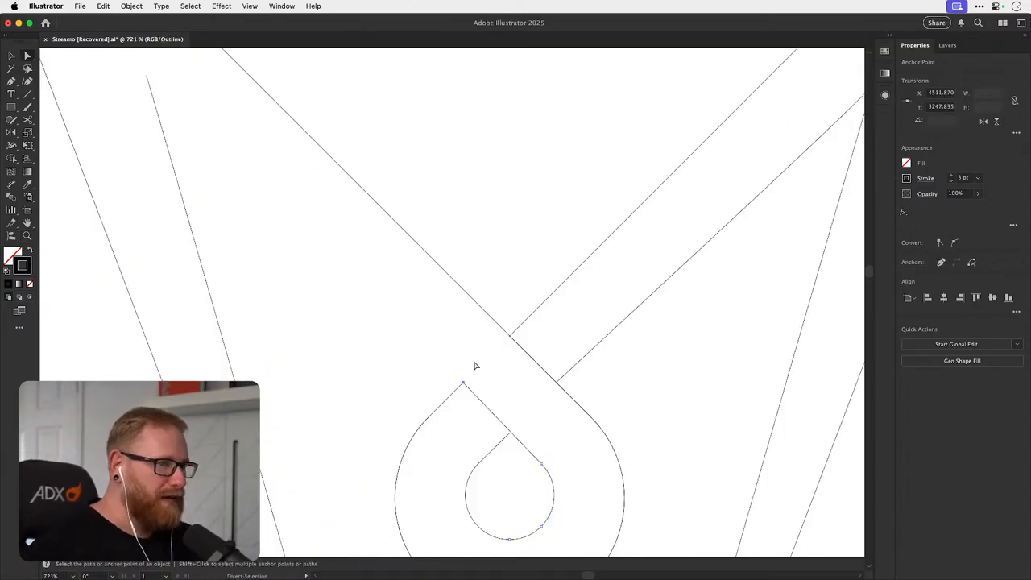
left_click(476, 365)
left_click(464, 384)
left_click_drag(463, 385, 118, 184)
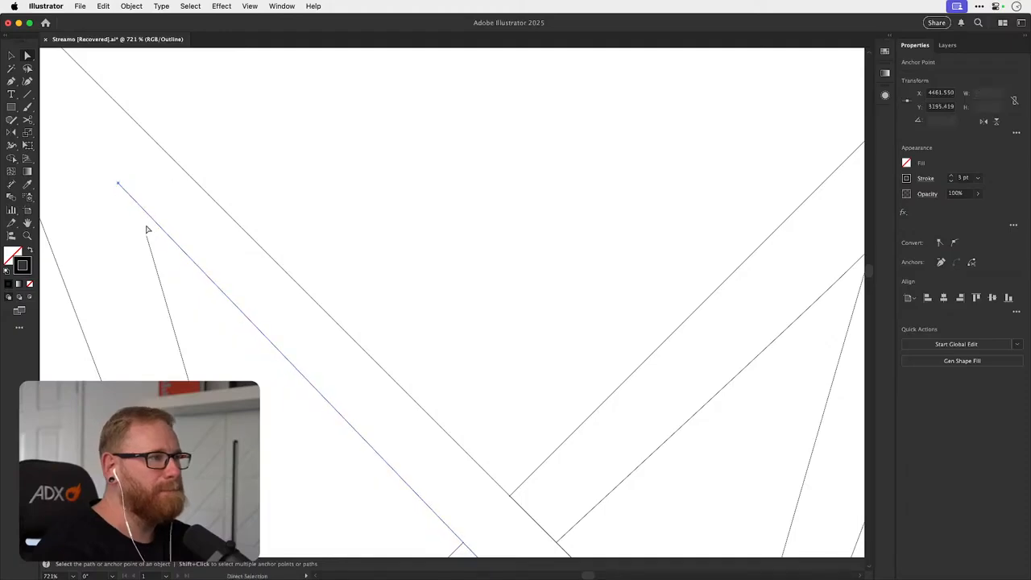
- Extend the left inner stroke's upper end across the diagonal, trim both overhangs with the Shape Builder, and return to Preview
left_click_drag(147, 236, 140, 215)
key("v")
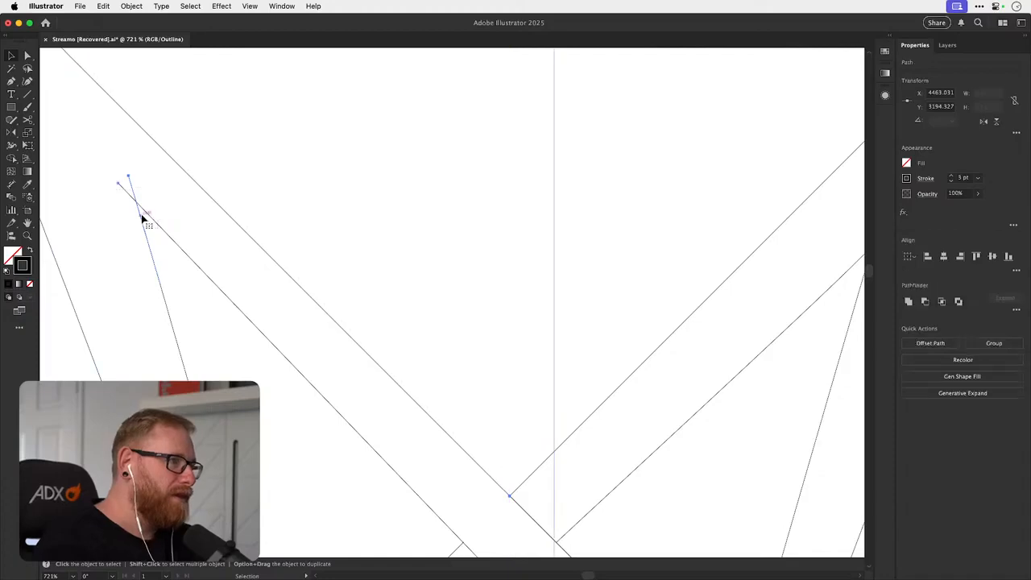
key("shift+m")
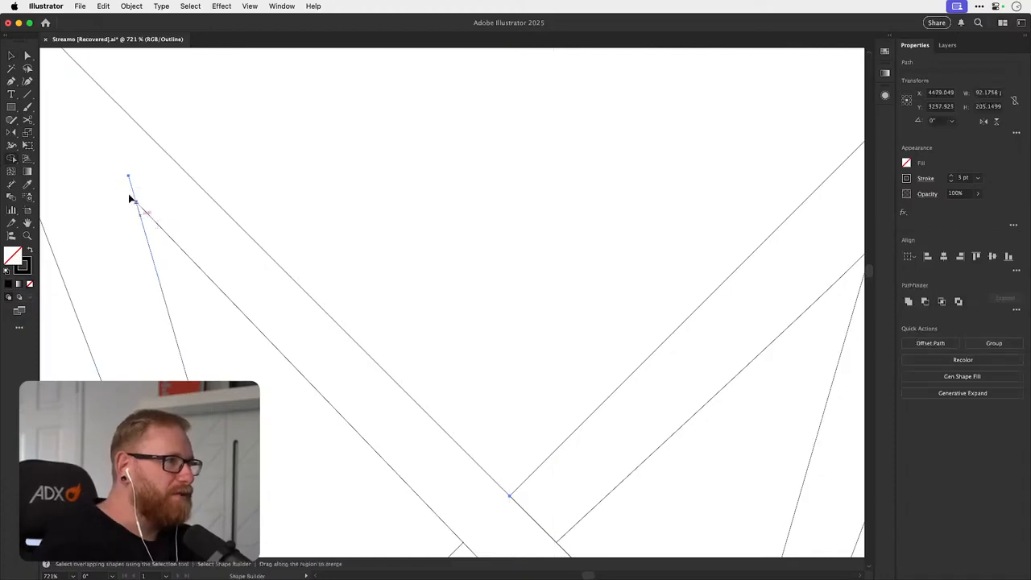
key("super+y")
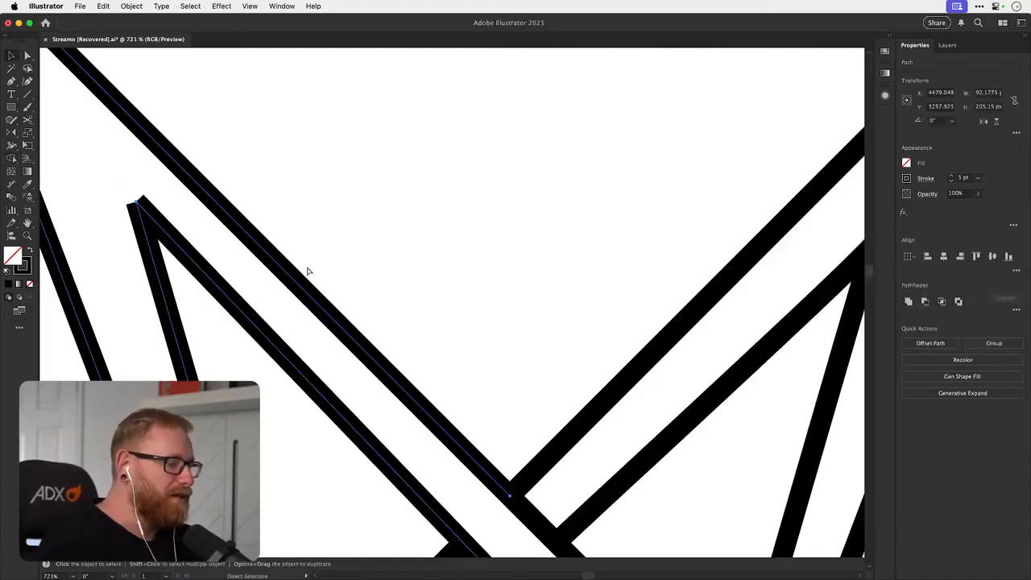
- Join the diagonal and the left inner stroke into one corner at the left inner tip
key("super+0")
key("v")
left_click(307, 270)
scroll(433, 213, "up", 3)
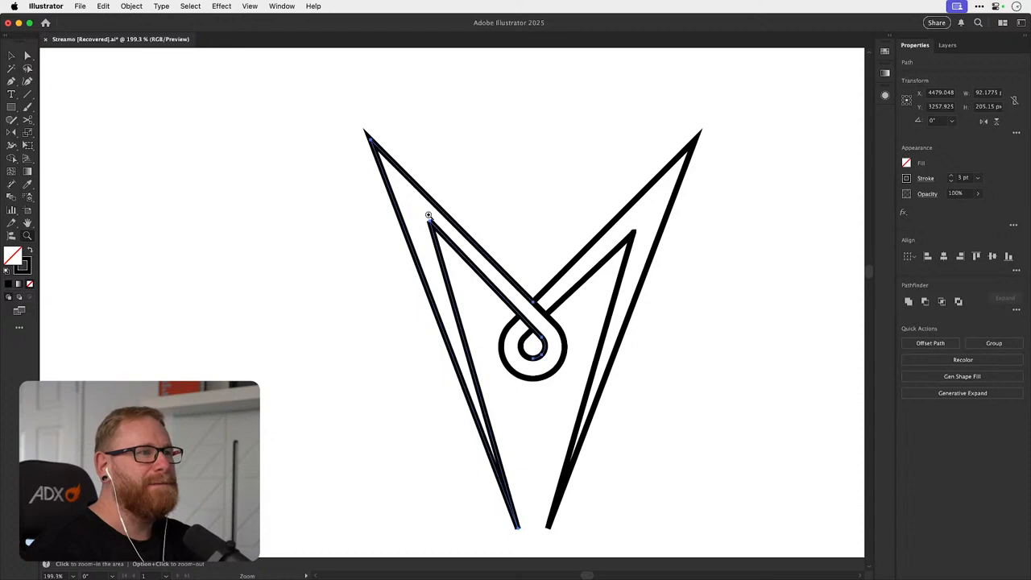
key("a")
left_click(432, 225)
key("v")
key("alt+super+j")
key("Escape")
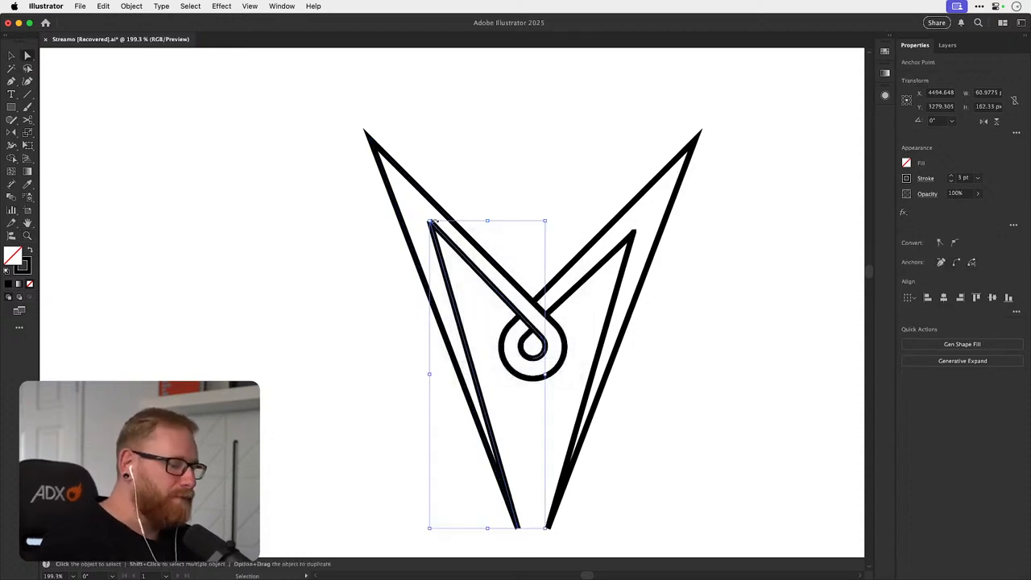
- Select the left leg's two bottom endpoints and average and join them
left_click(390, 460)
key("a")
left_click_drag(443, 483, 471, 422)
key("alt+super+j")
key("Return")
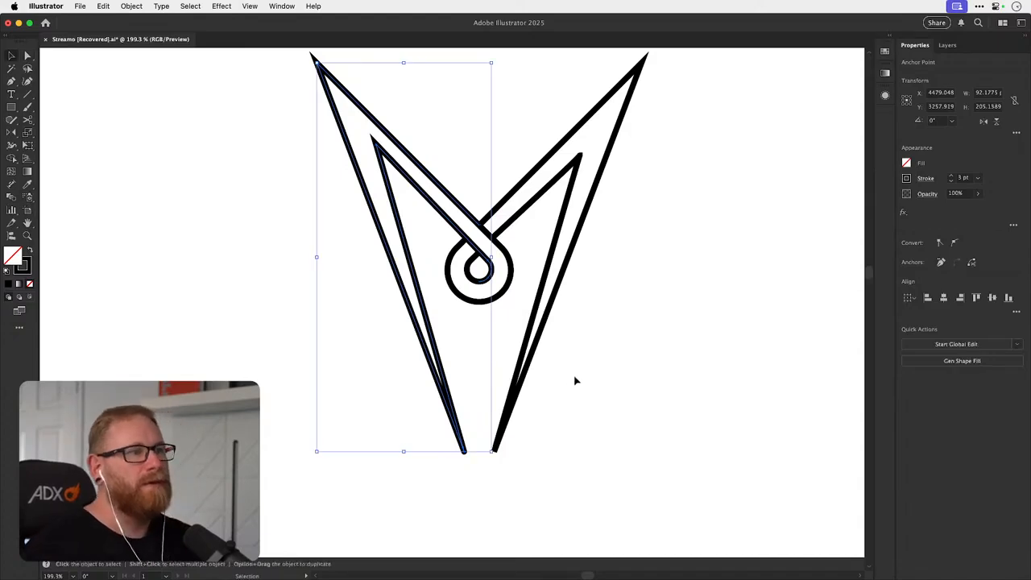
- Open the stroke settings, try moving the left leg's bottom anchor aside, and undo the move
left_click(925, 179)
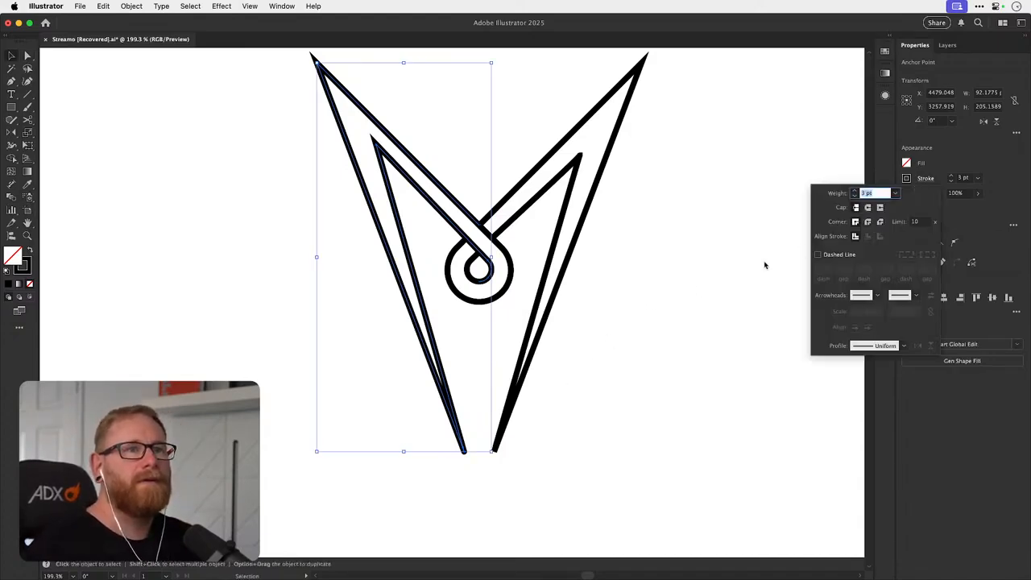
key("a")
scroll(460, 448, "up", 5)
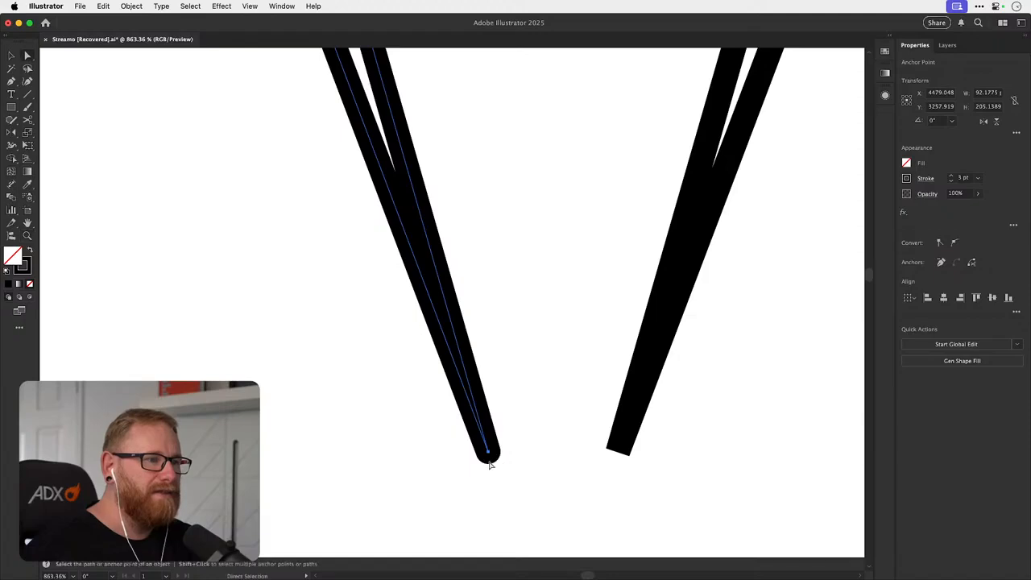
mouse_move(489, 463)
left_mouse_down()
mouse_move(522, 442)
mouse_move(712, 435)
left_mouse_up()
key("z")
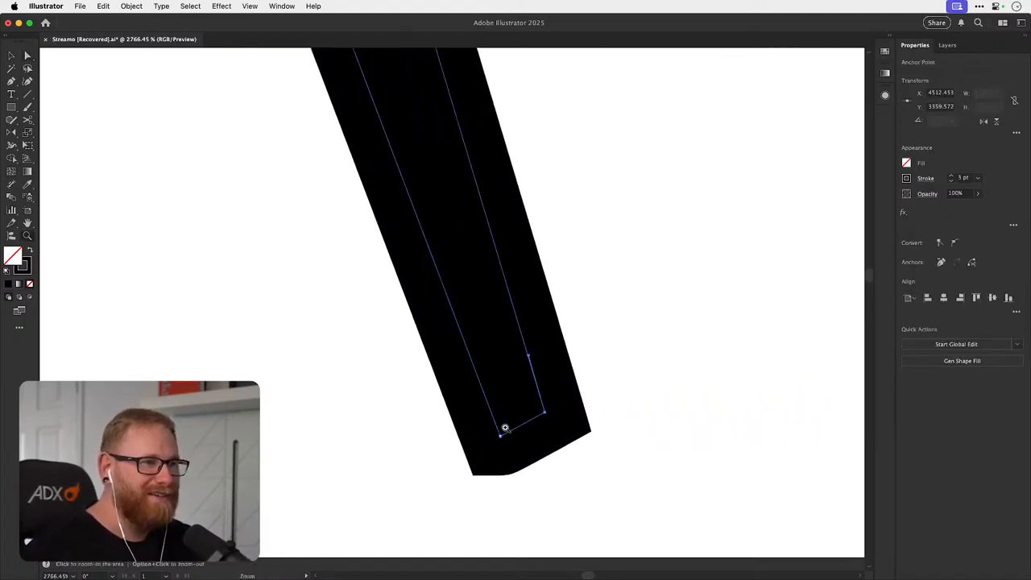
key("super+z")
- Nudge the left leg's duplicate bottom anchor 2 px right, delete it with the straight inner stroke, and deselect the artwork
key("a")
left_click(506, 433)
left_click(501, 433)
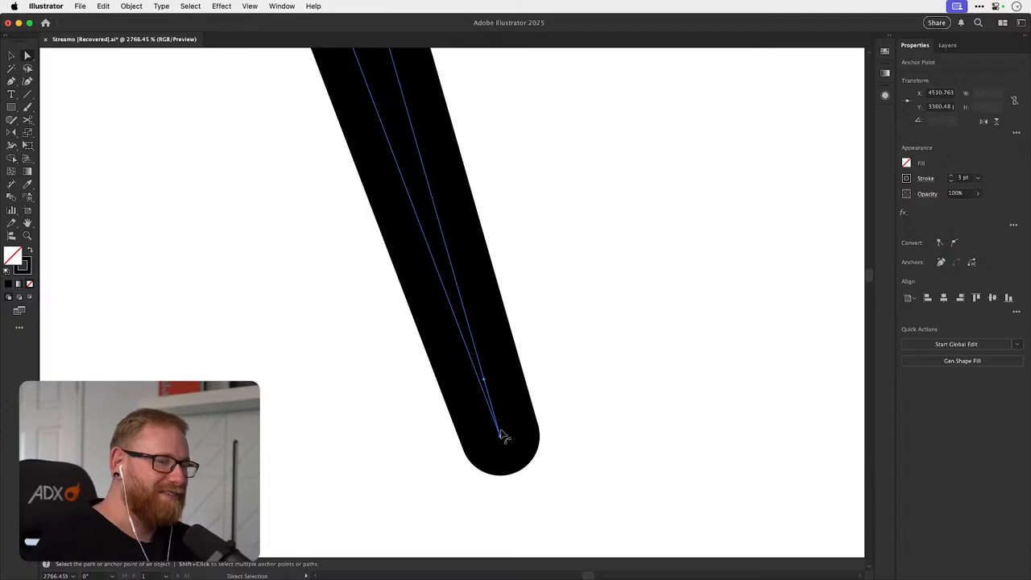
key("Right")
key("Right")
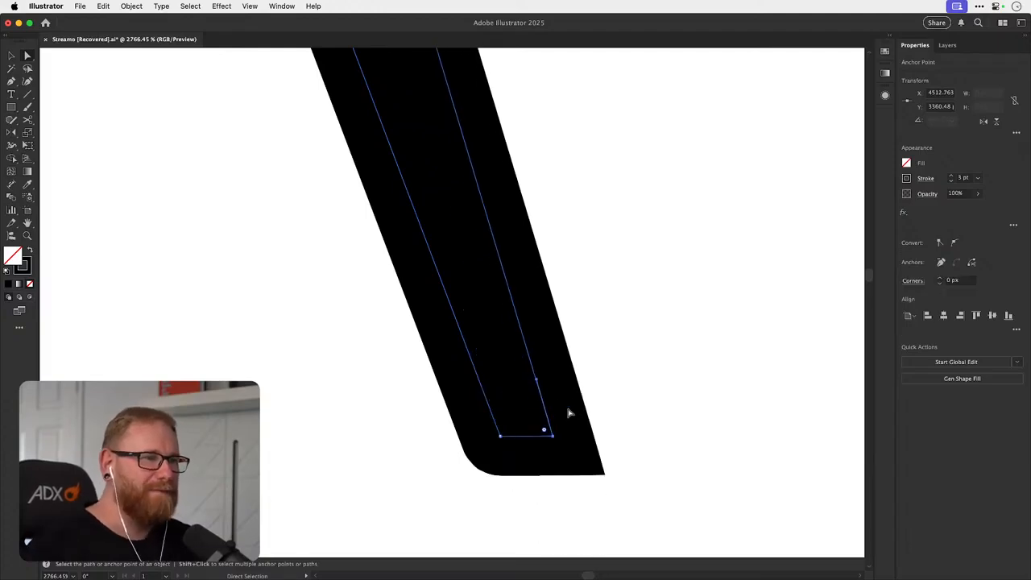
key("Delete")
key("super+minus")
key("super+minus")
key("super+minus")
key("super+minus")
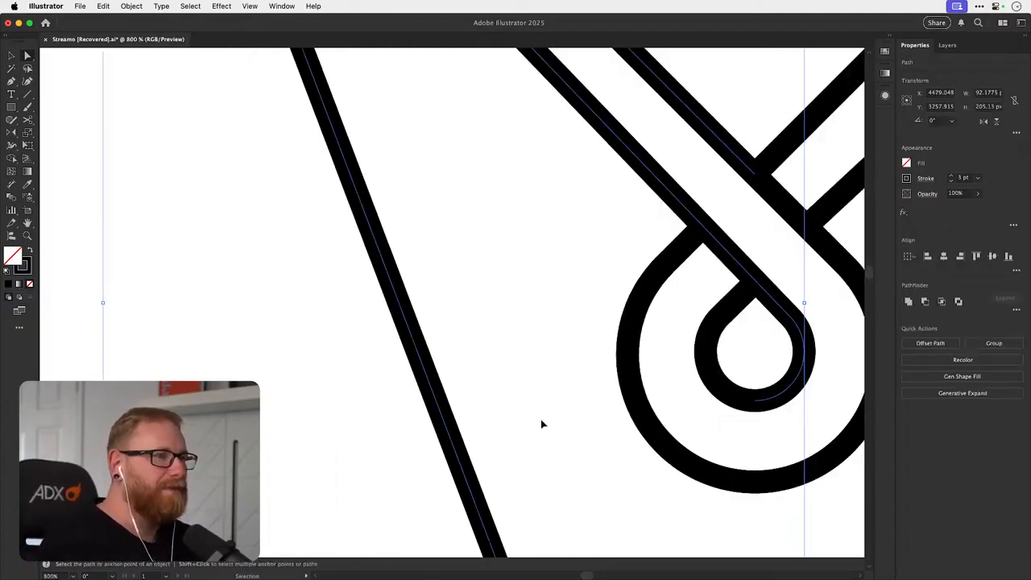
key("super+minus")
key("super+minus")
key("super+minus")
key("super+minus")
left_click(542, 425)
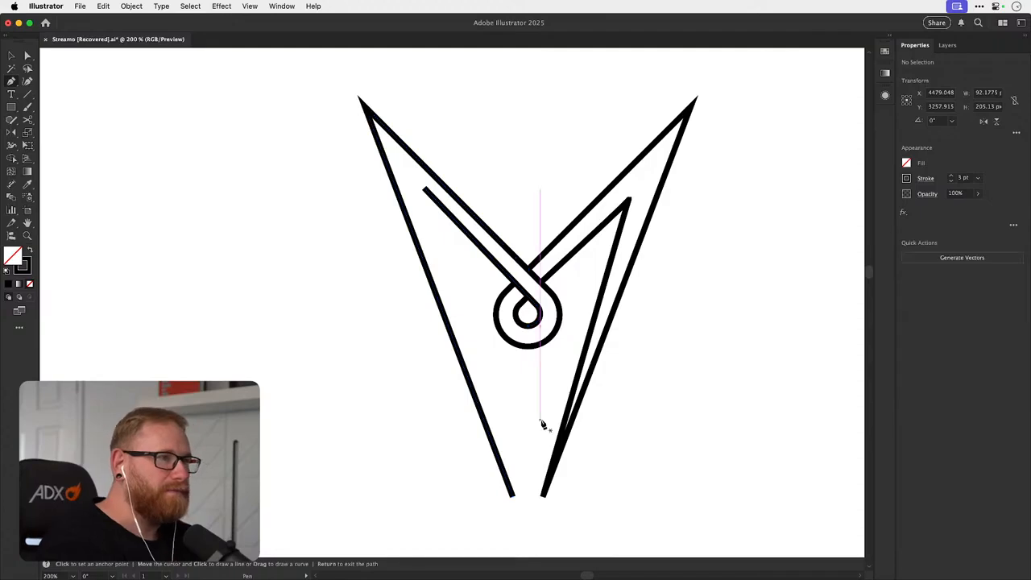
- Join the left inner diagonal's upper end to the left leg's bottom end with a straight segment, then deselect
left_click(425, 191)
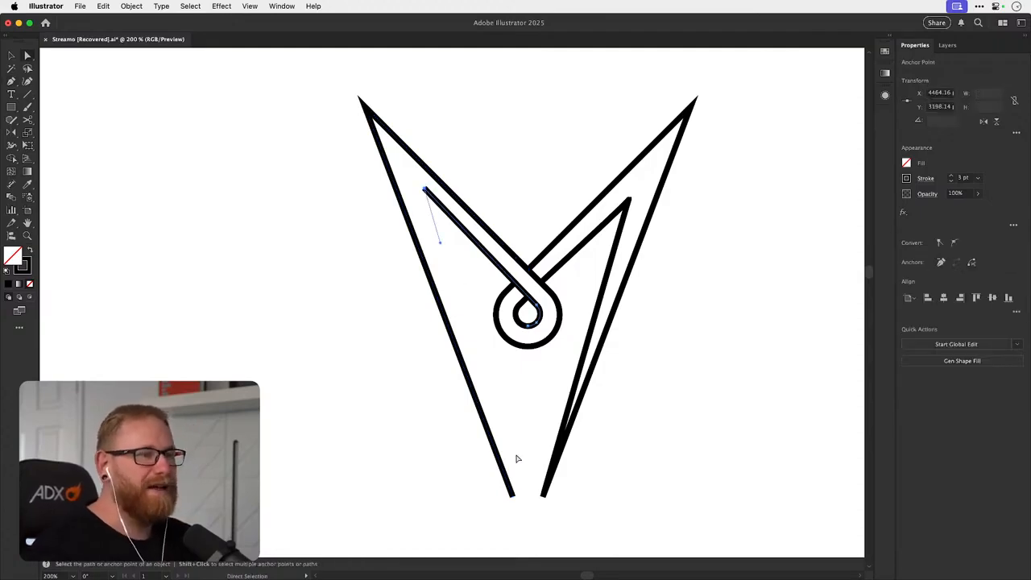
left_click(513, 496, "shift")
key("super+j")
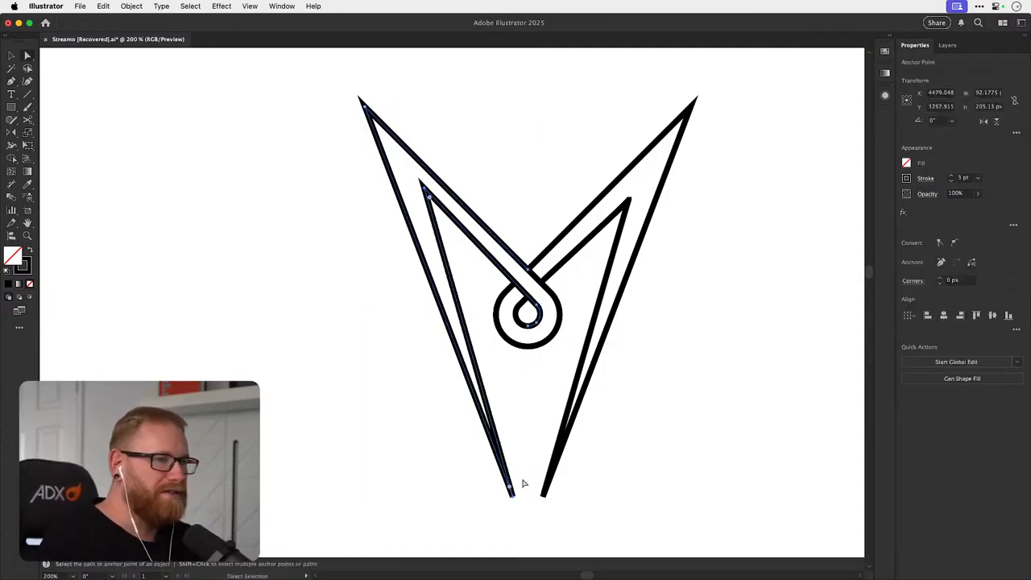
left_click(618, 389)
- Try averaging the left leg's bottom point and moving it right, then undo the move
key("a")
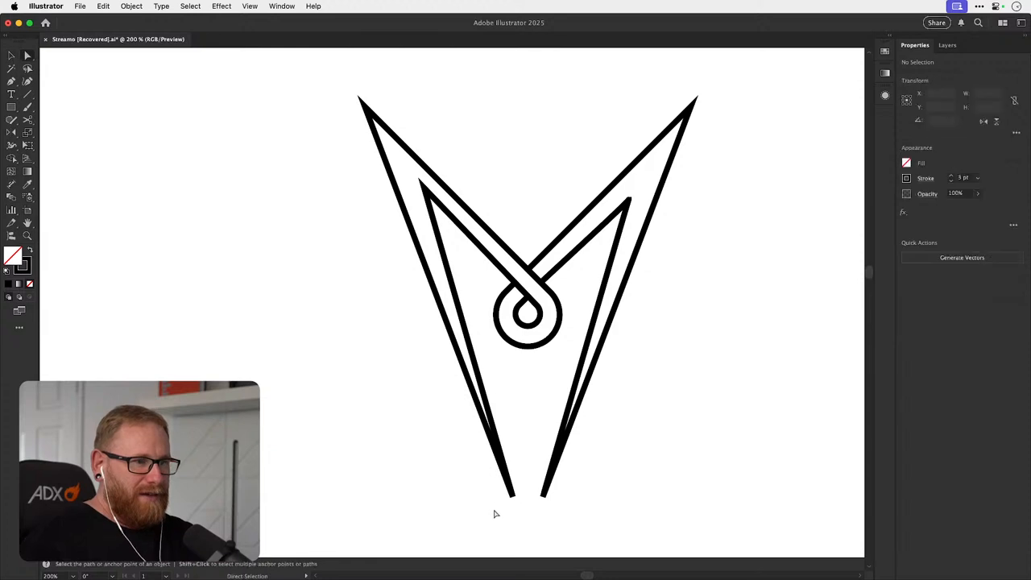
left_click_drag(494, 513, 518, 461)
key("super+alt+j")
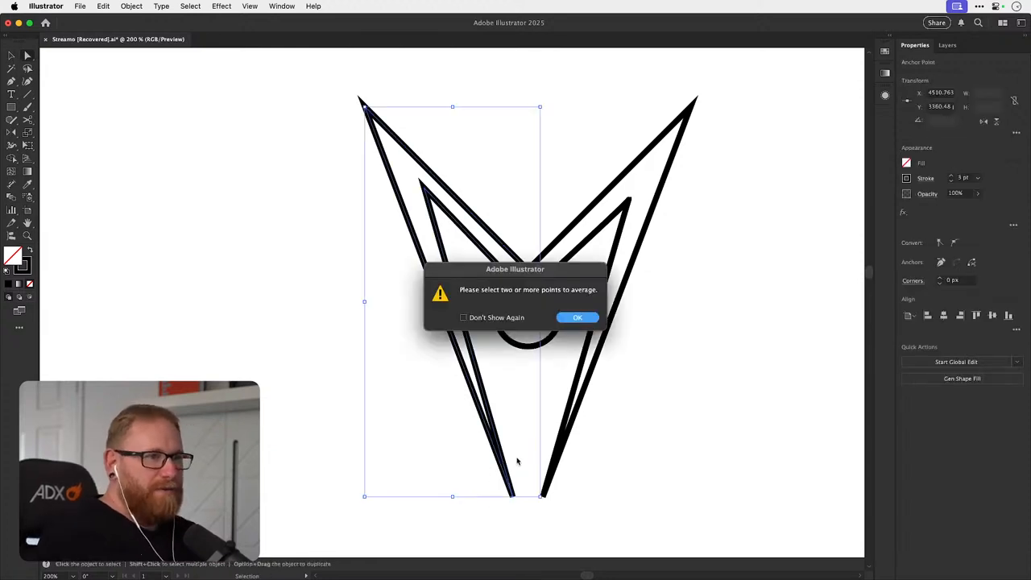
key("Return")
left_click(473, 460)
left_click_drag(512, 496, 529, 494)
key("super+z")
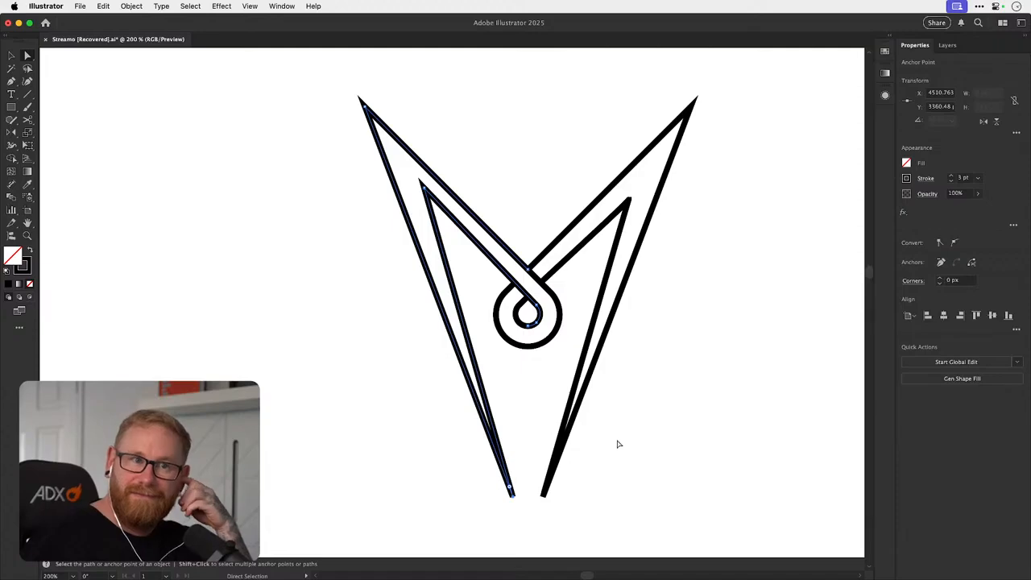
- Try moving the left leg's bottom anchor up and left, then undo the move and deselect
left_click(925, 178)
left_click(955, 283)
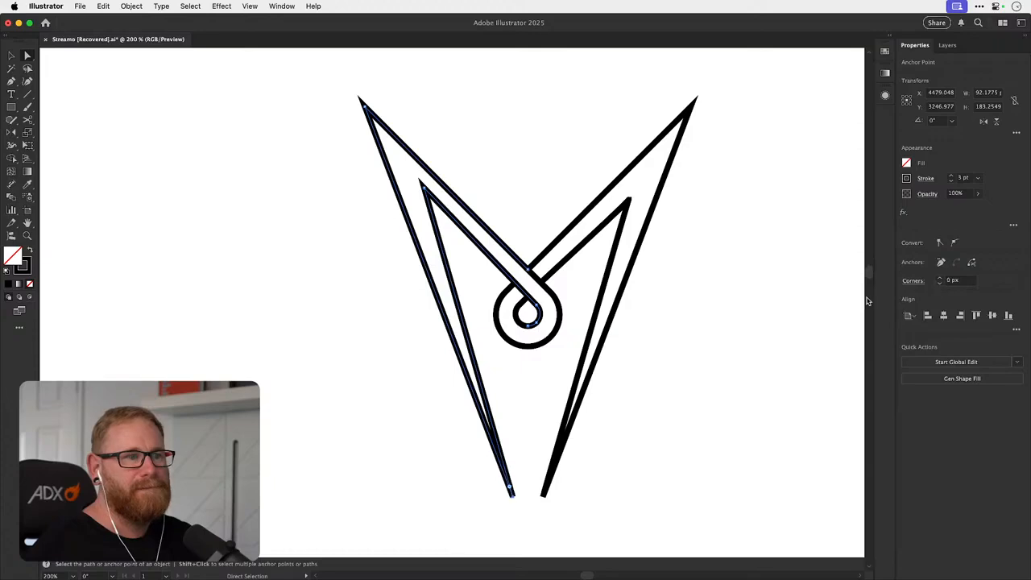
left_click(711, 382)
left_click_drag(616, 423, 506, 427)
left_click_drag(408, 499, 328, 256)
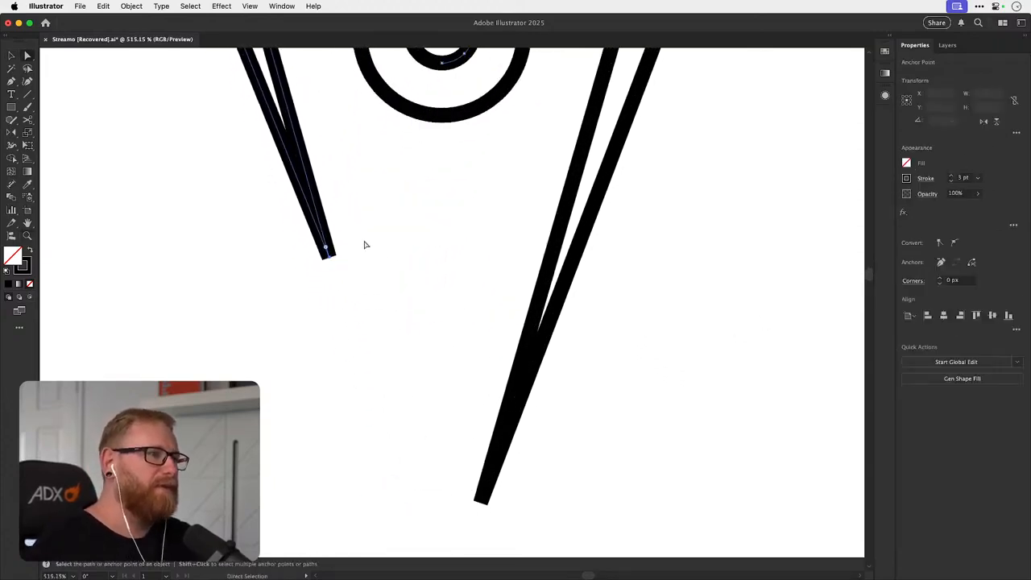
key("v")
key("super+z")
left_click(419, 477)
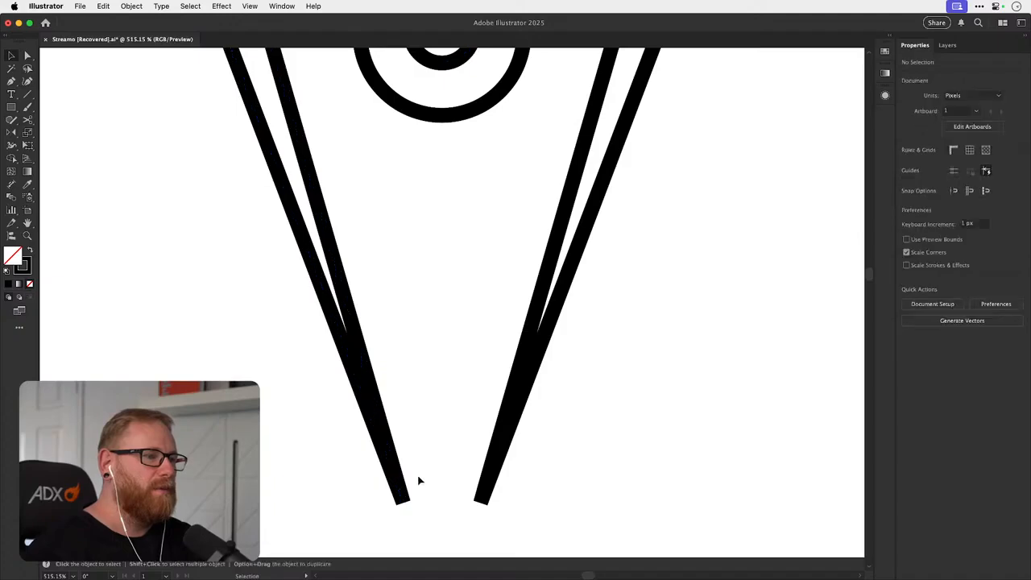
key("a")
left_click(400, 492)
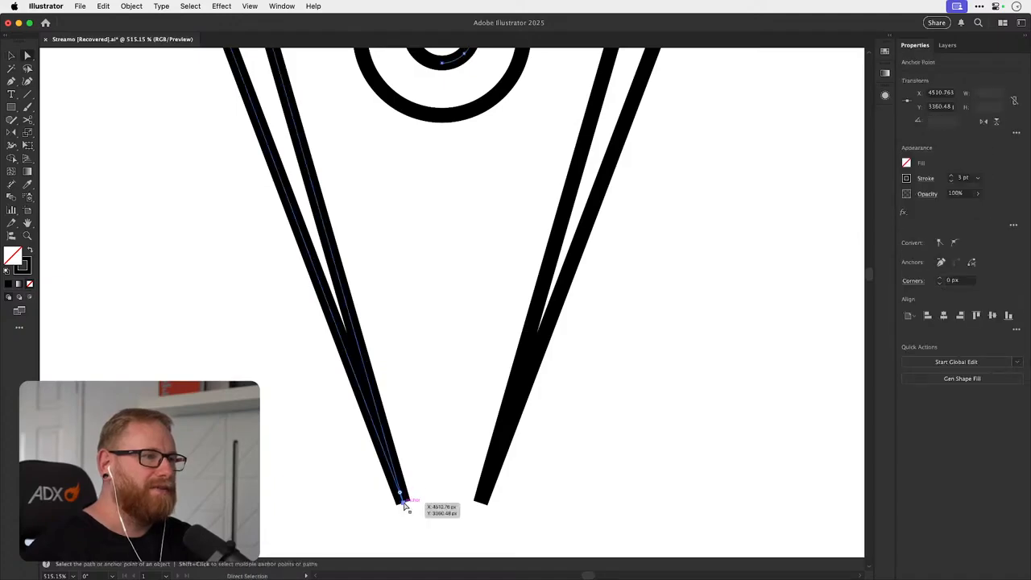
double_click(402, 497)
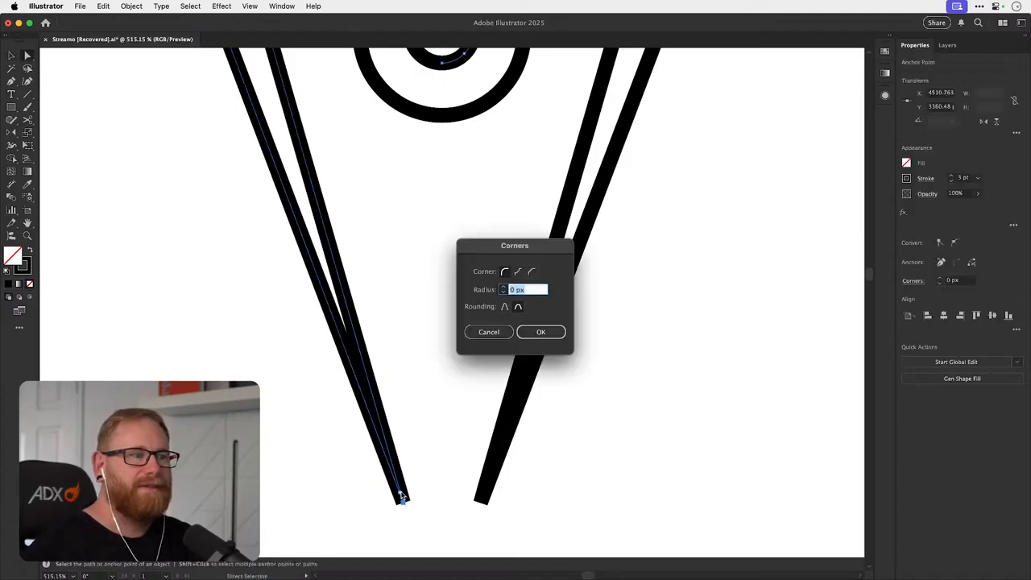
left_click(504, 307)
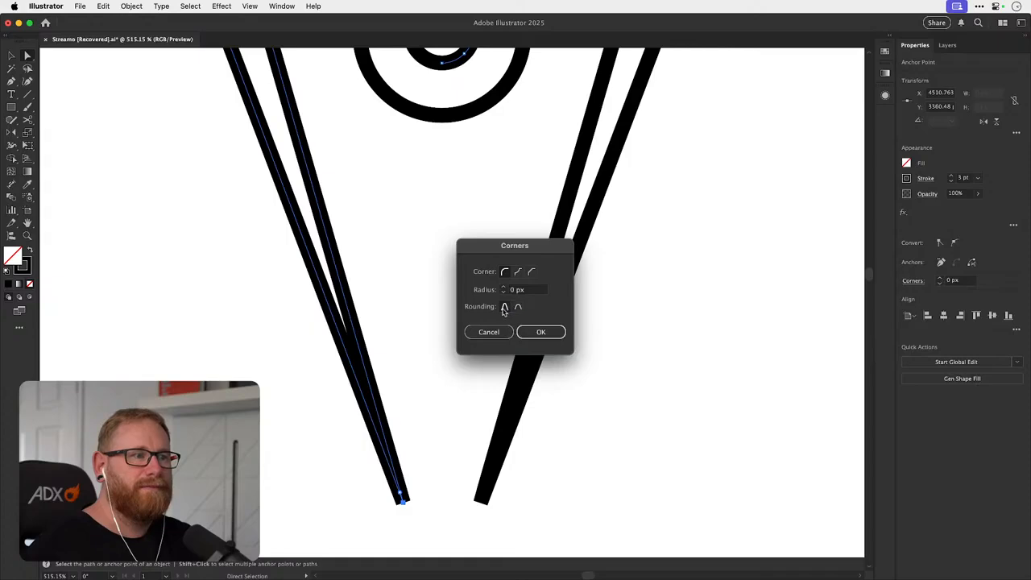
left_click(489, 333)
key("v")
left_click(745, 355)
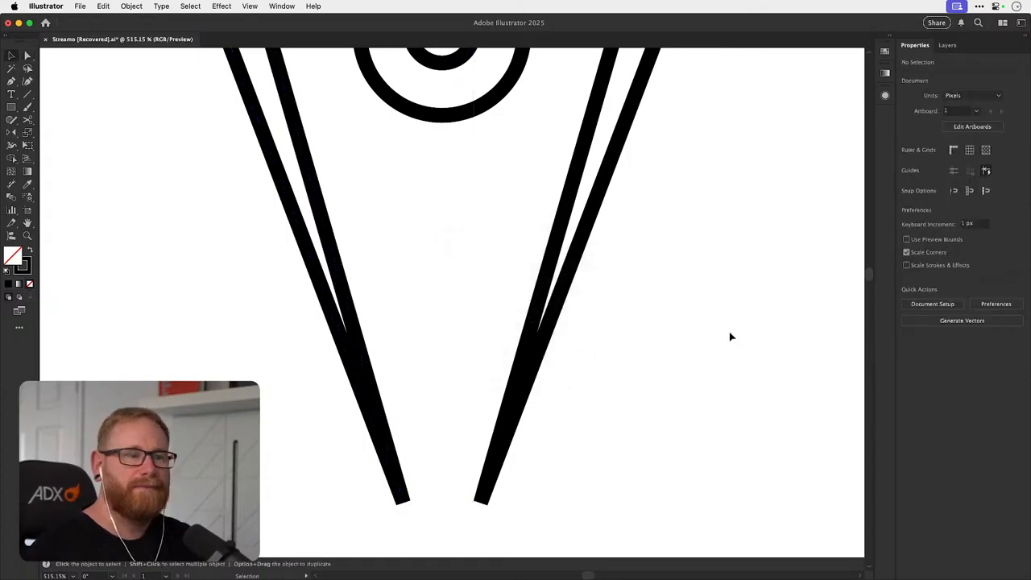
key("super+1")
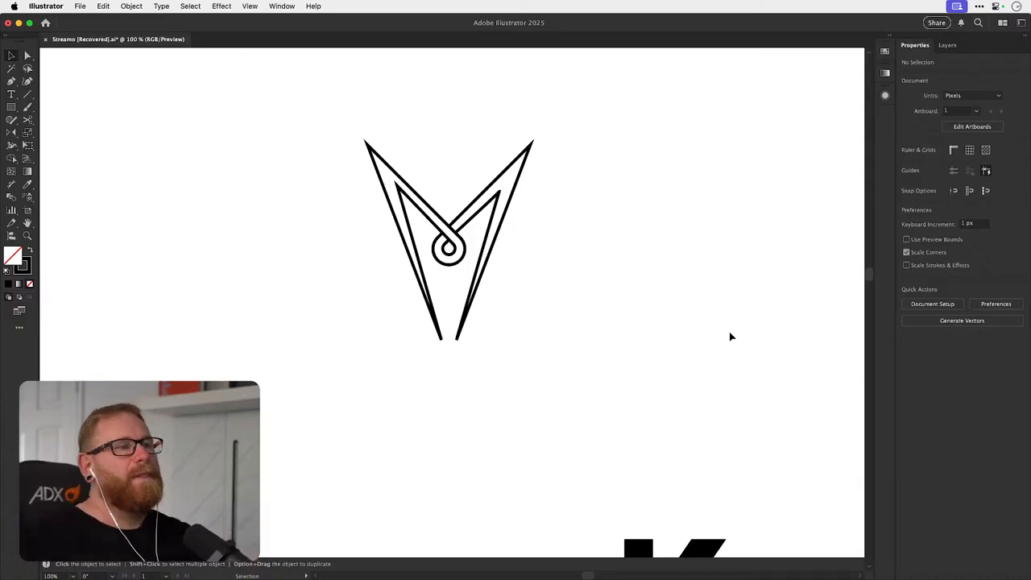
scroll(433, 339, "up", 5)
key("a")
left_click(467, 354)
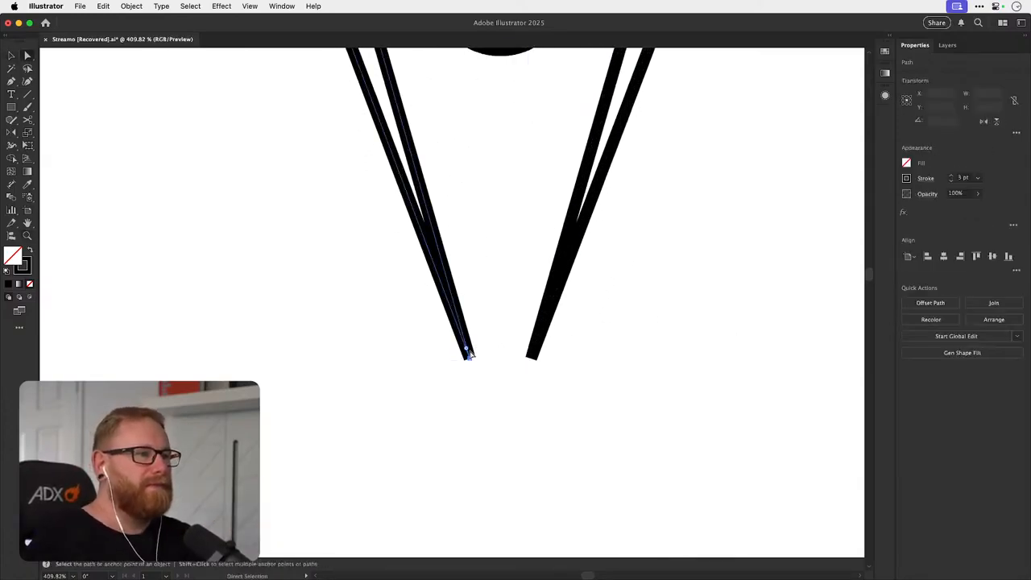
double_click(468, 353)
left_click_drag(514, 244, 605, 240)
left_click(587, 325)
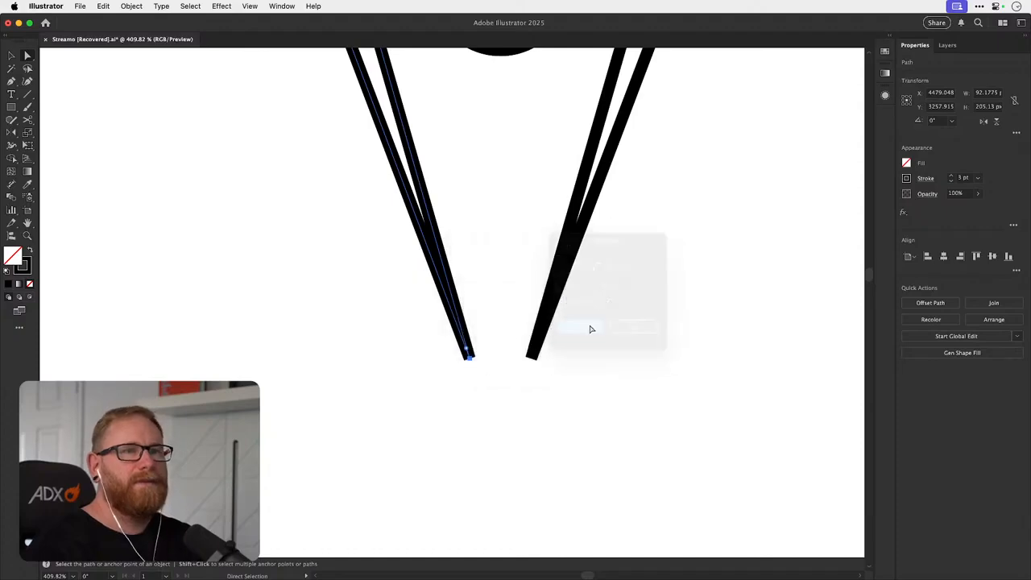
- Try raising the miter limit on the left path's stroke, with values of 80, 20 and 25
left_click(925, 179)
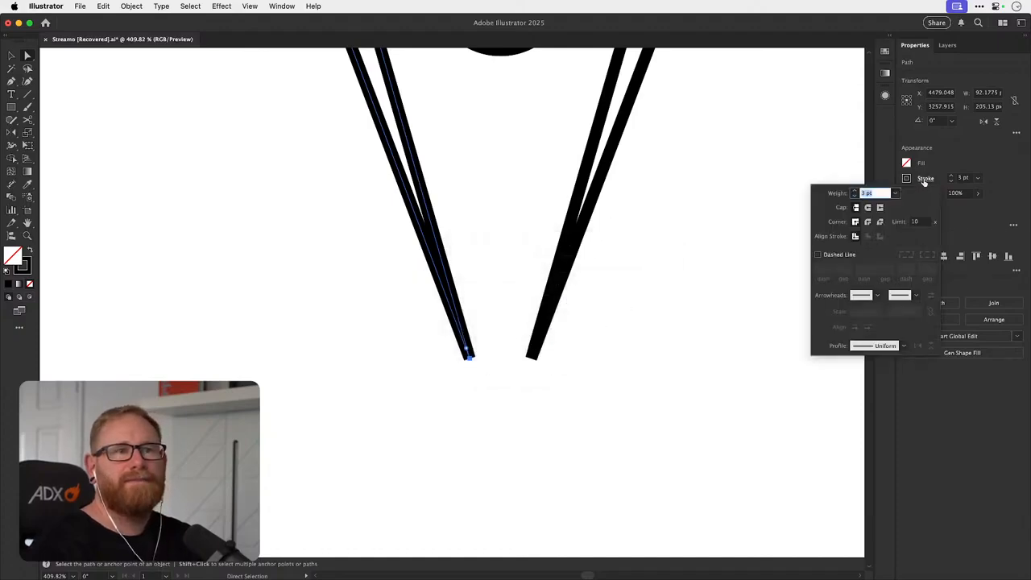
left_click(920, 222)
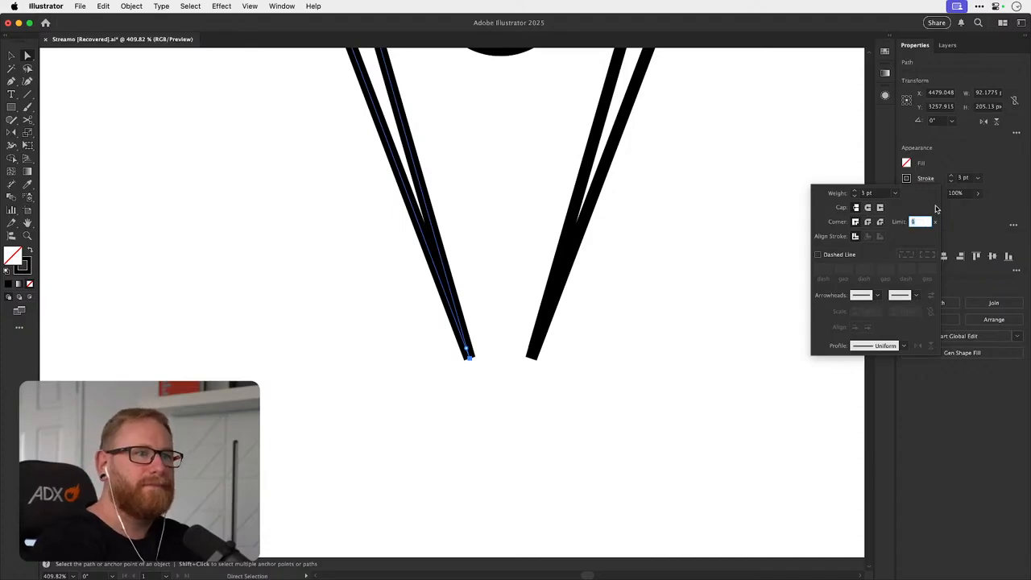
type("80")
key("Return")
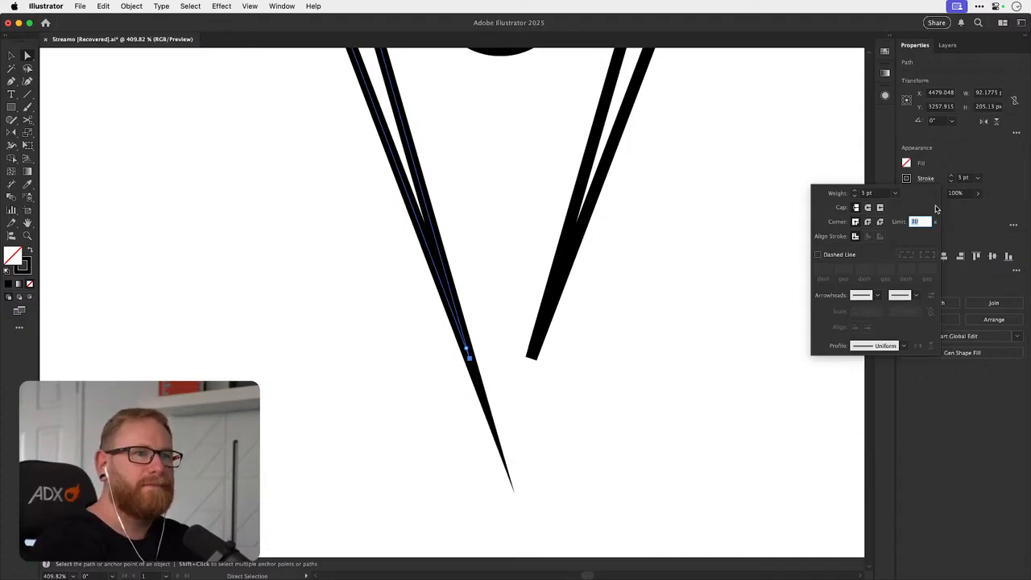
type("20")
key("Return")
key("Up")
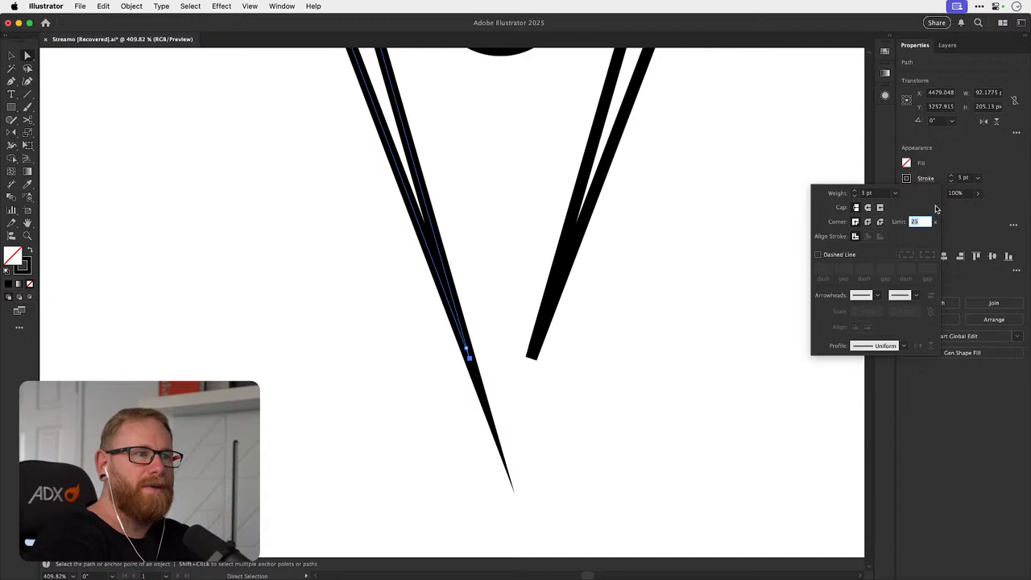
key("Down")
key("Up")
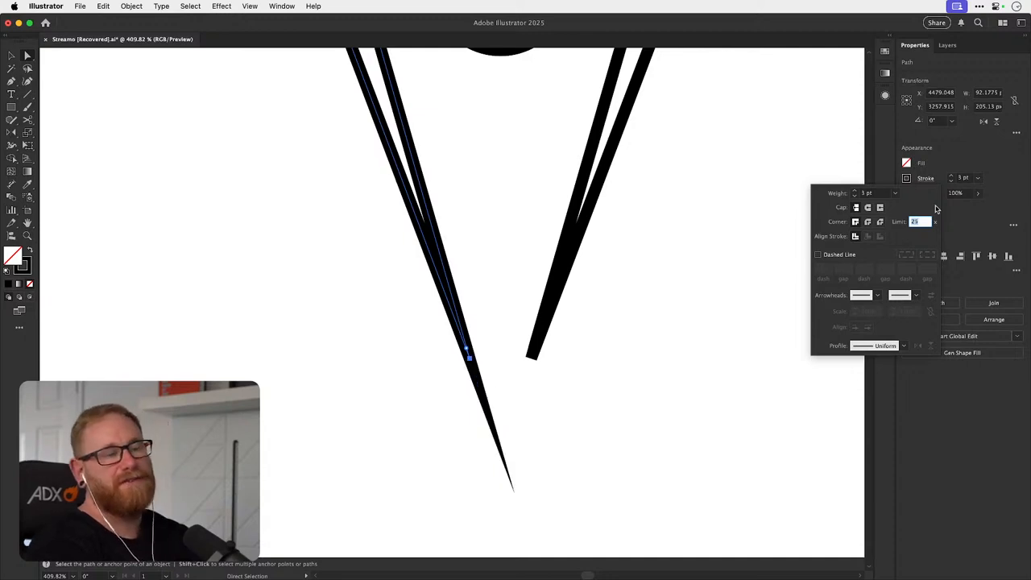
key("Escape")
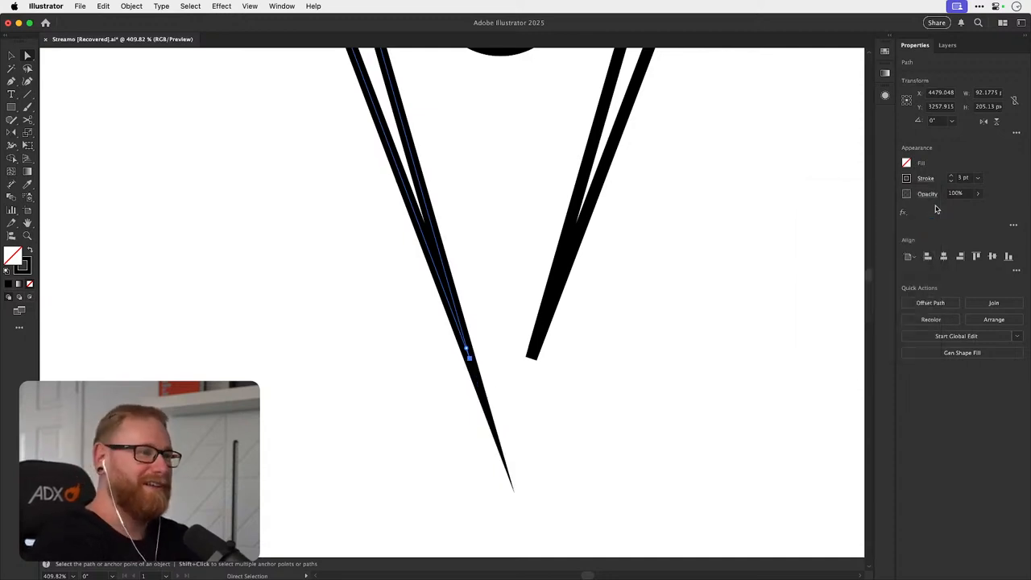
key("v")
key("super+minus")
key("super+minus")
key("super+minus")
key("super+minus")
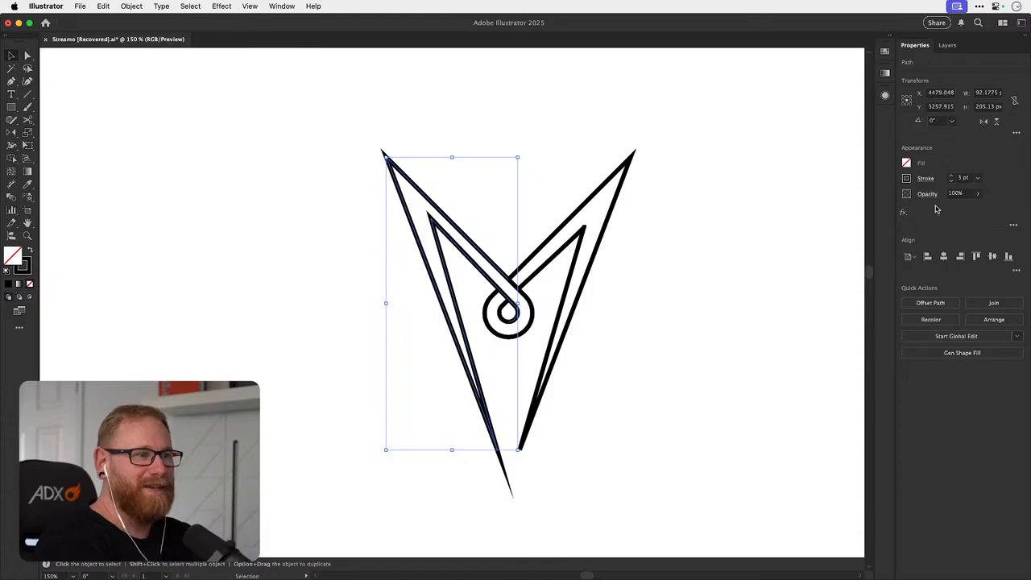
- Undo the last miter limit change on the left path, check its stroke options, and deselect it
left_click(651, 408)
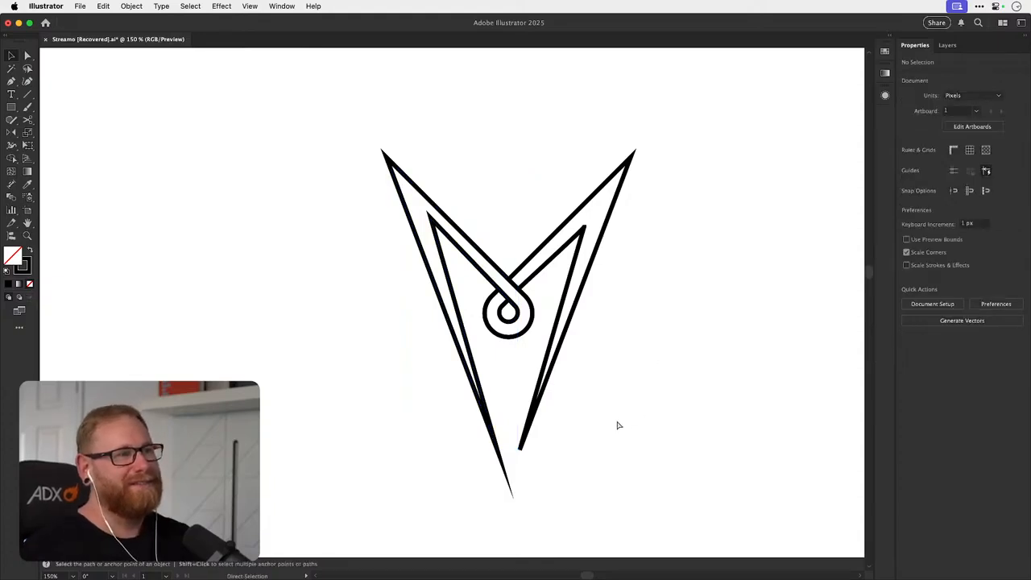
key("super+z")
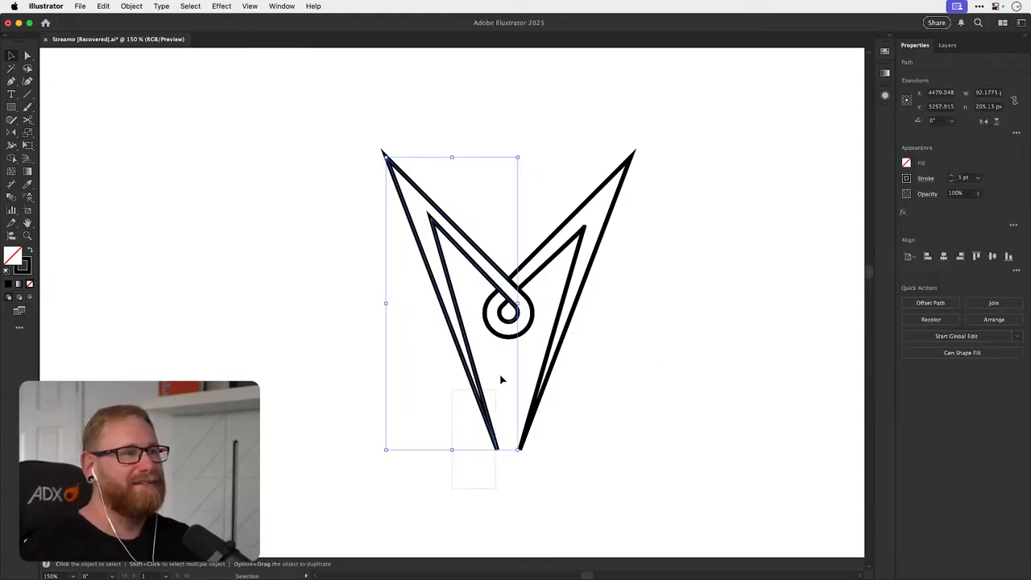
left_click(923, 178)
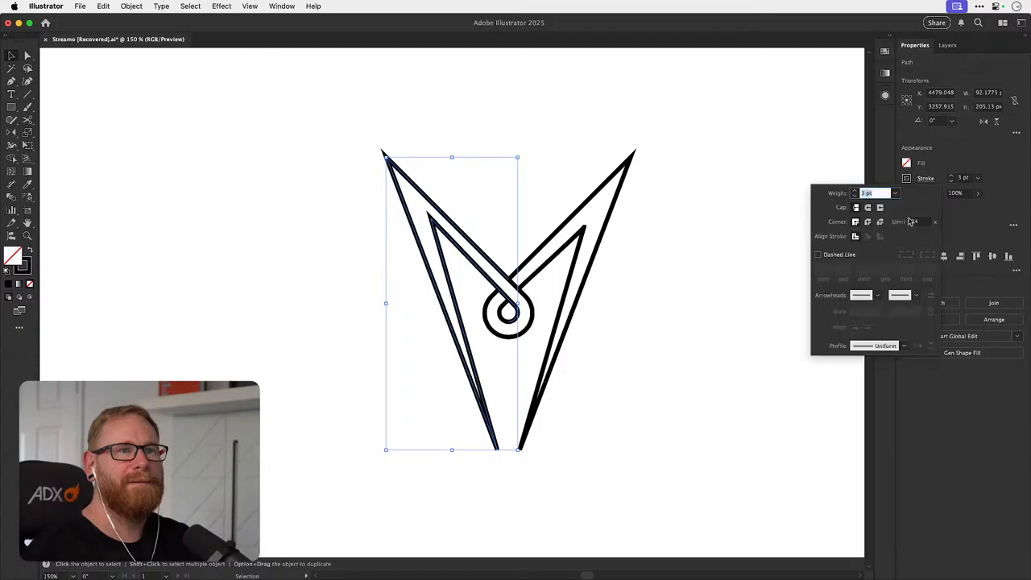
left_click(621, 290)
left_click(625, 301)
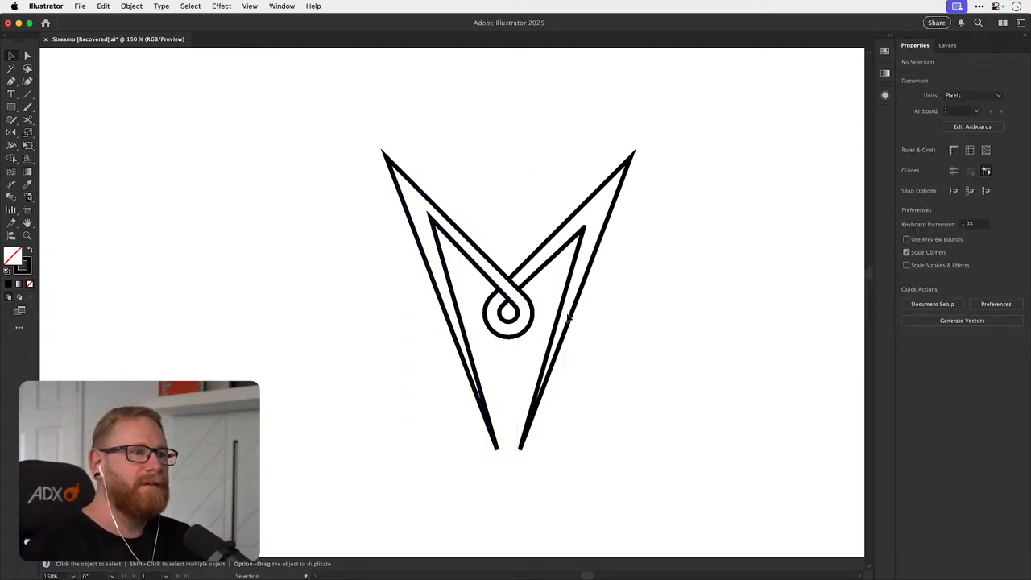
- Try moving the right half of the mark away from the central loop, then undo the move
left_click_drag(562, 314, 608, 307)
key("super+z")
key("super+shift+z")
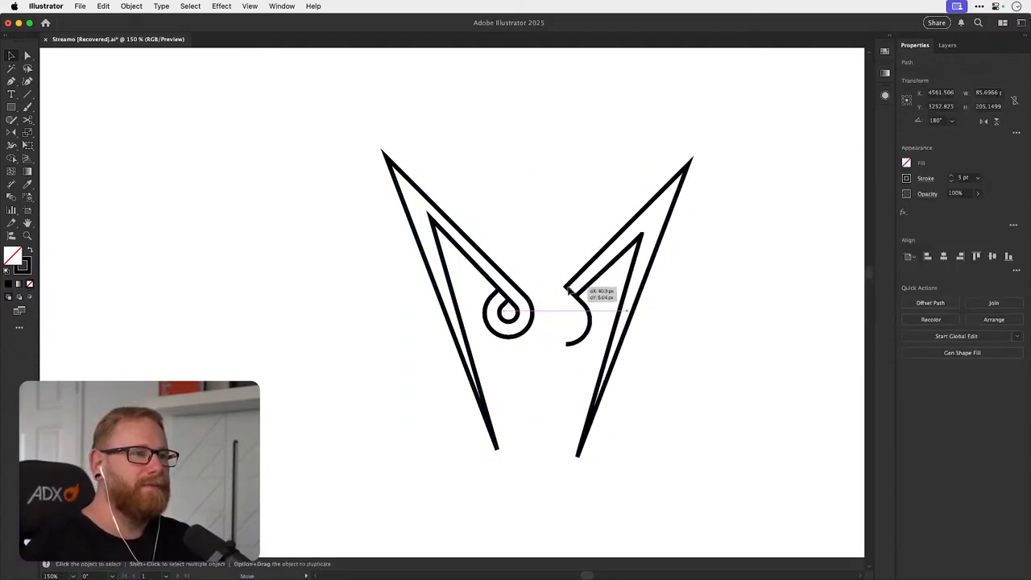
key("super+z")
scroll(513, 312, "up", 5)
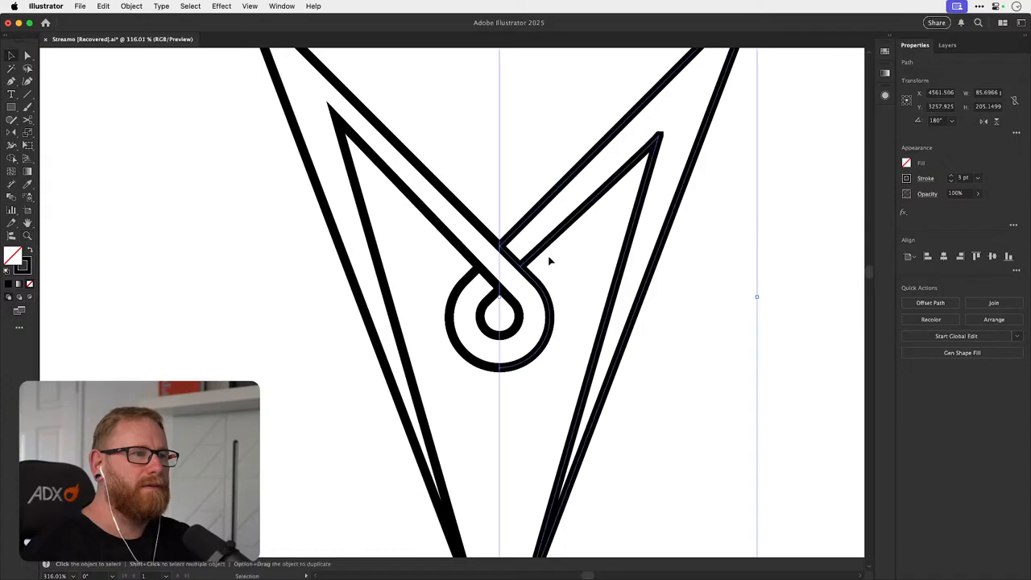
- Move the right half of the mark 30 px right, clear of the central loop, and deselect it
mouse_move(548, 257)
left_mouse_down()
mouse_move(582, 248)
mouse_move(550, 250)
left_mouse_up()
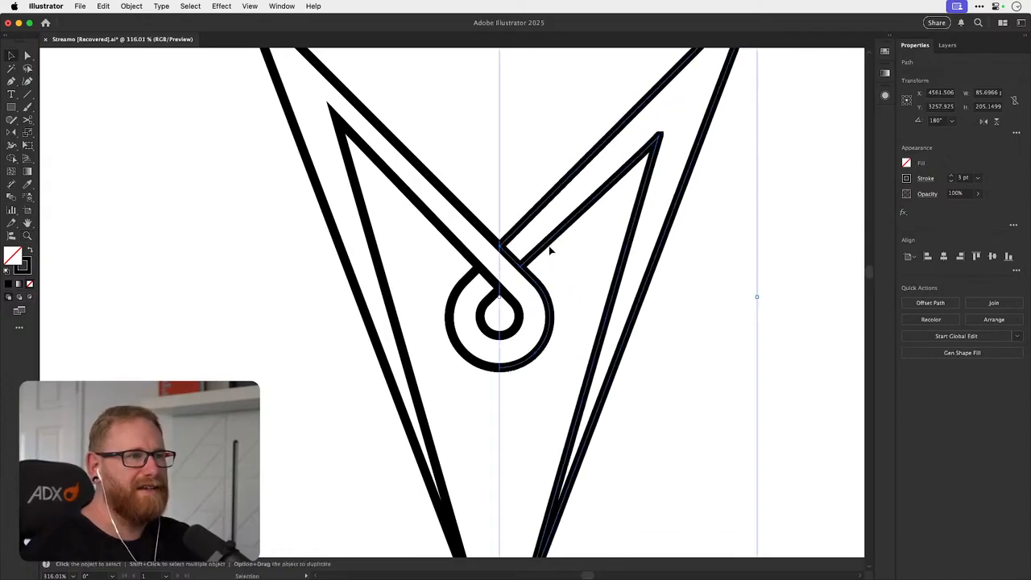
key("shift+Right")
key("shift+Right")
key("shift+Right")
left_click(571, 420)
- Delete the curved loop segments from the right half's inner end, undoing any excess deletion so both diagonal strokes remain
key("a")
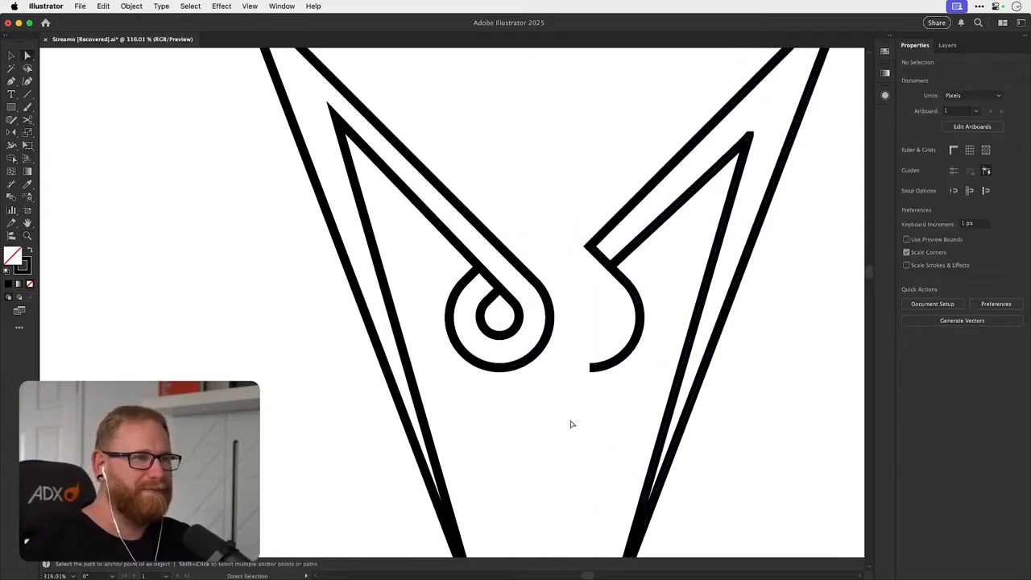
left_click(608, 360)
key("Delete")
left_click(611, 379)
left_click(637, 334)
key("Delete")
key("Delete")
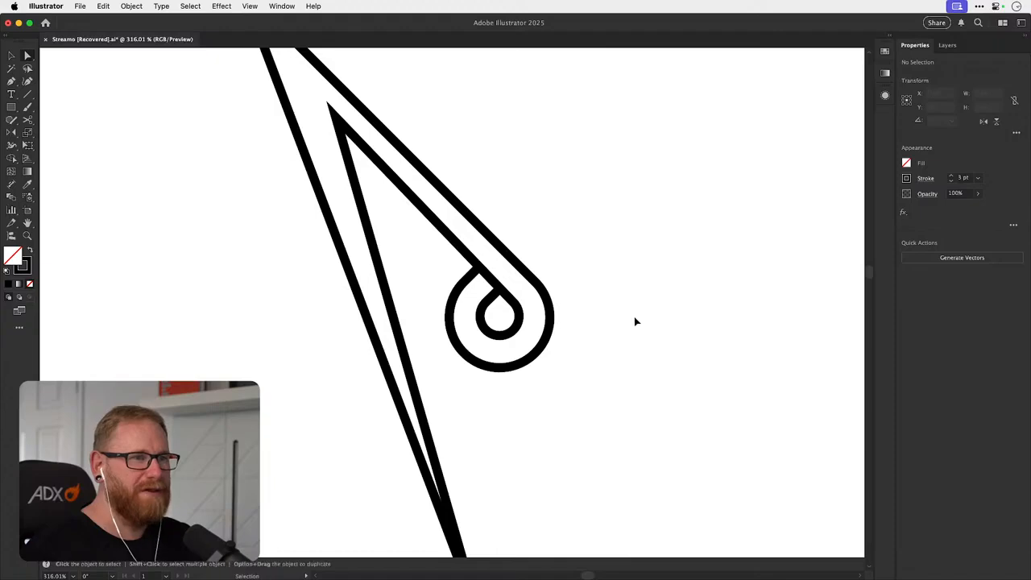
key("super+z")
key("super+z")
key("super+shift+z")
key("a")
left_click(626, 281)
key("Delete")
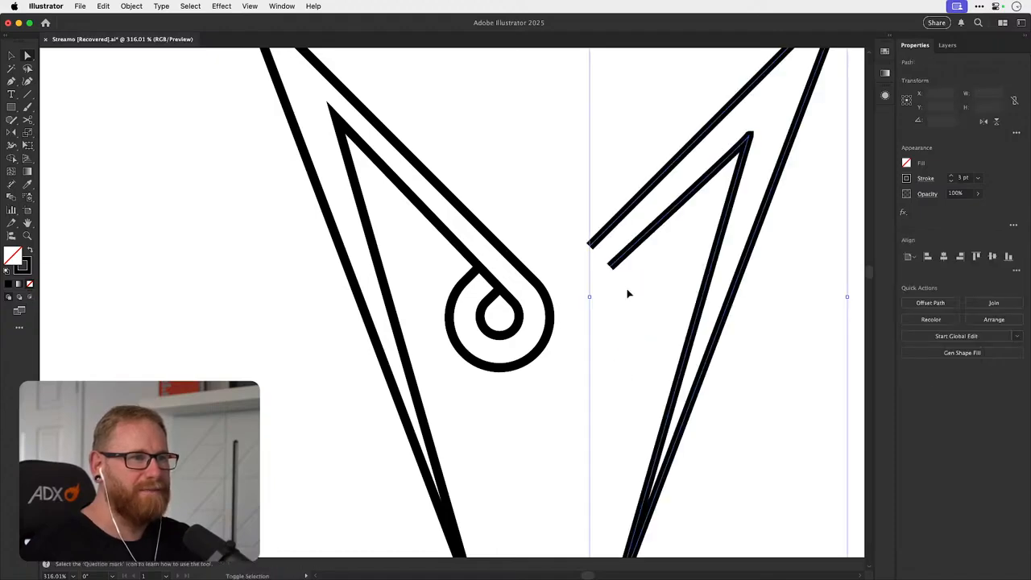
- Join the open inner ends of the right half's two diagonals with a straight segment, then deselect
left_click(582, 256)
left_click_drag(628, 291, 628, 288)
key("v")
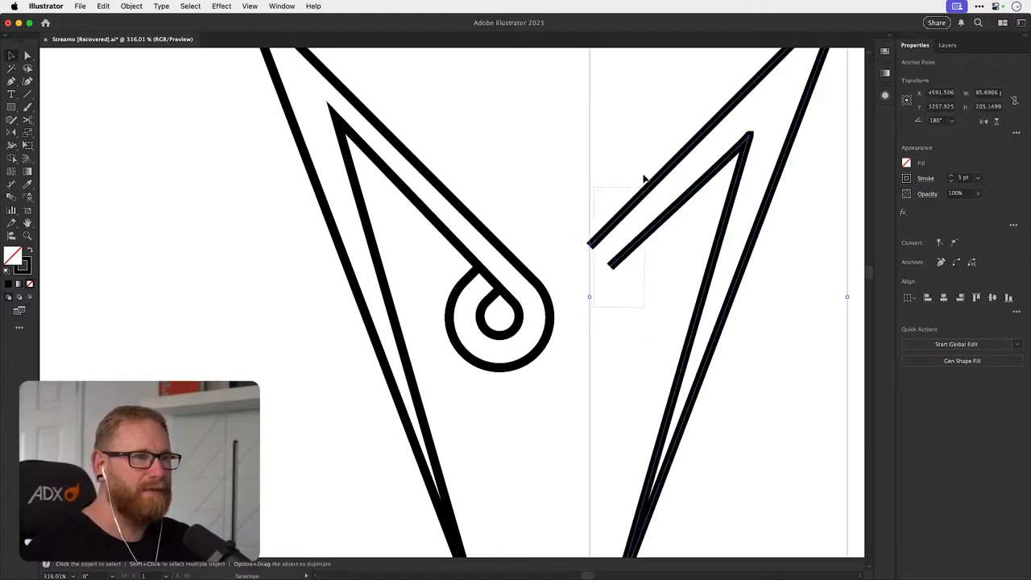
key("a")
left_click_drag(568, 223, 617, 271)
key("super+j")
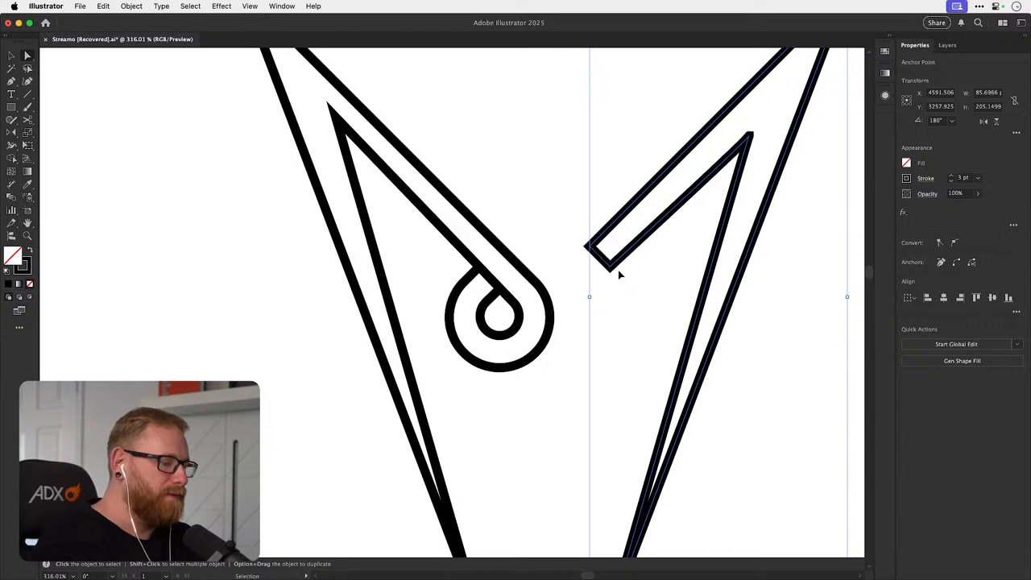
key("v")
left_click(619, 275)
- Move the right half 30 px left, back against the central loop, then deselect it and save the document
left_click(594, 247)
key("shift+Left")
key("shift+Left")
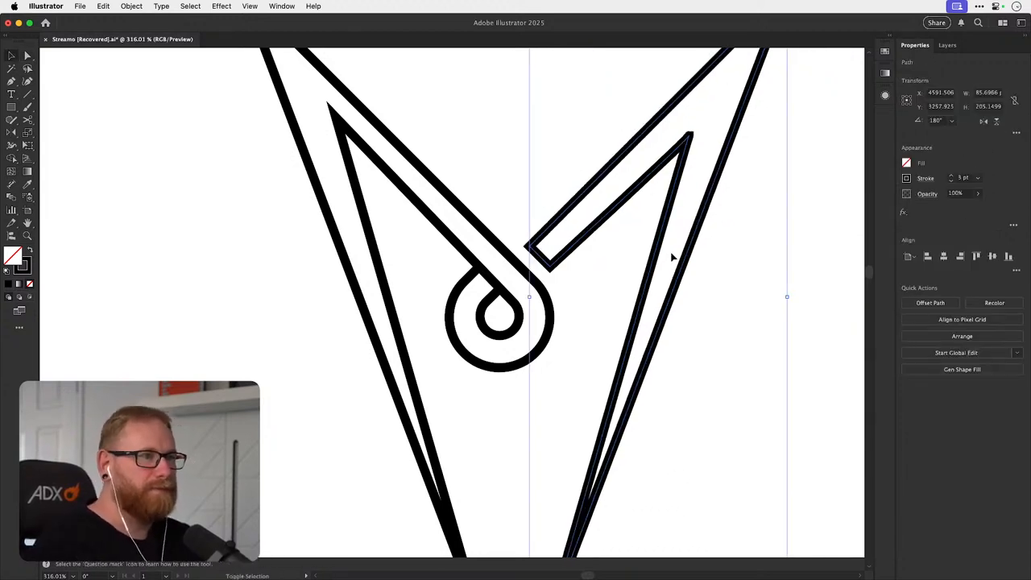
key("shift+Left")
left_click(673, 257)
key("super+s")
- Select the whole line mark and place a duplicate of it to the right of the original
left_click_drag(643, 322, 608, 340)
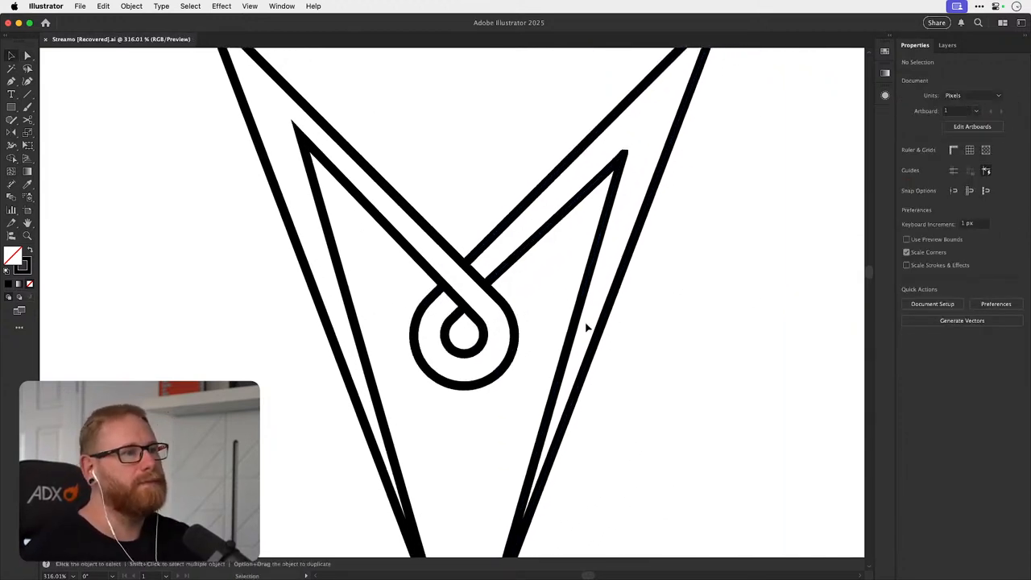
key("super+1")
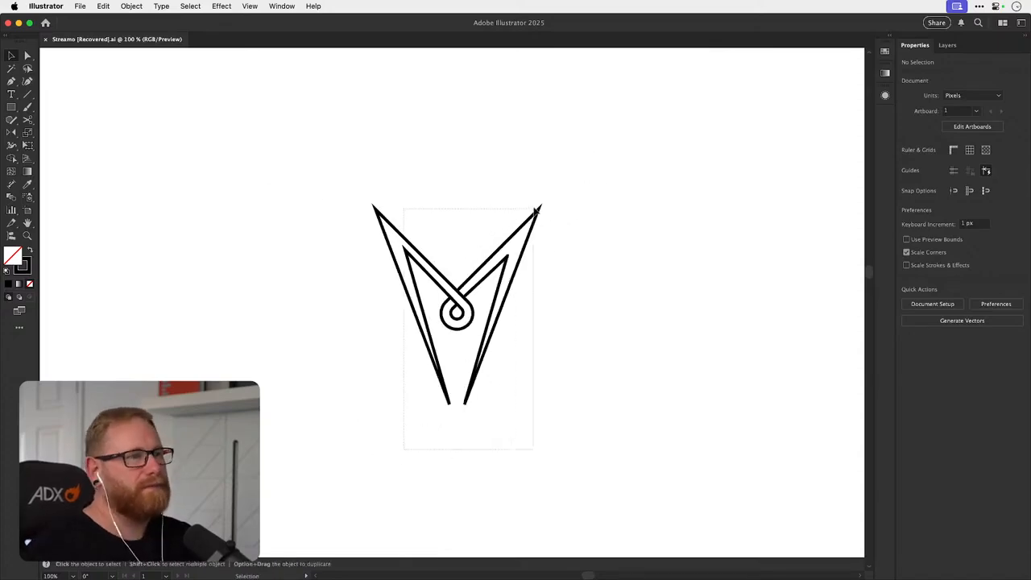
left_click(535, 210)
left_click_drag(471, 314, 567, 322)
- Expand the duplicate mark's strokes into filled shapes and unite them into one shape
left_click(131, 7)
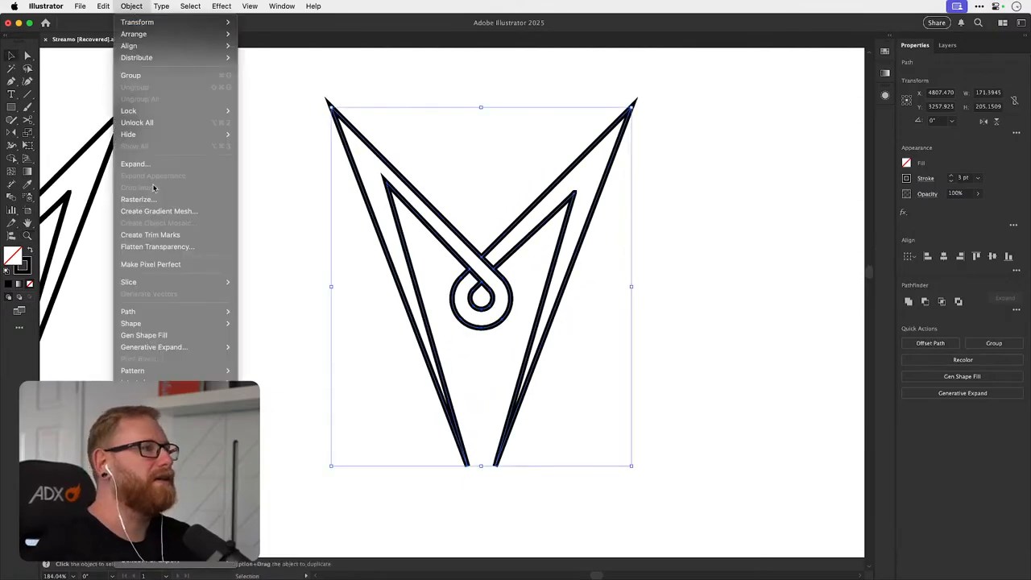
left_click(153, 166)
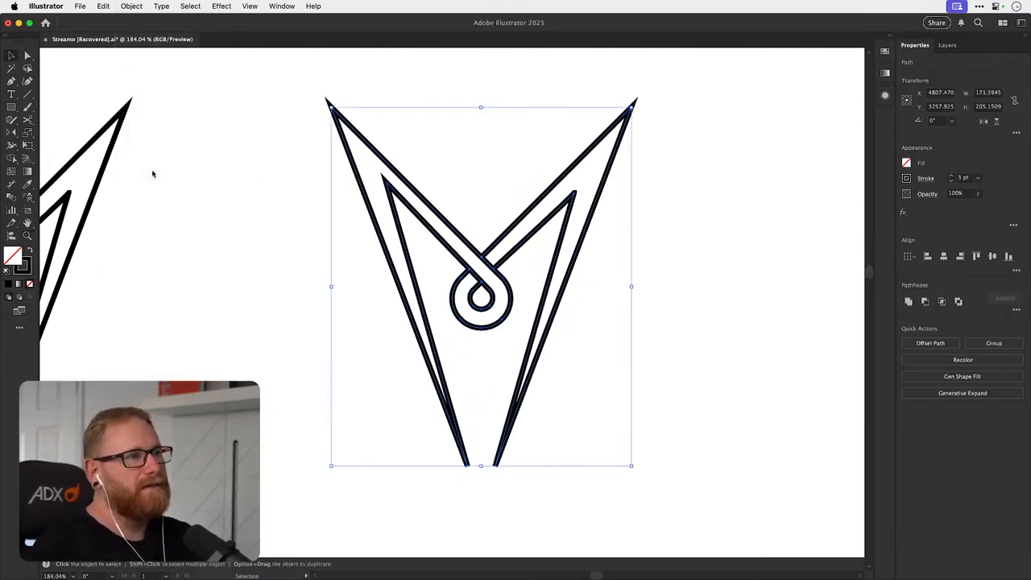
key("Return")
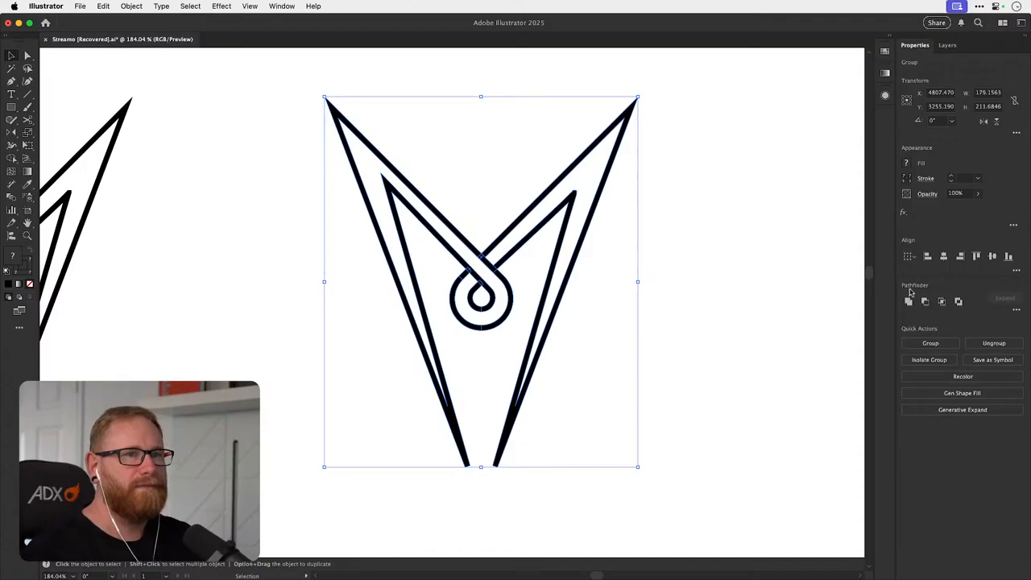
left_click(909, 301)
- Try deleting the upper-left tip's outer anchor on the united mark, then undo the deletions
key("a")
left_click(483, 213)
left_click(325, 98)
key("BackSpace")
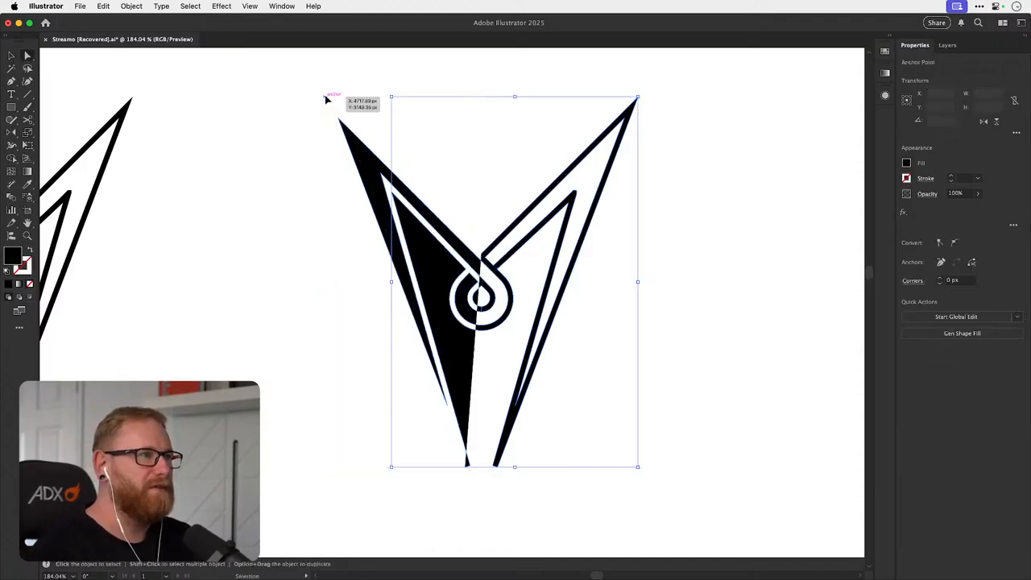
key("BackSpace")
key("super+z")
key("super+z")
key("super+z")
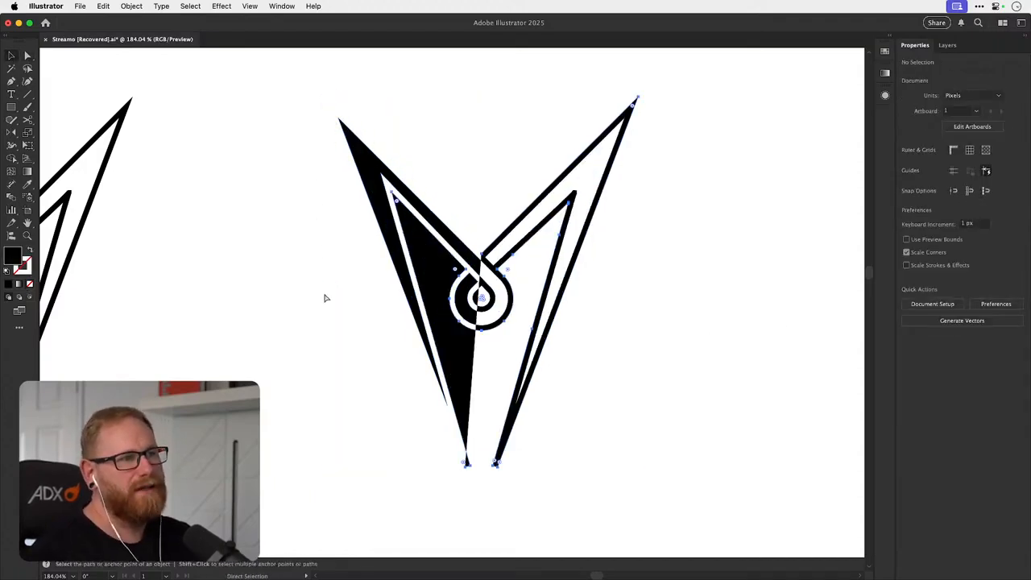
left_click(392, 281)
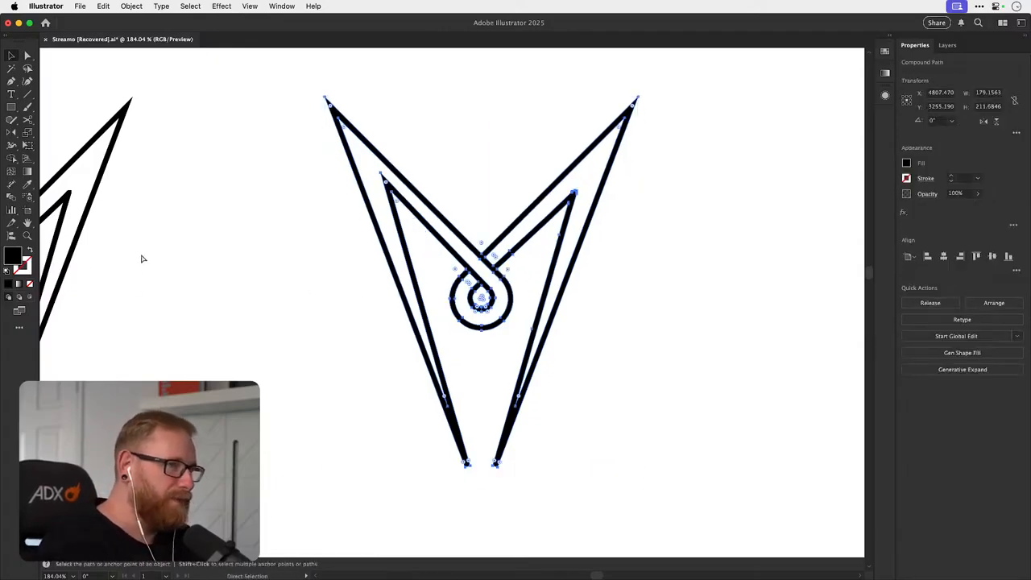
- Fill the gaps between the expanded duplicate mark's lines with black using Live Paint, then deselect the mark
key("super+k")
key("Escape")
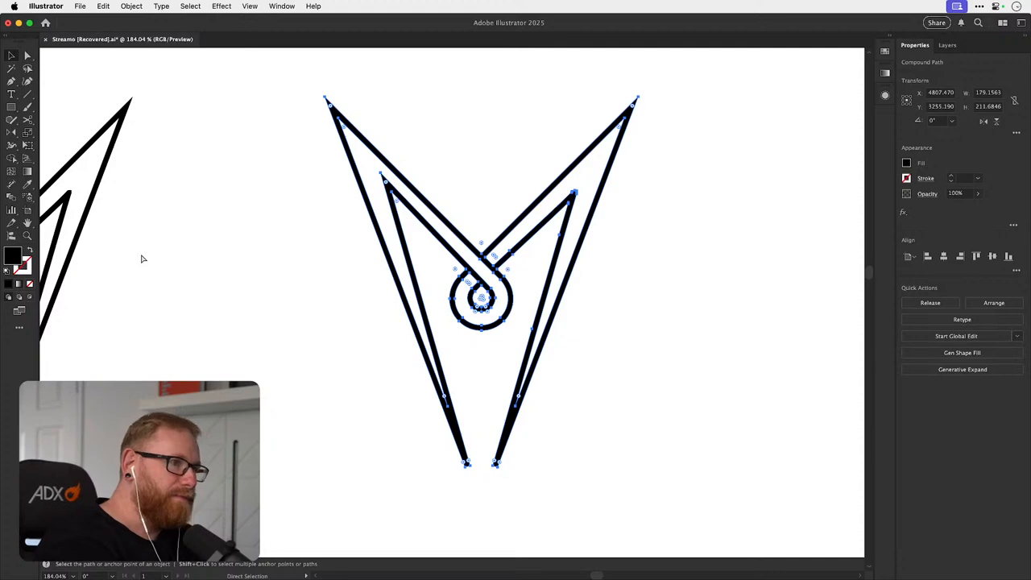
key("k")
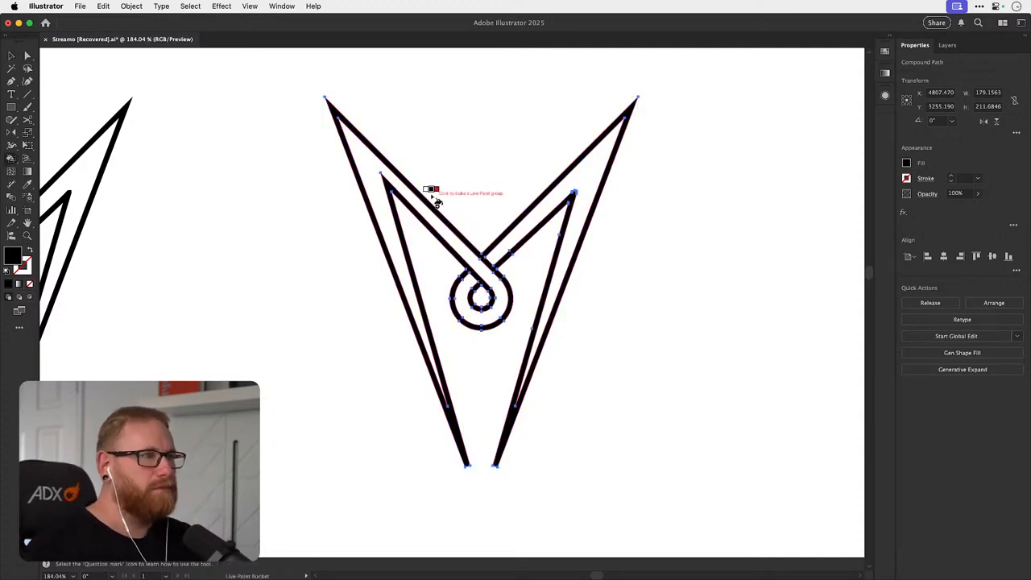
left_click(396, 206)
left_click(524, 230)
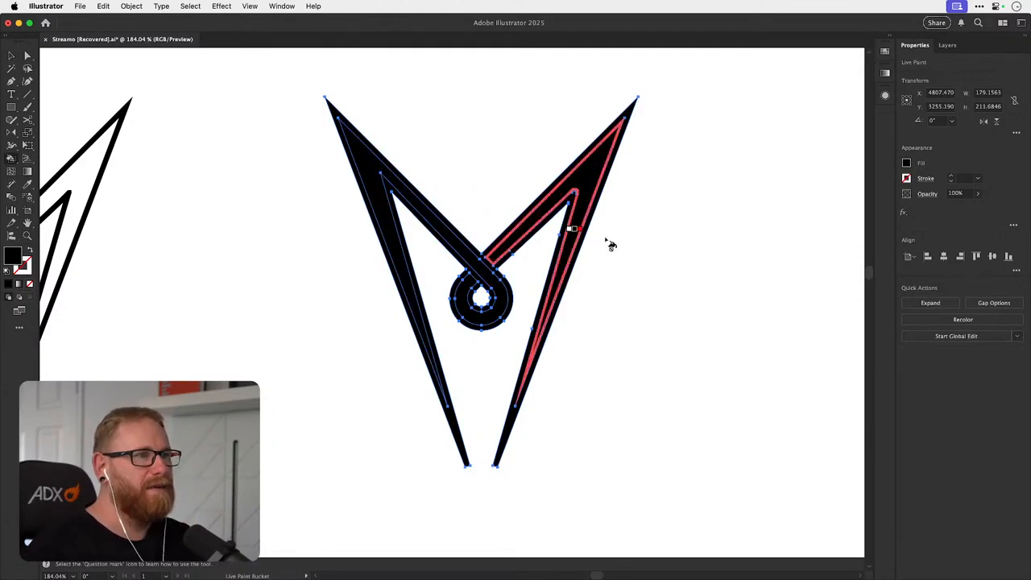
key("v")
left_click(685, 215)
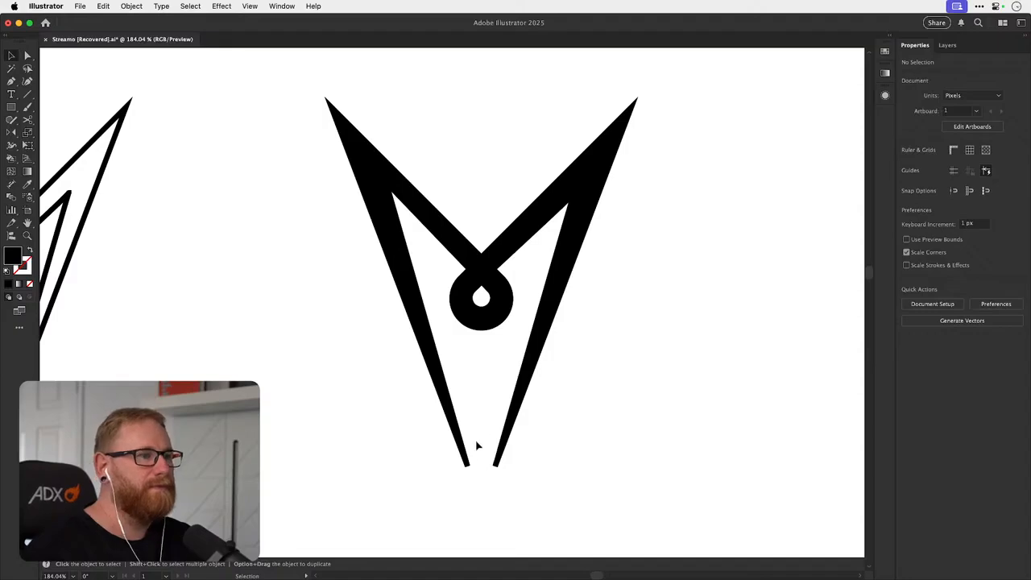
- Average and join the end anchors of each lower tip on the filled mark so both tips come to a sharp point
left_click(467, 472, "super")
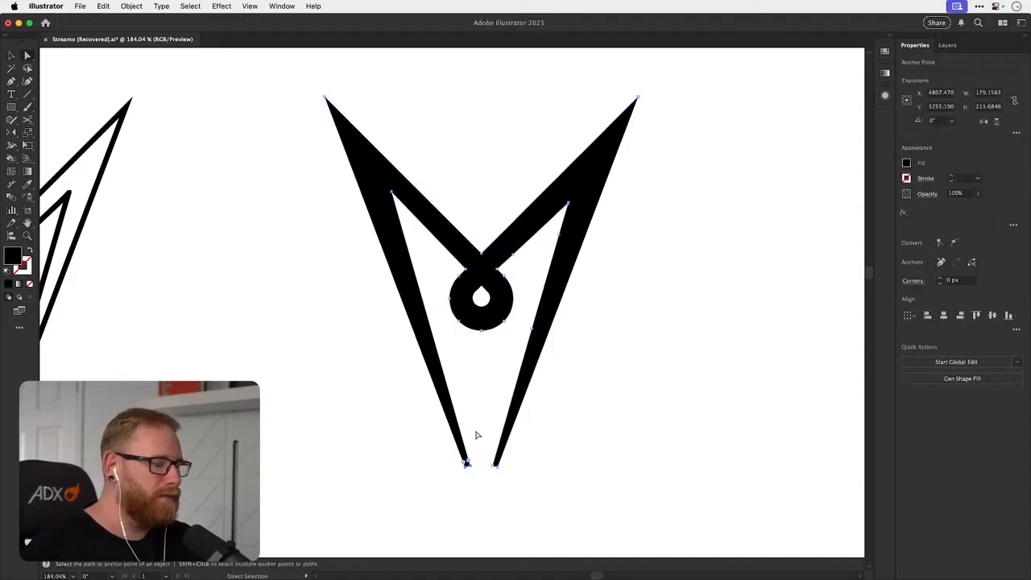
key("super+alt+j")
key("Return")
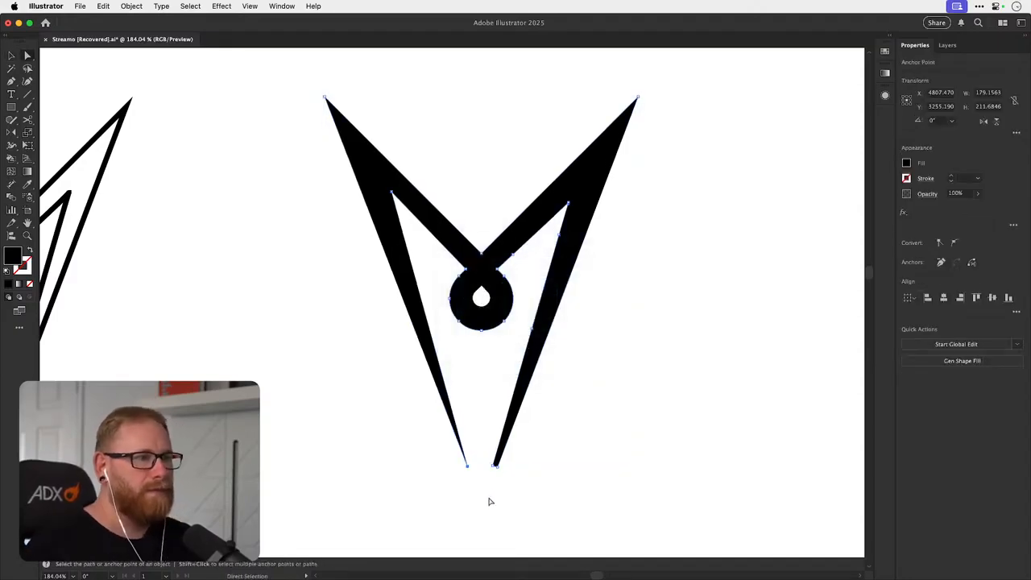
left_click(496, 465)
key("super+alt+j")
key("Return")
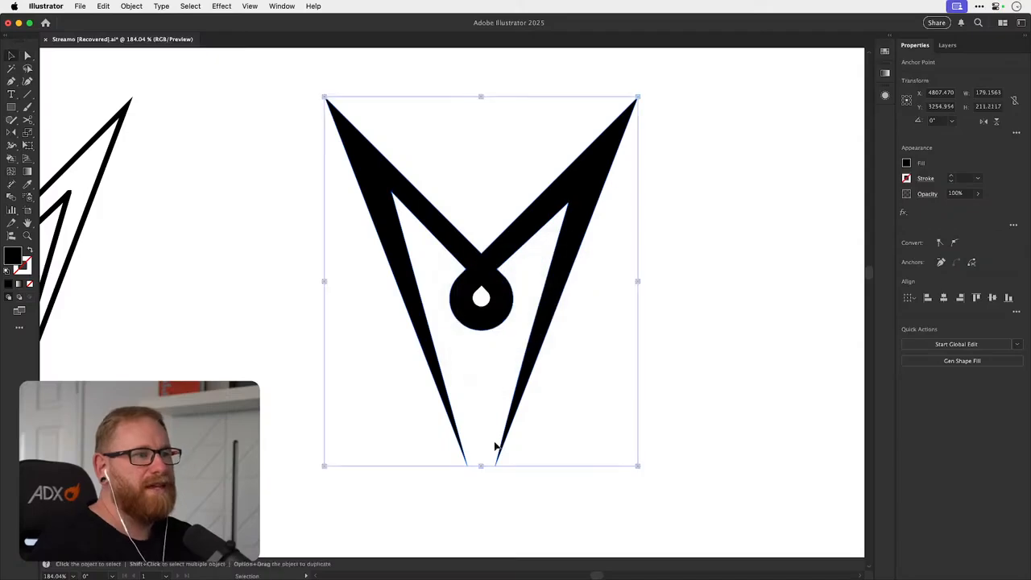
left_click(679, 366)
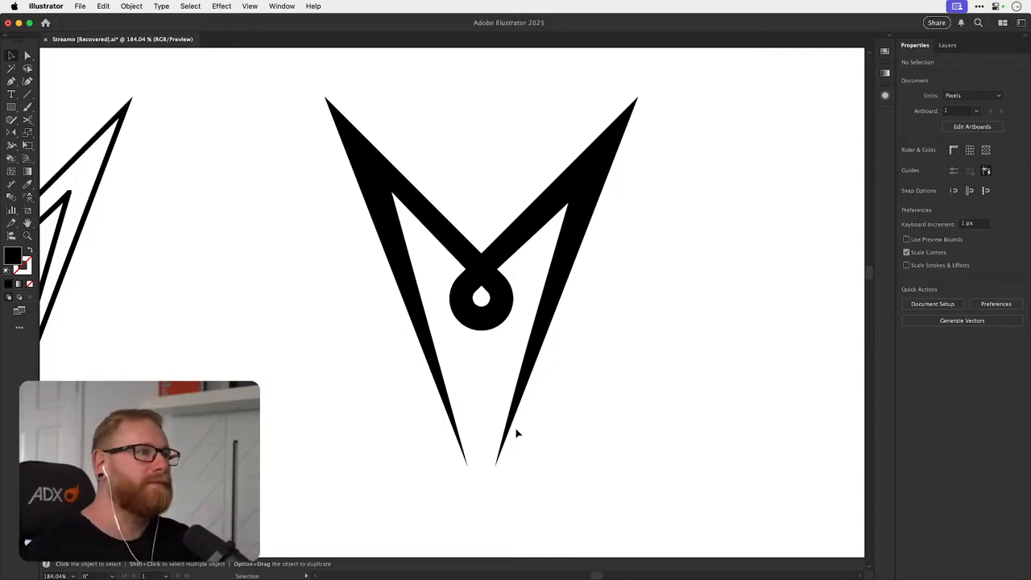
- Try moving the left arm's inner corner anchor straight down on the filled mark, then undo the move
key("a")
left_click_drag(391, 191, 392, 203)
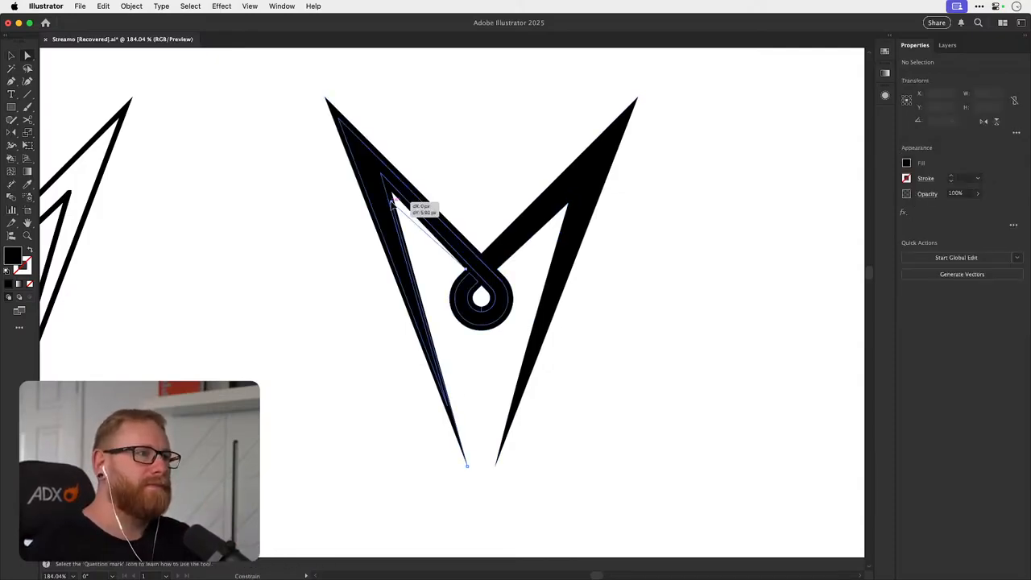
key("super+z")
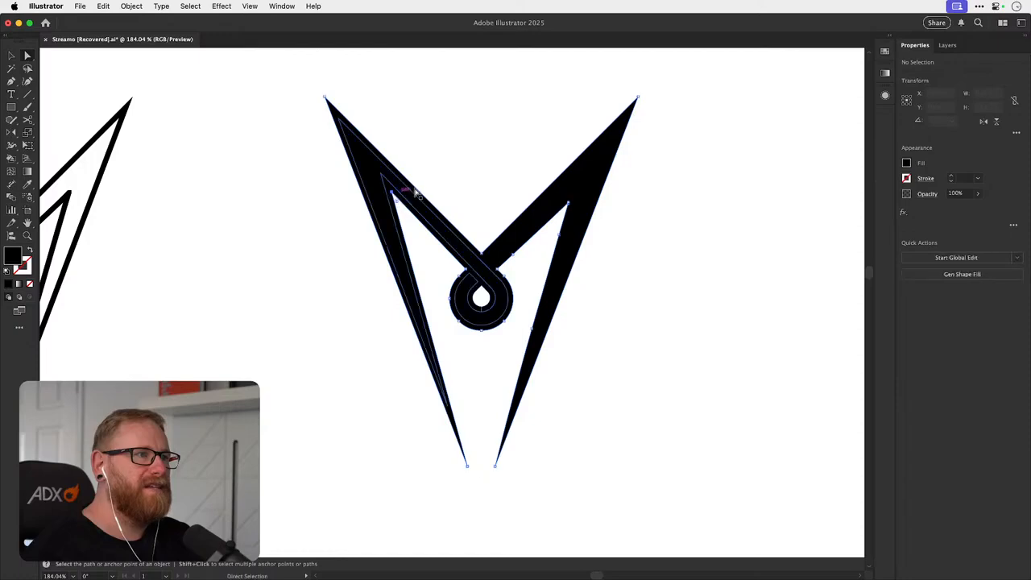
left_click_drag(574, 193, 568, 205)
left_click(656, 234)
key("space")
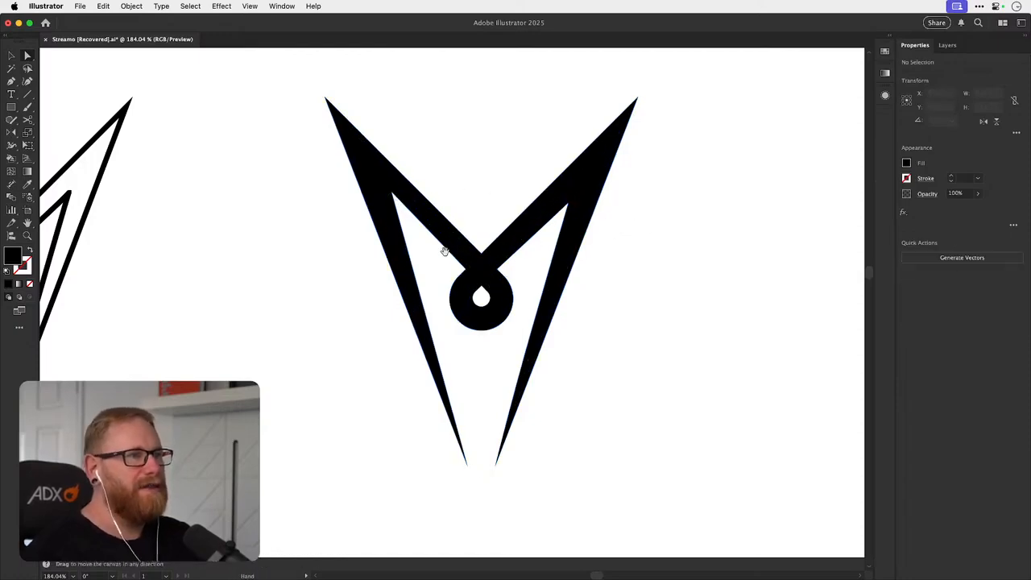
- Undo the tip joins and the Live Paint fills, back to the expanded outlines
left_click(534, 233)
key("shift+x")
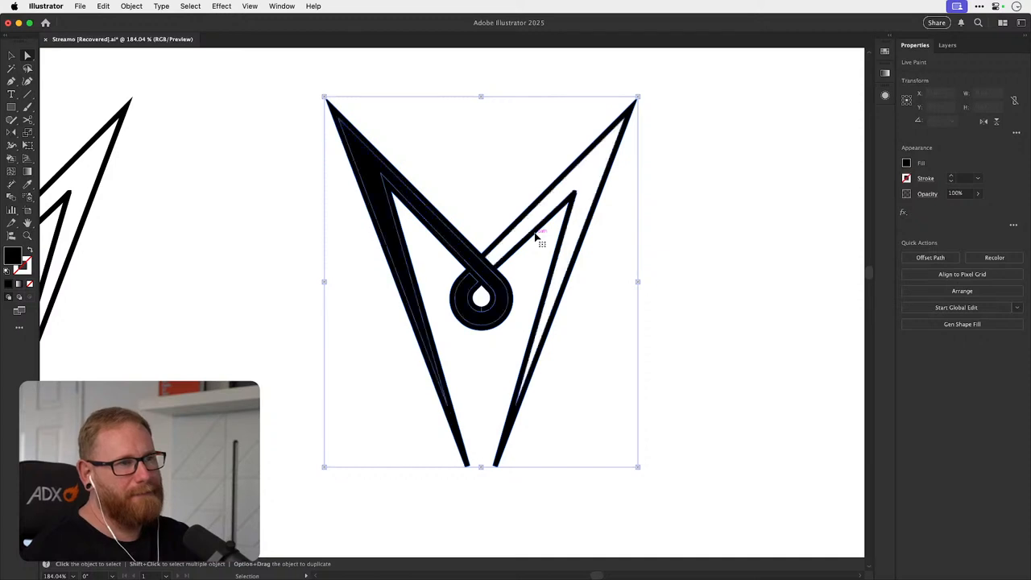
left_click(535, 236)
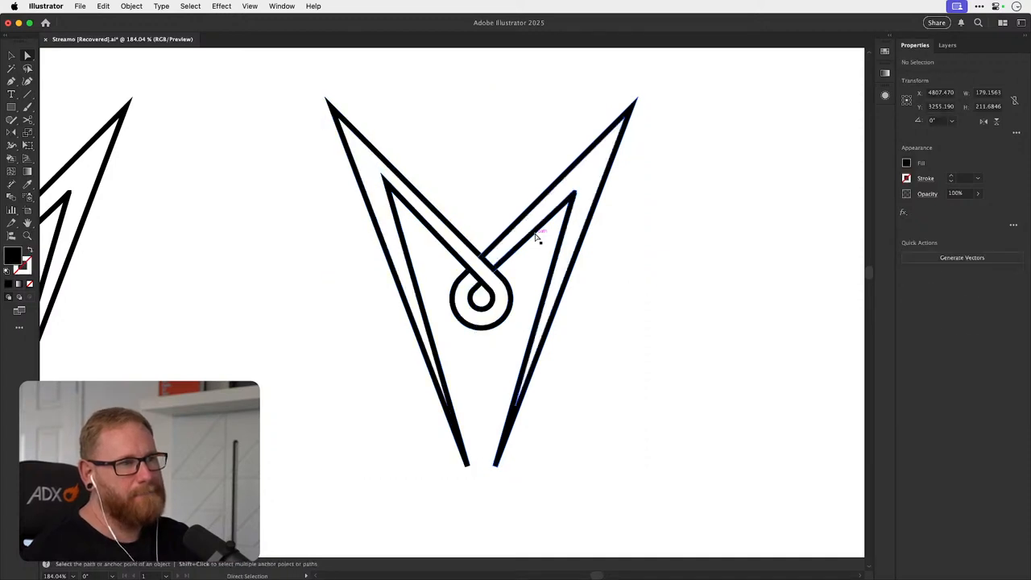
- Delete the expanded duplicate's right half, left half and loop
left_click_drag(518, 247, 603, 184)
key("super+z")
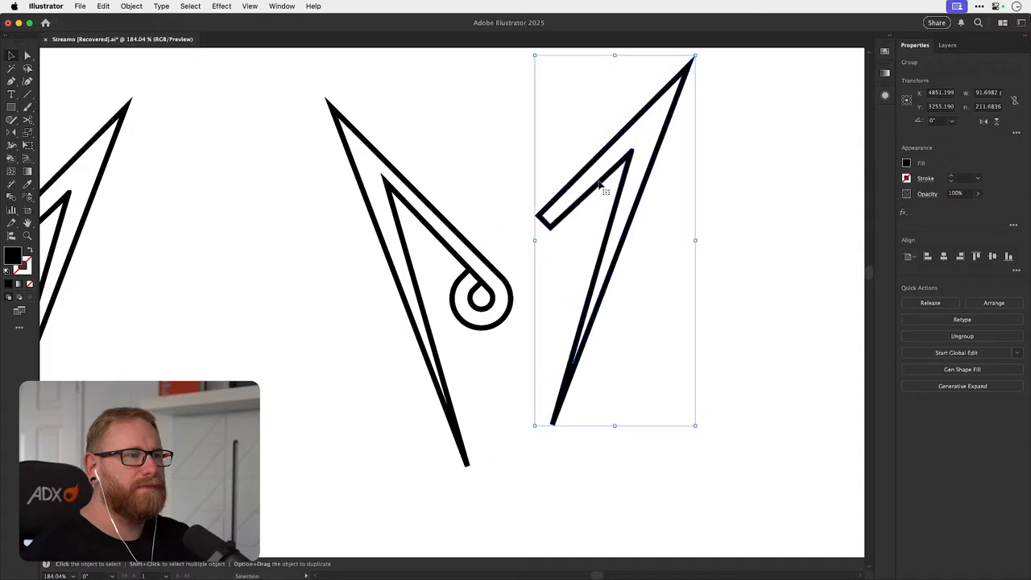
key("super+z")
key("BackSpace")
left_click(456, 231)
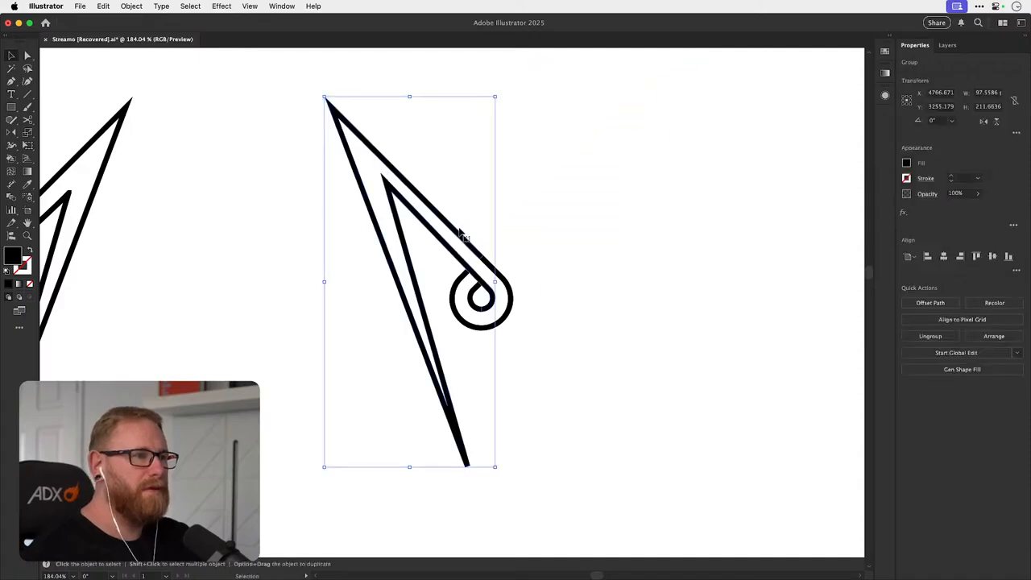
left_click_drag(453, 231, 415, 229)
key("super+z")
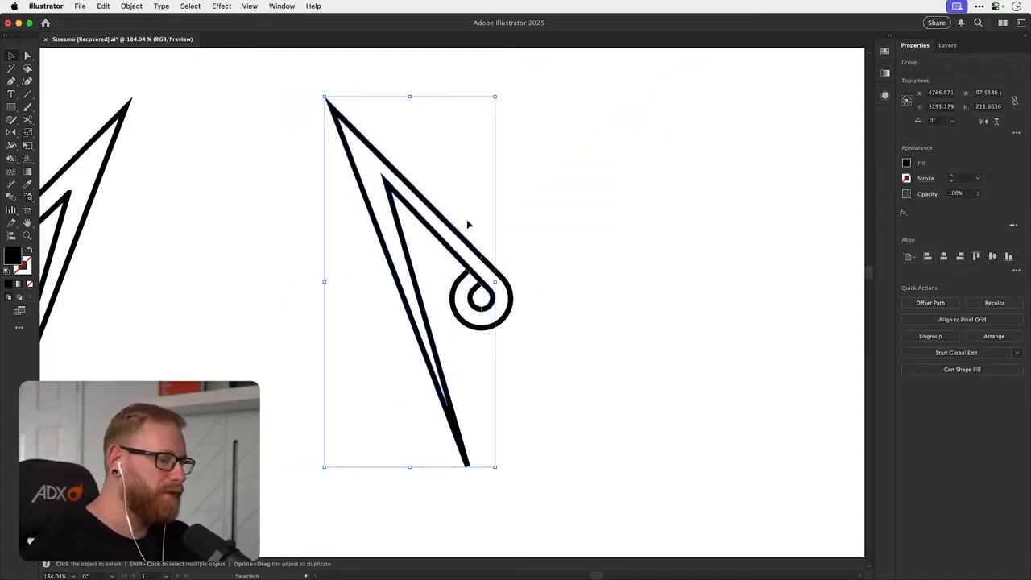
left_click(466, 291, "shift")
key("BackSpace")
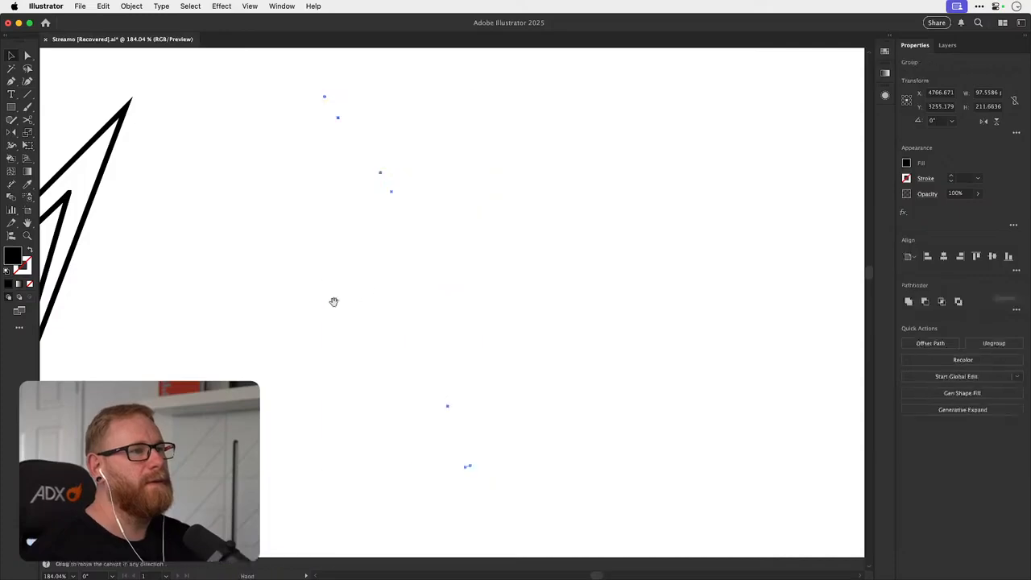
- Select and delete the stray leftovers of the expanded duplicate beside the remaining line mark
left_click_drag(69, 300, 471, 259)
left_click(516, 110)
key("super+1")
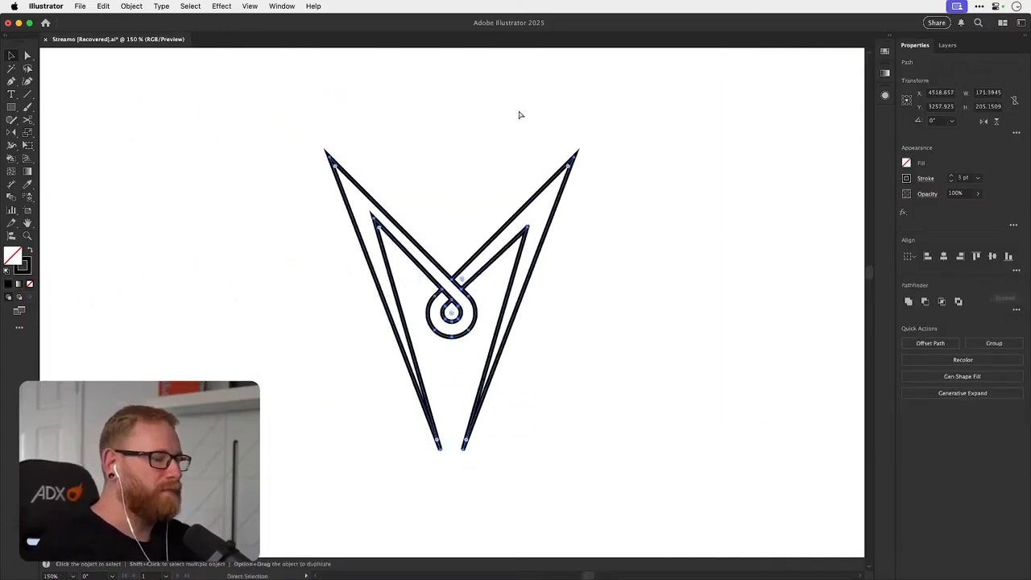
left_click_drag(447, 121, 722, 458)
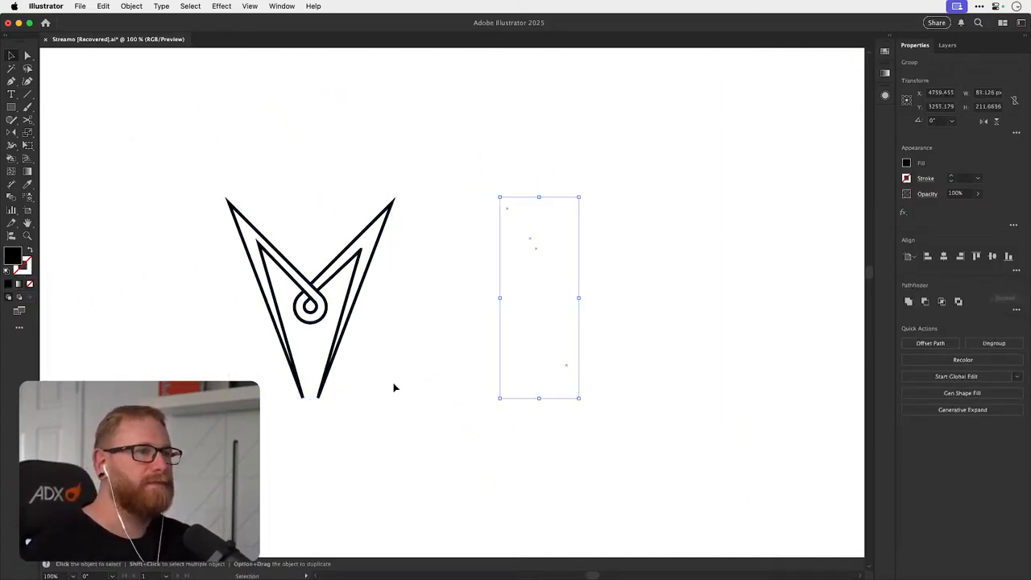
key("BackSpace")
- Place a fresh duplicate of the whole line mark to the right of the original
left_click(368, 230)
left_click_drag(368, 230, 690, 242)
scroll(642, 239, "right", 5)
left_click(643, 240)
left_click_drag(466, 290, 653, 294)
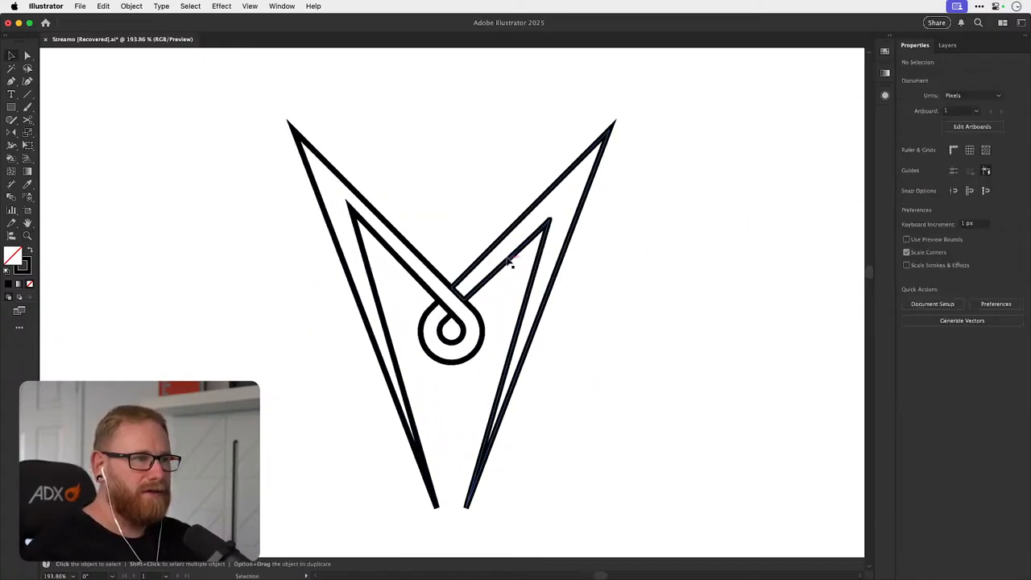
- Flip a copy of the left arm horizontally, place it over the right arm and switch to outline view
left_click(507, 266)
left_click(438, 276)
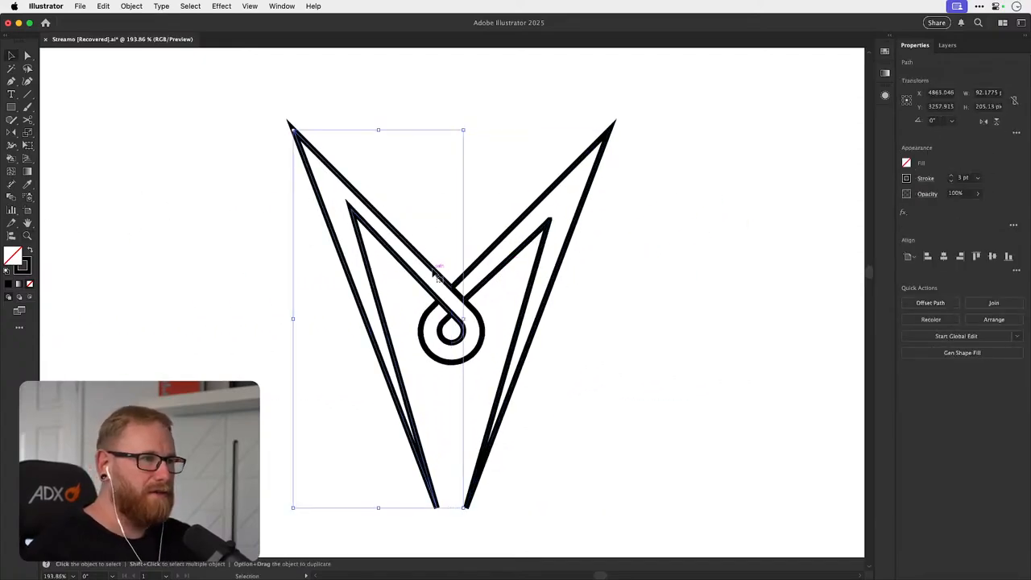
left_click(983, 120)
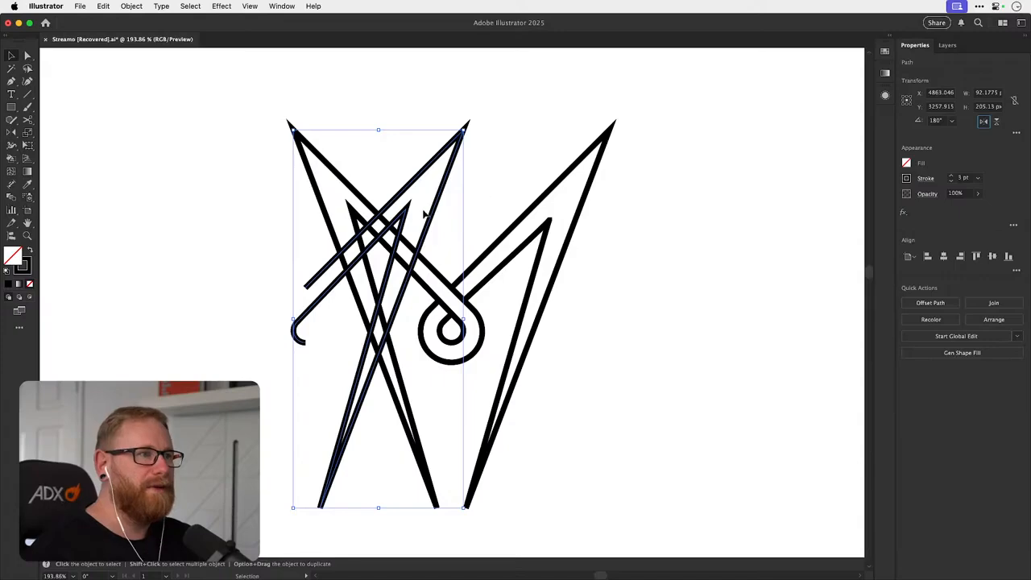
left_click_drag(435, 211, 587, 209)
key("ctrl+y")
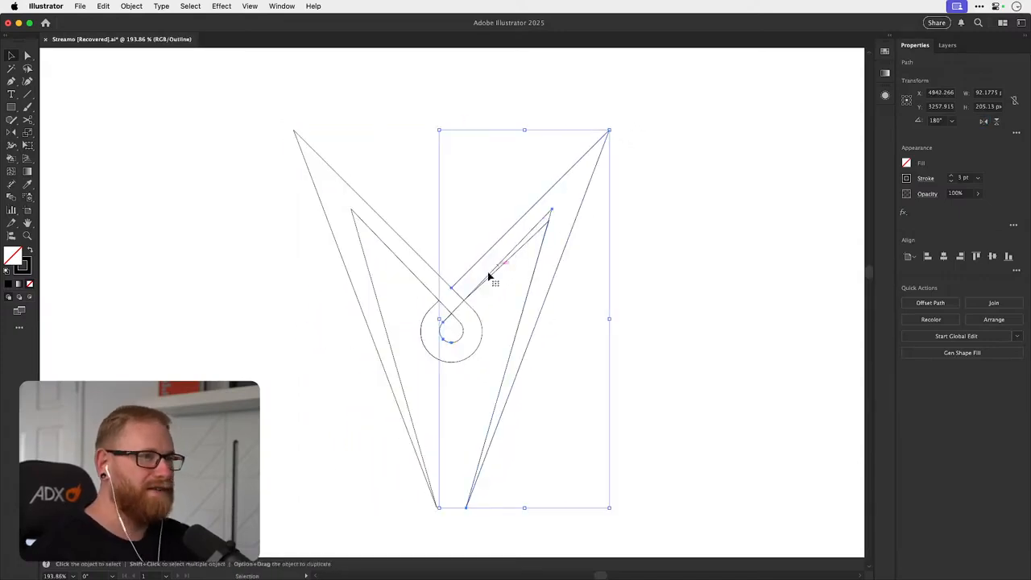
- Delete the old right arm underneath, keeping the mirrored copy in its place
key("a")
key("super+x")
left_click(496, 242)
key("Delete")
key("super+f")
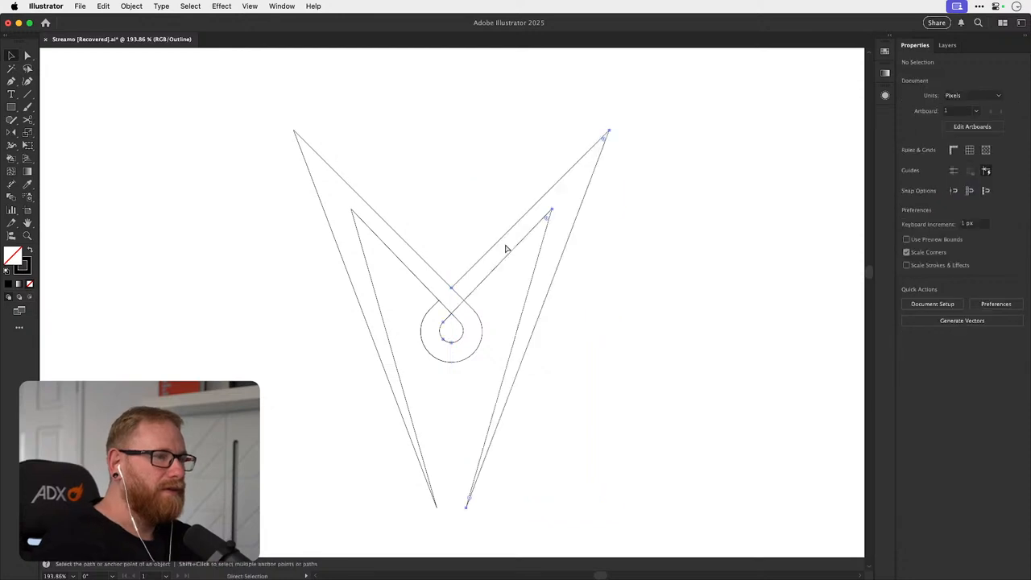
- Move the mirrored right arm 40 px to the right and delete the curled loop portion at its inner line's end
key("shift+Right")
key("shift+Right")
key("shift+Right")
key("shift+Right")
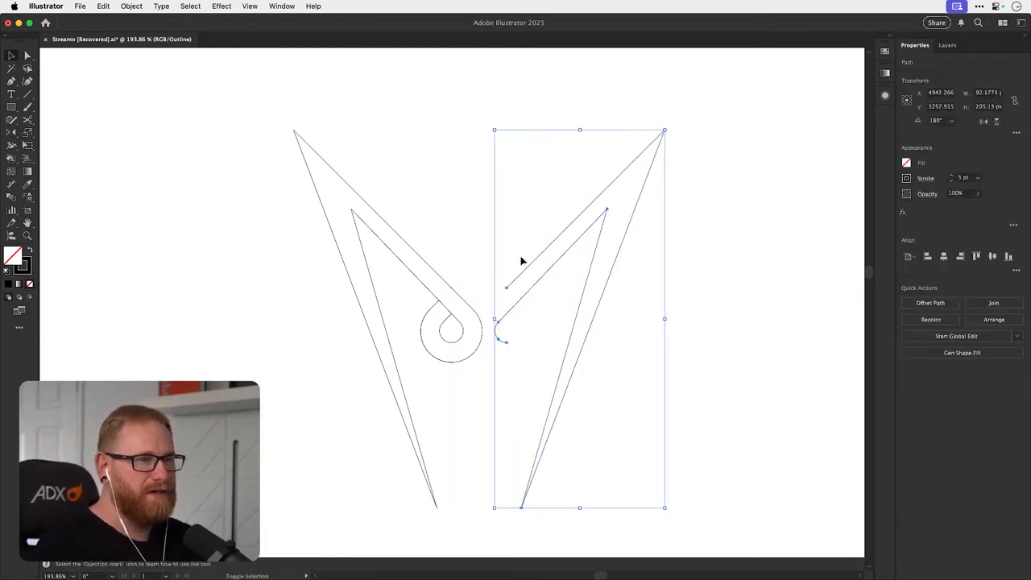
key("a")
left_click(498, 364)
left_click_drag(498, 364, 538, 301)
key("Delete")
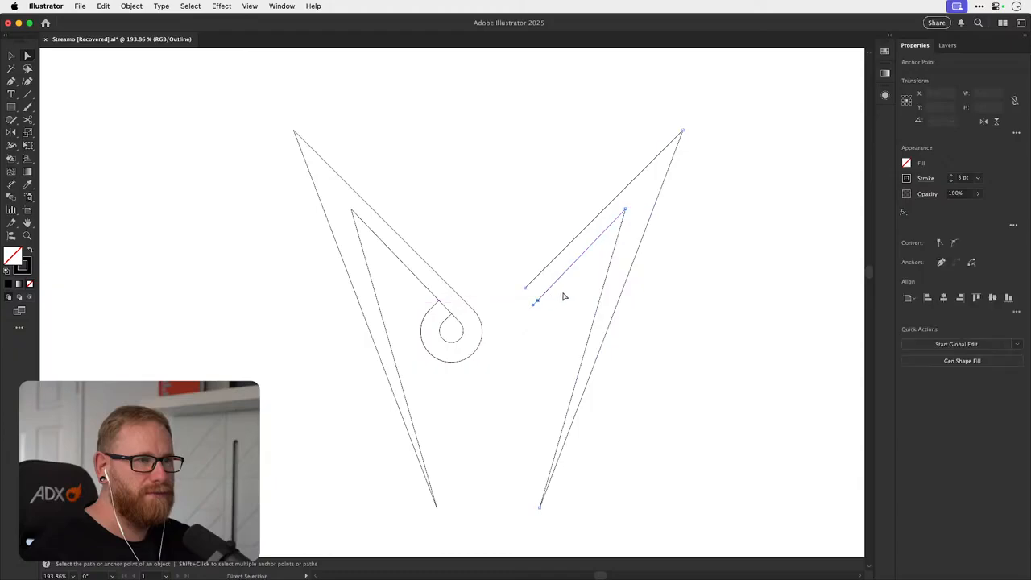
- Move the trimmed right arm 40 px left, back against the loop, and hide it
key("v")
left_click(539, 301)
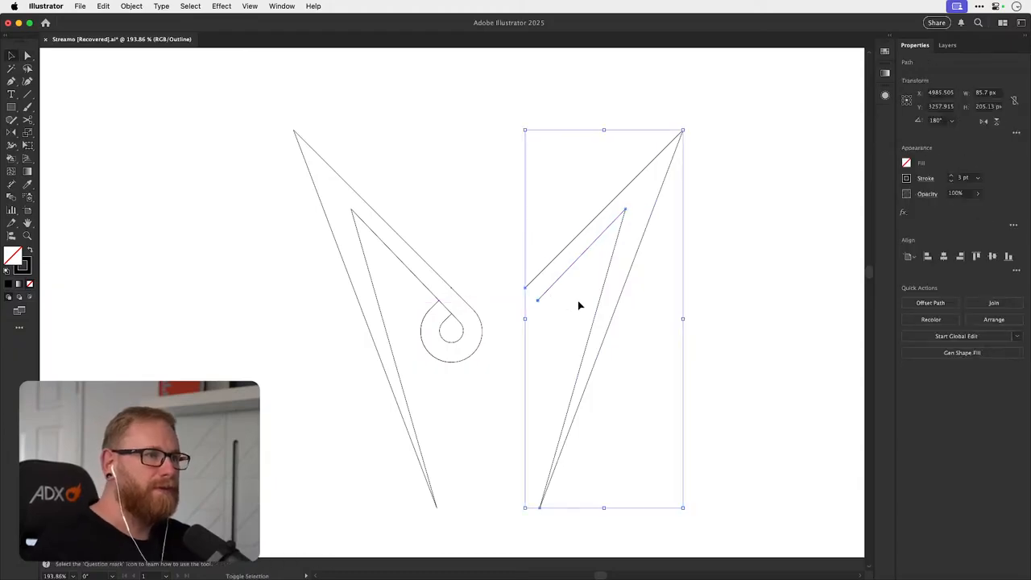
key("shift+Left")
key("shift+Left")
key("shift+Left")
key("shift+Left")
key("super+3")
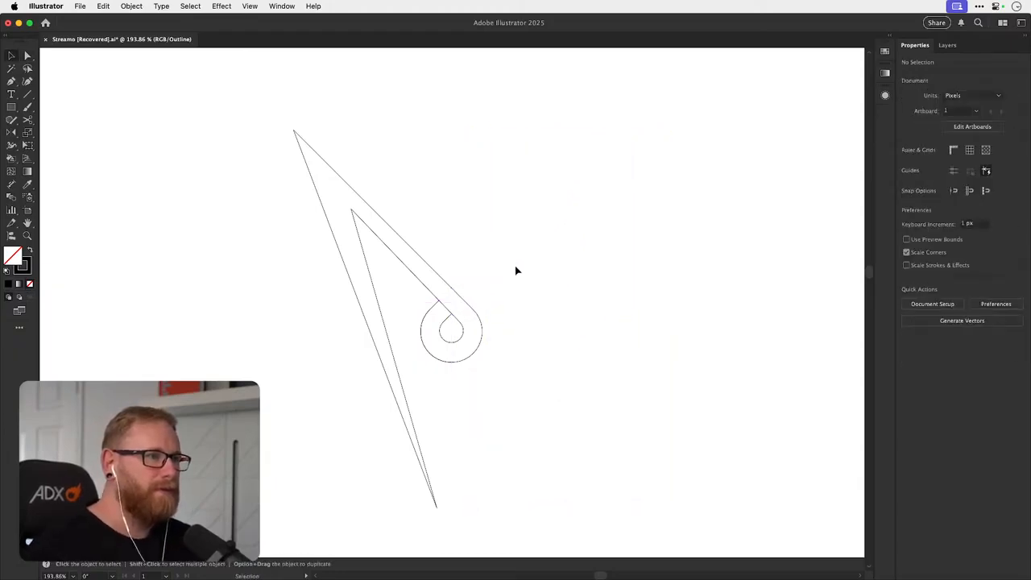
- Try pulling apart the overlapping anchors on the left arm's outer line above the loop, then undo the moves
key("z")
left_click_drag(451, 285, 677, 276)
key("a")
left_click_drag(460, 305, 497, 271)
left_click(481, 292)
left_click_drag(462, 305, 474, 276)
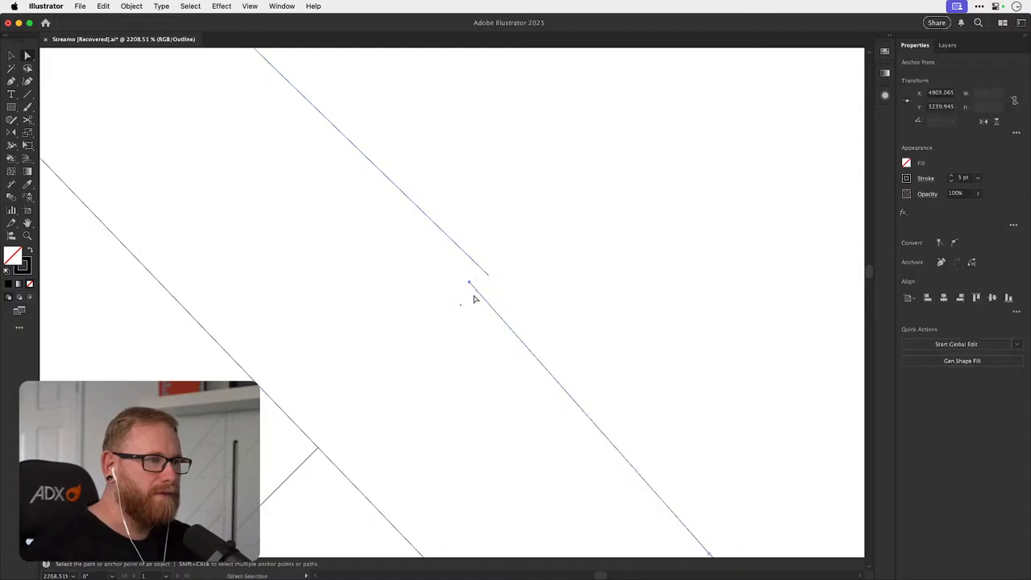
key("super+z")
key("super+z")
- Nudge the outer line's two open ends 1 px apart and delete the stray anchor between them
left_click(488, 282)
left_click(461, 303)
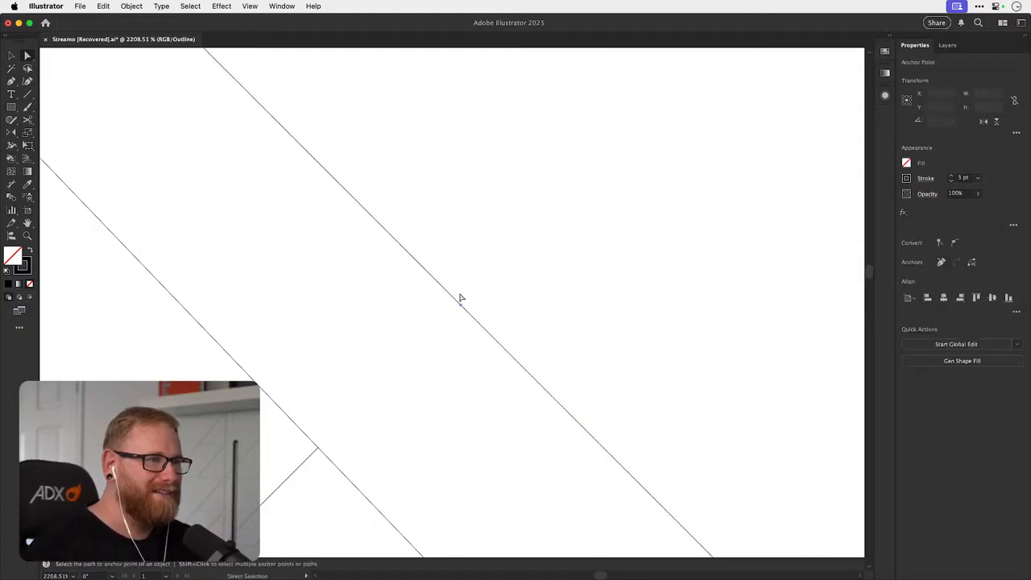
key("Left")
left_click(461, 309)
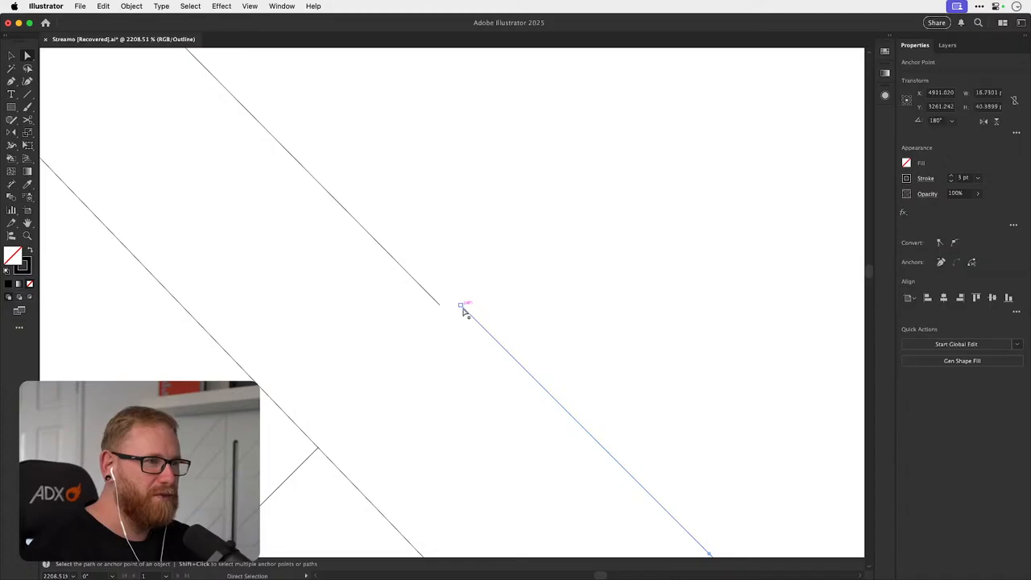
key("Right")
left_click(461, 305)
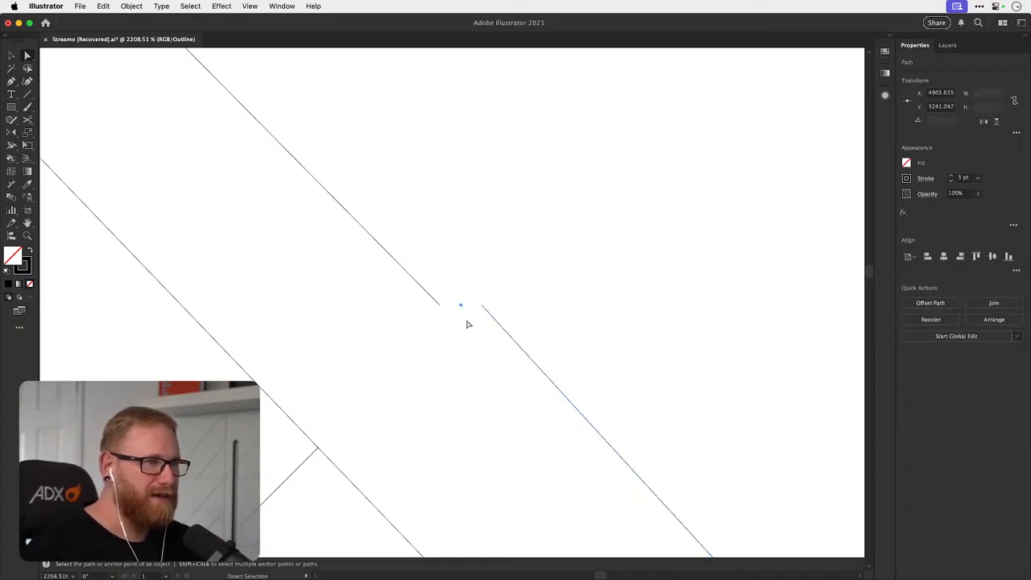
key("Delete")
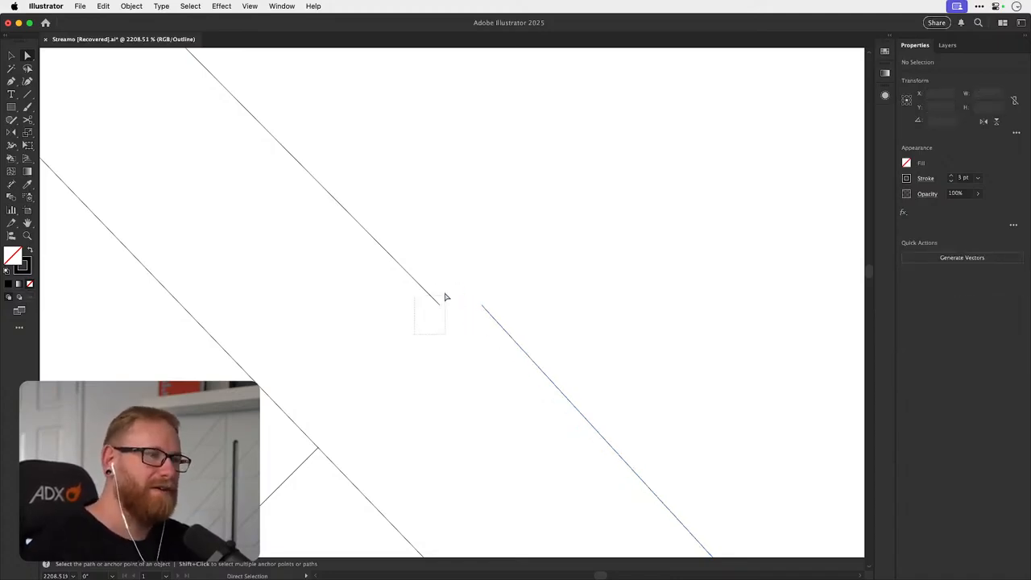
- Nudge the two line ends back together and join them, then show the hidden right arm in preview view
left_click_drag(446, 297, 445, 296)
key("Right")
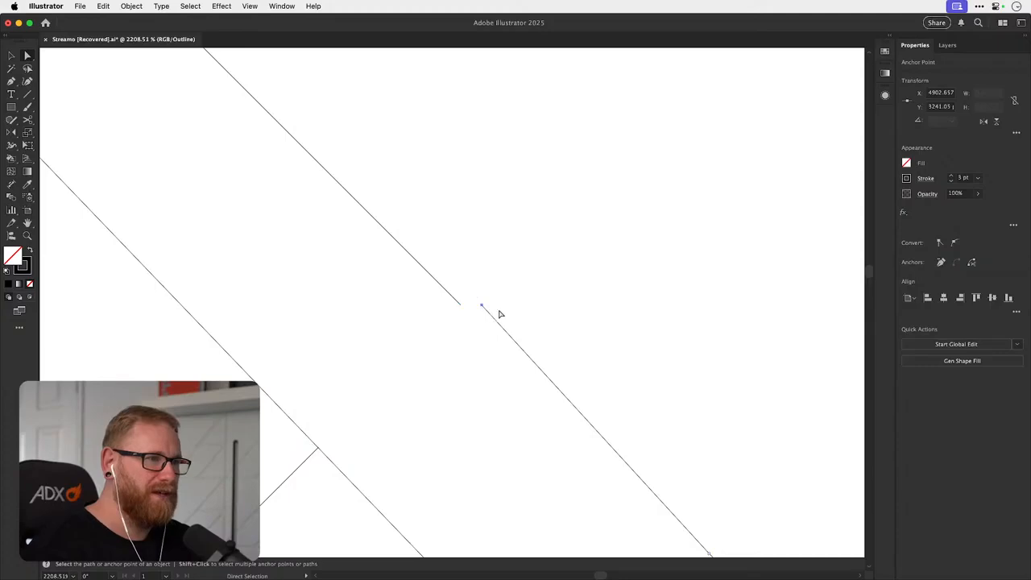
key("super+j")
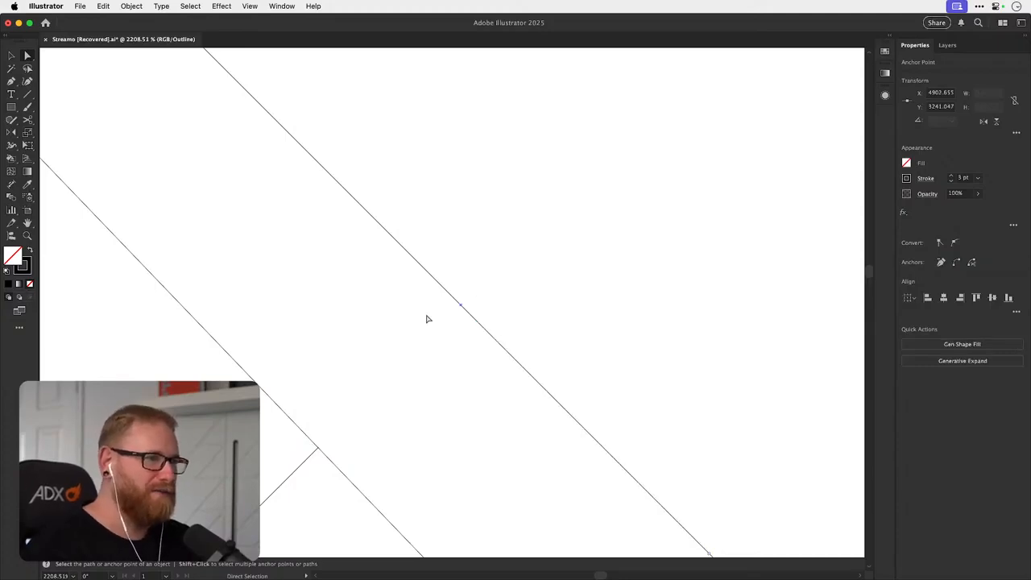
key("v")
key("super+y")
scroll(427, 318, "down", 15)
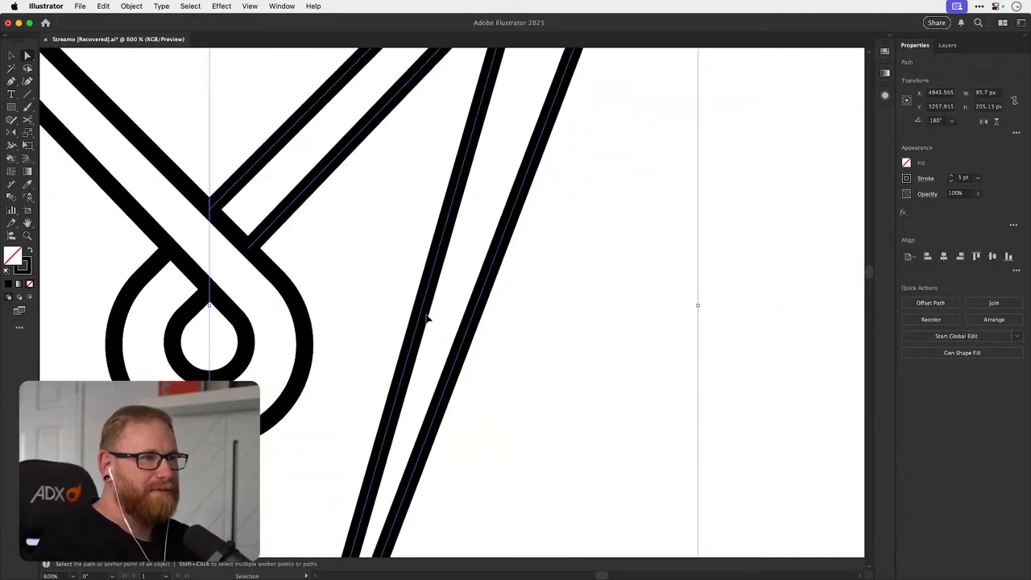
- Place a duplicate of the corrected line mark to its right, save the document and deselect
left_click_drag(314, 435, 725, 255)
left_click_drag(627, 275, 438, 274)
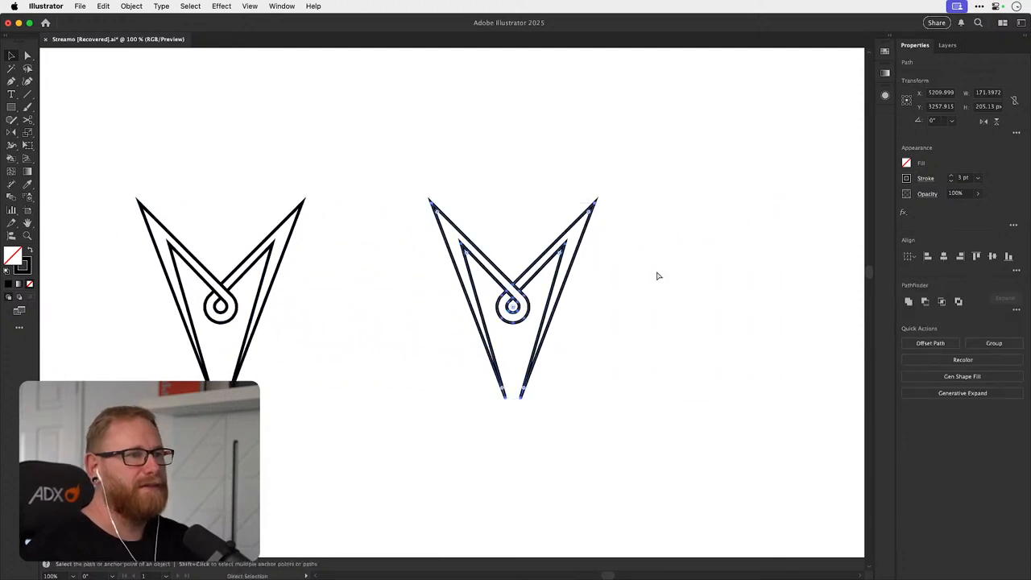
key("super+s")
left_click(643, 273)
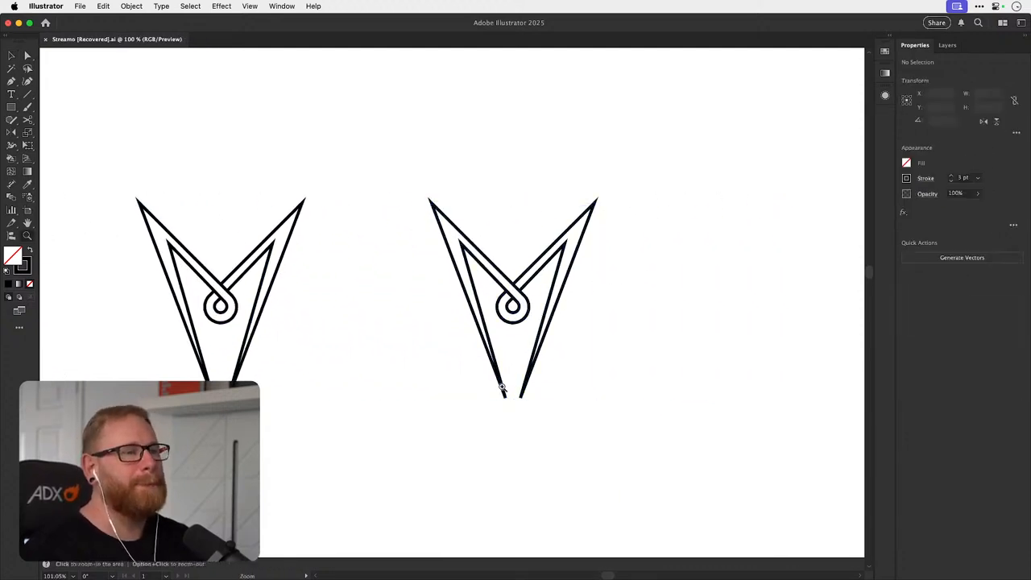
- Shorten the left arm of the new duplicate and give its lower tip a rounded end
scroll(493, 399, "up", 3)
left_click_drag(564, 363, 507, 375)
left_click(476, 416)
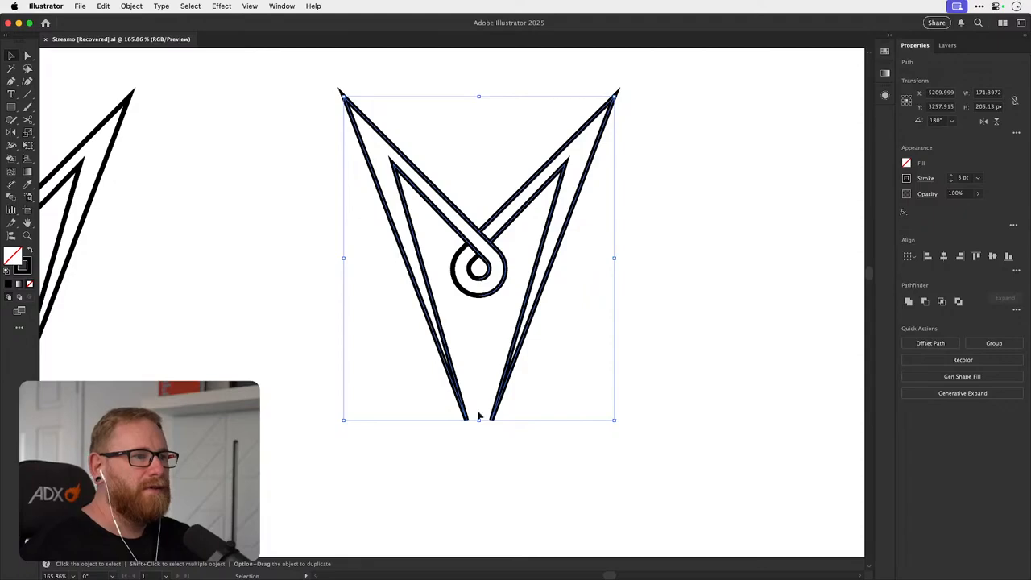
key("a")
left_click_drag(463, 410, 462, 360)
left_click_drag(467, 416, 440, 341)
left_click(604, 317)
left_click_drag(568, 335, 526, 396)
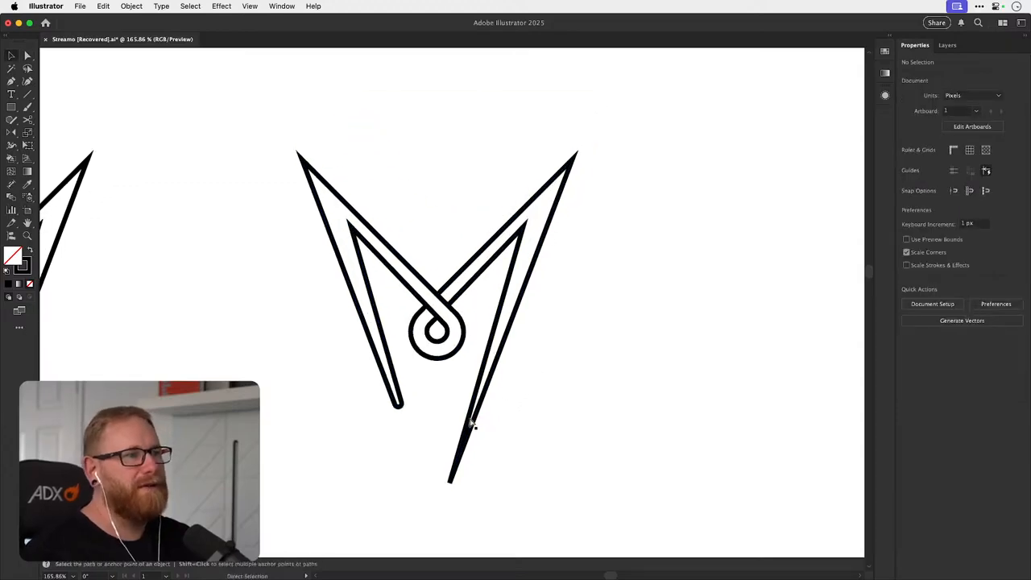
- Undo the last rounding of the left leg's lower tip on the emblem copy
key("v")
key("super+z")
left_click(330, 432)
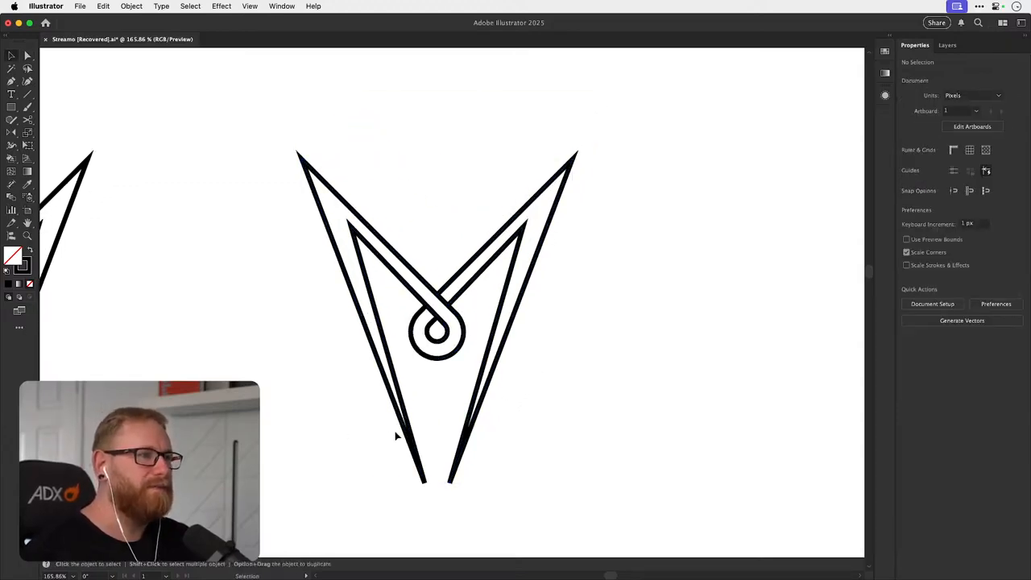
- Try to reselect the left leg's path and its lower tip anchor so that the corner can be rounded
left_click(404, 432)
key("a")
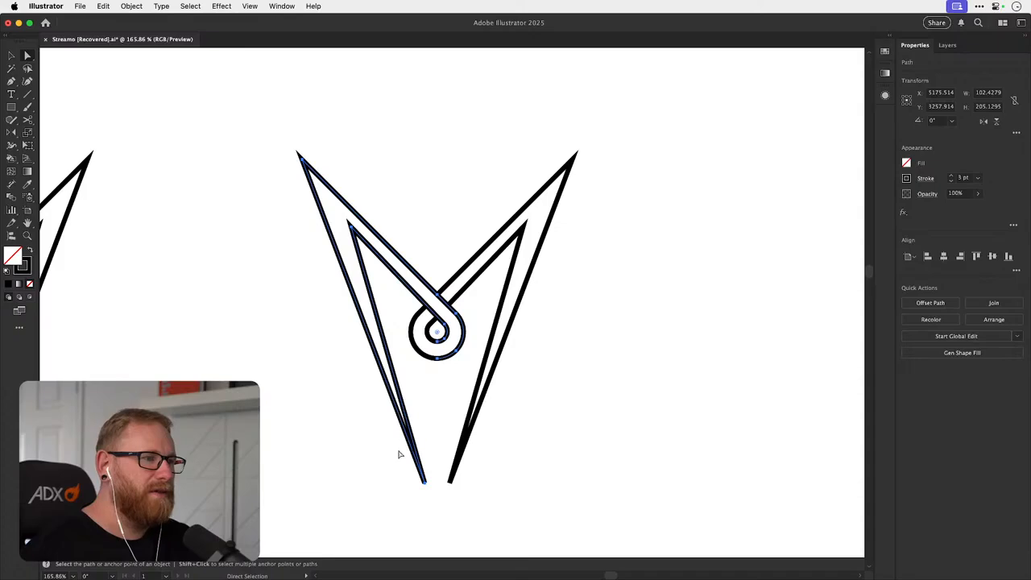
key("v")
left_click(398, 453)
left_click(423, 466)
key("a")
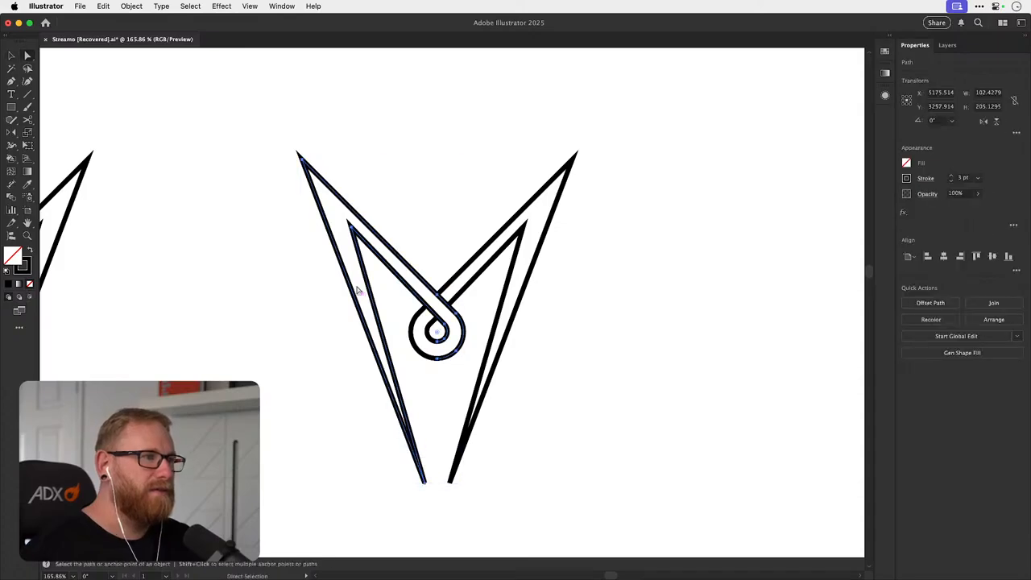
key("v")
left_click_drag(392, 512, 516, 416)
key("a")
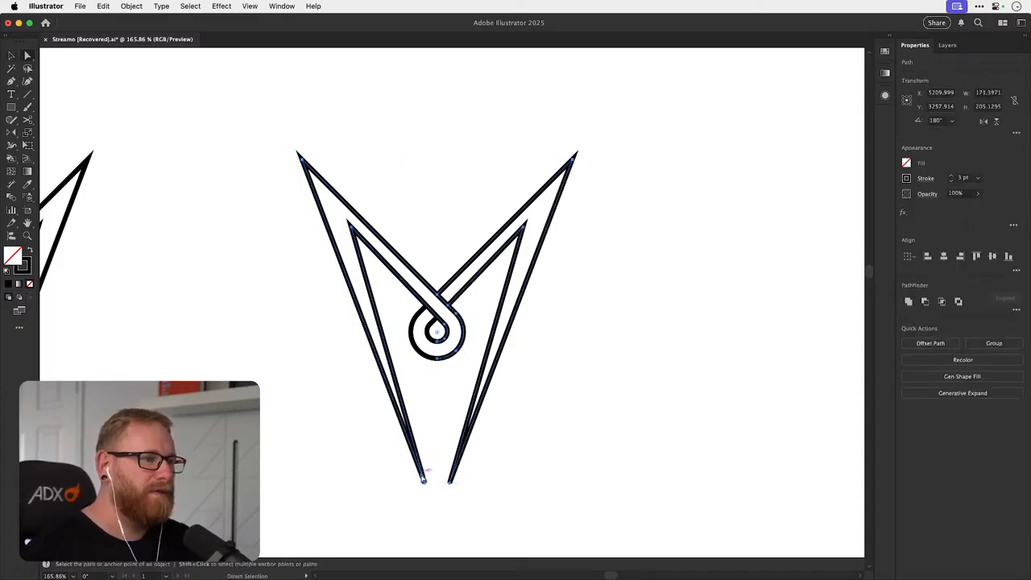
left_click(424, 481)
key("v")
left_click(398, 467)
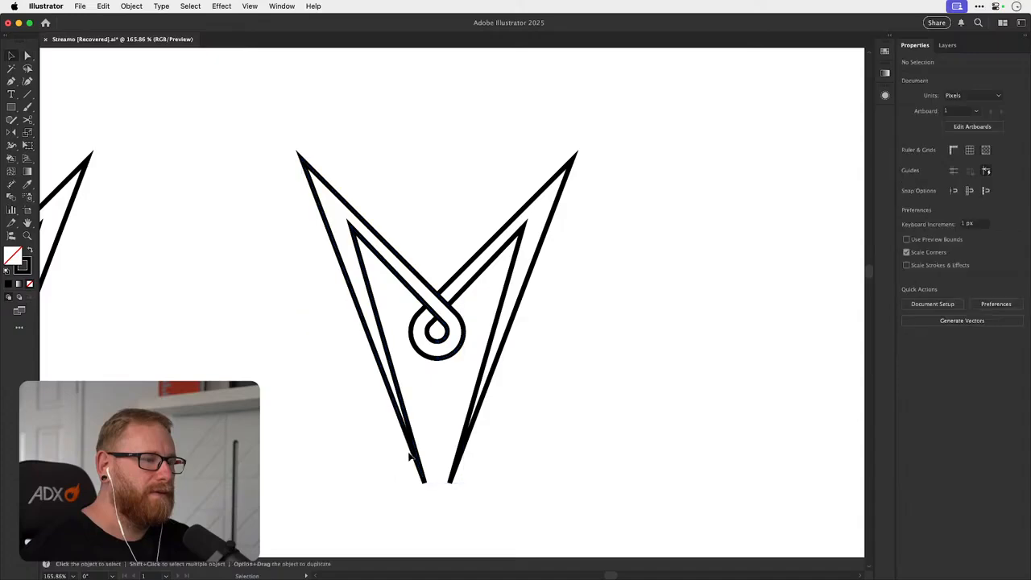
left_click(417, 457)
key("a")
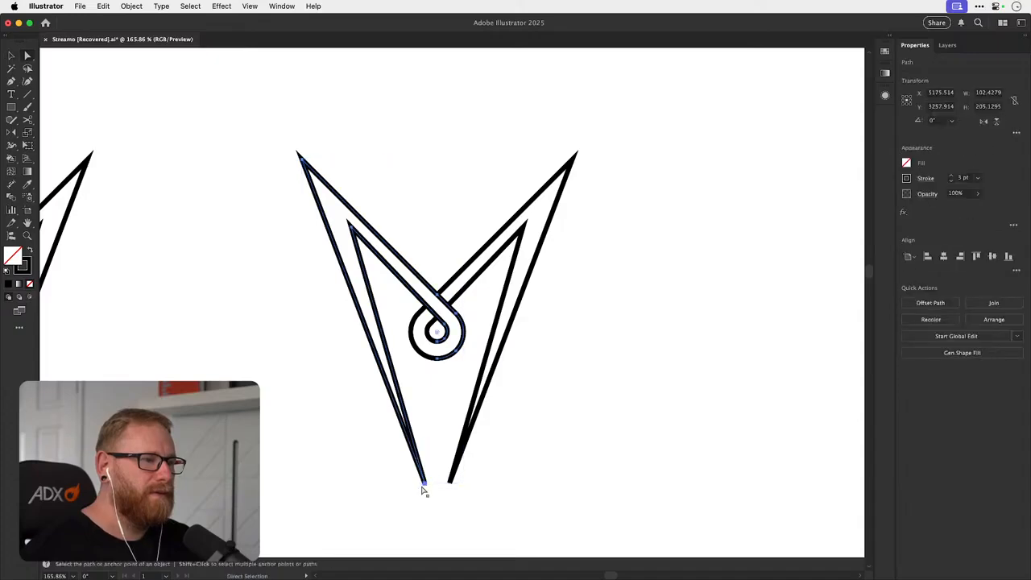
- Delete the overlapping extra anchor point at the left leg's lower tip
key("z")
left_click_drag(402, 453, 556, 462)
key("a")
left_click(429, 426)
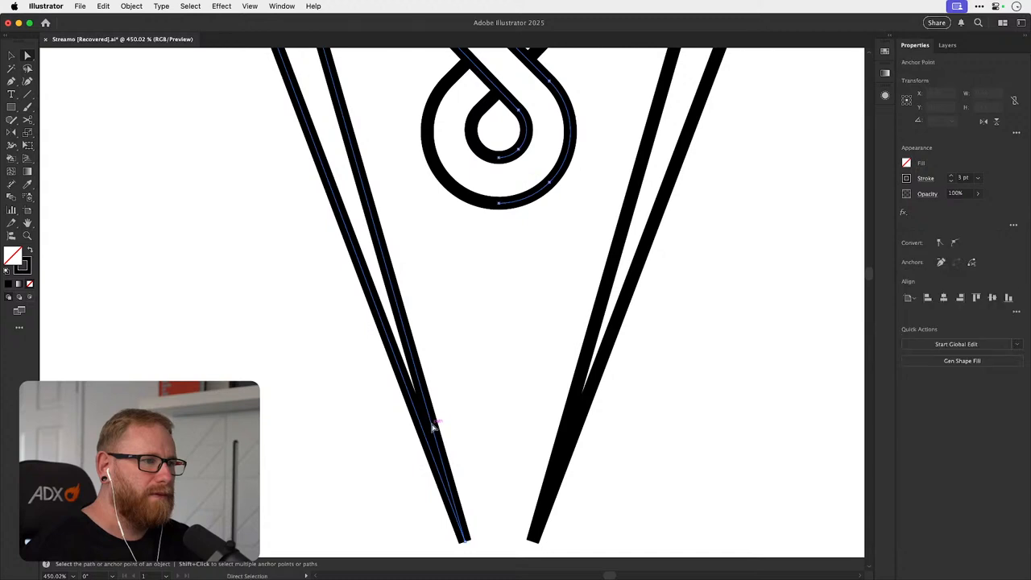
left_click_drag(464, 542, 481, 421)
key("super+z")
key("Delete")
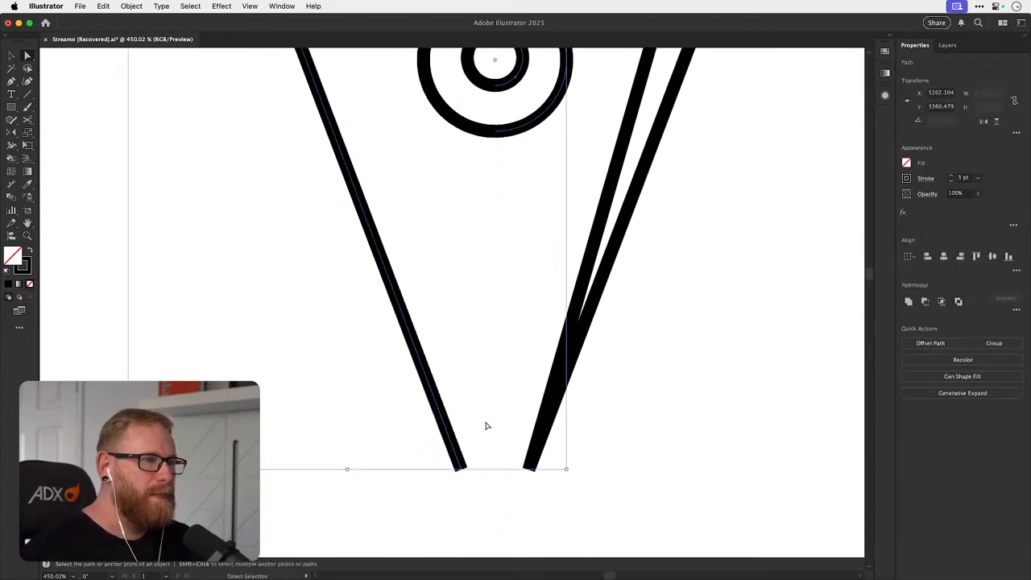
- Try to select both open ends of the left path, at the inner upper corner and the lower tip
left_click_drag(342, 96, 352, 310)
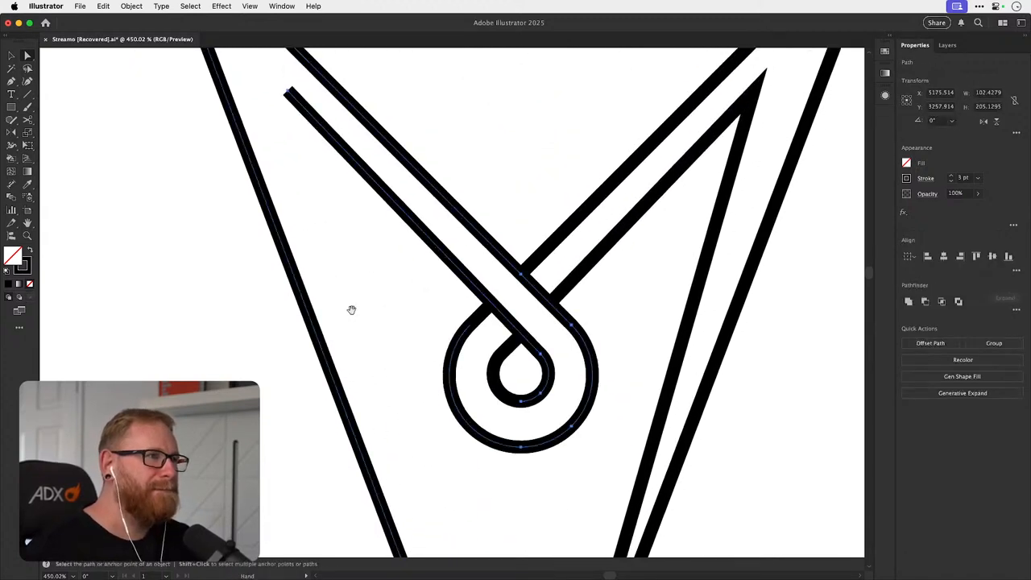
left_click(290, 91)
scroll(415, 306, "down", 5)
key("v")
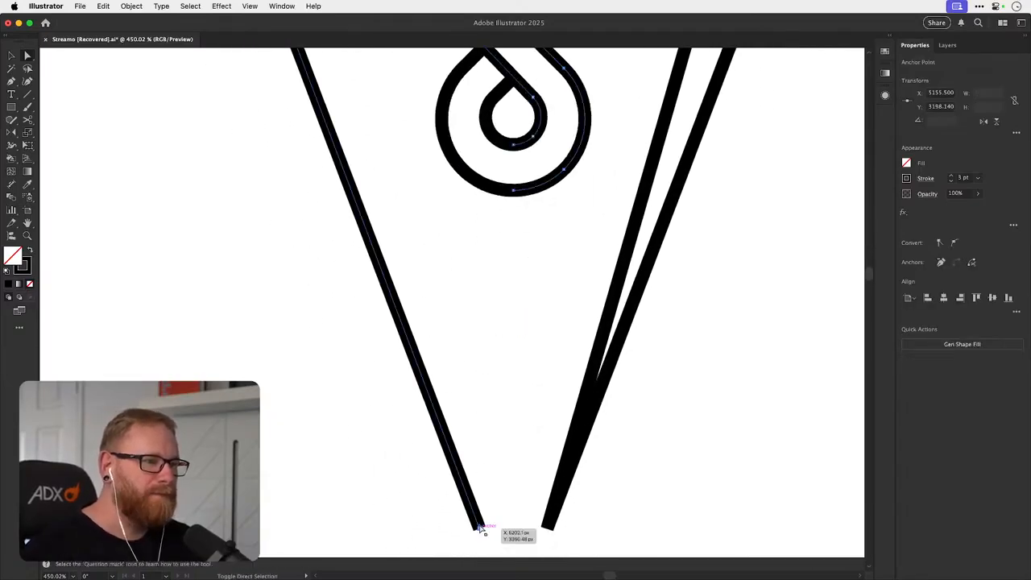
left_click(479, 524)
key("a")
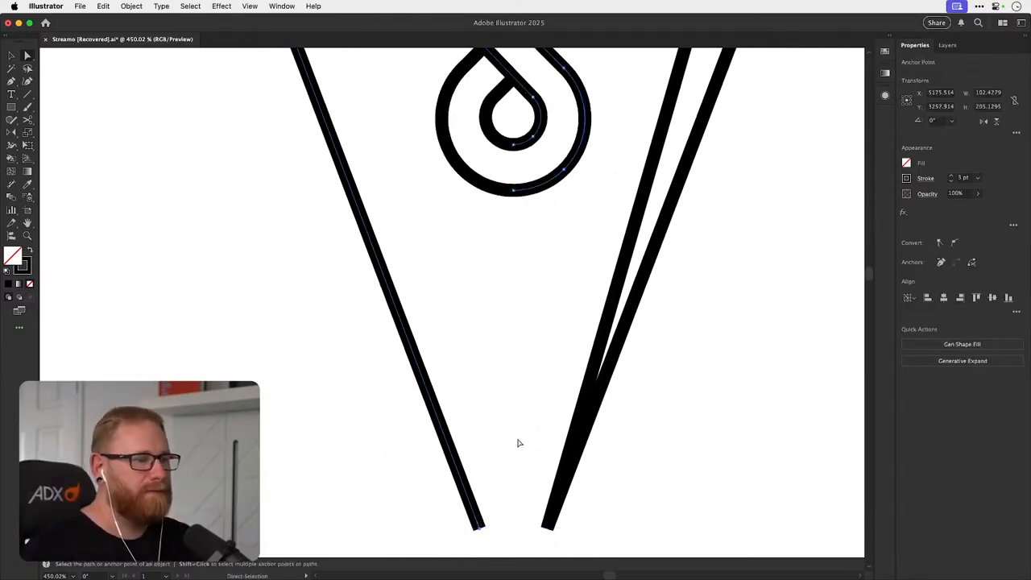
key("v")
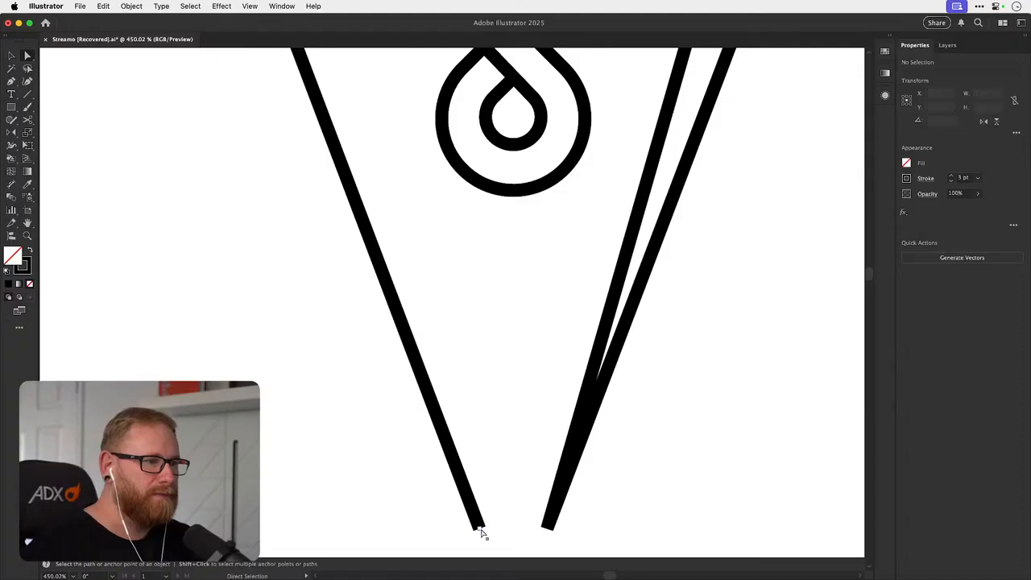
left_click(476, 527)
scroll(451, 519, "down", 3)
scroll(448, 518, "down", 5)
key("a")
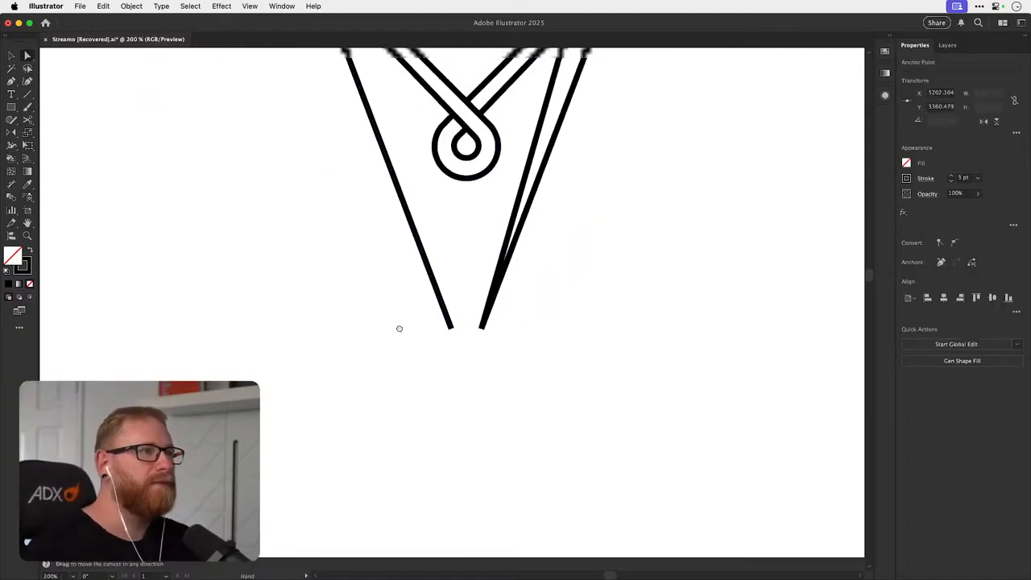
- Join the left path's open ends at the inner upper corner and the lower tip with a straight segment
left_click(364, 124)
left_click_drag(364, 125, 373, 156)
key("super+z")
key("super+z")
left_click(364, 122)
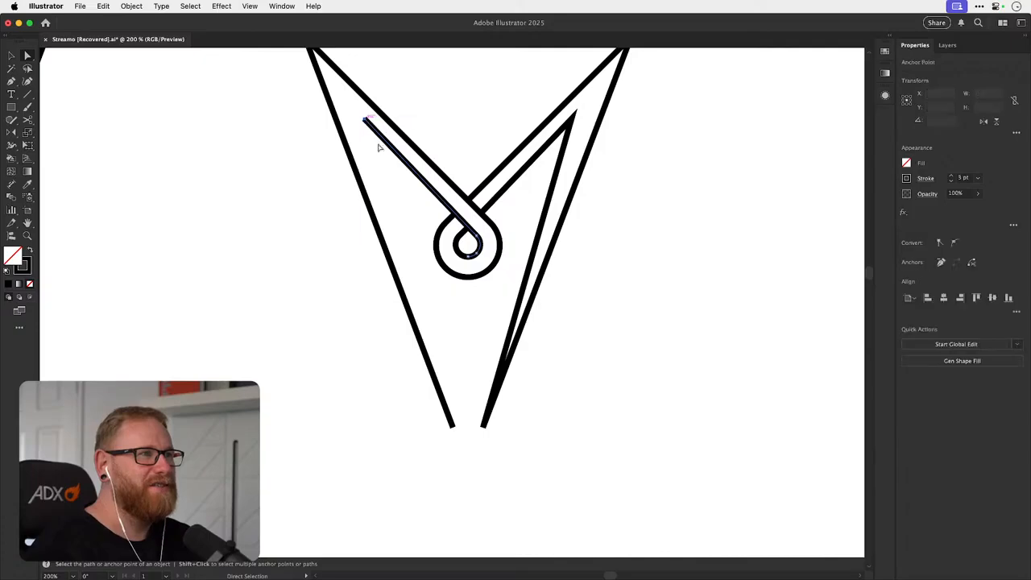
left_click(452, 426, "shift")
key("super+j")
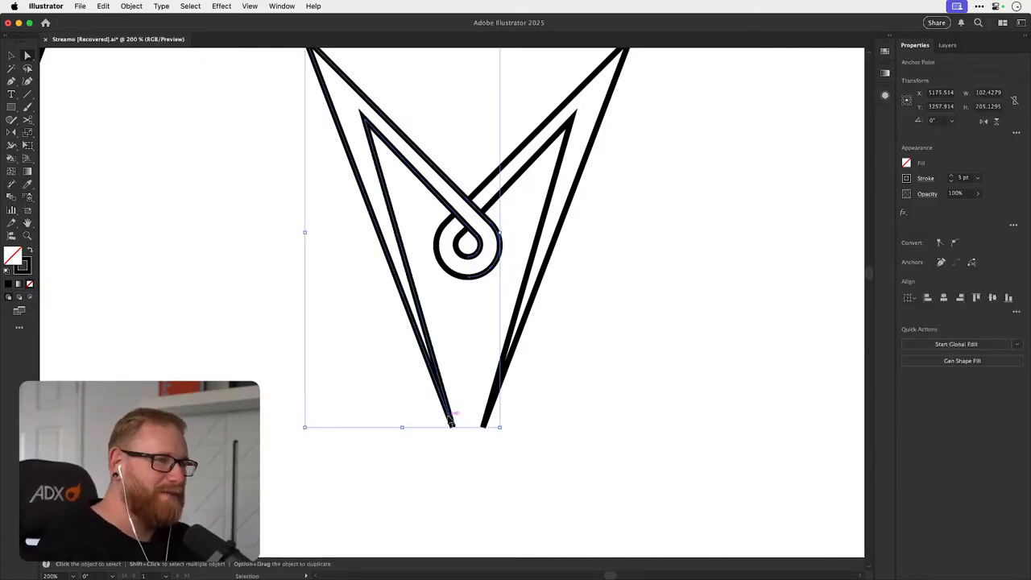
- Round the left leg's lower tip with a corner radius of about 0.73 px
scroll(517, 417, "down", 3)
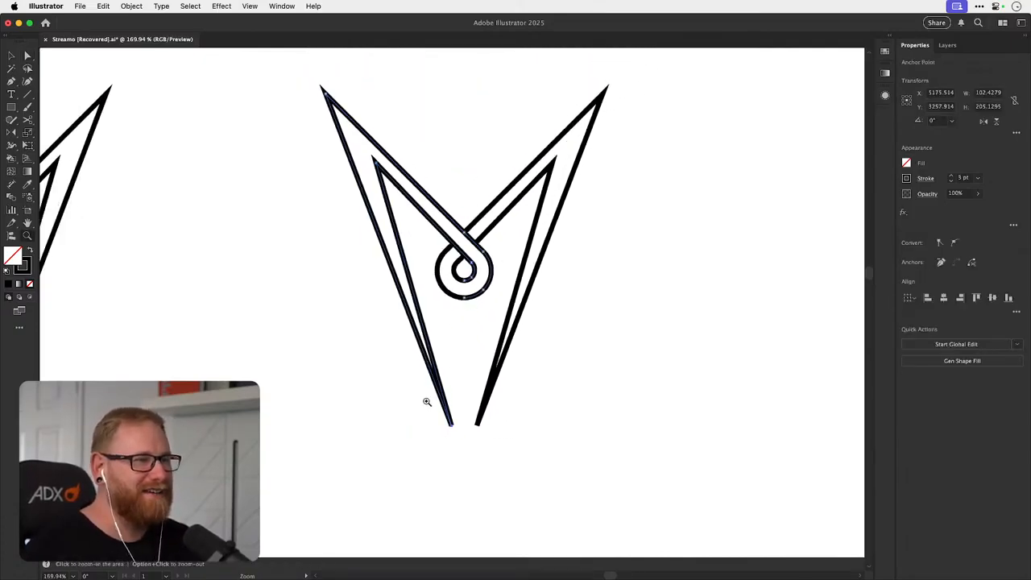
left_click_drag(448, 411, 448, 399)
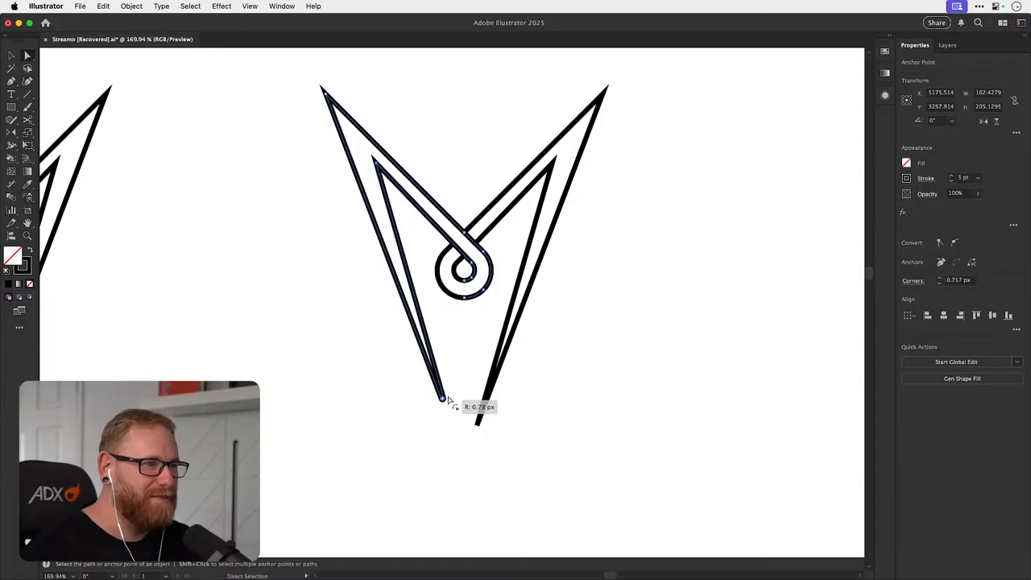
left_click(461, 384)
- Increase the rounding of the left leg's lower tip, shortening the leg further
key("z")
left_click_drag(420, 356, 564, 374)
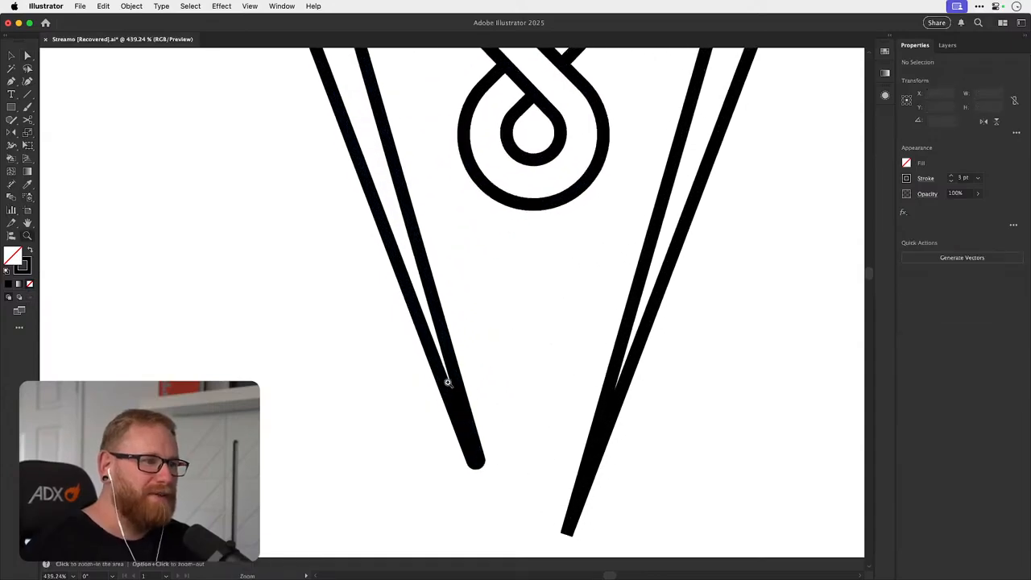
key("v")
left_click(474, 440)
key("a")
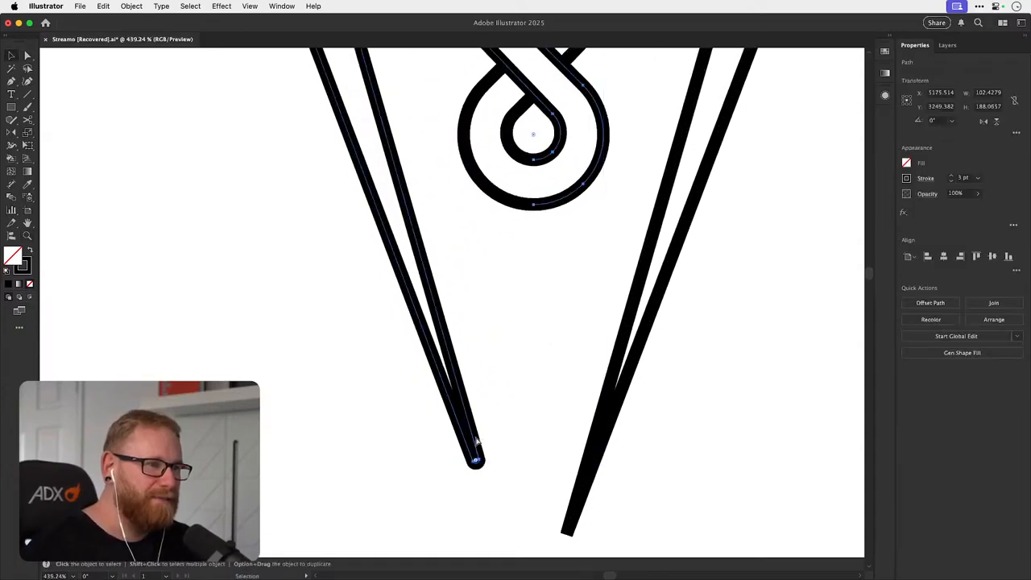
left_click_drag(477, 462, 460, 398)
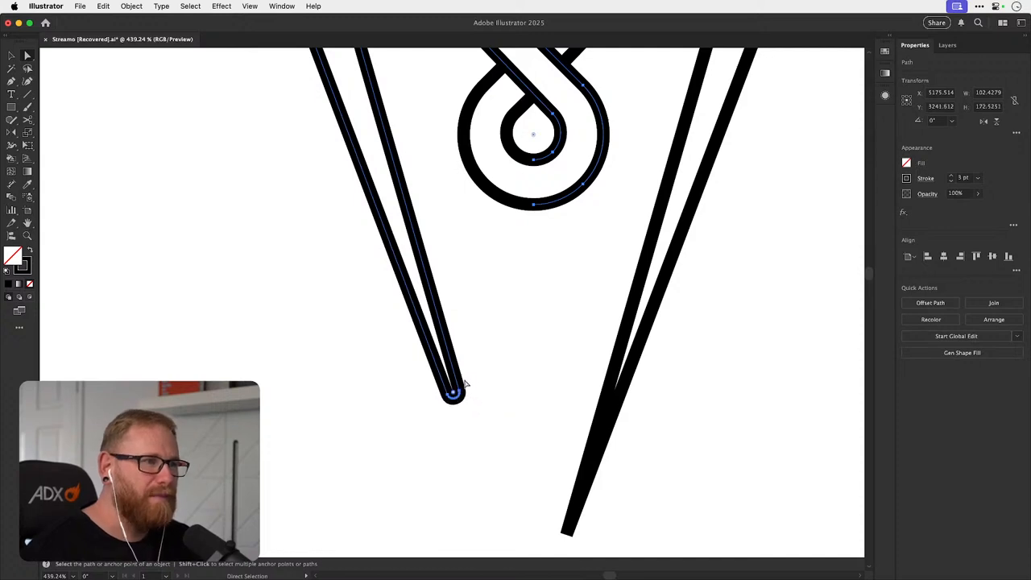
left_click(483, 396)
- Try to adjust the rounded lower tip of the left leg once more at high magnification, and undo it
key("z")
left_click_drag(449, 389, 635, 382)
key("a")
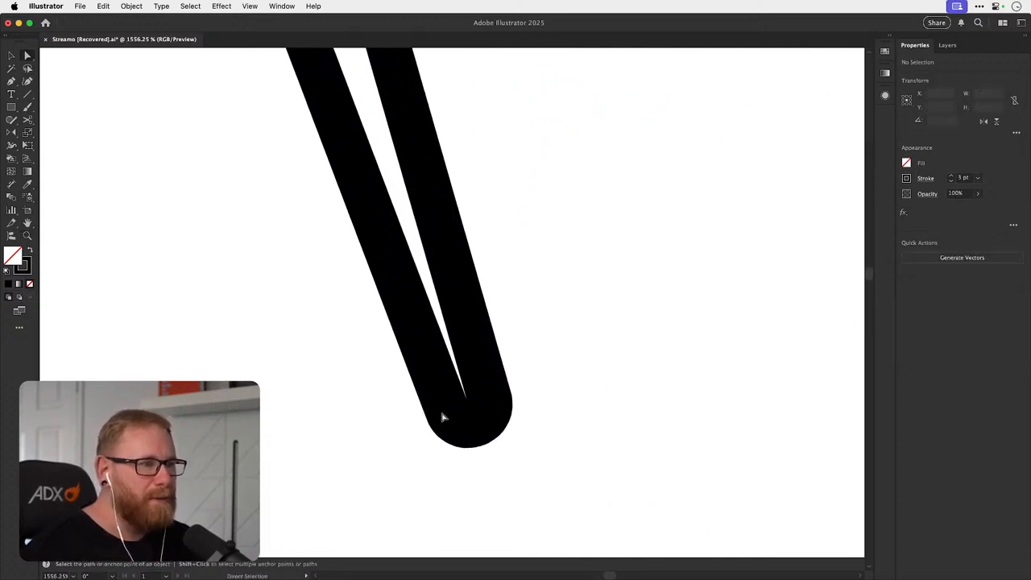
left_click_drag(452, 416, 459, 409)
key("super+z")
key("v")
left_click(545, 329)
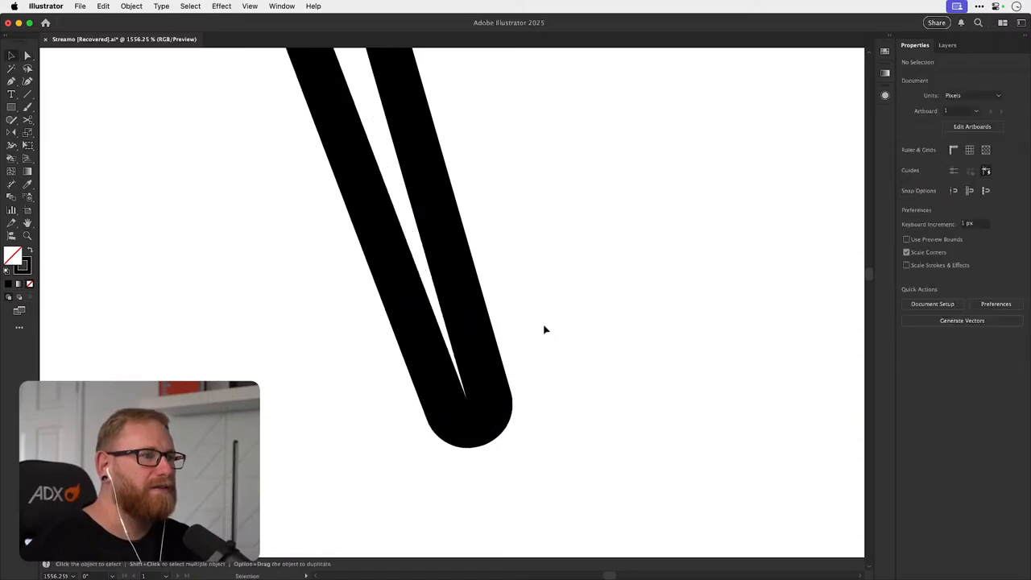
- Try to isolate the anchor of the left half's outer upper tip for rounding, and undo the last change
key("super+1")
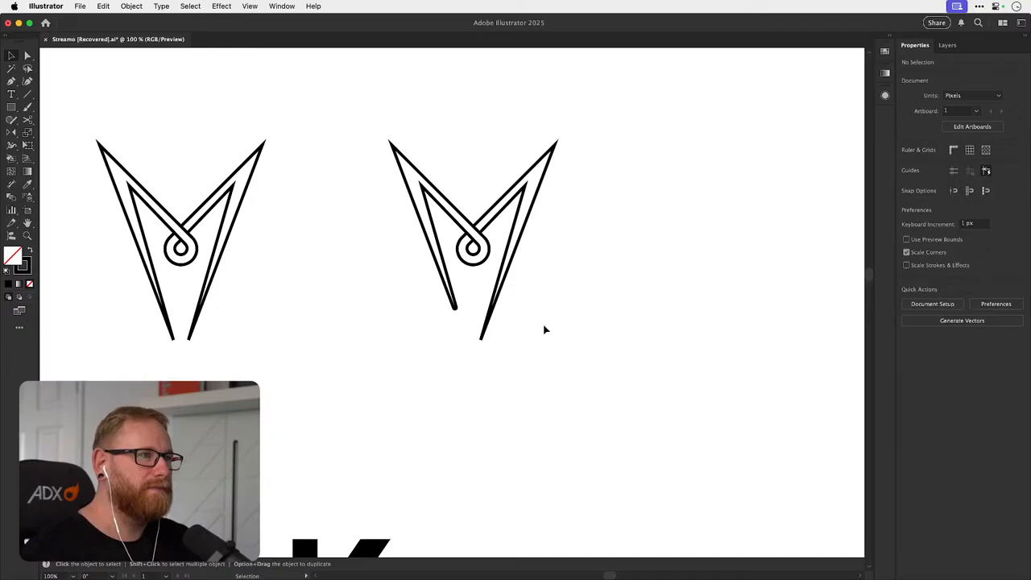
left_click_drag(479, 317, 413, 375)
left_click_drag(375, 298, 518, 338)
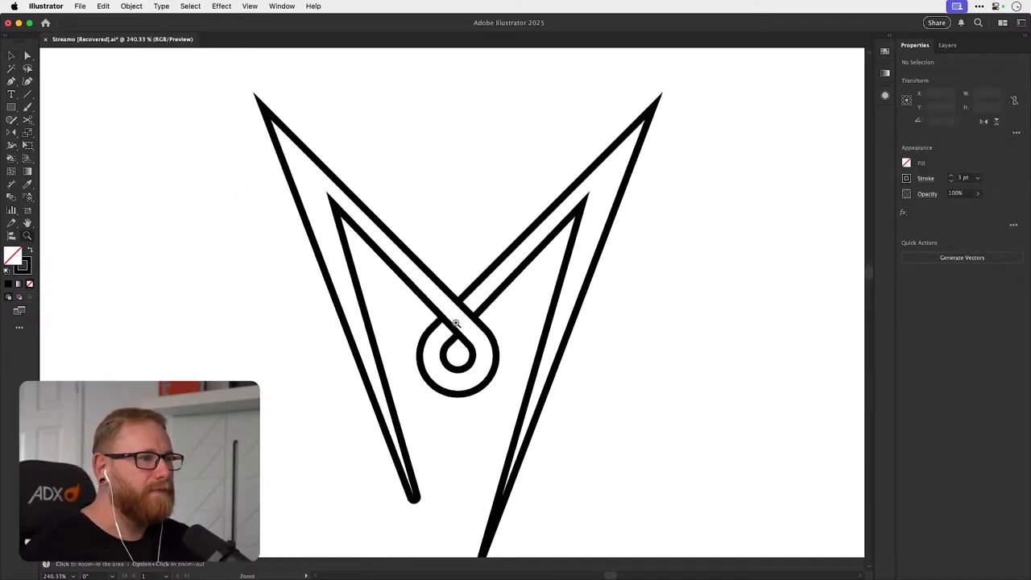
left_click(290, 161)
key("a")
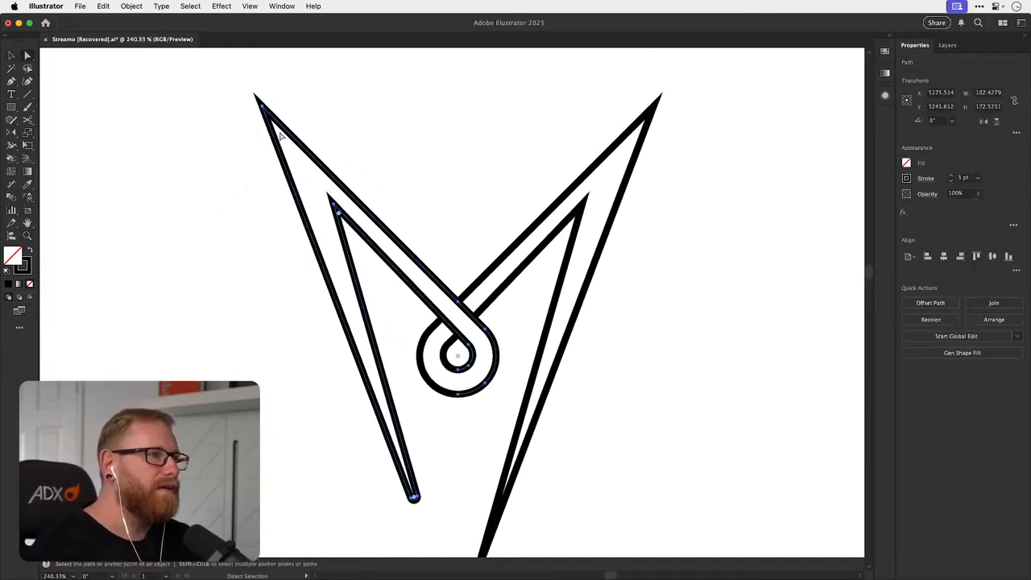
key("v")
key("a")
left_click(257, 117)
left_click_drag(262, 107, 356, 128)
key("super+z")
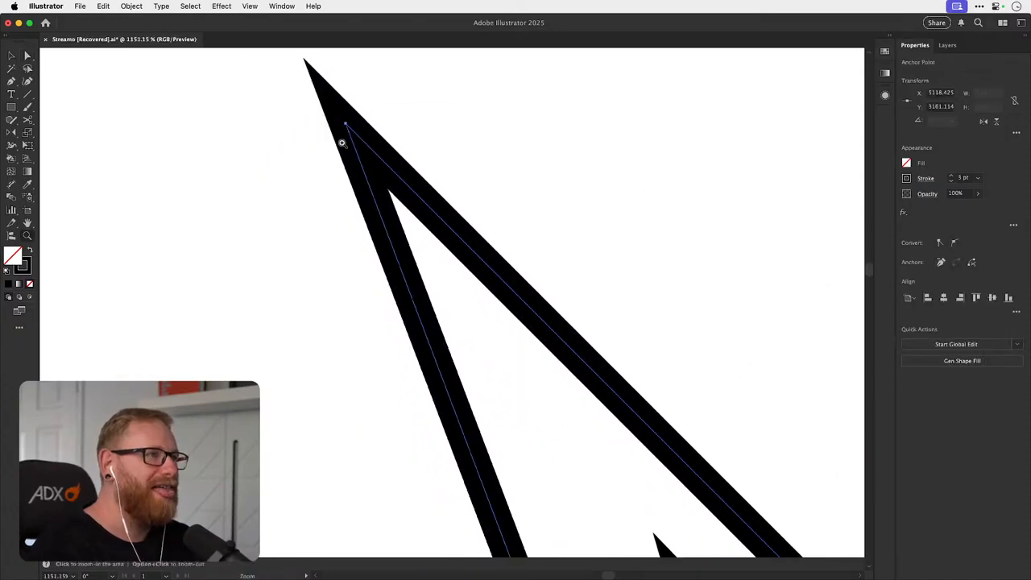
- Nudge the anchor at the left half's outer upper tip sideways to separate the overlapping points and delete the extra one
left_click(347, 129)
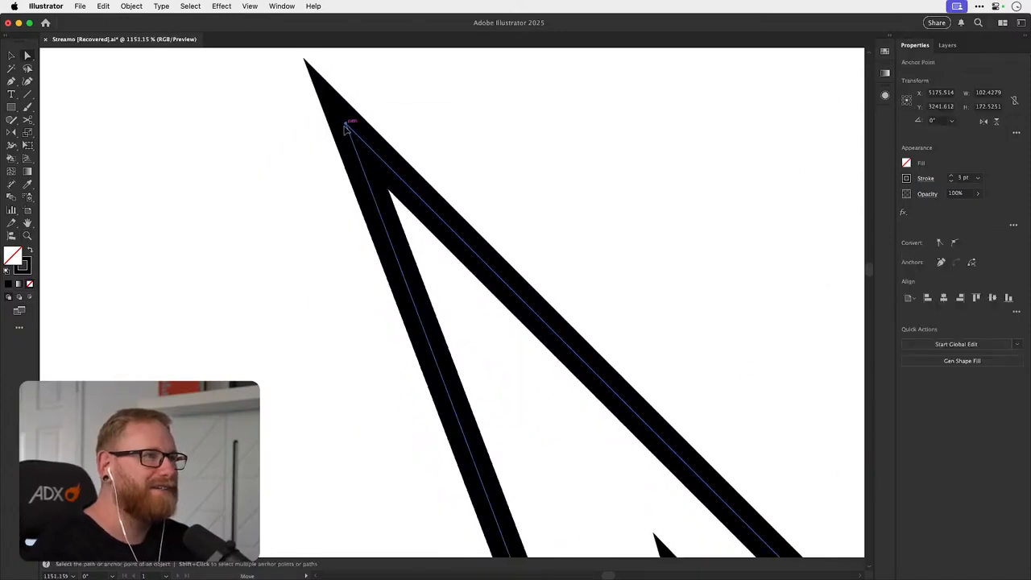
key("Left")
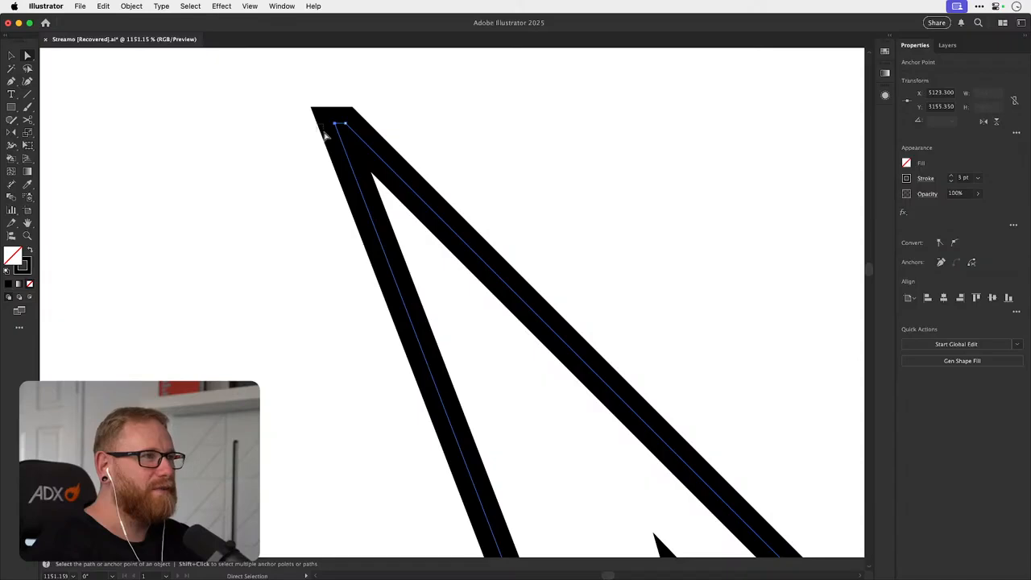
key("Delete")
- Join the left path's open ends at the outer upper tip and the rounded lower tip
key("super+minus")
key("super+minus")
key("super+minus")
key("super+minus")
key("super+minus")
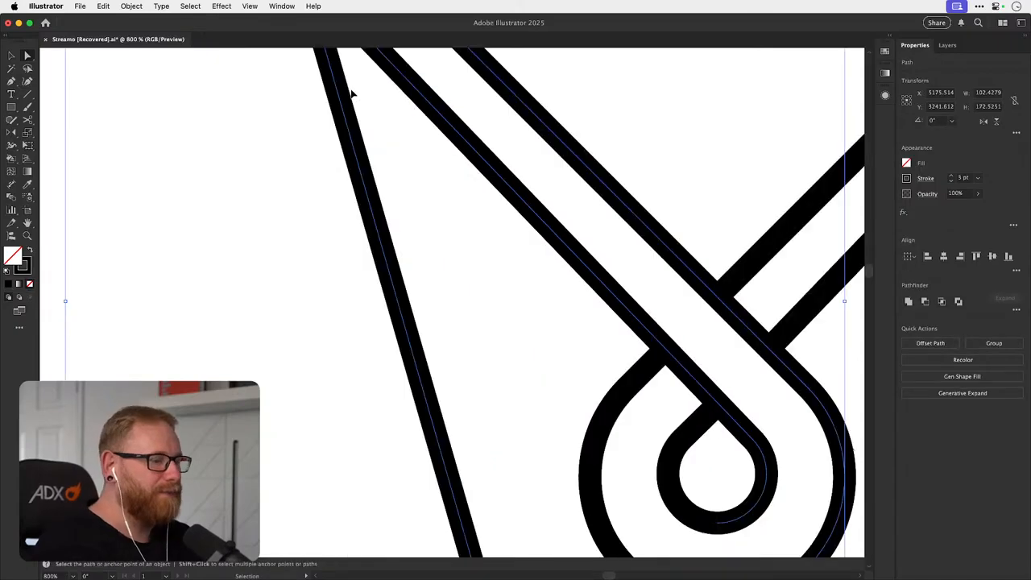
key("super+minus")
left_click(403, 254)
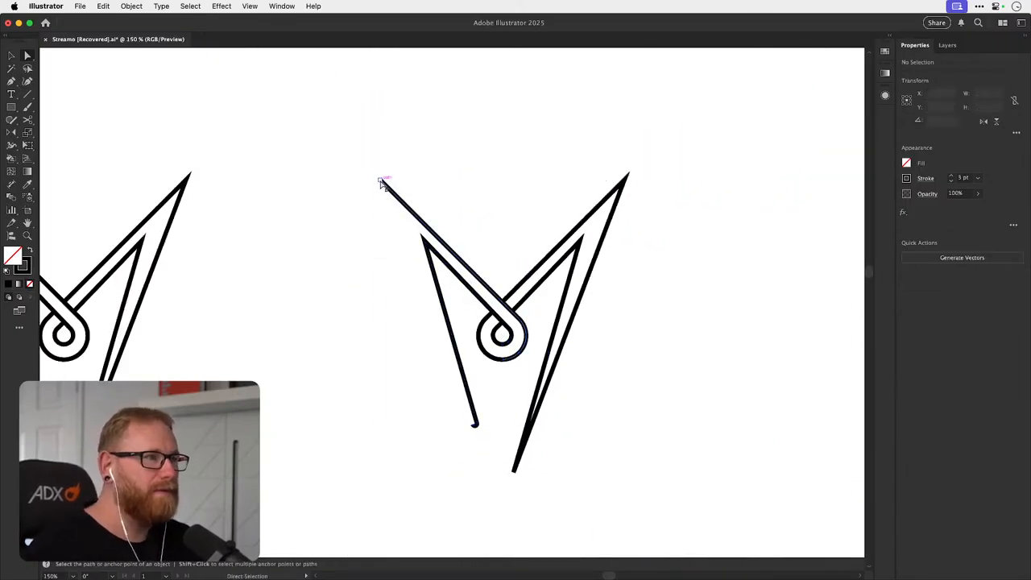
left_click(381, 180)
left_click(475, 425, "shift")
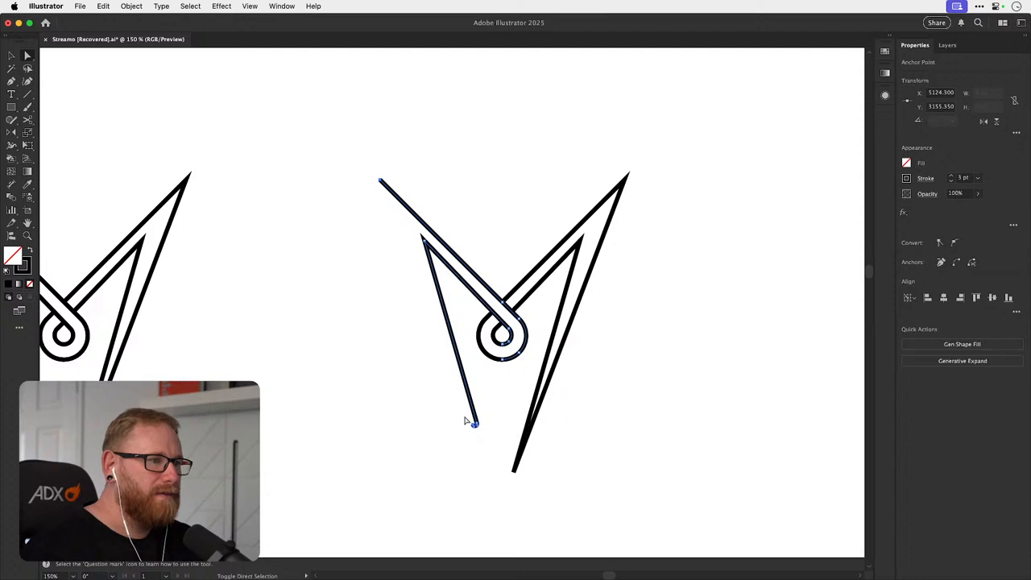
key("super+j")
- Round the outer upper tip of the emblem's left half
left_click(328, 283)
left_click_drag(460, 276, 450, 315)
key("v")
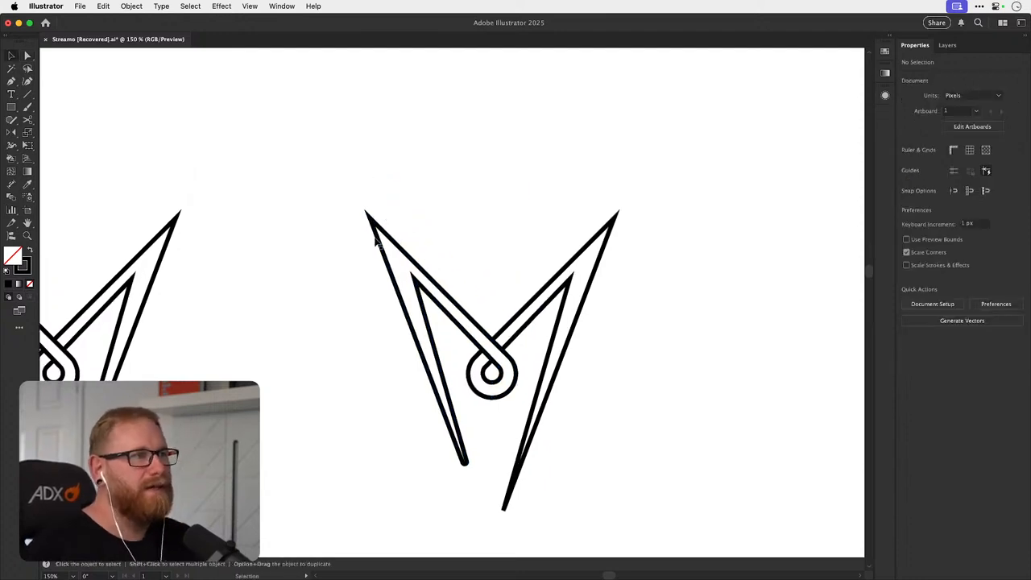
left_click_drag(382, 245, 464, 223)
key("a")
left_click(381, 227)
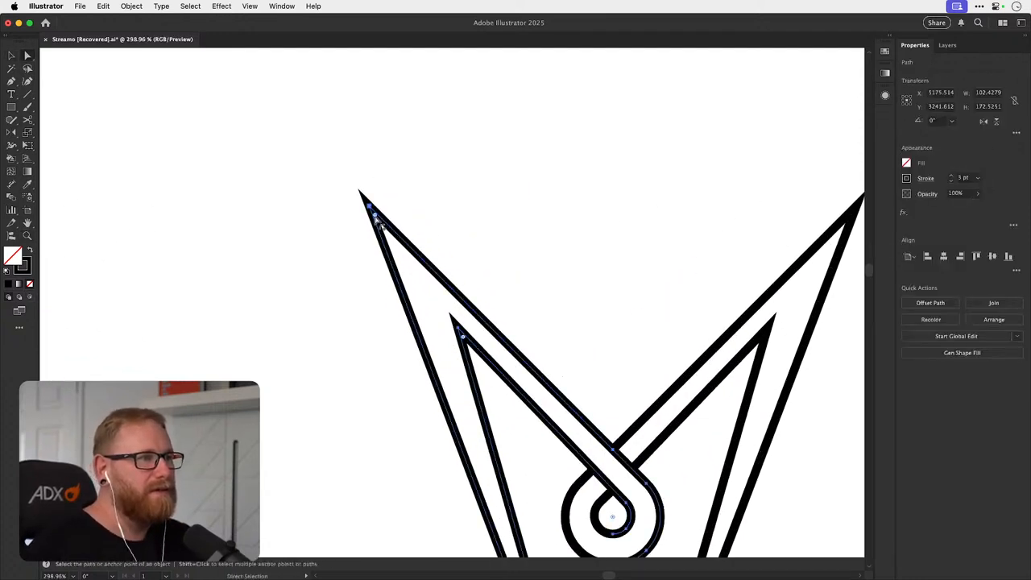
left_click_drag(378, 219, 383, 225)
key("v")
left_click(421, 195)
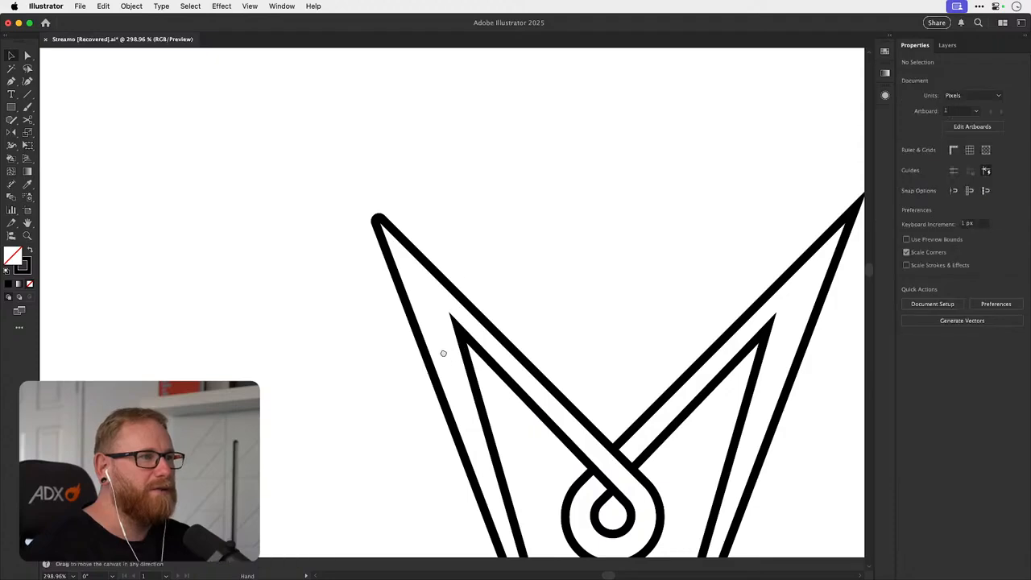
left_click_drag(443, 354, 324, 207)
key("super+1")
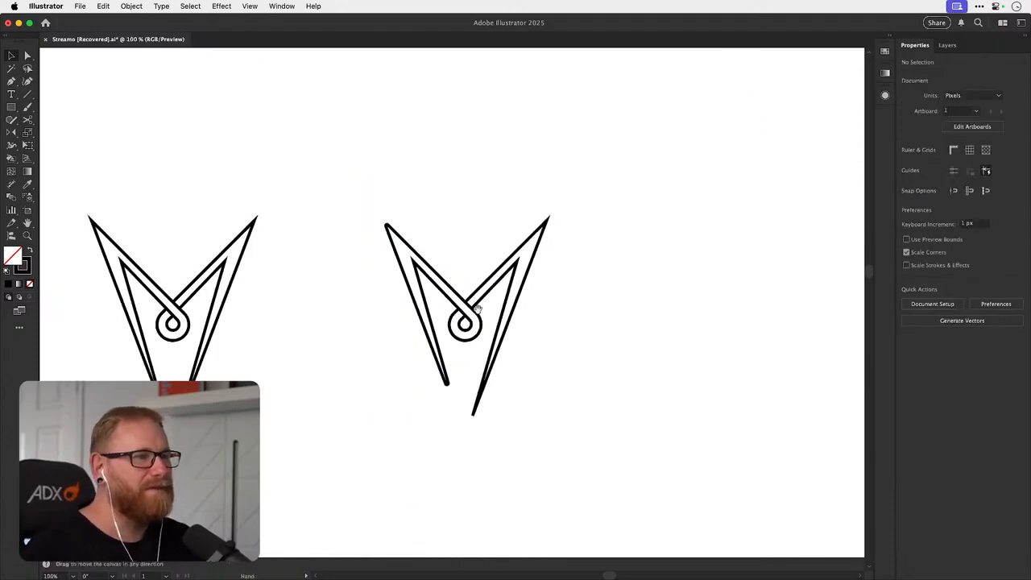
- Move the anchor at the left half's inner upper tip slightly down and inward
left_click_drag(478, 309, 469, 318)
key("z")
left_click_drag(379, 234, 531, 239)
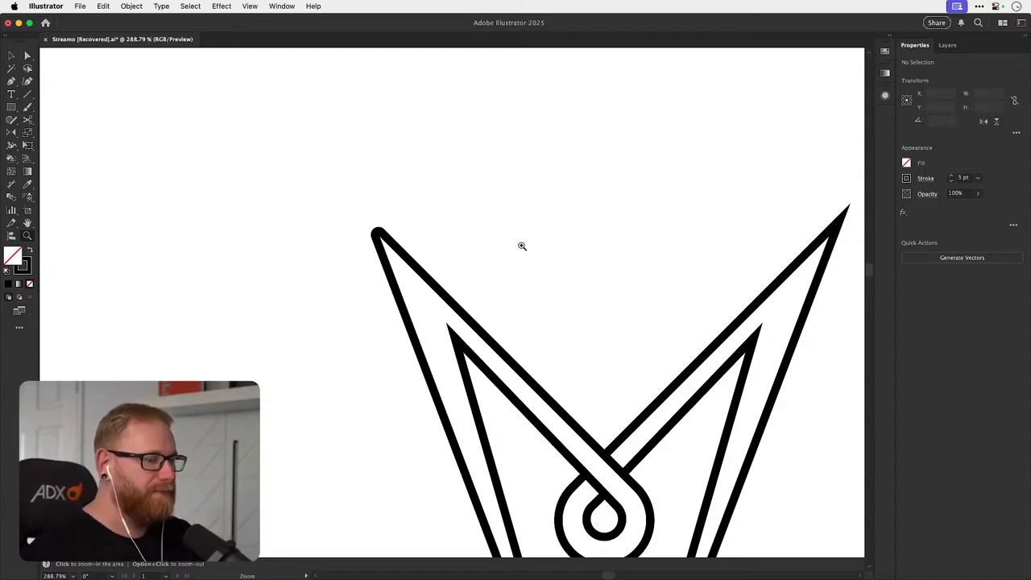
left_click_drag(568, 328, 487, 256)
key("a")
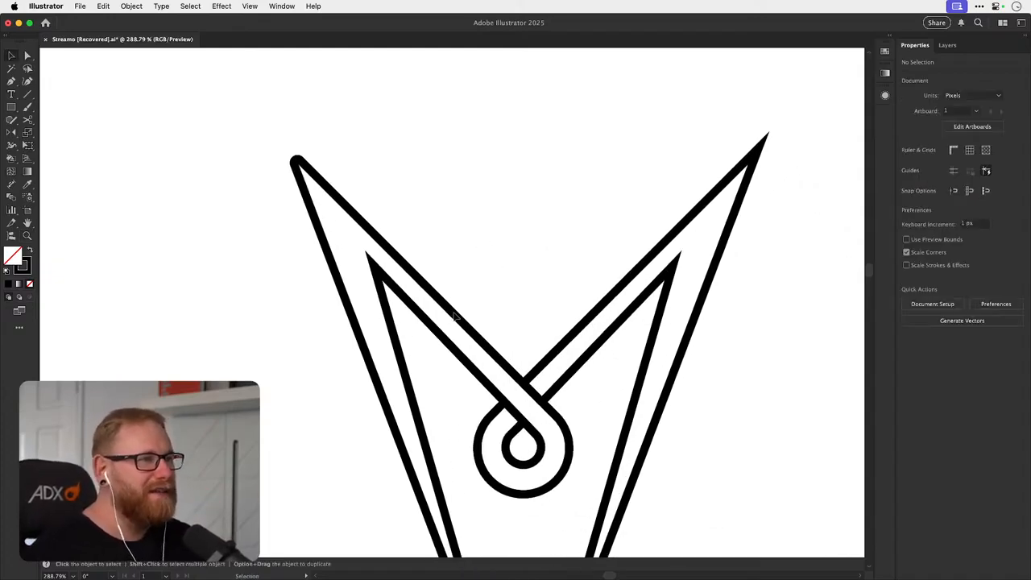
left_click_drag(374, 268, 376, 275)
left_click_drag(379, 281, 382, 291)
left_click(553, 291)
scroll(552, 290, "down", 5)
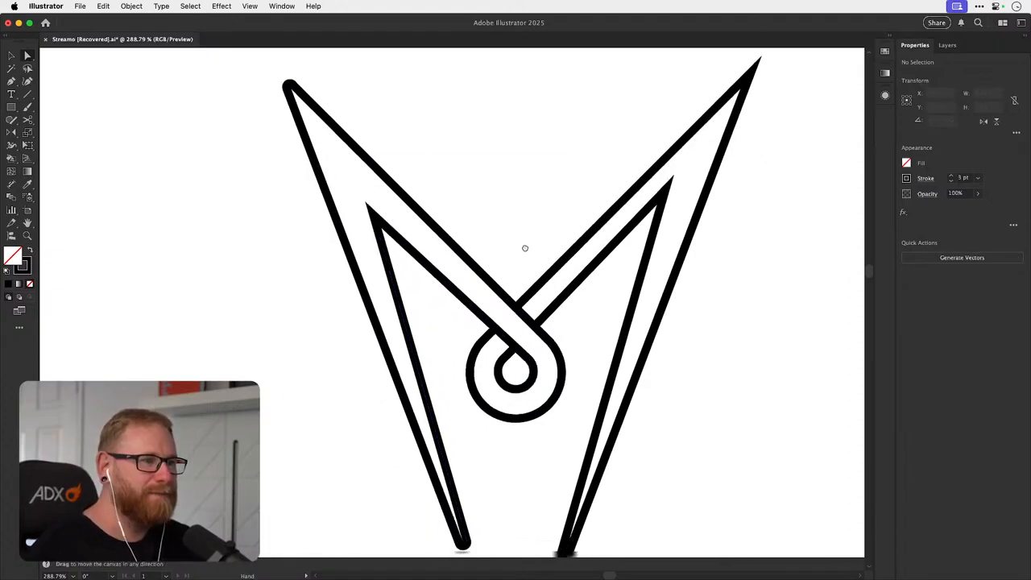
- Snap the large loop's open end onto the left half's inner diagonal at the crossing
mouse_move(518, 354)
left_mouse_down()
mouse_move(450, 335)
mouse_move(564, 306)
mouse_move(658, 298)
mouse_move(569, 290)
left_mouse_up()
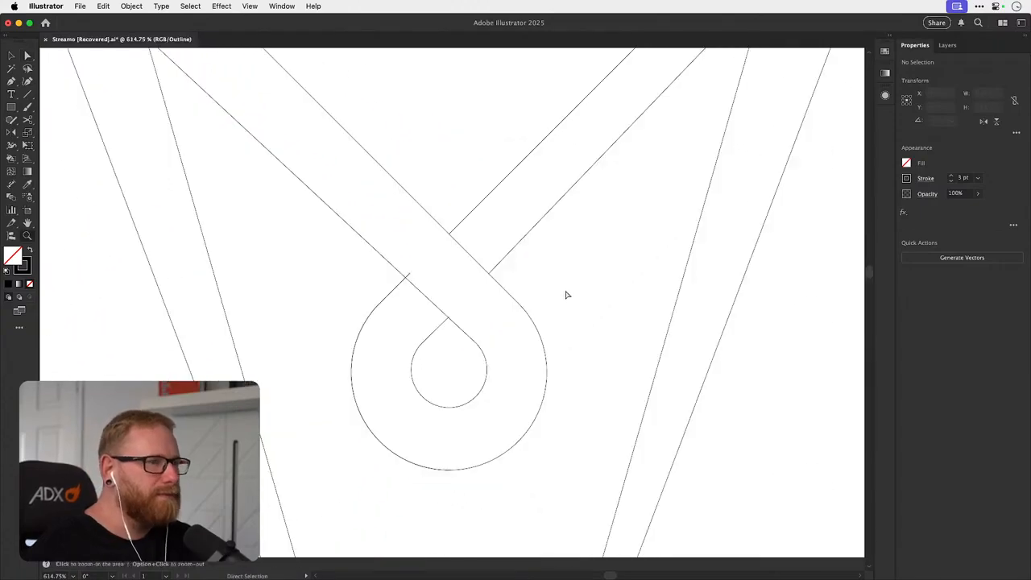
key("a")
left_click_drag(389, 282, 422, 274)
key("v")
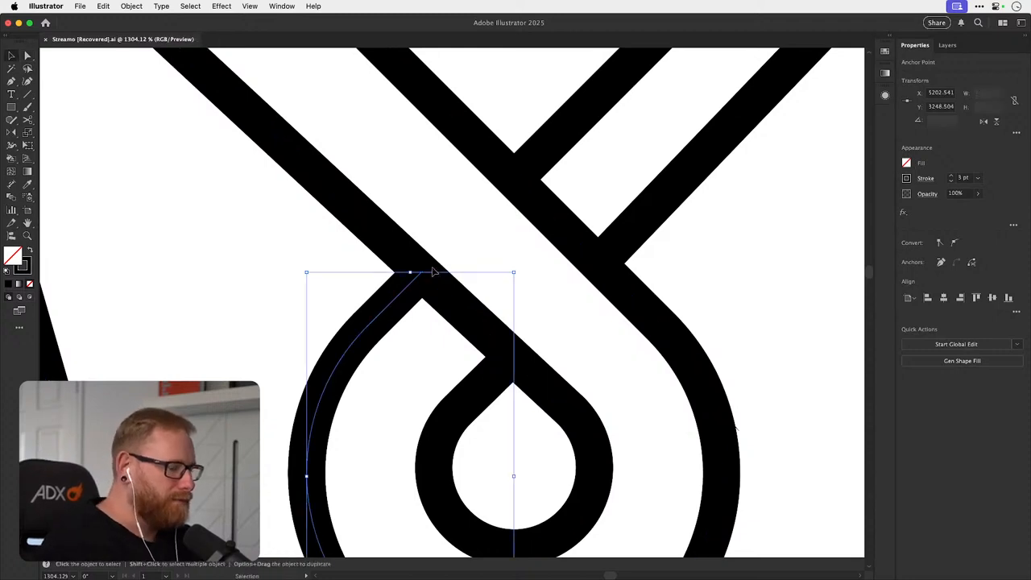
key("super+Tab")
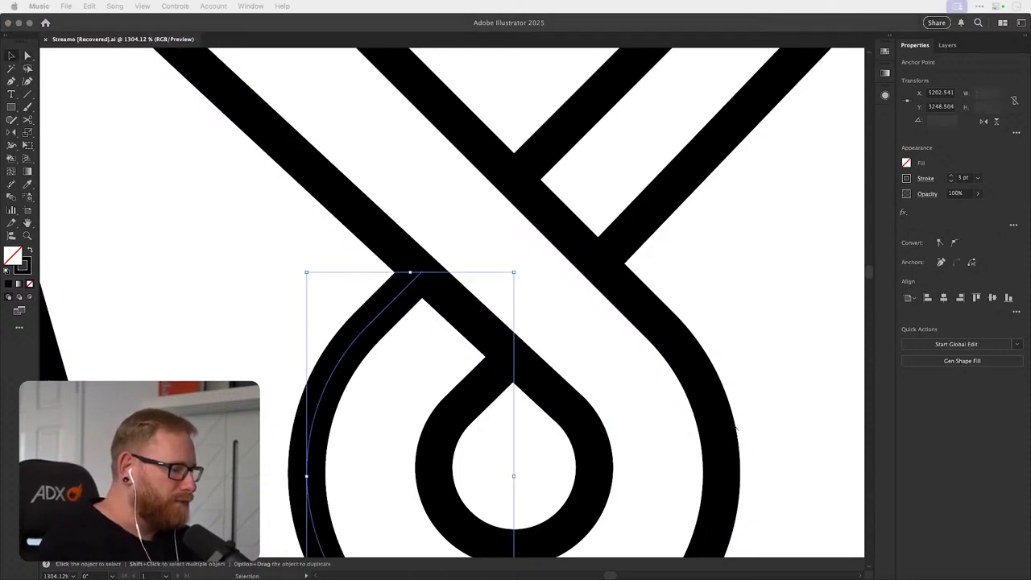
key("super+Tab")
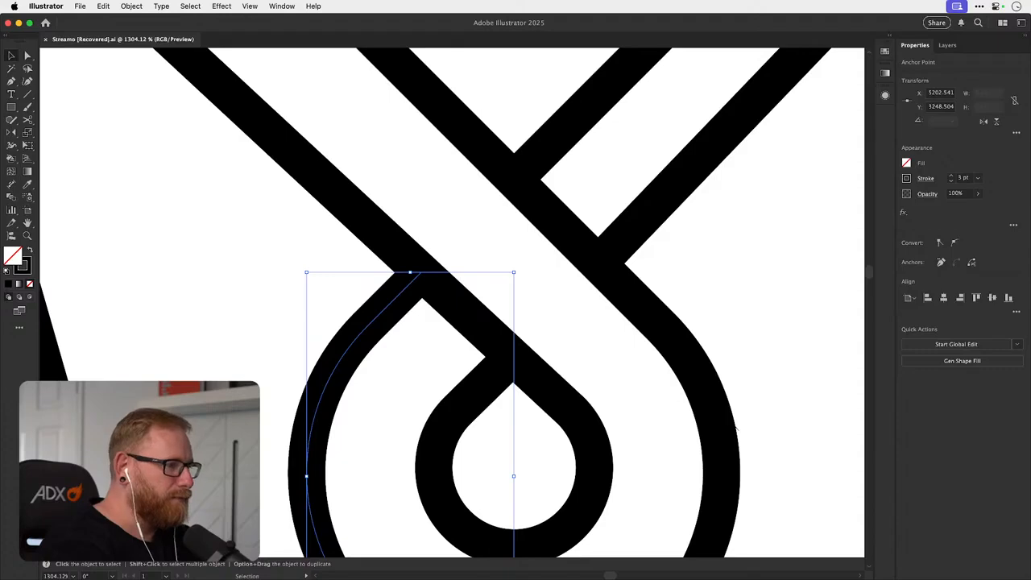
key("super+Tab")
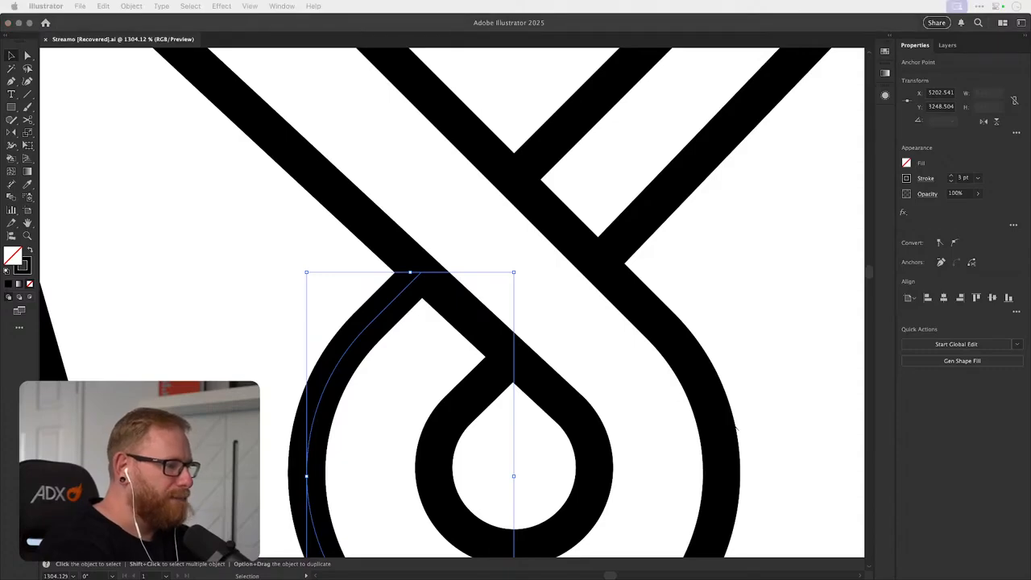
key("super+Tab")
- Delete the old right half of the emblem with the sharp, unrounded tips
left_click(235, 323)
key("super+minus")
key("super+minus")
key("super+minus")
key("super+minus")
key("super+minus")
key("super+minus")
key("super+minus")
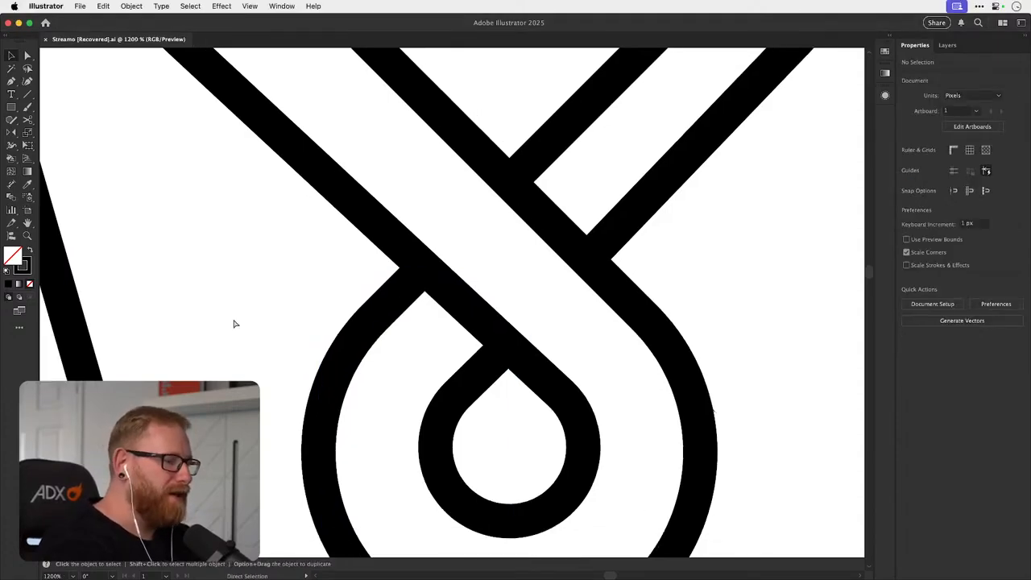
left_click_drag(499, 324, 439, 355)
left_click(425, 364)
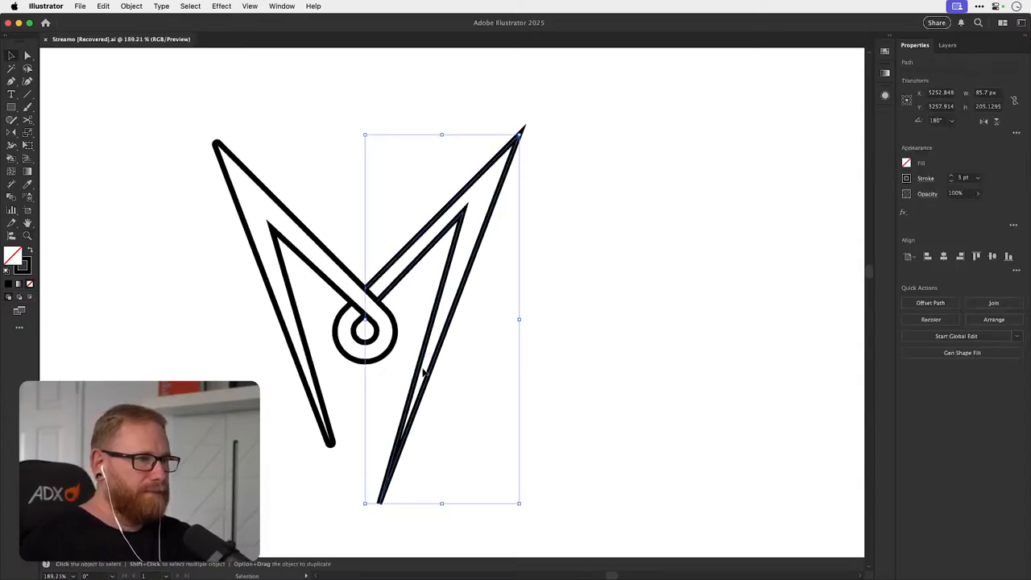
key("Delete")
- Reflect a copy of the rounded left path across the vertical axis through the loop's centre
left_click_drag(300, 321, 290, 338)
key("super+z")
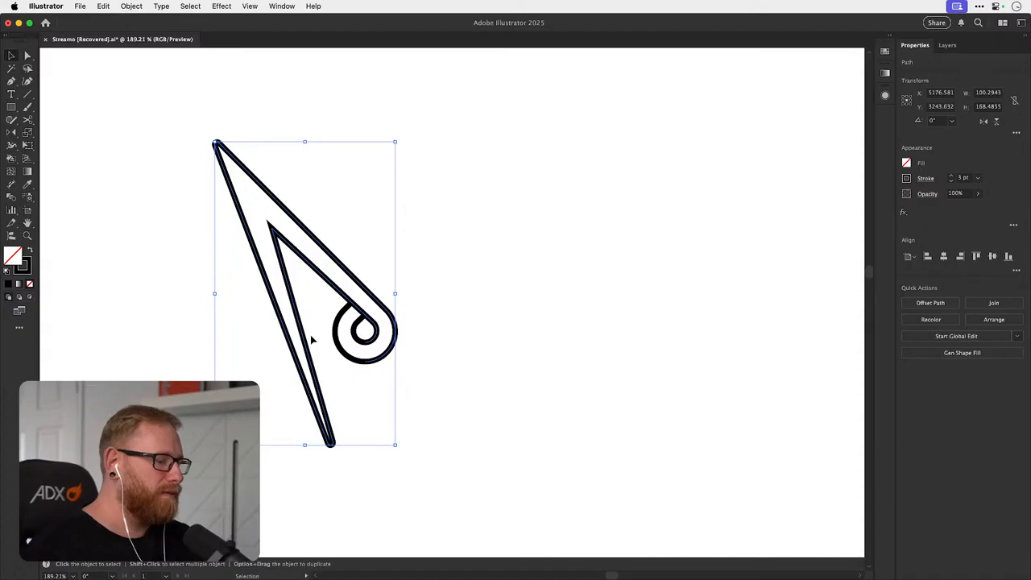
key("o")
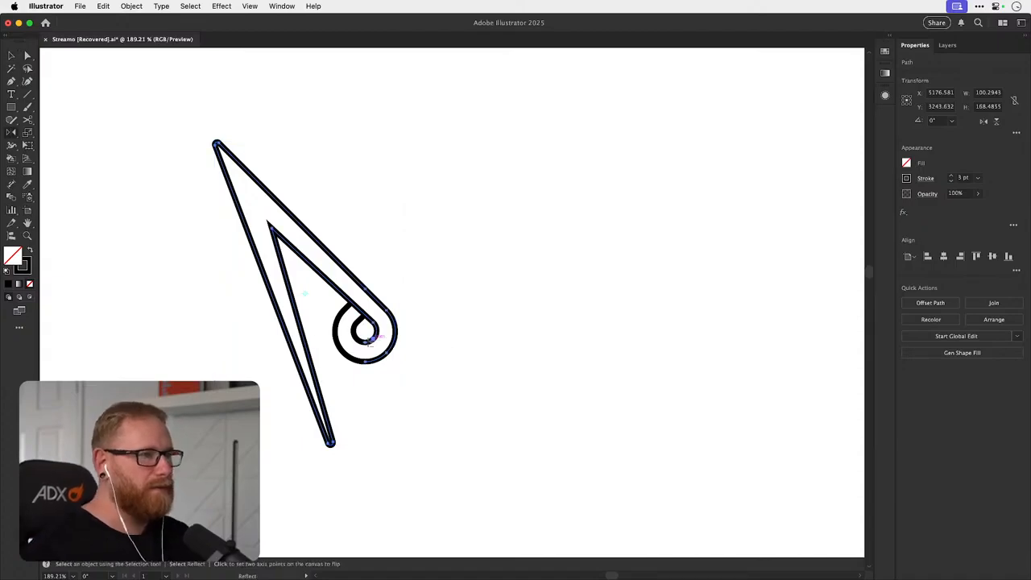
left_click(366, 340, "alt")
left_click(460, 370)
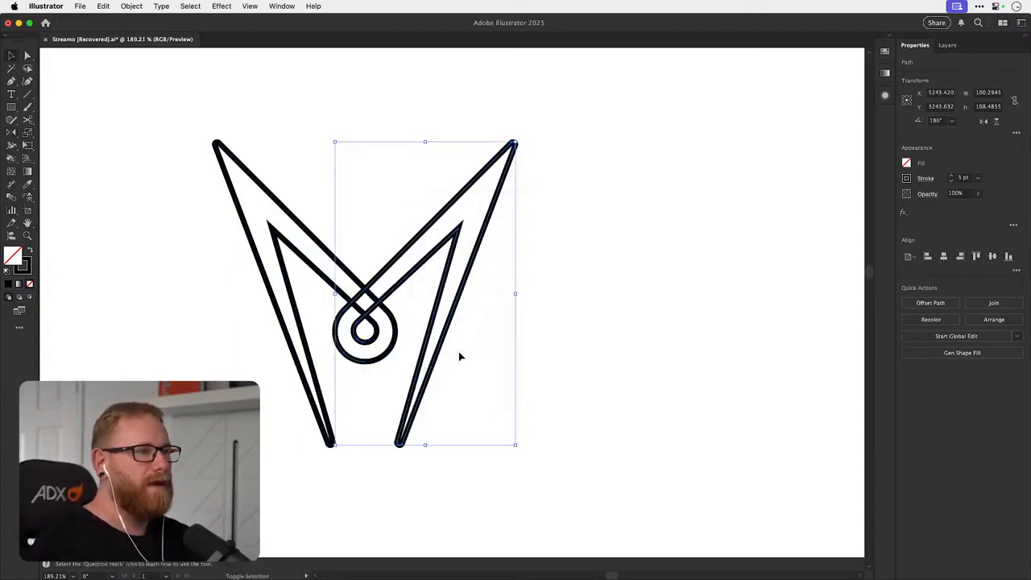
- Move the mirrored copy 90 px to the right, clear of the left half
key("shift+Right")
key("shift+Right")
key("shift+Right")
key("shift+Right")
key("shift+Right")
key("shift+Right")
key("shift+Right")
key("shift+Right")
key("shift+Right")
key("shift+Right")
left_click(460, 356)
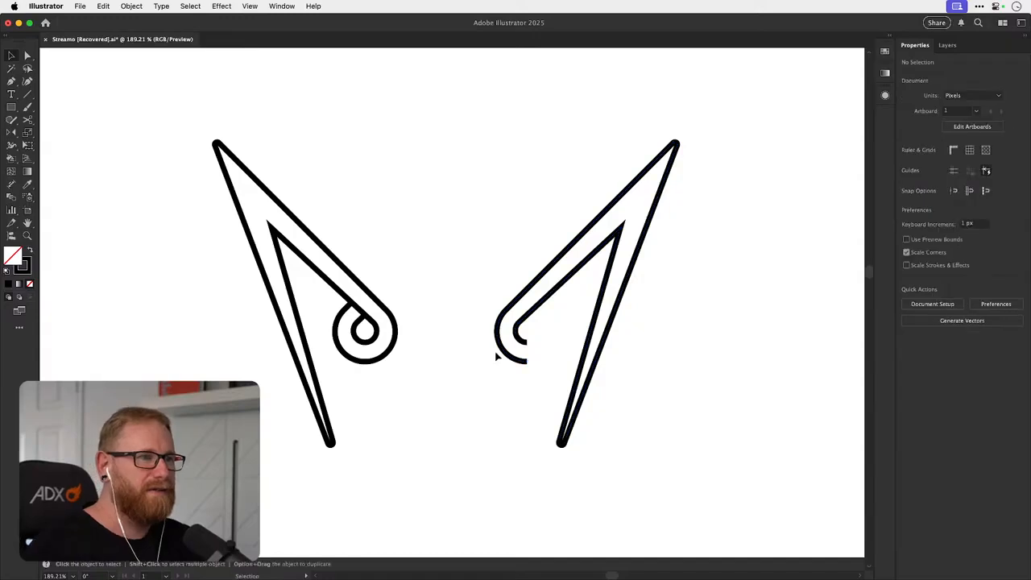
- Delete the curved loop segments at the inner end of the mirrored copy
key("a")
left_click(526, 343)
mouse_move(531, 359)
left_mouse_down()
mouse_move(506, 354)
mouse_move(521, 345)
left_mouse_up()
left_click(518, 341)
key("Delete")
key("super+shift+a")
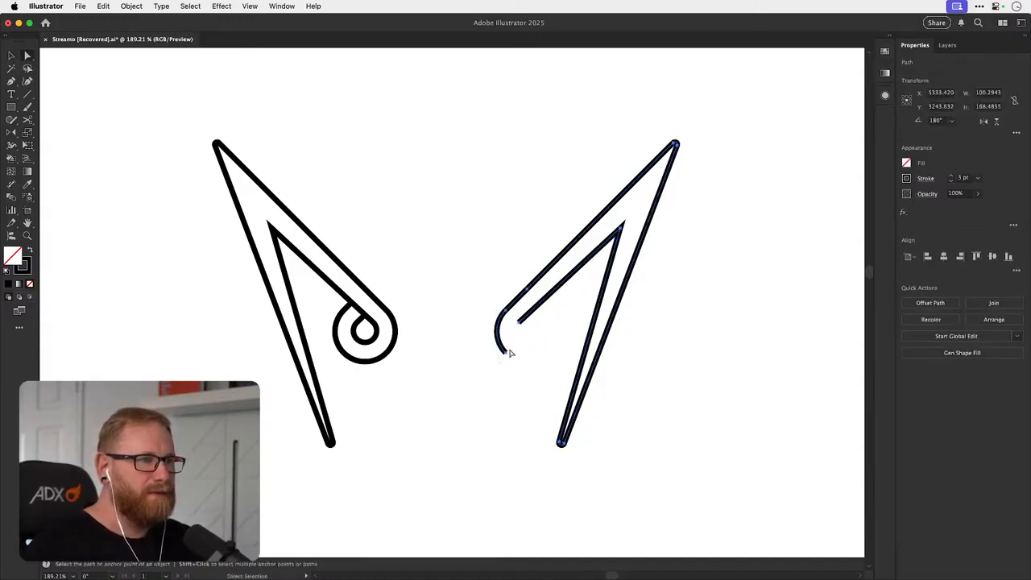
left_click(506, 352)
key("Delete")
key("super+shift+a")
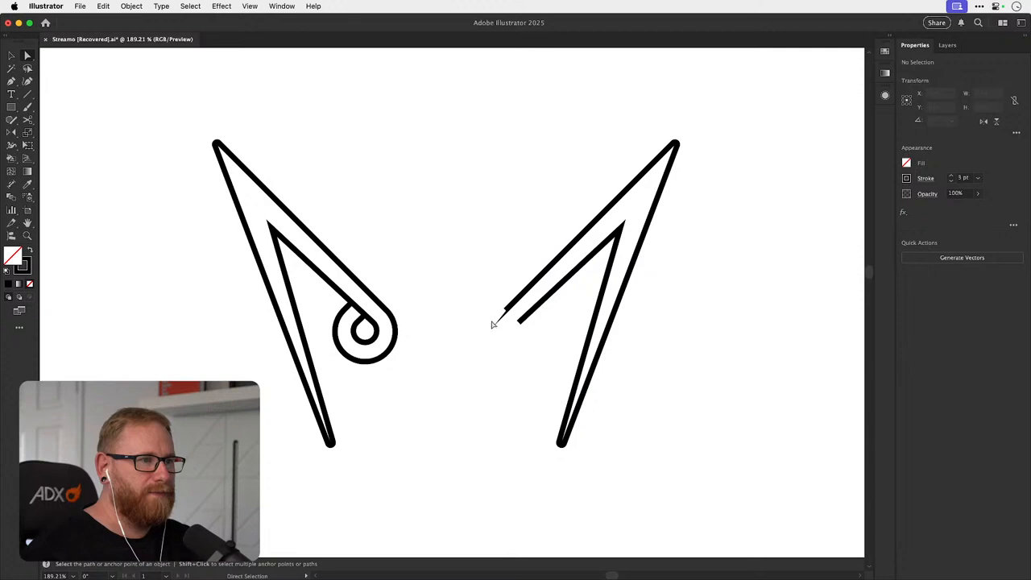
- Move the trimmed right half 20 px to the left and join its two open ends
left_click(508, 308)
key("v")
key("shift+Left")
key("shift+Left")
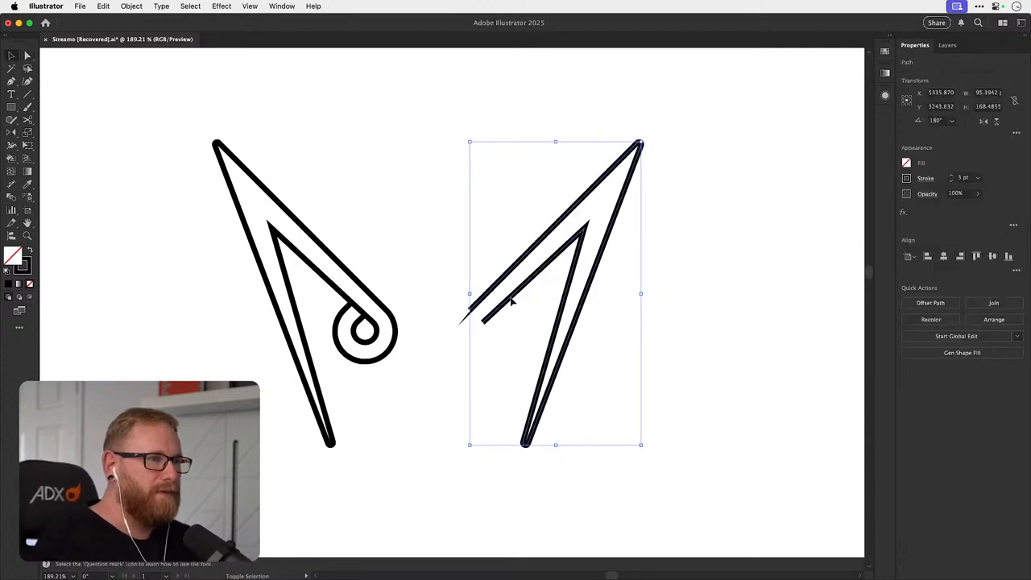
key("a")
left_click_drag(483, 338, 563, 322)
key("super+j")
- Remove the leftover spike by deleting the extra anchor on the right half's outer diagonal, and rejoin the path's open ends
key("z")
left_click_drag(456, 315, 582, 299)
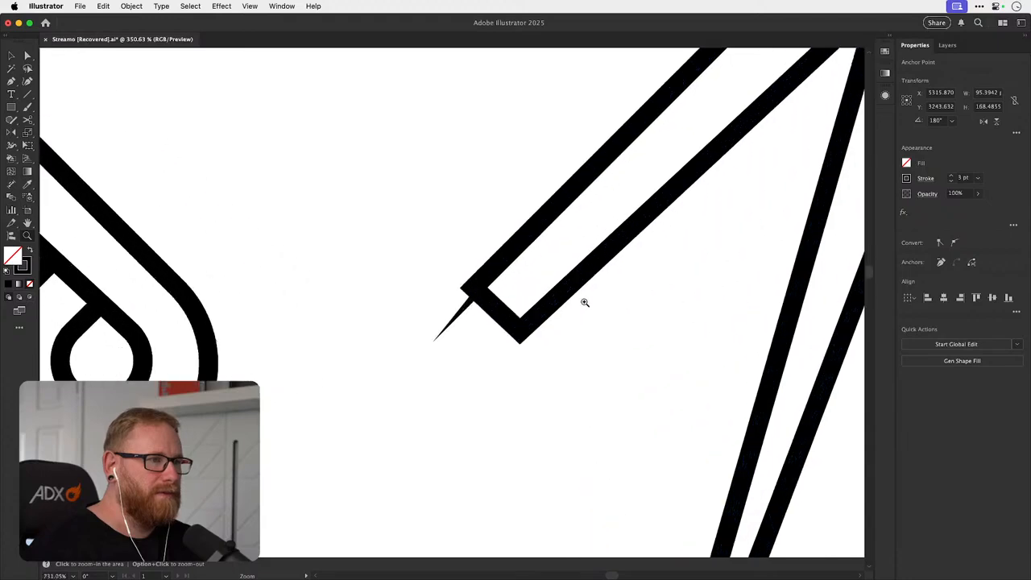
key("a")
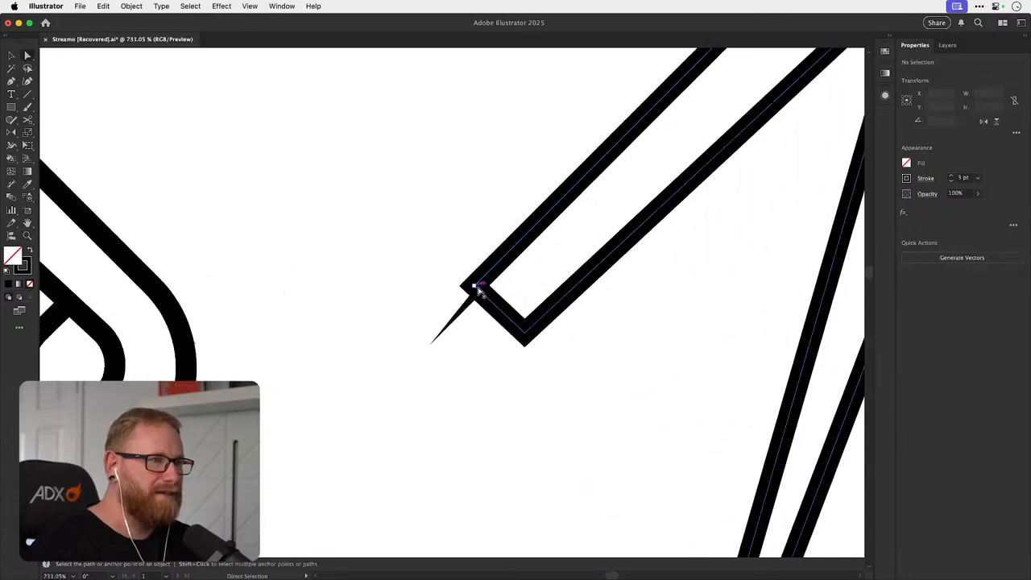
left_click(470, 286)
mouse_move(557, 202)
left_mouse_down()
mouse_move(554, 178)
mouse_move(557, 207)
left_mouse_up()
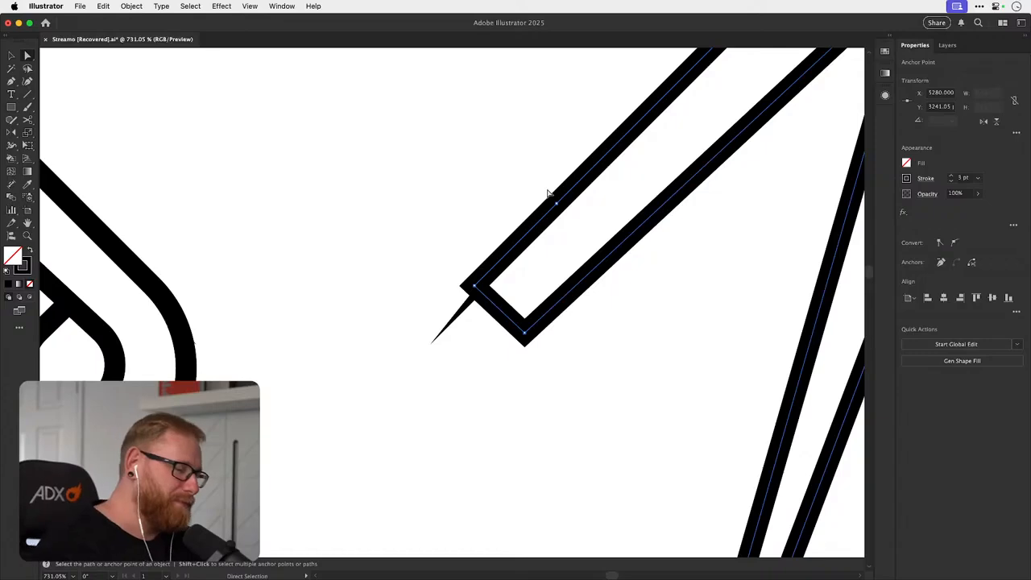
key("super+minus")
key("super+minus")
key("super+minus")
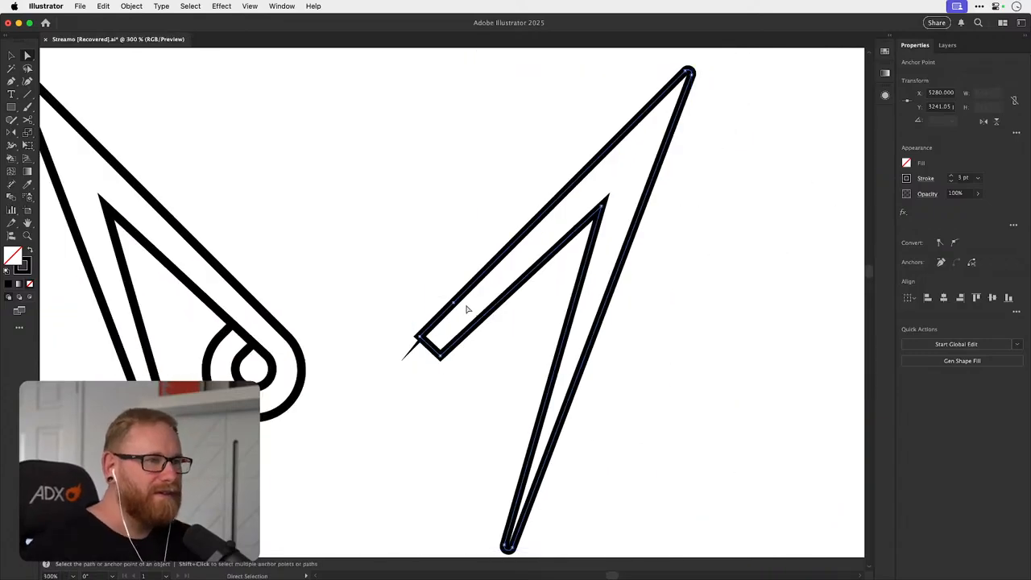
left_click(465, 309)
key("Delete")
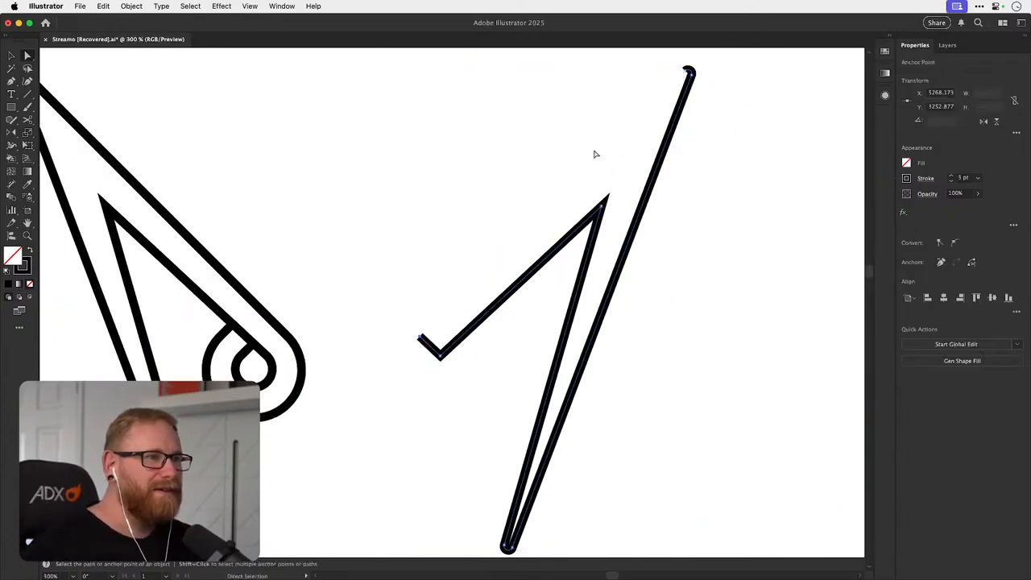
key("v")
key("super+j")
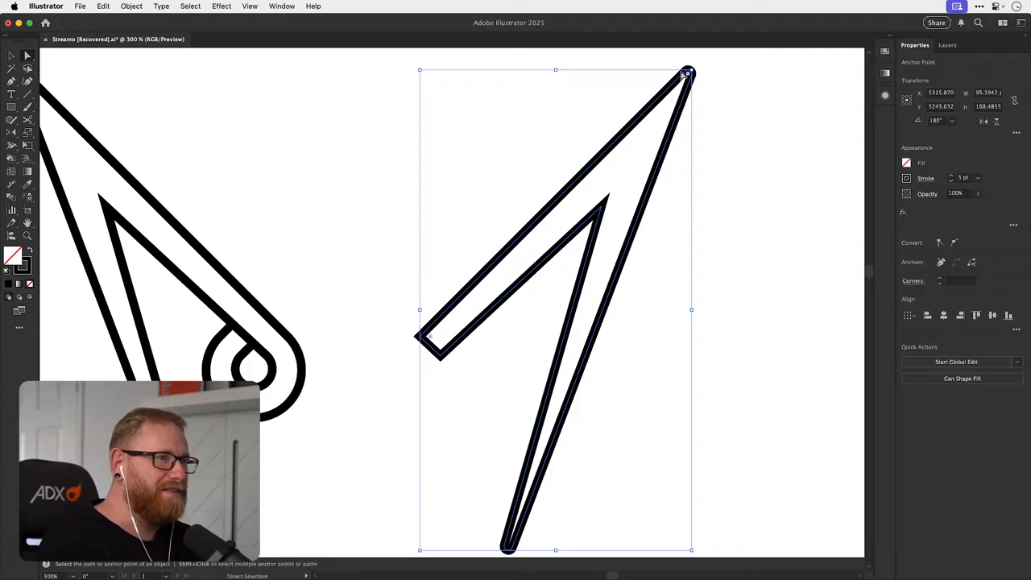
- Try to pull the corner anchor at the right half's inner end outward, and undo the move
left_click(367, 338)
key("a")
left_click_drag(419, 336, 380, 304)
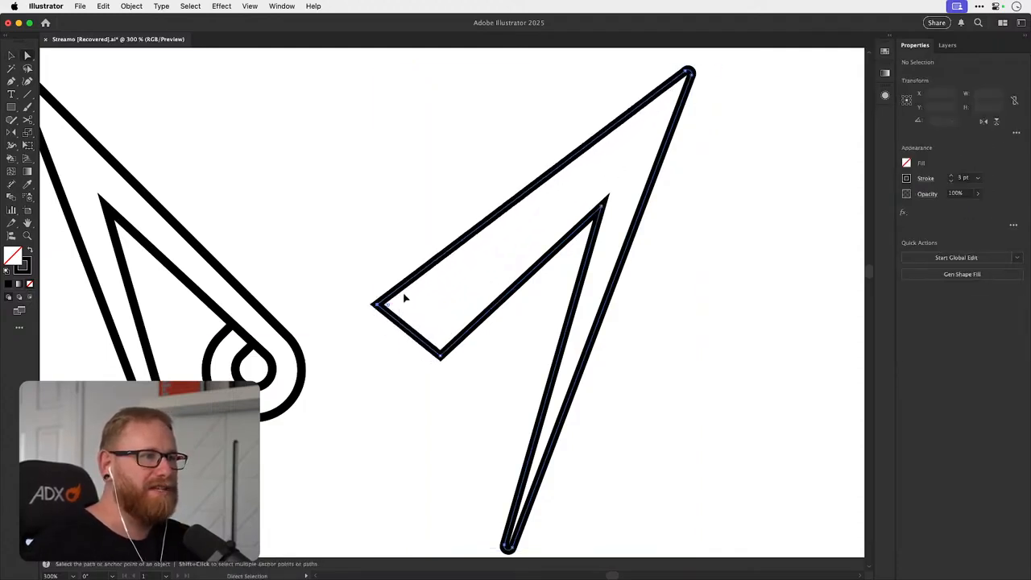
key("super+z")
- Move the right half 70 px to the left so its diagonals cross the left half at the loop
key("v")
key("shift+Left")
key("shift+Left")
key("shift+Left")
key("shift+Left")
key("shift+Left")
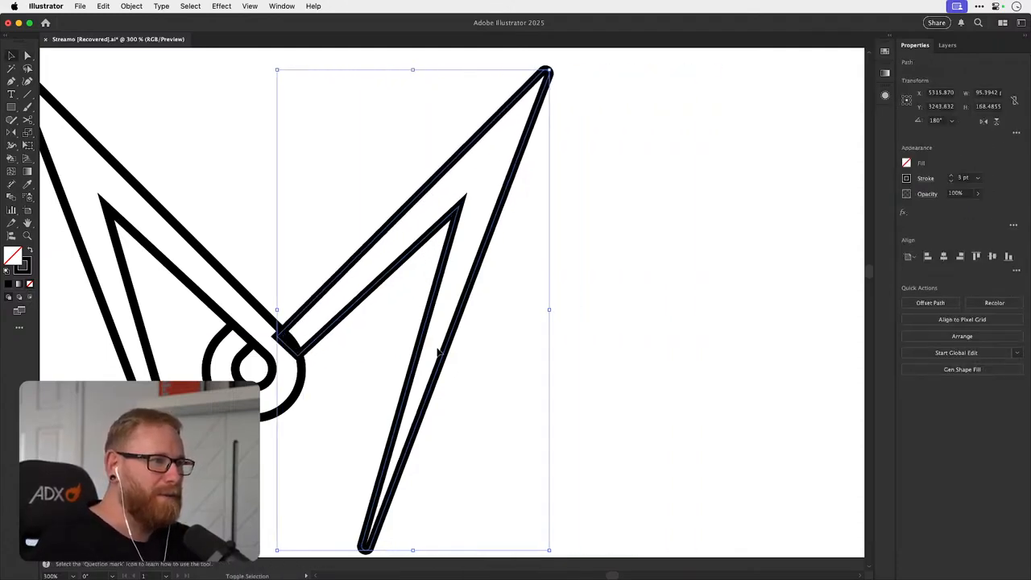
key("shift+Left")
key("shift+Left")
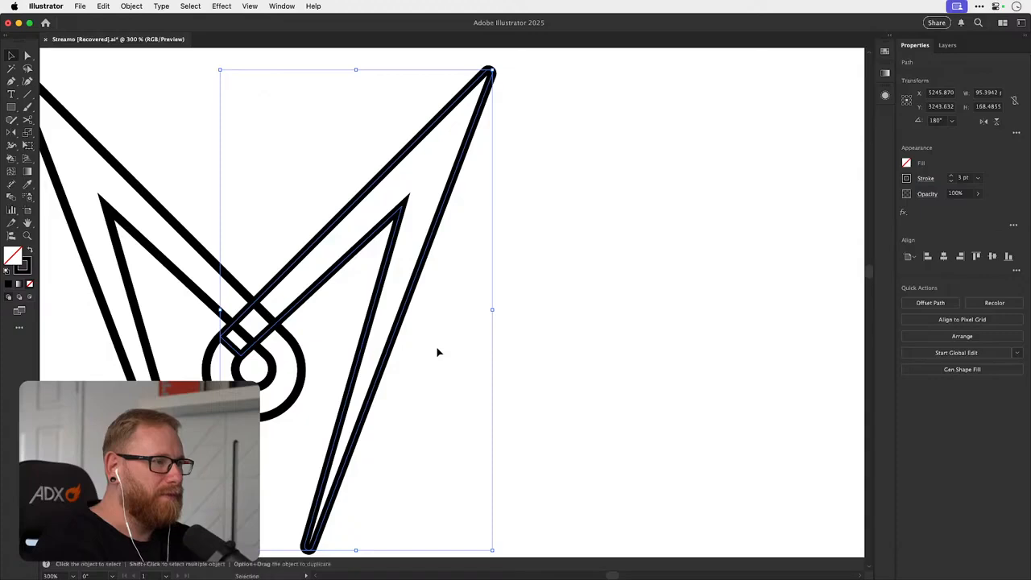
- Delete the short segment connecting the right half's two diagonals inside the loop crossing
left_click_drag(355, 316, 488, 306)
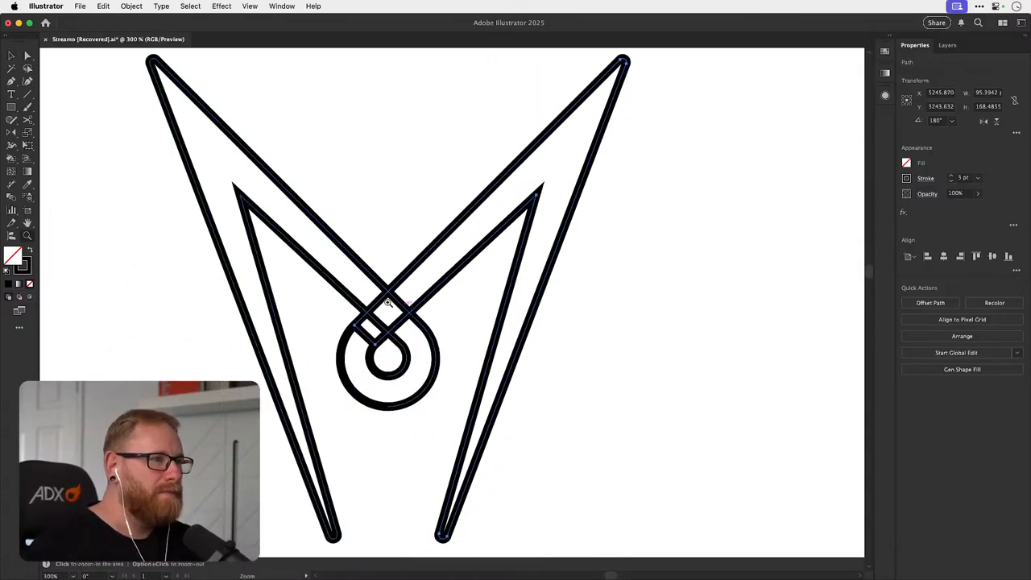
left_click_drag(380, 300, 525, 285)
key("a")
left_click(343, 381)
left_click(330, 387)
key("Delete")
left_click(334, 387)
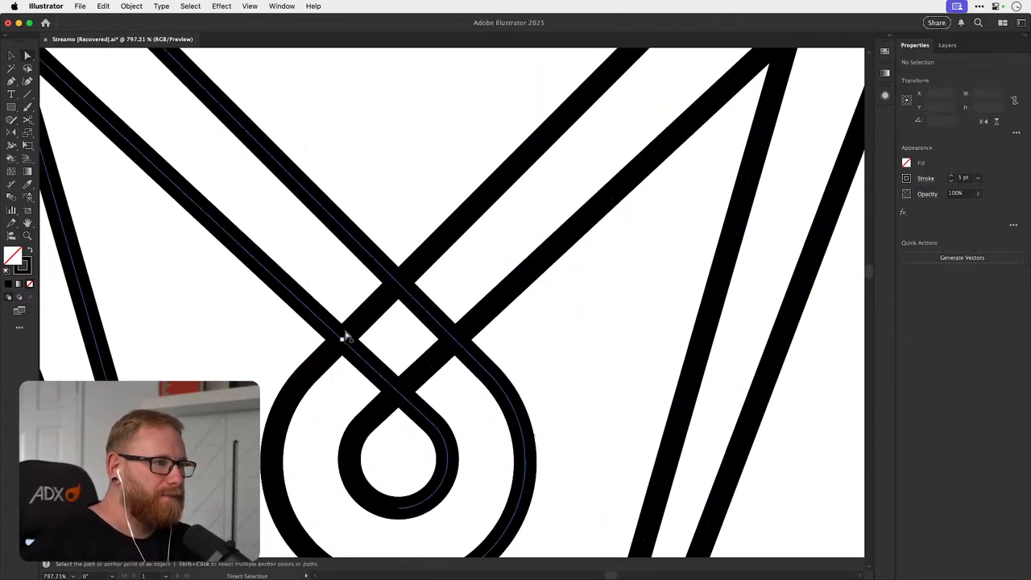
- Snap the open ends of the right half's two diagonals onto the left half's outer diagonal, using outline view
left_click_drag(311, 370, 395, 286)
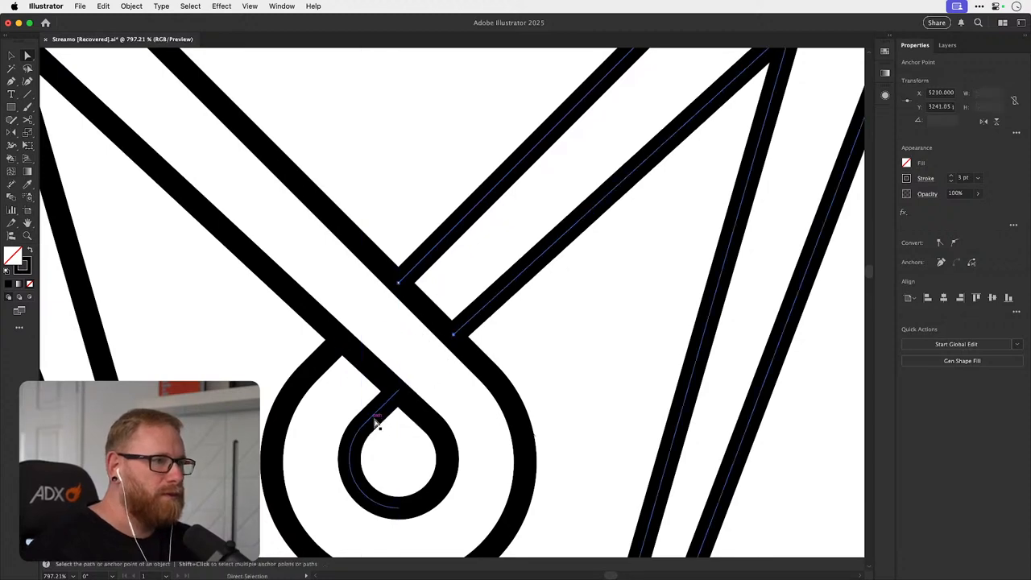
left_click(481, 346)
key("super+y")
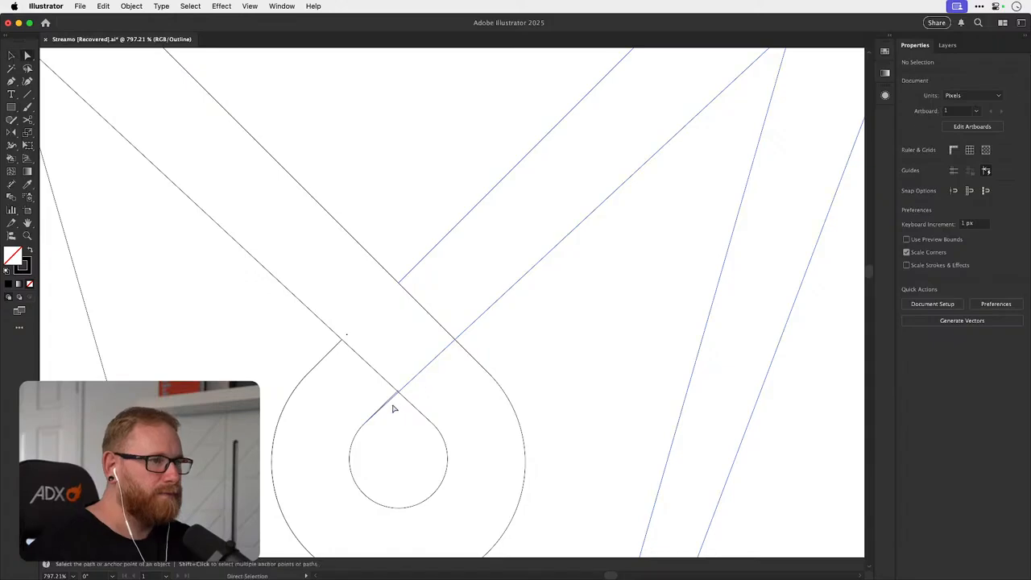
left_click(393, 406)
left_click(366, 423)
left_click_drag(372, 426, 455, 340)
left_click(489, 346)
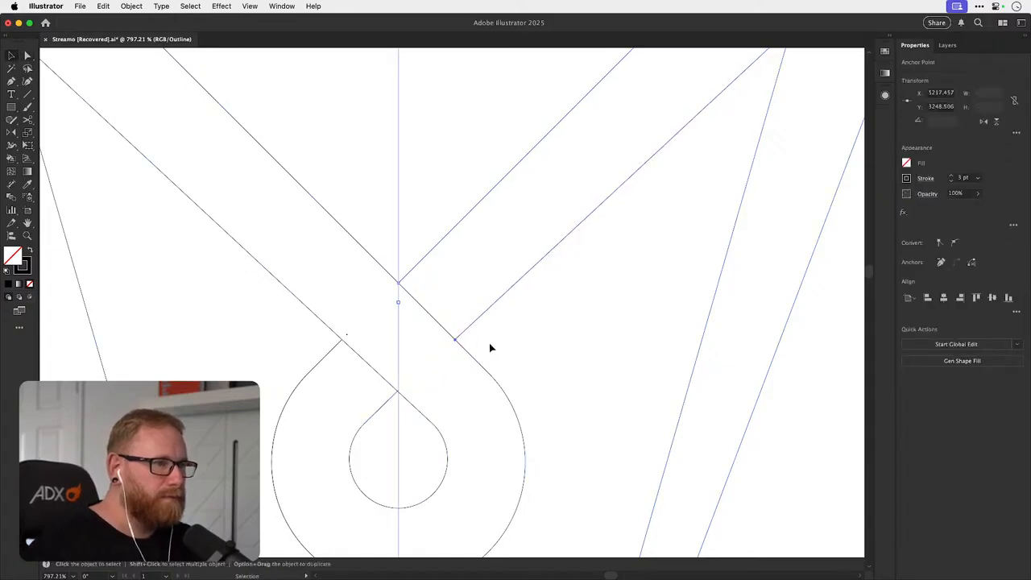
- Snap the small loop's open end onto the left half's inner diagonal and delete the stray point near the crossing
left_click_drag(379, 391, 463, 392)
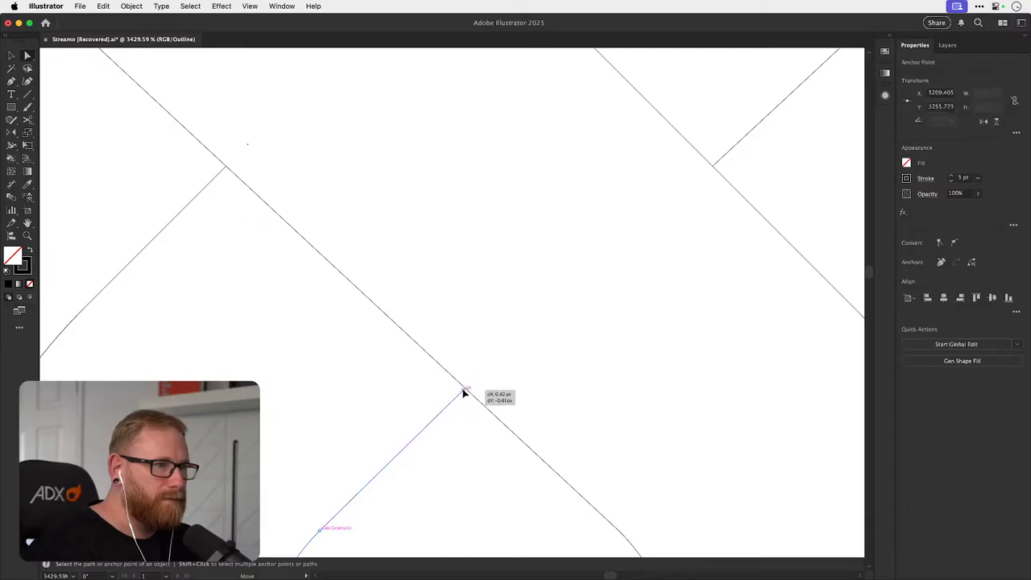
left_click(248, 145)
key("Delete")
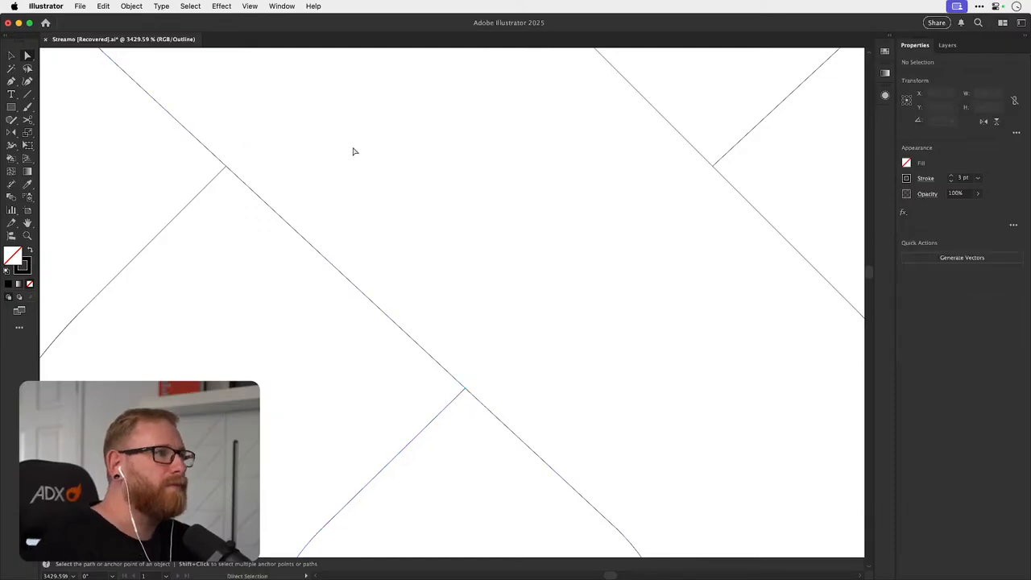
- Return to the preview display, place a copy of the whole emblem beside the original and group the copy
key("super+y")
key("super+minus")
key("super+minus")
key("super+minus")
key("super+minus")
key("super+minus")
key("super+minus")
key("super+minus")
key("super+minus")
key("super+minus")
key("super+minus")
key("super+minus")
key("super+minus")
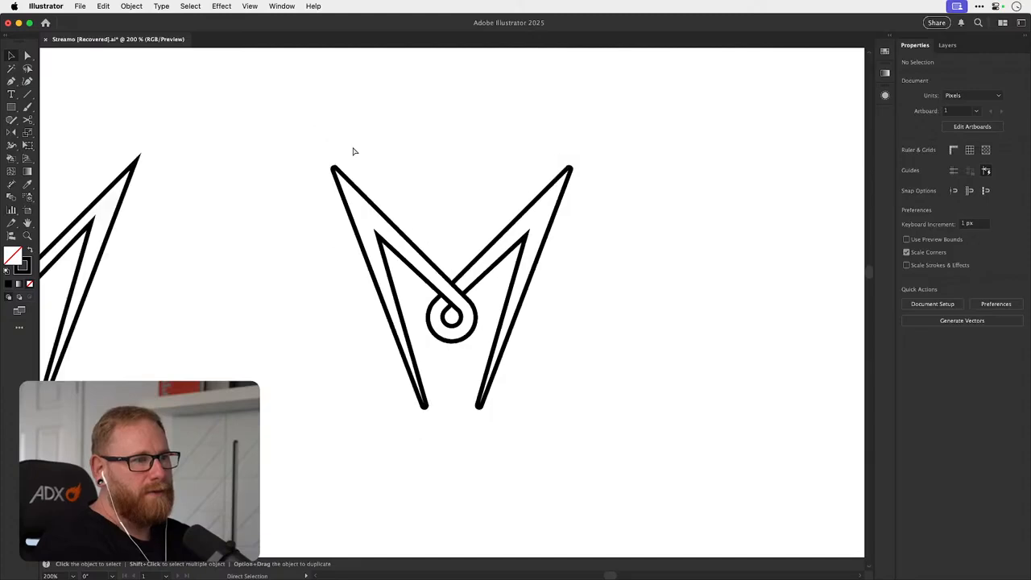
left_click_drag(352, 147, 319, 155)
left_click_drag(336, 217, 497, 418)
left_click_drag(426, 334, 706, 318)
key("super+g")
key("z")
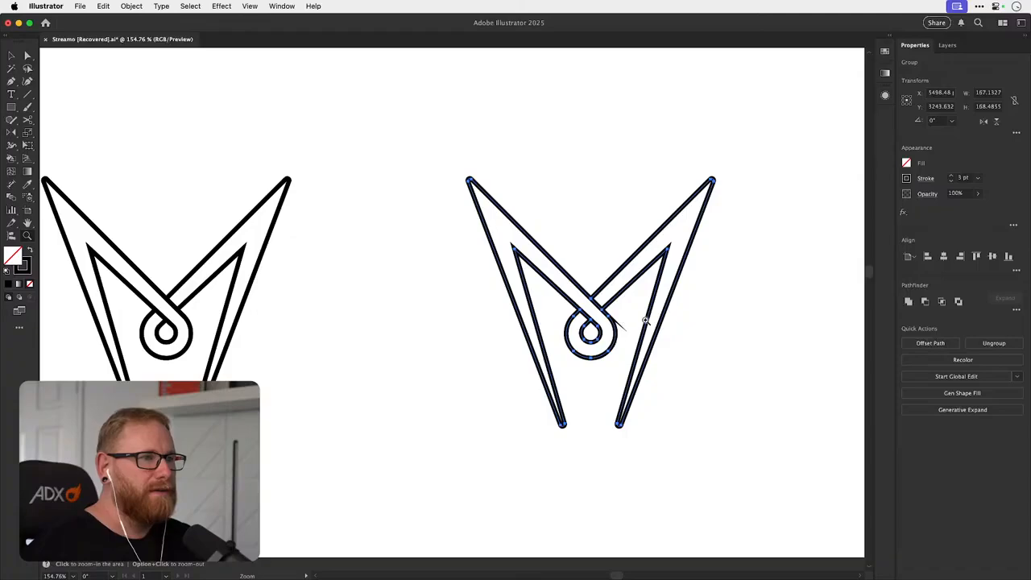
- Delete the segment between the left half's outer diagonal and the loop that carries the stray spike
left_click_drag(621, 322, 784, 339)
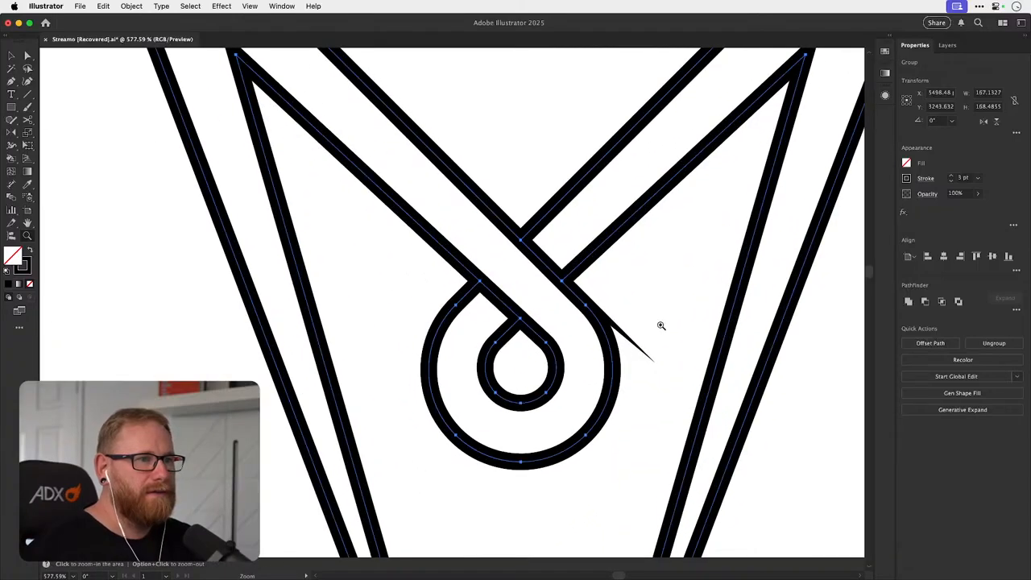
left_click_drag(660, 326, 685, 329)
key("a")
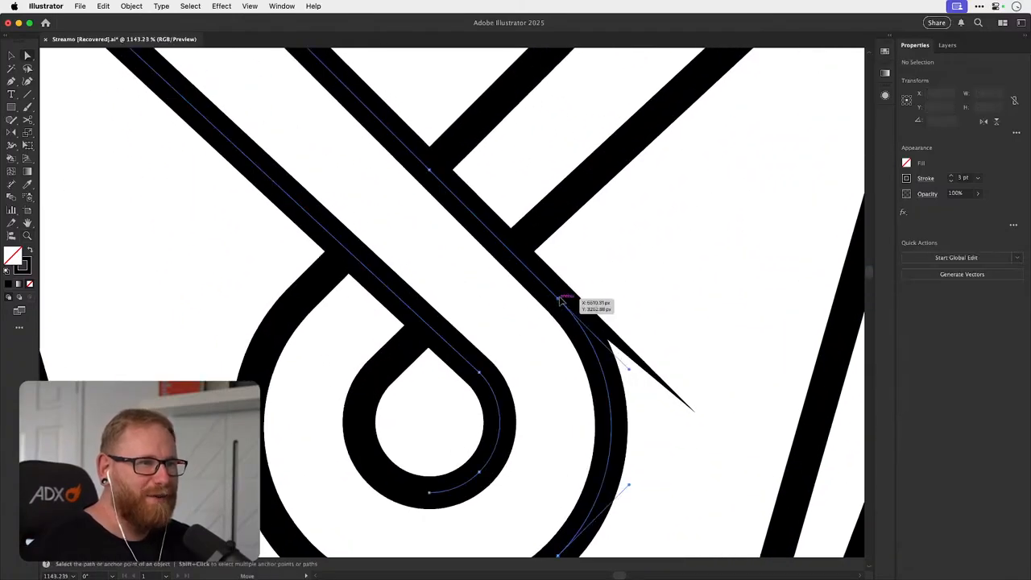
left_click(560, 298)
mouse_move(431, 170)
left_mouse_down()
mouse_move(425, 189)
mouse_move(429, 170)
mouse_move(415, 175)
mouse_move(458, 133)
mouse_move(430, 171)
mouse_move(442, 158)
left_mouse_up()
key("super+z")
key("super+z")
left_click(442, 187)
left_click(429, 171)
left_click(564, 296)
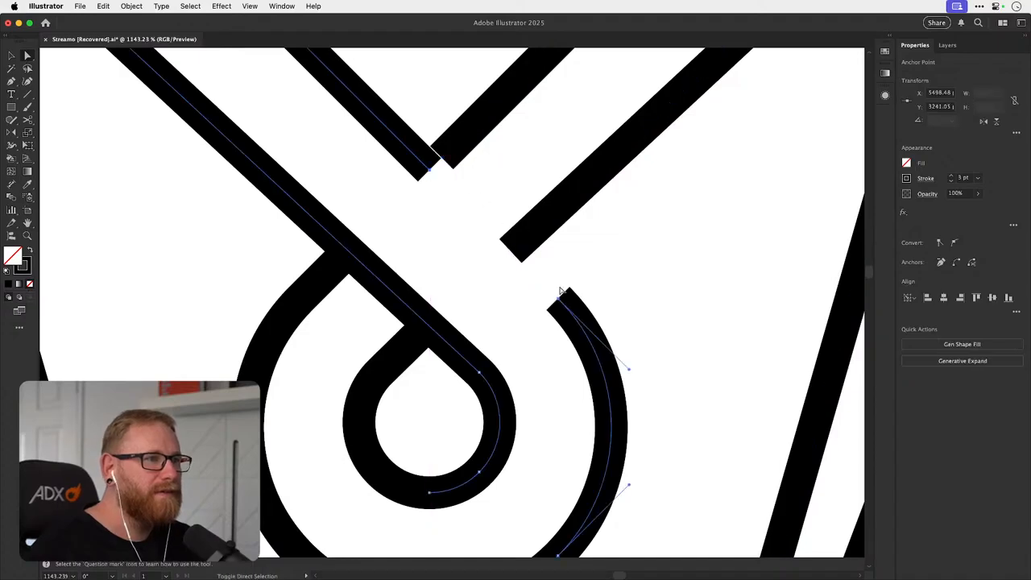
- Reconnect the loop's open upper end to the open end of the left half's outer diagonal
left_click_drag(563, 297, 435, 165)
key("super+z")
key("super+minus")
key("super+minus")
key("super+minus")
key("super+minus")
key("super+minus")
key("super+minus")
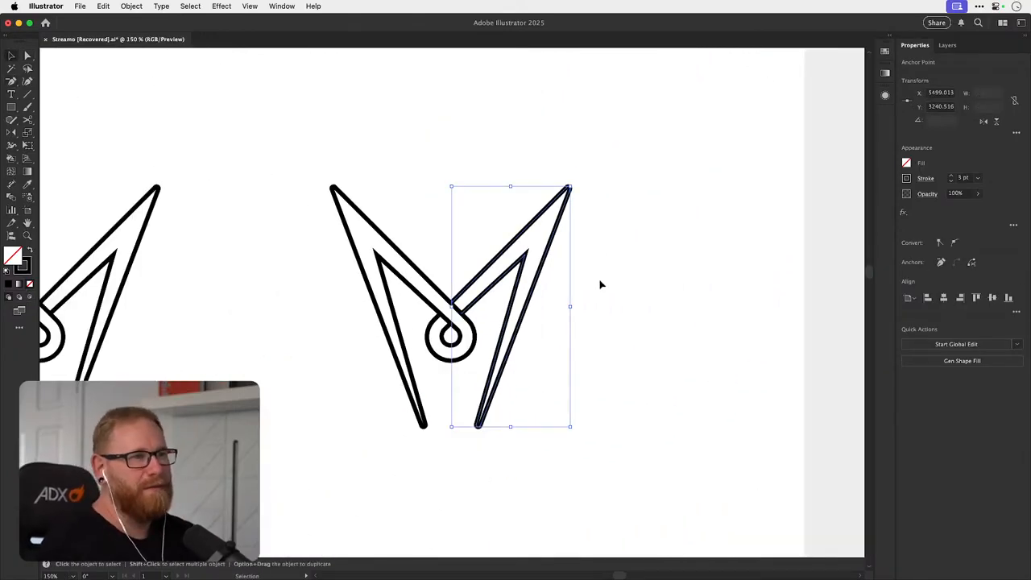
- Save the document with the cleaned emblem copy
left_click(578, 285)
left_click(451, 302)
key("a")
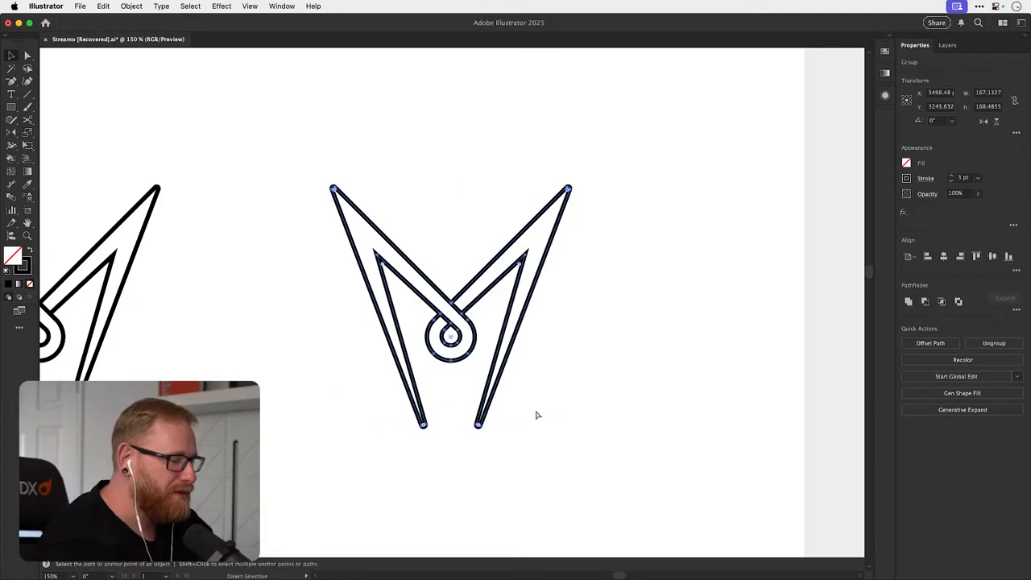
key("v")
key("super+s")
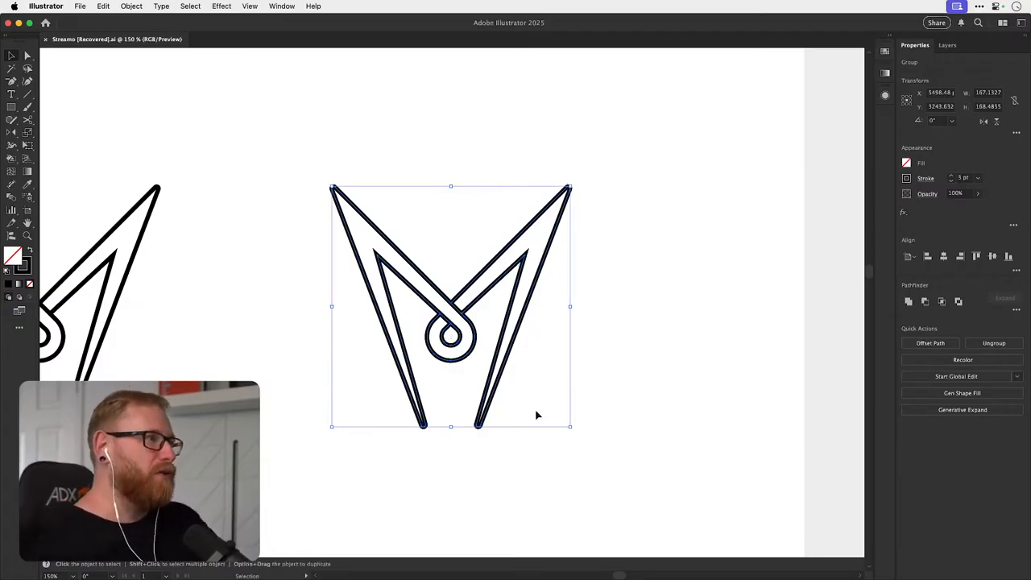
left_click(673, 279)
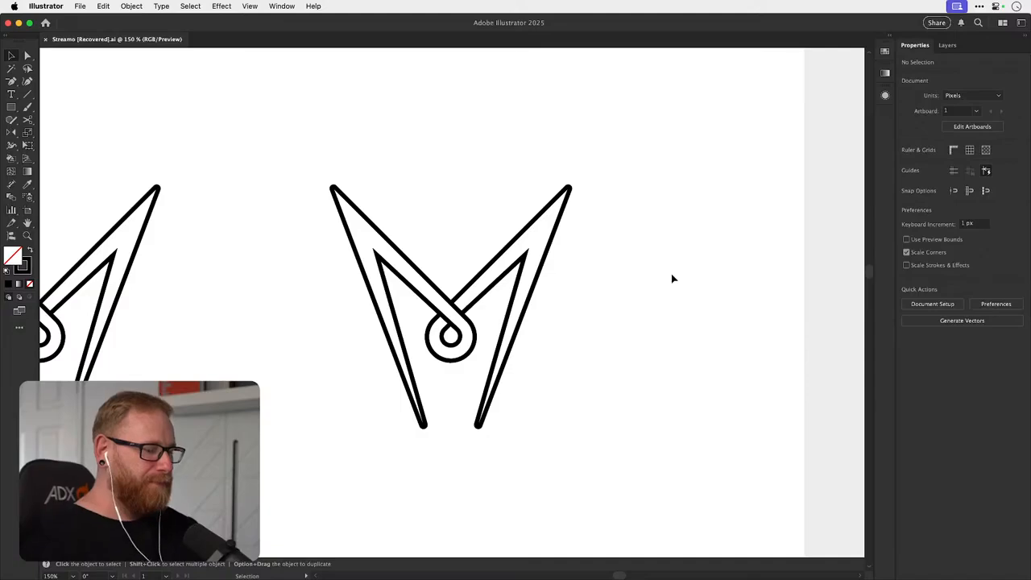
- Place the cleaned emblem in the empty grid cell above the ????? label and scale it to about 146 px wide
key("super+minus")
key("super+minus")
key("super+minus")
key("super+minus")
key("super+minus")
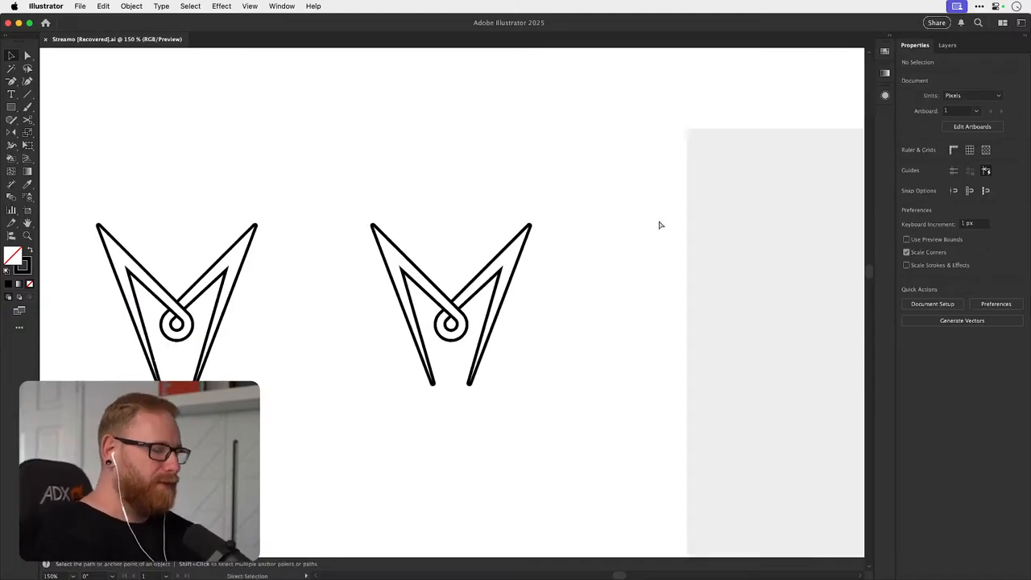
mouse_move(481, 351)
left_mouse_down()
mouse_move(501, 287)
mouse_move(472, 342)
left_mouse_up()
left_click(455, 288)
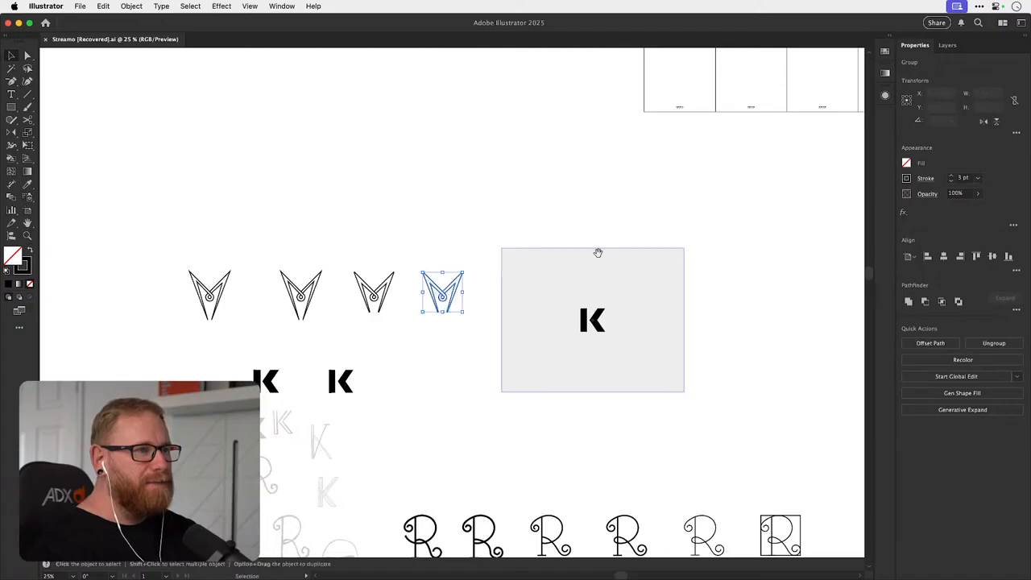
left_click_drag(663, 191, 284, 411)
key("z")
left_click_drag(516, 187, 616, 258)
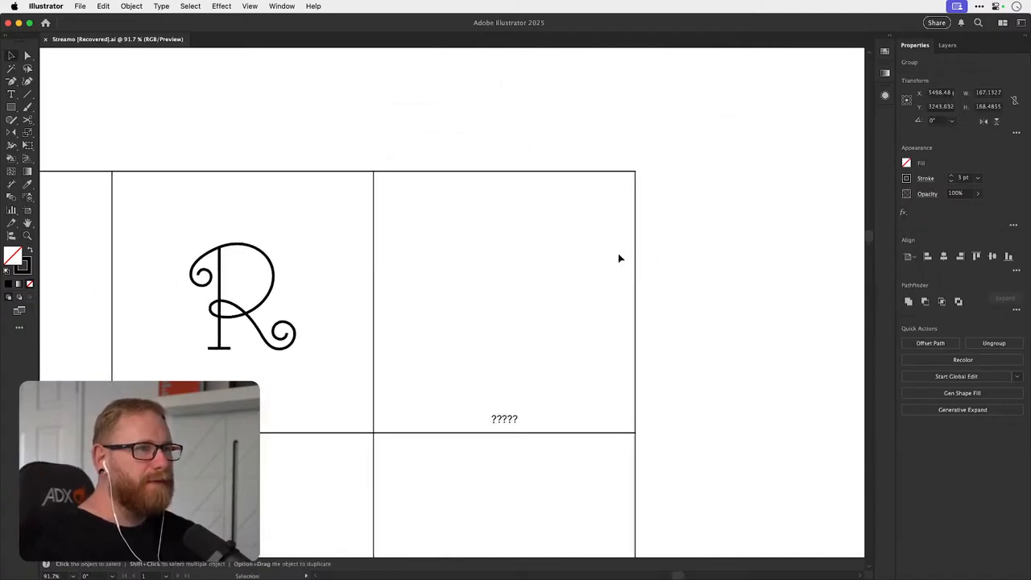
left_click_drag(489, 302, 542, 302)
left_click_drag(576, 229, 568, 237)
scroll(554, 299, "down", 2)
left_click(682, 279)
- Examine the placed emblem's loop and crossings up close, and how it sits in its grid cell
key("super+space")
left_click_drag(494, 279, 630, 290)
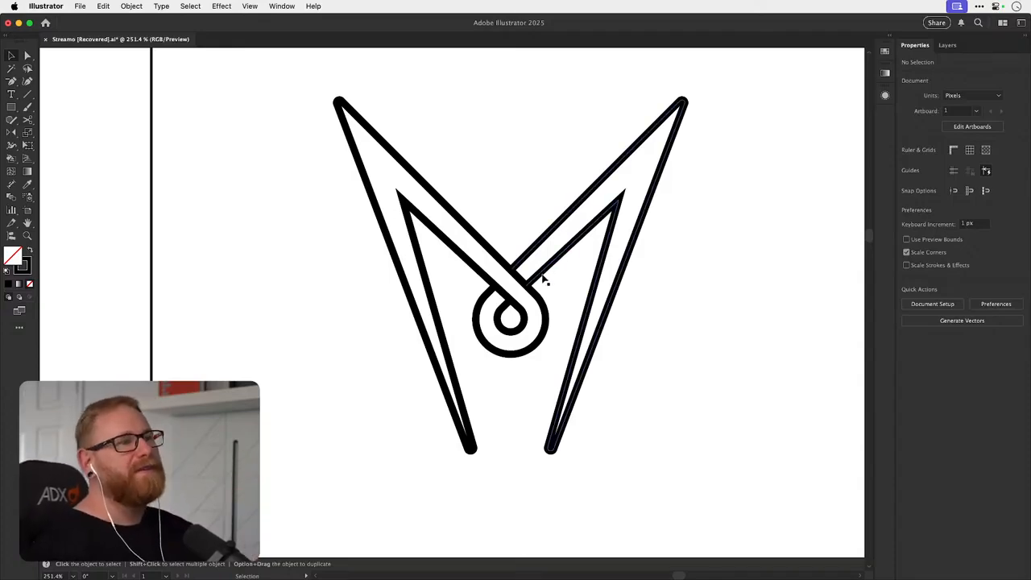
key("z")
left_click_drag(457, 289, 424, 293)
key("space")
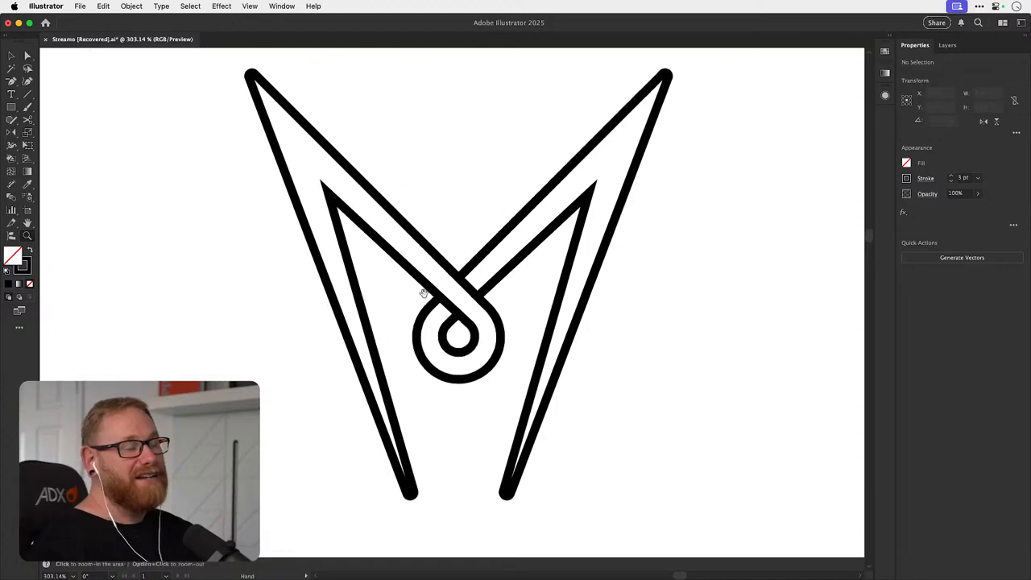
key("a")
key("super+minus")
key("super+minus")
key("super+minus")
key("super+minus")
key("super+minus")
key("super+minus")
key("super+minus")
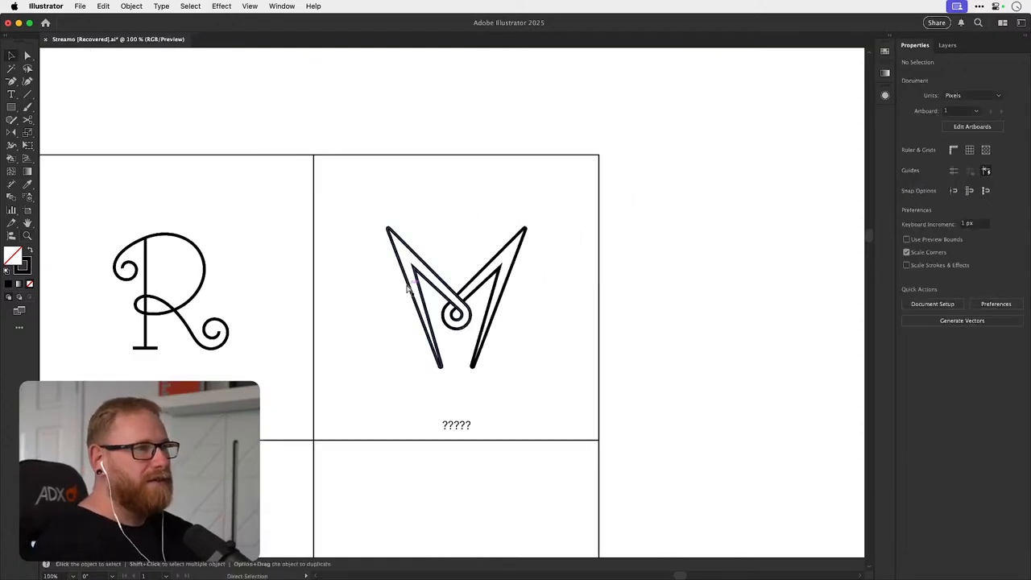
- Place a copy of the emblem on the blank canvas beside the grid
key("space")
left_click_drag(411, 299, 813, 331)
key("super+space")
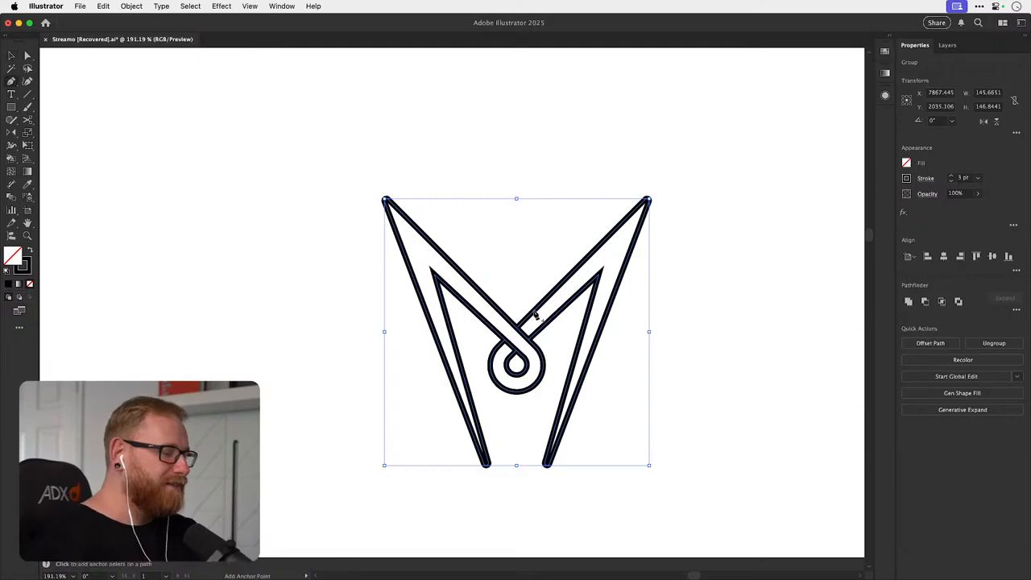
key("p")
left_click(447, 314)
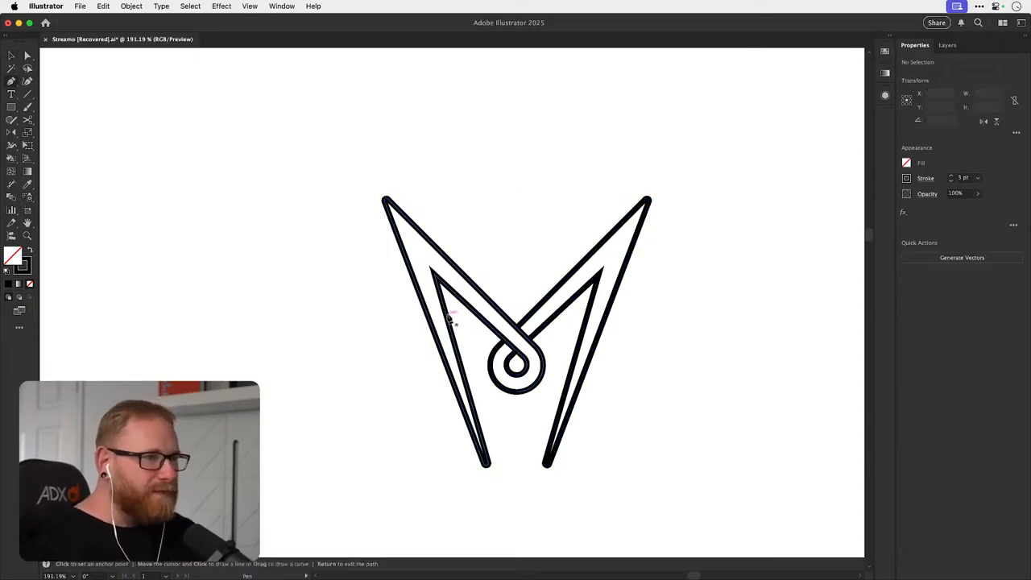
left_click(504, 340)
key("Escape")
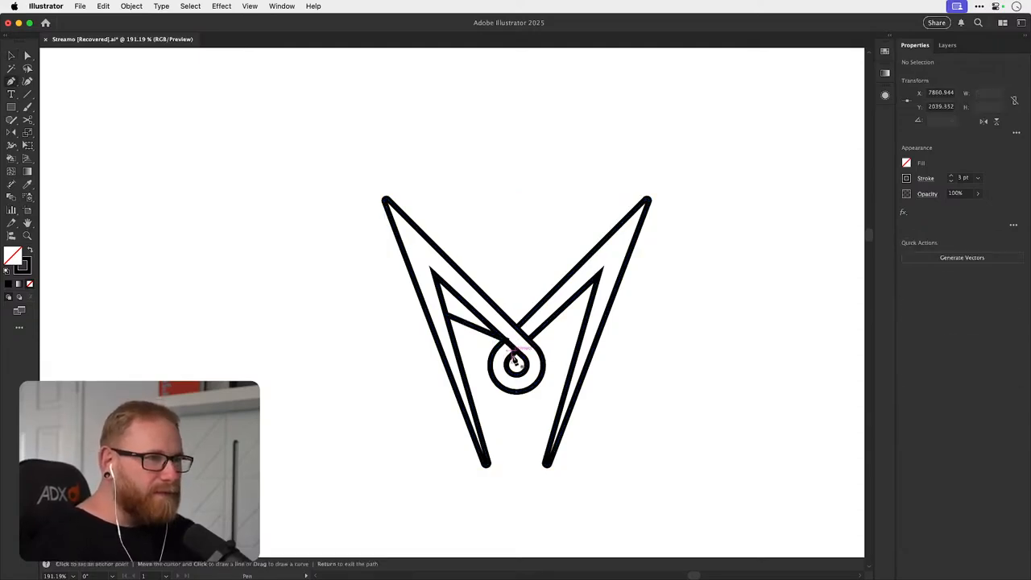
key("v")
left_click(474, 327)
left_click(472, 331)
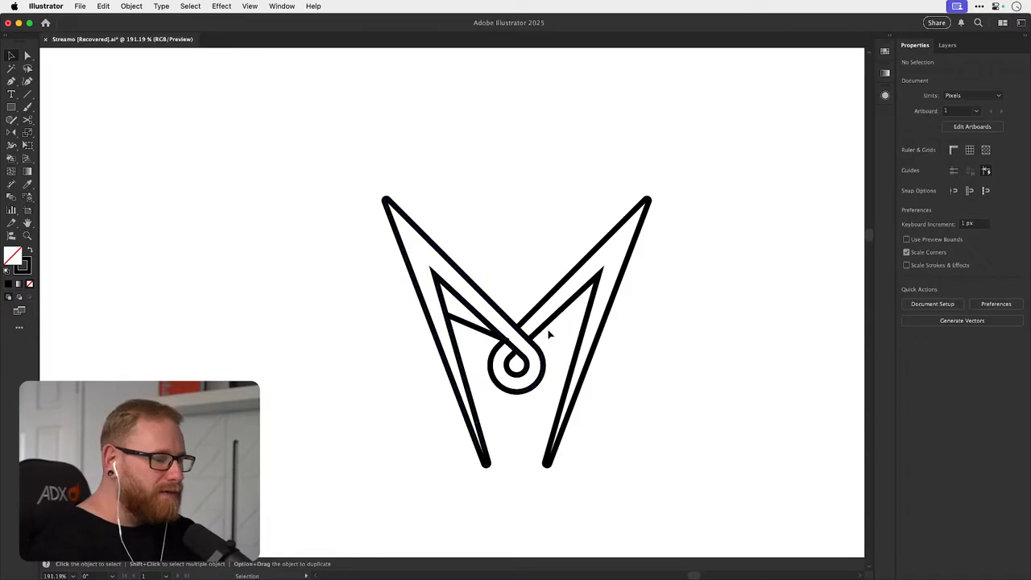
key("p")
left_click(528, 339)
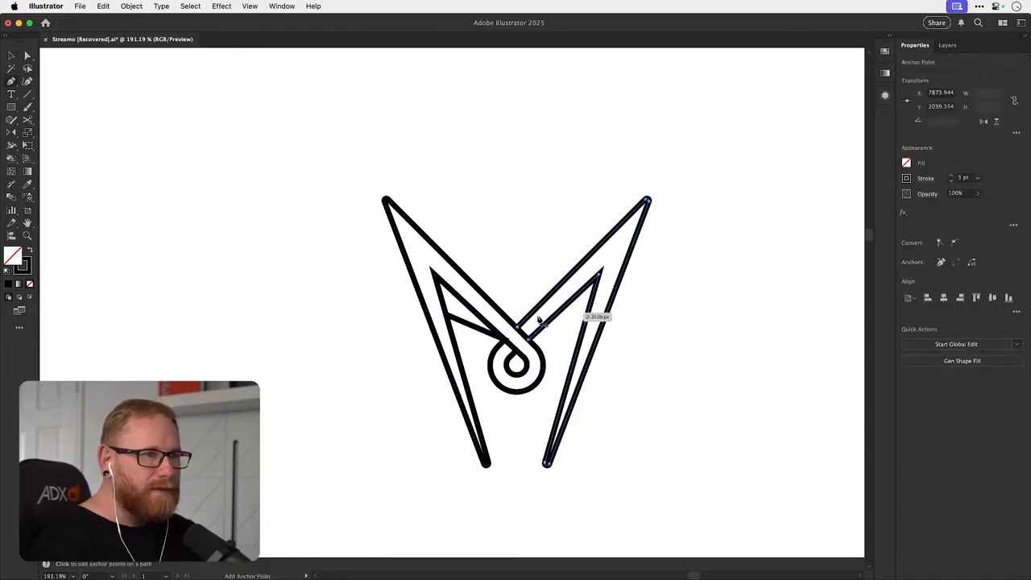
key("super+z")
key("super+z")
key("super+z")
key("super+shift+a")
- Draw a slanted line, about 32 px wide and 13 px high, from the left inner leg to the crossing beside the loop
left_click_drag(489, 334, 656, 347)
left_click_drag(465, 360, 432, 386)
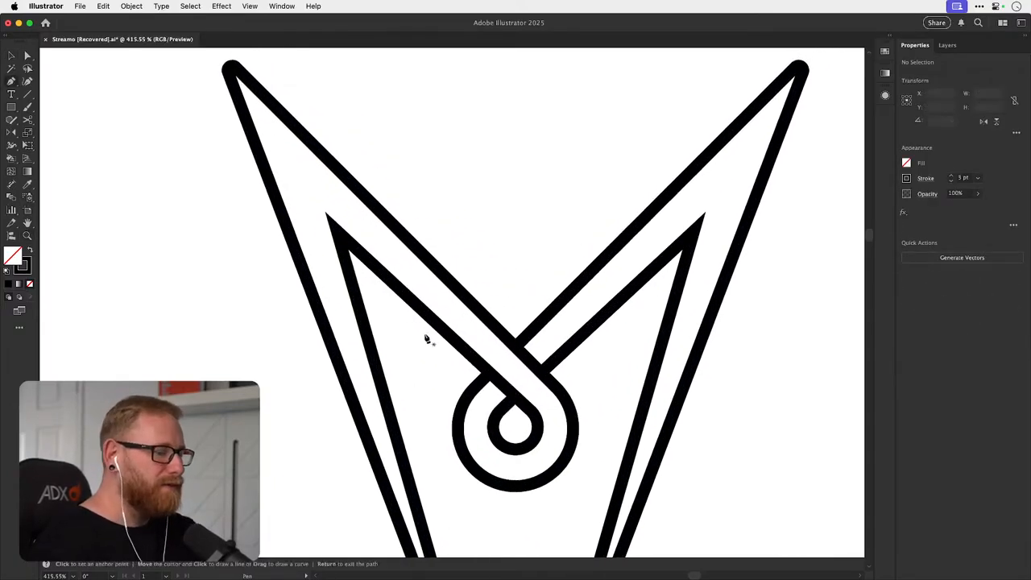
left_click(364, 321)
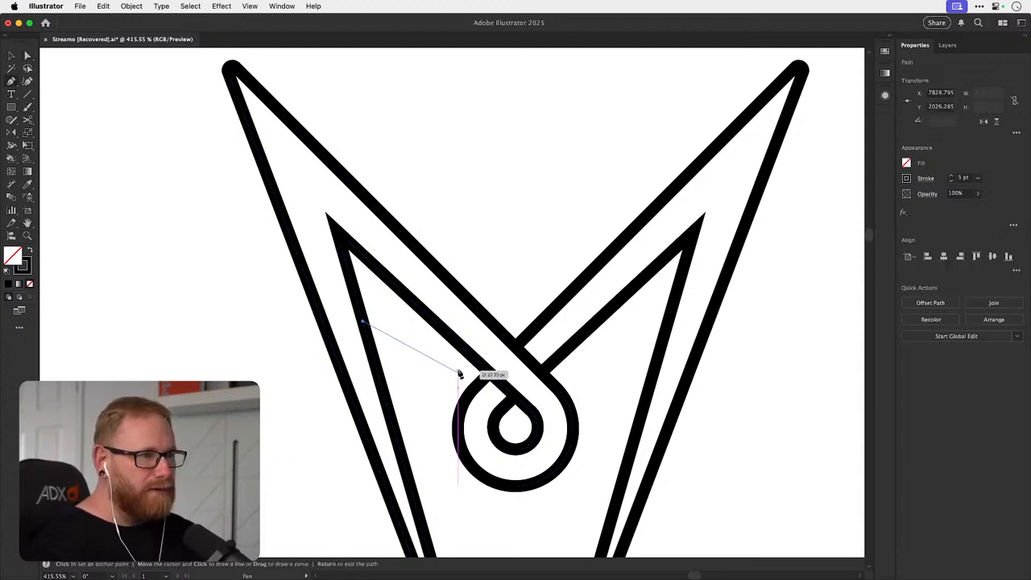
left_click(457, 370)
left_click_drag(458, 371, 490, 372)
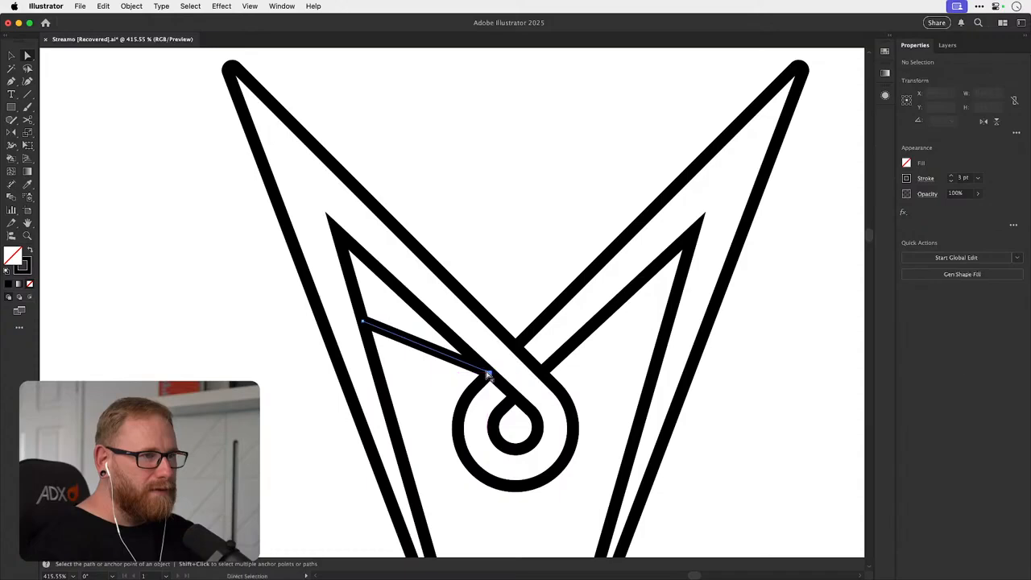
- Reflect a copy of the slanted line across a vertical axis through the loop's centre
key("v")
left_click(434, 351)
key("o")
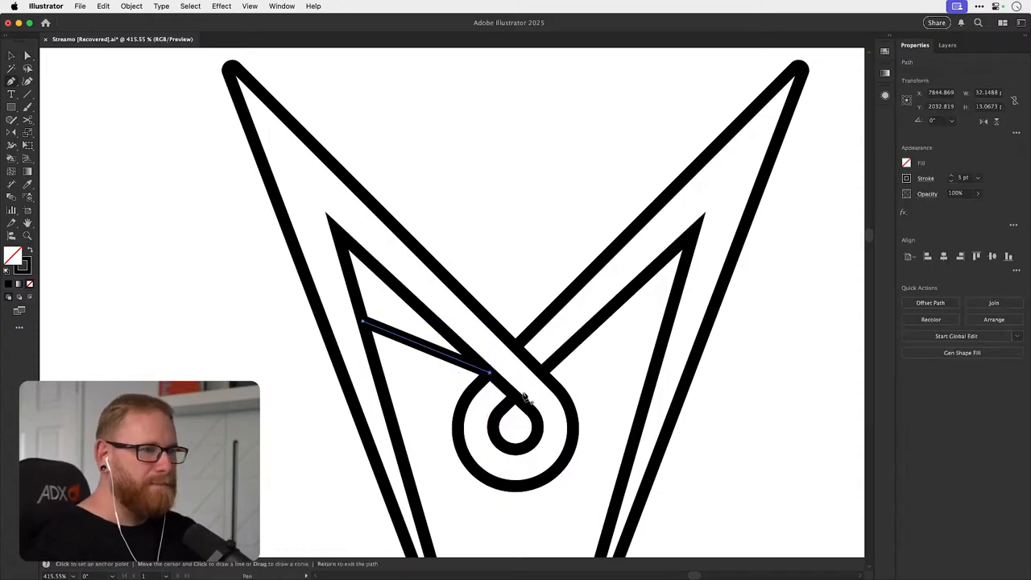
left_click(516, 426, "alt")
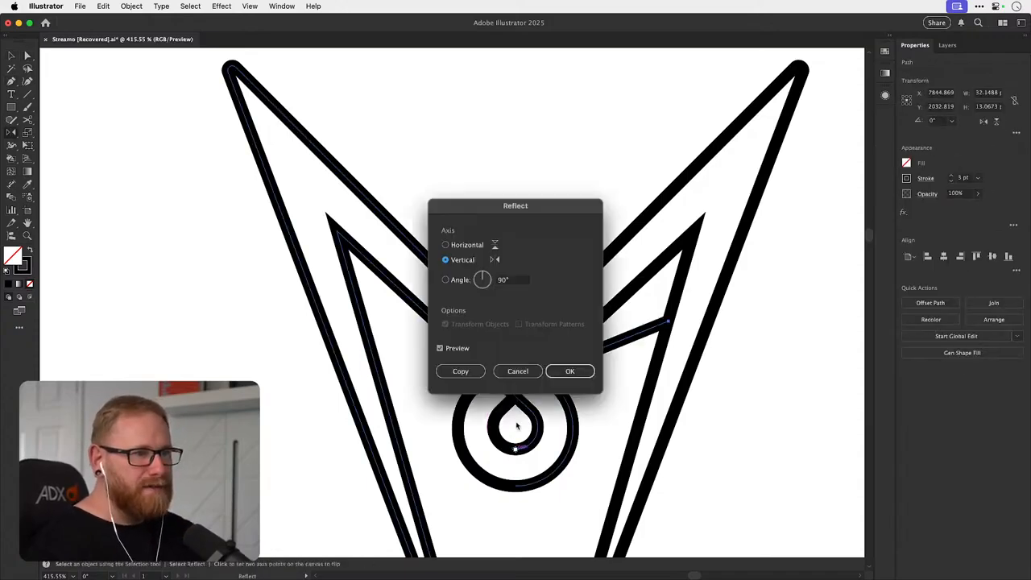
left_click(460, 370)
key("super+shift+a")
key("v")
key("super+minus")
key("super+minus")
key("super+minus")
key("super+minus")
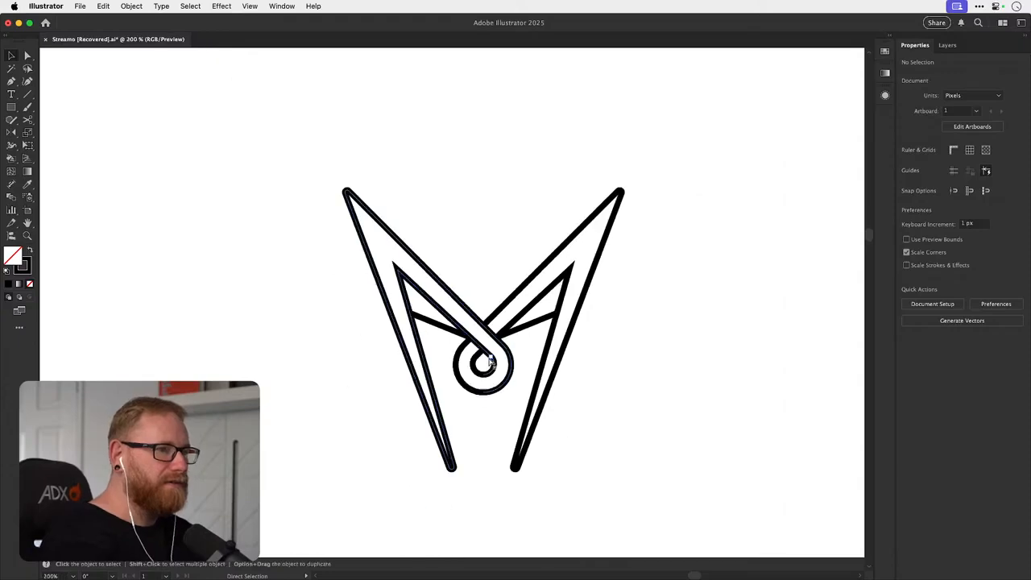
- Draw a closed triangle, about 9 px wide and 22 px high, below the loop beside the left leg
key("z")
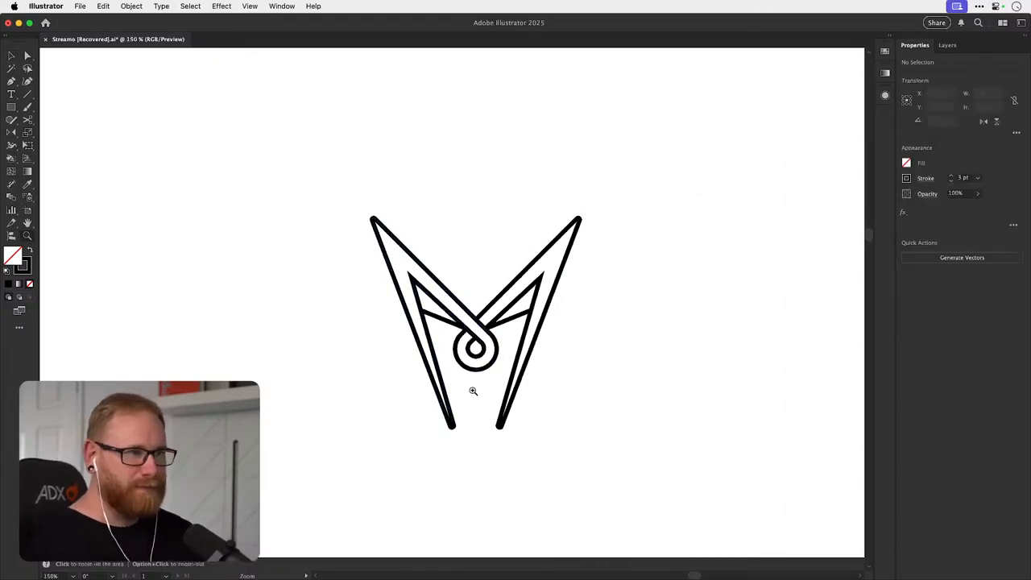
left_click_drag(472, 391, 619, 382)
left_click_drag(542, 395, 517, 398)
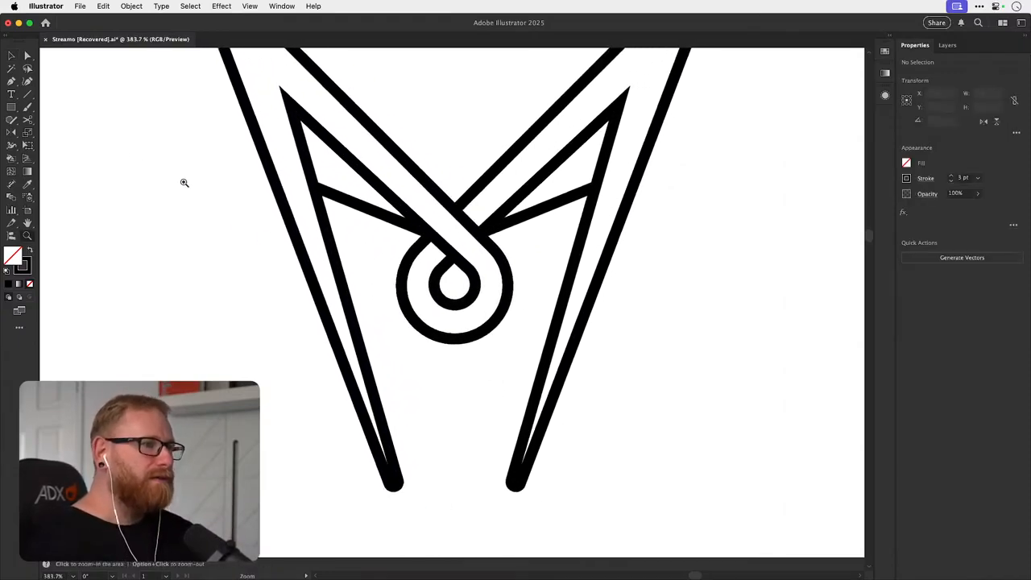
left_click(9, 82)
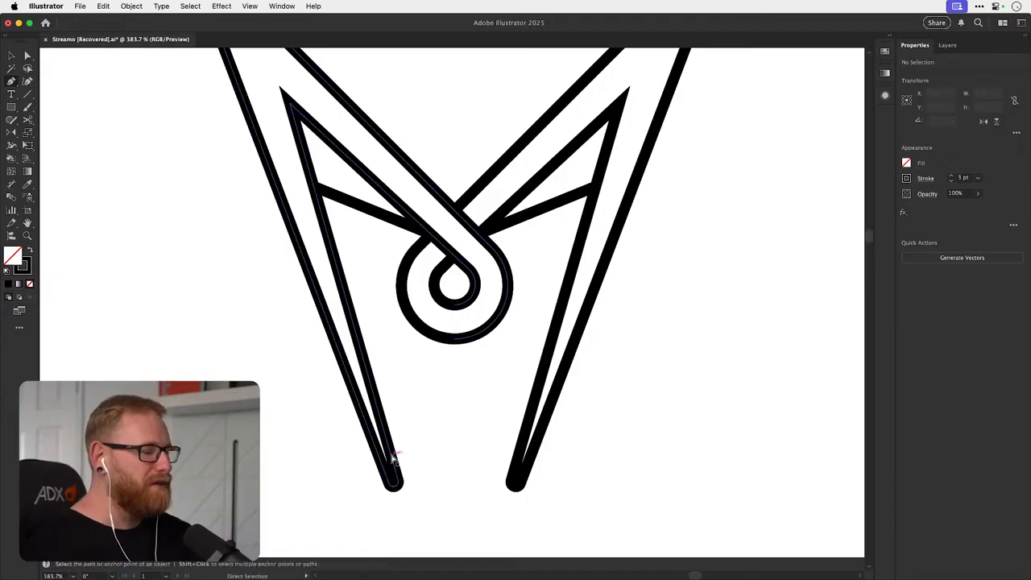
key("super+y")
key("super+y")
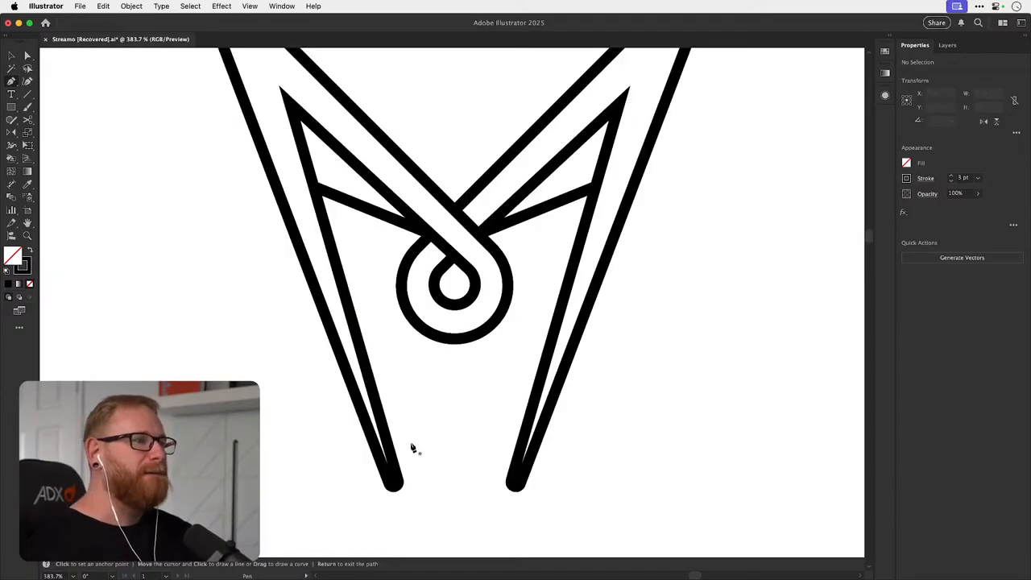
left_click(409, 455)
left_click(435, 352)
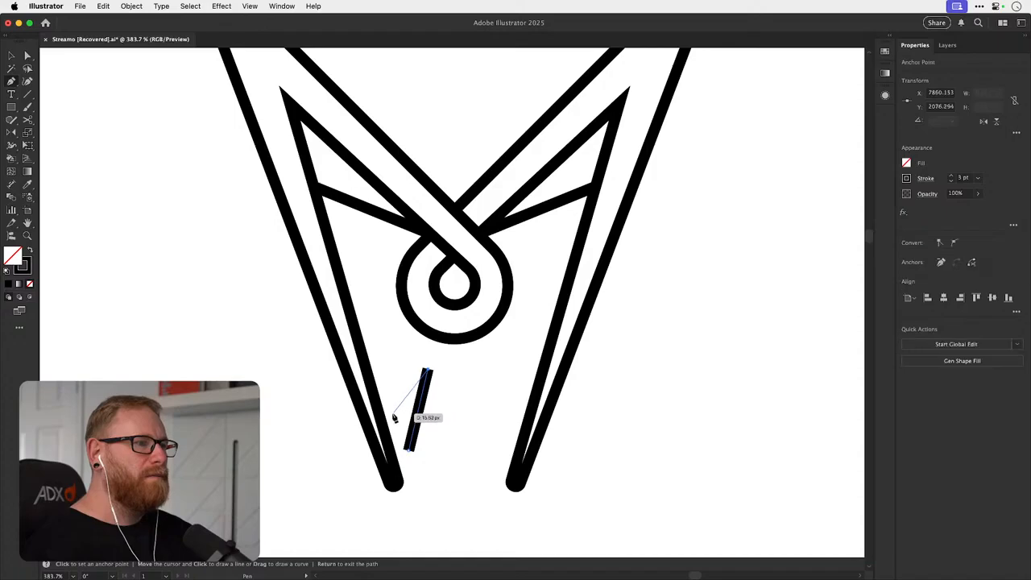
left_click(391, 412)
left_click(408, 451)
key("super+shift+a")
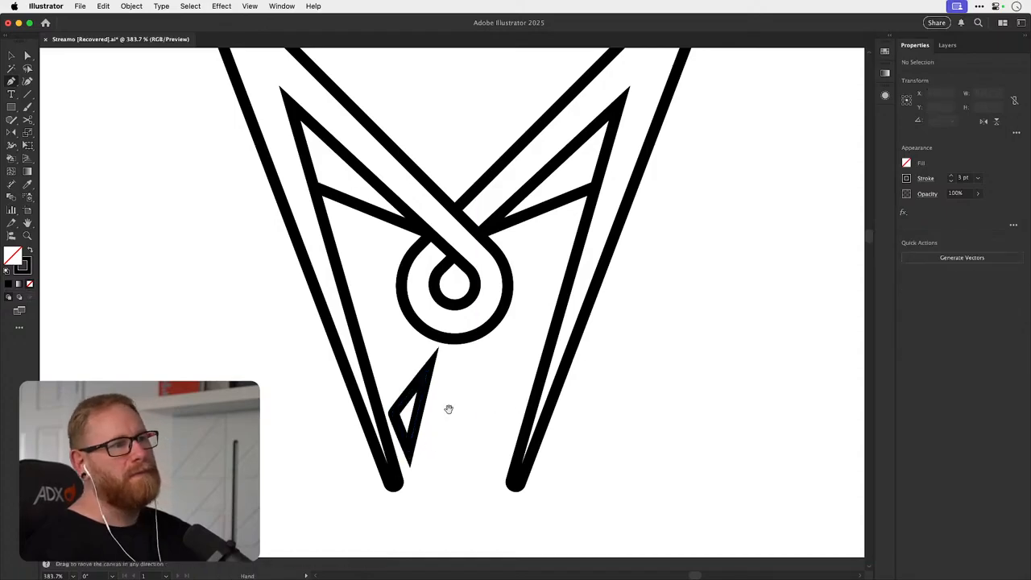
- Reflect a copy of the small triangle across a vertical axis through the loop's centre
key("v")
left_click(417, 435)
key("o")
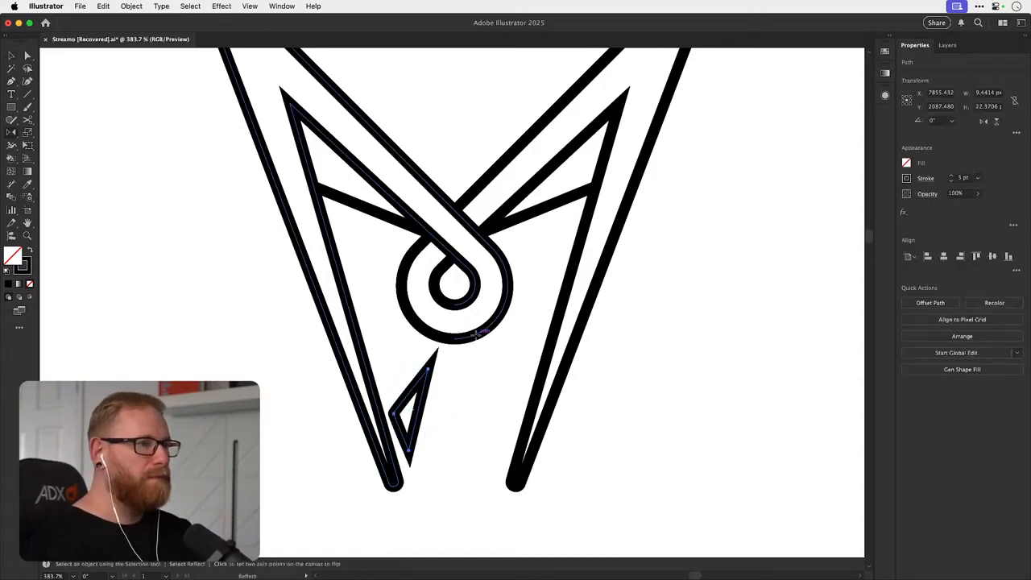
left_click(455, 303, "alt")
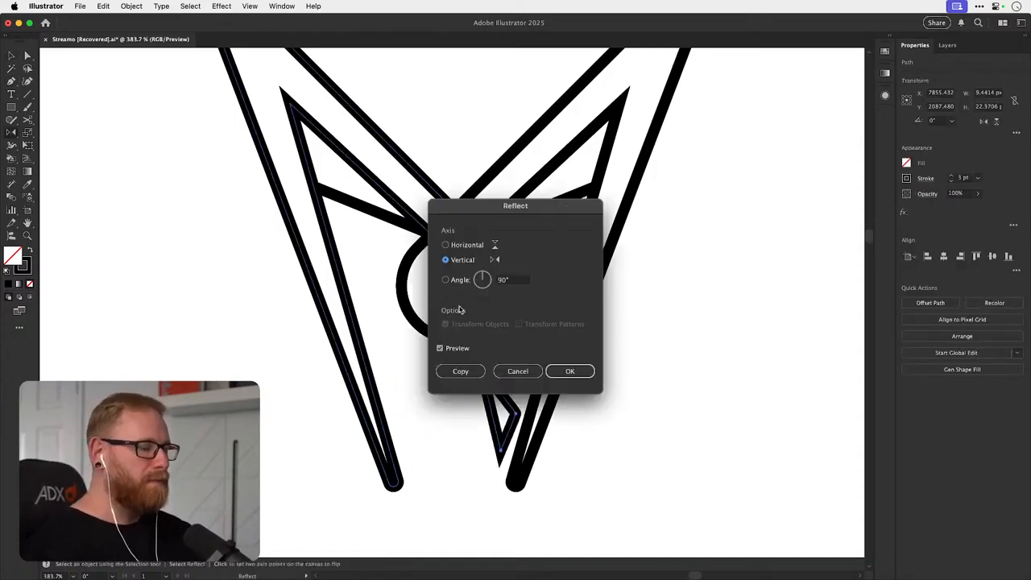
left_click(465, 370)
key("v")
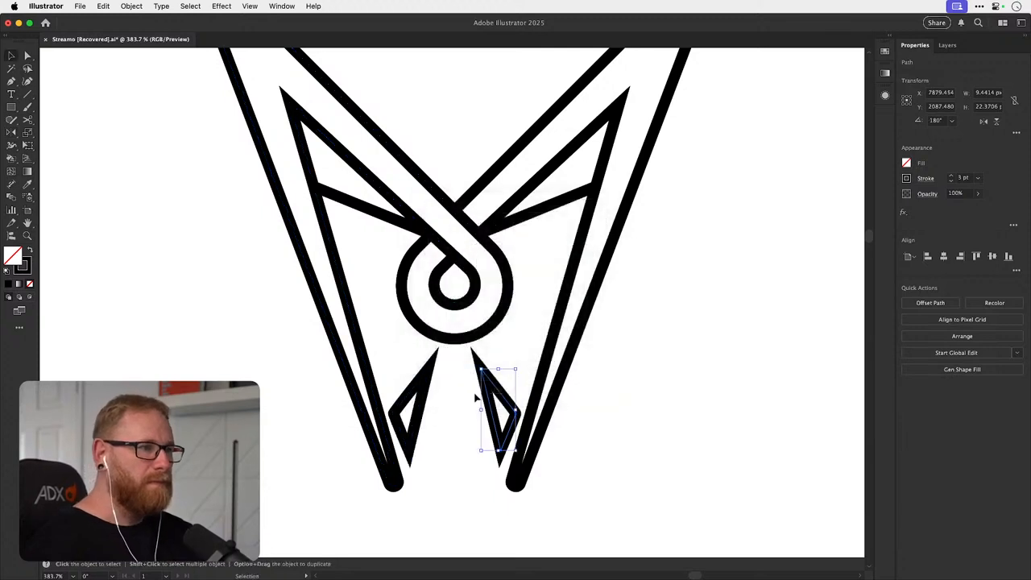
- Draw a closed jagged mouth shape between the two small triangles below the loop and shift its lower corner anchor slightly
left_click(11, 81)
left_click(422, 466)
left_click(434, 425)
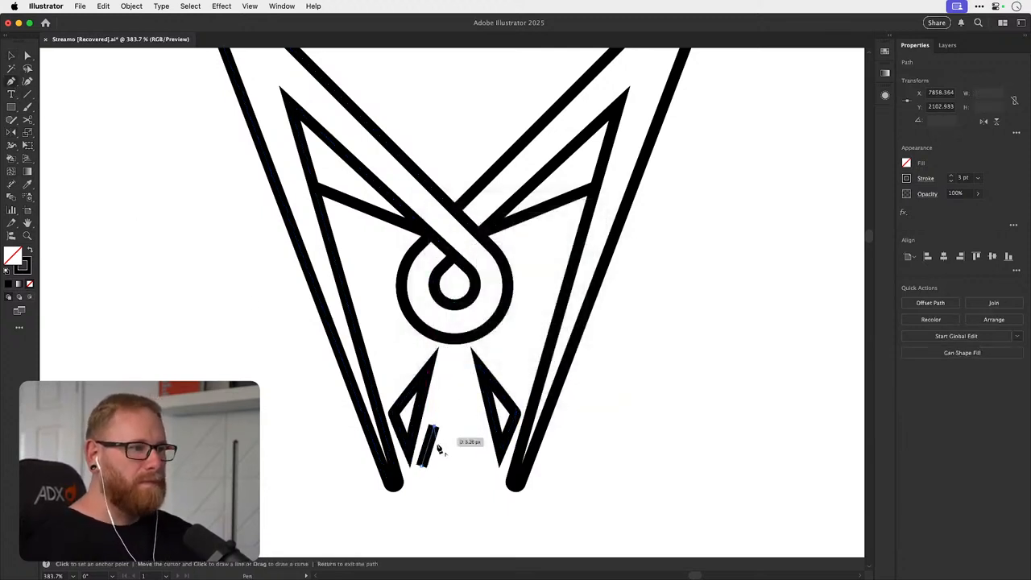
left_click(440, 446)
left_click(455, 430)
left_click(456, 442)
left_click(472, 418)
left_click(476, 472)
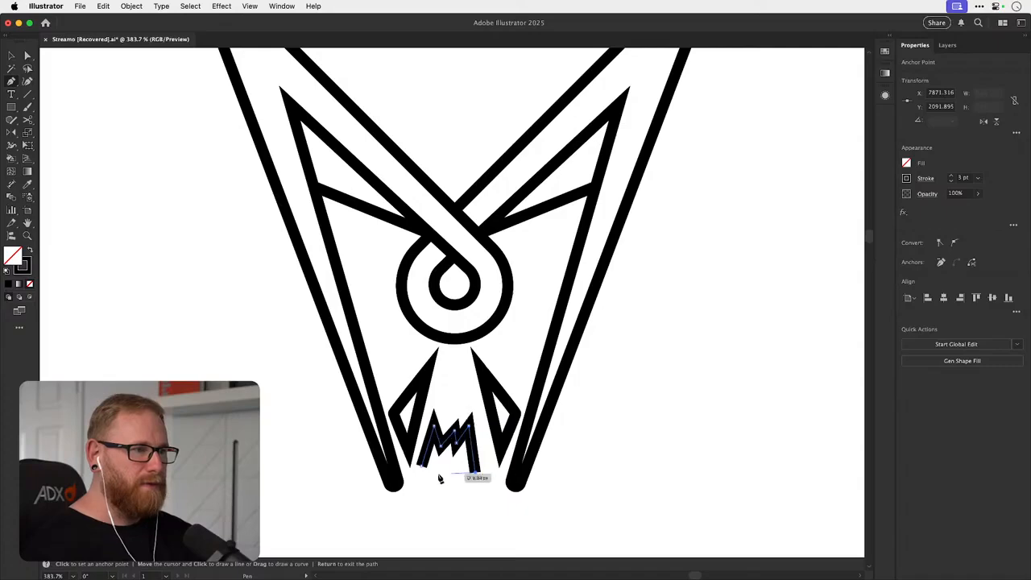
left_click(422, 466)
key("a")
left_click_drag(421, 467, 419, 473)
left_click(608, 343)
key("v")
key("super+minus")
key("super+minus")
key("super+minus")
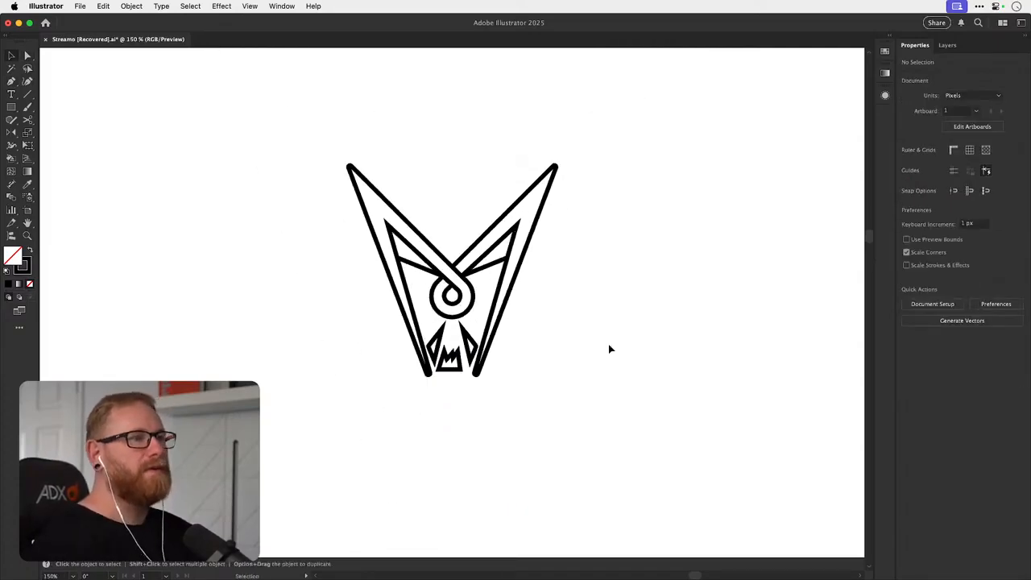
- Delete the jagged mouth shape and both small triangles below the loop
key("Delete")
left_click(448, 355)
key("Delete")
left_click(468, 338)
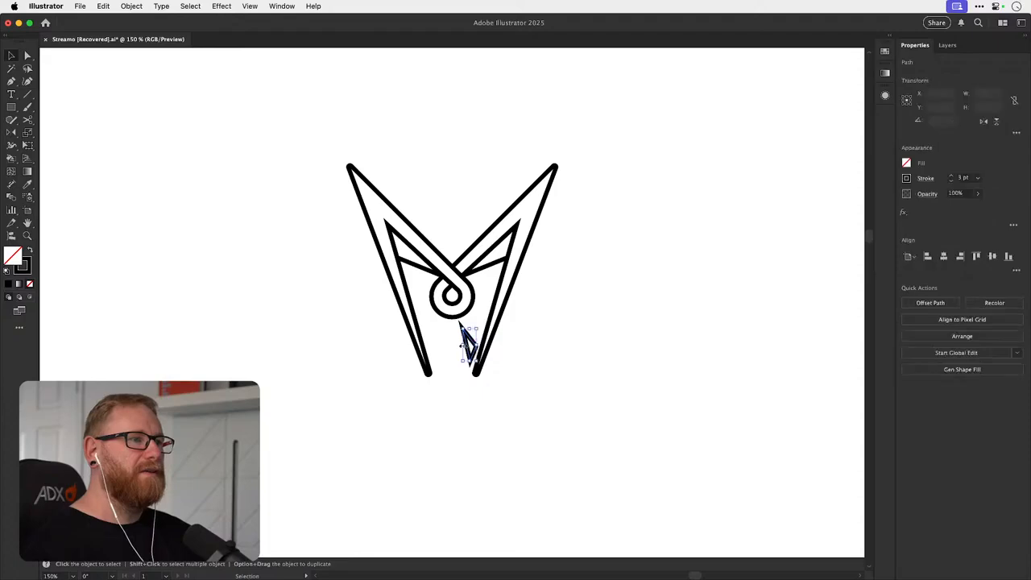
key("Delete")
- Convert the entire emblem copy, including its slanted lines, into a Live Paint group
left_click_drag(312, 420, 496, 212)
left_click(495, 211)
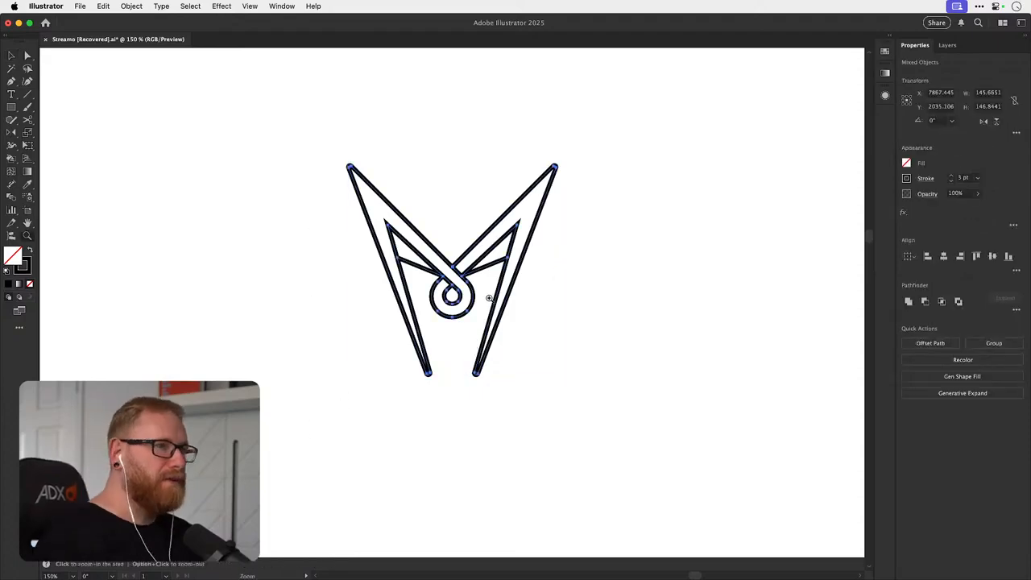
scroll(507, 302, "up", 2)
left_click_drag(478, 379, 469, 412)
key("v")
left_click_drag(347, 451, 507, 287)
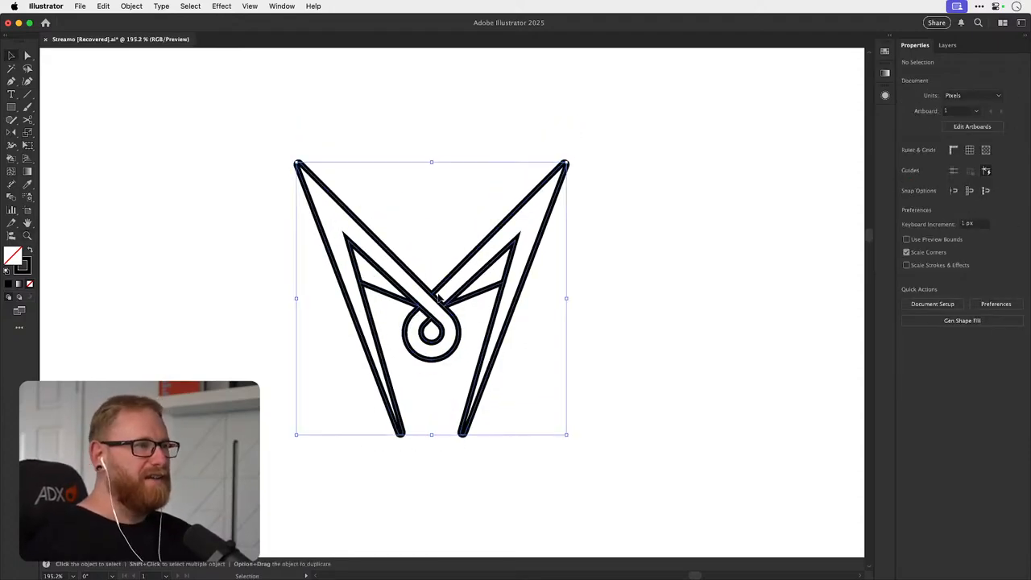
key("k")
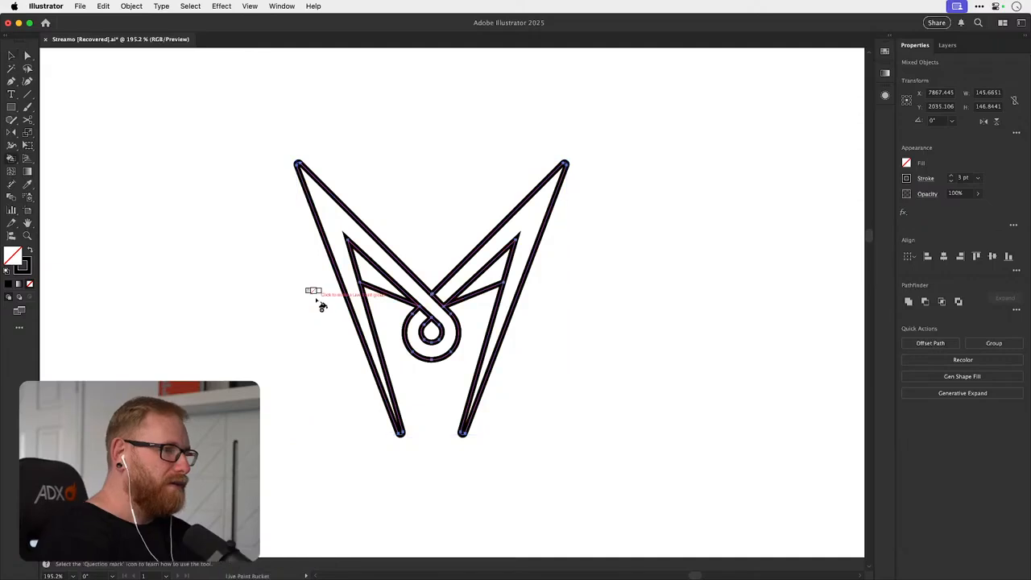
left_click(352, 272)
- Set a bright red fill and paint the two triangular eye areas beside the crossing with it
key("shift+x")
double_click(13, 256)
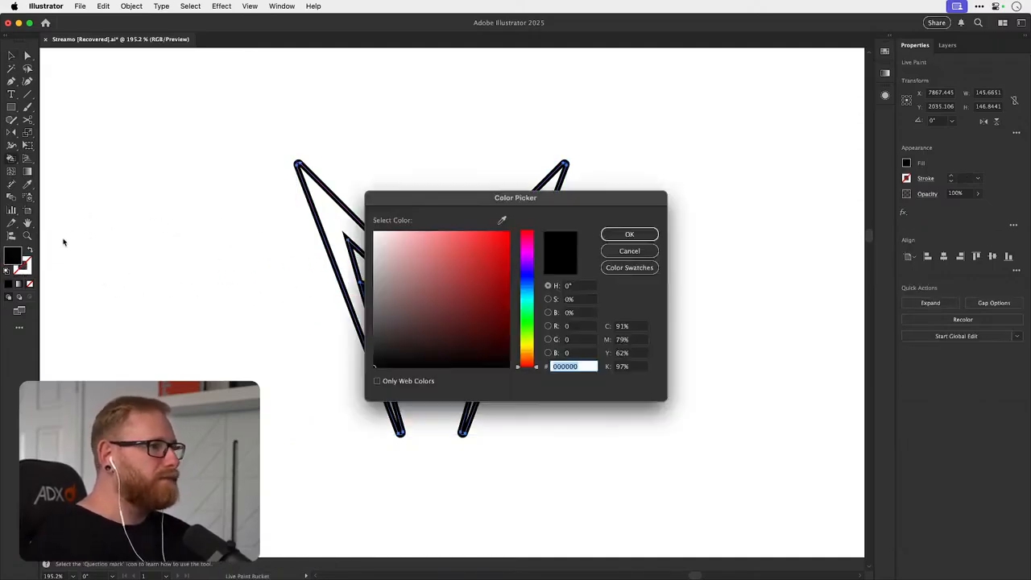
left_click_drag(487, 253, 483, 235)
left_click(614, 234)
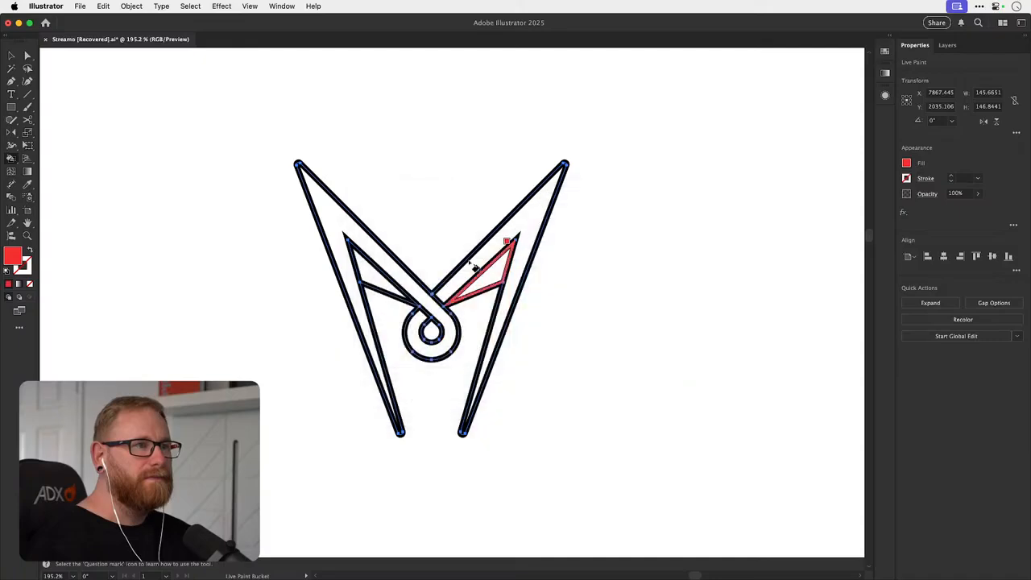
left_click(385, 280)
left_click(492, 272)
key("v")
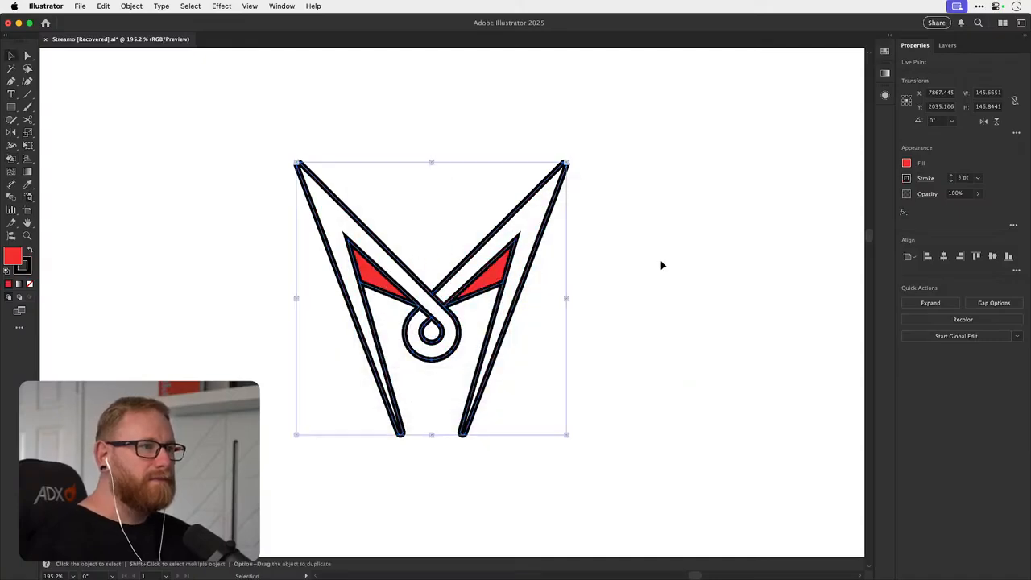
left_click(669, 249)
key("super+minus")
key("super+minus")
key("super+minus")
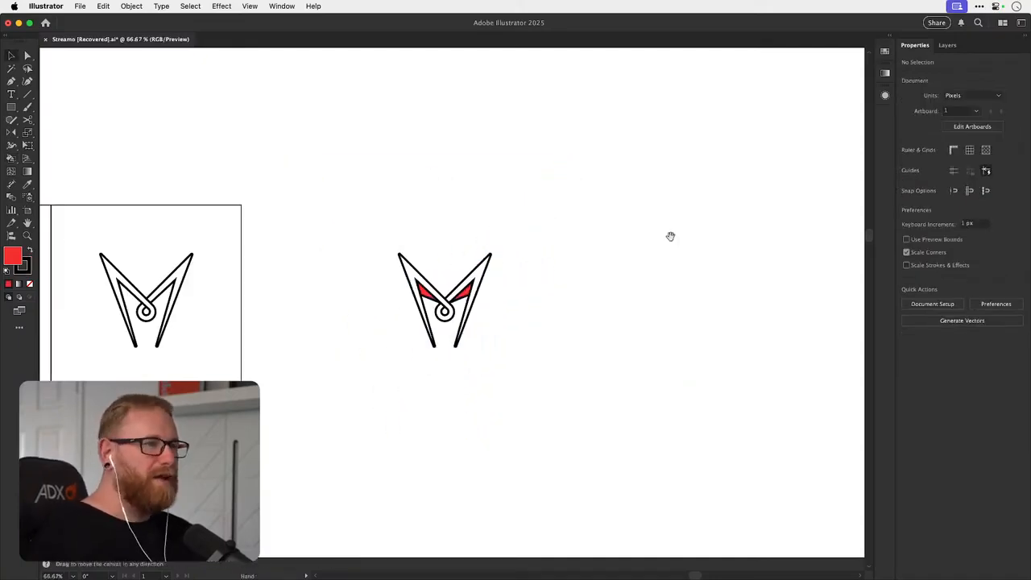
- Draw an unfilled curved line, about 9 px wide and 49 px high, from the loop's left side down to the left leg's foot
key("z")
left_click_drag(460, 296, 572, 301)
key("v")
left_click_drag(502, 359, 453, 339)
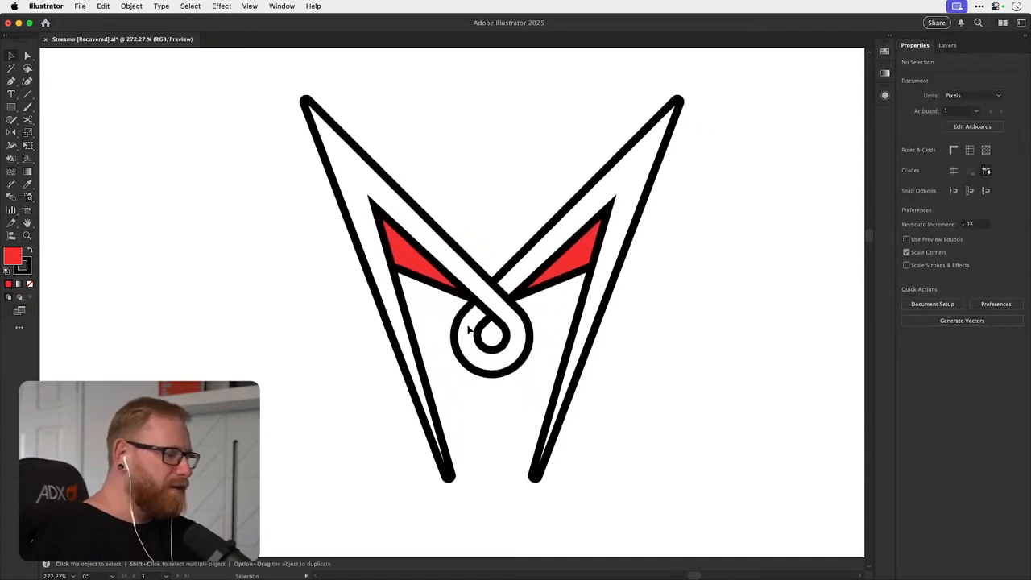
key("p")
left_click(457, 325)
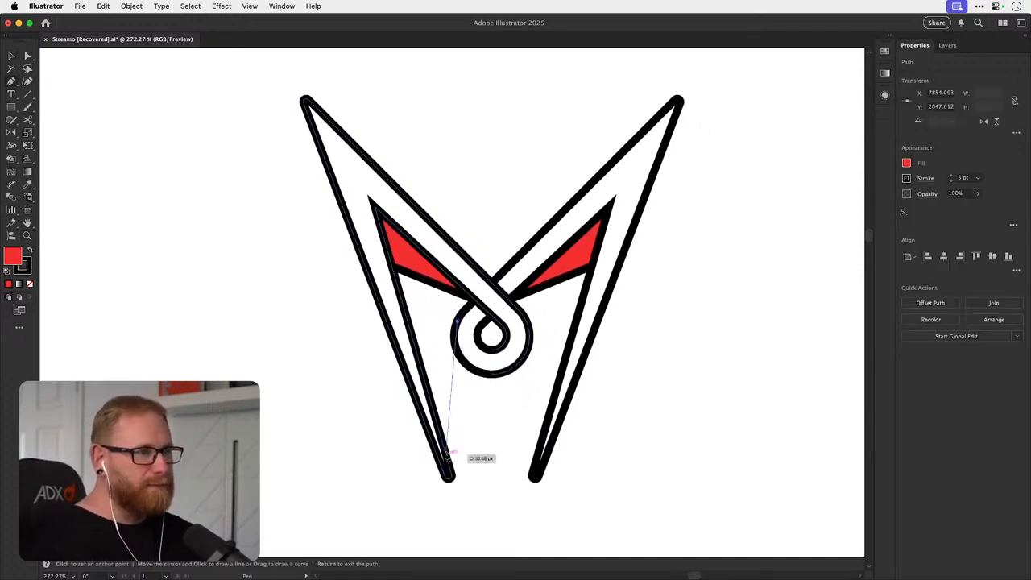
left_click_drag(448, 477, 476, 539)
key("v")
left_click(441, 360)
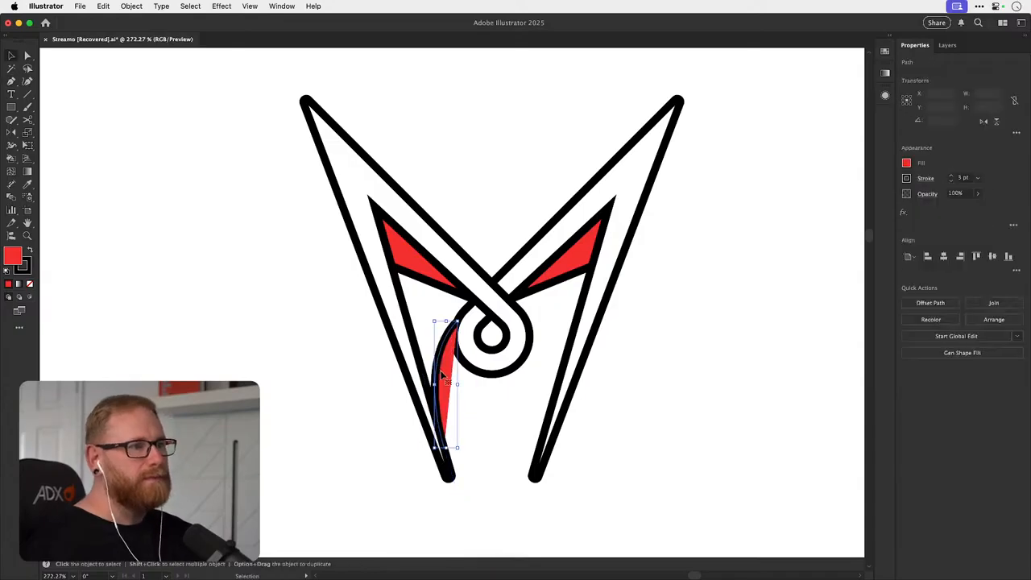
left_click(29, 284)
left_click(58, 286)
- Extend the curve's upper endpoint along the loop toward the crossing, making the curve about 11 px wide and 53 px high
scroll(428, 387, "right", 5)
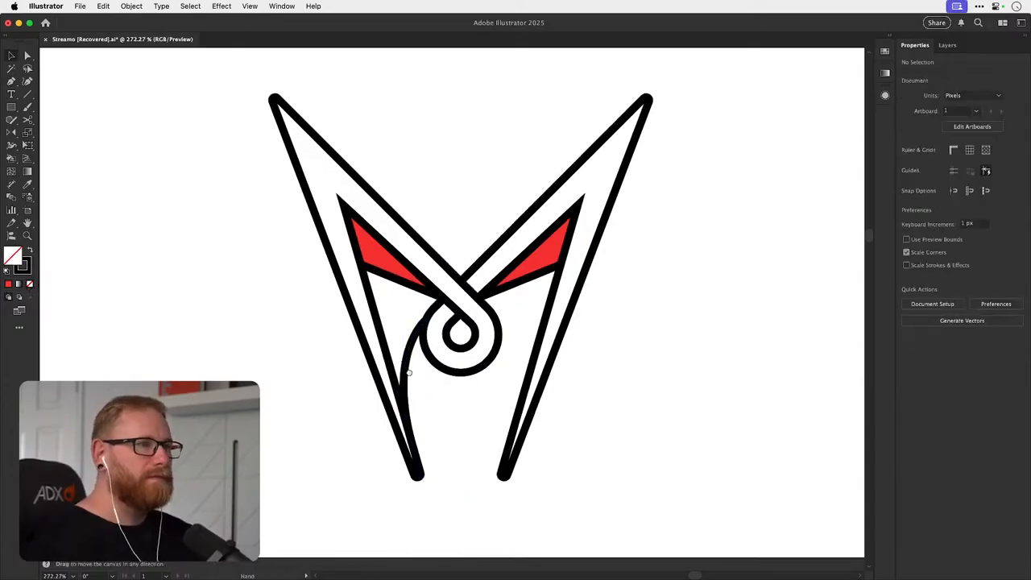
left_click(369, 347)
scroll(382, 331, "up", 2)
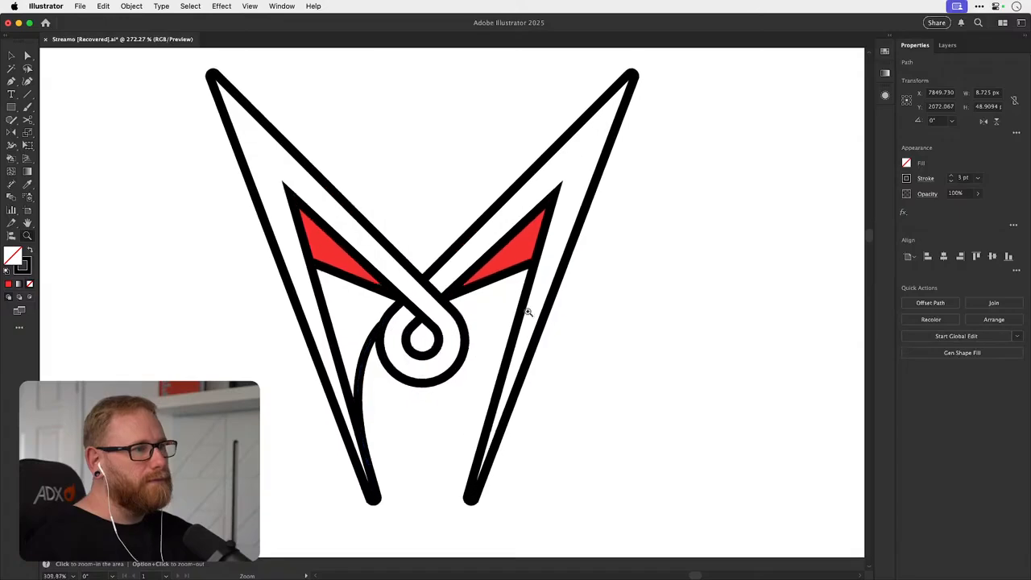
left_click(527, 311)
key("a")
left_click(383, 325)
left_click_drag(383, 326, 392, 312)
key("v")
- Reflect a copy of the curved line across a vertical axis through the loop's centre
left_click(392, 405)
left_click(363, 379)
key("o")
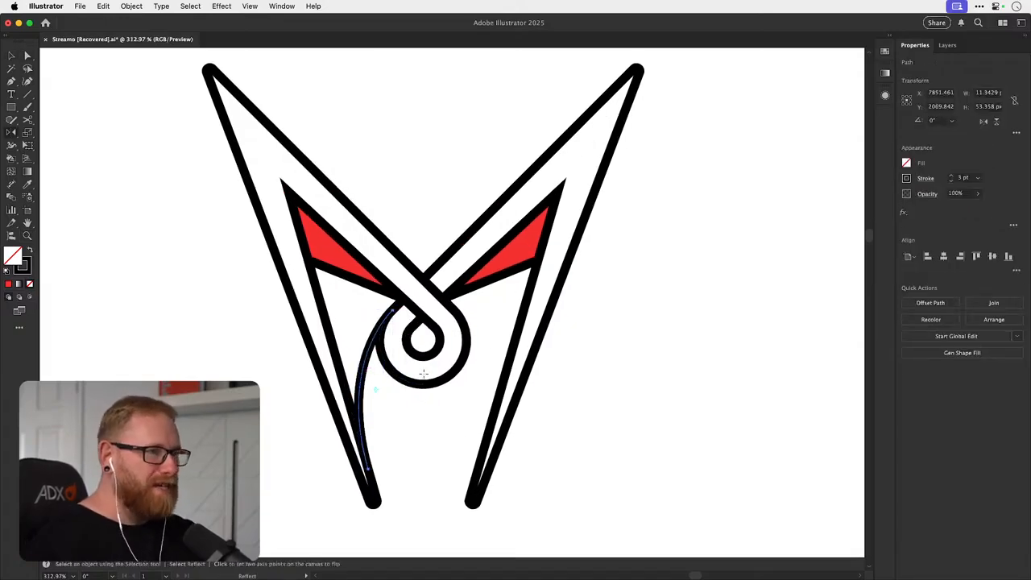
left_click(422, 373, "alt")
left_click(460, 371)
key("v")
left_click(668, 296)
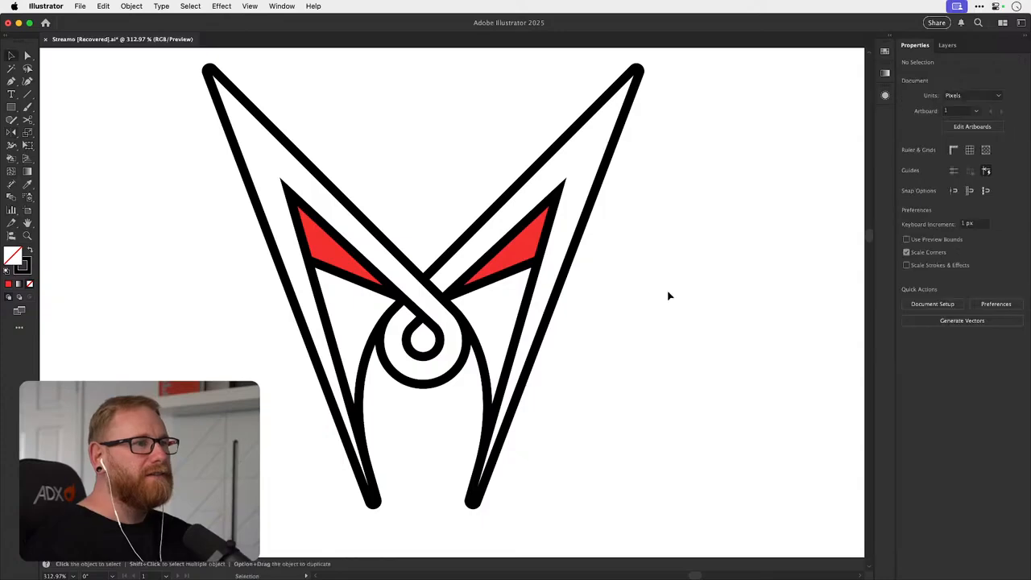
- Examine the red-eyed emblem copy from a distance beside the logo grid and again close up
key("super+minus")
key("super+minus")
key("super+minus")
key("super+minus")
key("super+minus")
key("super+minus")
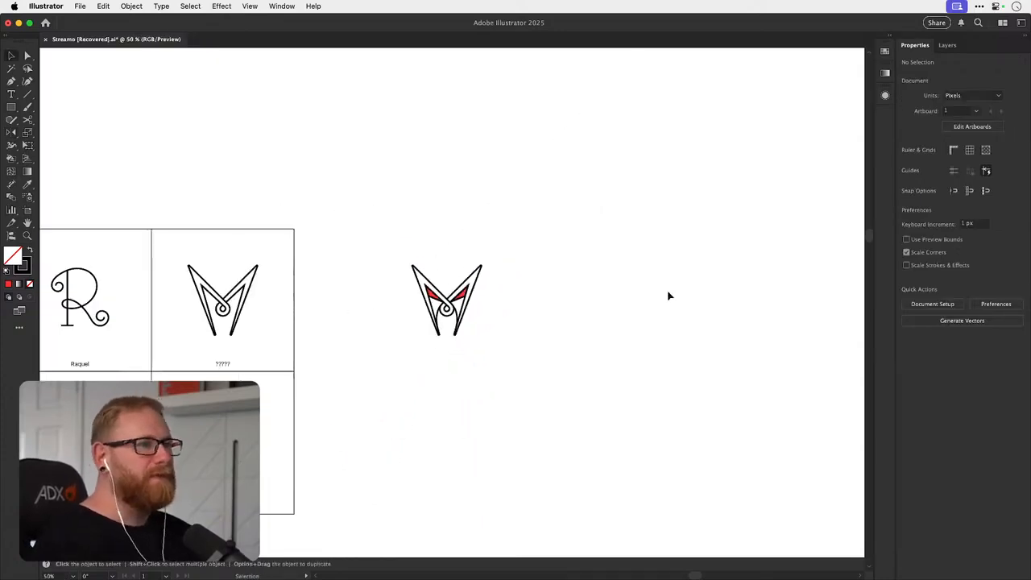
left_click_drag(371, 363, 499, 324)
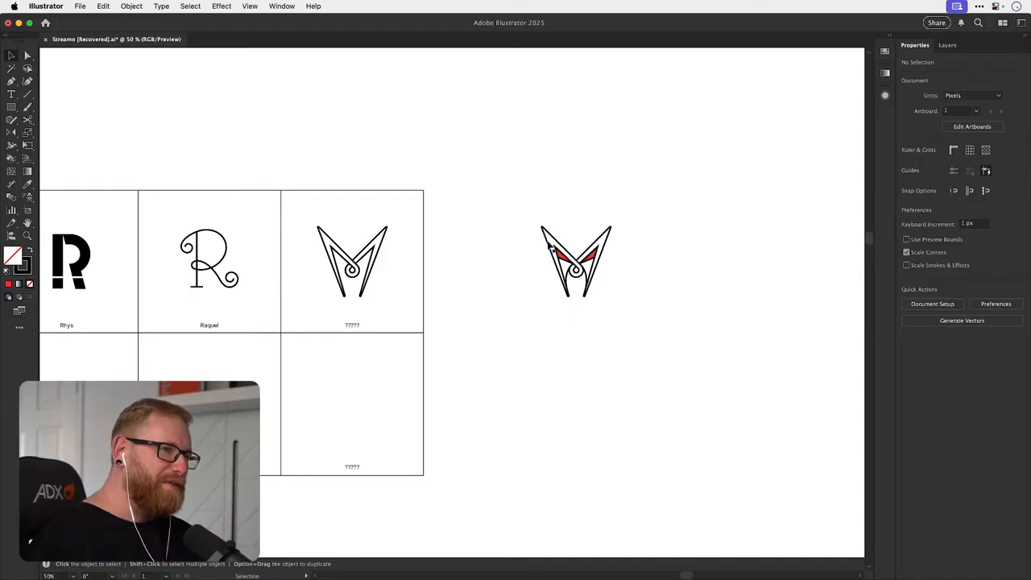
left_click_drag(571, 255, 689, 272)
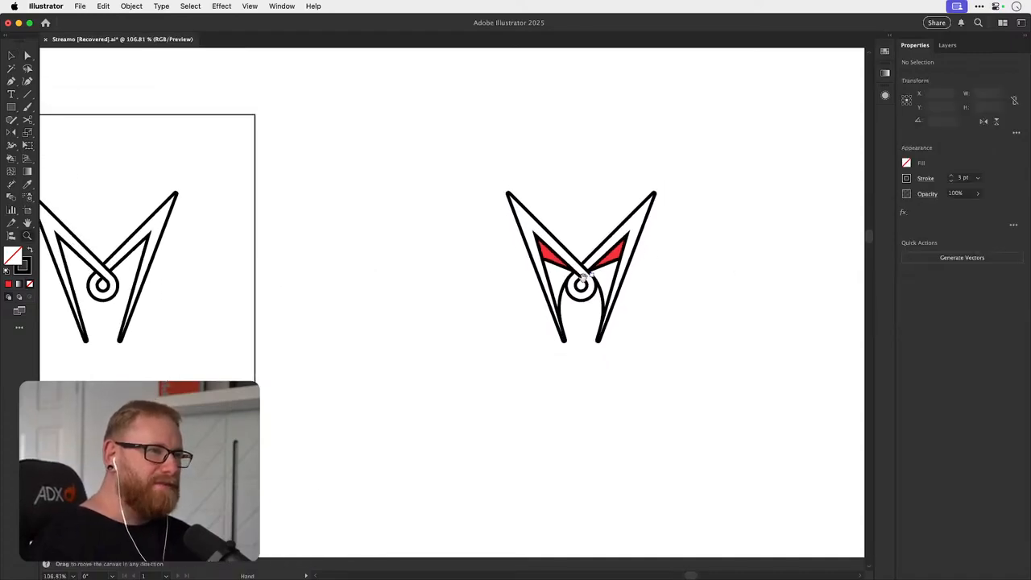
left_click_drag(585, 276, 560, 279)
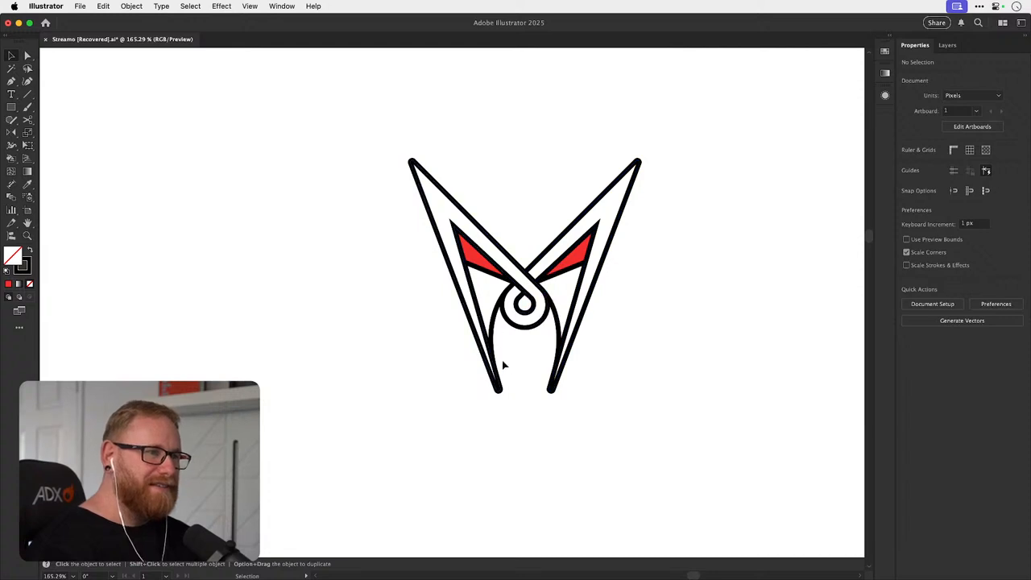
- Delete both curved lines running from the loop to the feet of the legs
scroll(502, 366, "up", 3)
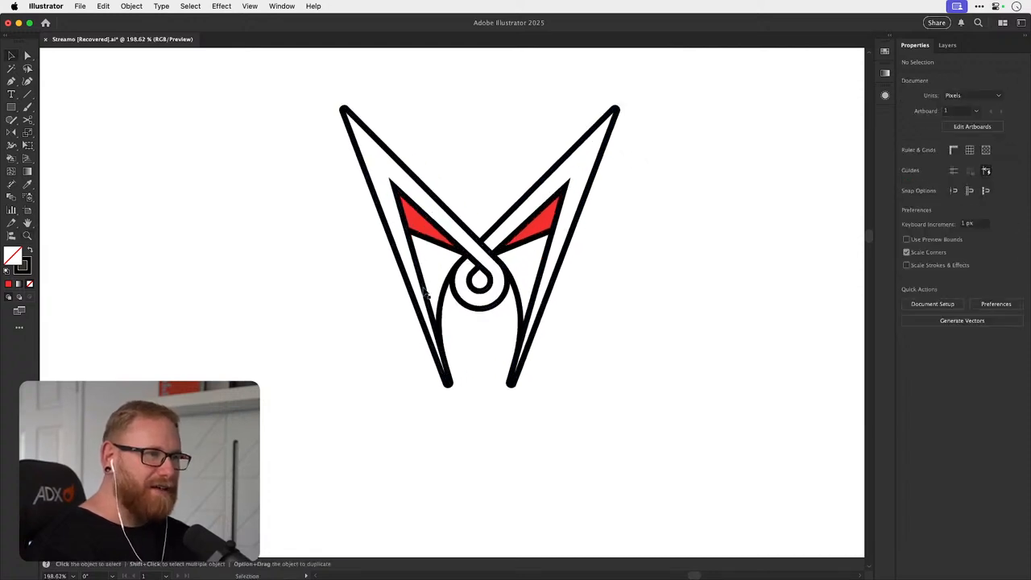
left_click(441, 310)
key("Delete")
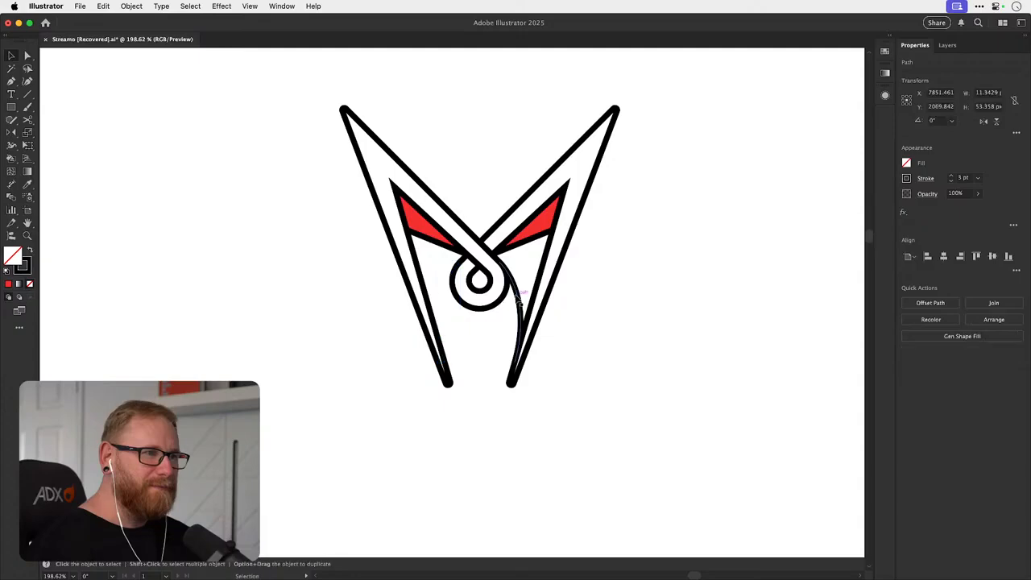
left_click(515, 298)
key("Delete")
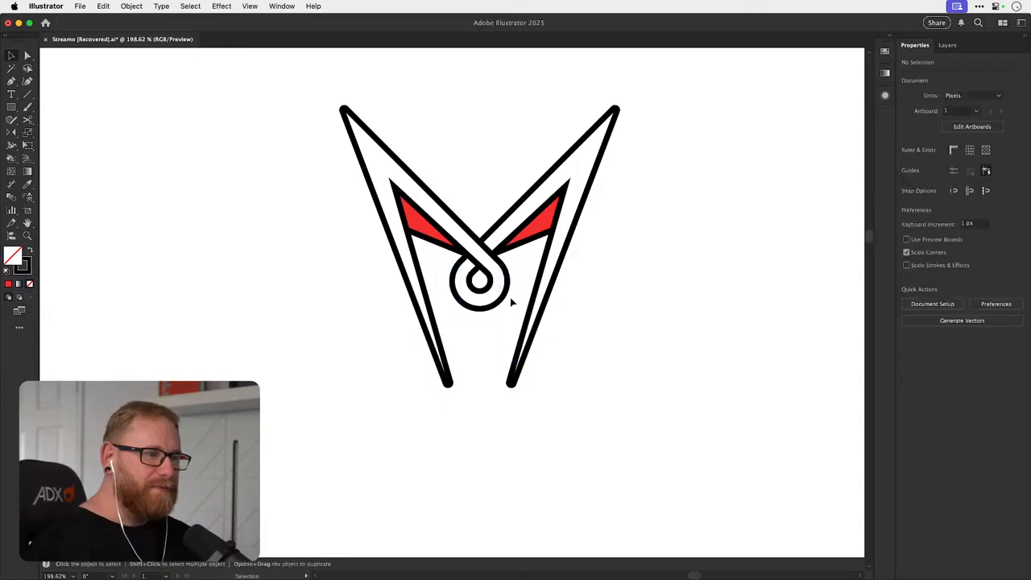
- Draw a closed jagged half-mouth, about 18 px wide and 23 px high, between the left leg and the emblem's vertical centre line
key("p")
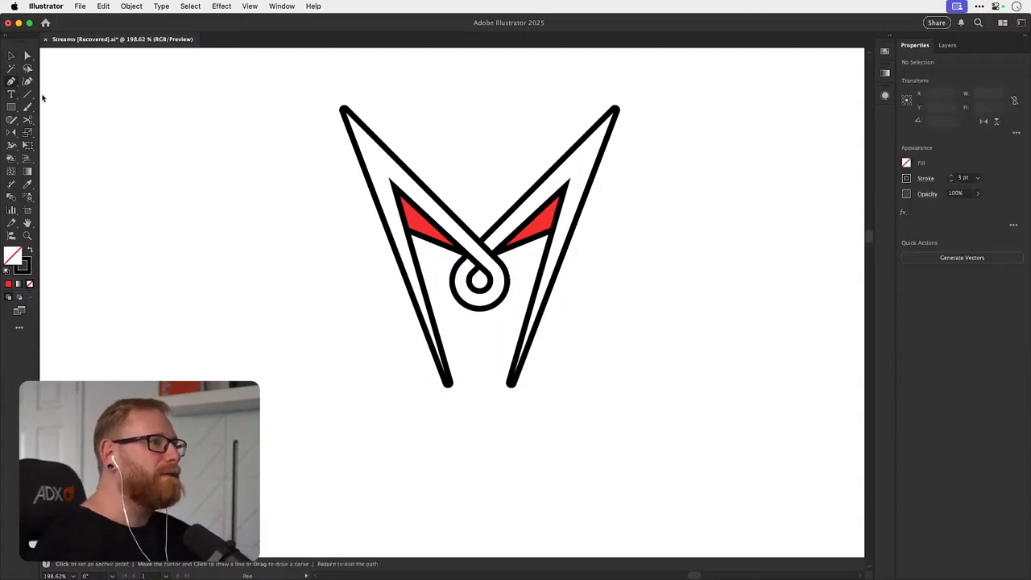
left_click(460, 381)
left_click(446, 339)
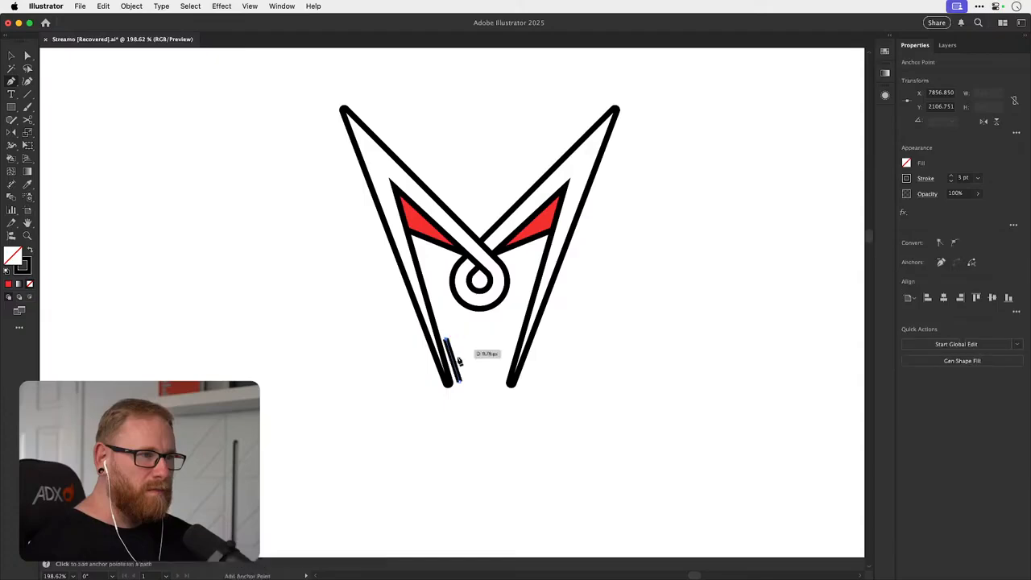
left_click(466, 361)
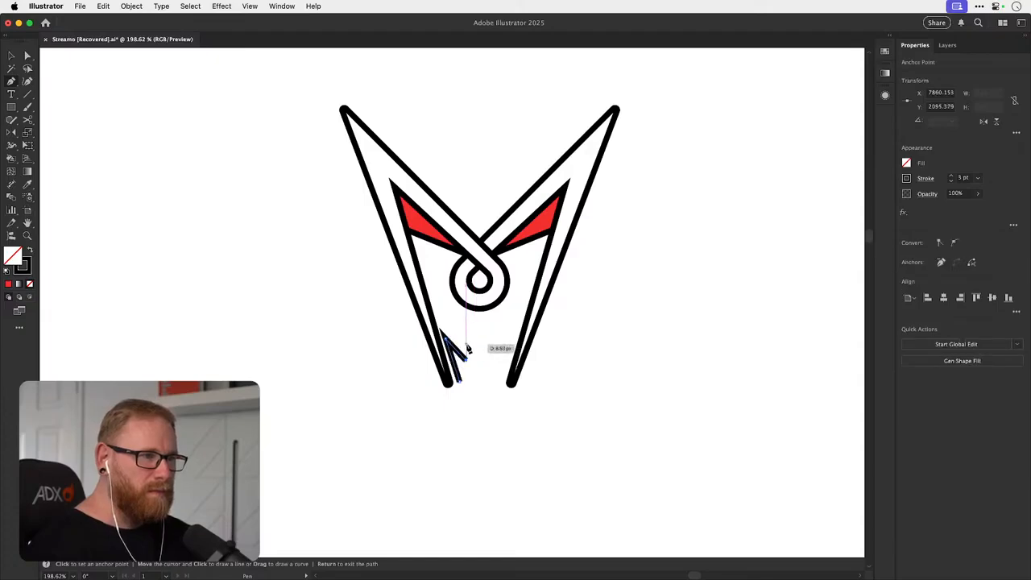
left_click(466, 344)
left_click(473, 364)
left_click(481, 340)
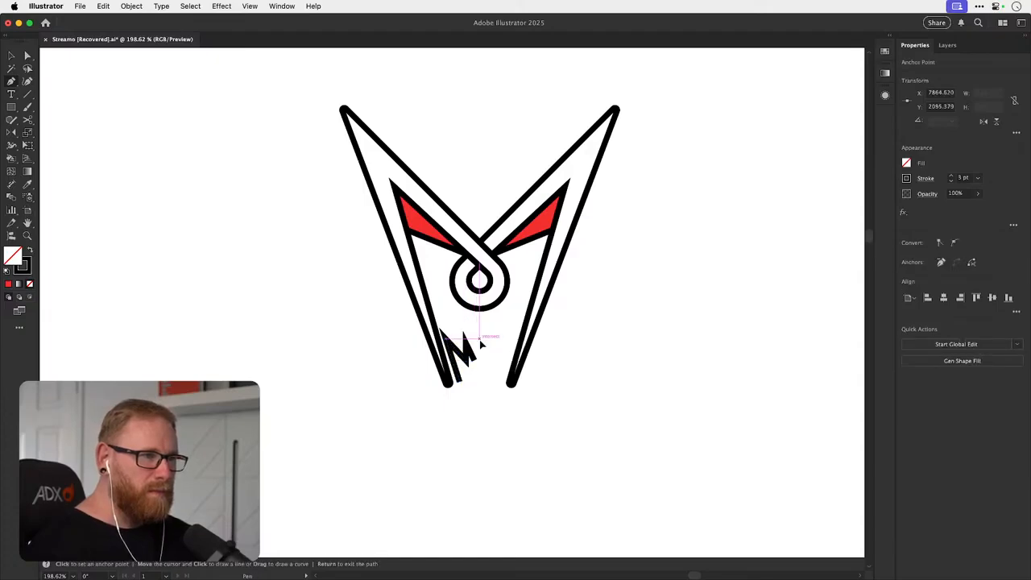
left_click(479, 382)
left_click(460, 381)
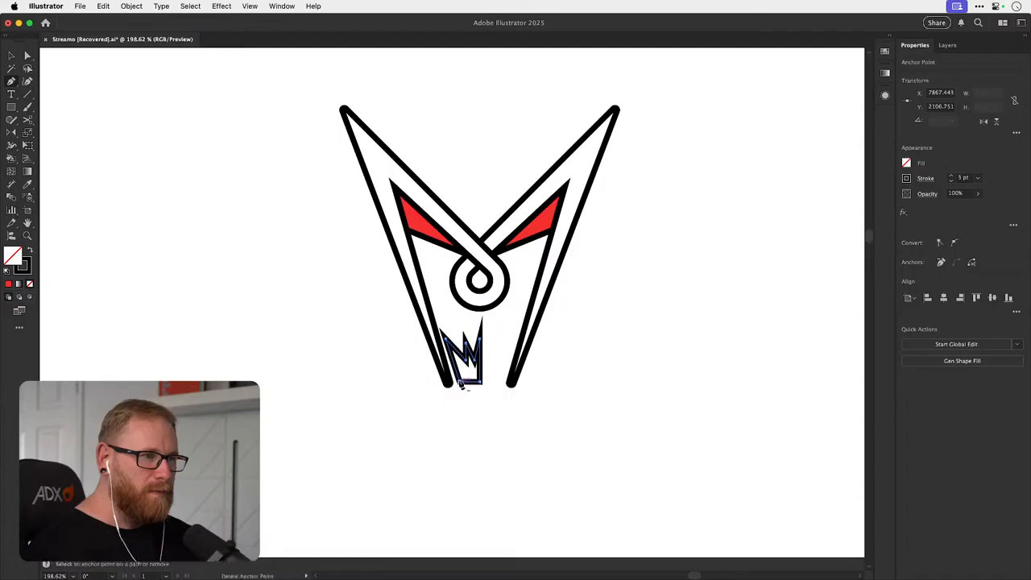
key("super+shift+a")
- Reflect a copy of the half-mouth across a vertical axis along its straight inner edge
key("v")
left_click(481, 376)
left_click(484, 373)
key("o")
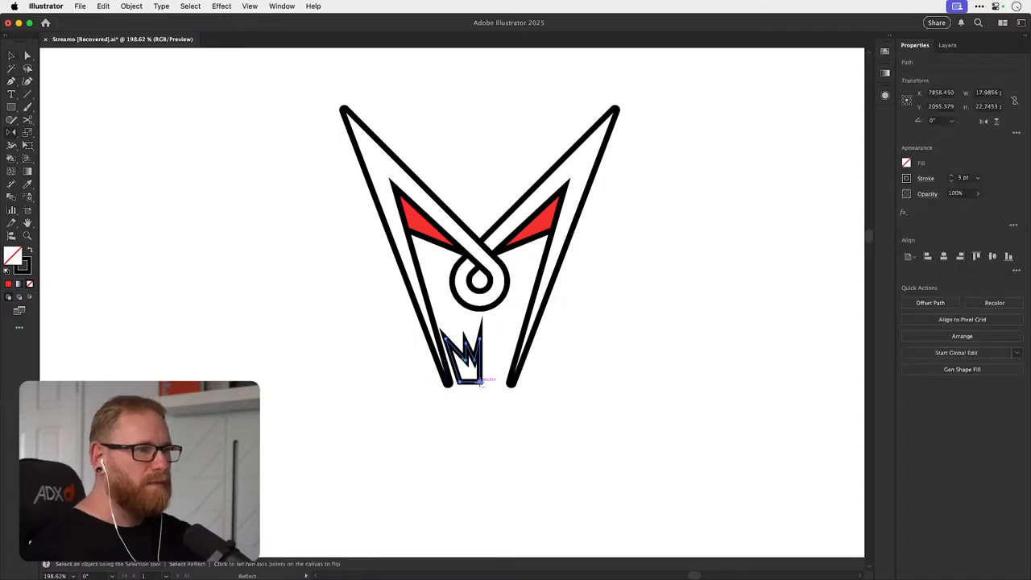
left_click(481, 382, "alt")
left_click(476, 371)
key("v")
- Unite the two mouth halves into a single shape
left_click(478, 383, "shift")
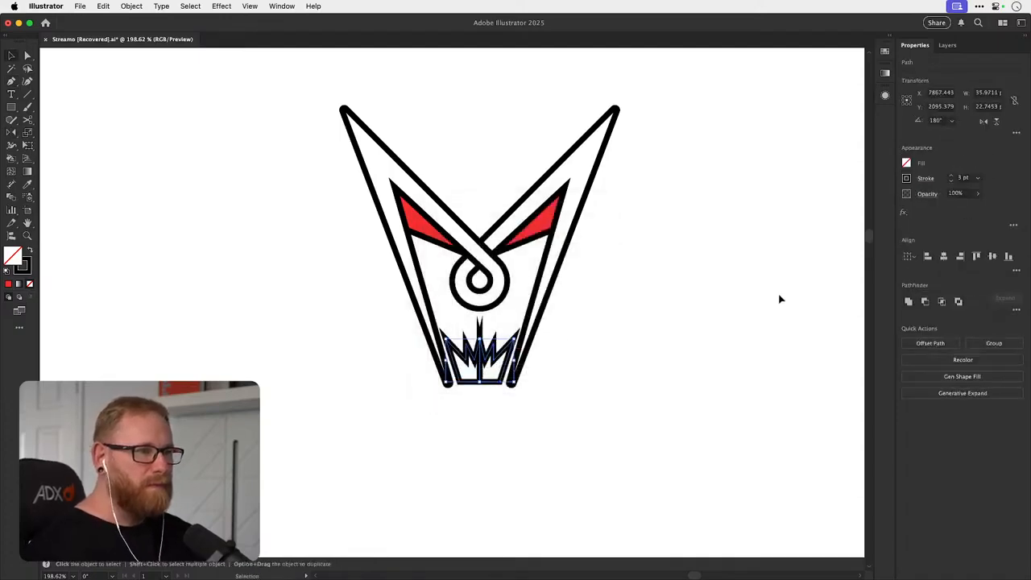
left_click(908, 302)
key("super+shift+a")
- Scale the united jagged mouth down slightly about its centre so it sits clear of both legs
left_click(510, 356)
key("s")
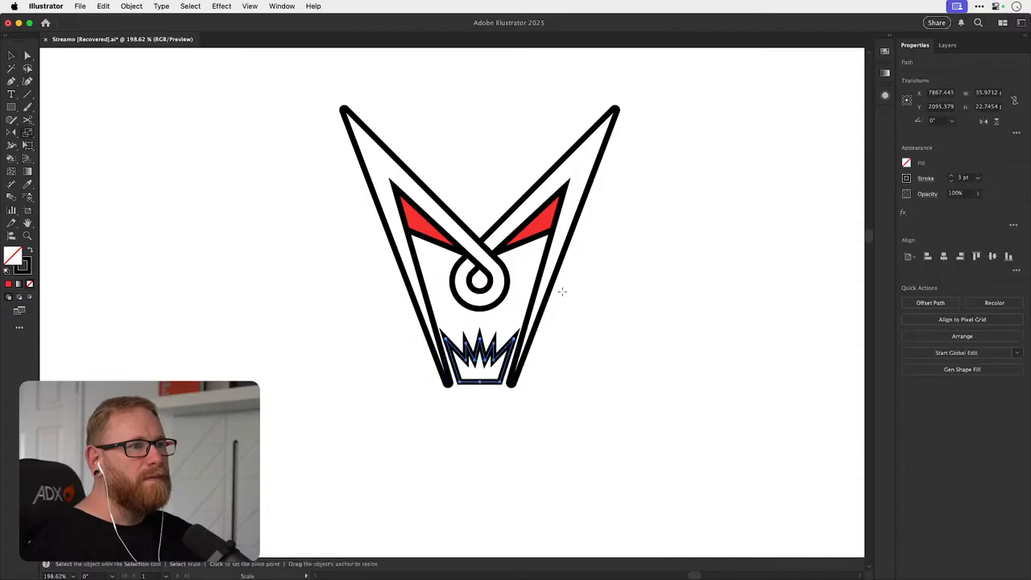
left_click_drag(562, 291, 545, 305)
key("v")
left_click(606, 296)
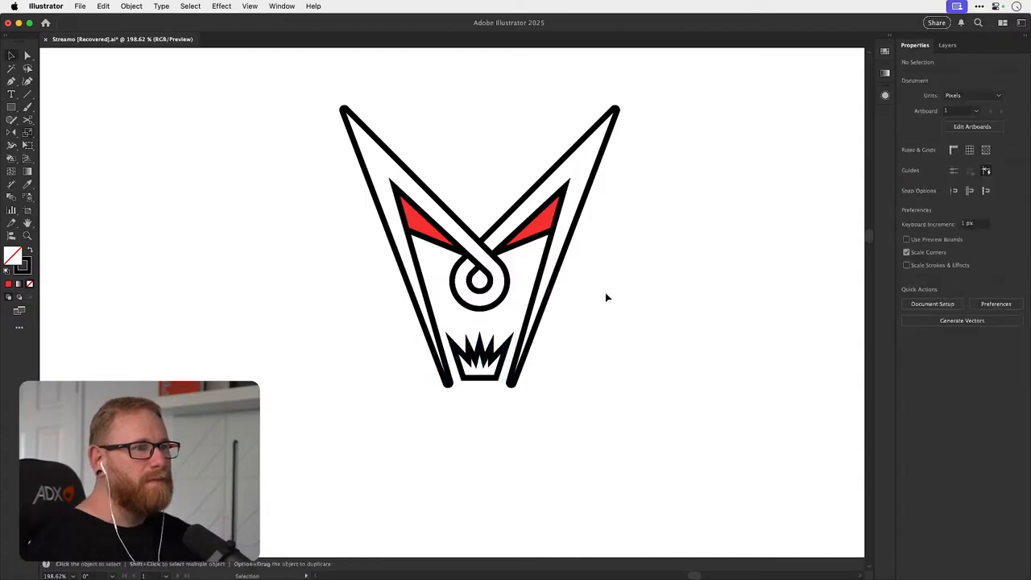
key("super+minus")
key("super+minus")
key("super+minus")
key("super+minus")
key("super+minus")
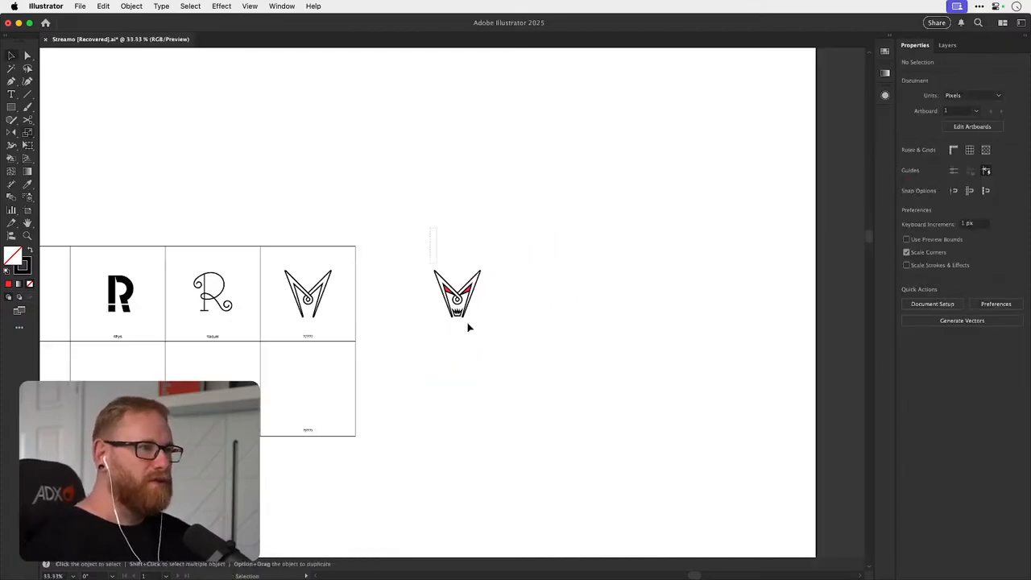
- Delete the face copy with red eyes and jagged mouth beside the logo grid, and save the document
left_click_drag(468, 328, 484, 338)
key("Delete")
key("space")
left_click_drag(305, 400, 577, 154)
left_click_drag(381, 430, 507, 301)
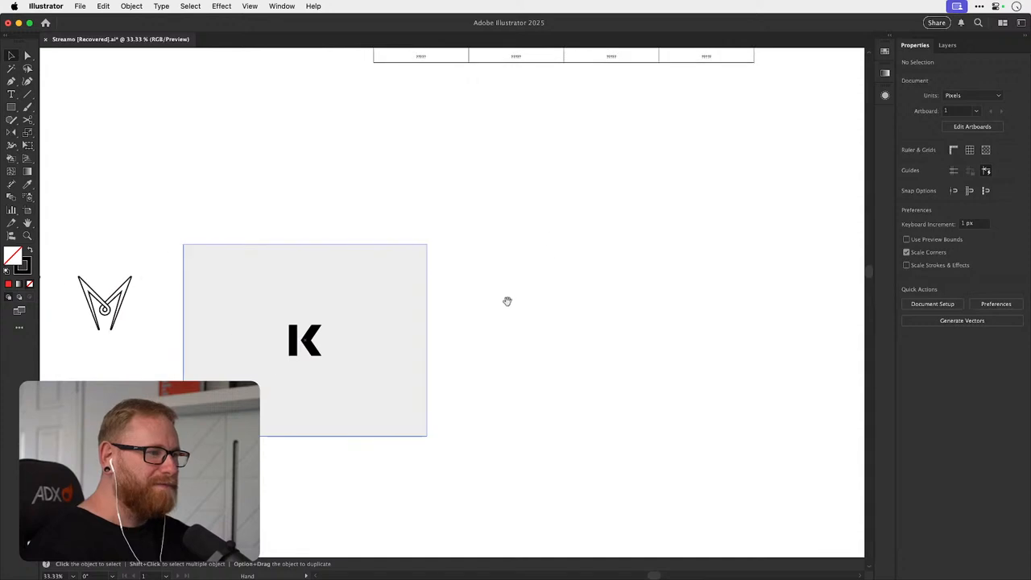
key("super+s")
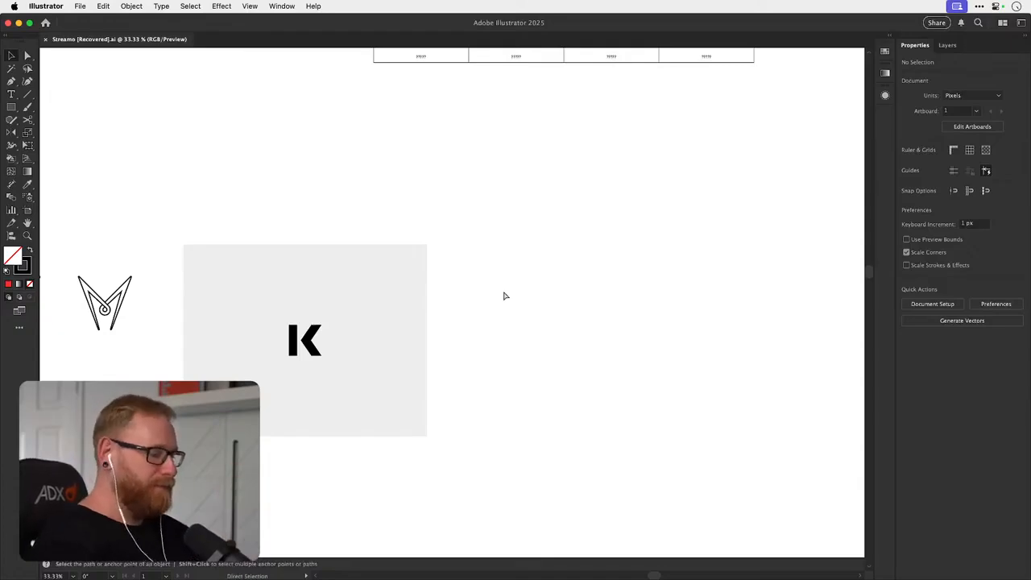
- Review the looped M-shaped emblem in its grid cell and the logo grid as a whole
key("super+minus")
key("super+minus")
key("super+minus")
key("z")
left_click_drag(550, 145, 546, 267)
key("space")
key("v")
key("space")
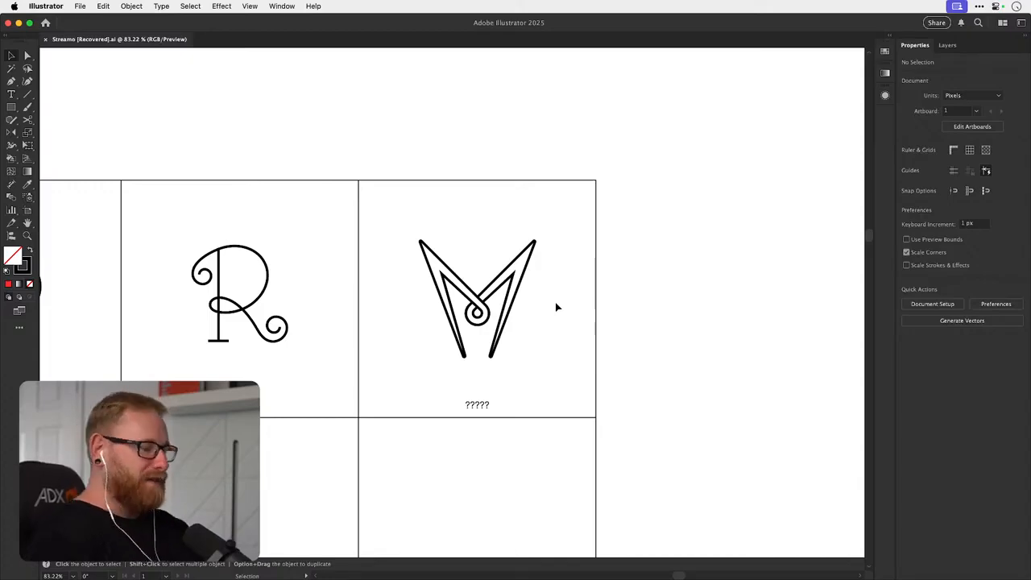
key("super+minus")
key("super+minus")
key("super+minus")
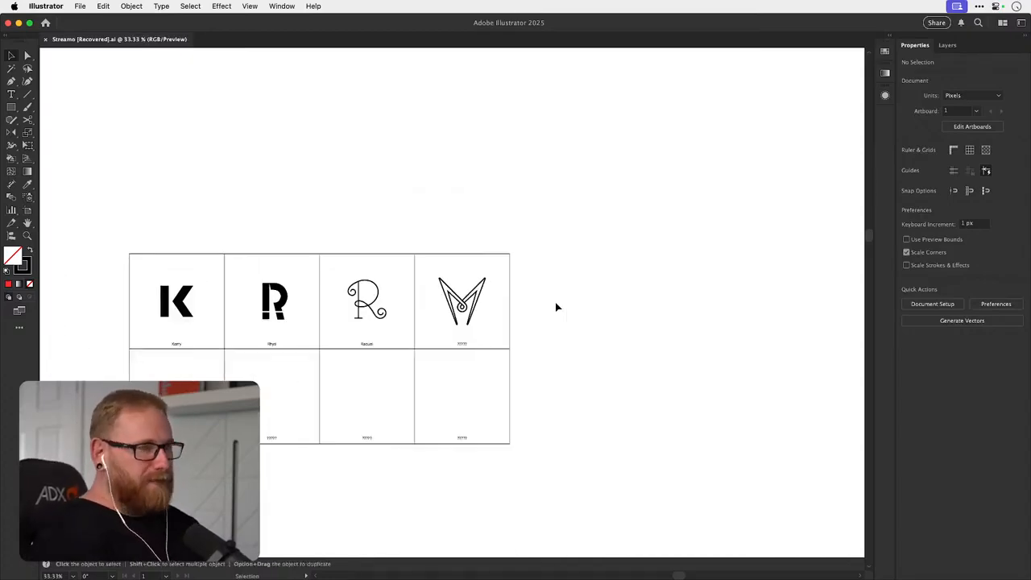
left_click_drag(440, 346, 534, 269)
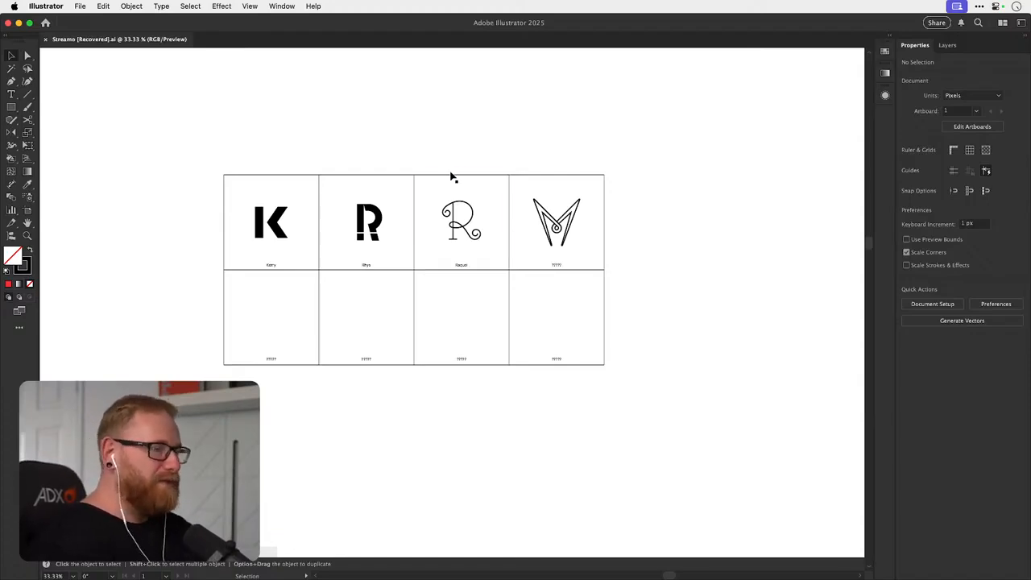
left_click_drag(262, 332, 556, 138)
key("super+minus")
key("super+minus")
key("super+minus")
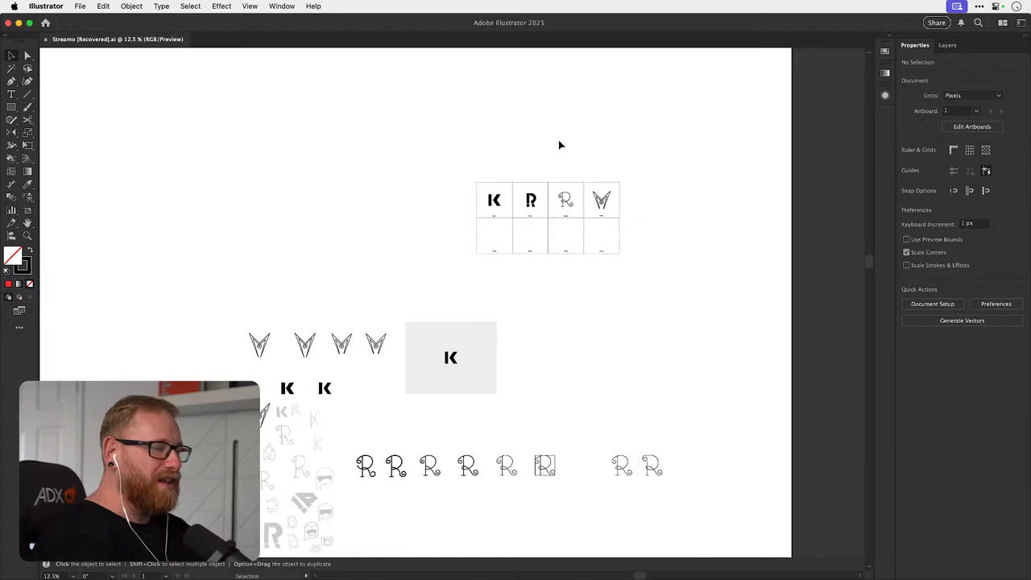
- Look over the sheet of hand-drawn logo sketches and examine the four-pointed star sketch beside the flames
mouse_move(442, 359)
left_mouse_down()
mouse_move(481, 271)
mouse_move(544, 193)
left_mouse_up()
mouse_move(360, 328)
left_mouse_down()
mouse_move(441, 387)
mouse_move(409, 378)
left_mouse_up()
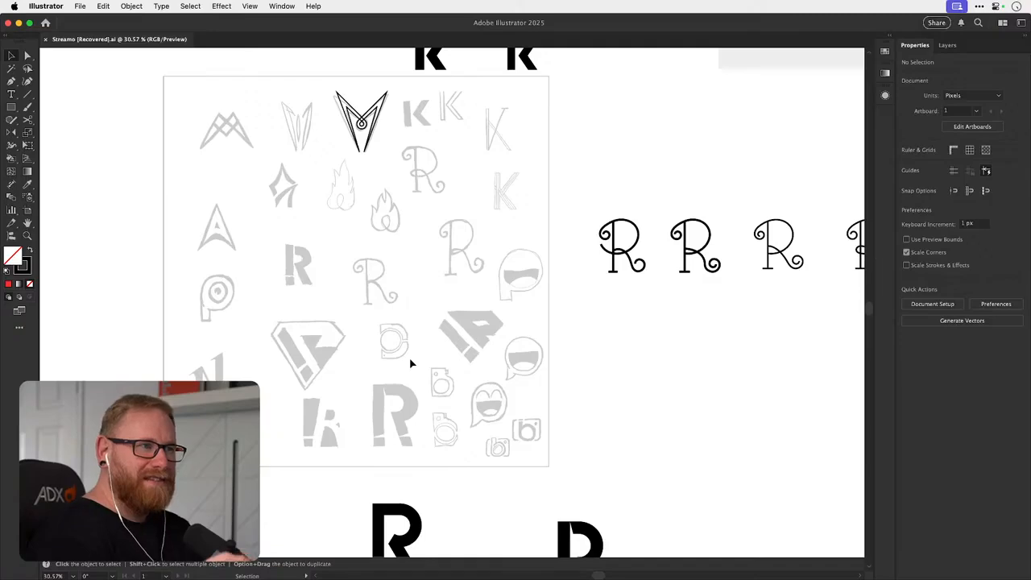
left_click_drag(394, 348, 405, 394)
mouse_move(272, 214)
left_mouse_down()
mouse_move(324, 235)
mouse_move(316, 287)
left_mouse_up()
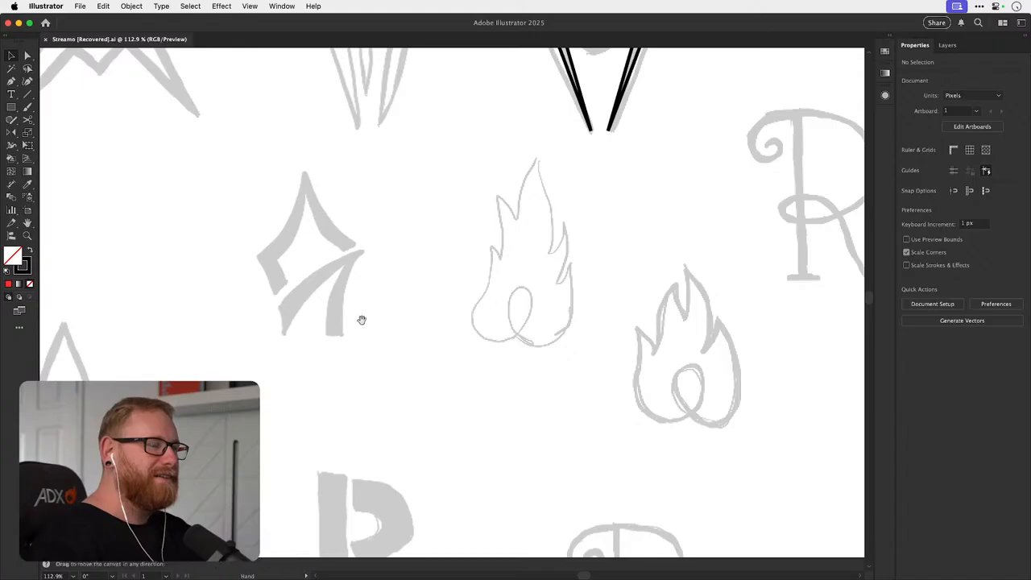
left_click_drag(361, 317, 341, 319)
key("super+minus")
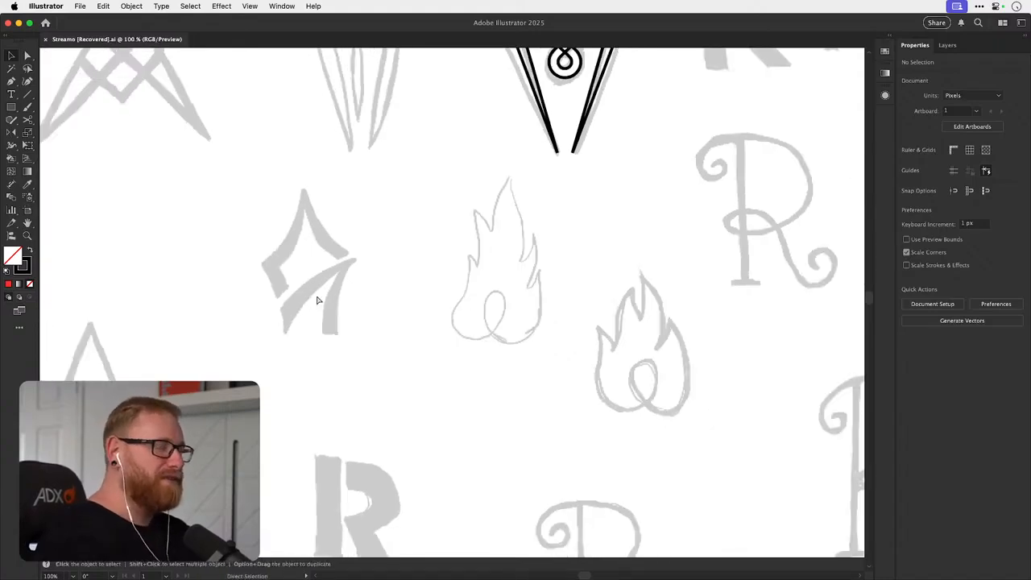
key("super+plus")
key("super+minus")
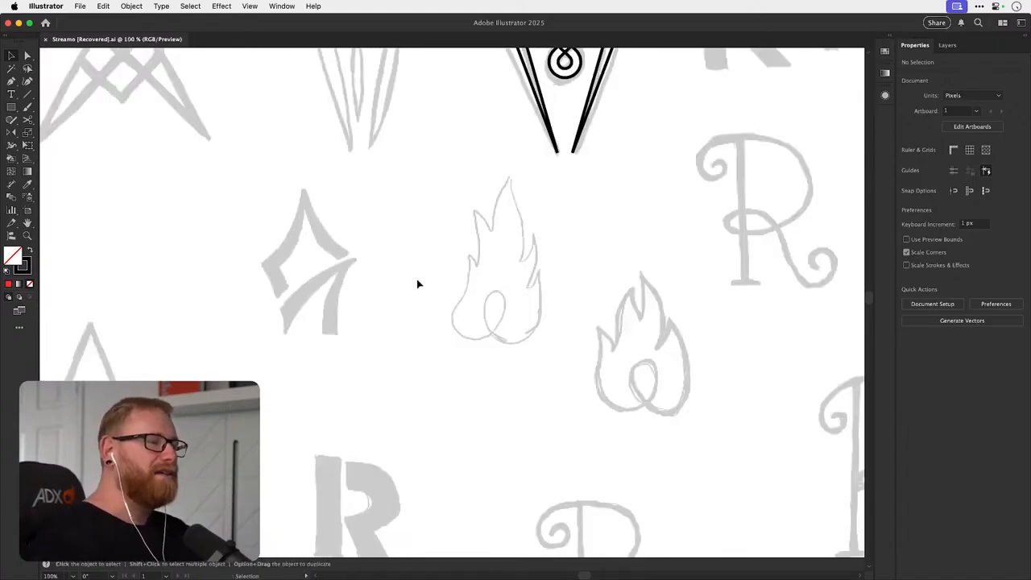
left_click_drag(381, 300, 440, 308)
left_click_drag(367, 279, 464, 273)
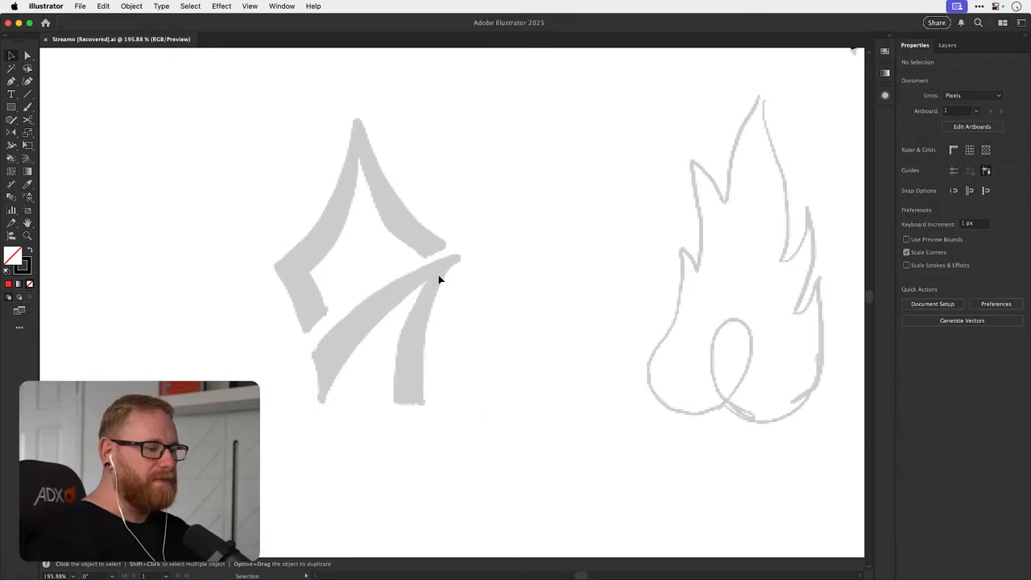
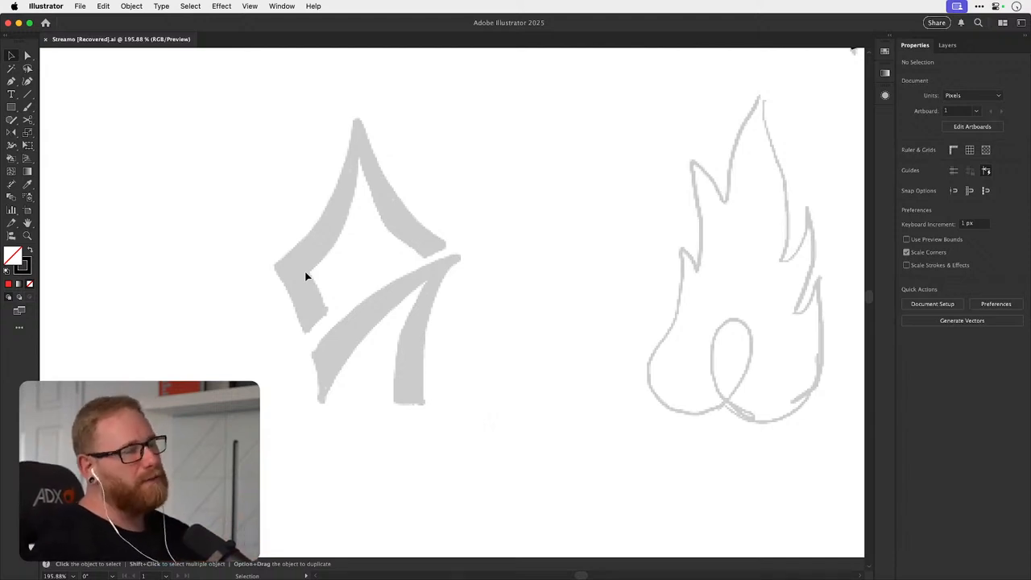
- Draw a circle about 189 px in diameter whose inner edge follows the lower left side of the star sketch
scroll(308, 280, "right", 2)
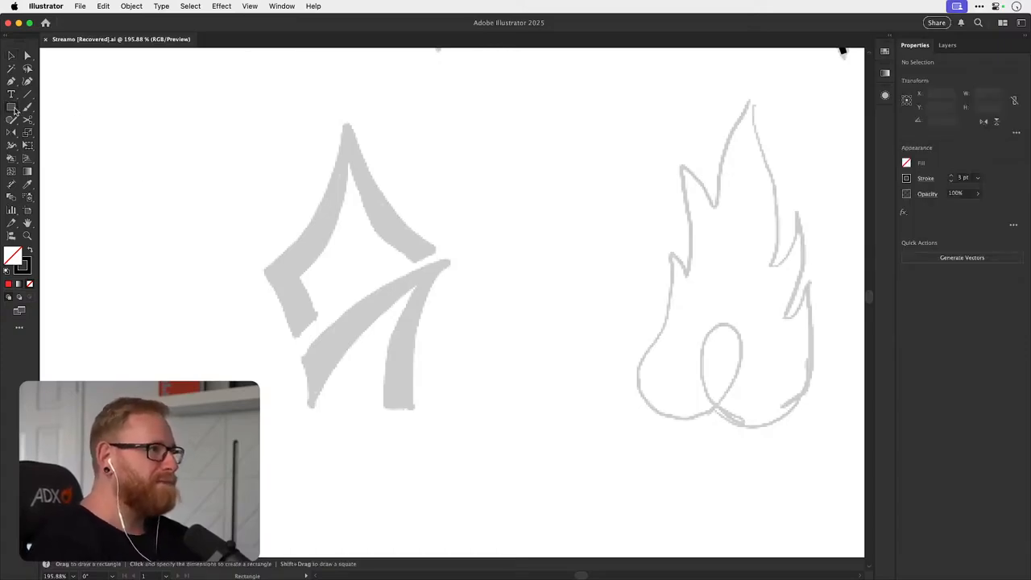
left_click_drag(11, 107, 79, 134)
scroll(274, 290, "left", 8)
scroll(274, 290, "down", 2)
left_click_drag(200, 224, 483, 506)
key("v")
left_click_drag(485, 349, 399, 298)
left_click_drag(396, 223, 430, 188)
- Duplicate the circle around the other sides of the star sketch, and delete the two right-hand copies so only the left pair remains
mouse_move(403, 277)
left_mouse_down()
mouse_move(366, 280)
mouse_move(830, 287)
left_mouse_up()
left_click_drag(429, 214, 423, 252)
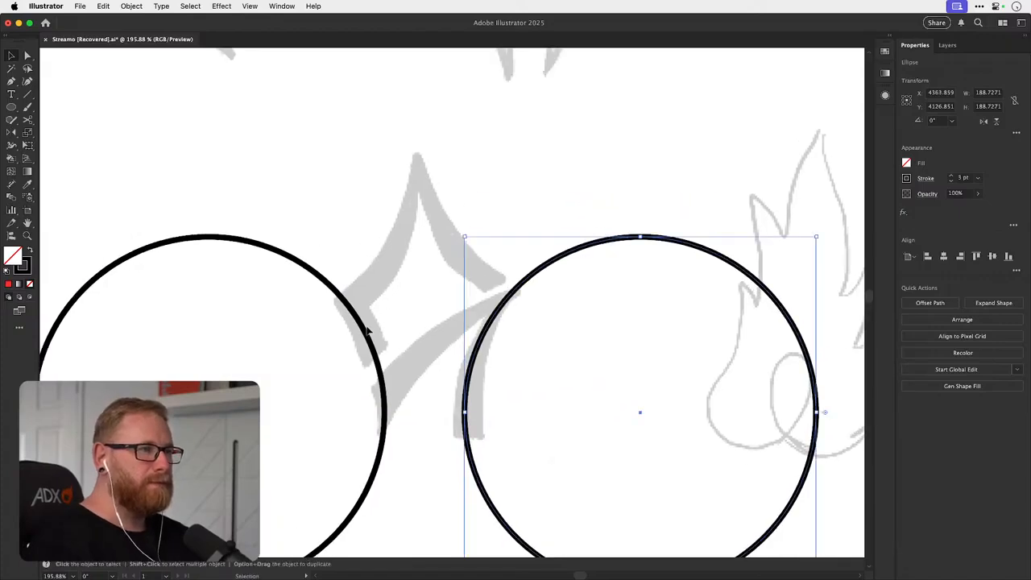
left_click_drag(375, 482, 602, 264)
left_click(525, 283, "shift")
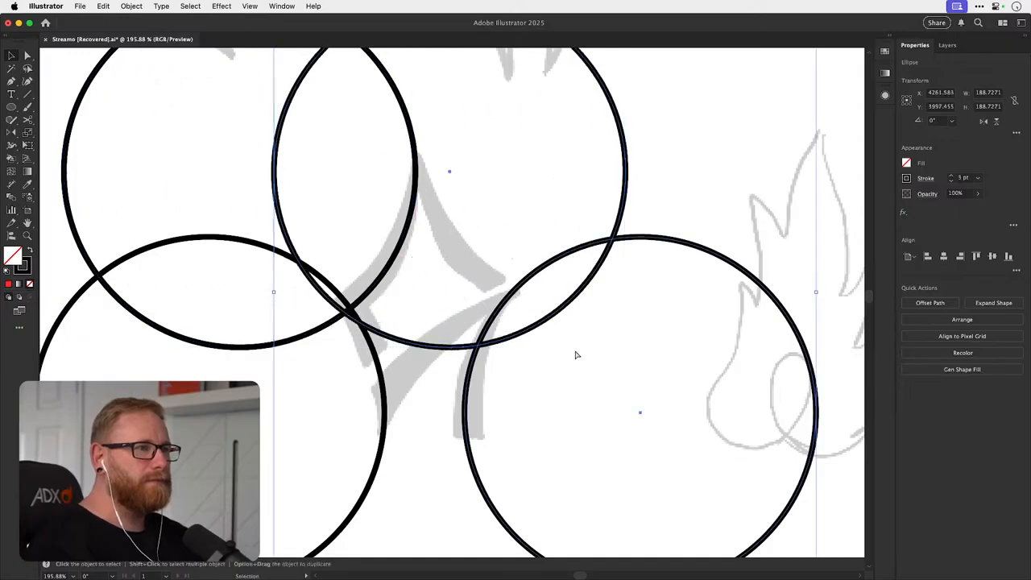
key("Delete")
- Place a horizontally flipped copy of the two left circles on the right side, with the upper circles touching at the star's apex
left_click_drag(339, 322, 704, 270)
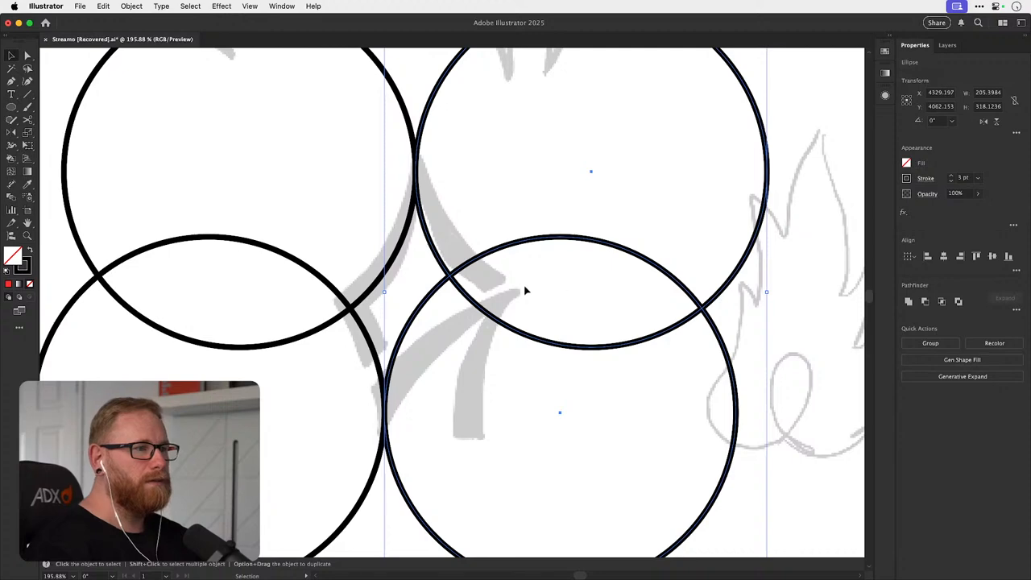
left_click(432, 346)
key("space")
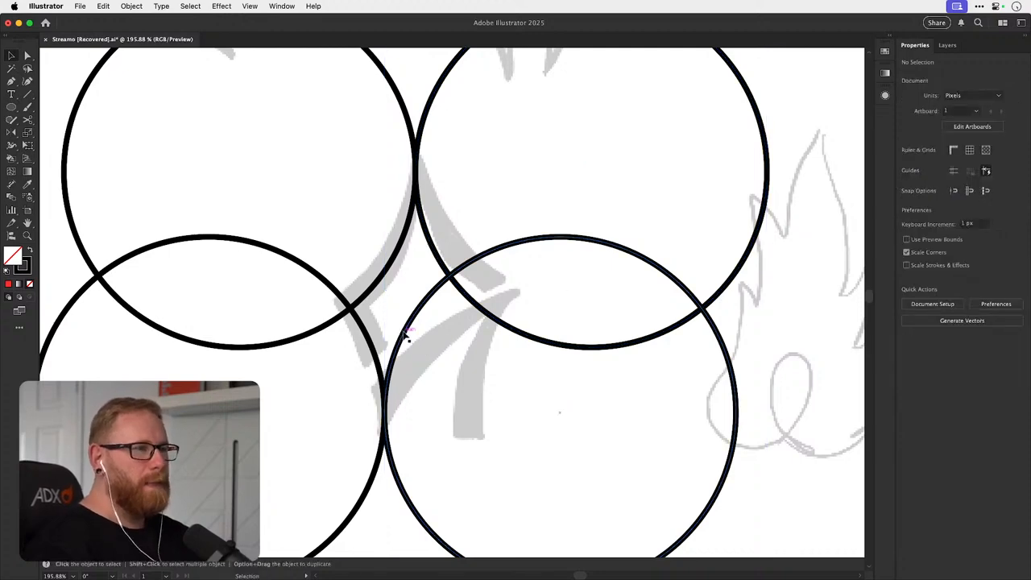
left_click(408, 335)
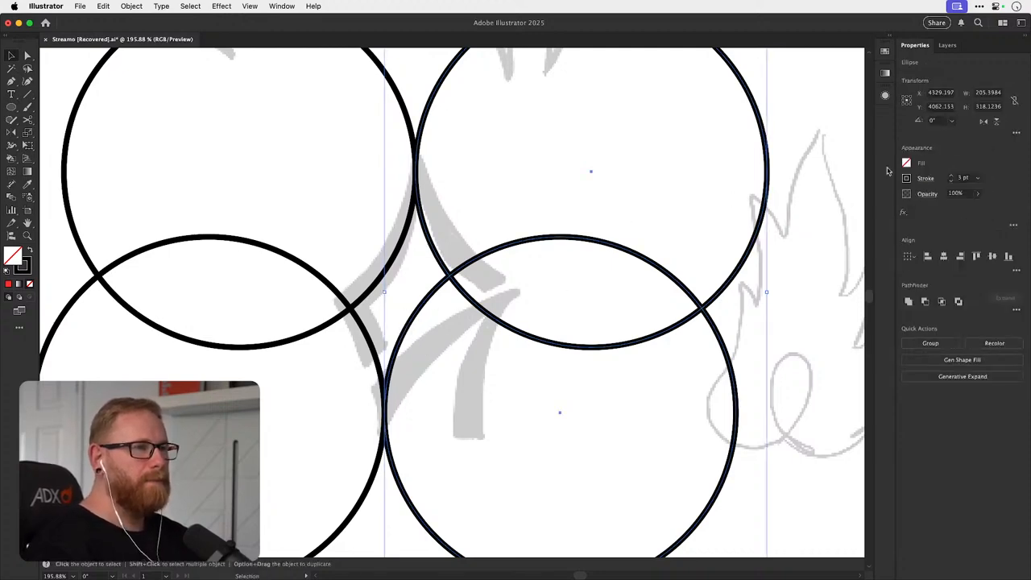
left_click(983, 121)
left_click_drag(439, 302, 488, 299)
left_click(464, 363)
- Draw a straight horizontal line with the Pen tool at the star sketch's base, from inside the lower left circle to the lower right circle
scroll(354, 306, "down", 2)
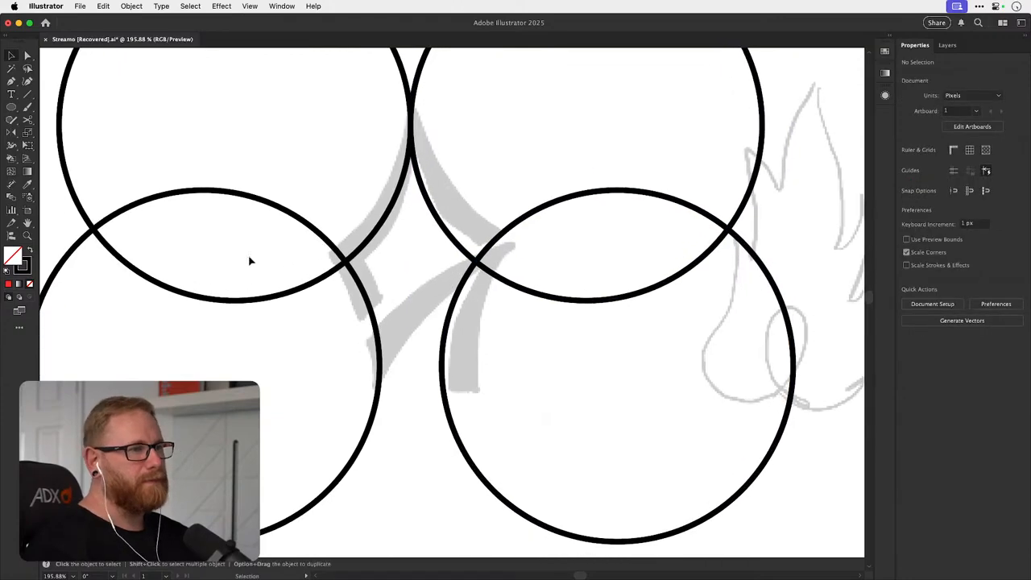
left_click(11, 82)
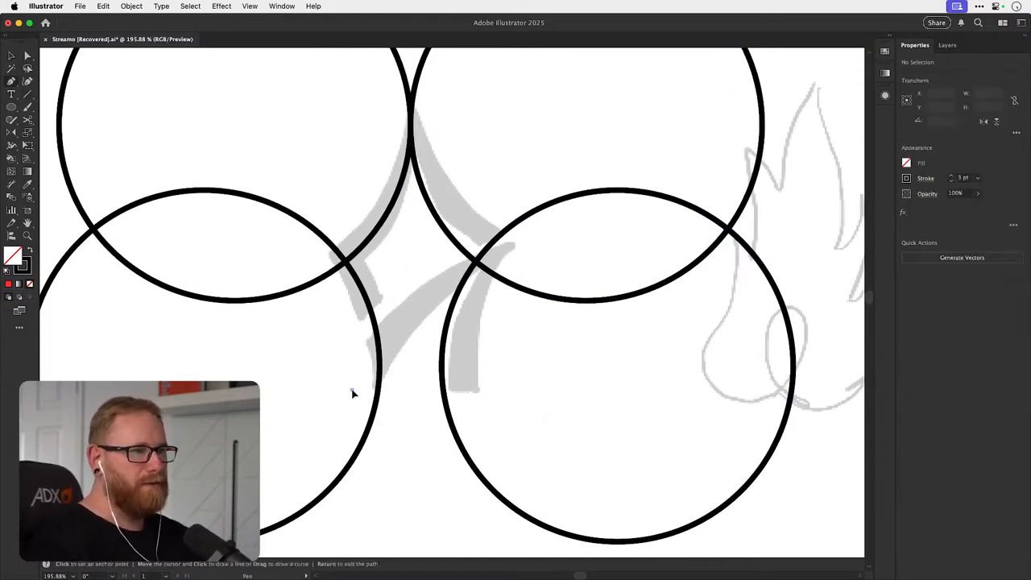
left_click(506, 391)
left_click_drag(506, 391, 443, 391)
key("v")
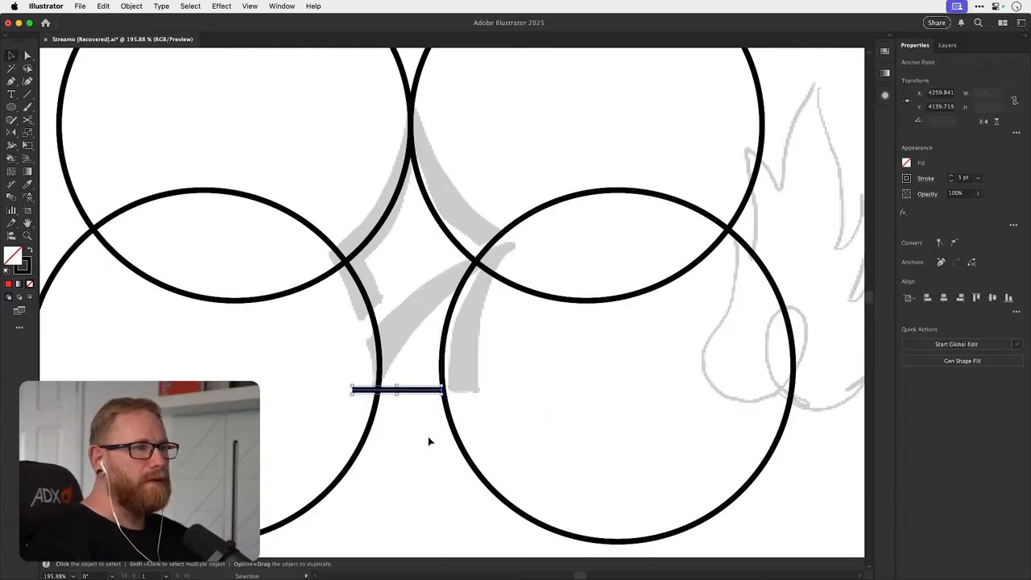
- Move the lower right circle 10 px to the right and the lower left circle 10 px to the left
left_click(441, 395)
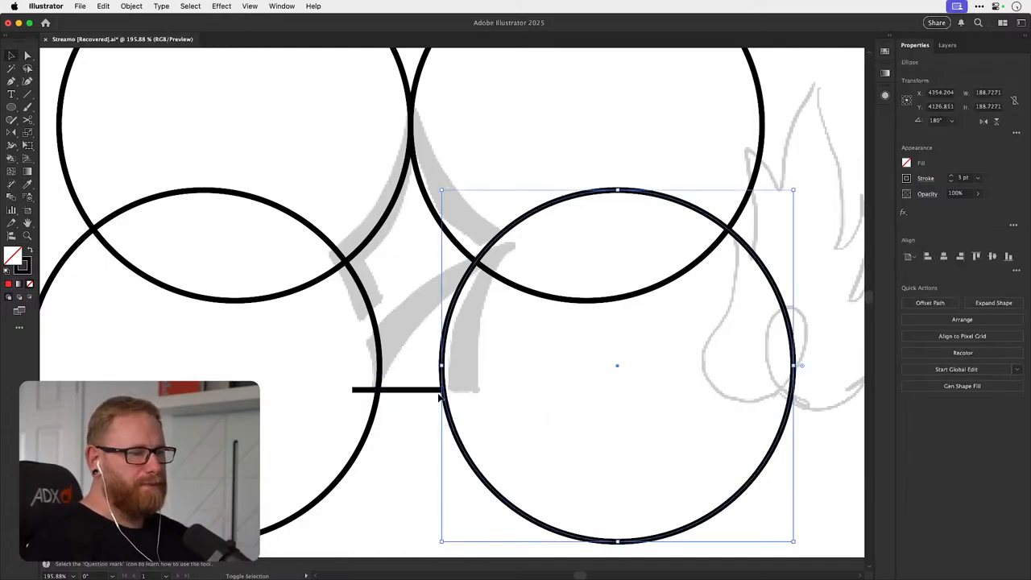
key("shift+Right")
left_click(341, 476)
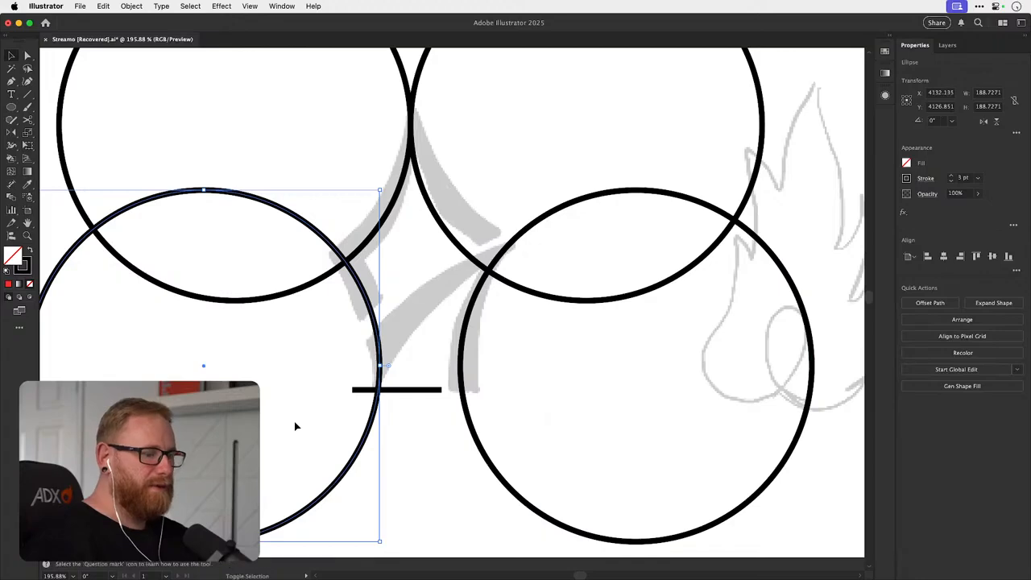
key("shift+Left")
key("super+shift+a")
scroll(424, 350, "right", 2)
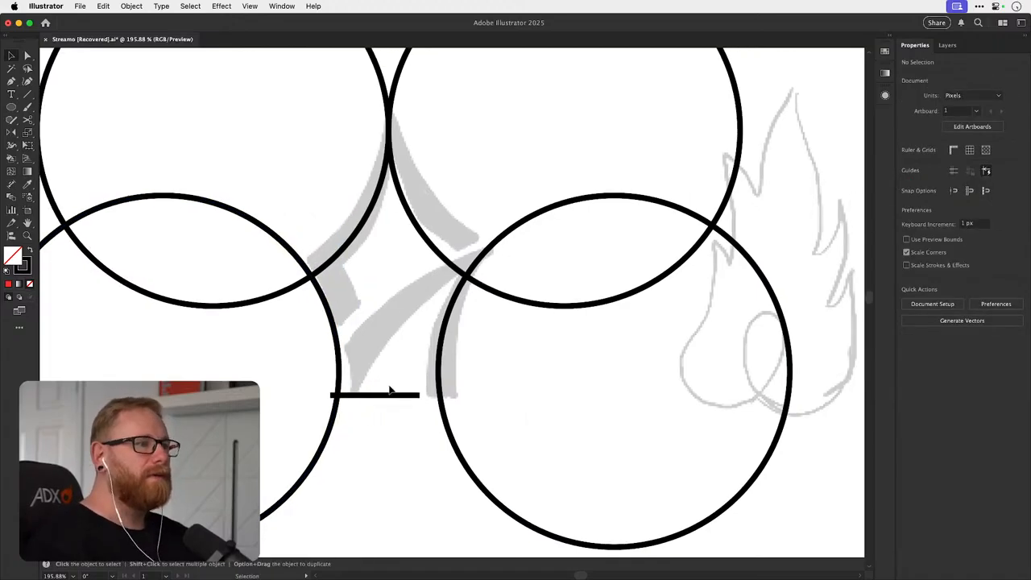
- In outline view, adjust both ends of the base line to meet the lower circles' paths exactly, and return to preview
left_click_drag(389, 395, 451, 372)
key("a")
key("z")
key("super+y")
key("a")
mouse_move(351, 386)
left_mouse_down()
mouse_move(389, 387)
mouse_move(355, 391)
left_mouse_up()
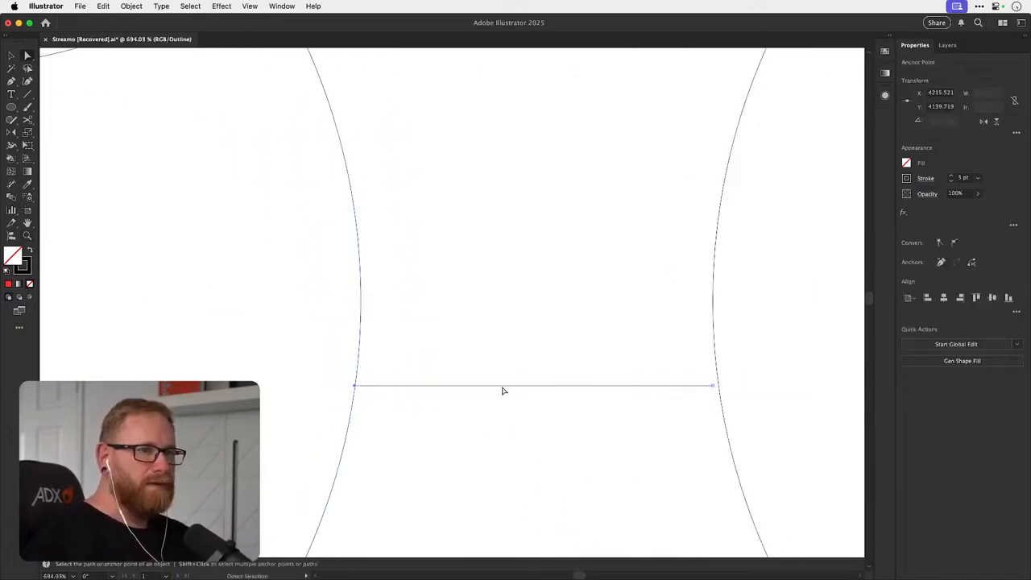
scroll(351, 388, "up", 3)
left_click_drag(428, 385, 365, 394)
scroll(559, 359, "right", 10)
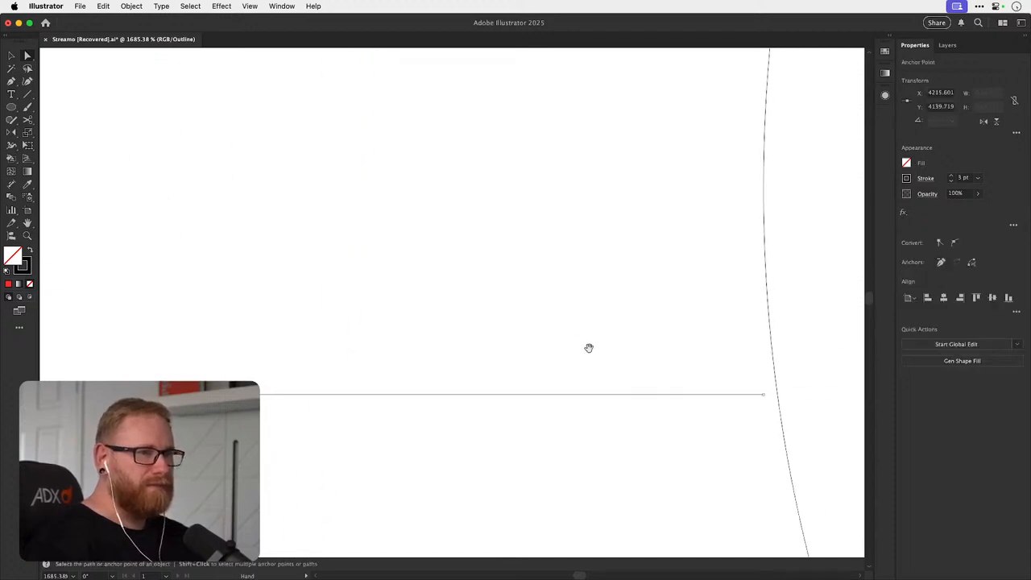
left_click_drag(583, 405, 596, 406)
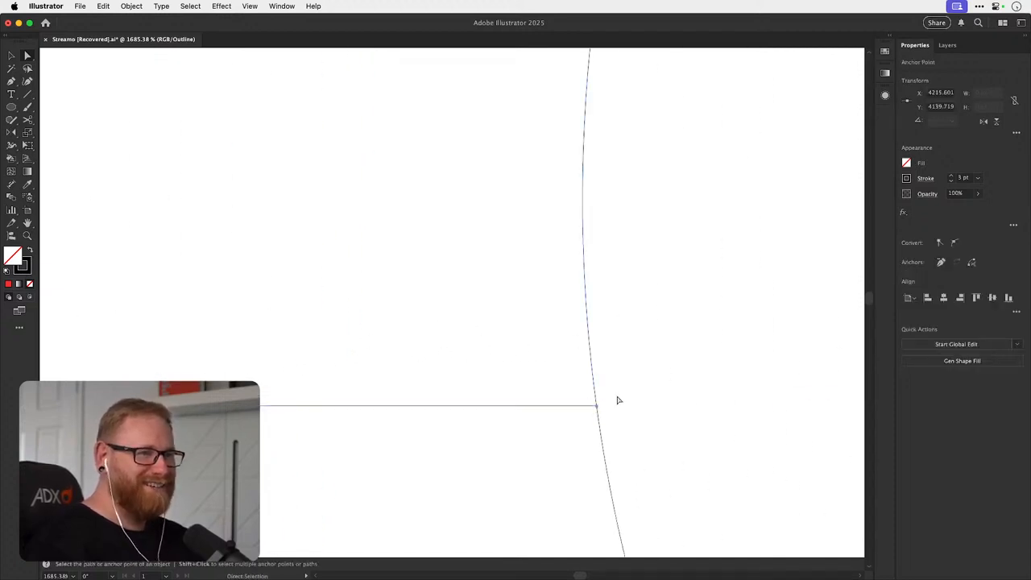
key("super+y")
key("super+minus")
key("super+minus")
key("super+minus")
key("super+minus")
key("super+minus")
key("super+minus")
key("super+minus")
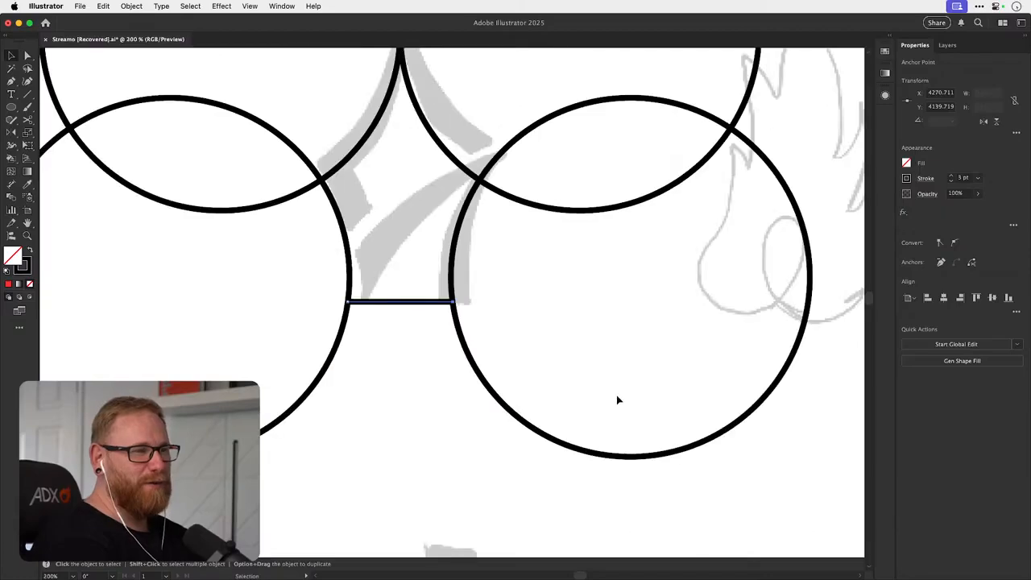
- Examine how the circles and base line fit the star sketch, particularly around the lower right circle
scroll(450, 336, "up", 3)
scroll(391, 395, "up", 3)
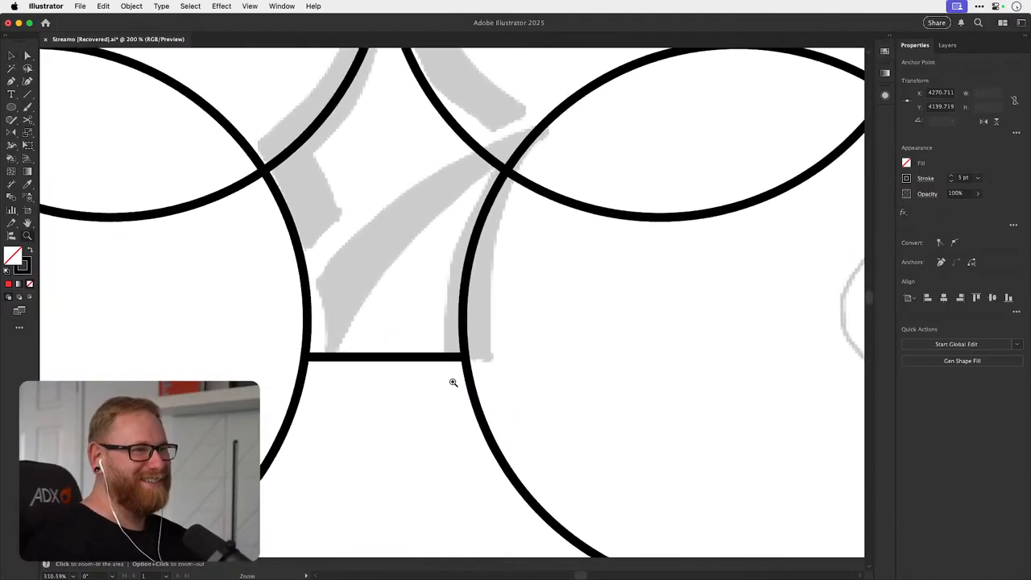
scroll(443, 364, "up", 5)
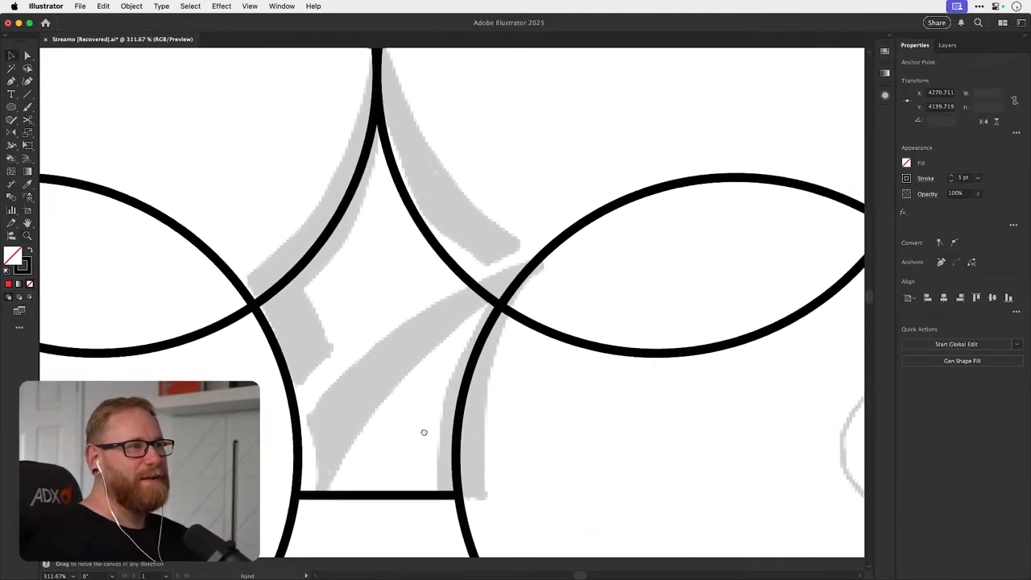
scroll(414, 430, "down", 1)
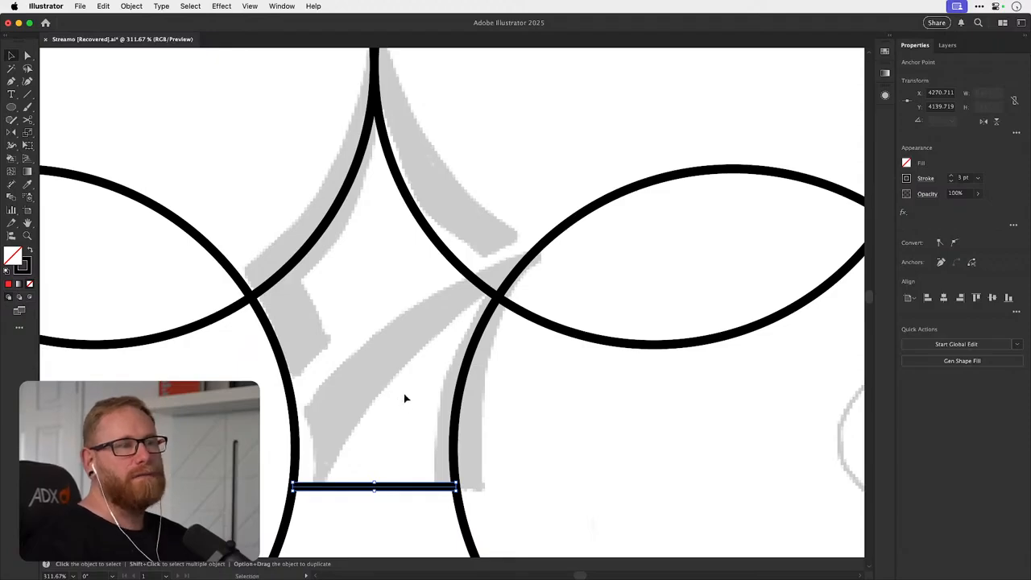
left_click(526, 380)
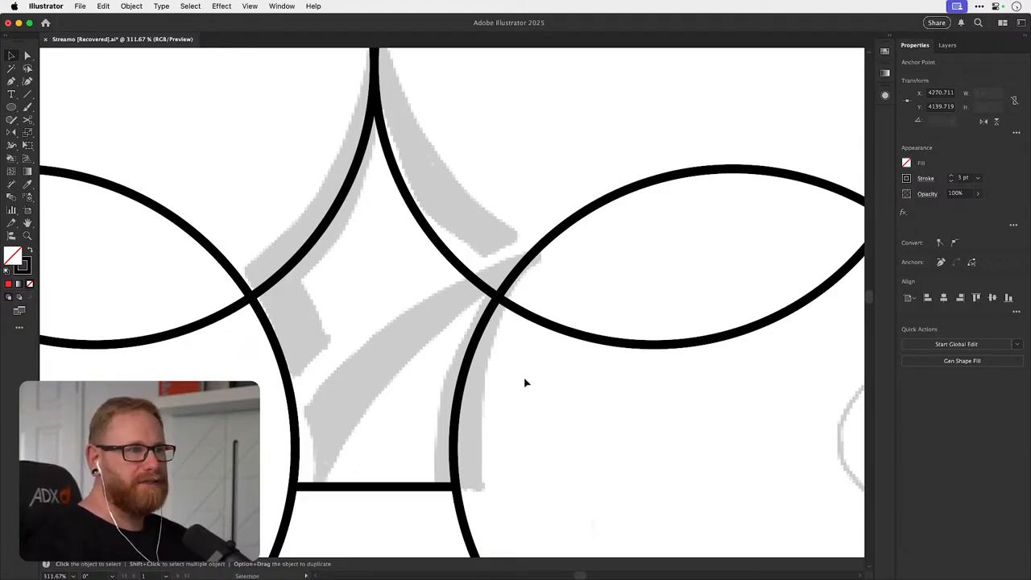
left_click(463, 389)
key("super+minus")
key("super+minus")
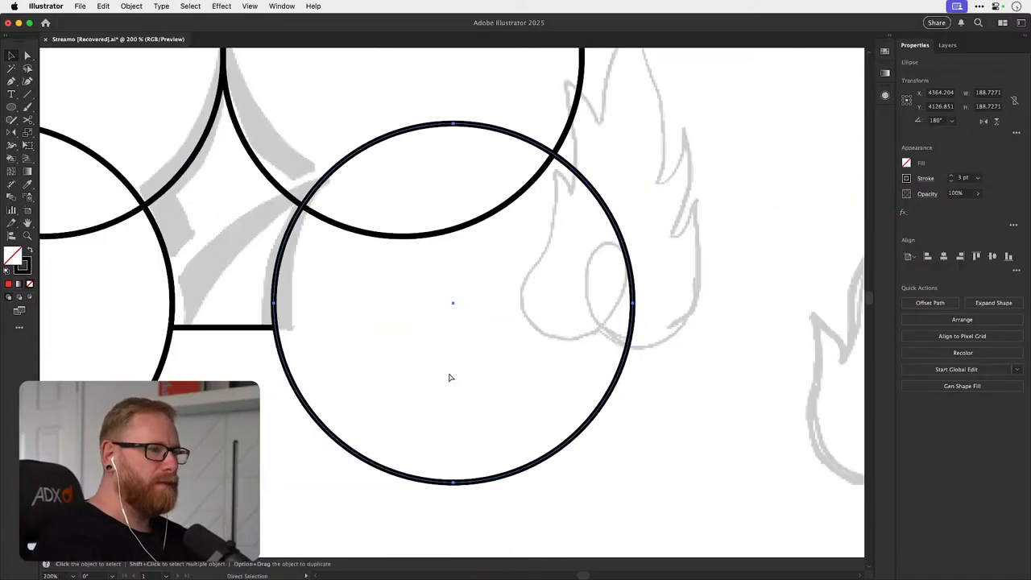
left_click_drag(419, 334, 536, 393)
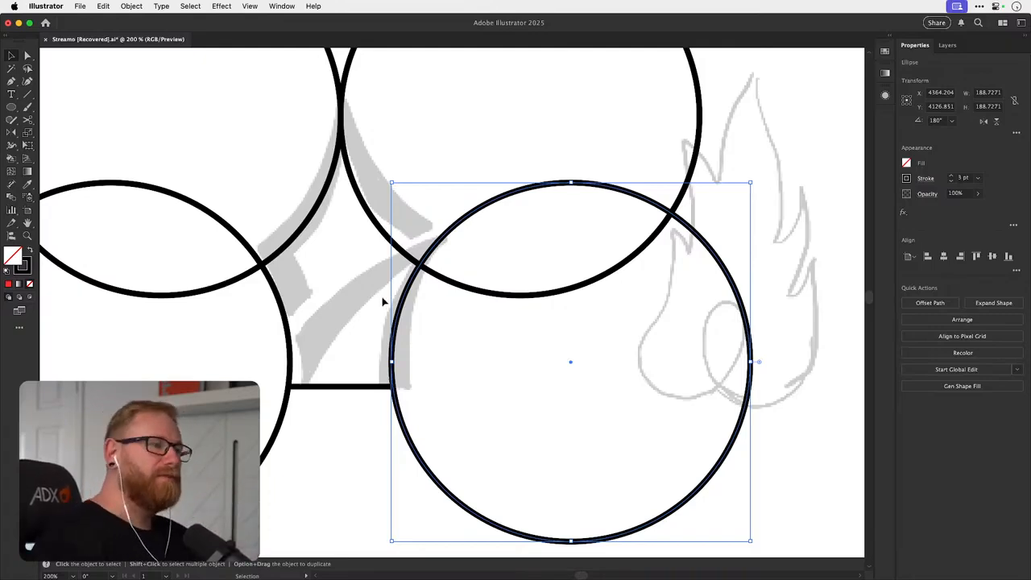
scroll(435, 327, "up", 3)
left_click(411, 327)
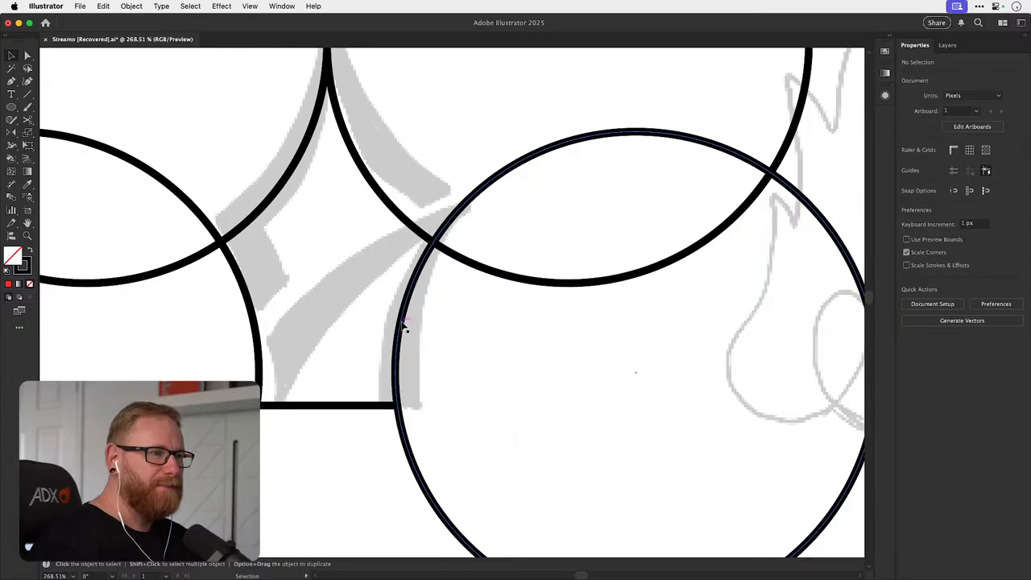
left_click_drag(402, 325, 411, 346)
key("super+z")
left_click(491, 332)
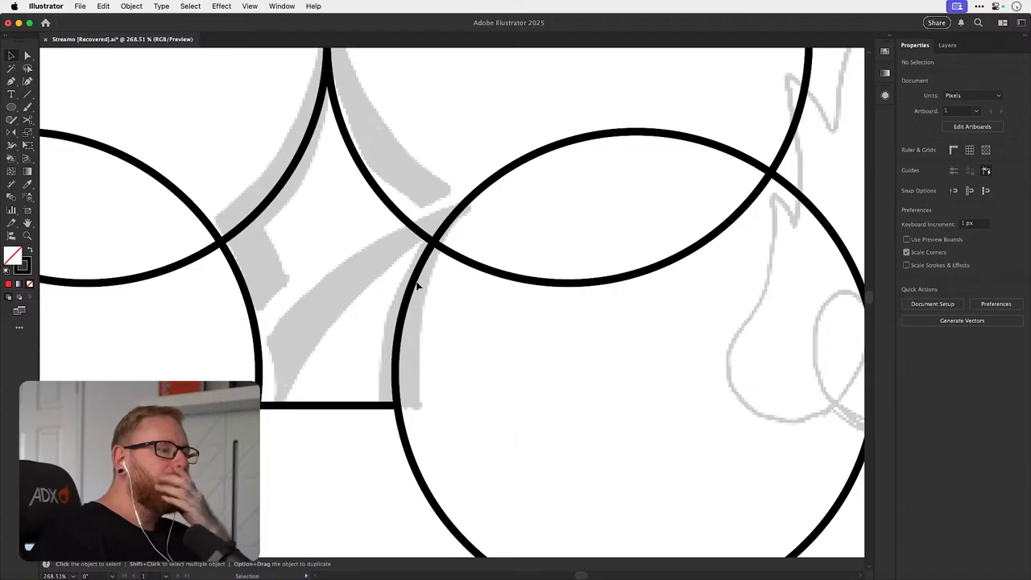
- Duplicate the four circles and base line into the empty area beside the sketches, and place a spare copy of the lower right circle below them
key("super+minus")
key("super+minus")
key("super+minus")
key("super+minus")
key("super+minus")
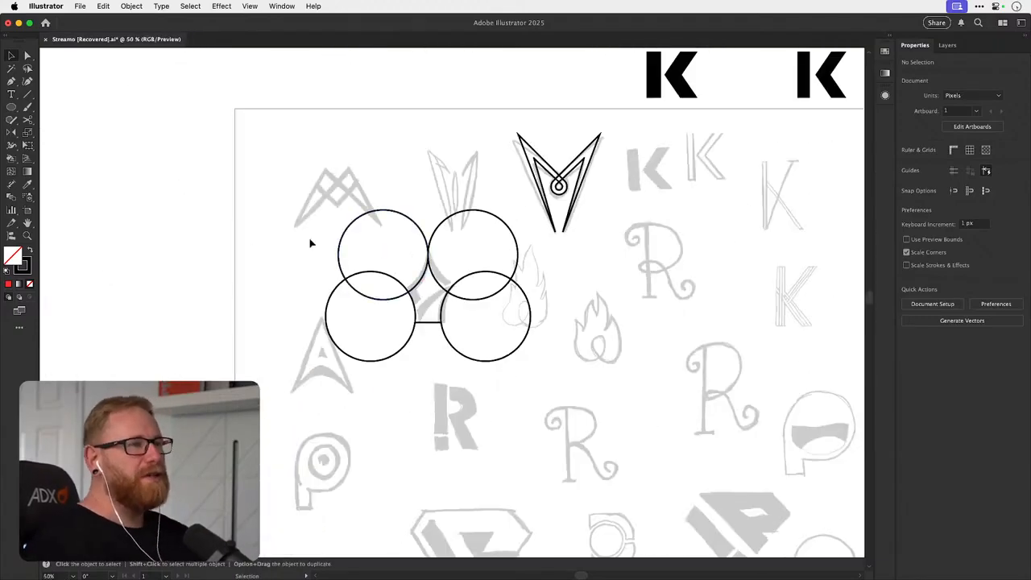
left_click_drag(310, 238, 230, 349)
left_click_drag(297, 304, 366, 281)
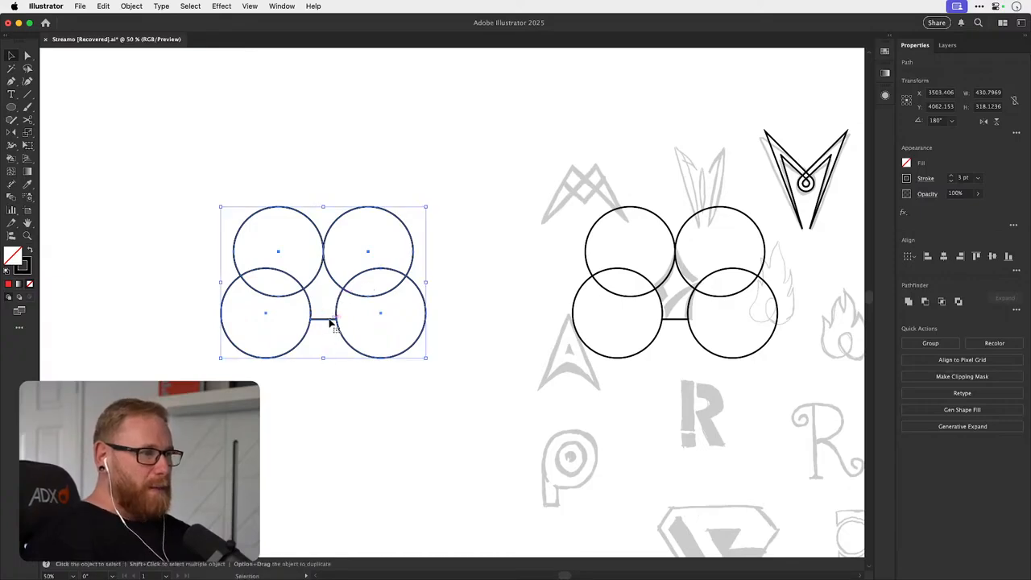
left_click(345, 357)
left_click_drag(351, 347, 351, 475)
left_click_drag(275, 186, 349, 325)
scroll(349, 324, "up", 3)
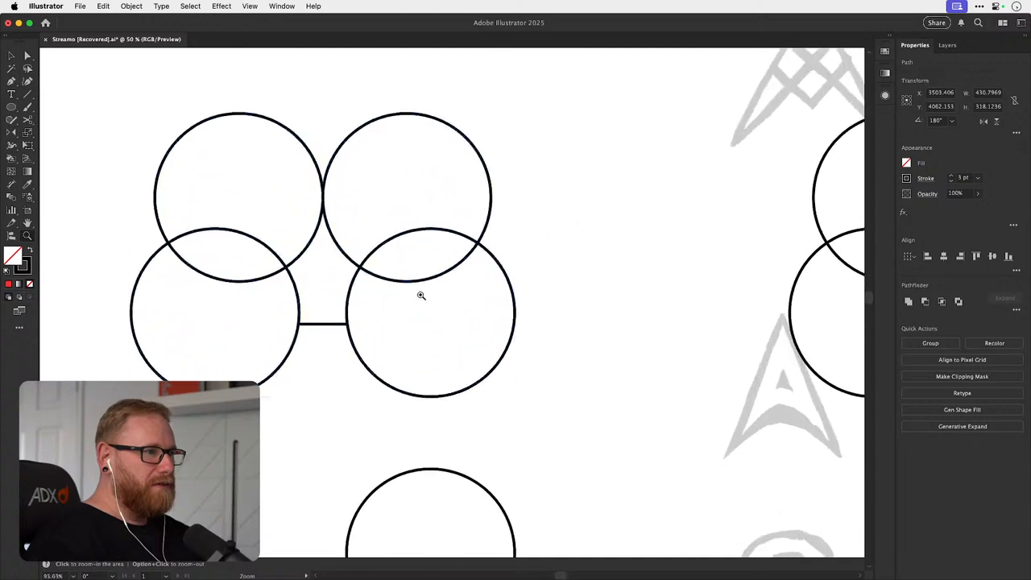
key("shift+m")
mouse_move(279, 121)
left_mouse_down()
mouse_move(280, 388)
mouse_move(376, 195)
mouse_move(268, 153)
left_mouse_up()
key("super+z")
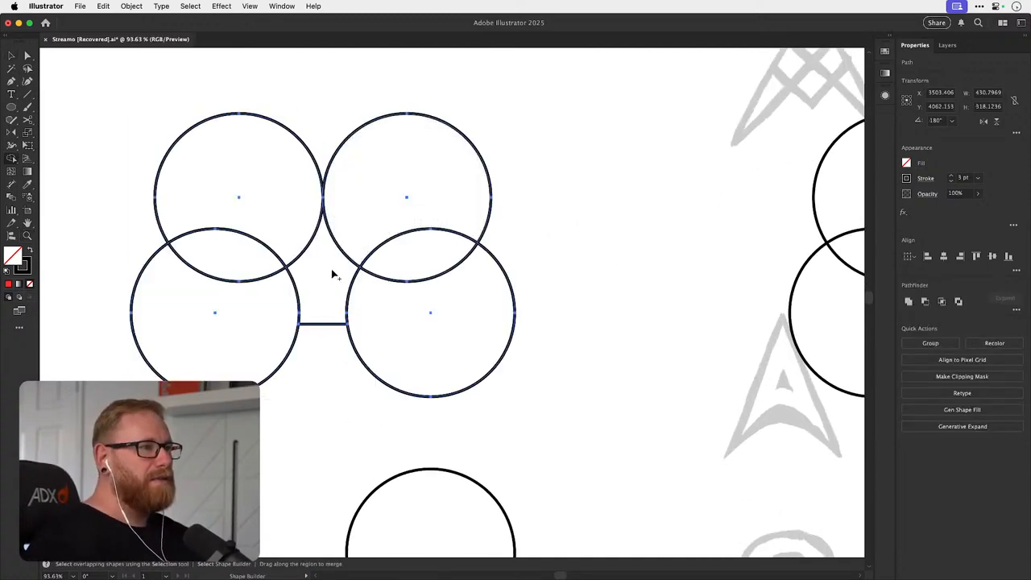
- Lengthen the copied base line equally at both ends so it crosses into the two lower circles
key("super+shift+a")
key("v")
left_click(313, 324)
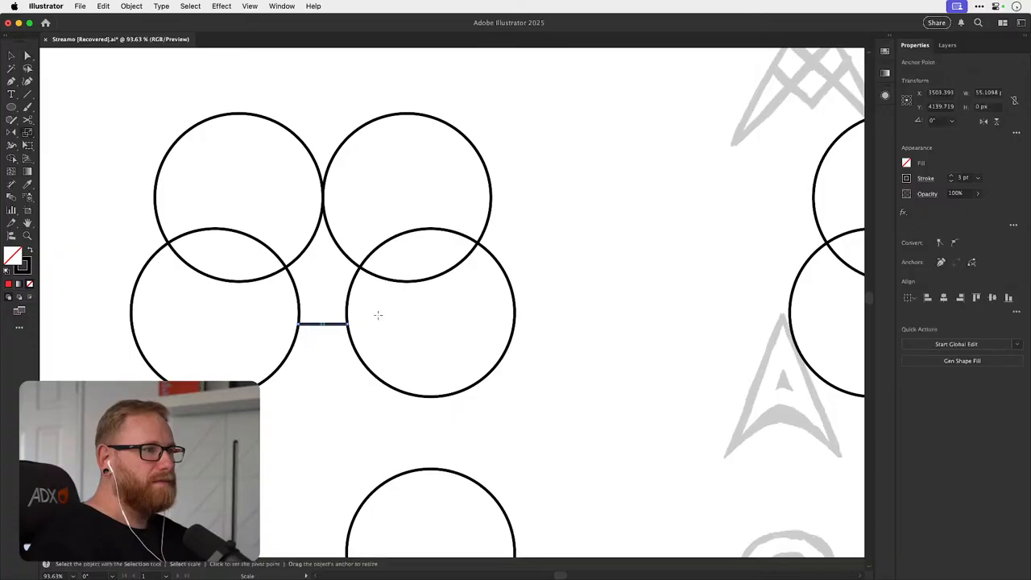
left_click_drag(348, 324, 362, 324)
- With the Shape Builder, keep only the closed star shape between the four circles and base line, removing the outer regions and line ends
left_click_drag(287, 421, 362, 176)
key("shift+m")
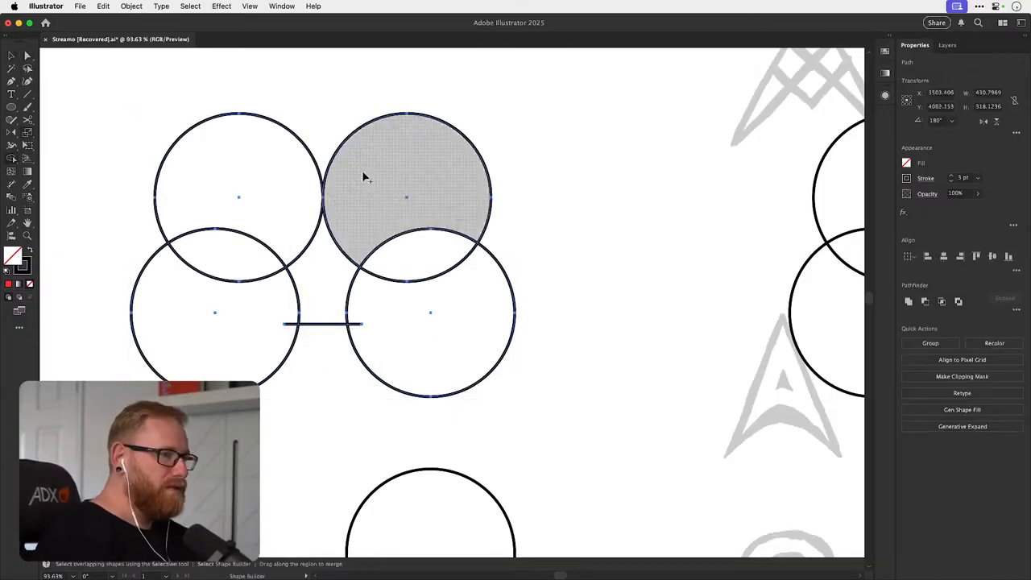
left_click(343, 297)
mouse_move(276, 105)
left_mouse_down()
mouse_move(289, 409)
mouse_move(390, 372)
mouse_move(419, 209)
mouse_move(317, 110)
left_mouse_up()
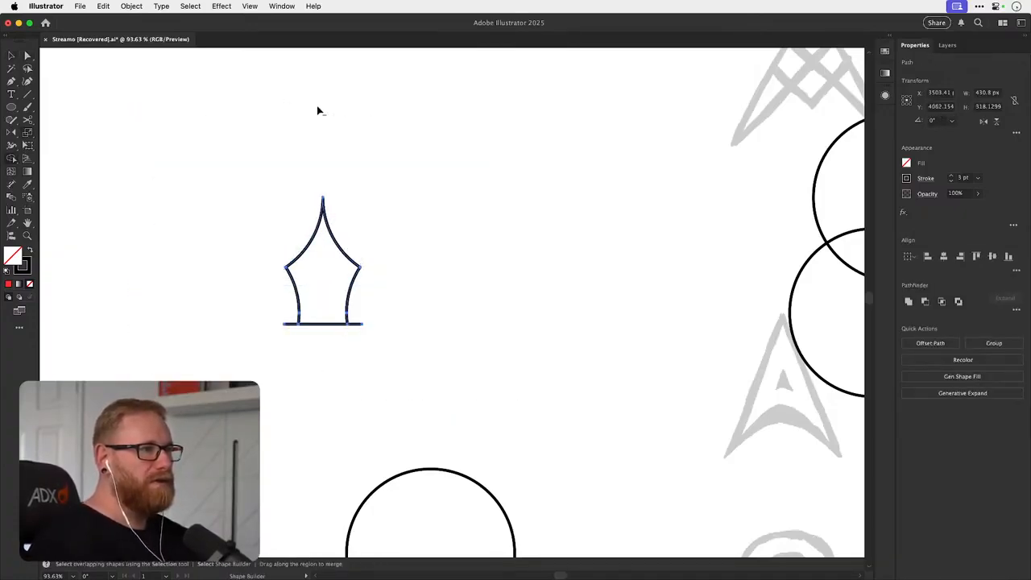
left_click(290, 324, "alt")
left_click(362, 325, "alt")
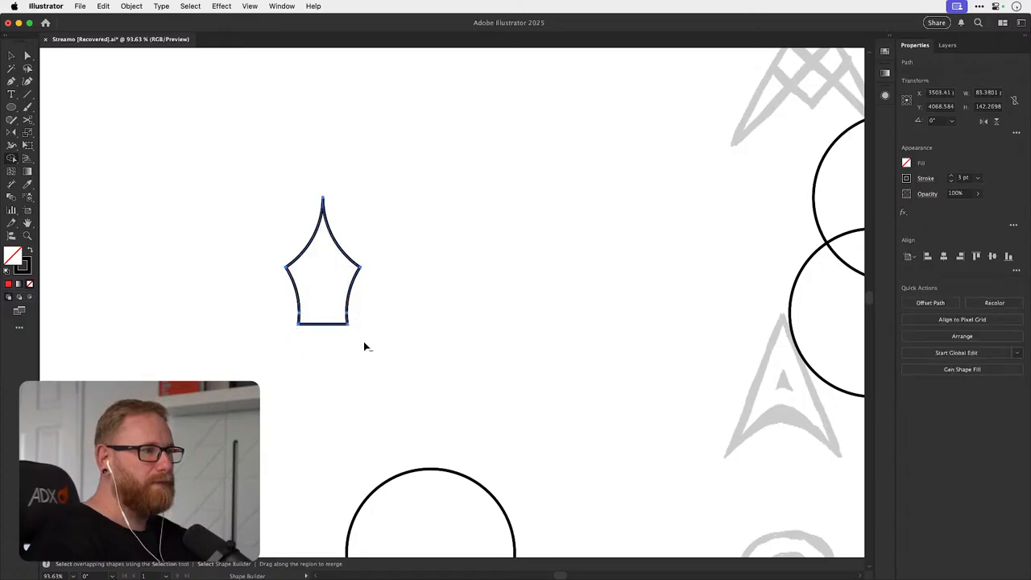
key("v")
left_click_drag(357, 267, 402, 234)
key("super+z")
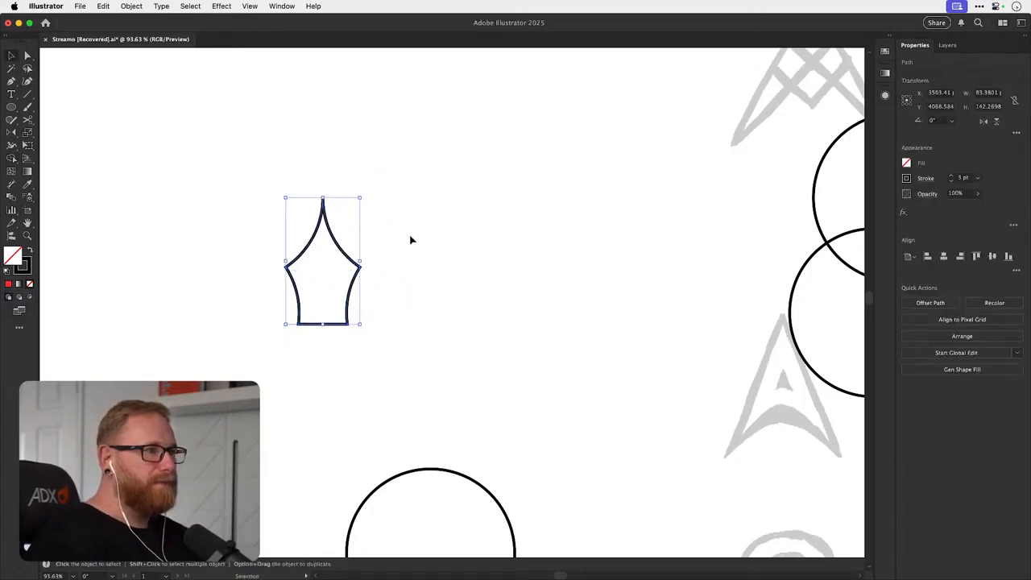
key("Delete")
key("super+z")
left_click(401, 337)
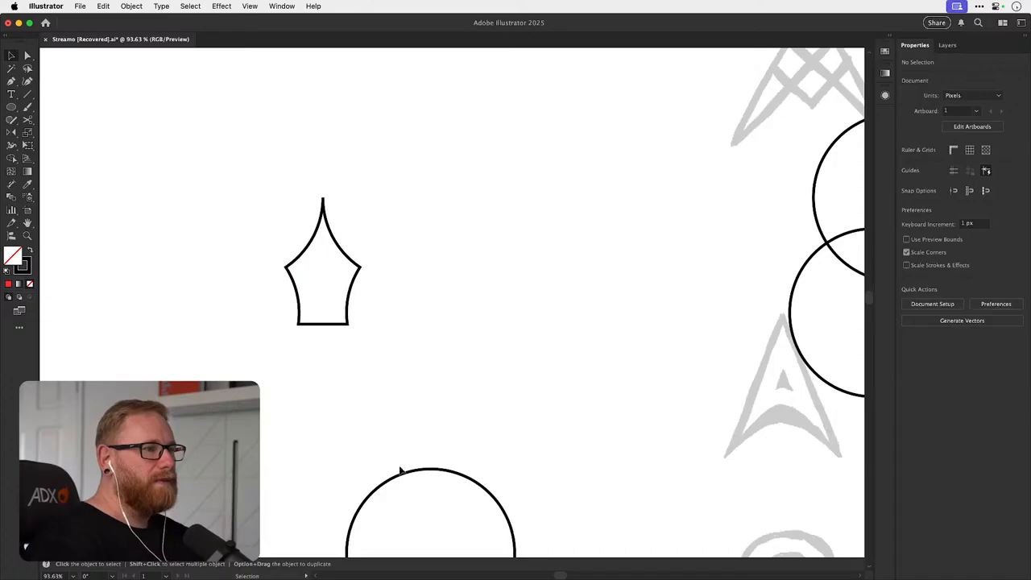
- Place the spare circle through the star's right corner and copy it to the upper left side in outline view
left_click_drag(400, 470, 254, 258)
left_click_drag(406, 268, 460, 285)
left_click_drag(394, 310, 213, 205)
key("super+y")
key("z")
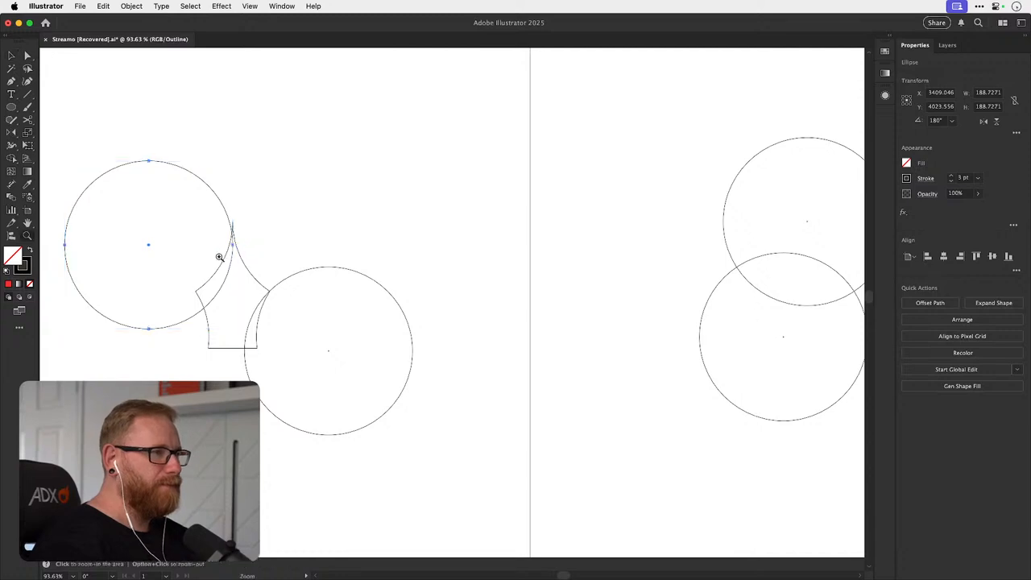
left_click_drag(219, 257, 259, 243)
key("v")
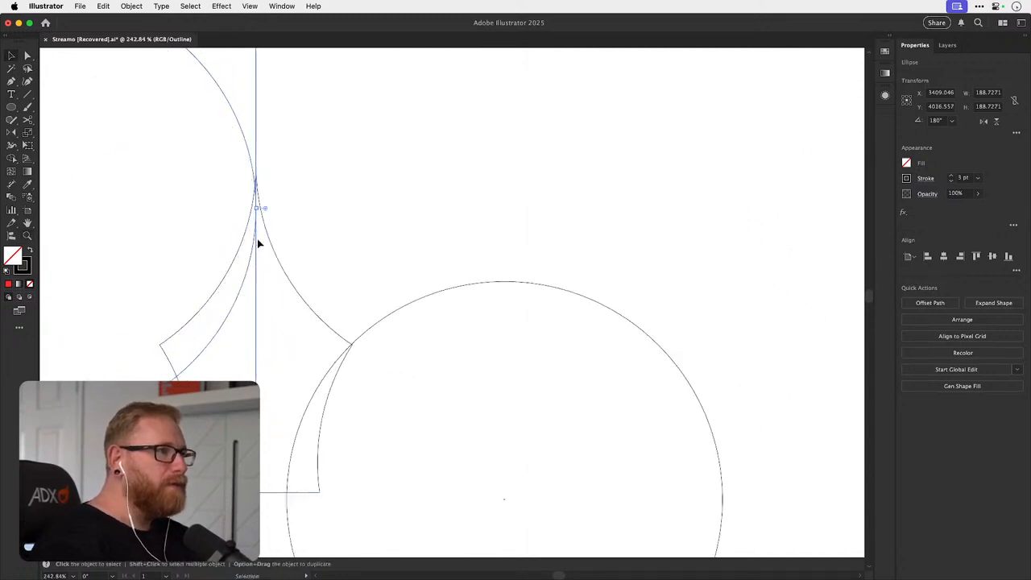
- Enlarge the upper left circle to about 221 px across and shift it so its side touches the star's tip
left_click_drag(261, 426, 294, 471)
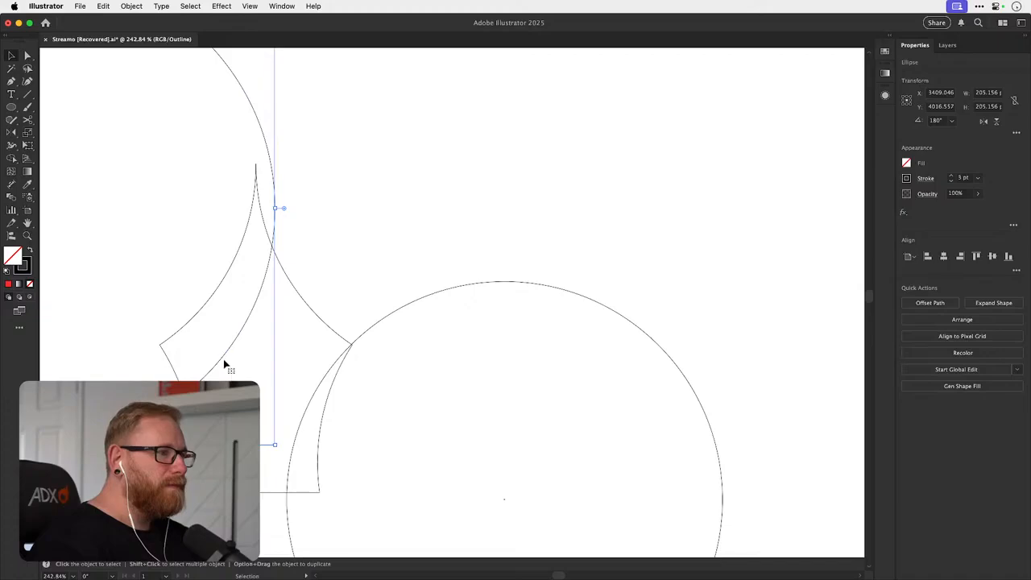
left_click_drag(223, 362, 198, 336)
left_click_drag(257, 417, 276, 440)
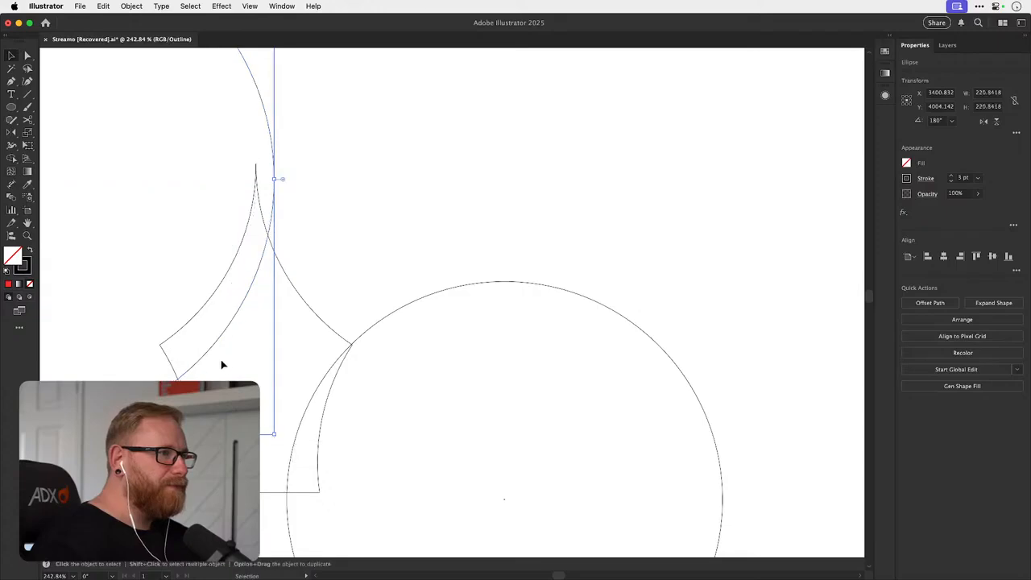
left_click_drag(214, 345, 197, 345)
- Return to preview, delete the lower right circle, and enlarge the upper left circle to about 244 px across, realigned to the star's tip
left_click(311, 278)
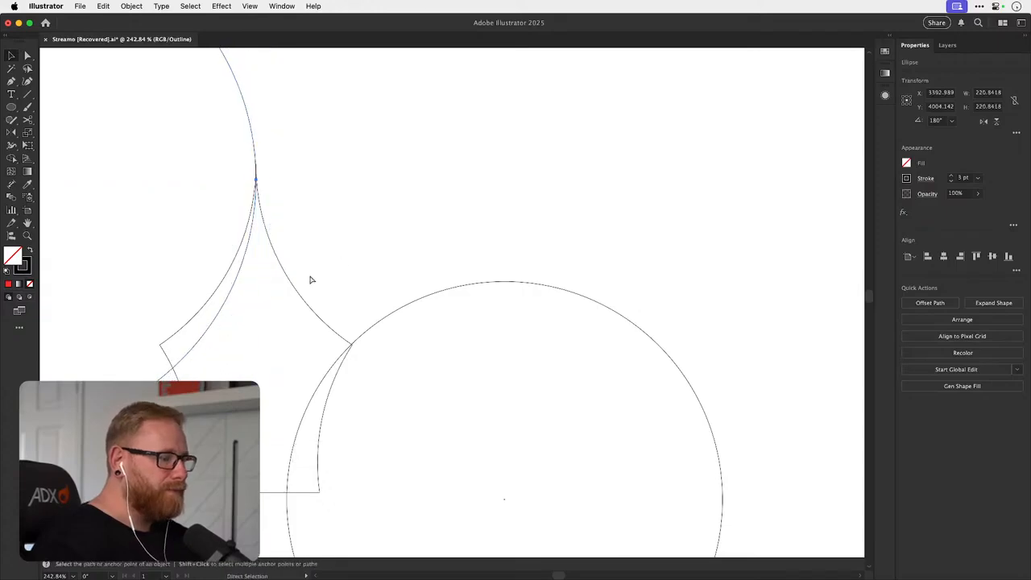
key("super+y")
key("a")
scroll(233, 365, "down", 2)
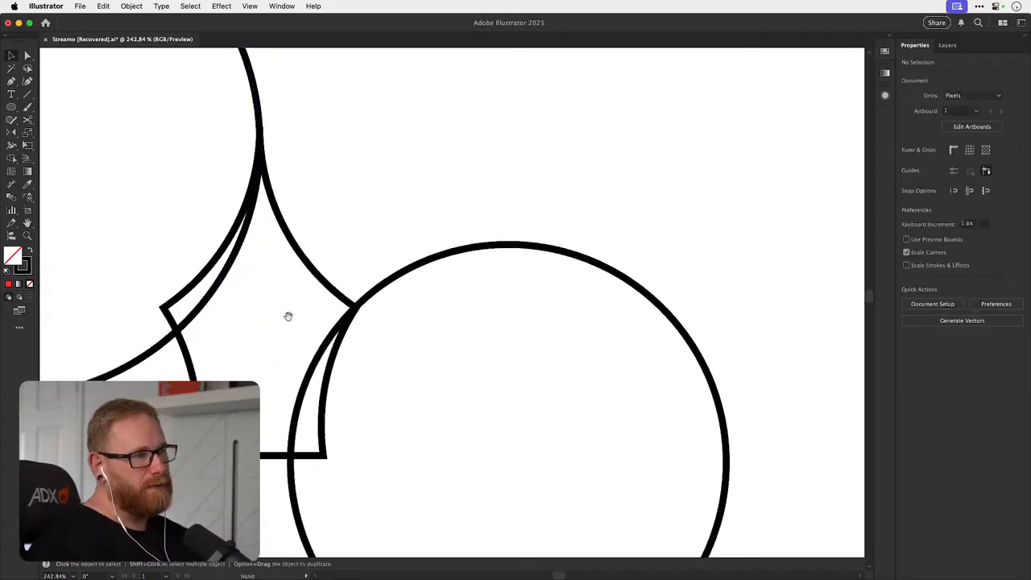
left_click(384, 284)
key("BackSpace")
key("v")
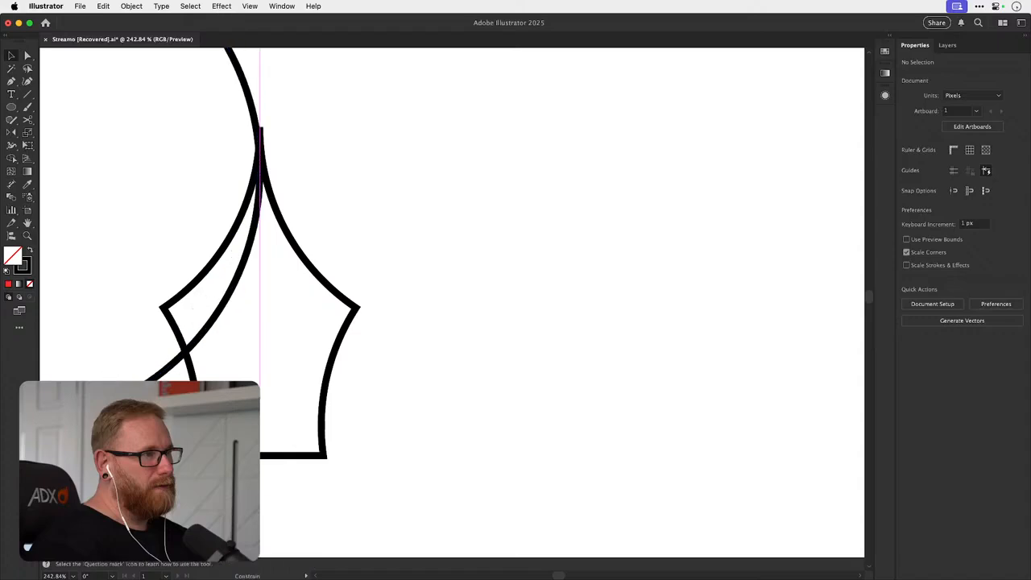
left_click_drag(260, 427, 286, 452)
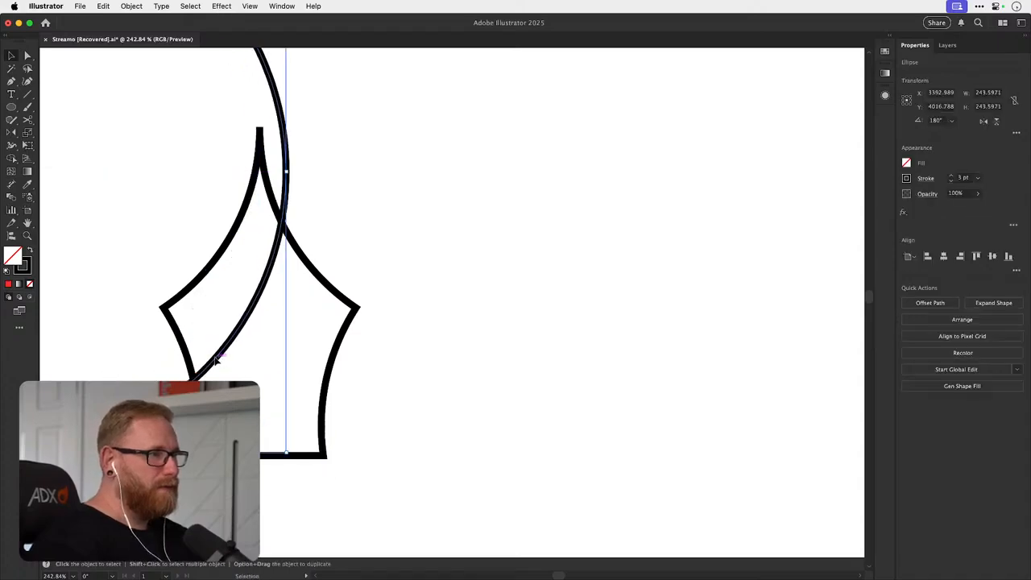
left_click_drag(216, 360, 157, 346)
- Set the stroke of the star shape and the upper left circle to 1 pt
left_click_drag(366, 224, 260, 276)
left_click(951, 182)
left_click(951, 182)
left_click(499, 262)
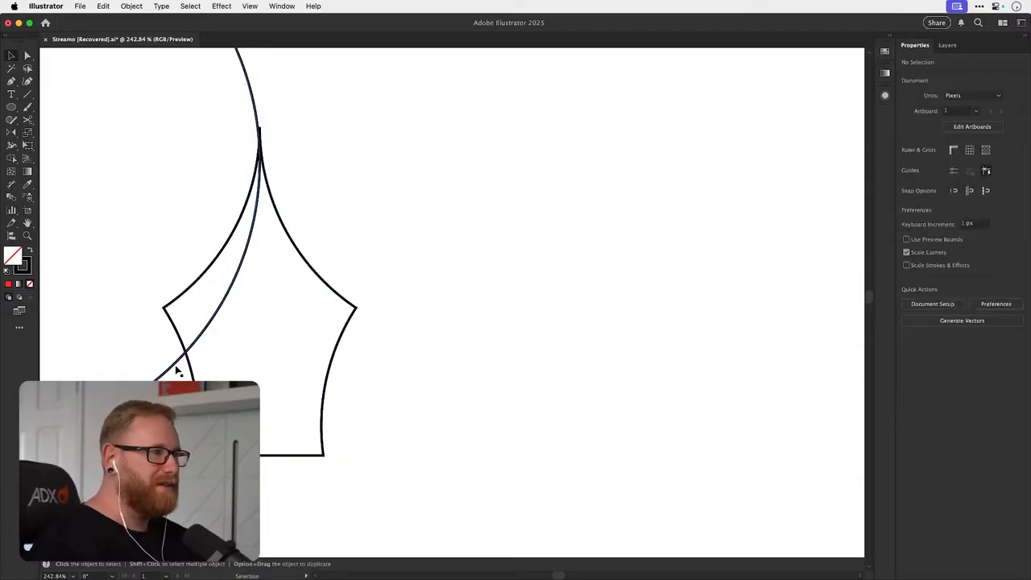
- Adjust the upper left circle along the star's tip and copy it to the lower right, passing through the star's right corner
left_click_drag(174, 362, 172, 327)
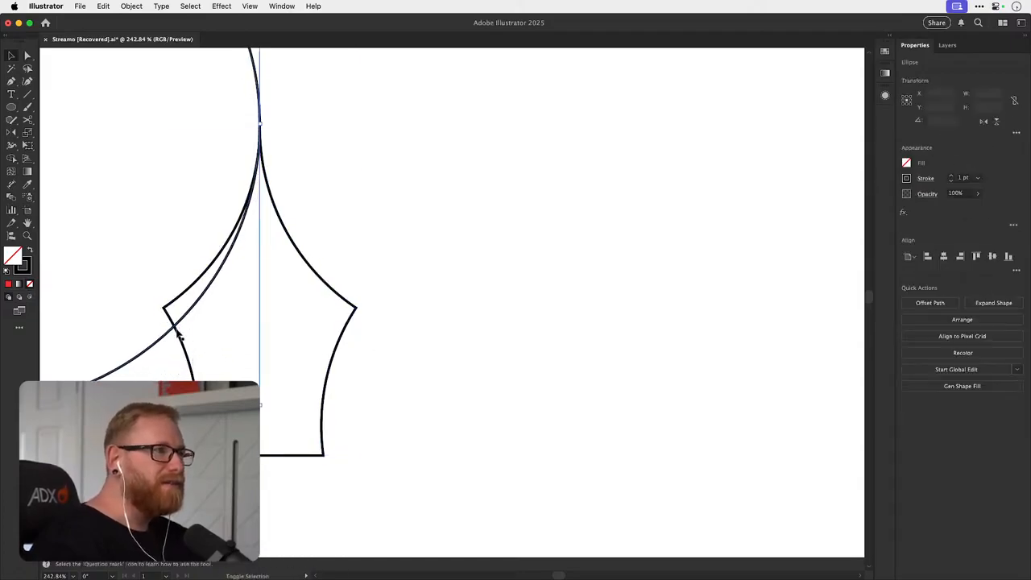
left_click_drag(160, 361, 653, 453)
left_click(160, 344)
left_click_drag(245, 111, 326, 358)
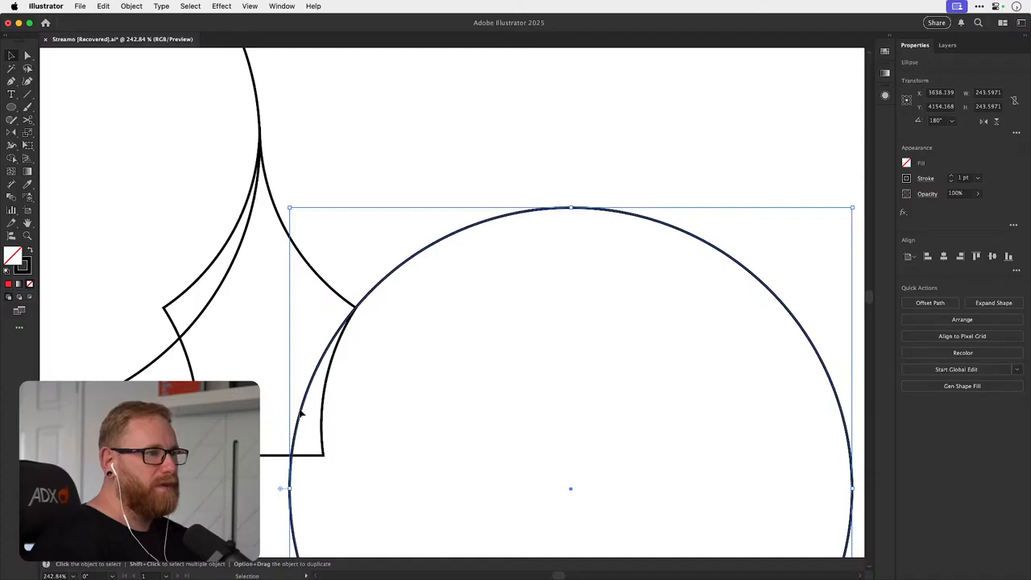
left_click(343, 182)
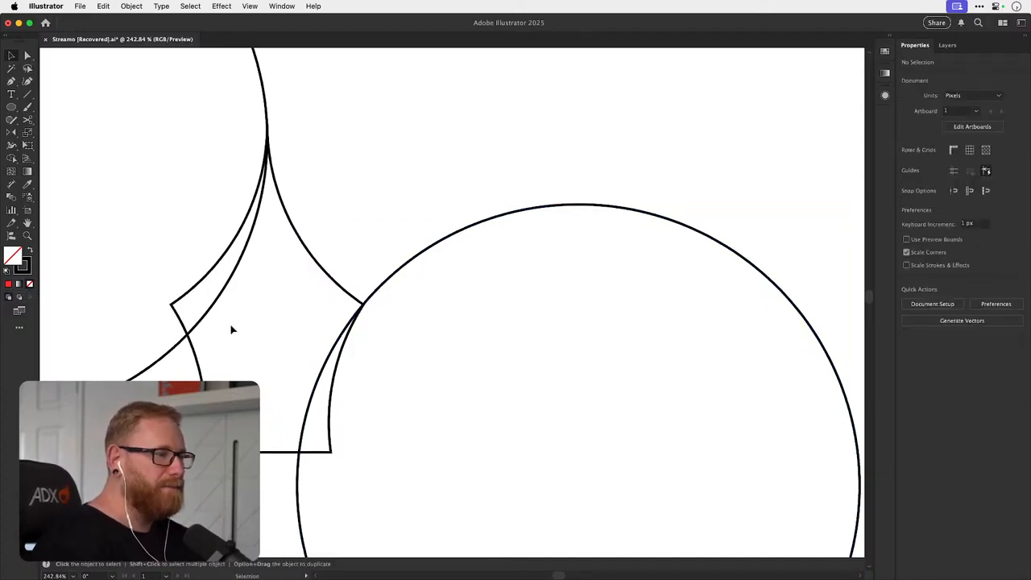
- Copy the large circle to the star's lower left side so its arc runs just inside the shape's left edge
left_click_drag(230, 329, 333, 481)
left_click_drag(405, 163, 402, 218)
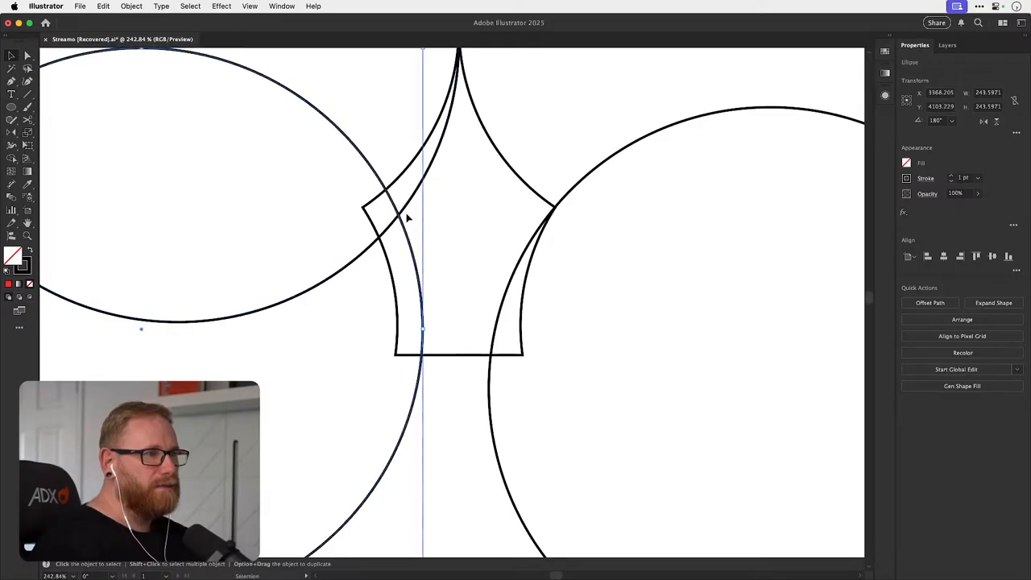
scroll(379, 269, "up", 3)
scroll(379, 269, "right", 4)
scroll(338, 238, "right", 4)
scroll(338, 237, "up", 1)
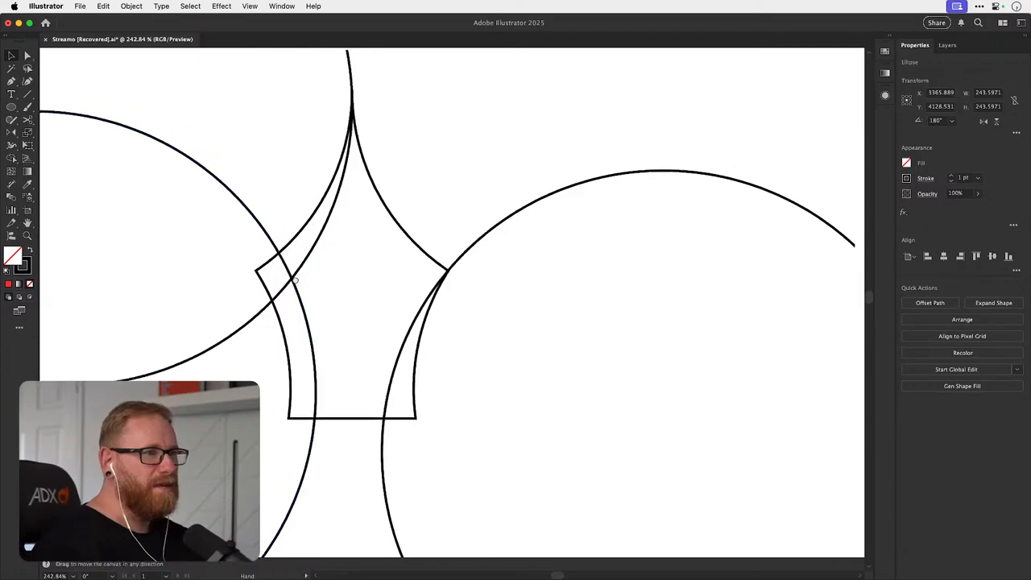
left_click(392, 312)
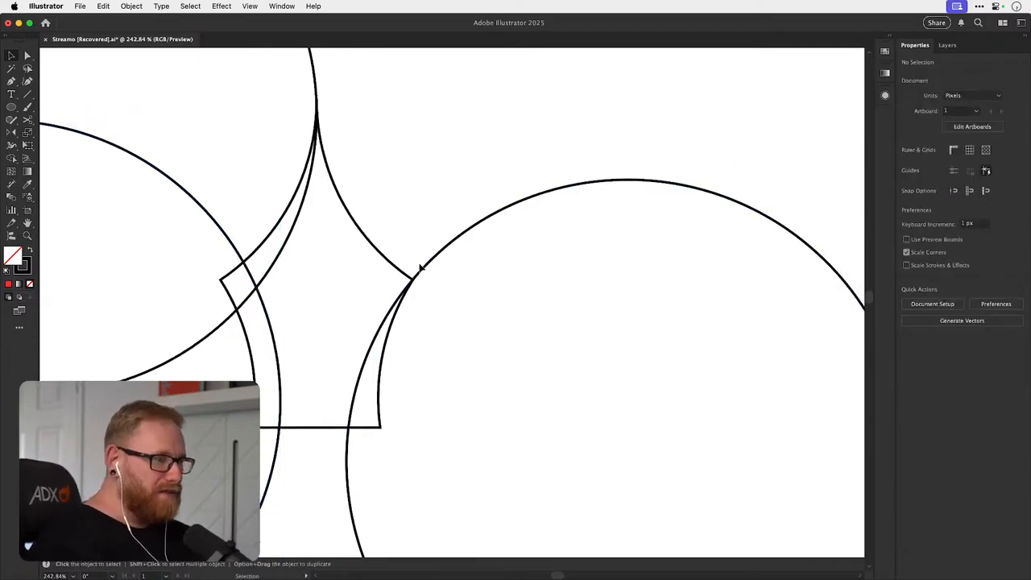
- Shift the upper left circle inward over the star and copy it to the upper right, passing through the star's right corner
scroll(383, 286, "down", 5)
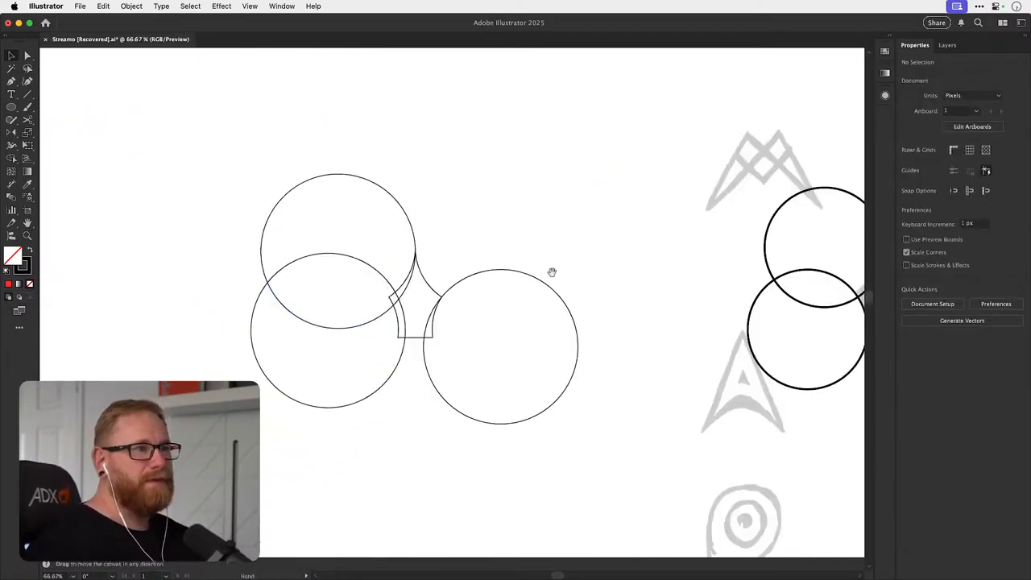
left_click_drag(551, 272, 443, 277)
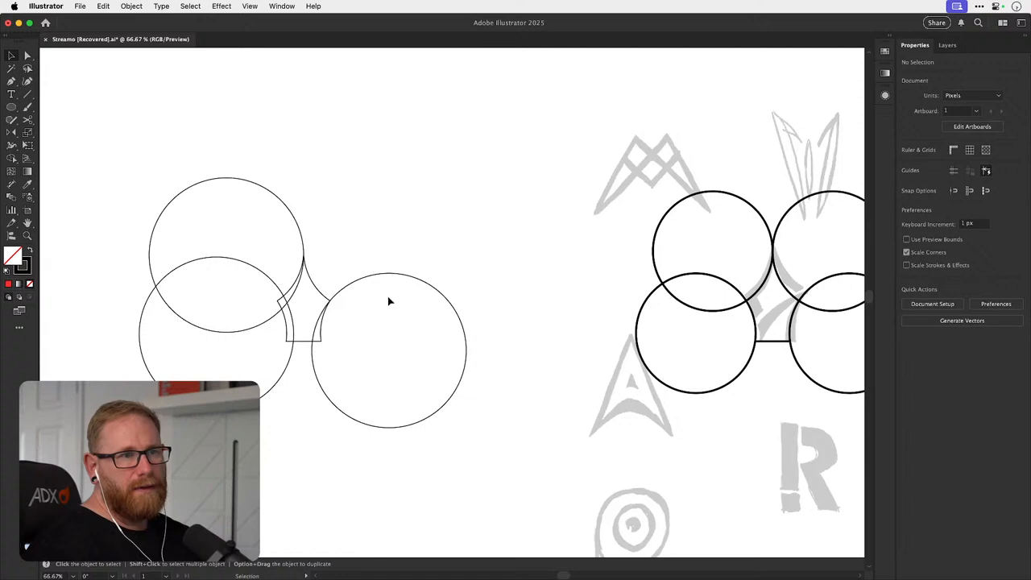
key("z")
left_click_drag(293, 255, 409, 284)
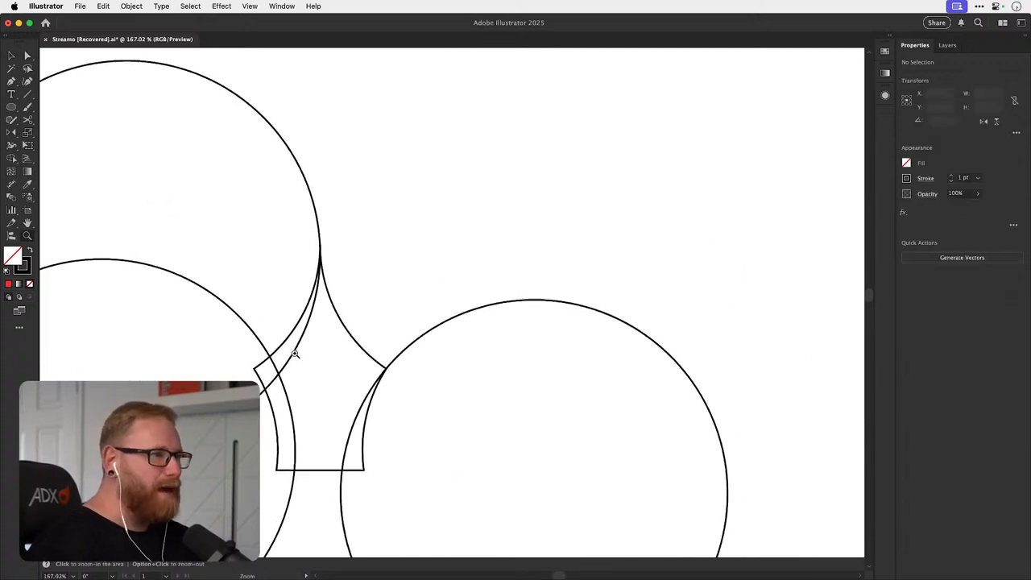
key("v")
left_click_drag(295, 354, 646, 287)
key("super+z")
key("super+z")
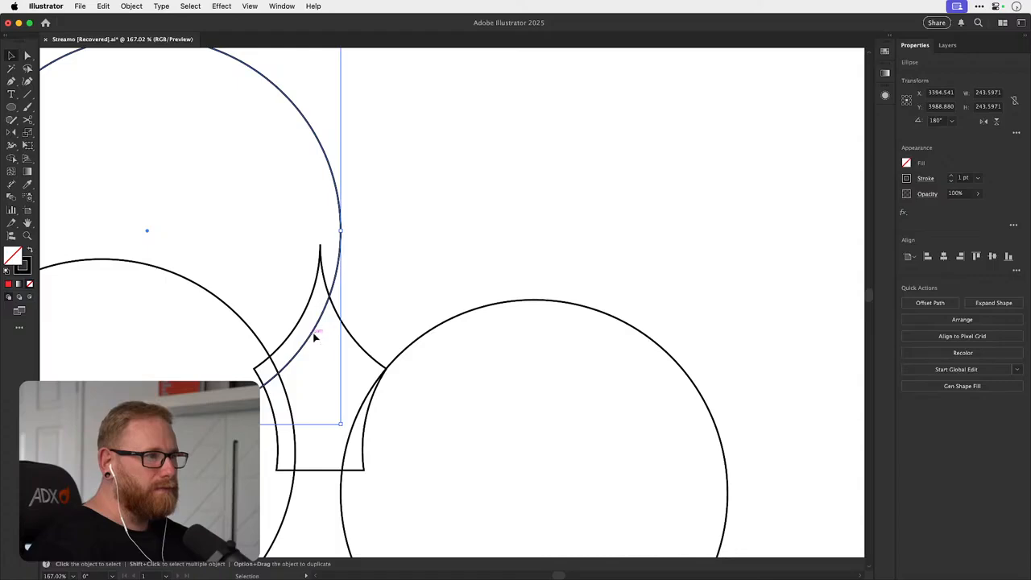
left_click_drag(315, 337, 629, 297)
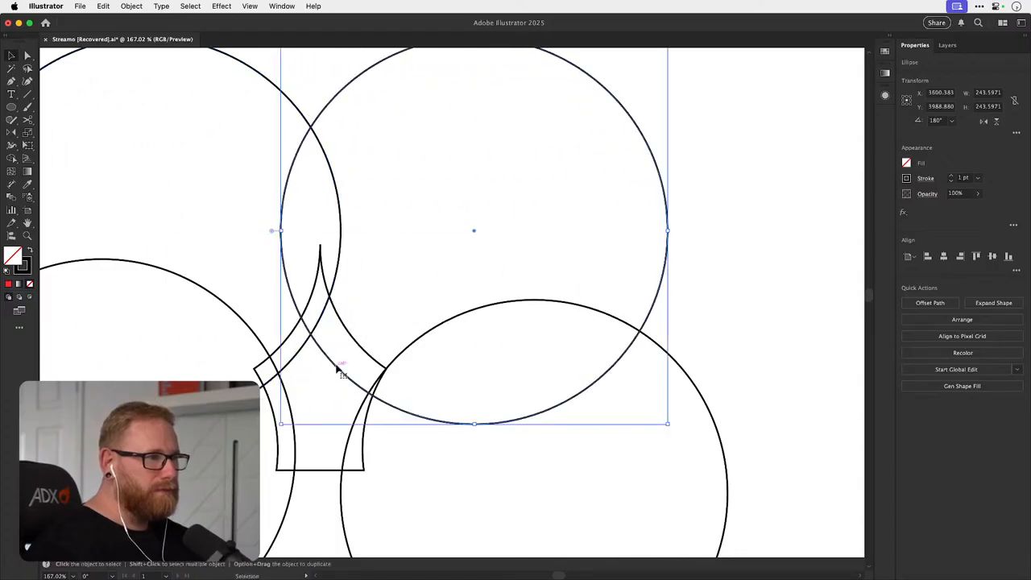
left_click_drag(338, 368, 330, 332)
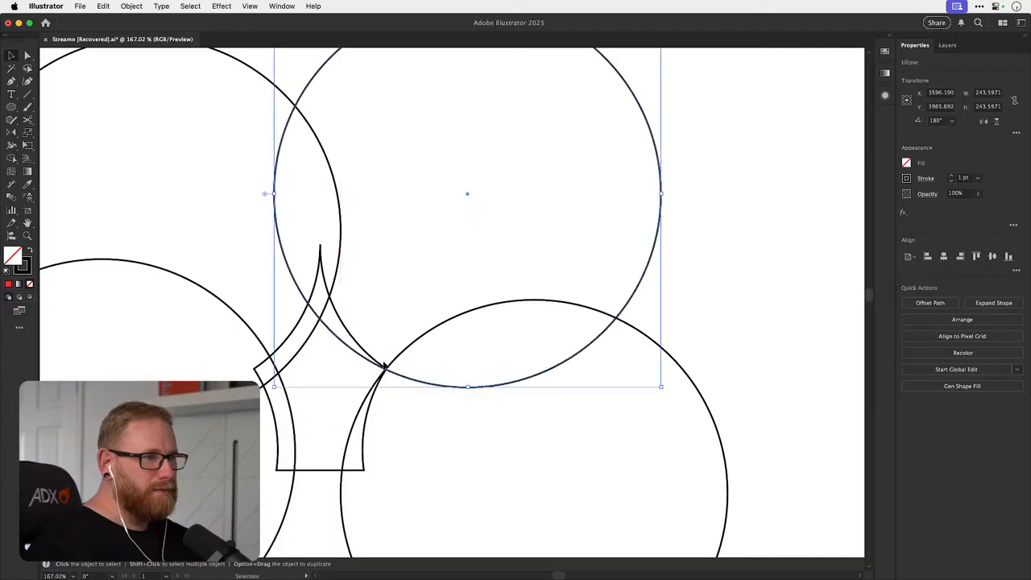
- In outline view, align the upper right and lower right circles so their paths meet exactly at the star's right corner, and return to preview
key("z")
left_click_drag(386, 372, 588, 346)
key("super+y")
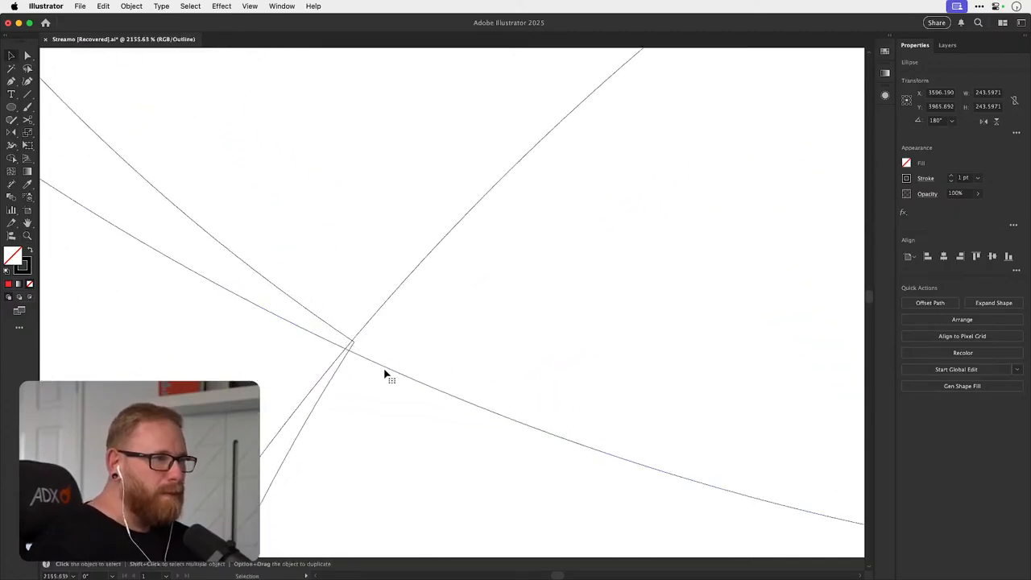
left_click_drag(385, 374, 576, 330)
key("super+space")
left_click_drag(426, 338, 425, 338)
left_click_drag(417, 298, 426, 312)
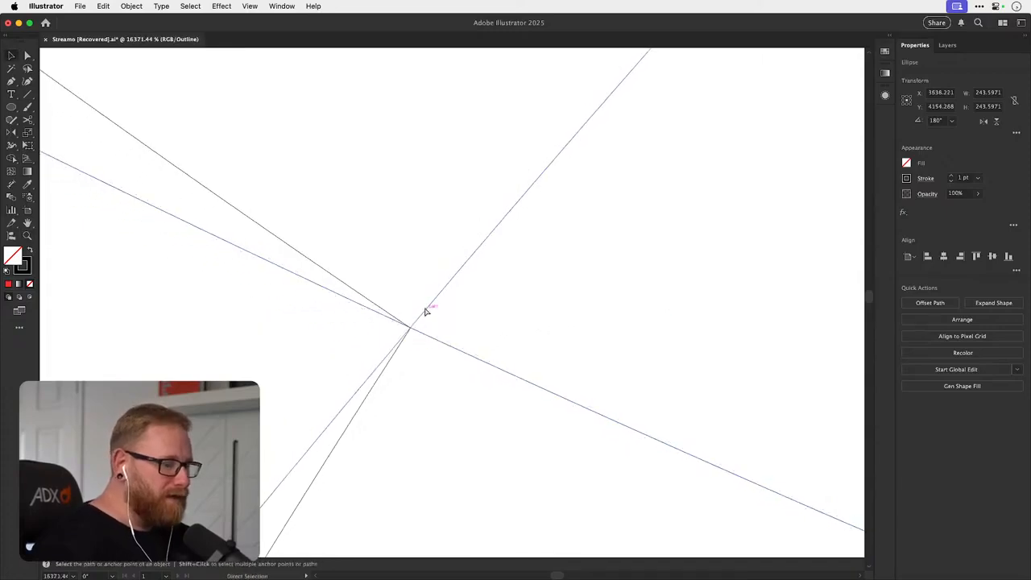
key("super+y")
key("super+minus")
key("super+minus")
key("super+minus")
key("super+minus")
key("super+minus")
key("super+minus")
key("super+minus")
key("super+minus")
key("super+minus")
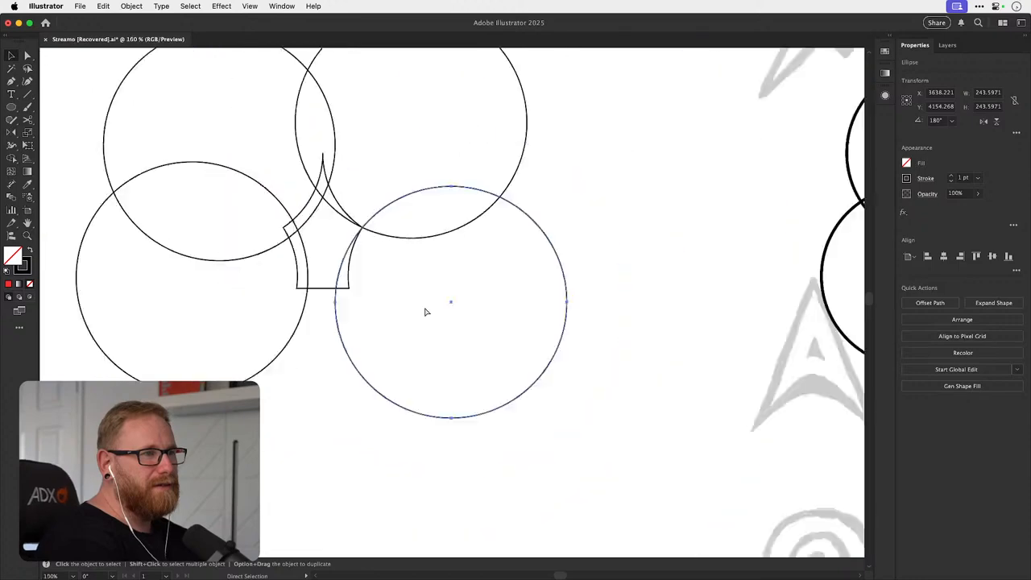
- Deselect the circle and compare the four-circle layout around the star with the earlier construction over the grey sketch
left_click_drag(386, 262, 515, 256)
key("v")
key("space")
left_click_drag(420, 290, 399, 288)
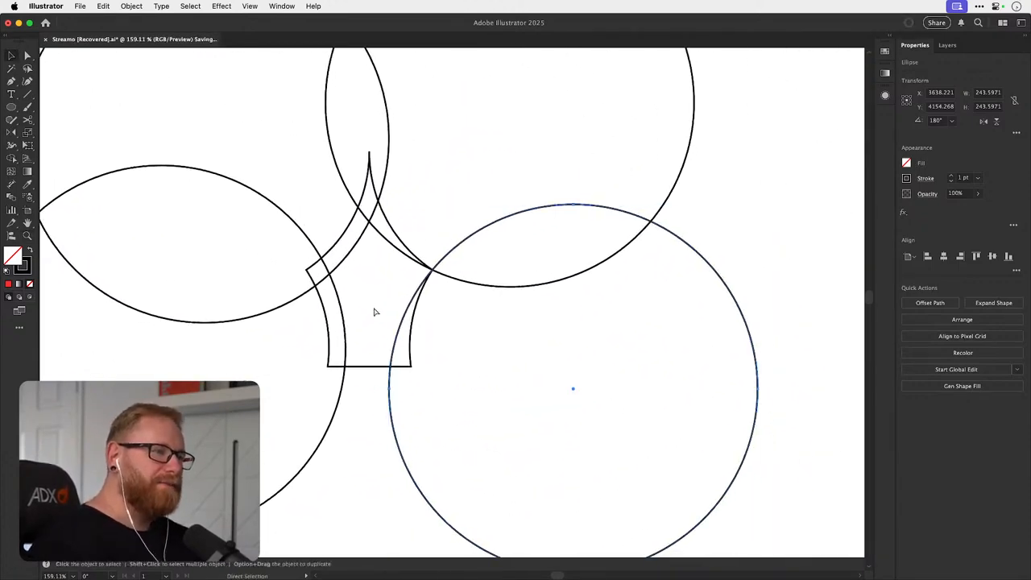
left_click(374, 321)
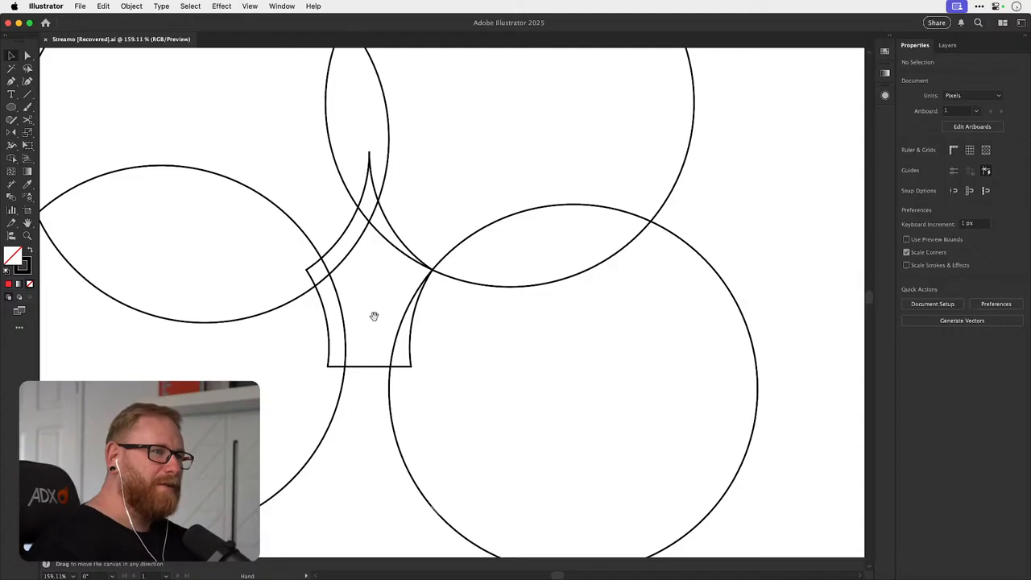
key("super+minus")
key("super+minus")
key("super+minus")
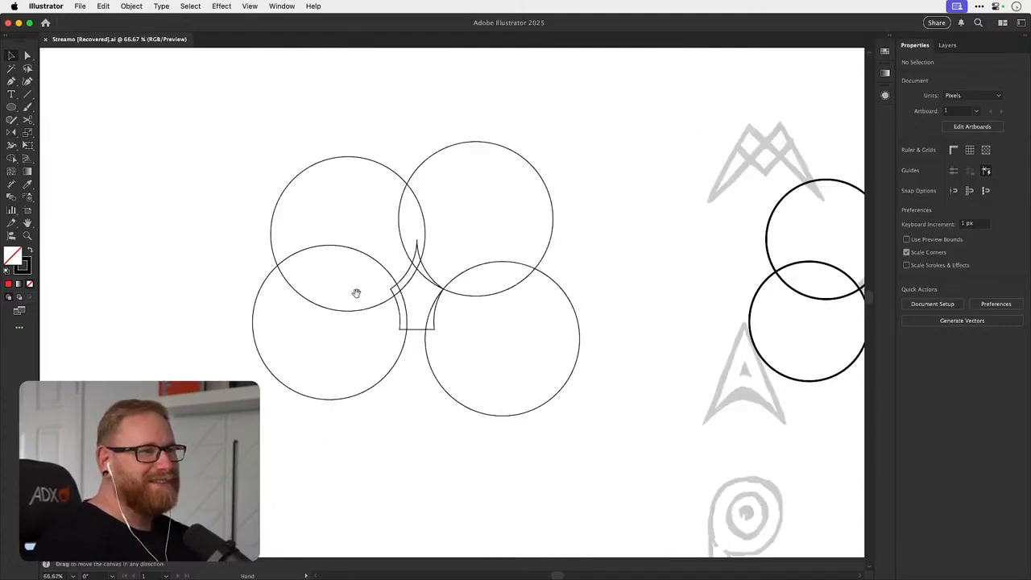
left_click_drag(537, 269, 373, 278)
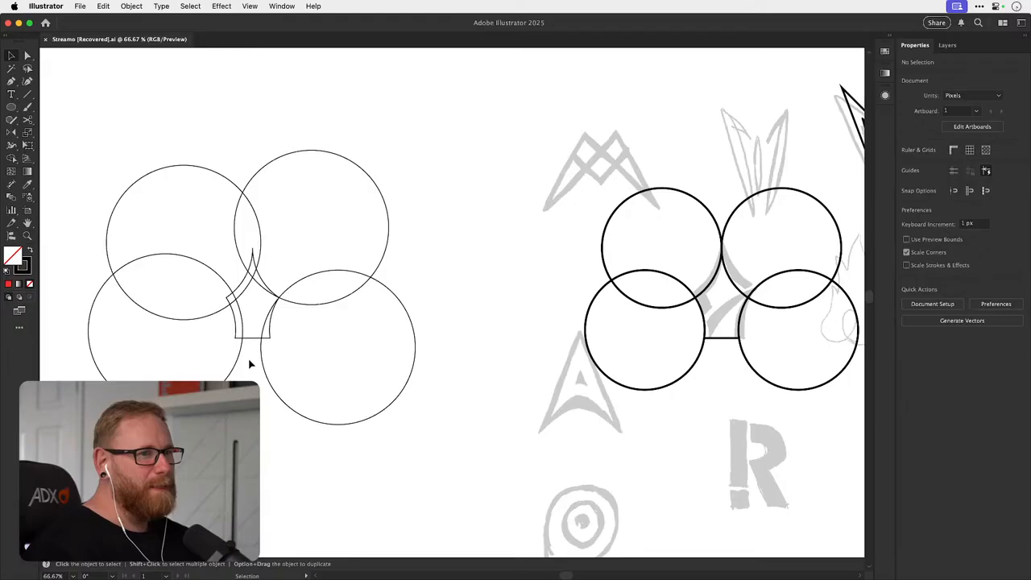
left_click_drag(229, 338, 330, 313)
left_click_drag(251, 356, 121, 375)
mouse_move(306, 336)
left_mouse_down()
mouse_move(257, 340)
mouse_move(170, 374)
mouse_move(492, 286)
left_mouse_up()
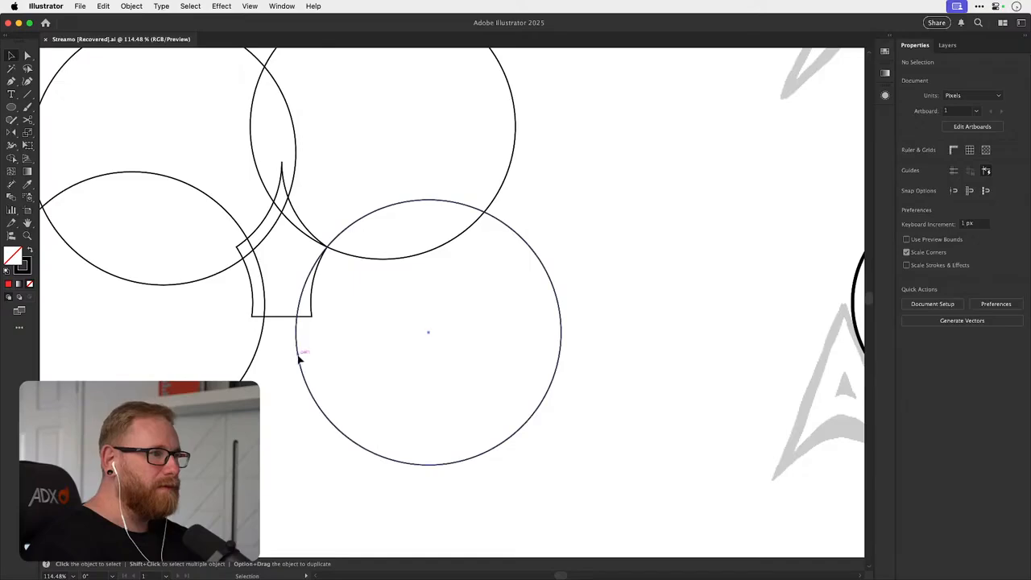
- Copy the lower right circle down below the star, aligning its path exactly to the star's right corner in outline view
left_click_drag(298, 358, 233, 401)
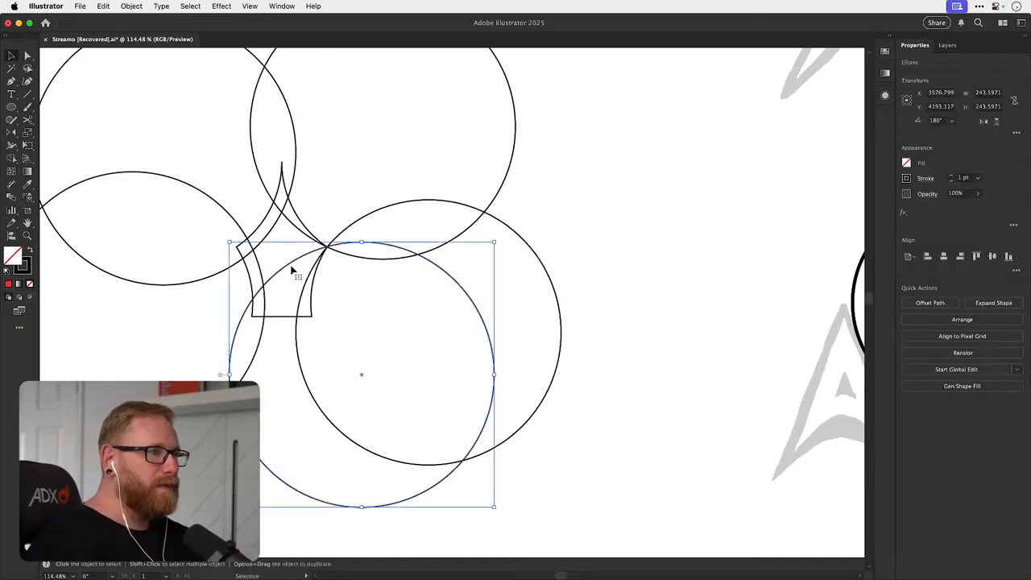
left_click_drag(289, 264, 724, 246)
key("super+y")
left_click_drag(476, 250, 440, 312)
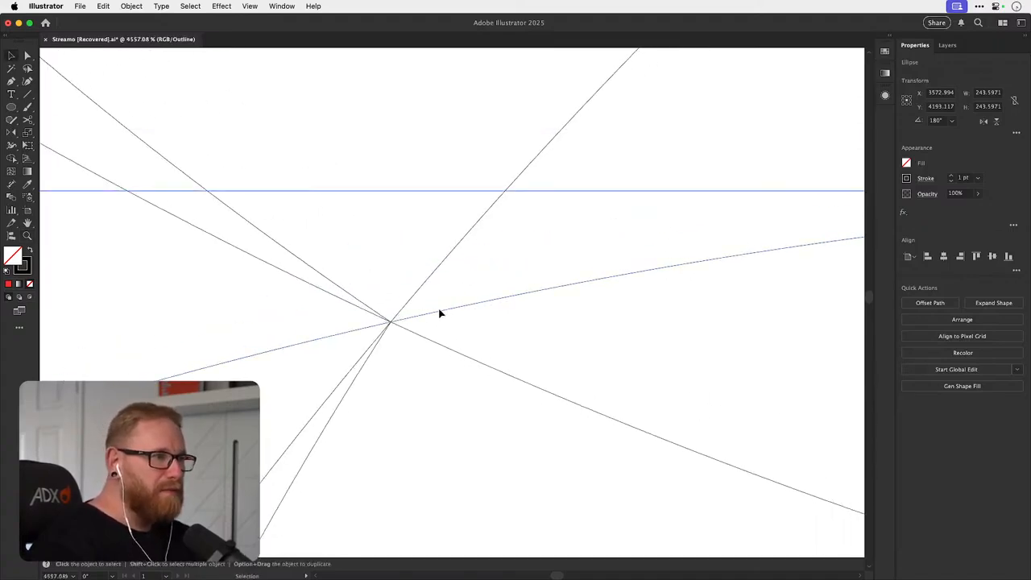
key("super+minus")
key("super+minus")
key("super+minus")
key("super+minus")
key("super+minus")
key("super+minus")
key("super+minus")
key("super+minus")
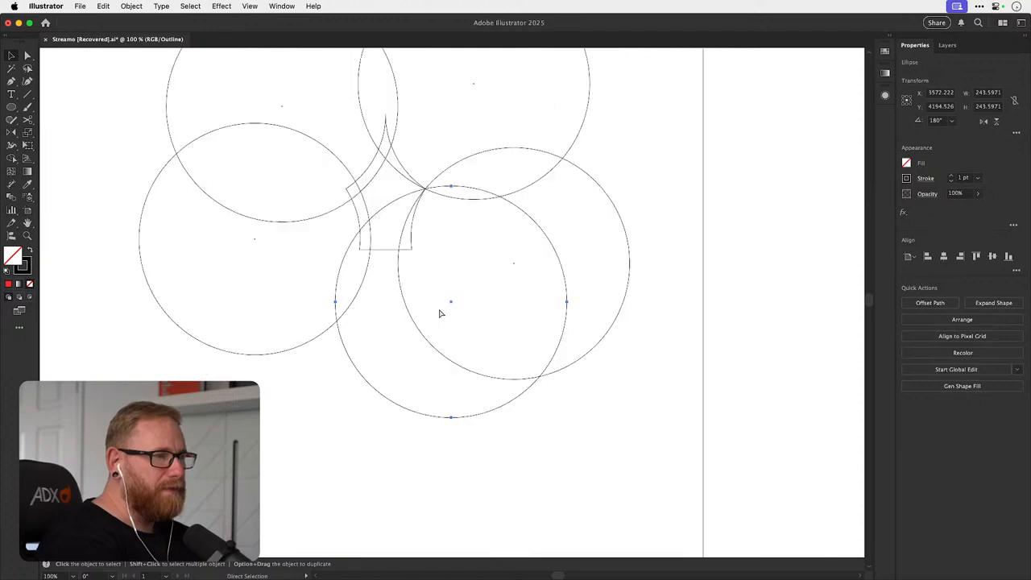
key("super+y")
- Duplicate the circle below the star and align the copy in outline view to pass through the left corner of the star's base
mouse_move(372, 202)
left_mouse_down()
mouse_move(435, 211)
mouse_move(422, 206)
mouse_move(451, 190)
left_mouse_up()
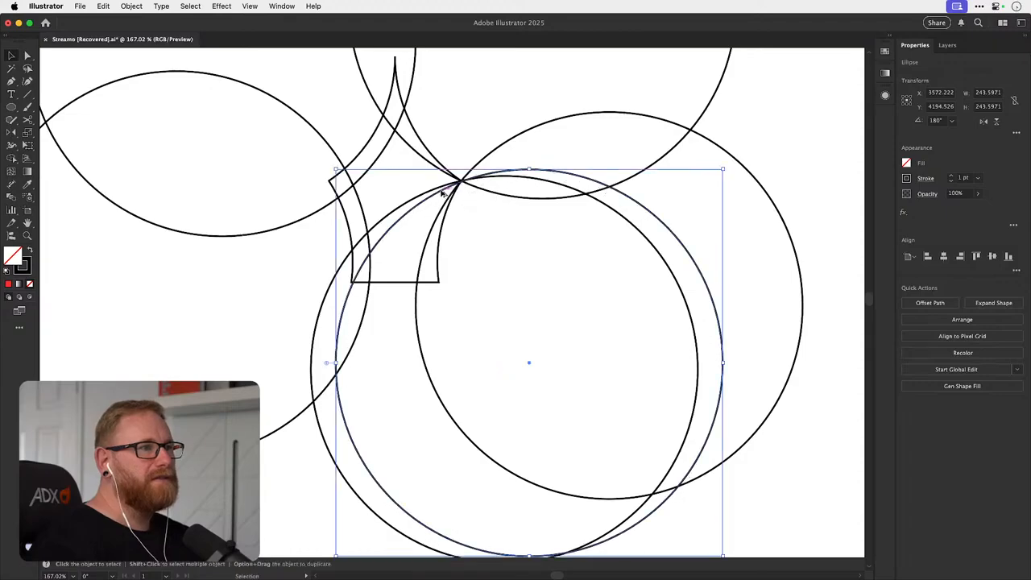
key("super+space")
left_click_drag(348, 283, 424, 272)
key("super+space")
left_click_drag(353, 286, 543, 288)
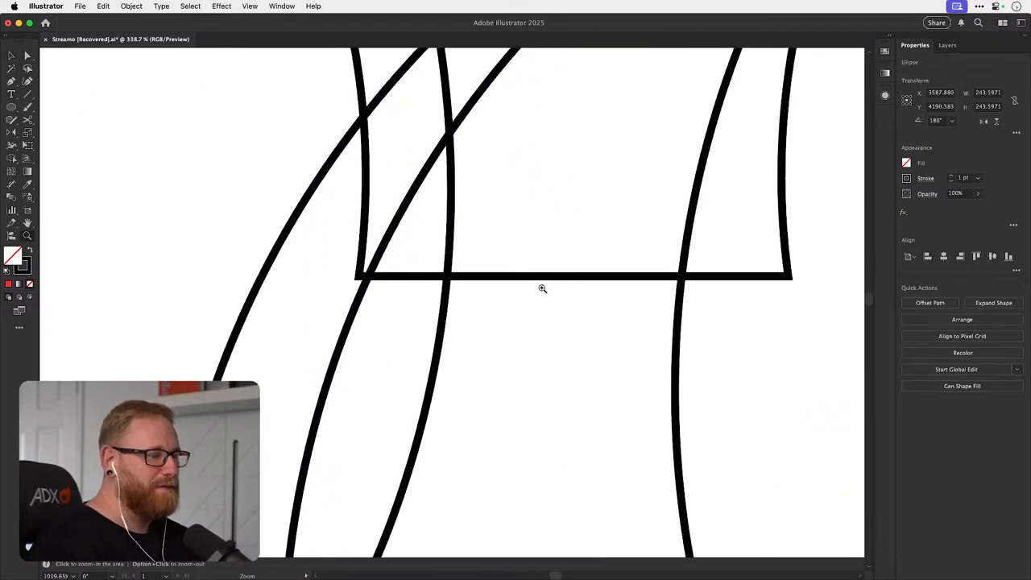
key("super+y")
left_click_drag(363, 316, 344, 318)
key("super+minus")
key("super+minus")
key("super+minus")
key("super+minus")
key("super+minus")
key("super+minus")
key("super+minus")
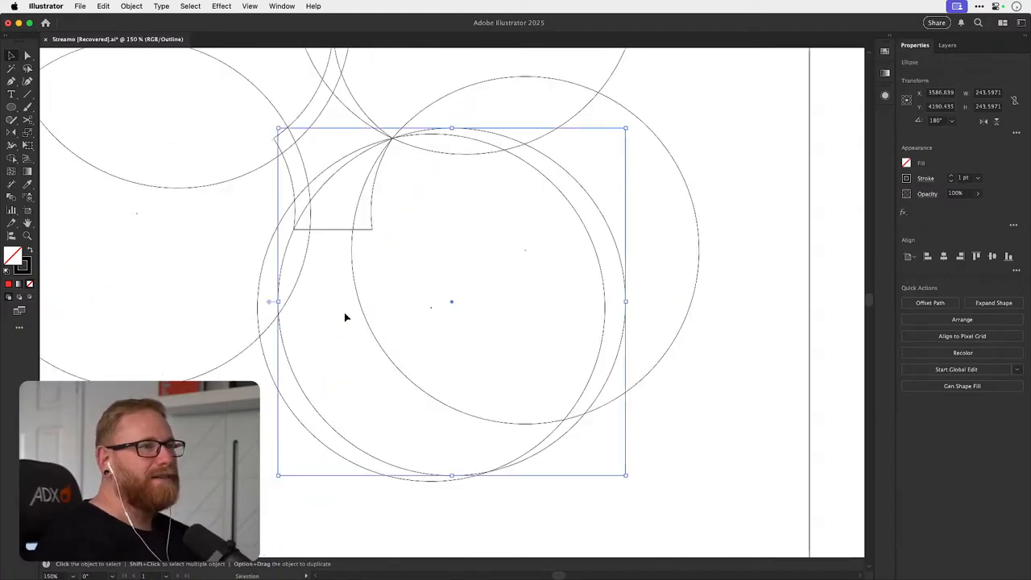
- Examine in outline view whether the new circle's path meets the other paths exactly at the star's right corner
key("super+y")
key("space")
left_click_drag(455, 265, 415, 396)
key("super+space")
left_click_drag(340, 280, 479, 253)
key("super+y")
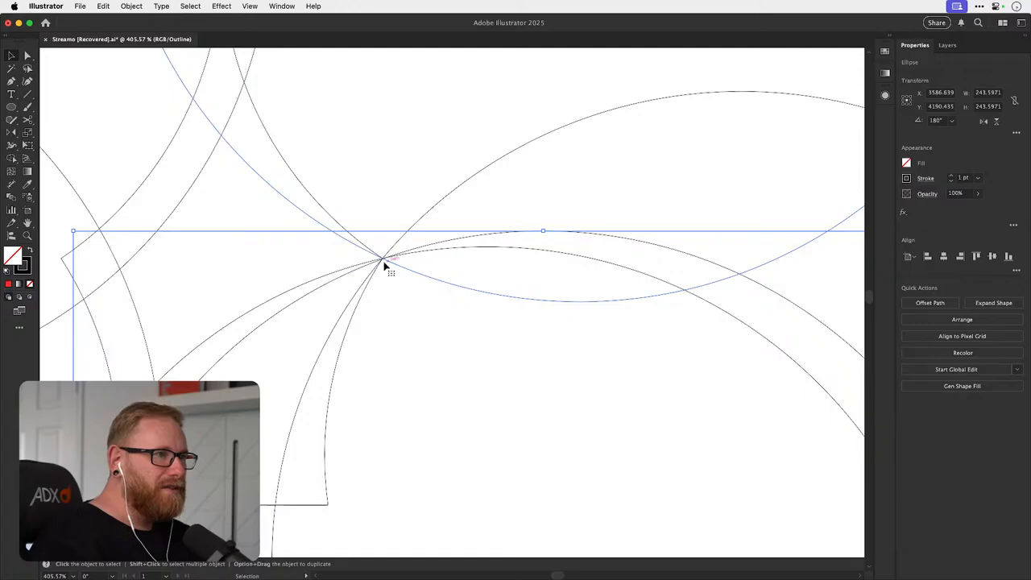
key("super+space")
left_click_drag(384, 264, 672, 249)
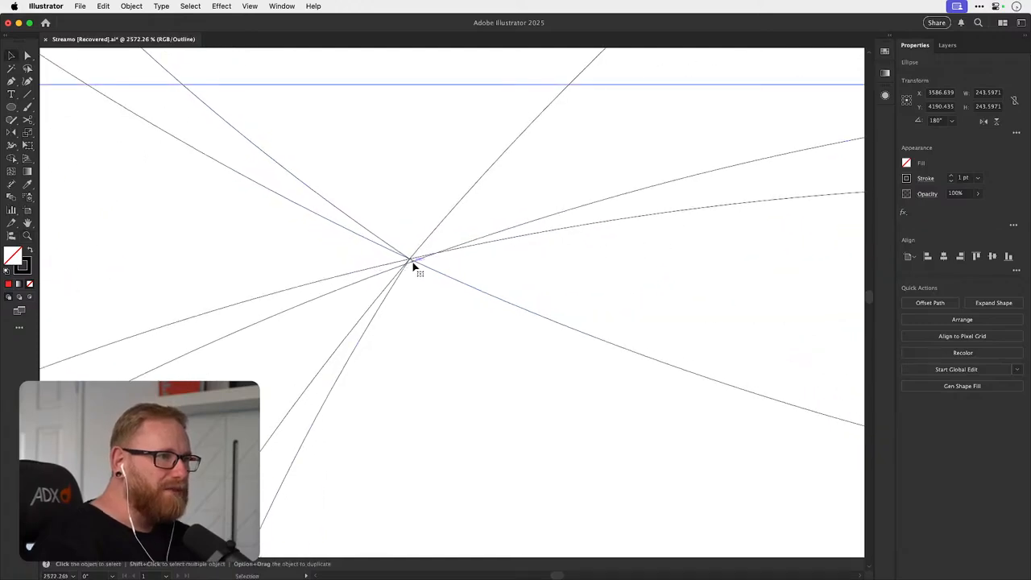
- Try to enlarge the new lower circle slightly so its path reaches the star's right corner
key("super+minus")
key("super+minus")
key("super+minus")
key("super+minus")
key("super+minus")
key("super+minus")
key("super+minus")
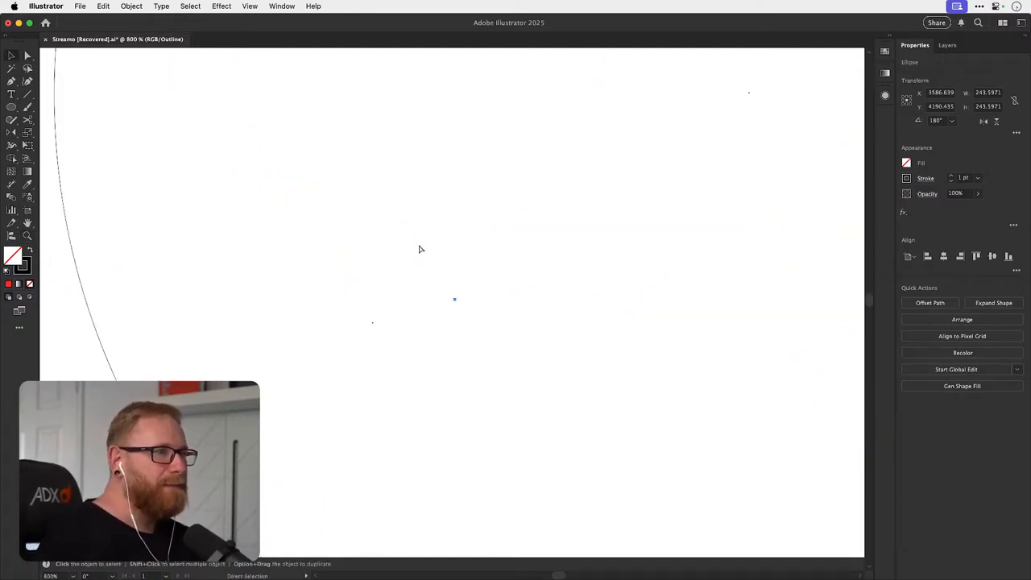
left_click_drag(532, 242, 343, 394)
left_click_drag(454, 265, 309, 384)
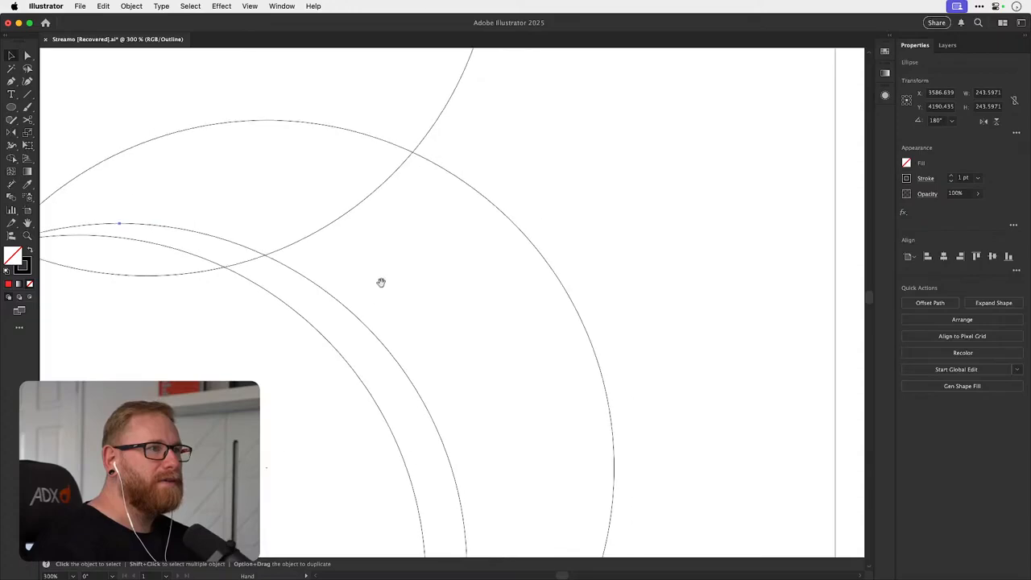
key("space")
left_click_drag(415, 244, 516, 225)
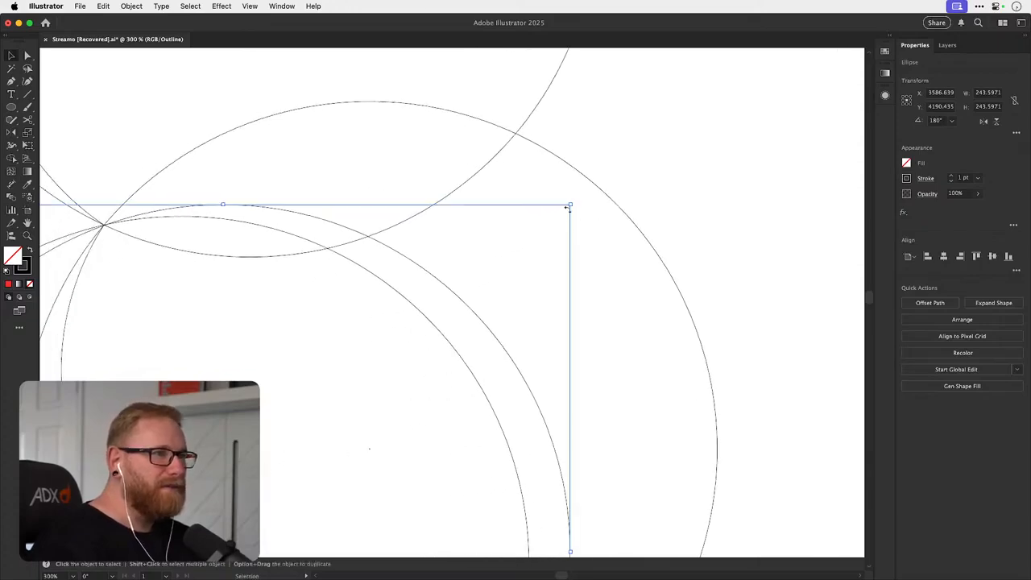
left_click_drag(570, 204, 577, 198)
key("super+z")
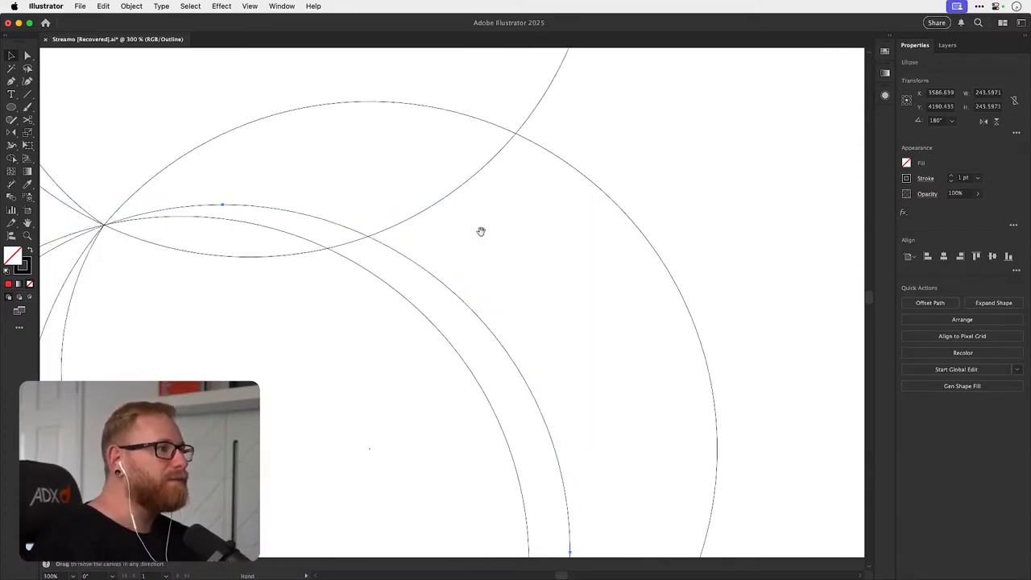
- Open a second window of the document and tile both windows side by side
left_click_drag(437, 251, 551, 237)
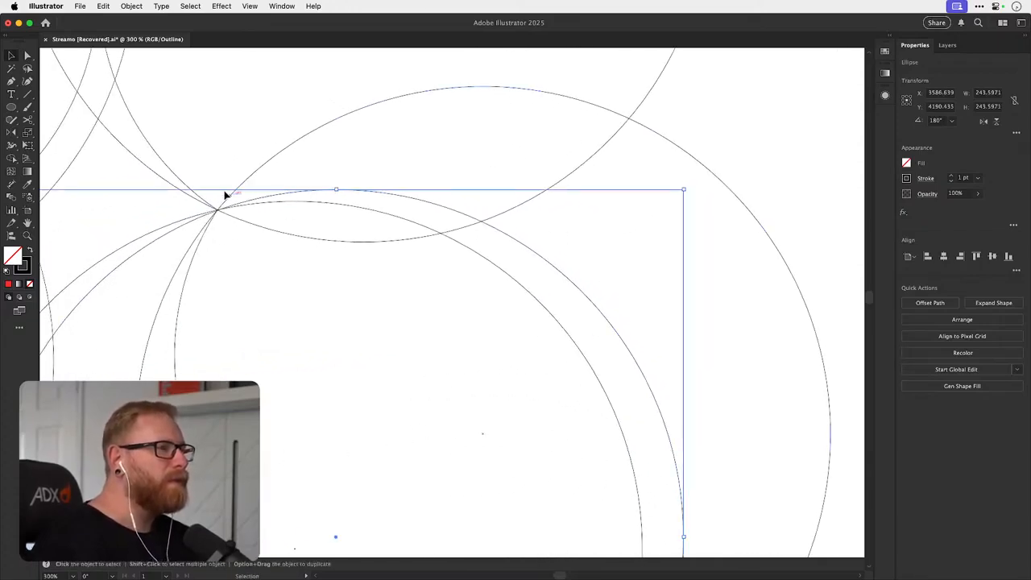
left_click(279, 6)
mouse_move(316, 70)
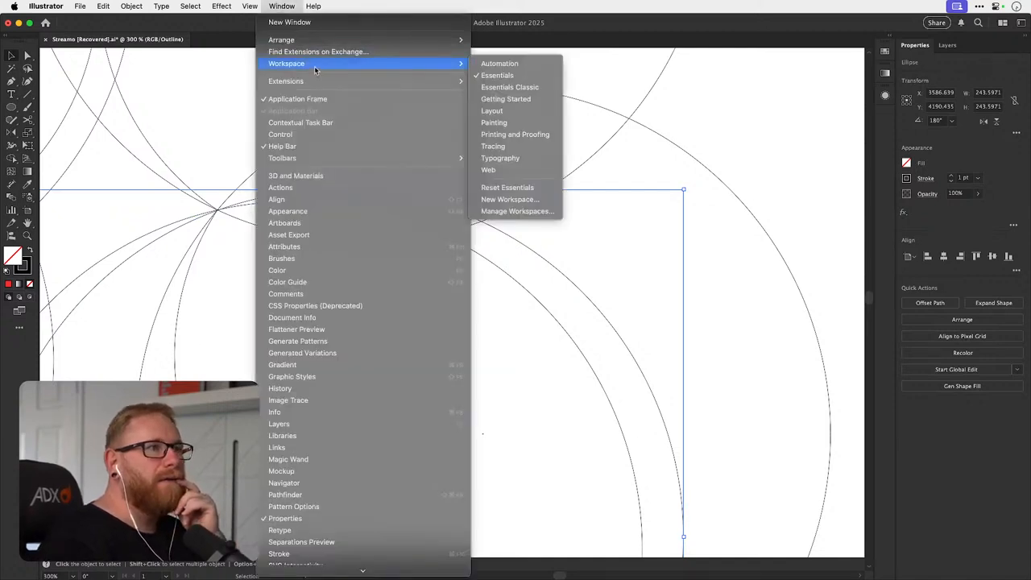
mouse_move(321, 45)
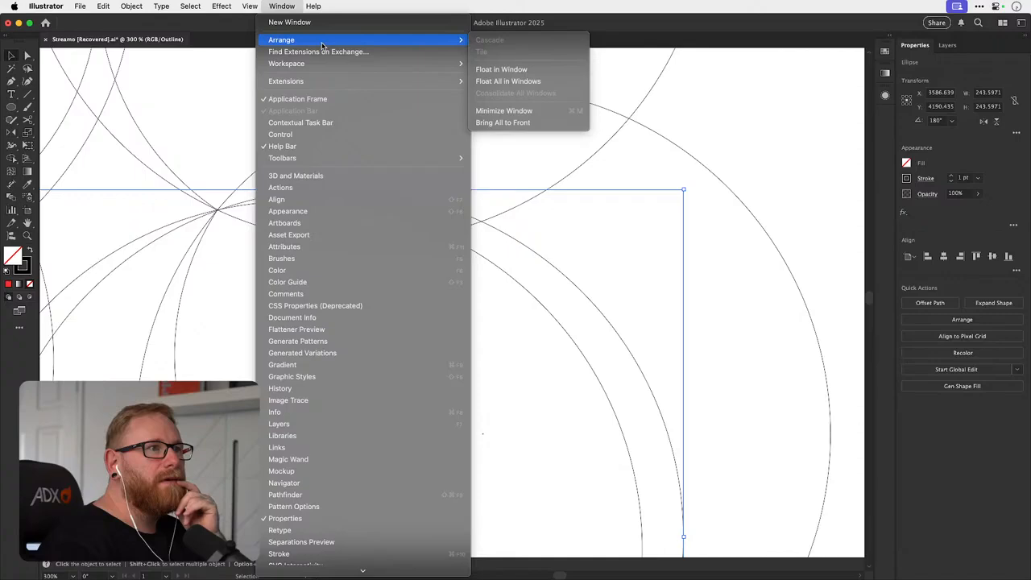
left_click(328, 22)
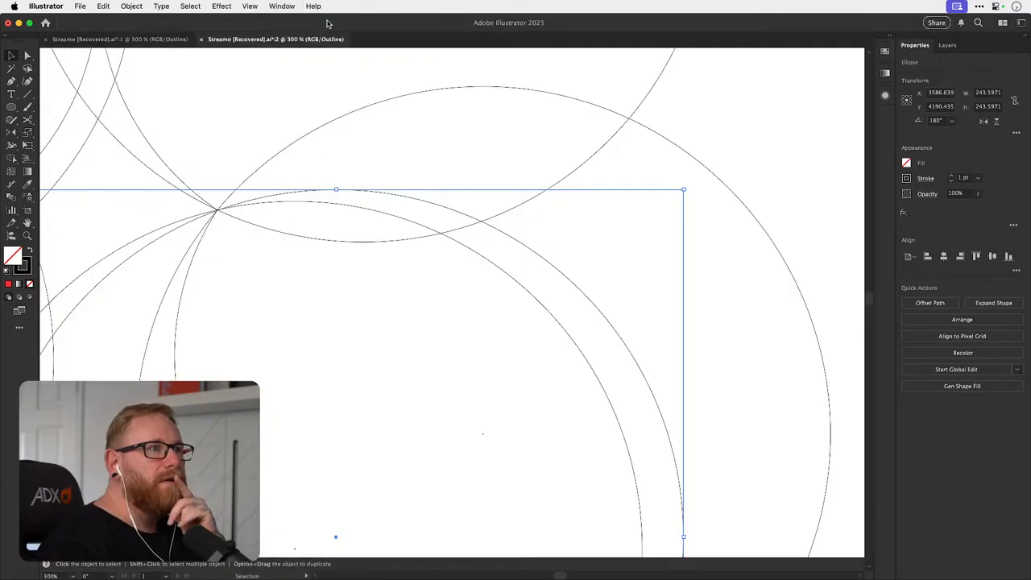
left_click(283, 7)
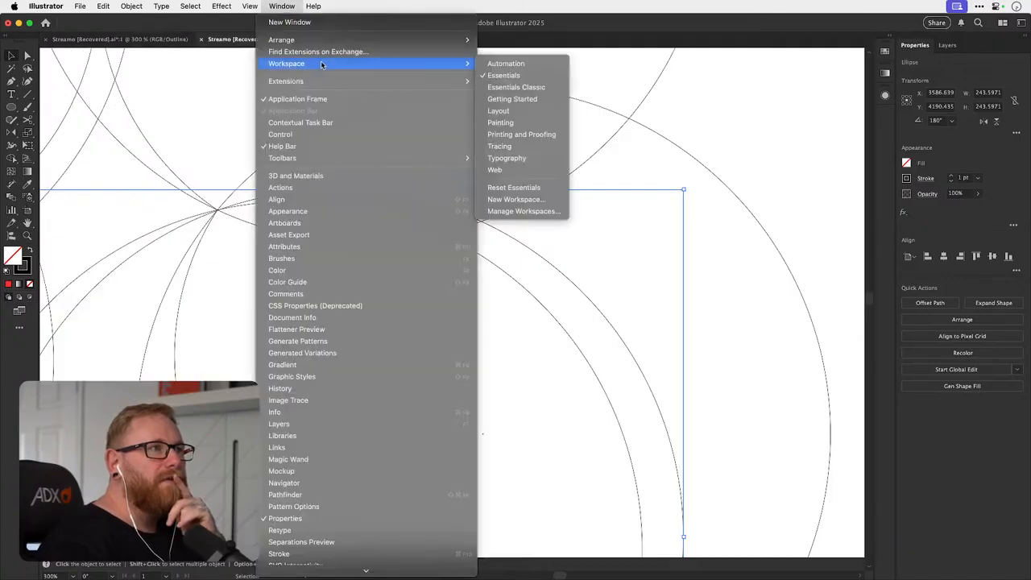
mouse_move(339, 43)
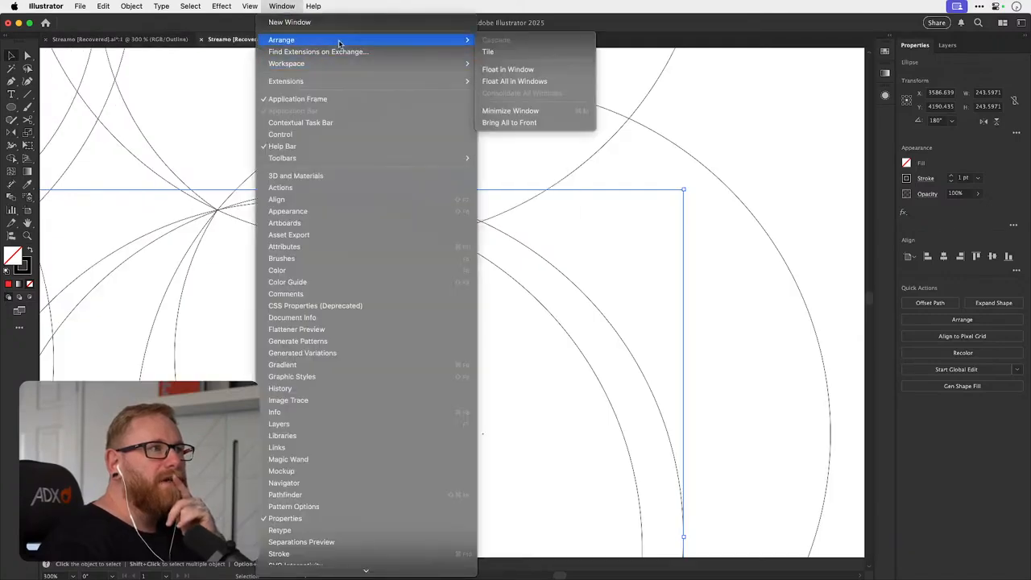
left_click(525, 53)
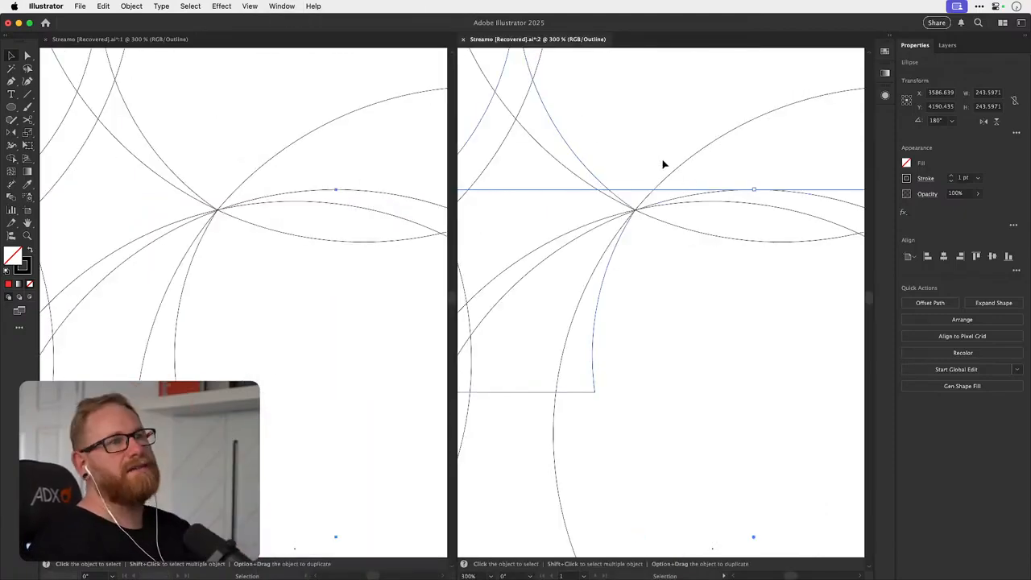
- Magnify the second window to 64000% on the path intersection at the star's right corner
left_click(653, 159)
key("z")
left_click_drag(628, 207, 819, 248)
left_click_drag(657, 218, 787, 256)
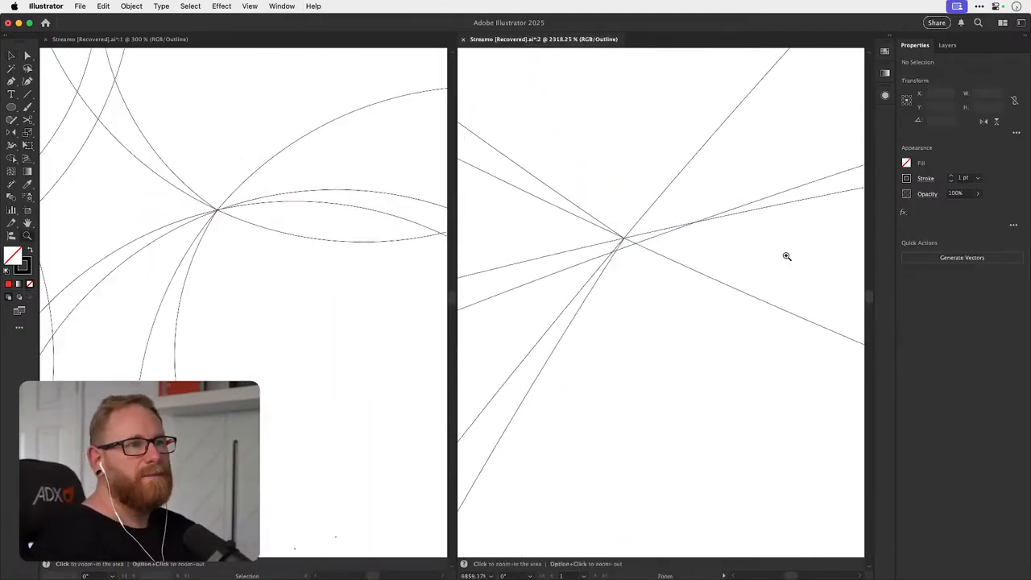
left_click_drag(622, 232, 730, 273)
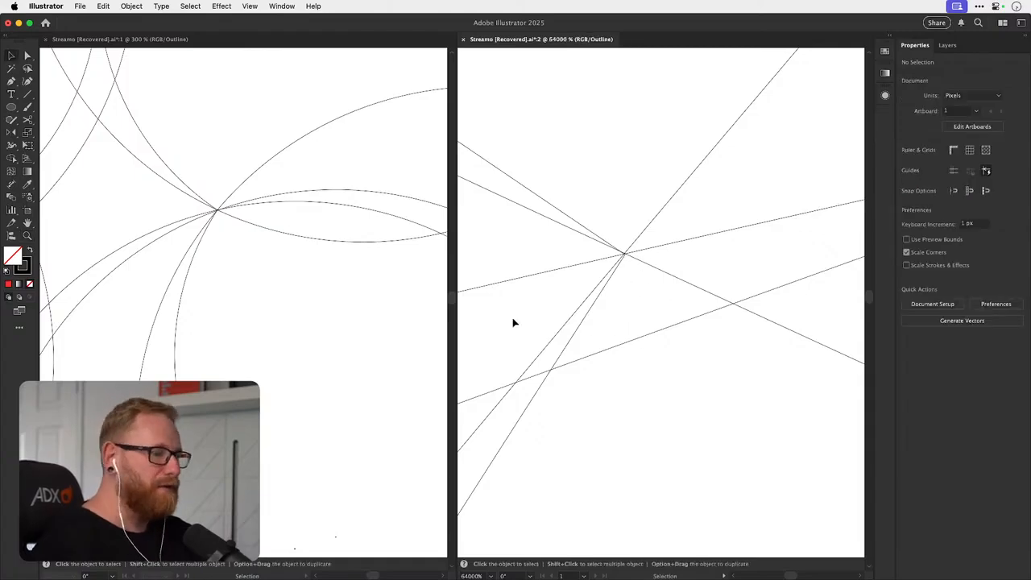
- Try enlarging the lower right circle to about 263 px while watching the intersection in the magnified window
left_click(354, 328)
key("super+minus")
key("super+minus")
key("super+minus")
key("super+minus")
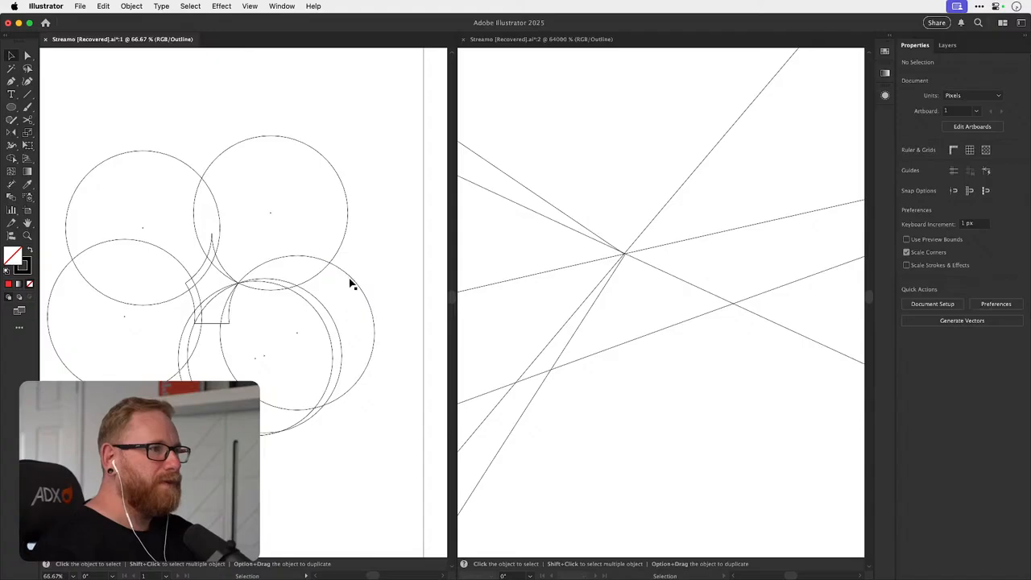
left_click(351, 283)
left_click_drag(376, 257, 387, 243)
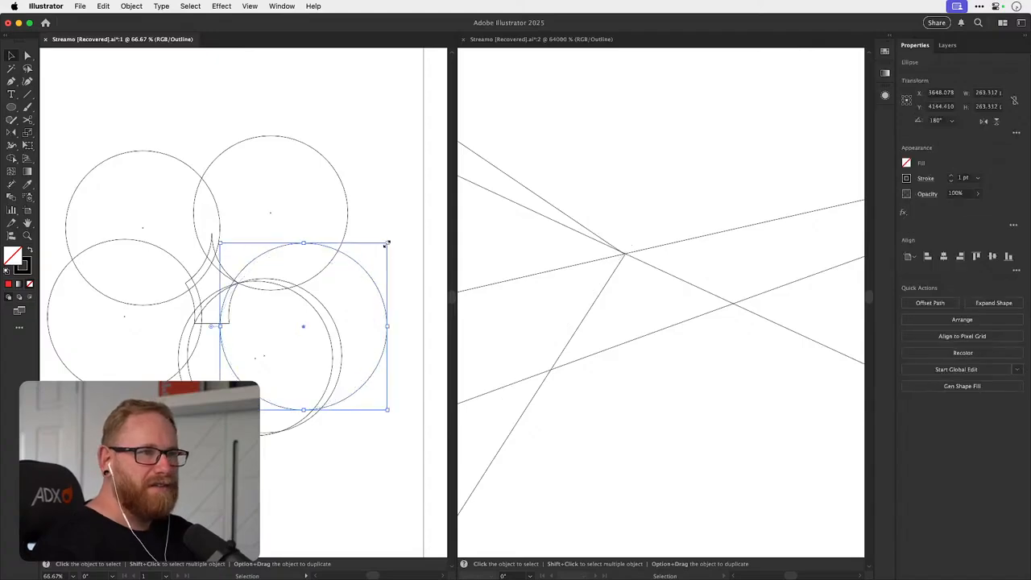
key("super+z")
- Scale the circle through the base's left corner to about 243.77 px so its path meets the star's right corner exactly
mouse_move(261, 314)
left_mouse_down()
mouse_move(365, 306)
mouse_move(272, 318)
left_mouse_up()
left_click(366, 309)
left_click(368, 306)
left_click_drag(332, 258, 545, 276)
key("super+z")
left_click(321, 313)
key("z")
key("v")
left_click_drag(391, 258, 445, 294)
key("z")
key("v")
left_click_drag(328, 280, 330, 280)
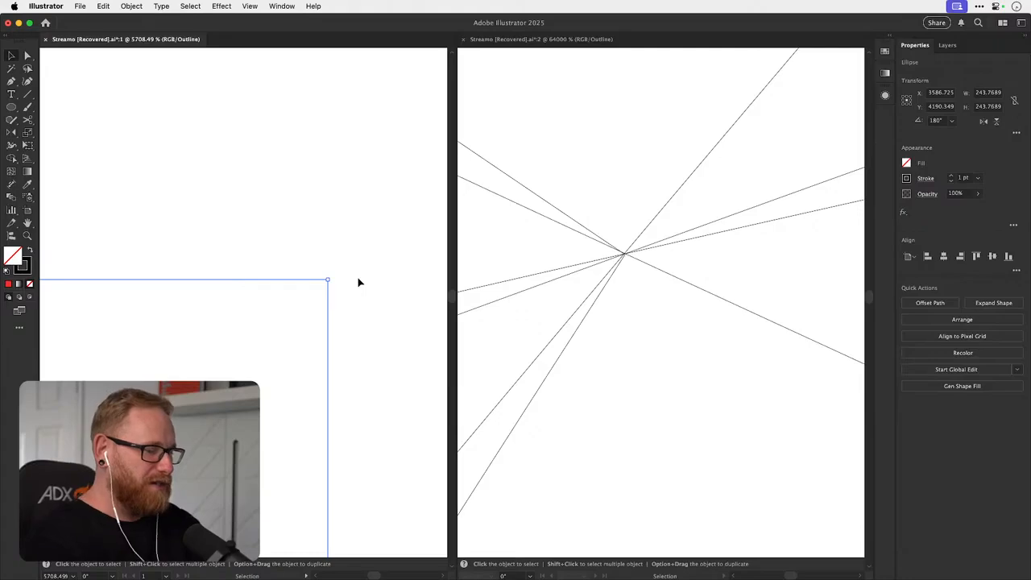
- Consolidate the tiled windows into one and close the magnified second window
key("a")
key("super+1")
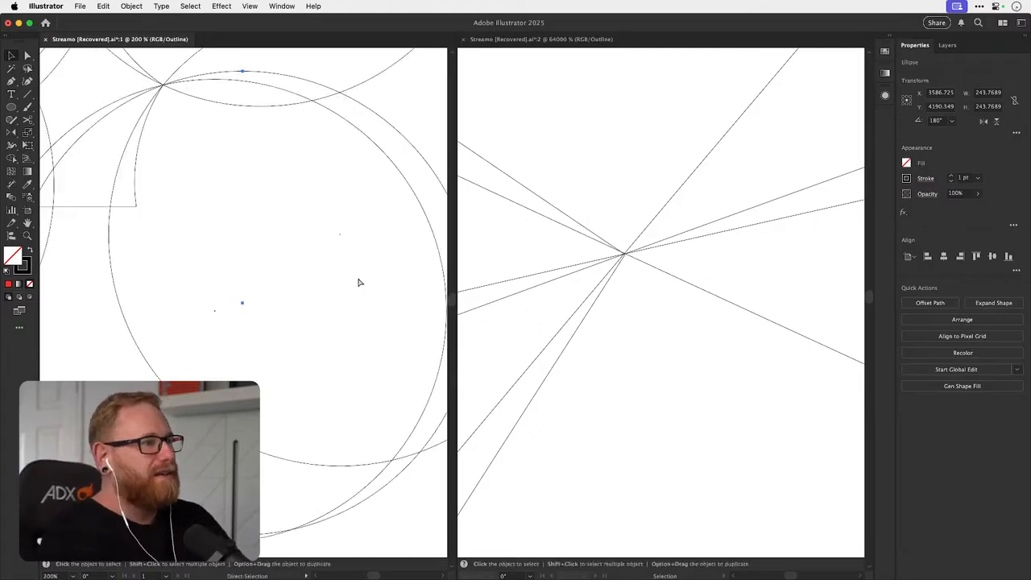
left_click(251, 7)
mouse_move(281, 7)
mouse_move(310, 41)
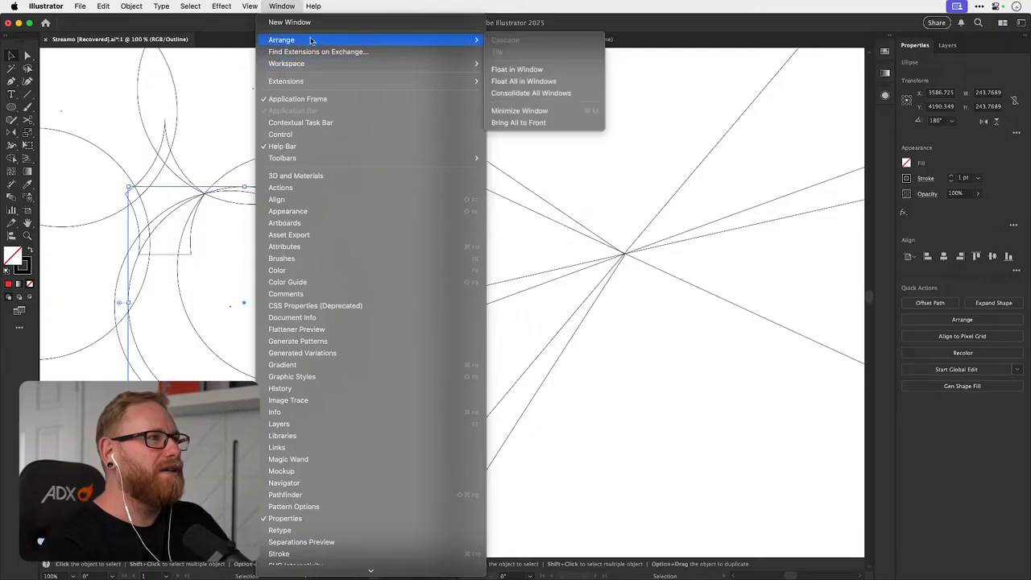
left_click(521, 95)
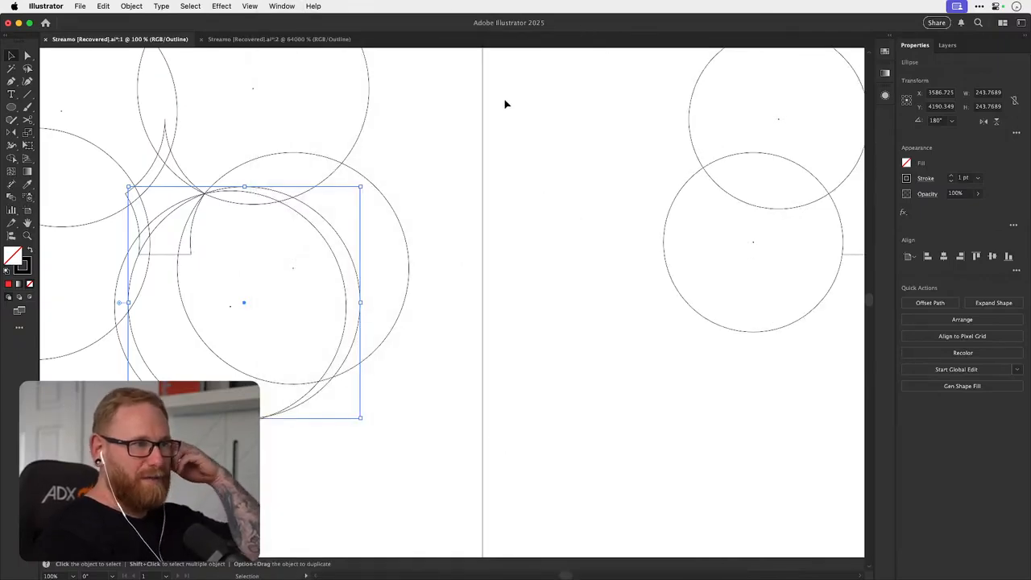
left_click(281, 39)
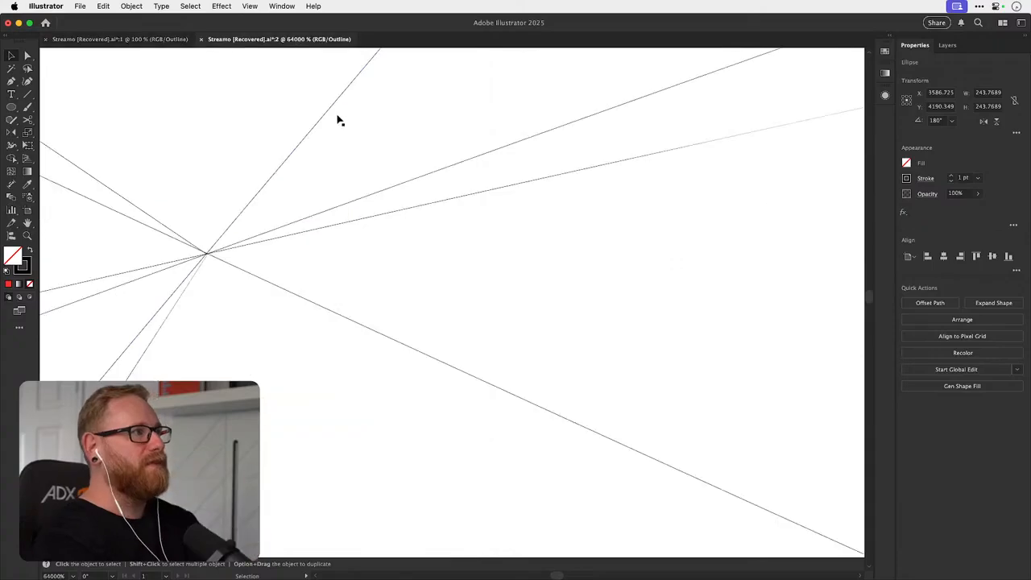
key("super+w")
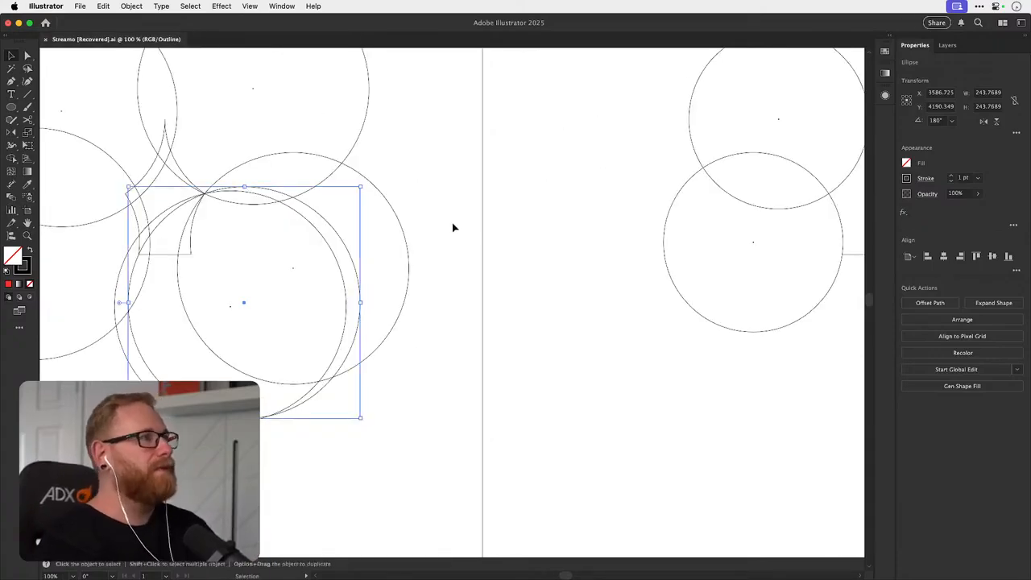
- Deselect the circle and return the artwork to preview mode
left_click(453, 225)
key("super+y")
left_click_drag(452, 271, 622, 257)
key("z")
left_click_drag(318, 193, 408, 196)
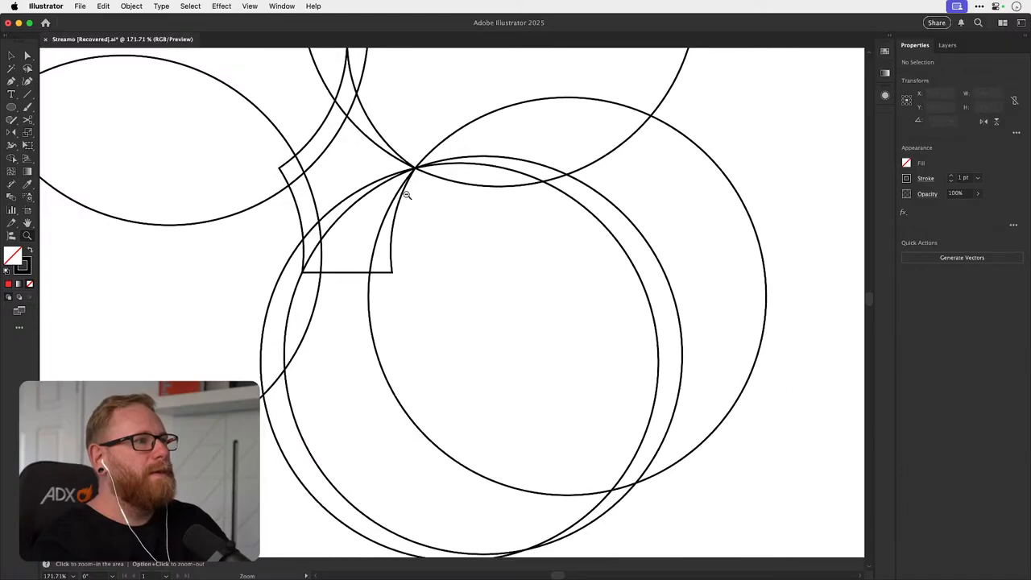
- In outline view, move the rightmost lower circle so its path passes exactly through the star's right corner, and return to preview
key("v")
left_click_drag(416, 249, 416, 318)
key("z")
left_click_drag(302, 331, 260, 338)
key("v")
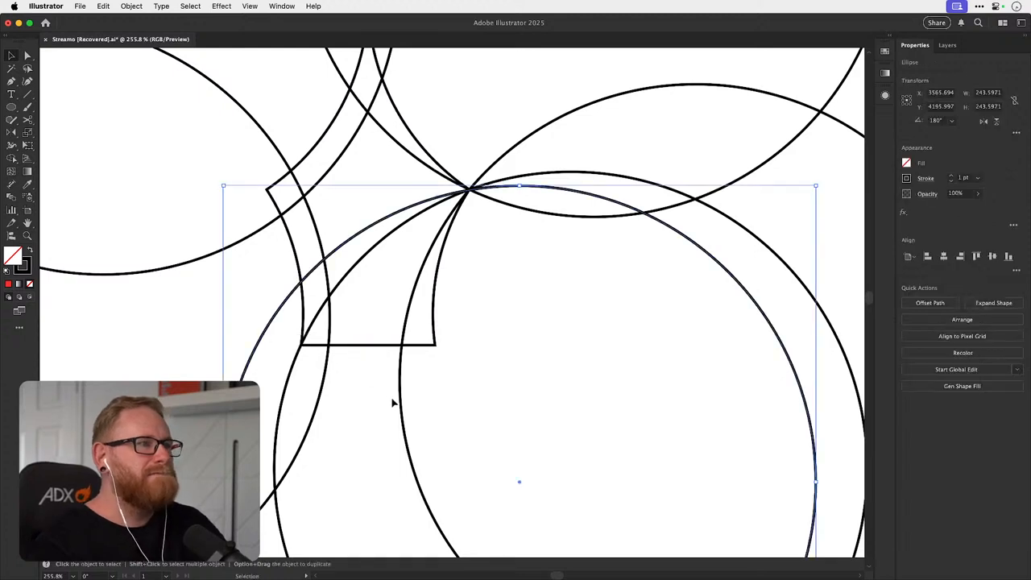
left_click_drag(400, 401, 375, 416)
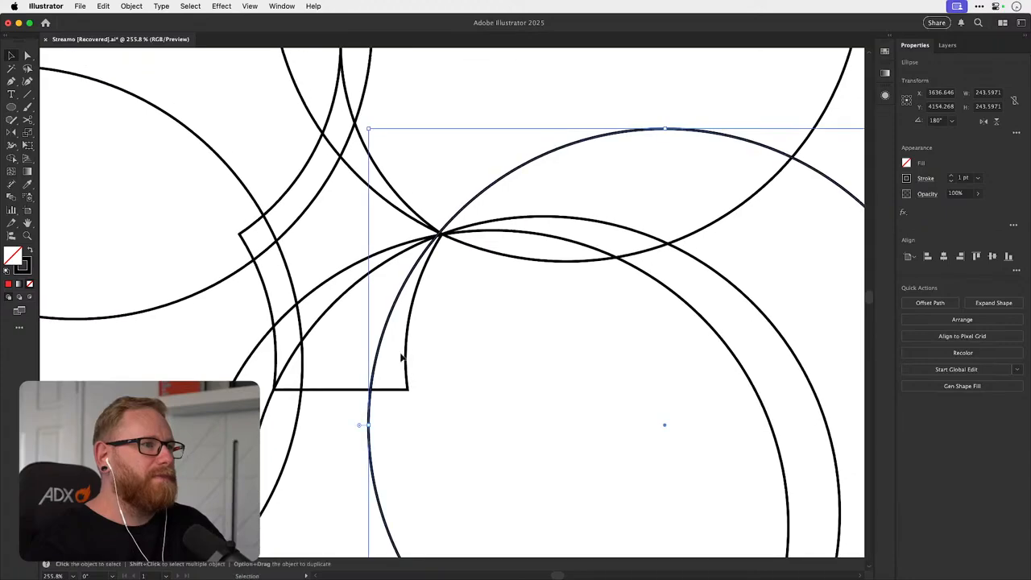
key("super+y")
scroll(453, 212, "up", 5)
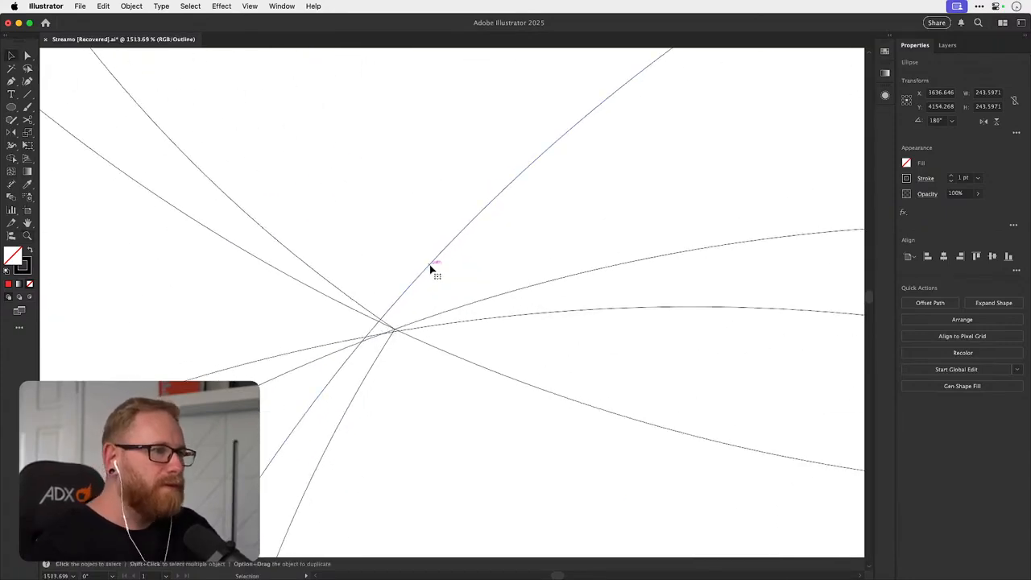
left_click_drag(430, 266, 427, 298)
left_click_drag(405, 328, 676, 292)
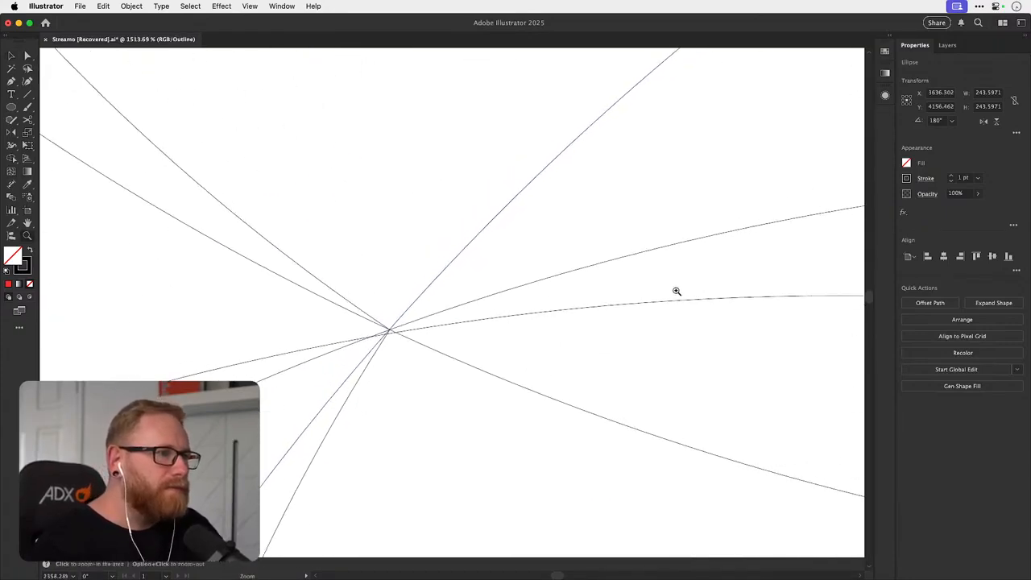
mouse_move(428, 317)
left_mouse_down()
mouse_move(429, 326)
mouse_move(416, 303)
left_mouse_up()
key("super+0")
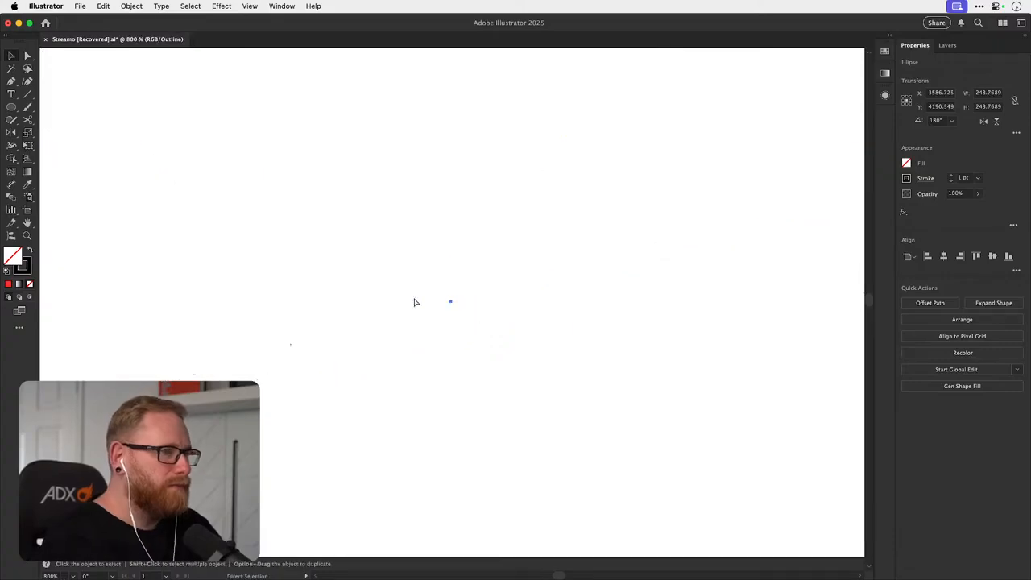
key("super+1")
key("super+y")
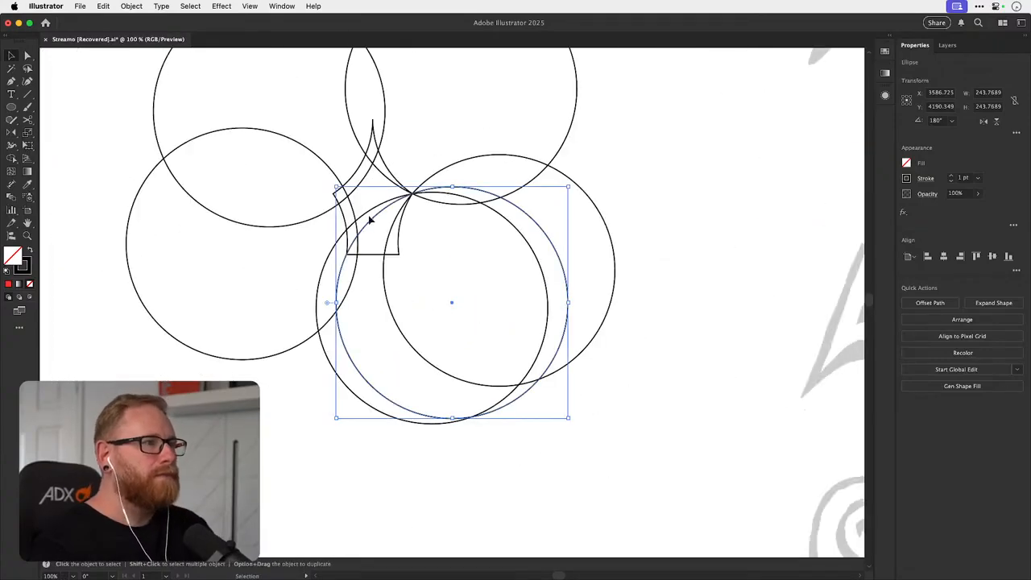
- Nudge the lower circle extending furthest left so its path crosses the star's right corner exactly, working in outline view, and restore preview
scroll(409, 206, "up", 15)
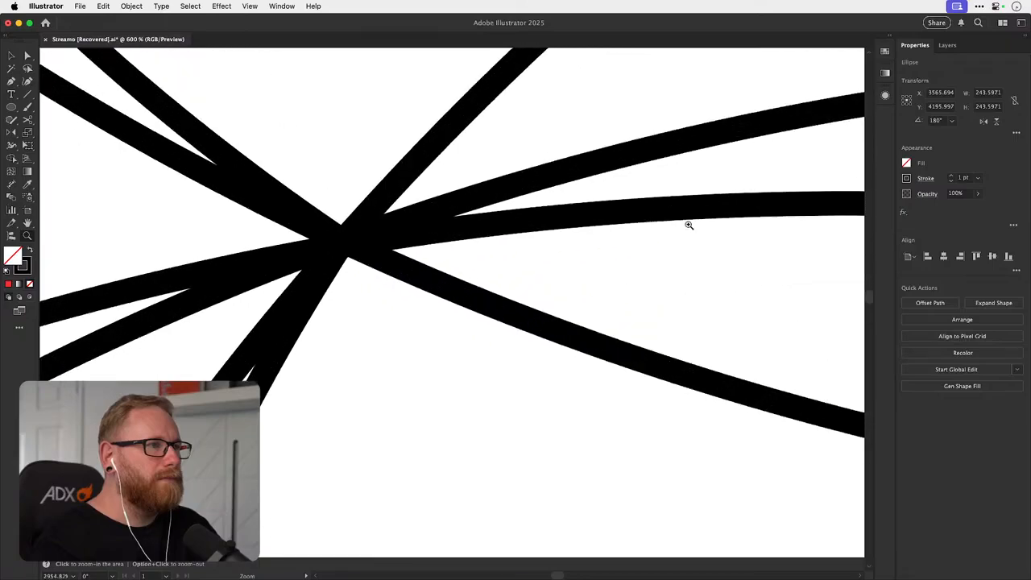
key("super+y")
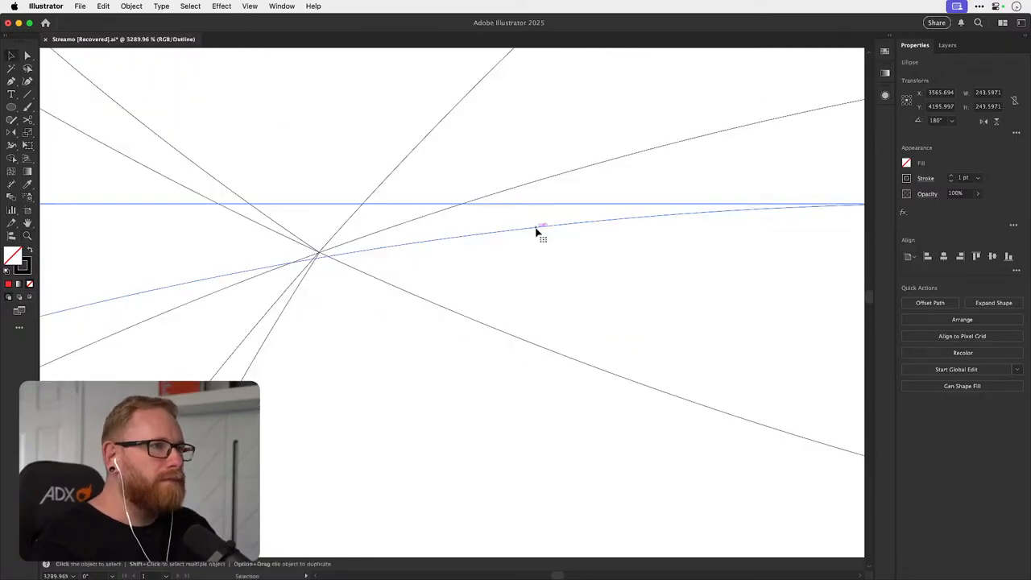
scroll(524, 233, "up", 5)
left_click_drag(408, 245, 408, 236)
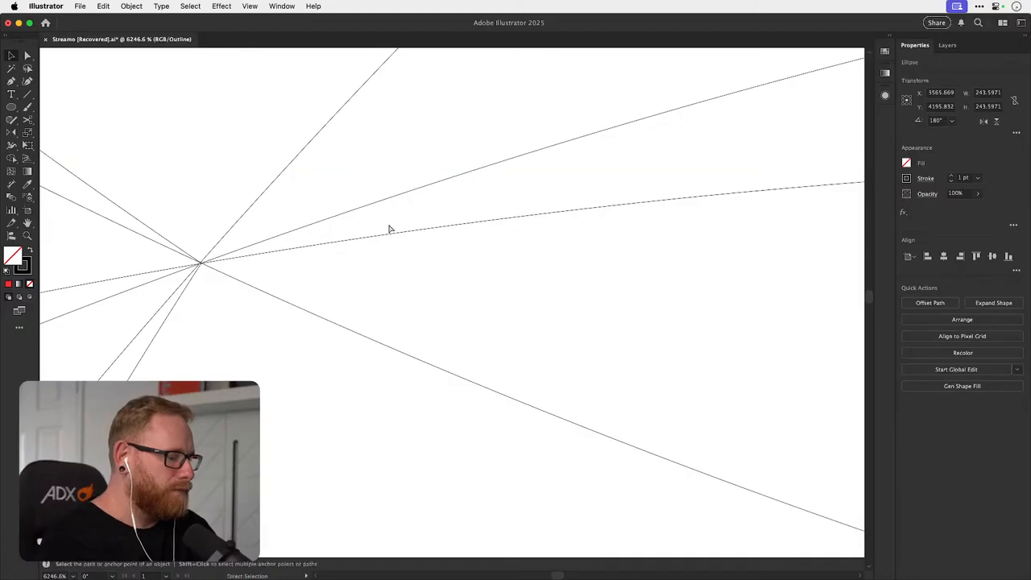
key("super+y")
key("super+minus")
key("super+minus")
key("super+minus")
key("super+minus")
key("super+minus")
key("super+minus")
key("super+minus")
key("super+minus")
key("super+minus")
key("super+minus")
key("super+minus")
key("super+minus")
key("super+minus")
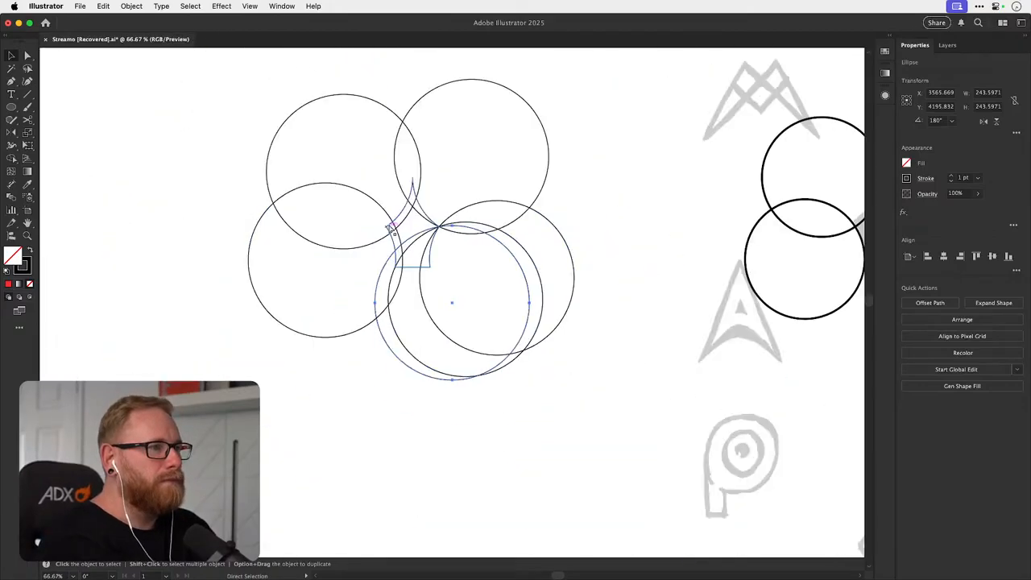
- Duplicate the complete star and circle construction to the left and select the copy's leftmost bottom circle
key("super+a")
left_click_drag(431, 269, 426, 213)
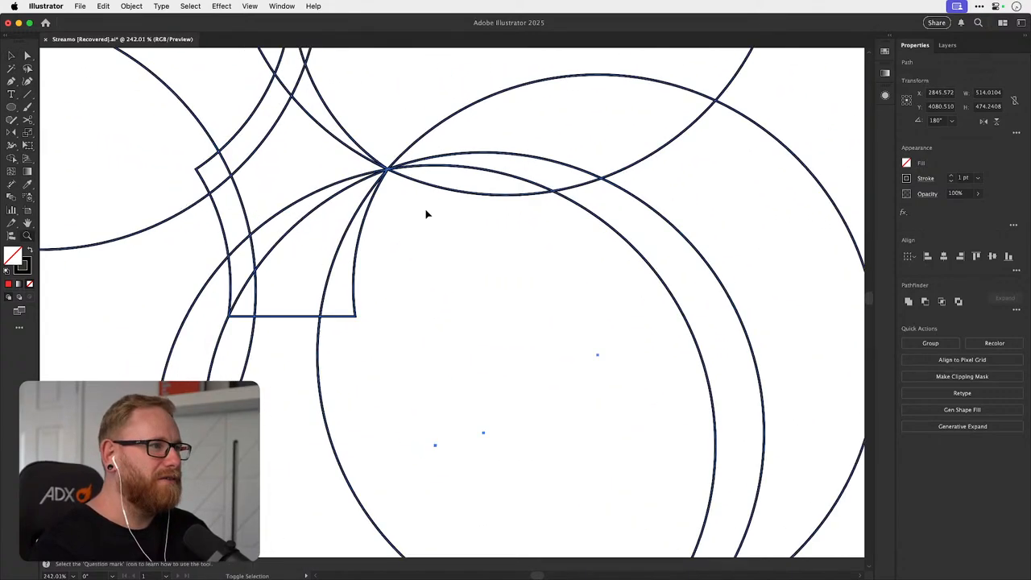
left_click(426, 212)
left_click(277, 213)
key("super+1")
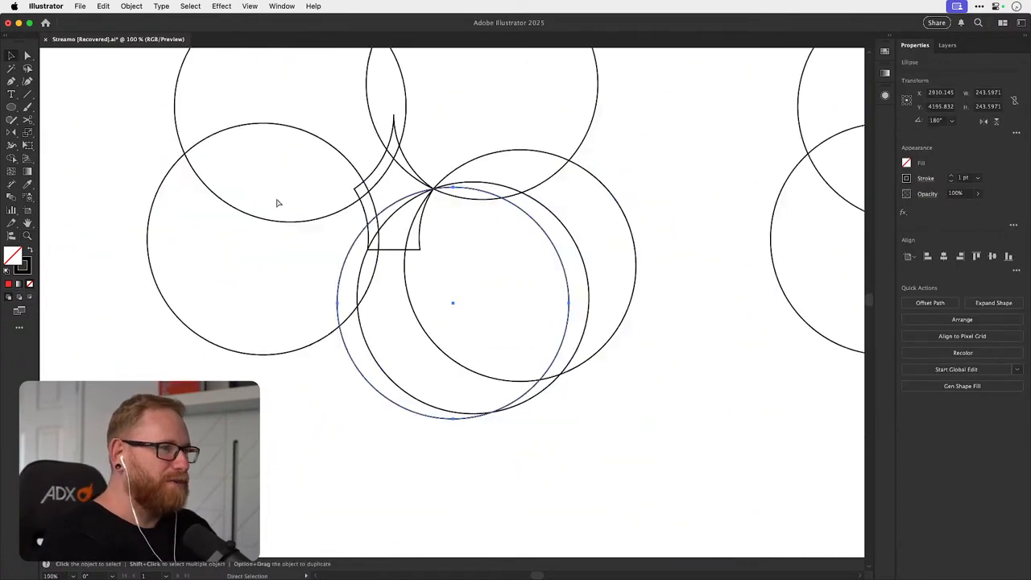
- Use Shape Builder on the copy to merge the upper and left band regions into one shape and the curved sweep into another
key("v")
left_click_drag(282, 384, 444, 127)
key("shift+m")
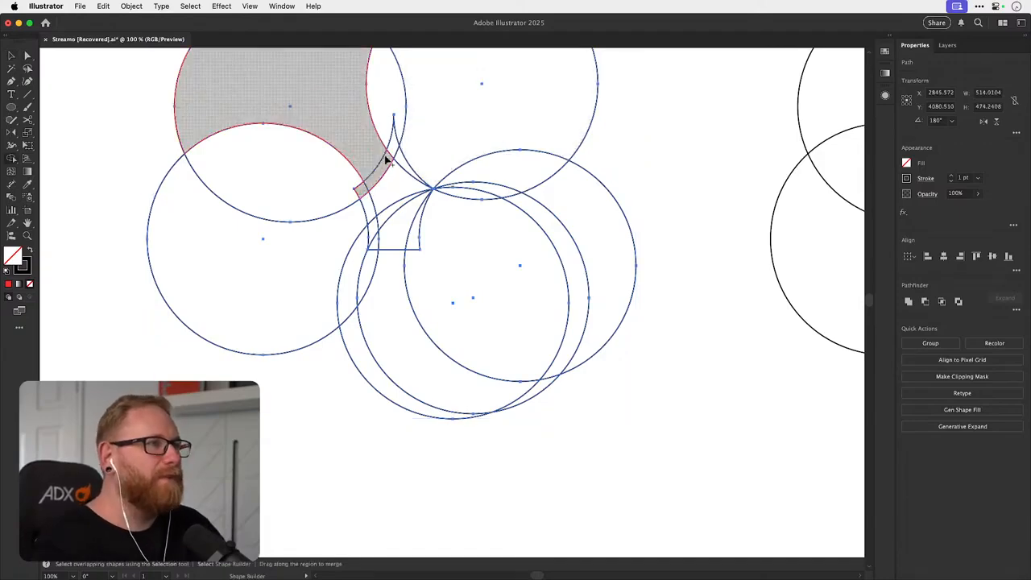
mouse_move(394, 154)
left_mouse_down()
mouse_move(421, 168)
mouse_move(468, 161)
left_mouse_up()
key("super+z")
key("z")
key("shift+m")
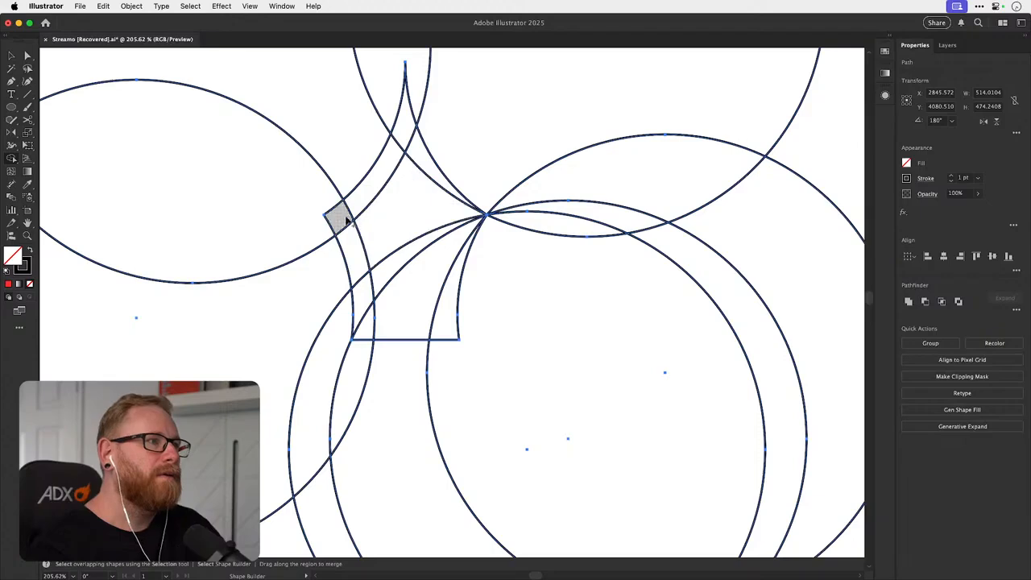
mouse_move(385, 171)
left_mouse_down()
mouse_move(400, 143)
mouse_move(422, 160)
left_mouse_up()
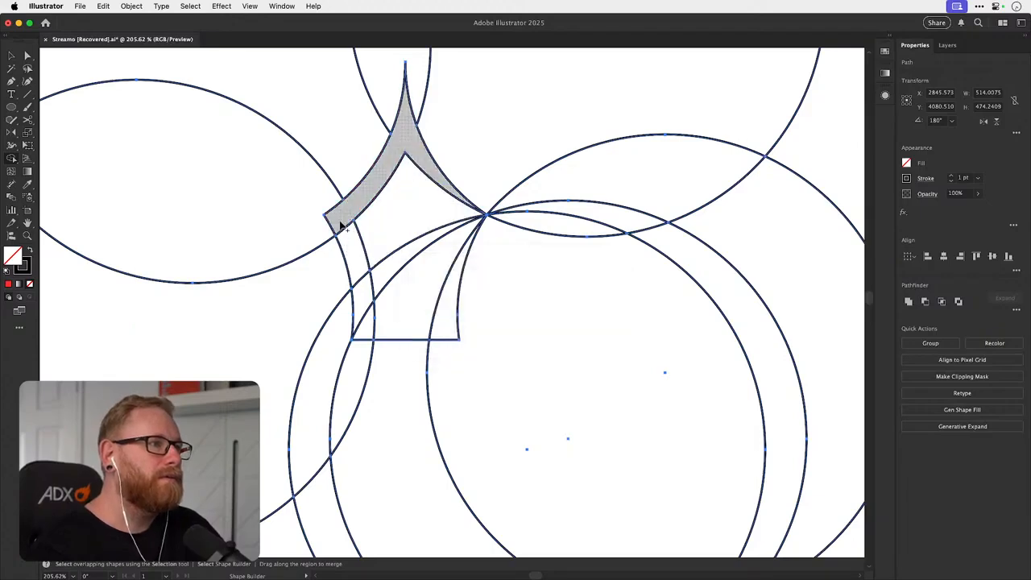
left_click_drag(339, 221, 364, 278)
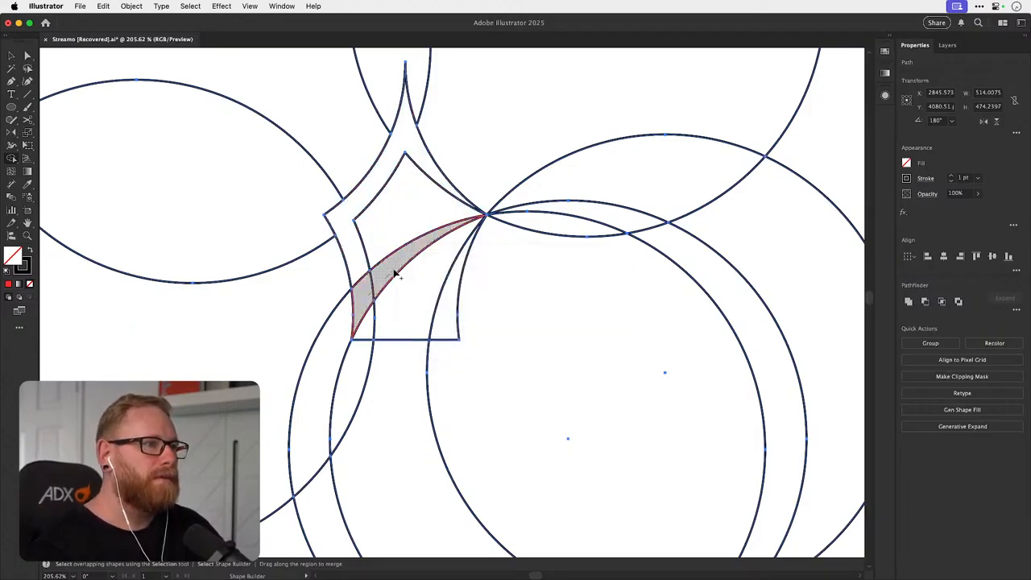
- Remove the leftover circle areas and the unwanted regions in the star's base with Shape Builder
mouse_move(449, 316)
left_mouse_down()
mouse_move(452, 440)
mouse_move(656, 311)
mouse_move(551, 120)
mouse_move(404, 81)
mouse_move(271, 242)
mouse_move(302, 446)
mouse_move(611, 322)
mouse_move(577, 147)
mouse_move(430, 59)
mouse_move(398, 56)
mouse_move(260, 348)
left_mouse_up()
mouse_move(382, 445)
left_mouse_down()
mouse_move(378, 420)
mouse_move(379, 130)
left_mouse_up()
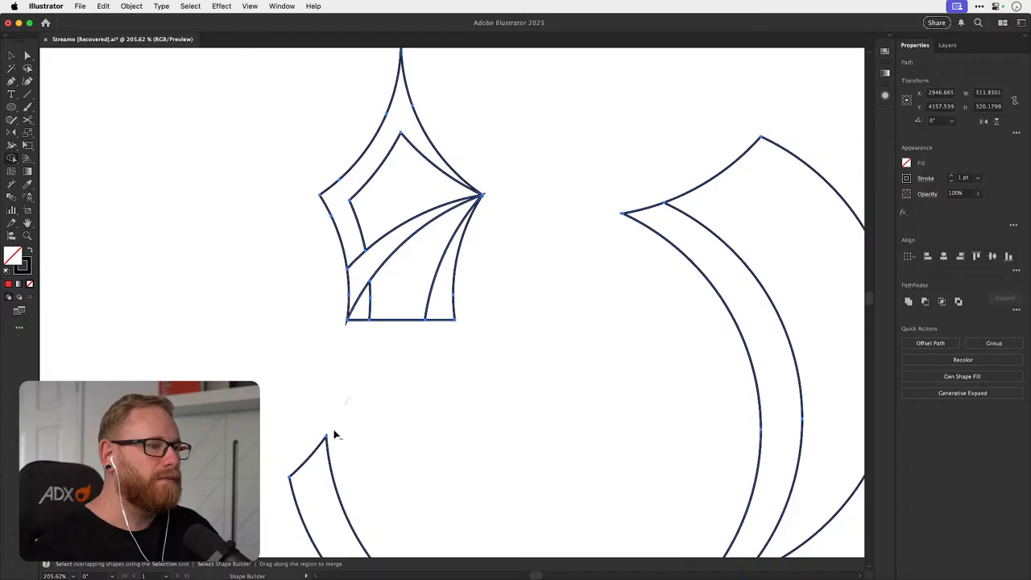
mouse_move(339, 430)
left_mouse_down()
mouse_move(396, 479)
mouse_move(733, 239)
left_mouse_up()
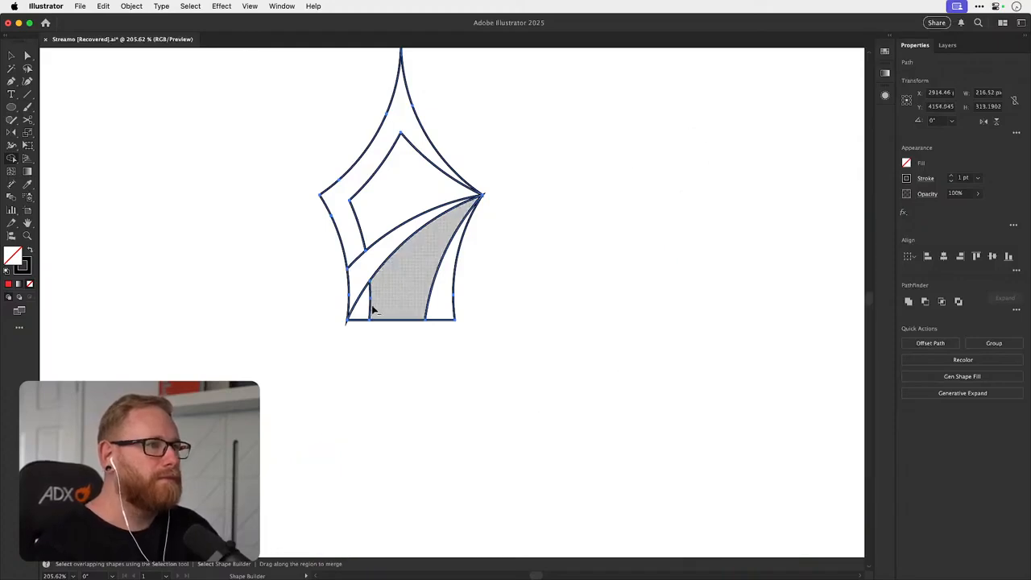
scroll(402, 311, "up", 5)
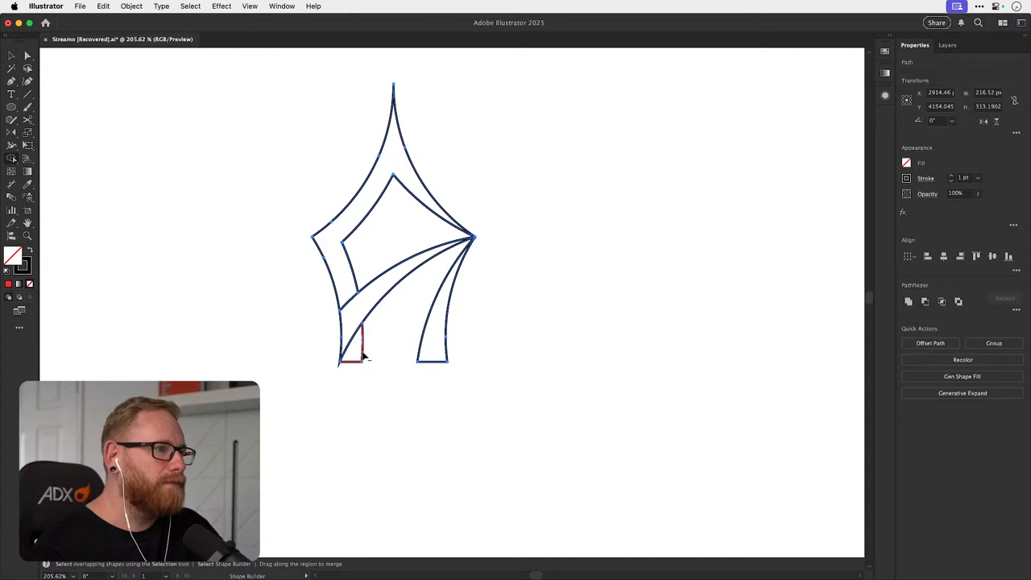
key("v")
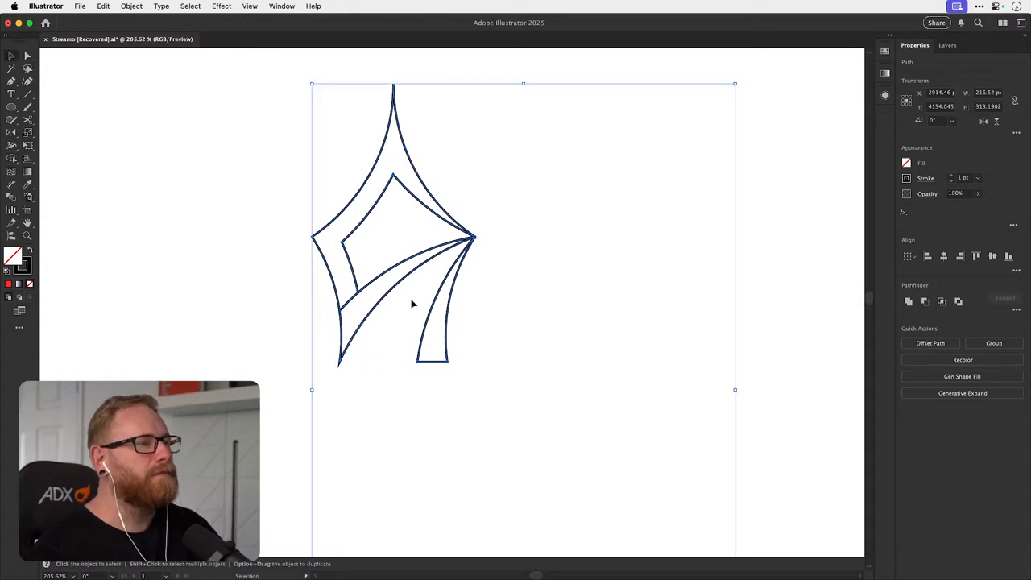
- Paste the copied circle in front at its original position and offset its path by 5 px
left_click(543, 269)
key("super+f")
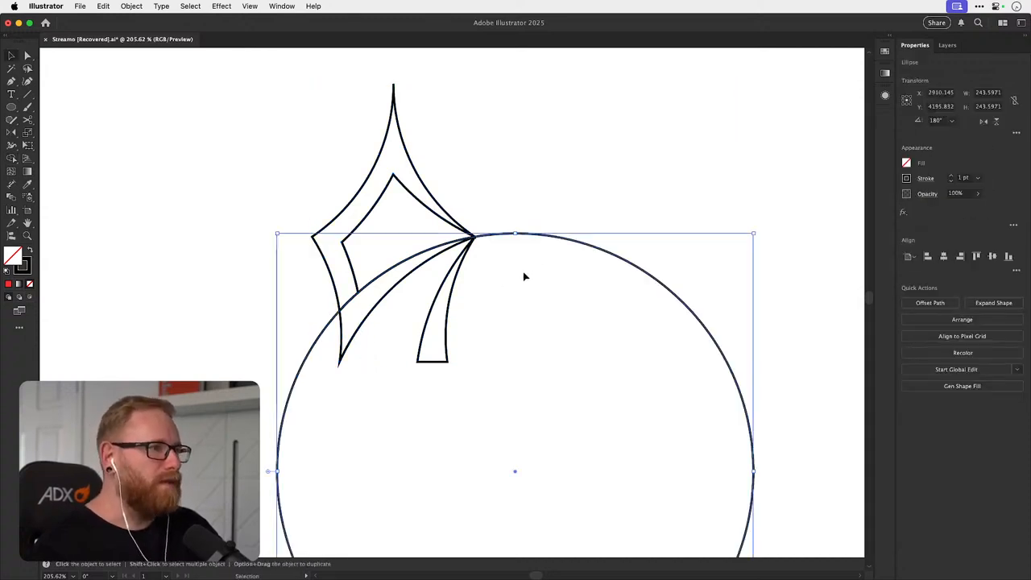
left_click(131, 6)
mouse_move(202, 314)
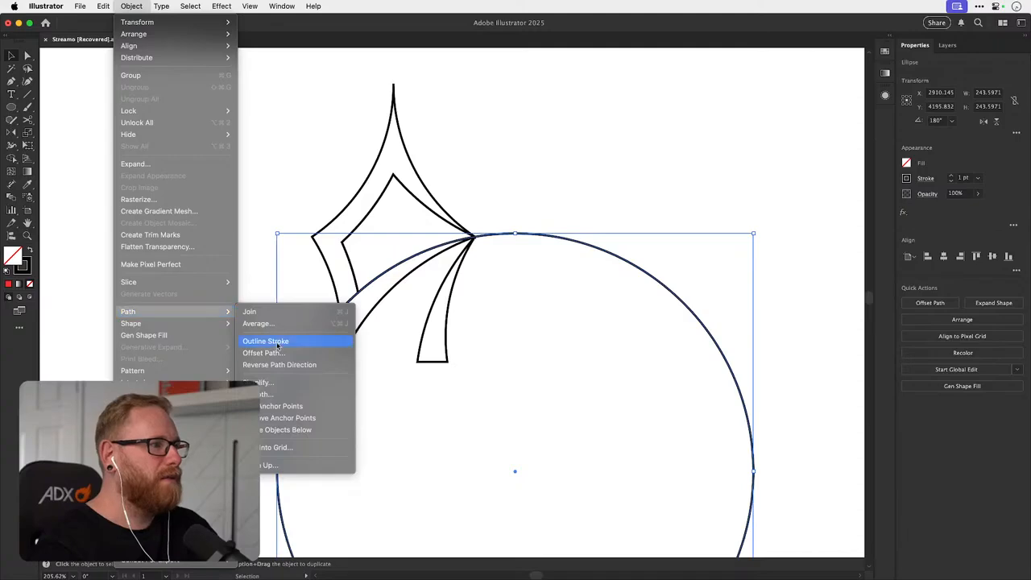
left_click(270, 355)
key("shift+Up")
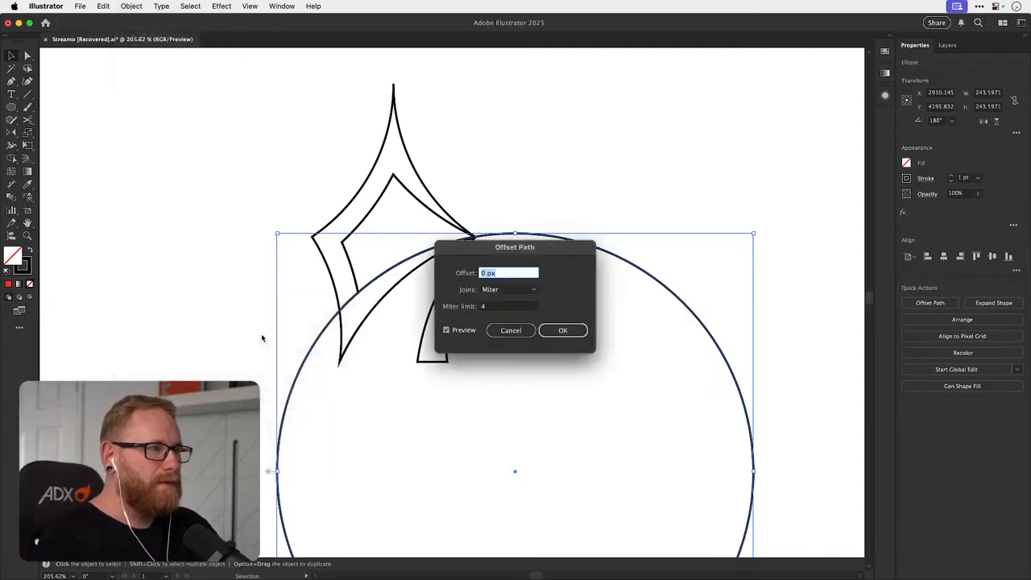
key("Up")
key("Up")
key("Up")
key("Up")
key("Up")
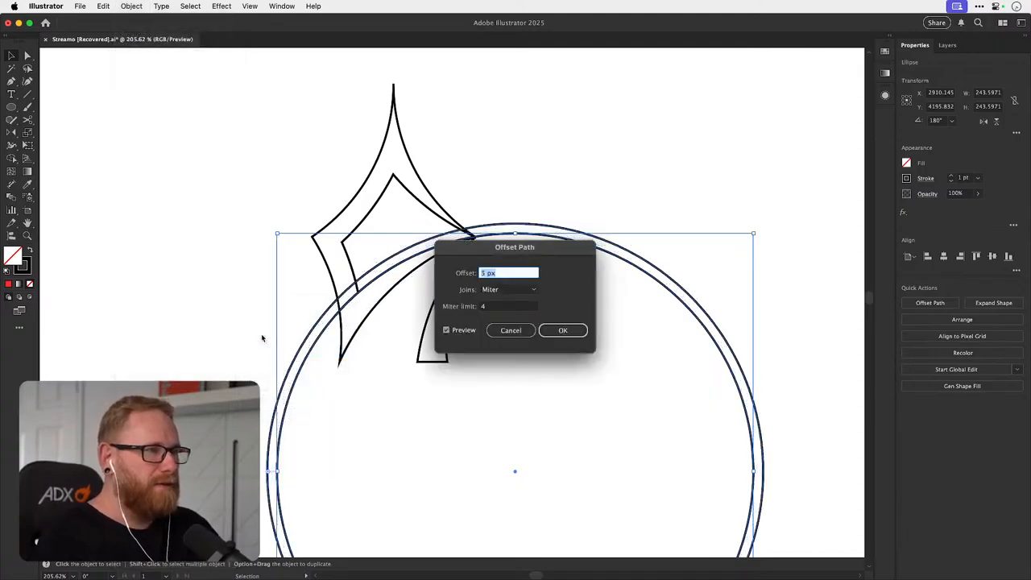
key("Return")
- Cut the gap between the left band and the curved sweep with Shape Builder, removing the leftover circle areas as well
key("super+a")
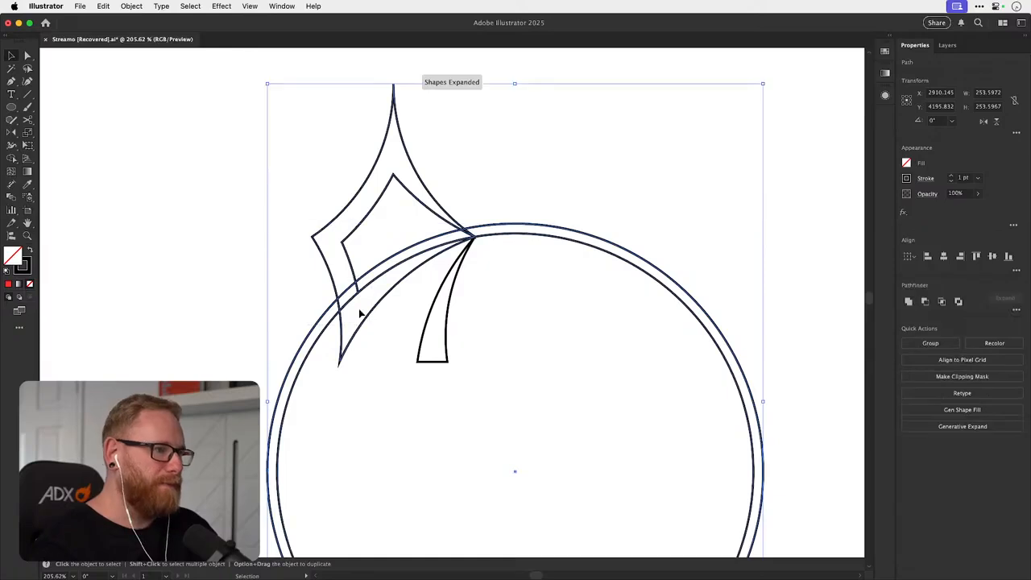
key("shift+m")
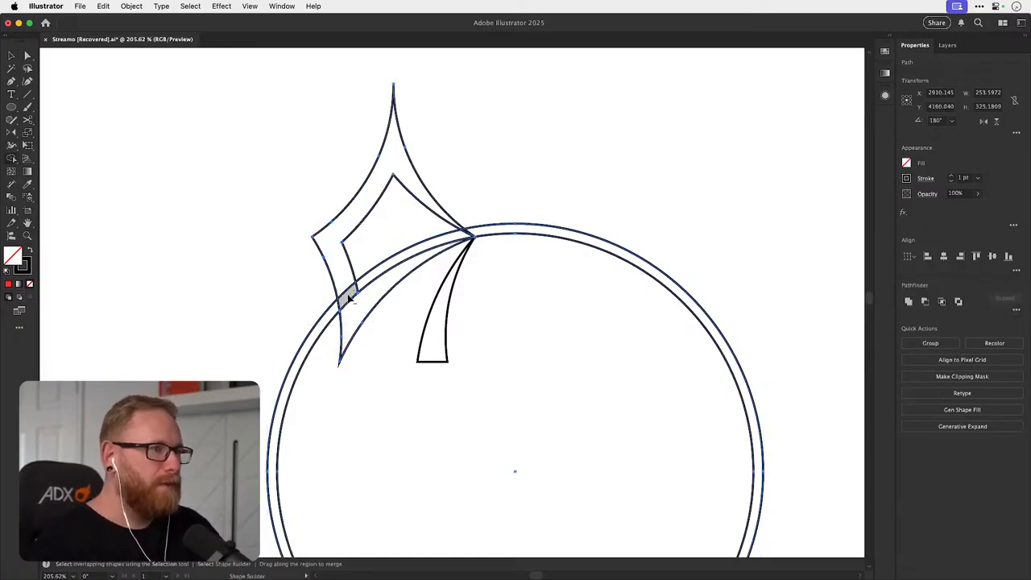
left_click(348, 300, "alt")
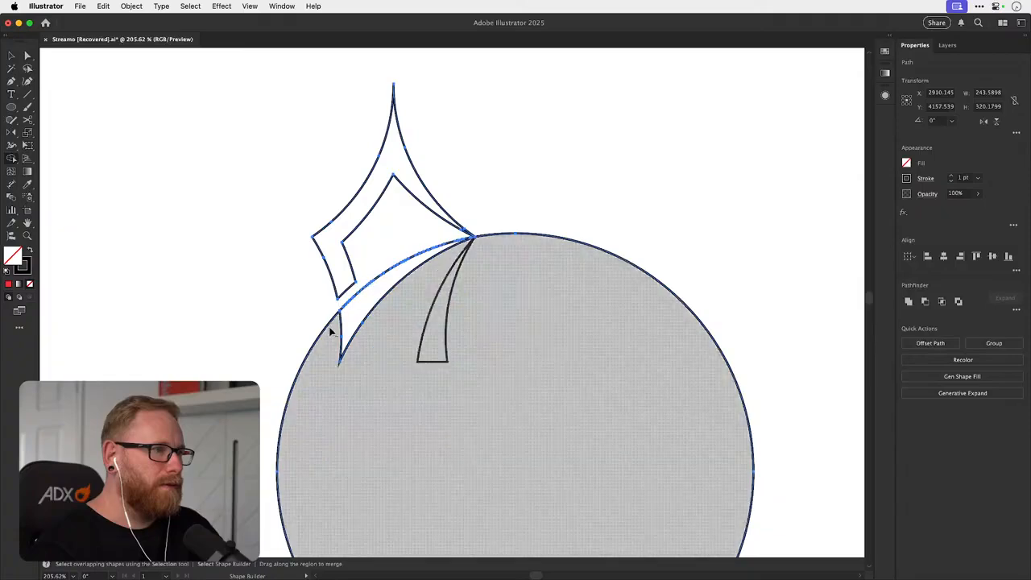
left_click(327, 325, "alt")
key("v")
left_click(564, 240)
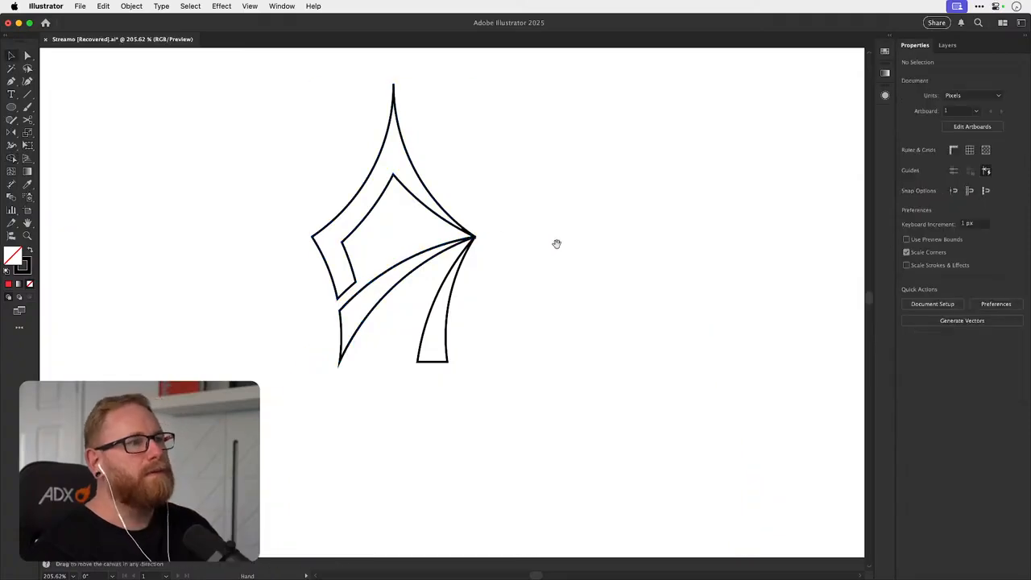
- Try swapping the fill and stroke of the whole mark to show it as solid shapes
scroll(517, 281, "up", 1)
scroll(518, 281, "right", 1)
key("super+1")
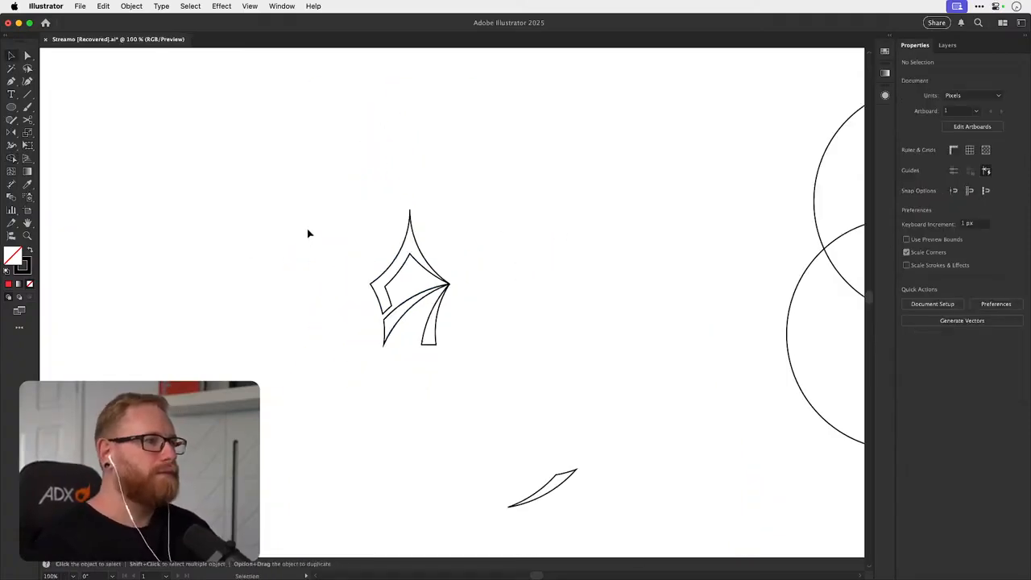
left_click_drag(308, 232, 464, 336)
key("shift+x")
left_click(492, 313)
key("super+z")
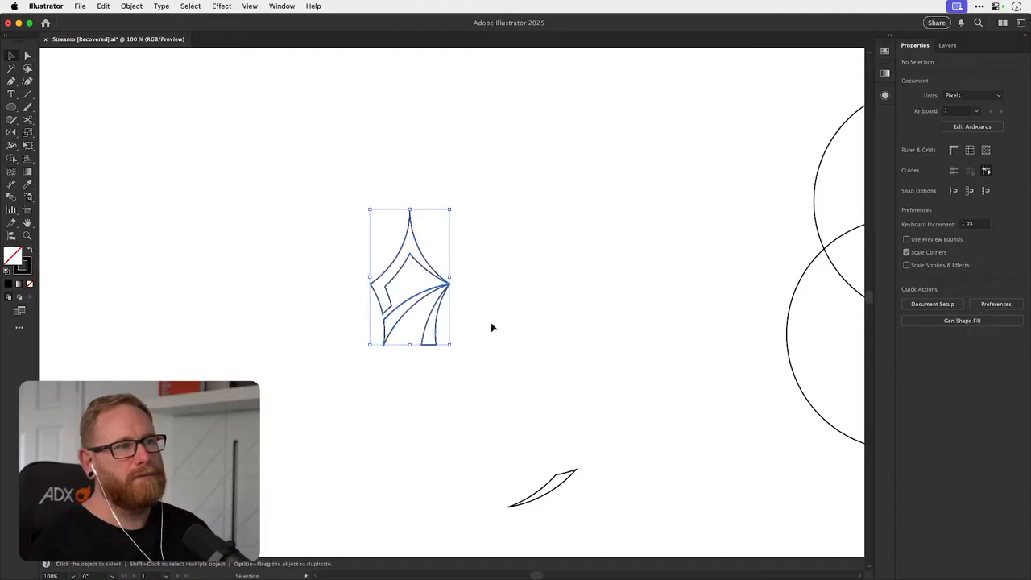
- Delete the stray sliver left below the mark
left_click_drag(525, 446, 610, 542)
key("Delete")
- Give all of the mark's strokes round caps and round corner joins
left_click_drag(419, 274, 520, 324)
left_click_drag(268, 244, 564, 417)
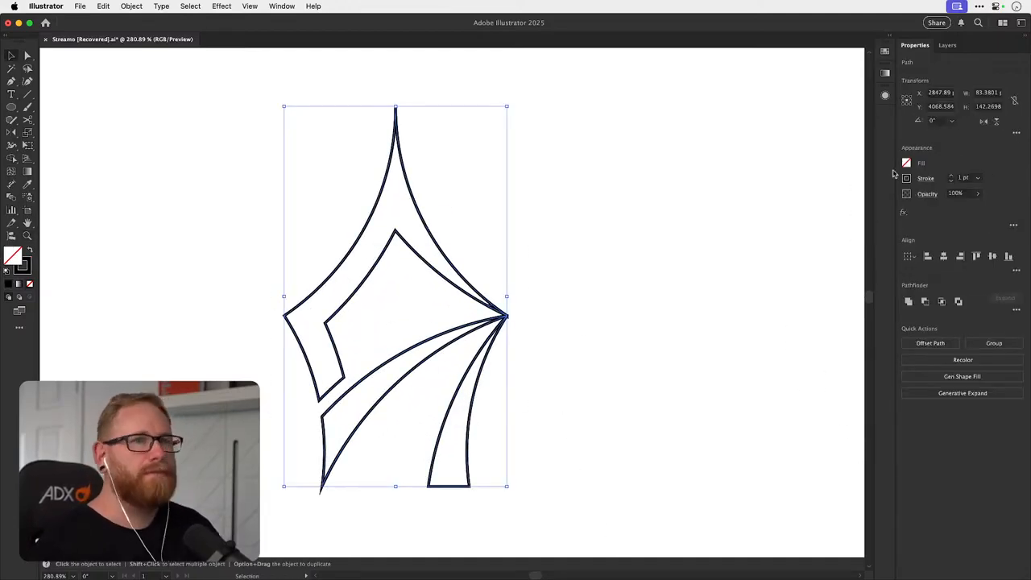
left_click(922, 180)
left_click(868, 208)
left_click(868, 221)
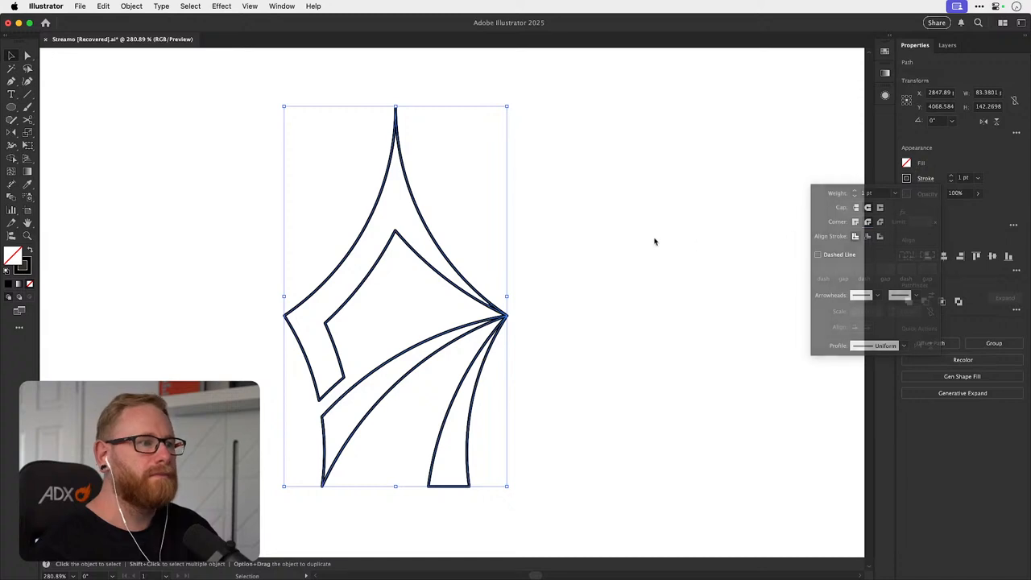
left_click(645, 251)
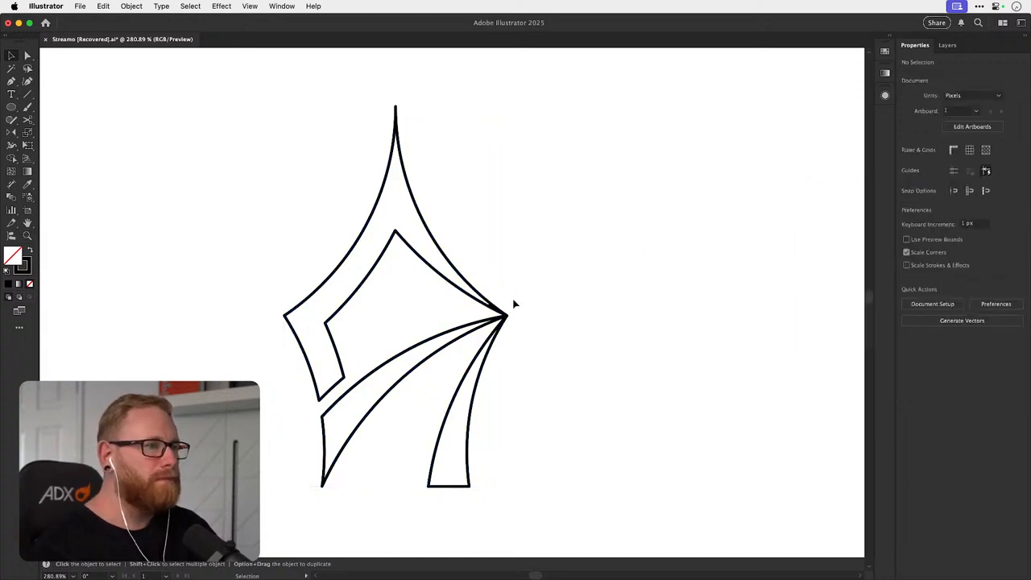
- Select the mark's paths and convert them into a Live Paint group
key("super+a")
key("k")
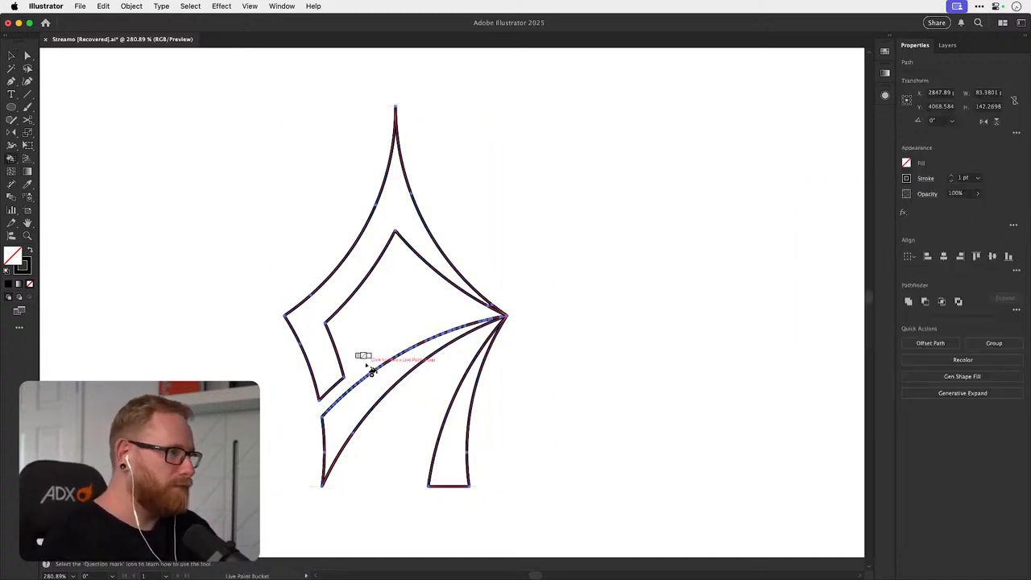
left_click(342, 282)
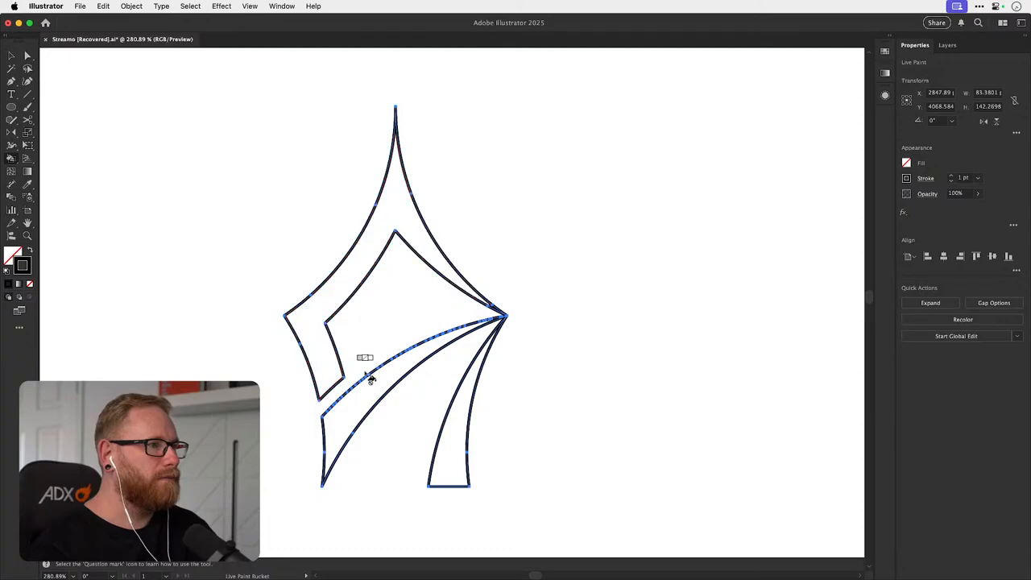
- Fill the mark's upper, middle and right-hand bands with black using Live Paint
key("shift+x")
left_click(333, 296)
left_click(367, 385)
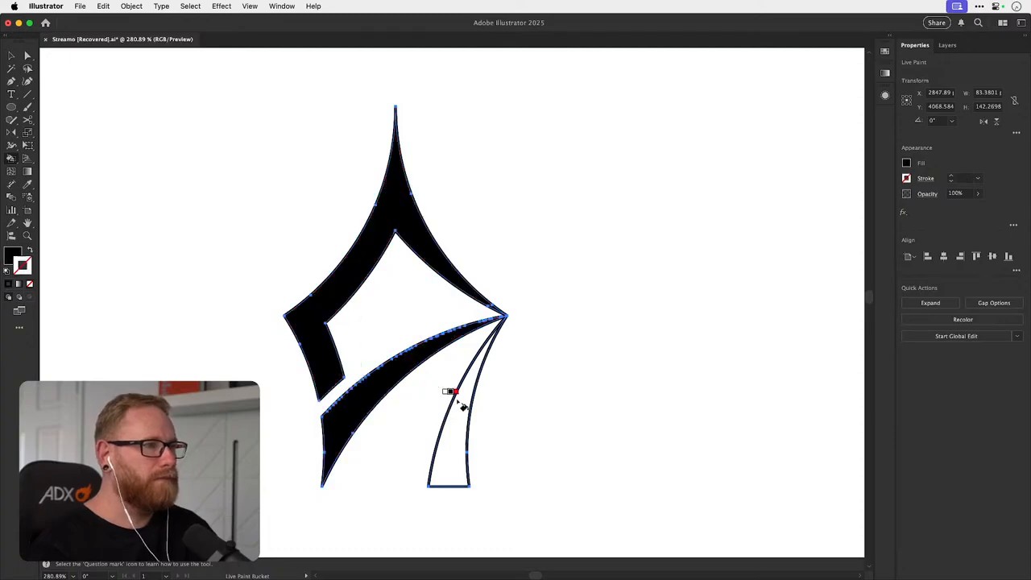
left_click(457, 401)
- Expand the Live Paint group into ordinary vector shapes with the default expand options
key("v")
left_click(132, 6)
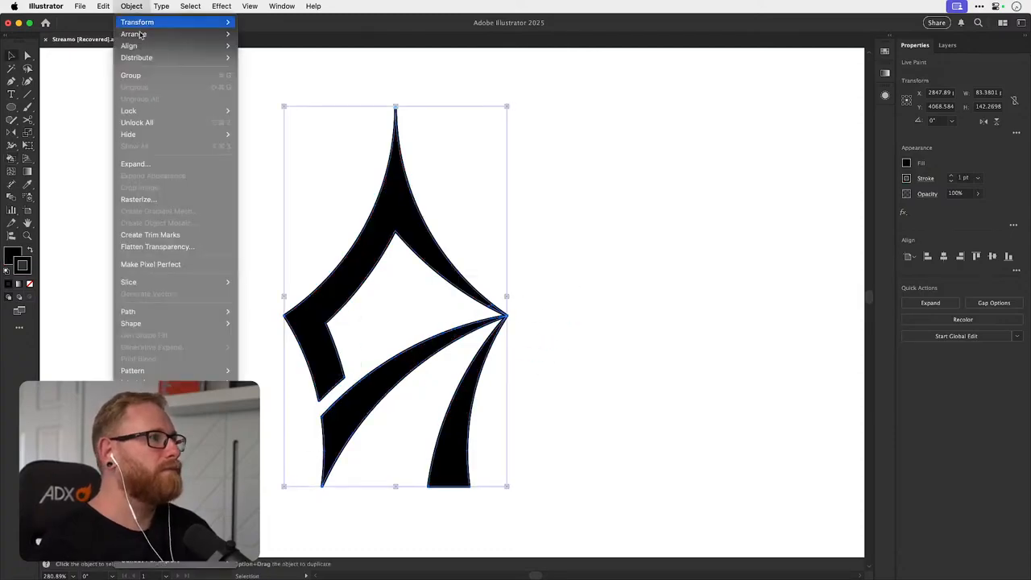
left_click(141, 163)
key("Return")
left_click(141, 160)
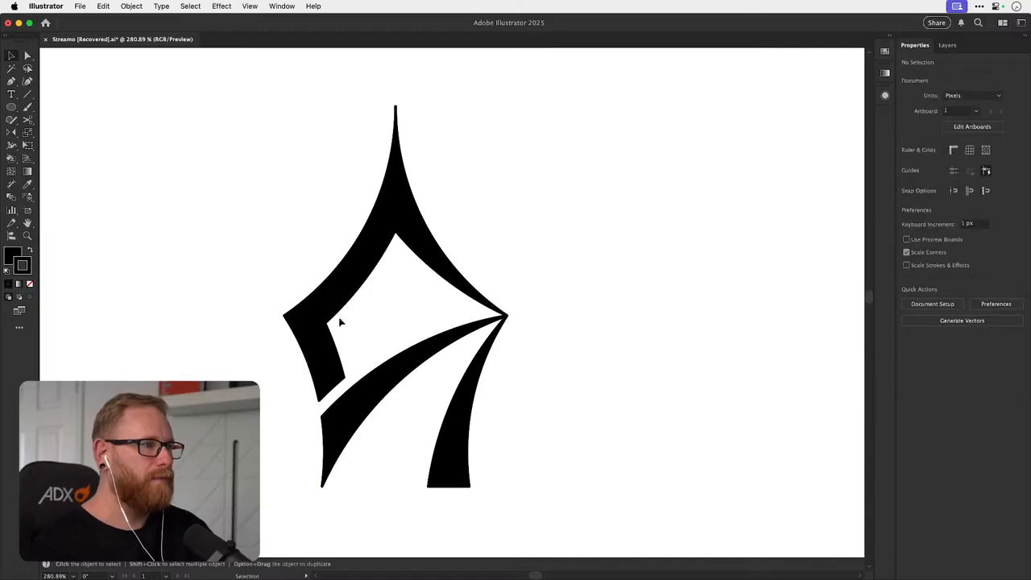
- Remove the stroke from the whole expanded mark
left_click_drag(315, 316, 402, 388)
key("super+z")
double_click(29, 277)
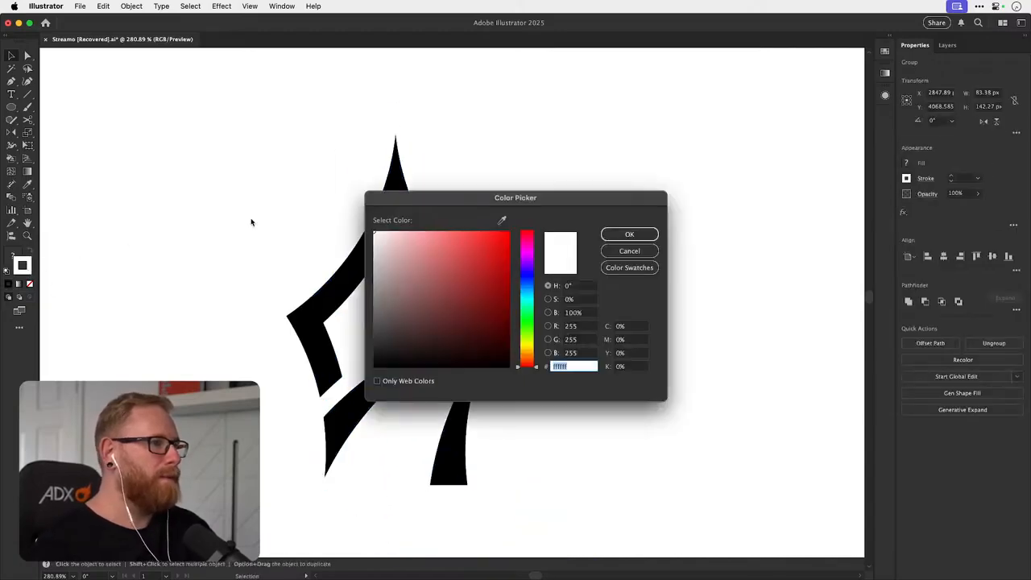
left_click(478, 246)
left_click(617, 232)
left_click(31, 283)
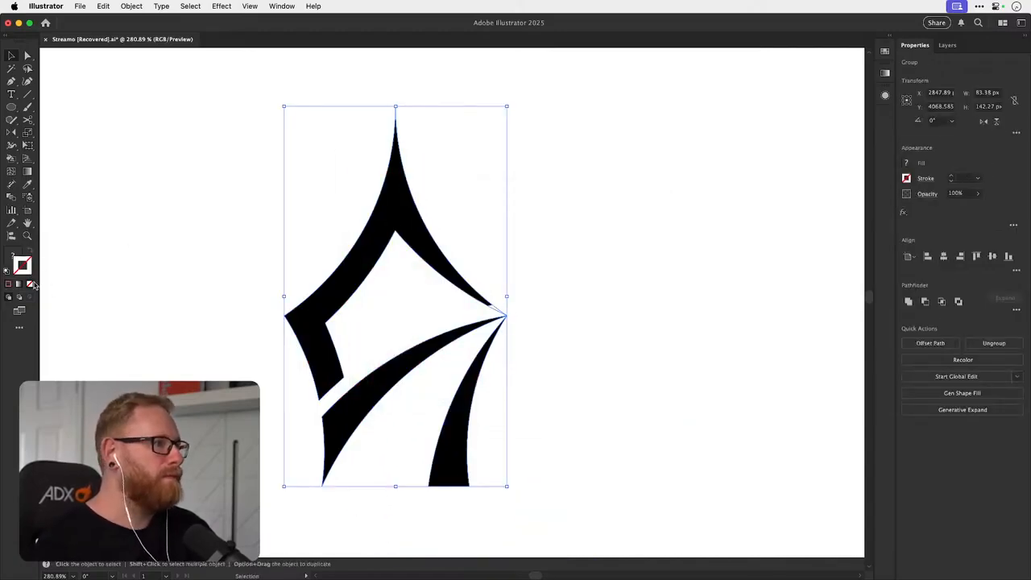
- Set the fill of the whole mark to black, 000000
double_click(16, 261)
type("000000")
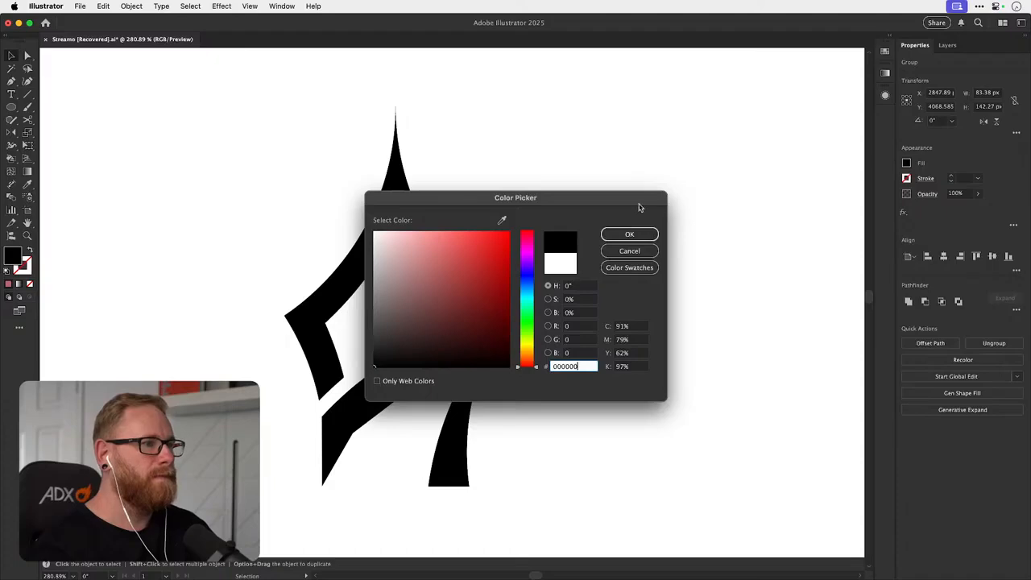
left_click(629, 234)
left_click(630, 241)
- Delete the stray sliver lying along the lower edge of the middle band
key("a")
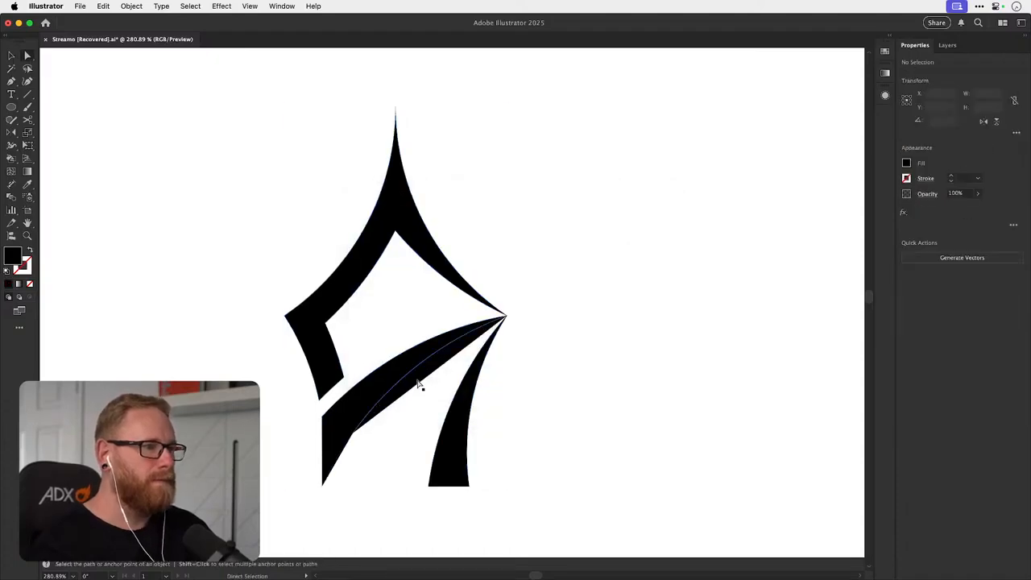
key("v")
left_click_drag(411, 376, 629, 290)
key("super+z")
key("super+shift+a")
key("super+z")
key("a")
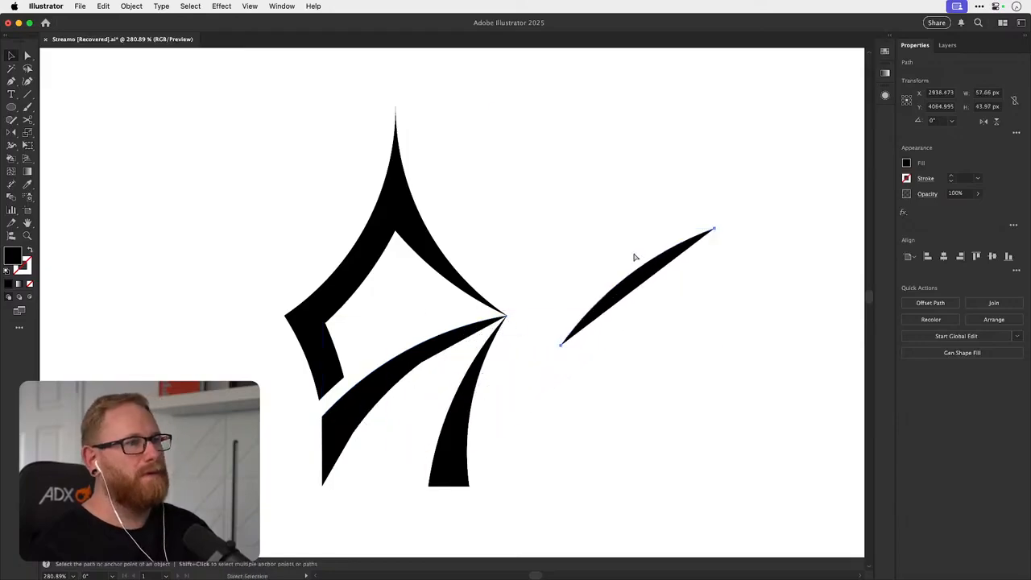
key("Delete")
- Examine the solid mark at a small size and again close up
key("super+minus")
key("super+minus")
key("super+minus")
key("super+minus")
key("super+minus")
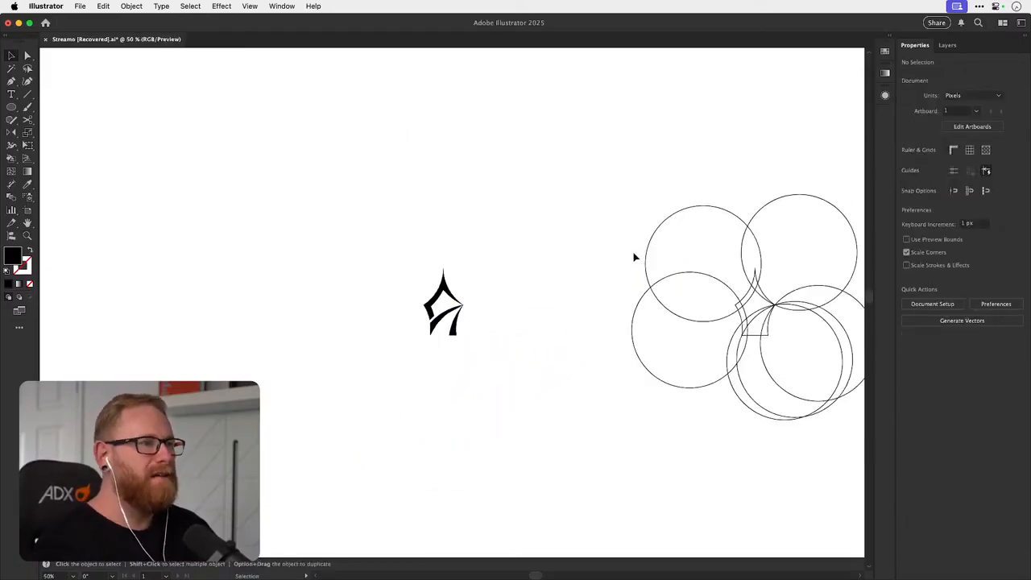
key("super+0")
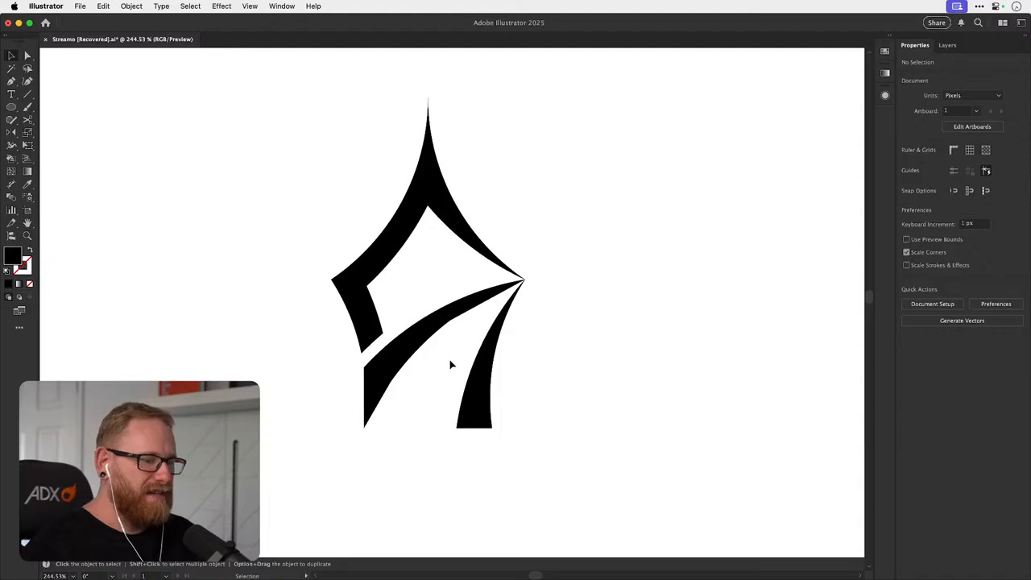
key("space")
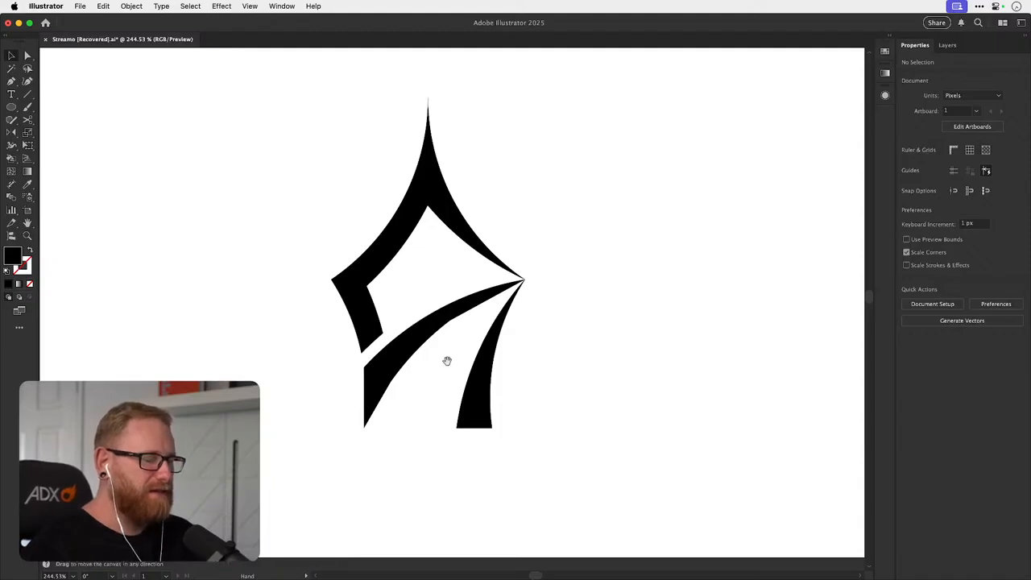
mouse_move(442, 359)
left_mouse_down()
mouse_move(418, 371)
mouse_move(424, 363)
left_mouse_up()
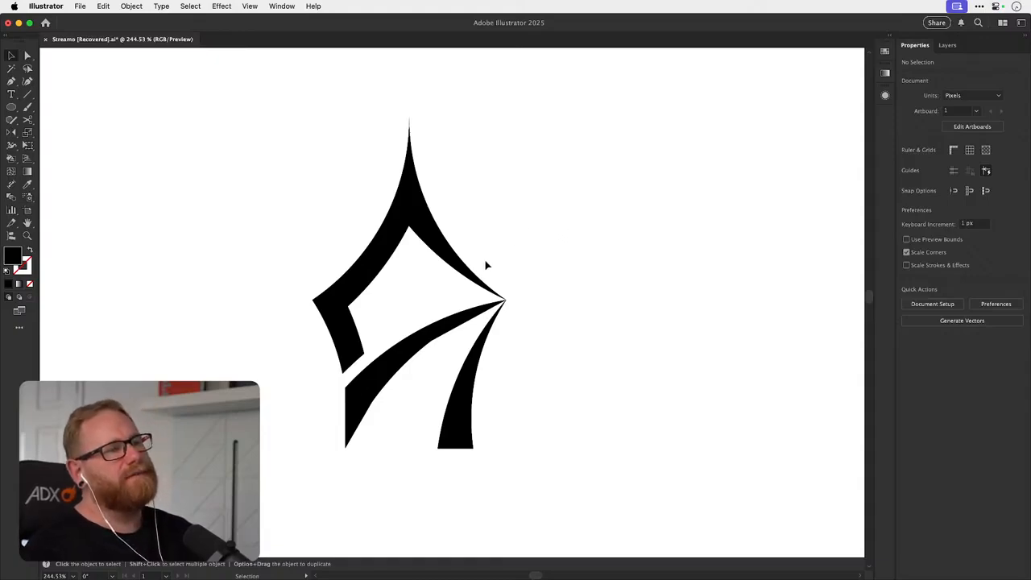
- Move the upper band aside to check for separate pieces, and undo the move
key("a")
left_click(386, 347)
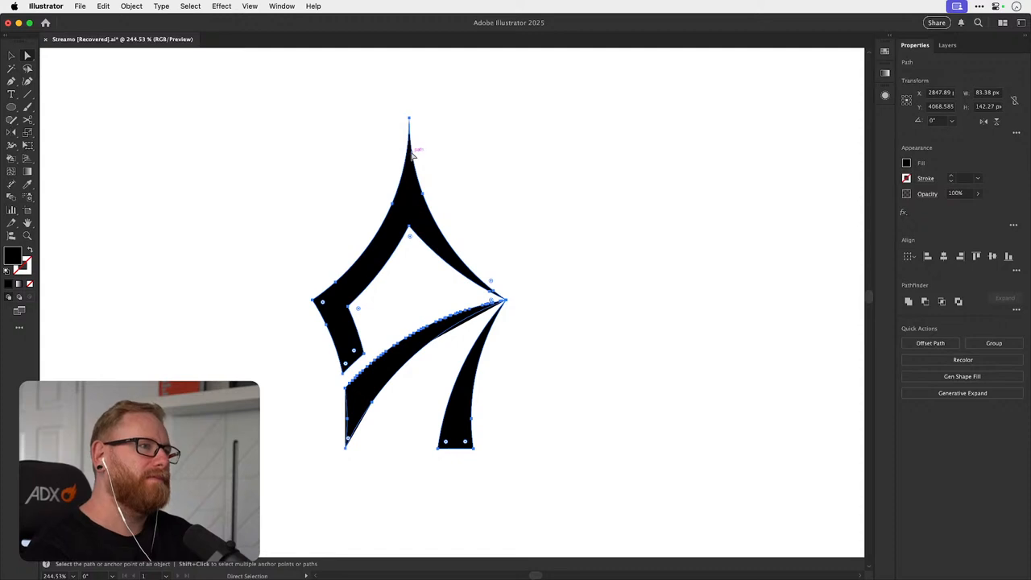
left_click(492, 223)
key("v")
left_click_drag(465, 257, 440, 225)
key("super+z")
key("Delete")
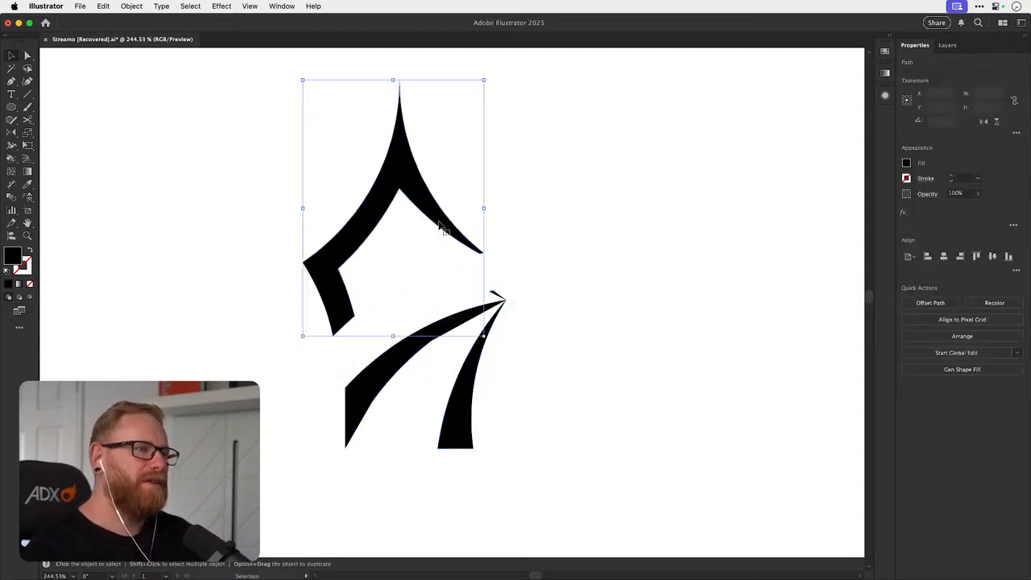
key("super+z")
- Delete the leftover path on top of the middle band and the duplicate of the right-hand leg
left_click_drag(447, 322, 432, 300)
key("super+z")
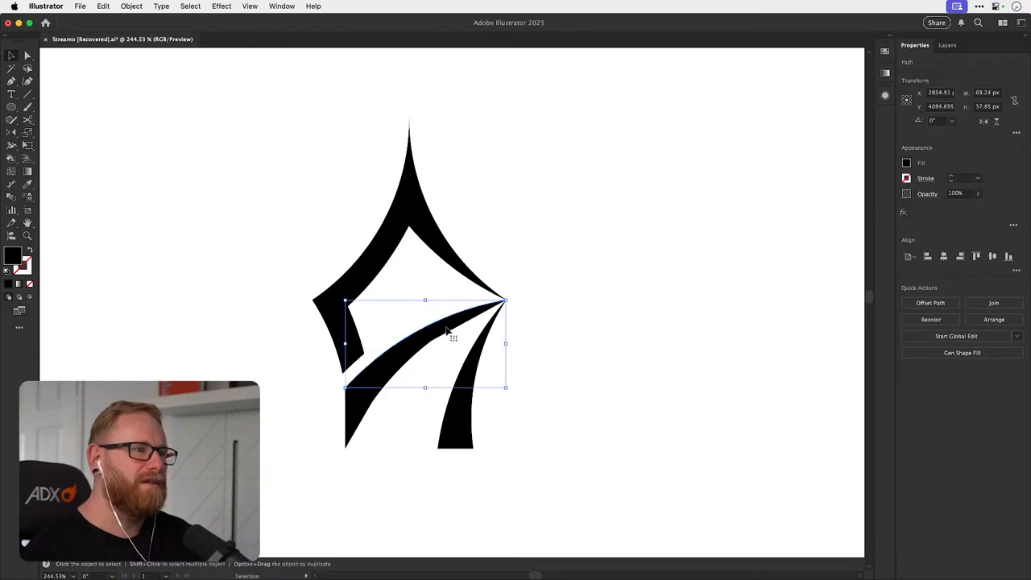
key("Delete")
left_click_drag(471, 385, 538, 384)
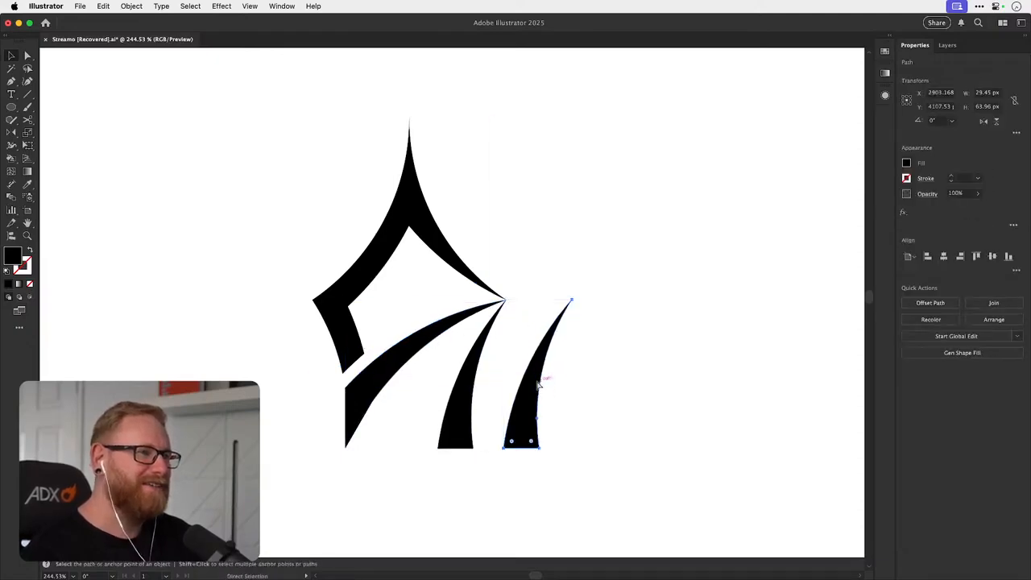
key("super+z")
key("Delete")
- Delete the leftover slivers around the lower end of the middle band, keeping the main bands in place
left_click_drag(467, 379, 395, 258)
key("super+z")
left_click_drag(383, 252, 406, 190)
key("super+z")
key("Delete")
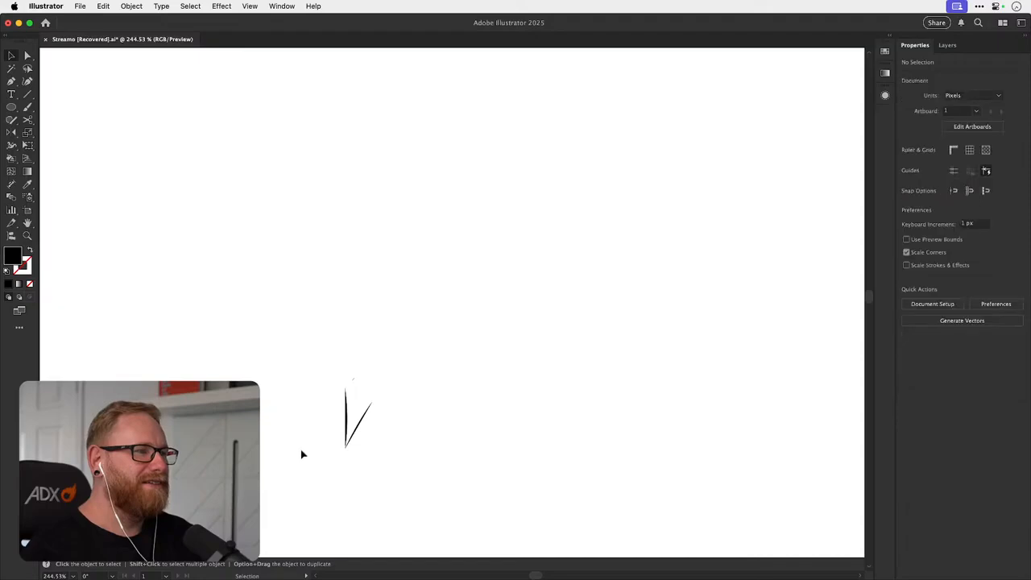
key("super+z")
left_click(302, 466)
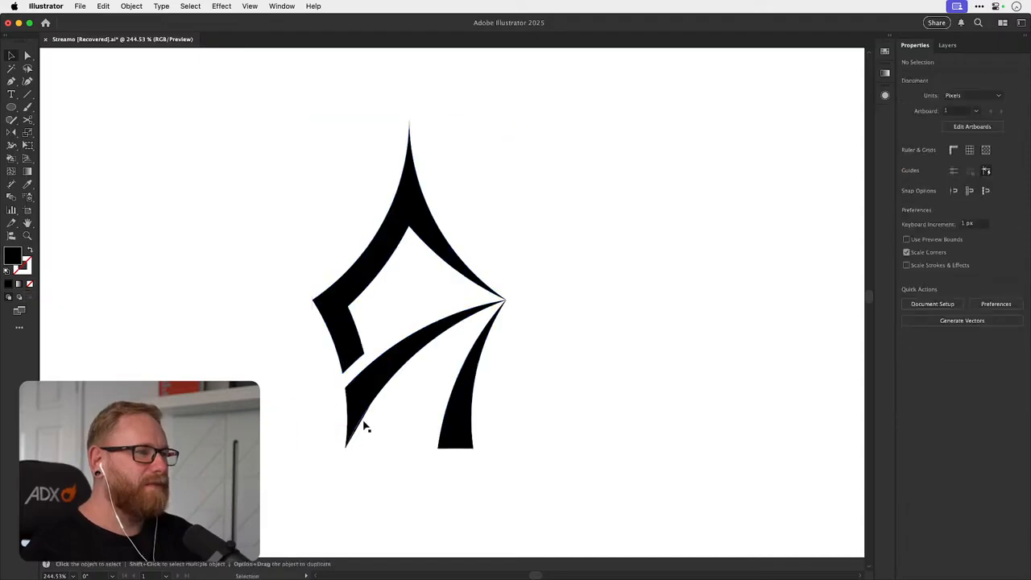
left_click_drag(362, 422, 376, 455)
key("Delete")
left_click_drag(374, 376, 466, 319)
key("super+z")
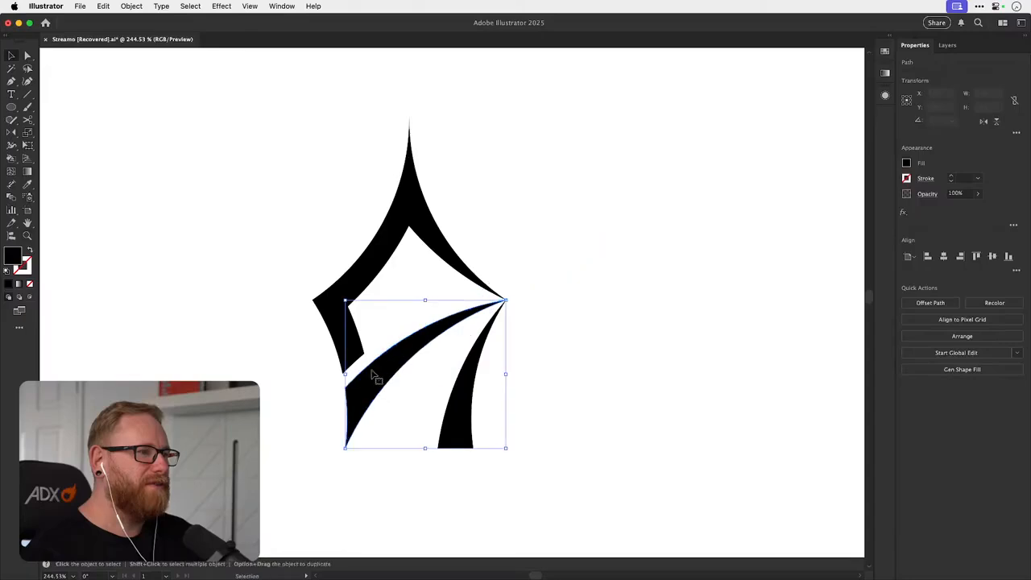
- Try to clear hidden leftovers by cutting the three bands, deleting what remains, pasting them back in front and uniting them
left_click(457, 390, "shift")
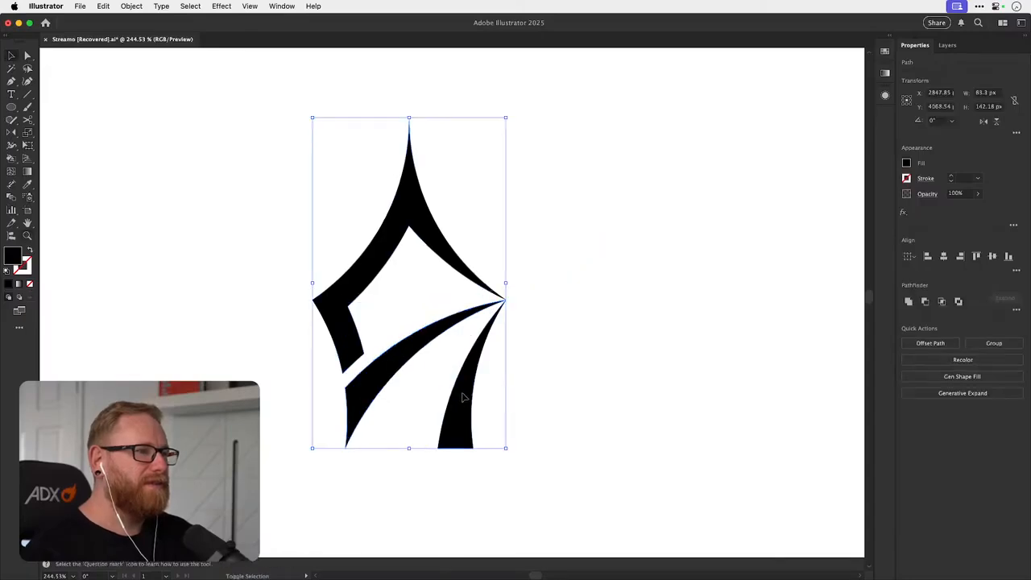
left_click(463, 397, "shift")
key("super+x")
left_click_drag(282, 474, 586, 112)
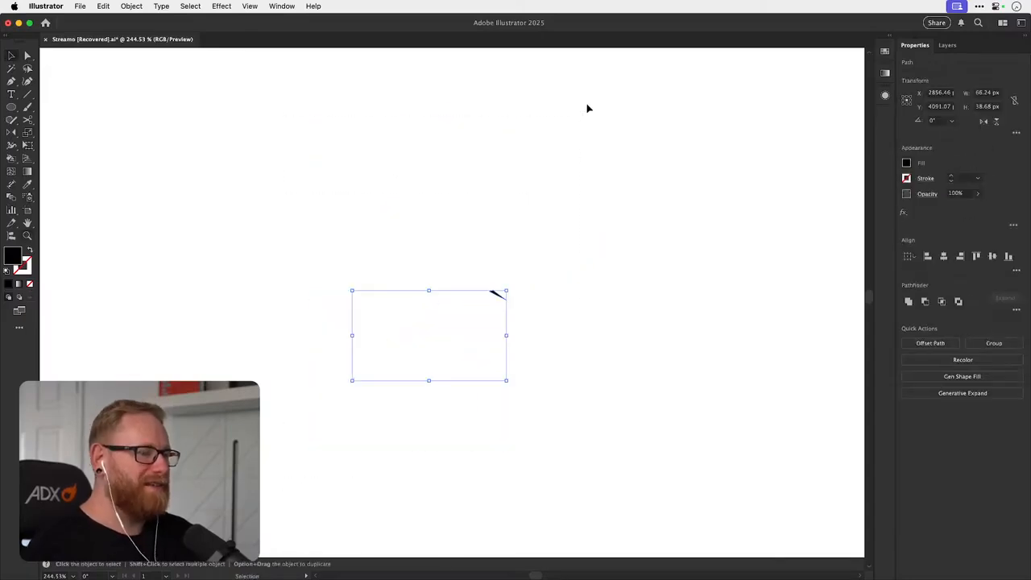
key("Delete")
key("super+f")
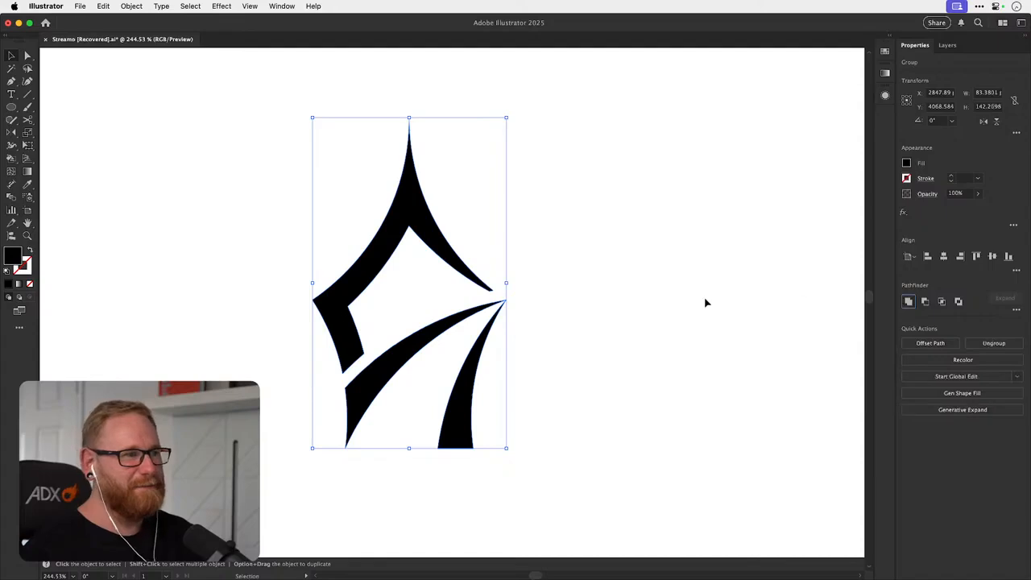
left_click(644, 299)
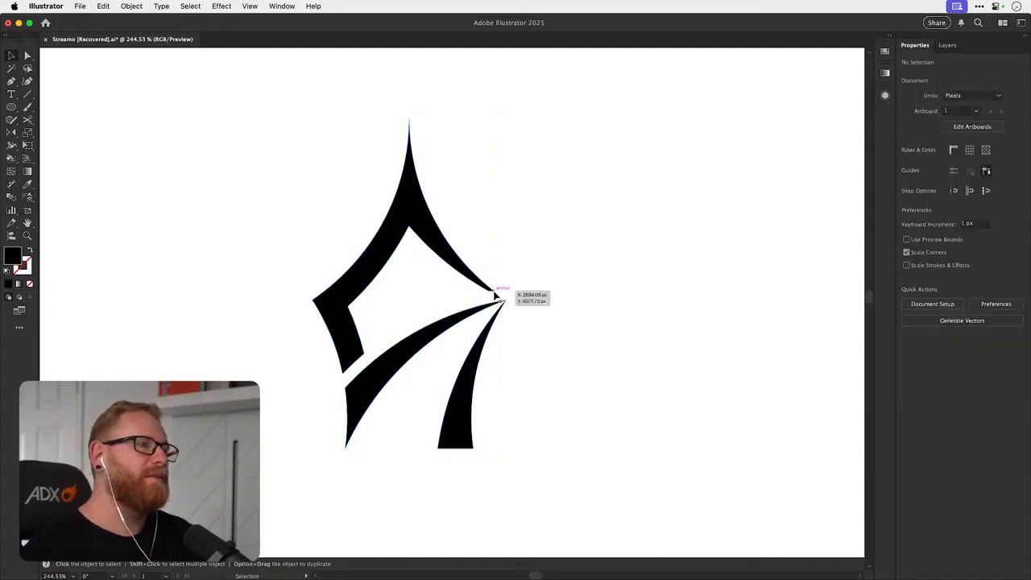
key("super+z")
key("super+z")
key("super+z")
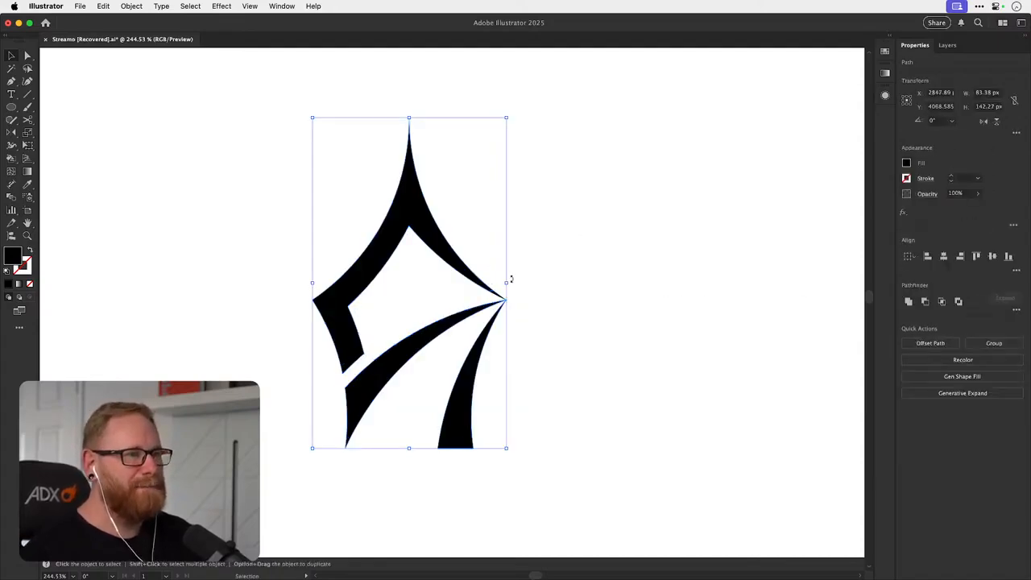
- Cut the three bands together with the upper band's separate tip piece, and delete everything left behind
left_click(512, 281)
left_click(497, 293)
left_click(473, 278, "shift")
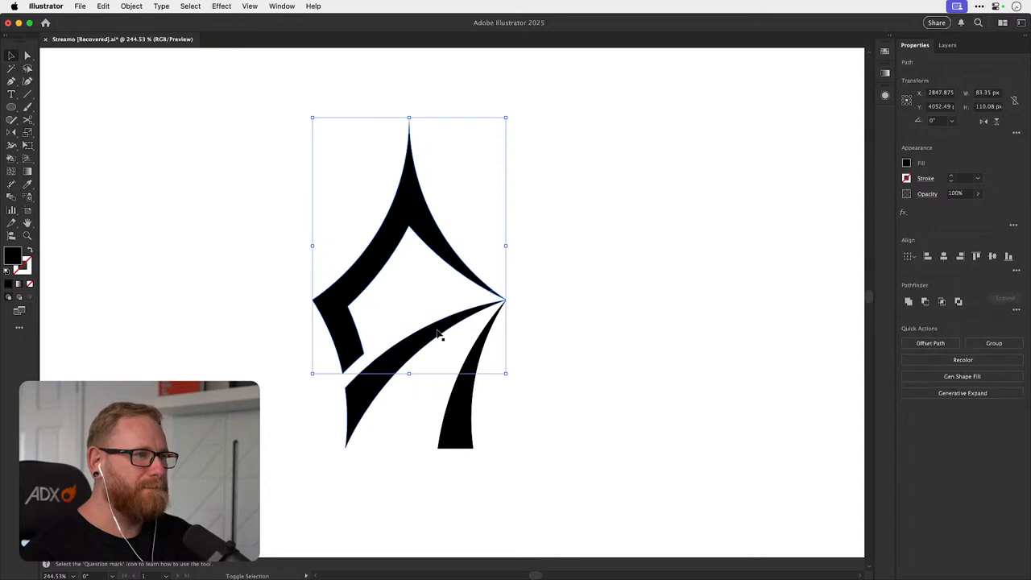
left_click(439, 331, "shift")
left_click(470, 373, "shift")
key("super+x")
left_click_drag(280, 485, 622, 124)
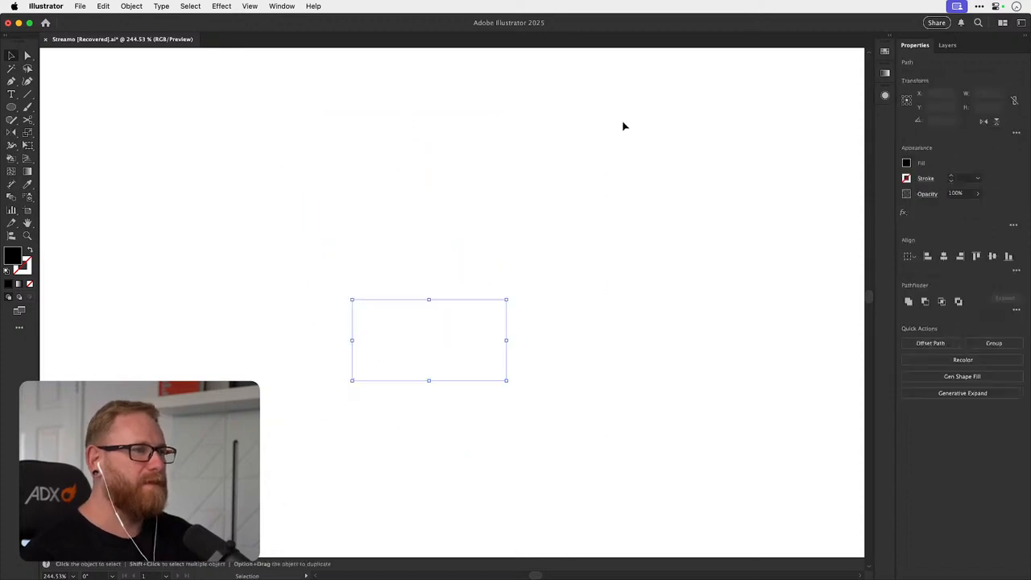
key("Delete")
- Paste the cut shapes back in front and unite their touching pieces
key("super+f")
left_click(907, 301)
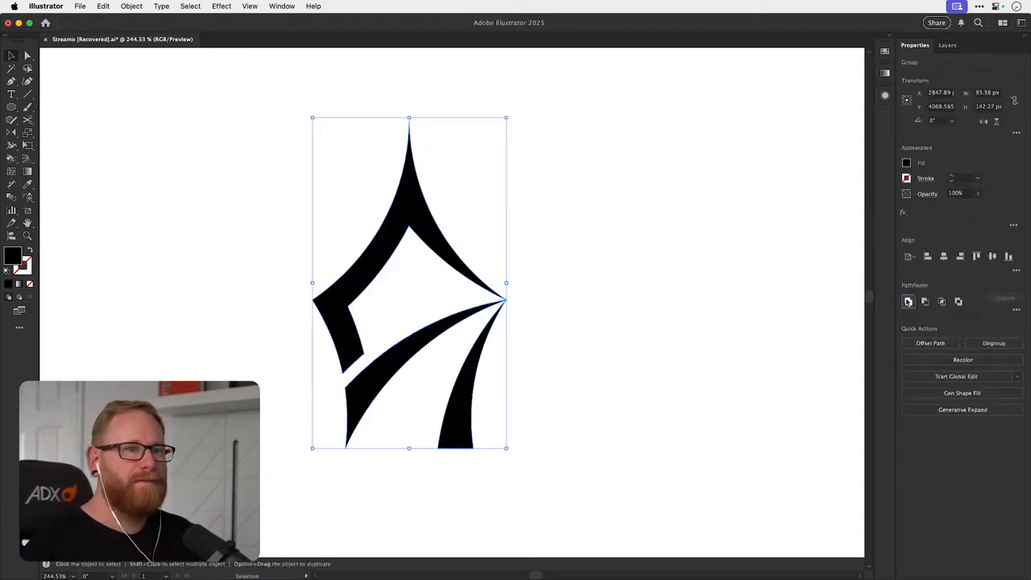
left_click(581, 262)
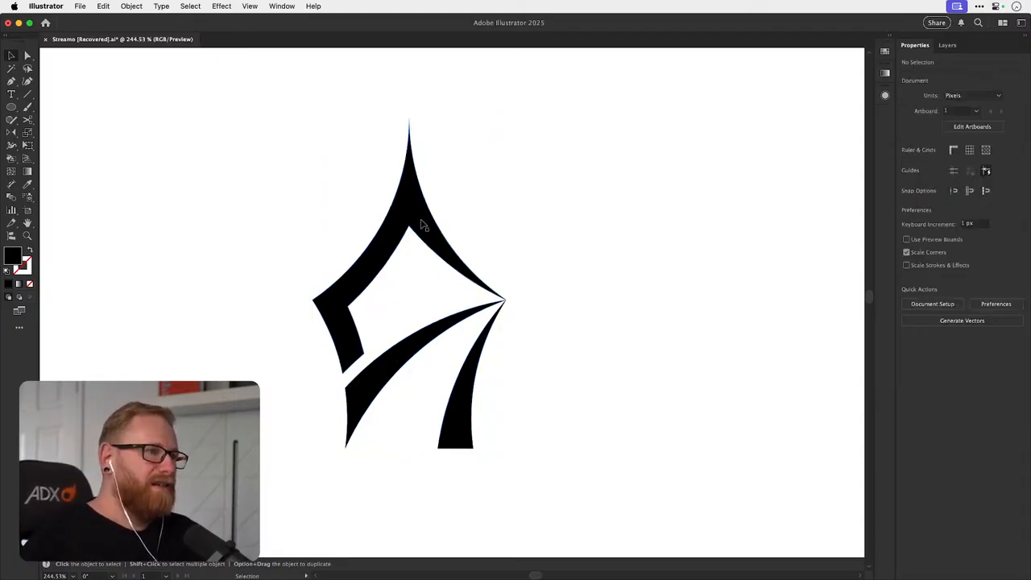
- Slightly round the sharp lower tip of the middle band
key("a")
left_click(411, 147)
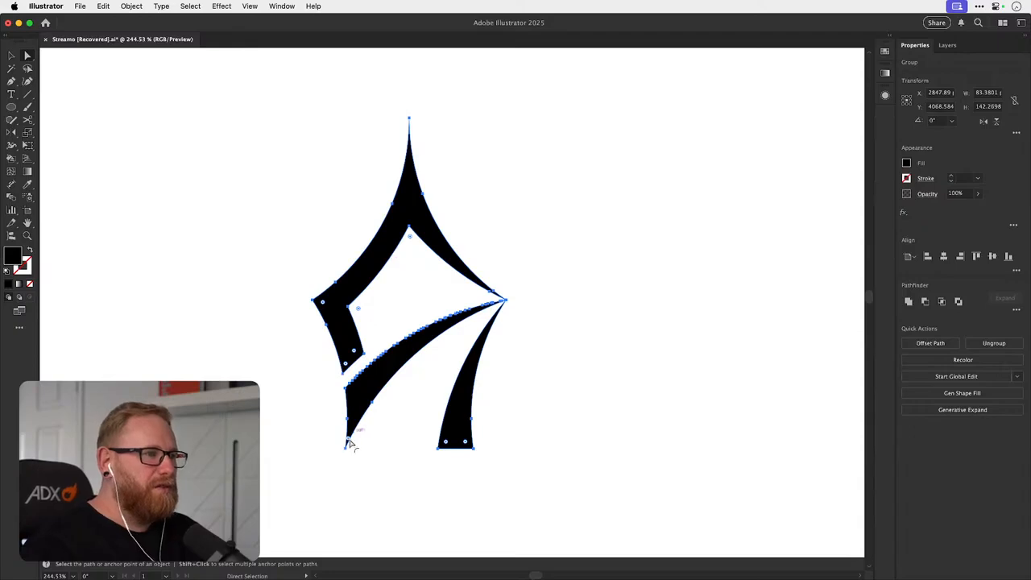
left_click_drag(349, 442, 349, 438)
key("v")
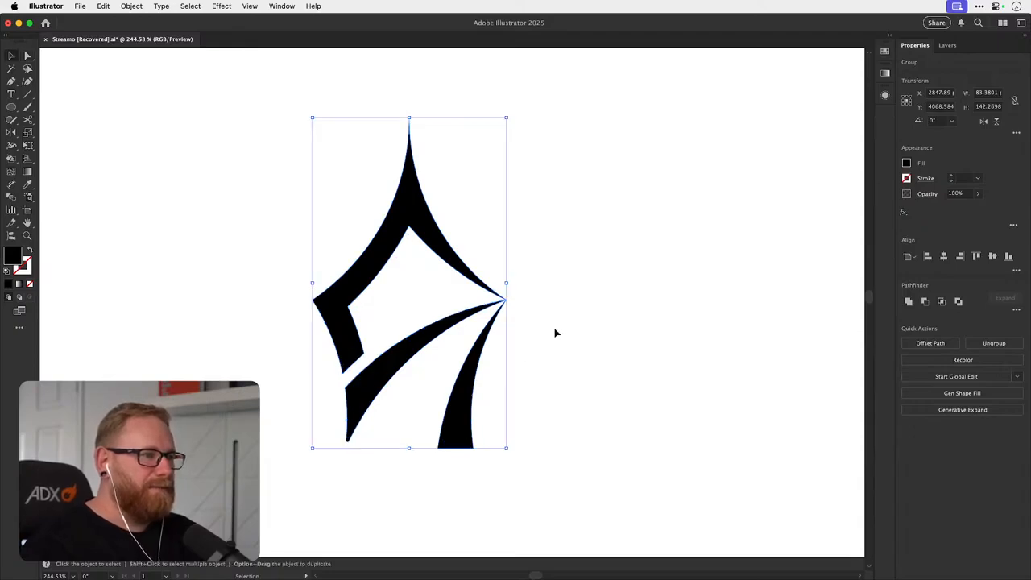
left_click(577, 308)
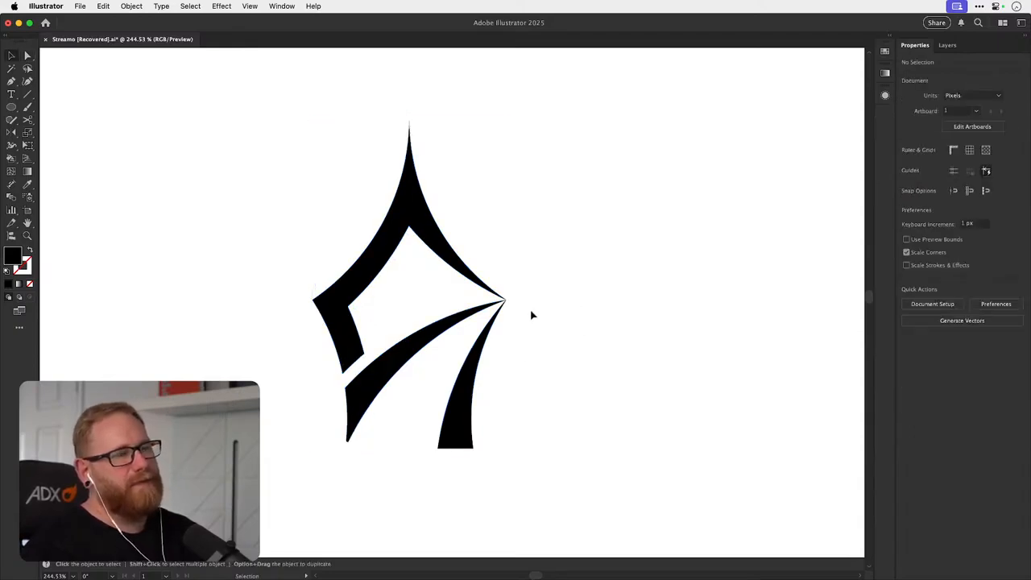
- Try to reshape the upper band's sharp right-hand tip by moving its end point outward
key("z")
left_click_drag(521, 301, 587, 285)
key("v")
left_click(430, 299)
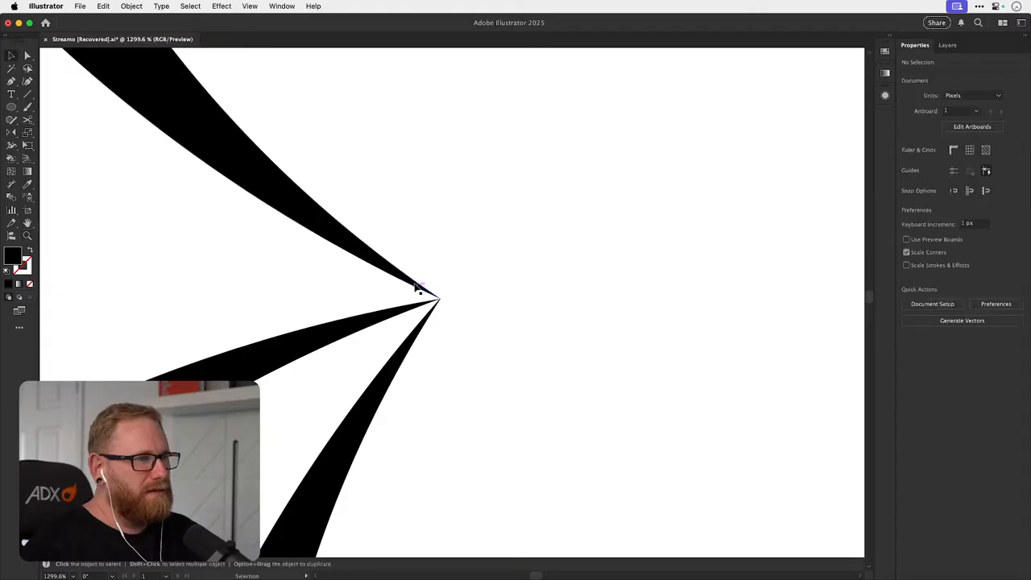
scroll(467, 306, "up", 5)
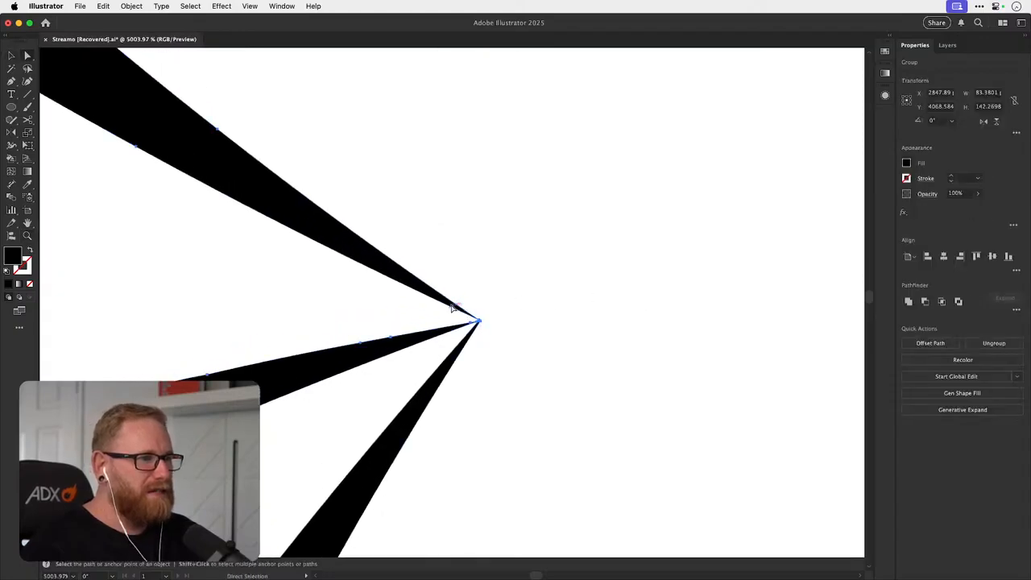
left_click(464, 290, "super")
left_click(454, 302, "super")
key("a")
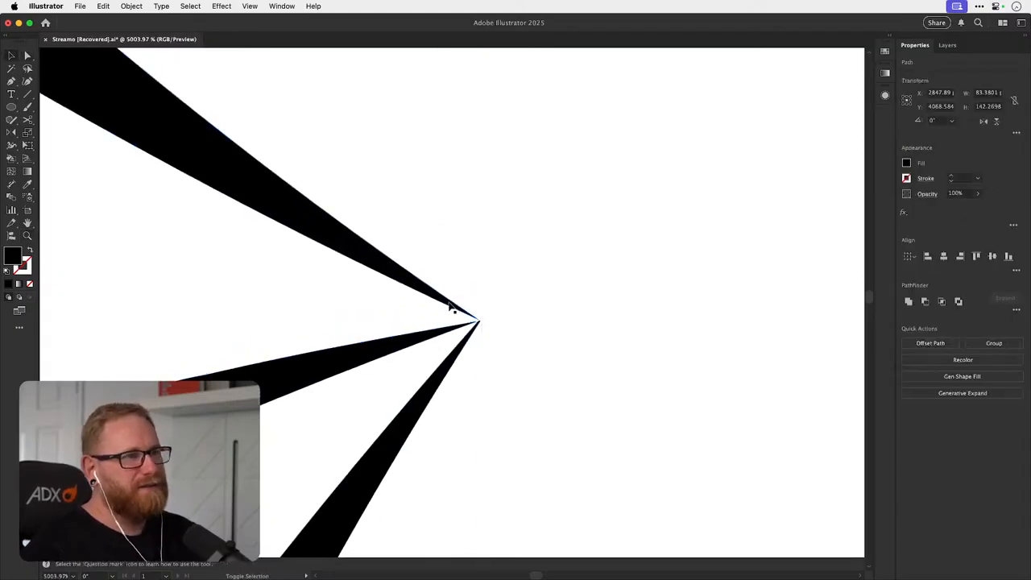
left_click(449, 303)
left_click(485, 306)
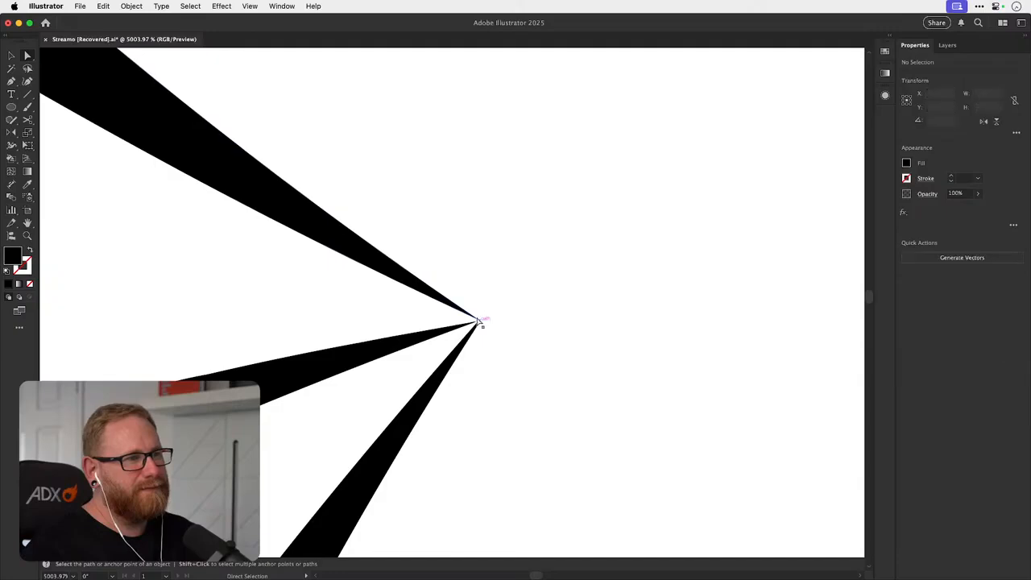
left_click_drag(479, 321, 495, 295)
key("super+z")
left_click(483, 279)
key("super+minus")
key("super+minus")
key("super+minus")
key("super+minus")
key("super+minus")
key("super+minus")
key("super+minus")
key("super+minus")
key("super+minus")
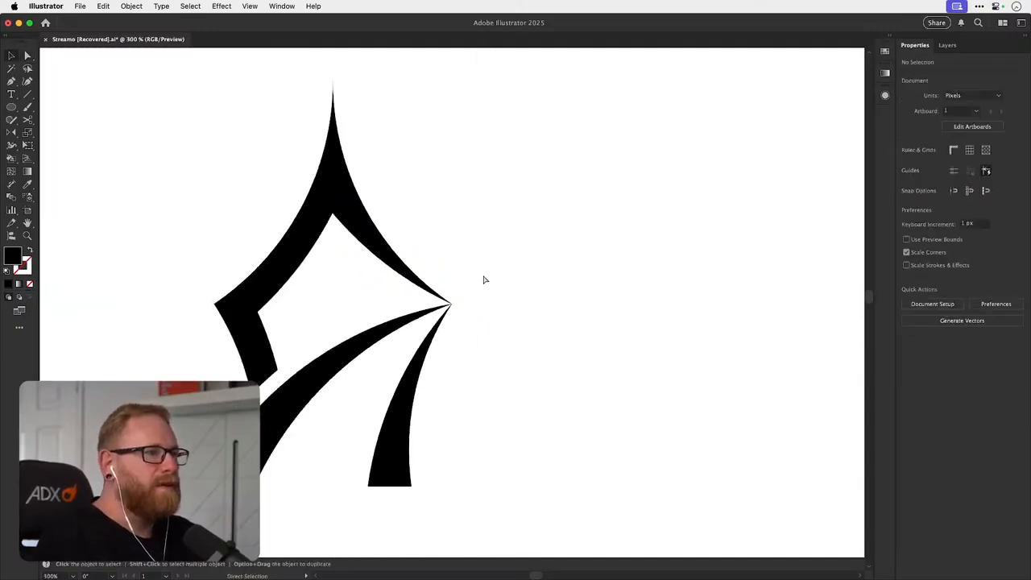
- Cut across all three bands near their shared right-hand point with the Knife and delete the thin end pieces
key("super+a")
left_click(427, 321)
left_click_drag(433, 332, 741, 301)
left_click(463, 330)
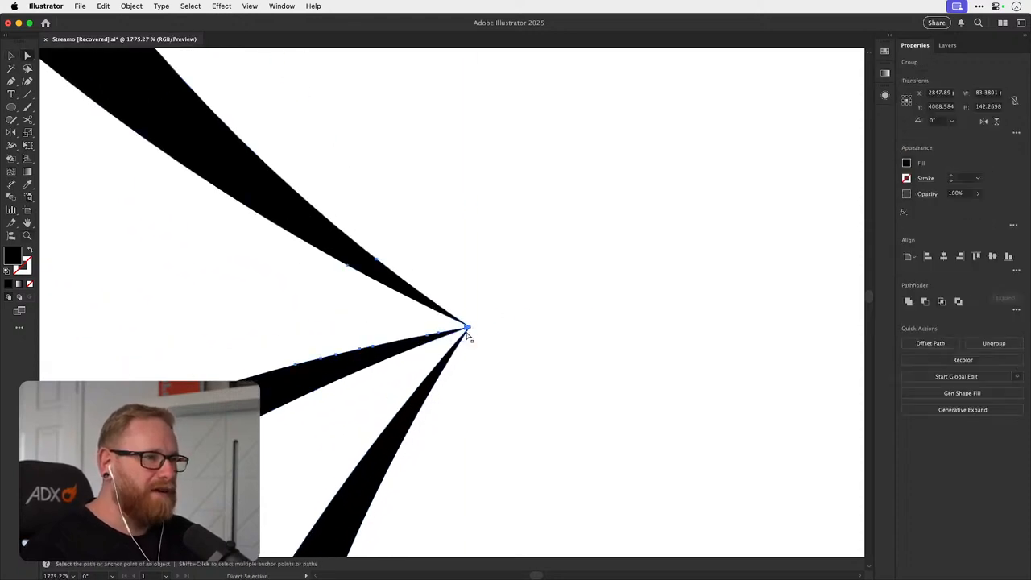
left_click_drag(464, 330, 555, 327)
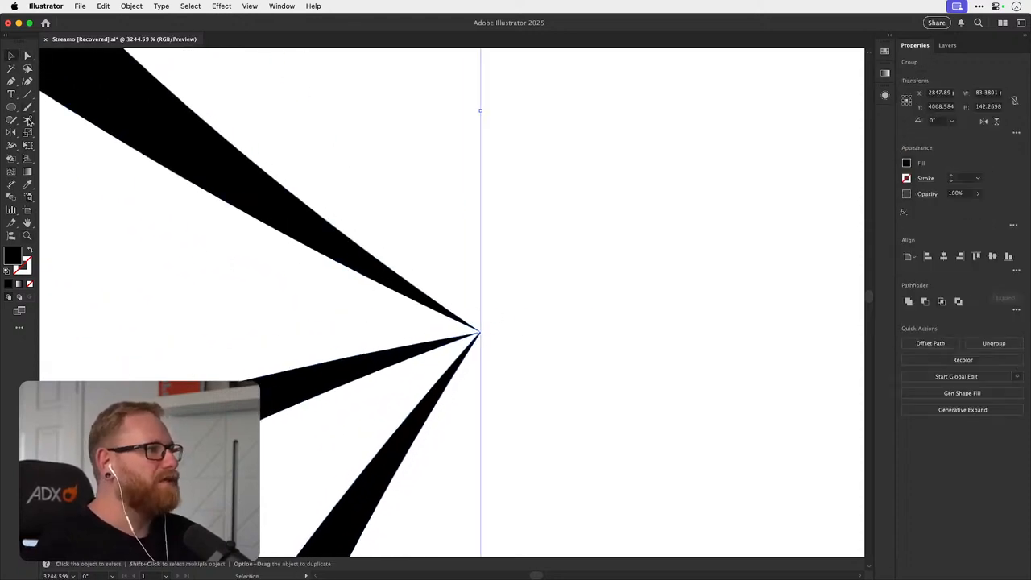
mouse_move(27, 121)
left_mouse_down()
mouse_move(73, 123)
mouse_move(81, 145)
left_mouse_up()
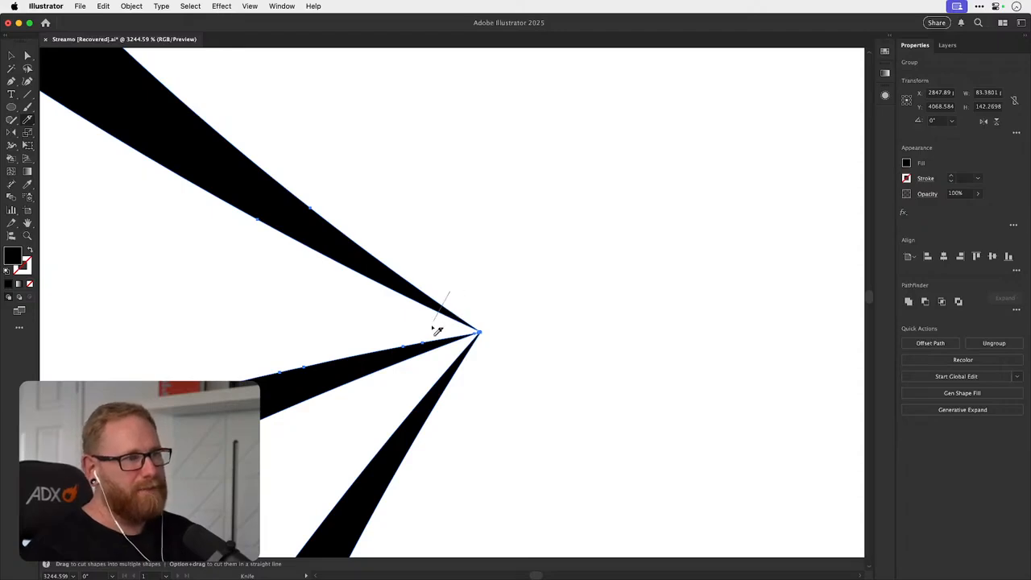
left_click_drag(436, 330, 475, 366)
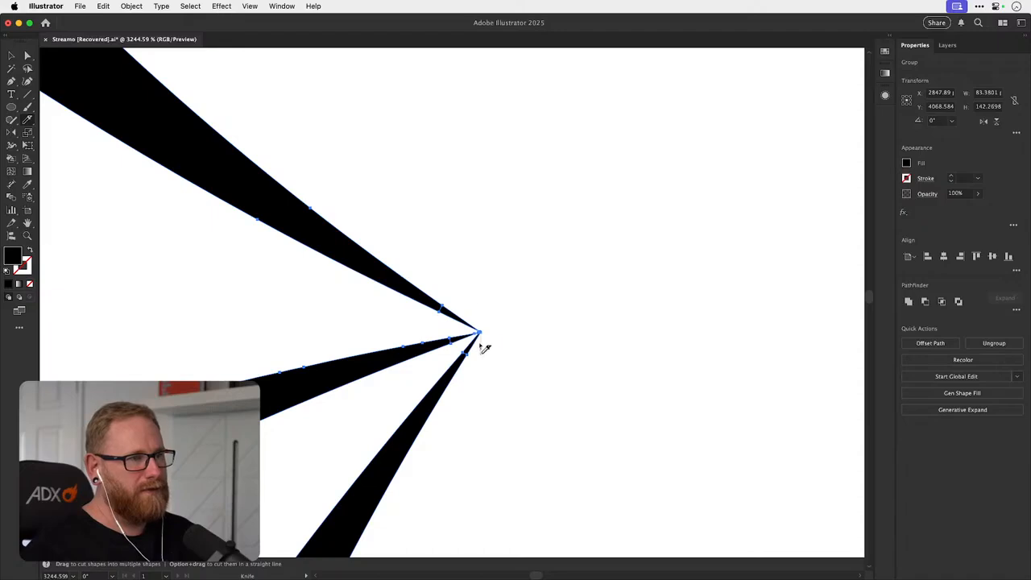
key("a")
mouse_move(488, 322)
left_mouse_down()
mouse_move(471, 339)
mouse_move(496, 319)
left_mouse_up()
key("Delete")
key("Delete")
- Try to adjust the upper band's newly cut end by moving one of its corner points
left_click(443, 308)
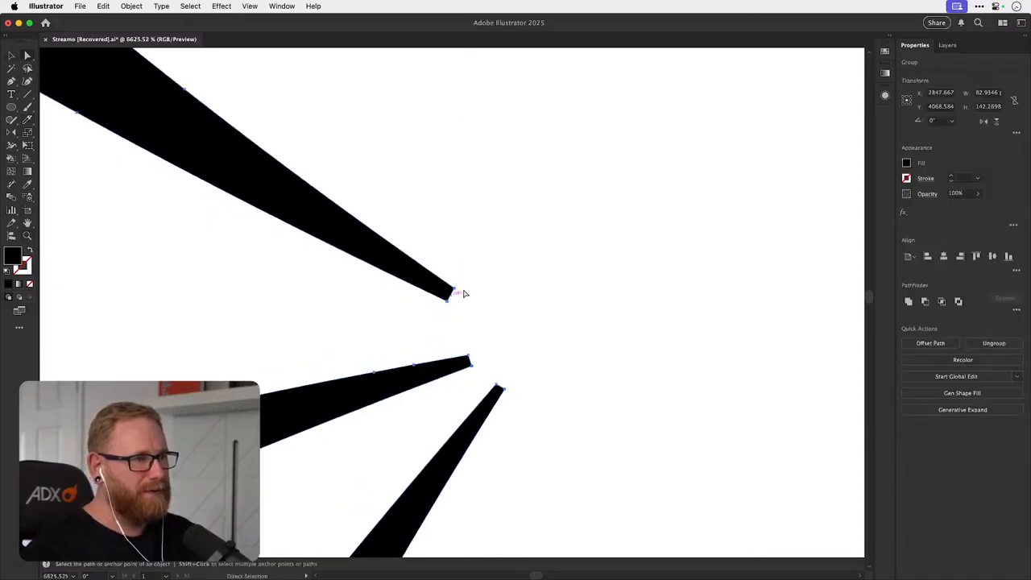
left_click(462, 295)
left_click_drag(454, 289, 430, 325)
key("super+z")
key("super+z")
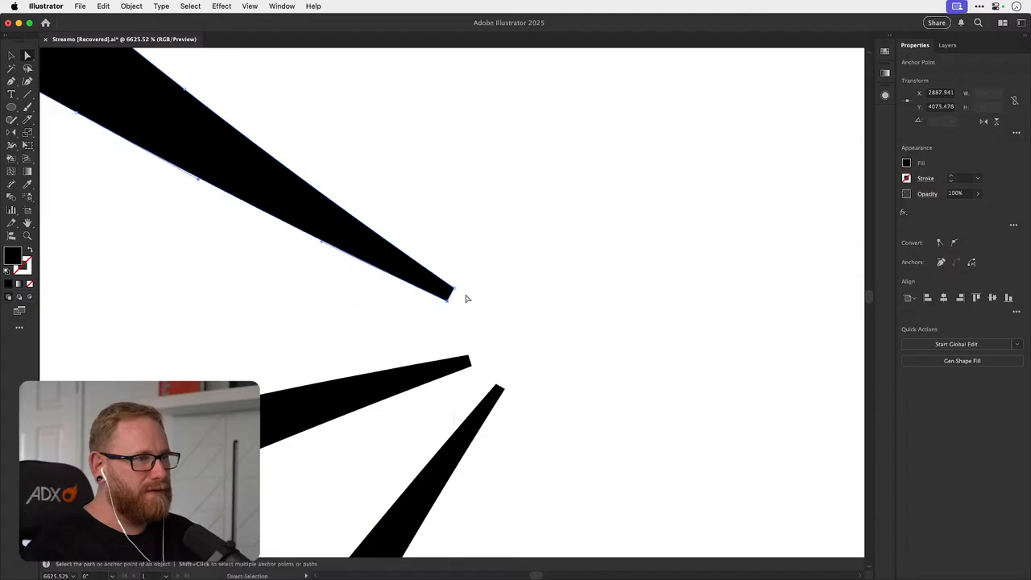
left_click(466, 296)
key("v")
left_click(435, 288)
left_click(435, 290)
key("a")
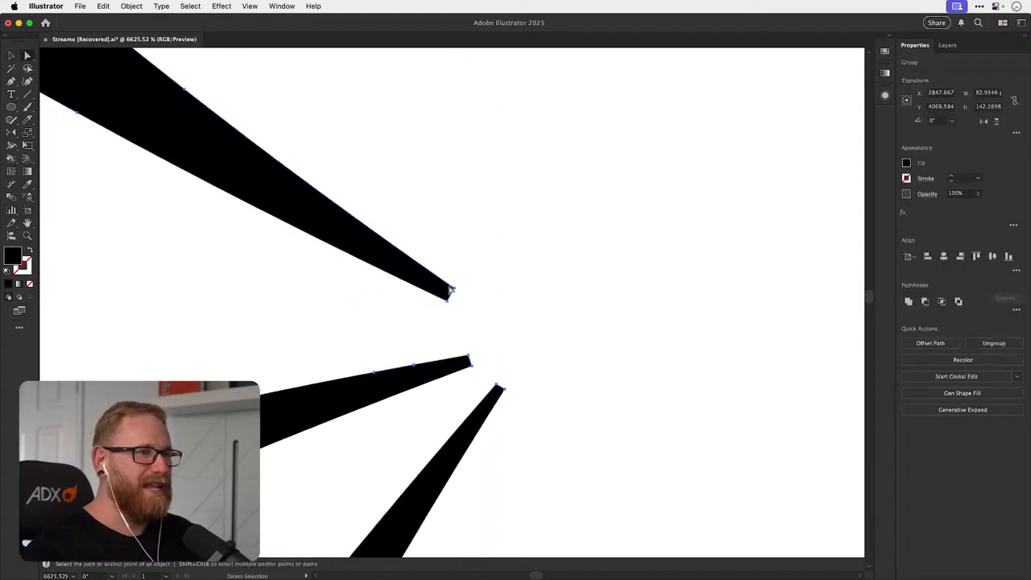
- Cut the upper band a little farther back from its end with the Knife and delete the severed piece
key("v")
left_click(27, 145)
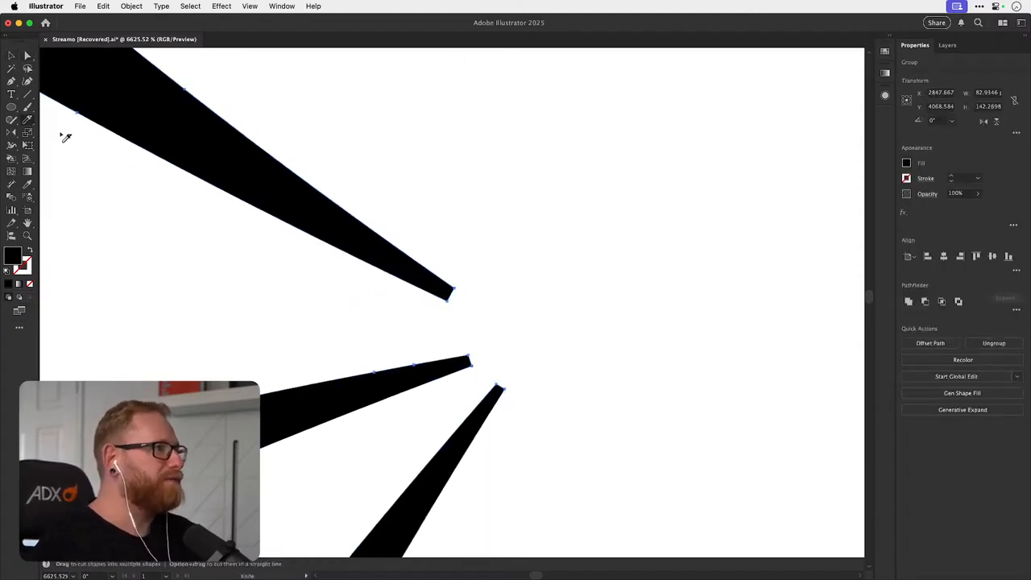
left_click_drag(392, 323, 472, 207)
key("v")
left_click(445, 286)
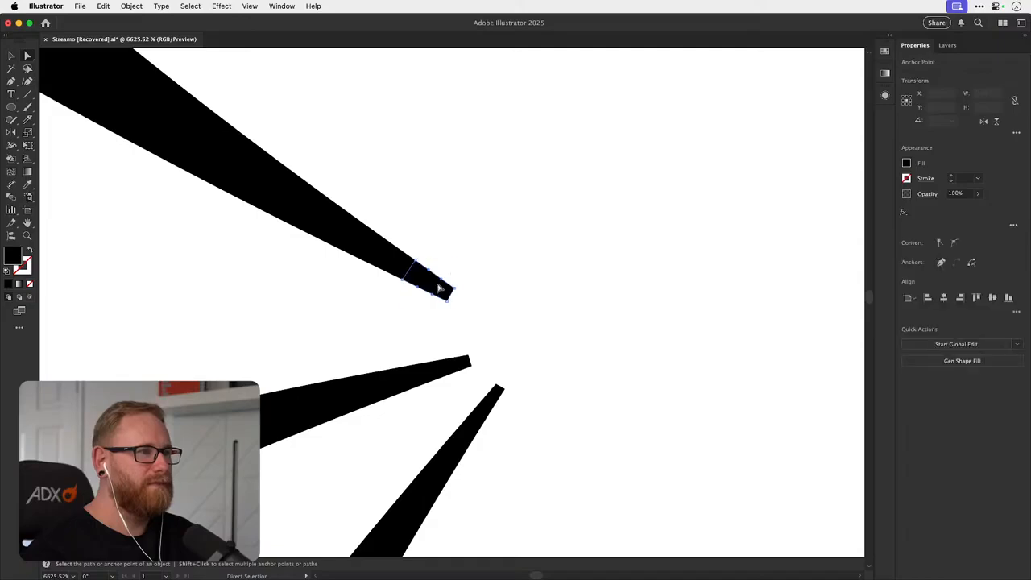
key("Delete")
- Try to remove the upper corner point from the upper band's shortened end
left_click(413, 269)
key("a")
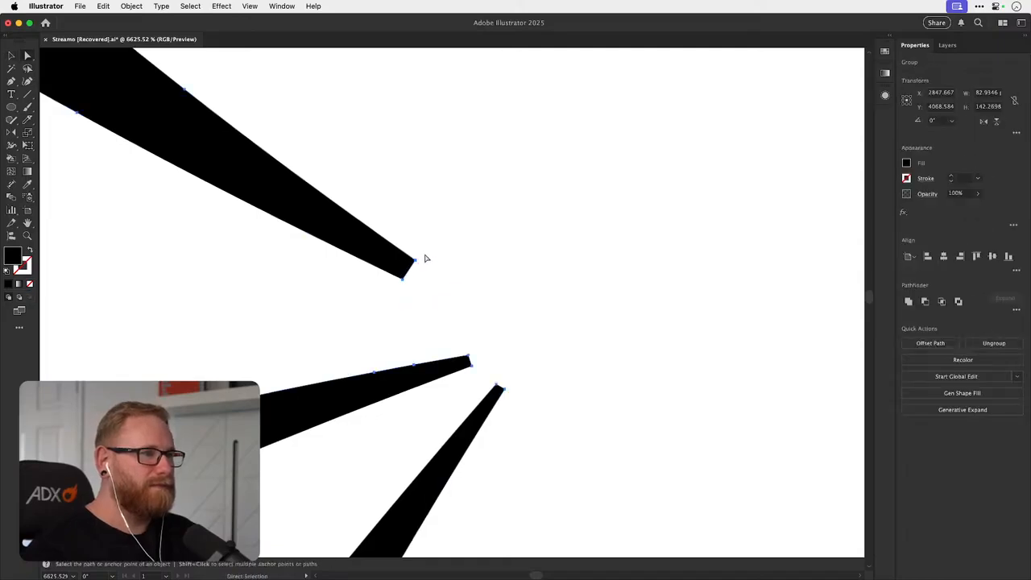
left_click(414, 259)
key("v")
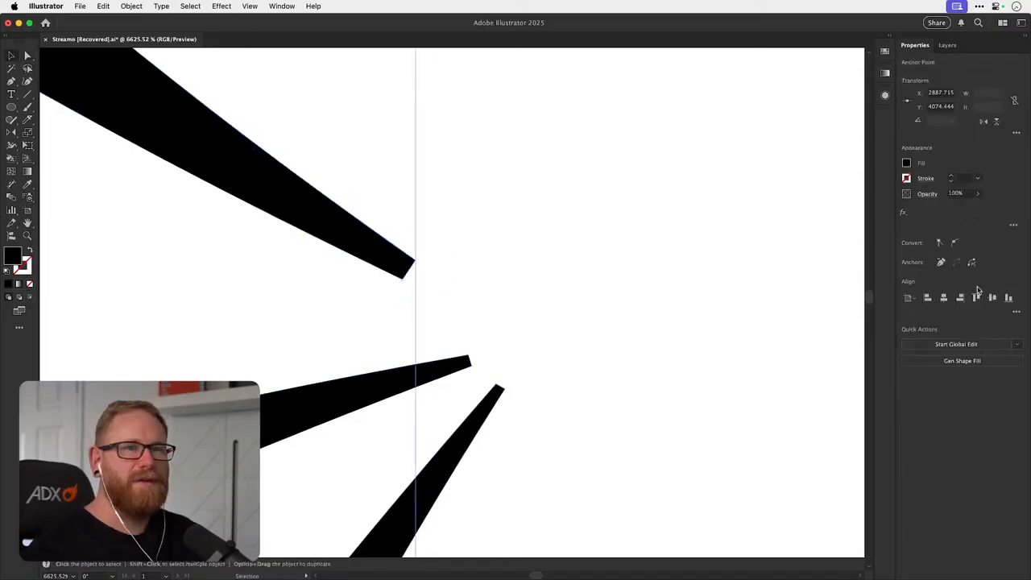
left_click(942, 263)
key("super+z")
left_click(435, 255)
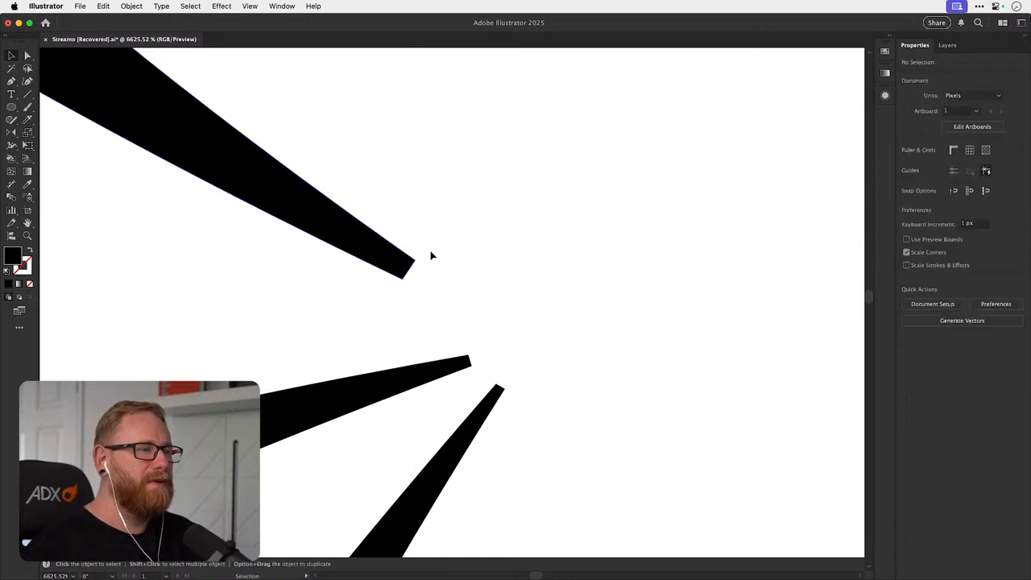
- Try to widen the upper band's shortened end by pulling its two corner points outward
key("a")
left_click_drag(414, 259, 572, 219)
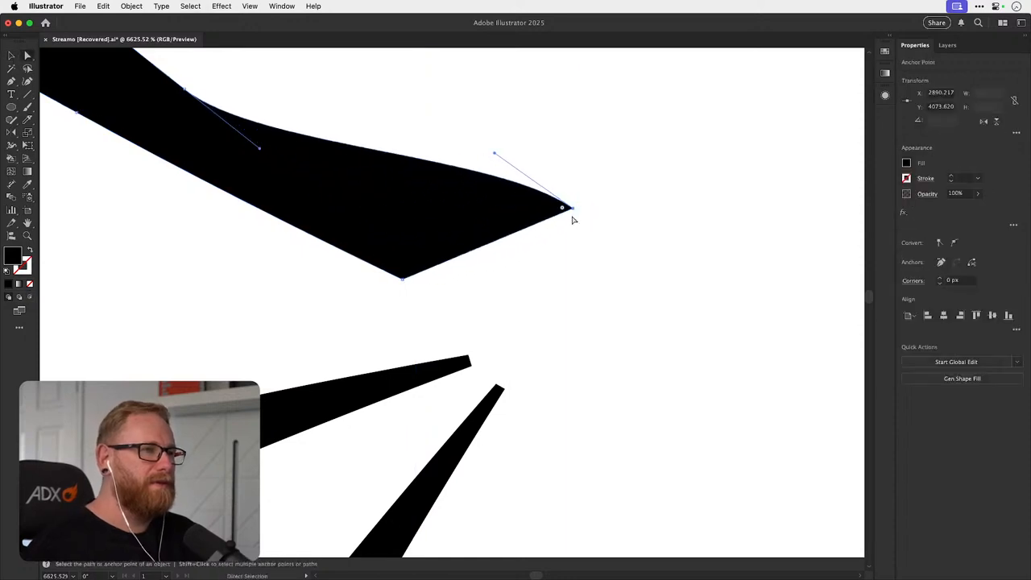
key("super+z")
left_click(424, 262)
left_click_drag(403, 279, 354, 343)
key("super+z")
key("super+z")
key("super+z")
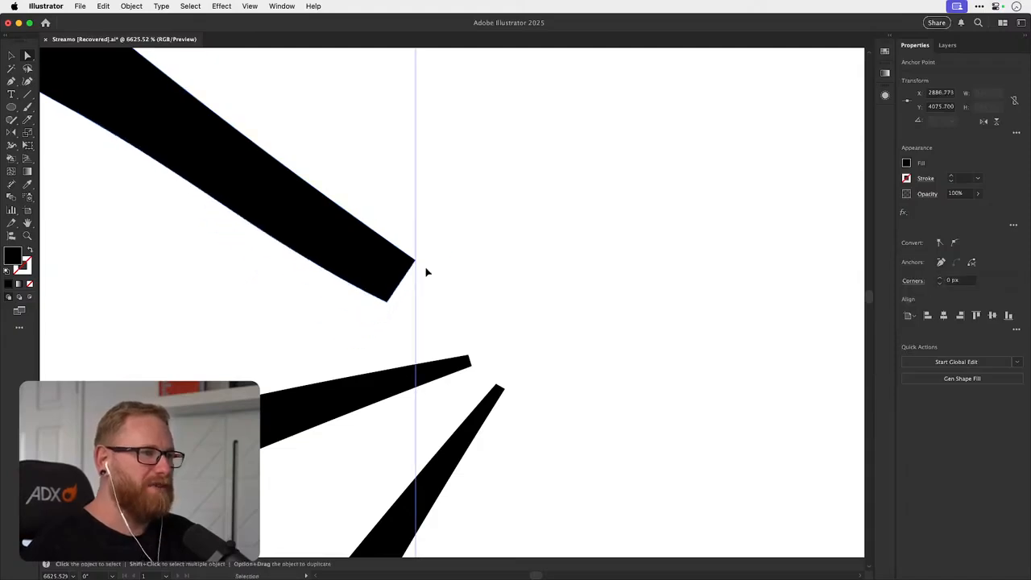
- Enlarge the whole mark proportionally to about 201 by 344 px
key("super+minus")
key("super+minus")
key("super+minus")
key("super+minus")
key("super+minus")
key("super+minus")
key("super+minus")
key("super+minus")
key("super+minus")
key("super+minus")
key("super+minus")
key("super+minus")
key("super+minus")
key("super+minus")
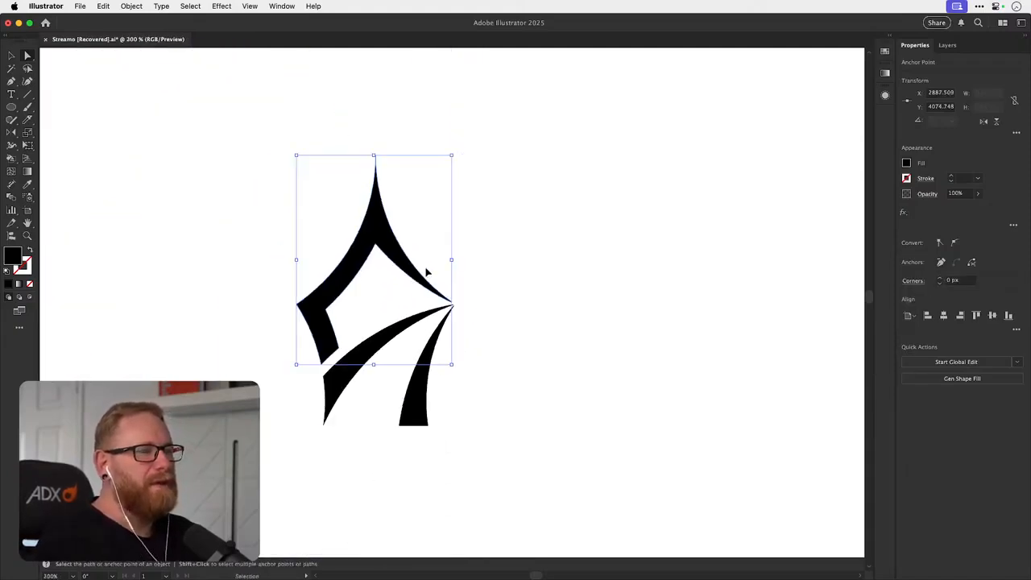
key("v")
left_click_drag(331, 276, 485, 361)
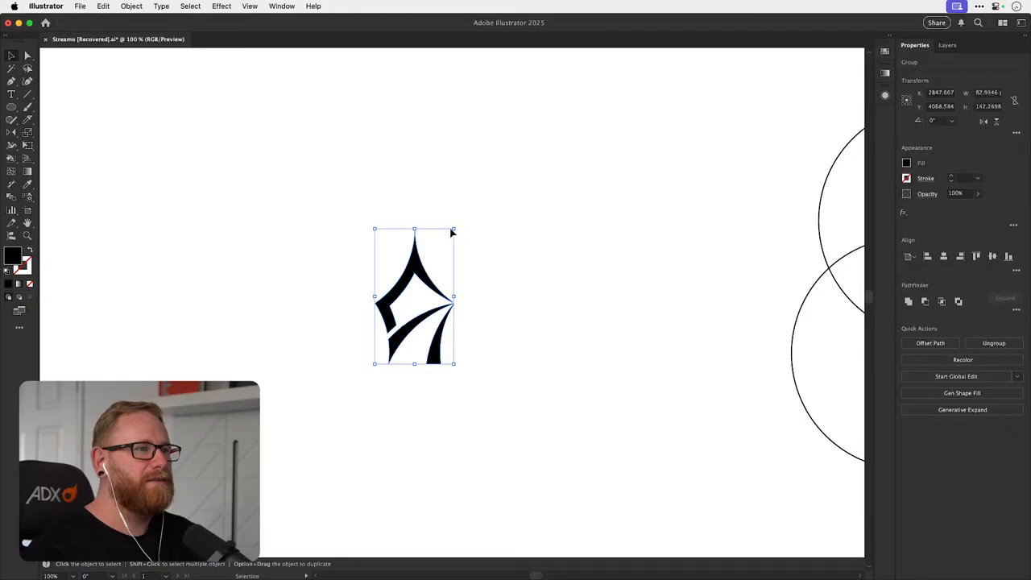
left_click_drag(453, 229, 536, 133)
- Try to pull out the upper corner of the upper band's cut end and round it by about 0.3 px
key("z")
left_click_drag(544, 311, 676, 330)
key("super+shift+a")
key("v")
left_click(543, 344)
key("a")
key("z")
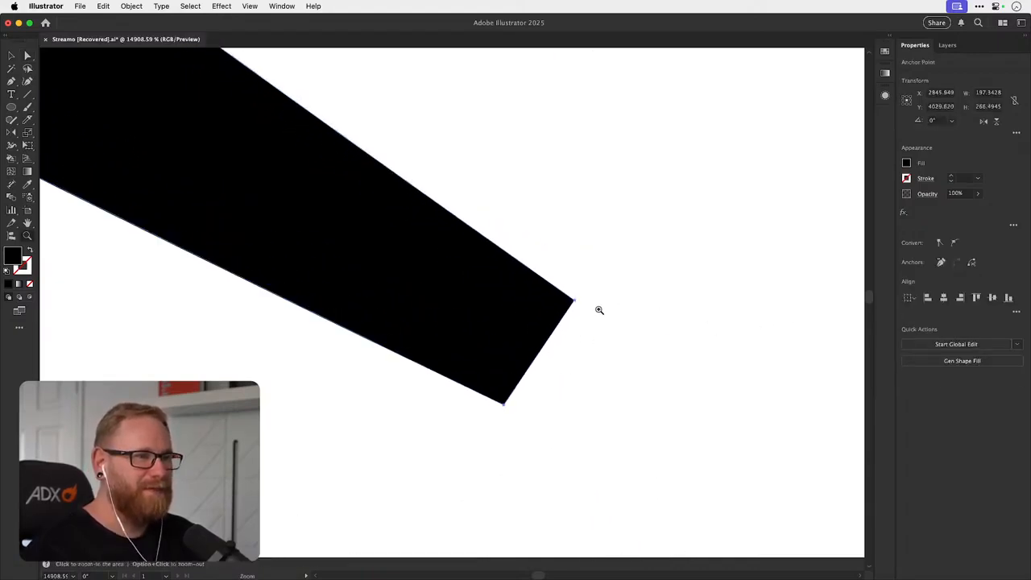
left_click_drag(584, 301, 624, 232)
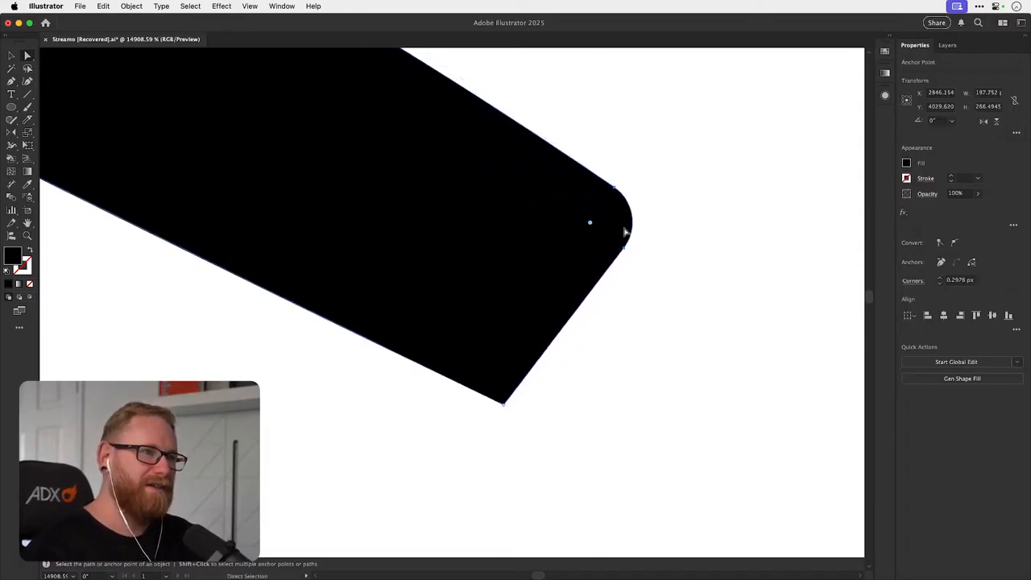
left_click_drag(612, 184, 537, 292)
left_click(634, 230)
- Undo the trial corner edits on the upper band and the enlargement of the mark
key("super+z")
key("super+minus")
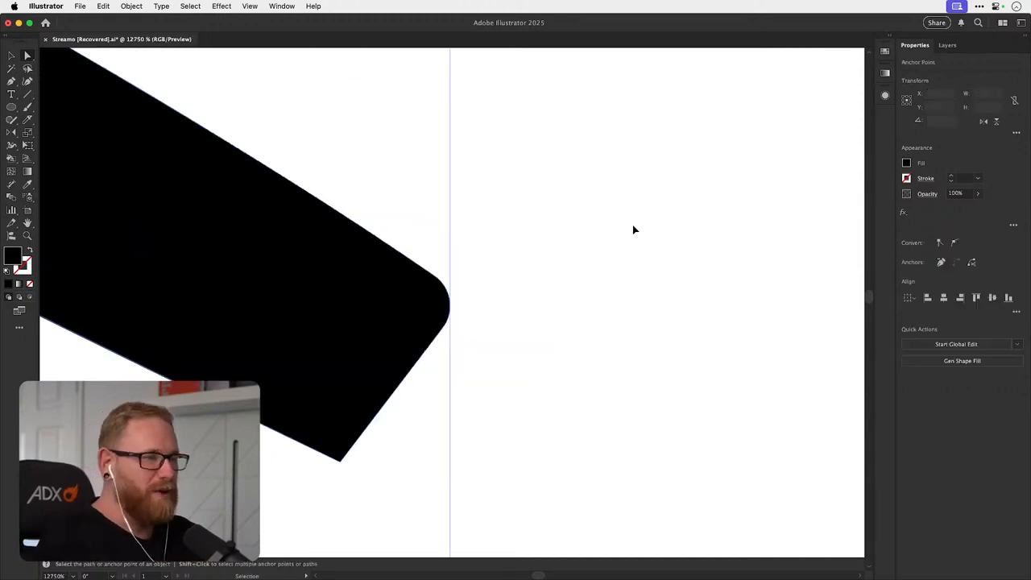
key("super+minus")
key("super+minus")
key("super+z")
key("super+z")
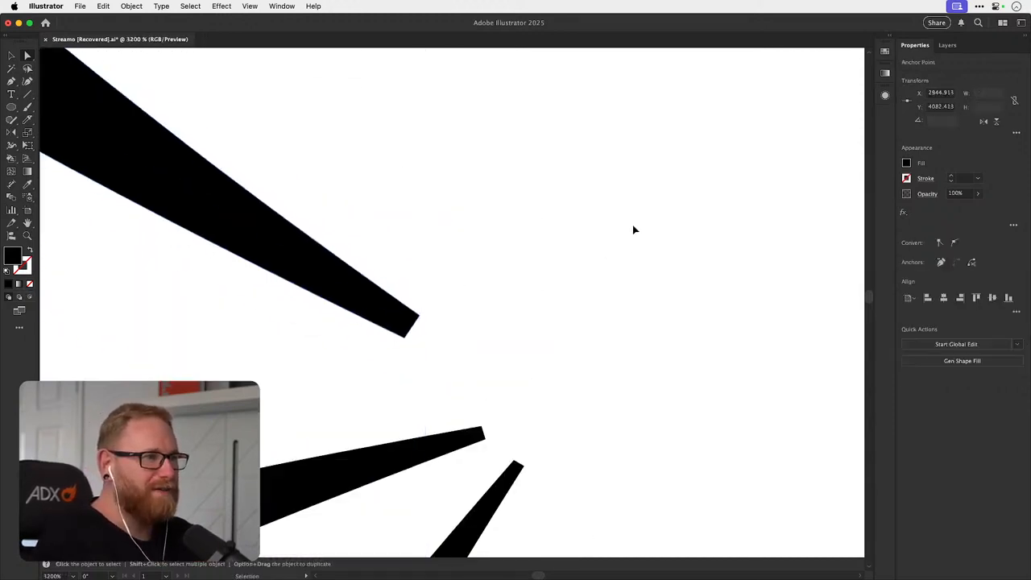
key("super+z")
key("super+z")
key("super+minus")
key("super+minus")
key("super+minus")
key("super+minus")
key("super+minus")
key("super+minus")
key("super+minus")
key("super+minus")
key("super+minus")
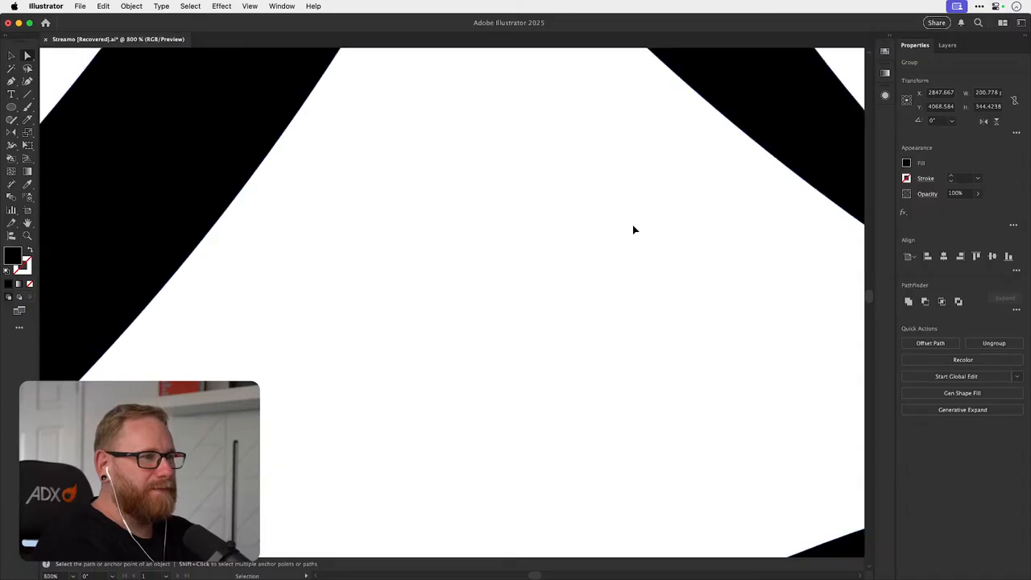
key("super+space")
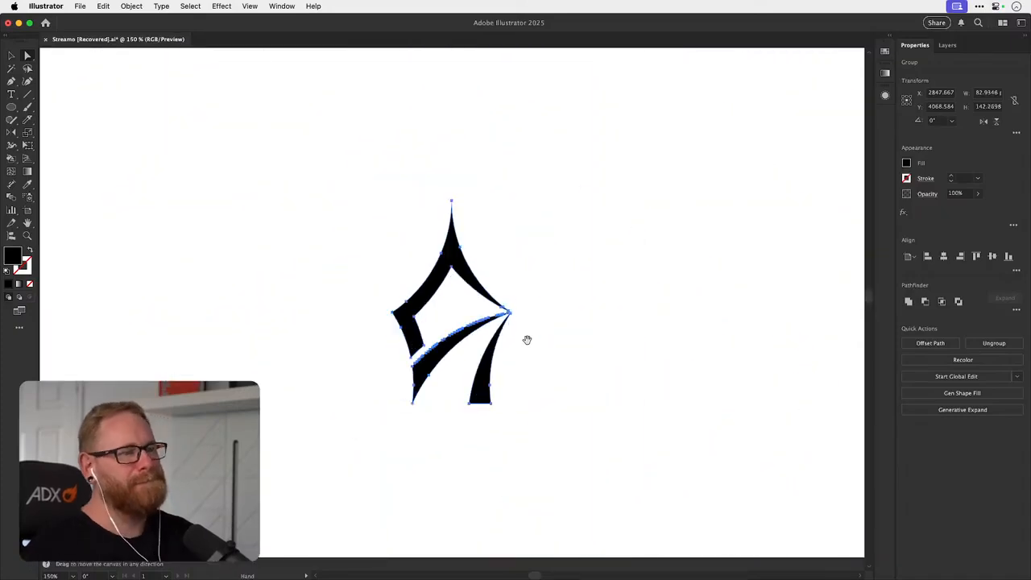
- Cut straight across the mark's needle-thin top tip with the Knife and delete the severed piece
left_click_drag(508, 312, 594, 302)
key("v")
left_click(539, 328)
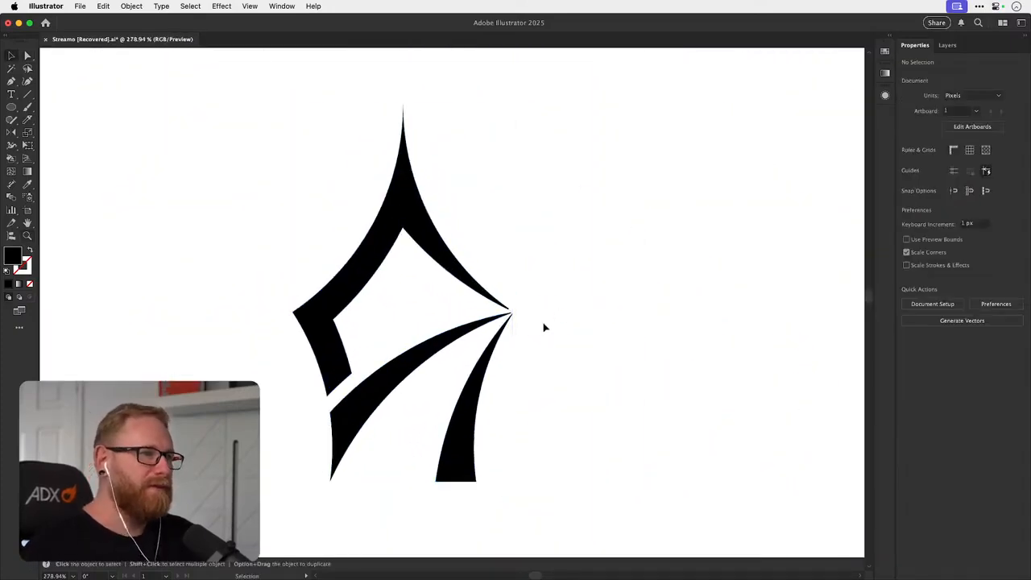
key("space")
left_click_drag(526, 368, 538, 344)
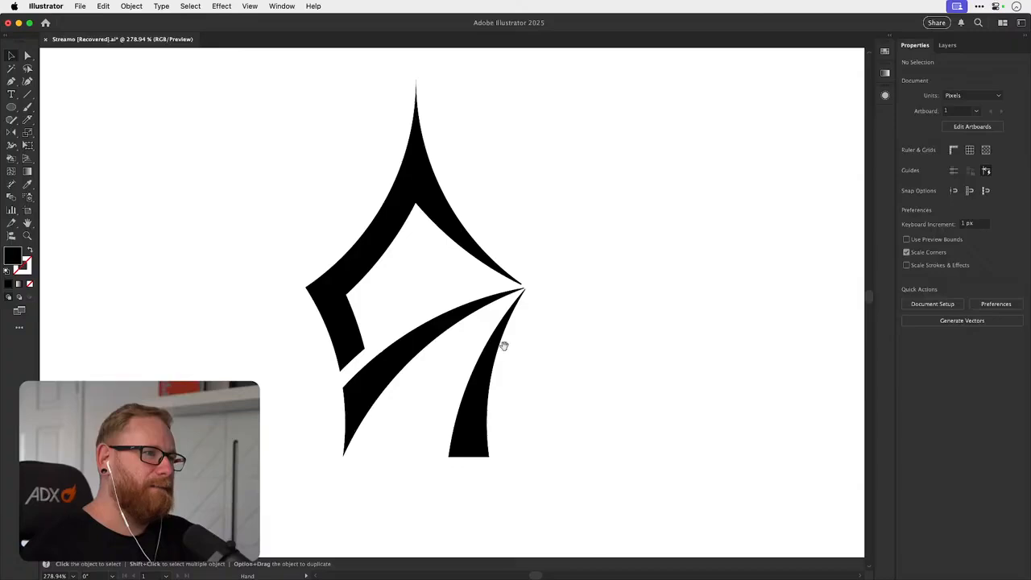
left_click(421, 154)
scroll(427, 177, "up", 5)
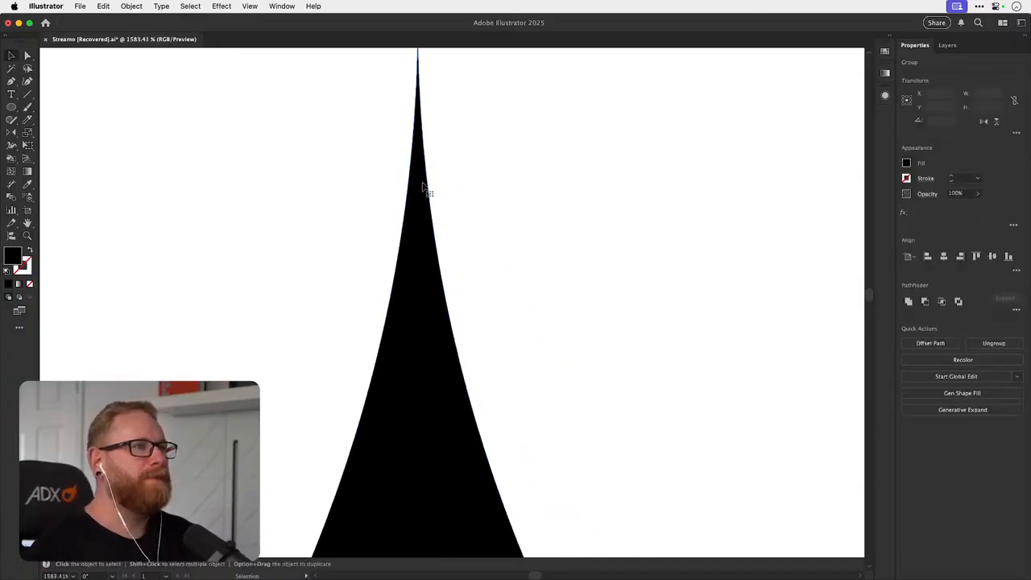
left_click(28, 120)
left_click_drag(357, 136, 513, 136)
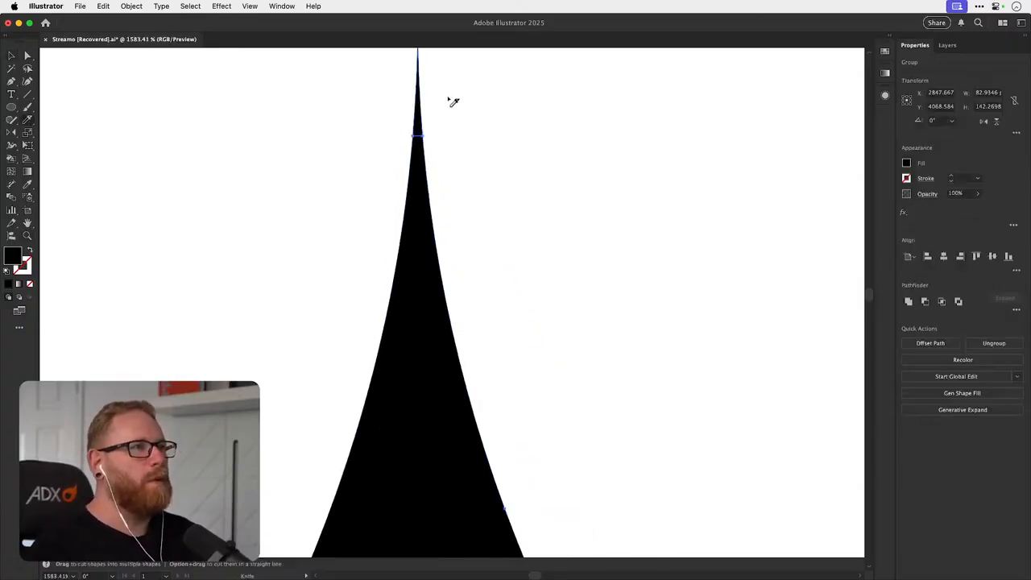
key("a")
left_click(420, 118)
key("Delete")
left_click(418, 161)
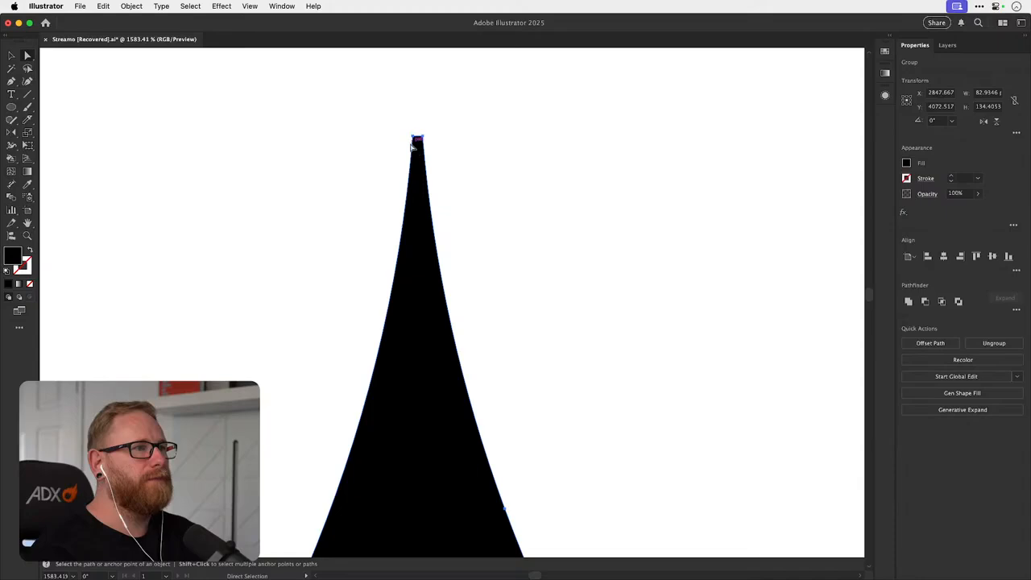
- Round off the pointed lower tip of the middle band slightly
left_click(366, 158)
key("super+minus")
key("super+minus")
key("super+minus")
key("super+minus")
key("super+minus")
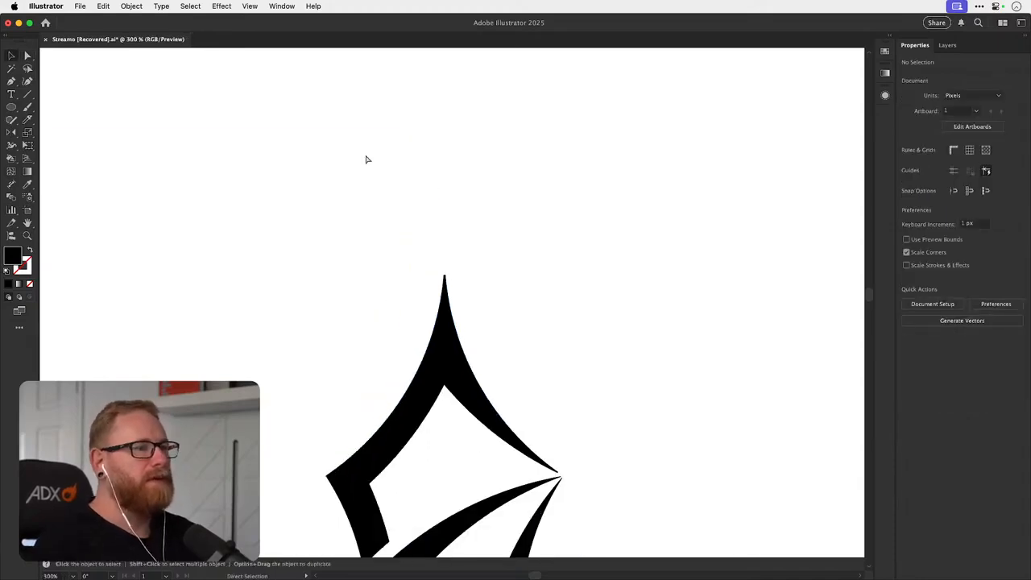
scroll(405, 338, "down", 5)
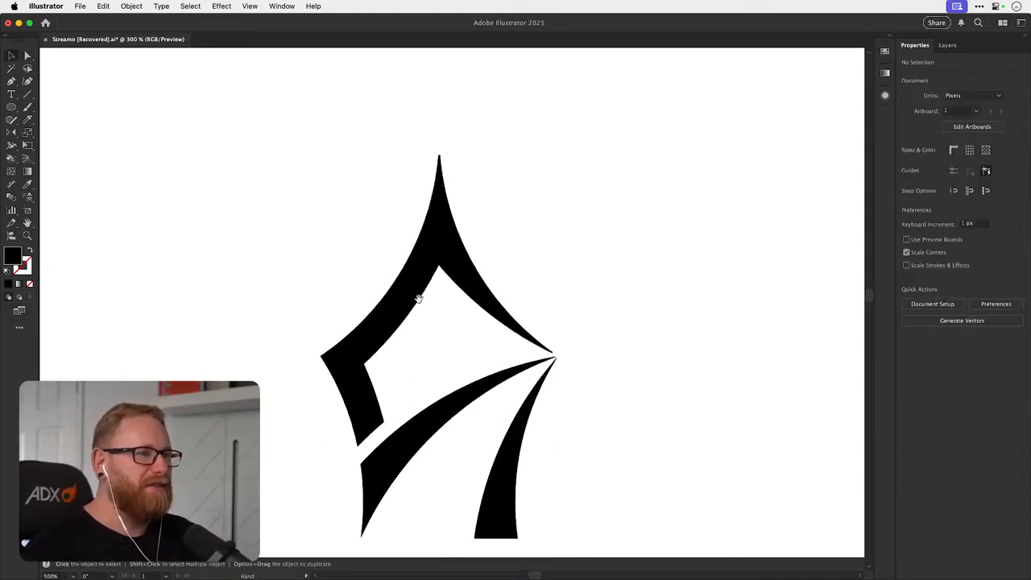
scroll(416, 290, "down", 2)
left_click_drag(355, 502, 515, 478)
left_click(386, 443)
key("a")
left_click_drag(374, 483, 376, 467)
left_click(475, 463)
key("v")
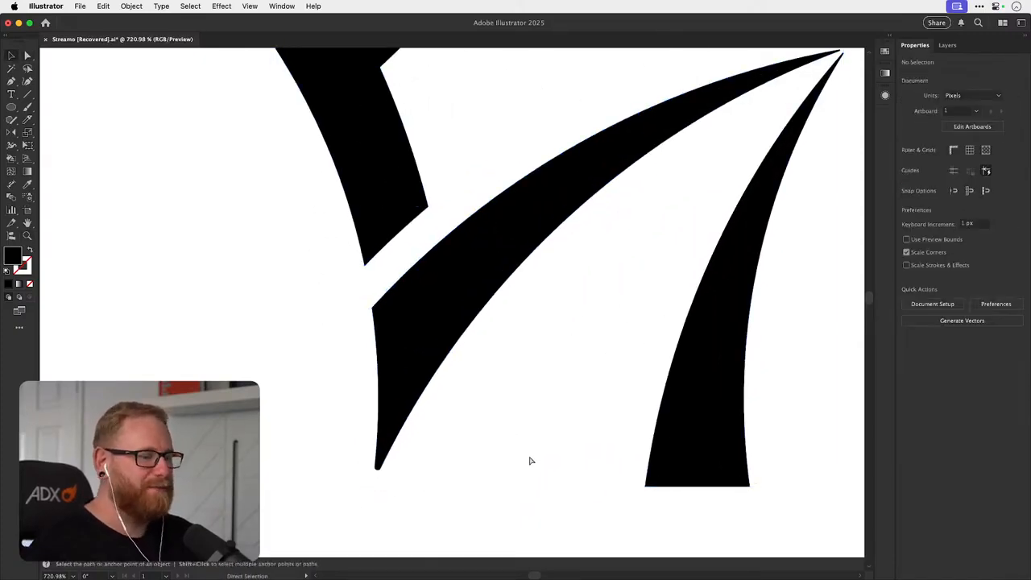
- Slightly round the two bottom corners of the mark's right band
key("super+minus")
key("super+minus")
key("super+minus")
left_click_drag(450, 349, 414, 378)
left_click(386, 392)
key("a")
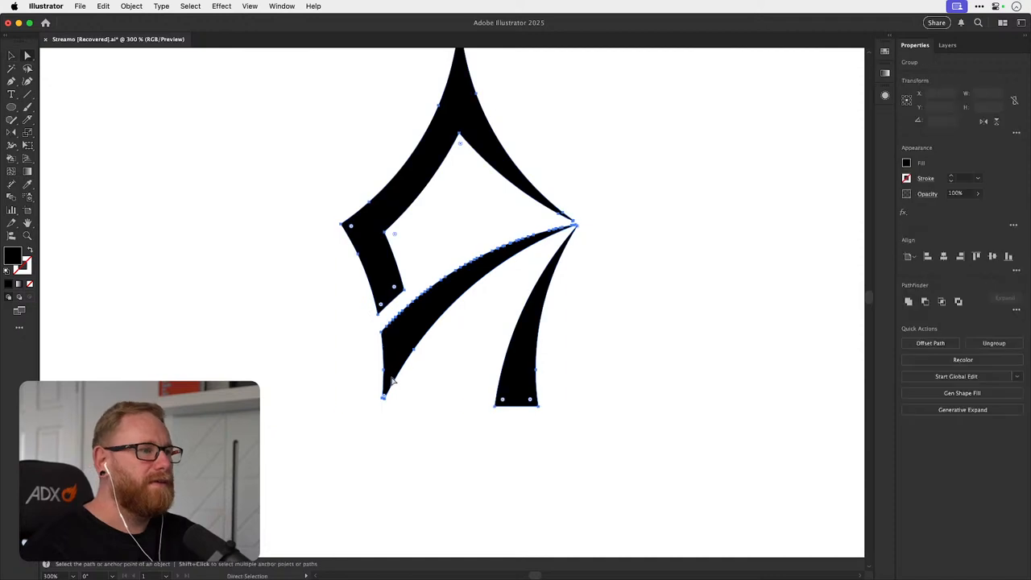
key("v")
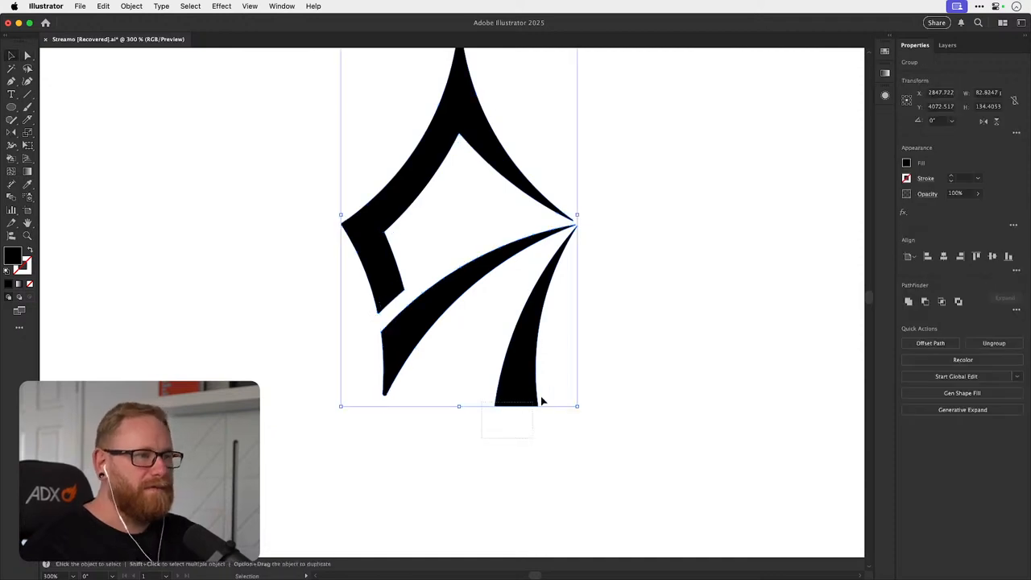
key("a")
left_click(534, 402)
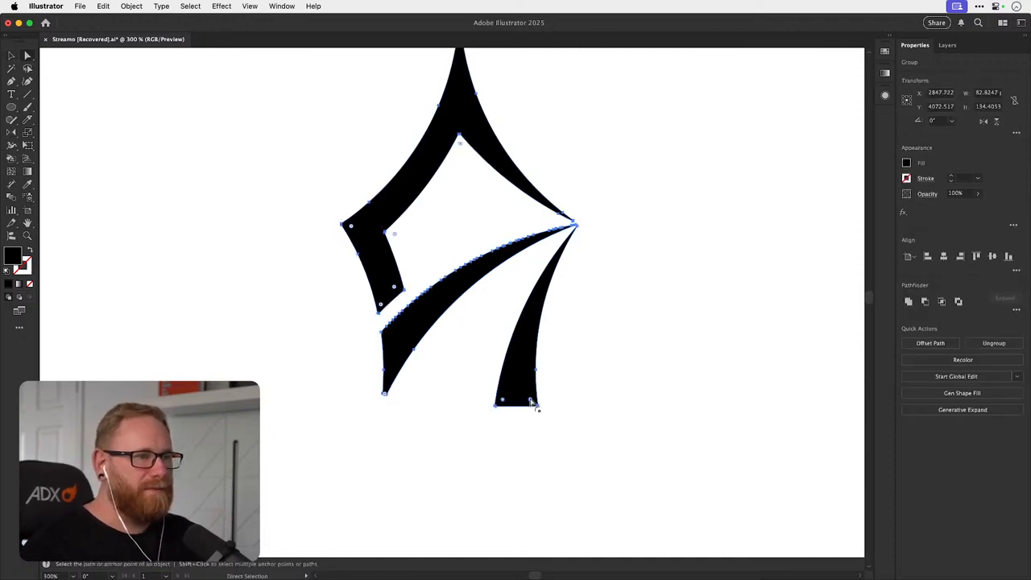
left_click(588, 352)
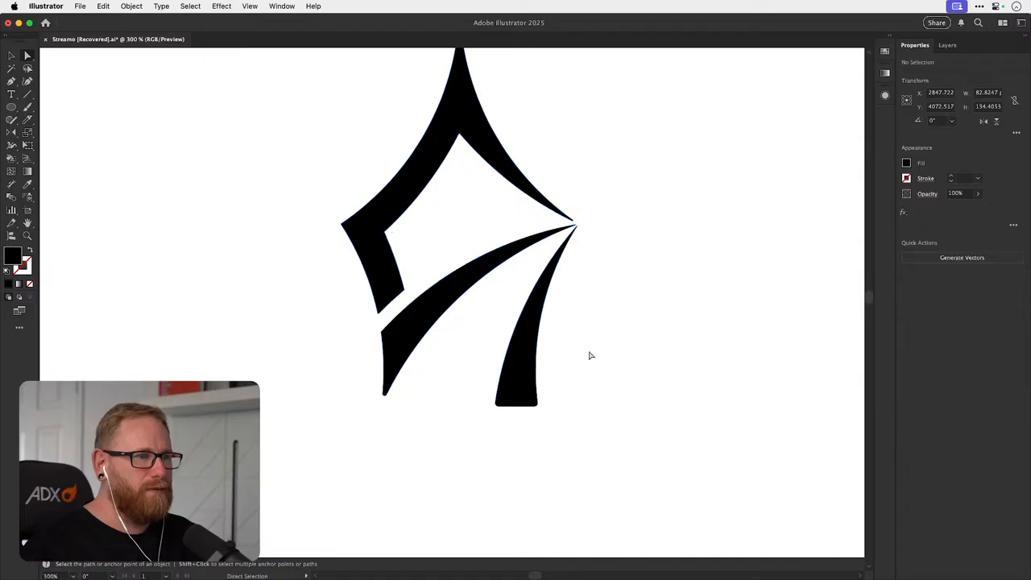
- Examine the whole mark at small size beside its construction circles and the sketch sheet
left_click_drag(587, 350, 503, 432)
key("z")
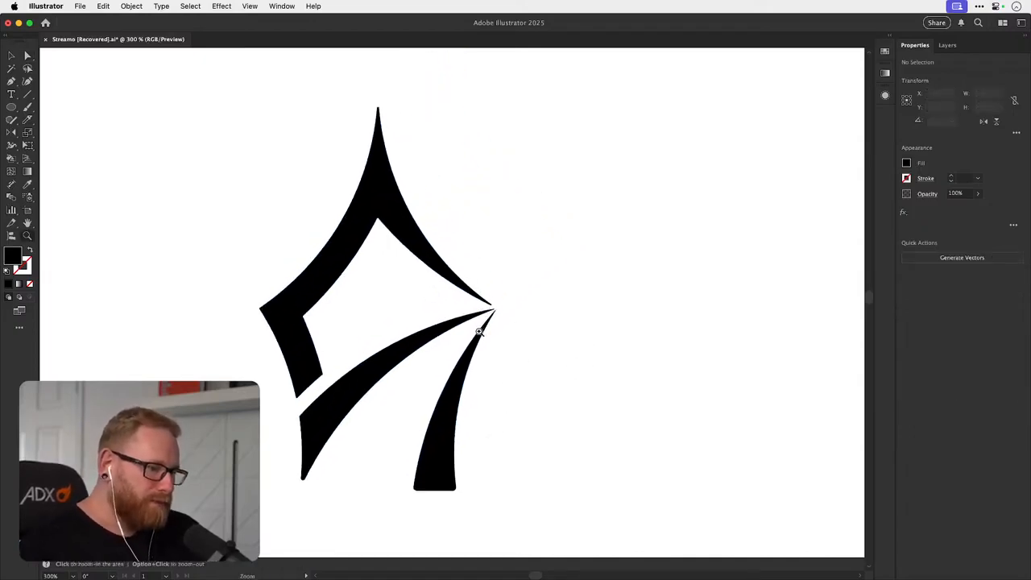
left_click_drag(492, 306, 396, 295)
left_click_drag(515, 343, 389, 308)
key("v")
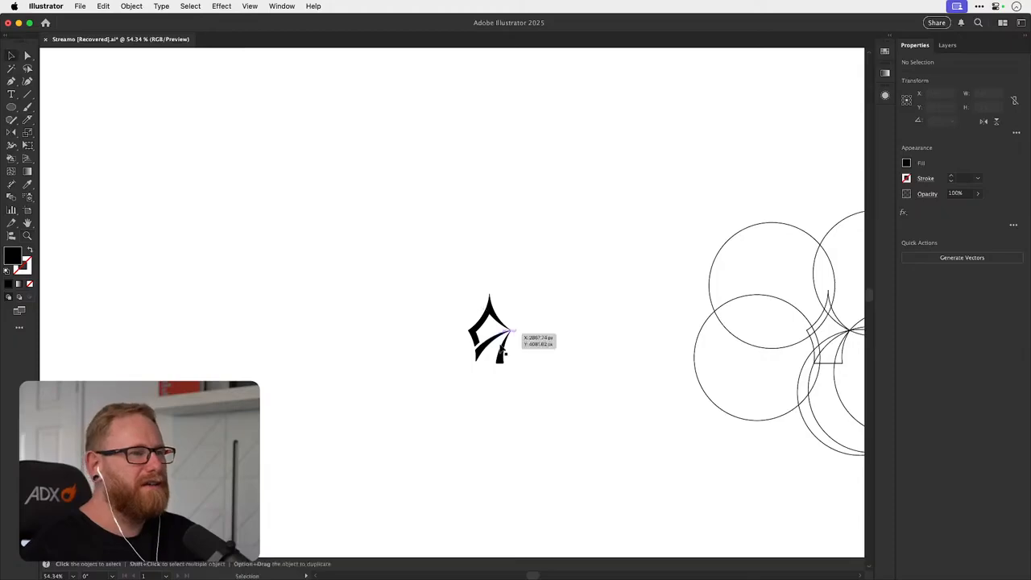
left_click_drag(559, 390, 454, 360)
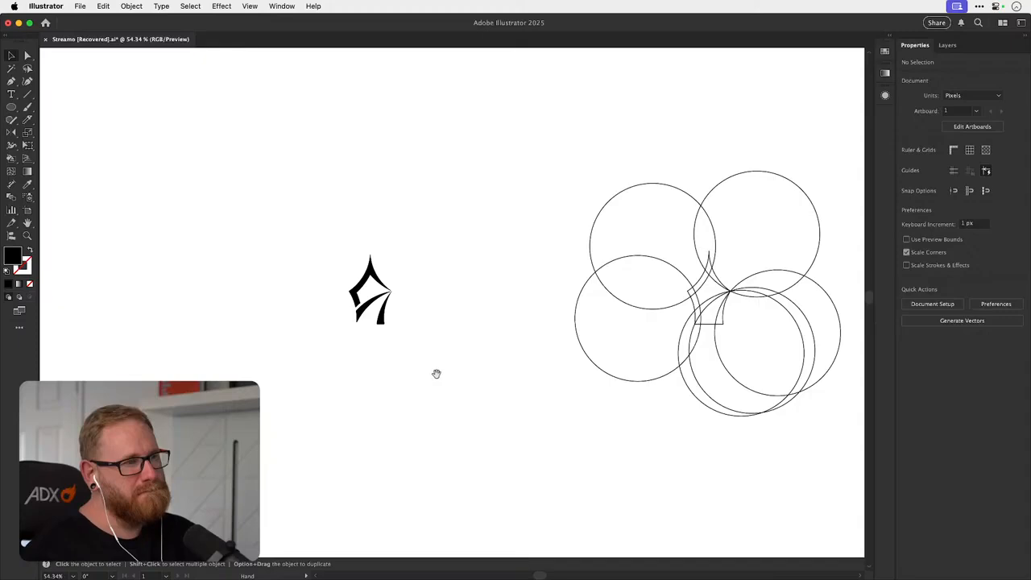
left_click_drag(435, 368, 236, 311)
key("super+minus")
key("super+minus")
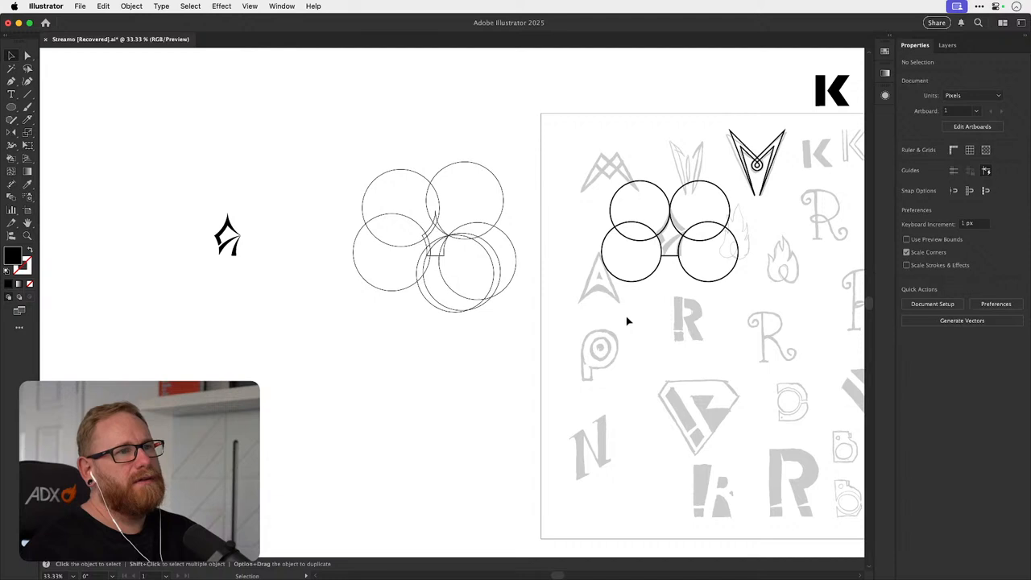
left_click_drag(302, 322, 391, 361)
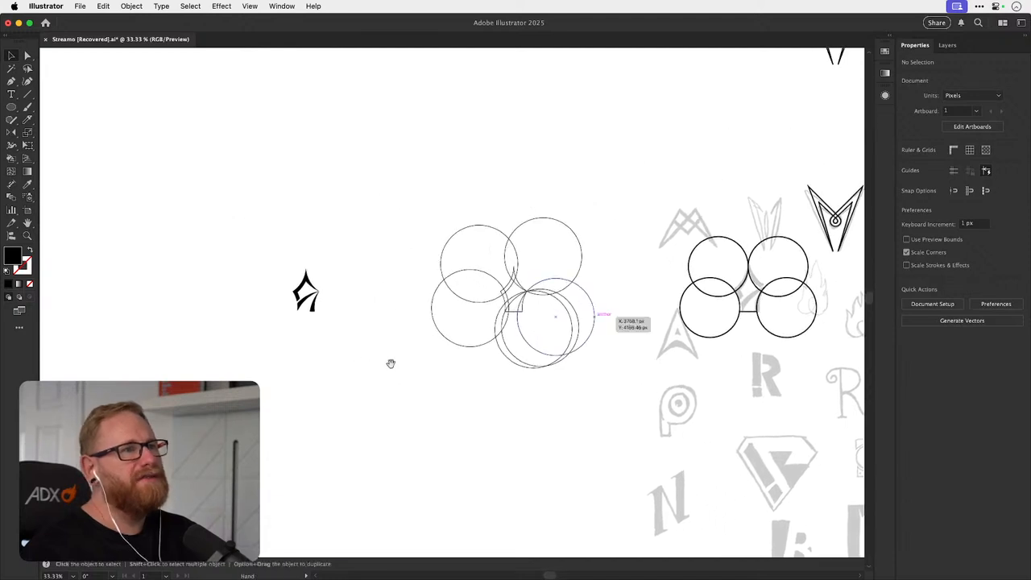
key("z")
left_click_drag(294, 277, 602, 288)
- Draw a black curved wedge with the Pen from the inner peak to the right tip, thickening the upper band's right arm
key("v")
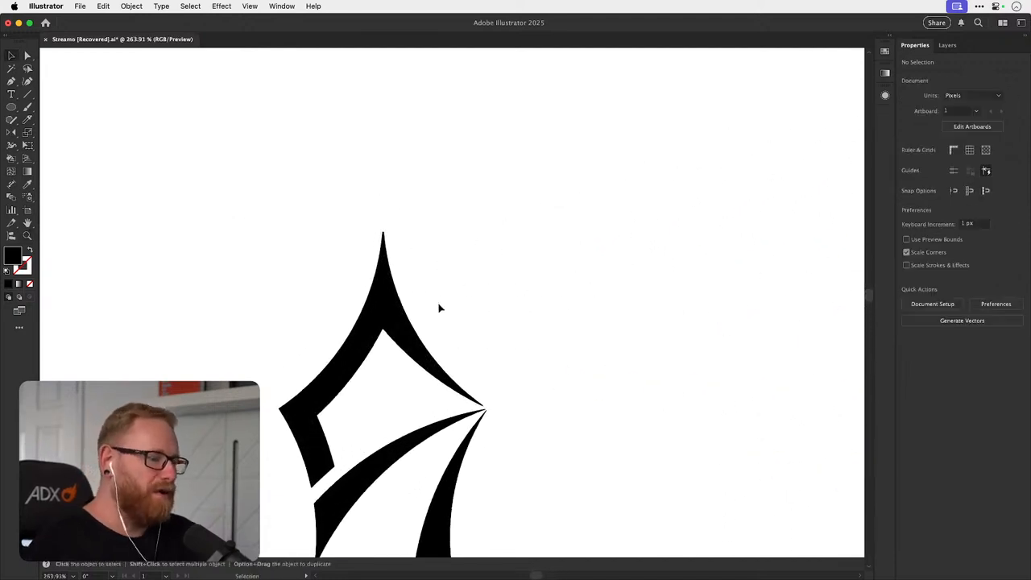
key("p")
scroll(395, 270, "down", 3)
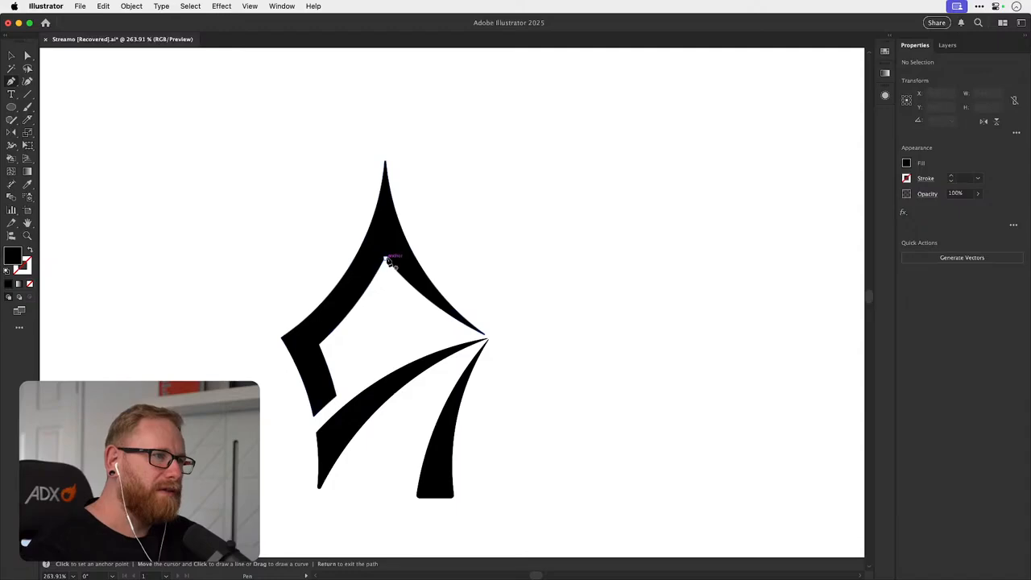
left_click(383, 252)
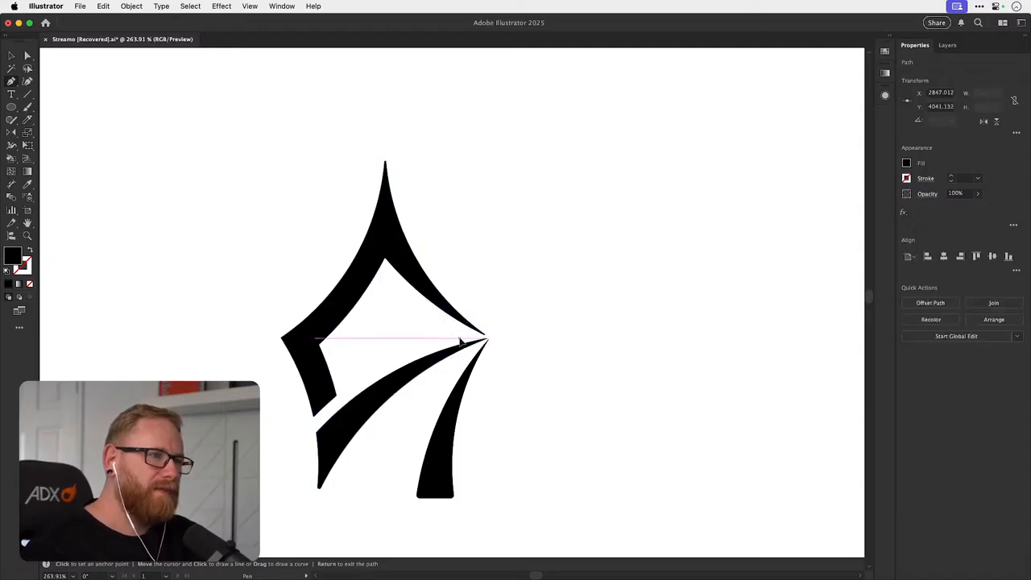
left_click_drag(460, 339, 525, 375)
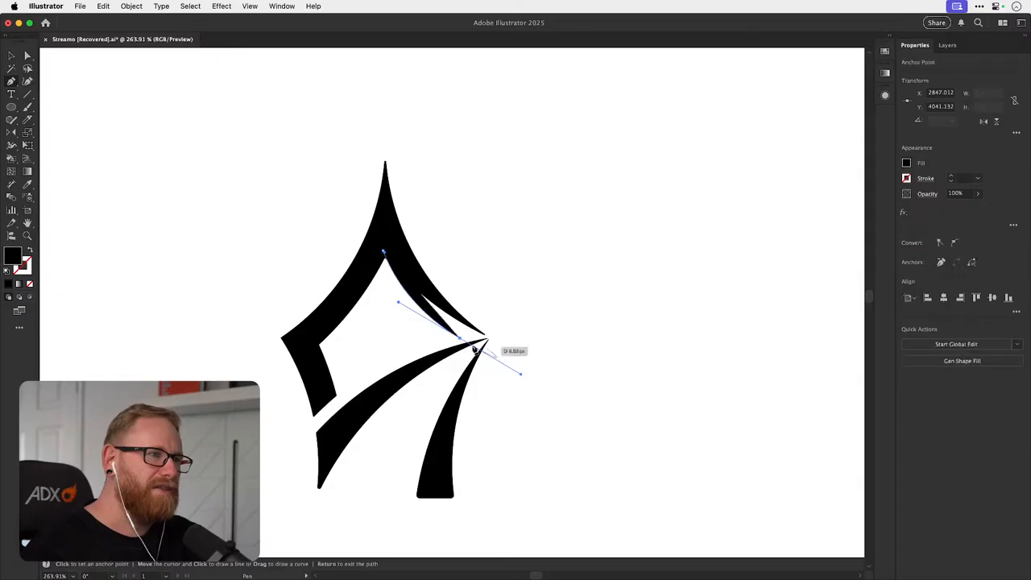
left_click(461, 340)
left_click(488, 338)
left_click(531, 282, "super")
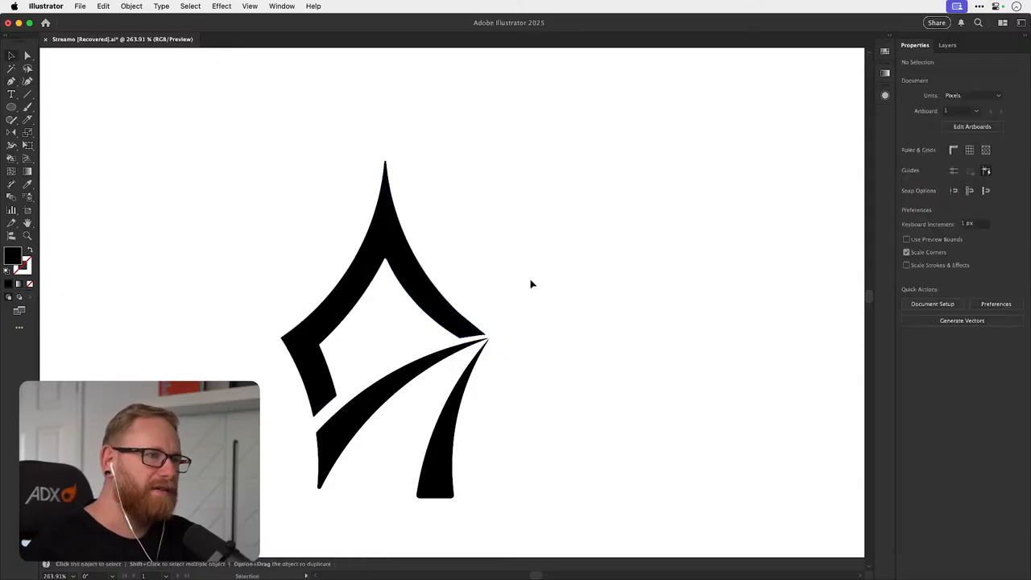
- Examine the thickened mark at small size and again enlarged
left_click_drag(515, 310, 511, 262)
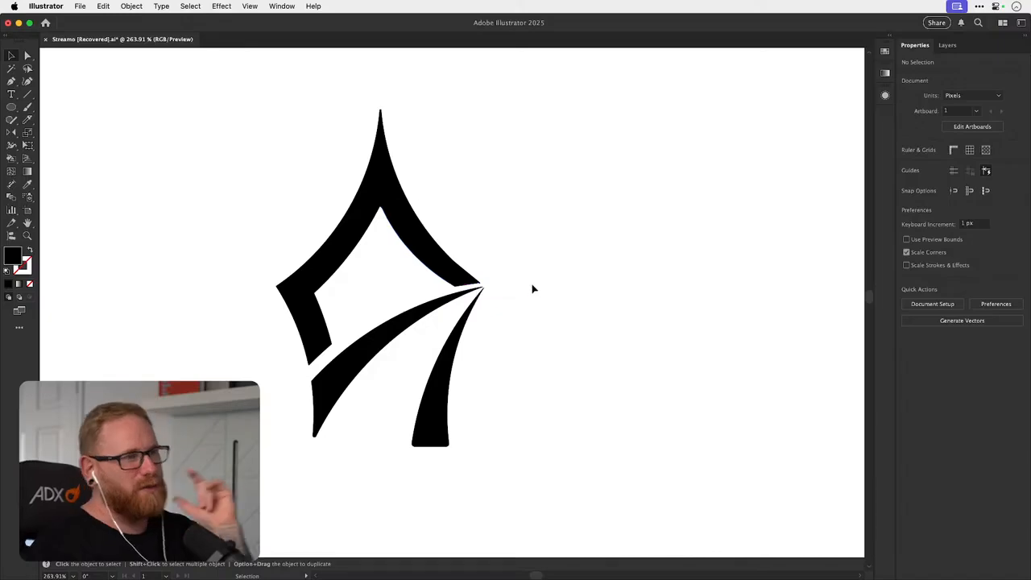
key("super+1")
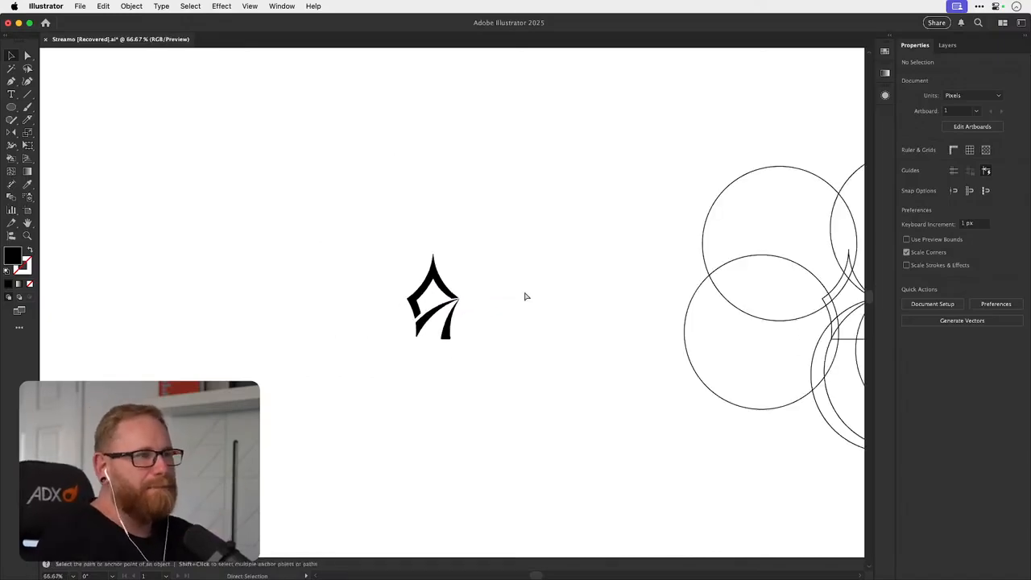
key("super+equal")
key("super+equal")
key("super+equal")
key("super+equal")
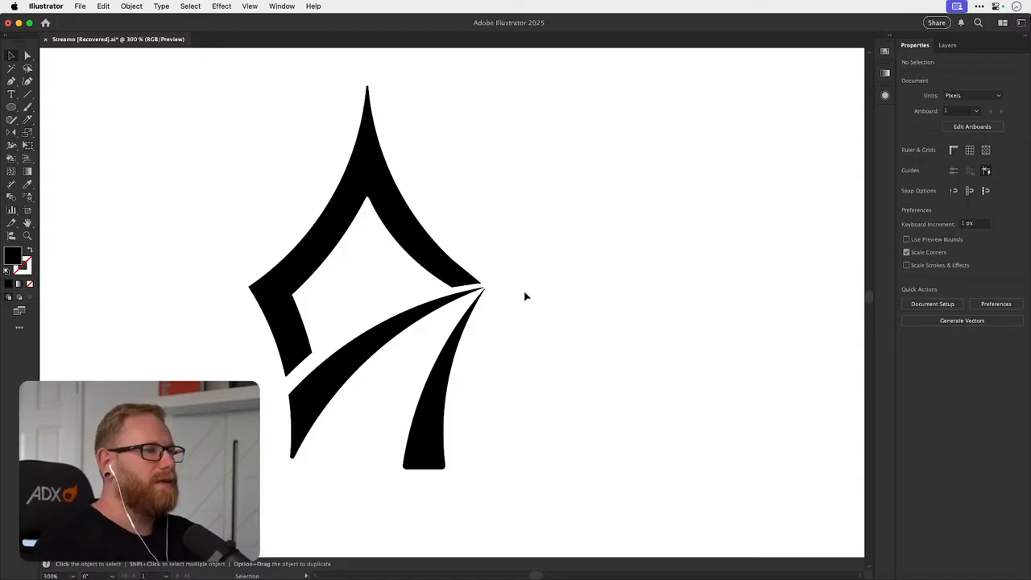
left_click_drag(398, 404, 442, 363)
left_click_drag(155, 238, 311, 238)
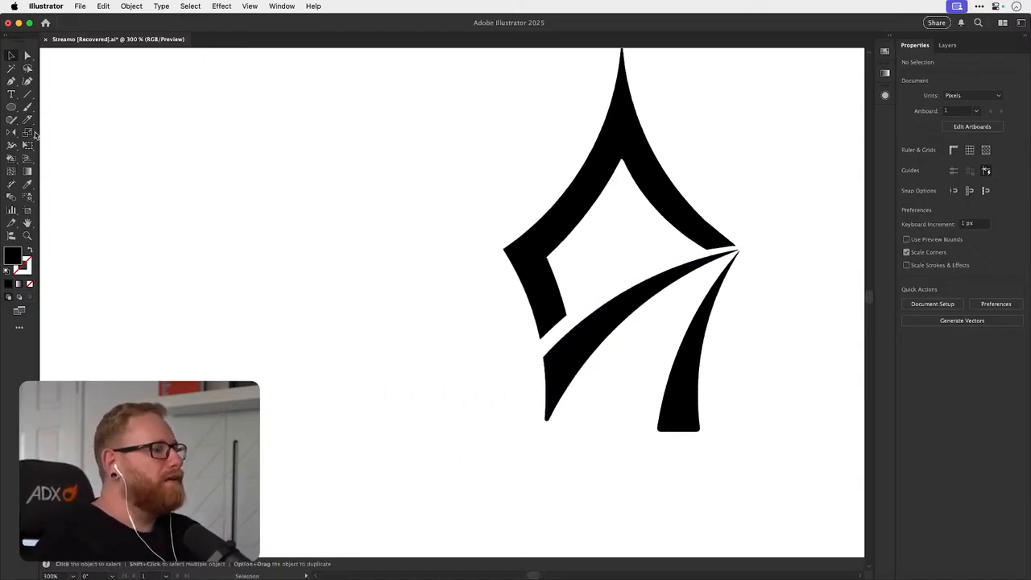
- Sketch the outer star outline with the Pencil in the empty space beside the mark, with concave sides and an open bottom
key("n")
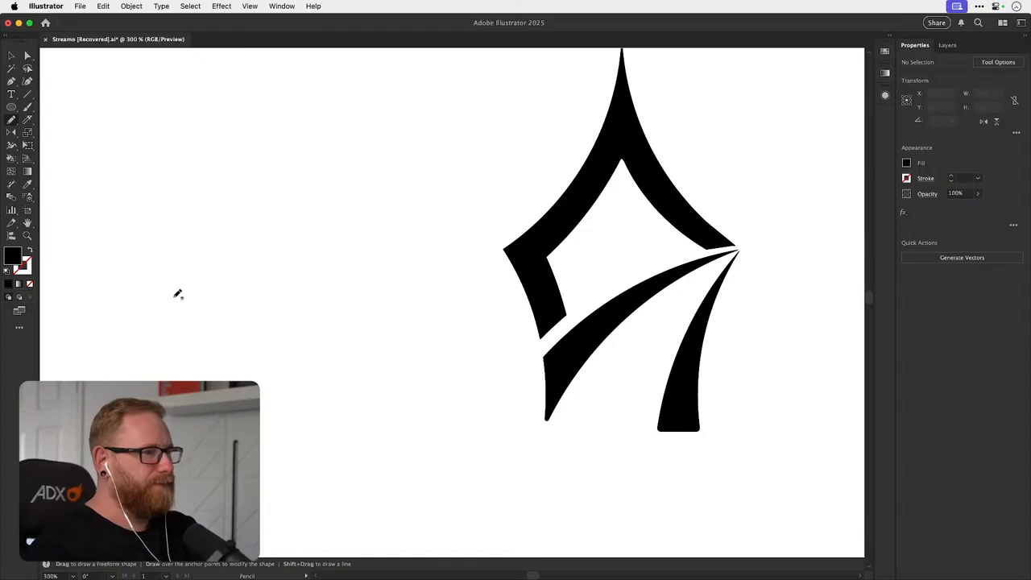
left_click_drag(208, 376, 206, 380)
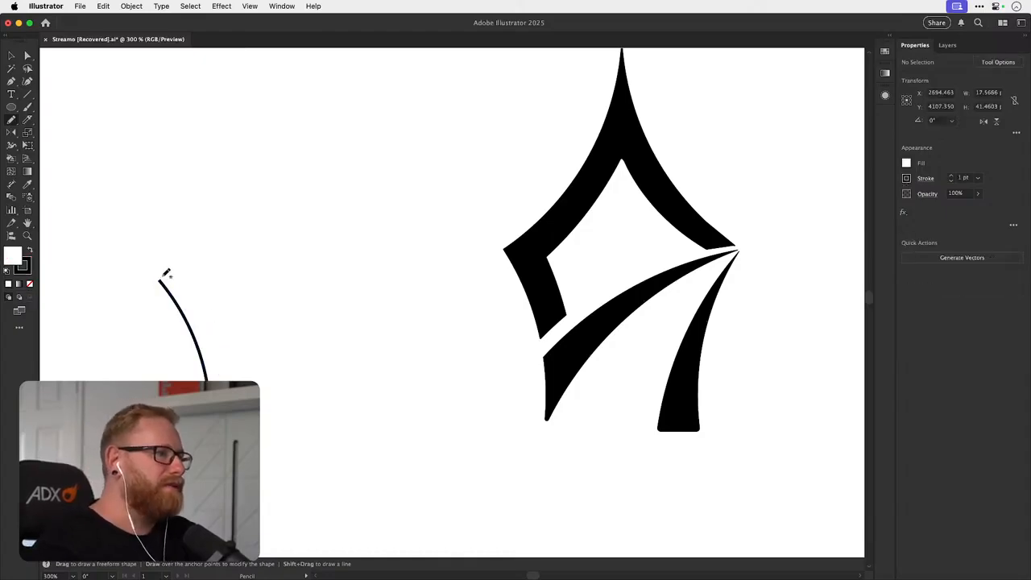
left_click_drag(160, 279, 190, 245)
left_click_drag(225, 122, 224, 124)
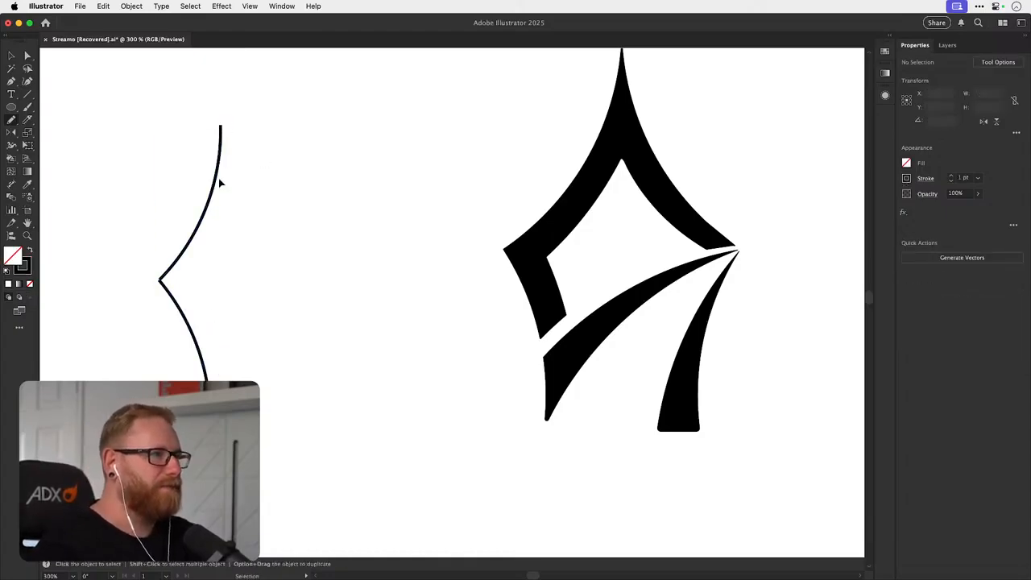
key("super+z")
mouse_move(247, 131)
left_mouse_down()
mouse_move(298, 230)
mouse_move(352, 278)
mouse_move(321, 360)
mouse_move(322, 397)
left_mouse_up()
key("super+shift+a")
scroll(347, 284, "left", 2)
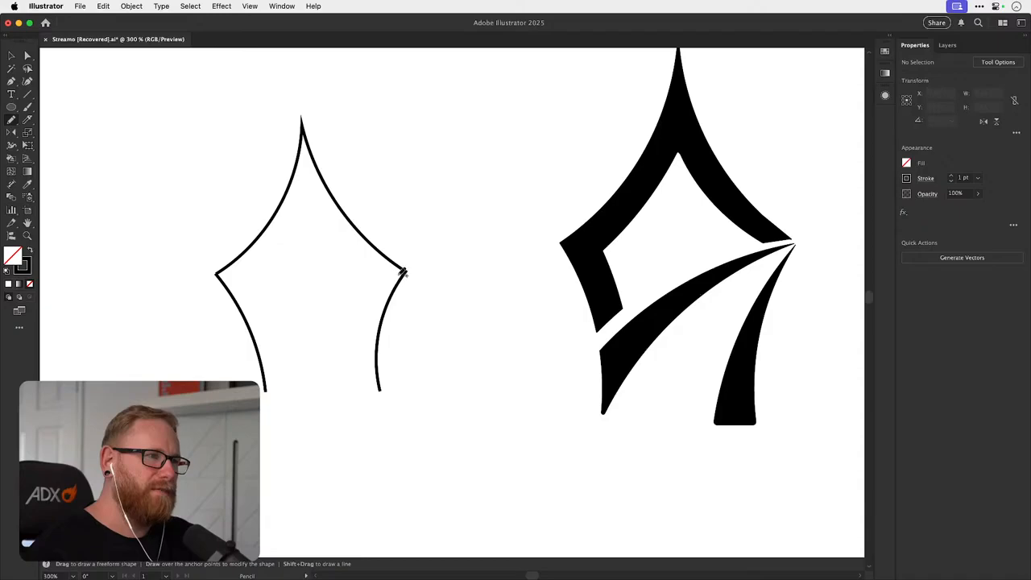
- Try a single curved Pencil stroke between the sketch's right tip and the foot of its left edge, and undo it
left_click_drag(402, 273, 322, 327)
mouse_move(294, 367)
left_mouse_down()
mouse_move(270, 388)
mouse_move(338, 307)
mouse_move(405, 271)
left_mouse_up()
key("super+shift+a")
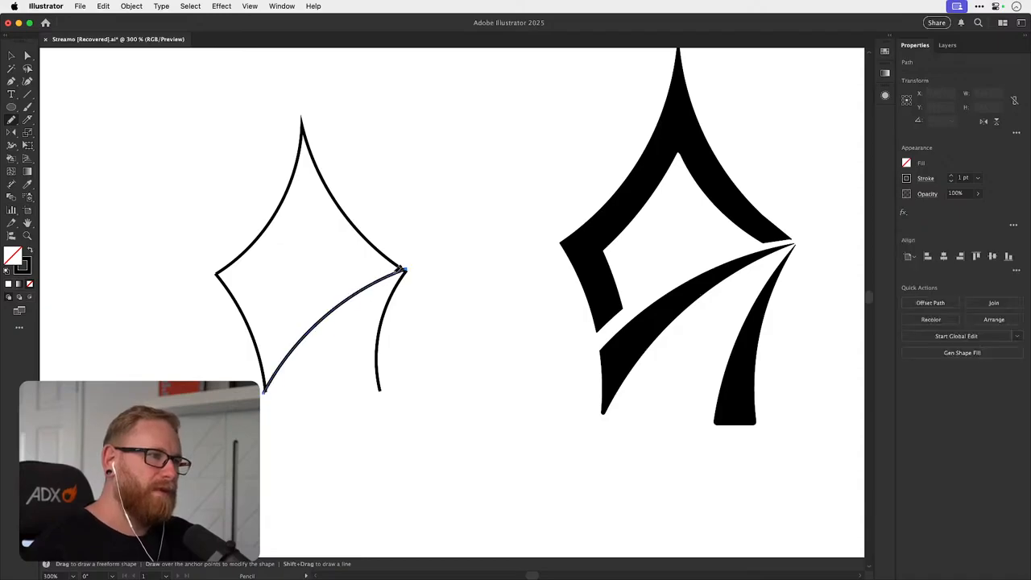
key("super+shift+a")
key("v")
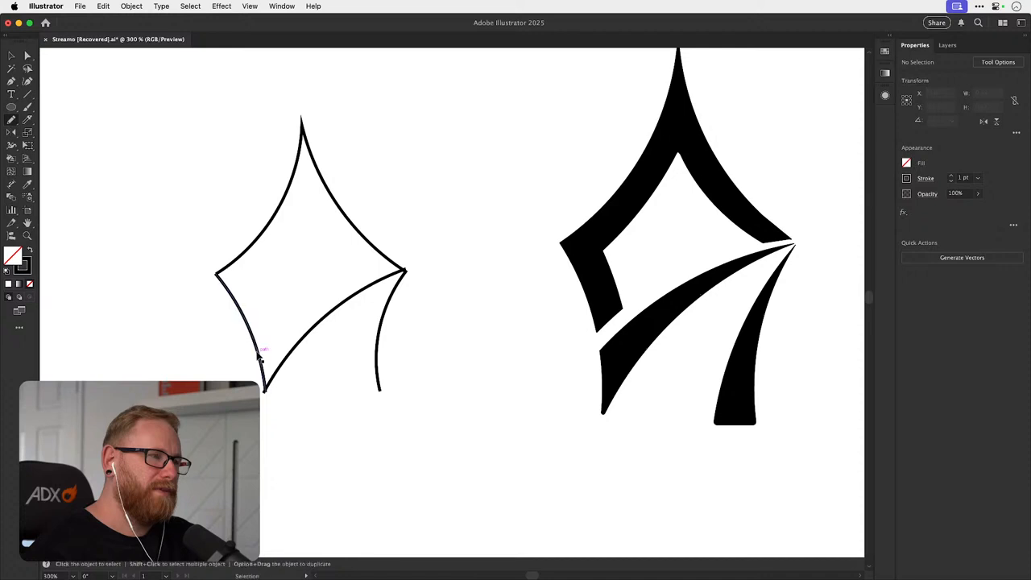
key("super+z")
- Sketch the inner contour of the left leg, the peak and the right leg, closing both feet and meeting at the right tip
mouse_move(246, 277)
left_mouse_down()
mouse_move(275, 325)
mouse_move(287, 390)
left_mouse_up()
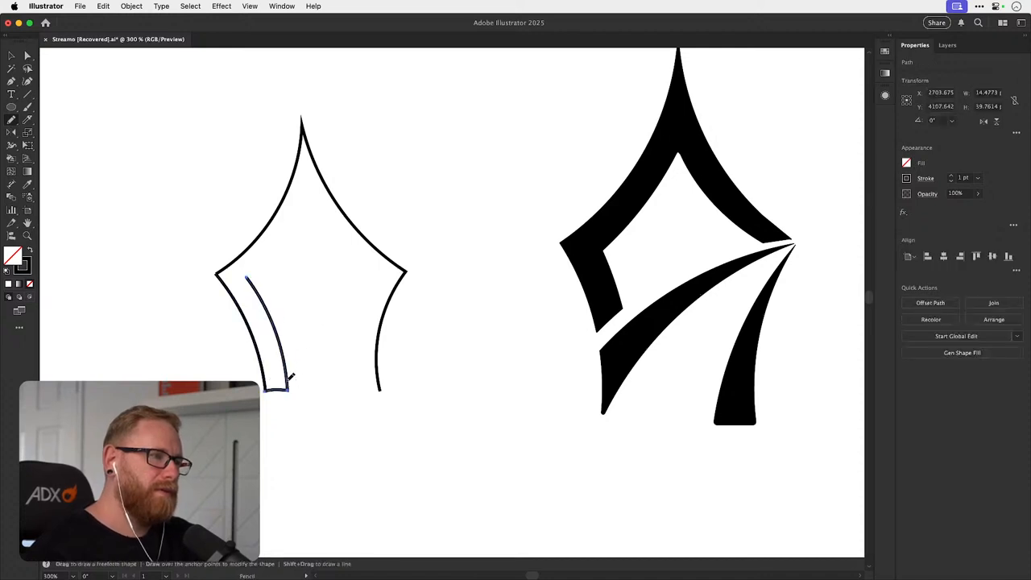
key("super+shift+a")
left_click_drag(246, 277, 304, 187)
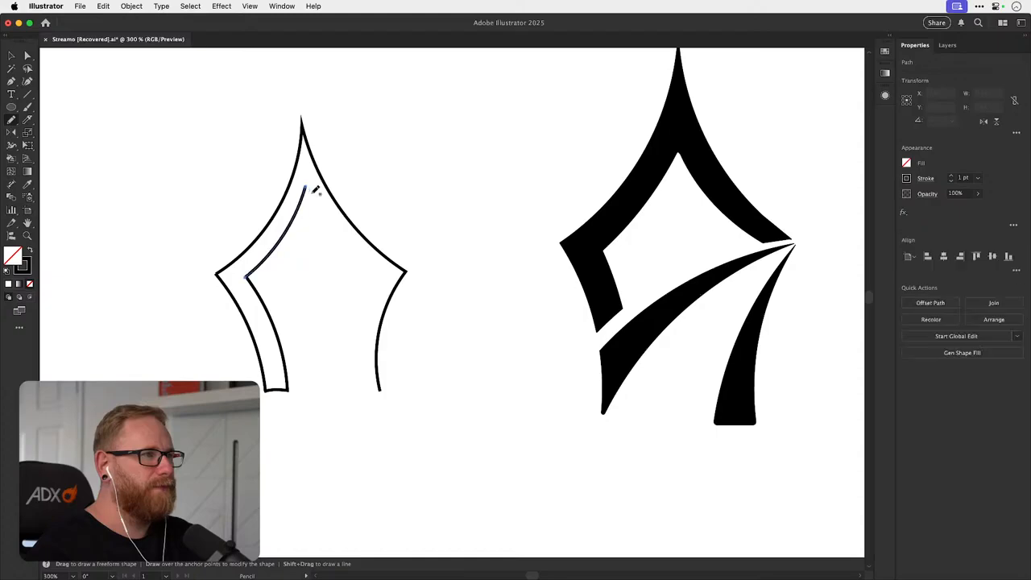
left_click_drag(336, 239, 409, 271)
key("super+shift+a")
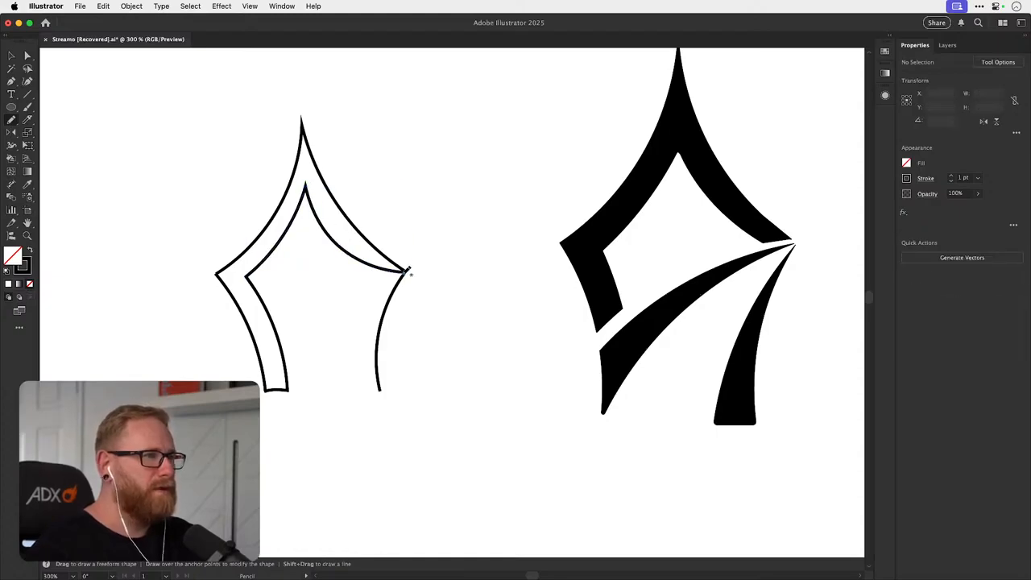
mouse_move(366, 299)
left_mouse_down()
mouse_move(352, 380)
mouse_move(356, 397)
mouse_move(380, 389)
left_mouse_up()
key("super+shift+a")
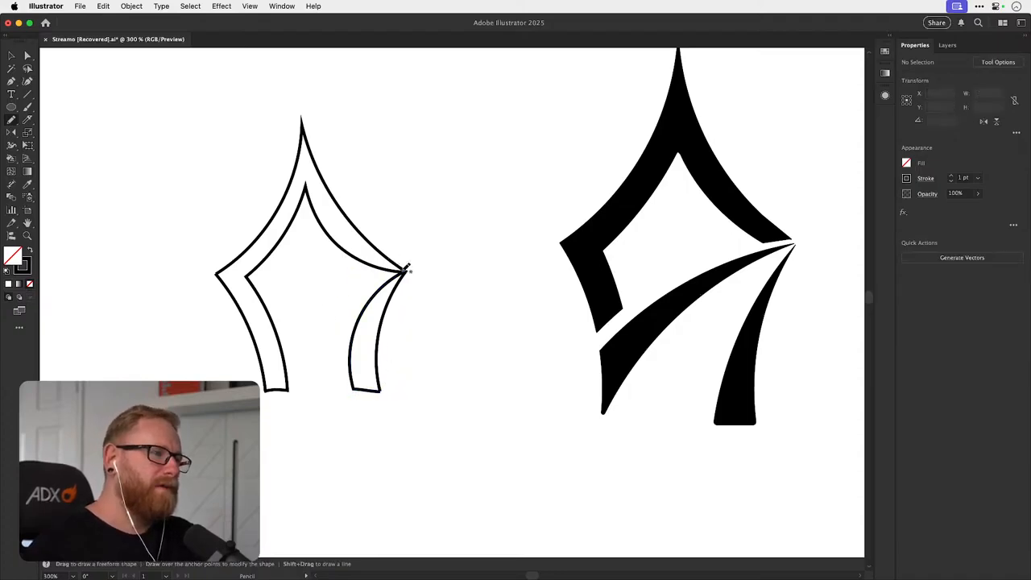
- Sketch two curves sweeping from the right tip down across the left leg to form a tapering diagonal band
left_click_drag(406, 270, 289, 315)
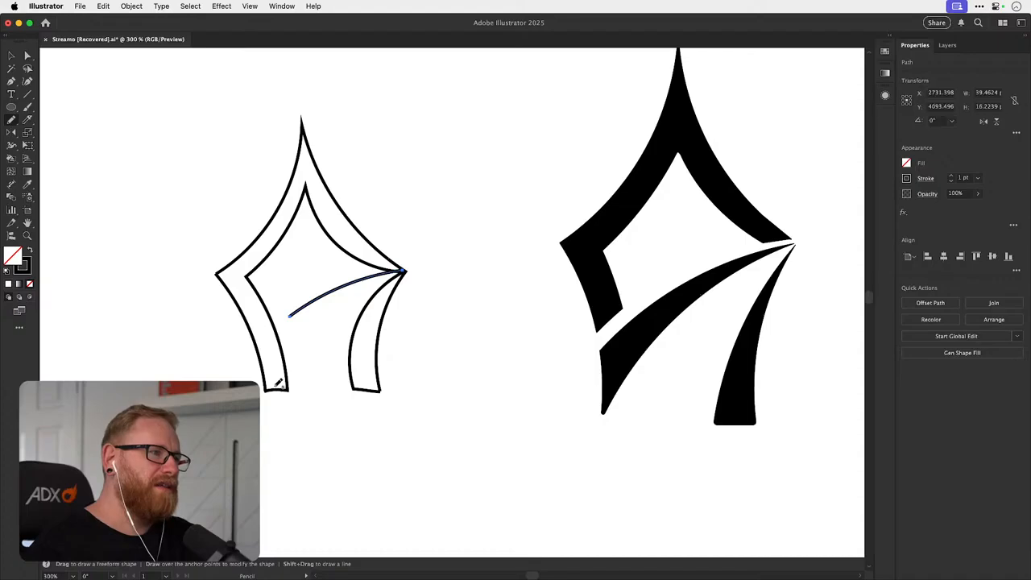
key("super+z")
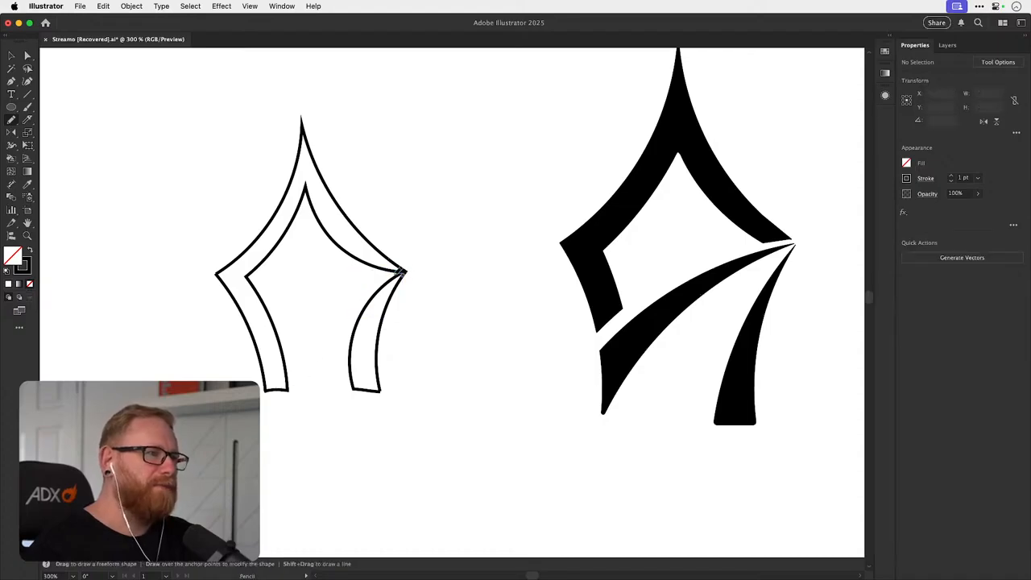
left_click_drag(401, 272, 327, 291)
left_click_drag(259, 336, 253, 339)
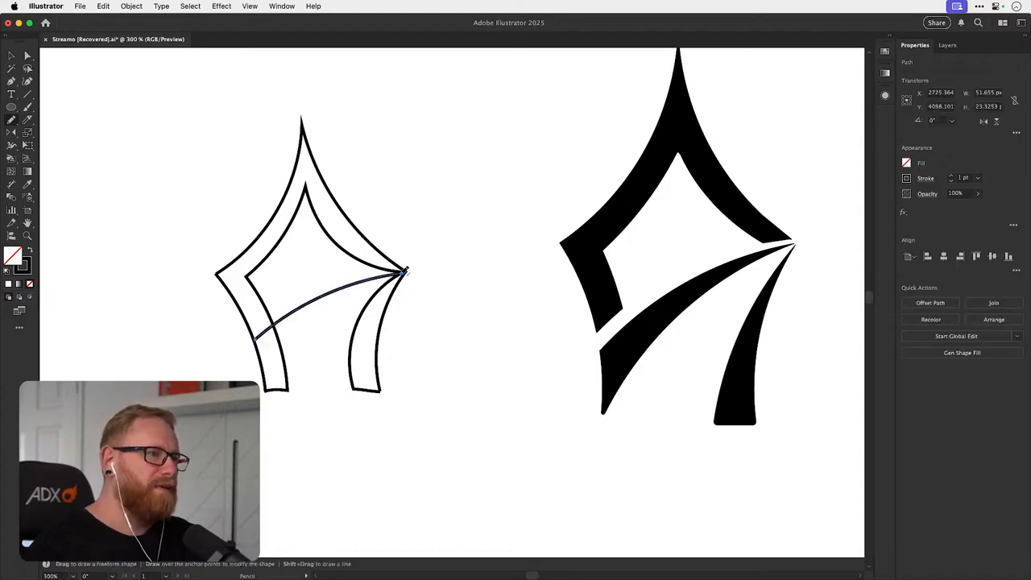
mouse_move(402, 273)
left_mouse_down()
mouse_move(326, 311)
mouse_move(261, 370)
left_mouse_up()
- Remove the left leg's inner line between the two diagonal curves and extend the upper curve's end past the outer left edge
key("v")
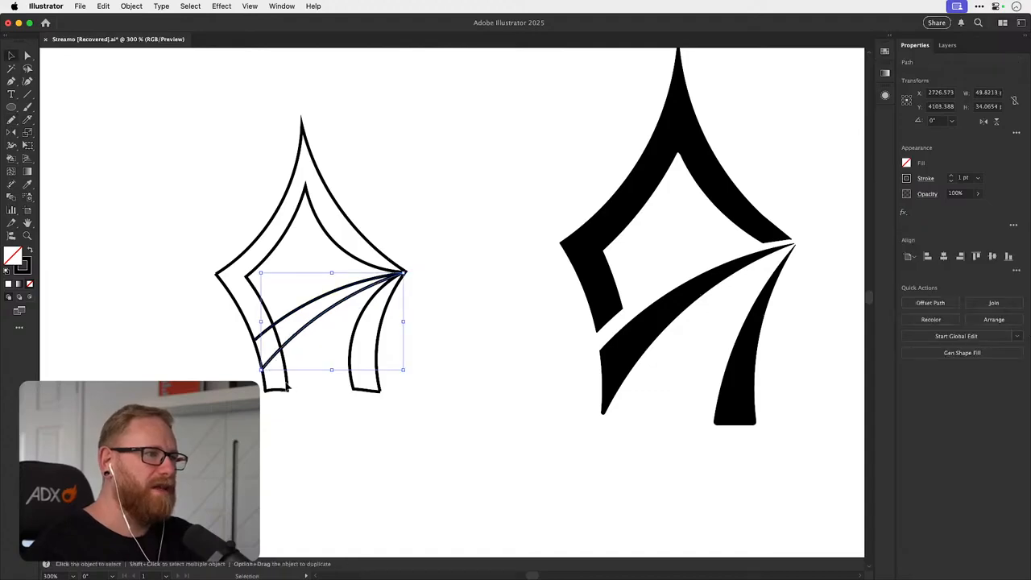
left_click(368, 237, "shift")
key("shift+m")
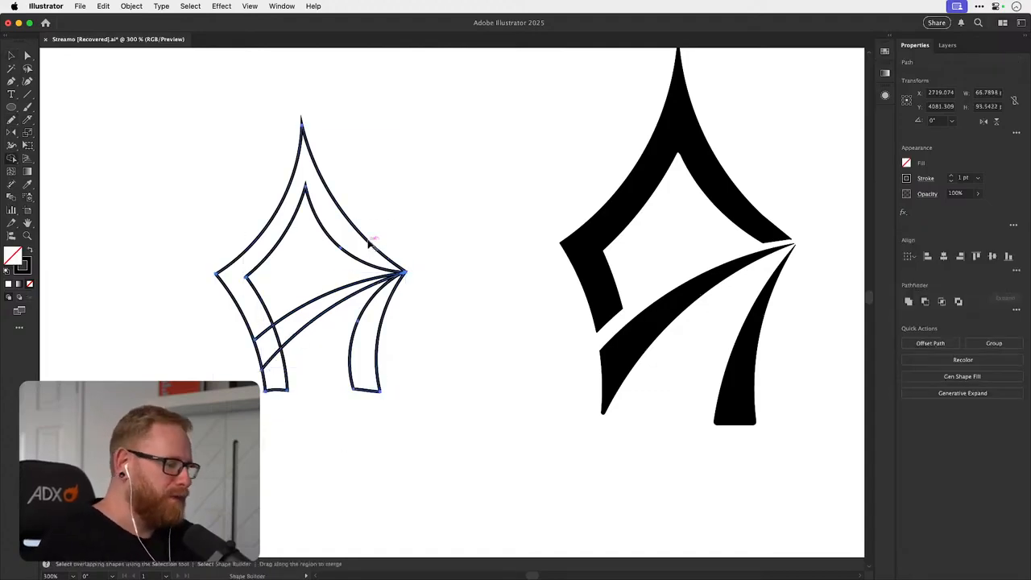
key("a")
left_click(264, 347)
left_click_drag(256, 339, 249, 344)
- Try to trim the upper curve's overhang beyond the left edge with the Shape Builder, and undo it
key("v")
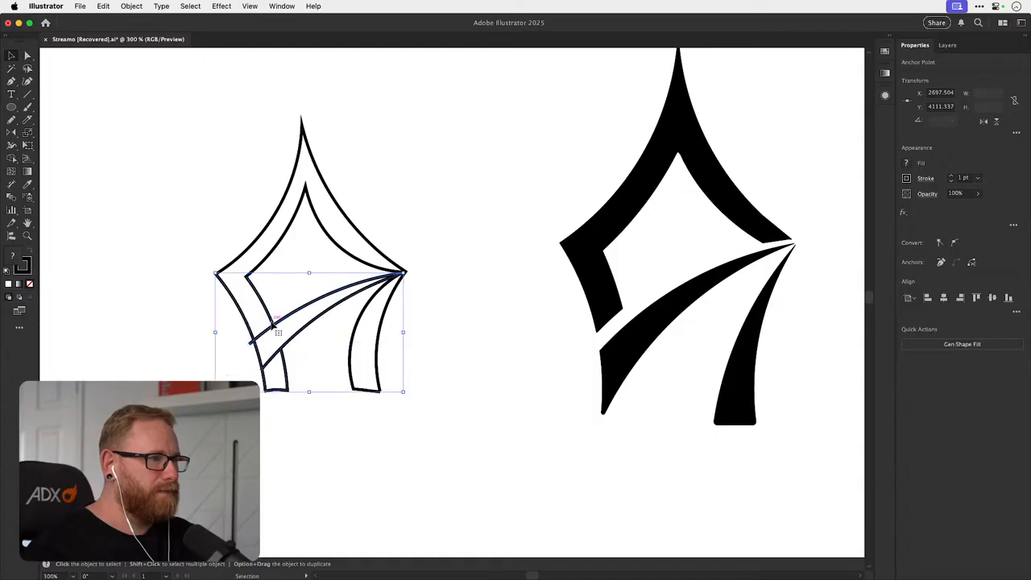
key("shift+m")
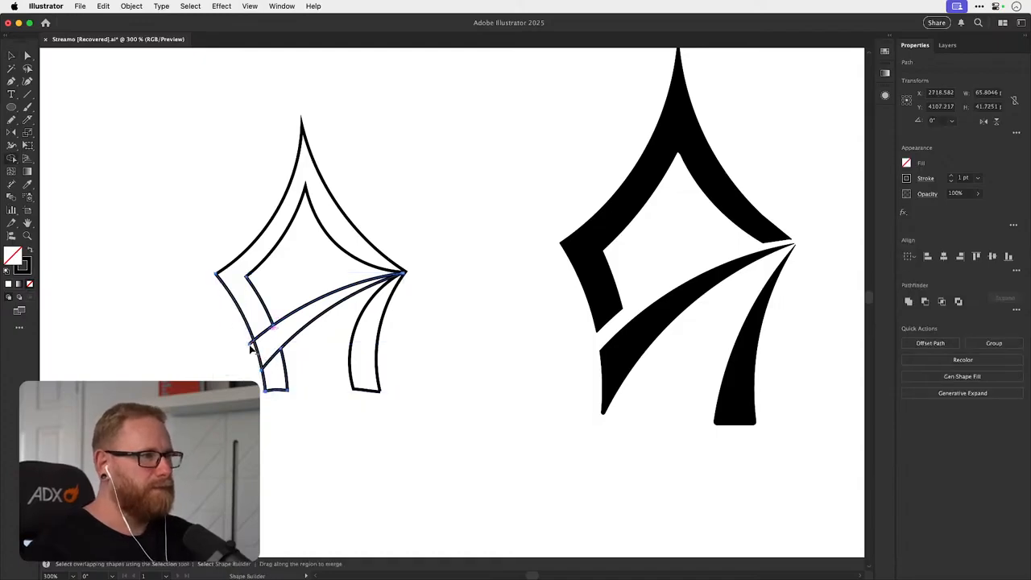
left_click(251, 346, "alt")
key("super+z")
- Extend the lower diagonal curve's end slightly past the left leg's outer edge
key("z")
left_click_drag(241, 356, 447, 347)
key("a")
left_click(439, 354)
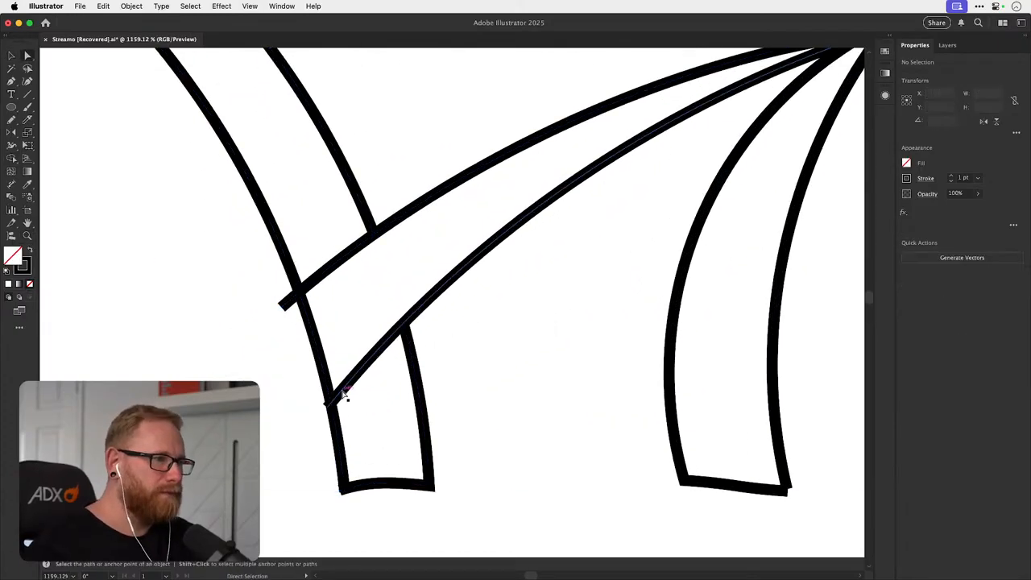
left_click_drag(331, 403, 327, 407)
- Trim the overhanging curve ends and the outer left edge segment between the two diagonal curves with the Shape Builder
key("v")
key("shift+m")
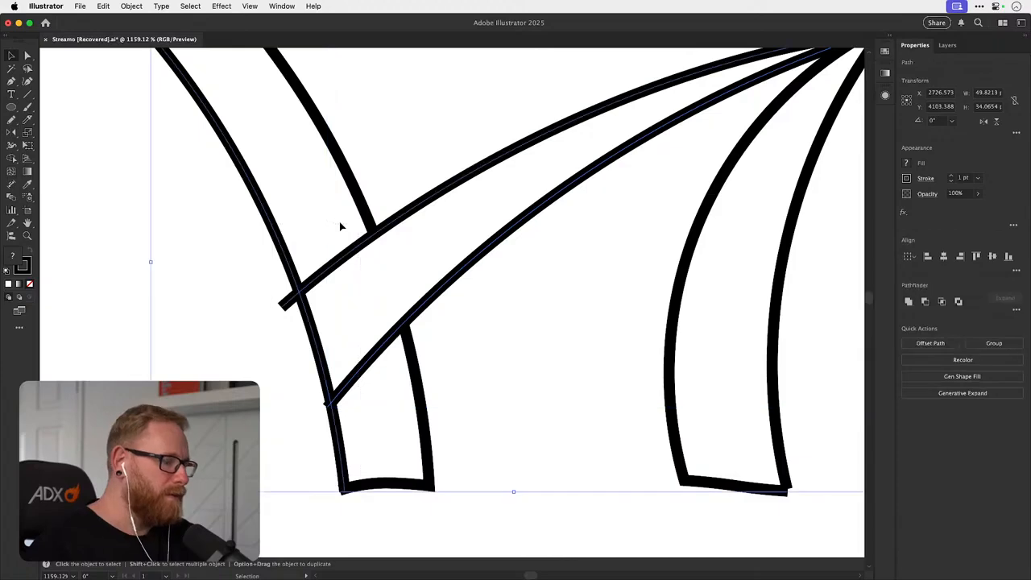
left_click(289, 304, "alt")
key("v")
key("shift+super+a")
- Select all strokes of the sketched star and get them ready for filling with the Live Paint Bucket
key("super+minus")
key("super+minus")
key("super+minus")
key("super+minus")
key("super+minus")
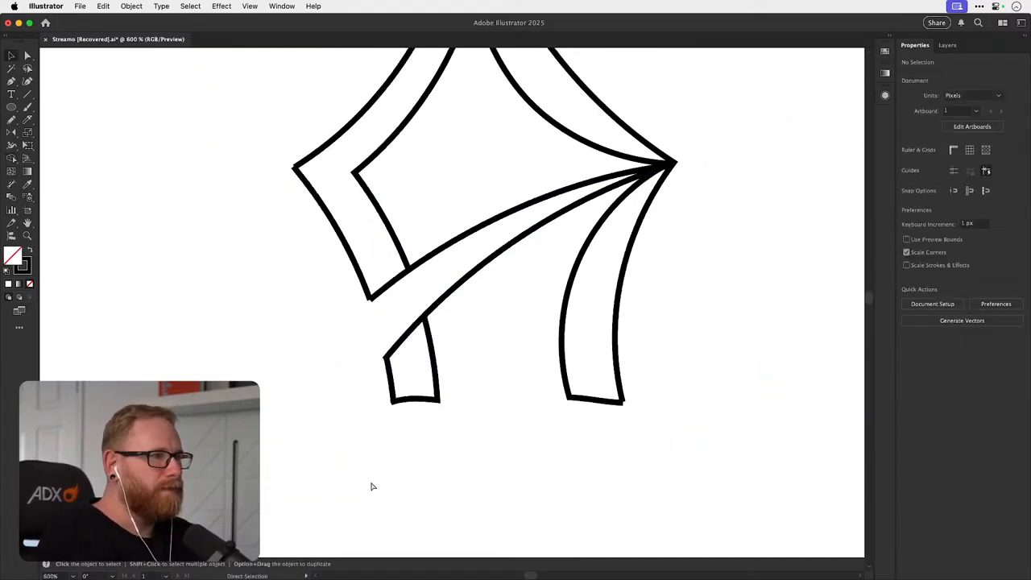
key("super+minus")
left_click_drag(467, 303, 448, 319)
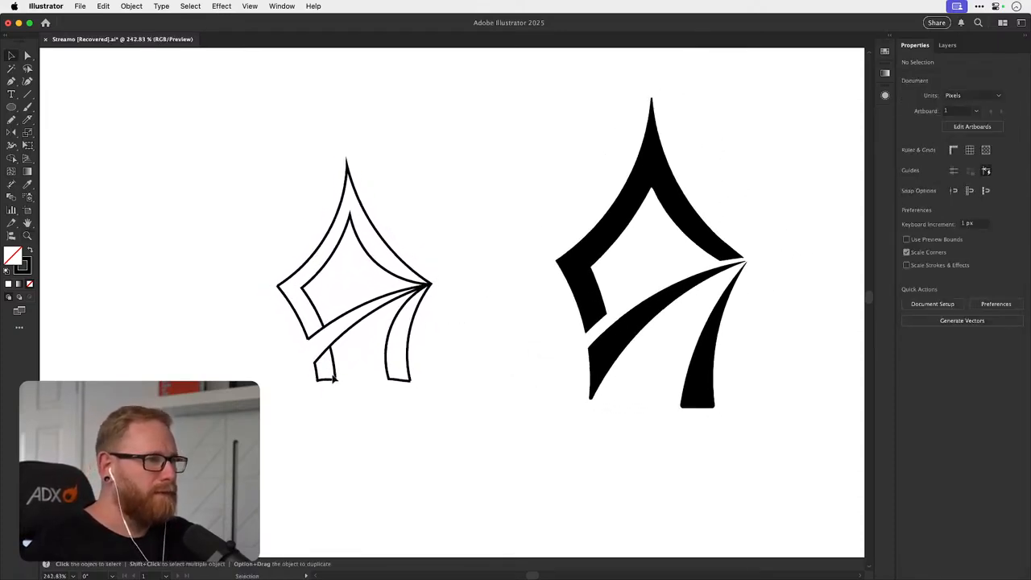
mouse_move(294, 414)
left_mouse_down()
mouse_move(430, 218)
mouse_move(414, 206)
left_mouse_up()
key("k")
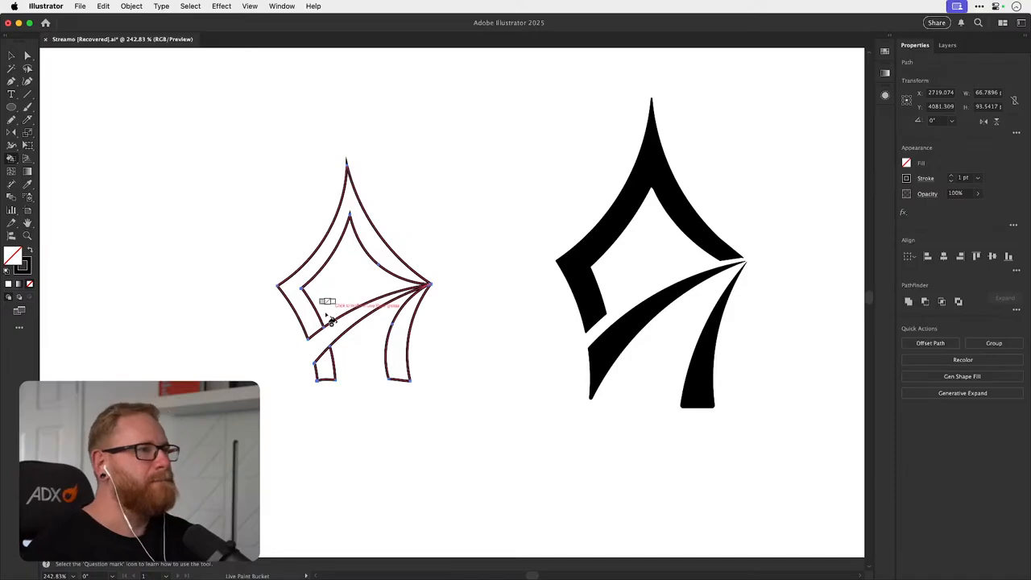
- Fill the outlined sections of the small arrow mark with black using Live Paint, leaving the curved band empty
left_click(302, 296)
left_click(324, 362)
left_click(397, 306)
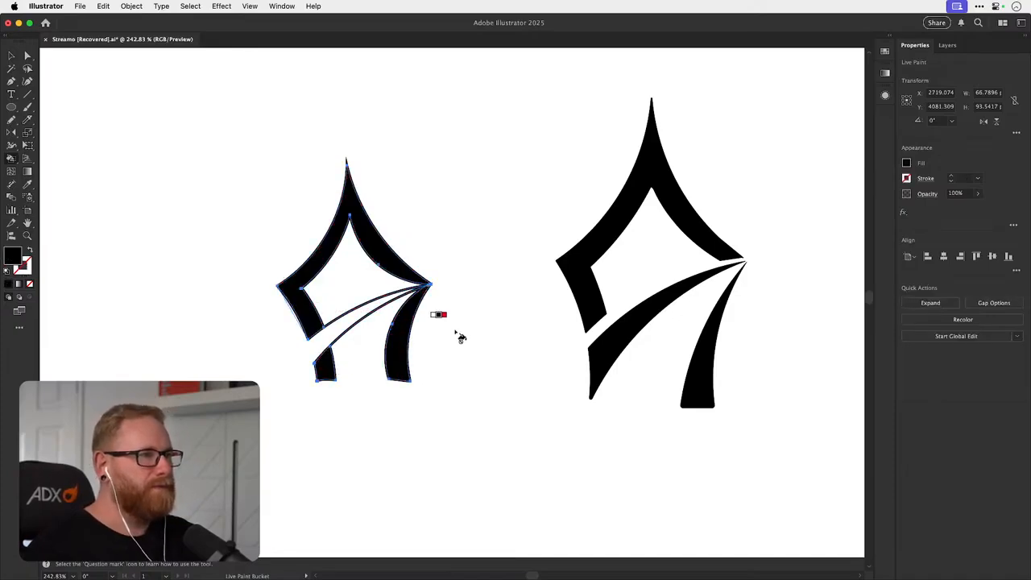
key("v")
left_click(465, 359)
left_click_drag(320, 446, 300, 443)
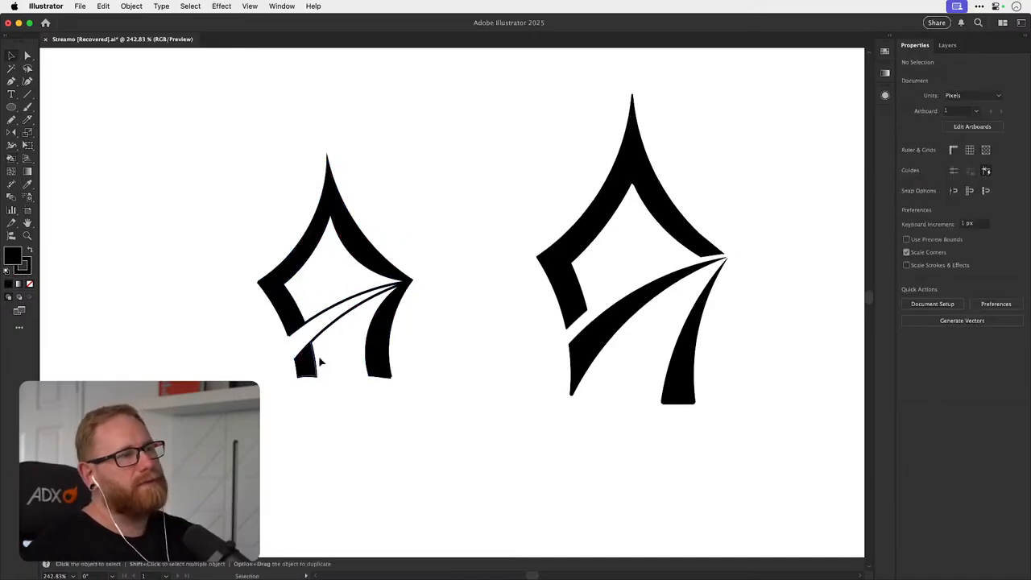
- Set the stroke weight of the lower curved line in the small mark to 2 pt
key("a")
left_click(326, 327)
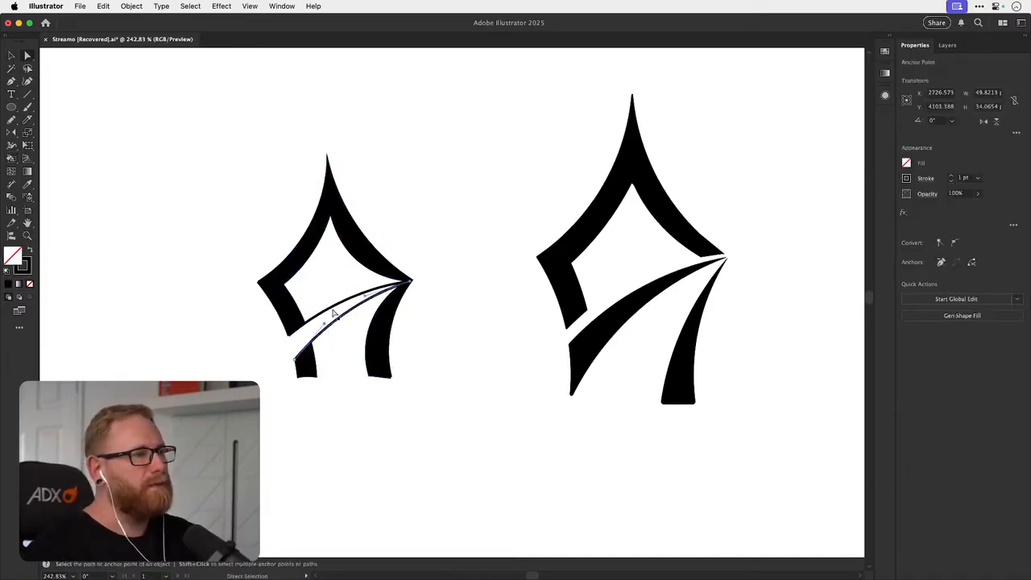
left_click(951, 176)
key("v")
left_click(723, 296)
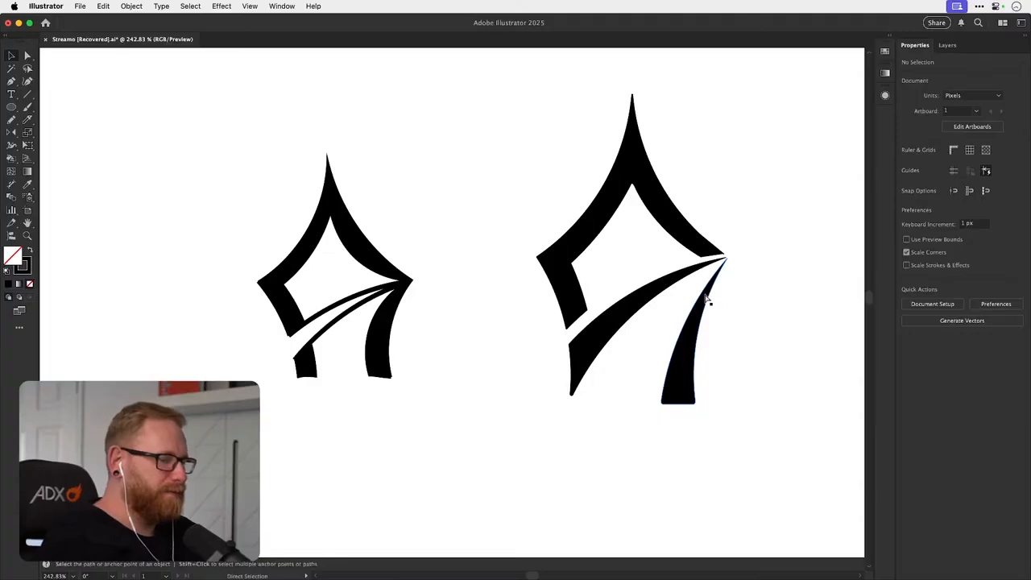
- Compare the small and large arrow marks, examining their proportions, gaps and curved bands
key("super+minus")
key("super+minus")
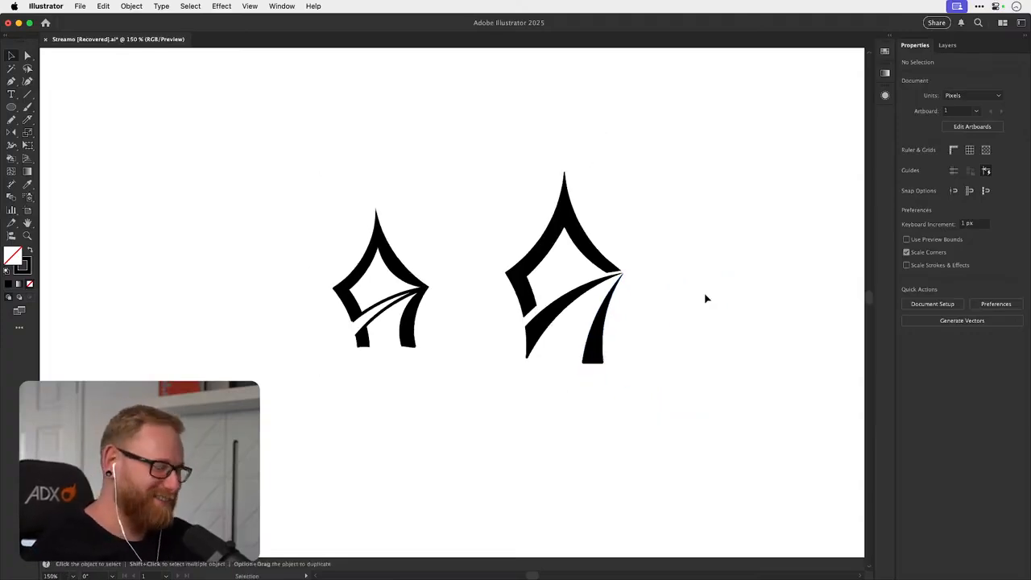
left_click_drag(898, 578, 827, 427)
left_click(719, 426)
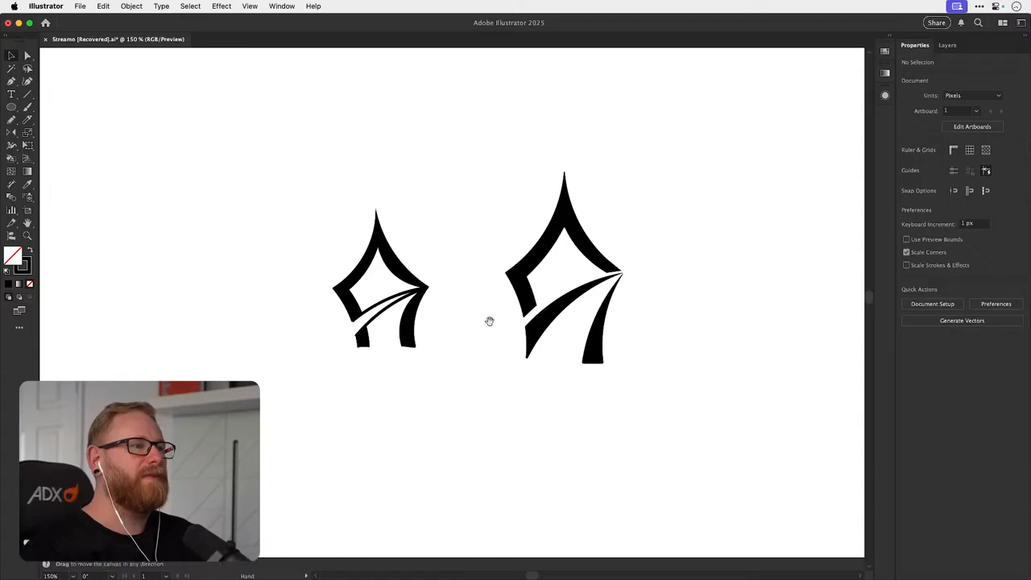
scroll(488, 319, "up", 5)
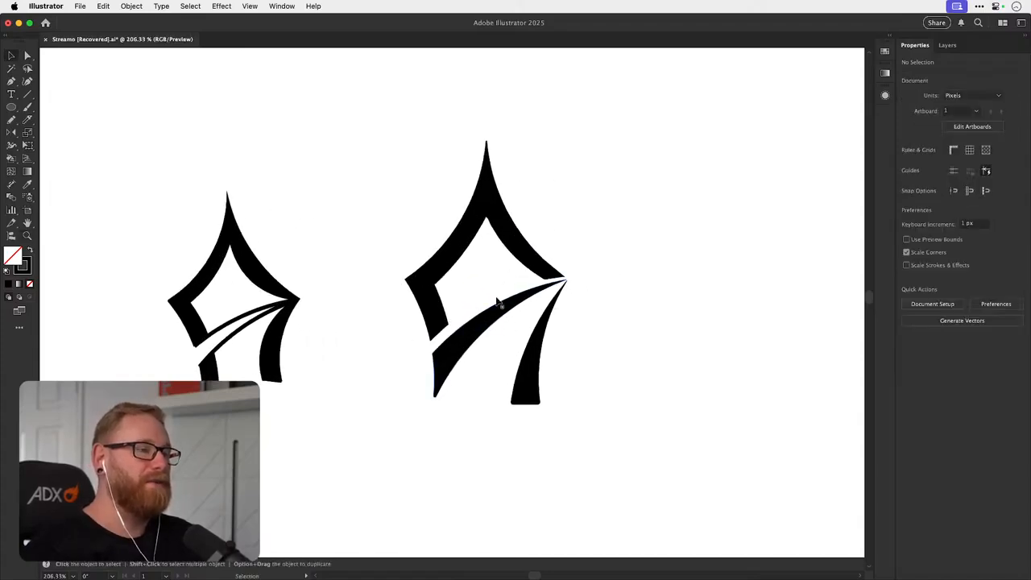
scroll(476, 320, "right", 10)
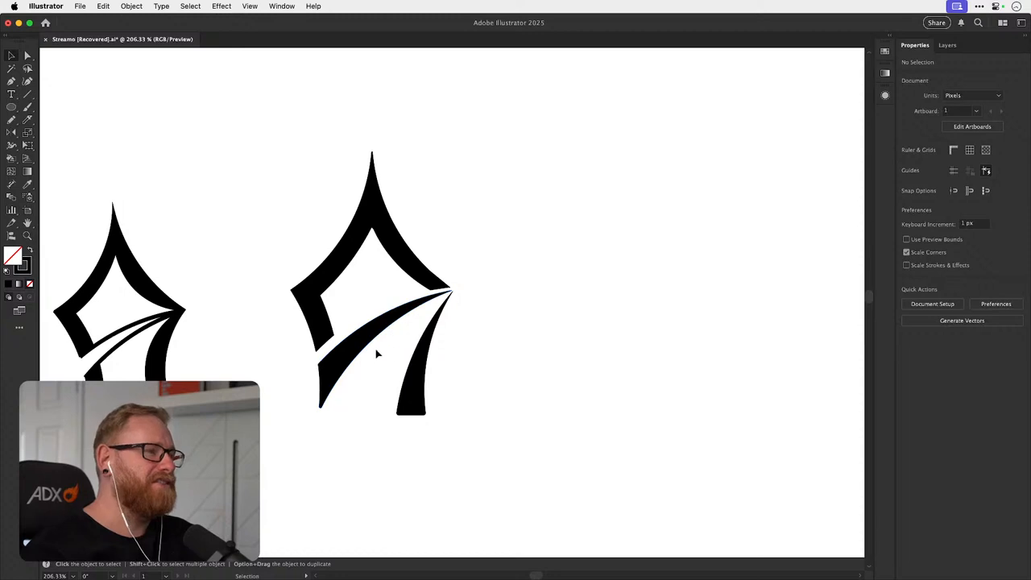
key("space")
left_click_drag(398, 343, 357, 350)
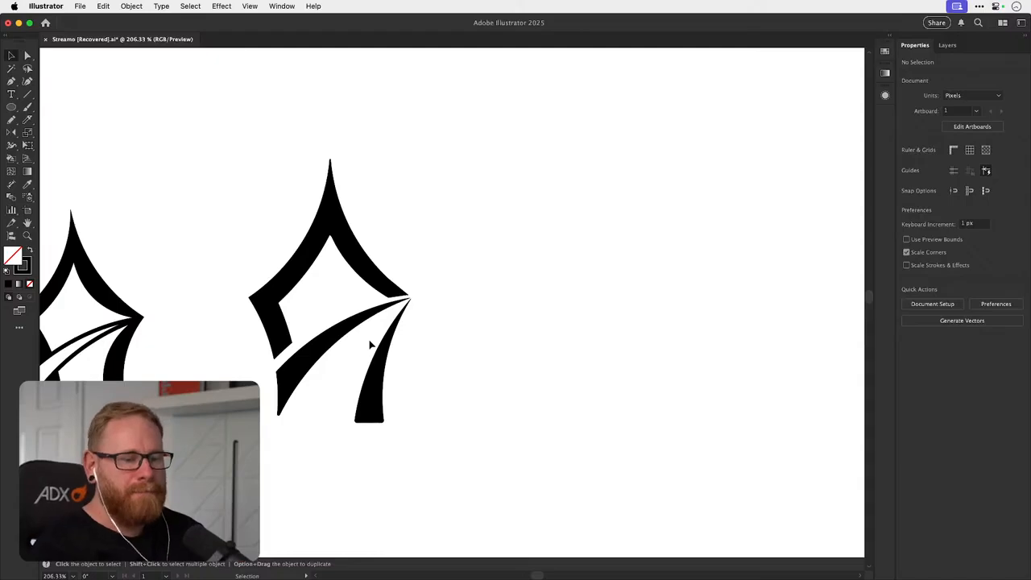
left_click_drag(387, 286, 430, 294)
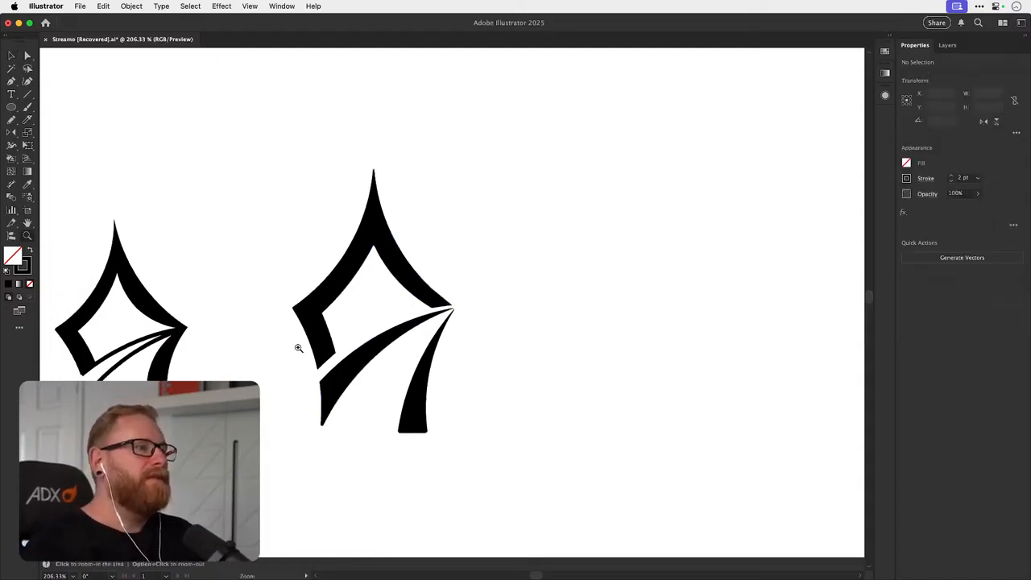
left_click_drag(301, 314, 443, 295)
left_click_drag(312, 366, 242, 339)
left_click_drag(384, 318, 423, 294)
scroll(423, 294, "up", 2)
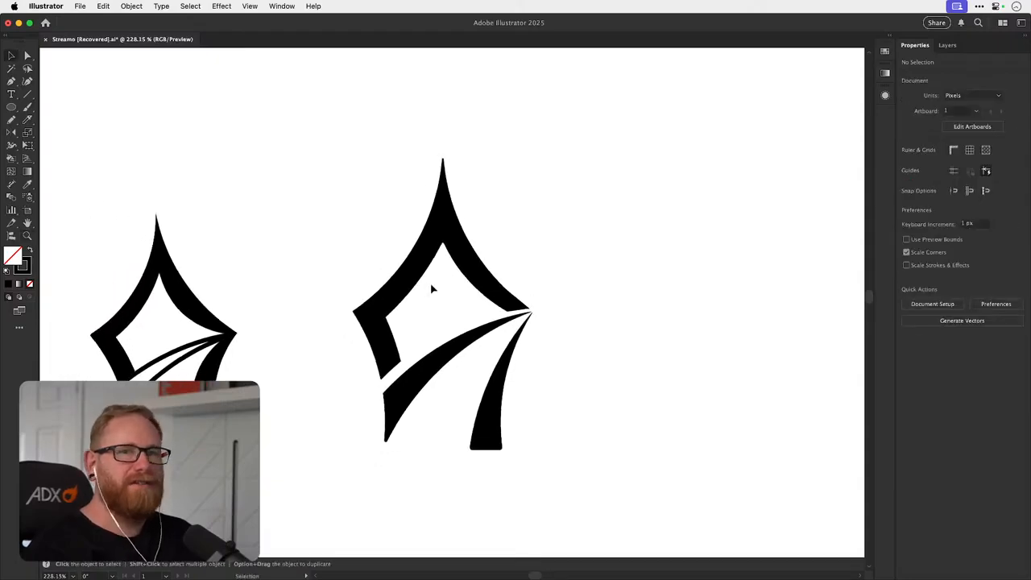
- Save the document and inspect the large mark's curved bands and tips up close
key("super+s")
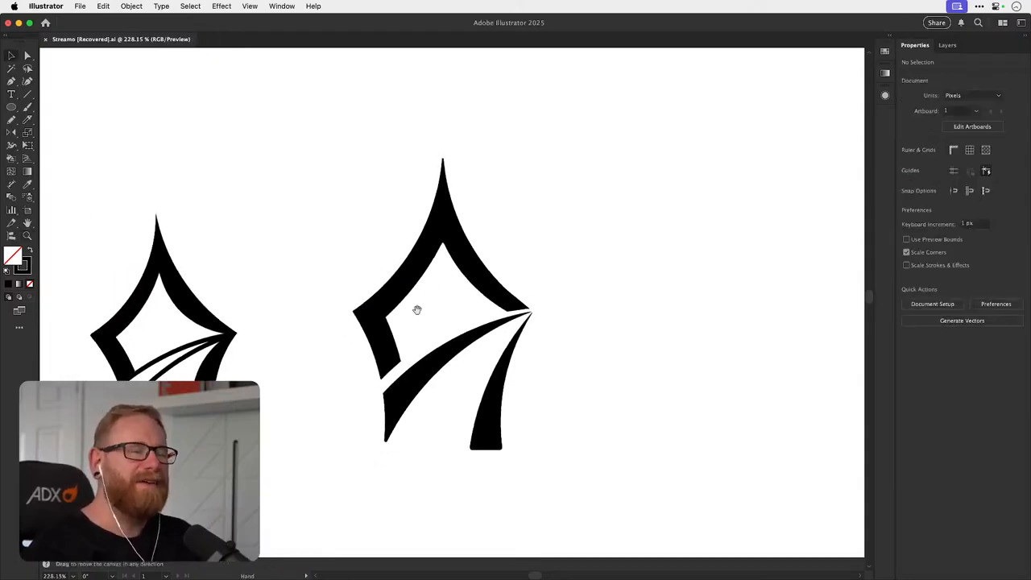
left_click_drag(416, 310, 506, 295)
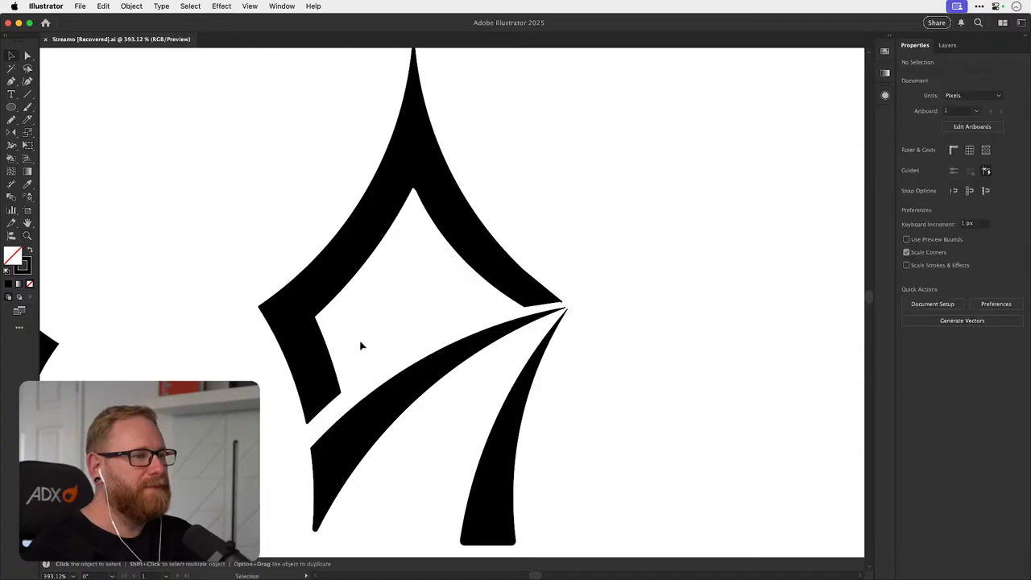
left_click_drag(392, 352, 362, 287)
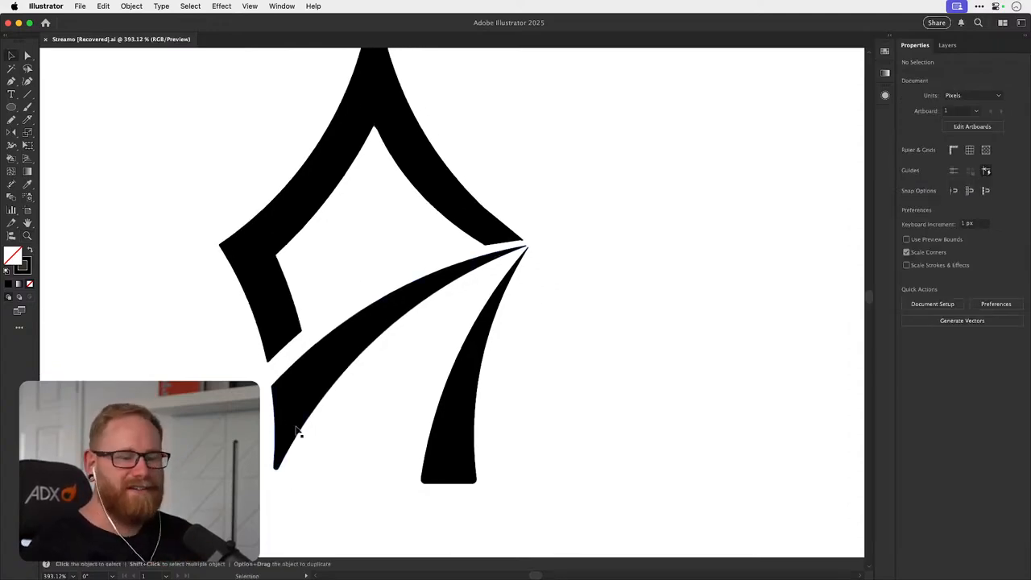
scroll(356, 331, "right", 5)
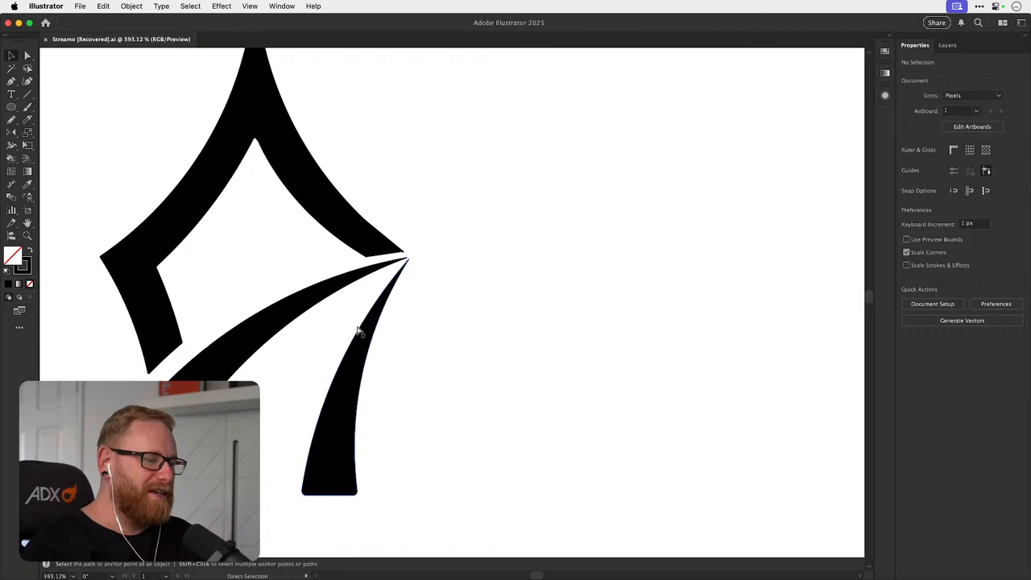
- Paste the copied AVIREX logo image into the empty area beside the large mark as a reference
key("super+minus")
key("super+minus")
scroll(492, 288, "right", 5)
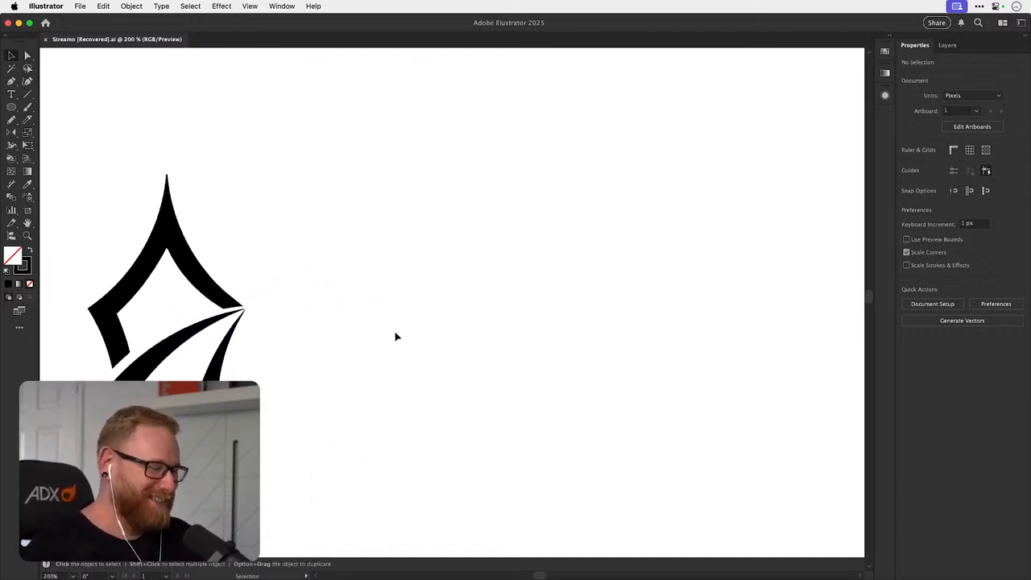
left_click_drag(424, 333, 428, 326)
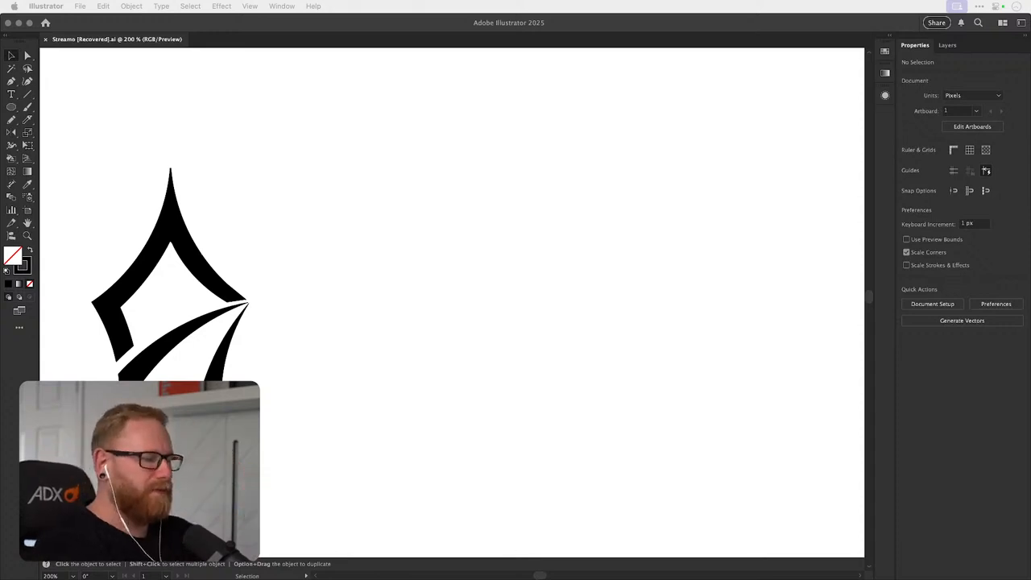
left_click(601, 289)
key("super+v")
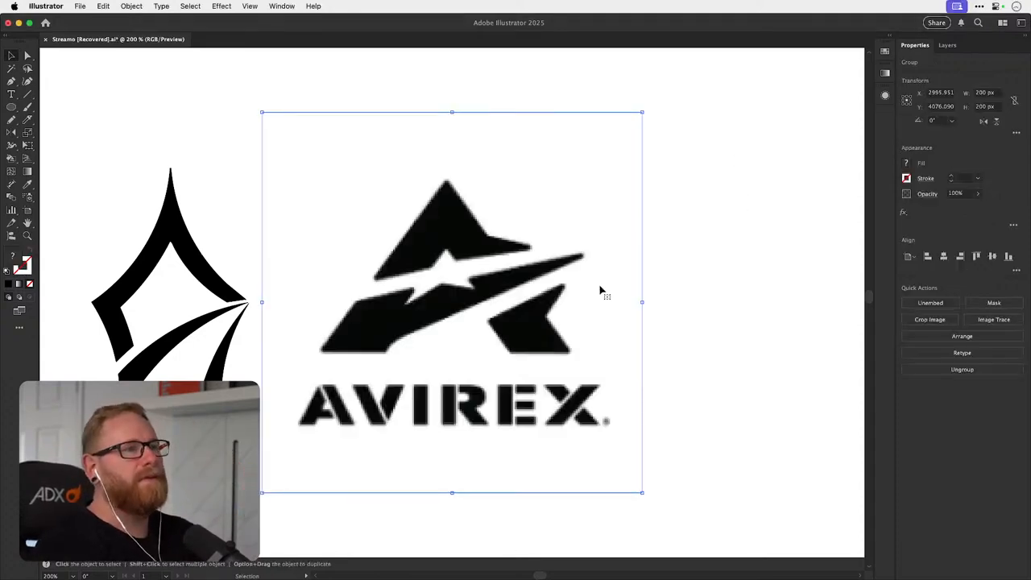
- Scale the AVIREX image down to about 83 px square and move it farther from the large mark
key("s")
left_click_drag(618, 187, 535, 257)
key("v")
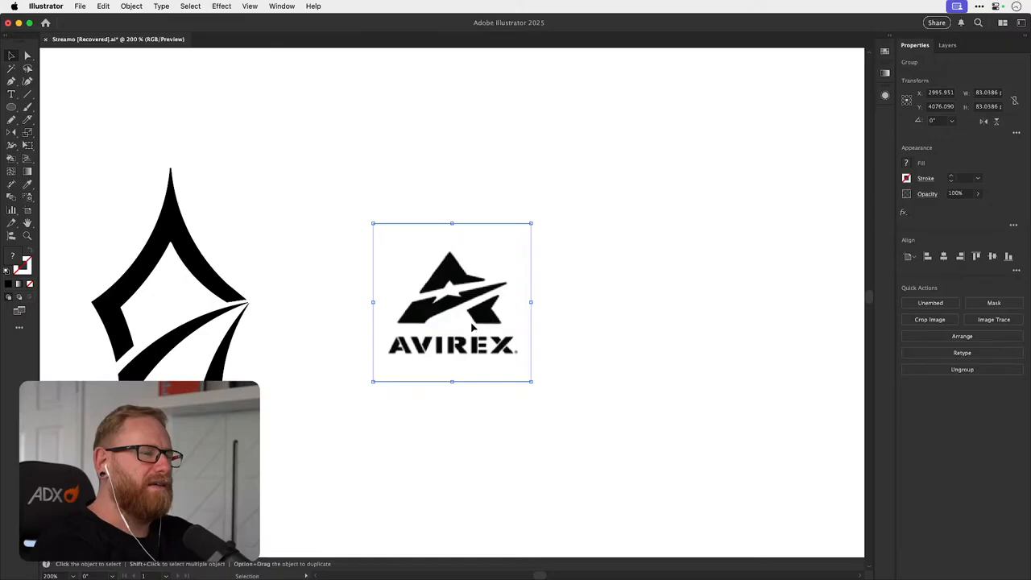
left_click_drag(475, 326, 556, 306)
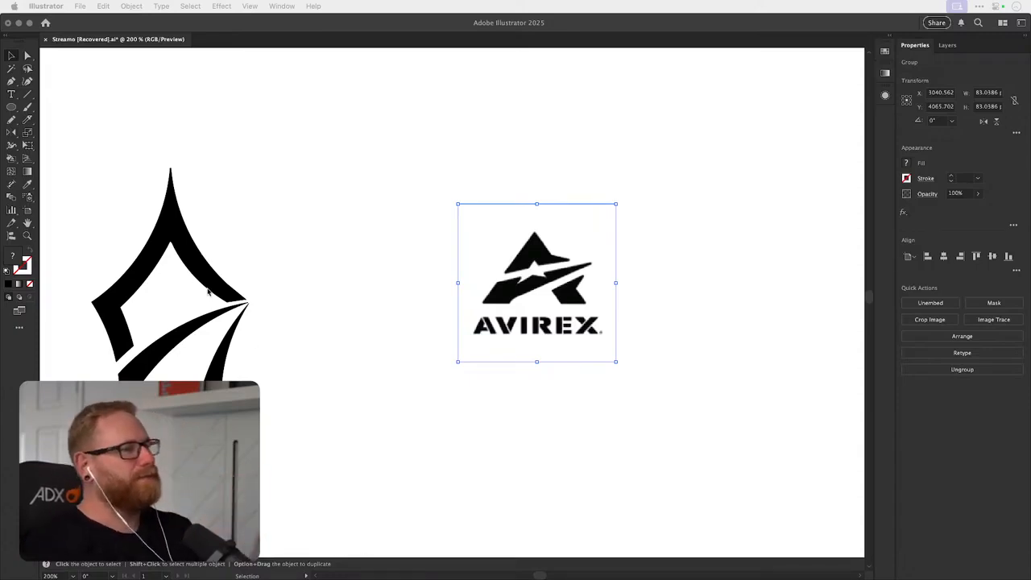
- Extend the lower end anchor points of the large mark's left arm into the curved band to close the gap
left_click(315, 325)
left_click(262, 353)
left_click_drag(259, 356, 397, 322)
left_click_drag(264, 321, 338, 322)
key("a")
left_click(273, 309)
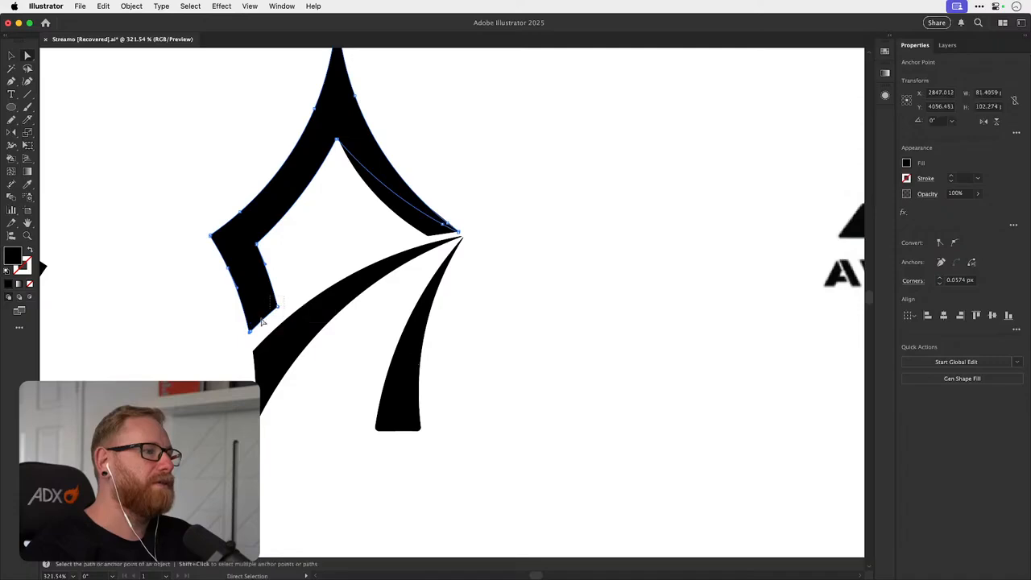
left_click(252, 329)
left_click_drag(252, 327, 205, 413)
key("v")
left_click(223, 359)
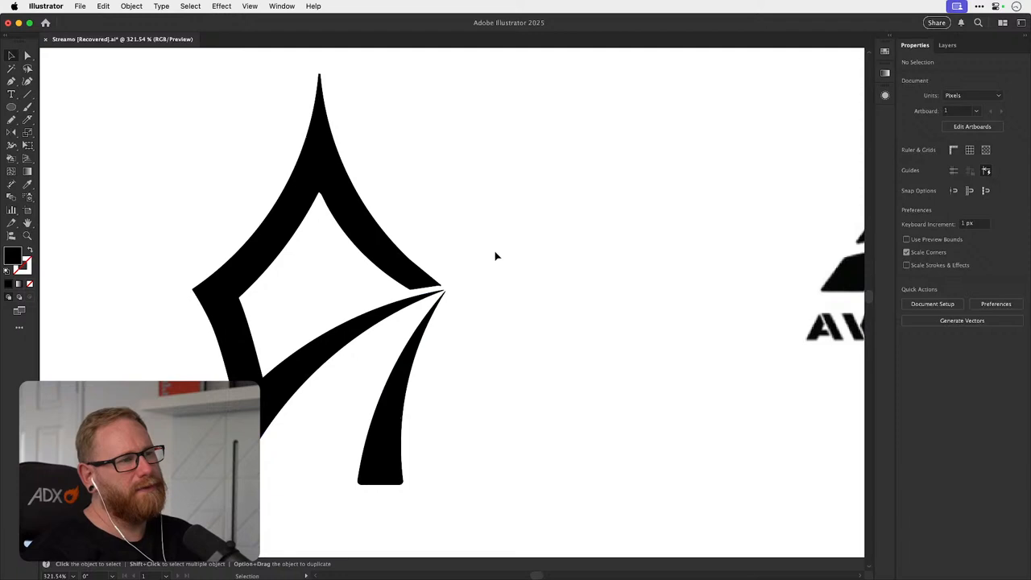
- Sketch a rough freehand outline of the arrow mark beside the large logo with the Pencil tool, and delete it
key("z")
left_click_drag(415, 302, 453, 302)
key("a")
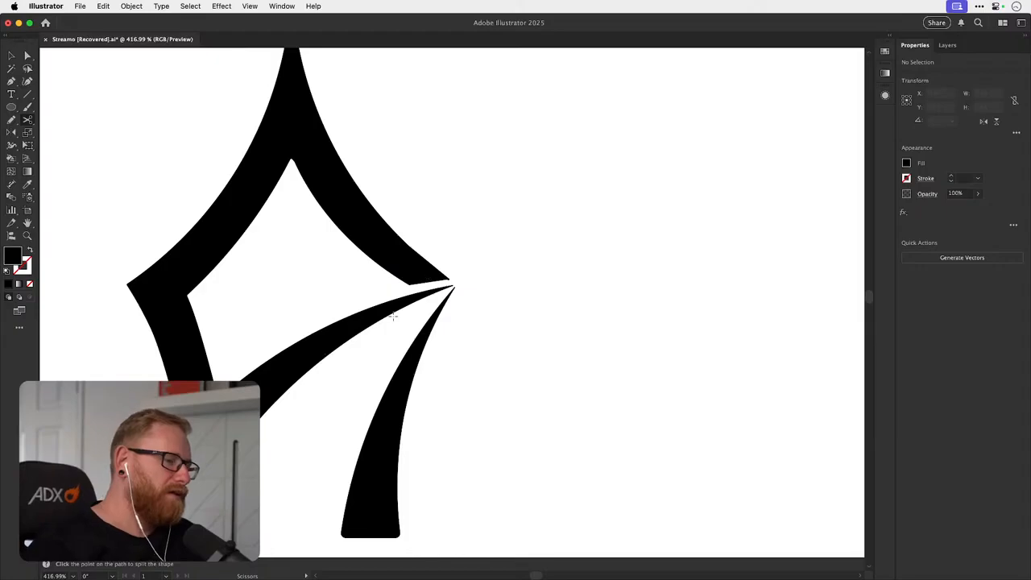
key("h")
left_click_drag(463, 317, 376, 286)
key("n")
mouse_move(526, 461)
left_mouse_down()
mouse_move(540, 424)
mouse_move(640, 282)
mouse_move(467, 389)
mouse_move(502, 282)
mouse_move(569, 153)
mouse_move(636, 250)
left_mouse_up()
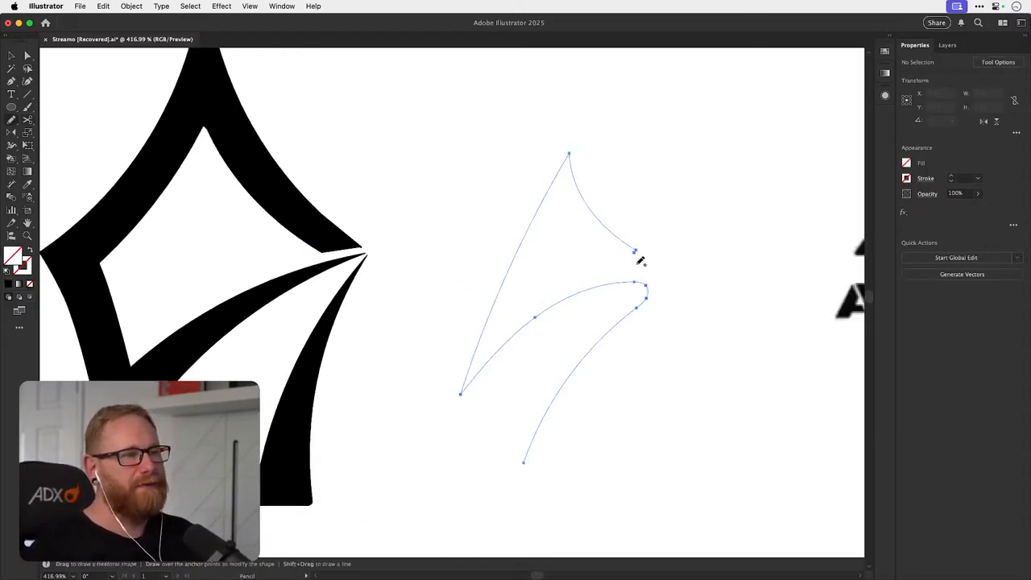
key("d")
key("v")
key("BackSpace")
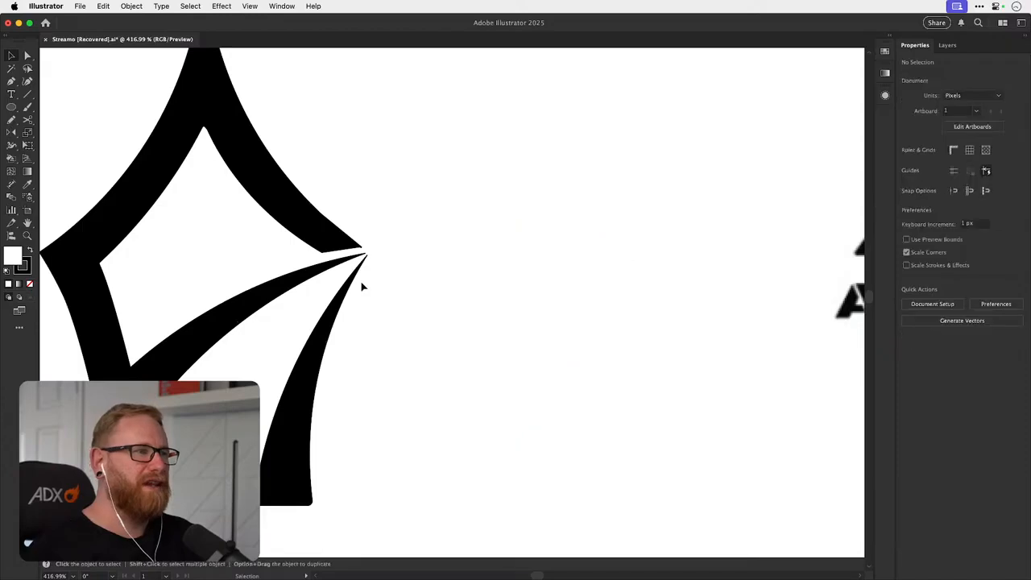
- Average the tip anchor points of the large mark's curved band and leg so that both meet at one point
scroll(358, 278, "up", 5)
key("a")
left_click(405, 259)
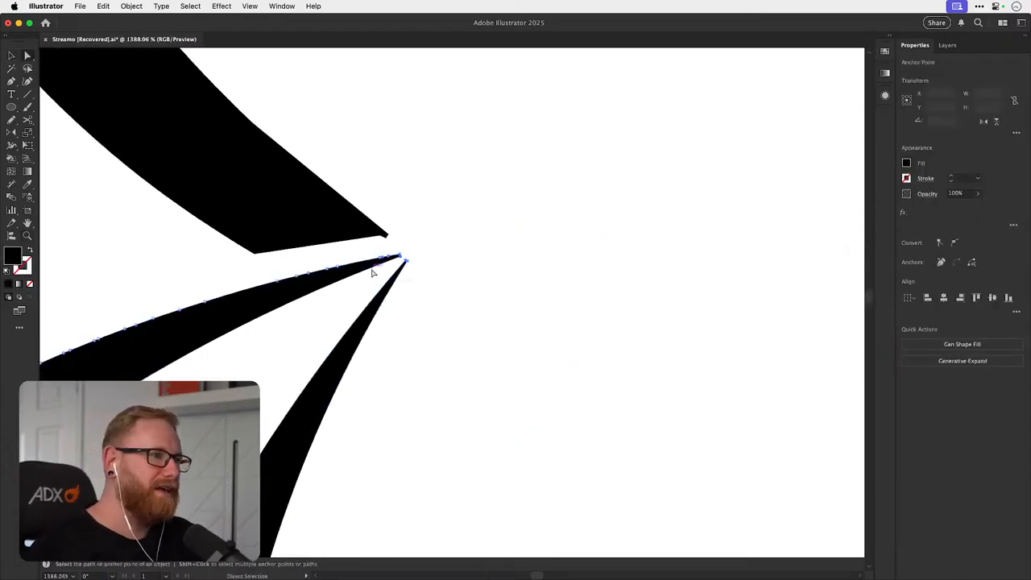
key("alt+super+j")
key("Return")
key("v")
left_click(514, 235)
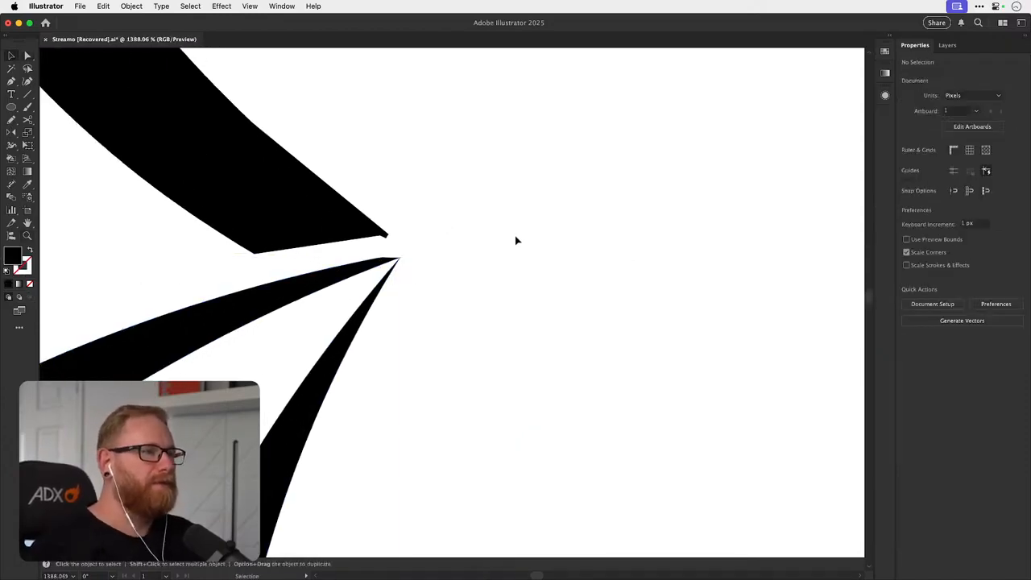
- Compare the revised large mark with the small version and the AVIREX reference logo
key("a")
scroll(514, 235, "down", 10)
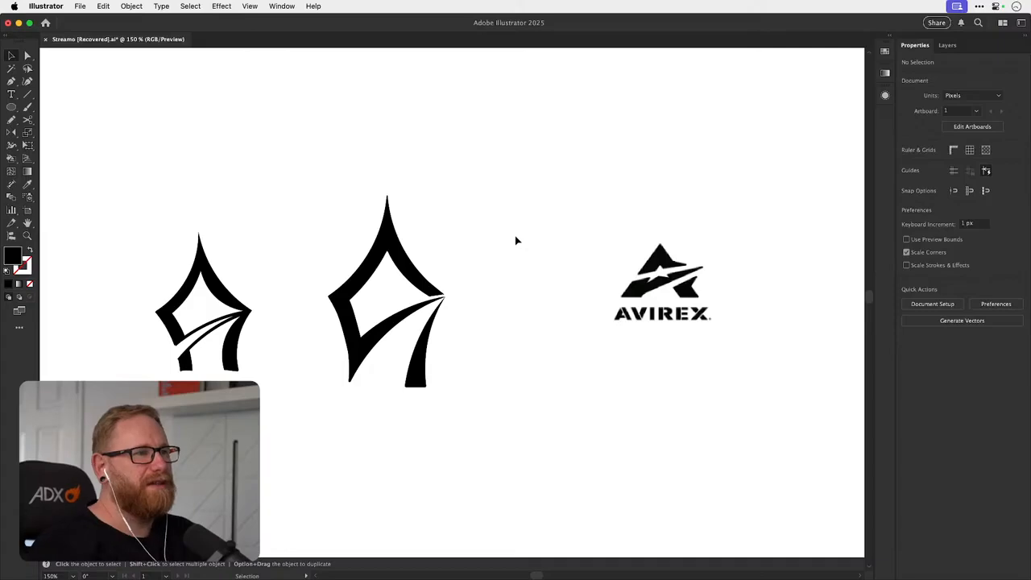
key("z")
scroll(407, 350, "up", 2)
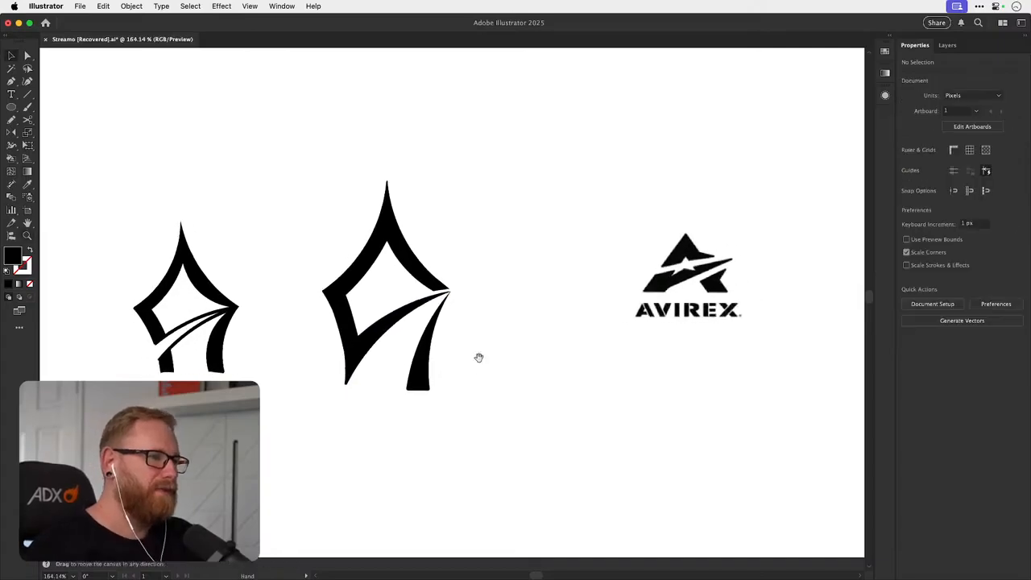
scroll(476, 357, "right", 5)
key("v")
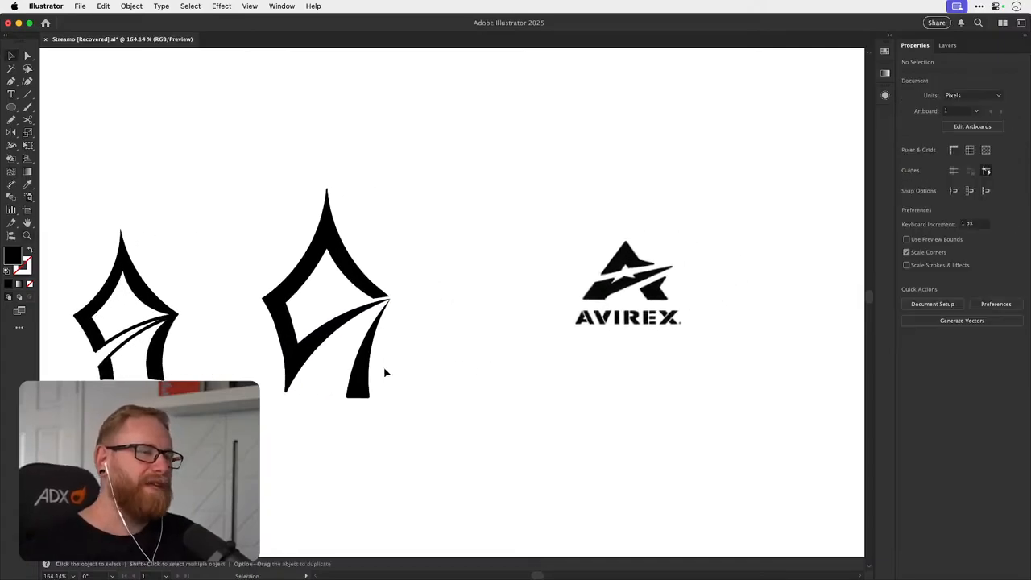
scroll(395, 346, "left", 5)
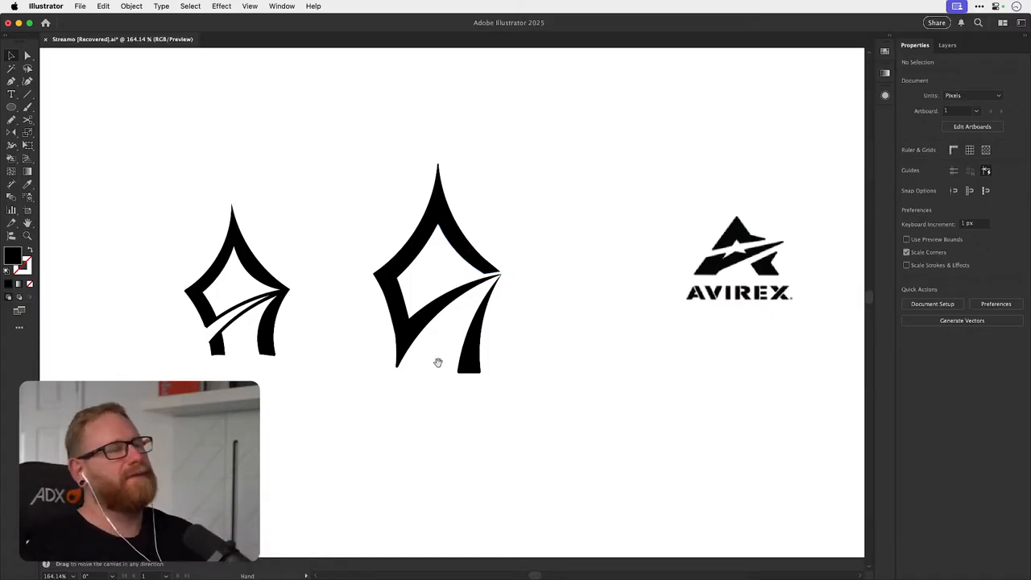
scroll(435, 370, "up", 5)
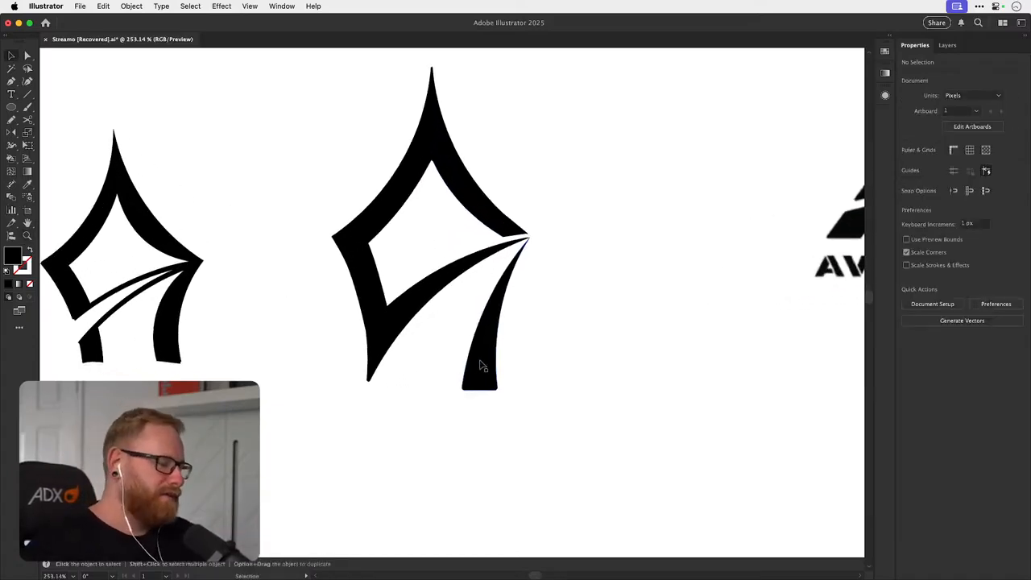
- Move the large mark's grouped shapes down, away from the separate sliver along the inner edge of its right arm
key("m")
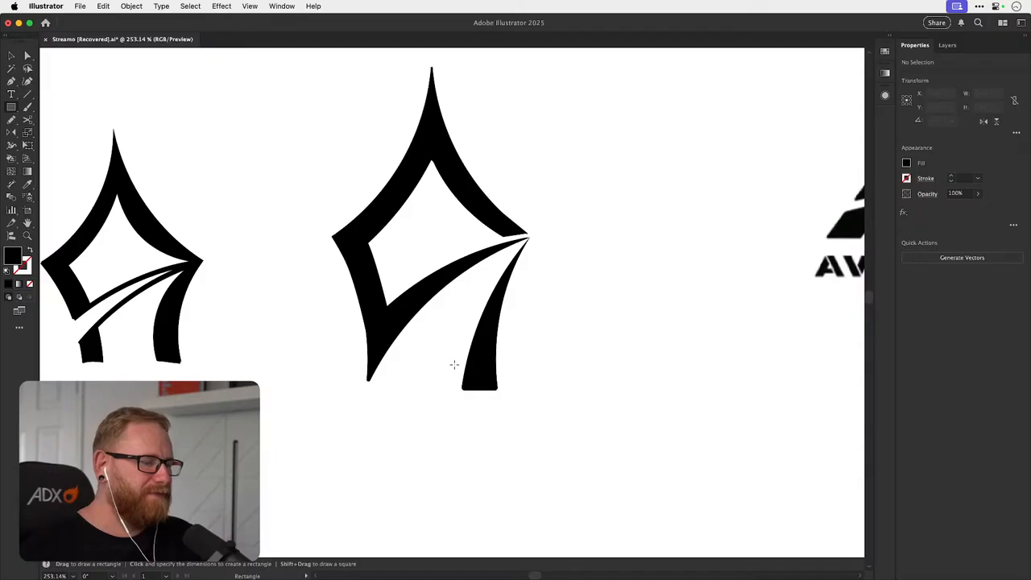
key("v")
scroll(384, 242, "up", 3)
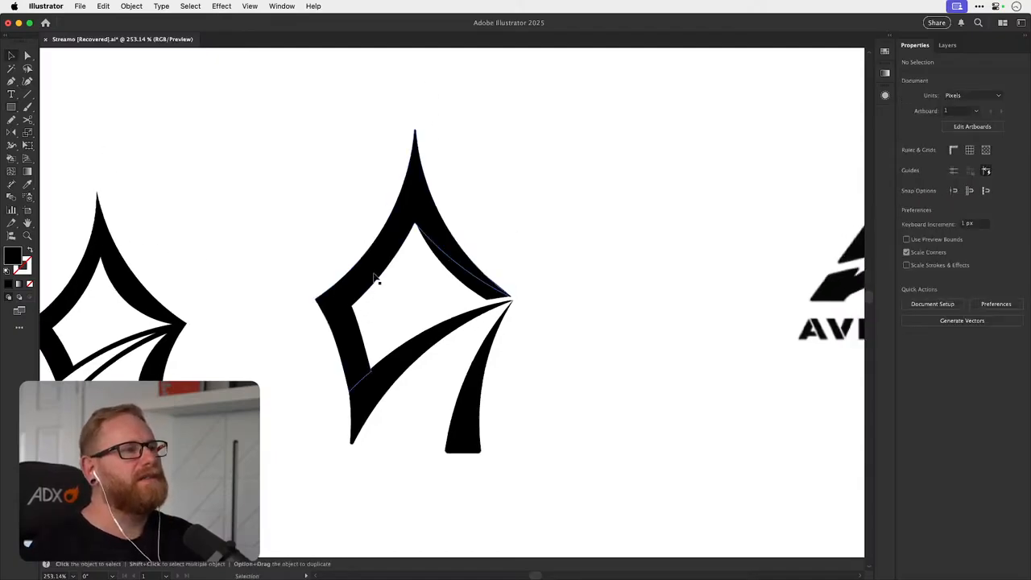
left_click(375, 273)
left_click_drag(376, 266, 371, 347)
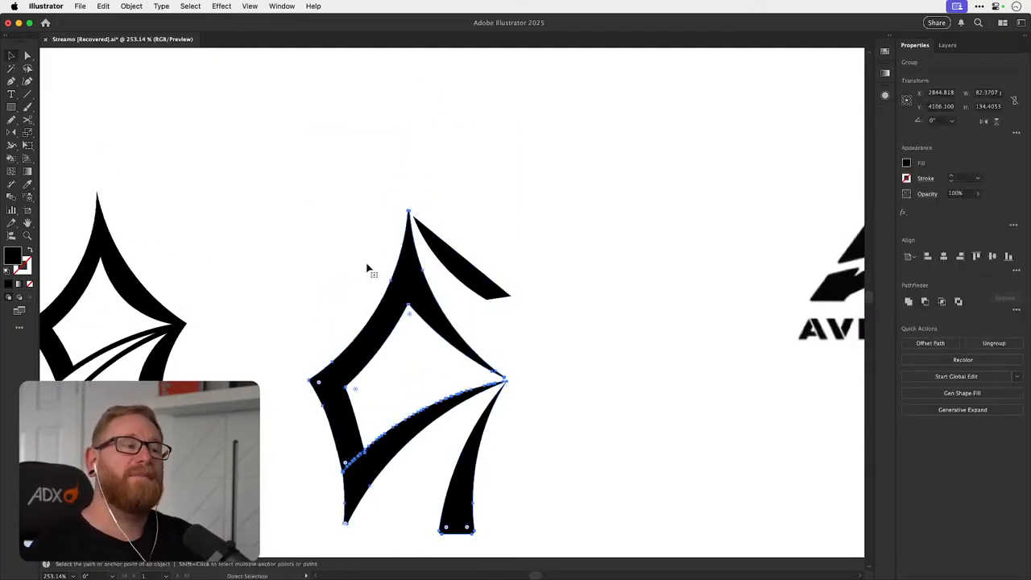
- Undo the last move of the large mark's grouped shapes and deselect them
key("super+z")
left_click(280, 205)
key("super+minus")
key("super+minus")
key("super+minus")
key("super+minus")
key("super+minus")
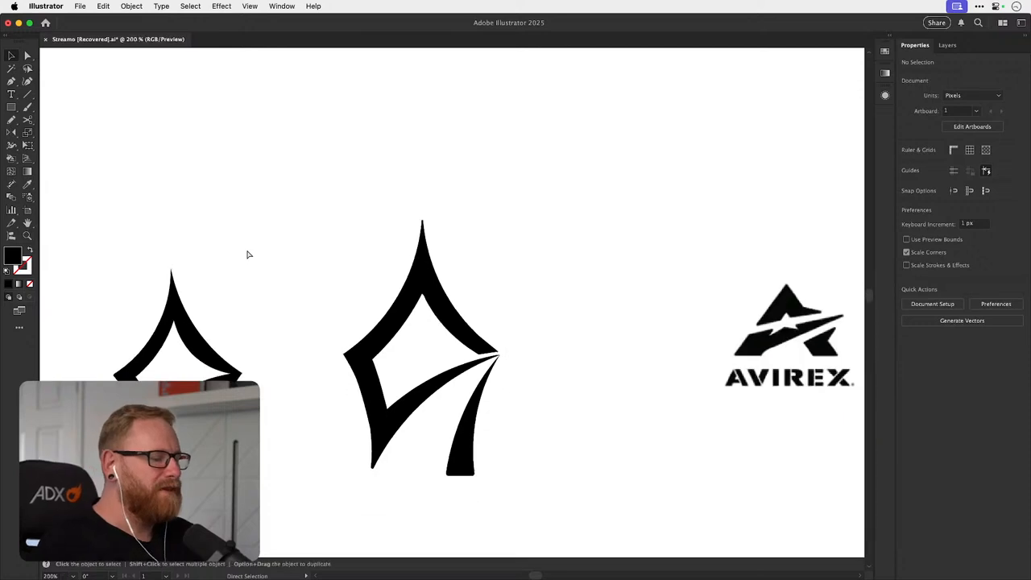
key("super+minus")
- Merge the regions inside the arrow construction into one outline with Shape Builder, and remove the surrounding circle areas
left_click_drag(538, 198, 247, 265)
scroll(351, 269, "up", 5)
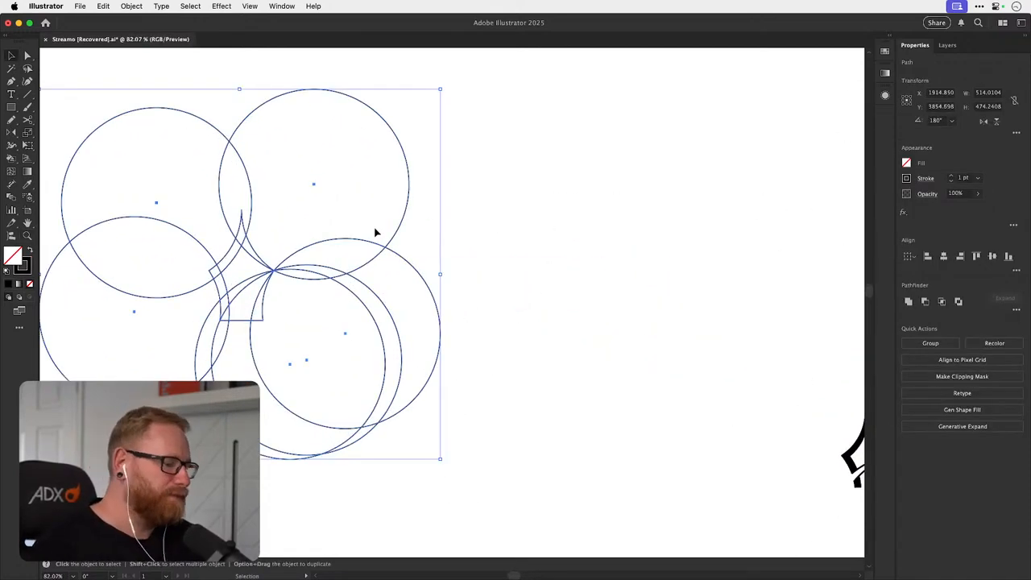
key("shift+m")
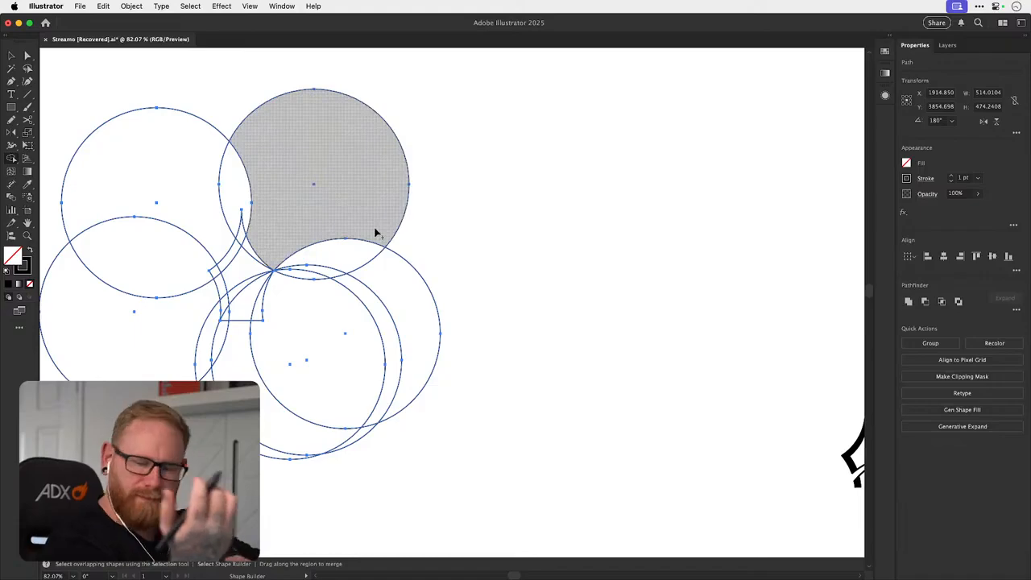
scroll(208, 262, "up", 3)
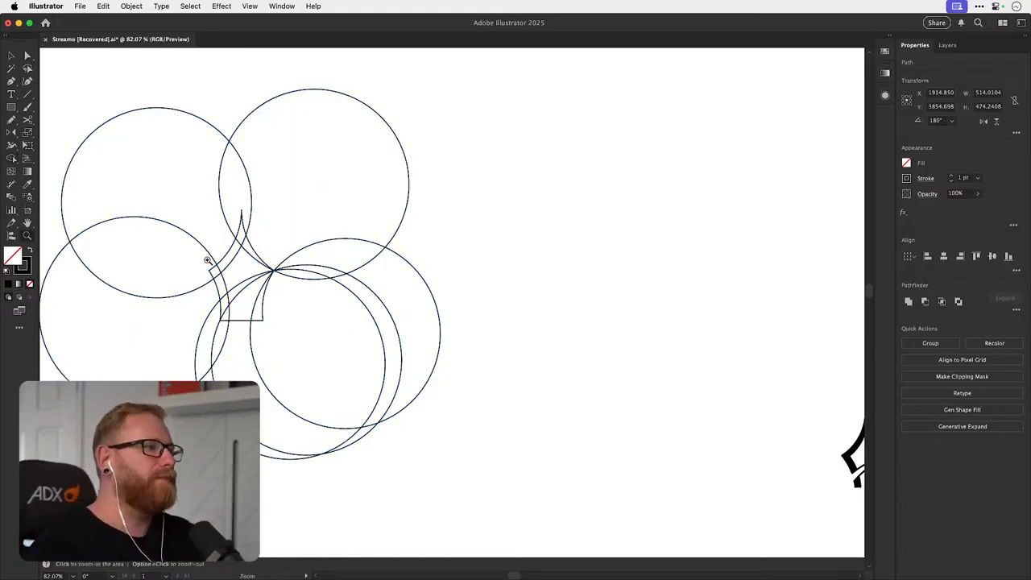
key("space")
left_click_drag(362, 287, 447, 297)
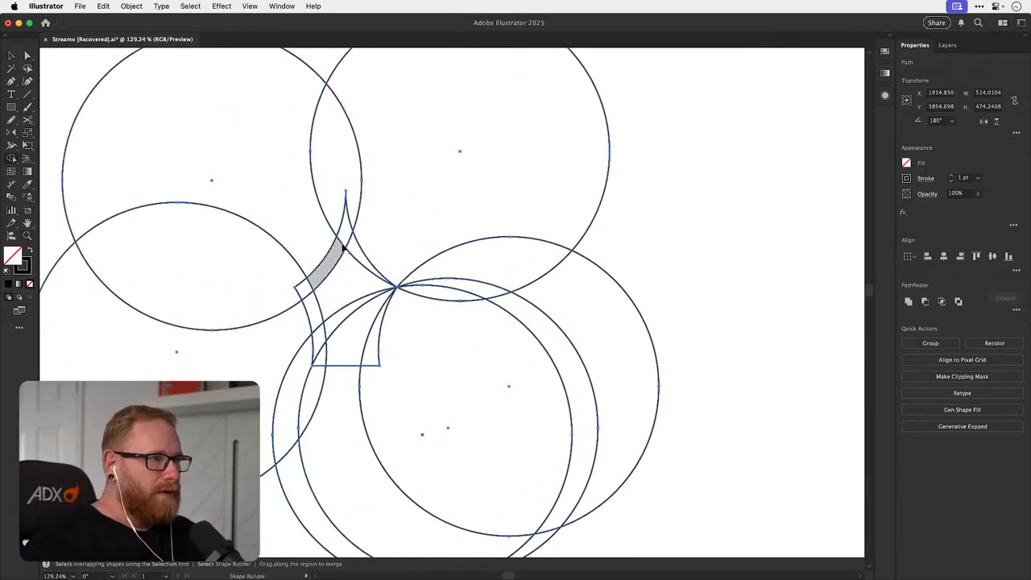
mouse_move(346, 241)
left_mouse_down()
mouse_move(327, 285)
mouse_move(310, 292)
mouse_move(333, 347)
mouse_move(356, 315)
mouse_move(364, 345)
mouse_move(362, 231)
left_mouse_up()
mouse_move(255, 288)
left_mouse_down()
mouse_move(443, 184)
mouse_move(517, 337)
mouse_move(326, 475)
left_mouse_up()
left_click_drag(450, 317, 620, 346)
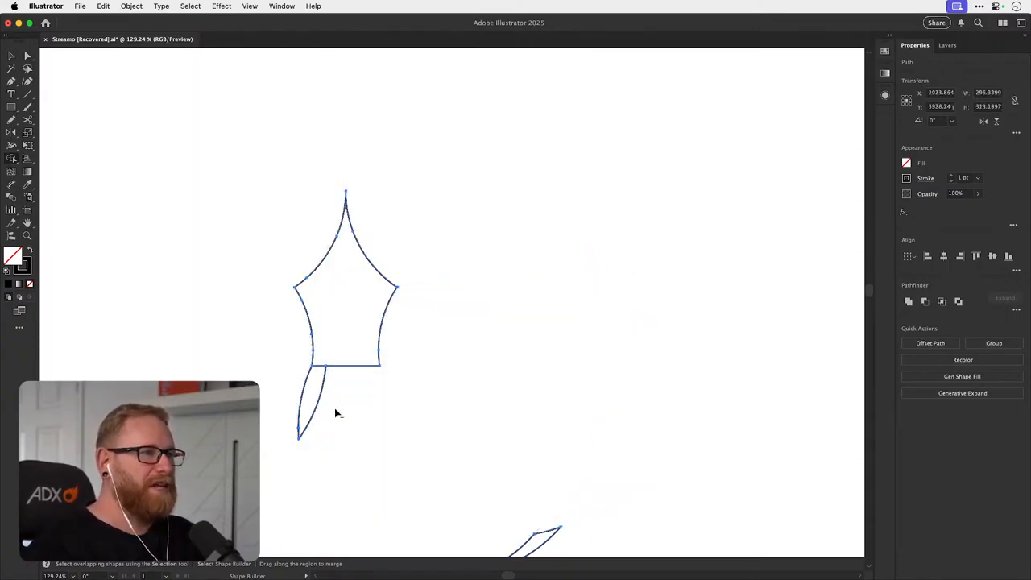
- Remove the leftover slivers and stray fragments, keeping only the closed arrow outline at its original position
left_click_drag(334, 410, 278, 405)
left_click_drag(519, 481, 555, 542)
key("space")
left_click_drag(465, 423, 504, 361)
key("v")
left_click(484, 236)
left_click_drag(430, 238, 442, 284)
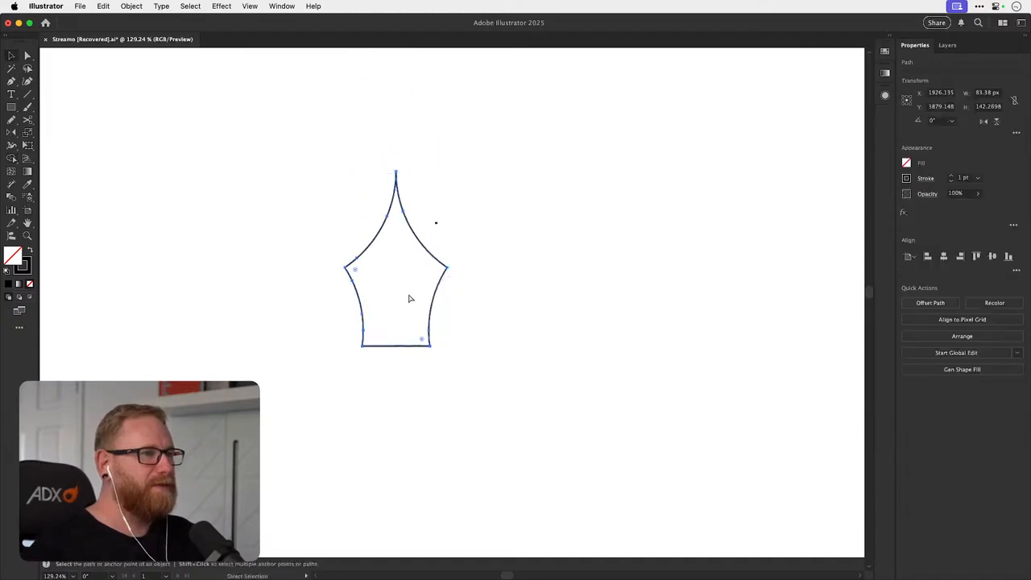
key("super+x")
left_click_drag(294, 393, 522, 89)
key("Delete")
key("super+f")
- Average the overlapping anchor points at the outline's right corner on both axes
key("z")
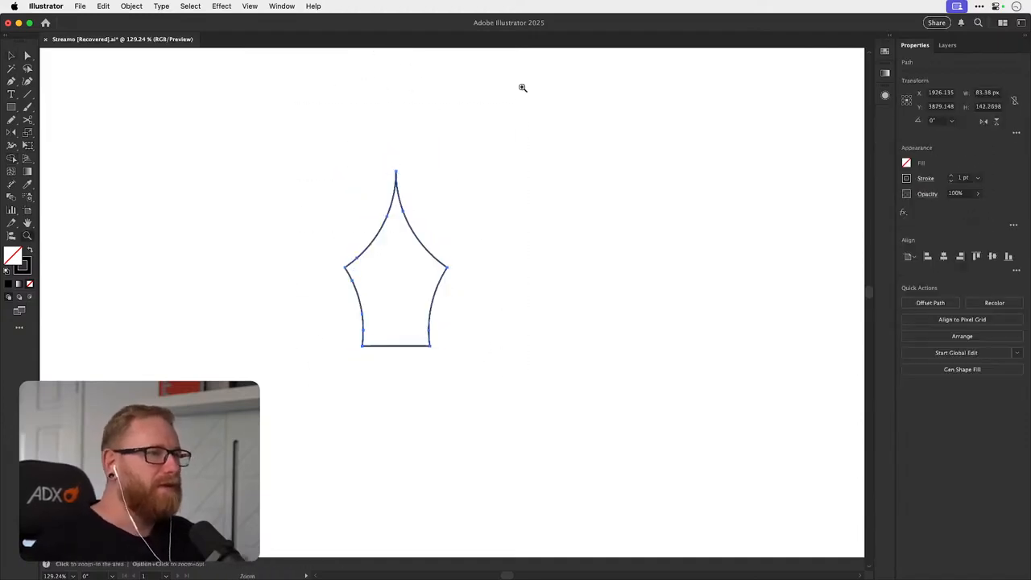
left_click_drag(414, 255, 667, 243)
key("a")
left_click_drag(570, 288, 521, 310)
key("alt+super+j")
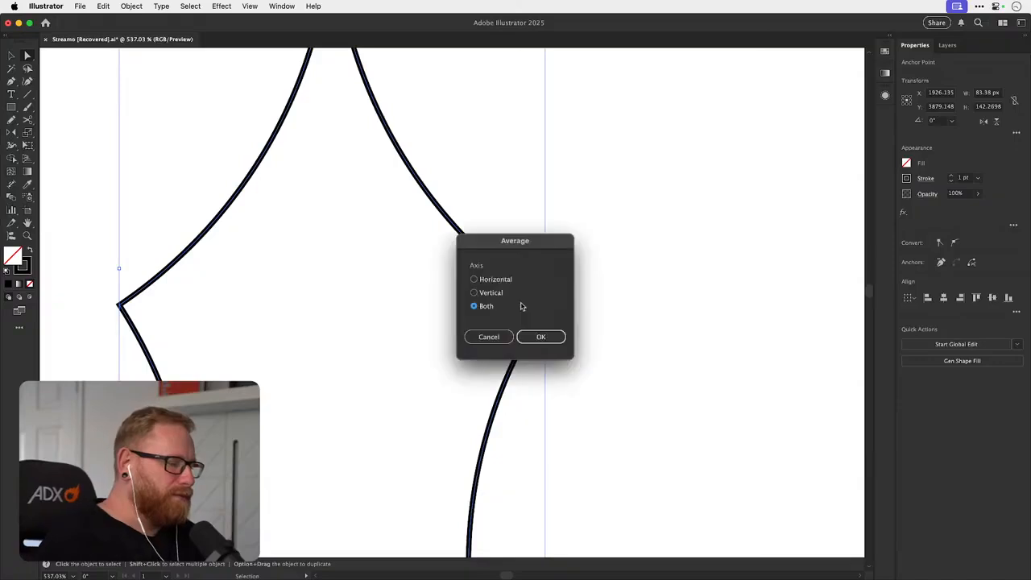
key("Return")
- Try to join the right corner's points and pull the corner outward, and undo the trial
left_click(541, 287)
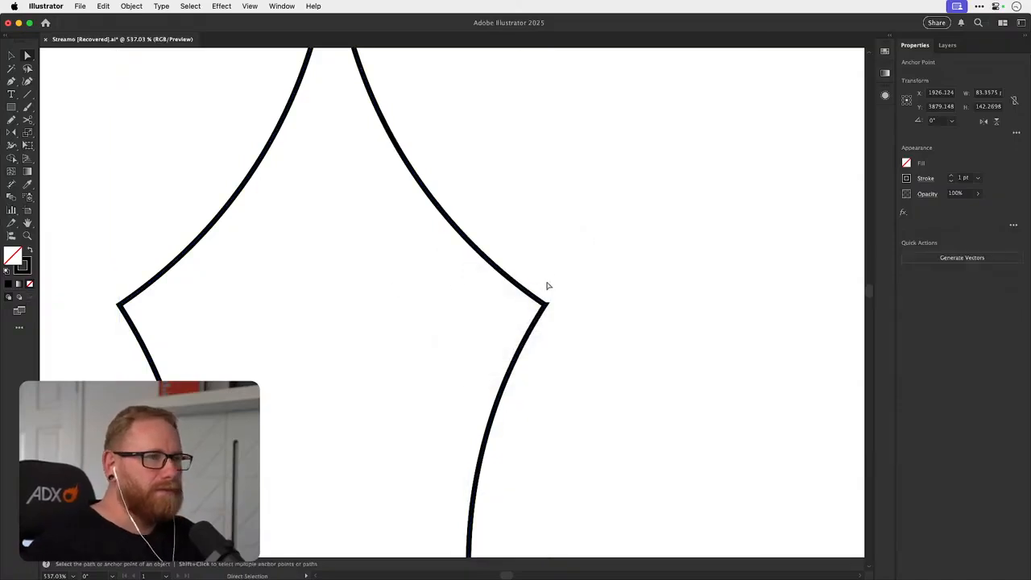
left_click(548, 301)
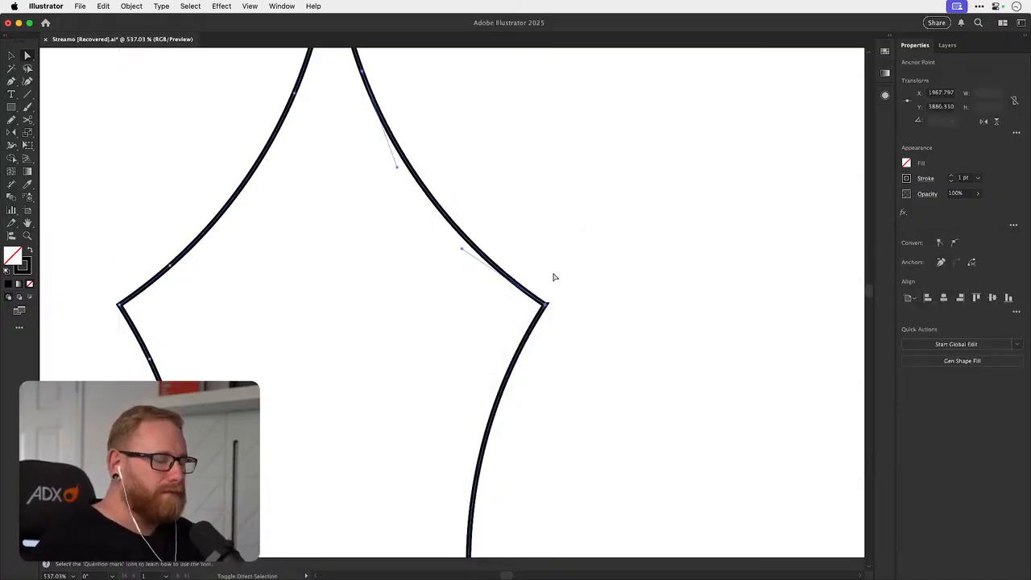
key("super+j")
left_click_drag(547, 304, 576, 285)
key("super+z")
key("super+z")
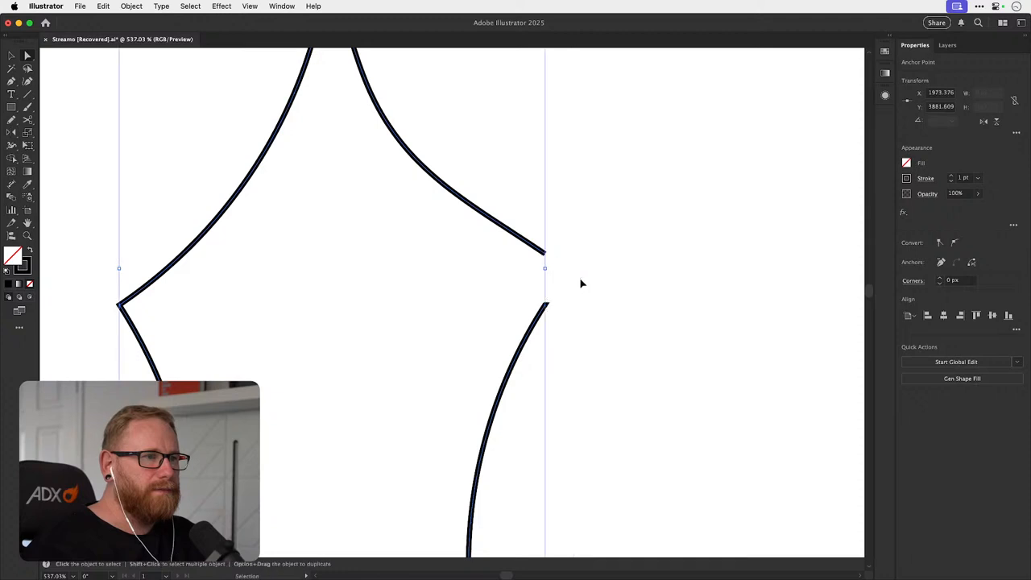
left_click_drag(584, 234, 528, 270)
key("super+z")
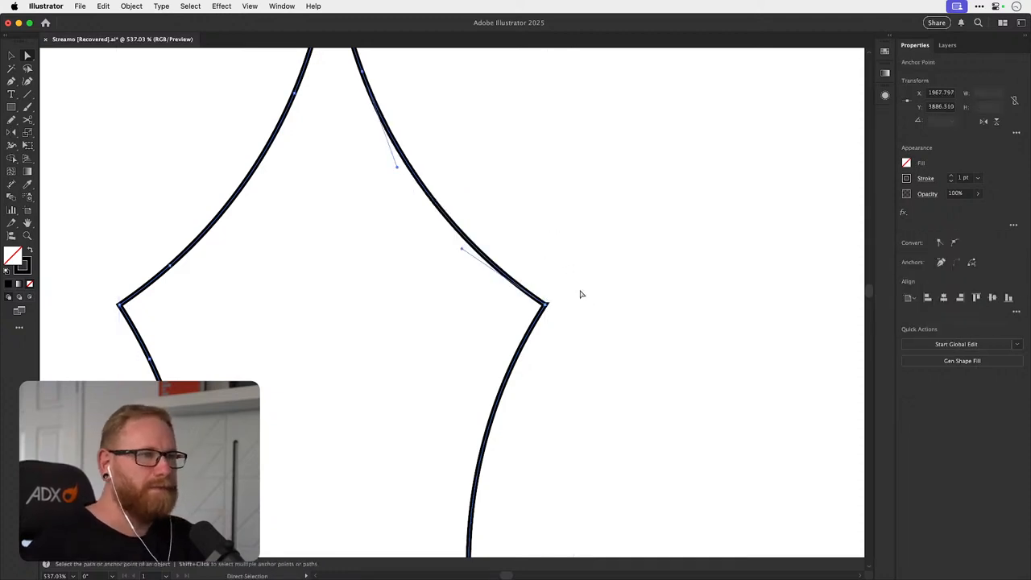
- Reselect all anchor points at the right corner and average them again
left_click_drag(580, 292, 476, 335)
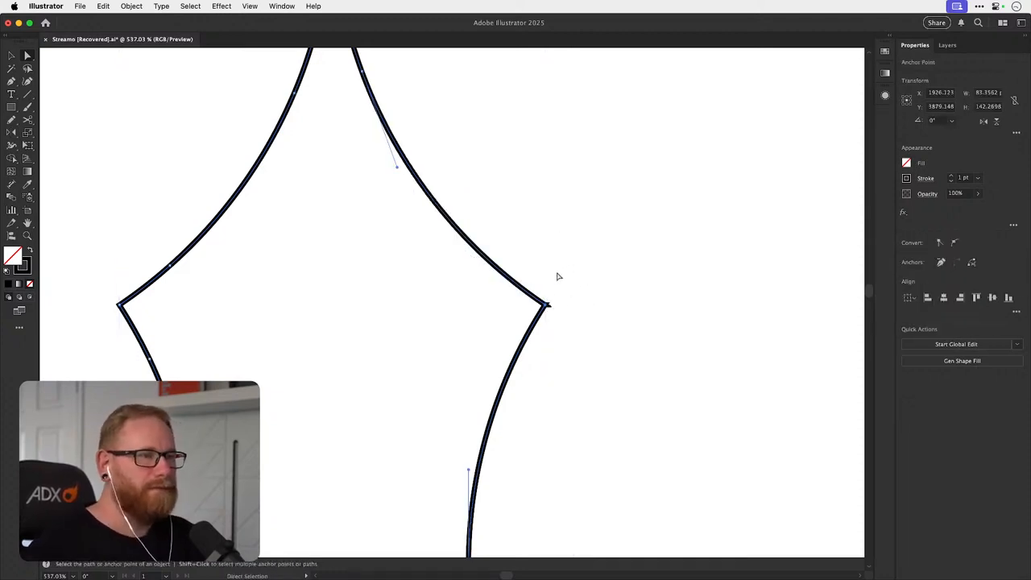
key("super+alt+j")
key("Return")
key("z")
left_click_drag(529, 306, 792, 288)
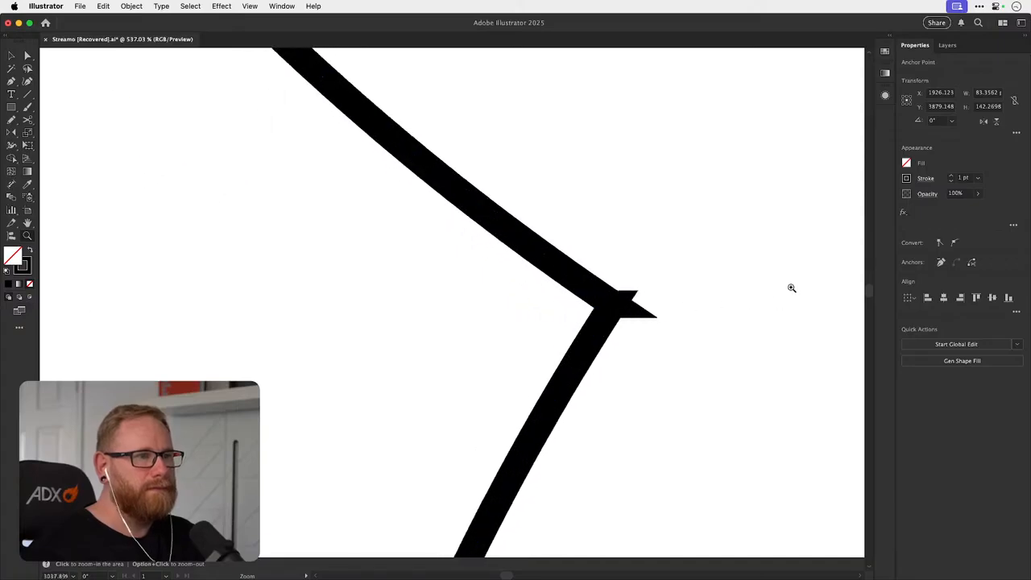
- Pull the upper edge's anchor point up from the right corner, and delete the short connection between the two edges
key("a")
left_click(785, 288)
left_click_drag(617, 305, 619, 243)
mouse_move(619, 279)
left_mouse_down()
mouse_move(641, 310)
mouse_move(681, 300)
left_mouse_up()
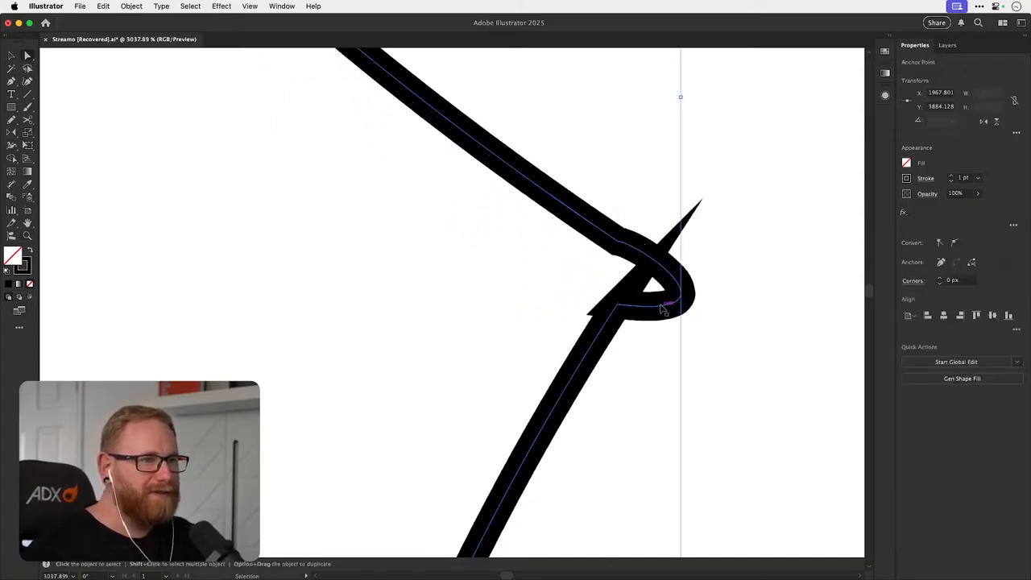
key("super+z")
key("Delete")
key("super+z")
left_click(632, 278)
left_click(626, 277)
key("Delete")
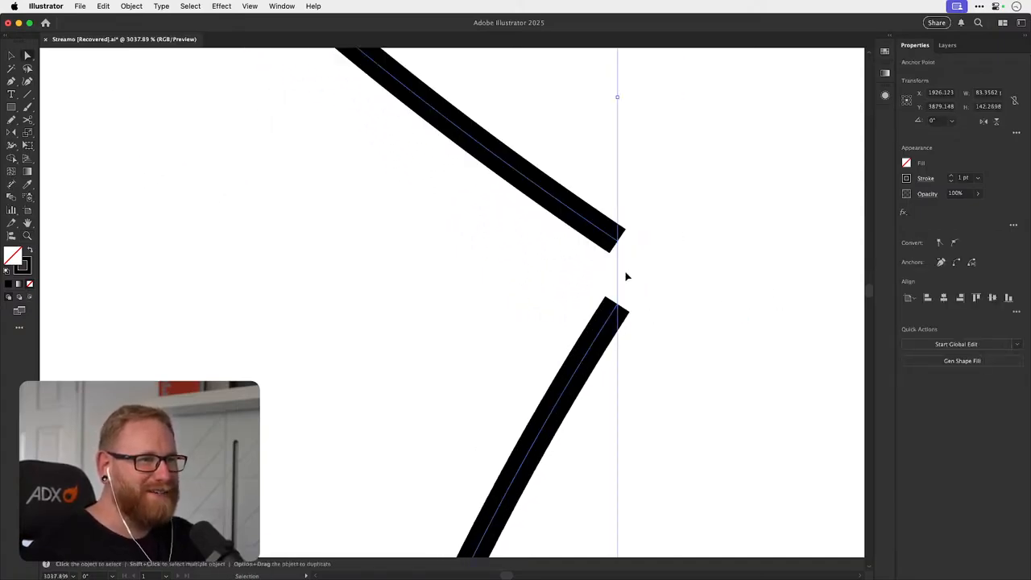
- Try to reposition the open end points at the right corner by hand, and undo the moves
left_click(626, 270)
left_click_drag(616, 305, 617, 333)
key("super+z")
key("super+z")
left_click(627, 302)
key("super+z")
left_click(626, 307)
key("super+z")
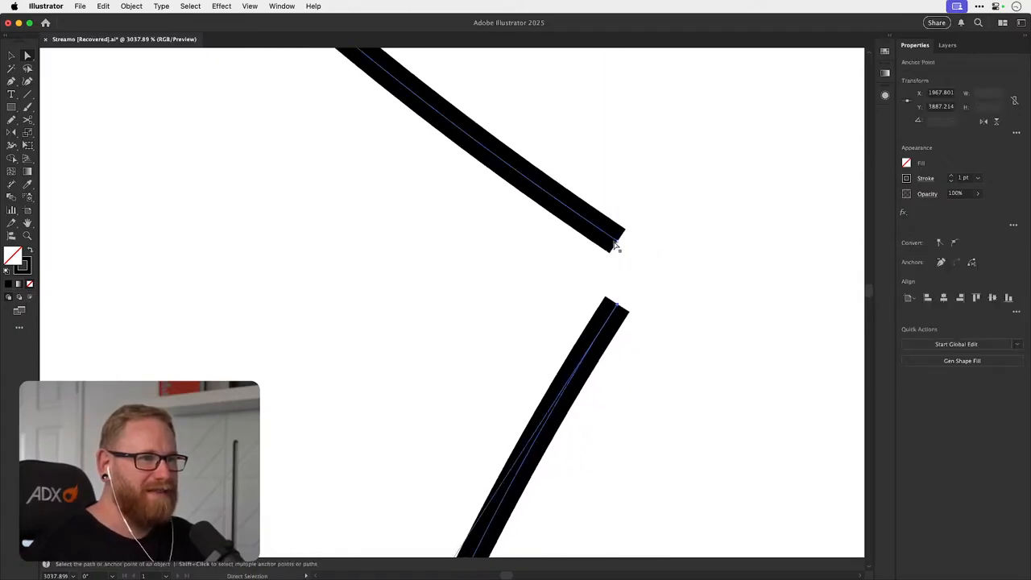
mouse_move(616, 242)
left_mouse_down()
mouse_move(631, 202)
mouse_move(612, 293)
mouse_move(619, 270)
mouse_move(622, 310)
mouse_move(622, 289)
left_mouse_up()
key("super+z")
- Bottom-align the two open end points at the right corner and join them
left_click(619, 306, "shift")
left_click(1008, 298)
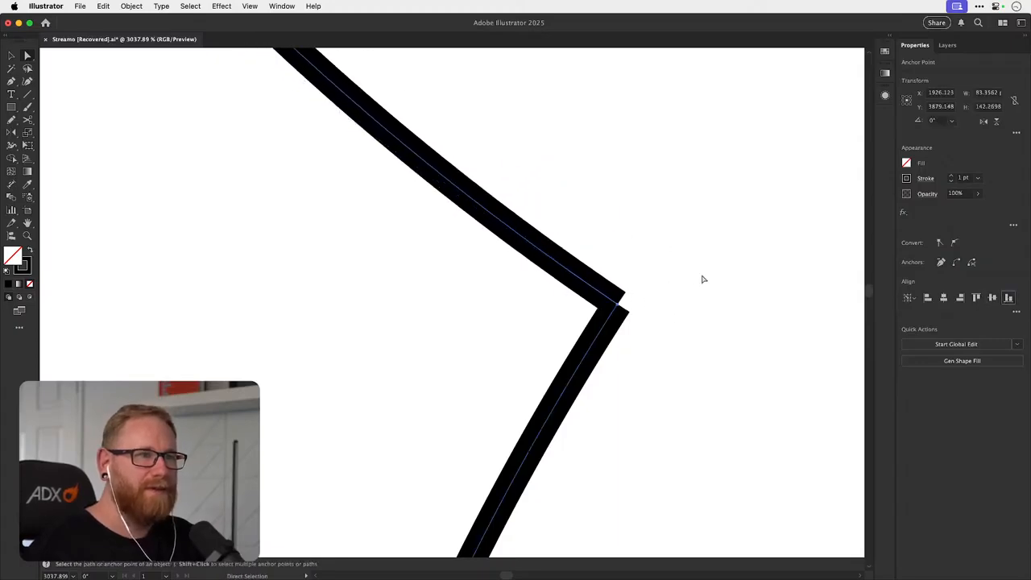
key("super+j")
key("super+minus")
key("super+minus")
key("super+minus")
key("super+minus")
key("super+minus")
key("super+minus")
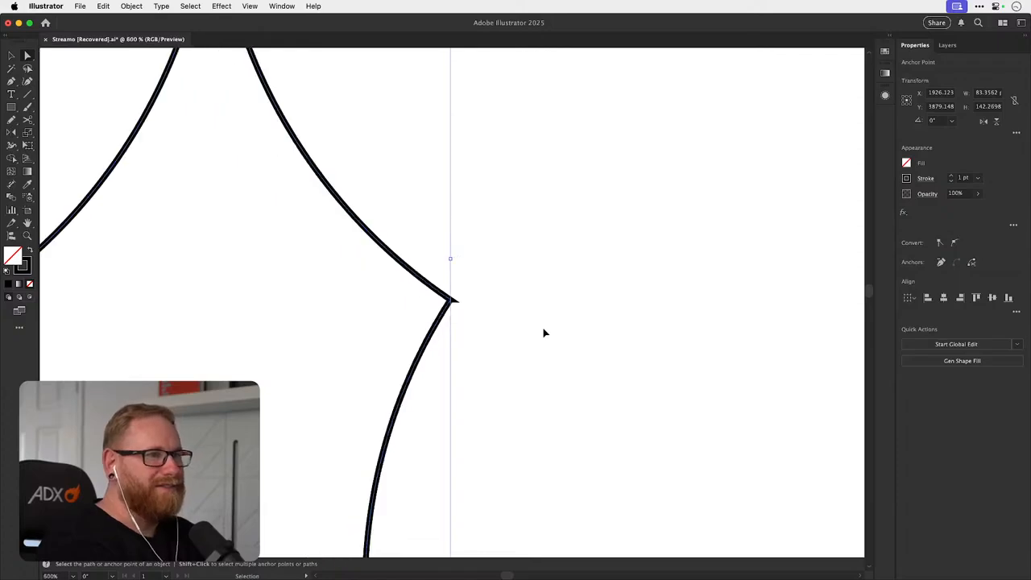
- Average the joined points to close the right tip into one clean, sharp corner
key("a")
key("alt+super+j")
key("Return")
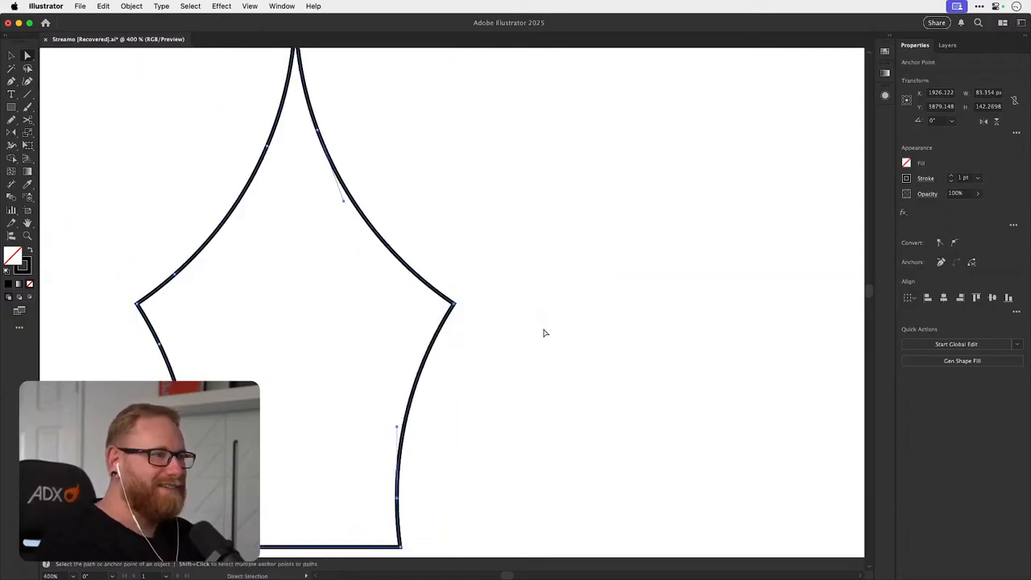
- Try to shift the outline's left corner point slightly, and undo the shift
left_click_drag(356, 307, 496, 284)
left_click(276, 301)
left_click_drag(281, 280, 270, 284)
key("super+z")
left_click(454, 244)
- Move the cleaned-up arrow outline to the left to free canvas space beside it, and deselect it
key("super+minus")
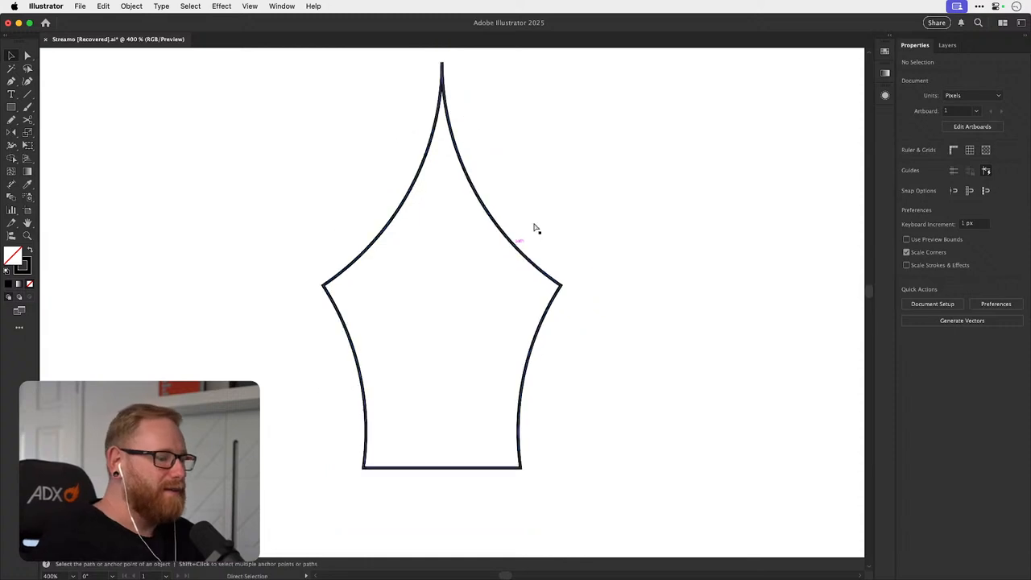
key("super+minus")
key("super+minus")
key("super+minus")
left_click_drag(481, 262, 295, 275)
key("a")
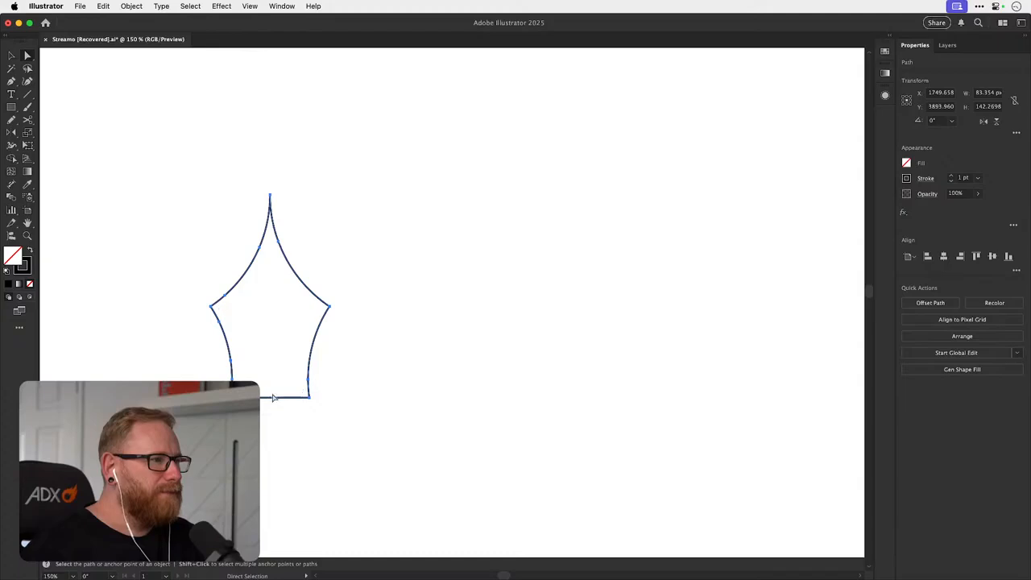
key("v")
left_click(372, 305)
key("space")
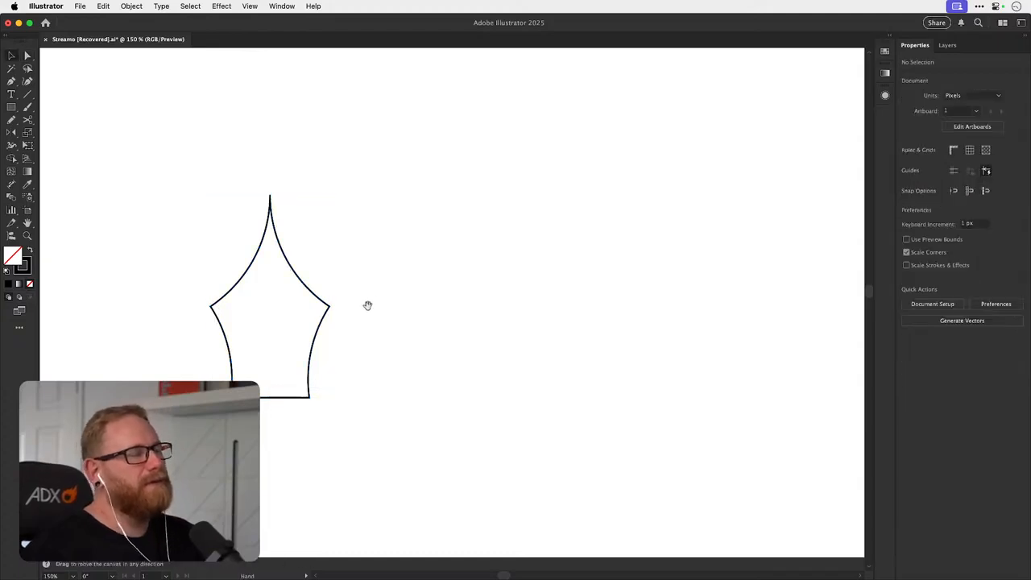
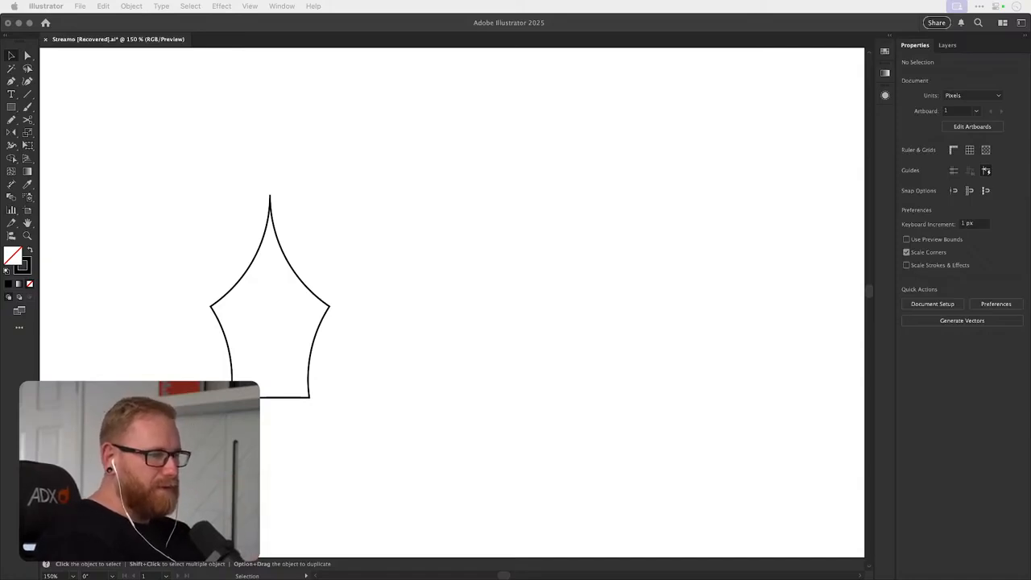
- Paste the dark grey pen-nib reference image and scale it down to about 158 px wide beside the outline
key("super+v")
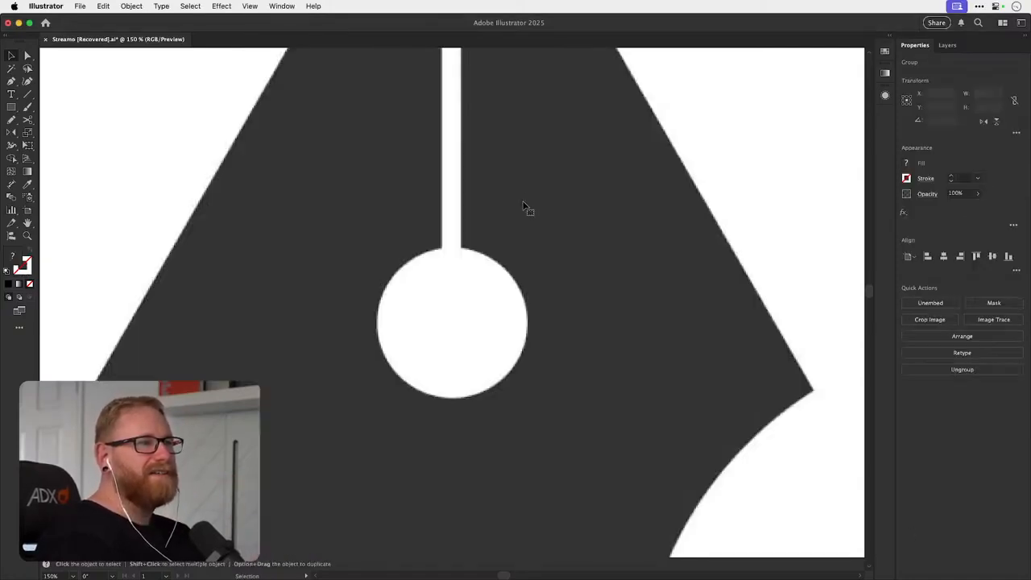
key("s")
left_click_drag(690, 99, 542, 270)
key("v")
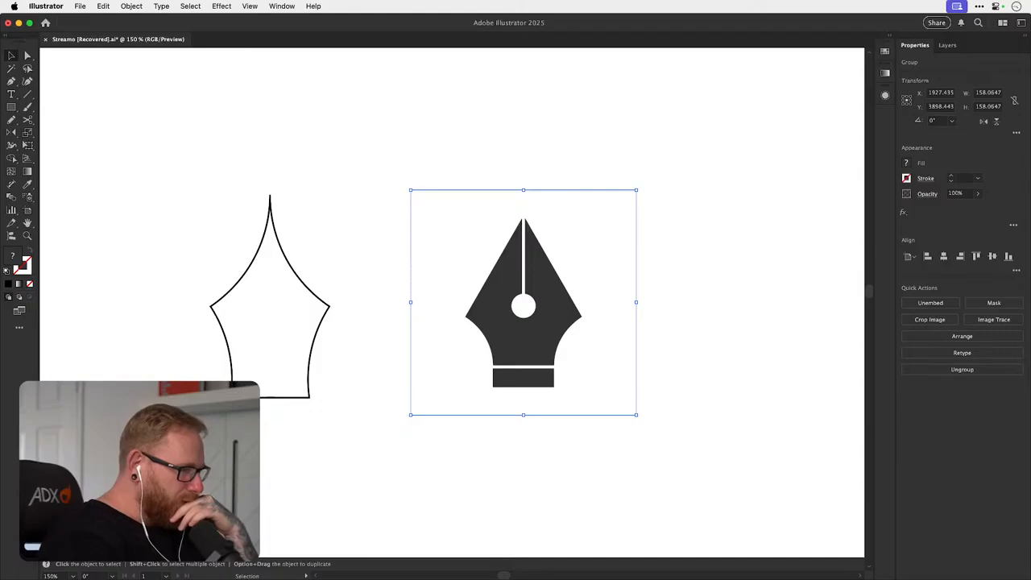
- Paste the black Alamy pen-nib image and place it to the right of the grey nib
left_click(669, 223)
key("super+v")
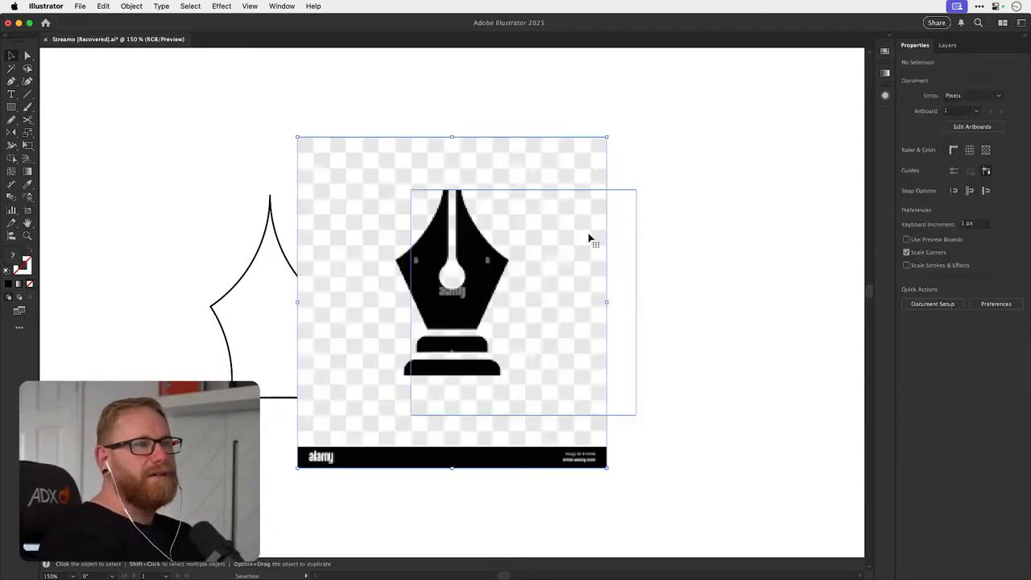
left_click_drag(474, 284, 650, 291)
scroll(649, 291, "right", 5)
left_click_drag(584, 298, 719, 292)
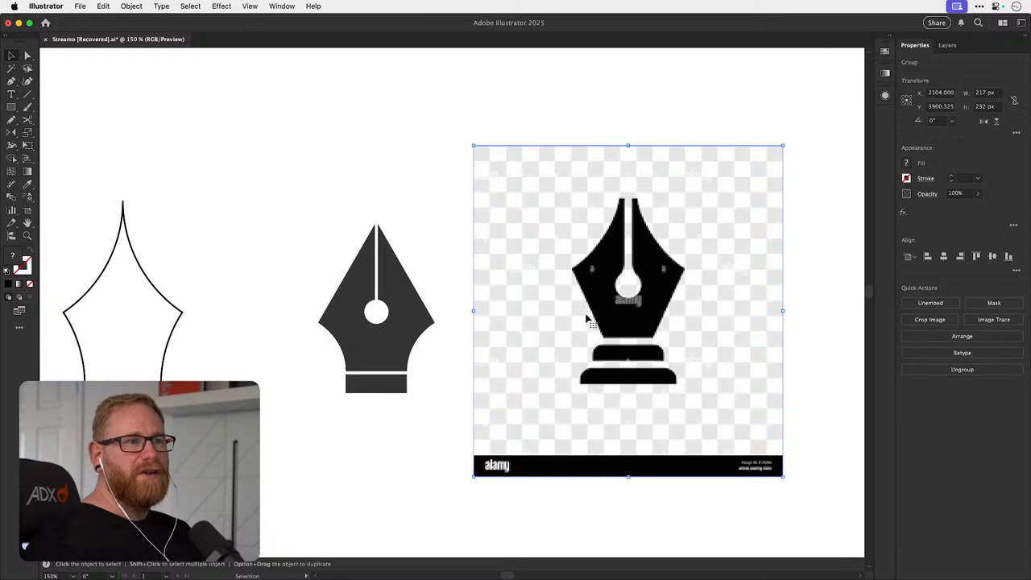
scroll(605, 271, "right", 2)
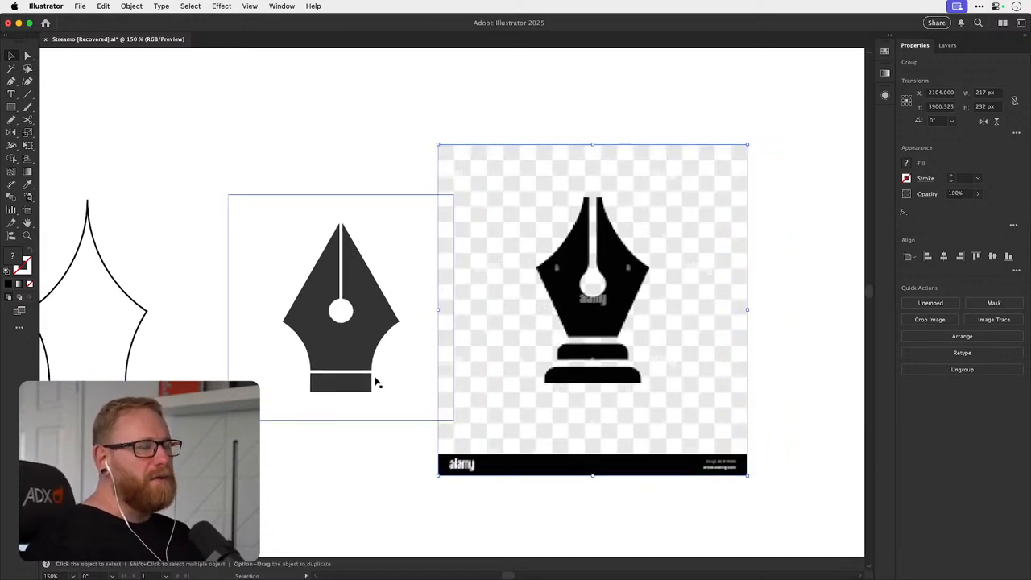
left_click_drag(546, 277, 573, 278)
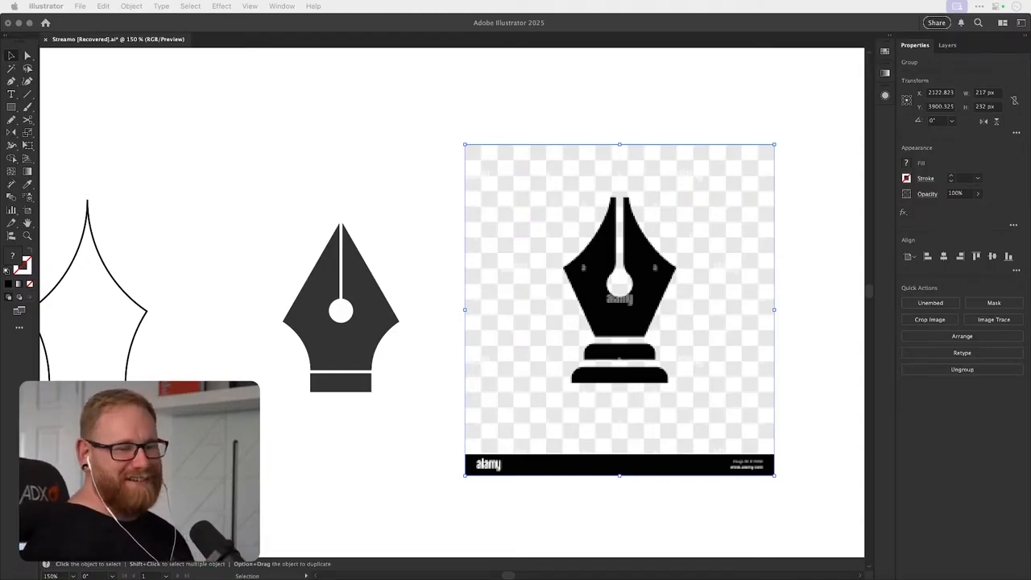
- Raise the grey nib image level with the arrow outline, and move both nib images further right
left_click(409, 306)
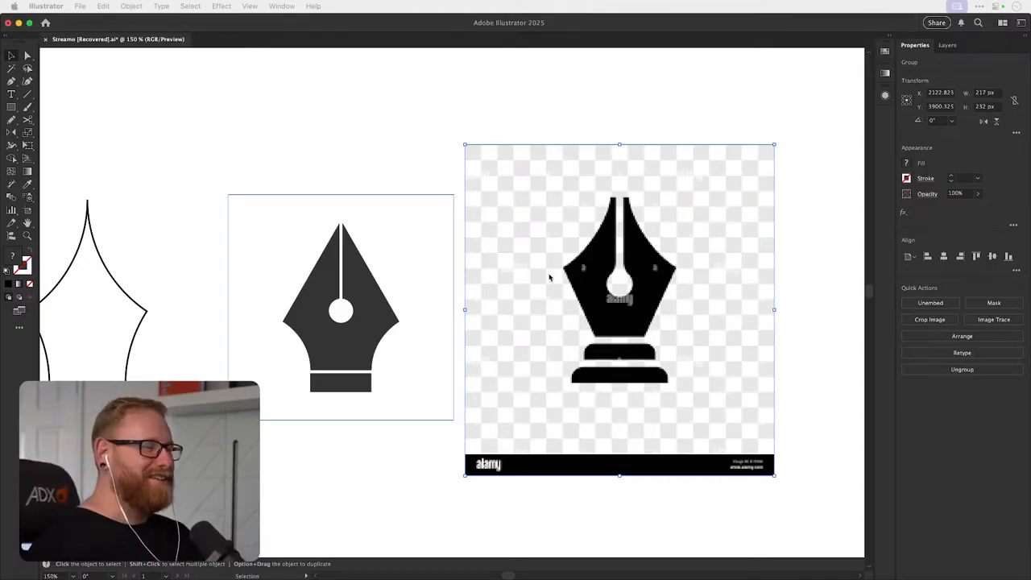
key("space")
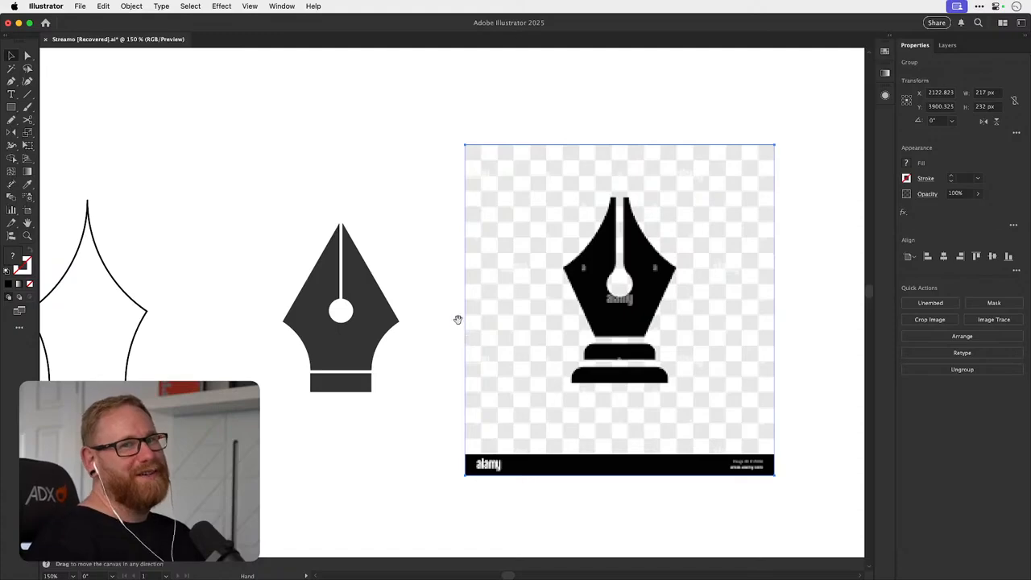
left_click_drag(458, 319, 427, 329)
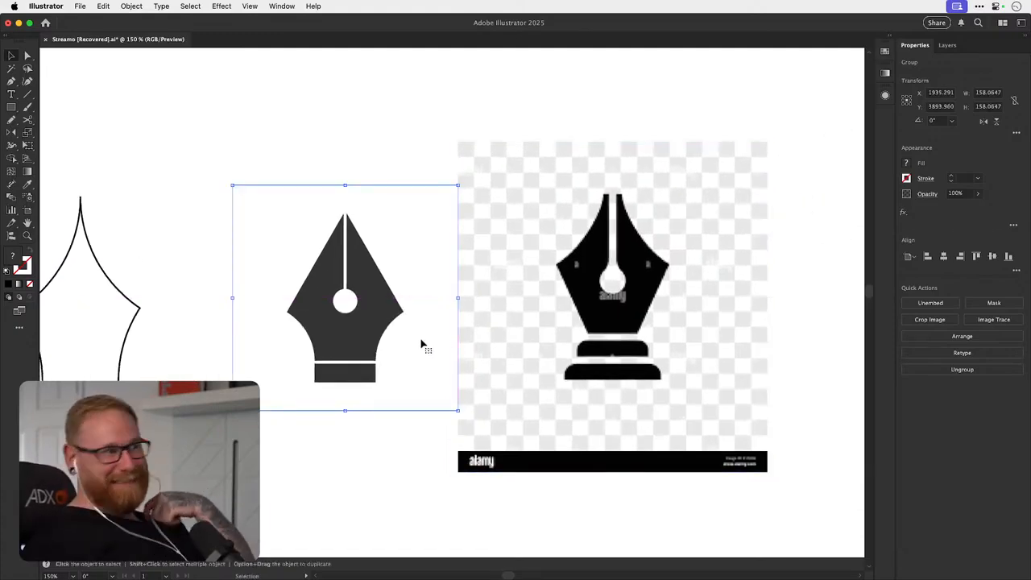
left_click(525, 301, "shift")
left_click_drag(525, 301, 590, 281)
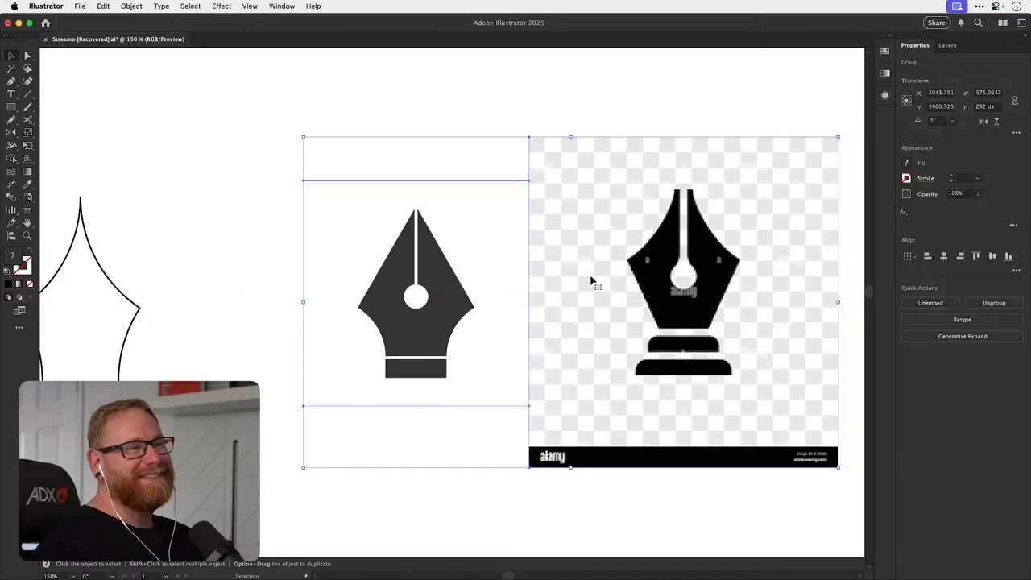
- Scale the two nib reference images together down to about 256 px wide, and deselect them
left_click_drag(838, 137, 733, 218)
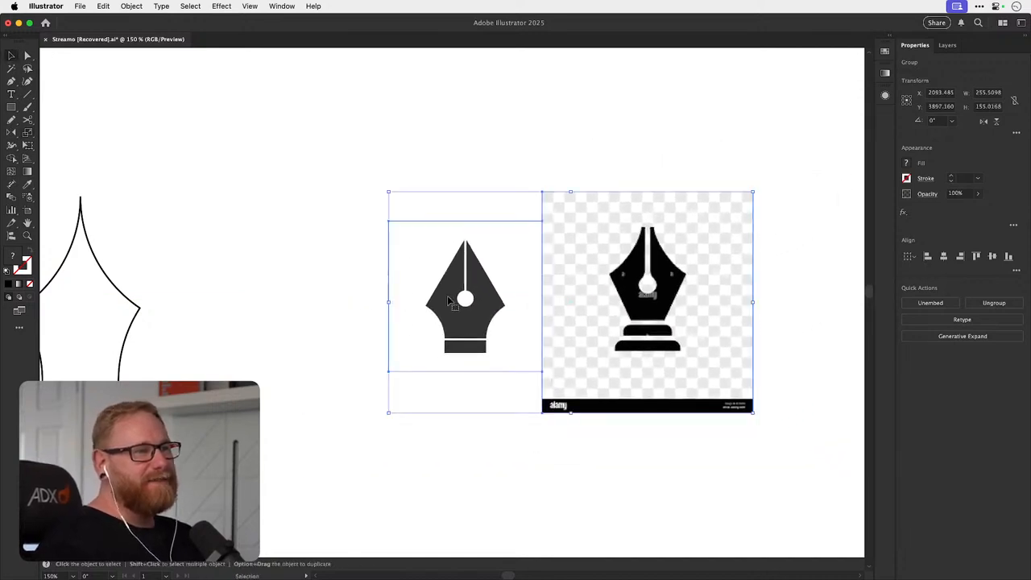
left_click(353, 308)
left_click_drag(391, 270, 327, 262)
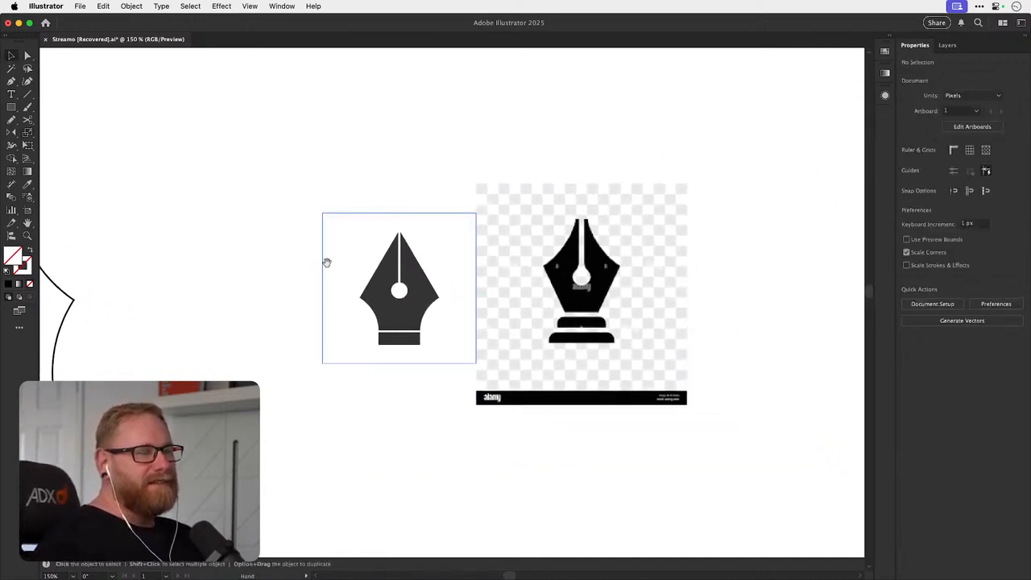
- Examine the shapes of the grey and black pen-nib references up close and compare them with the arrow outline
key("z")
left_click_drag(512, 286, 494, 312)
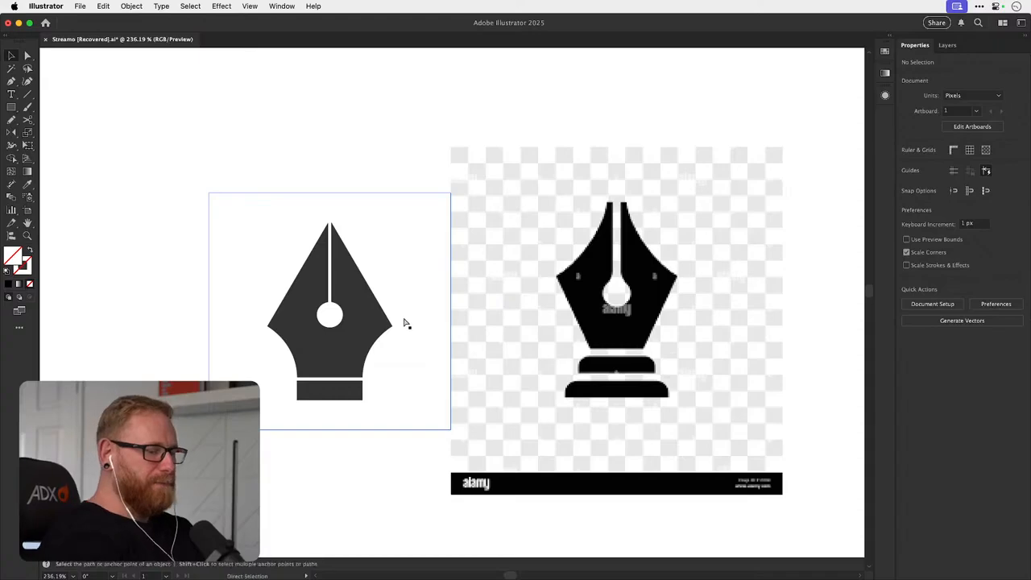
key("super+minus")
key("super+minus")
key("super+minus")
key("super+minus")
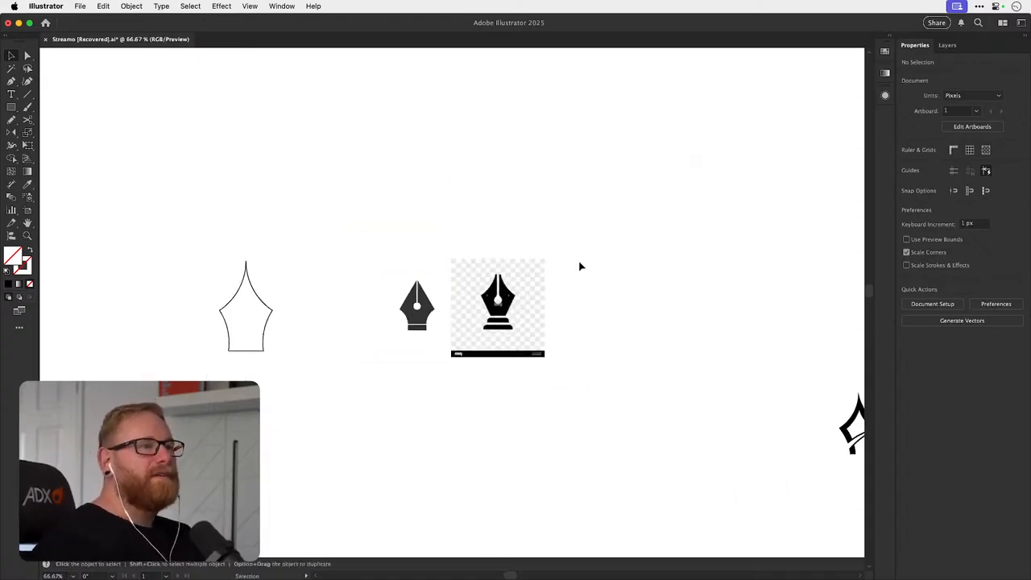
left_click_drag(493, 283, 829, 290)
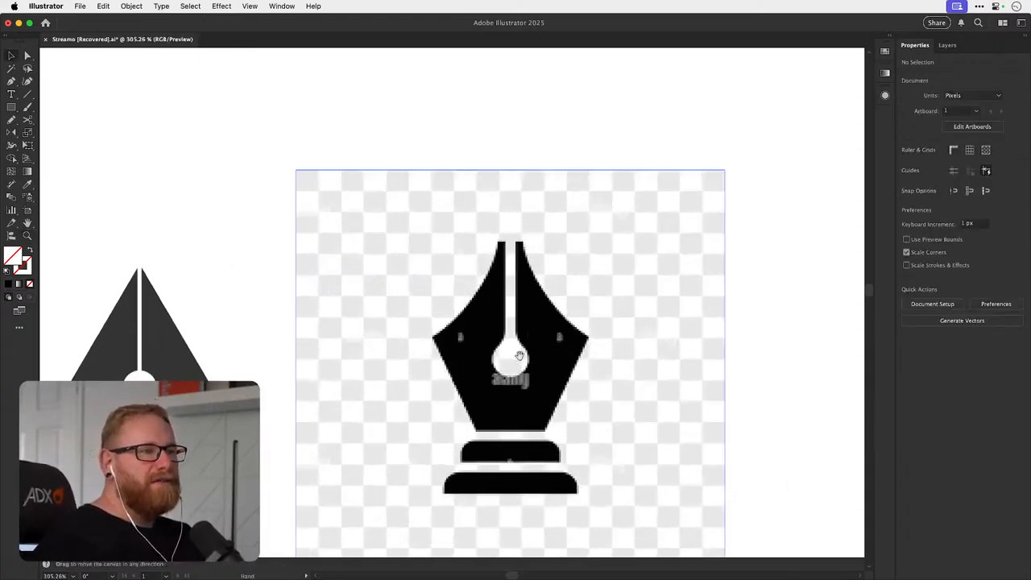
left_click_drag(519, 355, 542, 316)
key("super+minus")
key("super+minus")
key("super+minus")
key("super+minus")
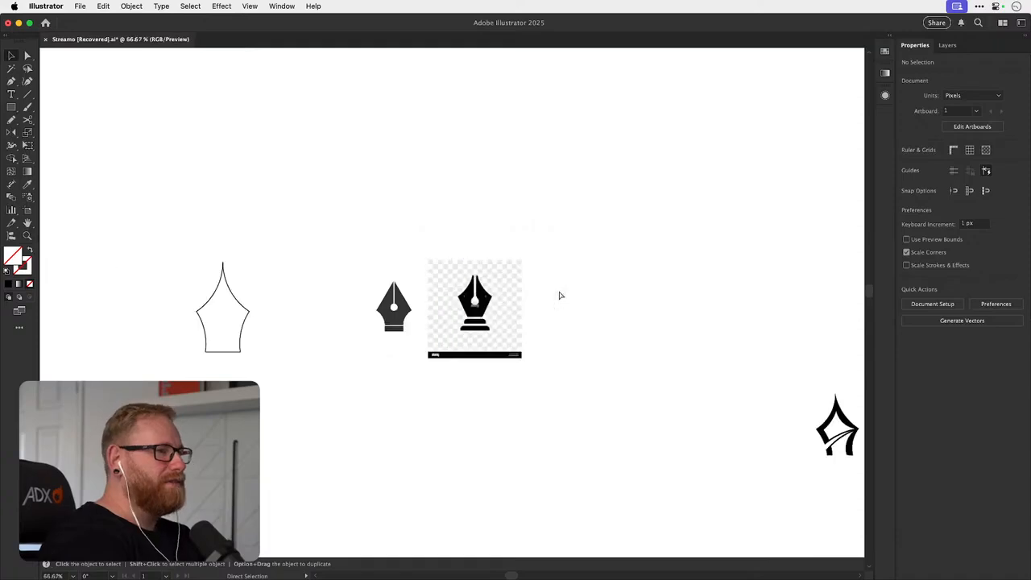
- Draw an unfilled circle about 89 px across between the arrow outline and the grey nib, and shift it closer to the arrow outline
left_click(309, 330)
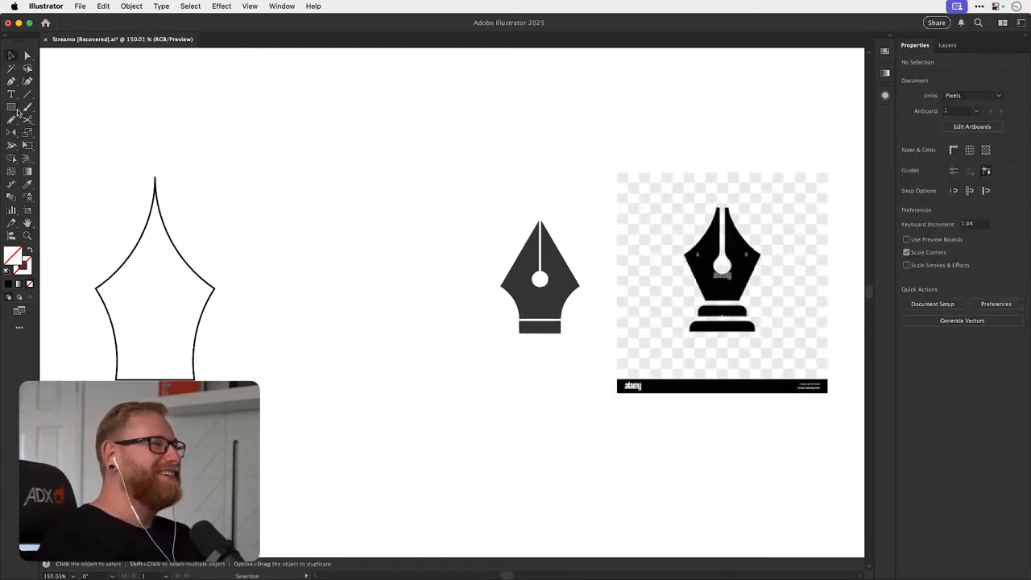
left_click(10, 108)
left_click_drag(11, 108, 56, 130)
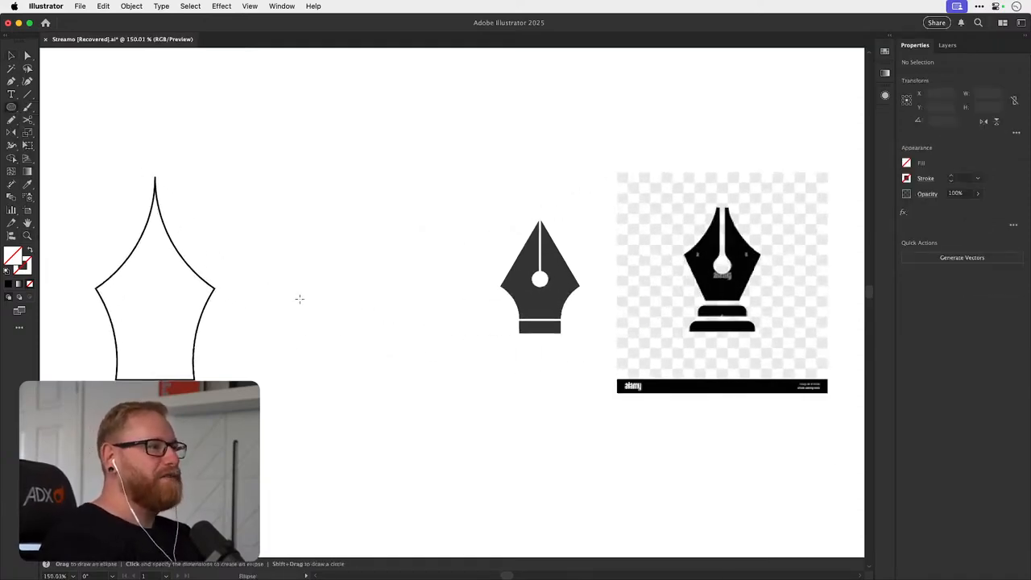
left_click_drag(306, 289, 432, 415)
key("v")
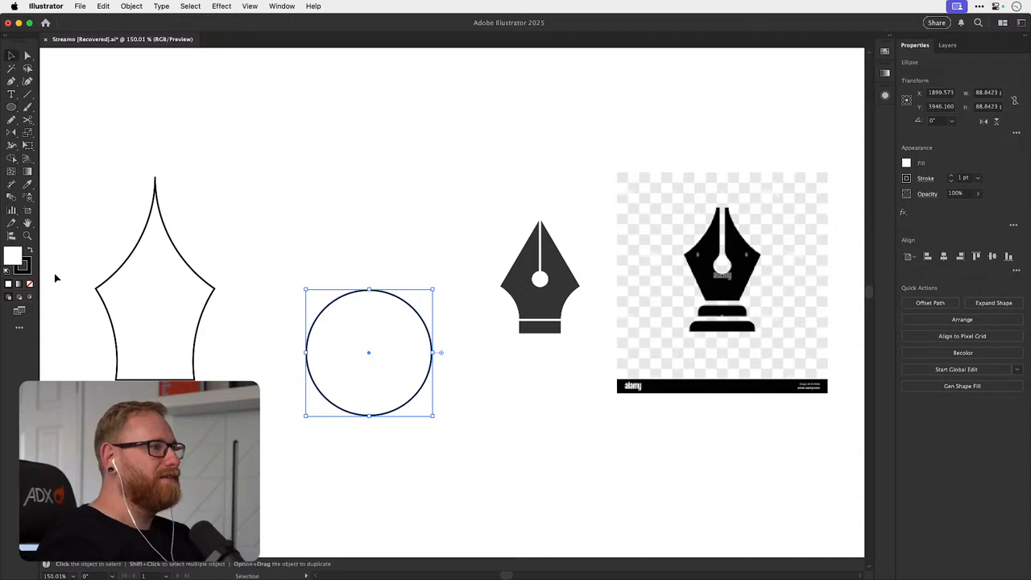
left_click_drag(336, 300, 284, 301)
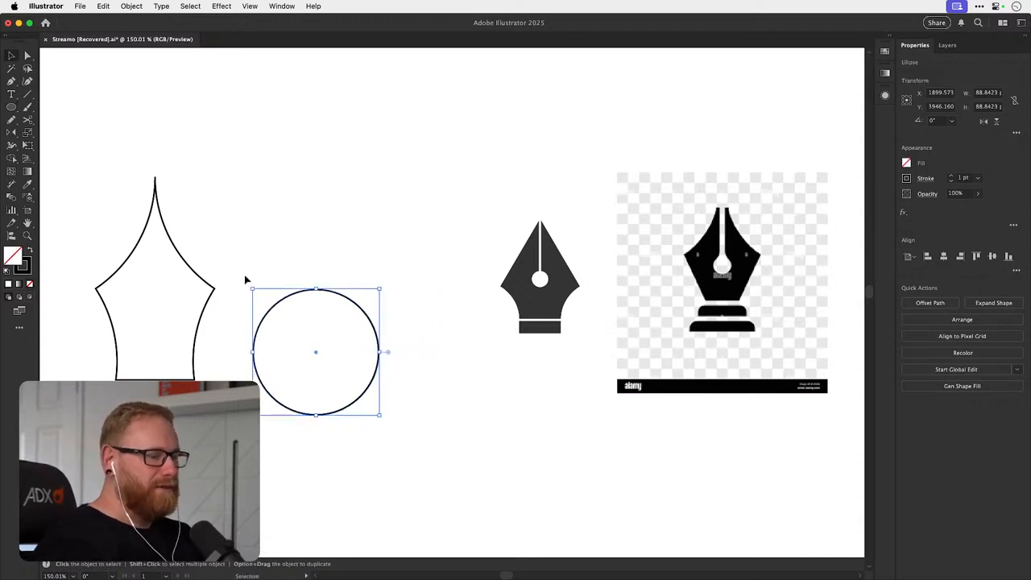
left_click(247, 279)
- Draw a slanted pen line from the circle's upper-right edge to a tip, and an L-shaped path from its right edge to the same tip
key("p")
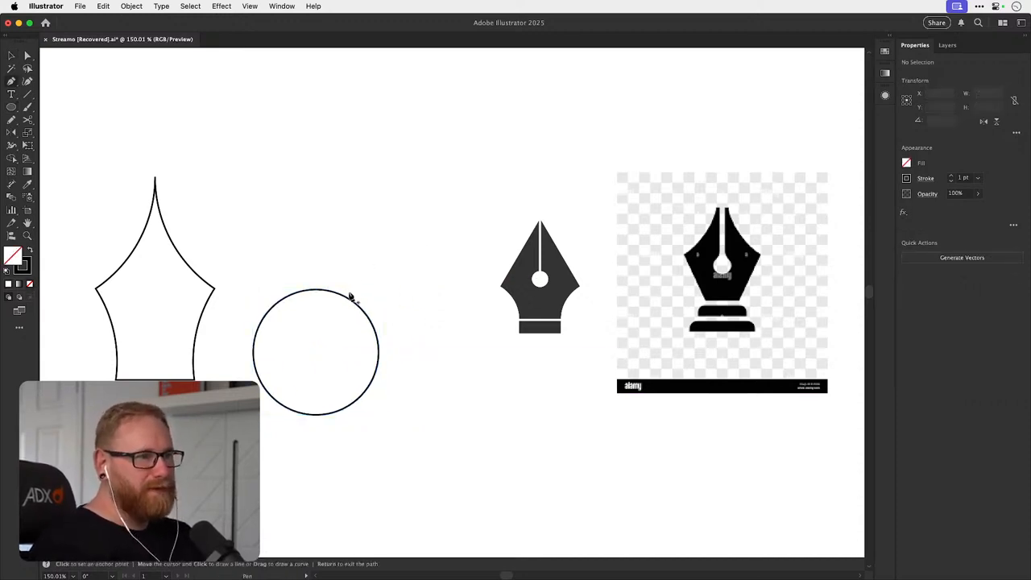
left_click(344, 295)
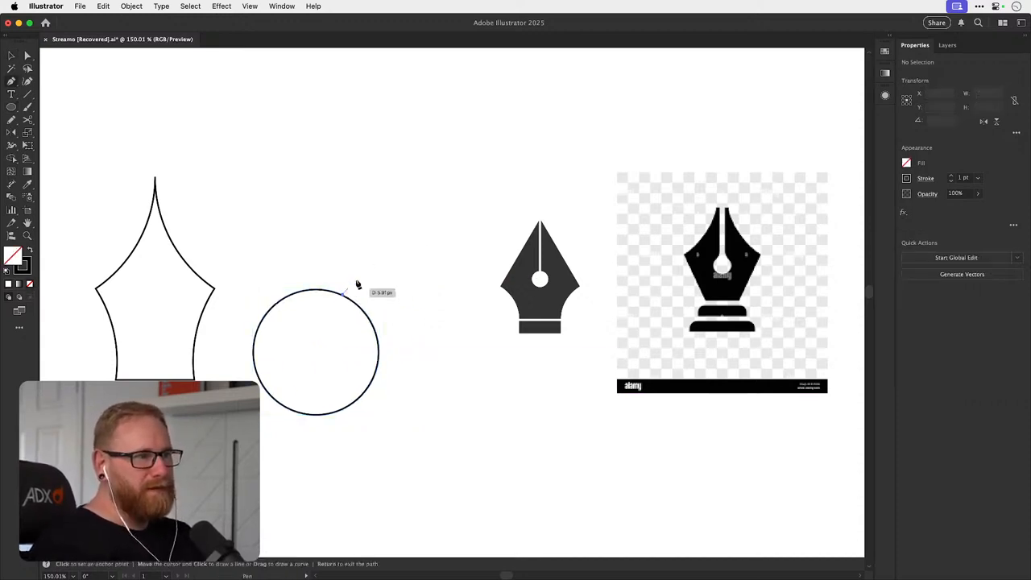
left_click(396, 212)
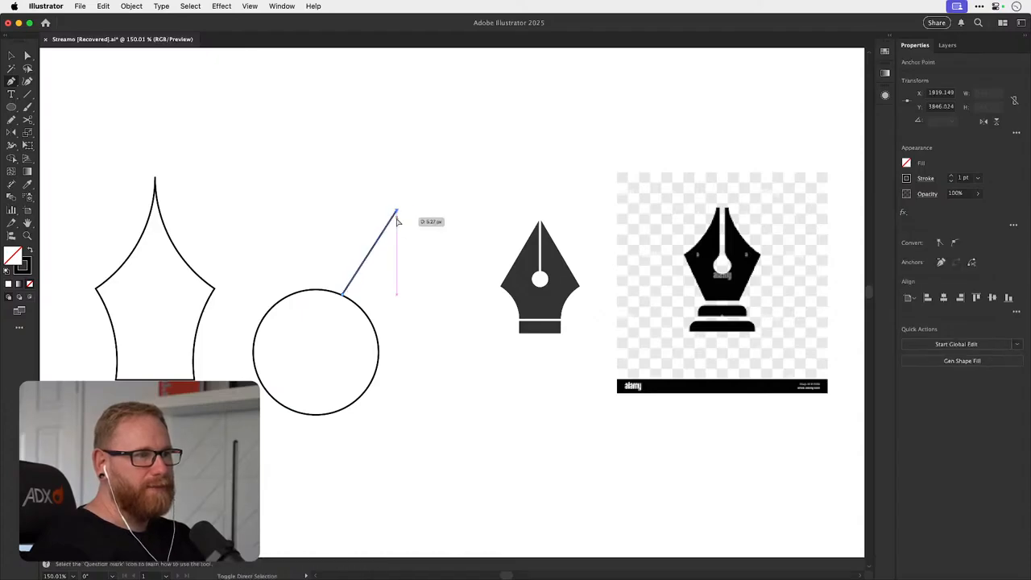
key("Return")
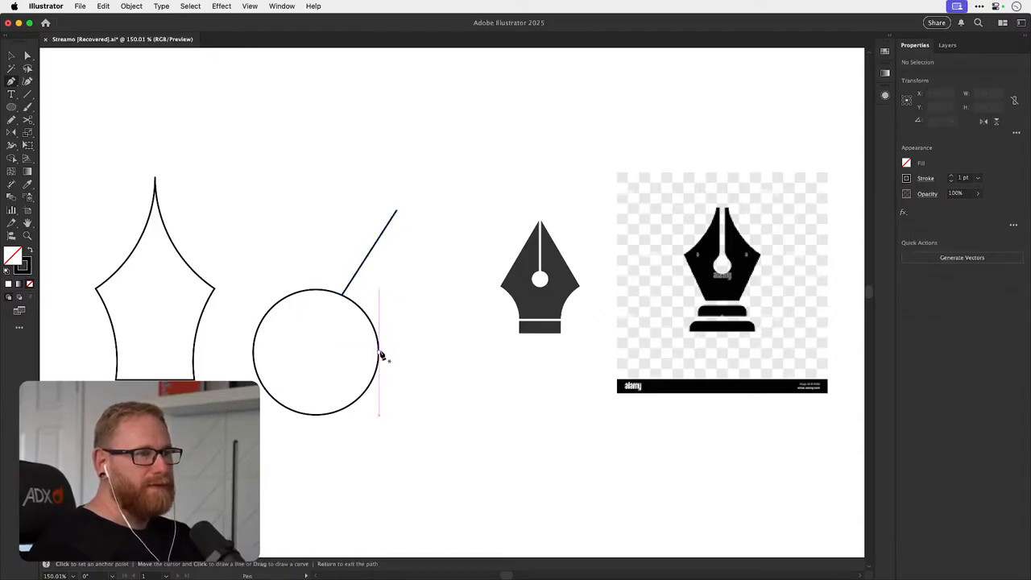
left_click(381, 353)
left_click(397, 351)
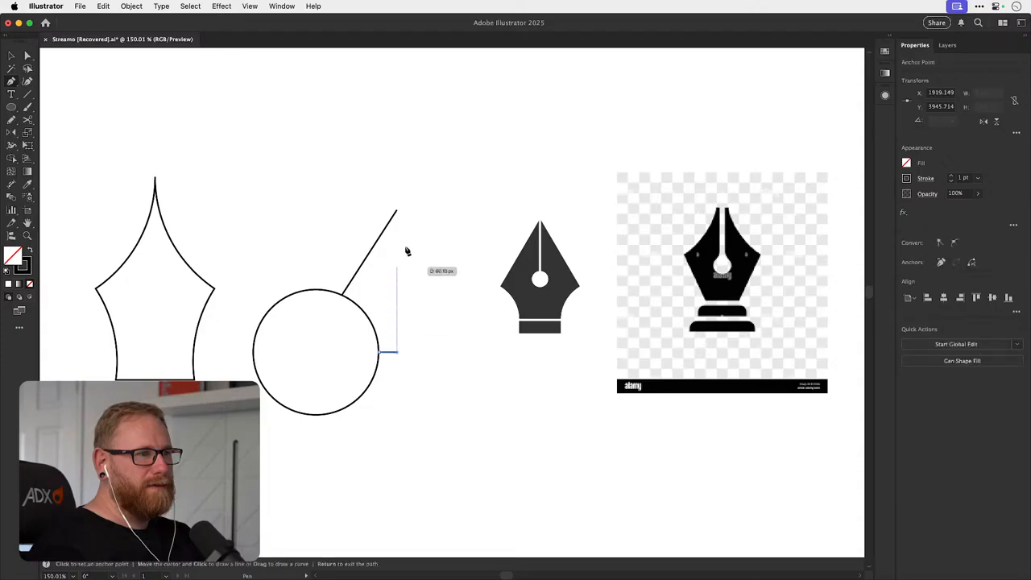
left_click(396, 212)
key("Return")
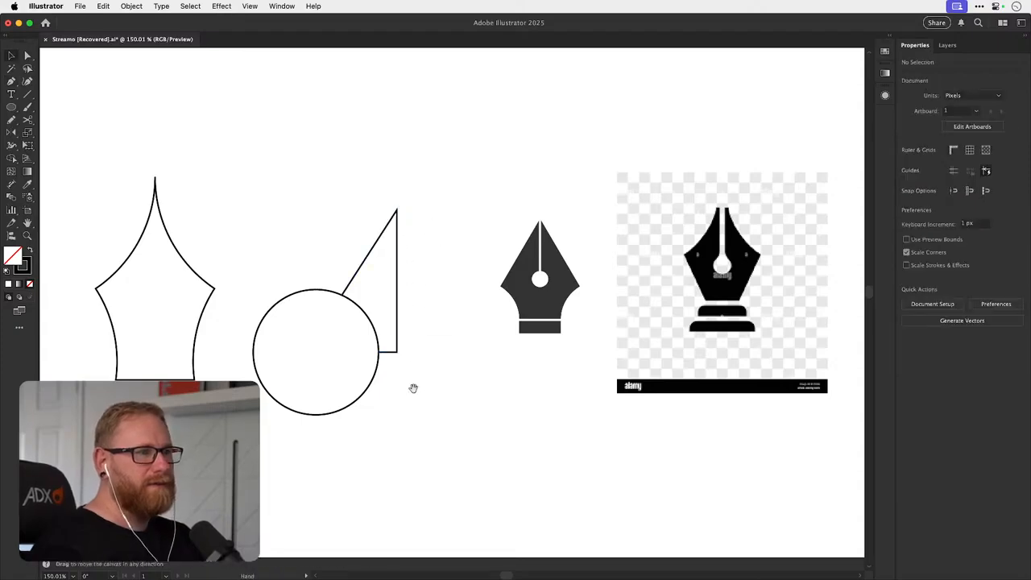
- Remove the circle with Shape Builder to leave a concave-sided half-nib shape about 38 px wide and 100 px tall
key("v")
left_click_drag(368, 335, 308, 368)
key("shift+m")
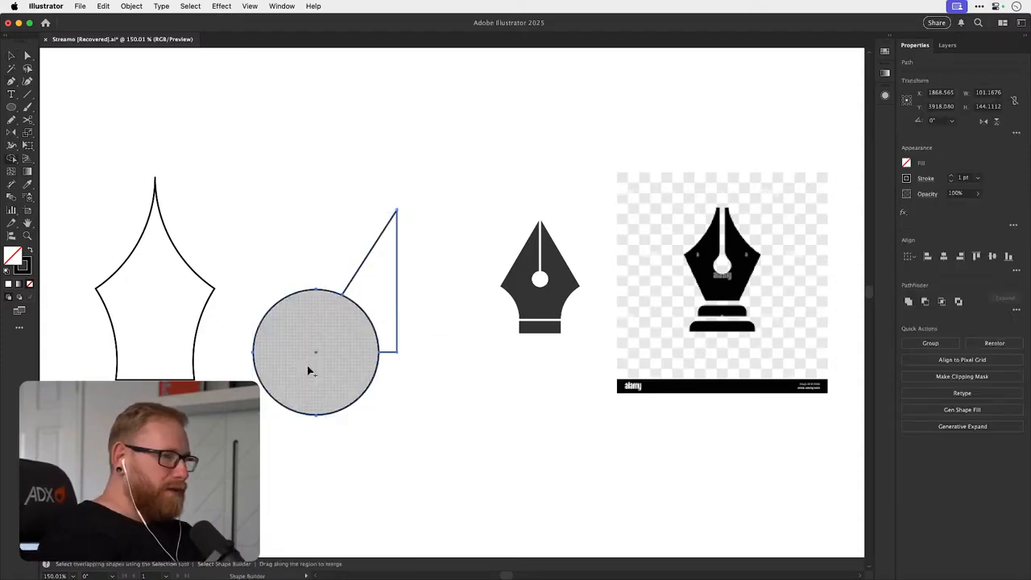
left_click(322, 310, "alt")
key("ctrl+z")
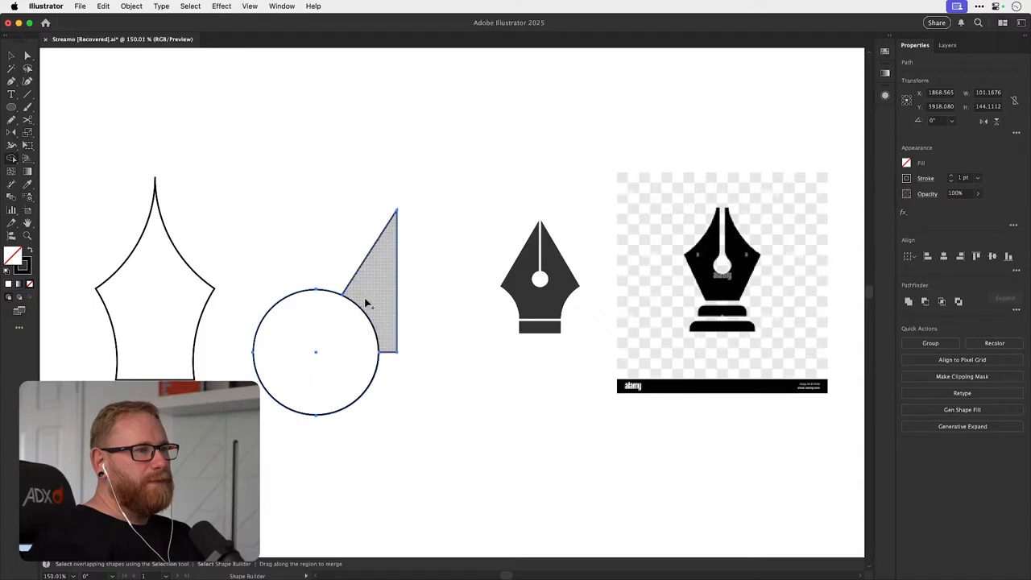
left_click(314, 325, "alt")
key("a")
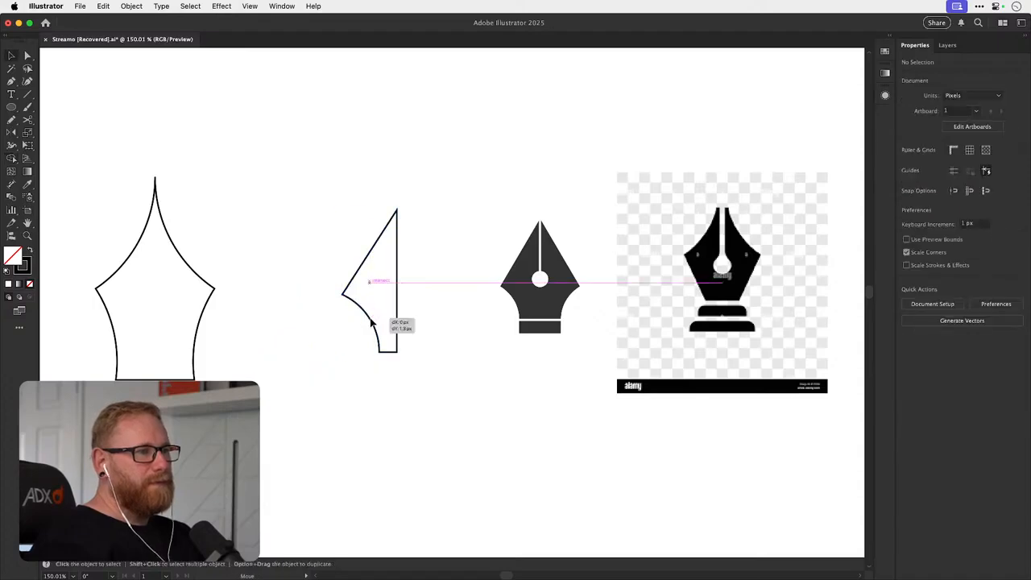
- Move the half-nib shape slightly left, away from the grey nib reference
key("v")
left_click_drag(379, 323, 372, 318)
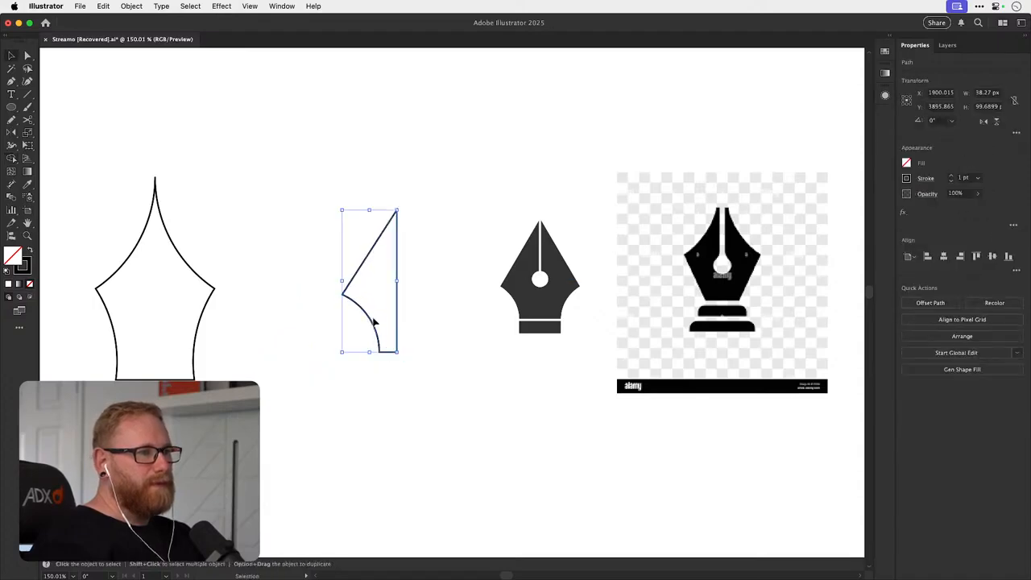
left_click(425, 303)
key("a")
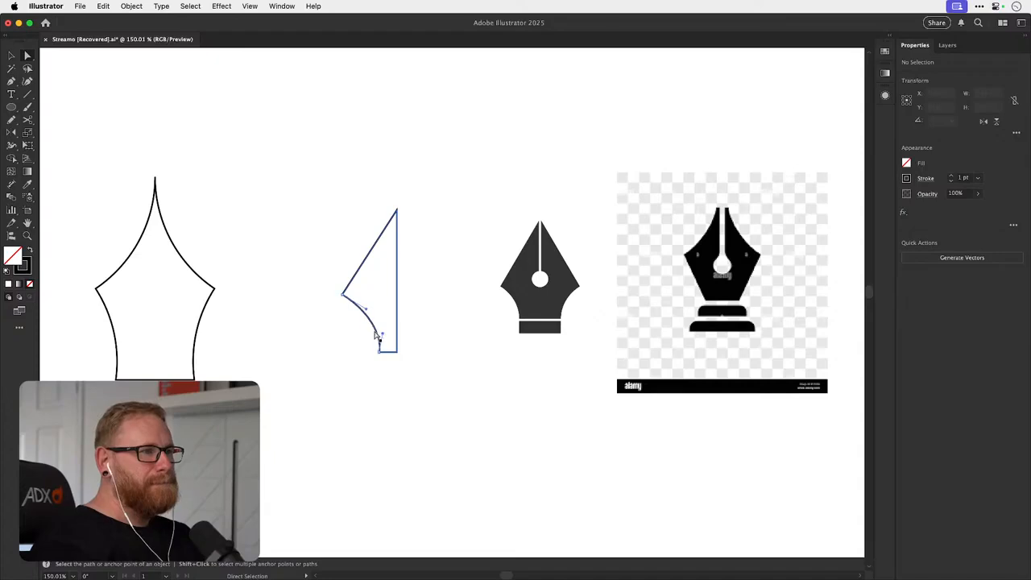
key("v")
left_click(406, 319)
left_click_drag(396, 319, 372, 319)
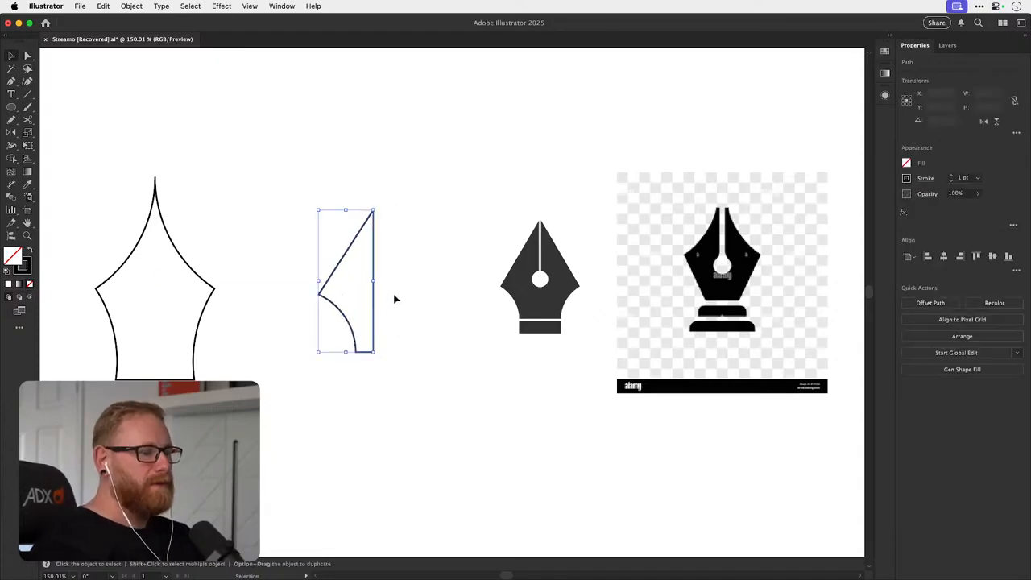
- Reflect a copy of the half-nib across its vertical straight edge, and unite both halves into one outline
key("o")
left_click(372, 351, "alt")
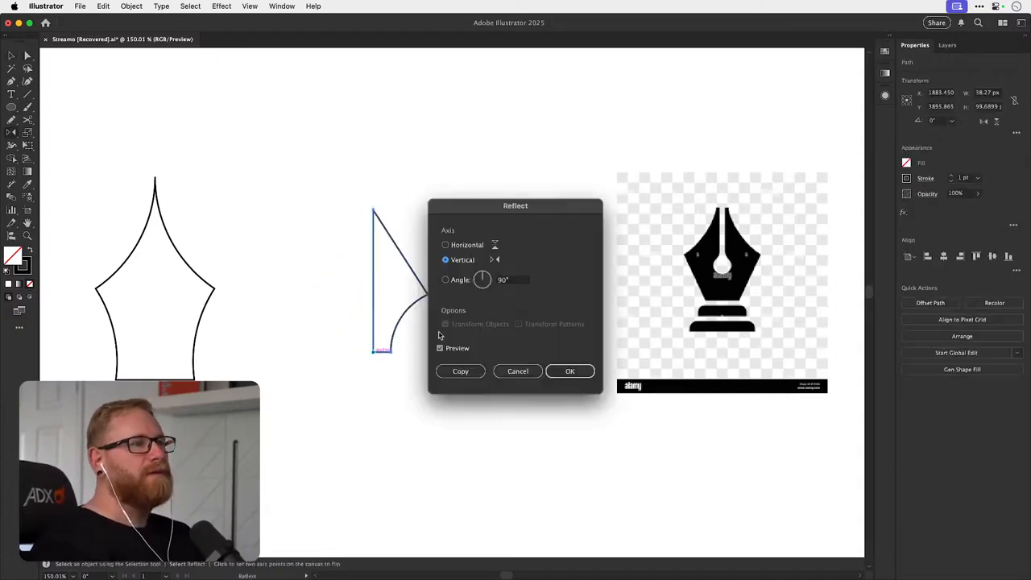
left_click(462, 370)
key("v")
left_click(364, 352, "shift")
left_click(908, 302)
left_click(433, 312)
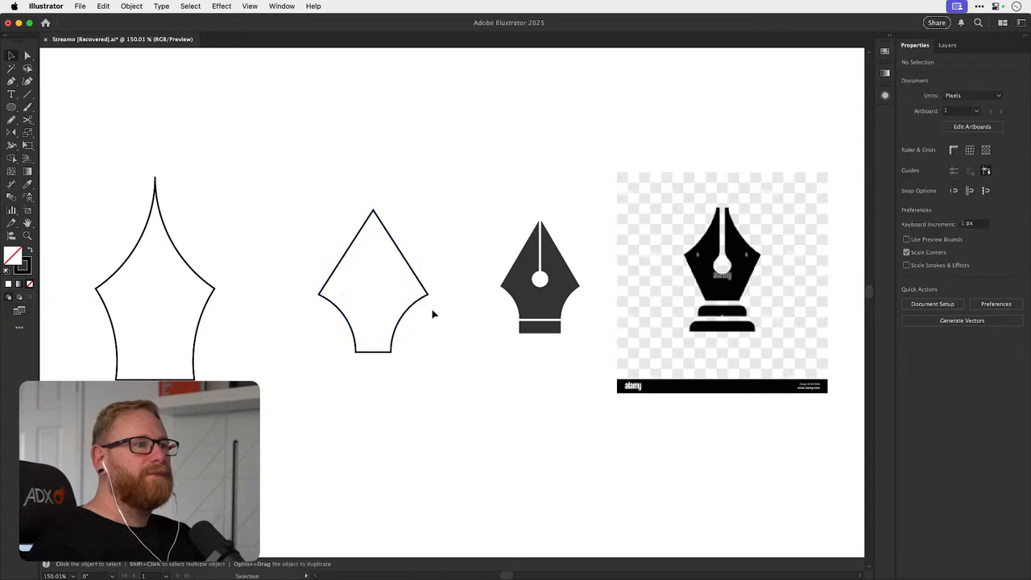
- Delete the new nib outline's bottom edge and close its two open ends with a straight segment
key("a")
left_click(376, 353)
key("Delete")
key("v")
left_click(372, 367)
key("a")
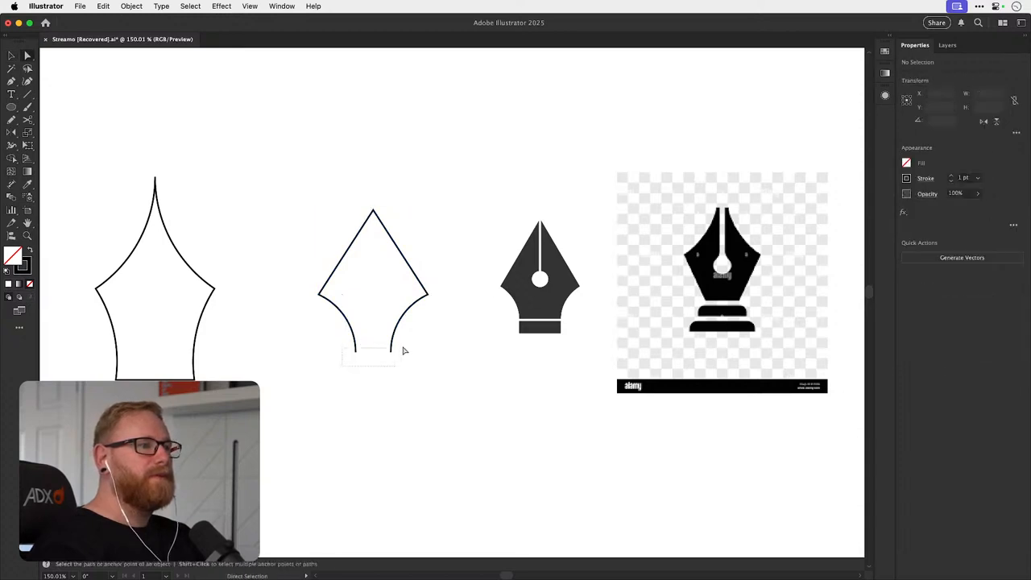
left_click(395, 344)
key("v")
left_click(401, 215)
left_click_drag(374, 211, 421, 171)
key("super+z")
left_click(405, 180)
- Move the new nib outline left so it sits directly beside the arrow outline
left_click_drag(439, 207, 524, 161)
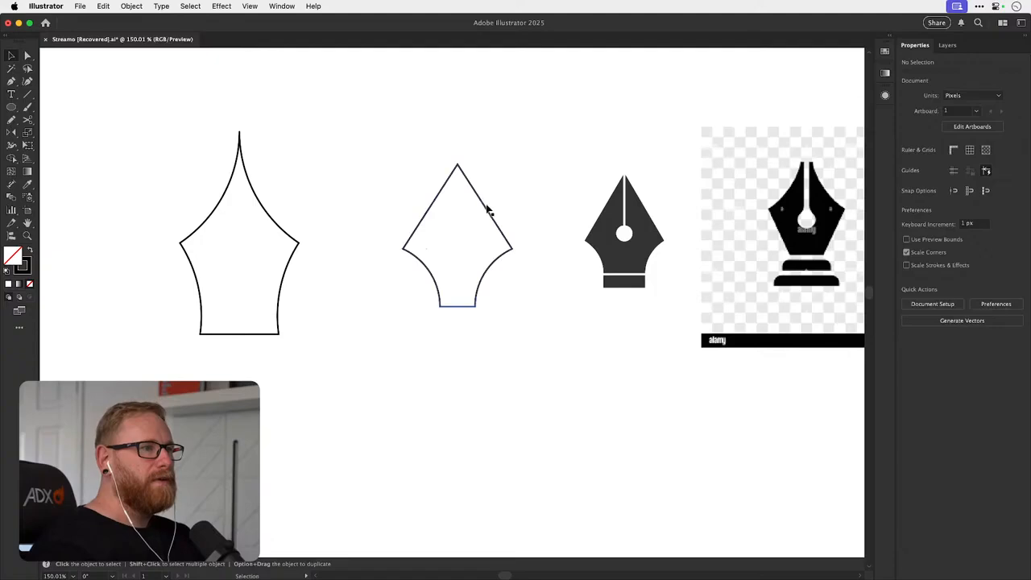
left_click_drag(486, 211, 416, 230)
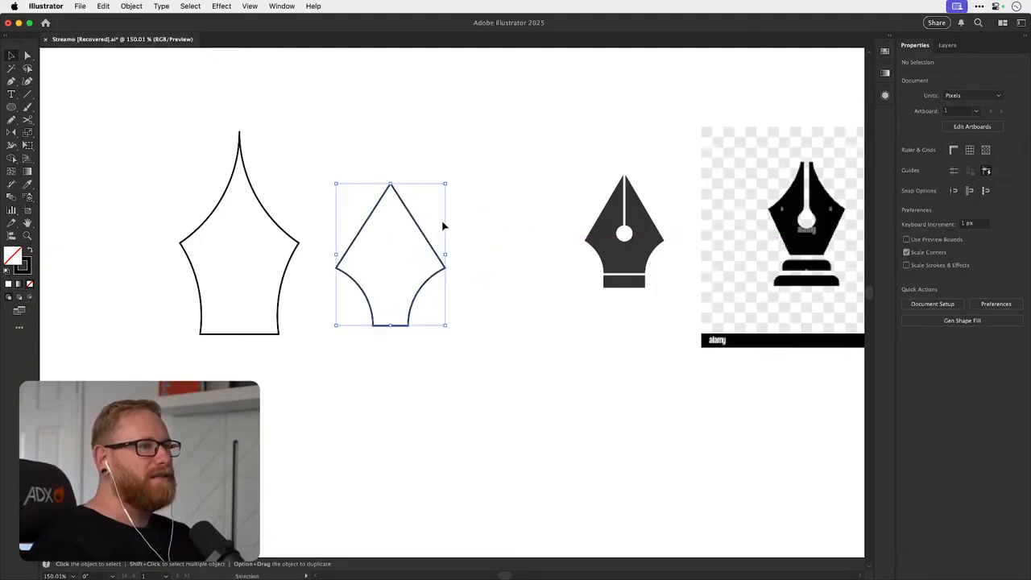
left_click(493, 238)
left_click_drag(419, 272, 511, 284)
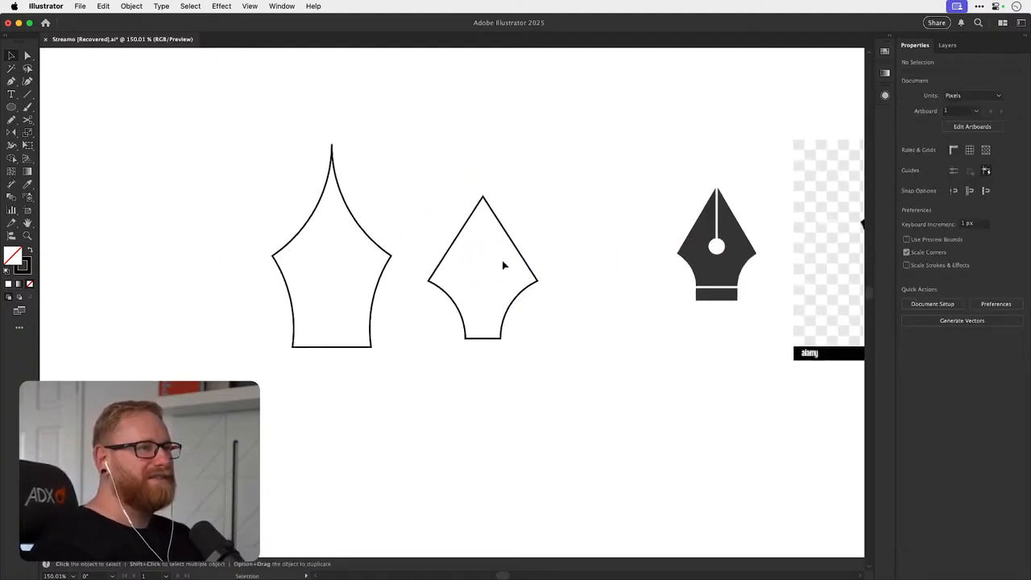
- Place a duplicate of the new nib outline on the left side of the arrow outline
key("a")
left_click_drag(457, 241, 172, 265)
key("shift+c")
left_click(584, 200, "super")
key("super+z")
key("v")
- Try scaling the lower part of the duplicated nib outline
key("a")
left_click_drag(96, 369, 247, 360)
key("s")
left_click(243, 342, "super")
key("v")
key("super+z")
left_click(250, 360)
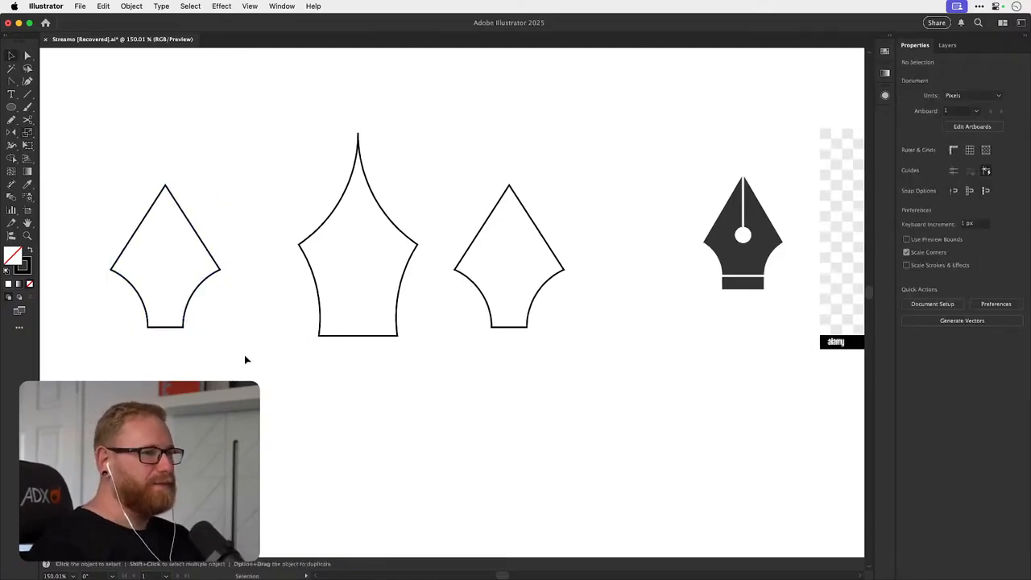
scroll(239, 349, "left", 3)
key("a")
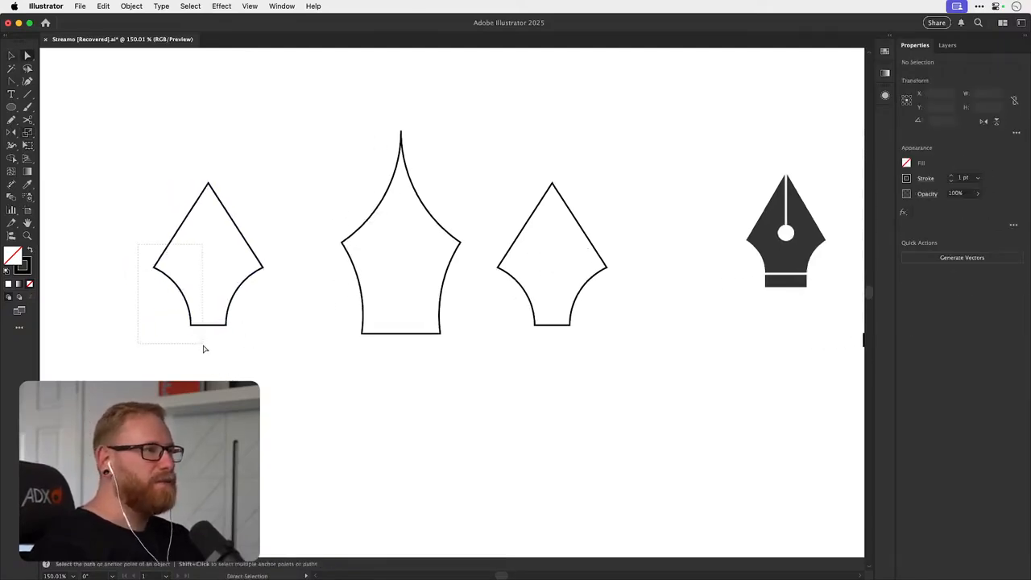
left_click_drag(203, 348, 204, 346)
key("v")
key("s")
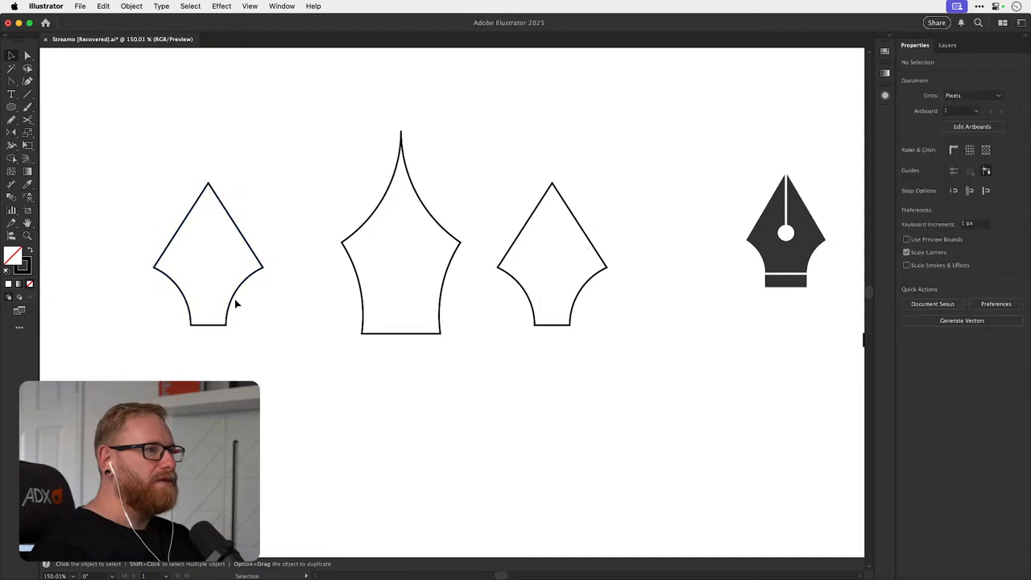
- Reshape the duplicated nib with a higher apex, wider shoulders, and a wider, raised base
left_click_drag(299, 258, 322, 258)
key("a")
left_click_drag(208, 183, 208, 171)
left_click(192, 341)
left_click_drag(186, 338, 277, 322)
key("s")
key("v")
- Delete the duplicated nib's remaining curved side, leaving only the two slanted top lines and the base line
left_click(248, 294)
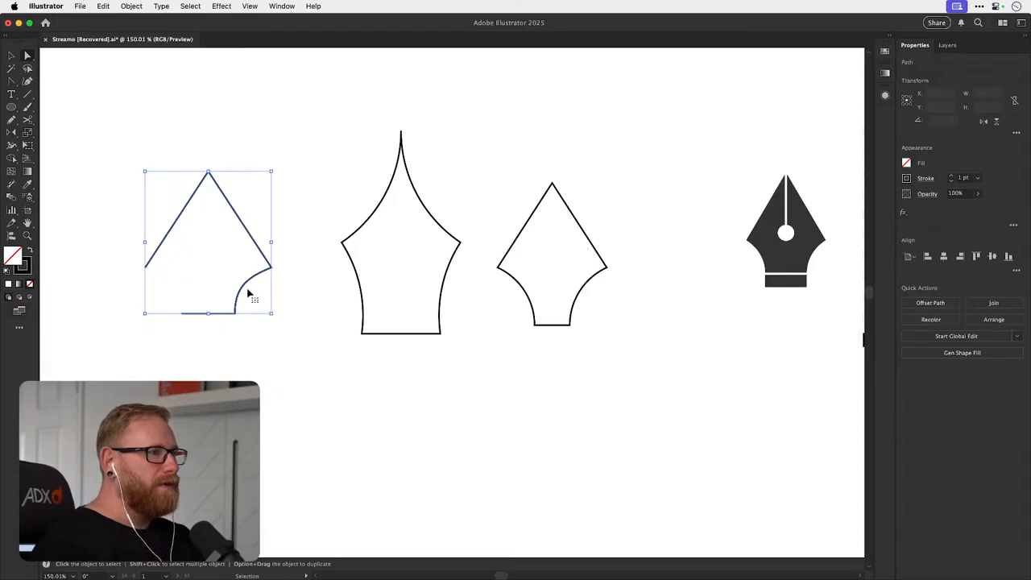
key("super+shift+a")
left_click(244, 288)
key("Delete")
key("super+shift+a")
left_click_drag(259, 278, 307, 320)
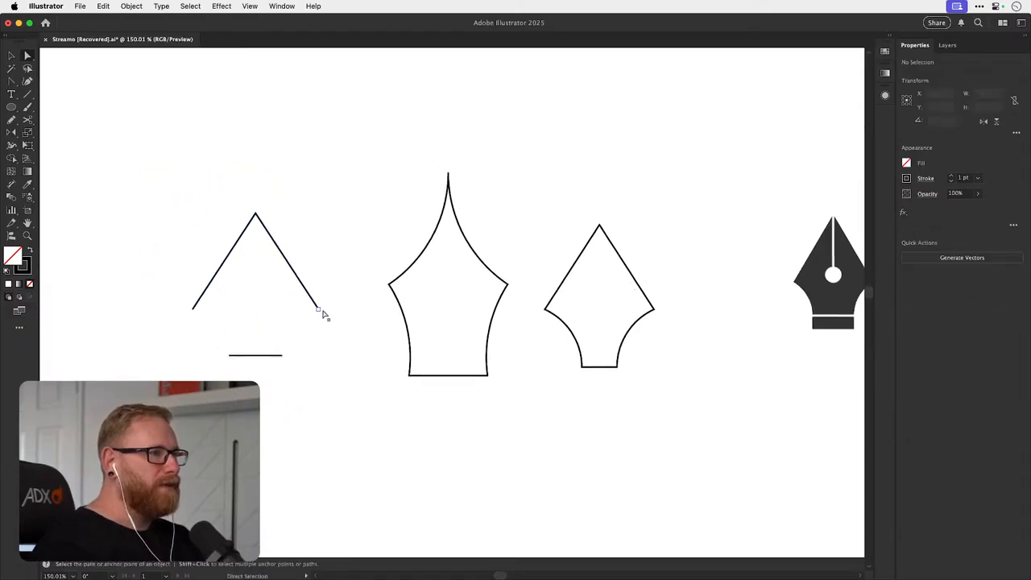
- Try deleting the lower end anchor of the nib's right slanted line
left_click(319, 310)
key("Delete")
key("super+z")
key("super+shift+a")
- Draw a convex arc about 28 px wide and high from the left slanted line's lower end down toward the base line
left_click(219, 336, "super")
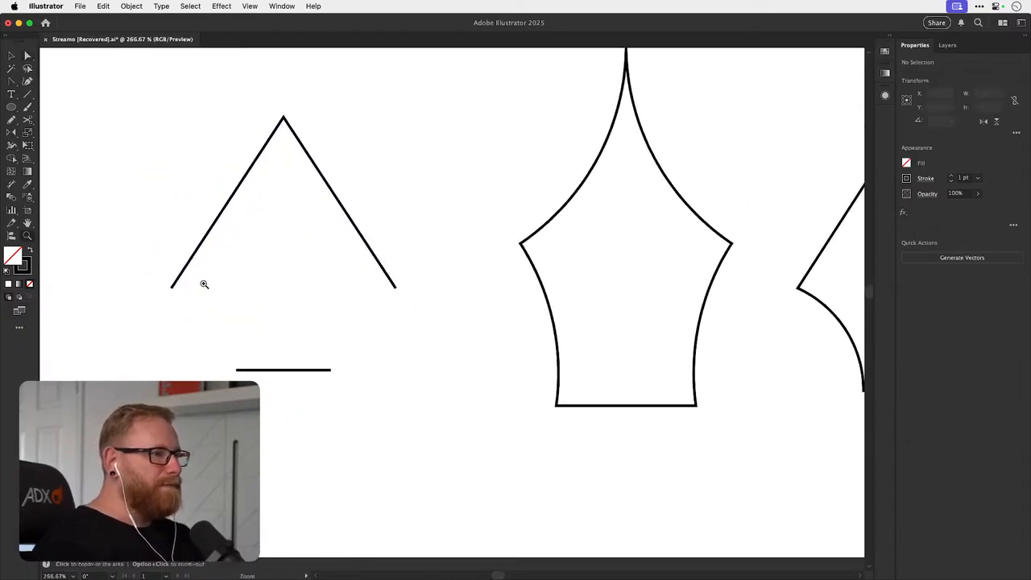
left_click_drag(27, 93, 53, 109)
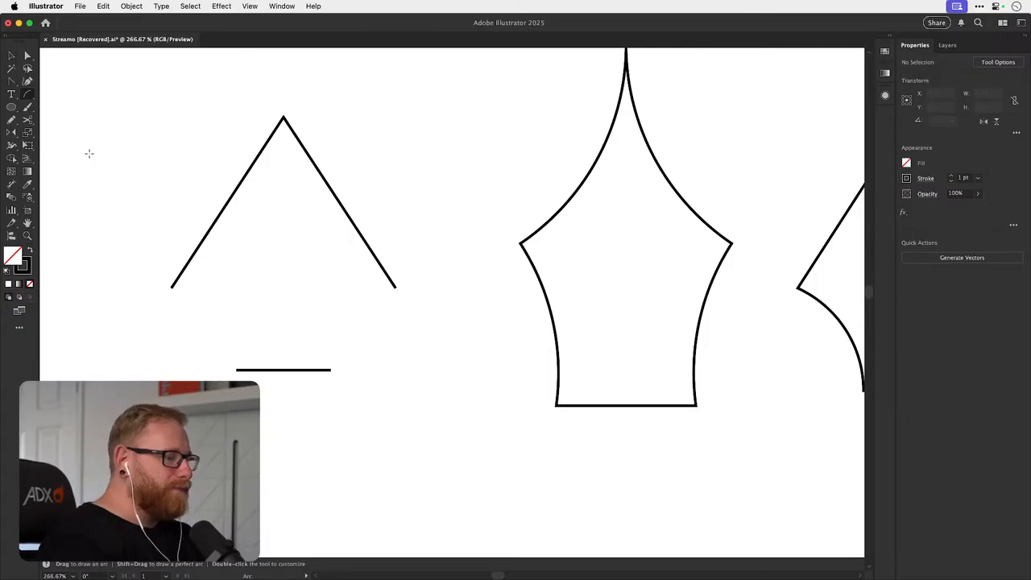
left_click_drag(172, 288, 233, 358)
- Scale the two slanted lines wider about their centre and move the arc to the left line's new lower end
key("v")
left_click(200, 245)
key("s")
left_click_drag(449, 230, 468, 231)
key("v")
left_click_drag(223, 315, 213, 317)
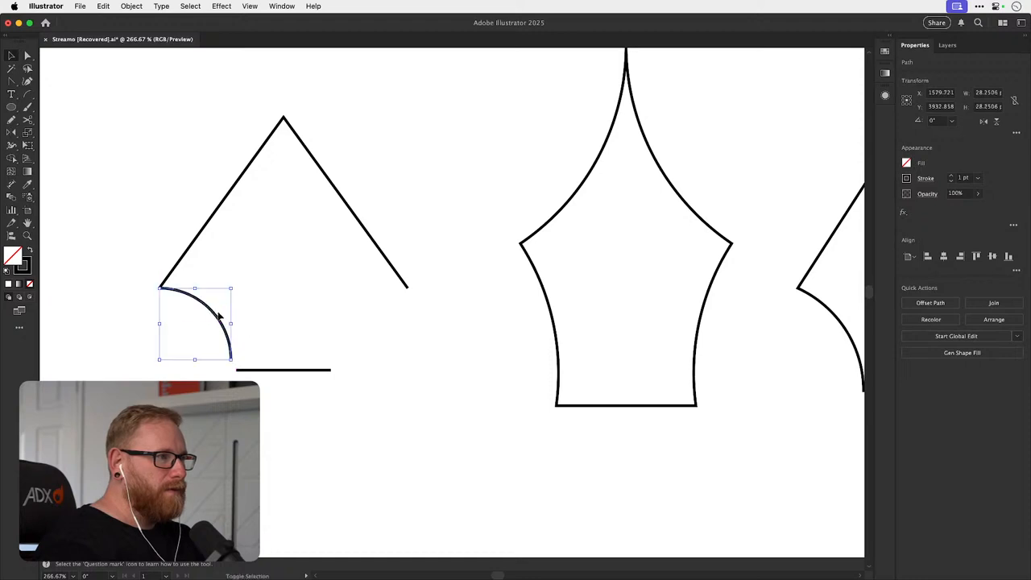
- Move the base line onto the arc's lower end and shorten it to end directly below the nib's apex
left_click_drag(253, 373, 231, 359)
key("a")
left_click(240, 362)
left_click_drag(329, 359, 282, 363)
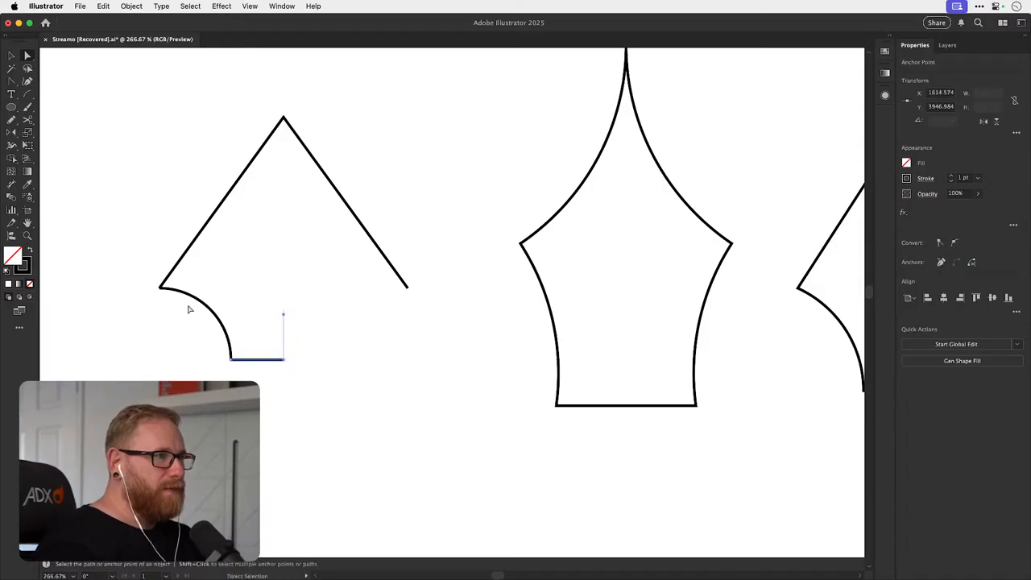
- Join the left slanted line, the arc, and the base line at their meeting anchors
left_click(158, 290)
left_click(157, 290)
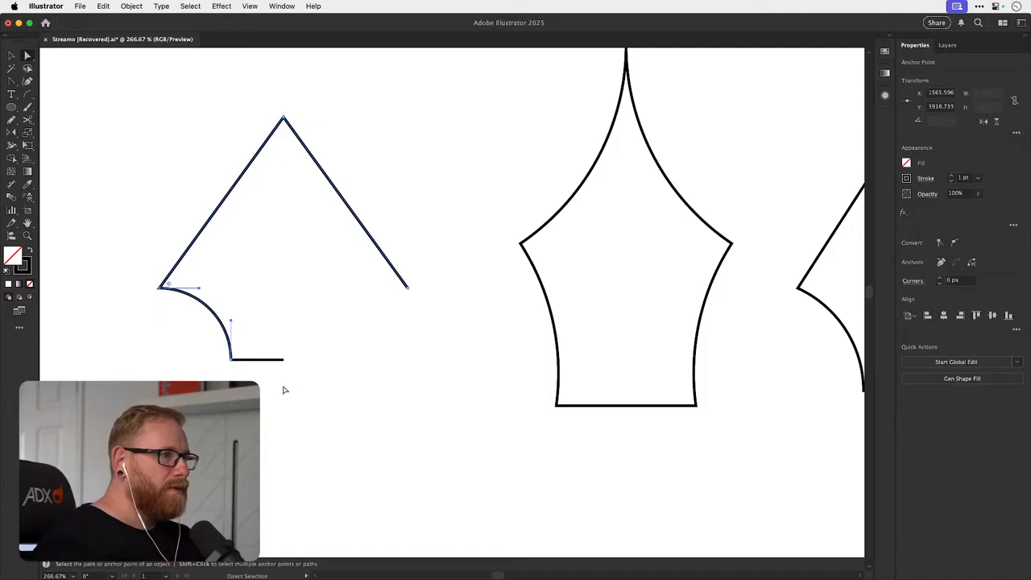
left_click_drag(235, 359, 237, 349)
key("super+j")
left_click(370, 334)
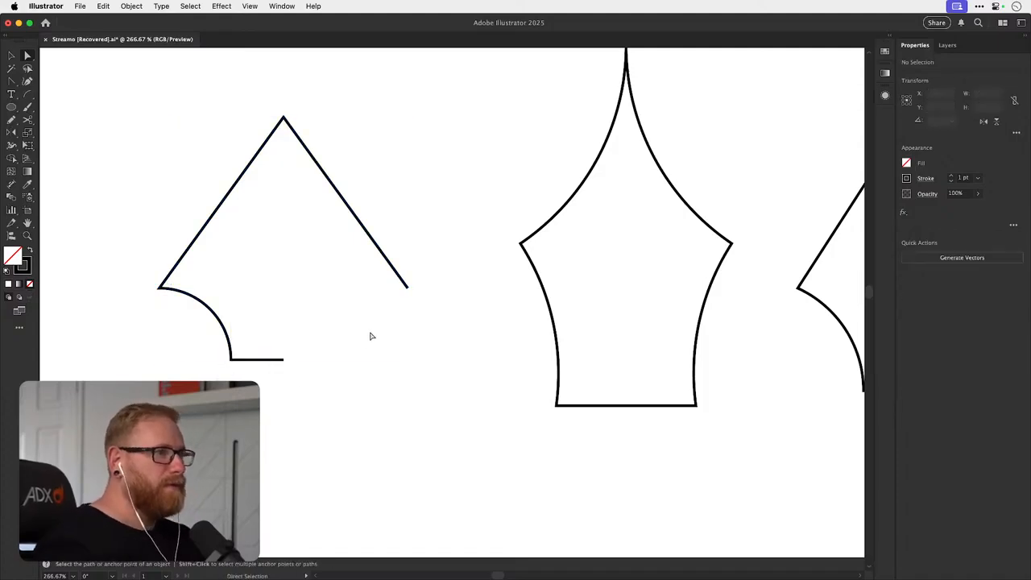
- Delete the right slanted line by removing its lower end anchor, leaving only the left half of the nib
left_click(408, 288)
key("Delete")
key("super+shift+a")
- Reflect a copy of the nib half across a vertical axis through its apex to complete the outline
left_click_drag(228, 136, 275, 203)
key("v")
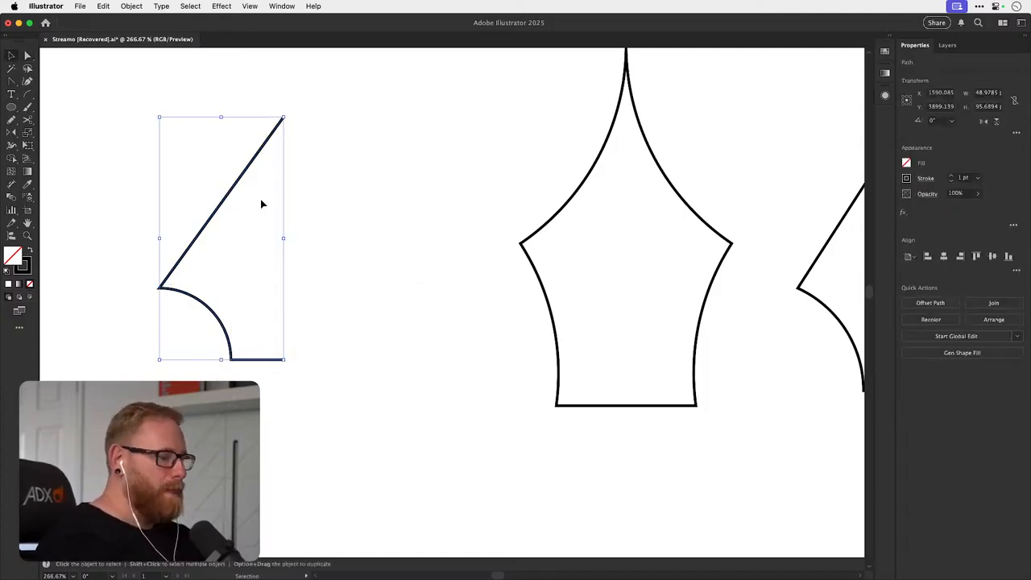
key("o")
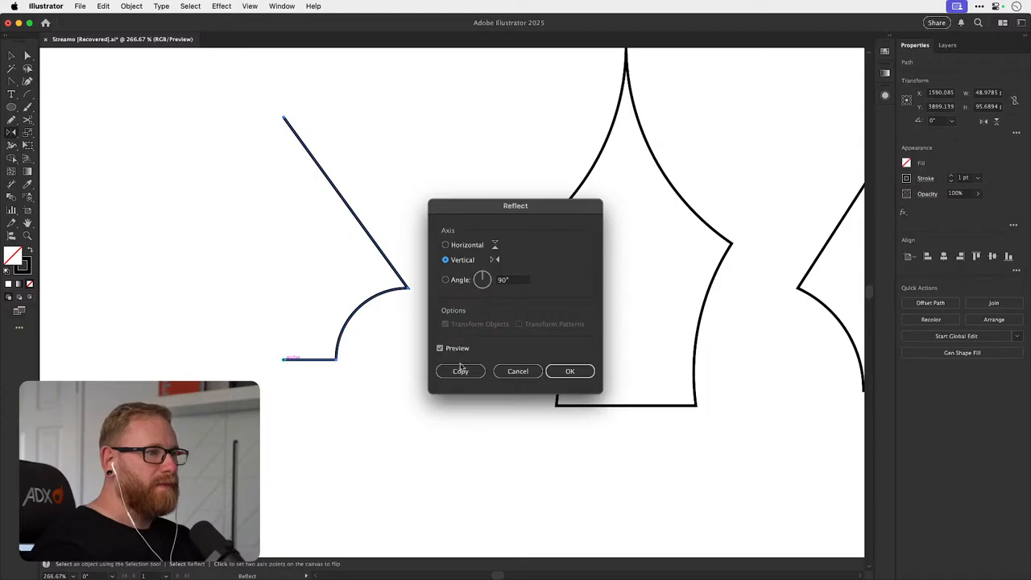
left_click(460, 370)
left_click(387, 432)
key("super+minus")
key("super+minus")
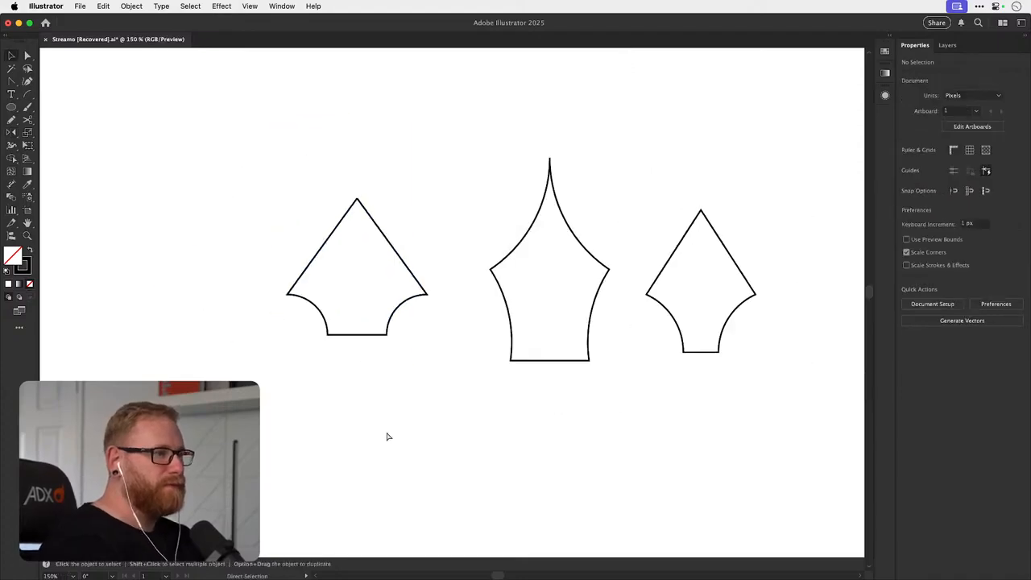
- Duplicate the narrow-based nib outline into the empty space at the far left of the row of variations
key("super+minus")
key("super+minus")
left_click_drag(470, 300, 363, 299)
key("z")
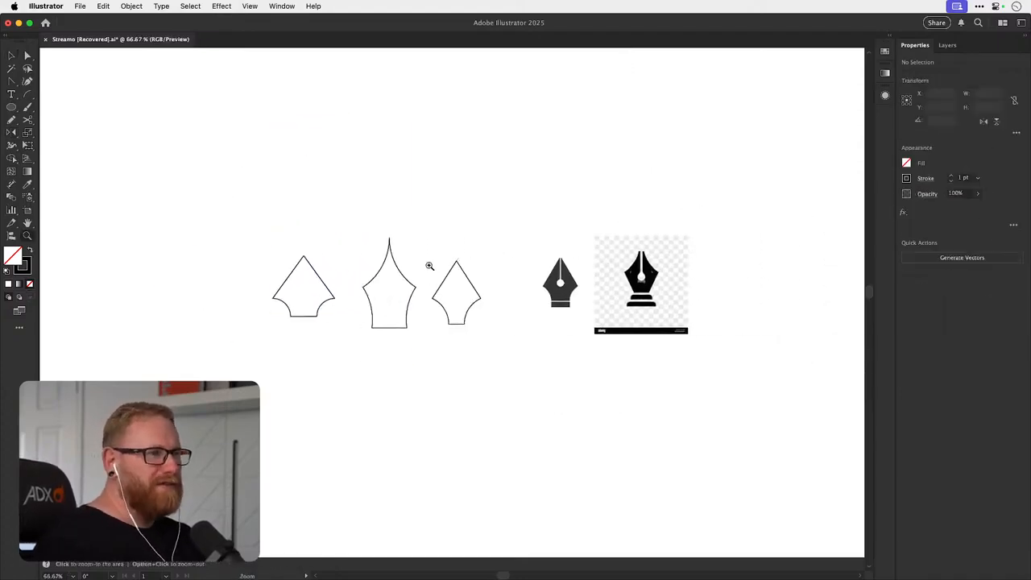
key("v")
left_click_drag(474, 367, 307, 278)
scroll(250, 290, "up", 5)
key("super+shift+a")
key("super+z")
key("space")
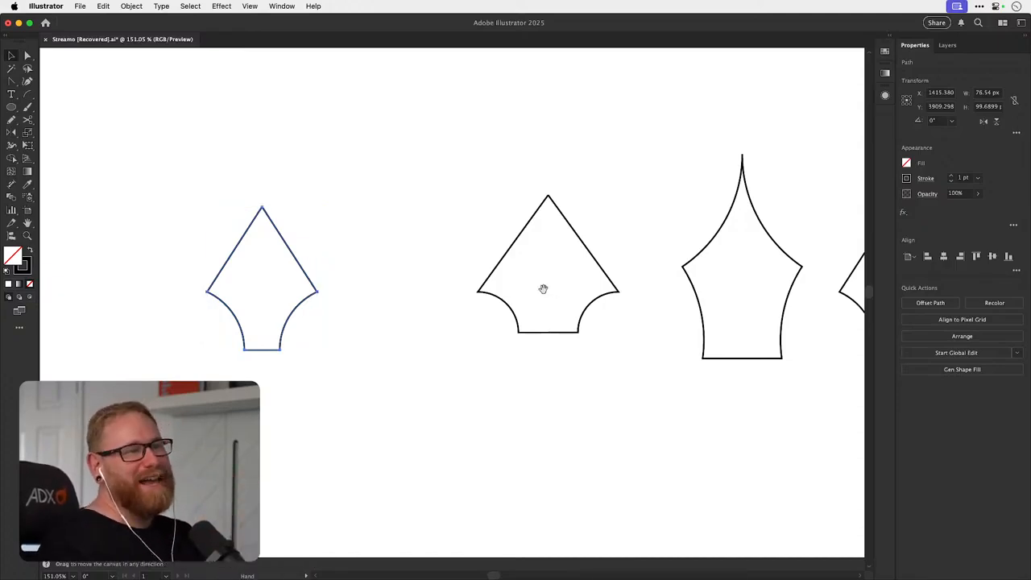
scroll(541, 282, "right", 5)
scroll(523, 274, "left", 8)
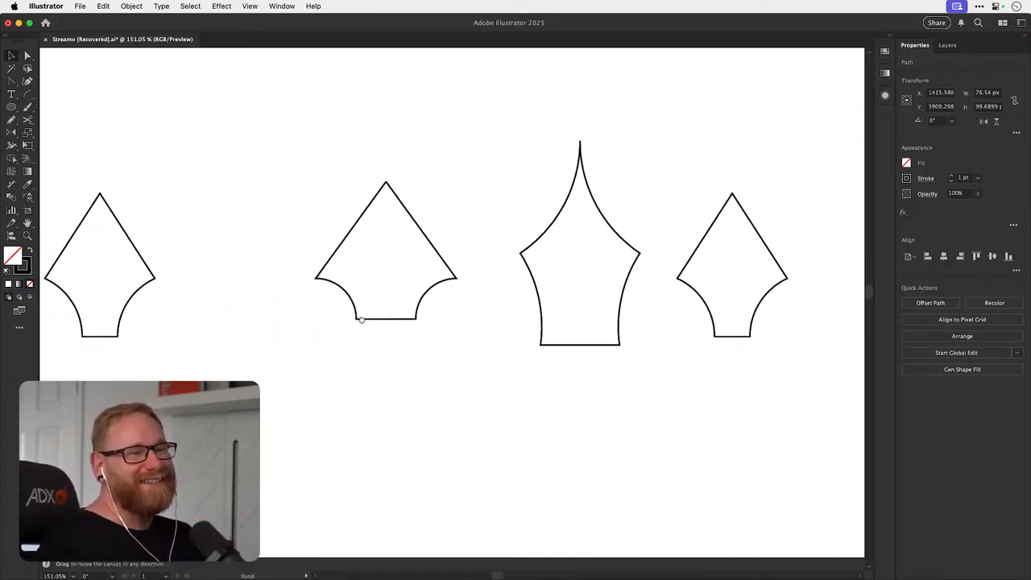
left_click_drag(432, 258, 403, 258)
- Try sketching a freehand teardrop loop down from the duplicated nib's apex with the Pencil tool
key("n")
mouse_move(354, 184)
left_mouse_down()
mouse_move(363, 306)
mouse_move(362, 166)
left_mouse_up()
key("v")
key("super+z")
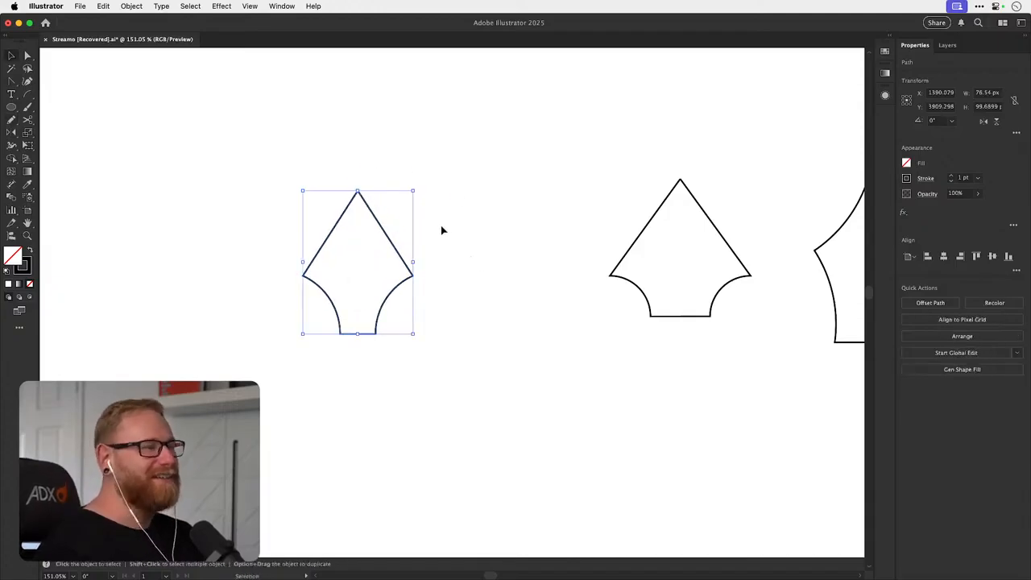
left_click(444, 228)
left_click(339, 224)
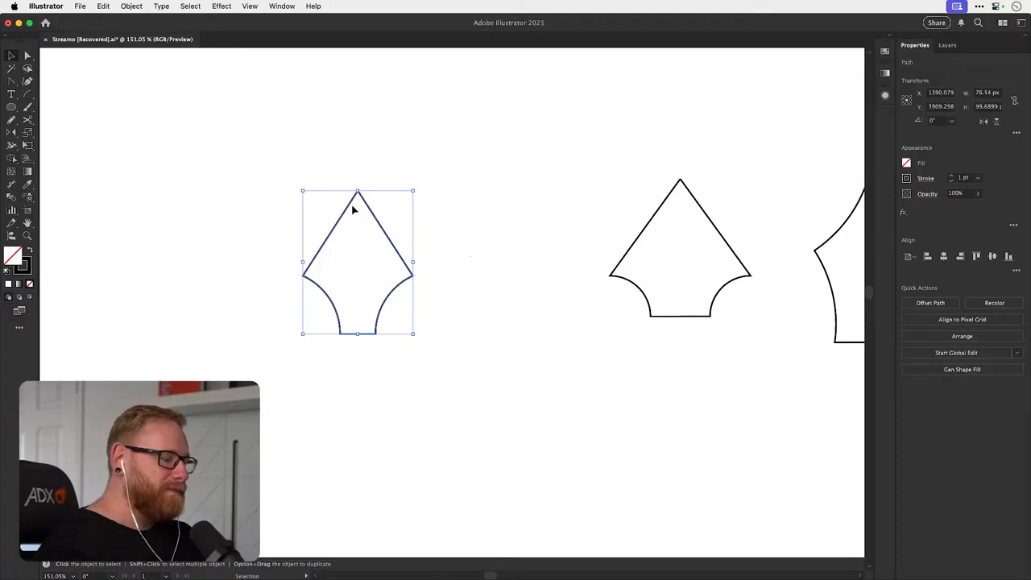
key("n")
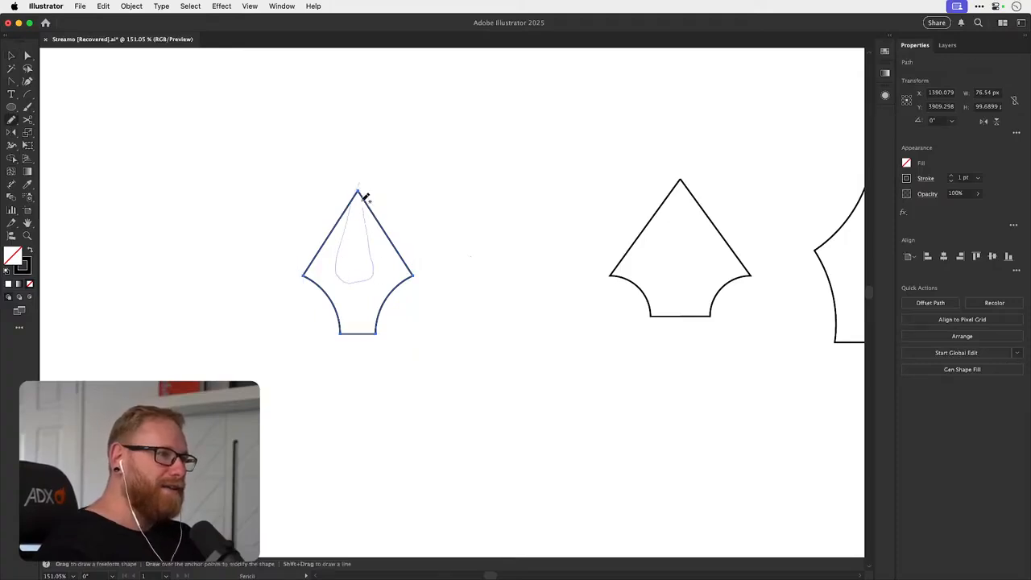
left_click_drag(362, 199, 358, 172)
key("v")
left_click(408, 174)
left_click(373, 272)
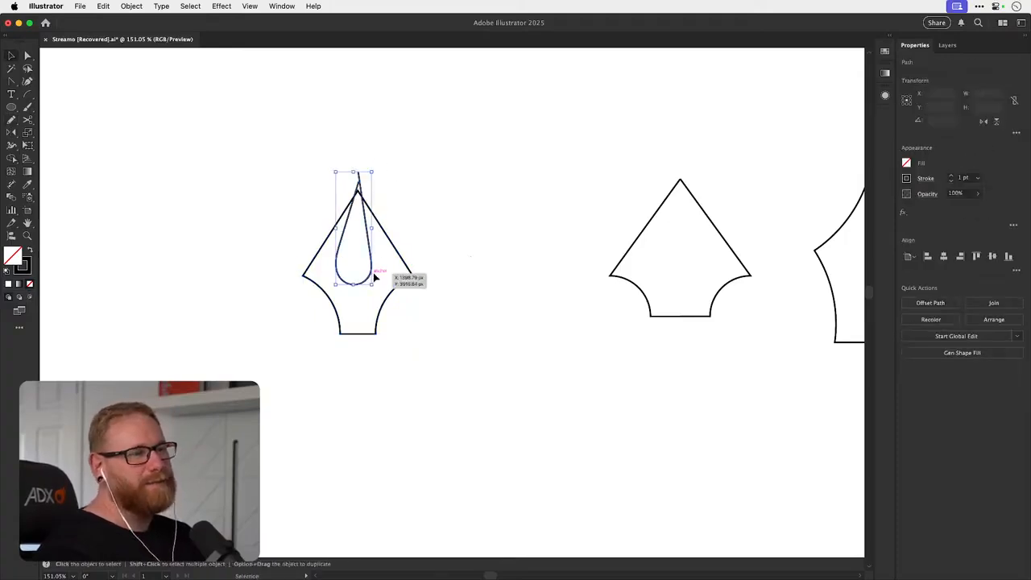
key("Delete")
- Sketch three Pencil curves fanning from the duplicated nib's right shoulder to its lower-left base corner and two higher points on the left side
key("z")
left_click_drag(363, 298, 436, 285)
key("v")
left_click(435, 281)
key("n")
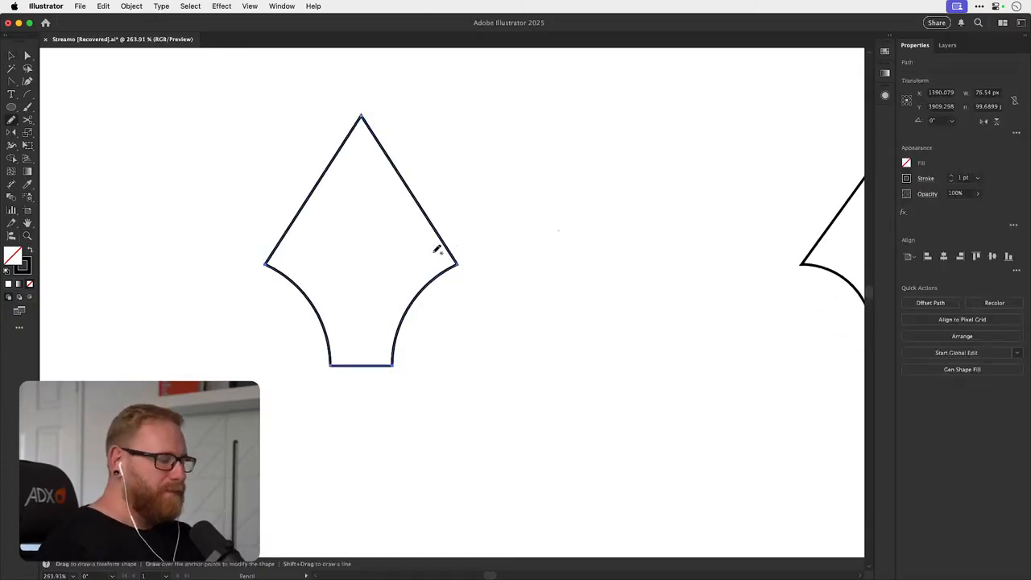
left_click(333, 242, "super")
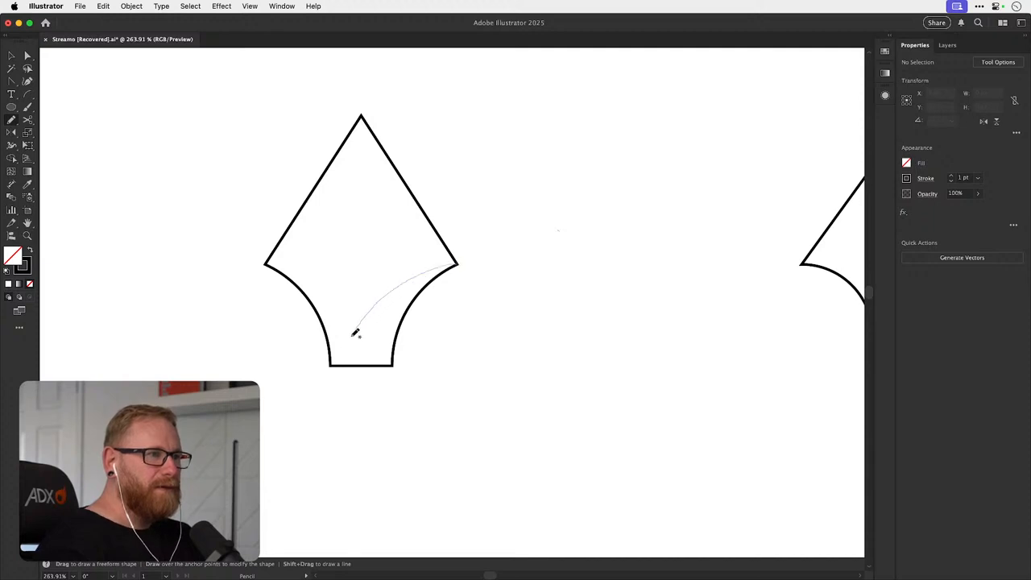
left_click_drag(335, 363, 332, 365)
left_click(409, 267, "super")
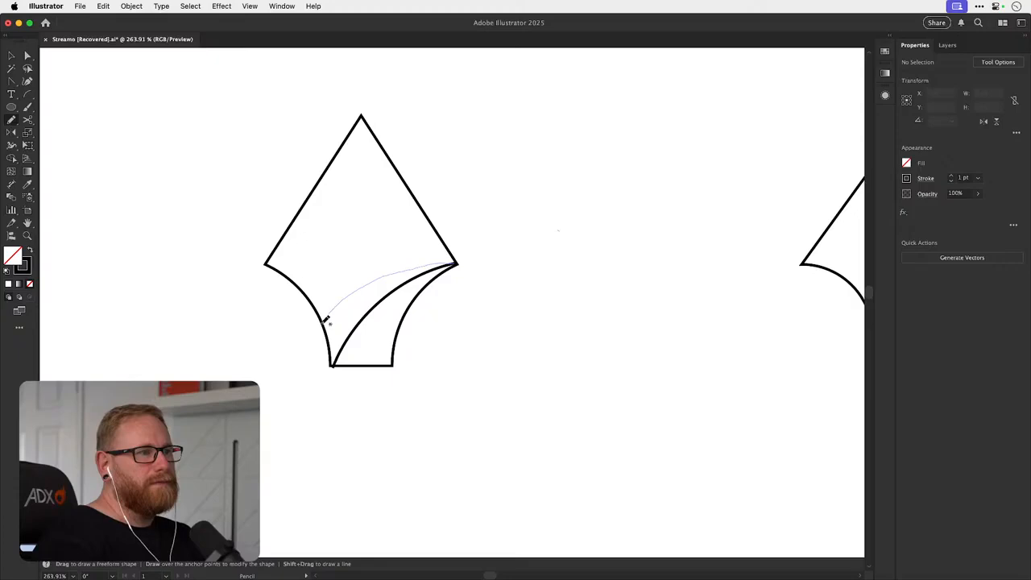
left_click_drag(324, 320, 322, 323)
left_click(445, 307, "super")
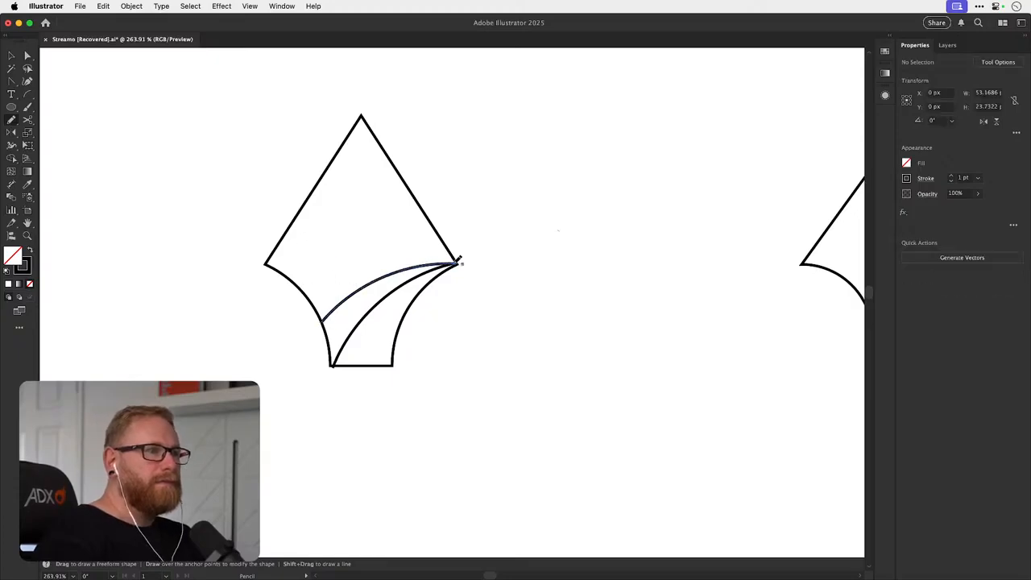
left_click_drag(456, 263, 428, 256)
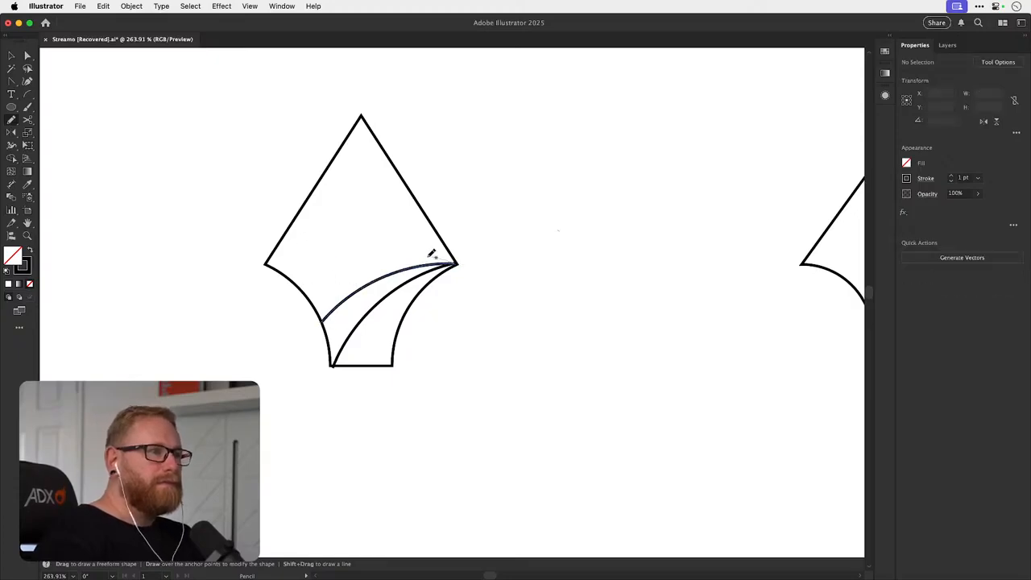
- Sketch an inner outline from the uppermost curve, parallel to the nib's left side and slanted edges, ending at the right shoulder
mouse_move(317, 289)
left_mouse_down()
mouse_move(304, 299)
mouse_move(303, 253)
left_mouse_up()
left_click(330, 281, "super")
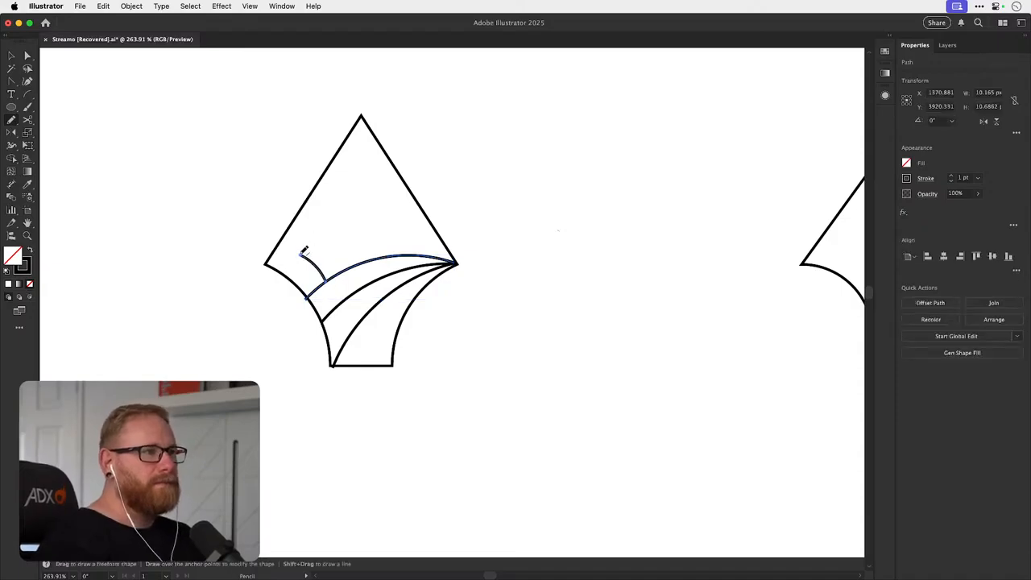
mouse_move(345, 181)
left_mouse_down()
mouse_move(361, 157)
mouse_move(430, 247)
left_mouse_up()
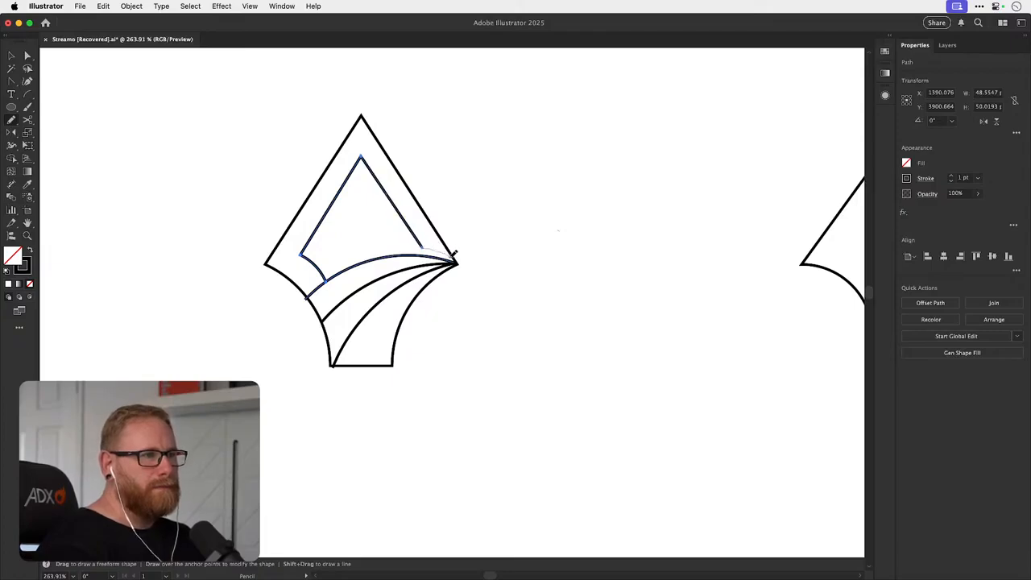
key("v")
left_click(512, 237)
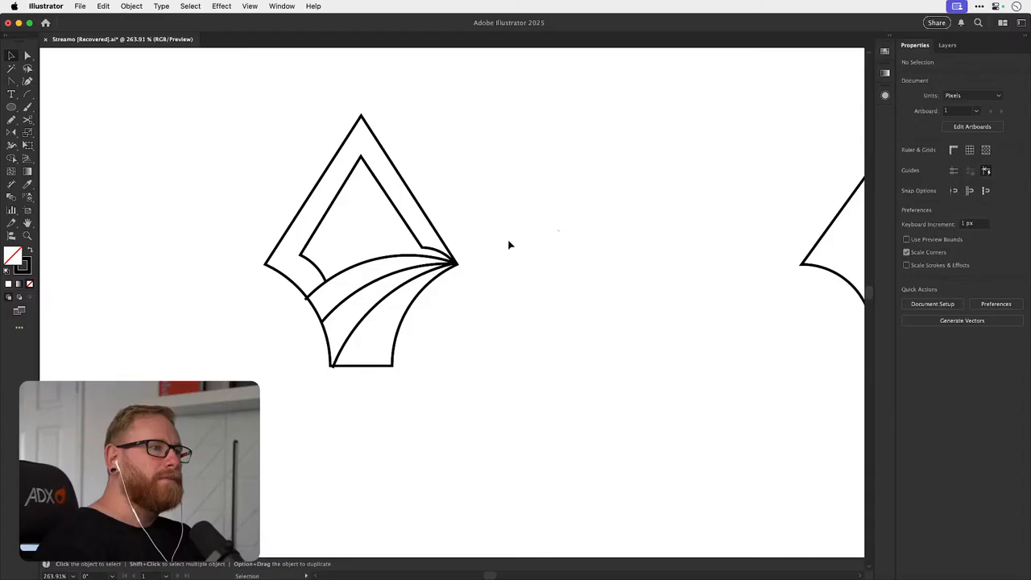
mouse_move(259, 428)
left_mouse_down()
mouse_move(472, 196)
mouse_move(463, 187)
left_mouse_up()
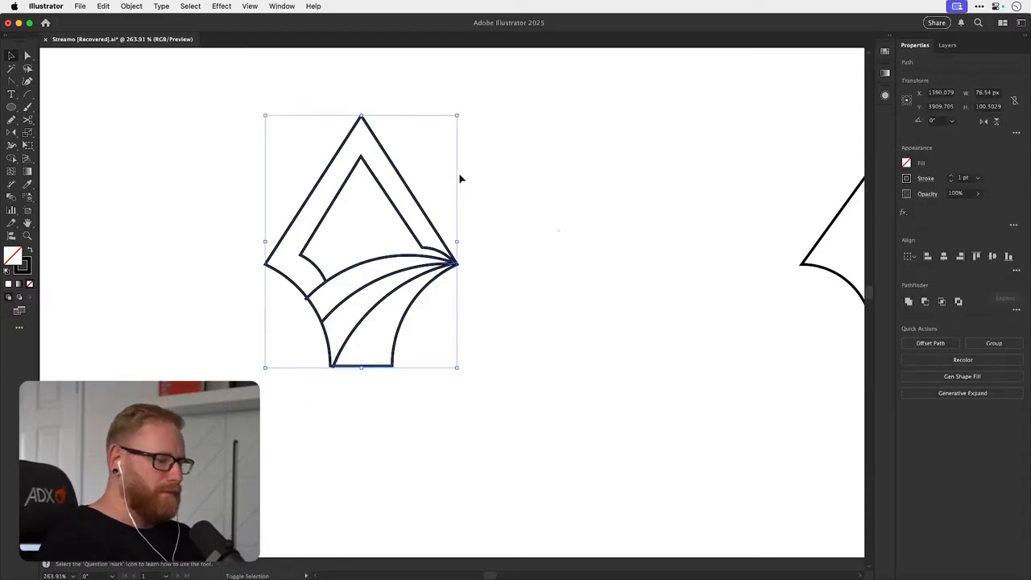
key("shift+m")
key("super+shift+a")
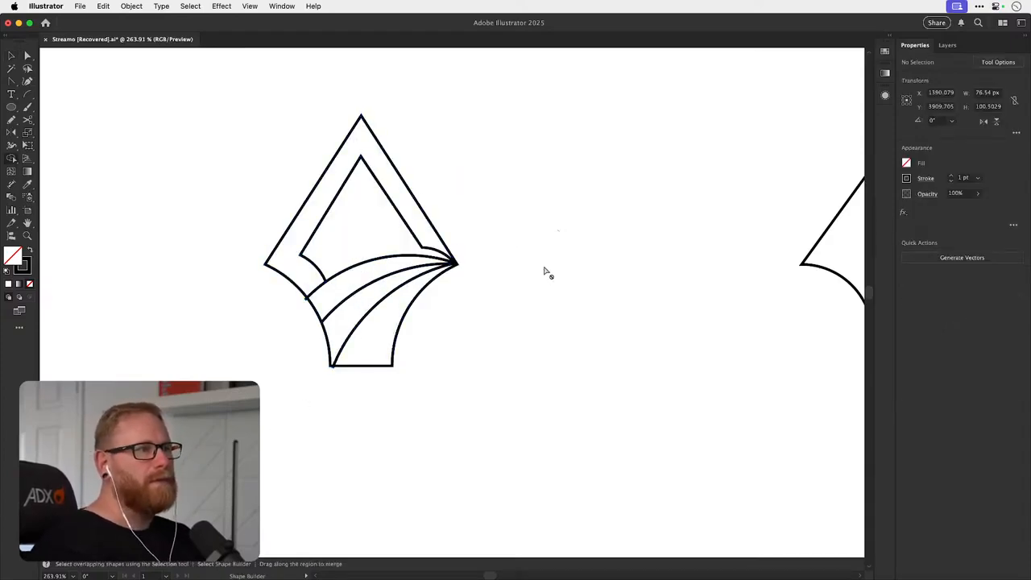
- In outline view, average all overlapping anchors at the nib's right shoulder to a single point
key("a")
key("super+y")
left_click_drag(474, 256, 447, 268)
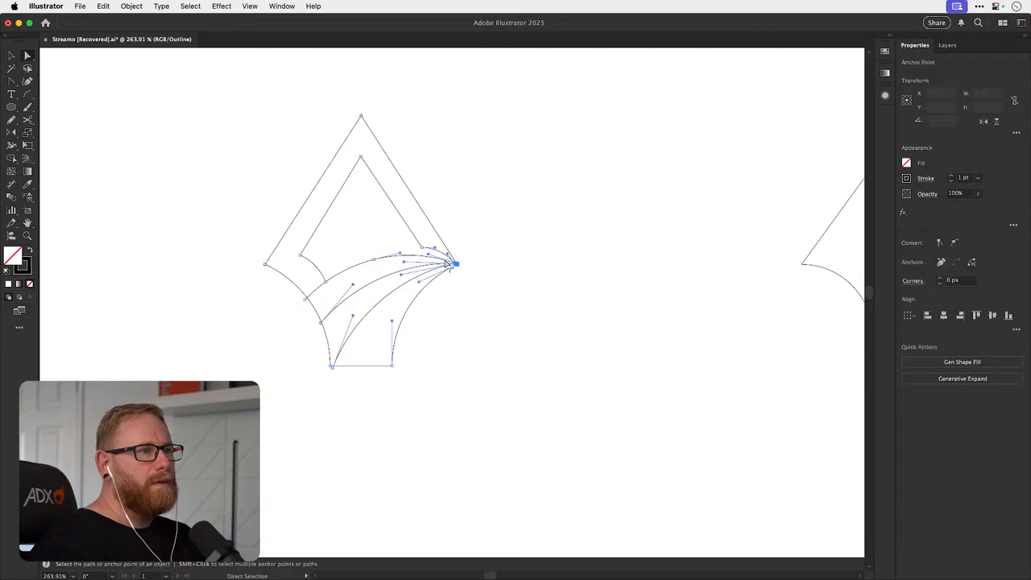
key("super+alt+j")
key("Return")
left_click(505, 271)
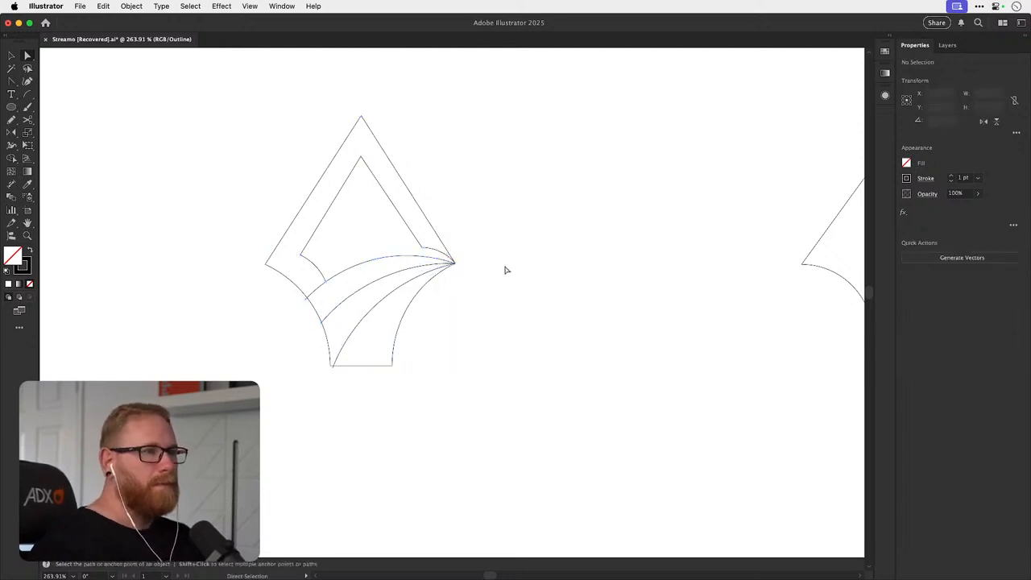
- Extend the lower end of the inner outline's short left curve past the uppermost fan curve
key("v")
left_click_drag(291, 426, 456, 175)
key("shift+m")
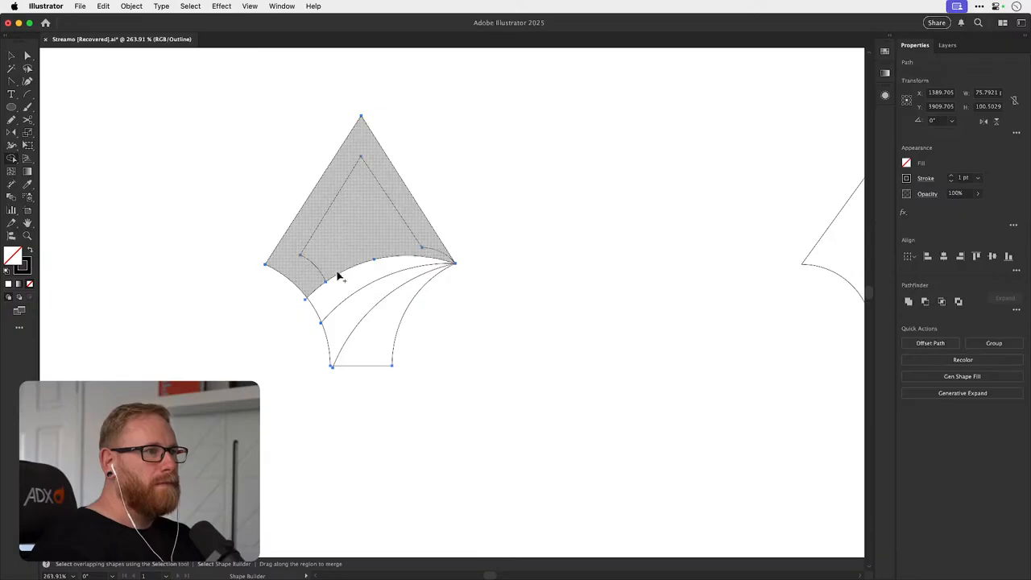
key("a")
left_click_drag(321, 269, 328, 288)
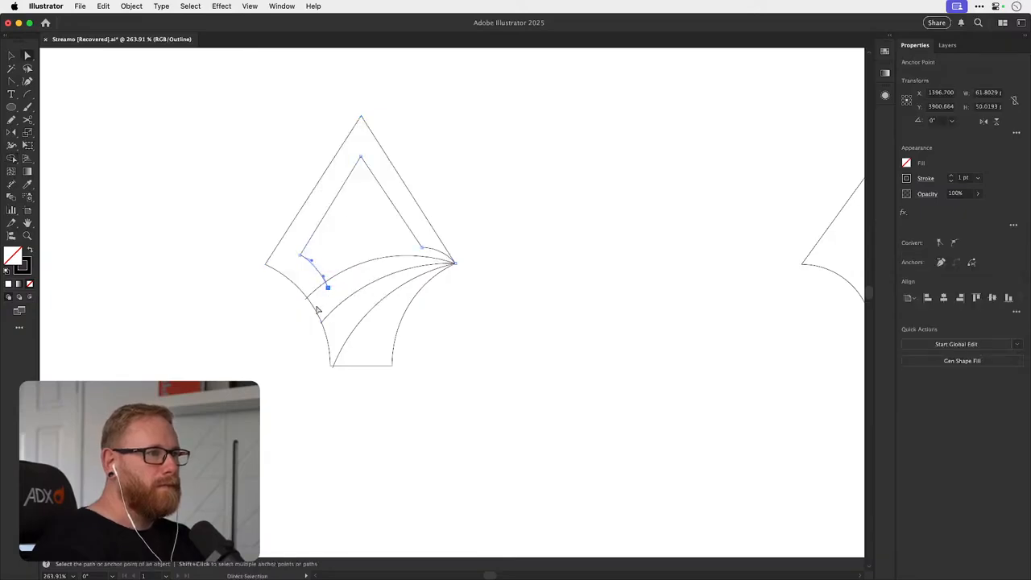
- Remove the inner triangle and the strip between the two lower curves with Shape Builder, and return to preview view
key("v")
left_click_drag(265, 403, 472, 168)
key("shift+m")
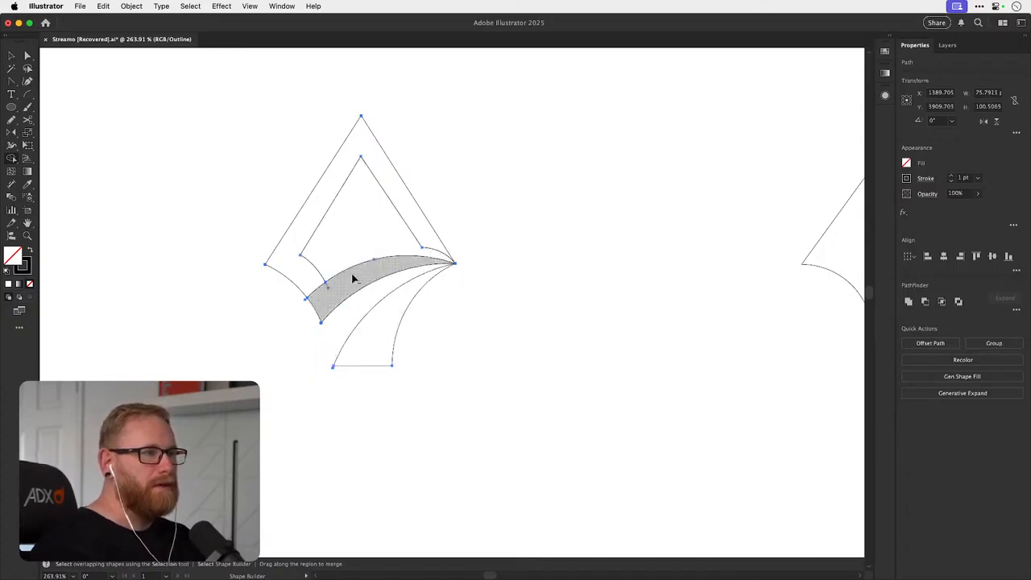
key("v")
left_click(507, 215)
key("super+y")
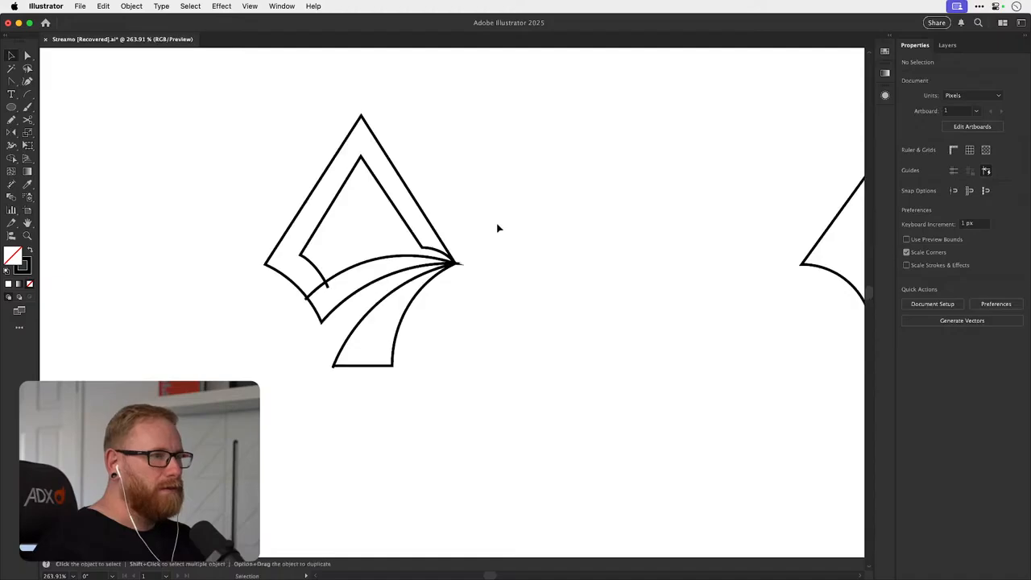
- Swap the fill and stroke of the nib drawing to make it solid black without an outline
key("super+a")
key("shift+x")
left_click(532, 254)
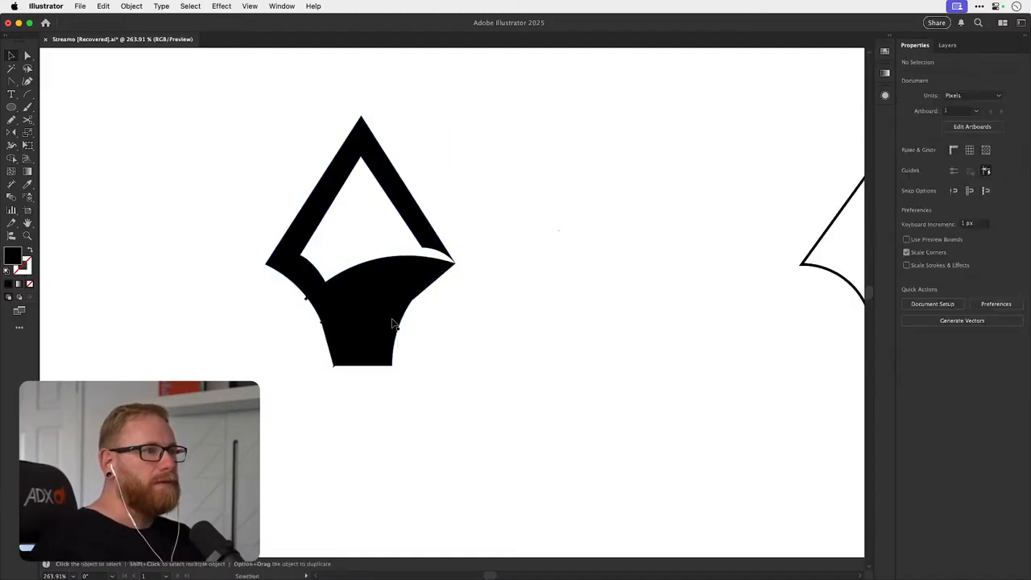
- Remove the strip between the two lower fan curves and the sliver under the right shoulder with Shape Builder
left_click(331, 342)
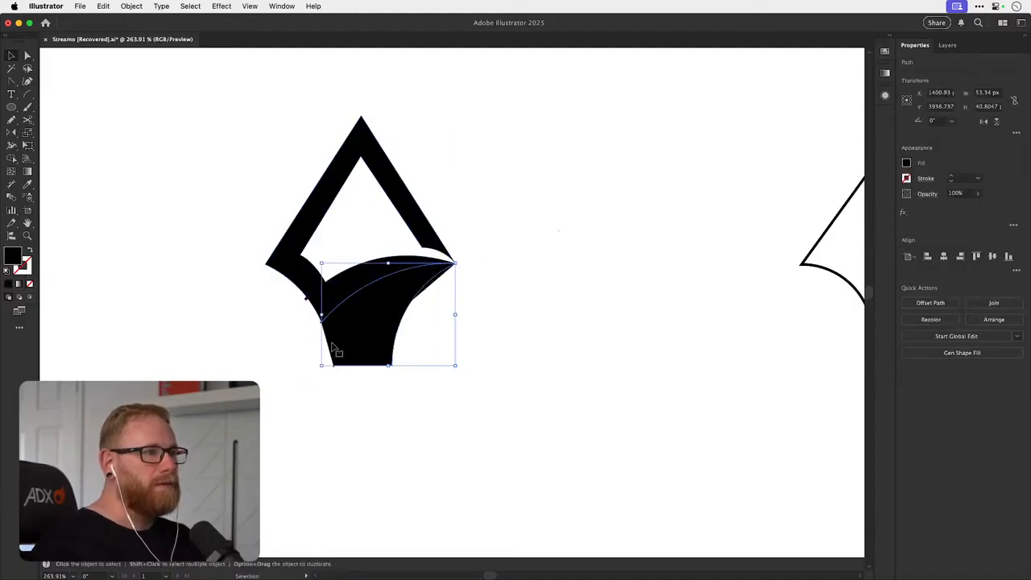
left_click_drag(293, 415, 393, 242)
key("shift+m")
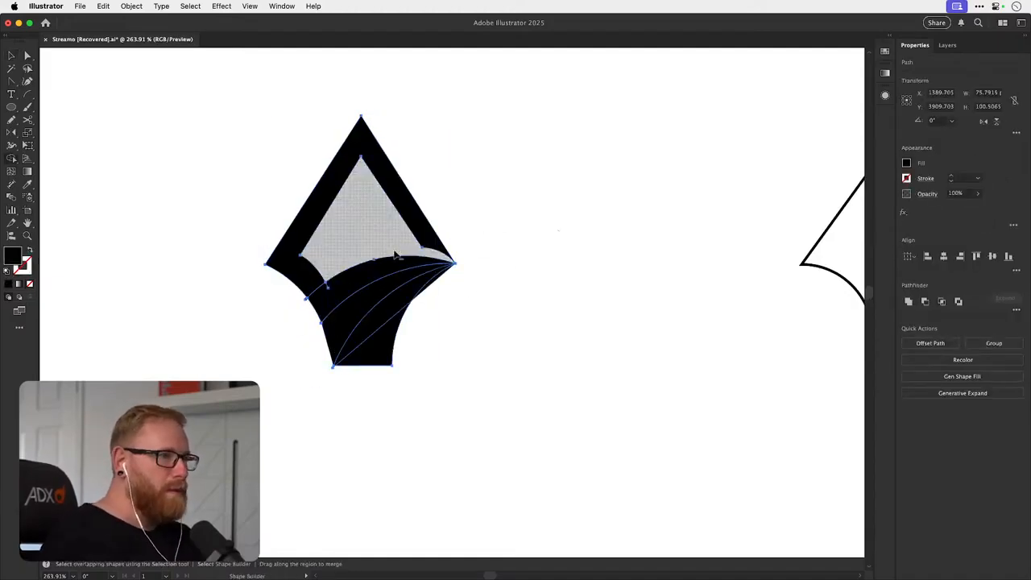
left_click(340, 336, "alt")
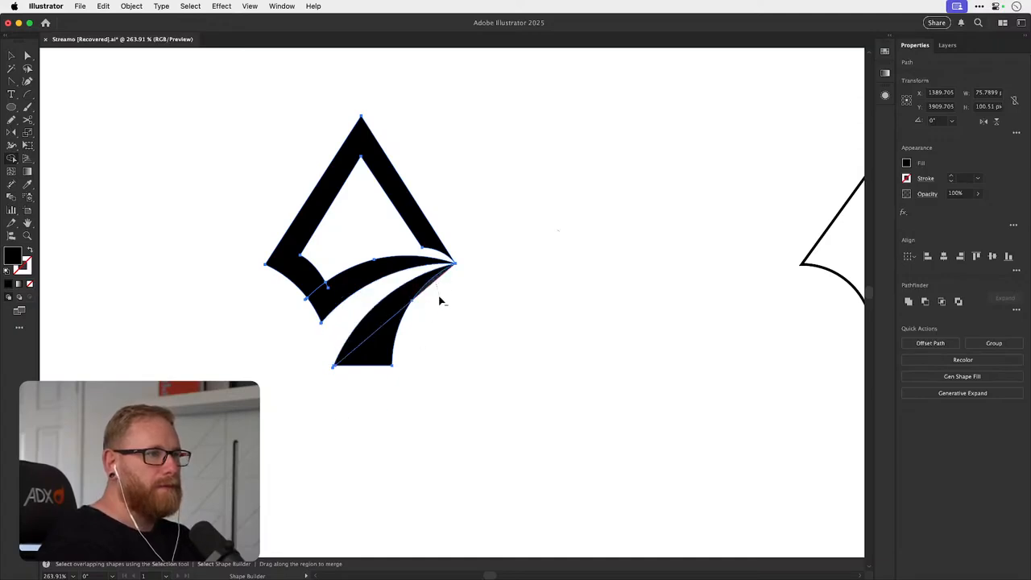
key("v")
left_click(479, 340)
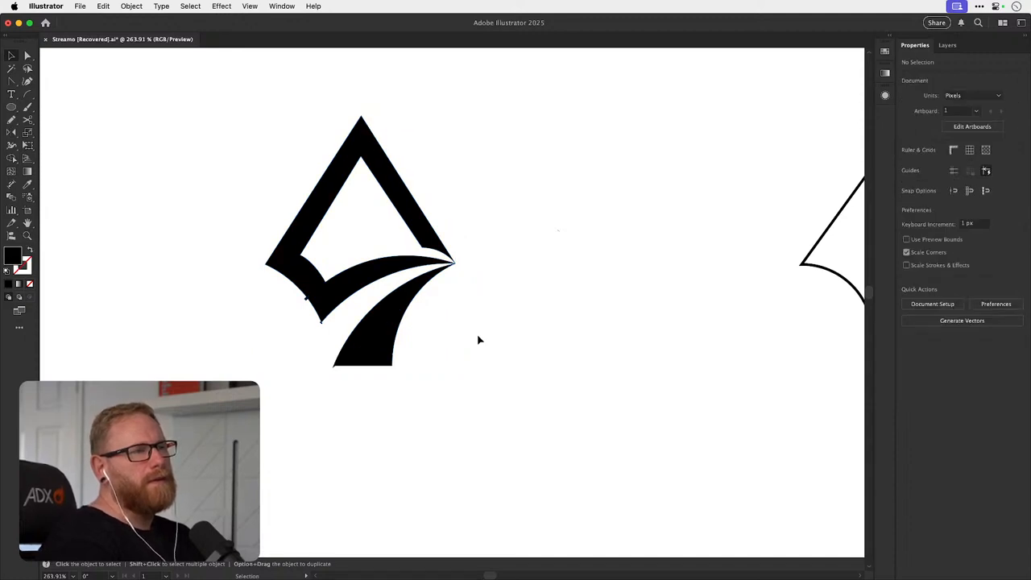
- Cut the nib's filled pieces, clear the leftover fragments around them, and paste the pieces back in front
left_click_drag(379, 290, 377, 260)
key("super+z")
left_click(276, 292, "shift")
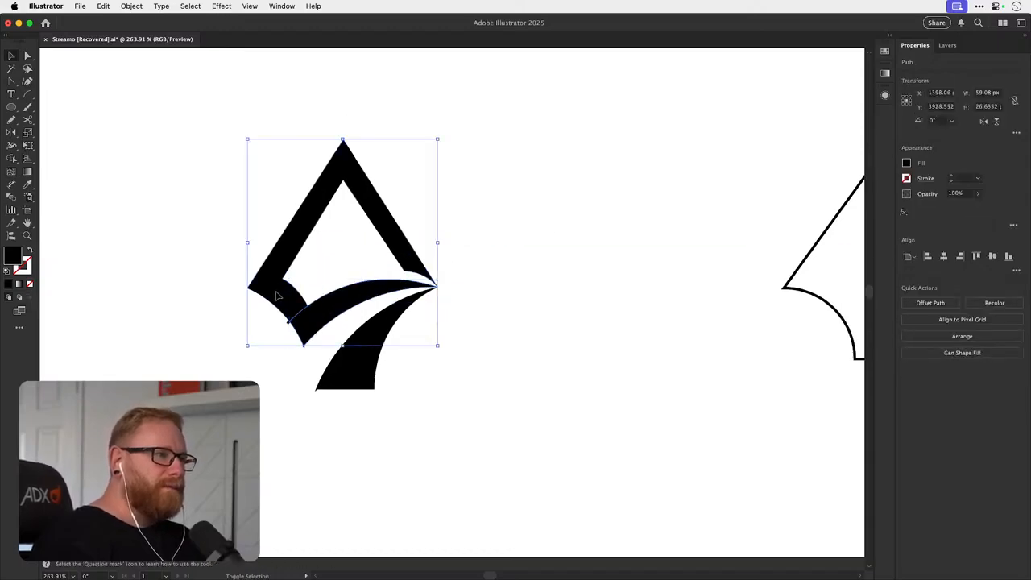
left_click(350, 377, "shift")
key("super+x")
key("super+z")
left_click(356, 349, "shift")
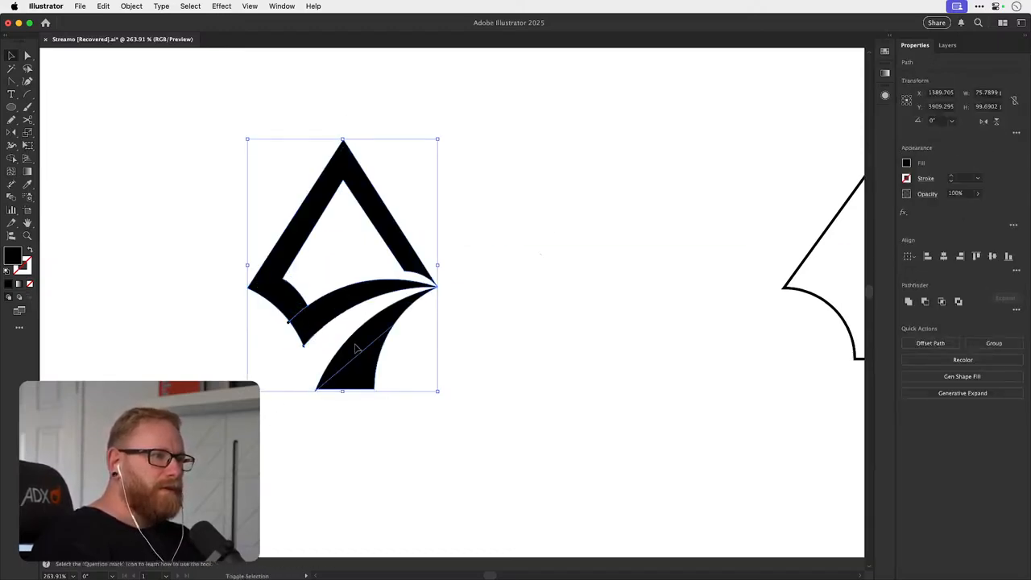
key("super+x")
left_click_drag(270, 429, 485, 143)
key("super+x")
key("super+f")
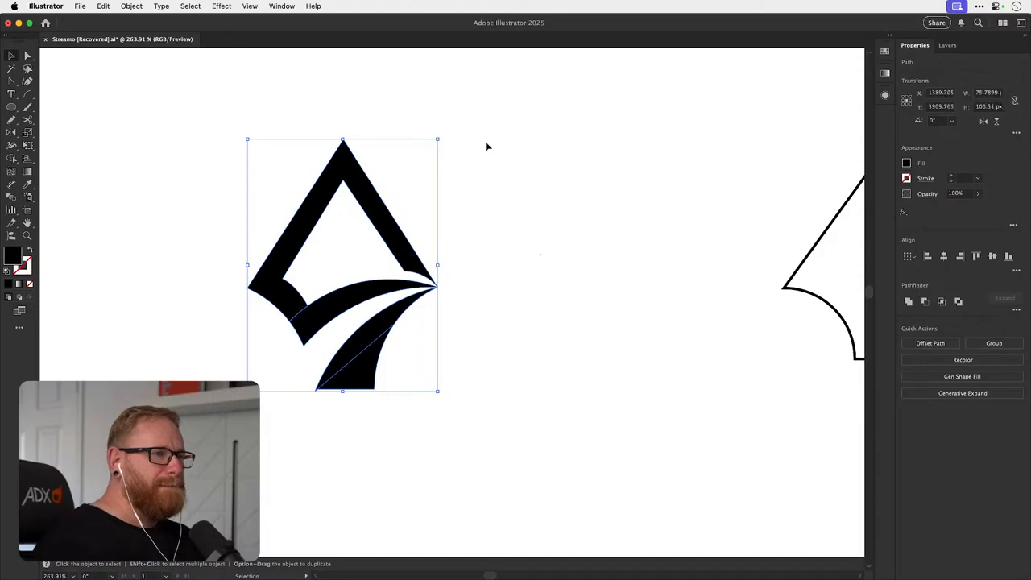
left_click(658, 394)
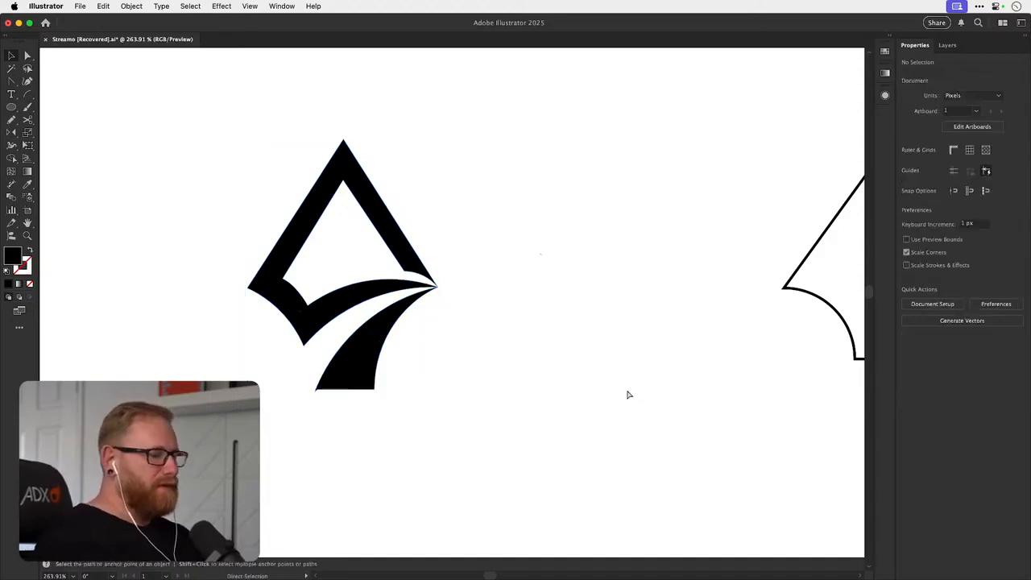
- Delete the tiny stray path in the empty space beside the nib
key("super+1")
scroll(419, 282, "right", 3)
key("z")
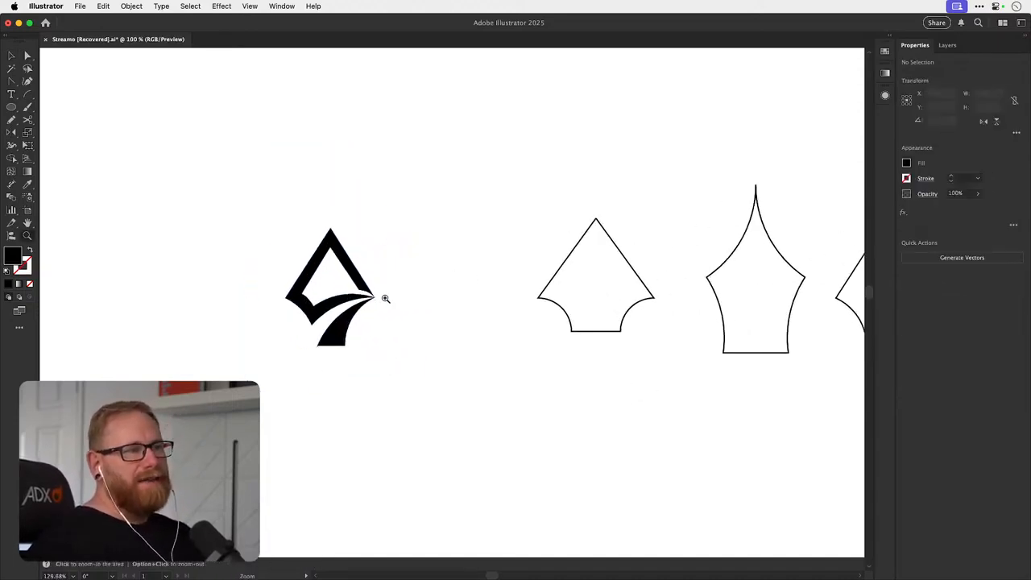
left_click_drag(328, 250, 512, 250)
key("a")
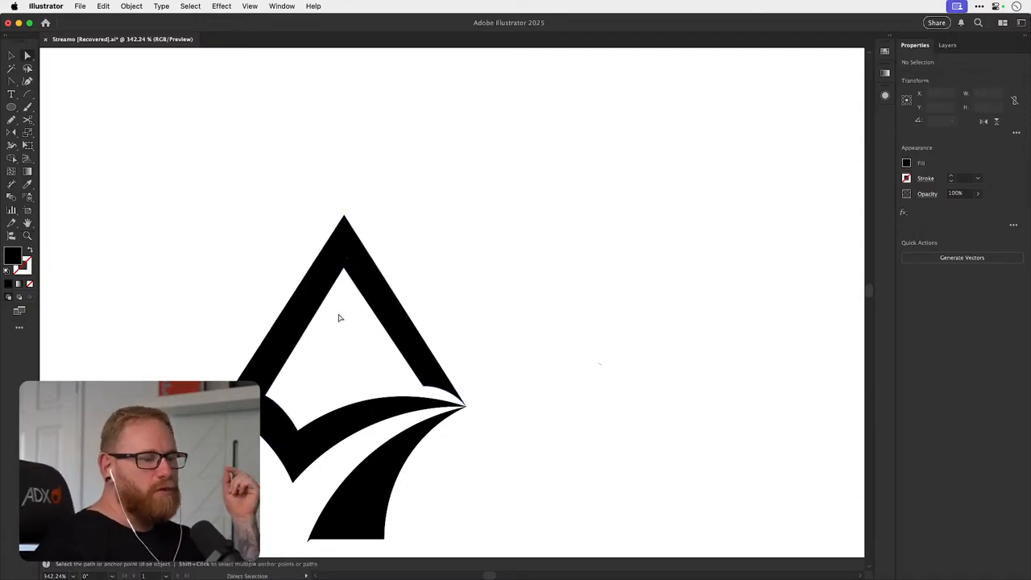
key("v")
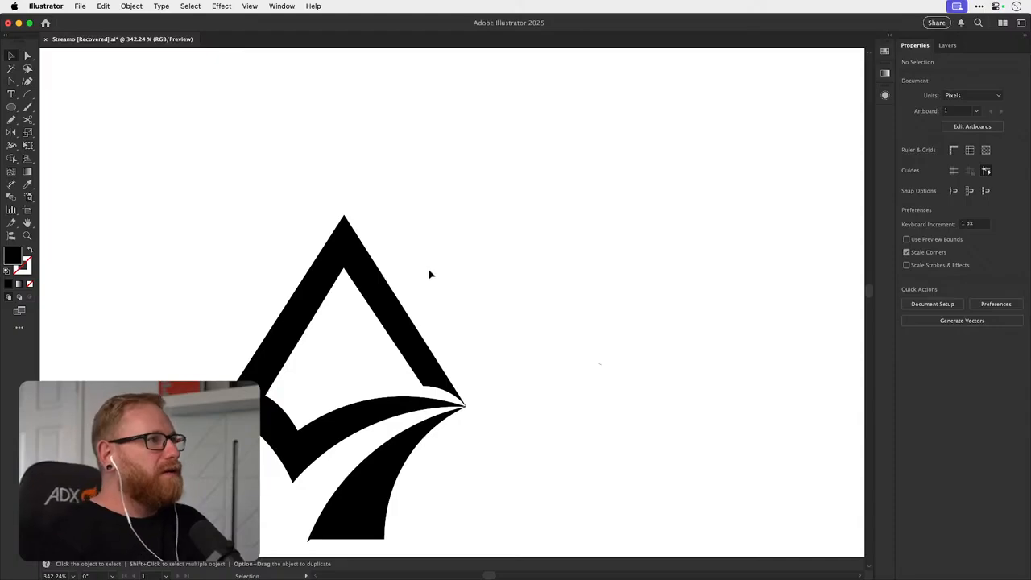
left_click_drag(594, 324, 625, 392)
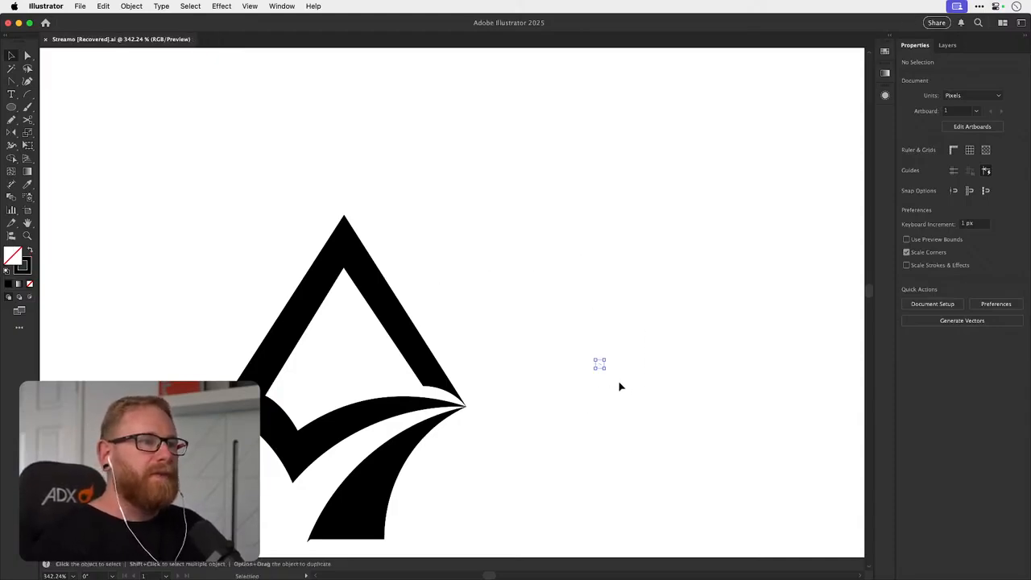
key("Delete")
left_click_drag(537, 384, 625, 311)
- Move the protruding anchor at the lower-left tip of the nib's tail onto the base line
key("space")
key("z")
left_click_drag(427, 443, 583, 424)
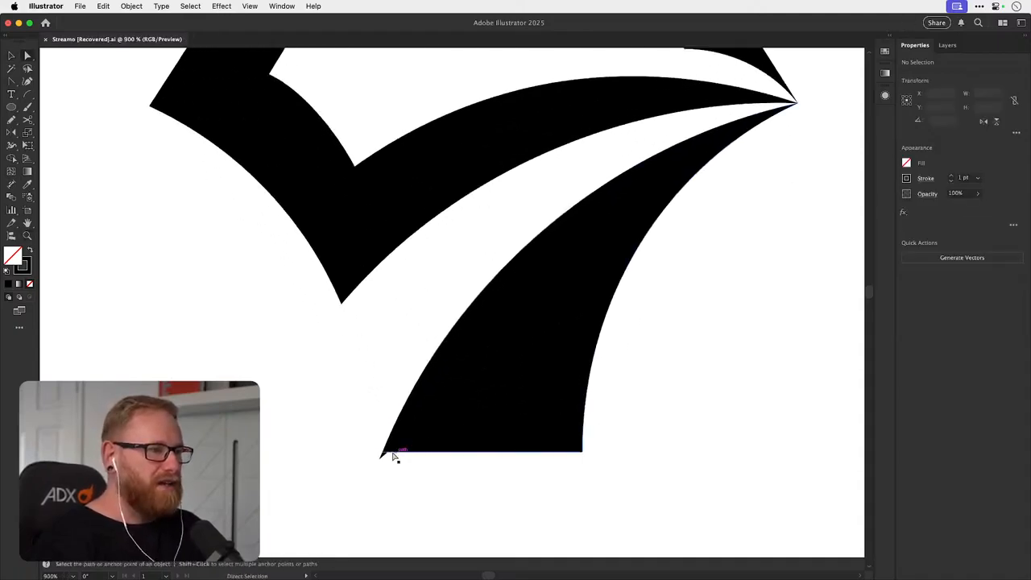
key("super+space")
left_click_drag(379, 463, 437, 413)
key("super+space")
left_click(395, 423)
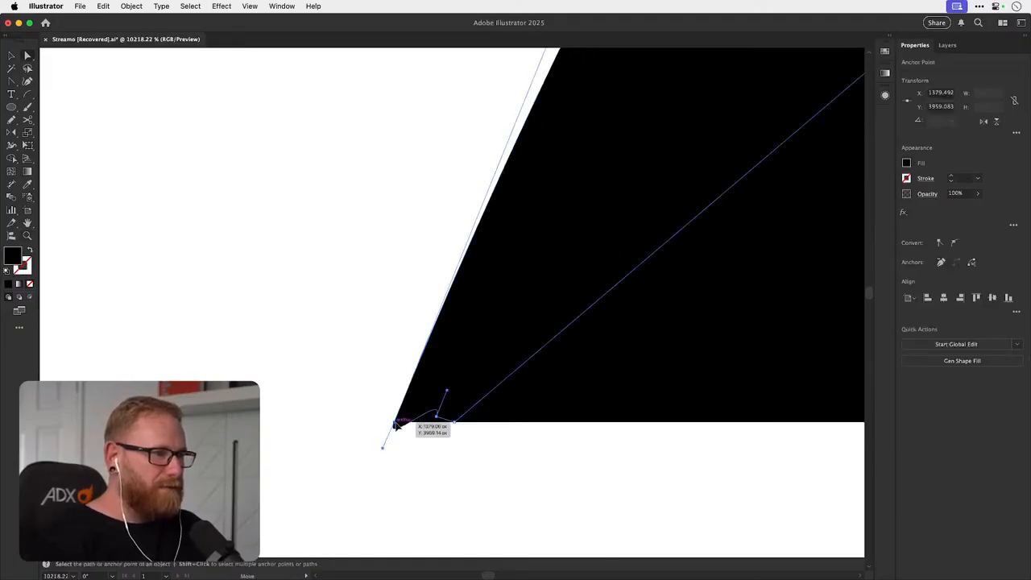
- Pull the tail tip anchor's outer handle inward so the lower-left corner ends cleanly at the base line
left_click_drag(382, 448, 419, 409)
key("super+z")
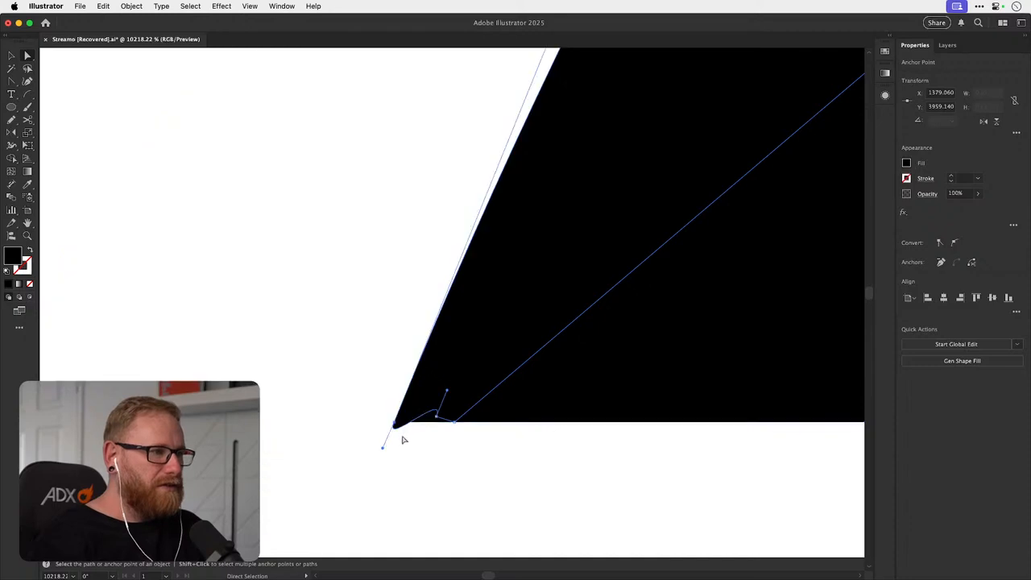
left_click(391, 445)
left_click(394, 423)
left_click_drag(383, 448, 417, 410)
key("v")
left_click(406, 456)
key("super+0")
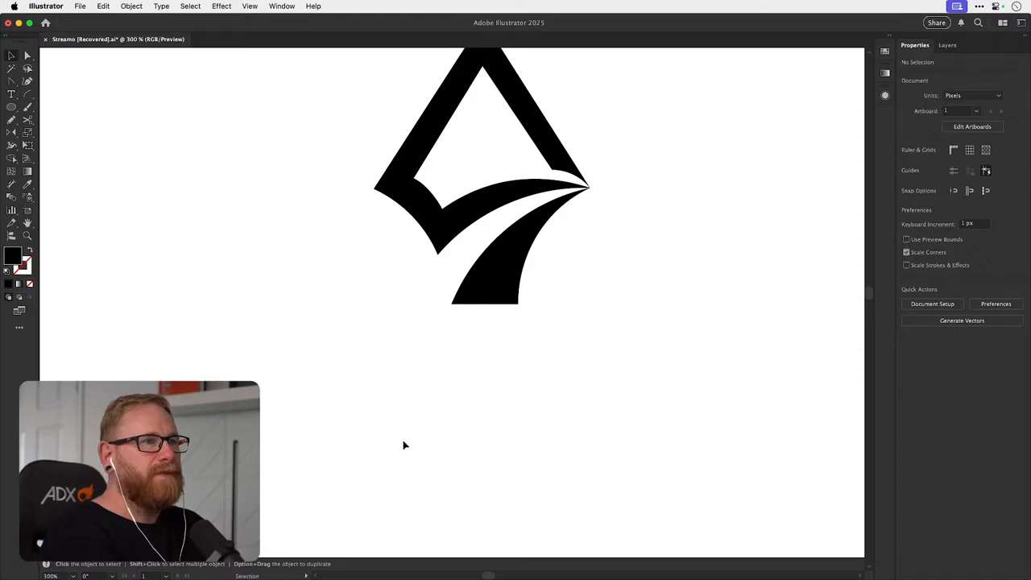
- Examine the overall shape and cut-outs of the solid nib mark
left_click_drag(503, 333, 455, 444)
left_click_drag(477, 373, 486, 395)
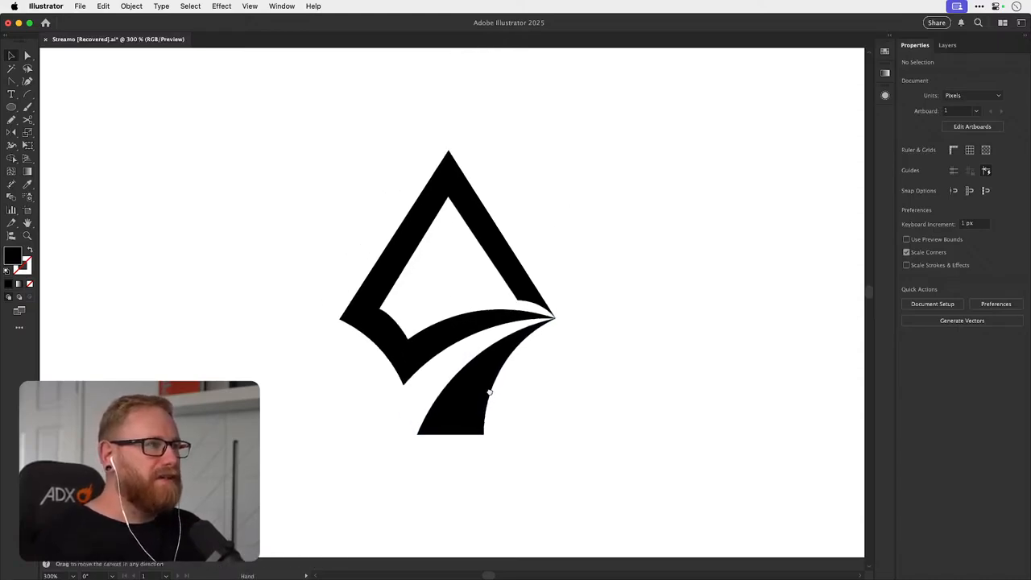
left_click_drag(626, 329, 630, 319)
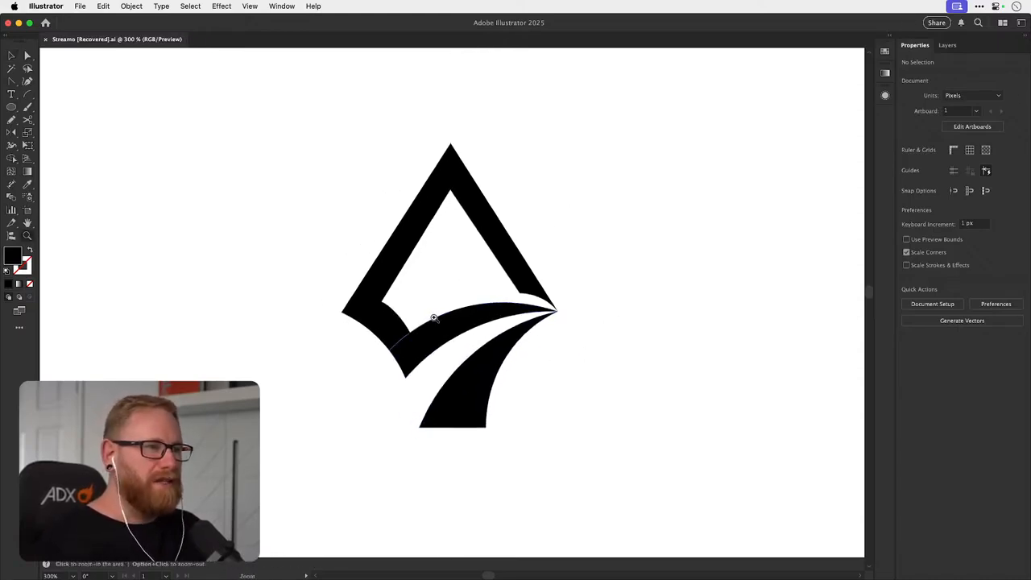
left_click_drag(450, 296, 506, 329)
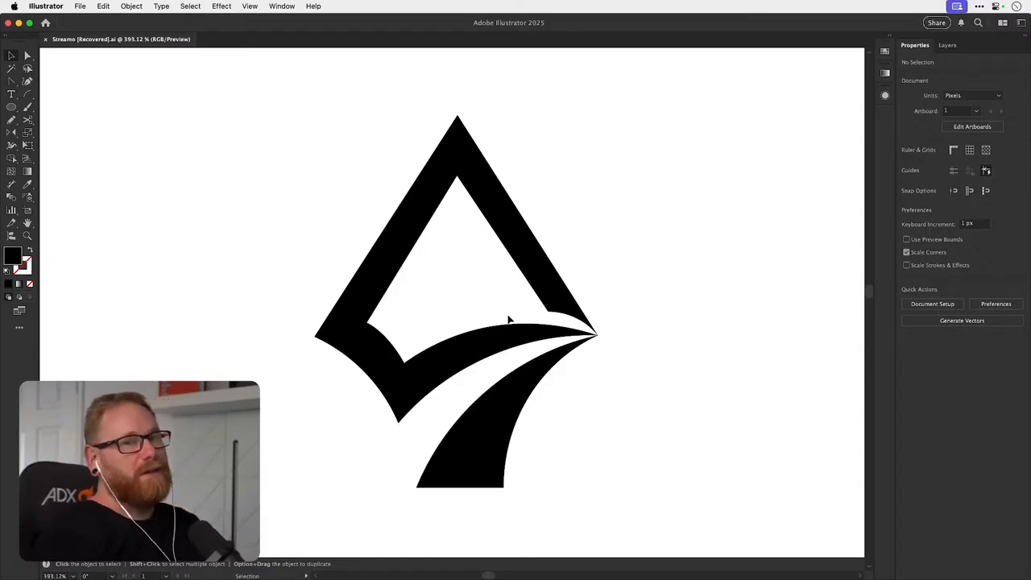
left_click_drag(636, 260, 588, 250)
key("p")
key("v")
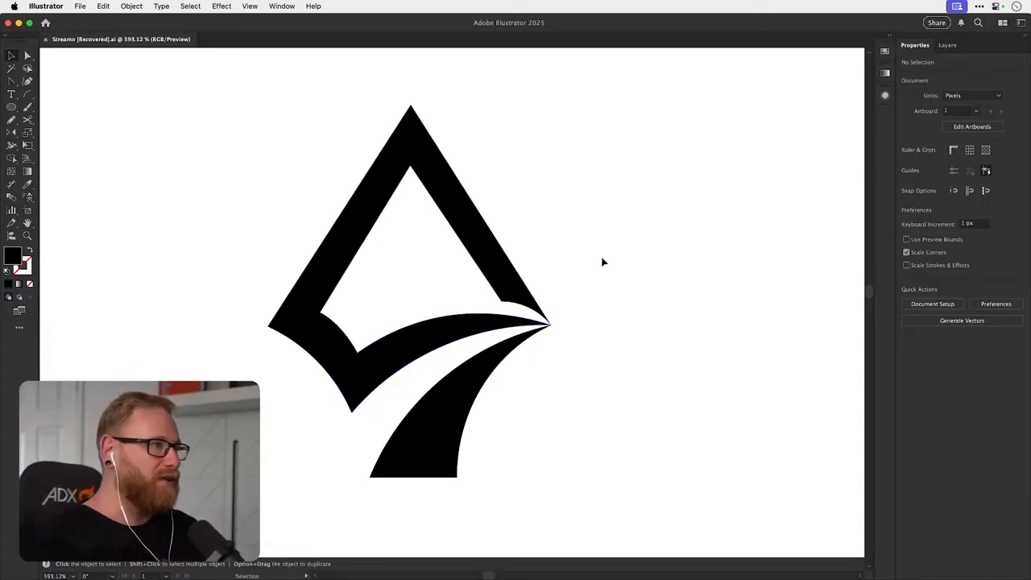
left_click_drag(550, 297, 574, 300)
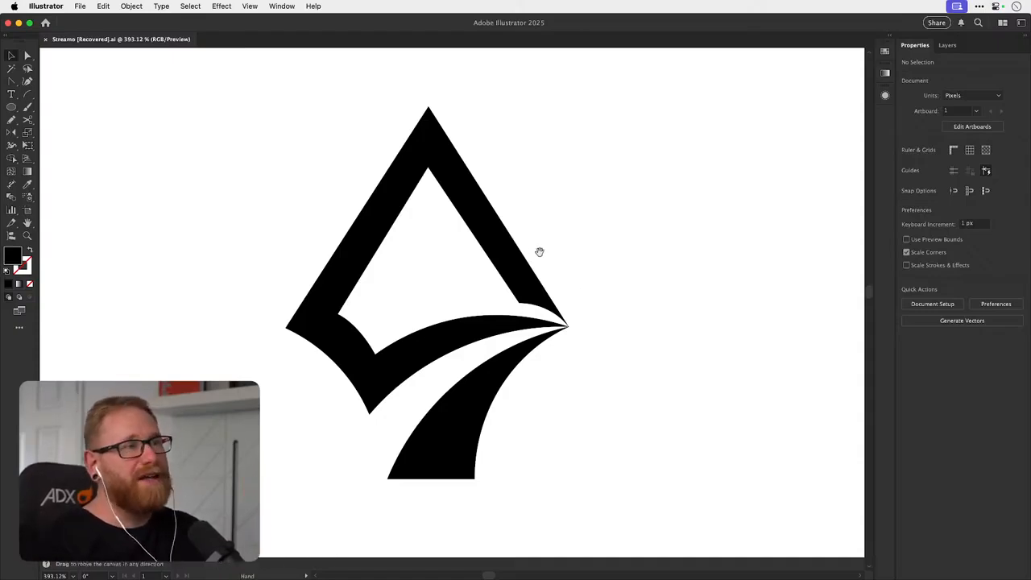
left_click_drag(549, 257, 578, 262)
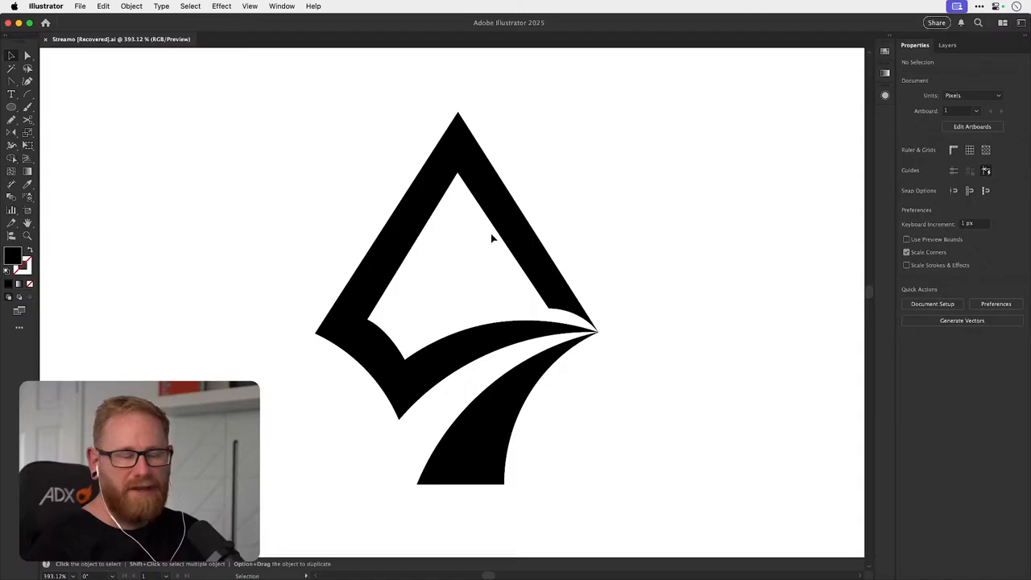
key("space")
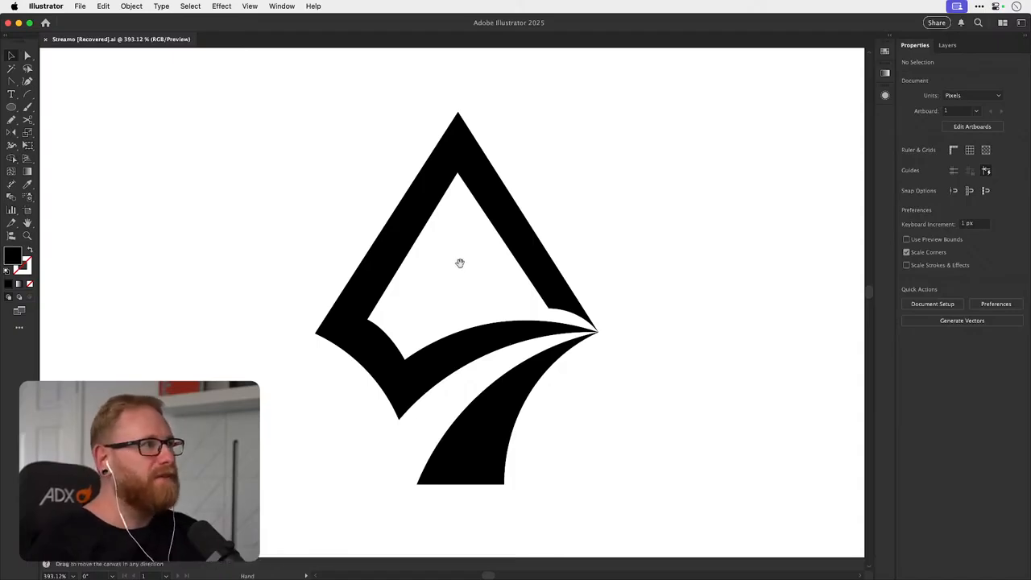
left_click_drag(460, 263, 457, 265)
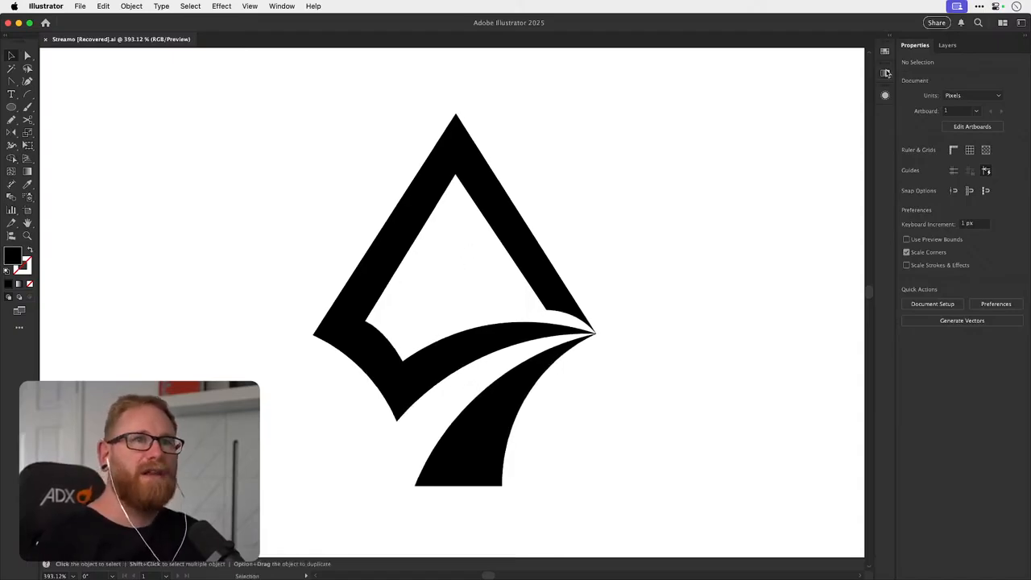
left_click(773, 8)
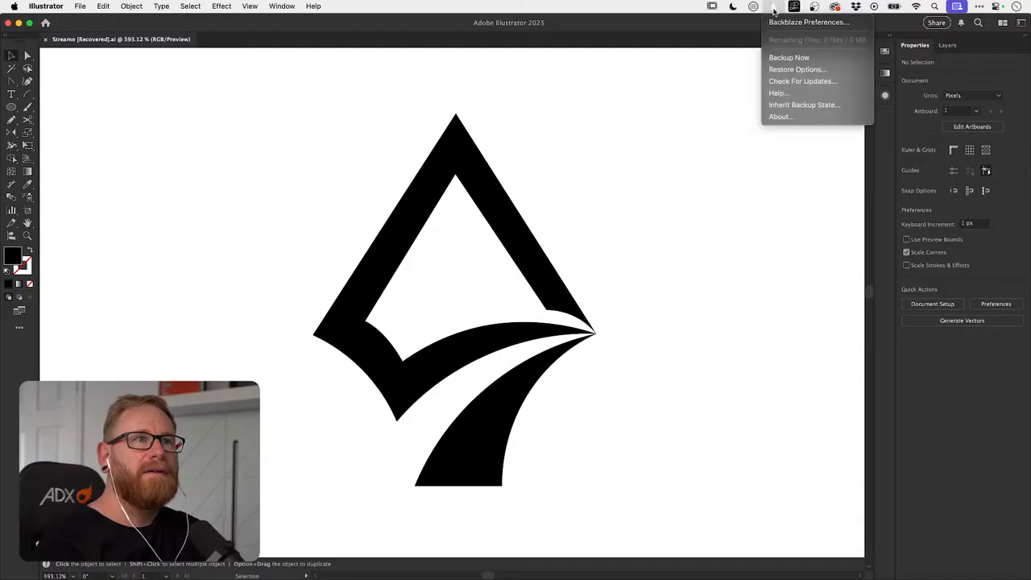
left_click(773, 10)
key("super")
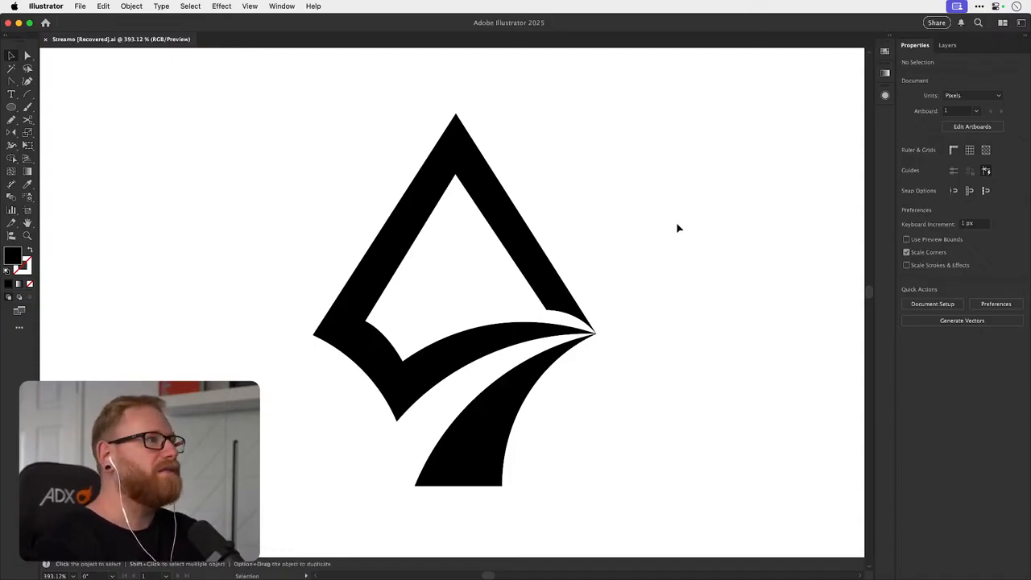
- Examine how the fanning curves converge at the nib's right shoulder
key("space")
left_click_drag(491, 278, 434, 270)
key("z")
left_click(531, 310)
left_click_drag(530, 310, 661, 287)
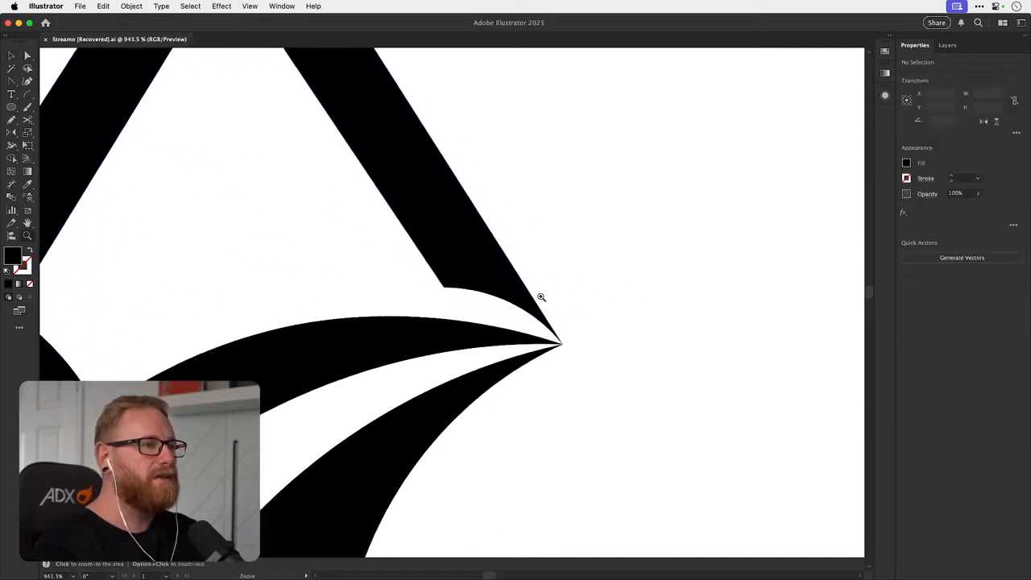
left_click_drag(574, 297, 427, 284)
key("v")
key("space")
left_click_drag(493, 291, 530, 297)
key("z")
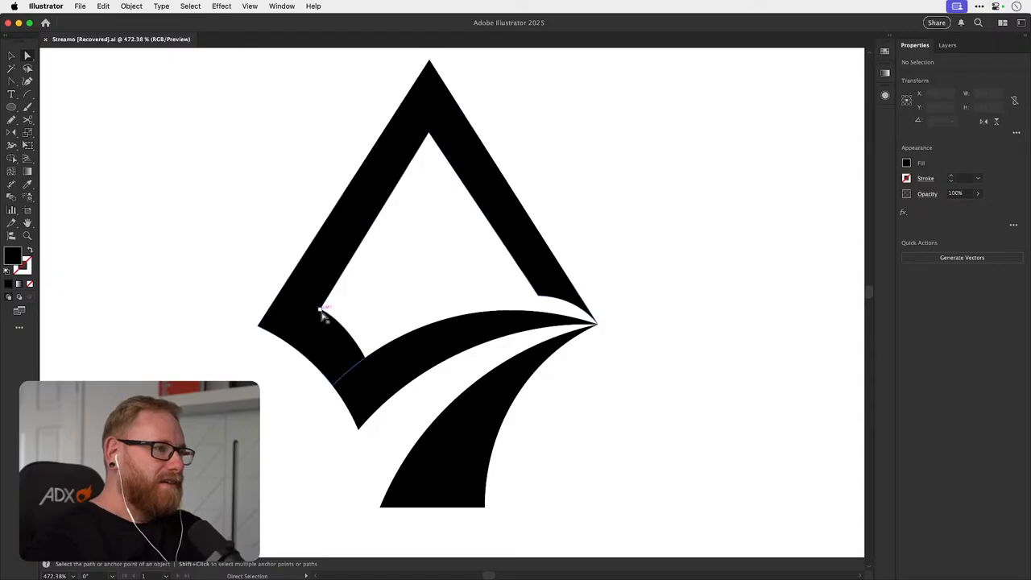
- Nudge the anchor at the inner left corner of the nib's opening
left_click_drag(324, 315, 381, 296)
key("a")
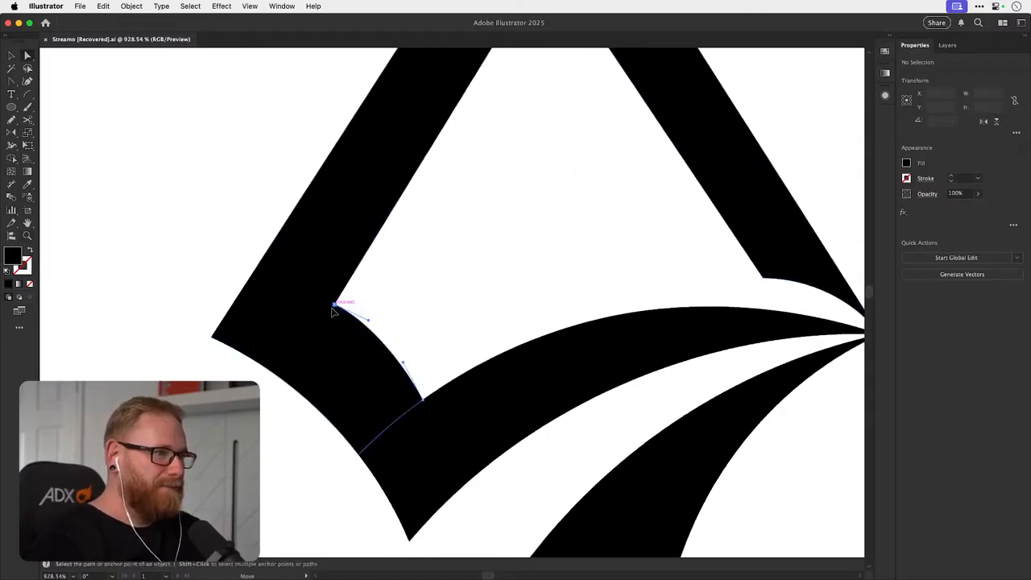
left_click(332, 308)
left_click(379, 295)
key("super+minus")
key("super+minus")
key("super+minus")
key("super+minus")
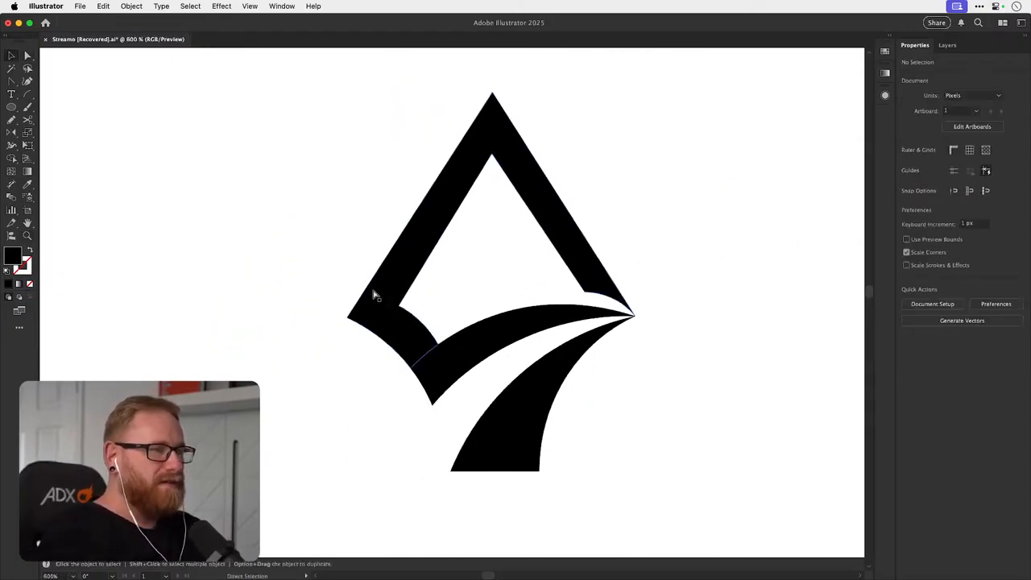
- Align the outer and inner apex anchors of the nib to a shared vertical centre line
key("space")
left_click_drag(516, 285, 440, 295)
left_click(407, 161)
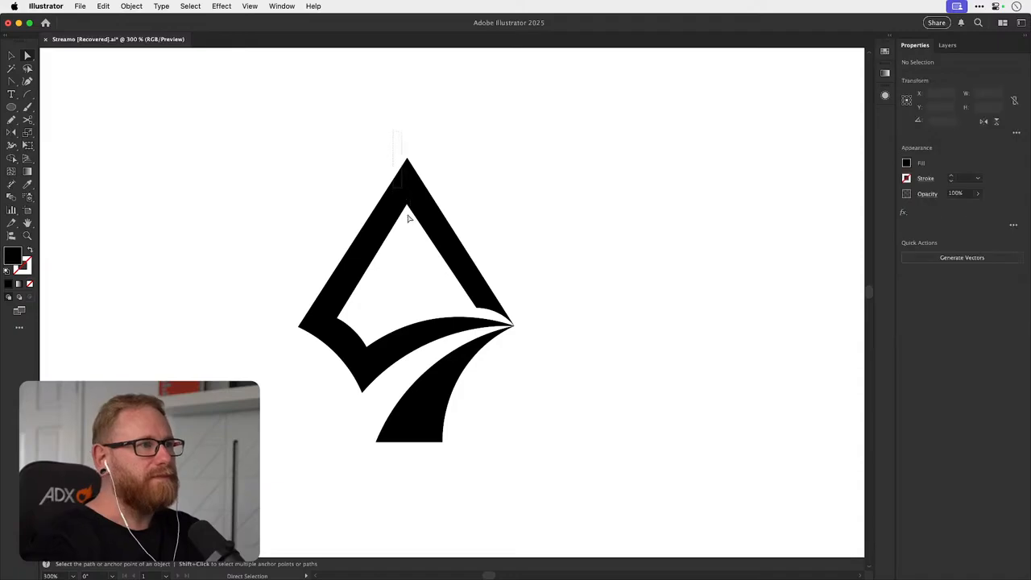
key("v")
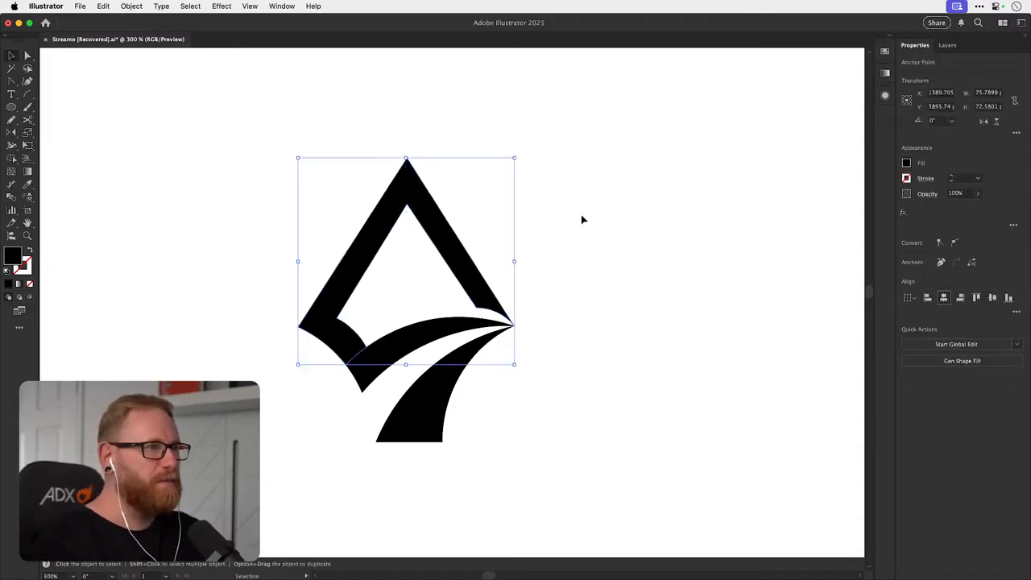
left_click(533, 239)
key("space")
left_click_drag(516, 319, 527, 272)
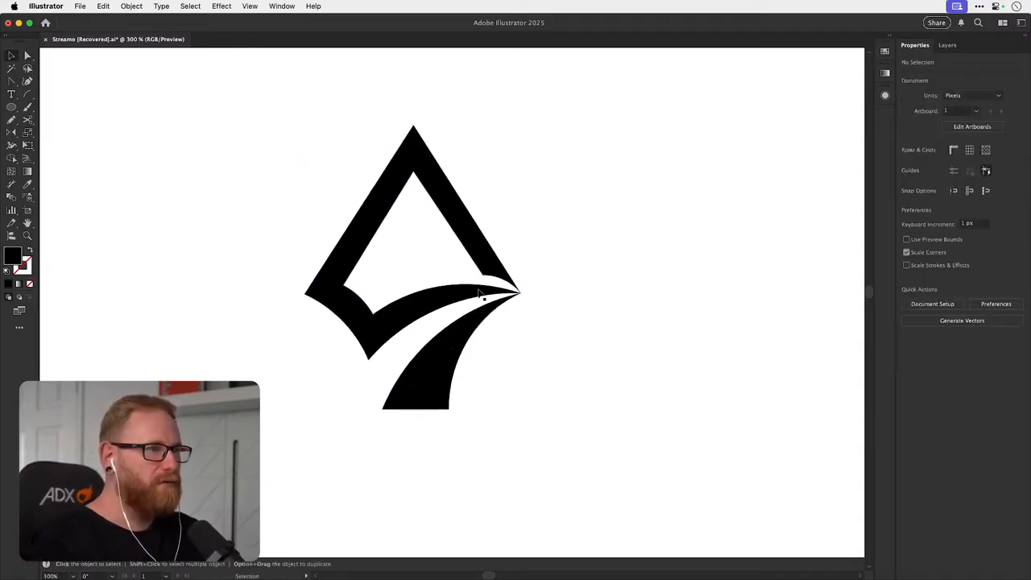
- Duplicate the complete nib mark about 134 px to the left of the original
left_click_drag(279, 466, 539, 152)
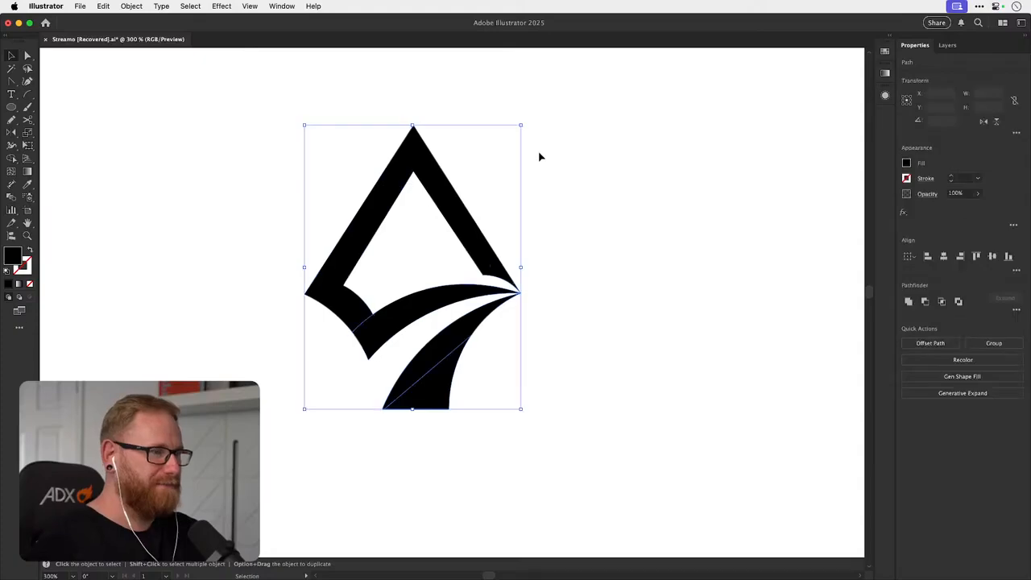
key("super+minus")
key("super+minus")
key("super+minus")
left_click_drag(451, 278, 324, 278)
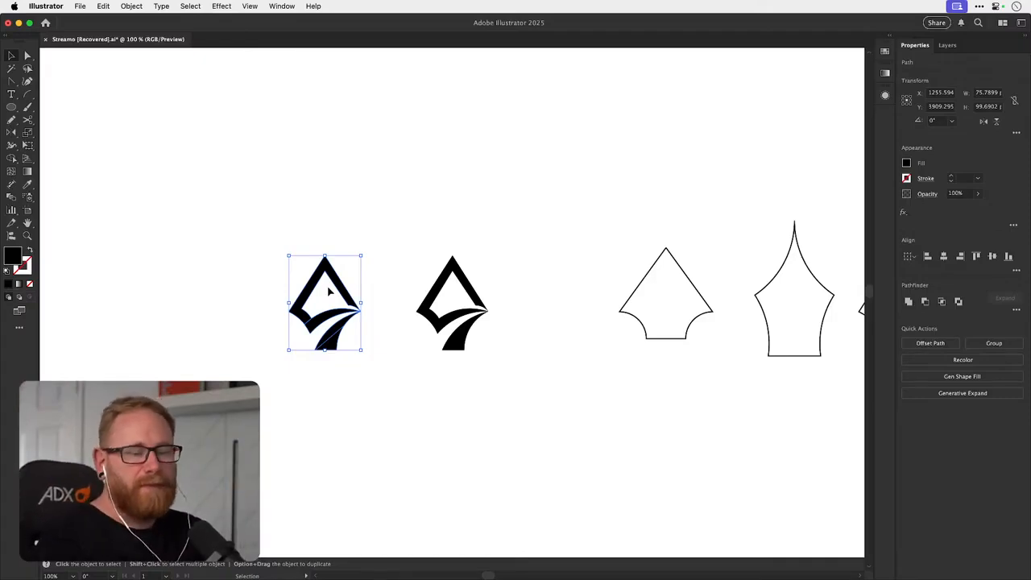
- Deselect the duplicated nib mark and save the document containing both copies
left_click(427, 202)
left_click_drag(370, 282, 501, 211)
key("v")
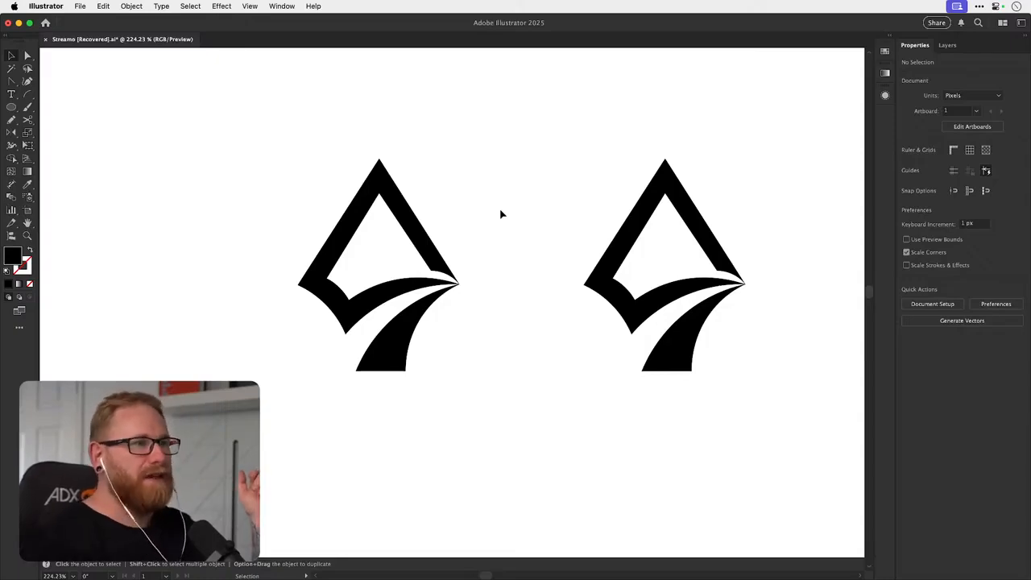
key("super+s")
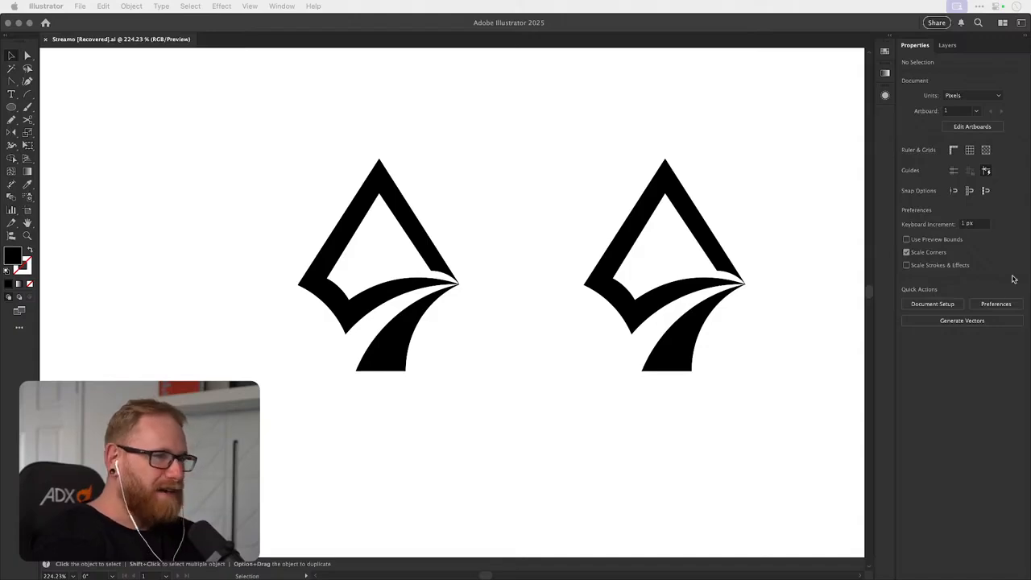
- Compare the two identical black nib marks side by side
left_click(530, 282)
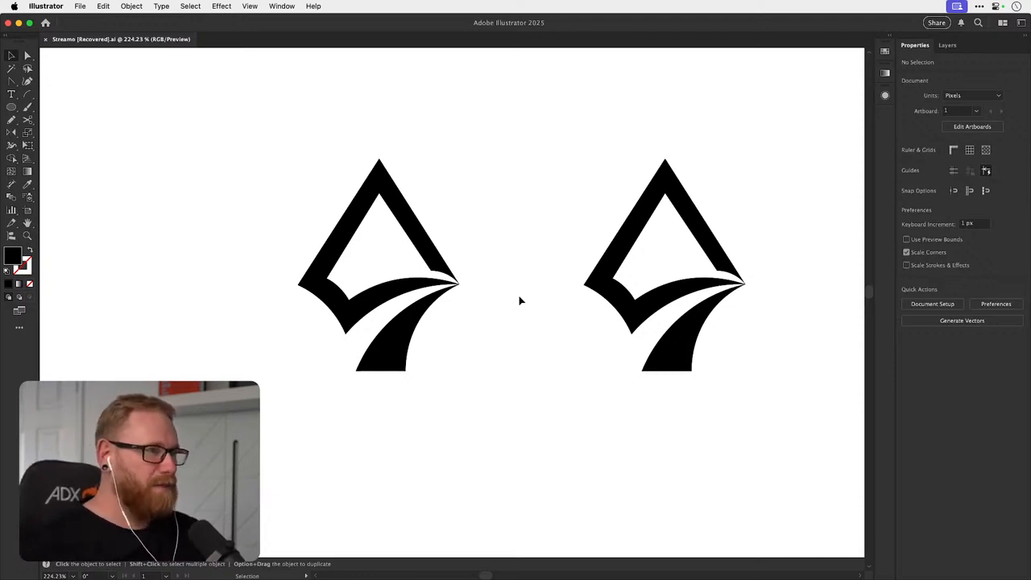
scroll(520, 286, "right", 5)
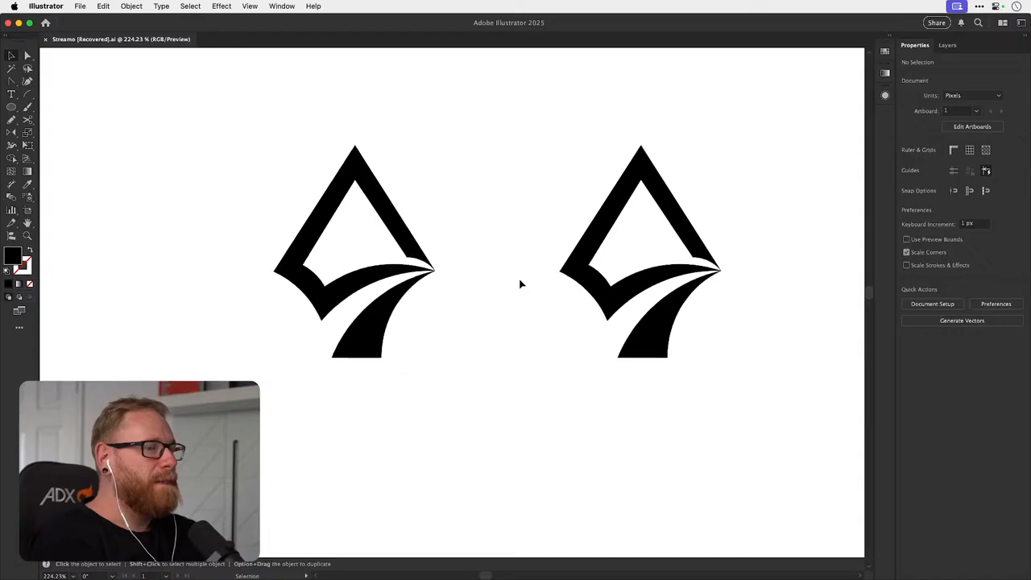
scroll(520, 284, "up", 3)
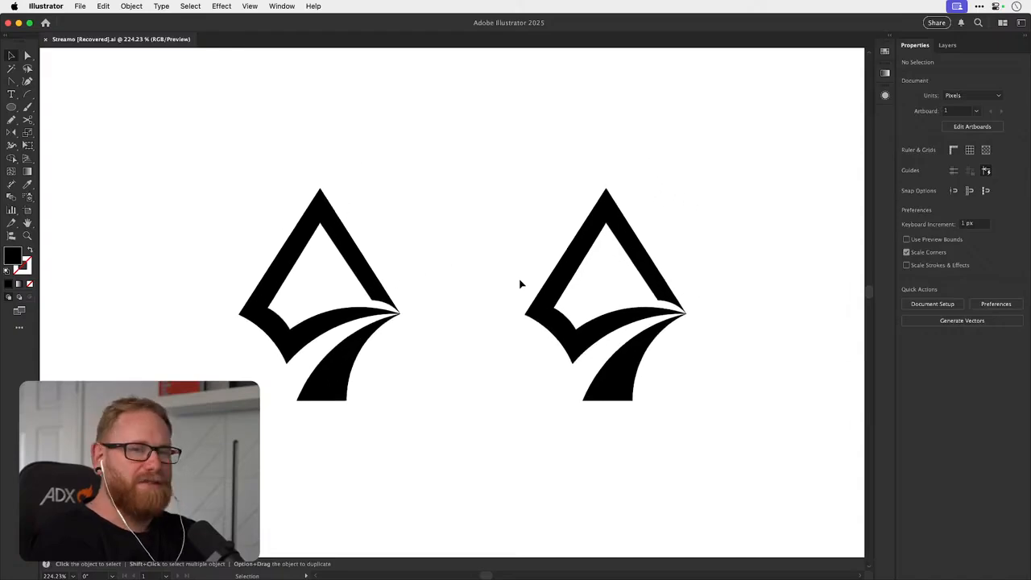
scroll(520, 284, "down", 1)
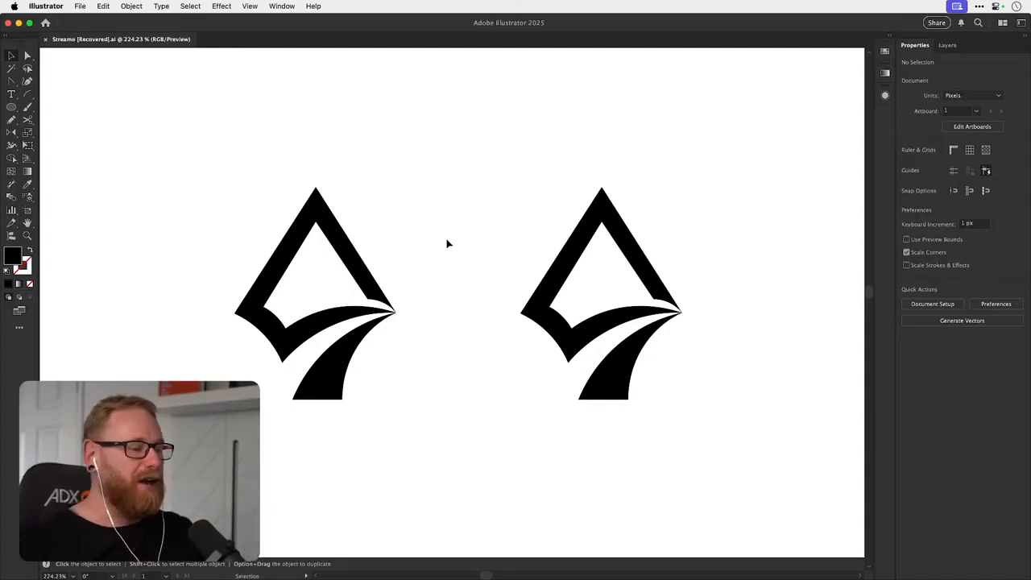
key("space")
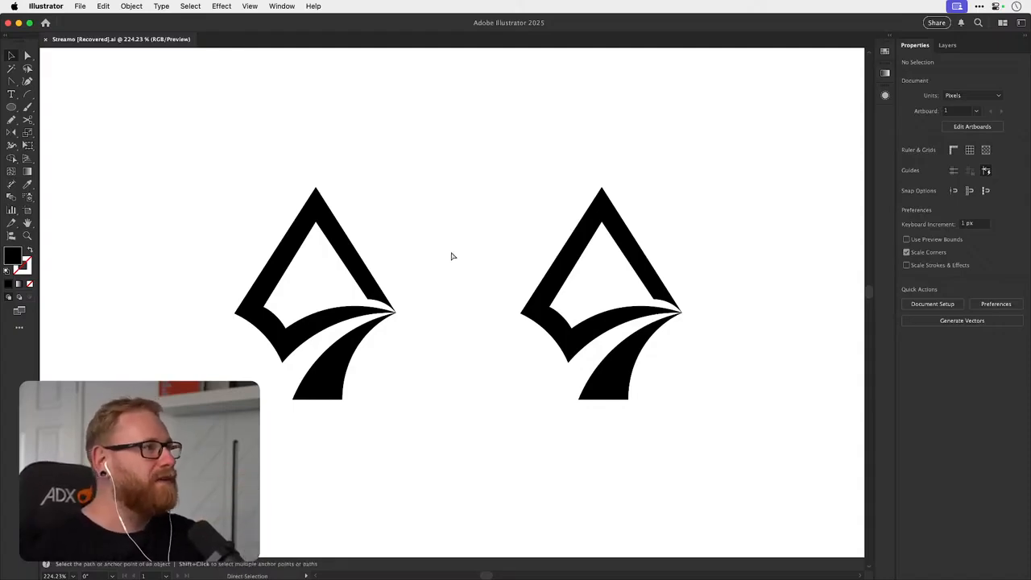
mouse_move(451, 298)
left_mouse_down()
mouse_move(451, 274)
mouse_move(438, 292)
mouse_move(449, 301)
left_mouse_up()
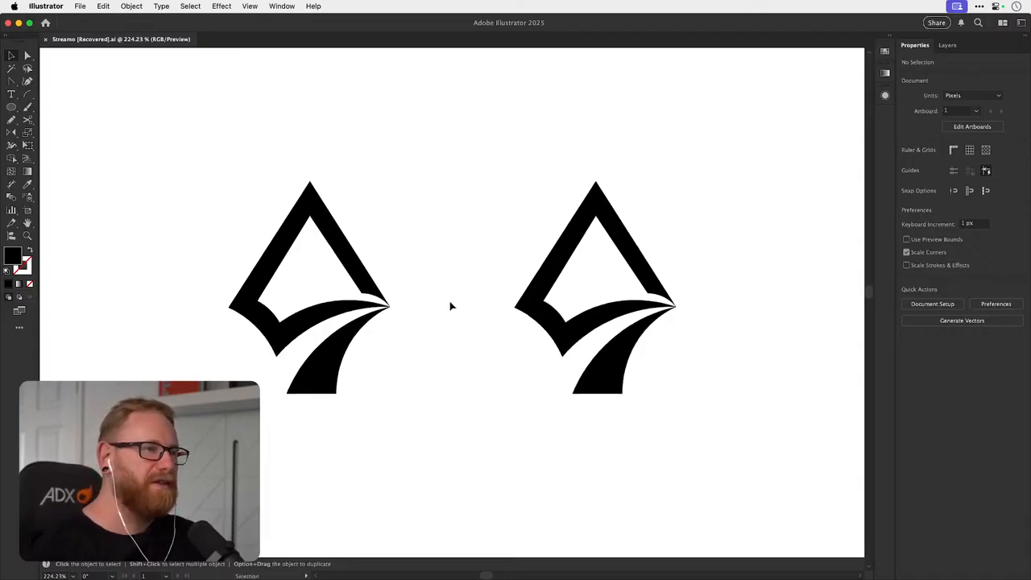
key("space")
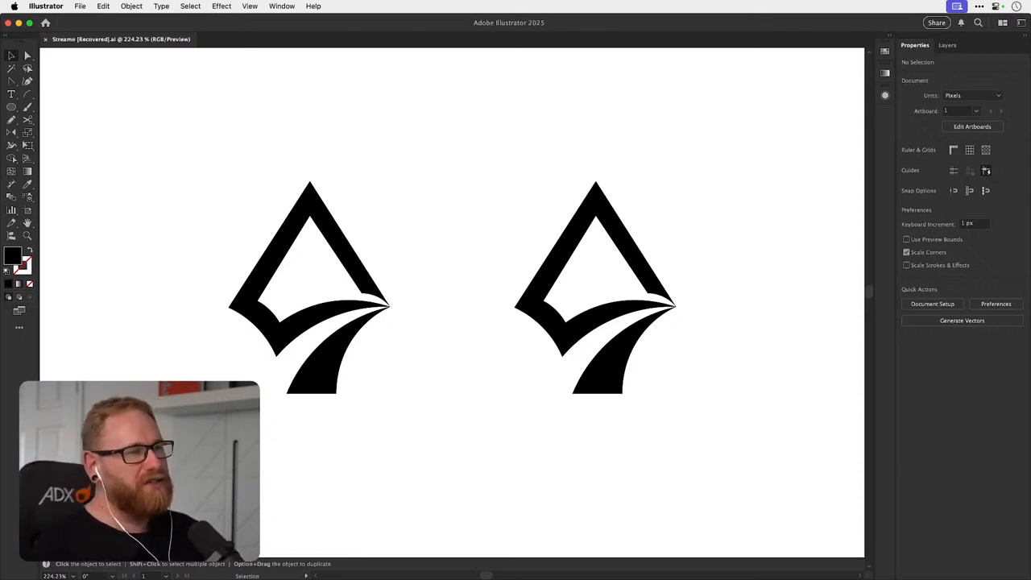
scroll(435, 369, "left", 4)
- Examine the left nib mark's curved cut-outs and its open gap above the stem up close
key("z")
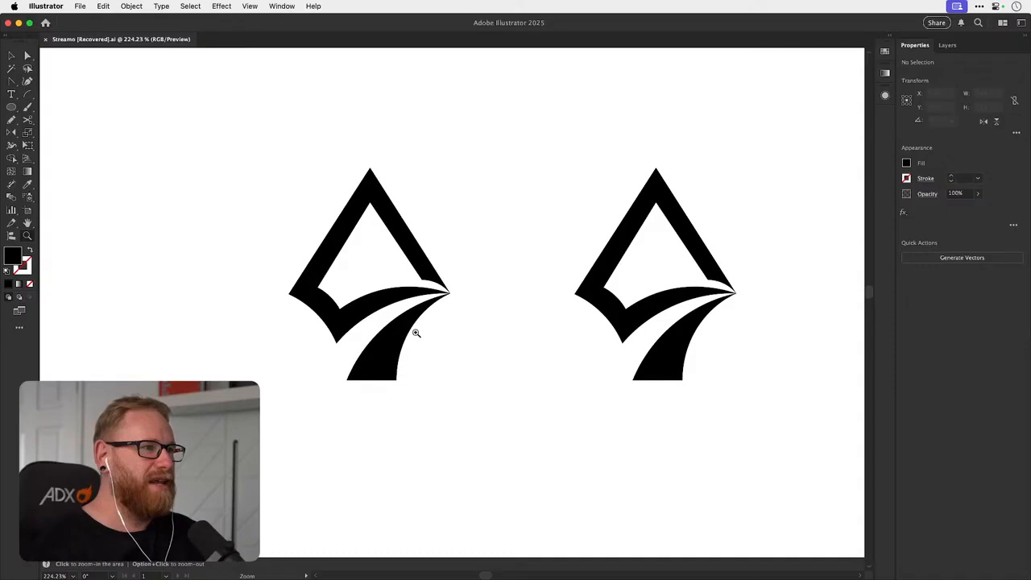
left_click_drag(362, 297, 446, 352)
key("v")
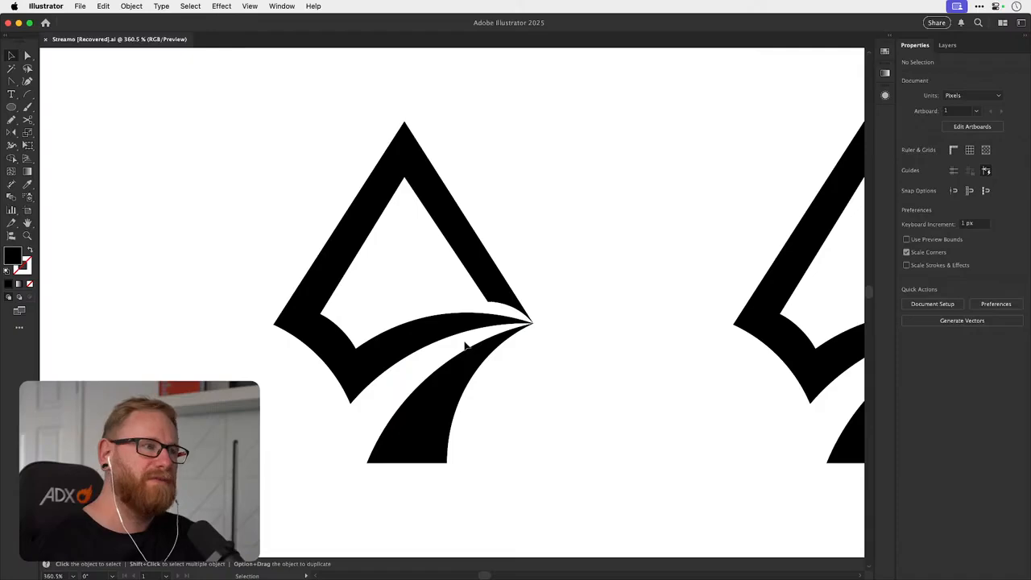
key("space")
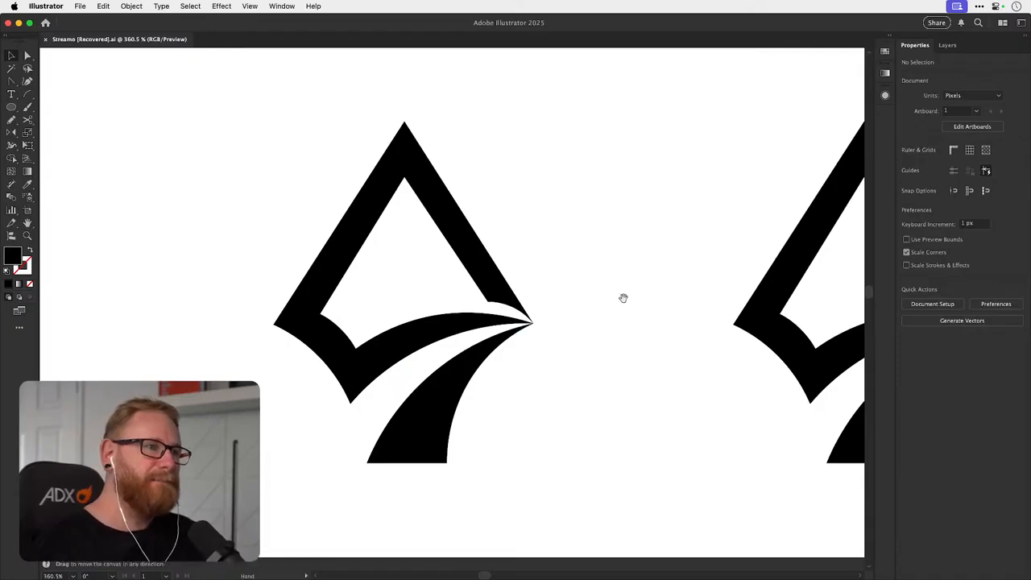
left_click_drag(622, 298, 624, 301)
key("space")
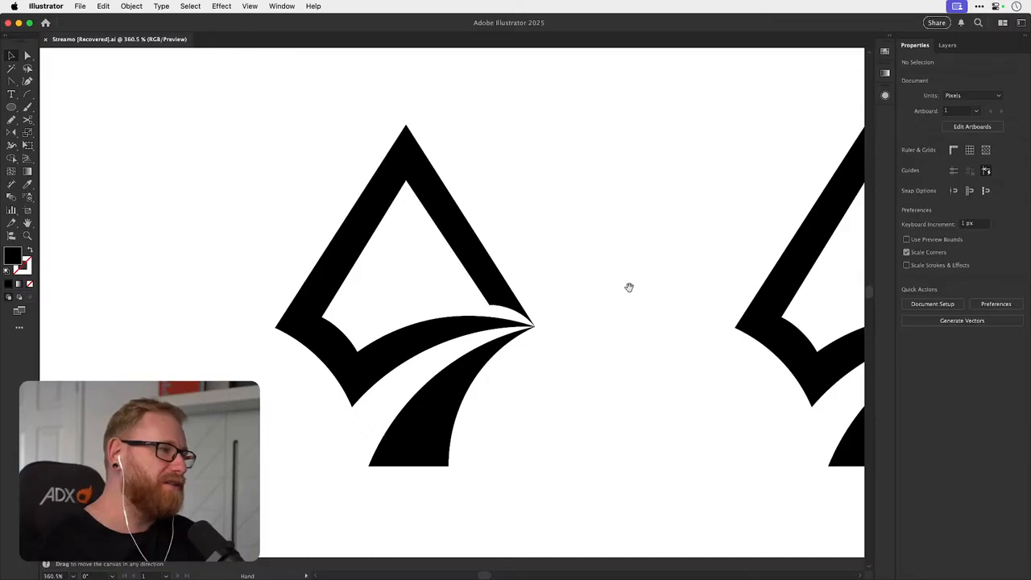
scroll(632, 285, "left", 4)
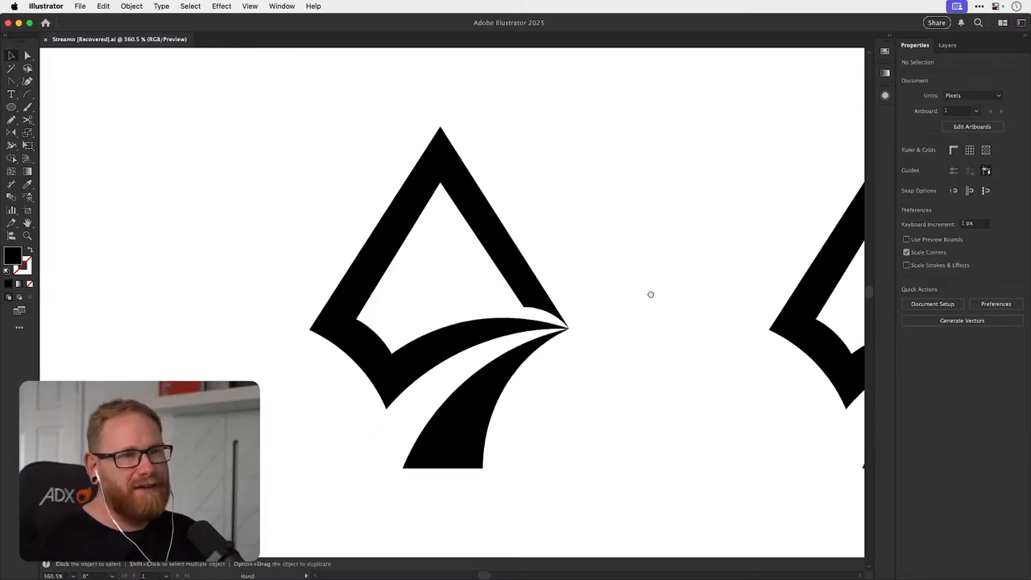
scroll(650, 294, "left", 2)
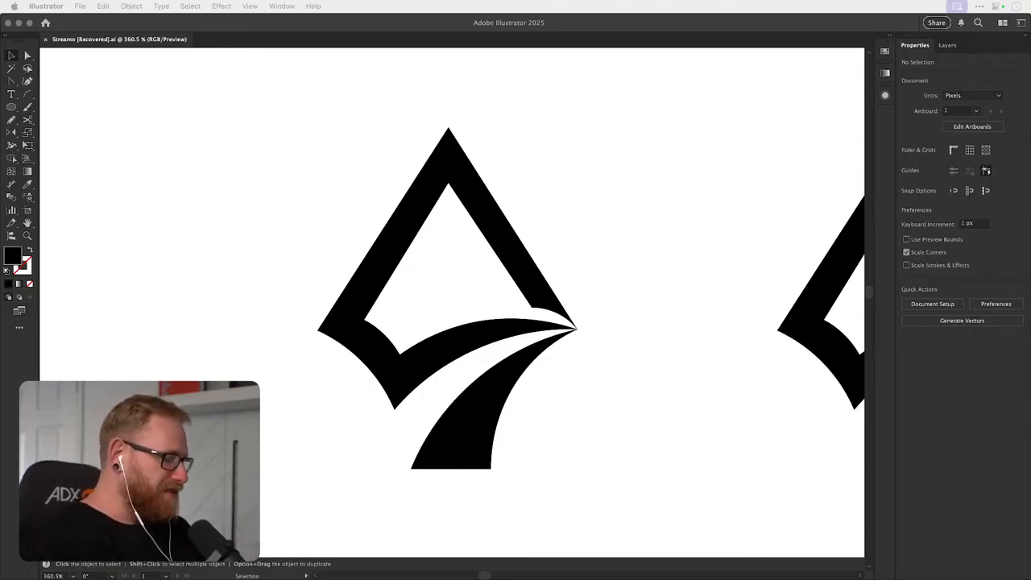
left_click(636, 215)
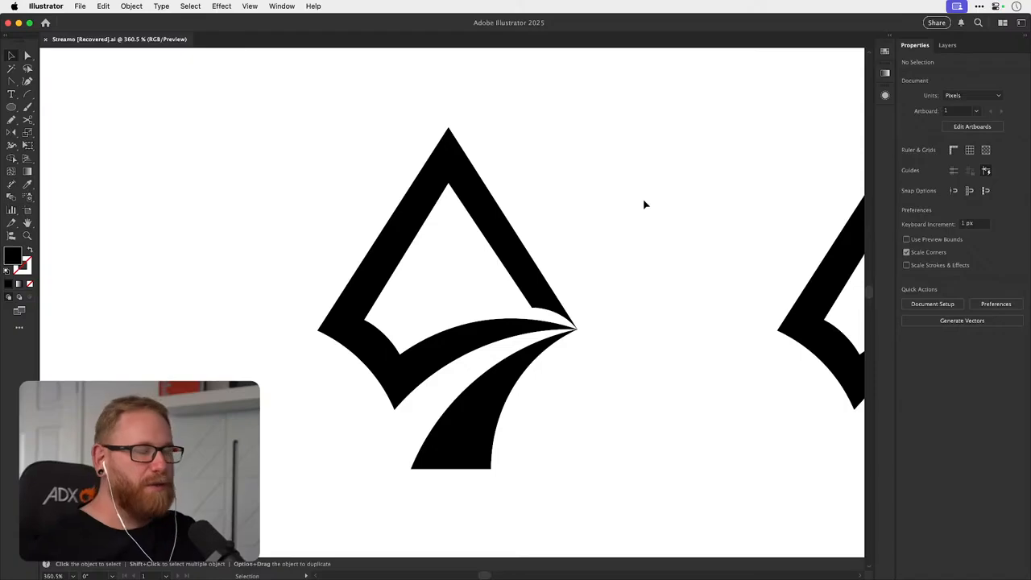
key("space")
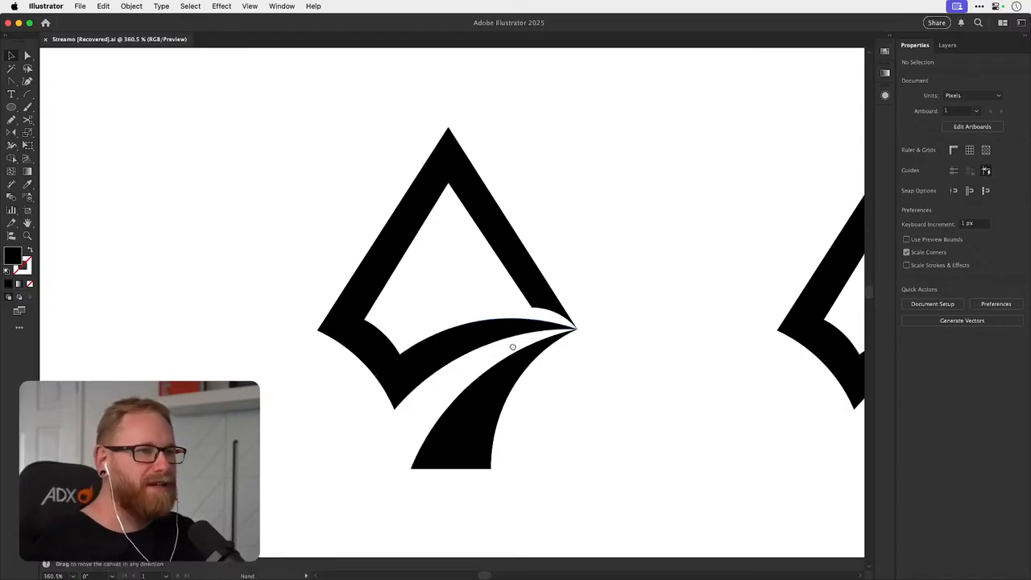
left_click_drag(513, 343, 522, 340)
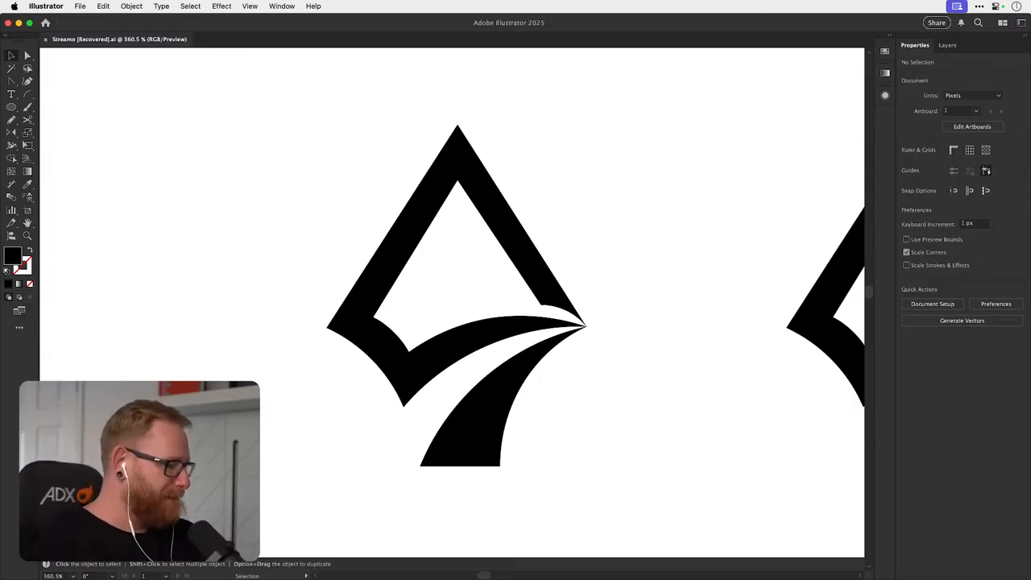
key("super+Tab")
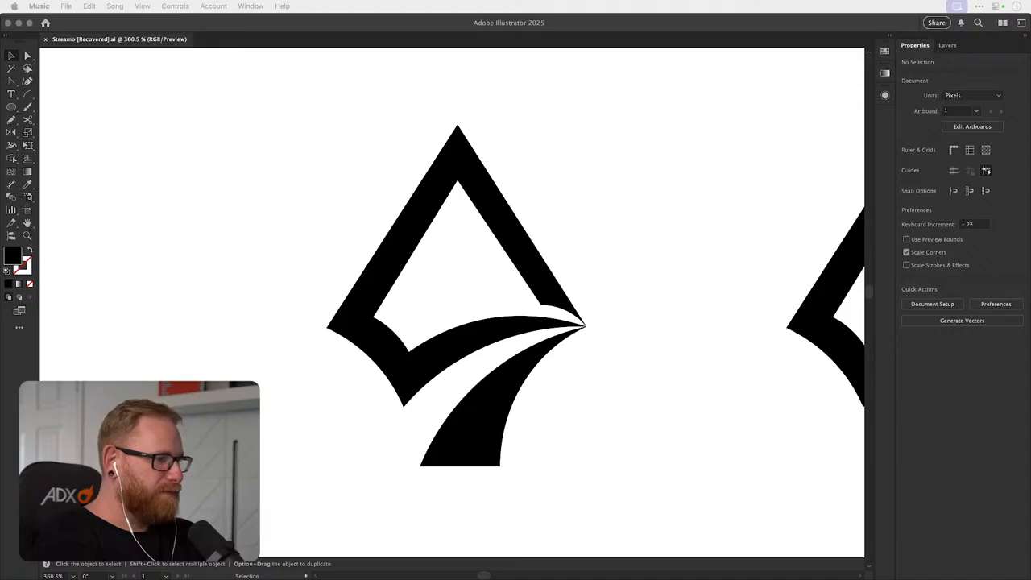
left_click(613, 264)
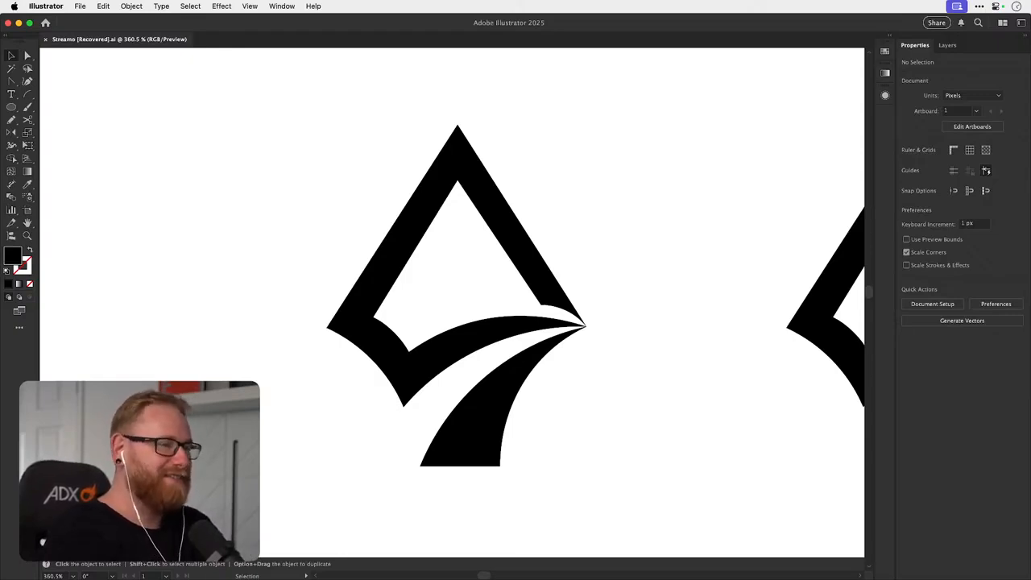
- Sketch a freehand Pencil spur about 7 by 19 px below the left nib's lower-left point
key("super+minus")
key("super+minus")
key("super+minus")
key("super+minus")
left_click_drag(512, 333, 262, 355)
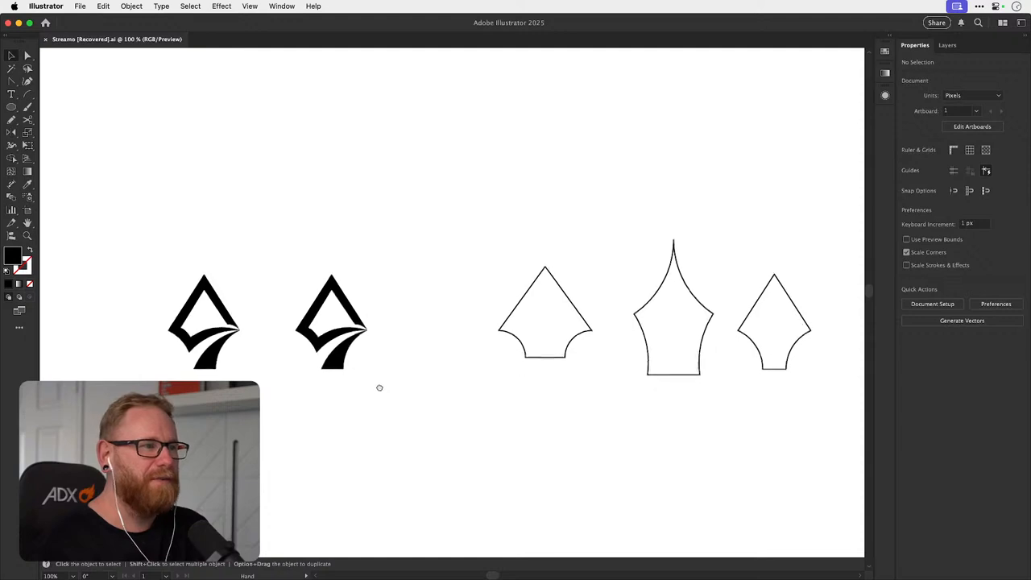
left_click_drag(379, 388, 516, 381)
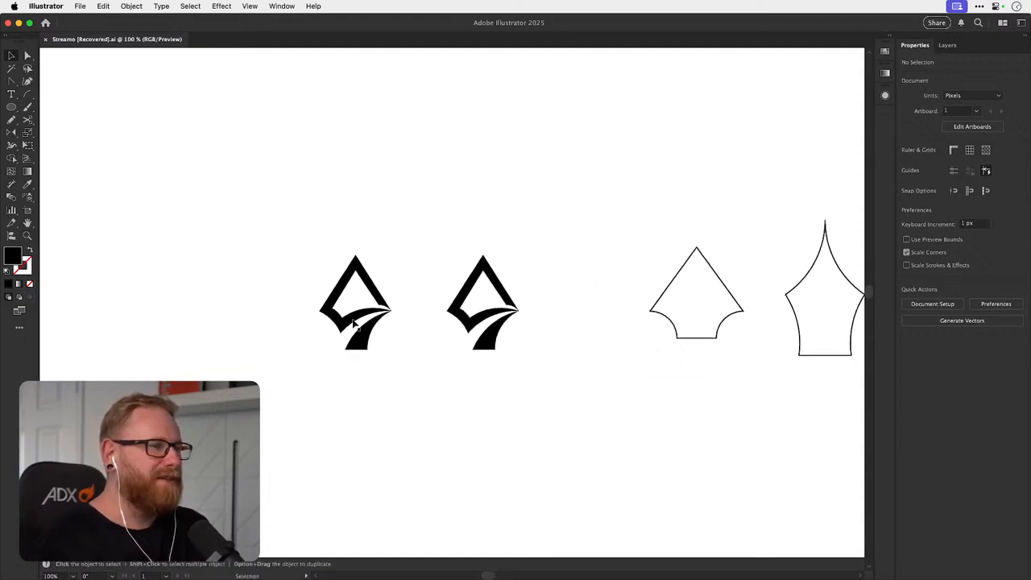
key("z")
left_click_drag(334, 305, 381, 340)
key("n")
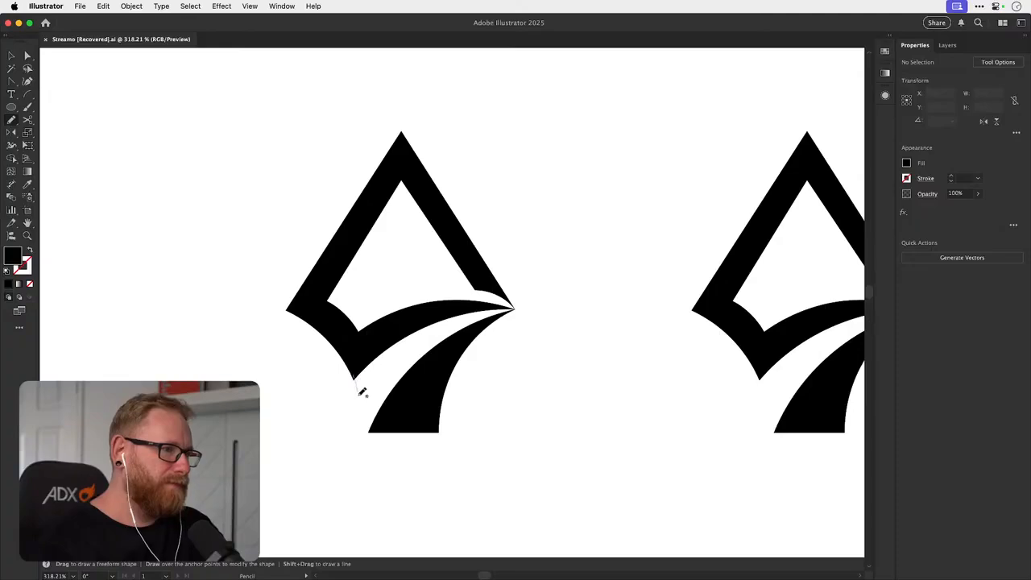
mouse_move(360, 396)
left_mouse_down()
mouse_move(371, 348)
mouse_move(366, 366)
left_mouse_up()
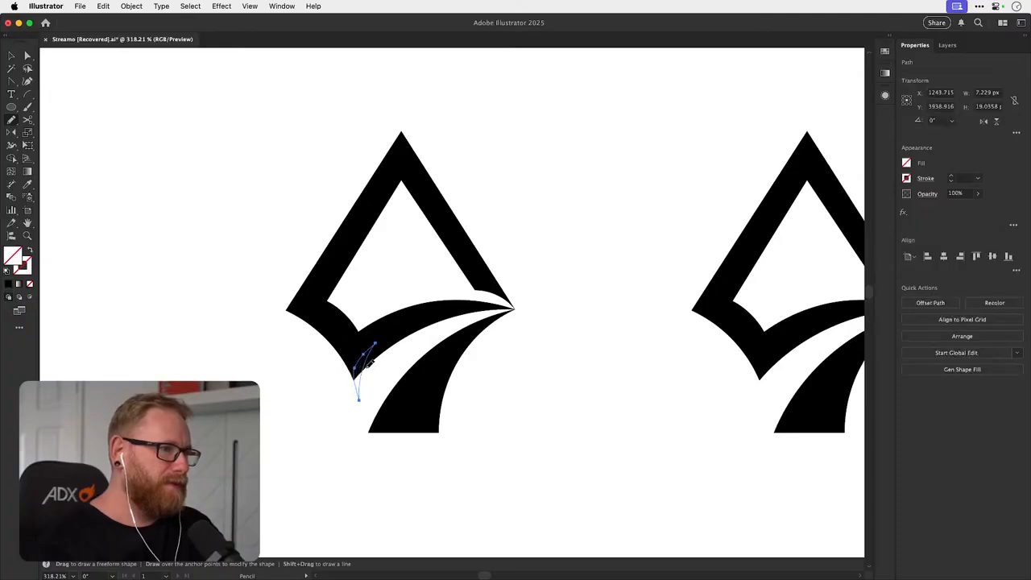
- Give the freehand spur a black fill and no stroke, and deselect it
key("d")
key("shift+x")
key("x")
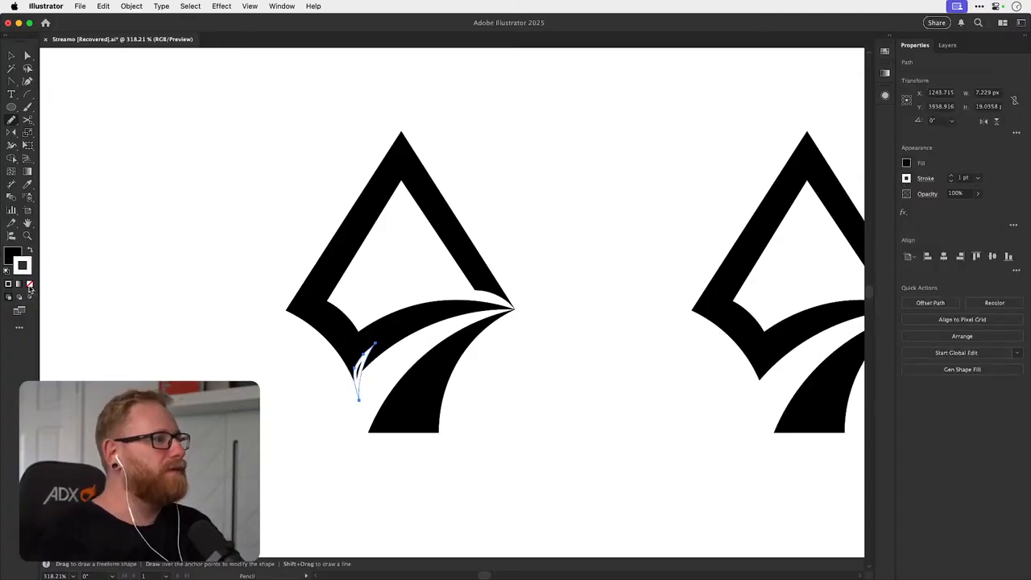
left_click(30, 283)
key("v")
left_click(196, 301)
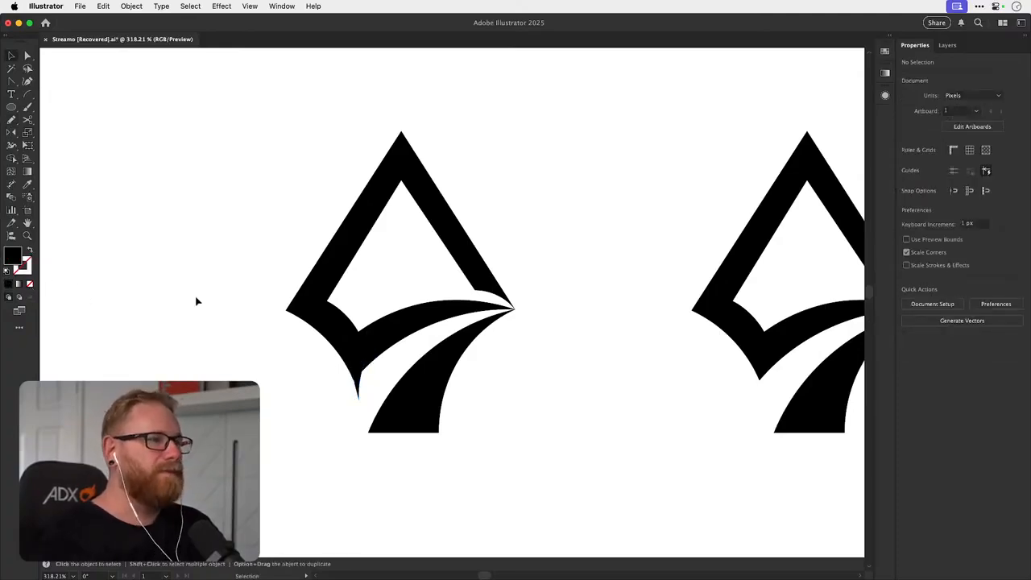
- Delete the freehand spur from the left nib's lower-left point
left_click(358, 387)
key("Delete")
- Draw a closed, curved black Pen shape joining the left nib's lower-left point to the bottom-left corner of its stem
scroll(366, 395, "up", 3)
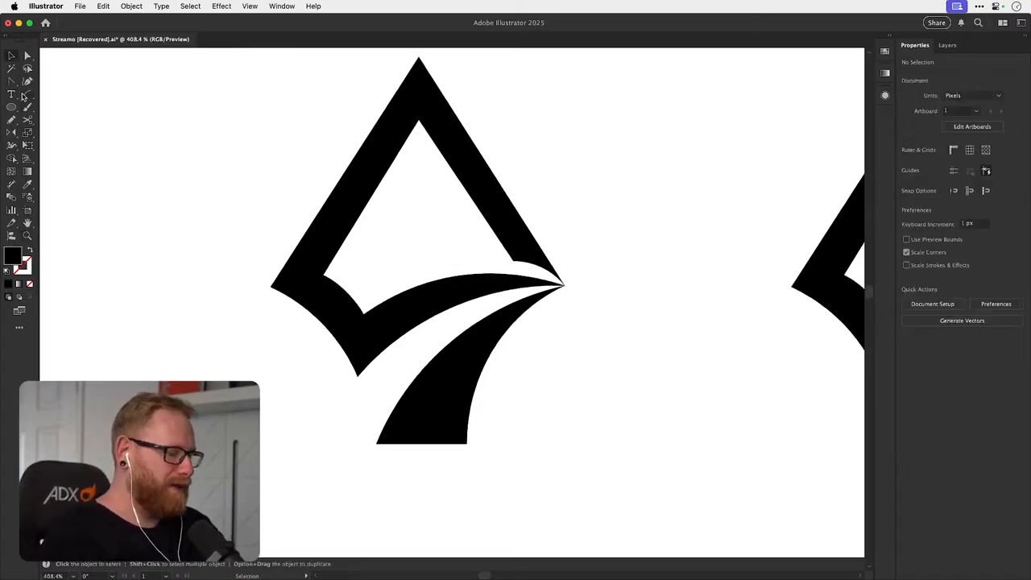
key("p")
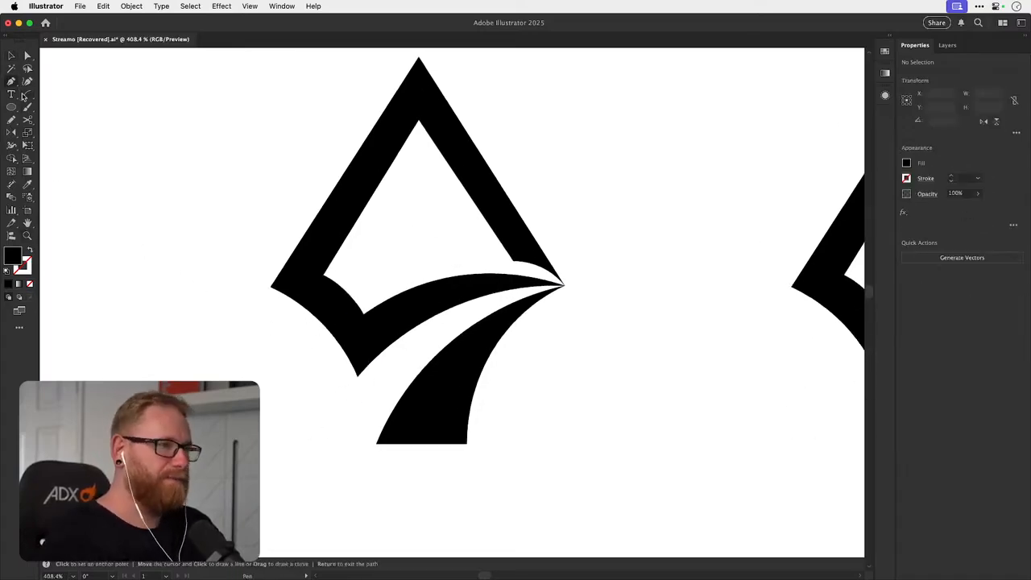
left_click(359, 374)
left_click(376, 443)
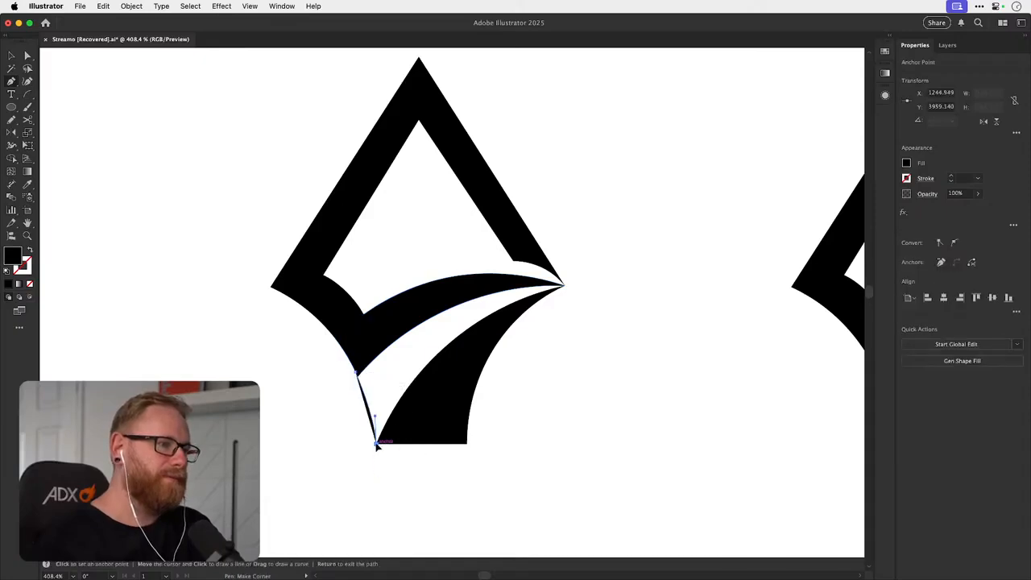
left_click_drag(355, 290, 355, 361)
left_click(355, 372)
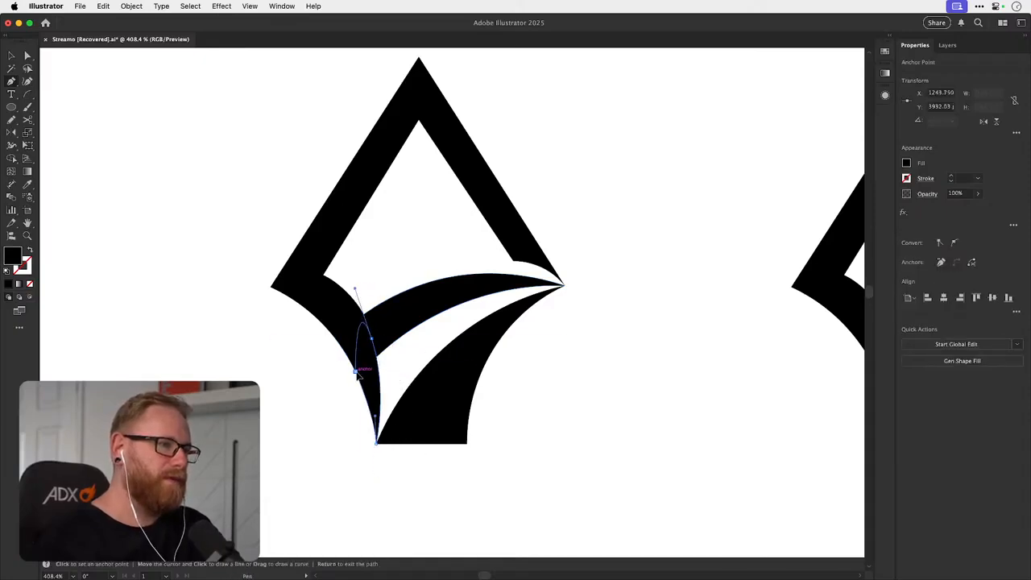
key("v")
left_click(299, 475)
- Examine the left nib with its new connecting spike beside the open version and on its own
key("super+minus")
key("super+minus")
key("super+minus")
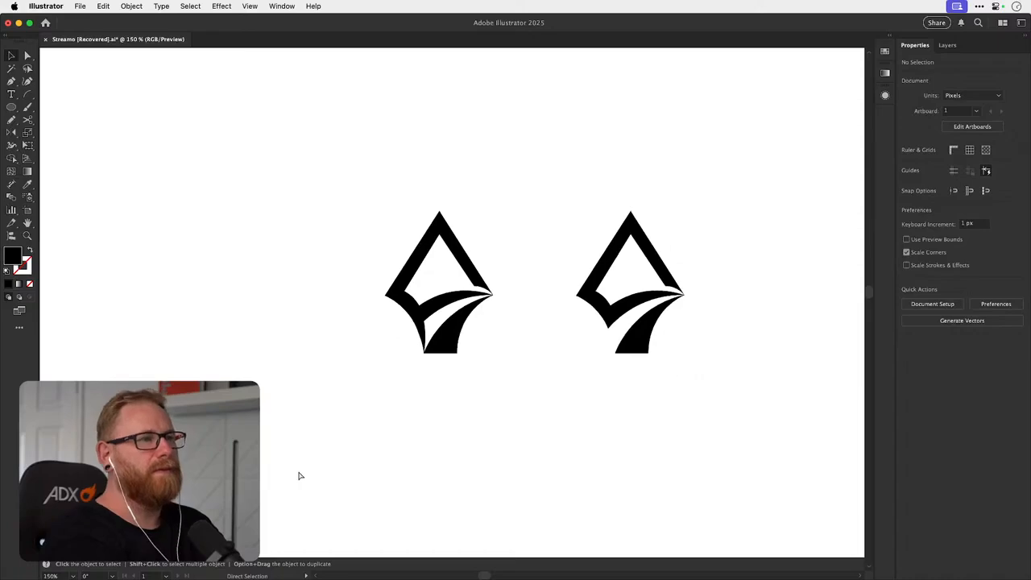
scroll(421, 357, "up", 2)
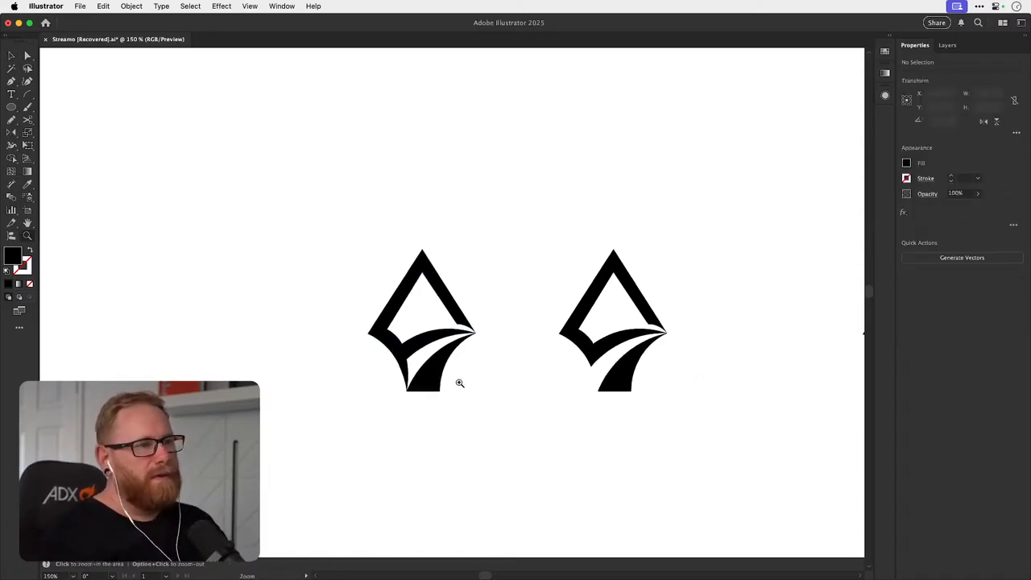
scroll(425, 398, "down", 2)
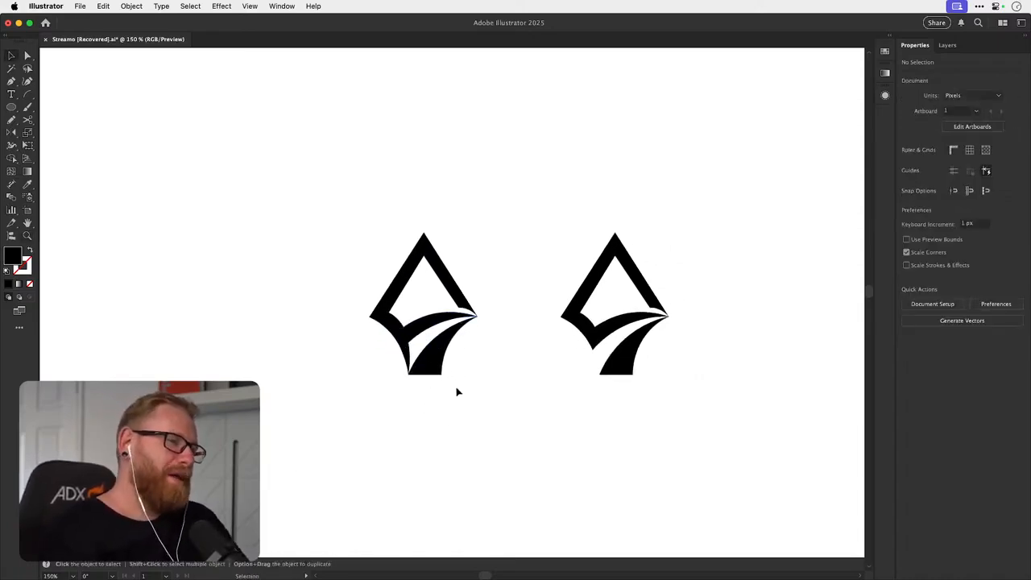
scroll(459, 403, "left", 3)
key("z")
left_click(311, 329)
left_click_drag(394, 340, 381, 336)
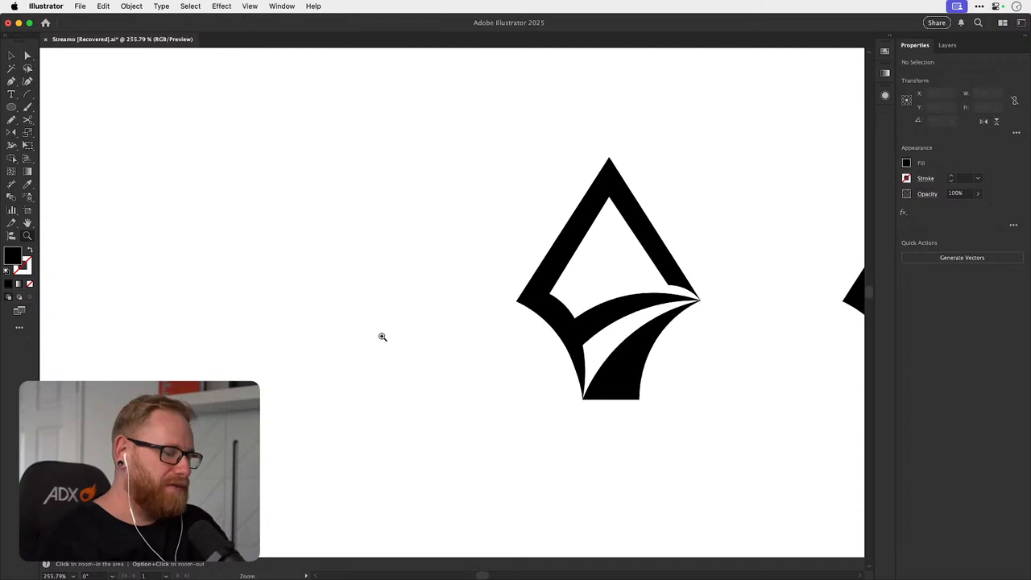
key("v")
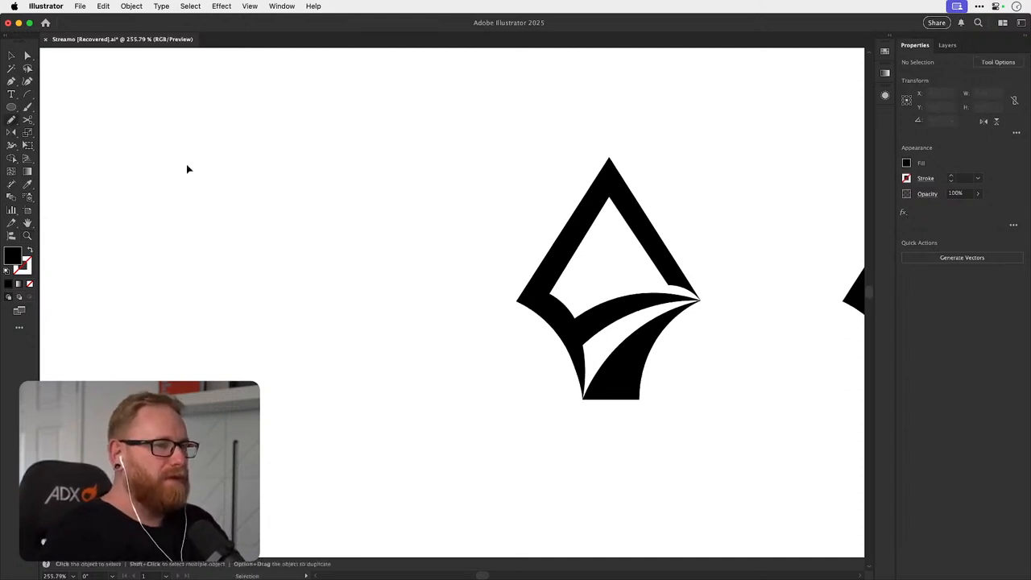
- Copy the rightmost nib outline to the empty area beside the solid nibs and set its stroke to 10 pt
key("super+minus")
key("super+minus")
key("super+minus")
key("super+minus")
scroll(676, 294, "right", 3)
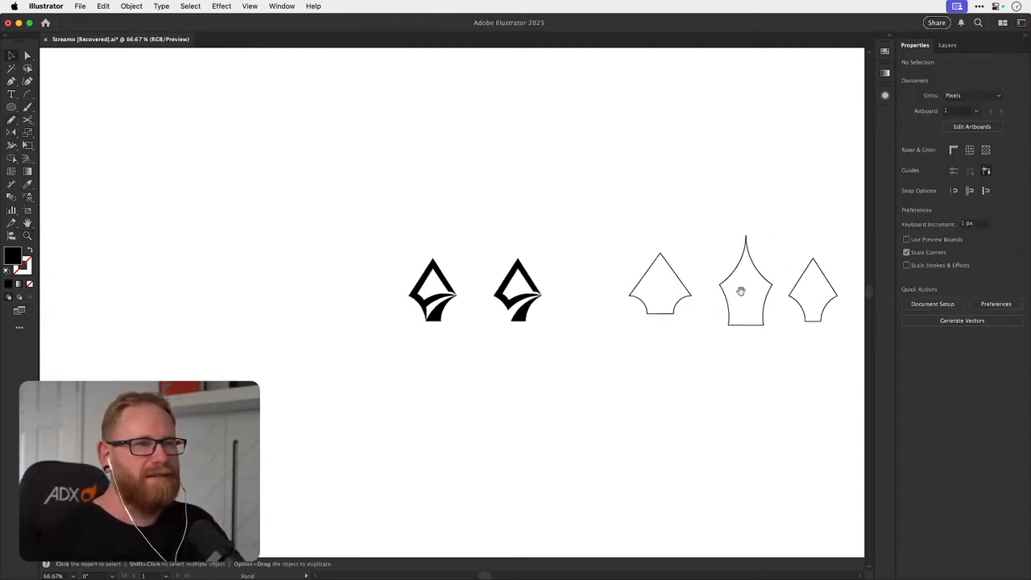
mouse_move(798, 302)
left_mouse_down()
mouse_move(682, 290)
mouse_move(210, 306)
mouse_move(299, 290)
mouse_move(321, 340)
mouse_move(412, 322)
left_mouse_up()
left_click(950, 176, "shift")
key("super+space")
left_click(391, 338)
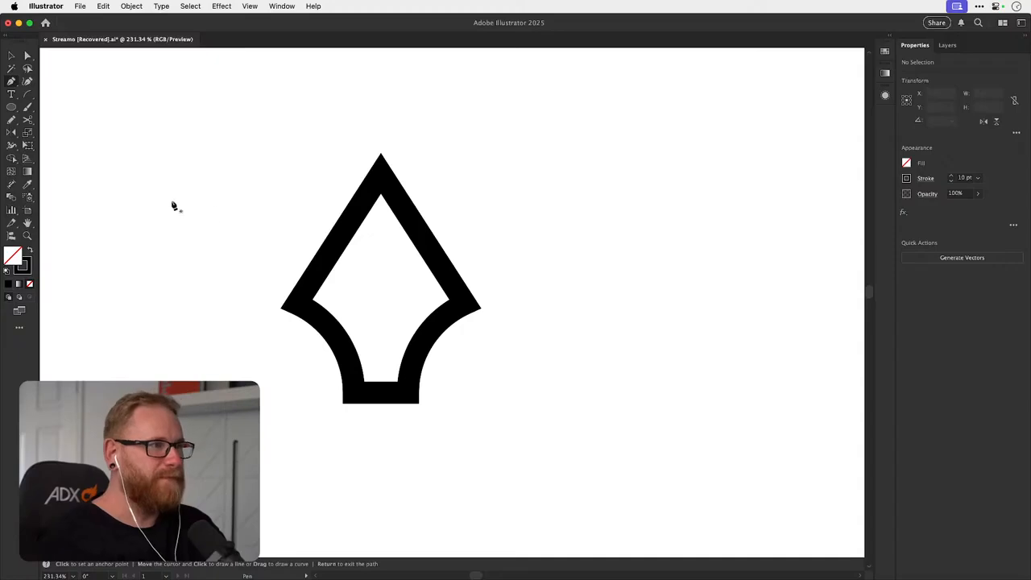
- Draw a circle about 103 px in diameter centred inside the thick-stroked nib outline
left_click(12, 107)
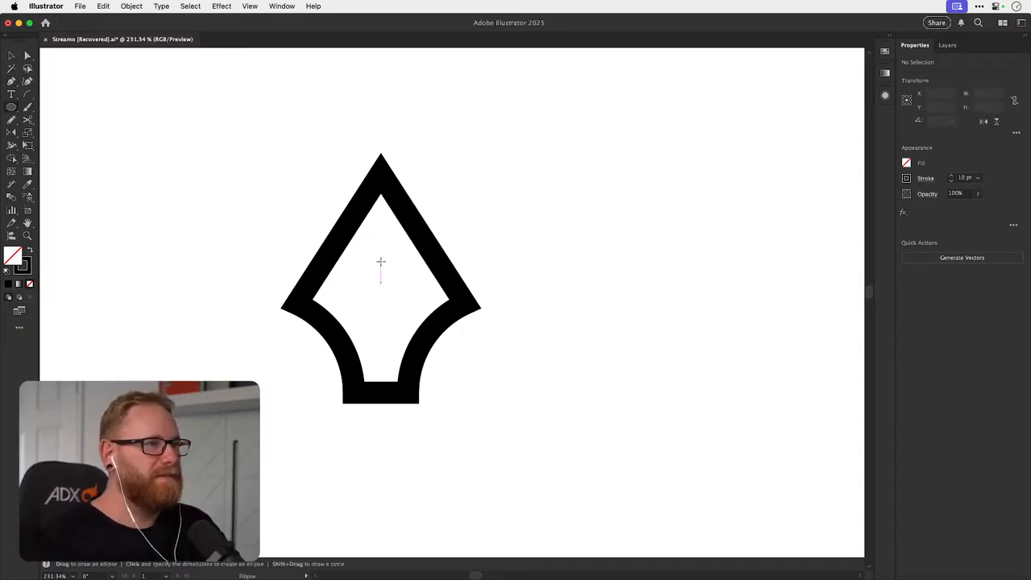
left_click_drag(380, 260, 505, 300)
key("v")
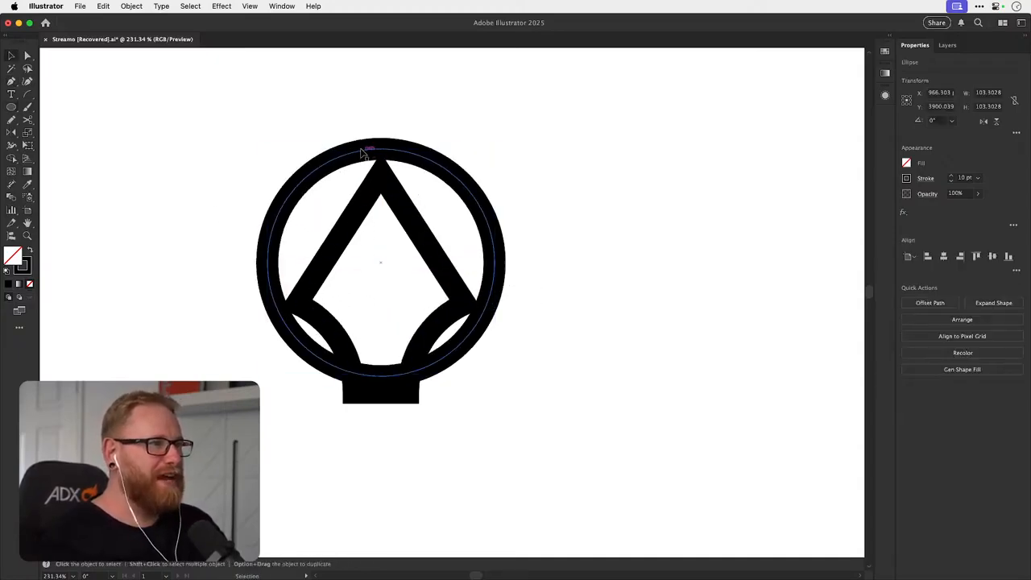
- Delete the circle's top anchor point and raise the remaining lower half so it crosses both slanted nib sides
key("a")
left_click(381, 149)
key("Delete")
left_click(400, 346)
key("v")
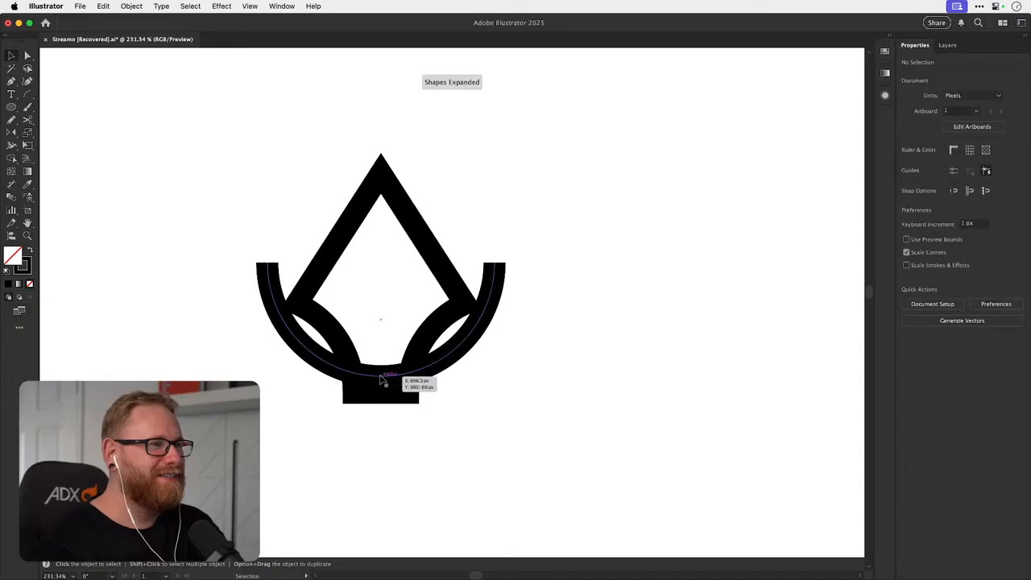
left_click_drag(381, 379, 393, 291)
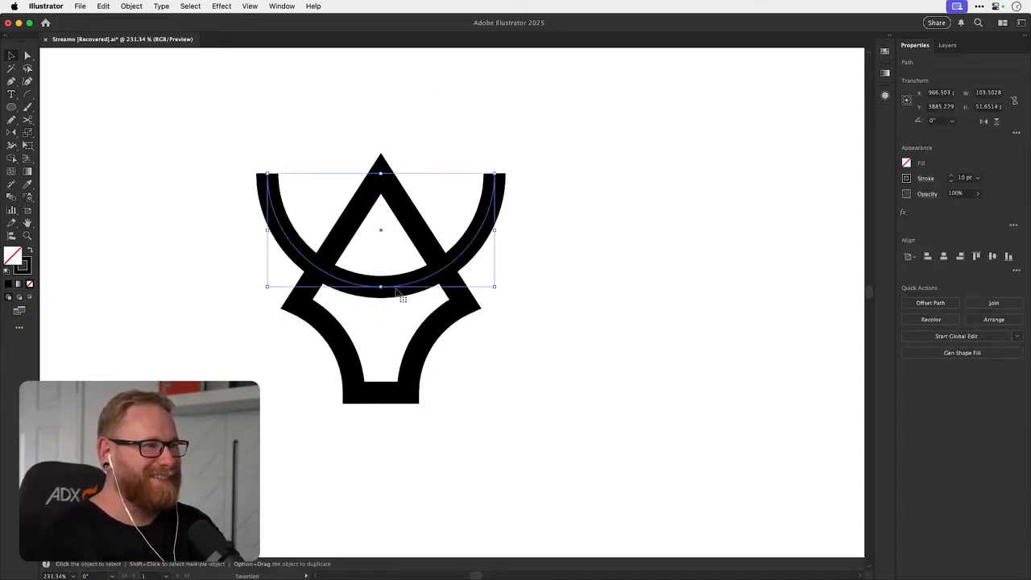
- Place a copy of the semicircle rotated 180° directly below the nib's base
key("r")
left_click_drag(317, 185, 430, 437)
key("v")
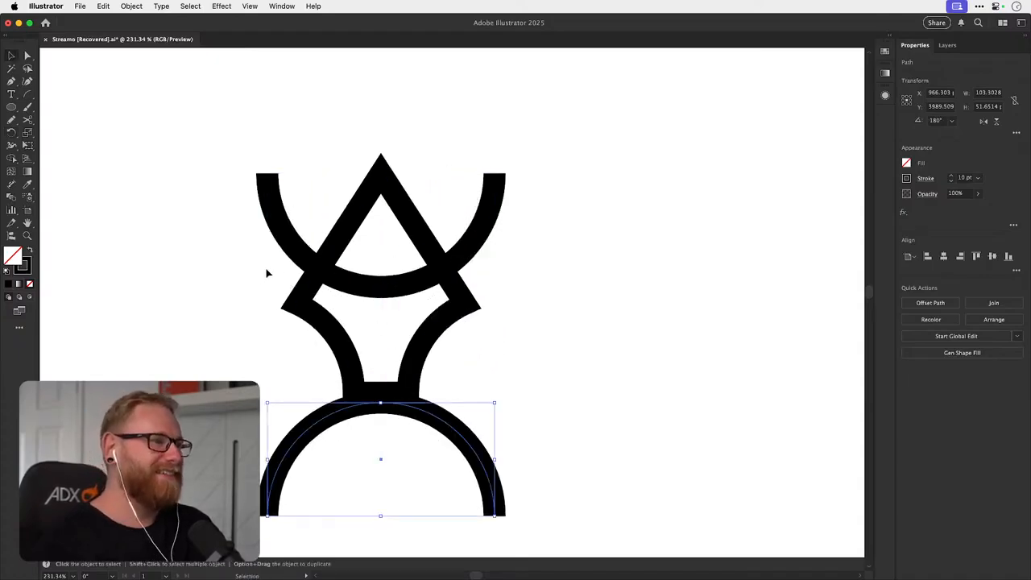
- Remove both ends of the semicircle outside the nib with the Shape Builder, leaving a curved crossbar, and deselect
left_click(326, 258)
key("shift+m")
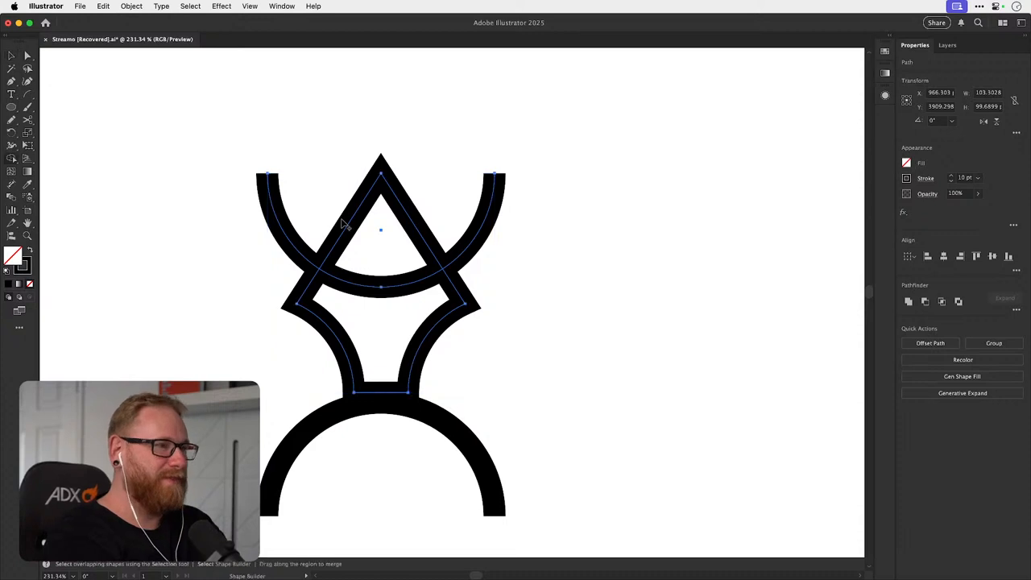
left_click(298, 251, "alt")
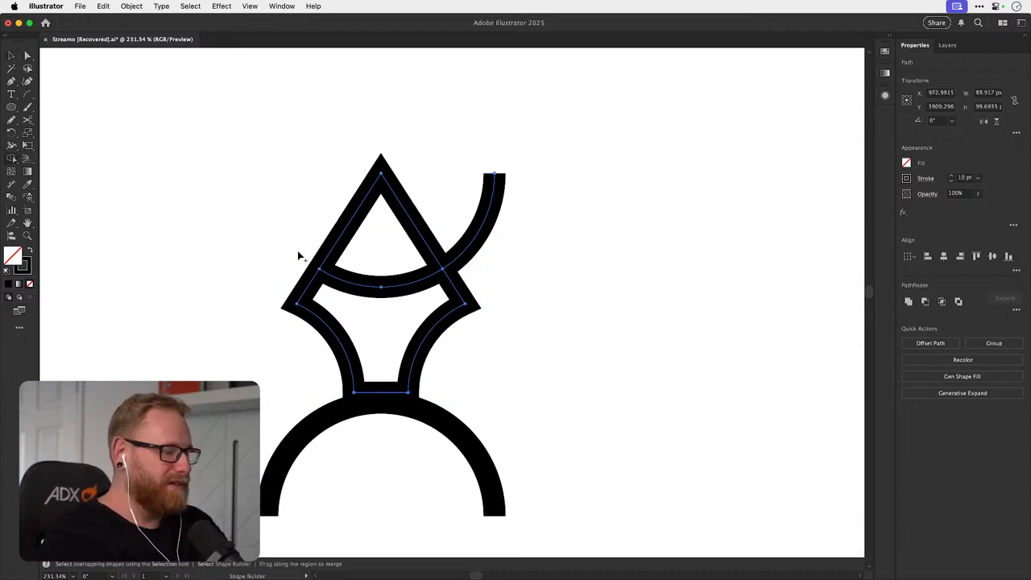
left_click(467, 255, "alt")
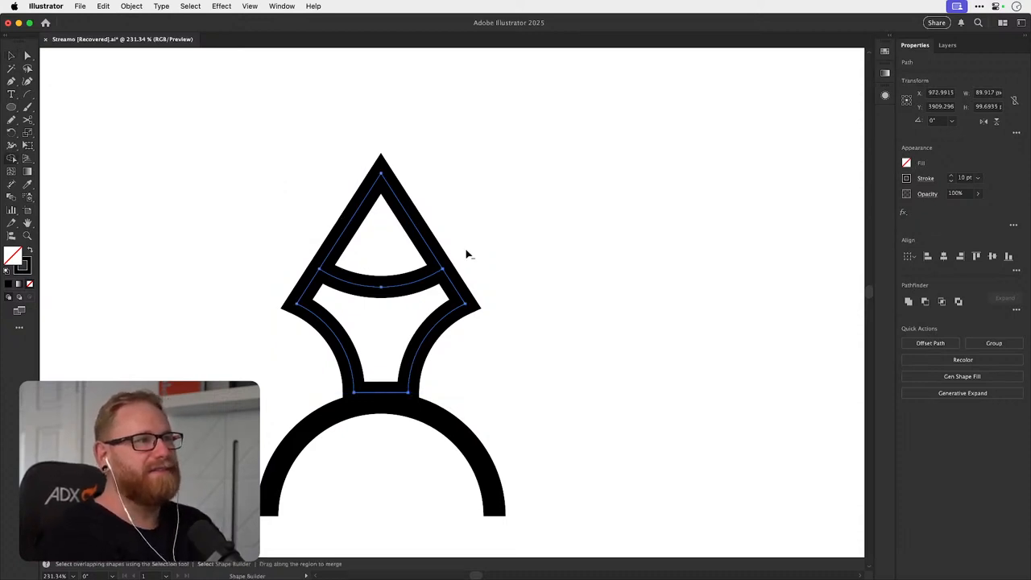
key("v")
left_click(402, 299)
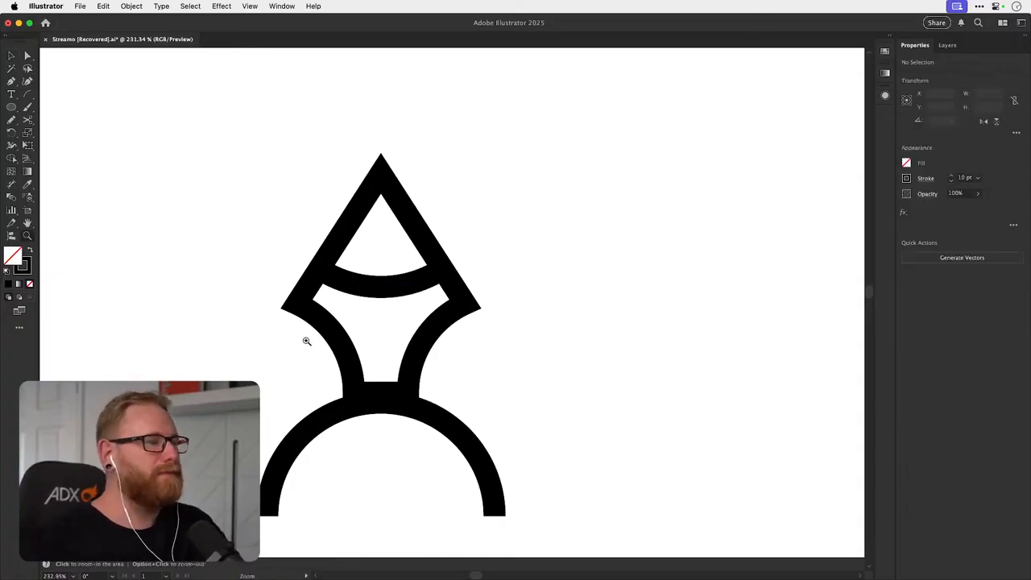
- Duplicate the nib's left slanted edge as a separate line and give the line a white stroke
scroll(309, 339, "up", 3)
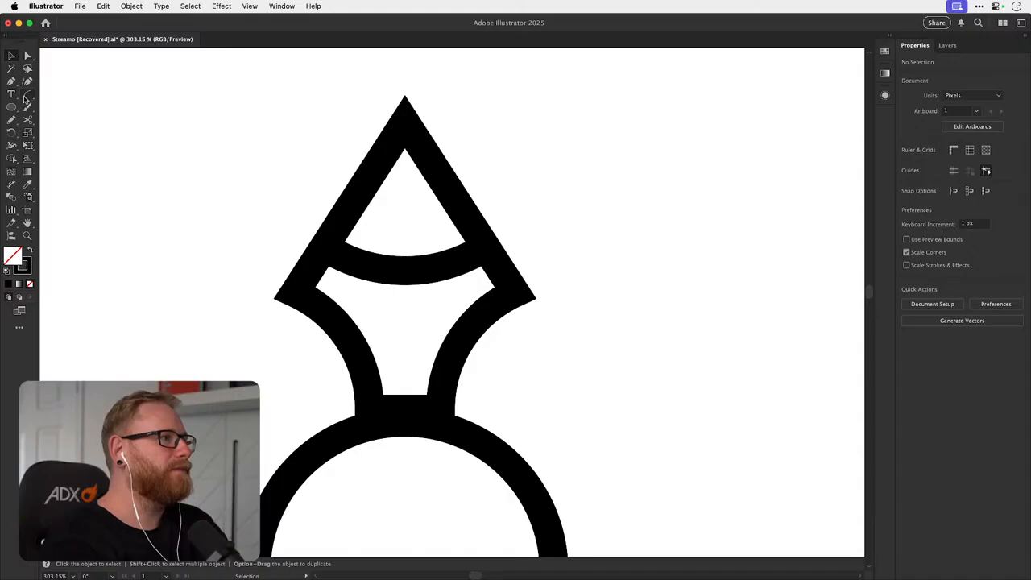
key("a")
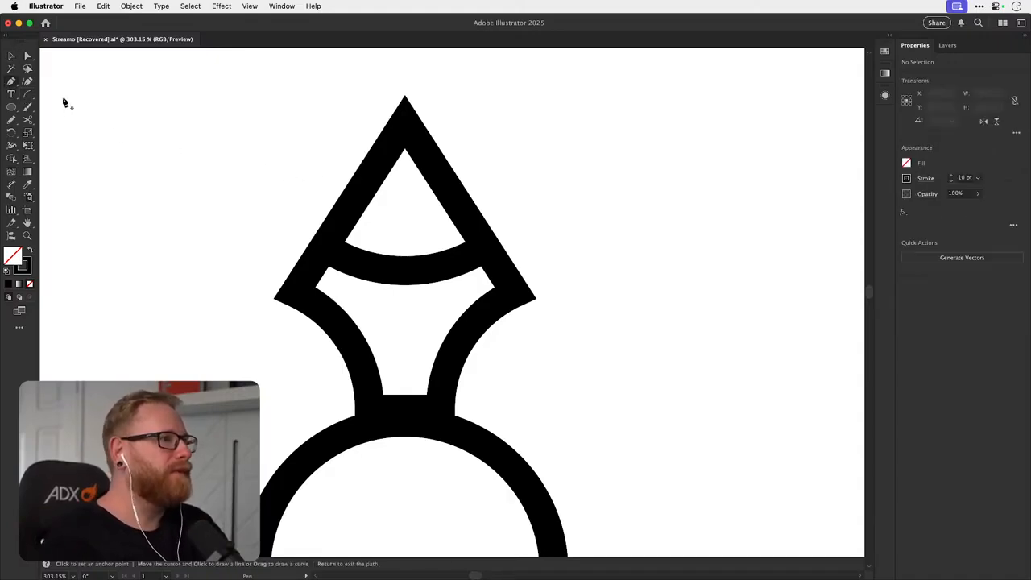
left_click(349, 212)
key("v")
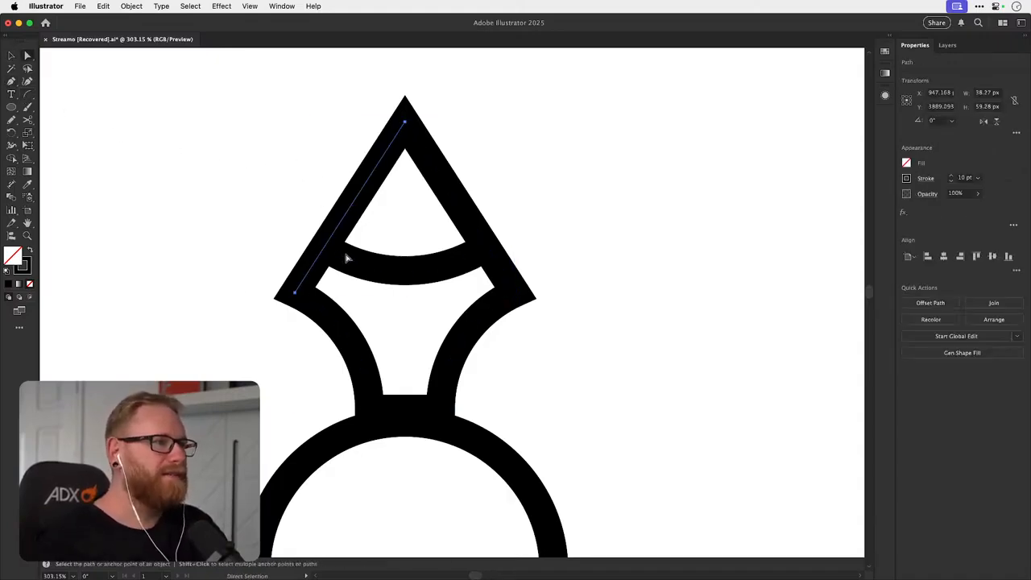
left_click(336, 261)
key("i")
left_click(232, 309, "shift")
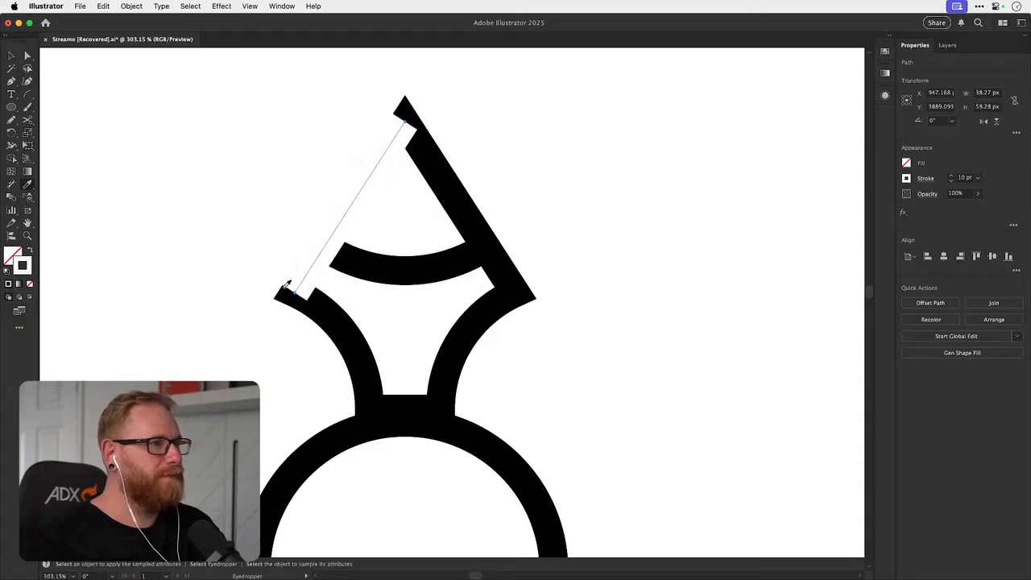
- Move the white line down across the nib's left shoulder curve and shorten its upper end below the crossbar
key("super+shift+a")
key("v")
left_click_drag(340, 229, 336, 289)
key("a")
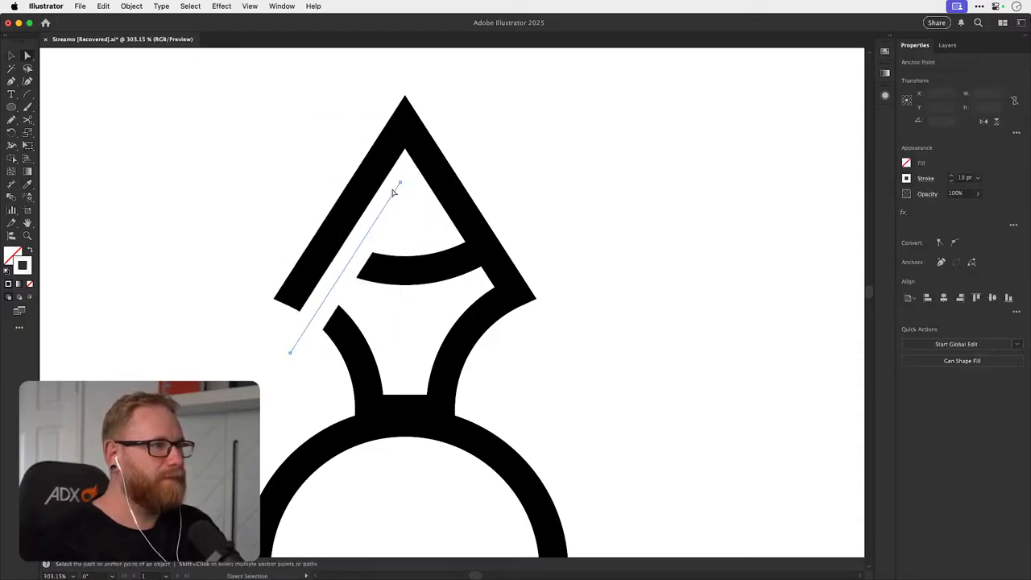
key("super+y")
left_click_drag(400, 182, 339, 278)
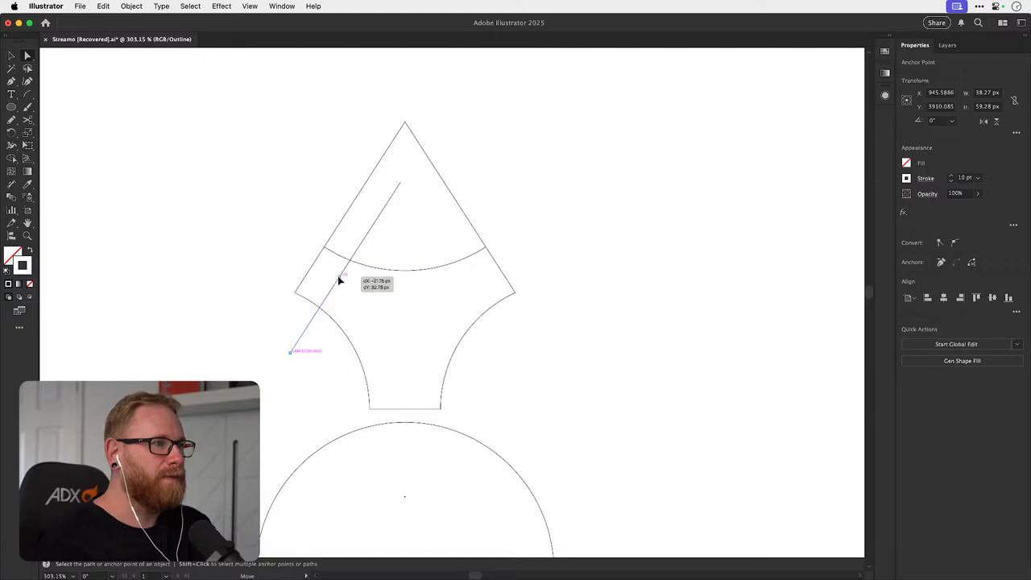
key("super+y")
key("v")
left_click(341, 299)
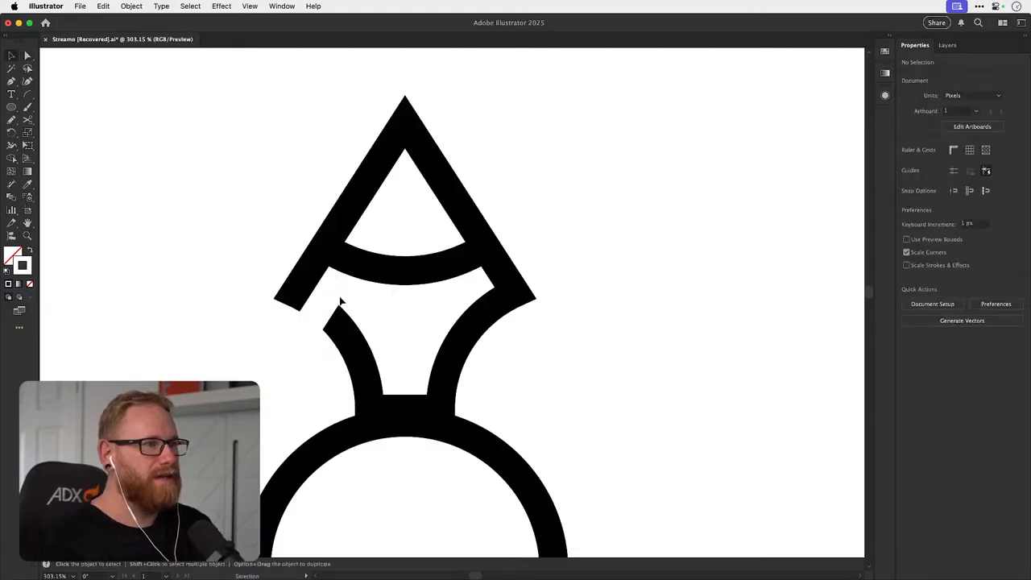
- Reflect a copy of the white gap line onto the nib's right shoulder, about the vertical axis through the apex
left_click(323, 294)
key("o")
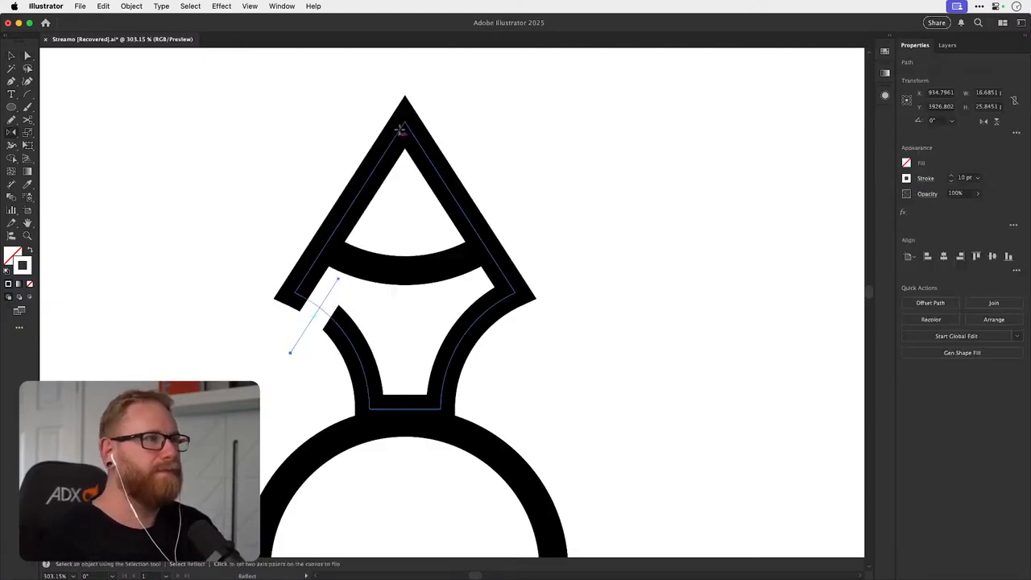
left_click(405, 121, "alt")
left_click(460, 371)
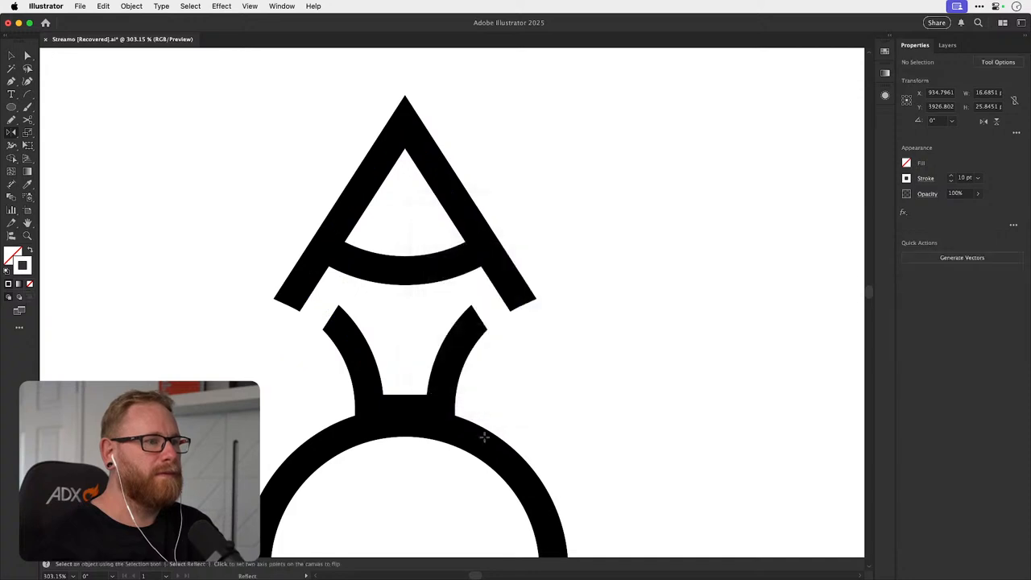
- Delete the inverted semicircle below the nib's base
key("v")
left_click(486, 447)
key("Delete")
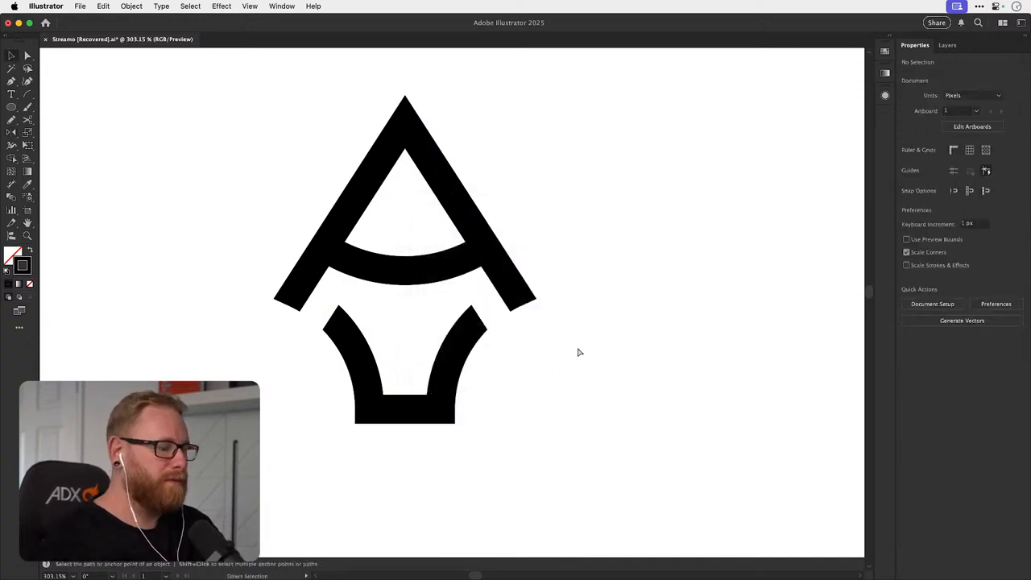
- Duplicate the whole A-shaped nib mark to the empty area on its left
key("super+minus")
key("super+minus")
key("super+minus")
key("super+minus")
key("super+minus")
left_click(451, 300)
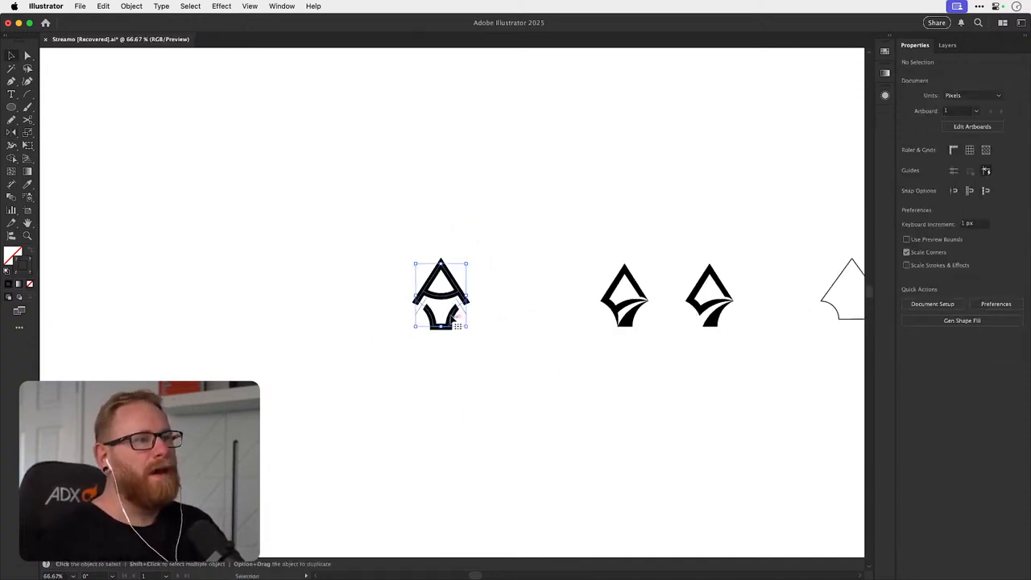
left_click_drag(450, 300, 242, 299)
left_click(467, 243)
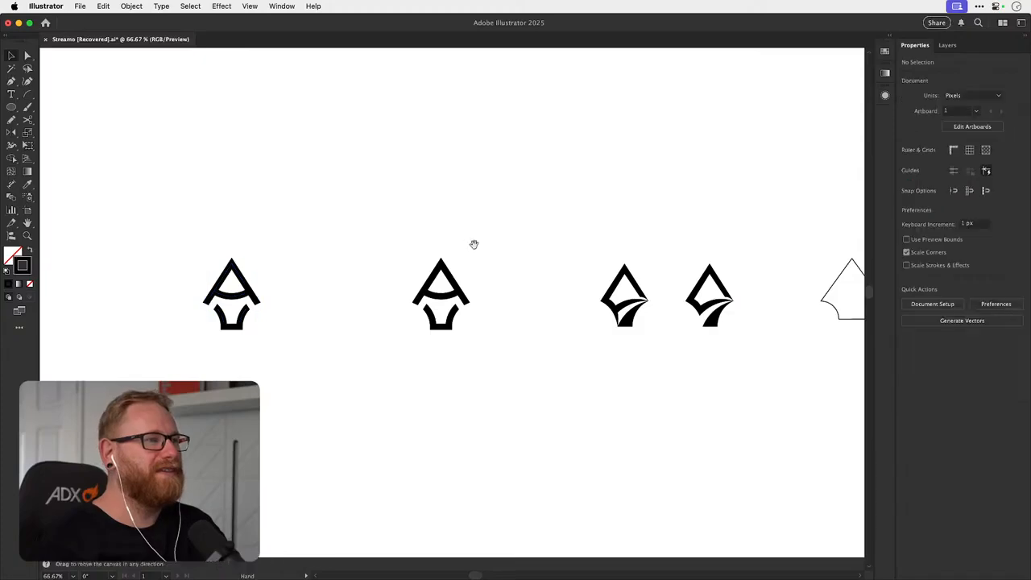
- Duplicate the curved crossbar of the A-shaped nib beside the solid nibs upward to just below its apex
left_click_drag(474, 244, 376, 242)
key("z")
left_click_drag(345, 286, 536, 275)
left_click_drag(329, 309, 437, 293)
key("v")
left_click_drag(349, 327, 340, 353)
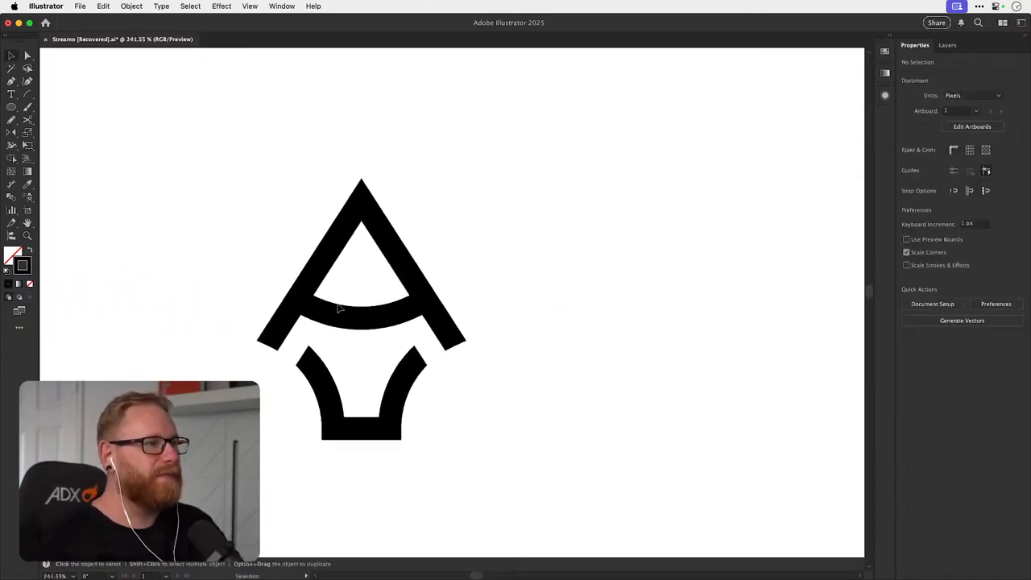
left_click(339, 309)
left_click_drag(340, 308, 340, 232)
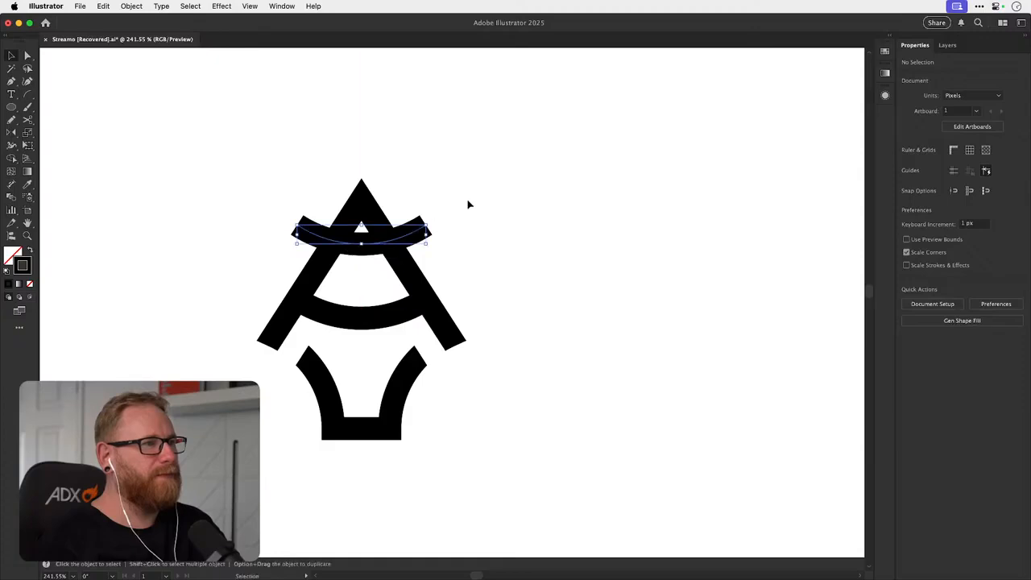
- Scale the upper arc proportionally to about 18 px wide so it stays within the nib's apex, and deselect it
left_click_drag(428, 233, 414, 233)
left_click(415, 233)
key("z")
left_click_drag(355, 241, 372, 223)
key("v")
left_click(602, 284)
key("a")
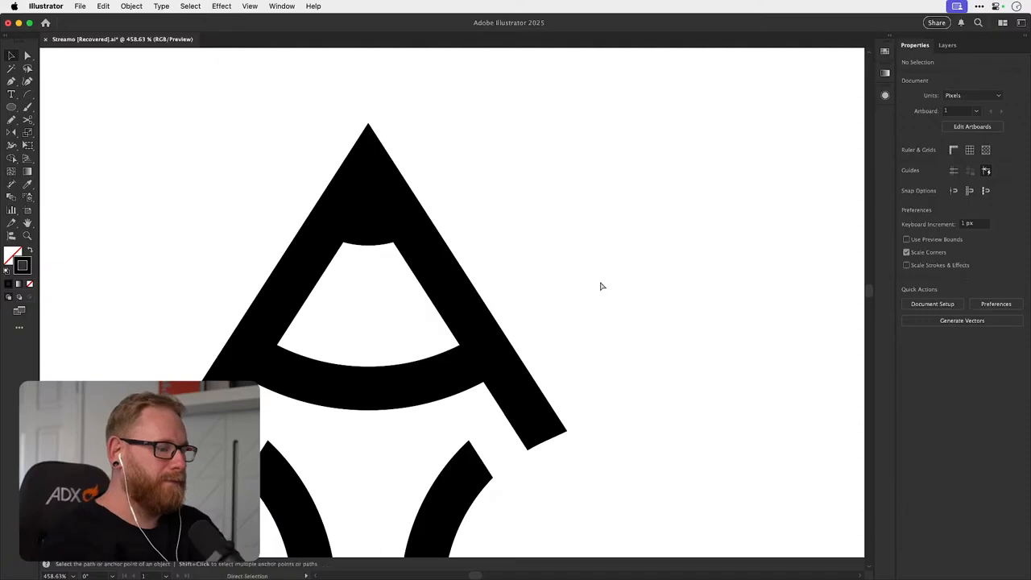
key("super+1")
key("z")
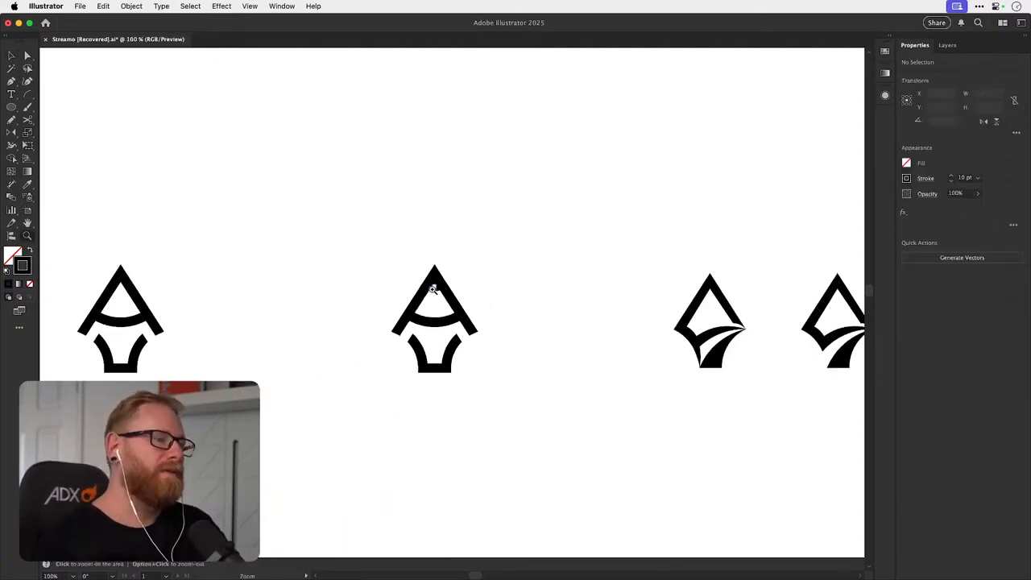
left_click_drag(432, 288, 572, 296)
key("v")
left_click(419, 359)
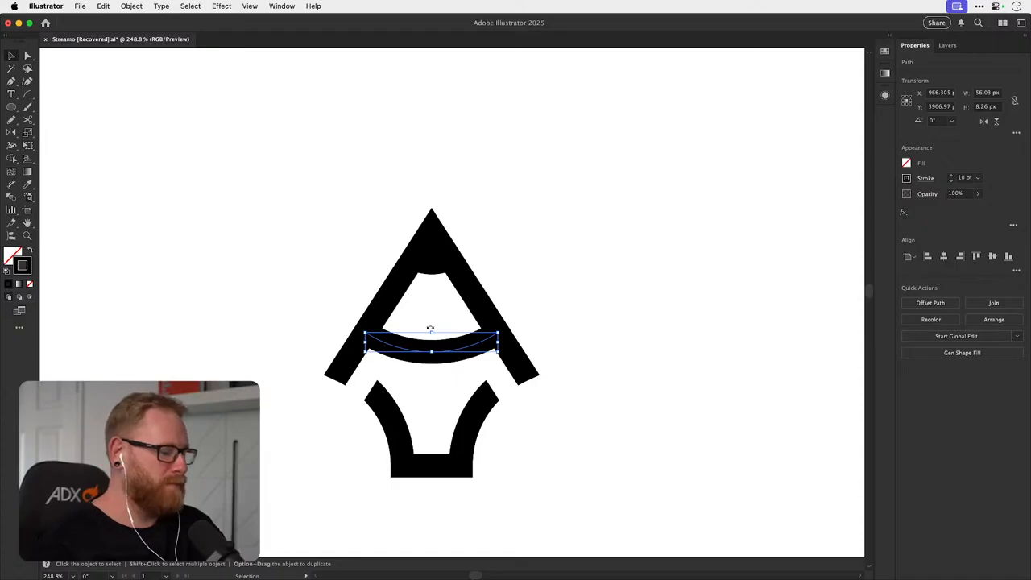
key("n")
mouse_move(372, 334)
left_mouse_down()
mouse_move(440, 345)
mouse_move(453, 356)
mouse_move(463, 334)
mouse_move(484, 336)
mouse_move(485, 307)
left_mouse_up()
key("v")
key("super+z")
key("super+z")
key("super+shift+z")
left_click(566, 310)
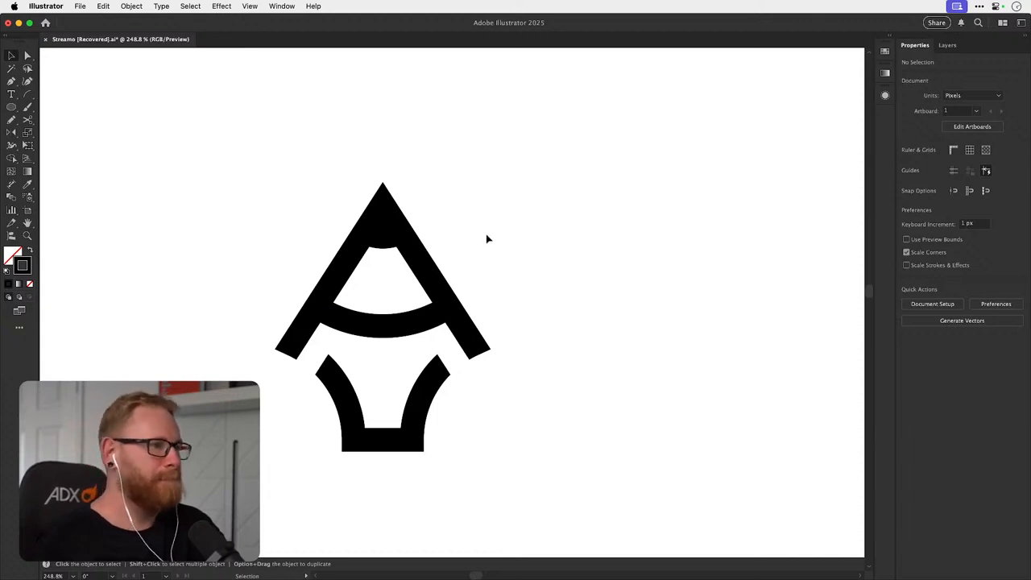
- Reduce the stroke of both white gap lines at the nib's shoulders to 3 pt and deselect them
left_click(313, 361)
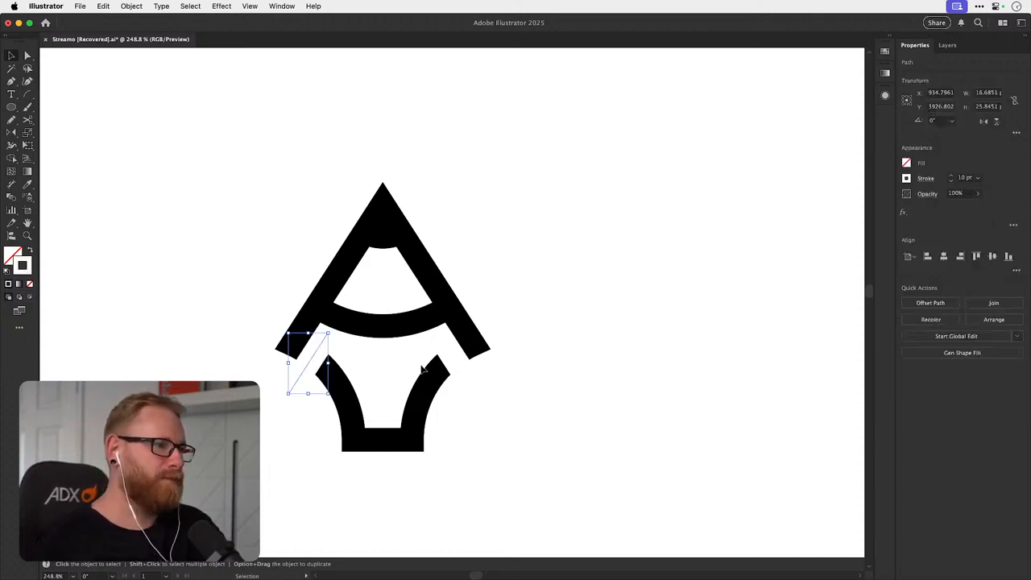
left_click(456, 357, "shift")
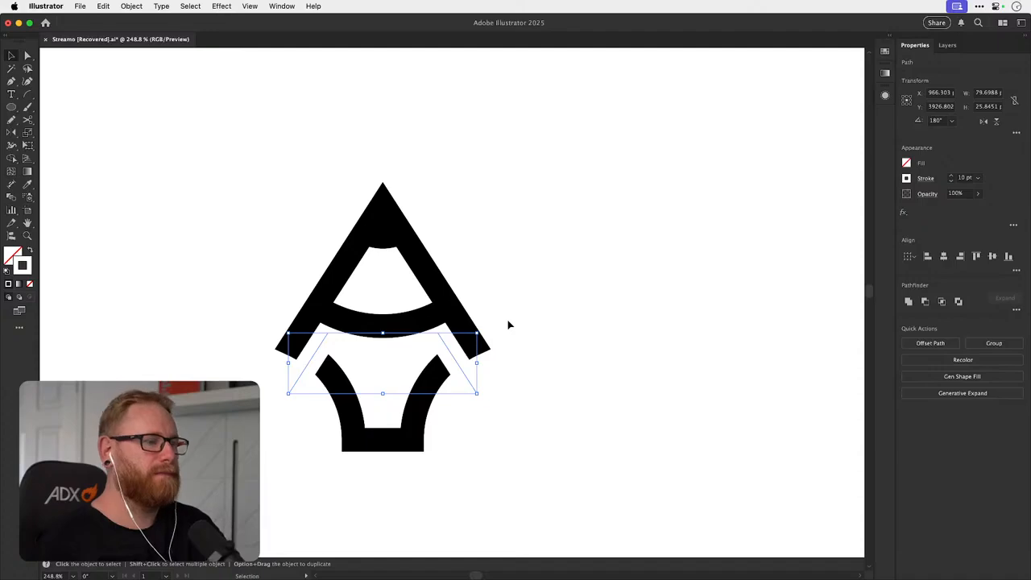
key("super+minus")
key("super+minus")
key("super+minus")
key("super+minus")
left_click_drag(485, 292, 412, 331)
left_click(360, 344)
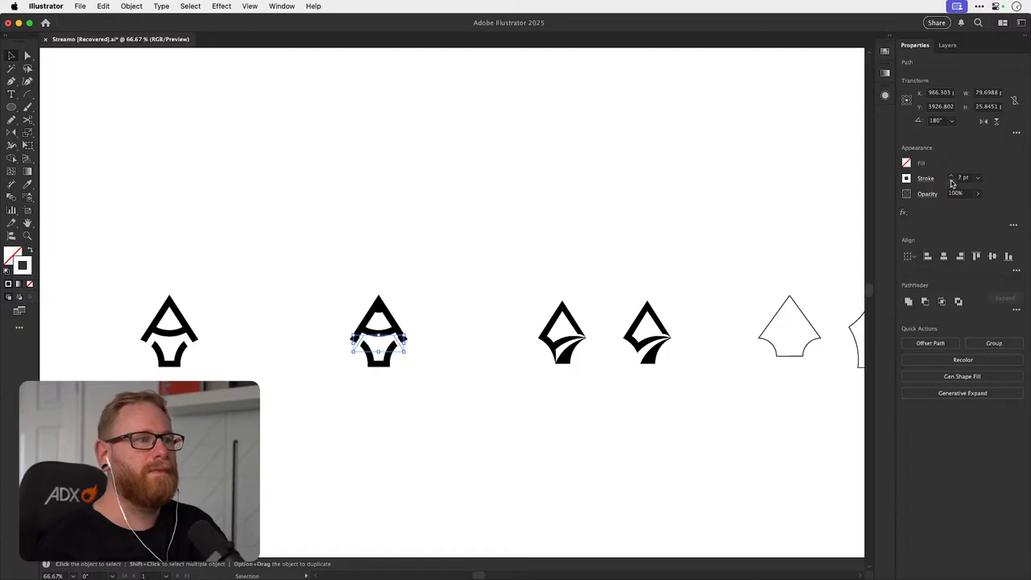
left_click(773, 218)
- Shift the left and right white gap lines outward until they run flush along the inner edges of the nib's arms
scroll(374, 337, "up", 6)
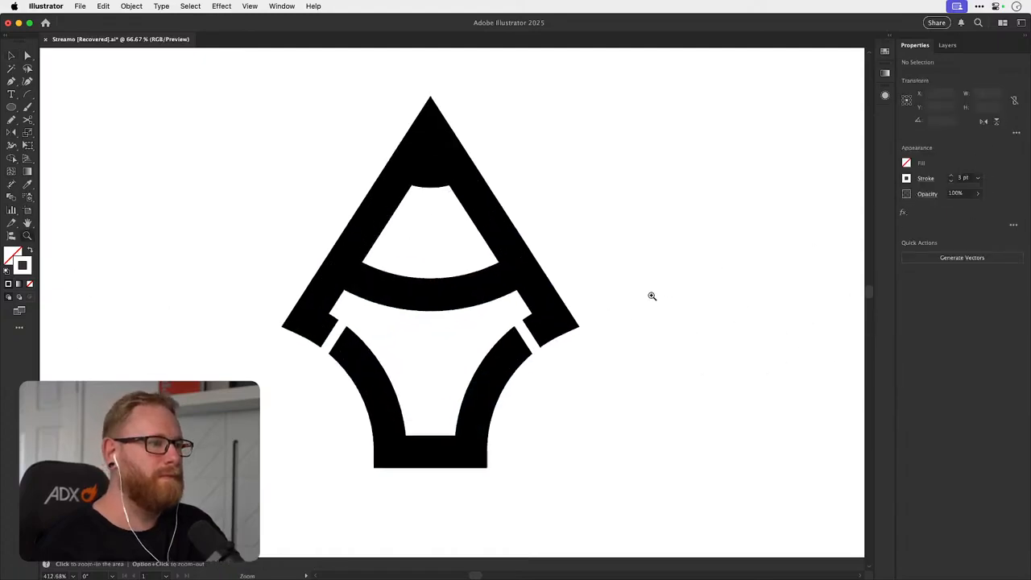
left_click_drag(332, 332, 322, 334)
left_click_drag(562, 337, 580, 328)
left_click(634, 277)
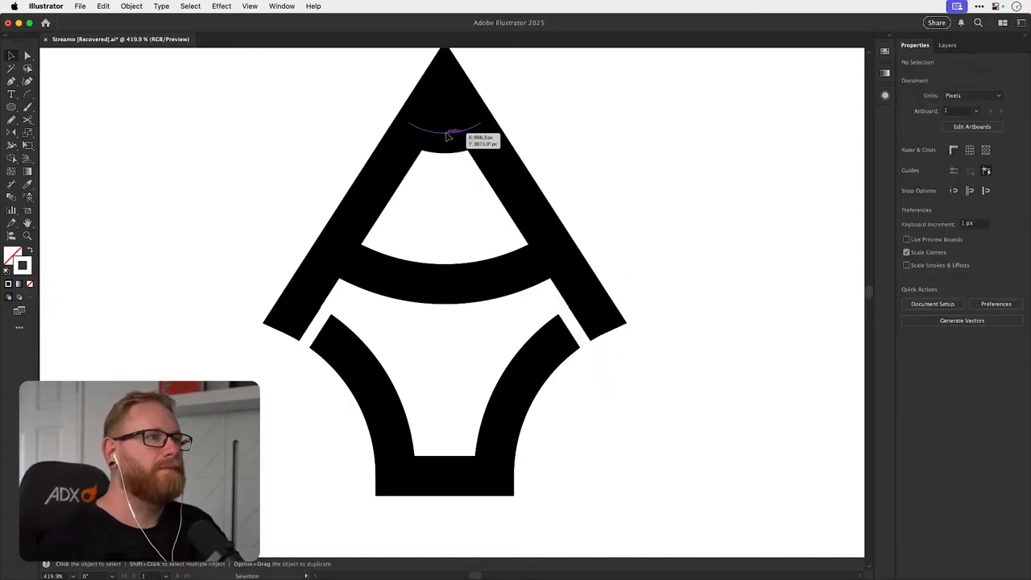
- Delete the small duplicated arc just below the apex of the A-shaped nib
left_click(456, 132)
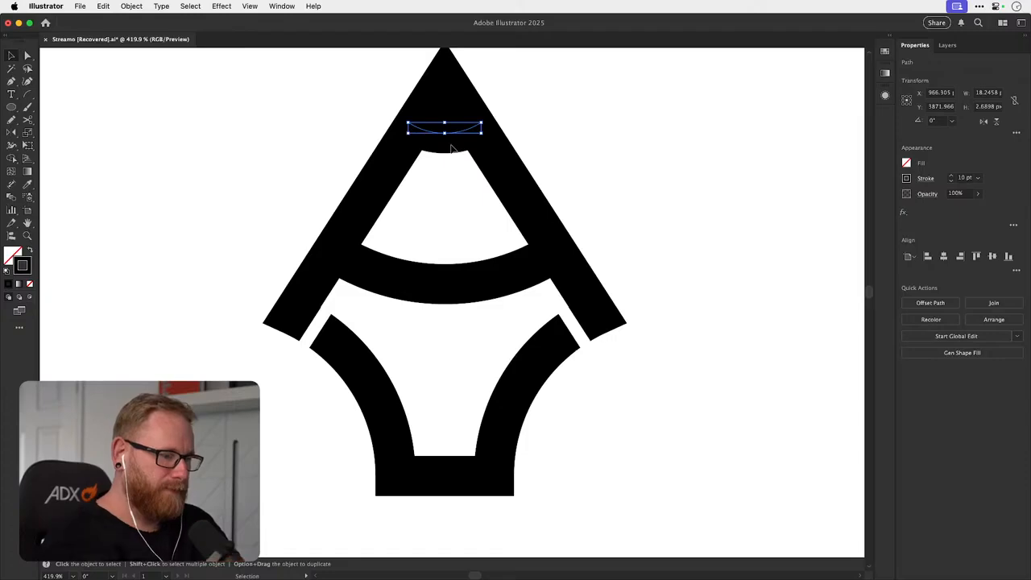
key("a")
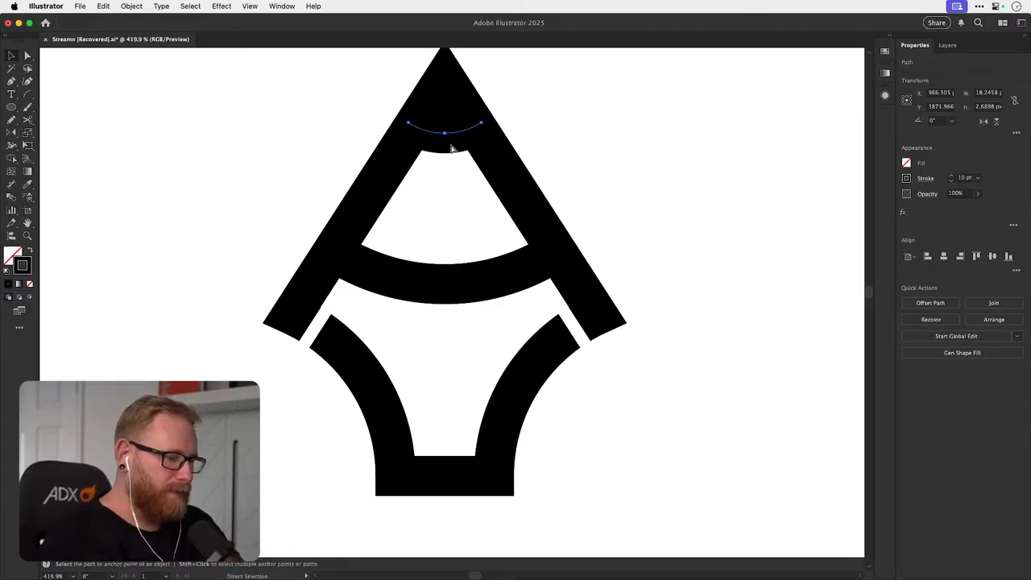
key("Delete")
key("v")
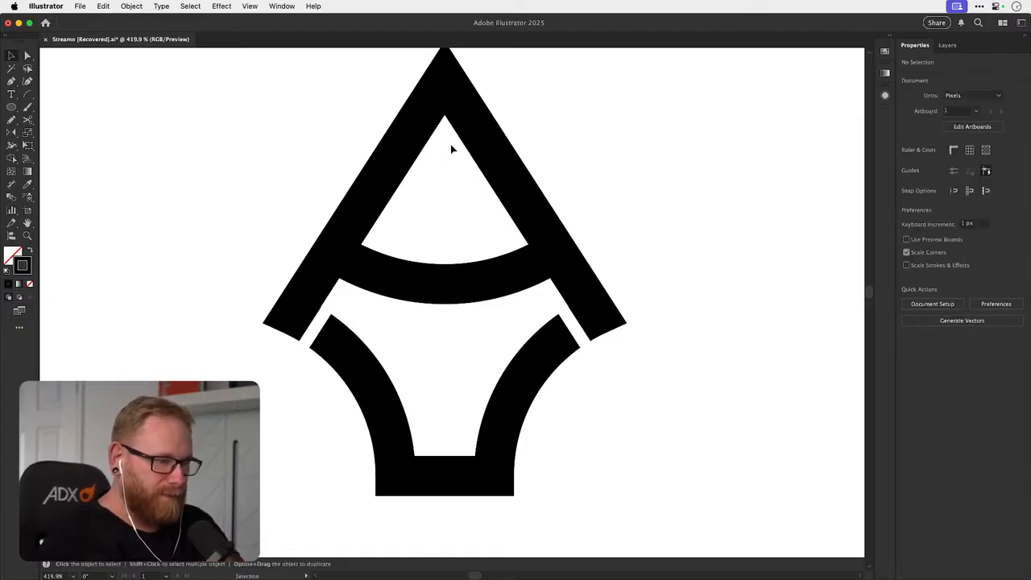
key("super+1")
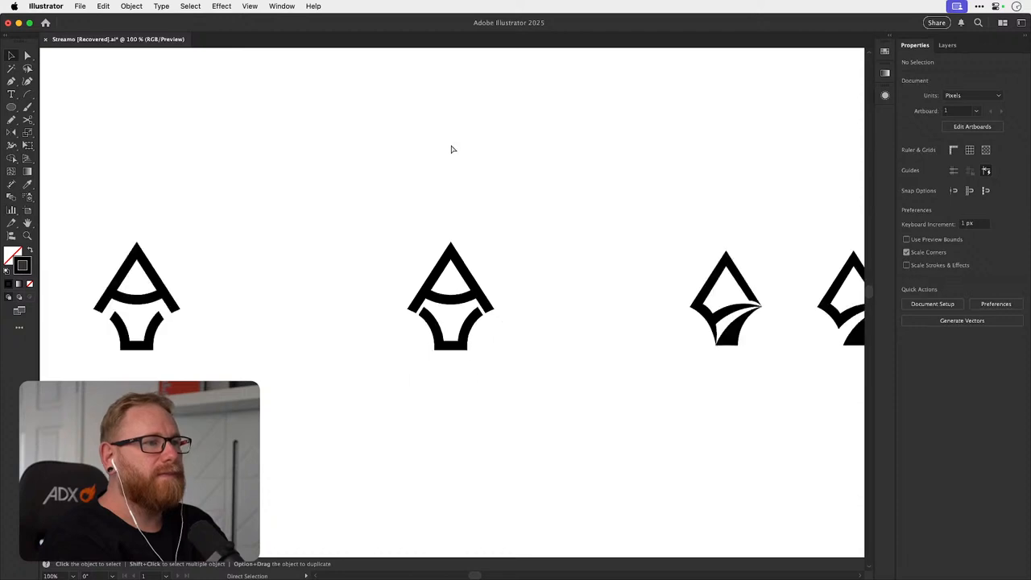
- Check the cleaned-up A-shaped nib with its single curved crossbar and save the document
key("space")
left_click_drag(420, 328, 363, 362)
key("z")
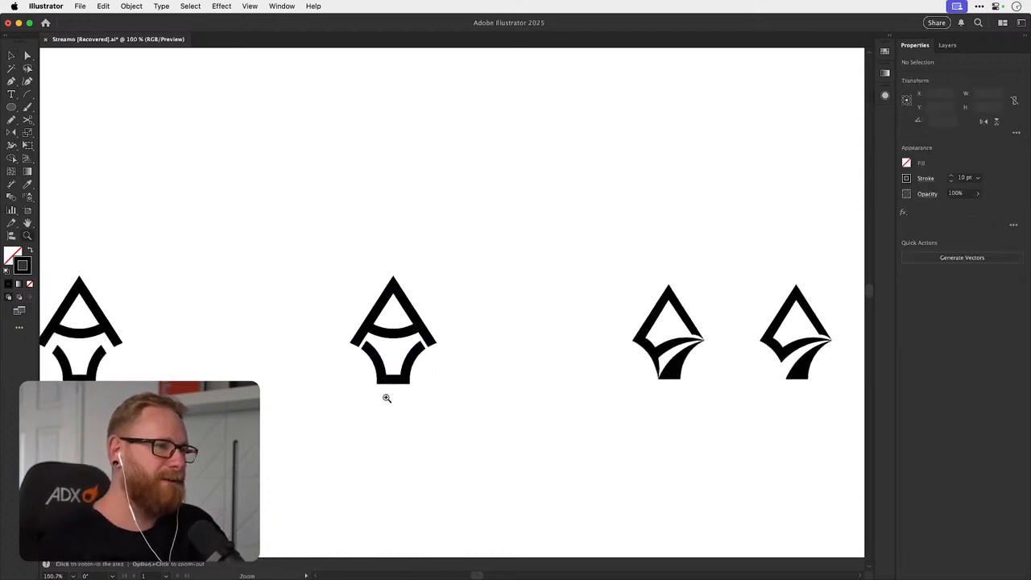
left_click_drag(384, 397, 452, 359)
key("v")
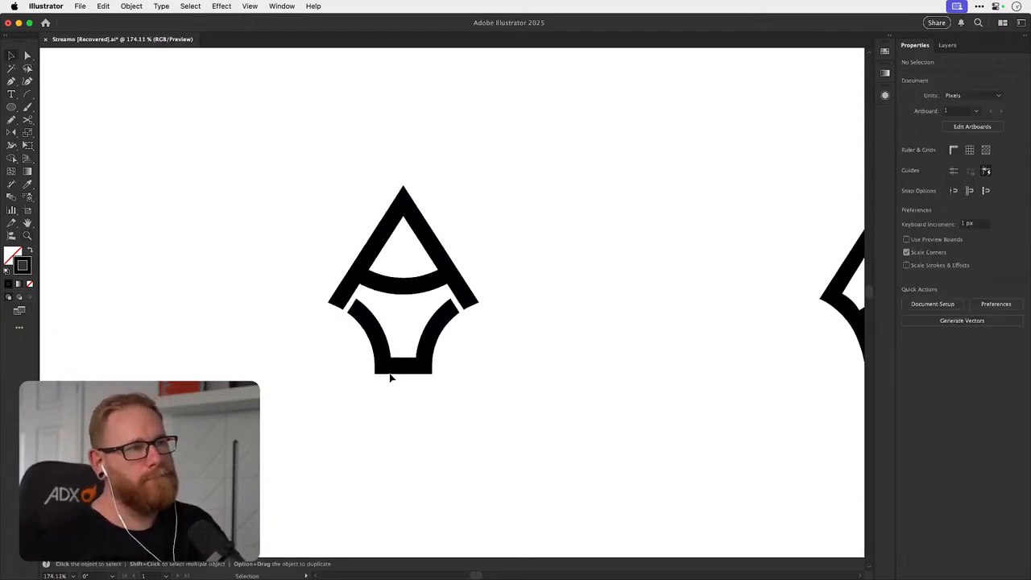
key("space")
left_click_drag(388, 378, 390, 392)
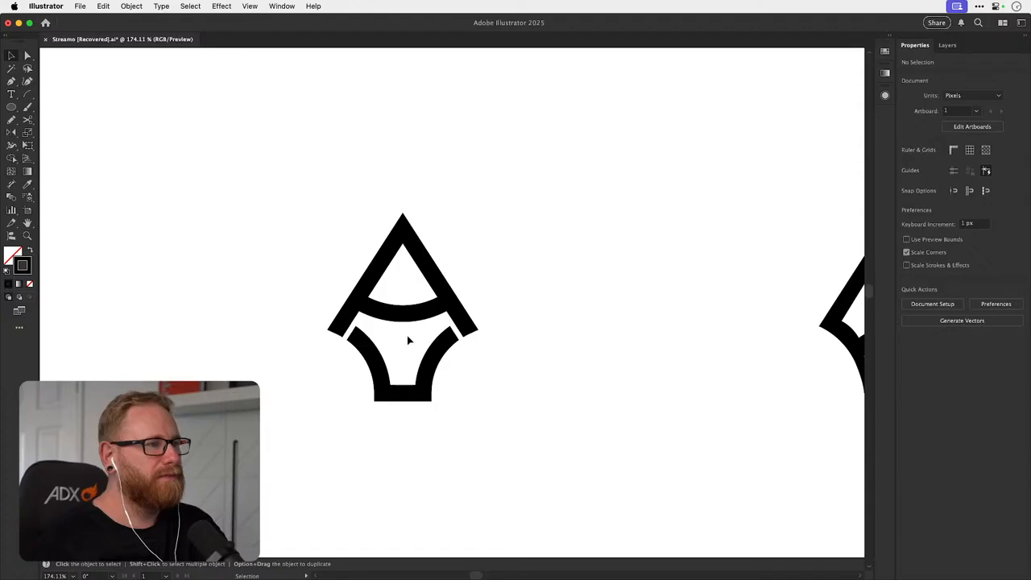
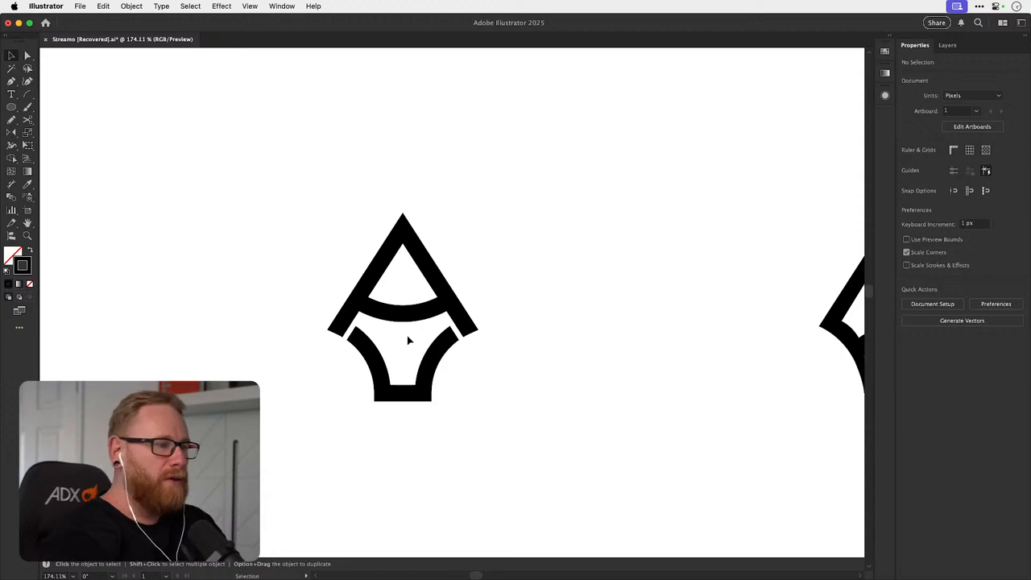
left_click_drag(467, 307, 472, 295)
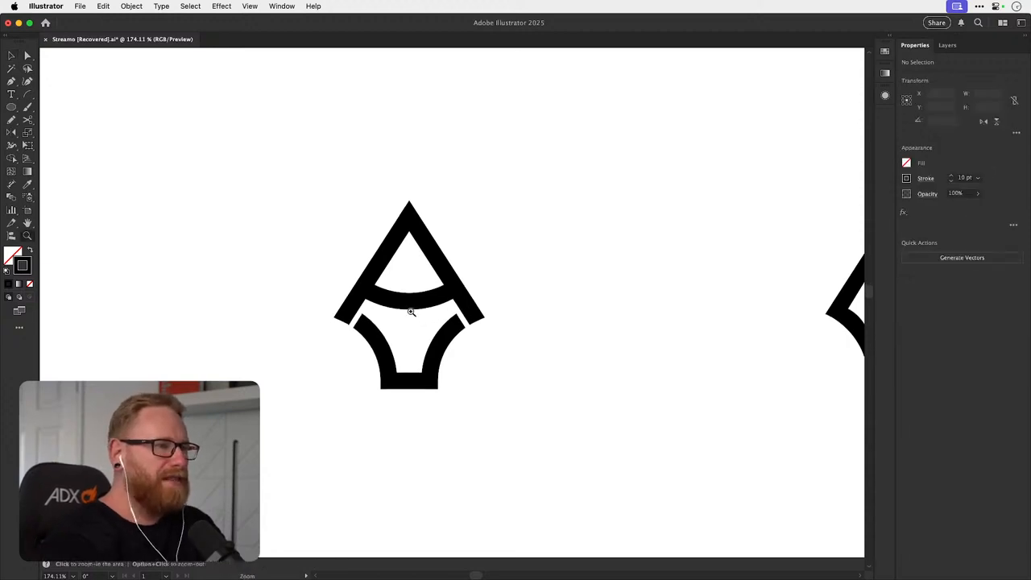
left_click_drag(412, 310, 480, 302, "super")
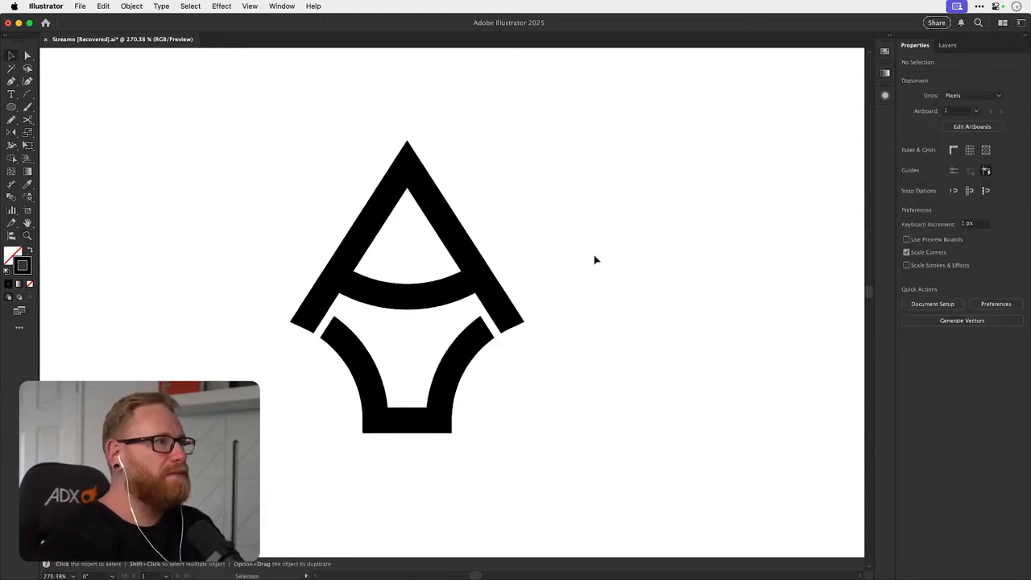
key("super+s")
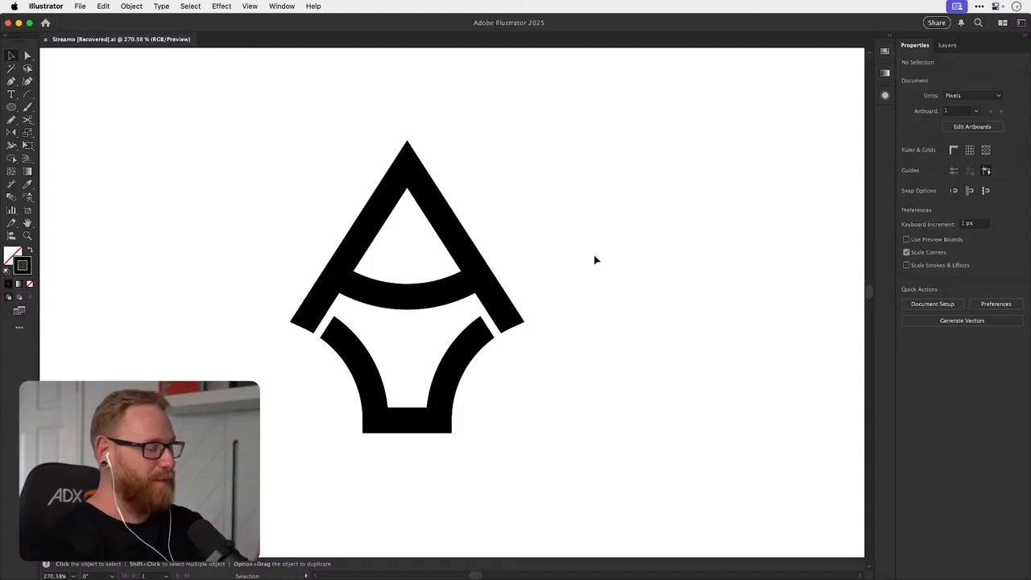
- Scale the nib's curved crossbar proportionally about its centre to about 38 px wide, leaving gaps to both arms
left_click_drag(511, 262, 501, 264)
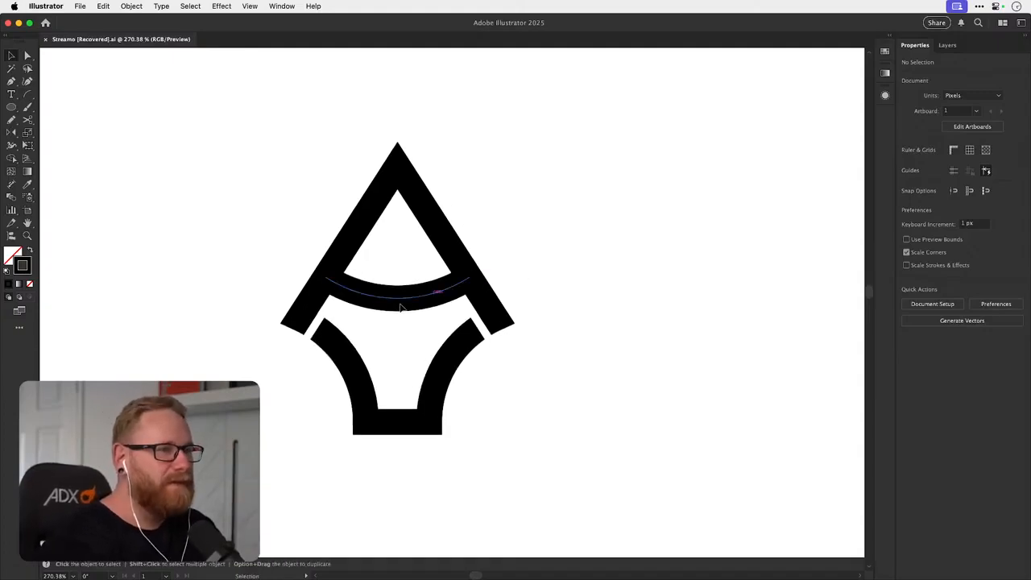
left_click_drag(400, 307, 451, 291, "super")
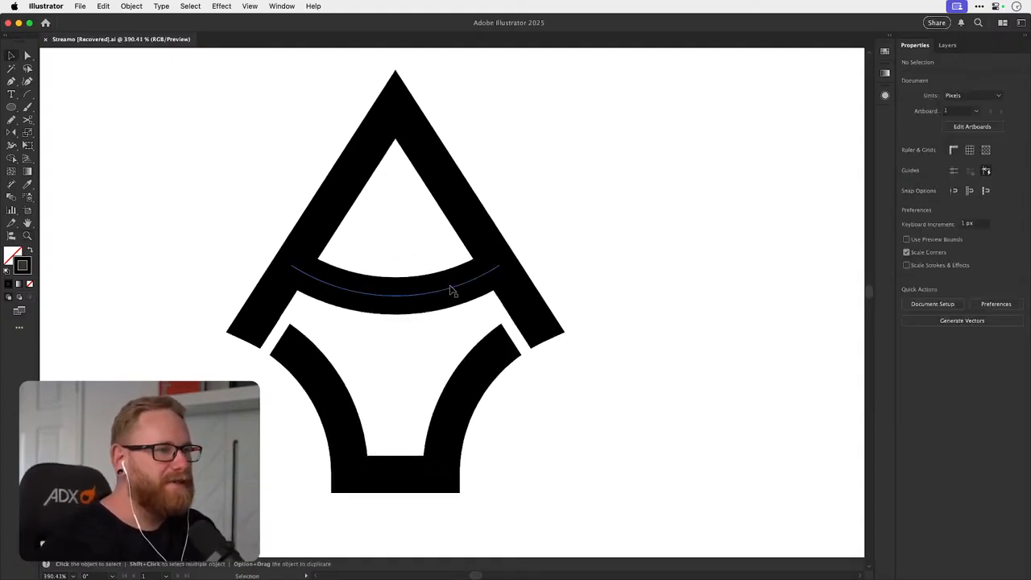
left_click(490, 271)
left_click_drag(499, 265, 474, 274, "alt+shift")
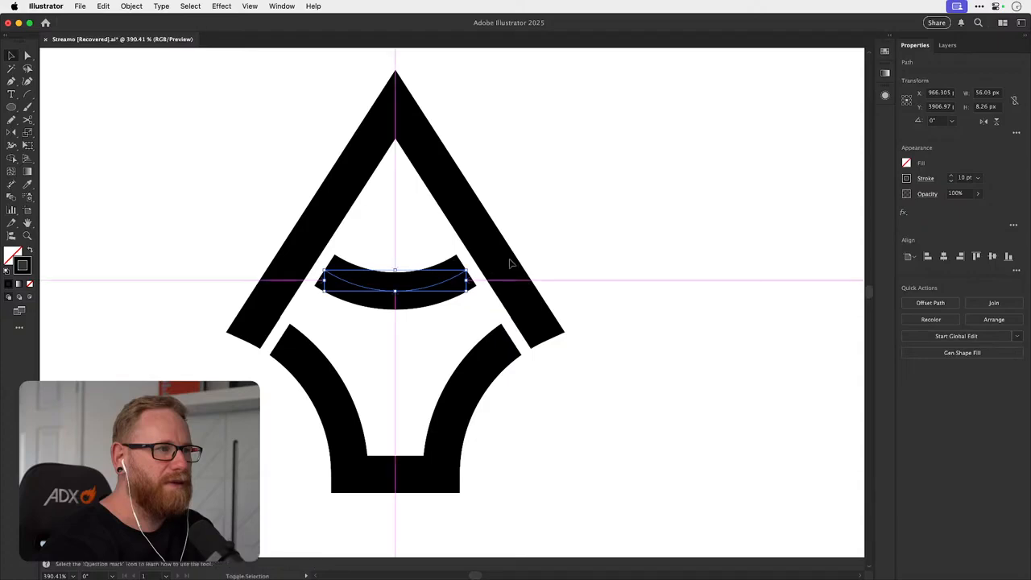
left_click(604, 229)
key("super+1")
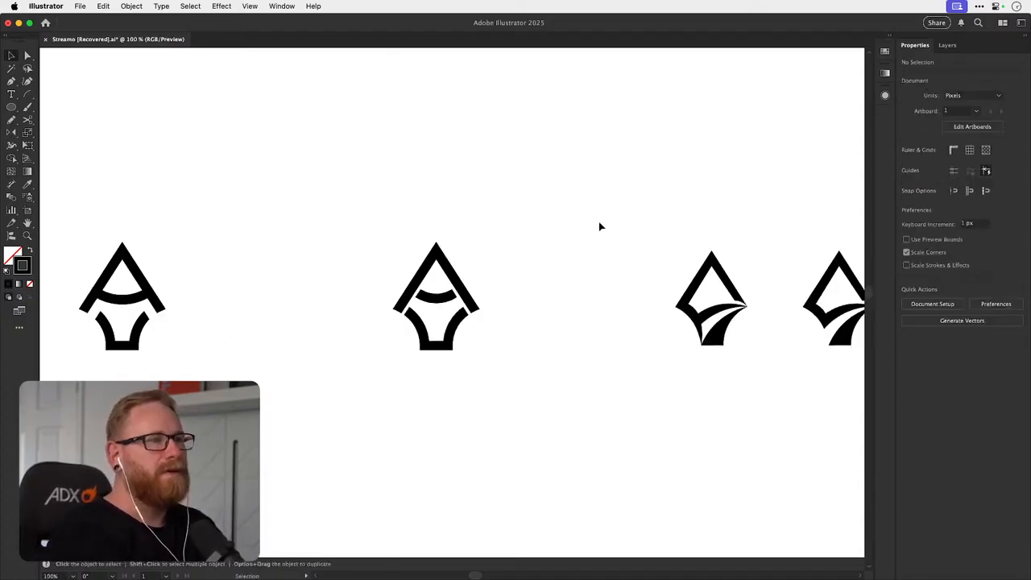
- Restore the original nib's full-width crossbar and place a copy with the shortened crossbar directly above it
left_click_drag(350, 258, 506, 382)
key("super+z")
key("super+z")
key("super+z")
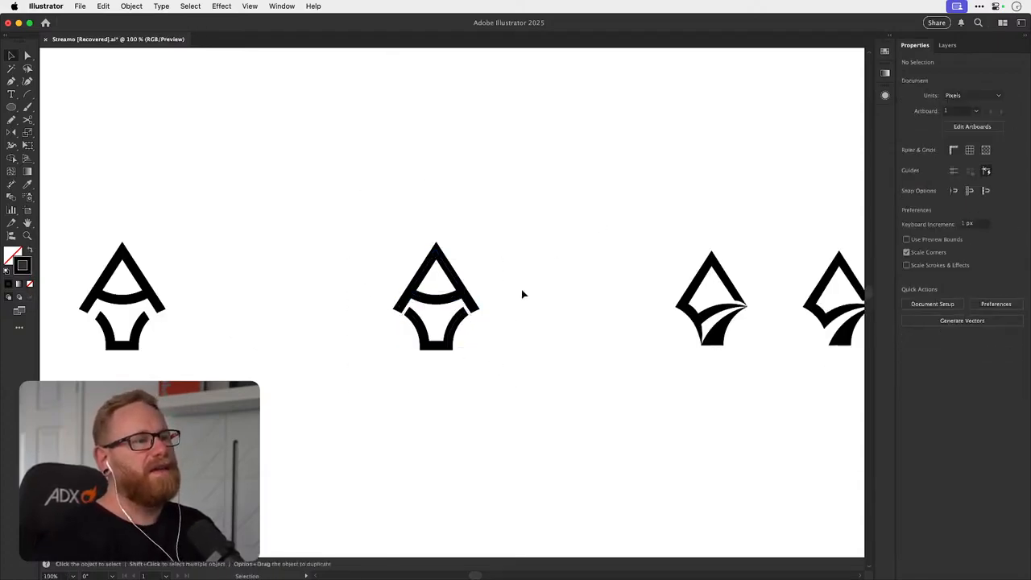
left_click_drag(469, 319, 468, 148, "alt")
left_click(538, 187)
left_click_drag(539, 187, 371, 281)
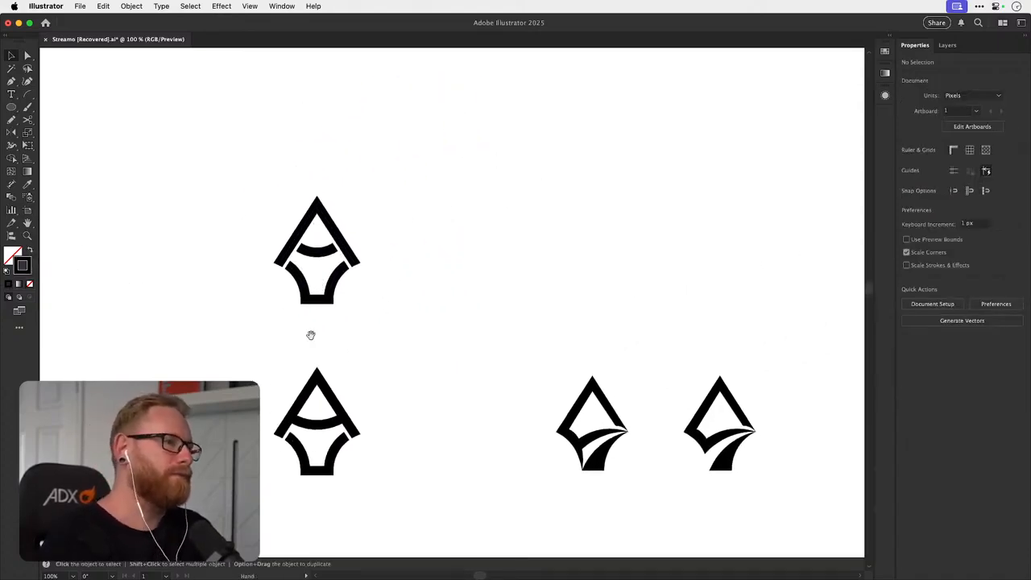
left_click_drag(512, 293, 637, 204)
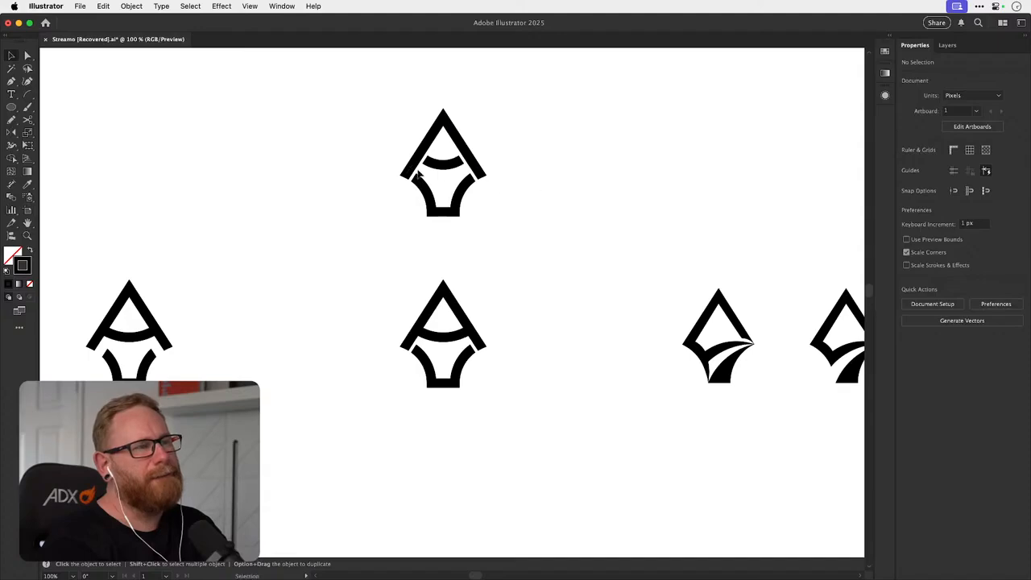
- Try rotating the upper nib with the shortened crossbar, return it to upright and deselect it
left_click_drag(508, 232, 509, 234)
key("r")
left_click_drag(415, 117, 445, 126, "shift")
key("v")
key("r")
left_click_drag(531, 167, 534, 149, "shift")
key("v")
left_click(534, 167)
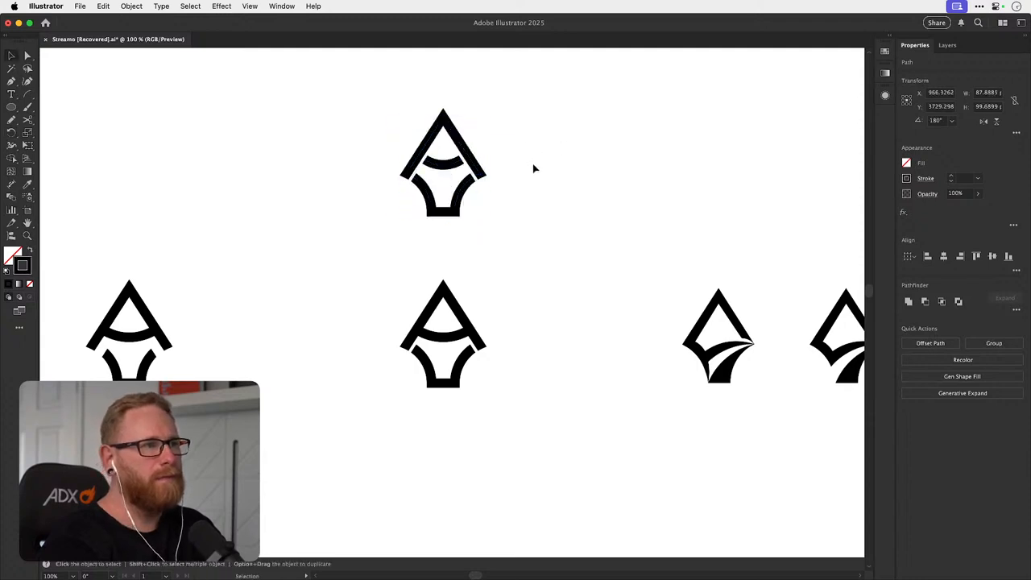
- Examine the nib with the detached crossbar up close and compare it with the full-crossbar version below
left_click_drag(550, 207, 659, 210)
key("z")
key("v")
left_click_drag(388, 132, 414, 276)
key("z")
left_click_drag(372, 223, 400, 208)
key("v")
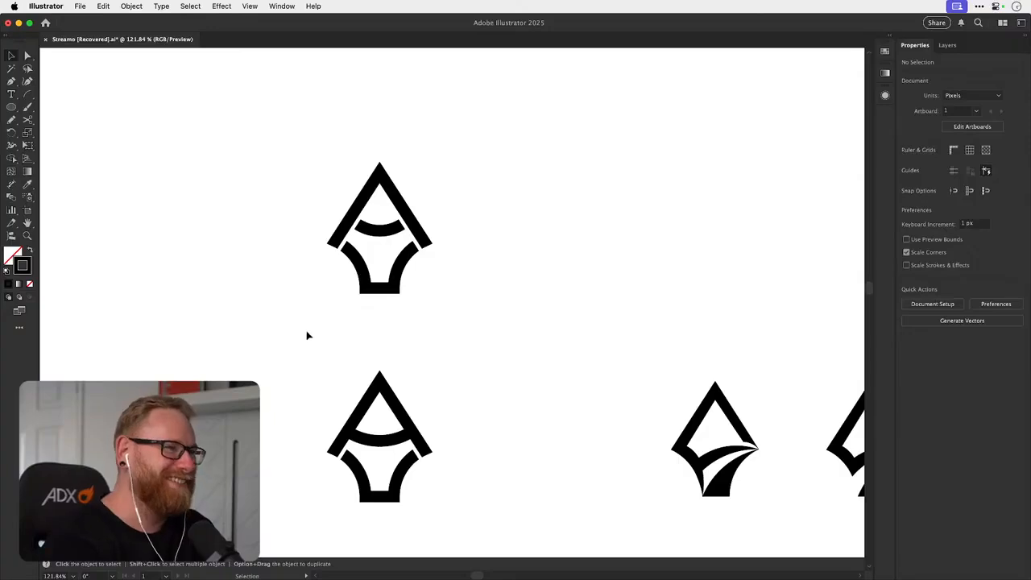
left_click_drag(301, 329, 358, 242)
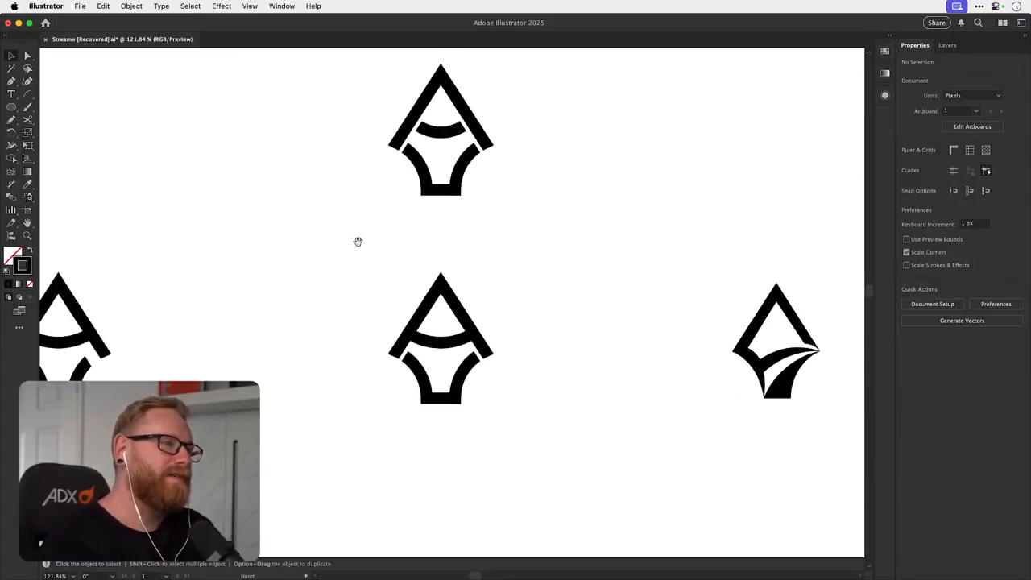
left_click_drag(448, 145, 403, 234)
left_click_drag(368, 203, 503, 207)
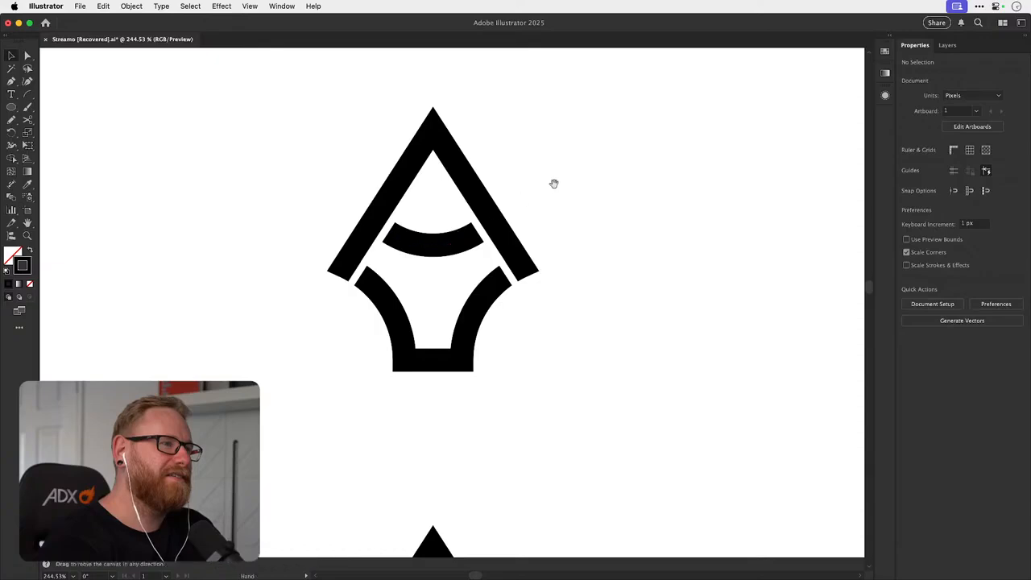
left_click_drag(589, 180, 604, 204)
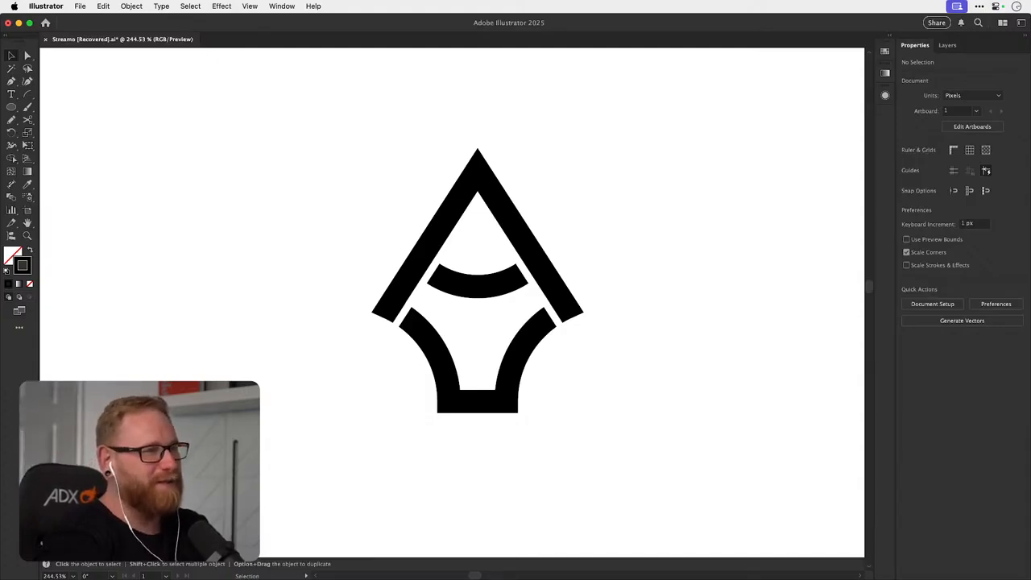
left_click_drag(377, 197, 559, 272)
key("super+1")
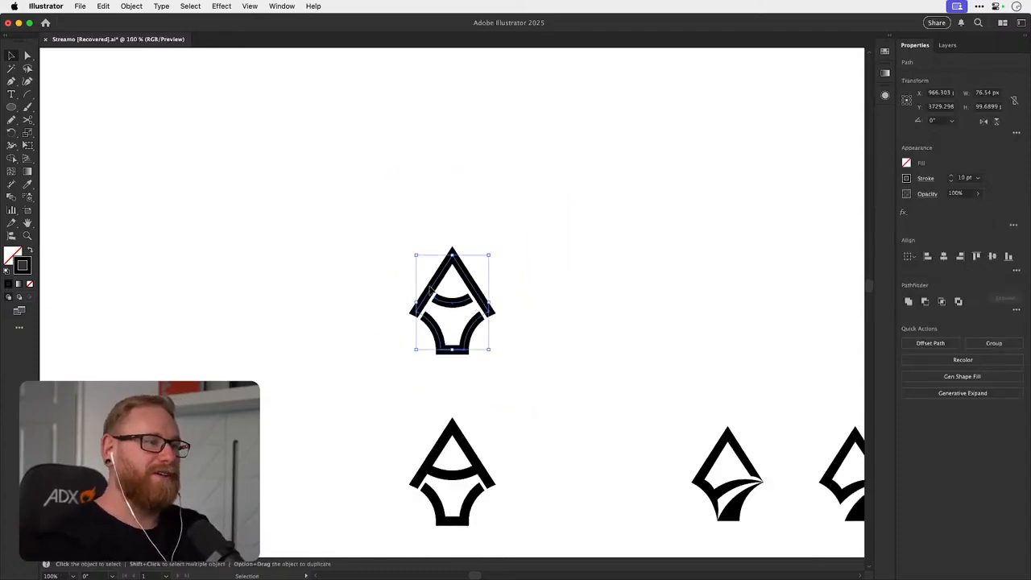
left_click_drag(430, 288, 295, 317)
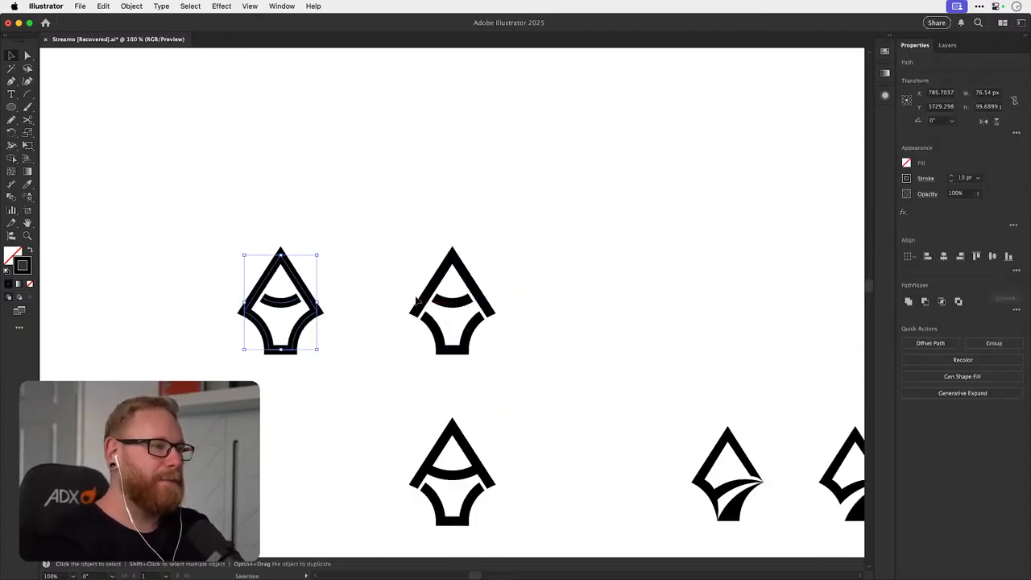
key("super+z")
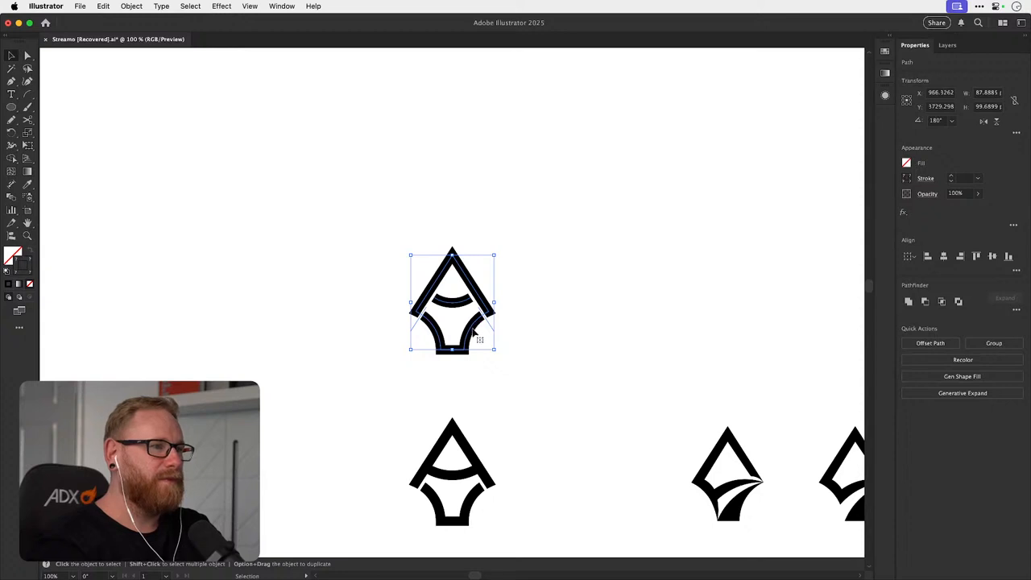
- Duplicate the upper nib to its left and delete the copy's lower body, leaving only the A shape
left_click_drag(431, 332, 347, 350)
key("a")
left_click(282, 359)
key("Delete")
left_click(301, 352)
key("v")
left_click_drag(320, 306, 435, 300)
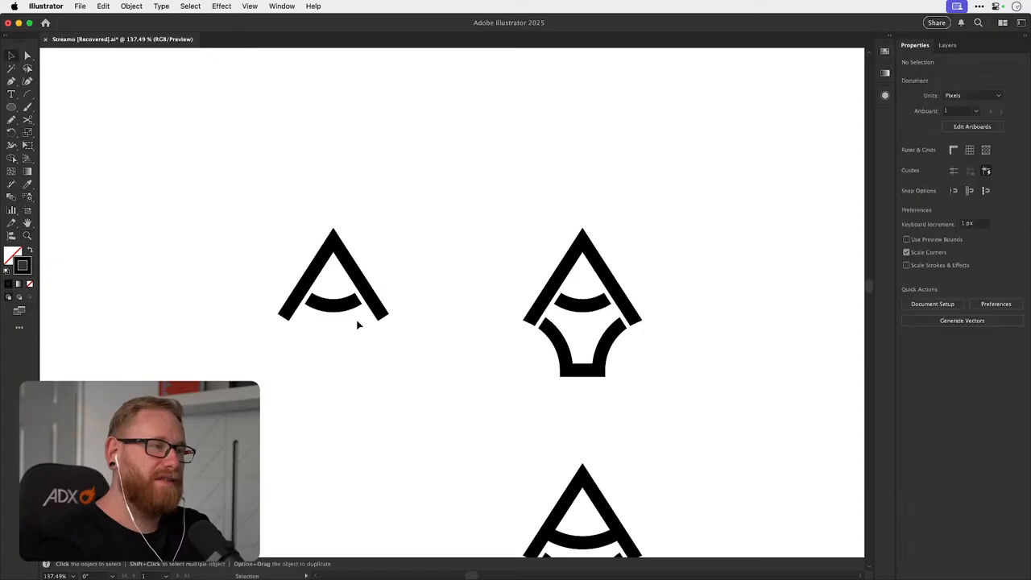
- Extend the standalone A's crossbar until it meets the right arm, keeping the gap at the left arm, and deselect it
left_click(344, 306)
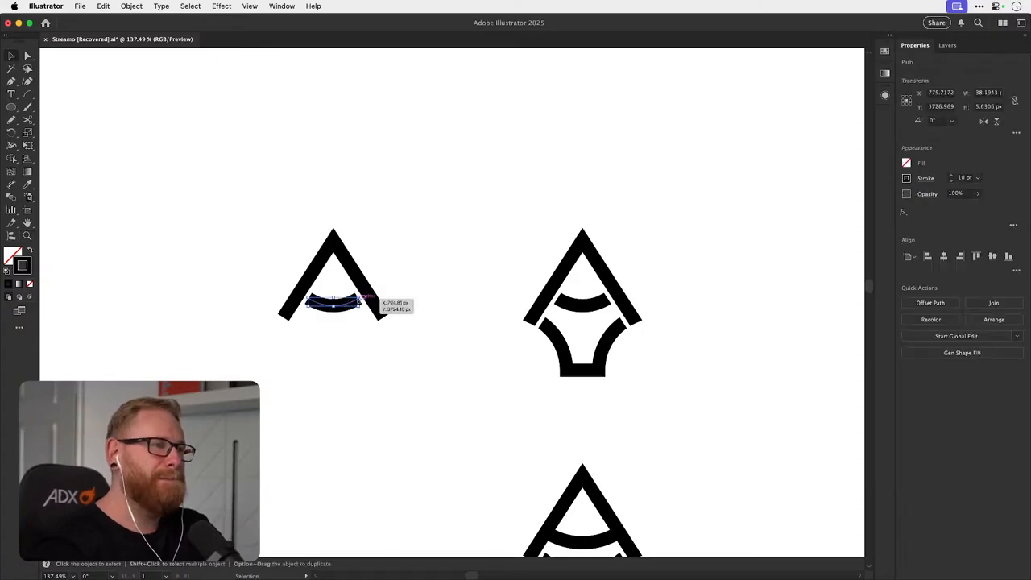
left_click(363, 302)
left_click(362, 304)
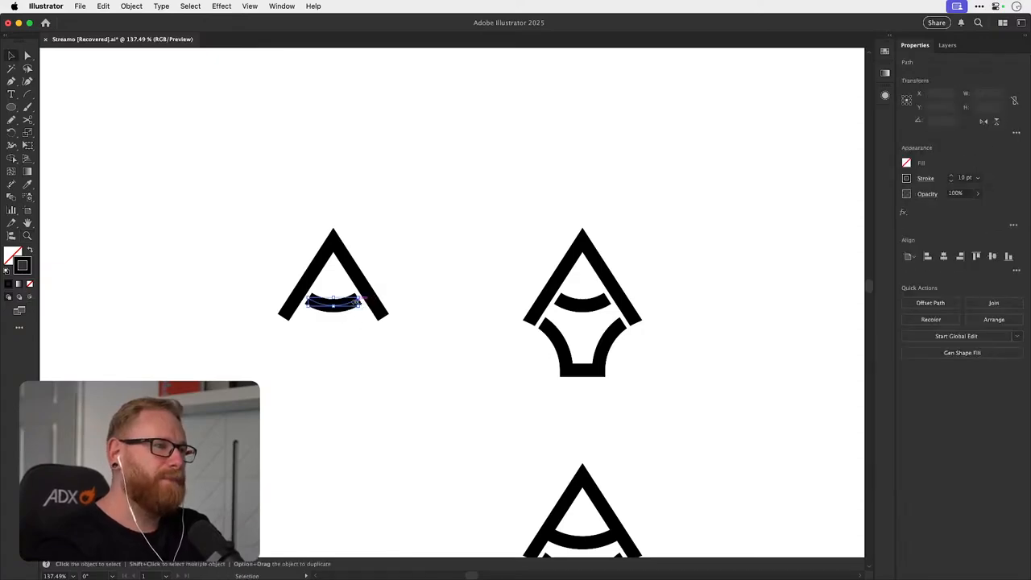
left_click_drag(361, 295, 367, 295)
key("super+shift+a")
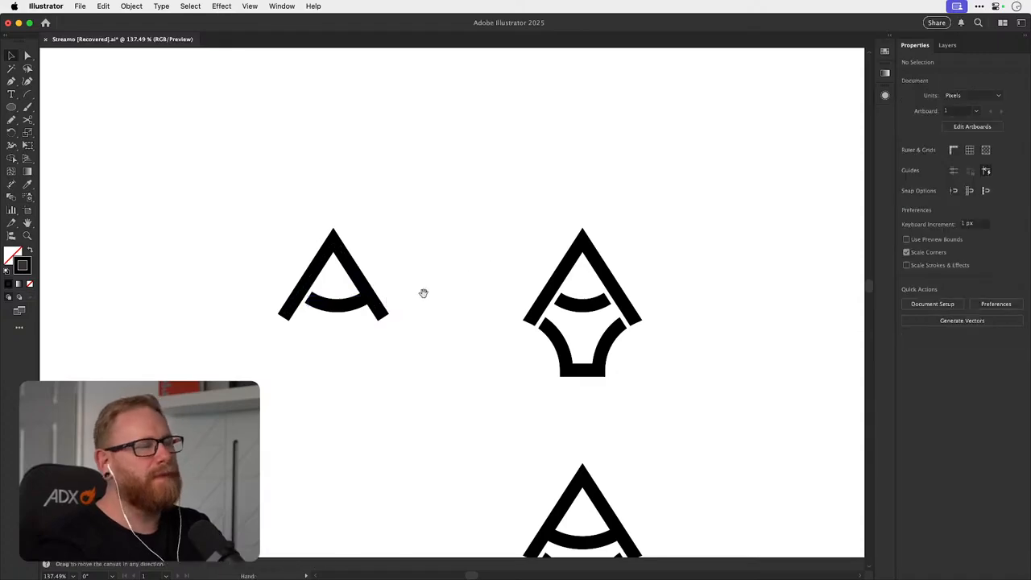
- Review the standalone A beside the nib variations and delete both its crossbar and its arms
key("super+space")
left_click_drag(303, 305, 327, 290)
left_click(332, 305)
left_click(516, 257)
key("super+minus")
key("super+minus")
key("super+minus")
key("super+minus")
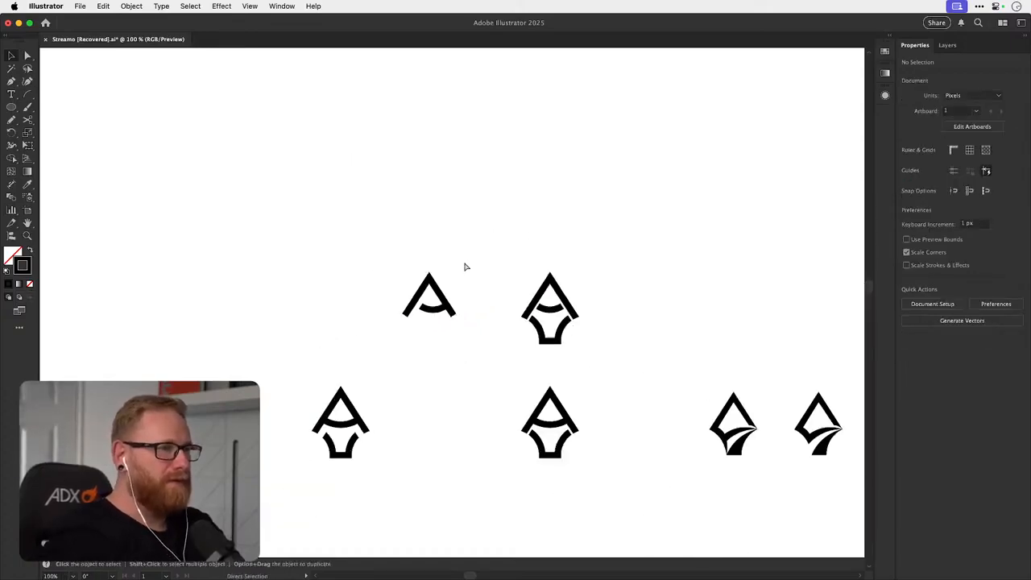
left_click(439, 309)
key("Delete")
left_click_drag(452, 317, 532, 303)
key("Delete")
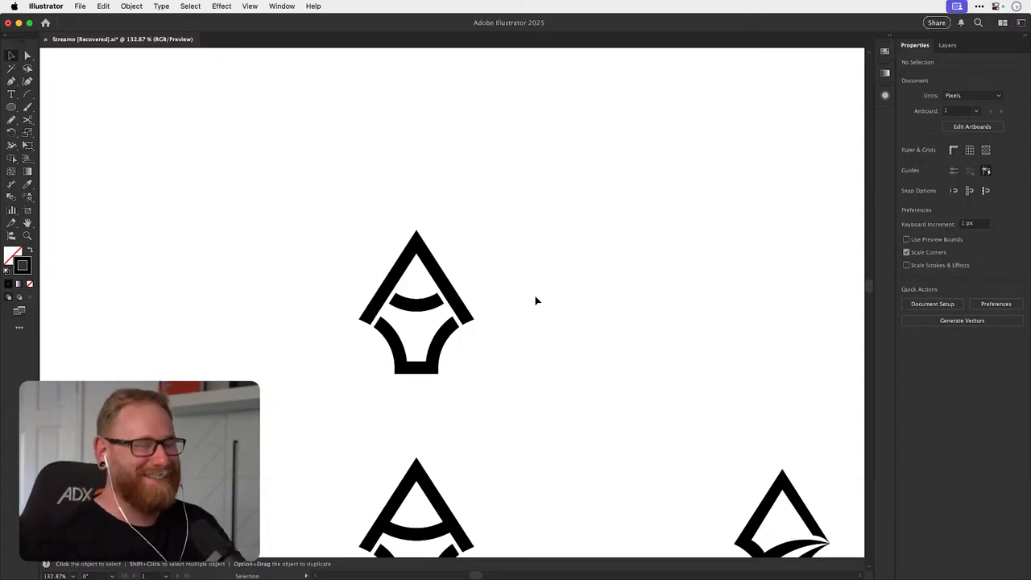
- Add the point text "TM" above and to the left of the upper nib
key("t")
left_click(241, 177)
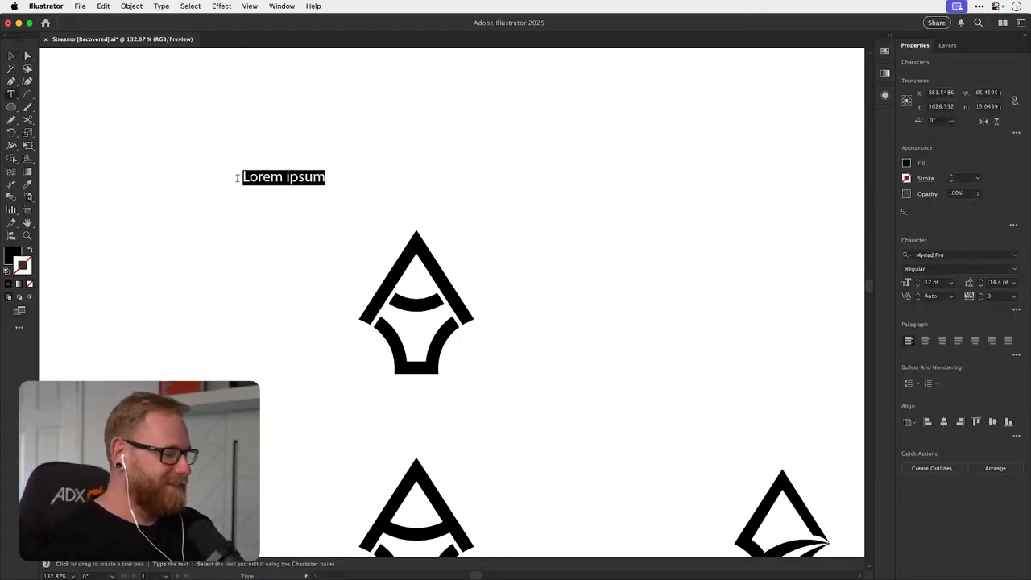
key("BackSpace")
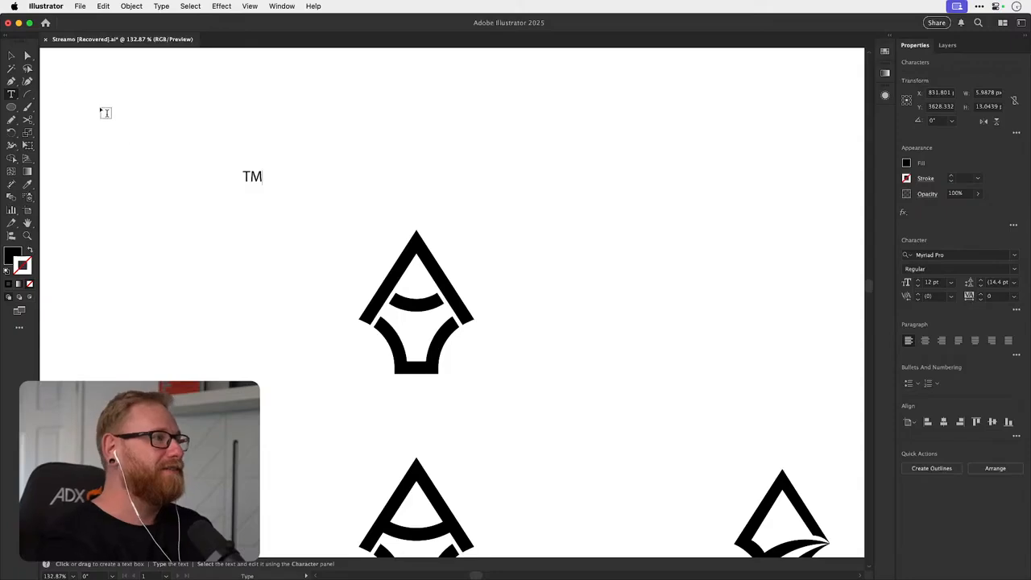
key("Escape")
- Remove the TM text so only the nib variations remain, and save the document
left_click_drag(266, 188, 616, 233)
left_click_drag(654, 161, 686, 146)
left_click_drag(558, 293, 602, 161)
left_click_drag(567, 319, 543, 347)
key("super+s")
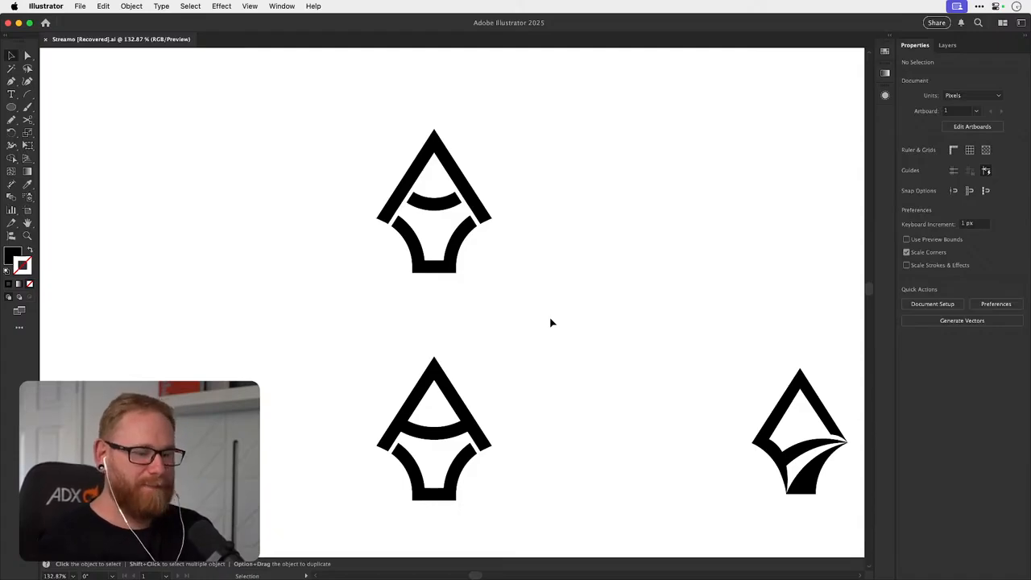
- Duplicate the nib with the connected crossbar to a spot directly below the original
left_click_drag(472, 294, 459, 213)
left_click_drag(329, 267, 283, 363)
left_click_drag(233, 303, 283, 244)
left_click_drag(205, 255, 336, 385)
left_click_drag(373, 368, 272, 463)
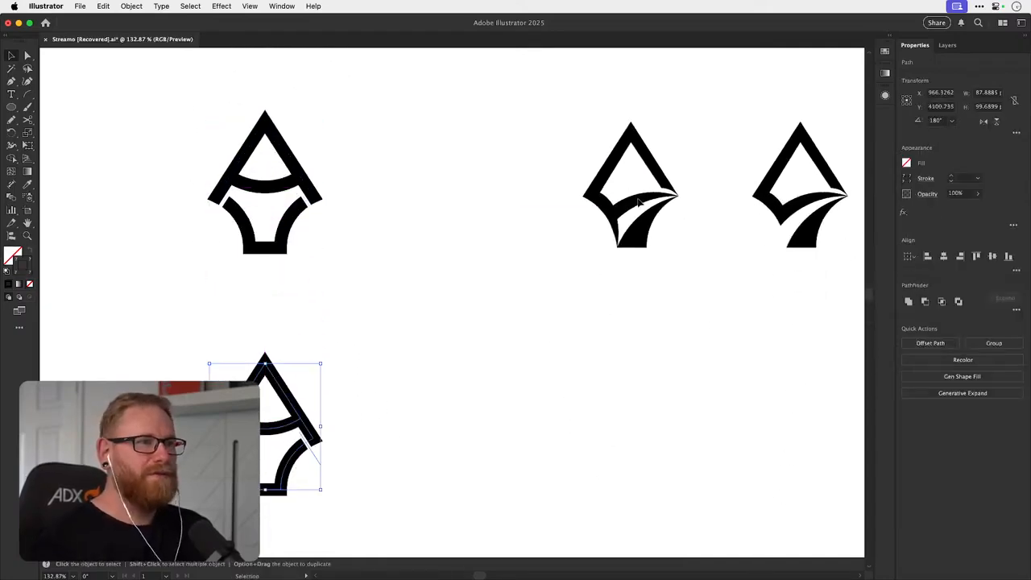
- Delete the white gap stroke from the copied nib and move its curved crossbar out to the nib's upper right
left_click_drag(386, 444, 421, 336)
left_click(420, 336)
left_click(324, 356)
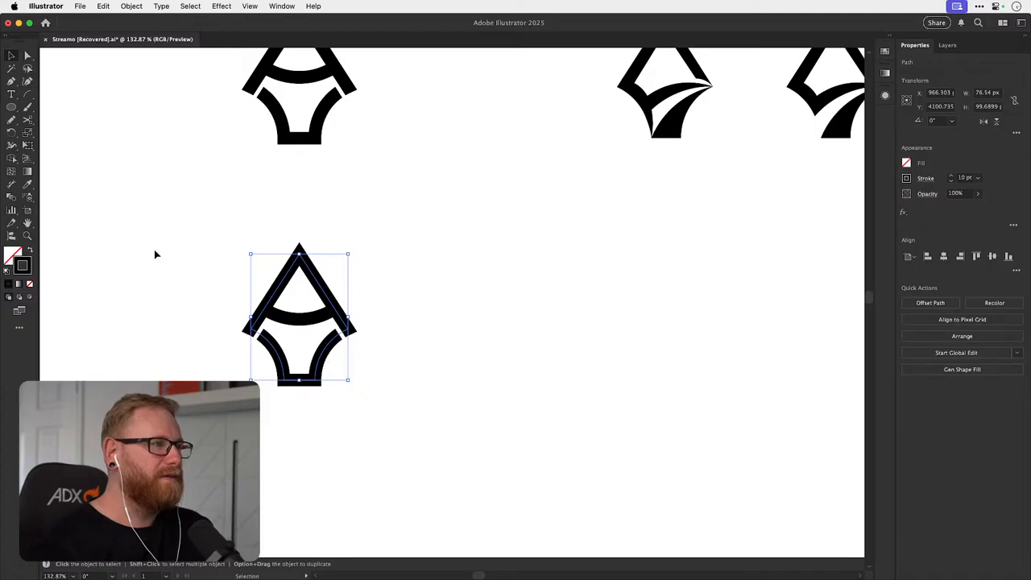
key("a")
left_click(143, 223)
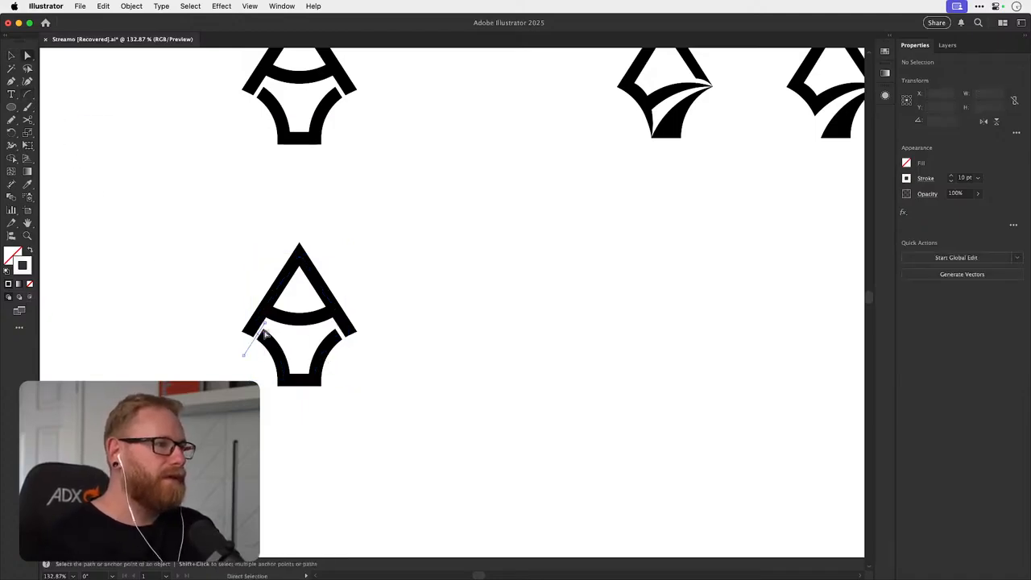
left_click(342, 338)
key("v")
left_click_drag(342, 338, 504, 238)
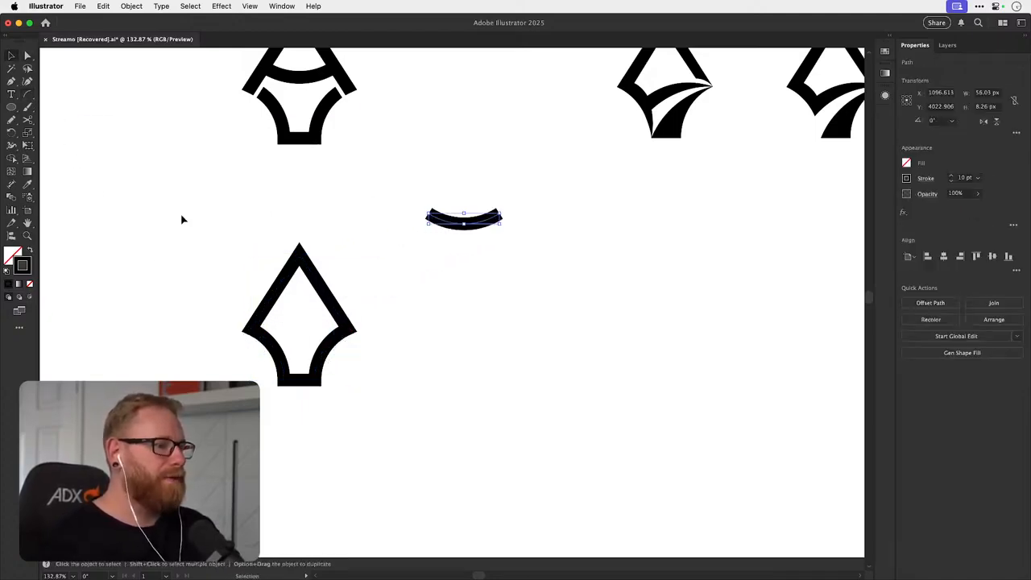
- Draw an arc about 55 px wide and tall from the nib's right corner down past its lower-left base corner, with a 10 pt black stroke
left_click(28, 94)
left_click_drag(349, 329, 287, 398)
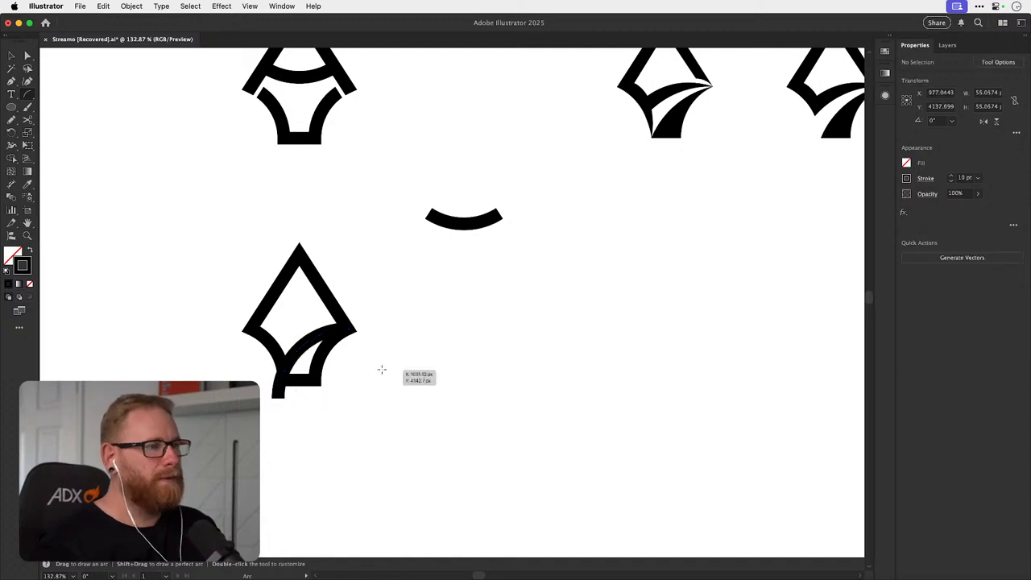
key("v")
left_click(383, 373)
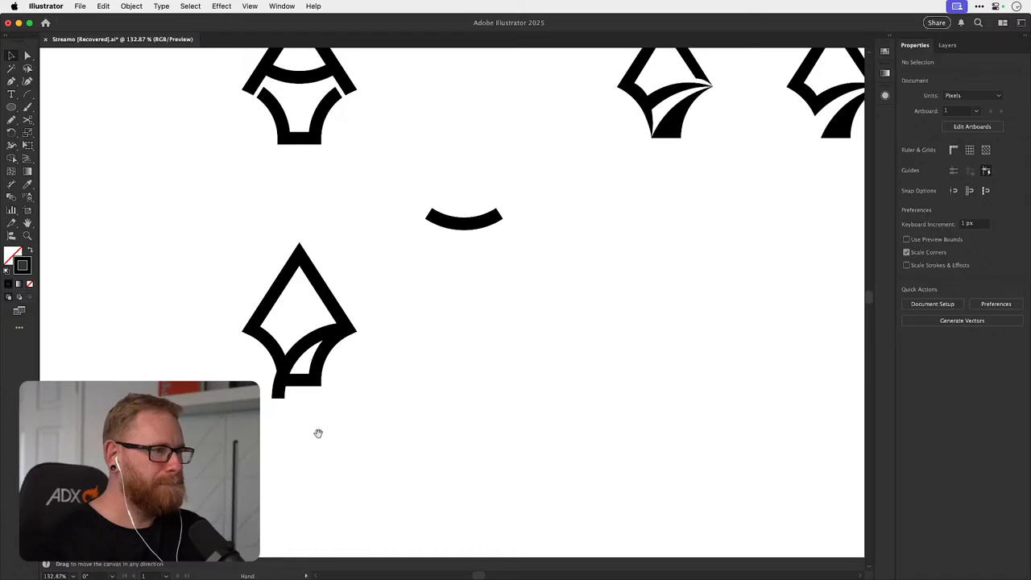
- Offset the new arc's path by 5 px with mitered joins
left_click(297, 360)
left_click(132, 5)
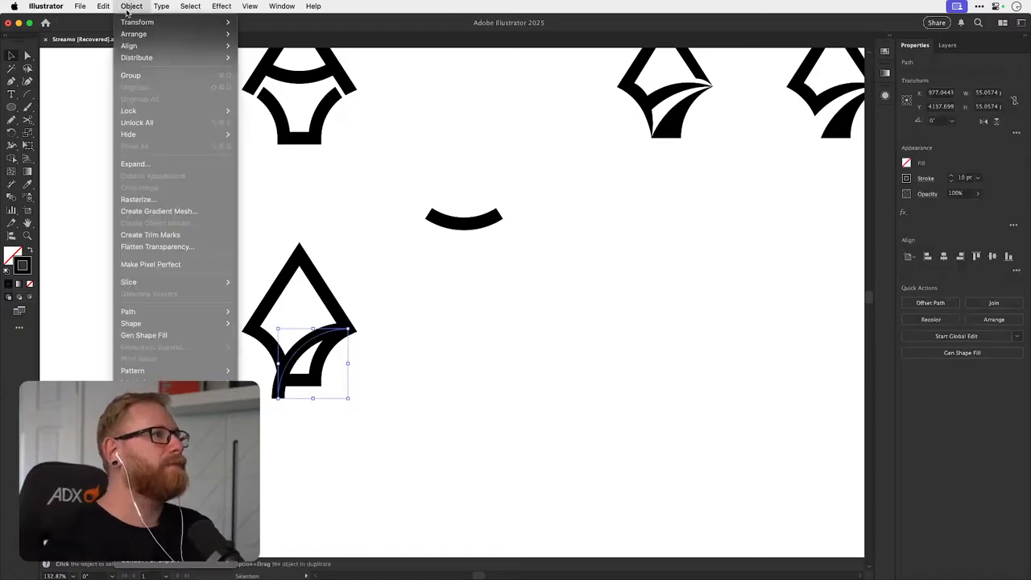
mouse_move(198, 314)
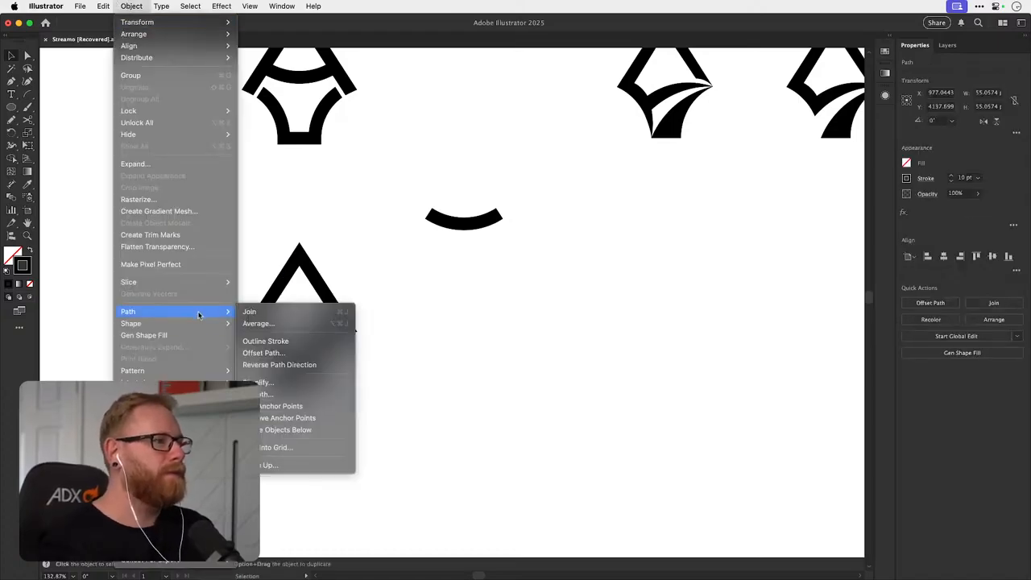
left_click(284, 353)
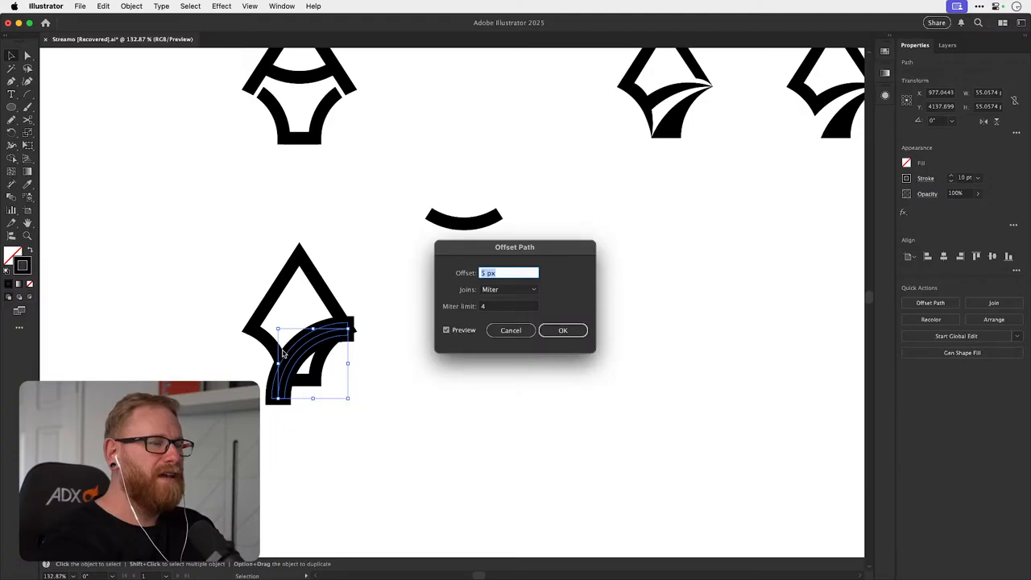
key("Return")
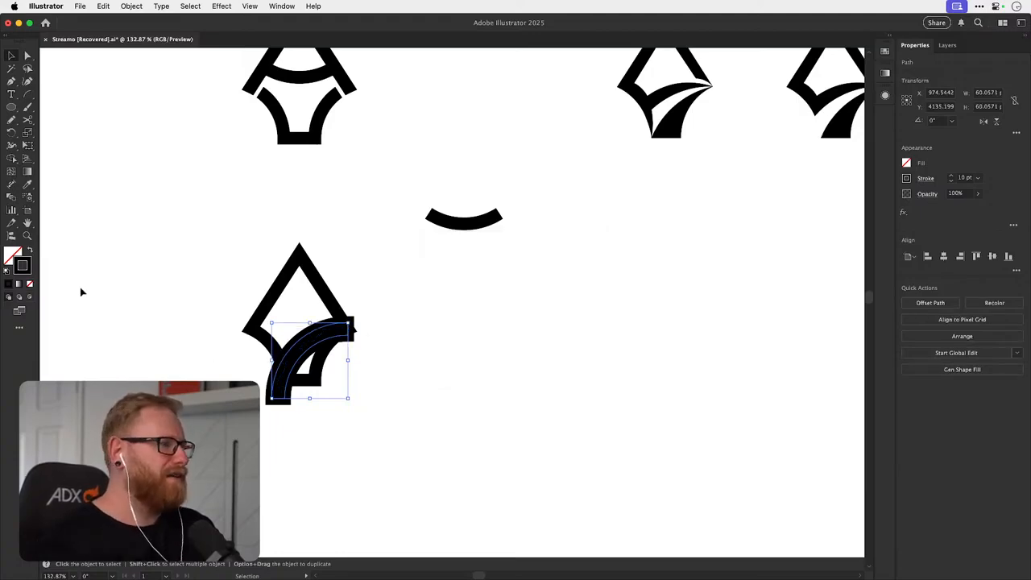
- Change the offset outline's stroke to white so it forms a gap around the black arc, and deselect it
key("i")
left_click(198, 315, "shift")
key("v")
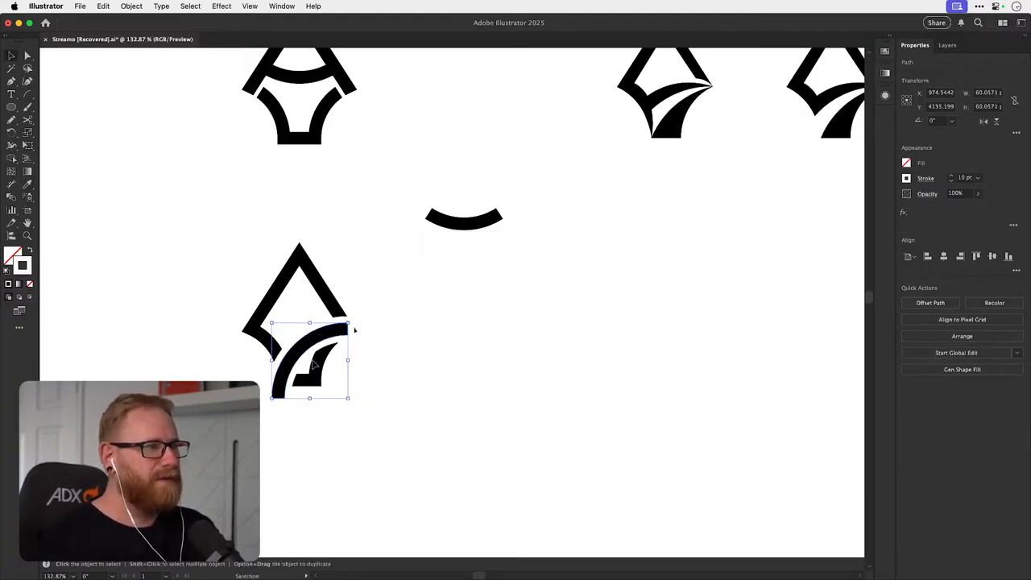
left_click(344, 348)
- Examine how the white offset outline cuts into the nib, especially at its right corner and base
scroll(293, 368, "up", 5)
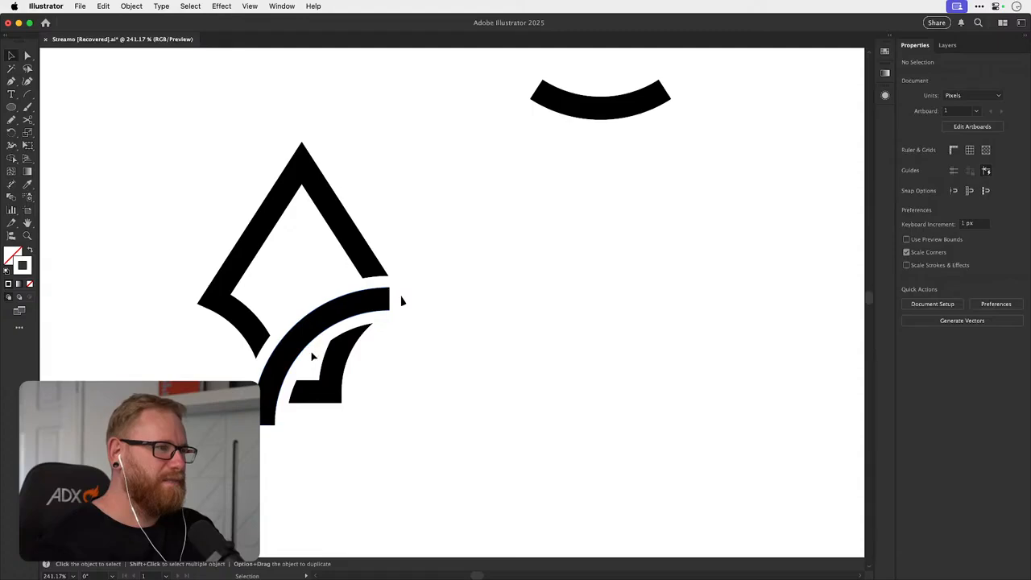
left_click(303, 370)
left_click(306, 371)
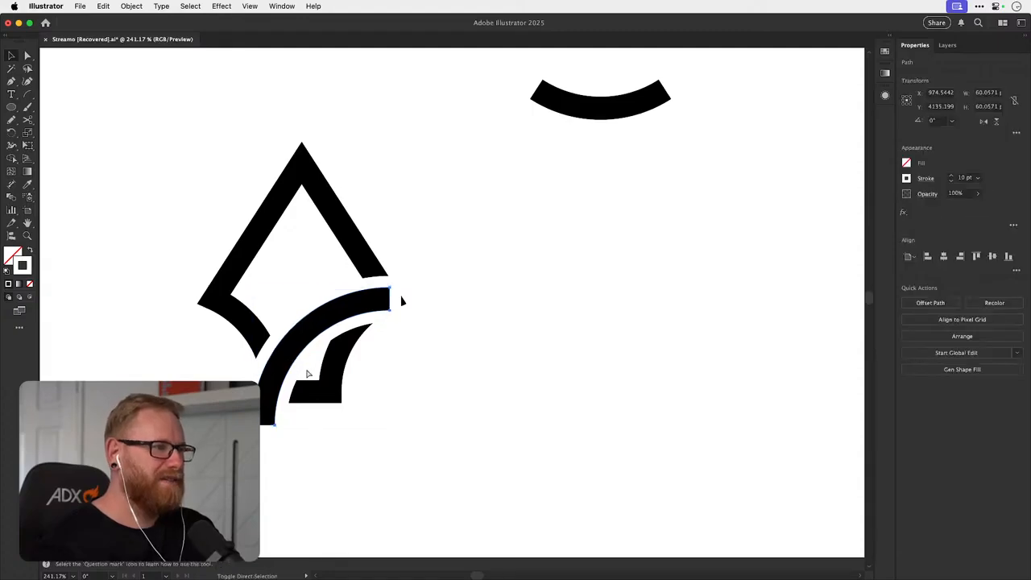
key("super+y")
key("super+y")
left_click(276, 414)
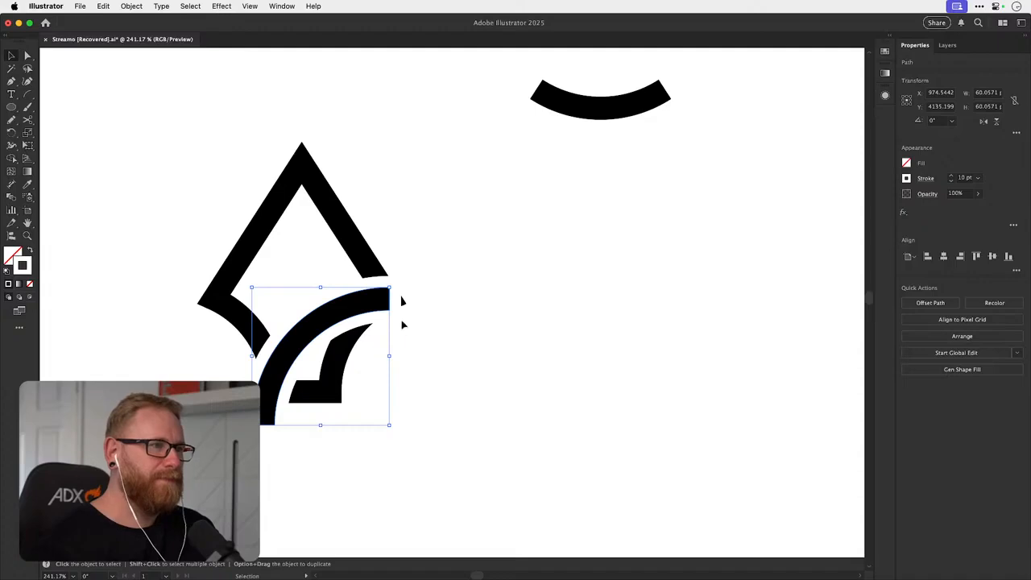
left_click(426, 299)
key("a")
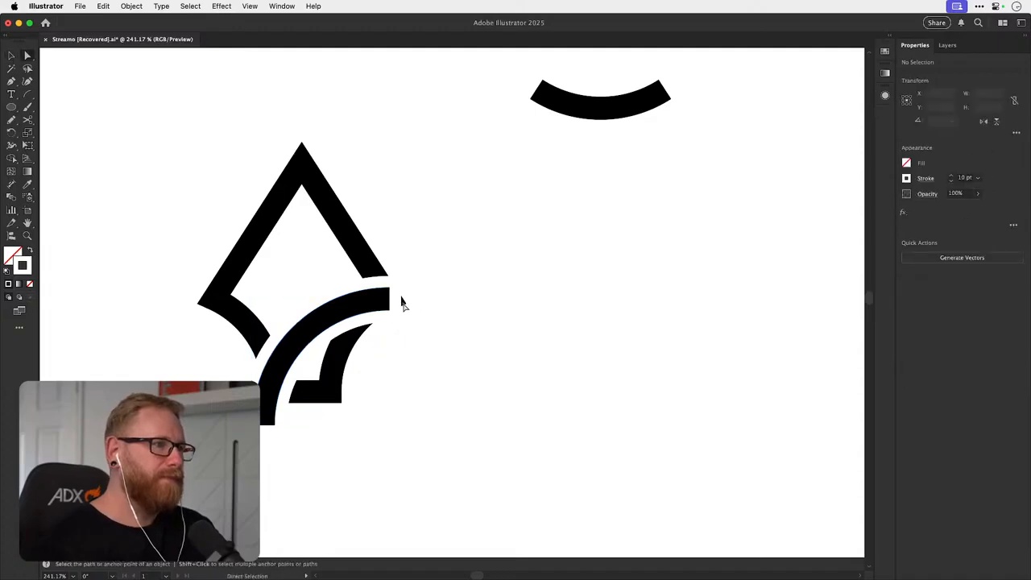
key("v")
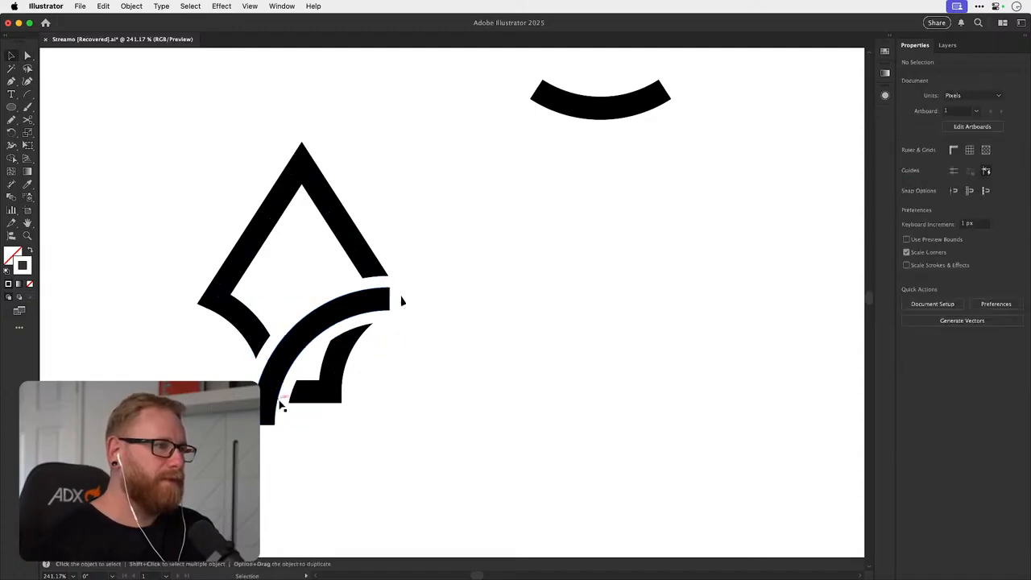
- Move the white offset outline 80 px to the right, clear of the nib
left_click_drag(280, 401, 305, 426)
key("super+z")
key("shift+Right")
key("shift+Right")
key("shift+Right")
key("shift+Right")
key("shift+Right")
key("shift+Right")
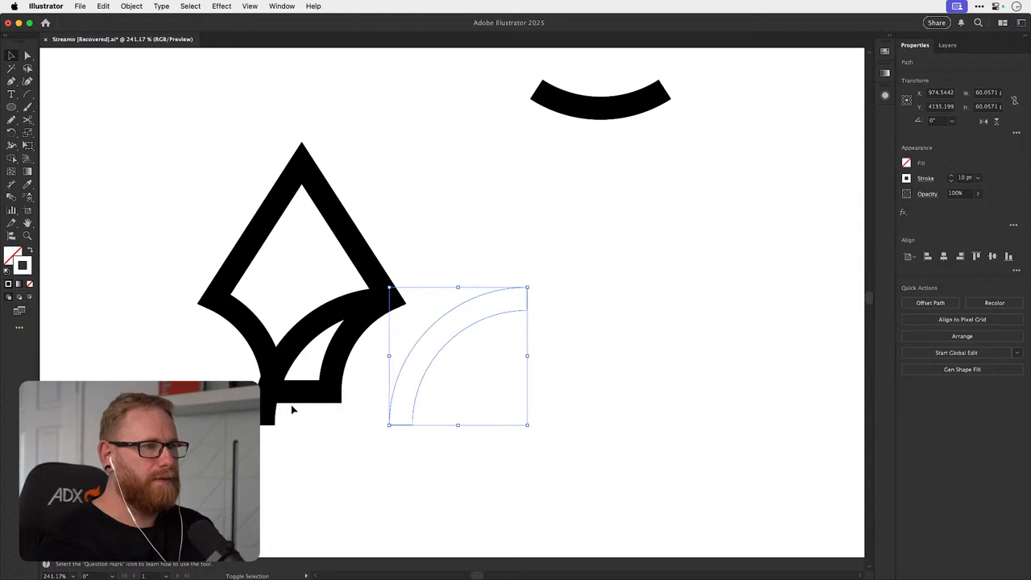
key("shift+Right")
key("shift+Right")
key("shift+Right")
key("shift+Right")
key("shift+Right")
key("shift+Right")
key("shift+Right")
key("shift+Right")
- Cut both curved edges of the white outline near its upper end with the Scissors tool and delete the end piece
key("c")
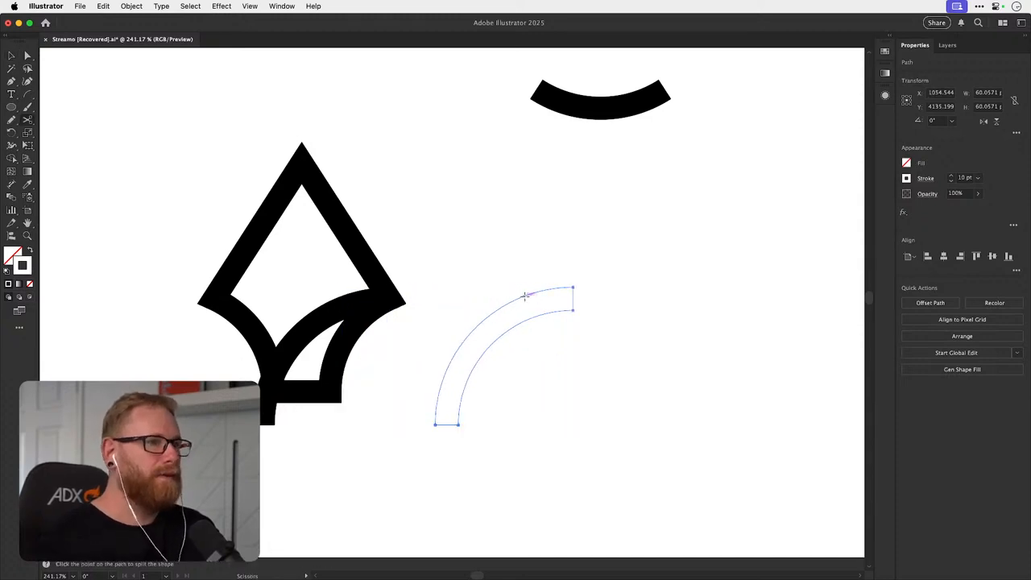
left_click(524, 296)
left_click(532, 317)
key("a")
left_click_drag(567, 265, 594, 348)
key("Delete")
- Clean up the leftover points at the cut and close the outline with a straight end segment
left_click_drag(519, 276, 551, 306)
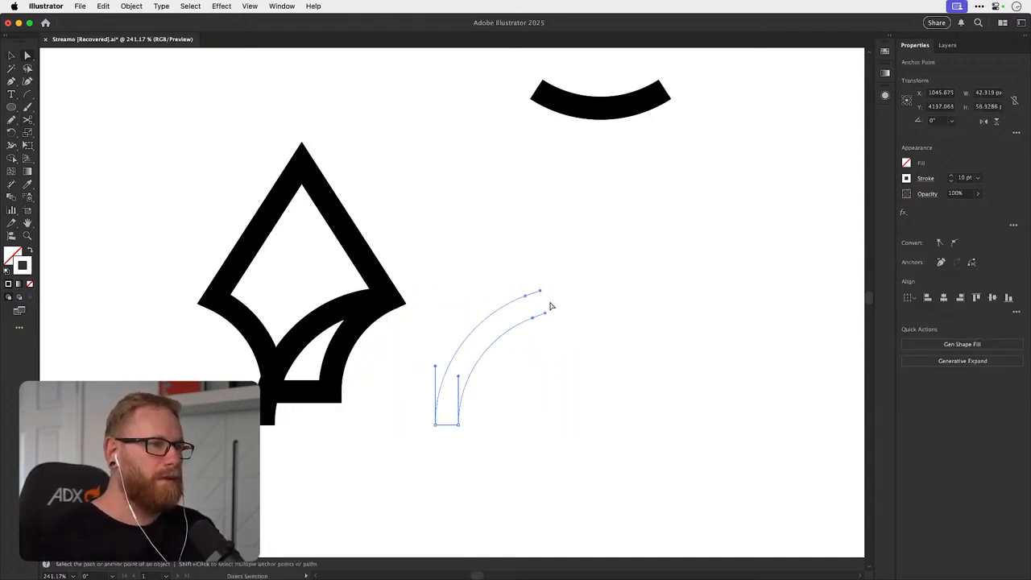
left_click(542, 283)
left_click(525, 295)
key("Delete")
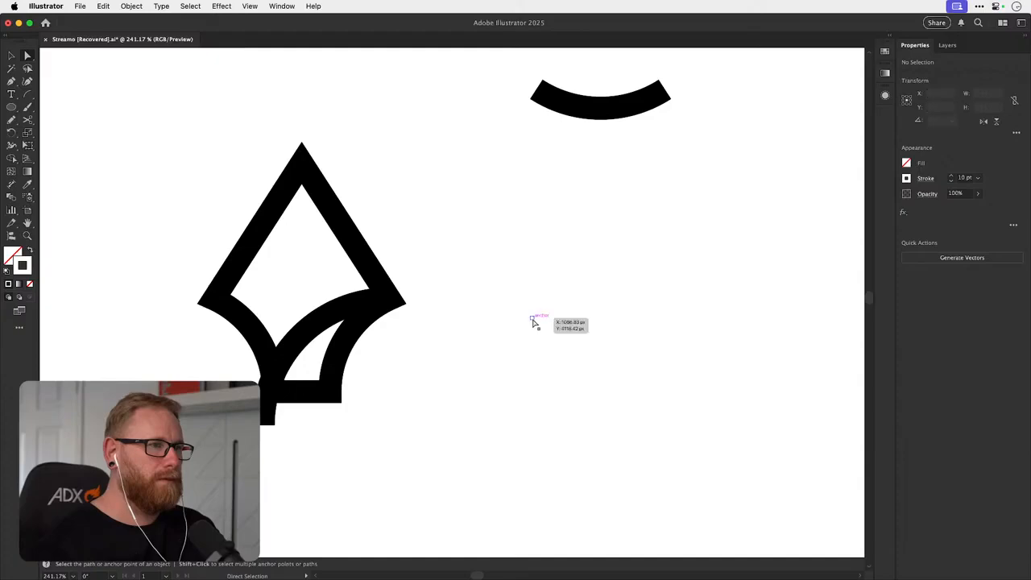
left_click(533, 318)
key("Delete")
left_click_drag(543, 273, 502, 362)
key("v")
key("Delete")
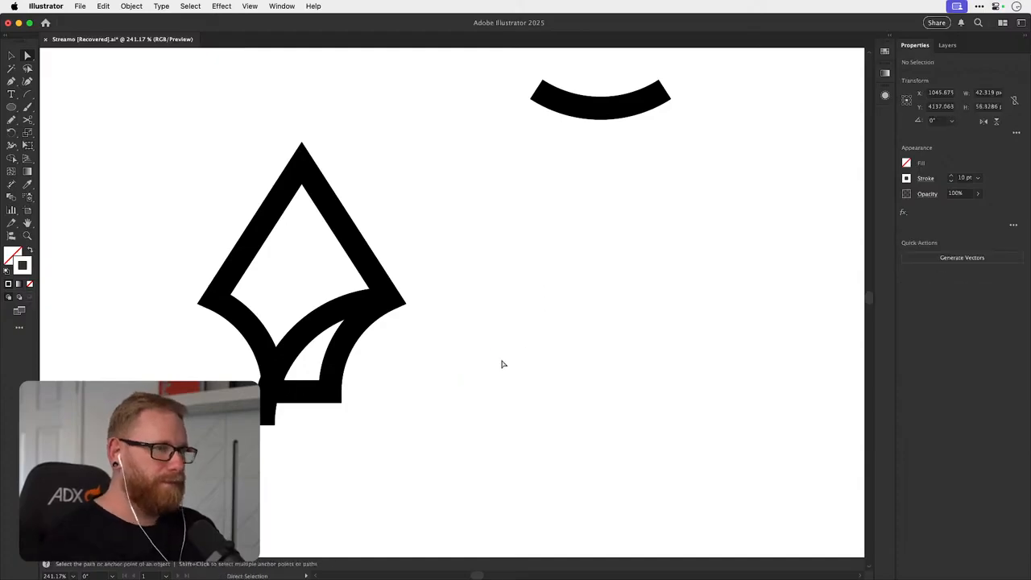
- Move the shortened white outline 80 px back to the left so it lines up with the black arc
left_click_drag(476, 276, 534, 373)
key("shift+Left")
key("shift+Left")
key("shift+Left")
key("shift+Left")
key("shift+Left")
key("shift+Left")
key("shift+Left")
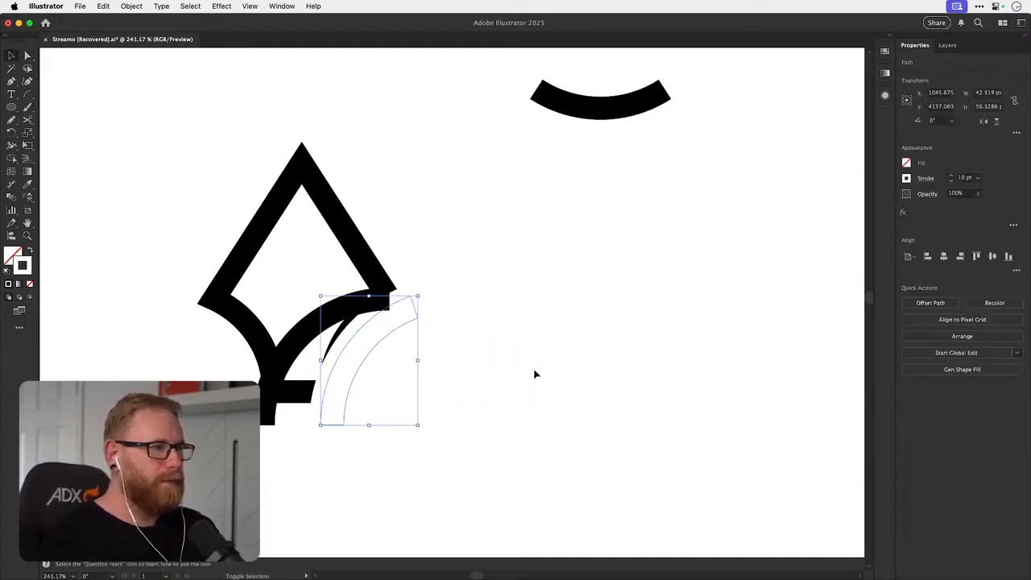
key("shift+Left")
key("shift+Left")
key("shift+Left")
key("shift+Left")
key("shift+Left")
key("shift+Left")
key("shift+Left")
key("shift+Left")
key("shift+Right")
key("shift+Right")
key("shift+Right")
key("shift+Right")
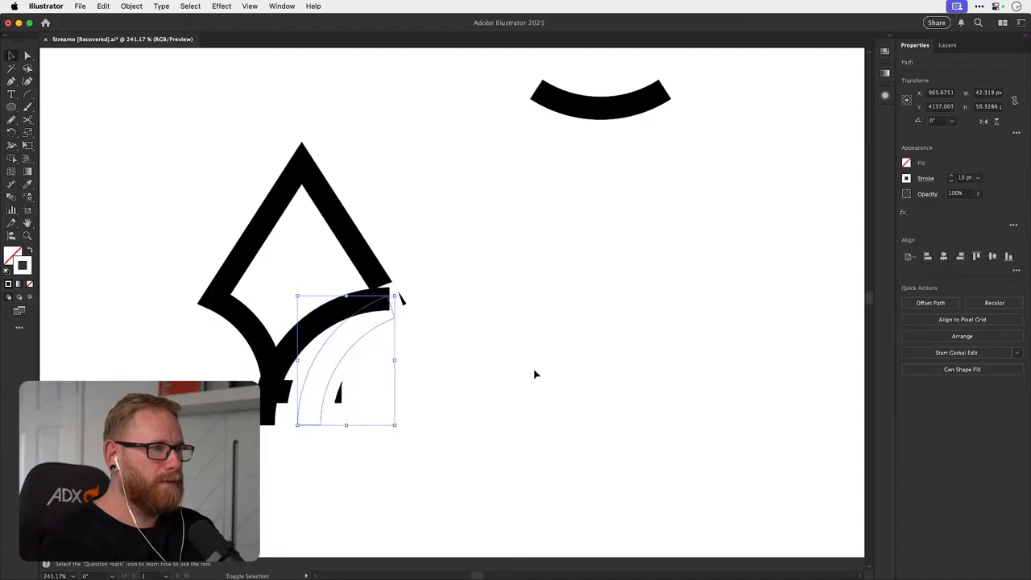
key("shift+Left")
key("shift+Left")
key("shift+Left")
key("shift+Left")
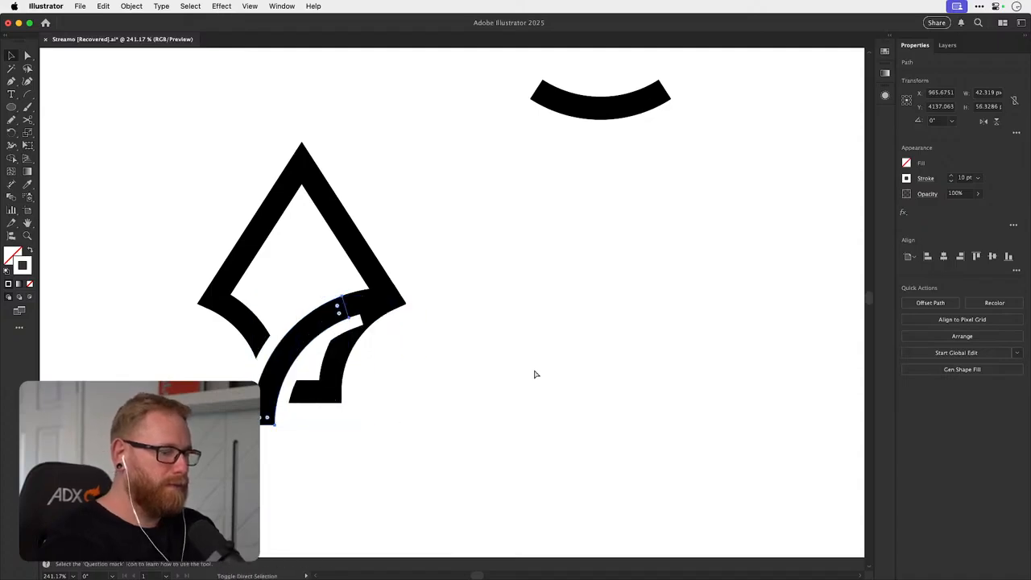
- Send the white outline backward one level and check how it sits against the nib
key("super+bracketleft")
key("super+shift+a")
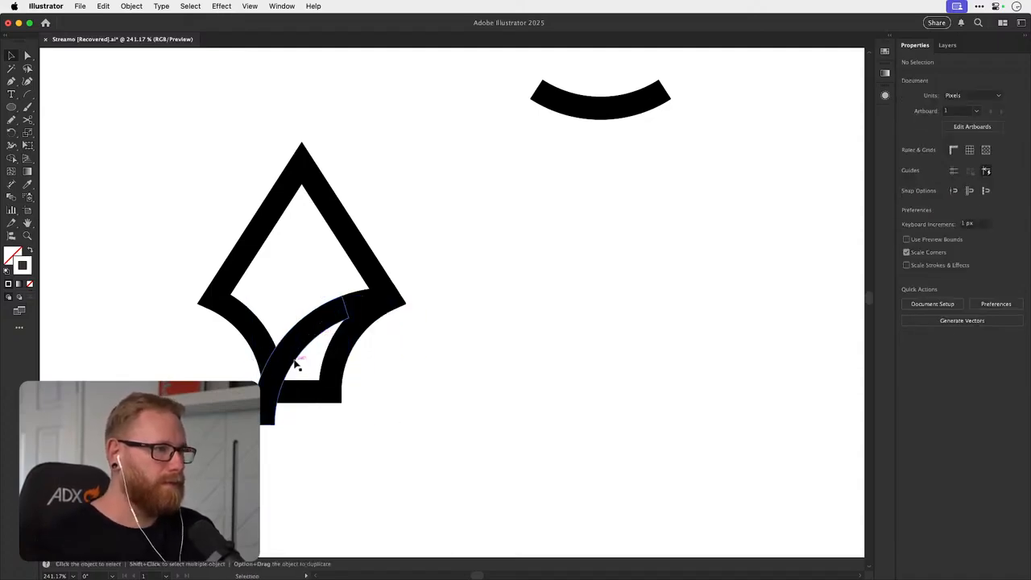
left_click(294, 361)
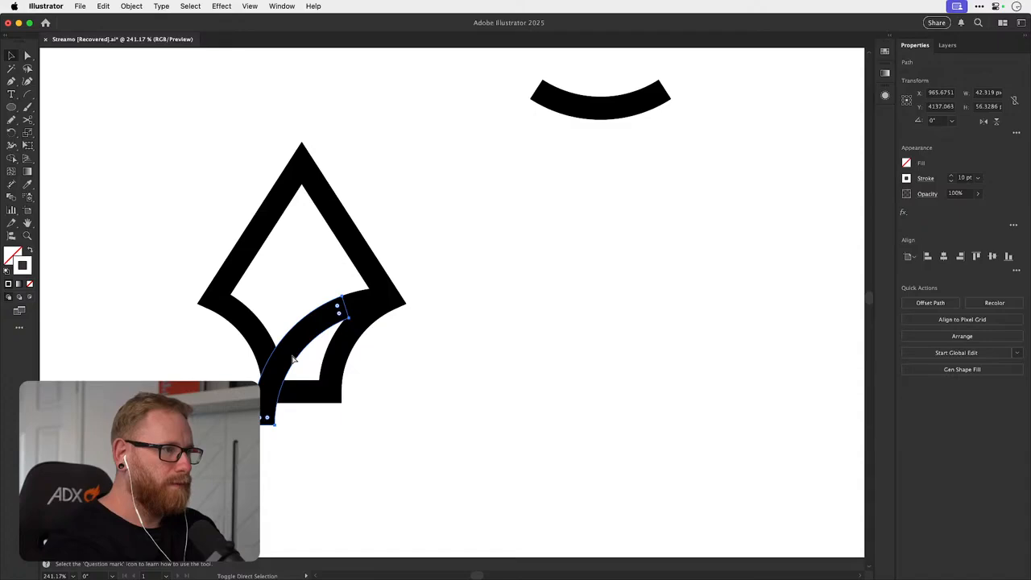
left_click(300, 373)
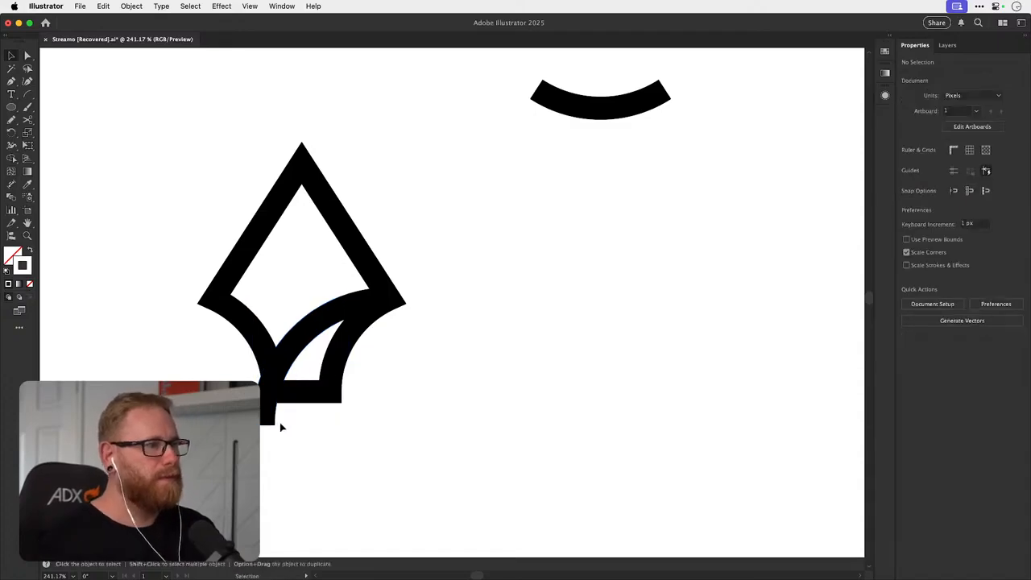
left_click_drag(276, 446, 276, 458)
key("super+z")
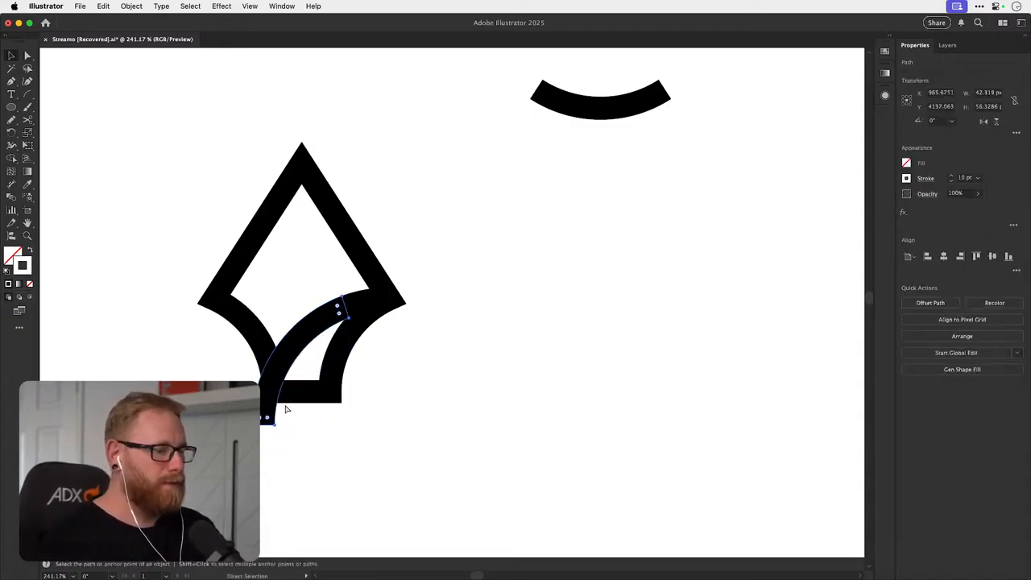
- Restack the white outline just beneath the black arc and send the nib outline to the back
key("super+shift+]")
key("super+[")
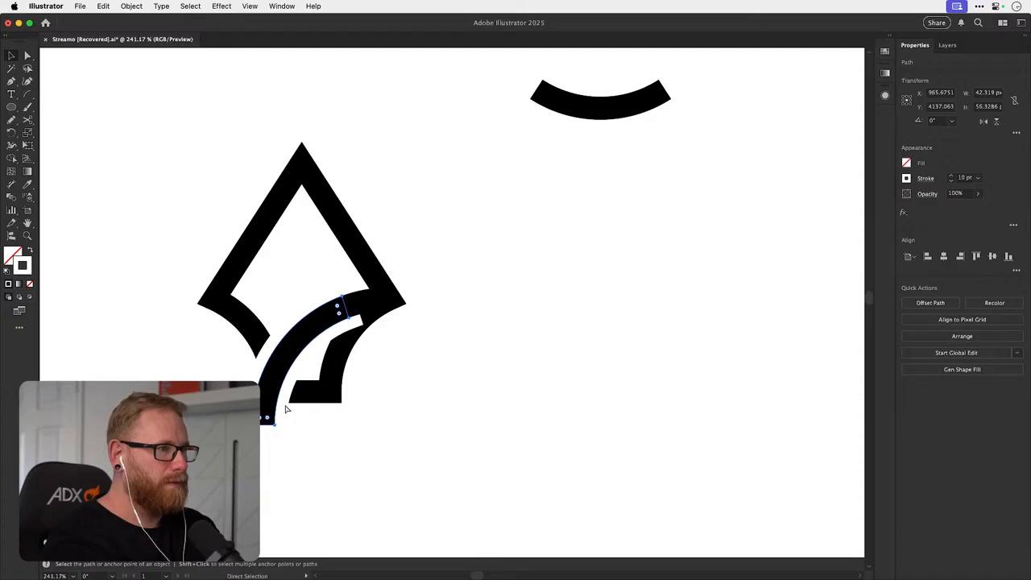
left_click(285, 409)
left_click(345, 389)
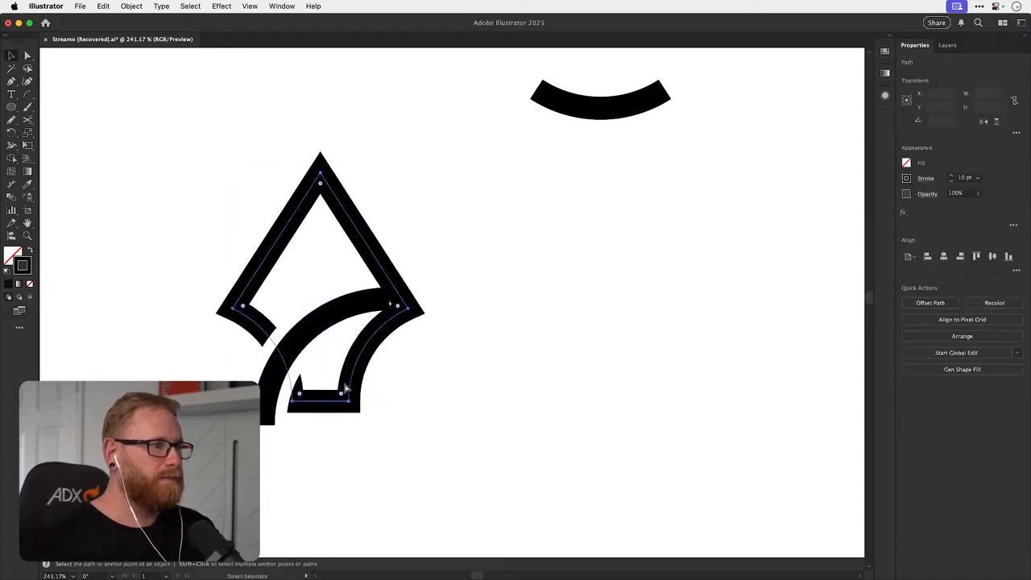
key("super+shift+[")
left_click(429, 317)
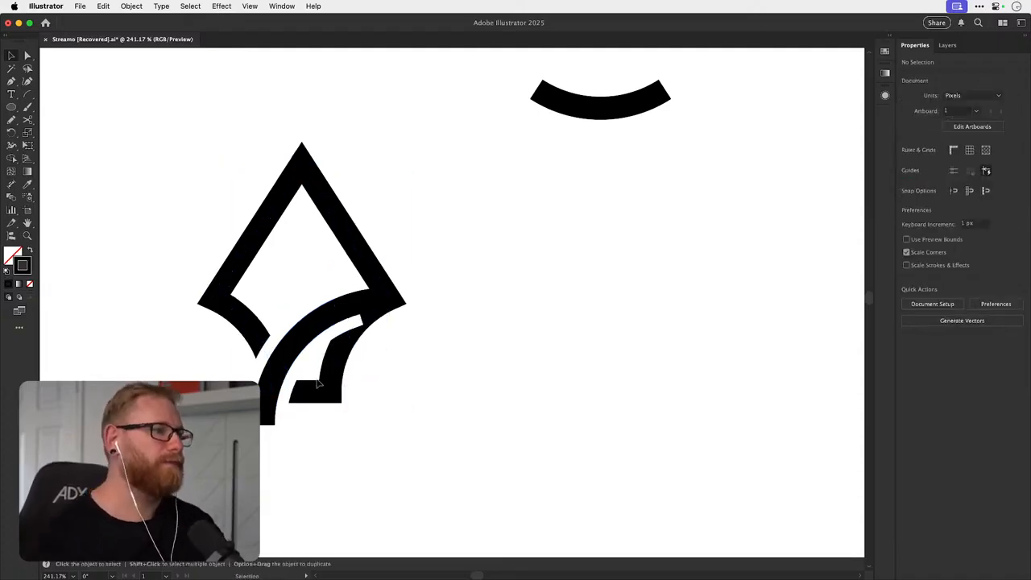
- Trim the upper end of the white outline with the Scissors tool so it stops cutting into the nib's right arm
key("a")
left_click(322, 348)
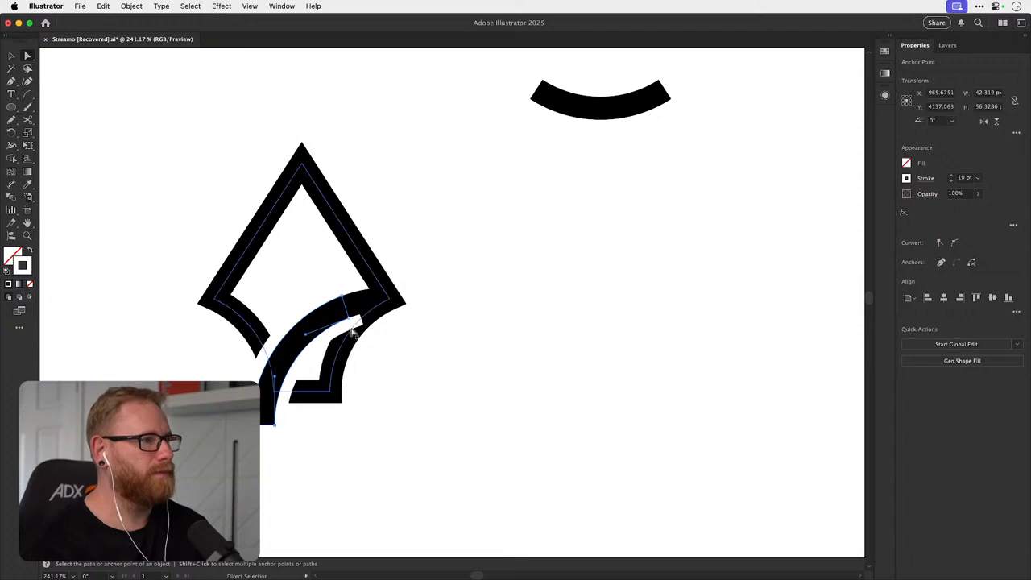
left_click_drag(351, 323, 324, 338)
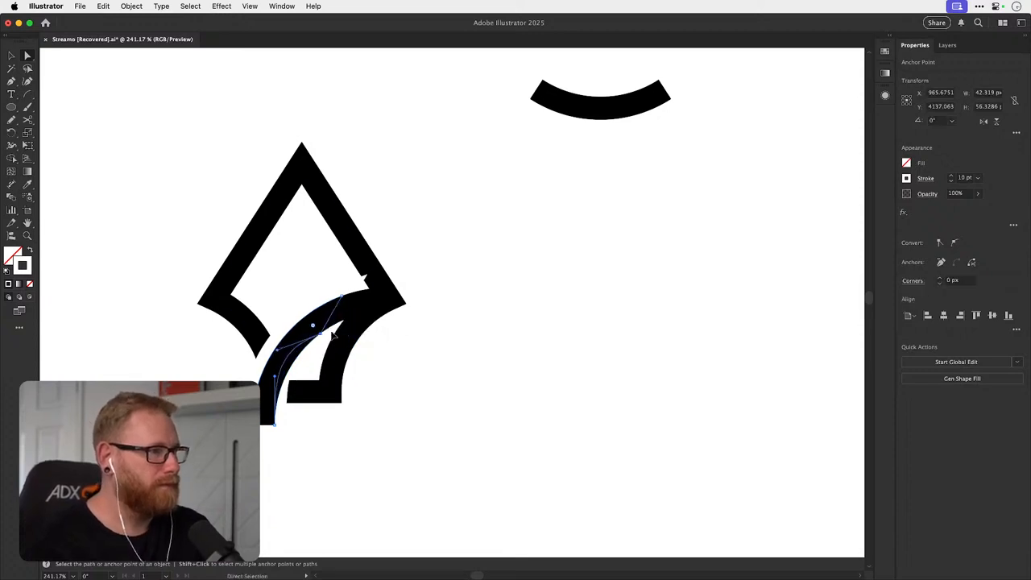
key("c")
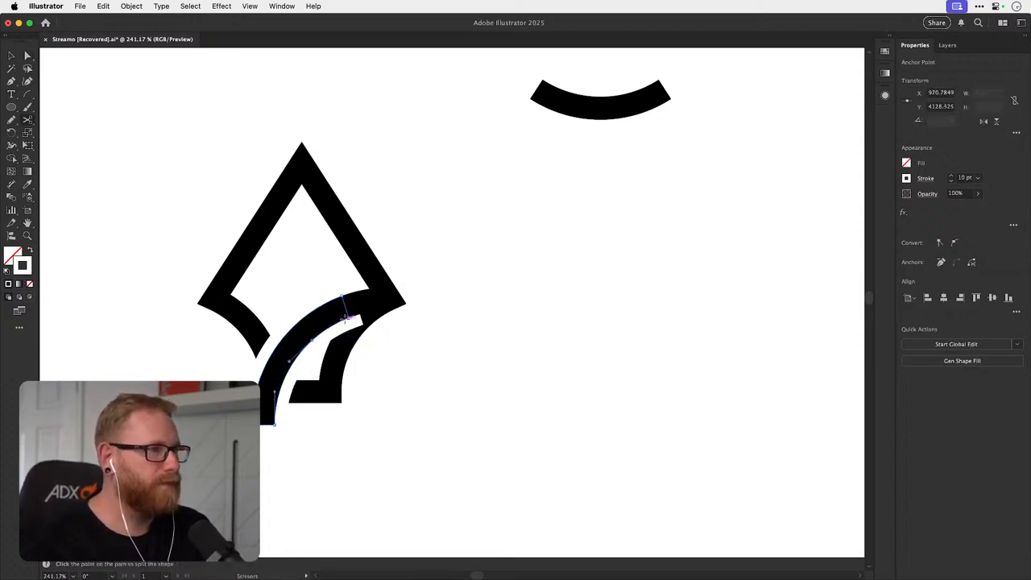
key("v")
left_click(439, 282)
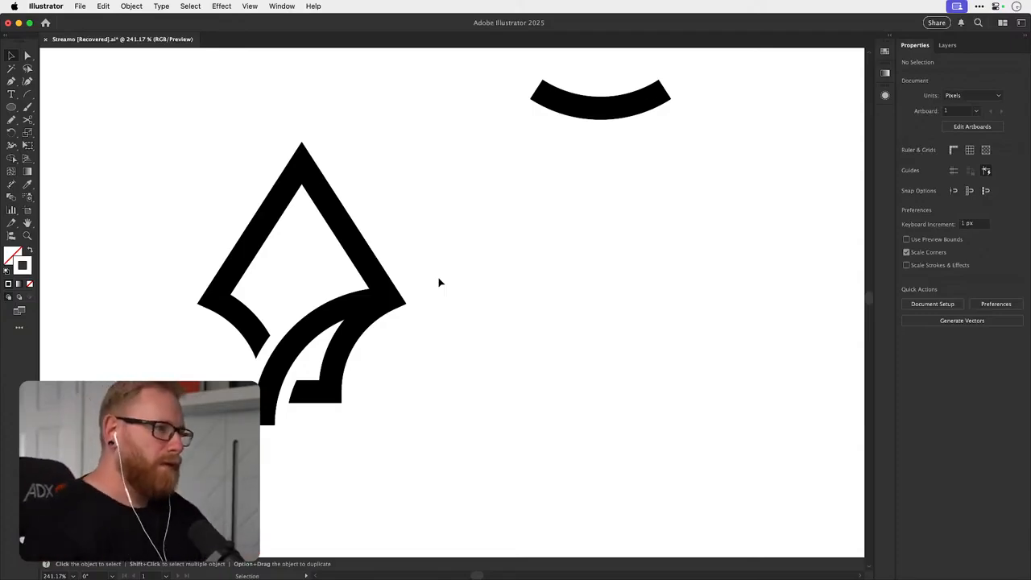
- Try shifting the white outline slightly to the right beneath the sweeping arc
left_click(270, 356)
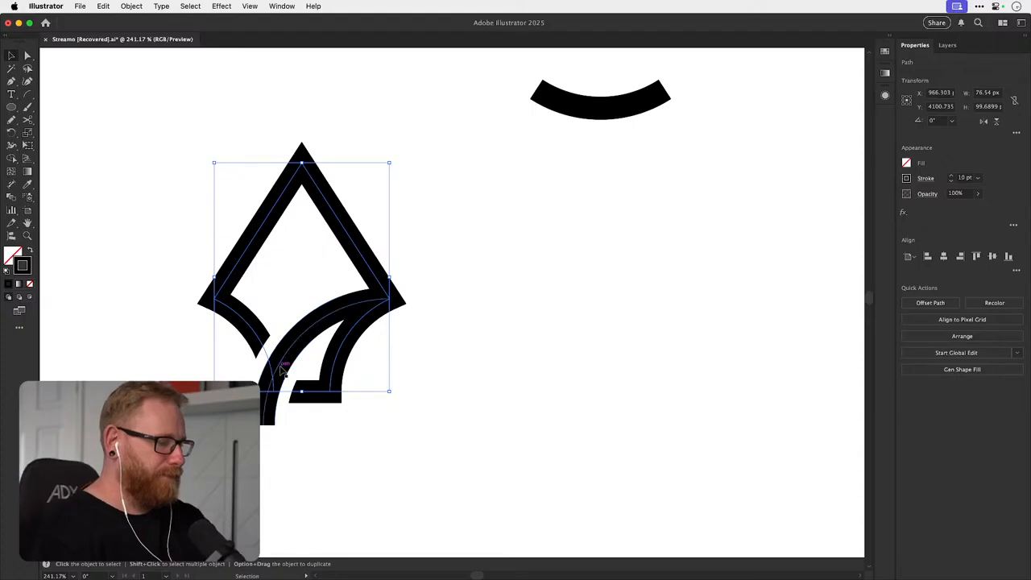
left_click(476, 229)
left_click_drag(246, 369, 341, 352)
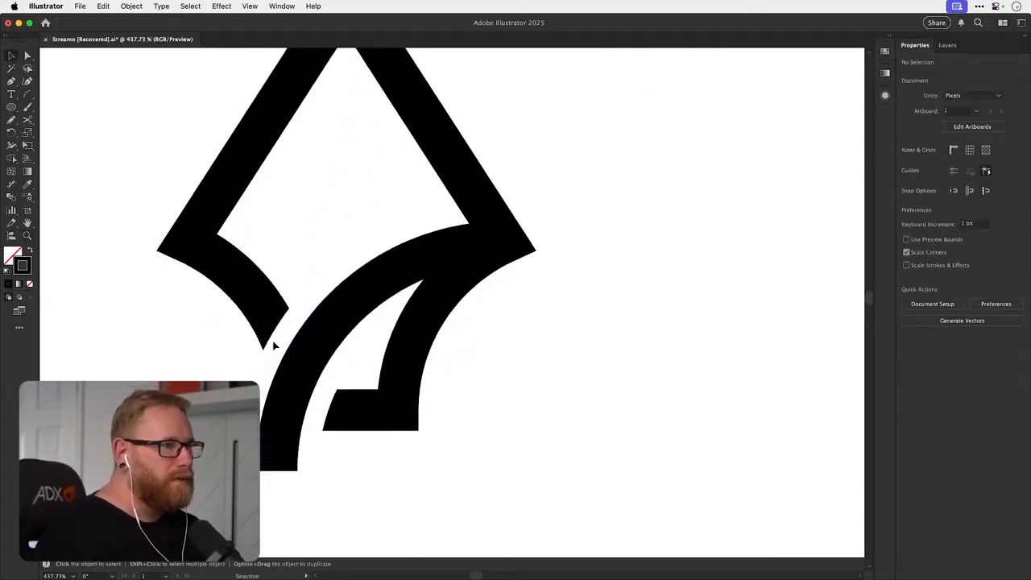
key("a")
left_click(280, 351)
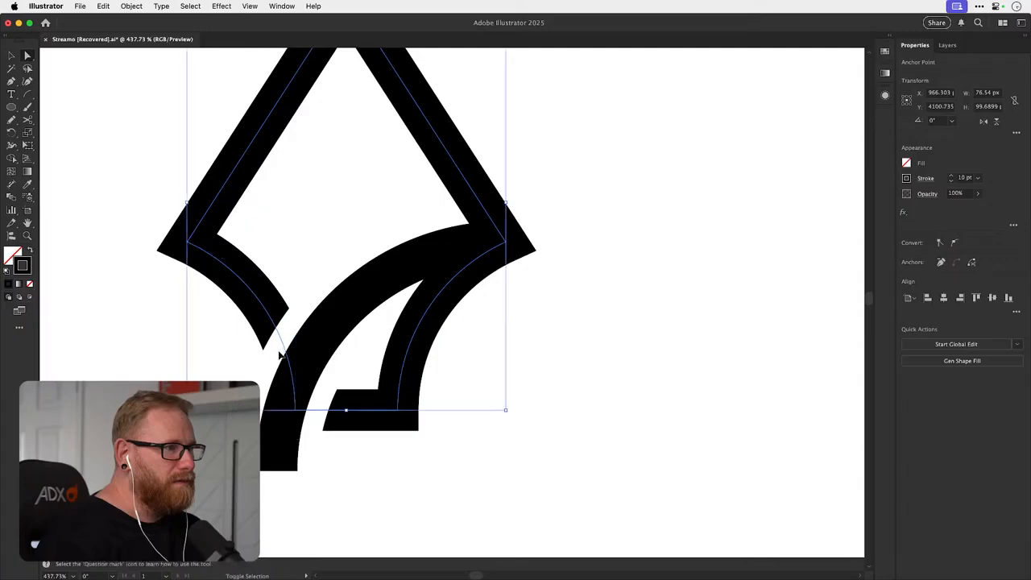
key("shift+super+a")
key("v")
left_click_drag(261, 445, 278, 441)
key("super+z")
- Remove the left side of the white outline so the sweeping arc joins the nib's left arm
key("a")
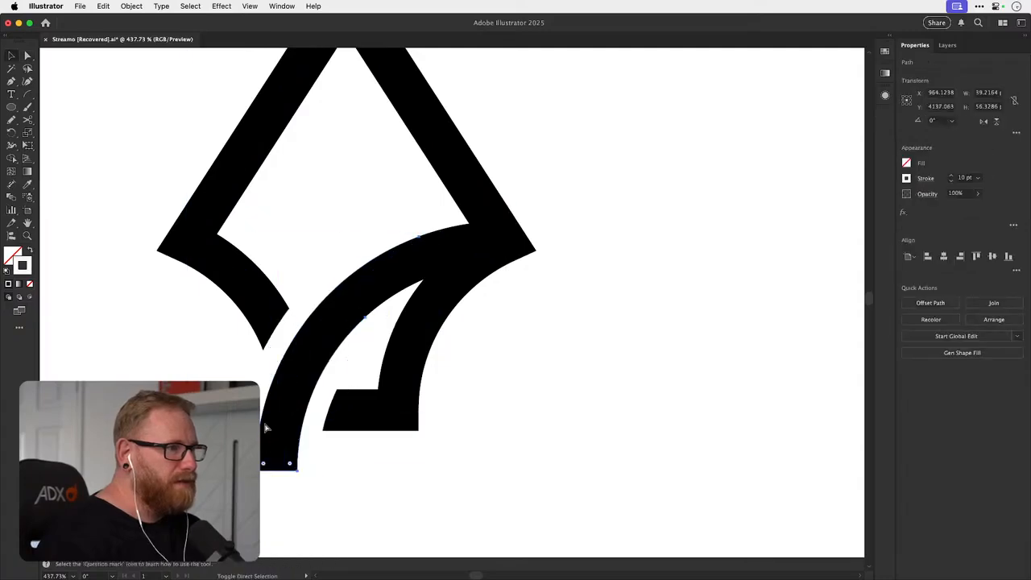
key("shift+super+a")
left_click(262, 475)
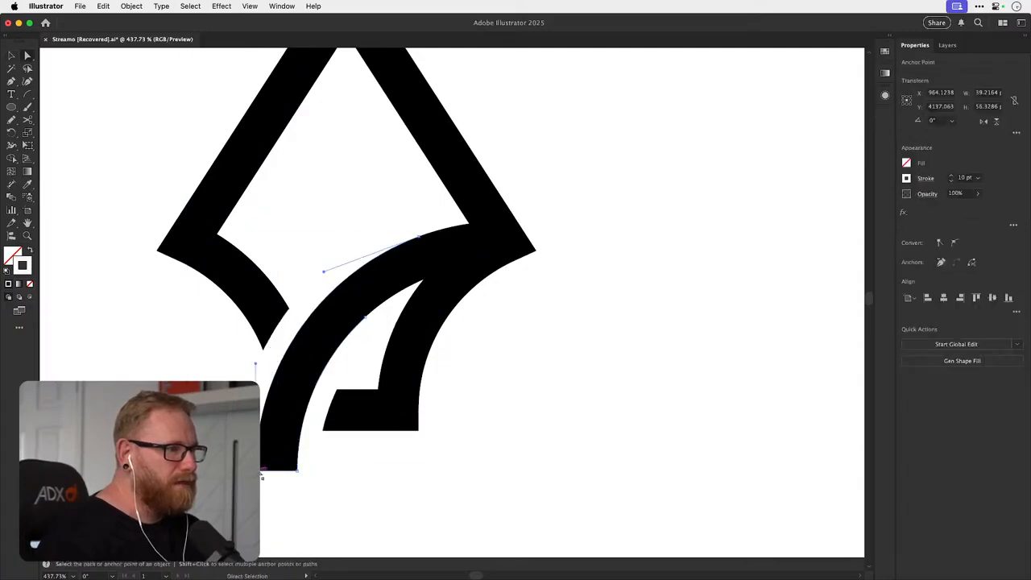
left_click_drag(269, 402, 338, 312)
key("super+shift+a")
key("v")
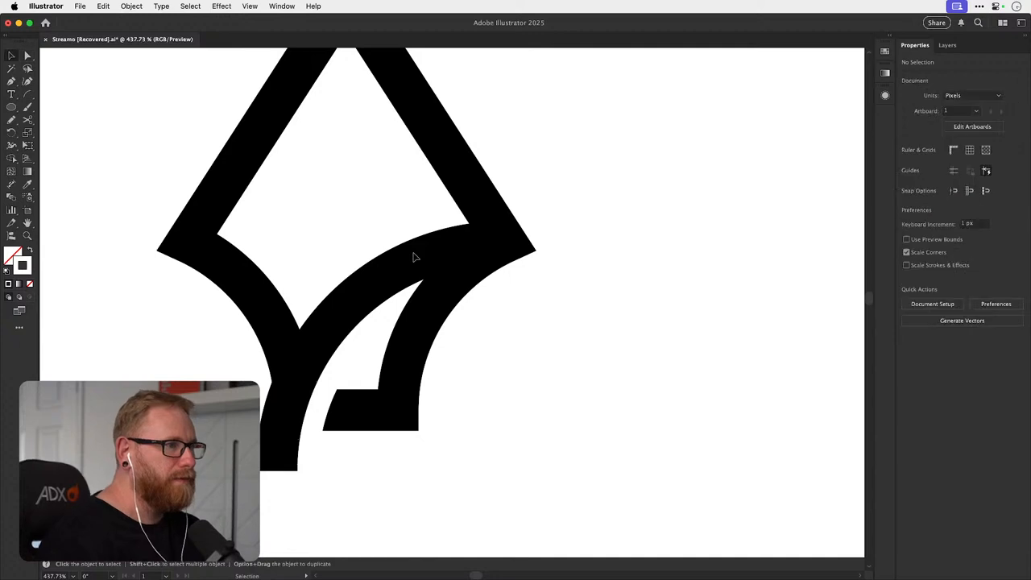
- Try cutting the sweeping arc near the nib's left arm with the Scissors tool and deleting its lower end
key("super+minus")
key("super+minus")
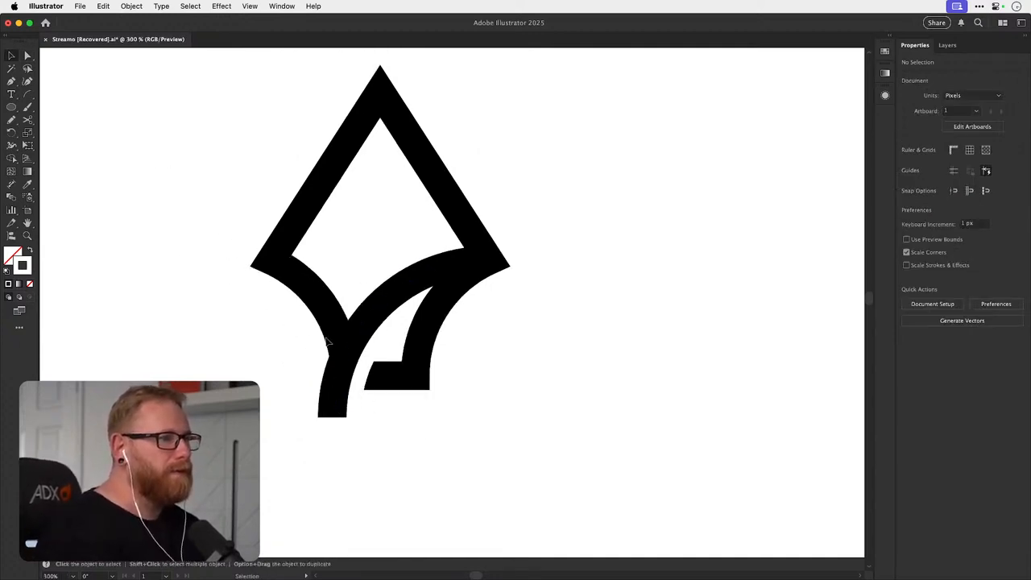
left_click(337, 393)
key("c")
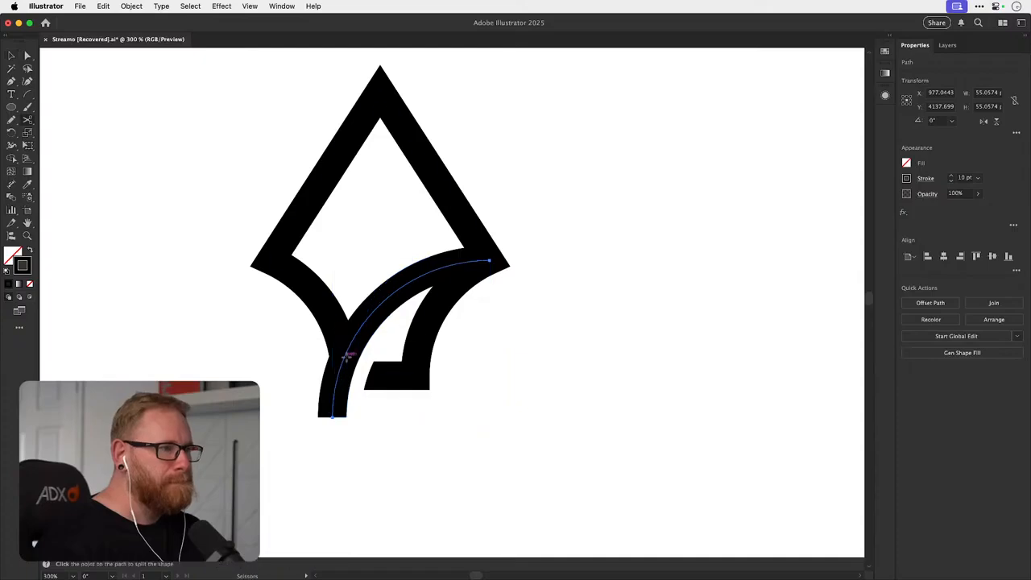
left_click(349, 355)
key("a")
left_click(335, 414)
key("Delete")
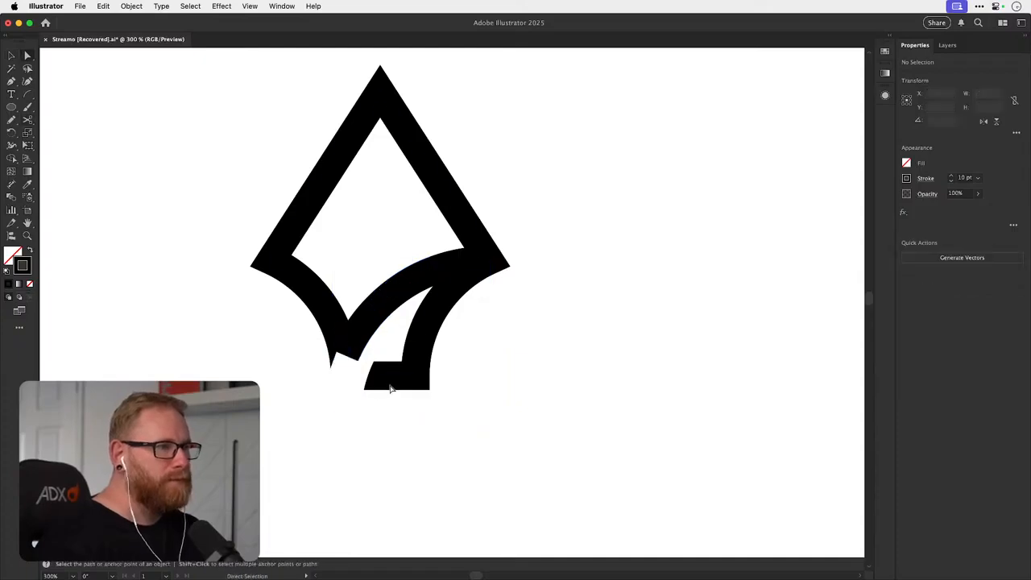
key("super+z")
key("super+z")
key("Delete")
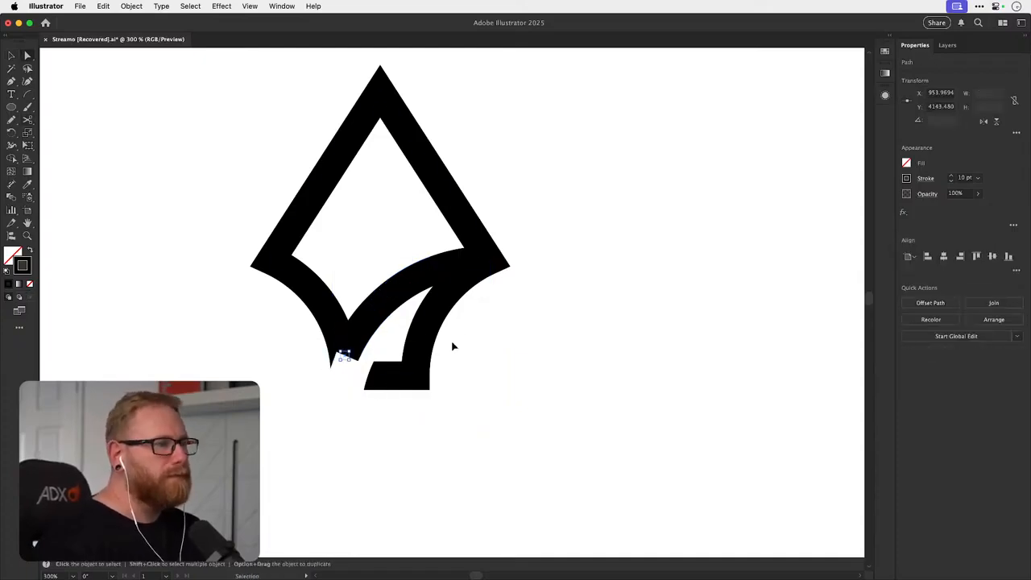
key("super+z")
left_click(452, 346)
left_click_drag(453, 347, 415, 406)
key("v")
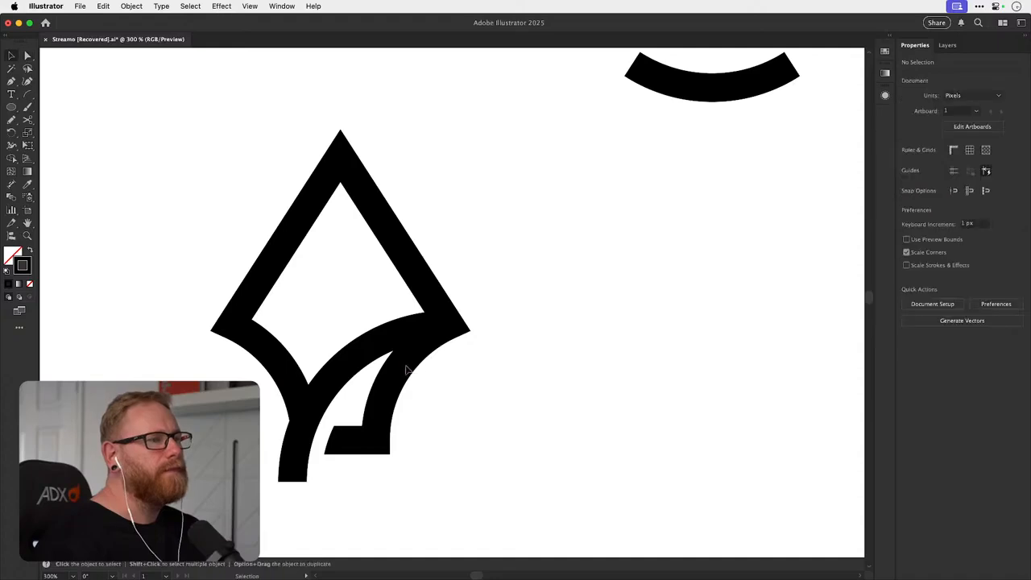
- Enlarge the sweeping arc down and to the left, keeping its upper end at the nib's right corner
key("super+1")
left_click_drag(488, 343, 352, 355)
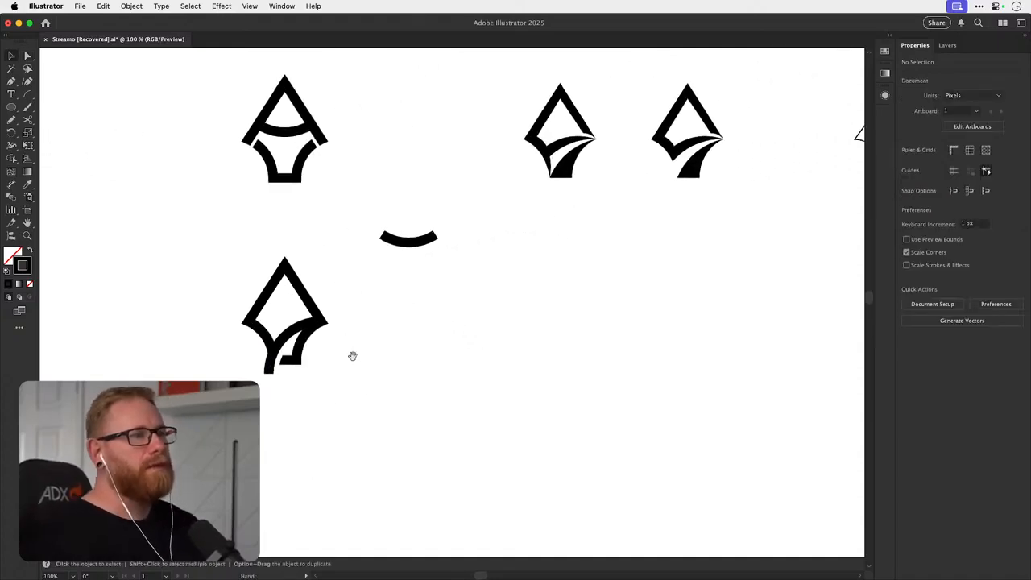
left_click(269, 373)
key("Delete")
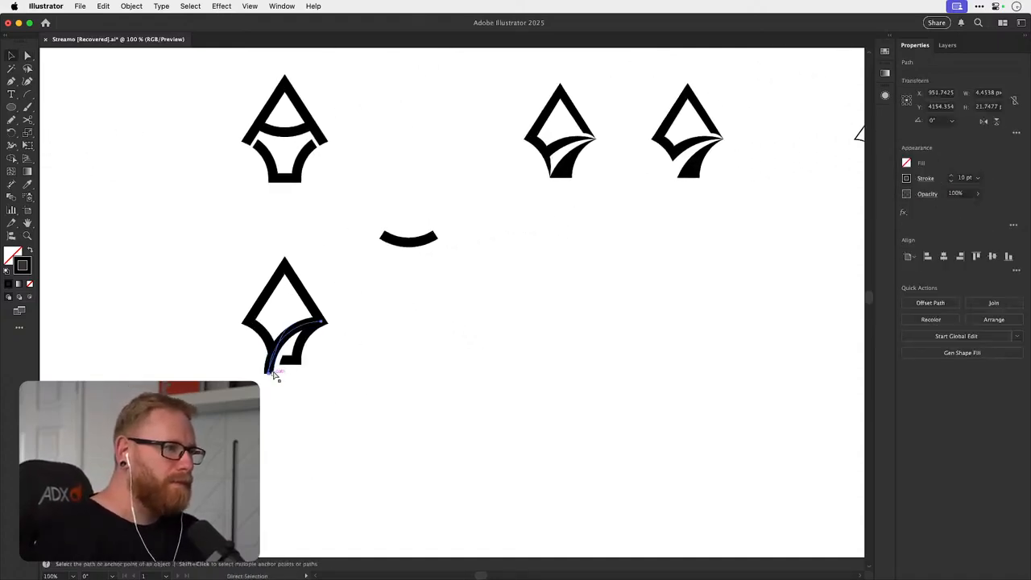
left_click(295, 336)
mouse_move(267, 374)
left_mouse_down()
mouse_move(246, 392)
mouse_move(261, 382)
left_mouse_up()
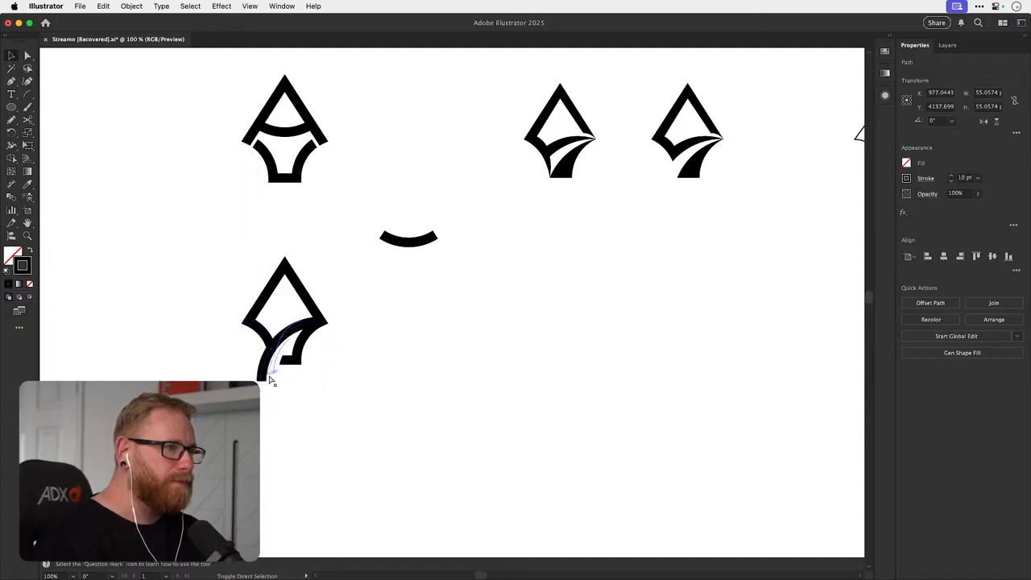
left_click(402, 352)
- Try moving the white outline's lower and middle anchor points closer to the enlarged arc
left_click_drag(391, 361, 424, 355)
left_click_drag(309, 344, 438, 318)
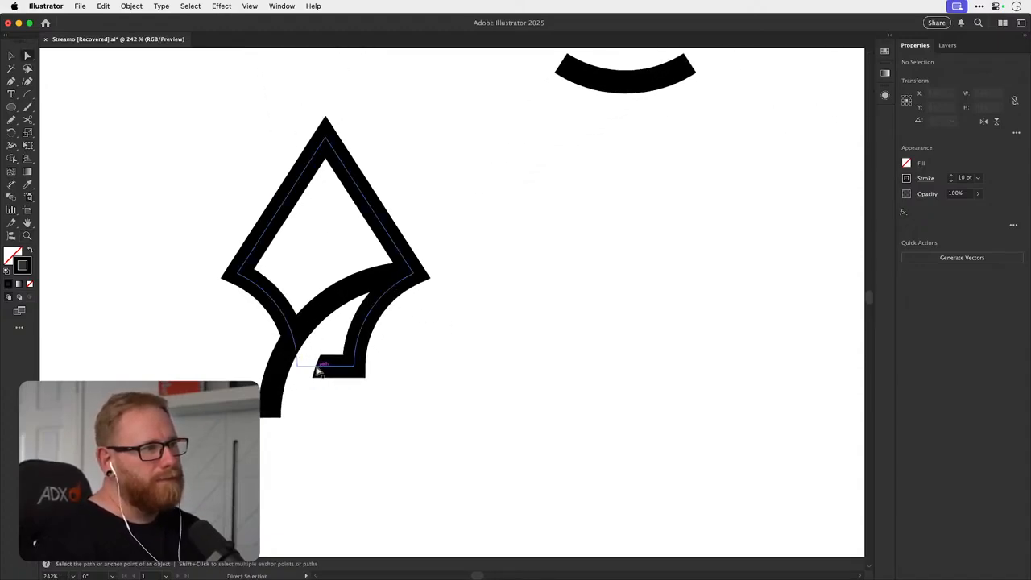
left_click(317, 368)
left_click(302, 389)
left_click_drag(302, 395, 283, 401)
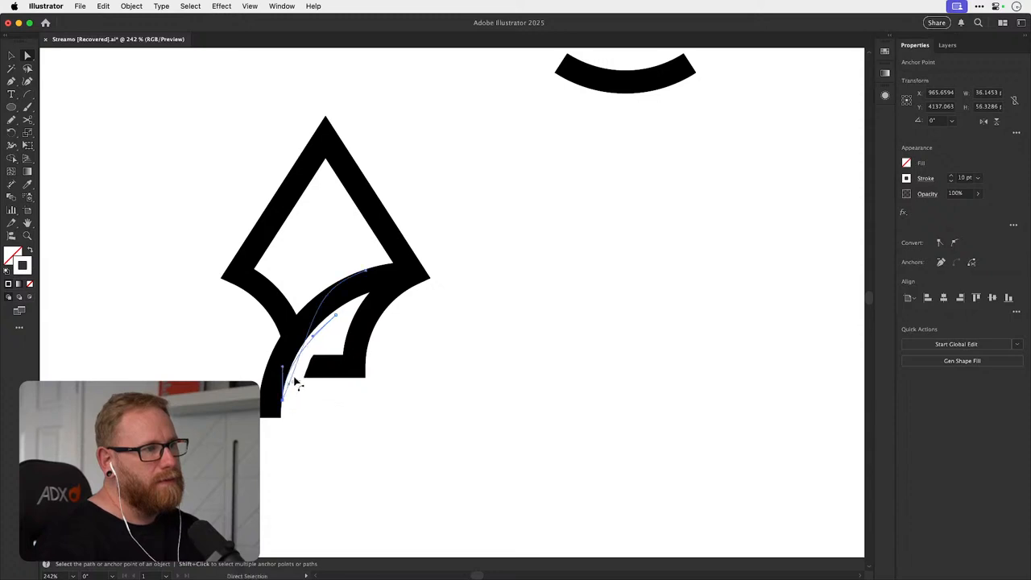
left_click(314, 339)
left_click_drag(308, 338, 304, 334)
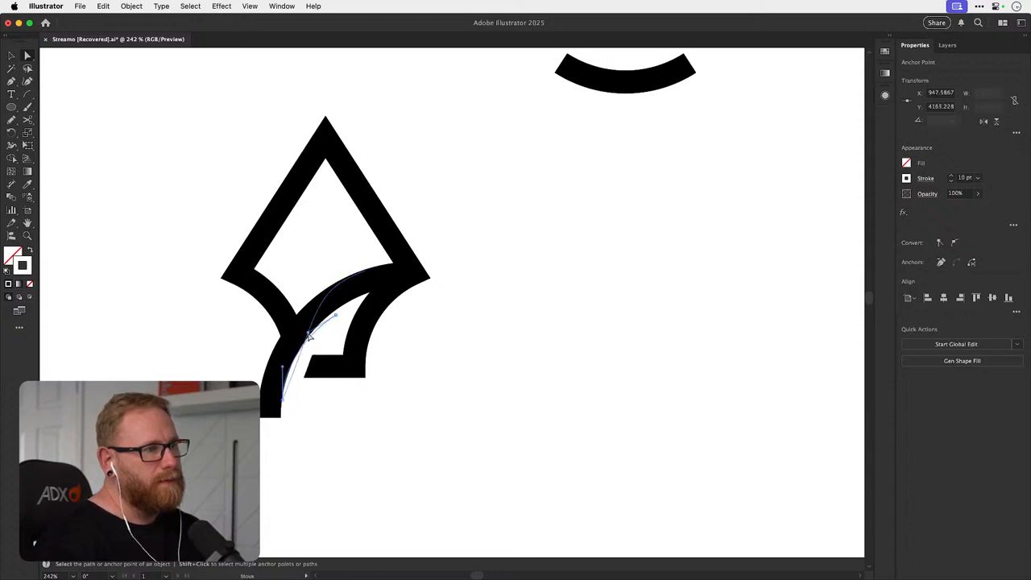
- Undo the anchor moves and remove the white outline, leaving only the arc over the nib
key("super+z")
key("super+z")
key("super+z")
key("super+z")
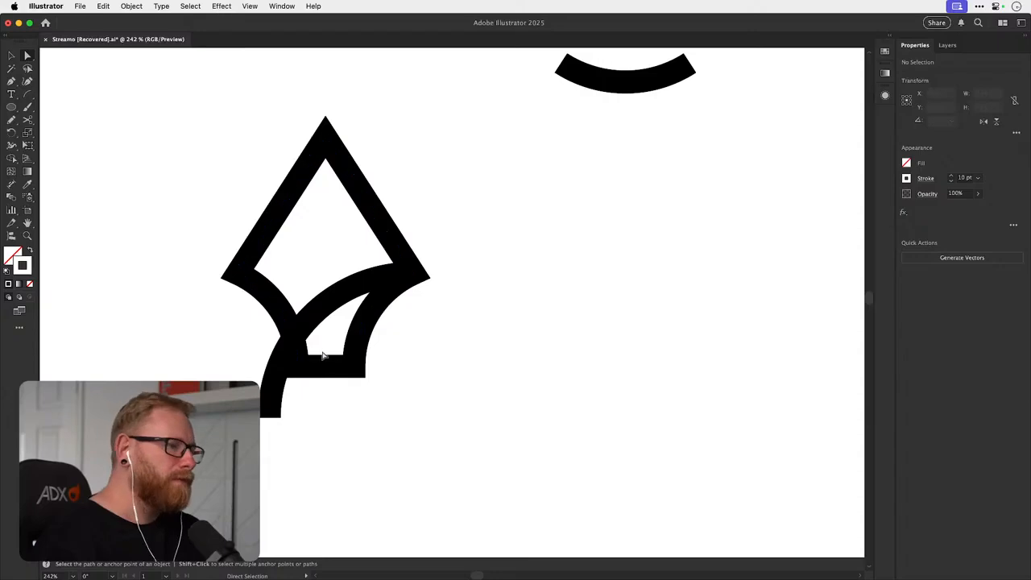
- Try splitting the enlarged arc where it crosses the nib's left arm and removing the part below
left_click_drag(378, 330, 384, 320)
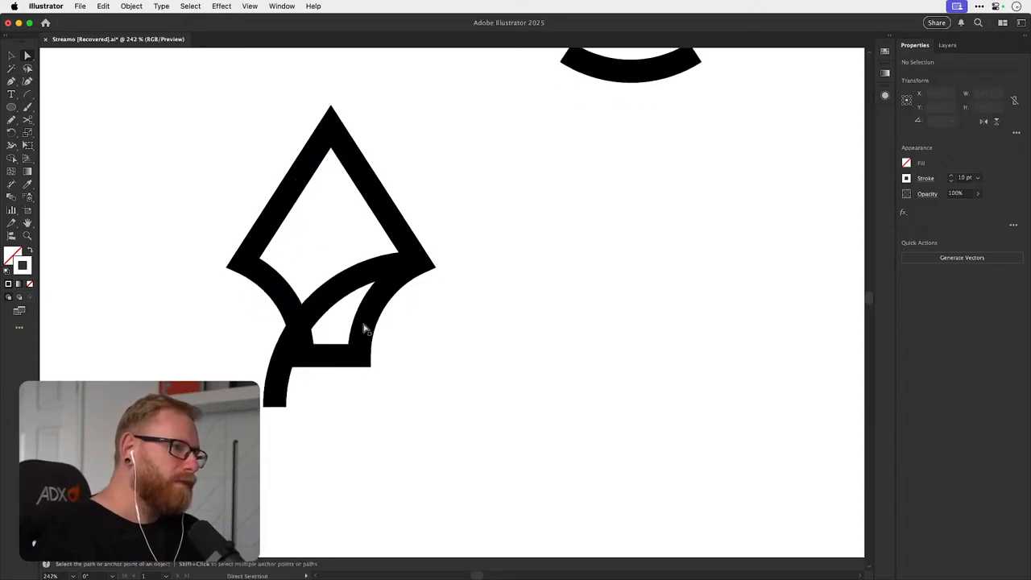
key("v")
key("a")
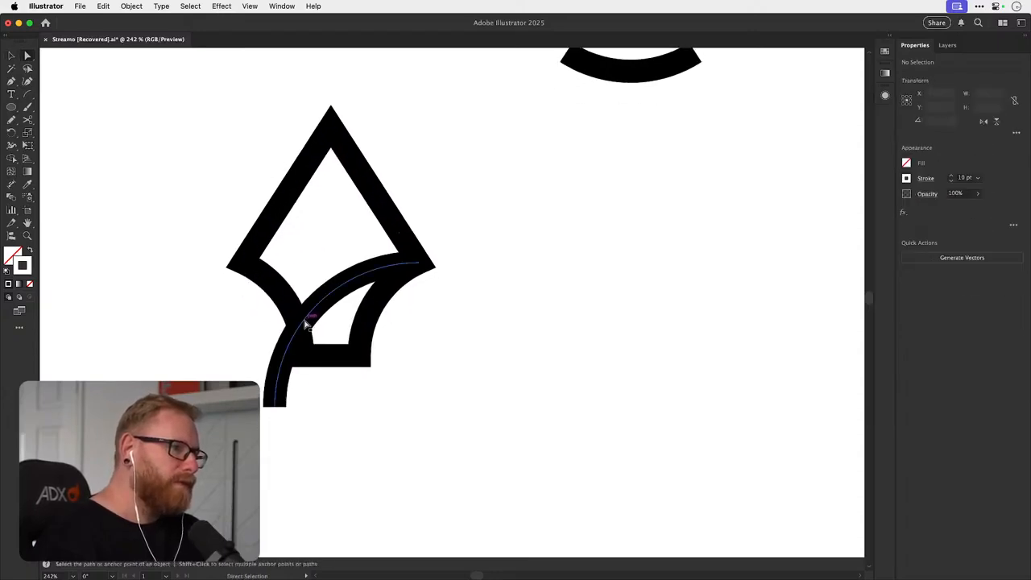
key("c")
left_click(302, 320)
key("a")
key("v")
key("a")
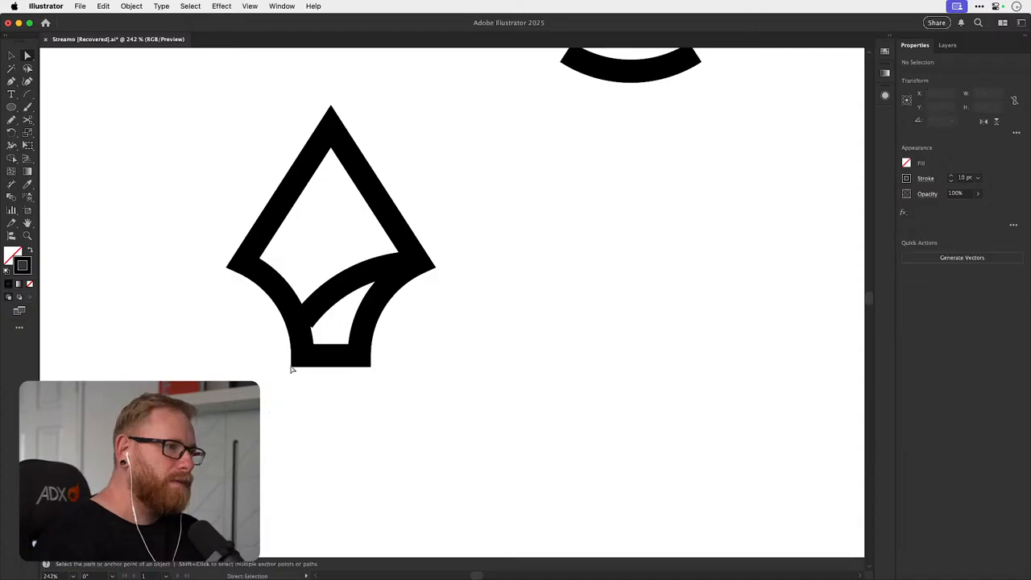
scroll(292, 335, "up", 3)
key("super+z")
- Cut the enlarged arc in the middle of the nib's left arm with the Scissors tool and delete its lower part
key("c")
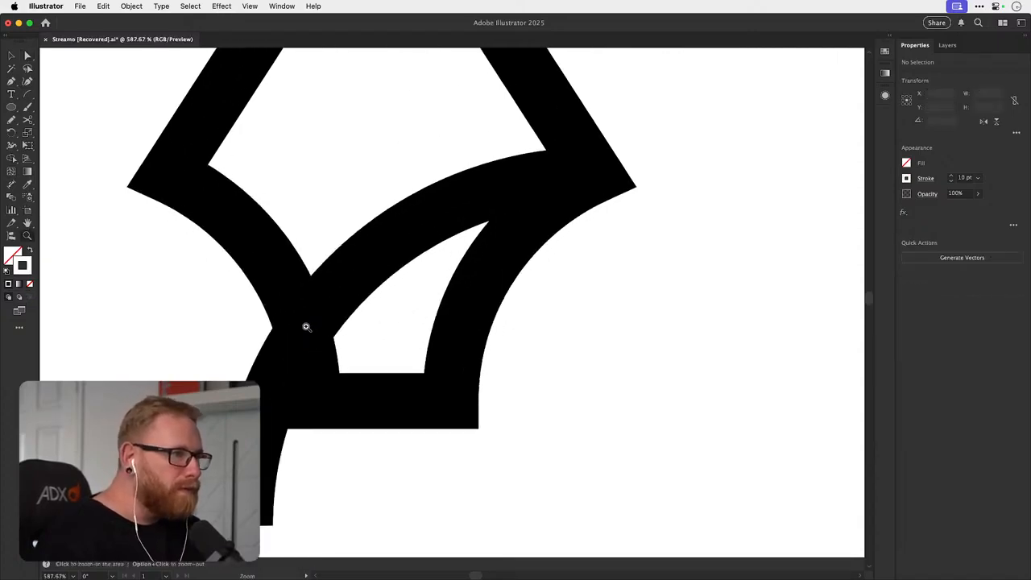
left_click(307, 327)
key("a")
key("v")
key("Delete")
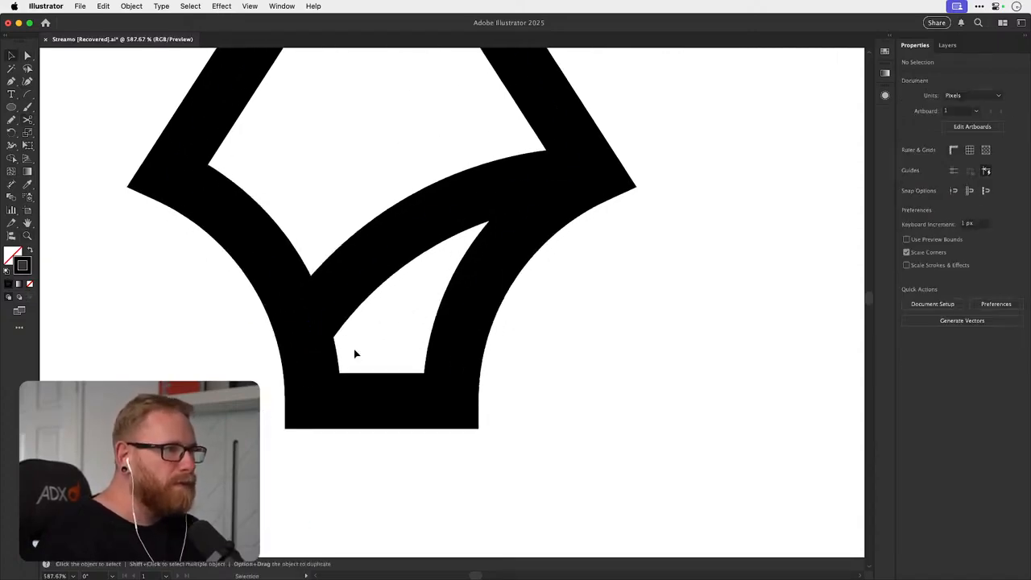
- Draw a closed, filled Pen shape across the nib's lower-left corner, continuing the curve of the arc's underside
key("p")
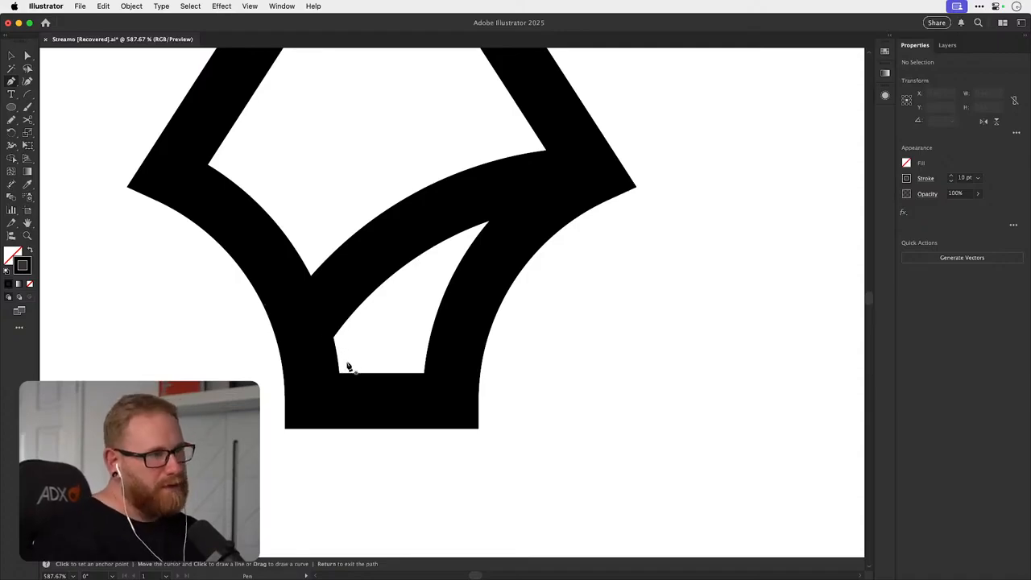
left_click(357, 349)
left_click_drag(295, 460, 291, 498)
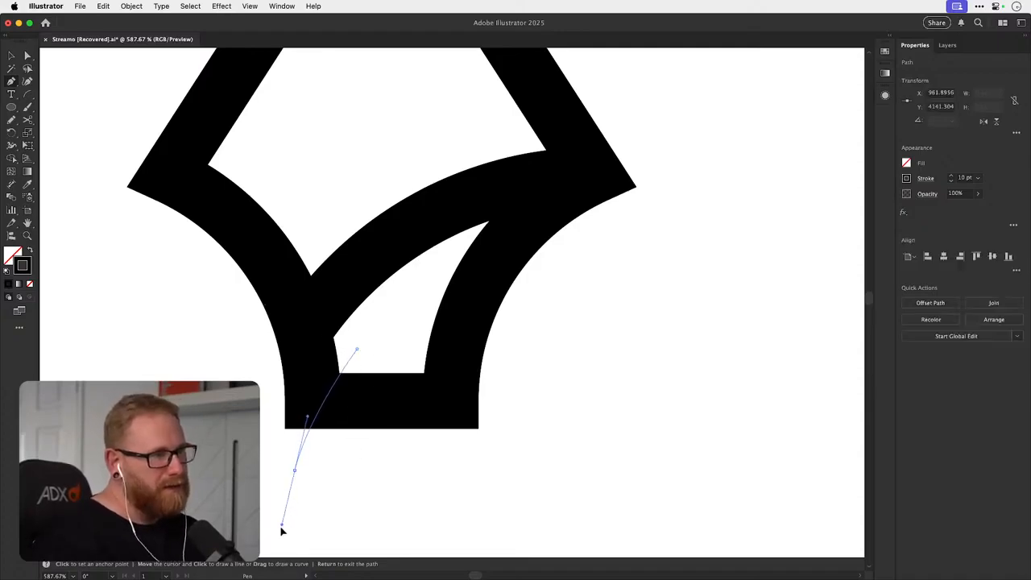
left_click_drag(278, 538, 279, 537)
left_click(294, 470)
left_click(256, 461)
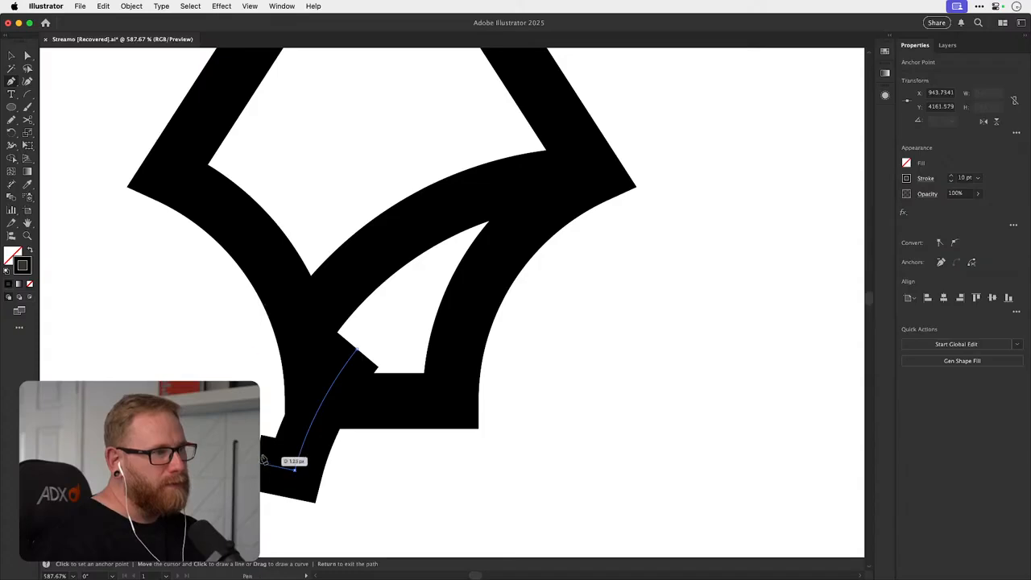
key("shift+x")
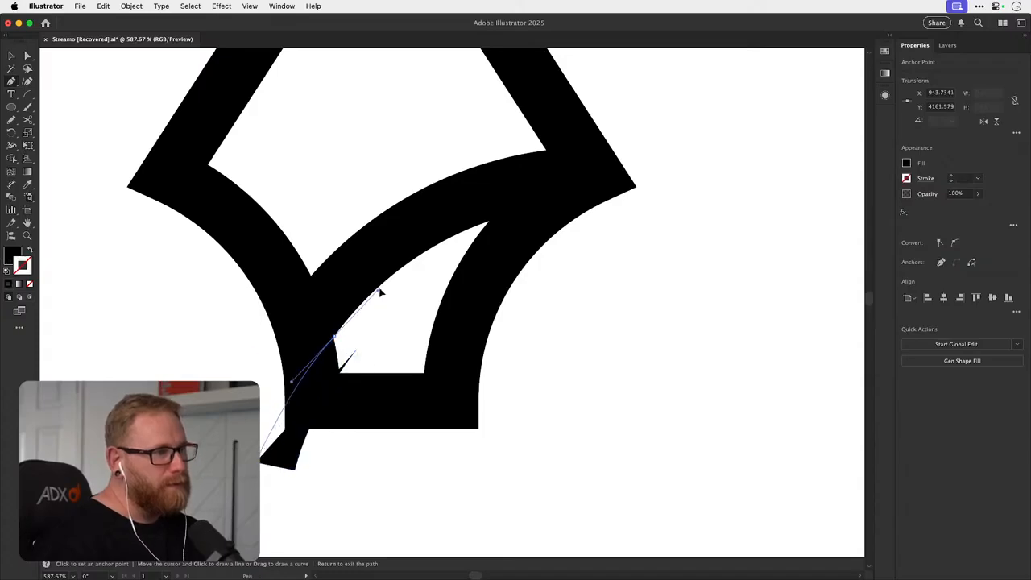
left_click(357, 349)
- Fill the lower-left corner shape with white so it cuts a gap between the left arm and the base
key("i")
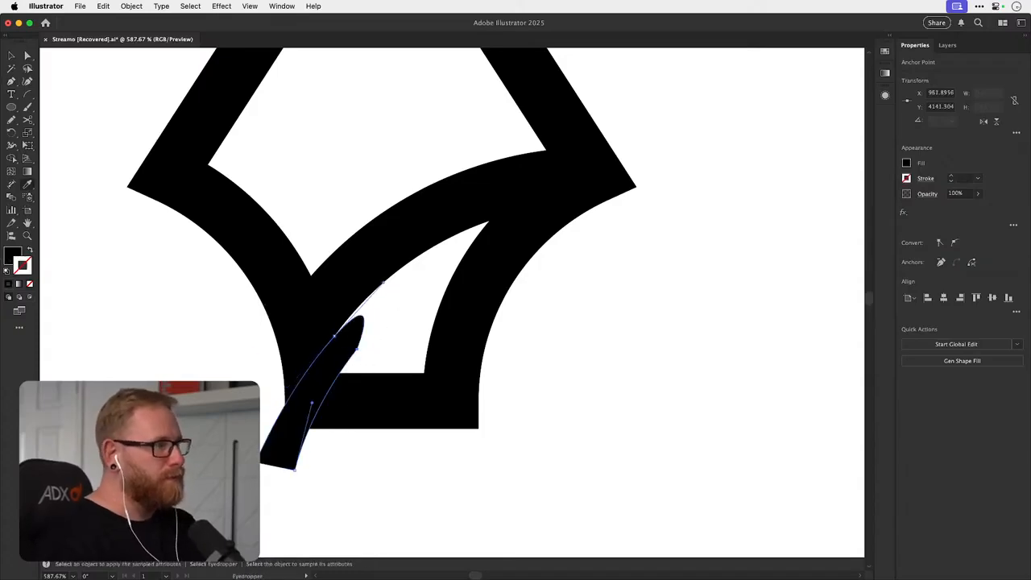
key("x")
left_click(398, 326)
key("v")
left_click(387, 485)
key("super+minus")
key("super+minus")
key("super+minus")
key("super+minus")
key("super+minus")
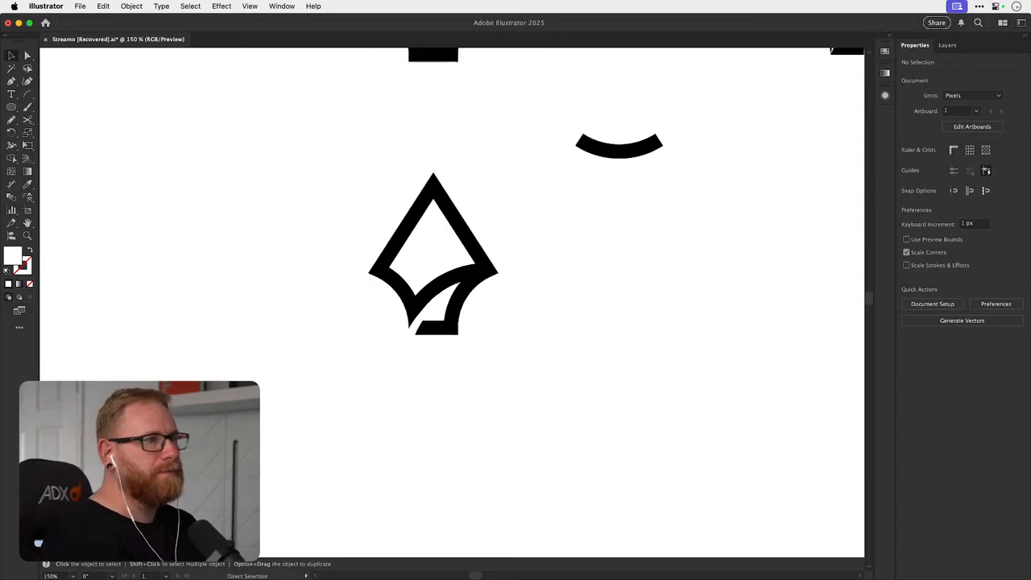
- Draw a closed white Pen shape along the arc's upper edge to cut a curved gap through the nib's right arm
left_click_drag(401, 318, 460, 252)
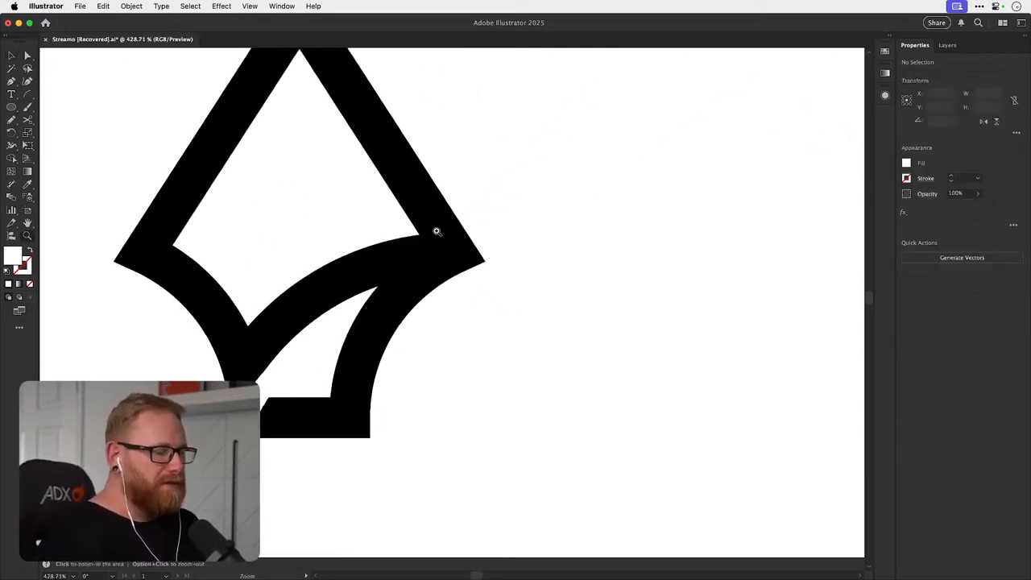
key("p")
left_click(408, 236)
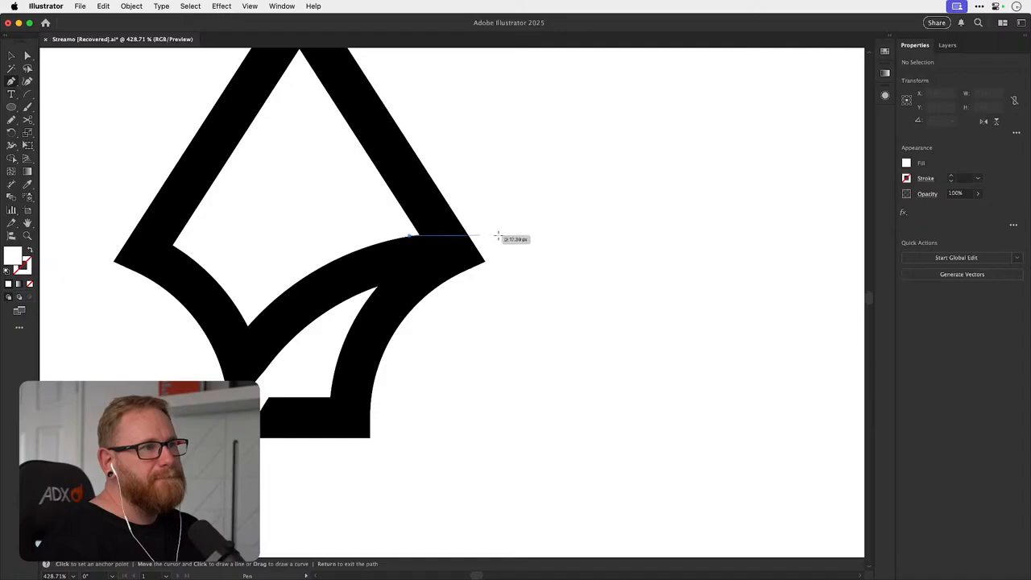
left_click_drag(533, 246, 541, 251)
left_click(495, 221)
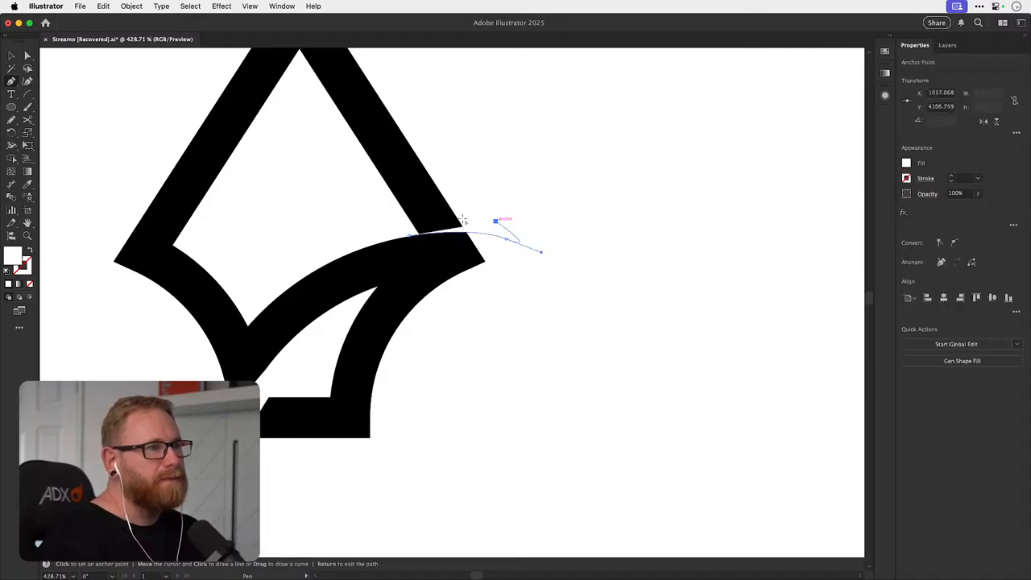
left_click_drag(383, 228, 316, 249)
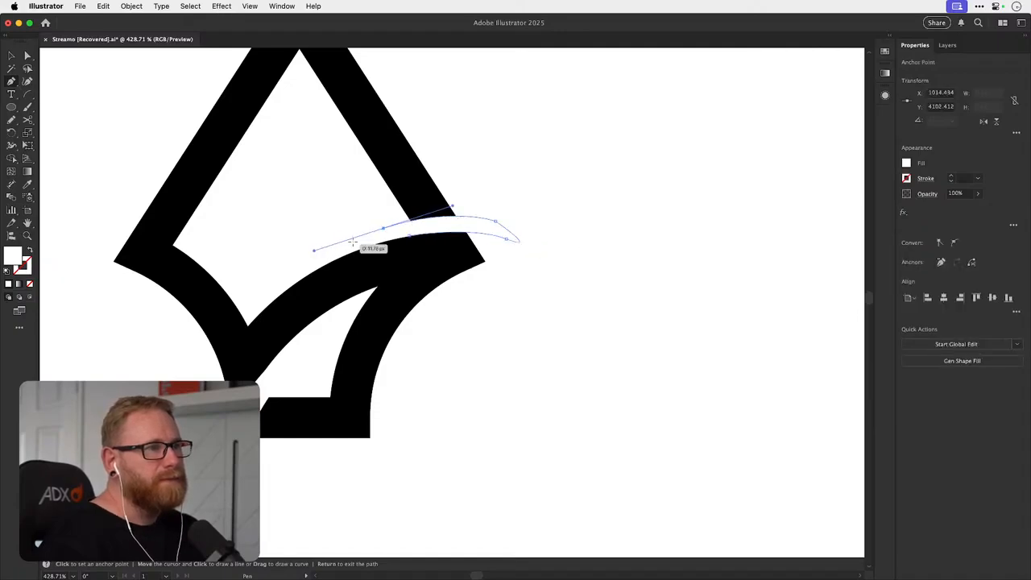
left_click(409, 236)
left_click(591, 206, "super")
key("v")
key("super+1")
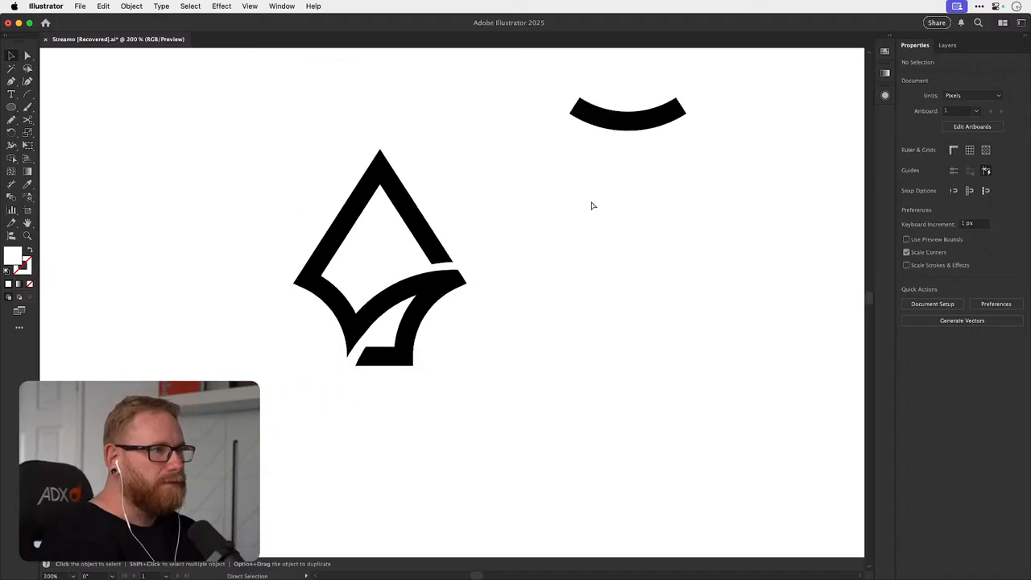
left_click_drag(458, 287, 373, 351)
scroll(373, 351, "right", 5)
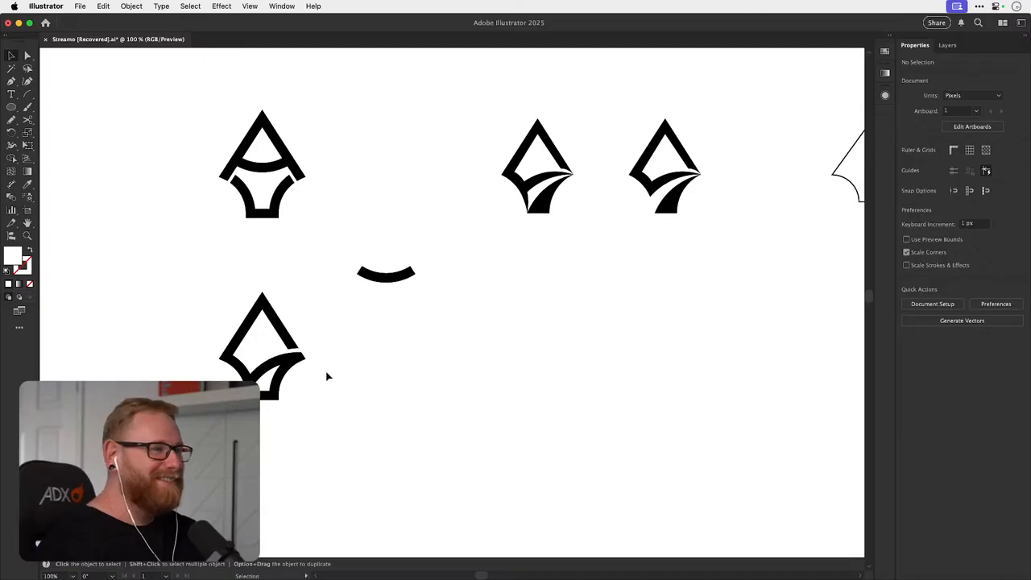
- Examine the nib with the gapped arc up close and alongside the other nib variations
scroll(346, 354, "up", 5)
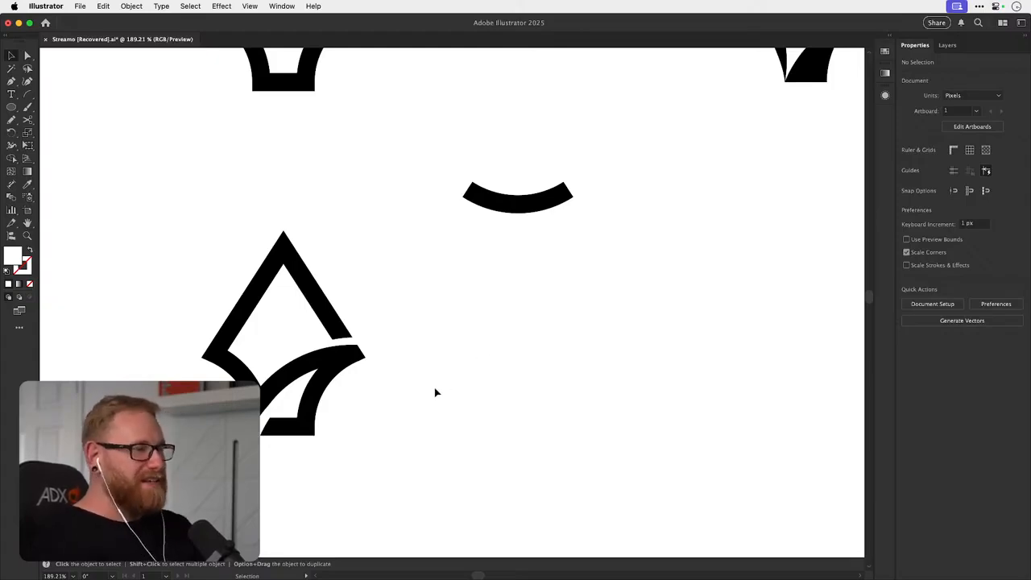
scroll(427, 387, "left", 5)
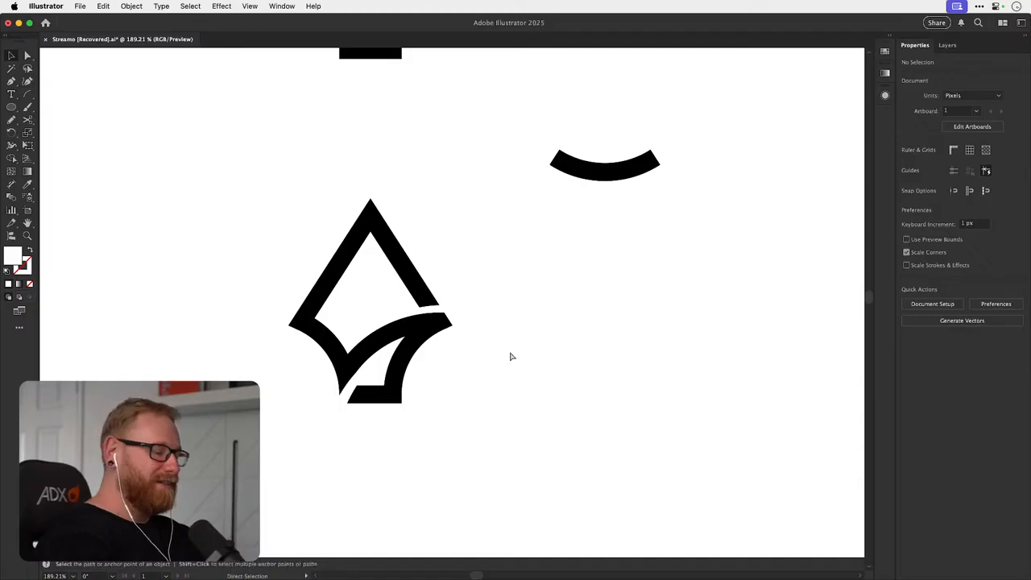
key("super+minus")
key("super+minus")
key("super+minus")
key("super+minus")
left_click_drag(465, 362, 426, 373)
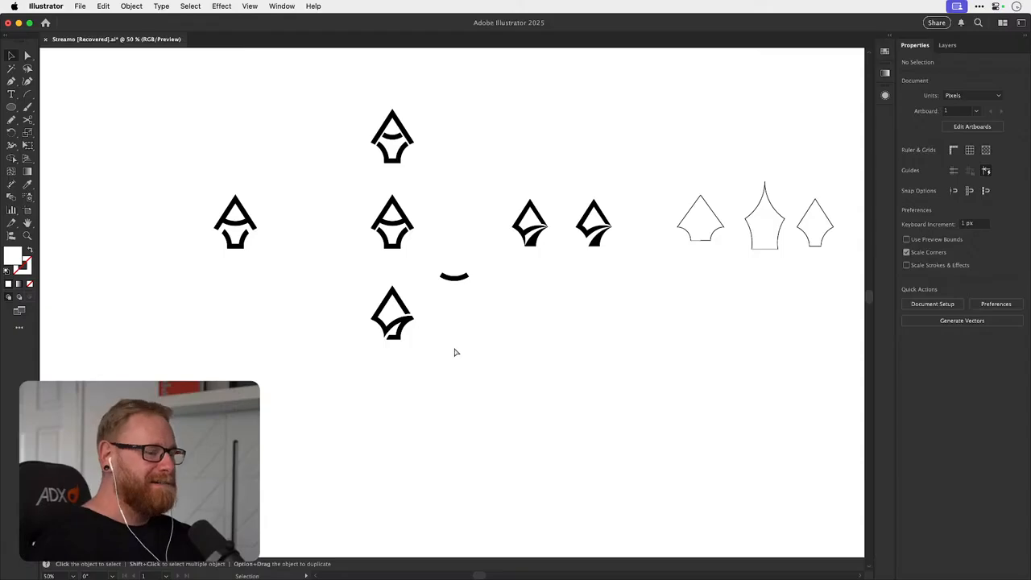
- Find the slanted serif letter N among the faded sketches as the reference for the next logo
key("super+minus")
key("super+minus")
key("super+minus")
key("super+minus")
scroll(454, 345, "right", 10)
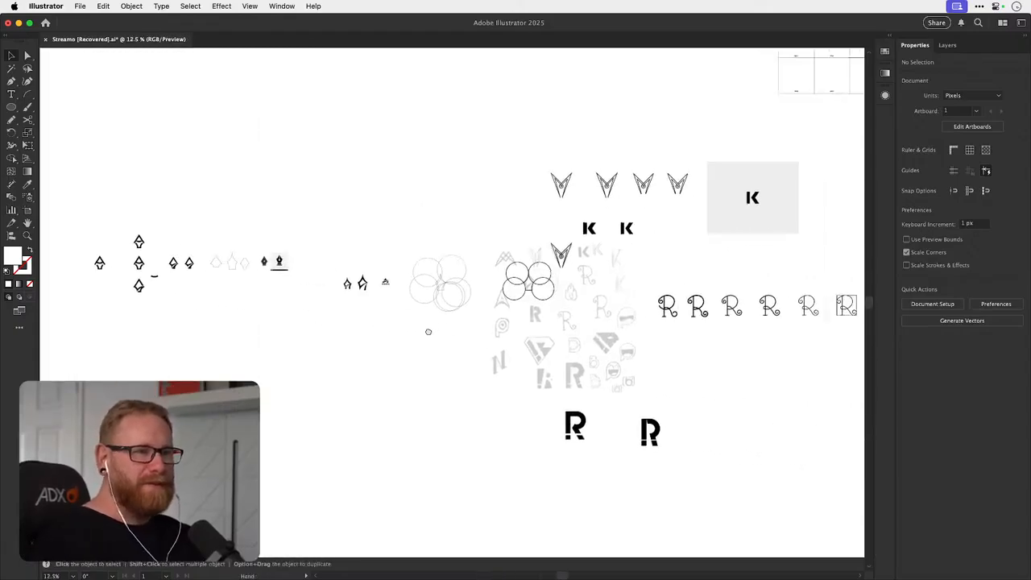
left_click_drag(428, 331, 332, 324)
key("z")
left_click_drag(466, 359, 538, 337)
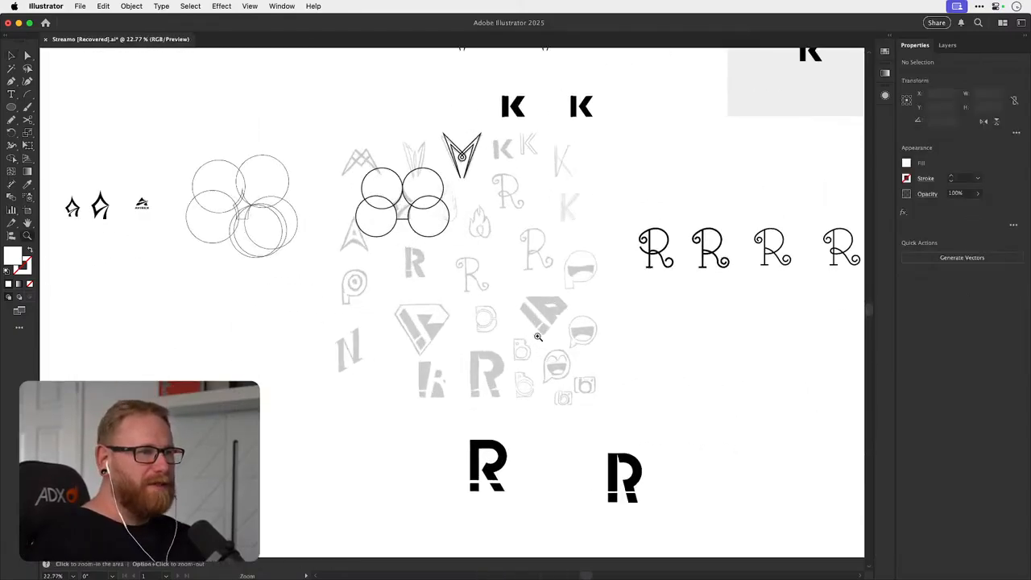
left_click(337, 378)
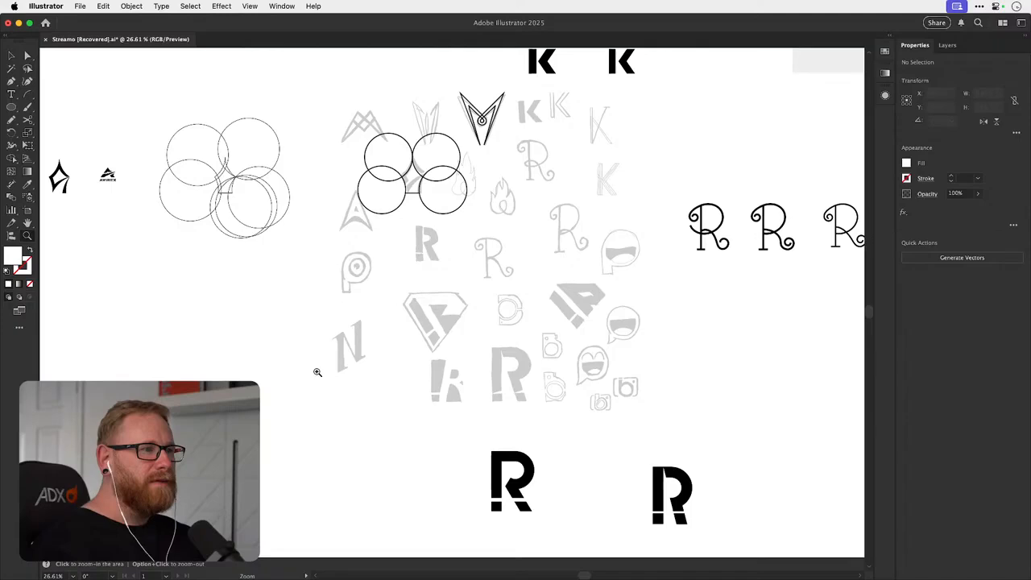
left_click_drag(318, 372, 515, 335)
key("v")
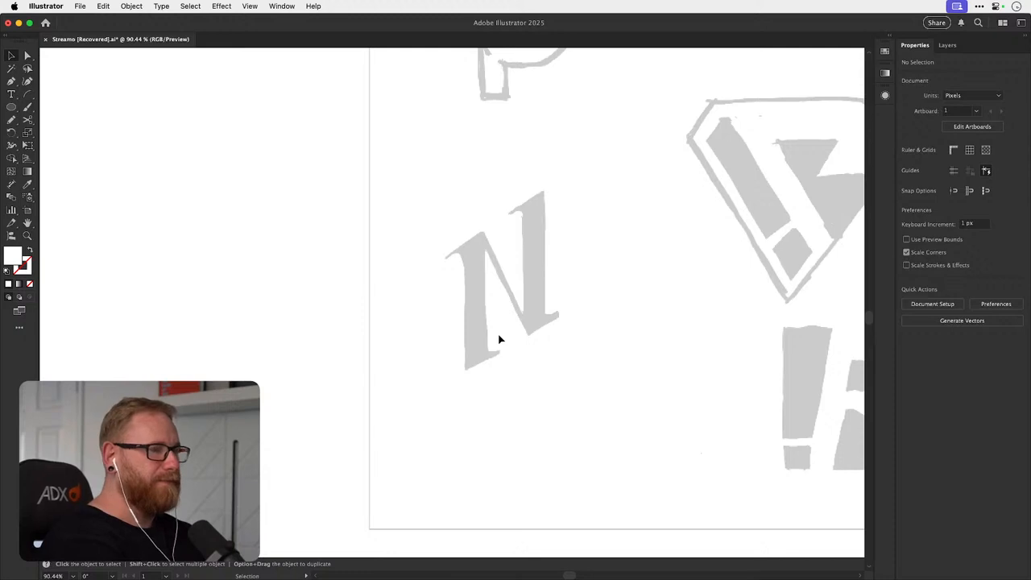
key("super+shift+h")
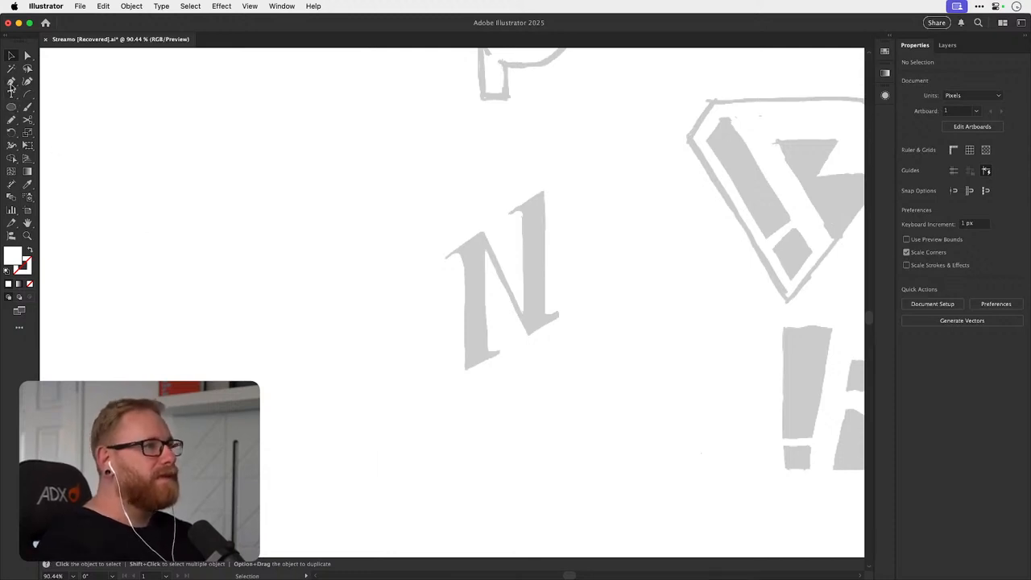
key("m")
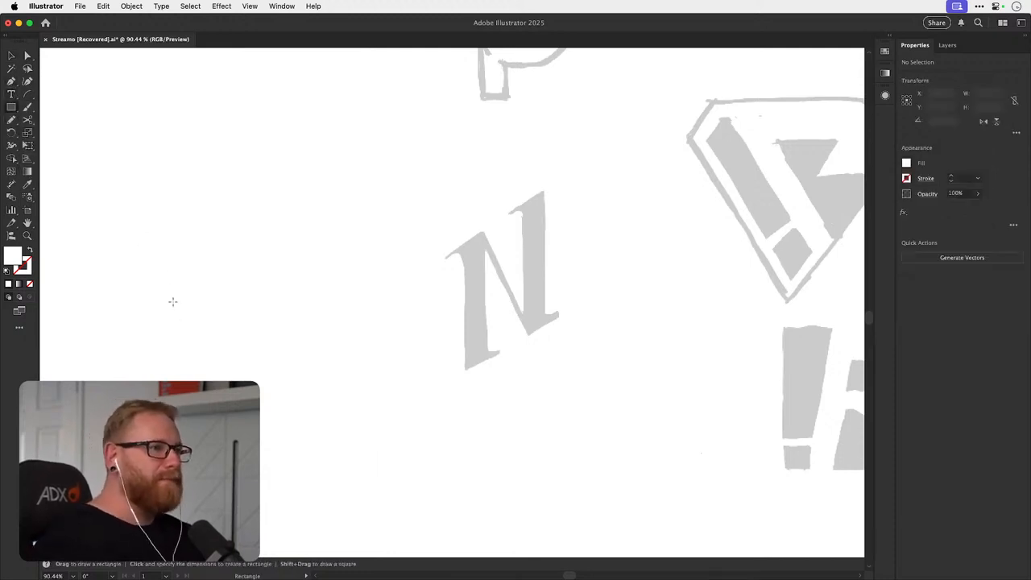
mouse_move(171, 269)
left_mouse_down()
mouse_move(207, 393)
mouse_move(193, 378)
left_mouse_up()
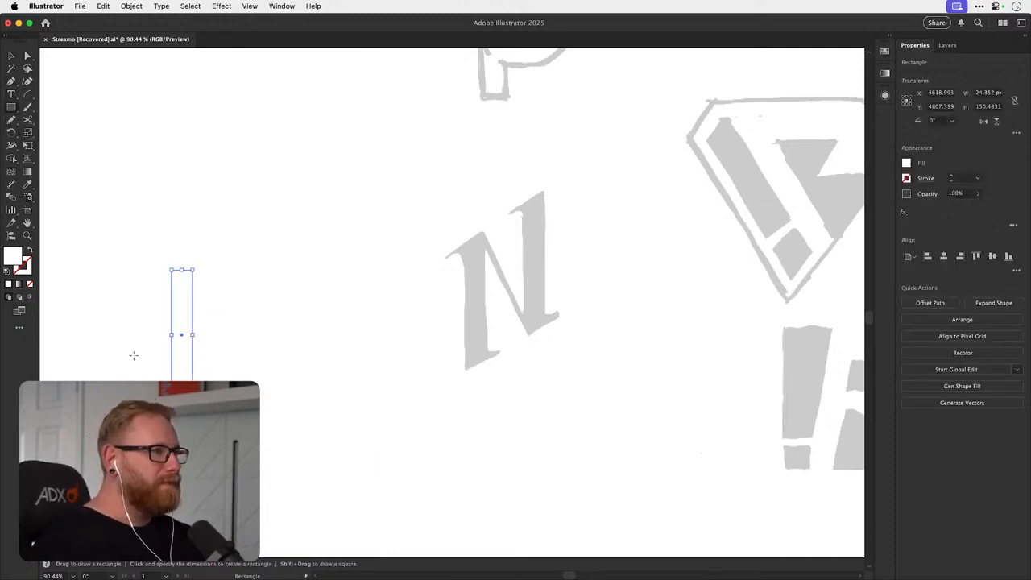
key("shift+x")
left_click(30, 284)
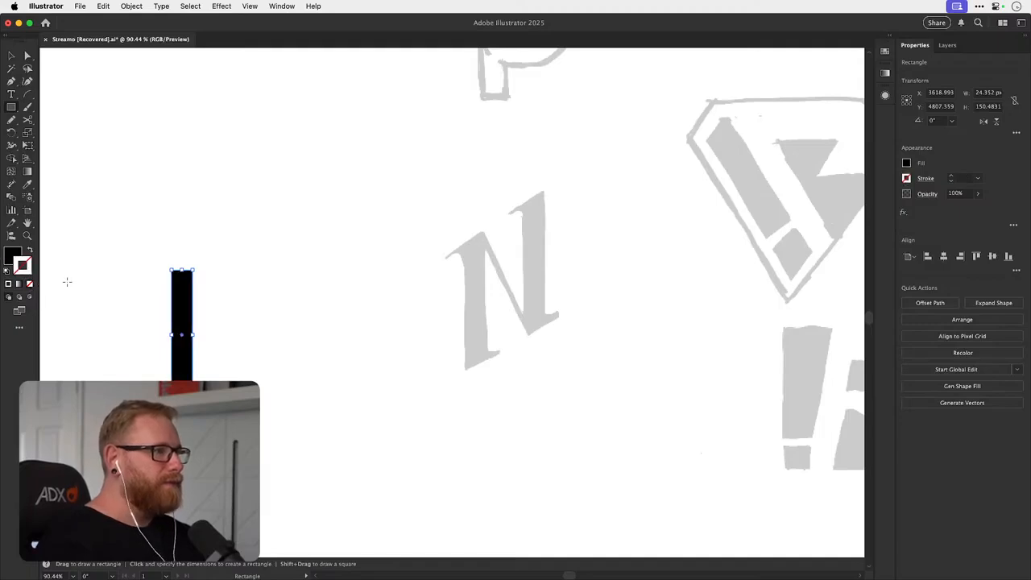
key("v")
left_click(257, 302)
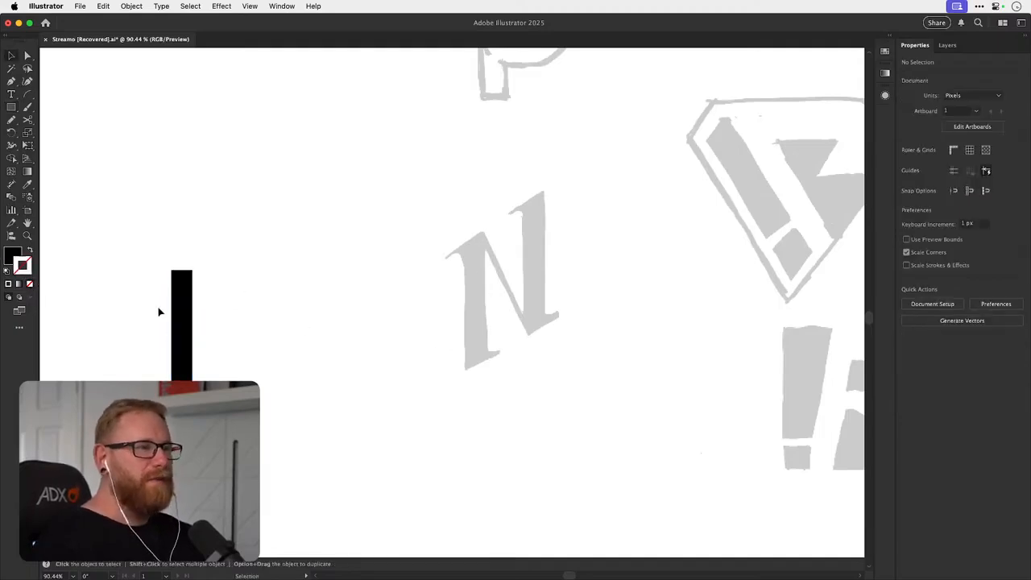
left_click(182, 301)
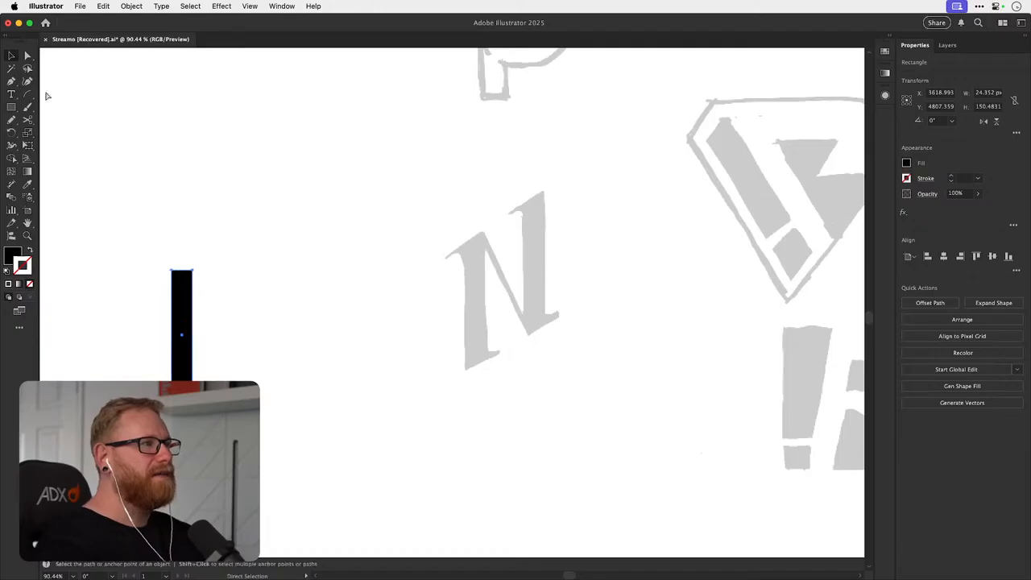
key("Delete")
- Draw a straight vertical Pen line about 134 px tall beside the N sketch, with a black stroke and no fill
key("p")
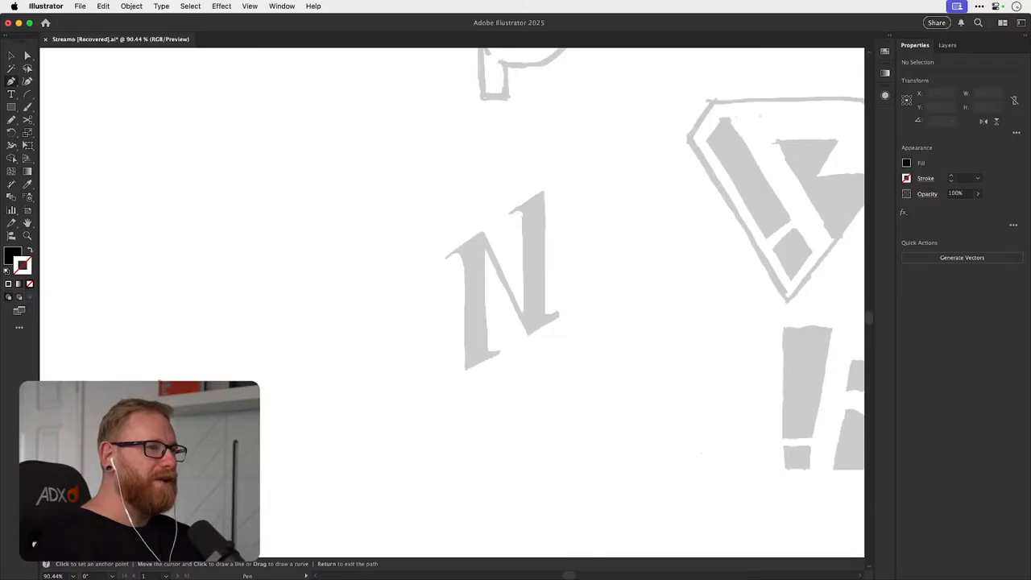
left_click(159, 382)
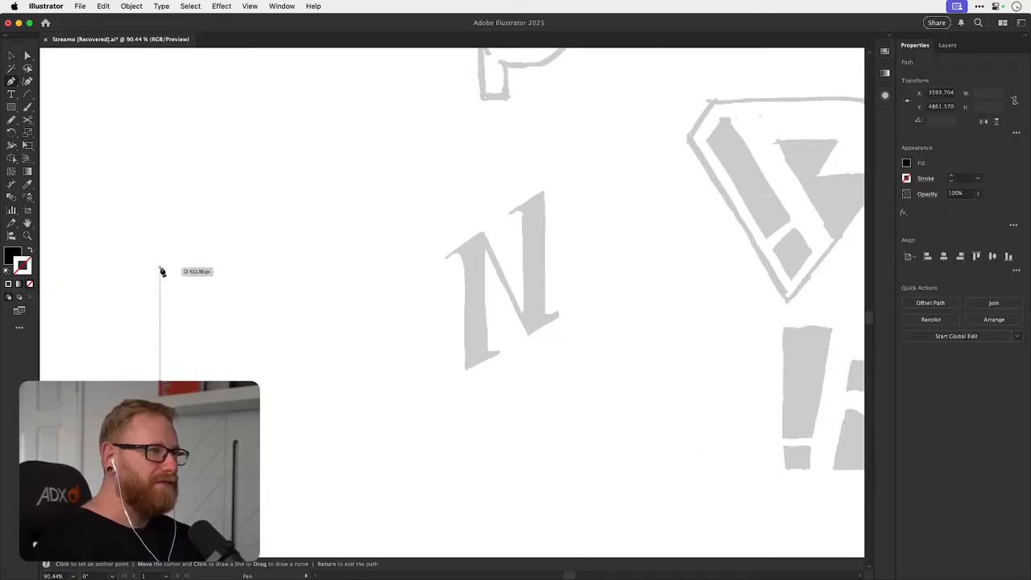
left_click(160, 265)
key("v")
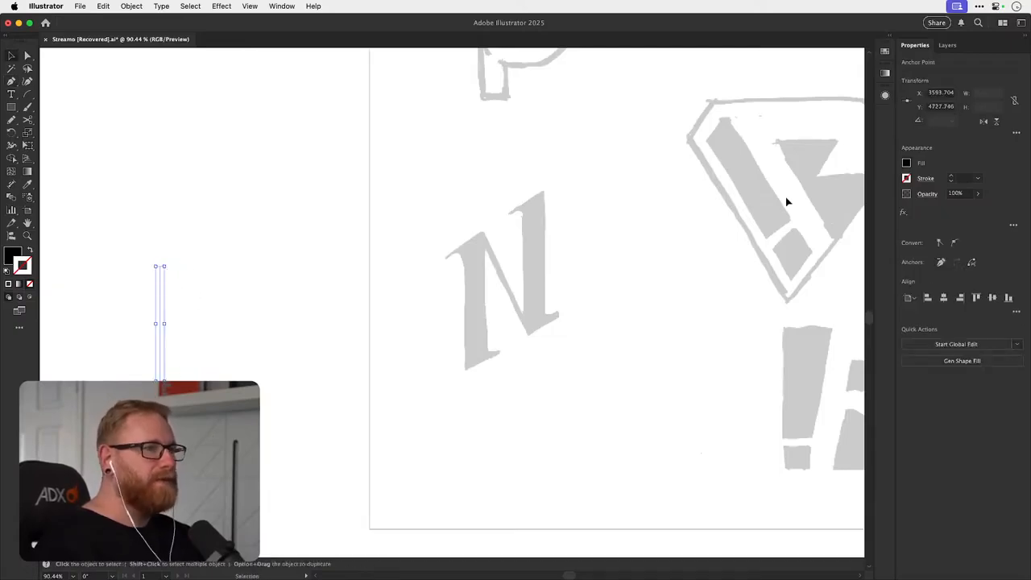
key("shift+x")
- Set the vertical line's stroke weight to 20 pt so it forms the N's thick left stem
left_click(951, 176)
left_click(951, 176)
left_click(951, 175)
left_click(951, 176)
left_click(951, 176)
left_click(951, 175)
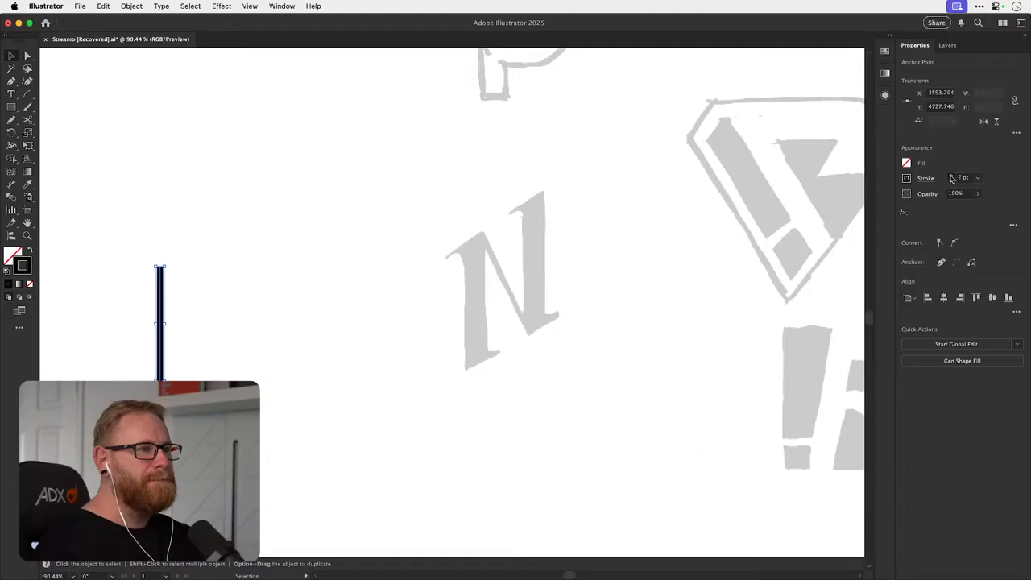
left_click(951, 176)
left_click(951, 175)
left_click(951, 175)
left_click(951, 175)
left_click(951, 176)
left_click(951, 175)
left_click(951, 175)
left_click(951, 175)
left_click(951, 182)
left_click(951, 181)
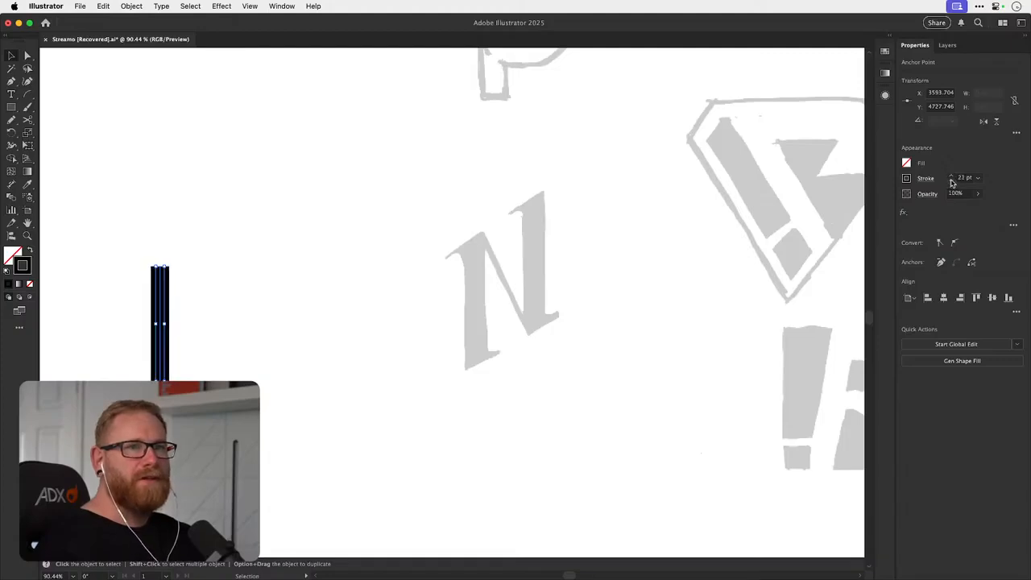
left_click(951, 182)
- Duplicate the left stem horizontally about 84 px away to make the N's right stem
left_click(218, 310)
mouse_move(167, 319)
left_mouse_down()
mouse_move(239, 314)
mouse_move(231, 314)
left_mouse_up()
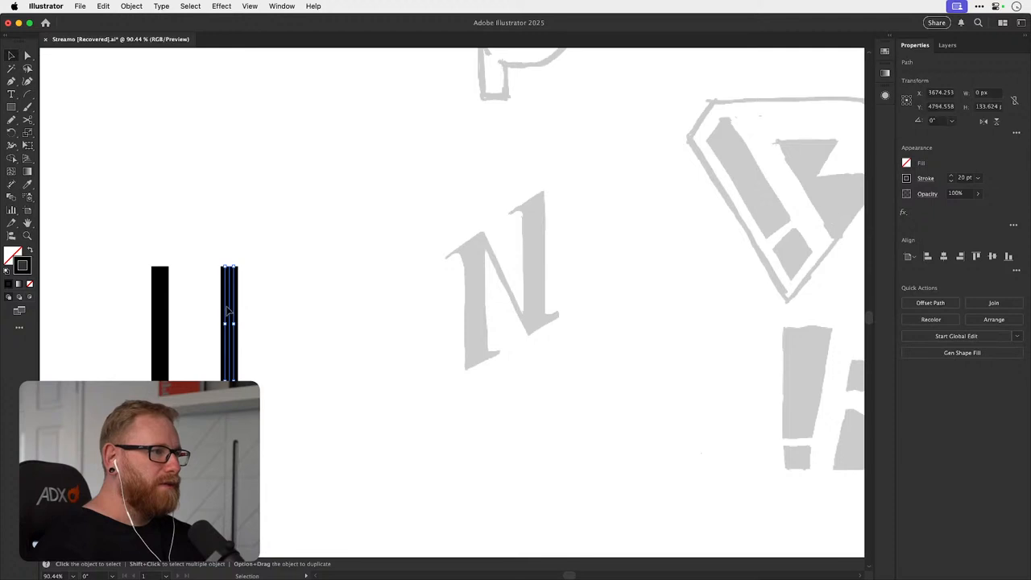
key("super+z")
left_click_drag(166, 305, 234, 305)
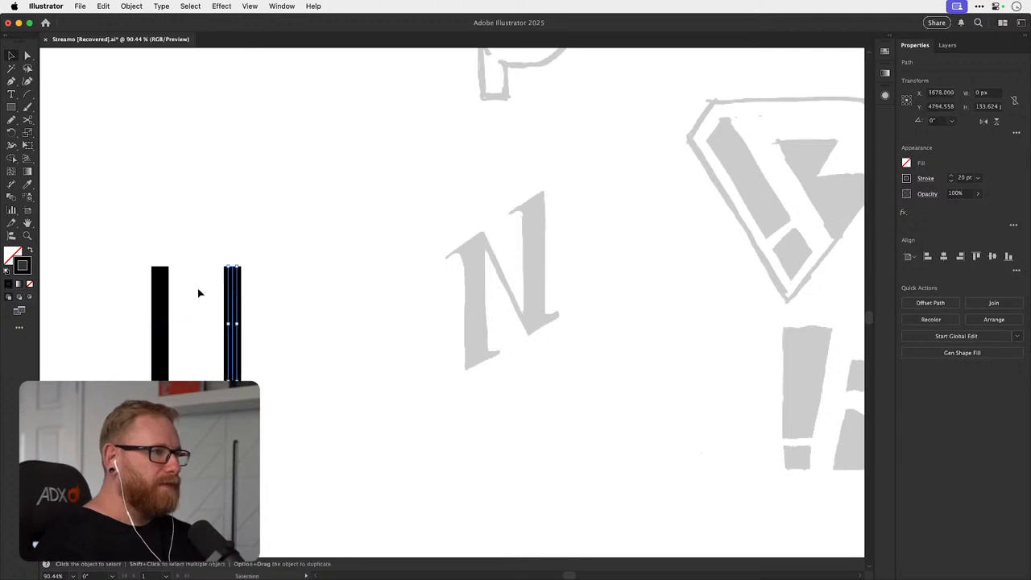
left_click(198, 294)
- Draw a diagonal Pen line between the stems, its ends snapped to the left stem's top centre and the right stem's base centre
key("p")
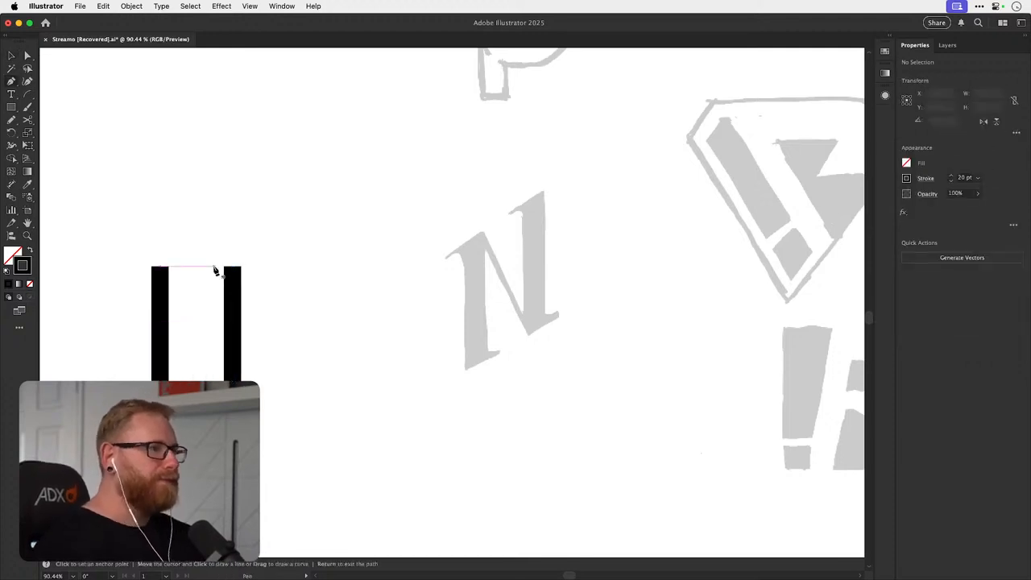
left_click(177, 277)
left_click(215, 363)
key("a")
left_click_drag(177, 276, 160, 266)
left_click_drag(219, 371, 237, 375)
- Thin the N's diagonal to a 4 pt stroke
left_click(951, 180)
left_click(950, 181)
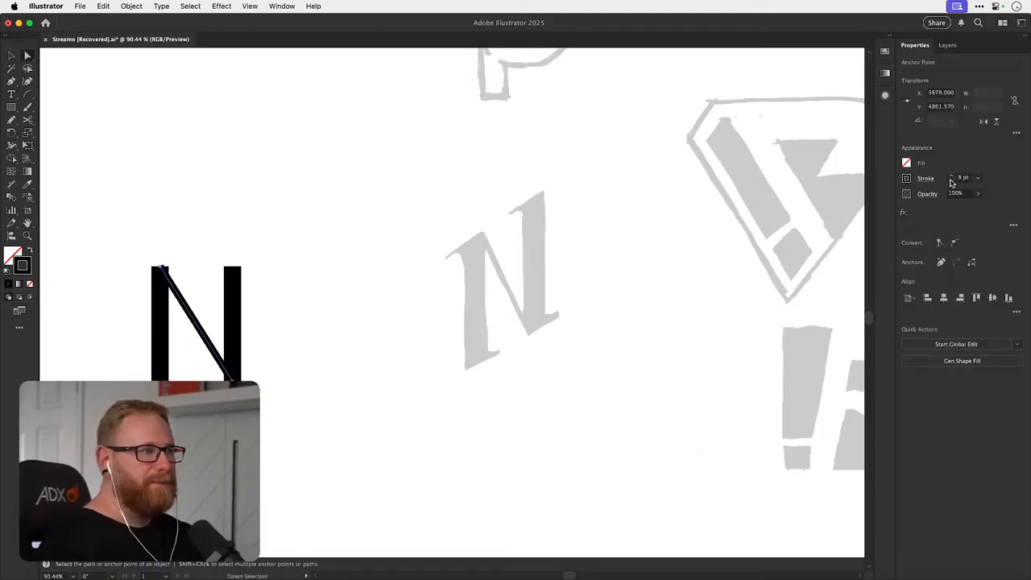
left_click(951, 180)
left_click(837, 182)
- Move the diagonal's upper anchor so the edge of its stroke meets the left stem's upper inner corner
left_click_drag(237, 294, 372, 274)
key("a")
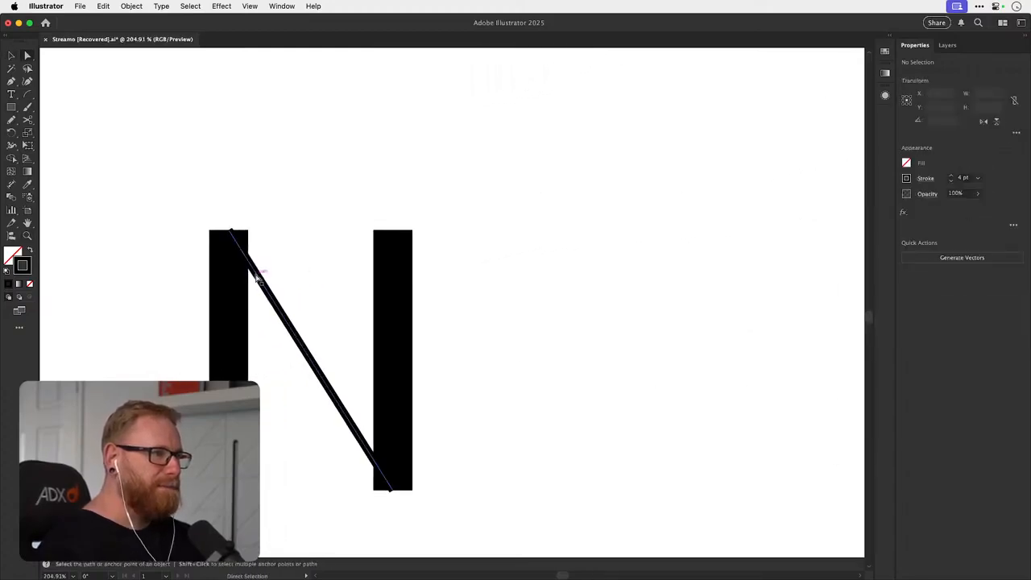
left_click(259, 277)
left_click_drag(232, 232, 509, 226)
left_click(261, 234)
key("z")
key("a")
left_click_drag(289, 233, 288, 220)
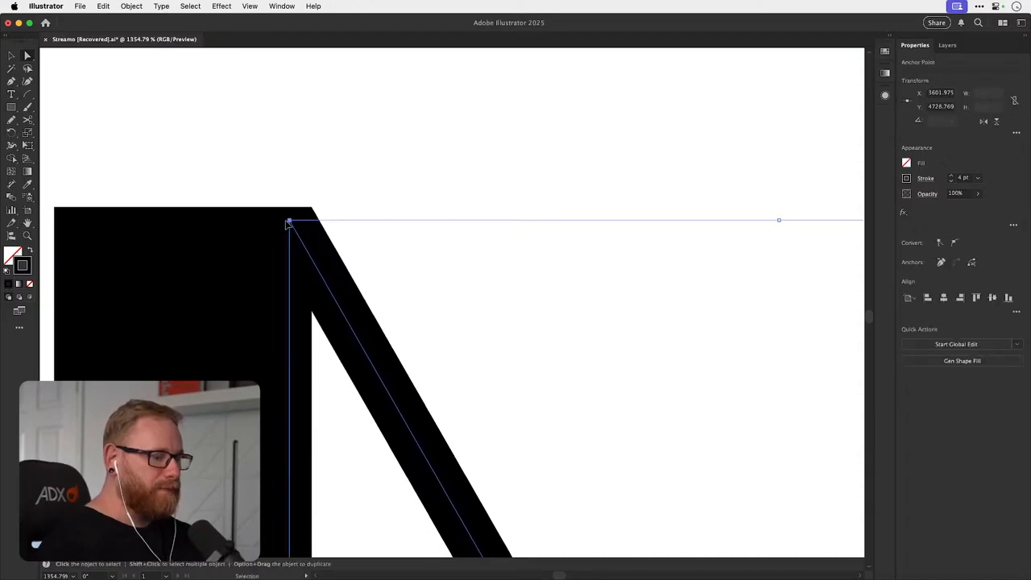
key("super+minus")
key("super+minus")
key("super+minus")
key("super+minus")
key("super+minus")
key("super+minus")
left_click(286, 222)
- Move the diagonal's lower anchor so the edge of its stroke meets the right stem's lower inner corner
left_click_drag(523, 352, 416, 123)
key("z")
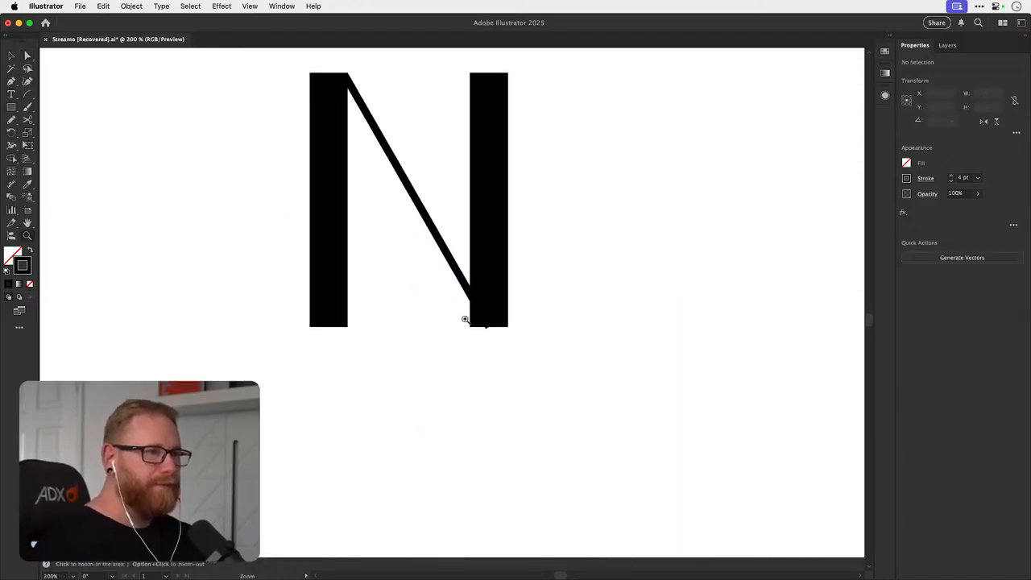
key("a")
left_click_drag(466, 322, 638, 308)
left_click(476, 239)
key("z")
key("a")
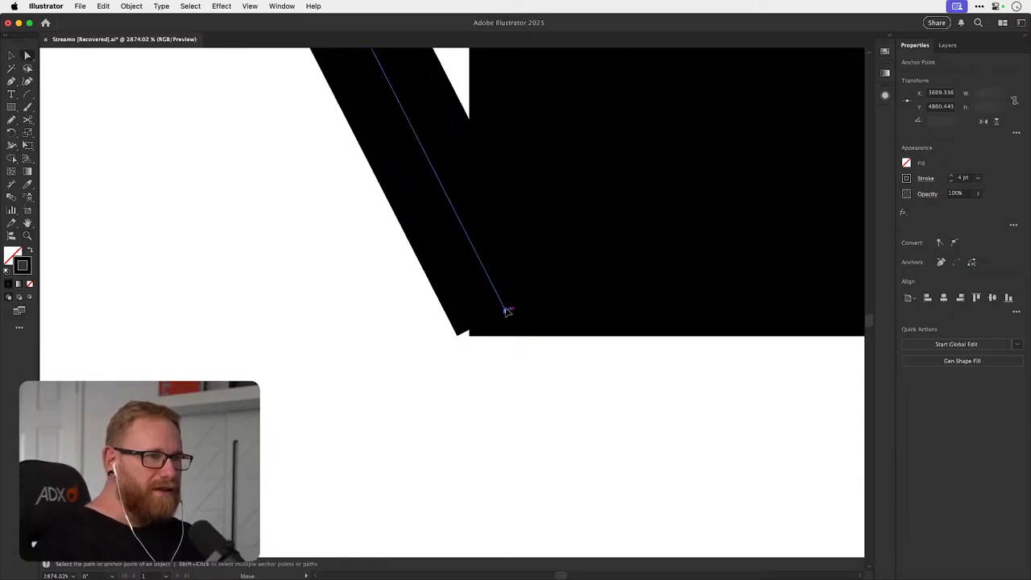
left_click_drag(506, 310, 514, 311)
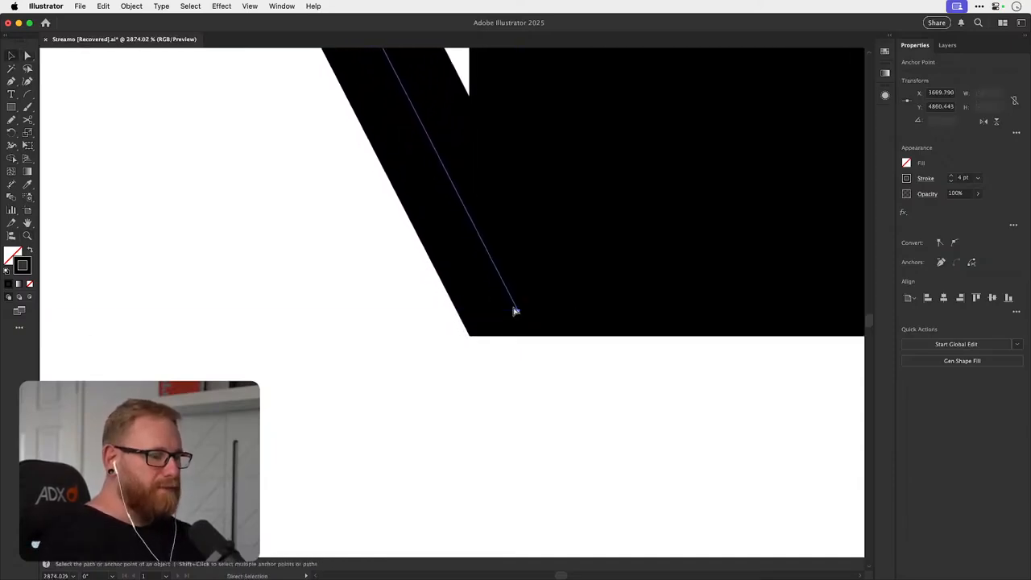
scroll(514, 311, "down", 10)
key("super+minus")
left_click(514, 311)
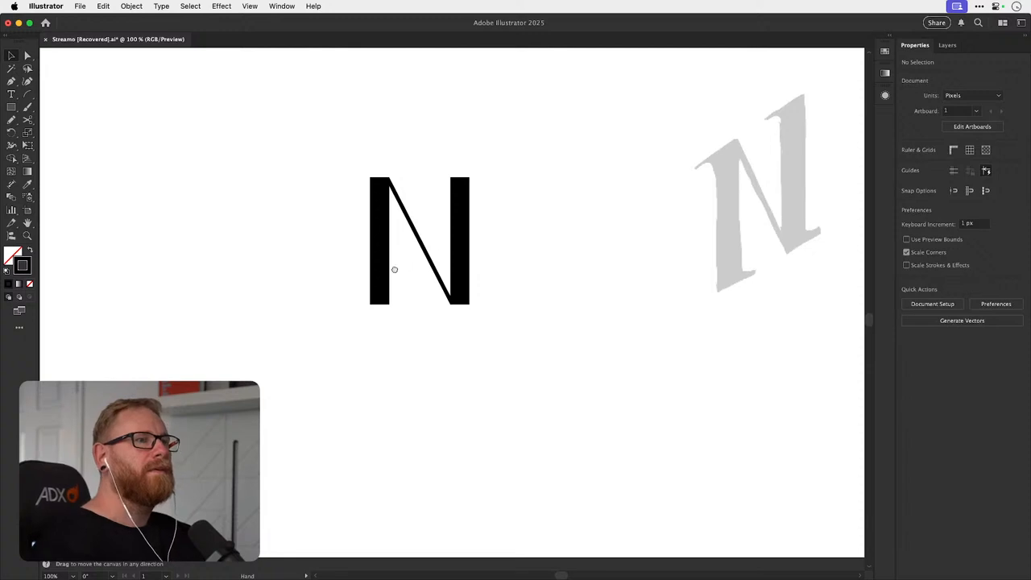
- Draw a short horizontal 4 pt Pen line outward from the left stem's upper outer corner as a serif
left_click_drag(392, 269, 312, 315)
key("z")
left_click(288, 236)
key("p")
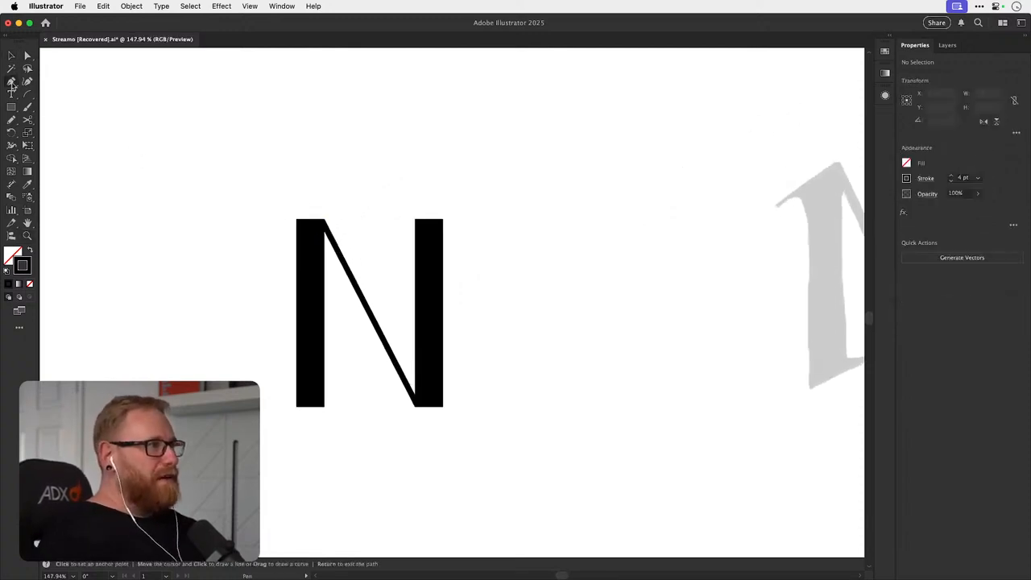
left_click(277, 225)
left_click(294, 224)
key("Escape")
key("z")
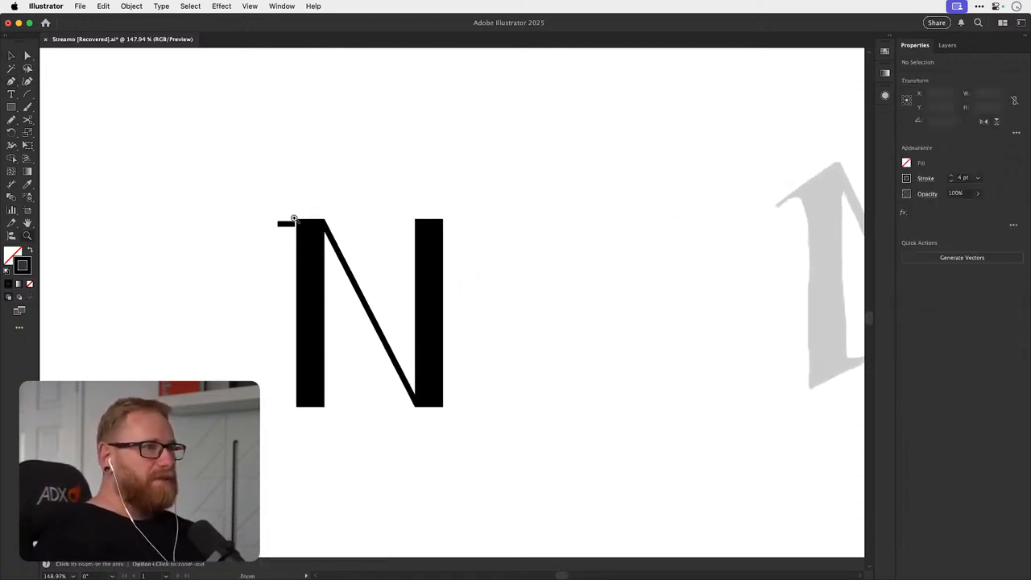
- Extend the upper serif into the left stem, about 22 px long, and align its upper edge flush with the stem's top
key("v")
mouse_move(288, 218)
left_mouse_down()
mouse_move(322, 245)
mouse_move(315, 250)
mouse_move(312, 240)
mouse_move(414, 237)
left_mouse_up()
key("a")
key("v")
key("super+shift+a")
scroll(349, 246, "up", 8)
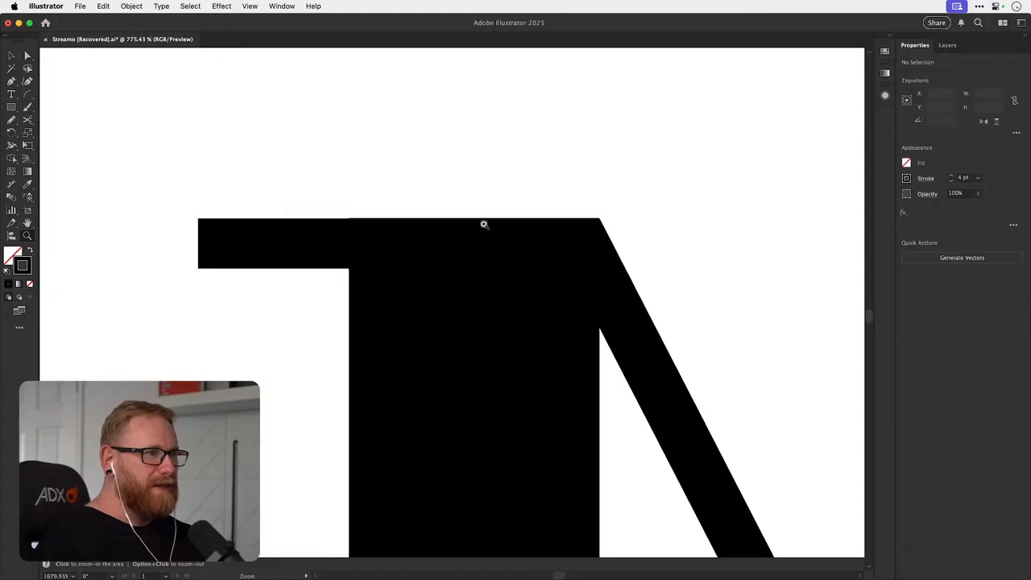
mouse_move(344, 295)
left_mouse_down()
mouse_move(350, 303)
mouse_move(343, 290)
left_mouse_up()
key("a")
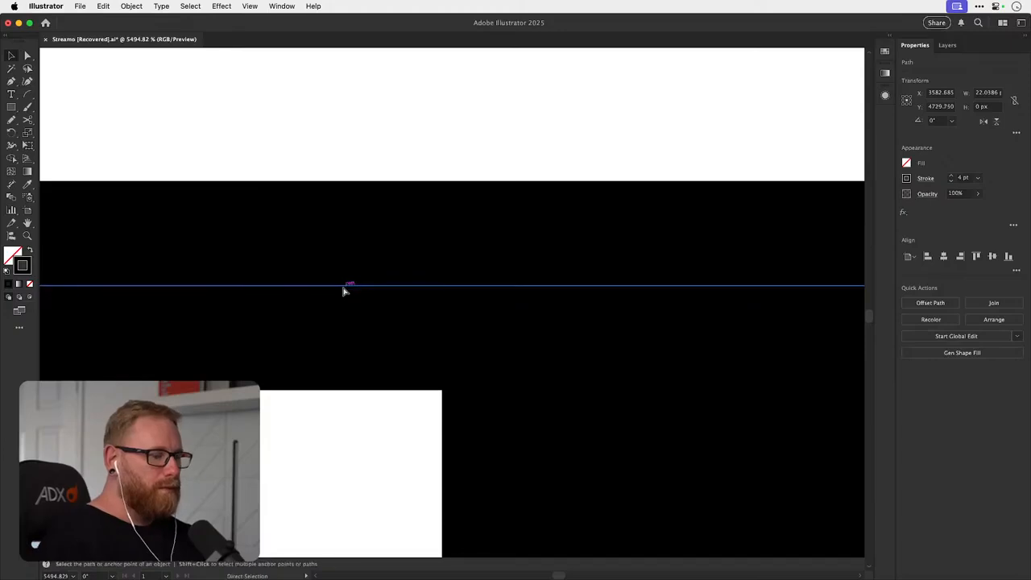
- Duplicate the upper serif to the foot of the left stem and align its lower edge flush with the stem's base
scroll(343, 290, "down", 8)
key("-")
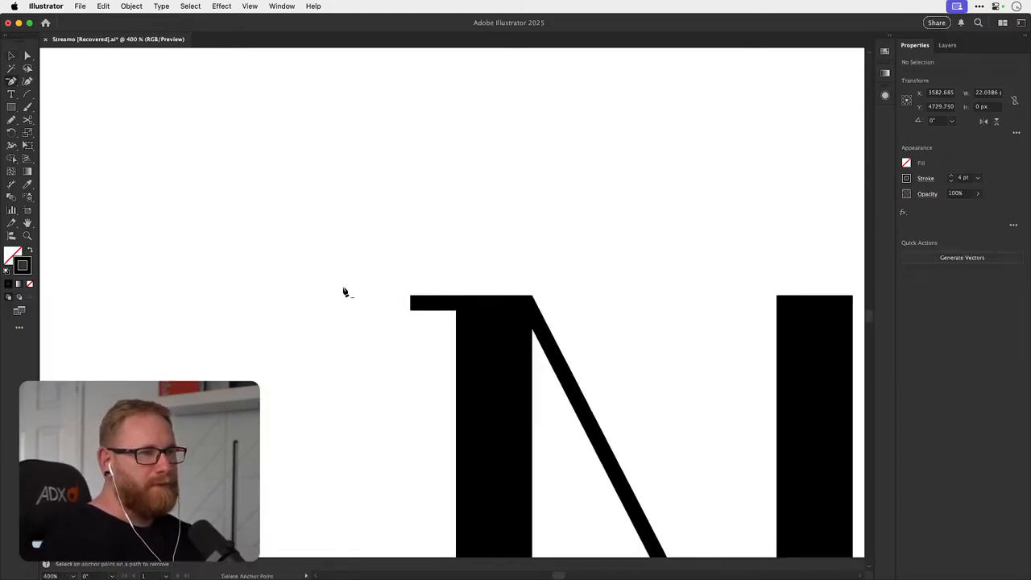
scroll(343, 290, "down", 4)
left_click_drag(341, 285, 257, 436)
key("v")
left_click(252, 252)
scroll(258, 334, "up", 10)
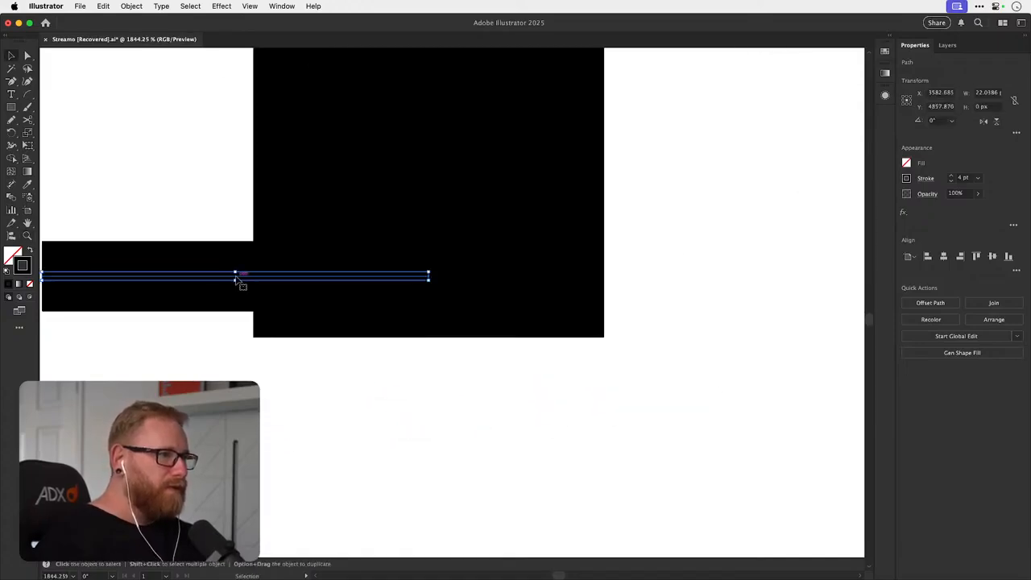
mouse_move(241, 282)
left_mouse_down()
mouse_move(240, 307)
mouse_move(246, 267)
left_mouse_up()
scroll(242, 307, "up", 5)
scroll(239, 295, "up", 4)
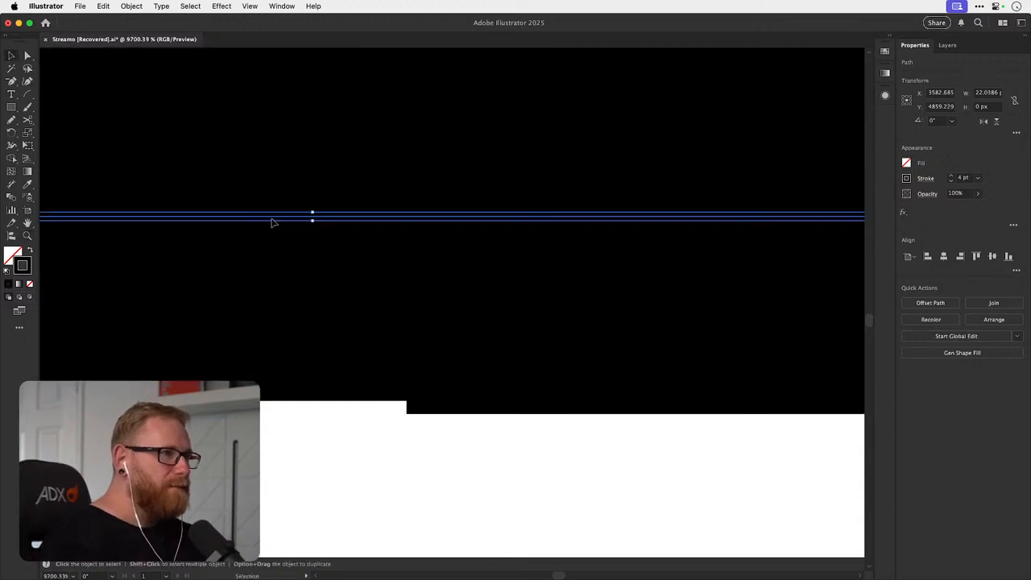
left_click_drag(272, 222, 272, 232)
scroll(272, 233, "down", 8)
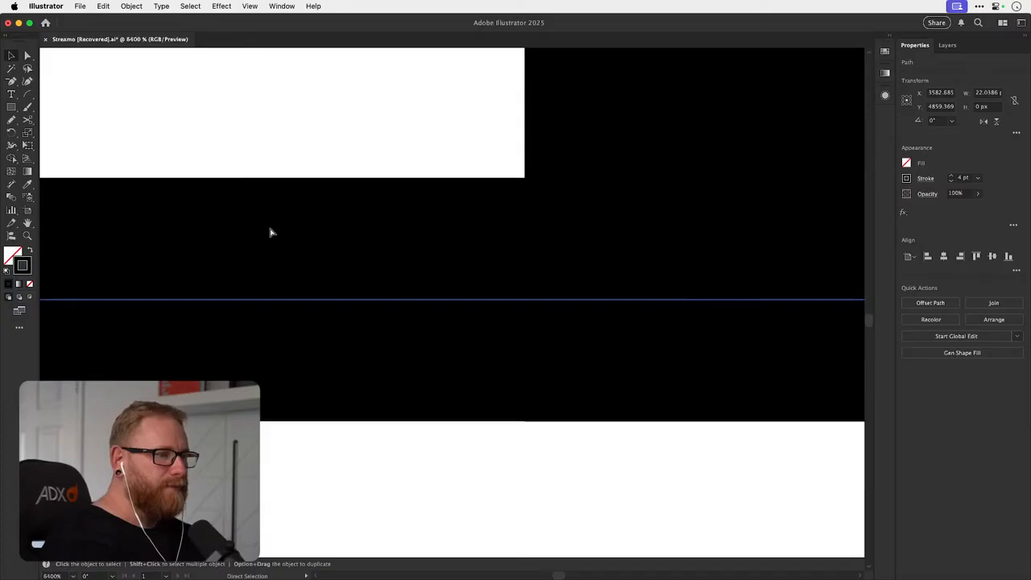
scroll(271, 233, "down", 4)
scroll(270, 233, "right", 4)
scroll(271, 232, "up", 3)
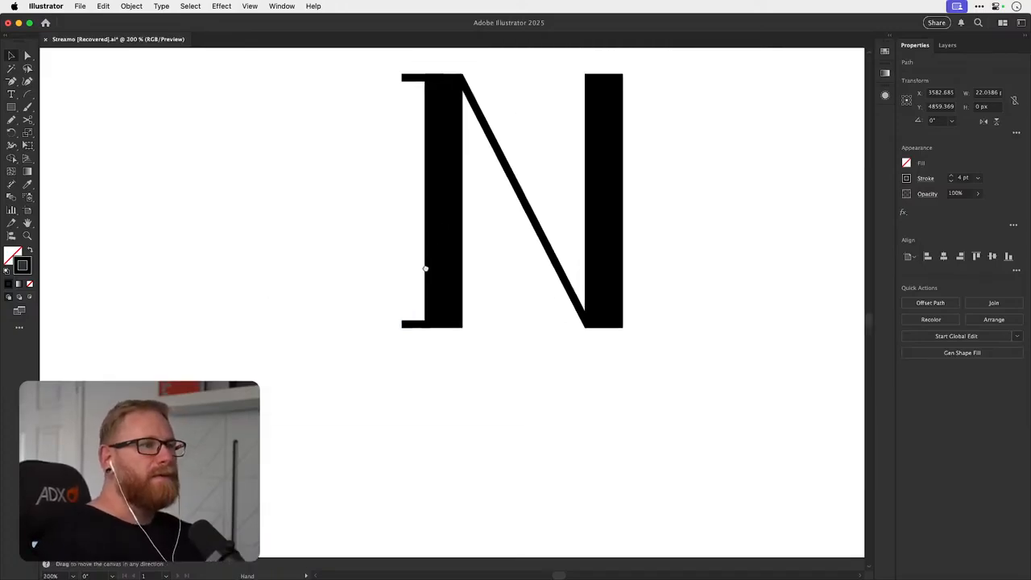
- Duplicate both left serifs onto the right stem in outline view, from its centre line outward, and return to the preview
left_click(302, 152)
key("super+y")
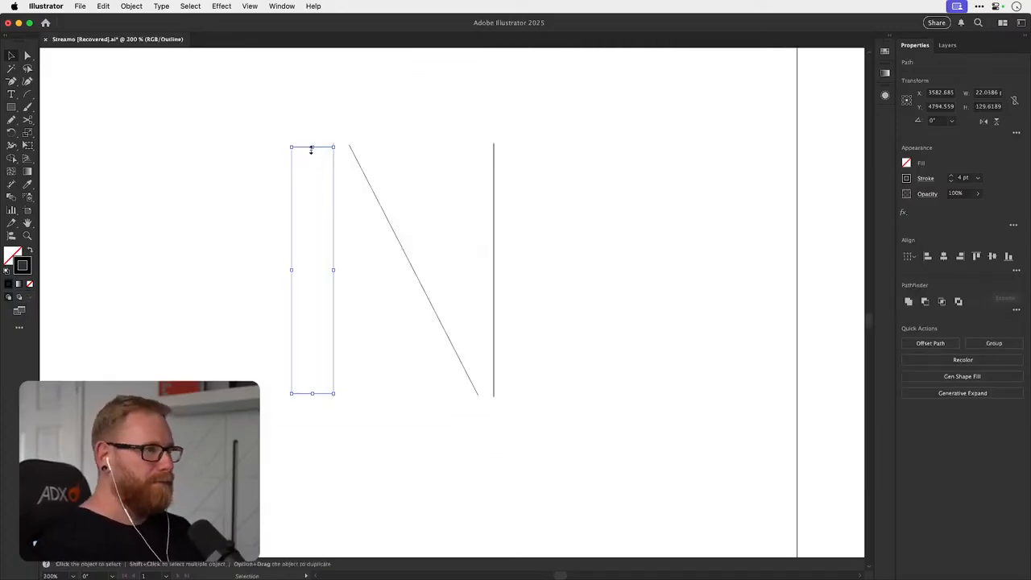
left_click_drag(299, 150, 502, 142)
key("super+y")
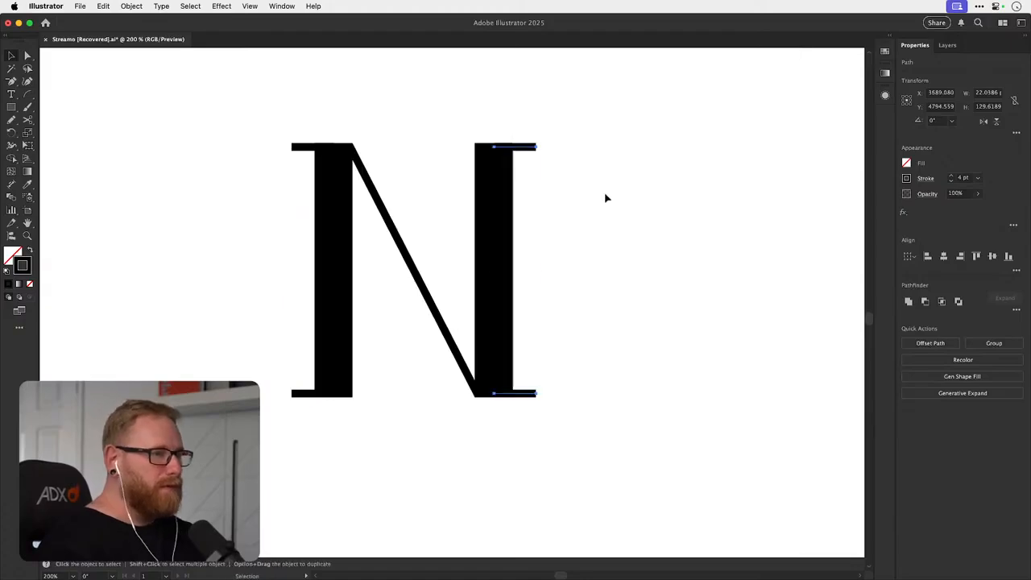
left_click(618, 195)
key("super+minus")
key("super+minus")
key("super+minus")
key("super+minus")
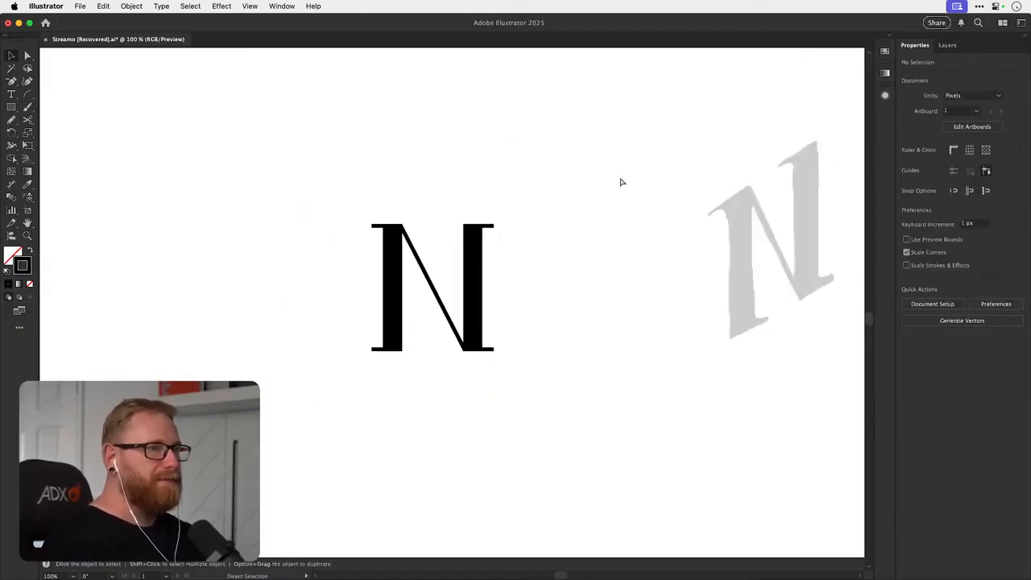
- Try to reflect the lower-left serif of the N across a vertical axis at the centre of its stem
key("space")
key("z")
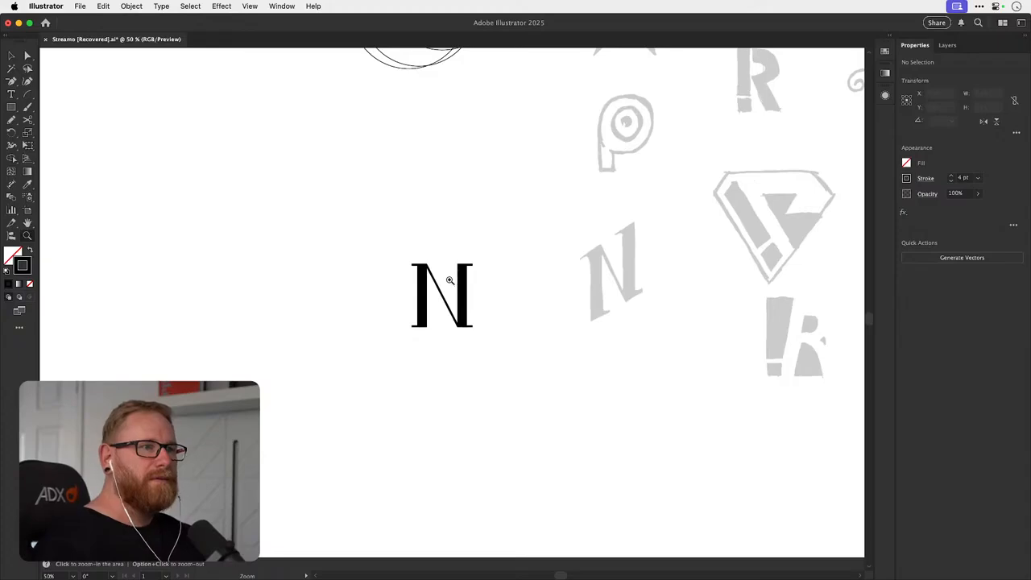
left_click_drag(446, 301, 559, 302)
key("v")
key("space")
left_click_drag(483, 298, 367, 319)
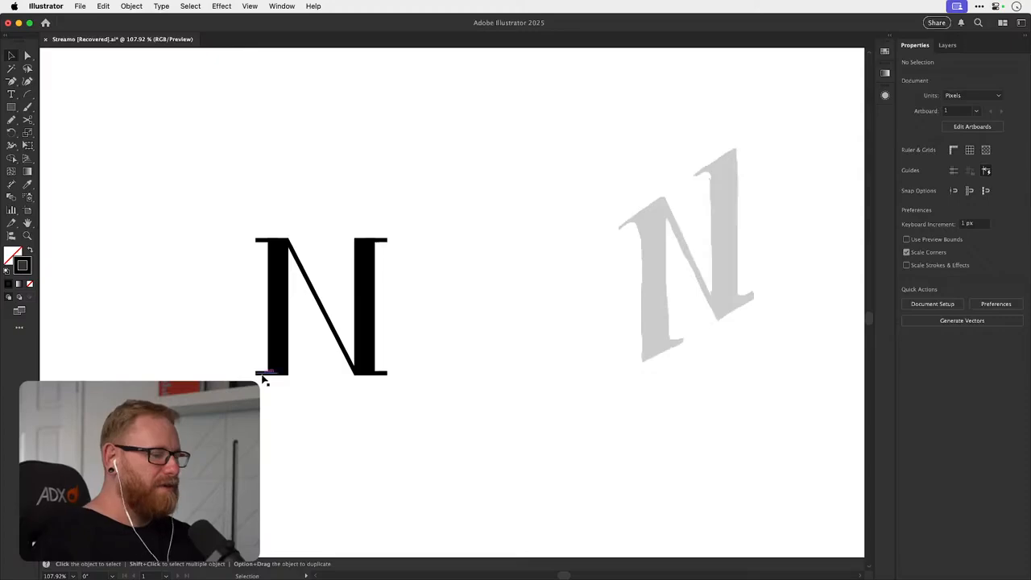
key("o")
left_click(277, 372, "alt")
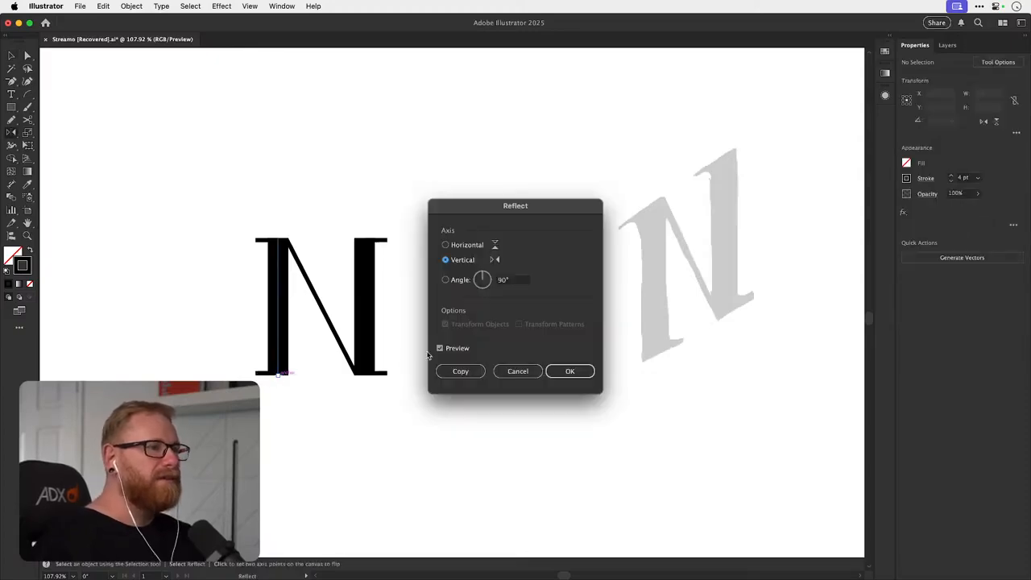
left_click(569, 370)
key("v")
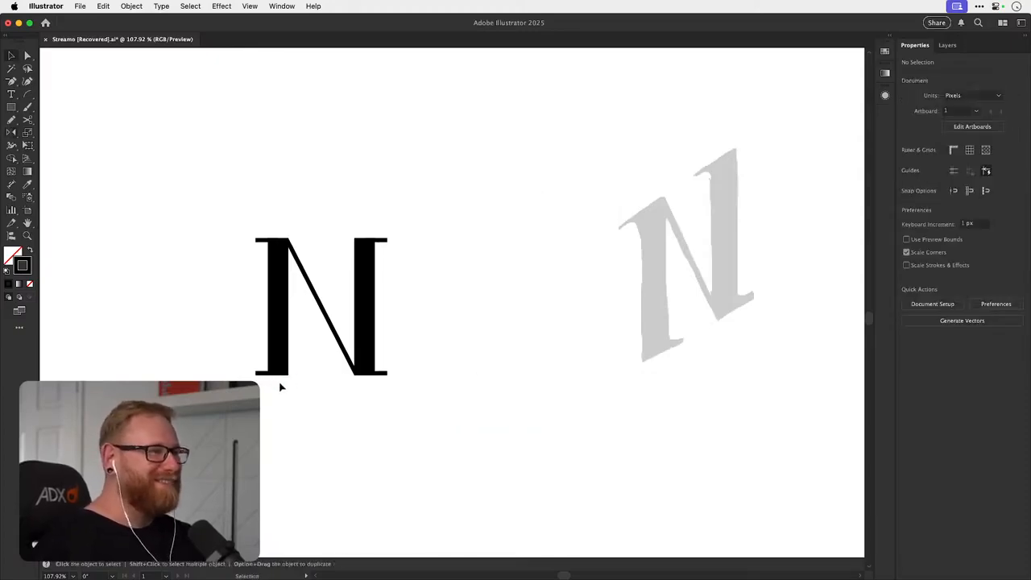
- Replace the lower-left serif with a copy that extends inward from the centre of the left stem
left_click_drag(264, 376, 488, 357)
left_click(269, 374)
key("Delete")
key("super+y")
left_click_drag(373, 377, 338, 381)
key("super+y")
key("super+minus")
key("super+minus")
key("super+minus")
key("super+minus")
key("super+minus")
key("super+minus")
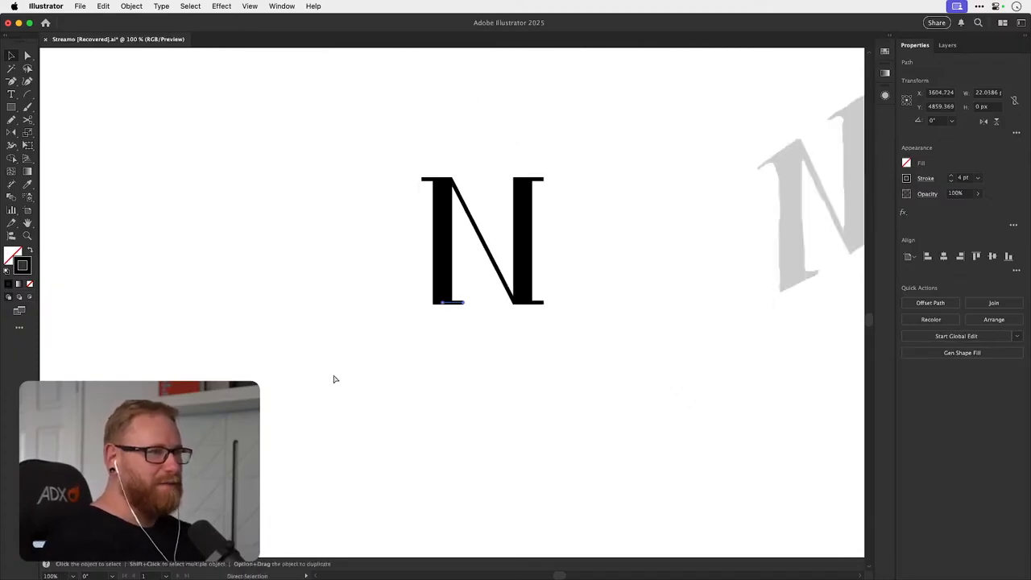
- Try the upper-right serif on the inner side of its stem, and undo the serif changes
left_click(334, 376)
left_click_drag(512, 221, 504, 221)
left_click(557, 209)
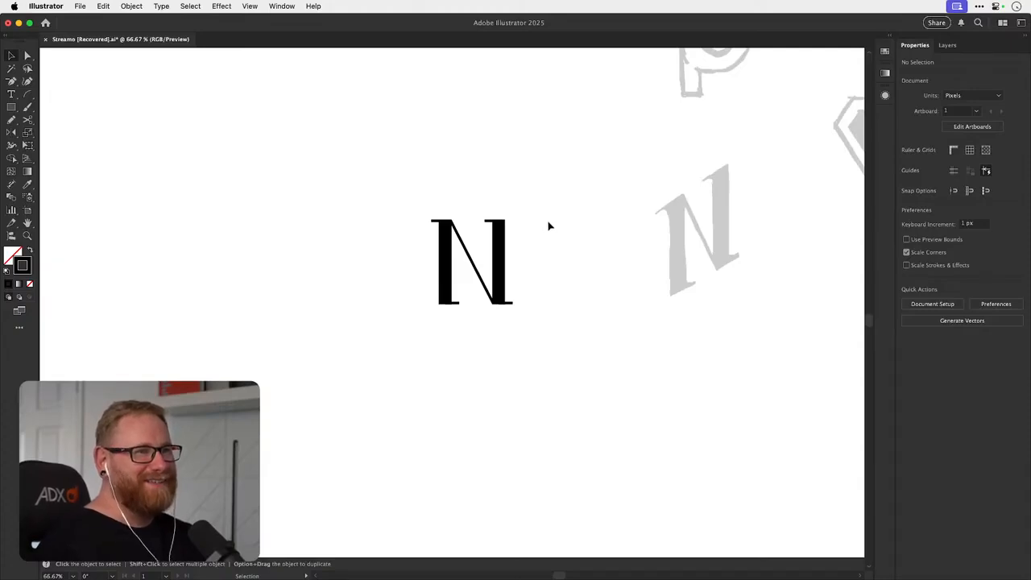
key("v")
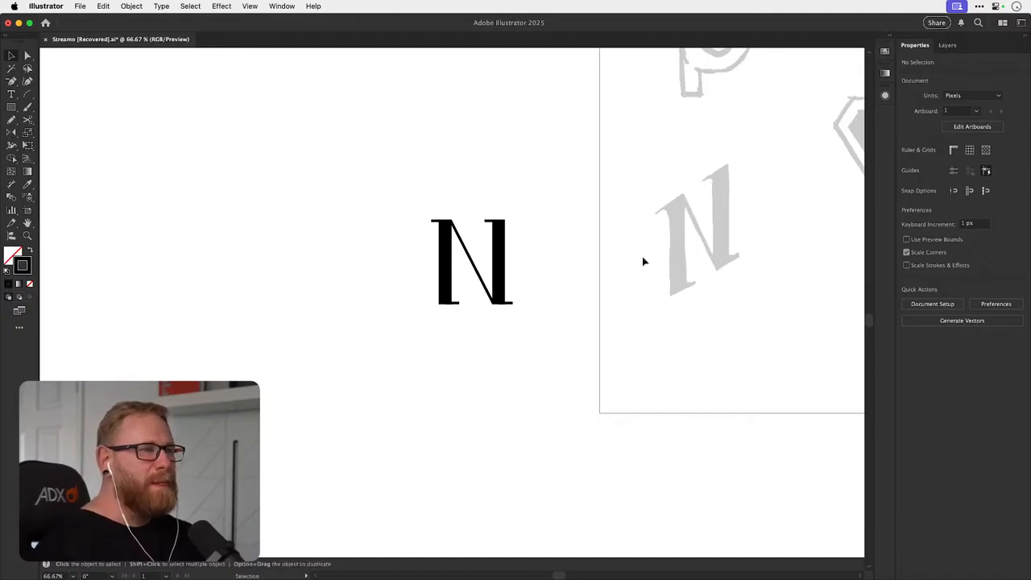
key("super+z")
- Delete the misplaced serif copy and duplicate the lower-left serif inward from the stem's centre, forming a two-sided foot
left_click(447, 305)
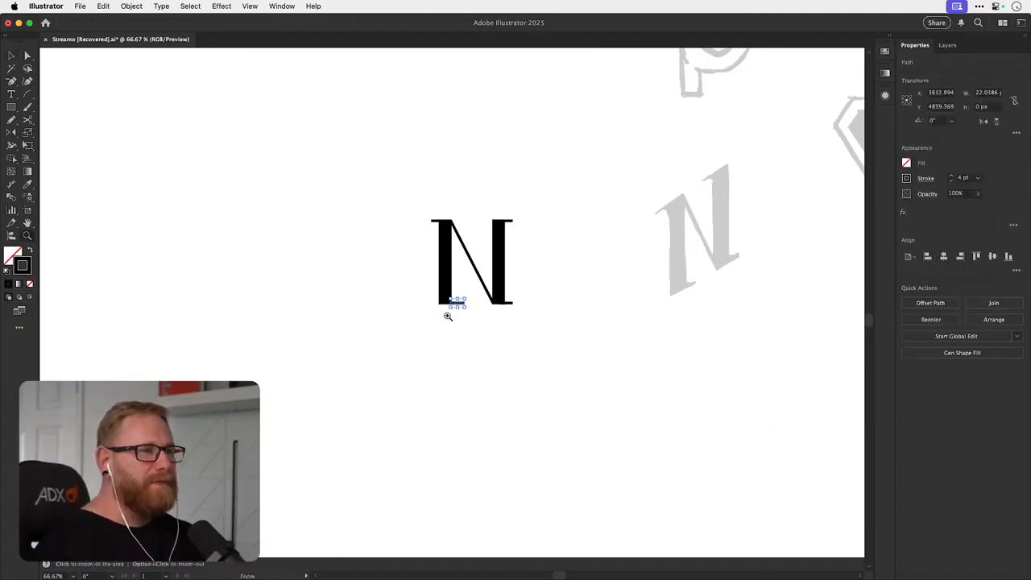
scroll(448, 310, "up", 5)
left_click(443, 301)
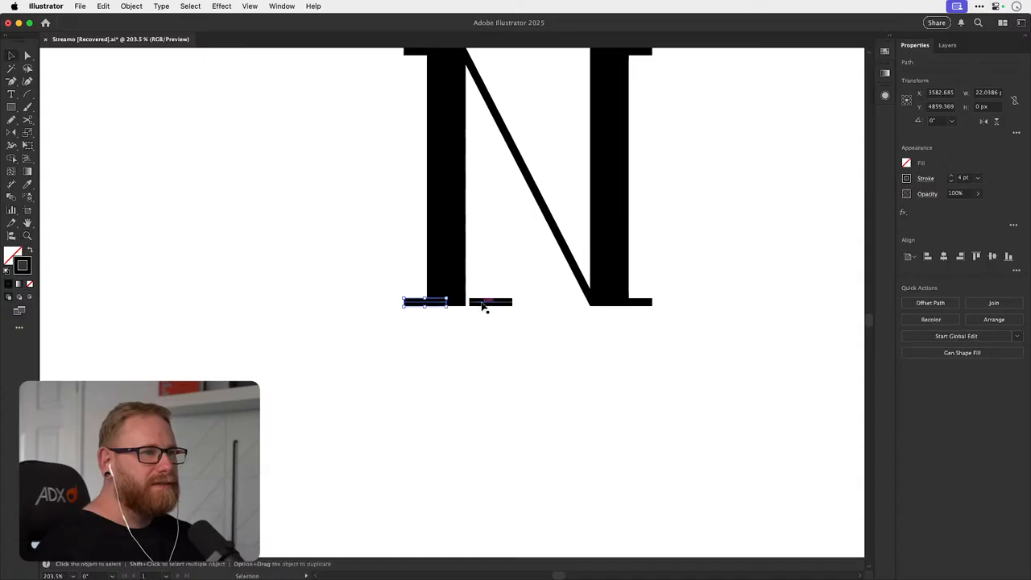
key("Delete")
key("super+y")
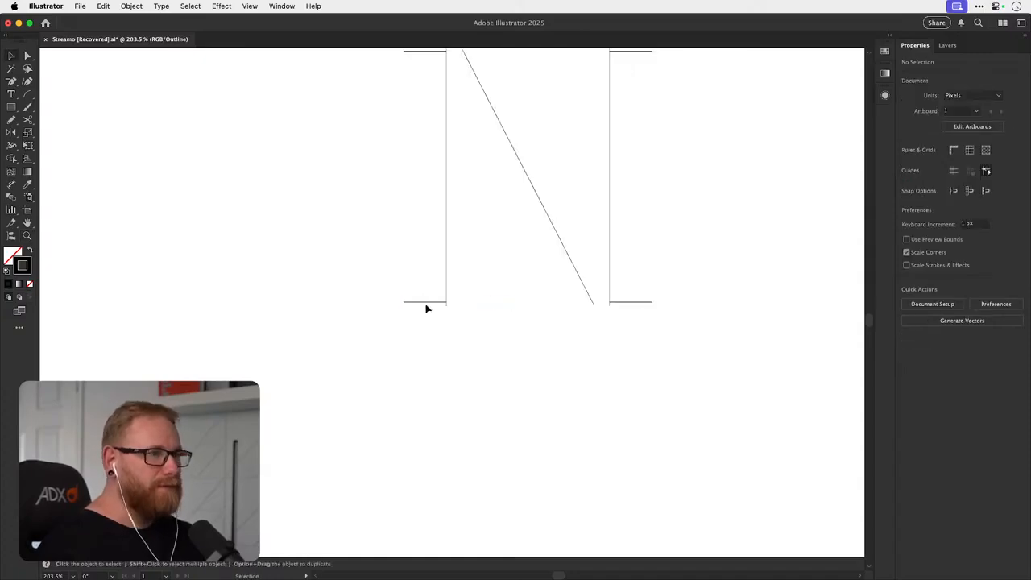
left_click_drag(433, 305, 338, 381)
key("super+y")
left_click(447, 357)
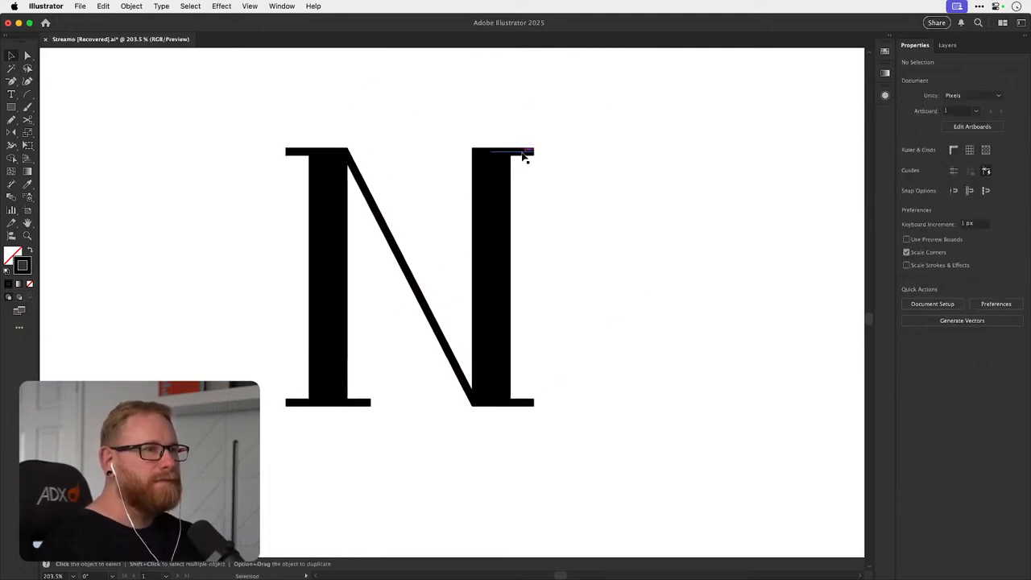
- Duplicate the upper-right serif inward from the centre of the right stem, forming a two-sided top serif
mouse_move(524, 157)
left_mouse_down()
mouse_move(457, 157)
mouse_move(482, 160)
mouse_move(486, 145)
left_mouse_up()
key("super+y")
left_click(478, 121)
scroll(486, 146, "up", 5)
left_click_drag(448, 175, 481, 171)
key("super+y")
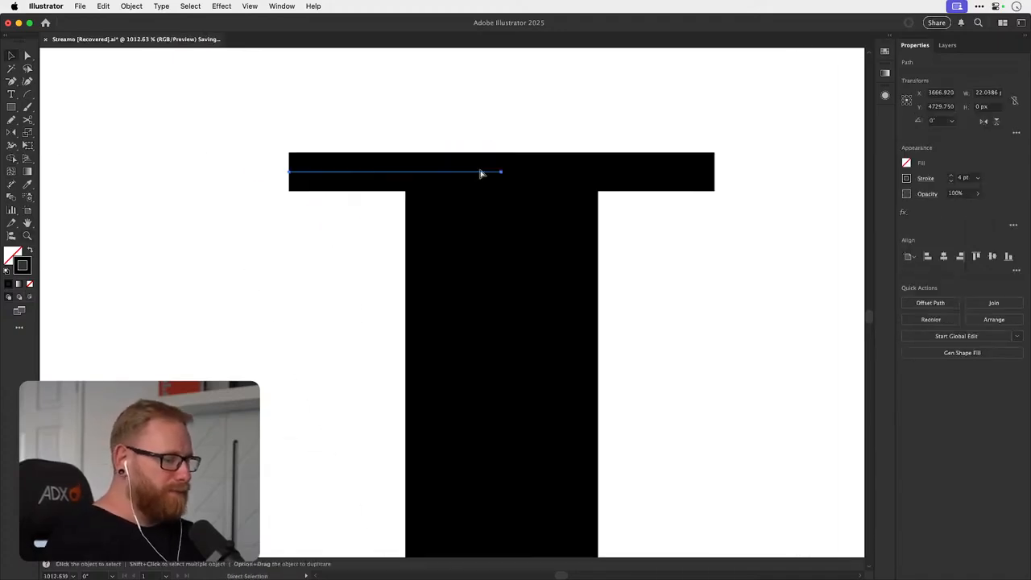
key("super+minus")
key("super+minus")
key("super+minus")
key("super+minus")
key("super+minus")
key("super+minus")
key("super+minus")
key("super+minus")
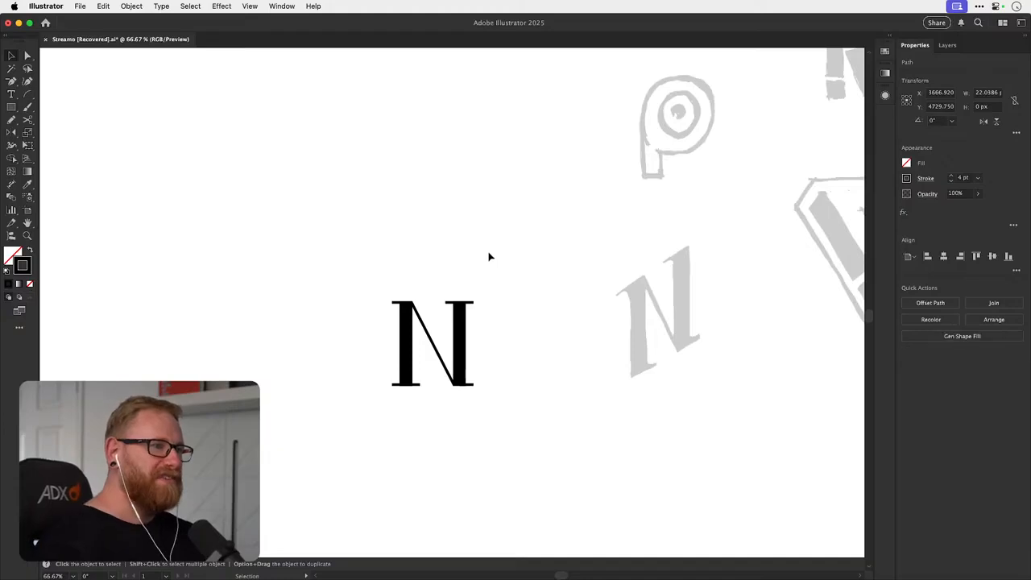
left_click(488, 255)
- Select the whole N and duplicate it so two copies stand side by side
scroll(355, 197, "down", 3)
left_click(470, 285)
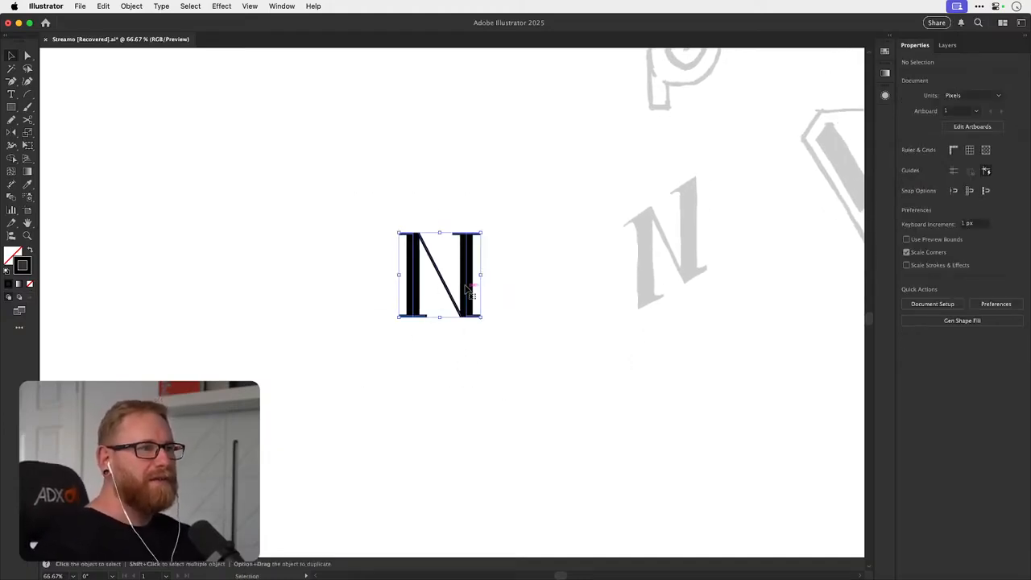
left_click_drag(470, 287, 459, 312)
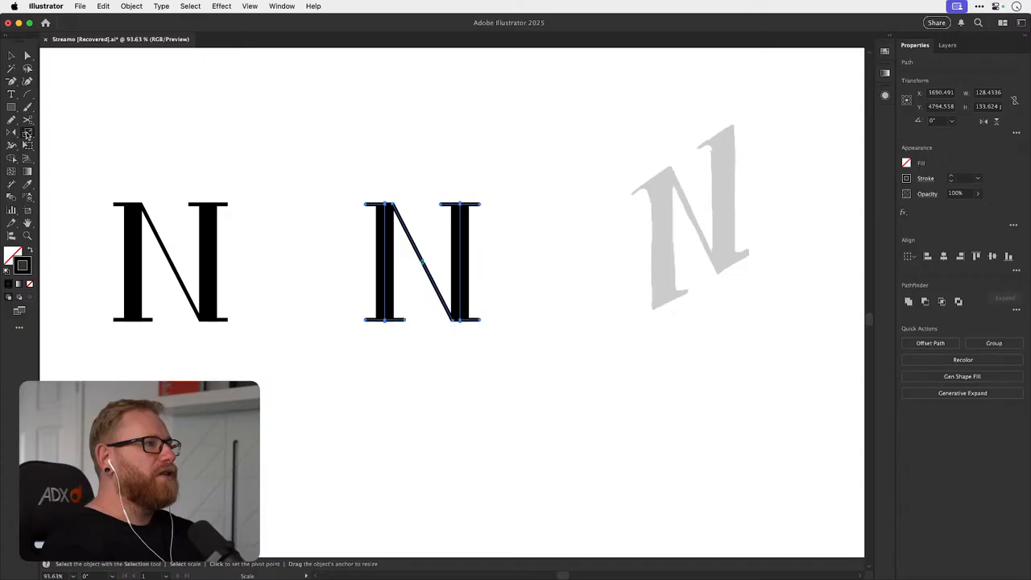
- Try to shear the copied N with its strokes still unexpanded
left_click(27, 134)
left_click(50, 146)
left_click_drag(334, 140, 333, 183)
key("super+z")
- Expand the copied N's strokes into fills and unite them into one shape
left_click(132, 6)
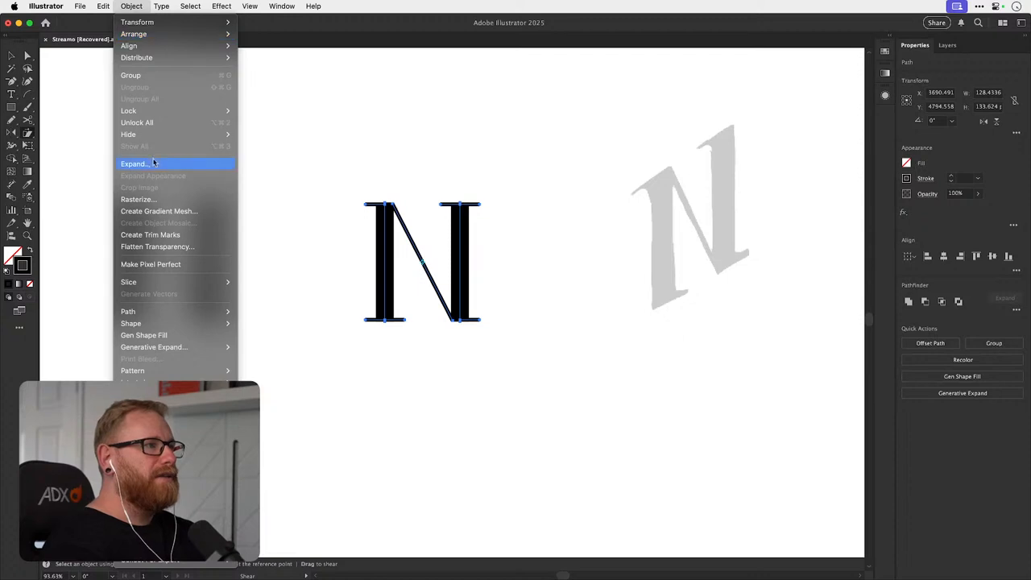
left_click(153, 163)
key("Return")
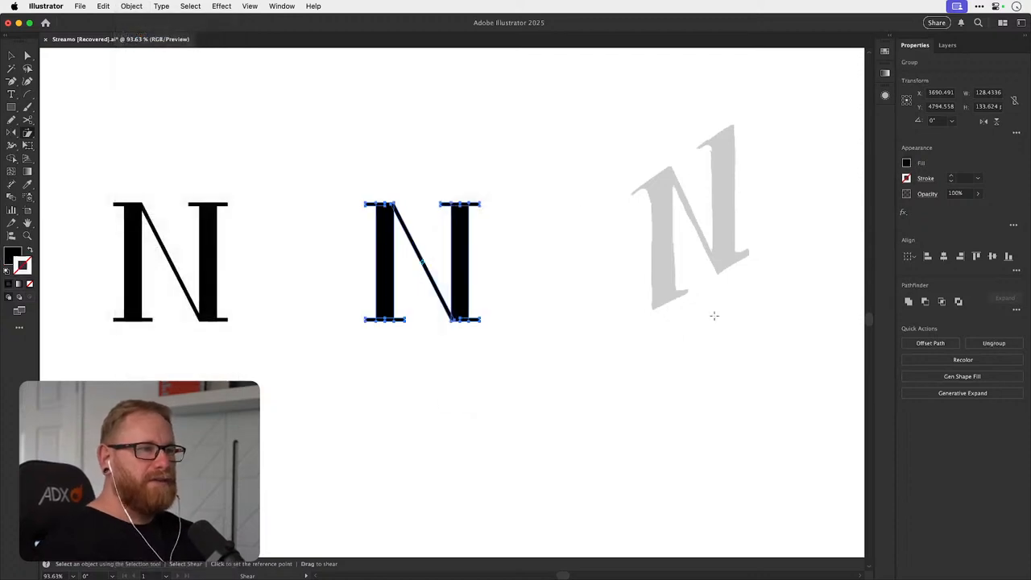
left_click(910, 300)
- Shear the united N vertically so it slopes upward to the right like the sketch, and move it higher on the canvas
left_click_drag(326, 256, 539, 237)
key("v")
left_click(539, 237)
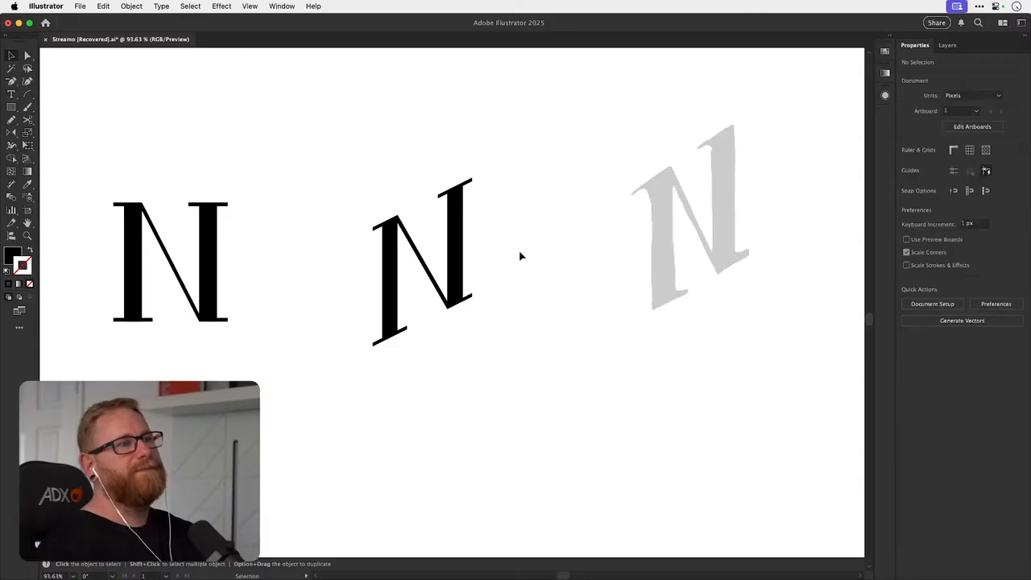
left_click_drag(463, 271, 537, 163)
left_click_drag(506, 202, 452, 180)
- Duplicate the upright N directly below the original
left_click_drag(250, 320, 375, 223)
left_click(277, 252)
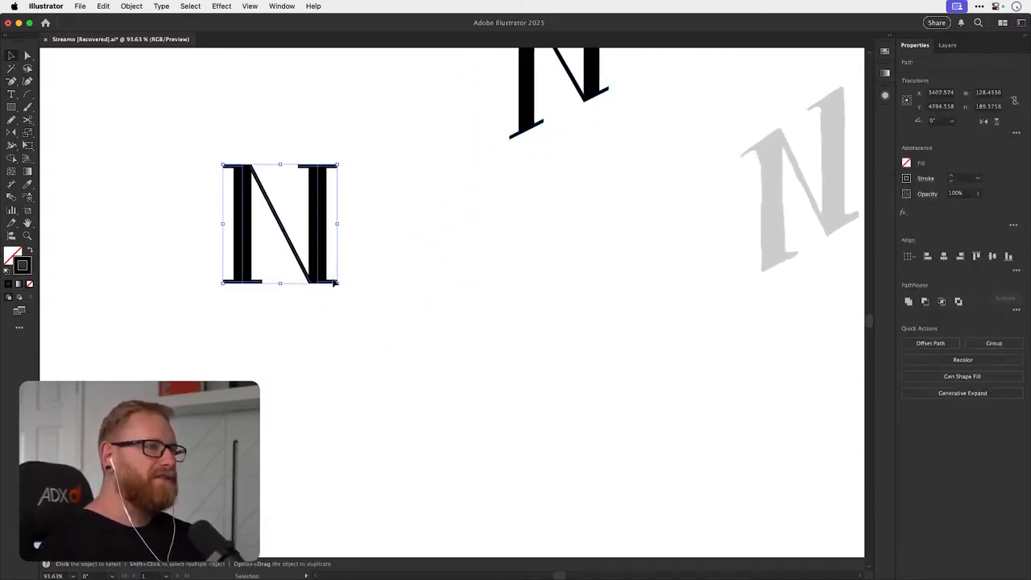
left_click_drag(319, 278, 314, 487)
left_click_drag(403, 340, 501, 223)
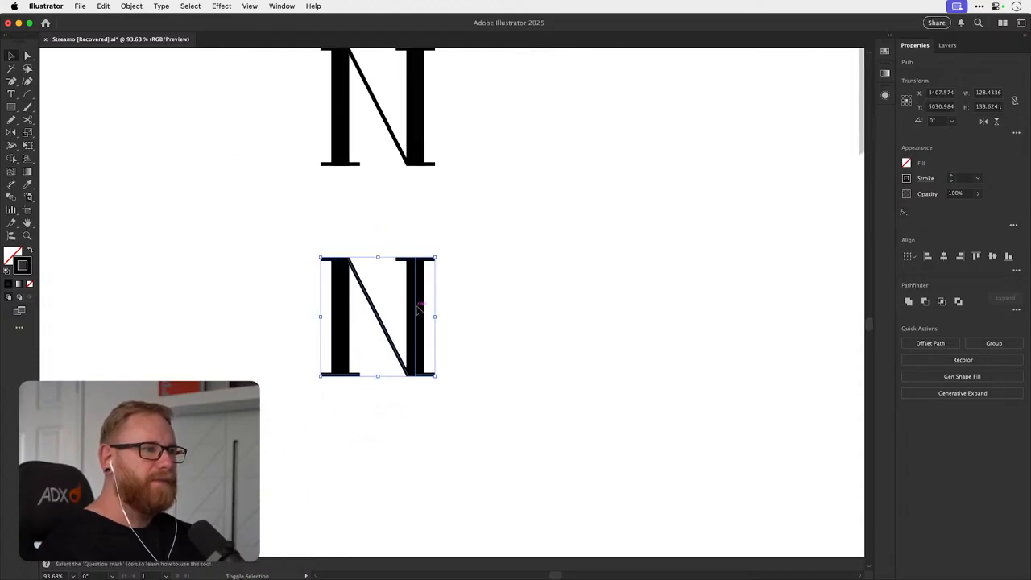
- Set the serifs and diagonal of the lower N to a 1 pt stroke, leaving out the thick stems
left_click(416, 307, "shift")
left_click(951, 182)
left_click(950, 182)
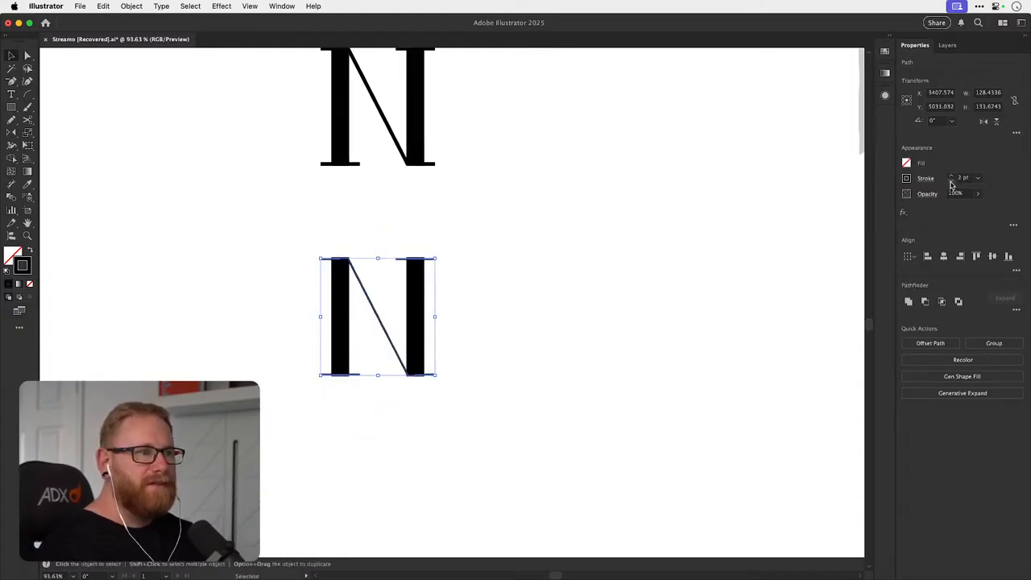
key("super+shift+a")
key("super+z")
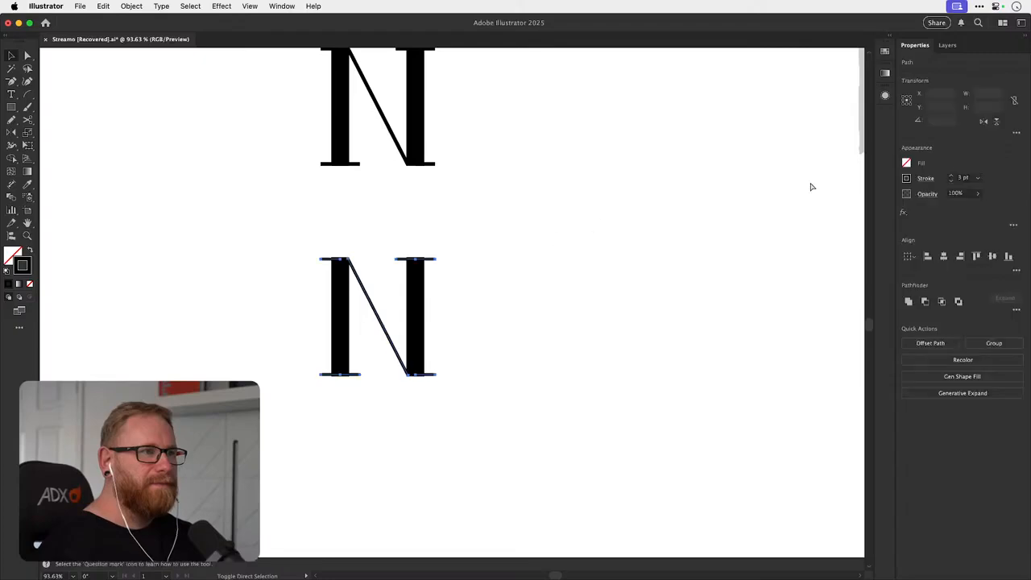
left_click(301, 269)
- Try to move the upper-left serif of the lower N up toward the stem's top edge
key("z")
left_click_drag(318, 248, 650, 239)
key("v")
left_click_drag(388, 313, 390, 303)
key("super+z")
left_click_drag(669, 258, 282, 265)
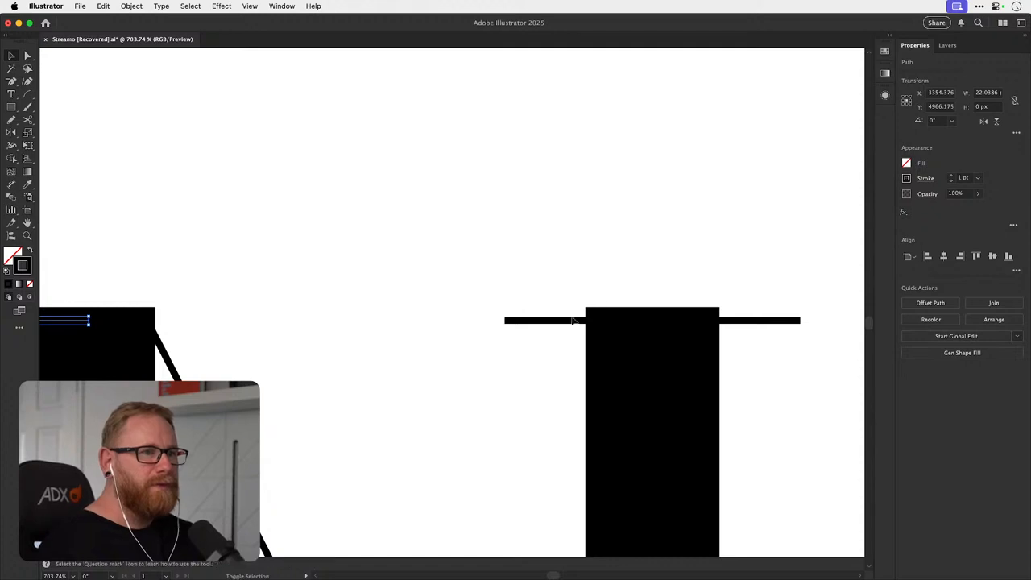
left_click(573, 321, "shift")
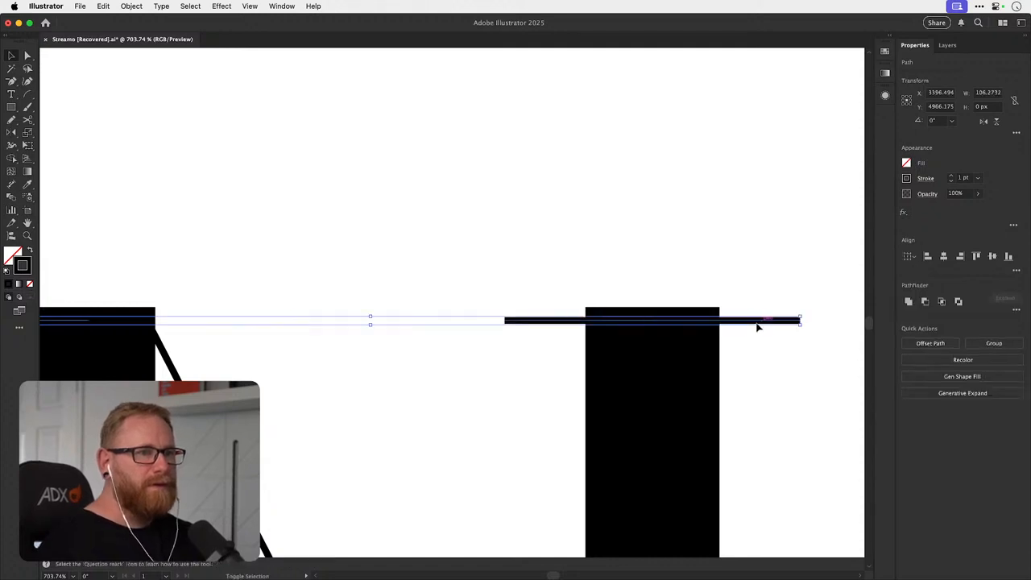
left_click_drag(579, 321, 584, 321)
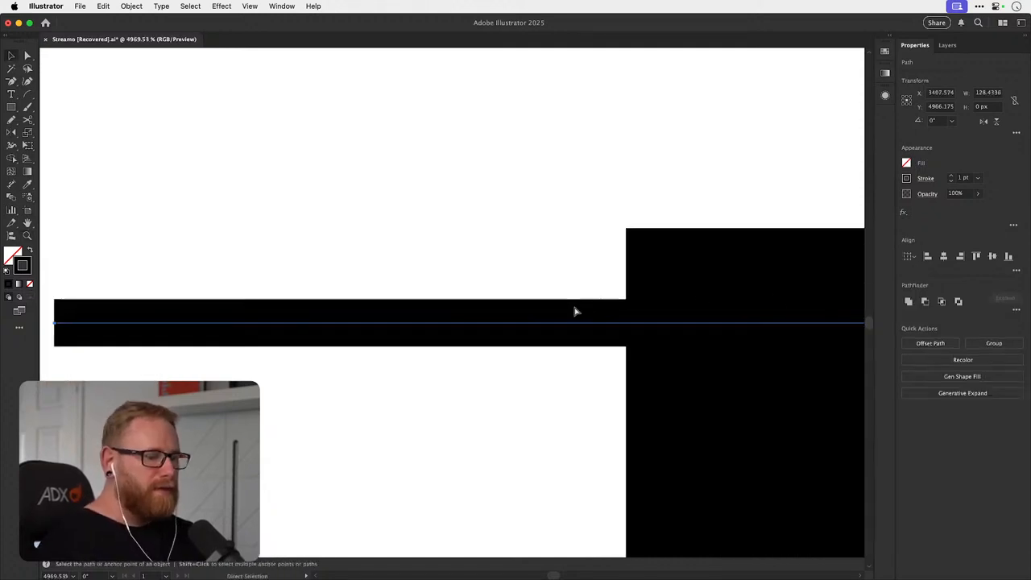
key("super+minus")
key("super+minus")
key("super+minus")
key("super+minus")
key("super+minus")
key("super+minus")
key("super+minus")
key("super+minus")
key("super+minus")
key("super+minus")
key("v")
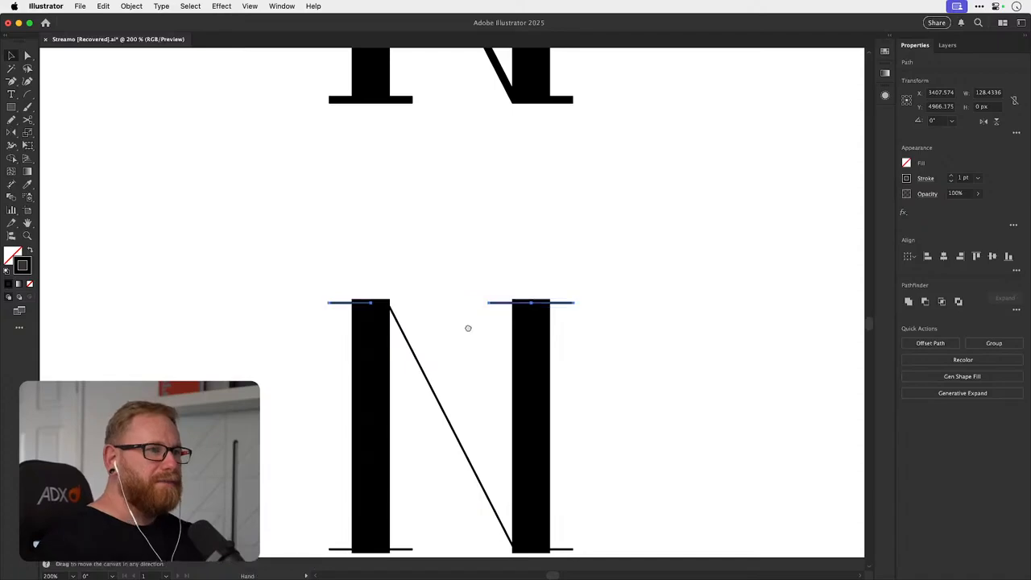
- Select all parts of the thin-serif N and expand their strokes into filled shapes
scroll(467, 327, "down", 3)
left_click_drag(328, 167, 621, 453)
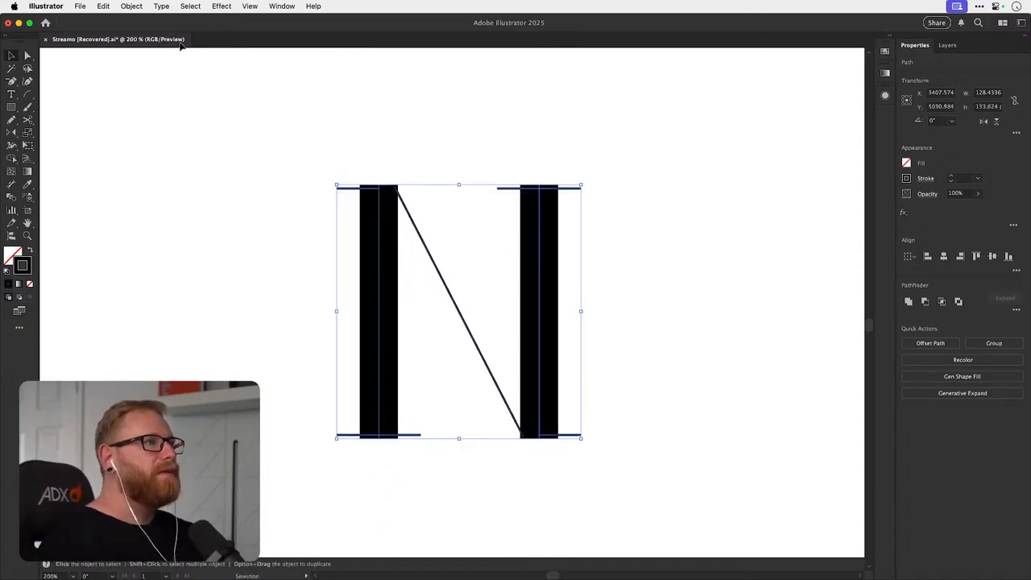
left_click(131, 6)
left_click(143, 164)
key("Return")
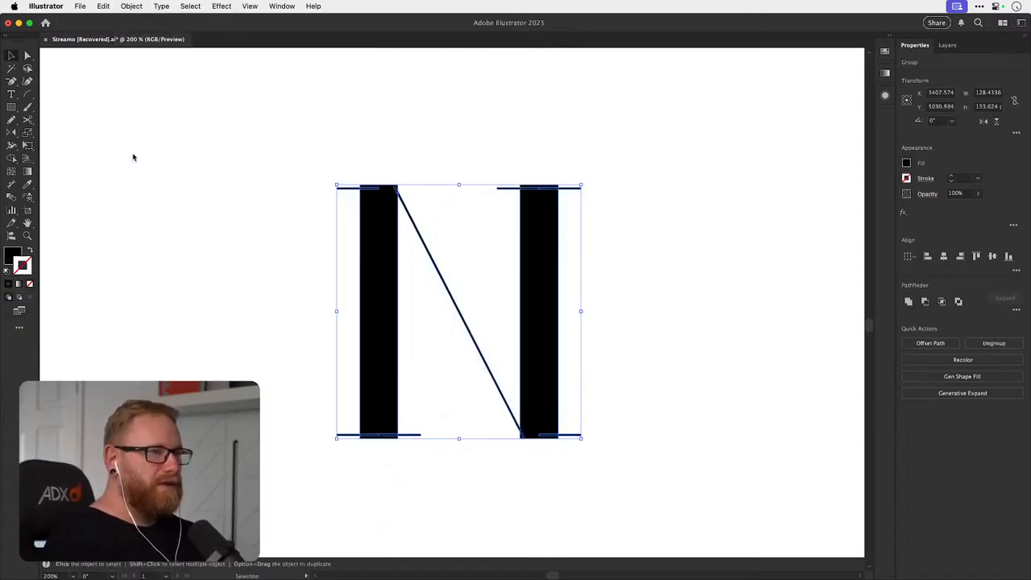
left_click(134, 156)
- Align the upper serifs flush with the stems' top edges and the lower serifs flush with their bottom edges
left_click_drag(338, 175, 351, 190)
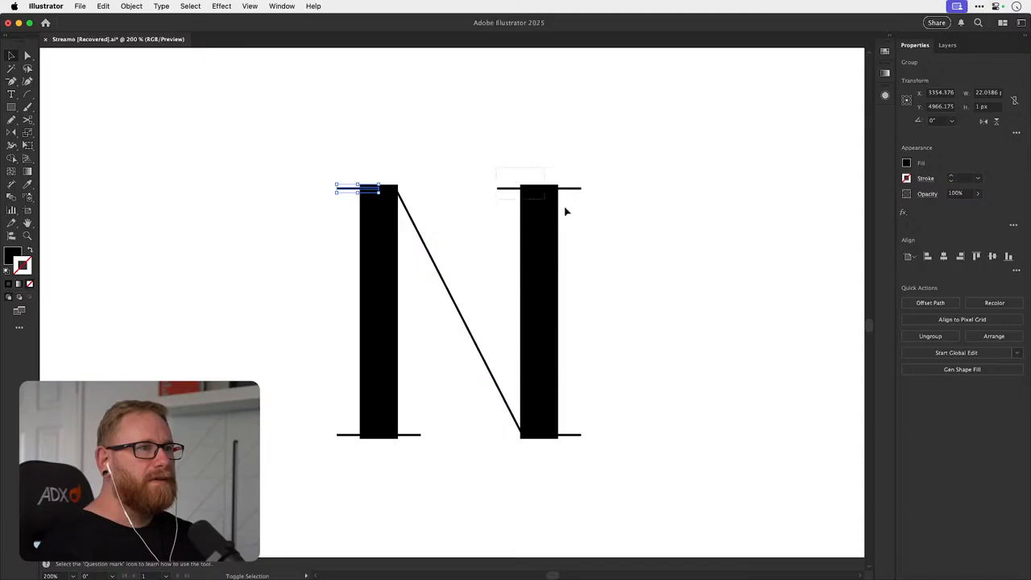
left_click_drag(496, 167, 567, 213)
left_click(976, 257)
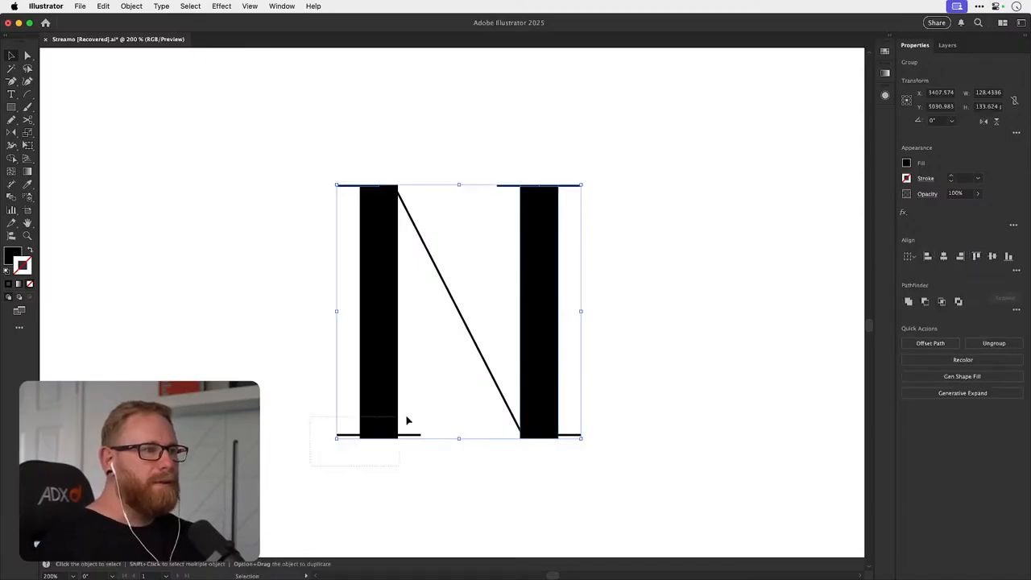
left_click_drag(311, 465, 407, 420)
left_click_drag(549, 456, 547, 458)
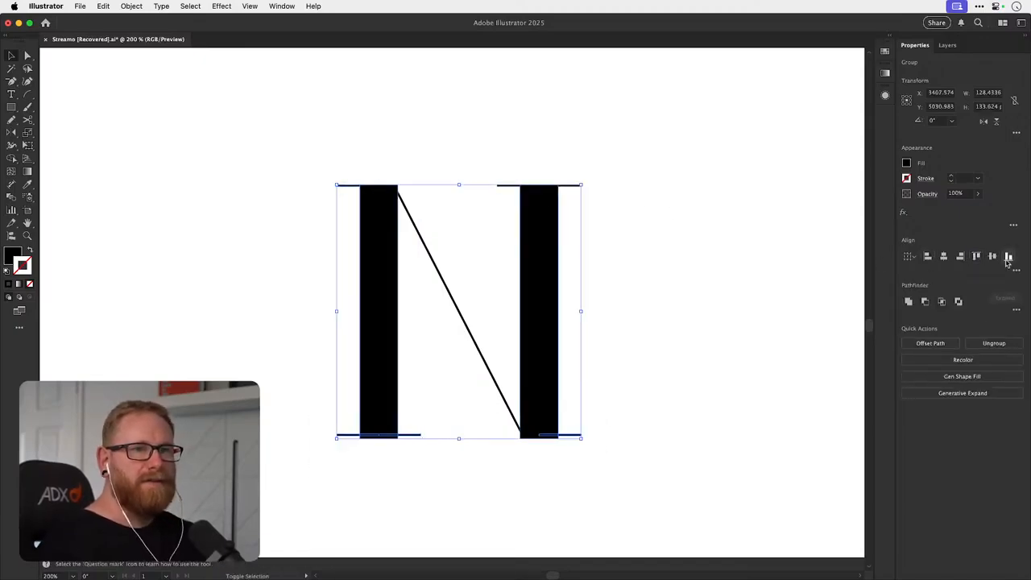
left_click(425, 181)
- Extend the diagonal's upper end so its outer corner meets the left stem's top-right corner
key("super+space")
left_click_drag(393, 192, 475, 207)
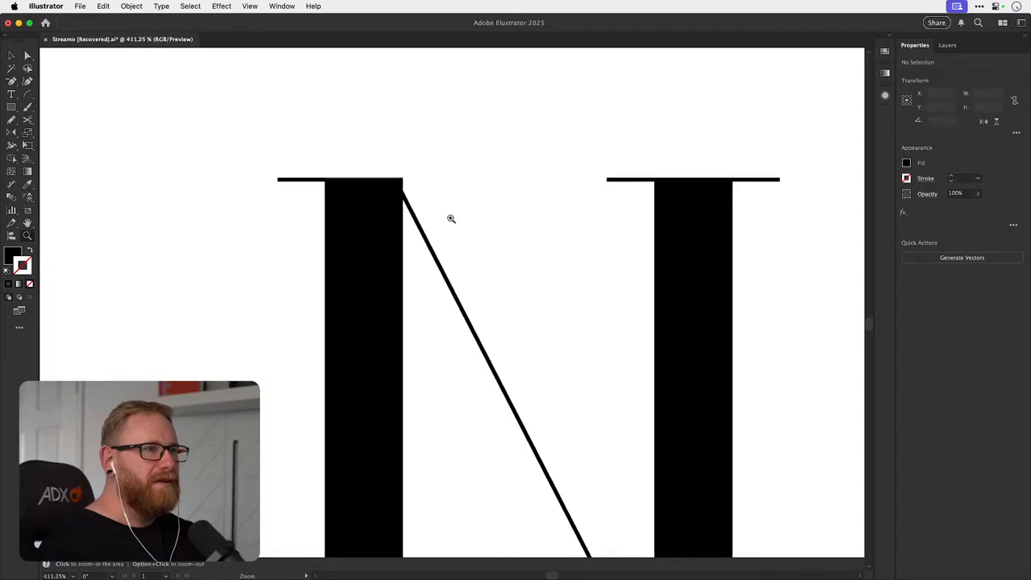
left_click(429, 240)
key("super+space")
left_click_drag(386, 170, 575, 204)
key("s")
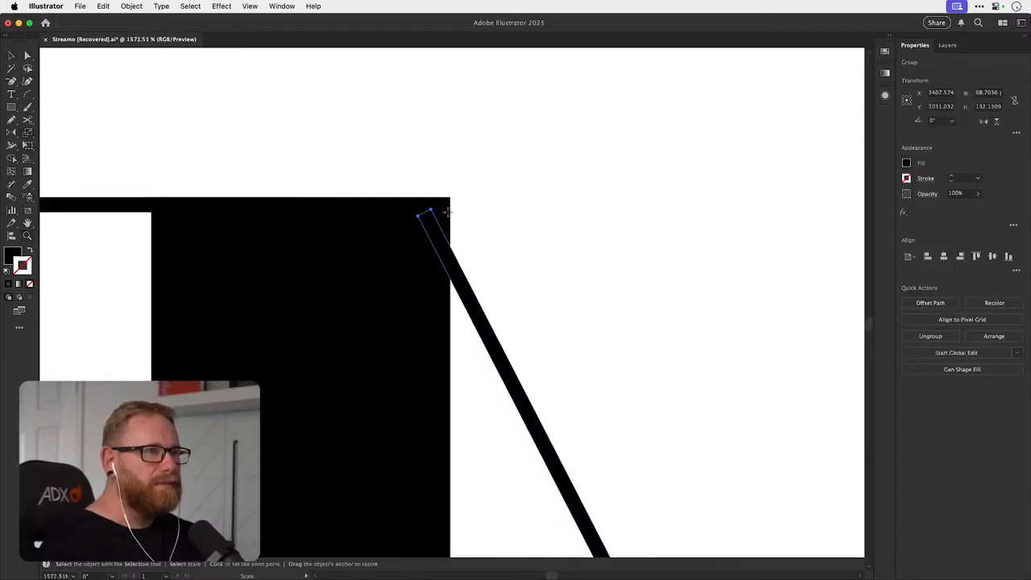
key("super+h")
key("a")
left_click(426, 215)
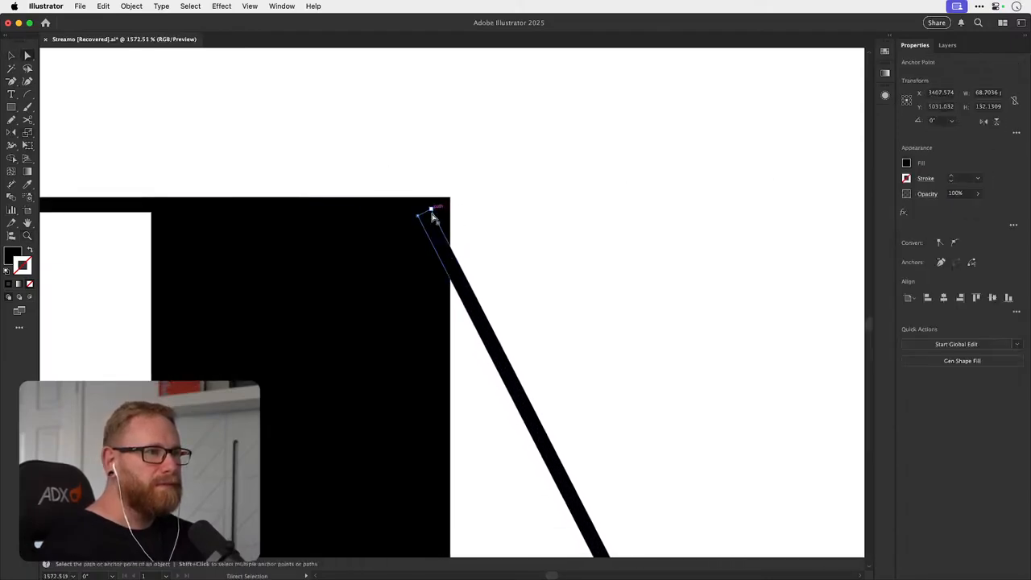
left_click(421, 219, "shift")
key("super+space")
left_click_drag(435, 200, 573, 211)
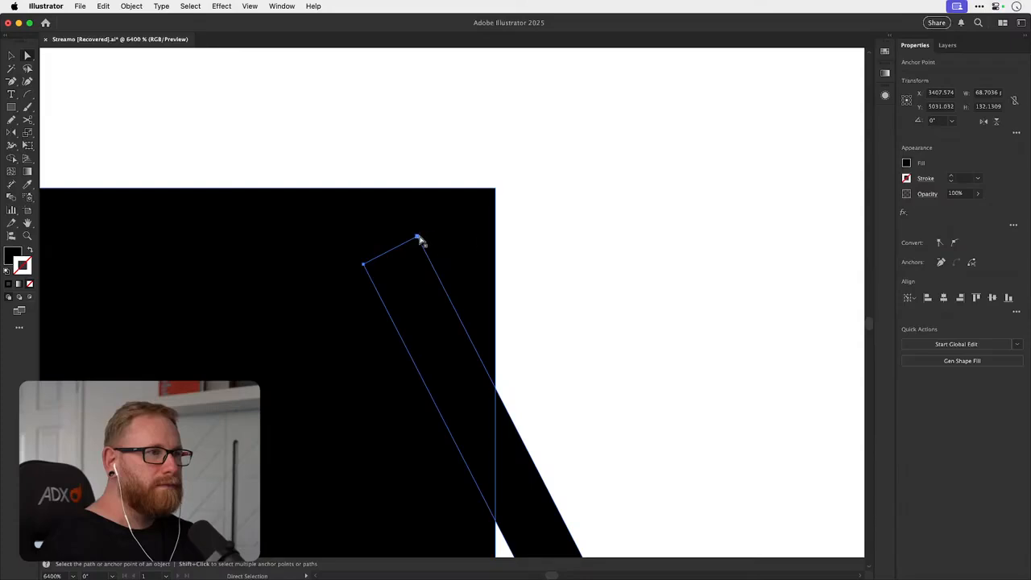
left_click_drag(418, 239, 498, 193)
- Extend the diagonal's lower end so its outer corner meets the right stem's bottom-left corner
key("super+minus")
key("super+minus")
key("super+minus")
key("super+minus")
key("super+minus")
key("super+minus")
key("super+minus")
key("super+minus")
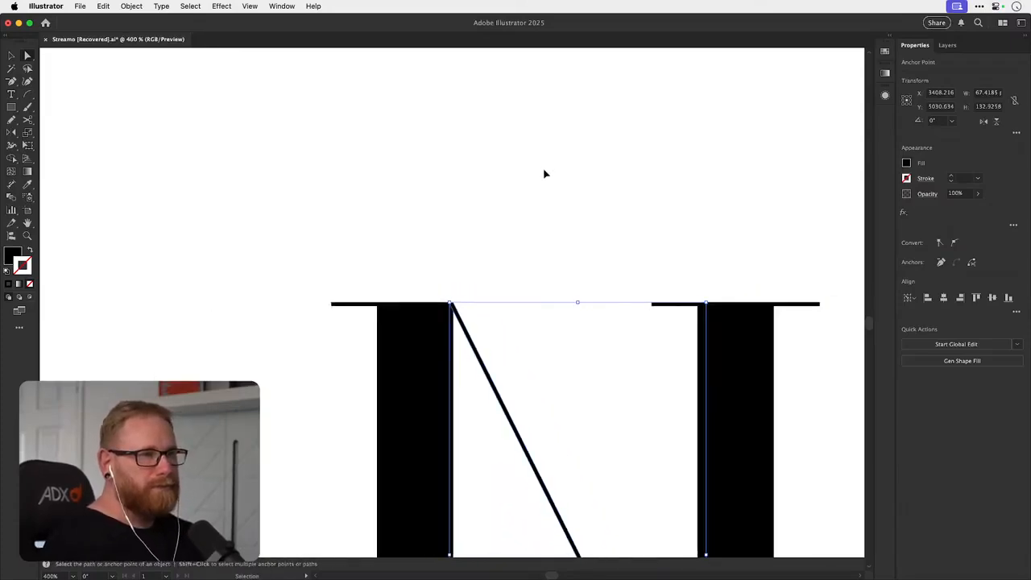
key("super+minus")
key("super+minus")
key("super+minus")
left_click_drag(494, 335, 437, 265)
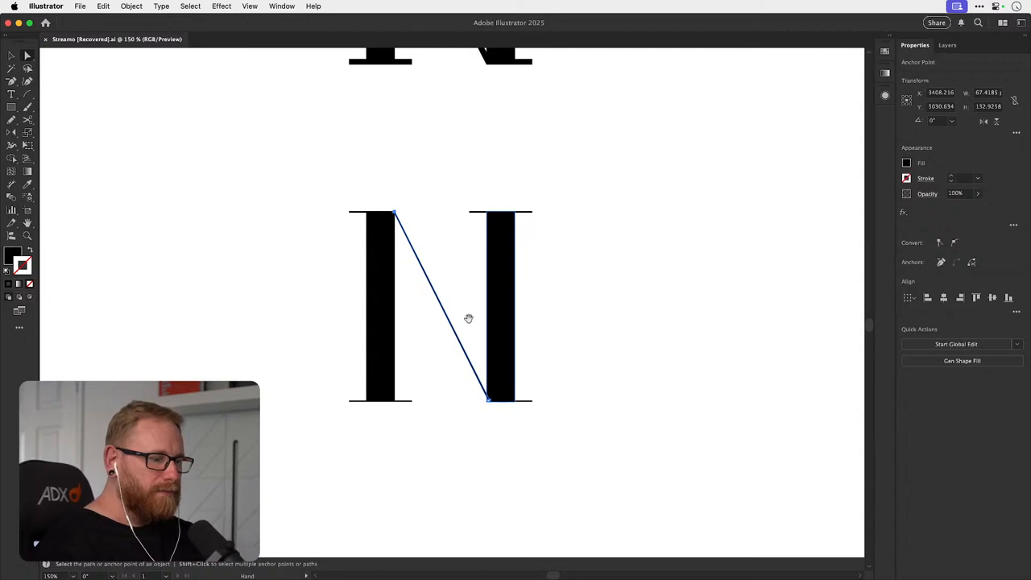
left_click_drag(456, 346, 454, 327)
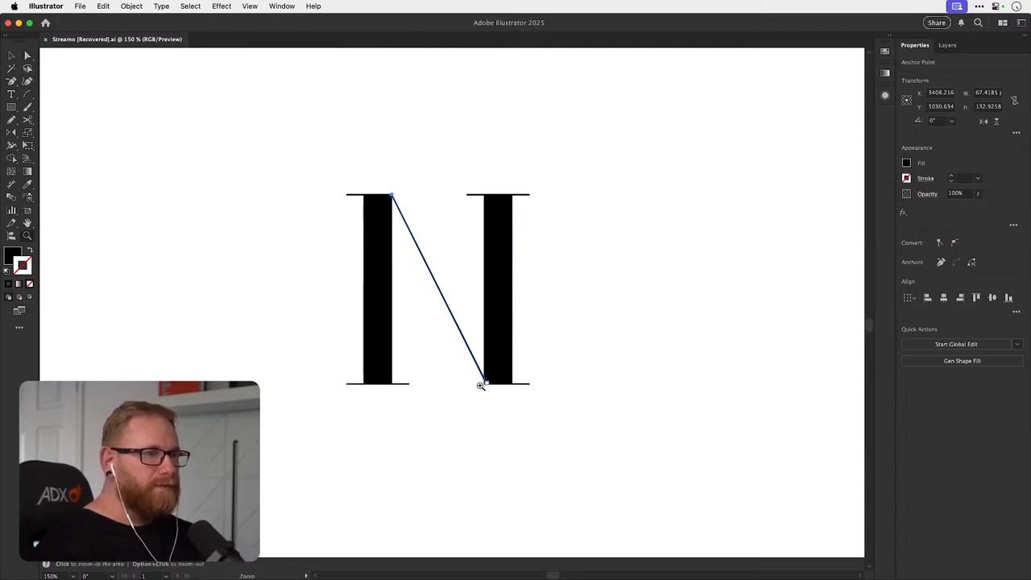
left_click_drag(478, 384, 736, 349)
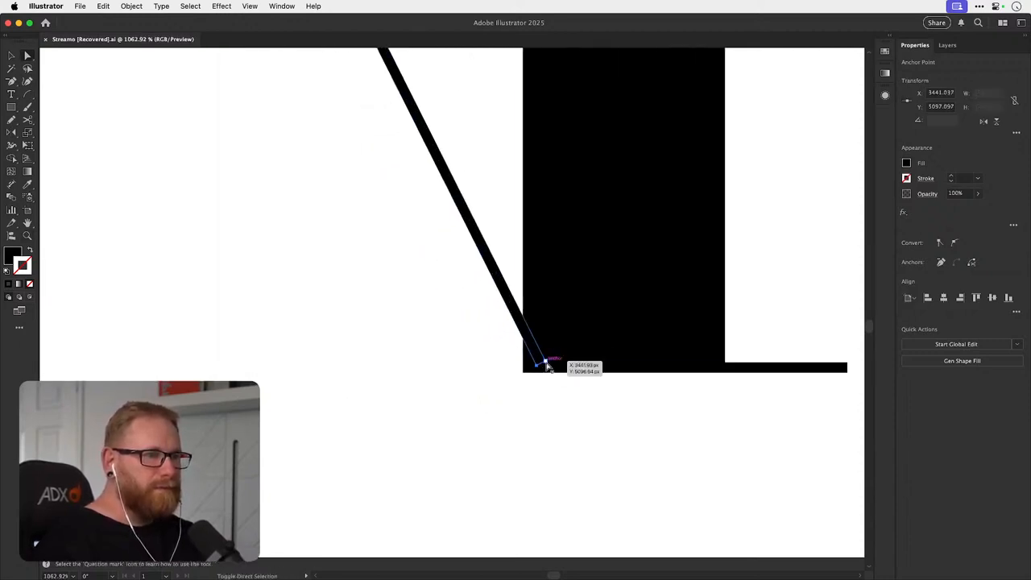
left_click_drag(524, 370, 773, 327)
left_click_drag(647, 307, 530, 368)
key("v")
left_click(508, 395)
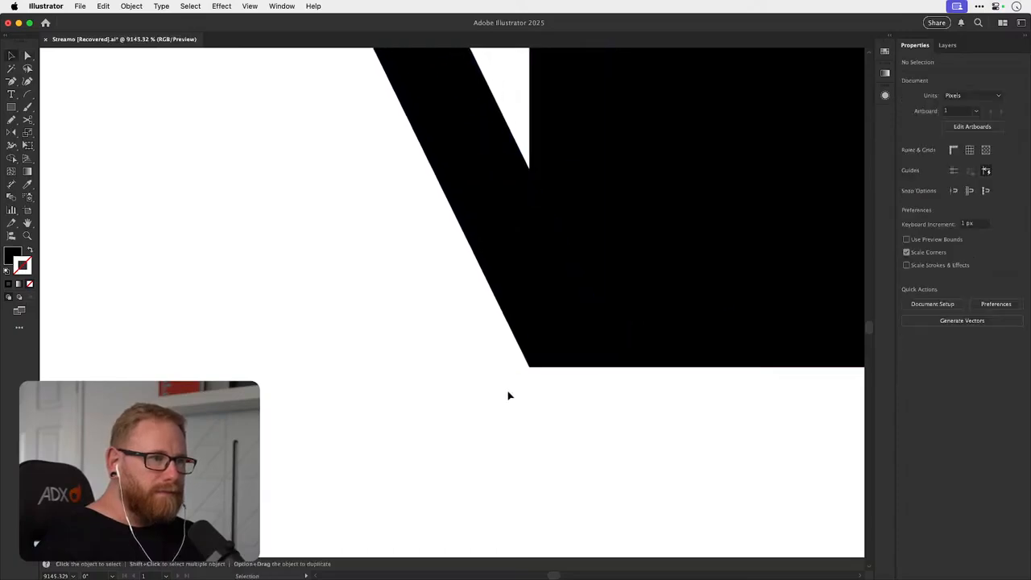
- Duplicate the whole thin-serif N and place the copy to the right of the original
key("super+minus")
key("super+minus")
key("super+minus")
key("super+minus")
key("super+minus")
key("super+minus")
key("super+minus")
key("super+minus")
key("super+minus")
key("super+minus")
key("super+minus")
key("super+minus")
key("super+minus")
key("super+minus")
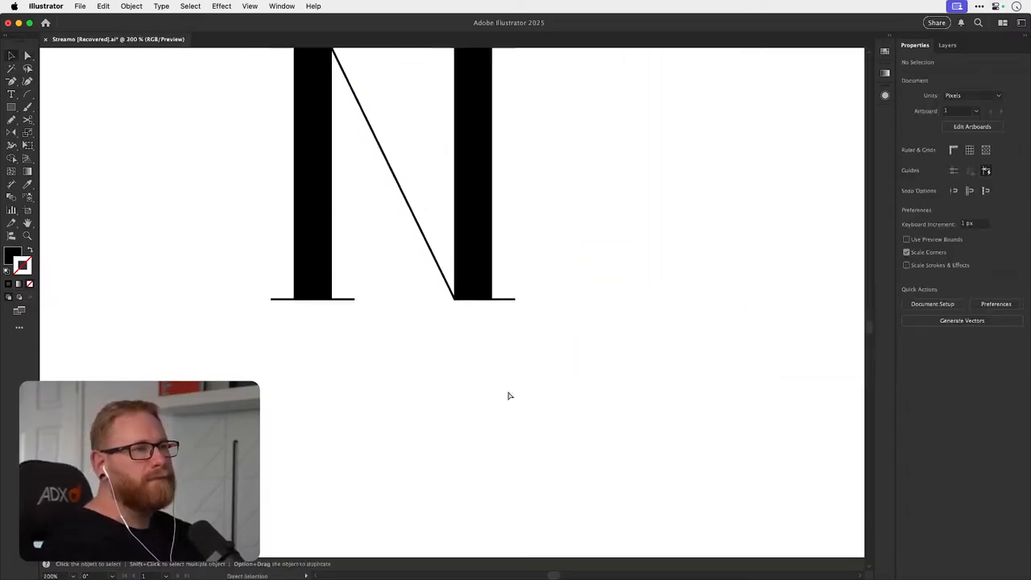
left_click_drag(398, 269, 362, 281)
left_click_drag(407, 248, 420, 246)
left_click_drag(305, 207, 452, 345)
left_click_drag(423, 293, 682, 256)
left_click(614, 267)
- Draw a quarter arc about 12 px wide and high in the corner beneath the copied N's upper-left serif
key("z")
key("super+space")
left_click_drag(377, 145, 494, 190)
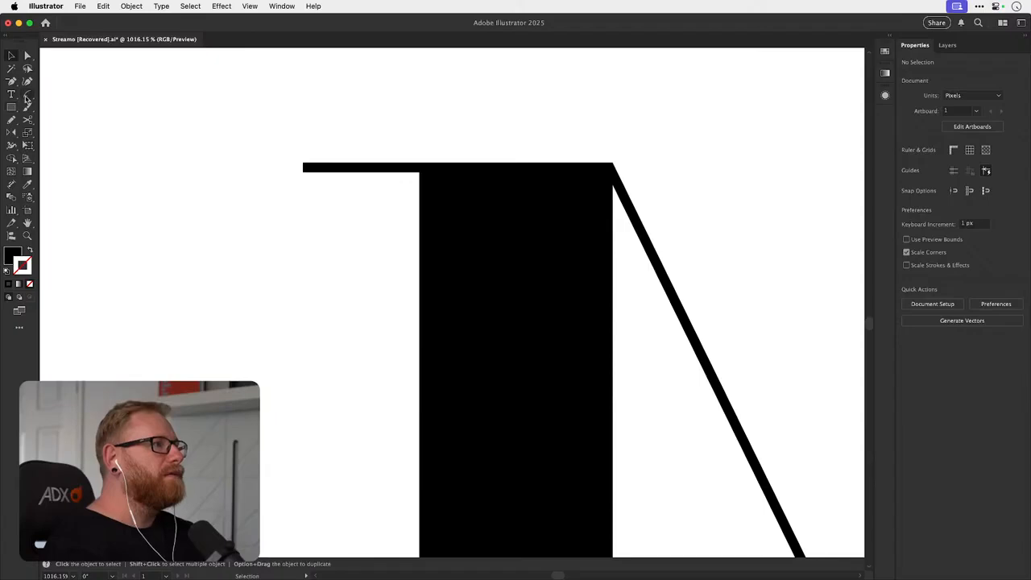
left_click(28, 95)
left_click_drag(303, 169, 418, 287)
key("v")
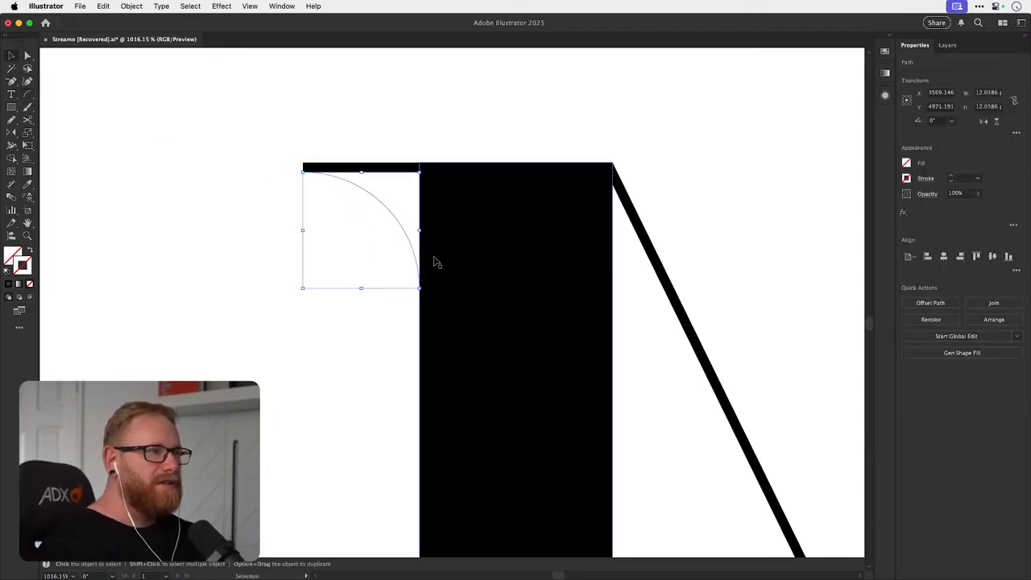
- Close the arc along the stem and serif with the Pen tool and fill the shape black
key("shift+c")
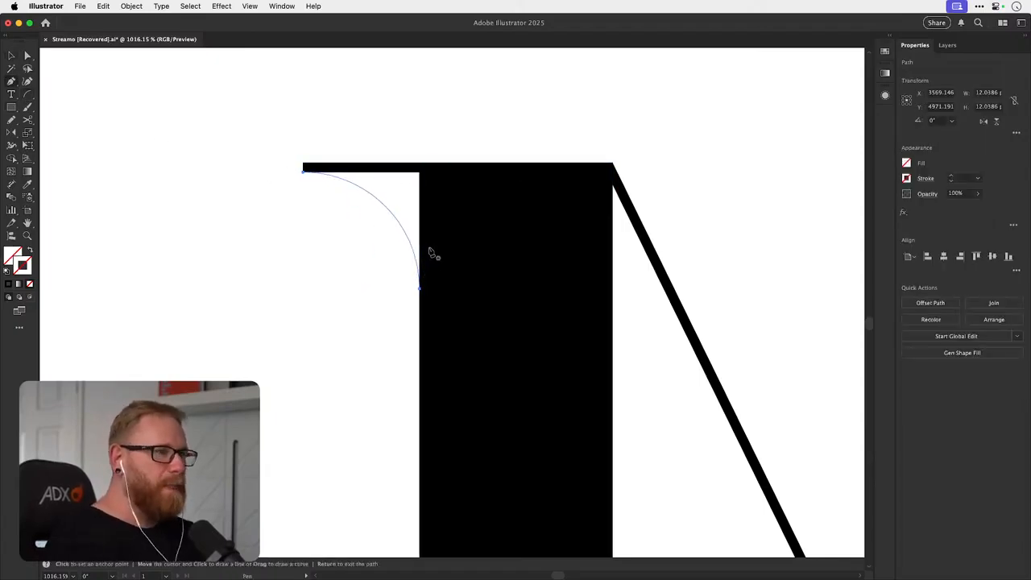
left_click(419, 288)
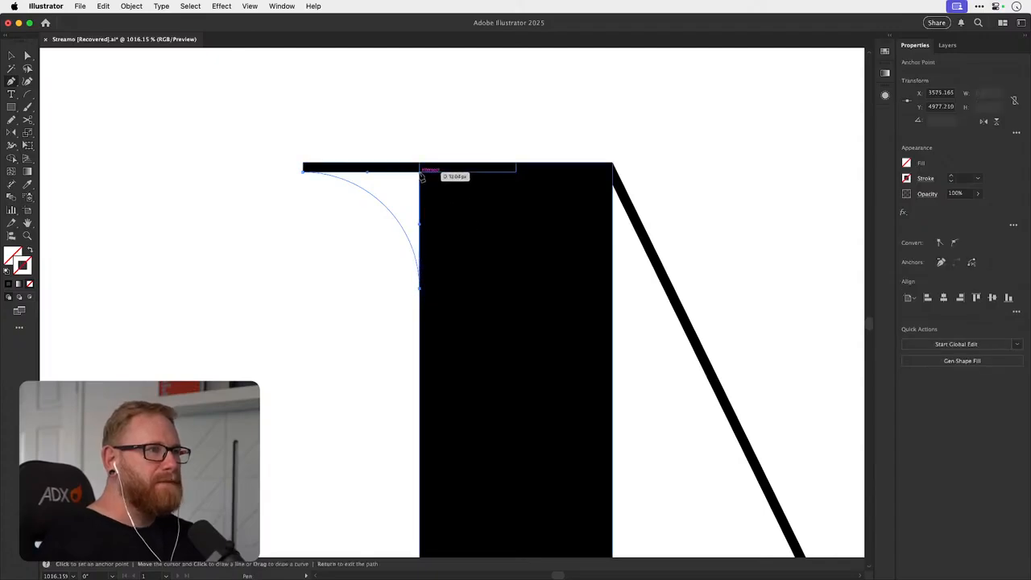
left_click(419, 171)
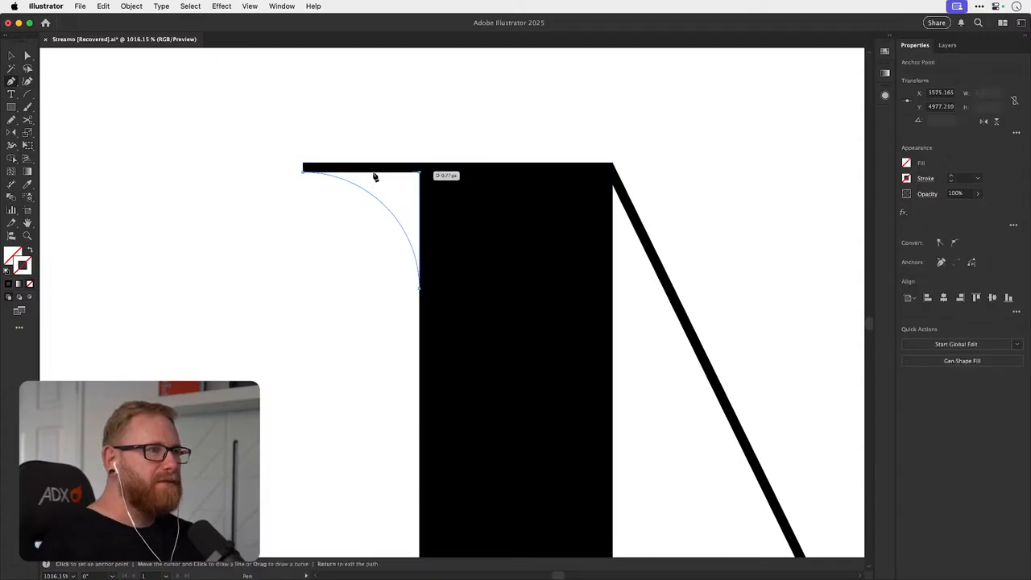
left_click(304, 171)
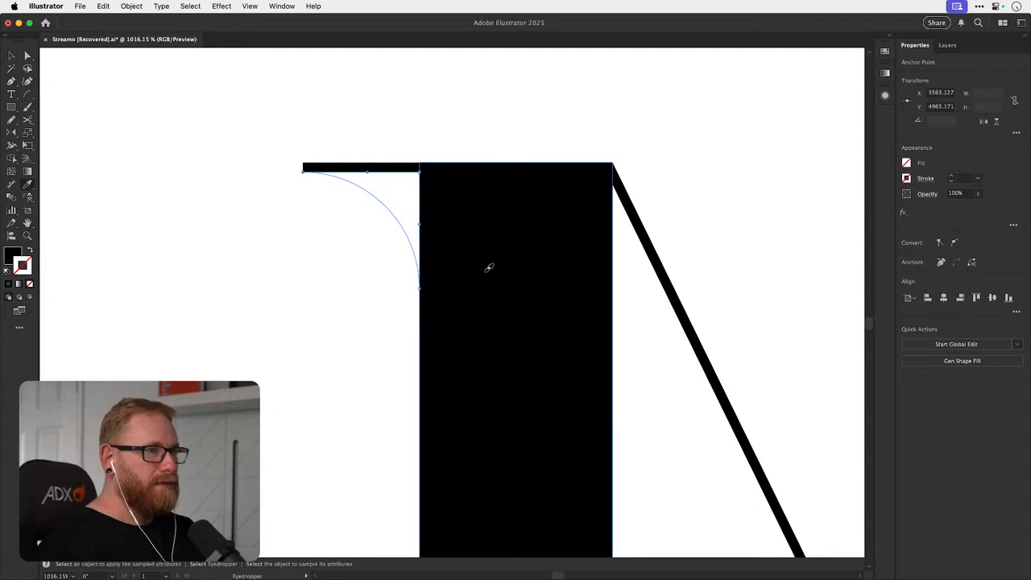
key("v")
key("shift+x")
left_click(353, 300)
- Copy the curved bracket to the left stem's lower-left serif and flip it vertically
key("super+minus")
key("super+minus")
key("super+minus")
key("super+minus")
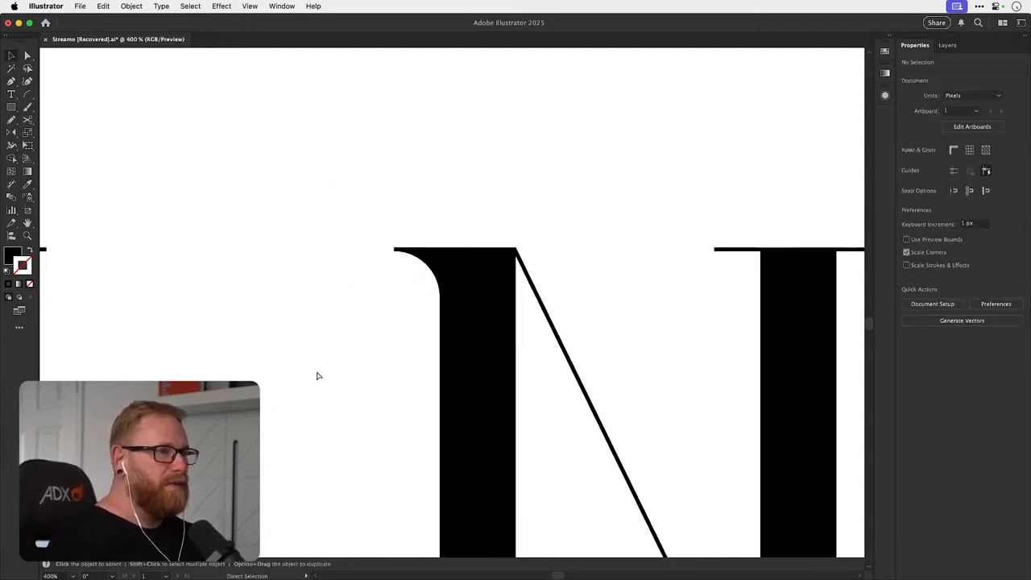
left_click_drag(434, 277, 442, 418)
left_click(997, 123)
key("super+shift+a")
scroll(362, 430, "right", 3)
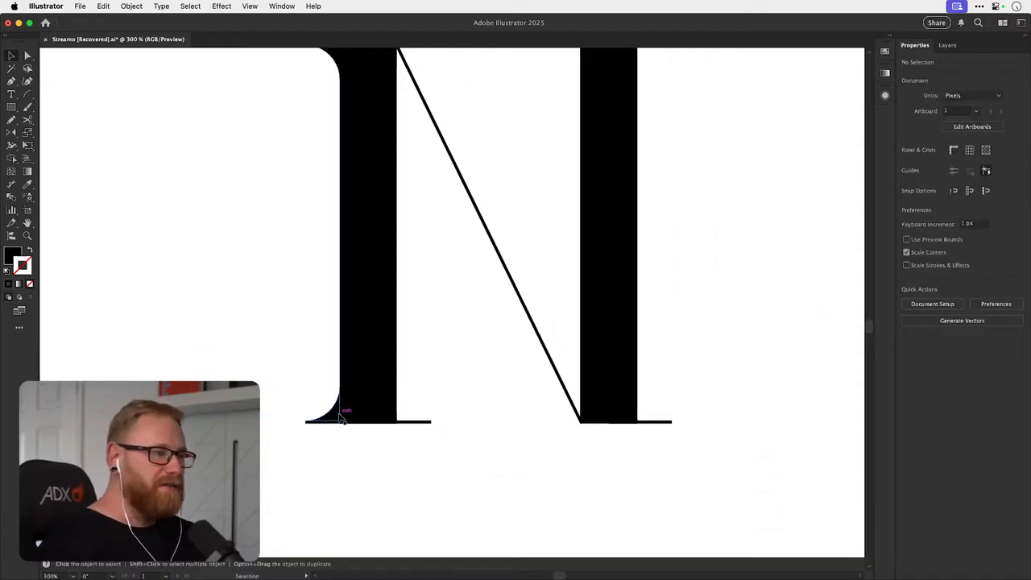
- Copy the lower bracket to the right side of the left stem, flip it horizontally and fit it into the serif corner
left_click_drag(337, 414, 438, 409)
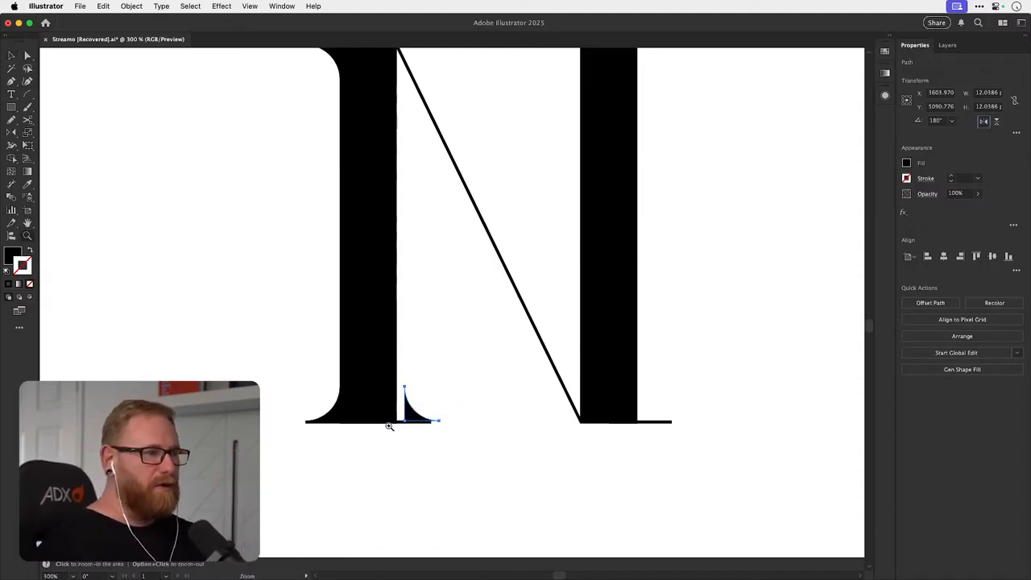
scroll(393, 419, "up", 5)
left_click_drag(441, 400, 514, 424)
left_click(451, 386)
- Copy the curved bracket onto the outer side of the right stem's lower serif, fitting it into the corner
key("super+minus")
key("super+minus")
key("super+minus")
left_click_drag(465, 323, 533, 352)
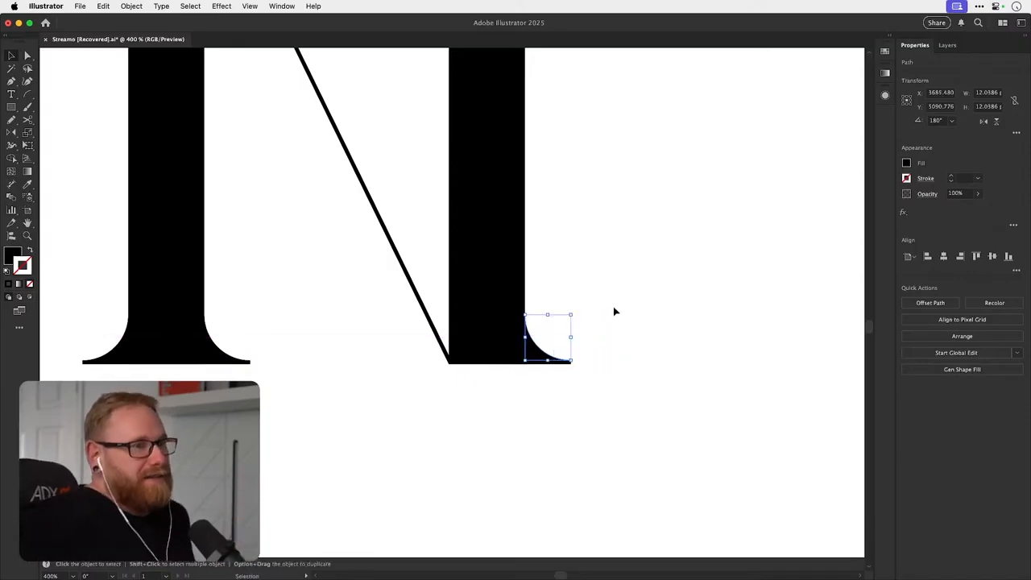
left_click(564, 263)
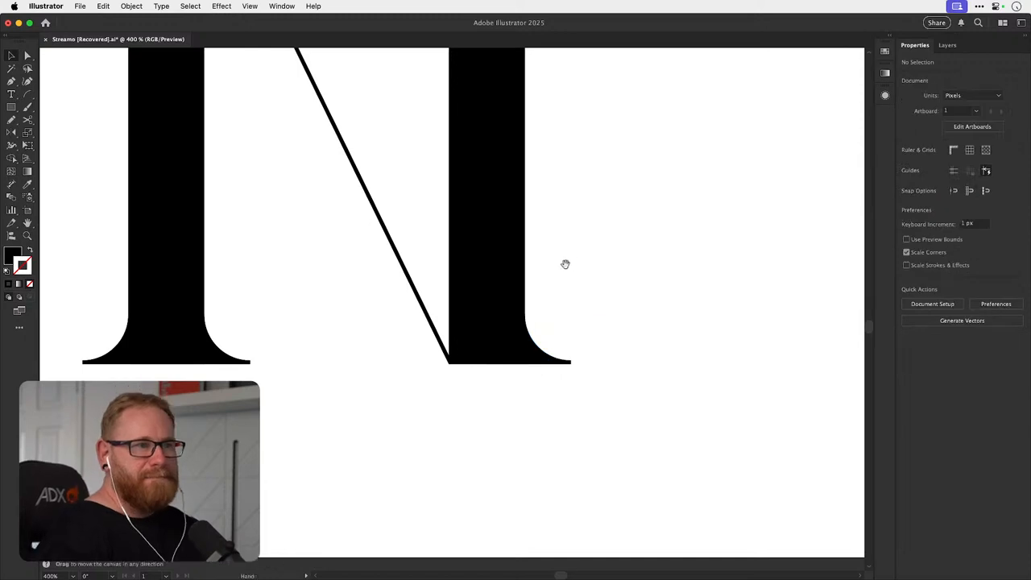
left_click_drag(564, 263, 531, 379)
left_click_drag(513, 447, 519, 414)
key("super+z")
- Copy the left stem's lower pair of brackets to the right stem, flip them vertically and fit them under its upper serif
key("super+minus")
key("super+minus")
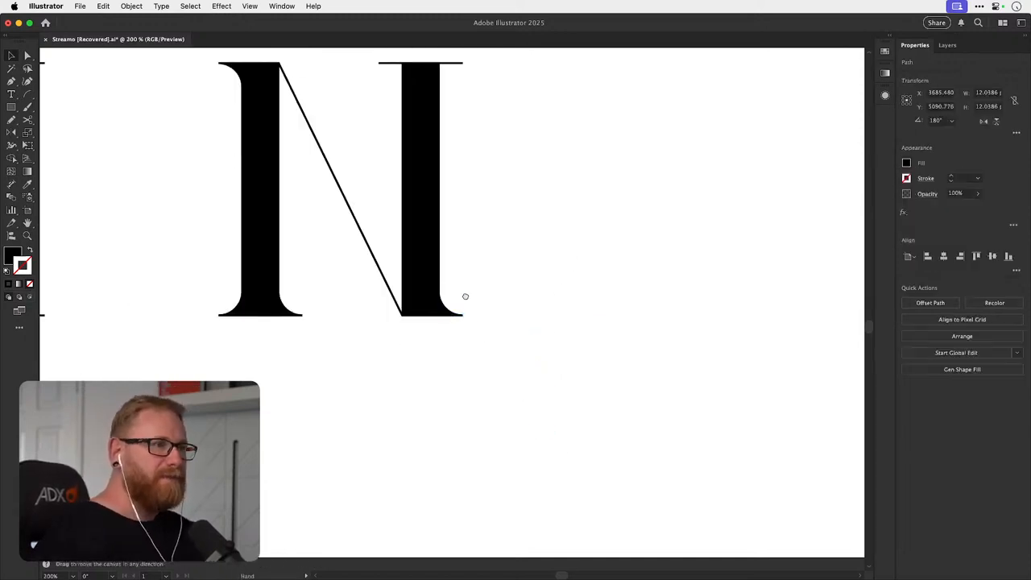
scroll(443, 330, "up", 3)
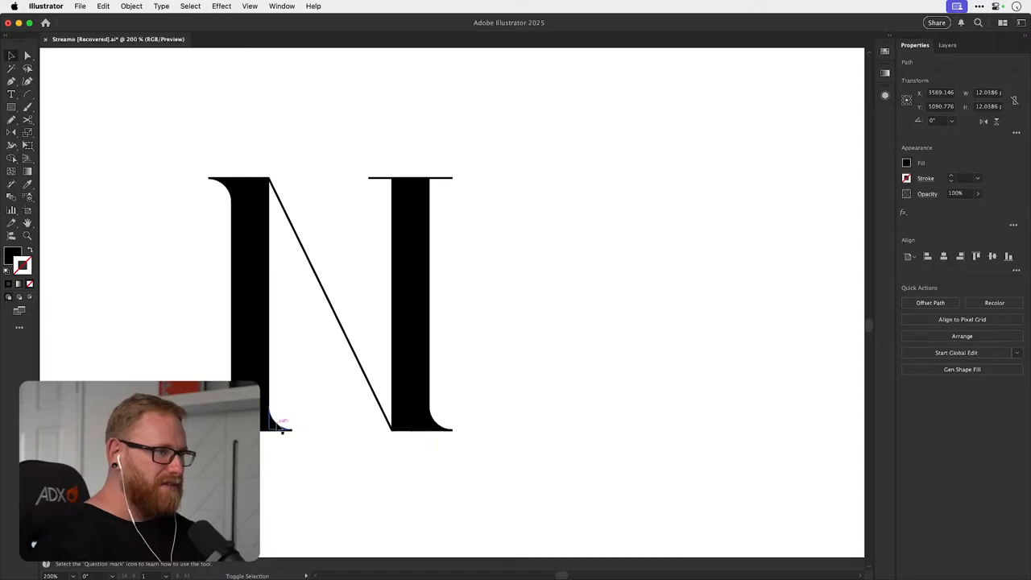
left_click(281, 426)
left_click_drag(281, 426, 434, 197)
key("r")
left_click_drag(392, 169, 485, 253)
key("z")
left_click_drag(426, 178, 553, 226)
key("v")
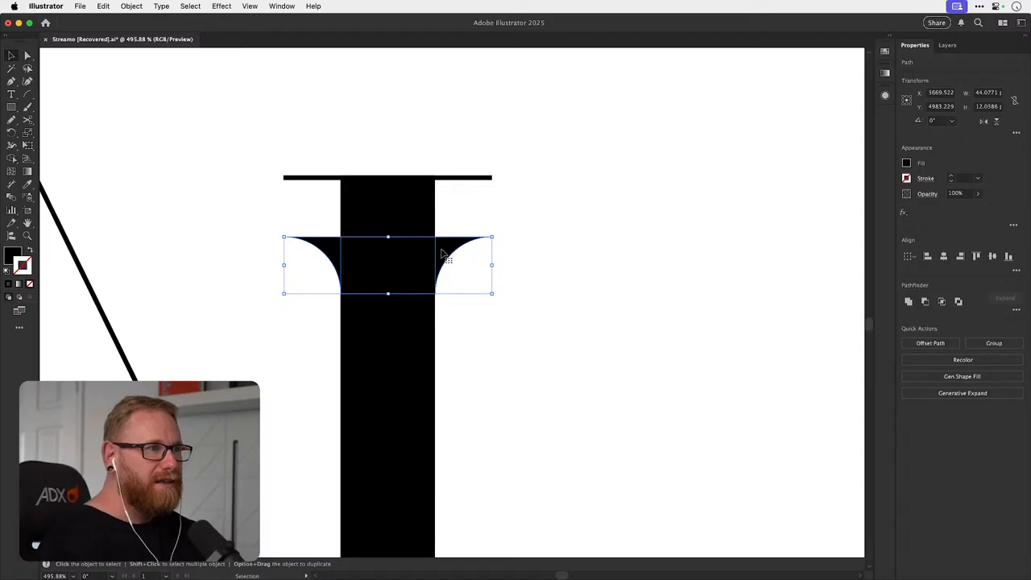
left_click_drag(447, 254, 444, 197)
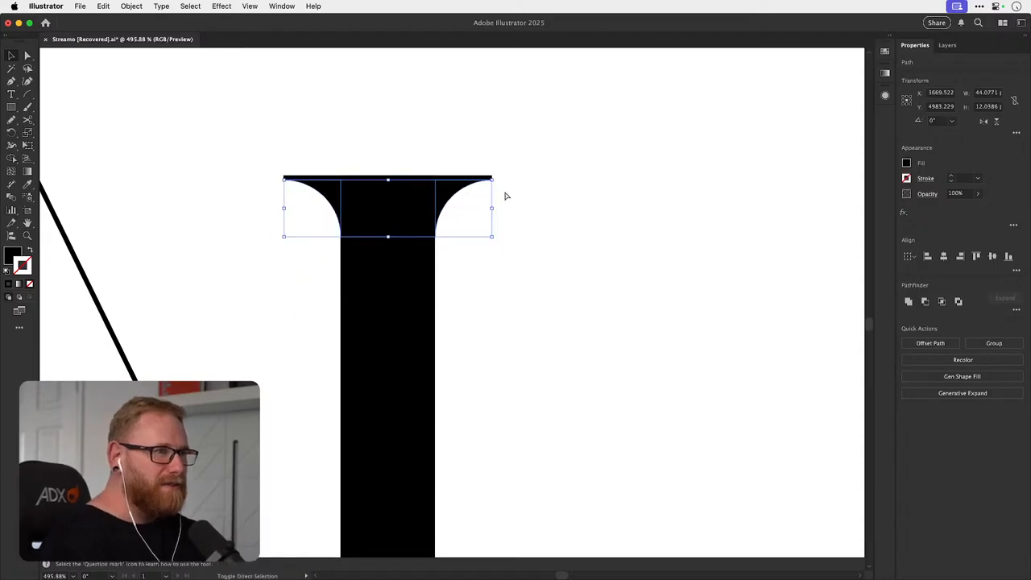
left_click(572, 180)
- Add the letter "N" as text to the right of the bracketed N
key("super+minus")
key("super+minus")
key("super+minus")
key("super+minus")
key("super+minus")
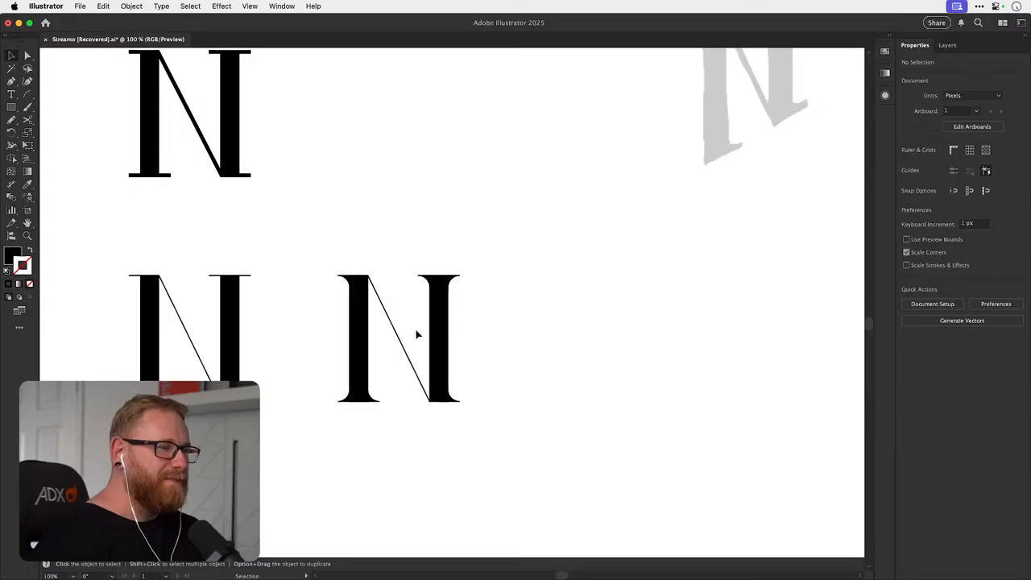
key("z")
mouse_move(409, 327)
left_mouse_down()
mouse_move(444, 325)
mouse_move(409, 313)
left_mouse_up()
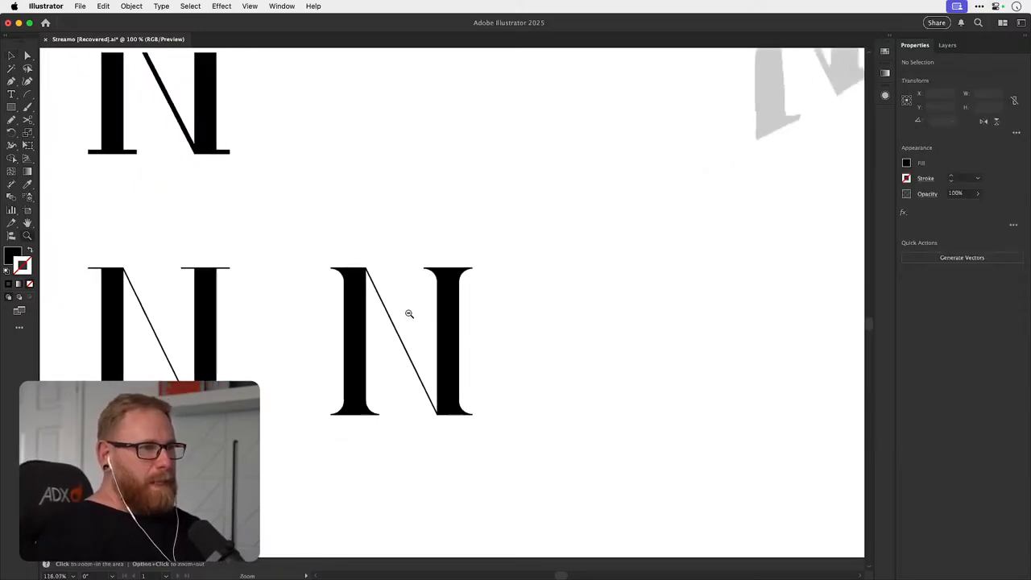
scroll(409, 313, "right", 3)
key("t")
left_click(460, 323)
type("N")
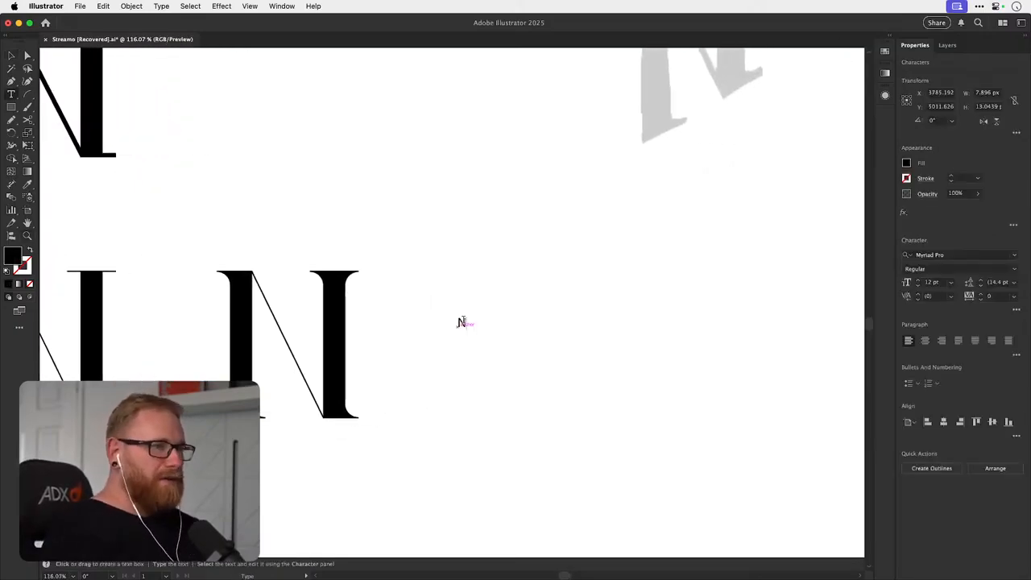
- Set the text N to the Times font and scale it up to about 139 pt
left_click(15, 56)
left_click(948, 254)
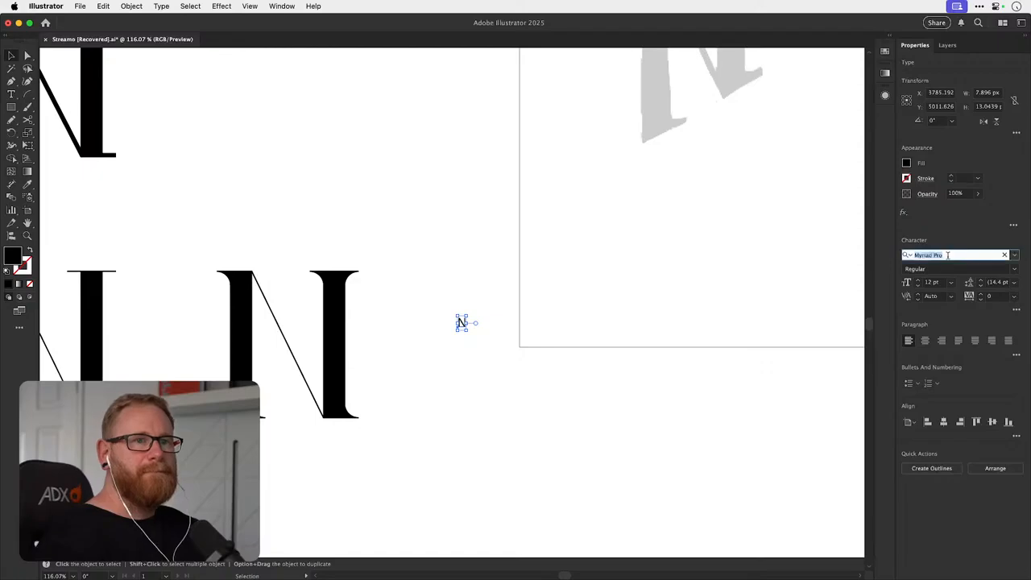
type("times")
key("Return")
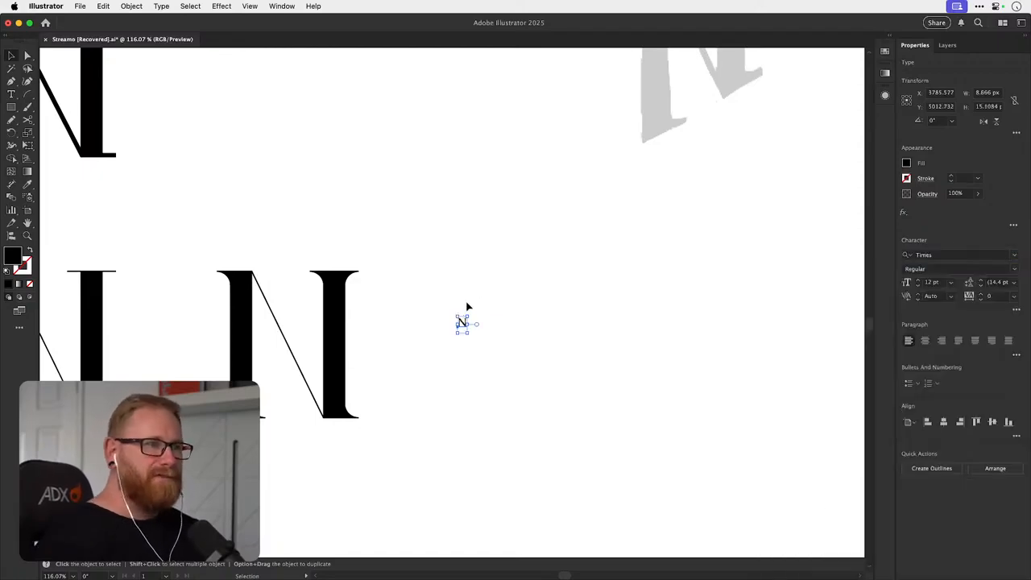
left_click_drag(465, 318, 549, 236)
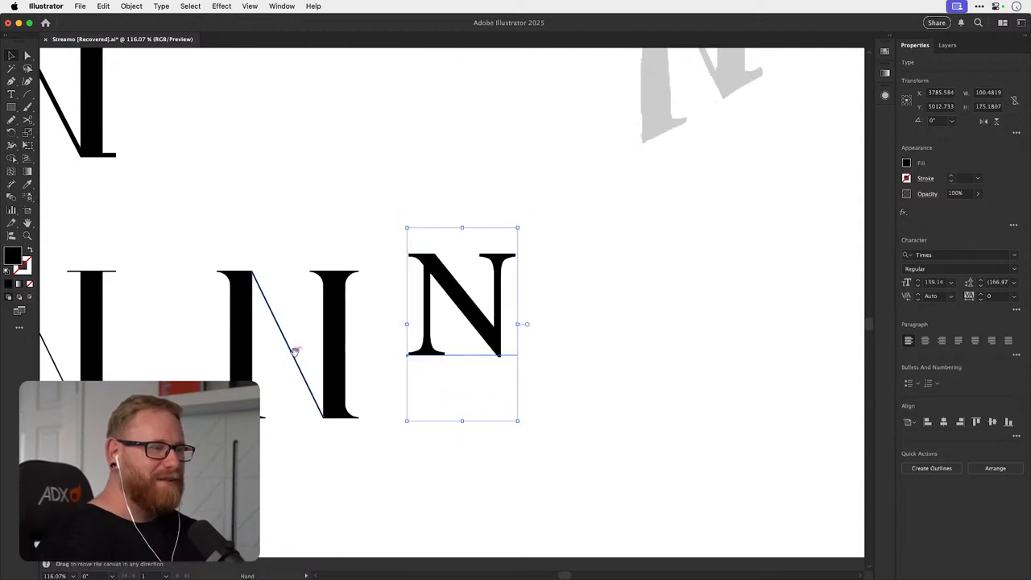
- Narrow the bracketed N's left stem by nudging its outer edge and outer serif parts inward
scroll(304, 333, "left", 2)
scroll(304, 332, "down", 1)
key("a")
left_click_drag(236, 224, 273, 425)
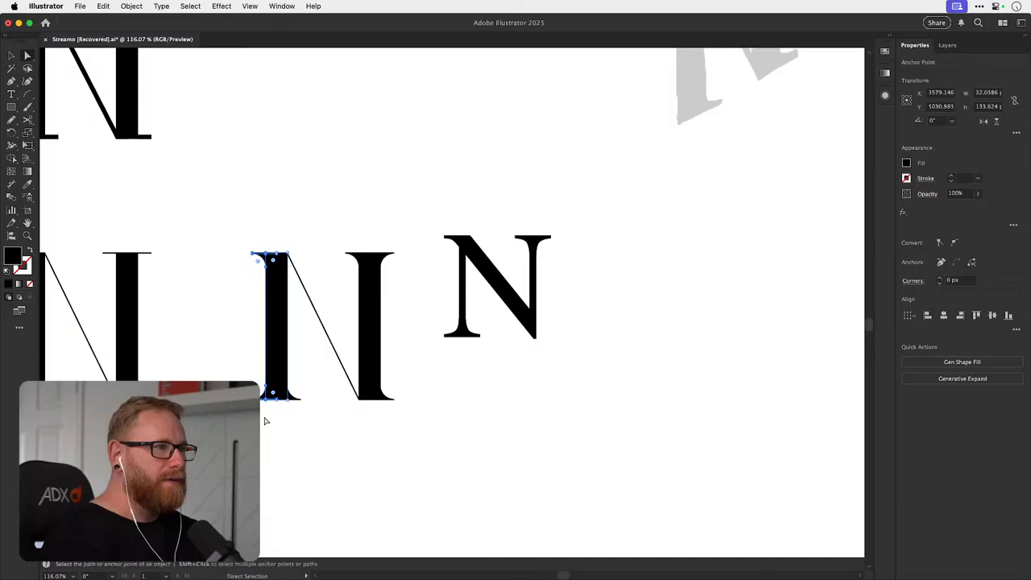
left_click_drag(234, 237, 271, 409)
key("Right")
key("Right")
key("Right")
key("Right")
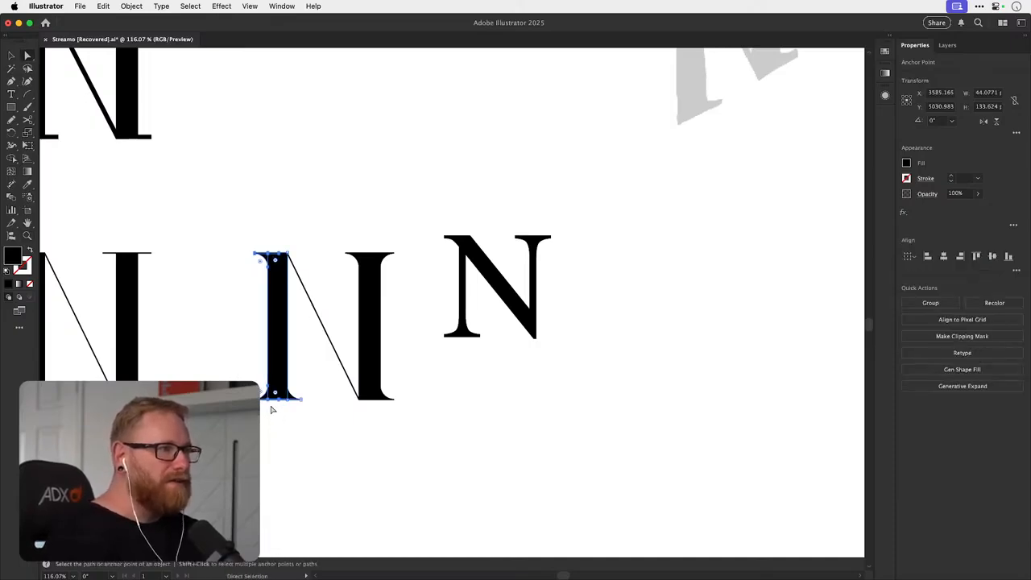
key("Right")
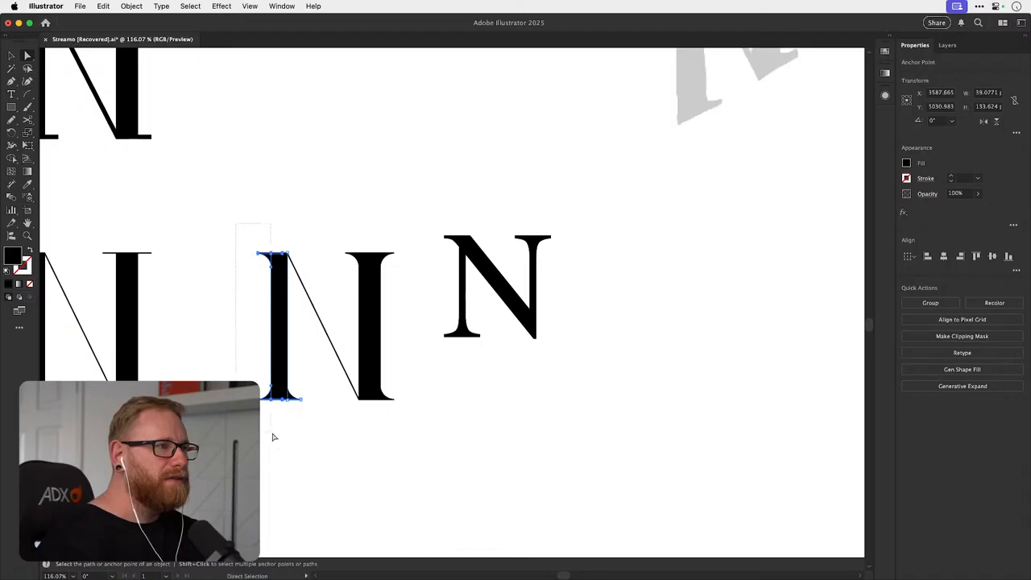
left_click_drag(278, 436, 272, 421)
key("Right")
key("Right")
key("Right")
key("Right")
key("Right")
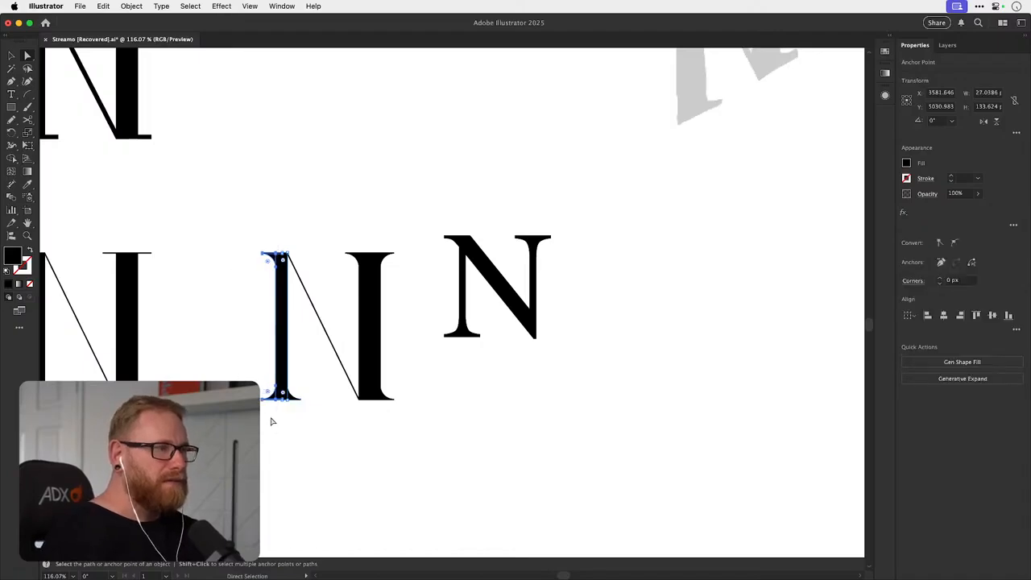
- Narrow the bracketed N's right stem by nudging its outer edge and outer serif parts inward
left_click_drag(374, 243, 414, 437)
key("Left")
key("Left")
key("Left")
key("Left")
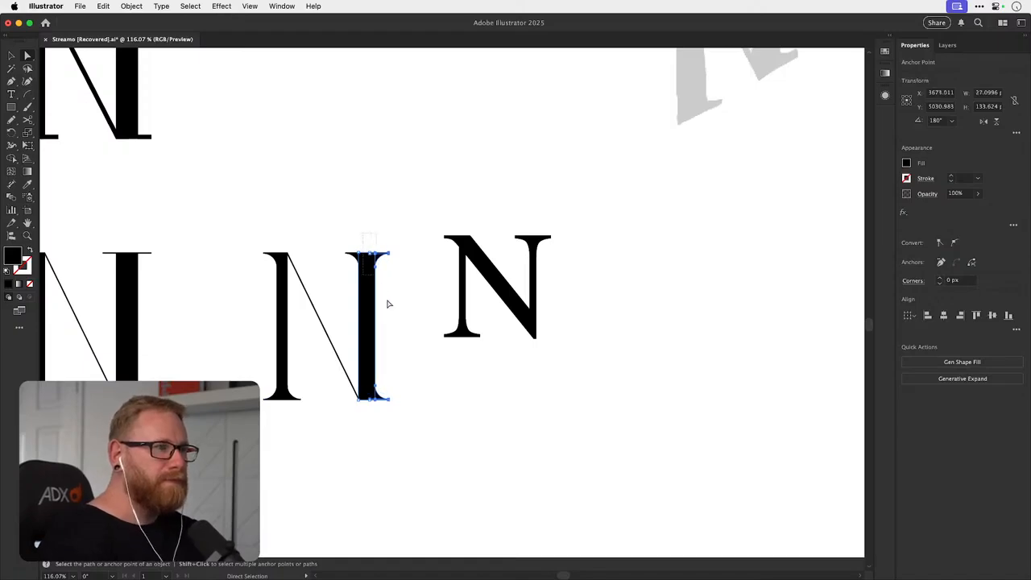
left_click_drag(387, 300, 405, 417)
key("Left")
key("Left")
key("Left")
key("Left")
key("Left")
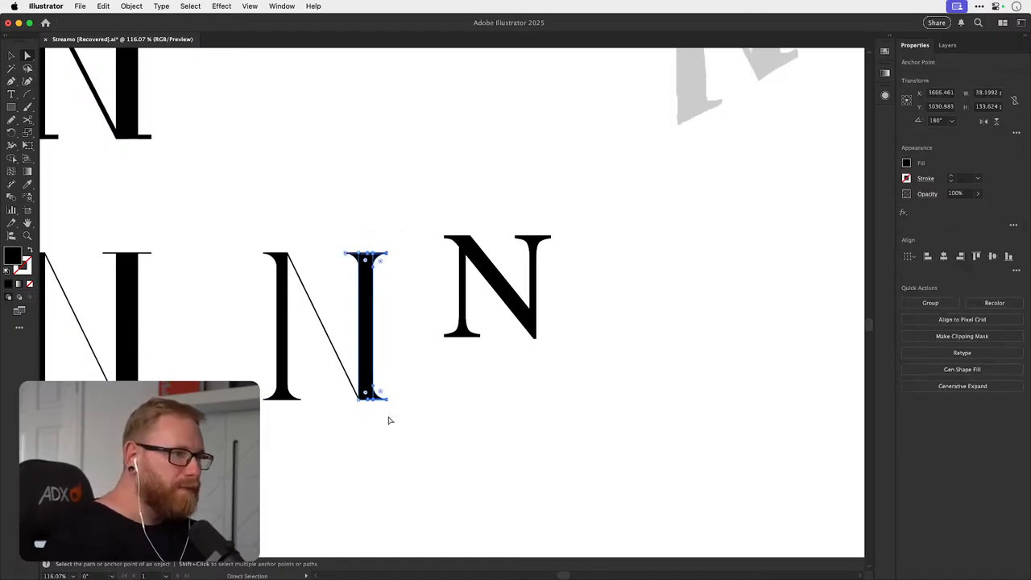
key("v")
left_click(373, 233)
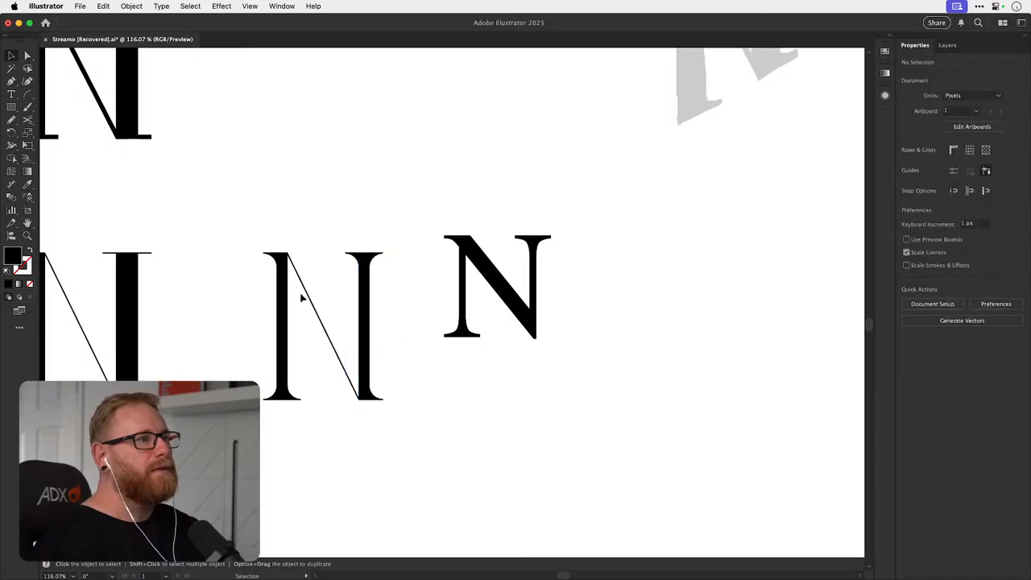
- Thicken the hairline diagonal into a heavy stroke by moving its inner corner points vertically along the stems
key("a")
left_click_drag(301, 296, 433, 304)
left_click(279, 230)
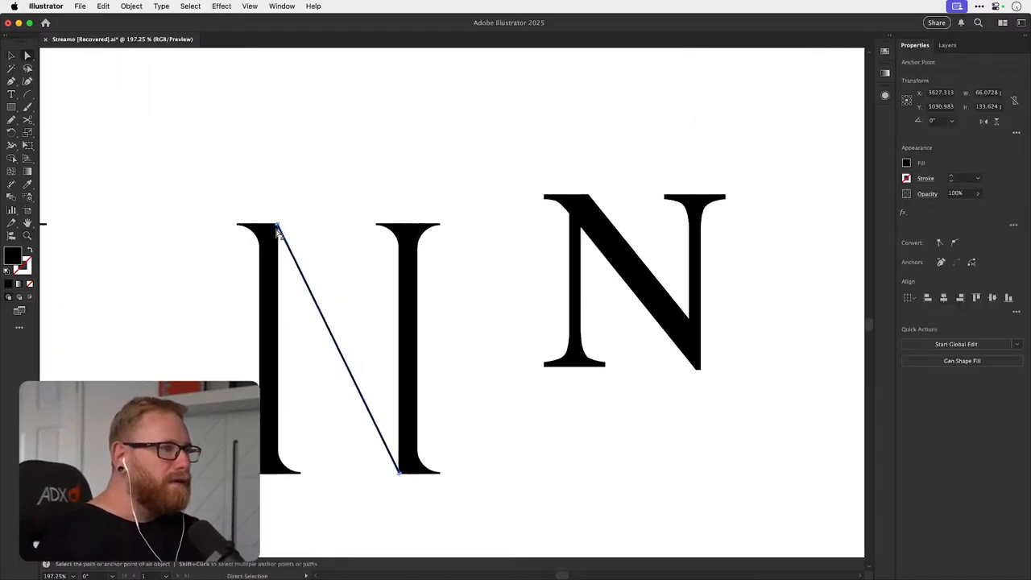
mouse_move(405, 475)
left_mouse_down()
mouse_move(430, 363)
mouse_move(429, 386)
mouse_move(427, 377)
left_mouse_up()
key("a")
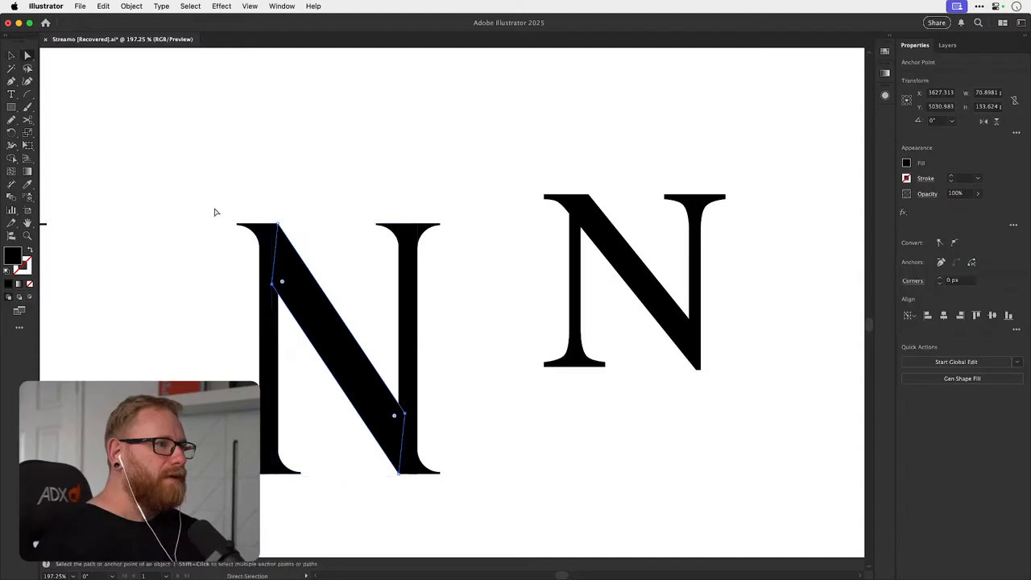
- Thin the left stem further beside the heavy diagonal by nudging its outer edge and serif parts inward
left_click_drag(214, 212, 270, 499)
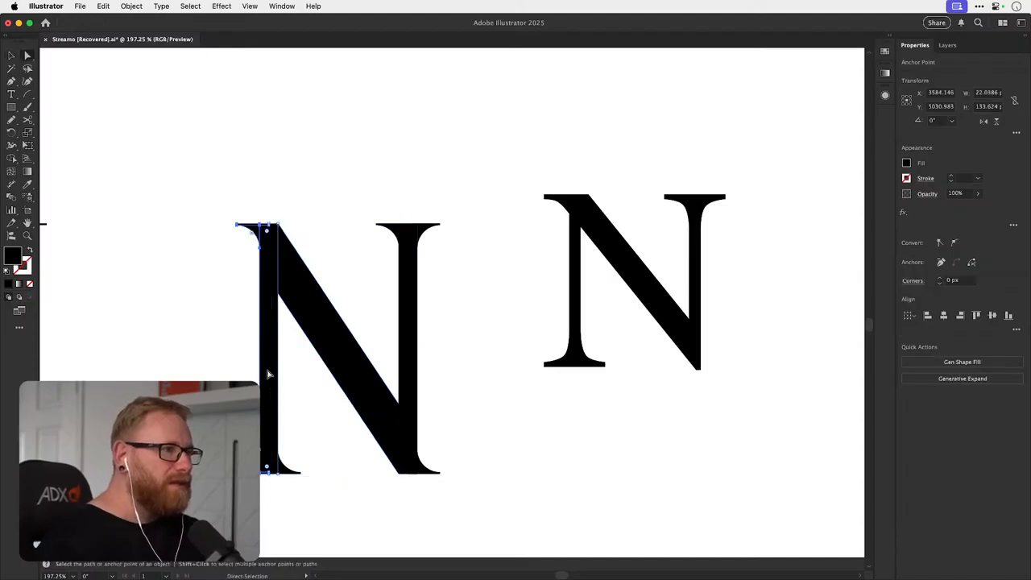
left_click_drag(249, 355, 261, 480)
key("Right")
key("Right")
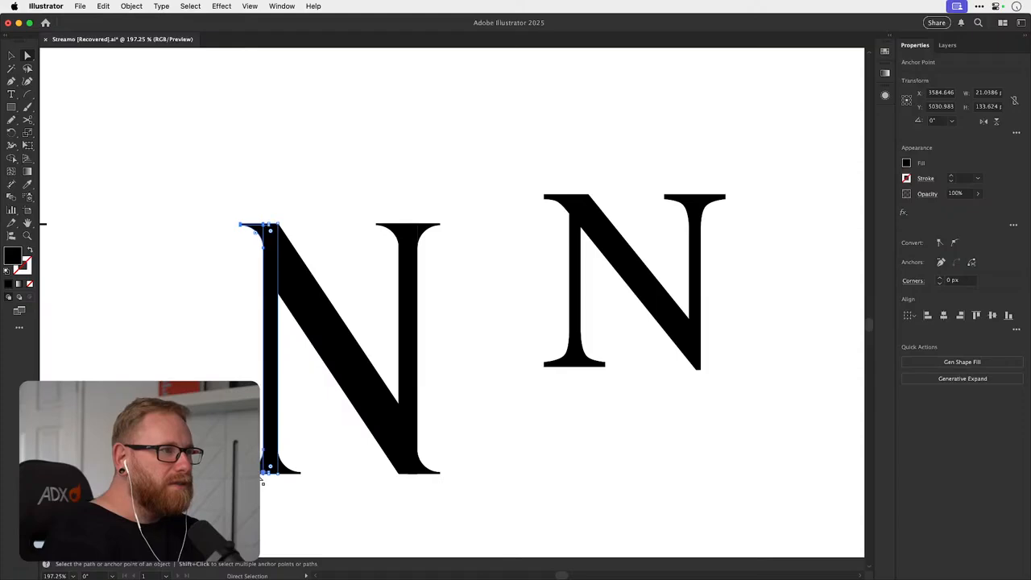
left_click_drag(219, 183, 268, 483)
key("Right")
key("Right")
key("Right")
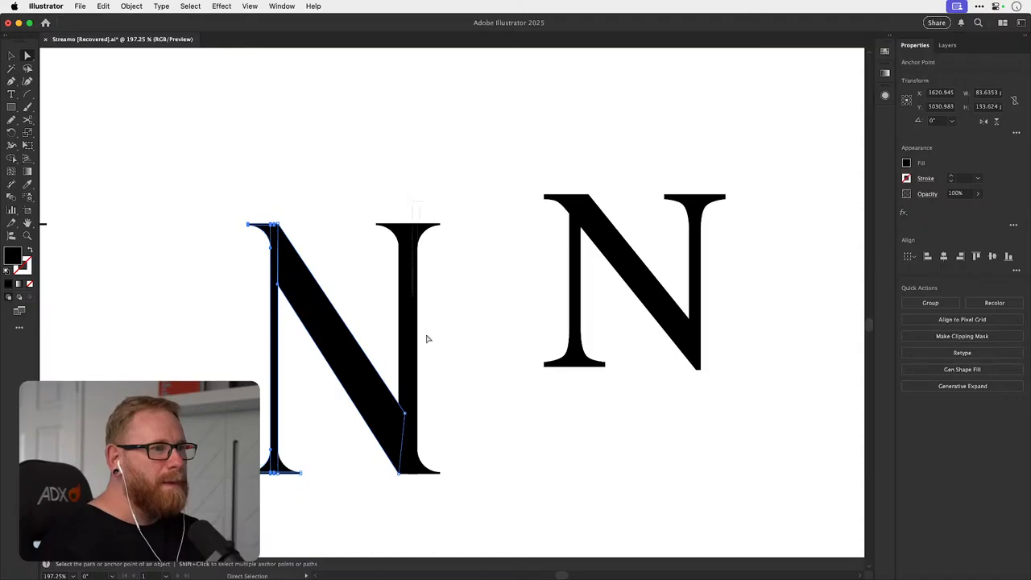
- Thin the right stem further to match the left one, nudging its outer edge and serif parts inward
left_click_drag(428, 339, 486, 484)
key("Left")
key("Left")
key("Left")
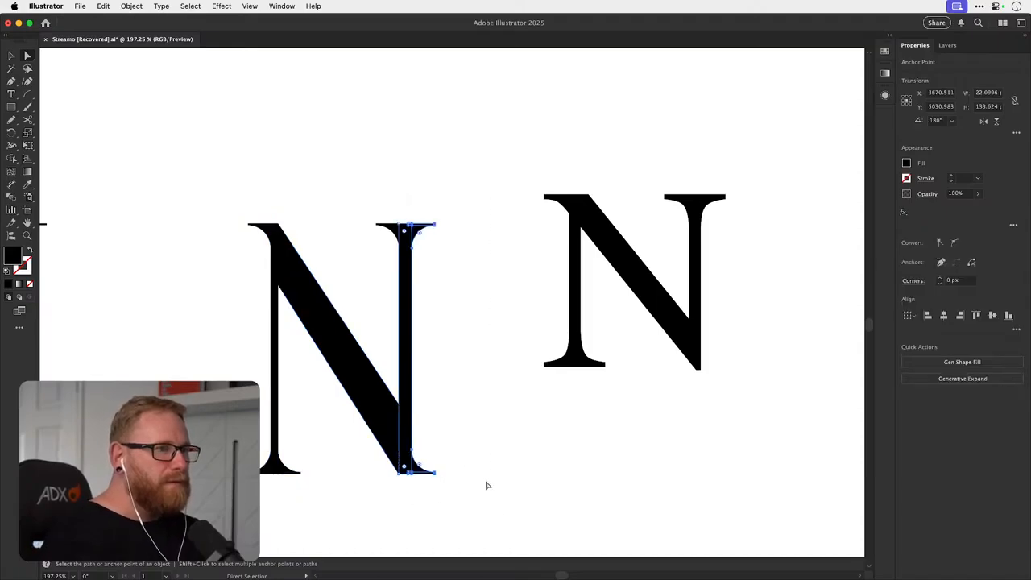
left_click_drag(403, 216, 486, 477)
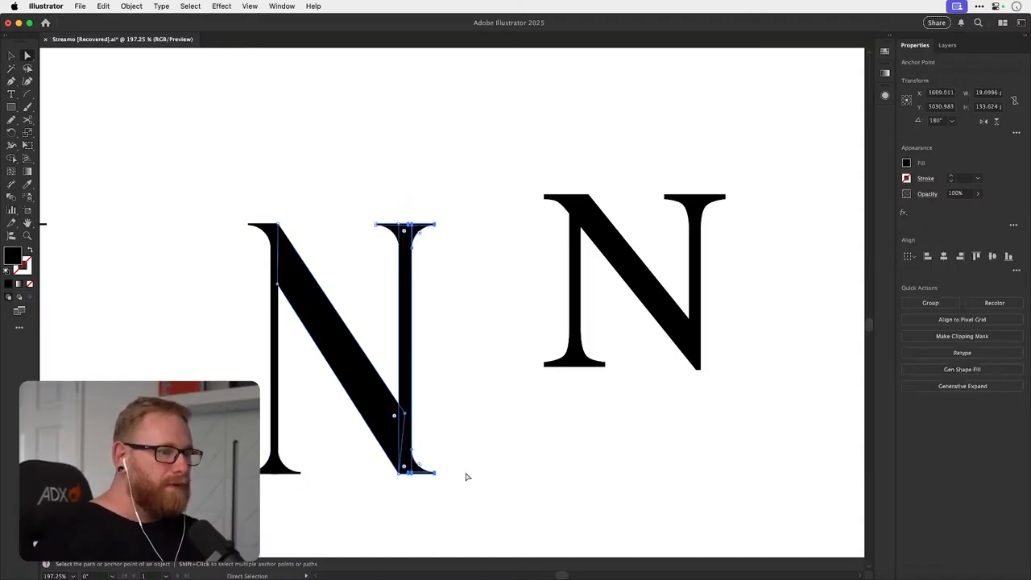
key("Left")
key("Left")
key("Left")
key("v")
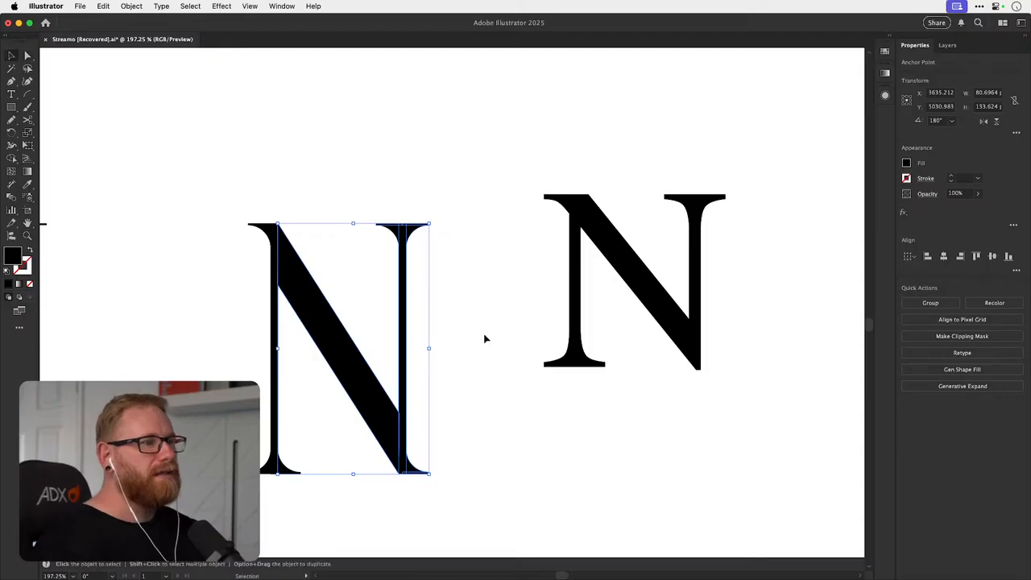
left_click(485, 339)
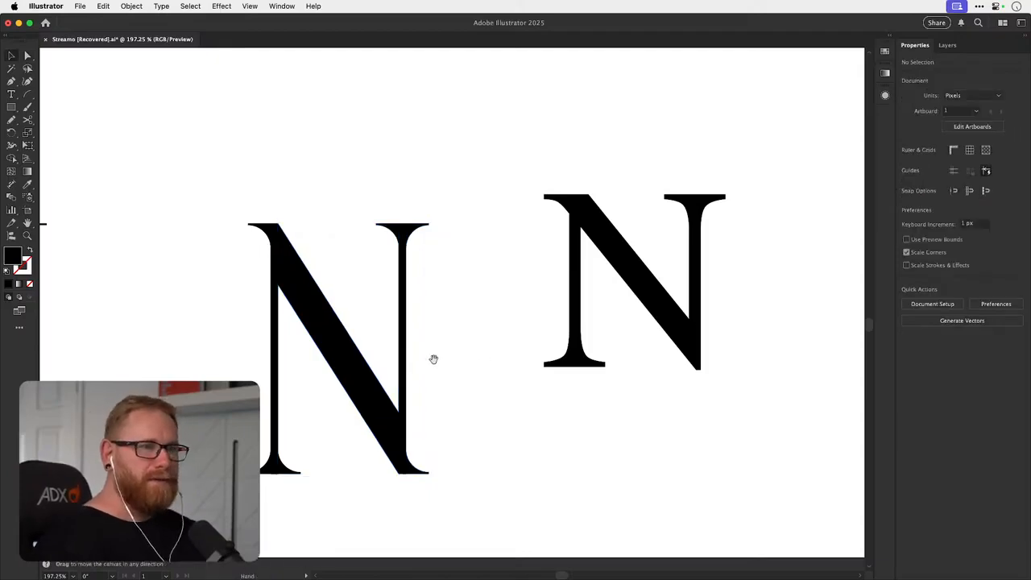
scroll(433, 360, "right", 2)
scroll(432, 359, "down", 1)
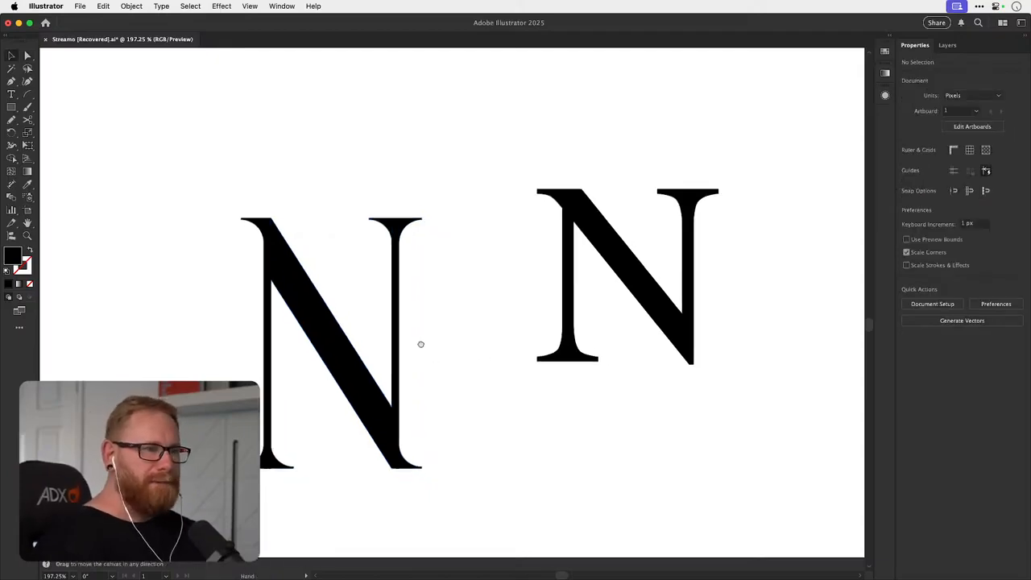
- Delete the curved bracket and the thin serif bar at the foot of the right stem
key("Delete")
key("a")
left_click(409, 465)
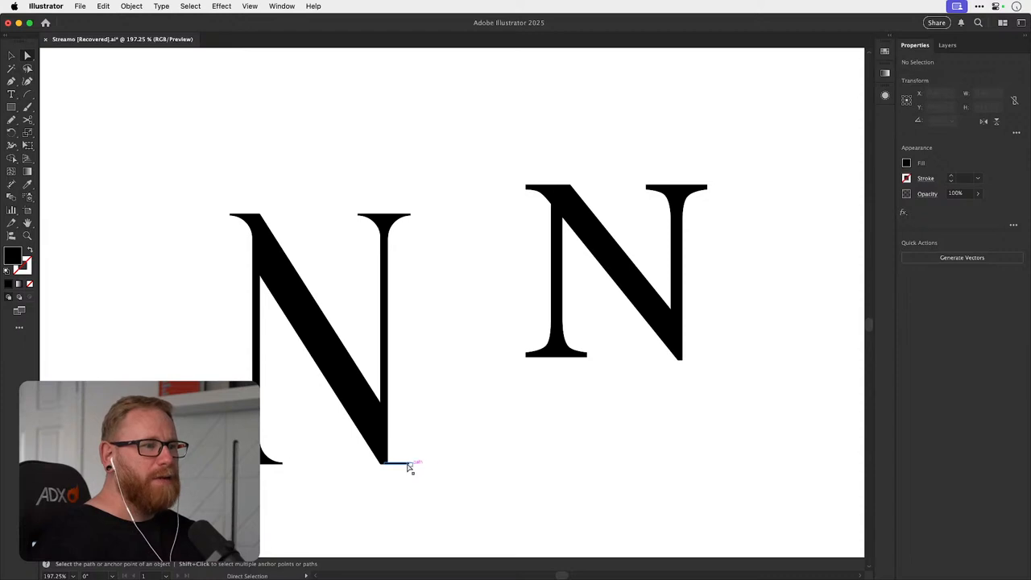
left_click(410, 463)
key("v")
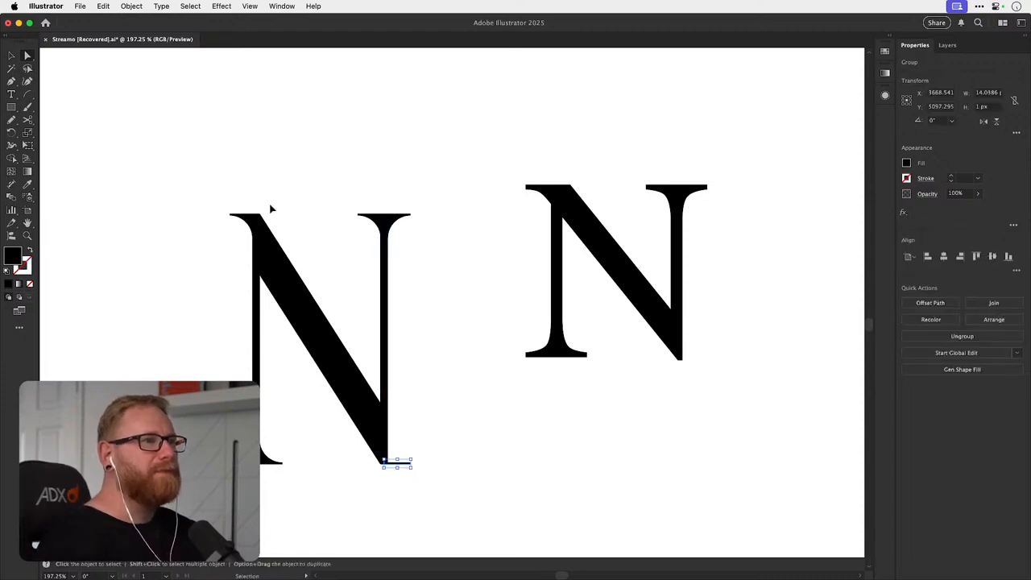
key("a")
key("Delete")
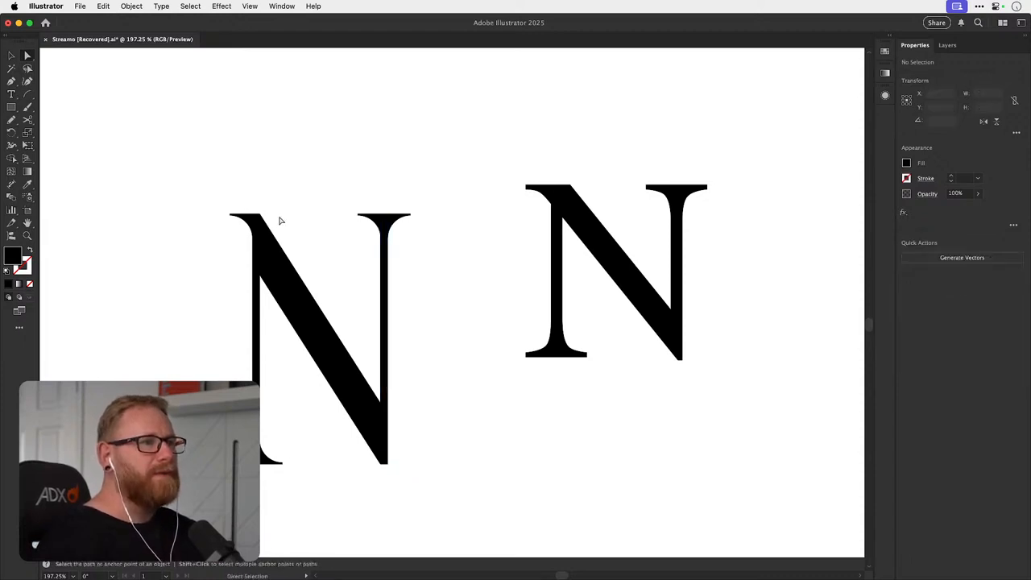
- Change the reference text N to the Baskerville font
left_click(558, 202)
key("v")
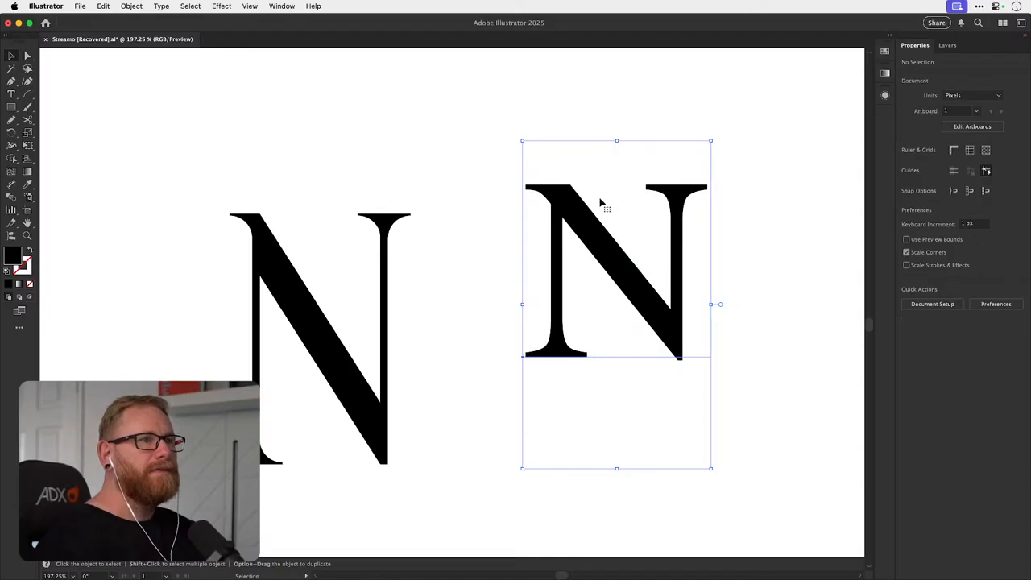
left_click(946, 253)
type("bas")
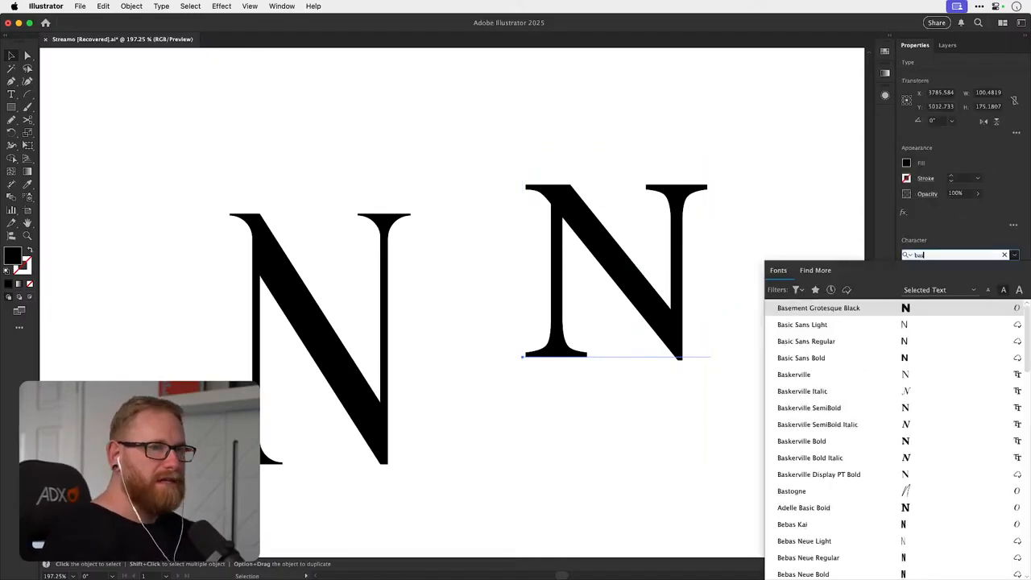
type("k")
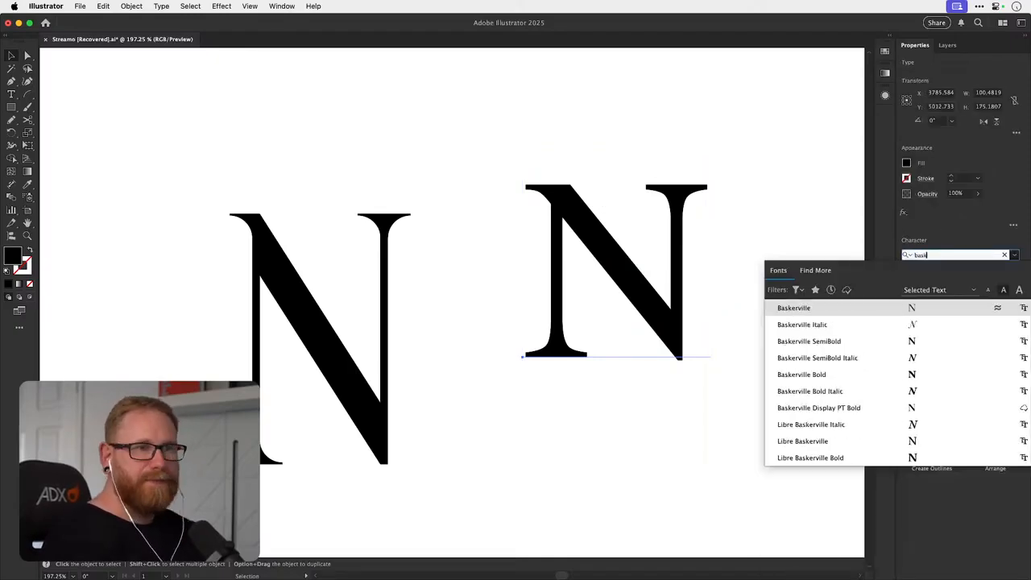
key("Return")
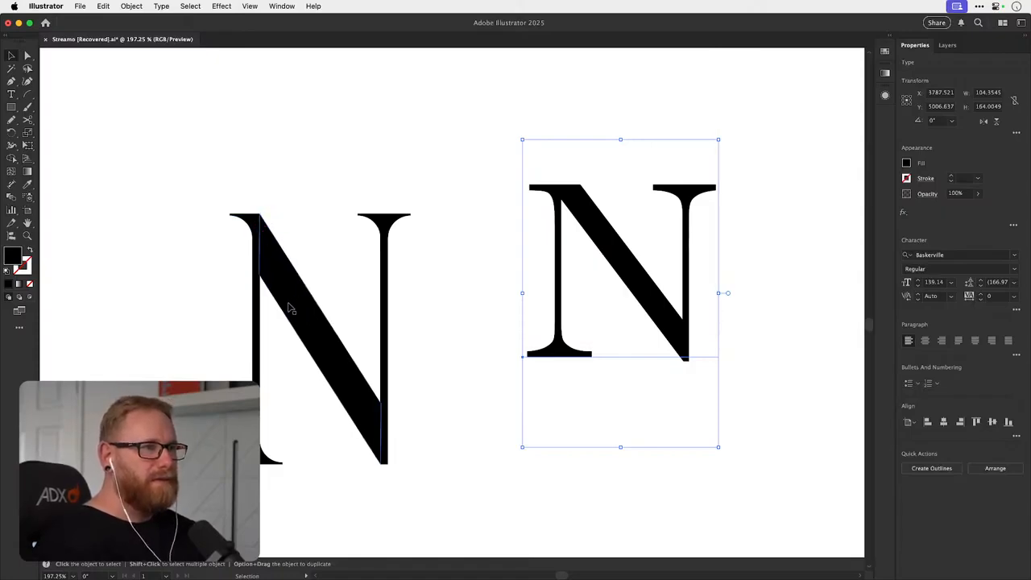
- Widen the N by moving the left stem, its serifs and the diagonal's upper end outward
key("a")
left_click_drag(259, 276, 260, 251)
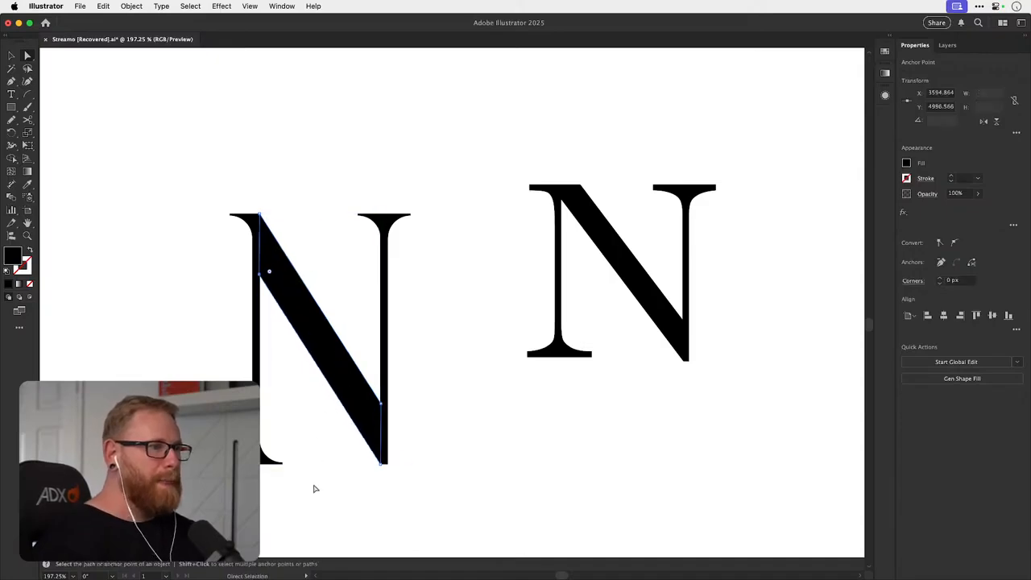
left_click_drag(201, 172, 269, 248)
left_click(266, 203)
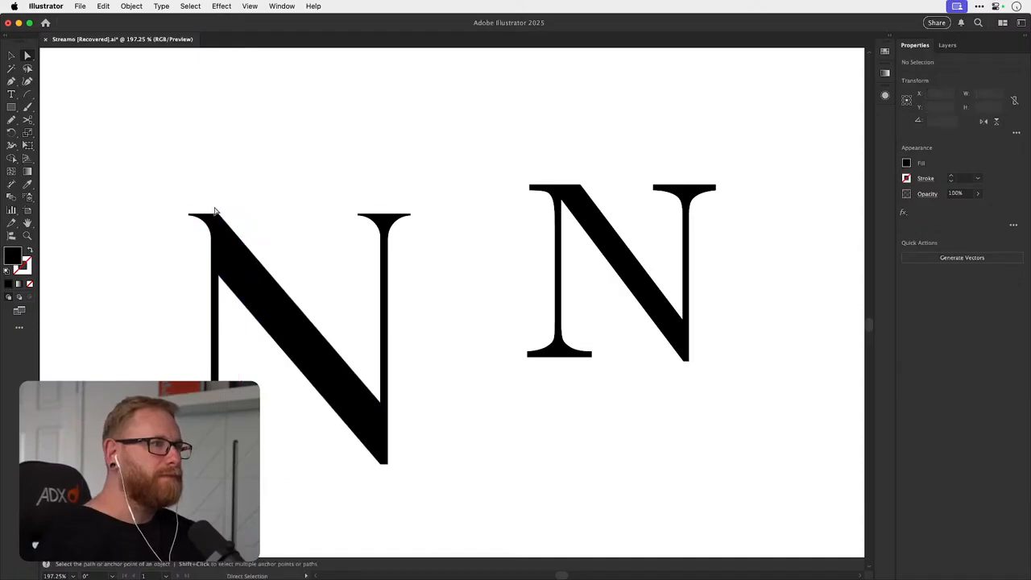
- Try to shift the upper corner where the diagonal meets the left stem inward, and undo the change
left_click(215, 211)
left_click_drag(219, 214, 239, 218)
key("super+z")
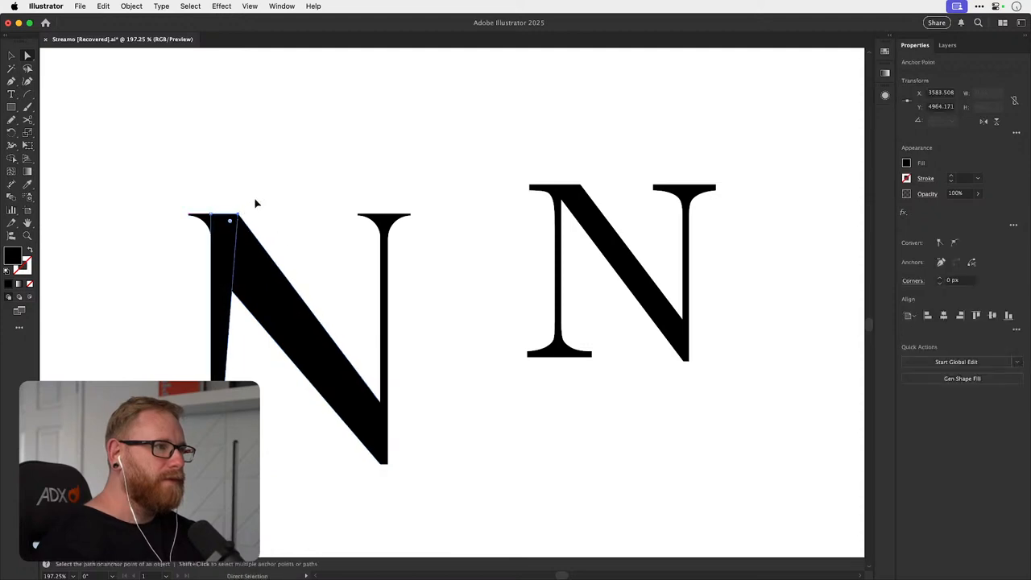
key("super+z")
key("super+z")
- Move the left stem with its serif parts 8 px outward, away from the diagonal
scroll(282, 198, "down", 3)
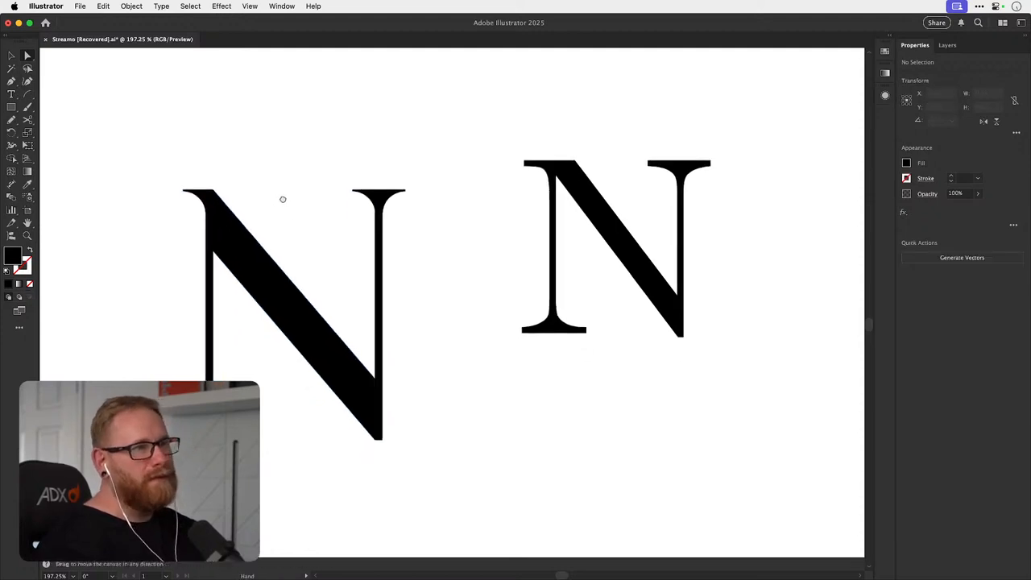
key("v")
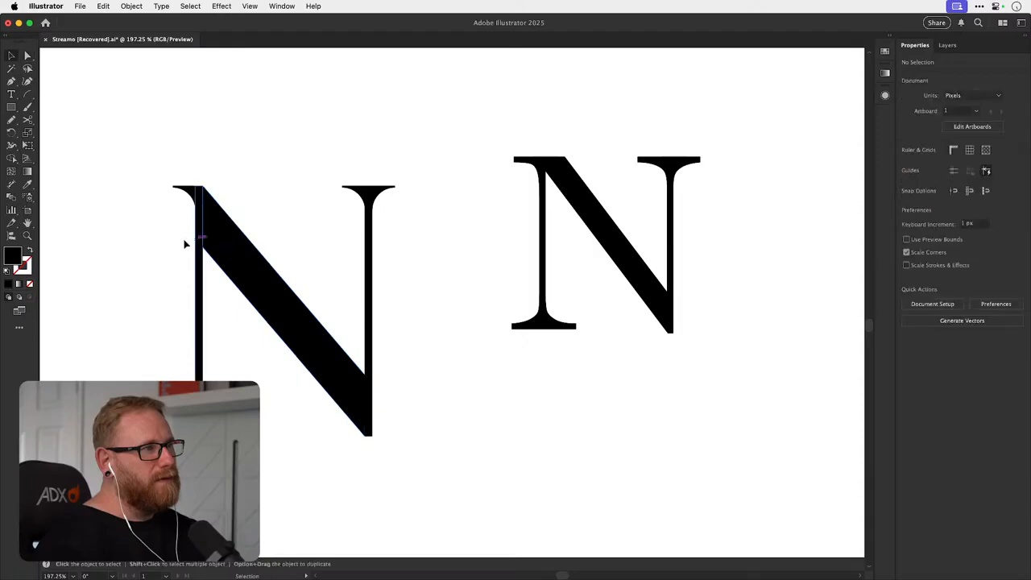
left_click(200, 285)
left_click(212, 240, "shift")
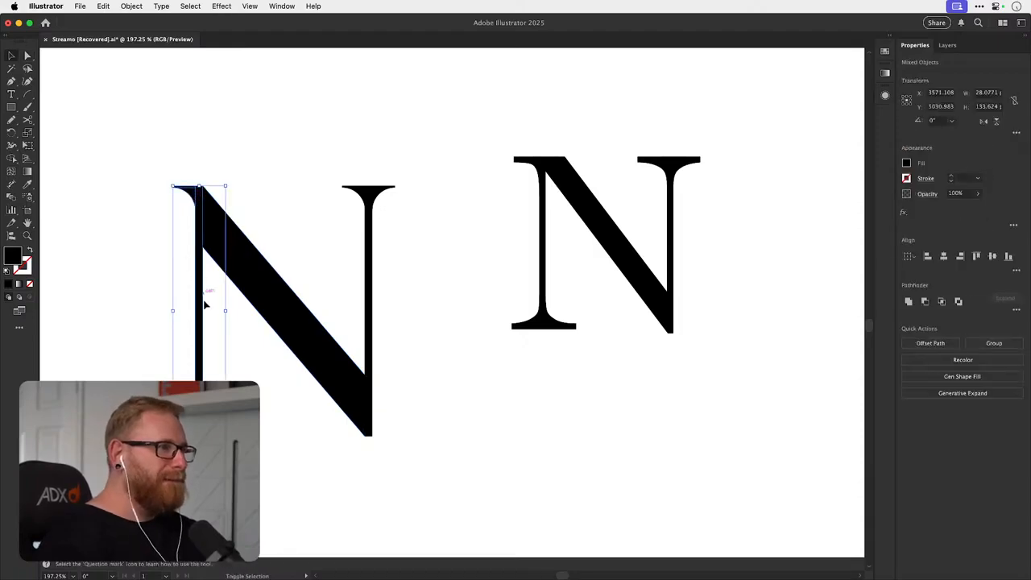
left_click_drag(204, 304, 189, 305)
key("super+z")
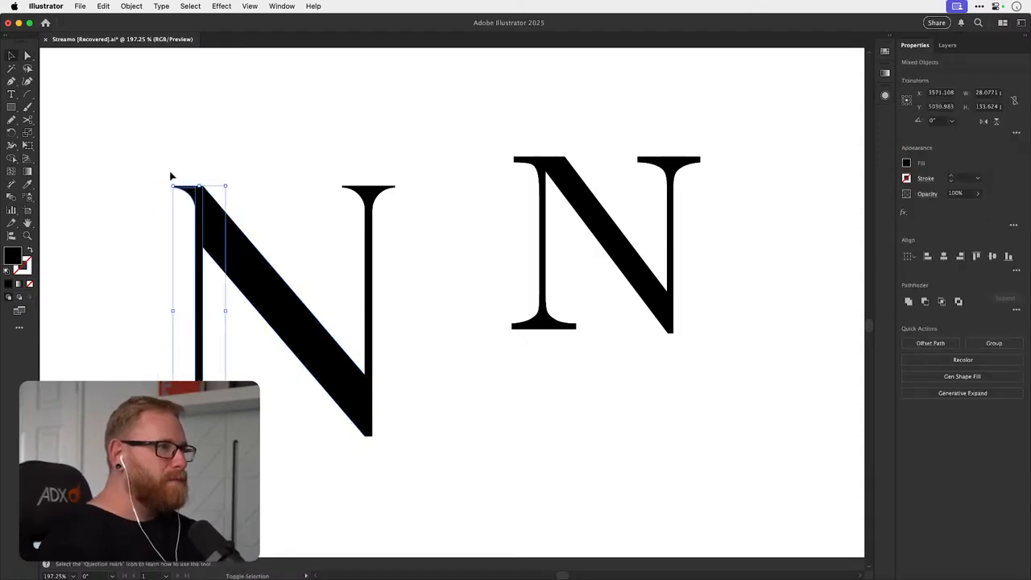
left_click(210, 430, "shift")
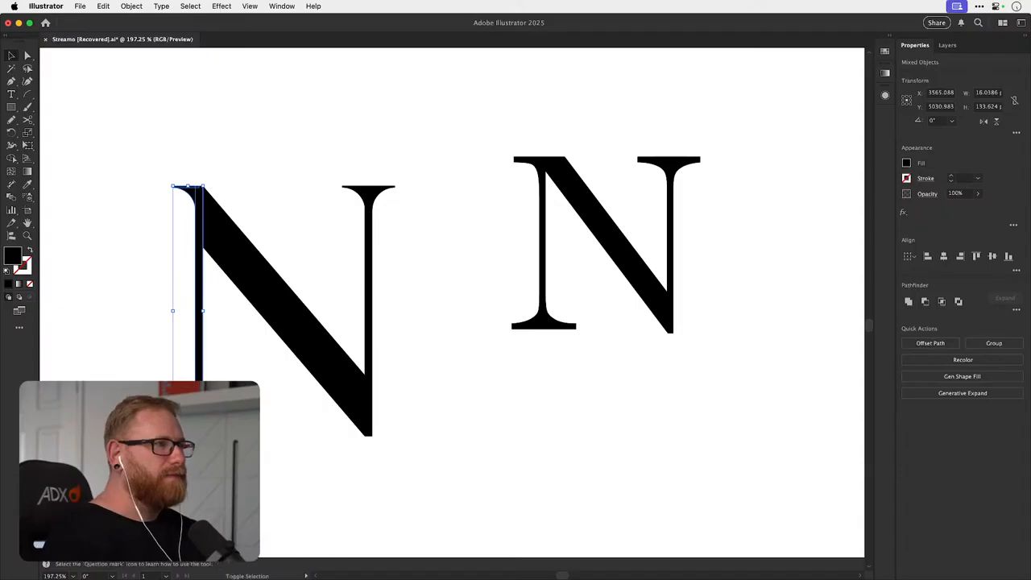
key("shift+Left")
key("Right")
key("Right")
key("super+shift+a")
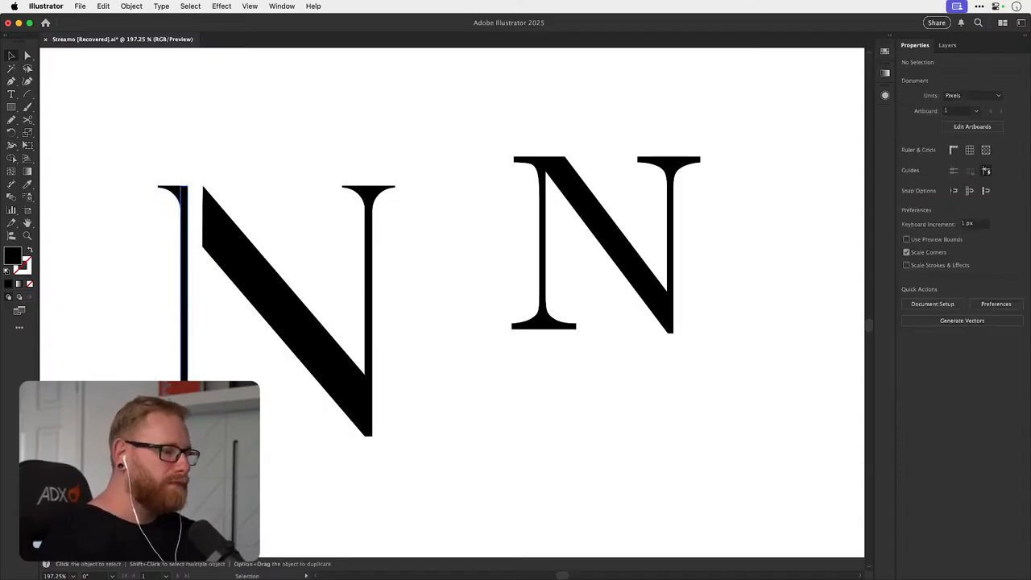
- Extend the diagonal's lower left corner point to the left stem's inner edge, working in outline view
key("p")
key("z")
left_click_drag(187, 224, 220, 285)
key("a")
key("super+z")
key("super+y")
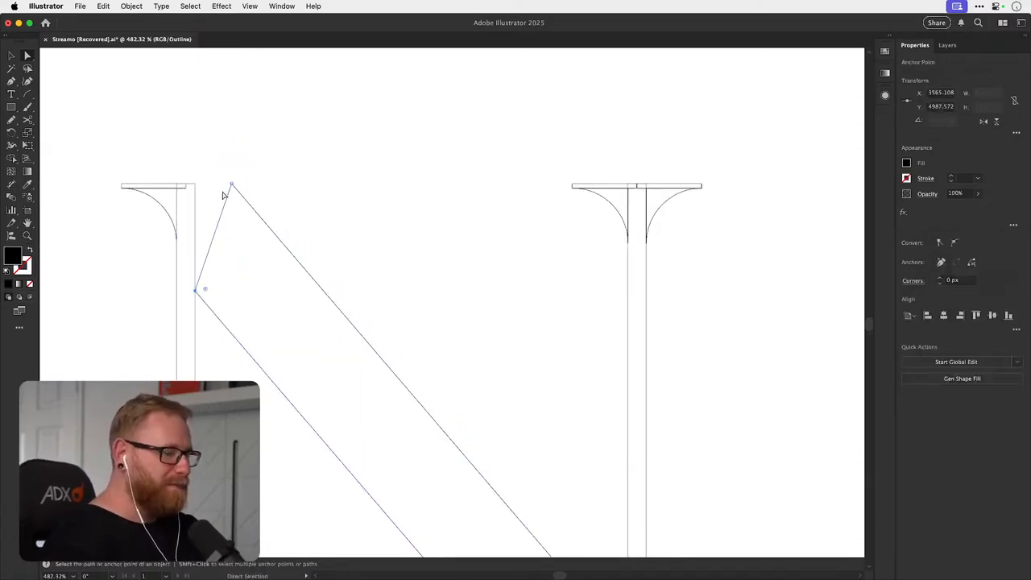
- Draw a closed four-point filler shape with the Pen tool between the diagonal's upper end and the left stem, and return to preview view
key("p")
left_click(232, 185)
left_click(195, 184)
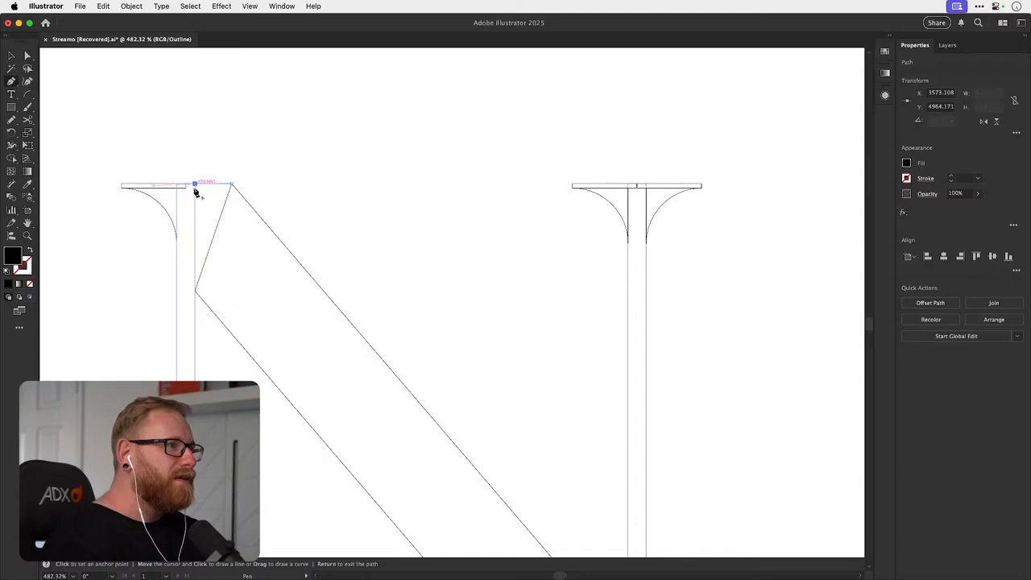
left_click(190, 239)
left_click(194, 290)
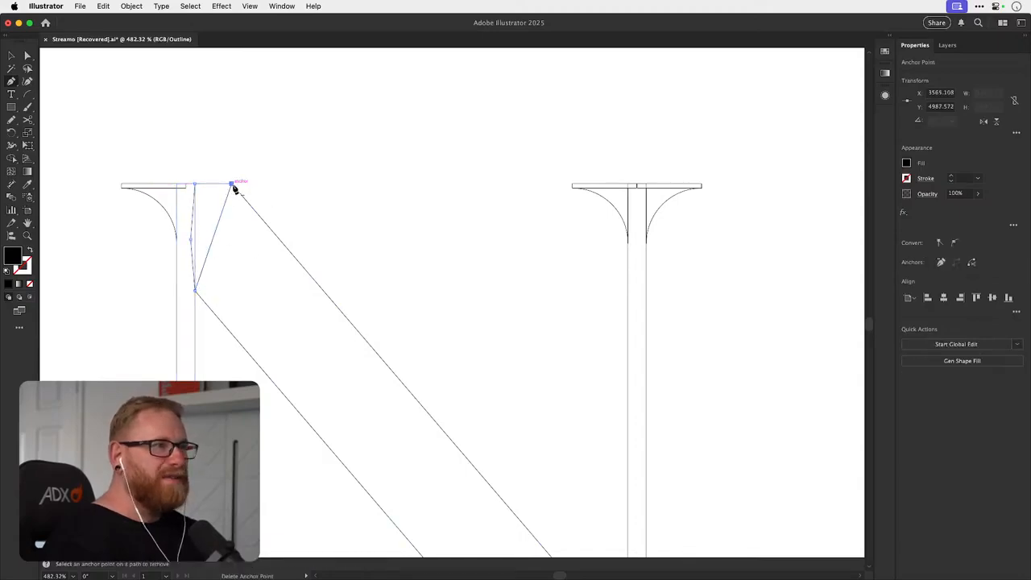
key("v")
key("super+y")
left_click(391, 177)
- Move the detached inner half of the foot serif against the inner edge of the left stem
key("super+minus")
key("super+minus")
key("super+minus")
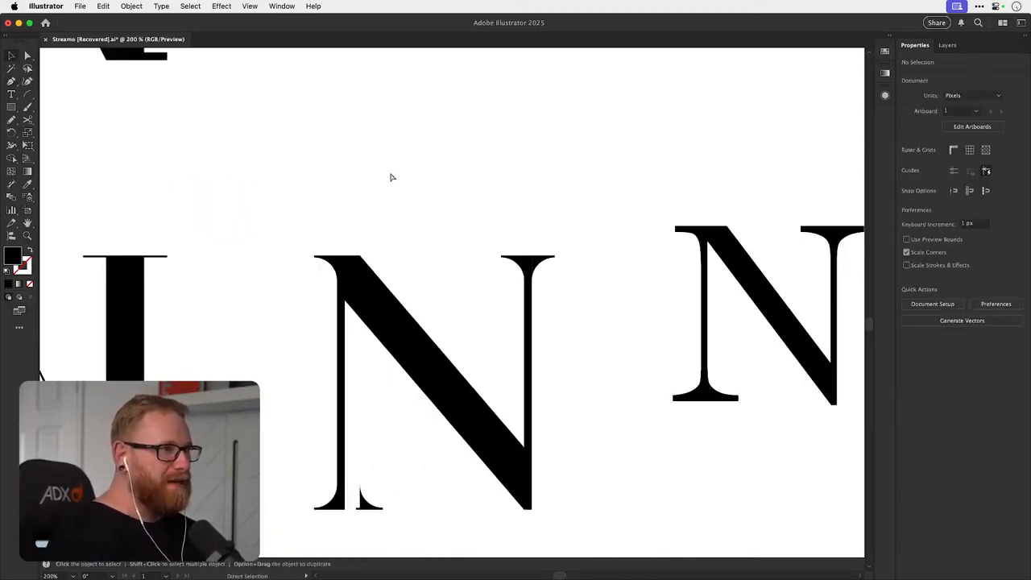
key("super+minus")
left_click_drag(418, 246, 330, 234)
left_click_drag(273, 439, 298, 454, "super")
left_click(368, 329)
scroll(368, 330, "down", 1)
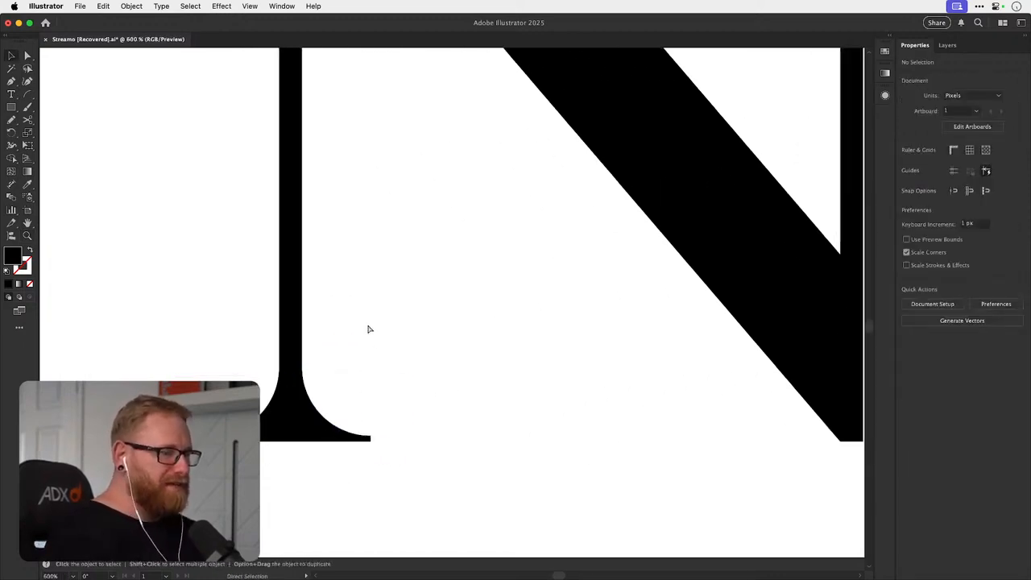
- Try to scale the diagonal's upper left and lower right corner points with the Scale tool, and undo the change
key("super+minus")
key("super+minus")
key("super+minus")
key("super+minus")
left_click_drag(659, 229, 527, 258)
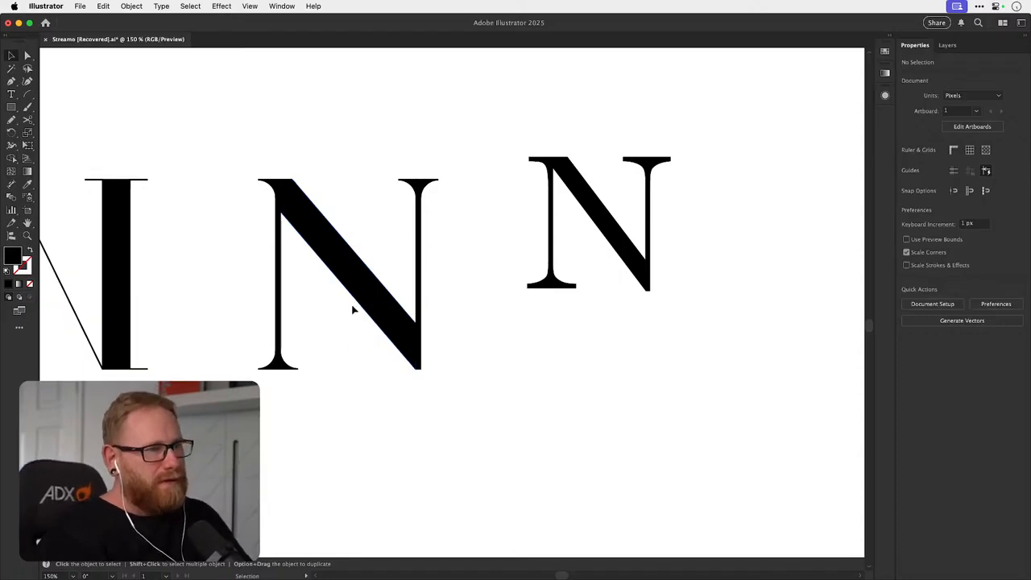
key("a")
left_click(288, 218)
left_click(281, 213)
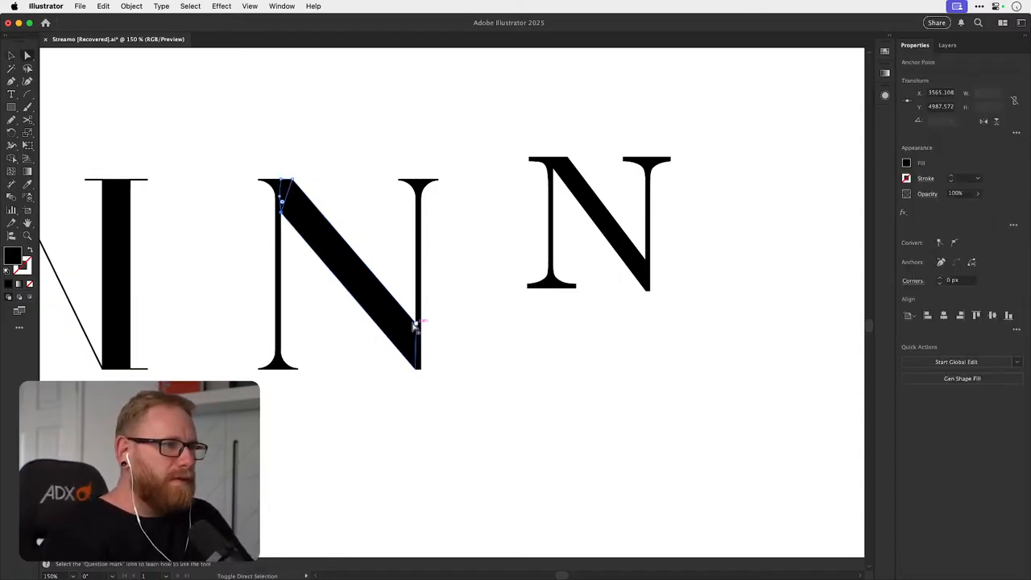
left_click(414, 324, "shift")
key("s")
left_click_drag(442, 297, 465, 286)
key("super+z")
key("v")
left_click(458, 285)
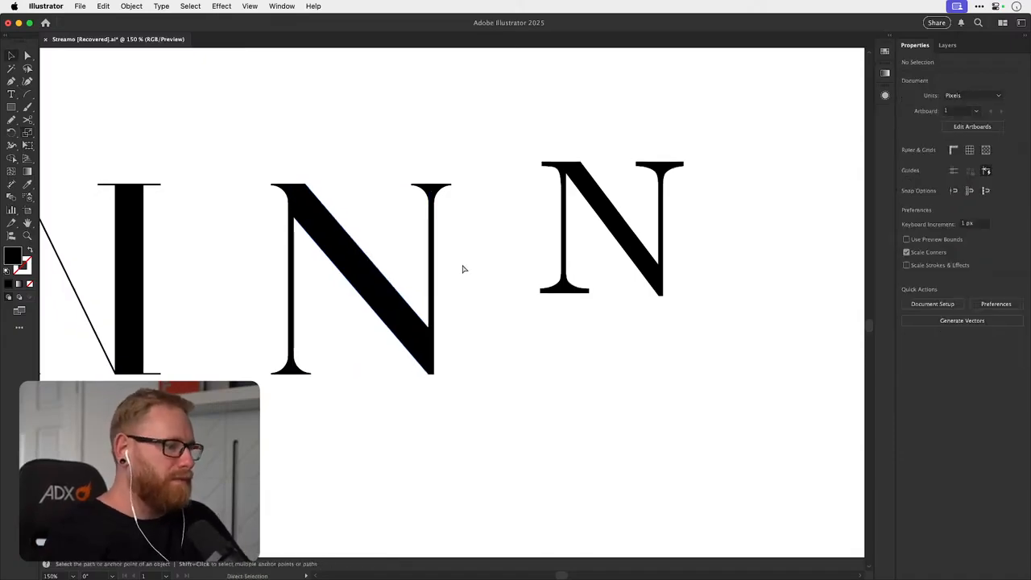
- Save the document
key("super+Tab")
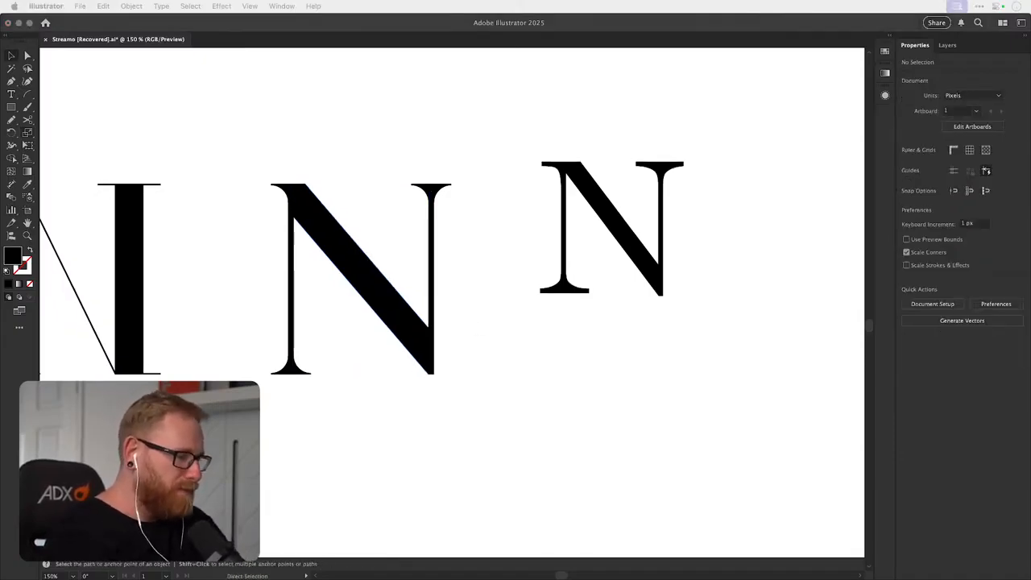
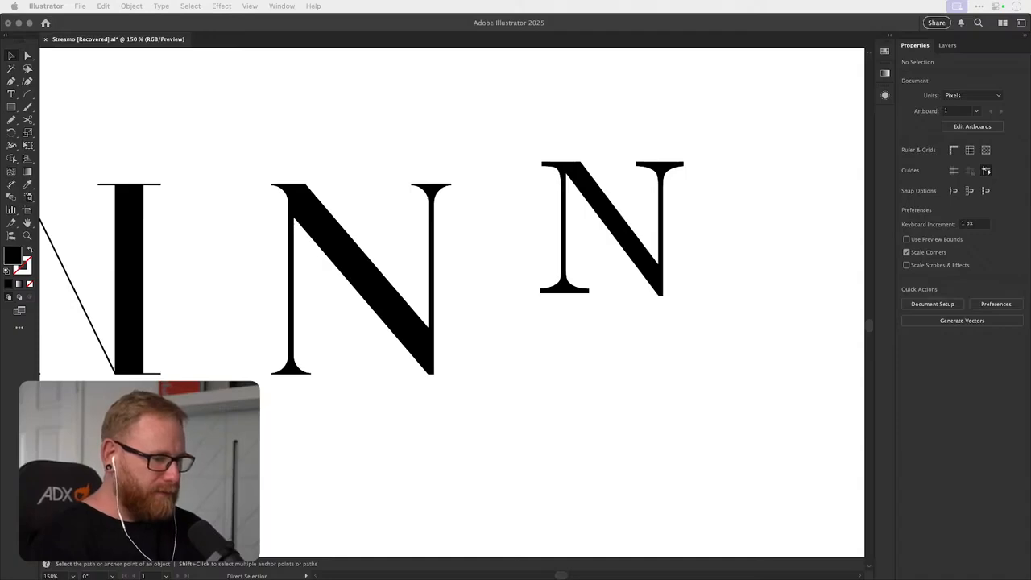
left_click(488, 269)
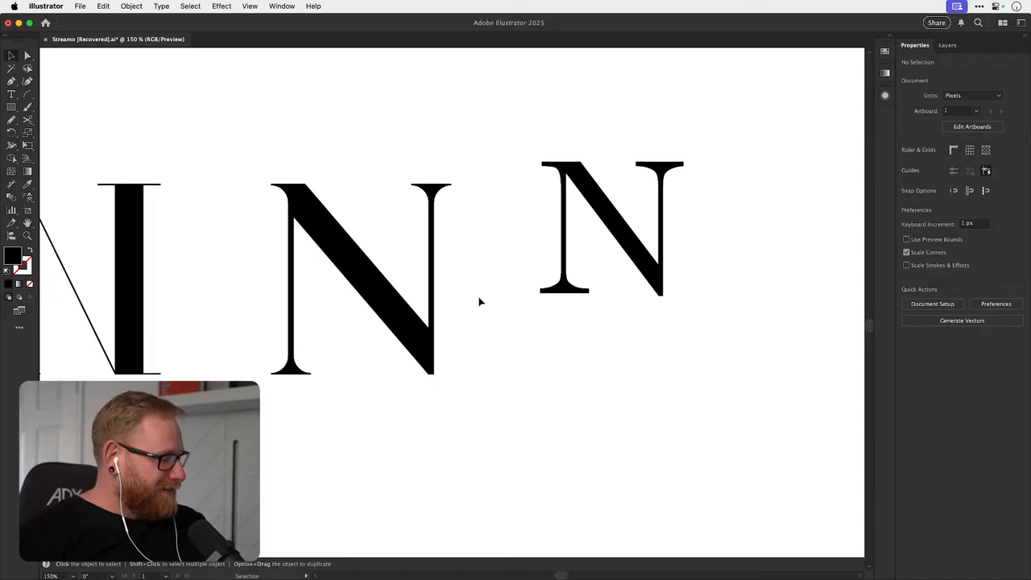
key("super+s")
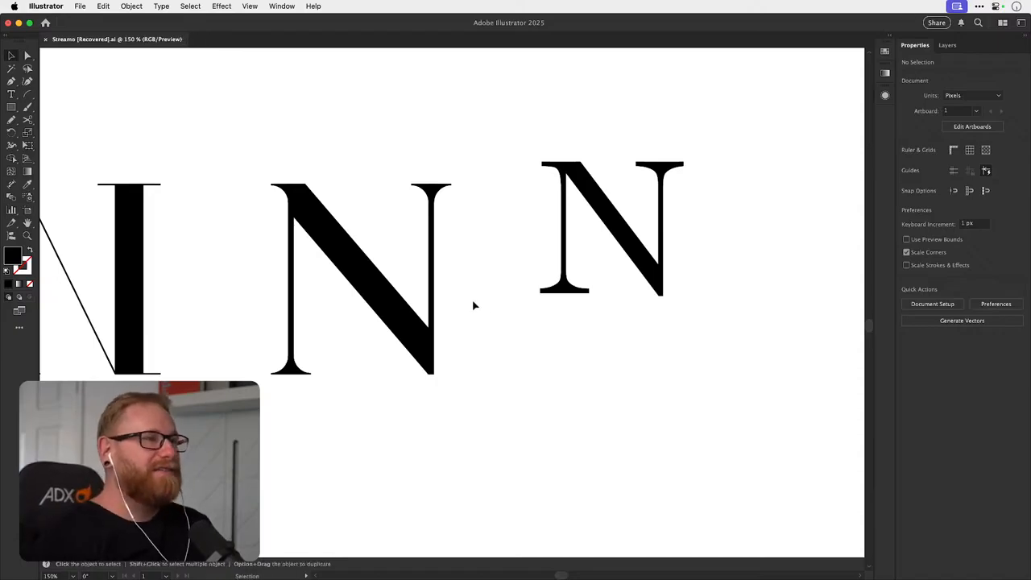
left_click_drag(458, 334, 501, 344)
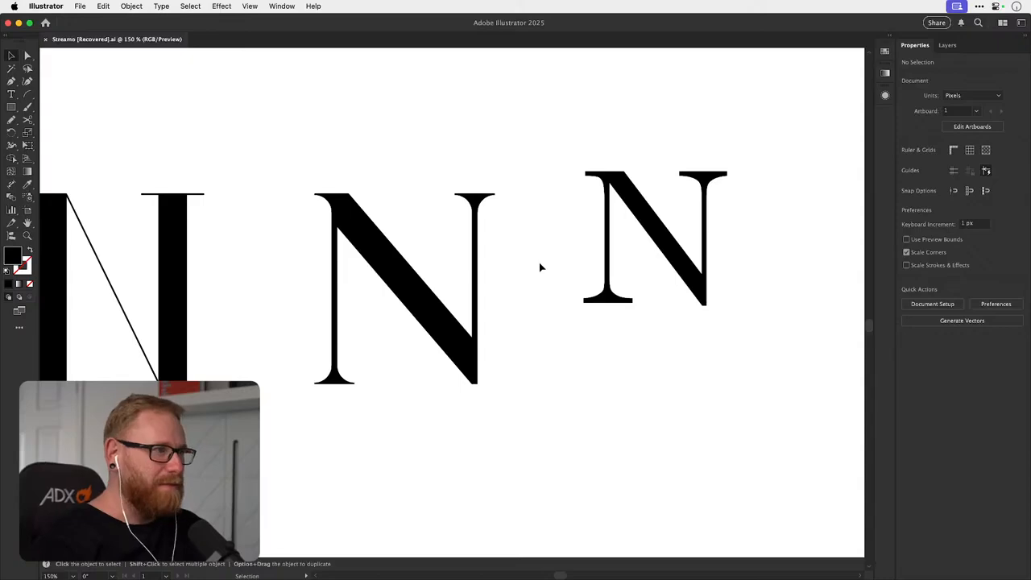
scroll(352, 228, "up", 3, "alt")
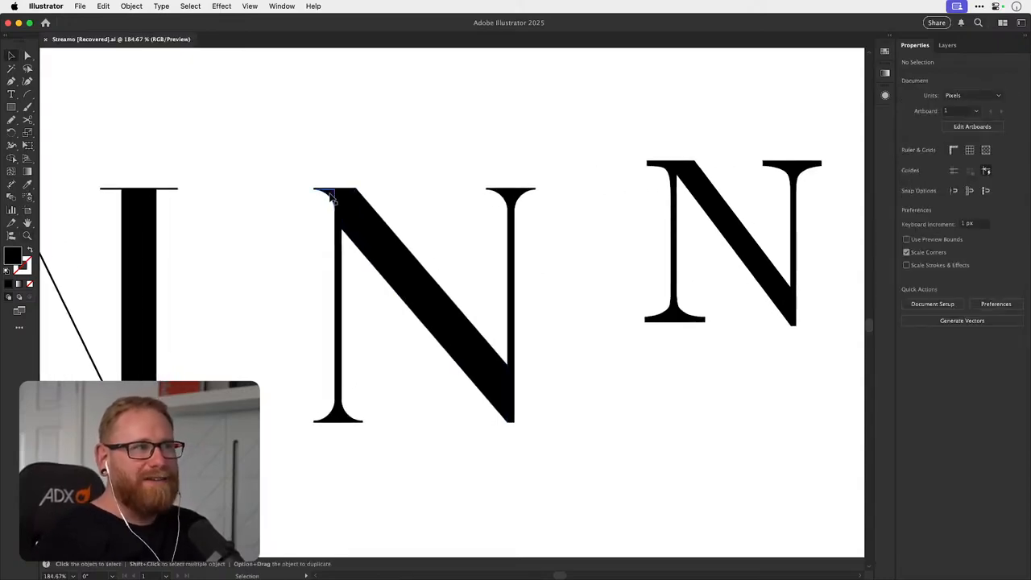
left_click_drag(331, 195, 327, 199)
left_click(455, 227)
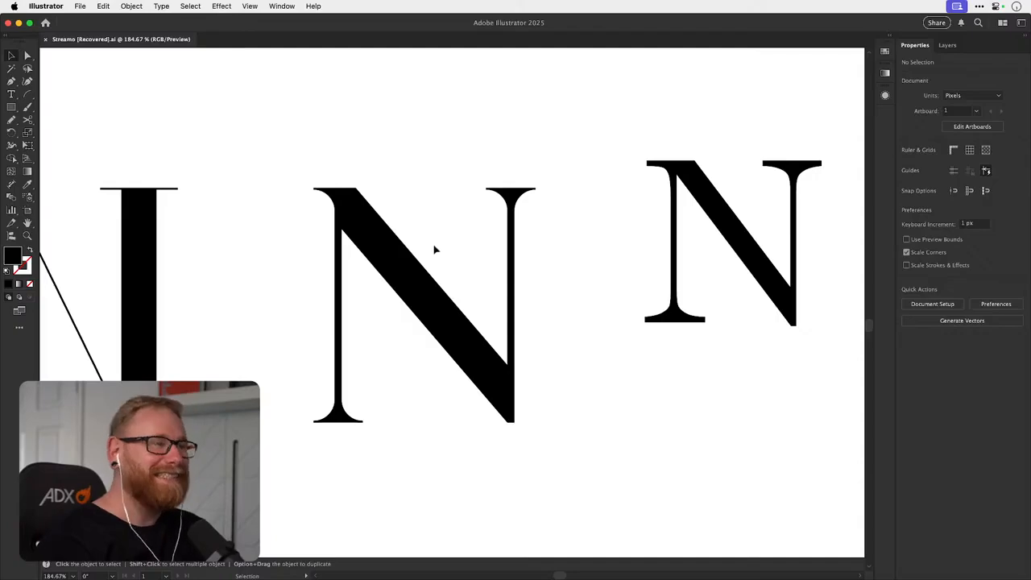
left_click_drag(444, 281, 559, 267)
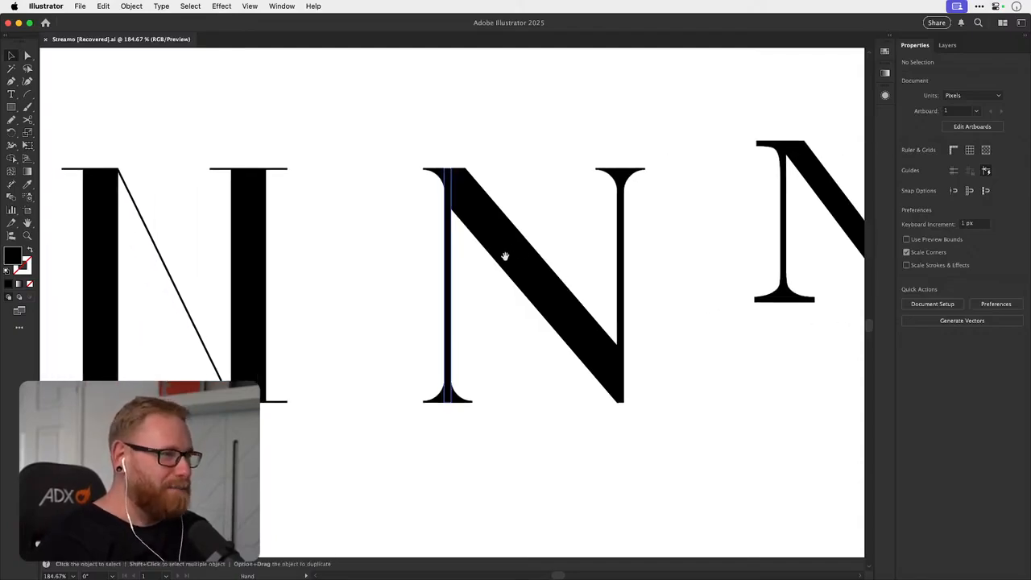
left_click_drag(421, 272, 341, 279)
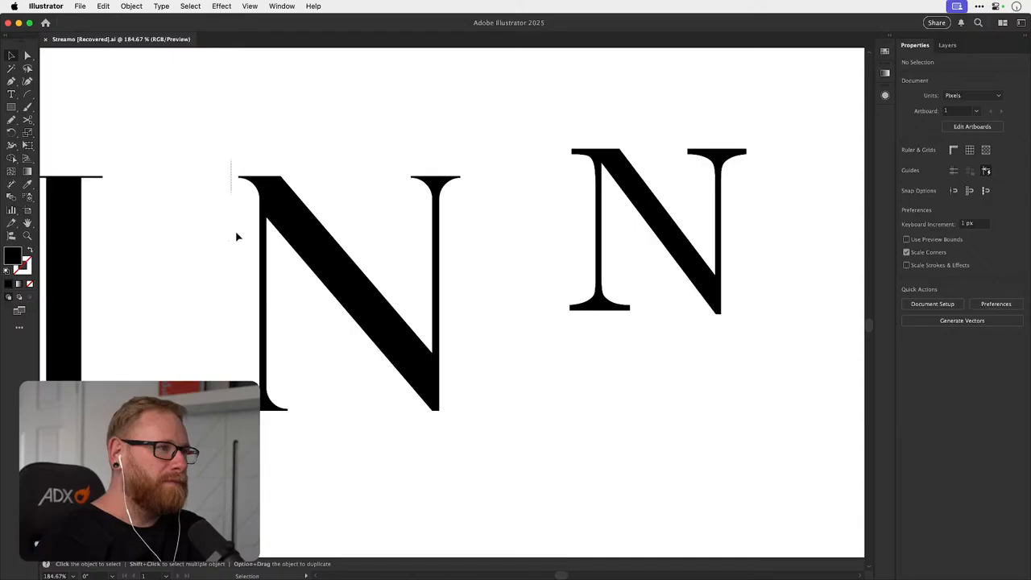
- Move the left stem with its head and foot serif parts about 12 px outward, away from the diagonal
left_click(277, 409)
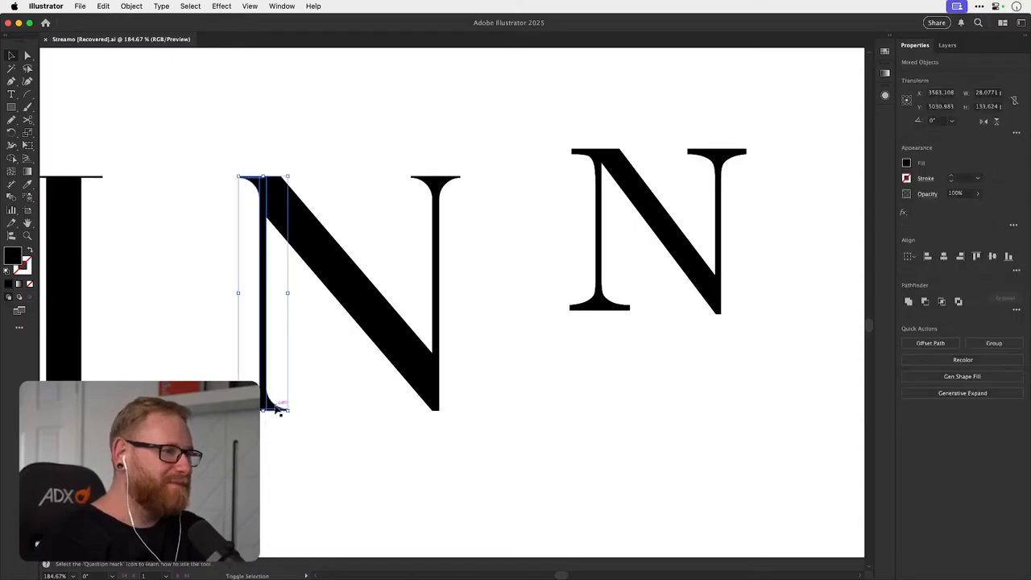
left_click_drag(276, 409, 265, 402)
key("super+z")
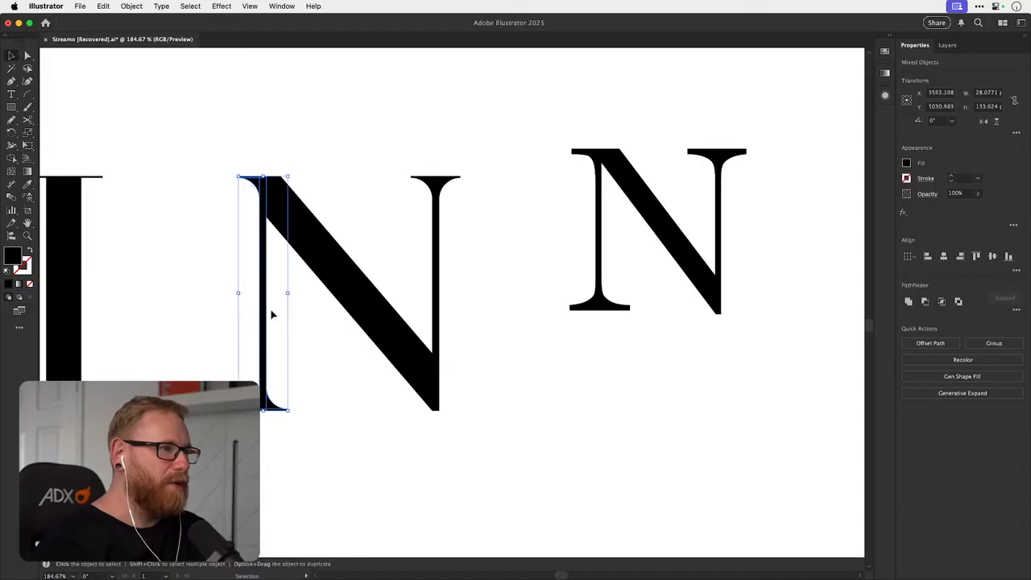
key("super+shift+z")
key("super+z")
left_click_drag(263, 320, 245, 319)
left_click(252, 299)
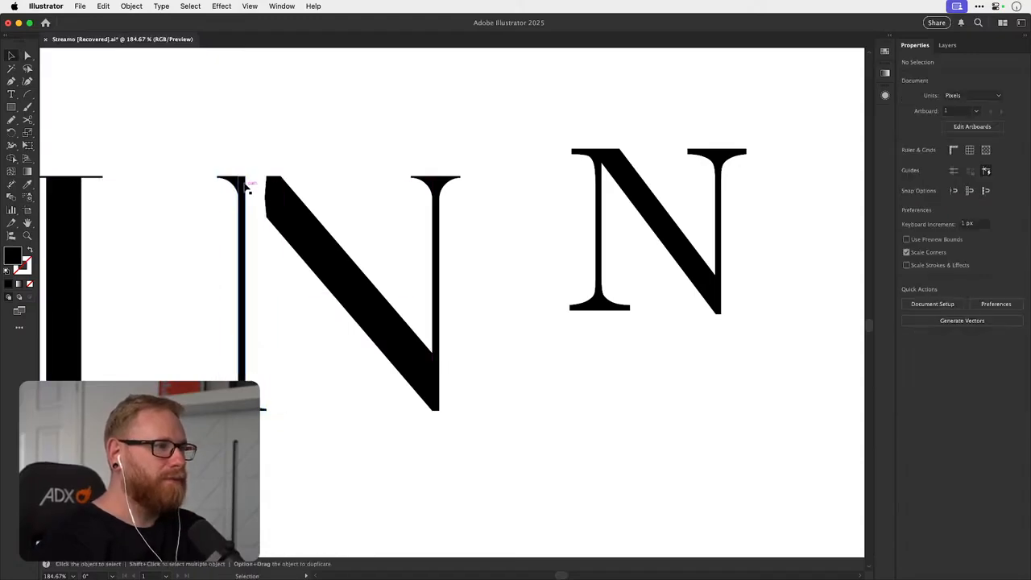
- Delete the filler shape at the upper end of the diagonal
key("a")
left_click_drag(243, 177, 388, 262)
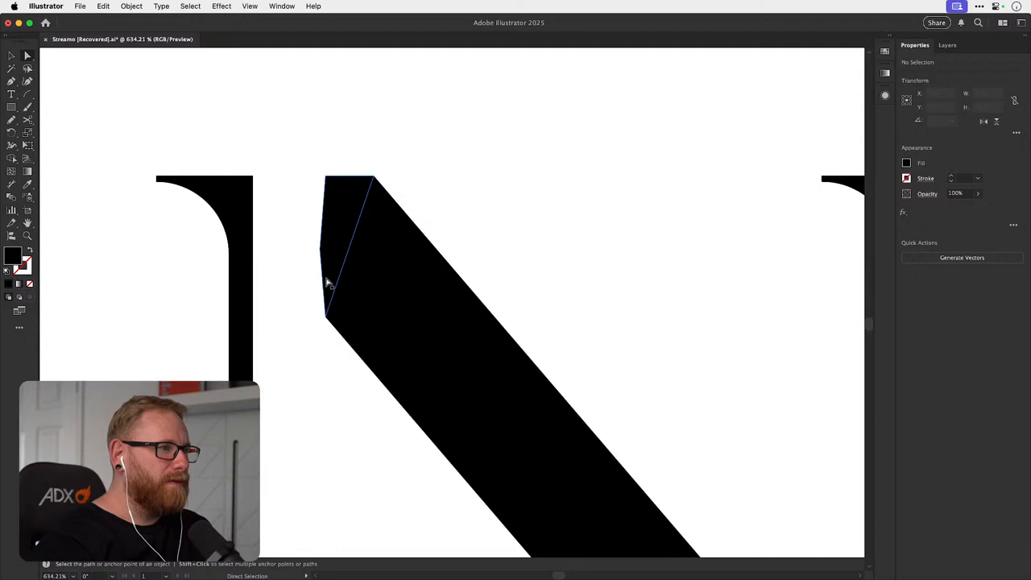
left_click(325, 281)
key("Delete")
- Extend the diagonal's upper left corner point along its slope into the left stem, working in outline view
left_click_drag(327, 310, 276, 253)
key("super+z")
key("super+y")
left_click(323, 303)
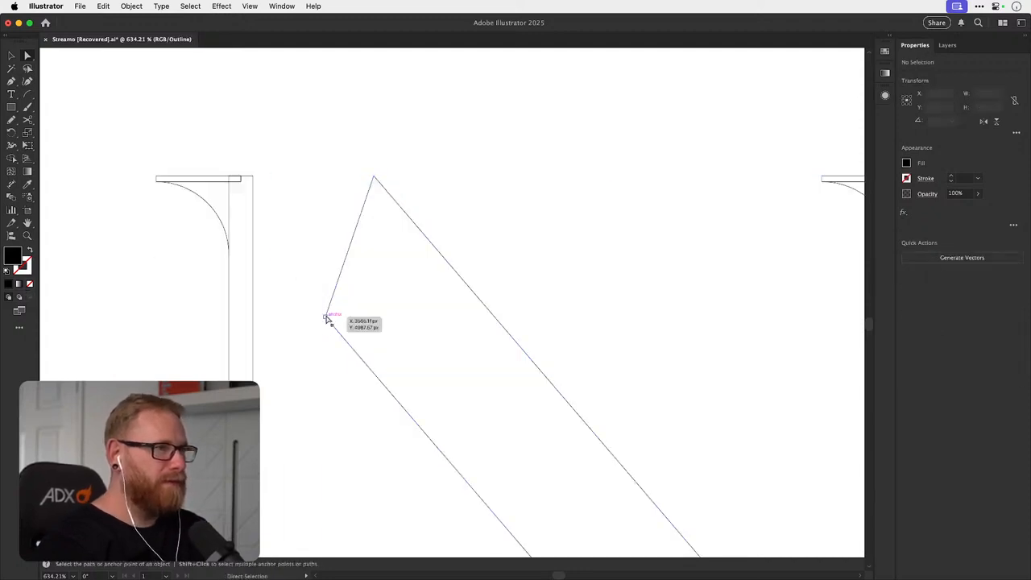
left_click_drag(327, 315, 244, 222)
left_click(346, 169)
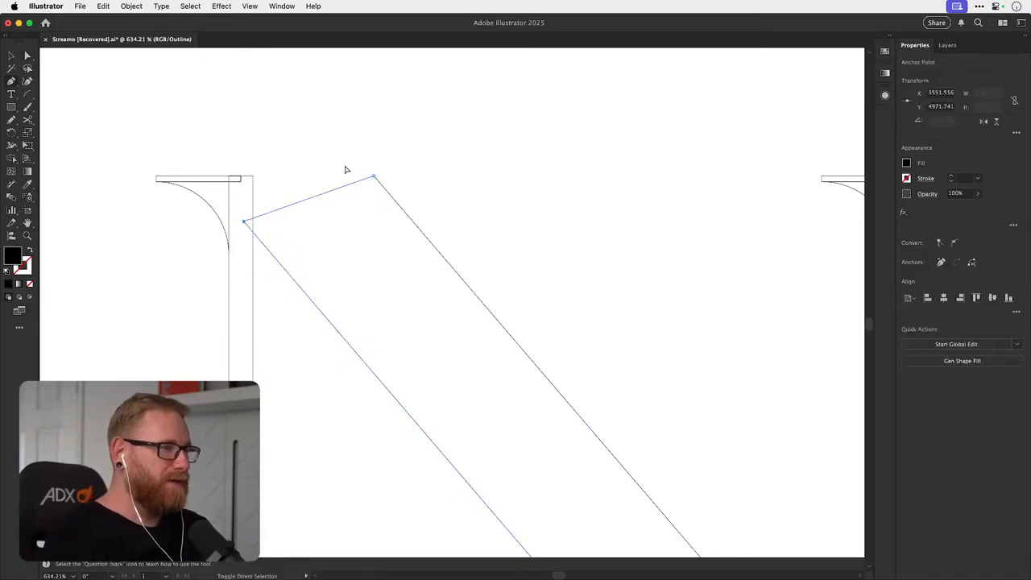
- Draw a closed triangular filler with the Pen tool between the stem's upper inner corner, the diagonal's upper tip and its left corner
key("p")
left_click(252, 176)
left_click(373, 176)
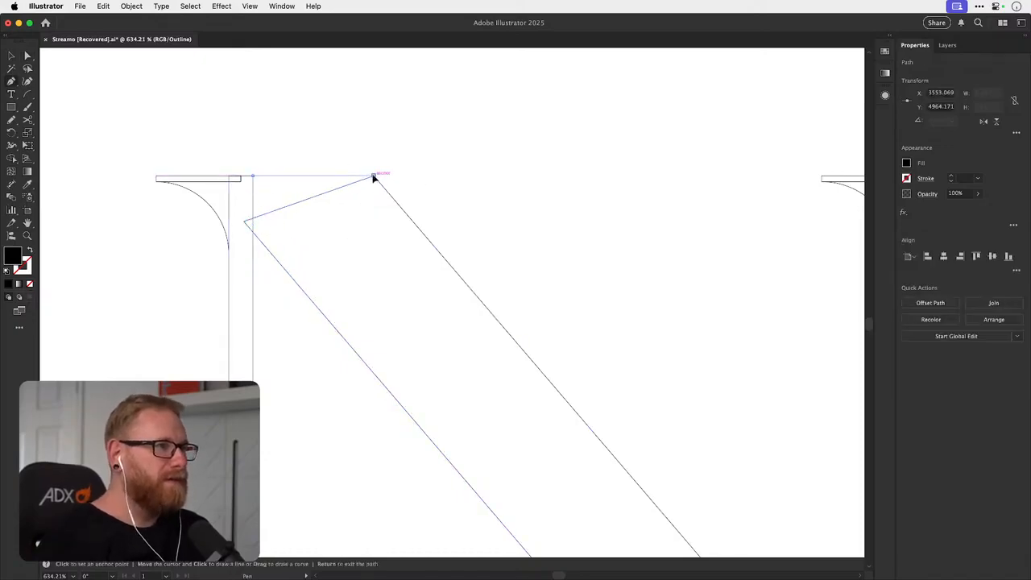
left_click(244, 214)
left_click(253, 176)
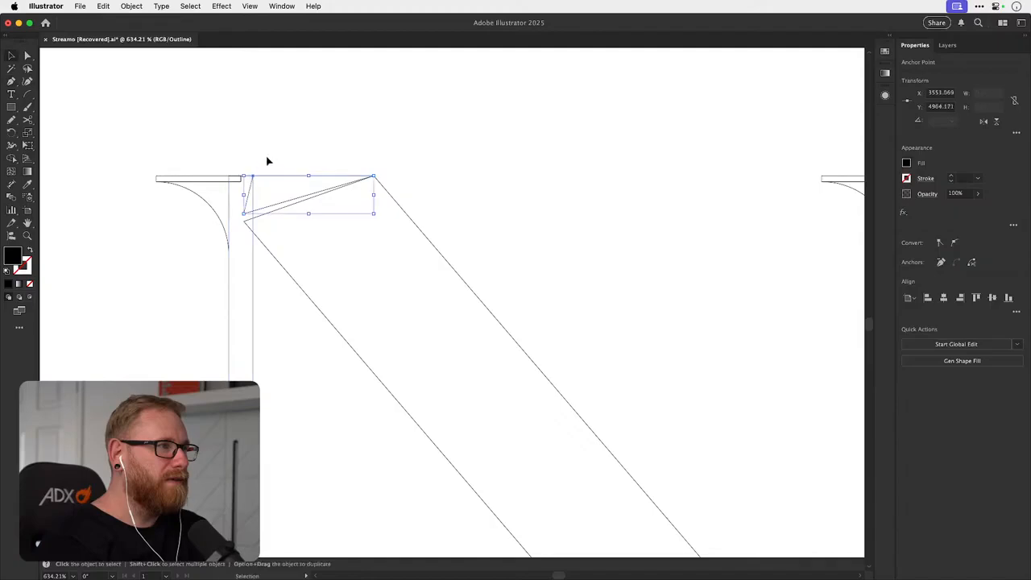
left_click(267, 159, "super")
key("v")
- Move the filler's lower point onto the diagonal's left corner point and return to preview view
key("a")
left_click_drag(244, 213, 244, 221)
key("super+y")
left_click(303, 115)
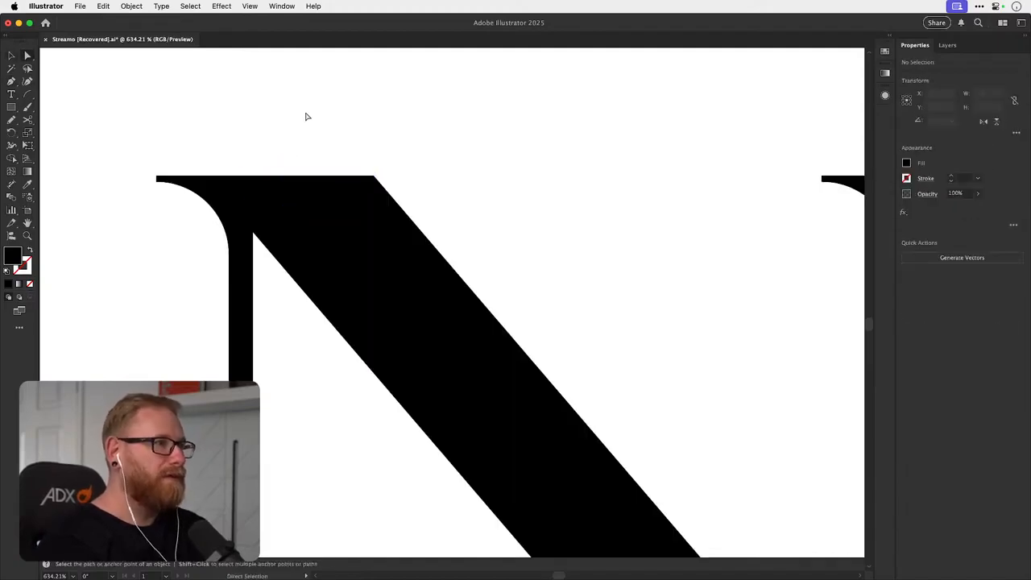
- Move the Baskerville reference N farther away from the drawn N and save the document
key("super+minus")
key("super+minus")
key("super+minus")
key("super+minus")
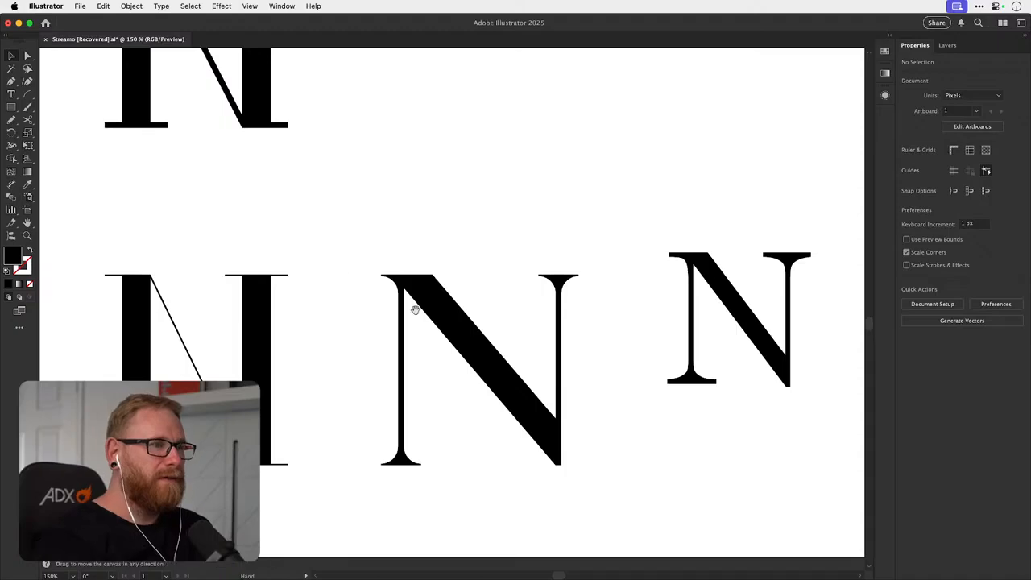
left_click_drag(414, 306, 299, 258)
left_click_drag(588, 241, 682, 241)
left_click_drag(324, 269, 291, 282)
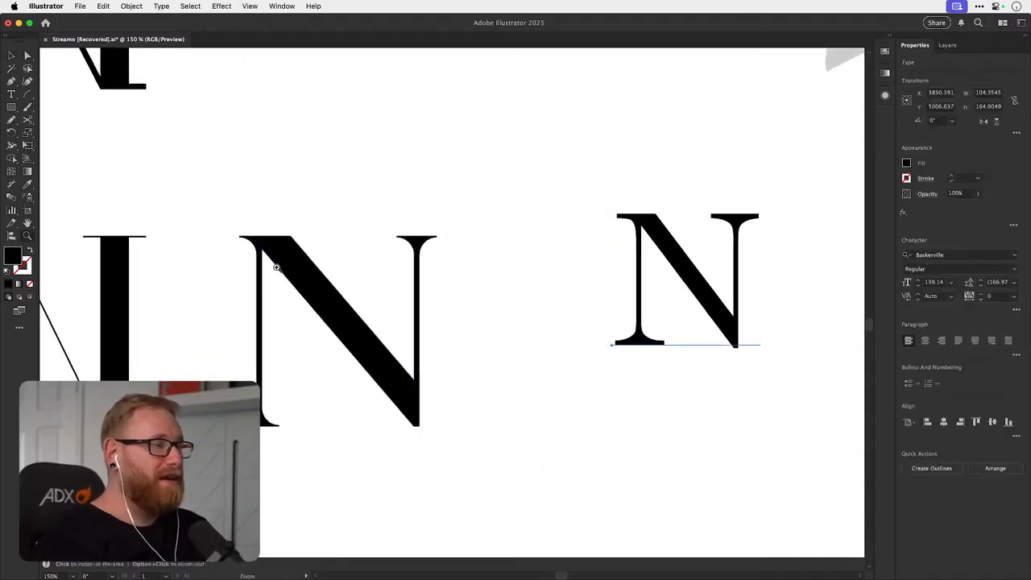
key("super+s")
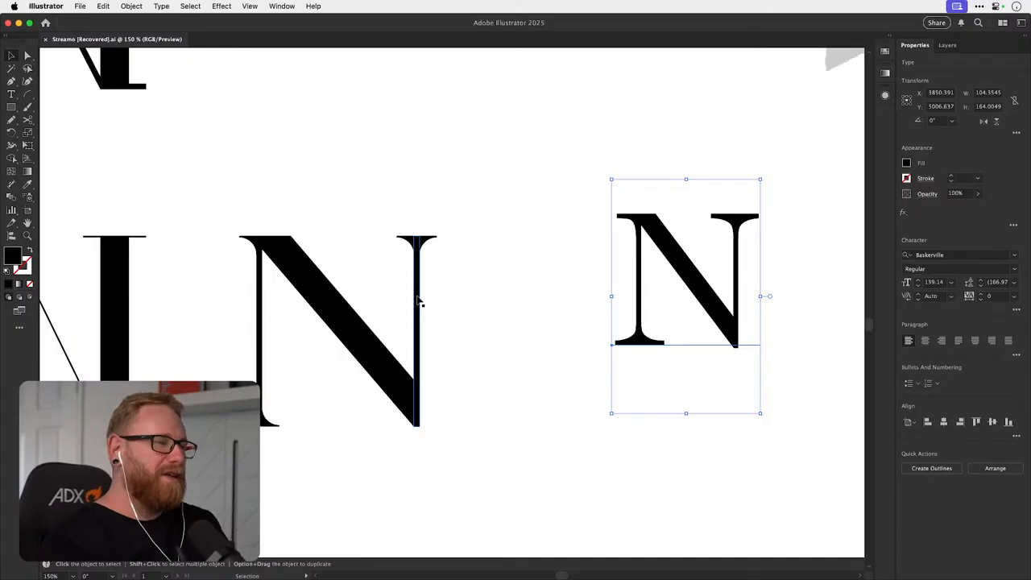
- Examine the stems, diagonal and serifs of the widened N against the Baskerville reference N
key("space")
left_click(417, 214)
key("space")
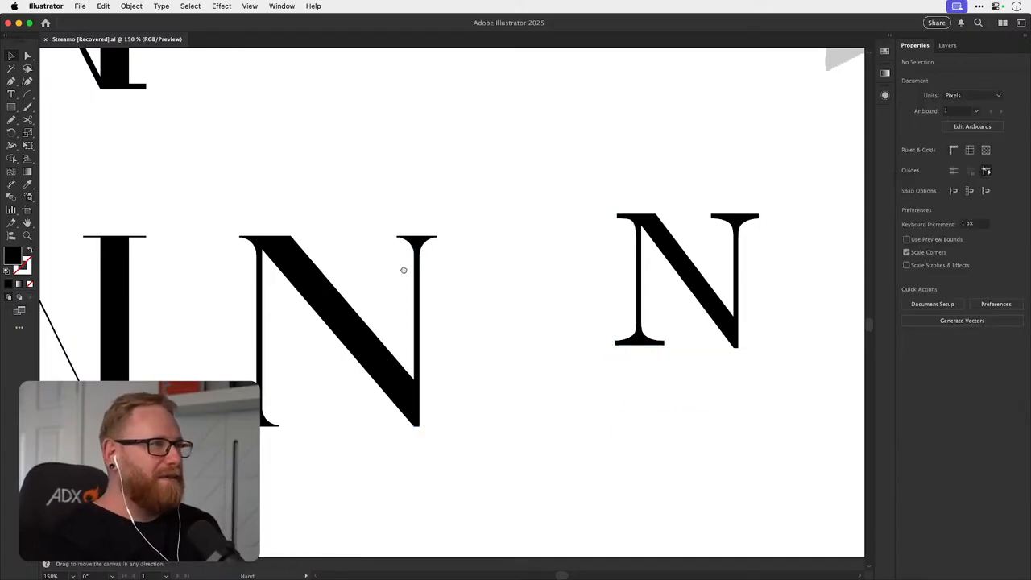
mouse_move(404, 271)
left_mouse_down()
mouse_move(409, 245)
mouse_move(378, 271)
mouse_move(399, 277)
left_mouse_up()
key("space")
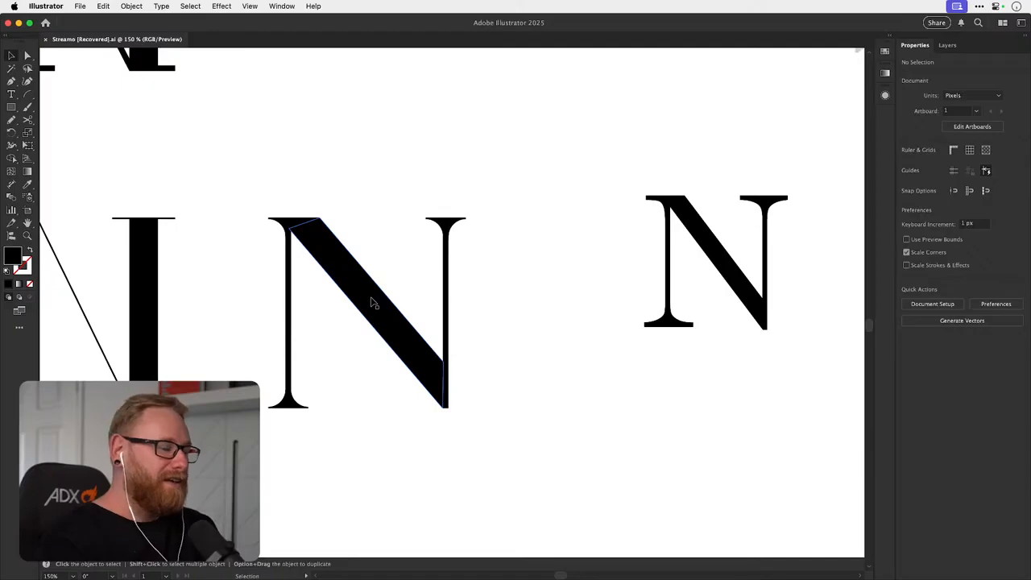
key("space")
left_click_drag(373, 299, 402, 287)
key("z")
key("space")
key("super+space")
key("space")
key("space")
key("super+space")
left_click_drag(312, 187, 270, 191)
key("space")
left_click_drag(374, 249, 322, 298)
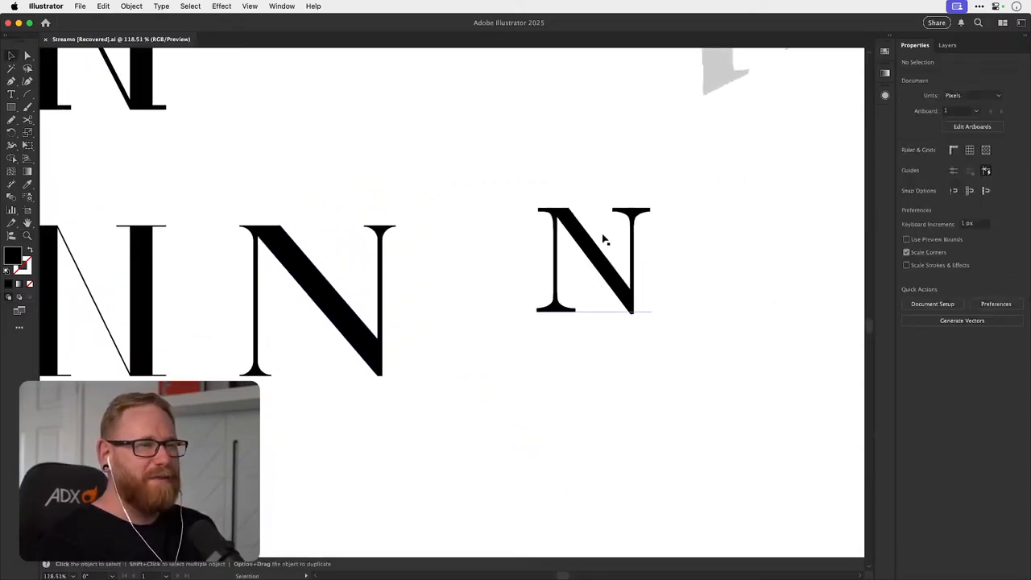
- Move the Baskerville reference N farther out and place a duplicate of the drawn N between it and the original
left_click_drag(592, 241, 736, 281)
left_click_drag(218, 179, 405, 399)
key("space")
left_click_drag(410, 314, 358, 329)
key("space")
left_click_drag(357, 329, 412, 329)
left_click_drag(528, 315, 643, 316)
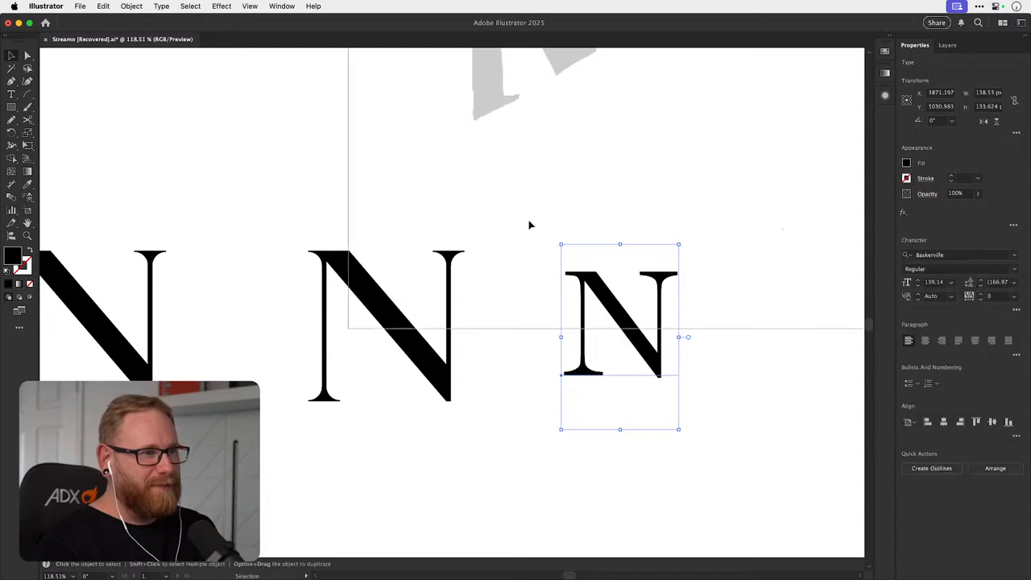
left_click(528, 226)
key("space")
left_click_drag(508, 297, 535, 283)
key("z")
left_click_drag(417, 302, 488, 322)
key("v")
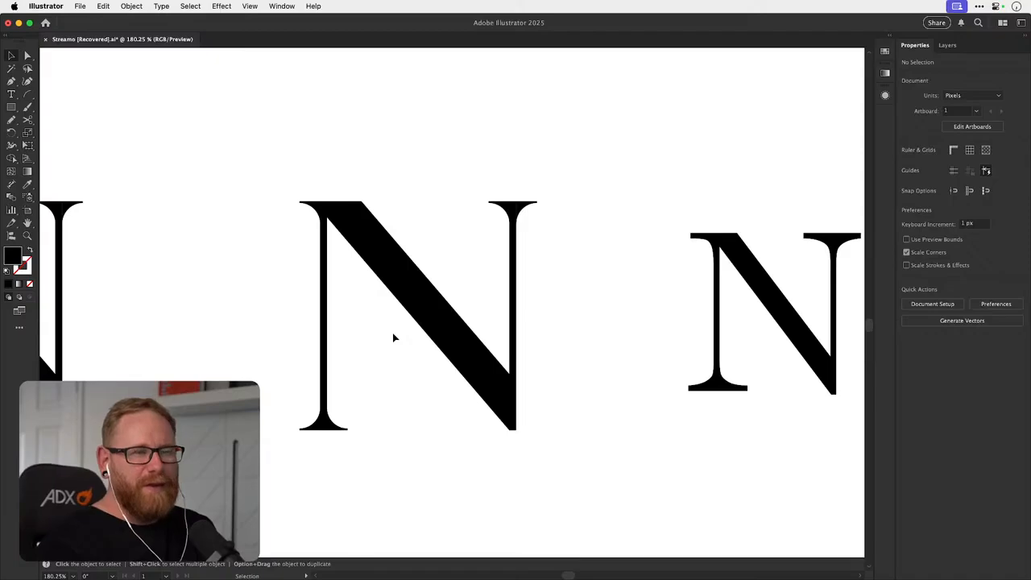
scroll(423, 299, "right", 2)
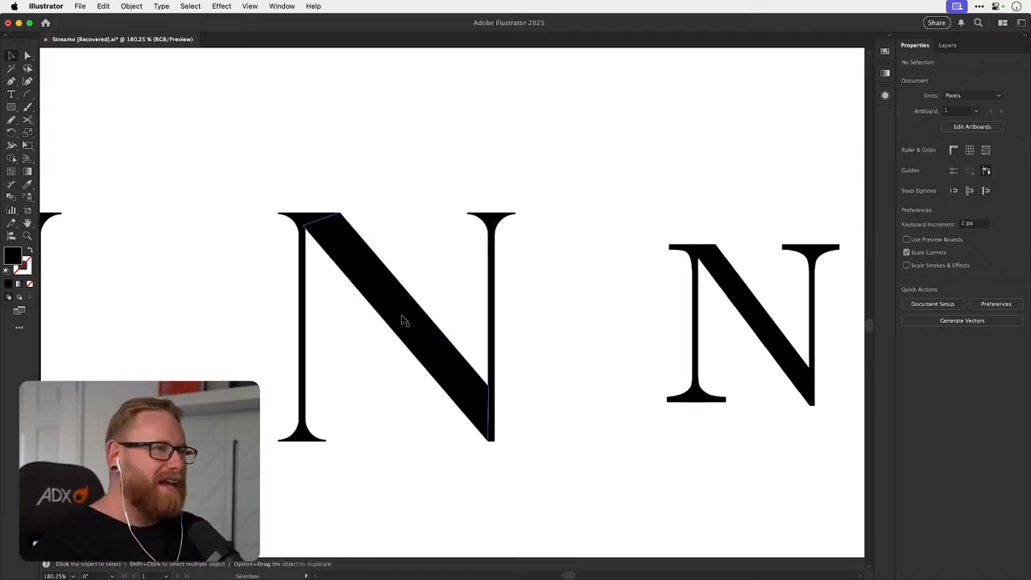
left_click_drag(397, 324, 378, 340)
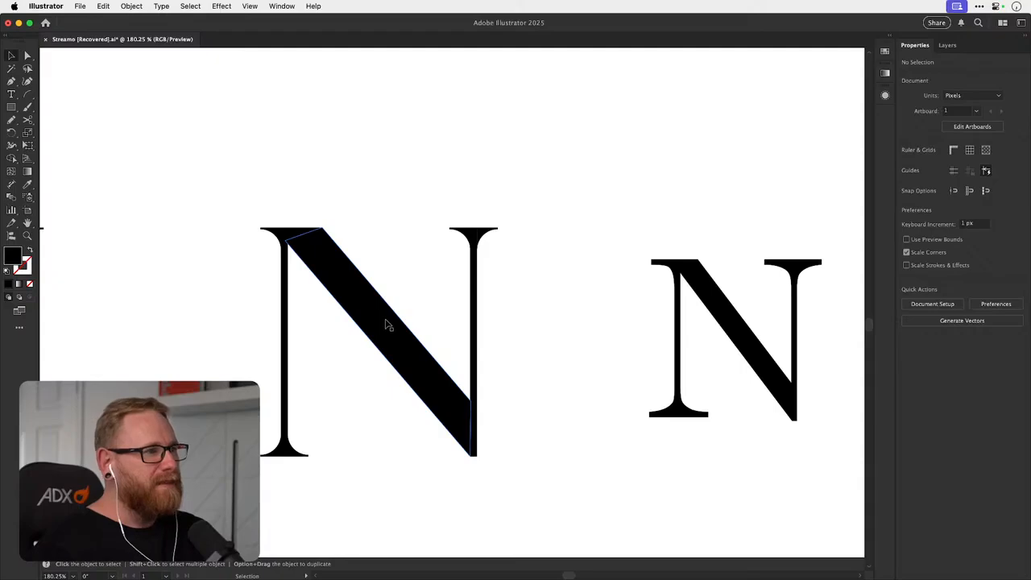
- Move the duplicate N and the Baskerville reference N down together, below the original drawn N
key("super+1")
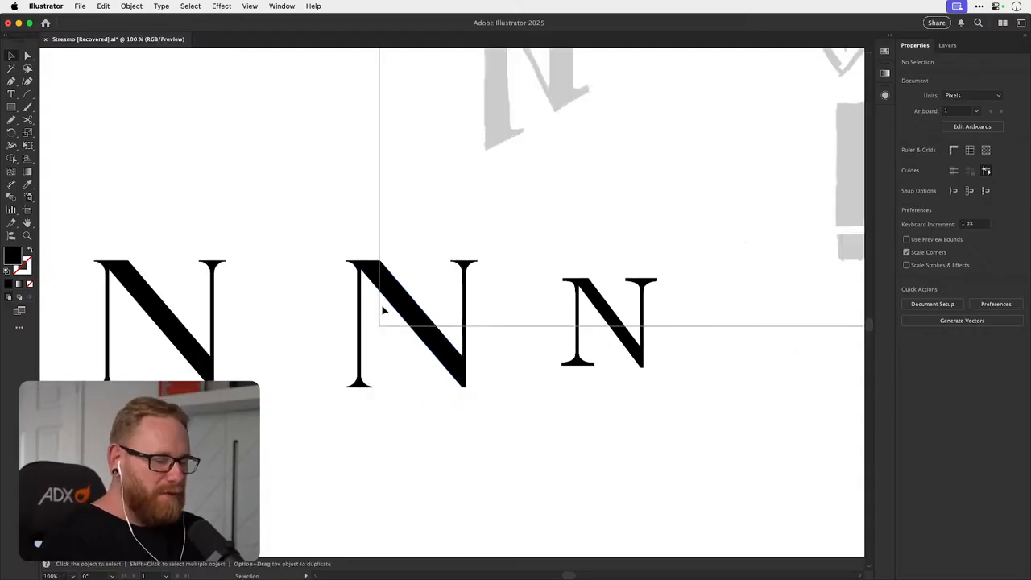
left_click_drag(331, 445, 636, 282)
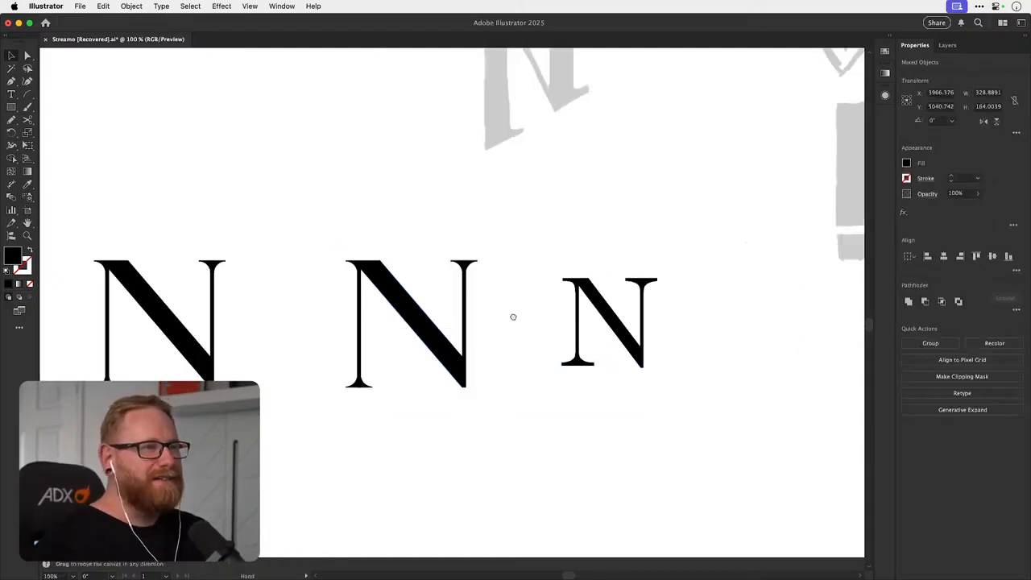
left_click_drag(513, 317, 492, 256)
left_click_drag(430, 314, 423, 466)
left_click_drag(418, 424, 443, 414)
left_click(467, 292)
scroll(437, 304, "down", 4)
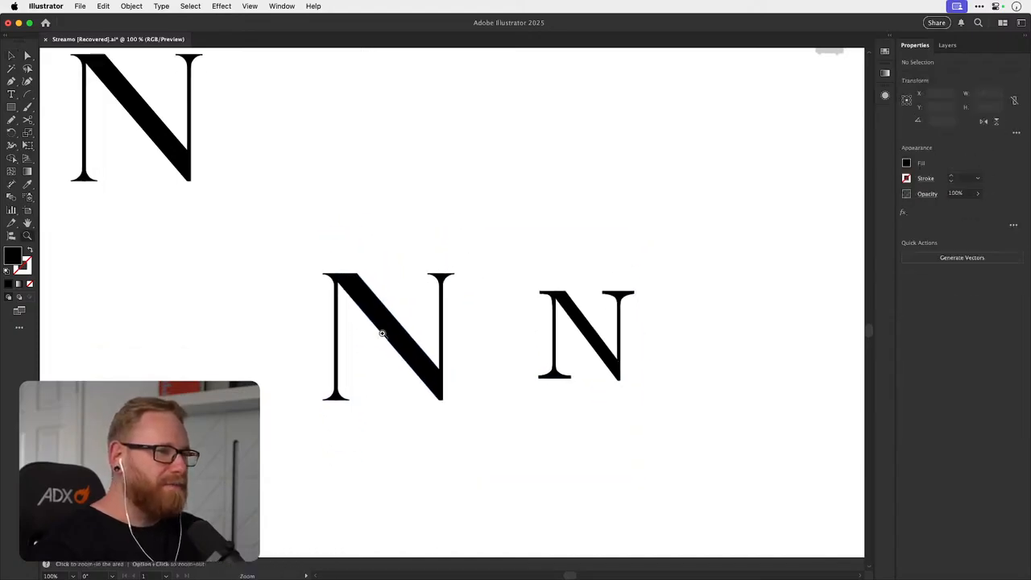
- Examine the lowered N's serifs, stems and diagonal against the Baskerville reference, the other N variations and the sketch
left_click_drag(382, 333, 493, 306)
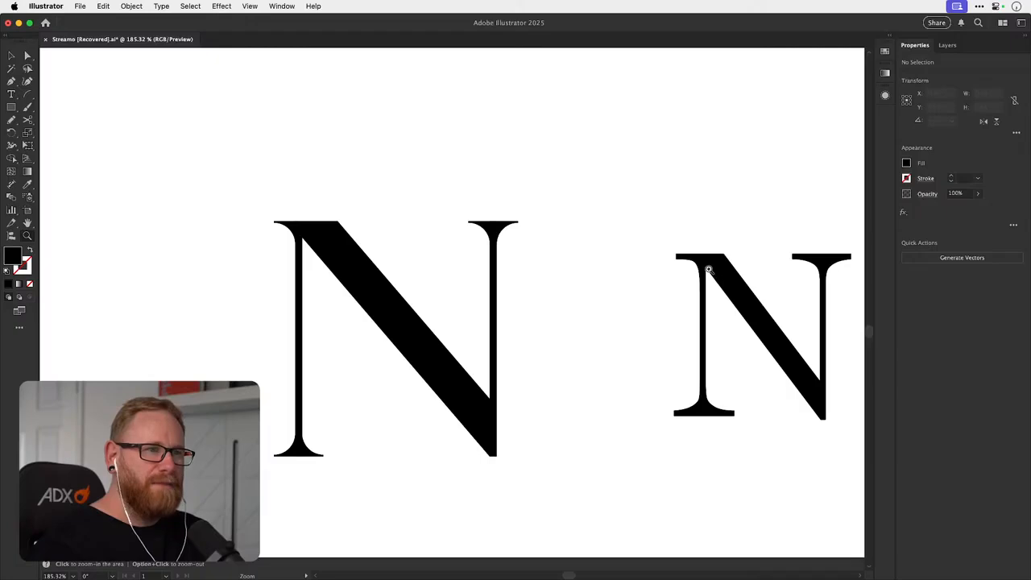
left_click_drag(292, 257, 412, 246)
key("a")
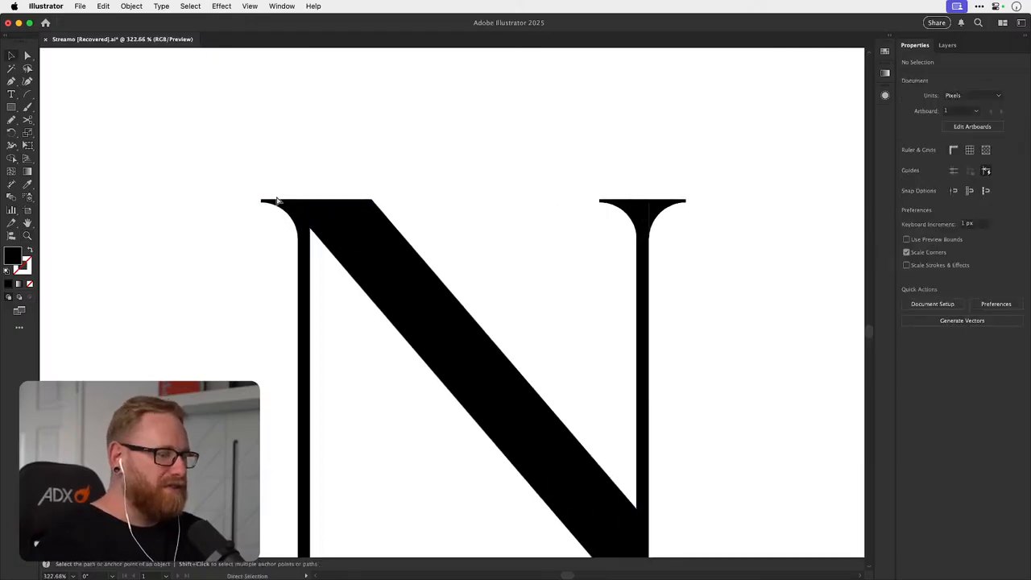
key("super+minus")
key("super+minus")
key("super+minus")
key("super+minus")
key("super+minus")
key("super+minus")
key("super+minus")
key("v")
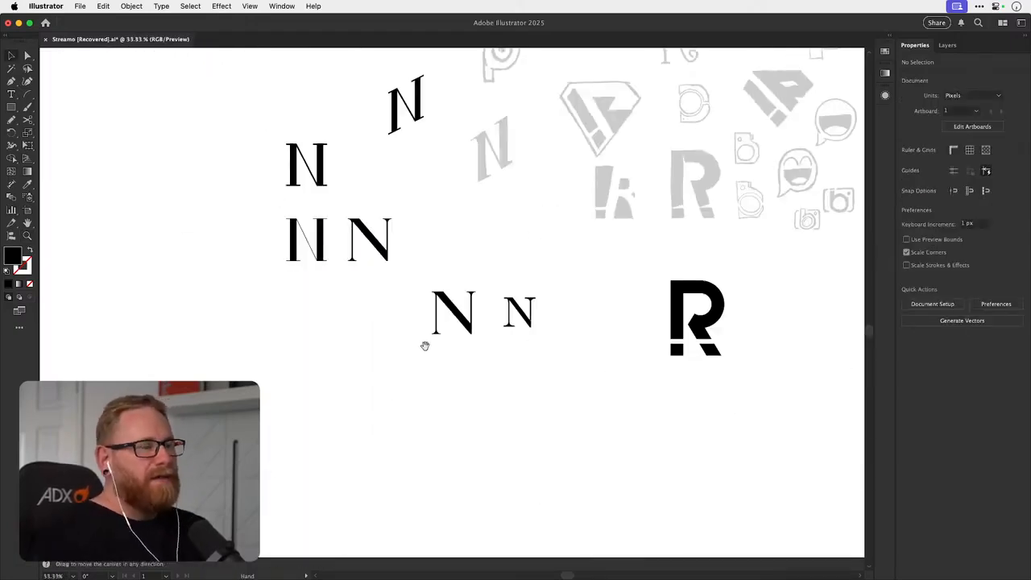
scroll(424, 342, "right", 2)
scroll(435, 326, "up", 2)
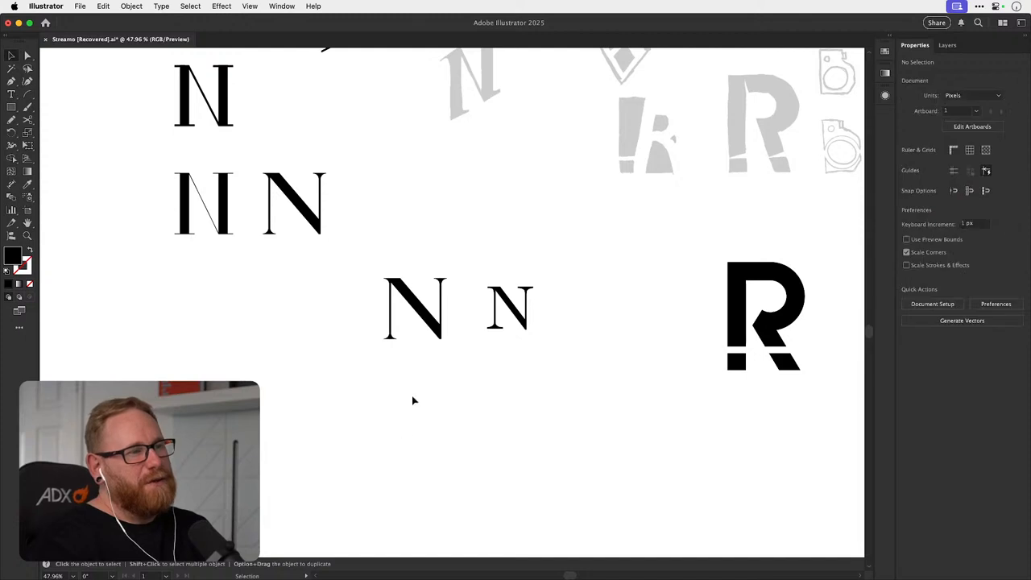
scroll(413, 400, "up", 2)
scroll(414, 400, "right", 1)
key("z")
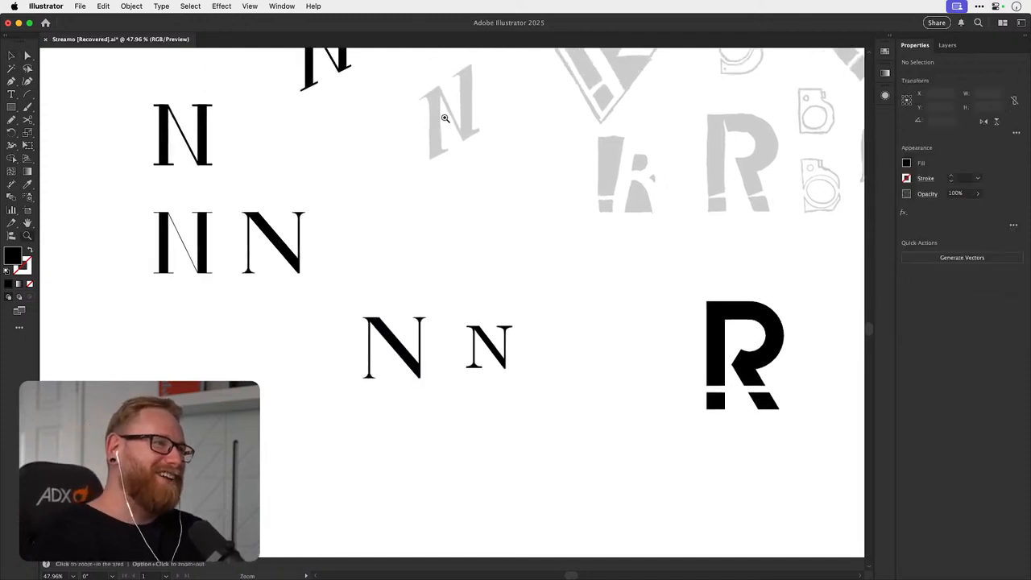
key("v")
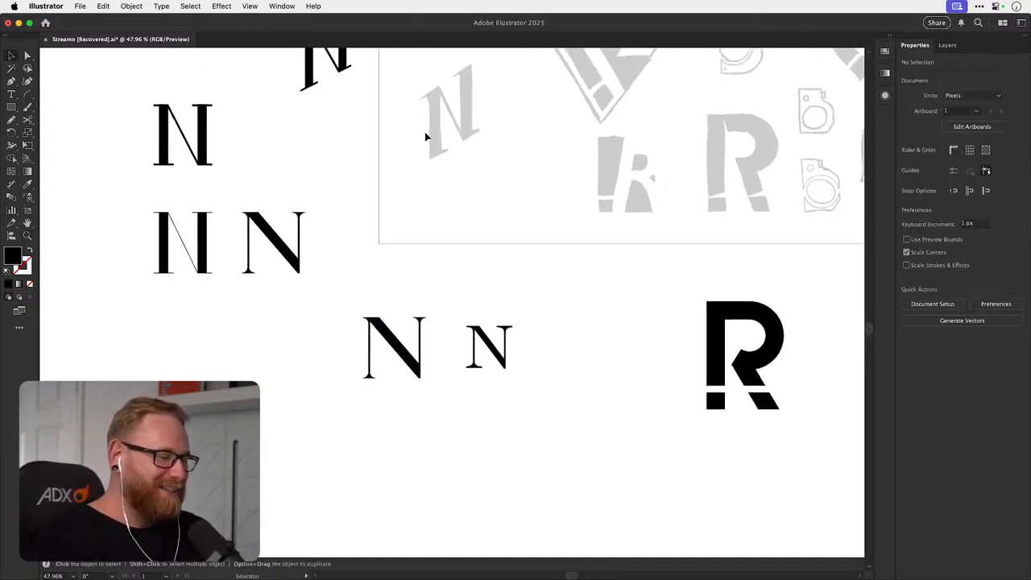
key("super+shift+h")
key("z")
left_click_drag(393, 358, 460, 352)
key("v")
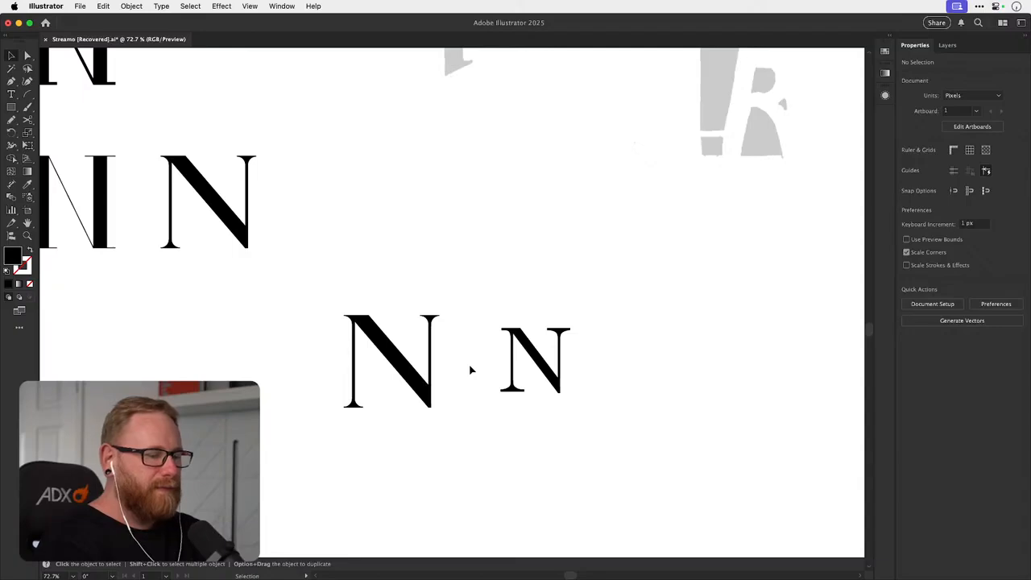
left_click_drag(392, 343, 394, 357)
left_click_drag(397, 395, 427, 320)
key("space")
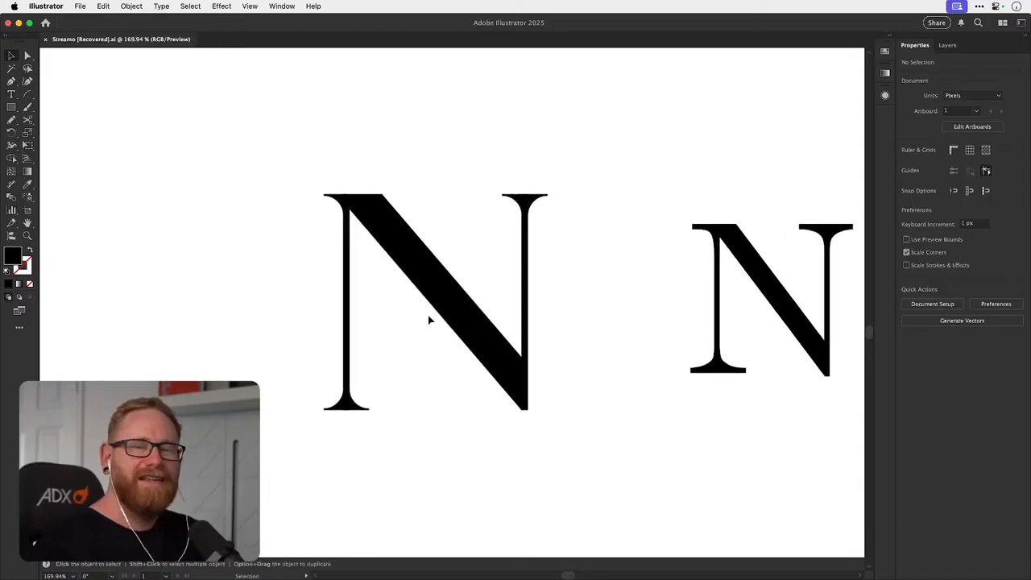
left_click_drag(606, 317, 605, 282)
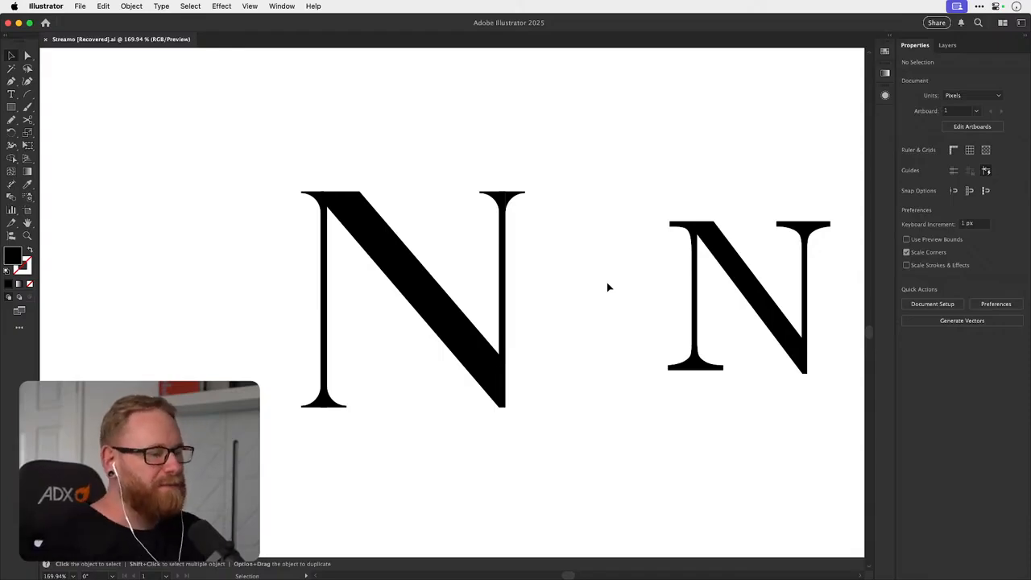
scroll(607, 287, "right", 3)
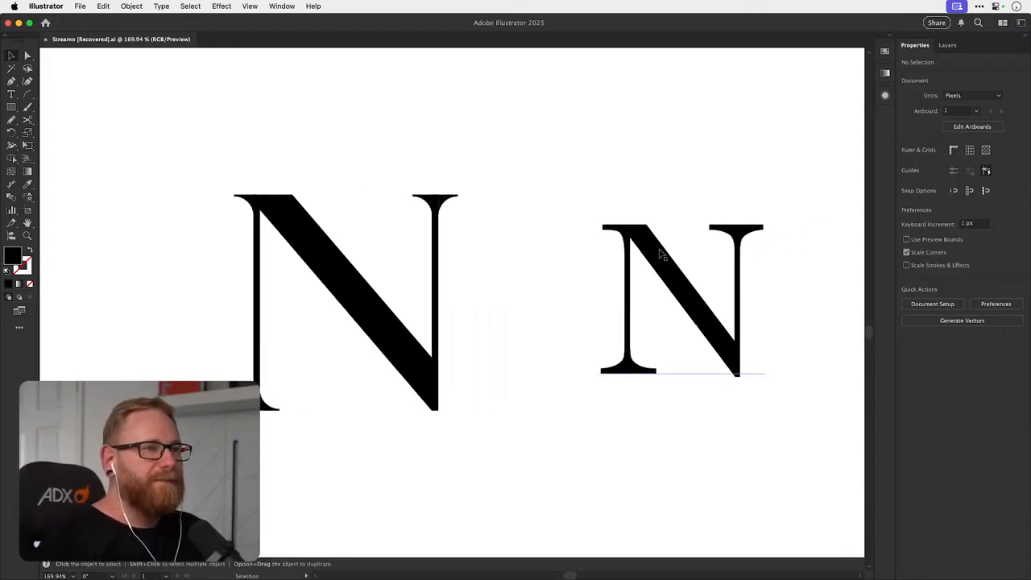
- Move the Baskerville reference N farther away from the lowered N and save the document
left_click_drag(664, 255, 720, 257)
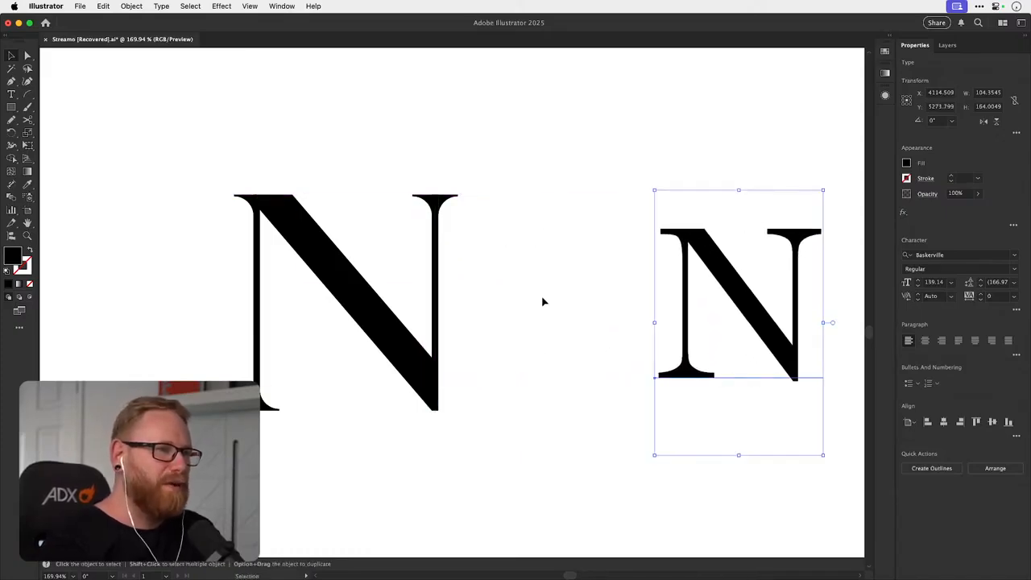
key("super+s")
left_click_drag(479, 319, 536, 315)
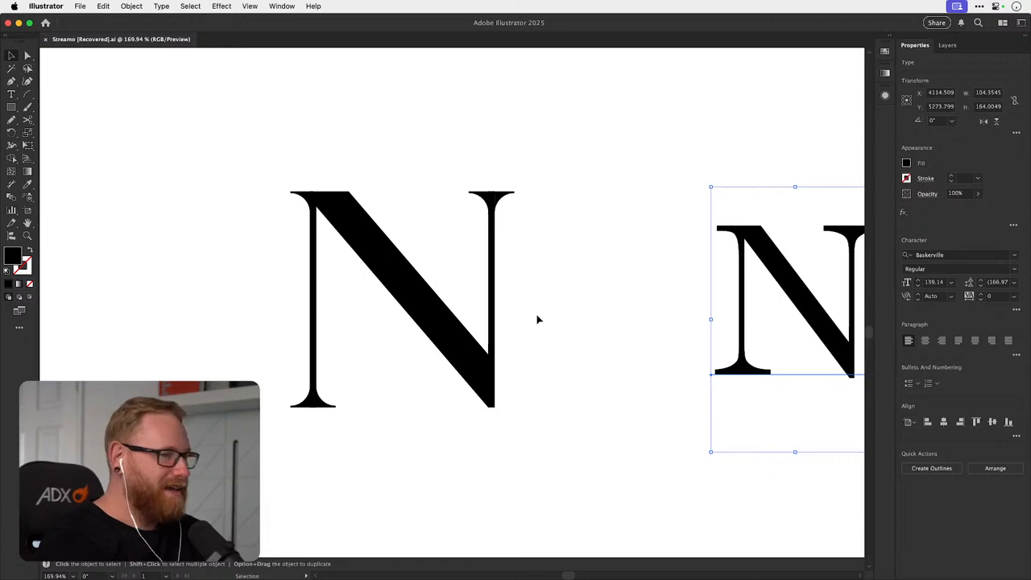
left_click(598, 304)
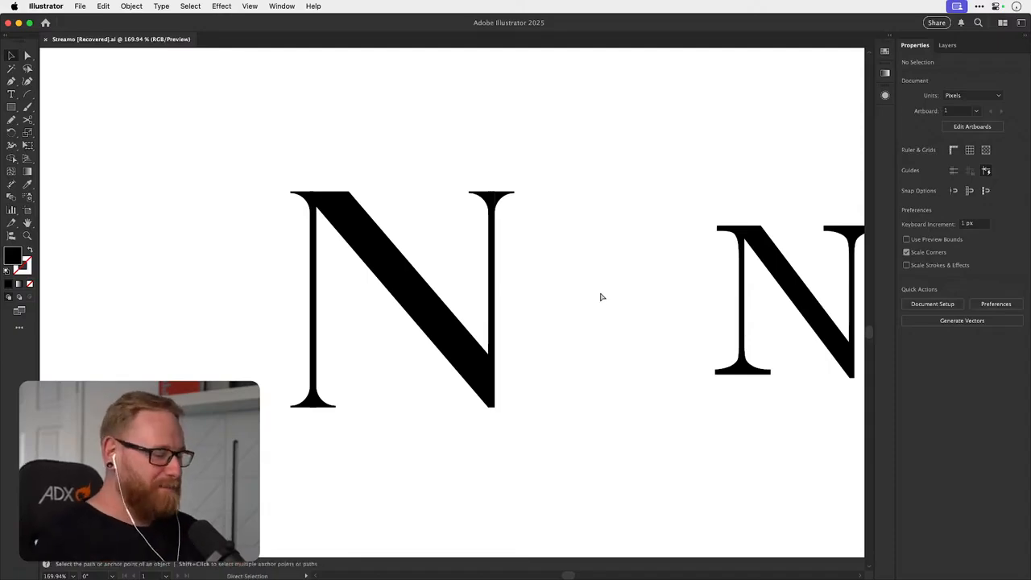
- Place a duplicate of the lowered N directly beneath it and unite the duplicate's parts into one shape
key("super+1")
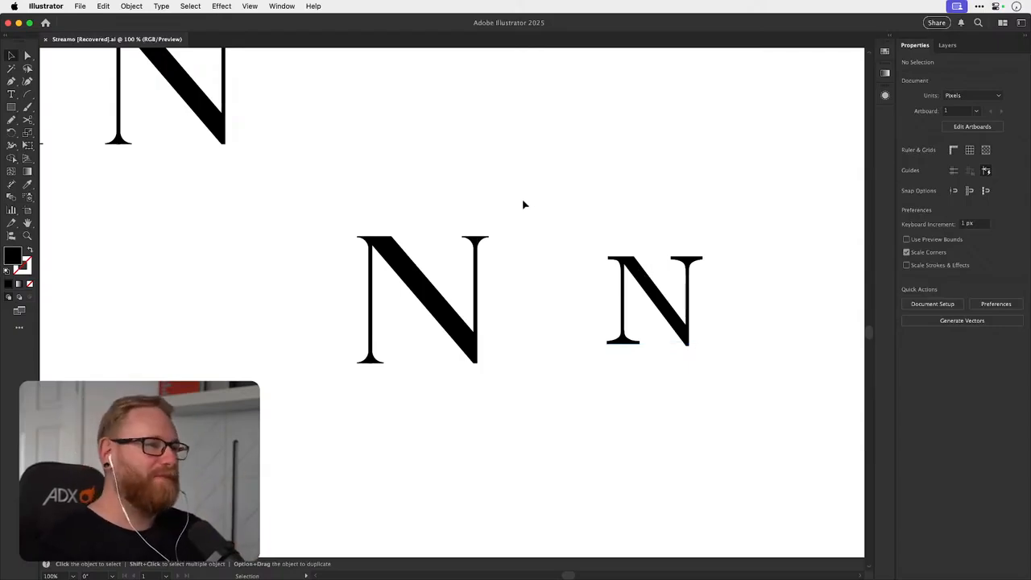
key("space")
left_click_drag(522, 275, 501, 260)
key("a")
key("v")
left_click_drag(304, 195, 492, 414)
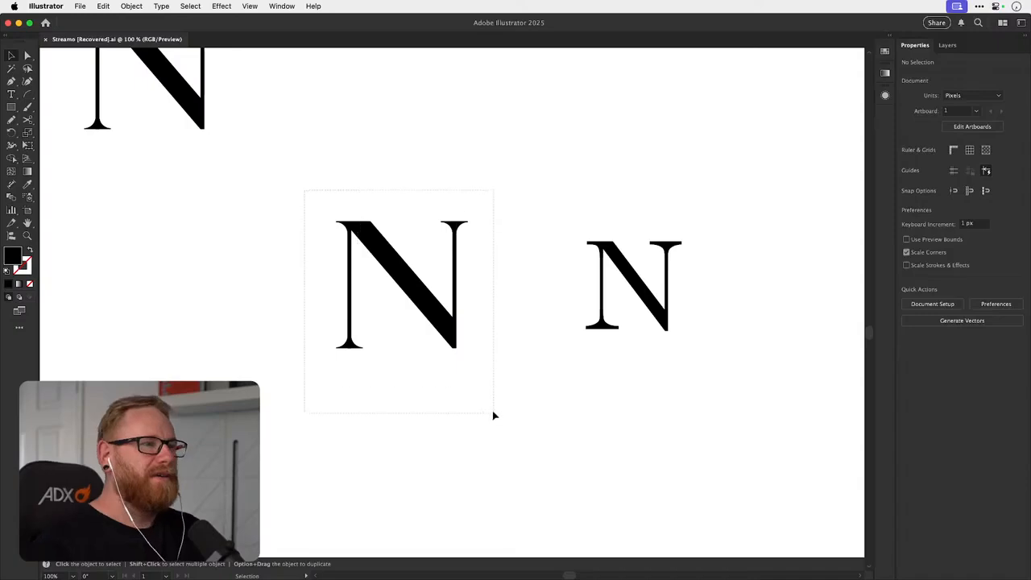
scroll(492, 414, "down", 5)
left_click_drag(409, 157, 427, 462)
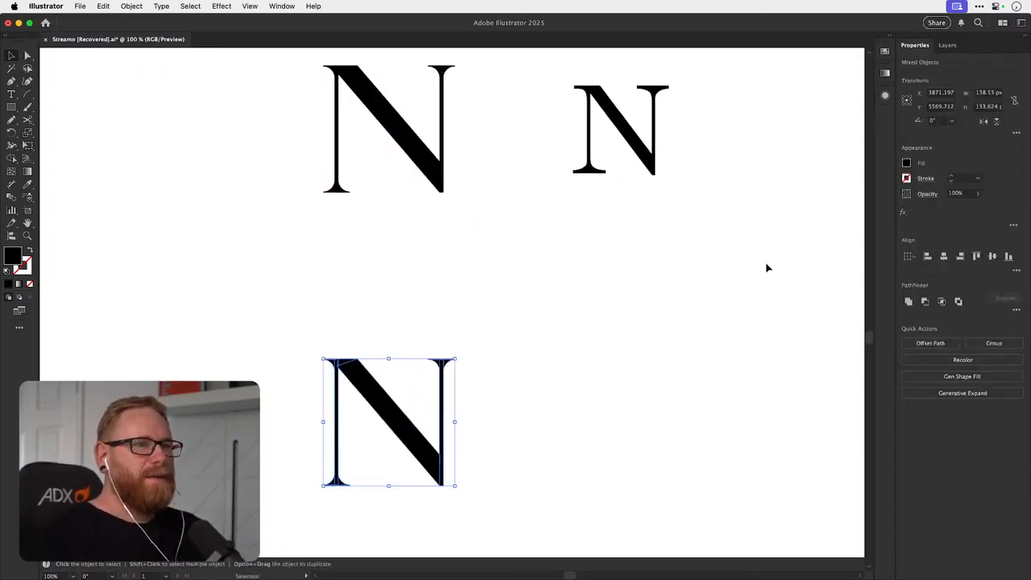
left_click(908, 302)
- In outline view, delete the surplus anchor point where the right stem's outer edge meets the upper serif of the united N
key("space")
key("z")
left_click_drag(480, 421, 517, 369)
key("space")
key("v")
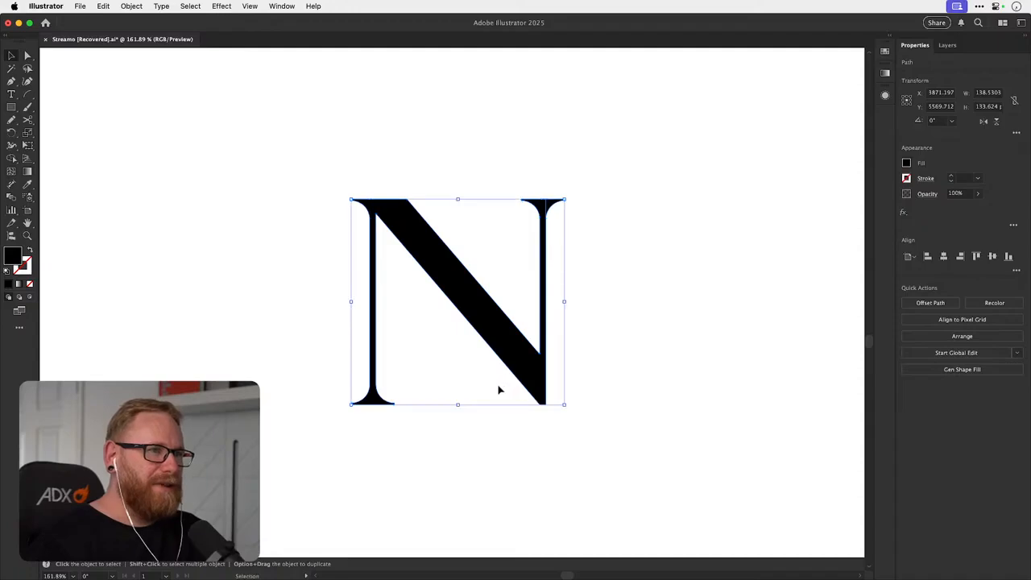
key("ctrl+y")
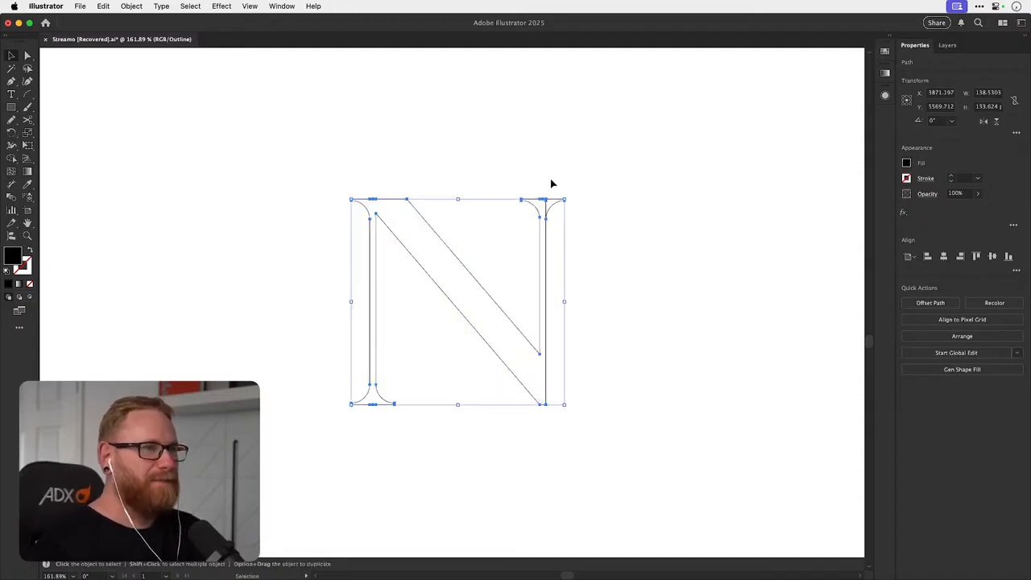
key("z")
left_click_drag(551, 193, 681, 218)
key("a")
left_click(547, 215)
key("z")
left_click_drag(545, 212, 571, 230)
key("a")
key("Delete")
key("super+shift+a")
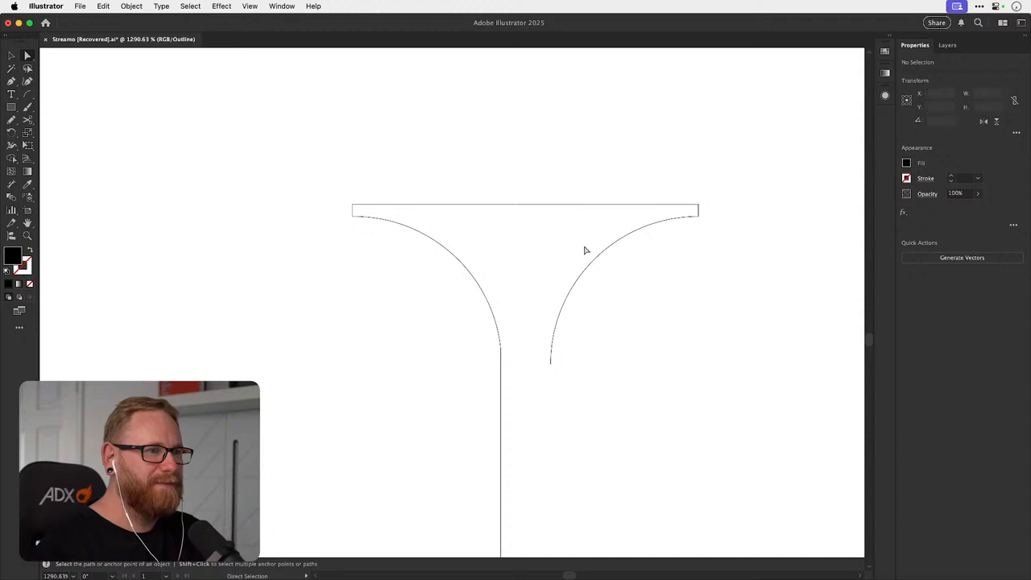
- Join the open ends of the right stem's outer edge, from the serif curve down to the foot
key("super+minus")
key("super+minus")
key("super+minus")
key("super+minus")
key("super+minus")
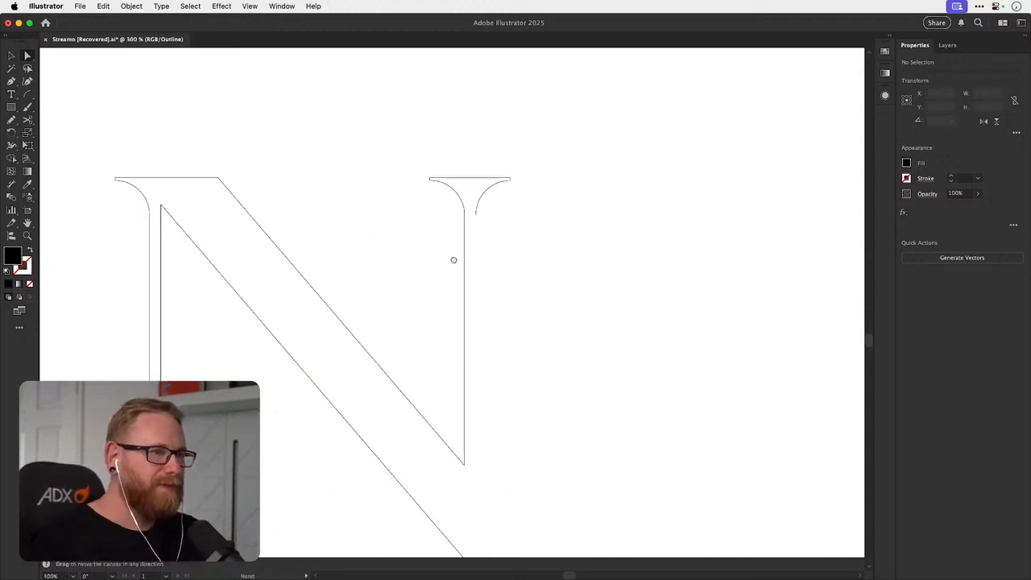
left_click(465, 170)
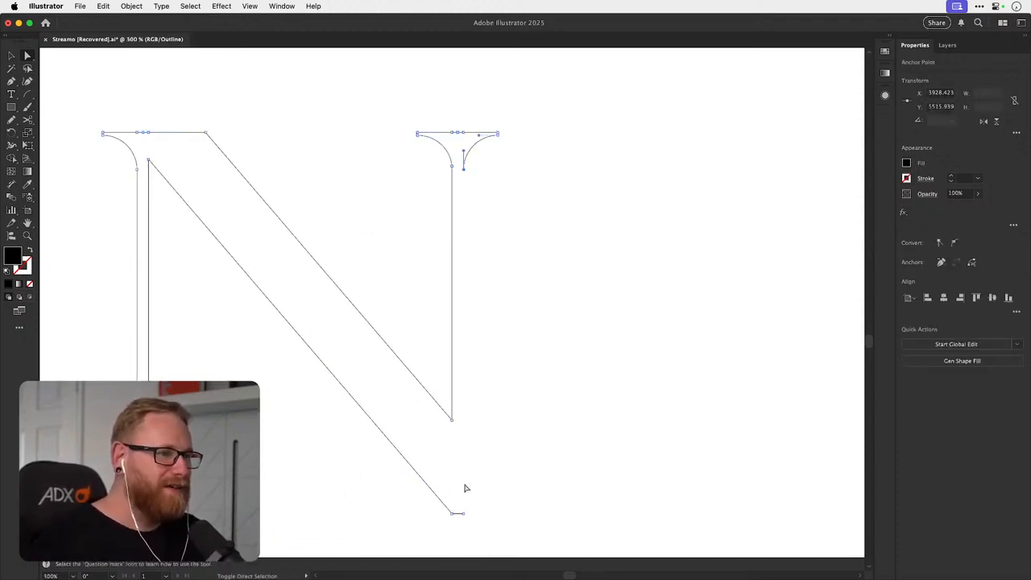
key("super+j")
key("super+shift+a")
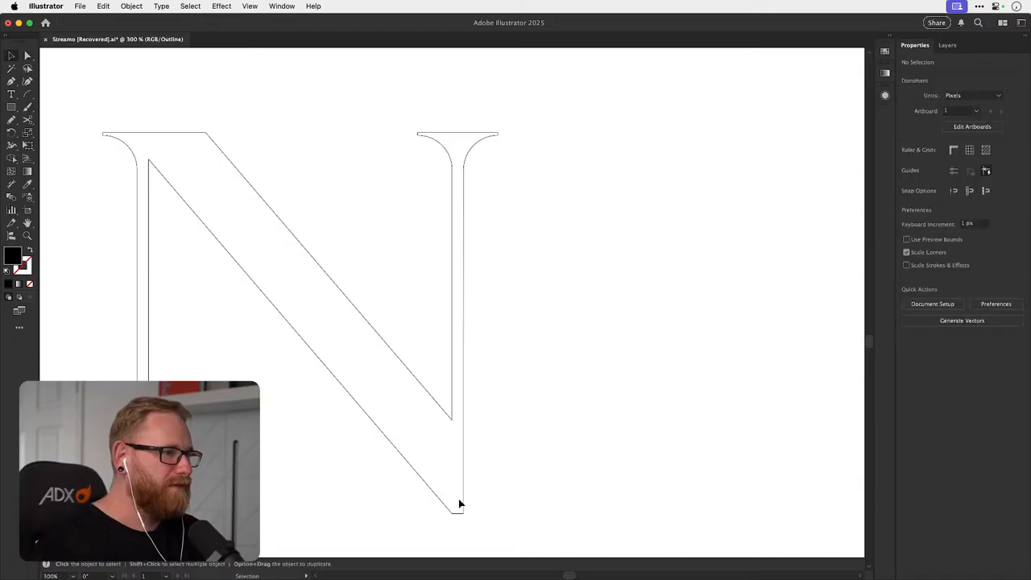
- Return to preview view and place a duplicate of the united N beside it, level with the original
key("super+y")
key("super+minus")
key("super+minus")
key("super+minus")
key("super+minus")
key("super+minus")
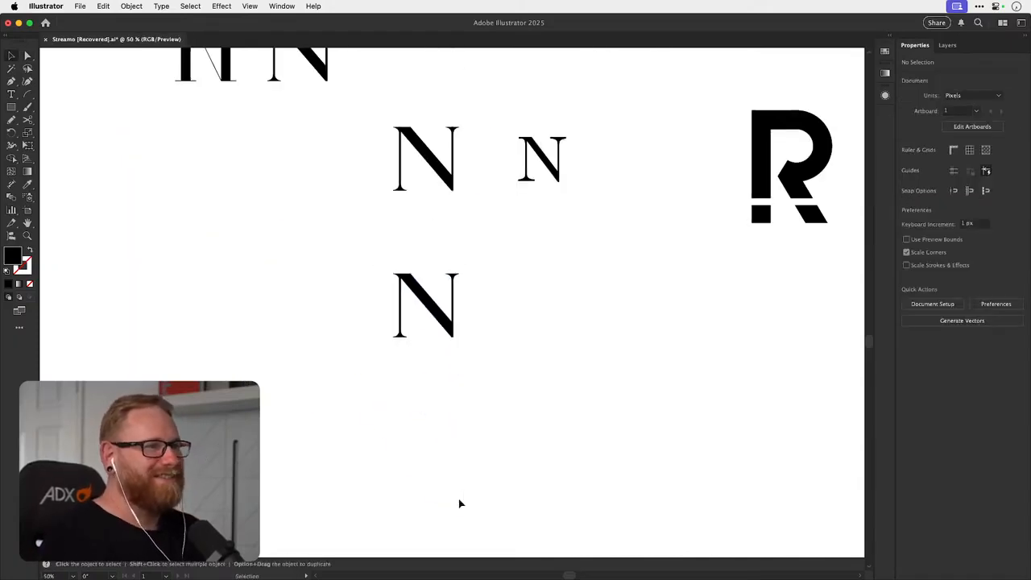
left_click_drag(432, 306, 723, 264)
left_click(610, 282)
key("z")
key("v")
left_click_drag(524, 296, 468, 317)
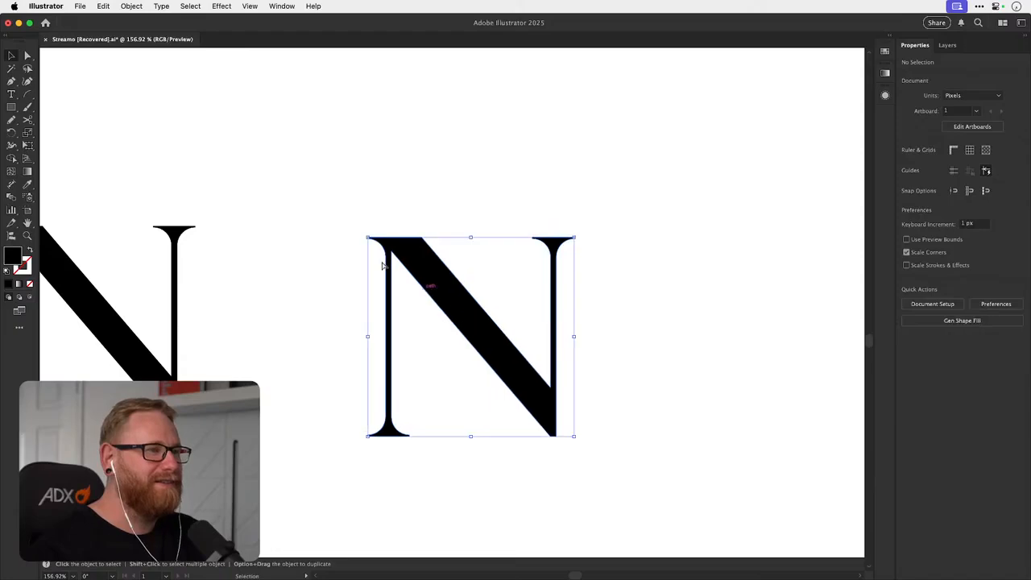
key("super+z")
- Shear the duplicated N vertically upward to the right, to a height of 182.44 px, and narrow it to 114.38 px
left_click(28, 134)
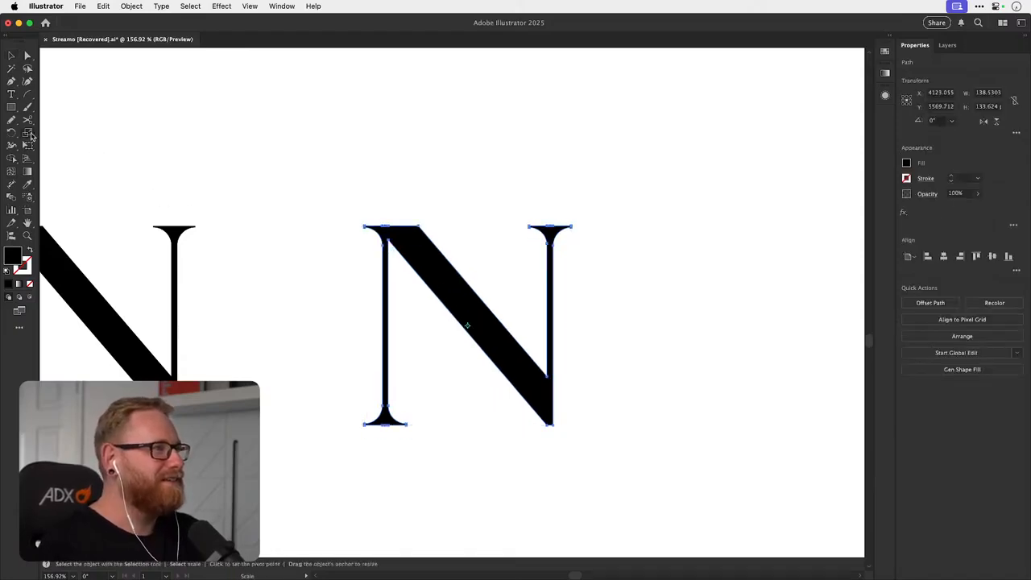
left_click(29, 135)
left_click(55, 145)
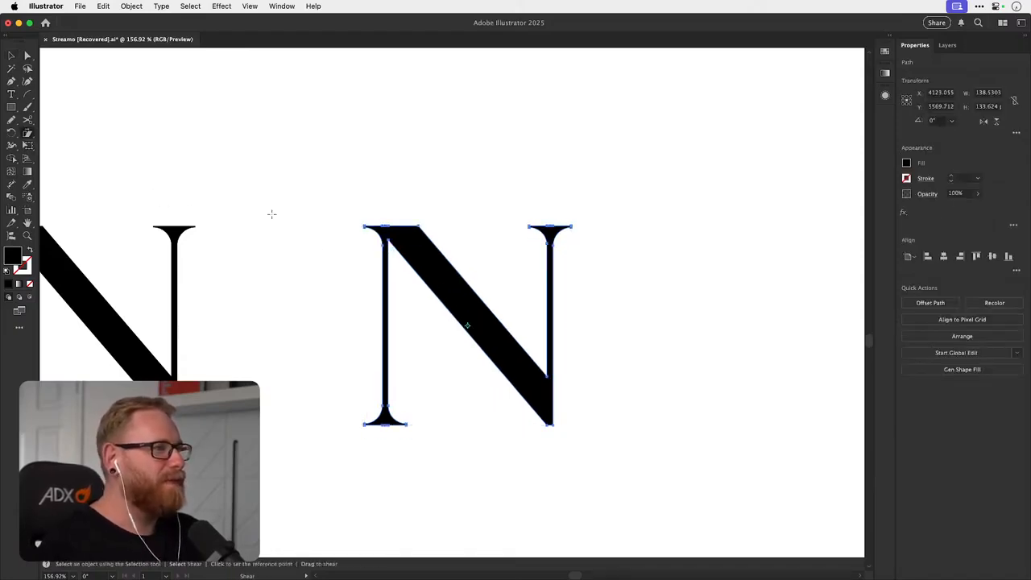
left_click_drag(353, 314, 362, 356)
key("v")
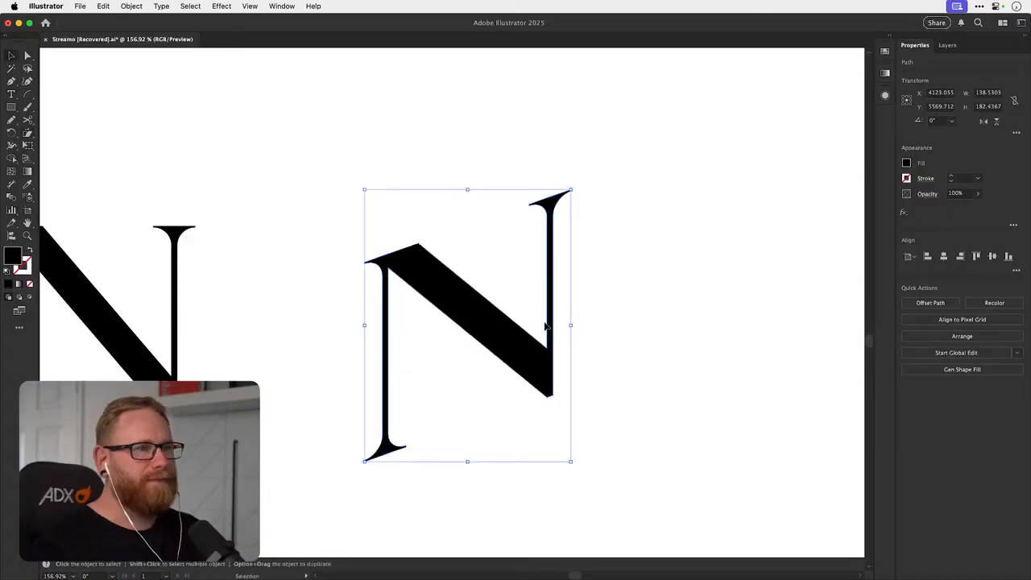
mouse_move(573, 327)
left_mouse_down()
mouse_move(532, 330)
mouse_move(554, 326)
left_mouse_up()
left_click(603, 288)
- Try the sheared N over the faint slanted N sketch and undo the move
key("super+minus")
key("super+minus")
key("super+minus")
key("super+minus")
key("super+minus")
key("super+minus")
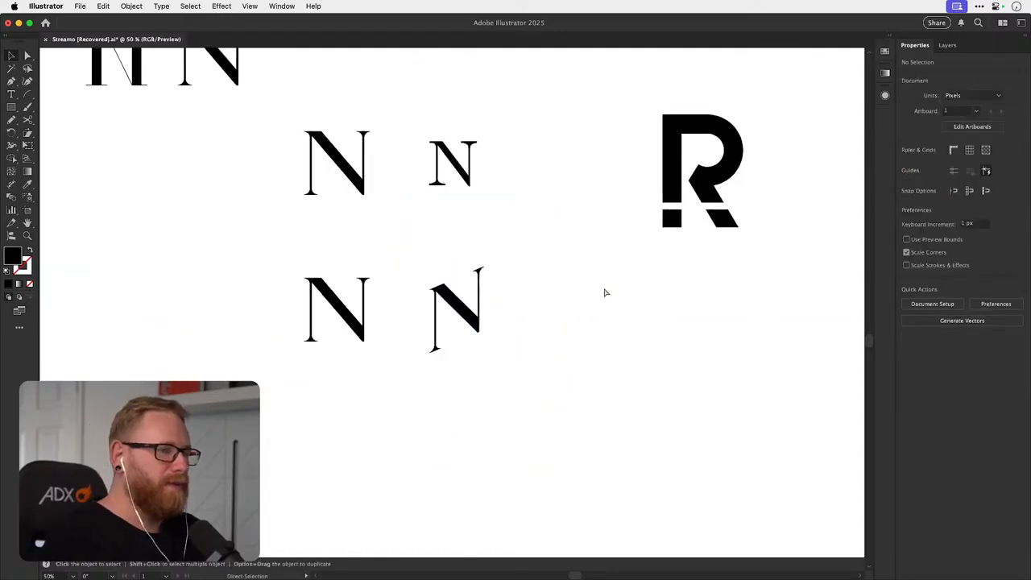
scroll(467, 341, "up", 5)
mouse_move(422, 432)
left_mouse_down()
mouse_move(458, 381)
mouse_move(413, 242)
mouse_move(387, 226)
mouse_move(635, 242)
mouse_move(485, 223)
mouse_move(443, 234)
left_mouse_up()
key("z")
key("v")
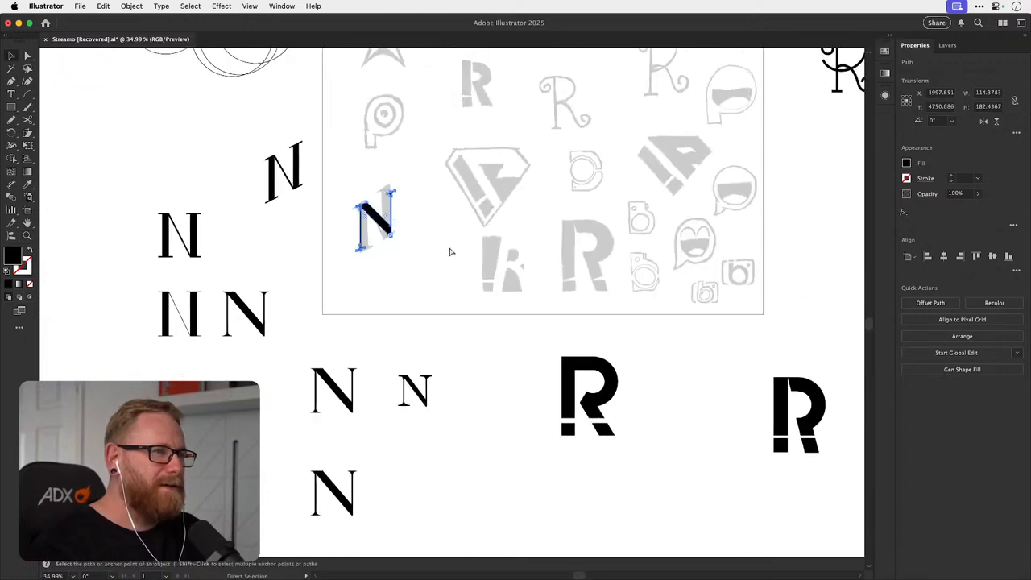
key("super+z")
left_click(455, 314)
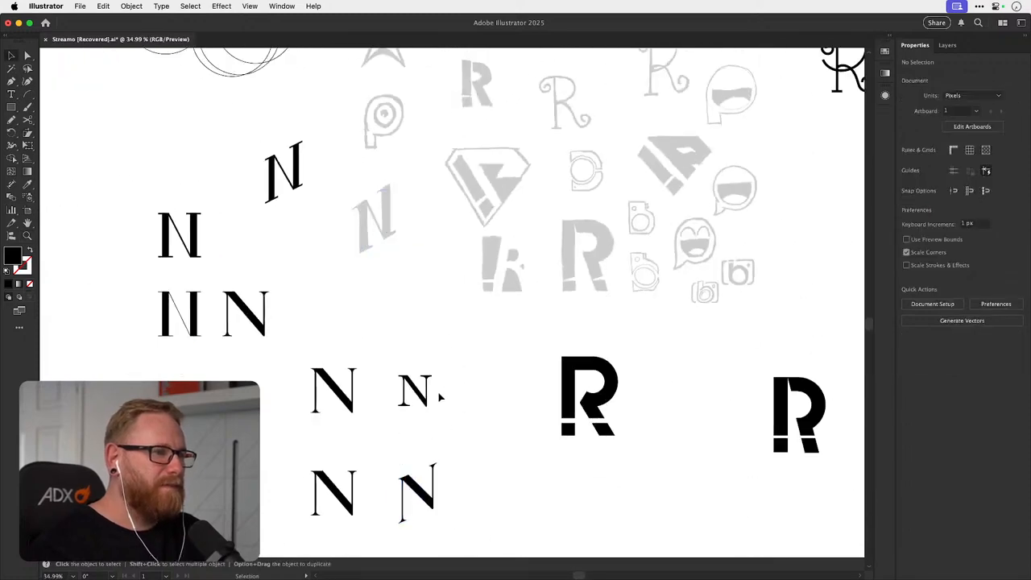
- Copy the united upright N into the empty presentation-grid cell beneath the stencil R
mouse_move(441, 396)
left_mouse_down()
mouse_move(470, 313)
mouse_move(341, 476)
left_mouse_up()
left_click(368, 409)
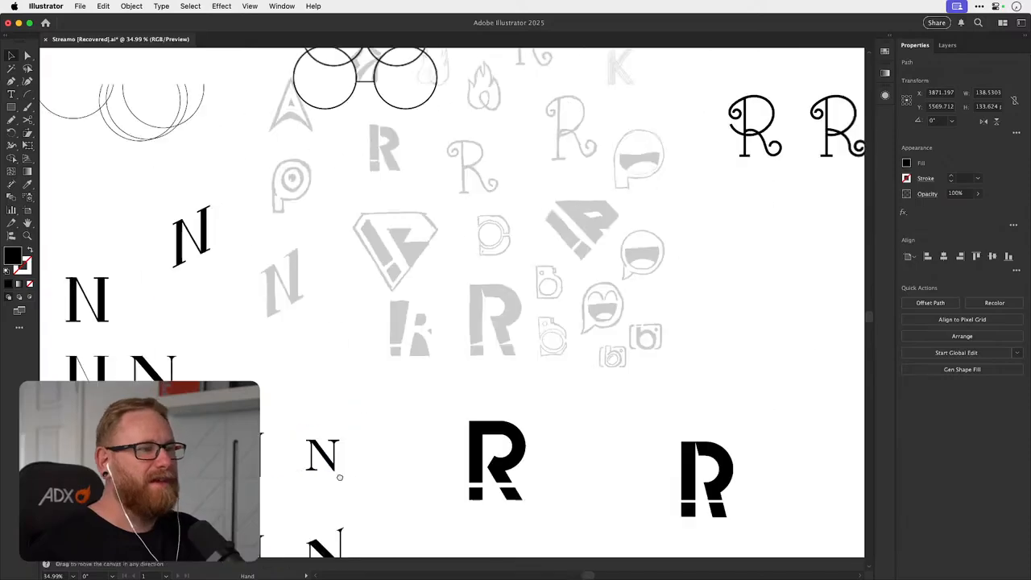
left_click_drag(495, 198, 300, 442)
left_click_drag(468, 149, 337, 372)
left_click_drag(516, 237, 341, 376)
left_click_drag(514, 208, 384, 361)
left_click_drag(508, 296, 315, 368)
left_click_drag(297, 313, 375, 311)
key("super+v")
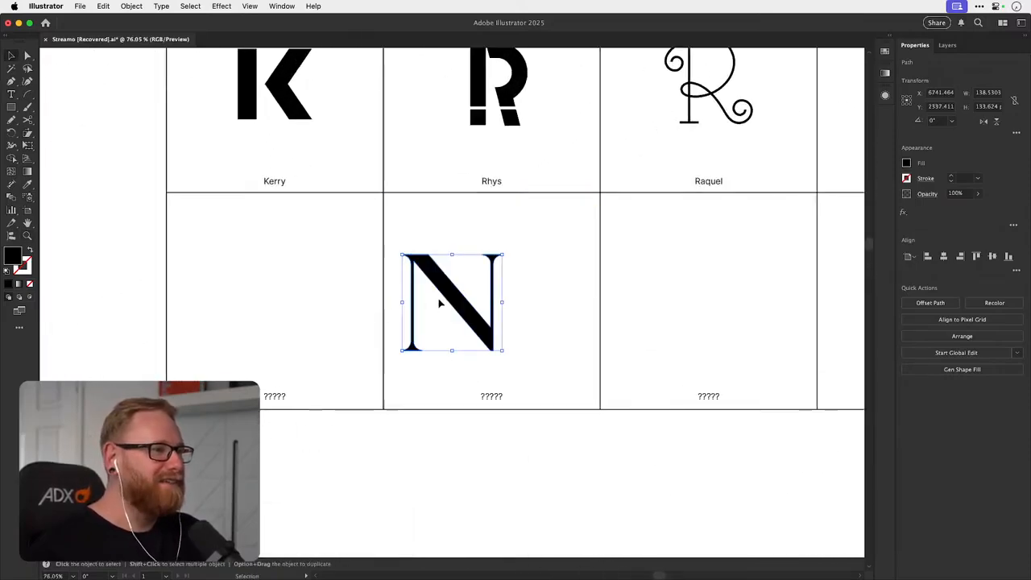
- Move the N into the grid cell beneath the K and replace its placeholder caption with the person's first name
left_click_drag(439, 299, 263, 286)
double_click(274, 396)
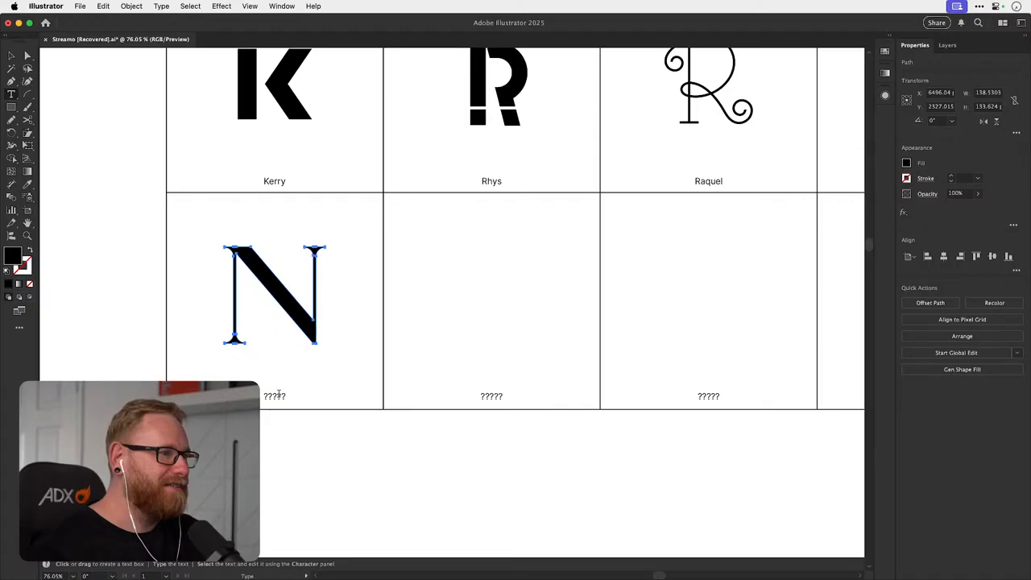
type("Nik")
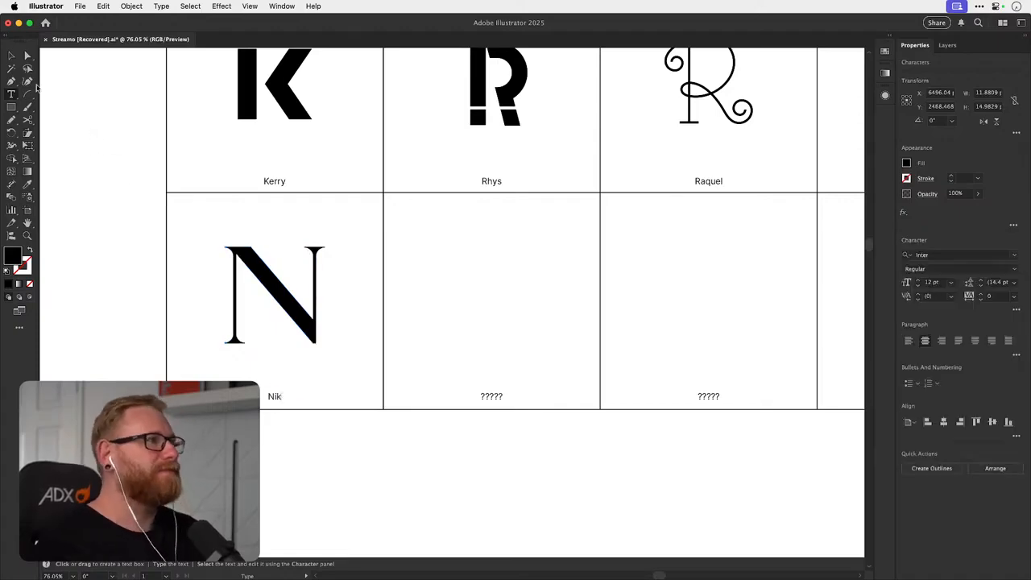
left_click(12, 56)
left_click(121, 347)
- Examine the presentation grid with the N logo and its caption in the second row
key("z")
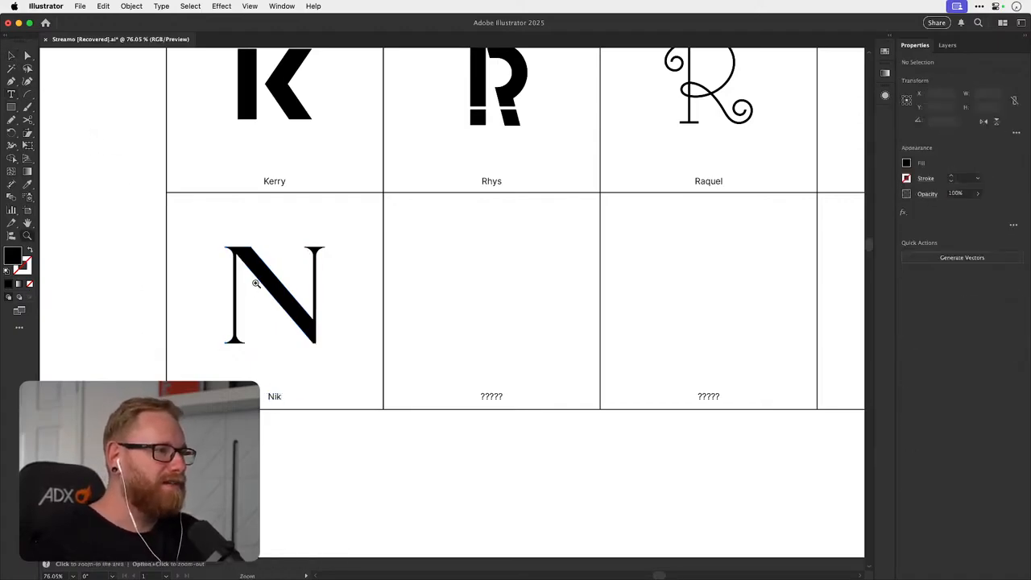
left_click_drag(257, 283, 324, 354)
key("v")
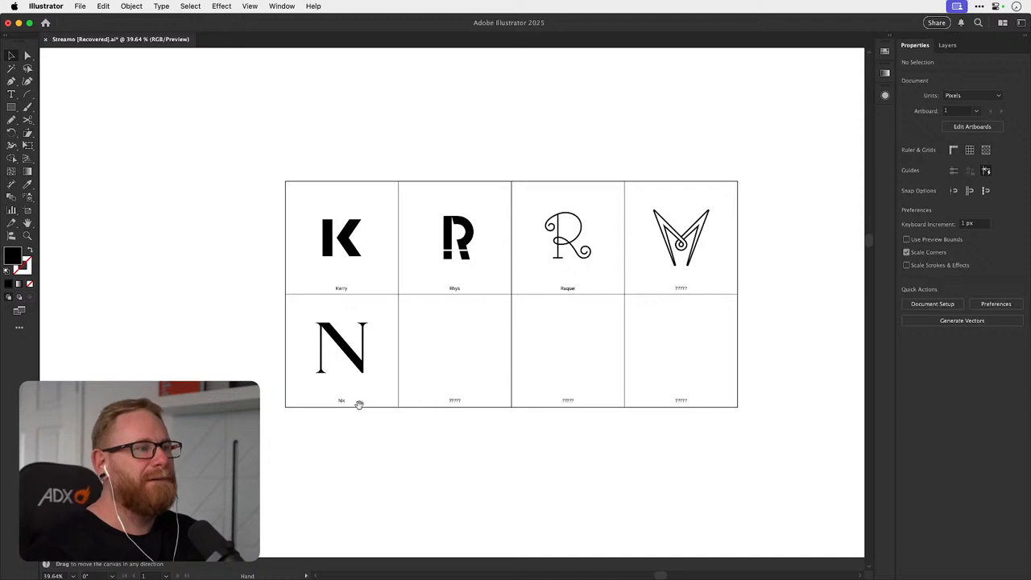
left_click_drag(359, 403, 373, 387)
key("super+minus")
key("super+minus")
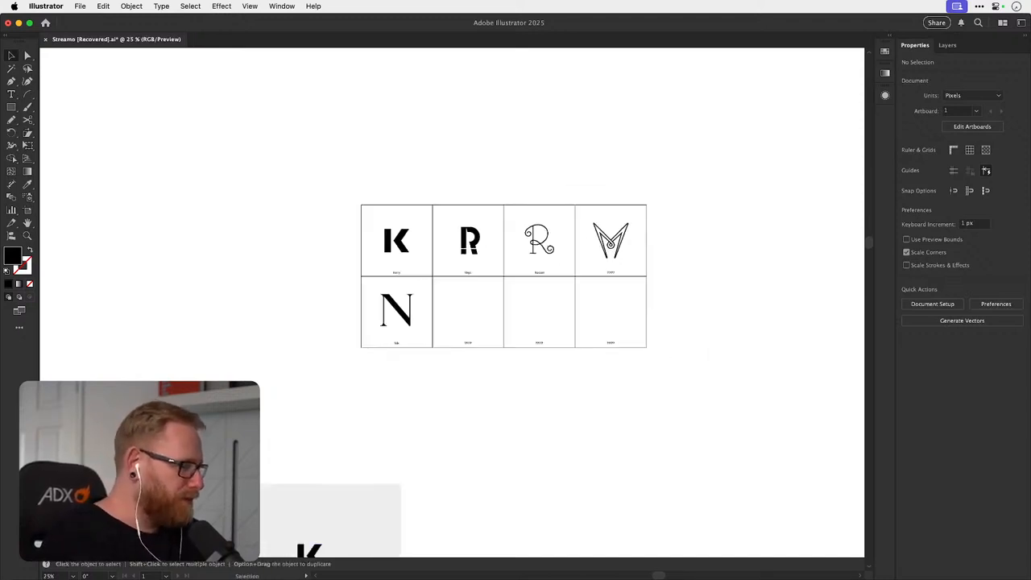
key("super+Tab")
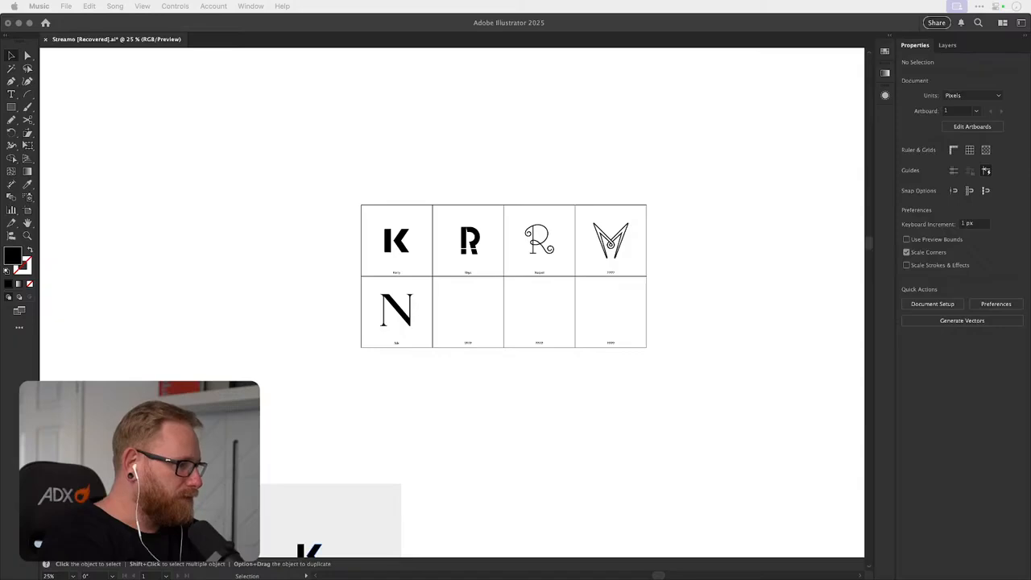
key("super+Tab")
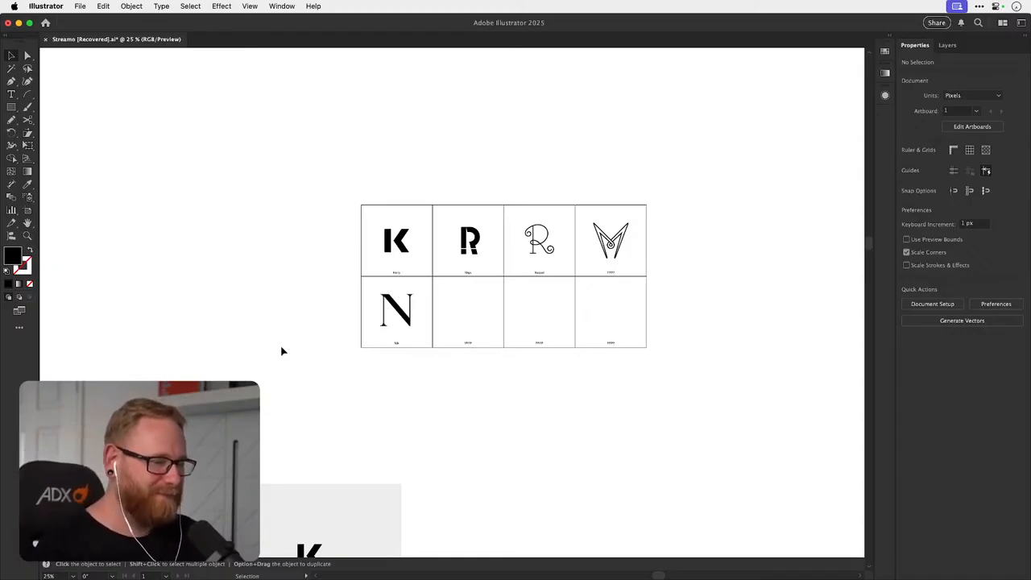
- Look through the earlier sketches and pen-nib concepts, up close at the outlined nib with the sweeping diagonal cut
left_click_drag(472, 370, 426, 387)
key("z")
left_click_drag(424, 328, 311, 327)
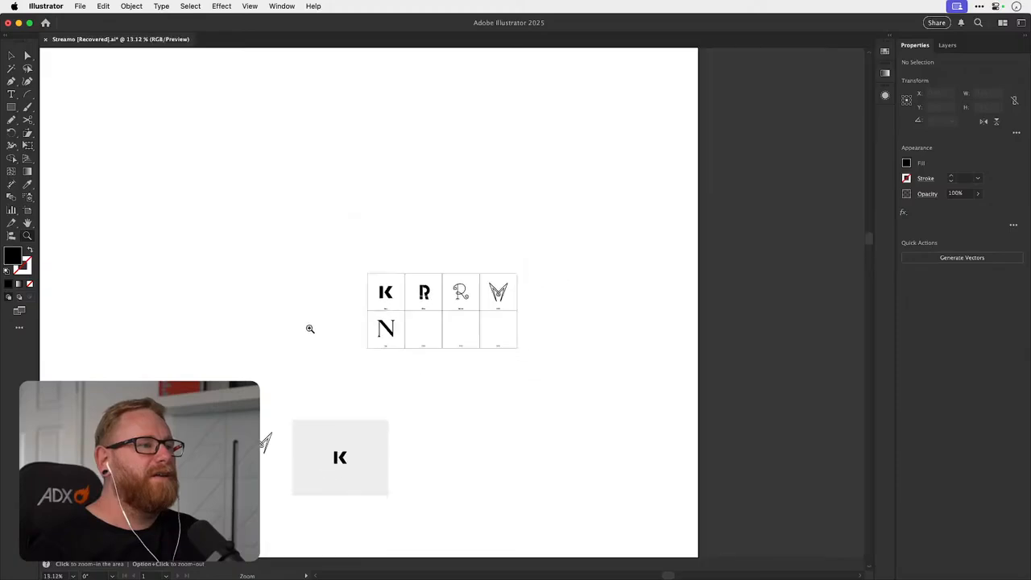
left_click_drag(223, 474, 320, 325)
left_click_drag(363, 405, 441, 328)
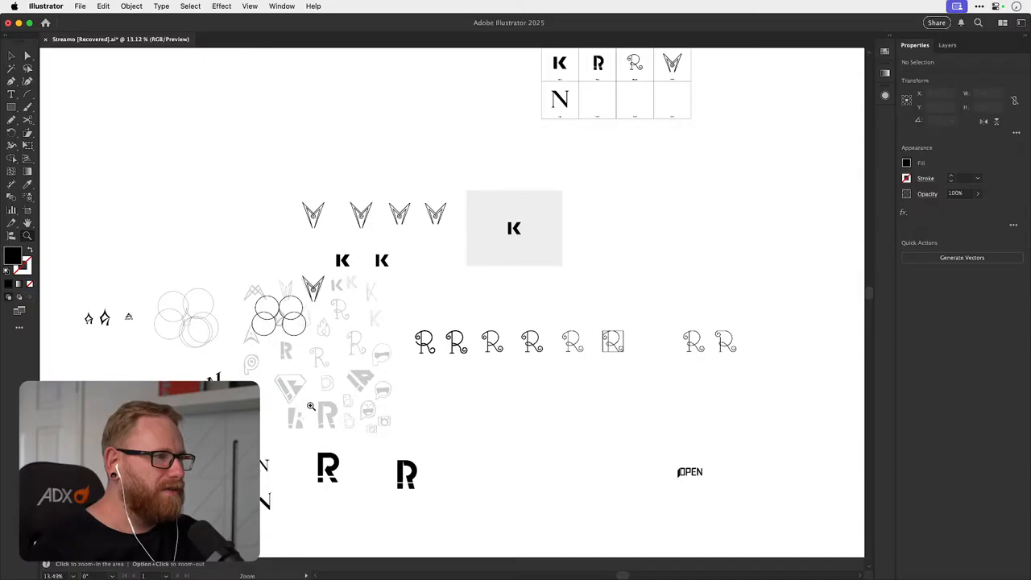
mouse_move(307, 407)
left_mouse_down()
mouse_move(385, 381)
mouse_move(526, 369)
left_mouse_up()
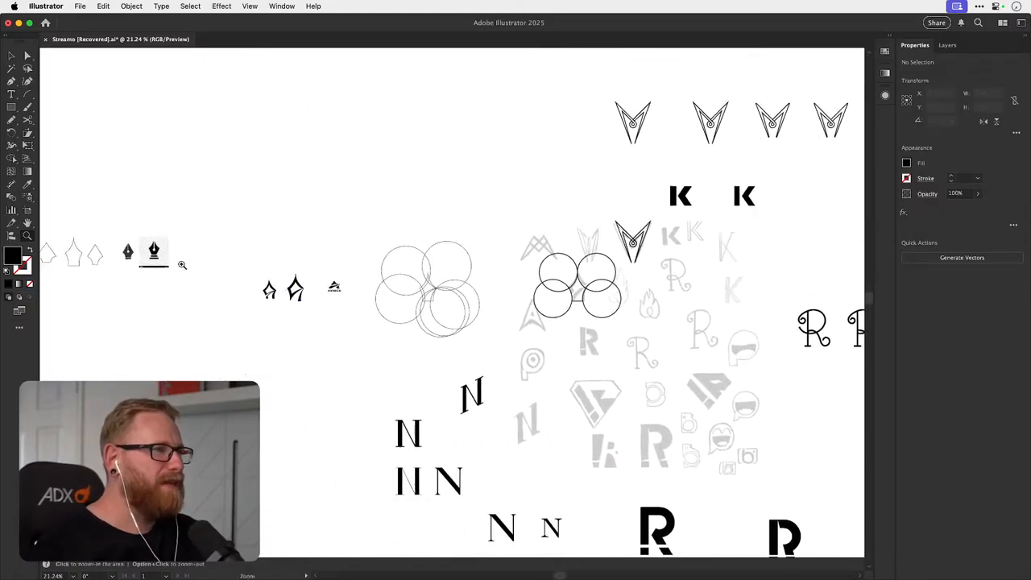
left_click_drag(145, 264, 411, 272)
left_click_drag(249, 281, 390, 266)
left_click_drag(297, 283, 616, 269)
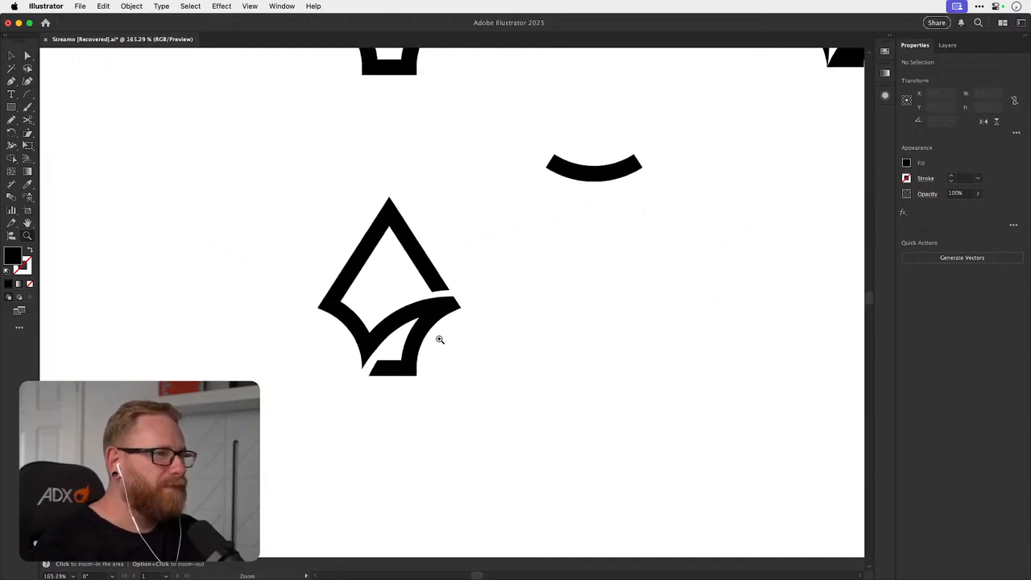
key("v")
key("z")
left_click_drag(378, 339, 413, 324)
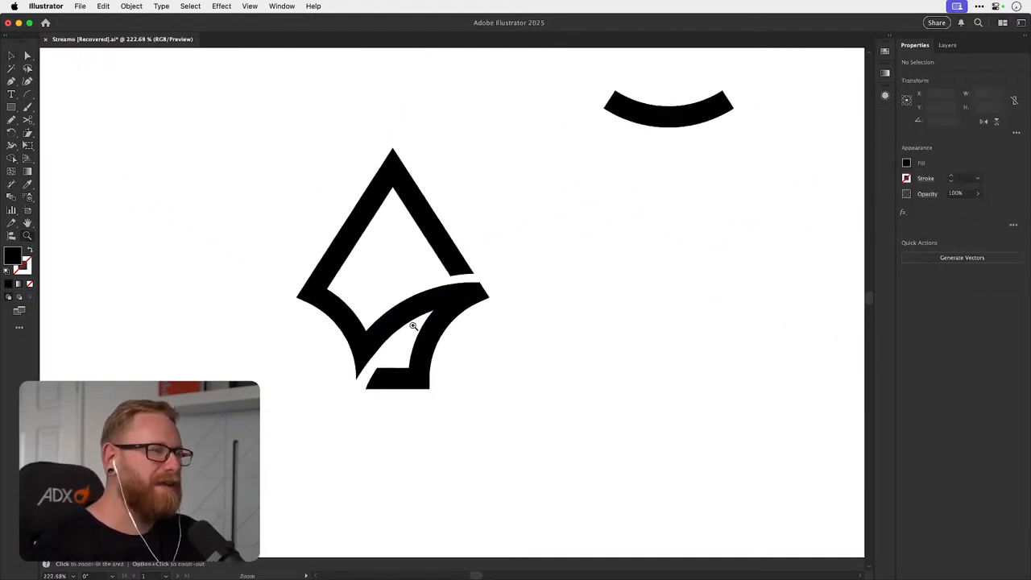
- Duplicate the outlined pen nib with the diagonal sweep, including its white gap shapes, into the empty space straight below
key("v")
left_click_drag(306, 451, 513, 152)
key("super+minus")
key("super+minus")
key("super+minus")
key("super+minus")
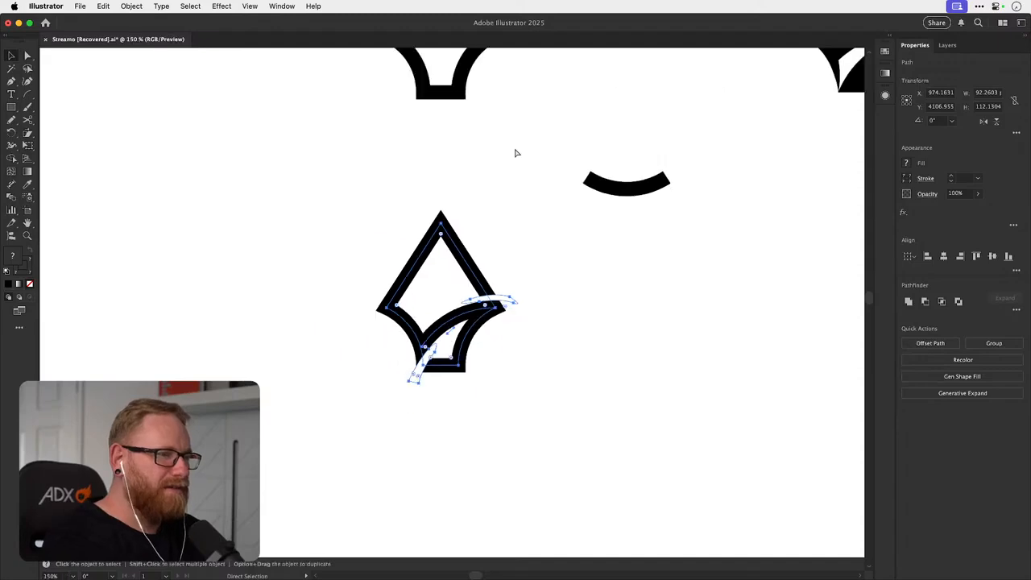
left_click_drag(471, 343, 411, 280)
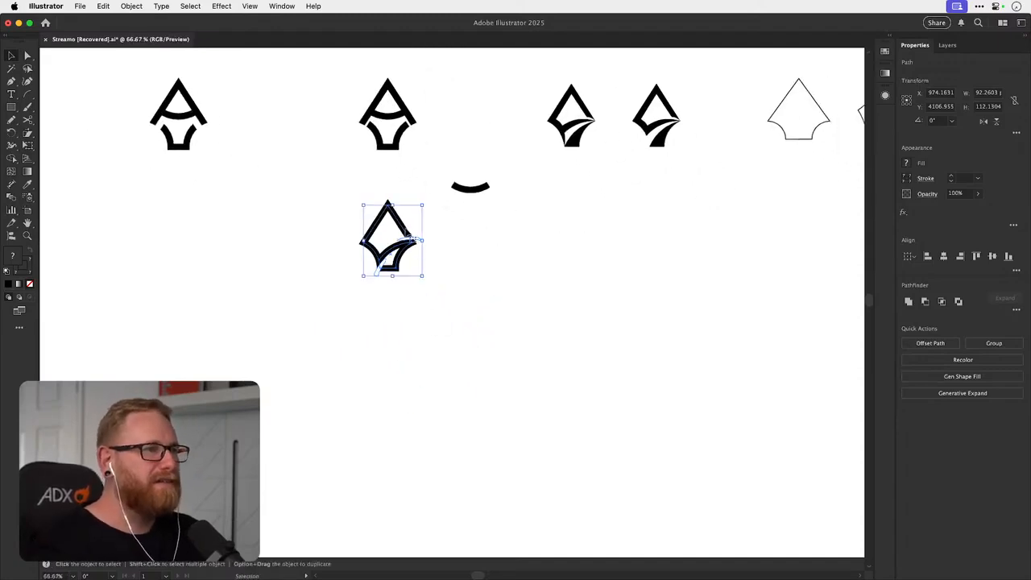
left_click_drag(409, 231, 409, 409)
left_click(471, 372)
- Sketch a rounded, leaning A peak with the Pencil beside the duplicated nib, crossed by a sweeping curve about 96 px wide and 48 px high
key("z")
left_click_drag(381, 451, 533, 409)
key("v")
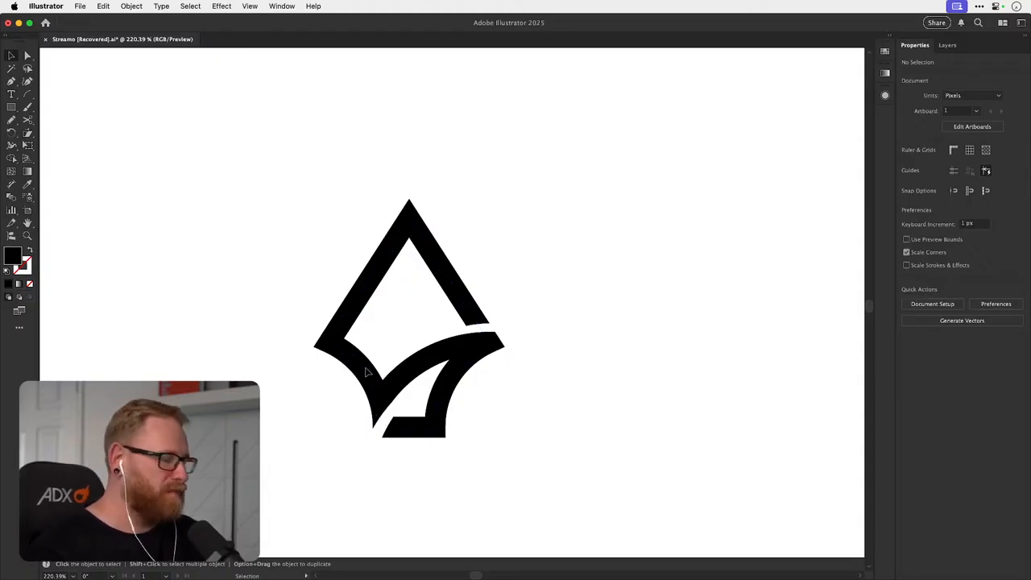
key("n")
left_click_drag(186, 356, 316, 297)
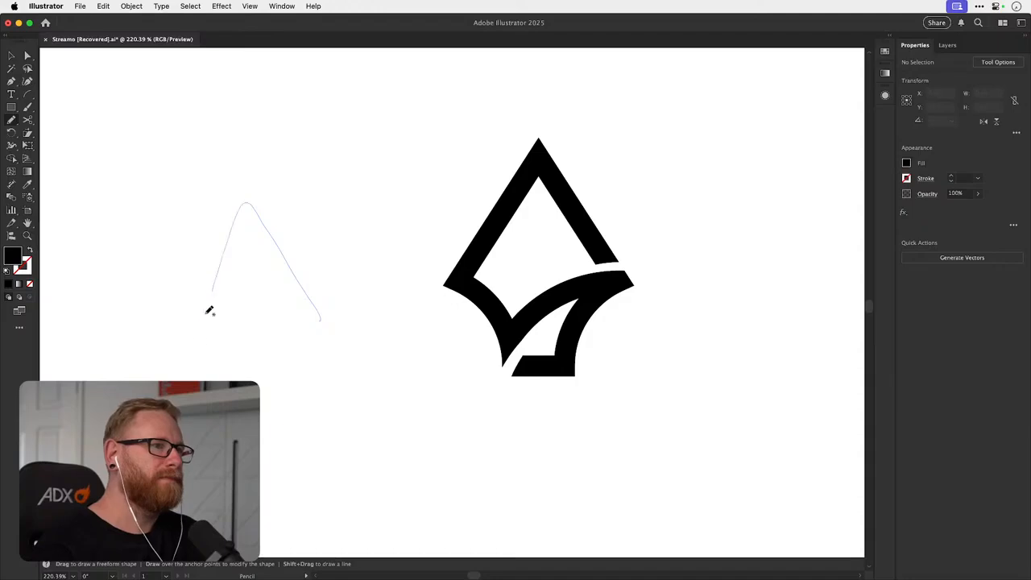
left_click_drag(198, 345, 190, 365)
left_click_drag(366, 304, 362, 306)
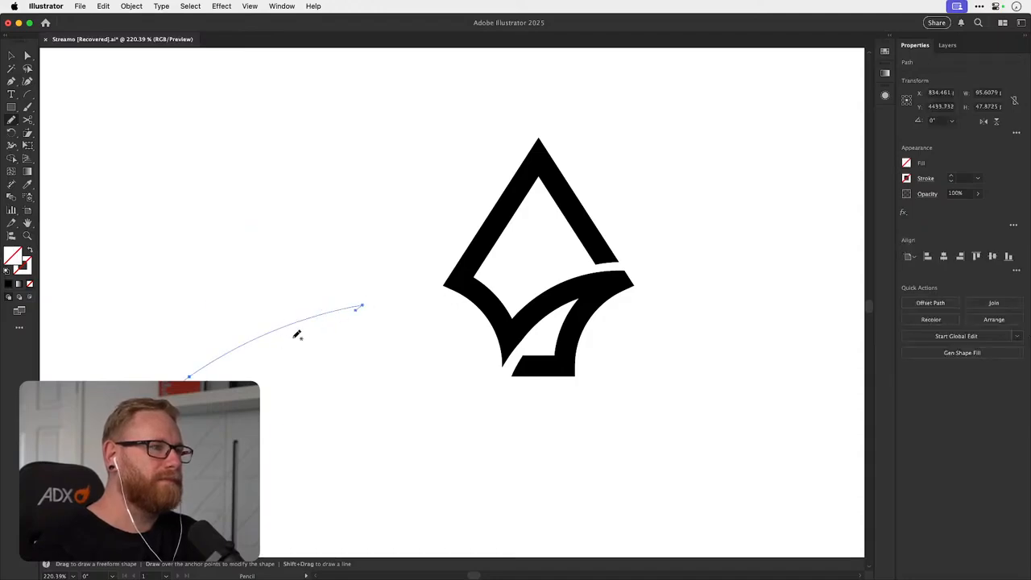
- Apply the default fill and 1 pt black stroke to the sketched peak and sweeping curve
key("v")
left_click_drag(159, 253, 322, 419)
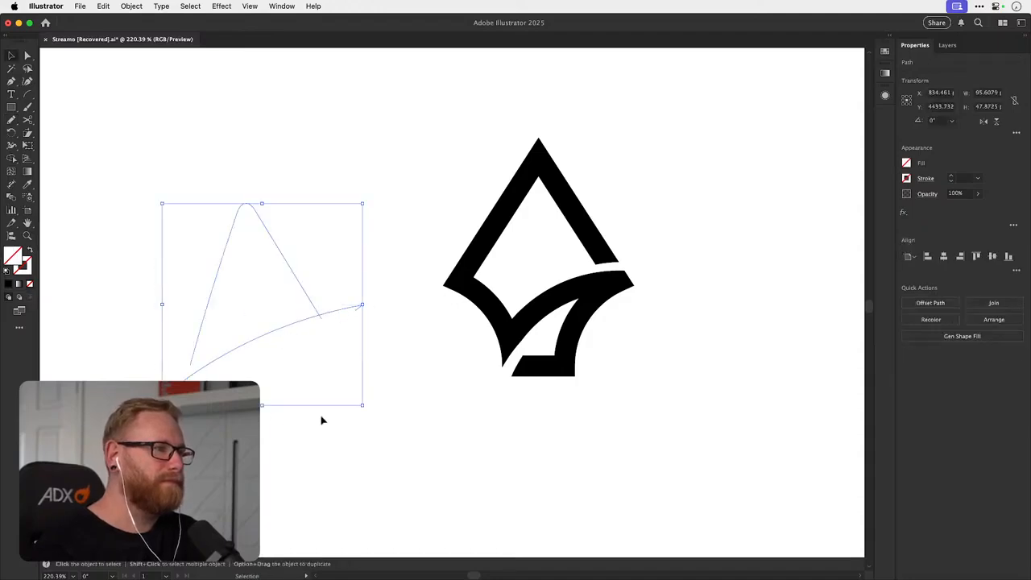
key("d")
left_click(302, 340)
- Sketch the nib's curved side and base below the sweeping curve, about 37 px wide and 35 px high
key("n")
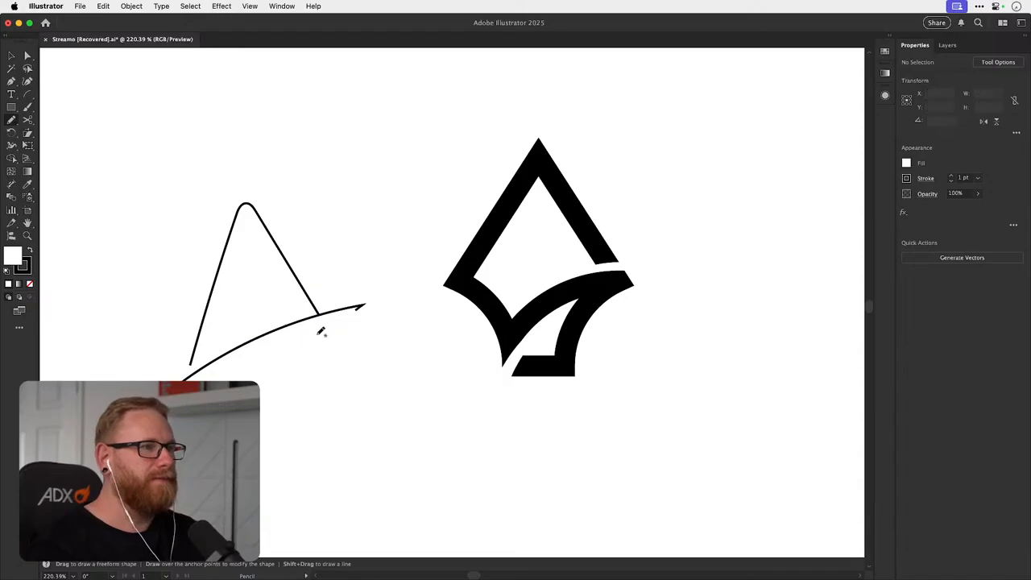
left_click_drag(259, 384, 262, 377)
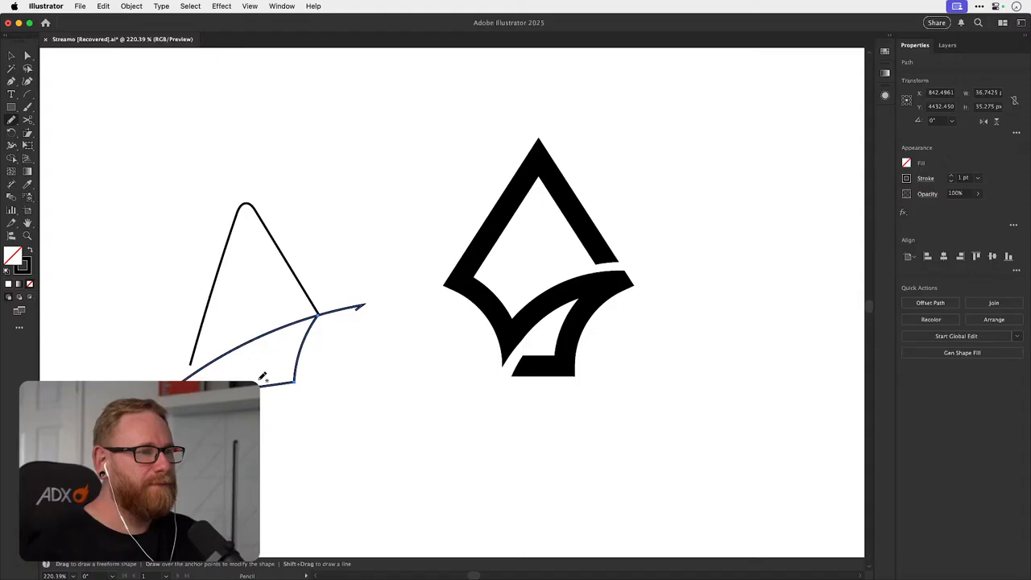
left_click_drag(469, 413, 451, 340)
- Duplicate the topmost pen-nib A with the detached curved crossbar into the empty space beside it, away from the other concepts
key("v")
key("super+minus")
key("super+minus")
key("super+minus")
key("super+minus")
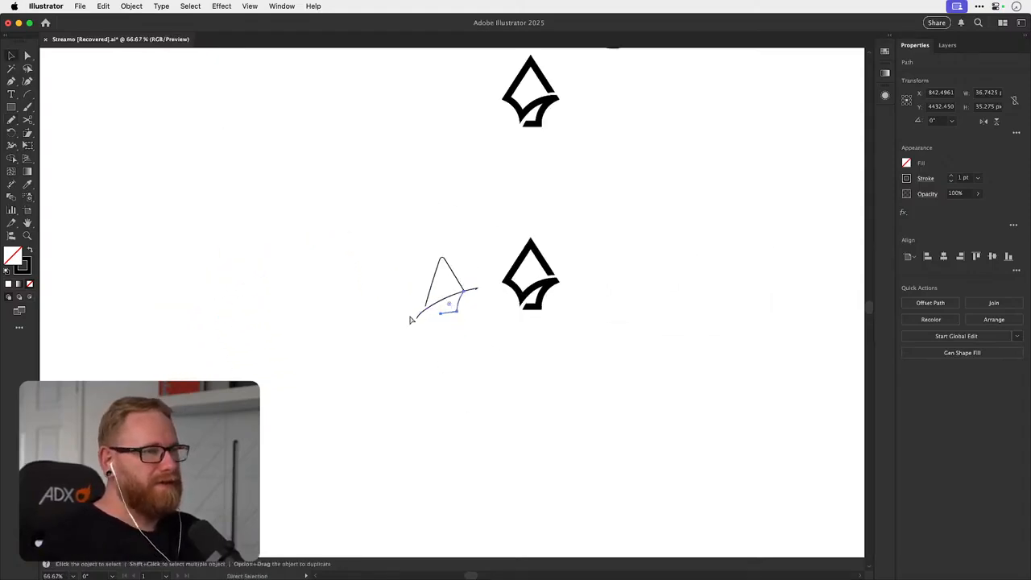
key("super+minus")
scroll(394, 322, "up", 5)
scroll(394, 322, "right", 3)
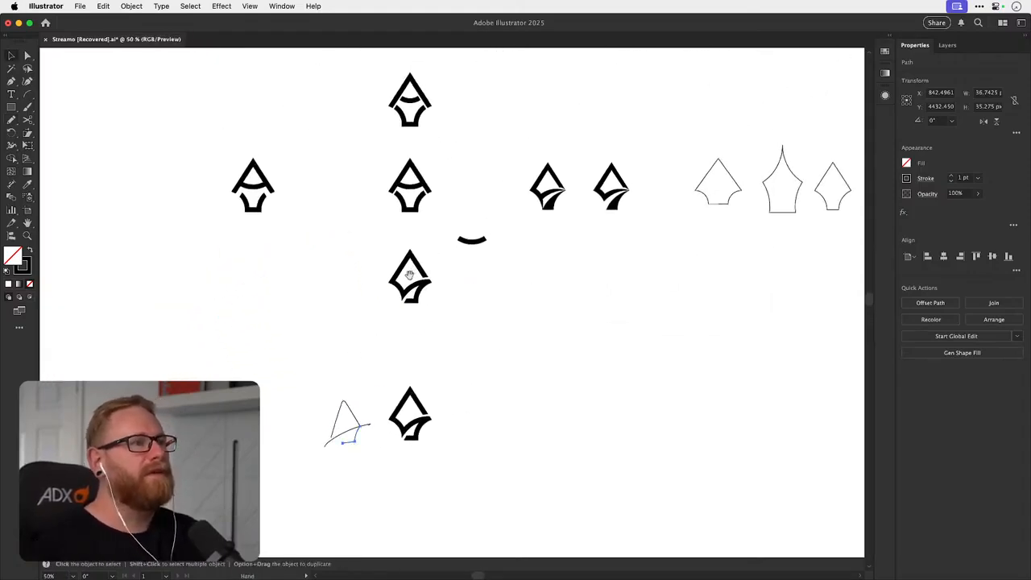
left_click_drag(409, 175, 447, 183)
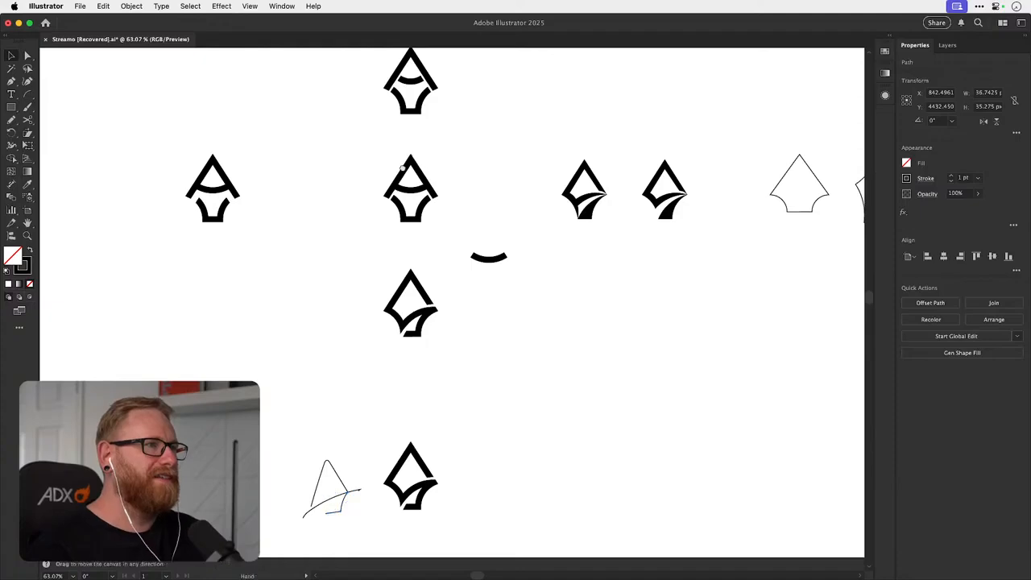
left_click_drag(380, 86, 215, 264)
- Delete the white gap shapes that cut through both shoulders of the duplicated pen-nib A
left_click_drag(169, 232, 347, 251)
left_click(279, 295)
left_click(266, 301)
key("Delete")
left_click(425, 300)
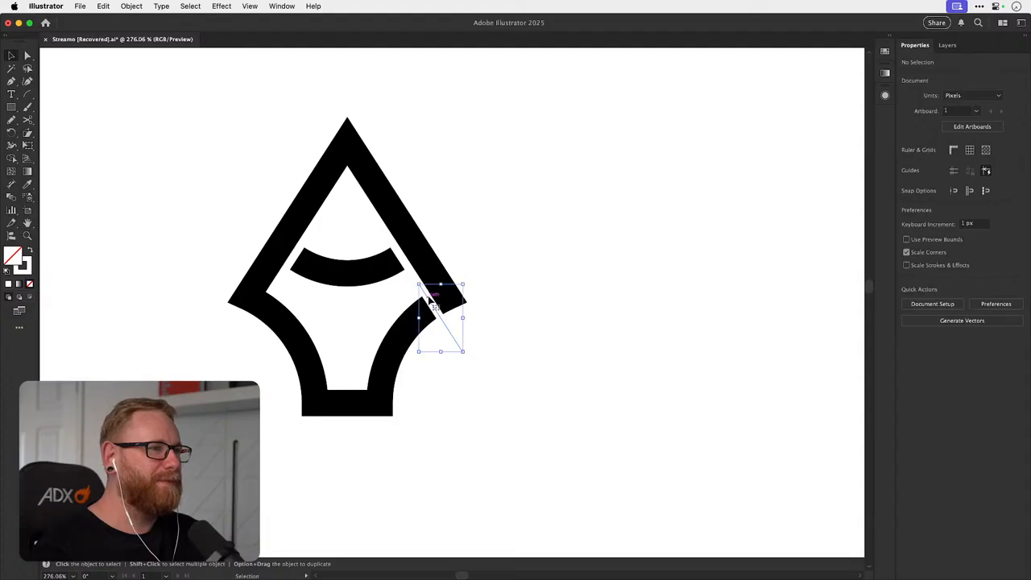
key("Delete")
- Widen the curved crossbar to about 60.6 px so it reaches both shoulders, and delete the nib's bottom edge segment
left_click(391, 271)
left_click_drag(400, 256, 428, 273)
key("a")
left_click(354, 404)
key("Delete")
left_click(355, 400)
key("v")
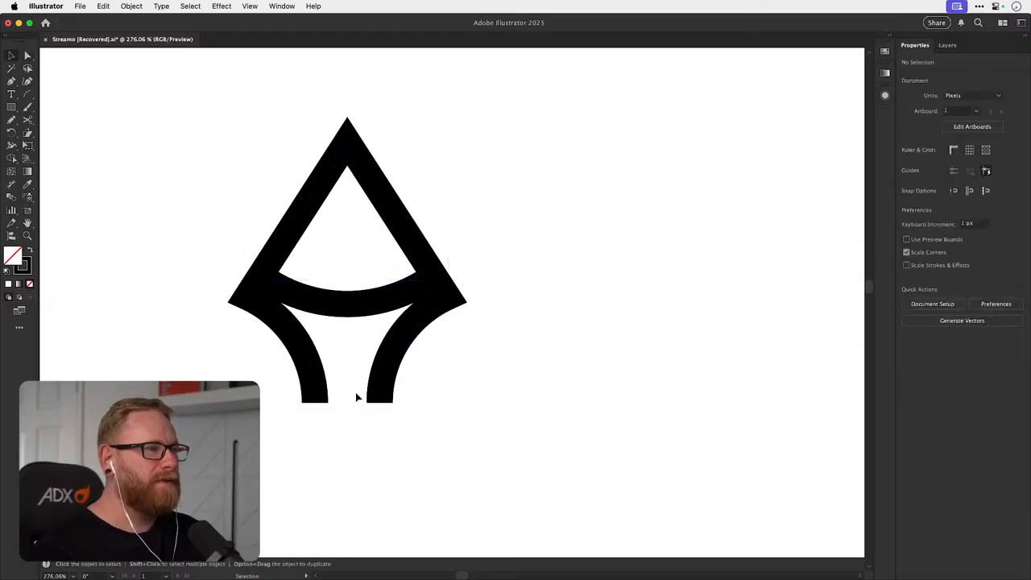
- Scale the curved crossbar down to about 50 px wide and raise it to span the A's slanted sides above the shoulders
left_click(407, 303)
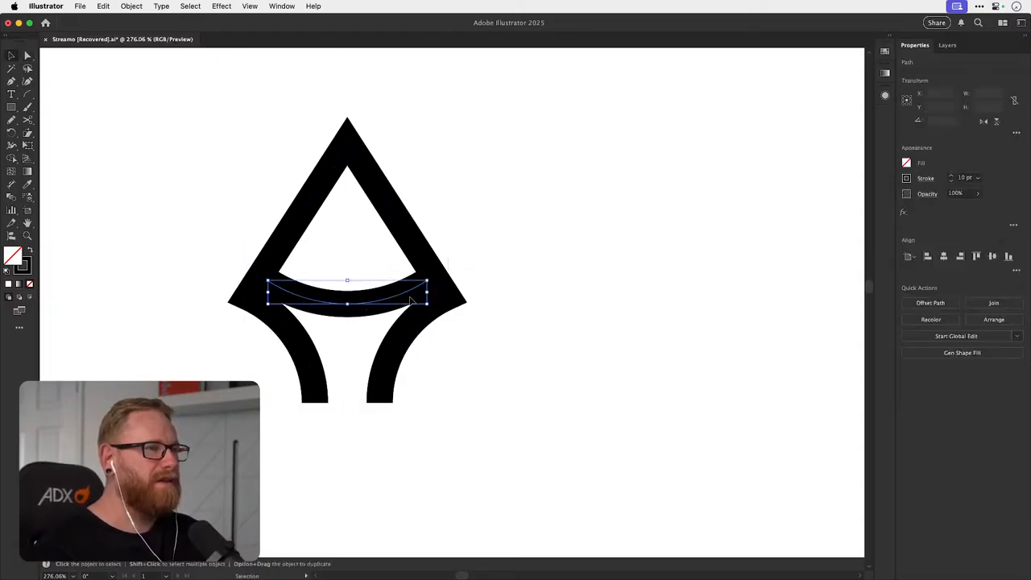
mouse_move(428, 306)
left_mouse_down()
mouse_move(402, 295)
mouse_move(427, 303)
left_mouse_up()
scroll(377, 297, "up", 3)
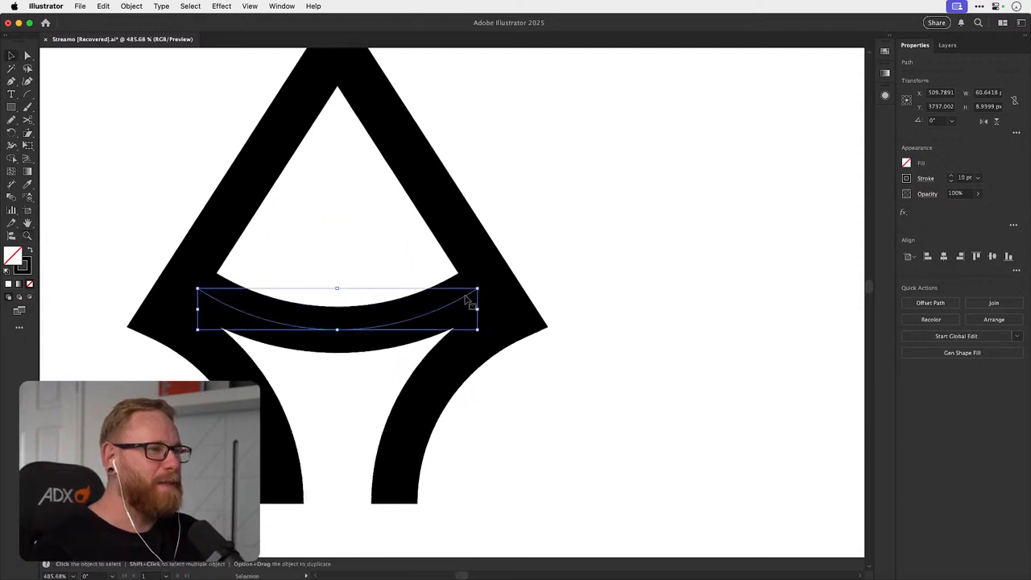
mouse_move(477, 329)
left_mouse_down()
mouse_move(459, 317)
mouse_move(469, 322)
left_mouse_up()
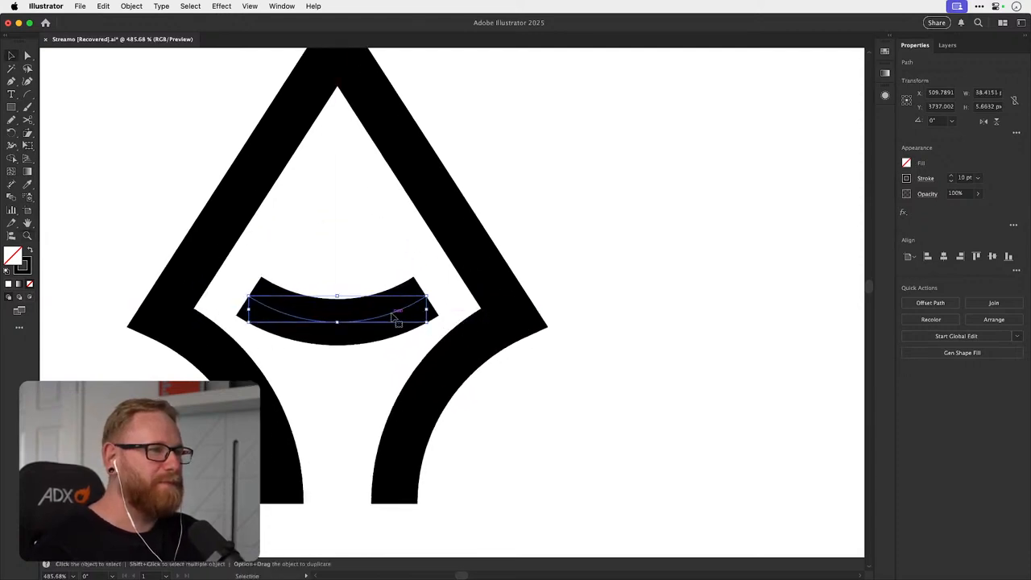
left_click_drag(393, 308, 392, 232)
key("super+shift+a")
key("super+minus")
key("super+minus")
key("super+minus")
key("super+minus")
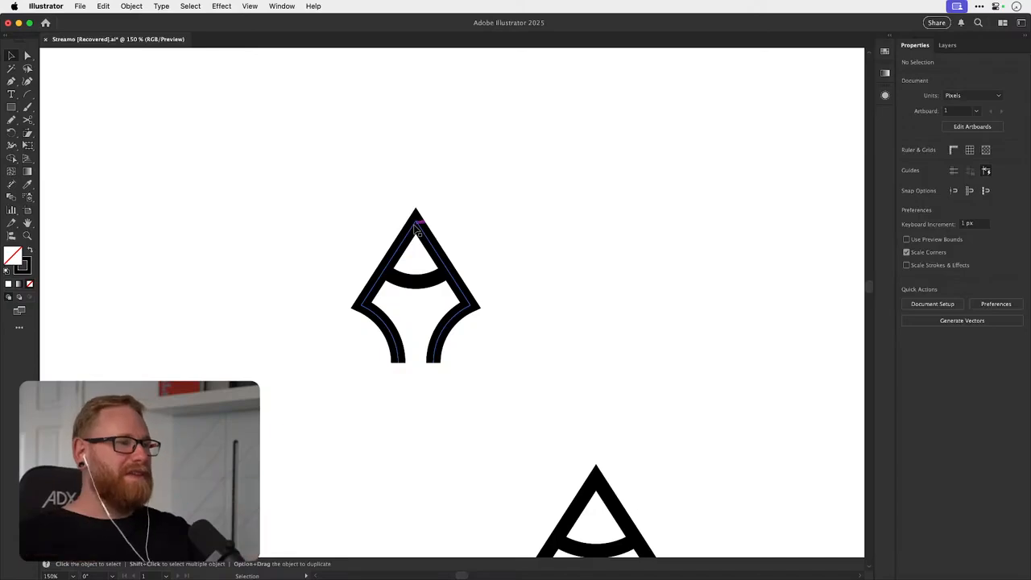
- Lower the curved crossbar slightly so it sits closer to the nib's shoulders
key("super+space")
left_click_drag(417, 265, 489, 259)
left_click(448, 295)
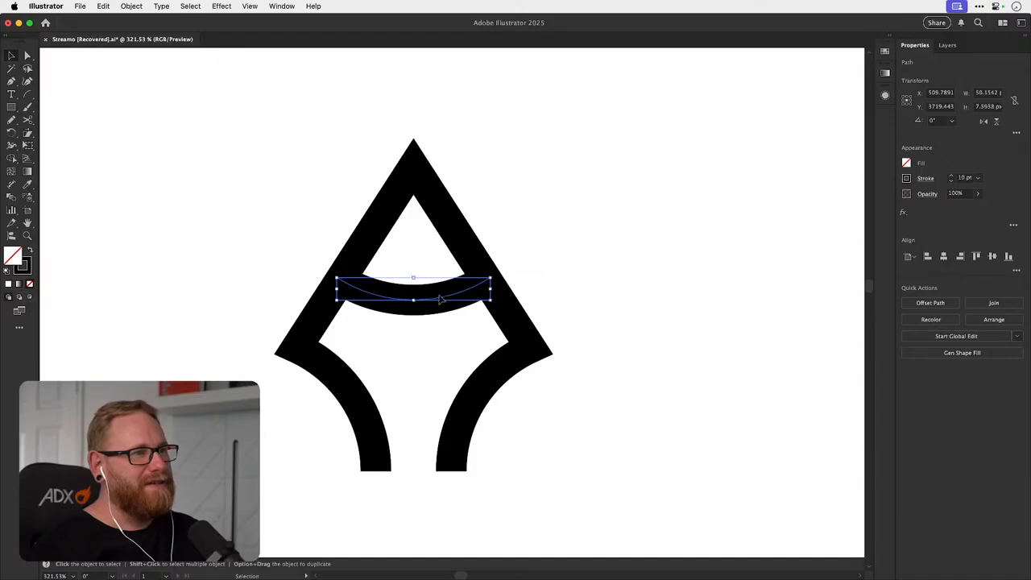
left_click_drag(442, 300, 439, 314)
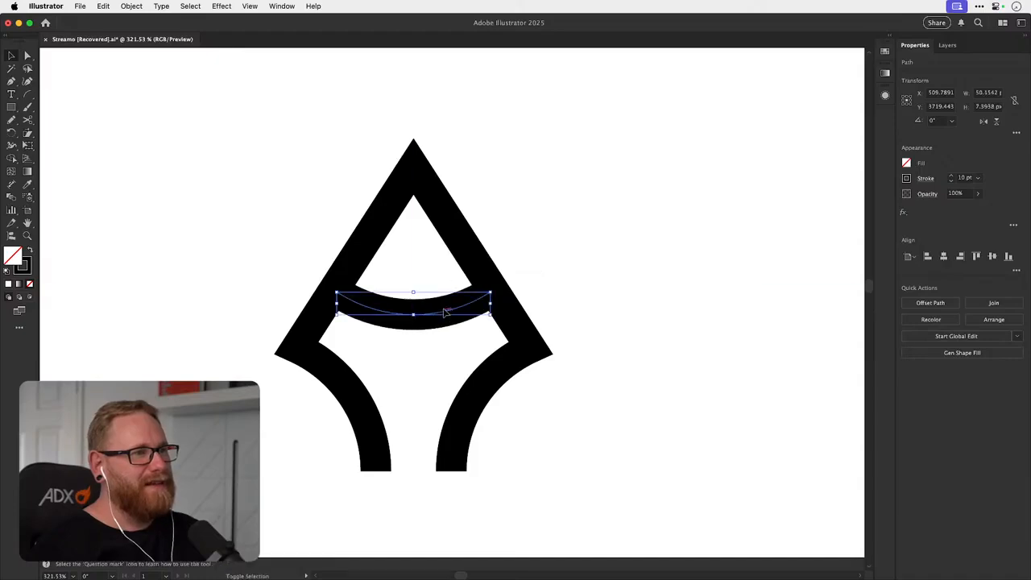
key("super+shift+a")
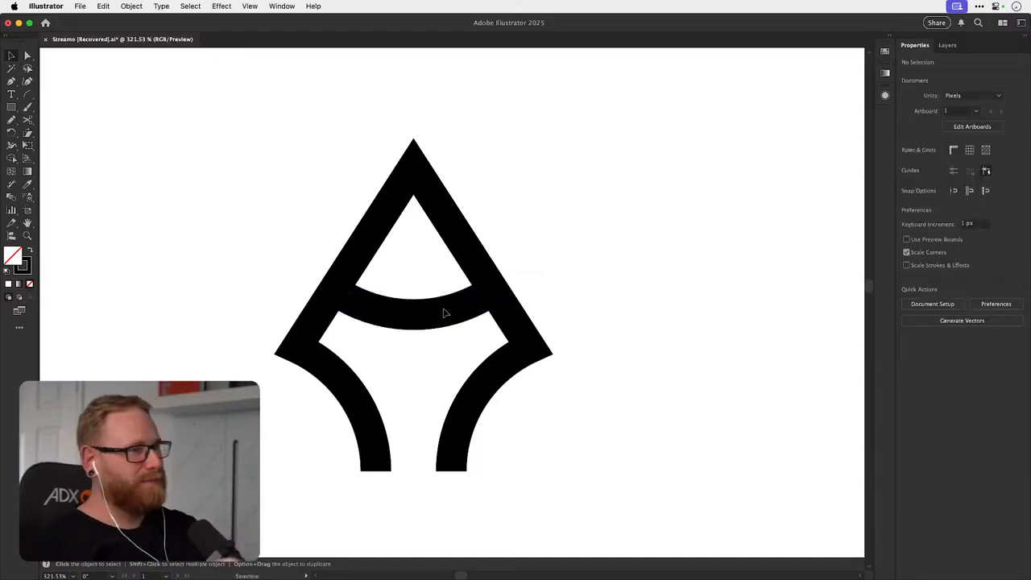
- Duplicate the open-bottomed pen-nib A with its crossbar and place the copy beside it, level with the original
key("super+1")
key("super+minus")
key("super+minus")
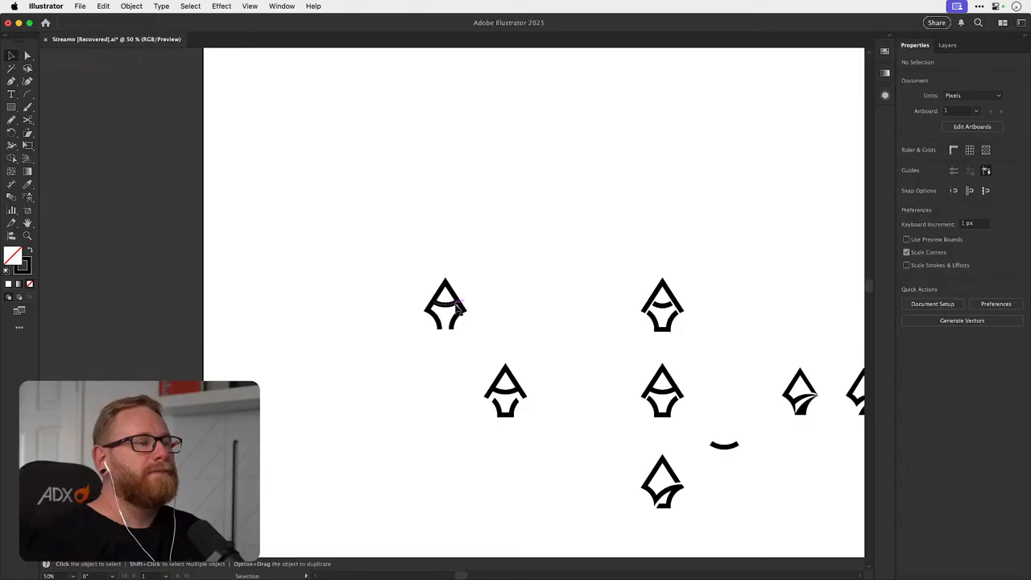
left_click_drag(459, 332, 462, 333)
left_click_drag(437, 298, 636, 314)
left_click_drag(449, 322, 260, 323)
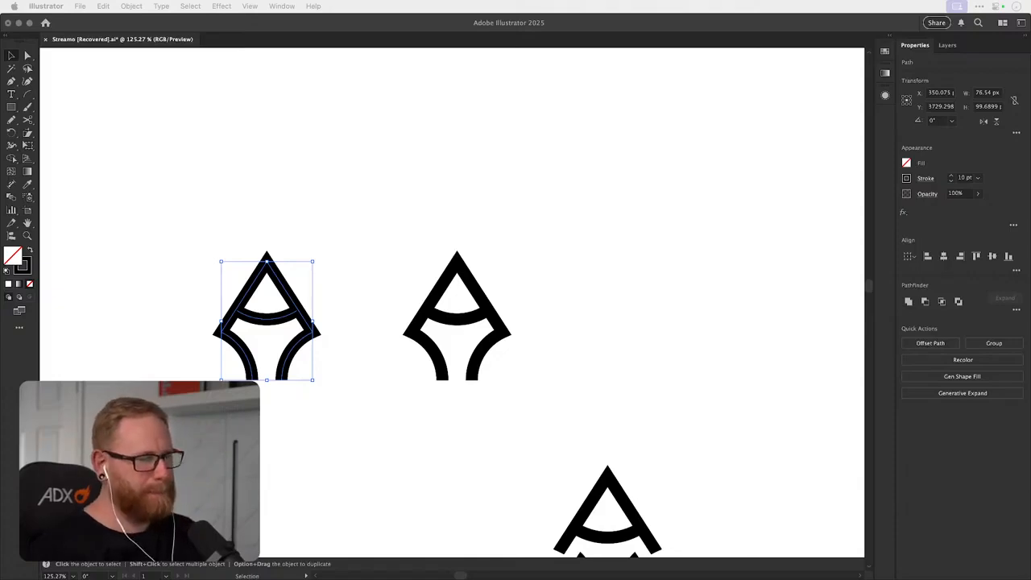
left_click(384, 275)
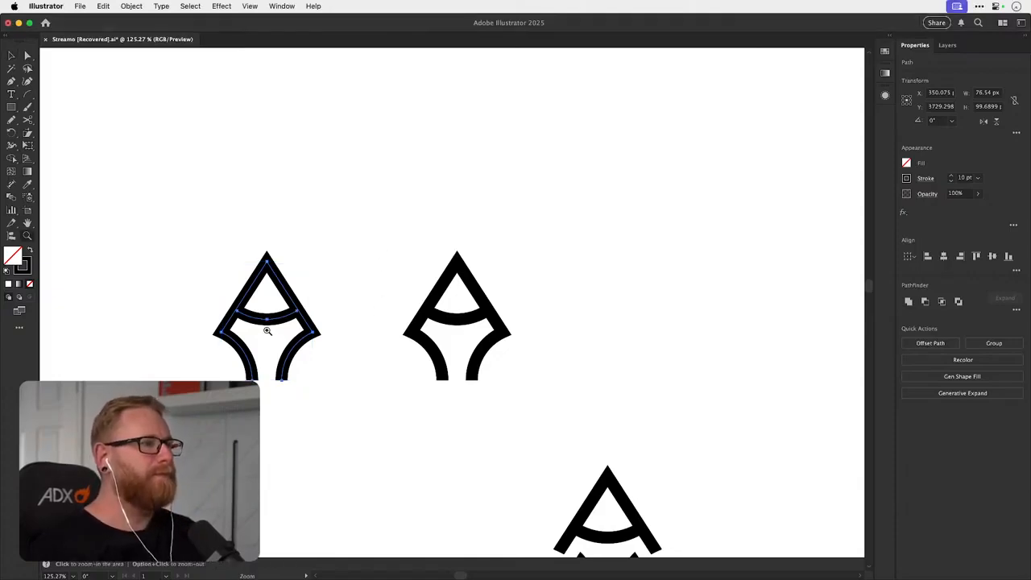
- Draw a quarter-circle arc about 19 px in size beside the first nib A and rotate it 45° so it arches upward
left_click_drag(248, 323, 387, 314)
left_click(28, 95)
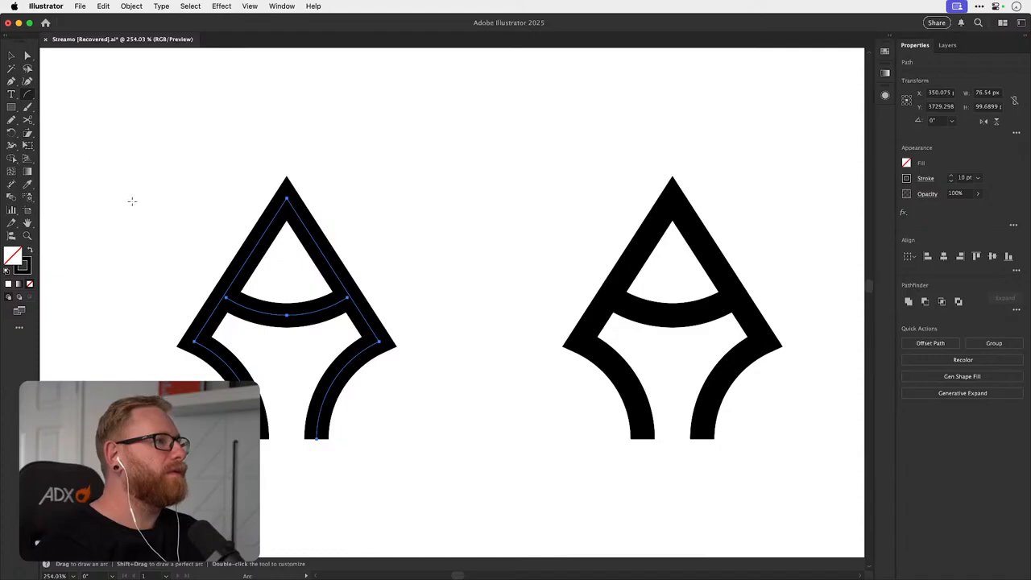
left_click_drag(132, 214, 198, 229)
key("f")
key("v")
key("r")
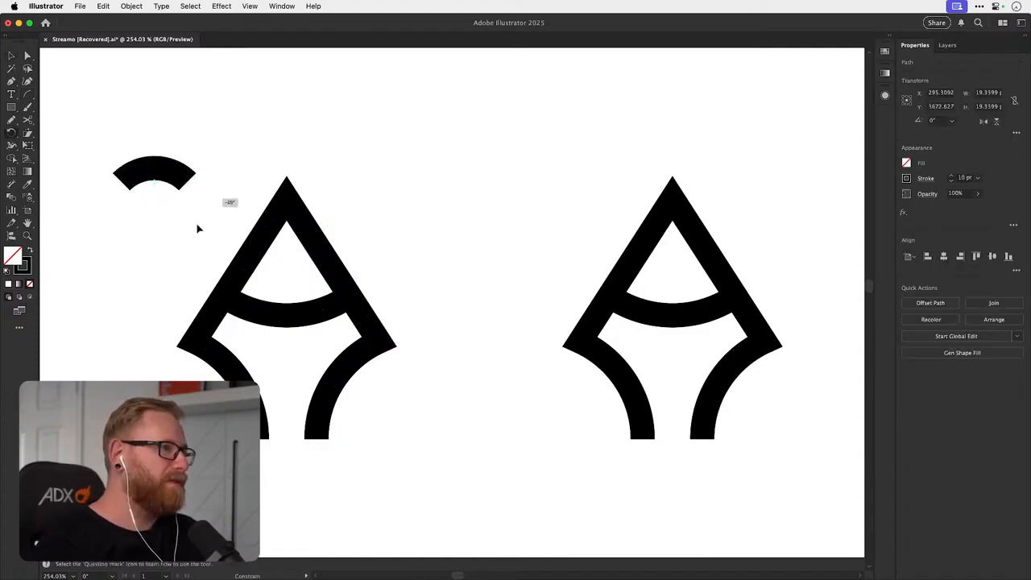
- Repeat the arc across the nib's shoulders as three joined scallops, and scale the resulting line to about 68 px wide
key("v")
left_click_drag(171, 172, 314, 348)
key("super+d")
key("super+j")
left_click_drag(389, 353, 371, 350)
left_click_drag(297, 348, 435, 349)
- Shrink the curved crossbar to about 19.7 px wide near the nib's tip, and raise the scalloped line between the shoulders
left_click_drag(346, 333, 323, 170)
left_click_drag(389, 166, 354, 164)
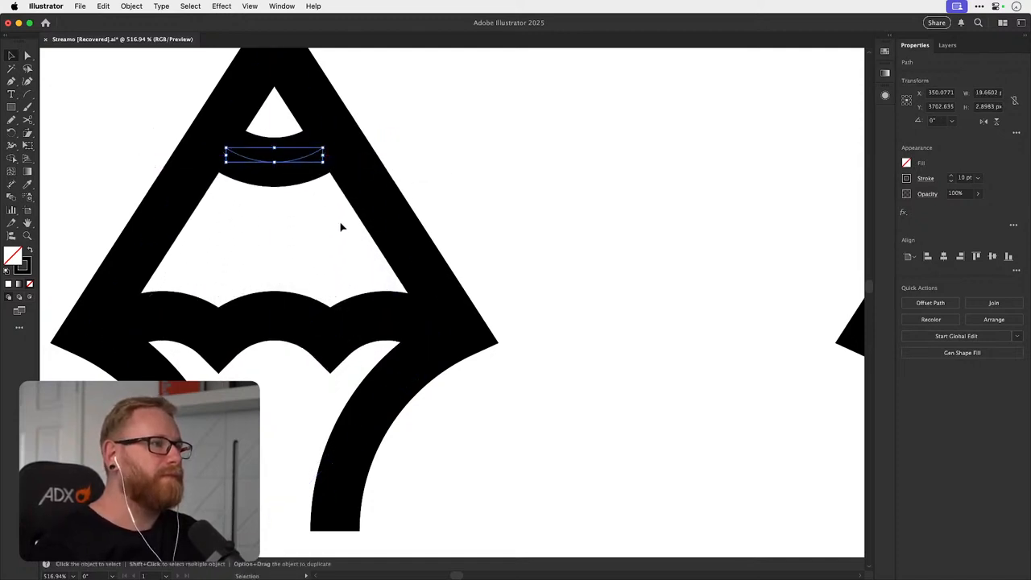
left_click_drag(319, 329, 316, 293)
- Try the nib A without the small curved crossbar near its tip, keeping only the scalloped line
left_click(291, 159)
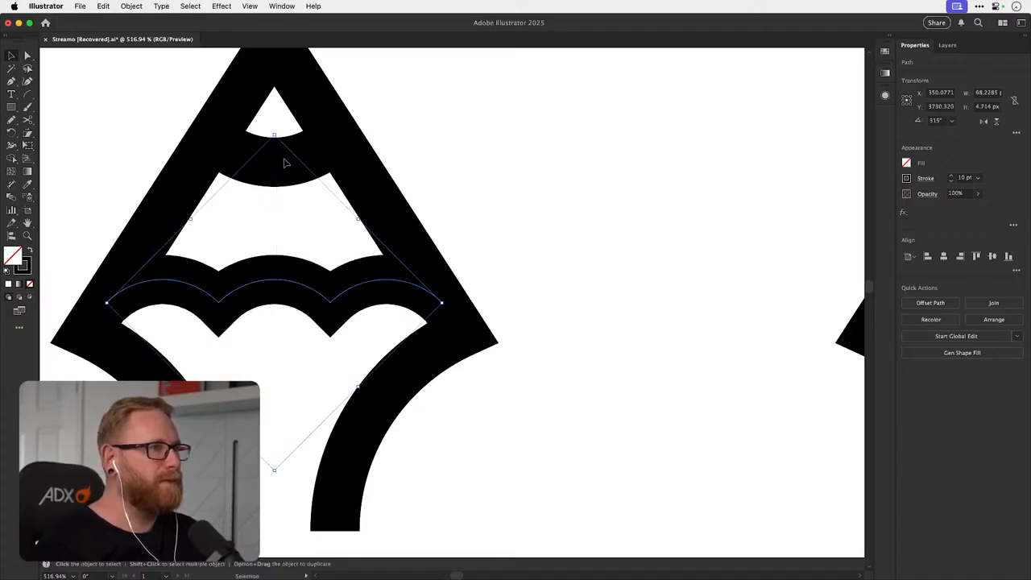
double_click(284, 162)
key("super+minus")
key("super+minus")
key("super+minus")
key("super+minus")
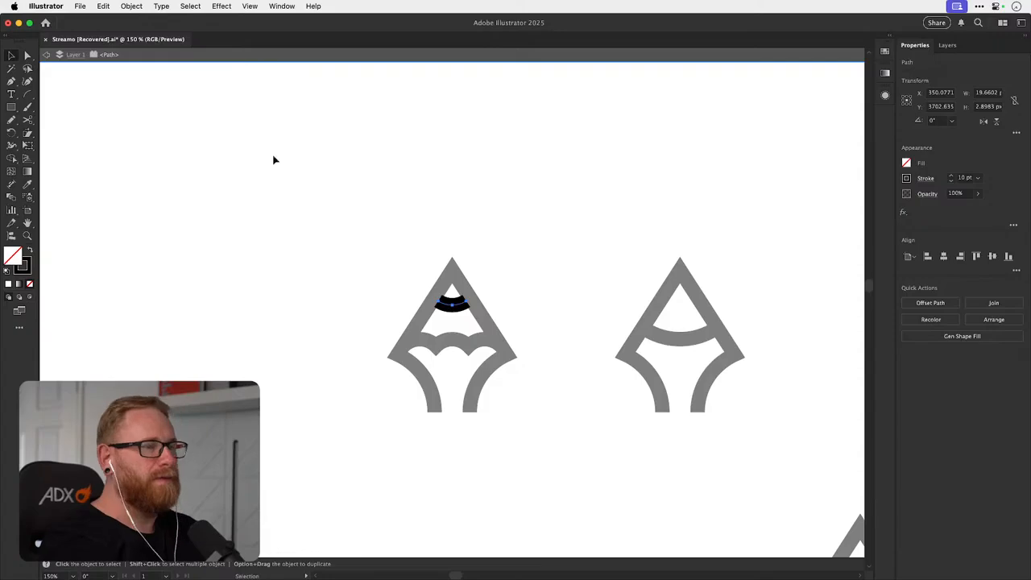
double_click(315, 300)
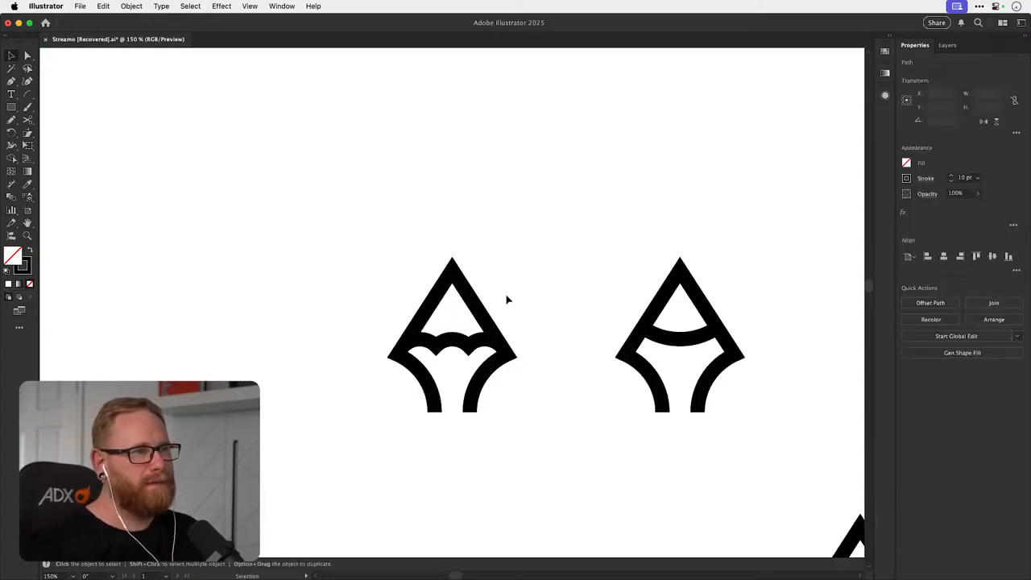
left_click_drag(507, 299, 371, 261)
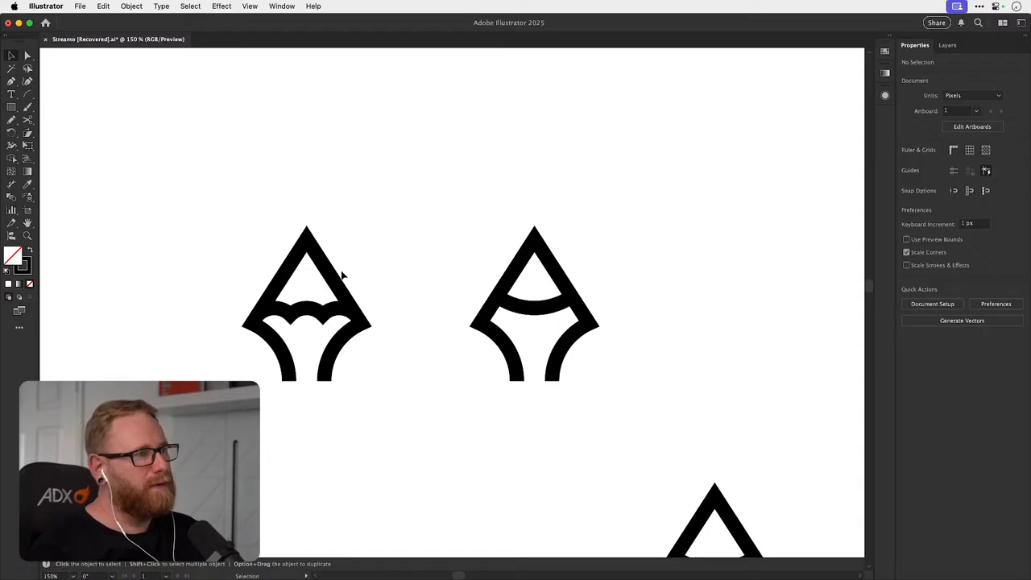
- Bring the small crossbar back and set it aside above the nib, and raise the scalloped line slightly
left_click(325, 290)
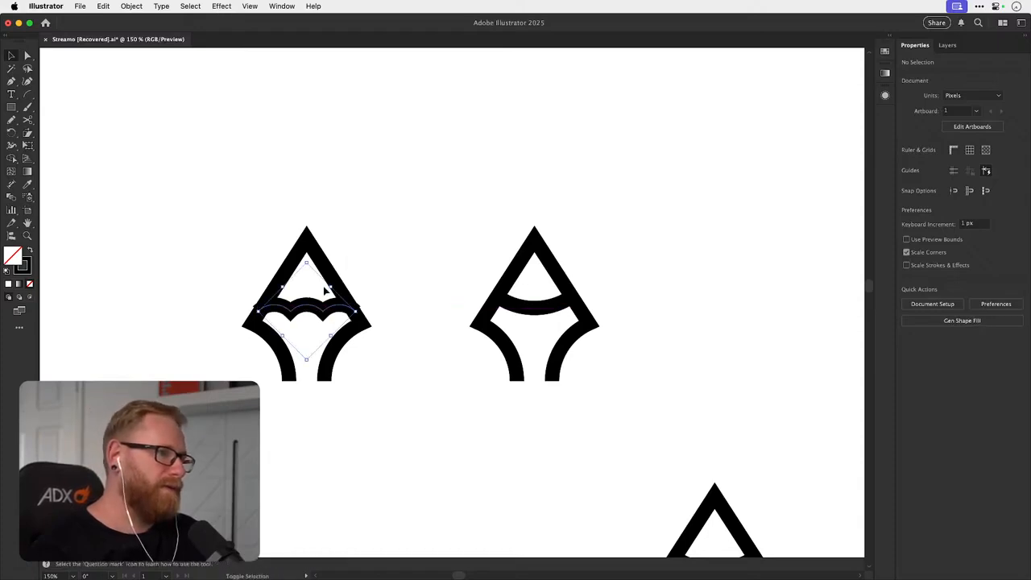
key("super+z")
key("super+z")
left_click(341, 267)
left_click_drag(316, 275, 319, 149)
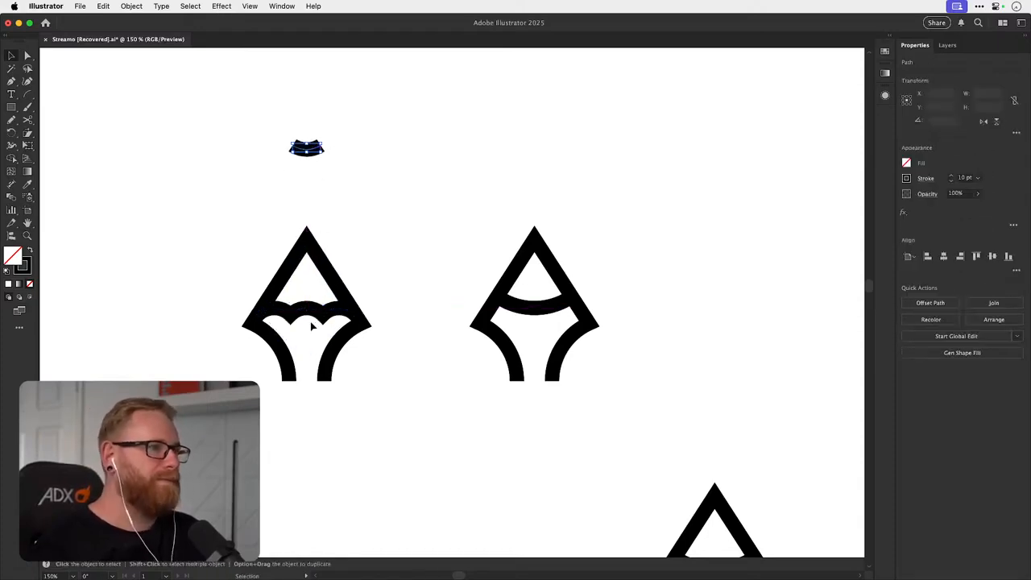
scroll(312, 325, "up", 5)
left_click(341, 296)
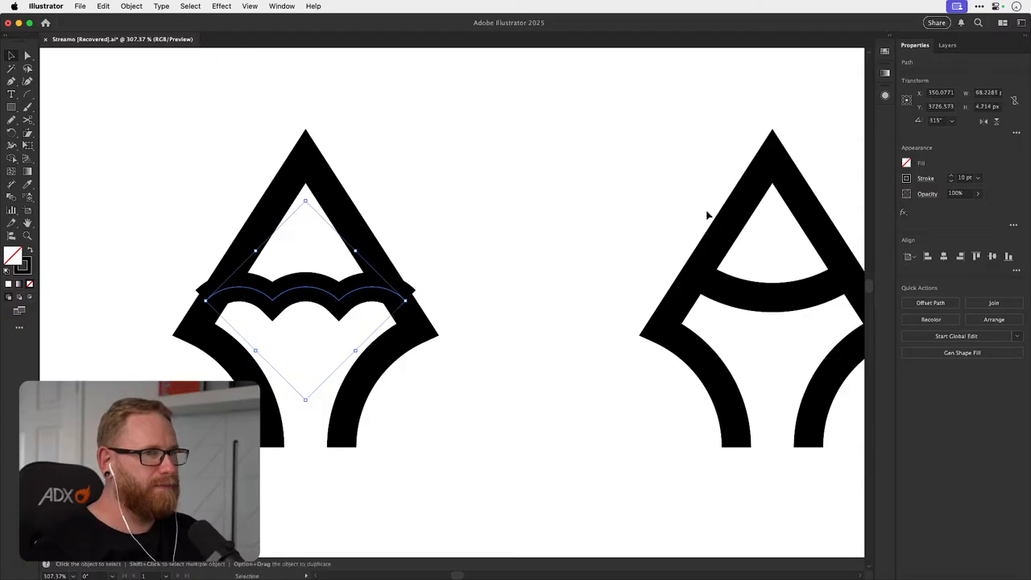
- Try a round corner join on the scalloped line's stroke and scale the line down to about 63.7 px wide
left_click(926, 179)
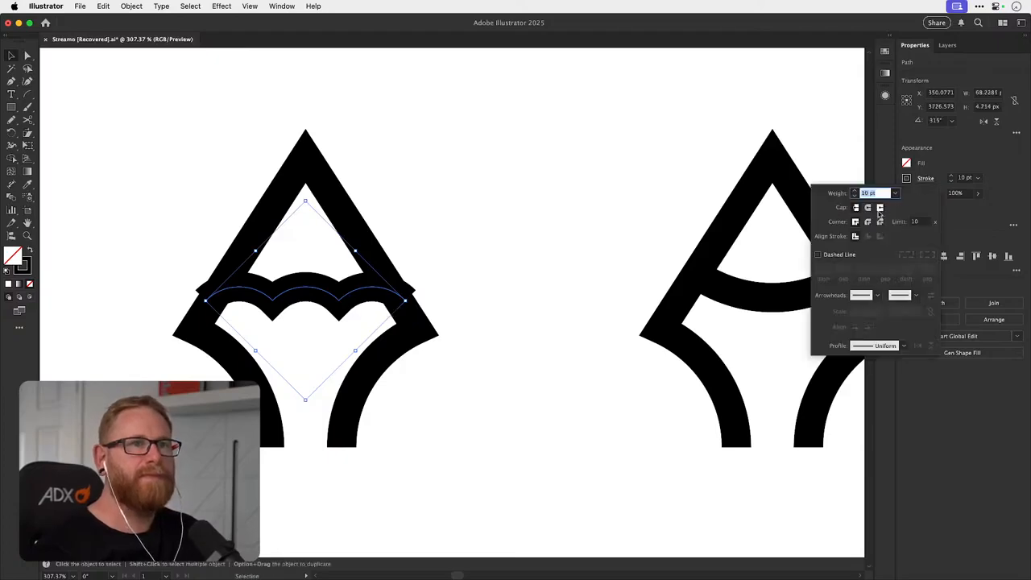
left_click(478, 203)
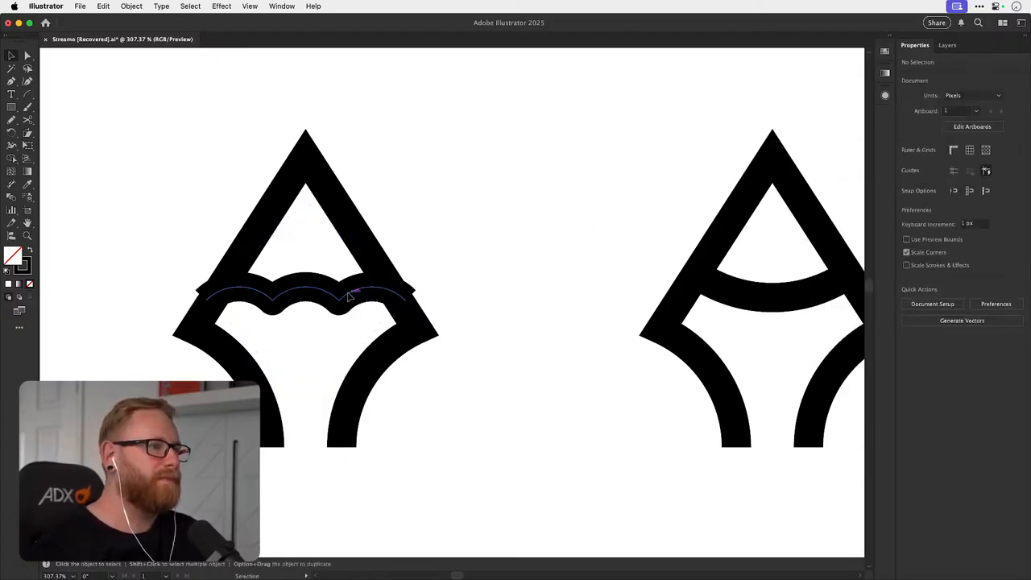
left_click(348, 297)
scroll(348, 297, "up", 5)
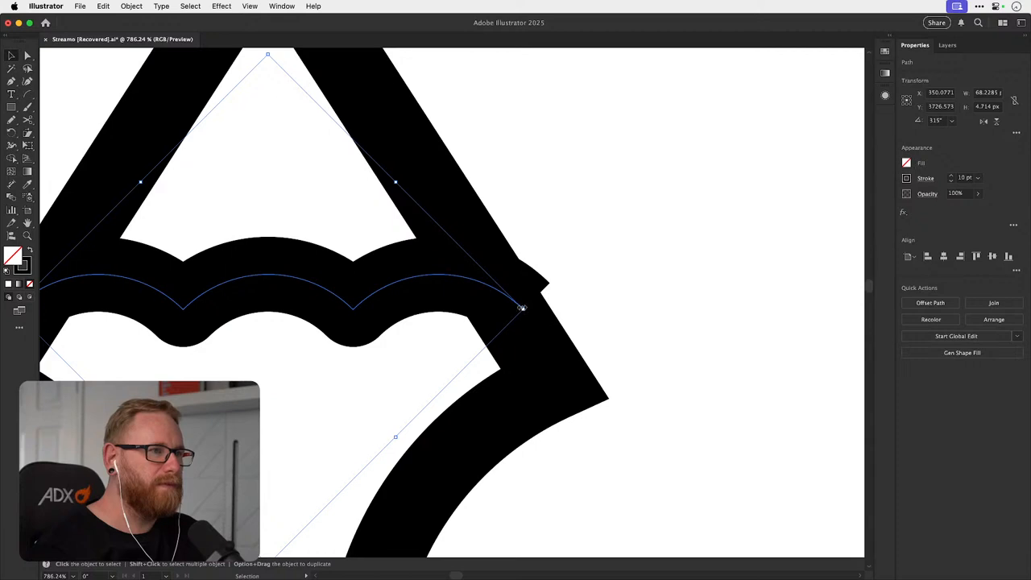
left_click_drag(521, 307, 507, 305)
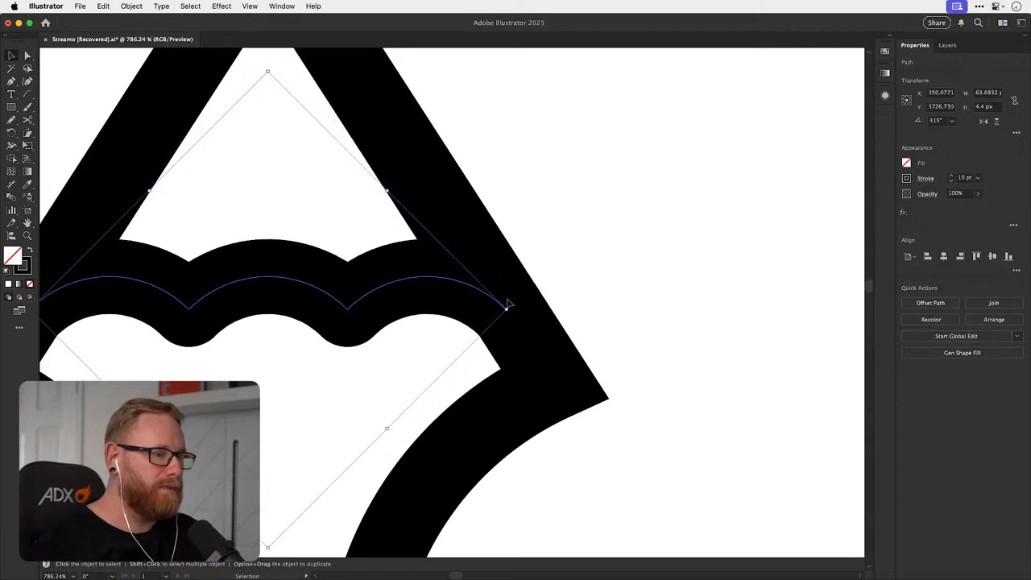
scroll(507, 304, "down", 6)
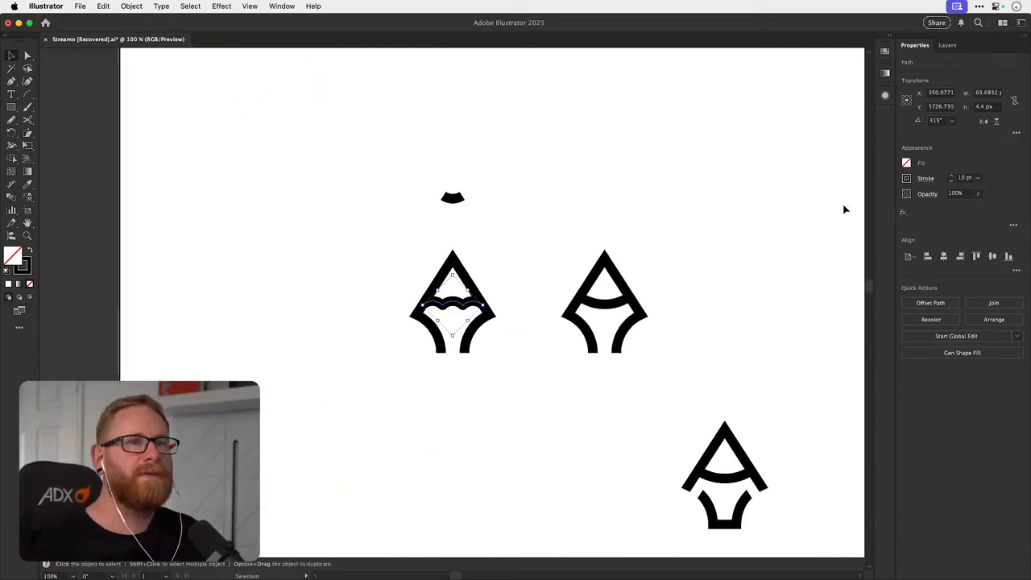
- Try round stroke caps on the scalloped nib A, and undo them along with the line's round join and scaling
left_click_drag(383, 267, 425, 345)
left_click(925, 178)
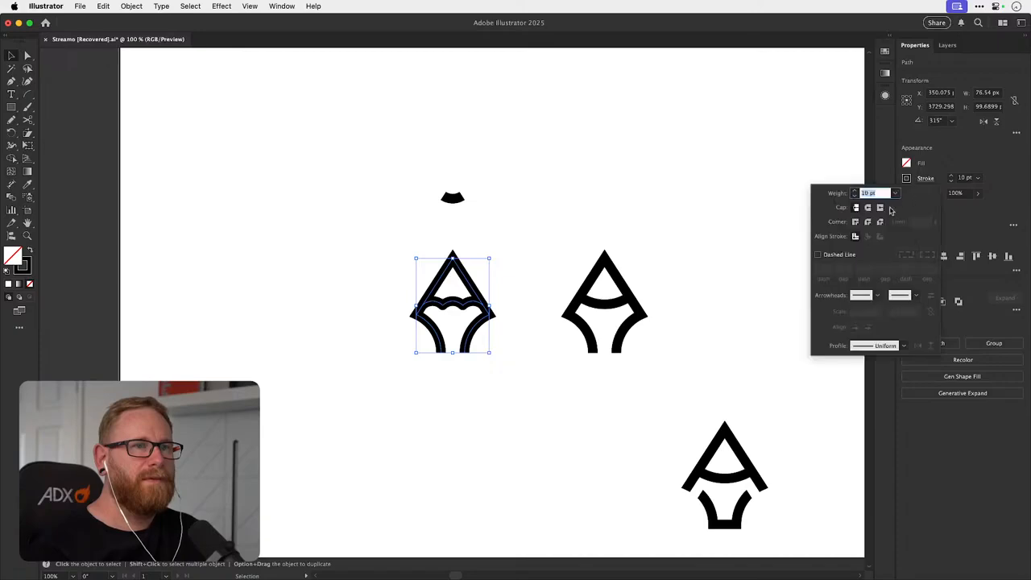
left_click(868, 207)
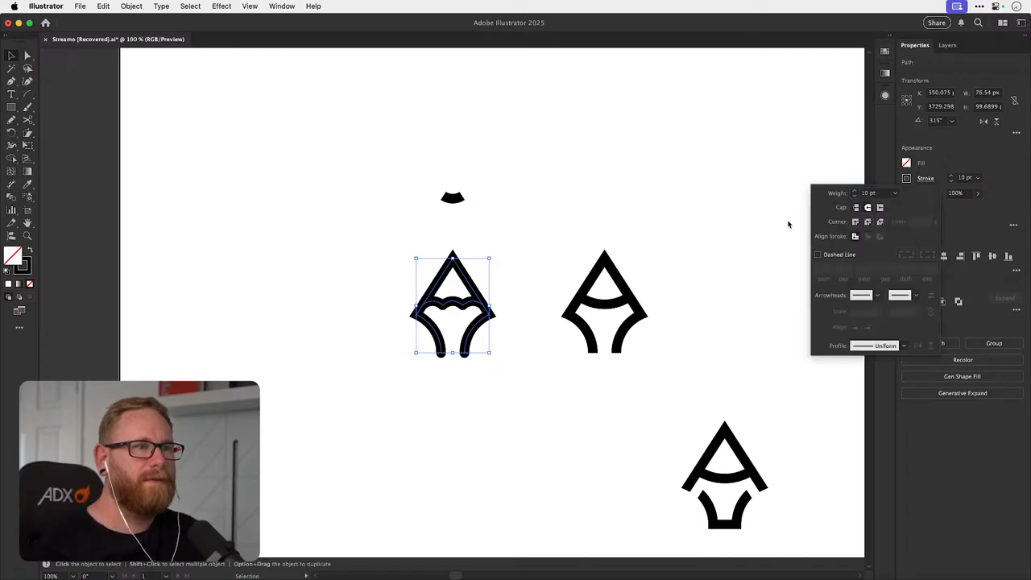
left_click(554, 227)
left_click(540, 240)
key("super+z")
key("super+z")
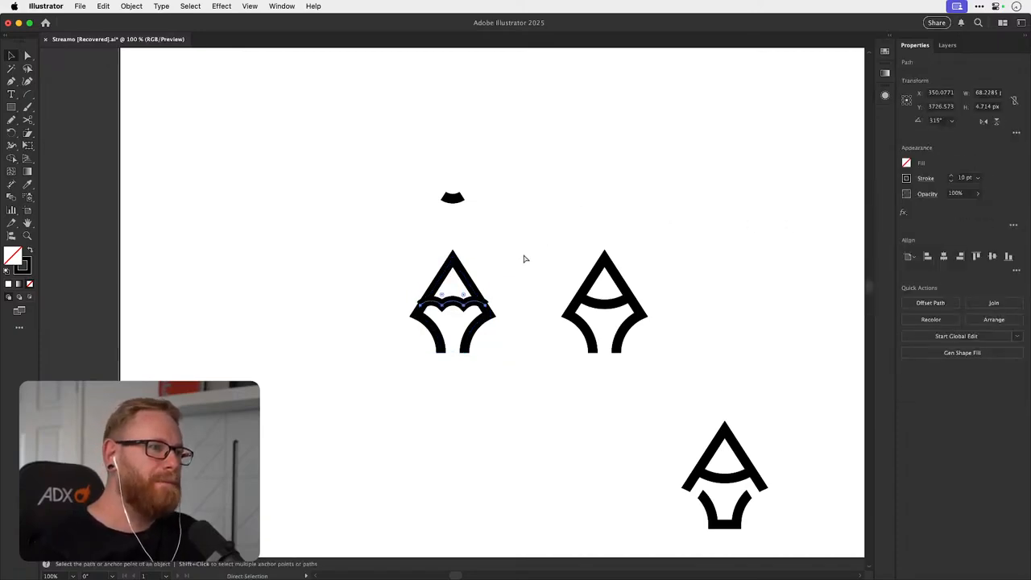
- Stretch the scalloped line to about 74.6 px wide while flattening its waves to about 3.9 px high
left_click_drag(463, 296, 658, 277)
left_click(658, 277)
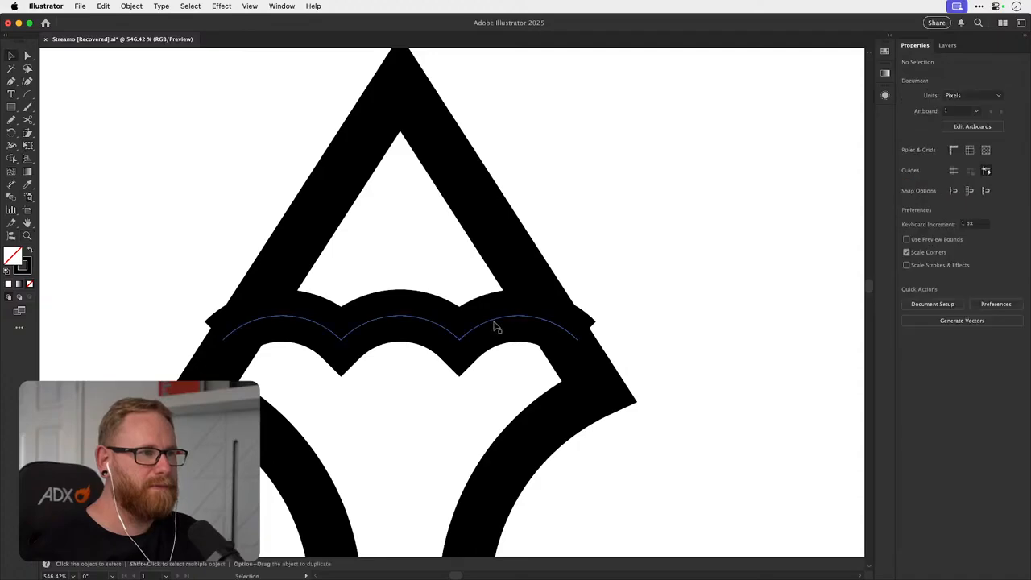
left_click(496, 327)
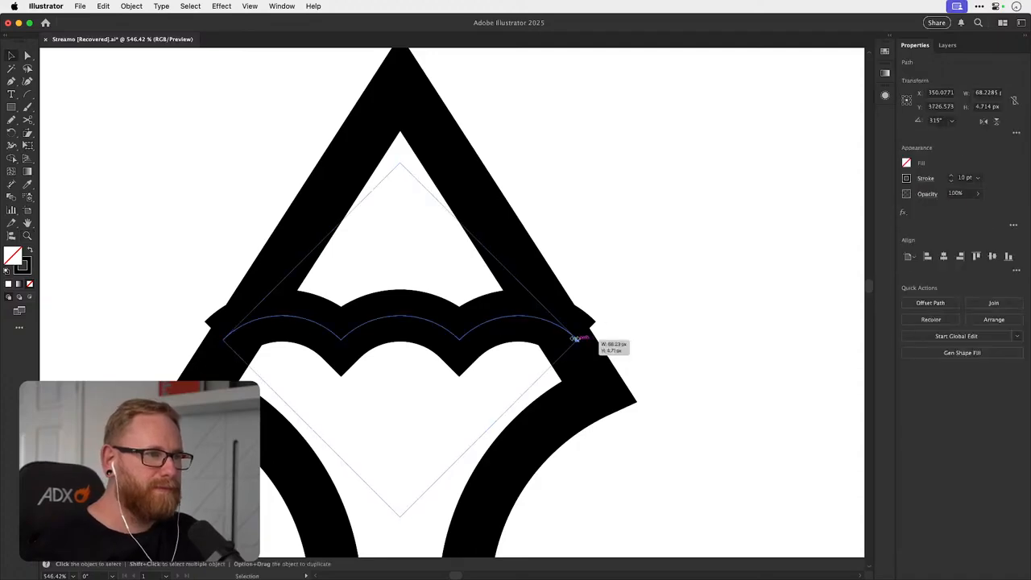
left_click_drag(575, 339, 567, 339)
key("s")
left_click_drag(410, 393, 415, 385)
key("v")
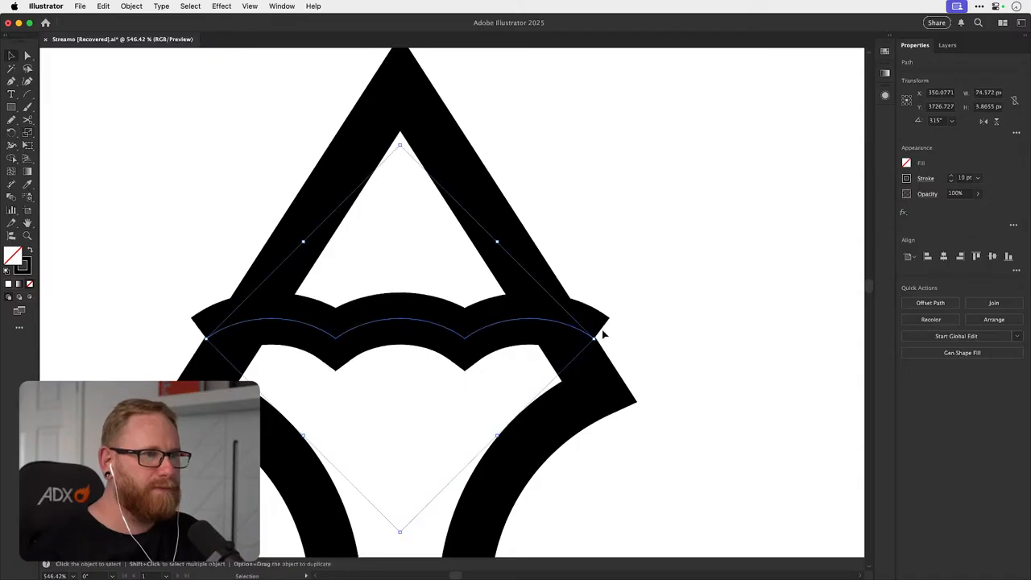
- Scale the scalloped line down to about 69.6 px wide, lower it onto the nib's shoulders, and save the document
mouse_move(600, 335)
left_mouse_down()
mouse_move(568, 335)
mouse_move(577, 345)
mouse_move(542, 352)
mouse_move(582, 361)
mouse_move(587, 340)
left_mouse_up()
scroll(490, 349, "up", 5)
key("super+s")
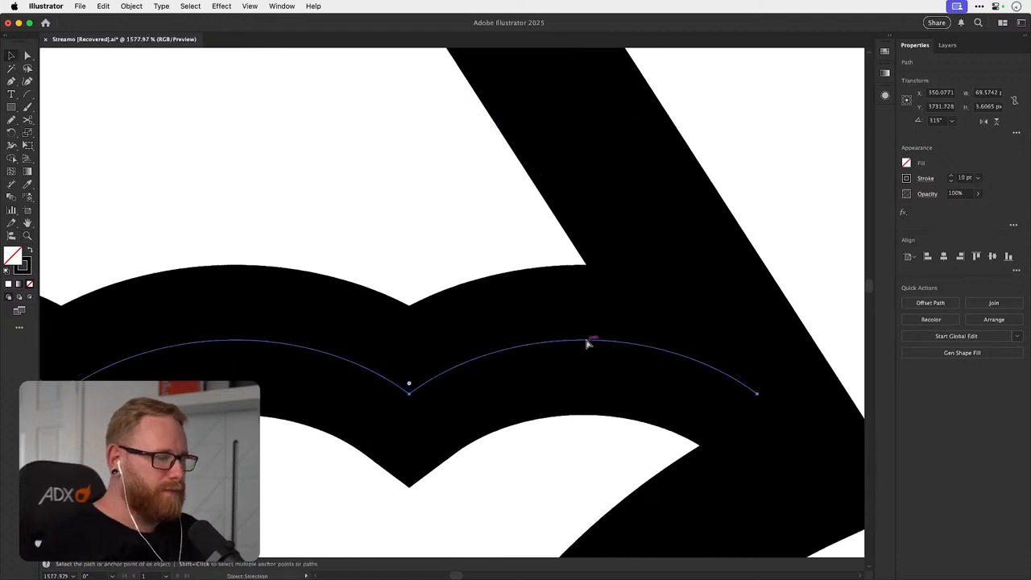
key("super+minus")
key("super+minus")
key("super+minus")
key("super+minus")
key("super+minus")
key("super+minus")
key("super+minus")
key("super+minus")
left_click(328, 414)
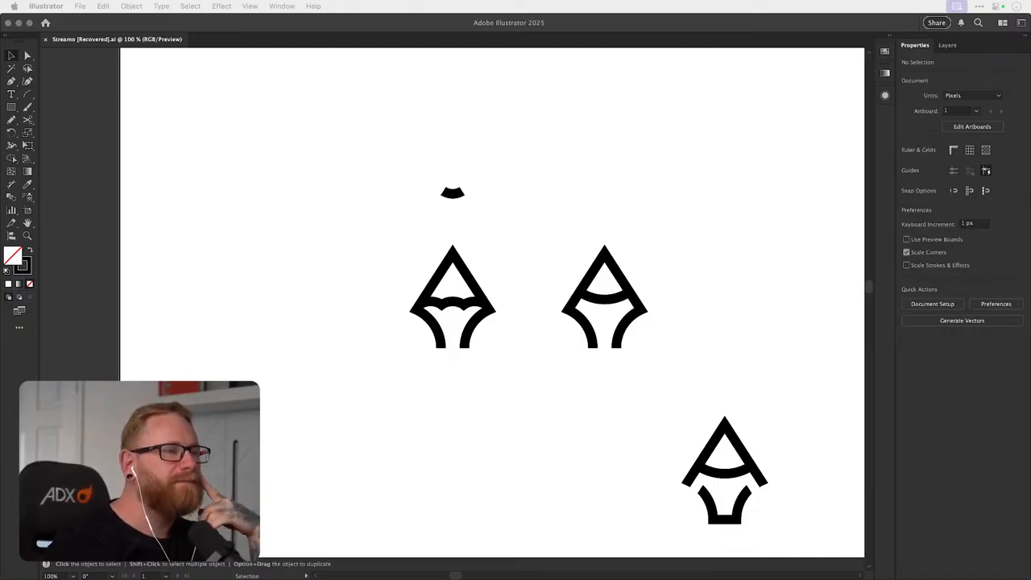
left_click(671, 293)
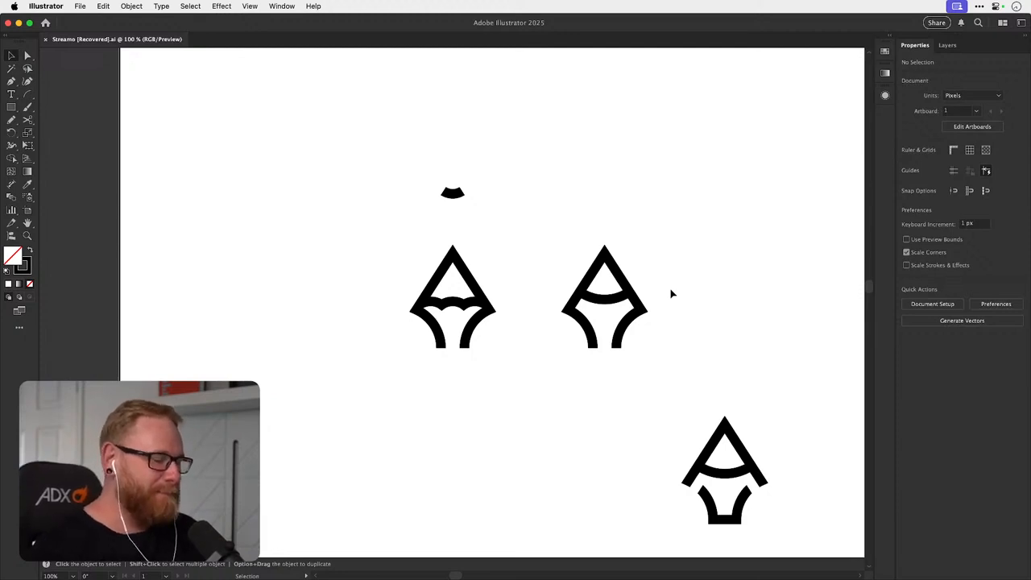
- Move the small curved crossbar from above the nib back inside its tip, spanning the slanted sides
left_click_drag(471, 255, 437, 269)
key("z")
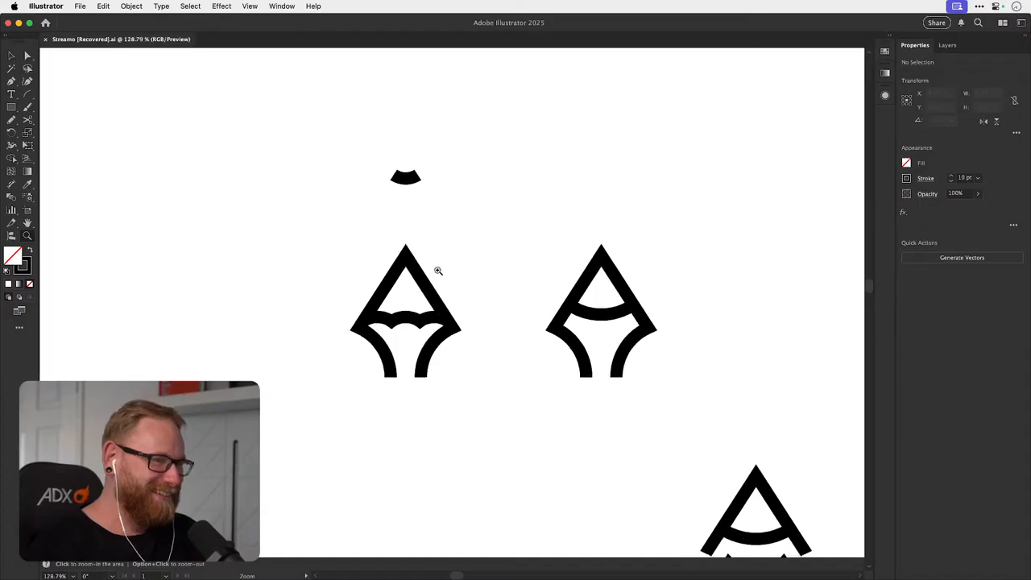
key("v")
left_click_drag(421, 182, 422, 277)
left_click(500, 235)
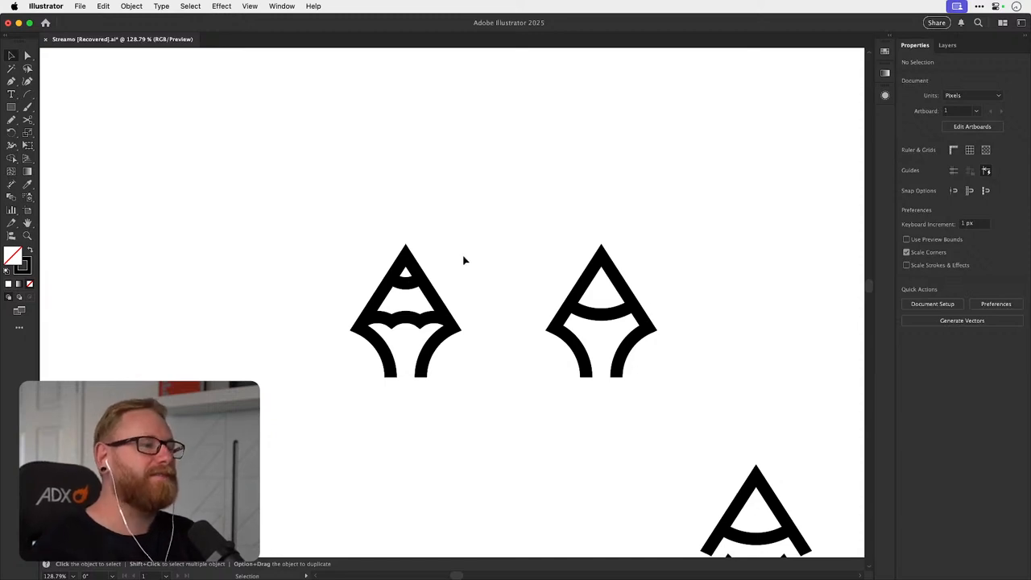
- Duplicate the nib A with the single curved crossbar and place the copy beside it, level with the original
left_click_drag(421, 358, 421, 325)
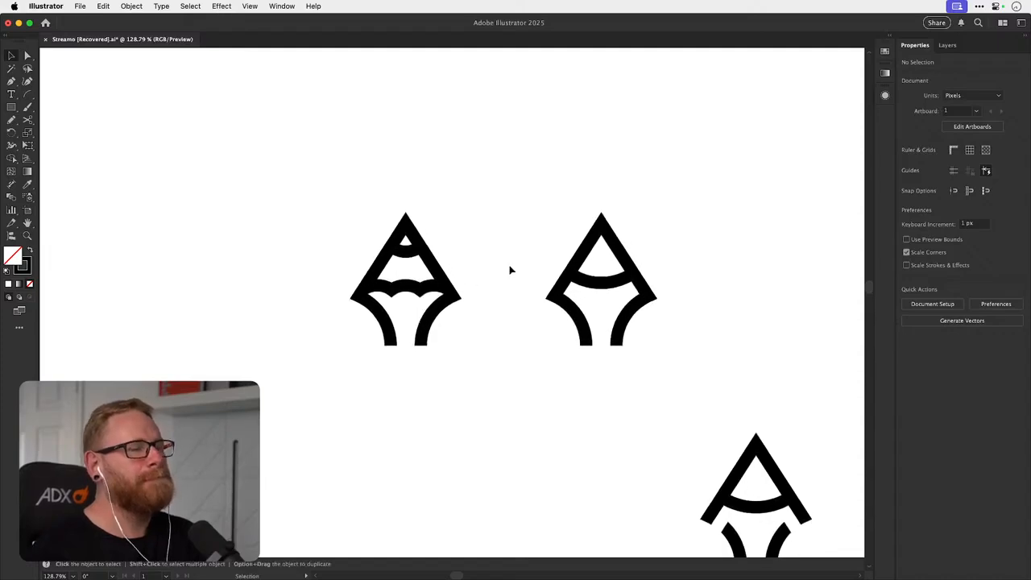
scroll(336, 338, "right", 6)
left_click(330, 338)
left_click_drag(331, 338, 532, 326)
left_click_drag(509, 332, 644, 346)
left_click(482, 358)
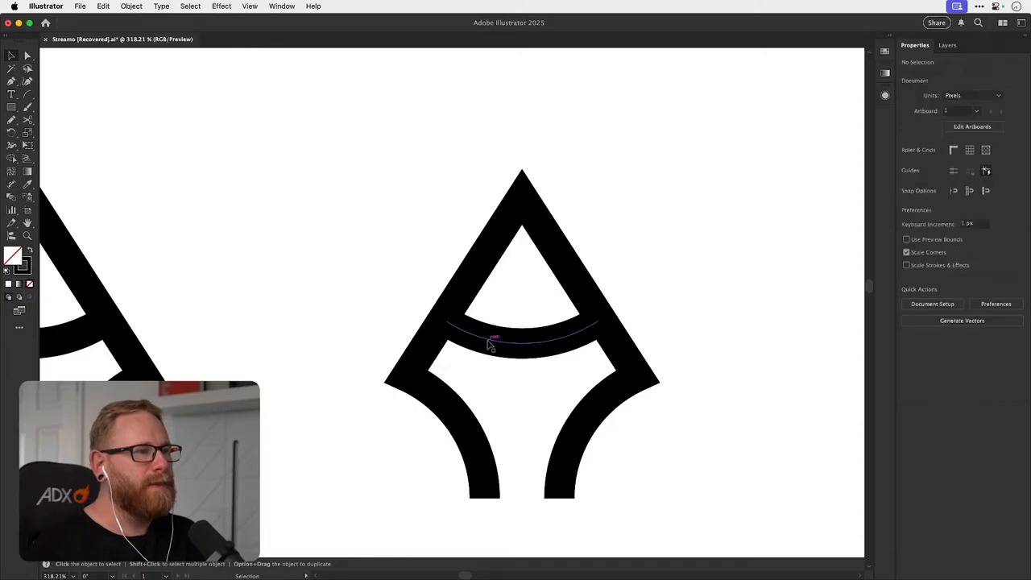
- Lower the curved crossbar in the new copy to the nib's shoulders and widen it to meet both slanted sides
left_click(487, 339)
left_click_drag(446, 321, 361, 278)
key("super+z")
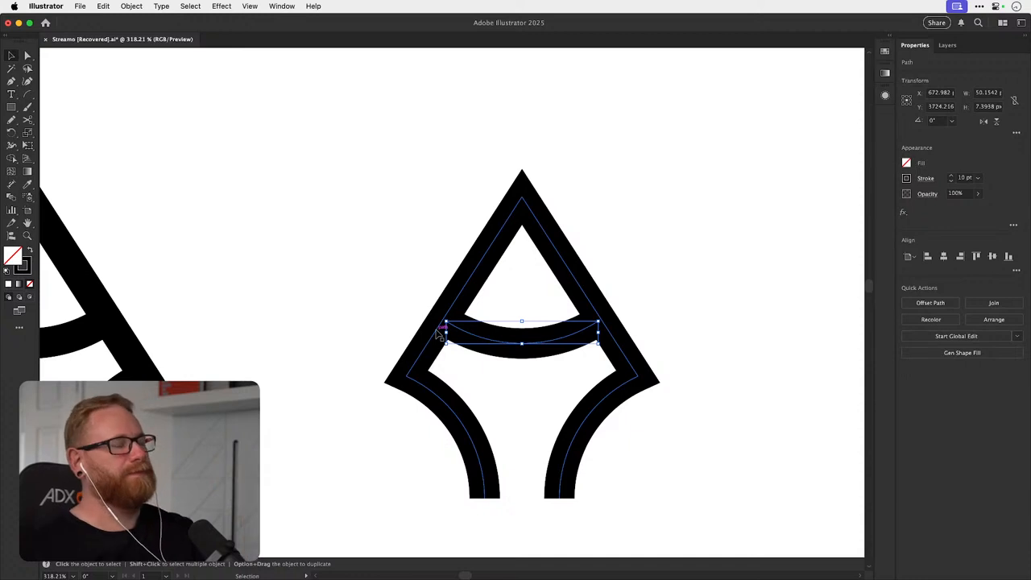
left_click_drag(543, 343, 543, 370)
left_click_drag(598, 347, 621, 344)
left_click_drag(567, 370, 566, 375)
left_click(638, 295)
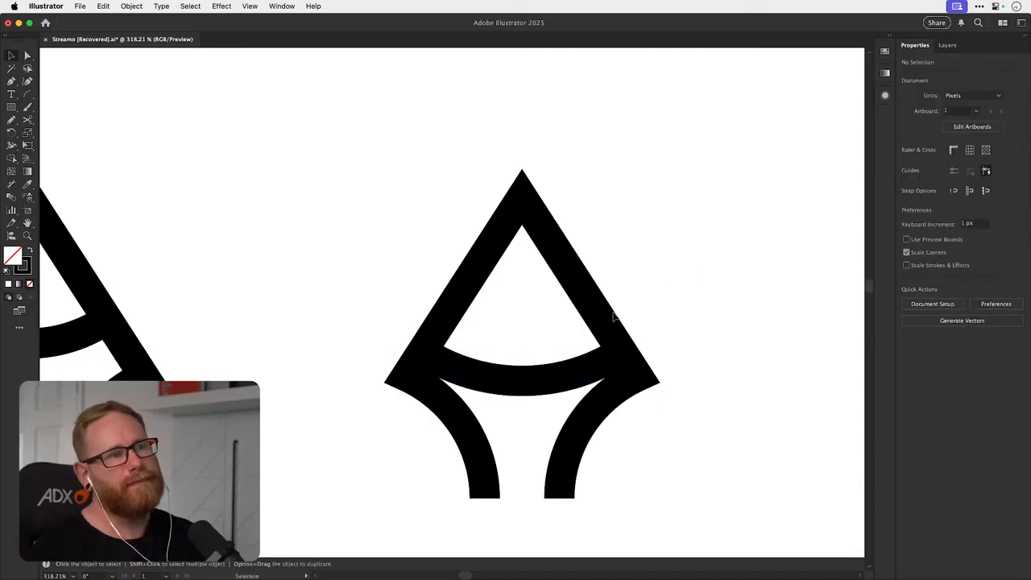
- Narrow the lowered crossbar so it floats inside the nib with a gap on both sides
left_click_drag(548, 394, 524, 373)
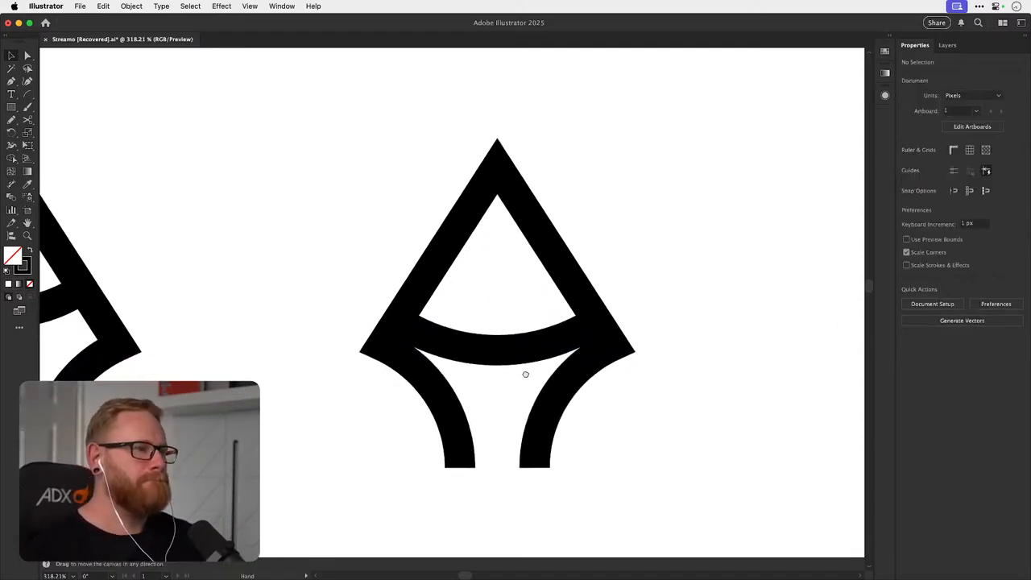
left_click(561, 335)
mouse_move(598, 334)
left_mouse_down()
mouse_move(602, 326)
mouse_move(569, 332)
mouse_move(612, 330)
left_mouse_up()
left_click(665, 275)
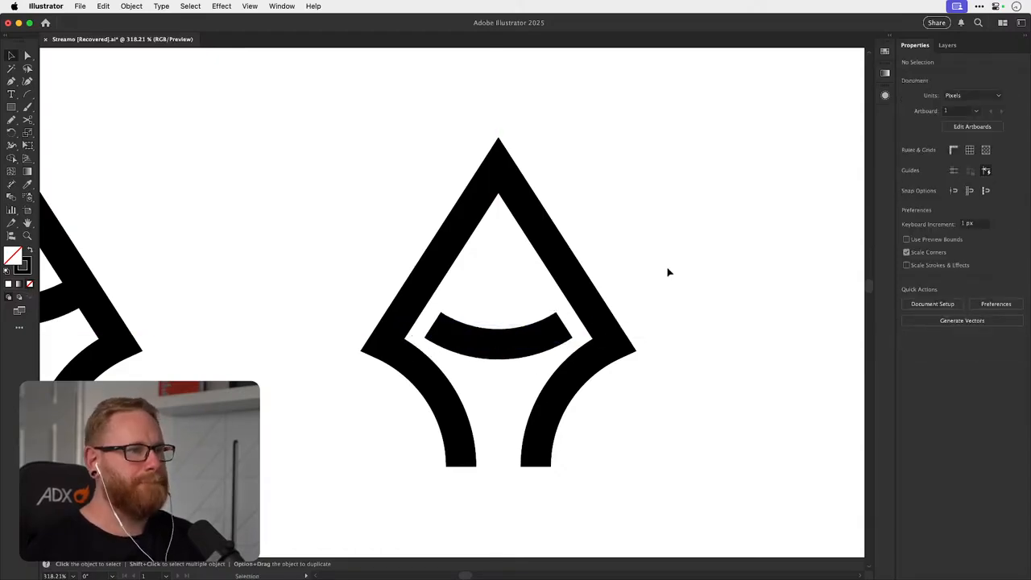
key("super+minus")
key("super+minus")
key("super+minus")
key("super+minus")
key("super+minus")
key("super+minus")
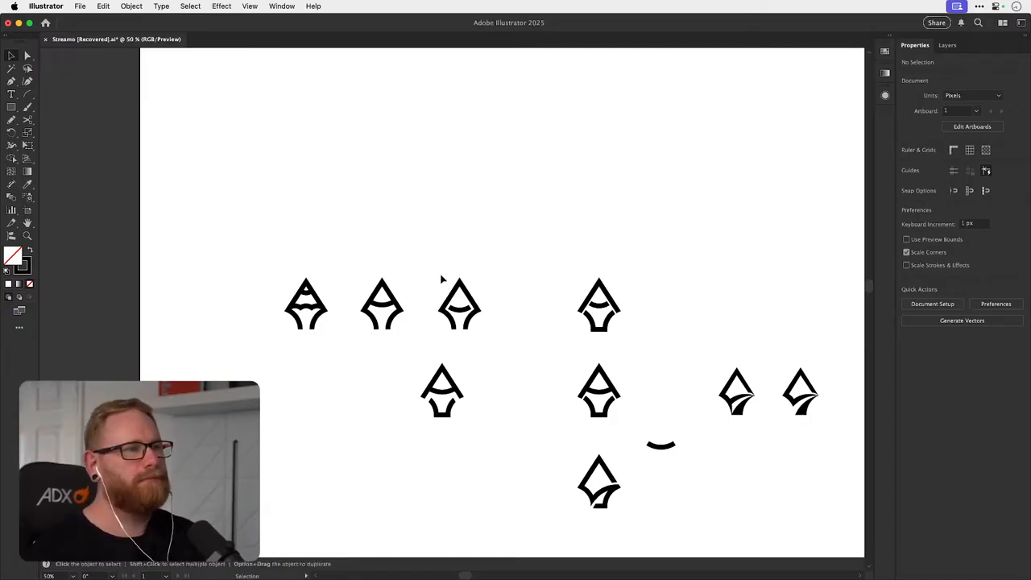
- Copy the nib A with the floating crossbar, paste it in front, and move the pasted version 150 px straight up
left_click(460, 310)
left_click_drag(428, 272, 488, 301)
left_click_drag(435, 329, 496, 259)
key("super+c")
key("super+f")
key("shift+Up")
key("shift+Up")
key("shift+Up")
key("shift+Up")
key("shift+Up")
key("shift+Up")
key("shift+Up")
key("shift+Up")
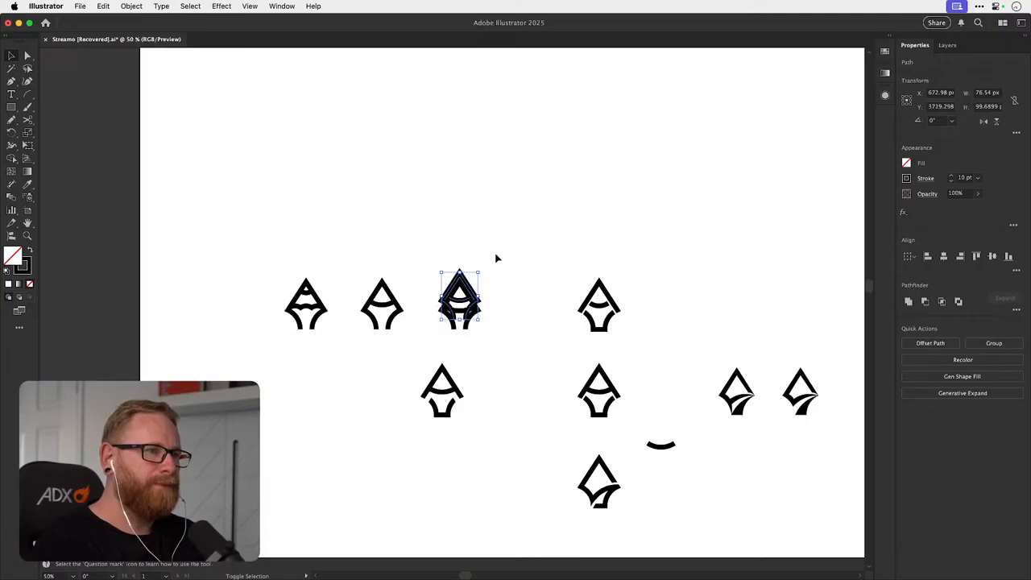
key("shift+Up")
key("shift+Up")
key("shift+Up")
key("shift+Up")
key("shift+Up")
key("shift+Up")
key("shift+Up")
key("shift+Up")
key("shift+Up")
key("shift+Up")
key("shift+Up")
key("shift+Up")
key("shift+Up")
key("shift+Up")
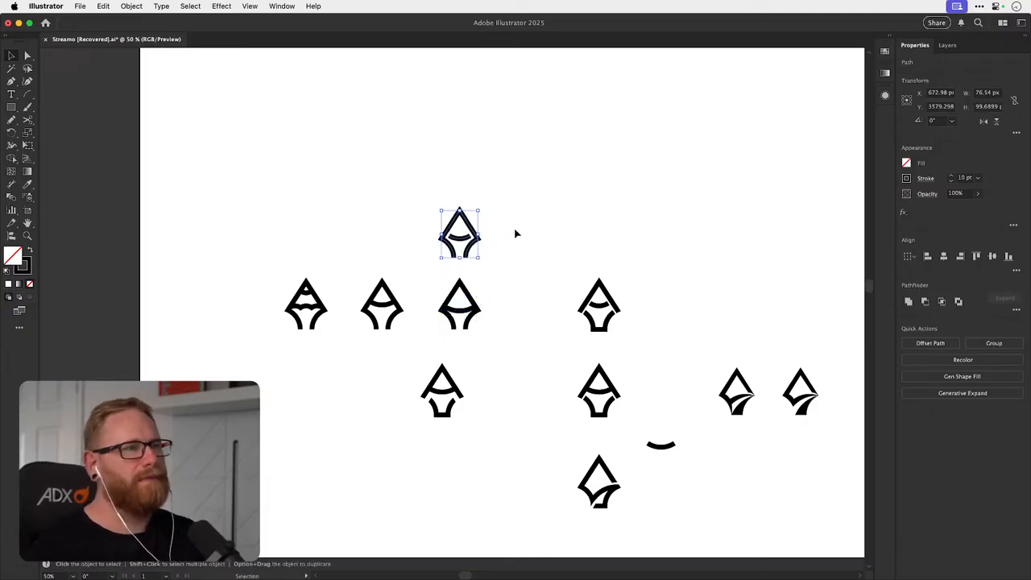
- Save the document
left_click(516, 234)
mouse_move(475, 271)
left_mouse_down()
mouse_move(323, 256)
mouse_move(447, 277)
mouse_move(342, 283)
left_mouse_up()
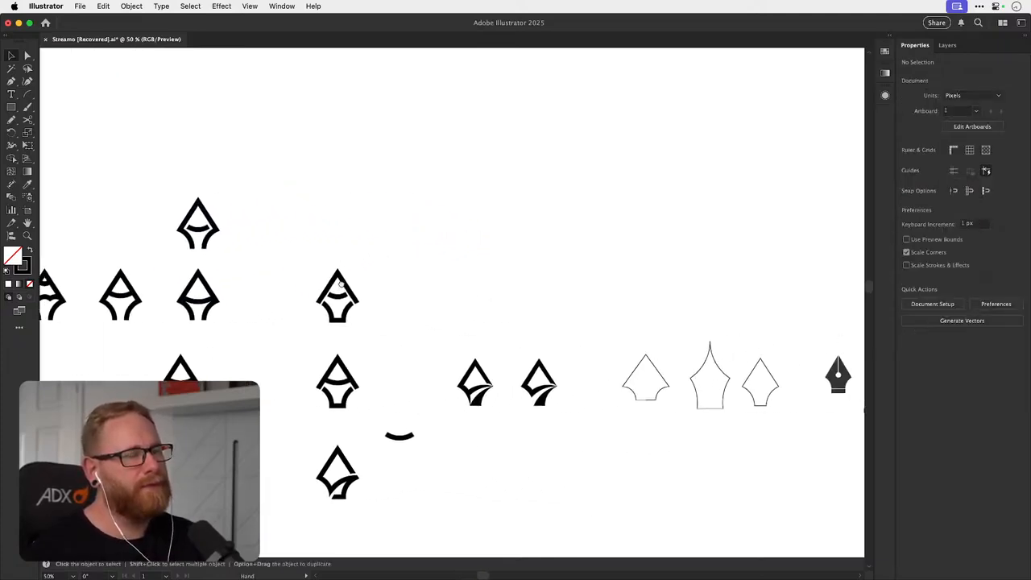
scroll(477, 323, "left", 5)
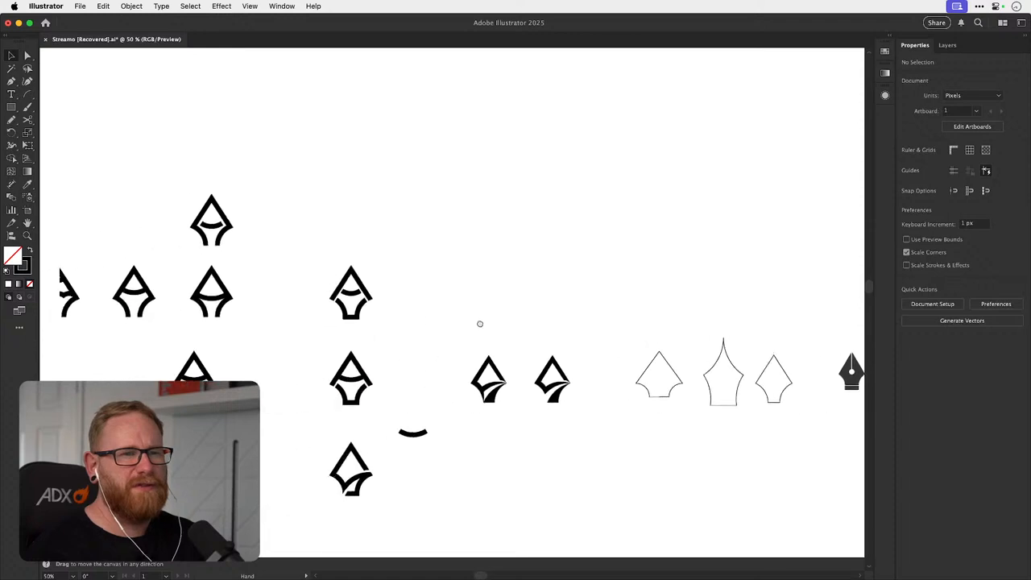
scroll(477, 323, "up", 1)
key("super+s")
left_click_drag(377, 259, 581, 254)
left_click_drag(400, 303, 359, 301)
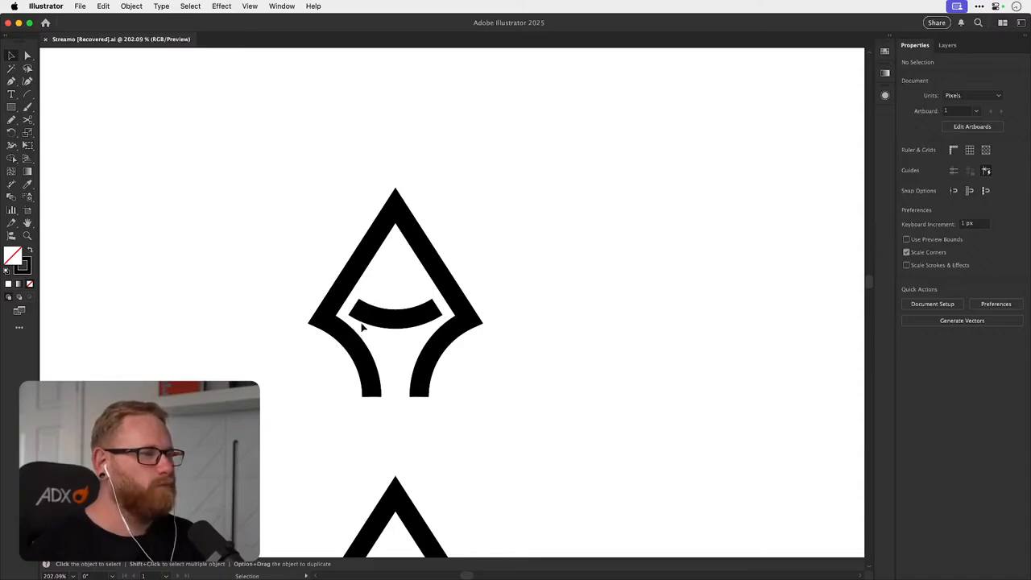
- Sketch a freehand circle around the topmost nib A with the Pencil tool
key("super+minus")
key("super+minus")
key("super+minus")
key("super+minus")
key("super+minus")
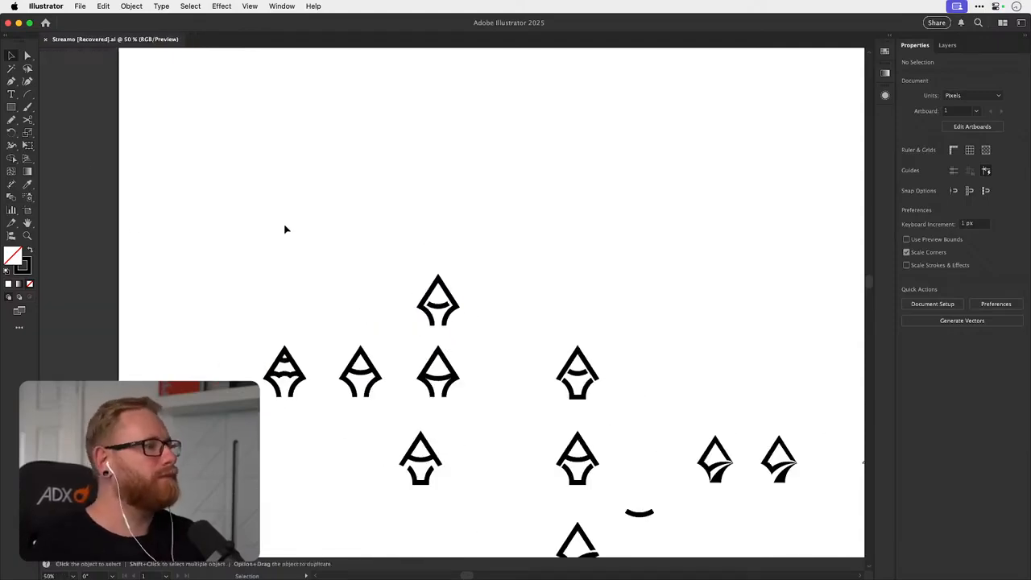
key("n")
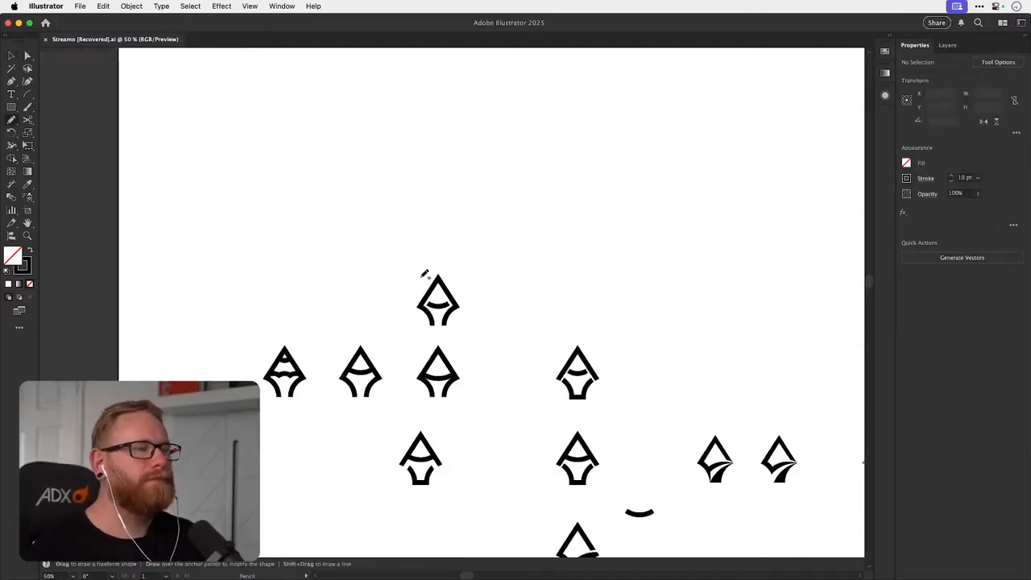
mouse_move(410, 289)
left_mouse_down()
mouse_move(434, 270)
mouse_move(466, 281)
mouse_move(441, 269)
mouse_move(409, 277)
mouse_move(410, 323)
mouse_move(464, 319)
mouse_move(451, 273)
mouse_move(435, 274)
mouse_move(407, 318)
mouse_move(449, 342)
mouse_move(455, 264)
left_mouse_up()
key("super")
key("super+z")
key("super+z")
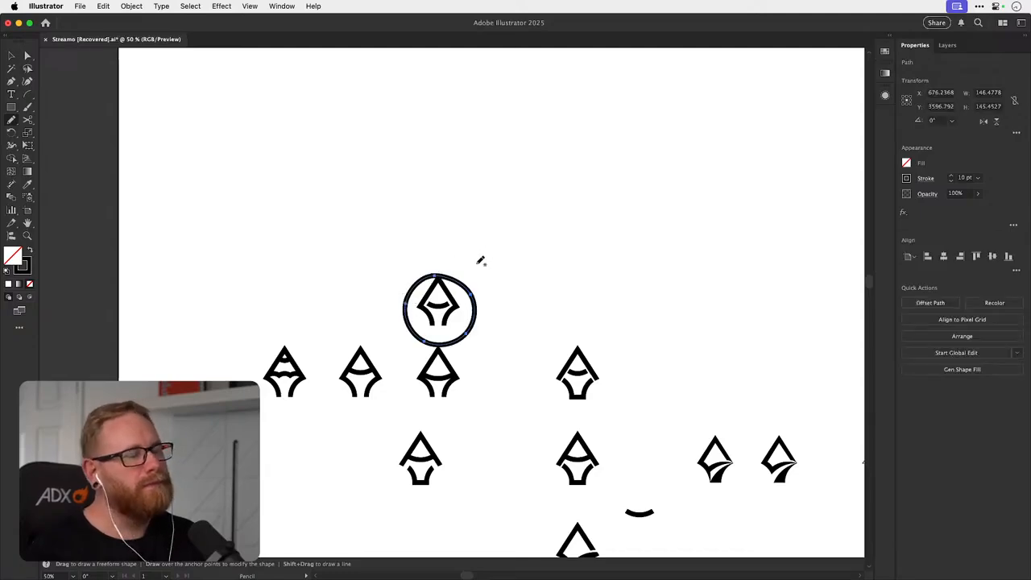
- Delete the freehand circle sketched around the topmost nib A
key("v")
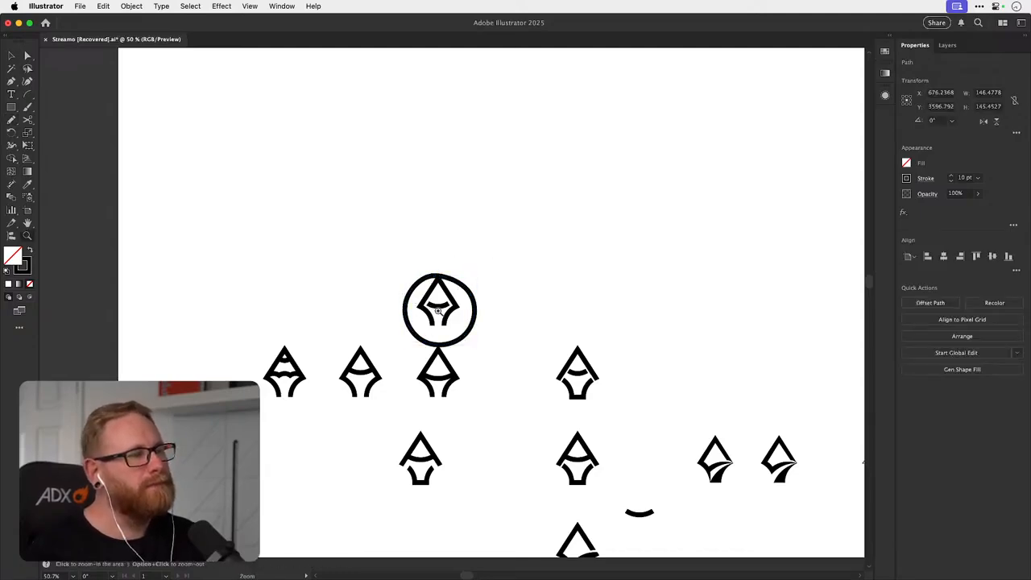
scroll(457, 298, "up", 3)
left_click_drag(451, 263, 426, 424)
left_click(407, 261)
key("Delete")
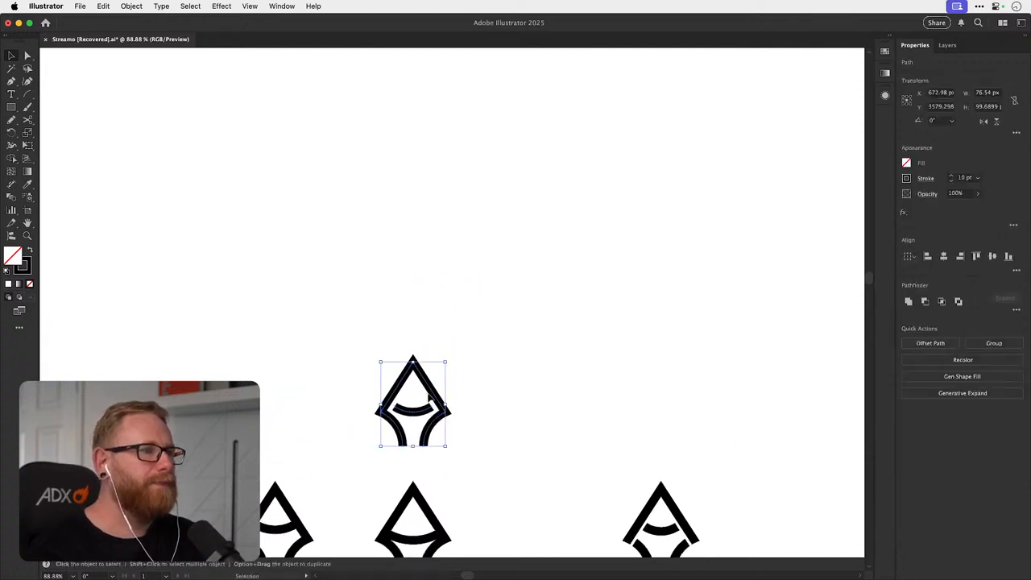
- Duplicate the topmost nib A with the floating crossbar and place the copy about 303 px straight above the original
left_click_drag(431, 379, 410, 123)
left_click_drag(409, 227, 368, 343)
left_click_drag(374, 255, 488, 262)
- Draw an unfilled circle with a 10 pt stroke around the nib A copy, centred on it
left_click_drag(11, 109, 62, 132)
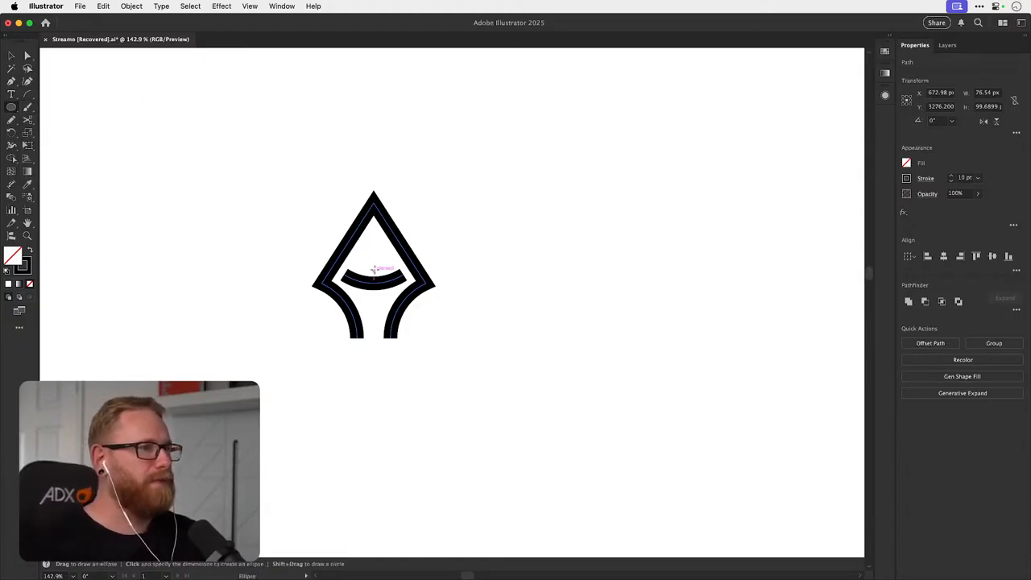
mouse_move(359, 256)
left_mouse_down()
mouse_move(455, 347)
mouse_move(475, 348)
mouse_move(453, 332)
mouse_move(445, 340)
mouse_move(472, 369)
left_mouse_up()
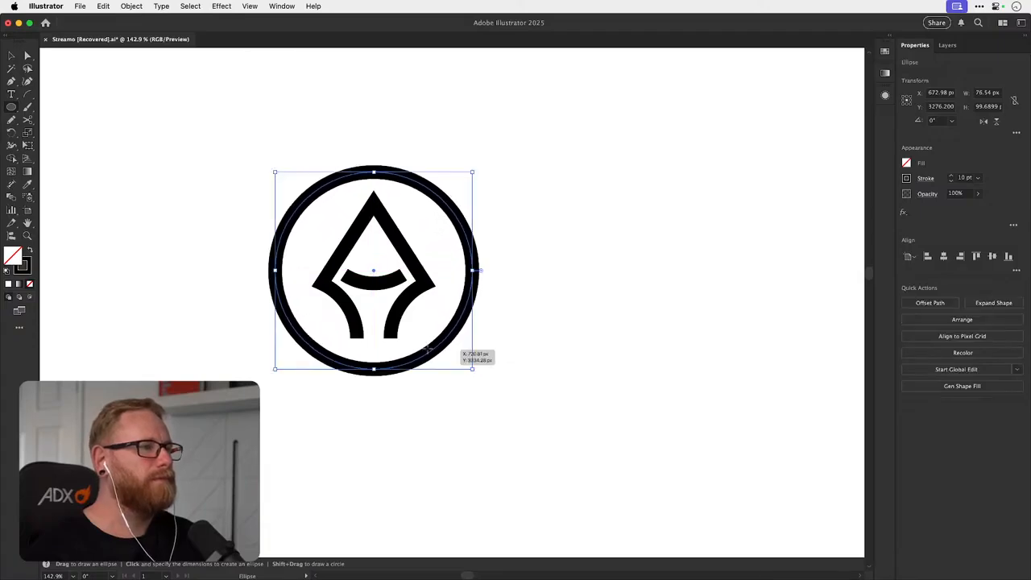
key("v")
left_click(238, 291)
left_click(29, 96)
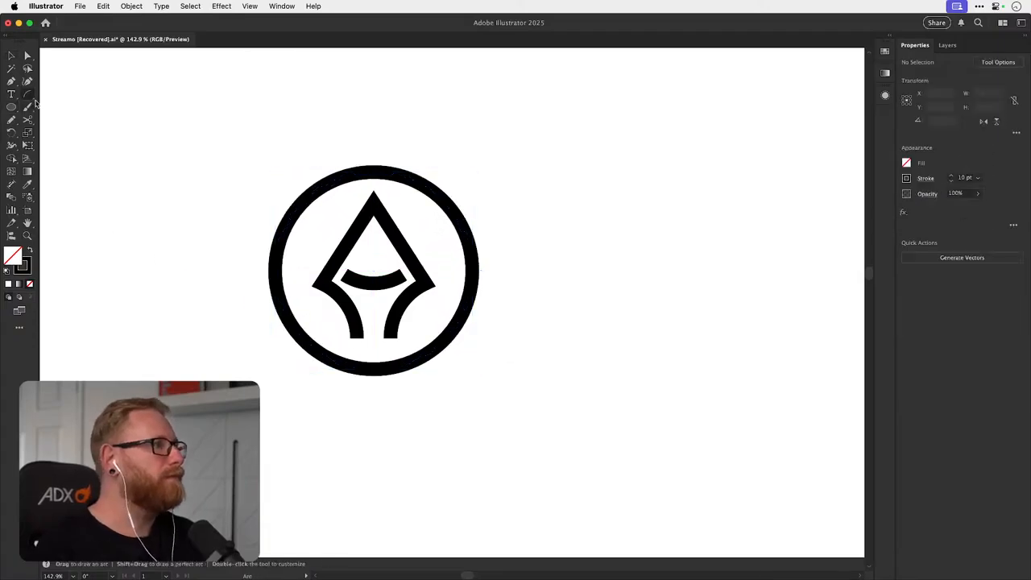
left_click_drag(353, 339, 353, 360)
key("super+z")
- Copy only the curved left leg segment of the circled nib A and paste it in front
key("v")
left_click(357, 327)
key("a")
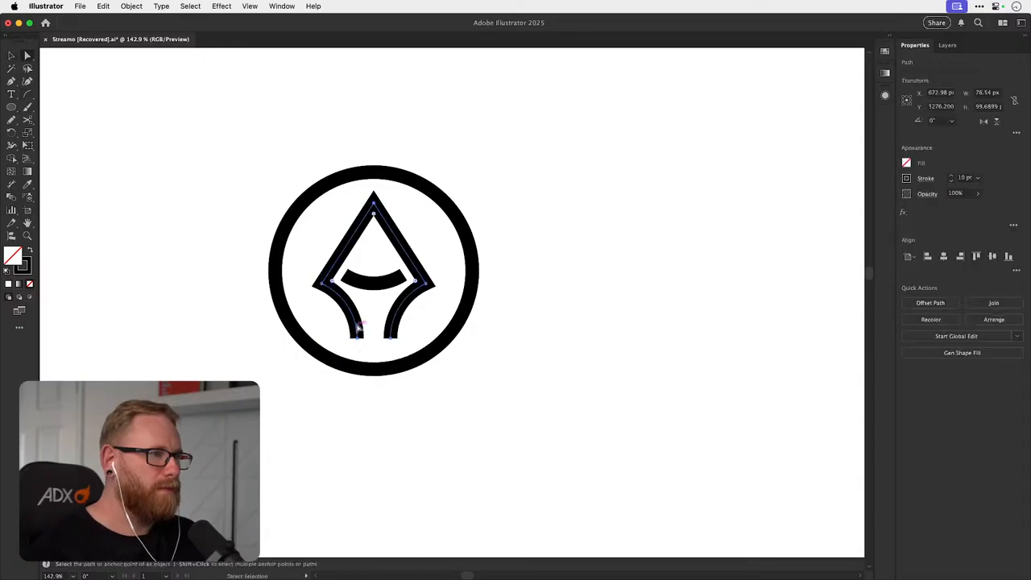
key("super+shift+a")
left_click(355, 321)
key("super+c")
key("super+f")
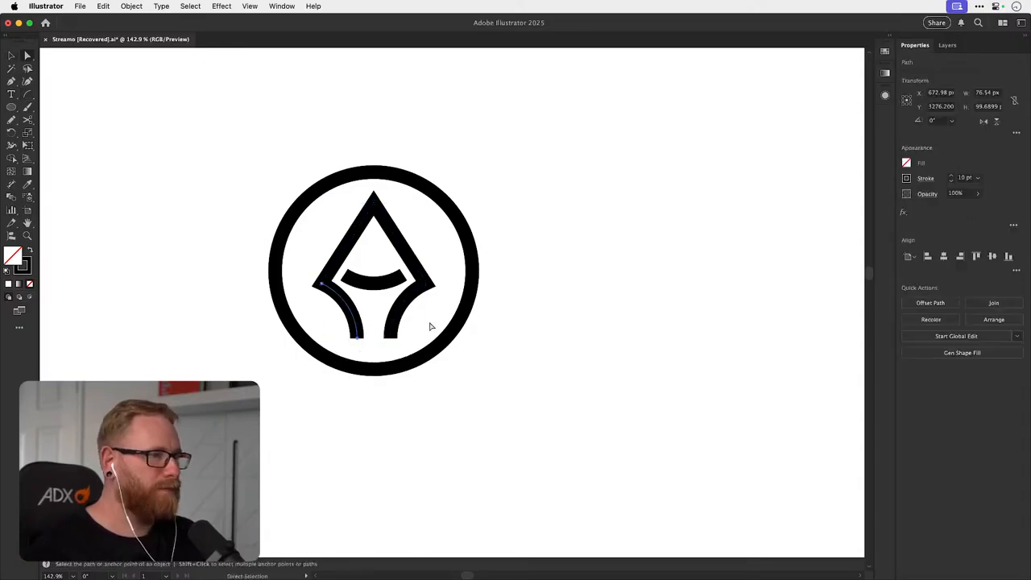
- Flip the pasted curve vertically and attach it to the lower end of the left leg so the leg flares outward
key("v")
left_click(996, 122)
key("super+shift+a")
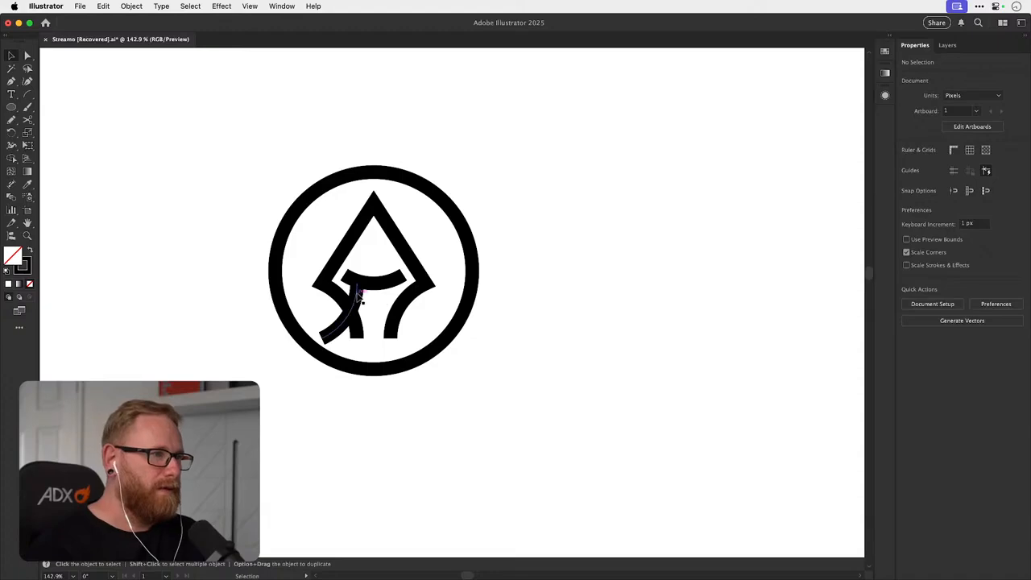
left_click_drag(360, 298, 359, 352)
key("super+shift+a")
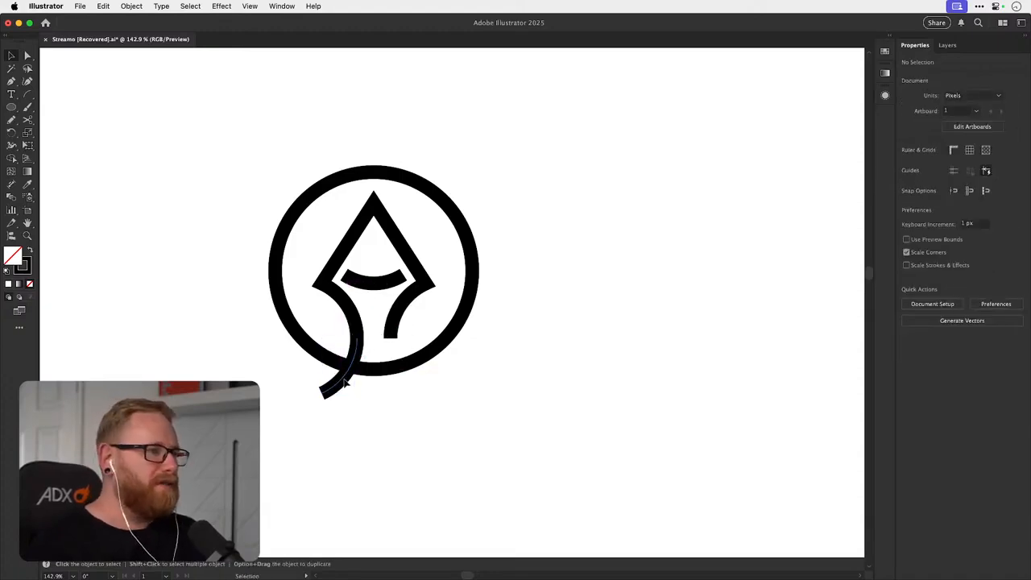
- Duplicate the leg extension, flip the copy horizontally, and attach it to the lower end of the right leg
left_click(346, 384)
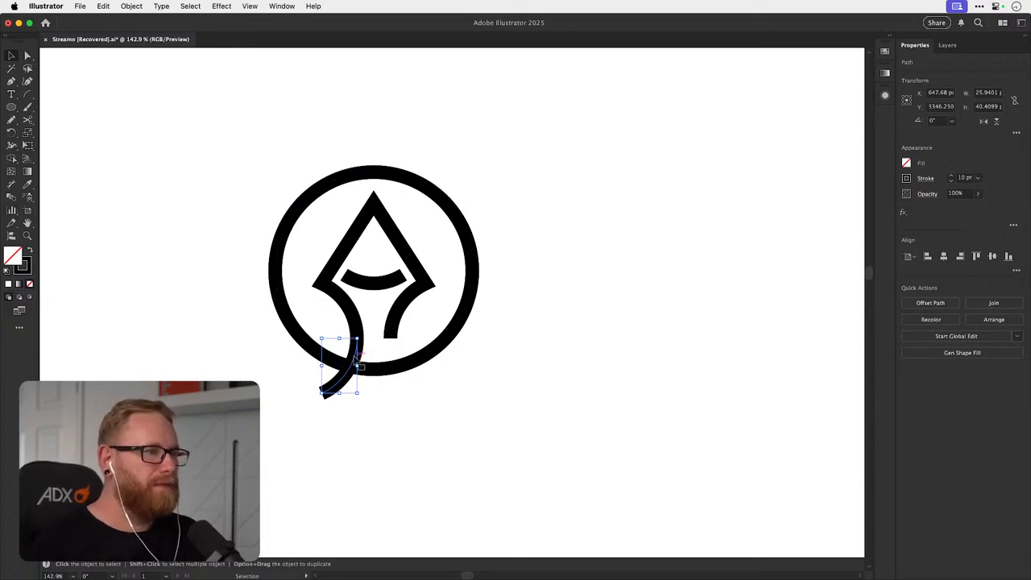
left_click_drag(363, 360, 395, 360)
left_click(981, 122)
left_click(510, 330)
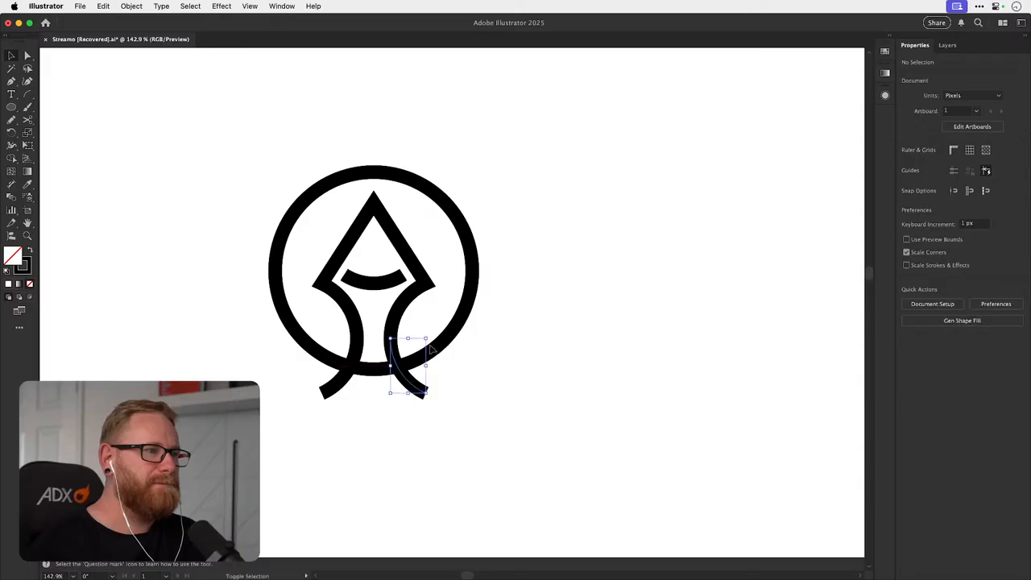
- Enlarge the circle to about 177 px and lower it so its edge meets the ends of both flared legs
left_click(461, 225)
left_click_drag(473, 172, 492, 161)
left_click_drag(480, 215, 480, 230)
left_click(545, 215)
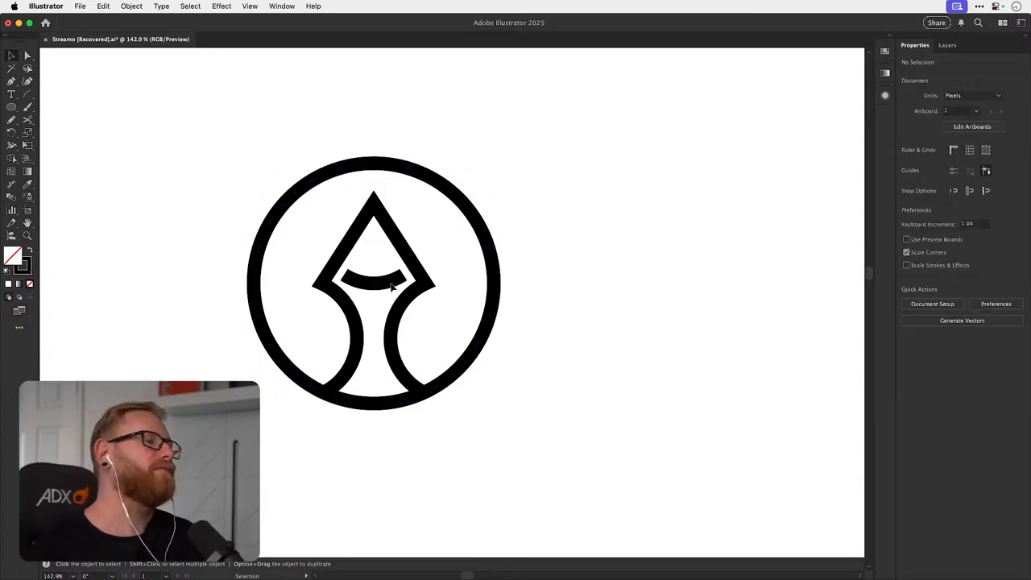
- Widen the curved crossbar of the circled nib A from its centre until it meets both slanted sides
left_click(392, 285)
left_click_drag(404, 275, 418, 263)
left_click(555, 234)
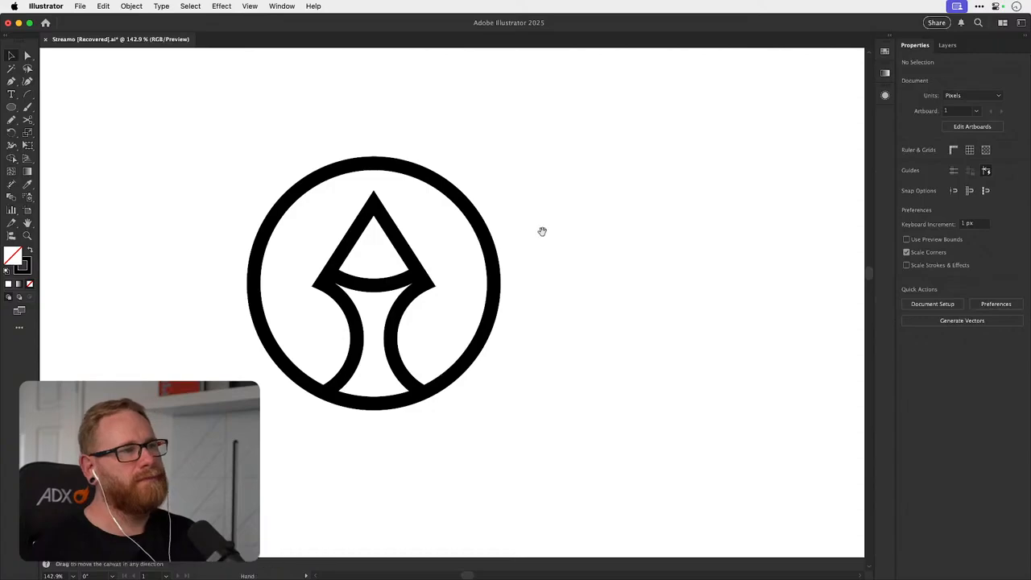
left_click_drag(542, 231, 525, 248)
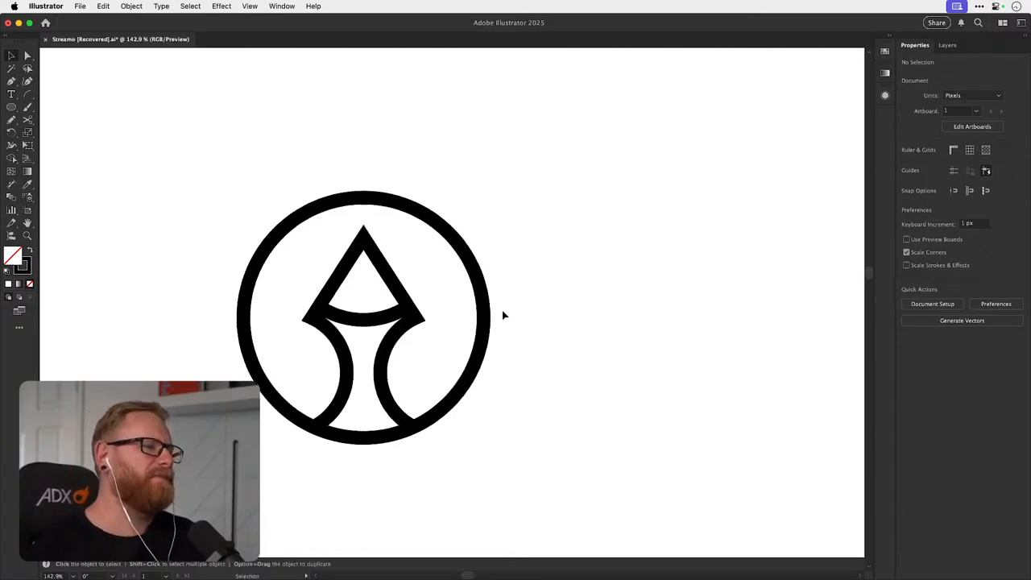
- Delete both flared leg extensions from the circled nib A
left_click(348, 388)
key("Delete")
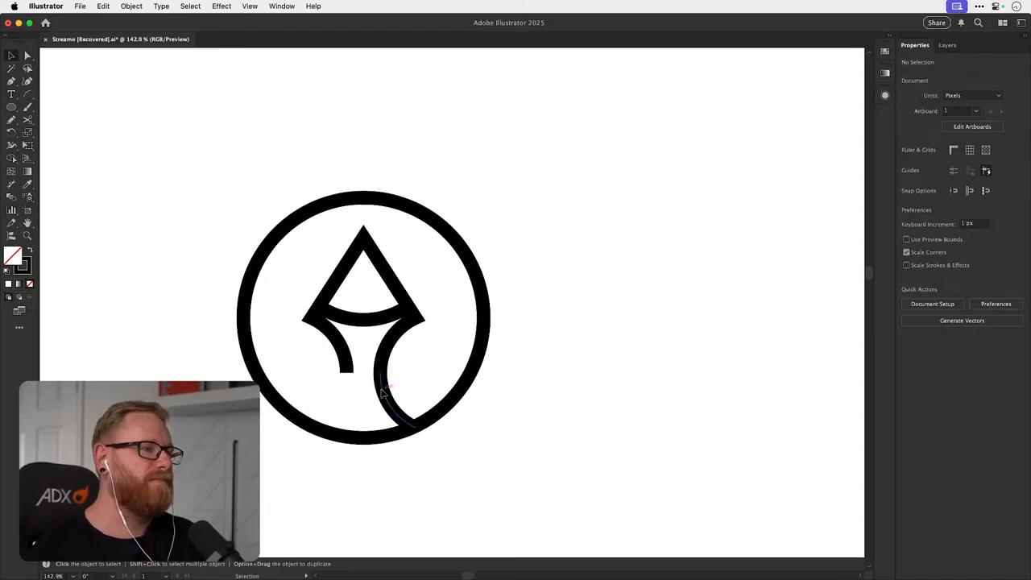
left_click(377, 392)
key("Delete")
- Try lowering the nib A and its crossbar onto the circle's lower edge, and undo back to the flared-leg version
left_click_drag(292, 467, 437, 286)
left_click(478, 280, "shift")
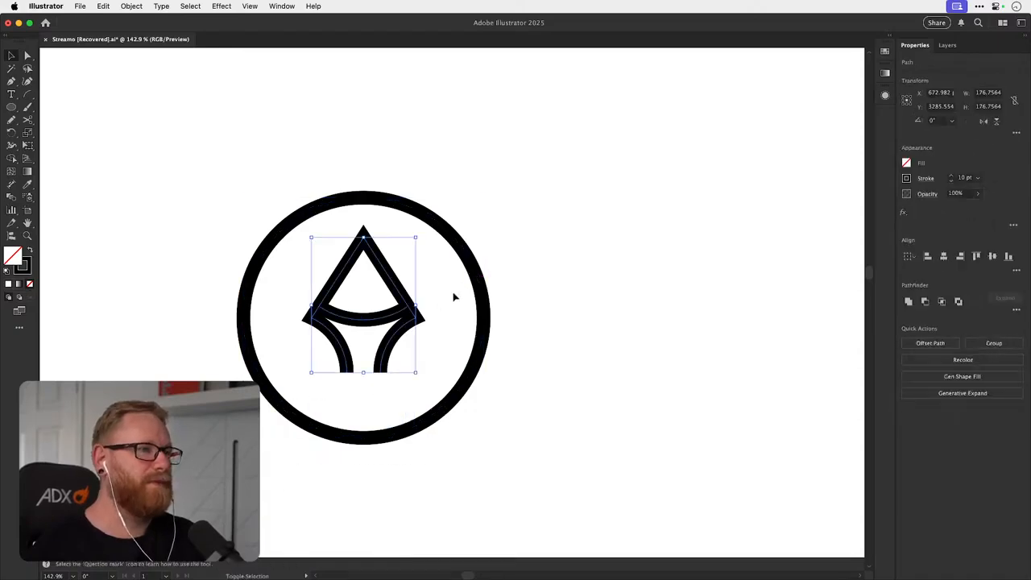
left_click_drag(414, 321, 416, 375)
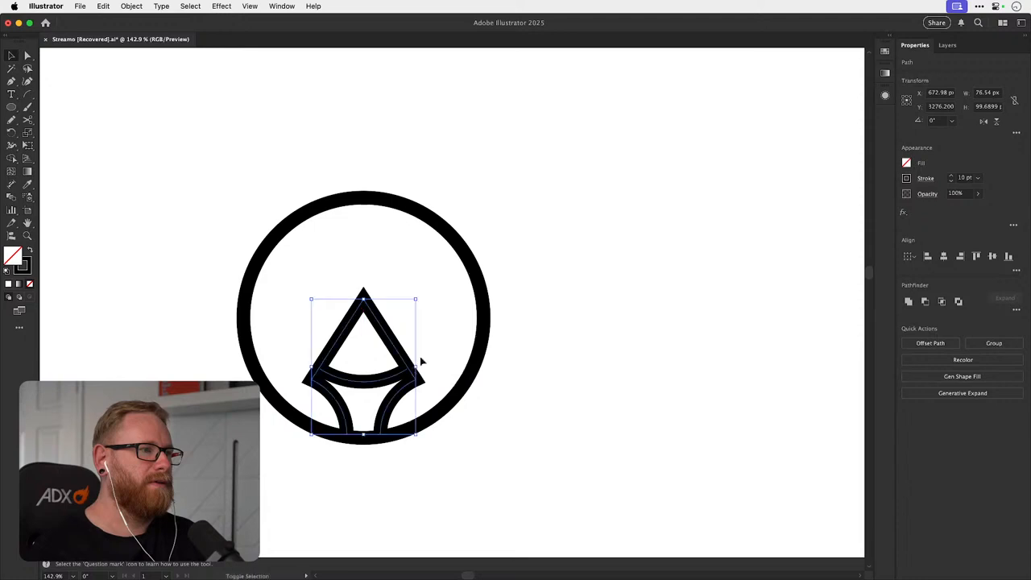
key("super+shift+a")
key("z")
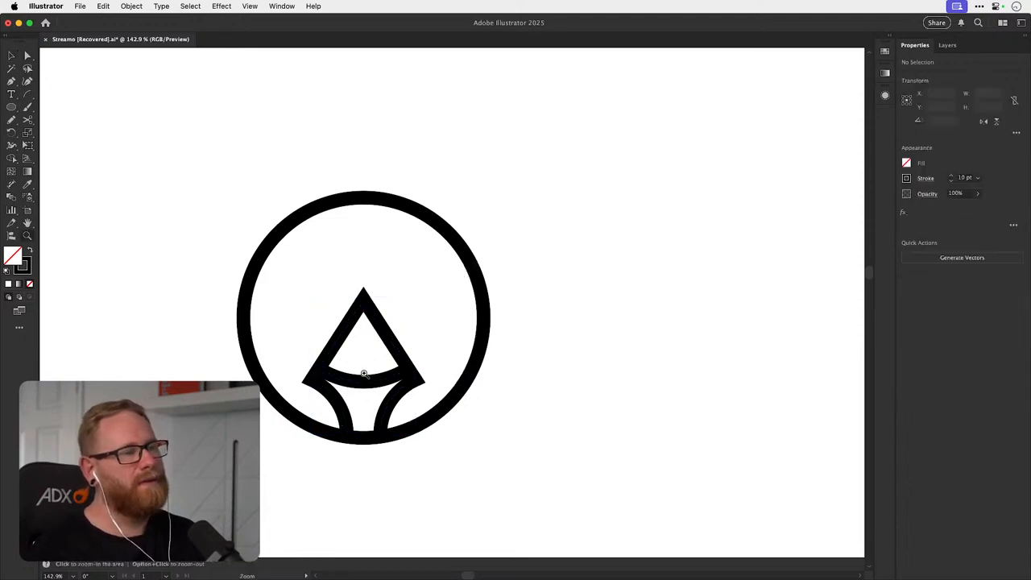
left_click_drag(357, 368, 306, 355)
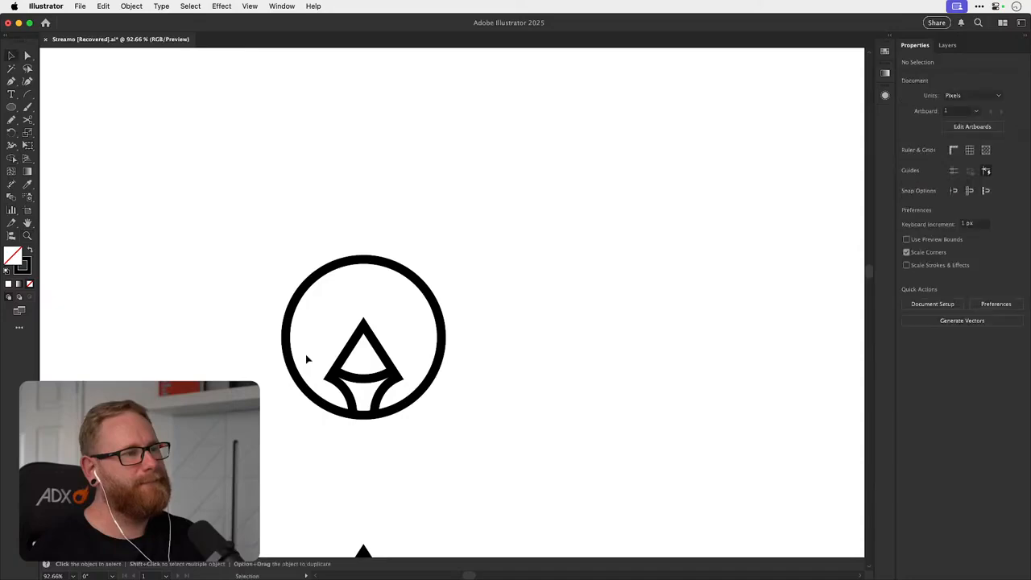
key("super+z")
left_click(359, 326)
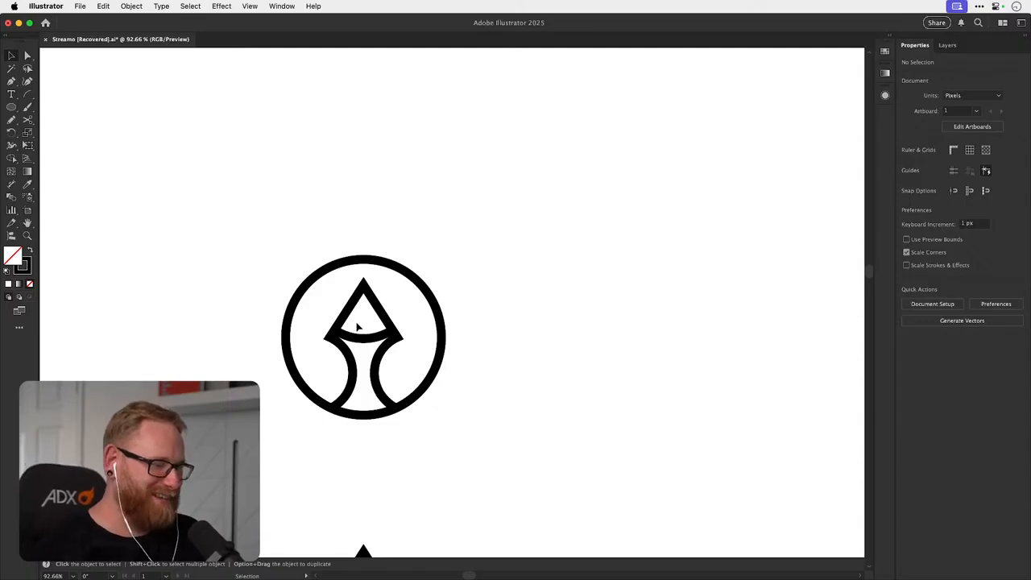
- Duplicate the circle and nib outline, without the crossbar and leg extensions, to the right of the circled nib A
left_click_drag(315, 240, 442, 311)
left_click_drag(435, 306, 663, 320)
left_click_drag(548, 313, 377, 308)
left_click_drag(405, 363, 491, 351)
left_click(574, 318)
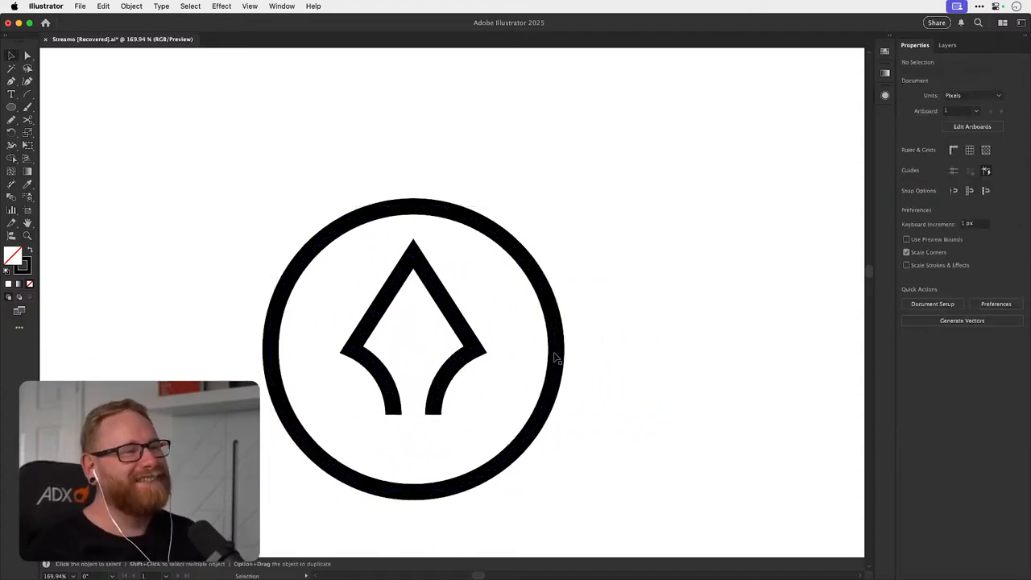
- Delete the circle from the copy and join the nib outline's open ends to close its base
left_click(556, 359)
key("Delete")
left_click(456, 376)
key("super+j")
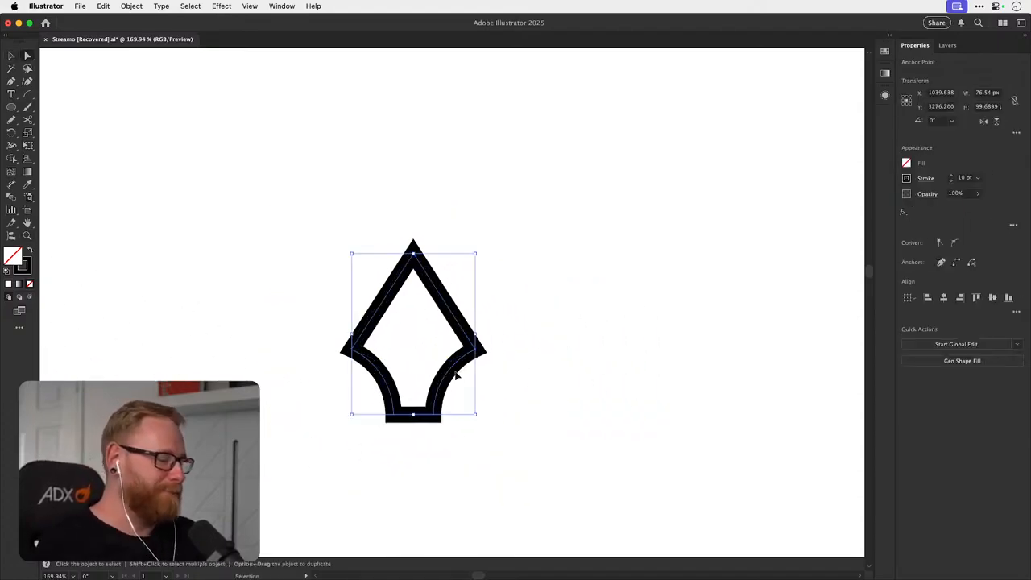
key("super+shift+a")
- Duplicate the closed nib outline and place the copy to the right of it
key("v")
left_click_drag(459, 308, 685, 344)
left_click_drag(492, 339, 398, 336)
left_click(406, 340)
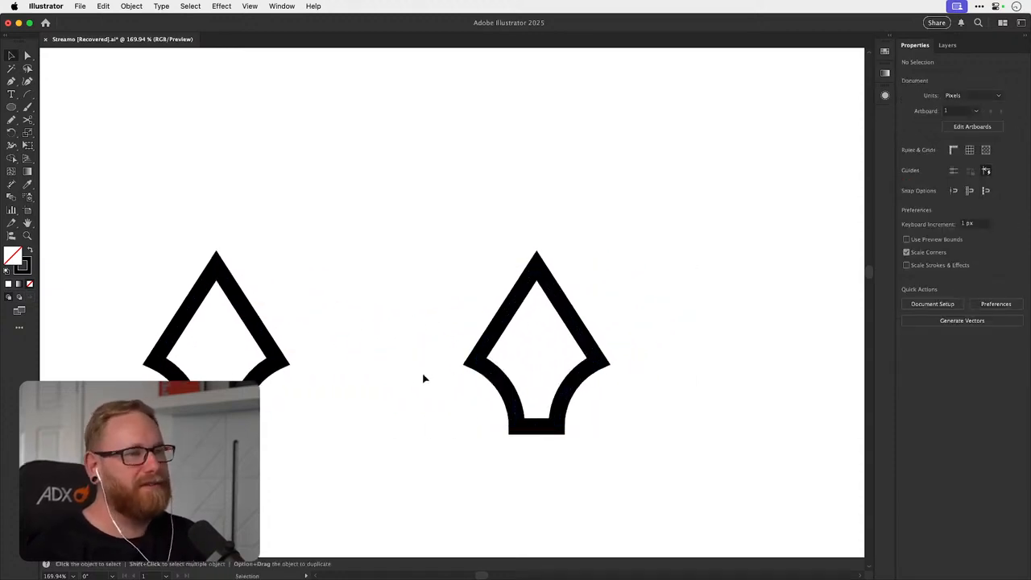
- Draw a vertical 10 pt line with the Pen tool from the inner tip of the right nib down to shoulder level
left_click(12, 82)
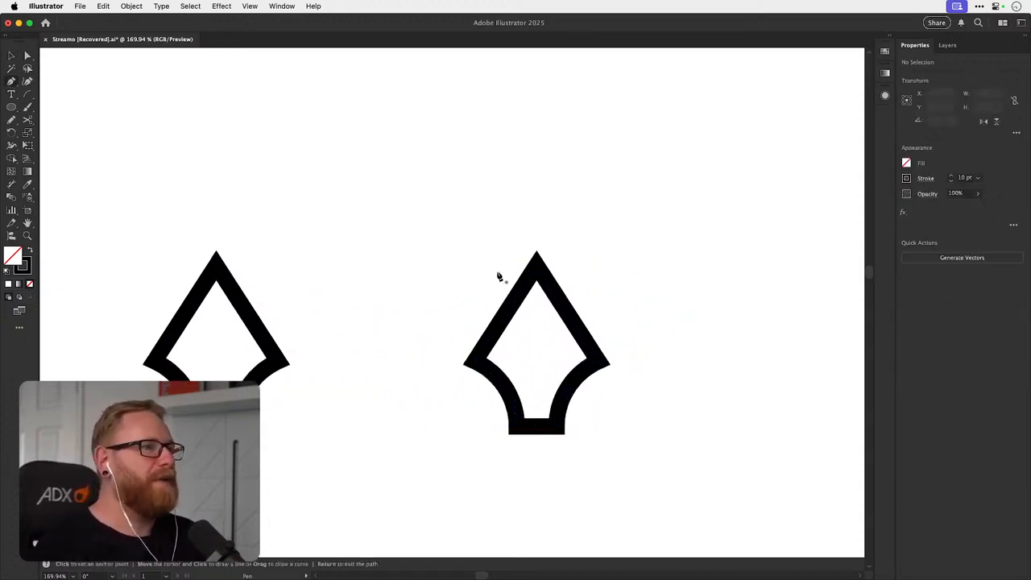
left_click(536, 282)
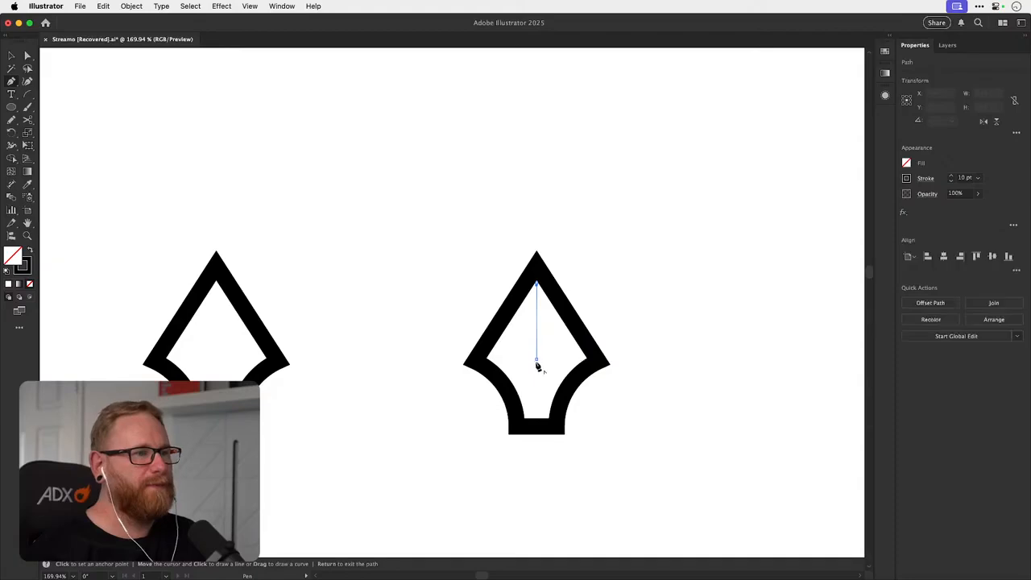
left_click(536, 359)
key("Return")
- Add a solid black circle about 20 px wide, centred on the lower end of the vertical line
left_click(12, 107)
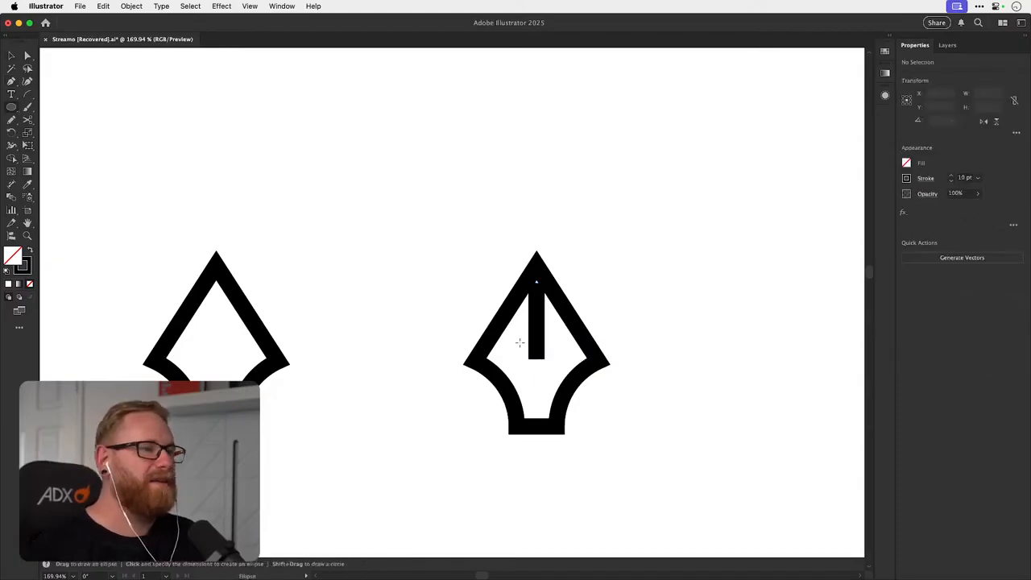
mouse_move(536, 359)
left_mouse_down()
mouse_move(560, 375)
mouse_move(545, 362)
left_mouse_up()
key("shift+x")
key("v")
left_click(553, 371)
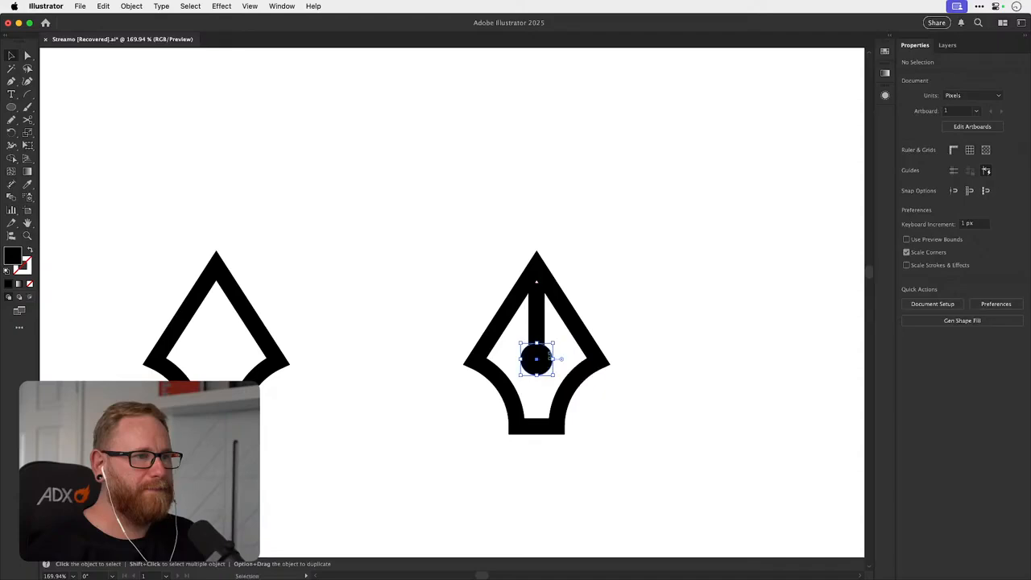
- Extend the upper end of the vertical line up to the tip anchor of the nib outline
key("a")
left_click_drag(537, 282, 538, 265)
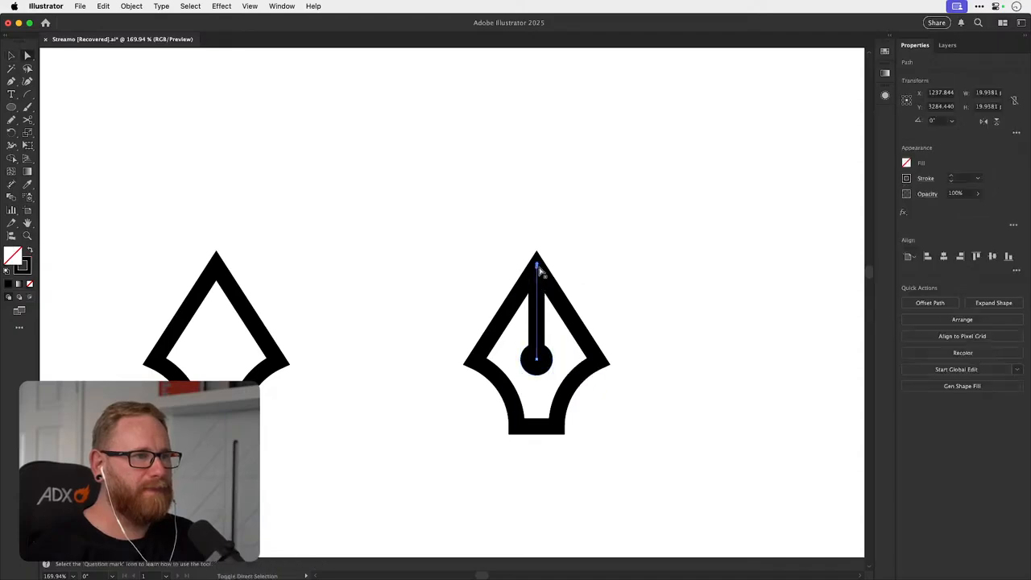
left_click(555, 379)
key("v")
left_click_drag(455, 274, 595, 366)
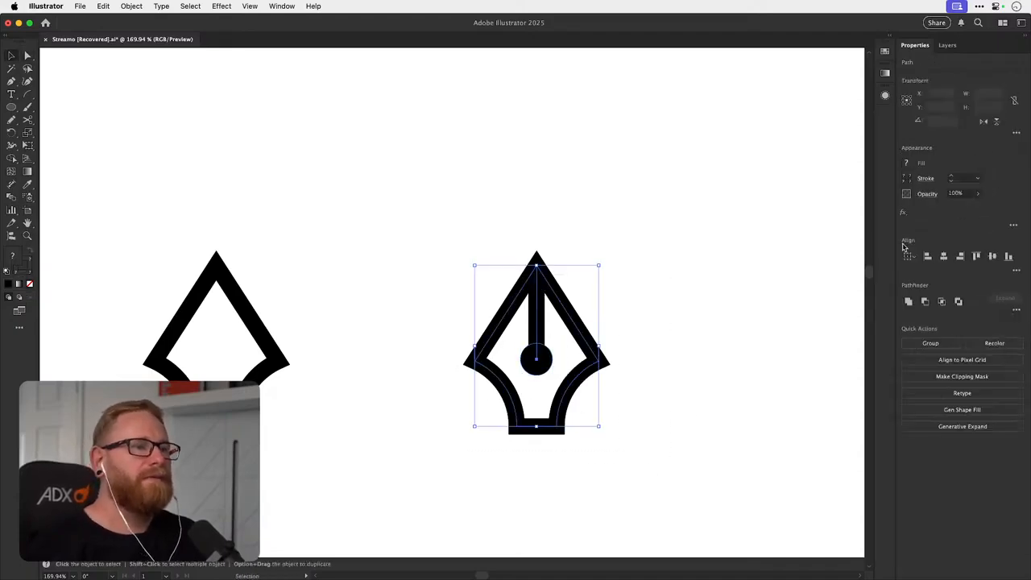
left_click(950, 183)
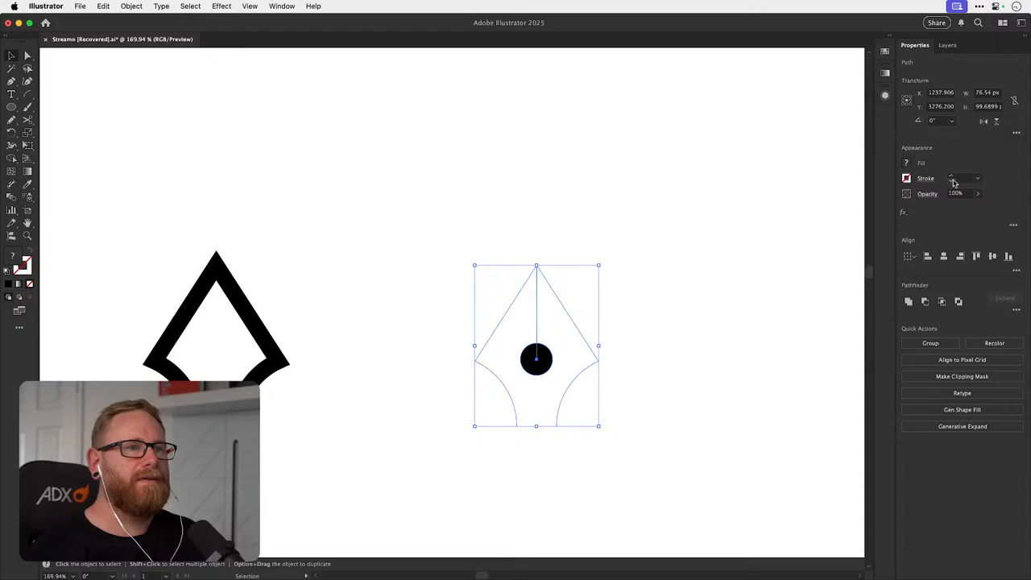
left_click(961, 177)
type("4")
key("Return")
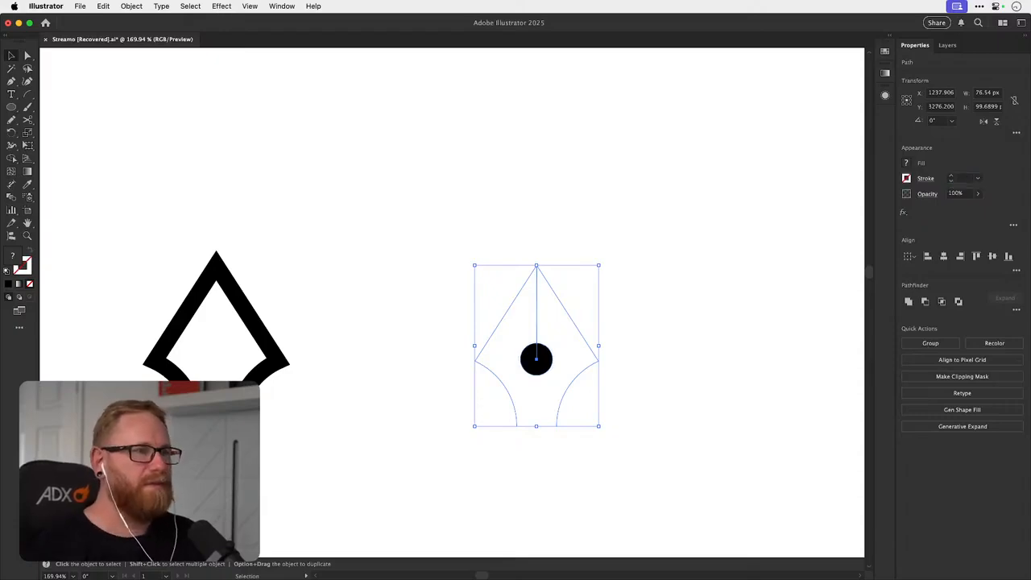
- Set the stroke weight of the nib outline and its vertical line to 3 pt
key("a")
left_click(476, 273)
left_click_drag(475, 273, 573, 241)
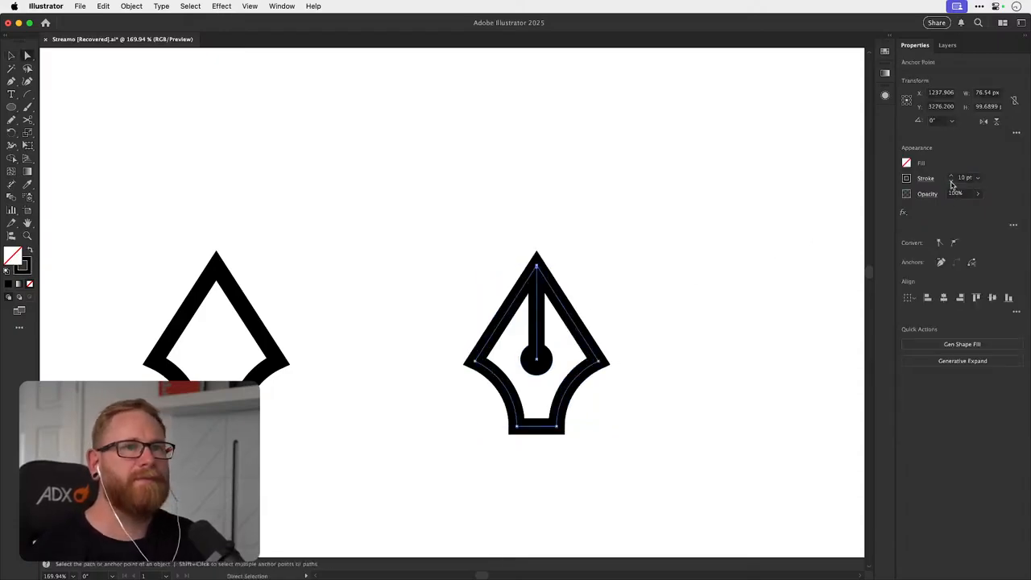
double_click(951, 184)
triple_click(950, 184)
double_click(951, 183)
key("super+shift+a")
- Scale the solid circle down to about 12 px wide and apply the vertical line's unfilled 3 pt black stroke to it
key("v")
left_click(550, 359)
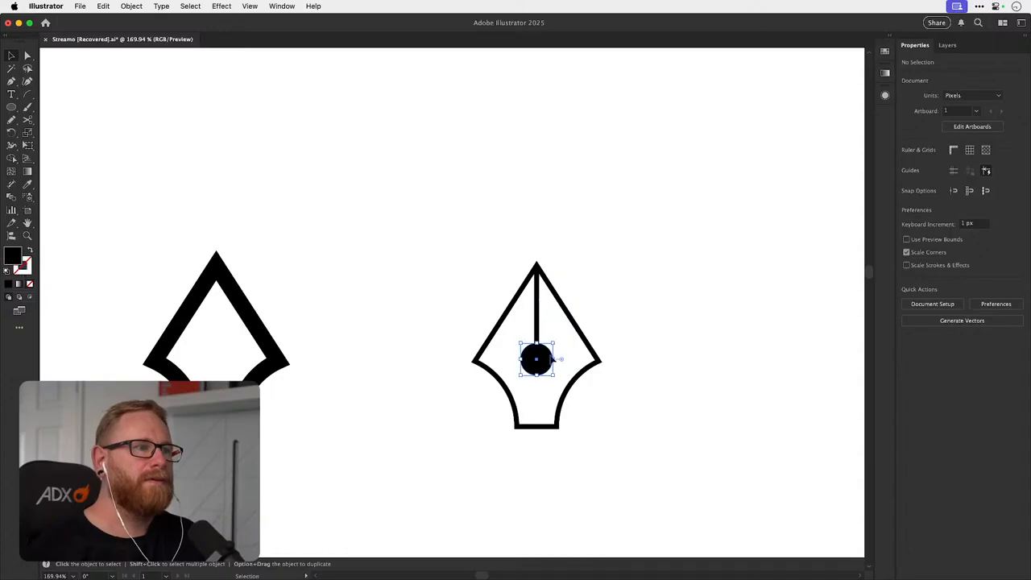
key("s")
left_click_drag(594, 307, 565, 324)
key("i")
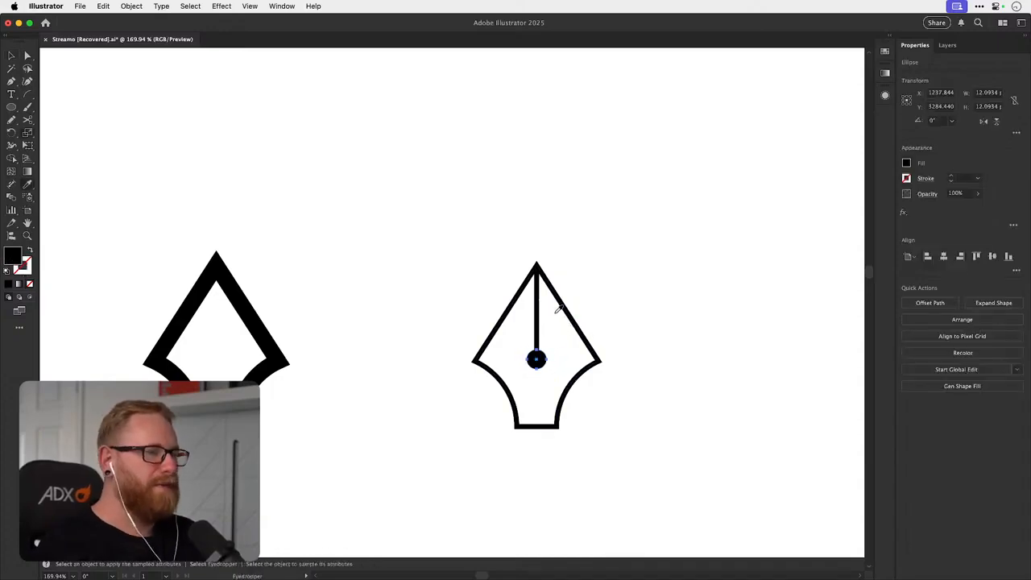
left_click(537, 331)
- Shorten the vertical line by moving its lower anchor up to the top anchor of the ring
key("super+shift+a")
mouse_move(537, 356)
left_mouse_down()
mouse_move(612, 359)
mouse_move(559, 360)
mouse_move(560, 372)
mouse_move(561, 331)
mouse_move(559, 349)
mouse_move(534, 360)
mouse_move(534, 322)
left_mouse_up()
key("v")
key("super+shift+a")
key("a")
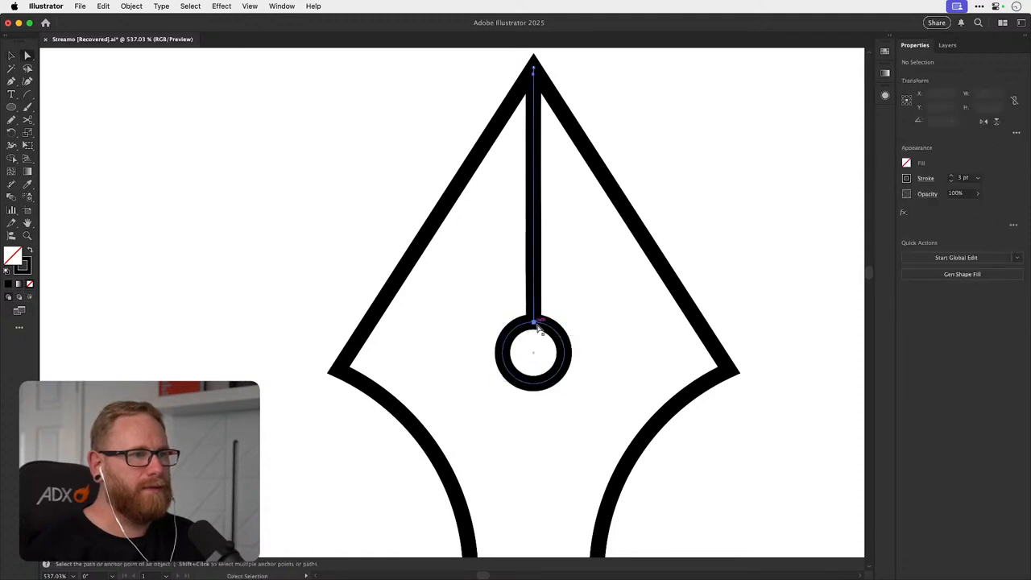
key("super+shift+a")
key("v")
key("super+1")
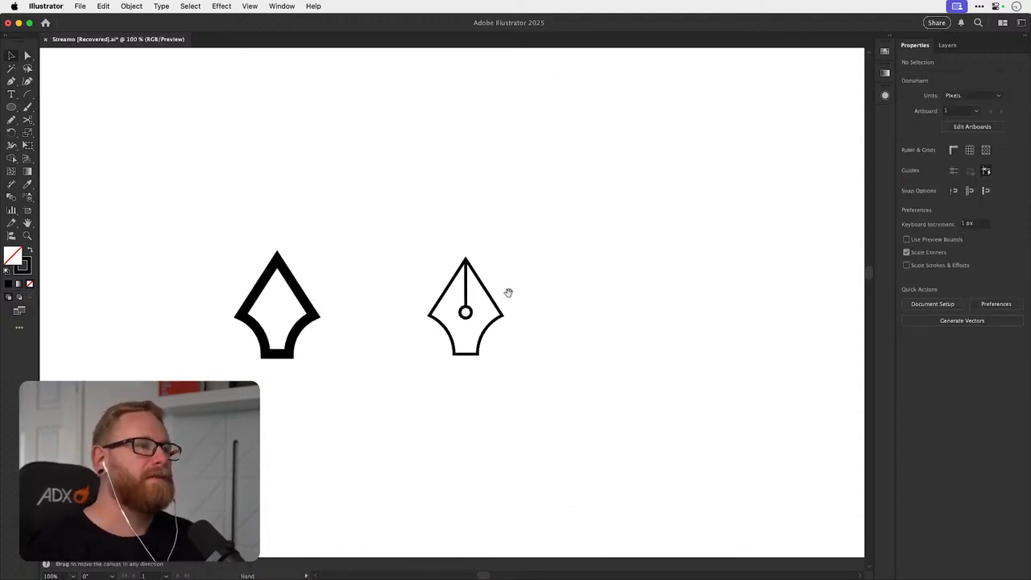
- Duplicate the thin-line pen nib with its slit and ring, placing the copy to the right of it
left_click_drag(407, 267, 484, 379)
left_click_drag(464, 320, 491, 288)
left_click(651, 287)
left_click_drag(424, 350, 575, 305)
key("v")
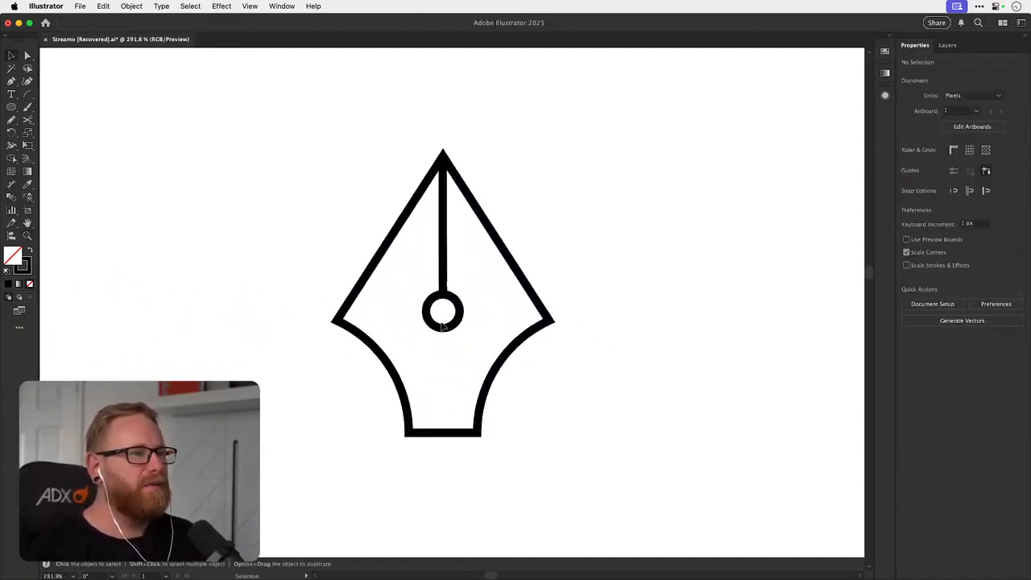
- Make a half-circle arch about 60 px wide from a circle and centre it across the copied nib, its top at the ring's centre
left_click(13, 106)
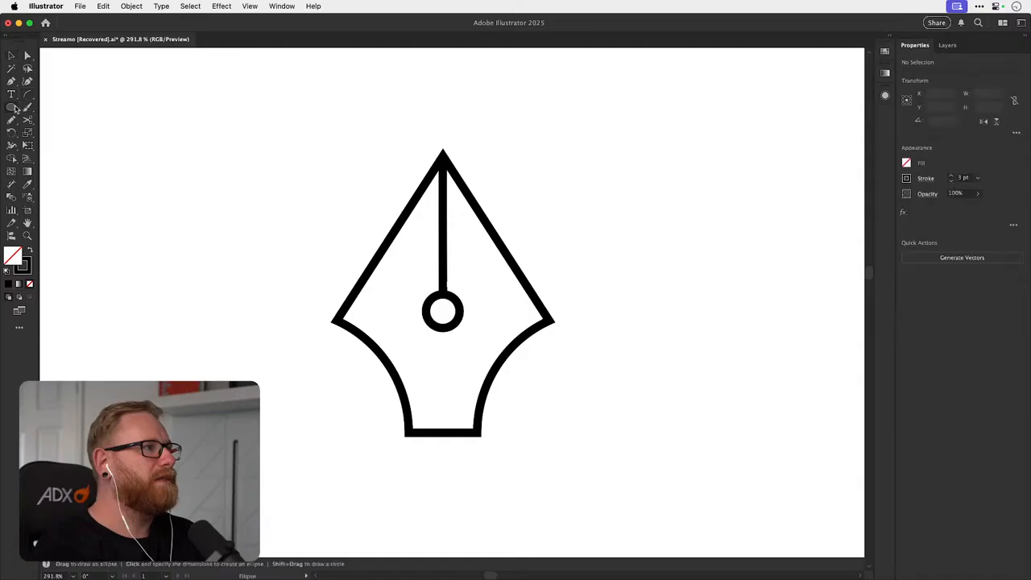
left_click_drag(283, 459, 343, 381)
key("super+z")
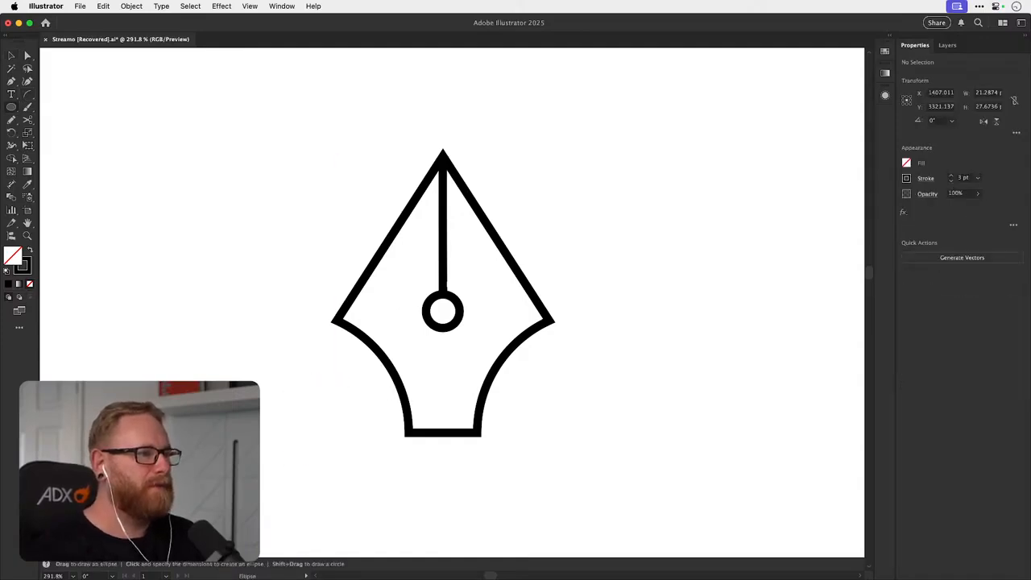
mouse_move(248, 460)
left_mouse_down()
mouse_move(341, 369)
mouse_move(332, 376)
left_mouse_up()
key("a")
left_click_drag(282, 524, 230, 554)
key("Delete")
key("v")
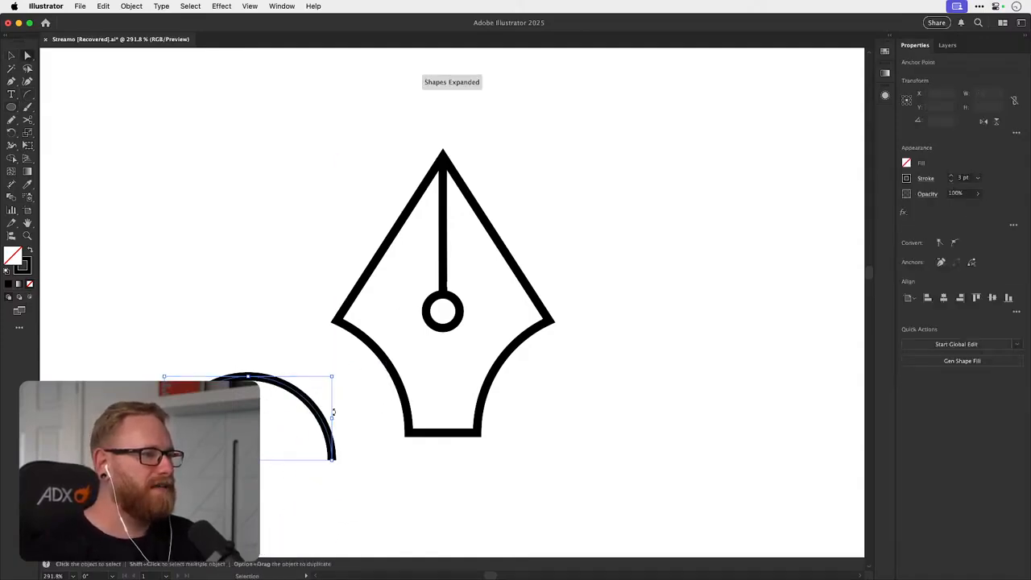
left_click(345, 409)
left_click_drag(327, 417, 516, 356)
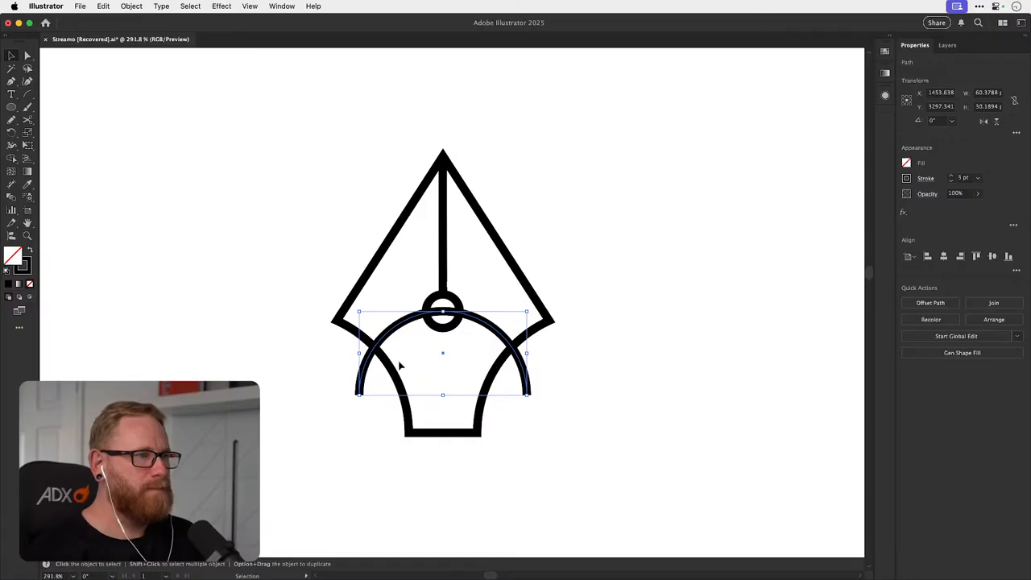
- Try trimming the arch with Shape Builder, removing the ends outside the nib and the segment inside the ring
left_click_drag(334, 455, 545, 308)
key("shift+m")
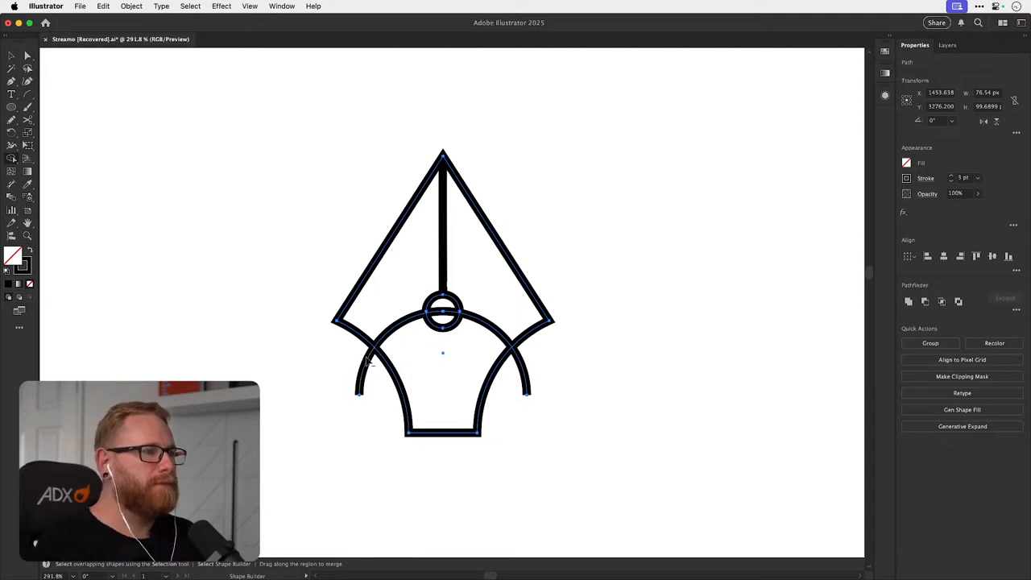
left_click(366, 361, "alt")
left_click(453, 318, "alt")
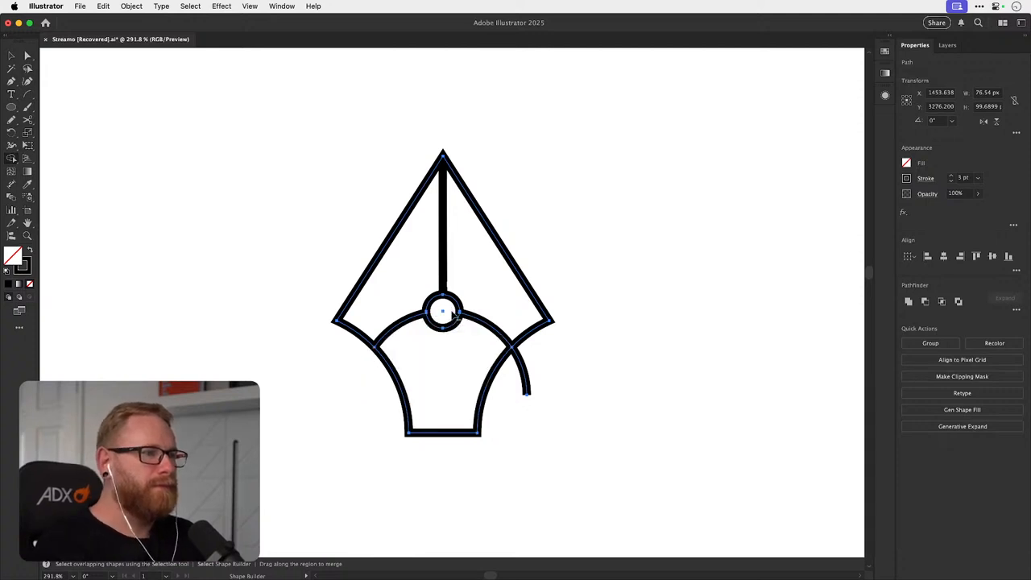
left_click(524, 375, "alt")
key("v")
left_click(638, 368)
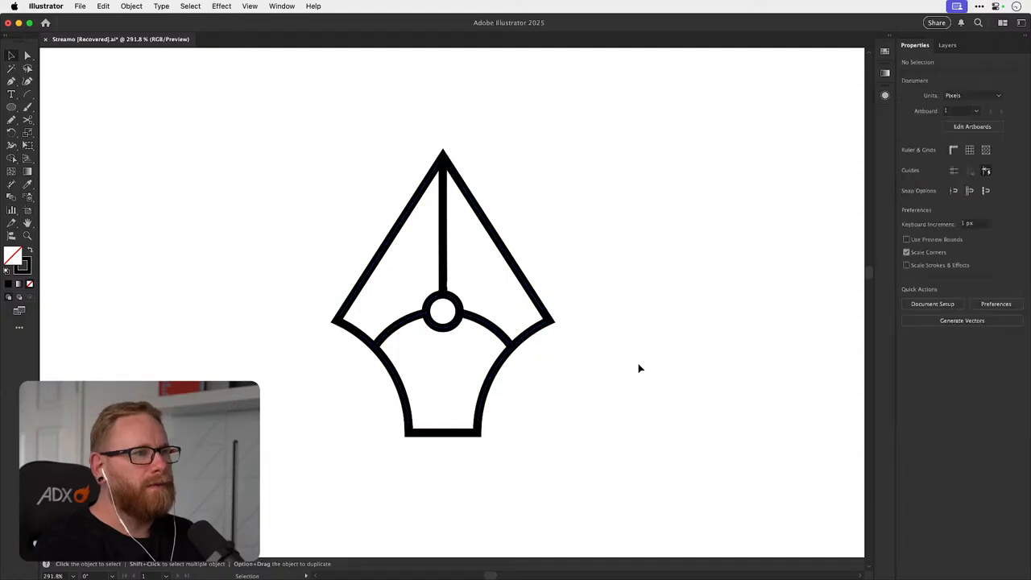
- Cut the two arch segments beside the ring and paste them back in place
left_click(481, 319)
left_click(408, 320, "shift")
key("super+x")
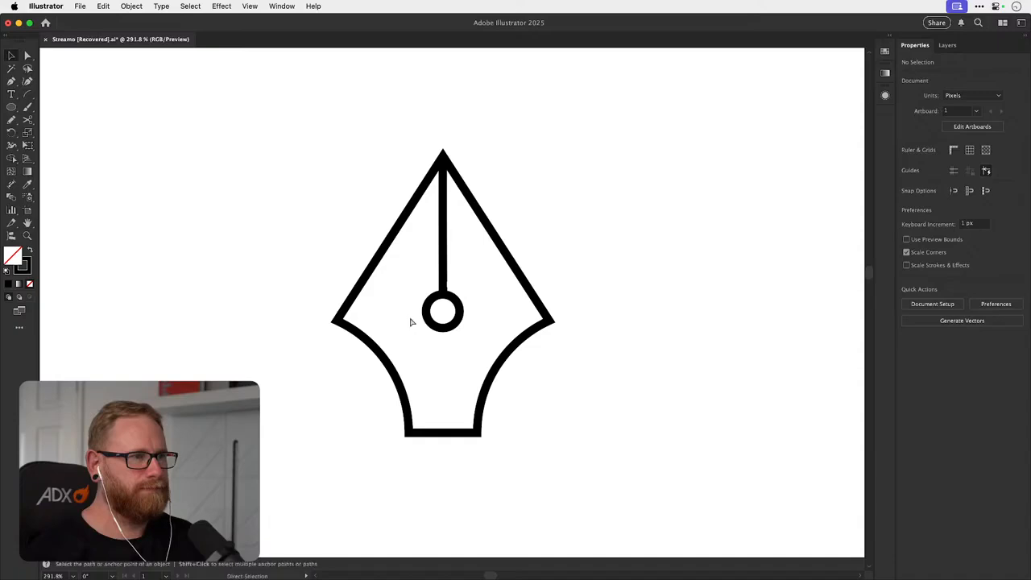
key("super+f")
left_click(623, 263)
key("space")
left_click_drag(585, 284, 524, 315)
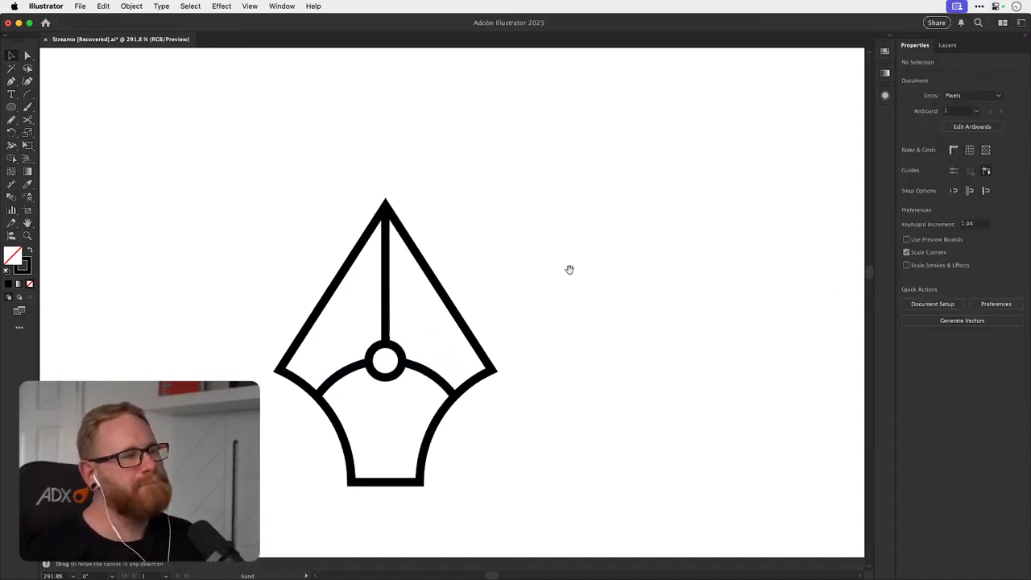
- Undo the arch trimming and move the full arch straight down, clear of the ring
left_click(430, 362)
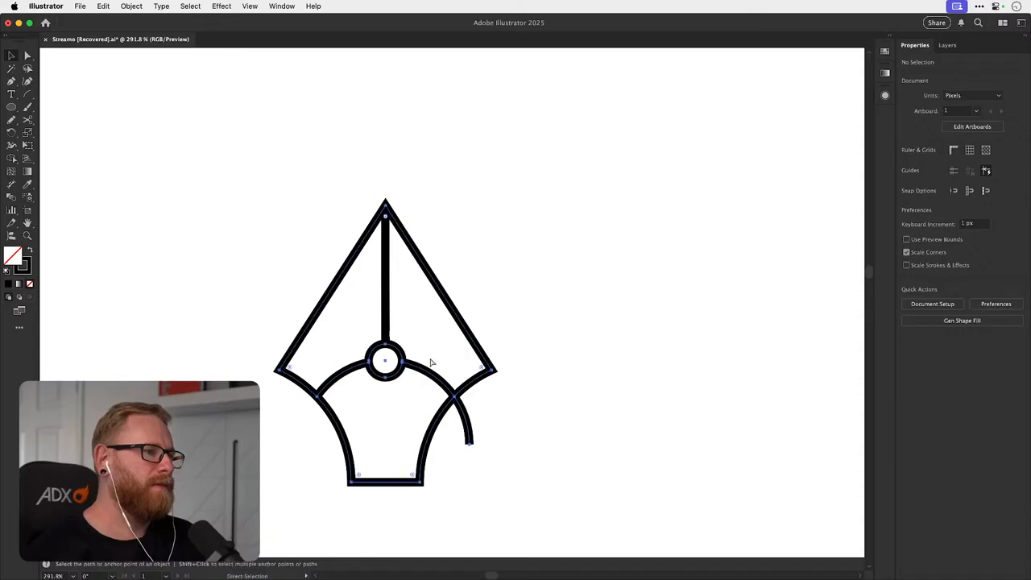
scroll(418, 375, "down", 3)
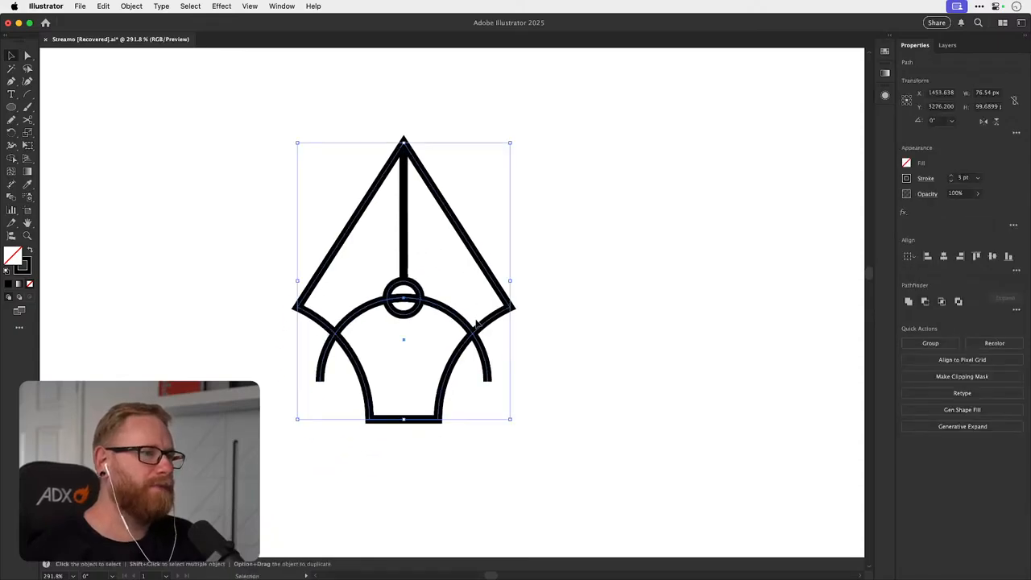
left_click(475, 320)
left_click_drag(470, 329, 468, 370)
- Remove both arch ends outside the nib with Shape Builder and delete the nib's straight bottom edge
left_click_drag(288, 473, 466, 363)
key("shift+m")
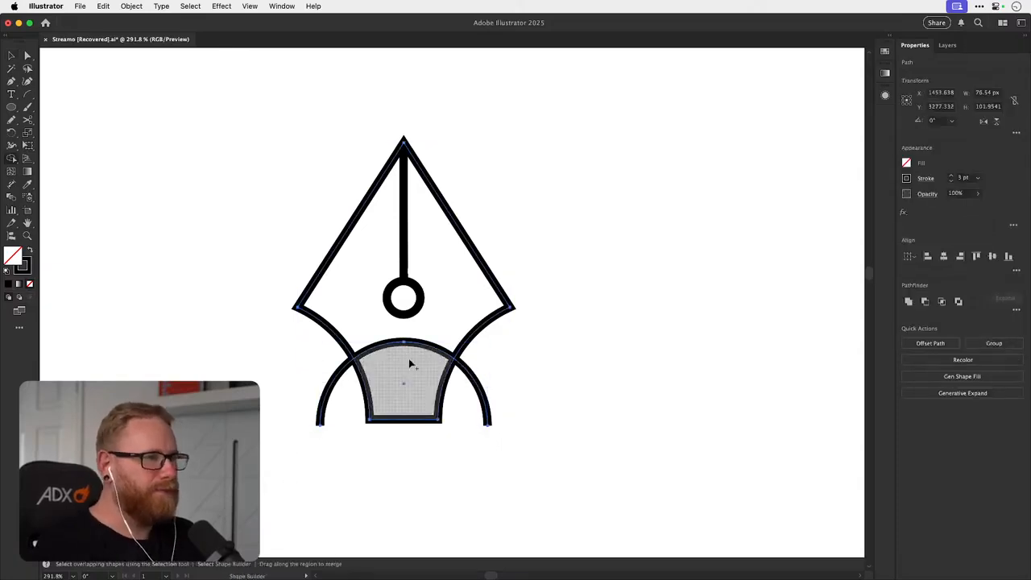
left_click(340, 364, "alt")
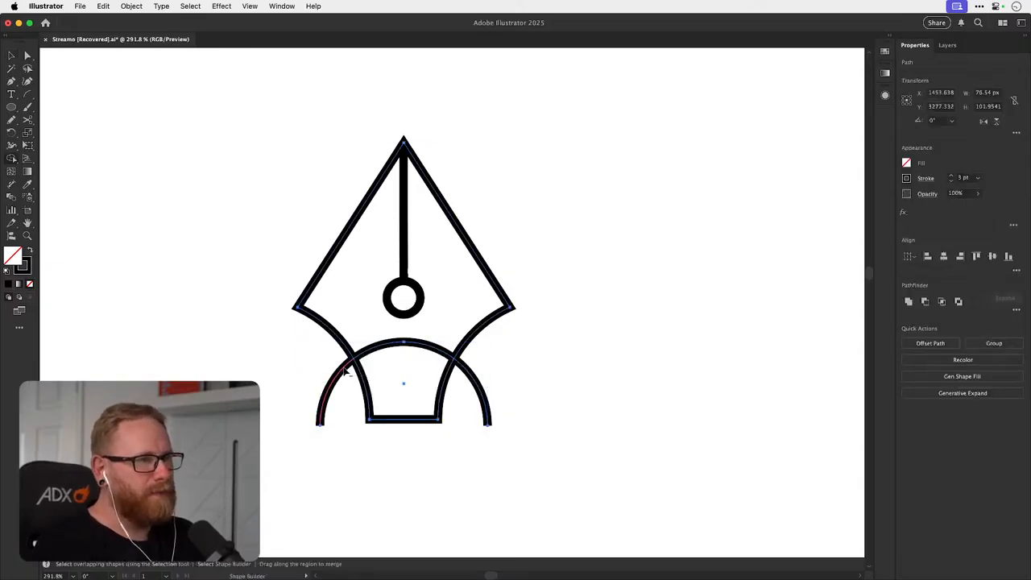
left_click(475, 380, "alt")
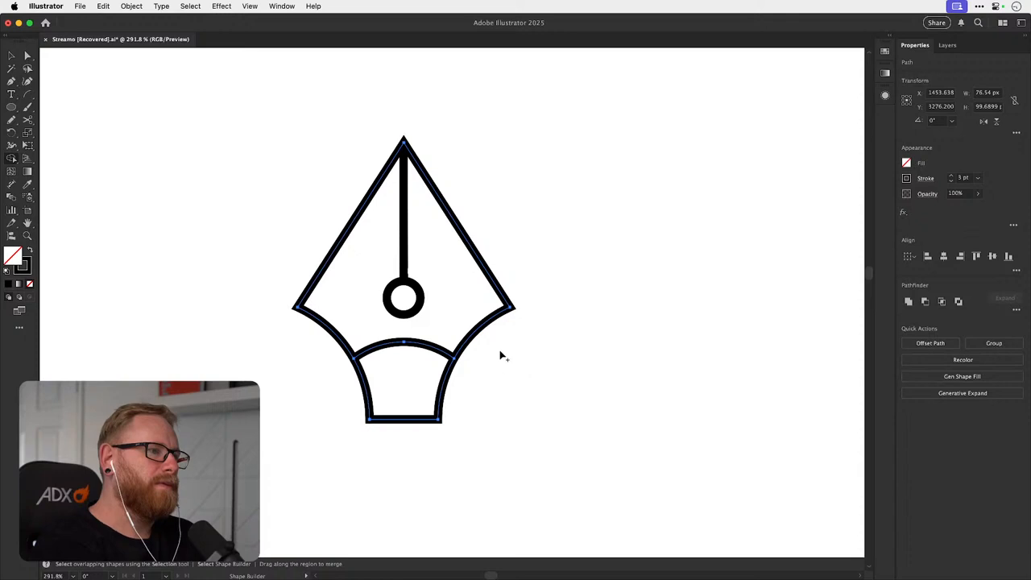
key("v")
left_click(500, 355)
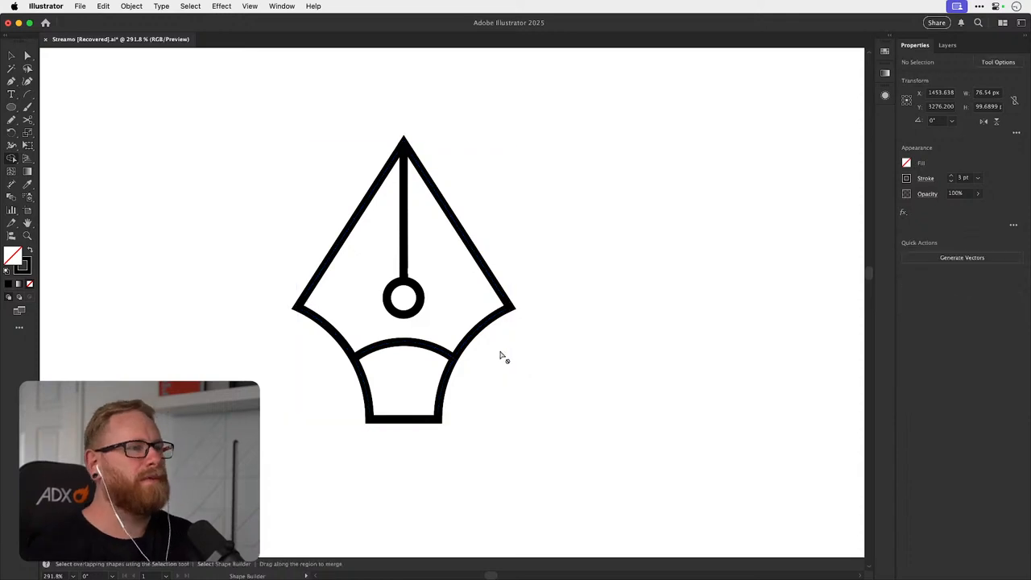
left_click(413, 423)
left_click(553, 338)
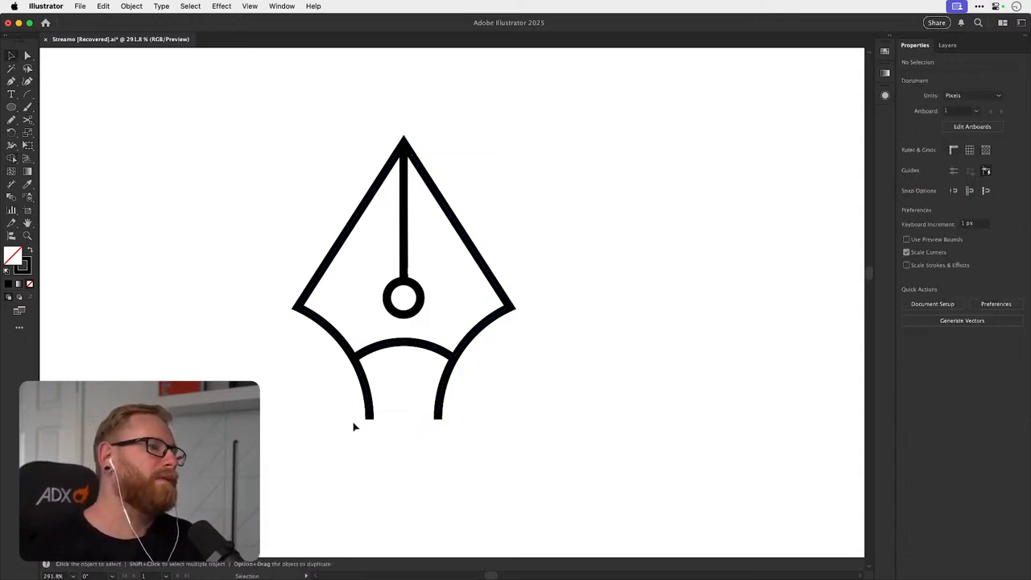
- Shorten the slit line from its lower end and shrink the ring to about 9 px wide
key("a")
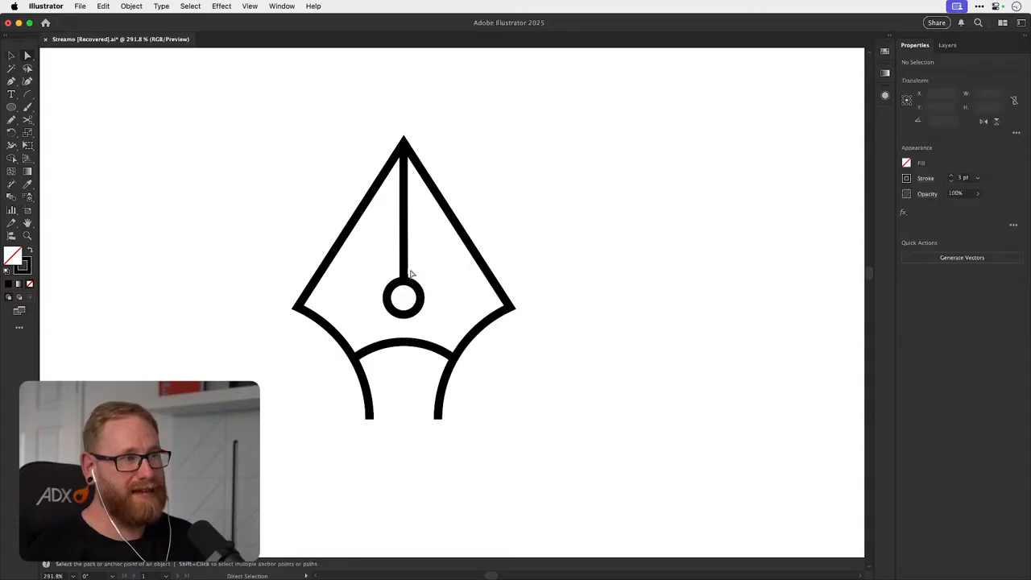
left_click_drag(404, 278, 405, 253)
left_click(416, 283)
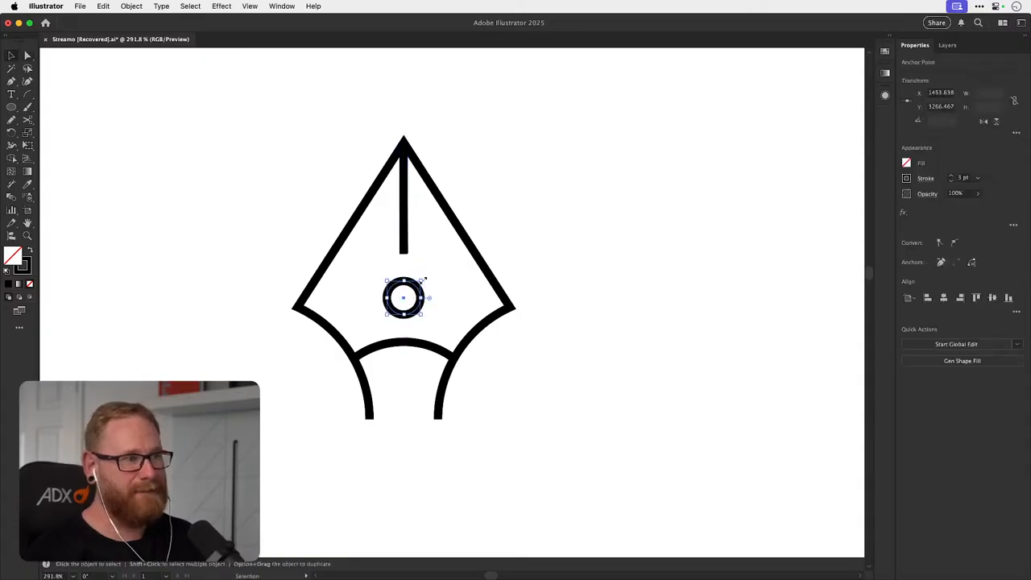
key("z")
left_click(438, 293)
left_click(438, 293)
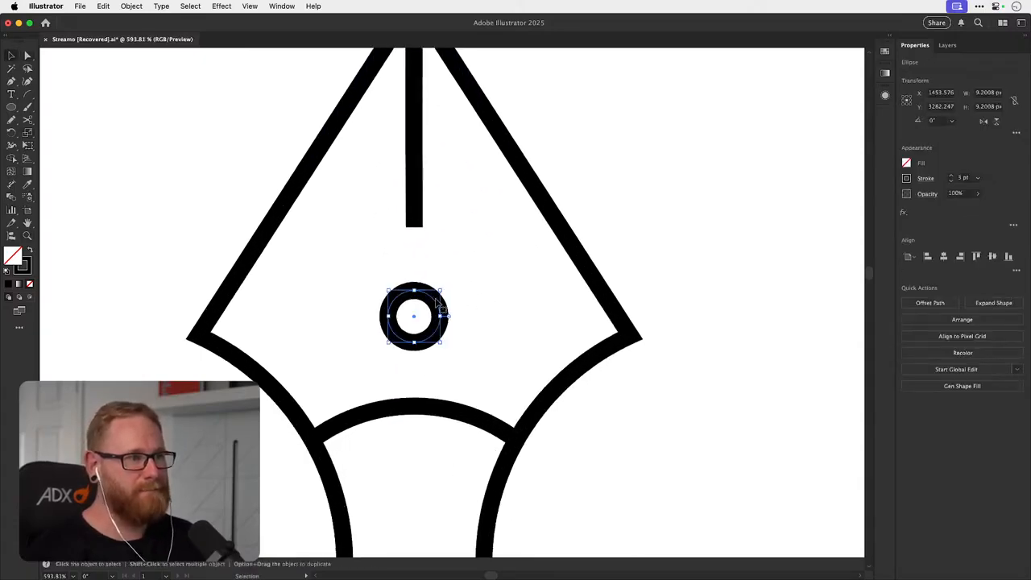
- Move the ring straight up so its top meets the lower end of the slit line
key("v")
left_click_drag(439, 293, 439, 239)
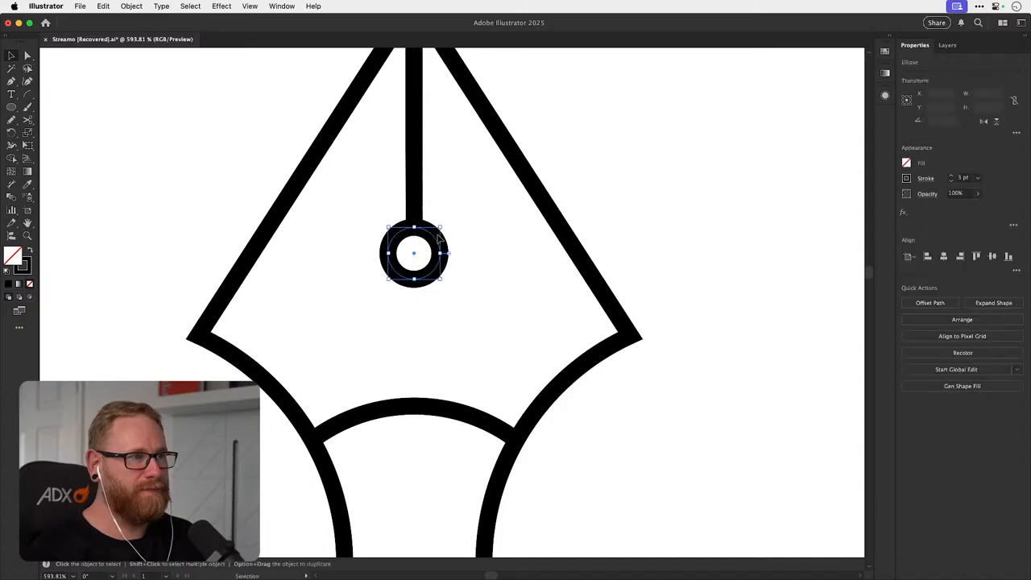
key("super+minus")
key("super+minus")
key("super+minus")
key("super+minus")
key("super+minus")
key("super+minus")
left_click(439, 239)
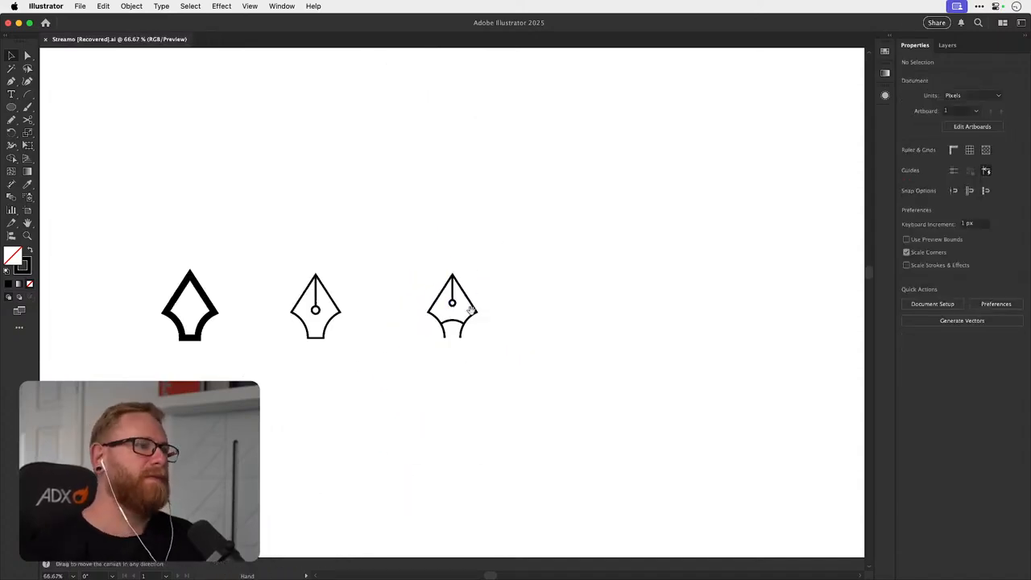
- Set the stroke weight of the rightmost nib's outline and arch to 8 pt, leaving out the slit and ring
scroll(448, 327, "right", 1)
left_click_drag(458, 323, 458, 322)
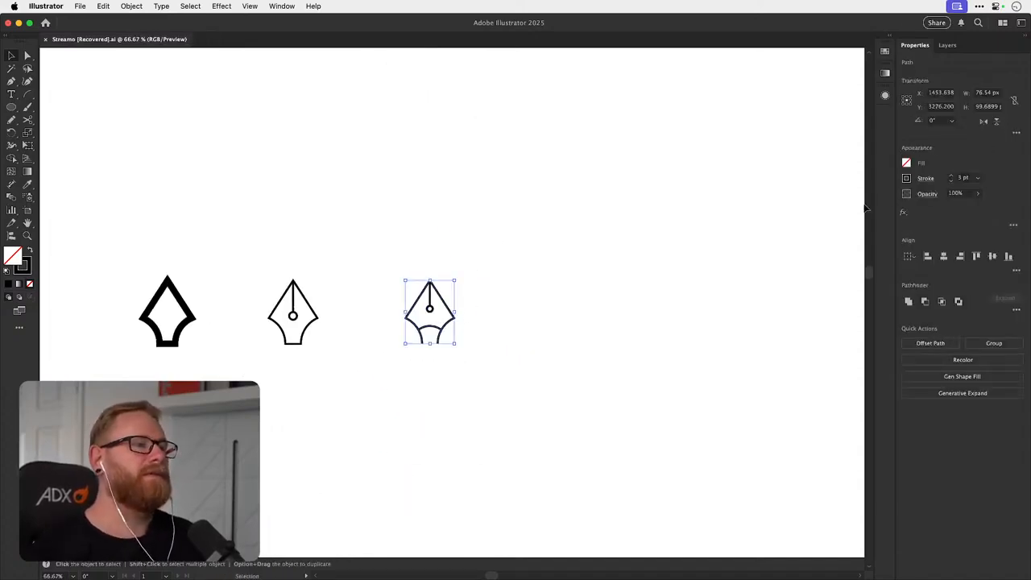
left_click(950, 176)
left_click(950, 175)
left_click(951, 176)
left_click(950, 176)
left_click(950, 176)
key("super+shift+a")
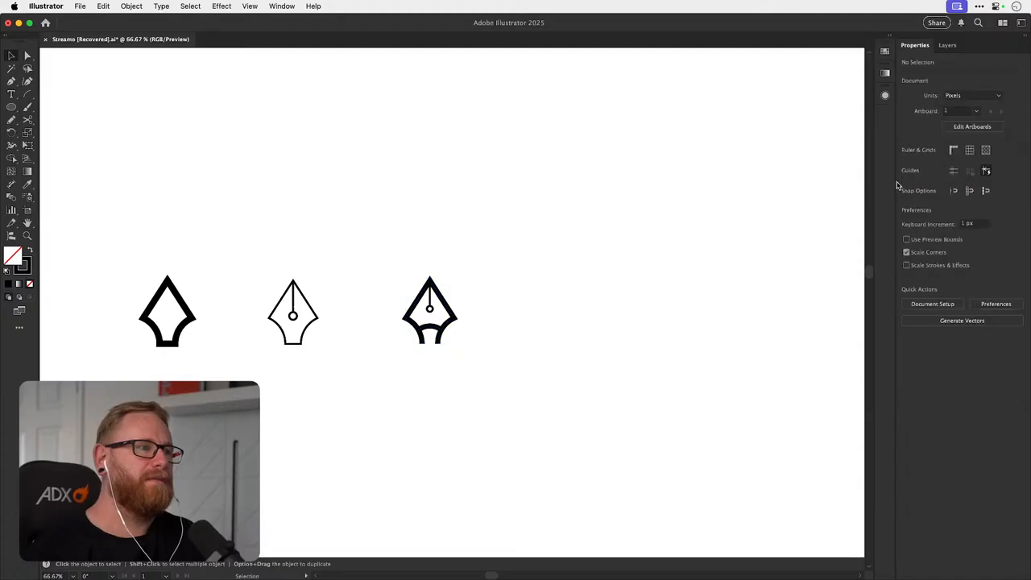
scroll(425, 307, "up", 5)
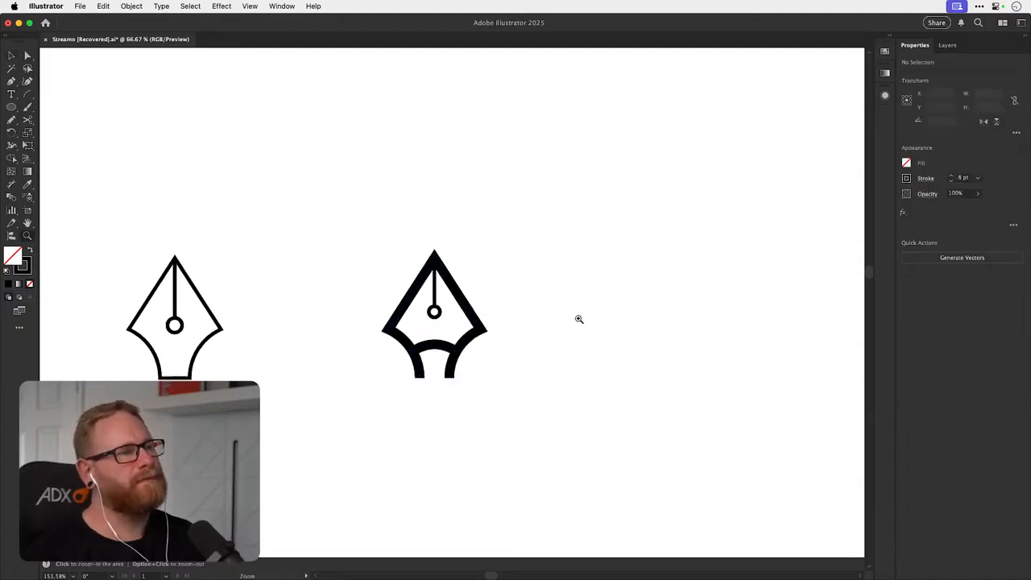
left_click(449, 296)
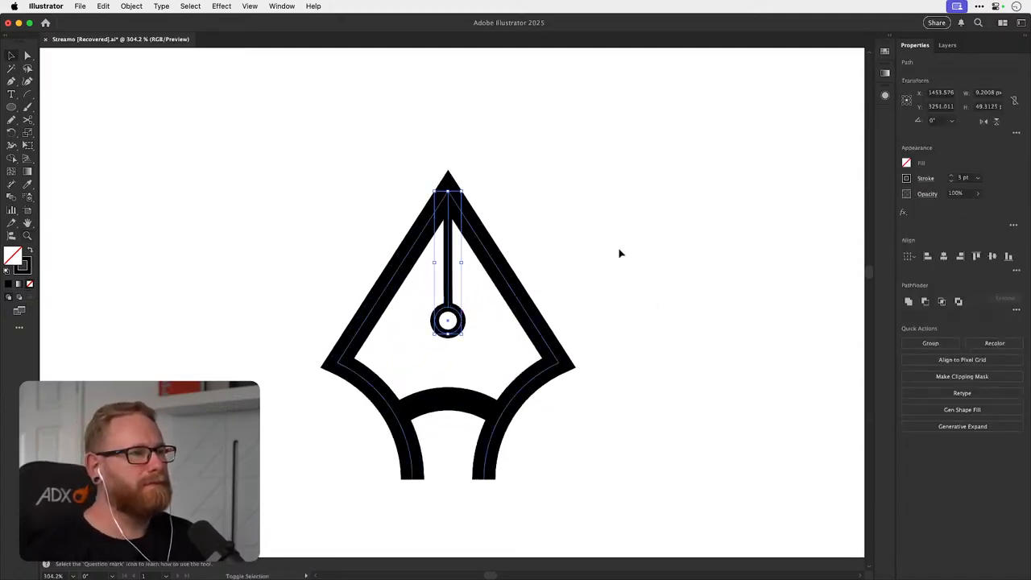
key("super+shift+a")
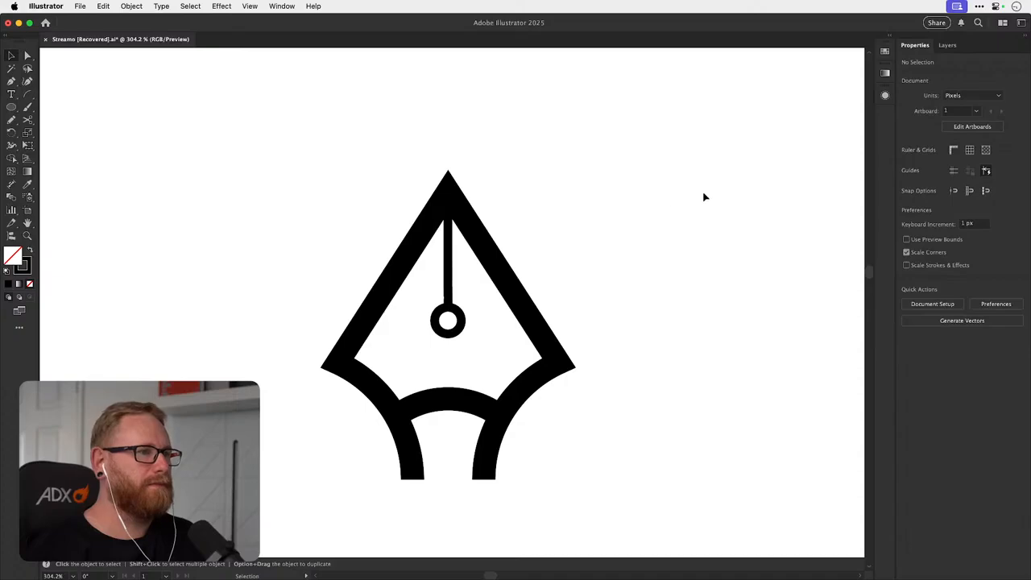
- Save the document with the finished heavy open-based nib
key("super+1")
key("super+equal")
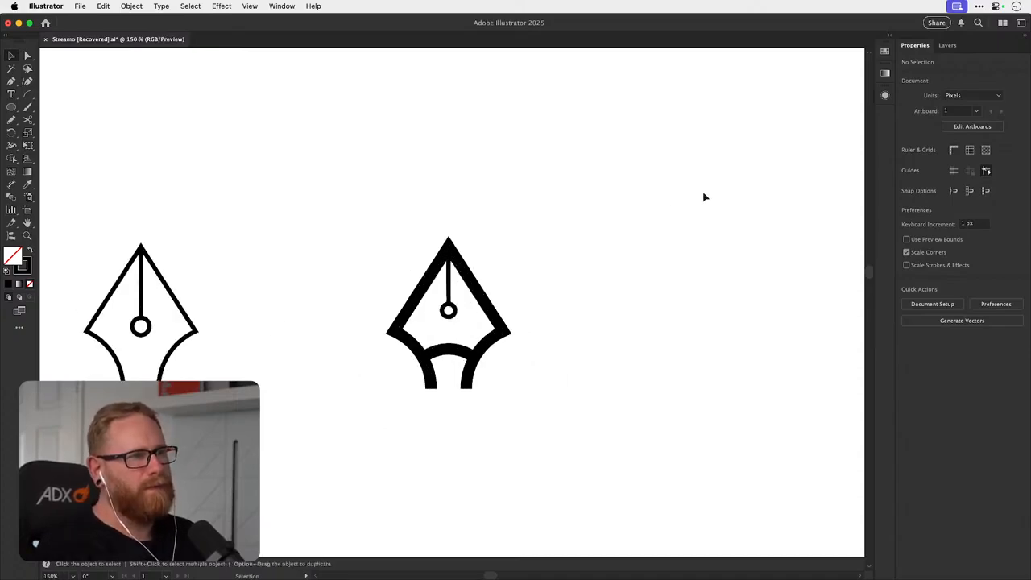
key("super+s")
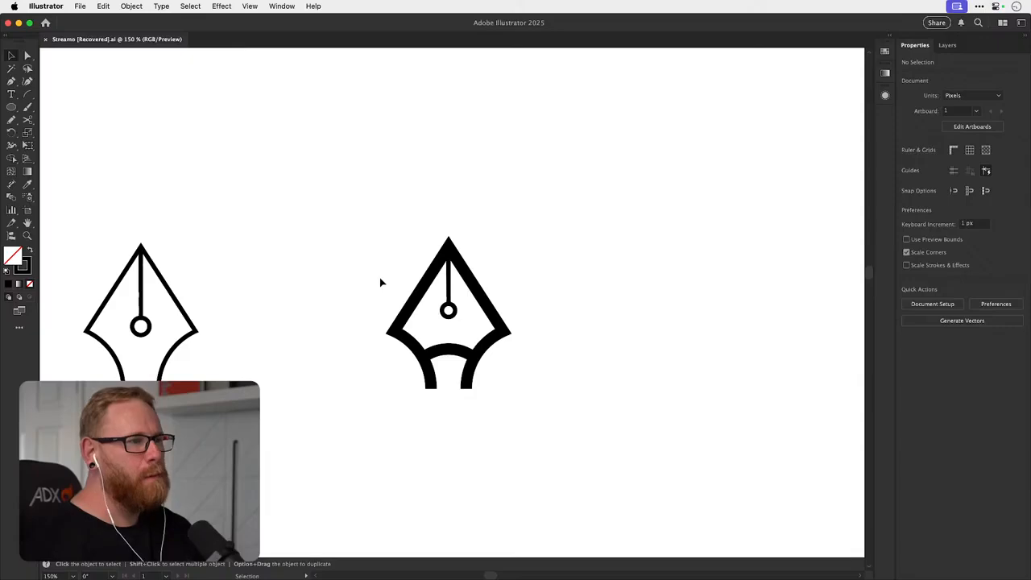
- Compare the circled A mark with the plain, thin-lined and heavy pen-nib variations beside it
key("space")
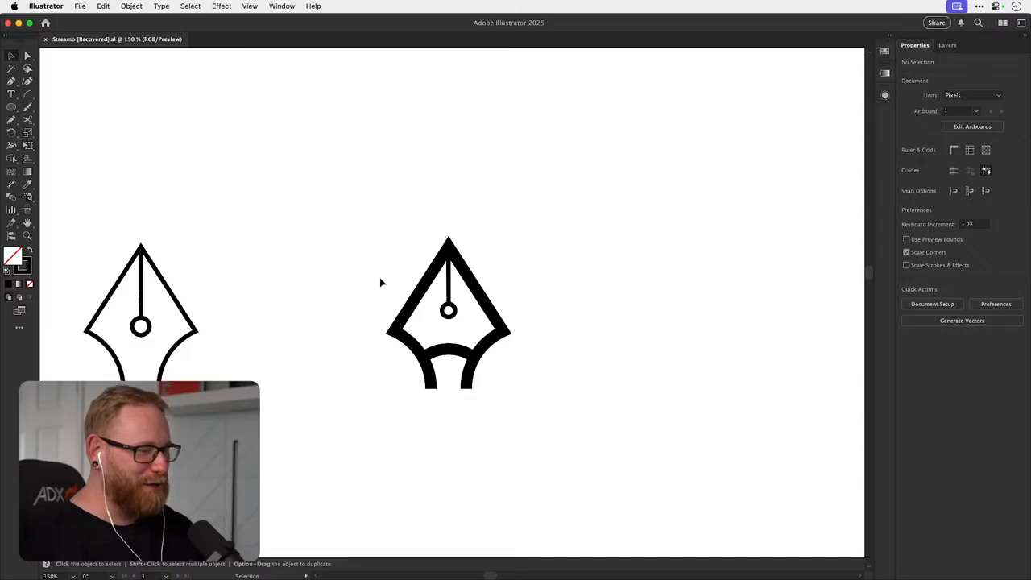
scroll(394, 274, "left", 10)
scroll(394, 274, "down", 2)
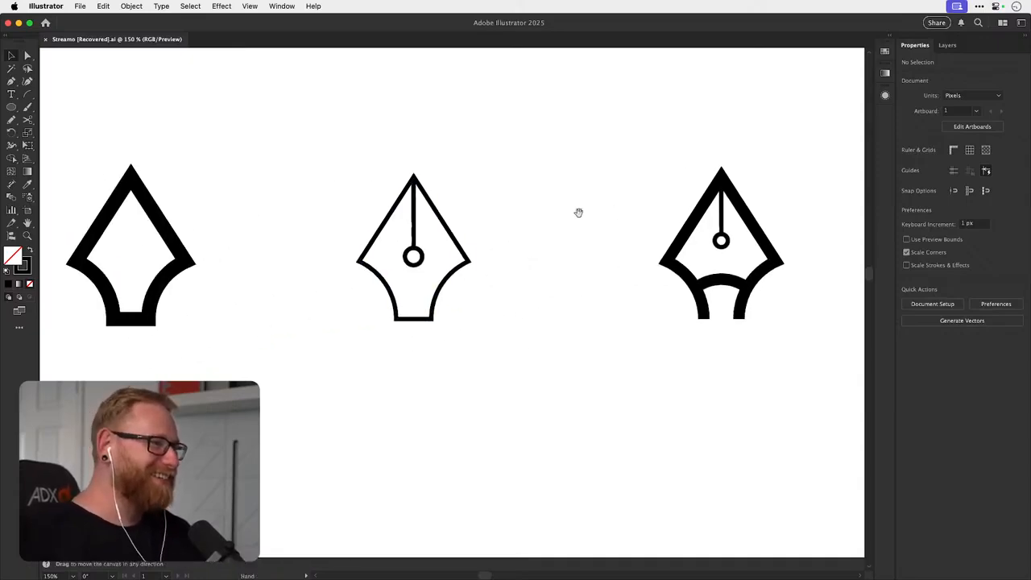
scroll(673, 206, "left", 8)
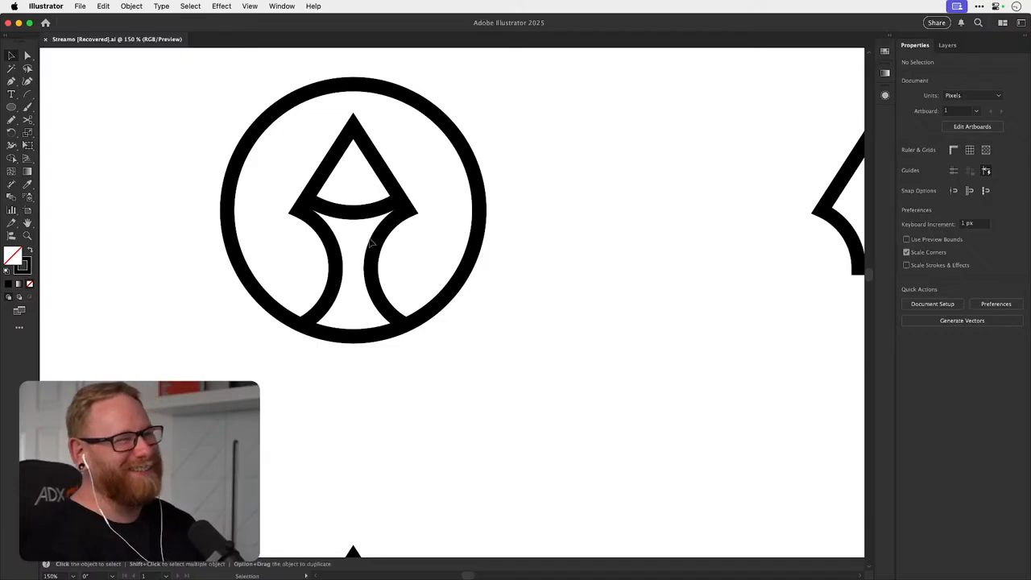
scroll(352, 228, "right", 18)
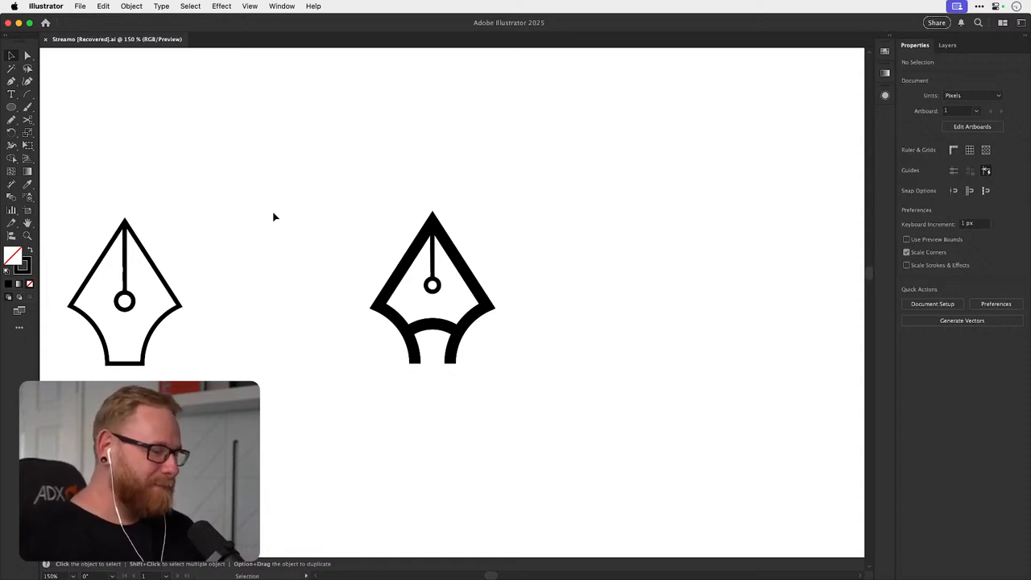
scroll(417, 234, "down", 4)
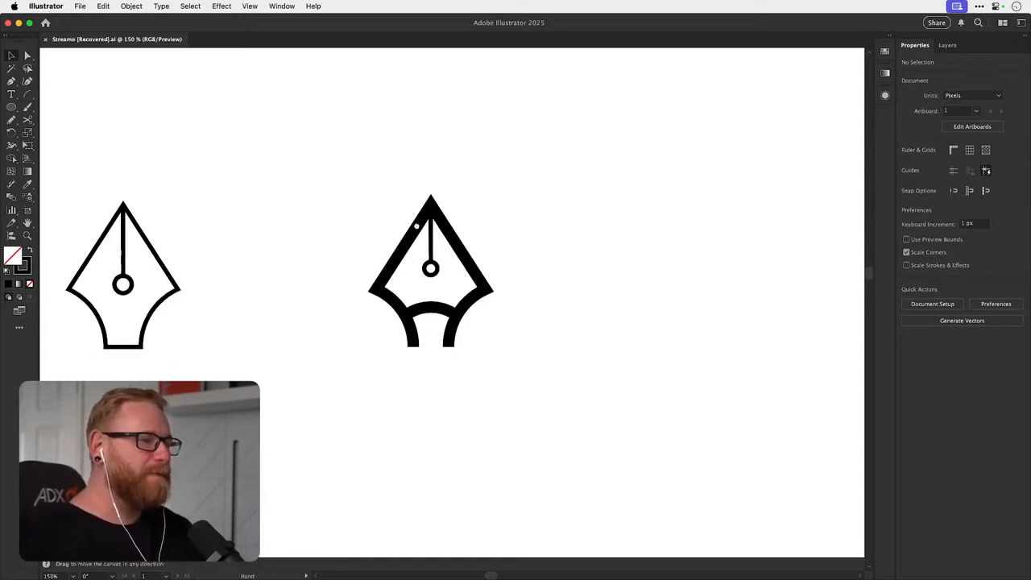
left_click_drag(417, 218, 424, 211)
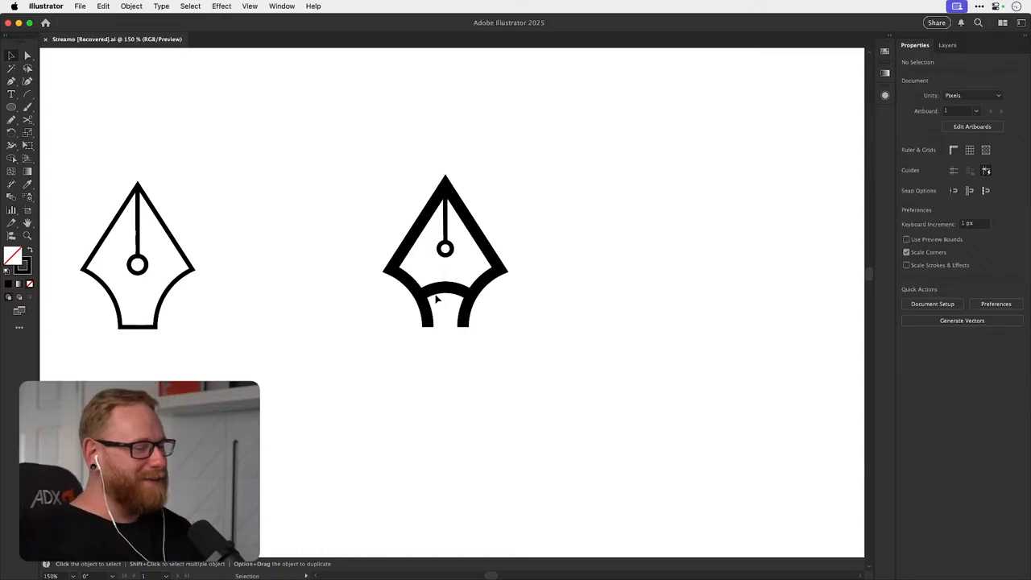
left_click_drag(505, 327, 555, 316)
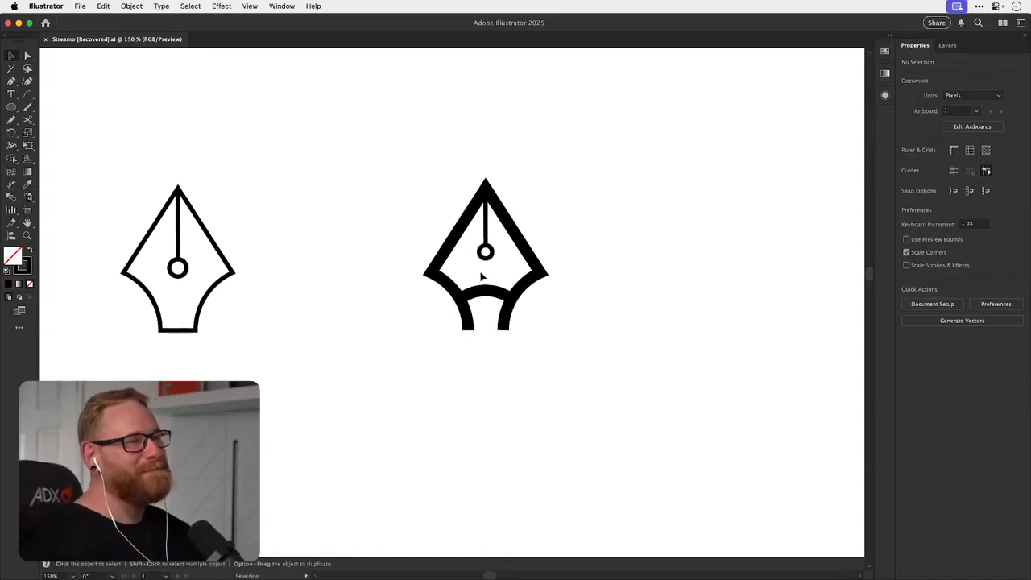
left_click_drag(317, 333, 353, 331)
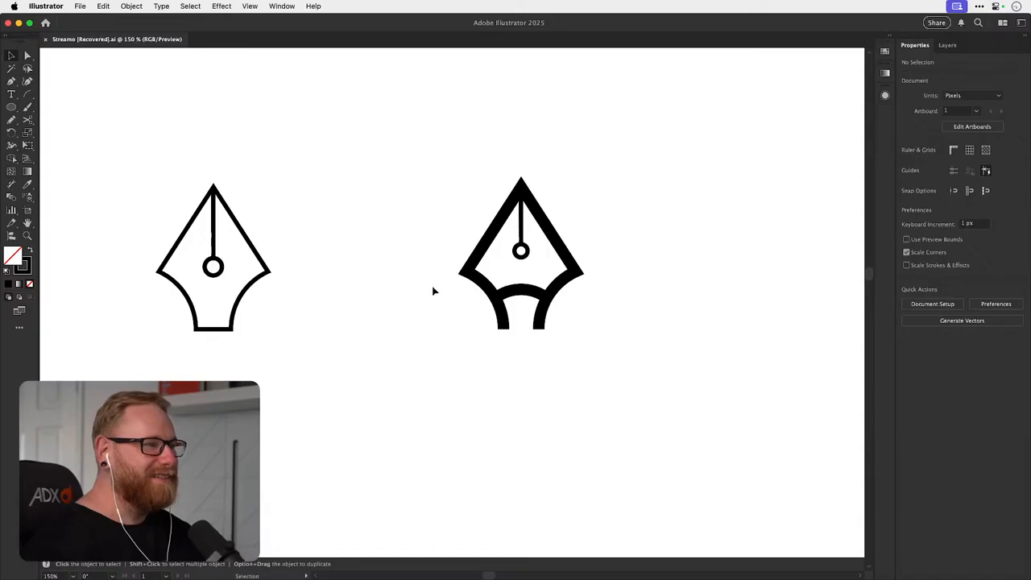
- Duplicate the heavy nib's arch onto the thin-lined nib, centre it horizontally on the ring, and match its stroke to the thin outline
left_click_drag(523, 299, 261, 300)
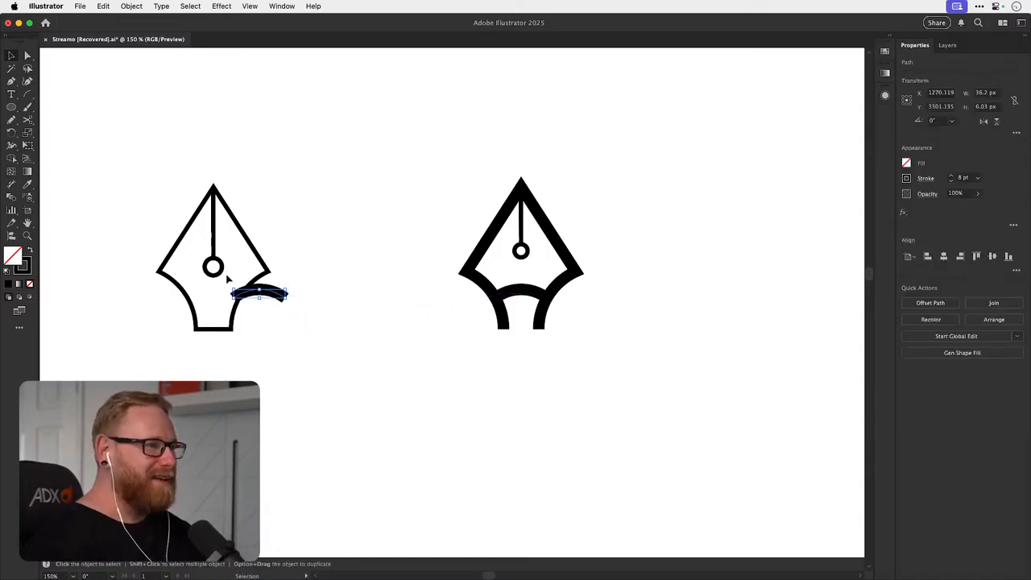
left_click(214, 268, "shift")
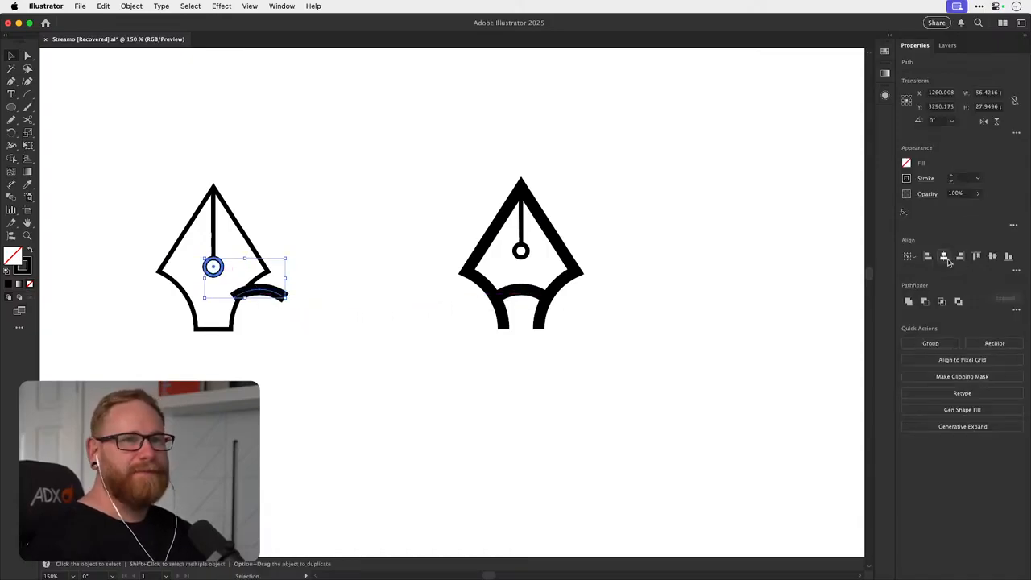
left_click(943, 256)
left_click(446, 255)
left_click(227, 295)
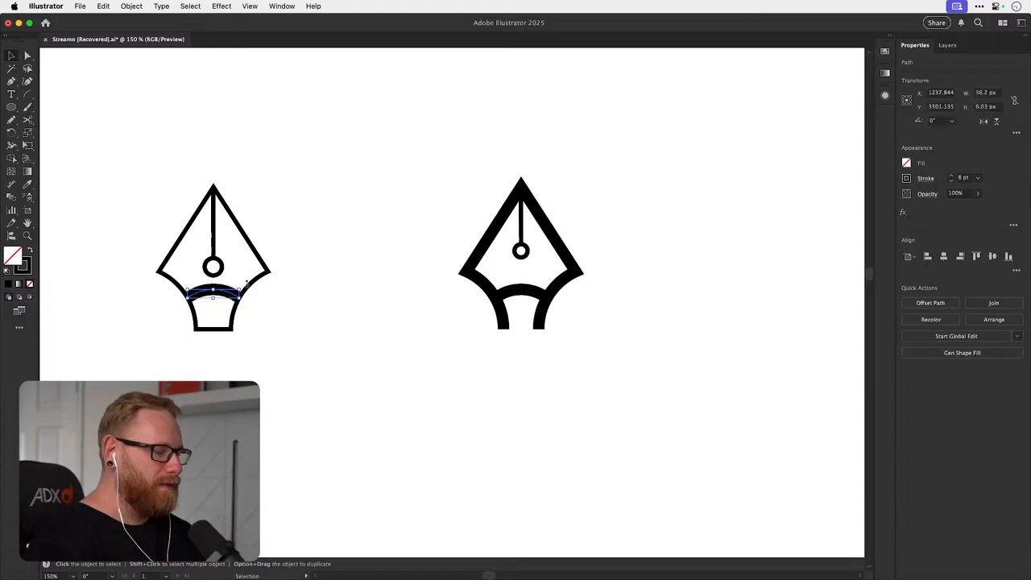
key("i")
left_click(259, 279)
key("v")
- Delete the straight bottom edge of the thin-lined nib and save the document
left_click(304, 289)
key("a")
left_click(216, 328)
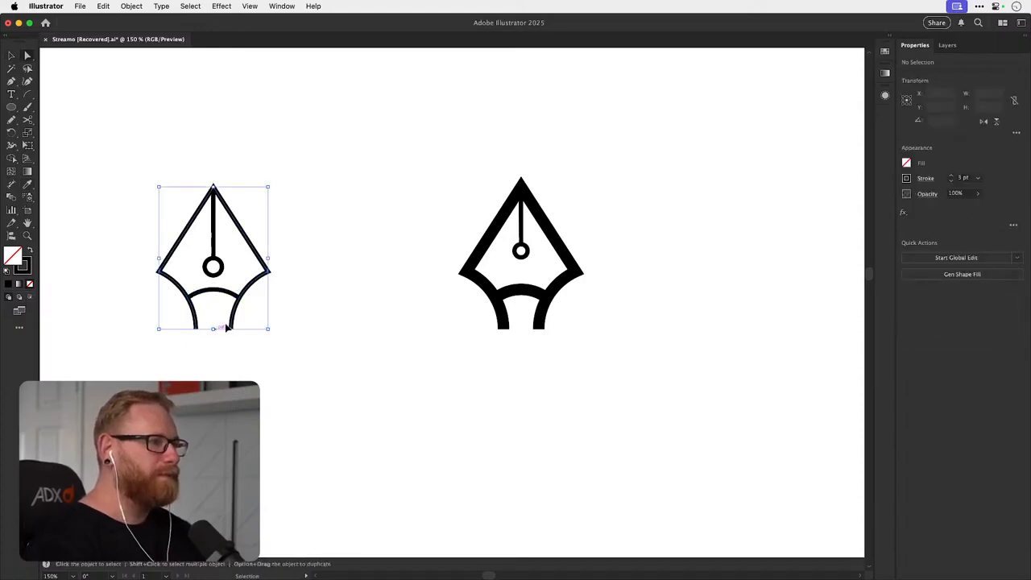
key("Delete")
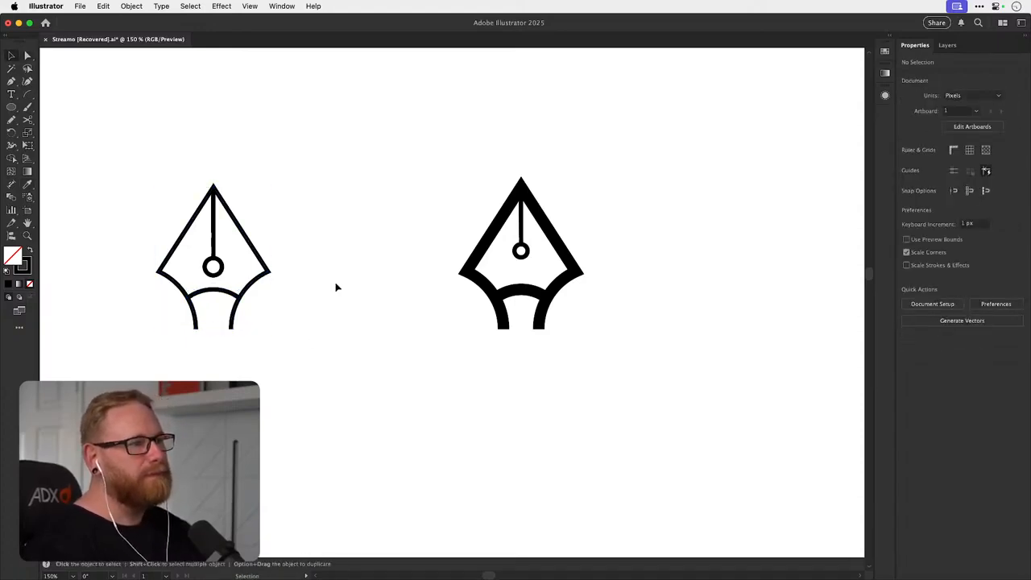
key("super+s")
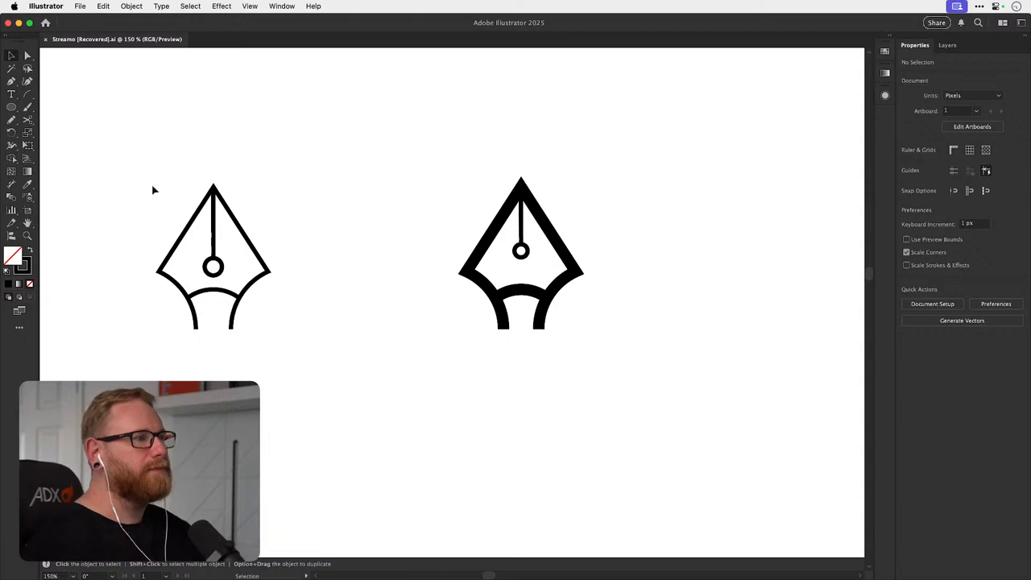
- Set the stroke weight of the whole thin-lined nib, including its slit, ring and arch, to 5 pt
left_click_drag(145, 182, 331, 347)
left_click(952, 176)
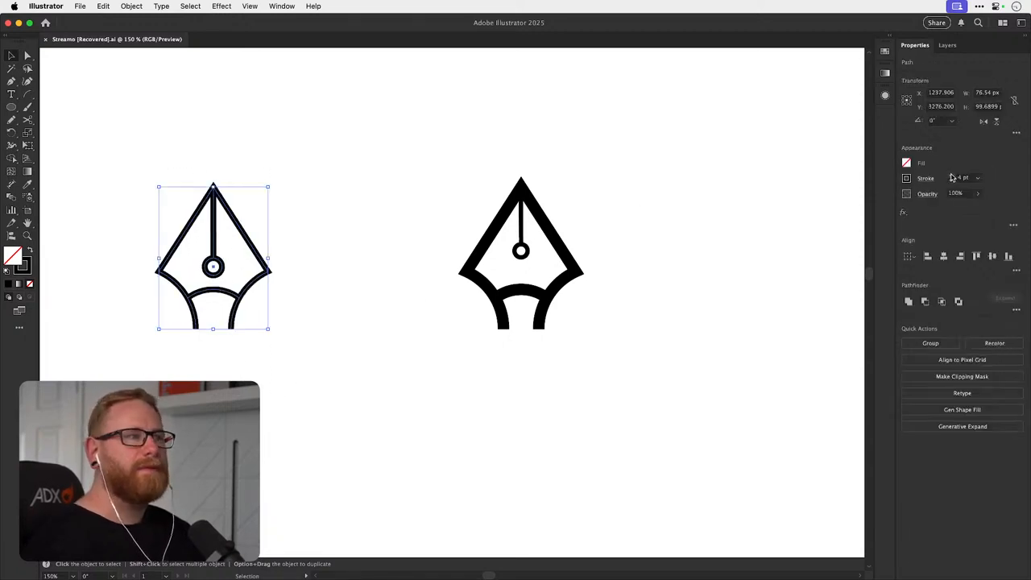
left_click(952, 175)
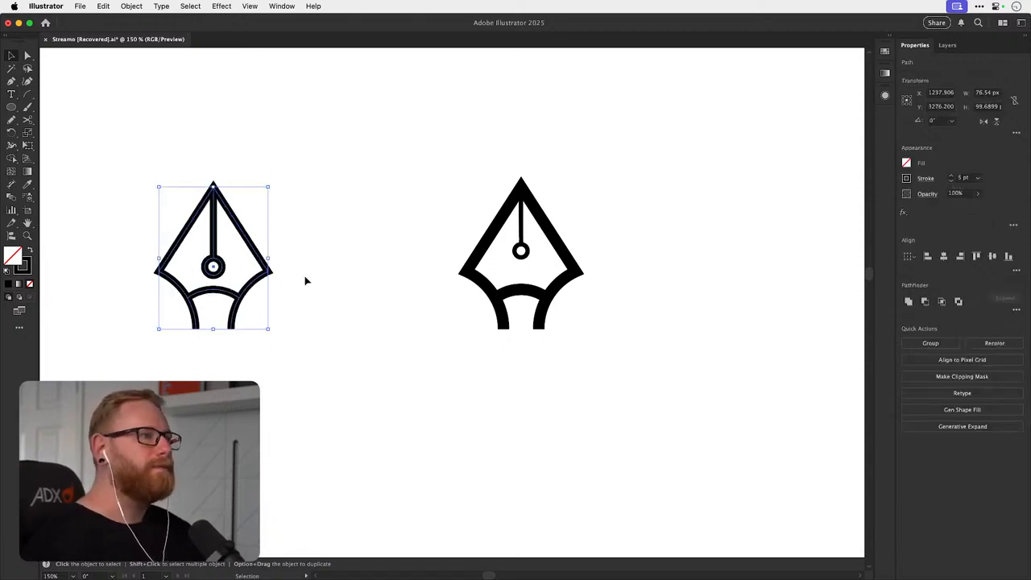
- Move the ring and the lower end of the slit straight up together by about 9 px
key("a")
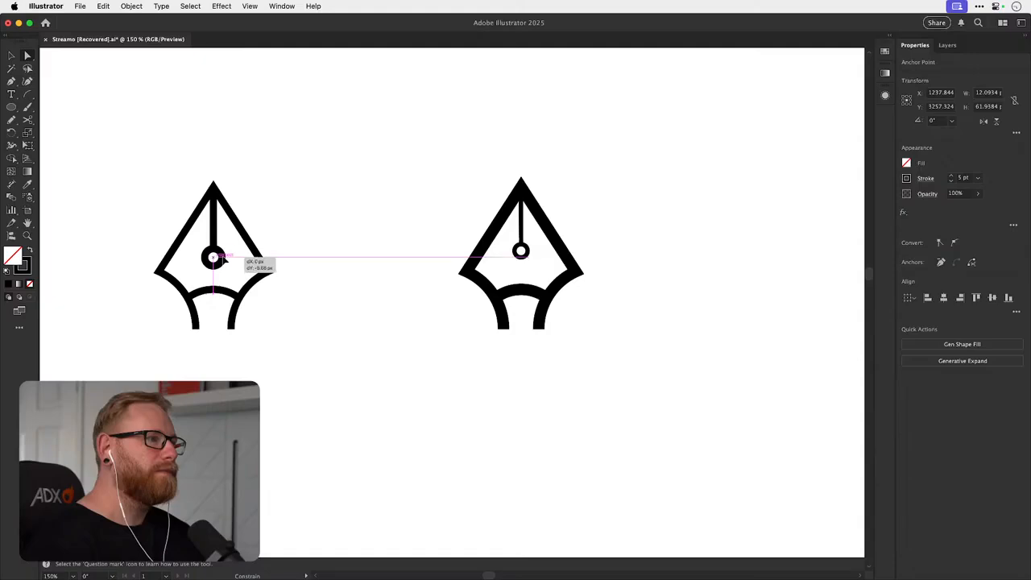
left_click(213, 258)
left_click_drag(249, 198, 295, 218)
key("v")
left_click(289, 205)
- Draw a vertical white 5 pt line about 22 px long beside the slit, cutting through the nib outline near its tip
left_click_drag(219, 224, 500, 235)
left_click_drag(11, 105, 50, 106)
key("p")
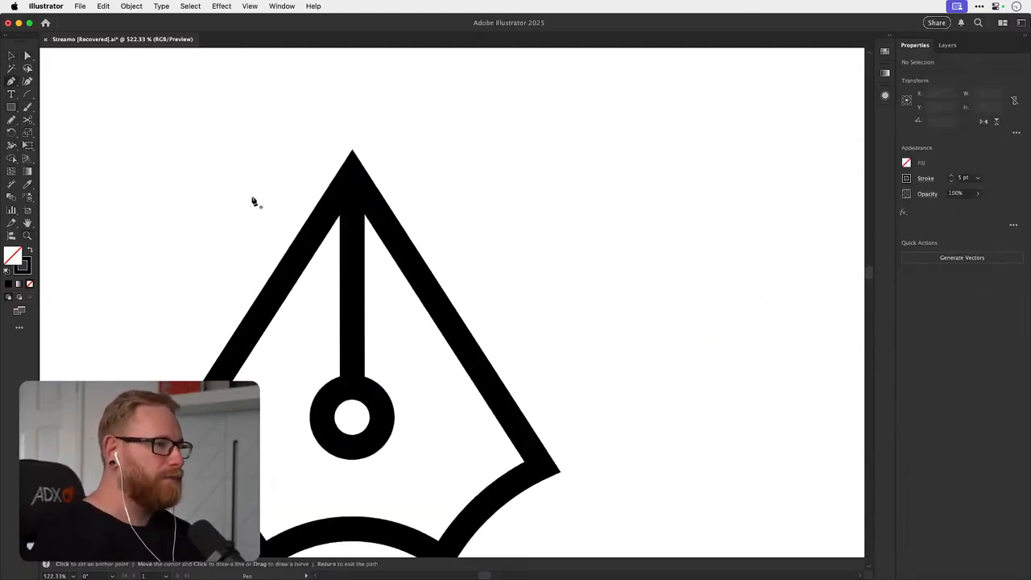
left_click(324, 164)
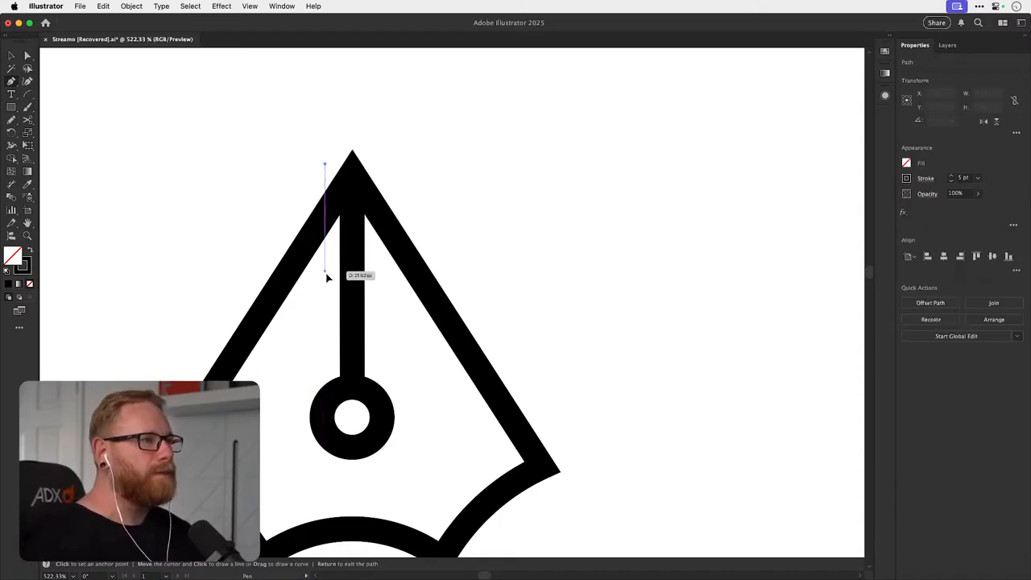
left_click(325, 271)
key("i")
left_click(292, 226)
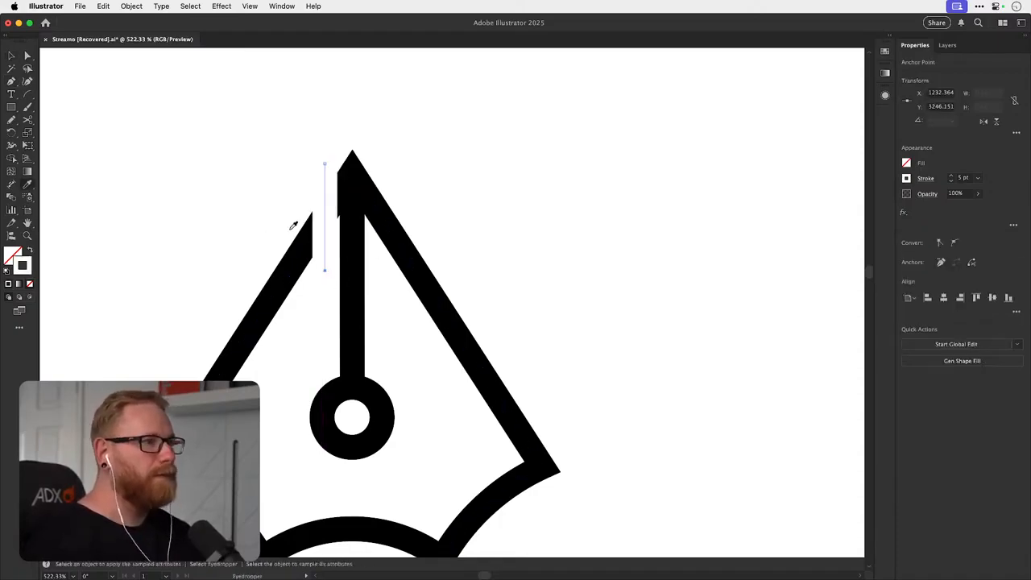
- Duplicate the white cutting line to the opposite side of the slit so both edges of the nib tip are cut
key("z")
left_click_drag(344, 205, 515, 222)
key("v")
mouse_move(292, 264)
left_mouse_down()
mouse_move(303, 239)
mouse_move(453, 230)
mouse_move(444, 232)
mouse_move(449, 221)
left_mouse_up()
key("super+minus")
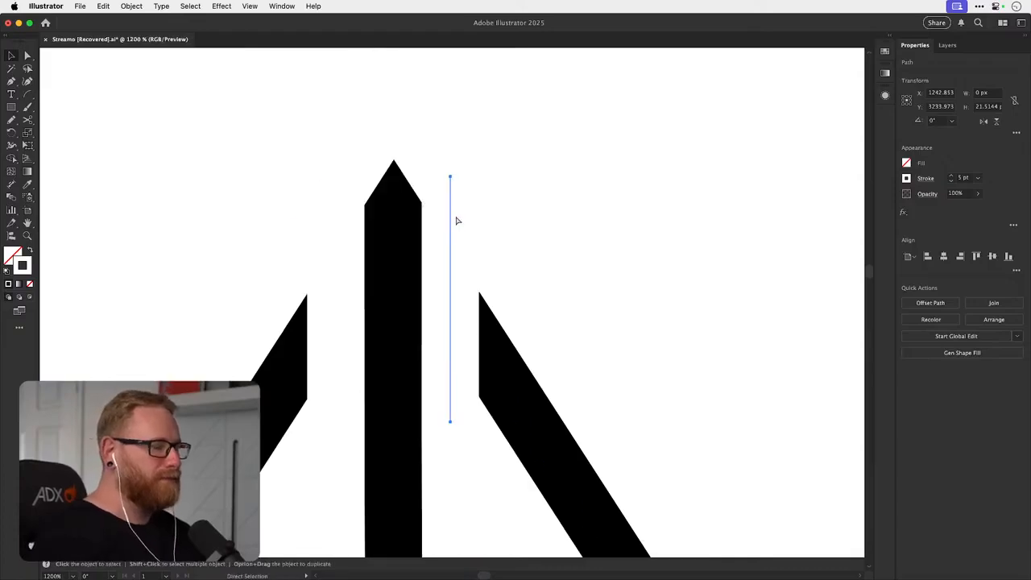
key("super+minus")
key("super+minus")
key("super+minus")
key("super+minus")
key("super+minus")
key("super+minus")
left_click(457, 220)
key("space")
left_click_drag(525, 242, 372, 190)
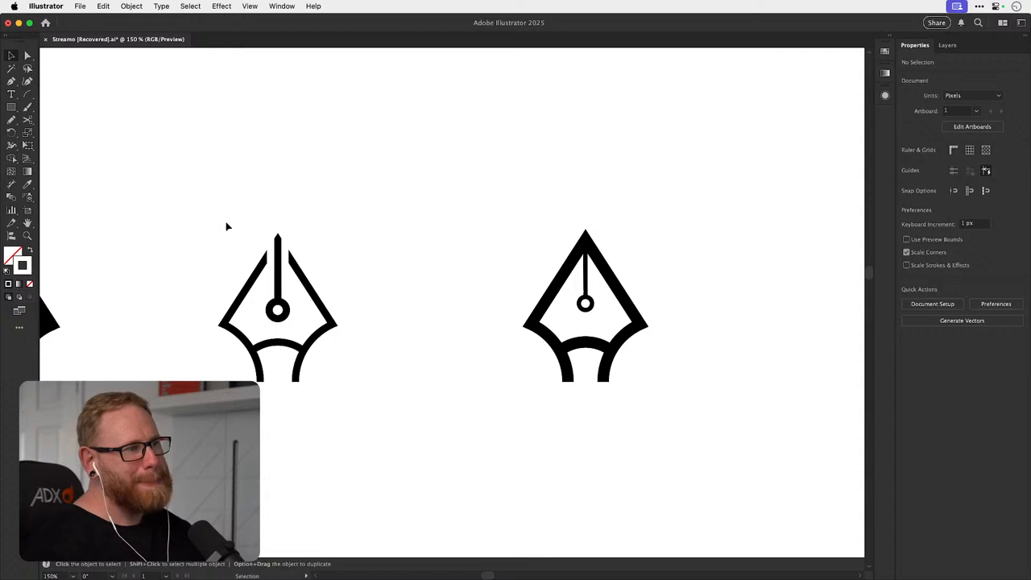
- Delete both white cutting lines beside the slit
left_click(272, 256)
key("Delete")
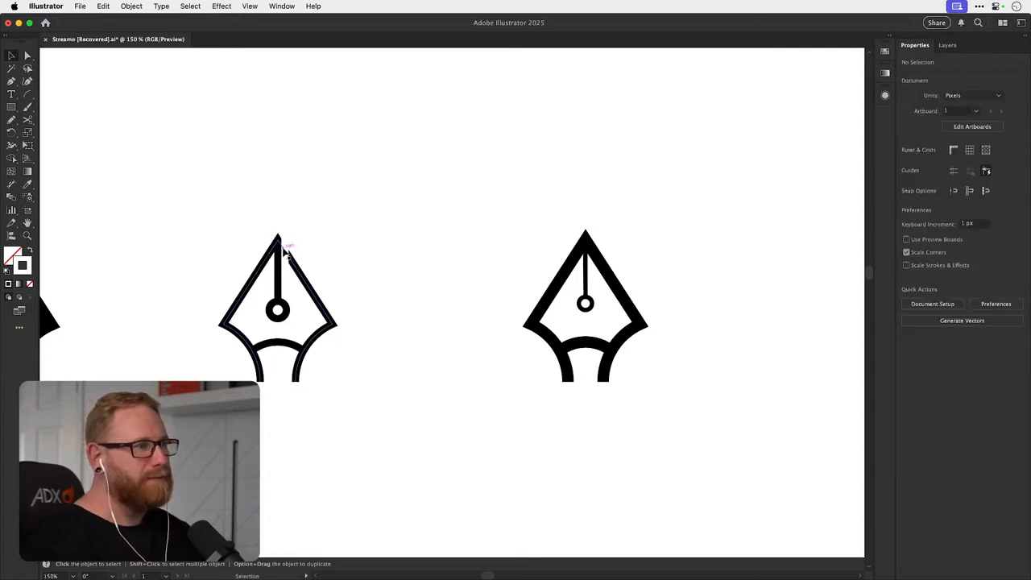
left_click(285, 250)
key("Delete")
- Group the 5 pt nib, copy it to the presentation grid and centre it in the empty cell beside the N logo
key("a")
left_click(297, 380)
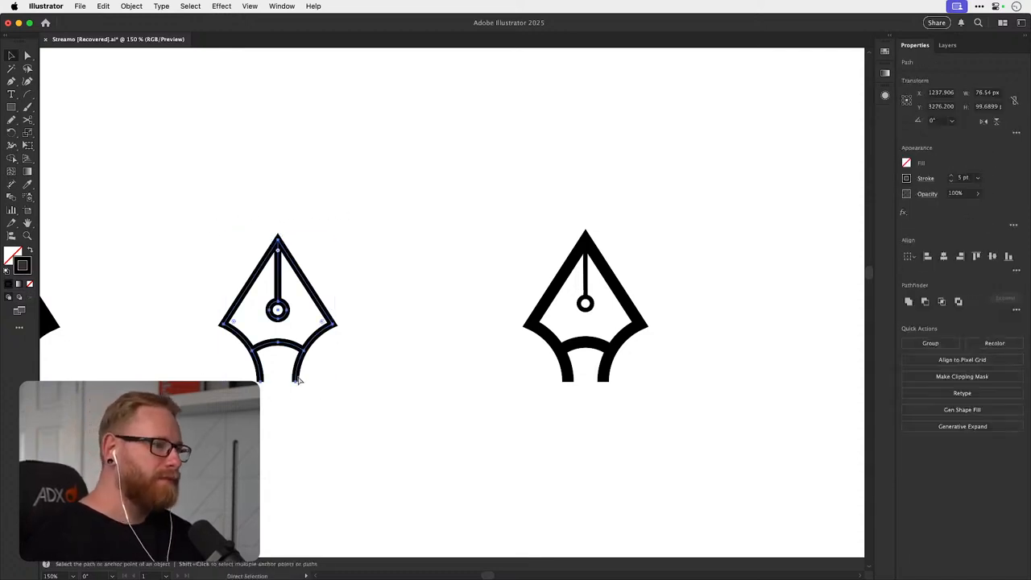
key("super+minus")
key("super+minus")
key("super+minus")
key("super+minus")
key("super+minus")
key("super+minus")
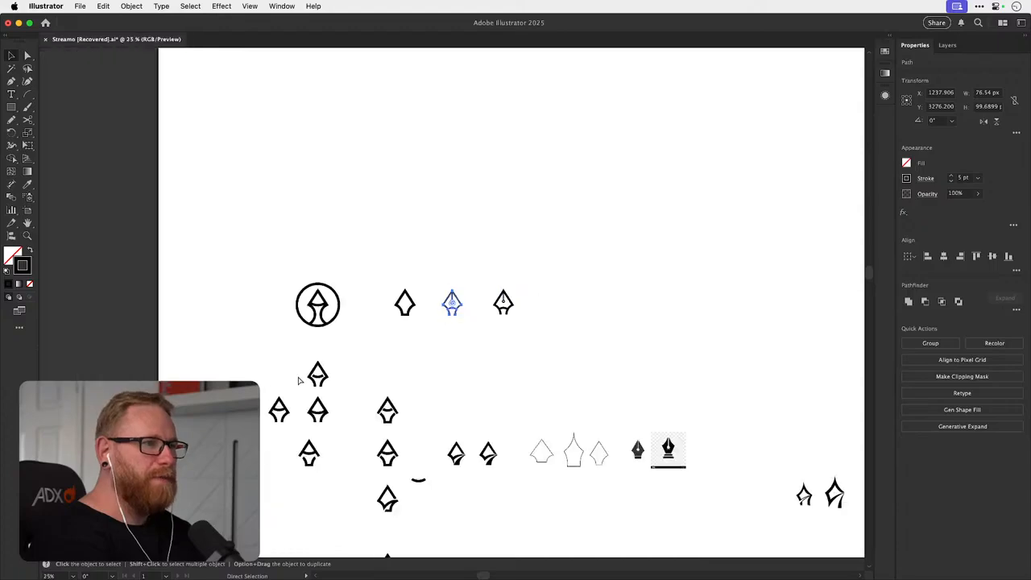
left_click_drag(515, 269, 153, 322)
left_click_drag(557, 225, 256, 255)
left_click_drag(531, 266, 378, 282)
left_click_drag(443, 290, 588, 282)
key("super+v")
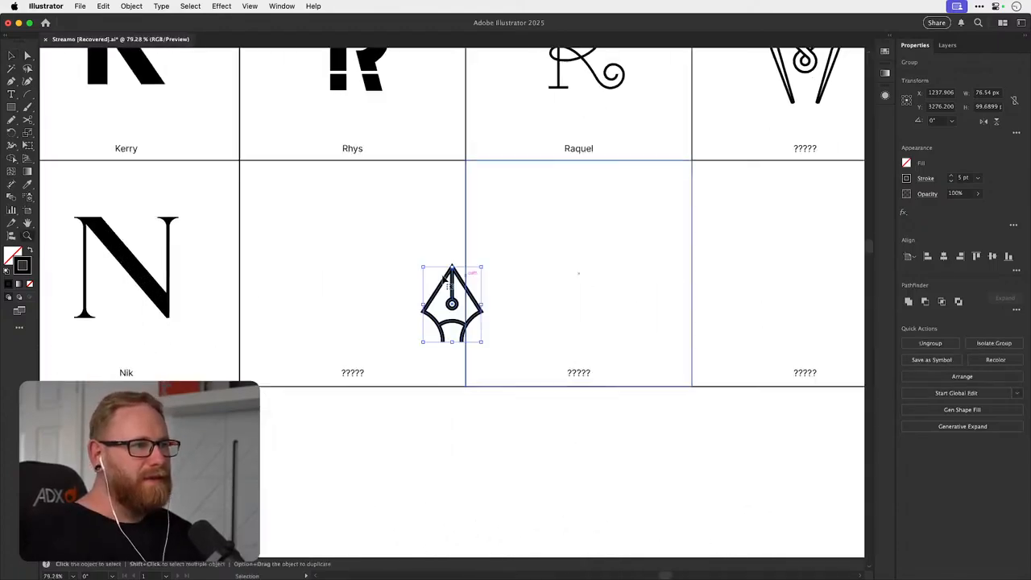
left_click_drag(438, 291, 335, 266)
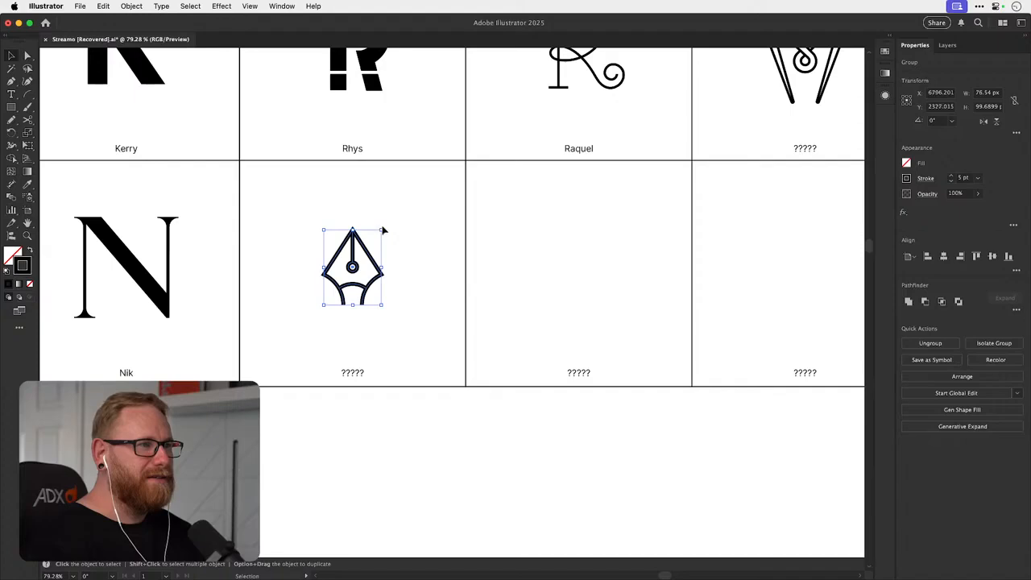
- Enlarge the nib logo within its grid cell and replace the cell's placeholder label with the person's first name
left_click_drag(384, 232, 405, 207)
key("t")
double_click(351, 370)
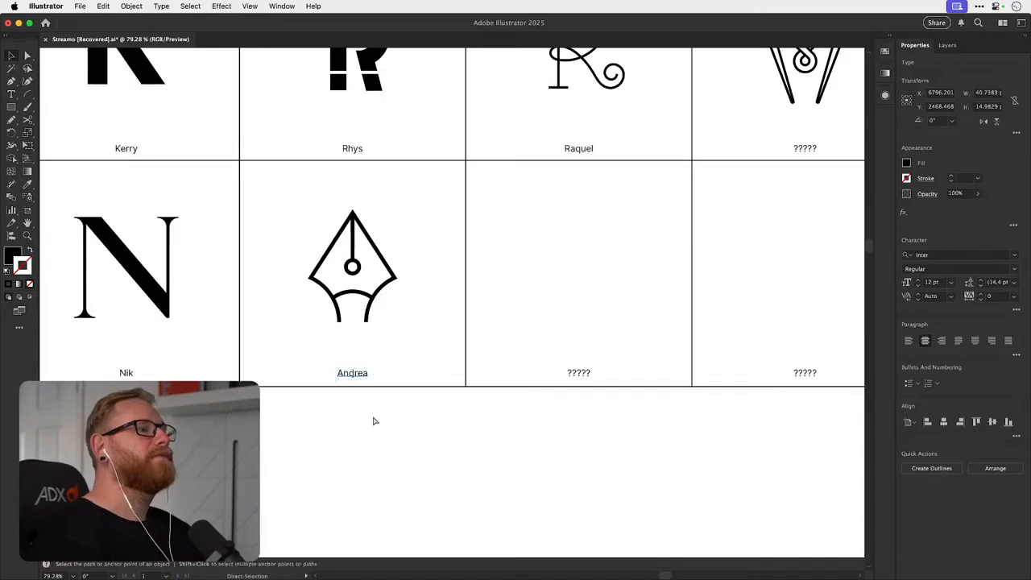
key("Escape")
- Draw a circle about 74 px in diameter in the empty space beside the letter b camera sketches
key("super+minus")
key("super+minus")
key("super+minus")
key("super+minus")
key("super+minus")
key("super+minus")
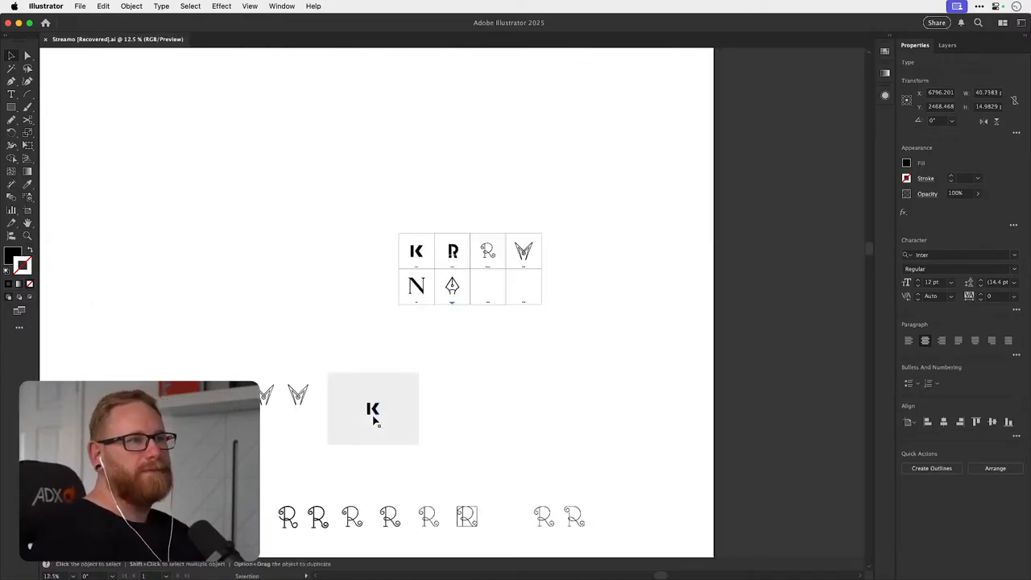
left_click(253, 280)
left_click_drag(253, 279, 433, 44)
left_click_drag(418, 314, 440, 315)
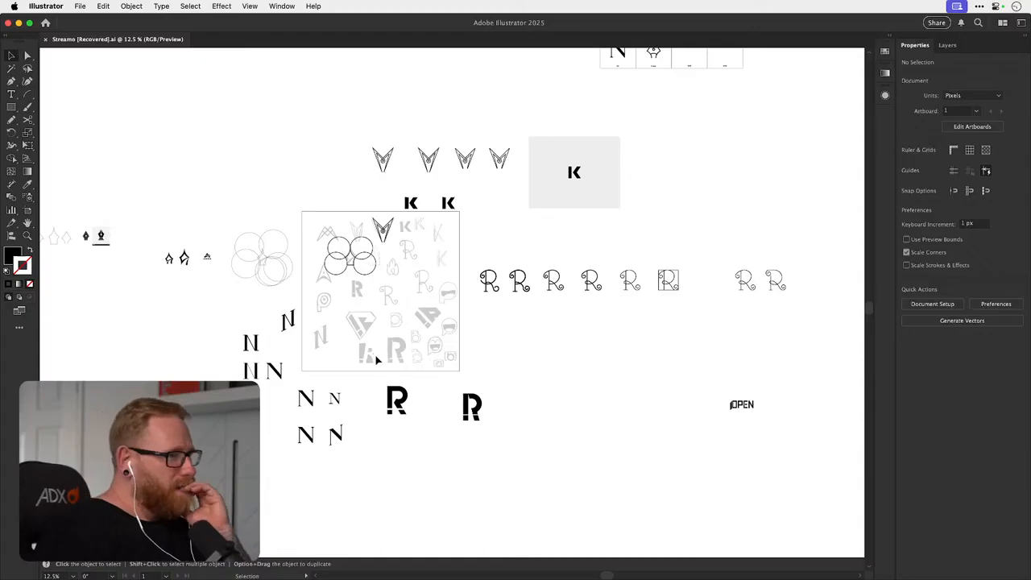
key("z")
left_click_drag(444, 363, 676, 311)
left_click_drag(467, 346, 406, 327)
key("v")
key("z")
key("v")
left_click_drag(8, 111, 46, 133)
scroll(540, 273, "right", 5)
left_click_drag(539, 273, 629, 359)
- Remove the circle's fill and give it a black 10 pt stroke aligned to the centre of its path
key("shift+x")
key("v")
key("x")
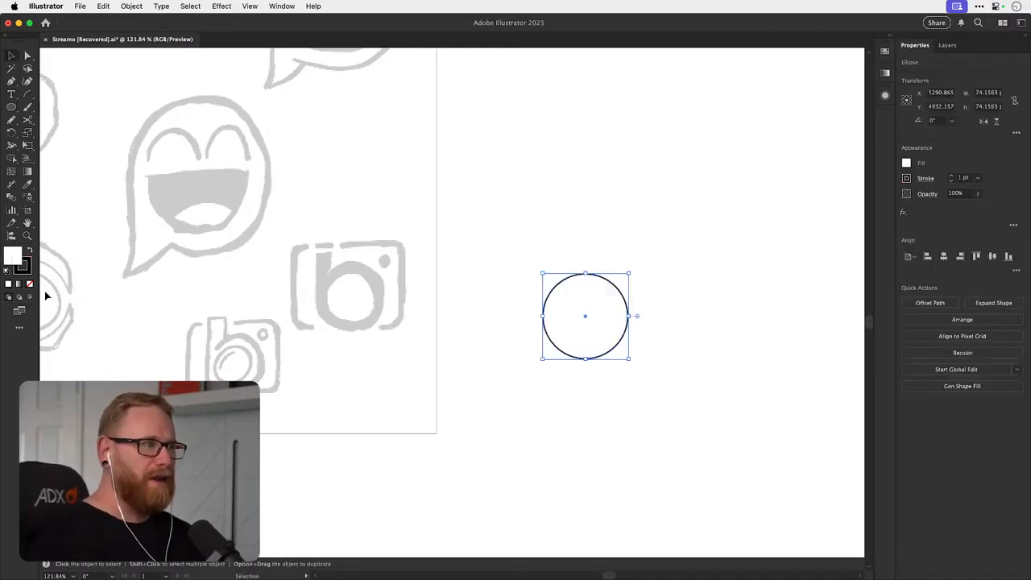
left_click(950, 177)
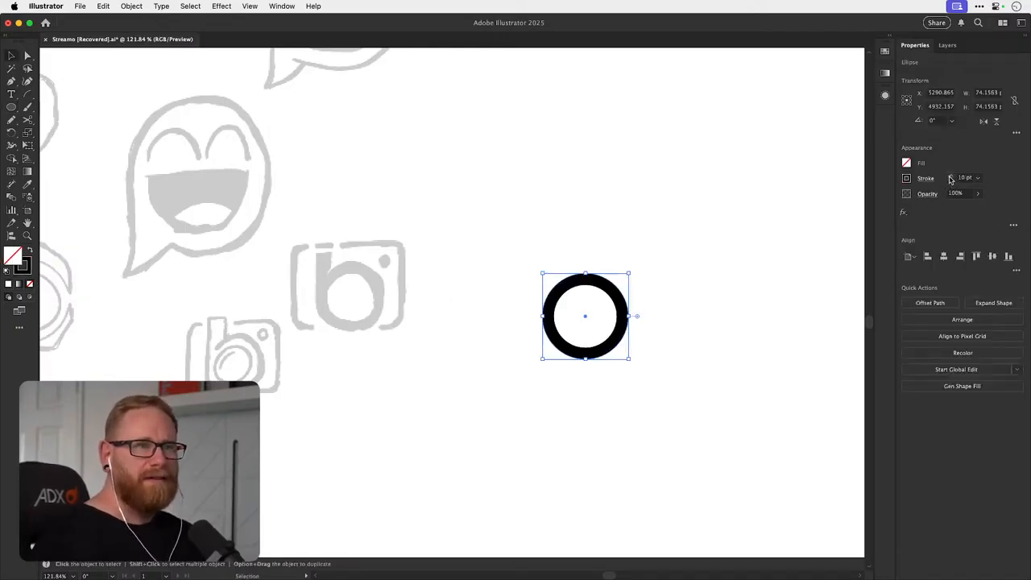
left_click(924, 178)
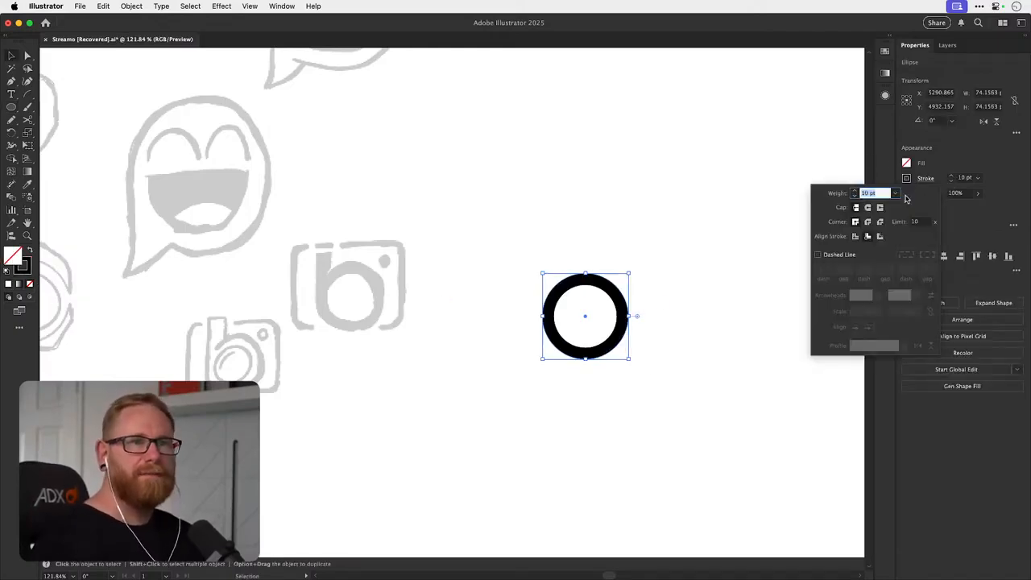
left_click(855, 236)
left_click(580, 224)
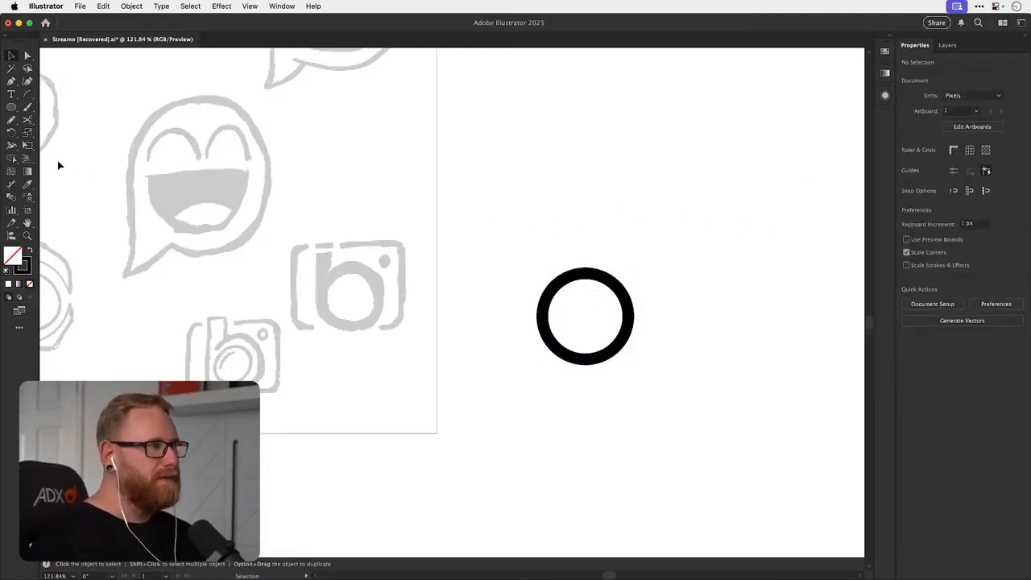
- Draw a 10 pt outlined camera frame about 145 by 113 px centred on the circle
left_click_drag(11, 107, 46, 110)
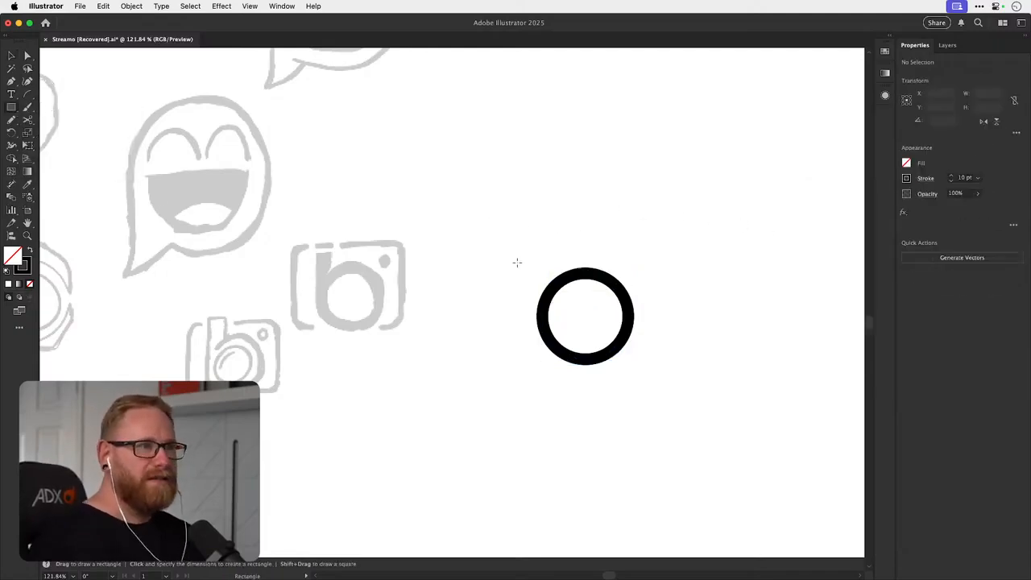
left_click_drag(513, 253, 628, 389)
key("super+z")
left_click_drag(586, 316, 654, 385)
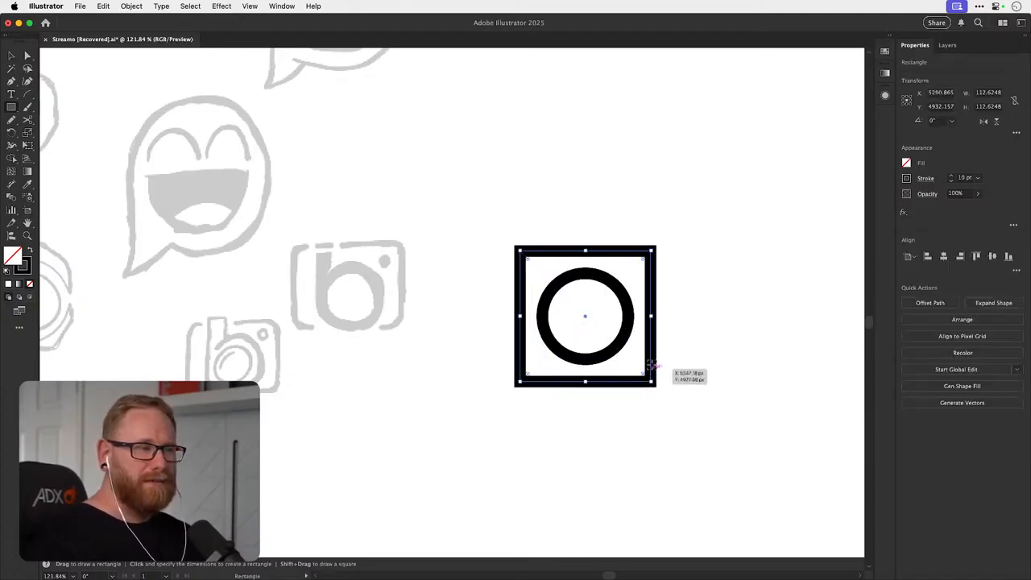
key("s")
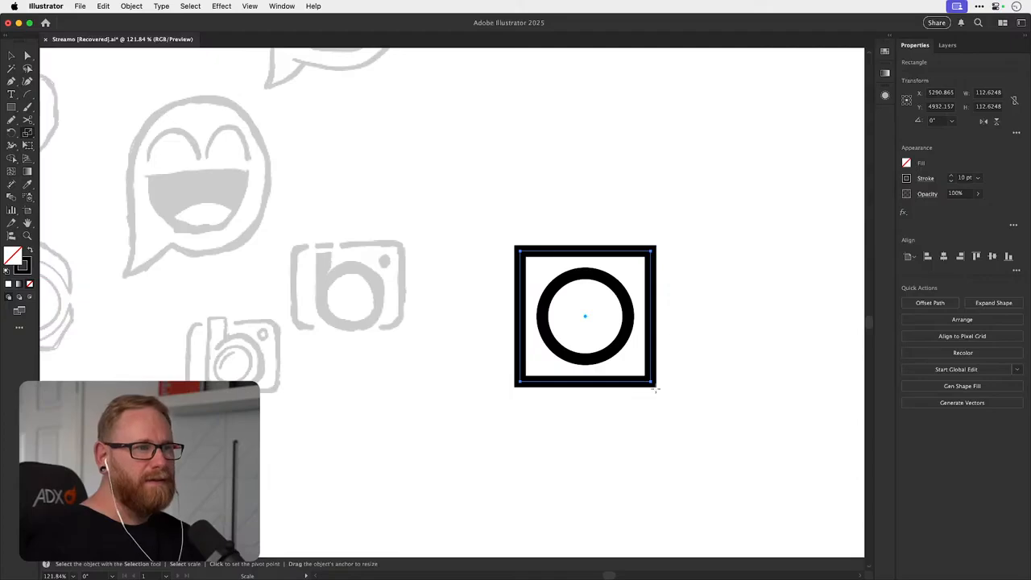
left_click_drag(696, 317, 727, 318)
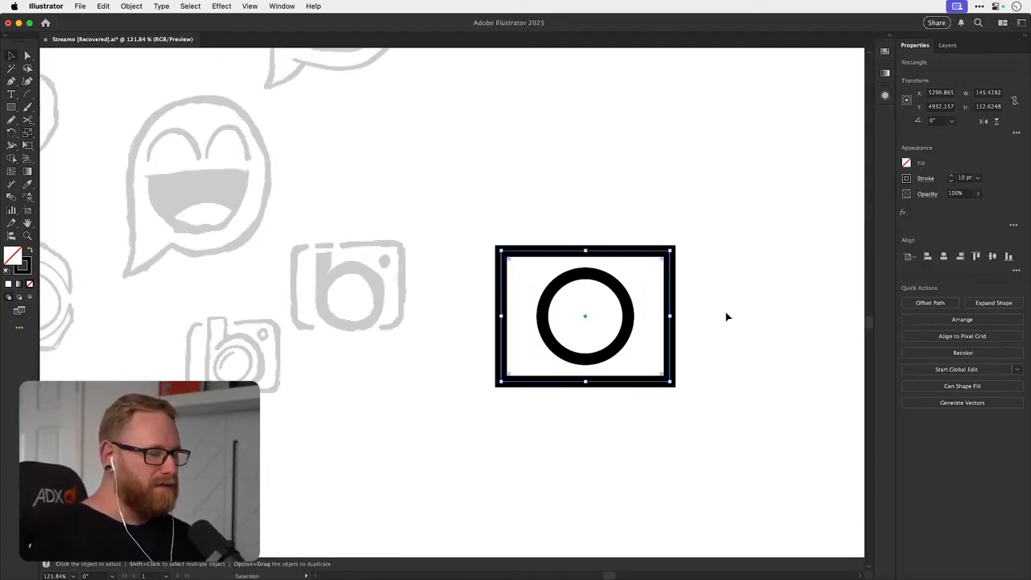
- Draw a straight vertical stem from the circle's leftmost point up towards the frame's top edge to form the b
key("p")
key("super+shift+a")
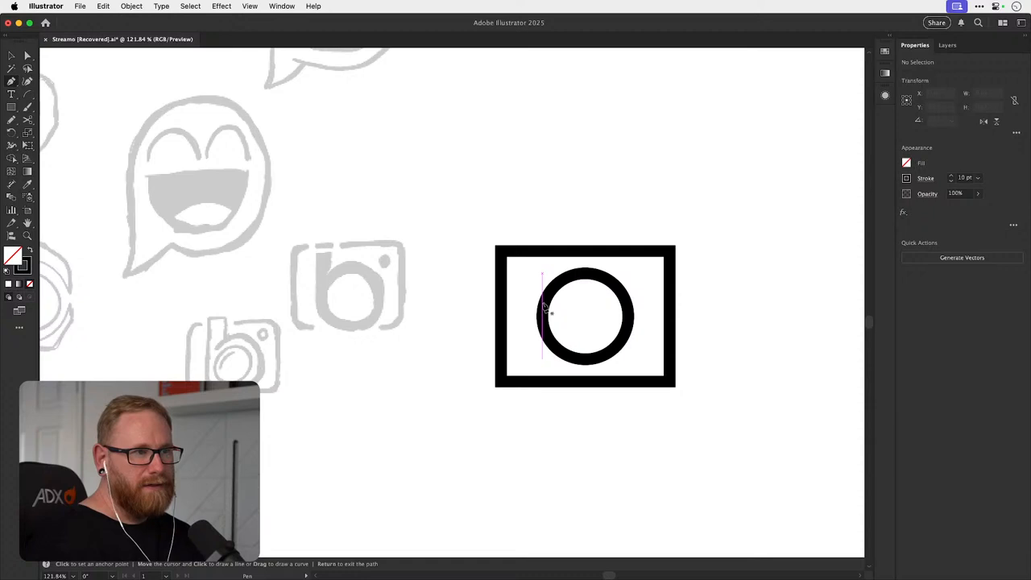
left_click(543, 316)
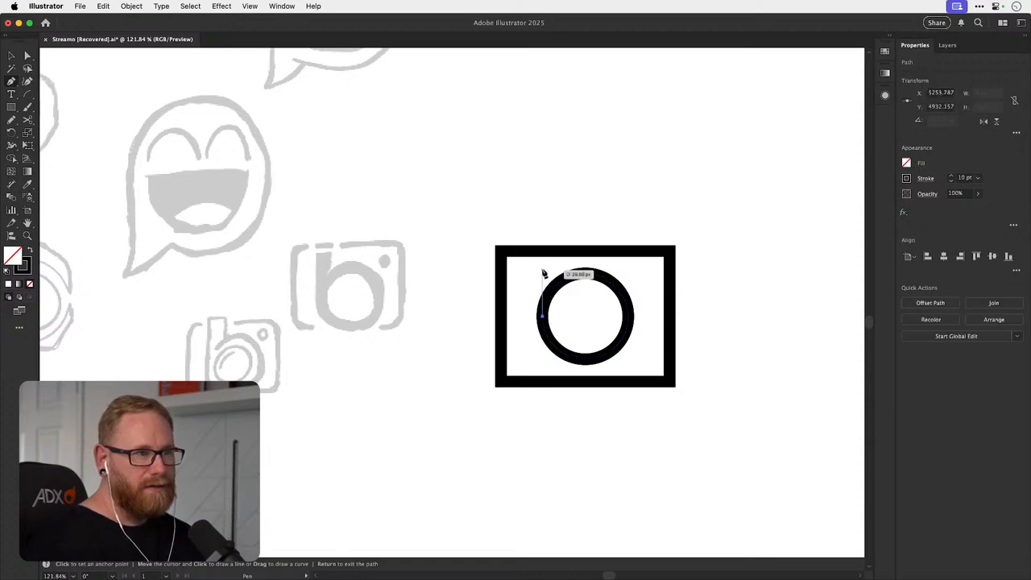
left_click(543, 267)
key("super+shift+a")
- Cut the frame's top edge directly above the stem and move the two cut ends 10 px apart to either side
key("a")
left_click_drag(545, 269, 544, 252)
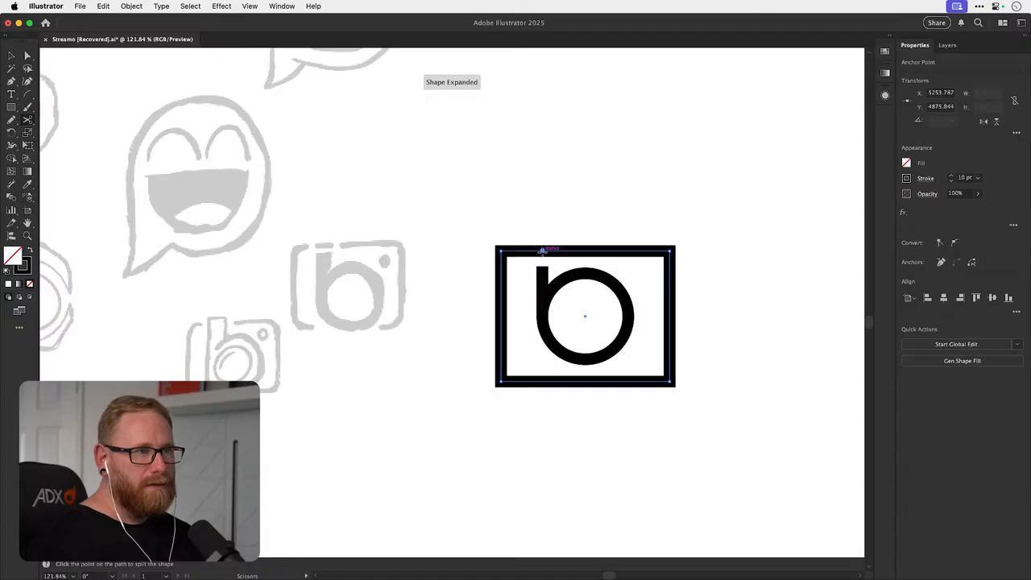
key("super+z")
left_click(534, 250)
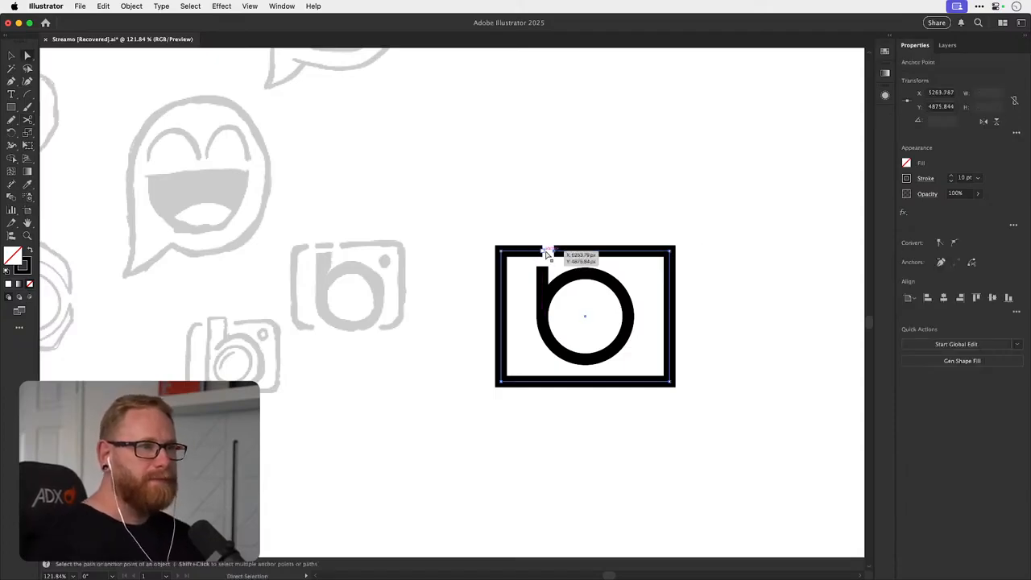
key("shift+Left")
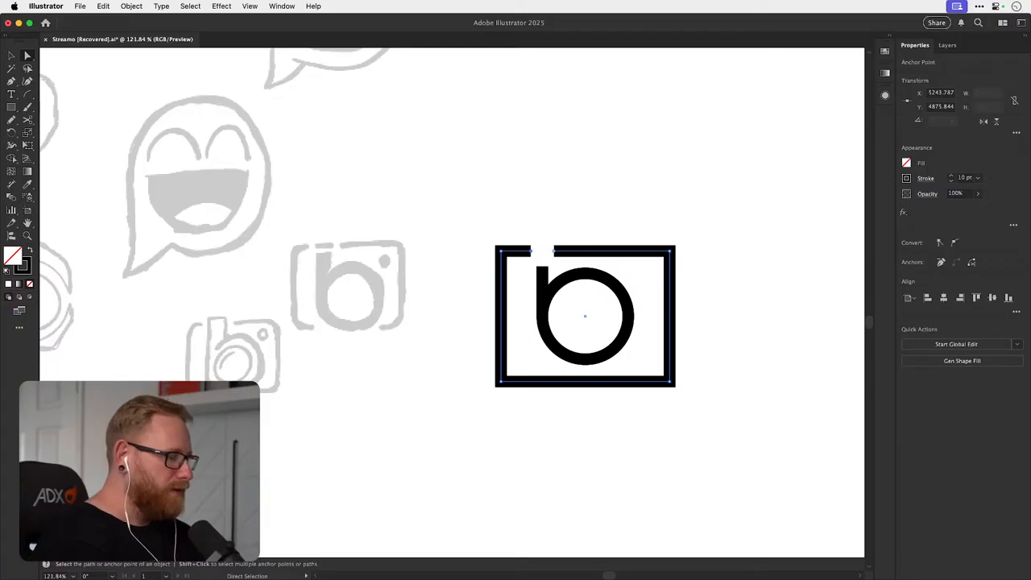
key("super+Tab")
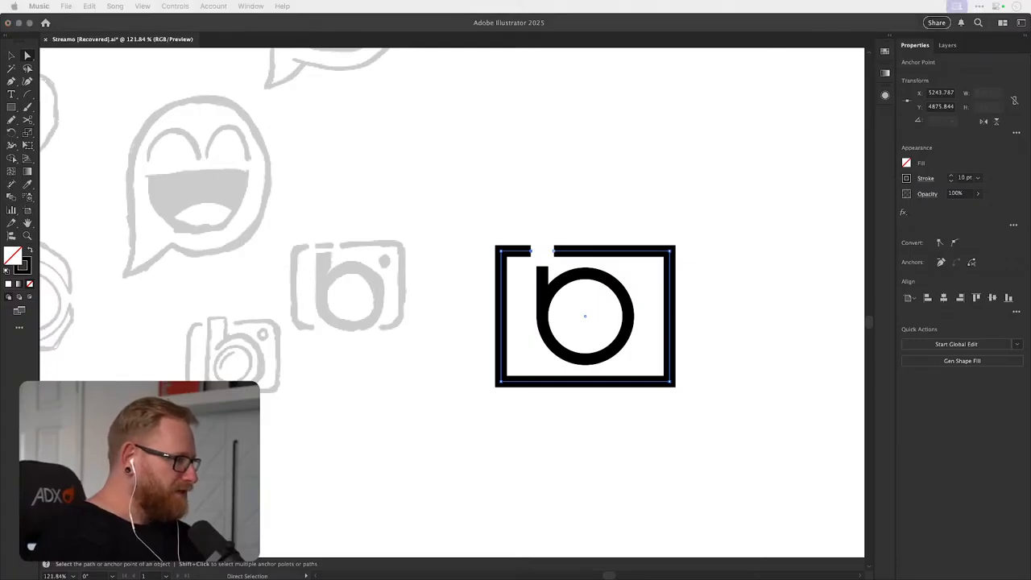
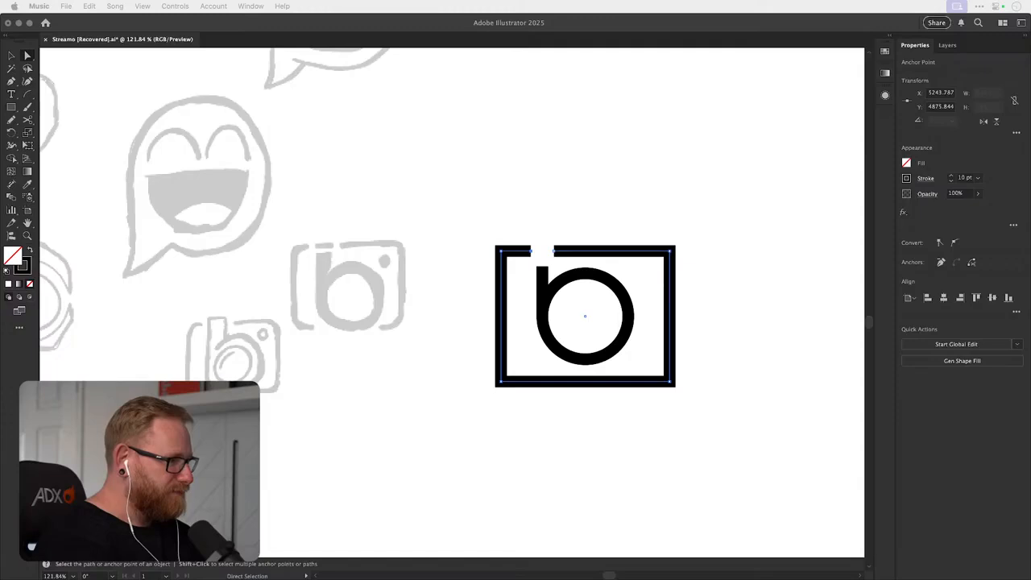
left_click(522, 171)
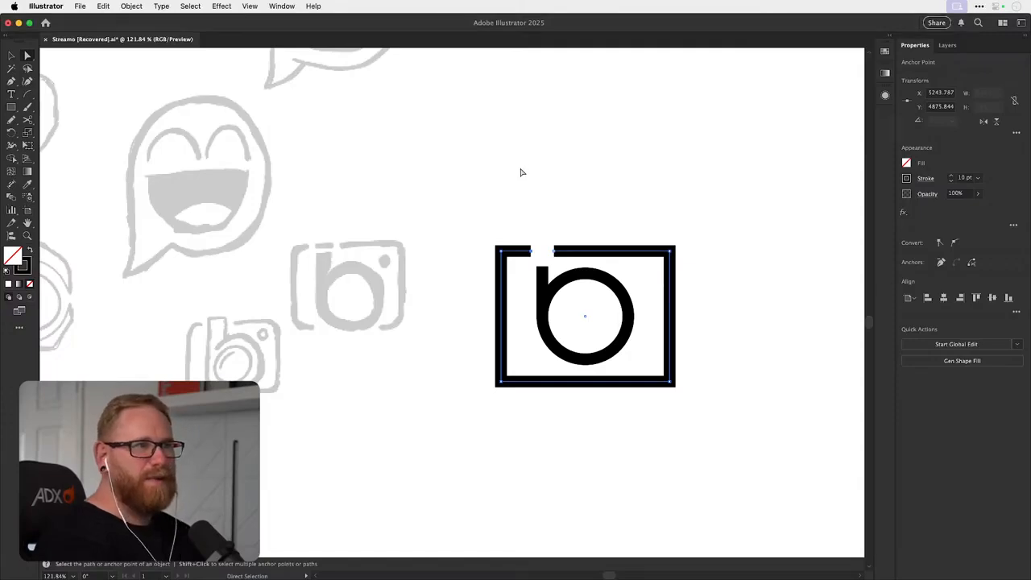
- Extend the stem through the frame's gap so the b is about 105 px tall, and set the b's stroke to 20 pt
key("v")
left_click_drag(561, 228, 462, 230)
left_click(485, 229)
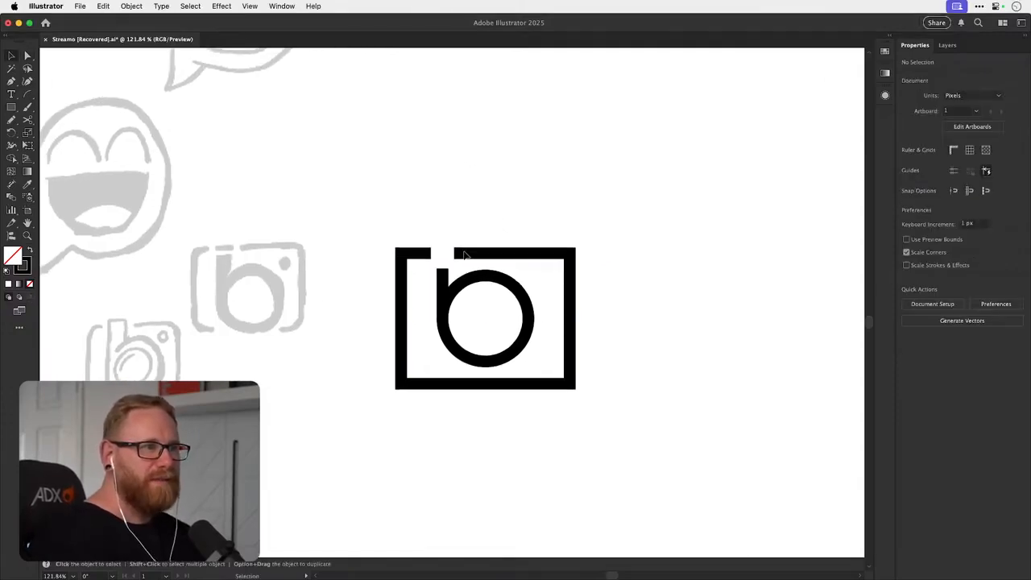
key("a")
scroll(439, 254, "up", 3)
left_click_drag(444, 274, 444, 233)
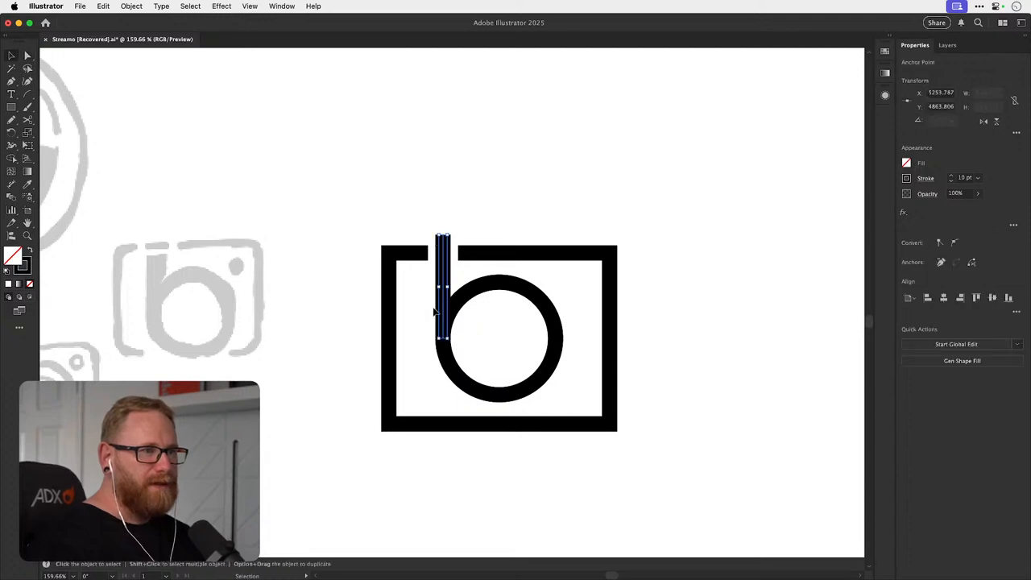
left_click(457, 343)
left_click(951, 176)
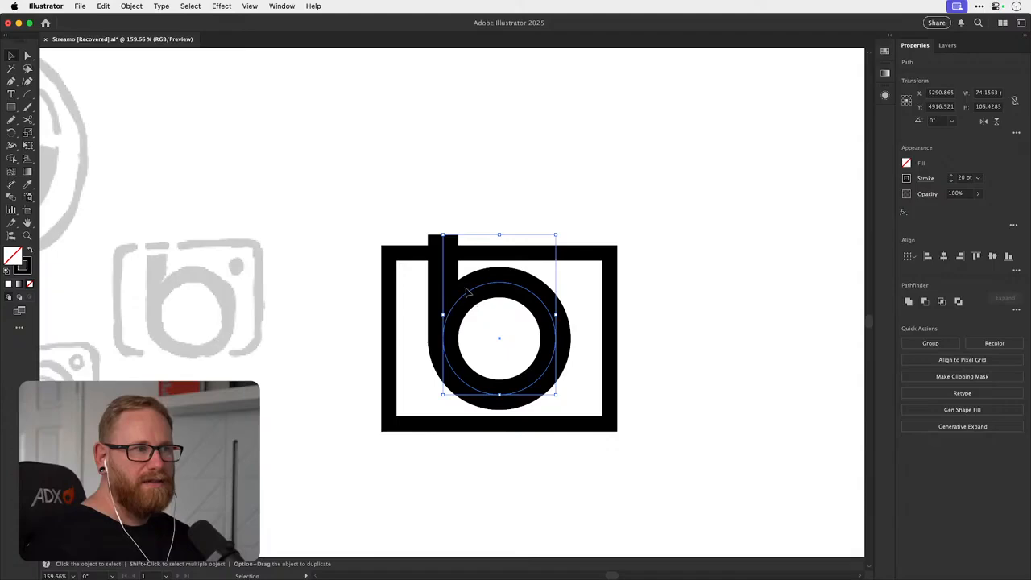
- Move both cut ends of the frame's top edge further outward to leave clear gaps beside the thick stem
key("a")
left_click(427, 254)
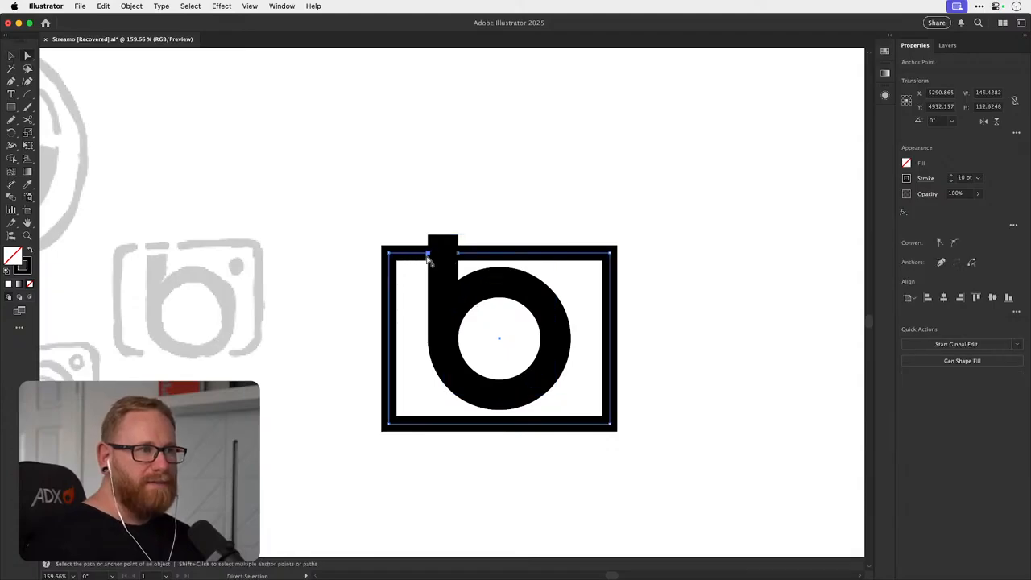
left_click_drag(428, 253, 471, 254)
key("v")
left_click(555, 200)
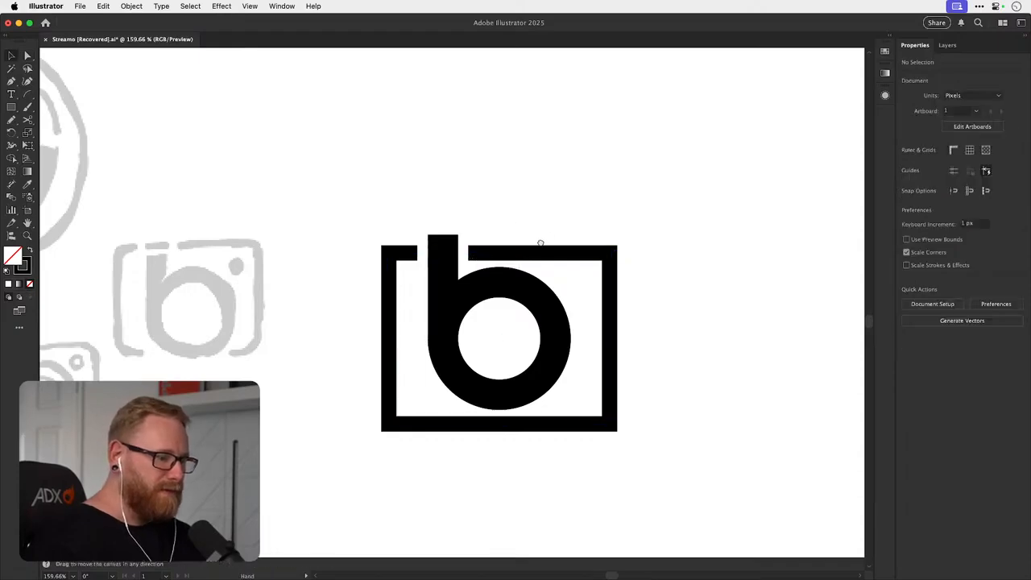
scroll(515, 213, "right", 2)
scroll(515, 213, "down", 1)
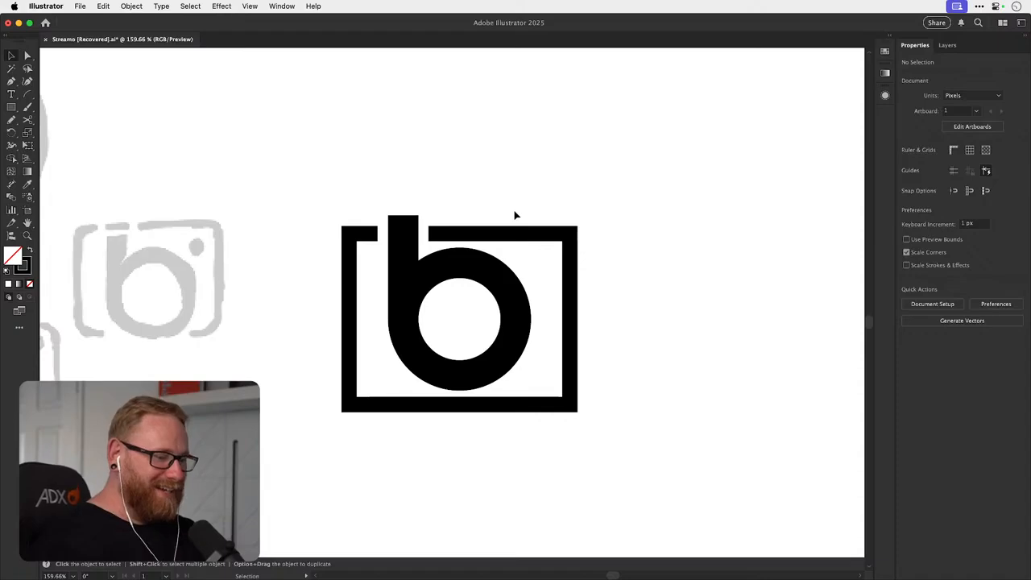
left_click_drag(465, 320, 445, 328)
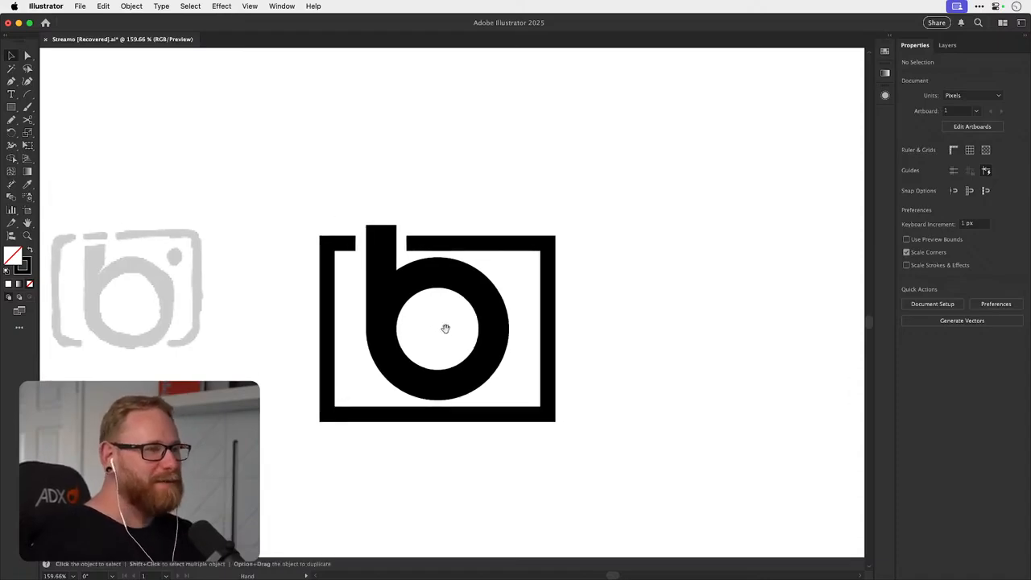
key("a")
left_click(434, 417)
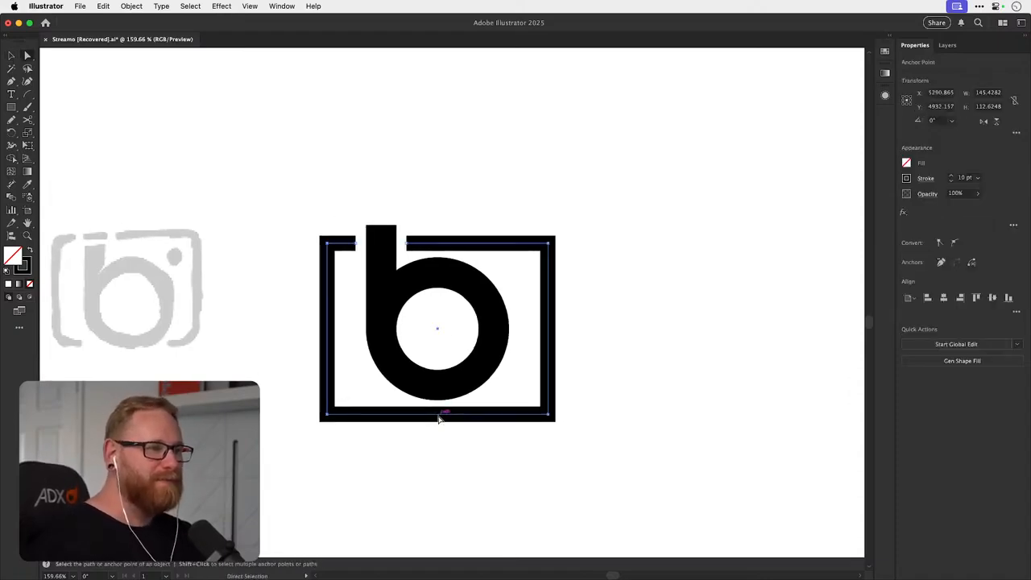
key("v")
left_click(435, 424)
left_click(438, 416)
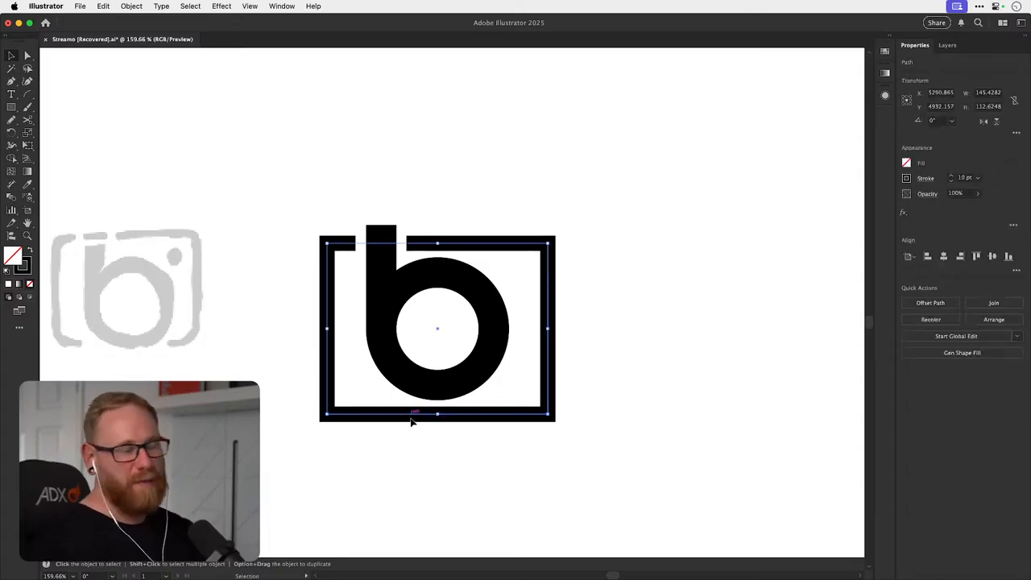
mouse_move(438, 415)
left_mouse_down()
mouse_move(440, 389)
mouse_move(440, 416)
left_mouse_up()
left_click(631, 331)
- Cut the frame's bottom edge at two points beneath the circle and delete the segment between them
key("z")
left_click_drag(439, 360, 500, 361)
key("a")
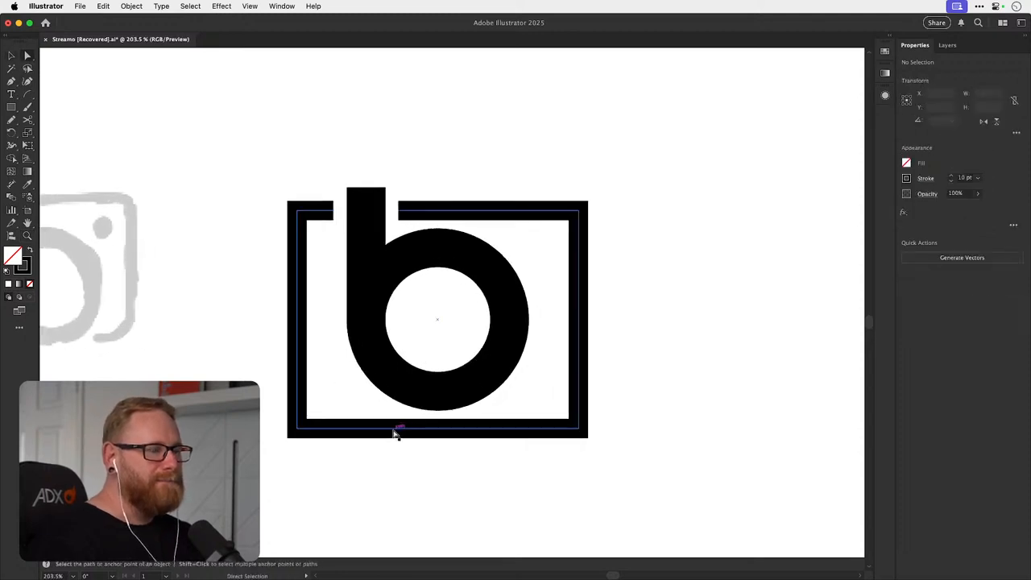
key("c")
left_click(395, 428)
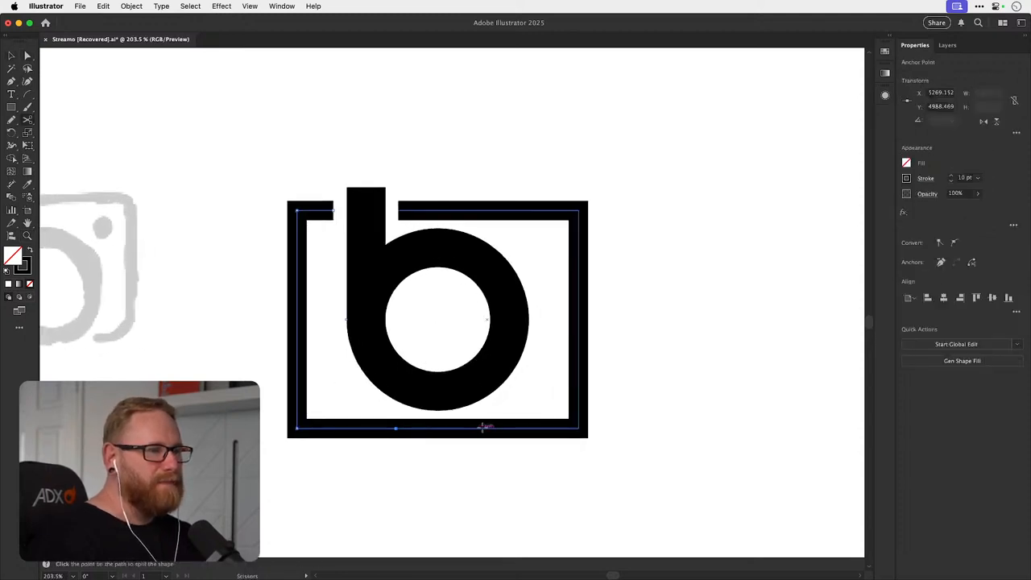
left_click(476, 429)
key("a")
left_click(450, 432)
key("Delete")
key("v")
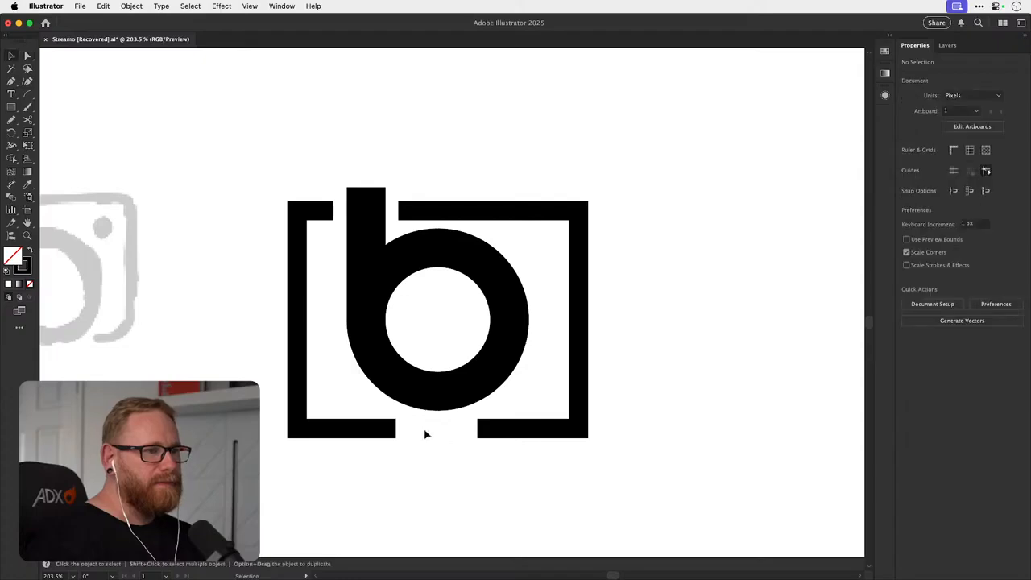
- Select both frame pieces and reduce their stroke weight by 3 pt
key("a")
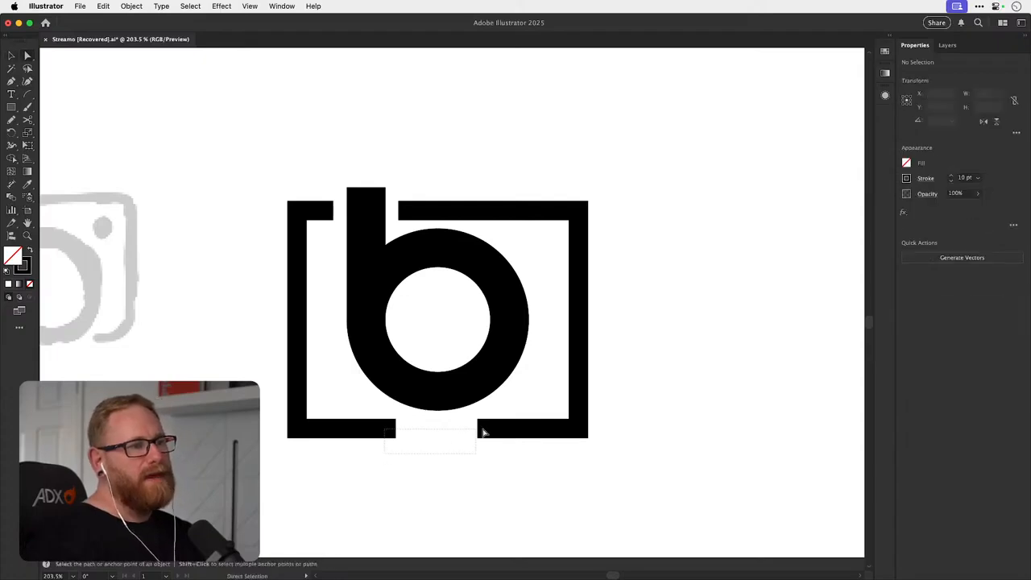
left_click_drag(484, 433, 482, 433)
key("super+j")
key("v")
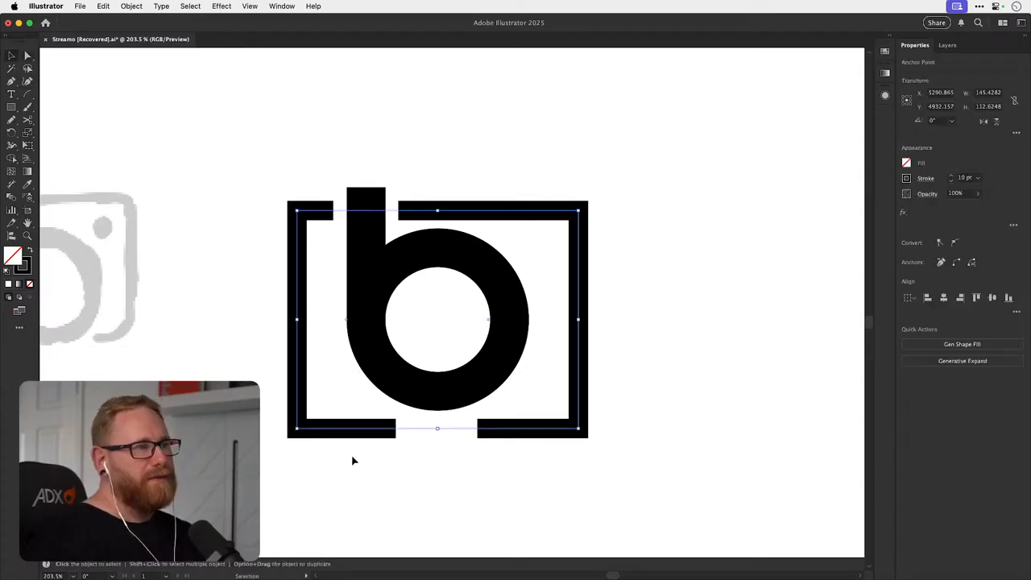
left_click(952, 183)
left_click(952, 183)
left_click(951, 183)
key("super+shift+a")
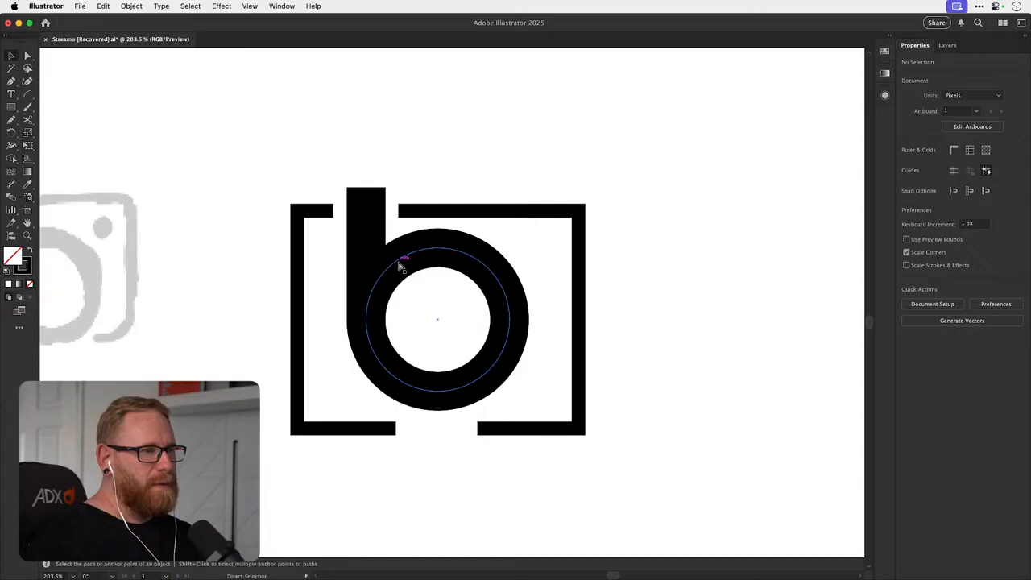
- Undo the frame's thinner stroke and the opening cut into its bottom edge
key("super+z")
key("super+z")
key("super+z")
key("super+z")
key("super+z")
key("super+z")
key("super+z")
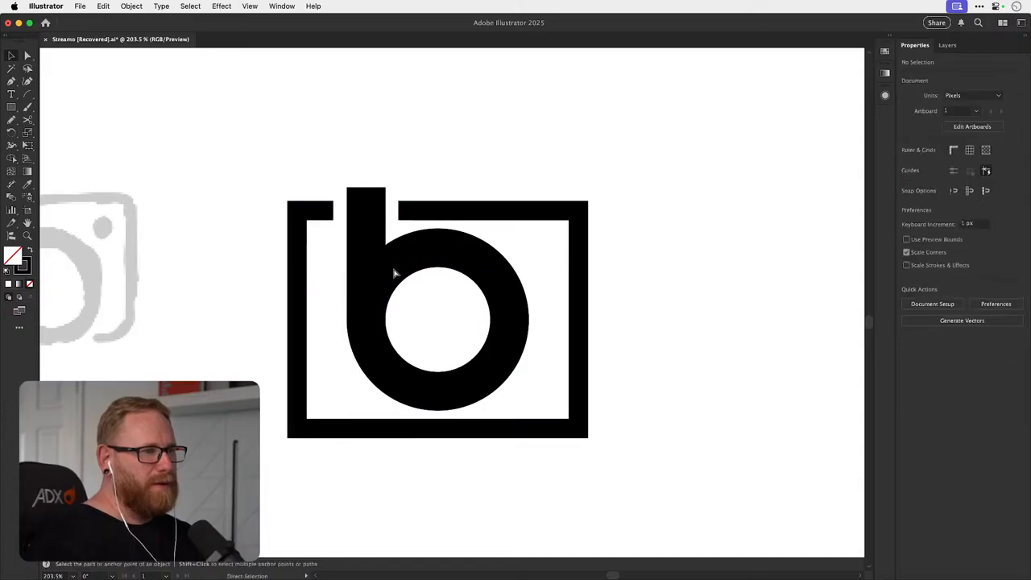
key("super+shift+z")
- Set the stroke weight of the b and the camera frame to 10 pt
left_click_drag(254, 165, 686, 387)
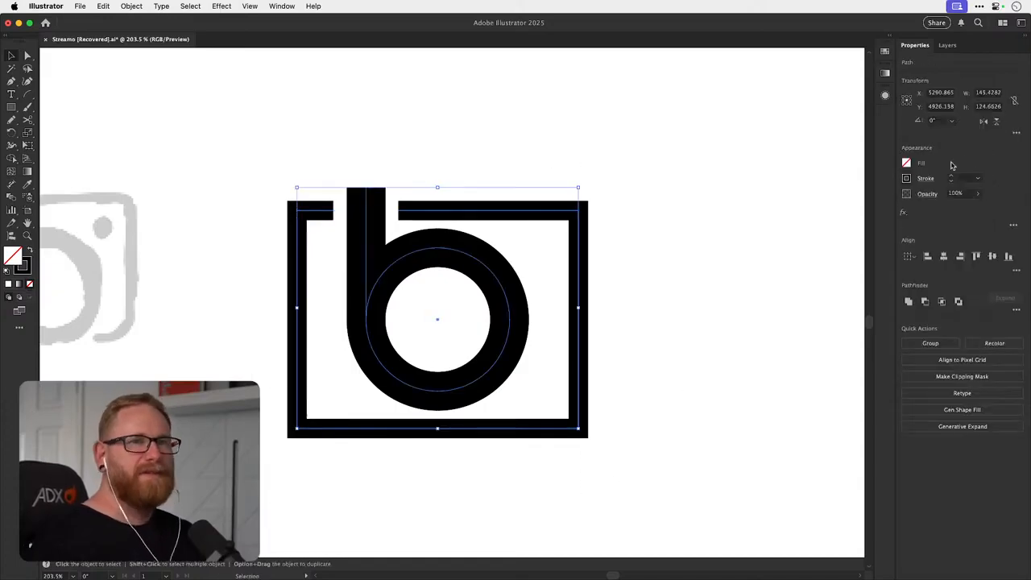
type("10")
key("Return")
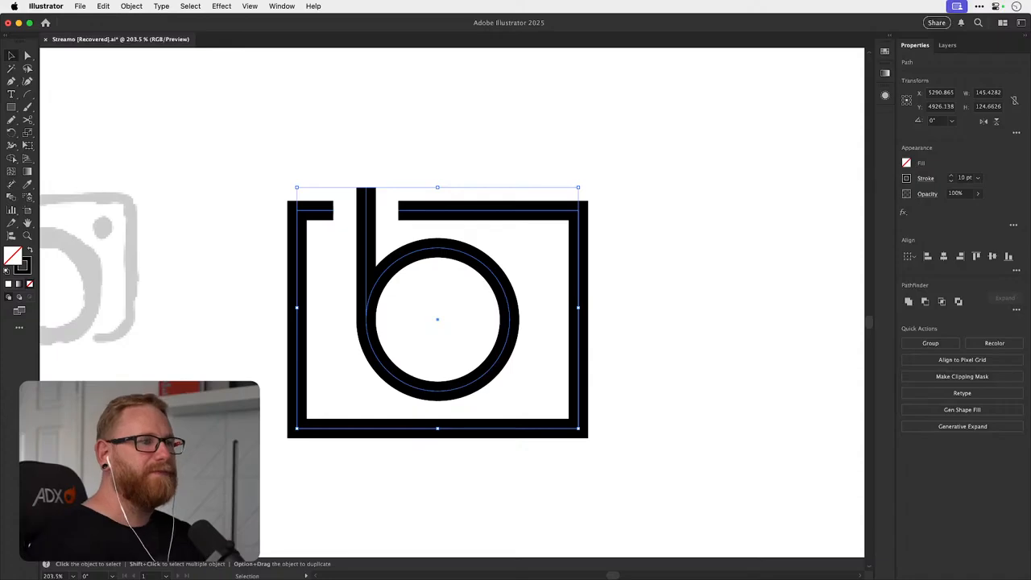
left_click(695, 217)
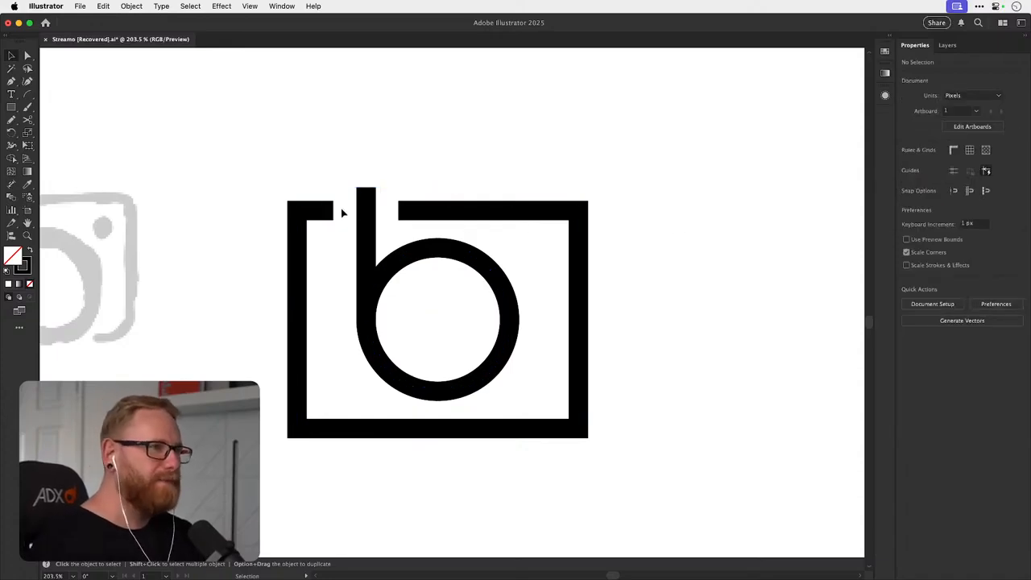
- Move the camera frame's two cut ends inward so both gaps beside the b's stem are narrower and even
key("a")
mouse_move(333, 210)
left_mouse_down()
mouse_move(396, 211)
mouse_move(636, 256)
left_mouse_up()
left_click(391, 197)
key("z")
key("super+z")
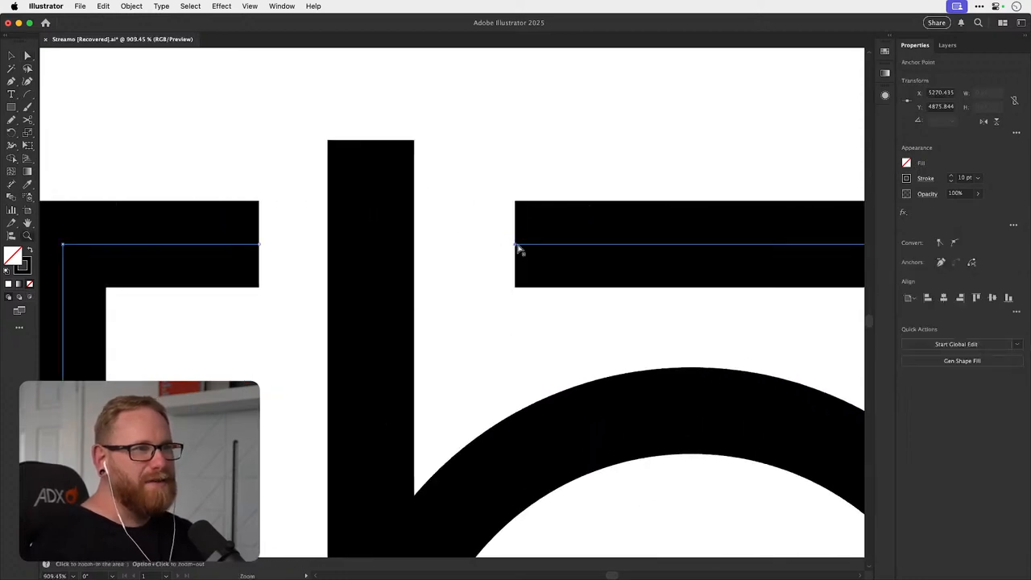
left_click_drag(518, 248, 484, 251)
key("super+minus")
key("super+minus")
key("super+minus")
key("super+minus")
key("super+minus")
key("super+minus")
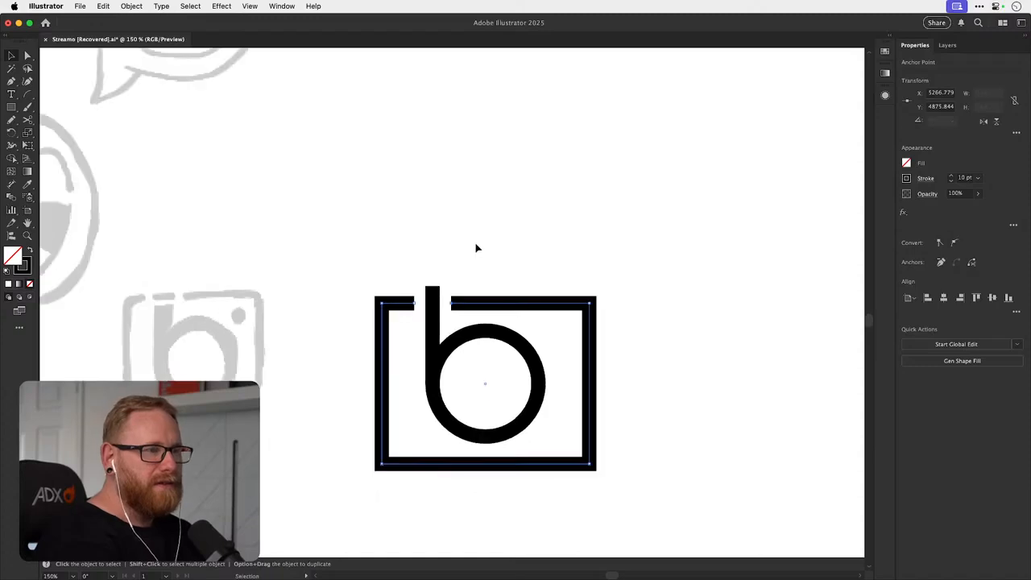
left_click(609, 207)
- Round all four corners of the camera frame equally with a large radius
left_click_drag(565, 278, 556, 208)
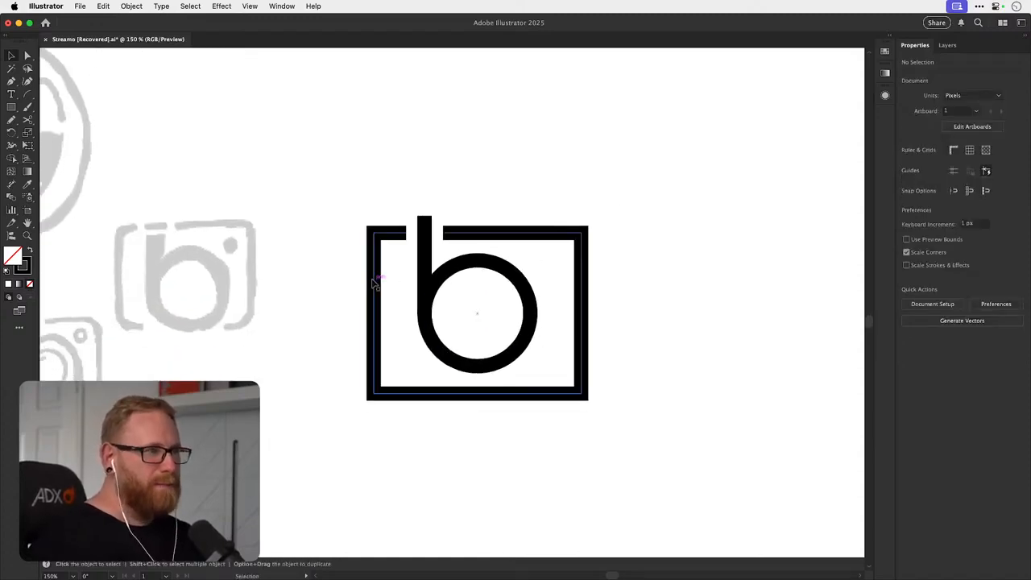
key("a")
left_click(383, 252)
left_click_drag(382, 245, 415, 269)
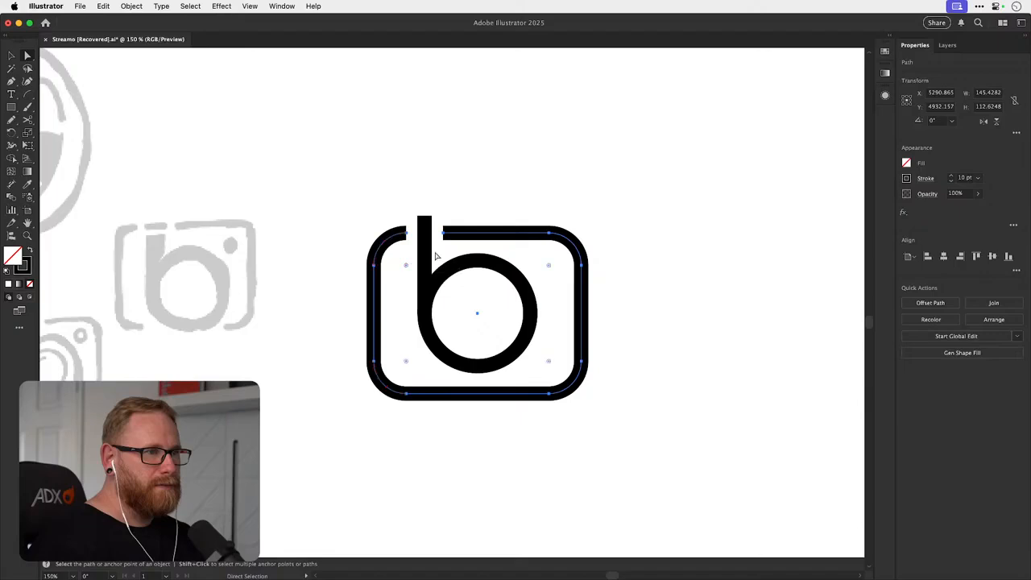
left_click(660, 214)
- Duplicate the b's circle in place and scale the copy down about its centre to about 45 px wide
left_click_drag(638, 216, 575, 225)
key("z")
left_click_drag(419, 321, 496, 319)
key("v")
left_click(372, 255)
key("s")
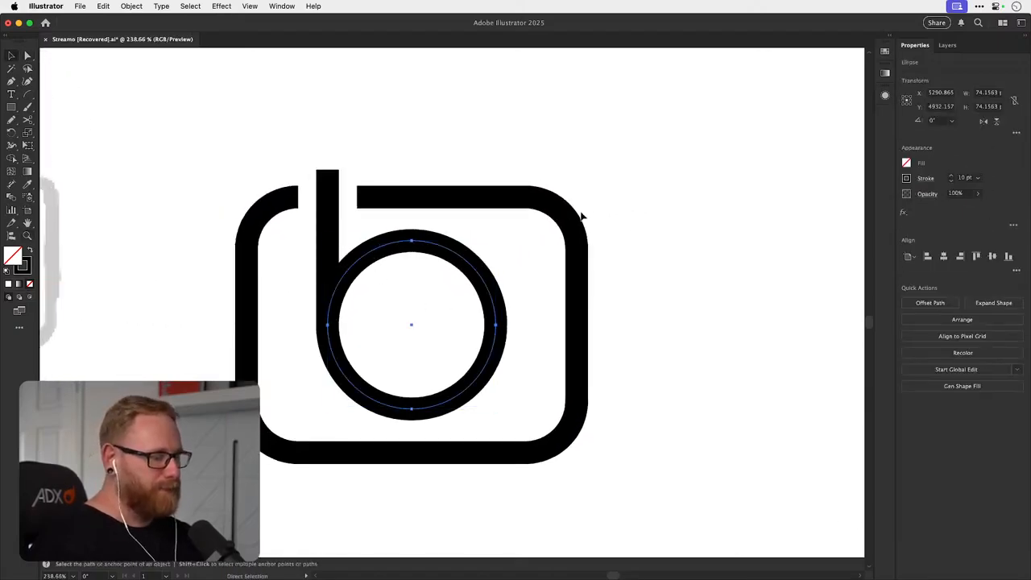
left_click_drag(575, 214, 543, 240)
left_click_drag(541, 244, 540, 242)
- Set the inner ring's stroke weight to 5 pt and scale the ring up slightly about its centre
left_click(950, 181)
left_click(950, 180)
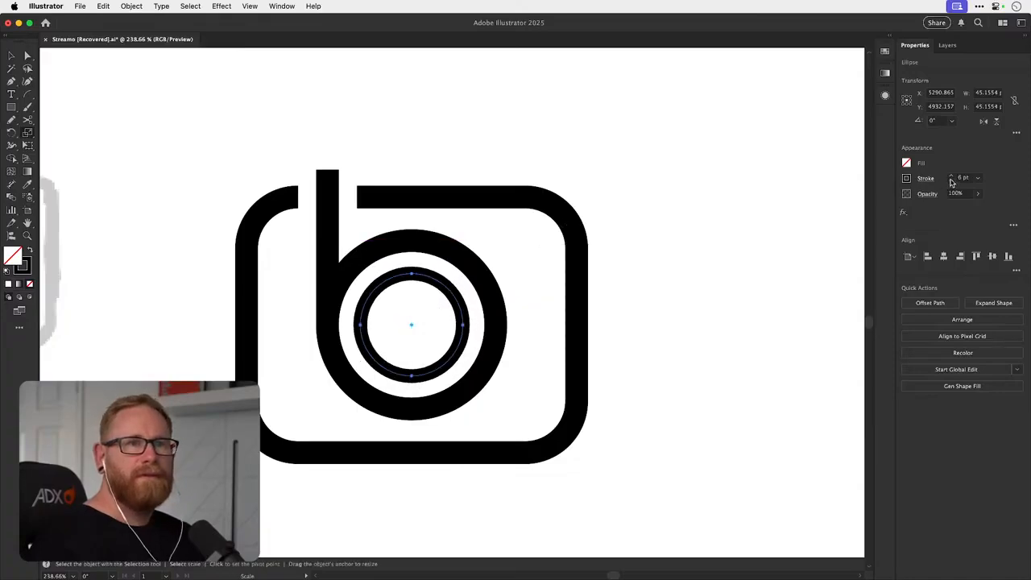
left_click(950, 181)
key("v")
key("s")
left_click_drag(476, 258, 481, 253)
key("a")
left_click(593, 269)
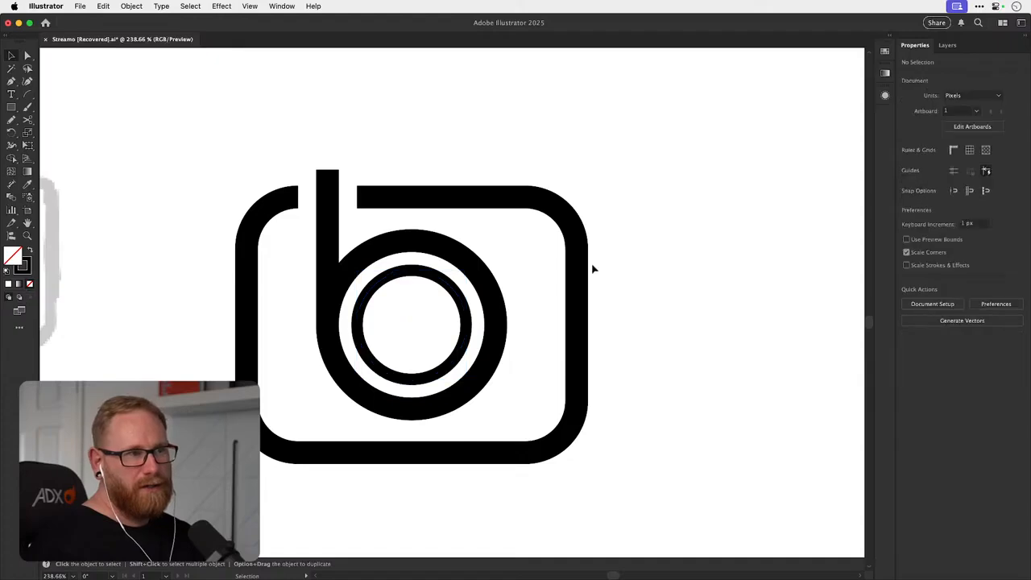
- Try opening the inner ring by cutting away its bottom and right anchor points
left_click(411, 380)
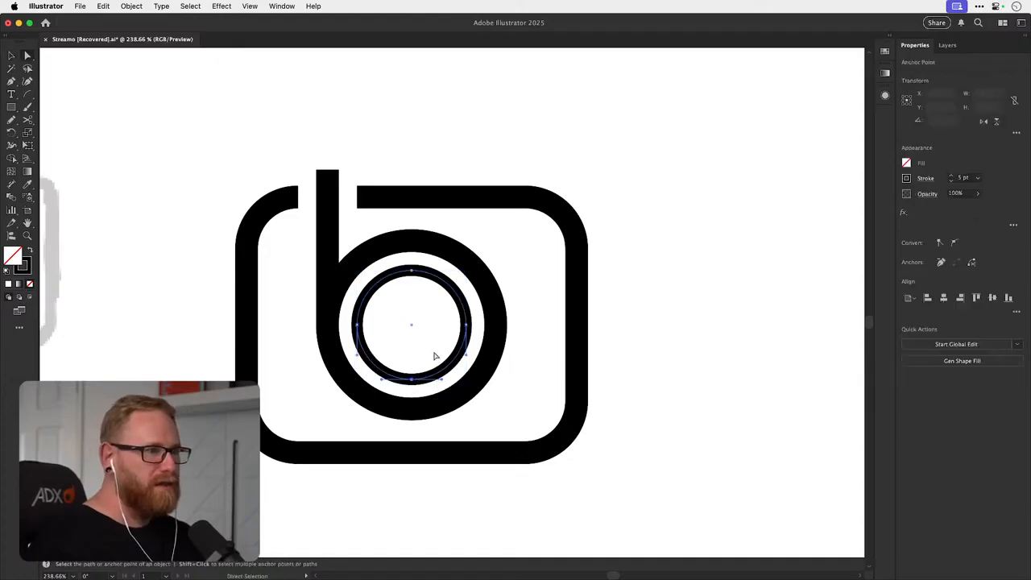
left_click(465, 326, "shift")
key("super+x")
key("v")
left_click(683, 259)
left_click_drag(612, 254, 603, 266)
key("super+z")
key("v")
left_click(606, 254)
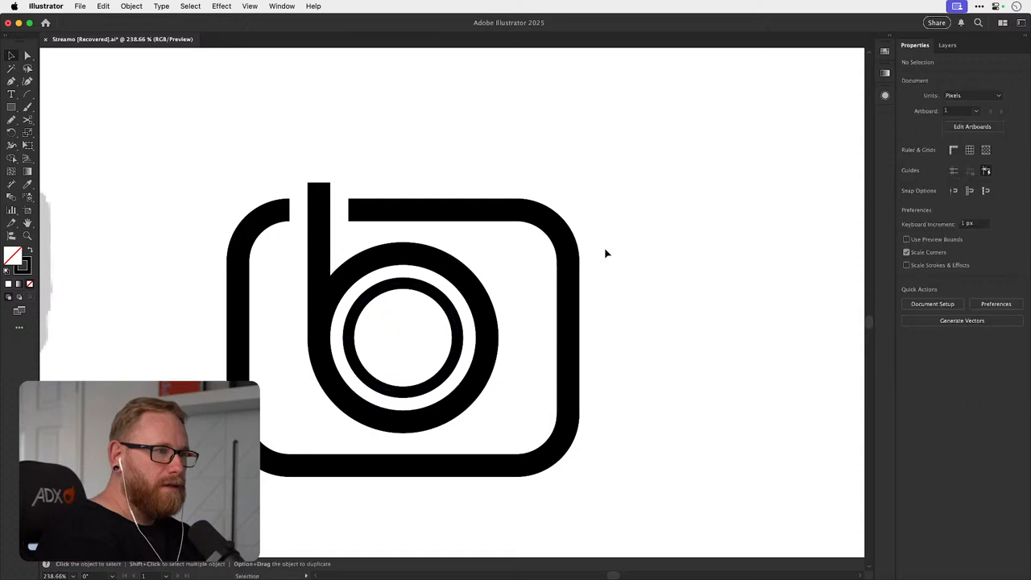
- Duplicate the b's circle to the centre of the frame's upper-right corner curve, scale it to about 12.7 px and swap its stroke for a black fill
key("a")
key("super+minus")
key("super+minus")
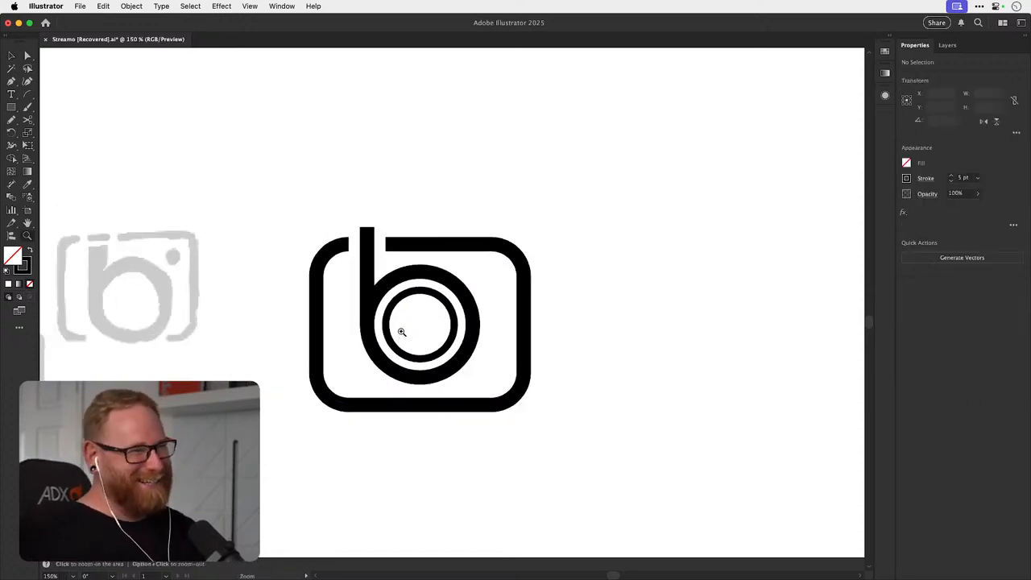
scroll(460, 322, "up", 4)
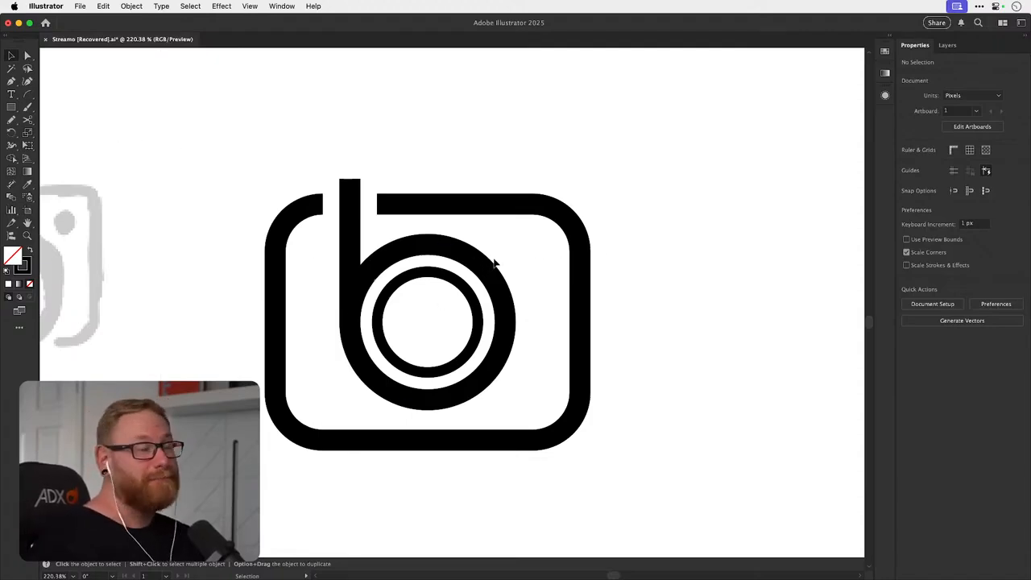
left_click_drag(495, 264, 594, 201)
key("s")
mouse_move(660, 158)
left_mouse_down()
mouse_move(545, 243)
mouse_move(579, 210)
left_mouse_up()
key("shift+x")
key("v")
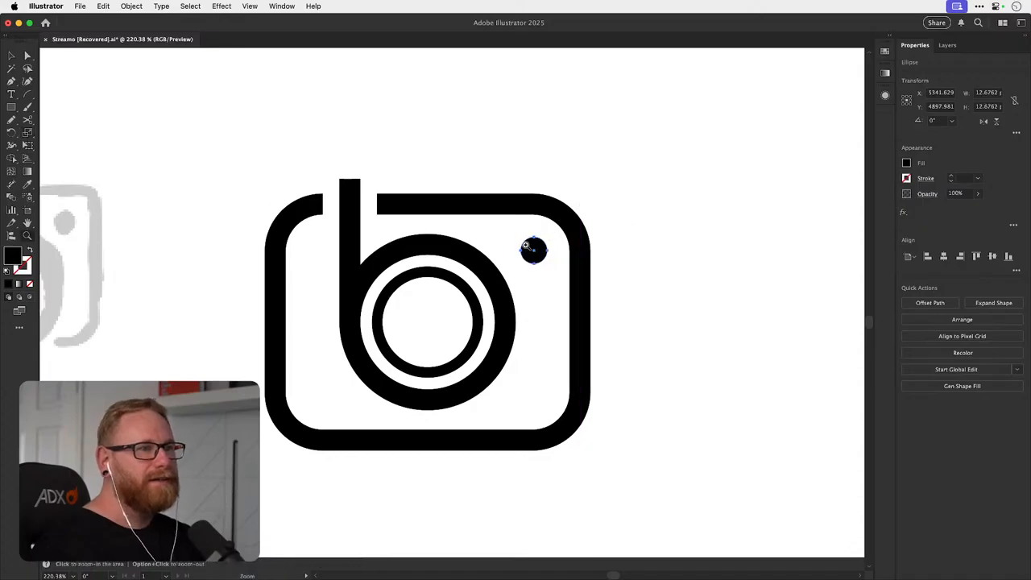
- Move the solid flash dot slightly left to X 5340.482 px and save the document
left_click_drag(527, 244, 553, 270)
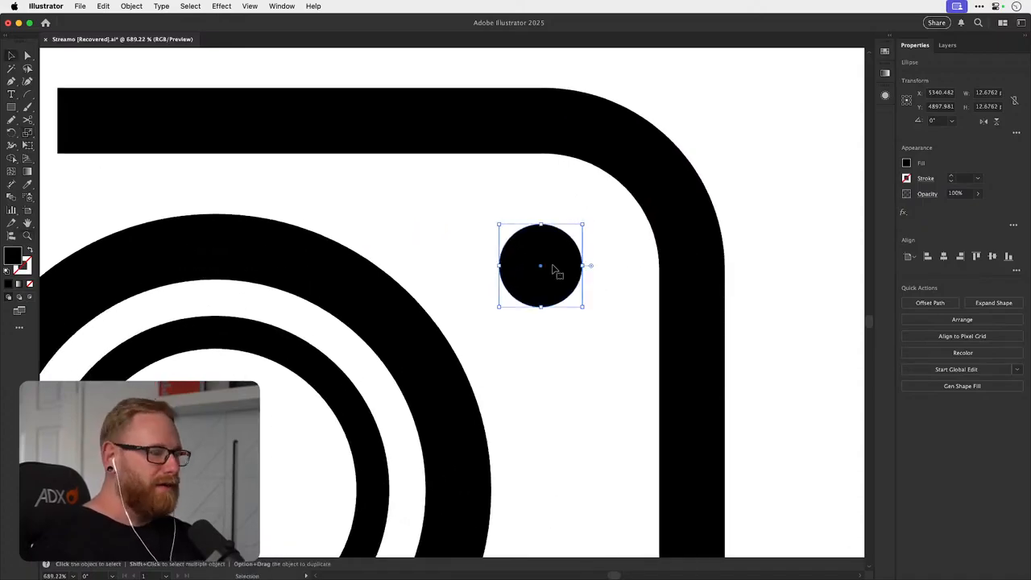
key("super+s")
key("super+minus")
key("super+minus")
key("super+minus")
key("super+minus")
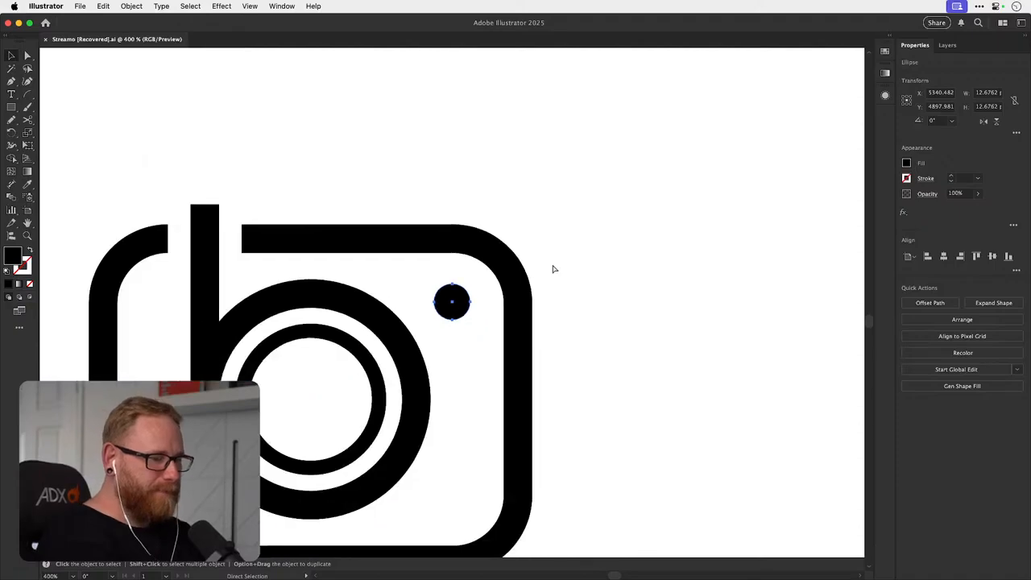
left_click(637, 260)
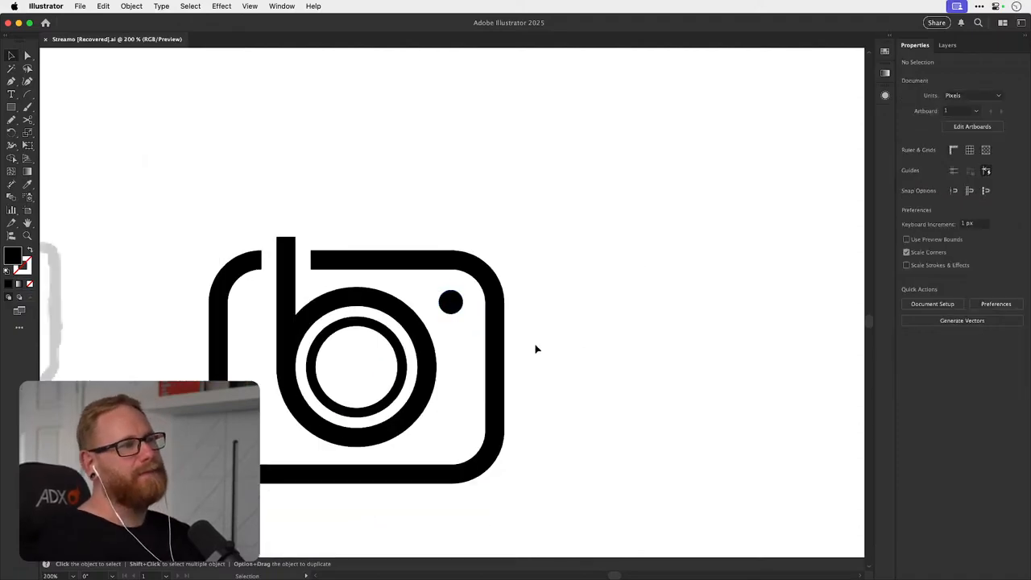
- Try the camera icon without its inner lens ring and undo the removal
left_click(392, 340)
key("super+minus")
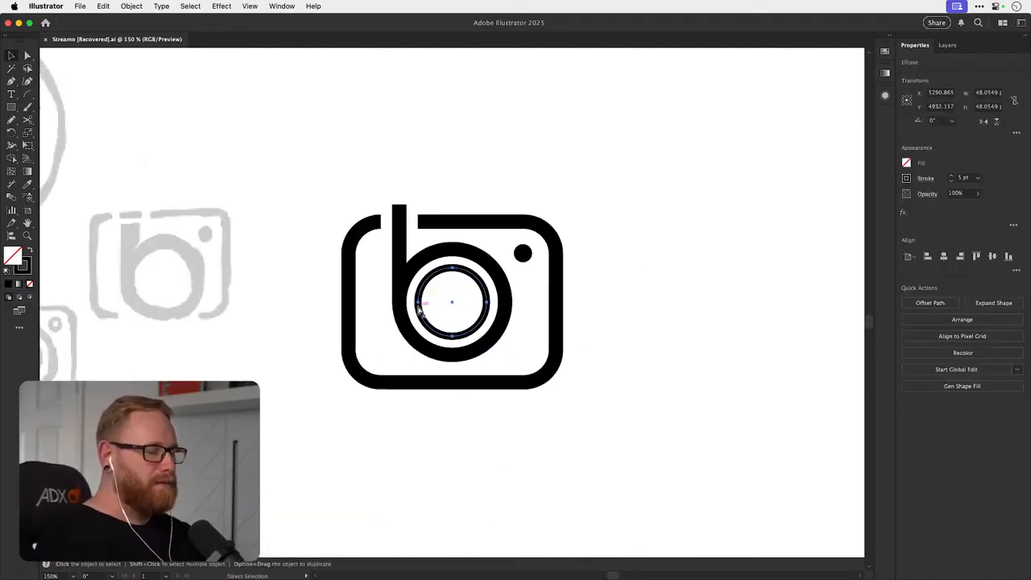
key("super+minus")
key("super+minus")
left_click(573, 248)
left_click_drag(560, 237, 530, 256)
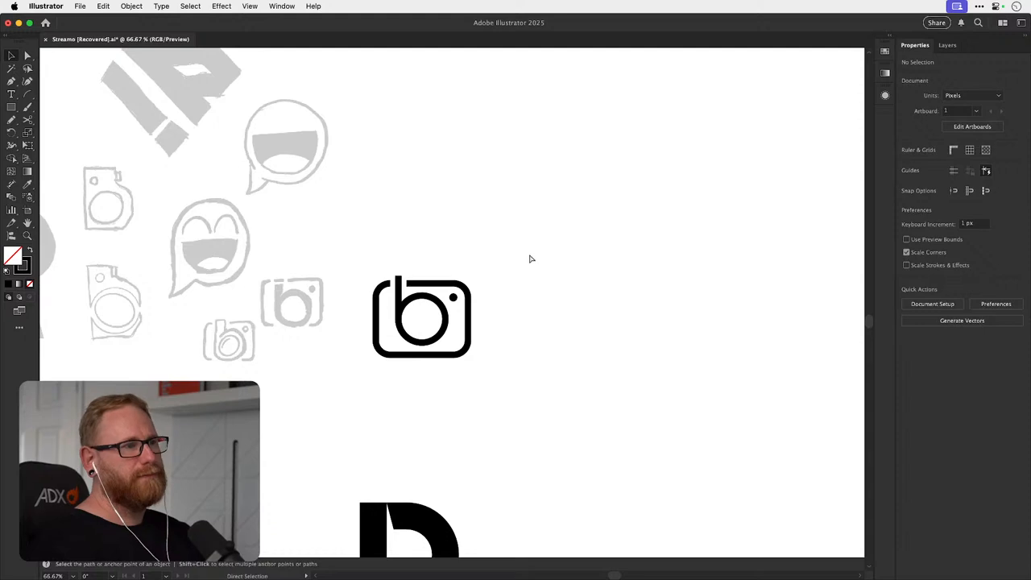
key("super+z")
- Delete all of the inner lens ring's path except its upper-left quarter arc
left_click(486, 315)
left_click_drag(456, 282, 560, 323)
key("a")
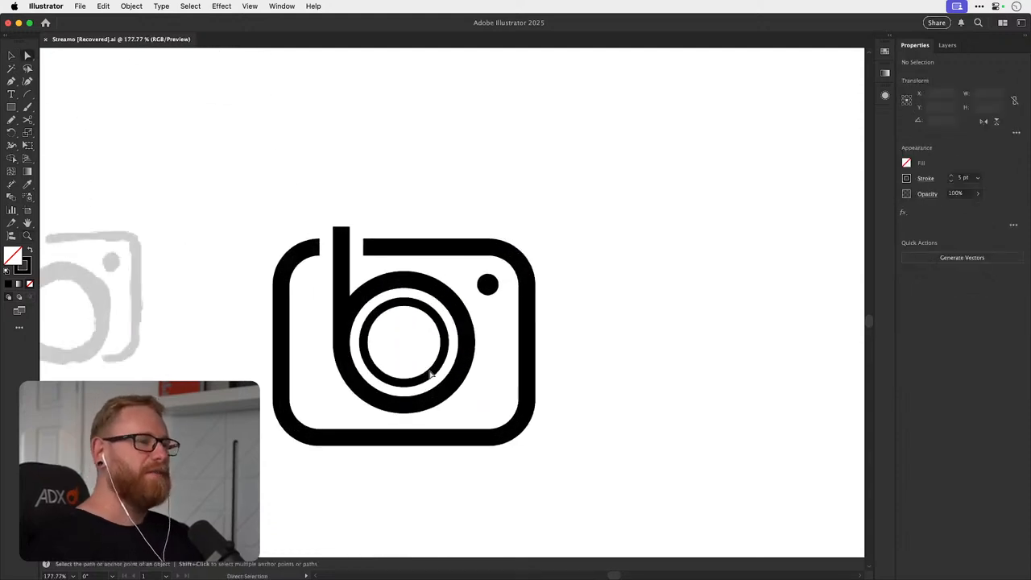
left_click(432, 374)
key("Delete")
left_click(404, 383)
left_click(445, 342, "shift")
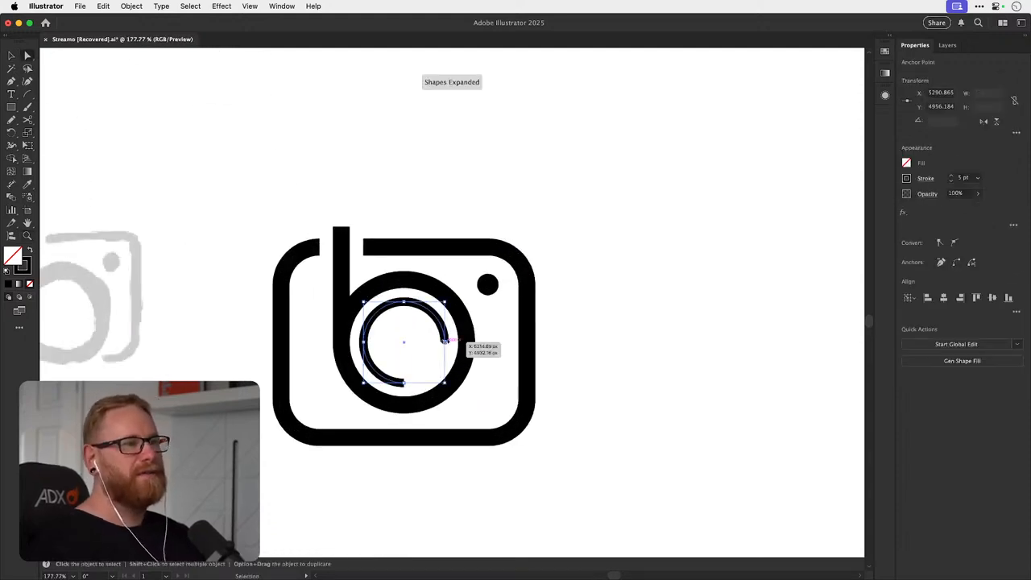
key("Delete")
- Give the remaining 5 pt lens arc a rounded stroke cap
left_click(398, 317)
key("v")
left_click(390, 305)
left_click(927, 194)
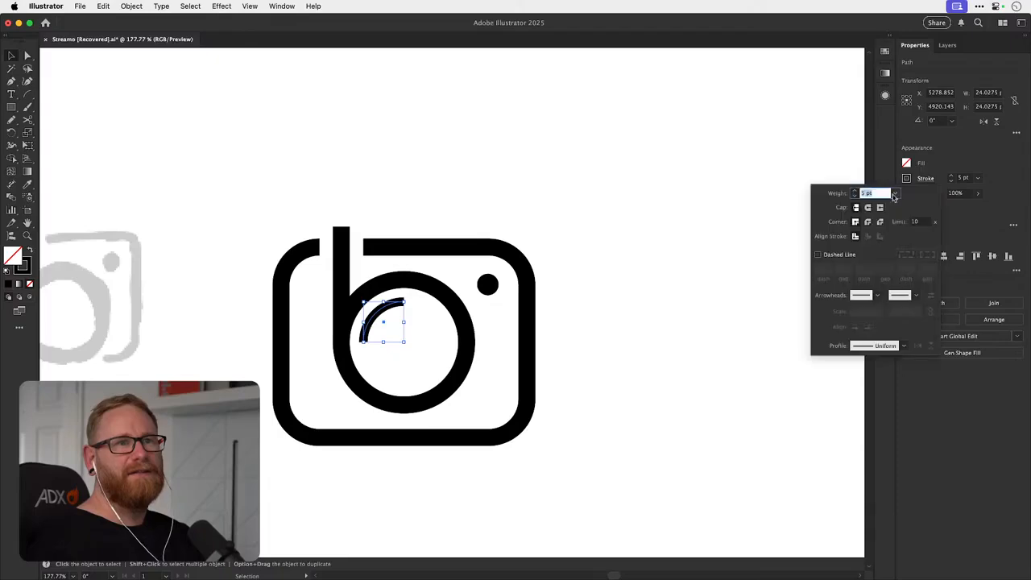
left_click(690, 272)
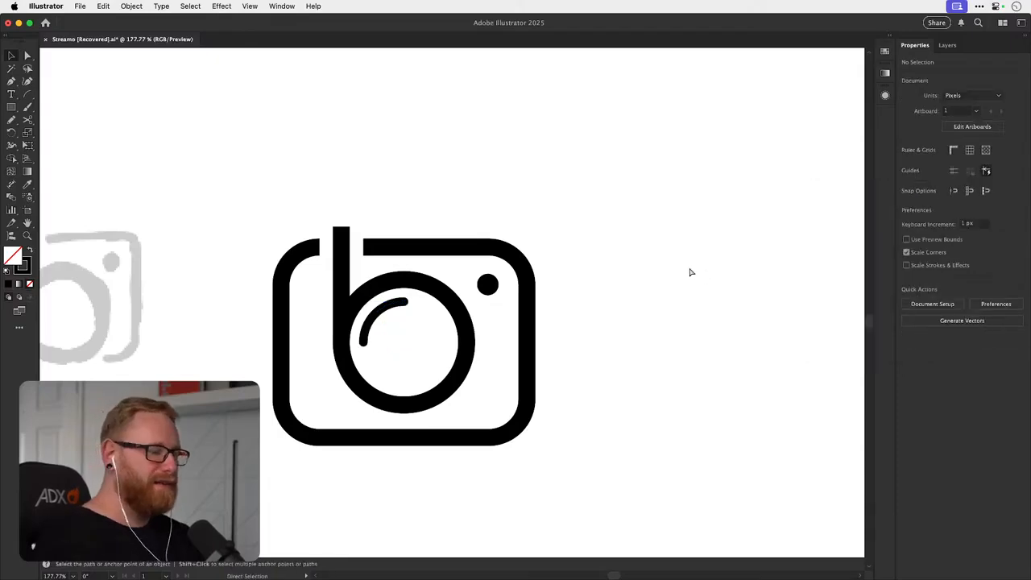
- Place the quarter-arc version of the camera icon as a separate copy about 190 px right of the full-ring version
key("super+minus")
key("super+minus")
key("super+minus")
key("super+a")
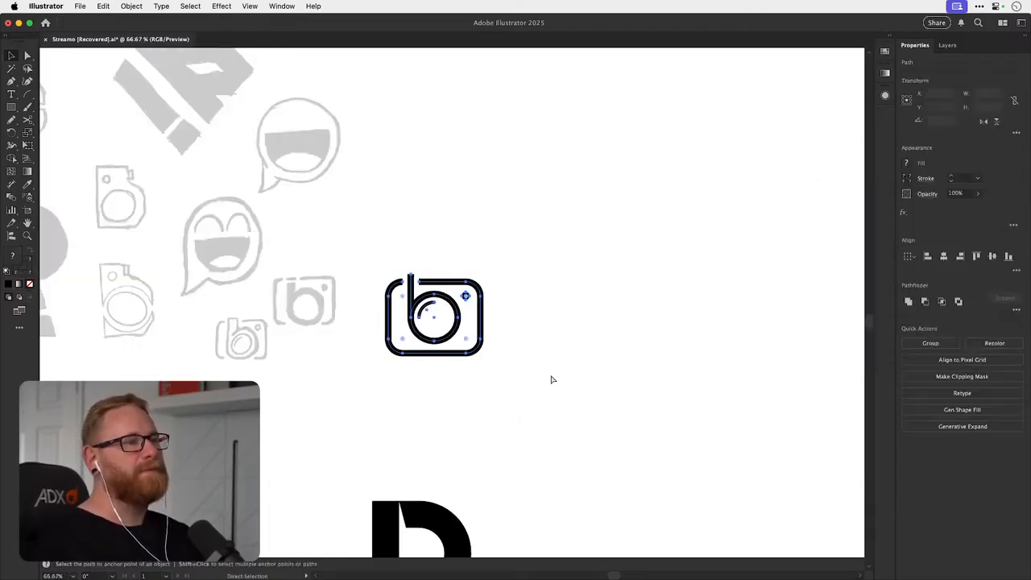
key("shift+Right")
key("shift+Right")
key("shift+Right")
key("shift+Right")
key("shift+Right")
key("shift+Right")
key("shift+Right")
key("shift+Right")
key("shift+Right")
key("shift+Right")
key("shift+Right")
key("shift+Right")
key("shift+Right")
key("shift+Right")
key("shift+Right")
key("shift+Right")
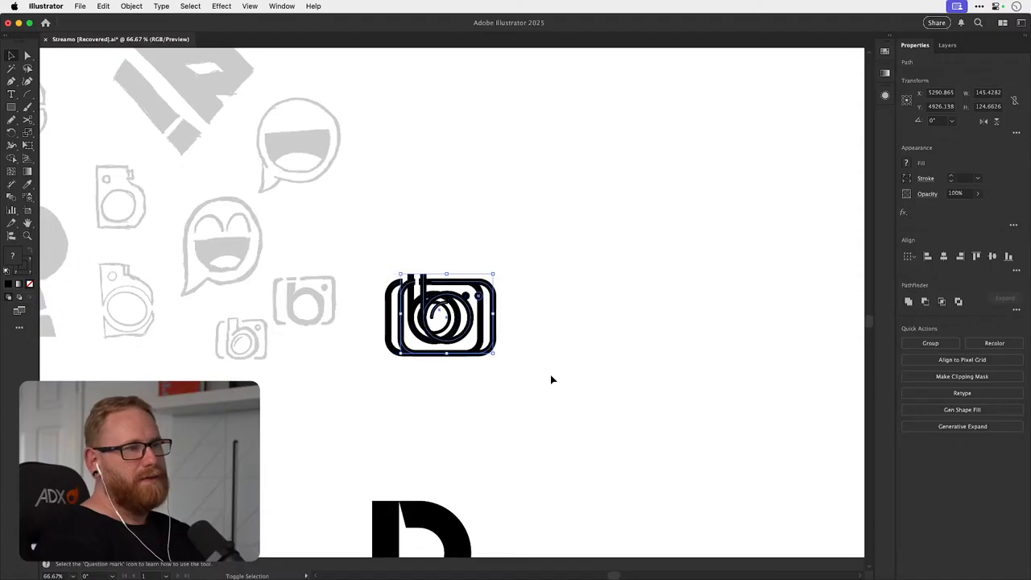
key("shift+Right")
key("shift+Right")
key("shift+Right")
key("shift+Right")
key("shift+Right")
key("shift+Right")
key("shift+Right")
key("shift+Right")
key("shift+Right")
key("shift+Right")
key("shift+Right")
key("shift+Right")
key("shift+Right")
key("shift+Right")
key("shift+Right")
key("shift+Right")
key("shift+Right")
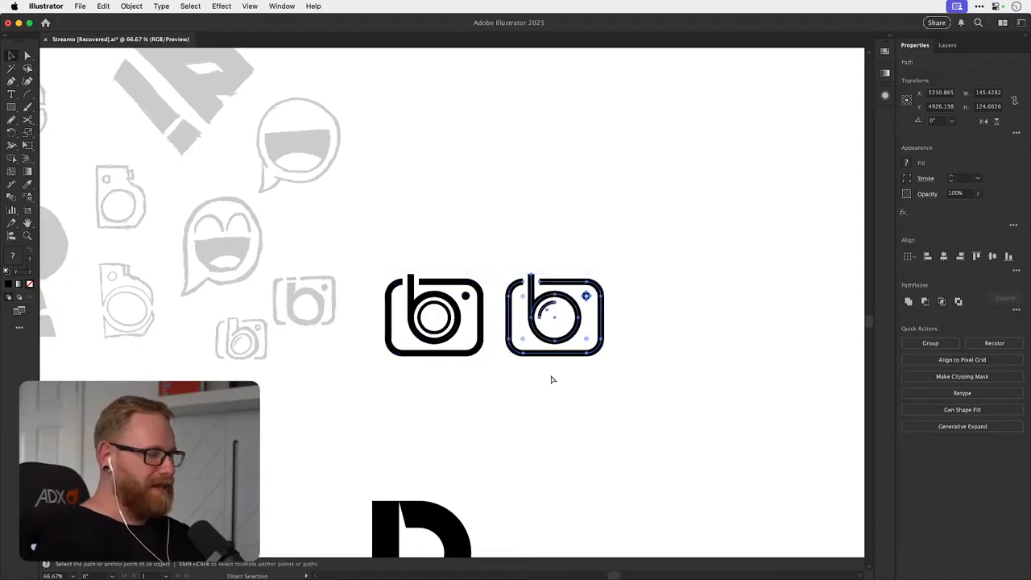
- Duplicate the quarter-arc camera icon about 190 px further right to make a third version in the row
key("shift+Right")
key("shift+Right")
key("shift+Right")
key("shift+Right")
key("shift+Right")
key("shift+Right")
key("shift+Right")
key("shift+Right")
key("shift+Right")
key("shift+Right")
key("shift+Right")
key("shift+Right")
key("shift+Right")
key("shift+Right")
key("shift+Right")
key("shift+Right")
key("shift+Right")
key("shift+Right")
key("shift+Right")
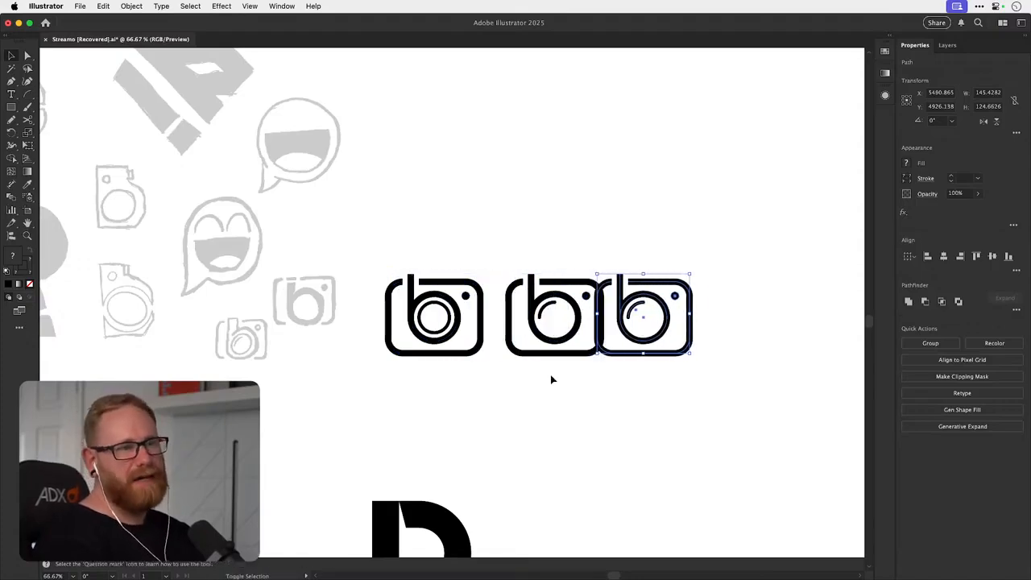
left_click(551, 379)
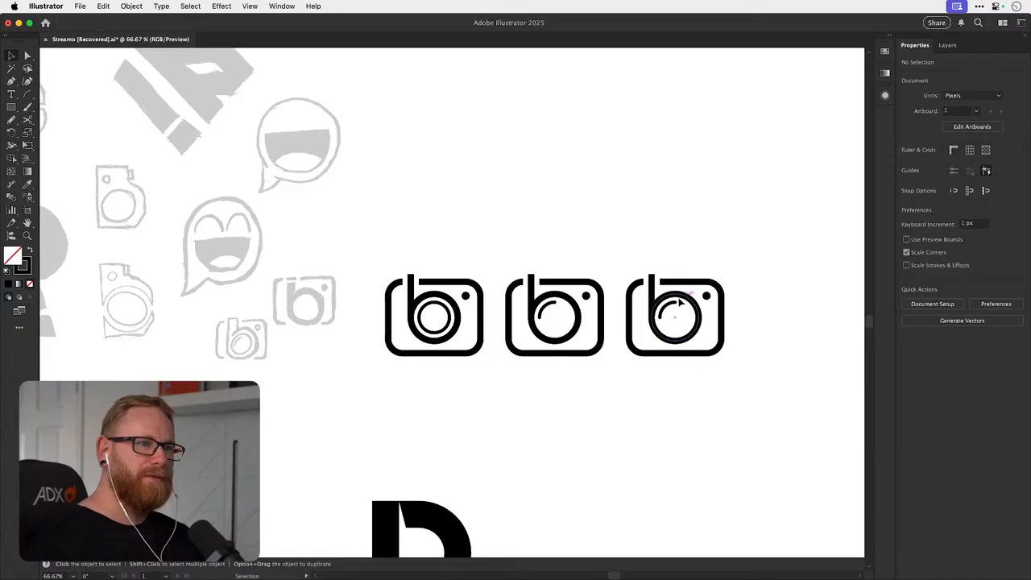
- Delete the quarter-arc highlight inside the lens of the third camera icon
scroll(633, 326, "right", 5)
scroll(632, 326, "down", 1)
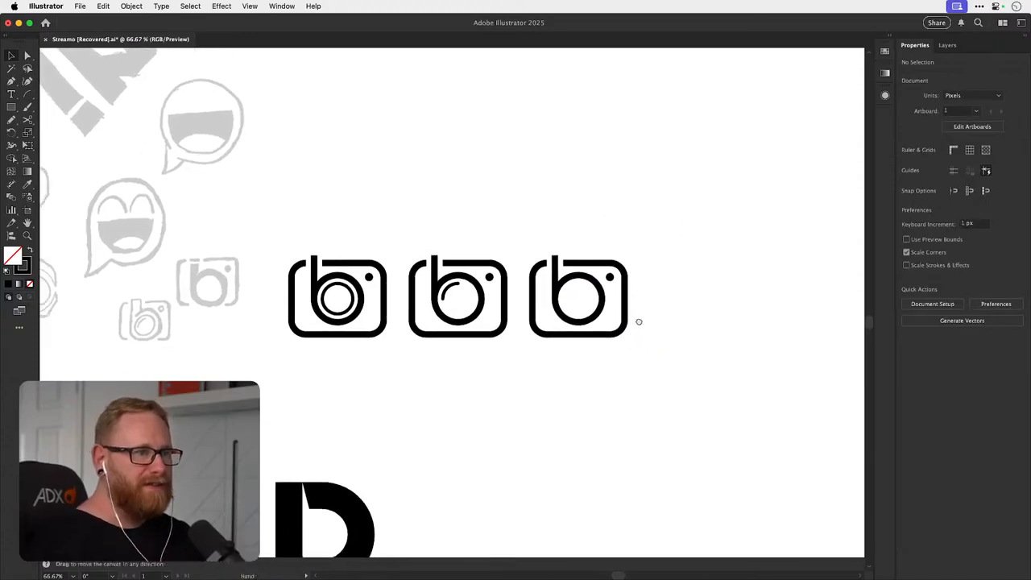
scroll(634, 324, "up", 2)
scroll(634, 325, "right", 1)
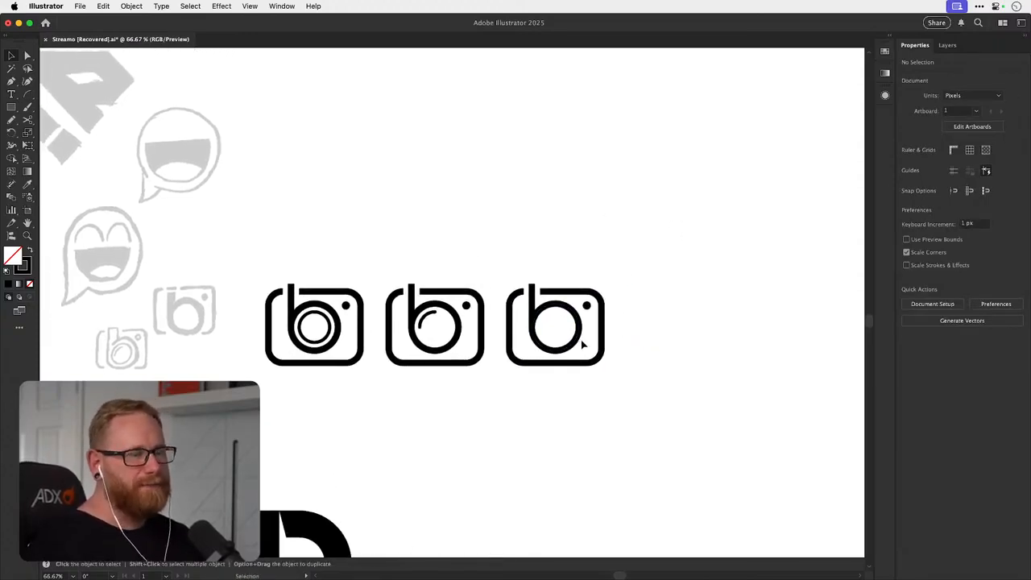
key("a")
key("v")
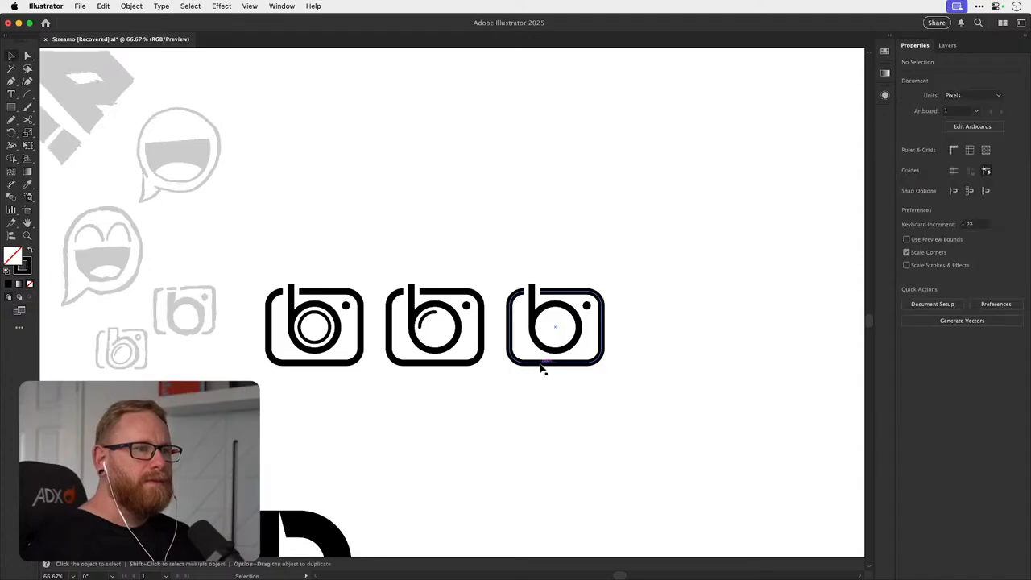
- Try shortening the third camera's body outline by raising its bottom edge, and undo the change
left_click(543, 364)
left_click_drag(555, 364, 557, 345)
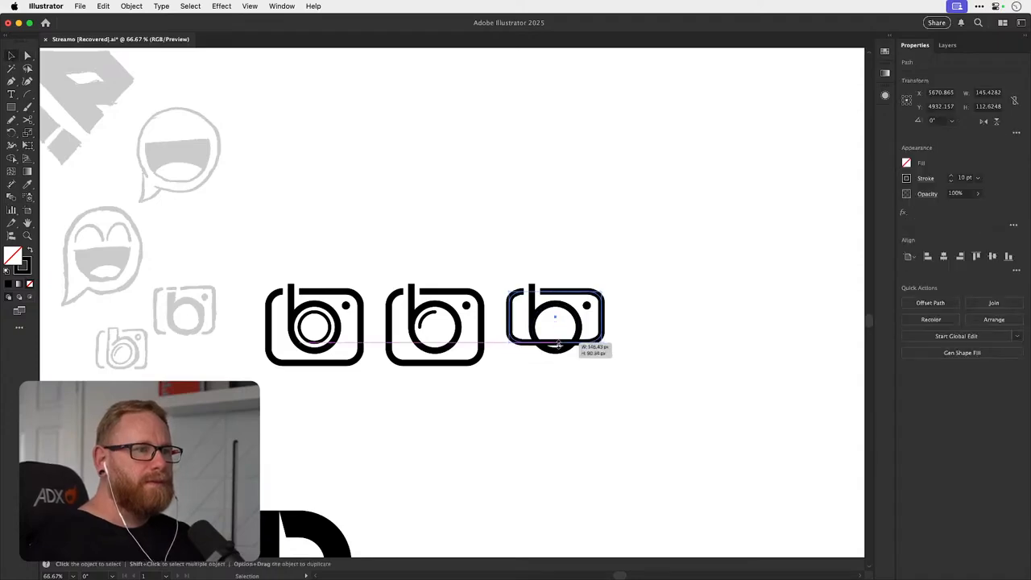
key("super+z")
key("a")
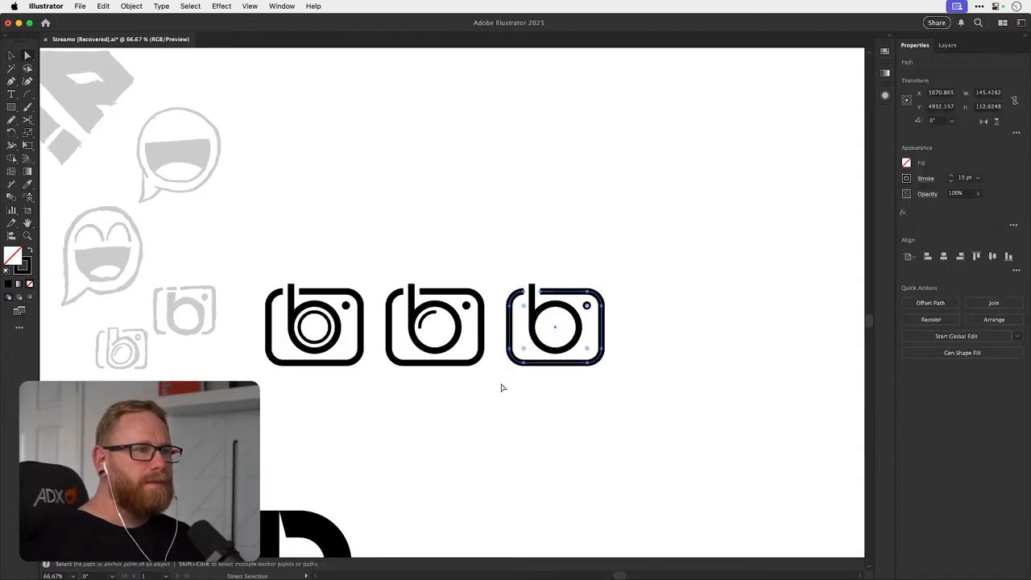
left_click_drag(529, 344, 531, 339)
key("z")
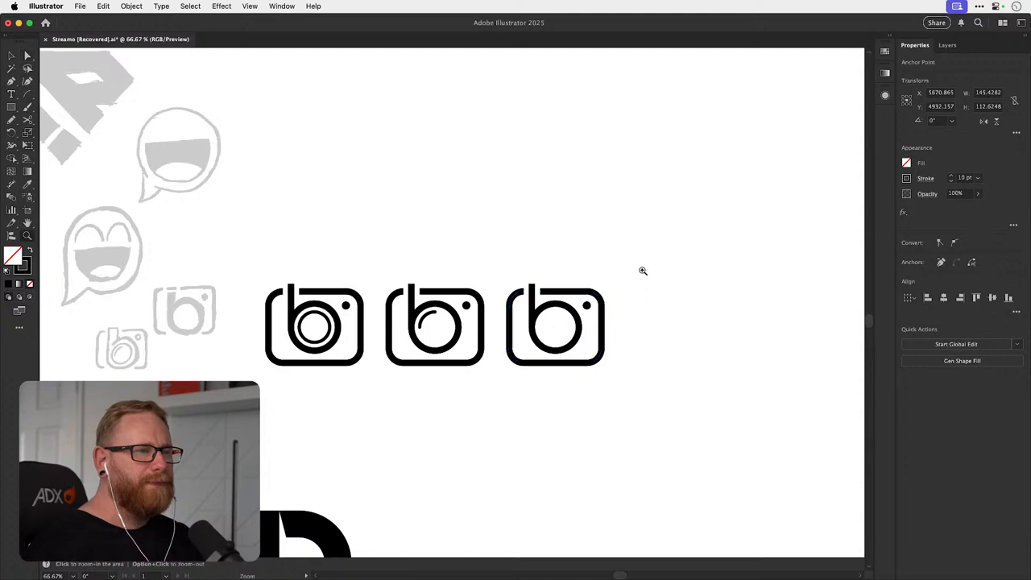
left_click_drag(642, 270, 643, 265)
left_click_drag(558, 297, 646, 297)
key("v")
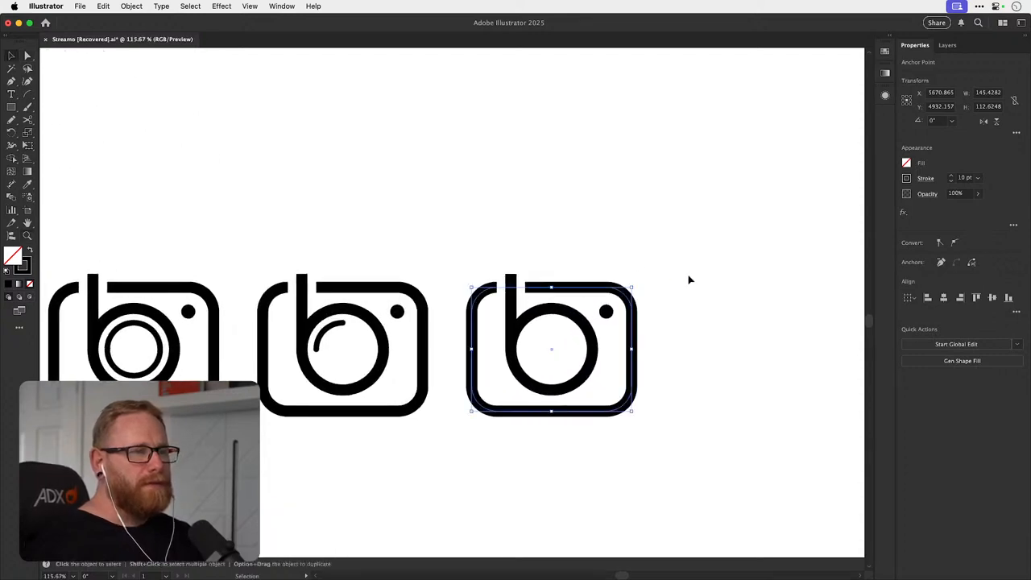
left_click(693, 266)
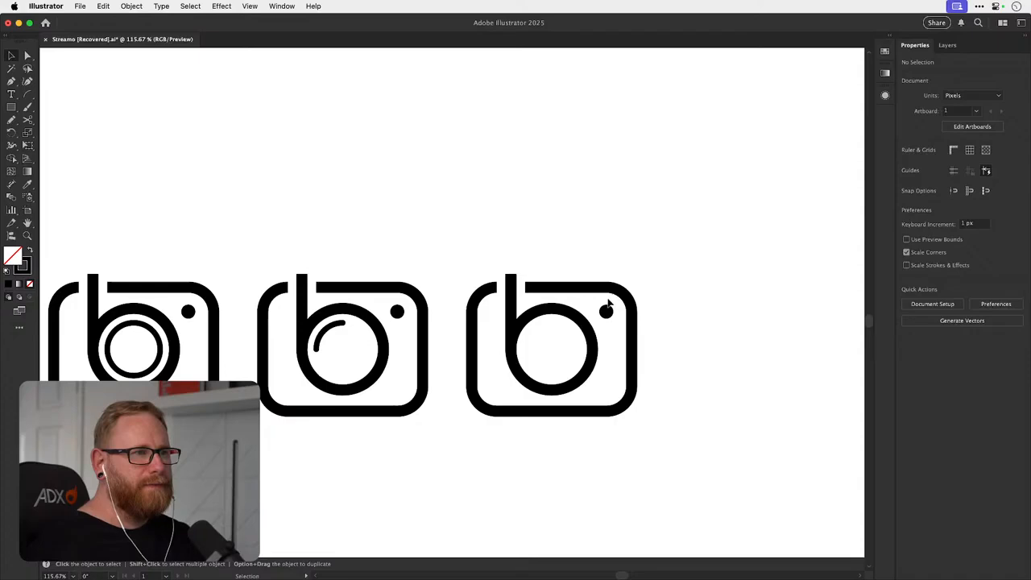
- Copy the straight top edge of the third camera's body and place the copy just above it as a separate bar
key("z")
left_click_drag(533, 277, 570, 265)
key("v")
left_click(562, 294)
key("a")
left_click(573, 288)
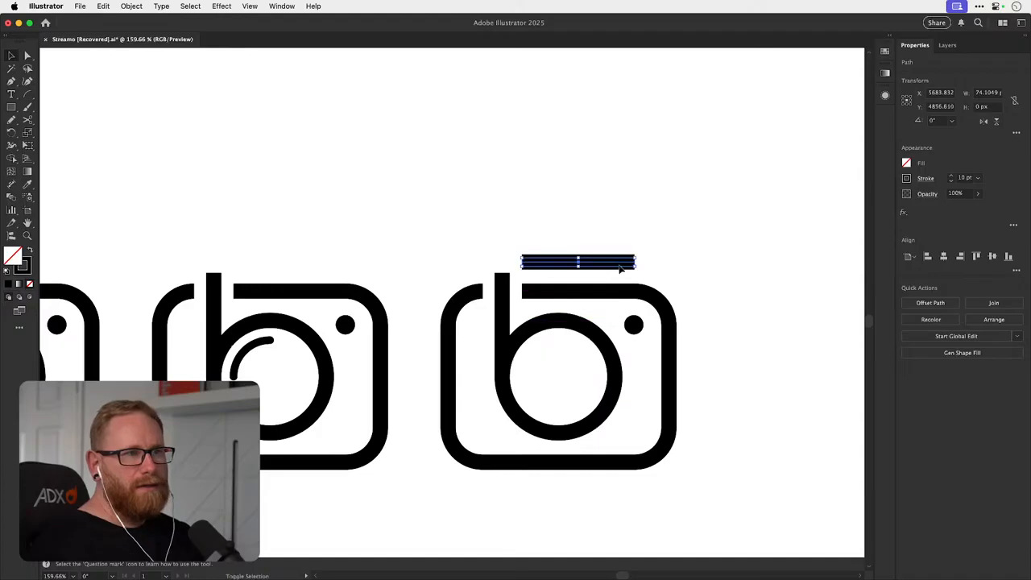
- Shorten the bar above the third camera to about 48 px by moving its right end inward
key("super+shift+a")
left_click(634, 264)
left_click_drag(634, 264, 595, 265)
- Extend the third icon's b stem upward to align with the top of the separate bar
left_click_drag(501, 277, 501, 254)
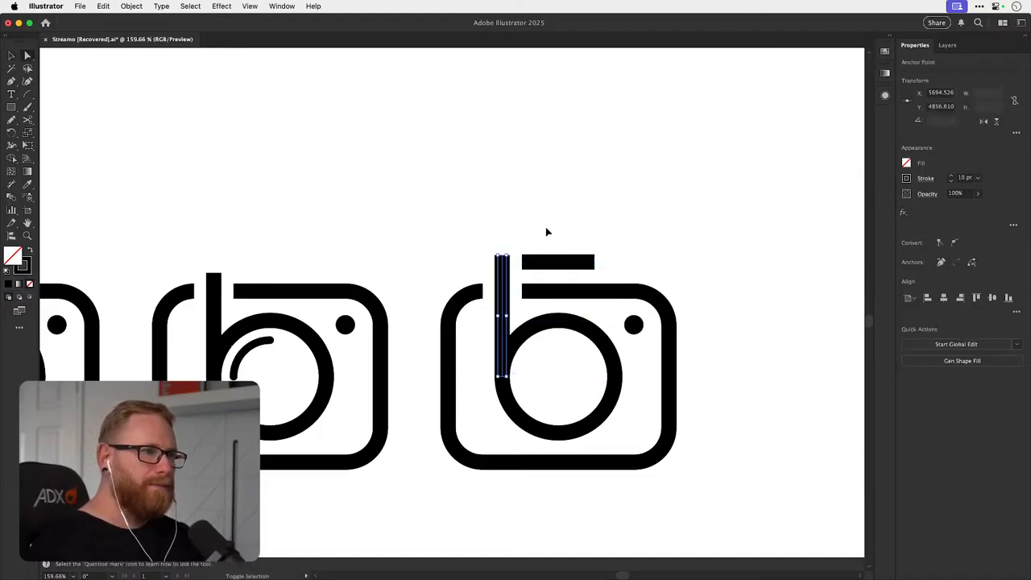
key("super+shift+a")
key("v")
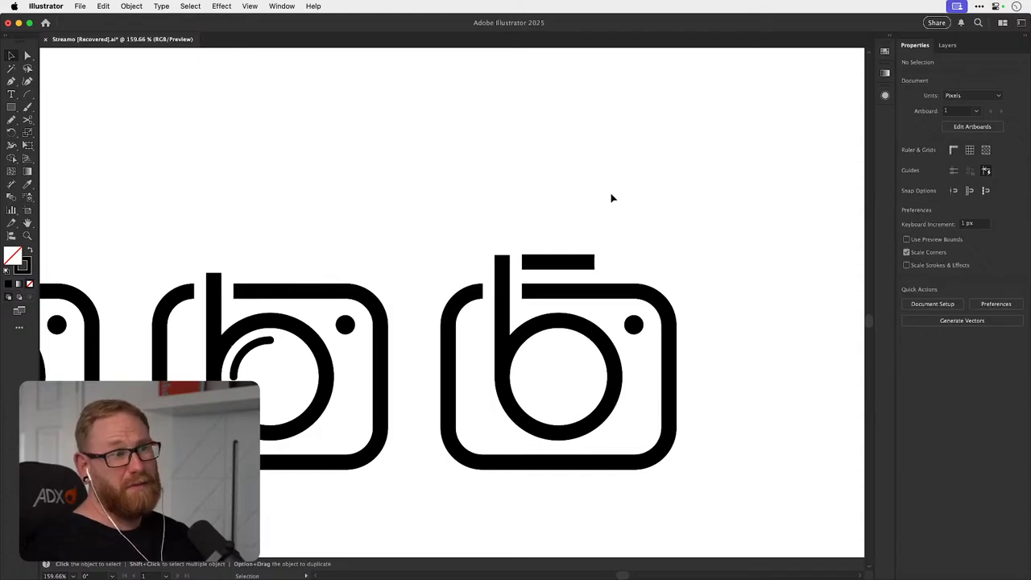
key("super+minus")
key("super+minus")
key("super+minus")
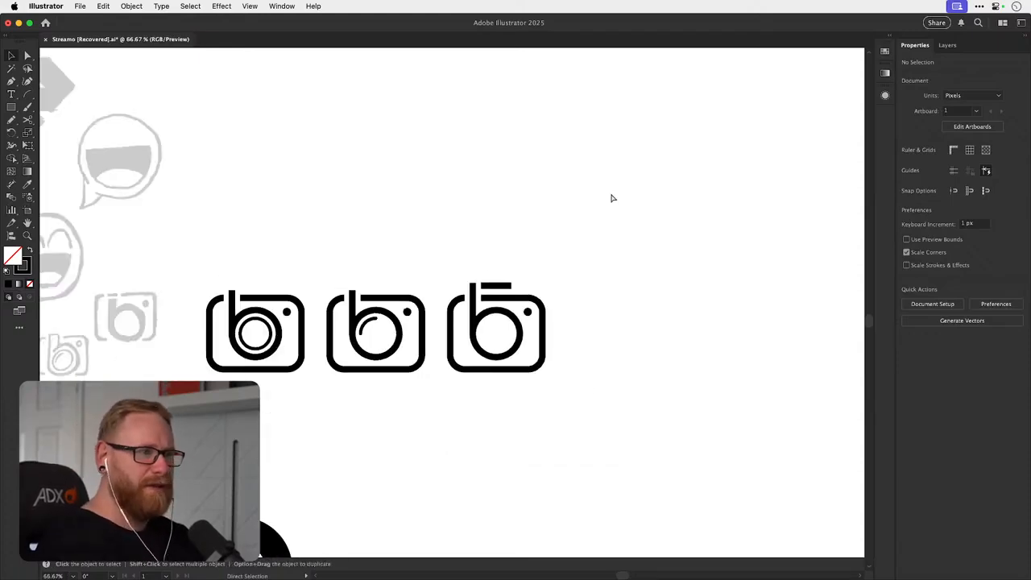
- Lower the top of the third icon's b stem to the level of the camera body's top edge
key("a")
scroll(483, 286, "up", 5)
left_click_drag(443, 235, 443, 283)
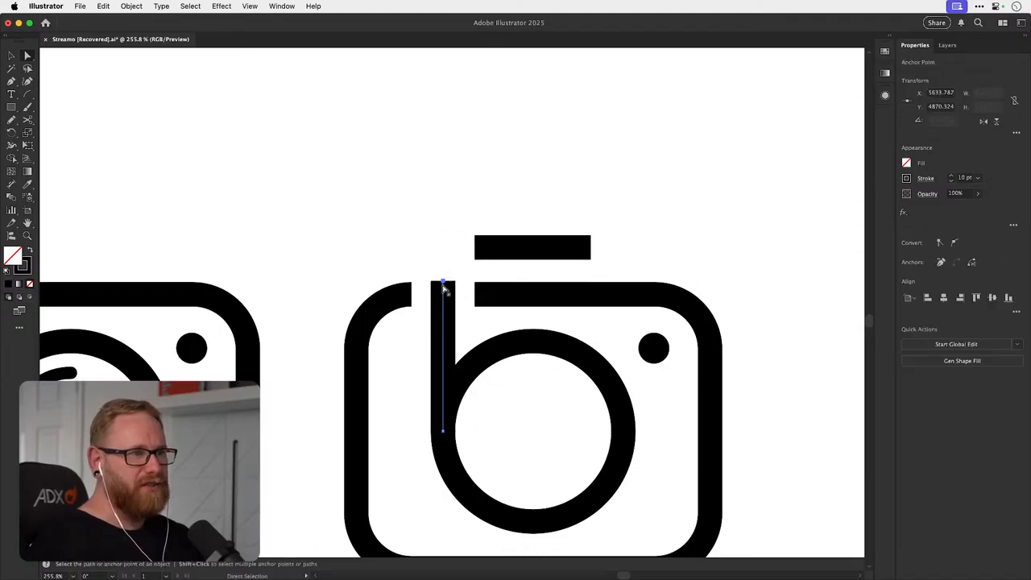
left_click(554, 184)
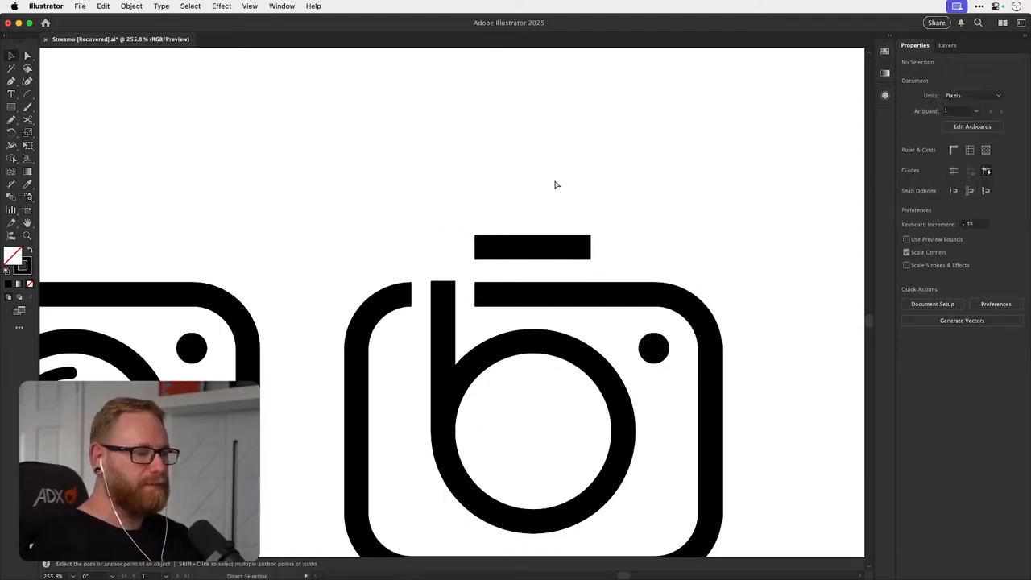
key("super+minus")
key("super+minus")
key("super+minus")
key("super+minus")
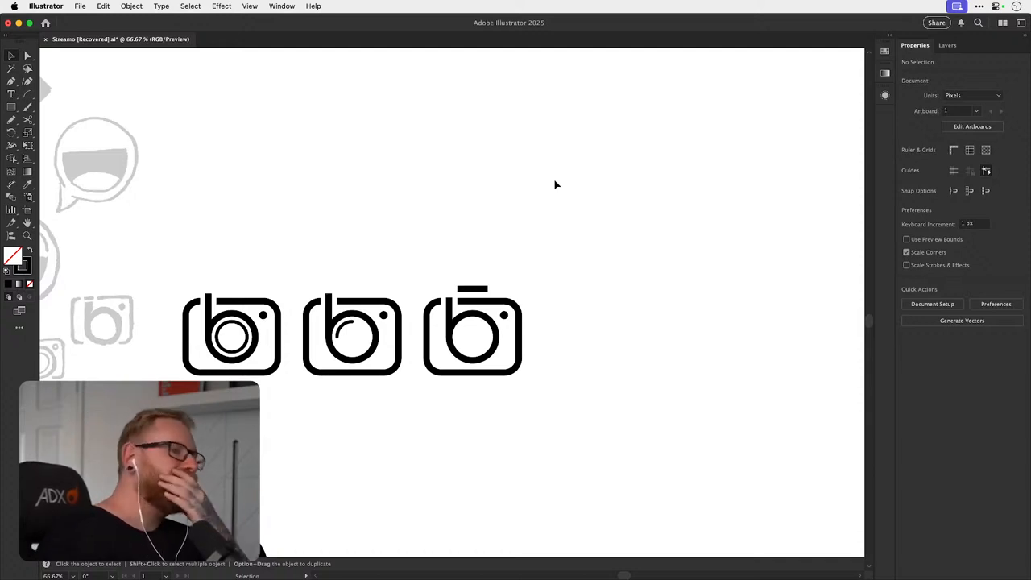
- Replace the bar with a Pen-drawn viewfinder bump about 18 px high, running from the body outline's open end and sloping diagonally down to the top edge
left_click_drag(473, 300, 580, 287)
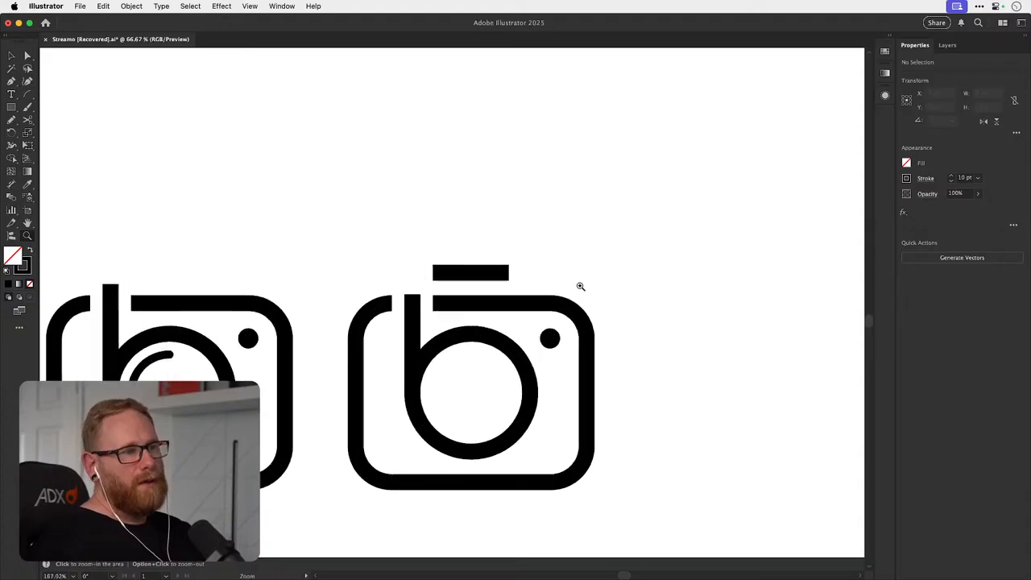
key("p")
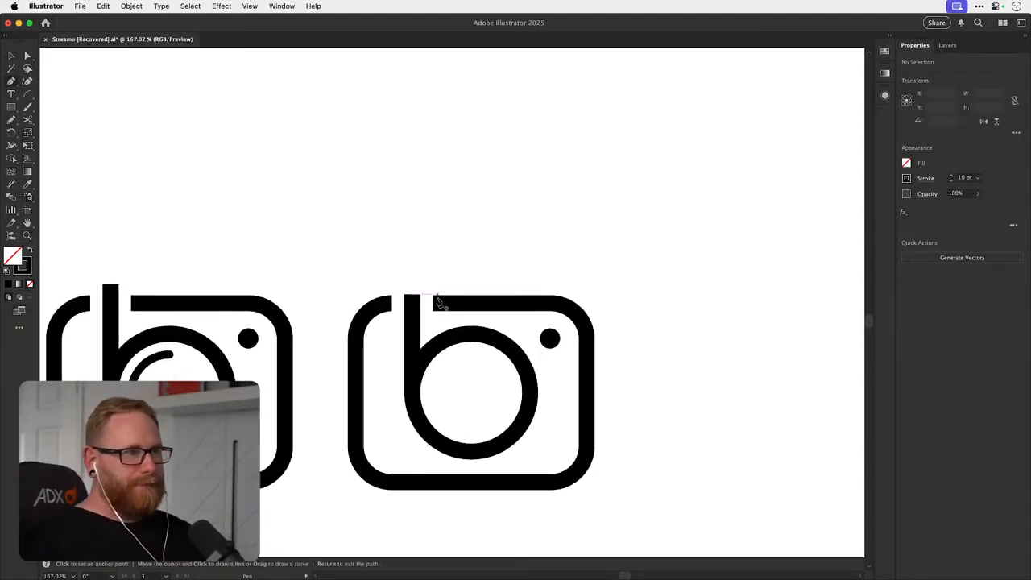
left_click(435, 297)
left_click(433, 274)
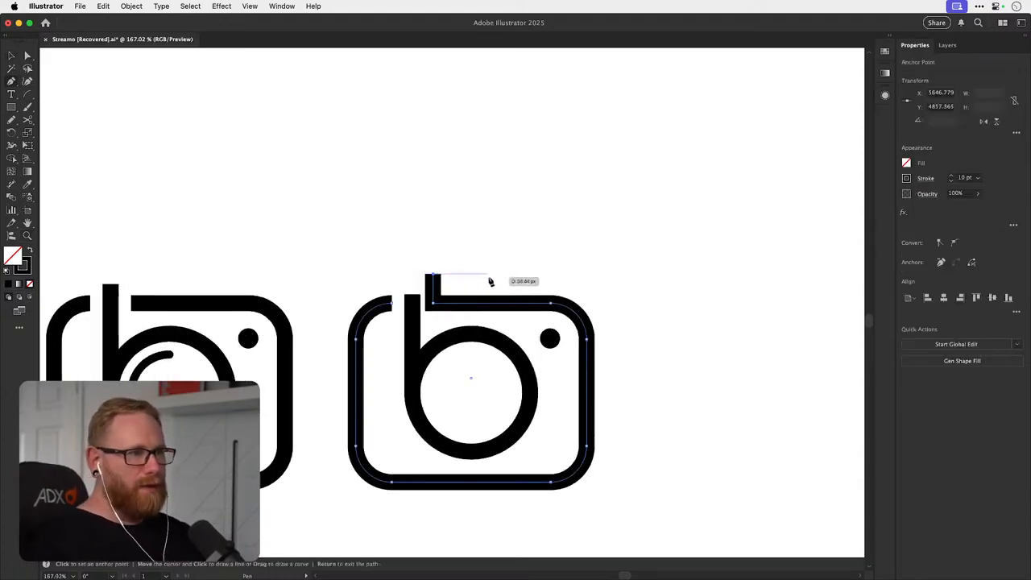
left_click(491, 274)
left_click(521, 303)
key("v")
left_click(535, 265)
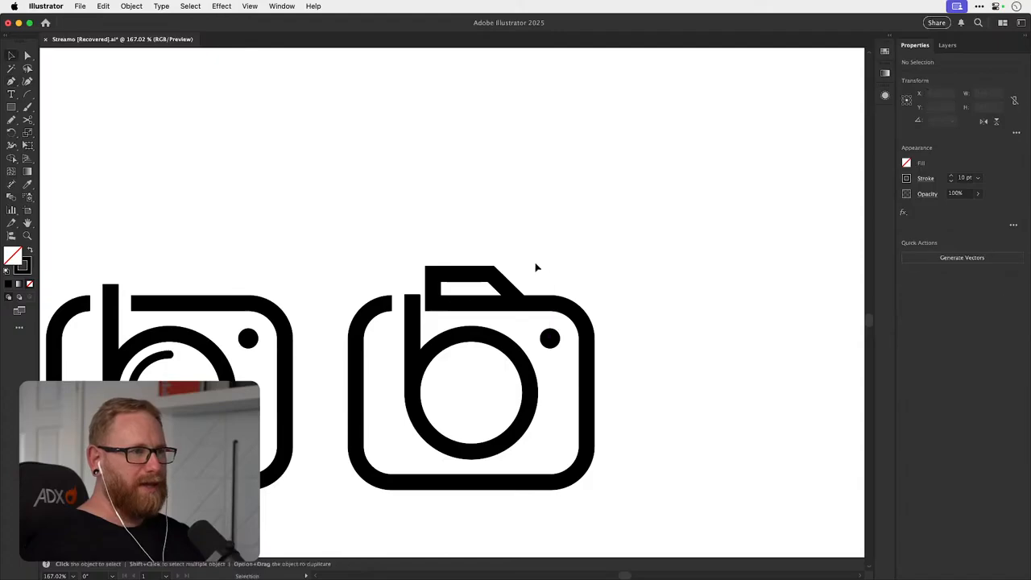
- Round the viewfinder bump's upper-right corner where its flat top meets the diagonal slope
key("a")
key("v")
left_click(499, 281)
key("a")
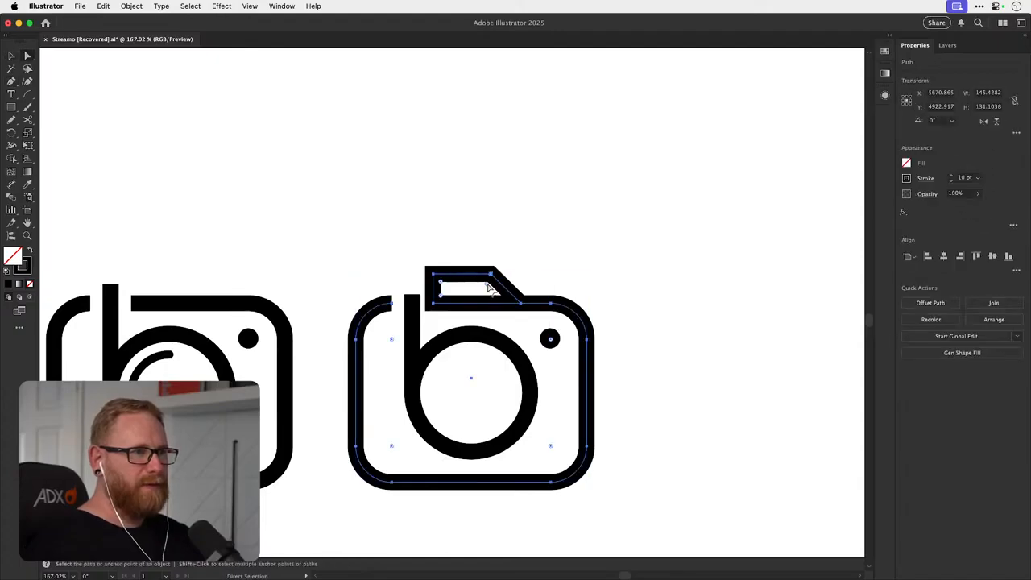
left_click_drag(488, 287, 470, 311)
key("v")
left_click(569, 212)
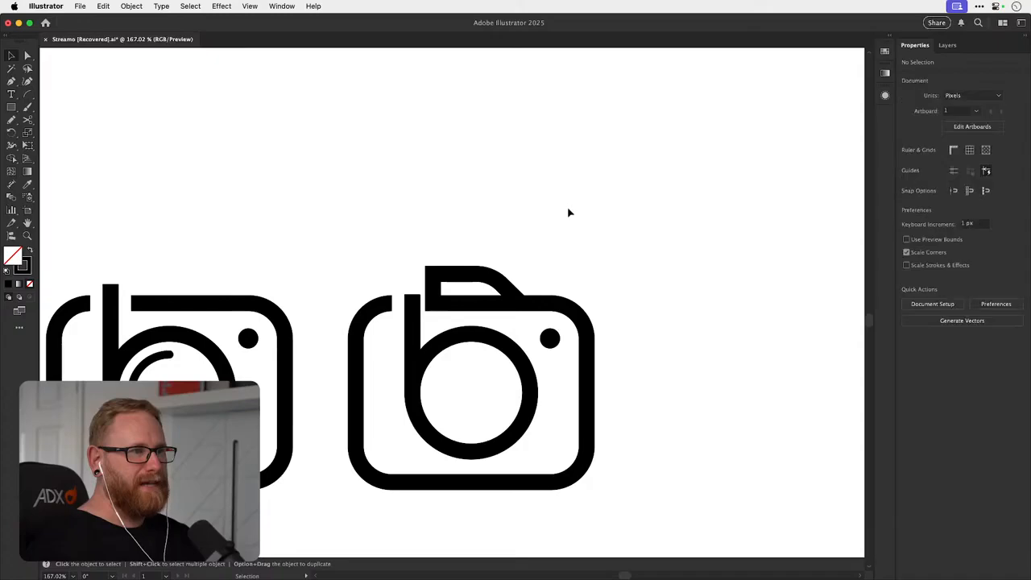
- Undo the viewfinder bump drawn on the third icon, including the short upright at the body outline's open end
key("super+z")
key("super+z")
key("super+z")
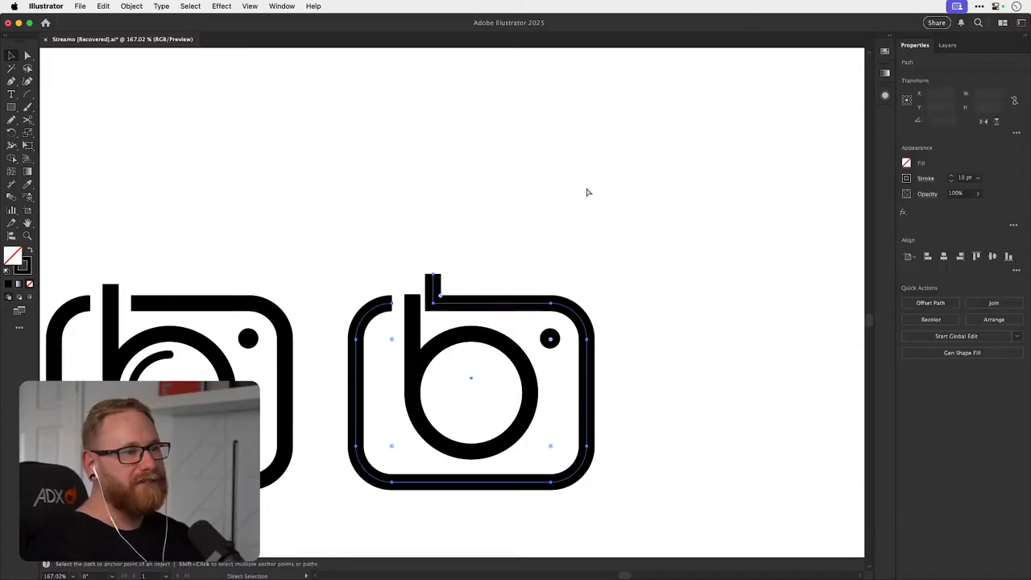
key("super+shift+a")
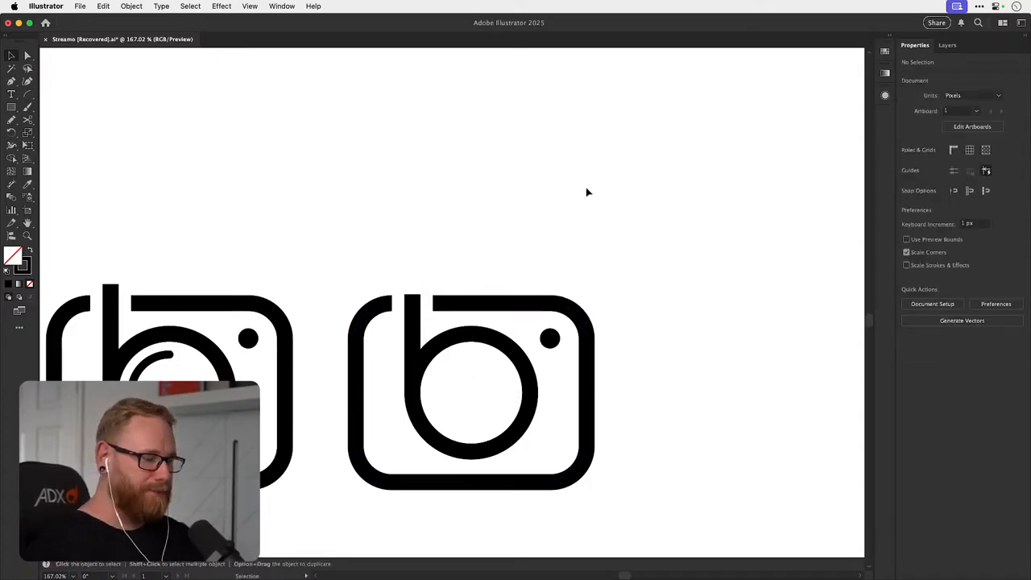
- Place a duplicate of the third camera icon about 290 px to its right and save the document
key("super+minus")
key("super+minus")
key("super+minus")
key("super+minus")
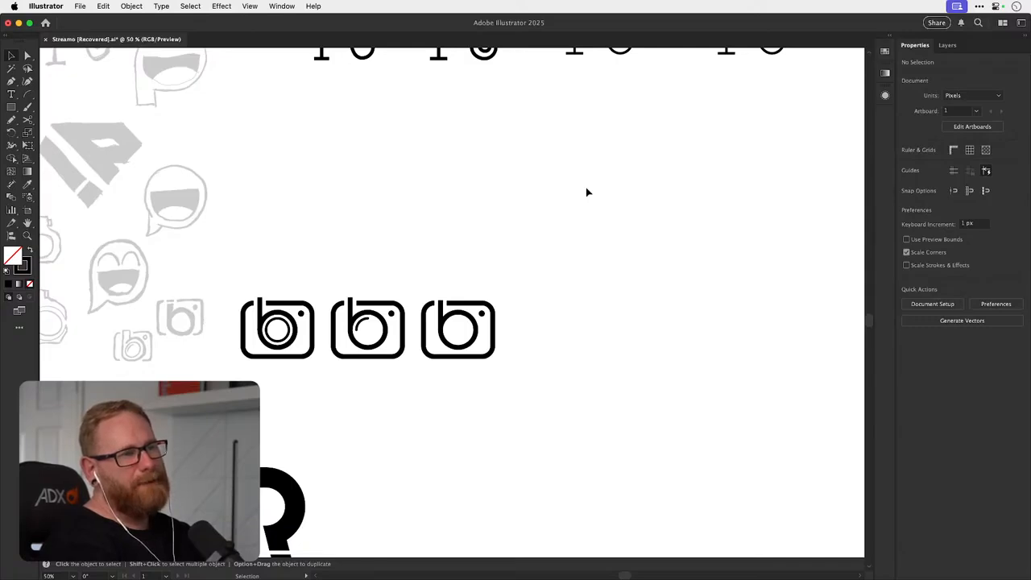
left_click(483, 329)
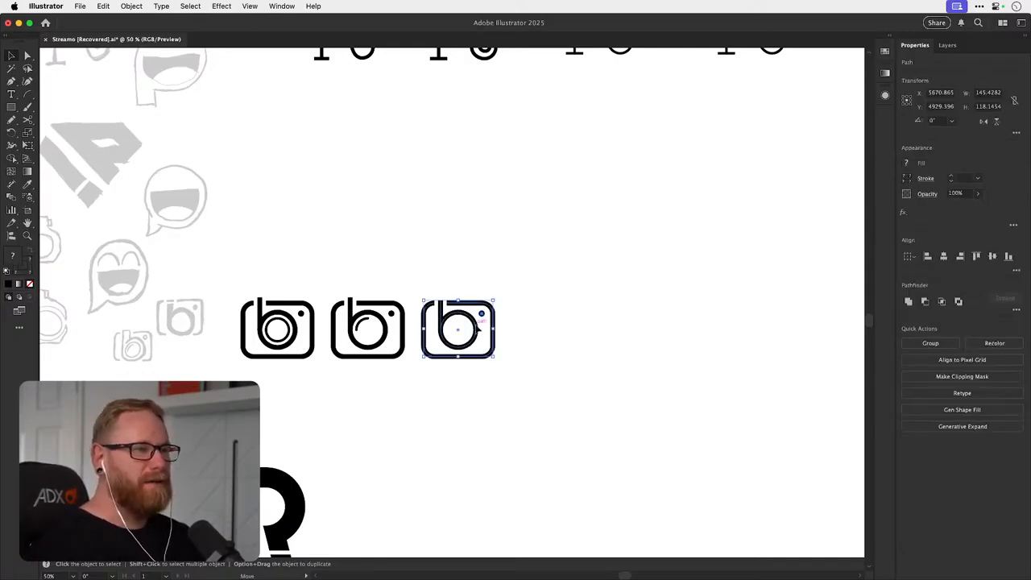
left_click_drag(483, 329, 727, 325)
key("super+shift+a")
left_click_drag(724, 248, 498, 231)
left_click_drag(471, 317, 698, 292)
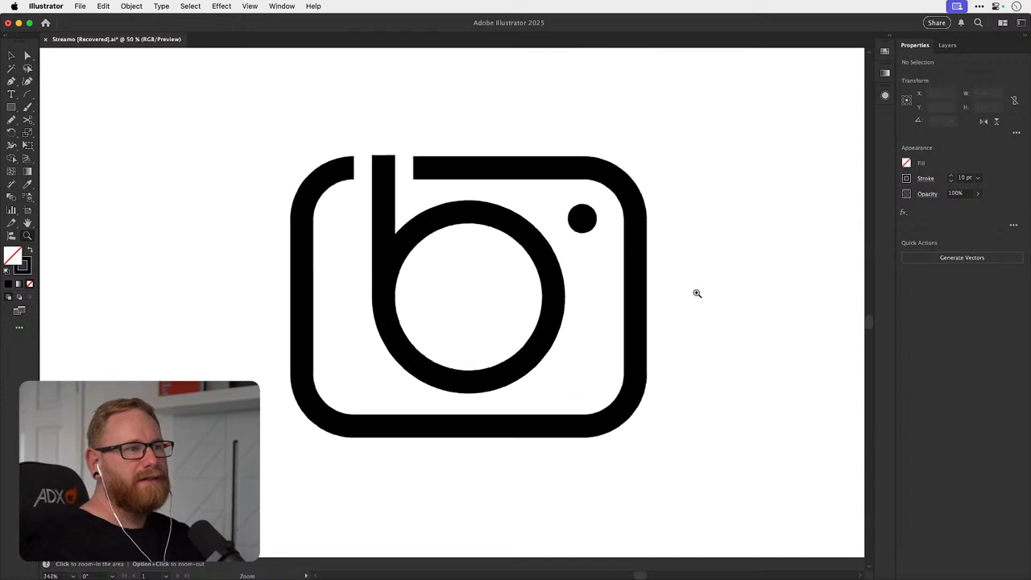
left_click_drag(545, 296, 545, 313)
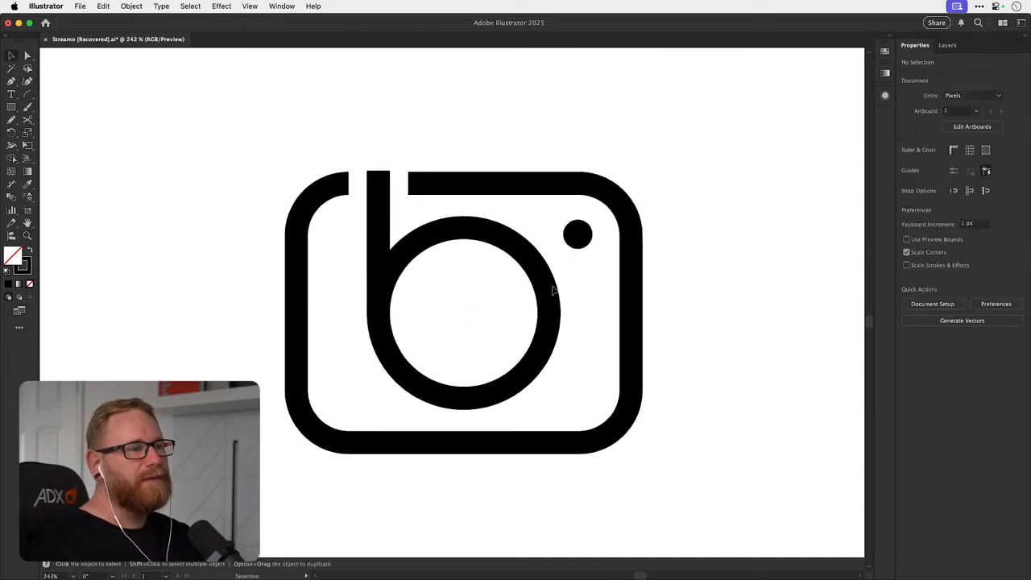
key("super+s")
key("super+1")
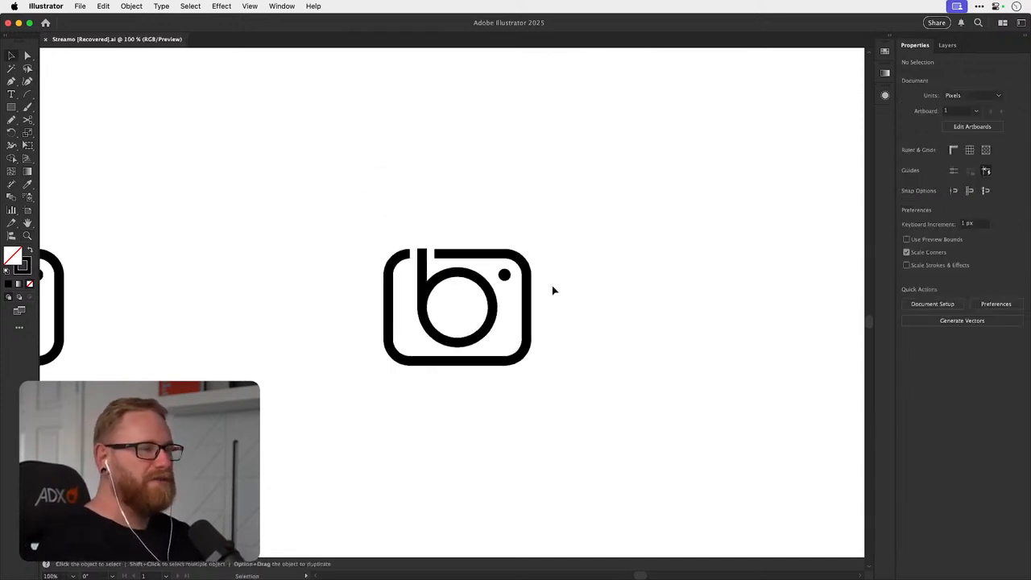
- Try a much thinner stroke weight on the duplicate's body outline, lens ring and b stem
left_click_drag(362, 229, 525, 368)
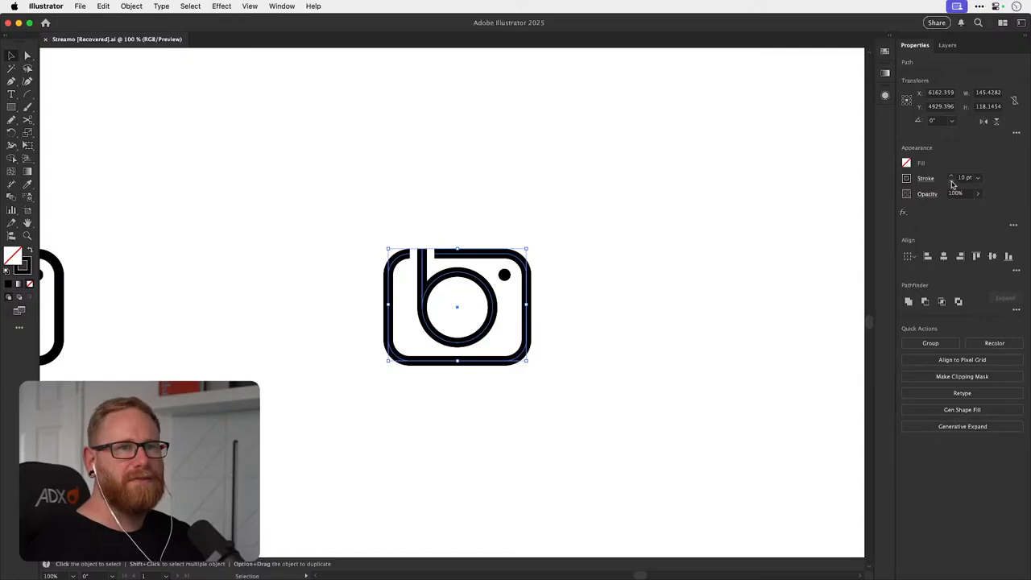
left_click(952, 184)
left_click(952, 184)
left_click(951, 184)
left_click(951, 185)
left_click(952, 184)
left_click(952, 184)
key("super+shift+a")
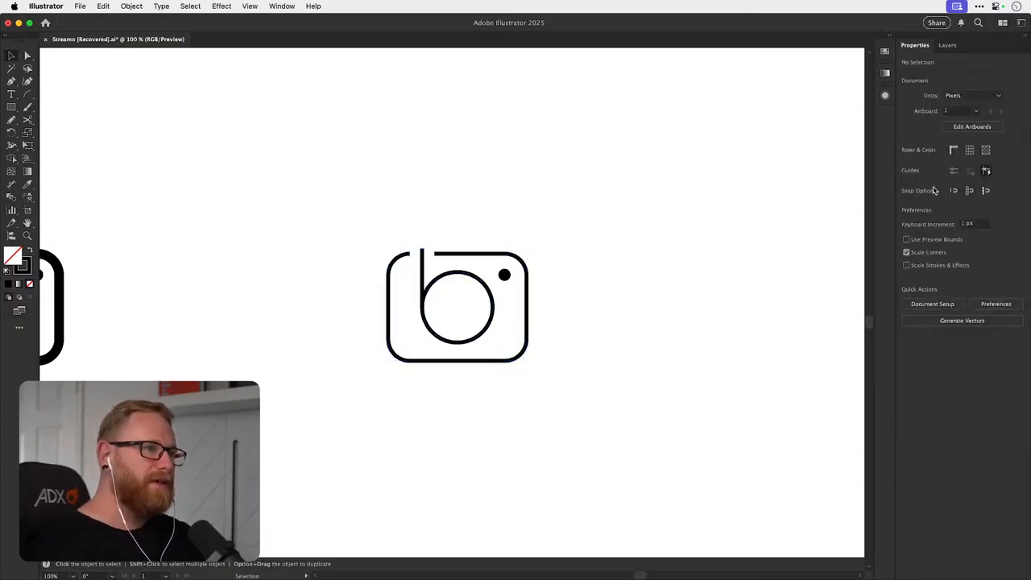
key("super+z")
key("super+z")
key("super+z")
key("super+z")
- Set the stroke weight of the duplicate's body outline, lens ring and b stem to 8 pt
left_click(951, 176, "shift")
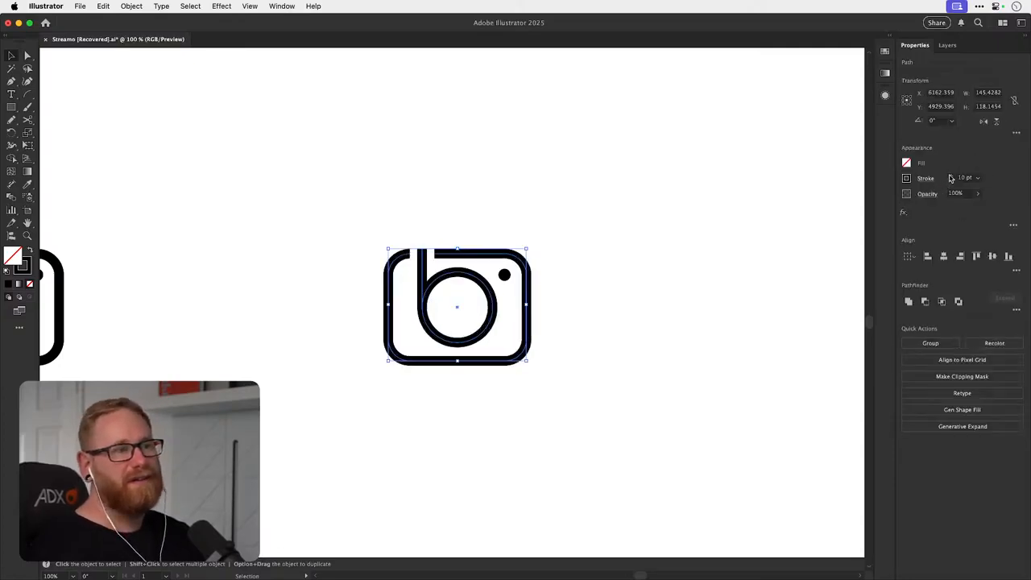
left_click(951, 175, "shift")
key("super+z")
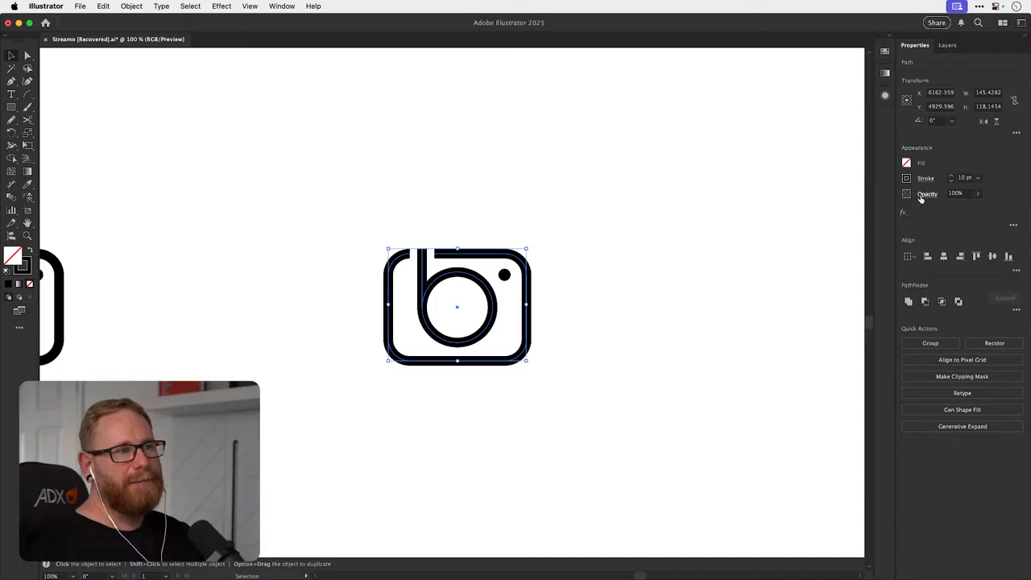
key("super+shift+a")
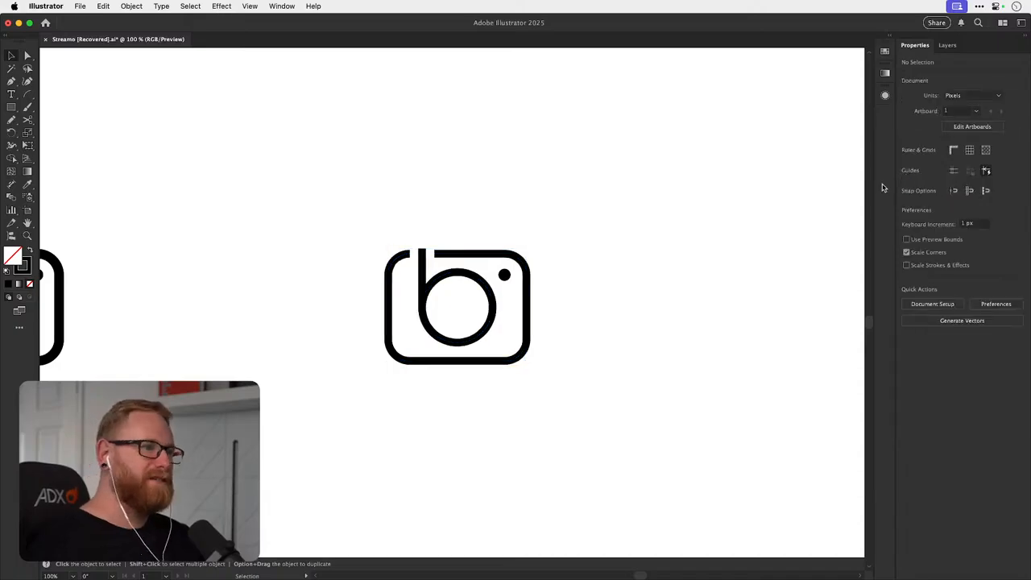
- Lower the top of the duplicate's b stem to the centre line of the body outline and give the stem projecting caps
key("super+minus")
key("super+minus")
key("super+minus")
key("super+minus")
key("super+equal")
key("super+equal")
key("super+equal")
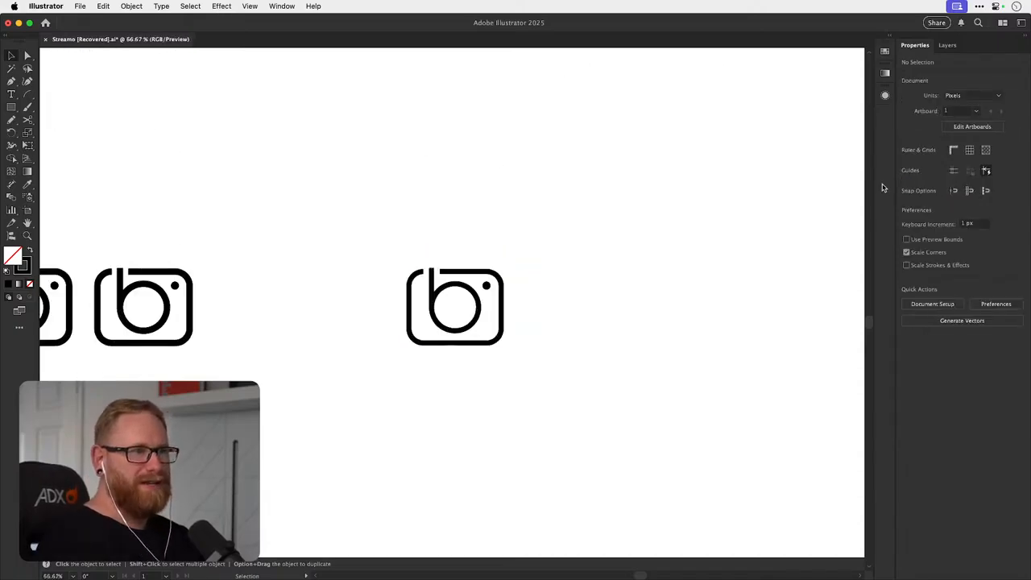
key("super+equal")
key("super+equal")
key("super+equal")
key("super+equal")
left_click_drag(428, 201, 454, 286)
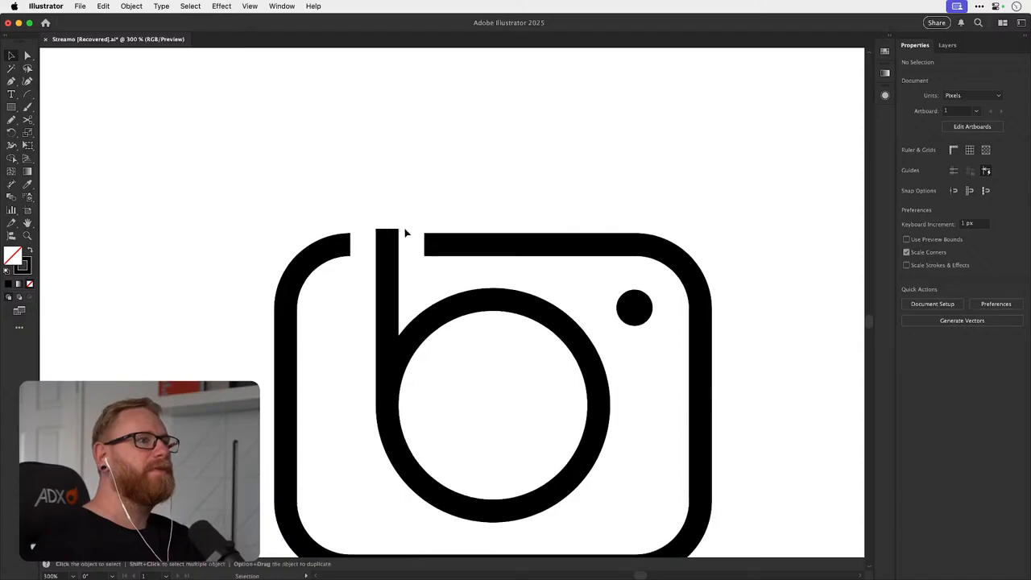
key("a")
left_click_drag(387, 230, 387, 244)
left_click(926, 180)
left_click(879, 208)
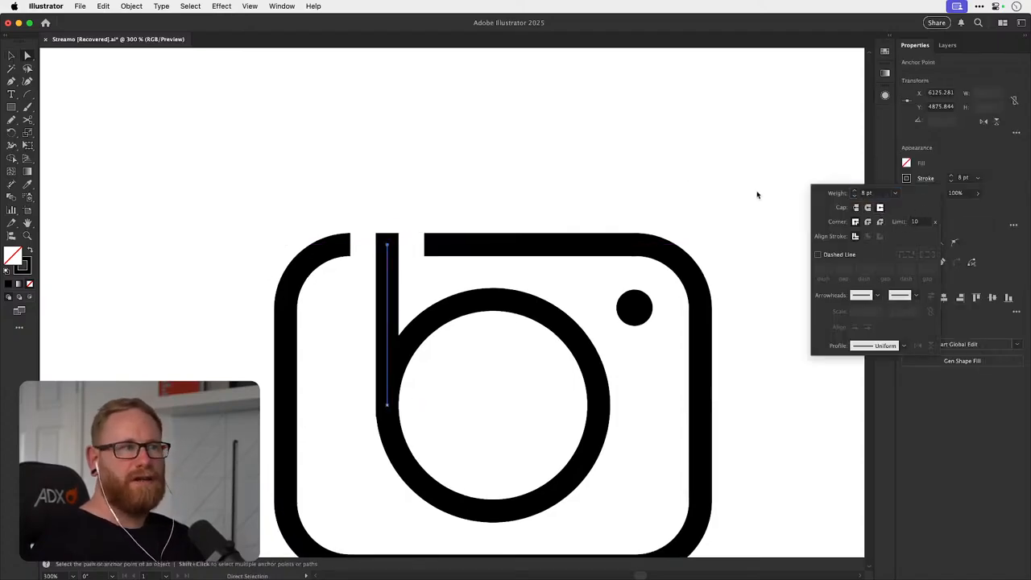
left_click(435, 219)
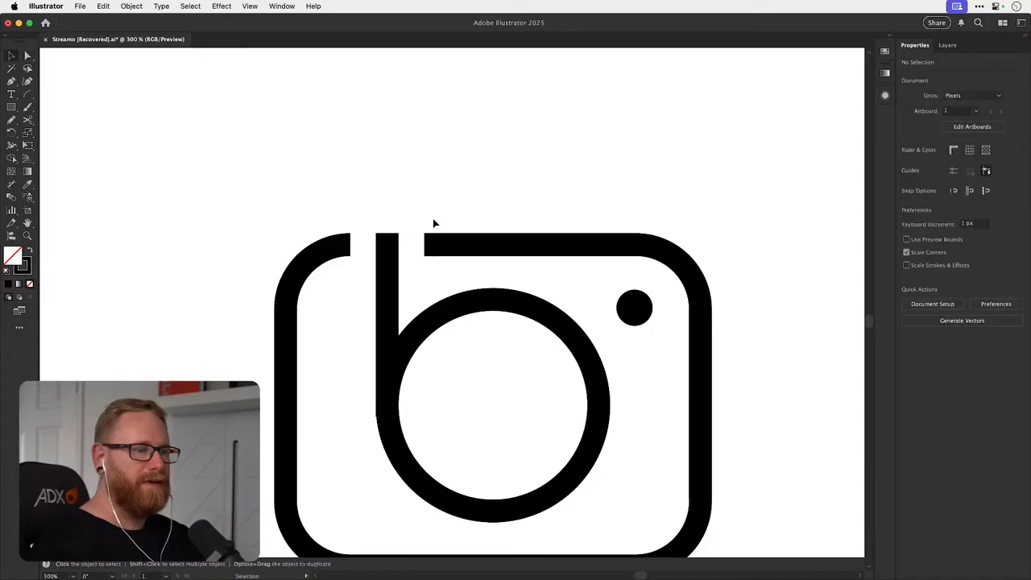
- Save the document with the refined 8 pt icon
key("super+minus")
key("super+minus")
key("super+minus")
key("super+minus")
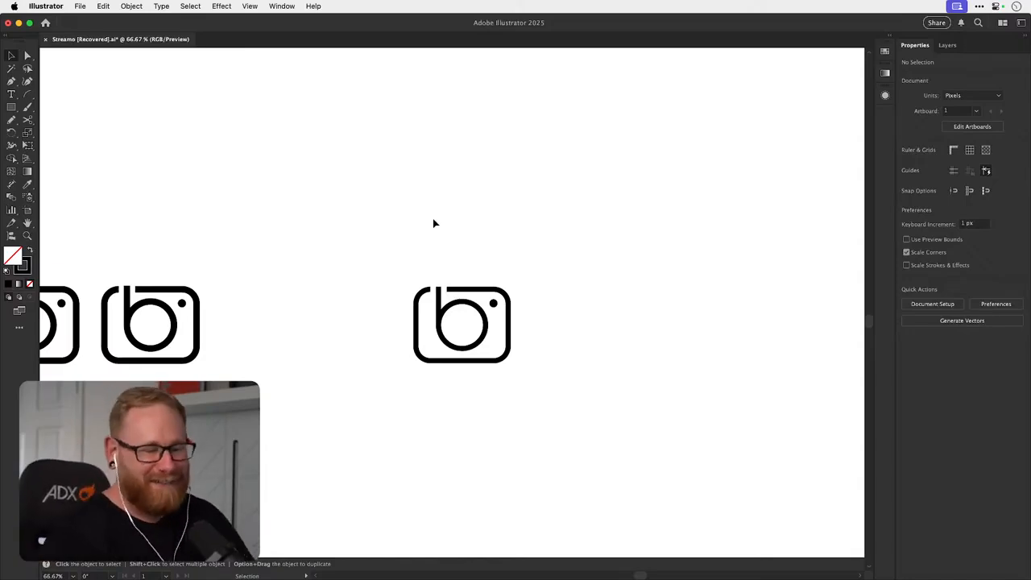
key("v")
key("super+s")
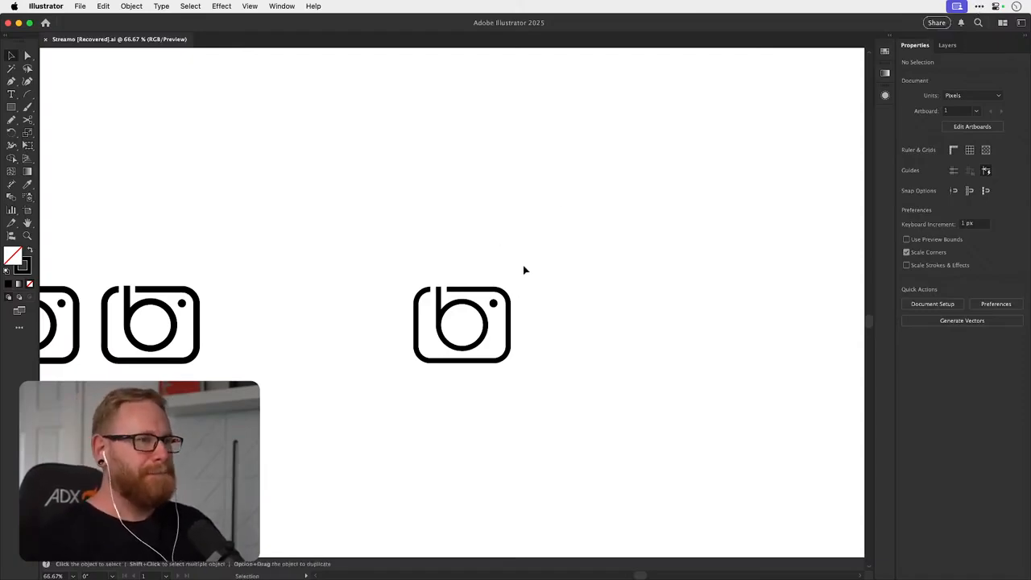
- Place a copy of the 8 pt camera icon about 286 px to its right
left_click_drag(493, 317, 484, 301)
left_click_drag(350, 249, 535, 431)
left_click_drag(485, 360, 606, 358)
left_click(644, 331)
left_click(611, 345)
key("a")
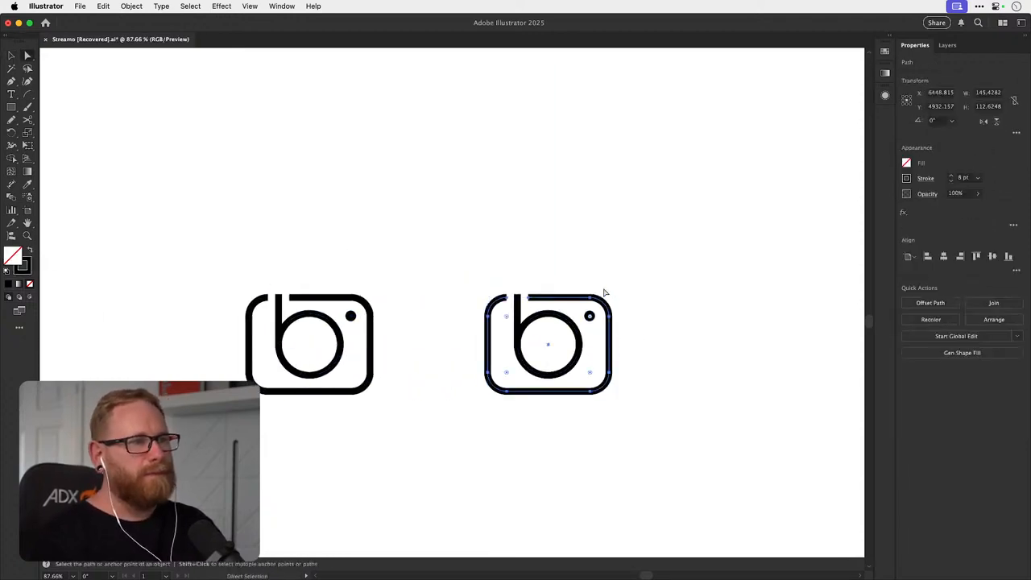
left_click(617, 306)
left_click(612, 322)
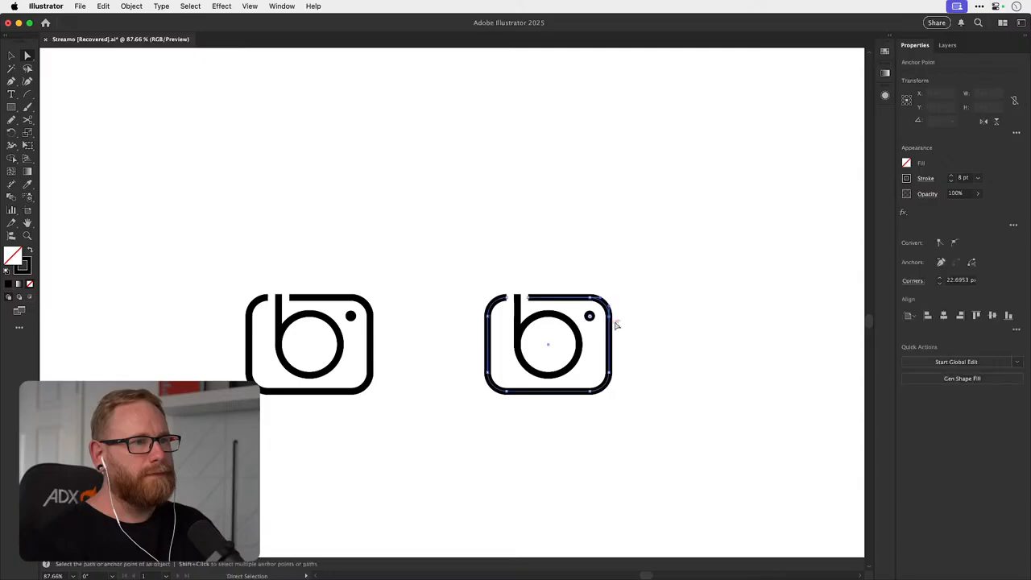
left_click(640, 313)
- Align the copy's lens ring horizontally centred on the camera body outline, using the outline as key object
key("v")
left_click_drag(626, 321, 594, 327)
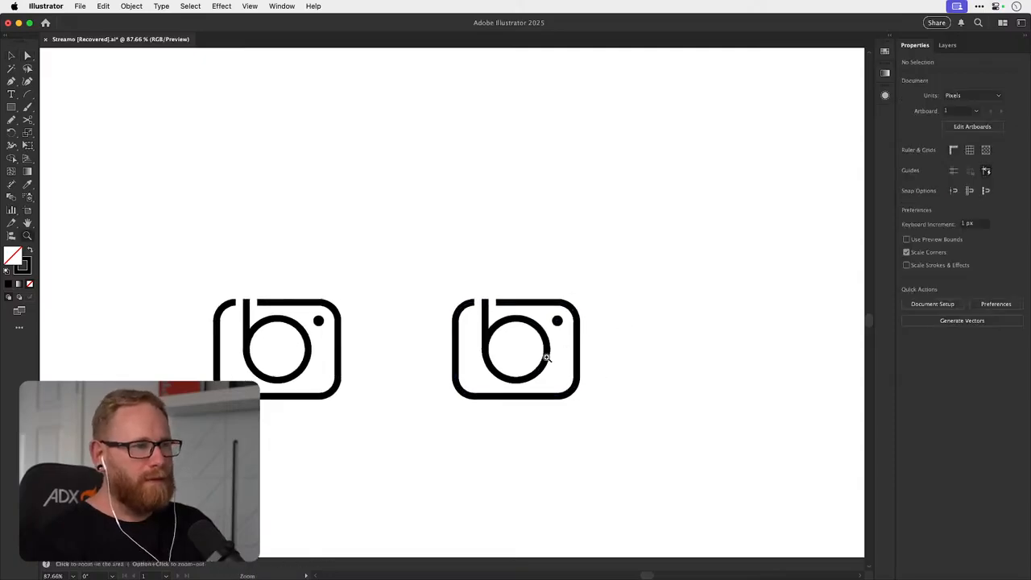
left_click_drag(538, 364, 580, 367)
left_click(549, 369)
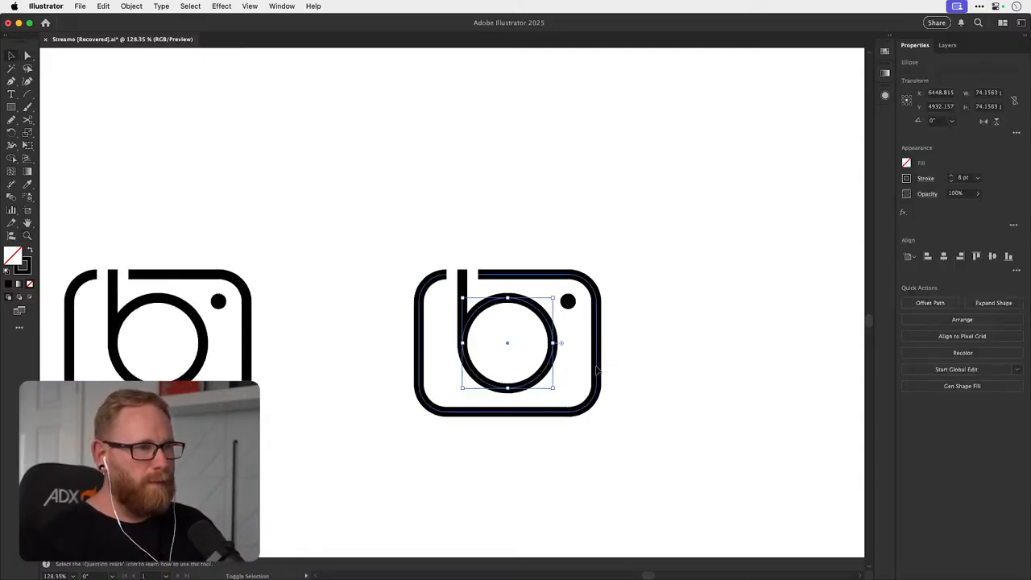
left_click(599, 372, "shift")
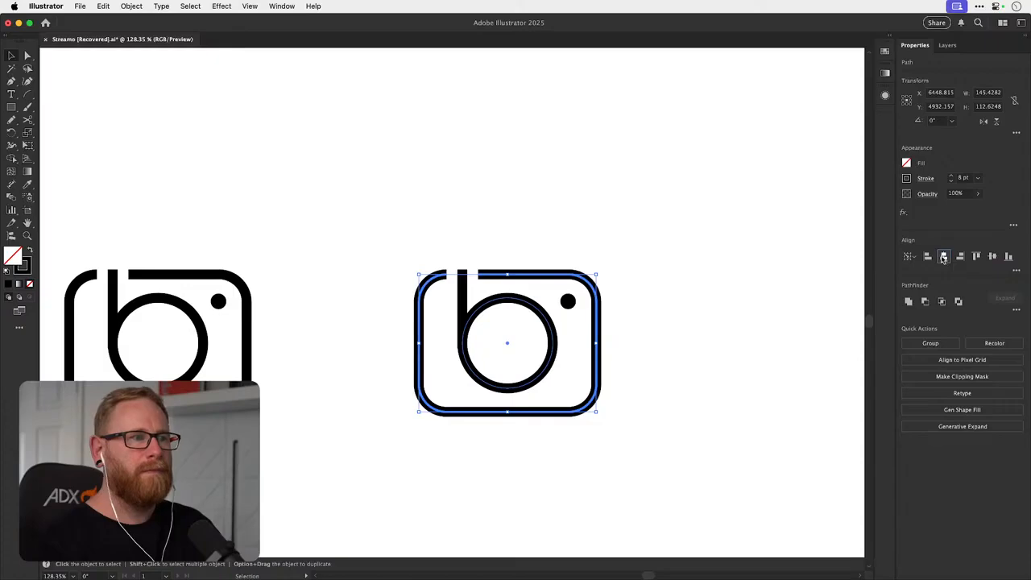
left_click(764, 263)
- Group all parts of the rightmost camera icon
key("super+minus")
key("super+minus")
key("super+minus")
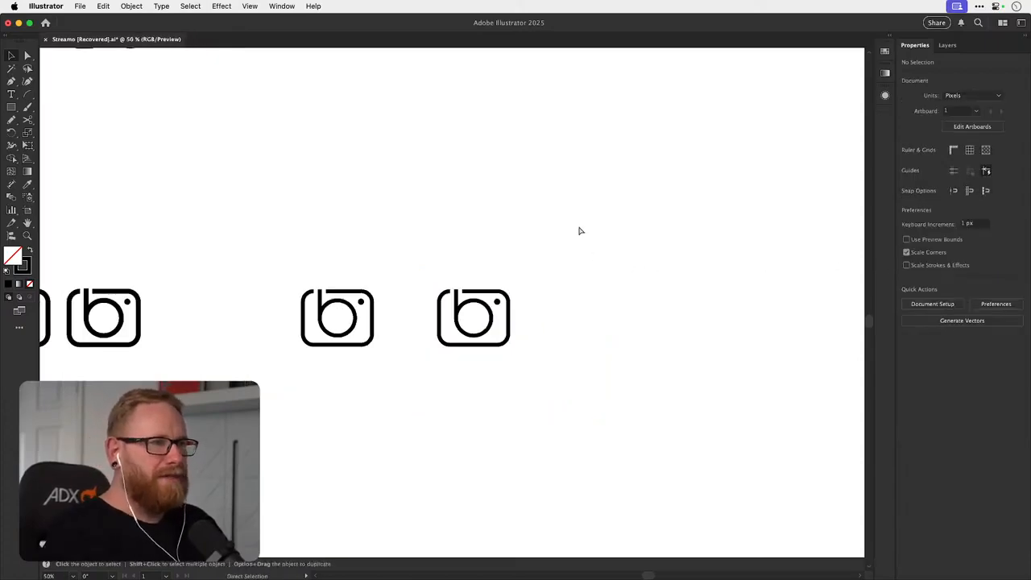
key("super+minus")
left_click_drag(435, 274, 540, 347)
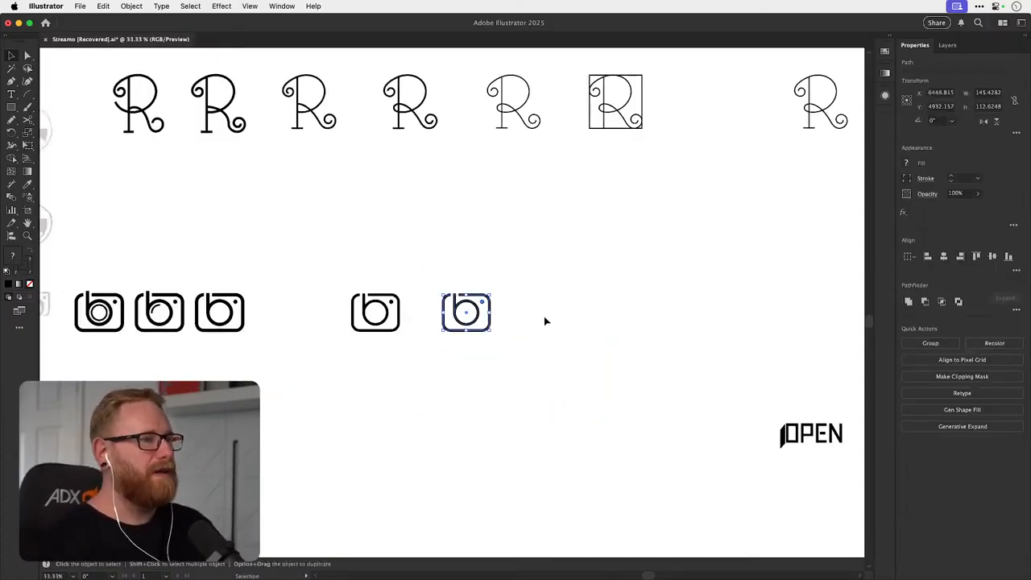
key("super+g")
- Paste the grouped icon into the third cell of the logo grid's second row and scale it to about 114 × 88 px
left_click_drag(569, 279, 455, 424)
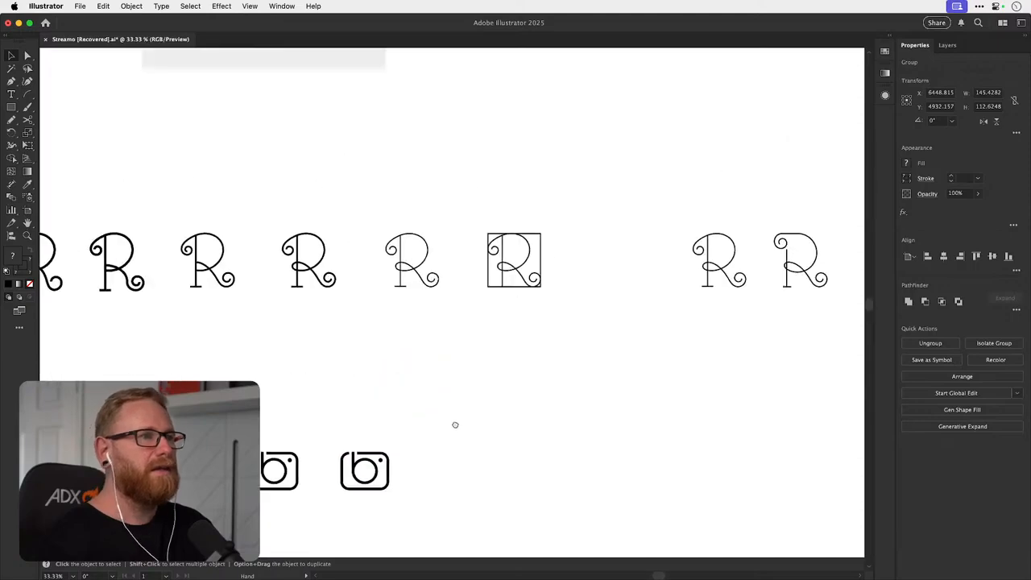
scroll(455, 424, "up", 15)
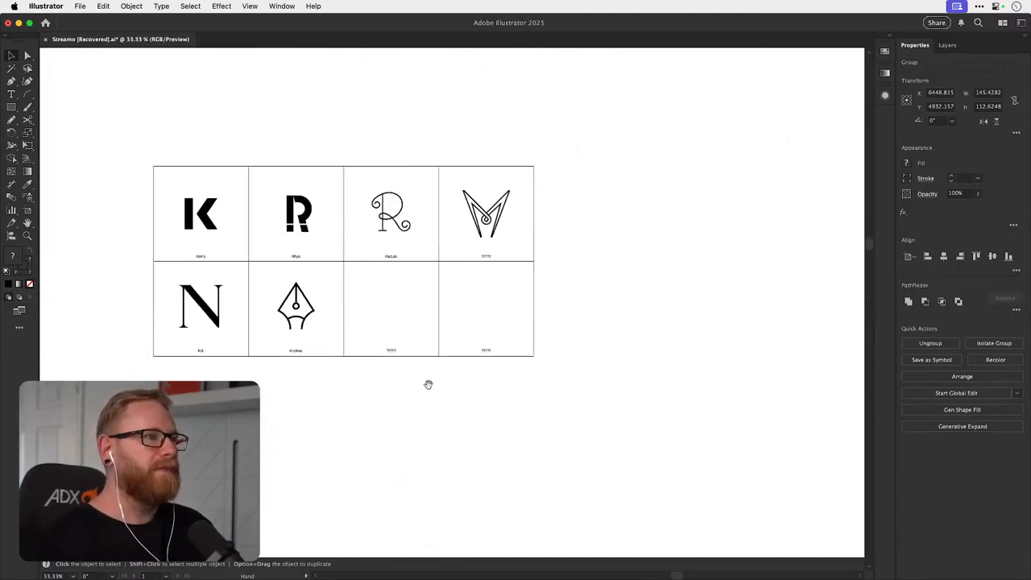
scroll(442, 319, "up", 4)
key("super+v")
scroll(451, 322, "up", 3)
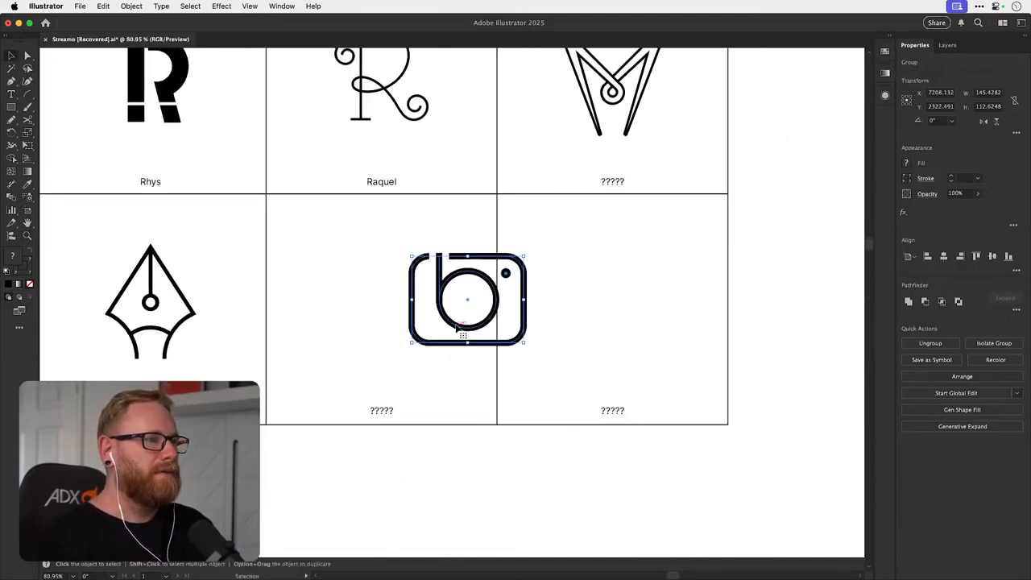
left_click_drag(456, 325, 372, 335)
key("s")
left_click_drag(532, 228, 505, 245)
- Set the stroke weight of the grid icon's body outline, lens ring and b stem to 5 pt
key("a")
left_click(388, 310)
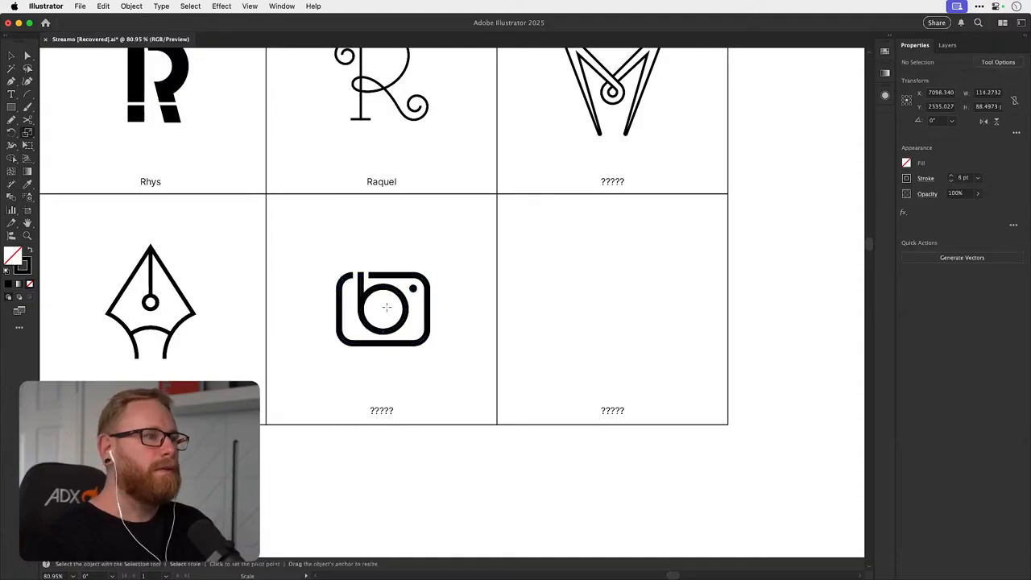
left_click(368, 324)
left_click(354, 275)
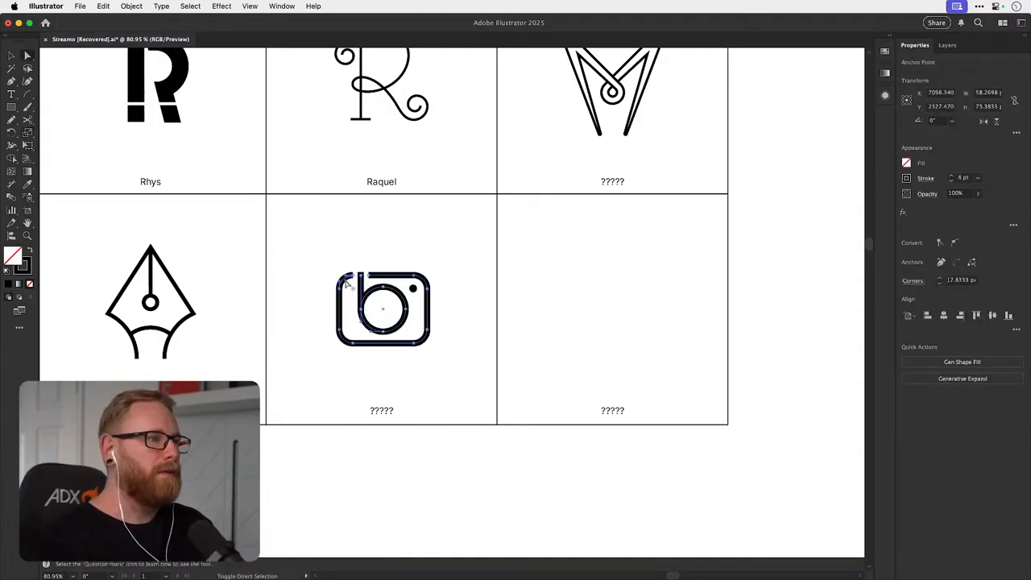
left_click(951, 182)
left_click(951, 183)
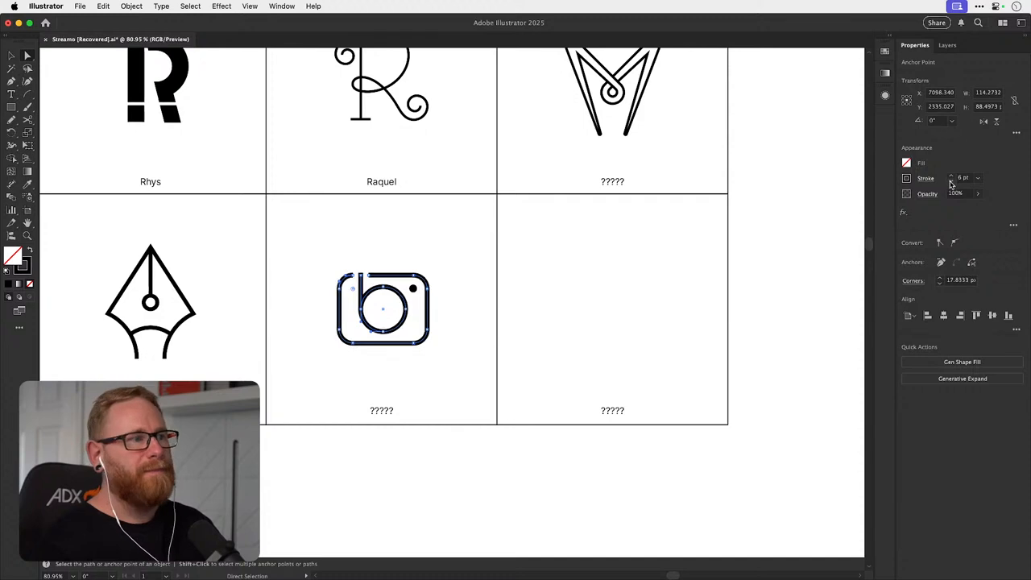
left_click(951, 183)
key("super+shift+a")
- Offset the grid icon's b stem inward in outline view, left-align it with the lens ring, and return to preview
key("z")
left_click(382, 310)
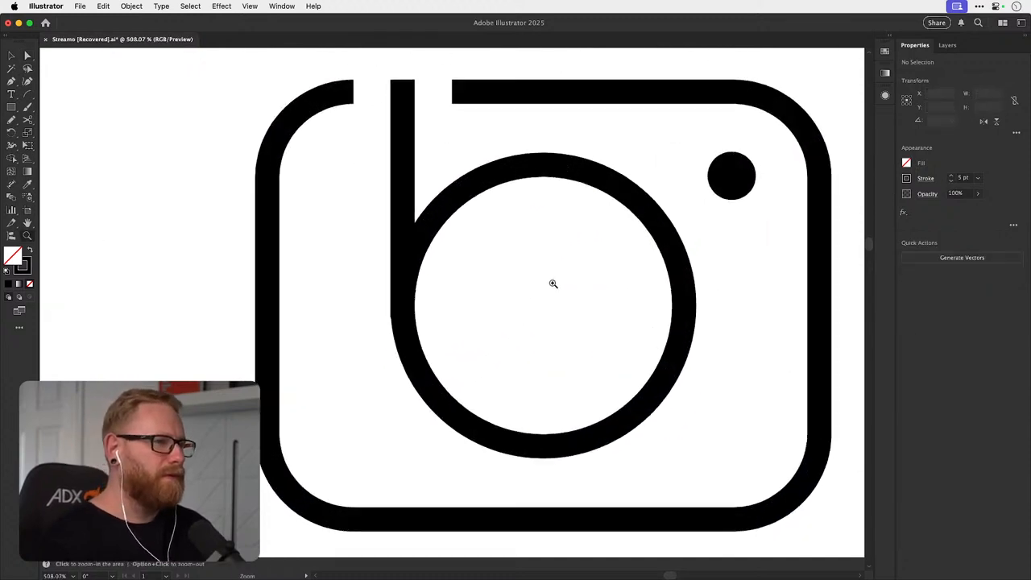
key("a")
left_click(404, 214)
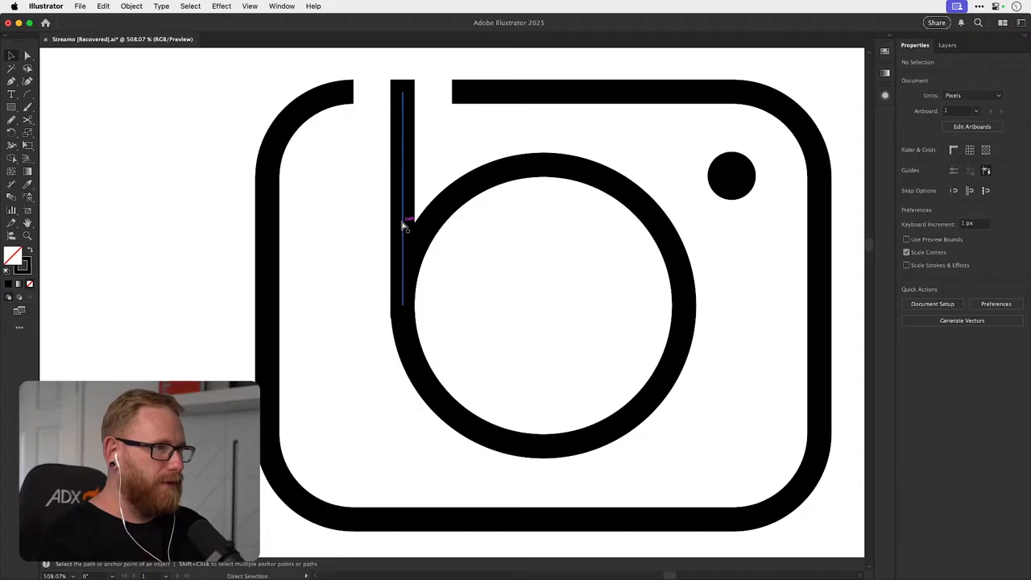
key("super+y")
left_click_drag(402, 220, 428, 221)
left_click(405, 328, "shift")
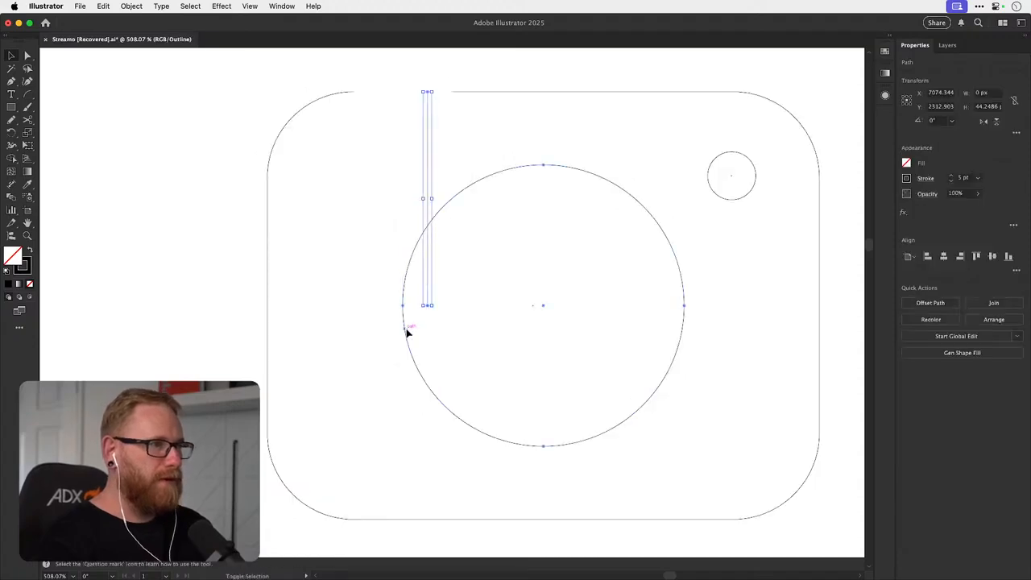
left_click(927, 256)
left_click(448, 290)
key("z")
left_click_drag(402, 292, 542, 281)
key("v")
key("super+y")
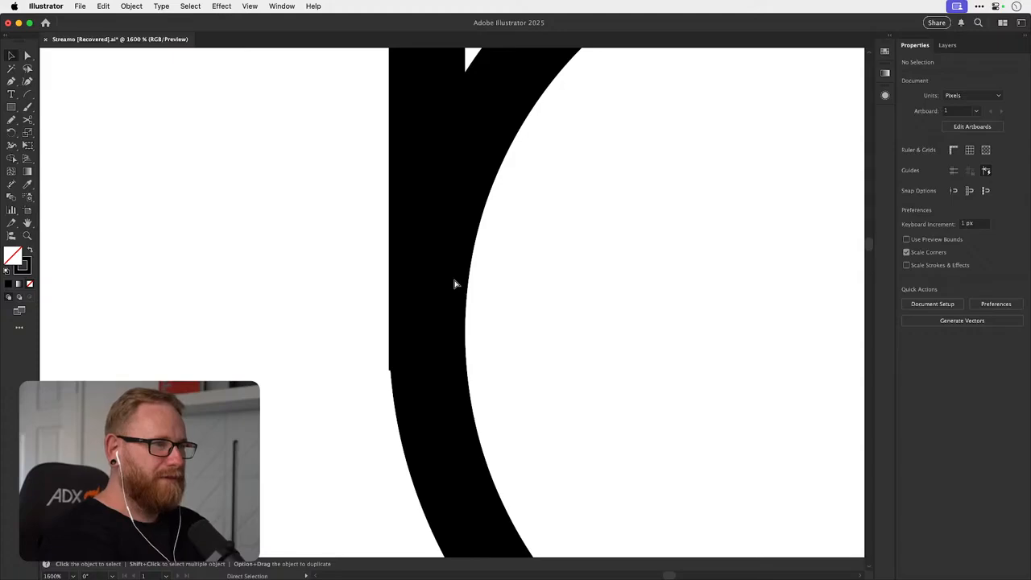
- Examine where the lower end of the b stem meets the lens ring, checking its anchor points and stroke options
key("a")
left_click(431, 312)
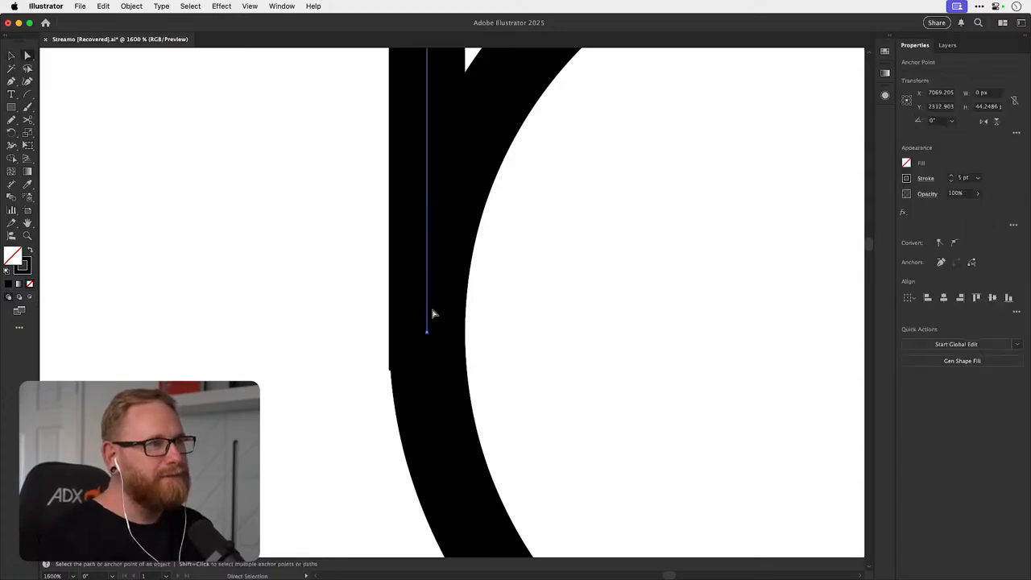
mouse_move(429, 335)
left_mouse_down()
mouse_move(430, 250)
mouse_move(428, 354)
mouse_move(455, 251)
mouse_move(478, 285)
mouse_move(430, 323)
mouse_move(430, 295)
mouse_move(431, 339)
left_mouse_up()
key("super+y")
key("super+y")
key("super+shift+a")
key("v")
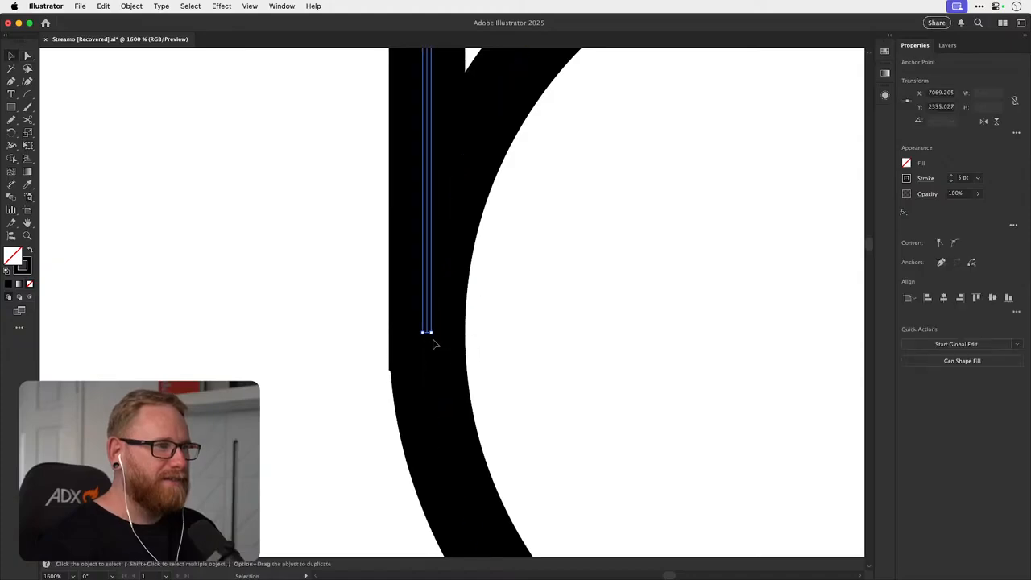
key("super+minus")
key("super+minus")
key("super+minus")
key("super+minus")
key("super+minus")
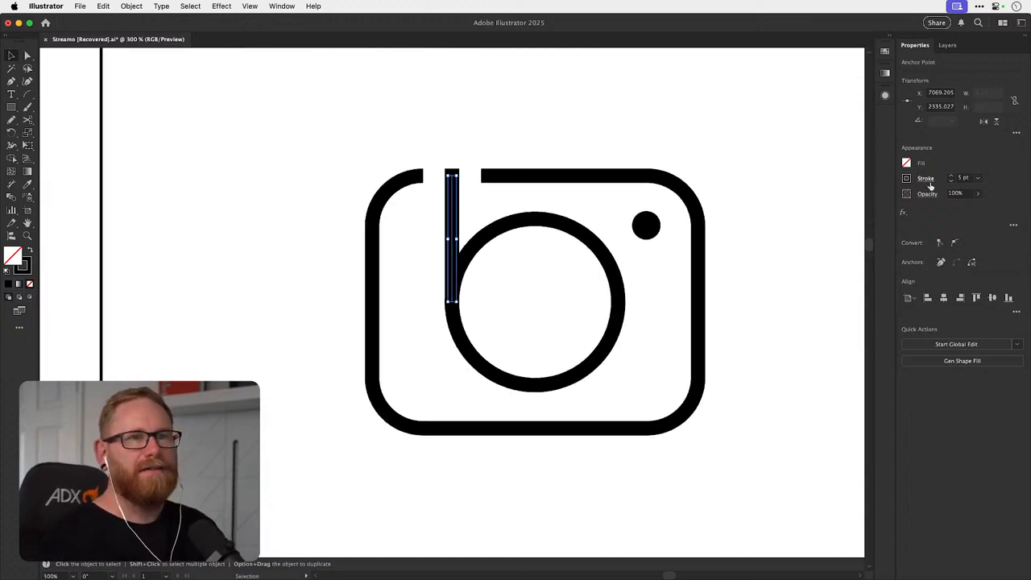
left_click(926, 178)
left_click(856, 209)
left_click(804, 210)
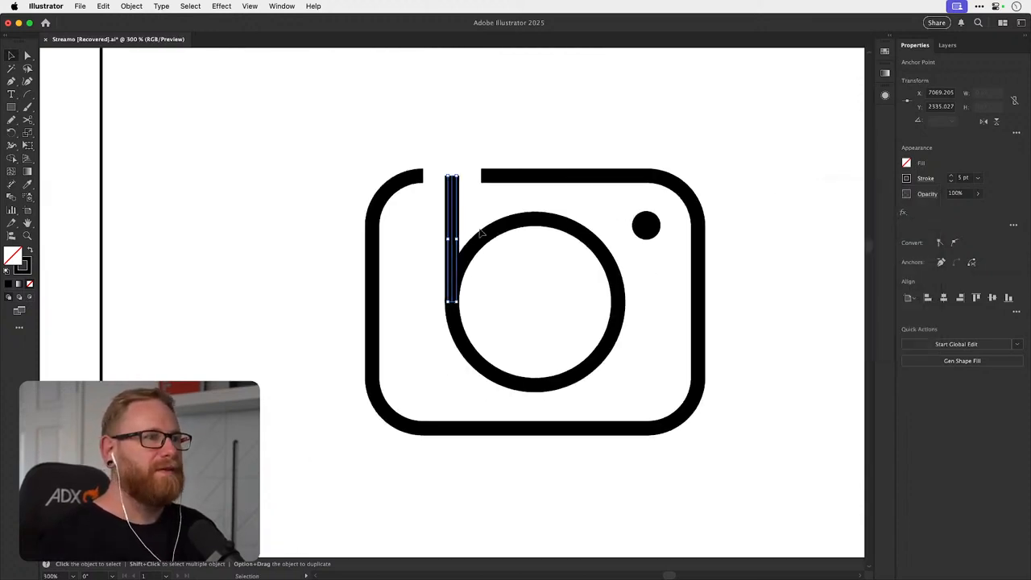
- Show the rulers and place a horizontal guide along the top edge of the camera body's outline
key("super+space")
mouse_move(453, 300)
left_mouse_down()
mouse_move(752, 265)
mouse_move(479, 244)
left_mouse_up()
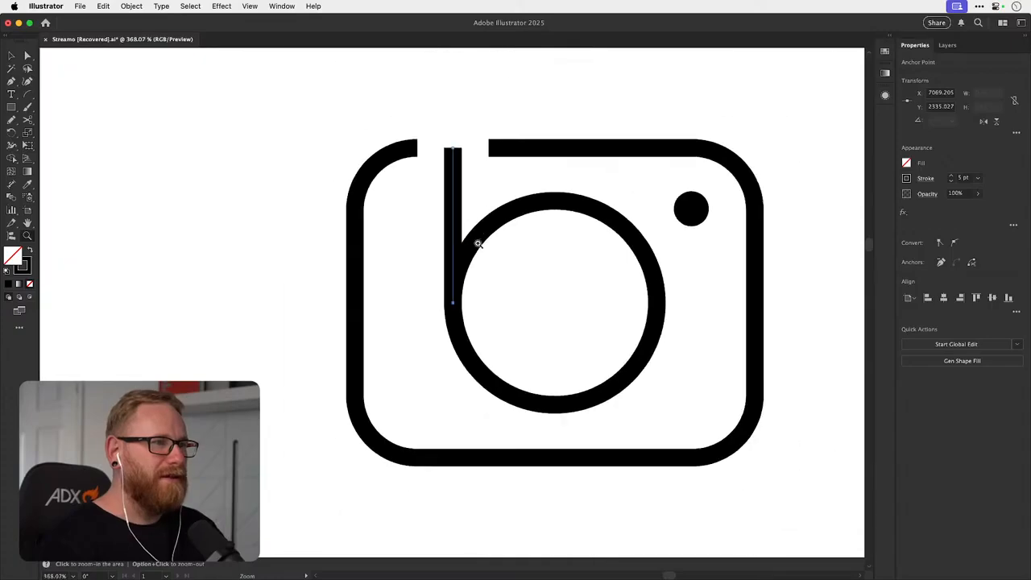
left_click_drag(460, 152, 522, 224)
key("super+t")
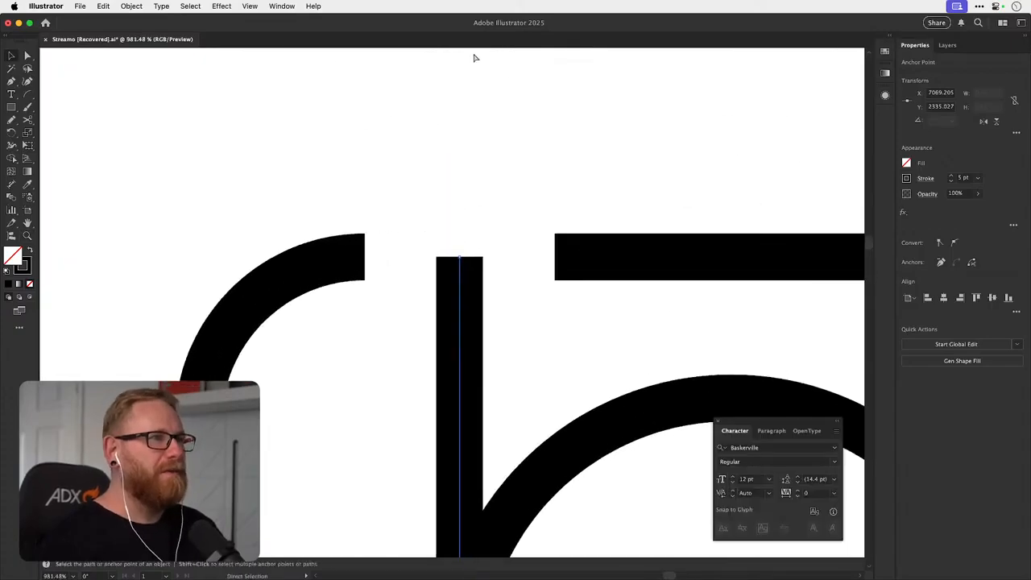
key("super+r")
key("super+t")
key("v")
left_click_drag(476, 54, 497, 234)
scroll(497, 235, "up", 5)
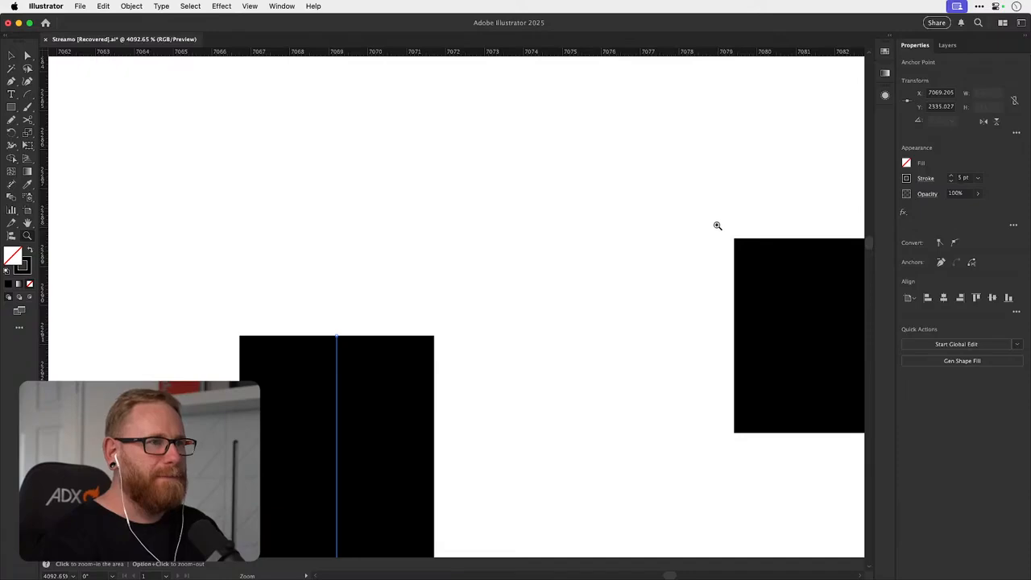
key("super+z")
left_click_drag(554, 53, 555, 66)
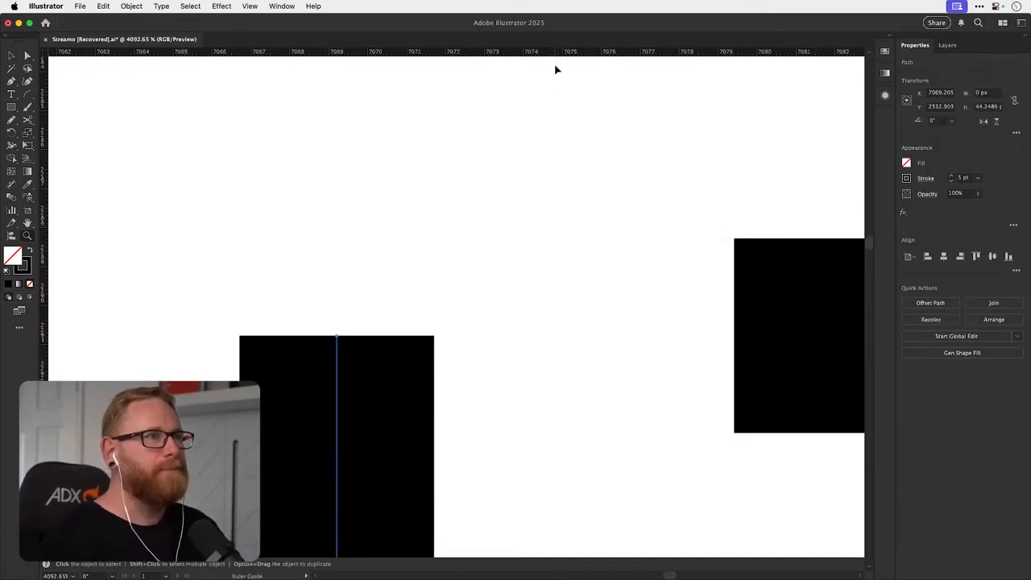
left_click_drag(541, 241, 541, 241)
key("z")
- Extend the top end of the b stem up to the guide at the body's top edge and save the document
key("a")
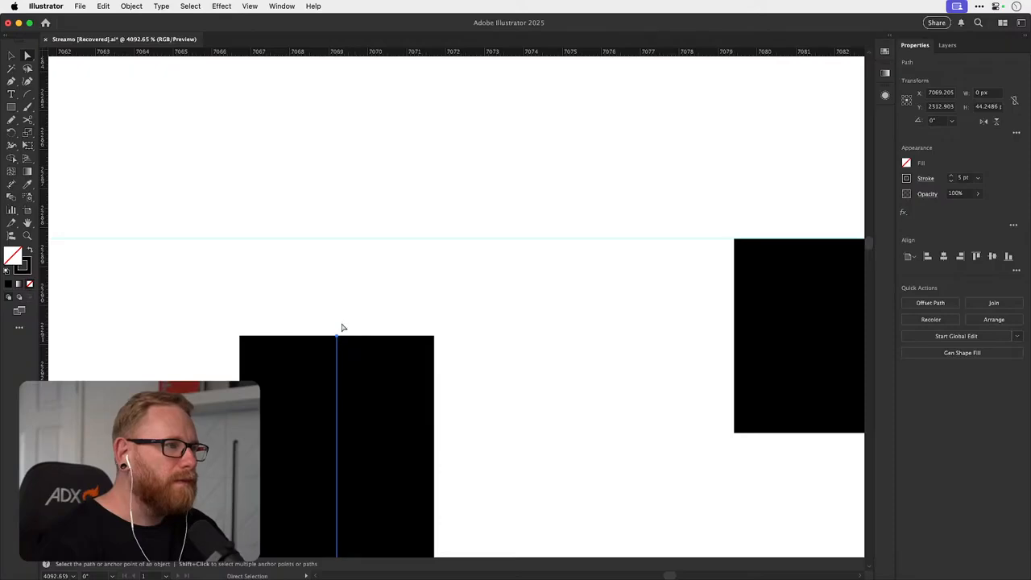
left_click_drag(339, 336, 339, 244)
key("super+minus")
key("super+minus")
key("super+minus")
key("super+minus")
key("super+s")
key("super+minus")
key("super+minus")
key("super+minus")
key("super+minus")
key("super+minus")
key("super+minus")
key("super+minus")
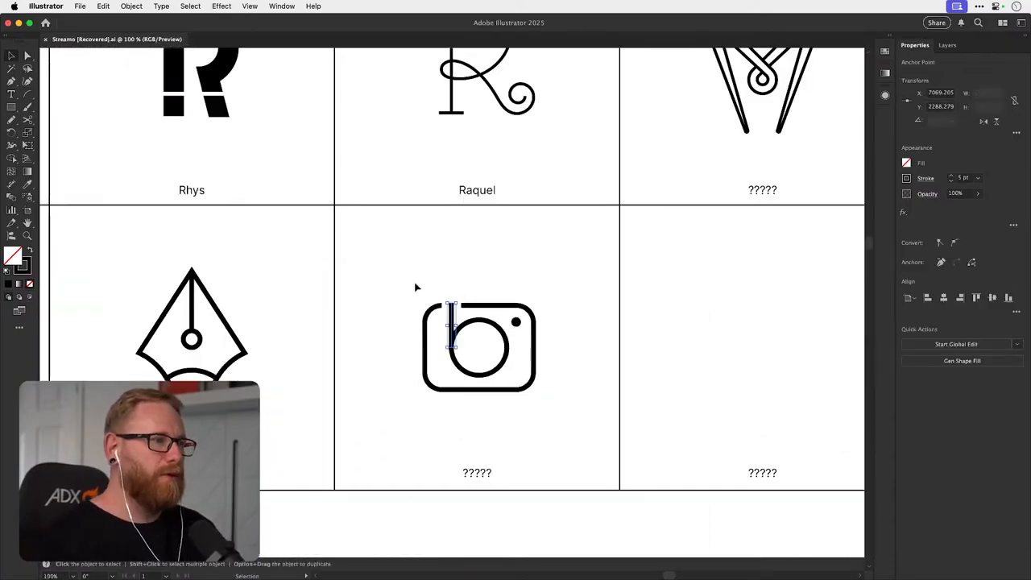
- Group all parts of the camera icon in the logo grid
key("v")
left_click(531, 389)
left_click(620, 378, "shift")
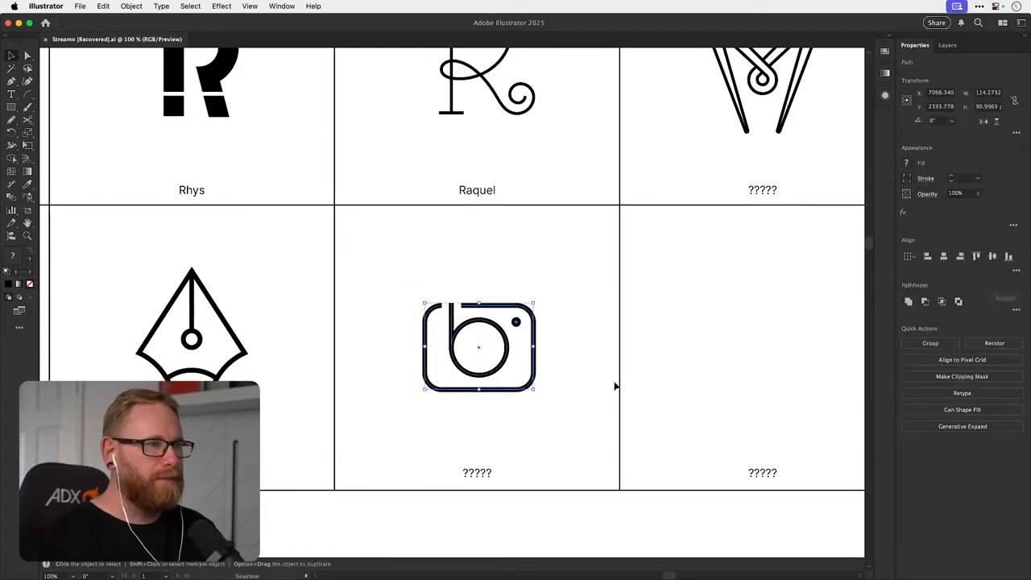
key("super+g")
- Centre the grouped camera icon horizontally and vertically within its grid cell and save the document
left_click(620, 367, "shift")
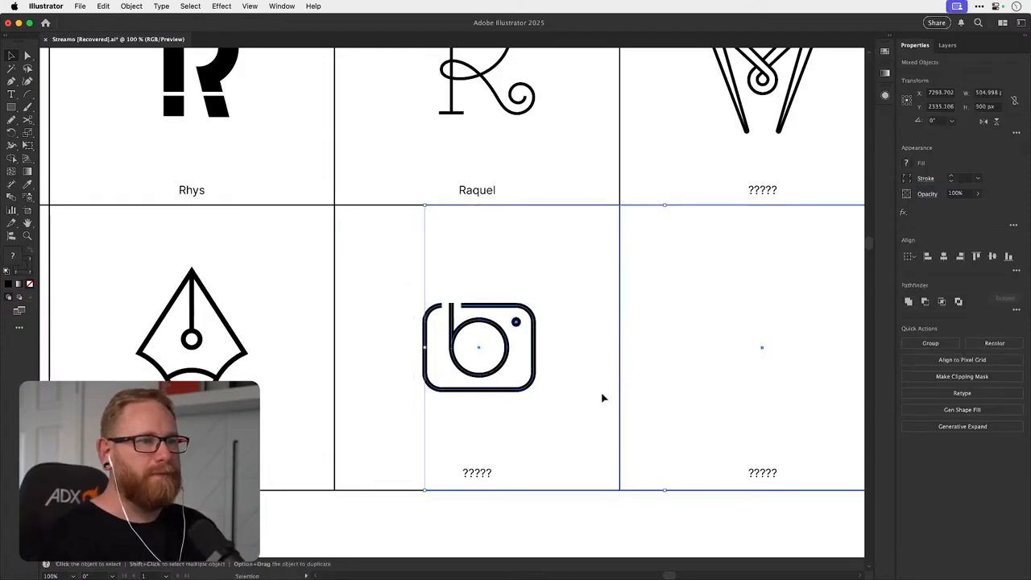
left_click(505, 514)
left_click(533, 372)
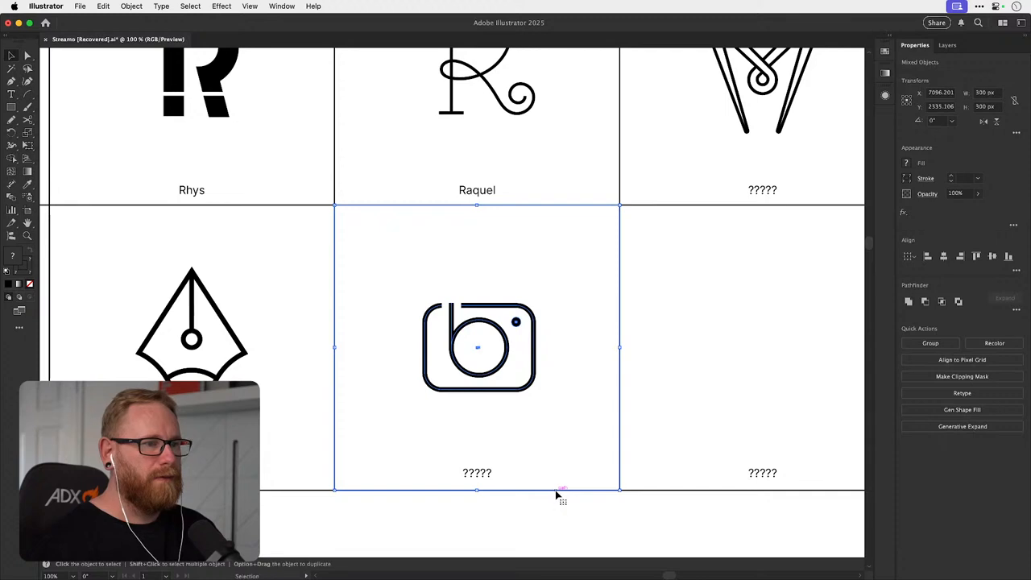
left_click(556, 490, "shift")
left_click(943, 256)
left_click(992, 256)
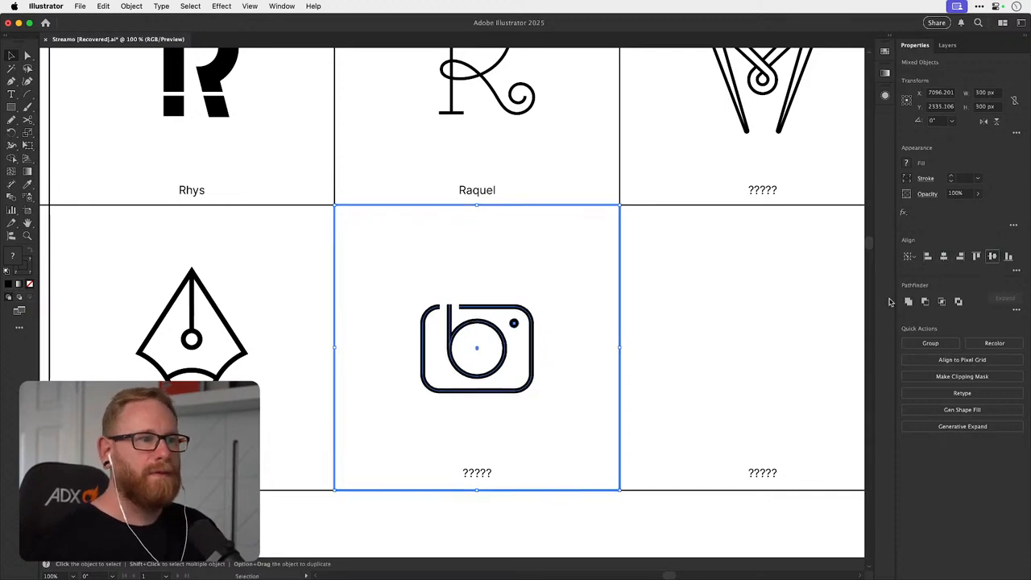
key("super+s")
key("super+minus")
left_click(687, 262)
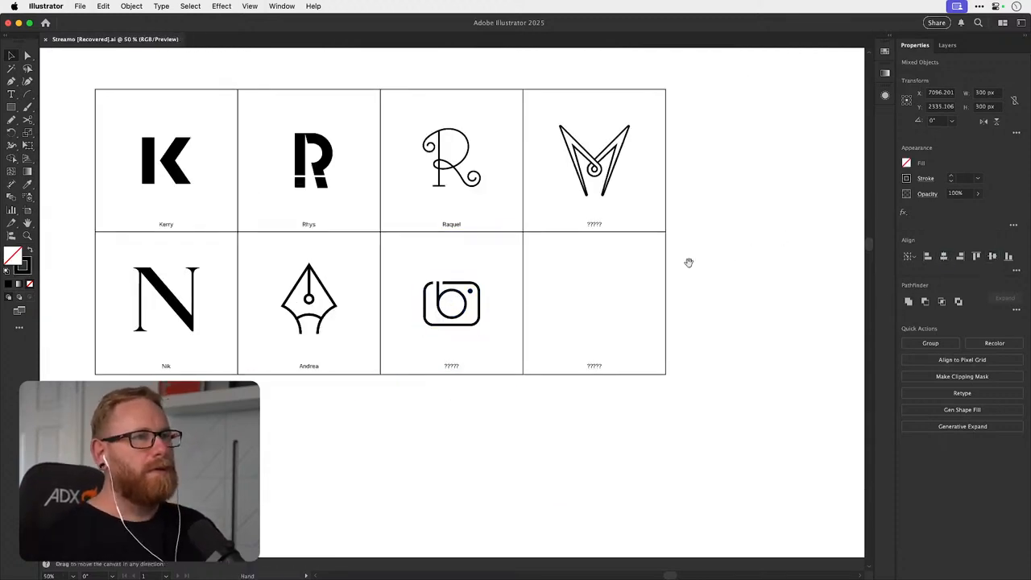
- Review the whole logo grid, taking a closer look at the script R logo in the first row
scroll(660, 301, "left", 3)
scroll(660, 301, "up", 1)
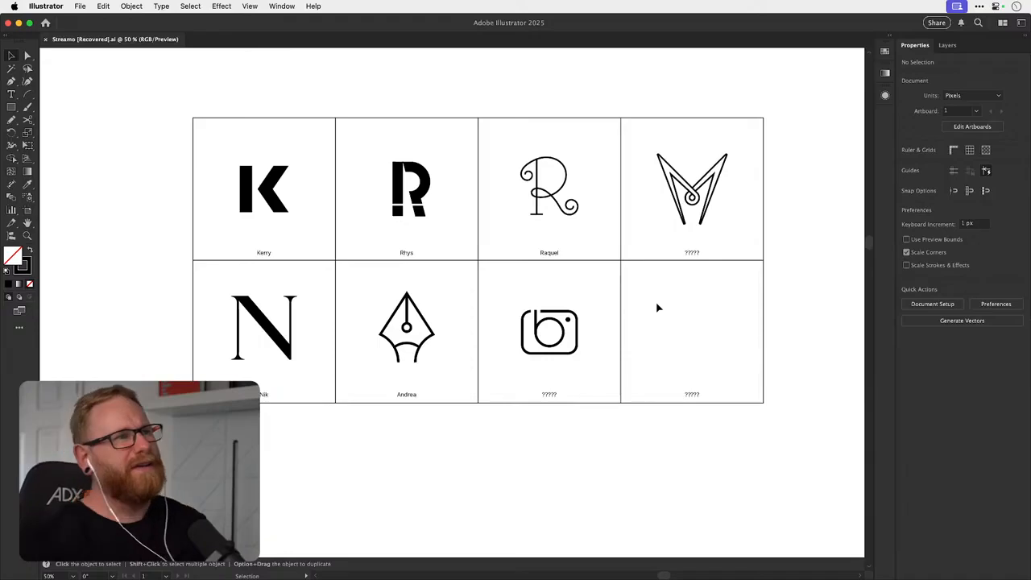
left_click_drag(573, 178, 665, 232)
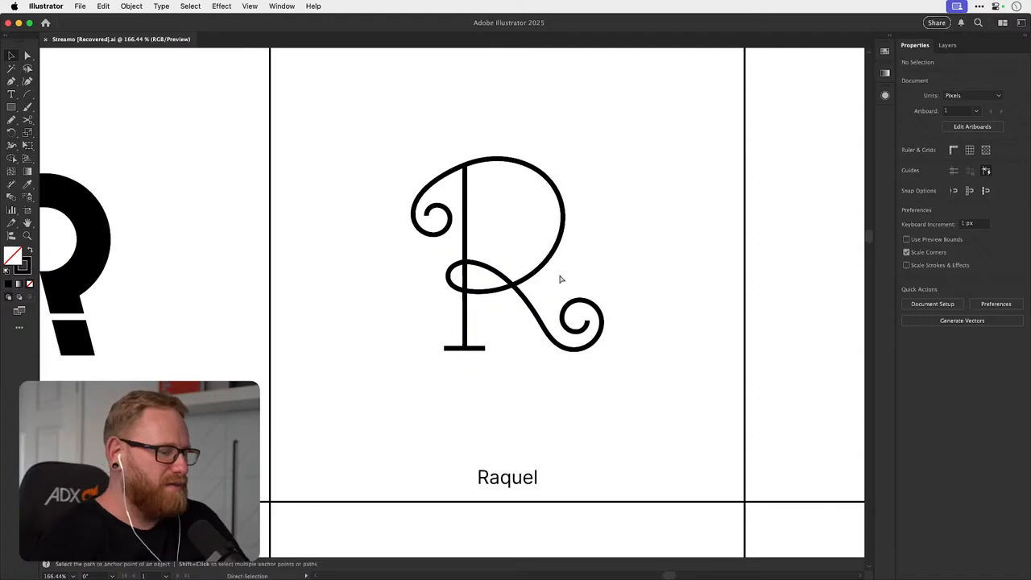
key("super+minus")
key("super+minus")
key("super+minus")
key("super+minus")
key("super+minus")
scroll(506, 352, "left", 2)
scroll(506, 352, "down", 1)
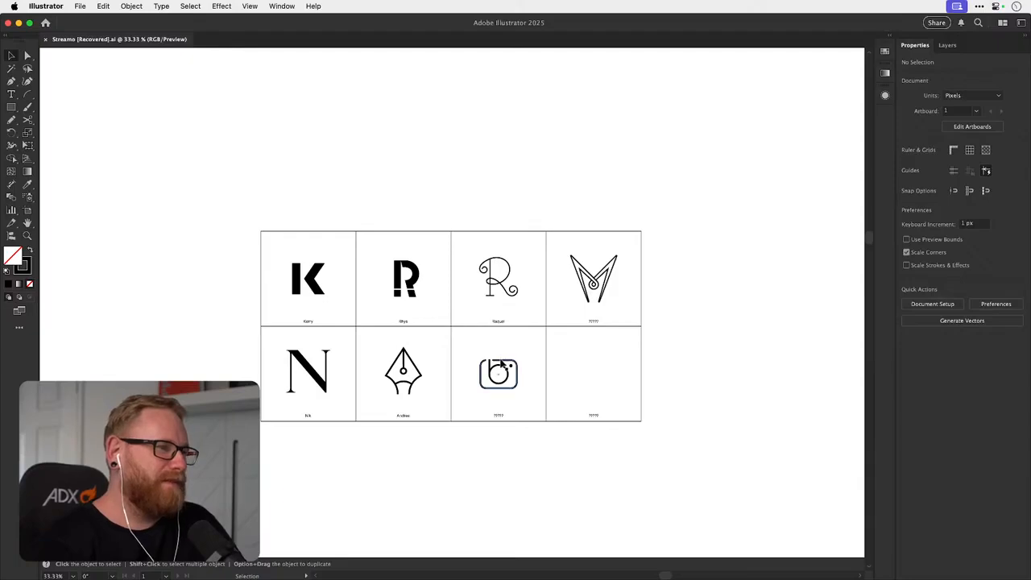
key("z")
left_click_drag(269, 367, 383, 330)
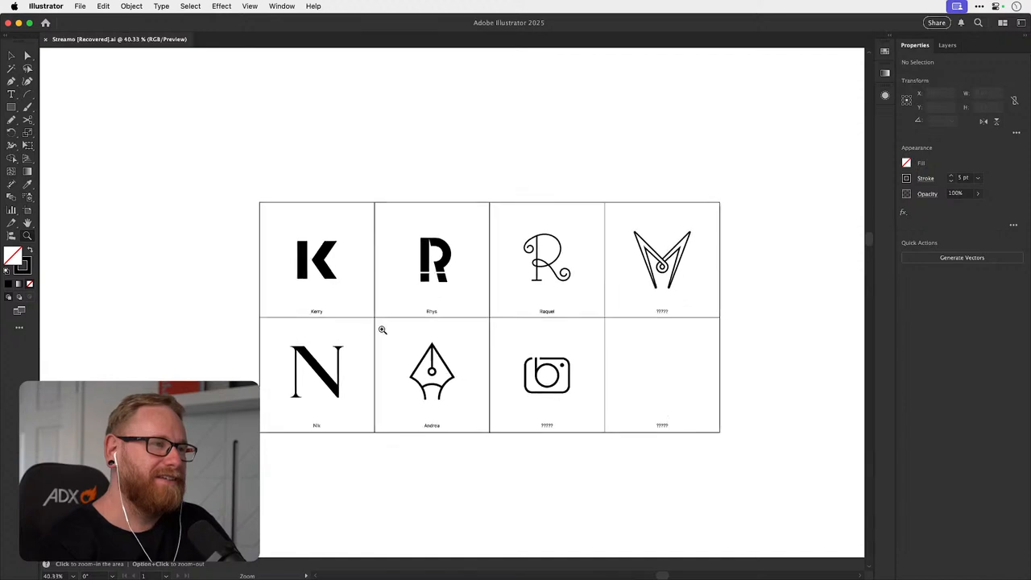
key("v")
scroll(668, 257, "down", 2)
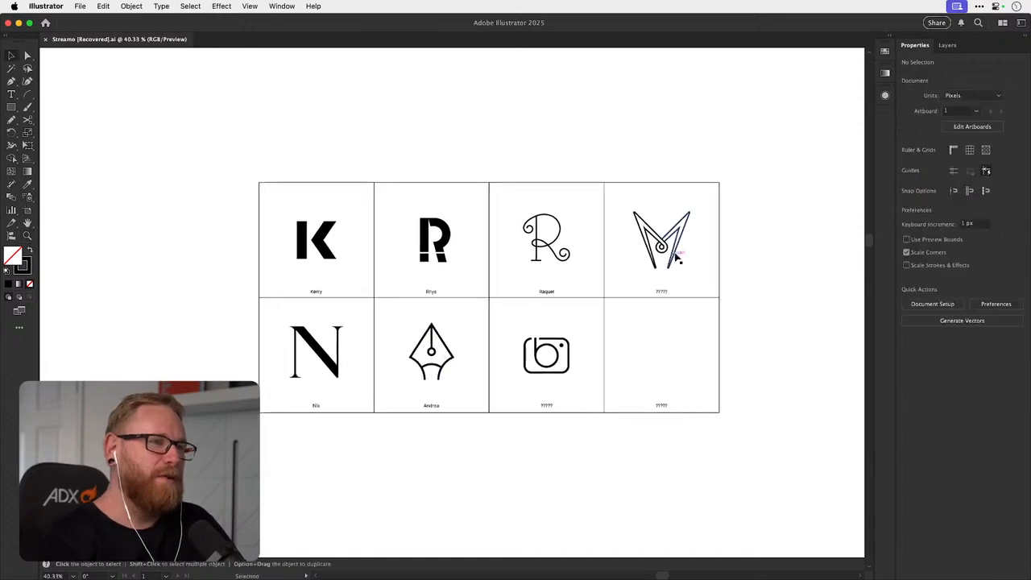
key("z")
left_click_drag(679, 257, 619, 280)
key("v")
key("space")
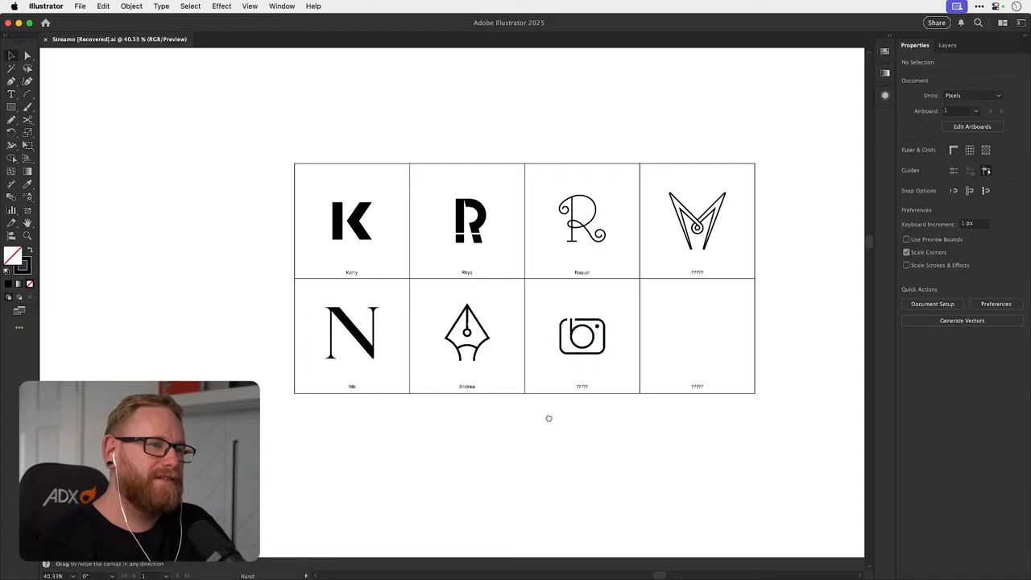
scroll(548, 417, "up", 2)
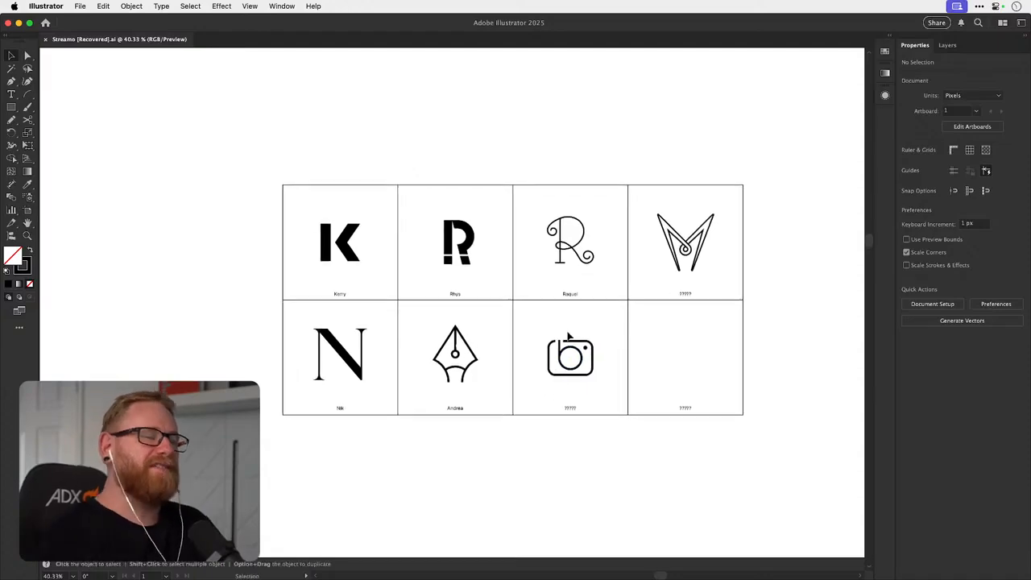
- Replace the placeholder caption below the camera logo with the person's first name
key("t")
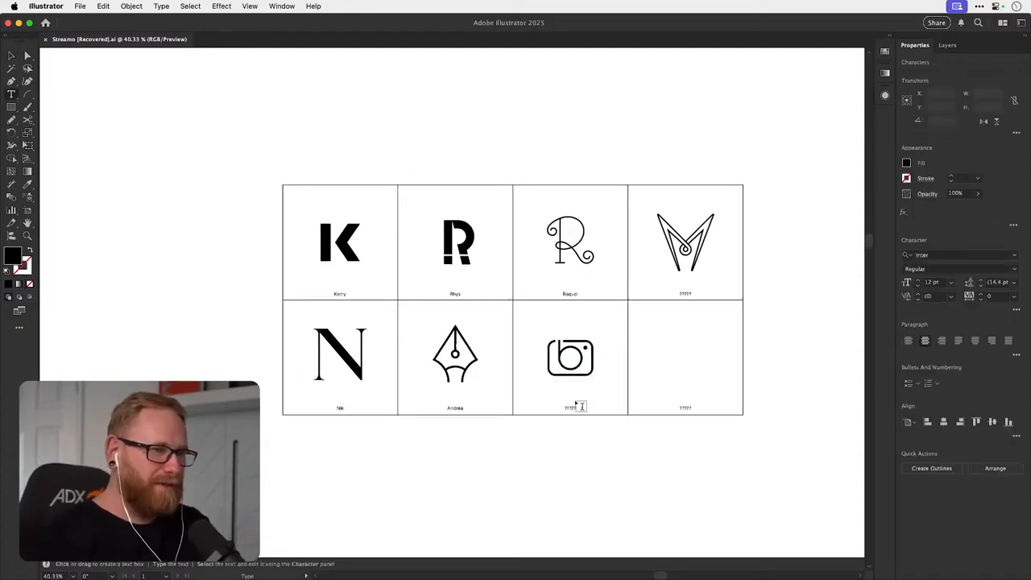
double_click(577, 406)
type("Ban")
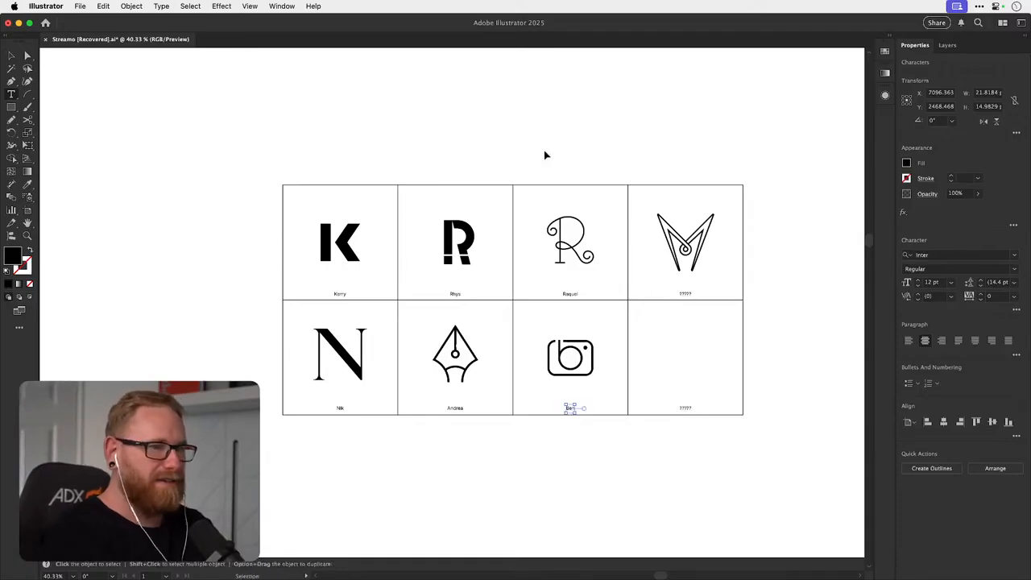
left_click(12, 57)
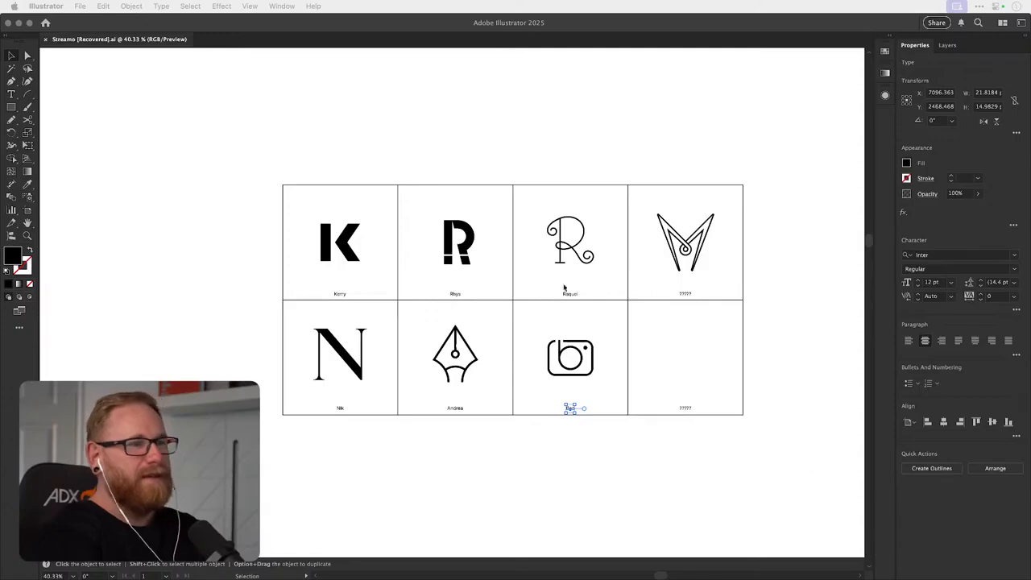
left_click(557, 165)
- Replace the placeholder caption below the M logo with the person's name and save the document
scroll(557, 161, "right", 5)
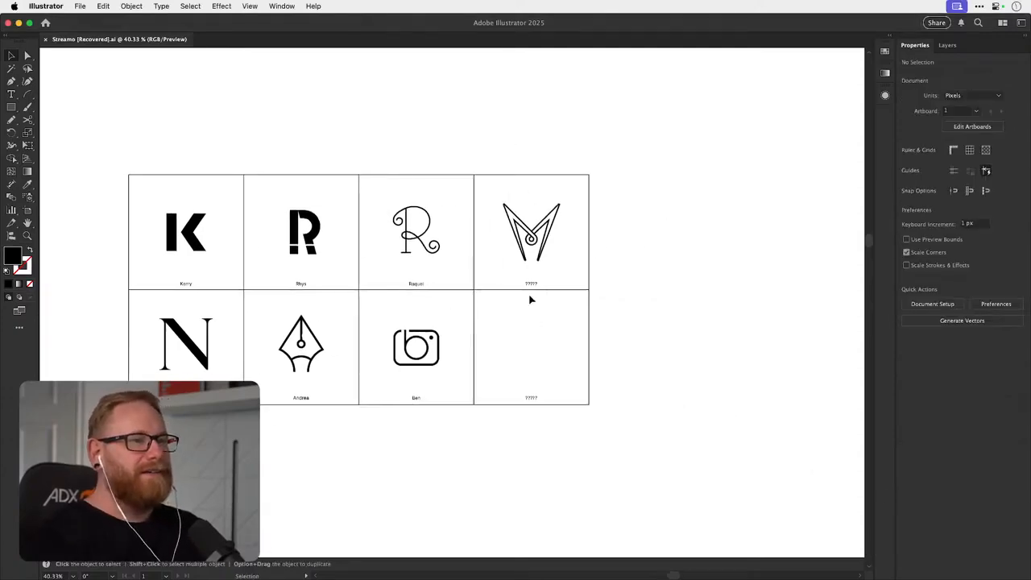
scroll(530, 300, "up", 5)
double_click(531, 283)
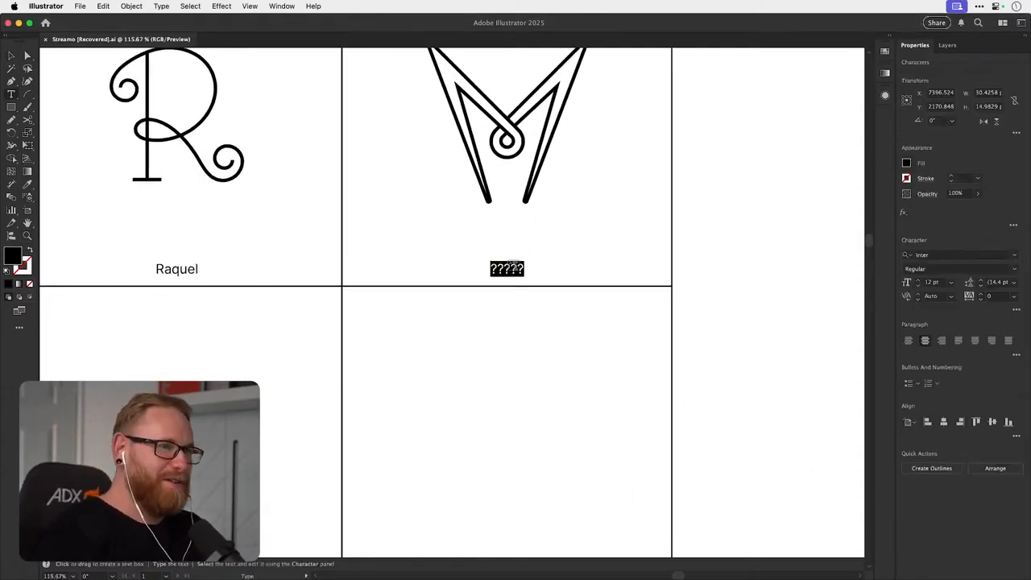
type("Moossss")
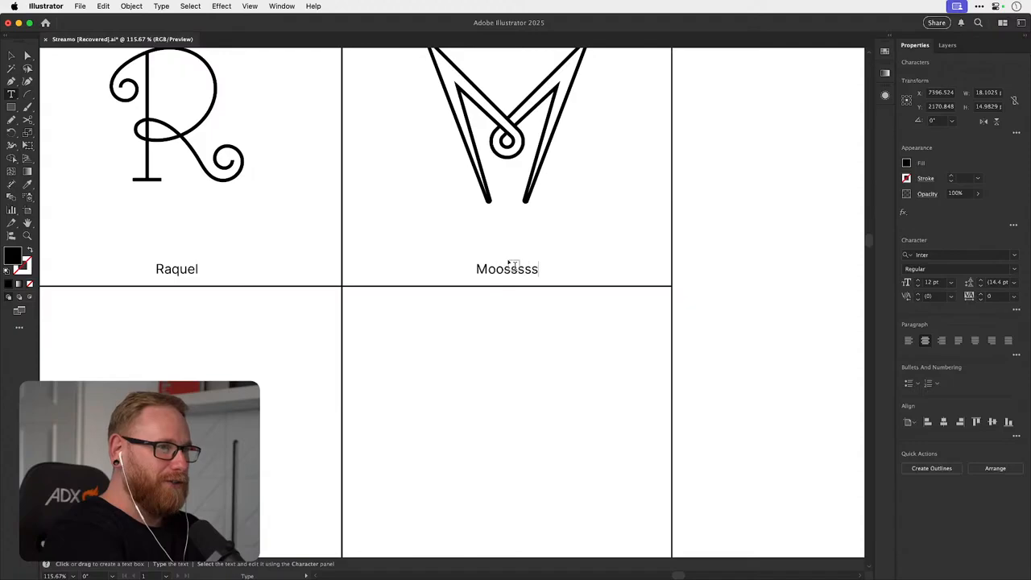
key("BackSpace")
key("BackSpace")
type("h")
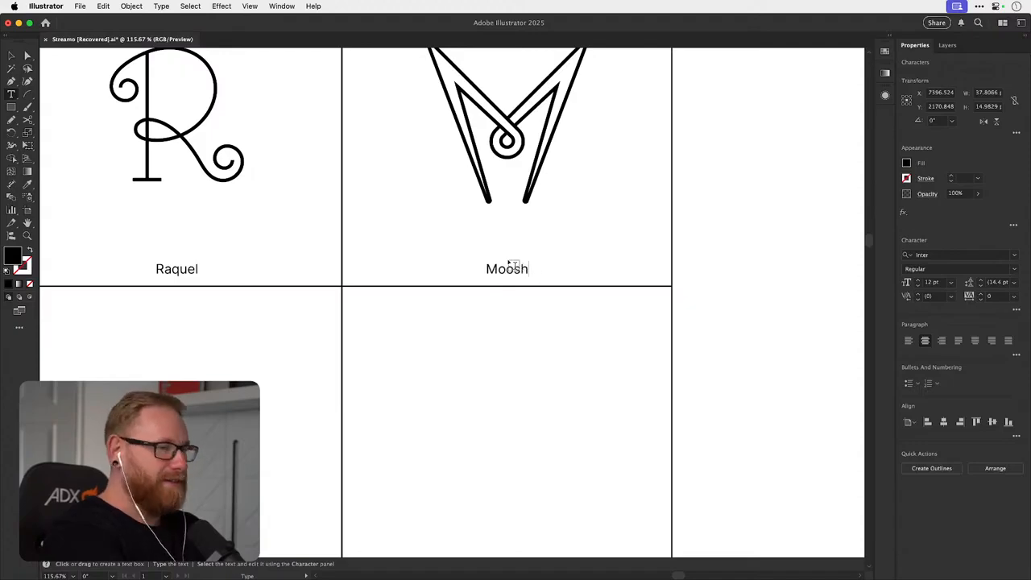
key("Escape")
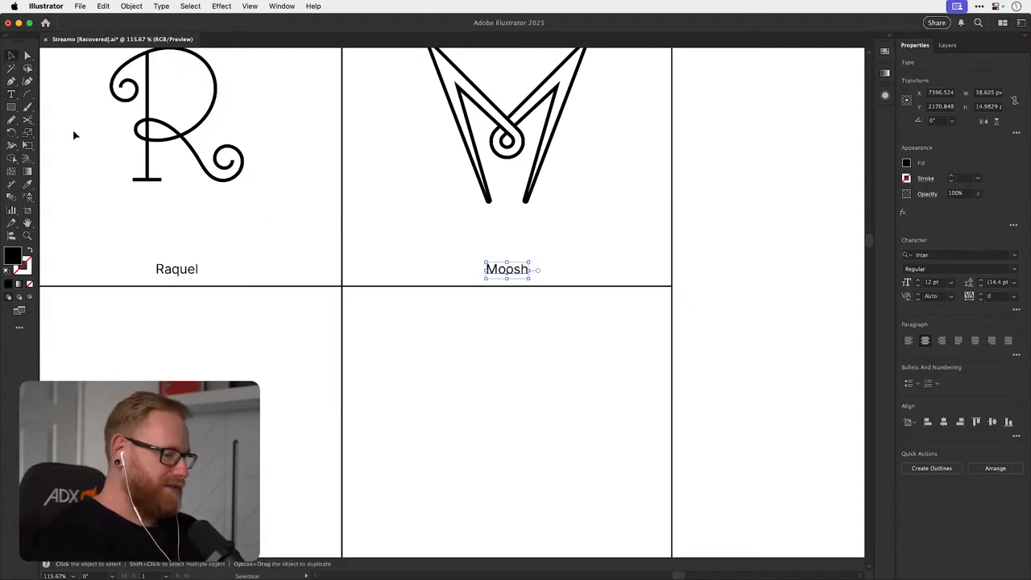
key("super+minus")
key("super+minus")
key("super+minus")
key("super+minus")
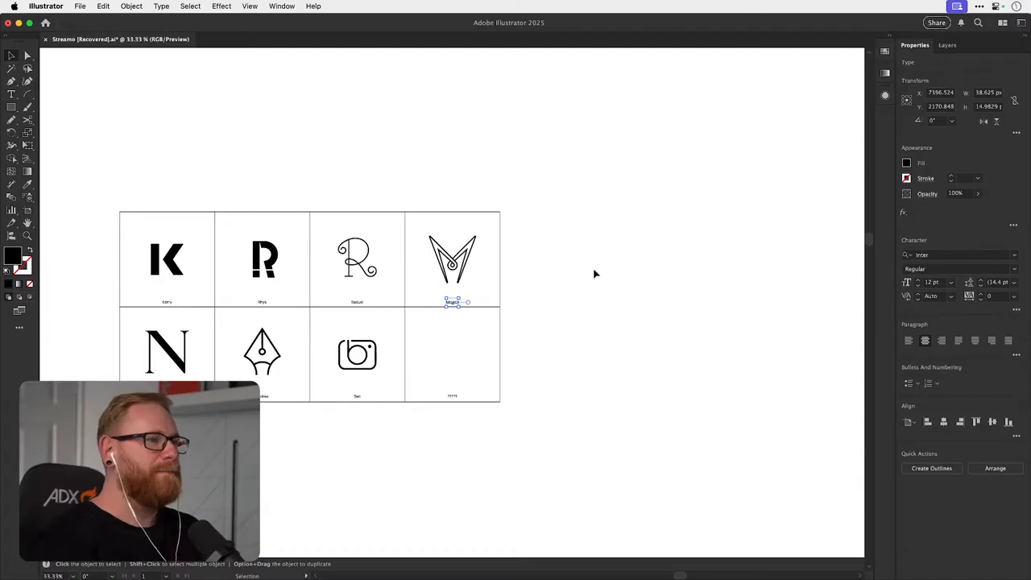
left_click(596, 254)
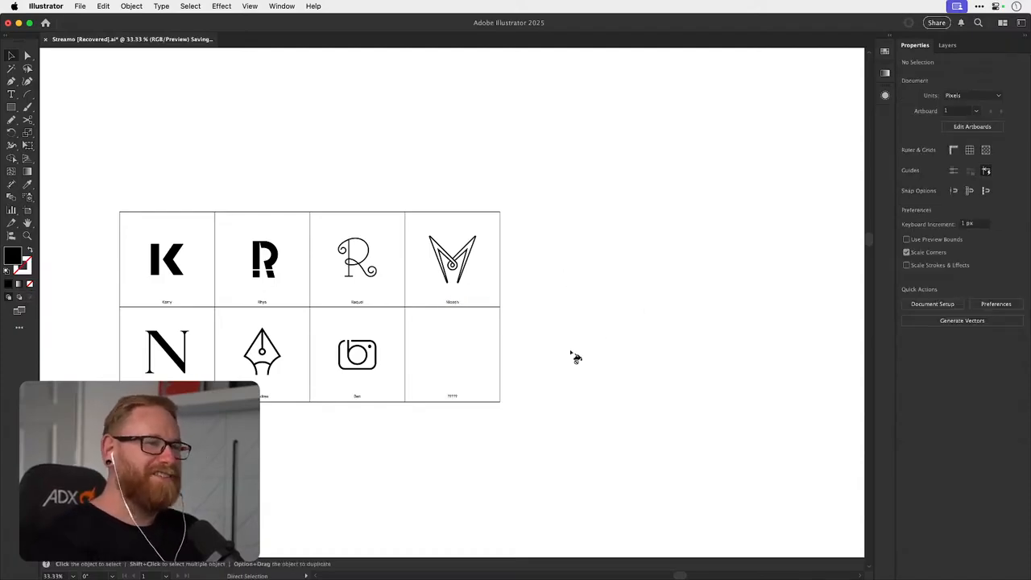
left_click_drag(490, 368, 619, 329)
key("a")
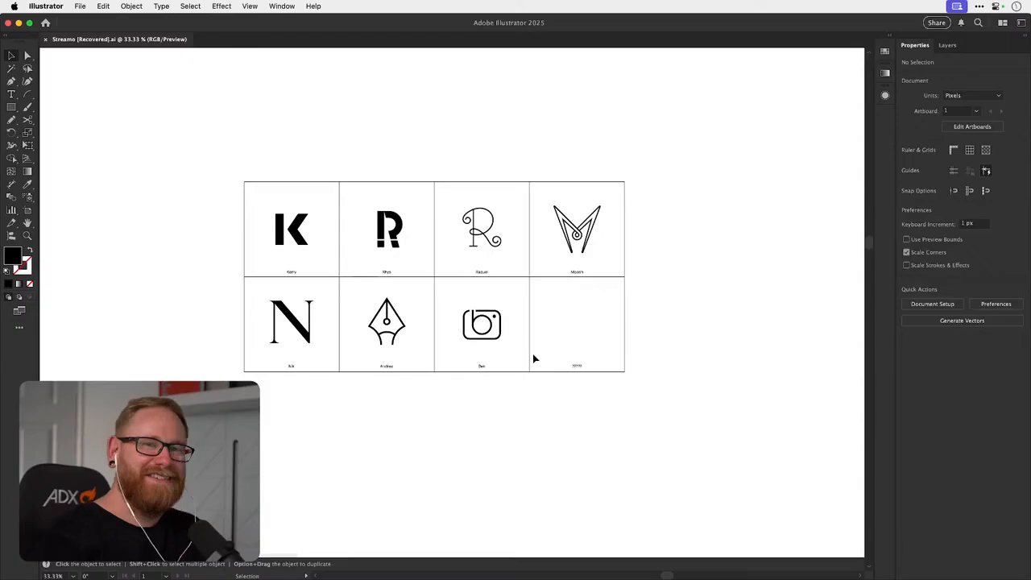
left_click_drag(520, 391, 529, 409)
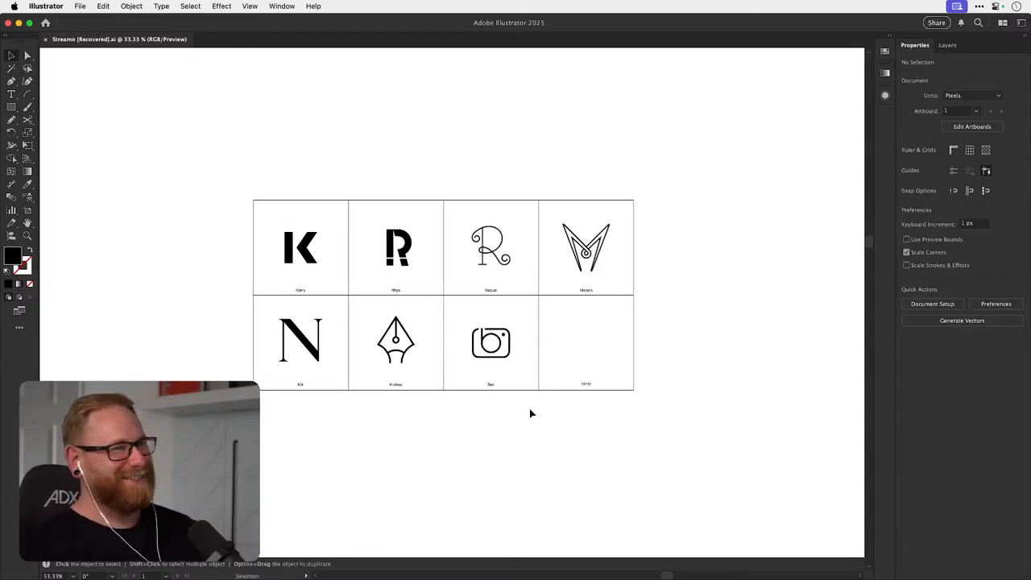
key("super+space")
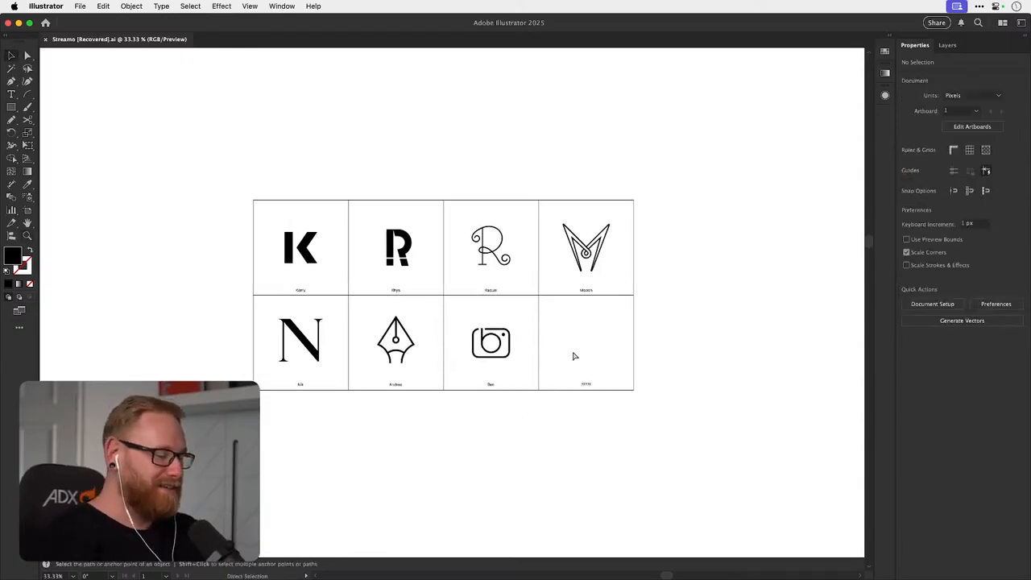
- Go from the logo grid to the faded concept sketches and examine the flame sketch up close
key("super+minus")
key("super+minus")
key("super+minus")
key("super+minus")
key("super+minus")
left_click_drag(572, 352, 543, 235)
left_click_drag(364, 330, 461, 343)
left_click_drag(430, 311, 462, 311)
left_click_drag(434, 277, 445, 395)
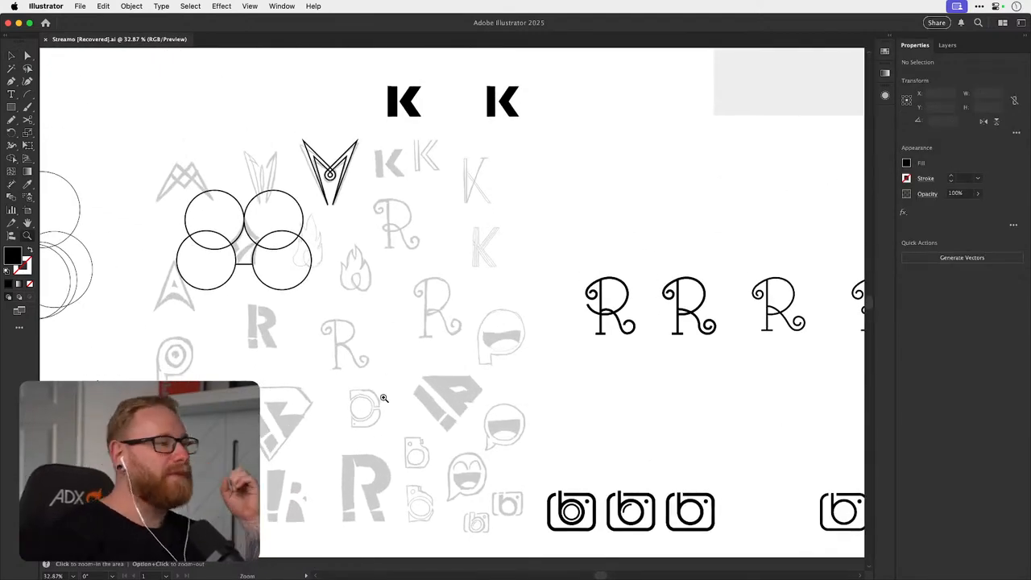
left_click_drag(343, 266, 523, 268)
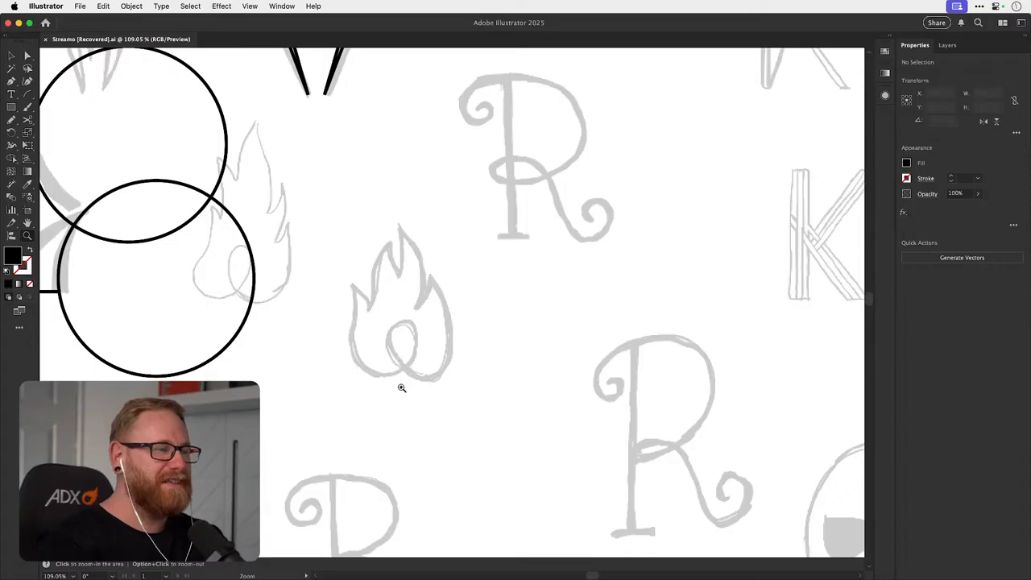
left_click_drag(503, 400, 340, 298)
- Examine the angular exclamation-mark R sketch and compare the faded sketches with the finished logo variations beside them
key("space")
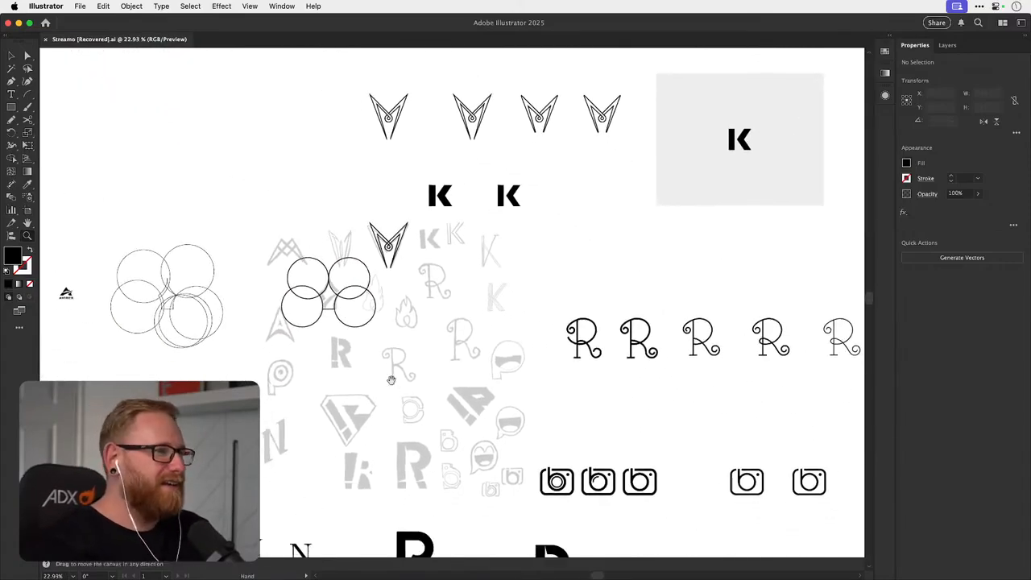
left_click_drag(409, 392, 379, 306)
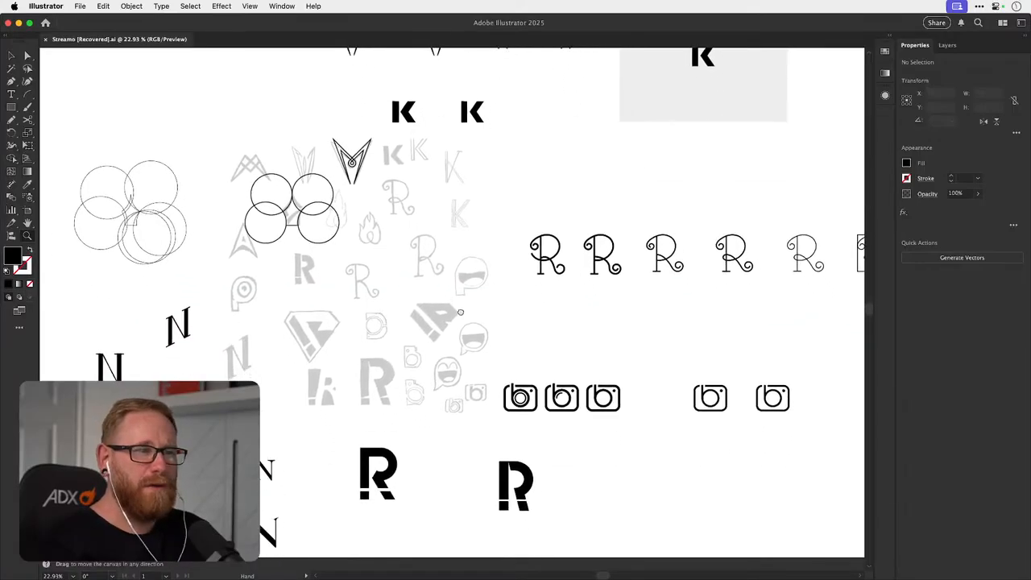
left_click_drag(461, 312, 488, 306)
left_click(393, 307)
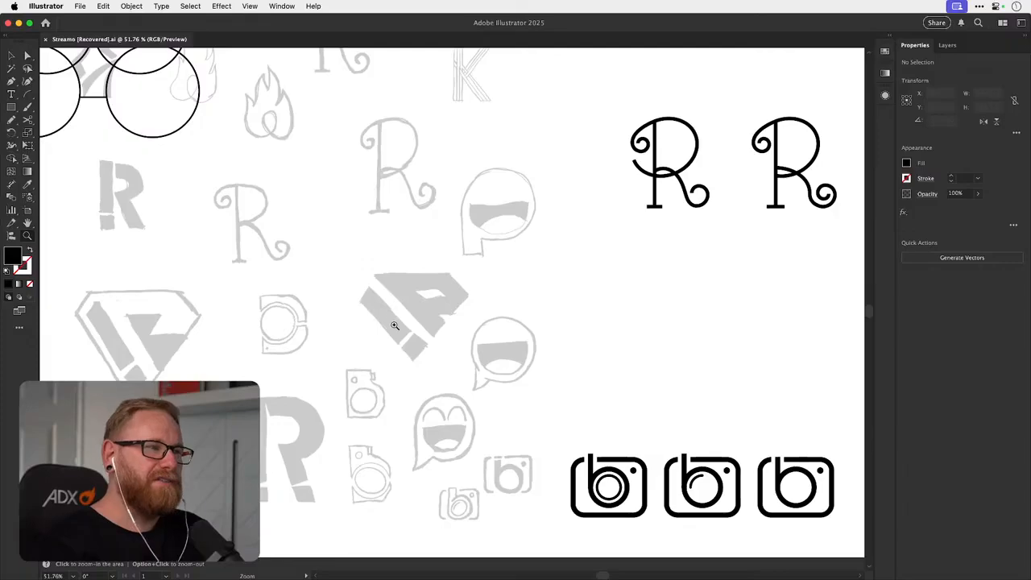
left_click(499, 308, "alt")
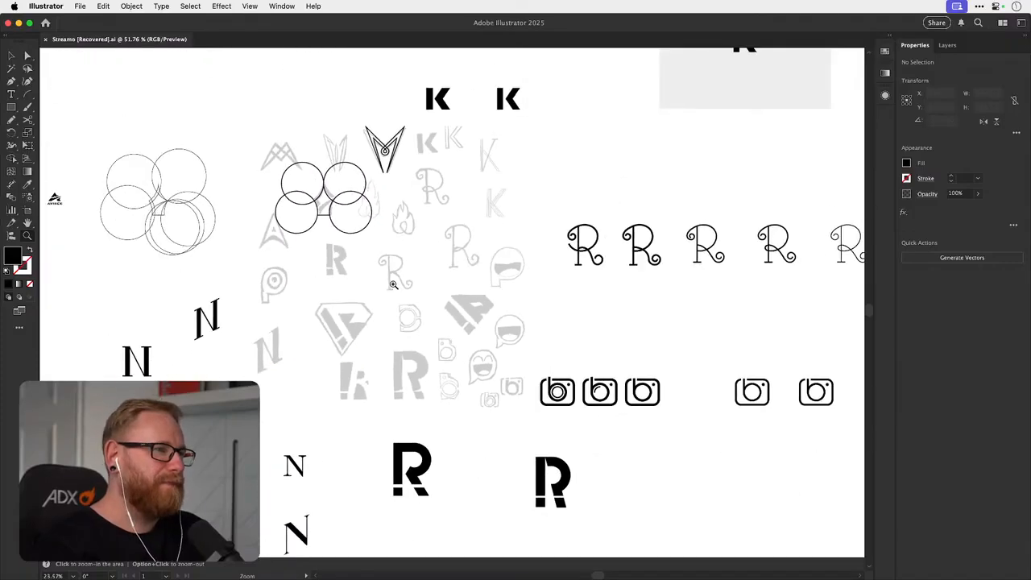
left_click_drag(507, 339, 392, 303)
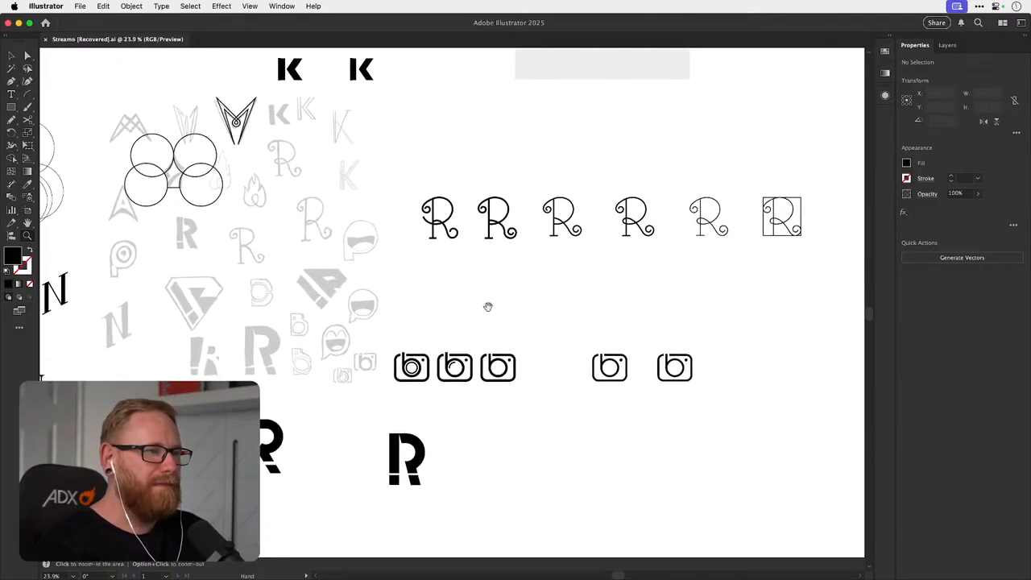
left_click_drag(487, 305, 452, 274)
- Duplicate the solid stencil-style R logo into the empty area diagonally below the original
key("v")
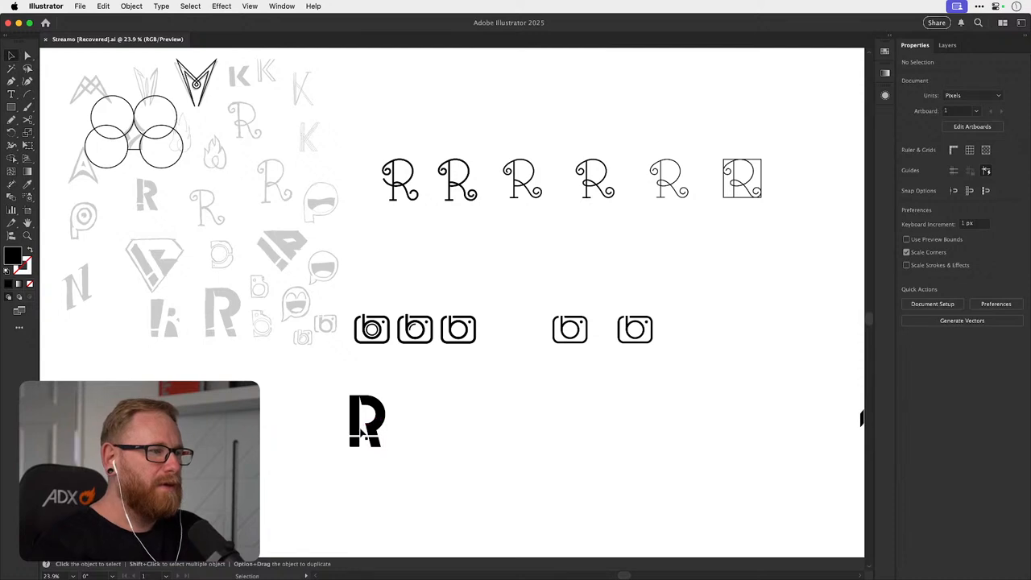
key("z")
left_click_drag(346, 439, 461, 426)
key("v")
left_click_drag(337, 335, 475, 491)
- Unite the overlapping shapes of the R copy and group them
left_click(131, 6)
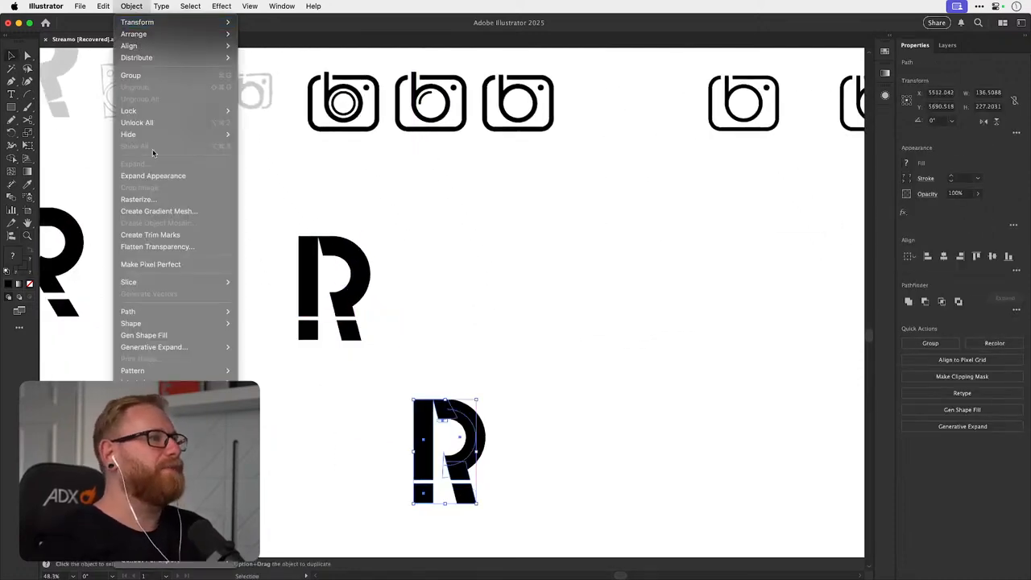
left_click(137, 165)
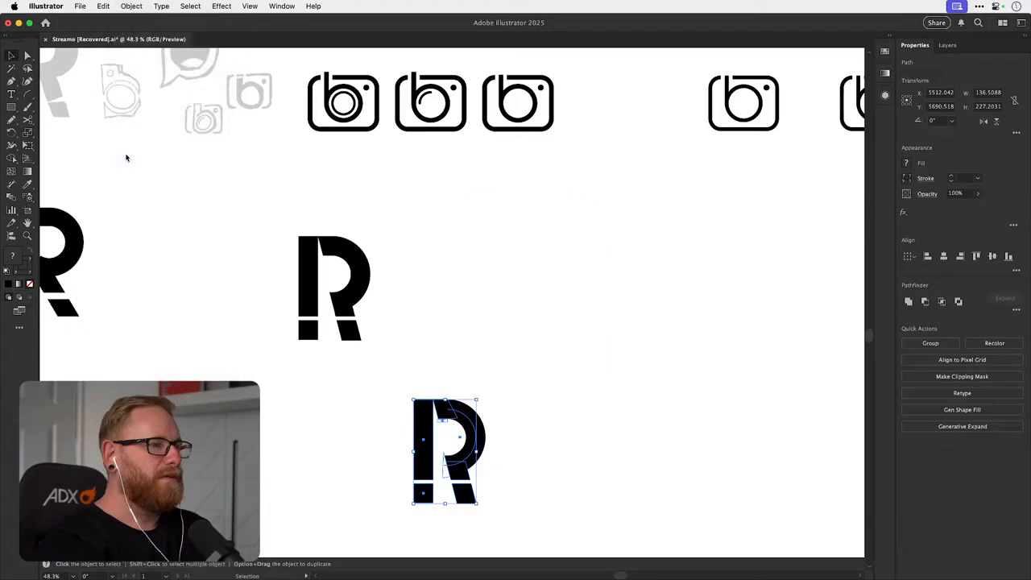
key("Return")
left_click(909, 302)
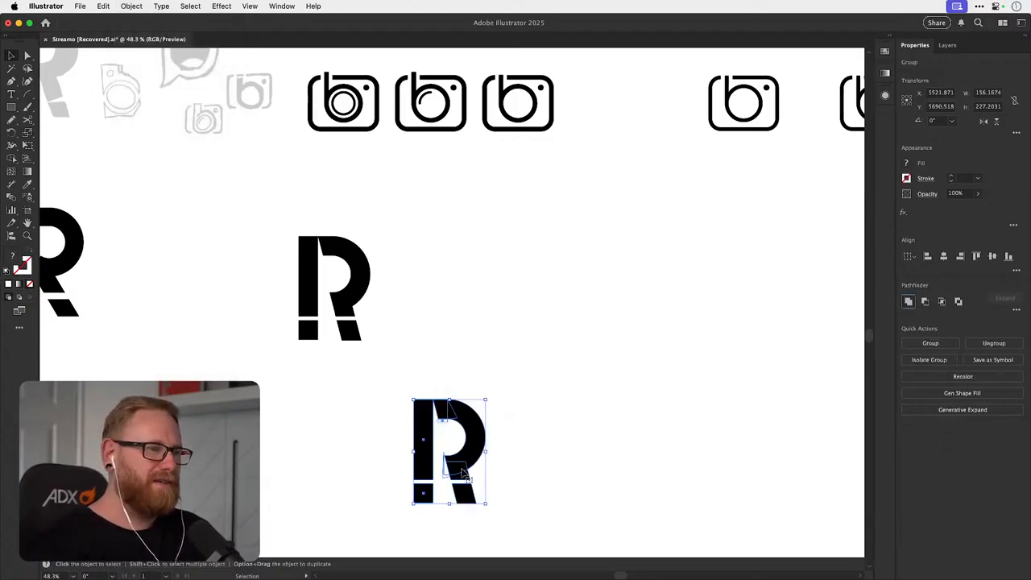
key("super+g")
- Distort the grouped R copy with Free Transform, stretching it upward and flaring its upper corners outward into a shield-like shape
left_click(214, 6)
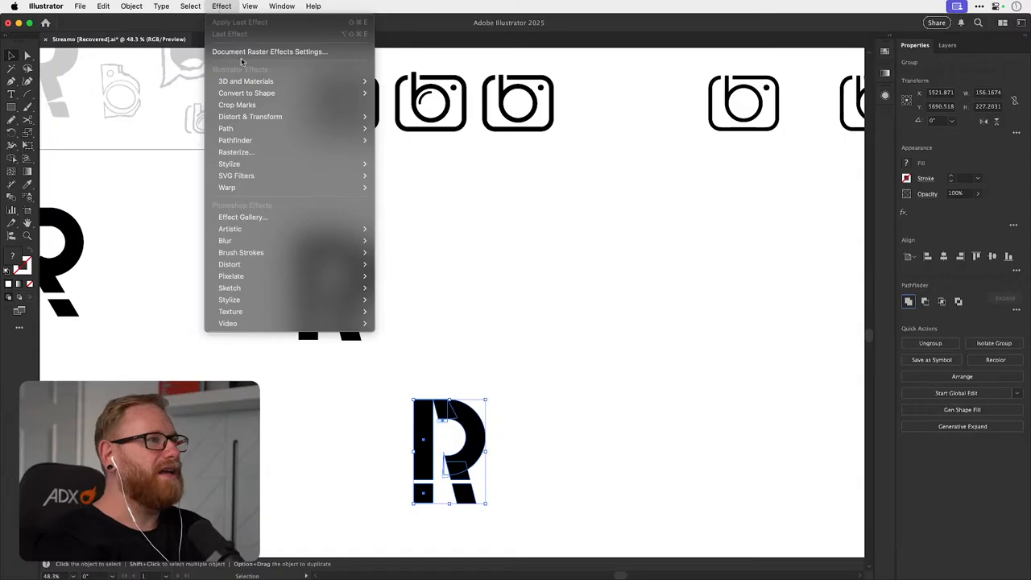
left_click(233, 11)
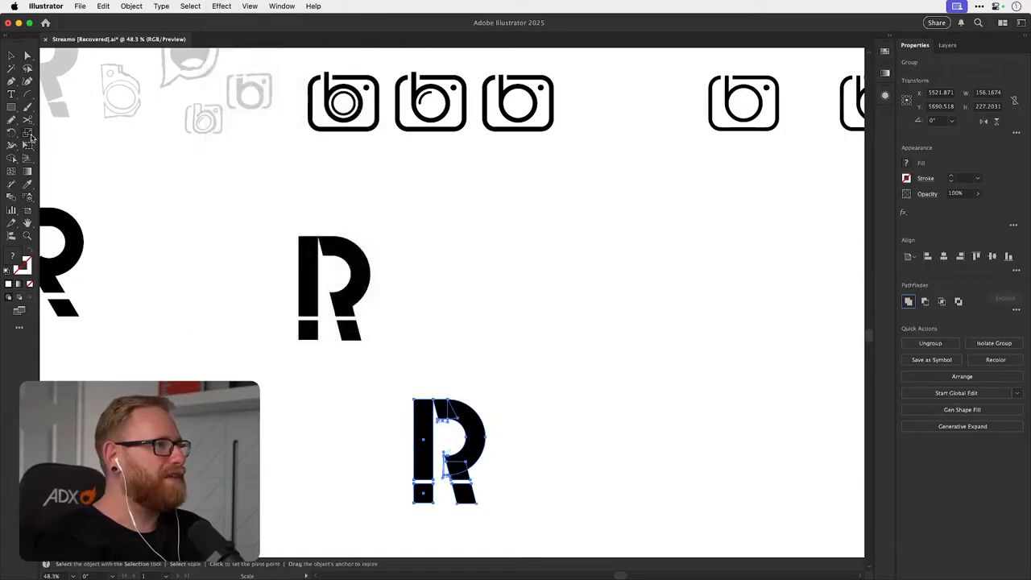
left_click(29, 146)
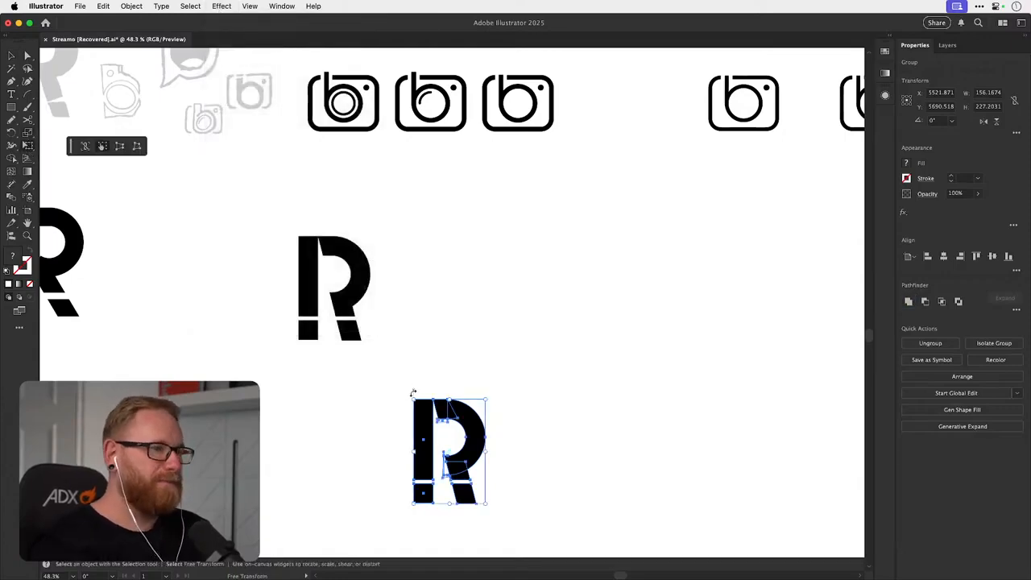
left_click_drag(412, 398, 410, 374)
key("v")
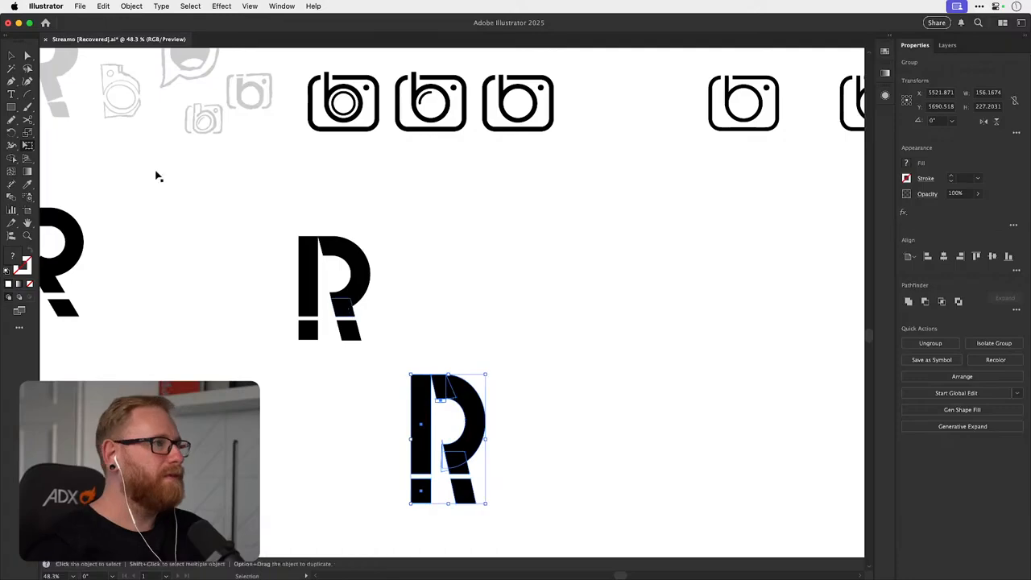
key("e")
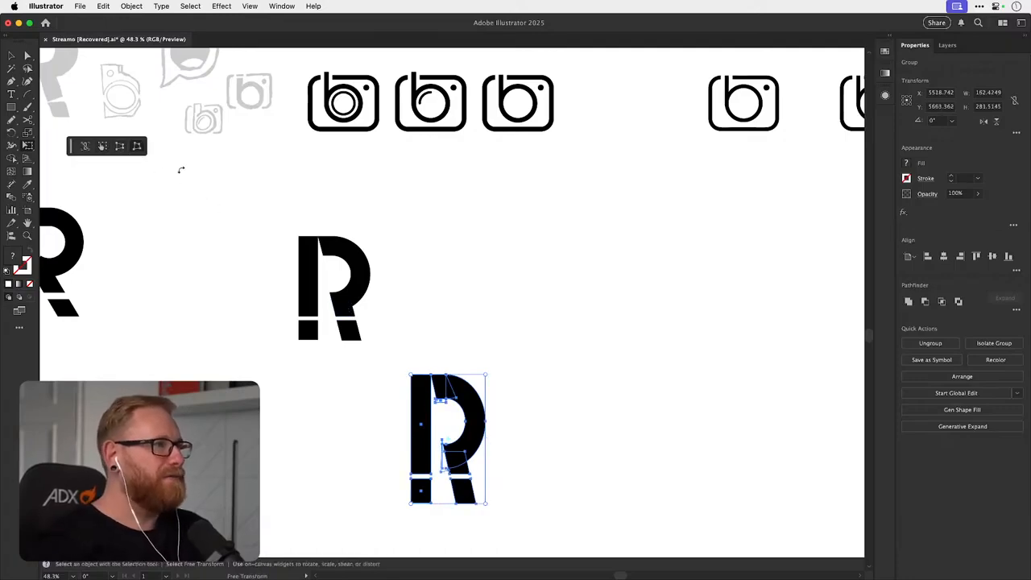
left_click_drag(409, 373, 384, 354)
left_click_drag(485, 372, 528, 328)
left_click_drag(485, 507, 476, 486)
- Move the distorted R copy away from the original R and delete it
key("v")
left_click(545, 432)
left_click_drag(521, 421, 418, 278)
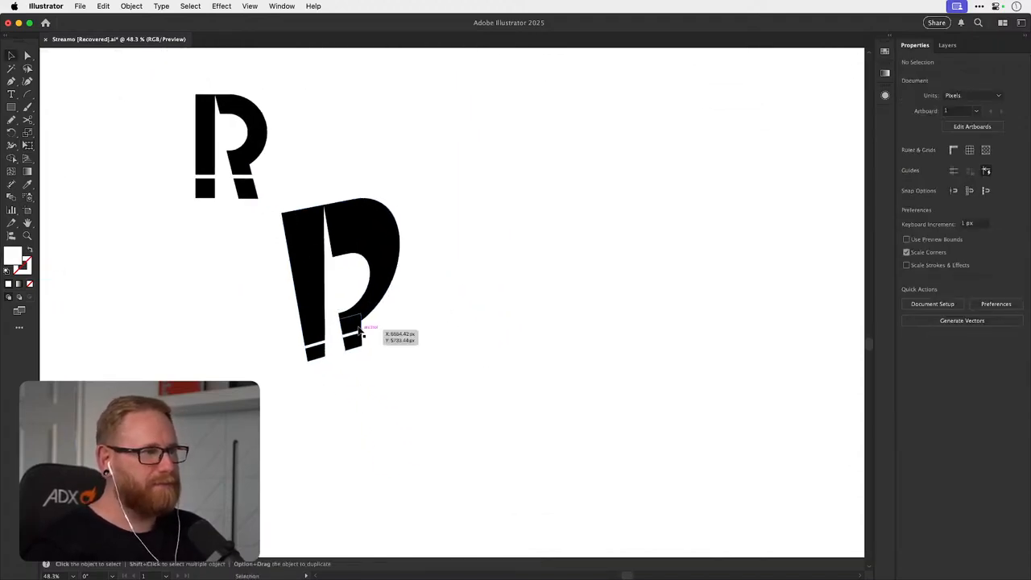
left_click_drag(366, 326, 603, 321)
key("super+minus")
key("super+minus")
key("super+minus")
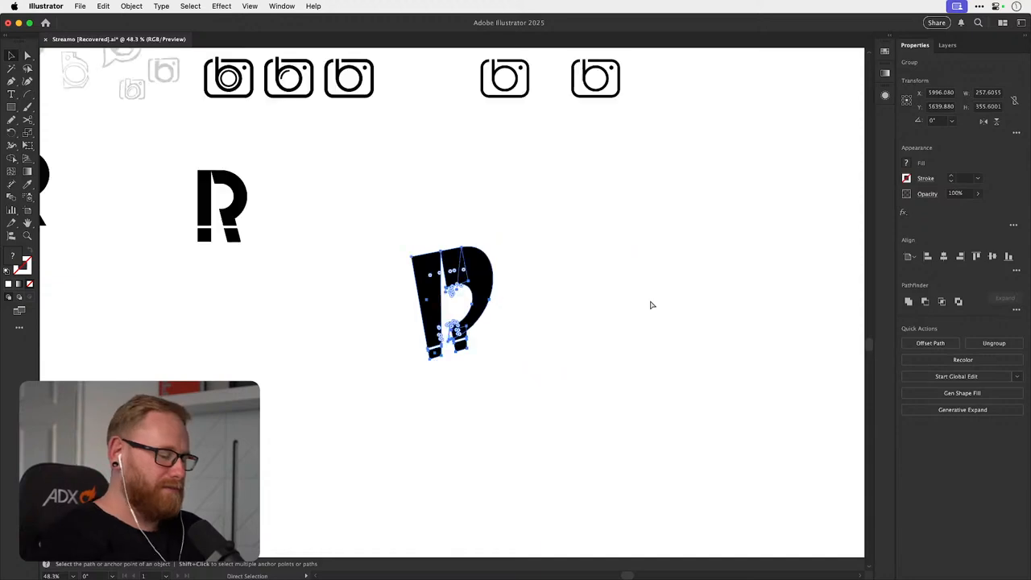
key("Delete")
- Draw an unfilled circle about 126 px in diameter with a black outline beside the laughing speech-bubble sketch
left_click_drag(467, 340, 392, 525)
mouse_move(436, 373)
left_mouse_down()
mouse_move(433, 493)
mouse_move(469, 405)
mouse_move(527, 336)
left_mouse_up()
left_click_drag(308, 339, 510, 320)
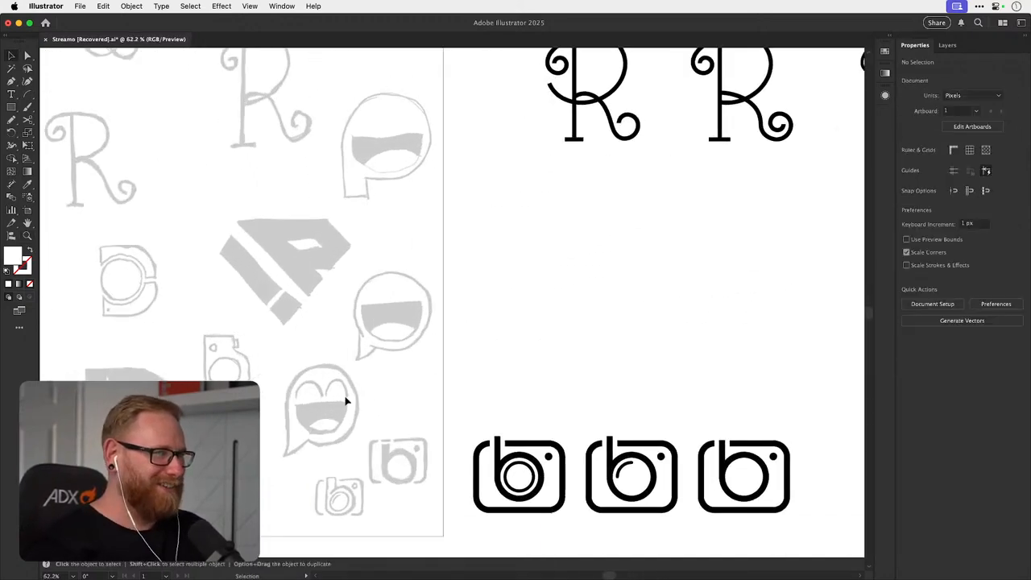
left_click_drag(348, 401, 389, 363)
mouse_move(401, 322)
left_mouse_down()
mouse_move(399, 398)
mouse_move(414, 322)
left_mouse_up()
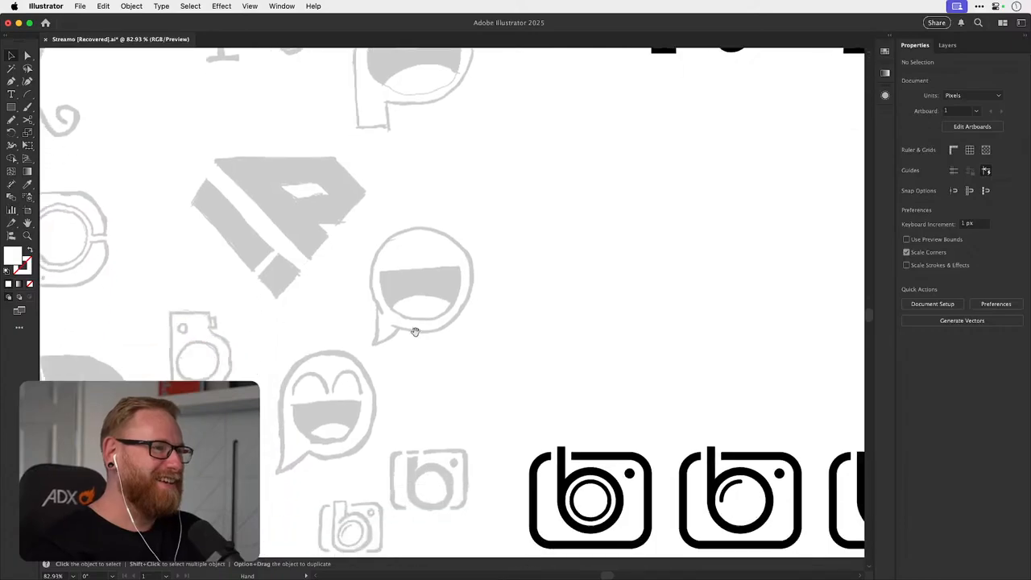
left_click_drag(11, 107, 30, 138)
left_click_drag(523, 273, 574, 323)
left_click(30, 285)
key("v")
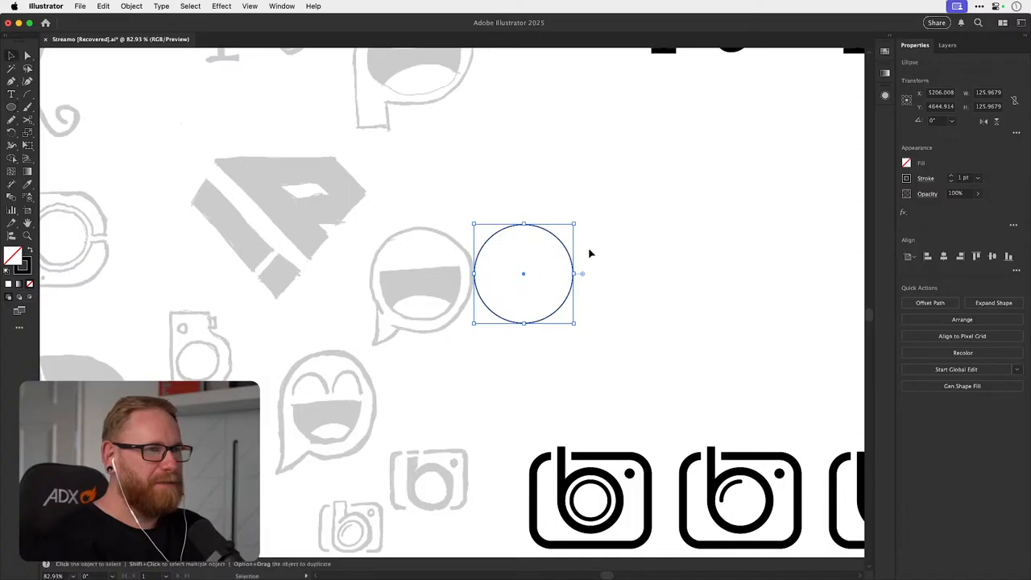
- Move the circle farther to the right of the laughing speech-bubble sketch, into clear space
left_click_drag(564, 249, 600, 260)
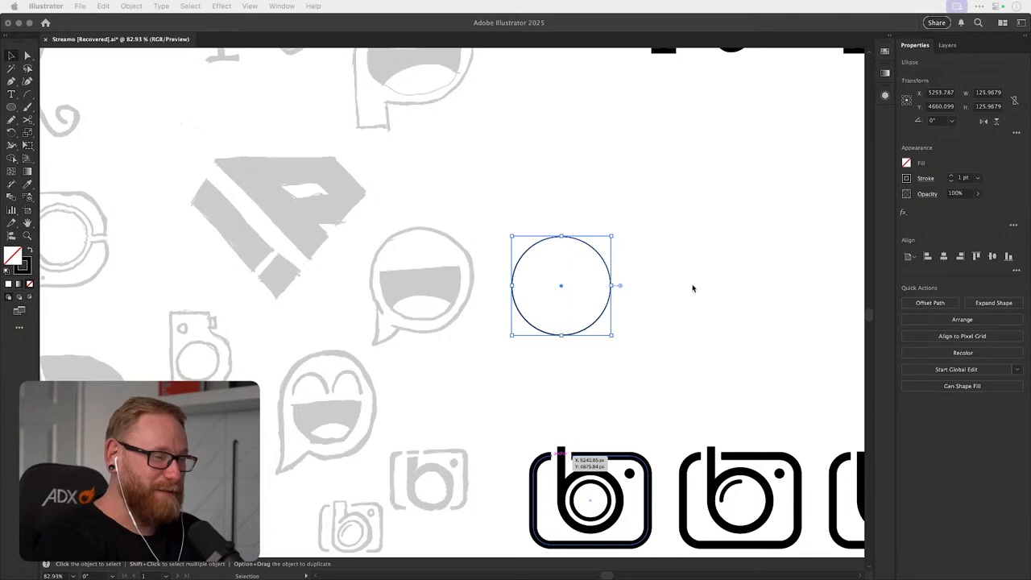
left_click(600, 309)
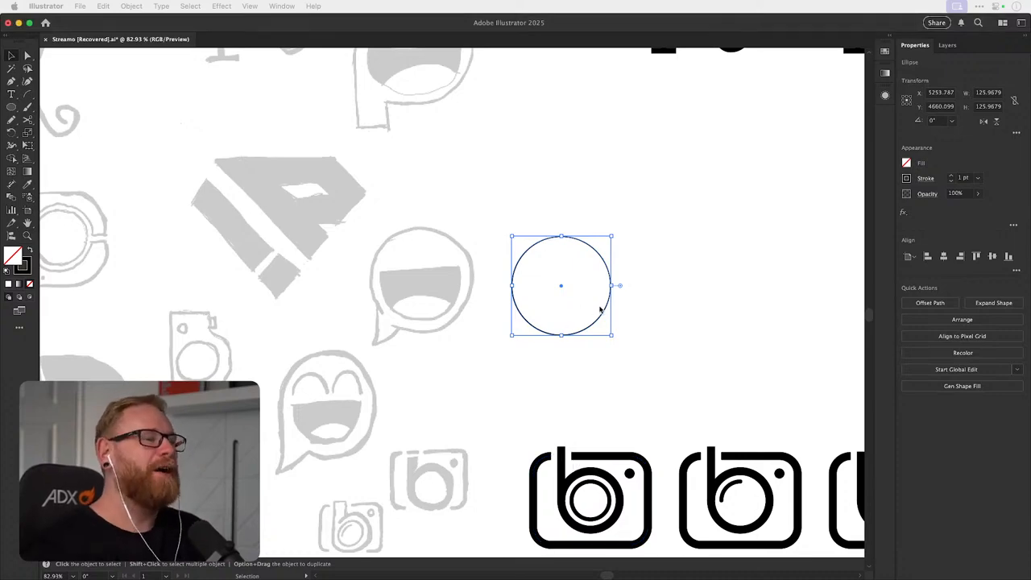
key("super+space")
left_click_drag(558, 313, 605, 313)
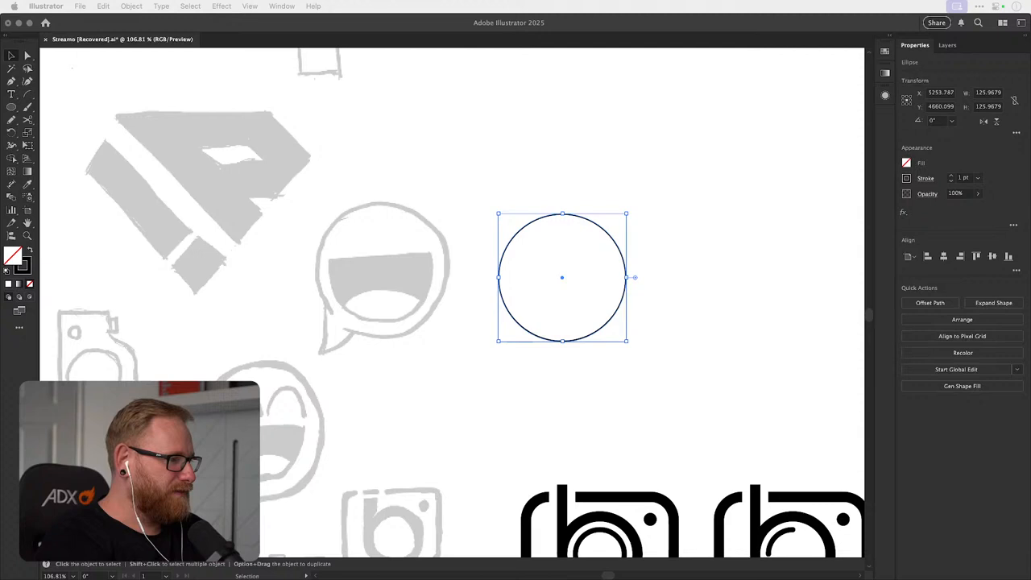
left_click(723, 299)
left_click_drag(609, 326, 565, 304)
left_click_drag(525, 348, 562, 337)
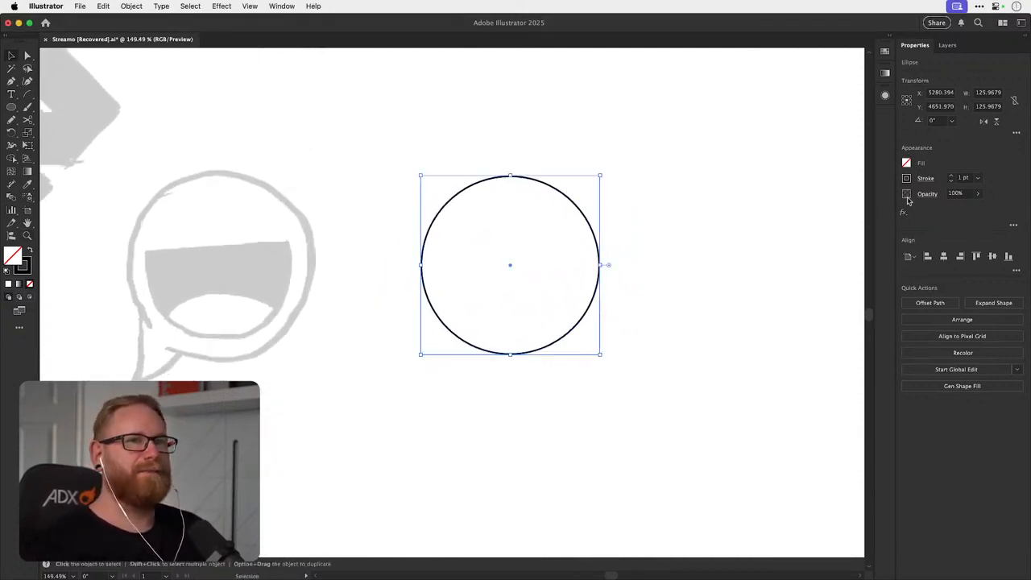
- Set the circle's stroke weight to 9 pt
left_click(924, 179)
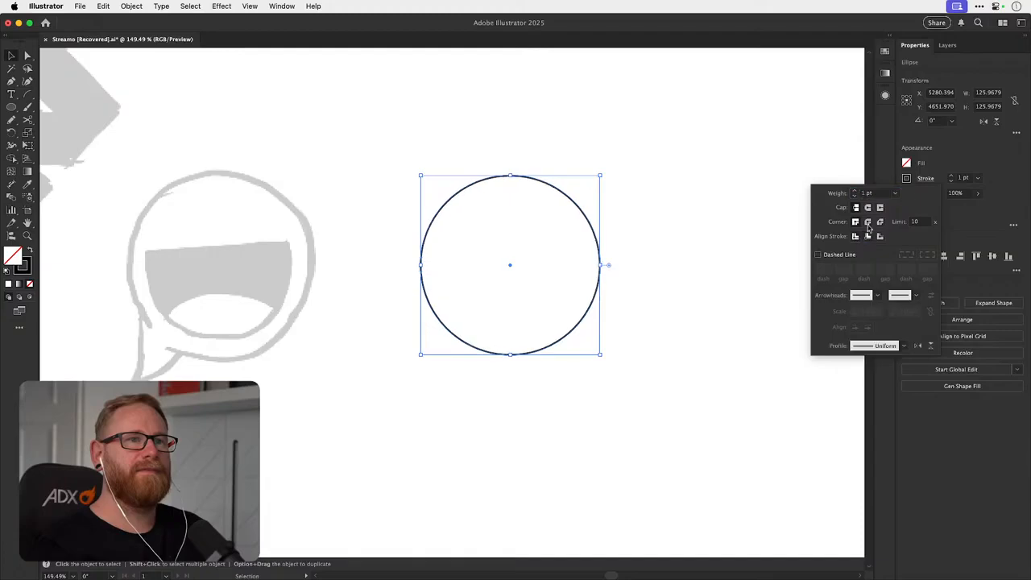
left_click(950, 175)
left_click(951, 176)
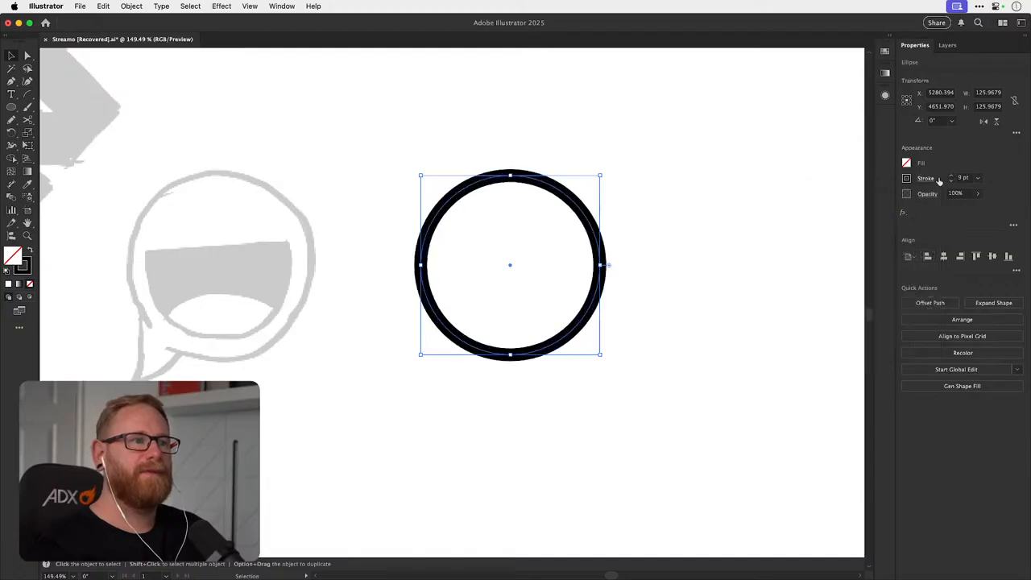
- Add a concentric copy of the circle scaled to about 85 px, and duplicate that smaller circle about 55 px straight down
key("a")
key("s")
left_click_drag(635, 166, 605, 203)
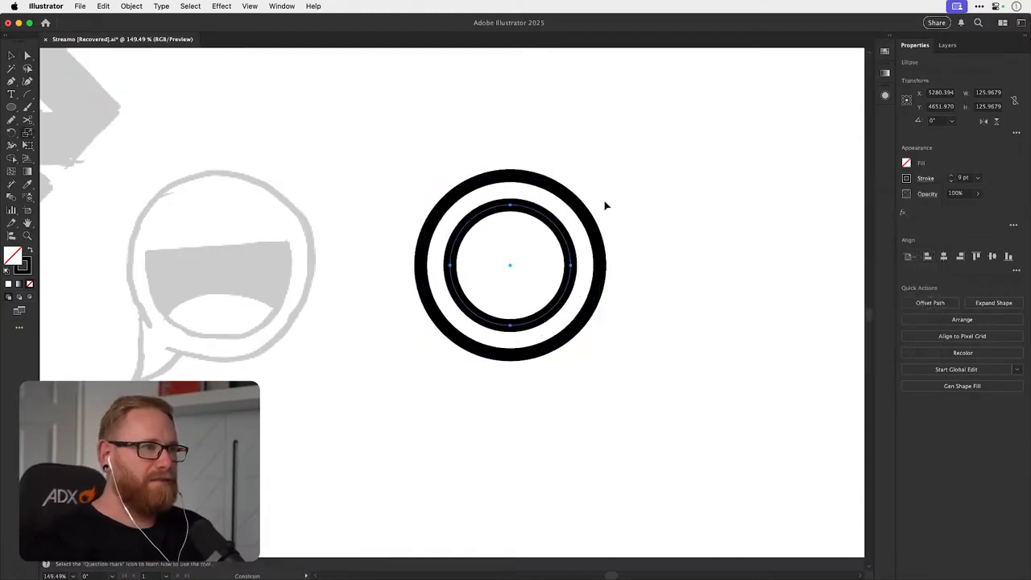
key("v")
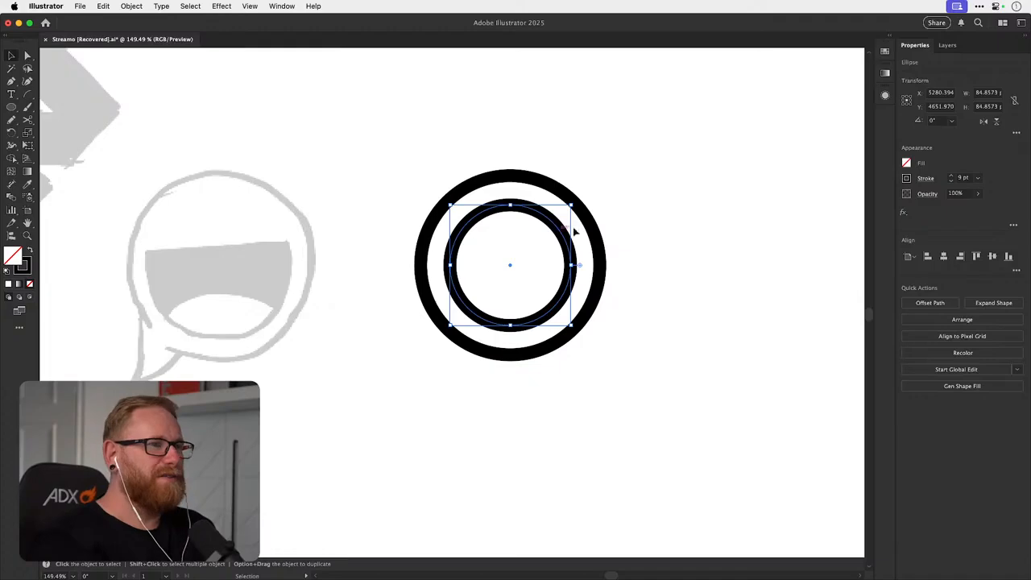
left_click_drag(570, 242, 566, 322)
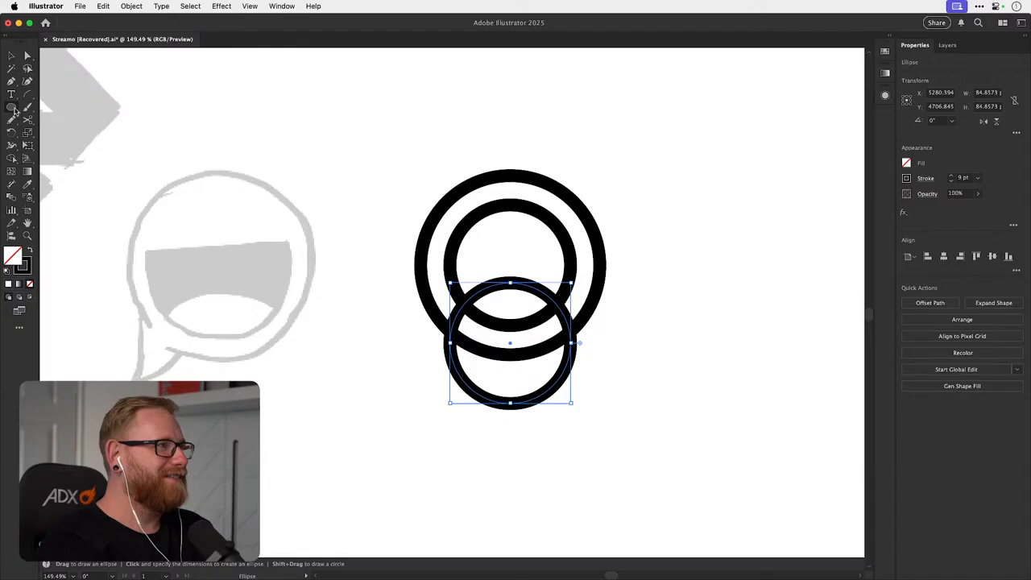
- Try to split the inner circle's path on its upper left side with the Scissors tool
left_click_drag(14, 111, 36, 108)
key("a")
key("shift+super+a")
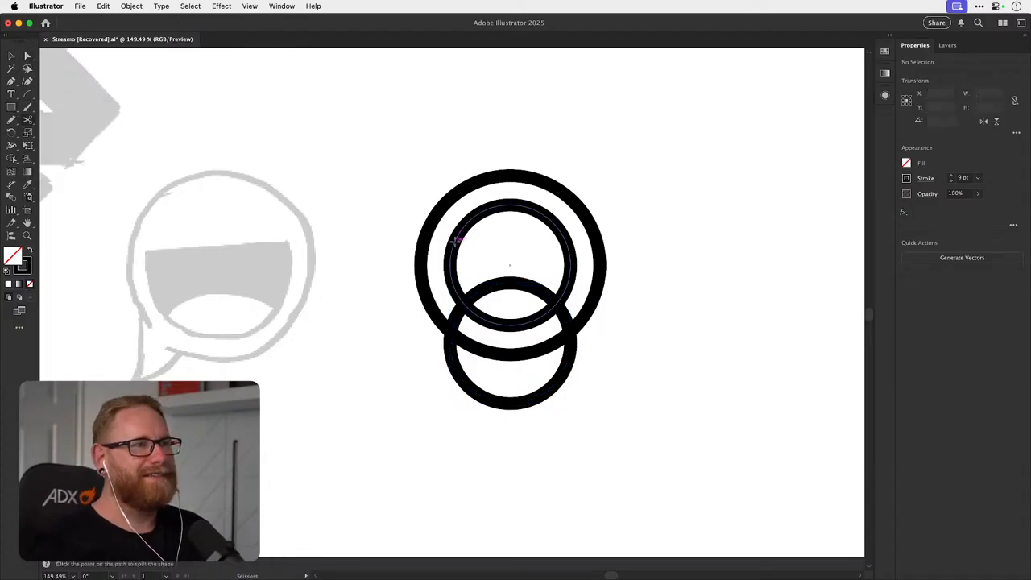
left_click(456, 237)
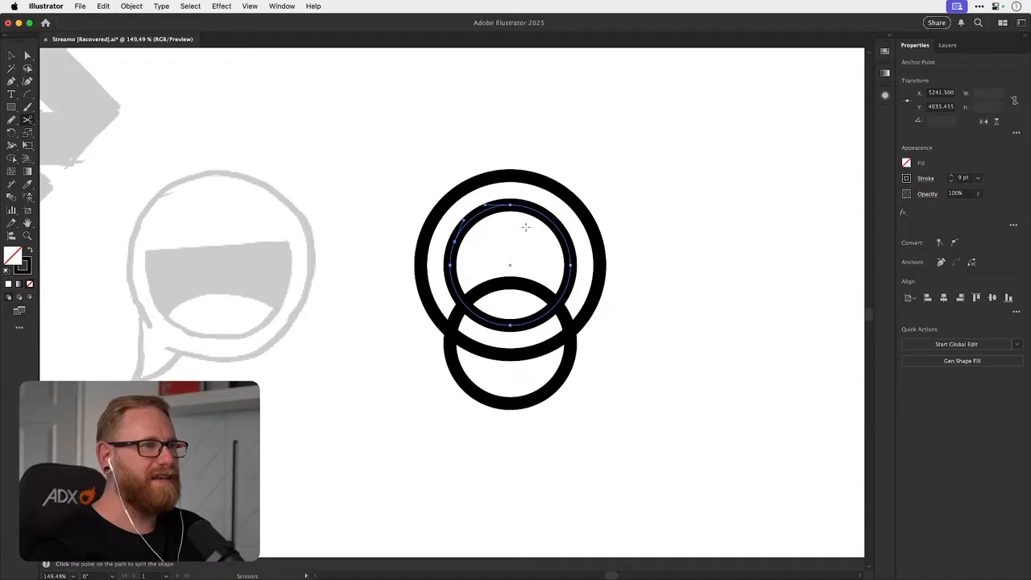
key("a")
key("shift+super+a")
left_click(543, 224)
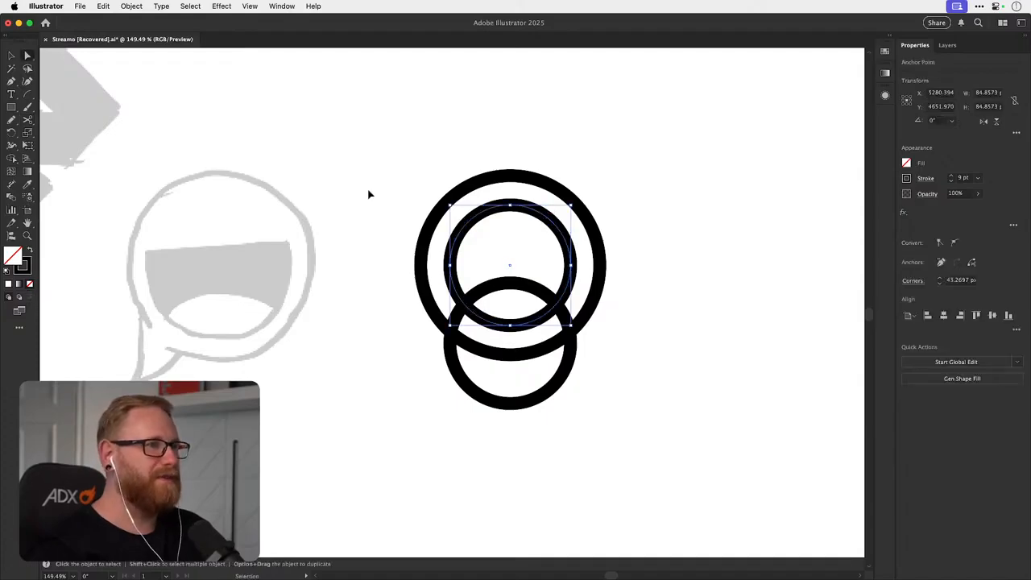
- Draw a rectangle about 175 px wide over the inner circle's upper part and subtract it to form a flat-topped mouth
left_click(368, 193)
left_click(11, 107)
mouse_move(378, 138)
left_mouse_down()
mouse_move(614, 247)
mouse_move(628, 235)
left_mouse_up()
key("v")
left_click(572, 264, "shift")
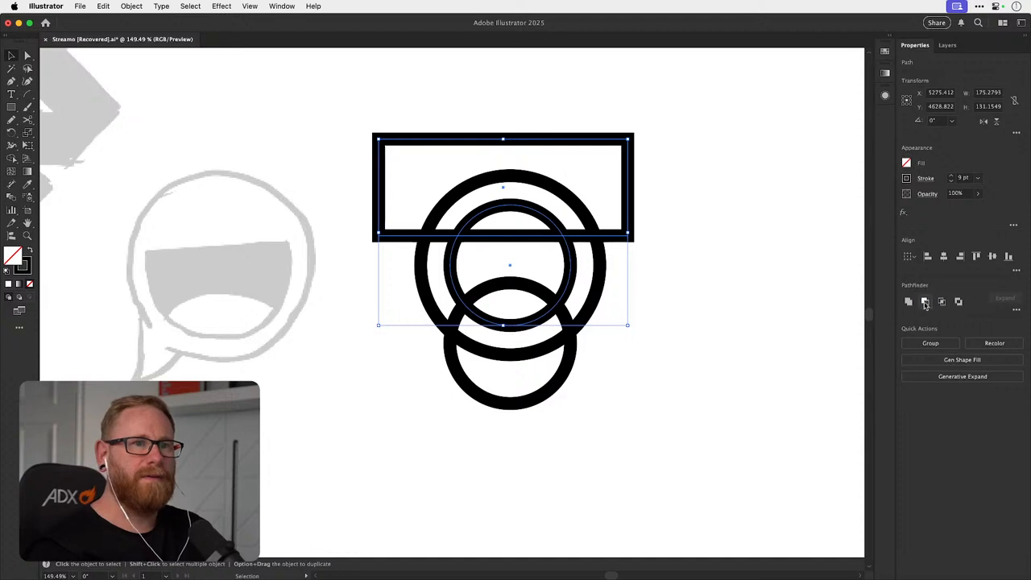
left_click(925, 302)
left_click(828, 287)
- Intersect the lower circle with the mouth shape to form a lens-shaped tongue, keeping a copy of the mouth in place
left_click(570, 302)
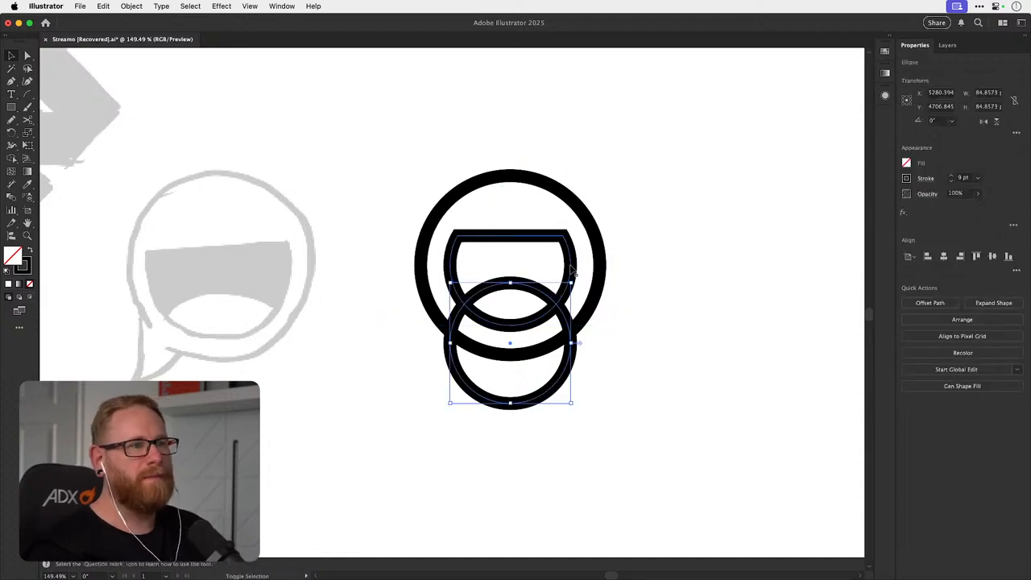
left_click(570, 270, "shift")
left_click(943, 302)
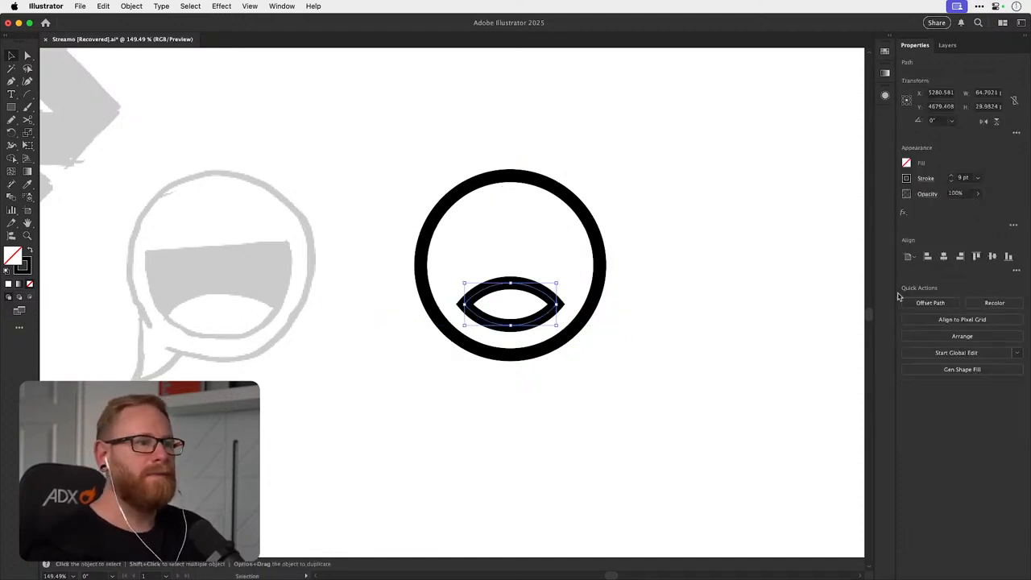
key("super+z")
left_click(699, 273)
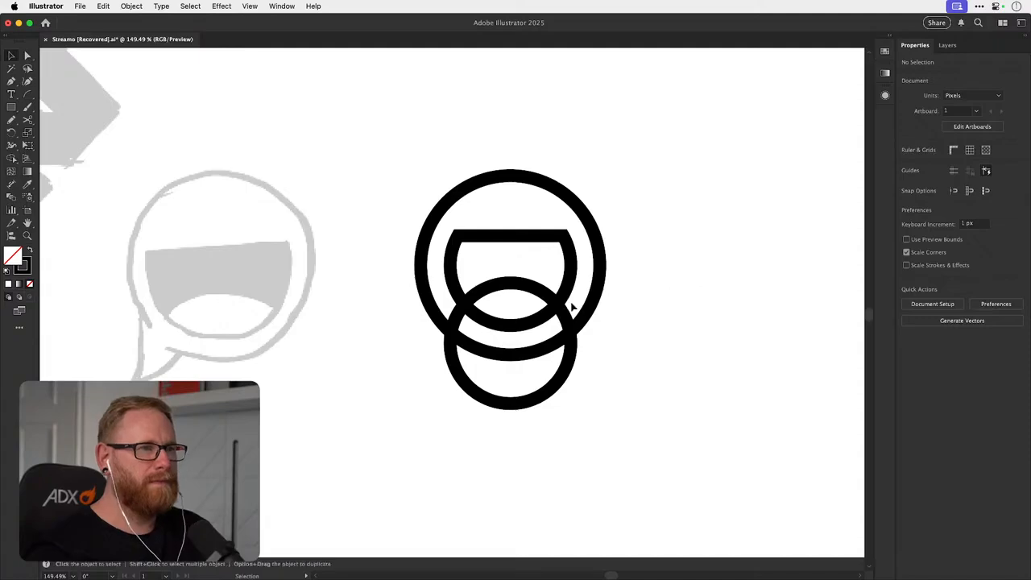
key("Delete")
key("super+f")
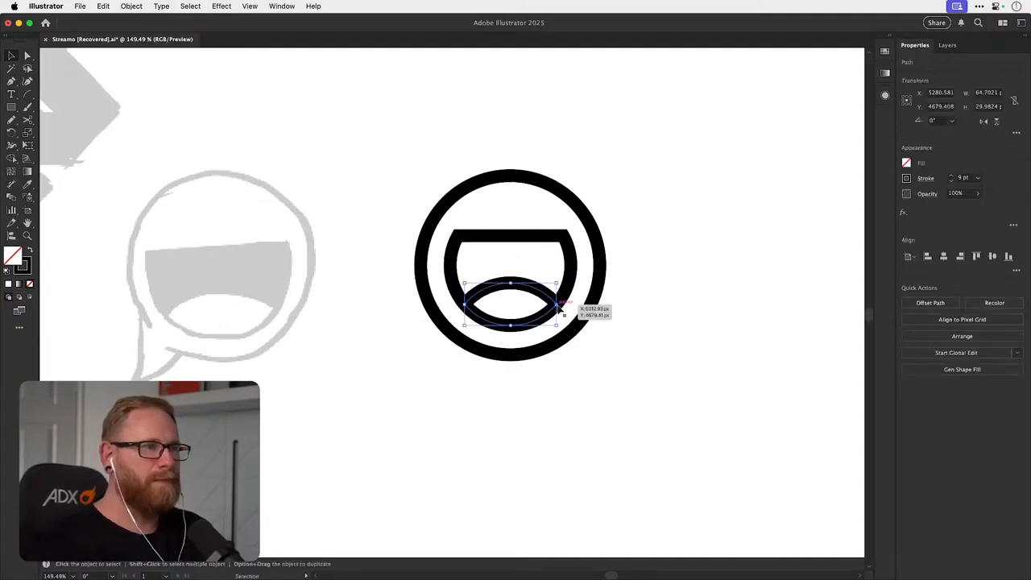
left_click(654, 312)
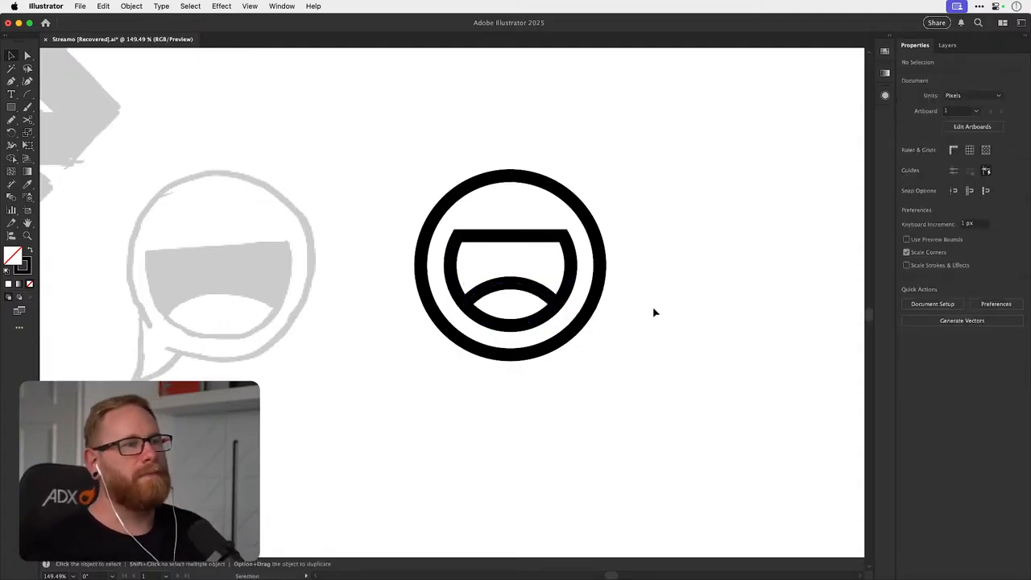
- Move the lens shape below the mouth and delete its lower curve so only the upper arc remains
left_click(544, 297)
key("shift+Down")
key("shift+Down")
key("shift+Down")
key("shift+Down")
key("shift+Down")
key("shift+Down")
key("shift+Down")
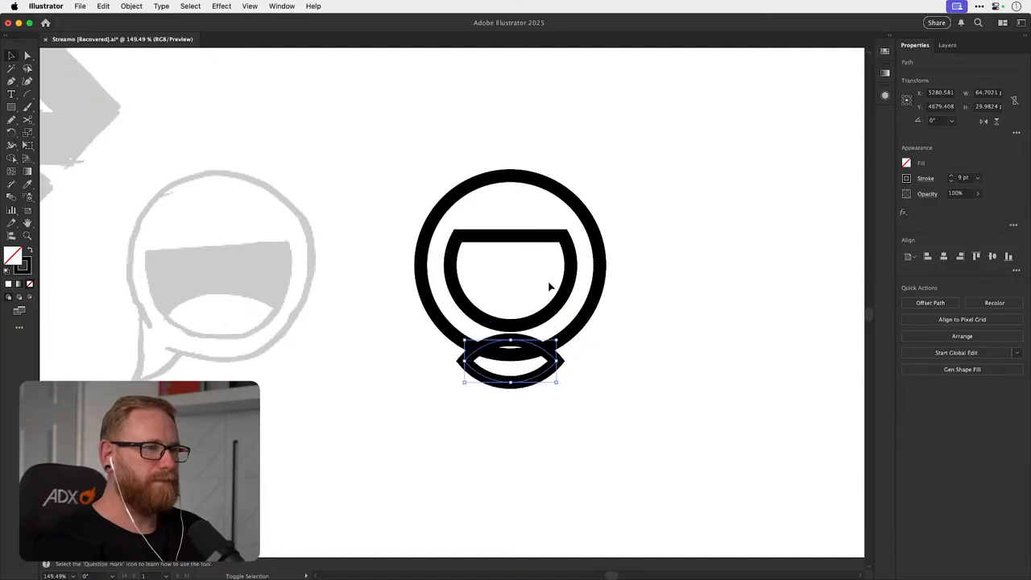
left_click(550, 286)
key("a")
left_click_drag(495, 437, 562, 374)
key("Delete")
key("v")
left_click(463, 402)
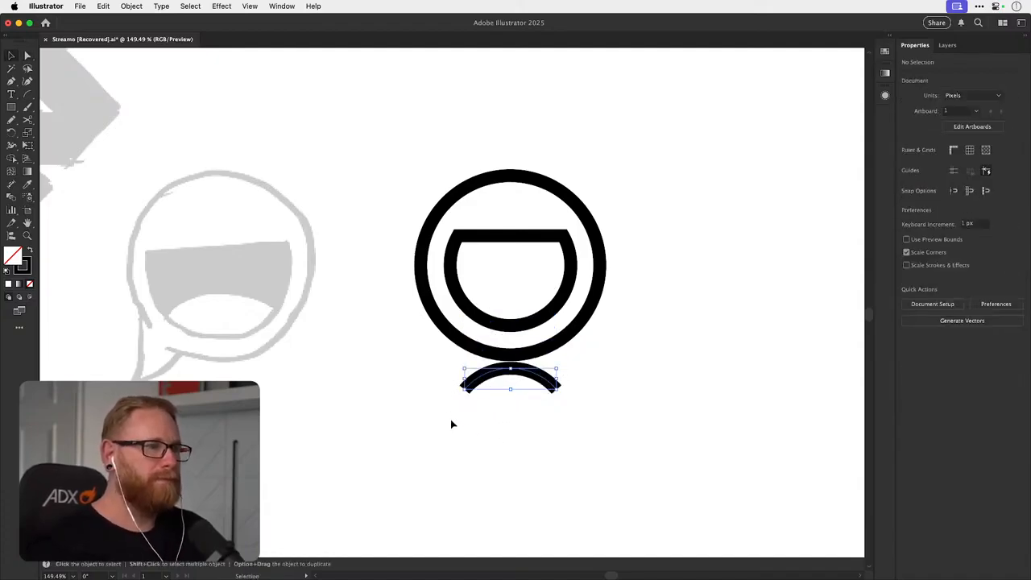
- Move the tongue arc straight up so its ends meet the lower sides of the mouth
key("shift+Up")
key("shift+Up")
key("shift+Up")
key("shift+Up")
key("shift+Up")
key("shift+Up")
key("shift+Up")
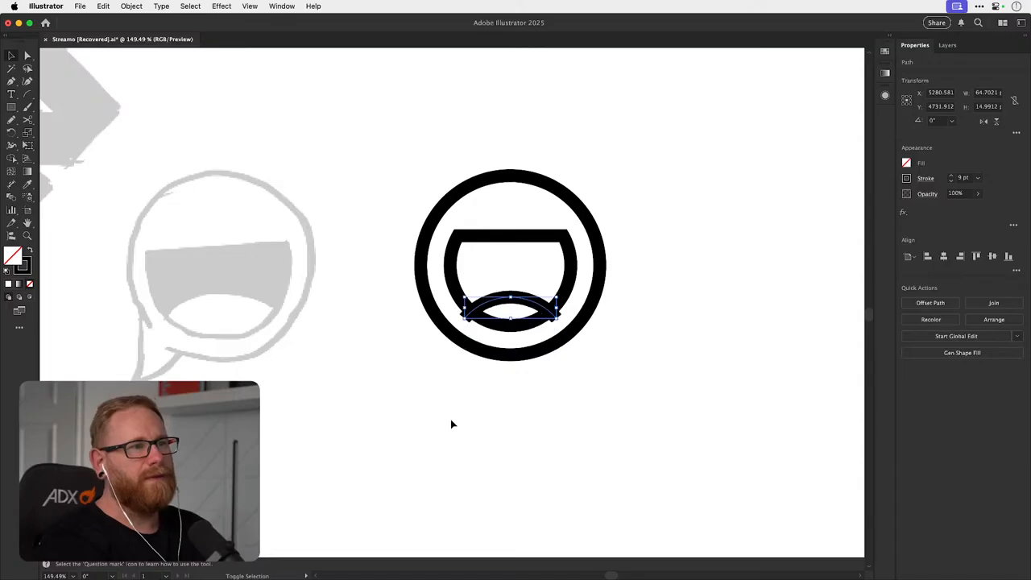
key("super+shift+a")
- Duplicate the complete circle, mouth and tongue design to the right of the original
left_click_drag(569, 329, 549, 352)
left_click_drag(355, 434, 562, 175)
left_click_drag(542, 227, 794, 260)
left_click_drag(672, 350, 551, 313)
scroll(551, 314, "up", 5)
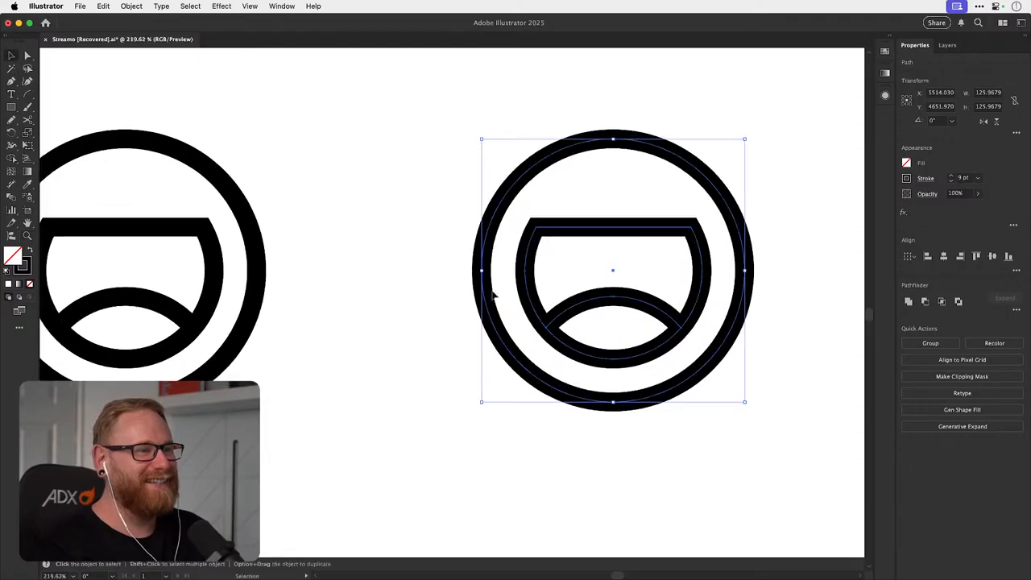
left_click(372, 306)
- Draw a quarter arc about 27 px wide and high below and left of the duplicated circle with the Arc tool
left_click(30, 98)
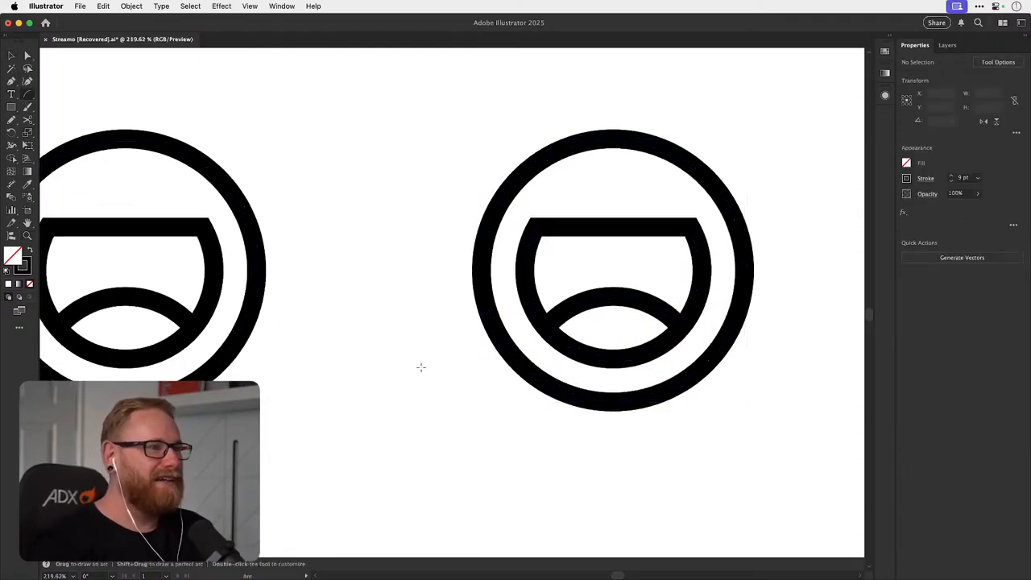
mouse_move(443, 378)
left_mouse_down()
mouse_move(392, 433)
mouse_move(486, 416)
mouse_move(395, 434)
left_mouse_up()
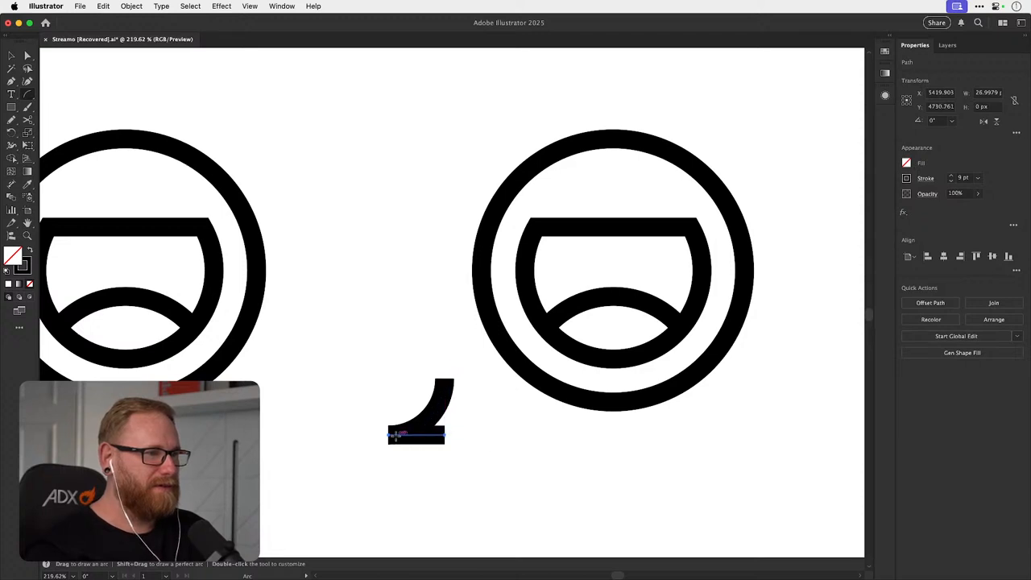
key("Delete")
key("v")
left_click(432, 420)
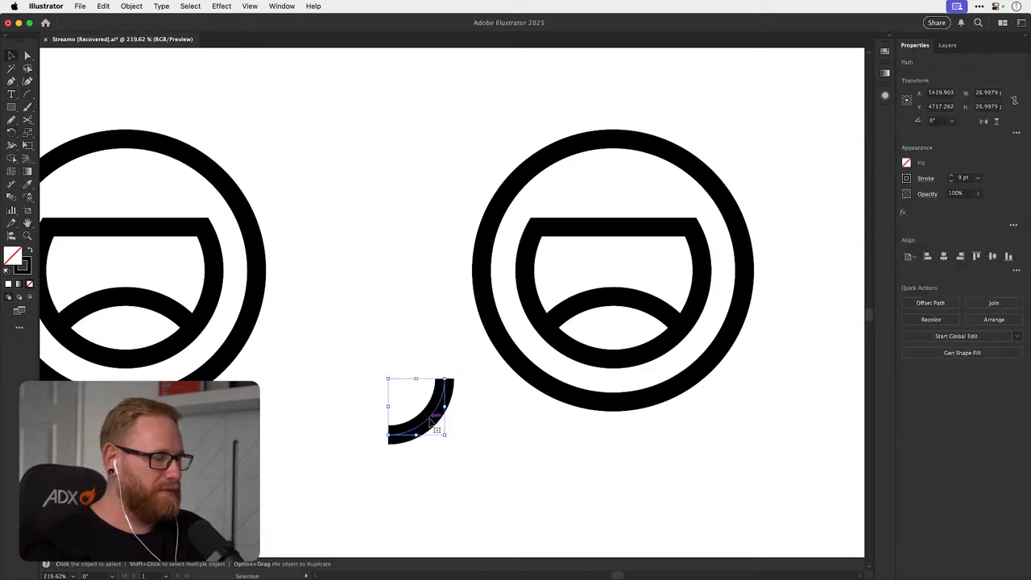
- Rotate a copy of the arc about its lower-left end and join both arcs into a pointed curved tail
key("r")
left_click_drag(484, 384, 474, 456)
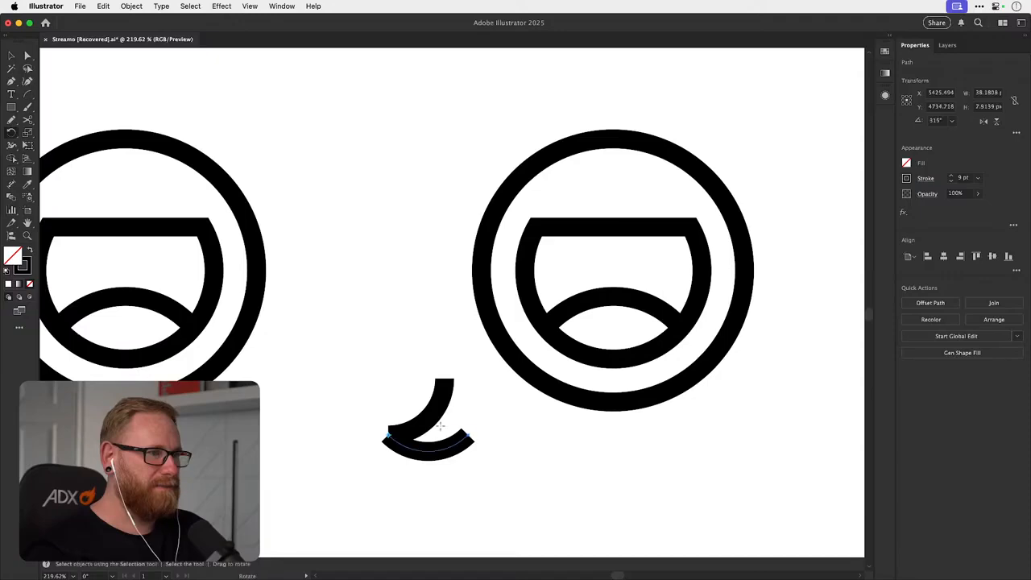
key("v")
key("a")
left_click_drag(382, 421, 388, 447)
key("super+j")
key("v")
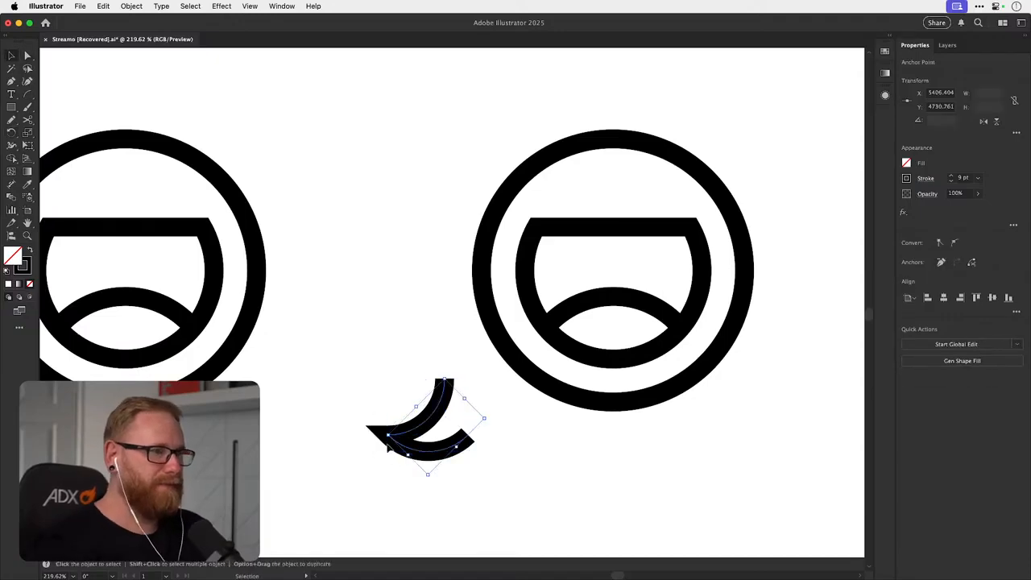
- Try the curved tail against the circle's lower-left edge and delete it
left_click_drag(451, 453, 516, 425)
left_click_drag(590, 400, 467, 419)
key("shift+x")
key("super+shift+a")
key("space")
left_click(510, 406)
key("shift+x")
key("super+shift+a")
key("space")
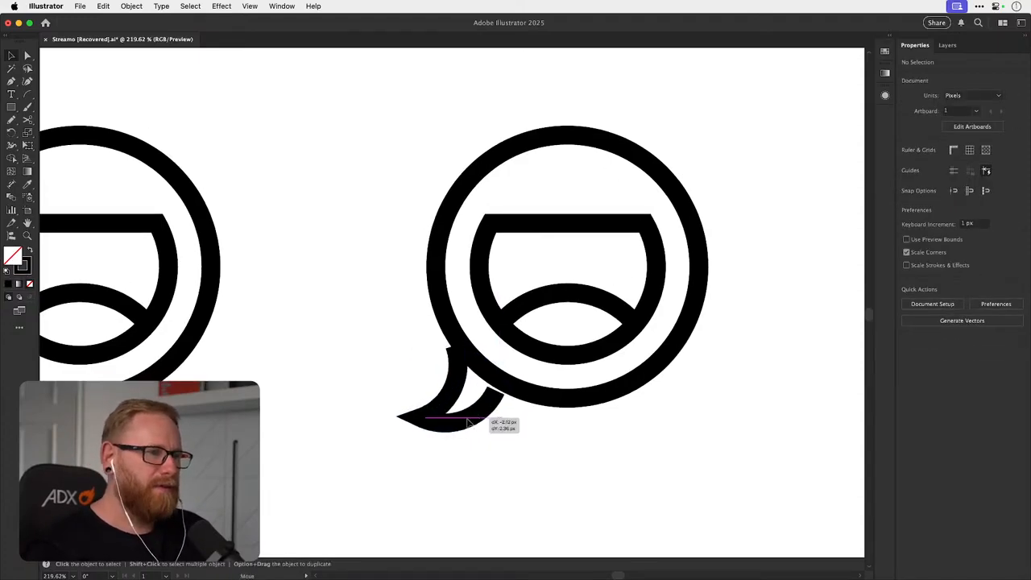
key("Delete")
- Draw a tail with the Pen tool, running straight down from the circle's left side and diagonally back to its lower-left edge
left_click(12, 83)
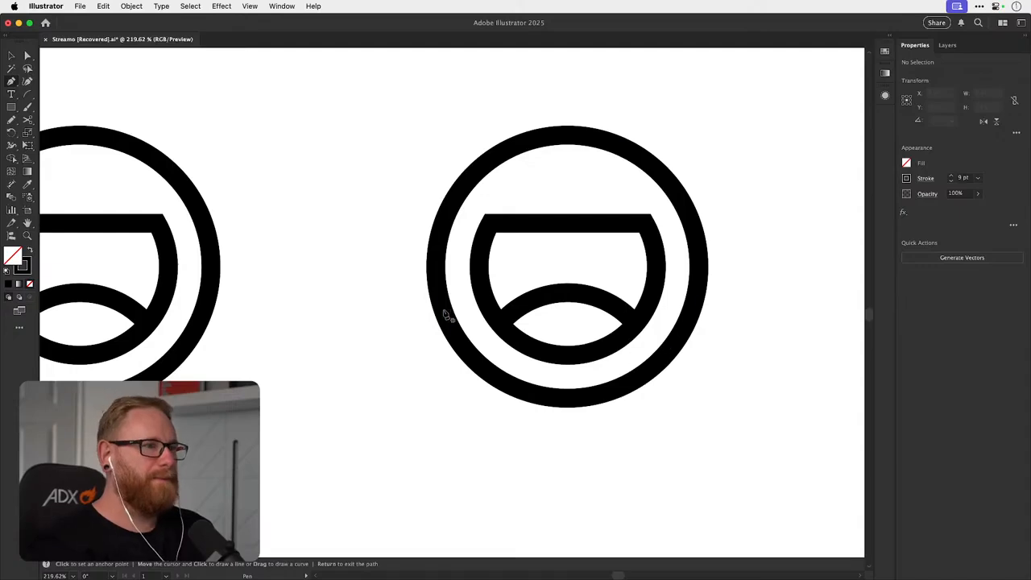
left_click(436, 284)
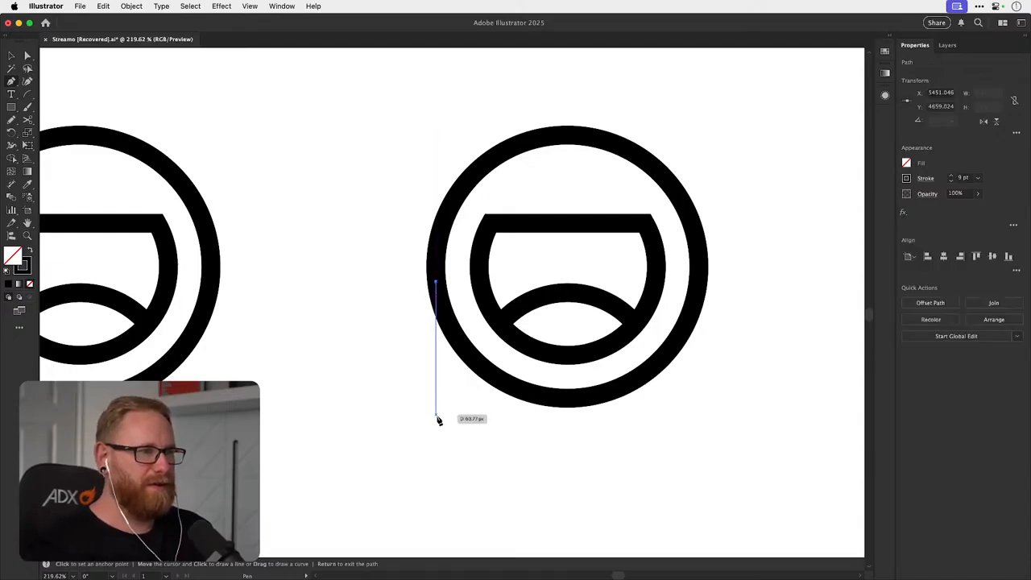
left_click(435, 421)
left_click(487, 369)
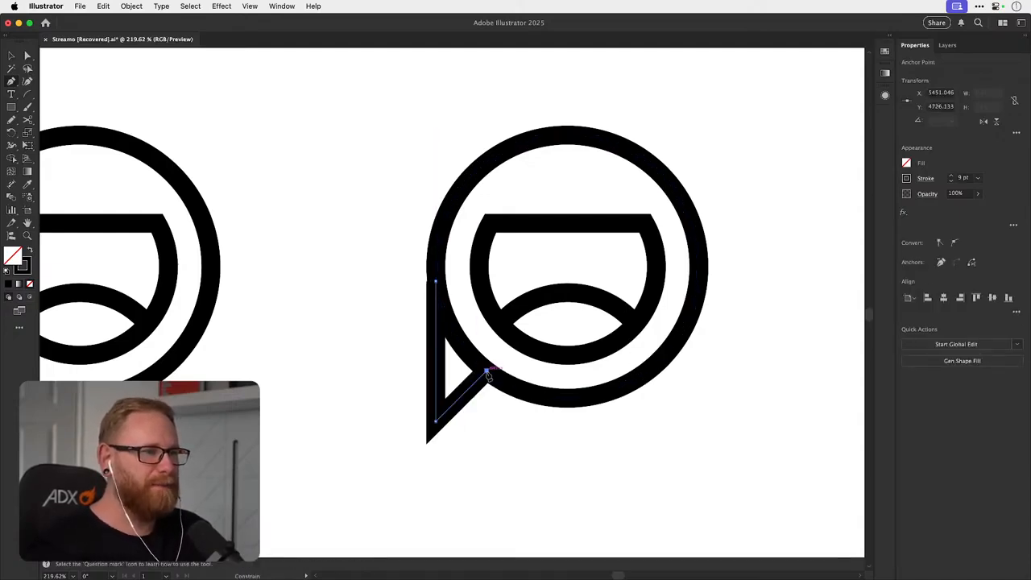
key("v")
left_click(511, 435)
- Move the tail's upper endpoint up to the circle's leftmost anchor point so the straight edge is tangent to the circle
scroll(484, 427, "right", 3)
key("a")
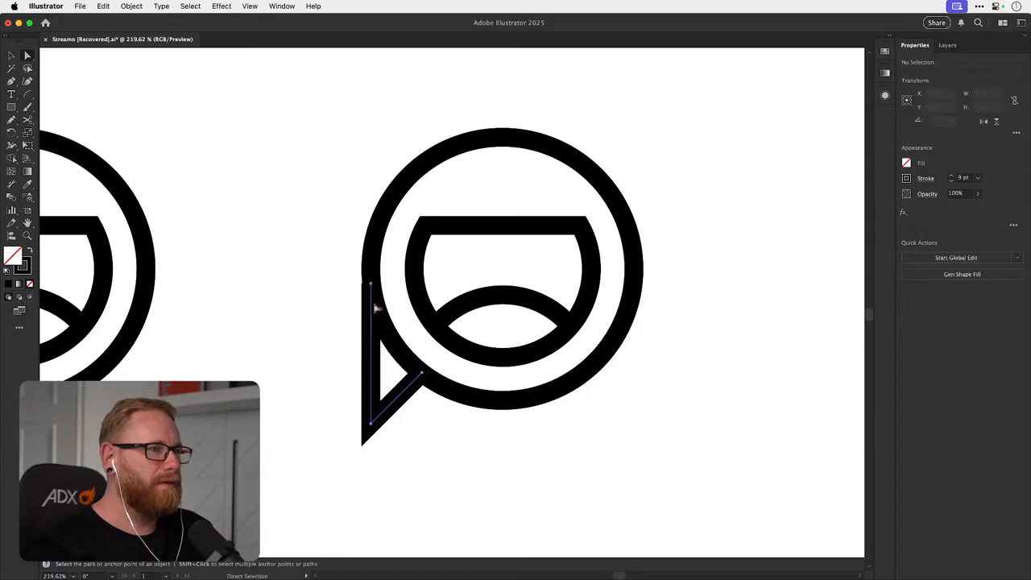
left_click_drag(371, 284, 372, 267)
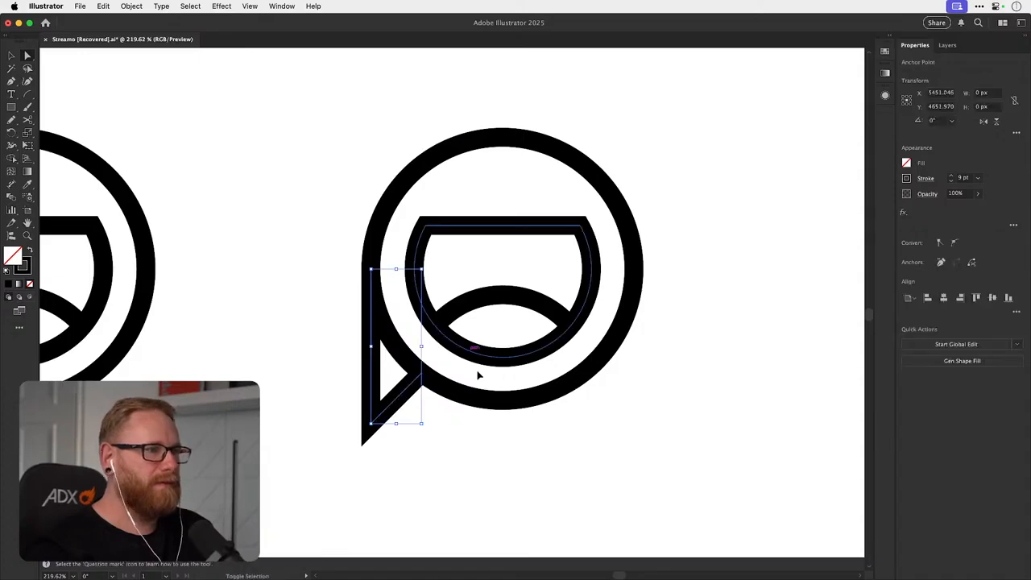
key("v")
left_click(448, 458)
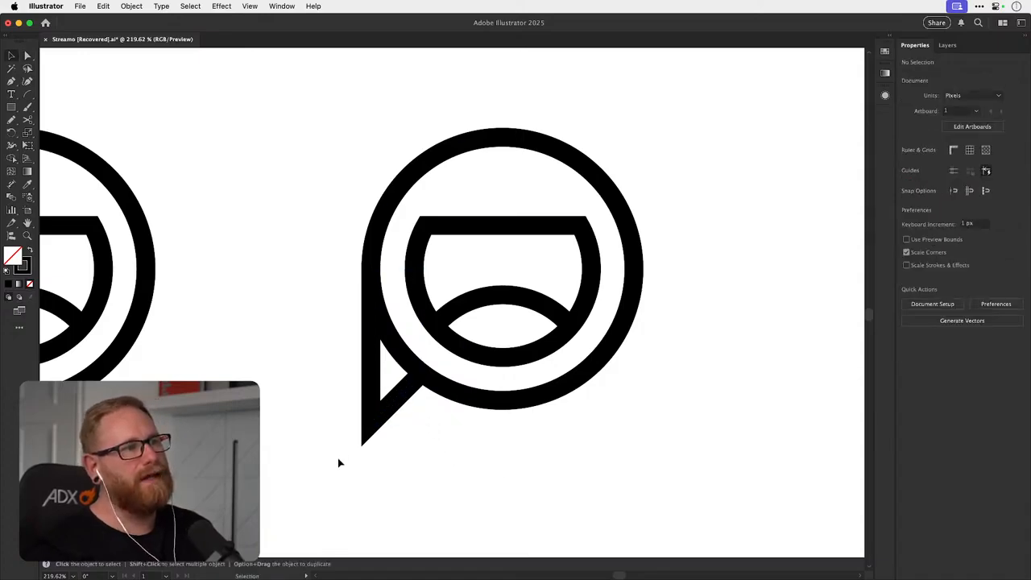
- Duplicate the speech bubble with its tail to the right as a new variation
left_click_drag(329, 476, 552, 240)
left_click_drag(533, 259, 189, 352)
left_click_drag(233, 321, 622, 337)
left_click(489, 443)
- Cut the new bubble's circle at two points inside the tail with the Scissors tool and delete the short segment between them
key("c")
left_click(452, 436)
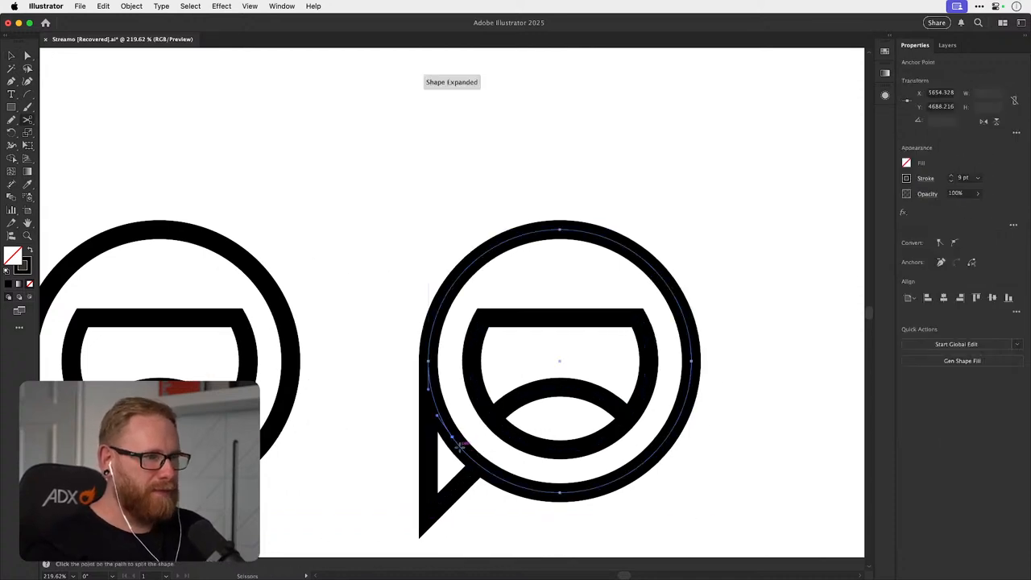
left_click(461, 449)
key("super+shift+a")
key("a")
left_click(458, 445)
key("Delete")
- Delete the remaining circle segment between the leftmost anchor and the cut so the bubble opens into its tail
left_click_drag(483, 432, 529, 372)
left_click(401, 380)
key("c")
left_click(399, 375)
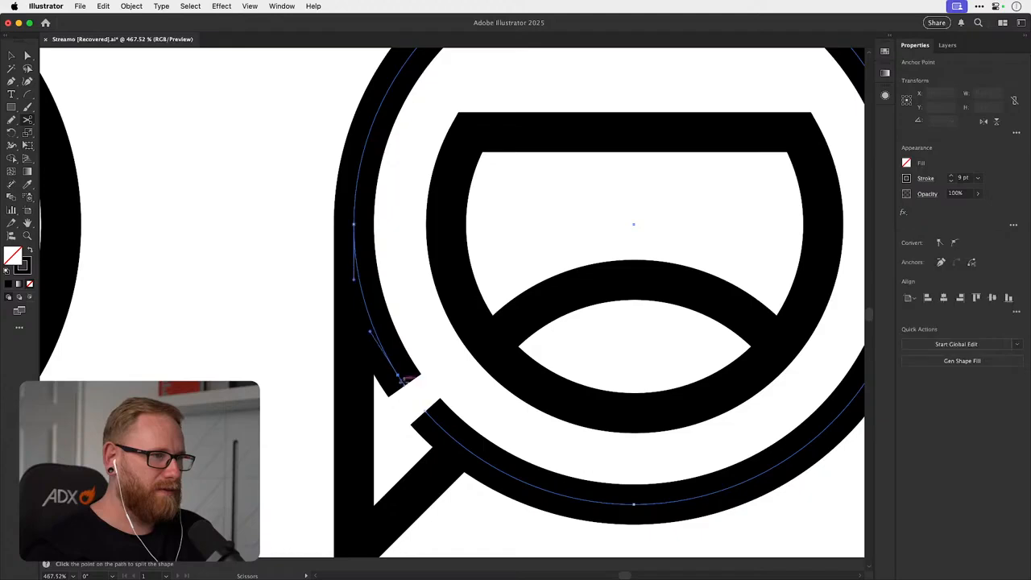
key("v")
left_click(398, 376)
key("Delete")
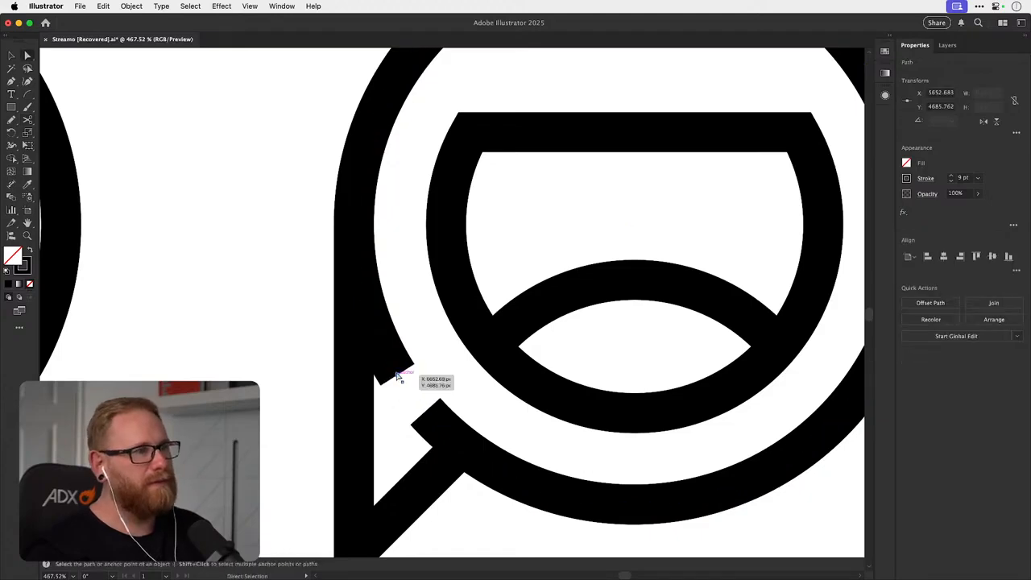
left_click(398, 376)
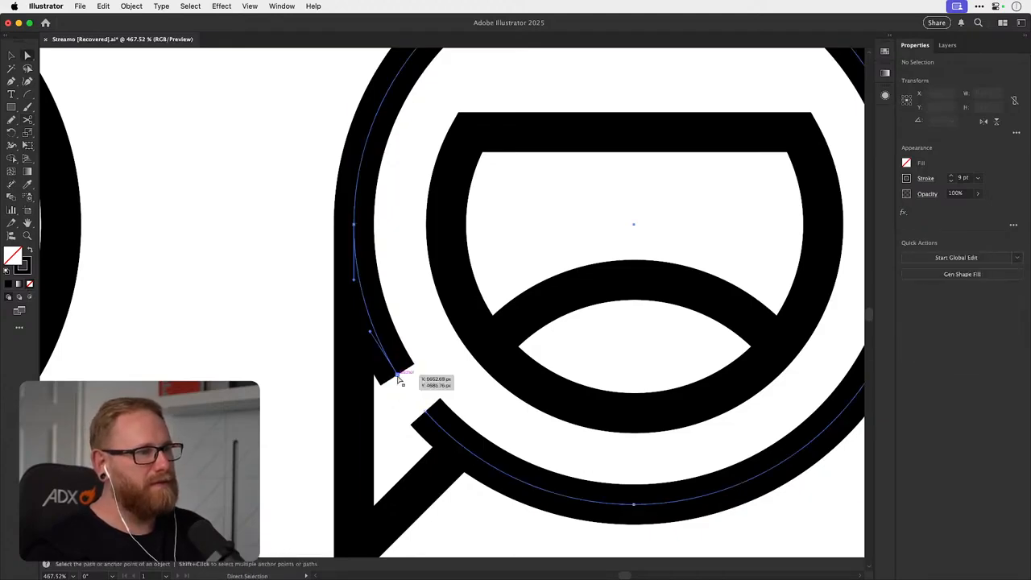
key("Delete")
left_click(399, 378)
key("v")
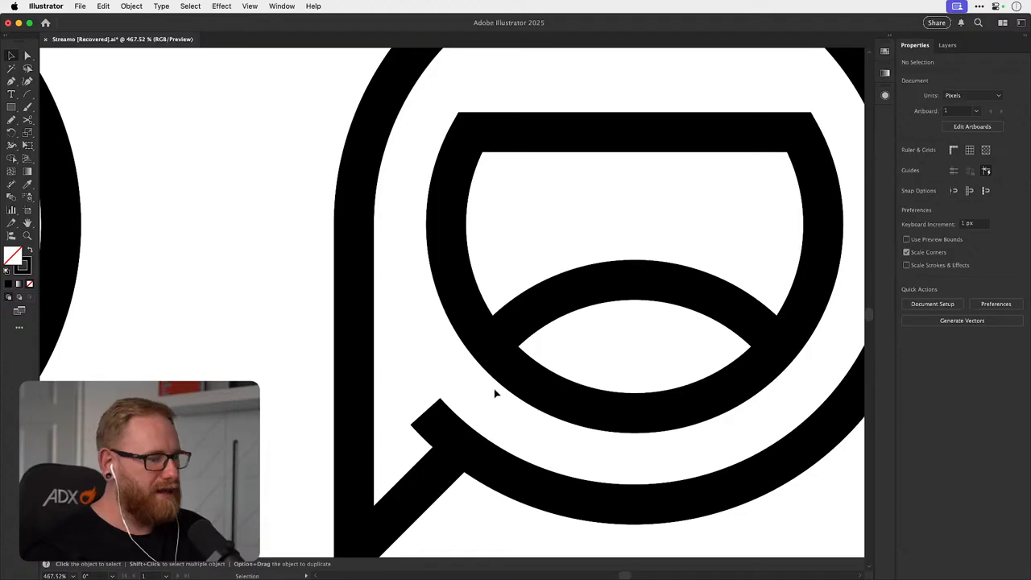
- Duplicate the open-tailed speech bubble to the right as another variation
key("super+minus")
key("super+minus")
key("super+minus")
key("super+minus")
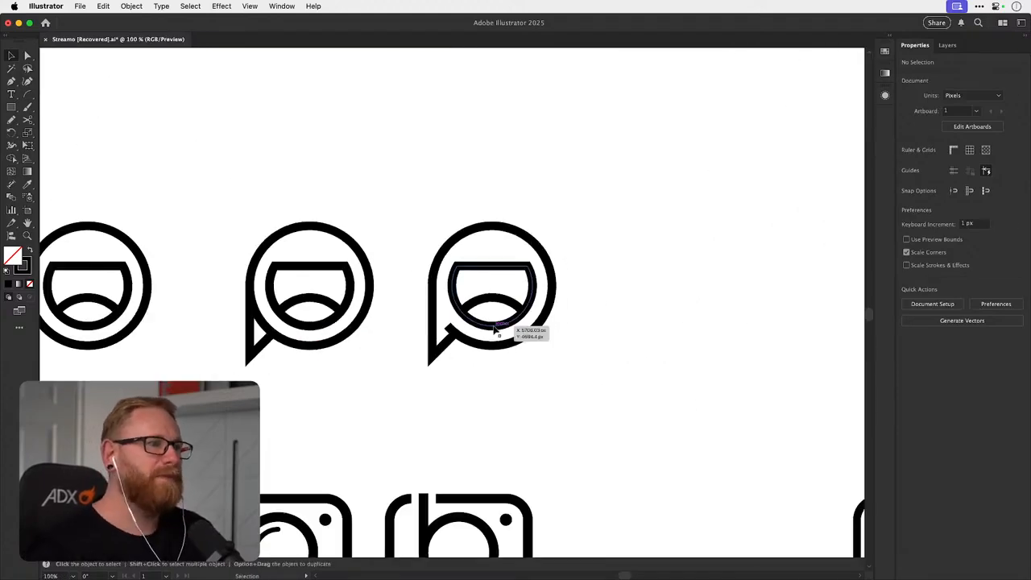
key("z")
left_click_drag(438, 327, 399, 278)
key("v")
left_click_drag(594, 282, 415, 302)
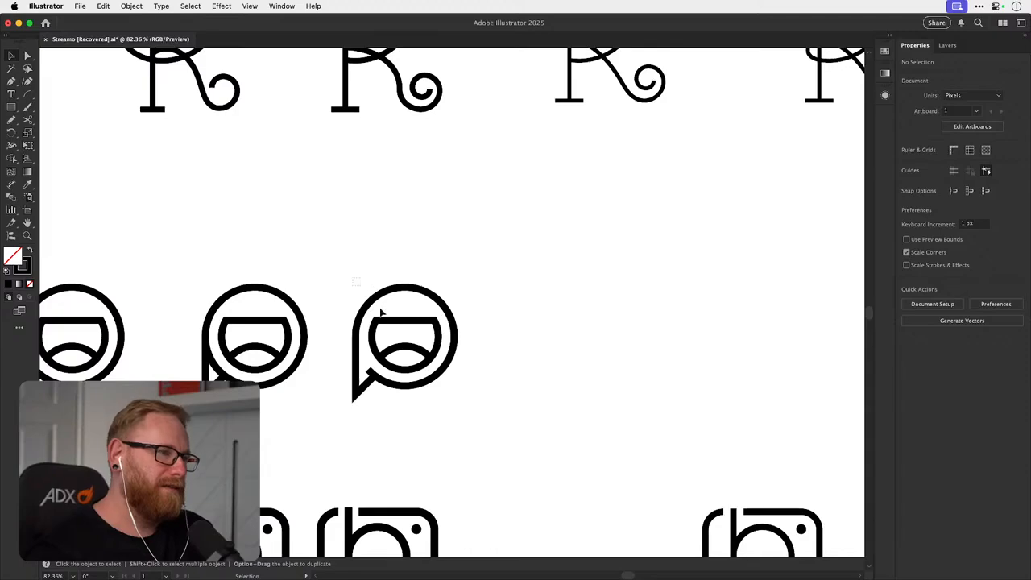
left_click(420, 353)
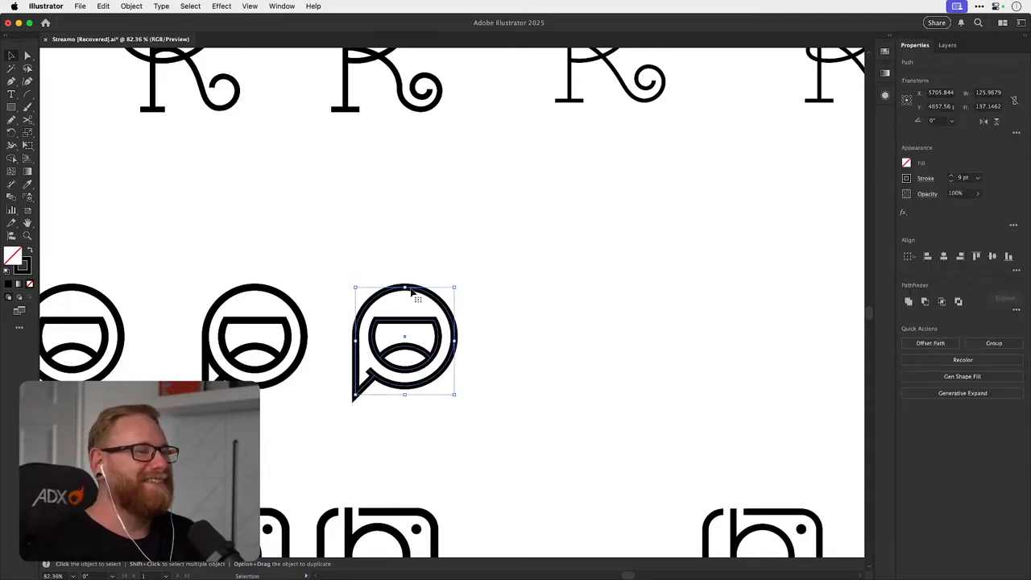
left_click_drag(397, 294, 641, 349)
key("z")
key("v")
left_click(638, 348)
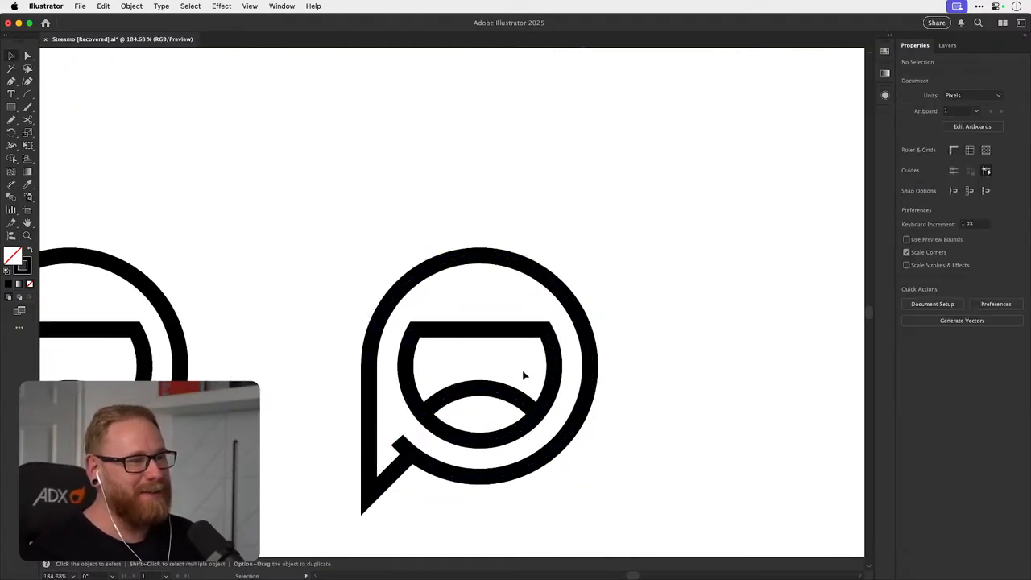
- Rotate a copy of the newest bubble's mouth shape 180° and align it over the mouth to complete the inner circle
left_click_drag(480, 359, 546, 344)
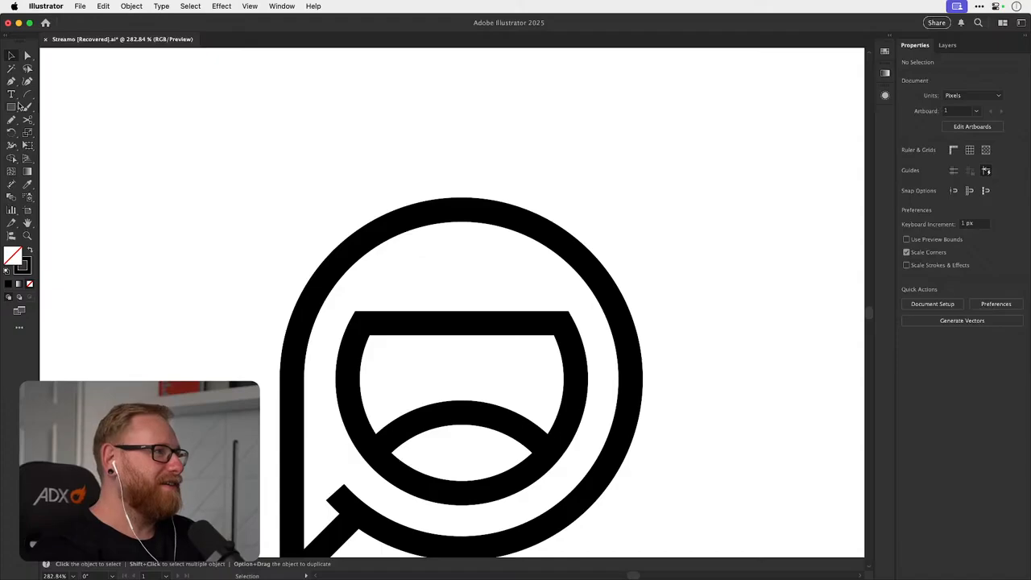
key("a")
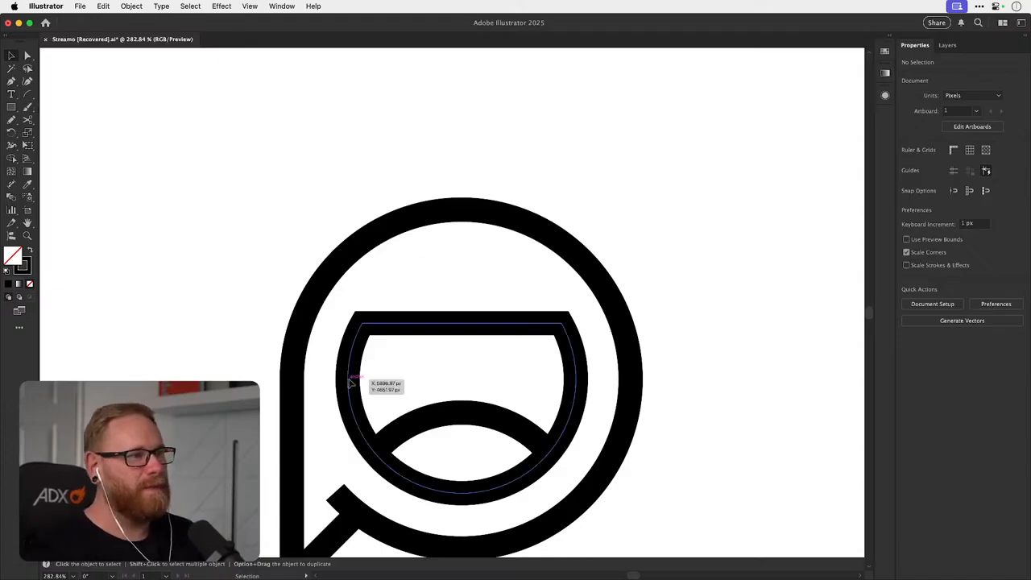
left_click(354, 380)
key("r")
left_click_drag(435, 290, 504, 466)
key("v")
left_click_drag(552, 367, 559, 307)
left_click(442, 294)
left_click(379, 298)
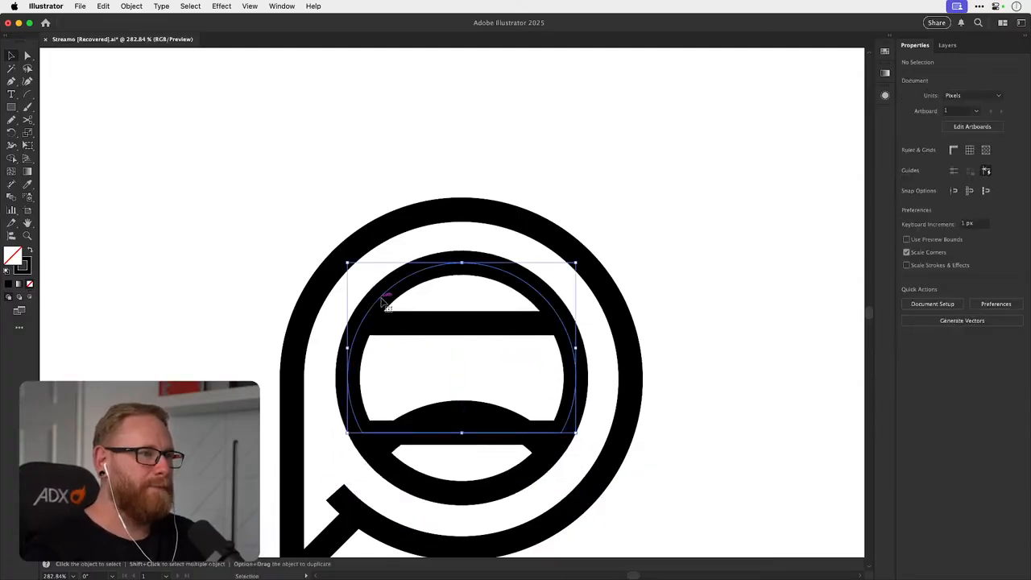
- Delete the straight bottom segment of the rotated mouth copy to leave an open arc
key("shift+super+a")
key("a")
left_click(380, 435)
key("Delete")
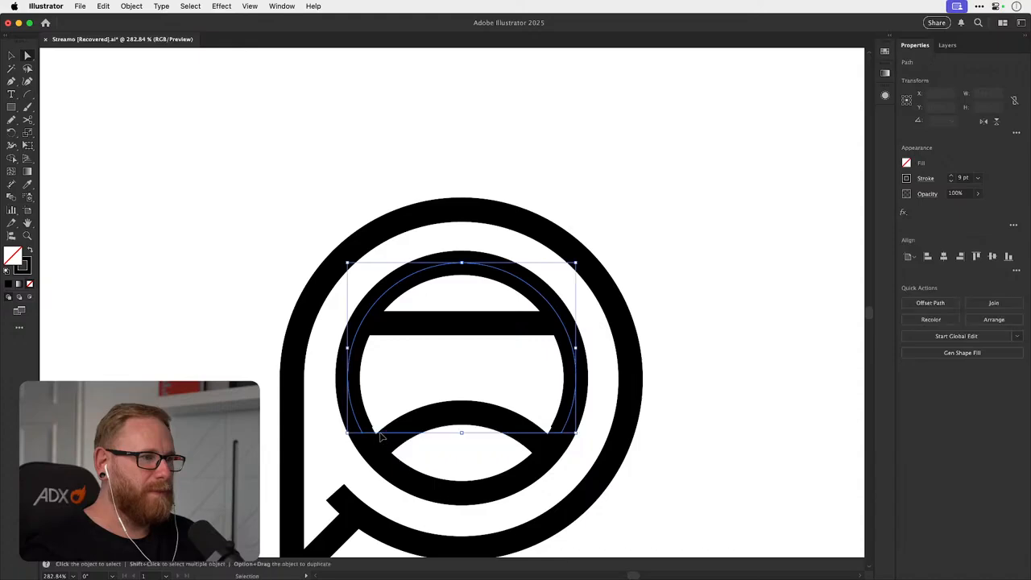
key("c")
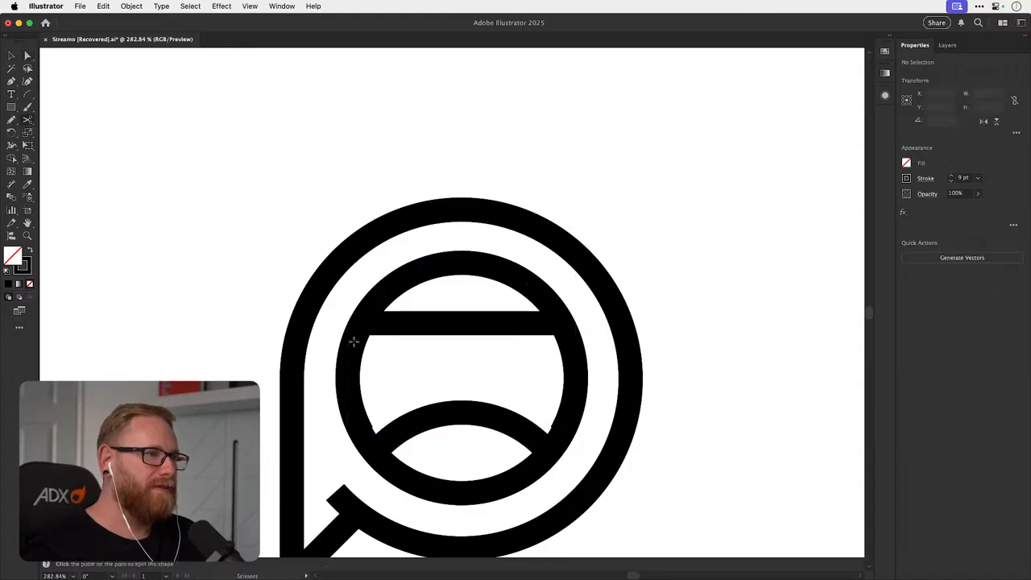
left_click(353, 341)
key("shift+super+a")
key("a")
left_click(352, 357)
key("shift+super+a")
key("a")
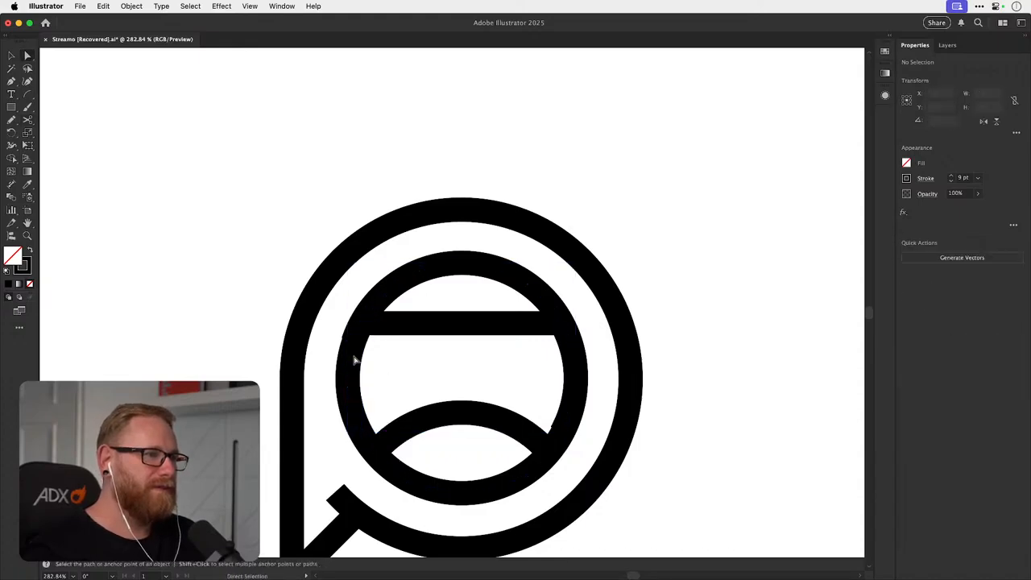
key("super+z")
key("super+z")
- Move the open arc 70 px straight up, clear of the mouth
key("v")
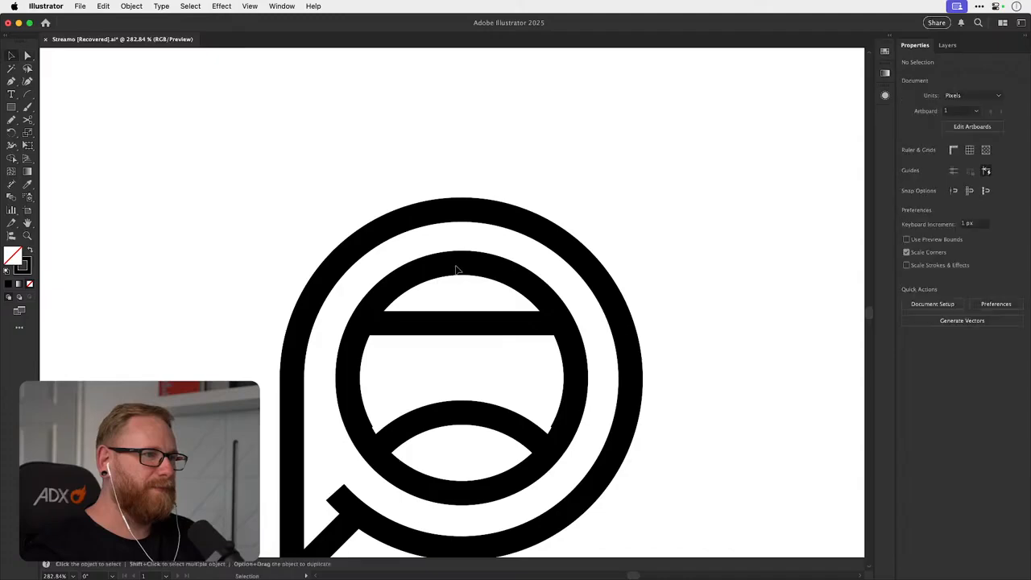
left_click(454, 263)
key("shift+Up")
key("shift+Up")
key("shift+Up")
key("shift+Up")
key("shift+Up")
key("shift+Up")
key("shift+Up")
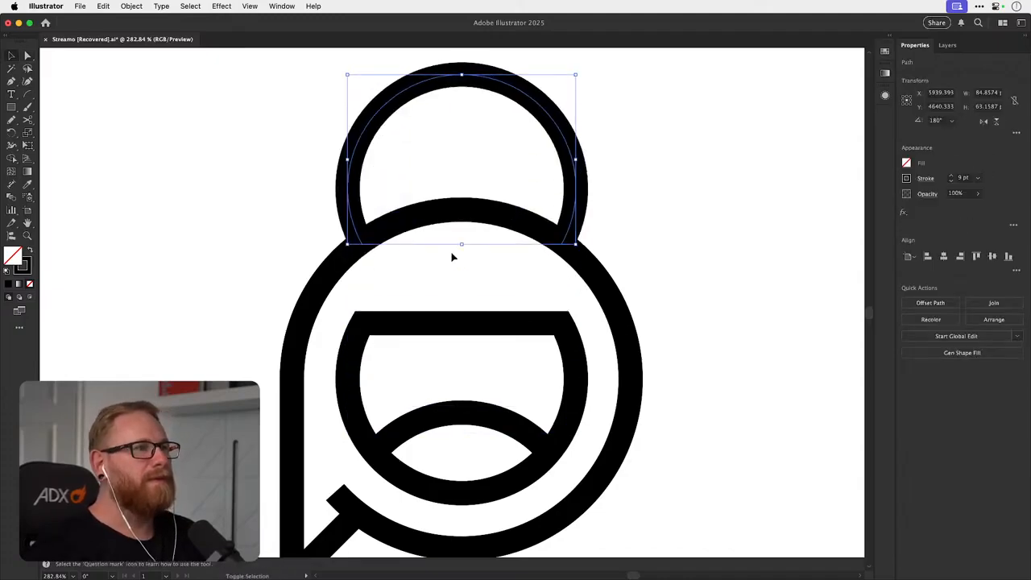
- Draw a rectangle about 150 × 63 px over the arc's lower part and subtract it to leave only the upper cap
key("m")
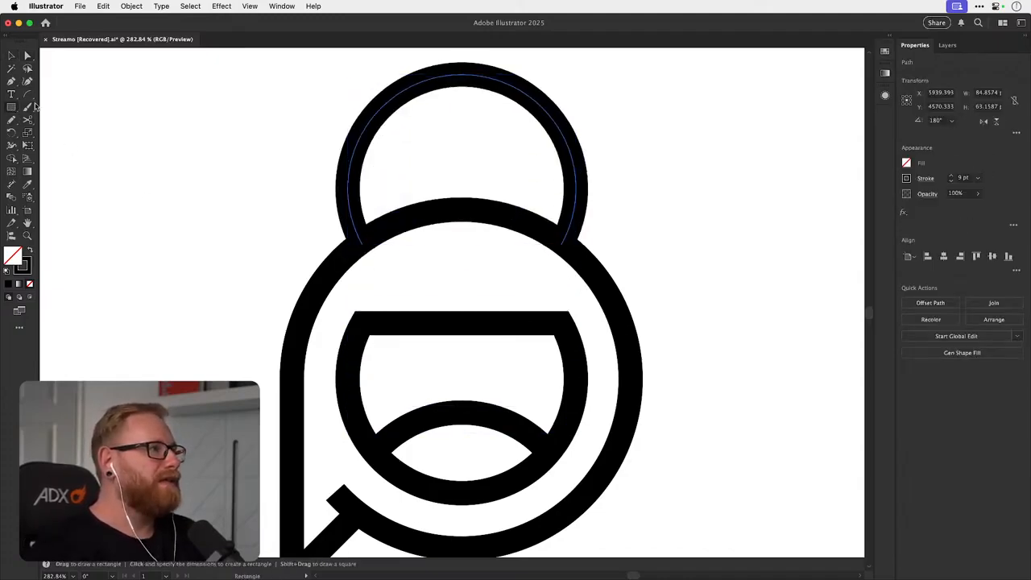
mouse_move(255, 302)
left_mouse_down()
mouse_move(639, 152)
mouse_move(658, 135)
left_mouse_up()
key("v")
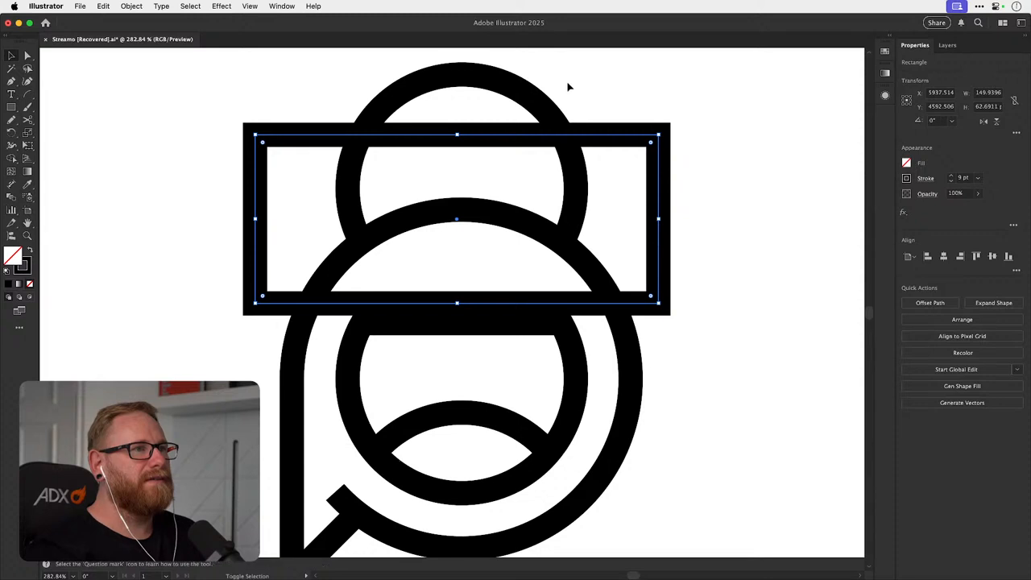
left_click(564, 111, "shift")
left_click(924, 301)
key("a")
left_click(530, 166)
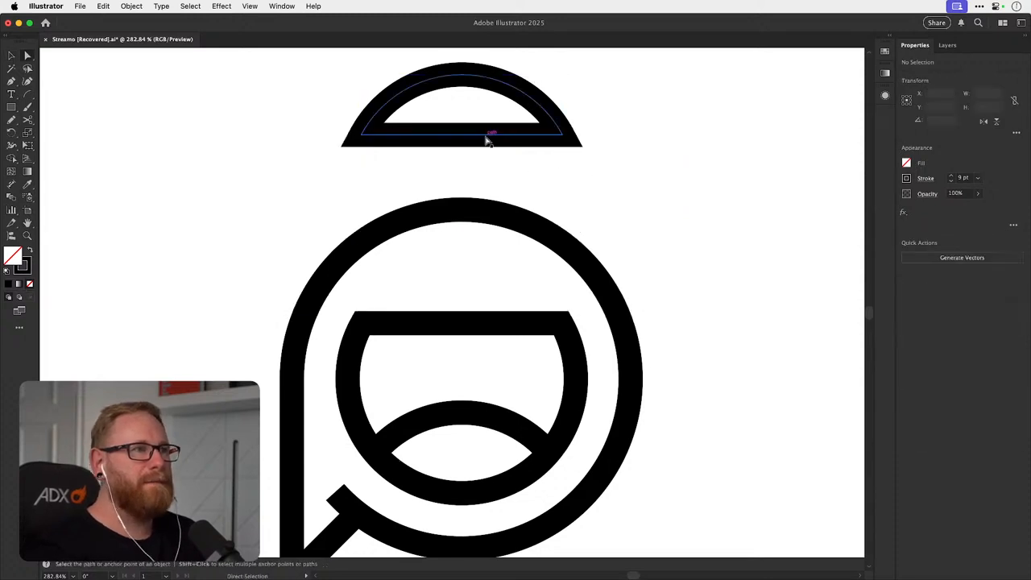
- Delete the cap's straight base and move the remaining arc 70 px down onto the mouth's upper edge
left_click(486, 137)
key("Delete")
key("v")
key("shift+Down")
key("shift+Down")
key("shift+Down")
key("shift+Down")
key("shift+Down")
key("shift+Down")
key("shift+Down")
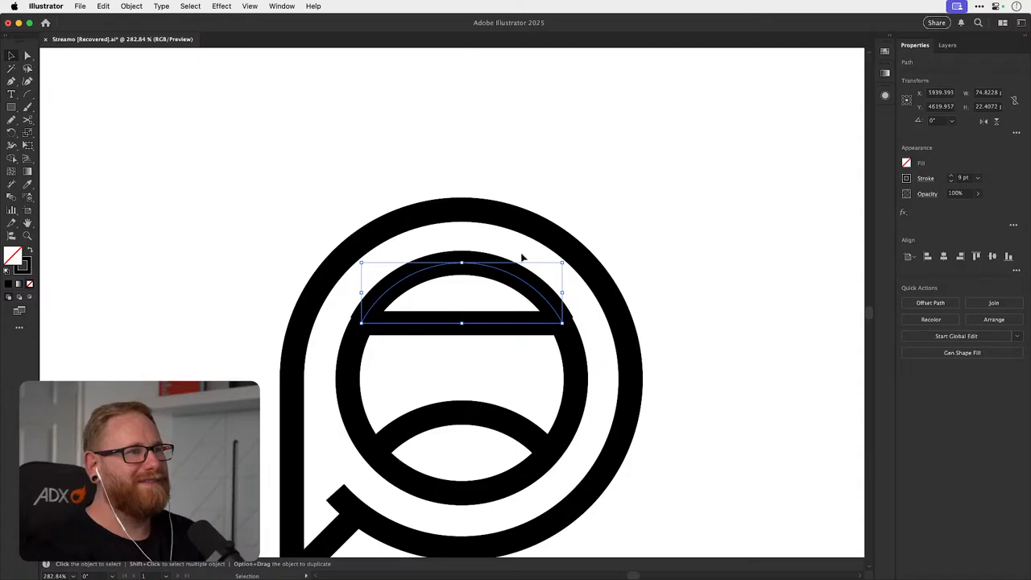
- Nudge the arc slightly down so its ends line up with the mouth's outline
scroll(397, 297, "up", 8)
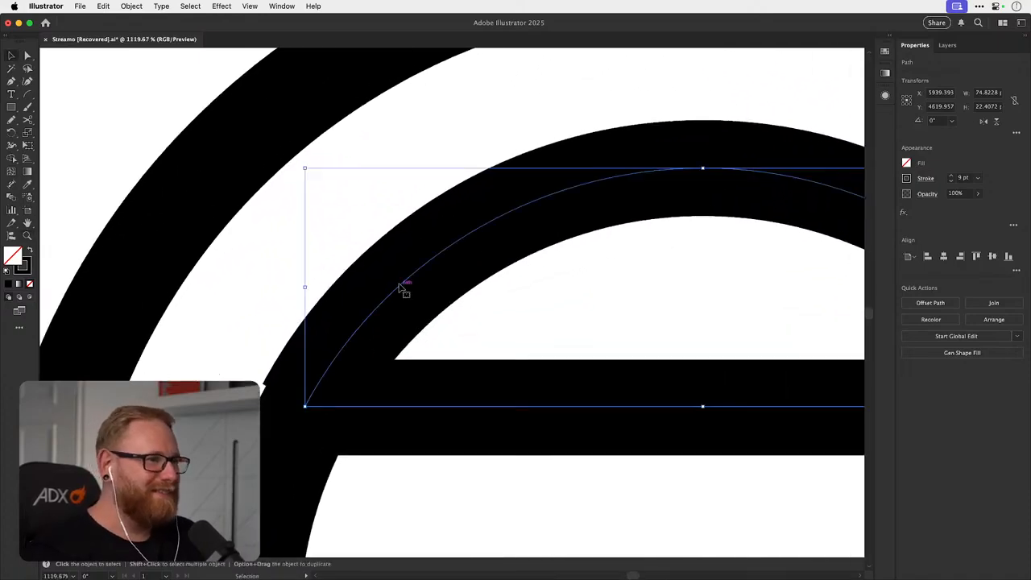
left_click_drag(400, 291, 406, 292)
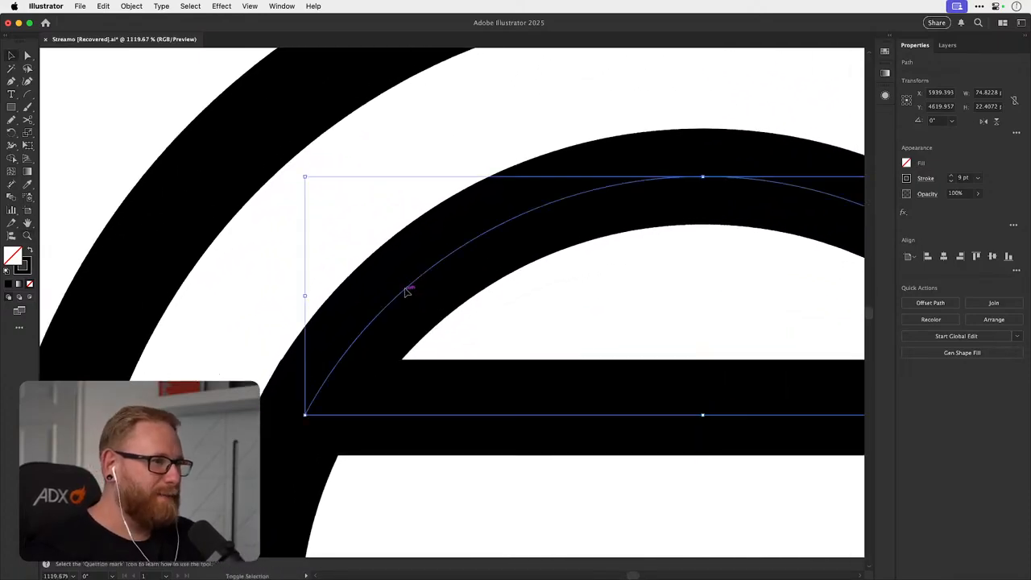
key("a")
scroll(407, 291, "down", 6)
left_click(406, 291, "super")
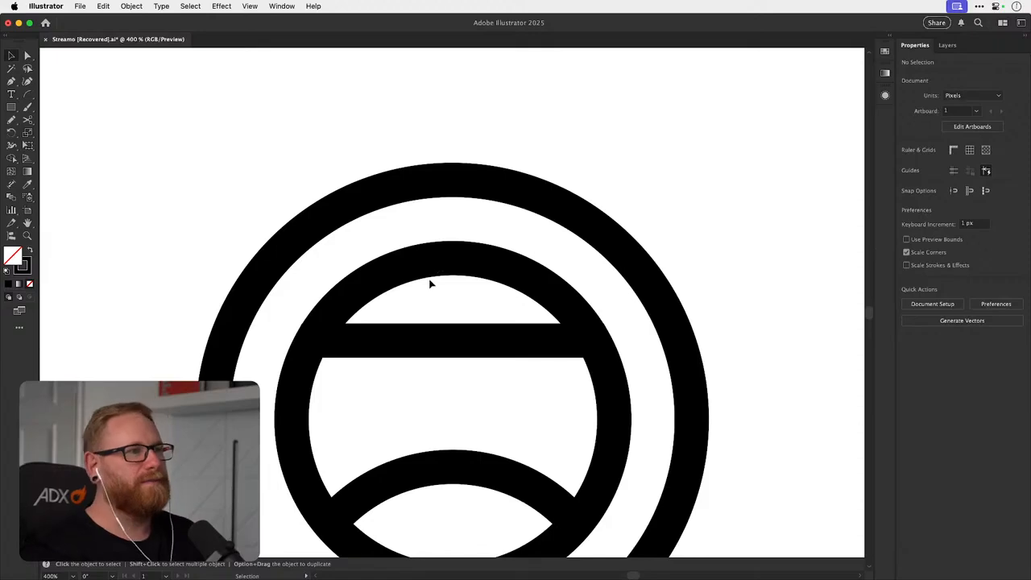
- Draw a rectangle about 91 × 28 px across the mouth's upper edge and fill it white with the Eyedropper
left_click(398, 277)
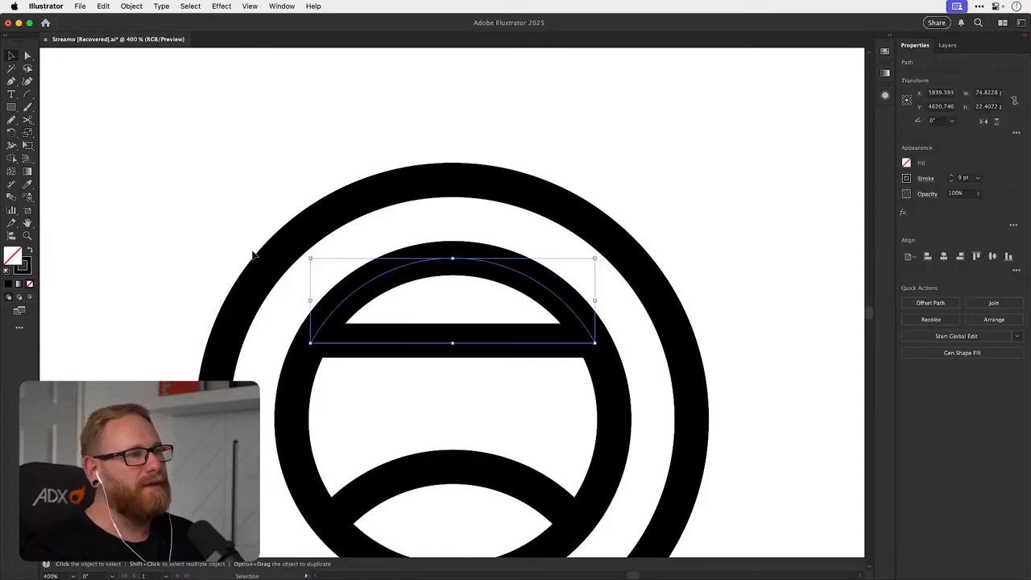
key("m")
left_click_drag(270, 407, 614, 300)
key("i")
left_click(577, 286)
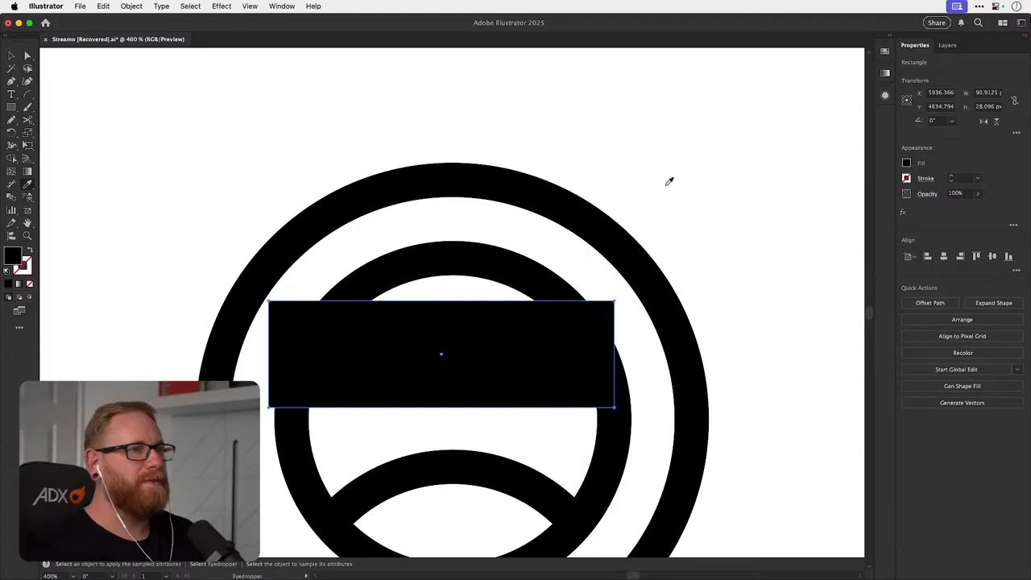
left_click(670, 182)
- Bring the mouth outline to the front so the white rectangle only masks the arc above it
key("v")
left_click(610, 460)
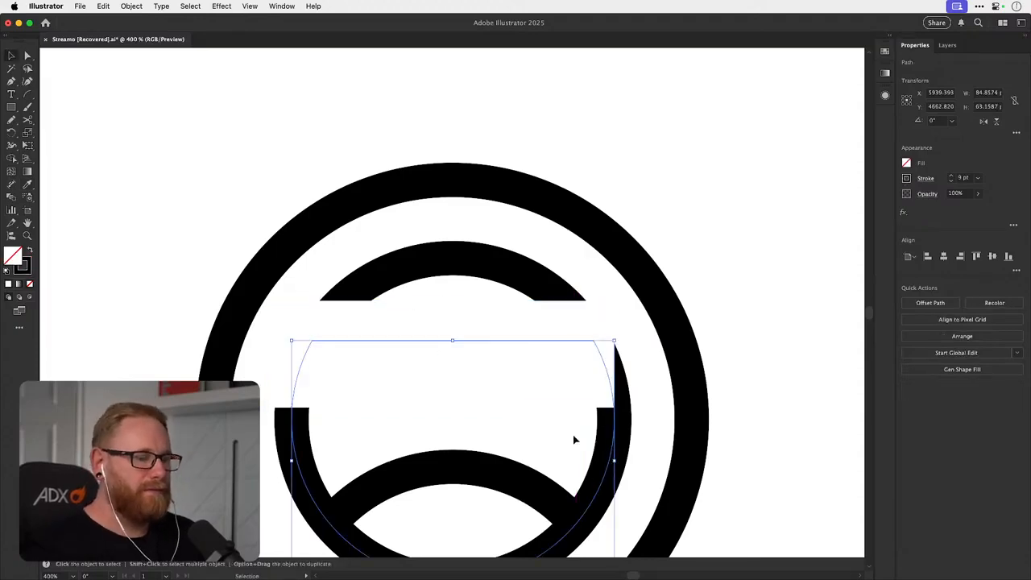
key("super+shift+]")
left_click(573, 439)
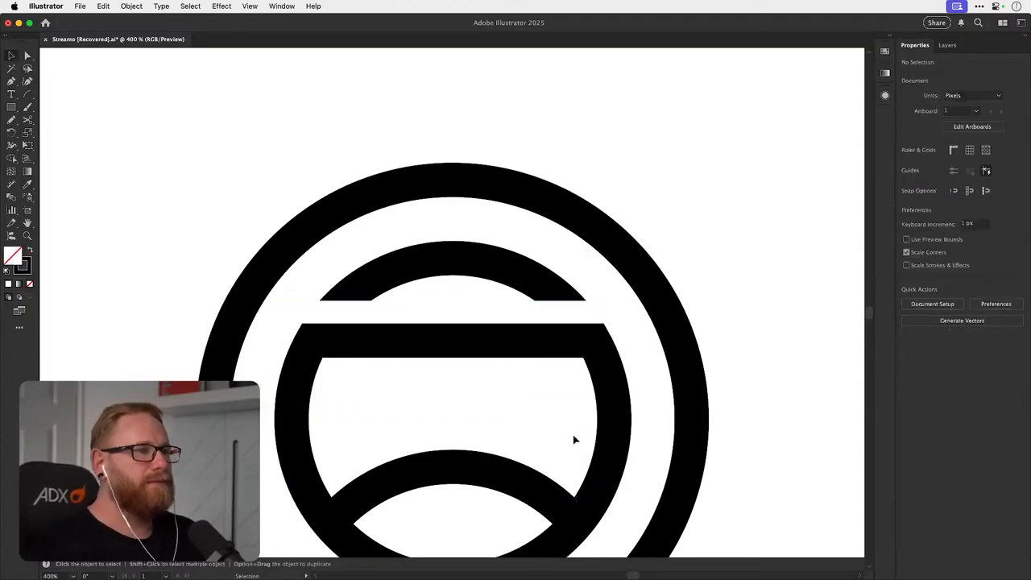
- Draw a narrow vertical white rectangle across the middle of the arc to split it in two
left_click(451, 315)
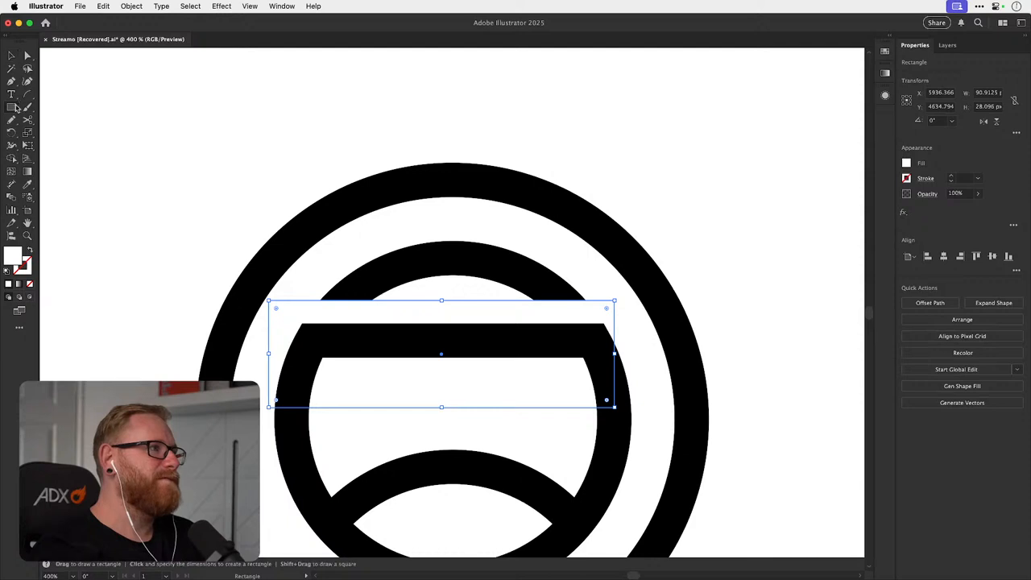
left_click_drag(441, 227, 460, 289)
key("super+shift+a")
key("v")
- Center the narrow white rectangle horizontally on the mouth, using the mouth as the key object
key("super+minus")
key("super+minus")
key("super+minus")
key("super+minus")
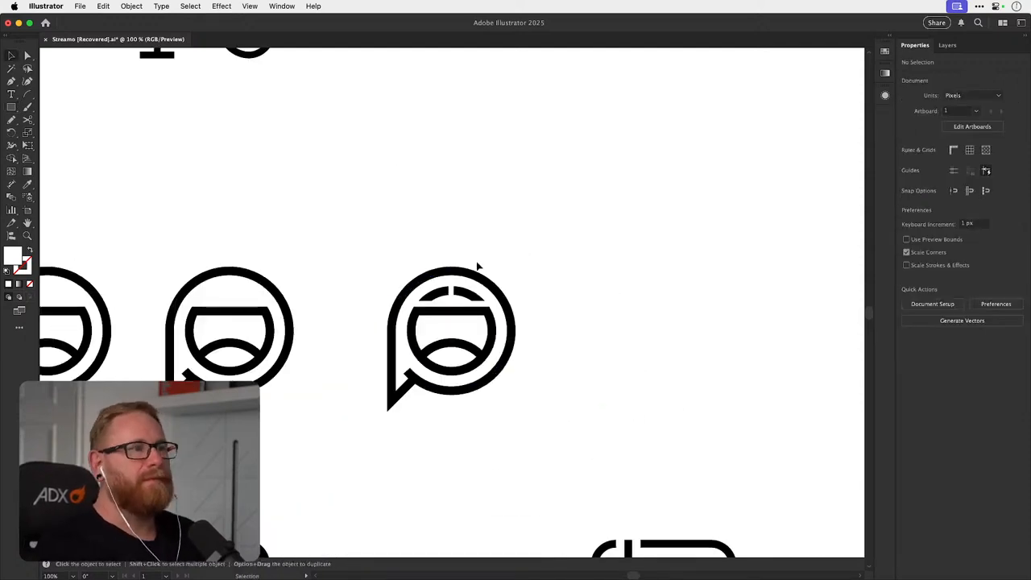
left_click_drag(515, 256, 492, 279)
left_click_drag(448, 332, 455, 292)
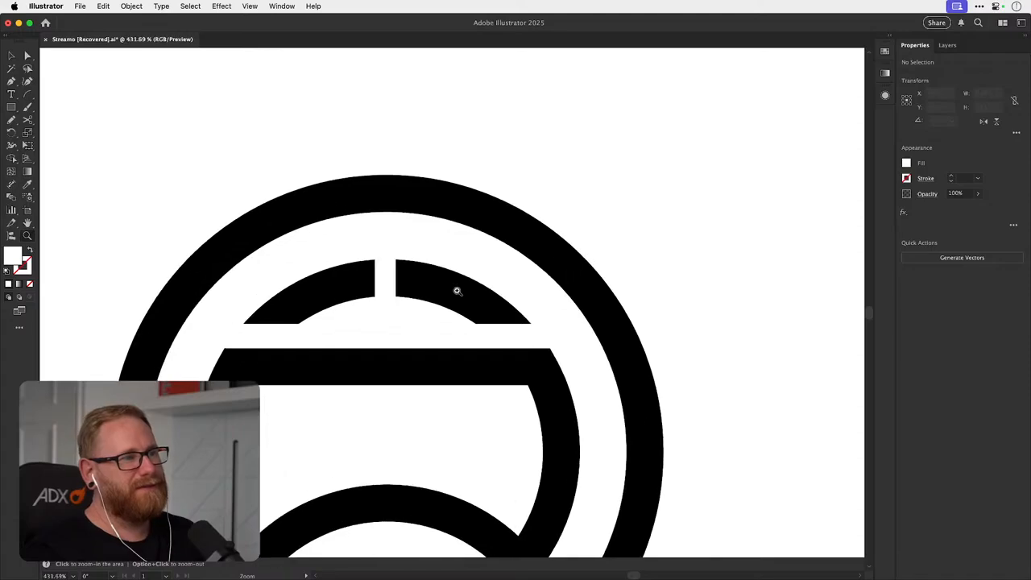
left_click(386, 313)
left_click(407, 368, "shift")
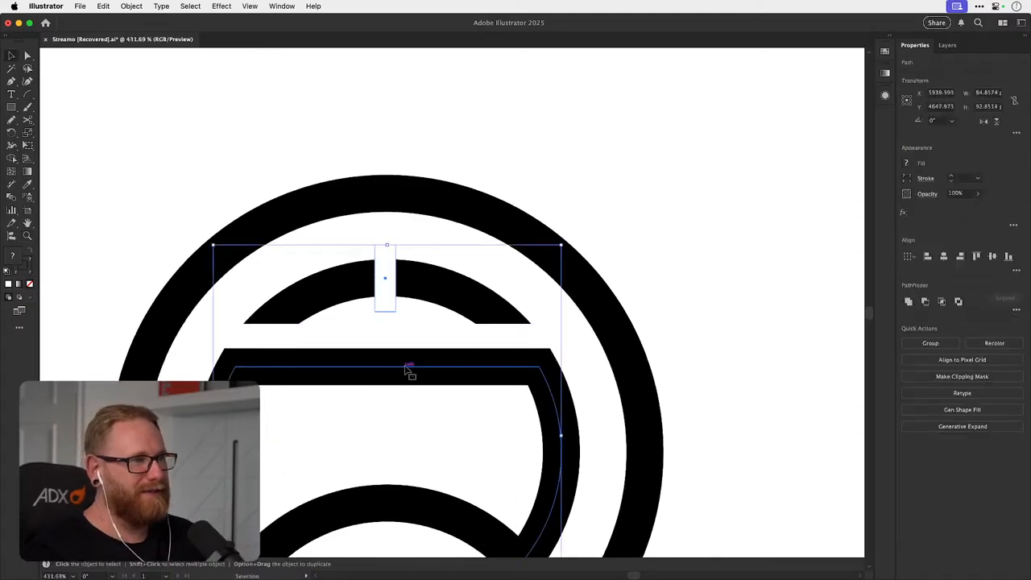
left_click(407, 368)
left_click(942, 256)
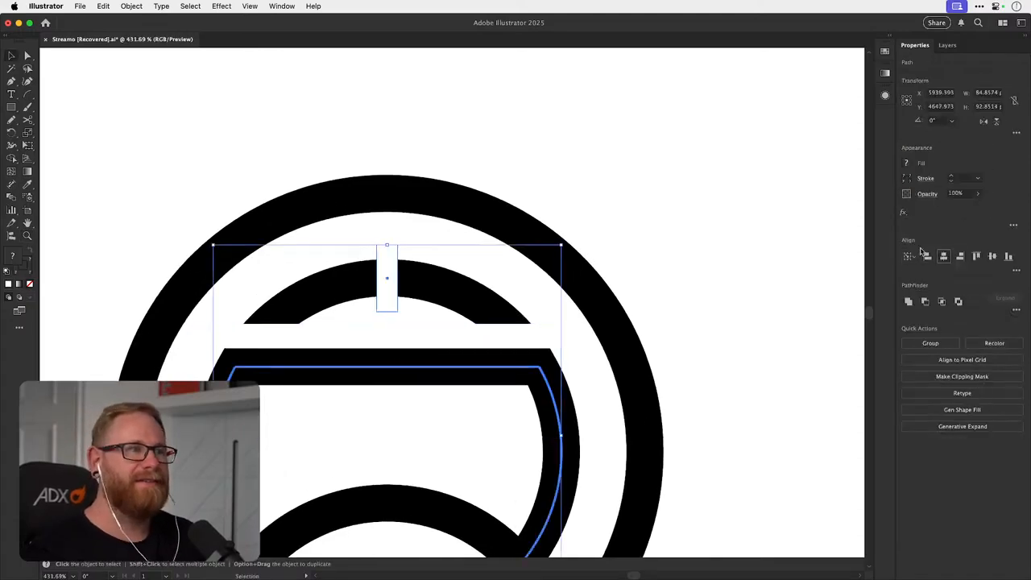
left_click(545, 151)
- Lower the upper edge of the wide white rectangle slightly to narrow the gap between arc and mouth
key("super+minus")
key("super+minus")
key("super+minus")
key("super+minus")
key("super+minus")
key("super+minus")
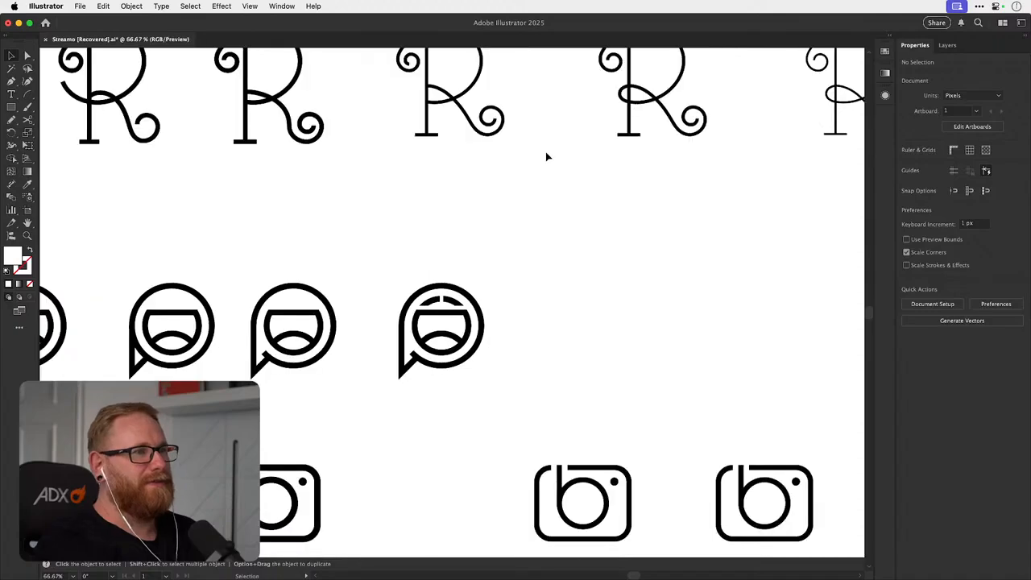
left_click_drag(443, 293, 487, 295)
left_click(439, 338)
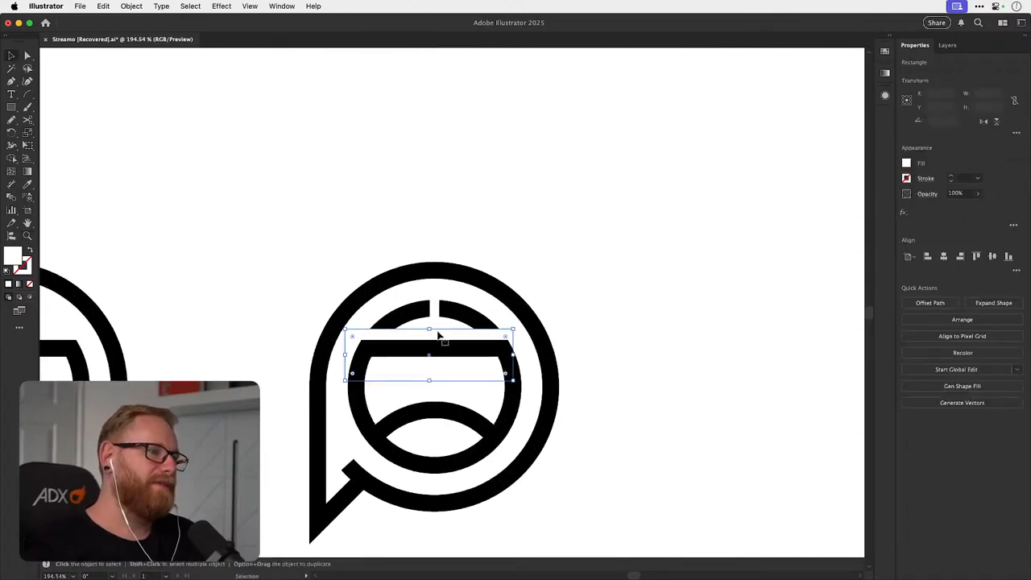
left_click_drag(429, 331, 431, 333)
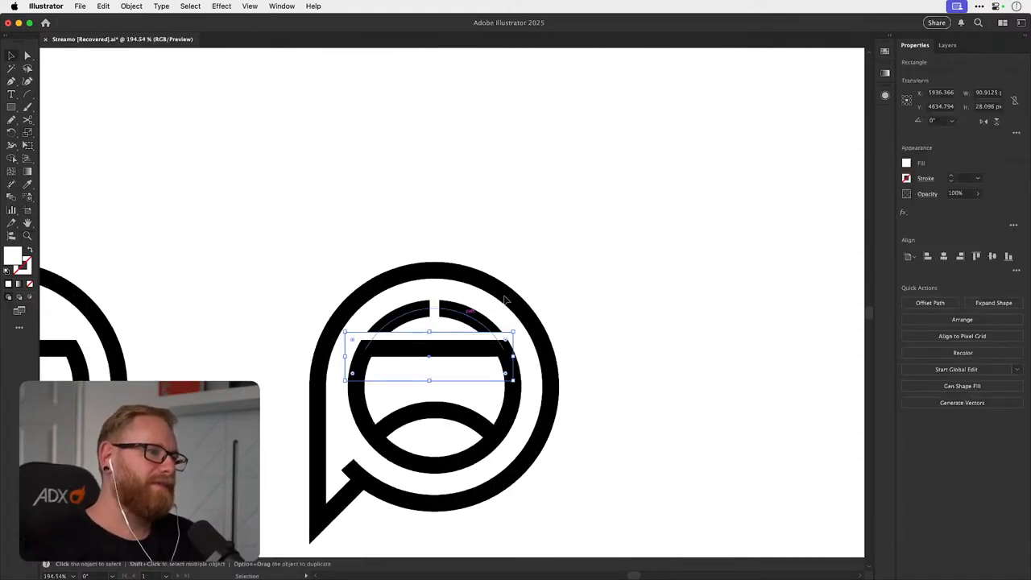
left_click(602, 251)
- Duplicate the complete bubble with the split arc to the right as another variation
left_click_drag(489, 360, 443, 326)
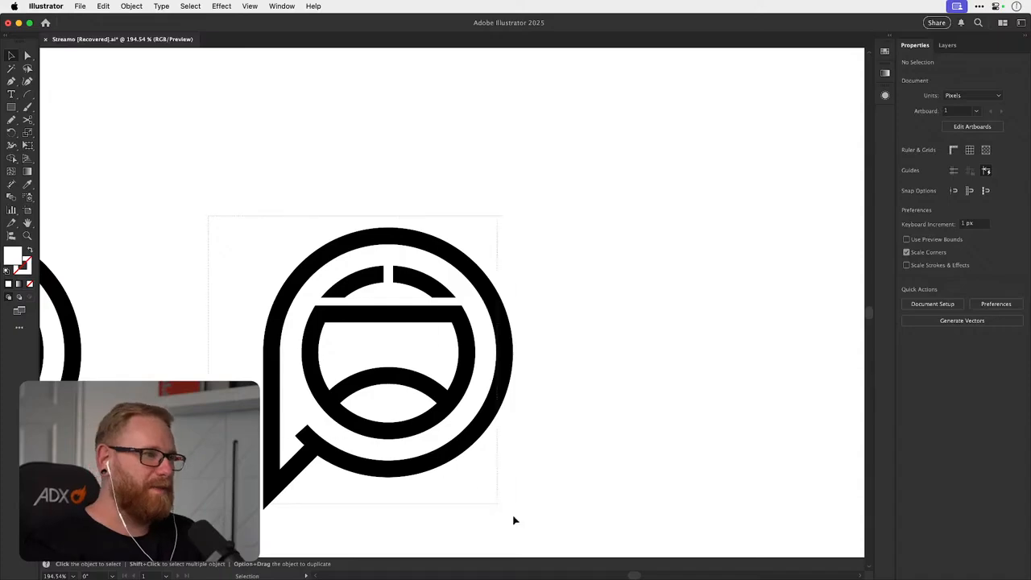
left_click_drag(516, 520, 522, 524)
left_click_drag(399, 345, 233, 334)
left_click_drag(282, 282, 684, 274)
- Delete the narrow white rectangle and the arc above the mouth from the duplicated bubble
left_click_drag(610, 309, 568, 274)
left_click(570, 266)
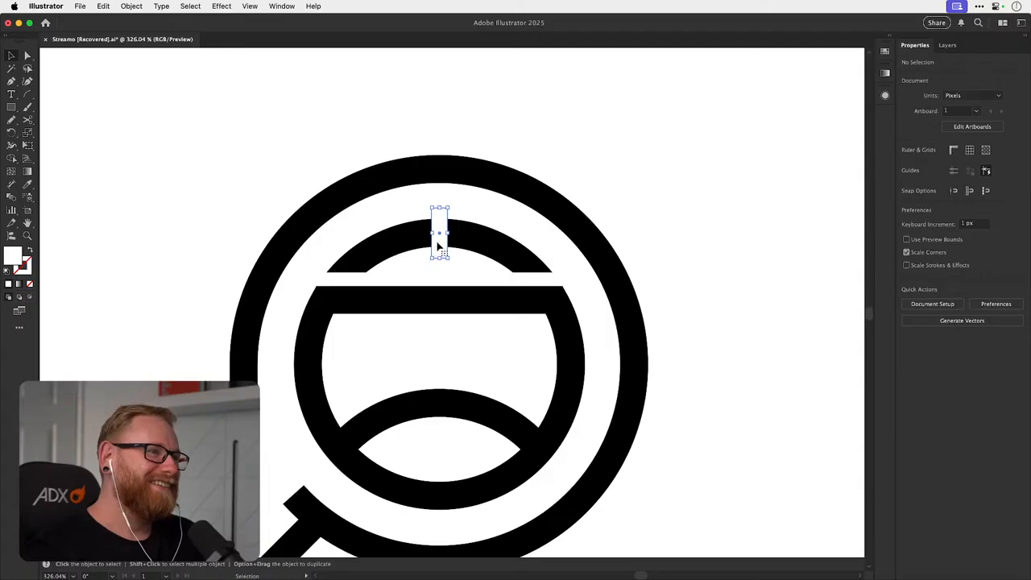
key("Delete")
left_click(420, 235)
key("Delete")
key("super+z")
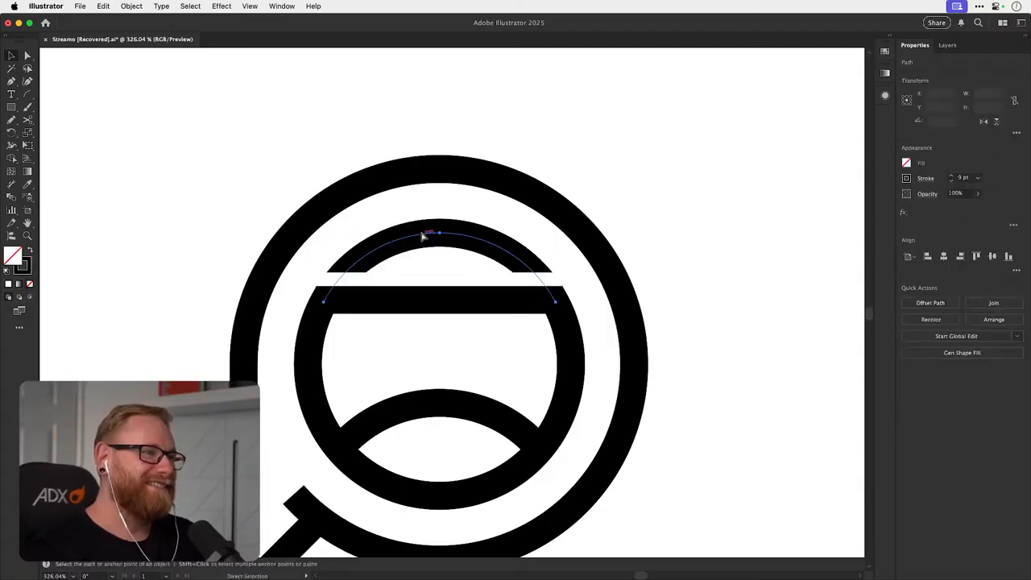
key("Delete")
key("v")
- Draw a circle beside the bubble and delete its lower half to leave an arch about 14 px high
left_click(9, 109)
left_click(69, 133)
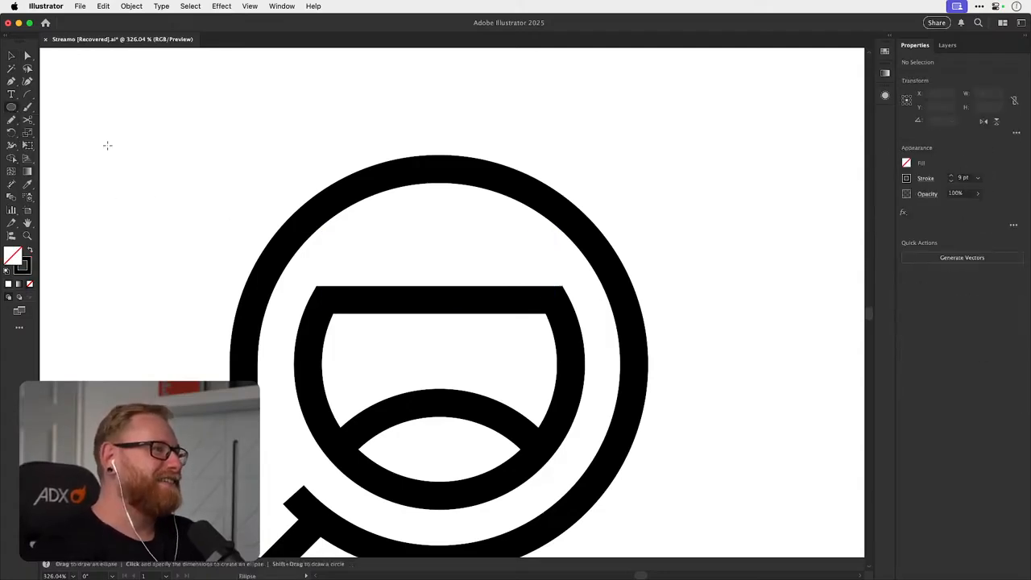
left_click_drag(156, 151, 242, 237)
key("a")
left_click(198, 237)
key("Delete")
key("v")
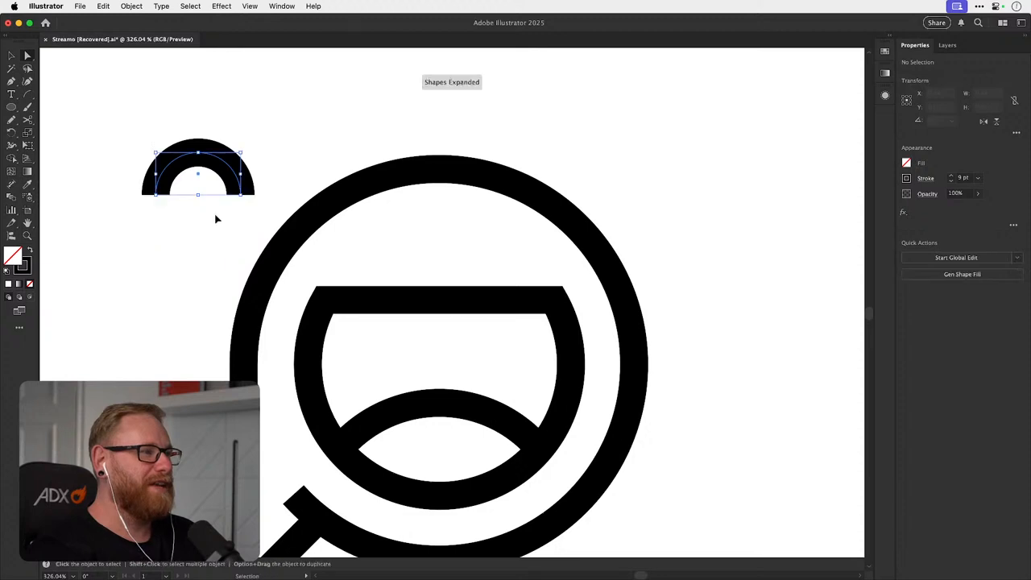
- Place two copies of the arch above the mouth as eyes and scale the pair down to about 54 px wide
left_click(216, 218)
left_click_drag(238, 168, 535, 235)
key("s")
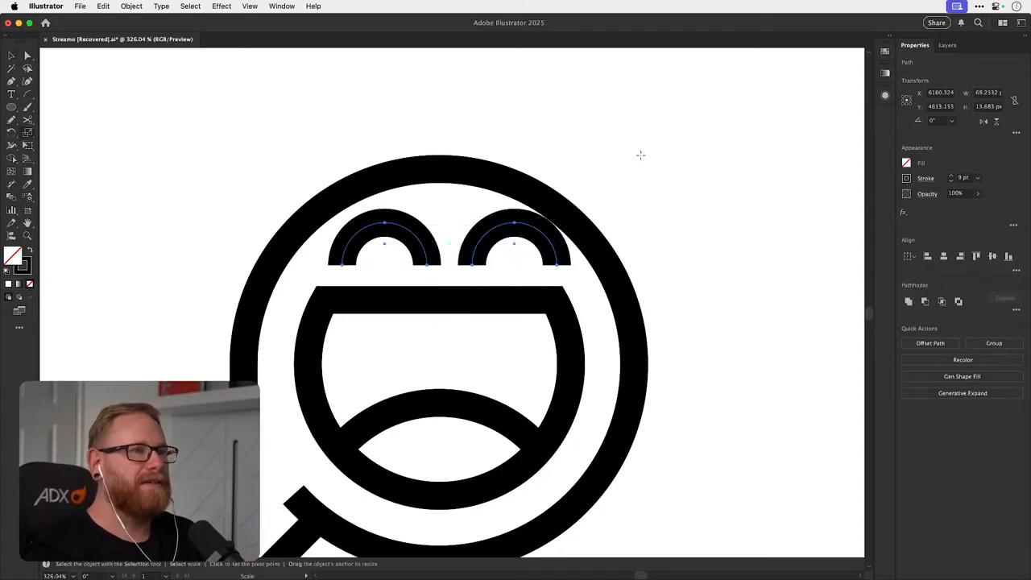
left_click_drag(640, 155, 612, 185)
key("v")
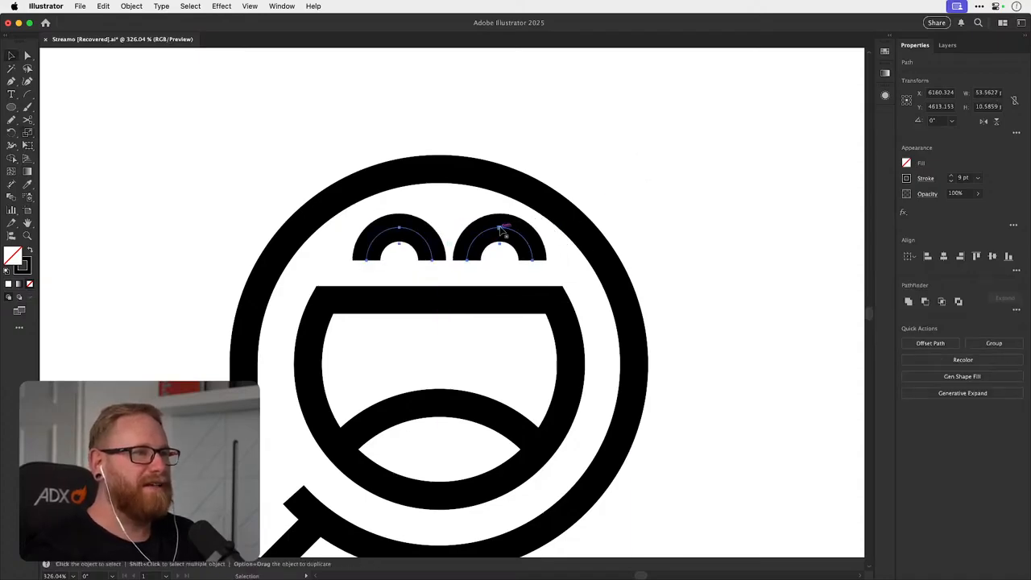
- Move the right eye slightly farther from the left one and select both eyes
key("super+shift+a")
left_click_drag(478, 241, 488, 244)
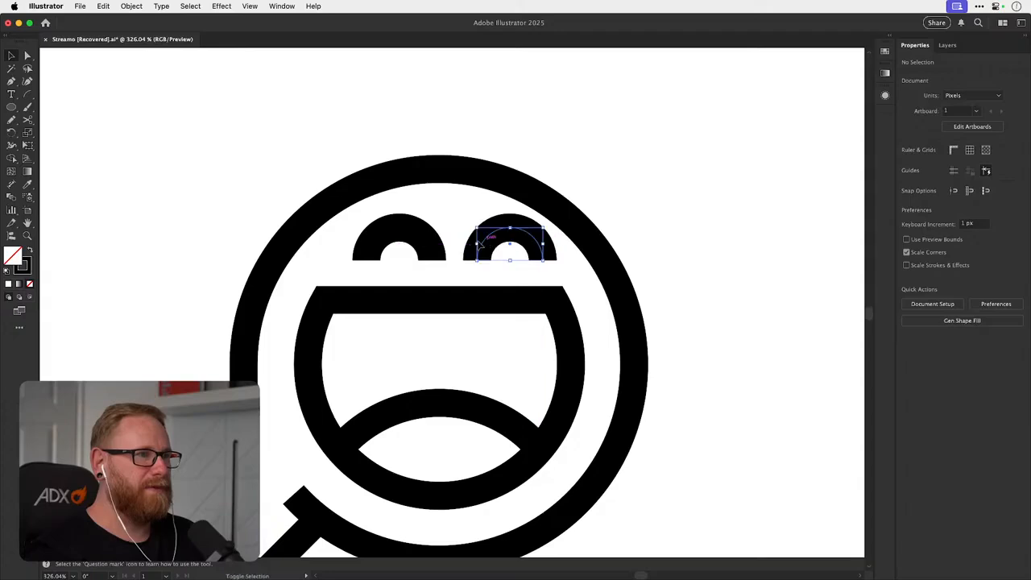
left_click(428, 244, "shift")
- Reduce the stroke weight of the bubble outline, mouth and eyes by two increments
key("super+minus")
key("super+minus")
key("super+minus")
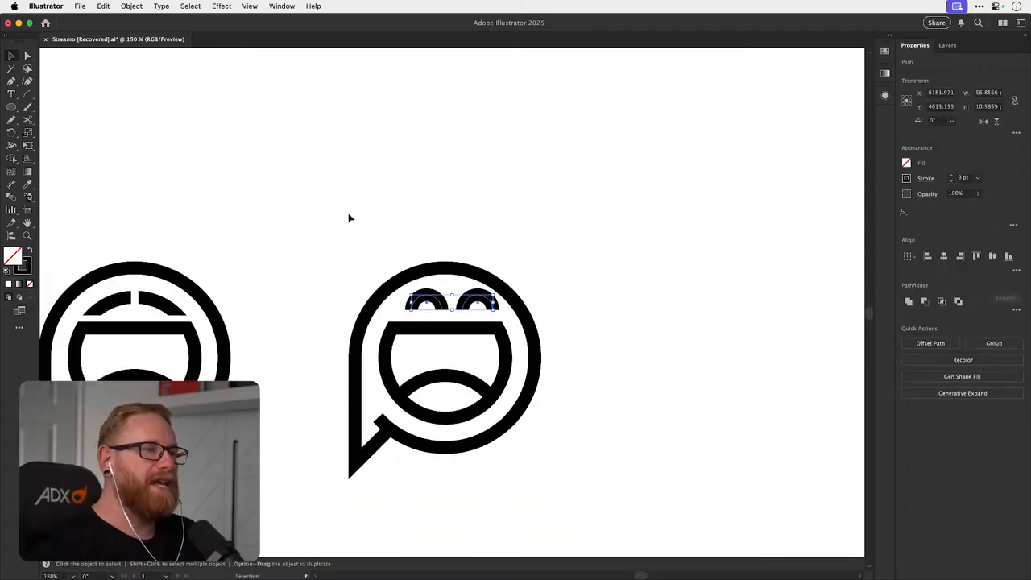
left_click_drag(310, 200, 617, 518)
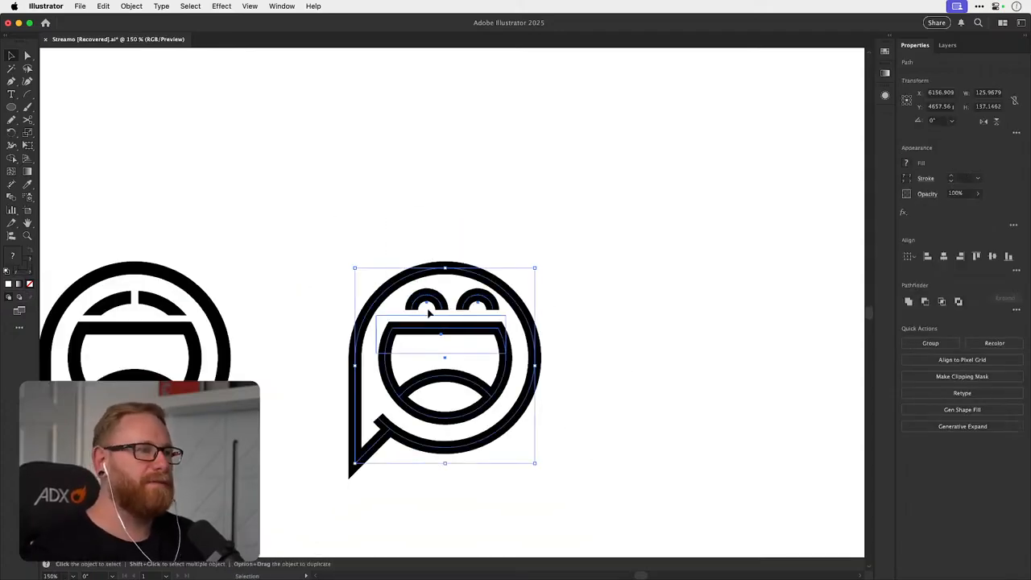
key("super+shift+a")
left_click_drag(327, 241, 621, 486)
left_click(951, 183)
left_click(951, 184)
key("super+shift+a")
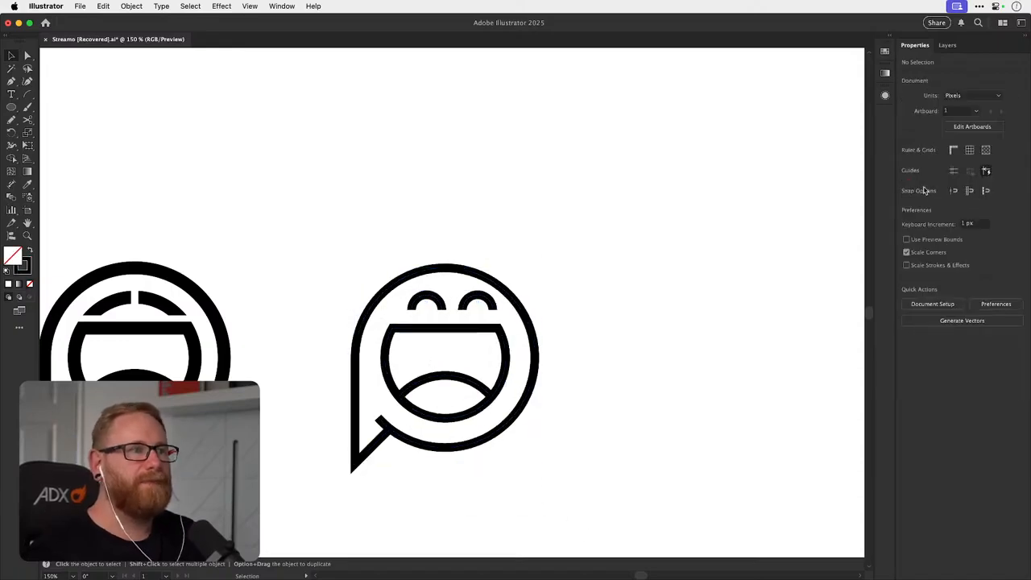
- Group the two eyes, centre them horizontally on the mouth and raise them about 4 px
left_click_drag(427, 303, 484, 308)
left_click(493, 297, "shift")
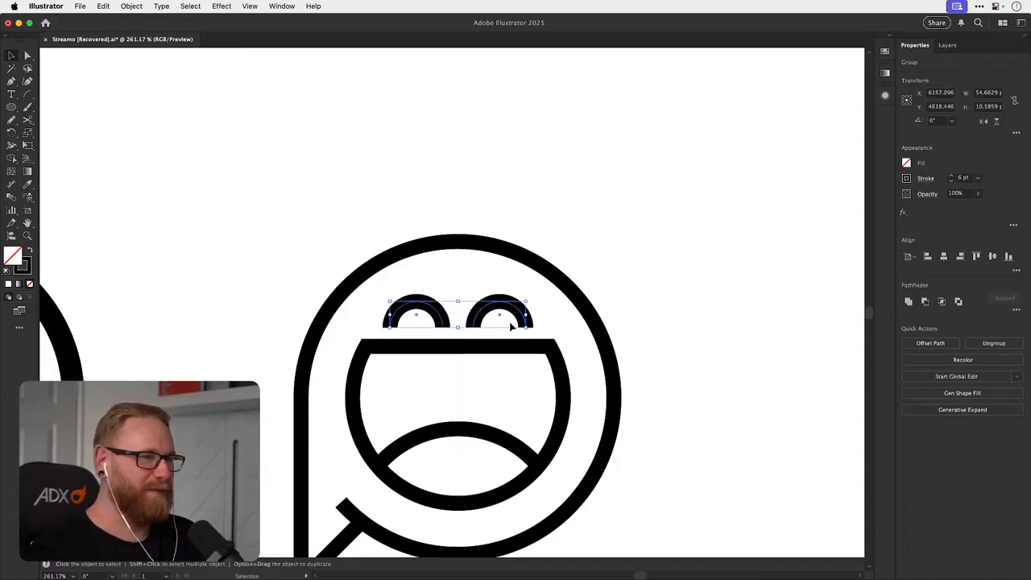
left_click(510, 347, "shift")
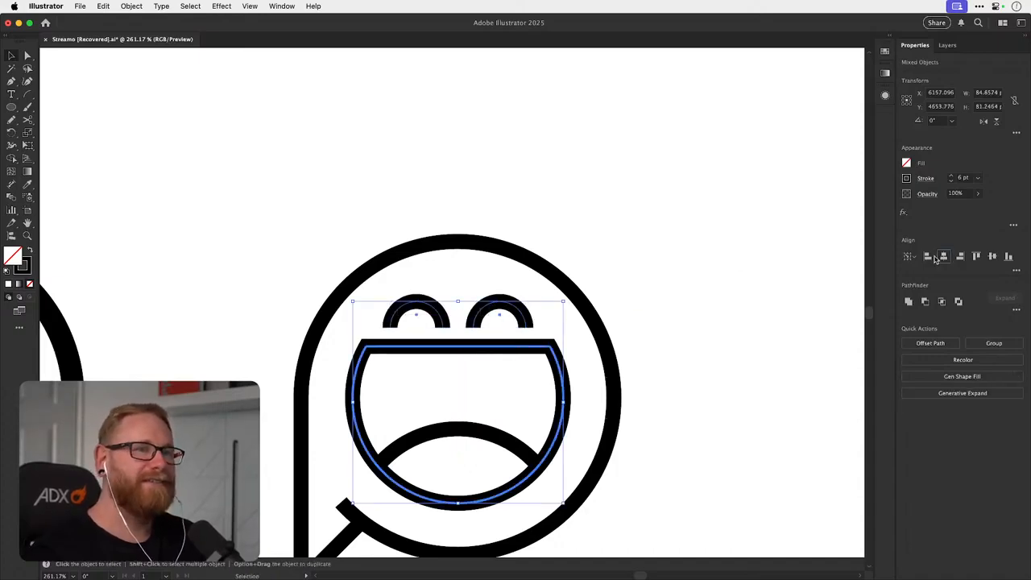
left_click(528, 304)
left_click_drag(513, 308, 525, 294)
- Try to spread the outer end points of the two eye arches outward
key("a")
left_click(412, 310)
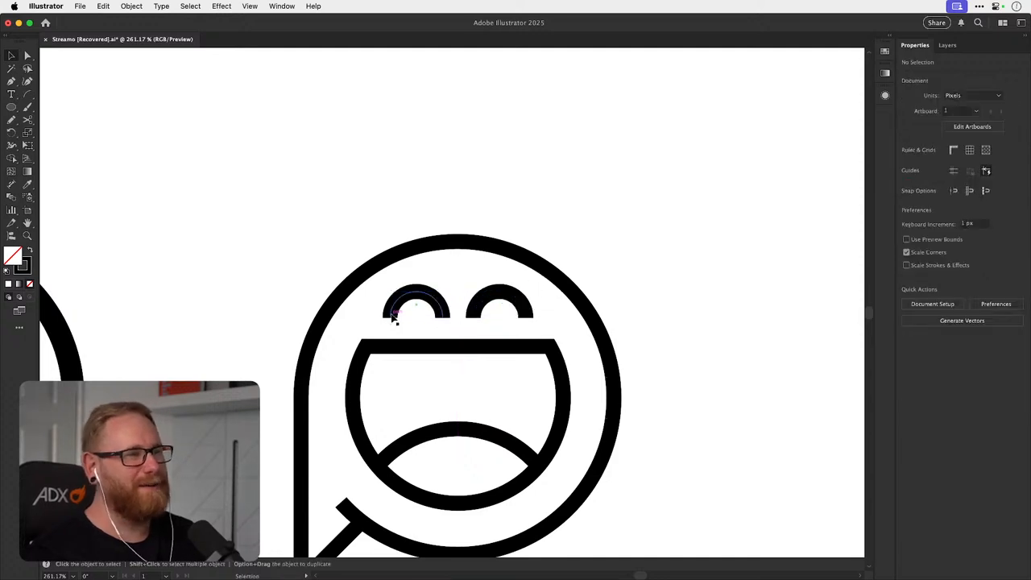
left_click_drag(389, 318, 382, 318)
left_click_drag(526, 317, 536, 314)
left_click(663, 247)
key("super+z")
key("super+z")
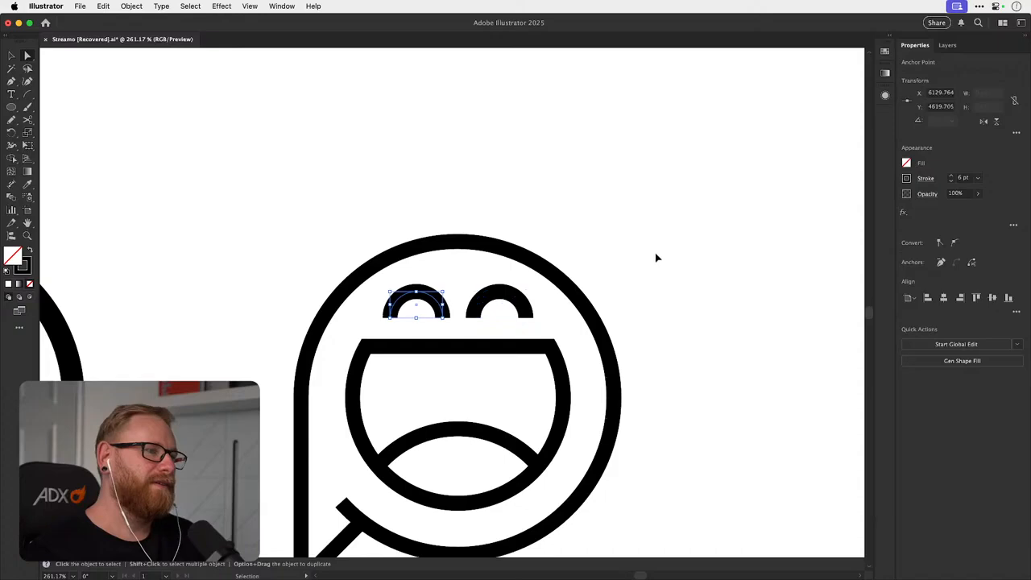
left_click(657, 257)
key("v")
- Give the bubble outline, mouth and eyes of the logo with eyes round stroke caps and round corner joins
key("super+minus")
key("super+minus")
key("super+minus")
key("super+minus")
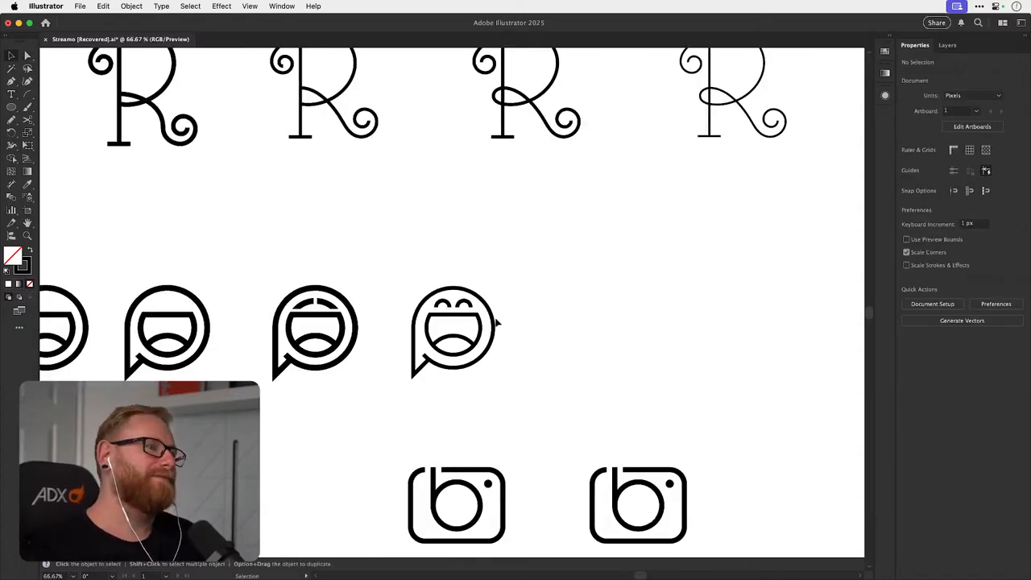
left_click_drag(518, 421, 520, 421)
left_click_drag(448, 327, 579, 325)
left_click(926, 178)
left_click(867, 208)
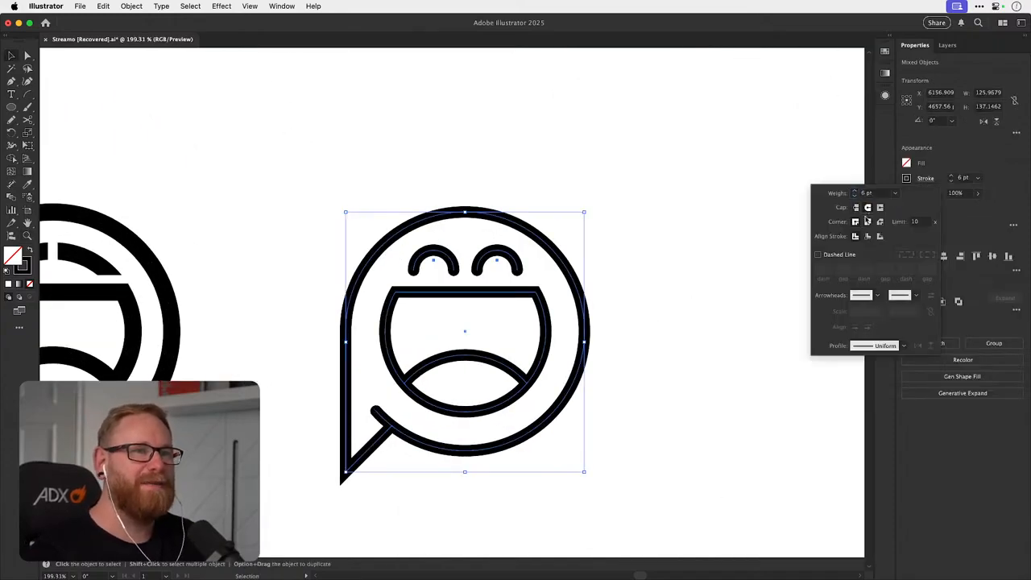
left_click(686, 266)
left_click(677, 287)
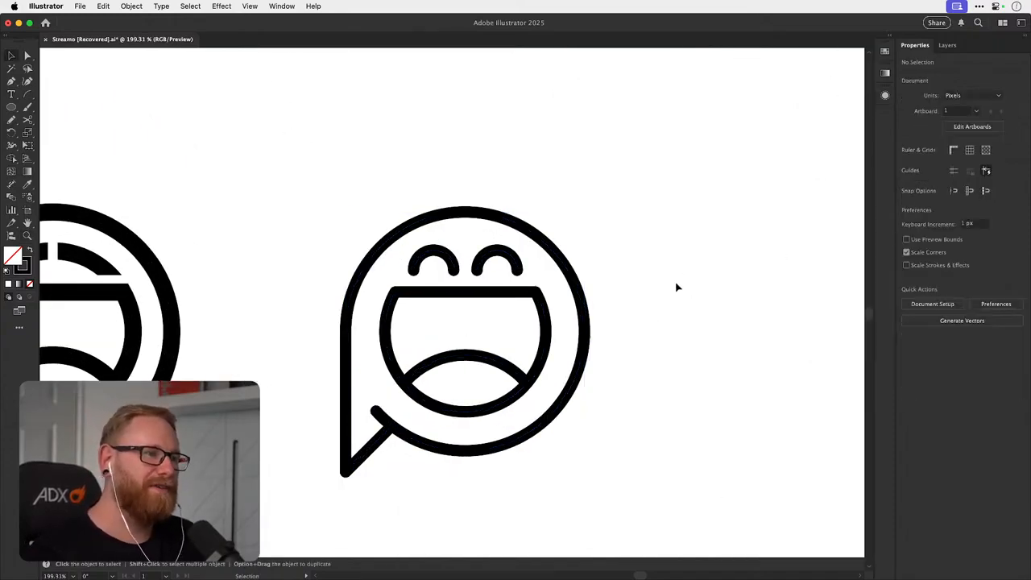
- Scale the pair of eyes down so each arch is about 18 px wide and 9 px high
left_click(480, 266)
left_click_drag(494, 246, 562, 244)
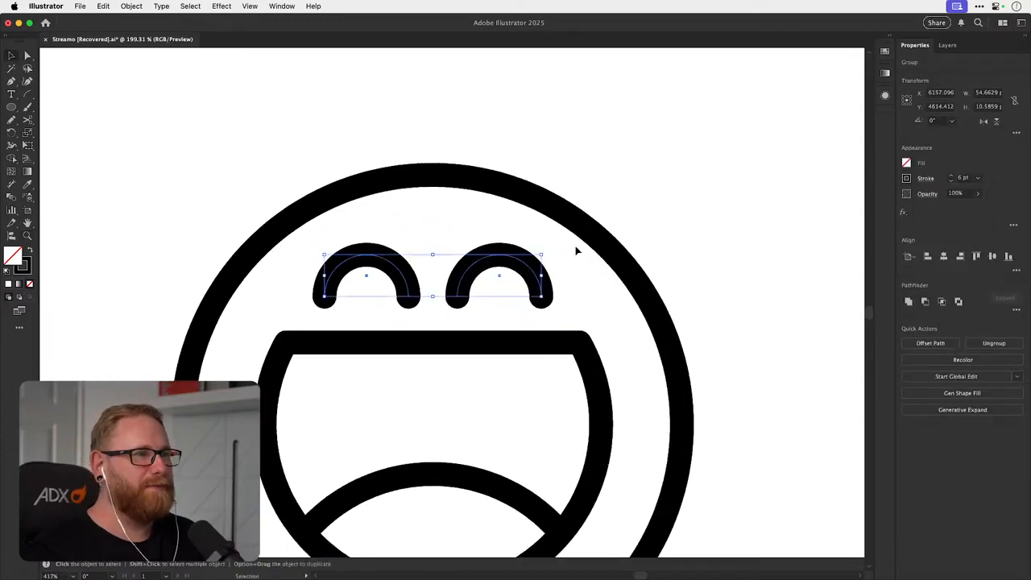
key("s")
left_click_drag(613, 216, 538, 258)
key("super+z")
key("v")
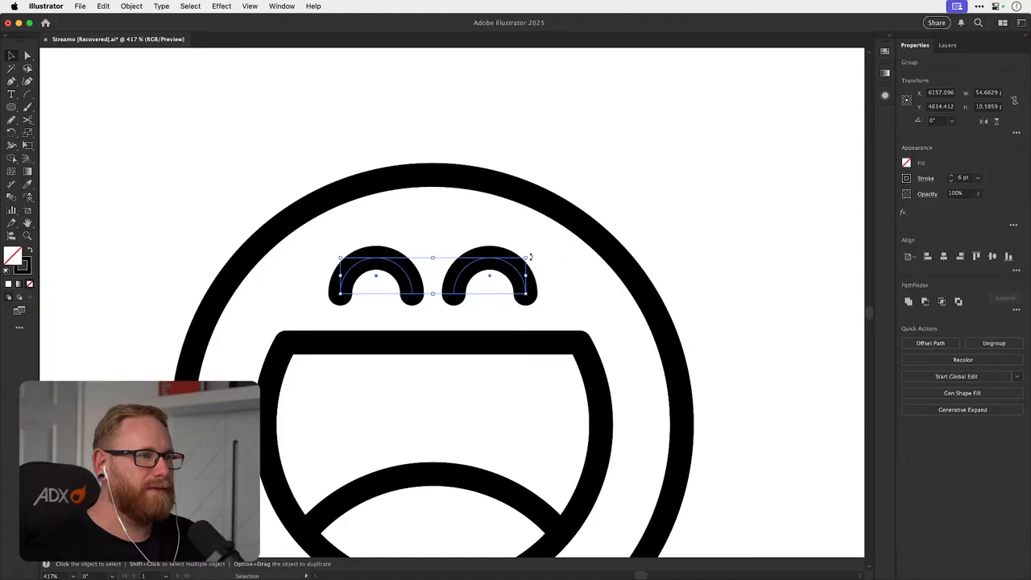
- Ungroup the eyes and nudge the left one 2 px left and the right one 2 px right
key("super+shift+g")
left_click(429, 282)
left_click(413, 284)
key("Left")
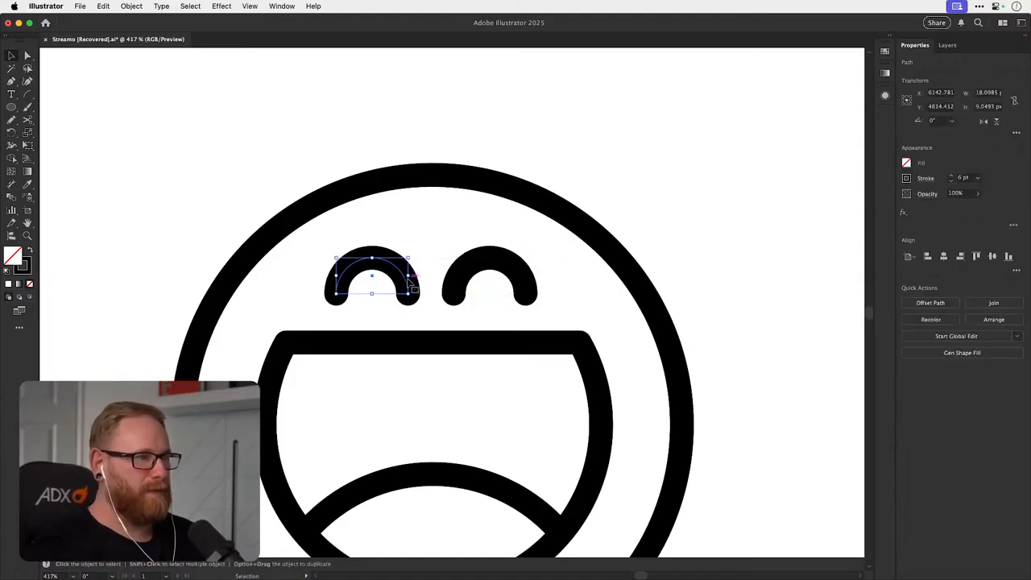
key("Left")
left_click(486, 250)
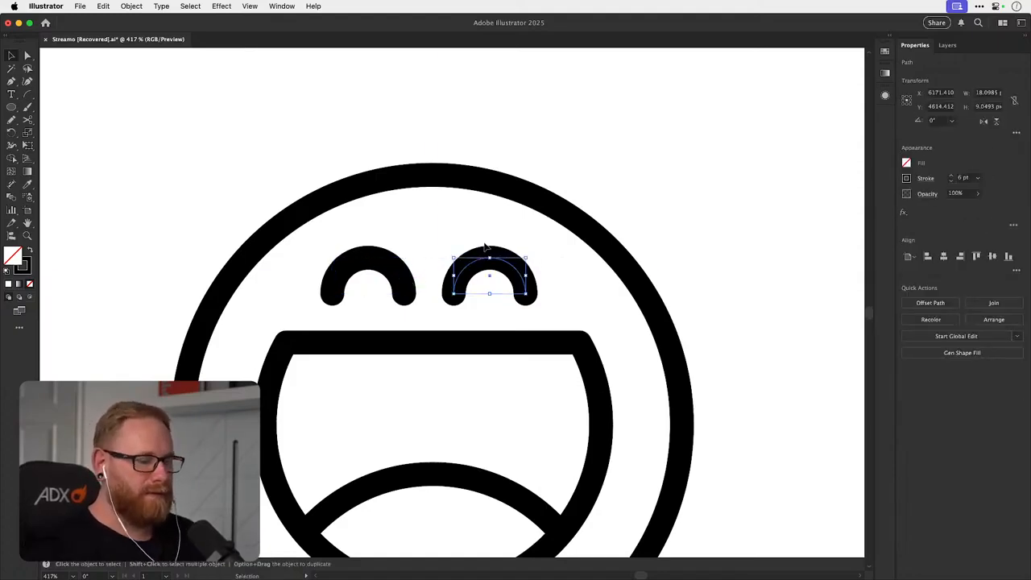
key("Right")
key("Right")
left_click(396, 274, "shift")
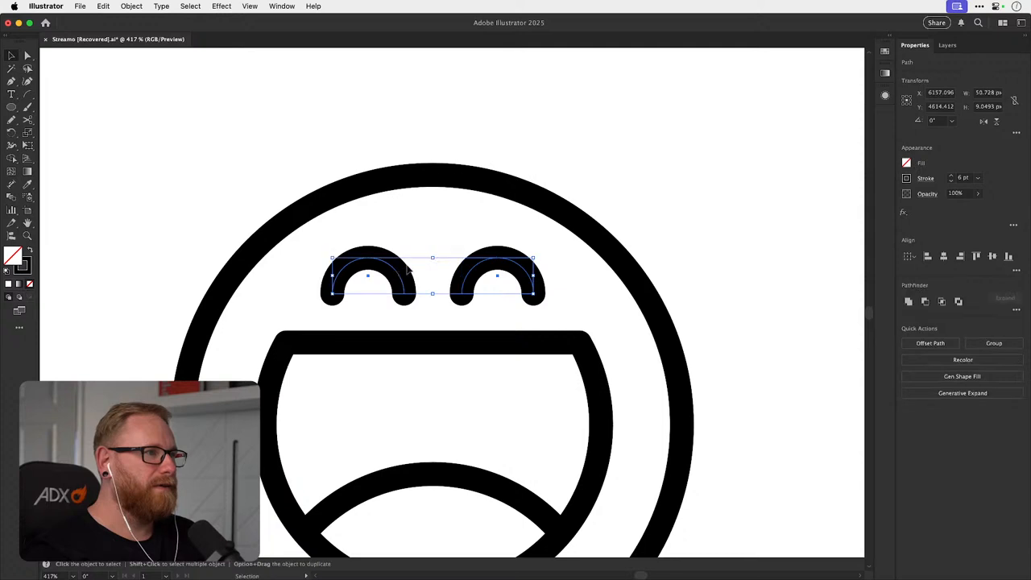
- Group the eyes again and move the pair up about 1.5 px
key("super+g")
left_click_drag(481, 266, 477, 259)
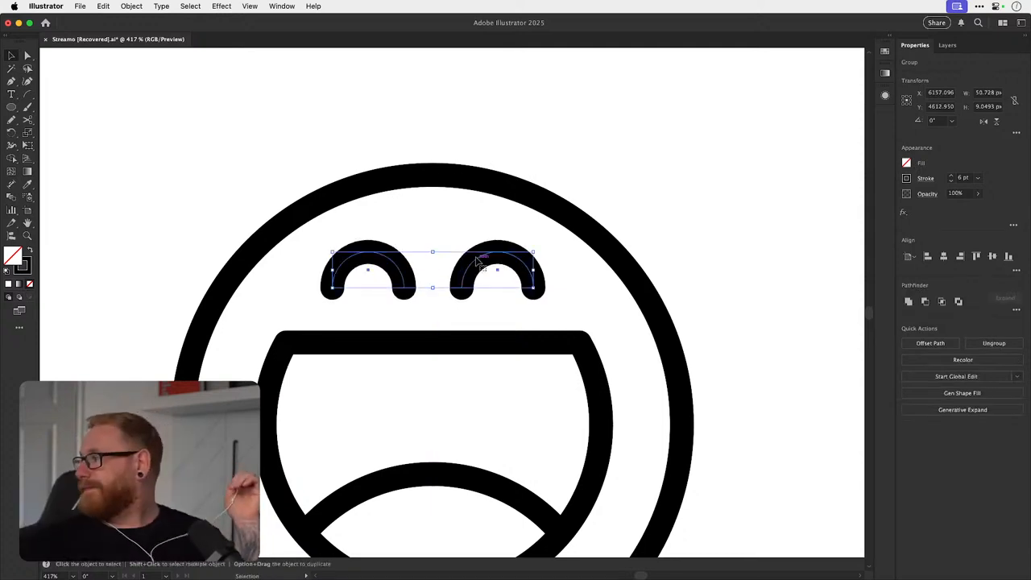
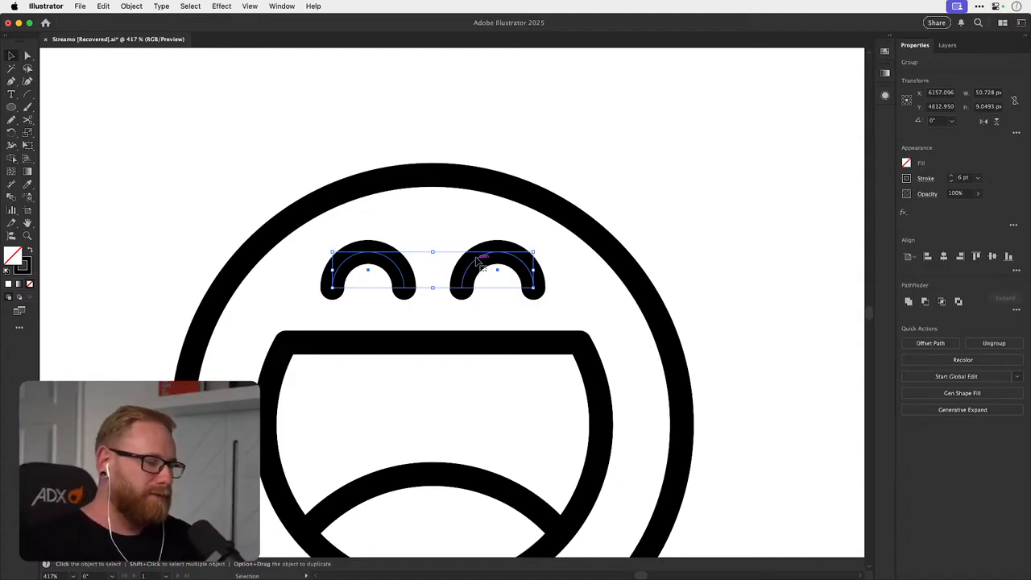
left_click(735, 228)
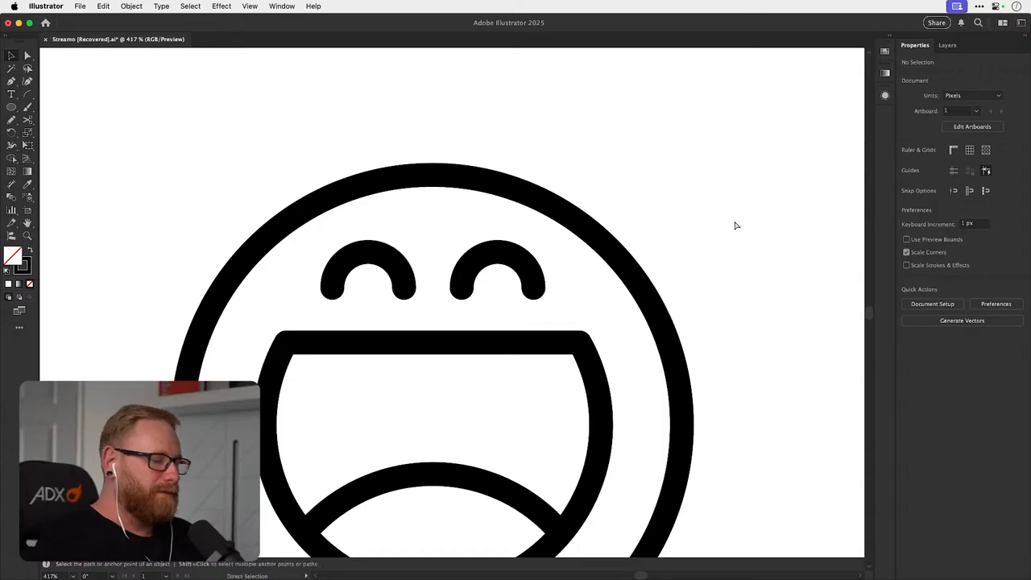
- Copy the thin rounded stroke style of the logo with eyes onto the eyeless speech bubble with the Eyedropper
key("super+minus")
key("super+minus")
key("super+minus")
key("super+minus")
key("super+minus")
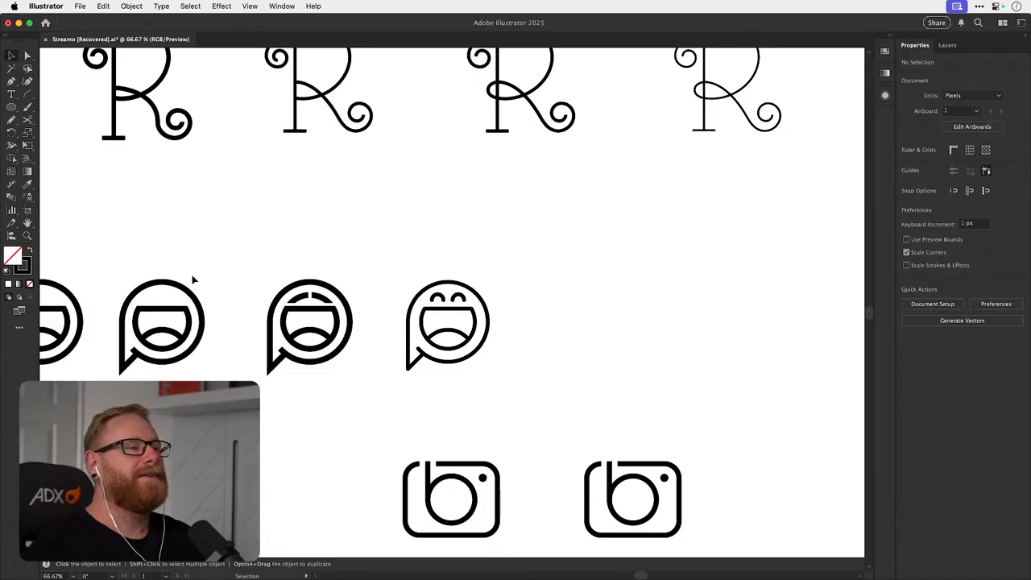
left_click_drag(169, 332, 181, 347)
left_click(508, 327)
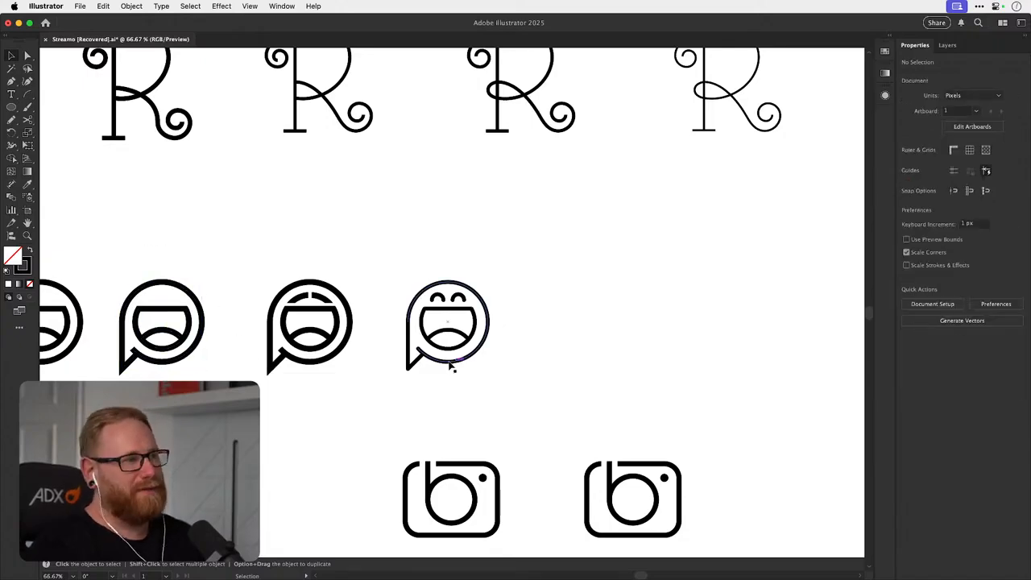
left_click_drag(249, 350, 343, 354)
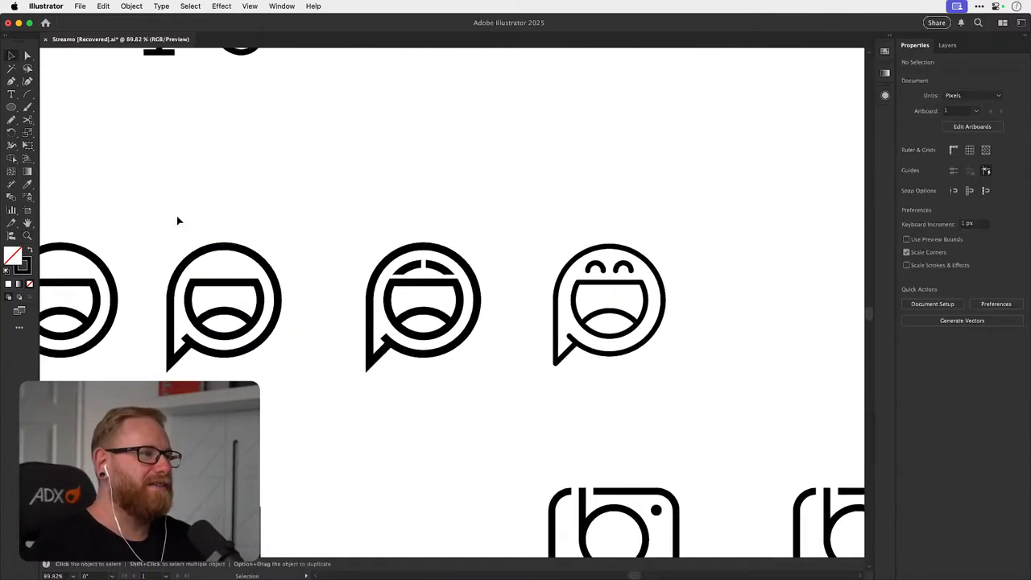
left_click(236, 340)
key("i")
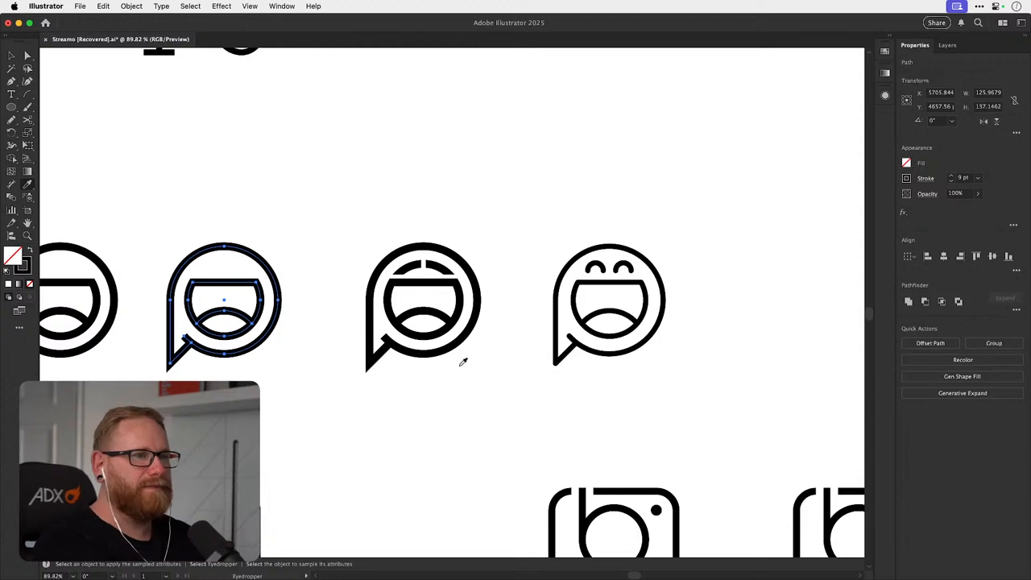
left_click(620, 348)
key("v")
left_click(360, 152)
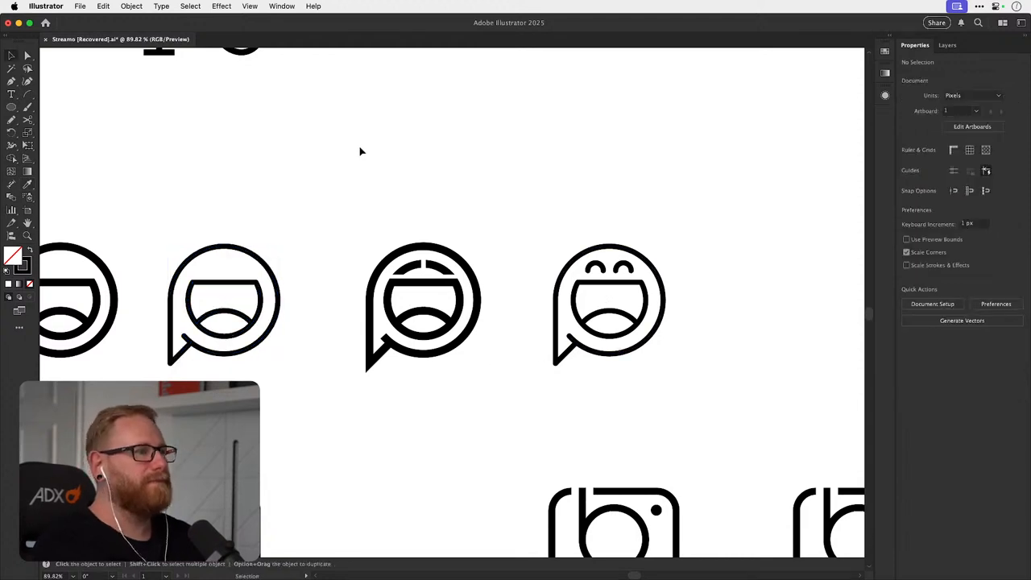
- Place a copy of the eyeless bubble at the far right of the row and move the logo with eyes next to it
left_click_drag(165, 202, 825, 326)
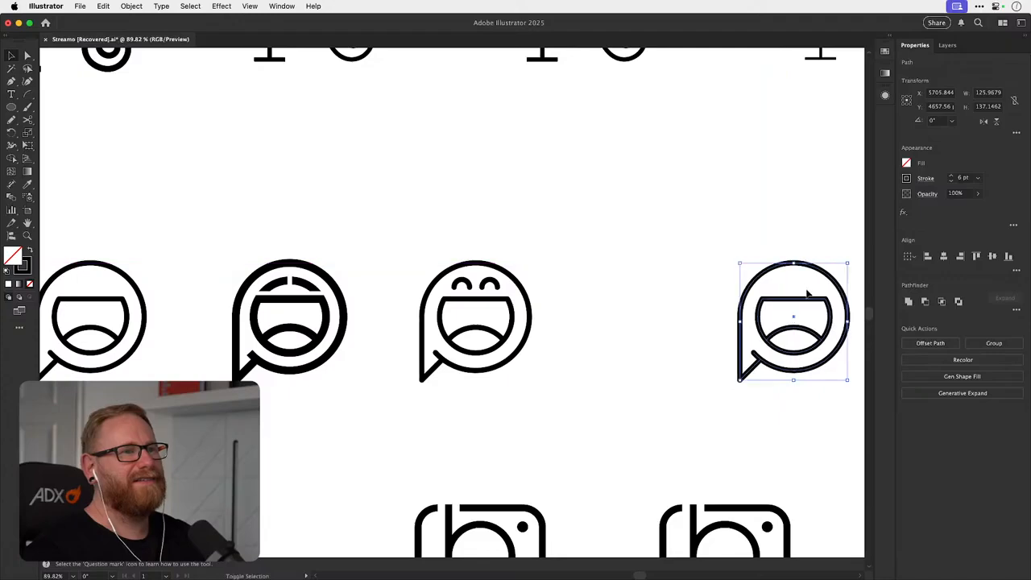
scroll(536, 260, "right", 5)
left_click_drag(314, 392, 315, 392)
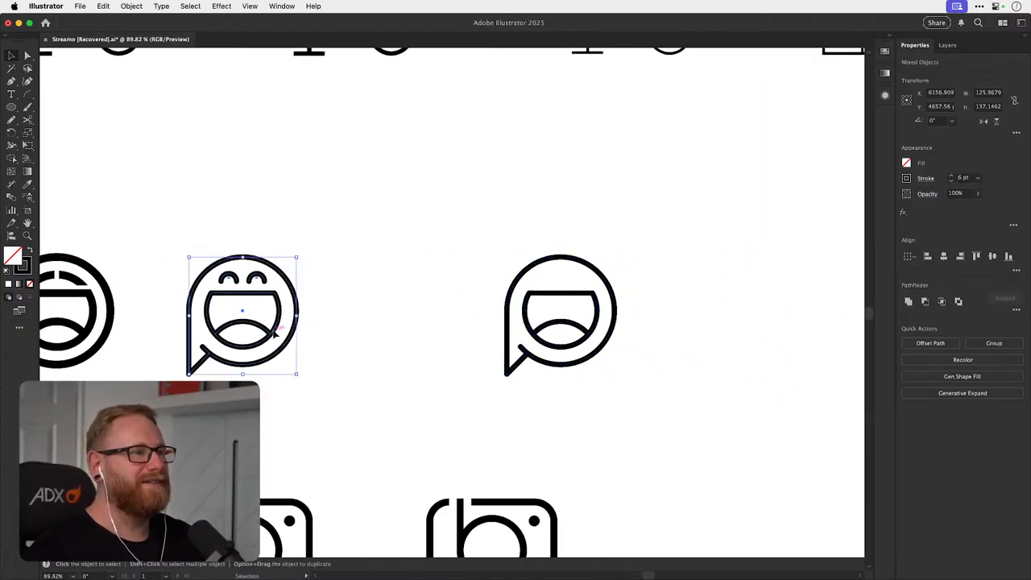
left_click_drag(275, 329, 528, 308)
left_click(512, 206)
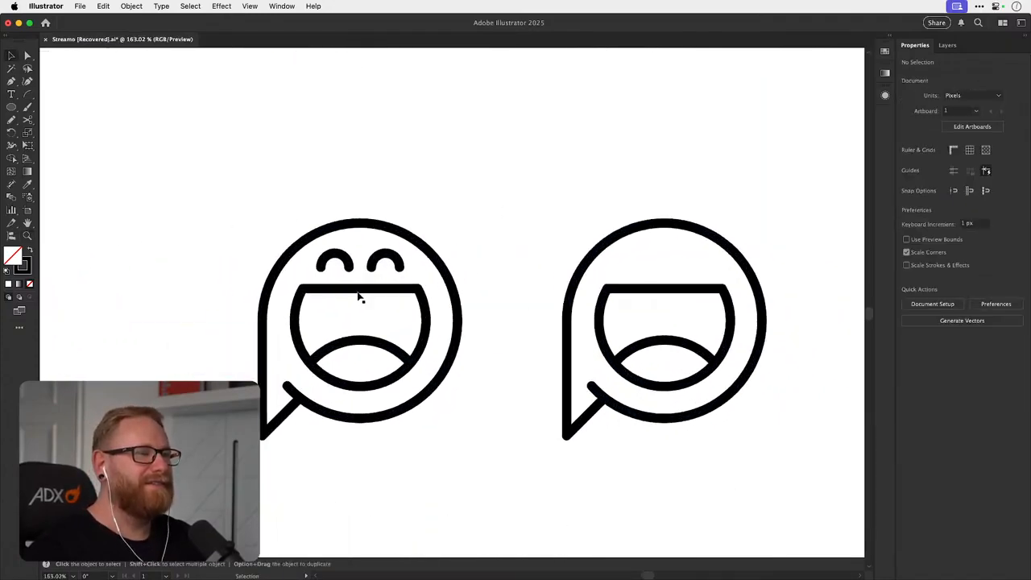
- Shorten the left eye arch by cutting it near both lower ends with the Scissors tool and deleting the end pieces
scroll(346, 283, "up", 3)
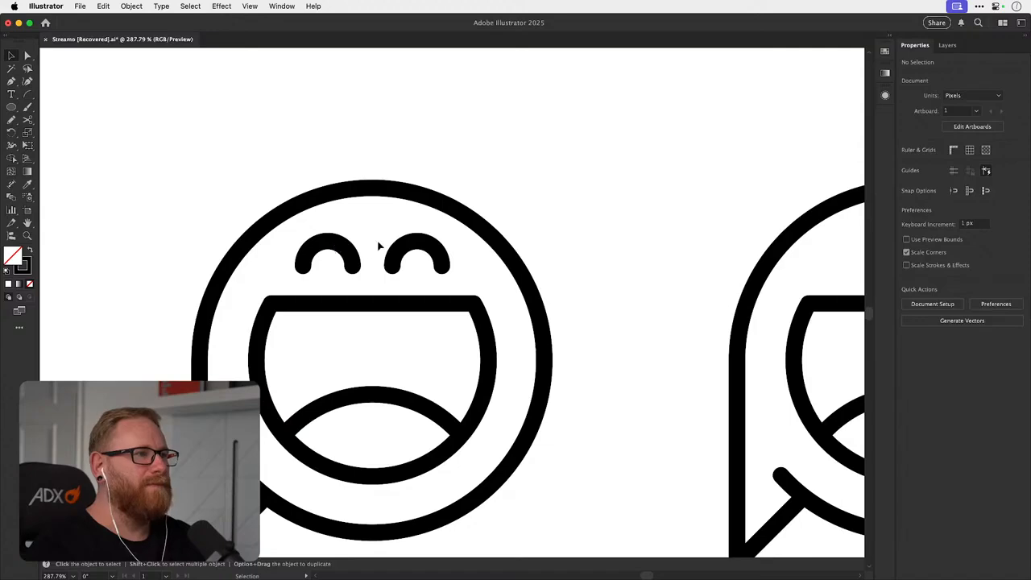
left_click(352, 256)
left_click(391, 257, "shift")
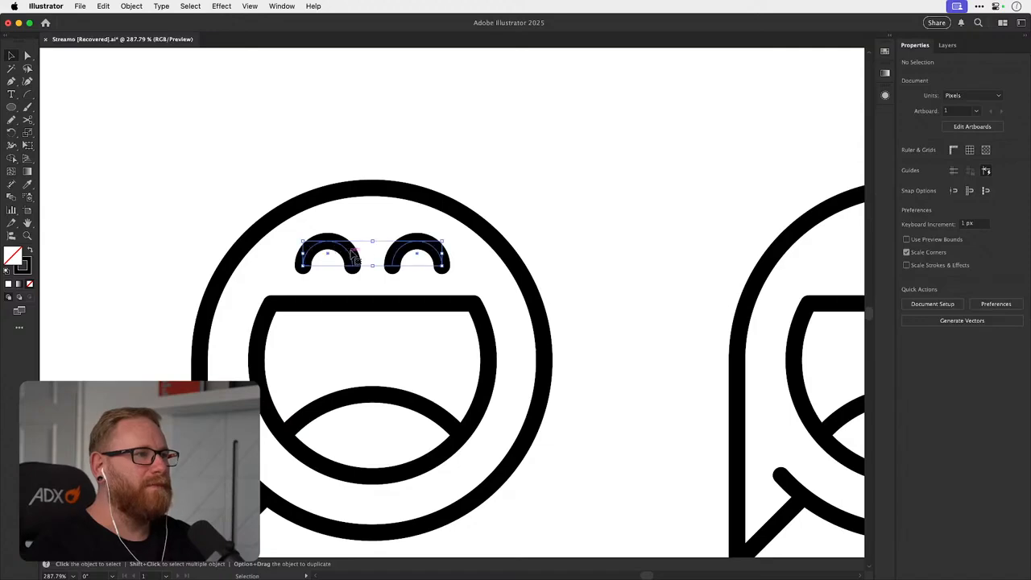
key("c")
left_click(304, 257)
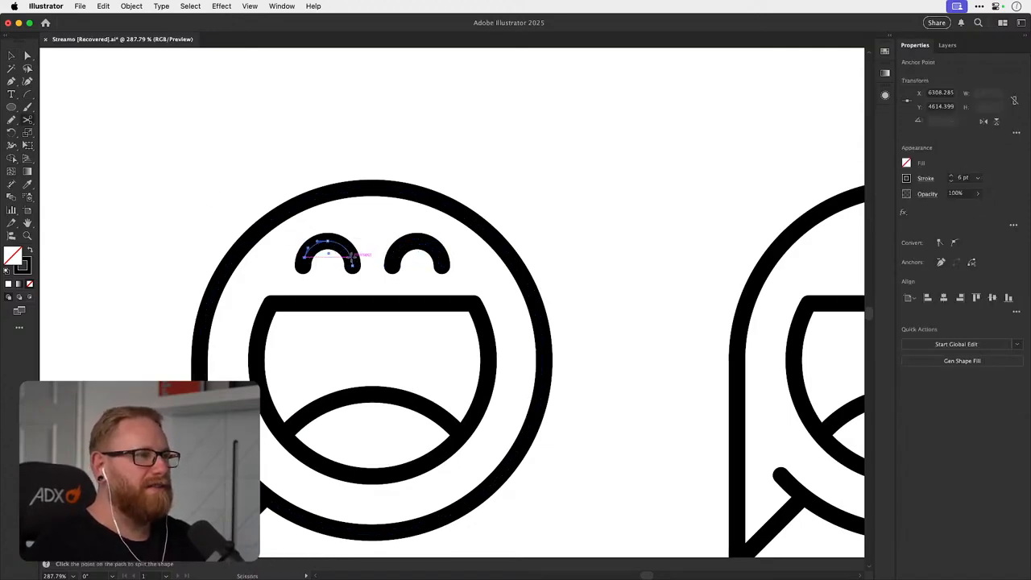
left_click(352, 257)
key("super+shift+a")
key("a")
left_click(303, 266)
key("Delete")
left_click(353, 266)
key("Delete")
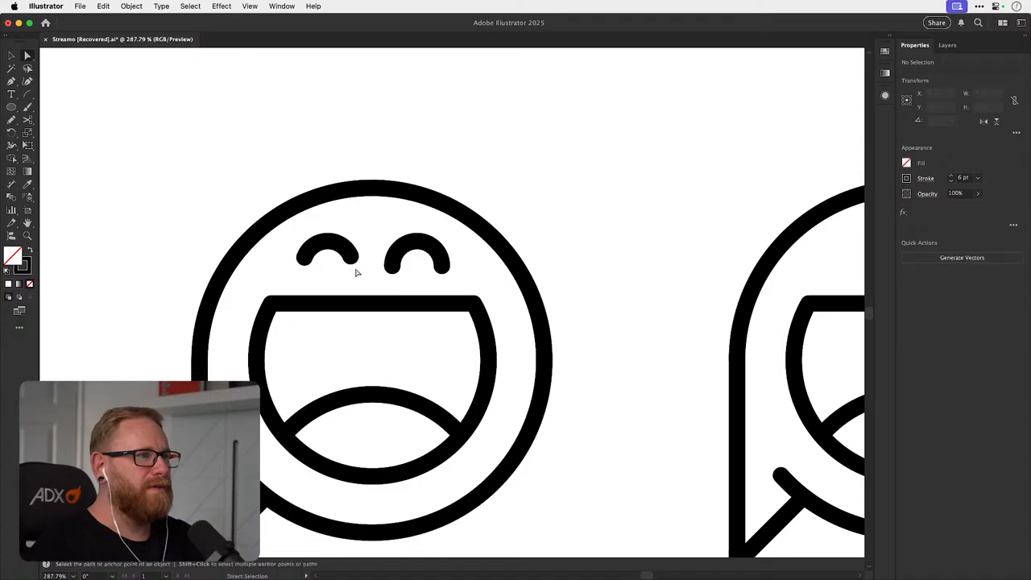
- Replace the right eye with a copy of the shortened left eye and group the pair
key("v")
left_click(392, 256)
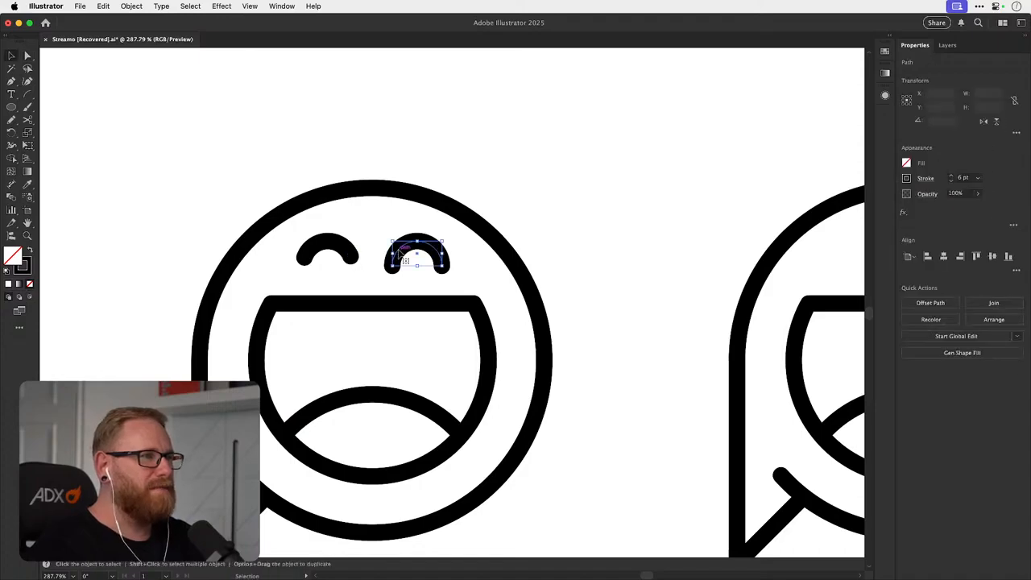
key("Delete")
left_click_drag(350, 254, 436, 251, "alt+shift")
left_click(327, 241, "shift")
key("super+g")
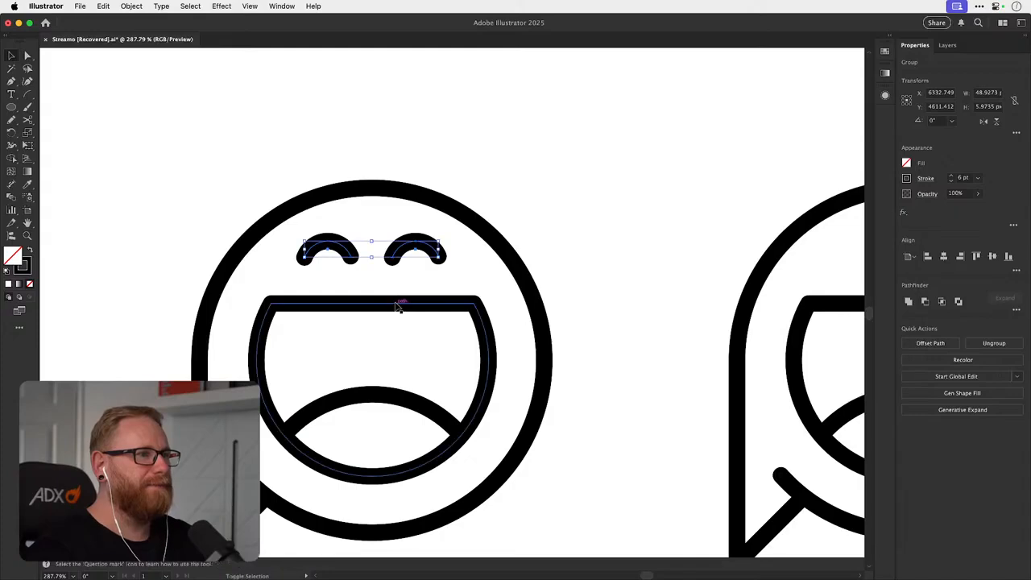
- Centre the eye group horizontally on the mouth and save the document
left_click(396, 306, "shift")
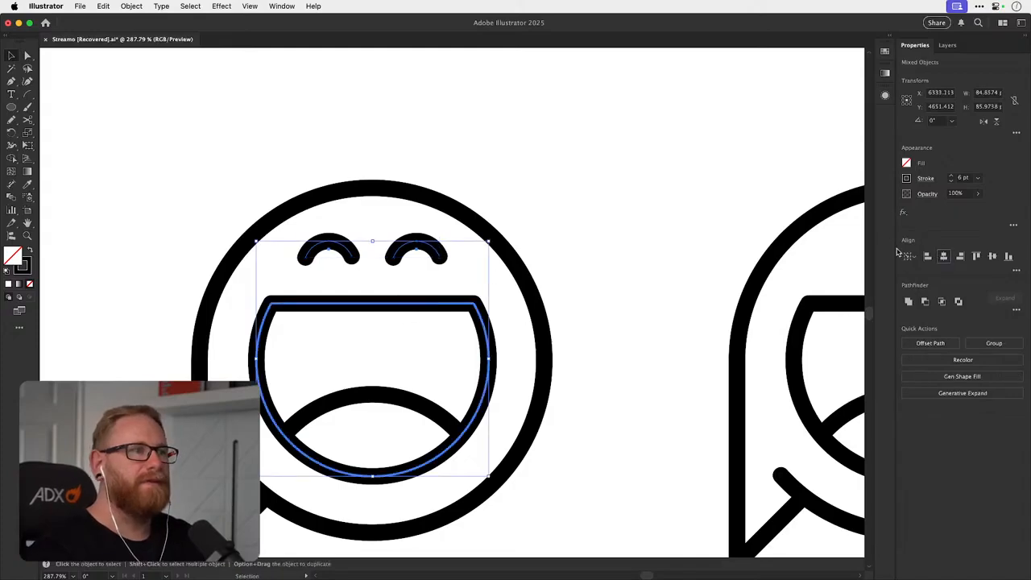
left_click(426, 258)
key("super+minus")
key("super+minus")
key("super+minus")
key("super+minus")
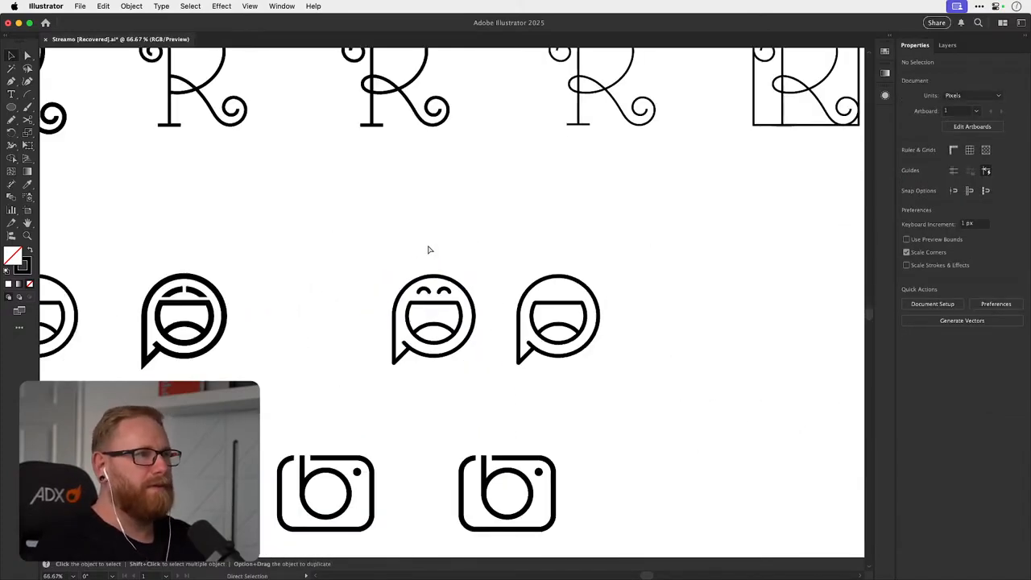
key("v")
key("super+s")
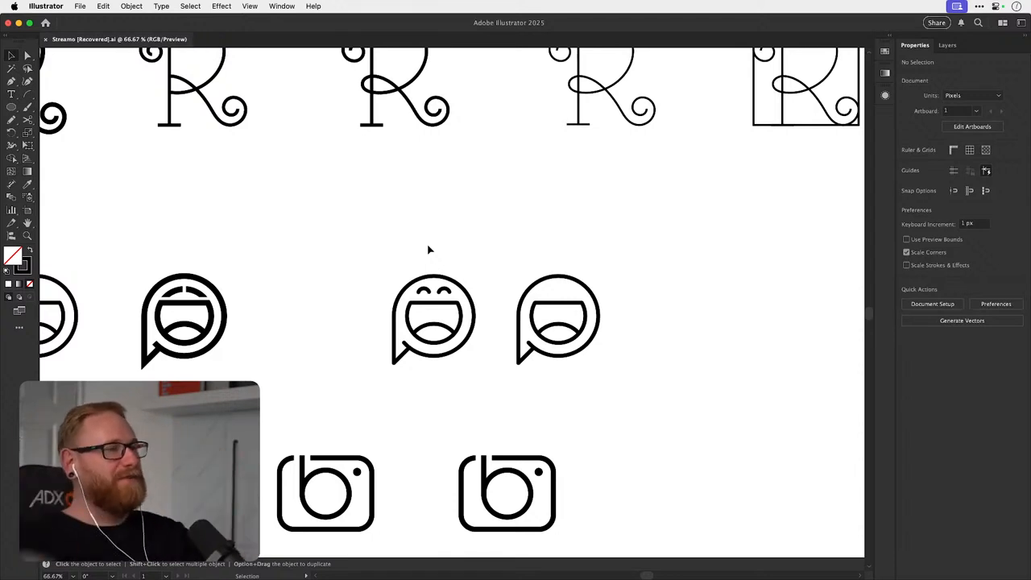
- Move the eyeless bubble to the left of the logo with eyes and shift the logo with eyes farther right
left_click_drag(578, 348, 329, 346)
left_click_drag(380, 240, 503, 343)
key("z")
left_click_drag(491, 307, 707, 290)
key("v")
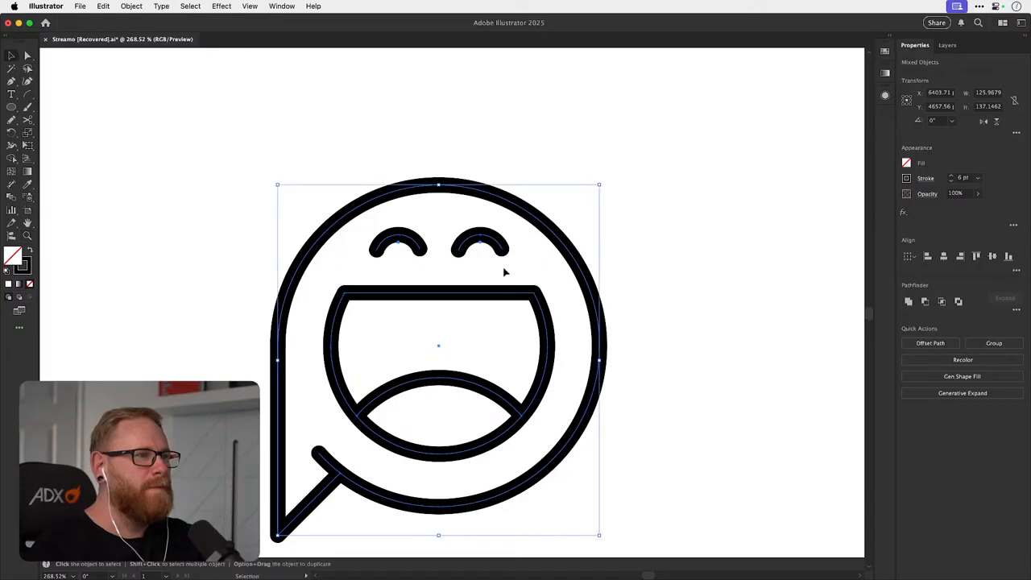
- Move the eye group down about 2 px, closer to the mouth
left_click(589, 244)
left_click(419, 248)
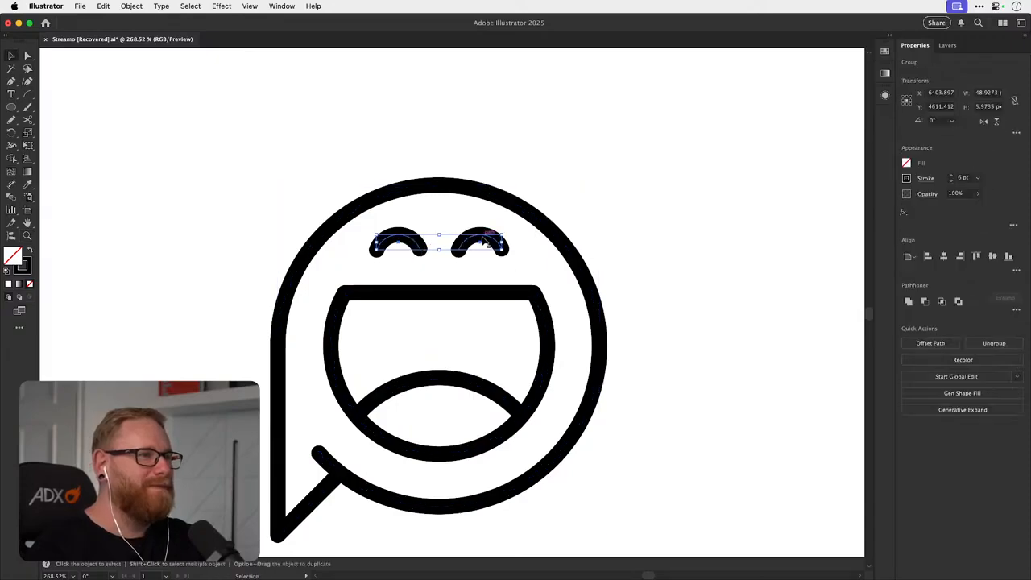
mouse_move(500, 235)
left_mouse_down()
mouse_move(524, 227)
mouse_move(508, 239)
left_mouse_up()
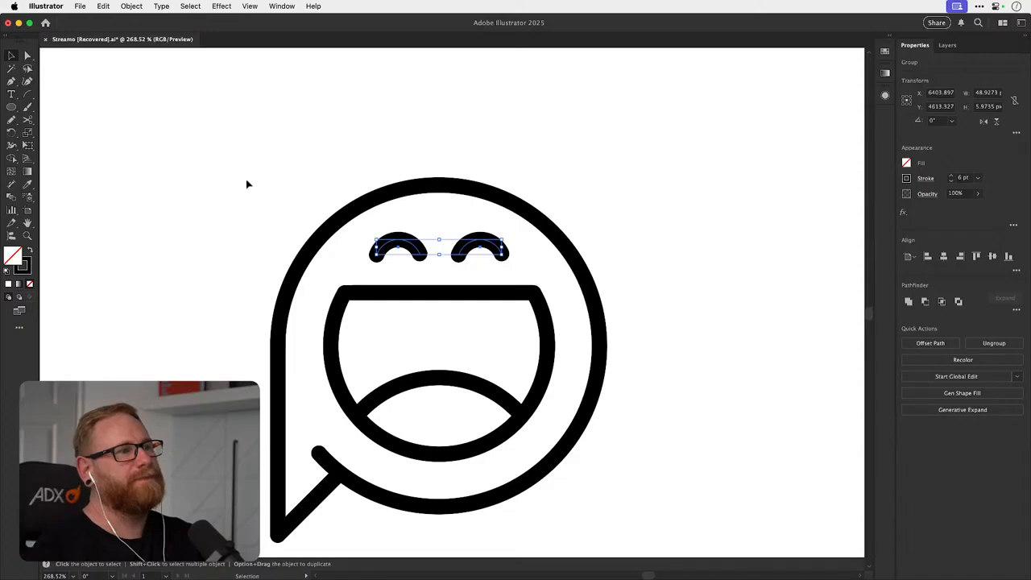
- Duplicate the logo with eyes to the right and delete the eye group from the copy
left_click_drag(247, 184, 611, 484)
key("super+1")
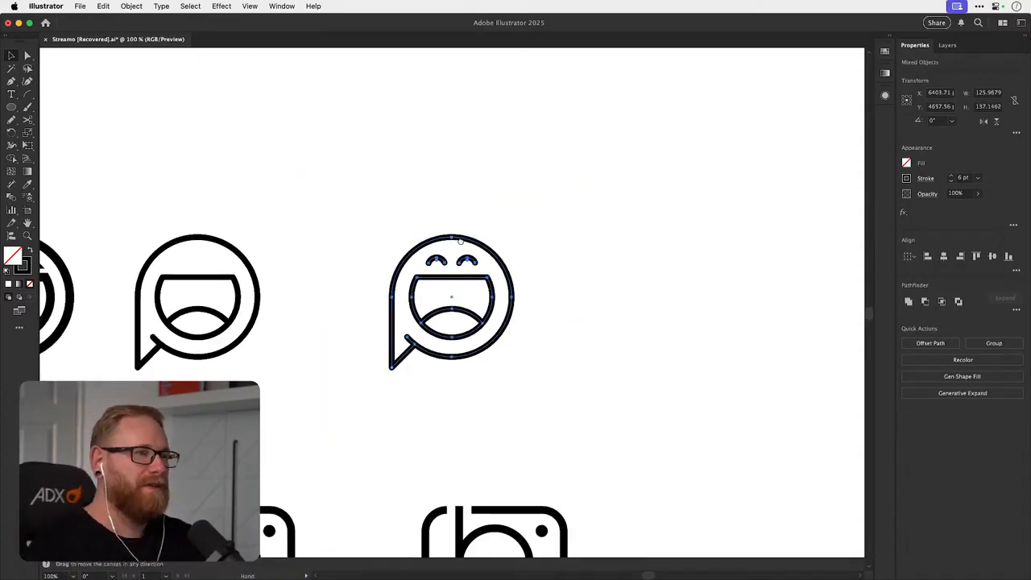
left_click_drag(460, 240, 615, 306)
left_click(633, 219)
left_click(586, 278)
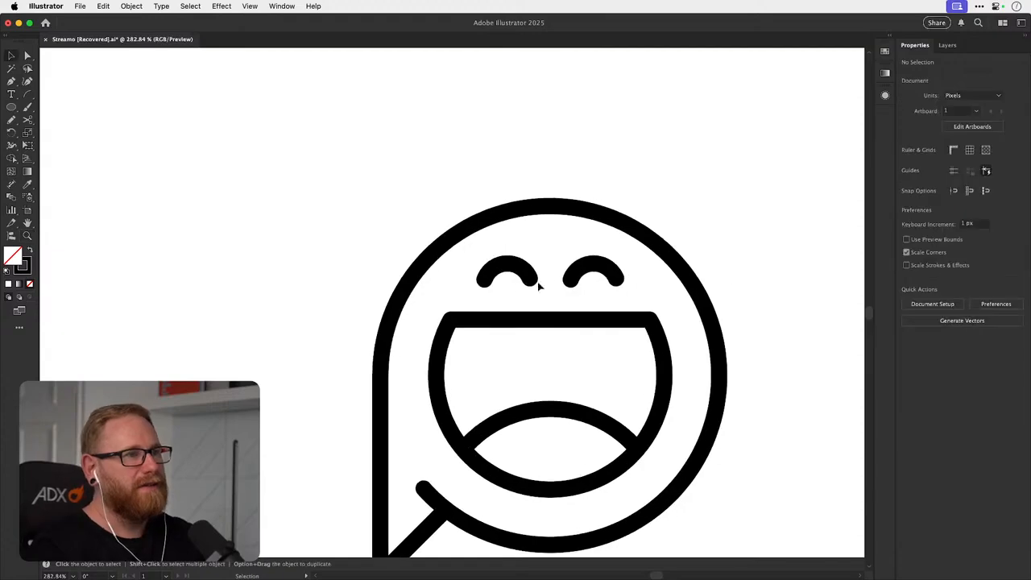
left_click(531, 280)
key("Delete")
- Draw a circular eye about 35 px wide over the new bubble's upper-left edge, with white fill and a 6 pt black stroke
left_click(11, 107)
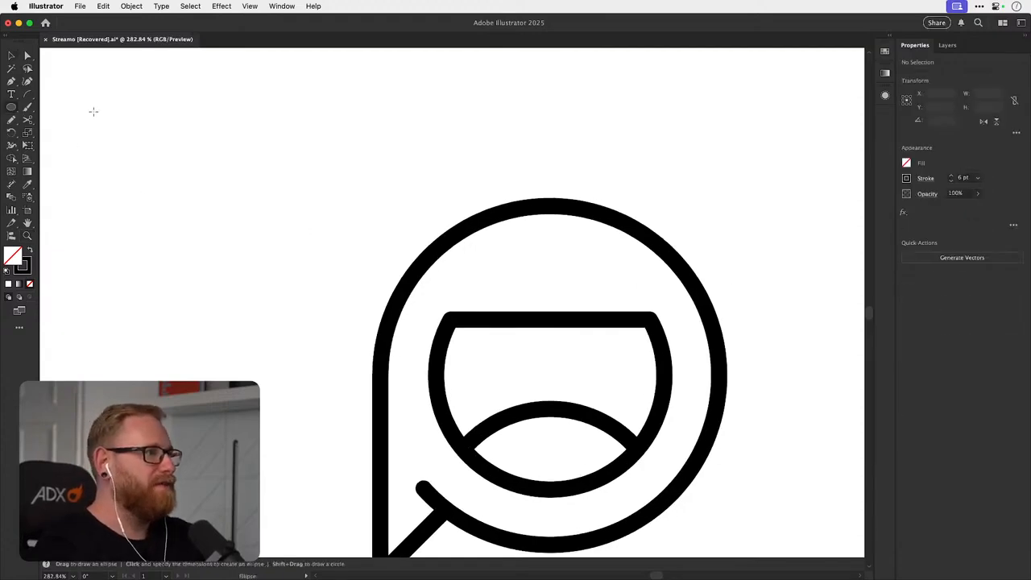
left_click_drag(455, 187, 551, 281)
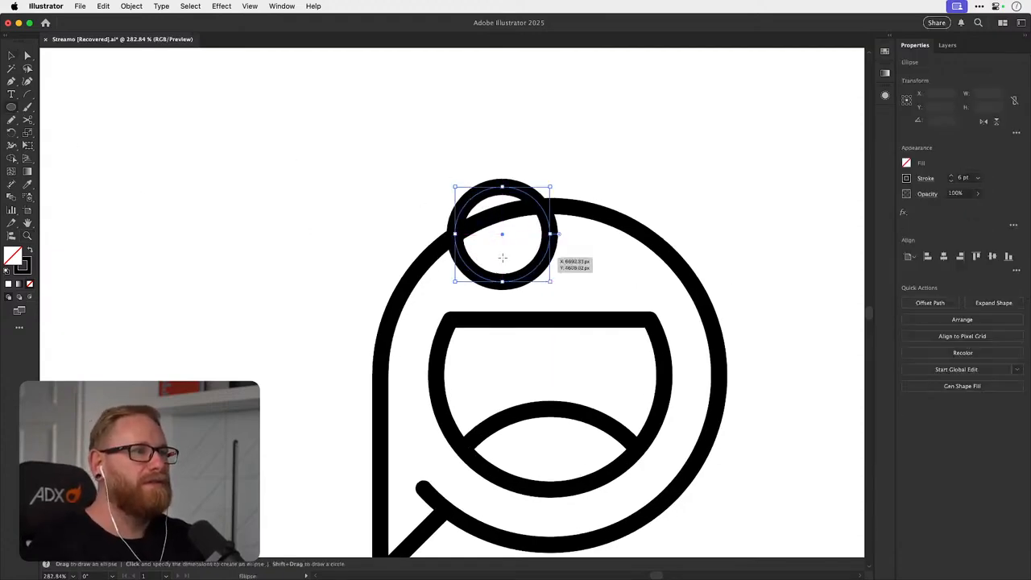
key("i")
left_click(306, 260, "shift")
key("v")
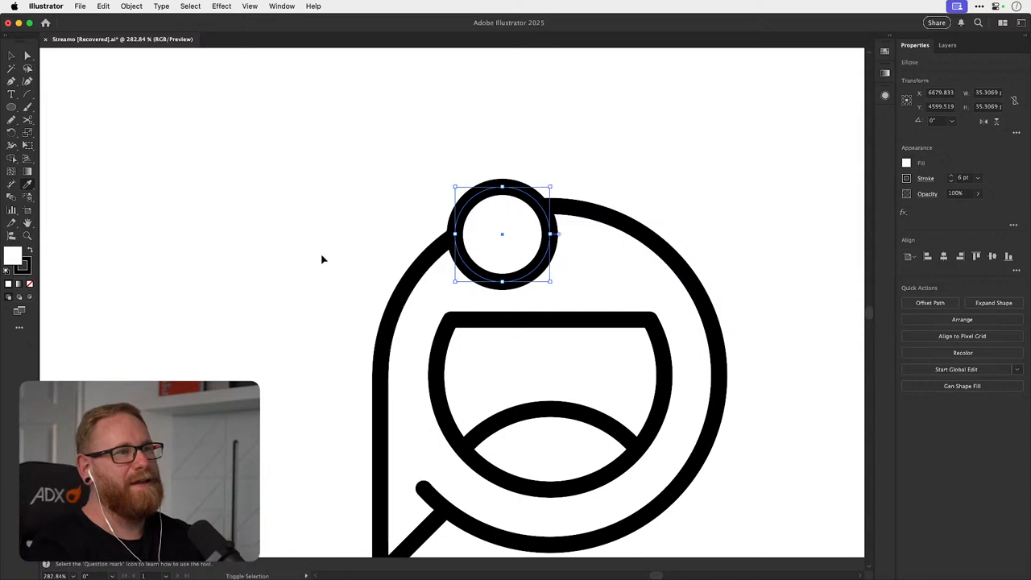
left_click(323, 258)
- Duplicate the circular eye directly to its right, lower both circles slightly and group them
left_click_drag(537, 272, 633, 271)
left_click(531, 276, "shift")
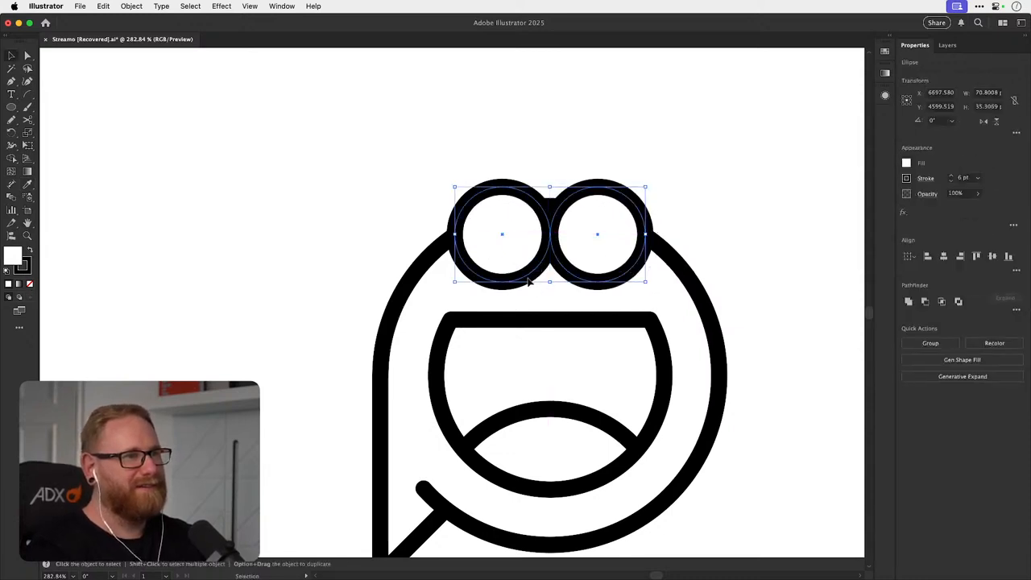
left_click_drag(531, 276, 532, 295)
key("super+g")
- Raise the pair of circular eyes above the mouth so it straddles the bubble's top edge
left_click(574, 322, "shift")
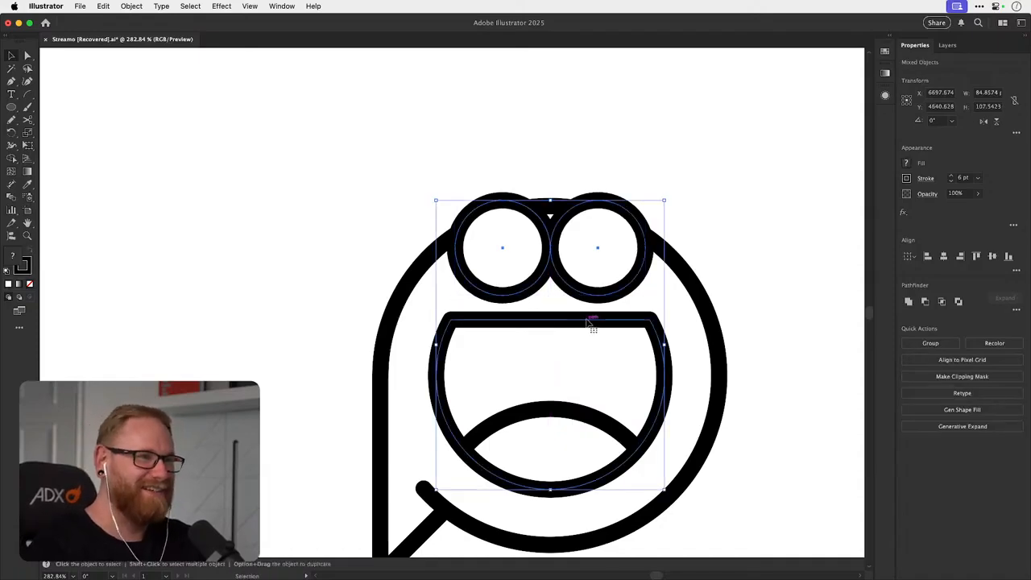
key("super+shift+a")
left_click_drag(603, 294, 605, 267)
scroll(623, 261, "right", 5)
scroll(623, 262, "up", 2)
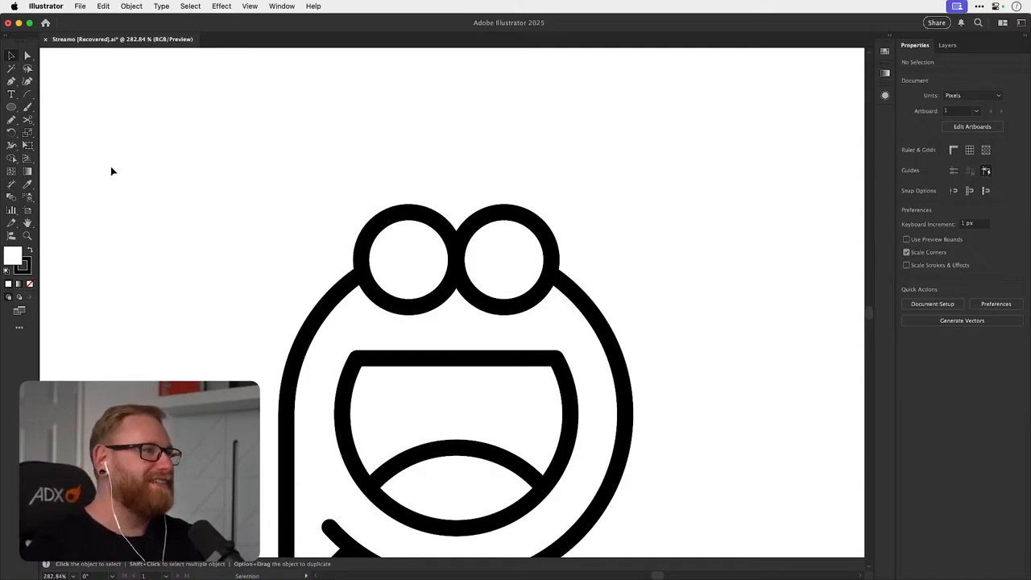
- Draw a solid black pupil about 5 px wide without a stroke inside the left eye
key("l")
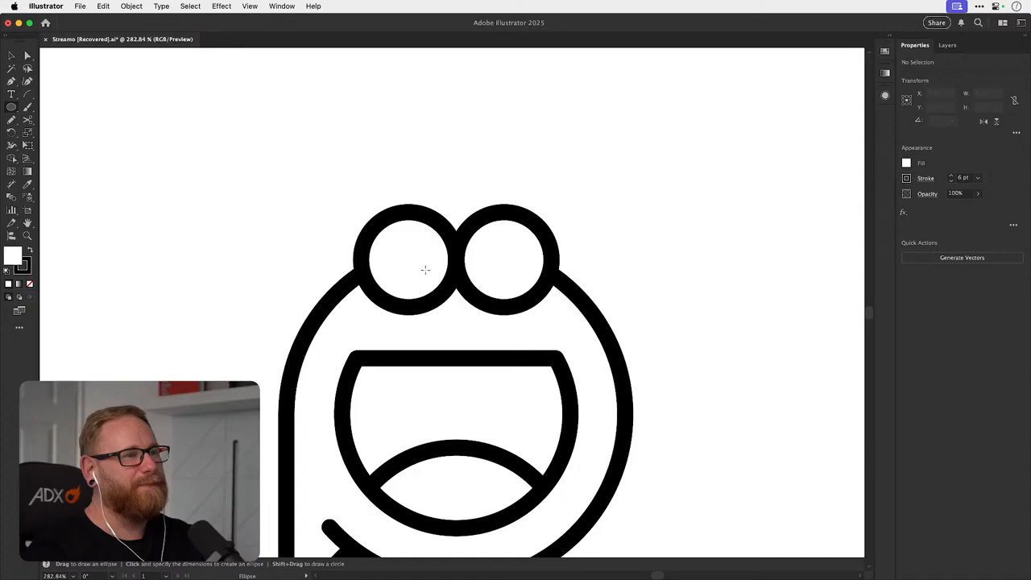
key("shift+x")
left_click_drag(412, 250, 425, 266)
key("v")
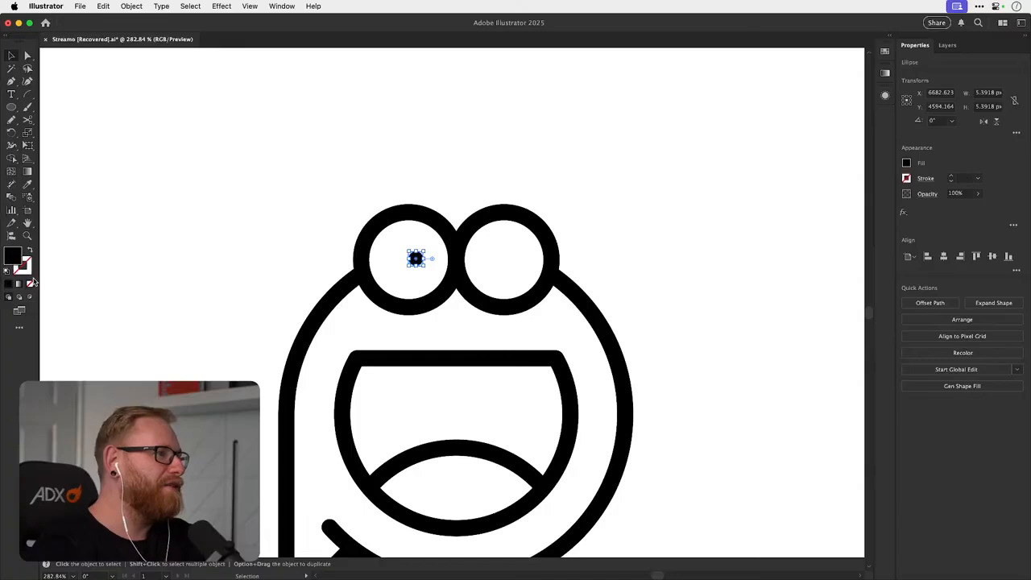
left_click(271, 211)
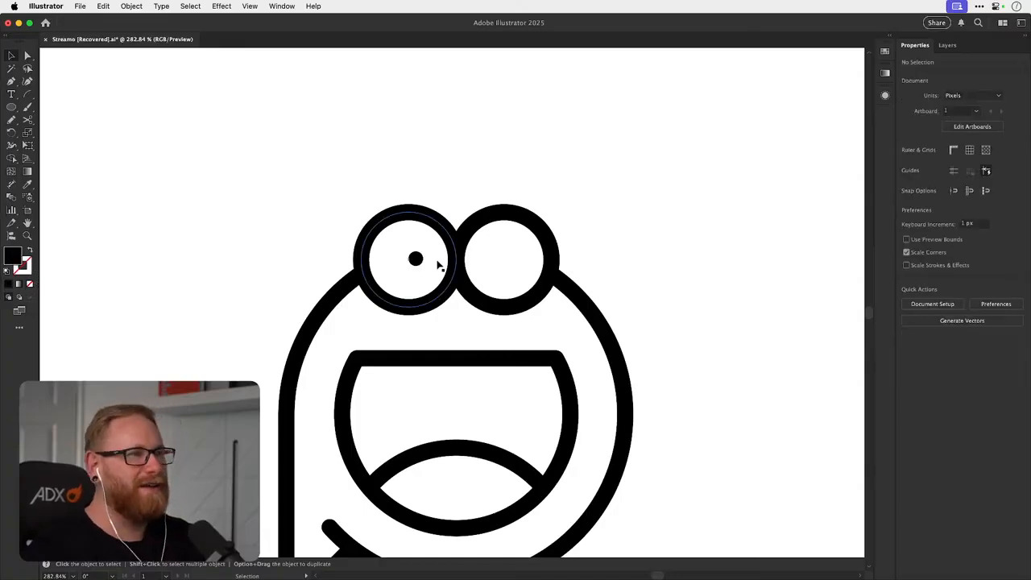
- Enlarge the pupil and duplicate it, placing one at the top of the right eye and one at the bottom of the left
left_click_drag(420, 262, 467, 219)
left_click_drag(421, 260, 506, 233)
left_click_drag(416, 259, 408, 294)
- Duplicate the complete googly-eyed logo farther to the right
key("super+1")
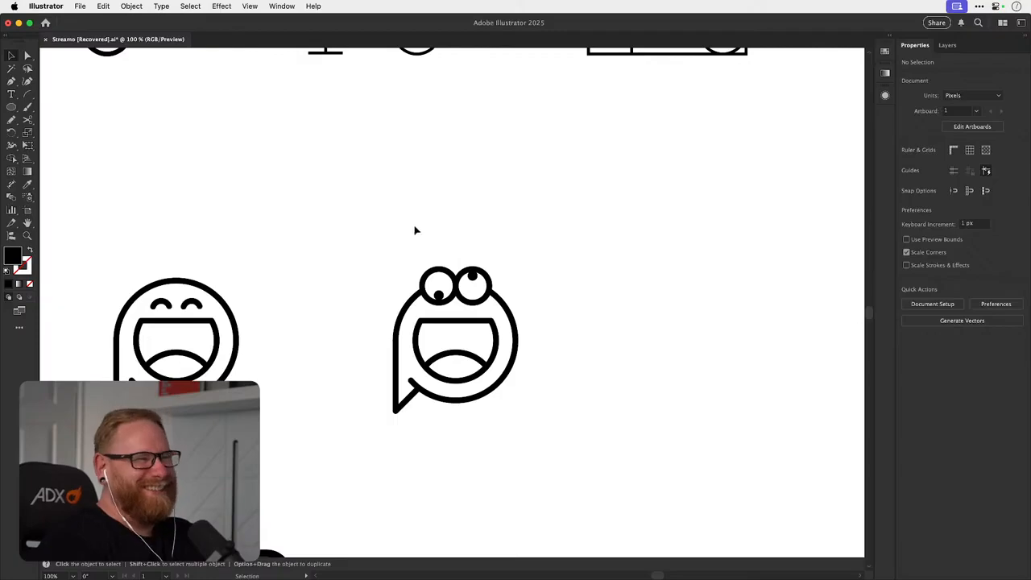
left_click_drag(519, 433, 526, 443)
left_click_drag(514, 348, 735, 347)
- Delete both pupils and both circular eyes from the original googly-eyed bubble
key("super+space")
left_click_drag(469, 289, 556, 293)
left_click(440, 313, "super")
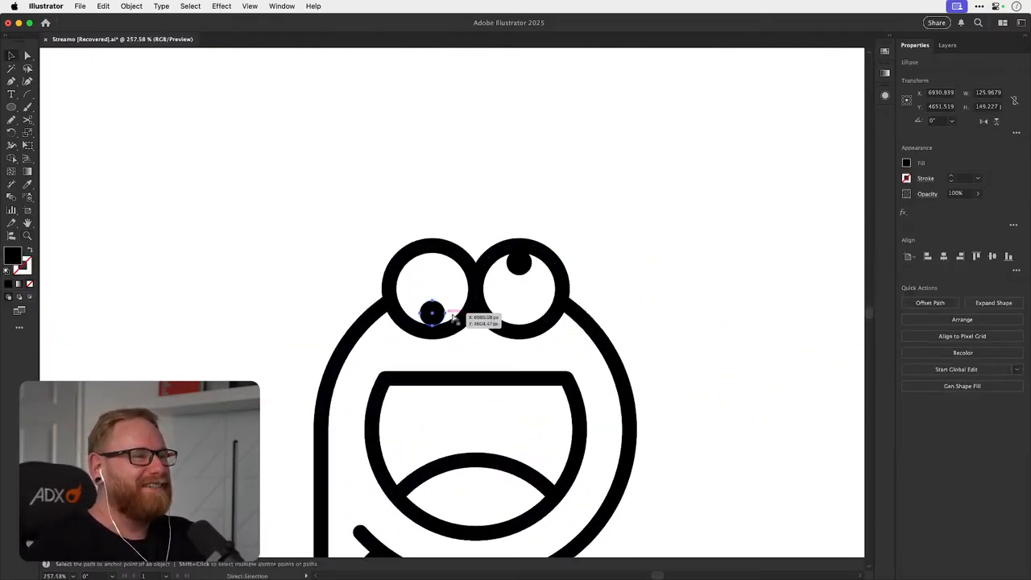
key("Delete")
left_click(452, 301, "super")
key("Delete")
left_click(510, 280, "super")
key("Delete")
left_click(520, 266, "super")
key("Delete")
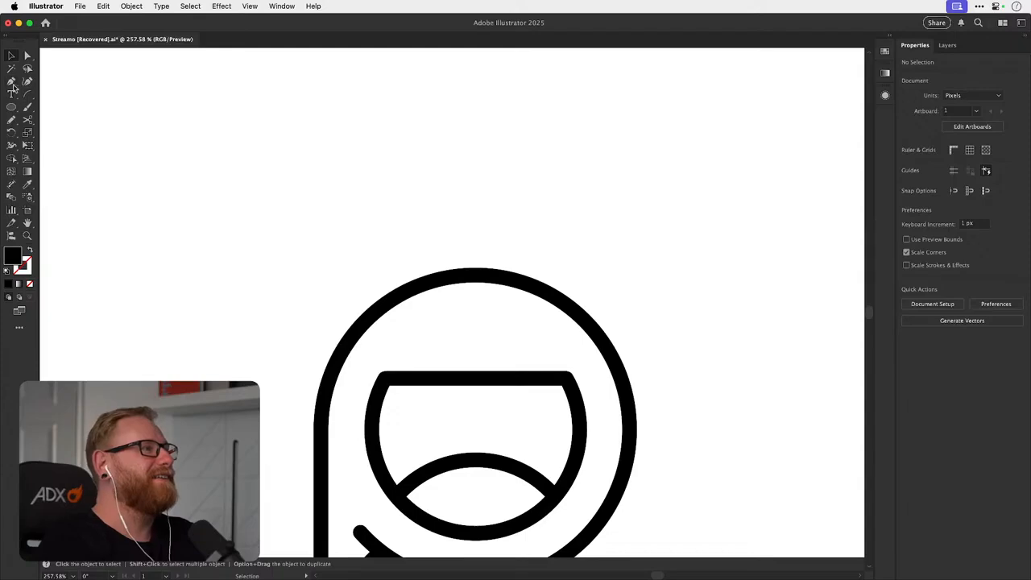
- Place a copy of the mouth outline above the eyeless bubble, rotated 180° with its flat edge at the bottom
left_click(12, 82)
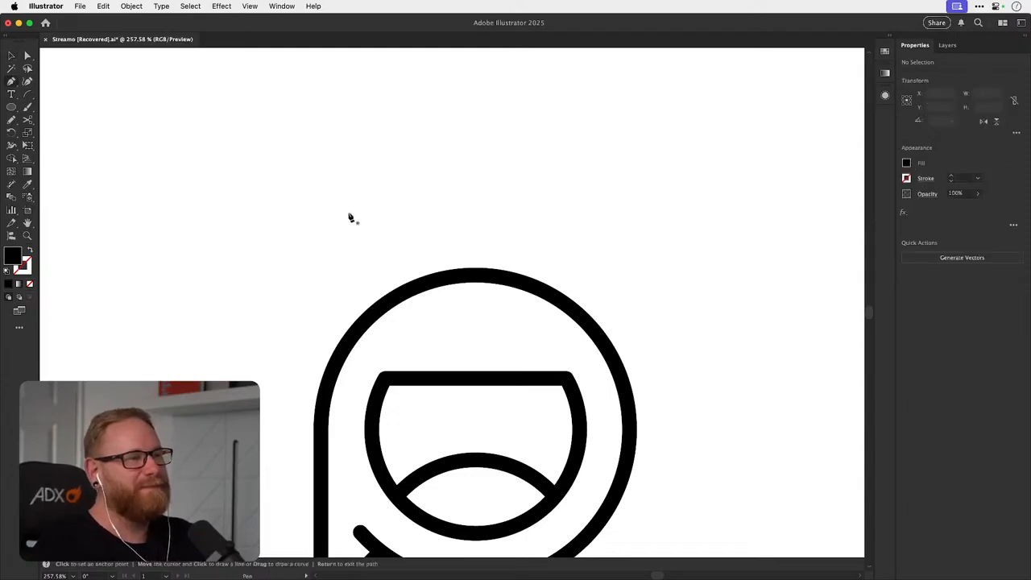
key("v")
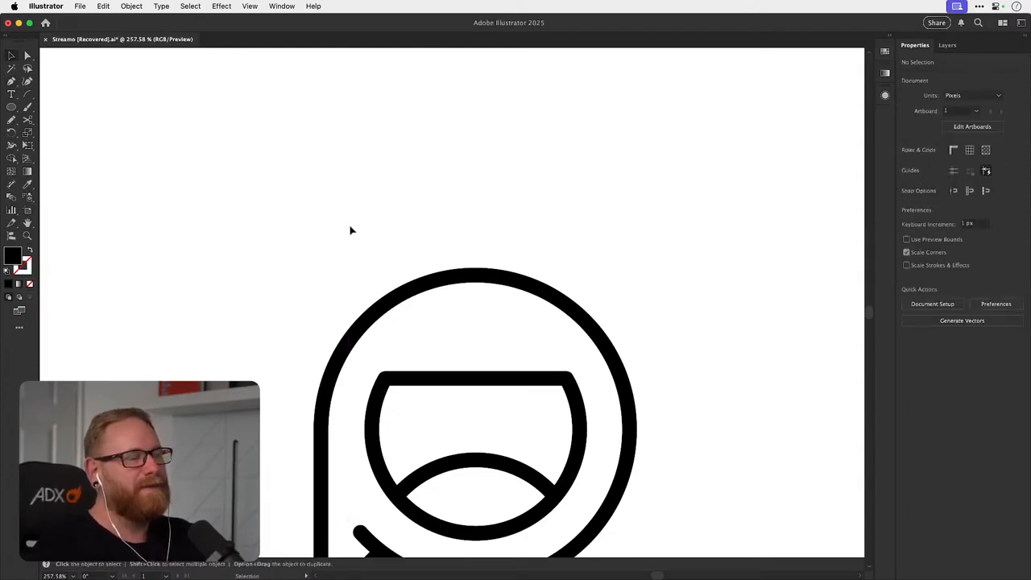
left_click_drag(381, 433, 552, 267)
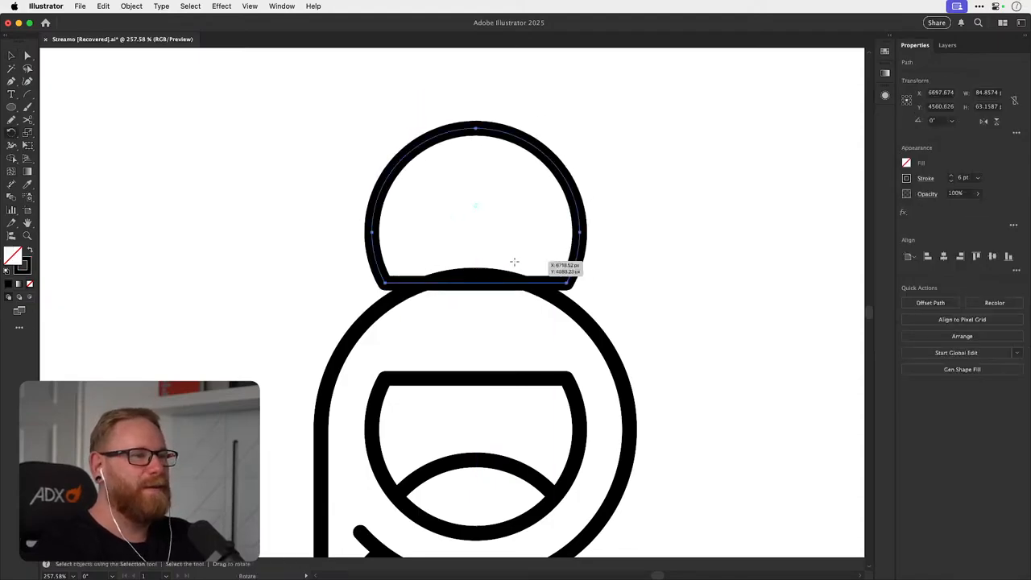
- Delete the straight bottom edge of the rotated mouth copy, leaving an open arc
key("super+shift+a")
key("a")
left_click(397, 285)
key("Delete")
key("super+shift+a")
key("v")
left_click(568, 191)
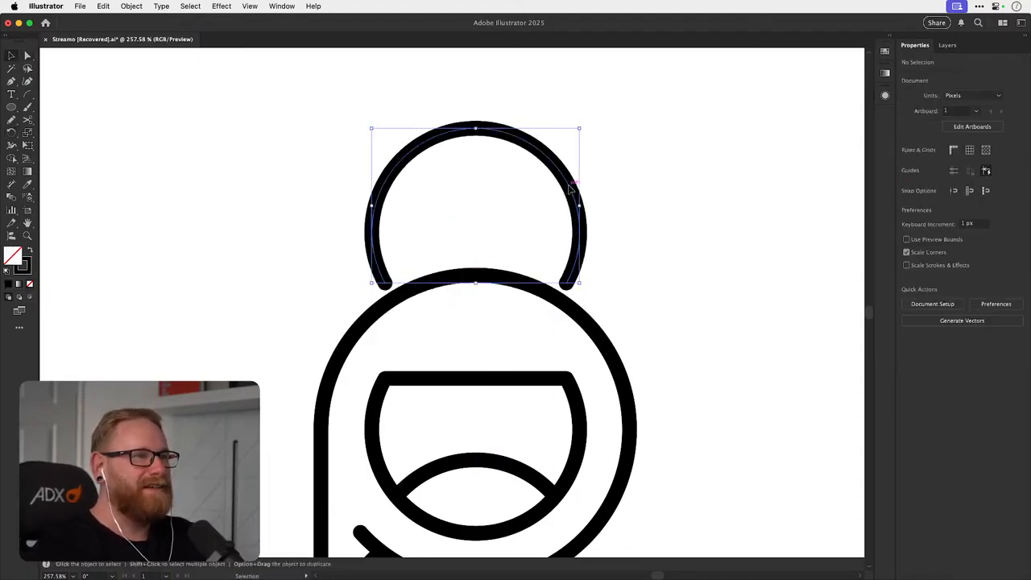
- Delete both lower end points of the open arc to reduce it to a semicircle
key("a")
left_click(386, 287)
left_click(567, 286, "shift")
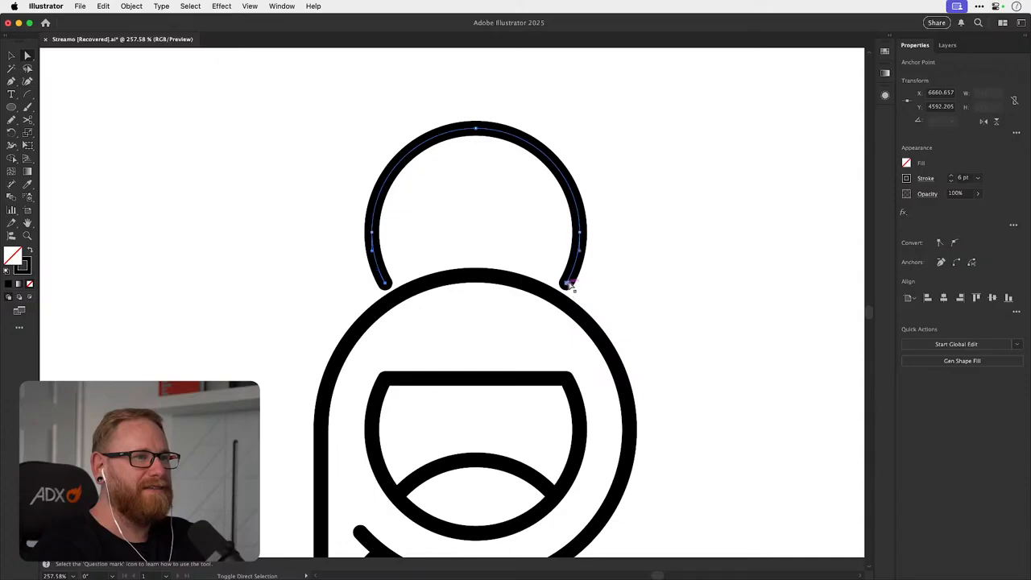
key("Delete")
key("v")
key("super+shift+a")
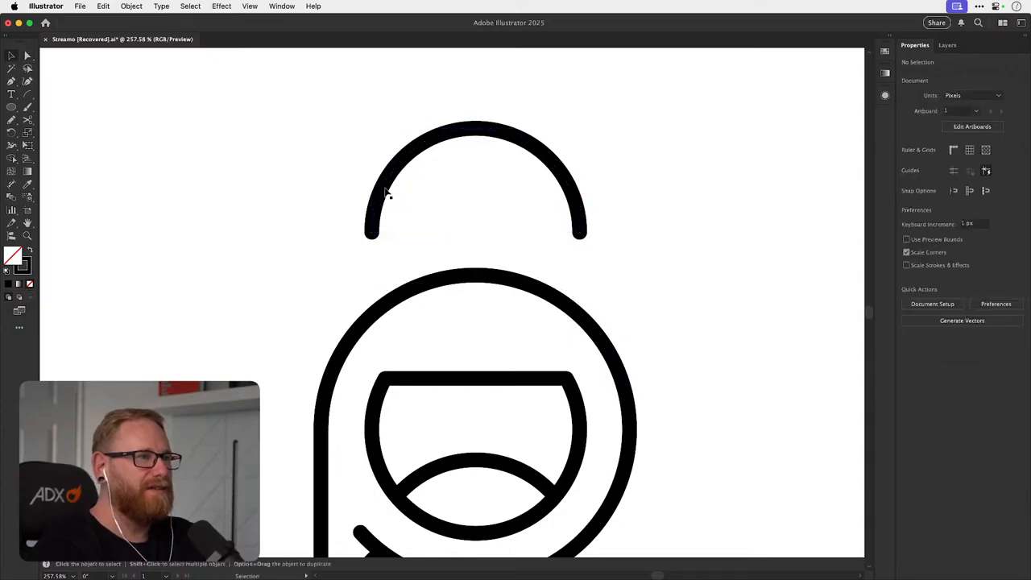
- Move the semicircle down onto the mouth so that together they complete a full circle
key("a")
left_click(385, 193)
key("v")
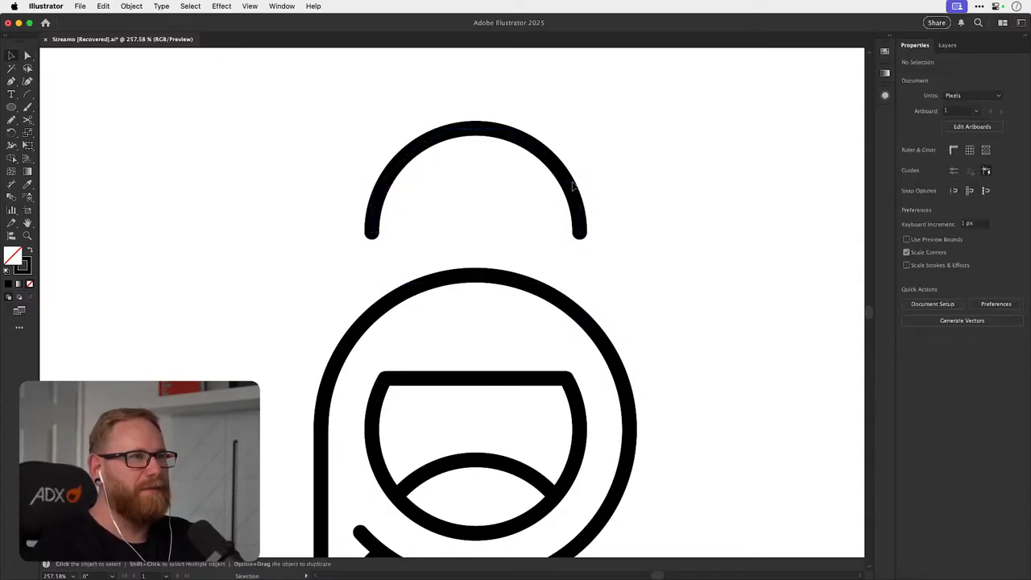
left_click_drag(578, 186, 556, 381)
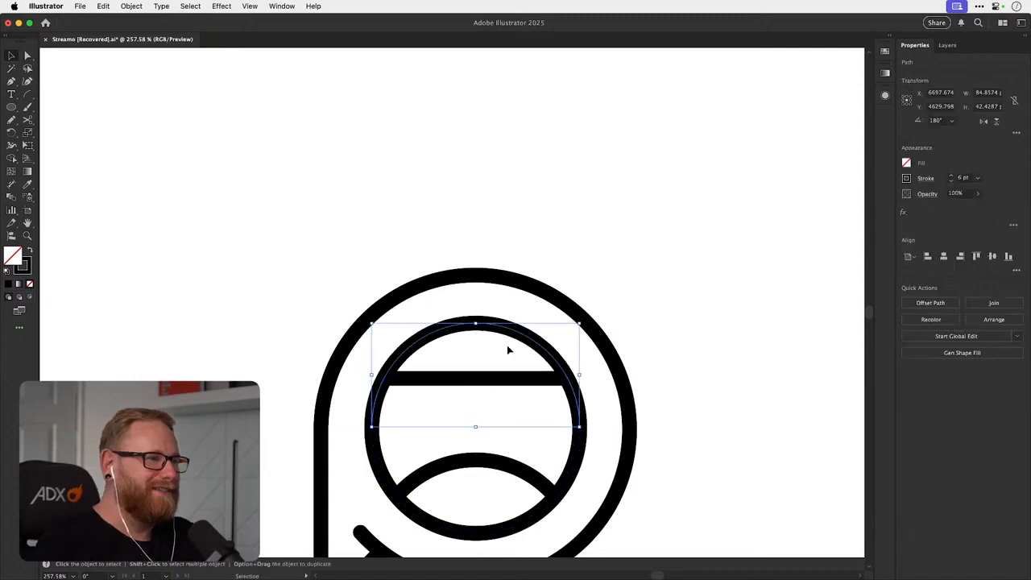
- Cut the semicircle just above both mouth corners and delete the end pieces, leaving an arc about 68 px wide
key("c")
left_click(392, 364)
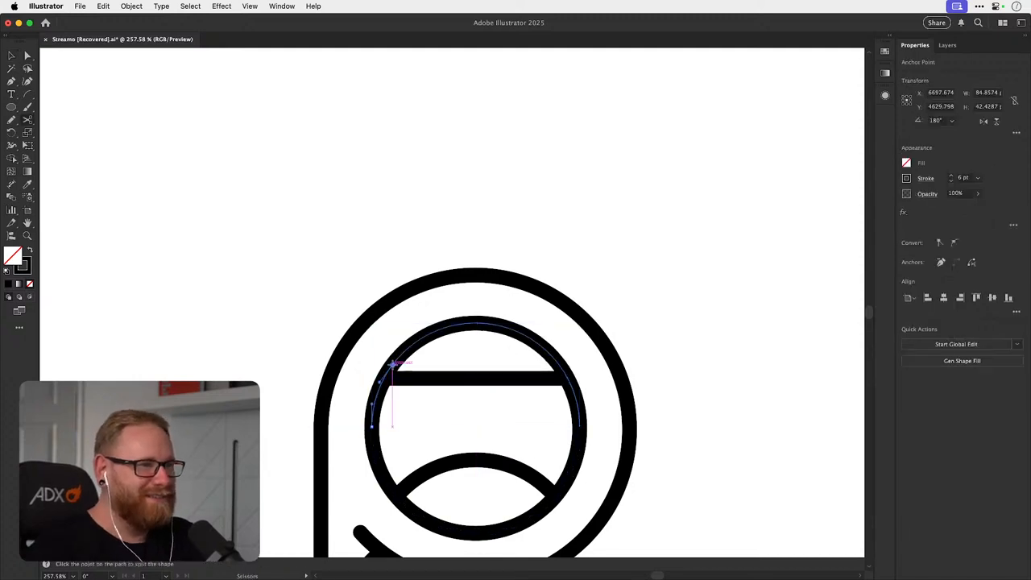
left_click(559, 365)
key("shift+super+a")
key("a")
left_click(576, 399)
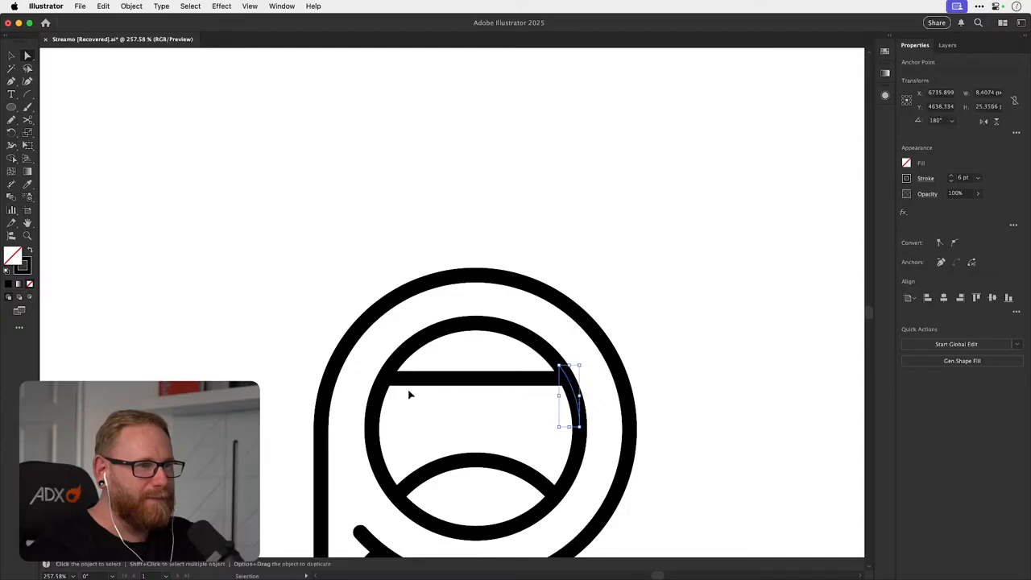
key("Delete")
left_click(377, 394)
key("Delete")
key("v")
- Trim a short piece off each end of the arc with the Scissors tool to open a gap above the mouth
left_click(423, 346)
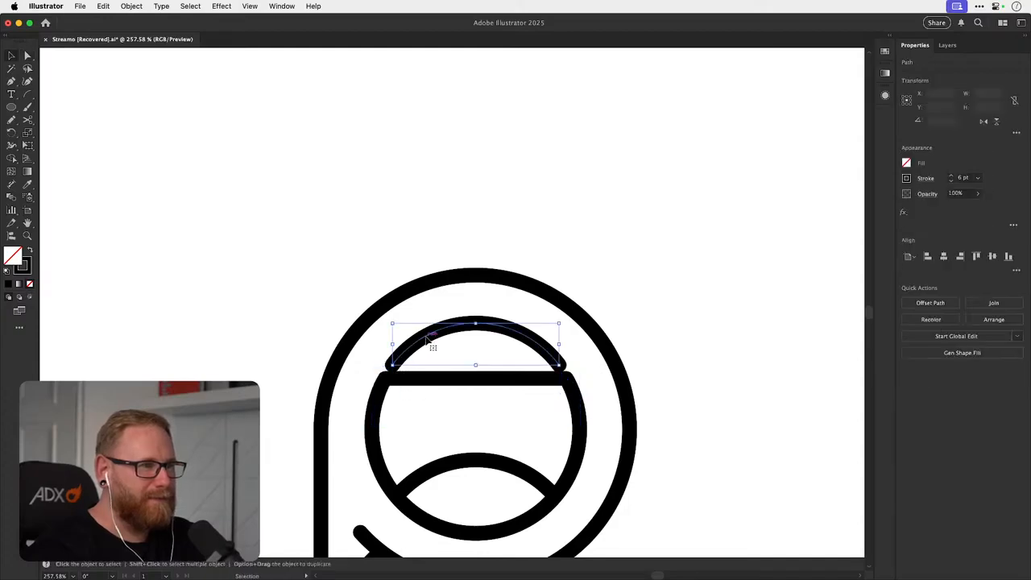
scroll(425, 348, "up", 5)
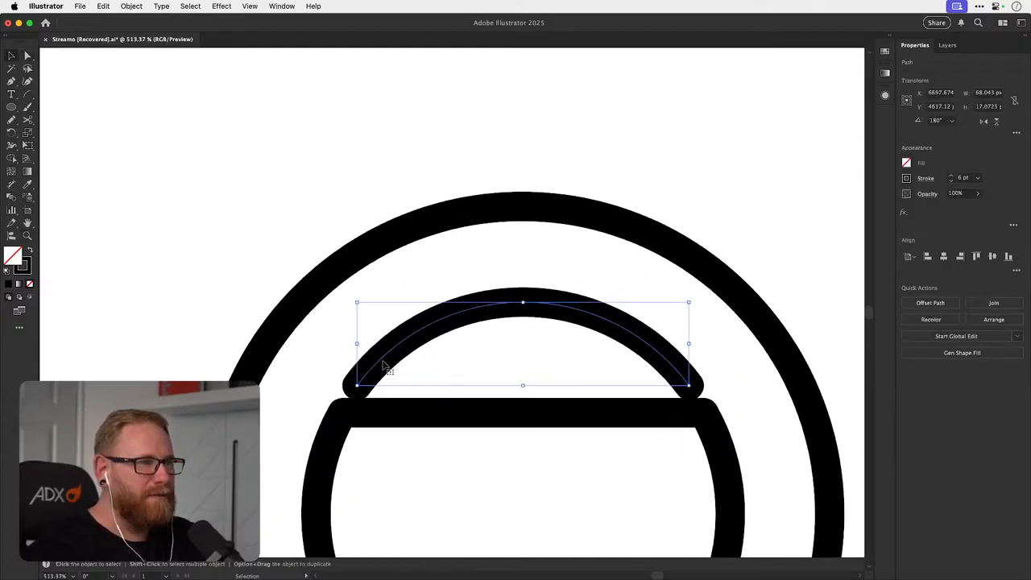
key("c")
left_click(372, 368)
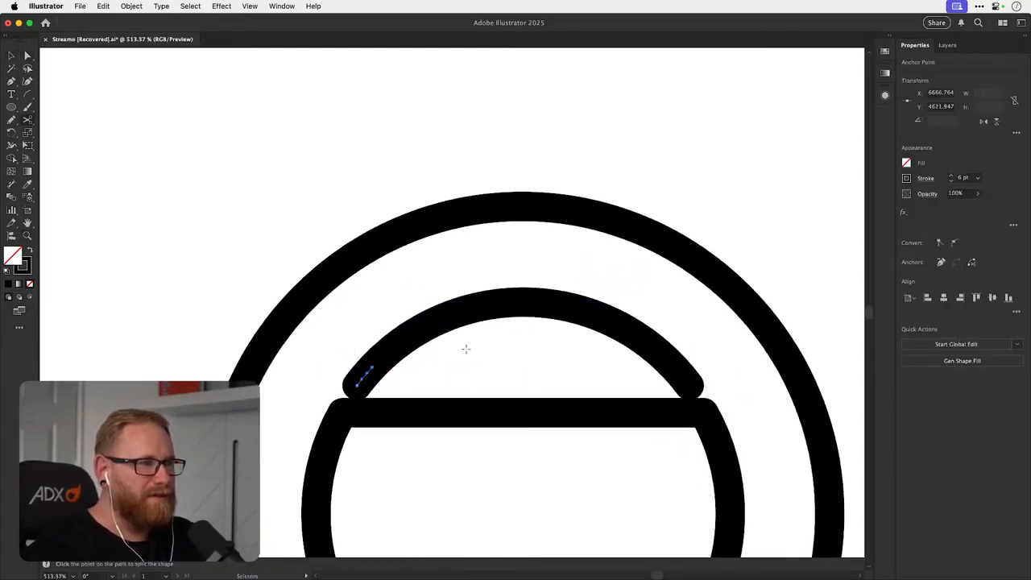
left_click(676, 369)
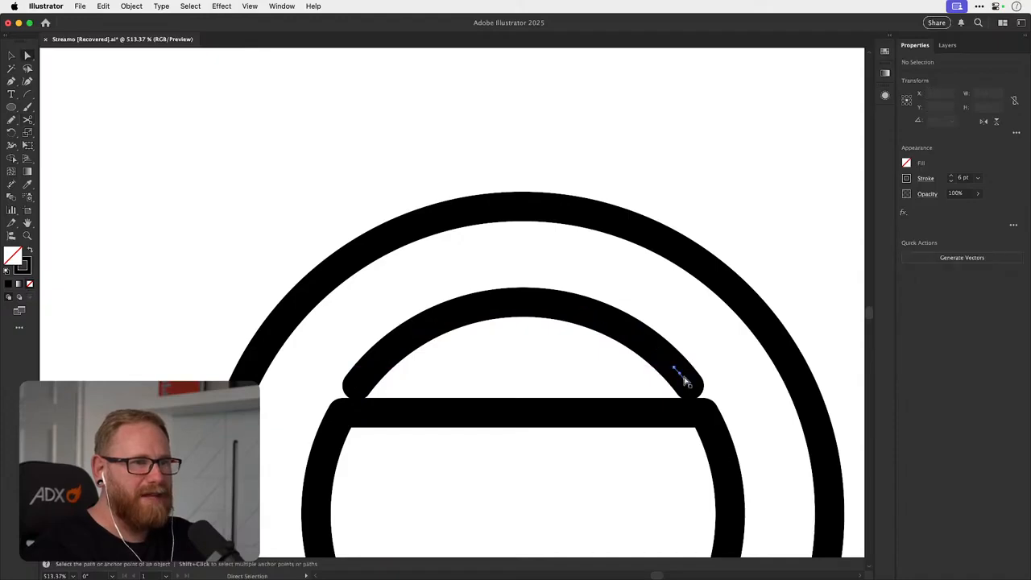
key("v")
left_click(679, 372)
left_click(363, 379)
key("Delete")
key("v")
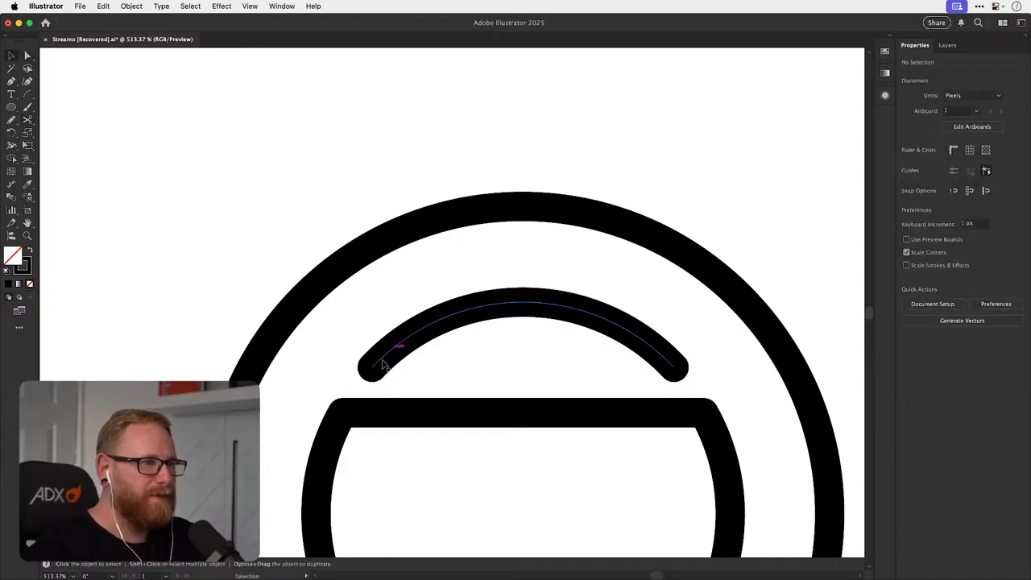
- Split the arc at its centre and remove two short pieces left of it, leaving a left arc about 19 px wide
key("c")
left_click(524, 301)
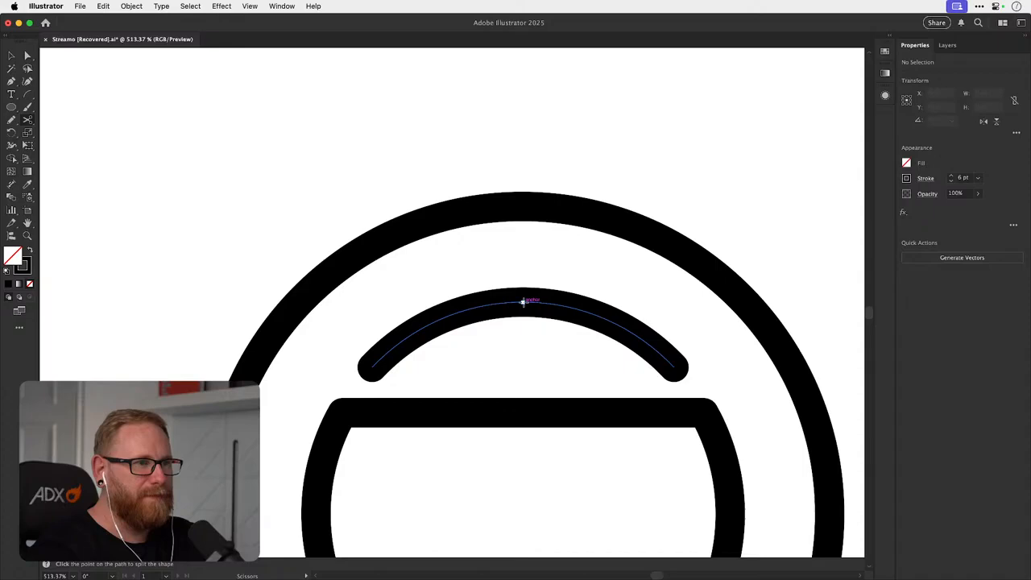
left_click(523, 301)
left_click(493, 303)
left_click(512, 300, "super")
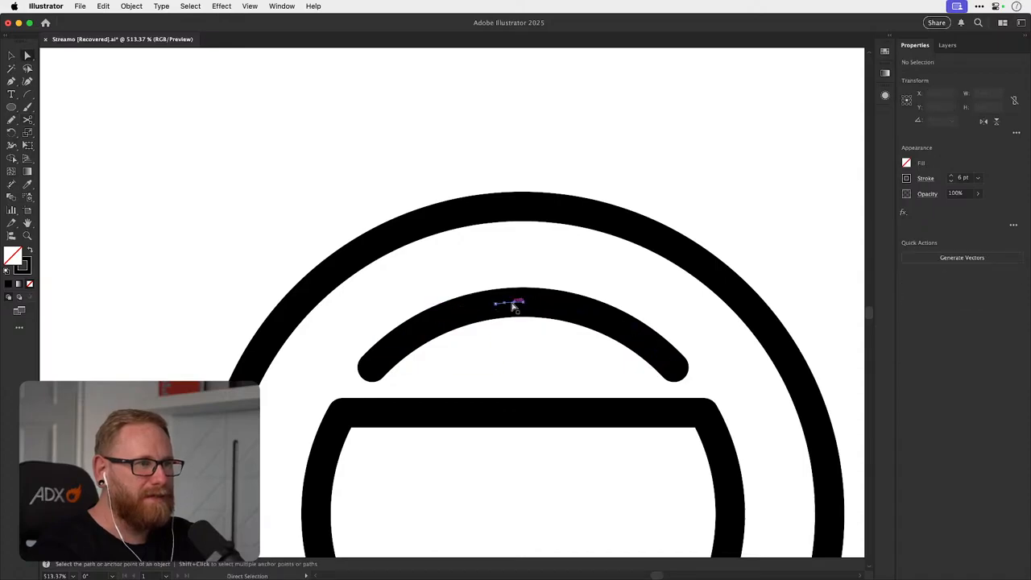
key("Delete")
left_click(464, 314)
left_click(486, 301, "super")
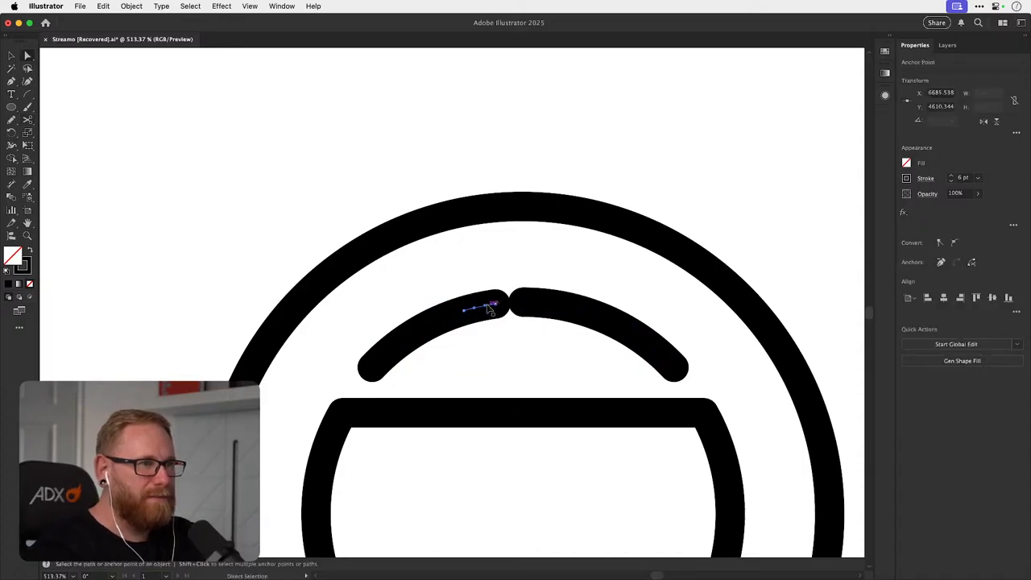
key("Delete")
- Try to extend the left arc with a vertical line down from its inner end
key("p")
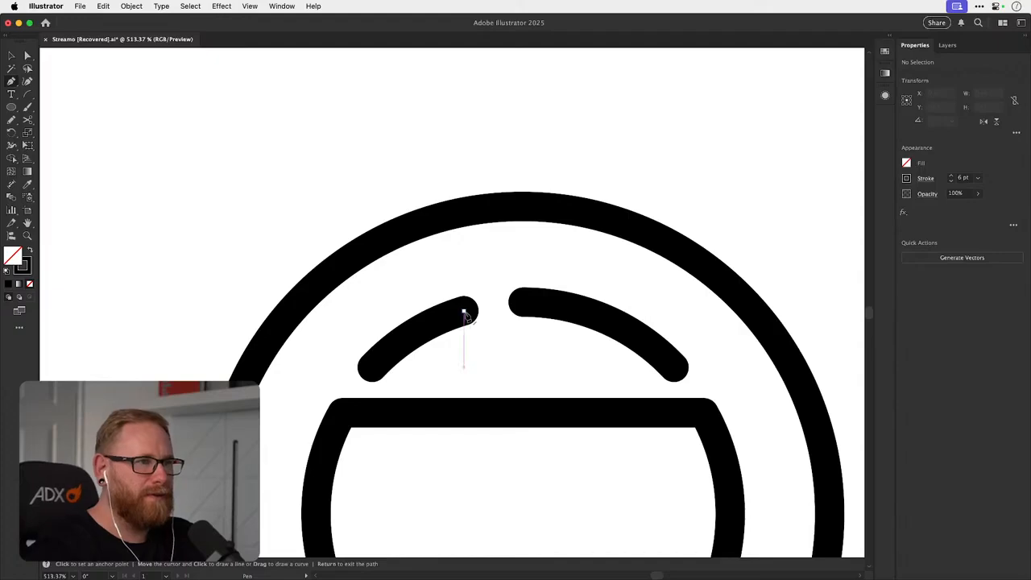
left_click(464, 312)
left_click(464, 368)
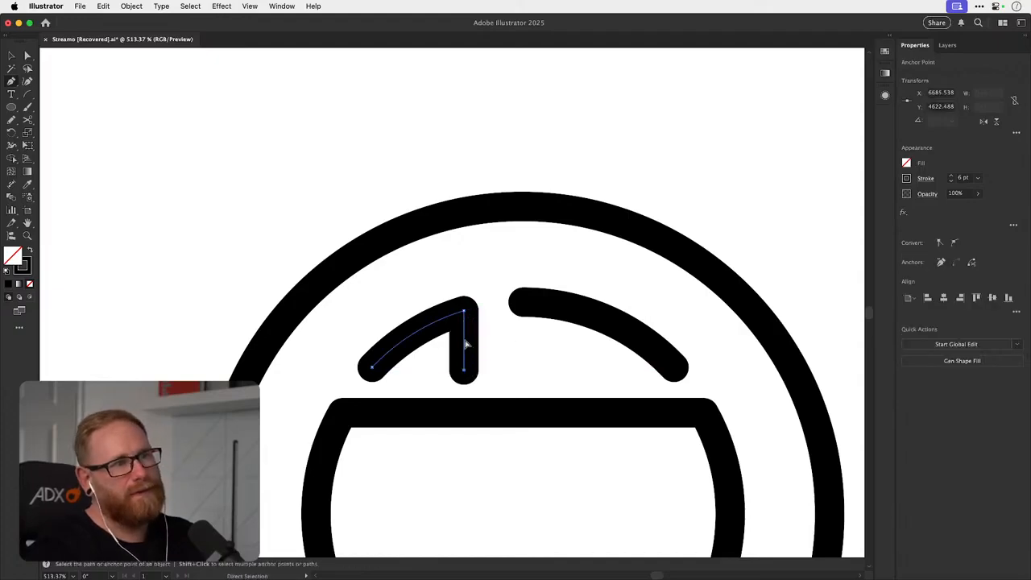
key("super+z")
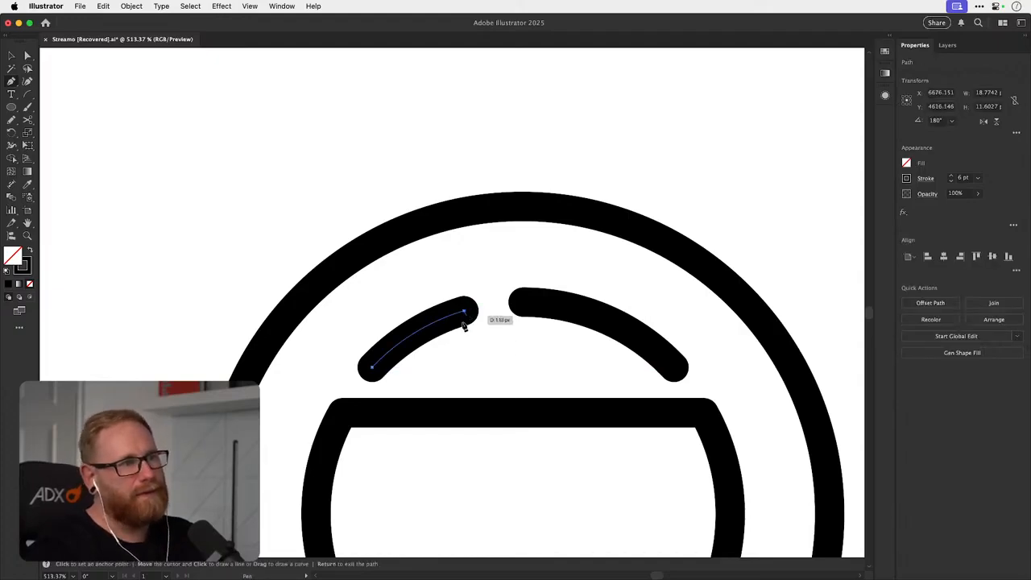
- Rotate a copy of the left arc about its inner end to form a V-shaped eye opening downward
left_click(437, 368)
key("super+z")
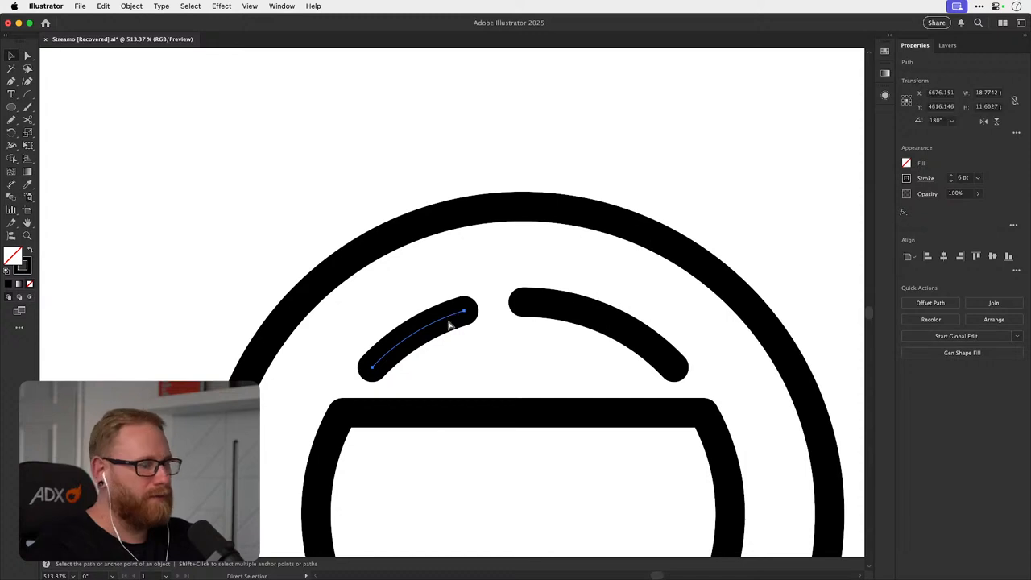
key("r")
left_click(463, 311)
left_click_drag(439, 350, 475, 371)
key("v")
mouse_move(430, 411)
left_mouse_down()
mouse_move(439, 385)
mouse_move(459, 415)
left_mouse_up()
key("r")
left_click(465, 310)
key("v")
- Delete the right arc and reduce the stroke weight of the whole speech-bubble face to 4 pt
left_click(570, 311)
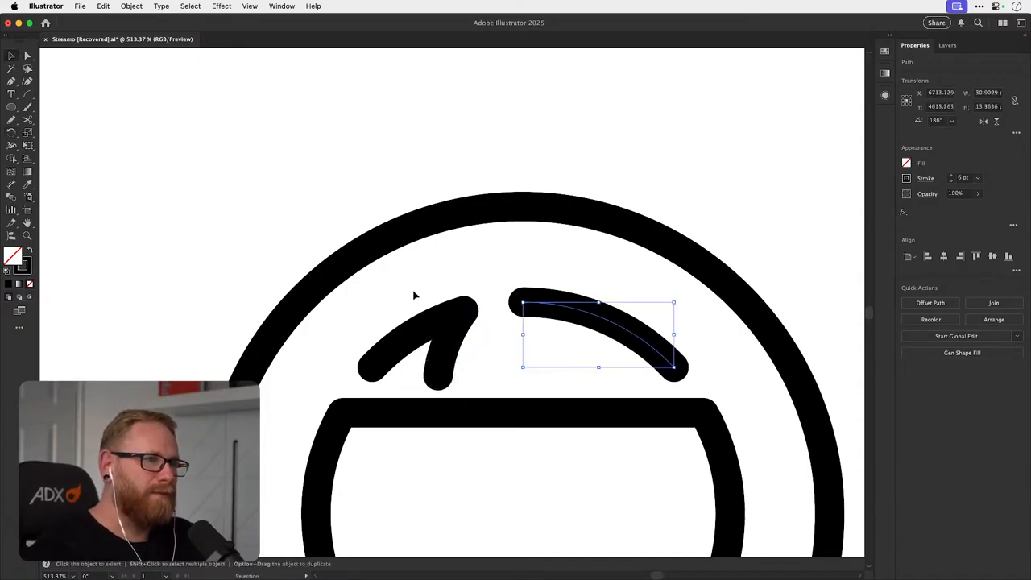
key("BackSpace")
key("super+minus")
key("super+minus")
key("super+minus")
key("super+minus")
left_click_drag(355, 219, 568, 476)
left_click(952, 185)
left_click(952, 185)
key("super+shift+a")
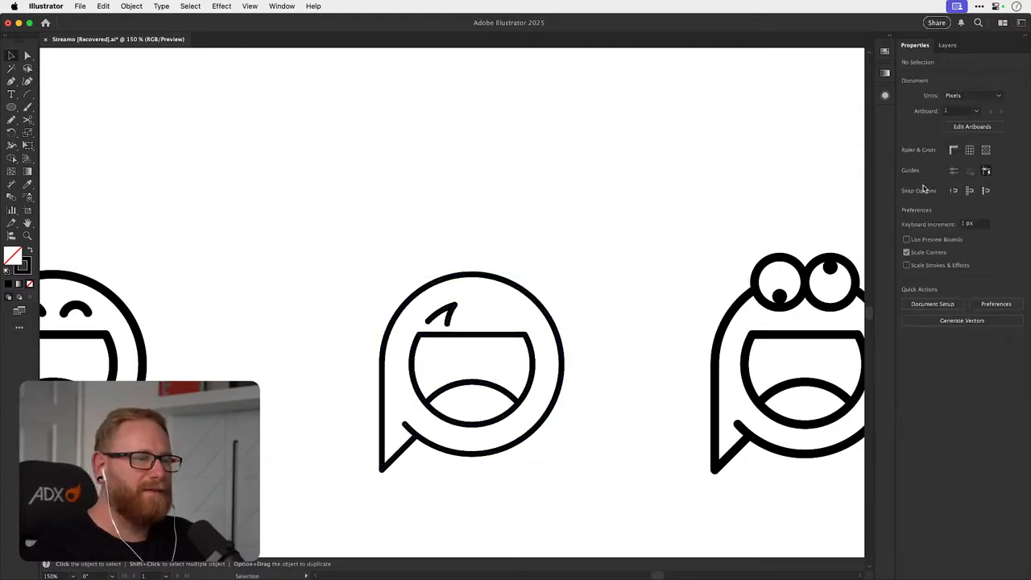
- Group the two curved strokes that form the left eye
left_click_drag(444, 295, 562, 311)
left_click(438, 337)
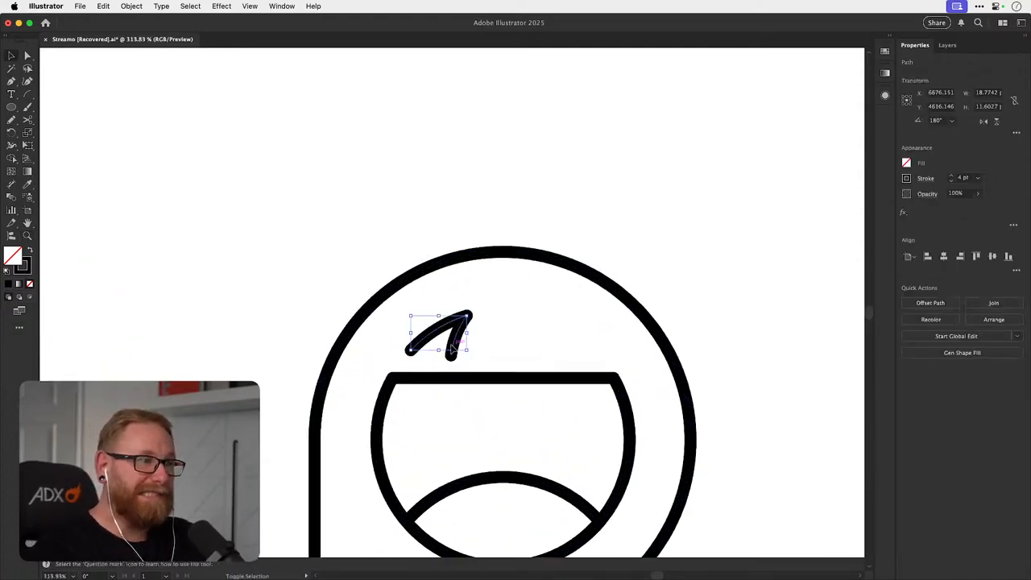
left_click(453, 345, "shift")
key("super+g")
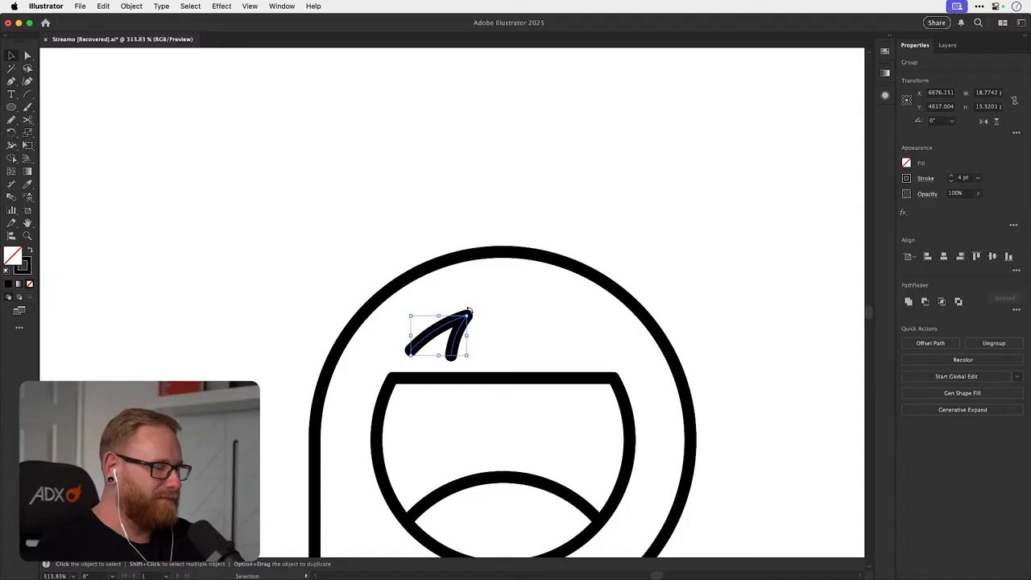
- Reflect a copy of the left eye across the mouth's vertical centre line to create the right eye
key("o")
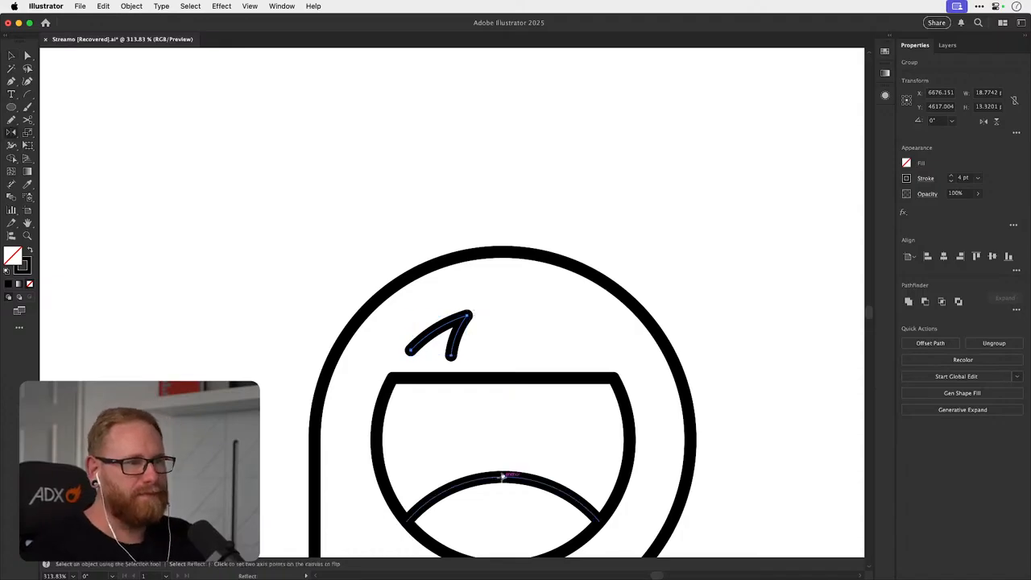
left_click(499, 477, "alt")
left_click(462, 371)
left_click(580, 241)
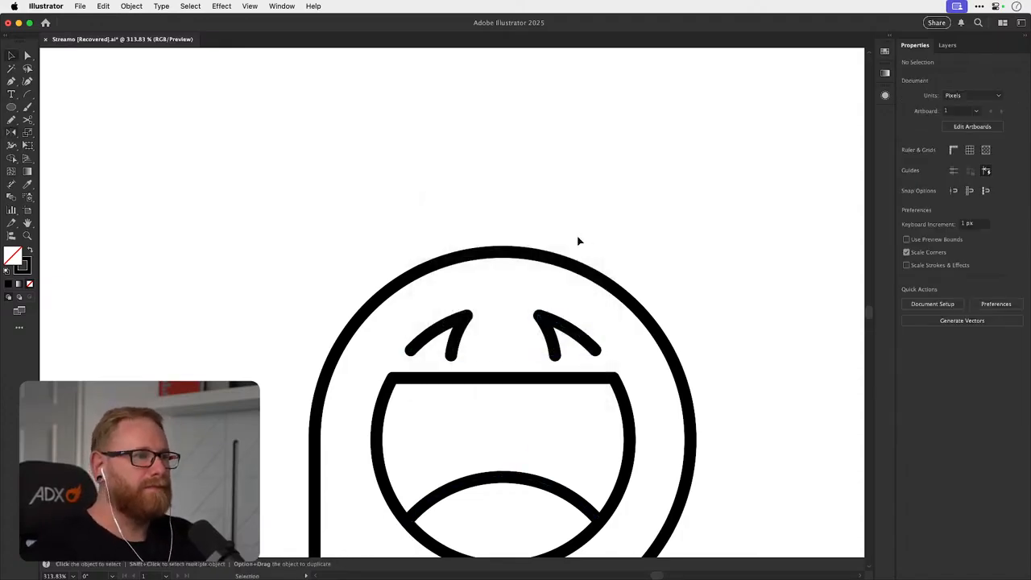
key("super+minus")
key("super+minus")
key("super+minus")
key("super+minus")
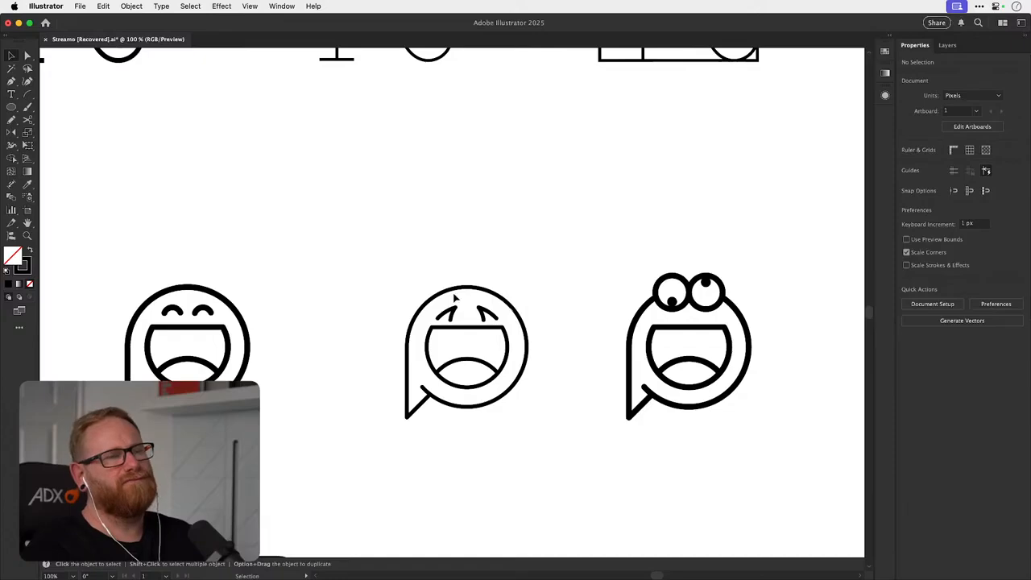
- Duplicate the V-eyed speech-bubble face straight above the original
left_click_drag(463, 310, 504, 302)
left_click_drag(403, 259, 552, 480)
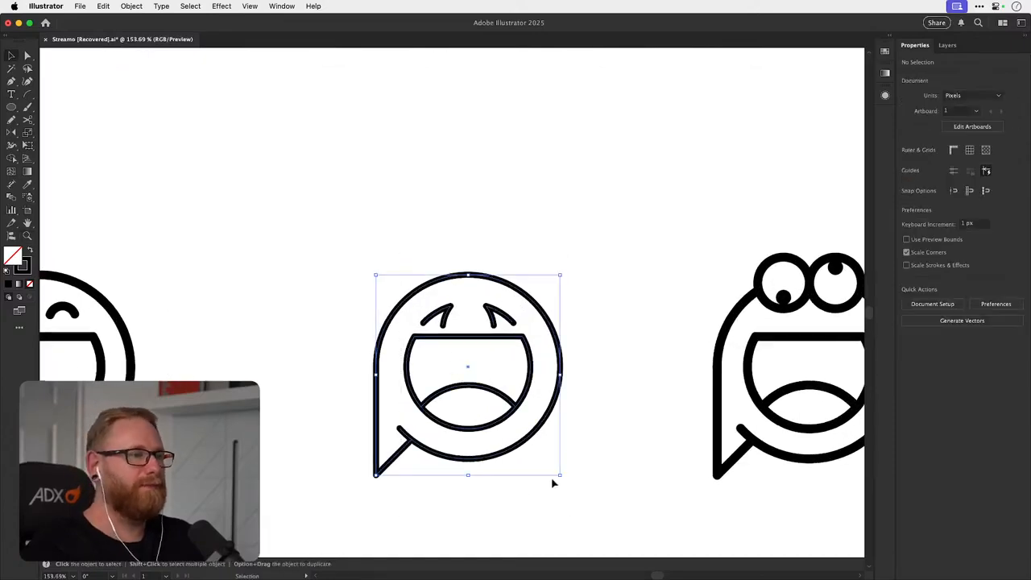
scroll(552, 482, "up", 5)
left_click_drag(487, 499, 494, 227)
- Rotate the left eye of the upper face so its top stroke lies nearly horizontal, and shift it slightly into place
left_click(454, 227)
left_click(444, 221)
key("r")
key("super+space")
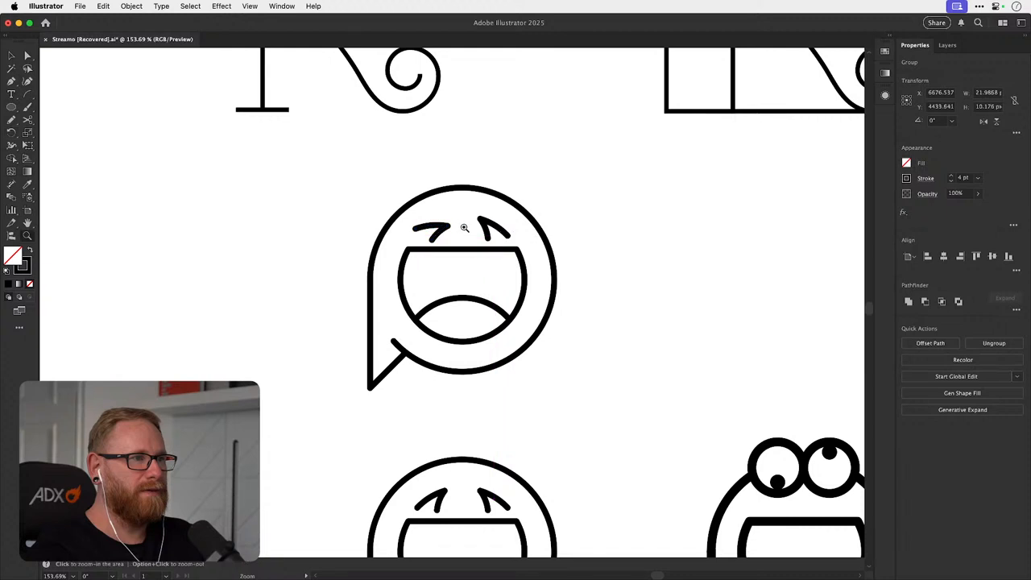
left_click(464, 227)
left_click_drag(428, 234, 436, 227)
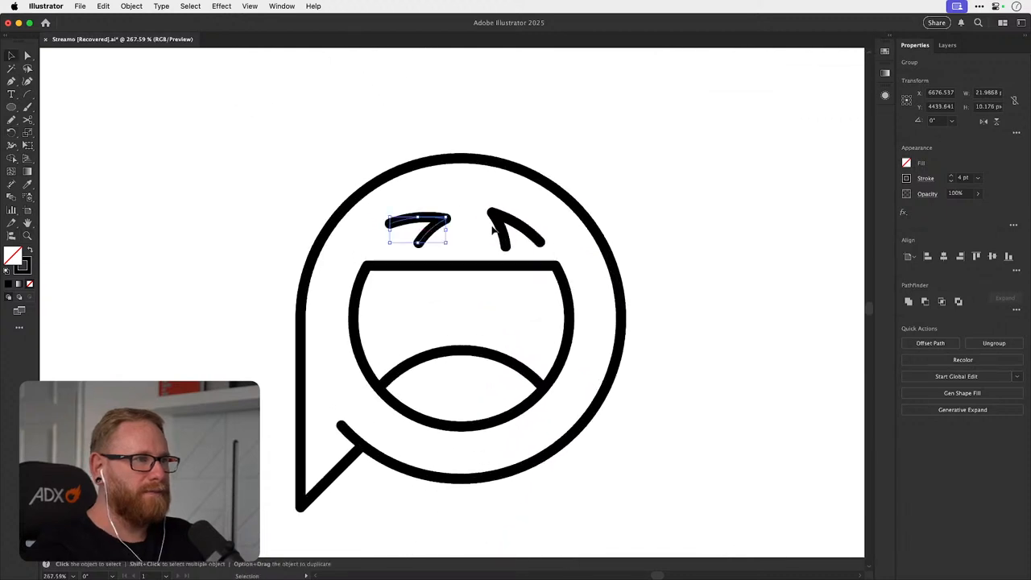
- Replace the upper face's right eye with a copy of the left eye reflected across the mouth's centre
left_click(515, 226)
key("a")
key("super+x")
left_click(443, 220)
key("o")
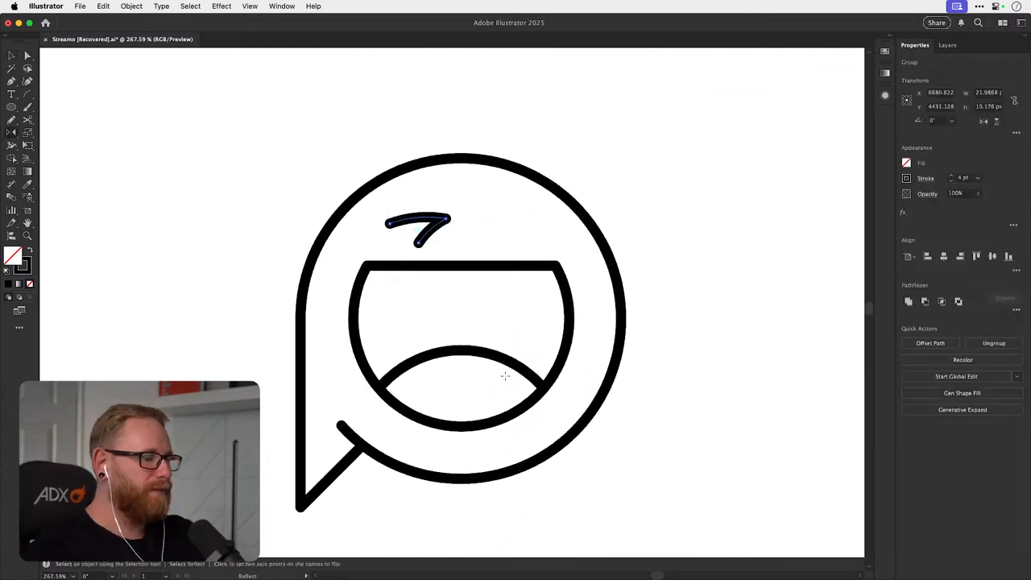
left_click(460, 350, "alt")
left_click(460, 371)
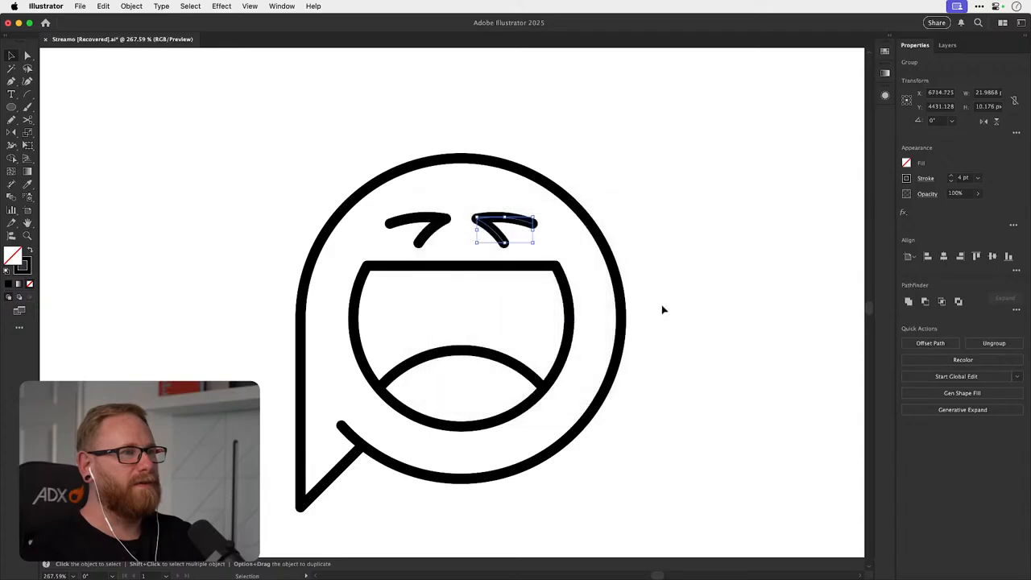
- Deselect everything and save the document
key("shift+super+a")
key("a")
key("super+minus")
key("super+minus")
key("super+minus")
key("super+minus")
key("super+minus")
key("super+minus")
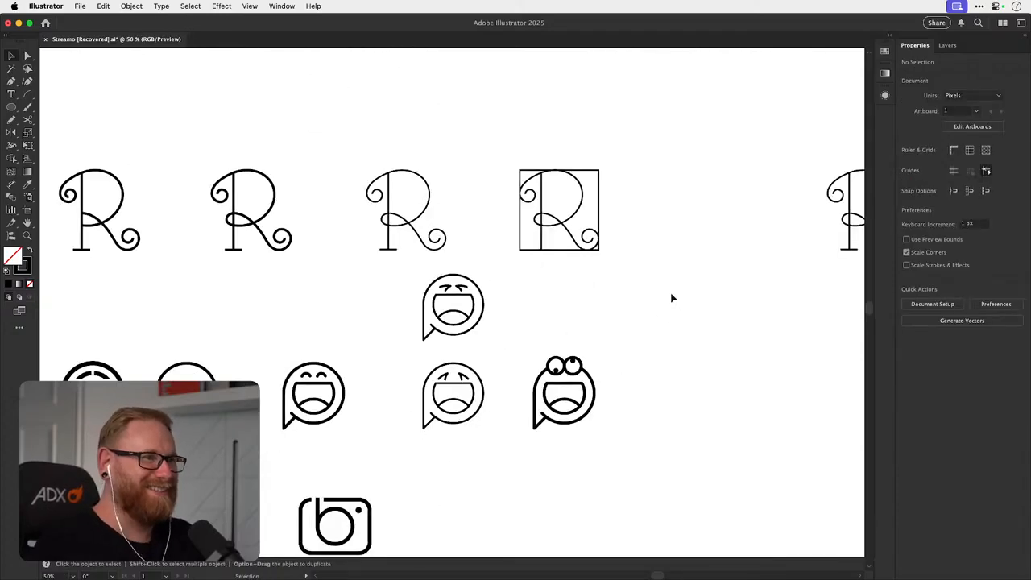
key("super+s")
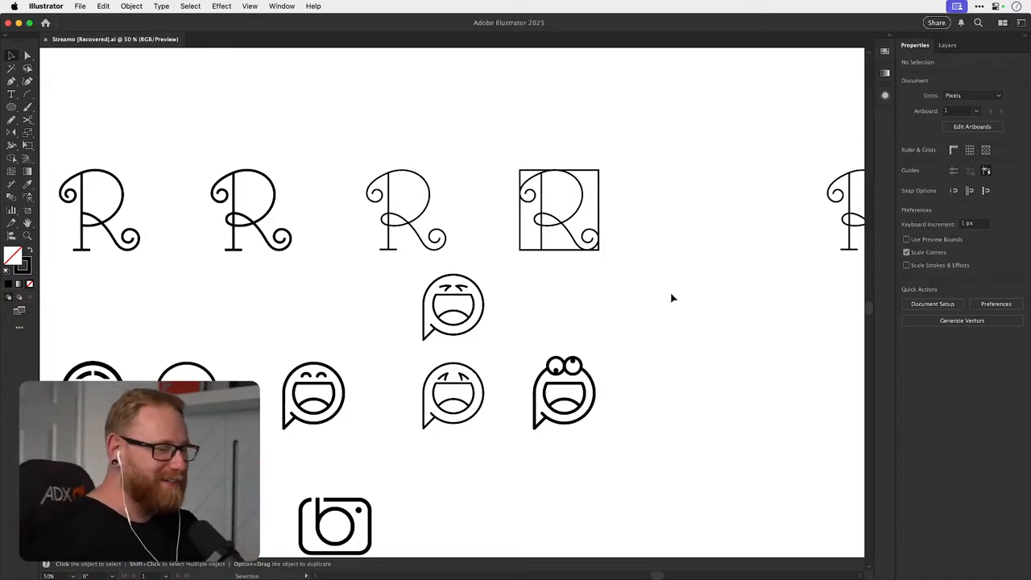
- Rotate the upper face's left eye further so its tip points inward like a squint, and nudge it outward
key("z")
left_click_drag(573, 371, 529, 345)
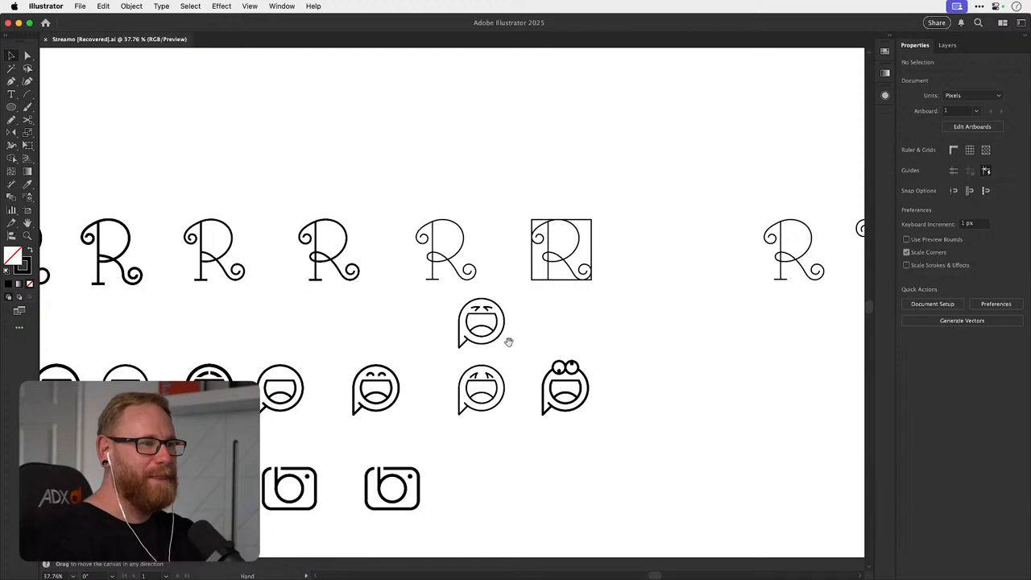
scroll(300, 317, "right", 2)
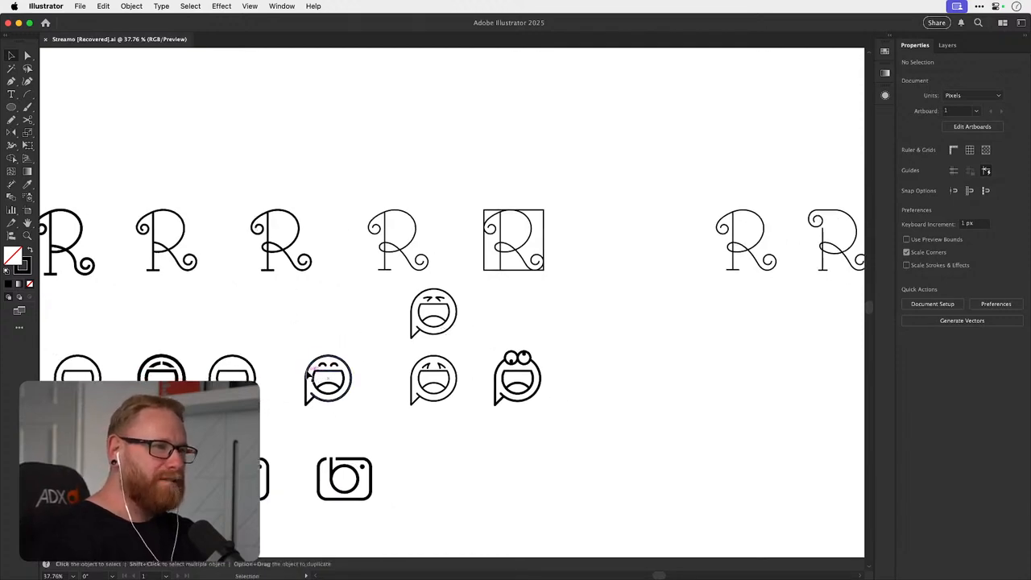
scroll(437, 289, "up", 5)
left_click(534, 344)
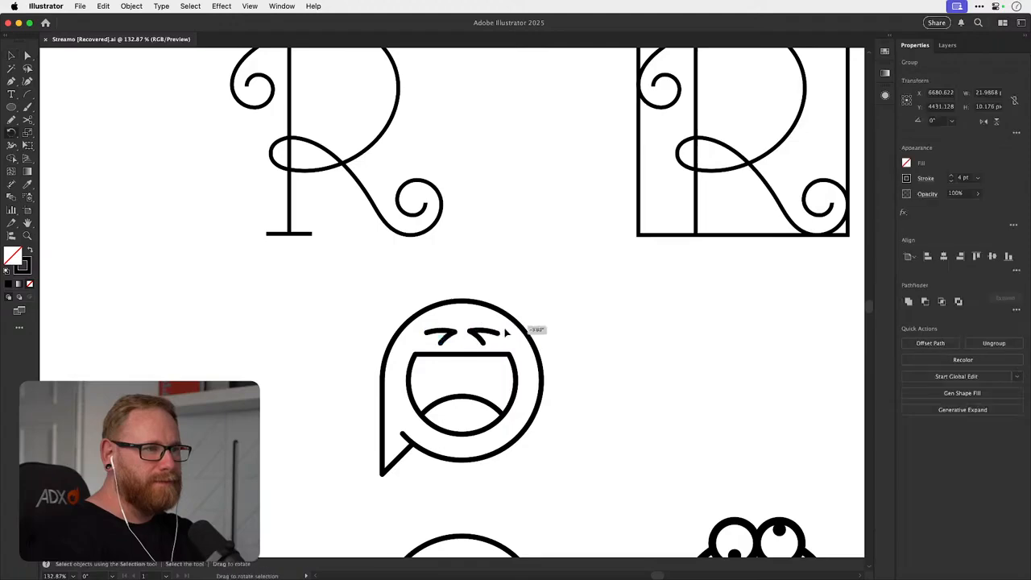
scroll(451, 337, "up", 3)
left_click(450, 336)
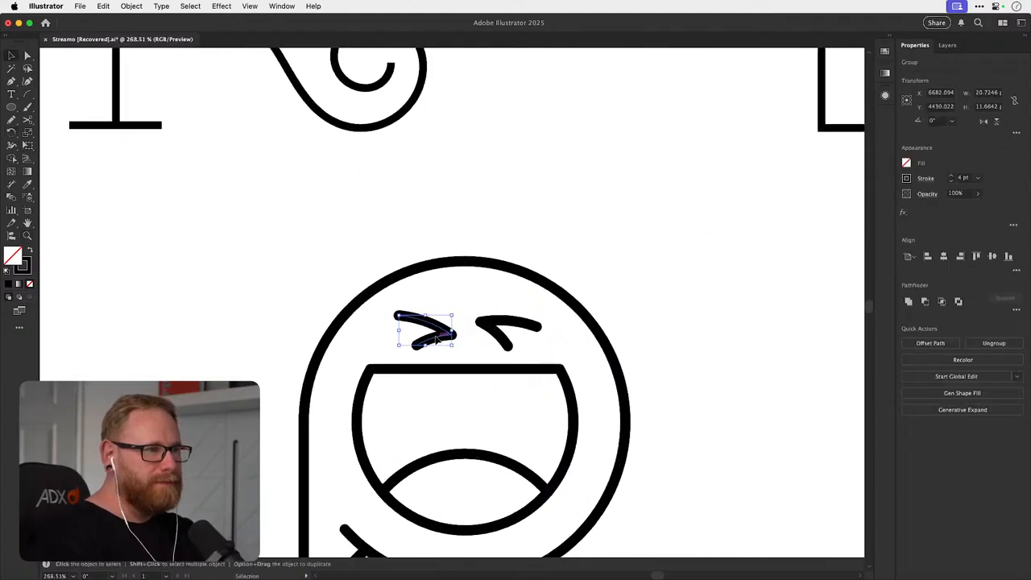
left_click_drag(436, 338, 434, 343)
- Delete the upper face's old right eye and mirror the squinting left eye across the mouth's centre
left_click(499, 339)
key("Delete")
key("o")
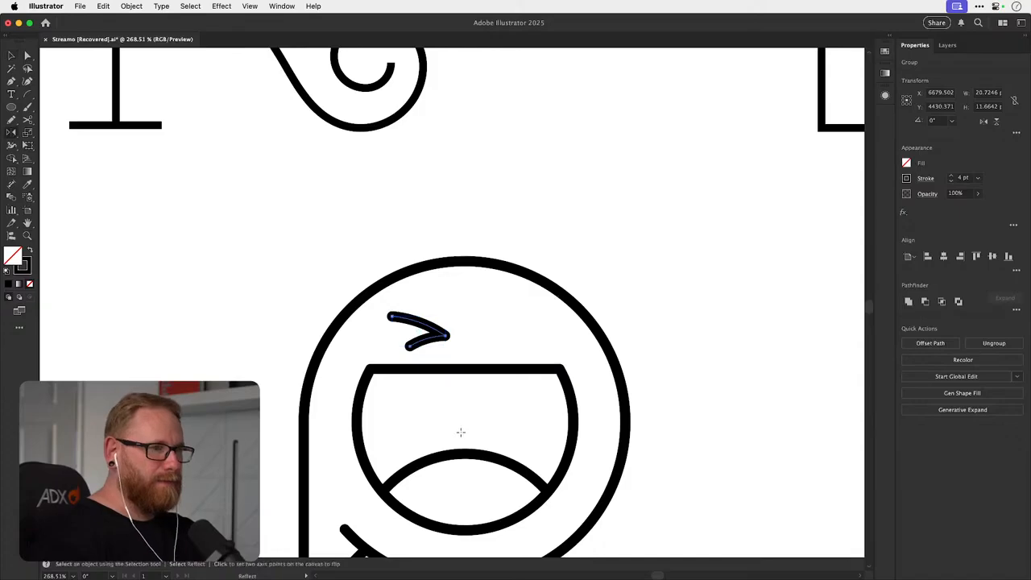
left_click(464, 453, "alt")
left_click(467, 370)
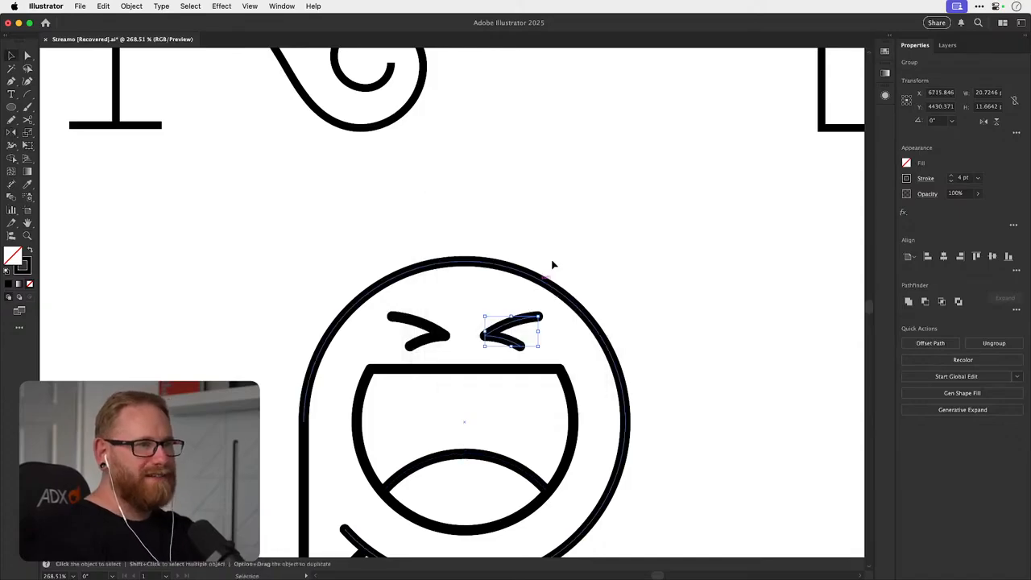
key("v")
left_click(577, 199)
key("super+minus")
key("super+minus")
key("super+minus")
key("super+minus")
key("super+minus")
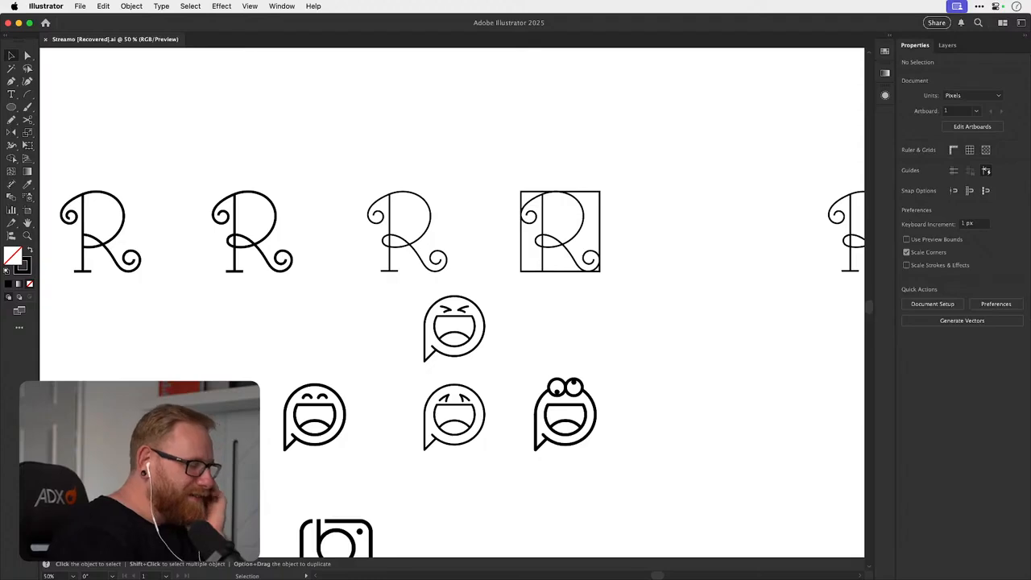
- Paste the copied chef picture beside the speech-bubble logos and delete it again
key("super+Tab")
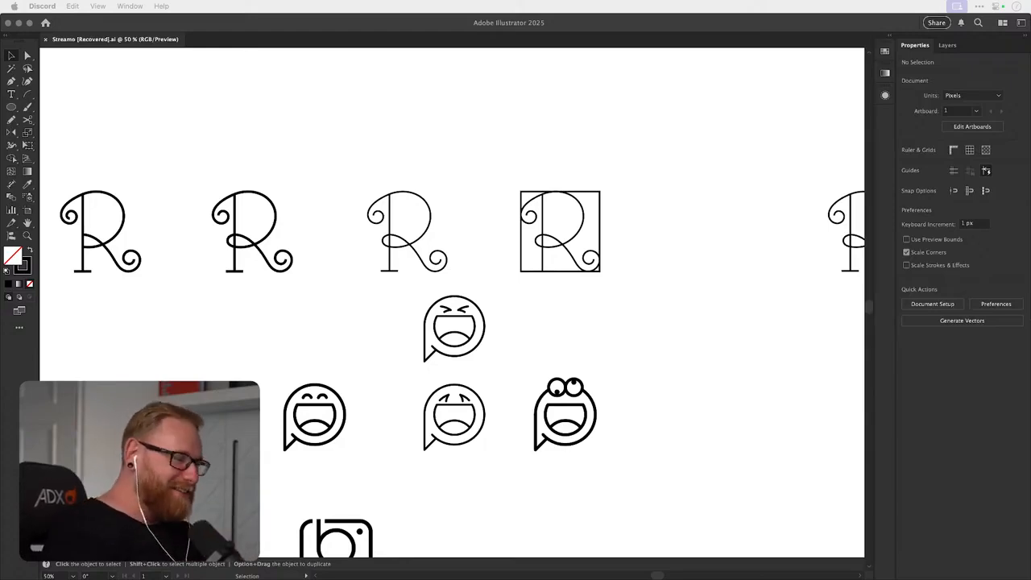
left_click(666, 300)
key("a")
key("super+v")
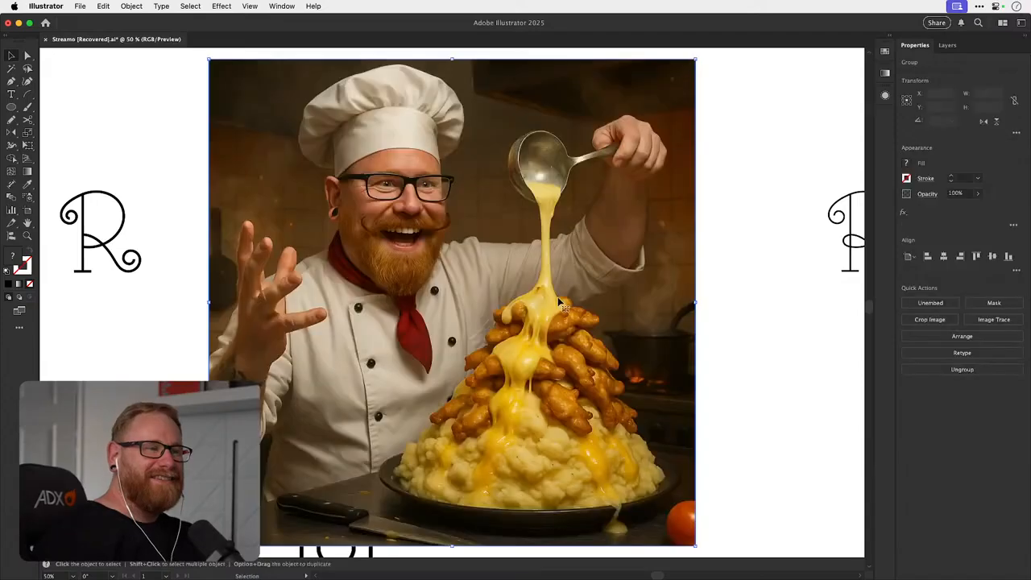
left_click_drag(656, 134, 596, 200)
key("v")
left_click_drag(518, 276, 645, 271)
key("space")
left_click_drag(582, 250, 460, 214)
left_click_drag(461, 214, 514, 245)
key("space")
left_click_drag(515, 245, 614, 347)
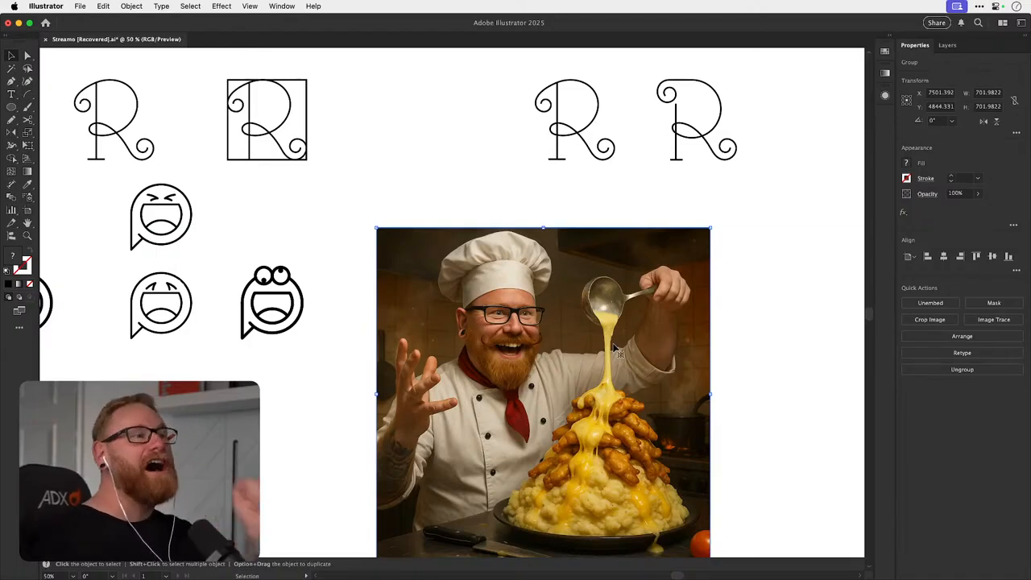
key("space")
left_click_drag(515, 348, 463, 302)
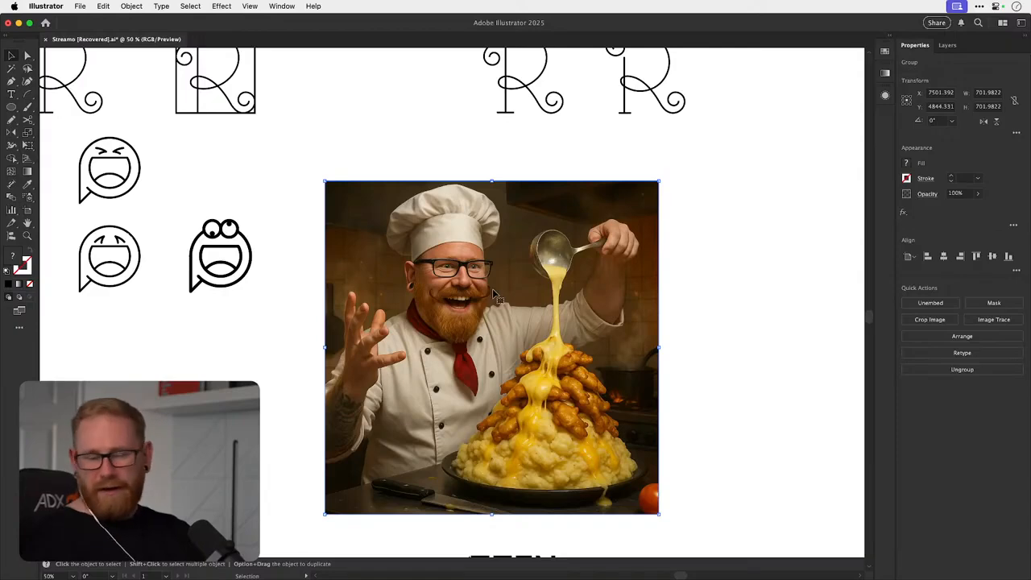
key("Delete")
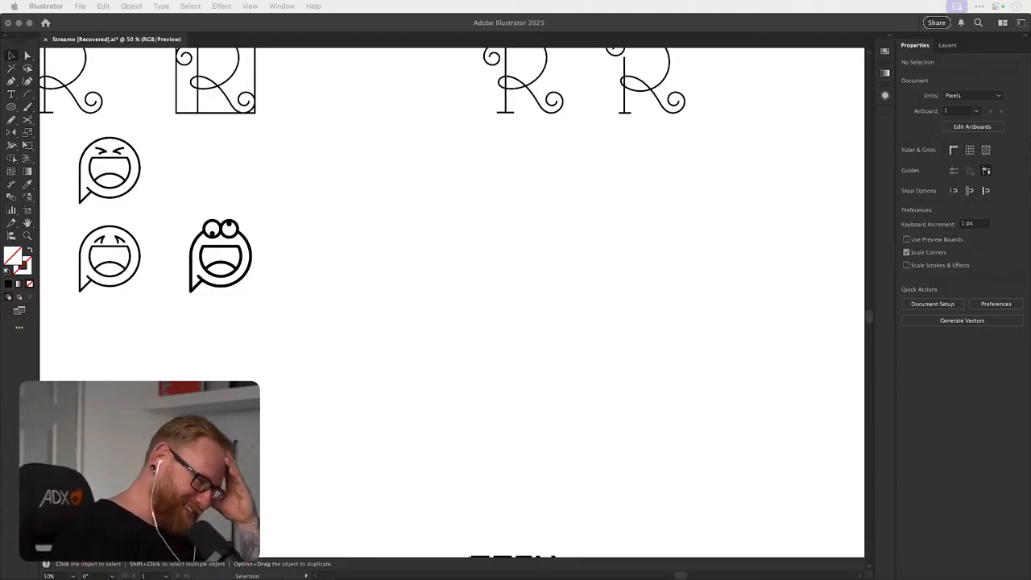
- Copy the speech bubble with small arched eyes into the empty presentation cell labelled "?????" and centre it there
key("super+Tab")
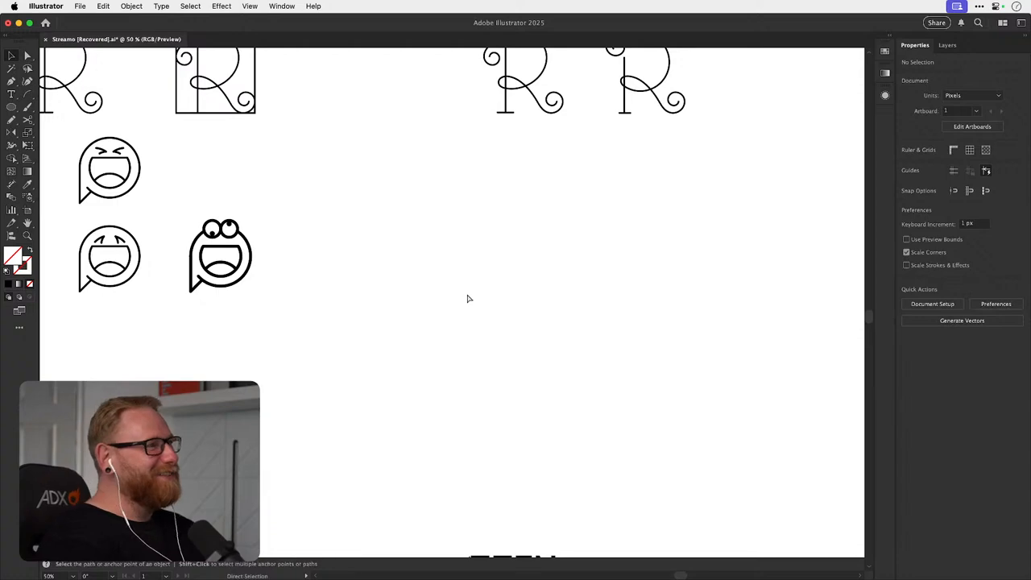
scroll(466, 299, "down", 3)
key("v")
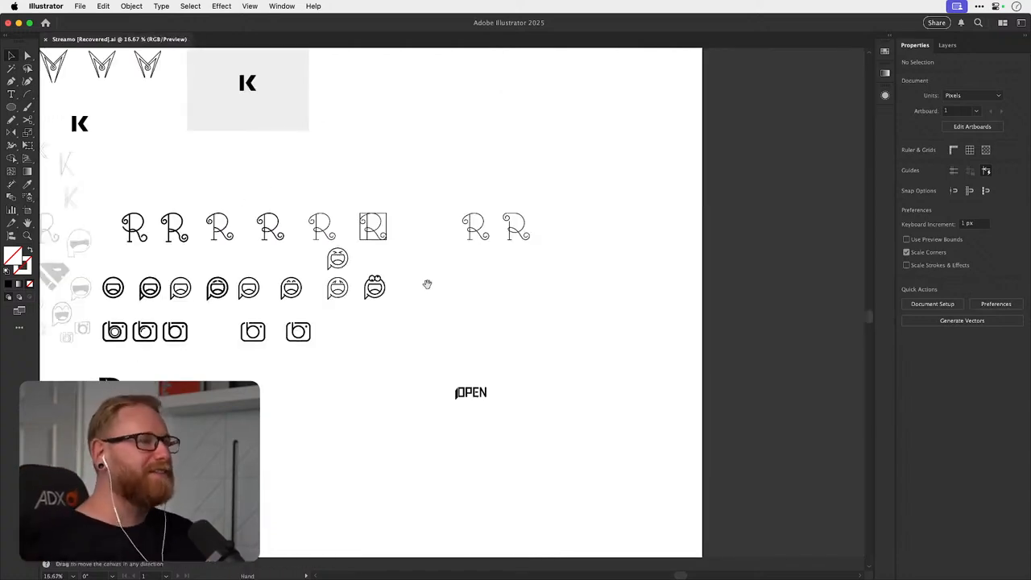
left_click_drag(427, 285, 431, 315)
left_click(348, 306)
scroll(317, 306, "up", 3)
left_click_drag(232, 293, 299, 367)
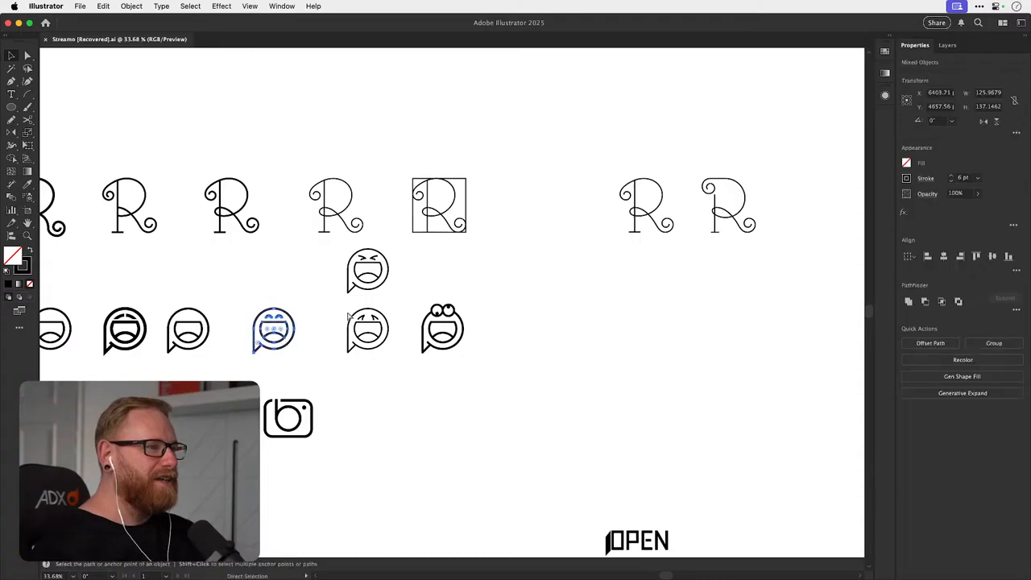
left_click_drag(434, 272, 383, 428)
left_click_drag(427, 153, 379, 362)
mouse_move(446, 129)
left_mouse_down()
mouse_move(403, 278)
mouse_move(415, 403)
left_mouse_up()
scroll(373, 302, "up", 2)
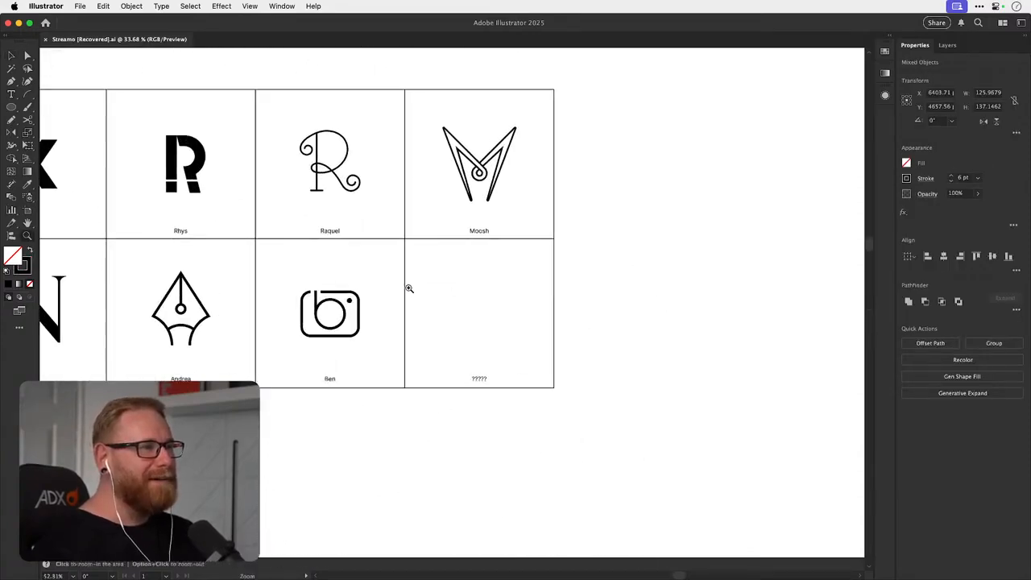
key("cmd+v")
left_click_drag(478, 309, 505, 320)
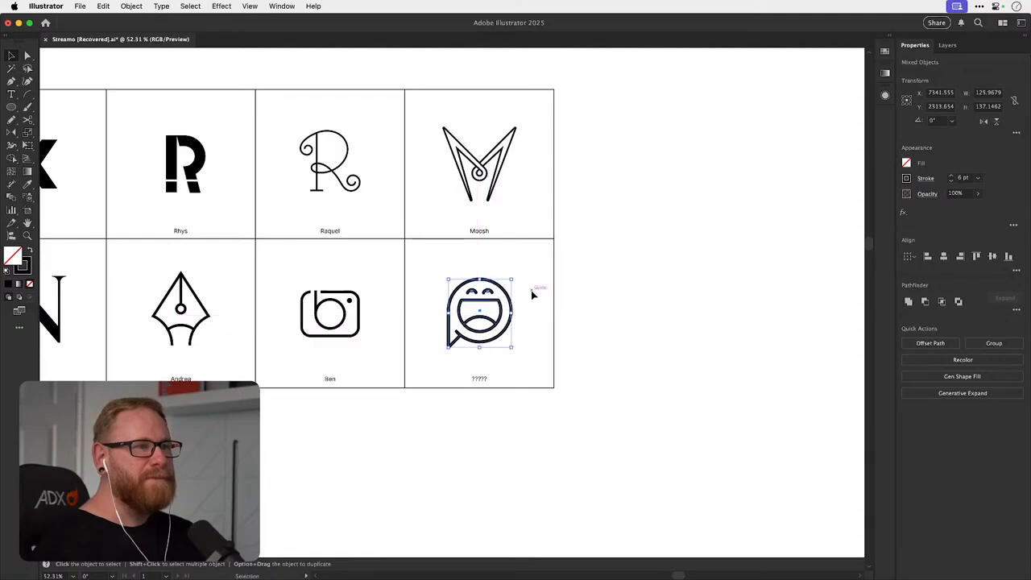
- Fill the upper part of the laughing mouth with solid black using Live Paint, leaving the tongue white
scroll(487, 320, "up", 4)
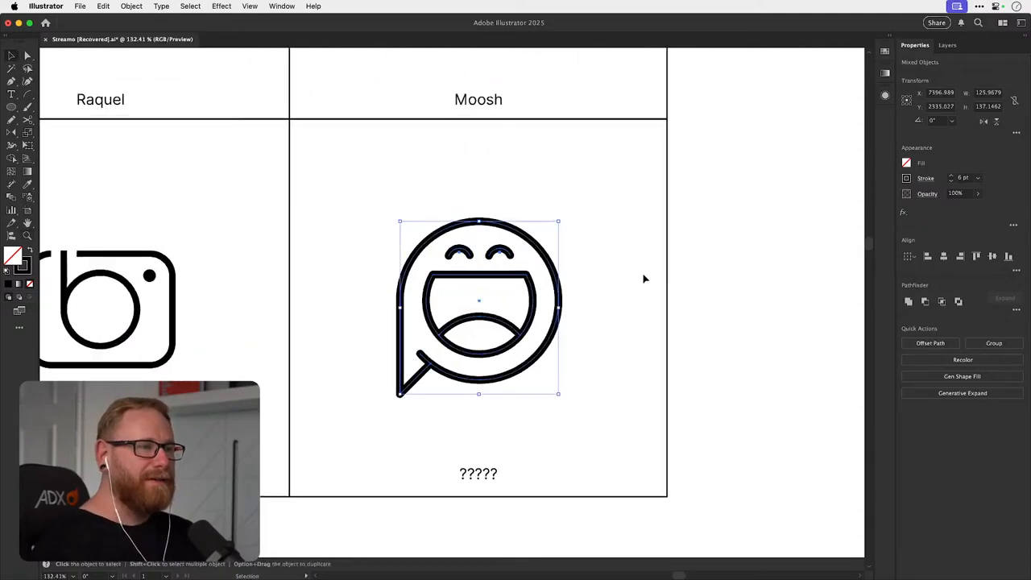
key("shift+m")
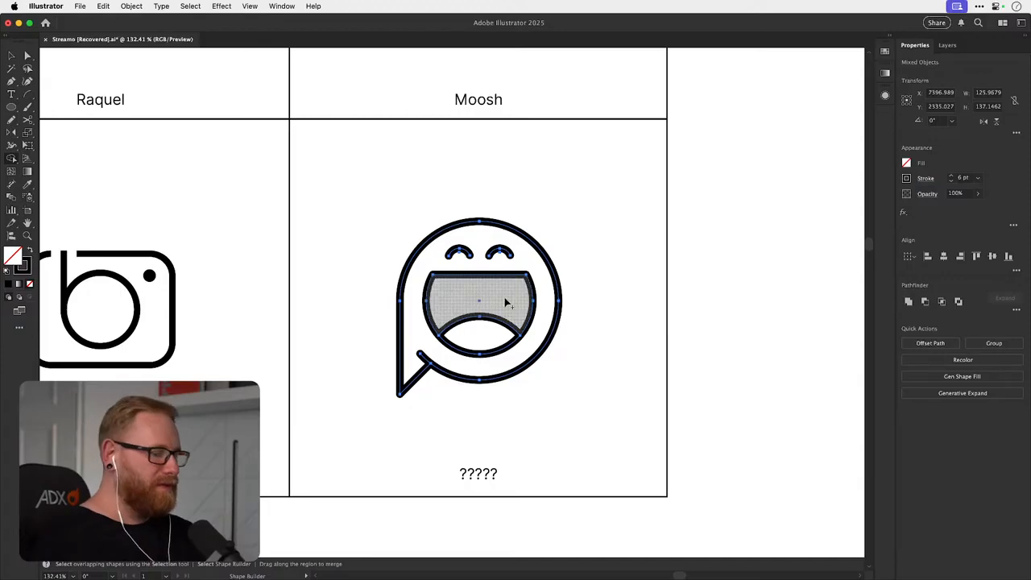
key("k")
left_click(521, 315)
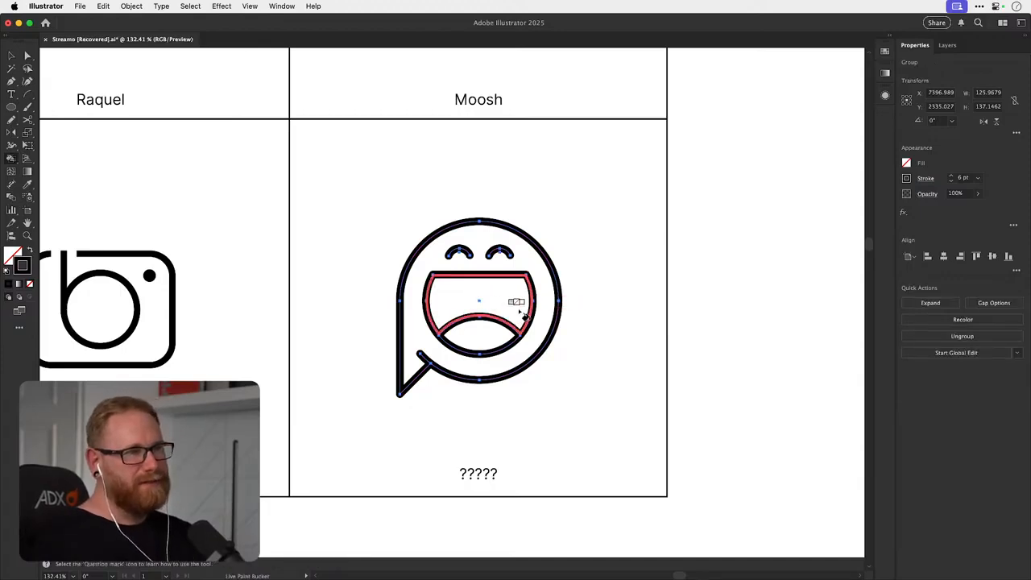
key("shift+x")
left_click(522, 315)
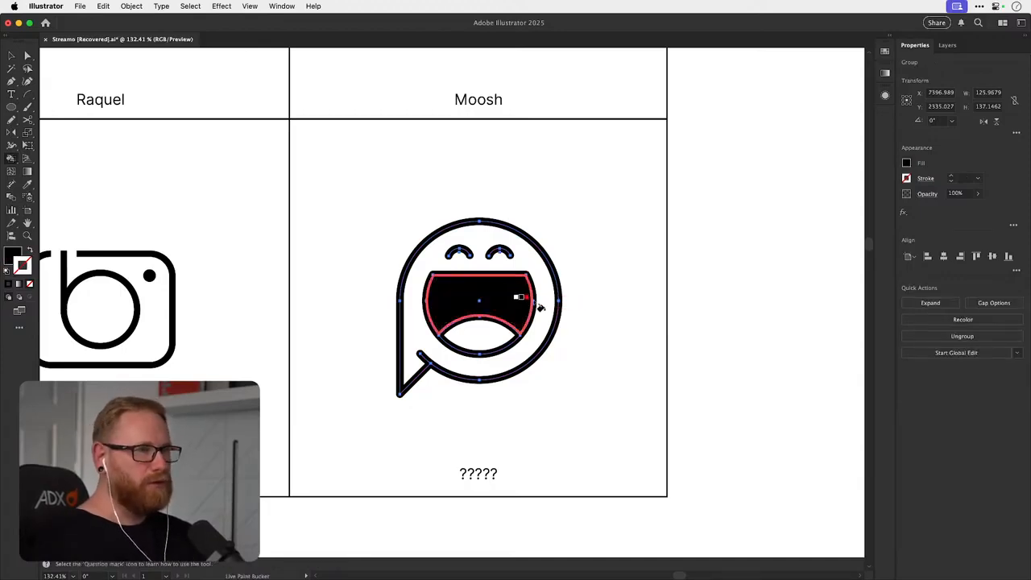
key("v")
left_click(746, 288)
- Try removing the mouth's lower curve beneath the tongue
key("a")
left_click(501, 356)
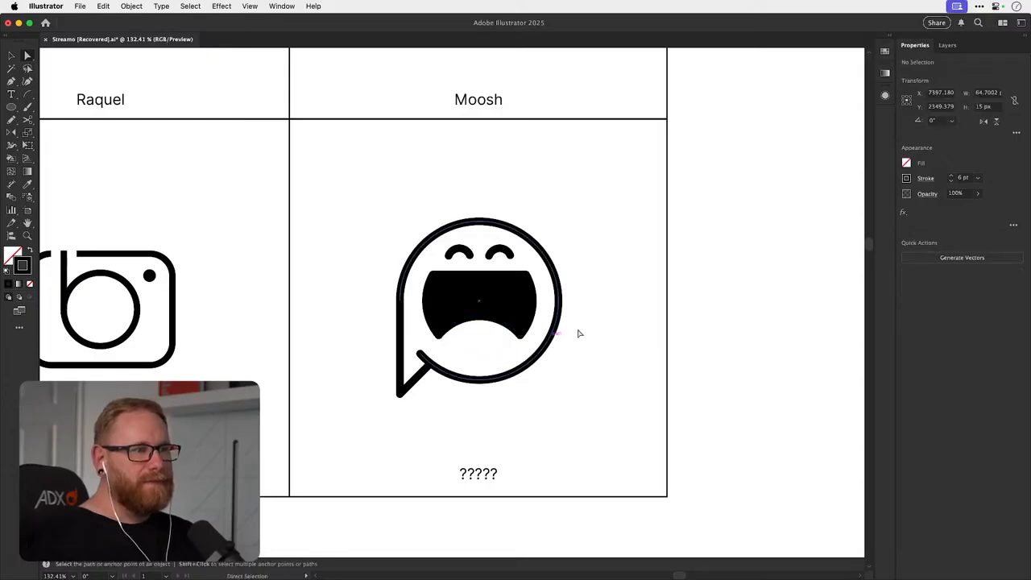
key("v")
left_click(653, 298)
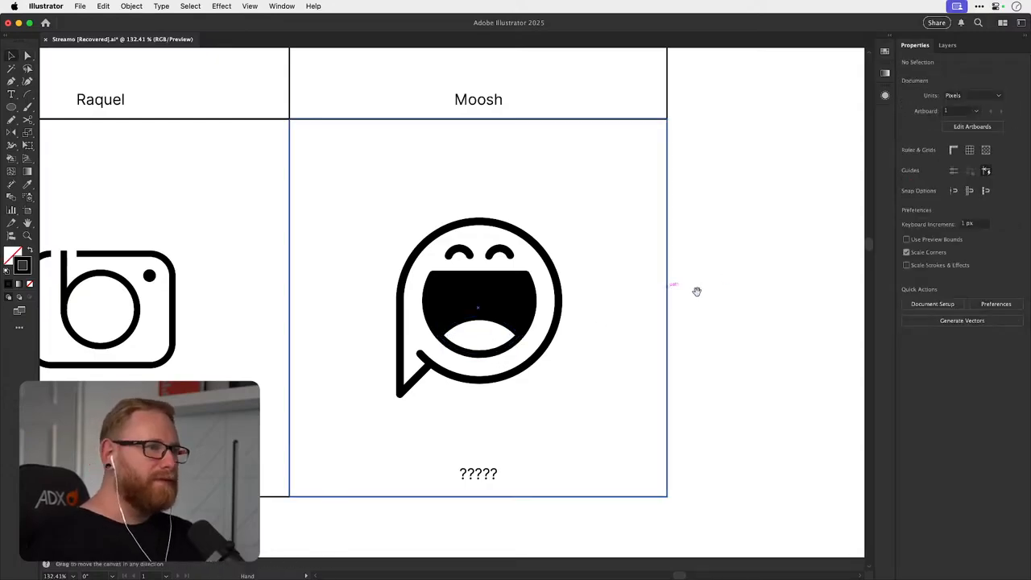
- Reduce the stroke weight of the laughing speech-bubble logo in the grid's last cell to 4 pt
scroll(670, 292, "right", 3)
key("super+minus")
key("super+minus")
key("super+minus")
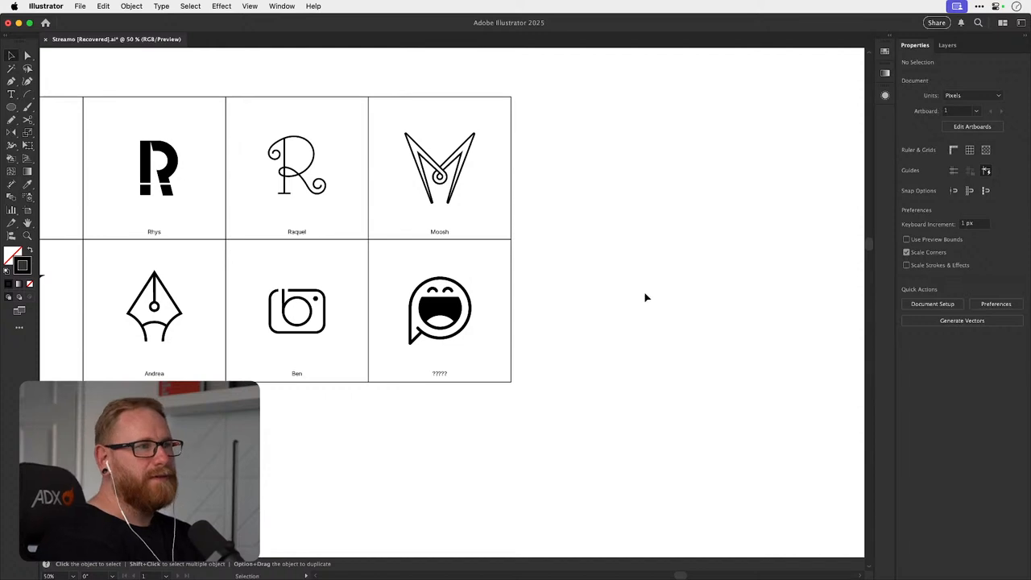
left_click(474, 304)
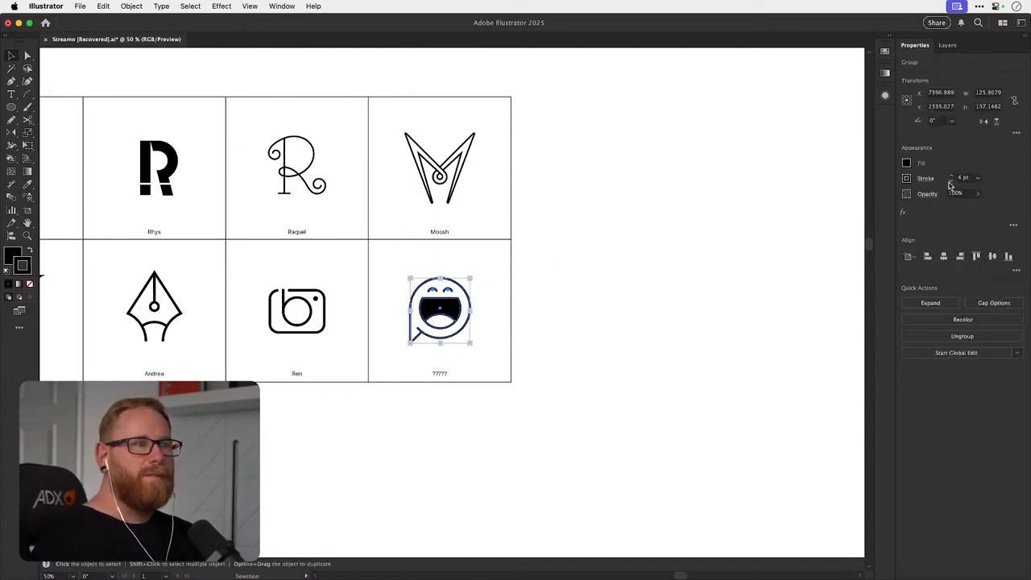
key("super+shift+a")
key("a")
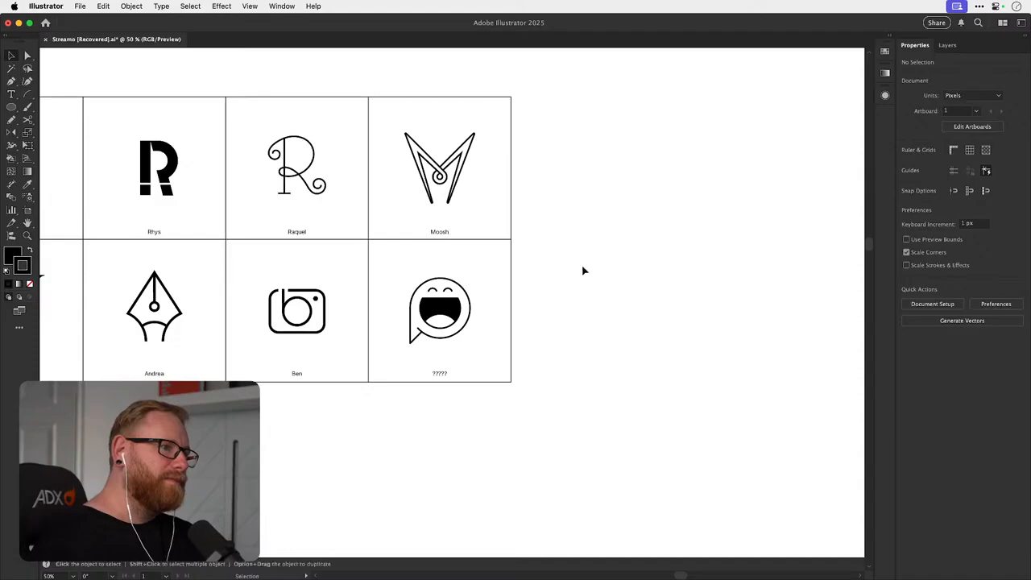
key("super+z")
key("super+shift+a")
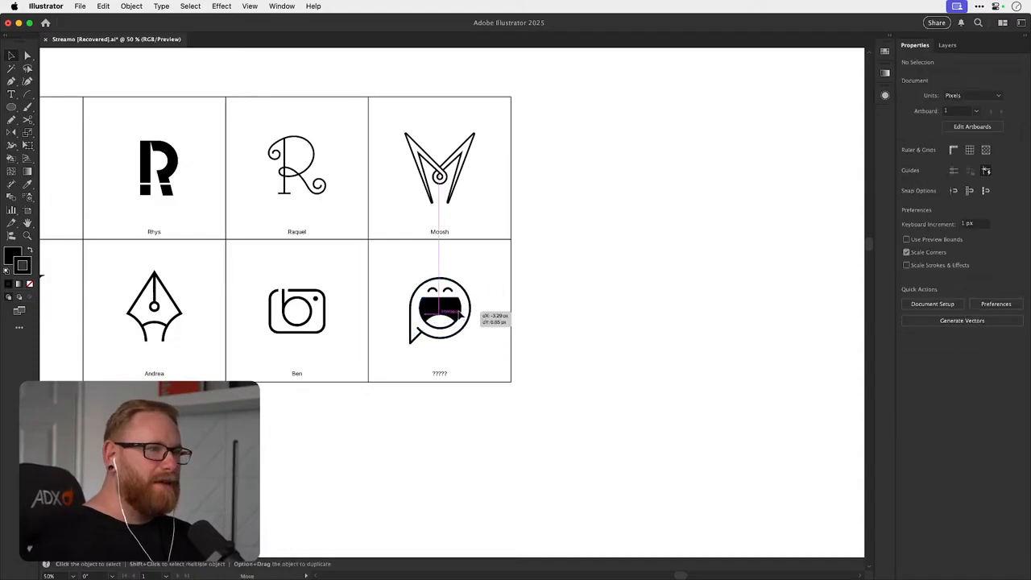
- Try shifting the laughing speech-bubble logo slightly within its presentation cell
left_click(459, 314)
key("super+shift+a")
key("a")
left_click_drag(522, 281, 672, 322)
left_click_drag(568, 305, 621, 219)
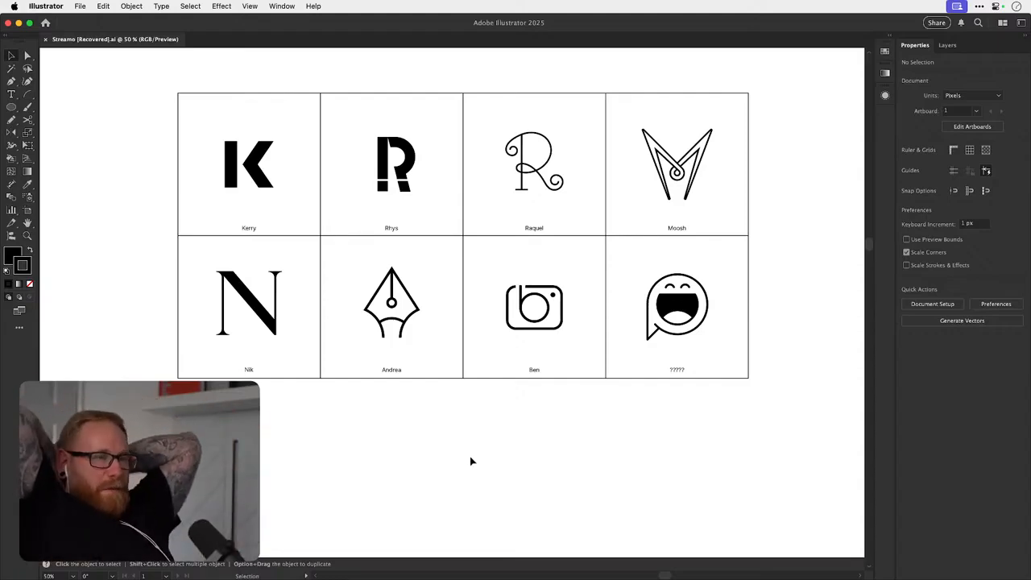
- Replace the "?????" label beneath the speech-bubble logo with the person's first name
key("t")
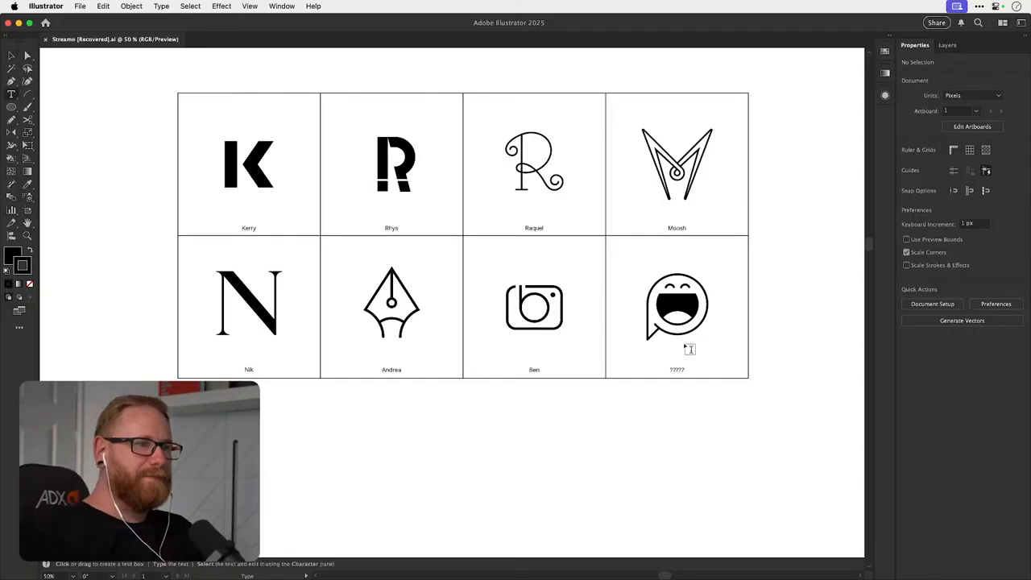
left_click(680, 369)
key("super+a")
type("Paul")
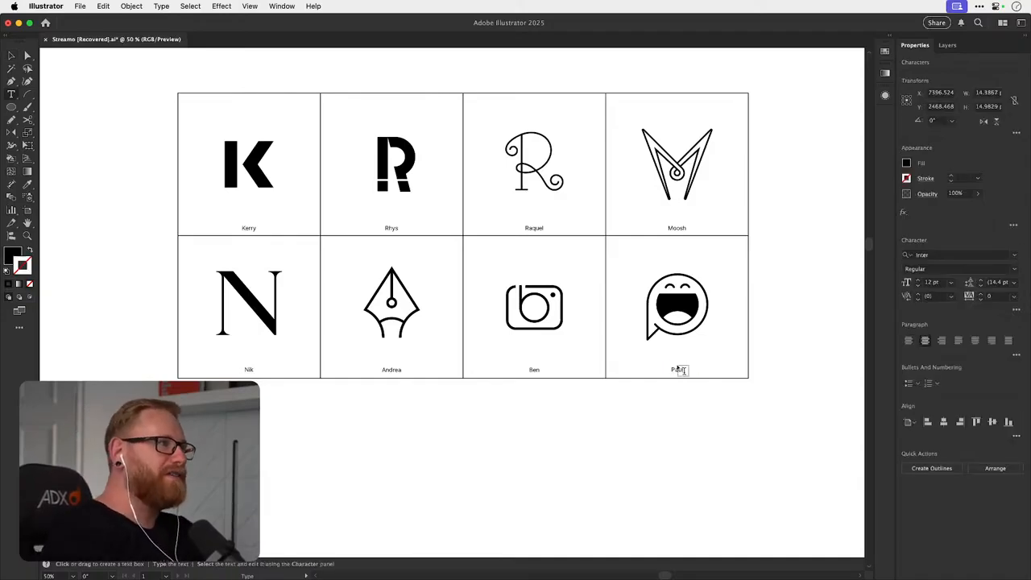
left_click(11, 55)
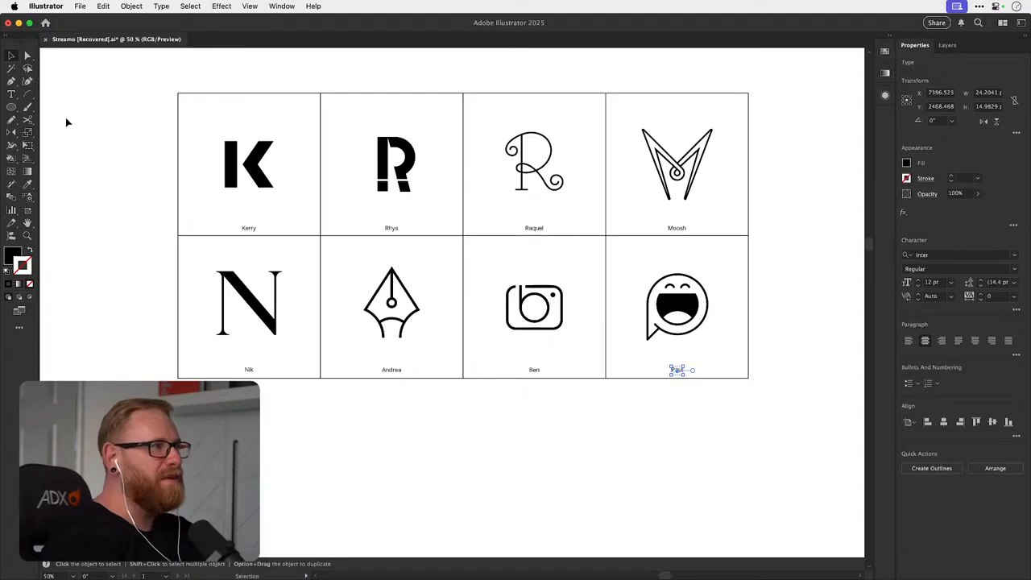
left_click(86, 117)
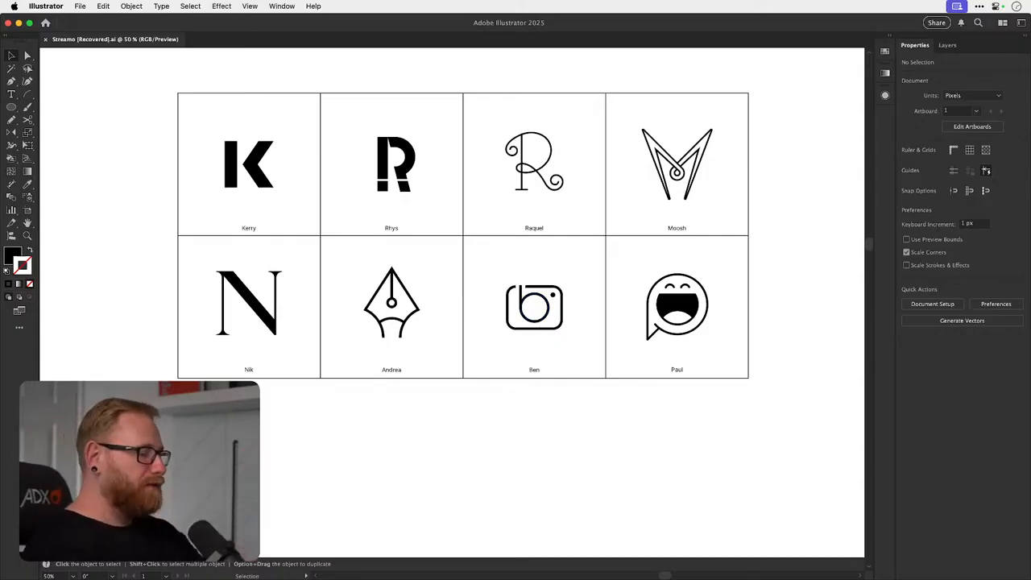
key("super+Tab")
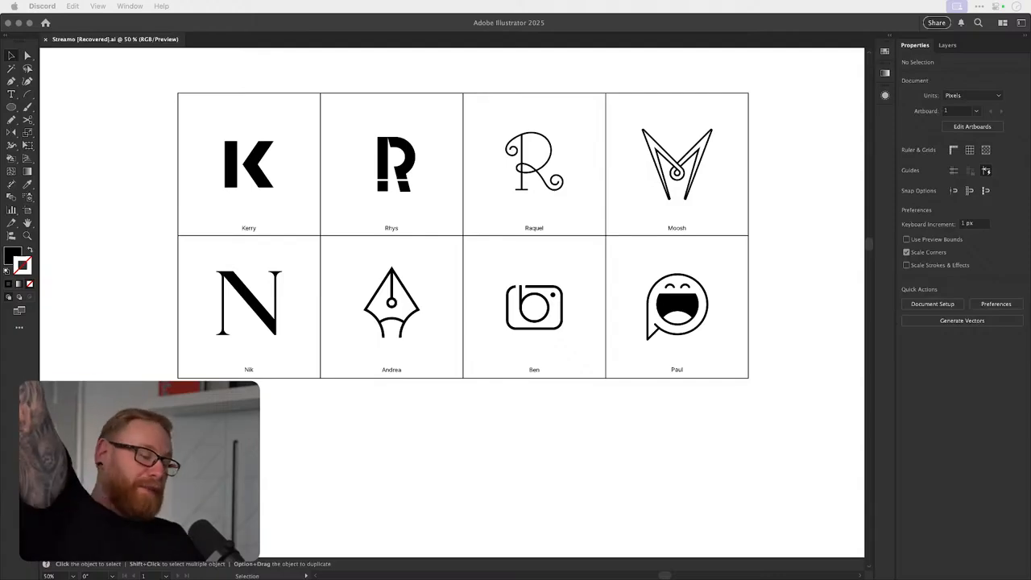
key("super+Tab")
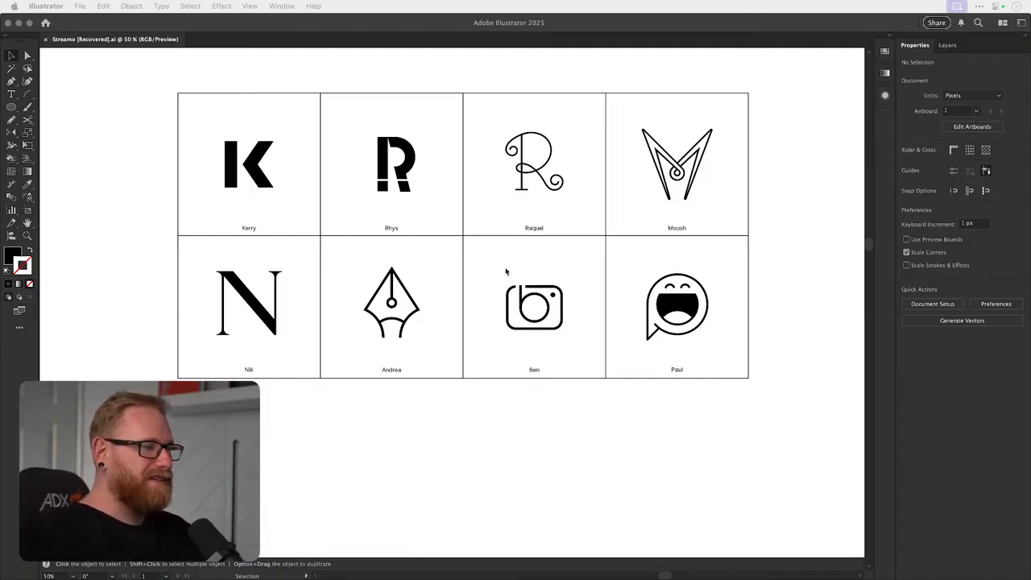
- Examine the pen-nib logo variations drawn at the far side of the artboard
left_click(167, 219)
key("super+minus")
key("super+minus")
key("super+minus")
key("super+minus")
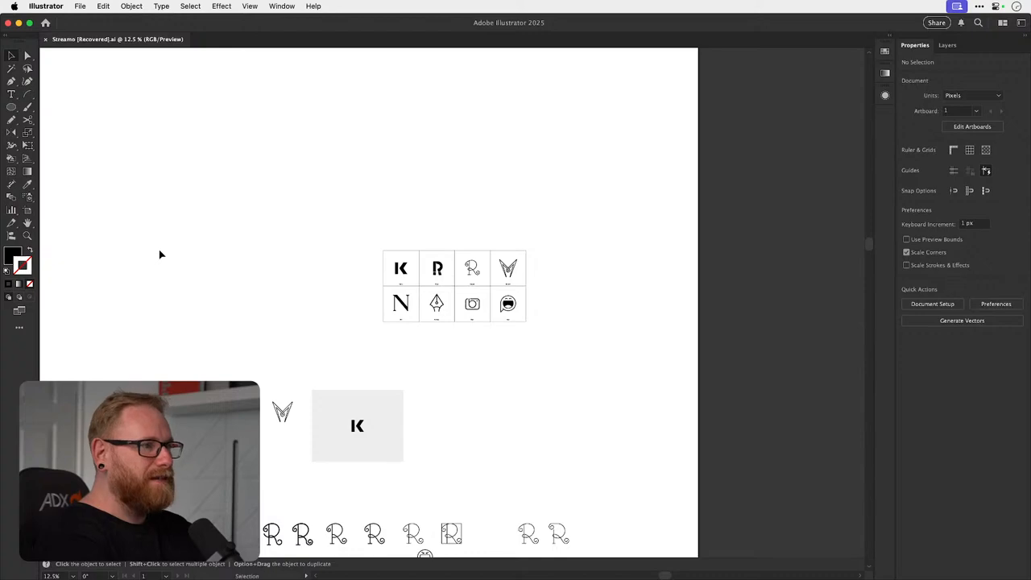
scroll(160, 254, "left", 10)
scroll(160, 255, "down", 5)
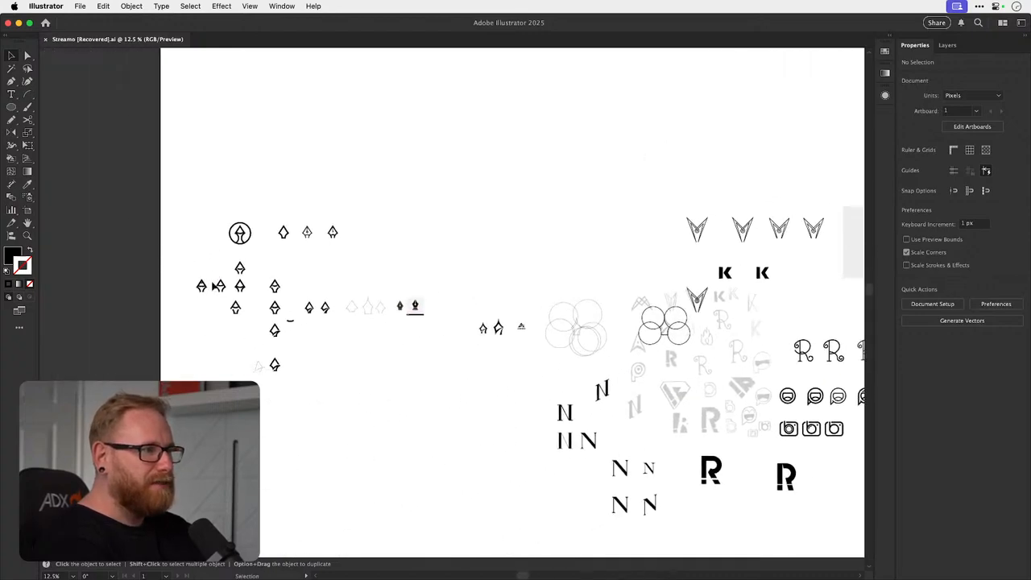
key("z")
left_click_drag(221, 287, 352, 286)
scroll(353, 287, "left", 4)
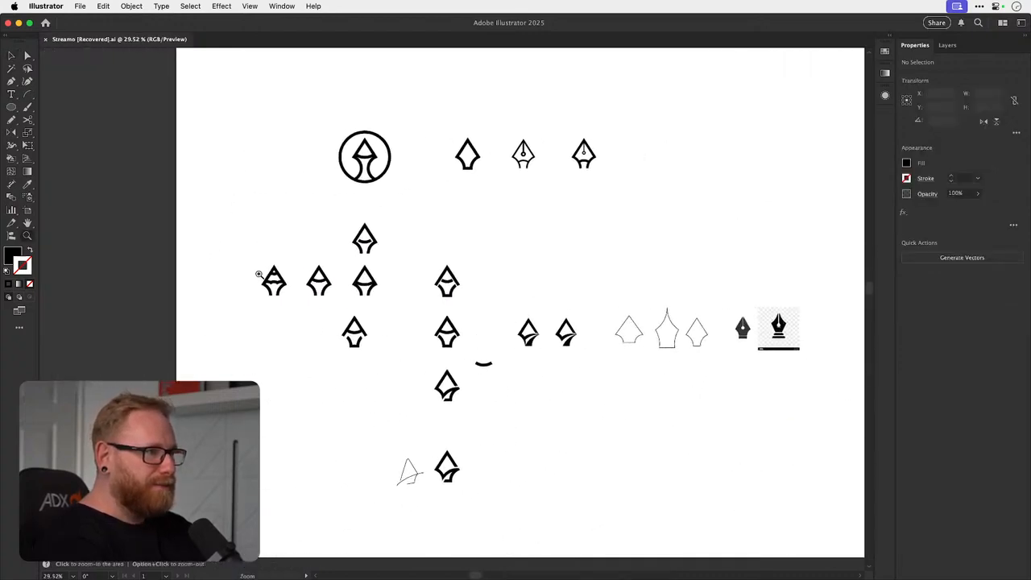
left_click_drag(260, 274, 381, 274)
scroll(382, 274, "right", 4)
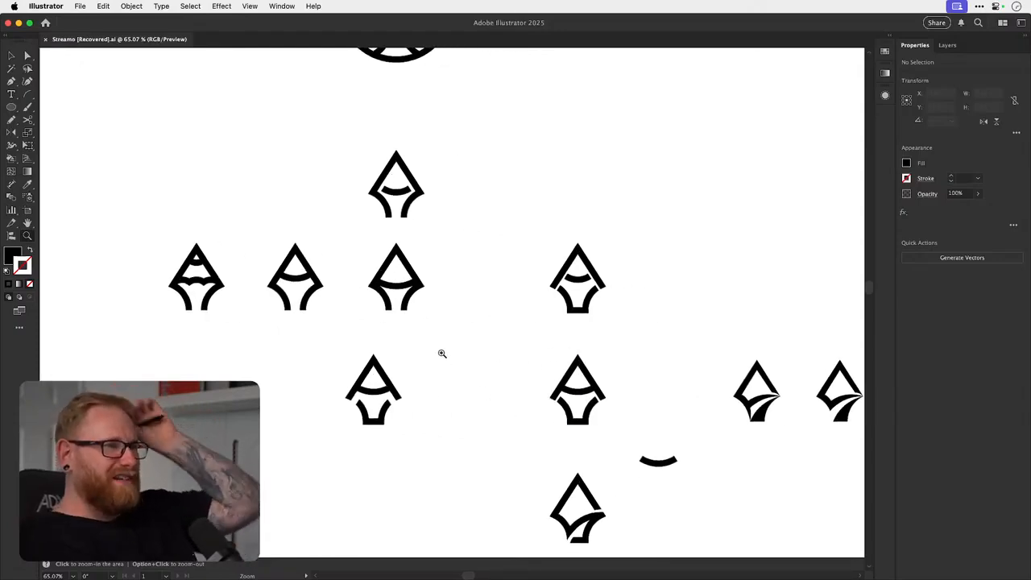
key("super+minus")
key("super+minus")
key("super+minus")
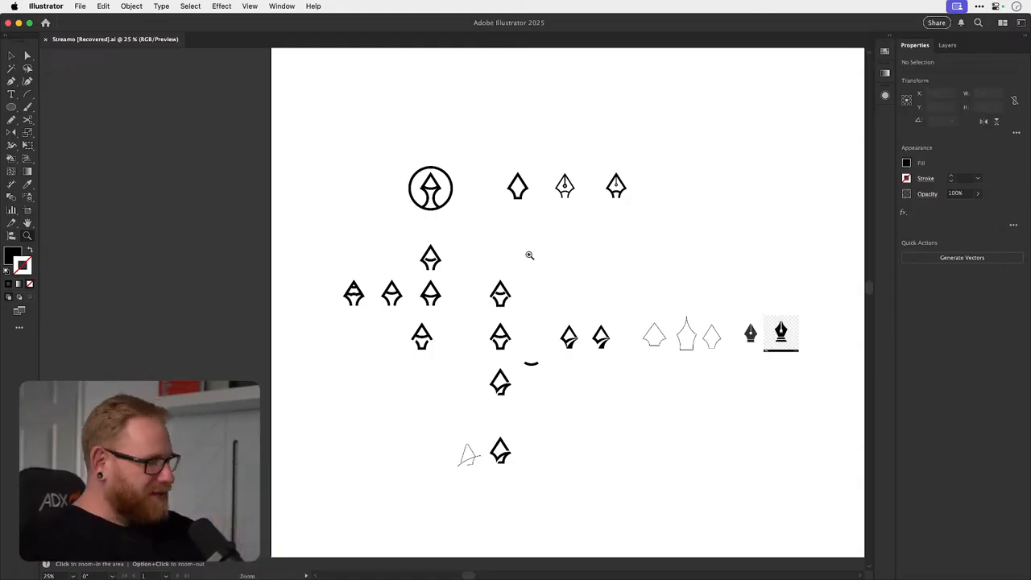
- Examine the circled pen-nib version of the letter A up close
left_click(529, 254, "alt")
left_click(529, 255, "alt")
scroll(529, 255, "right", 3)
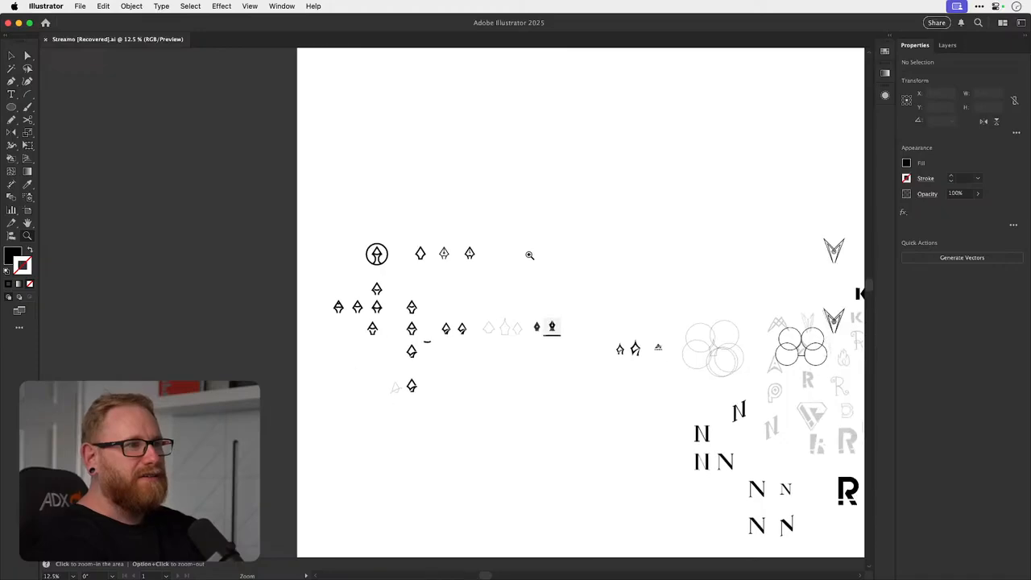
left_click_drag(382, 251, 621, 274)
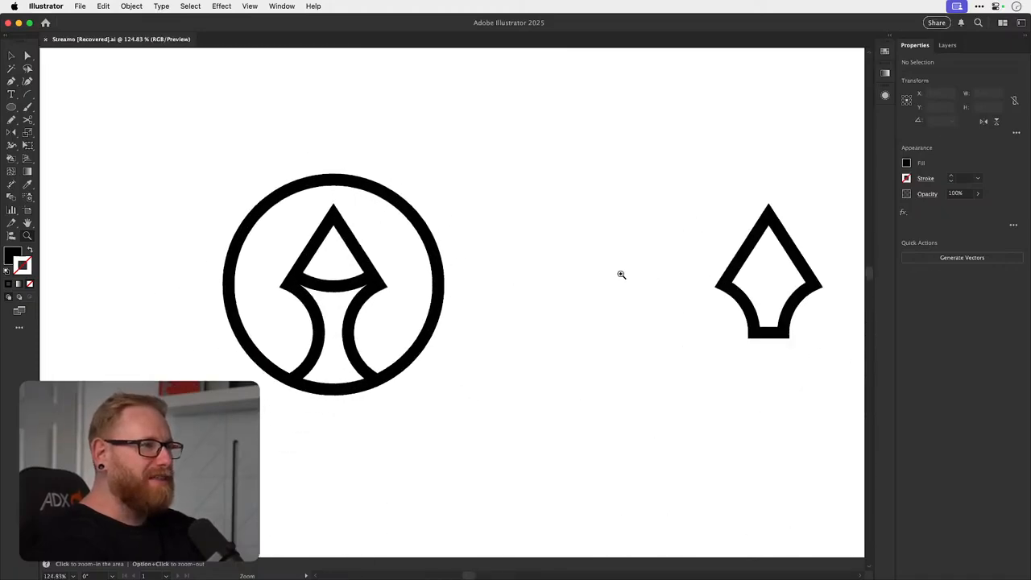
key("v")
scroll(477, 282, "left", 3)
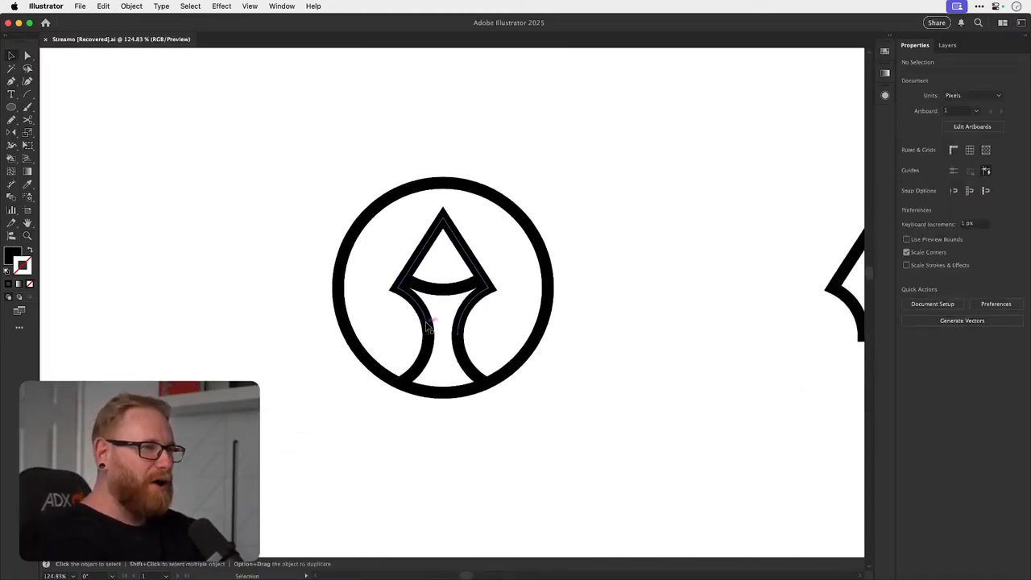
key("a")
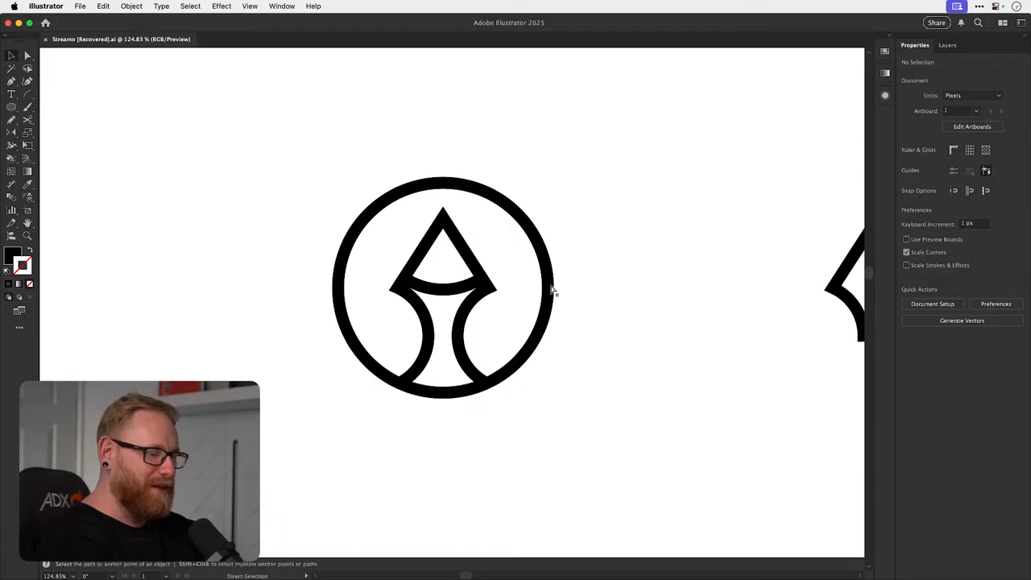
- Return to the presentation grid and review its eight labelled logos
key("super+minus")
key("super+minus")
key("super+minus")
key("super+minus")
key("super+minus")
key("super+minus")
key("super+minus")
scroll(552, 290, "right", 5)
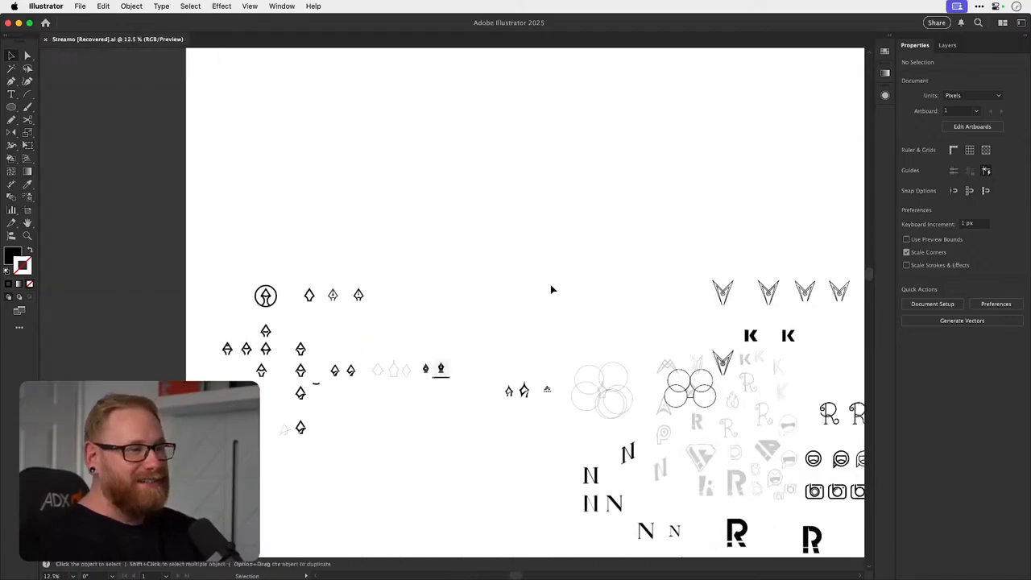
scroll(551, 290, "right", 10)
key("z")
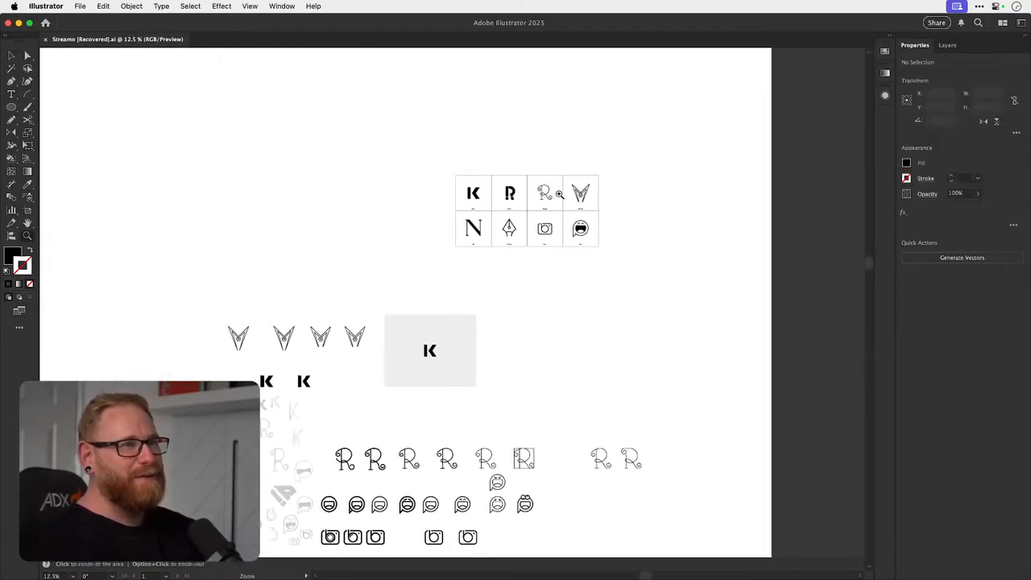
left_click_drag(559, 194, 734, 215)
key("v")
scroll(528, 430, "up", 3)
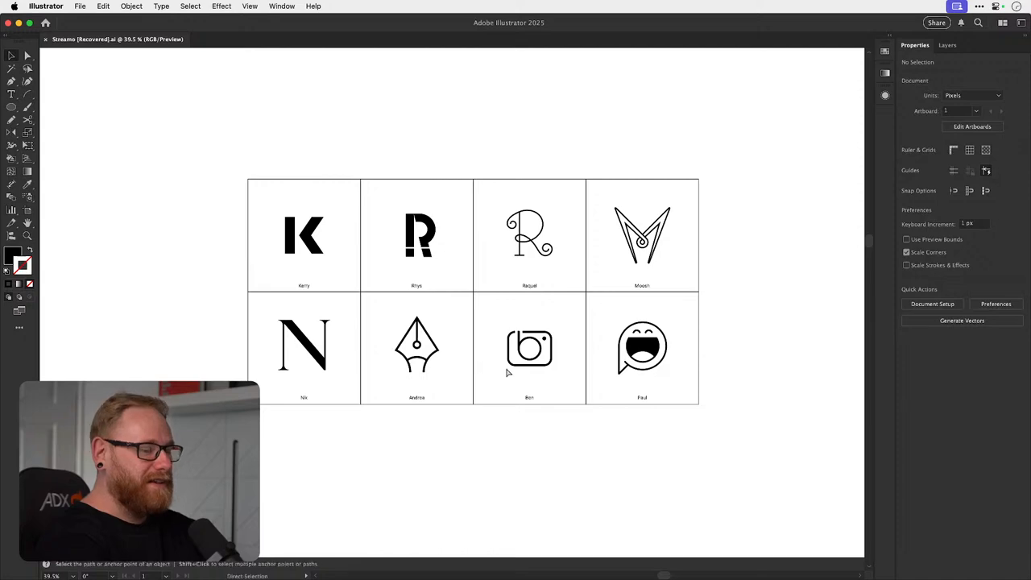
- Copy the faded sketch sheet image that lies behind the logo working drawings
key("super+minus")
key("super+minus")
key("super+minus")
scroll(424, 435, "down", 8)
scroll(423, 435, "left", 3)
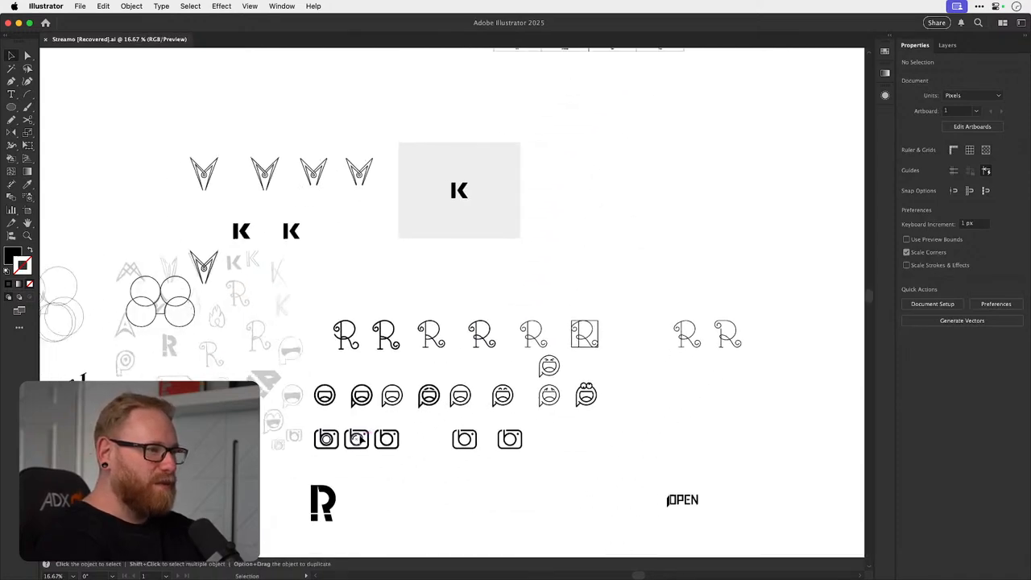
left_click(98, 297)
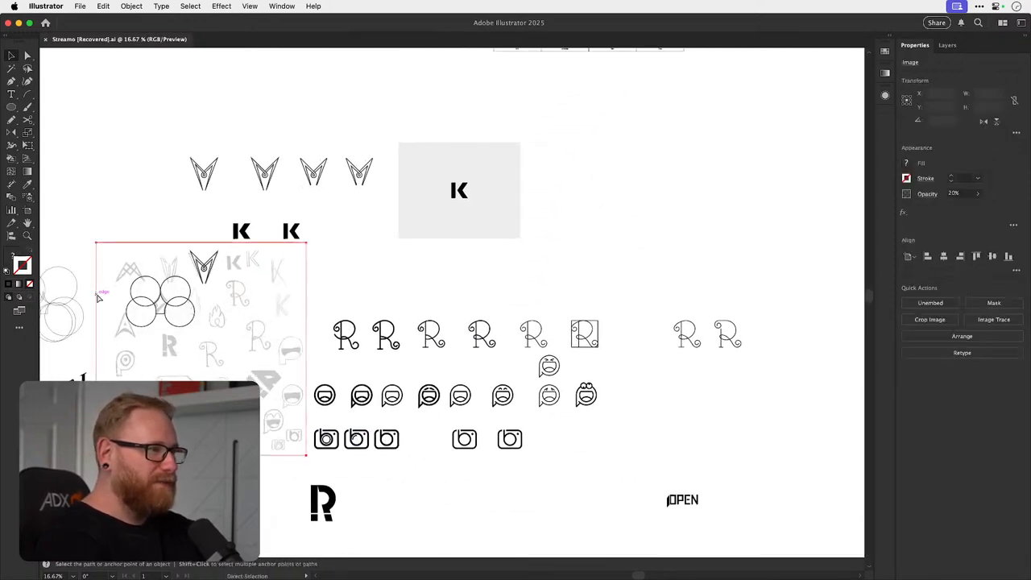
left_click(409, 328)
- Try pasting the copied sketch sheet near the presentation grid, and undo the paste
scroll(409, 328, "up", 8)
scroll(409, 328, "right", 1)
key("super+v")
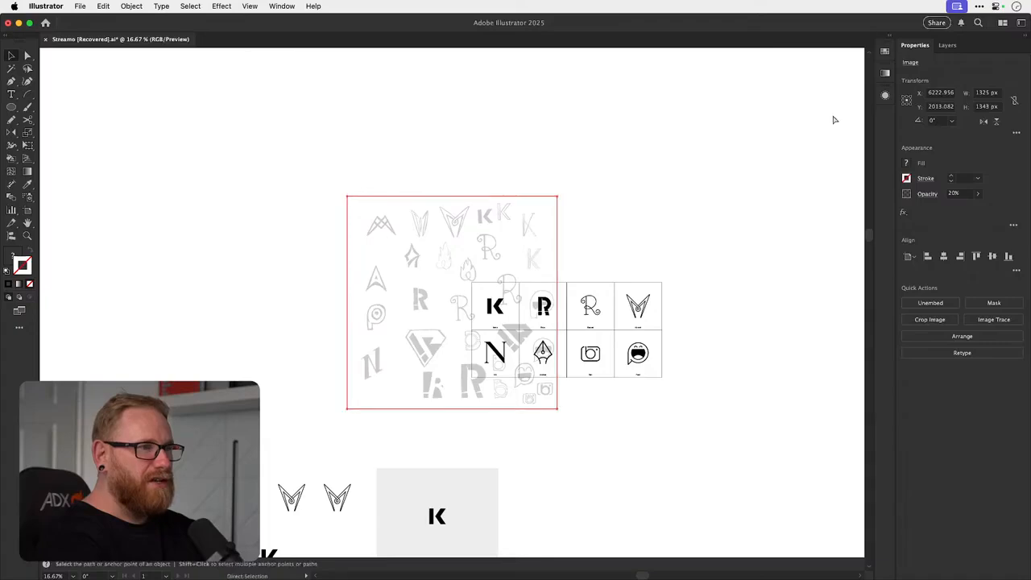
key("super+z")
- Paste the sketch sheet onto Layer 1 and move it beside the presentation grid, clear of its left edge
left_click(947, 47)
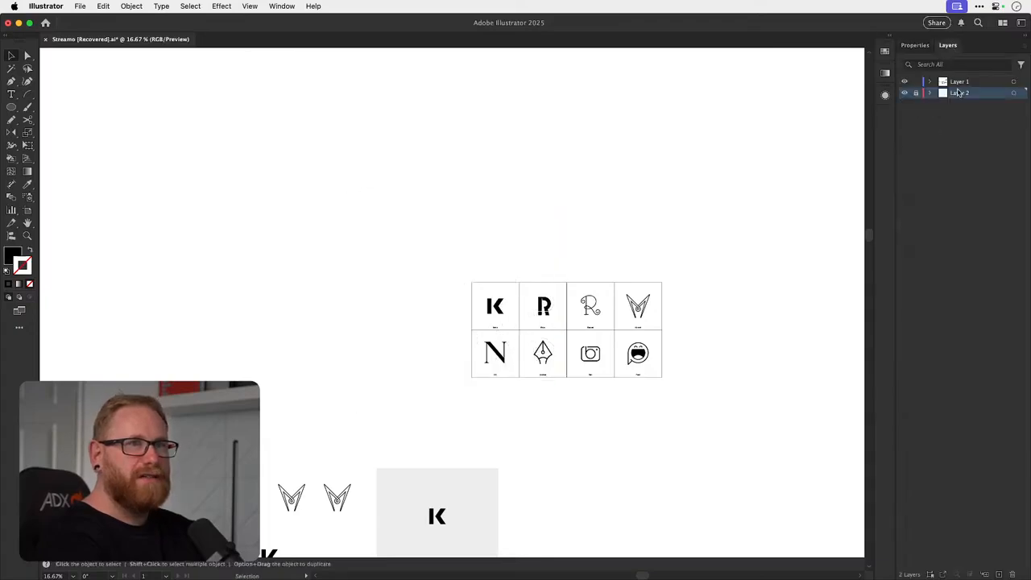
left_click(968, 83)
key("super+v")
left_click_drag(486, 247, 384, 246)
- Set the pasted sketch sheet's opacity to 100%
left_click(915, 45)
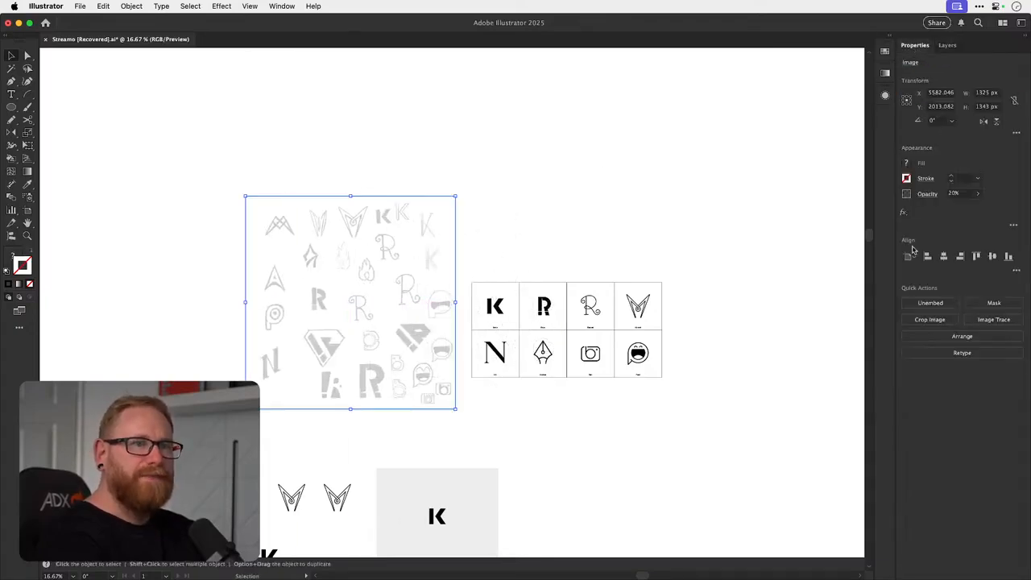
left_click(964, 197)
type("100")
key("Return")
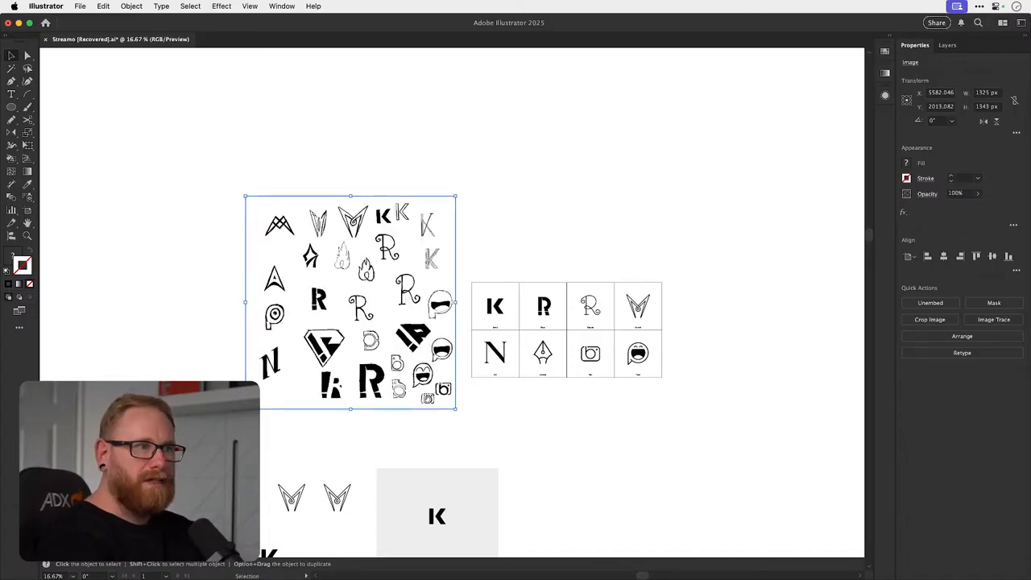
- Scale the pasted sketch sheet down proportionally to about 789 by 800 px
key("z")
left_click_drag(339, 301, 378, 301)
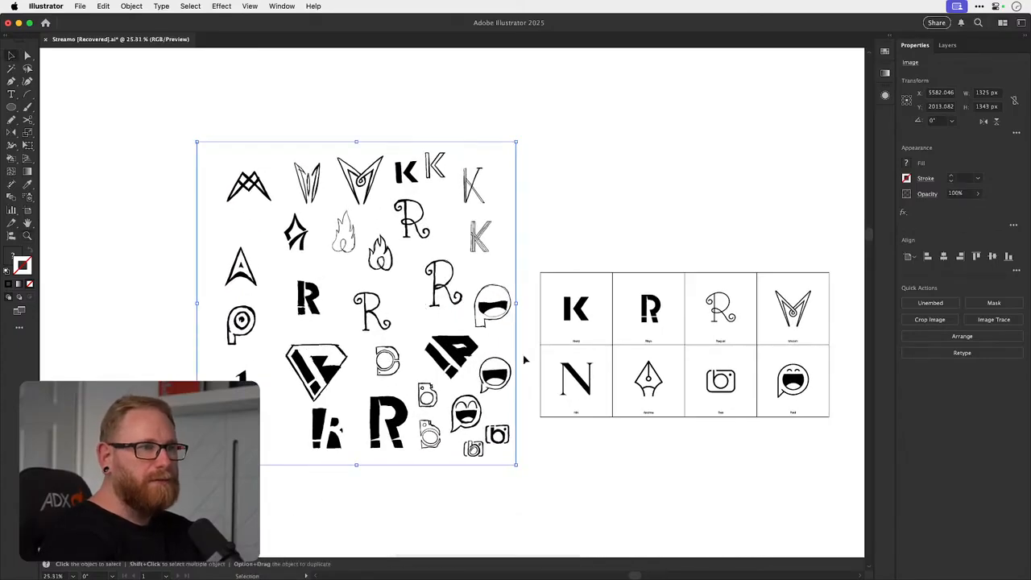
key("super+space")
left_click_drag(547, 287, 568, 292)
scroll(564, 314, "down", 2)
scroll(564, 314, "right", 1)
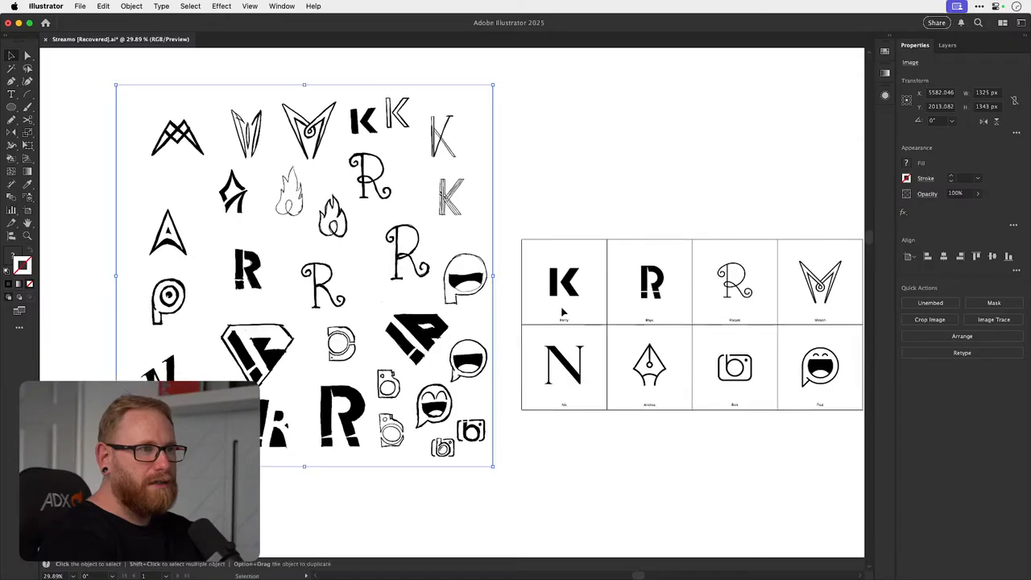
left_click_drag(422, 276, 448, 295)
key("s")
left_click_drag(543, 131, 456, 200)
- Move the reduced sketch sheet close beside the presentation grid's left edge, roughly centred on its height, and save the document
key("v")
left_click_drag(376, 257, 449, 283)
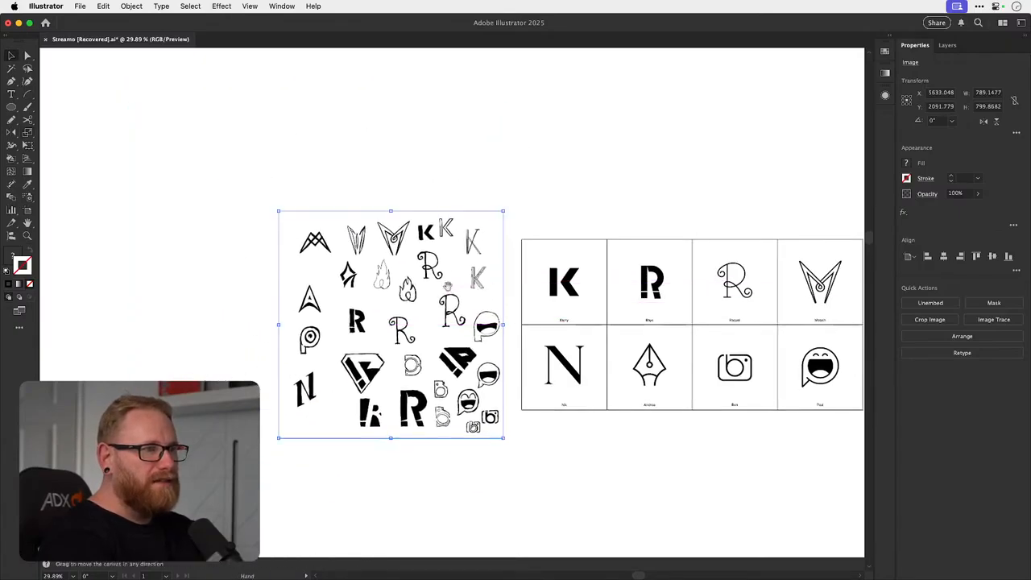
key("space")
left_click_drag(516, 317, 387, 245)
key("super+space")
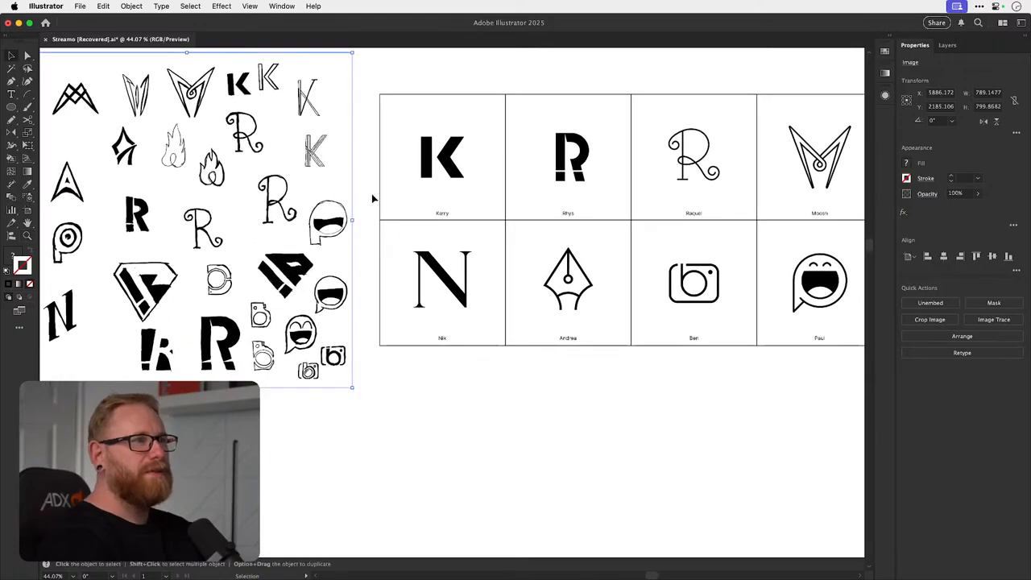
left_click(371, 193)
key("super+s")
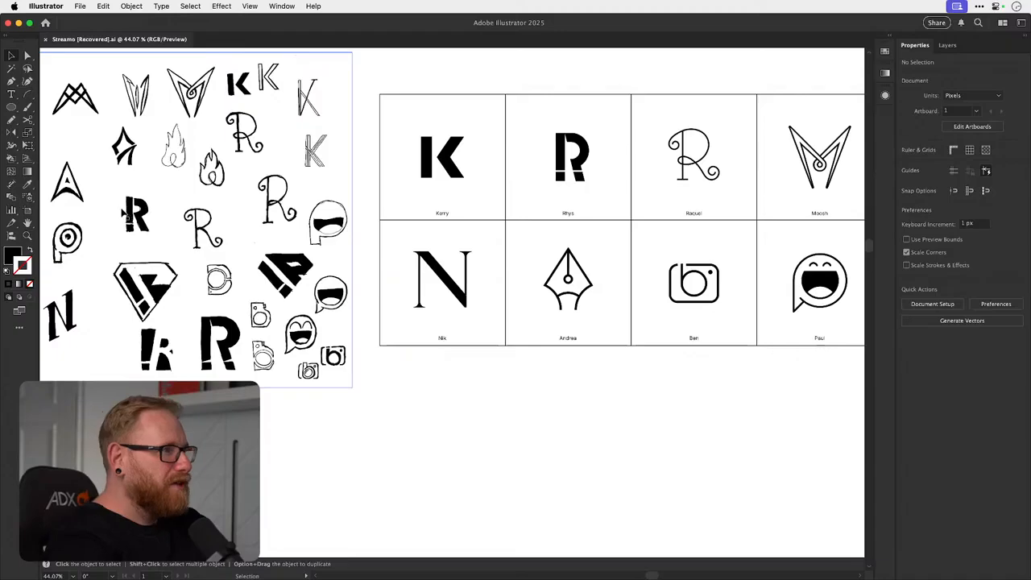
- Examine the stencil R sketch on the sketch sheet up close
left_click(122, 208)
key("z")
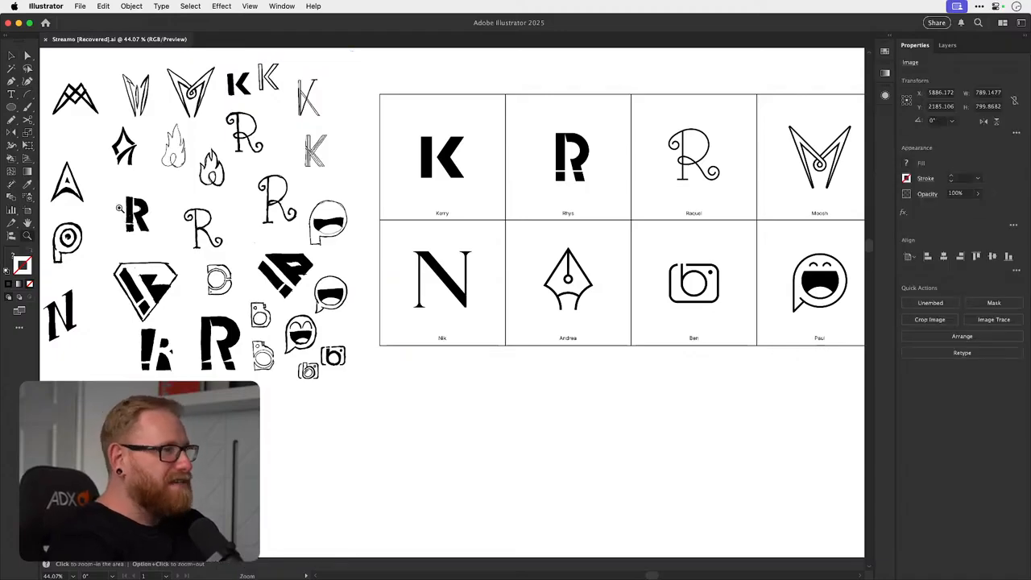
left_click_drag(127, 207, 364, 231)
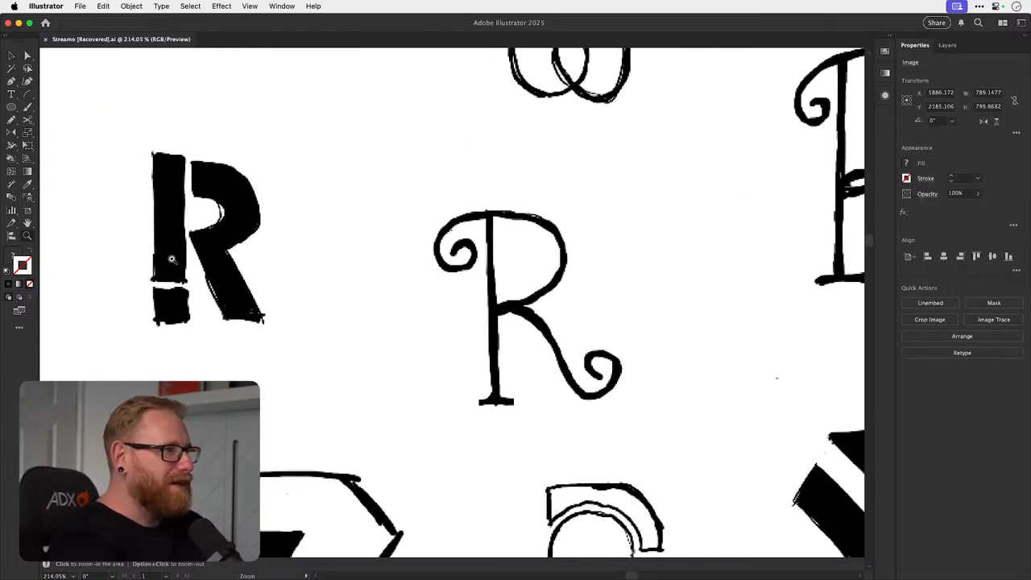
key("super+minus")
key("super+minus")
key("super+minus")
key("super+minus")
key("super+minus")
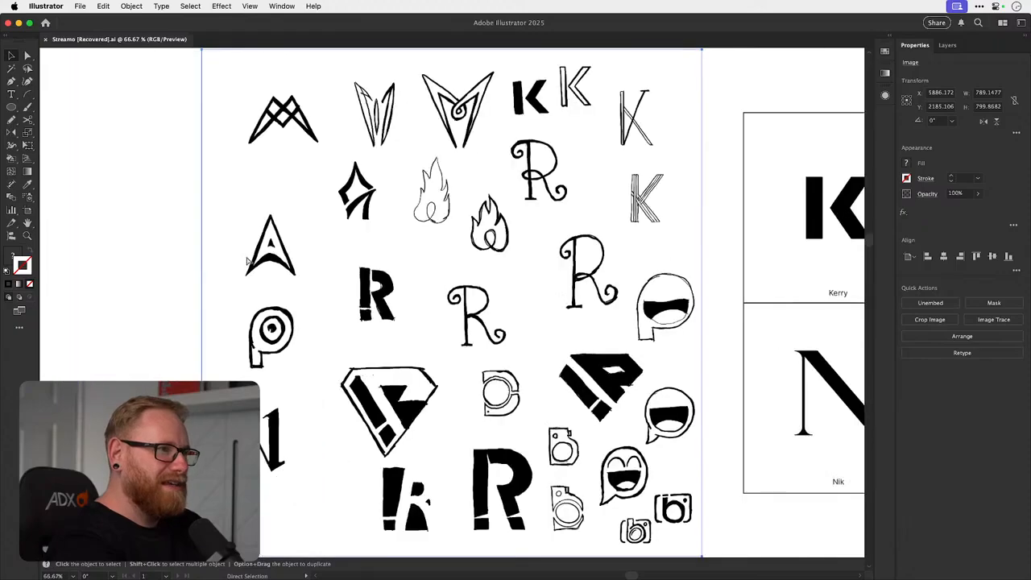
scroll(405, 389, "right", 5)
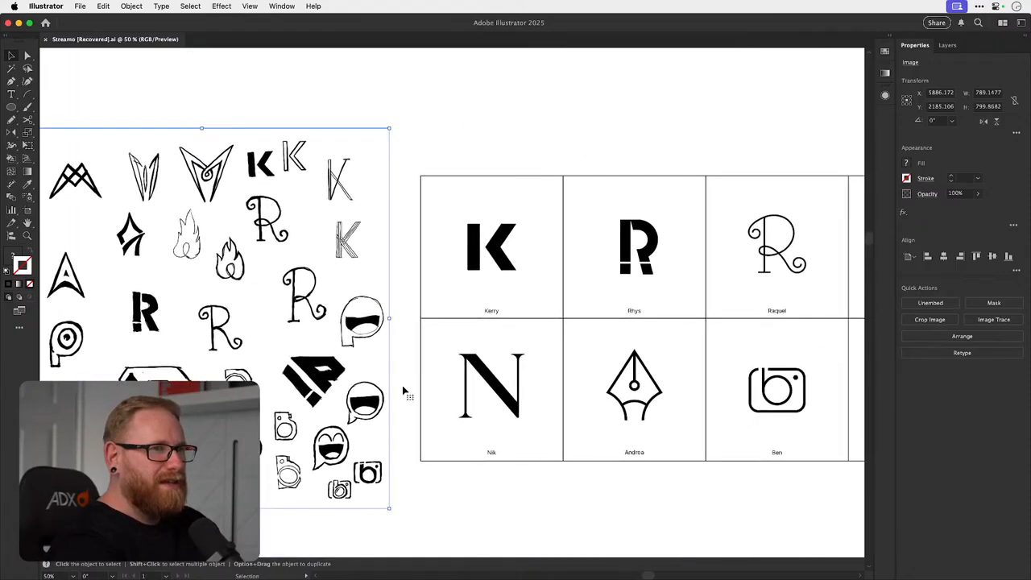
- Examine the finished stencil R logo in the presentation grid up close and compare it with the sketch sheet
key("z")
left_click_drag(600, 252, 811, 319)
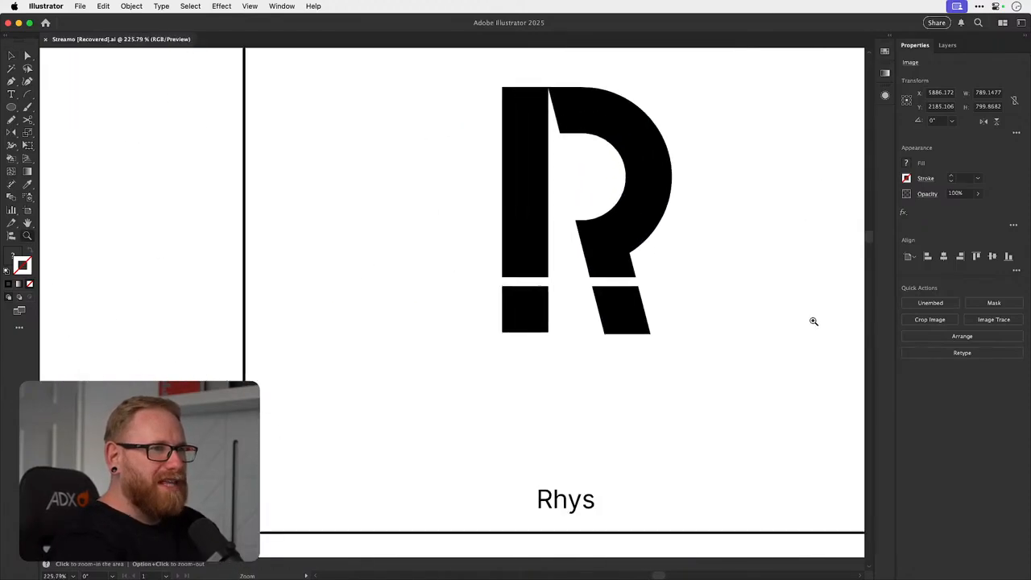
key("v")
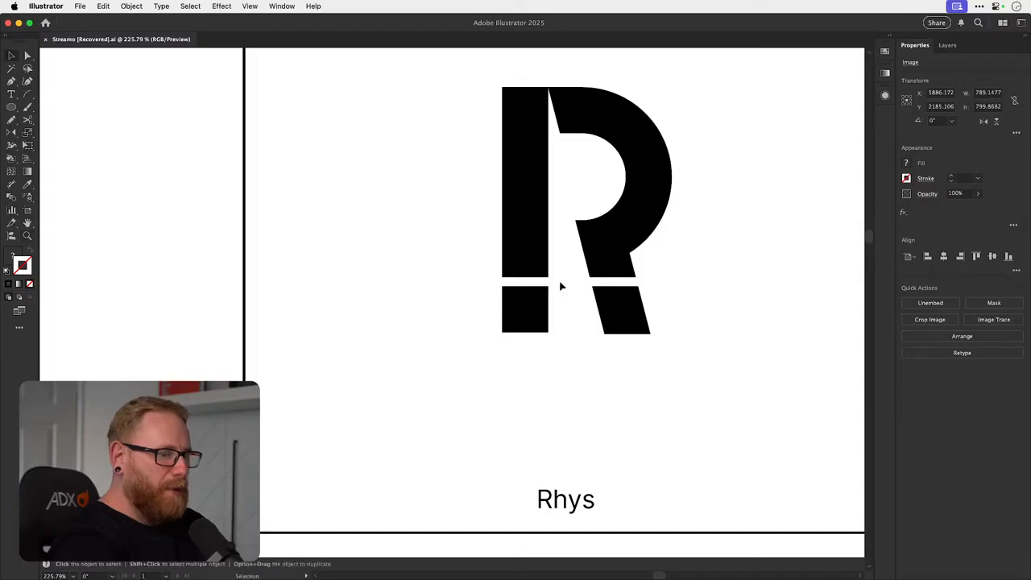
key("super+minus")
key("super+minus")
key("super+minus")
key("super+minus")
key("super+minus")
key("super+minus")
scroll(562, 287, "right", 3)
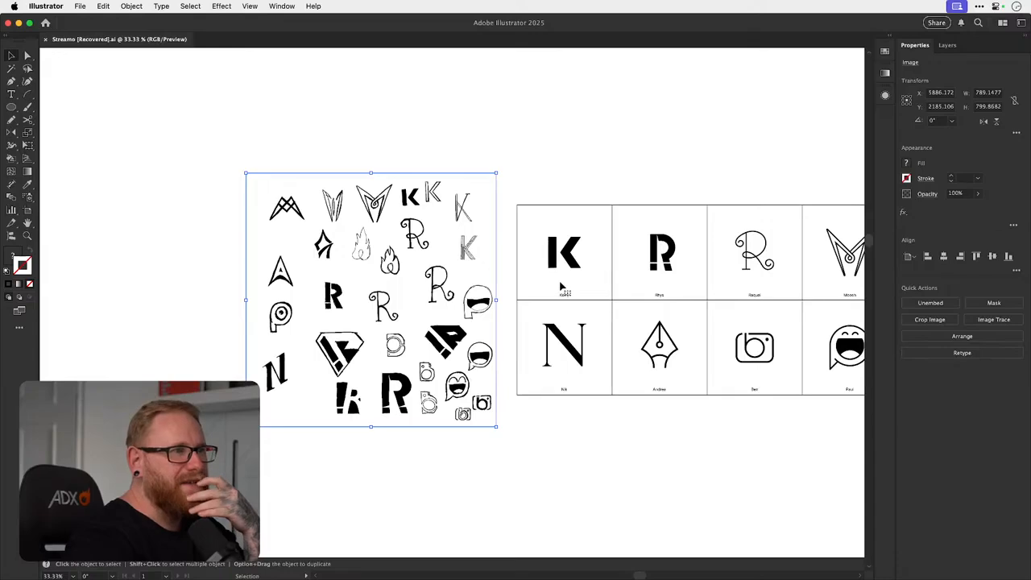
scroll(561, 287, "right", 4)
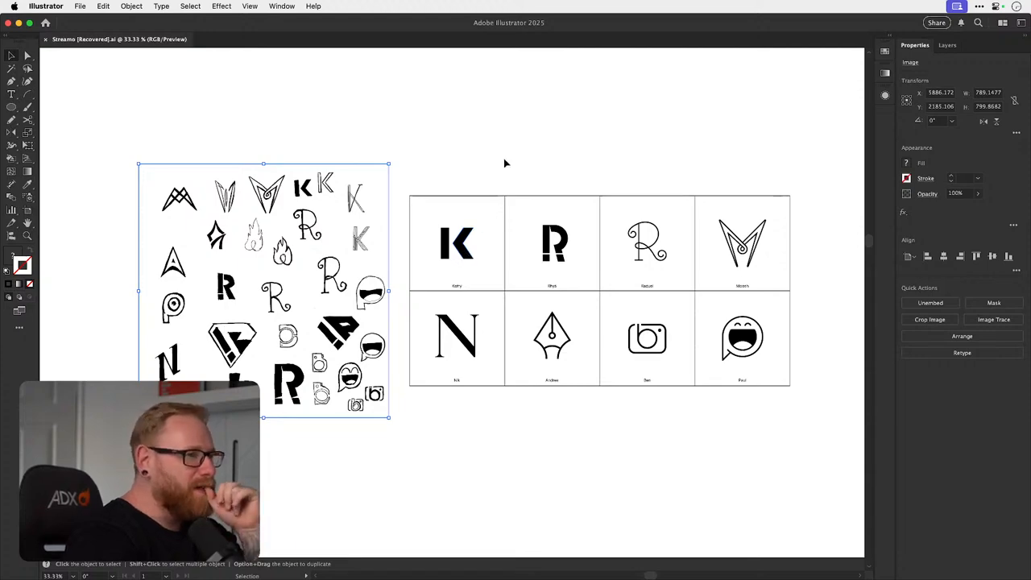
- Review all eight finished logos in the presentation grid against the sketches beside it
key("z")
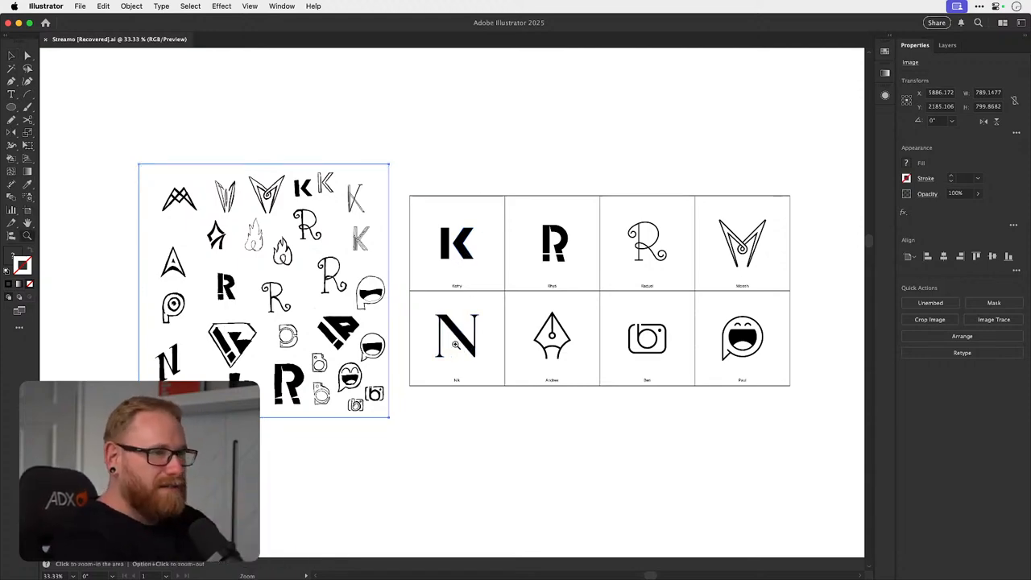
left_click_drag(448, 345, 526, 319)
scroll(526, 319, "right", 2)
scroll(526, 322, "right", 5)
scroll(526, 322, "up", 1)
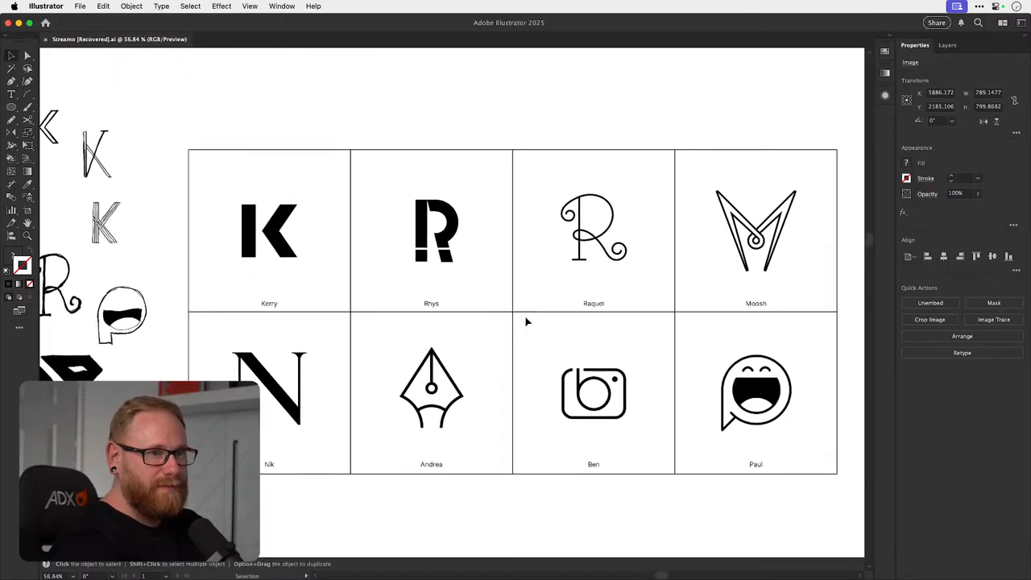
scroll(526, 323, "left", 6)
scroll(525, 322, "up", 1)
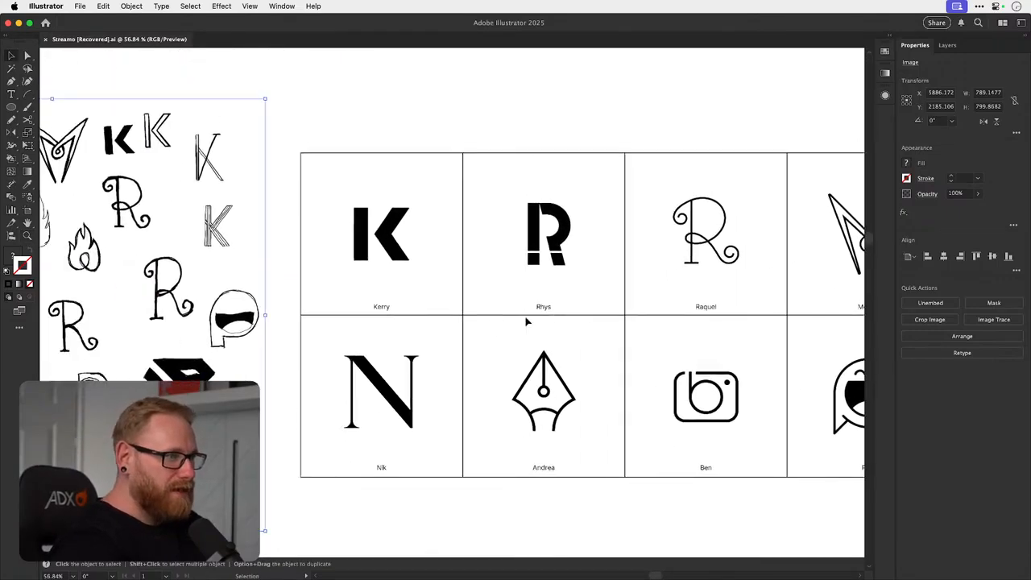
scroll(525, 321, "left", 1)
scroll(526, 321, "down", 1)
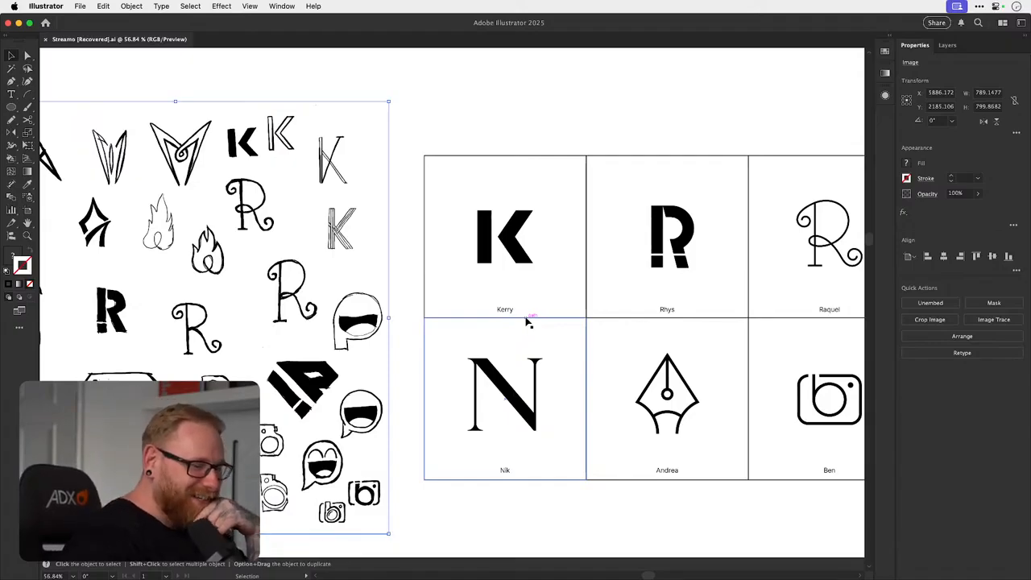
scroll(526, 322, "right", 4)
scroll(525, 322, "down", 1)
scroll(530, 327, "right", 3)
scroll(529, 327, "down", 1)
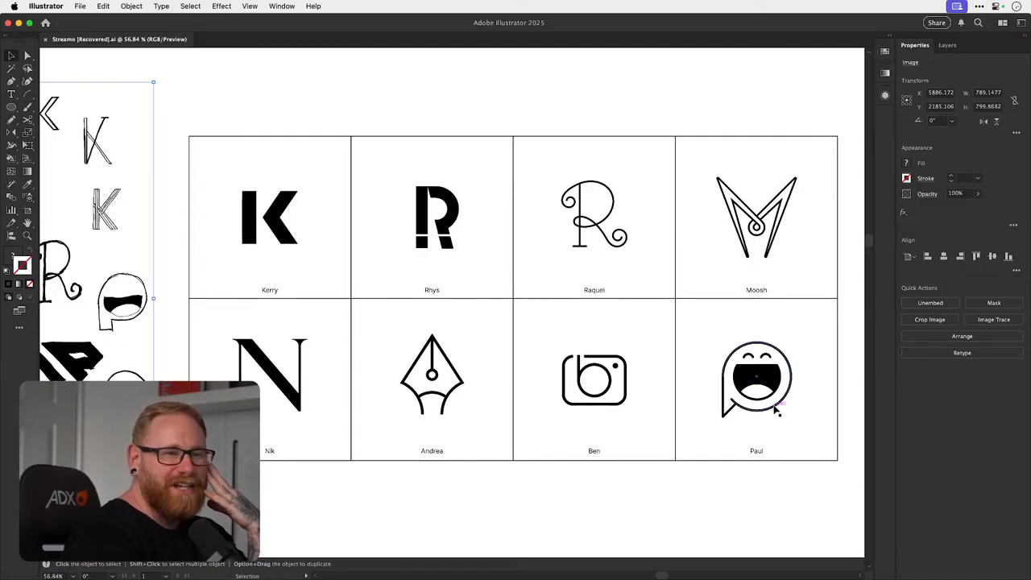
scroll(775, 411, "right", 10)
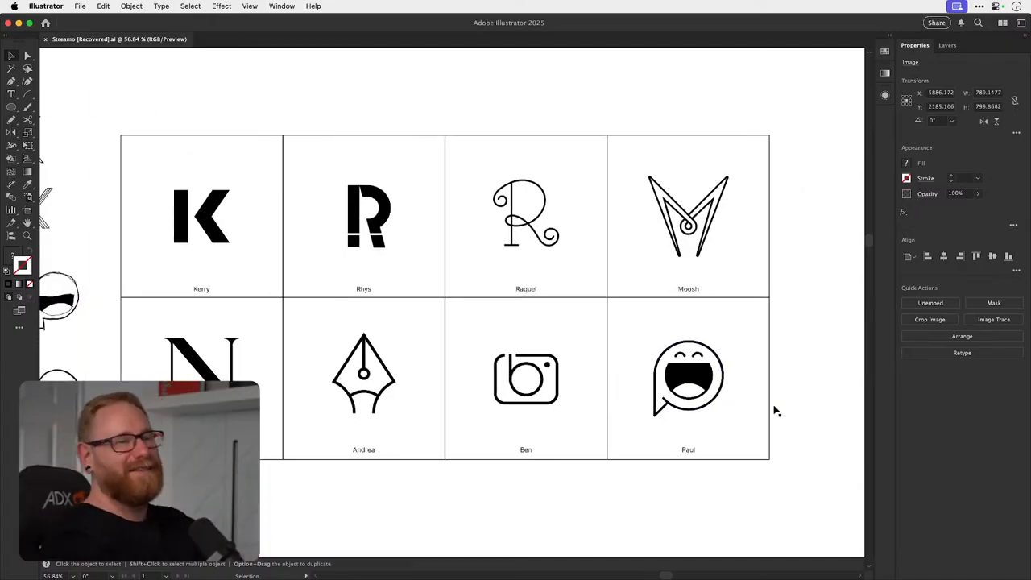
- Duplicate the laughing speech-bubble logo into the empty space beside the presentation grid's right edge
left_click_drag(554, 341, 415, 395)
left_click(529, 420, "shift")
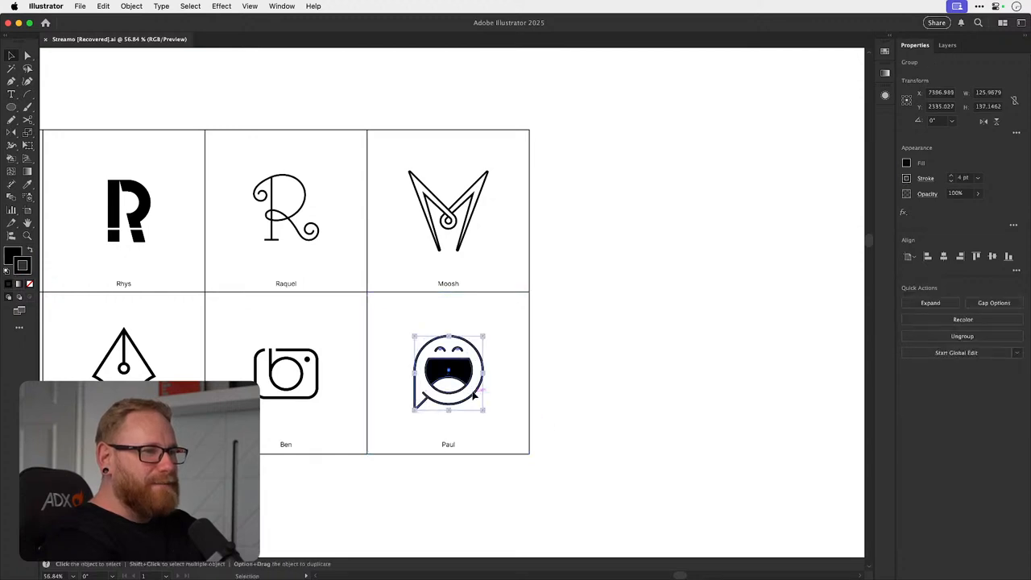
left_click_drag(475, 387, 709, 394)
- Fill the duplicated speech bubble's face with yellow #ffd41d using Live Paint
key("k")
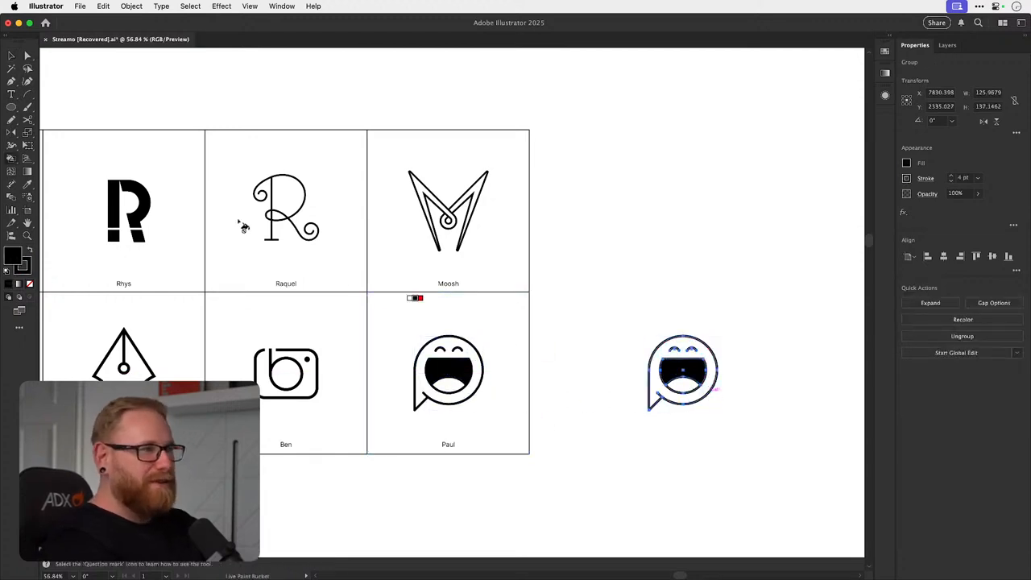
double_click(13, 257)
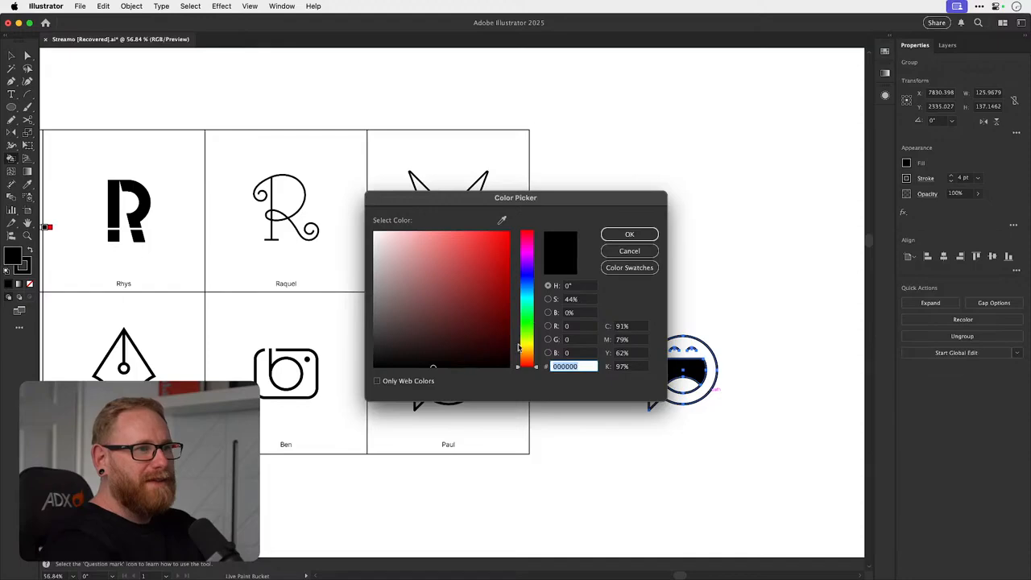
left_click(529, 348)
mouse_move(478, 306)
left_mouse_down()
mouse_move(483, 259)
mouse_move(508, 208)
left_mouse_up()
left_click(617, 234)
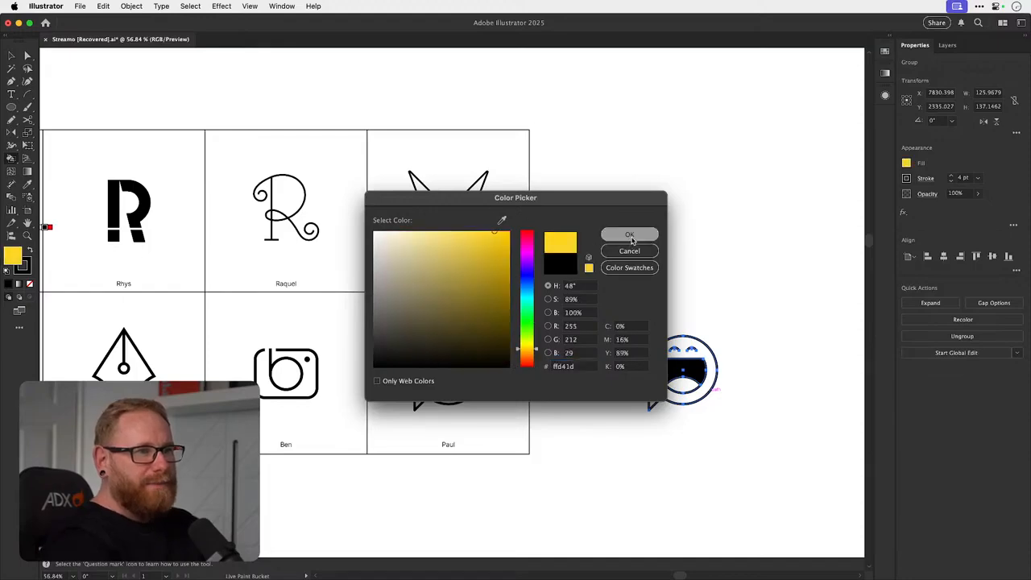
left_click(659, 387)
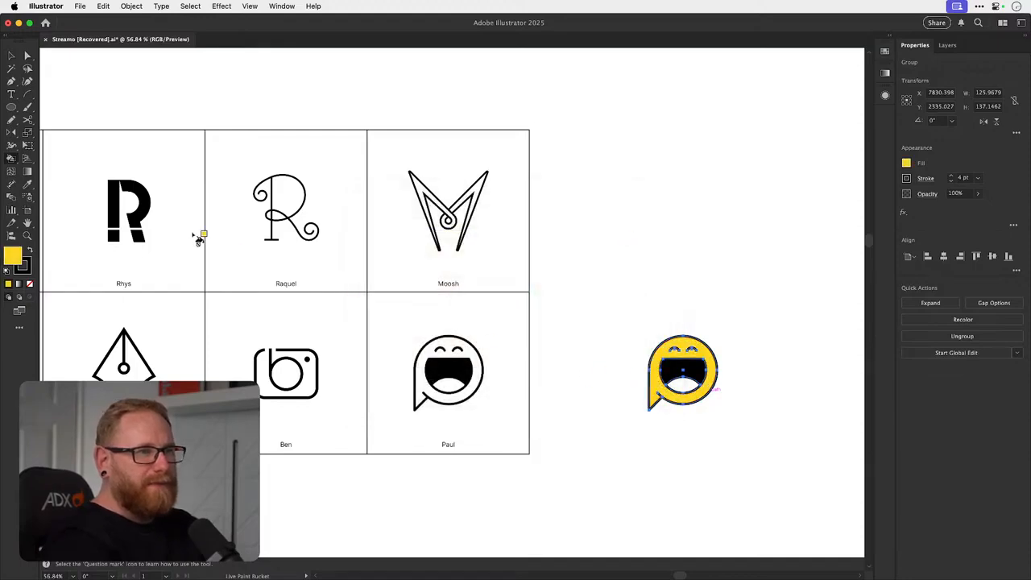
- Fill the tongue of the duplicated speech bubble with a bright red, hue 354°
double_click(13, 256)
left_click(529, 233)
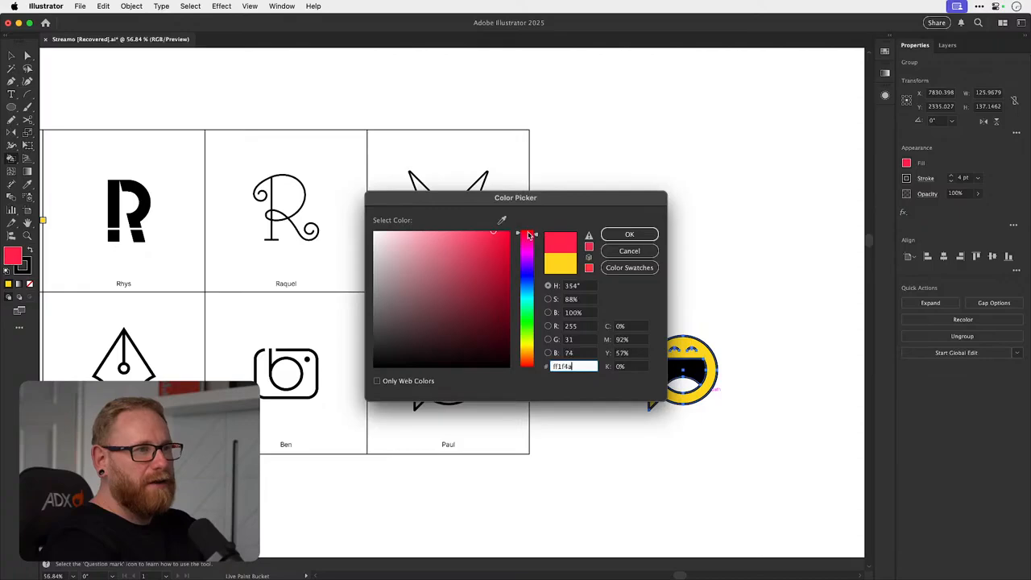
left_click(629, 235)
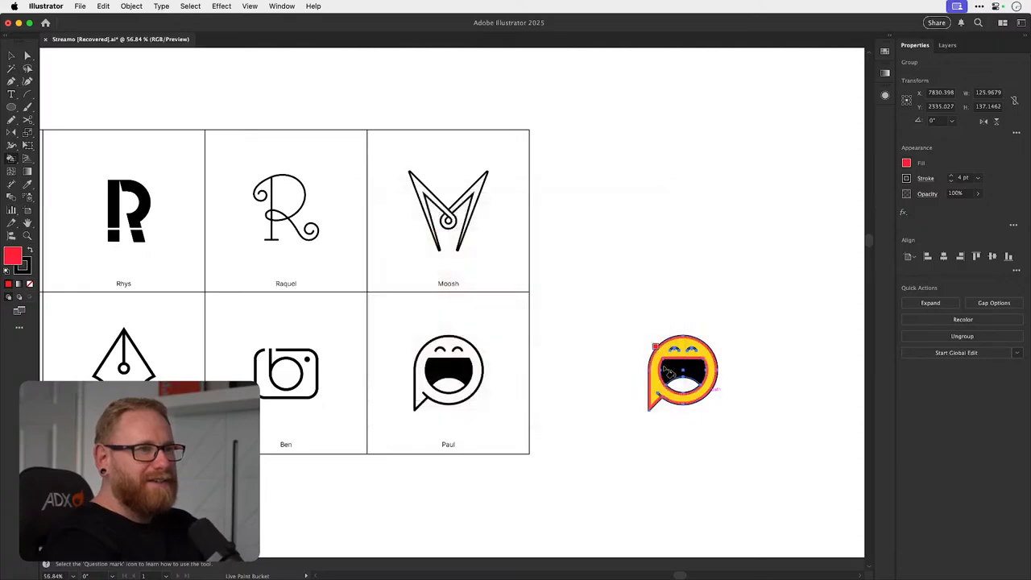
left_click(683, 391)
key("v")
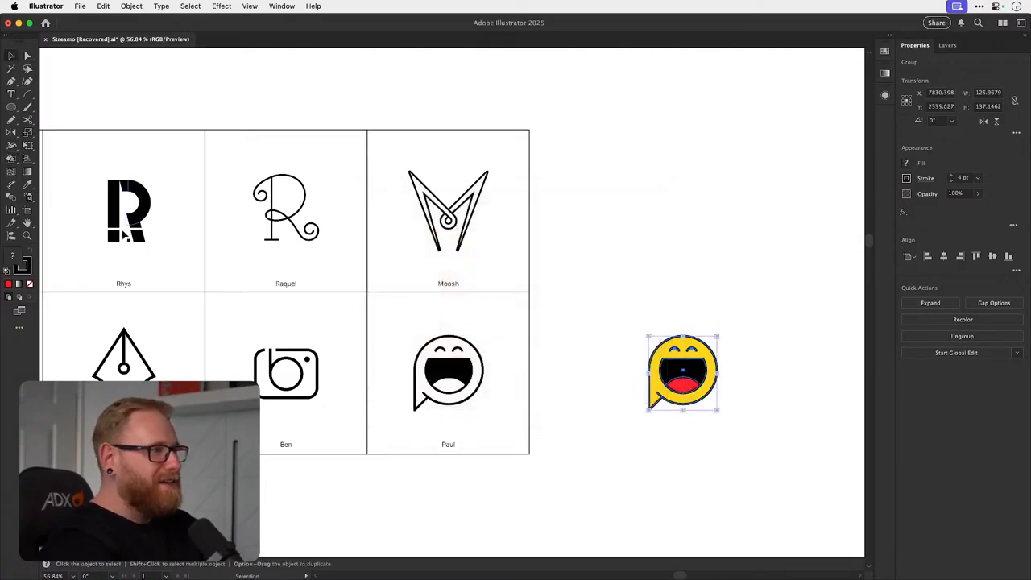
- Set the stroke colour of the duplicated speech bubble to brown #7a4327
double_click(32, 272)
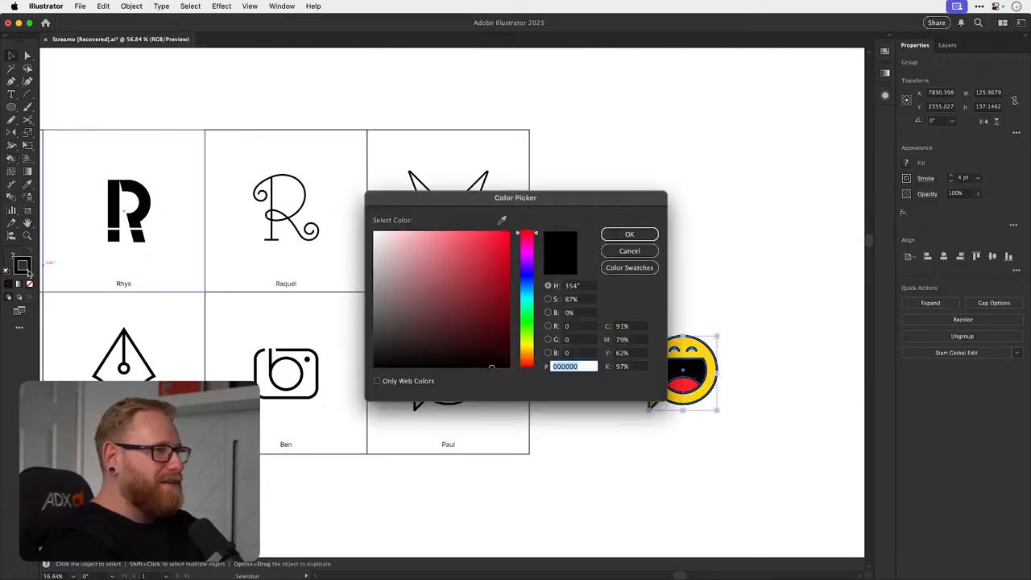
left_click(530, 358)
mouse_move(504, 286)
left_mouse_down()
mouse_move(487, 264)
mouse_move(460, 287)
mouse_move(465, 306)
left_mouse_up()
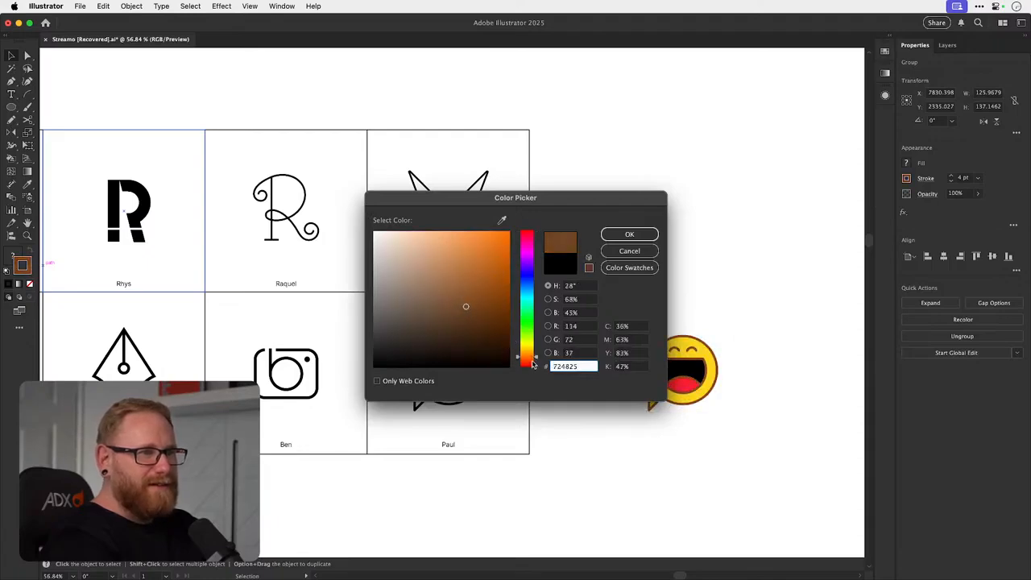
left_click(533, 354)
left_click_drag(534, 354, 531, 359)
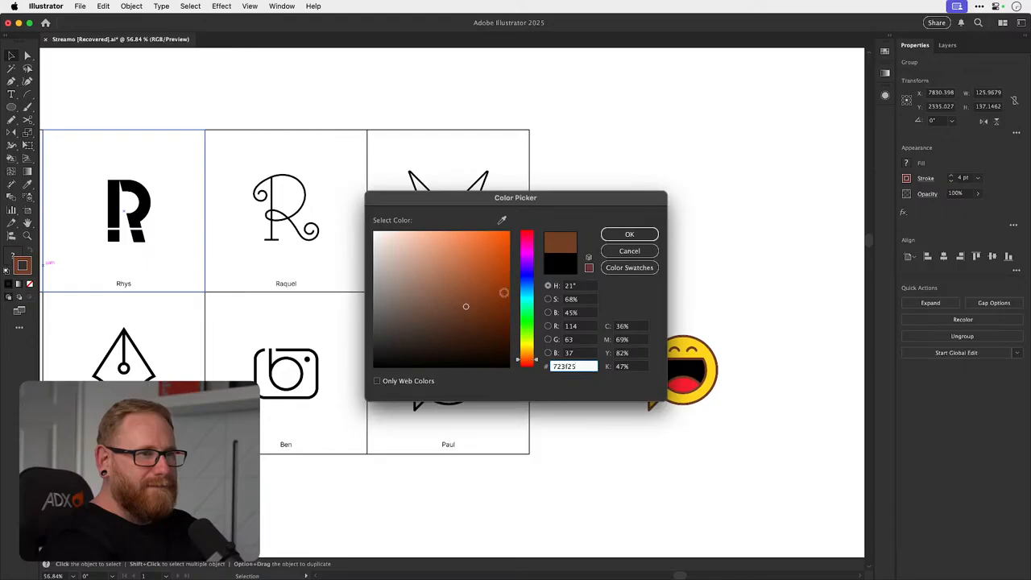
left_click(477, 274)
mouse_move(478, 275)
left_mouse_down()
mouse_move(469, 310)
mouse_move(467, 301)
left_mouse_up()
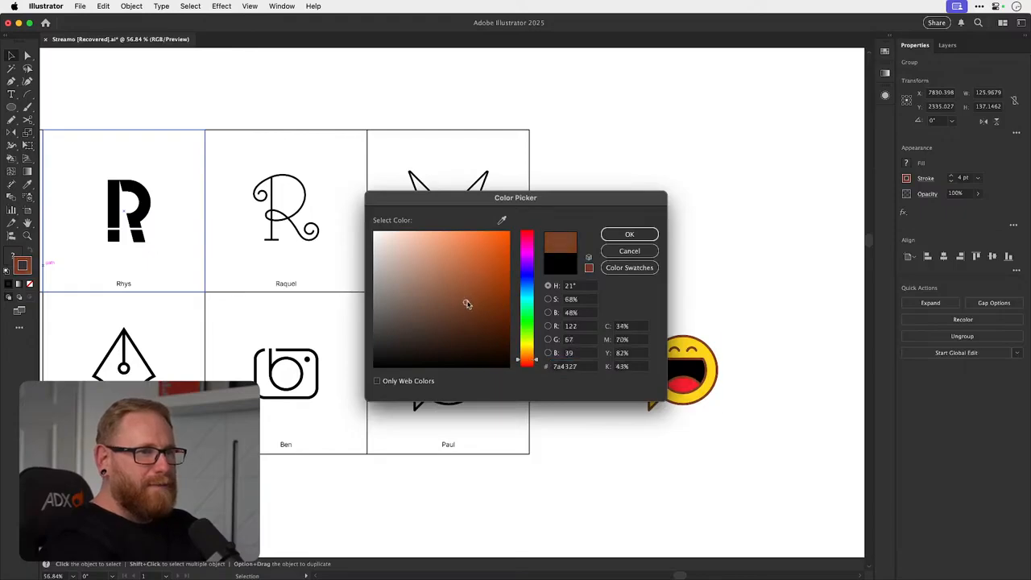
key("Return")
- Fill the duplicate's open mouth with the same brown as its outline using Live Paint, and deselect the artwork
key("k")
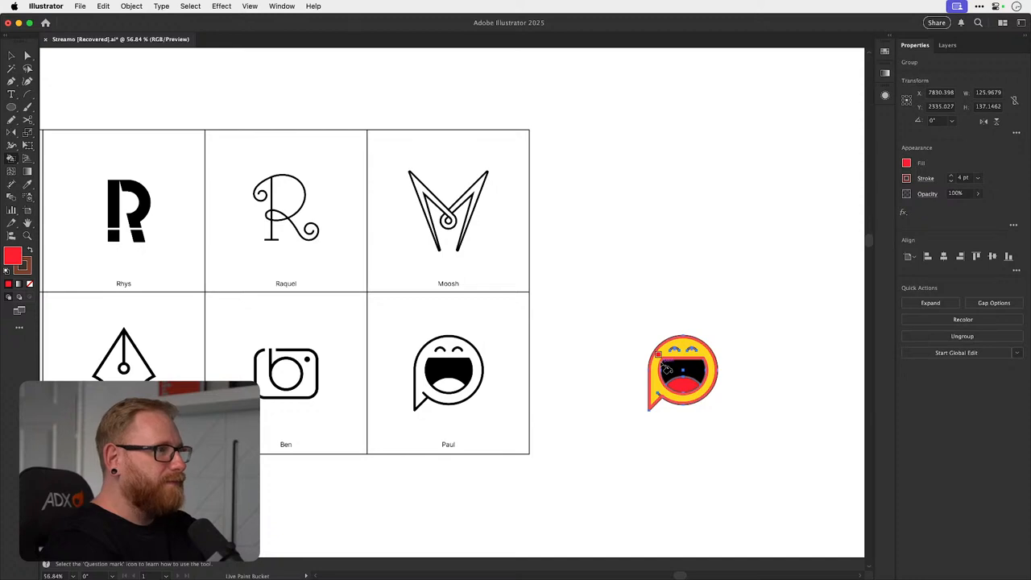
left_click(682, 371)
key("v")
left_click(699, 300)
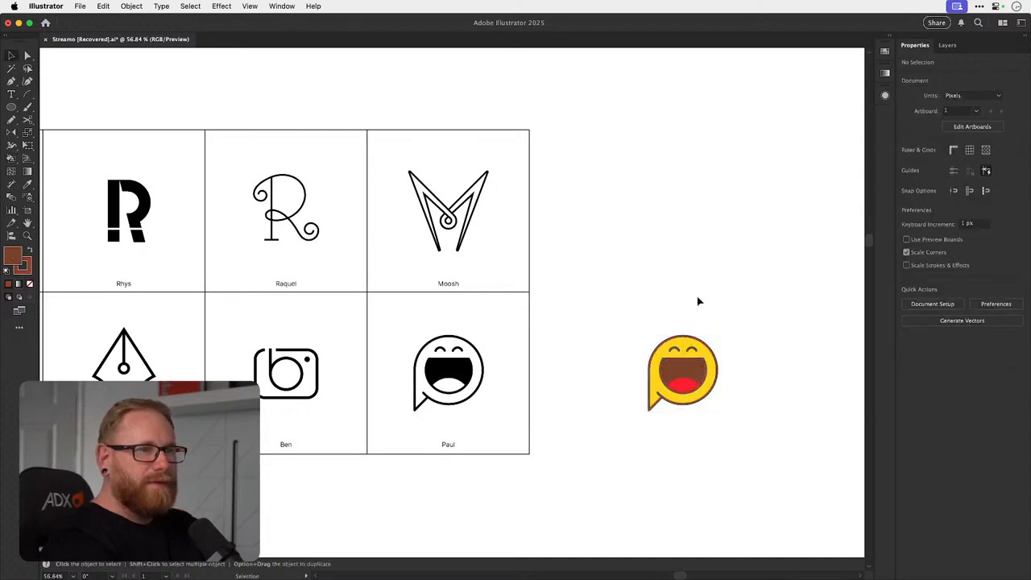
- Move the coloured speech bubble farther away from the presentation grid, to the right along the same row
scroll(698, 301, "right", 2)
left_click_drag(560, 277, 859, 367)
left_click(718, 297)
scroll(717, 298, "left", 2)
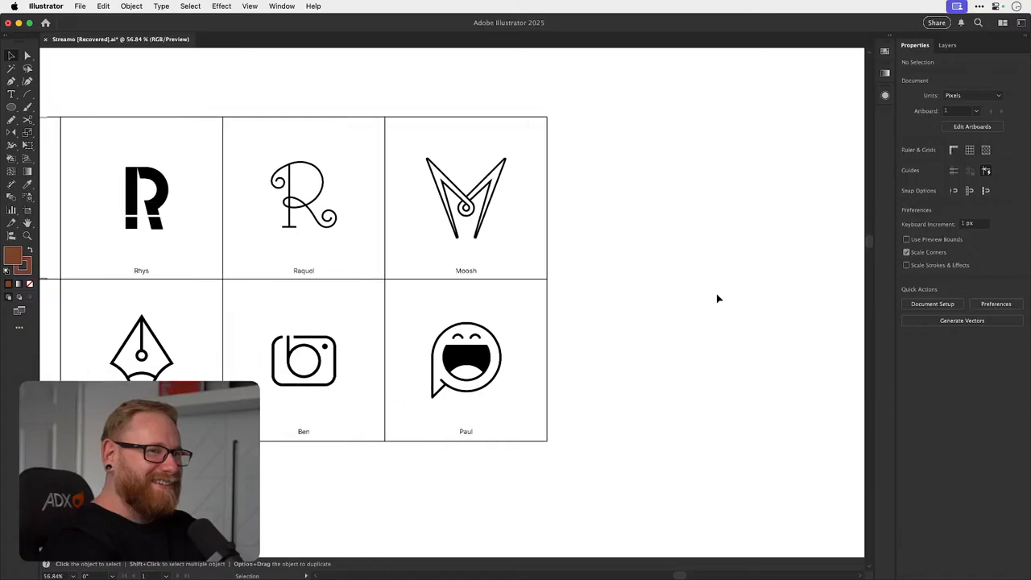
scroll(718, 298, "right", 5)
scroll(717, 298, "right", 2)
key("z")
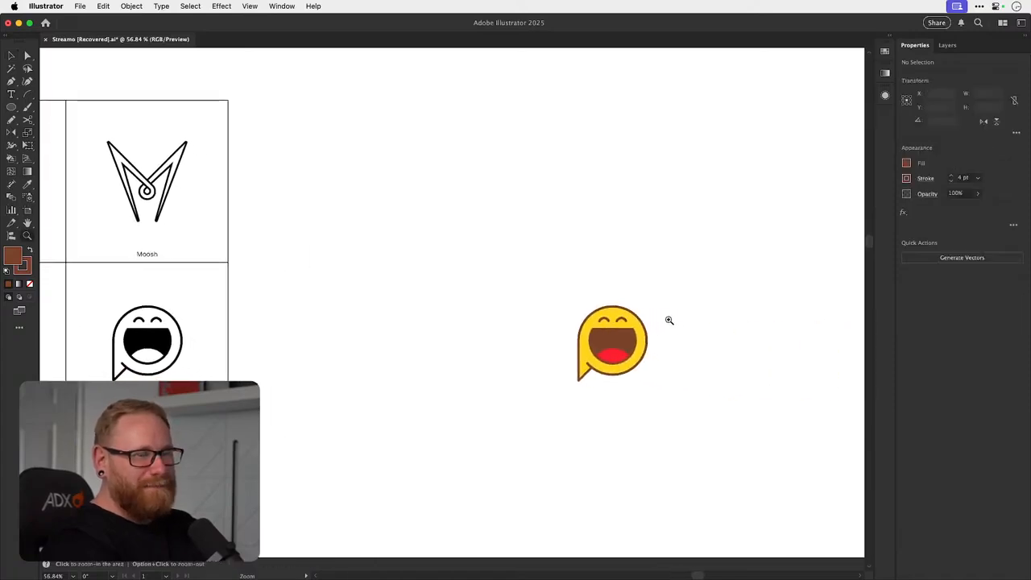
- Examine the coloured speech bubble's fills and outline up close, leaving the artwork unchanged and deselected
left_click_drag(617, 342, 766, 354)
key("v")
left_click(621, 326)
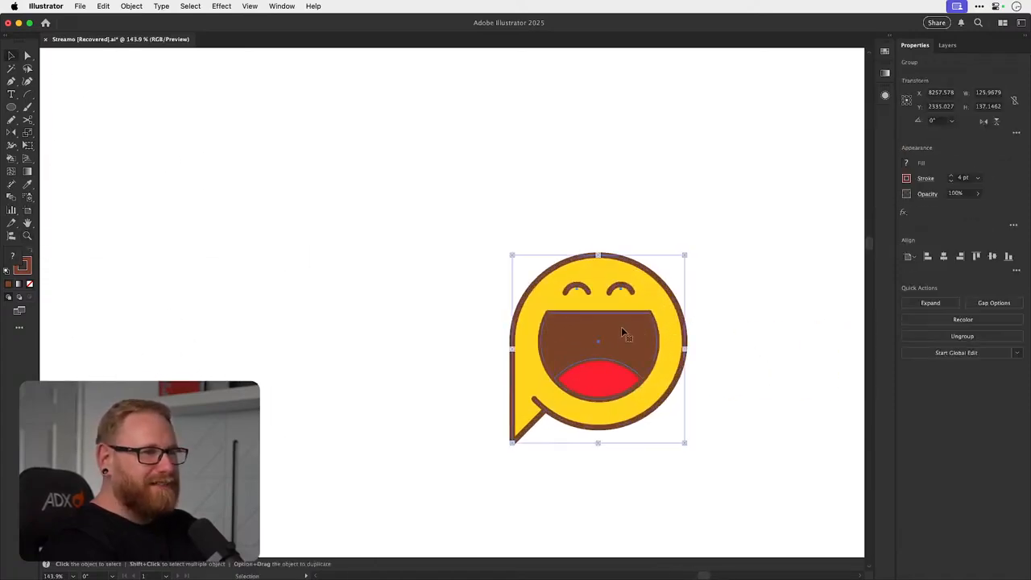
left_click(429, 331)
key("super+minus")
key("super+minus")
key("super+minus")
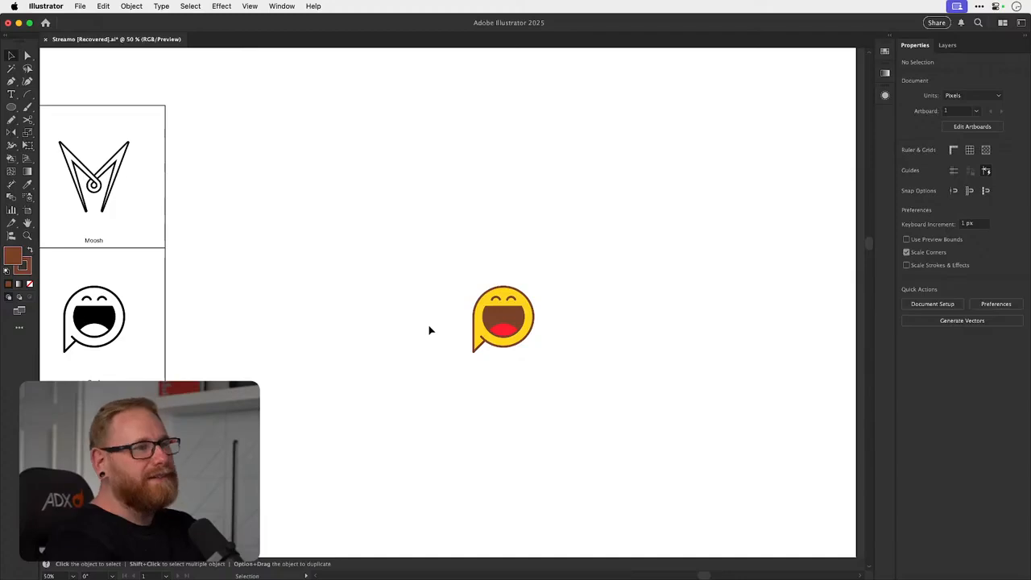
- Move the sketch sheet image slightly farther left, away from the logo presentation grid, and deselect it
scroll(429, 331, "left", 3)
scroll(429, 330, "left", 2)
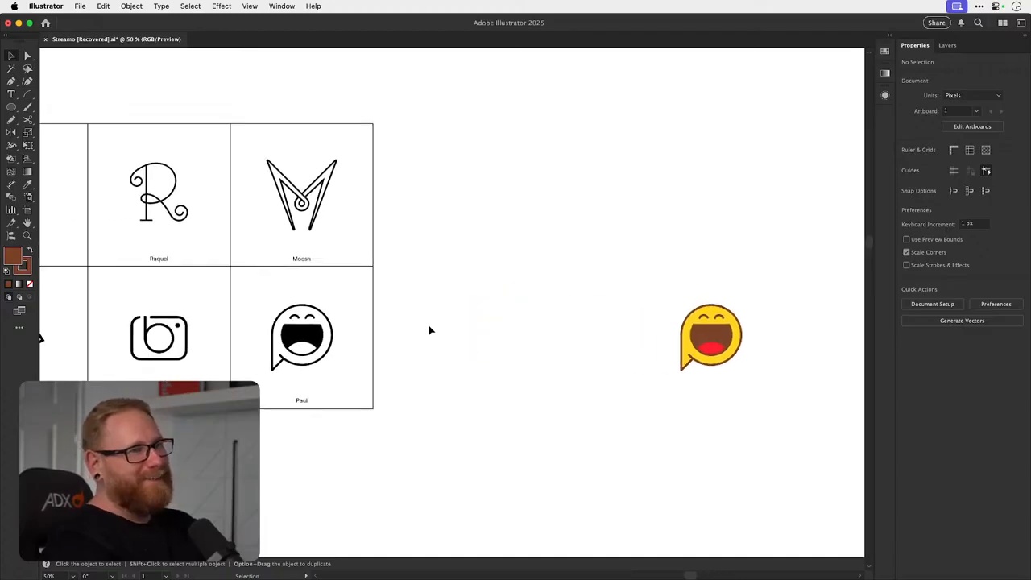
scroll(429, 330, "left", 10)
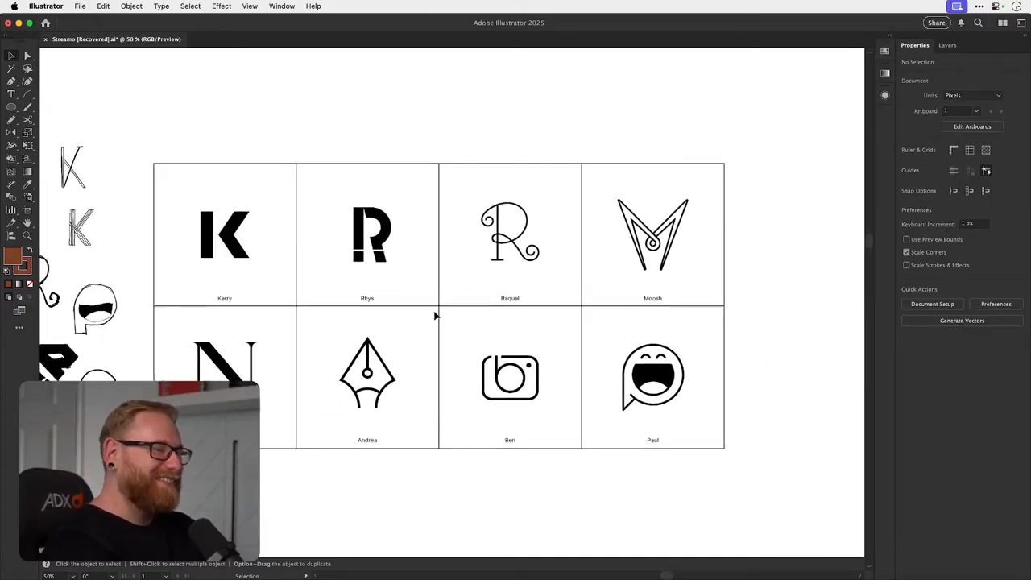
left_click_drag(112, 273, 83, 277)
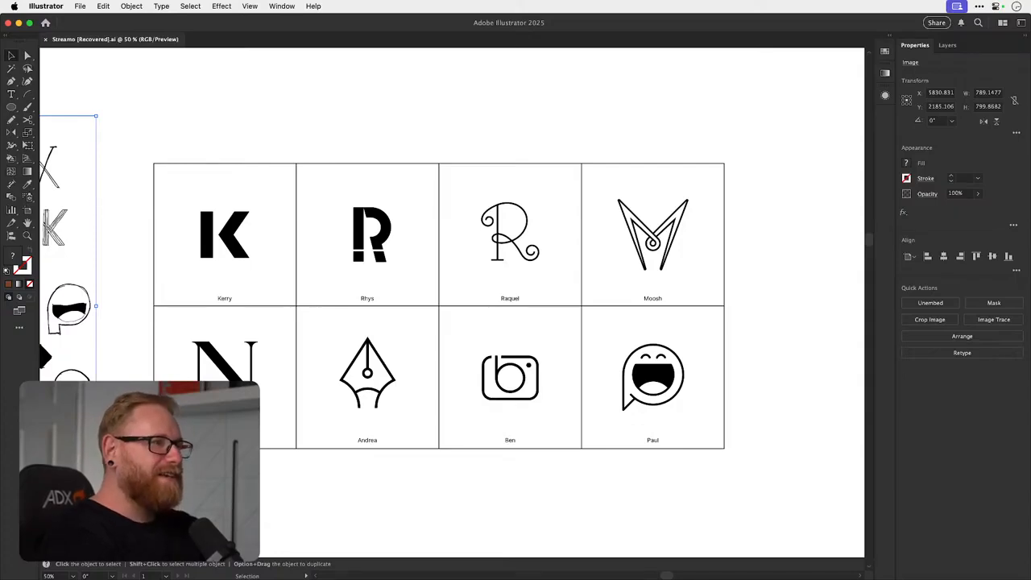
left_click(463, 116)
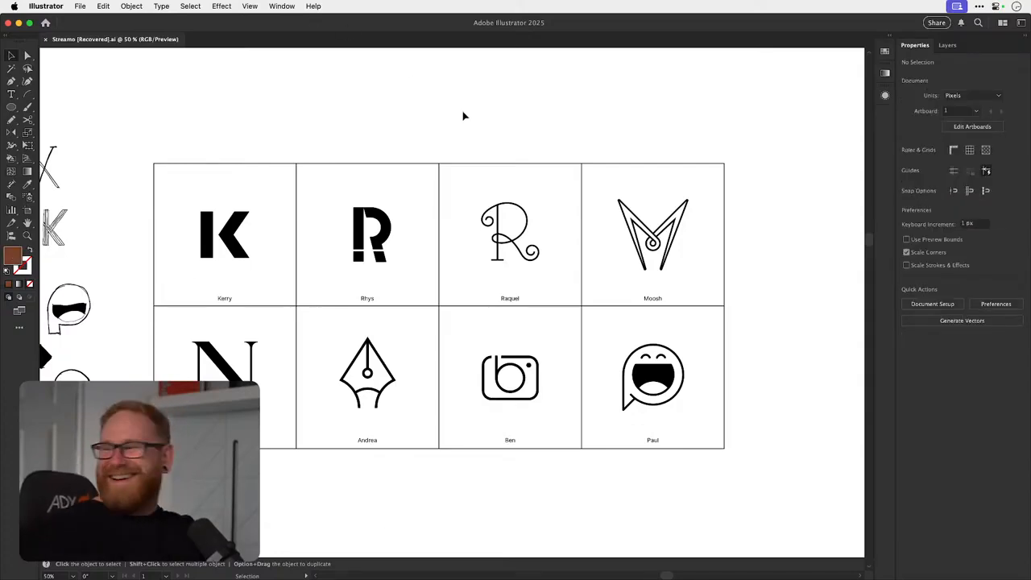